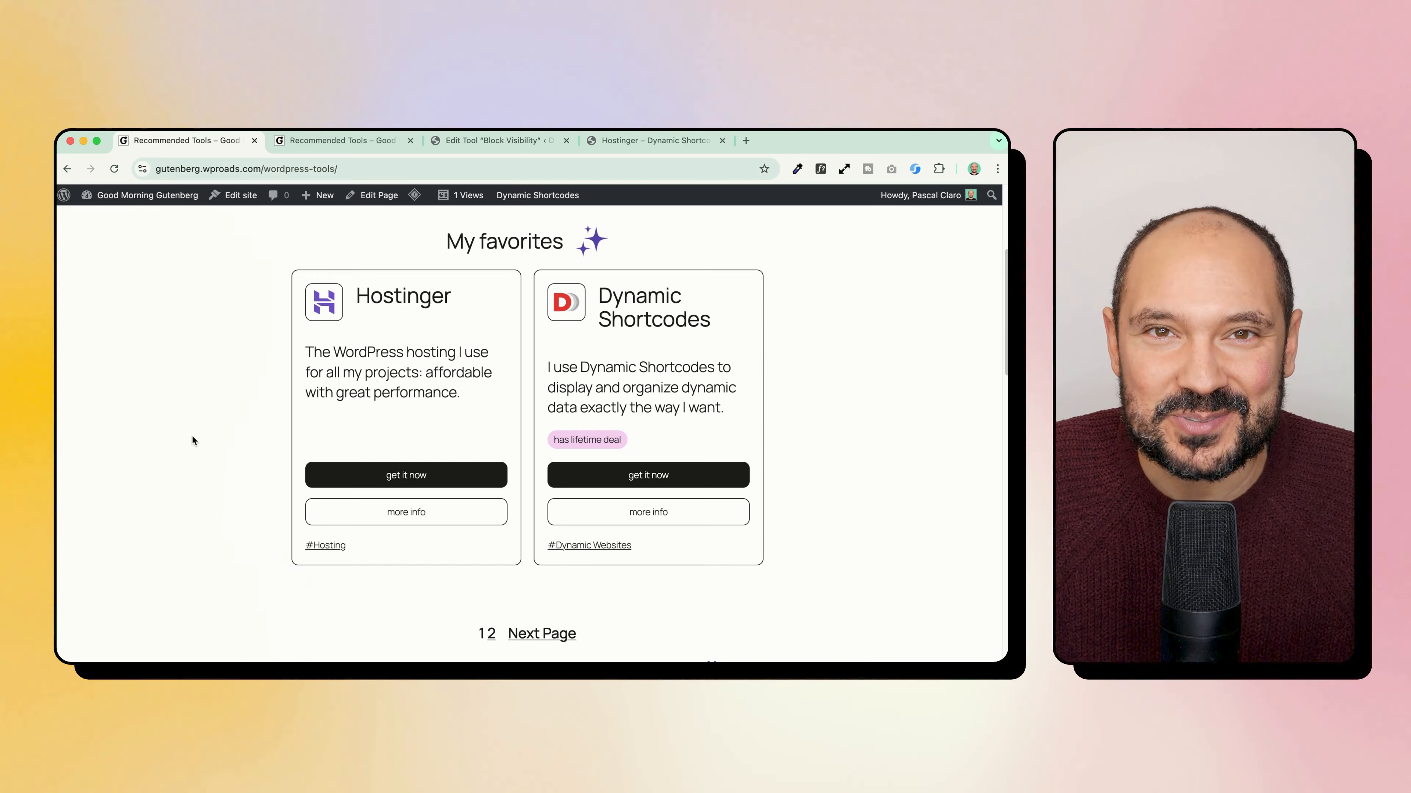
Step: Look through the tool cards on the Recommended Tools page and open the Block Visibility details
scroll(256, 361, "down", 10)
scroll(257, 362, "down", 6)
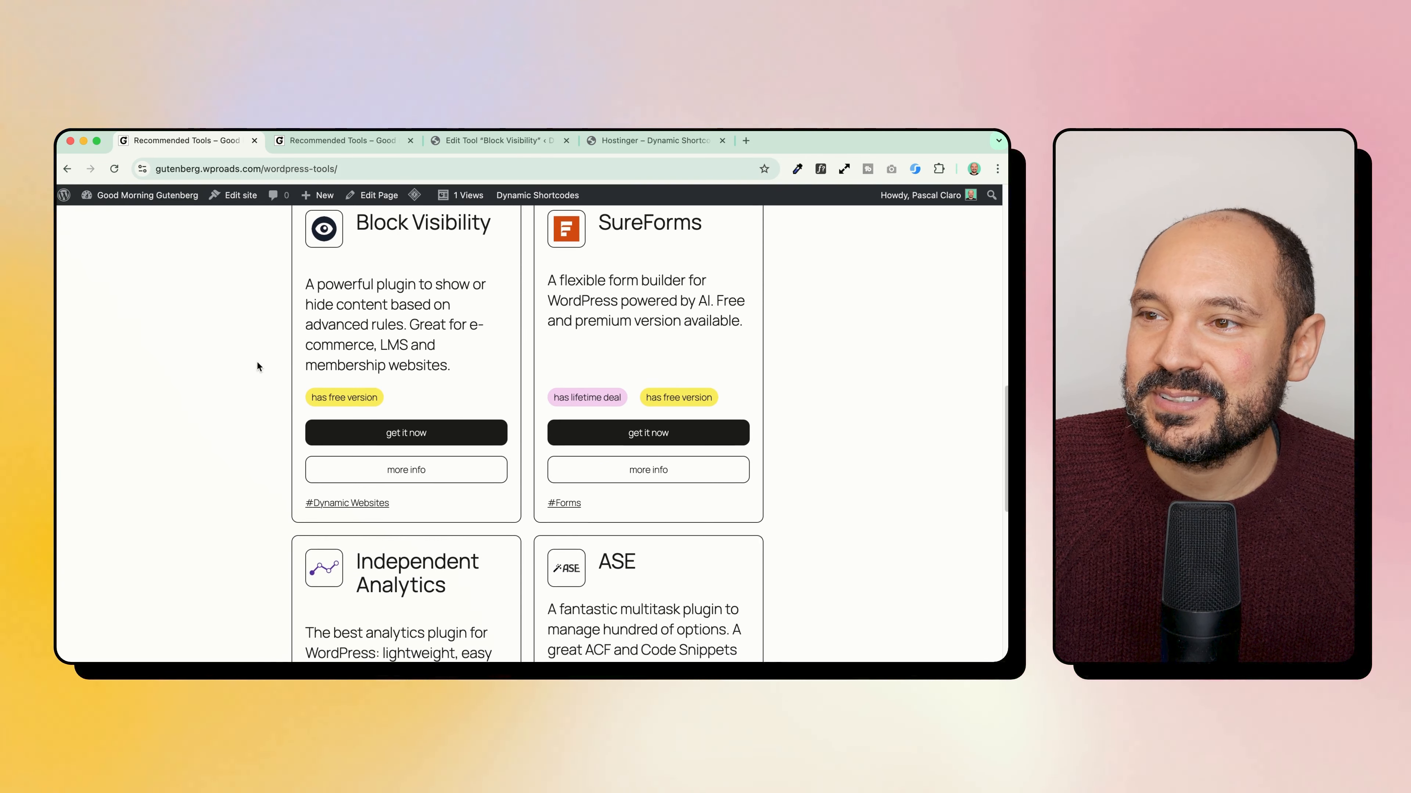
scroll(257, 362, "up", 7)
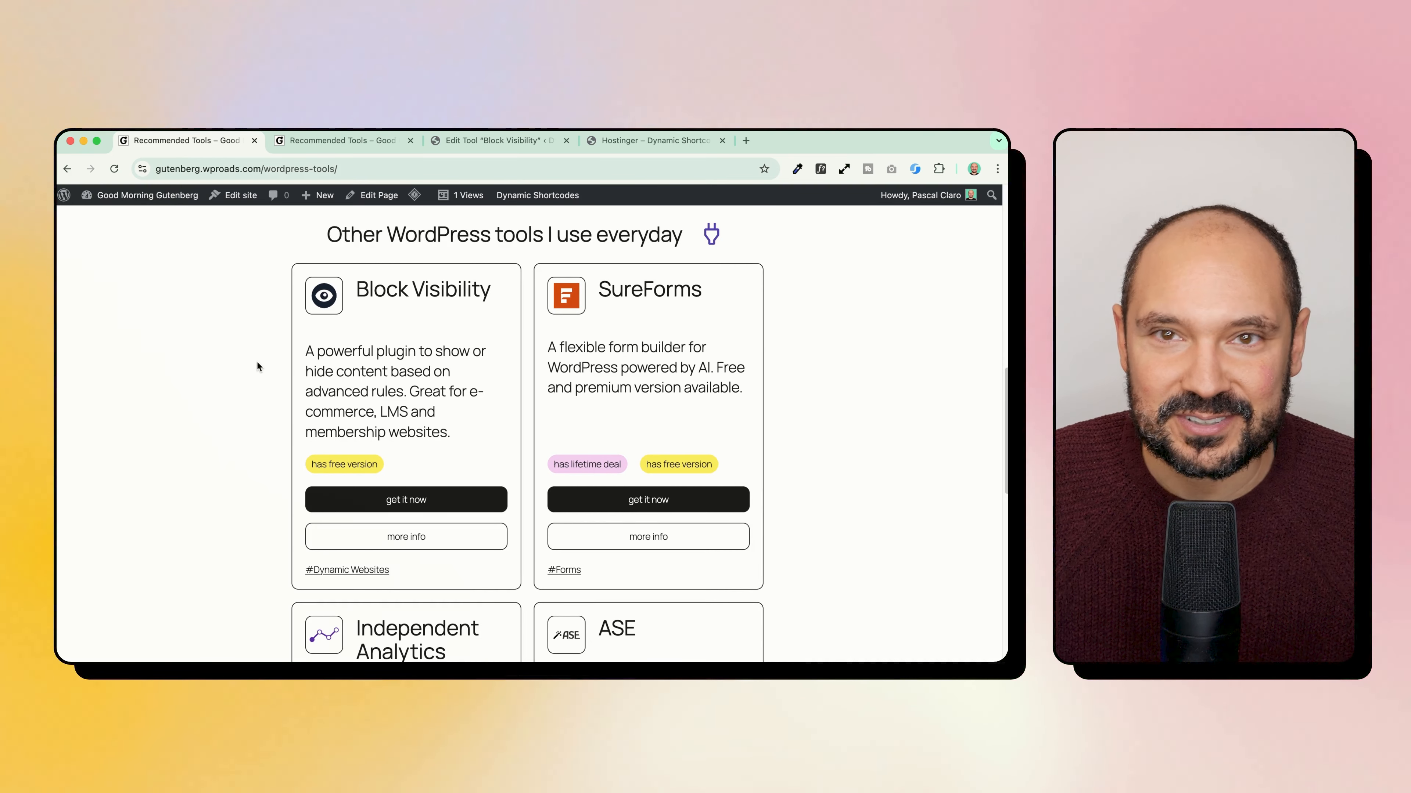
left_click(394, 537)
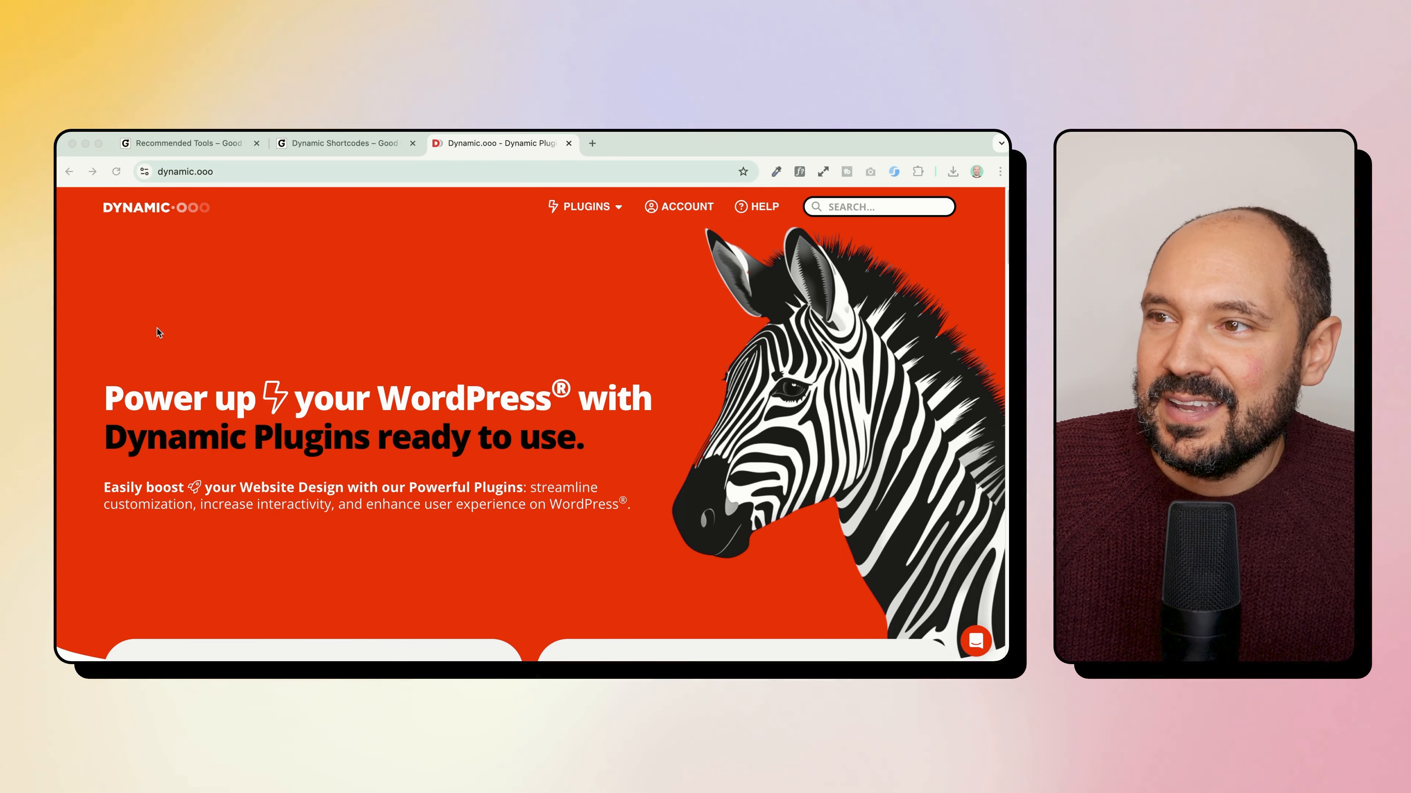
Step: Open the Dynamic Shortcodes product page from the dynamic.ooo home page and examine its overview and feature list
left_click(100, 315)
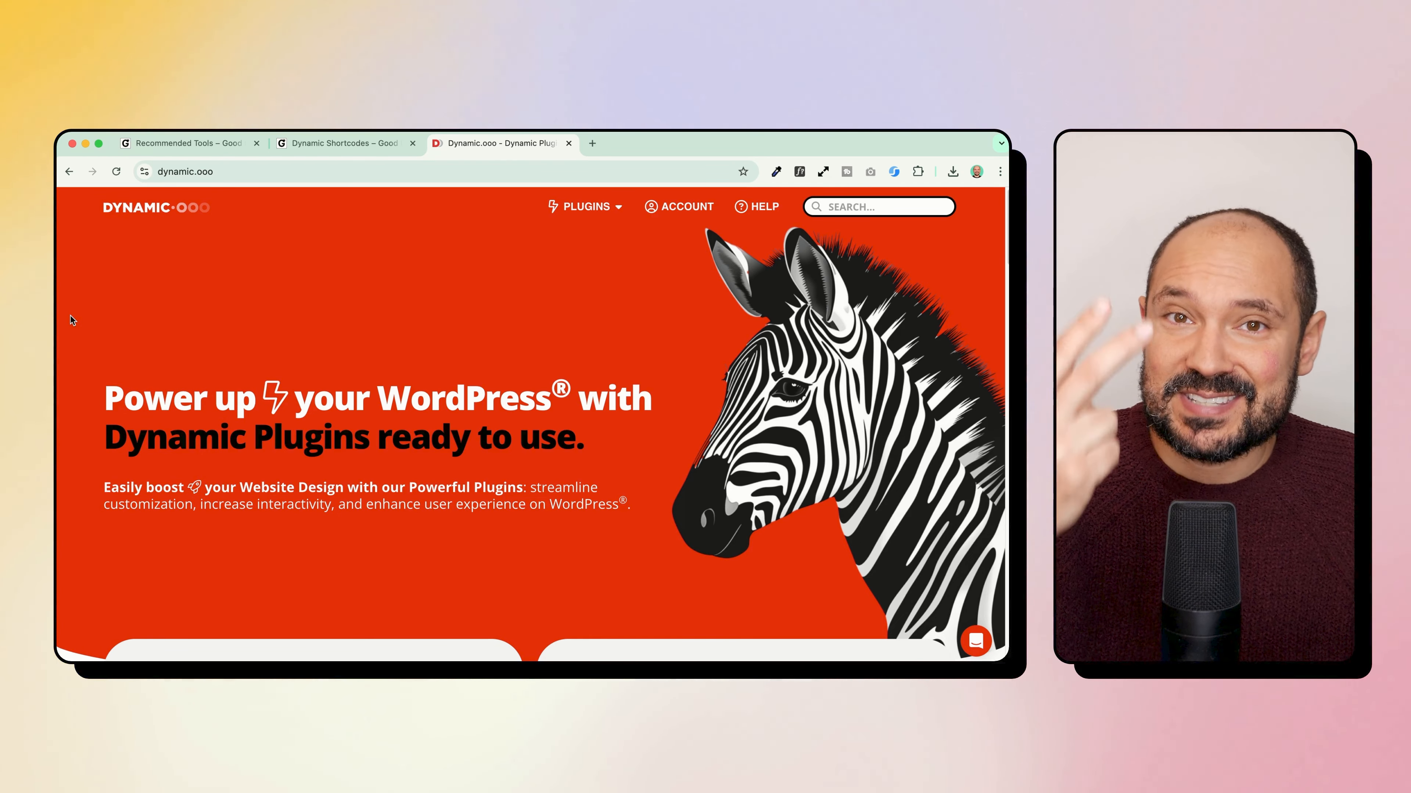
scroll(71, 316, "down", 5)
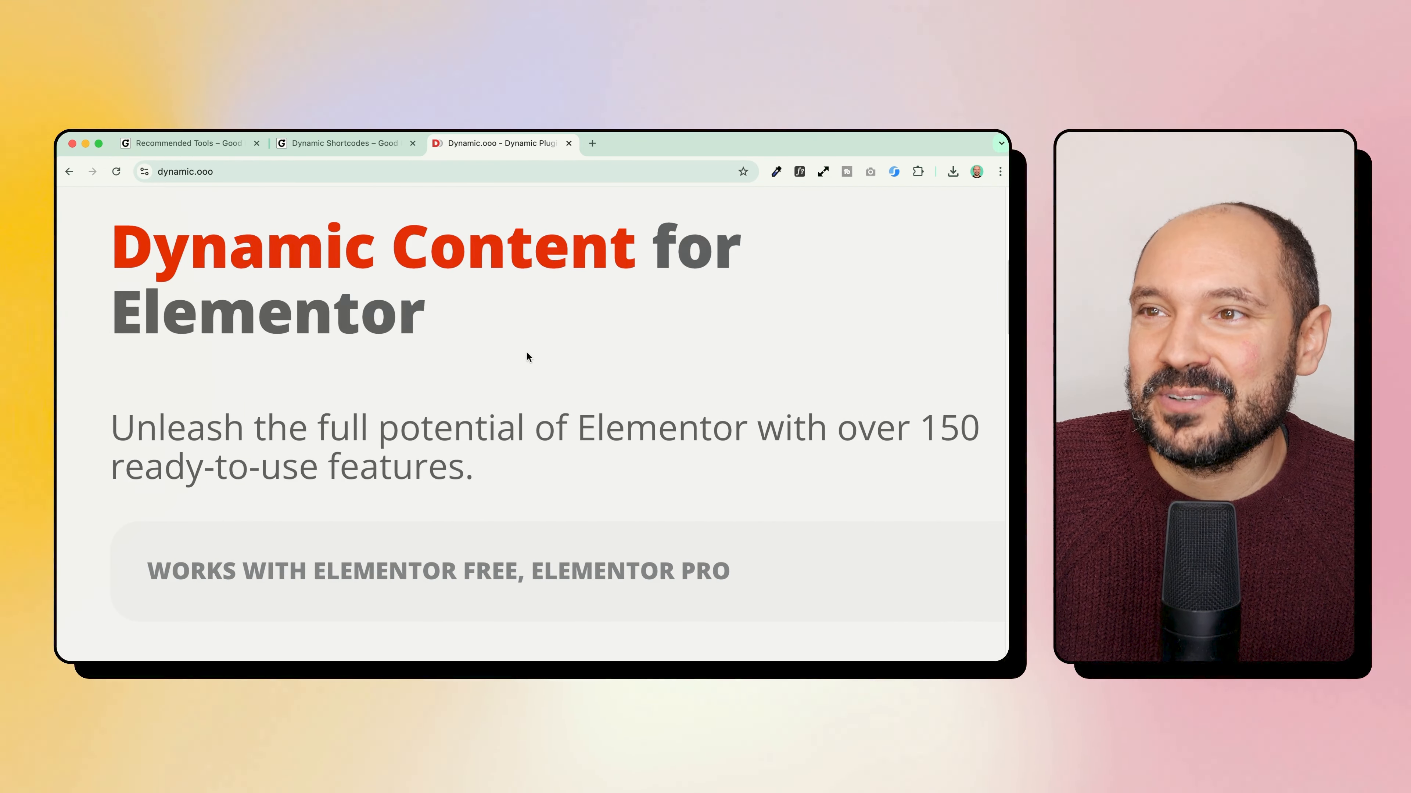
scroll(554, 389, "down", 5)
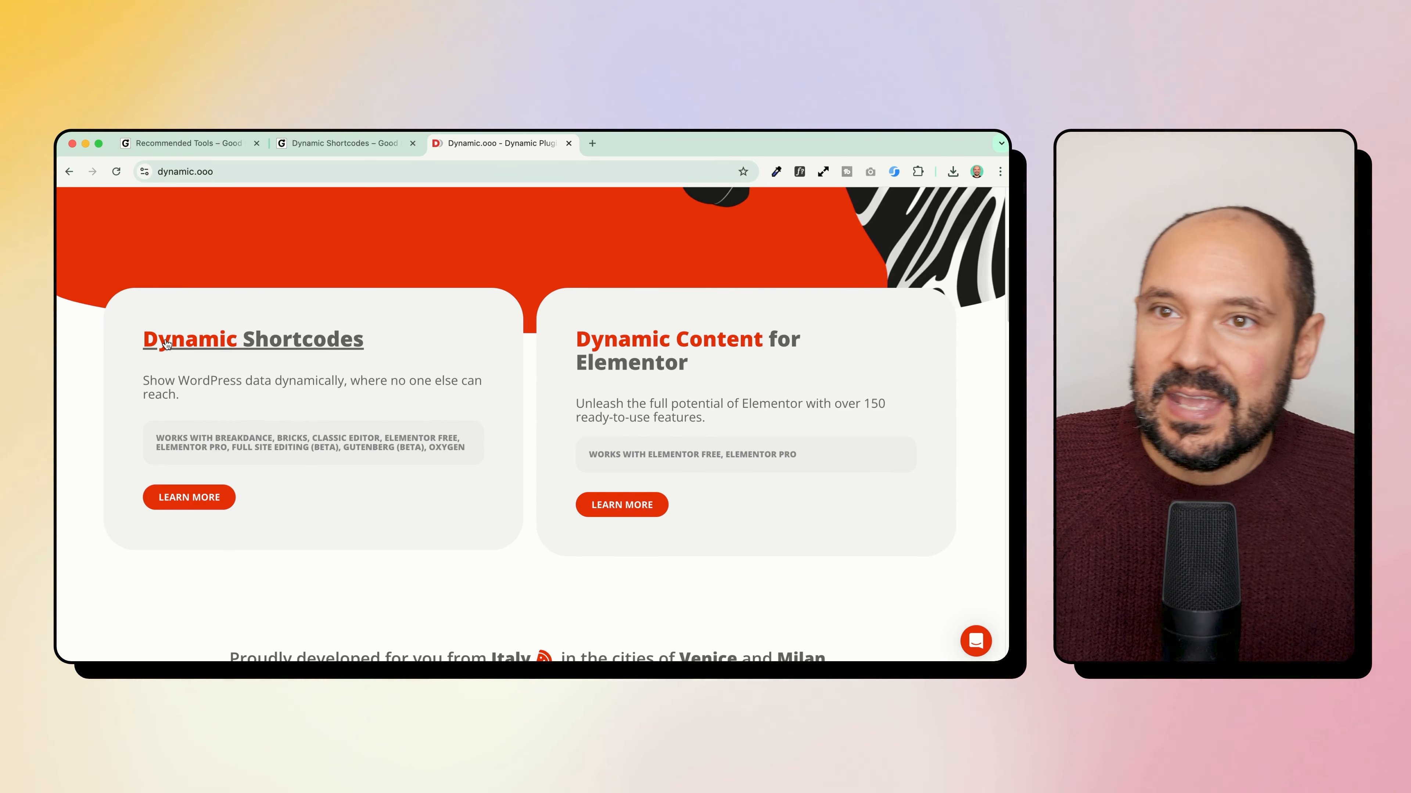
left_click(333, 350)
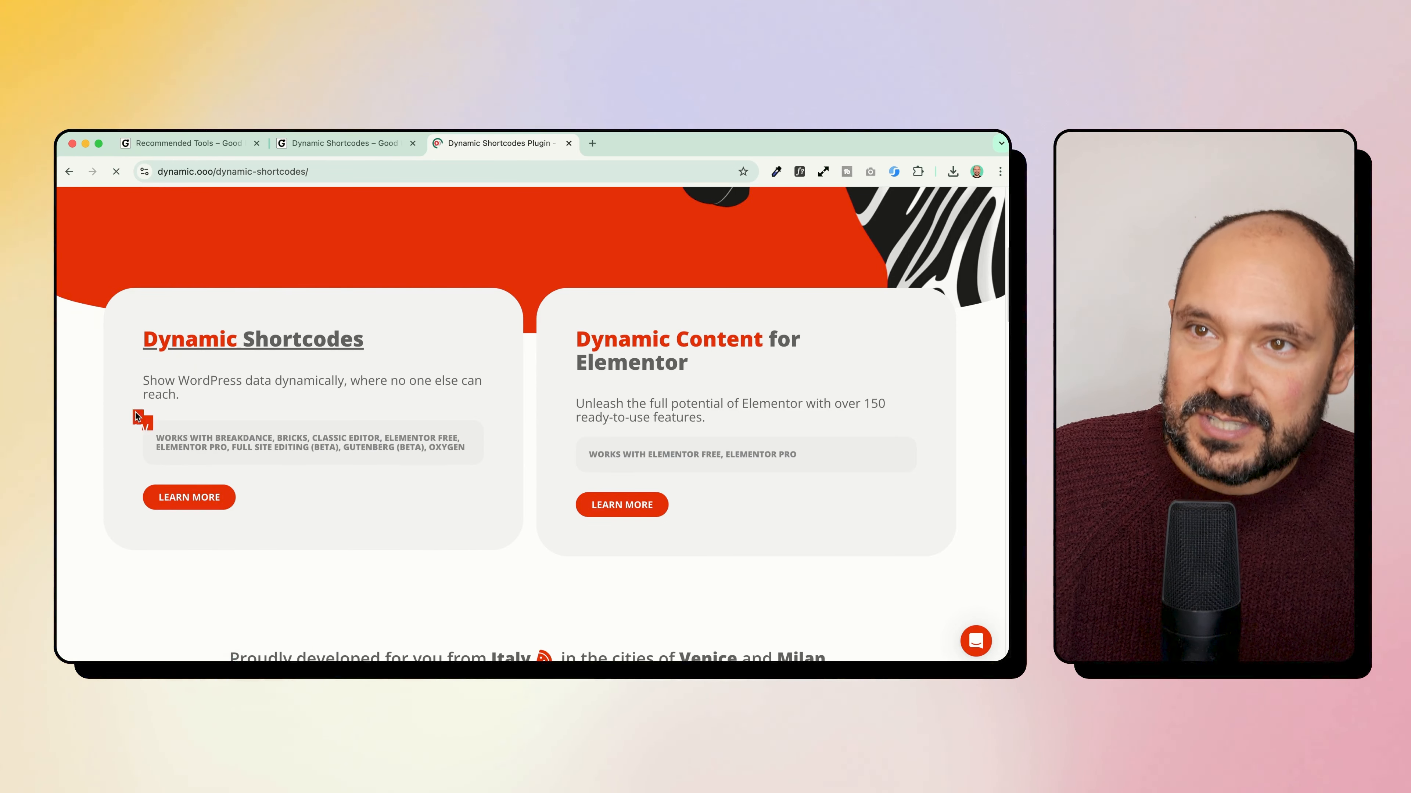
scroll(91, 382, "down", 5)
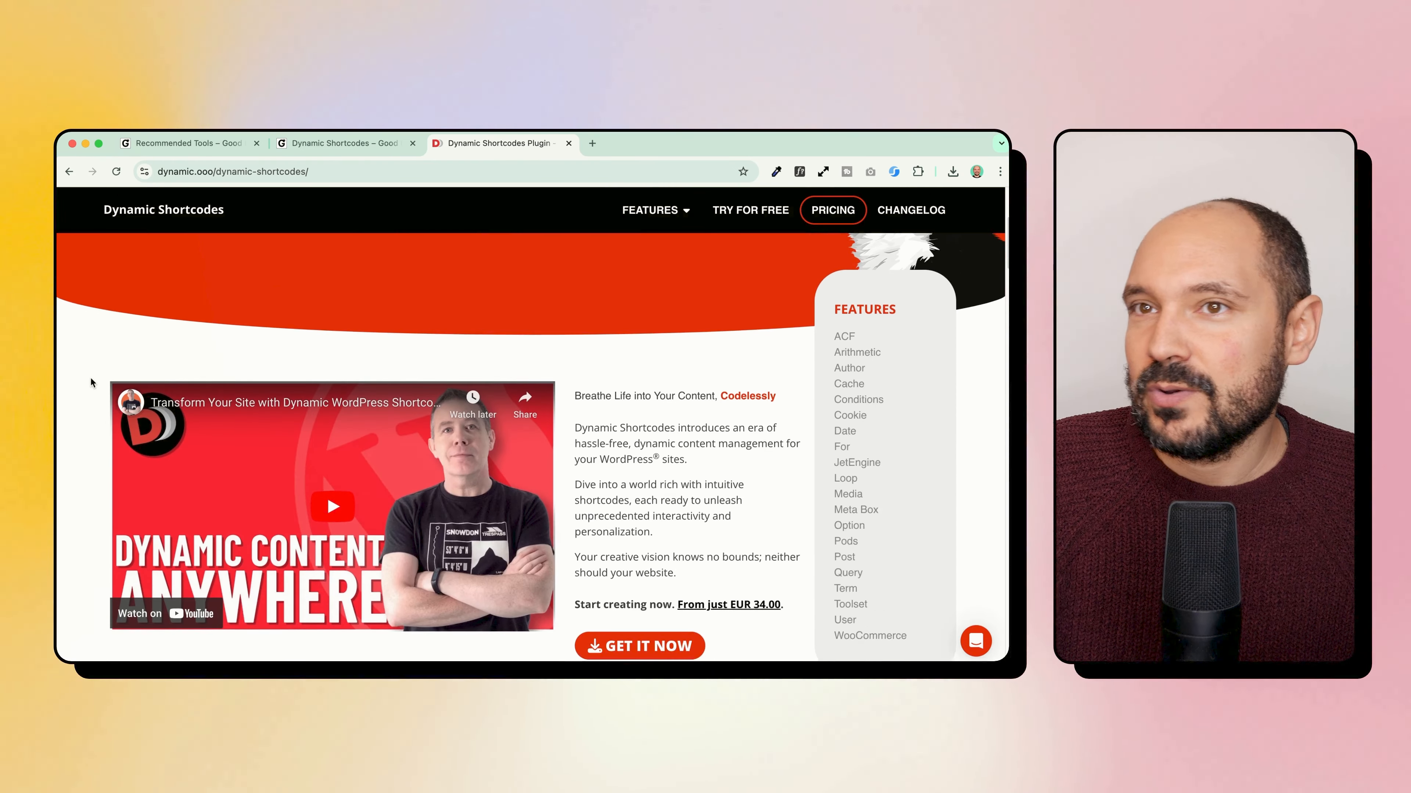
scroll(90, 380, "down", 2)
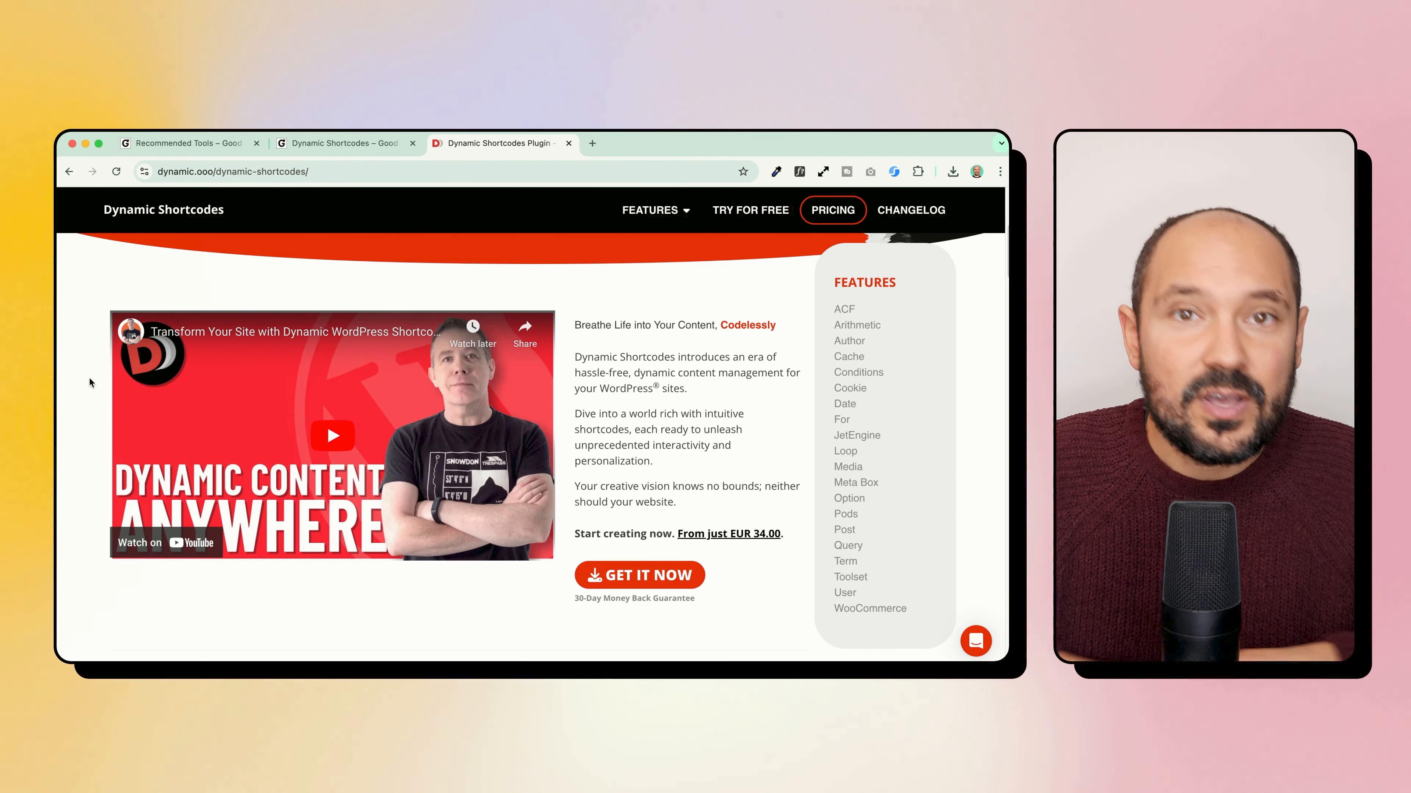
Step: Return to the Recommended Tools page and review the everyday tools, the favorites and the page introduction
left_click(168, 144)
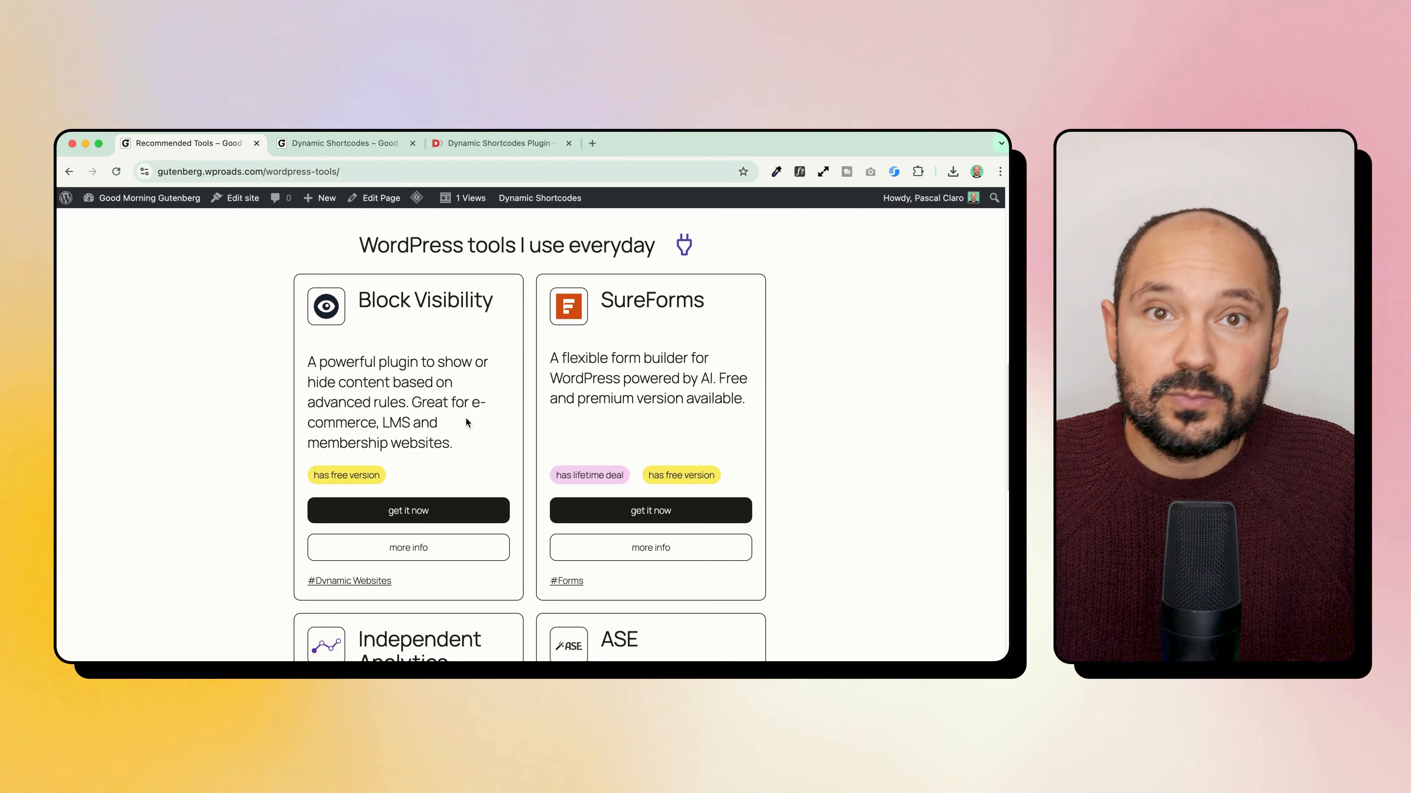
scroll(156, 395, "up", 3)
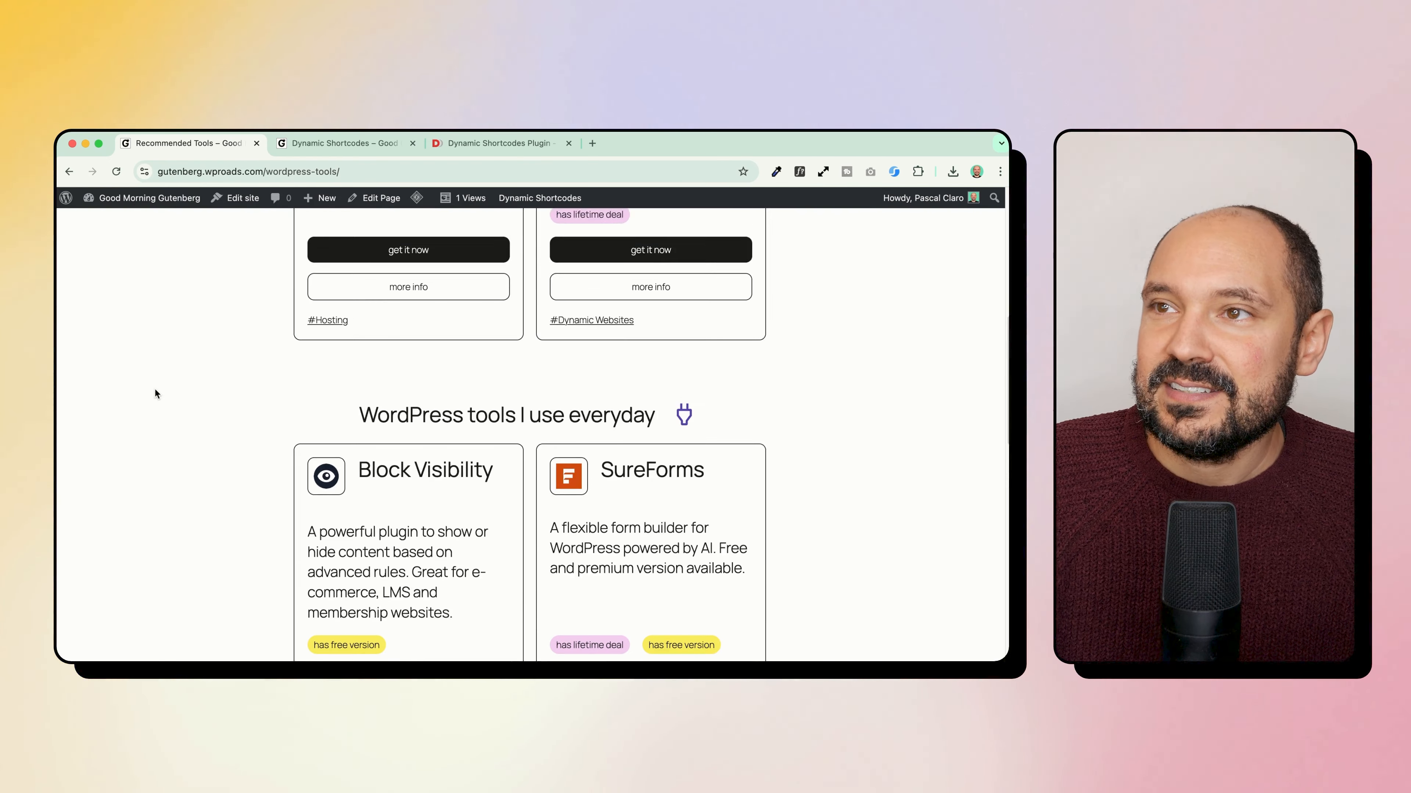
scroll(155, 394, "down", 1)
scroll(155, 394, "up", 5)
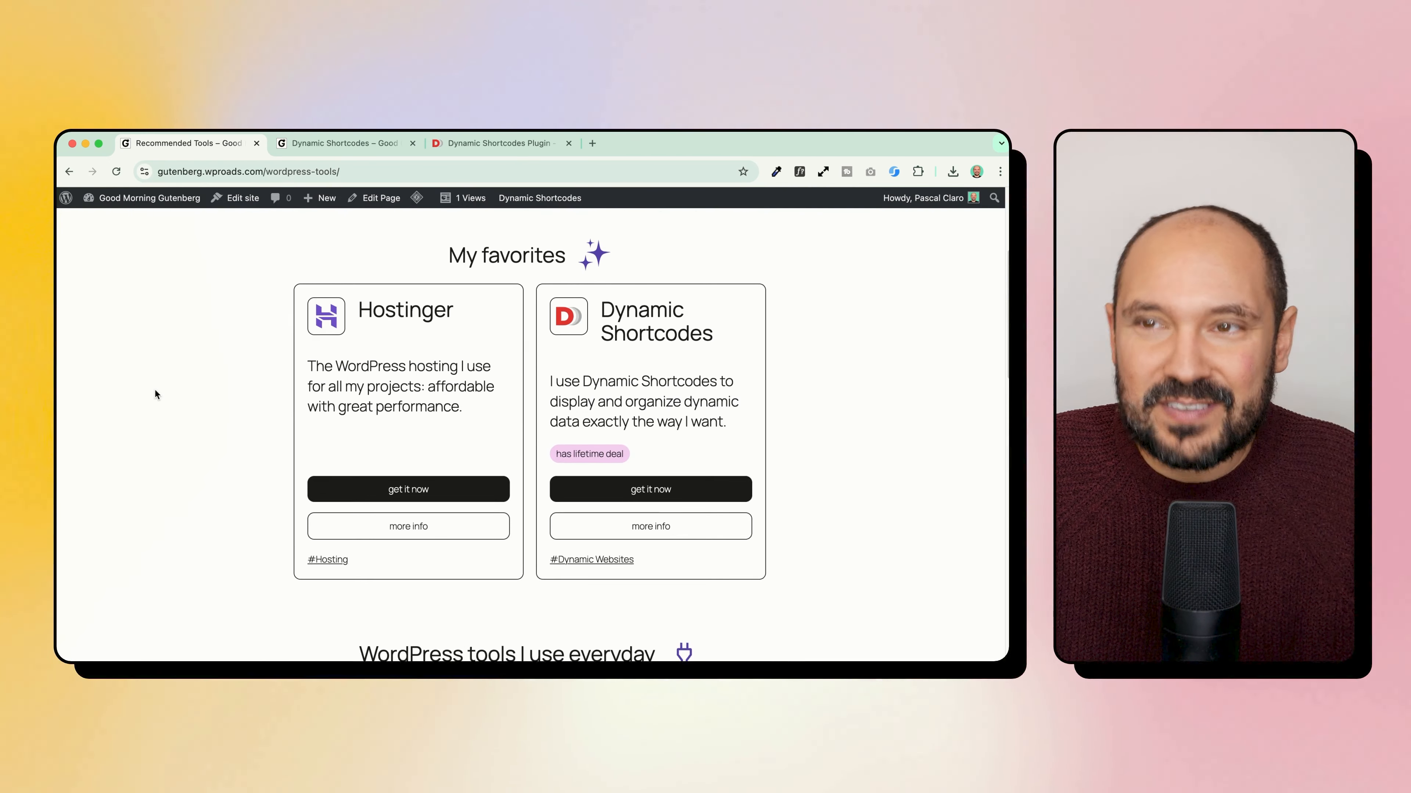
scroll(155, 392, "up", 1)
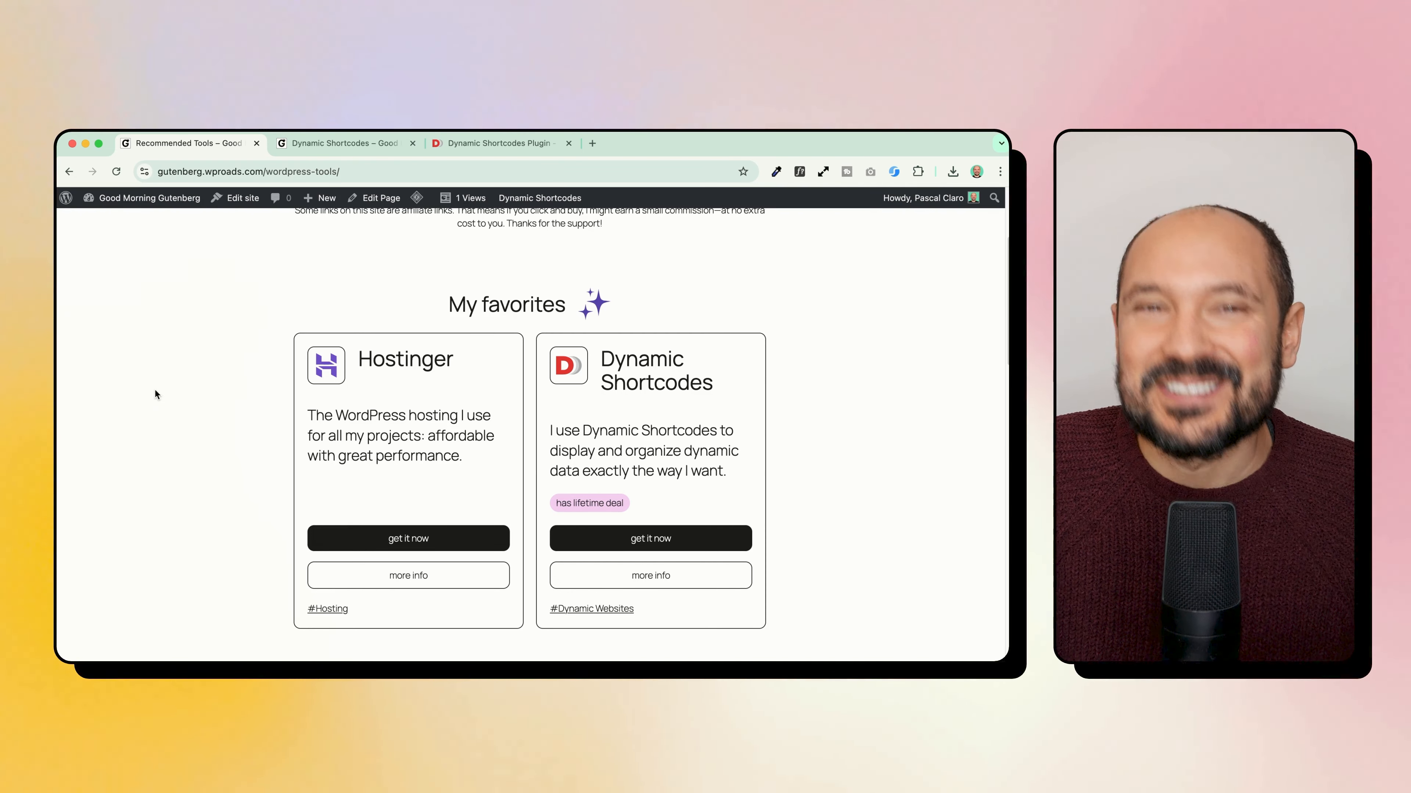
scroll(154, 394, "up", 5)
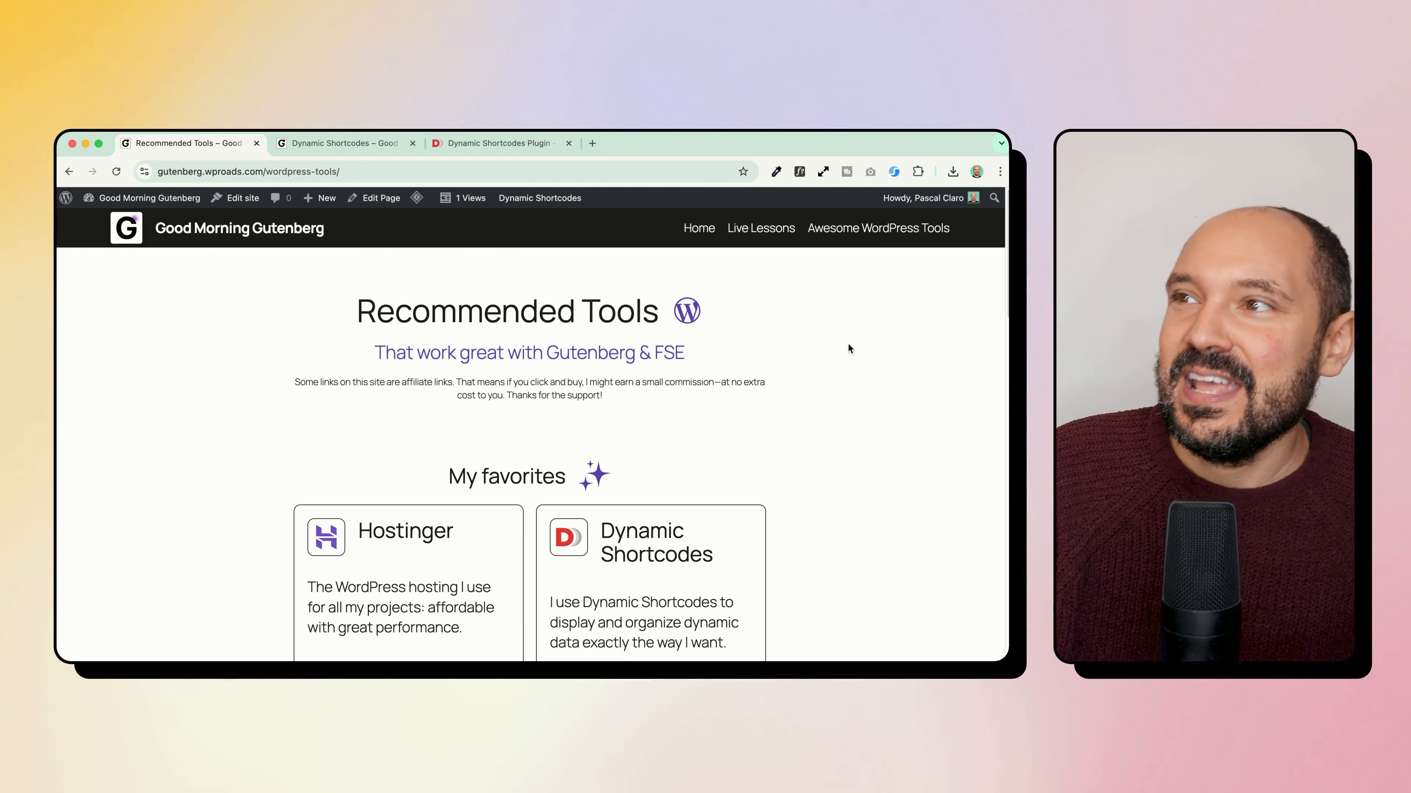
Step: Open the Hostinger tool page from the favorites and examine its description, tags and "WordPress tools I love" banner before going back
scroll(362, 494, "down", 4)
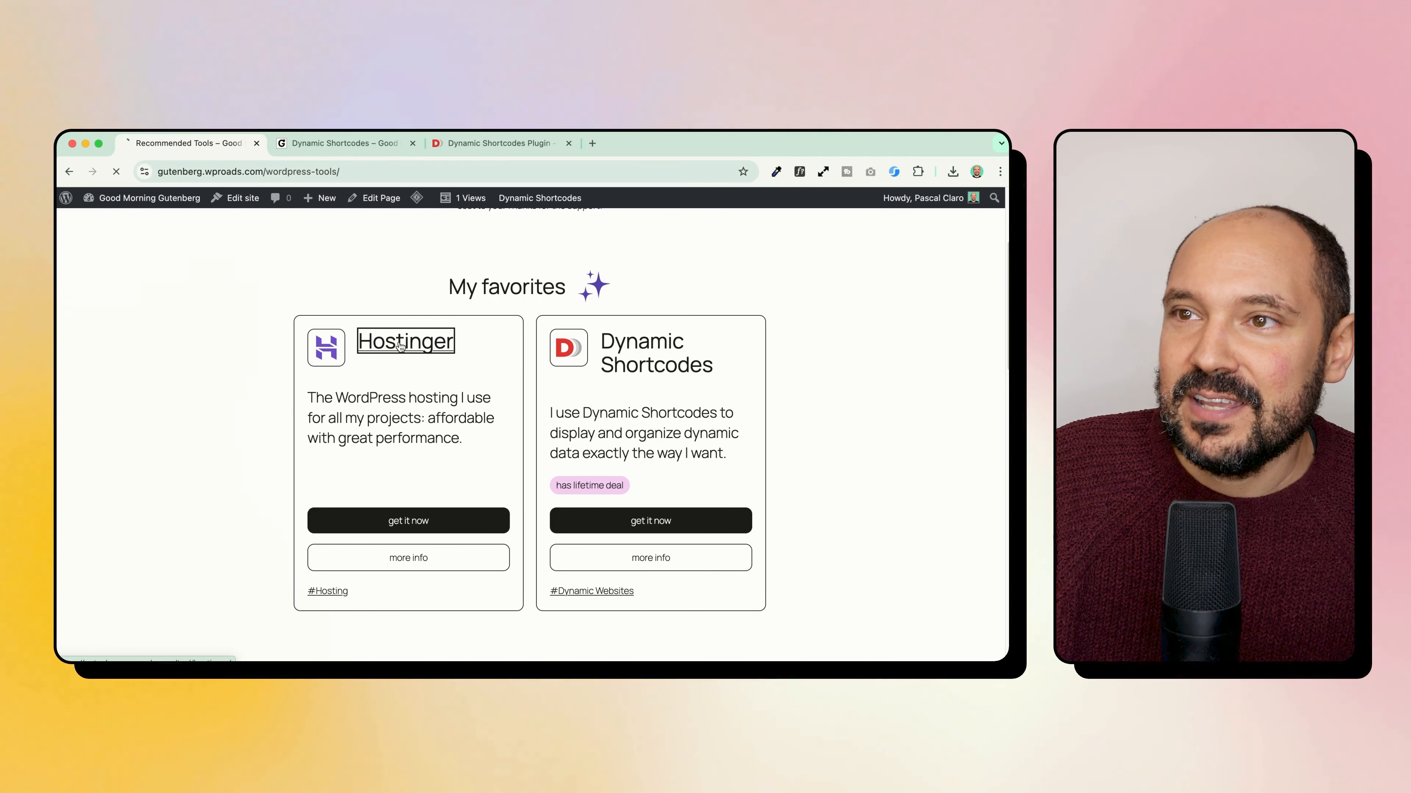
left_click(400, 346)
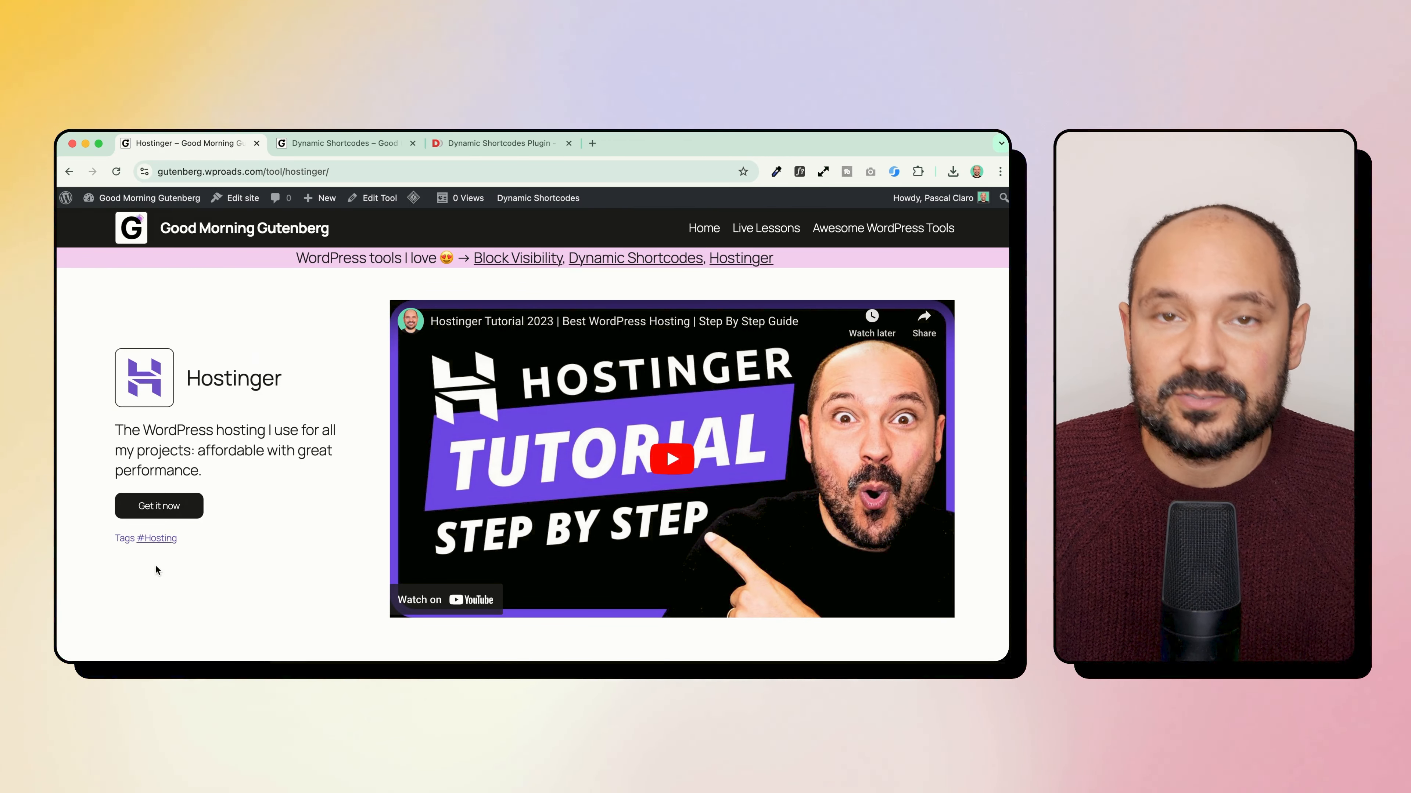
scroll(144, 544, "up", 5)
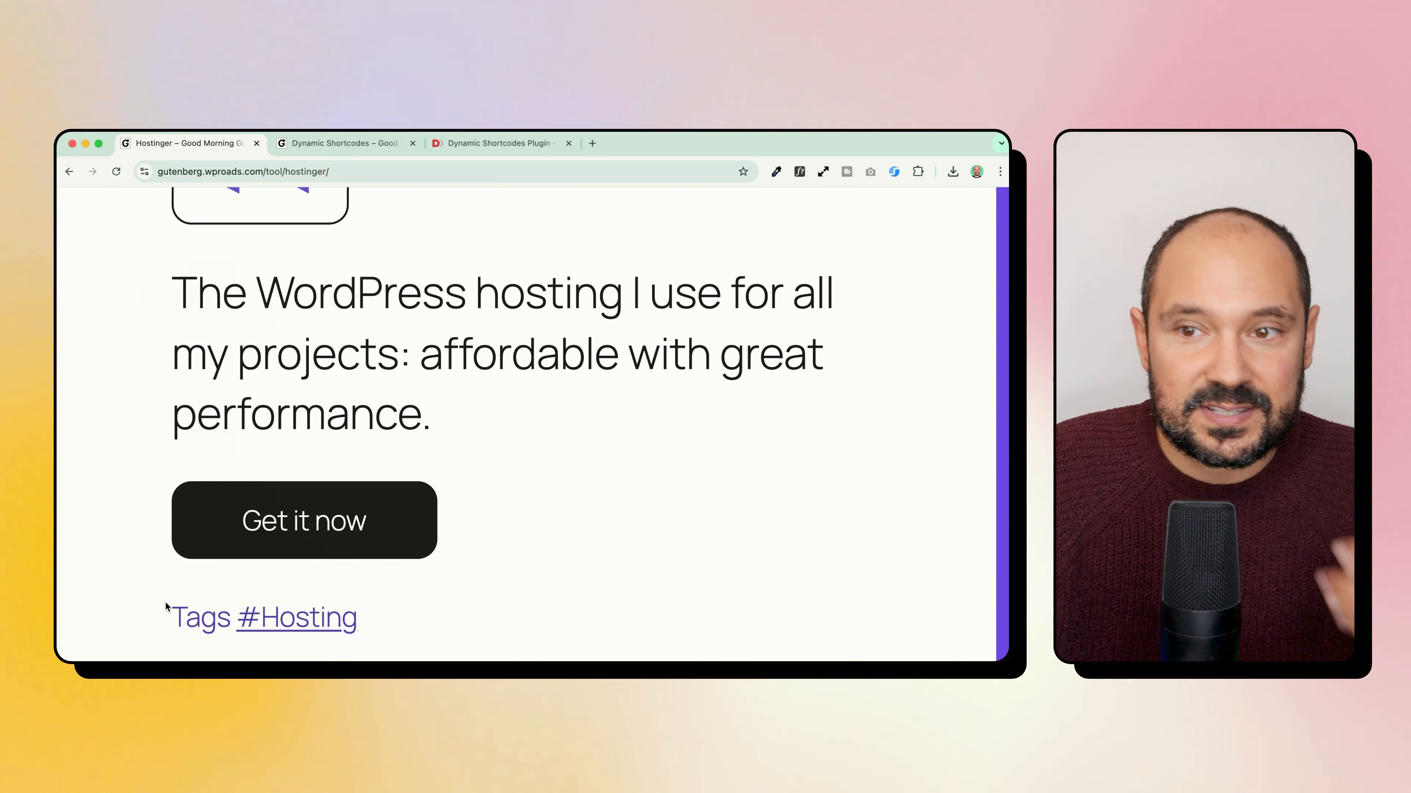
scroll(166, 602, "down", 5)
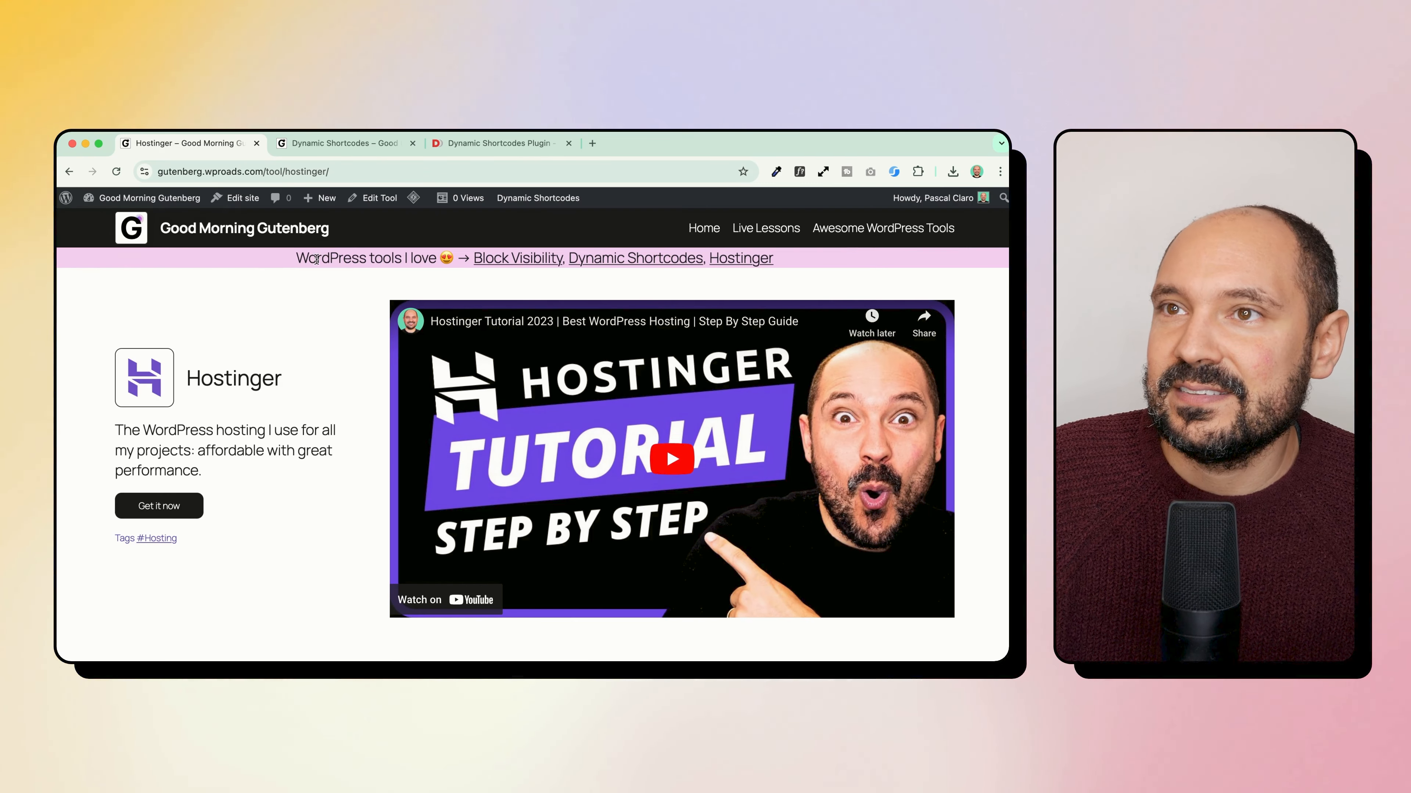
left_click_drag(470, 249, 827, 265)
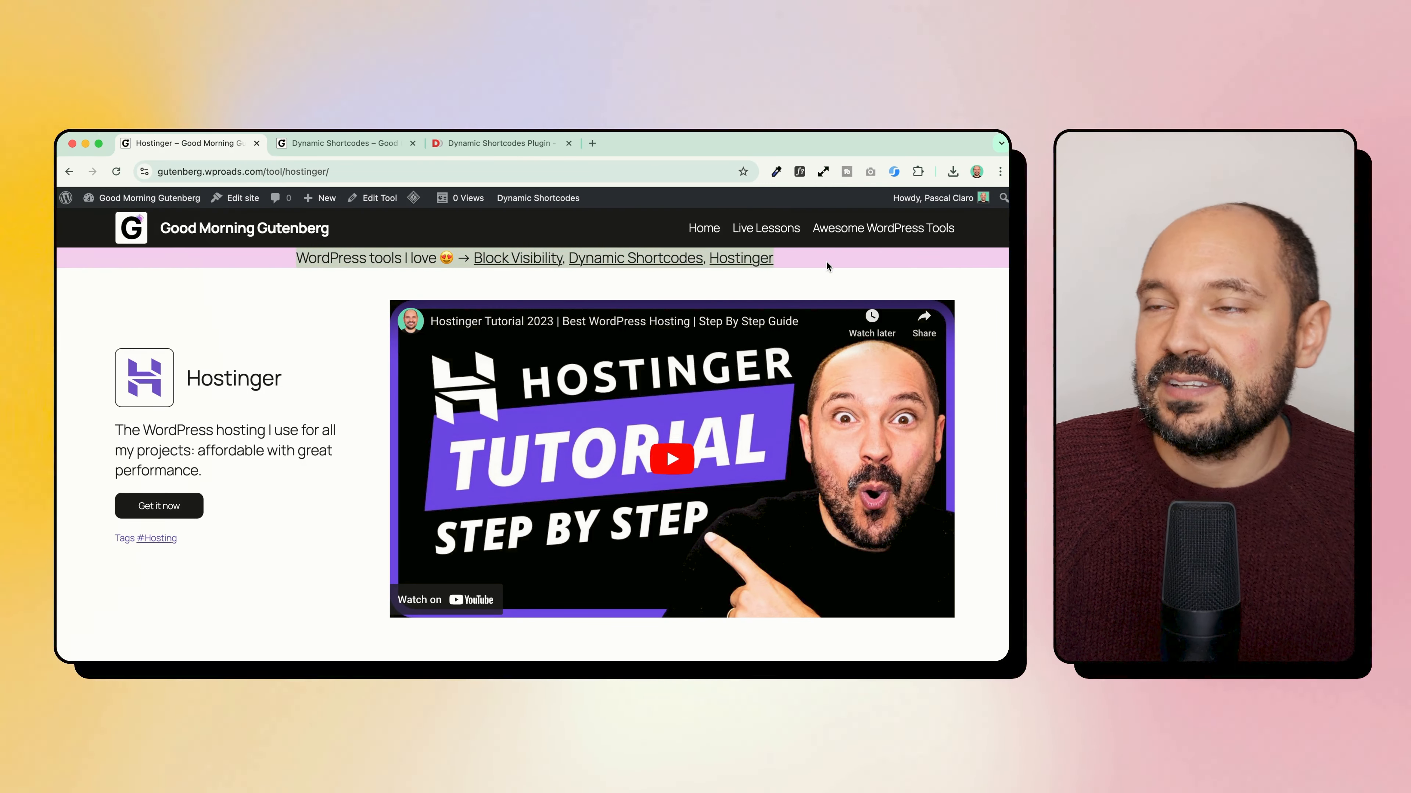
left_click(827, 263)
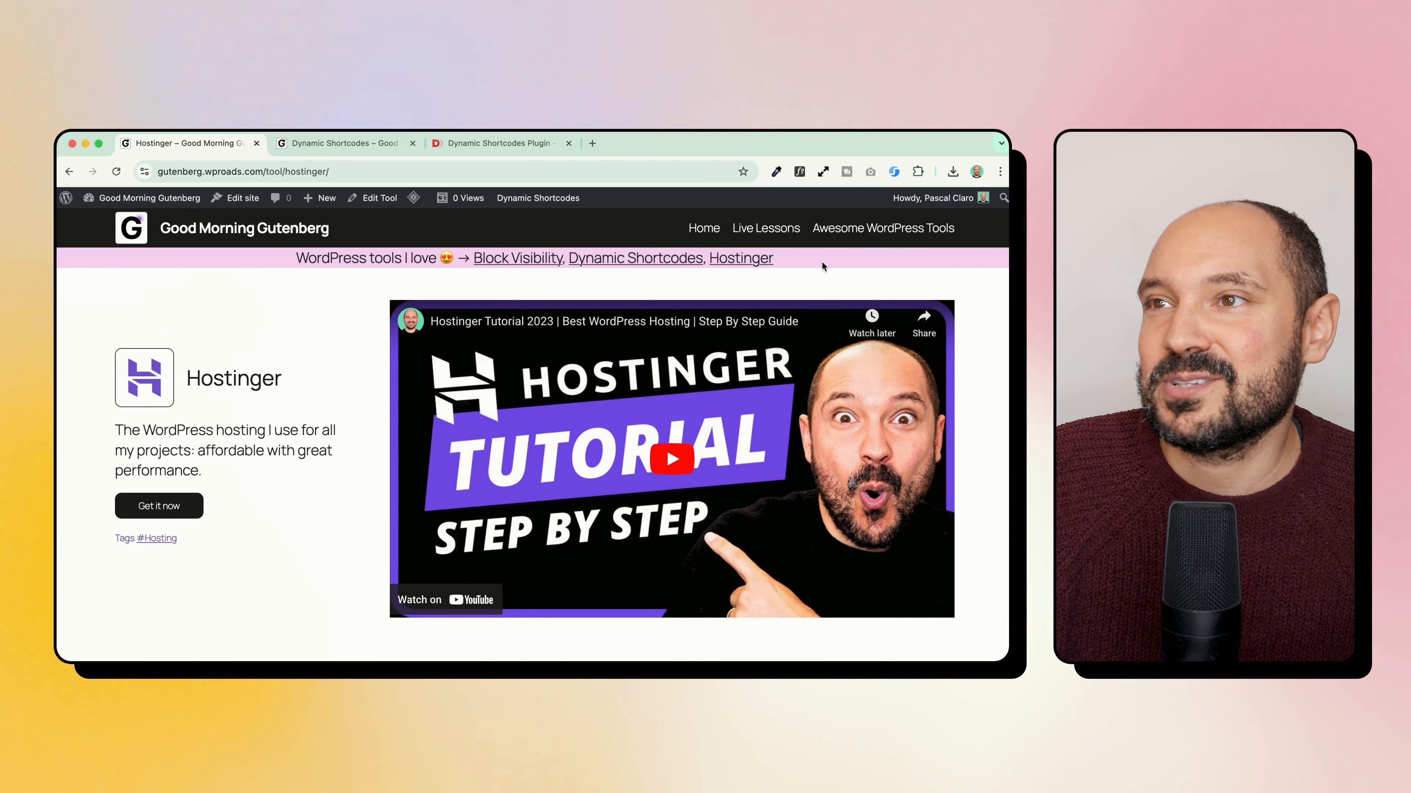
left_click(69, 172)
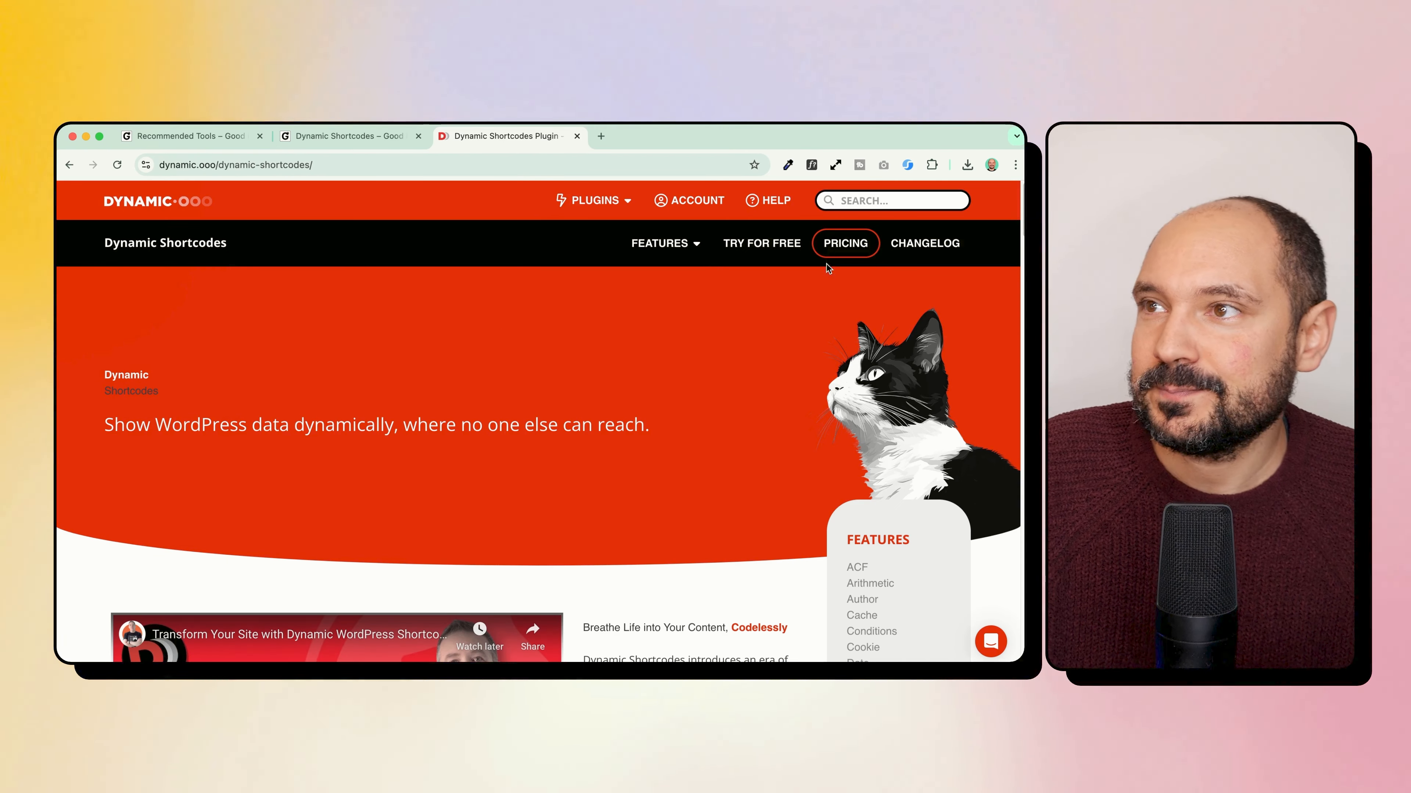
Step: Open the Dynamic Shortcodes pricing and examine the yearly and lifetime plans, including the Starter Lifetime support terms
left_click(836, 247)
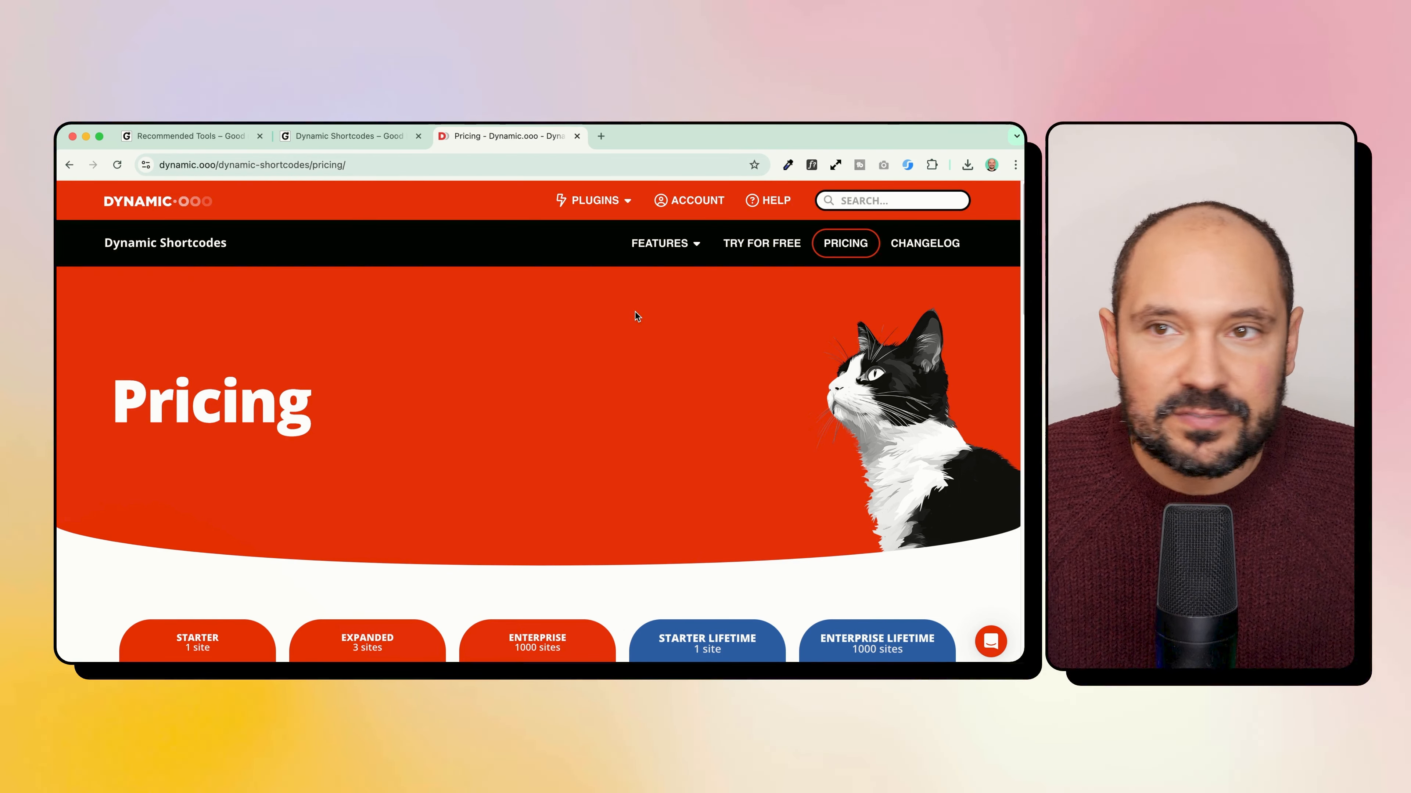
scroll(94, 472, "down", 1)
scroll(92, 470, "down", 10)
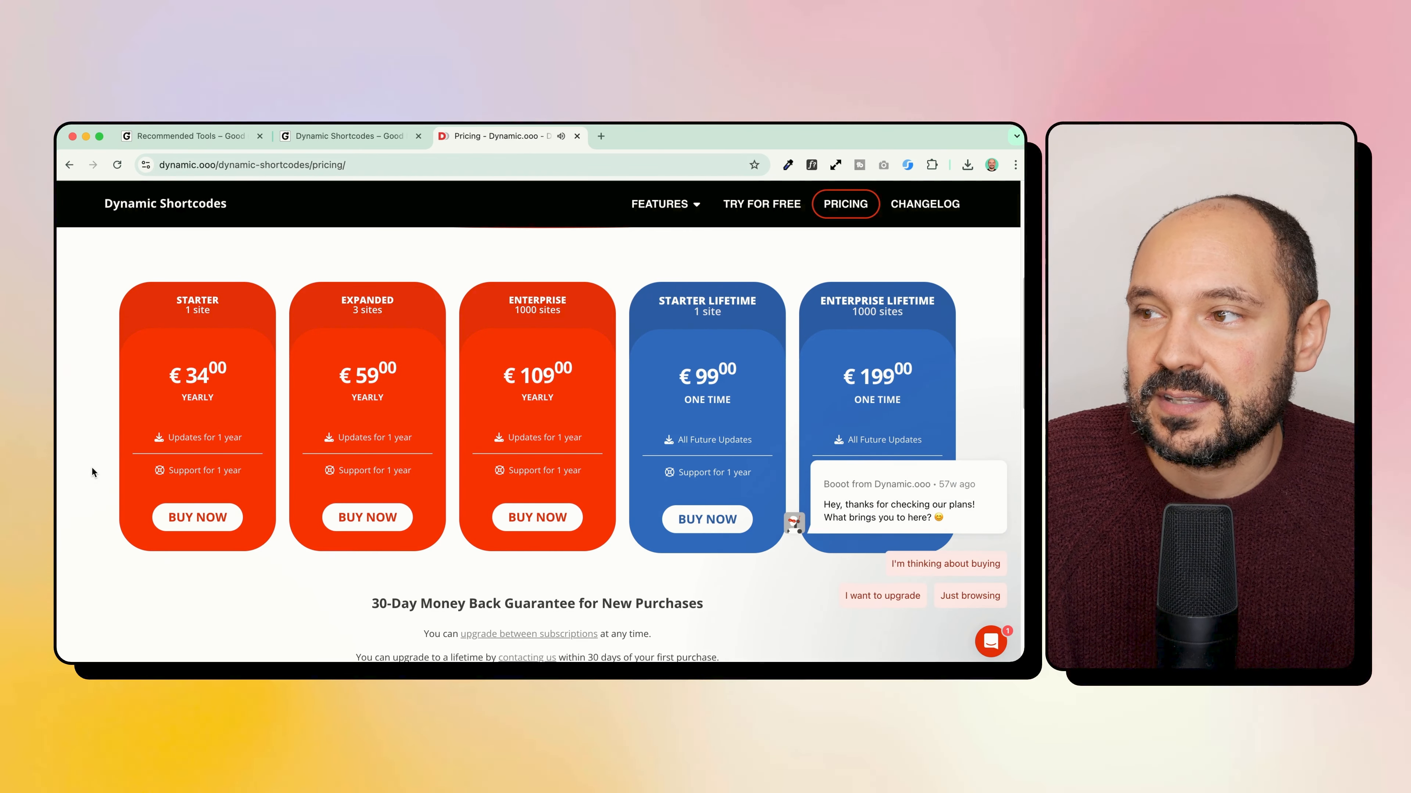
left_click(1009, 459)
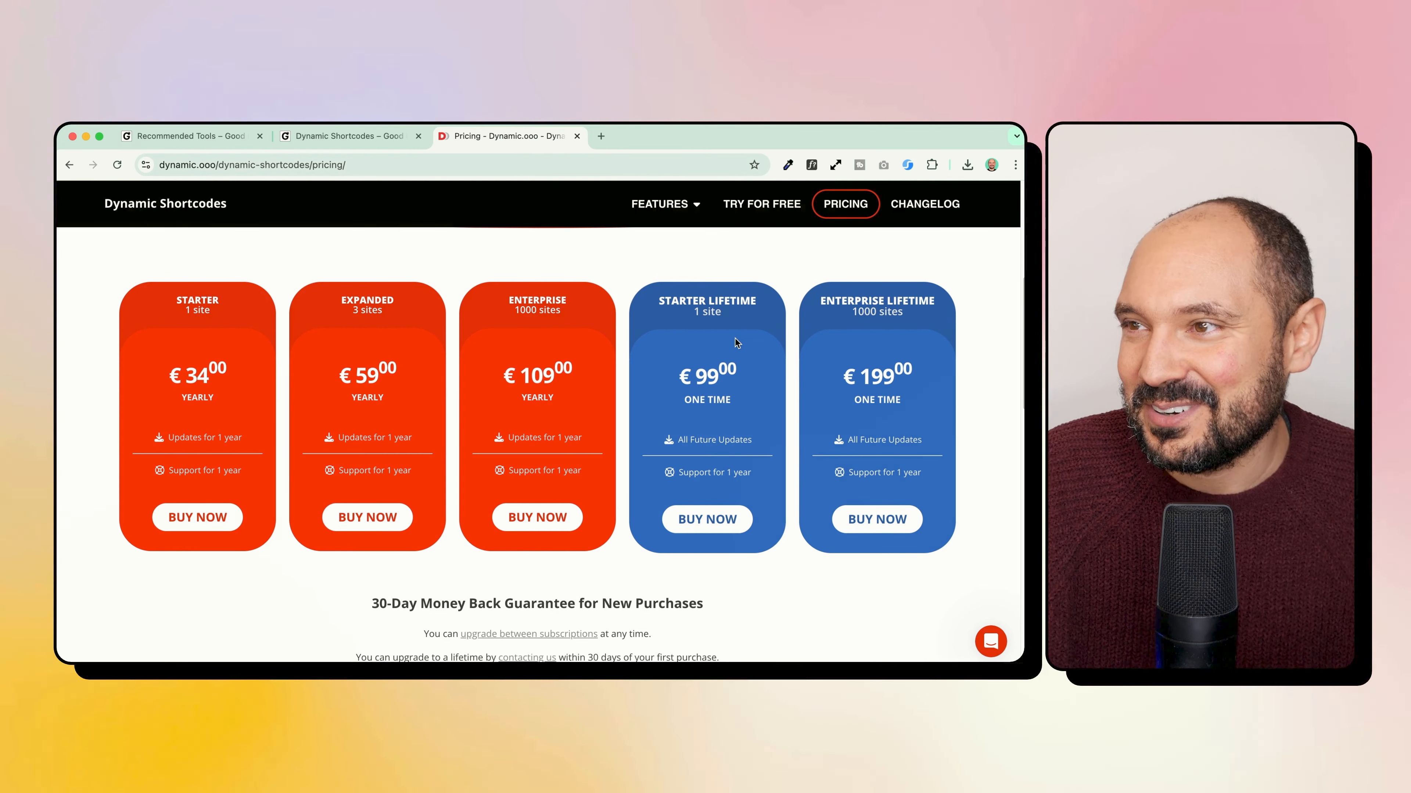
scroll(726, 475, "up", 10)
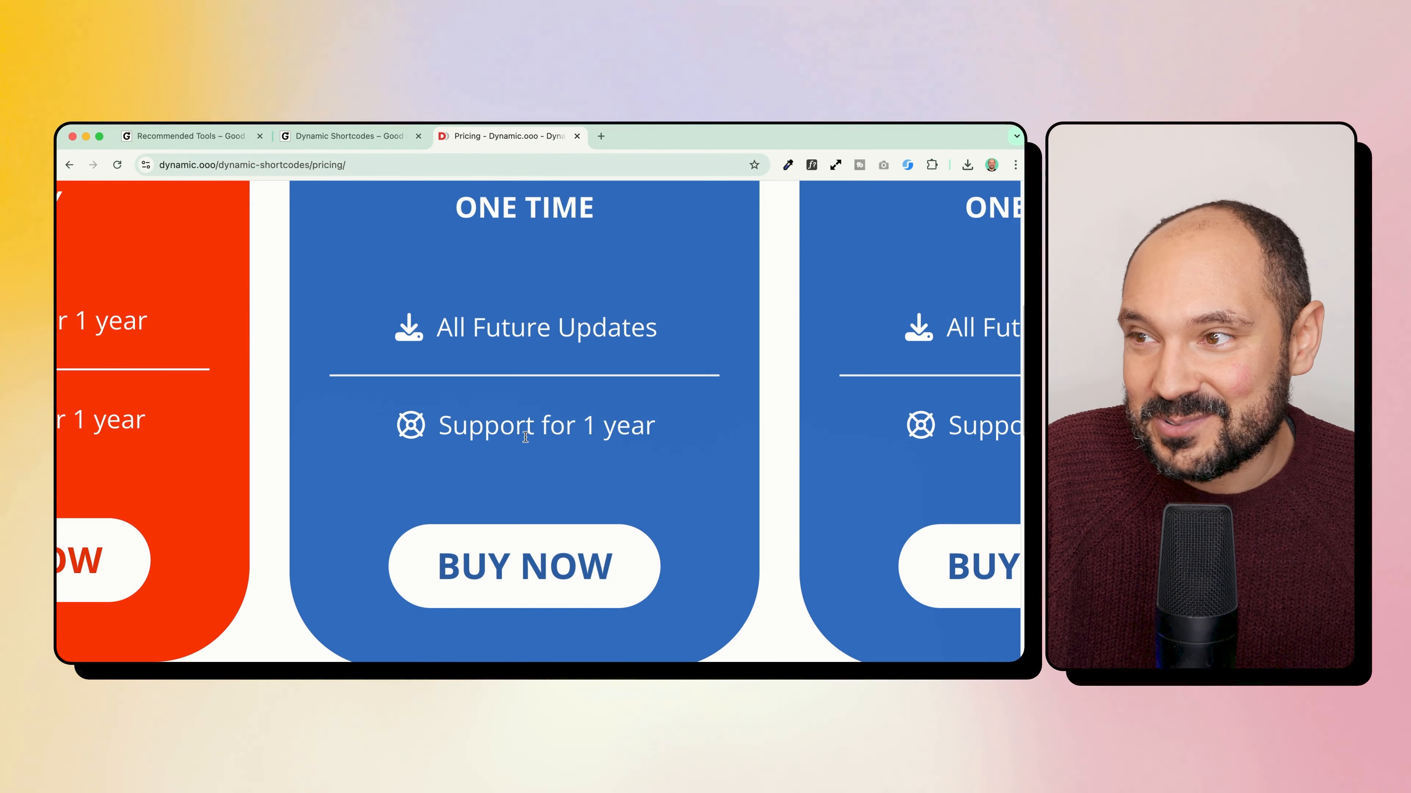
left_click_drag(436, 427, 723, 430)
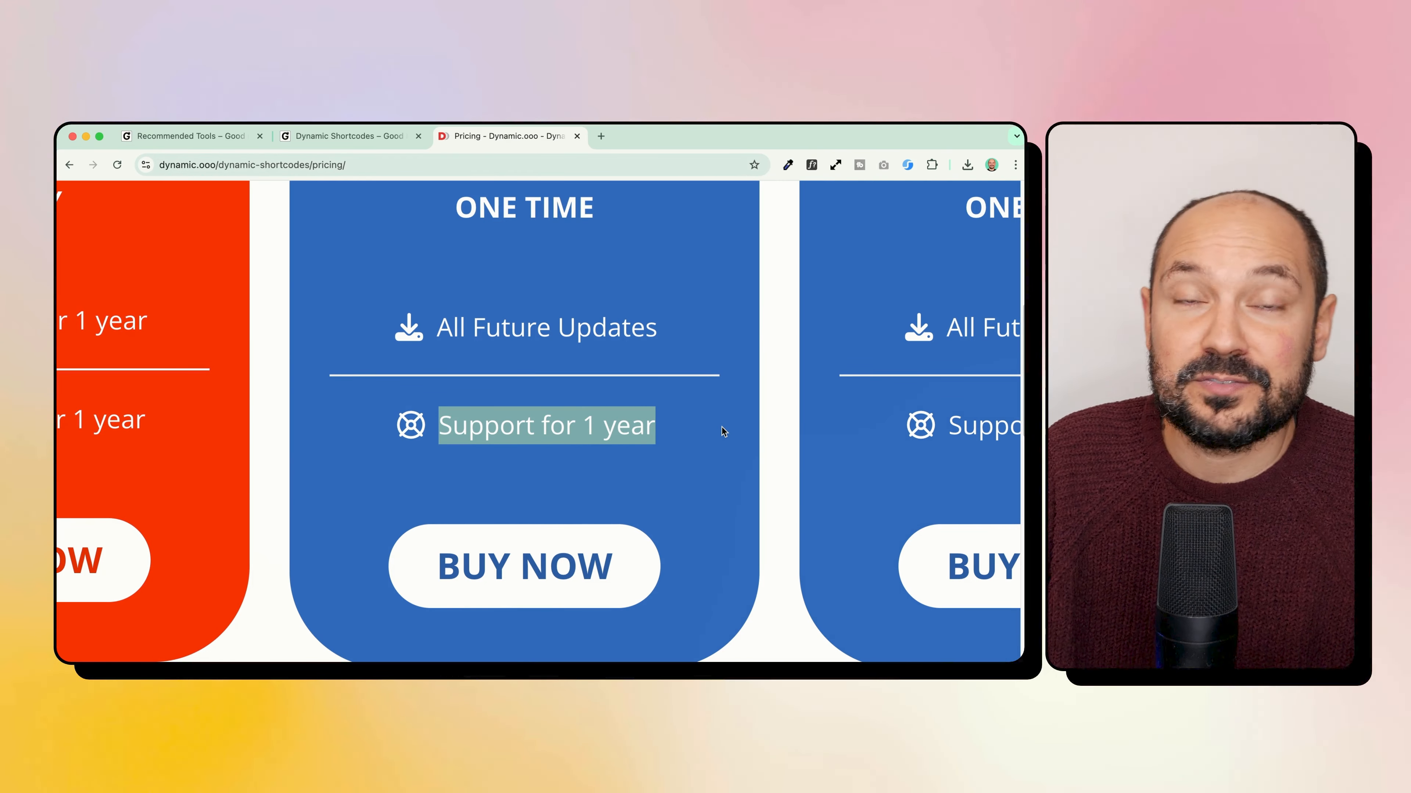
left_click(547, 441)
scroll(550, 444, "down", 10)
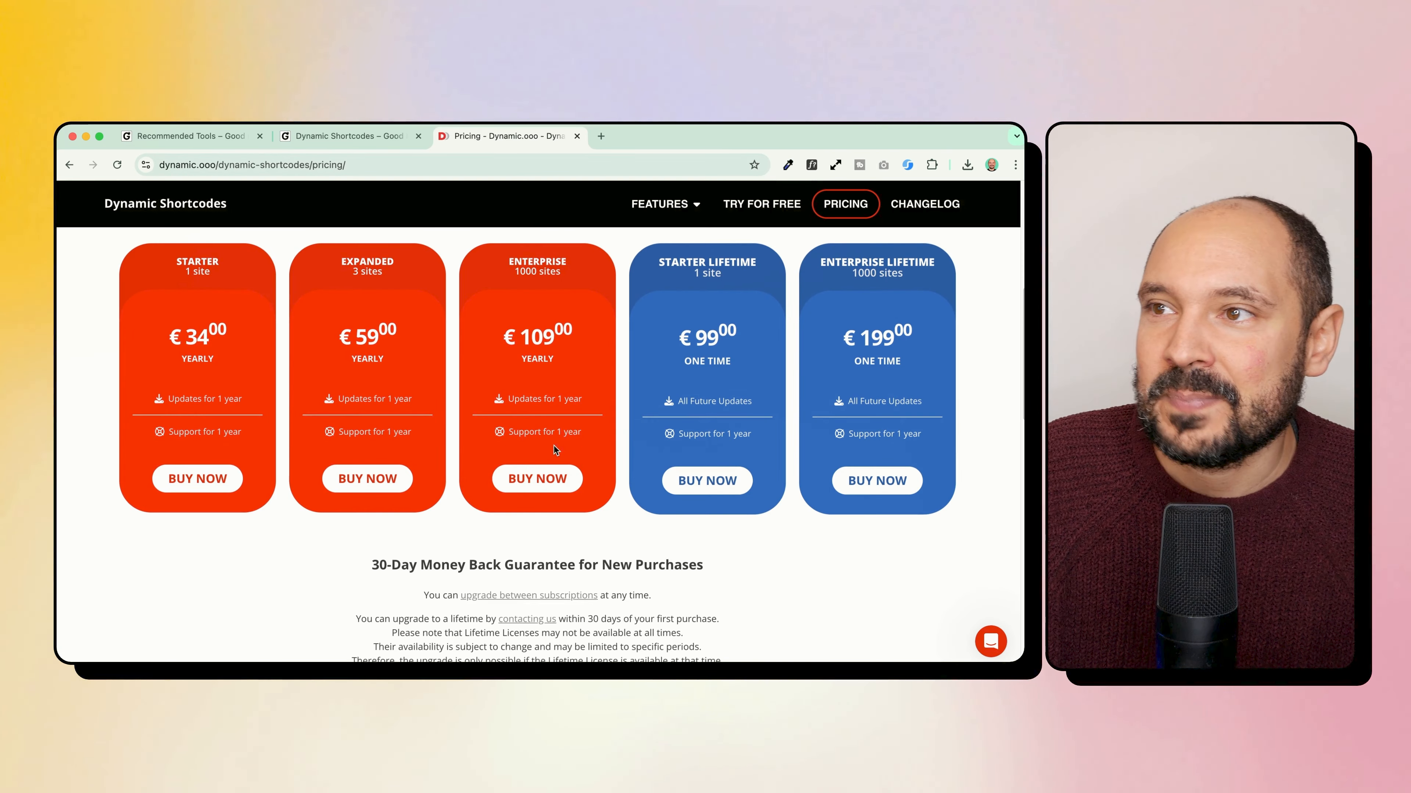
scroll(637, 443, "up", 1)
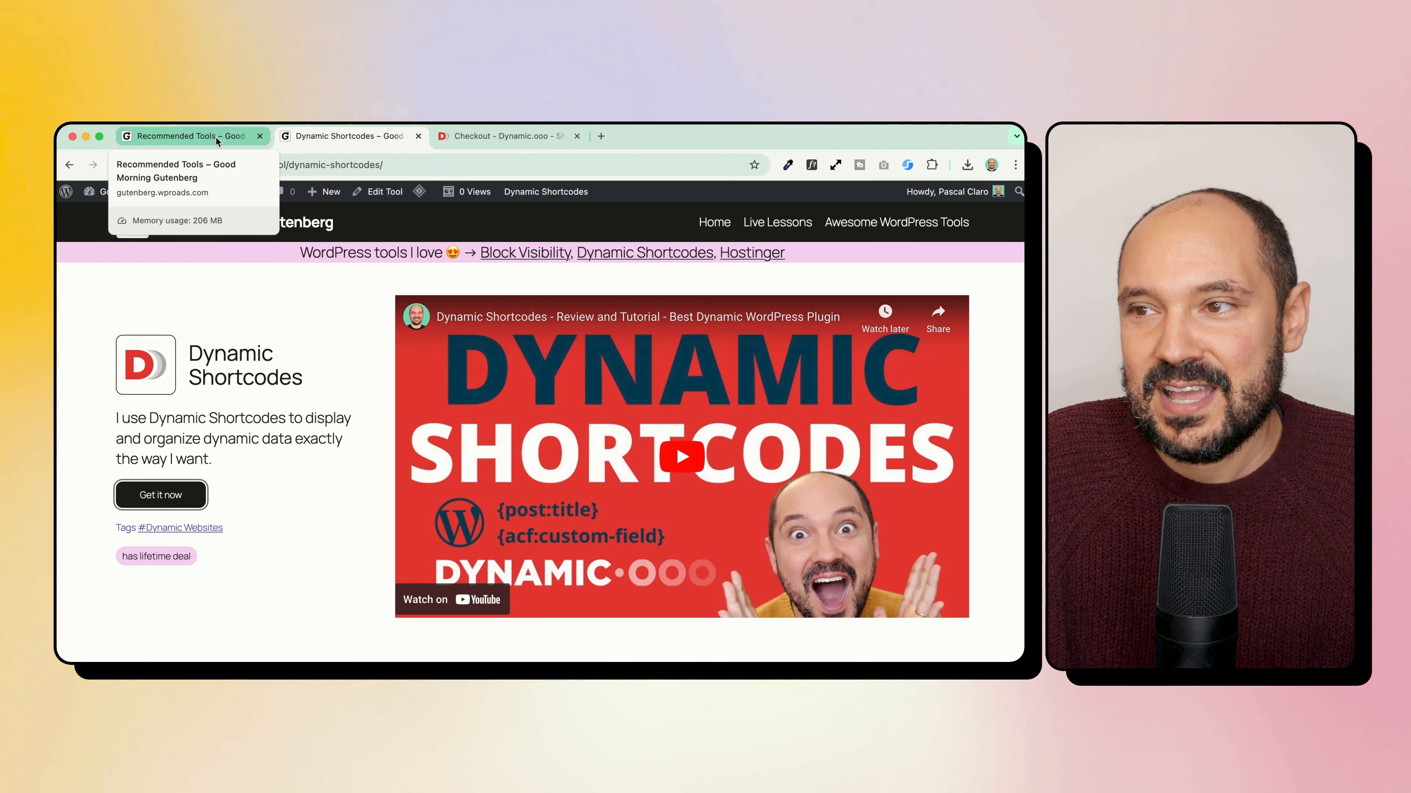
Step: Open Hostinger's more info page from Recommended Tools, examine the banner text, and go to the Good Morning Gutenberg home page
left_click(233, 294)
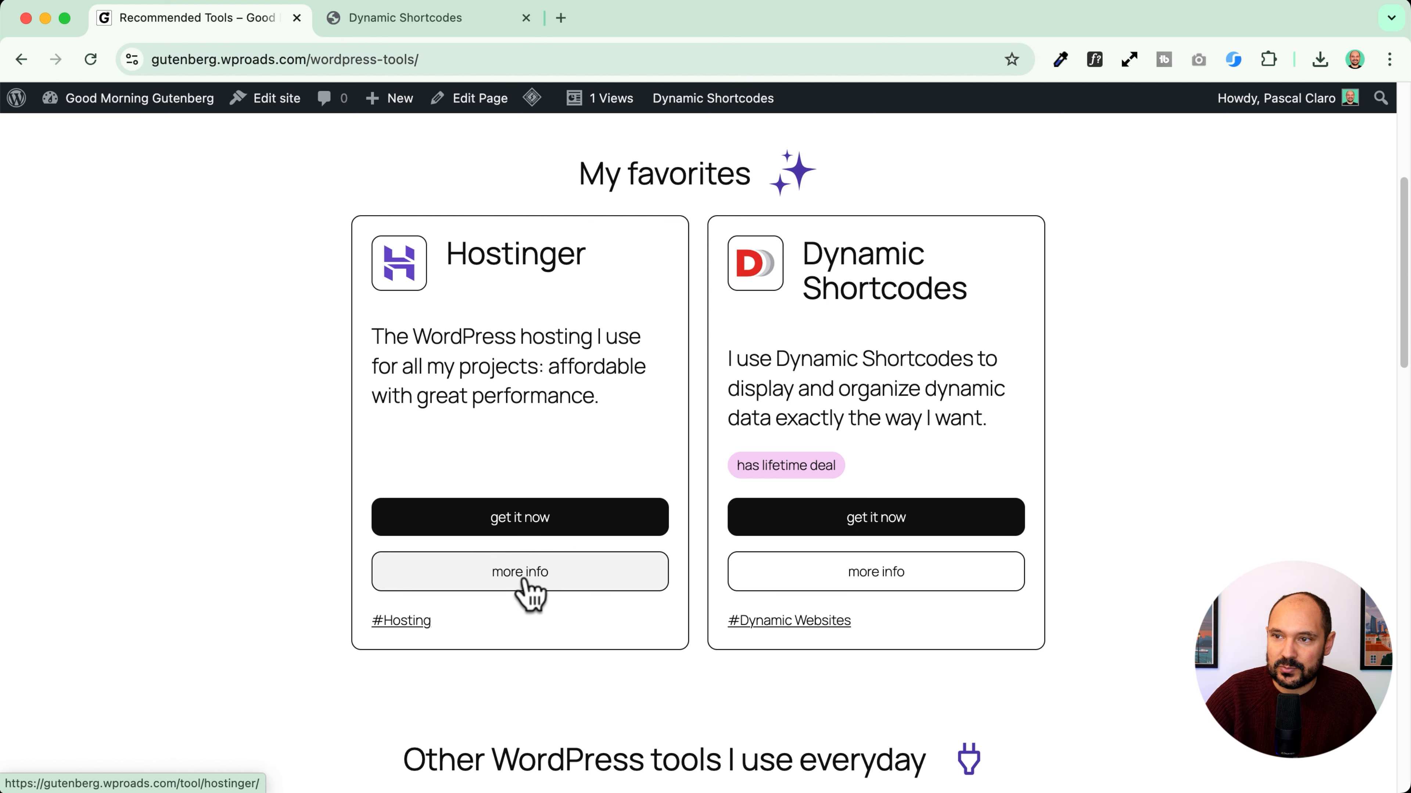
left_click(530, 594)
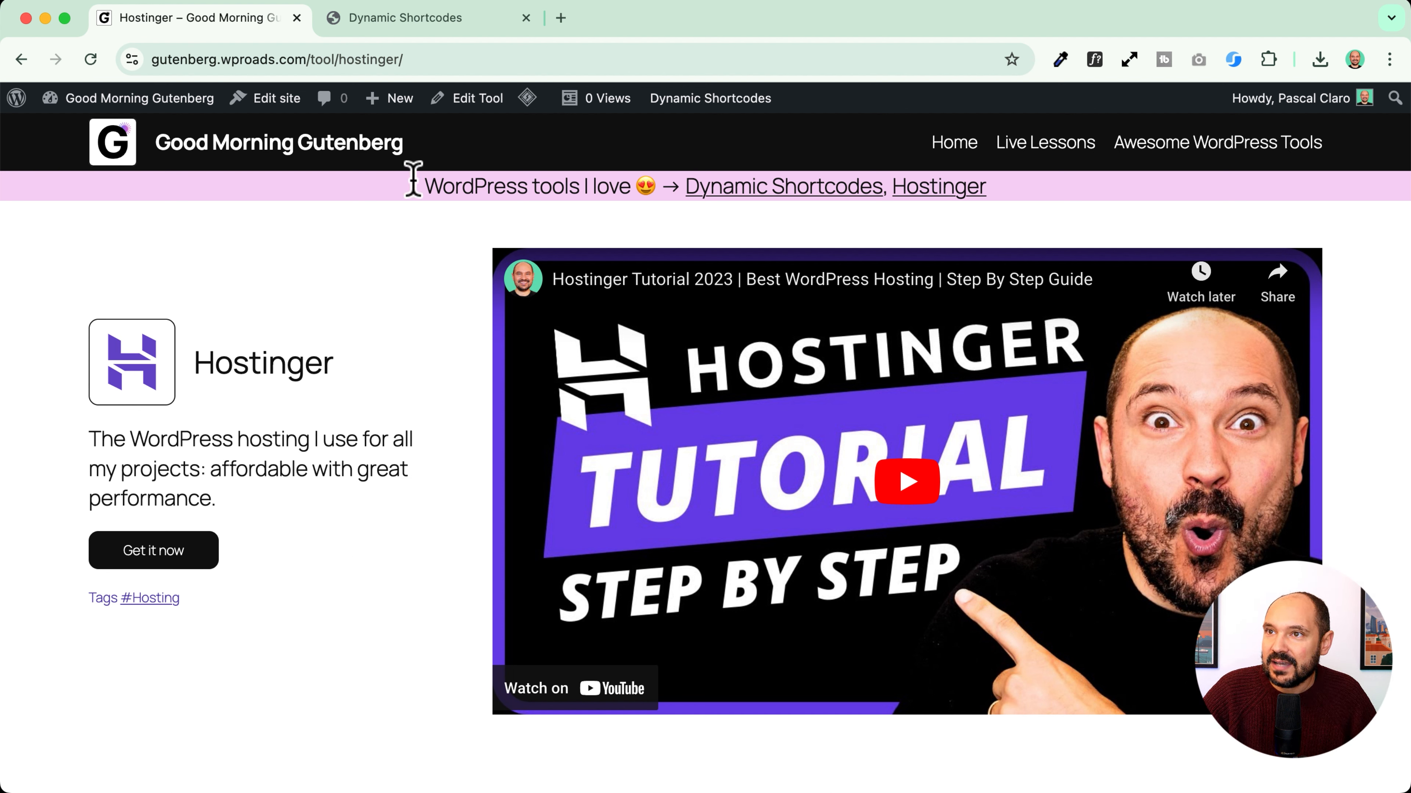
left_click_drag(422, 185, 1096, 199)
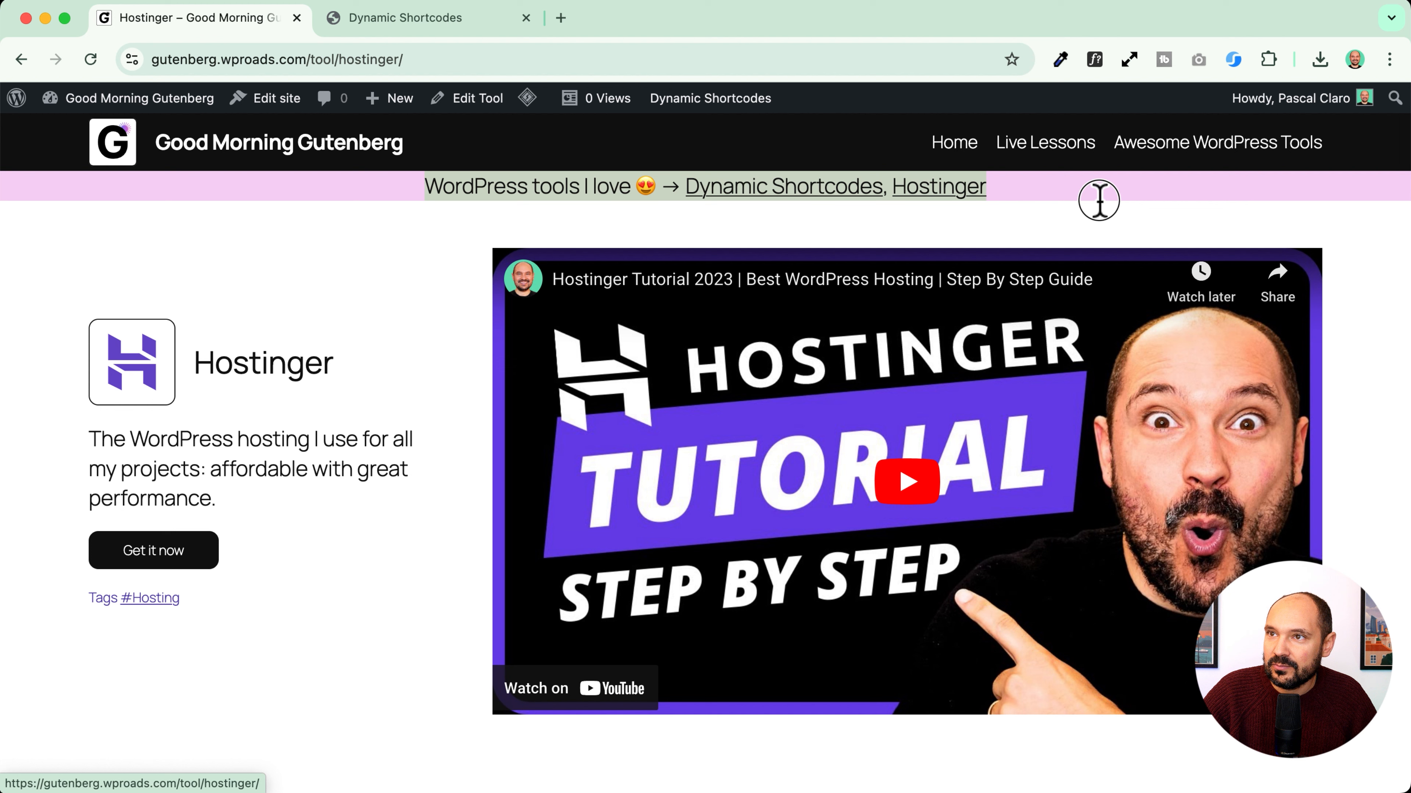
left_click(233, 145)
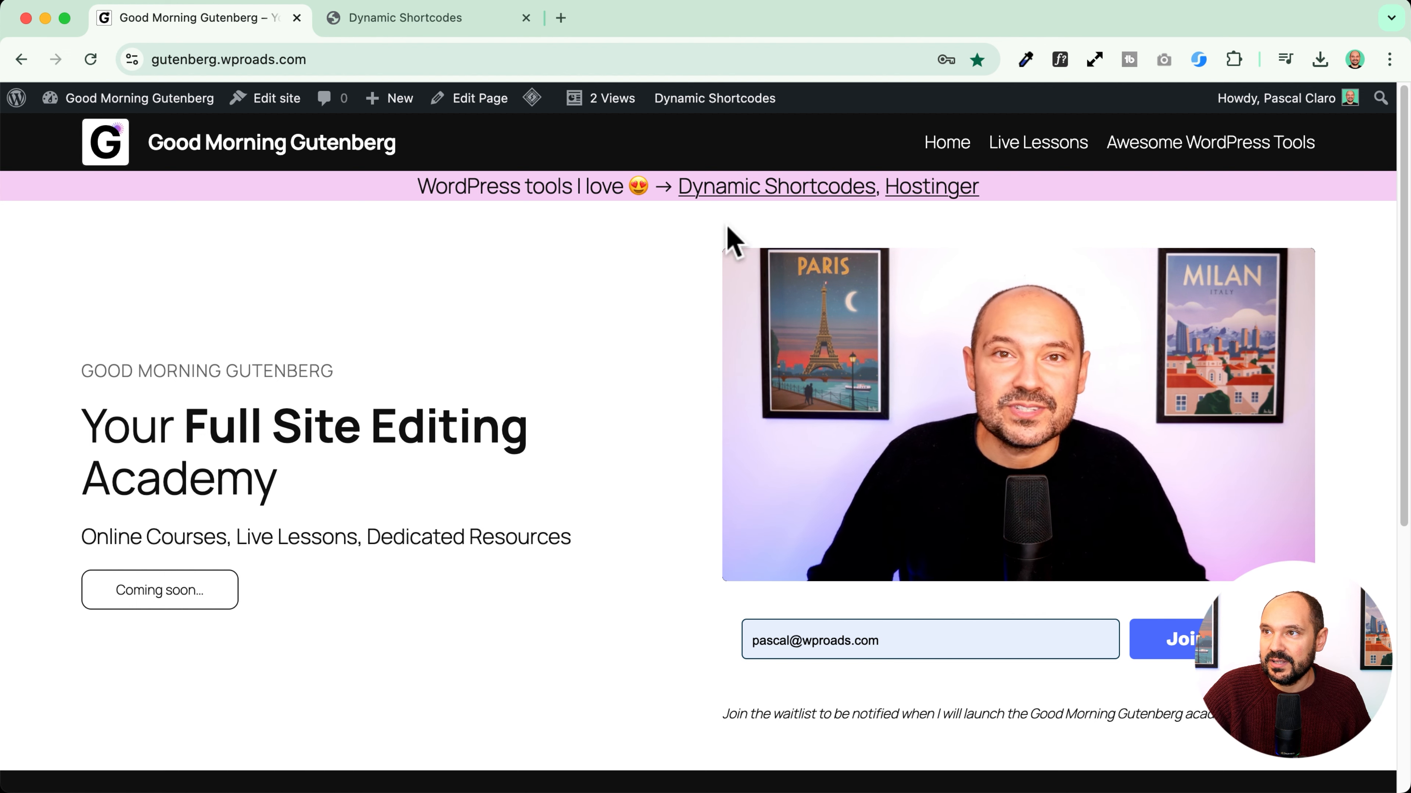
Step: Open the Dynamic Shortcodes tool page from the banner and examine the banner's list of tool links
left_click(805, 191)
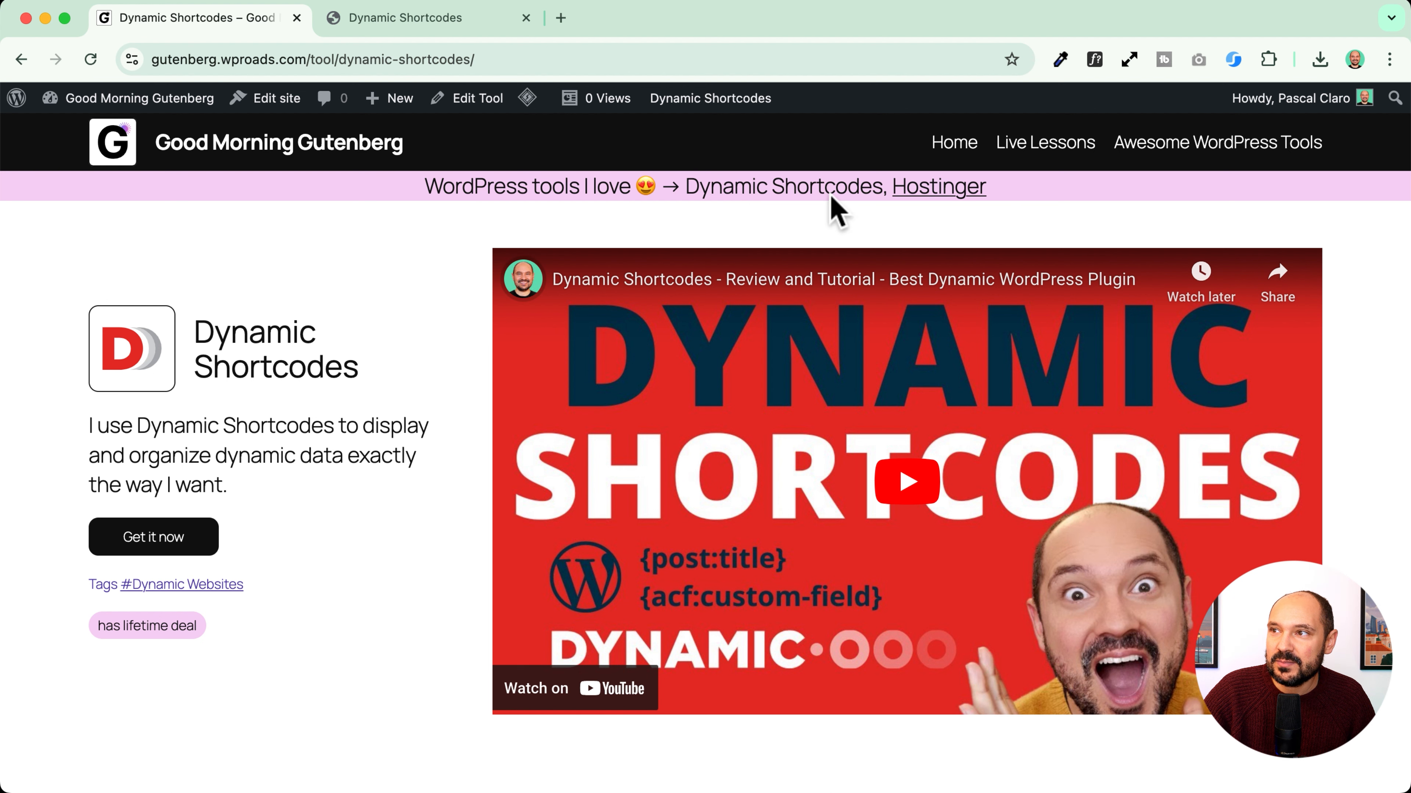
left_click_drag(674, 183, 1008, 191)
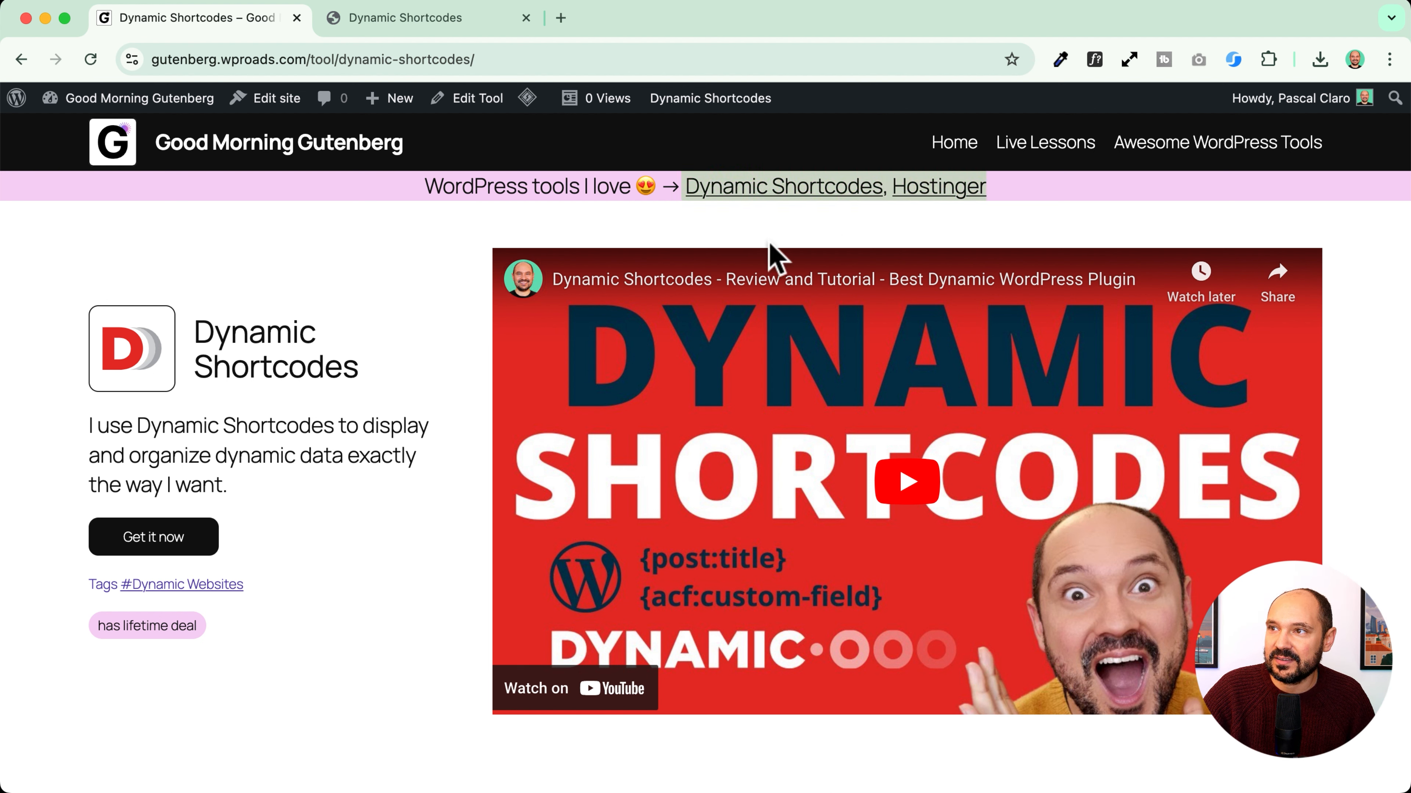
left_click(365, 247)
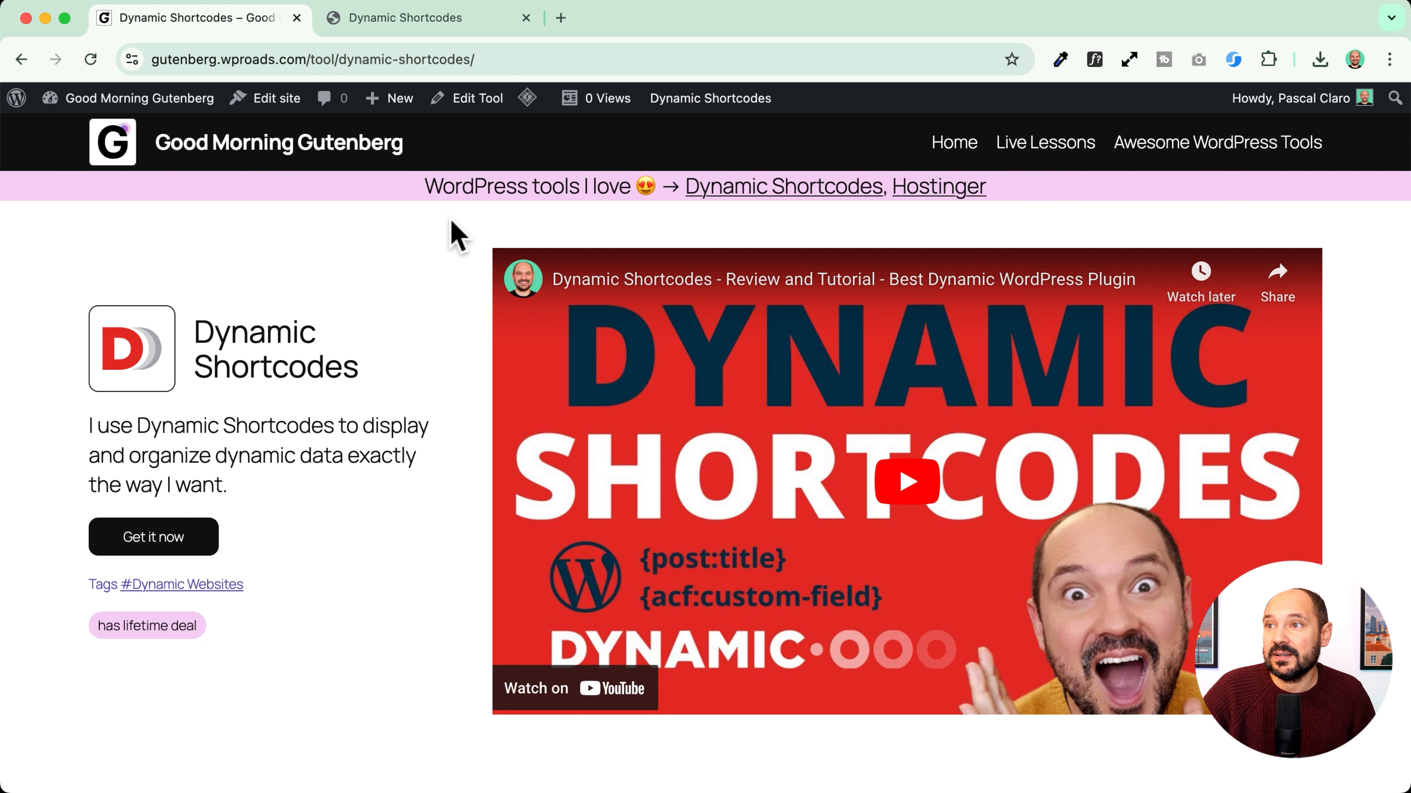
Step: Open the Awesome WordPress Tools page and examine the favorites and everyday tool cards with their tags and links
left_click(1184, 145)
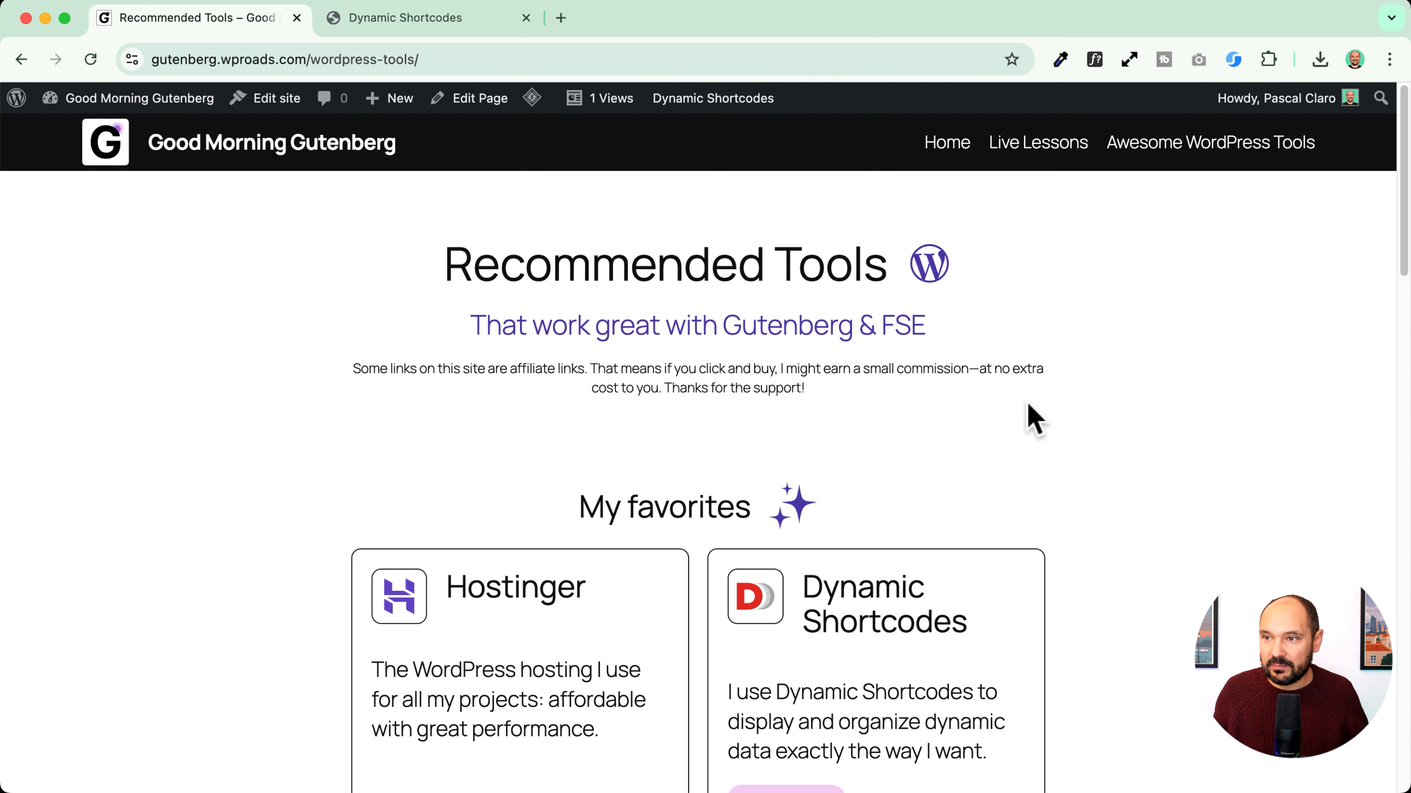
scroll(1033, 420, "down", 15)
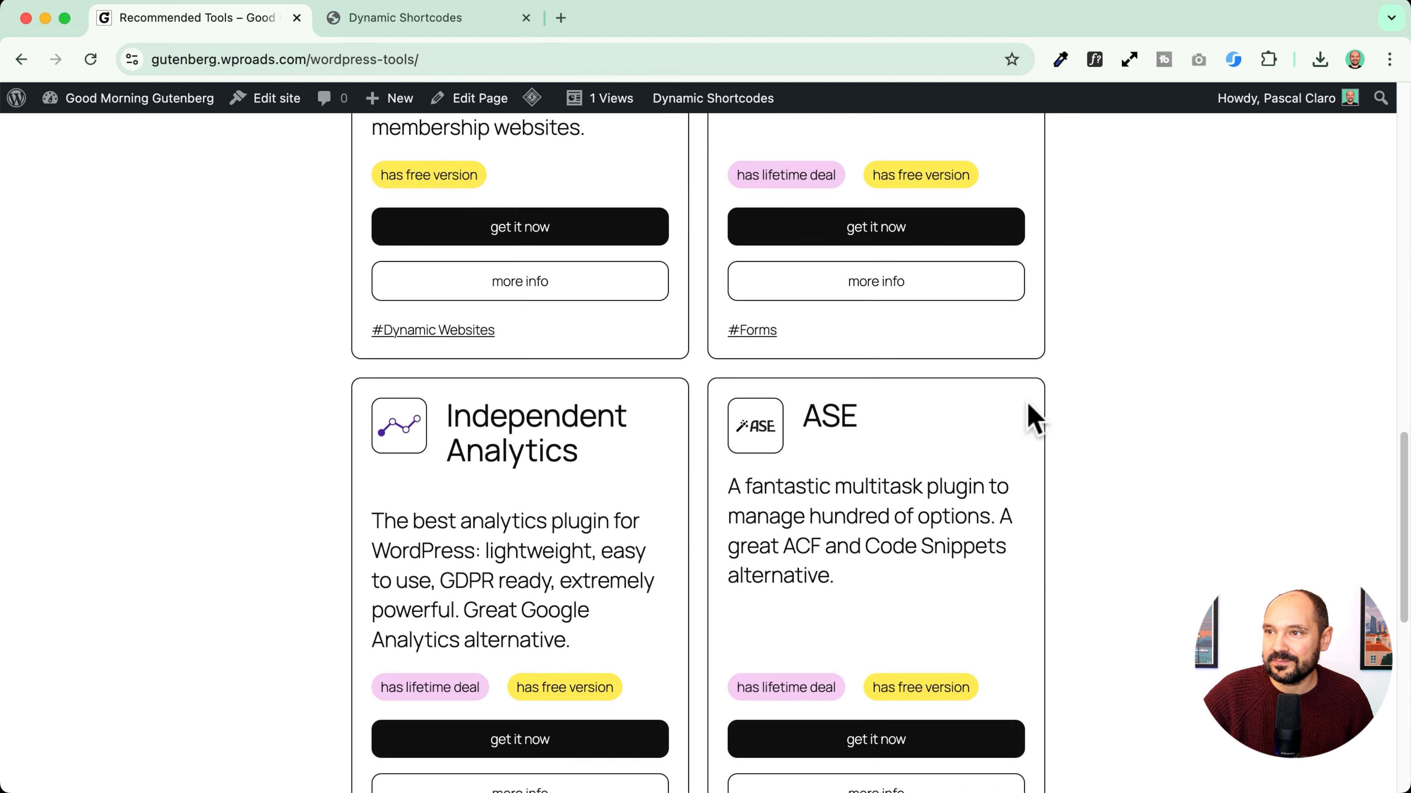
scroll(1032, 420, "up", 15)
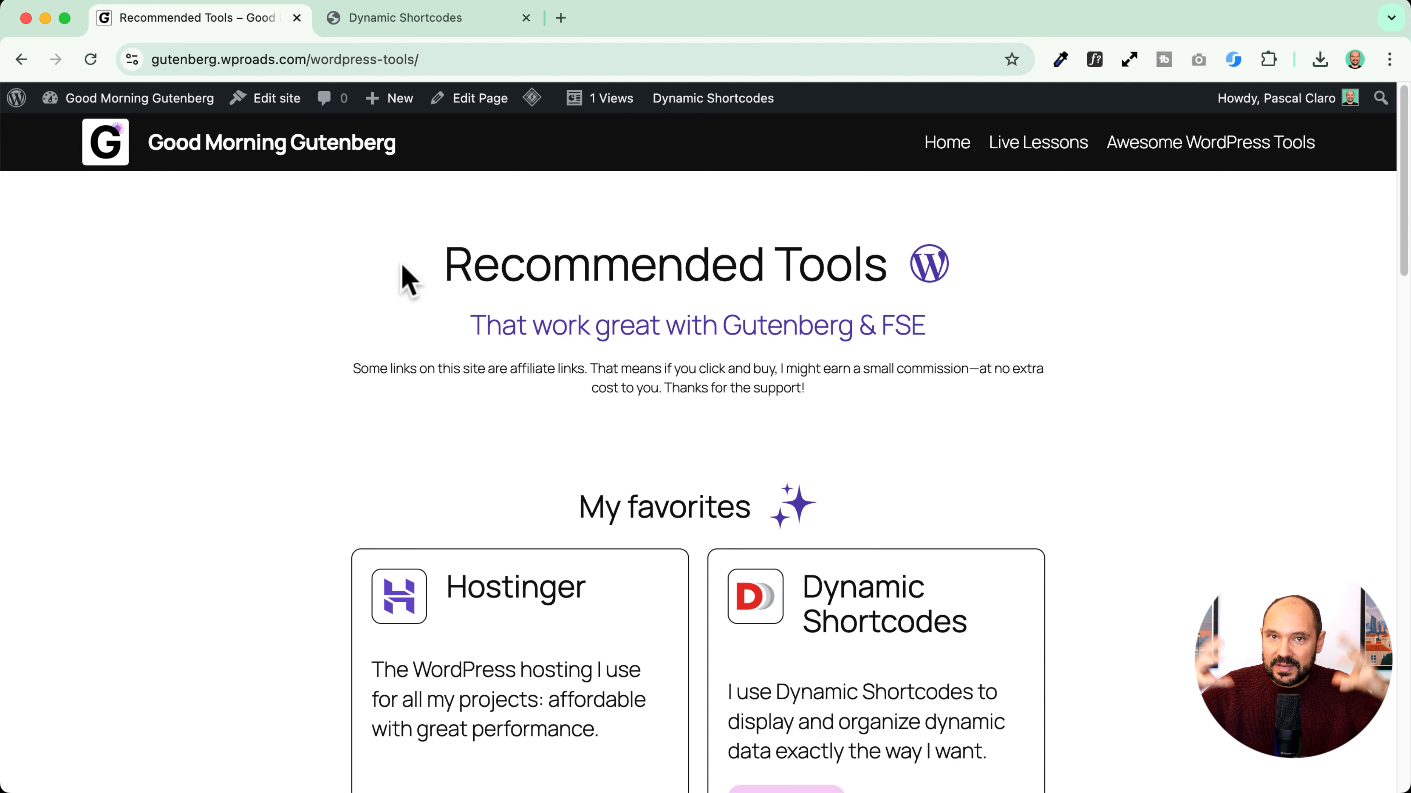
scroll(409, 281, "down", 7)
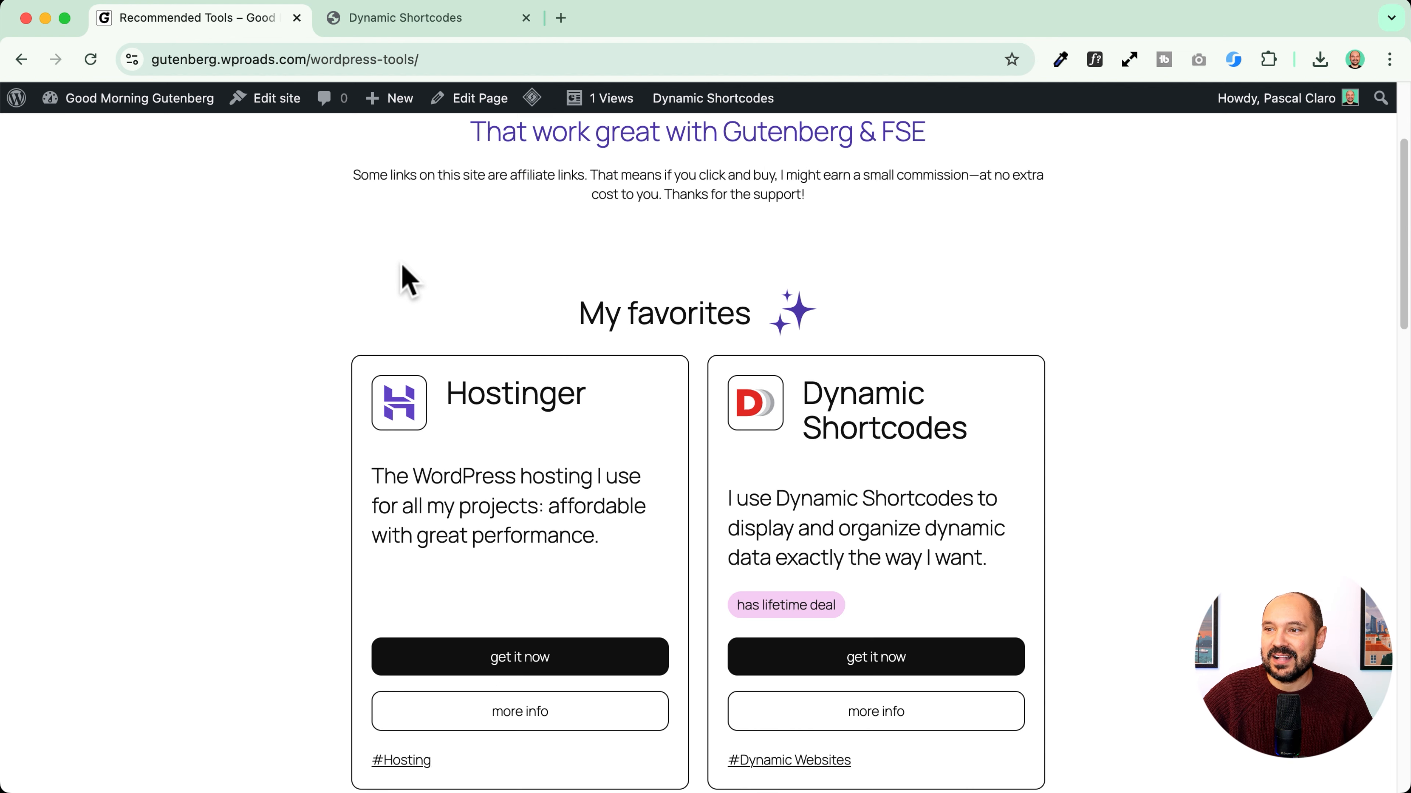
scroll(215, 327, "down", 10)
scroll(218, 332, "up", 2)
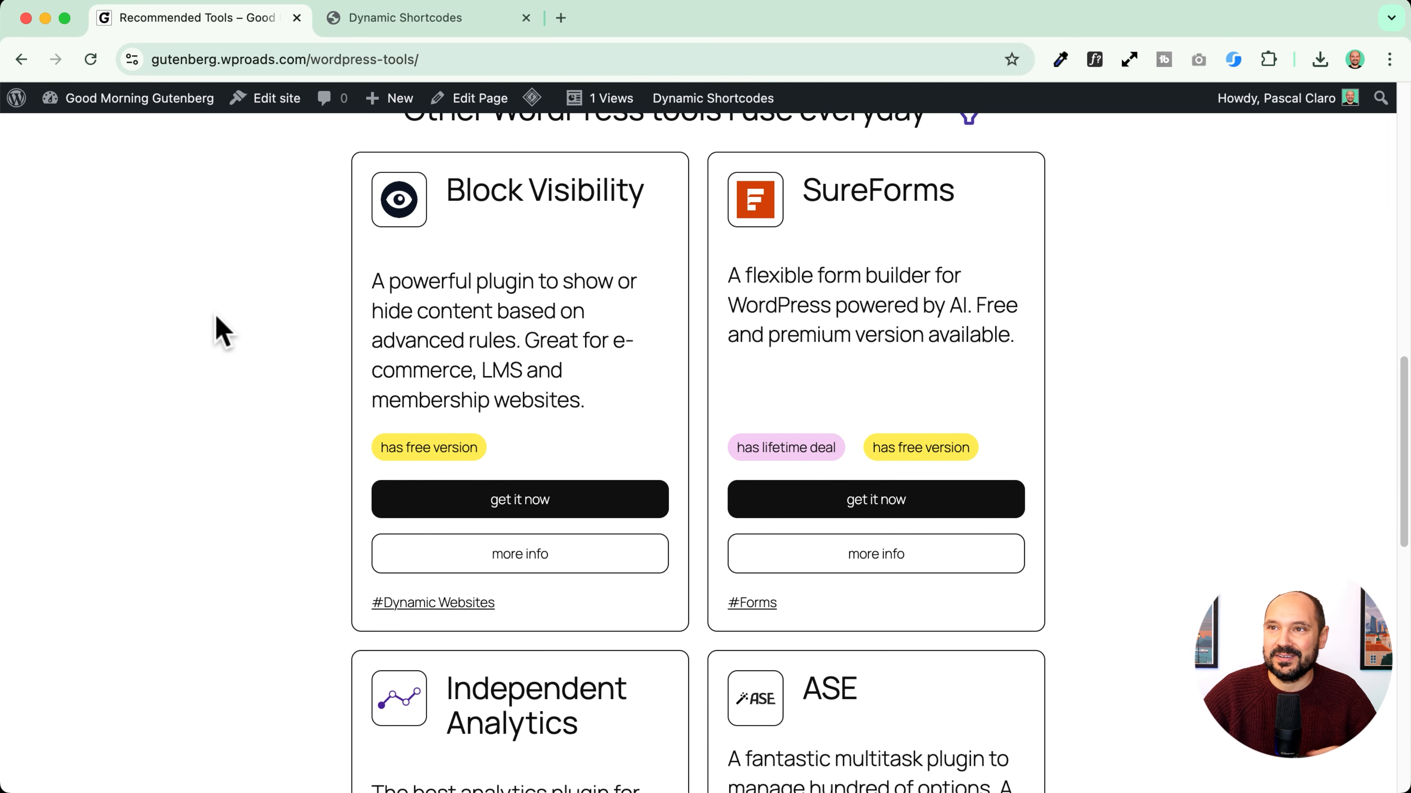
scroll(219, 333, "down", 1)
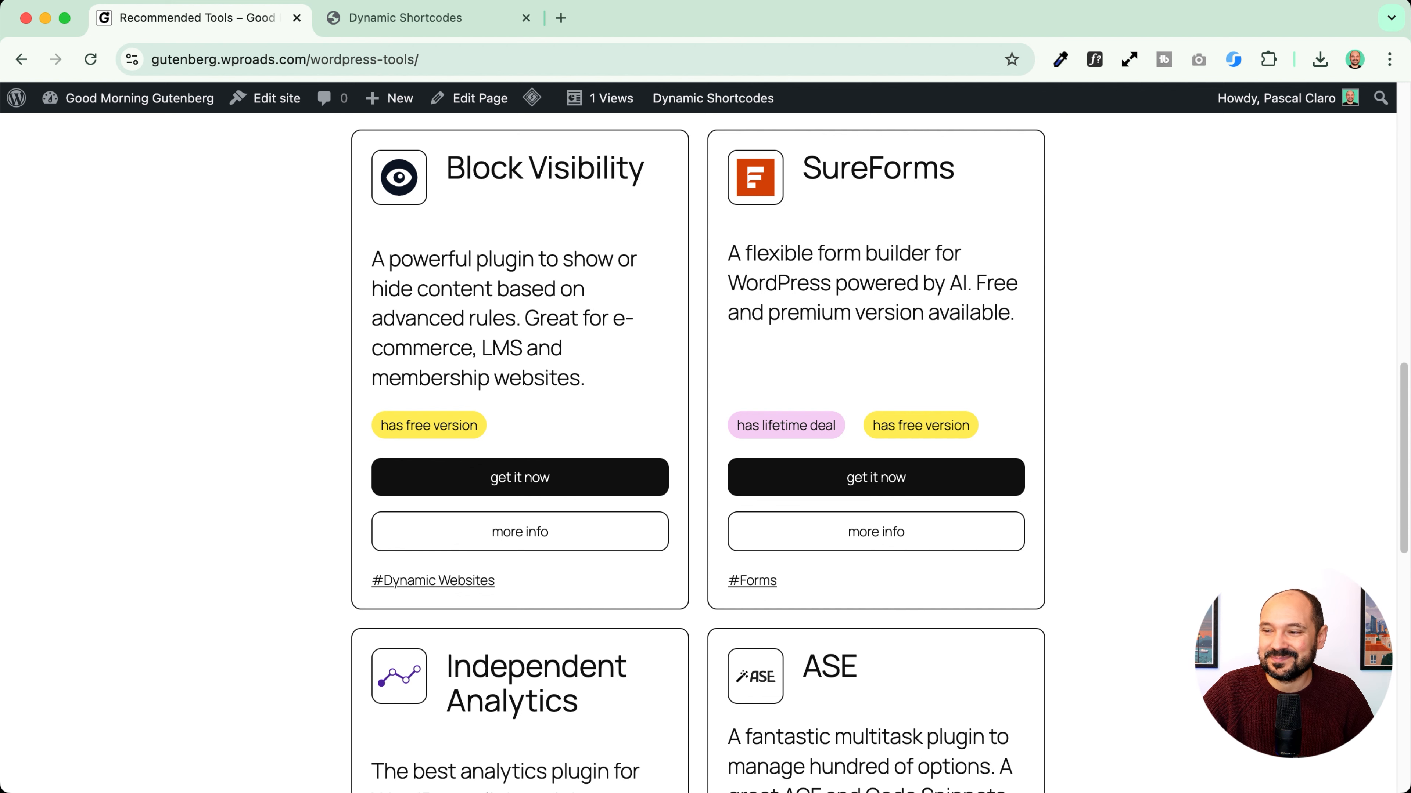
Step: Open the Dynamic Shortcodes demo site's WordPress dashboard and look over its admin sections, comparing with the Recommended Tools page
left_click(406, 18)
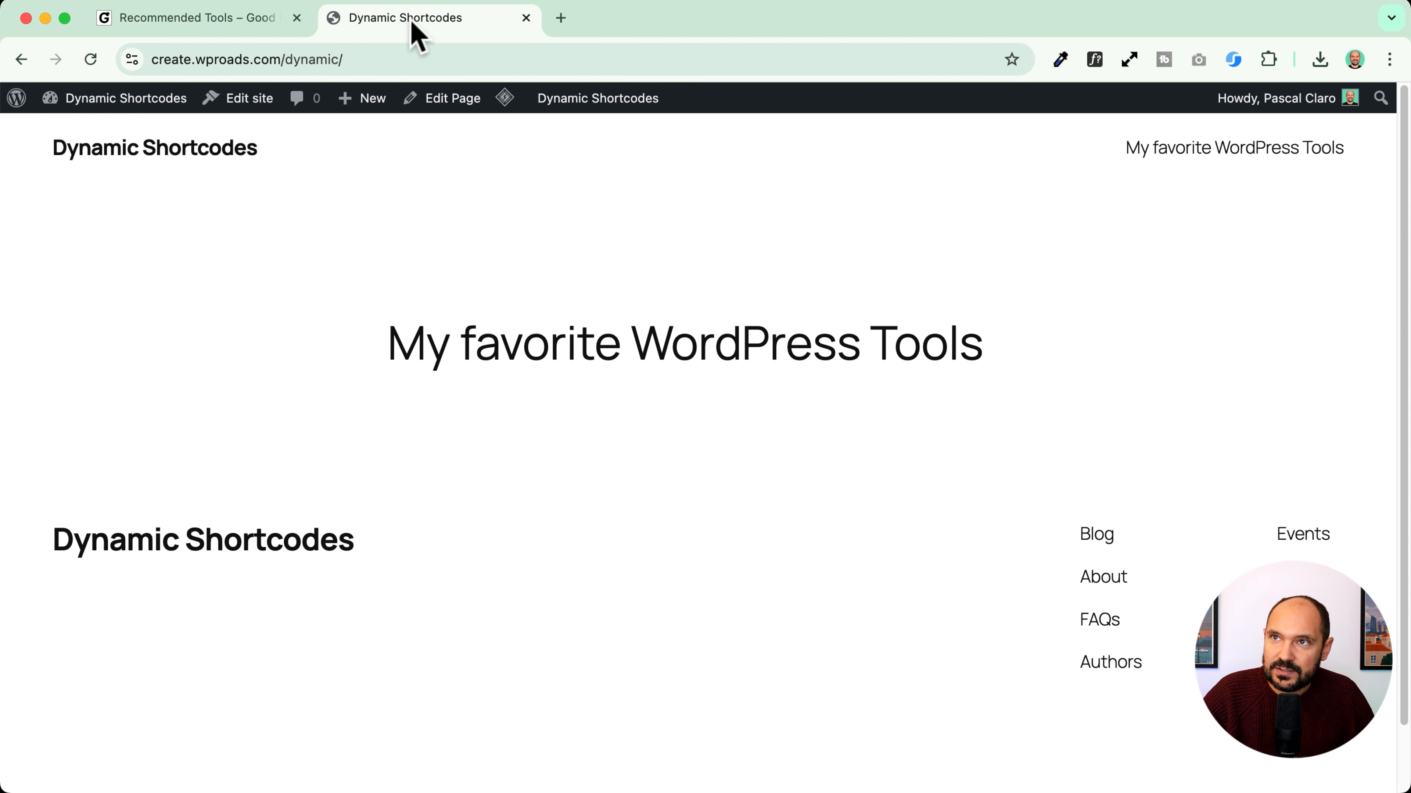
left_click(111, 103)
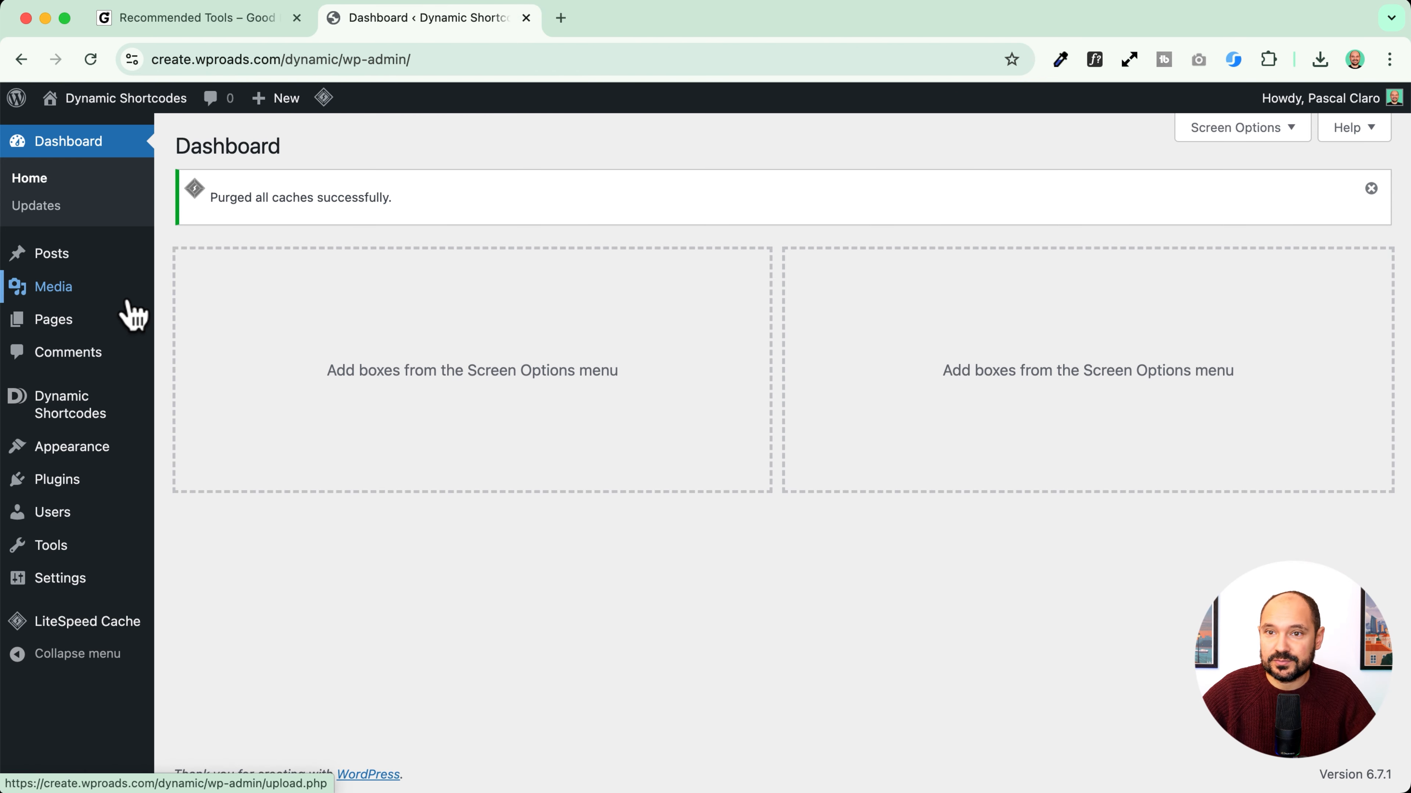
mouse_move(66, 334)
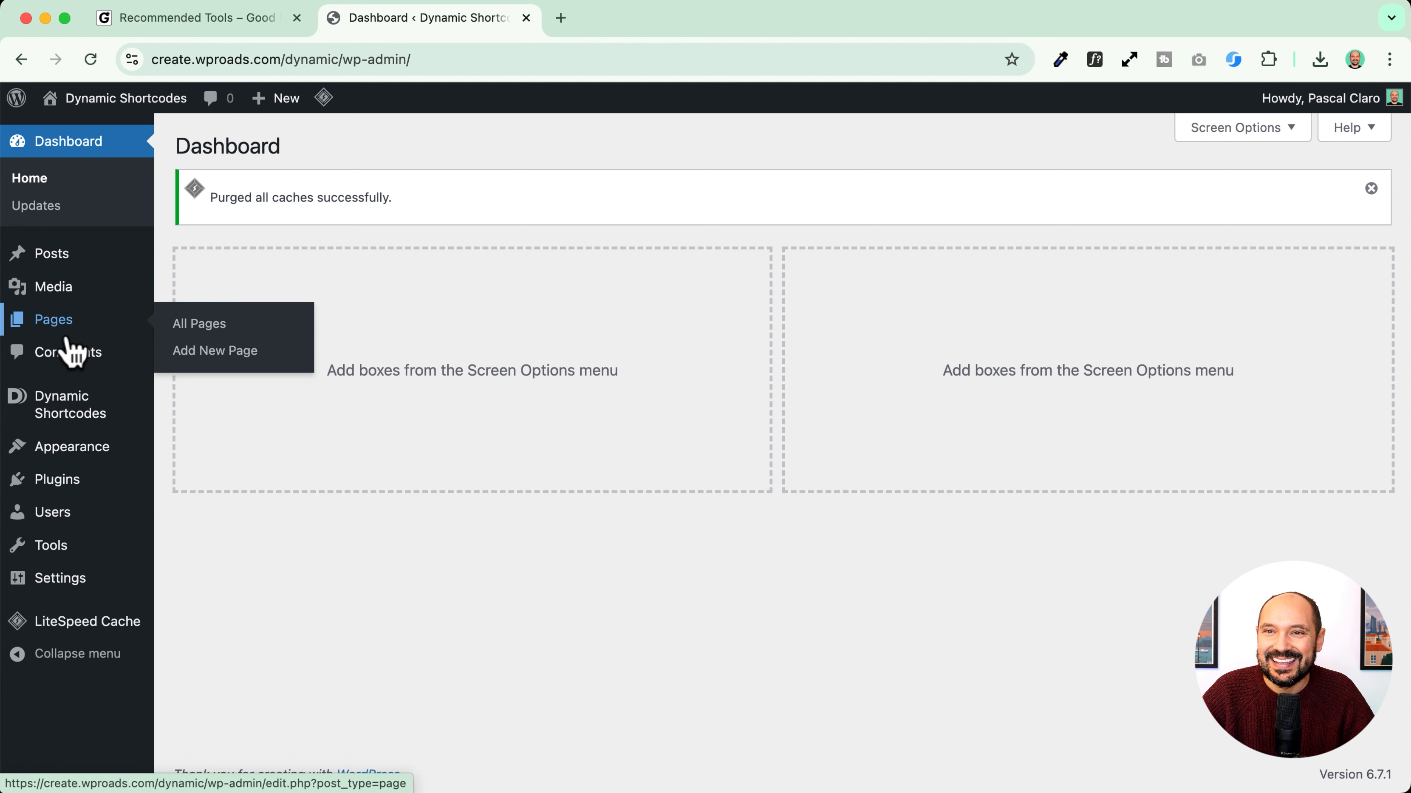
mouse_move(64, 454)
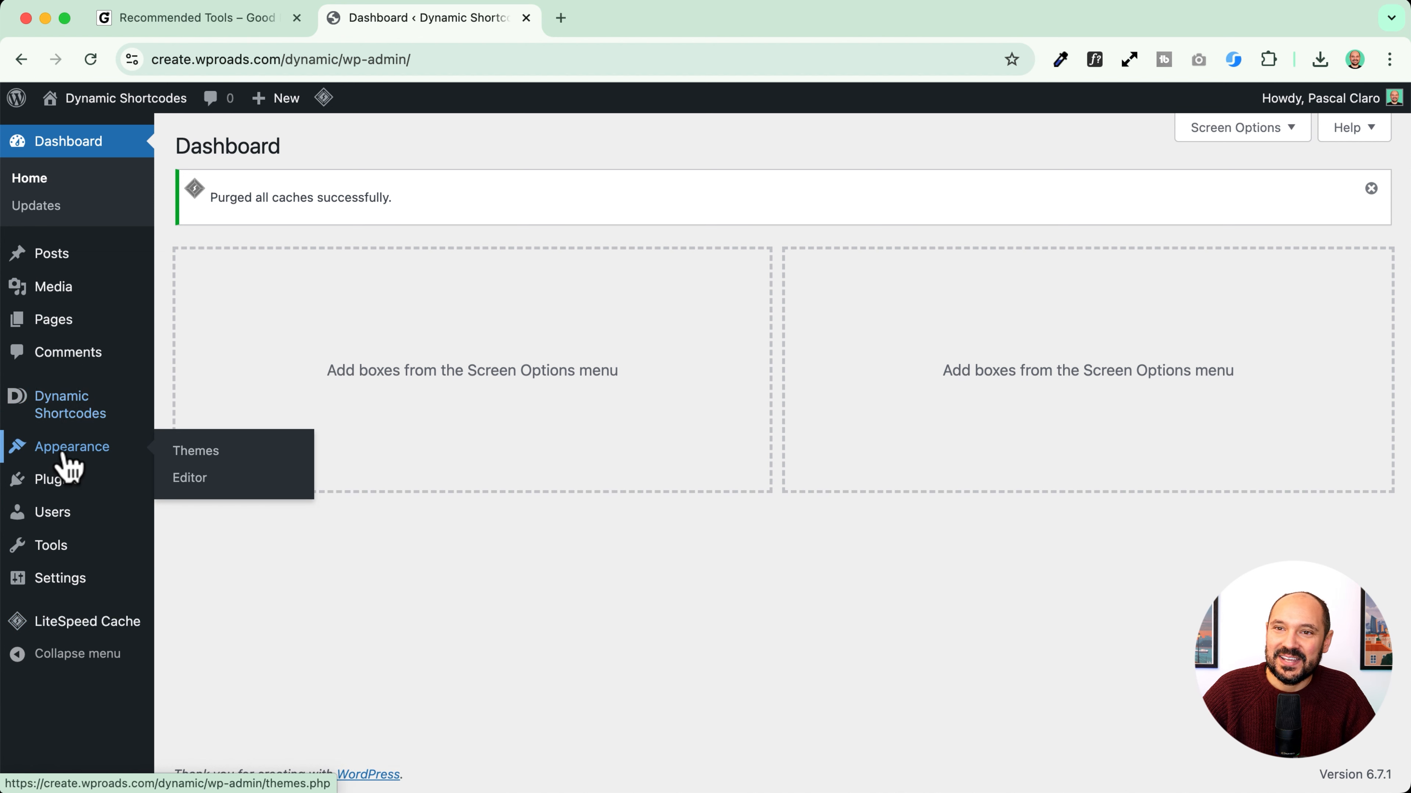
mouse_move(73, 489)
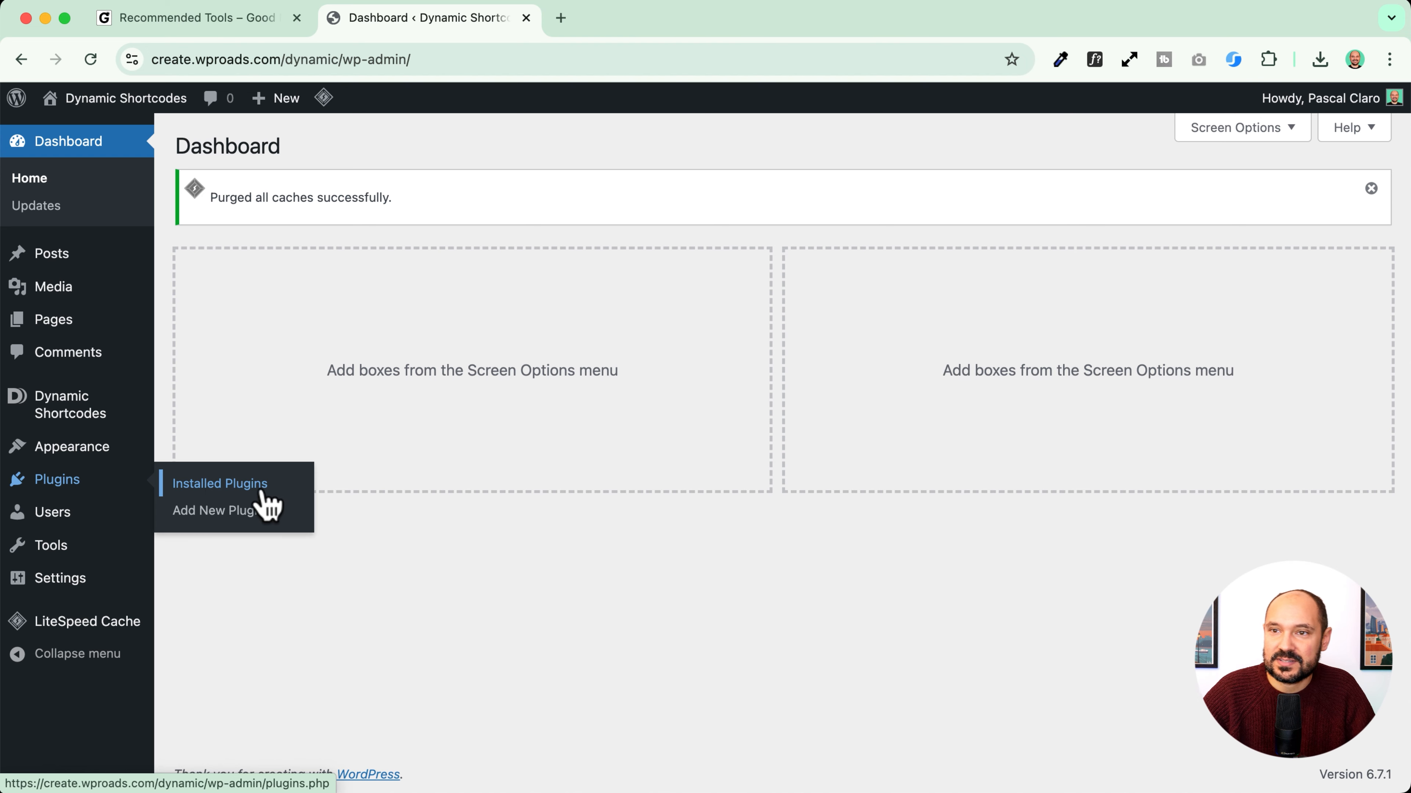
left_click(238, 39)
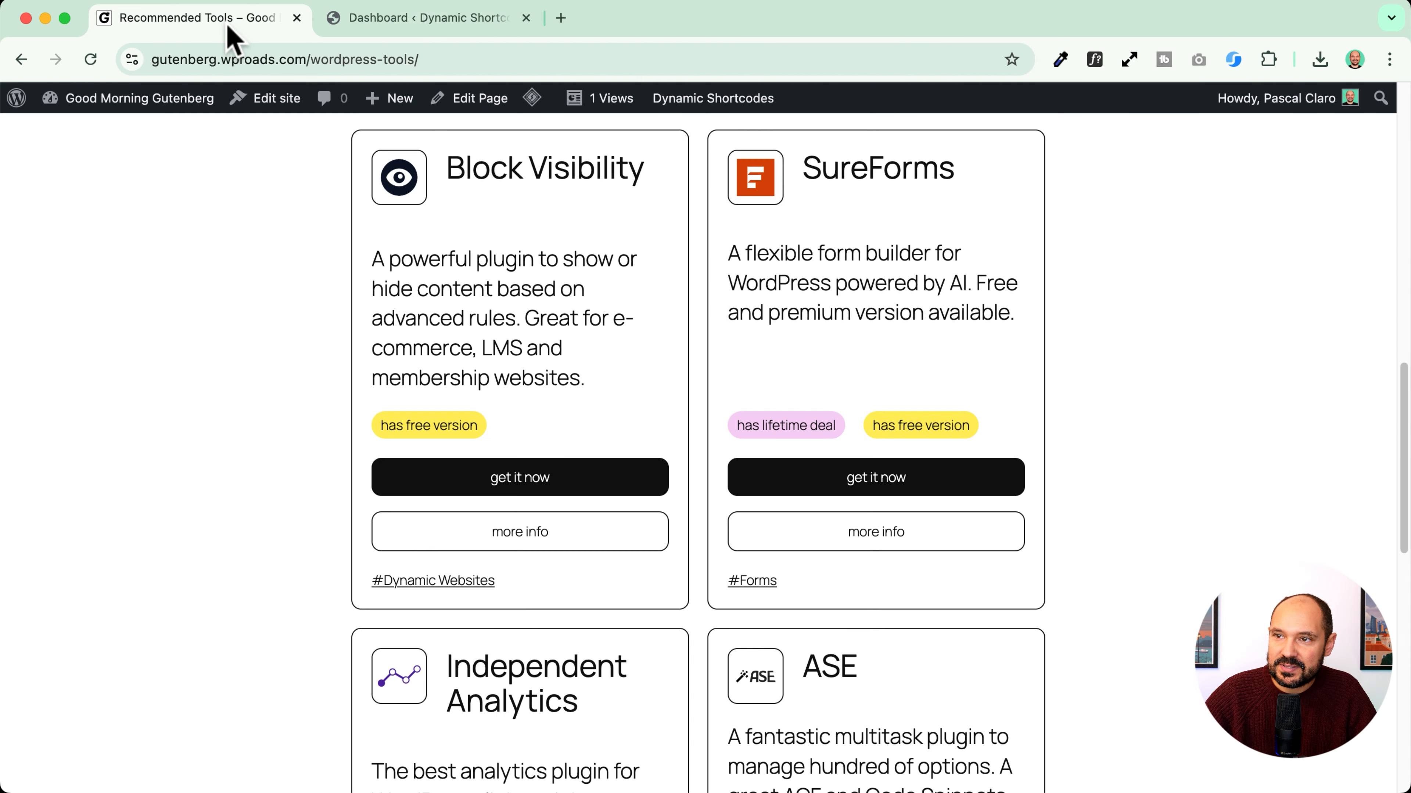
left_click(371, 22)
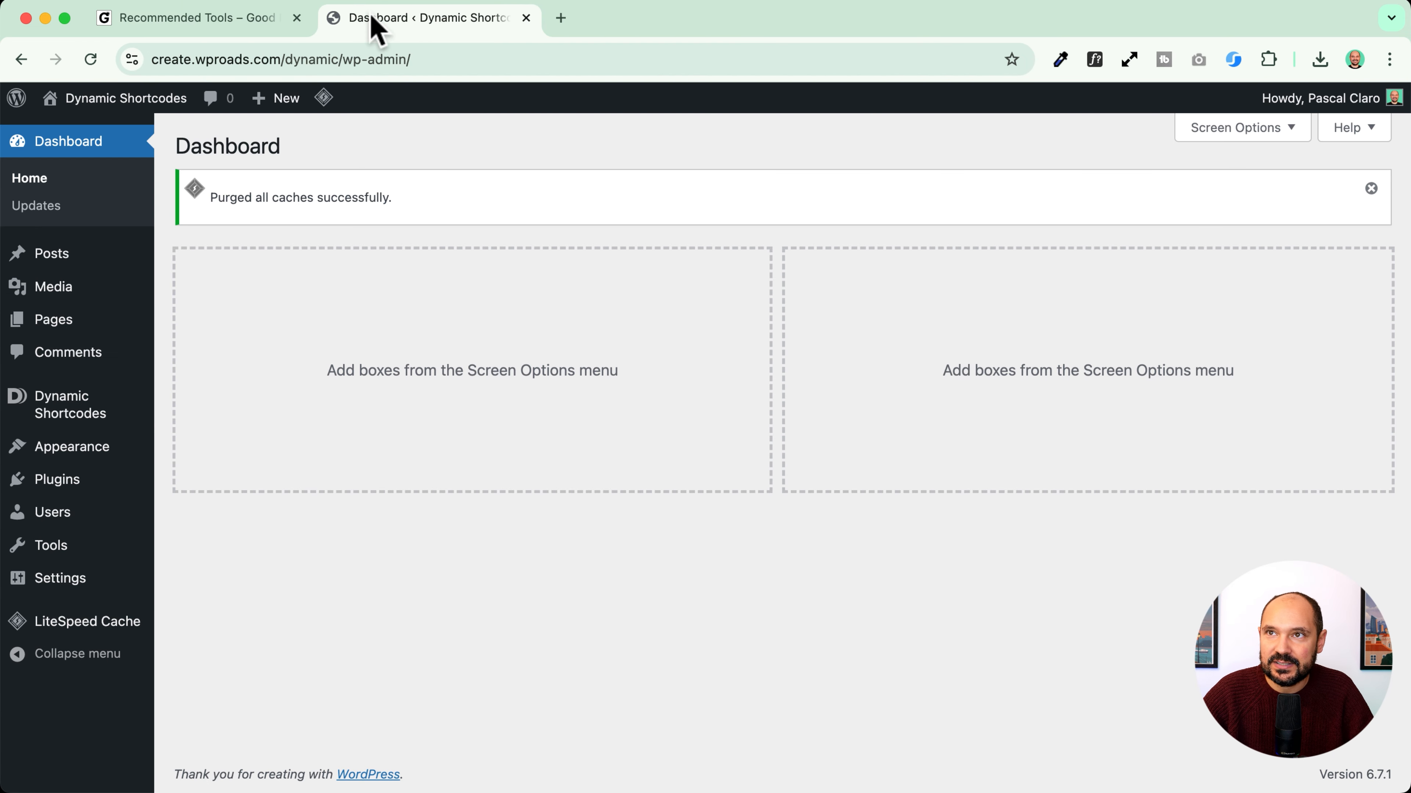
Step: Open the demo site's installed themes to check which theme is active
mouse_move(59, 484)
mouse_move(91, 453)
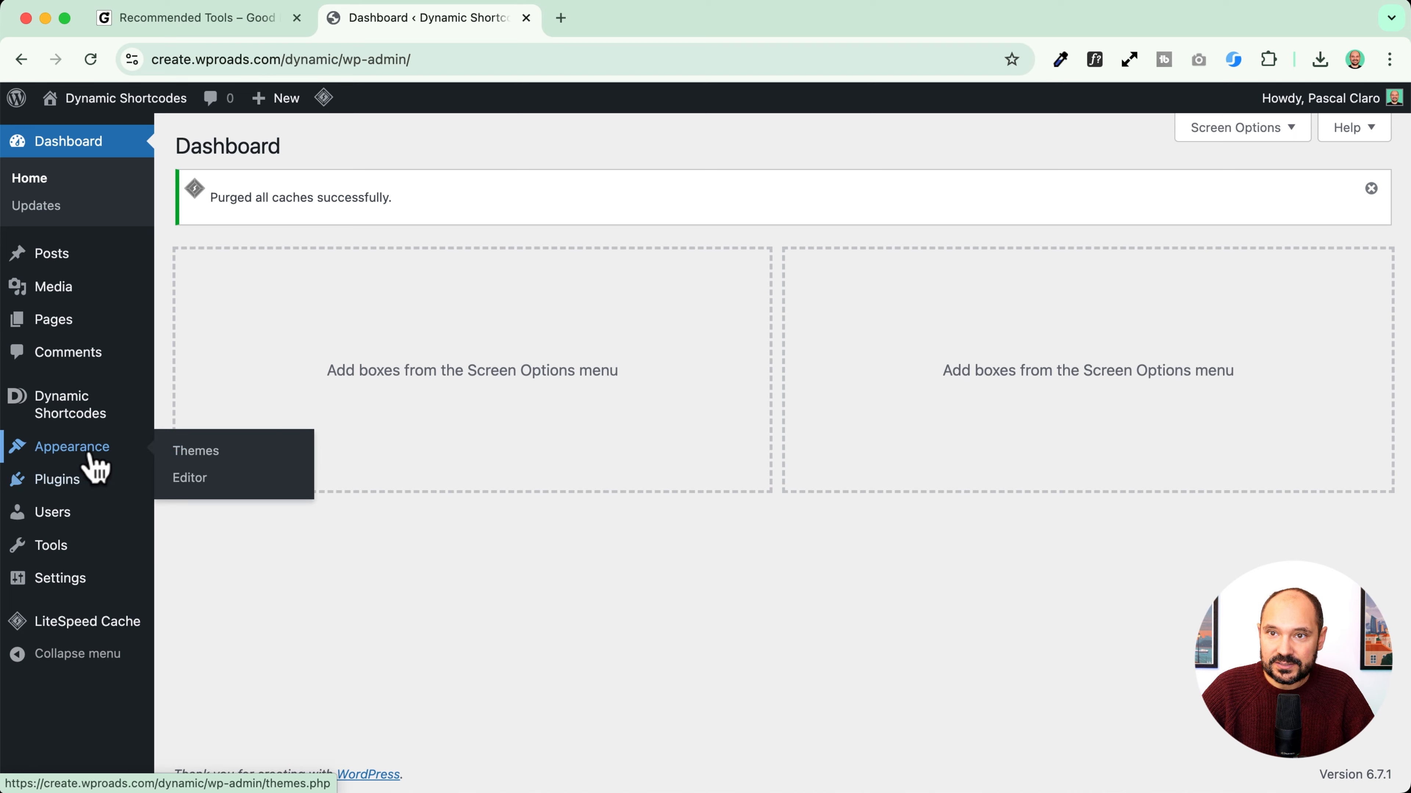
left_click(223, 453)
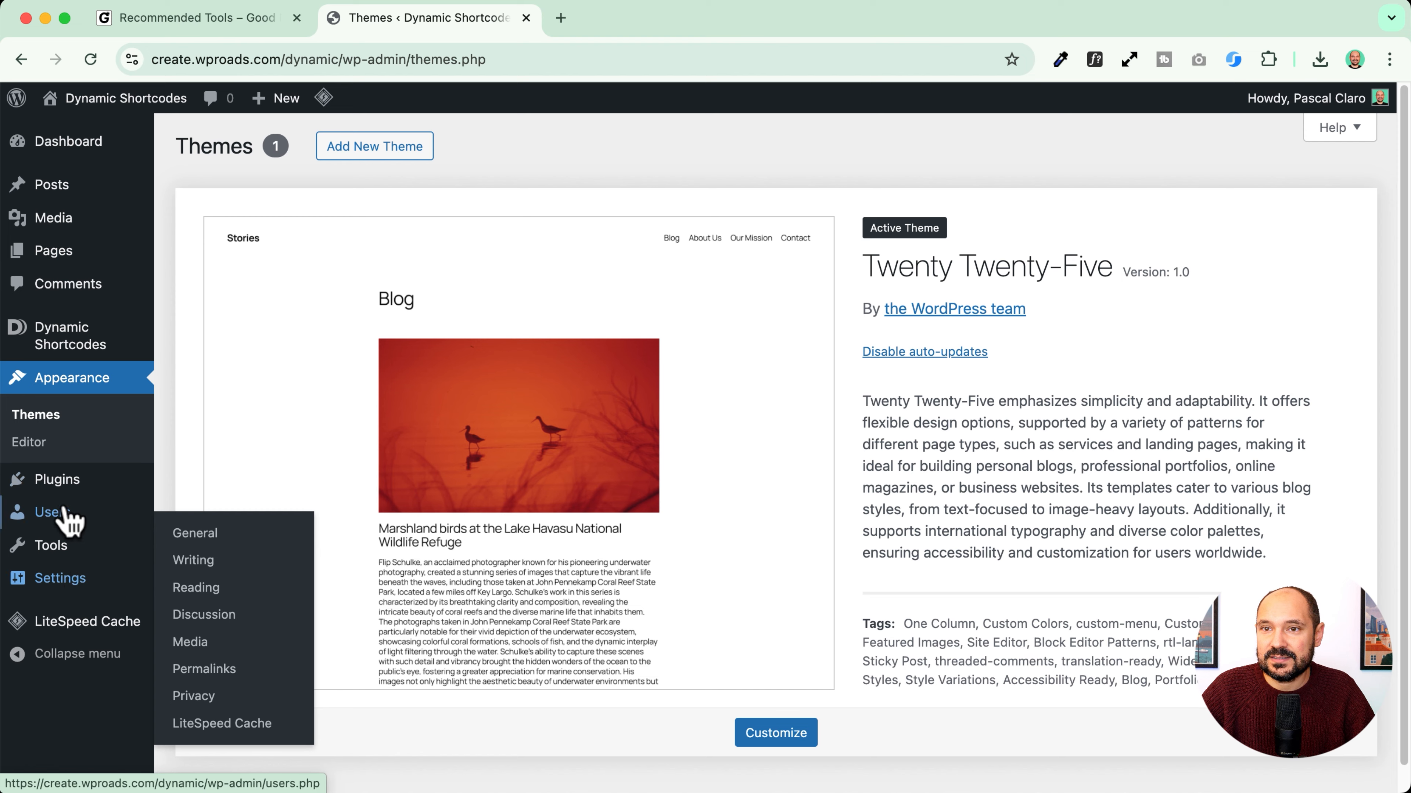
Step: Open the installed plugins, examine the LiteSpeed Cache and Dynamic Shortcodes entries, and view the demo site's front page
left_click(61, 486)
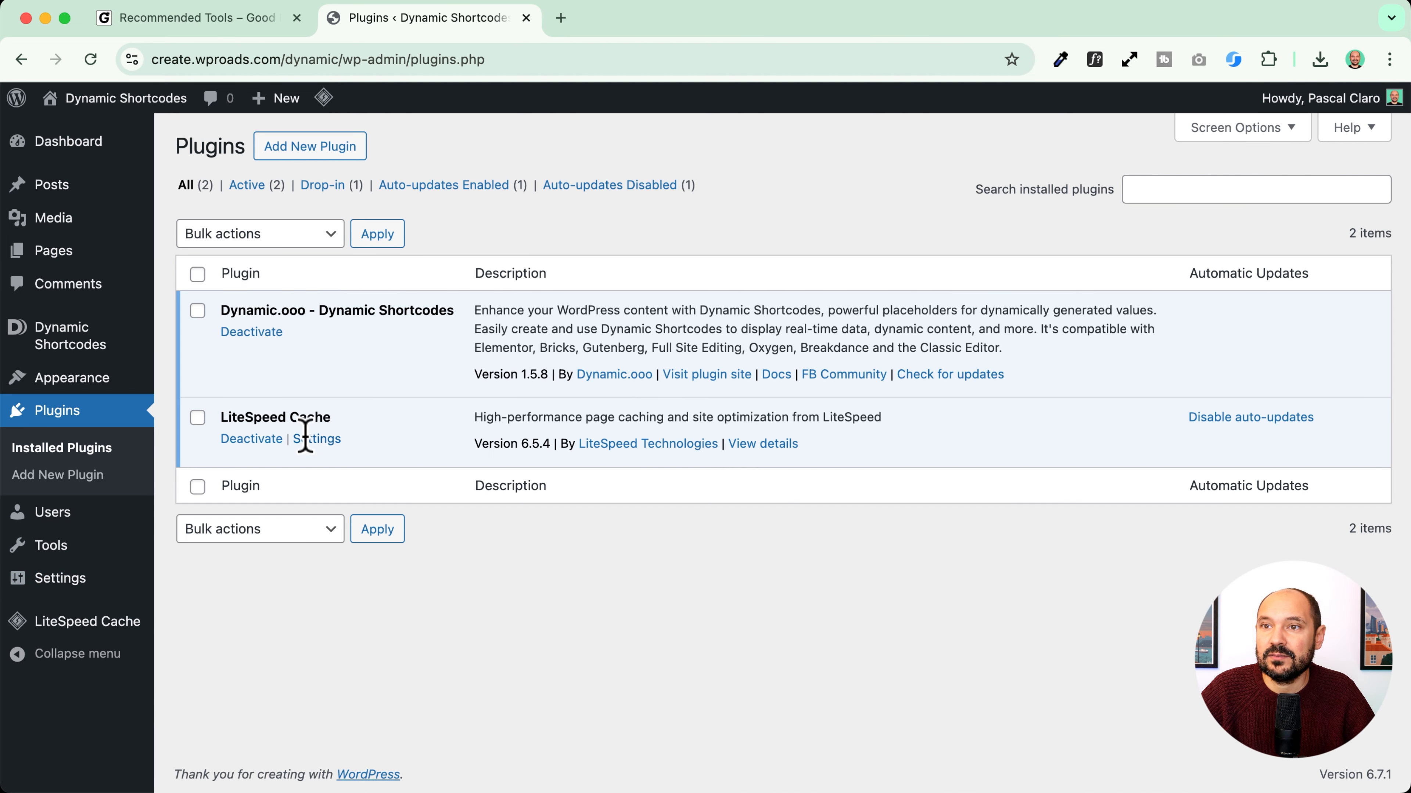
left_click_drag(220, 417, 393, 414)
left_click(393, 414)
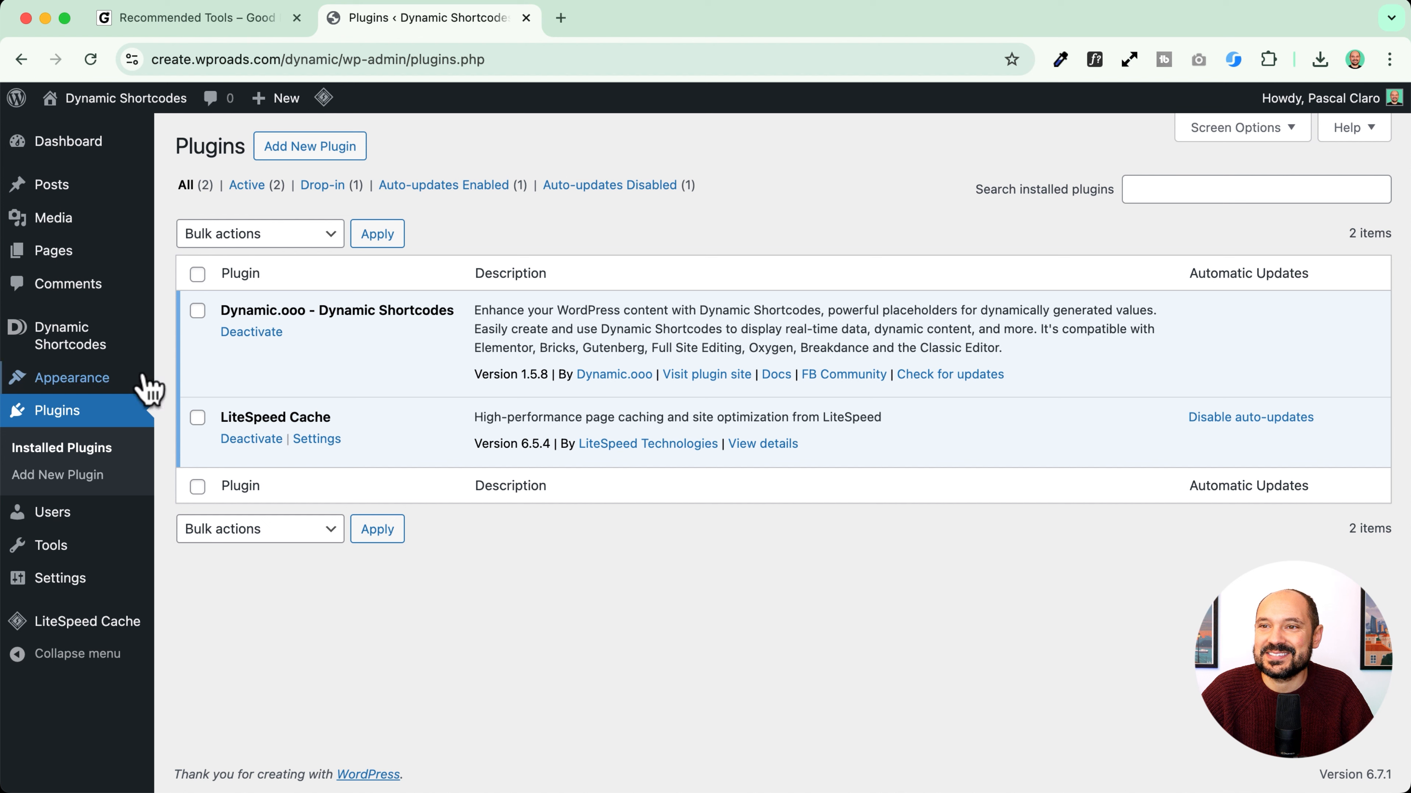
left_click_drag(230, 311, 461, 305)
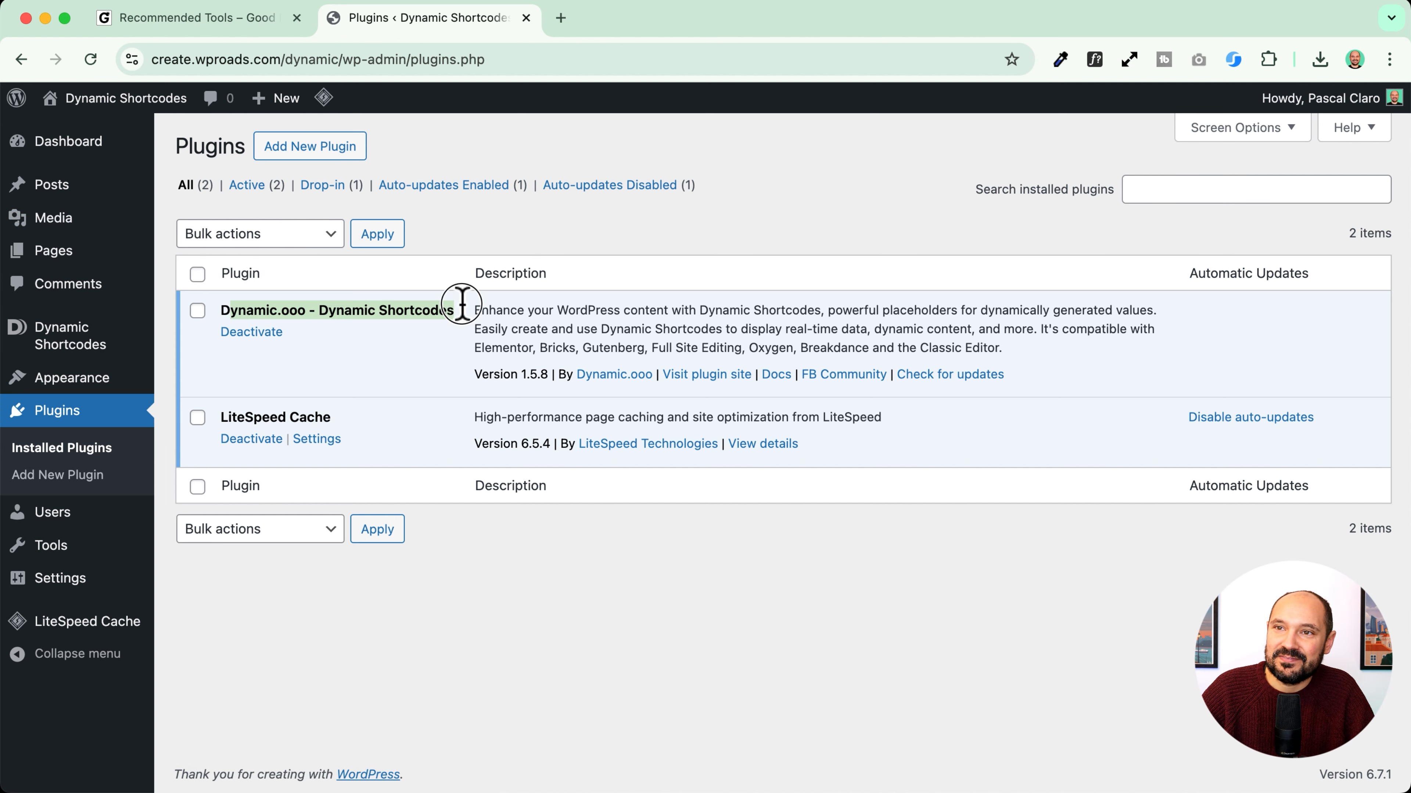
left_click(281, 281)
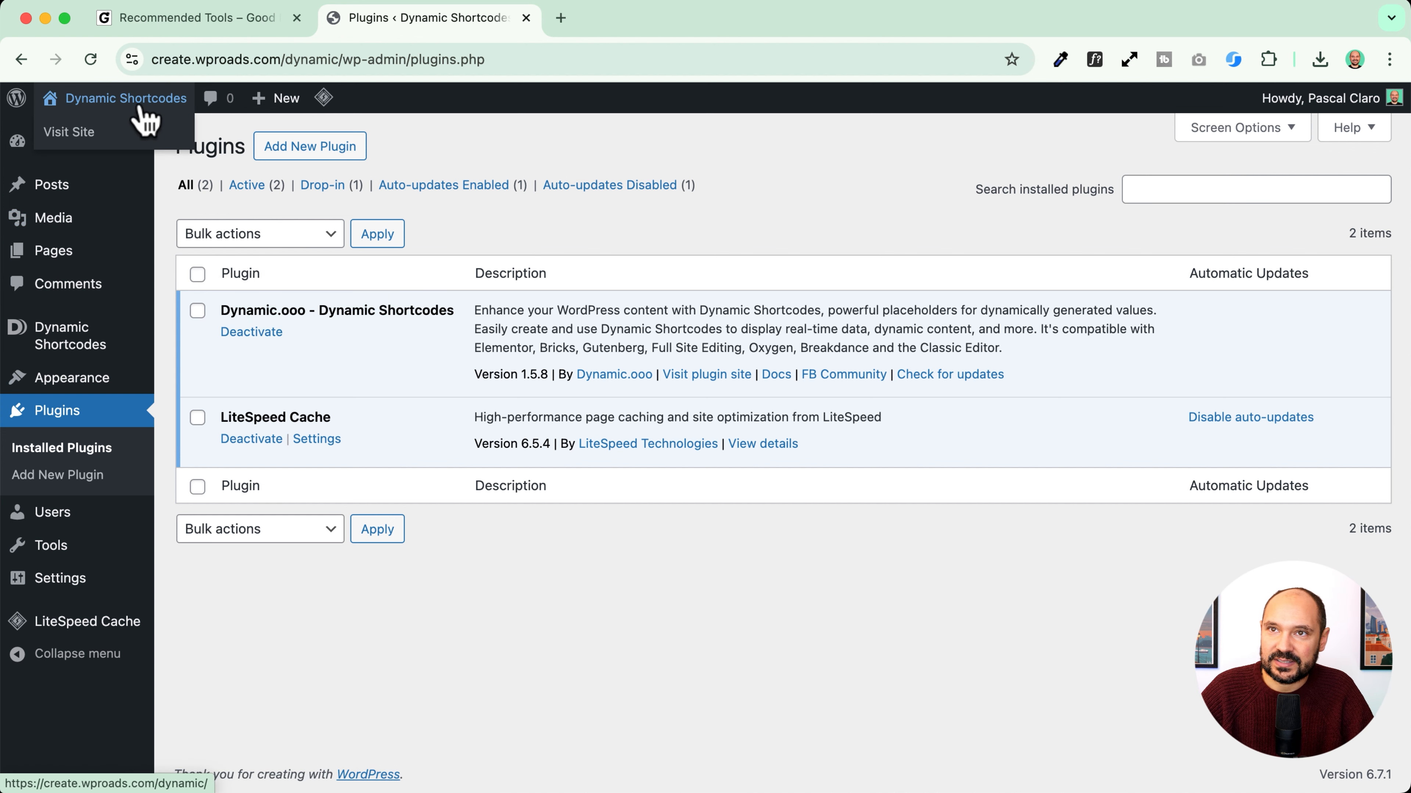
left_click(133, 133)
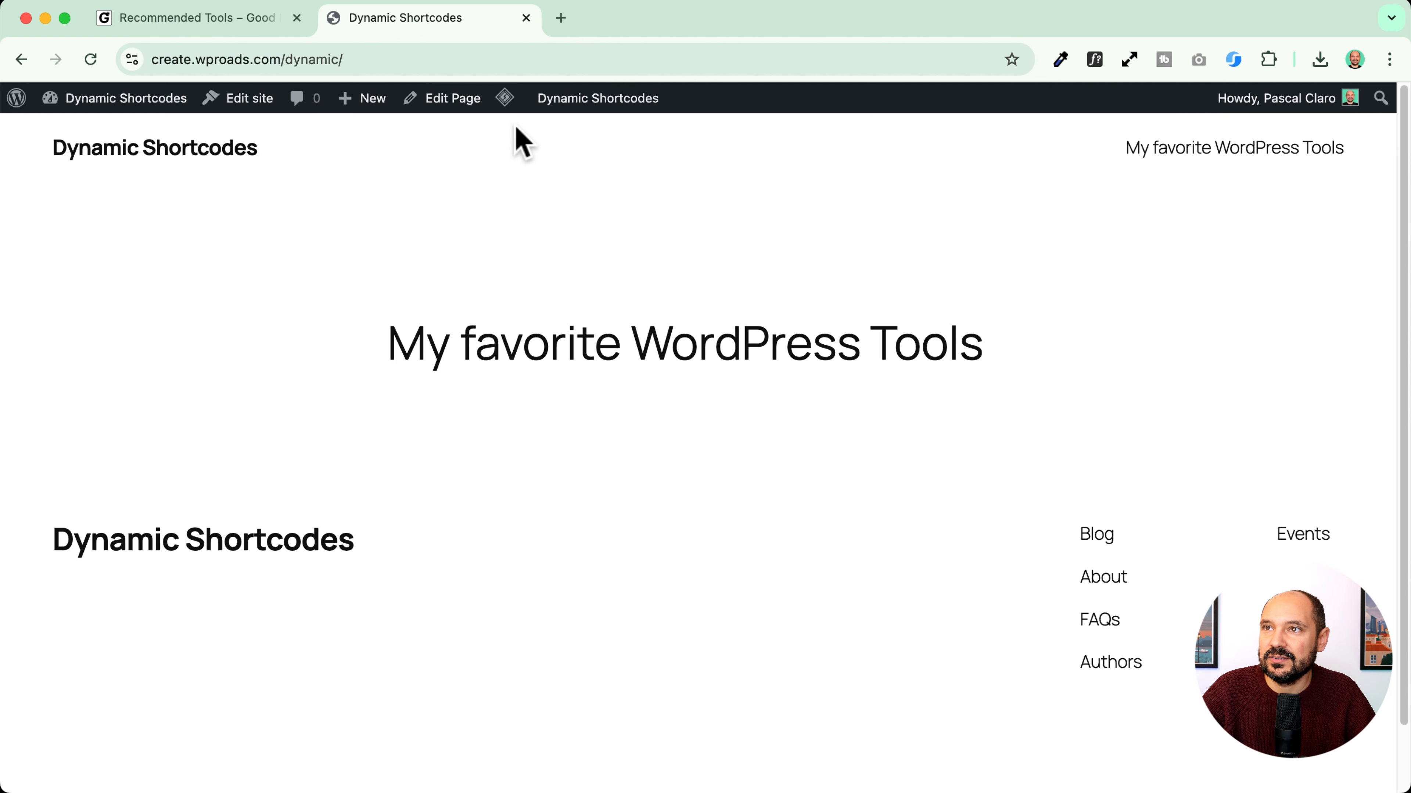
mouse_move(506, 109)
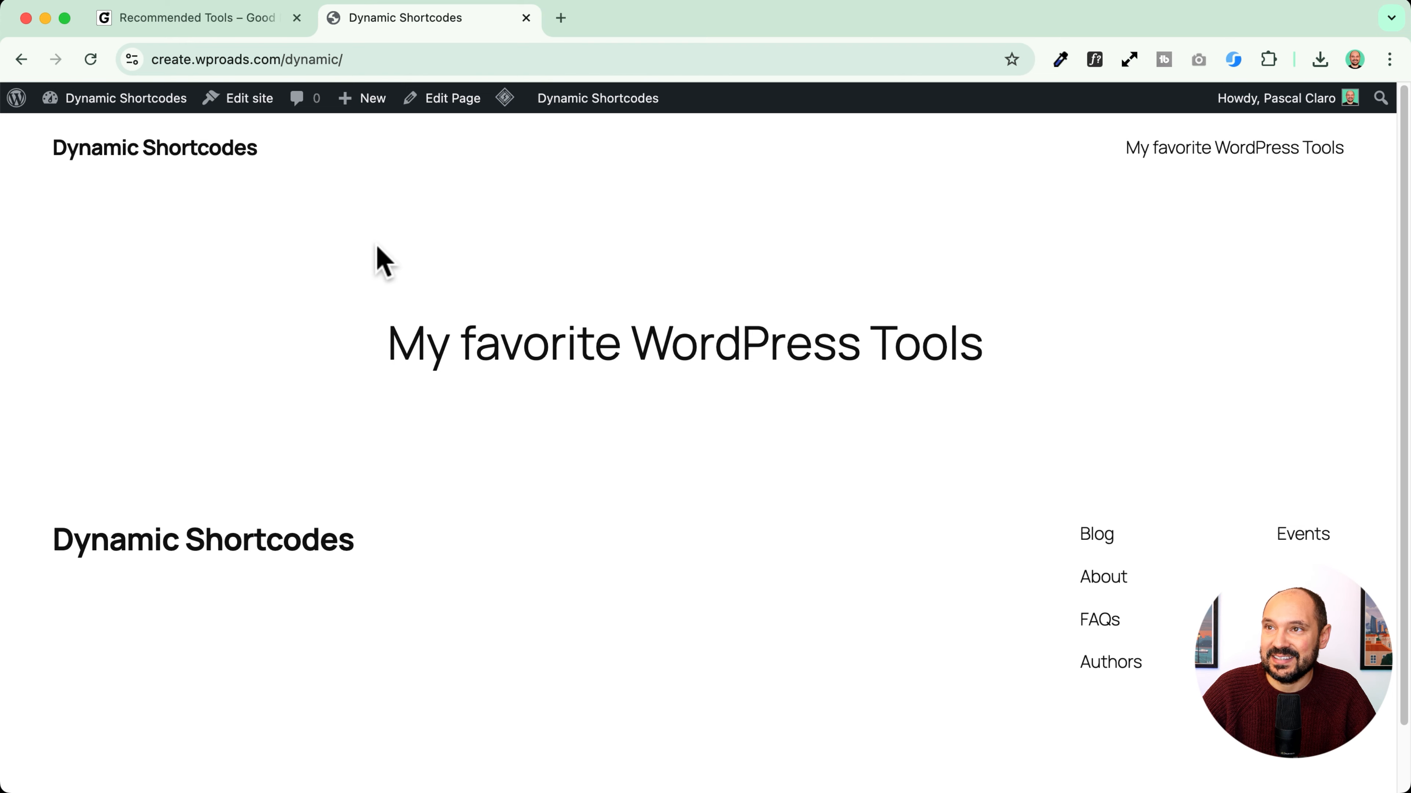
Step: Search the plugin directory for ACF, install and activate Advanced Custom Fields (ACF), and enable its automatic updates
left_click(94, 105)
left_click(1064, 208)
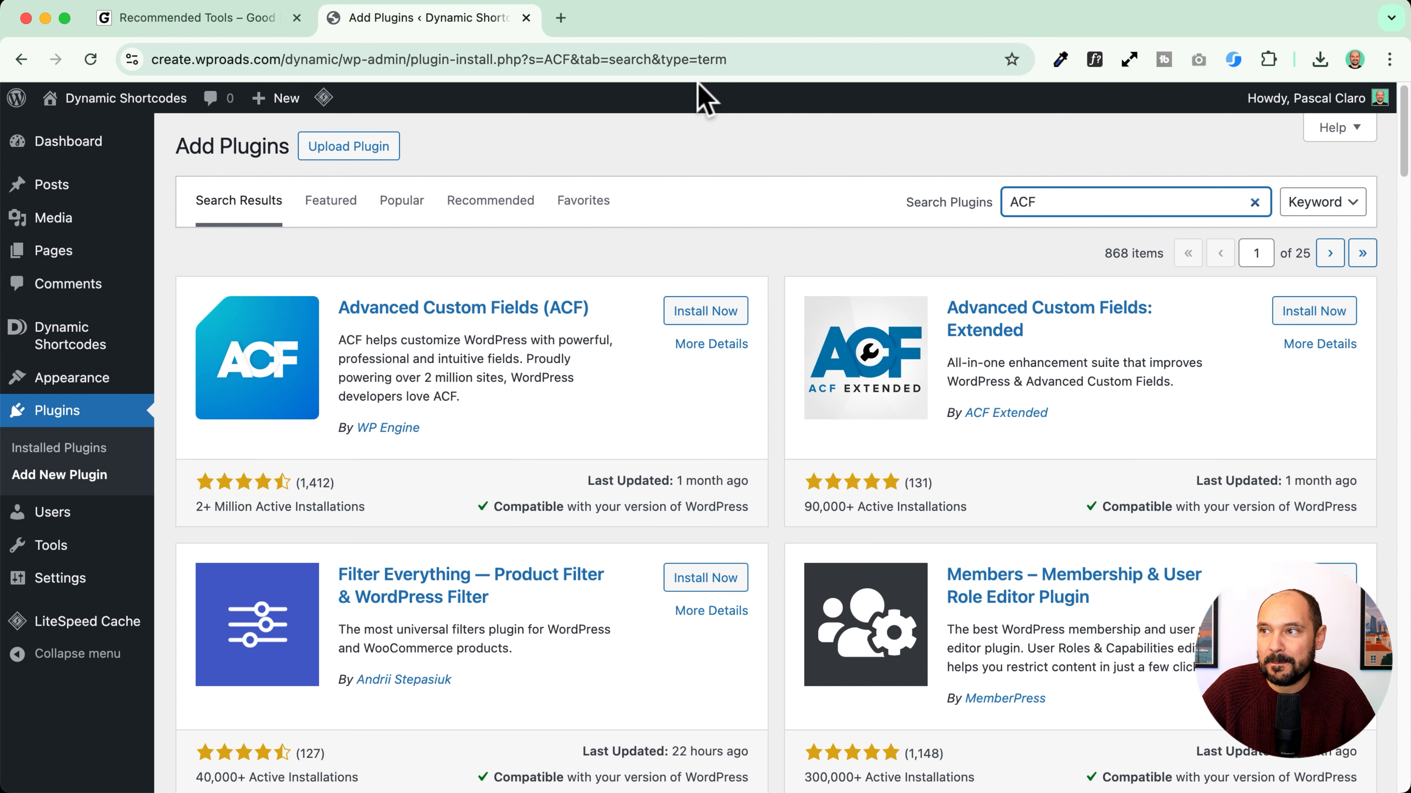
left_click(675, 311)
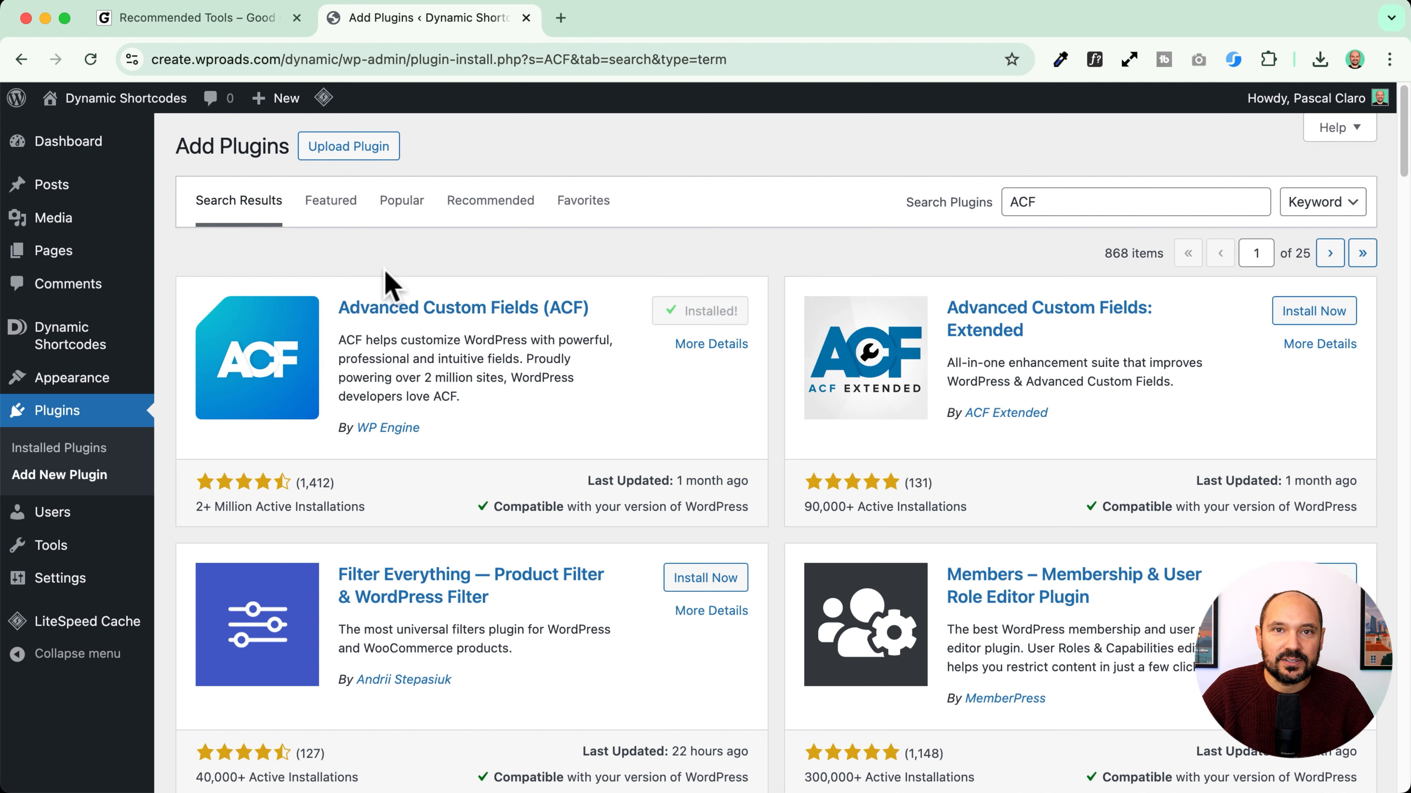
left_click(714, 312)
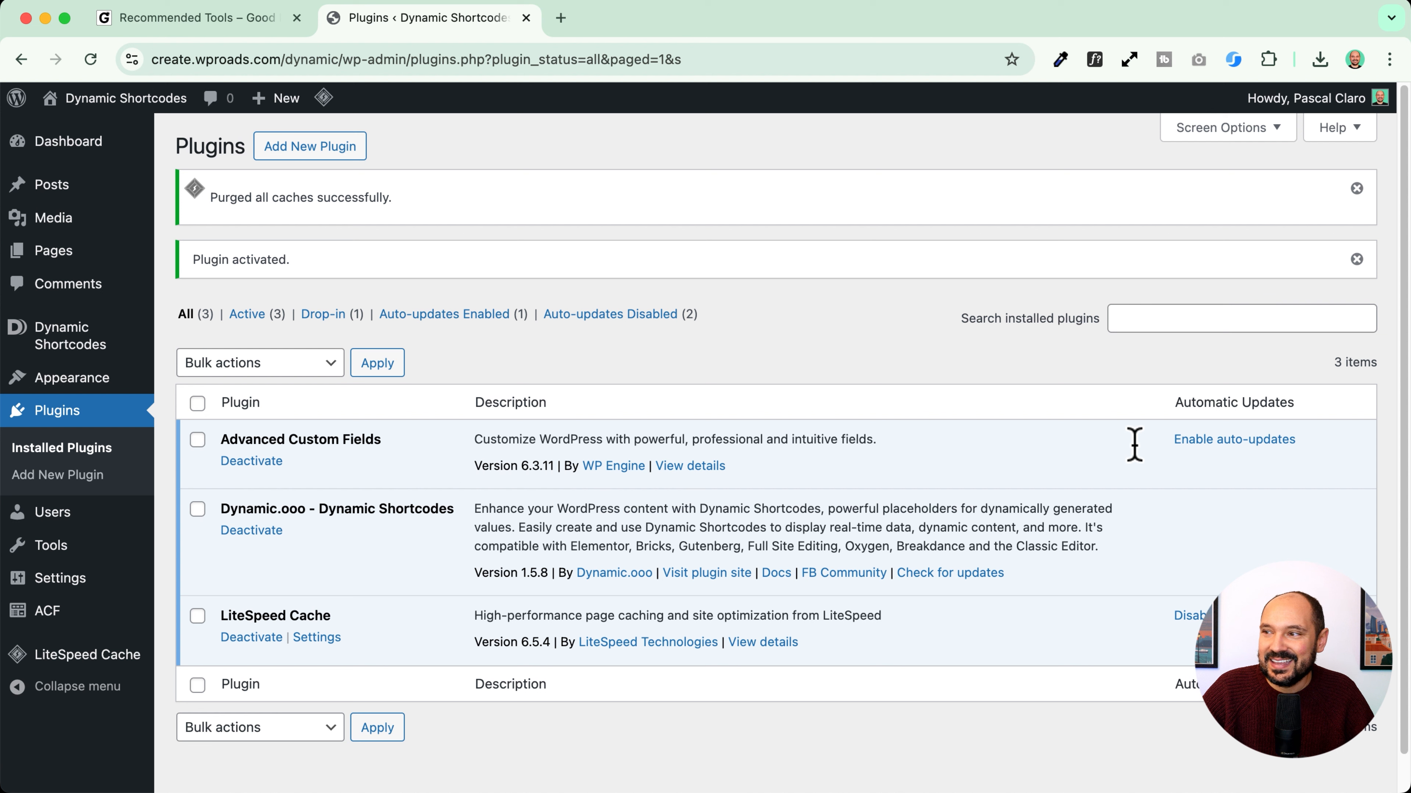
left_click(1202, 439)
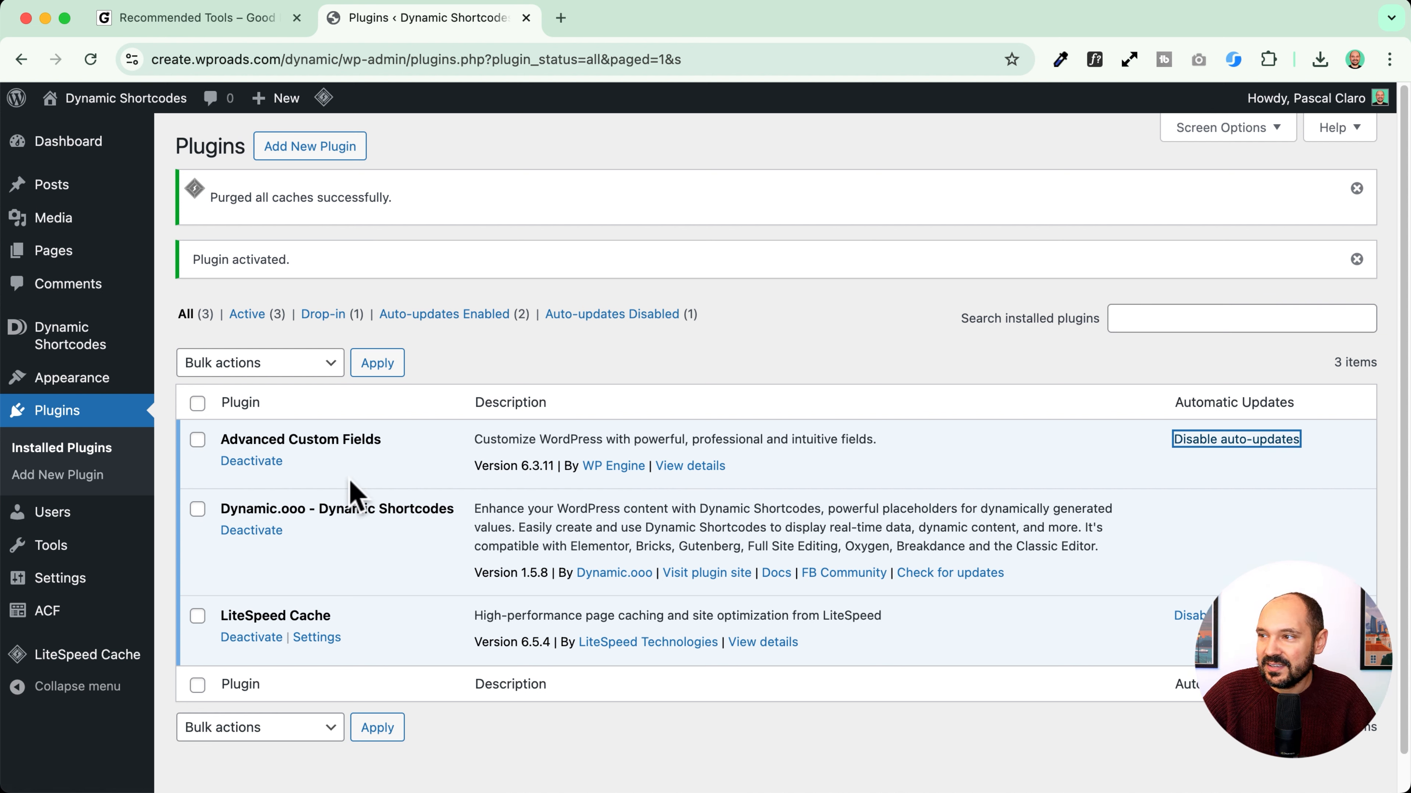
left_click(225, 444)
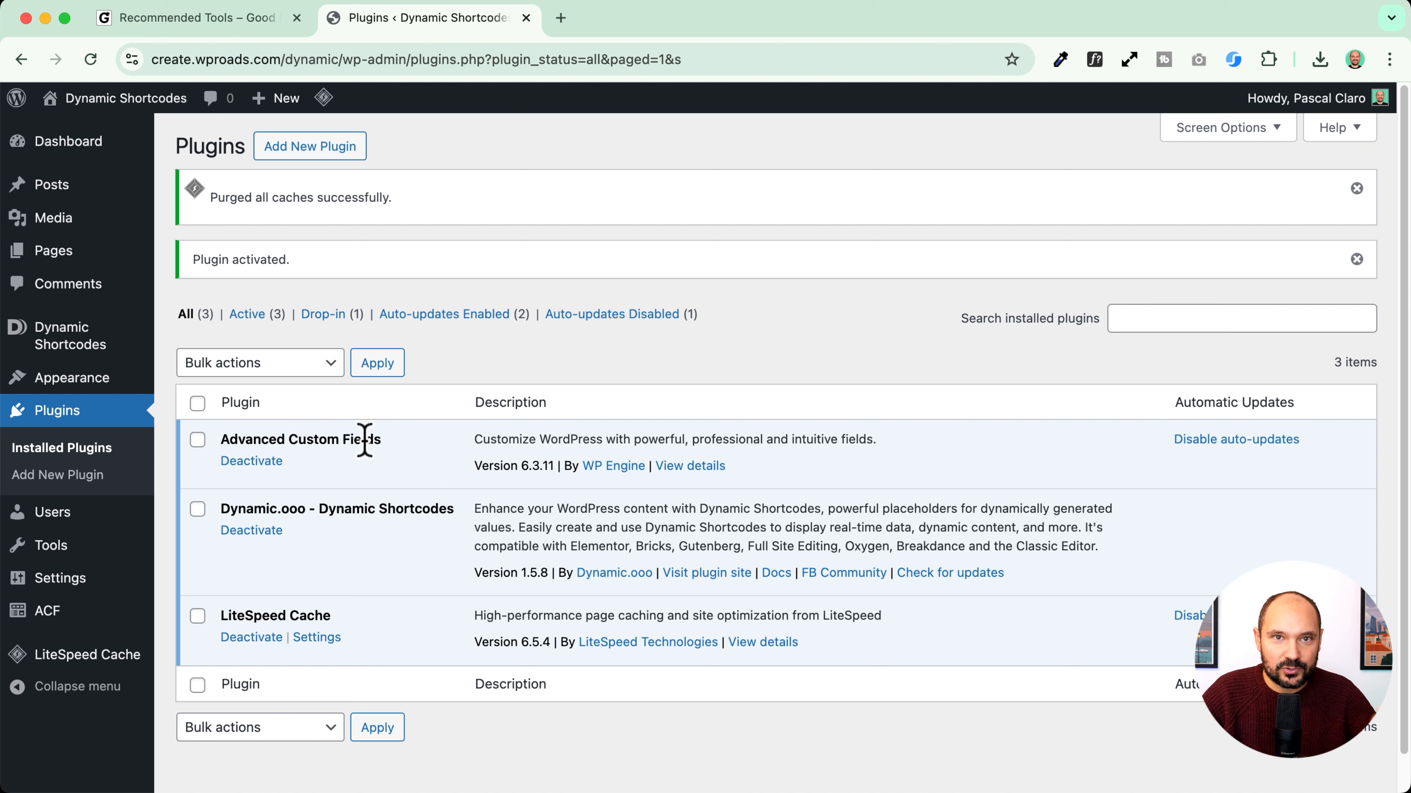
Step: Start a new ACF post type with plural label "Tools", singular label "Tool" and post type key "tool"
mouse_move(108, 126)
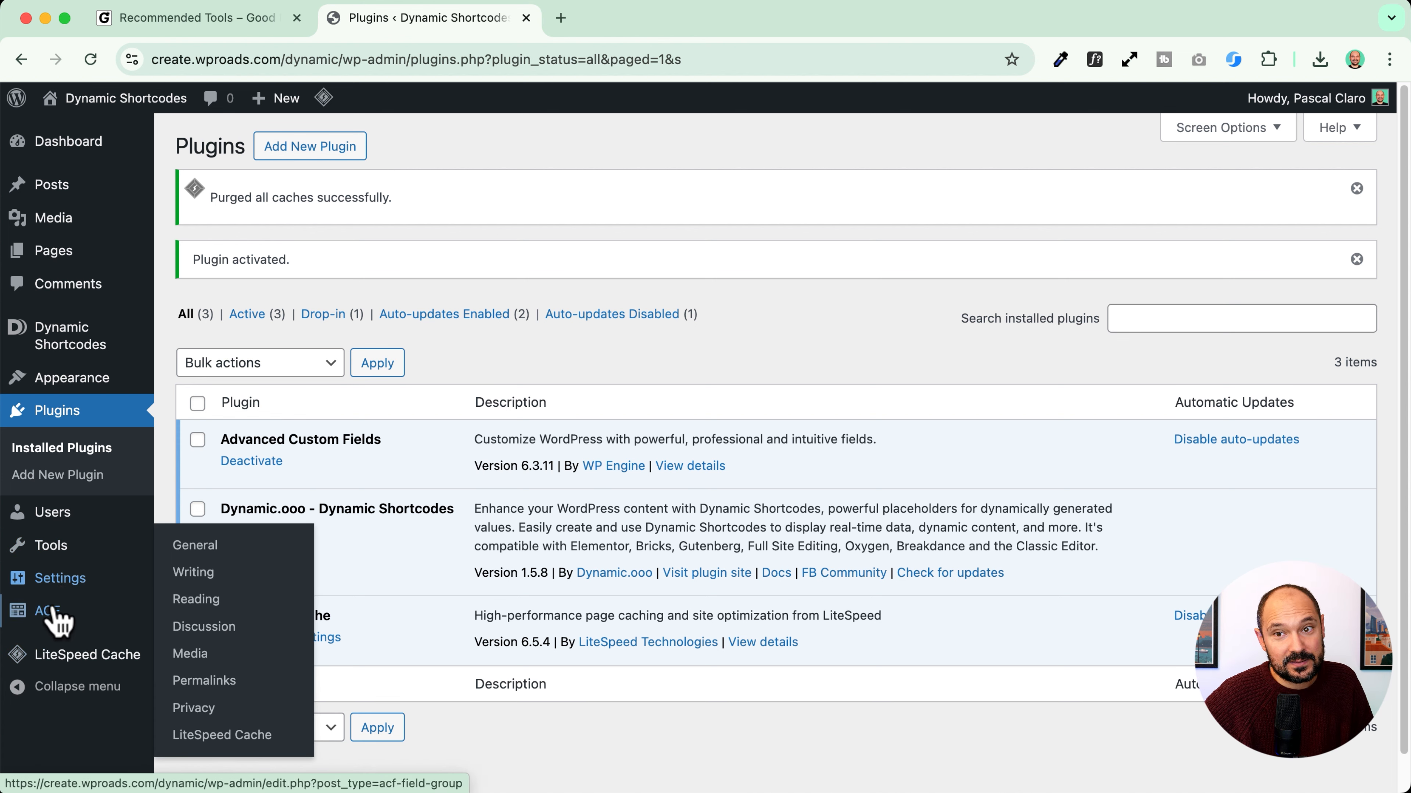
mouse_move(56, 614)
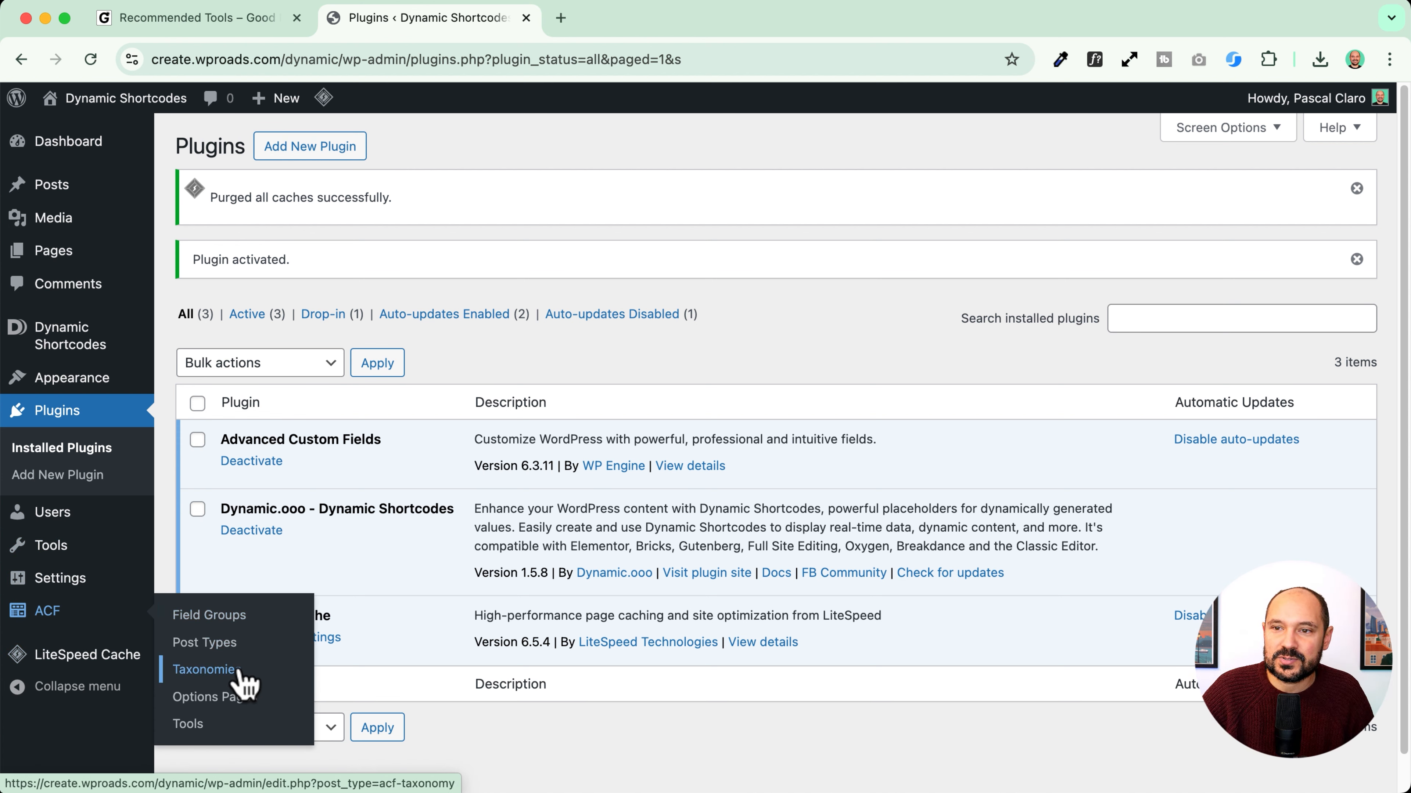
left_click(225, 648)
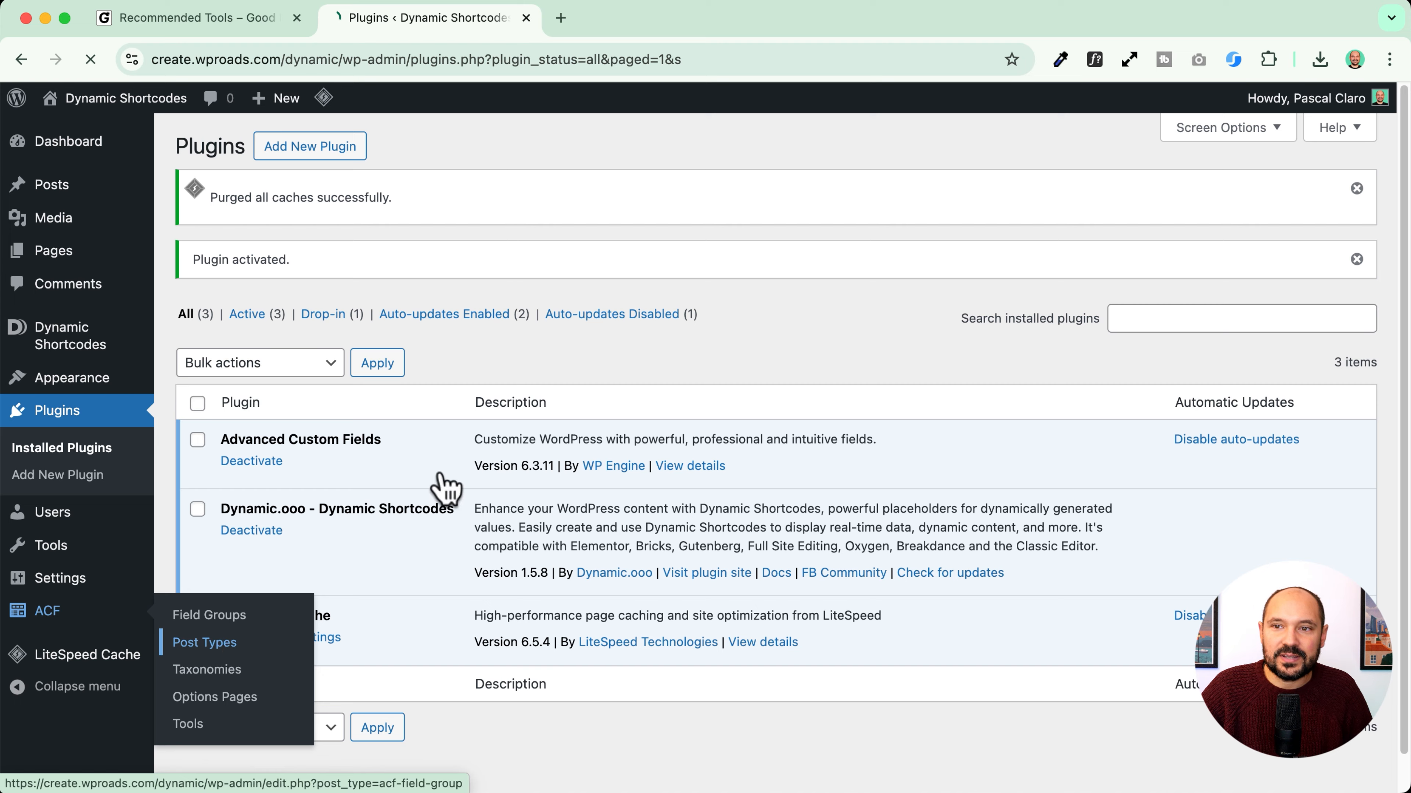
left_click(356, 218)
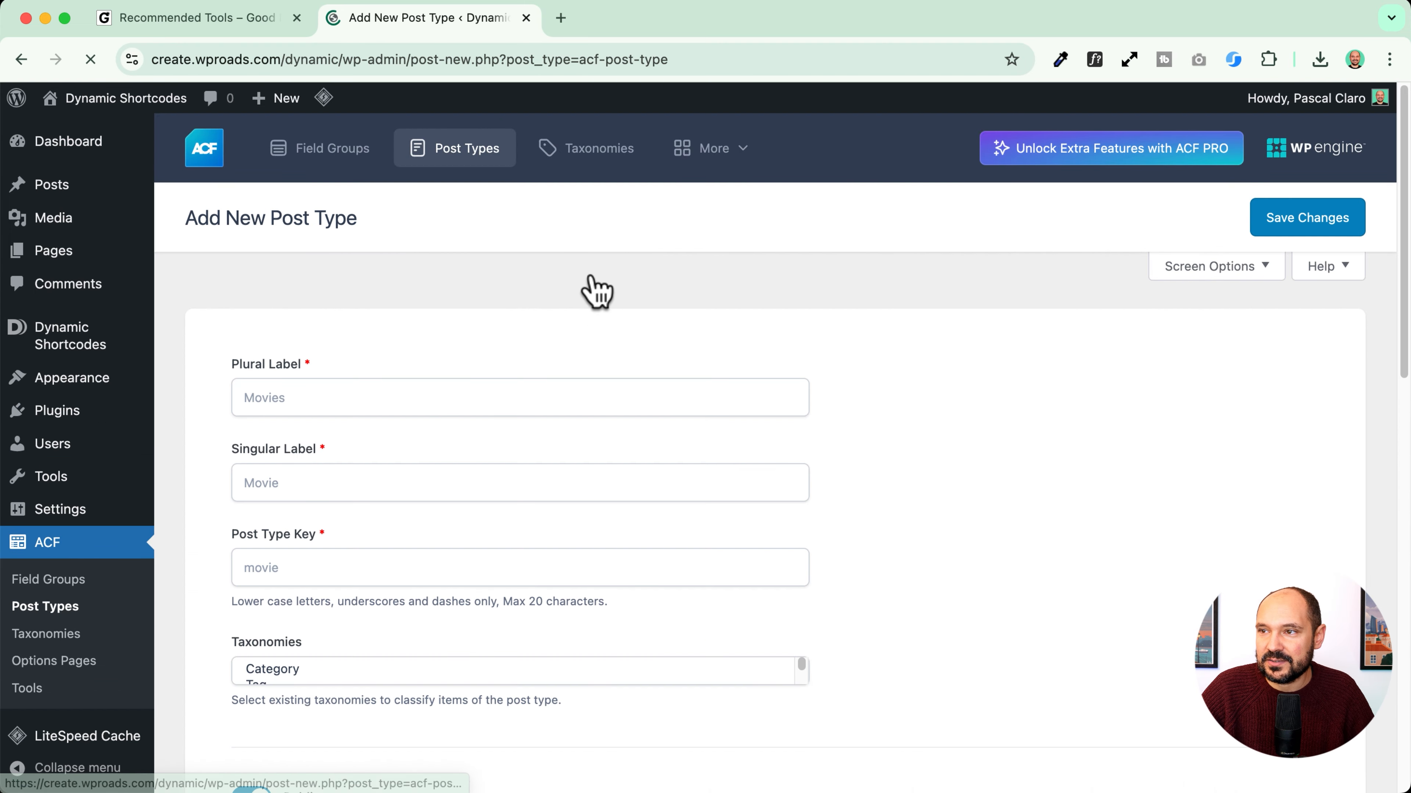
left_click(364, 404)
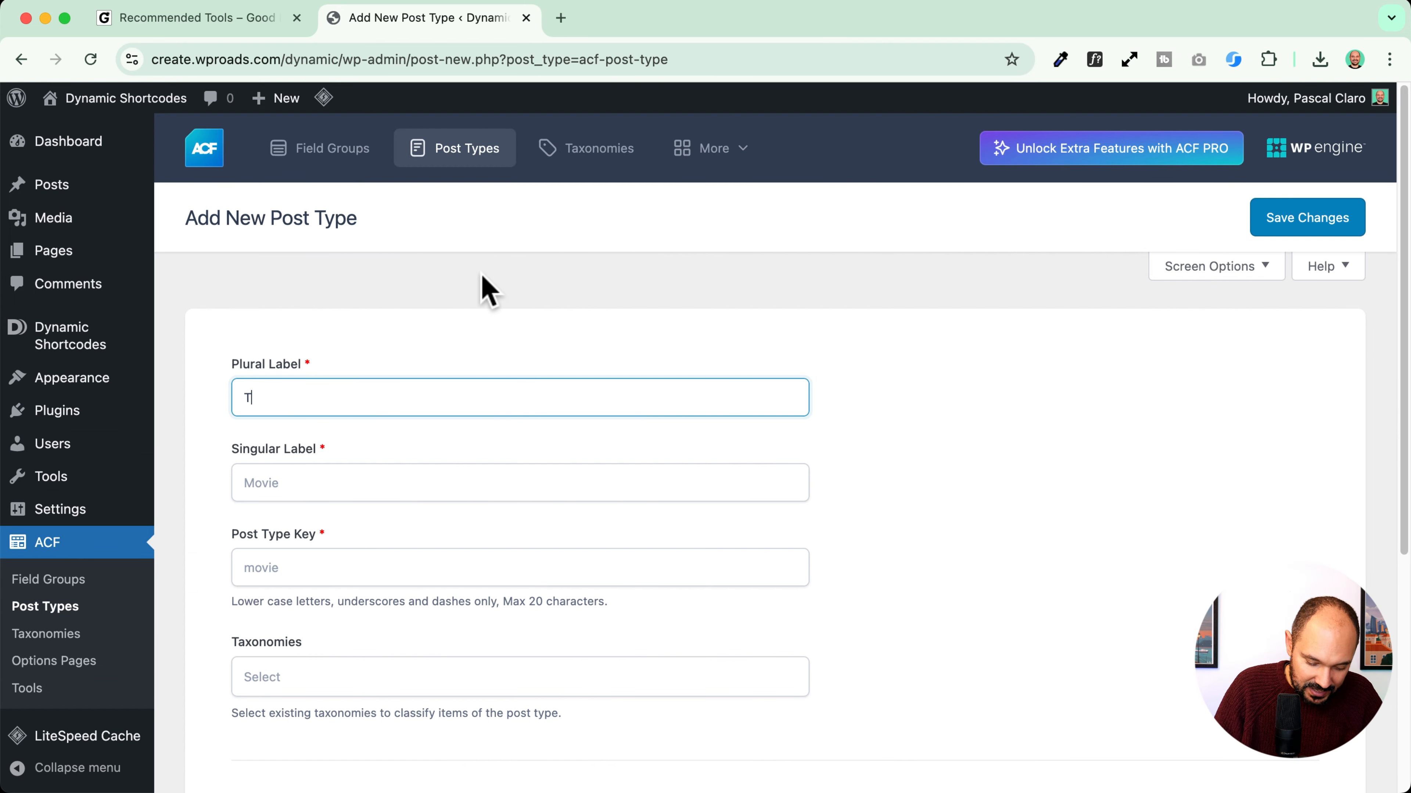
type("Tools")
scroll(389, 278, "down", 2)
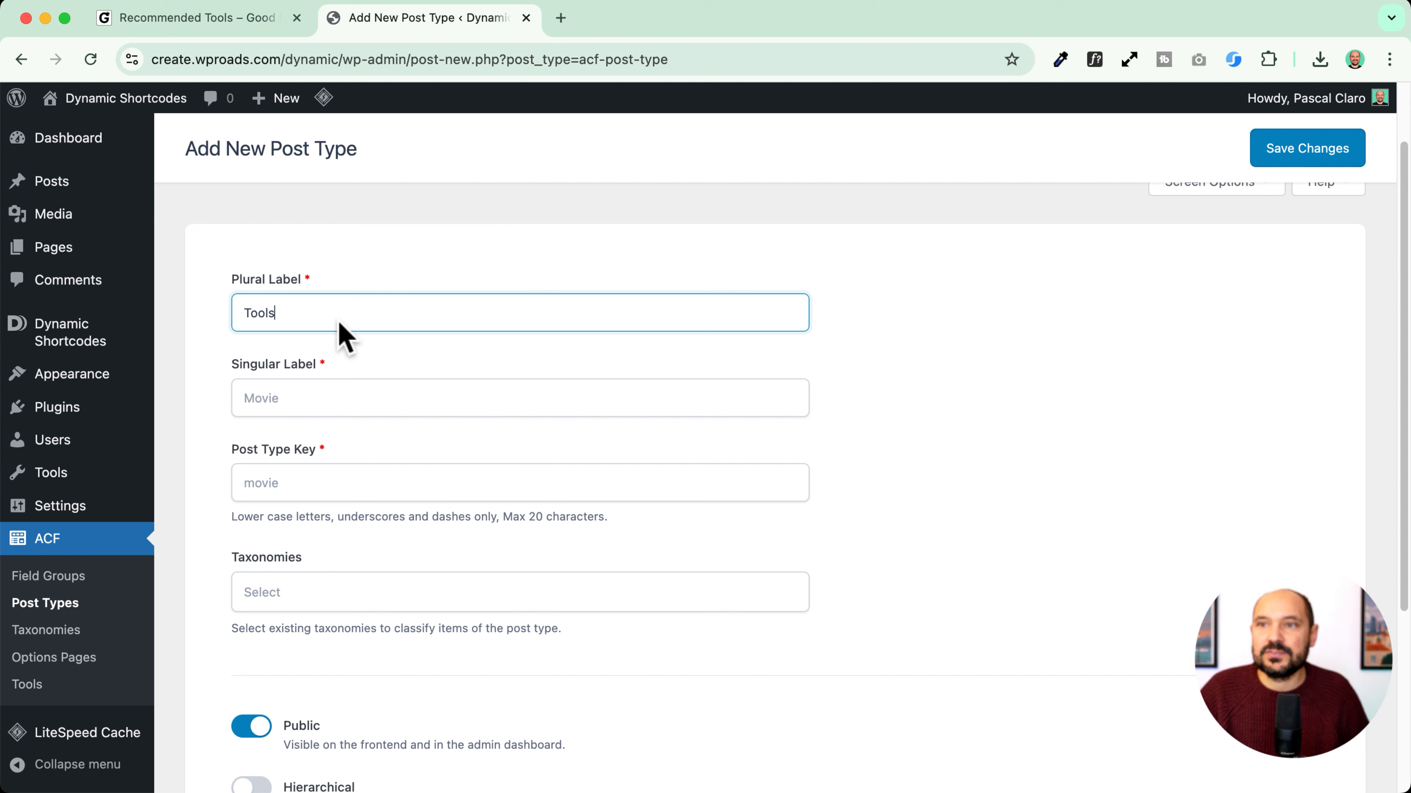
left_click(273, 398)
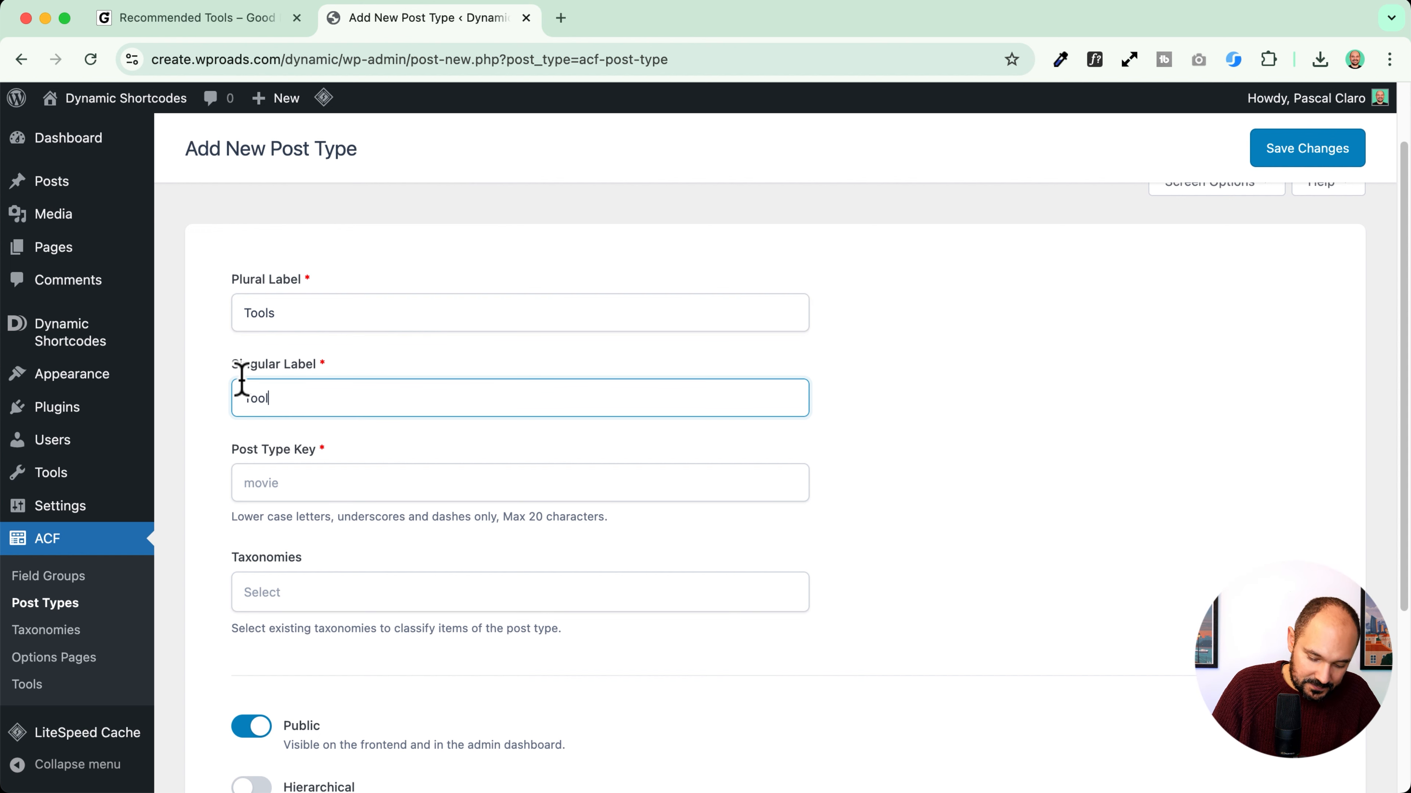
left_click(292, 478)
Step: Enable Advanced Configuration for the new post type and remove Custom Fields from its supported editor features
scroll(389, 444, "down", 4)
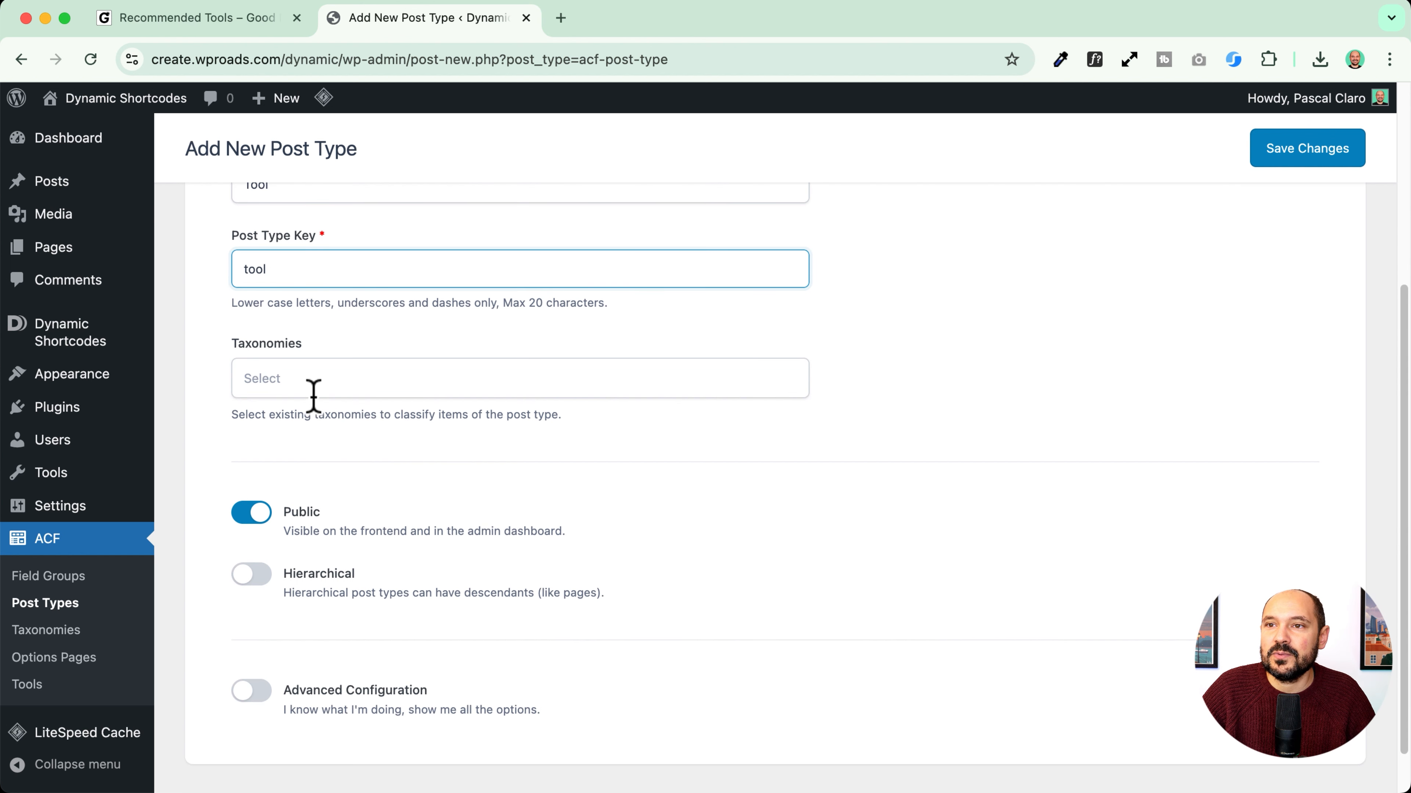
left_click(308, 380)
left_click(979, 385)
scroll(775, 425, "down", 2)
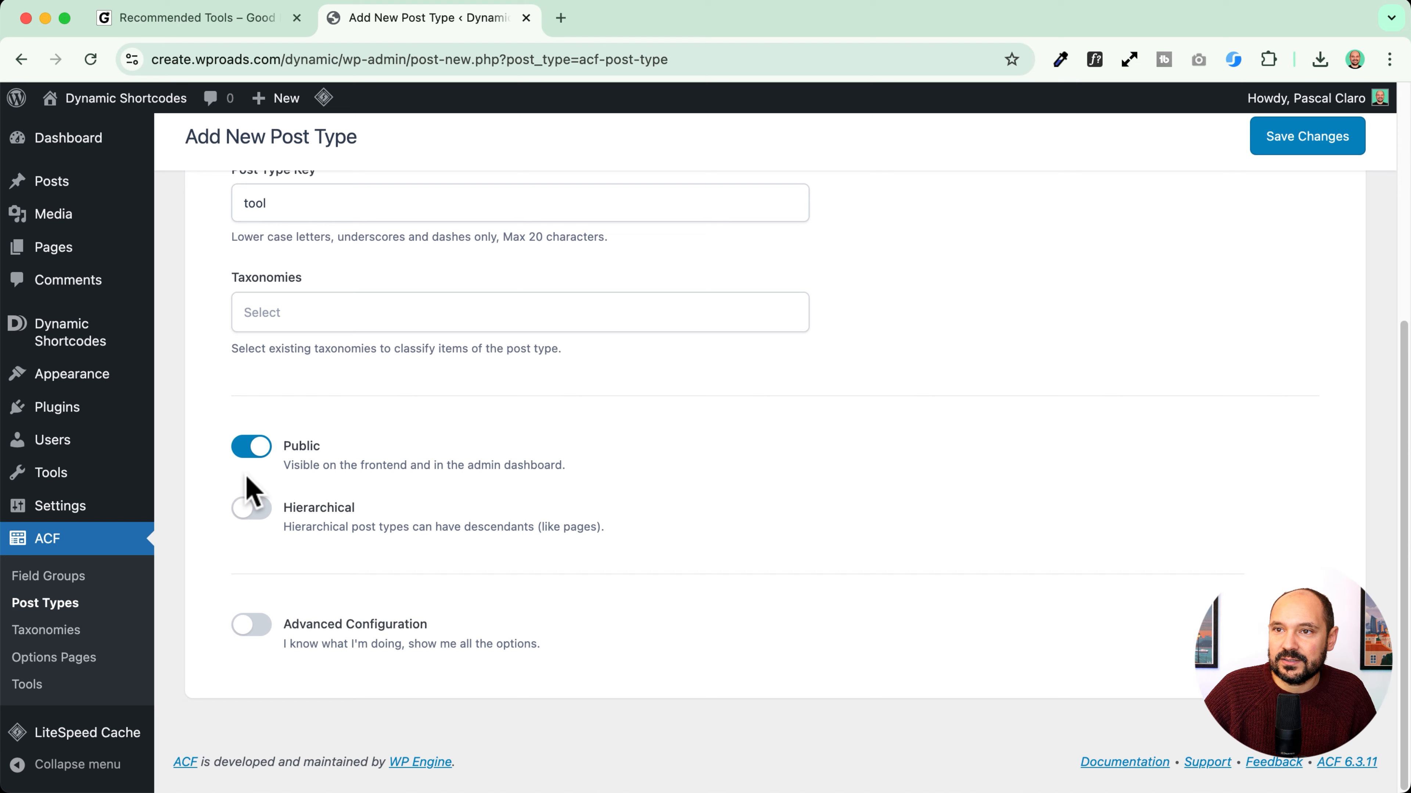
left_click(248, 636)
scroll(611, 439, "down", 10)
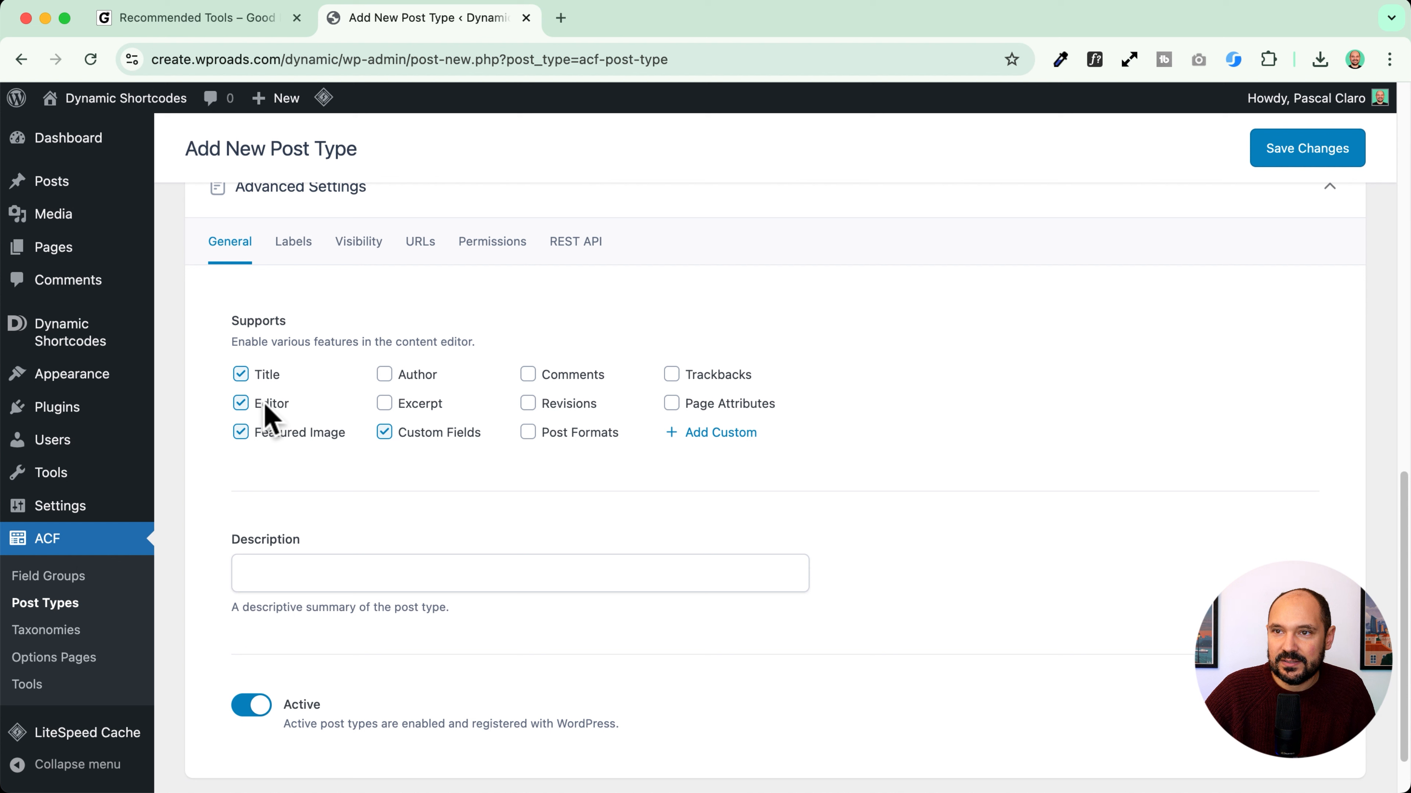
left_click(383, 436)
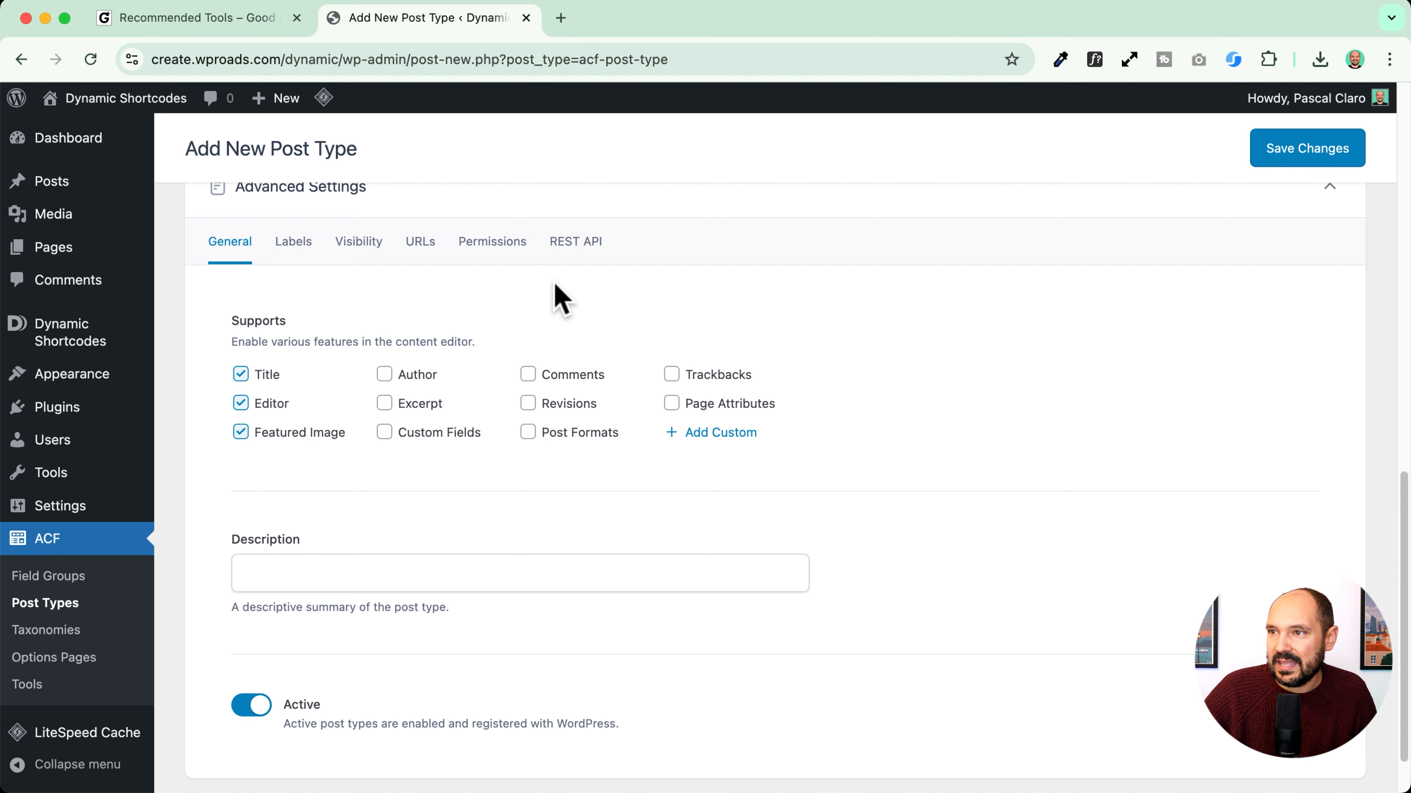
scroll(605, 350, "down", 2)
scroll(583, 356, "up", 10)
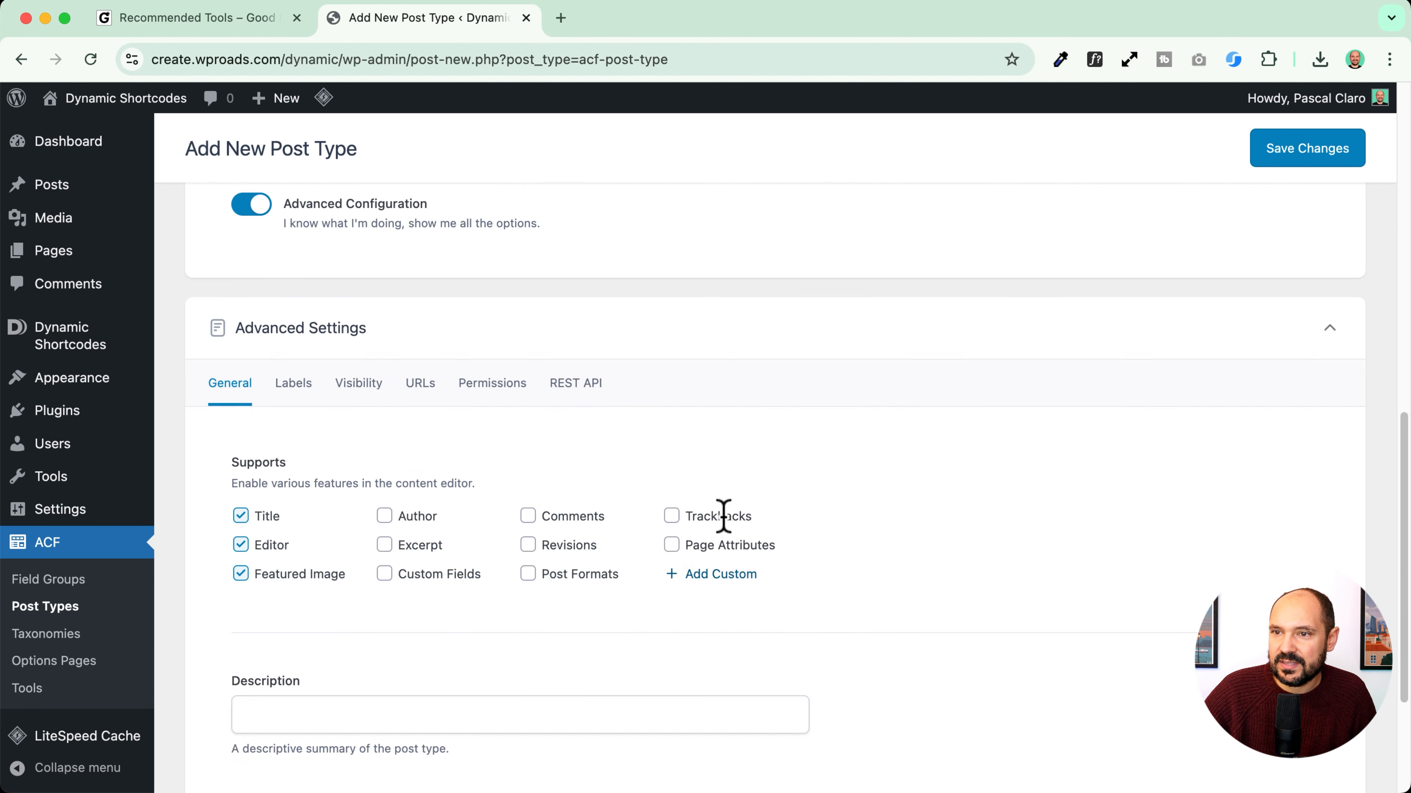
scroll(507, 520, "down", 4)
scroll(337, 481, "down", 3)
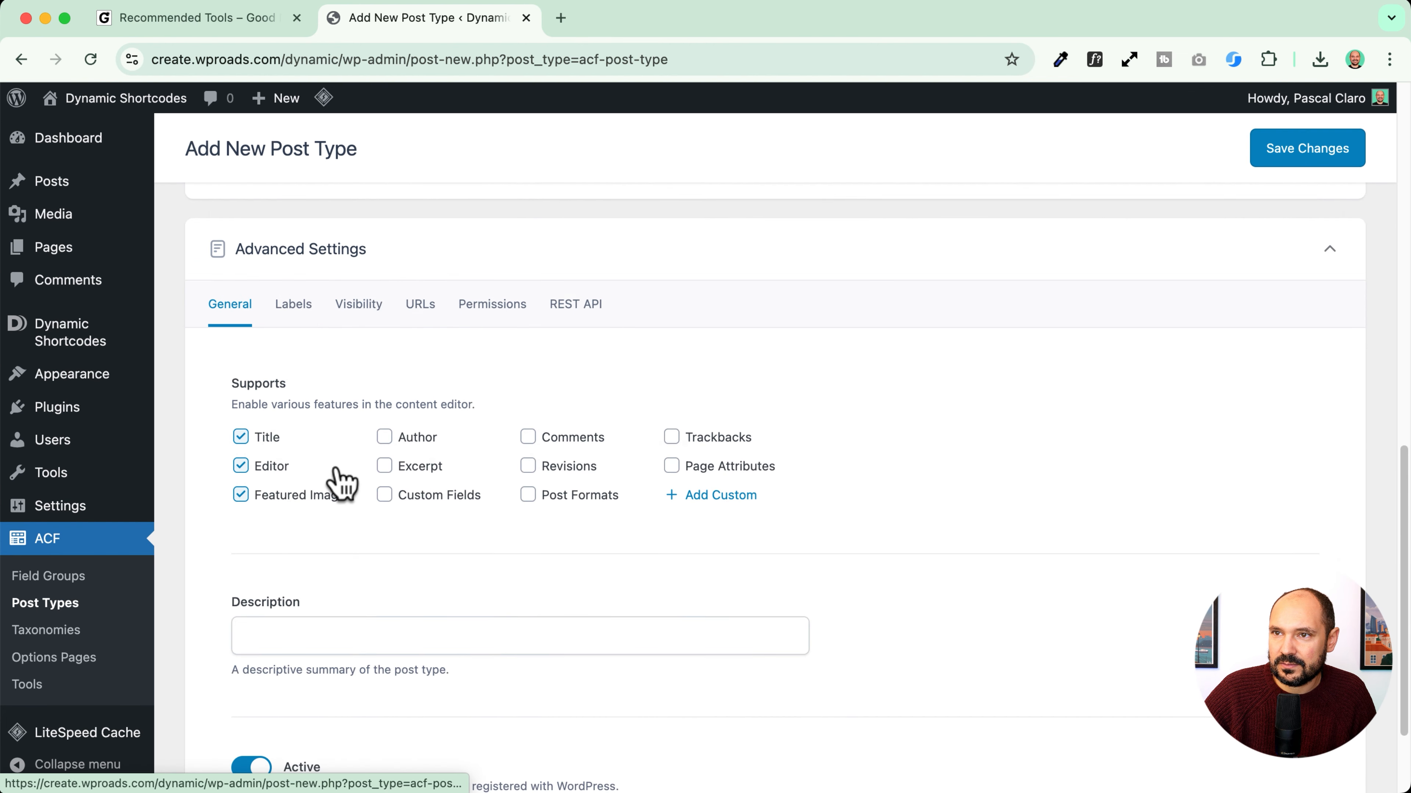
Step: In the post type's visibility settings, search the Dashicons for "plu" and choose the checked plug as the menu icon
left_click(326, 318)
left_click(358, 311)
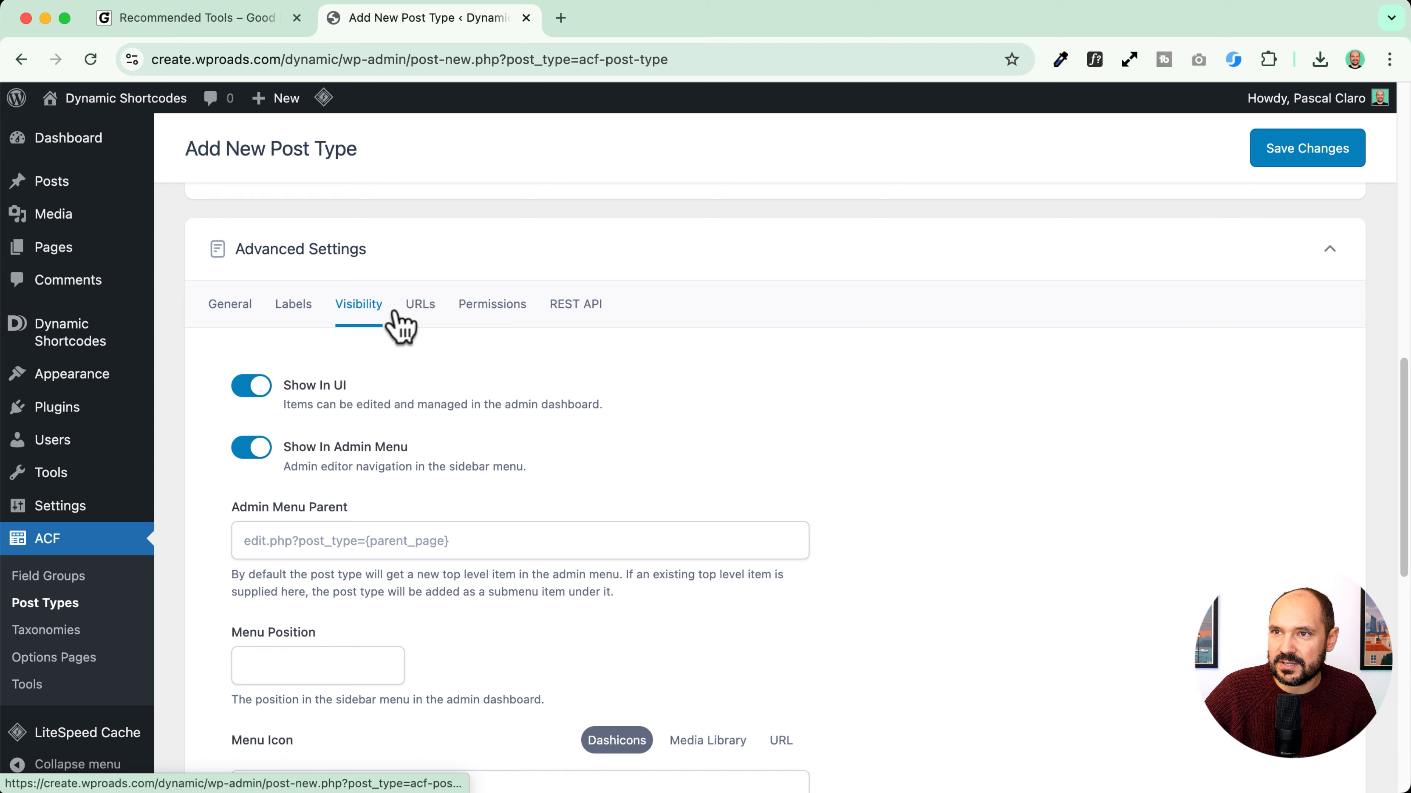
scroll(404, 322, "down", 3)
scroll(411, 325, "up", 3)
scroll(414, 327, "down", 10)
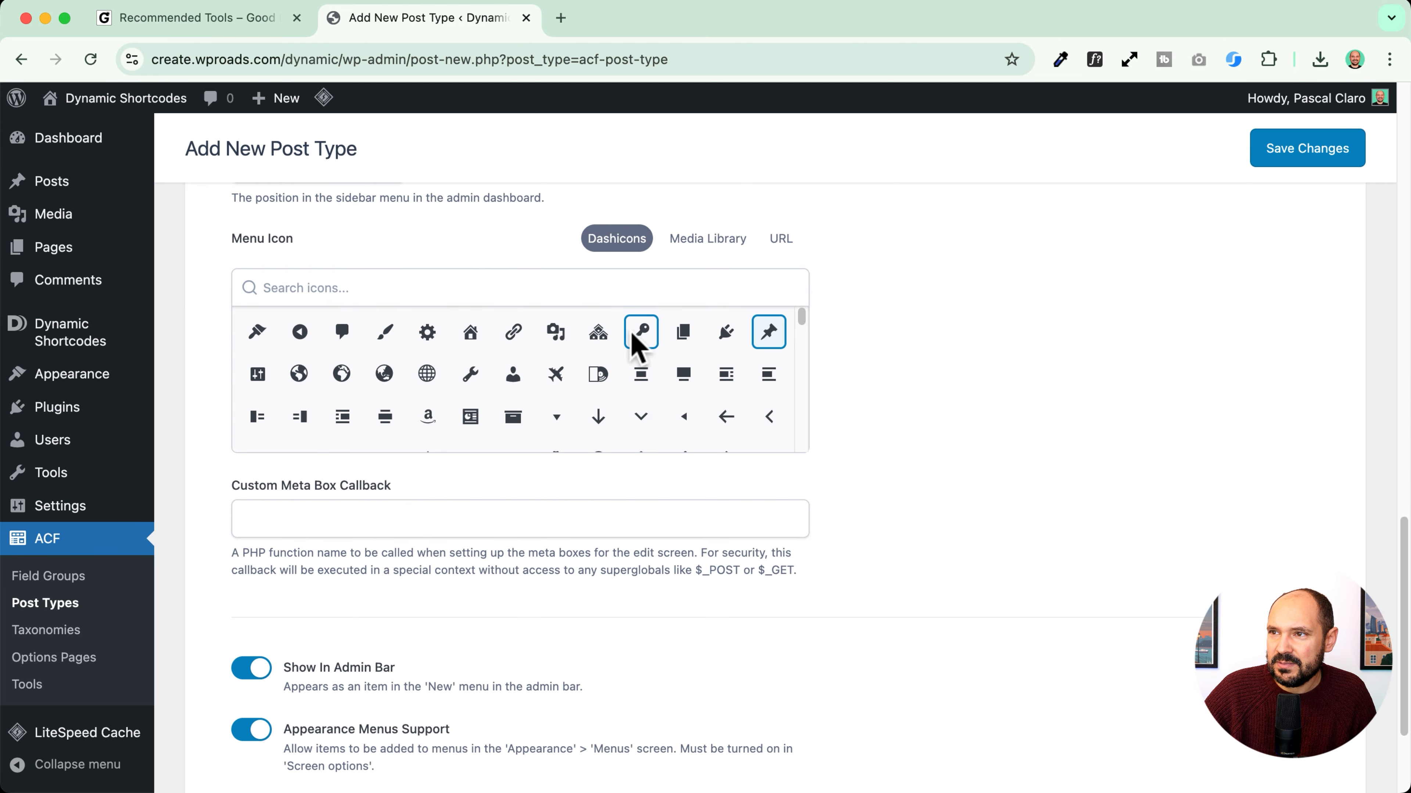
left_click(461, 296)
type("plu")
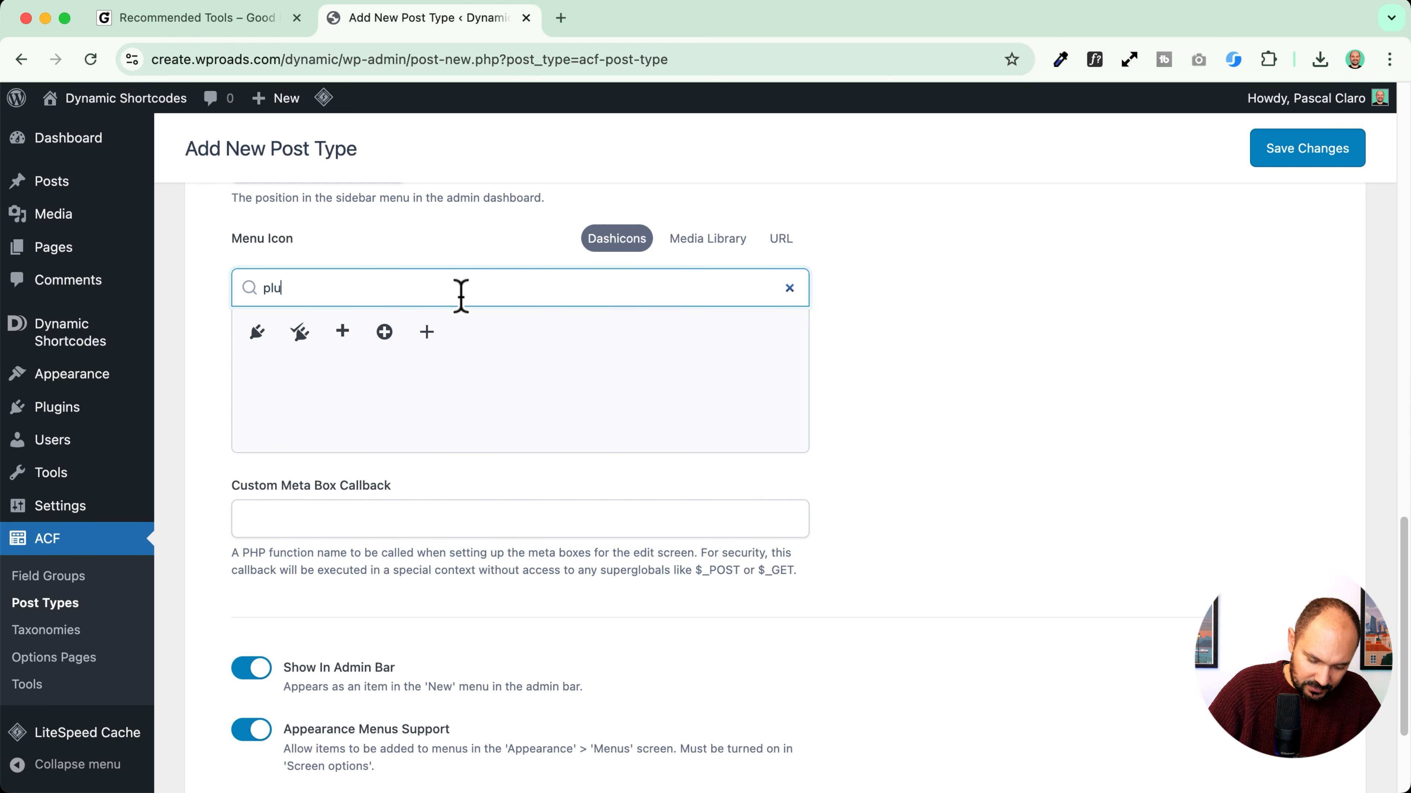
left_click(301, 334)
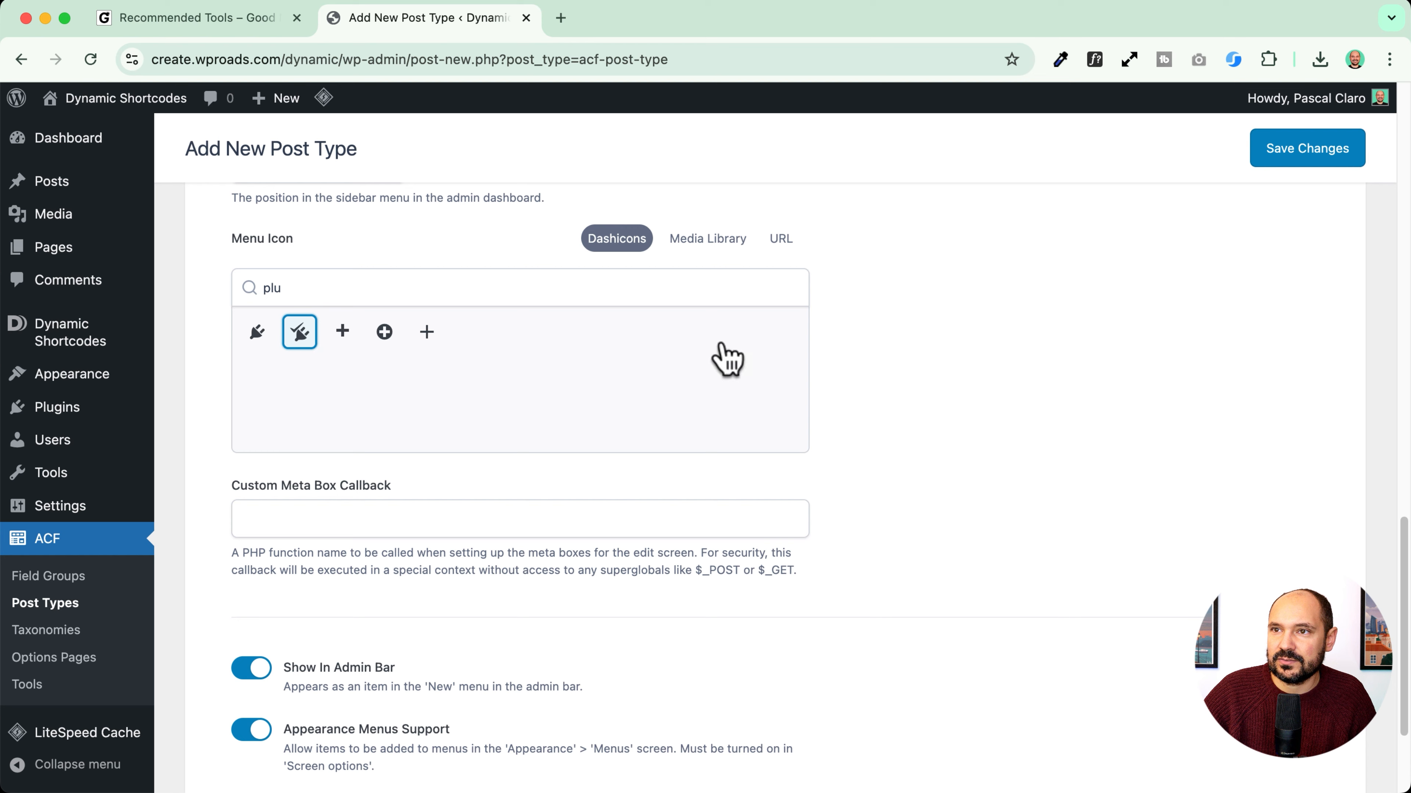
Step: Review the post type's remaining visibility, URL, permission and REST API settings, and save the Tools post type
scroll(353, 466, "up", 3)
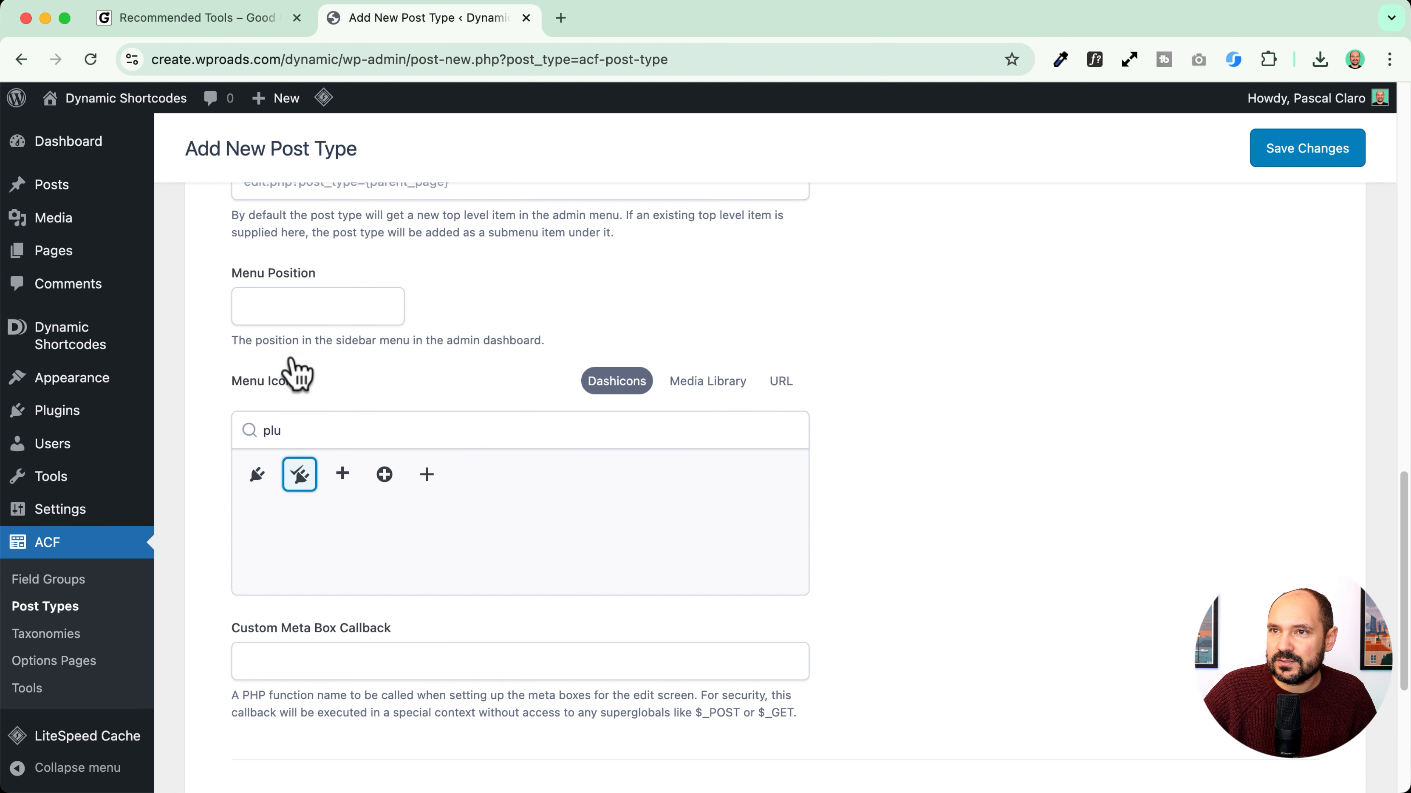
scroll(312, 444, "down", 4)
scroll(331, 578, "down", 2)
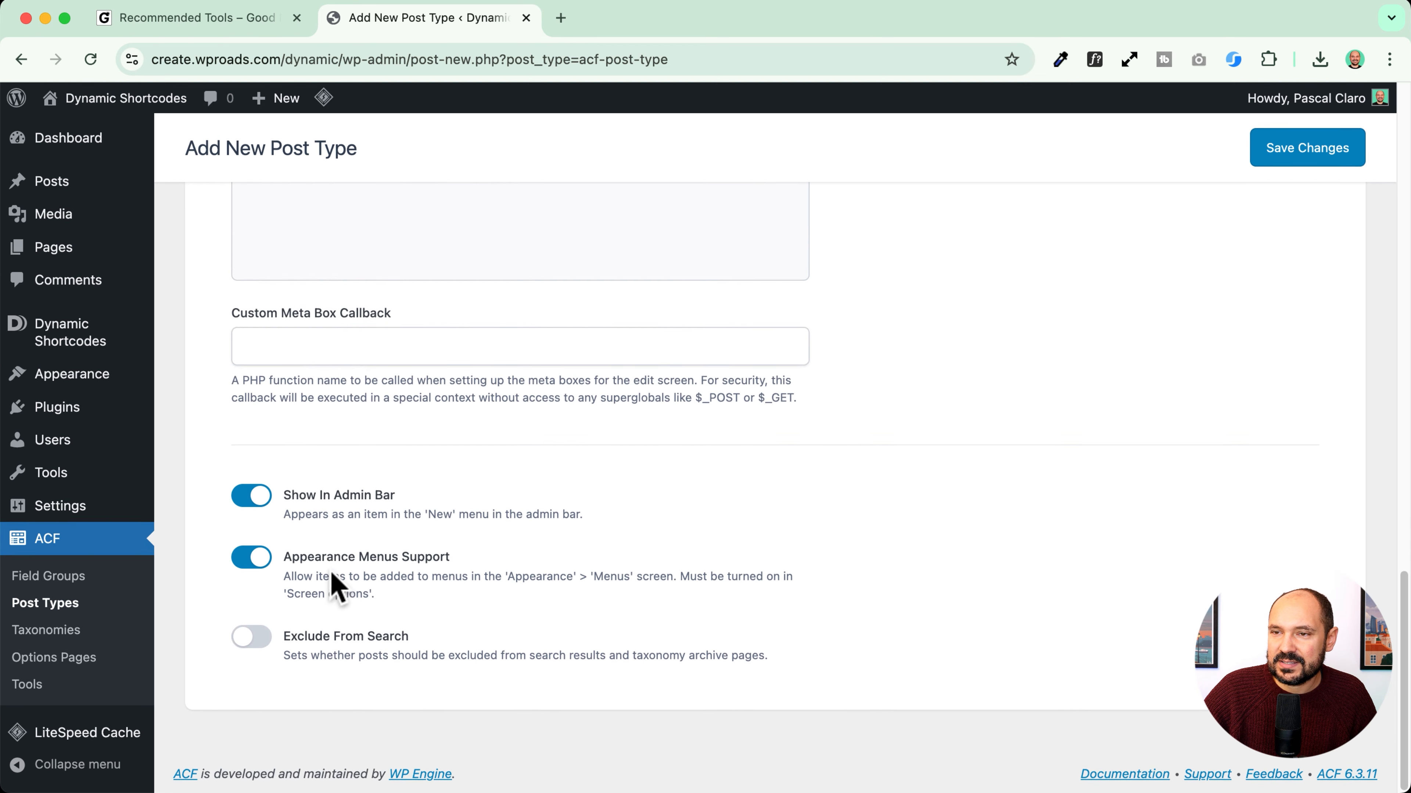
scroll(331, 572, "up", 4)
scroll(425, 337, "up", 8)
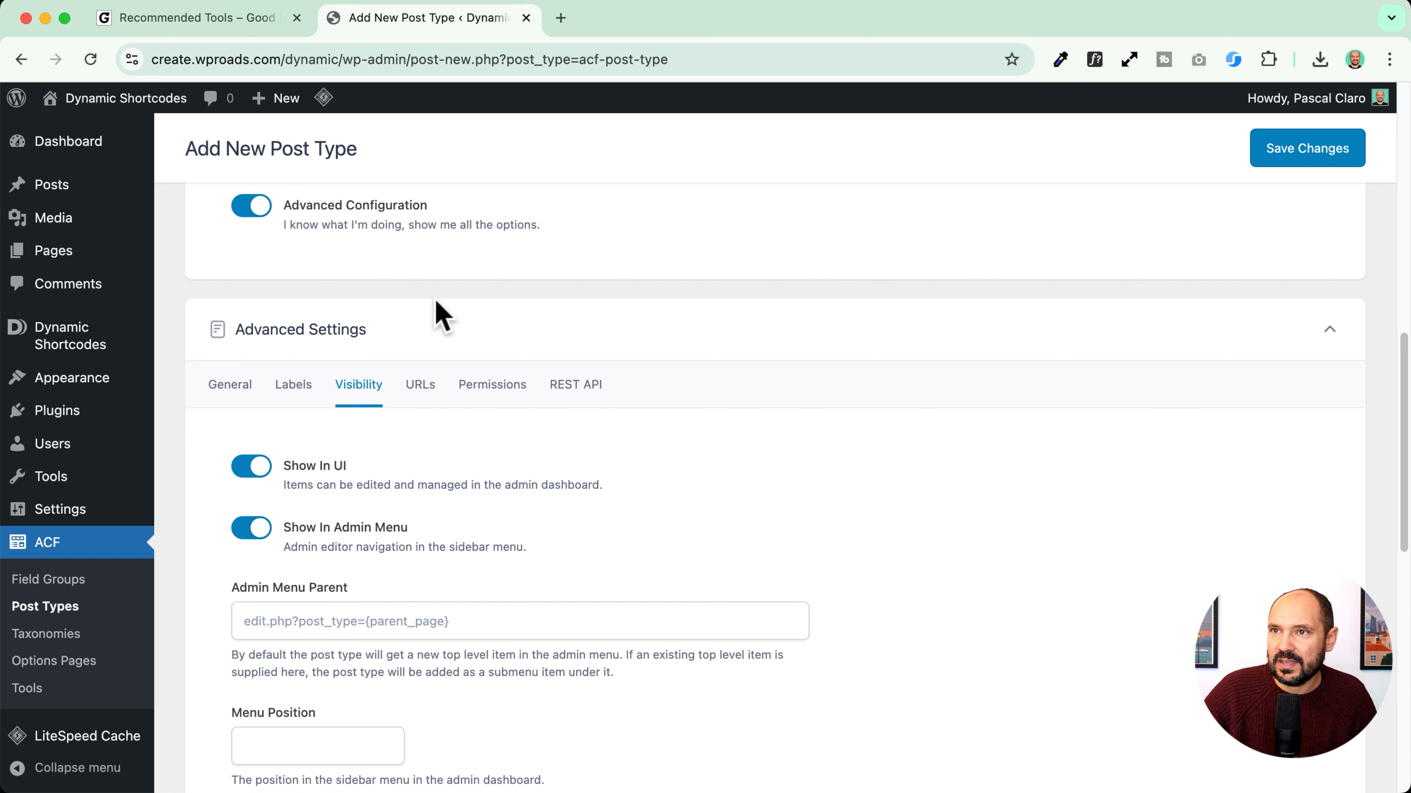
left_click(427, 401)
scroll(486, 411, "down", 6)
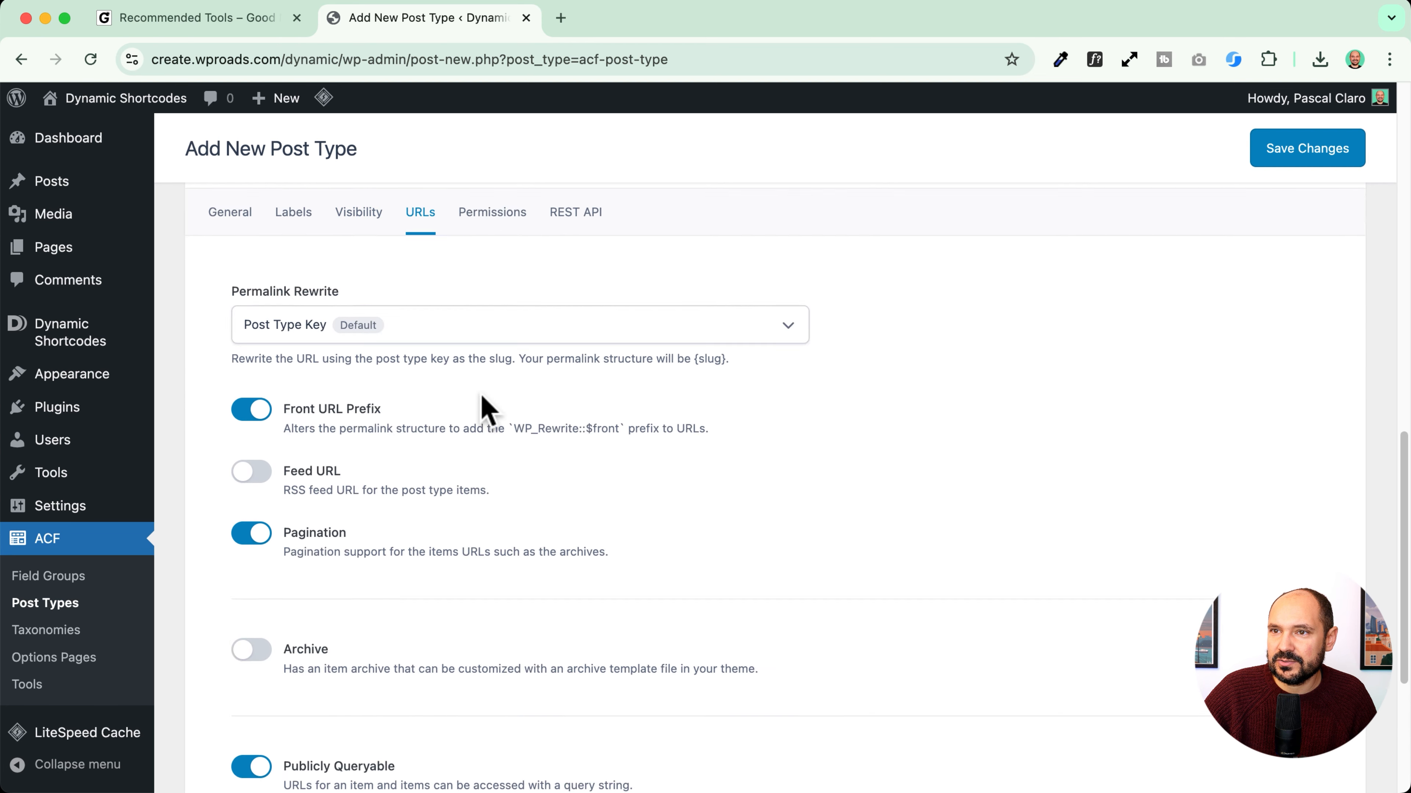
scroll(483, 408, "down", 2)
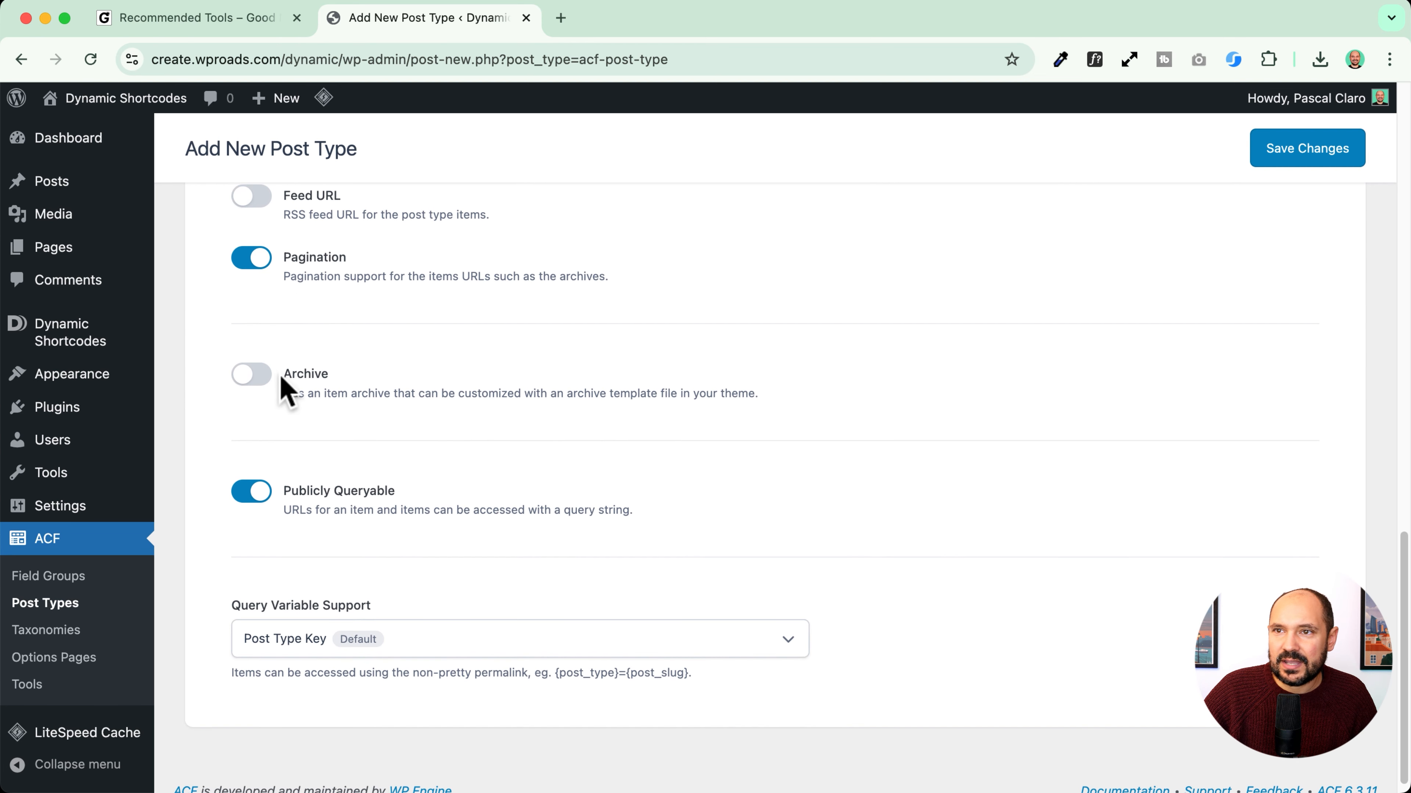
scroll(608, 372, "up", 7)
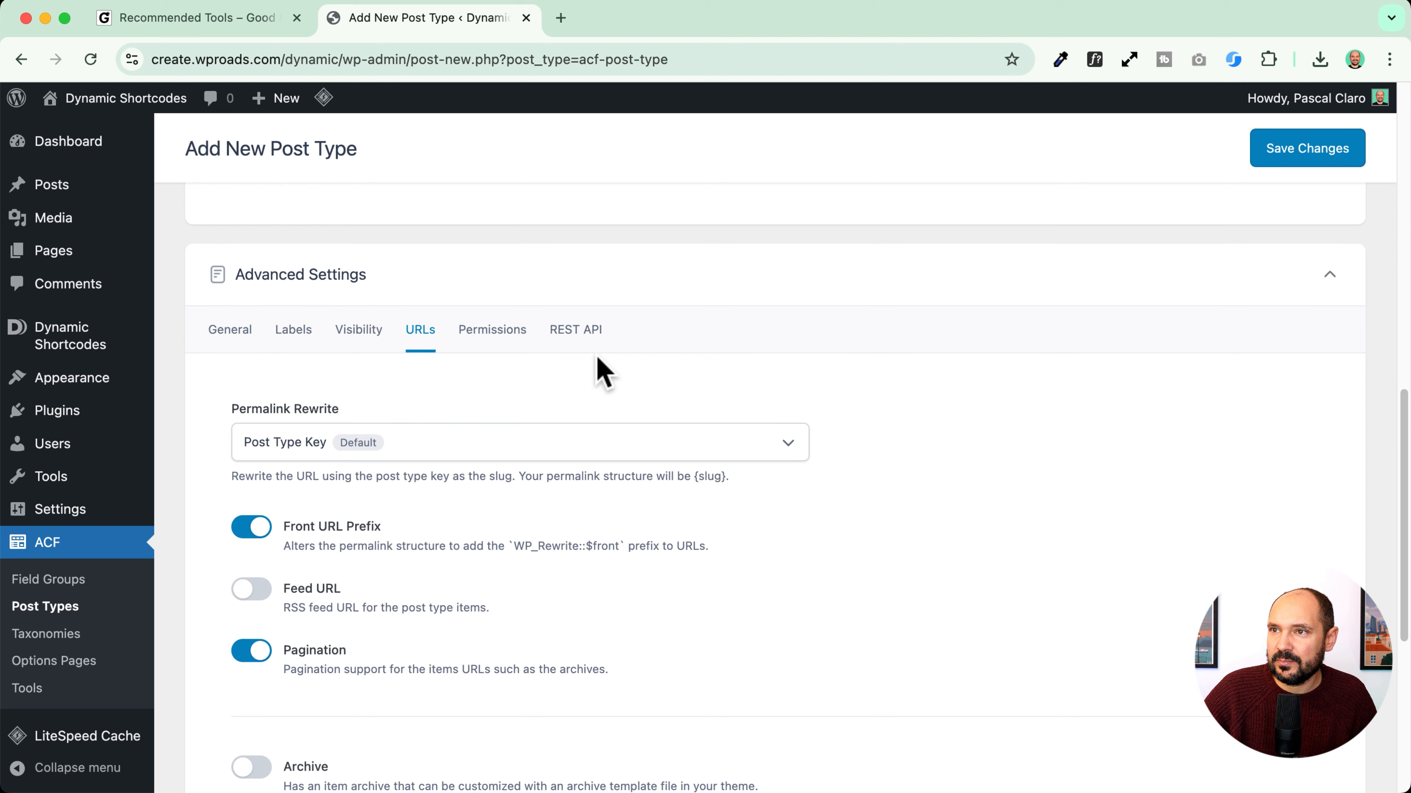
left_click(481, 334)
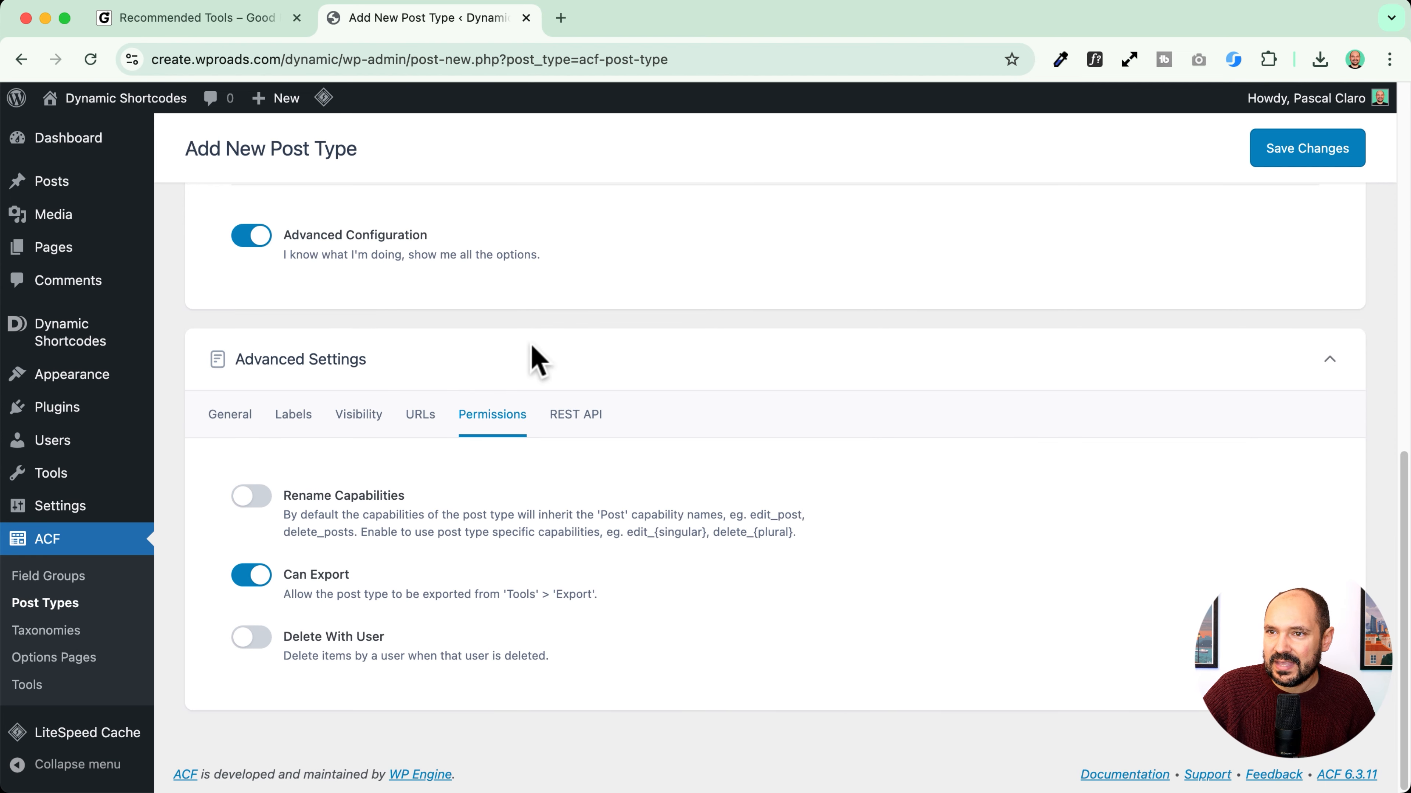
left_click(575, 417)
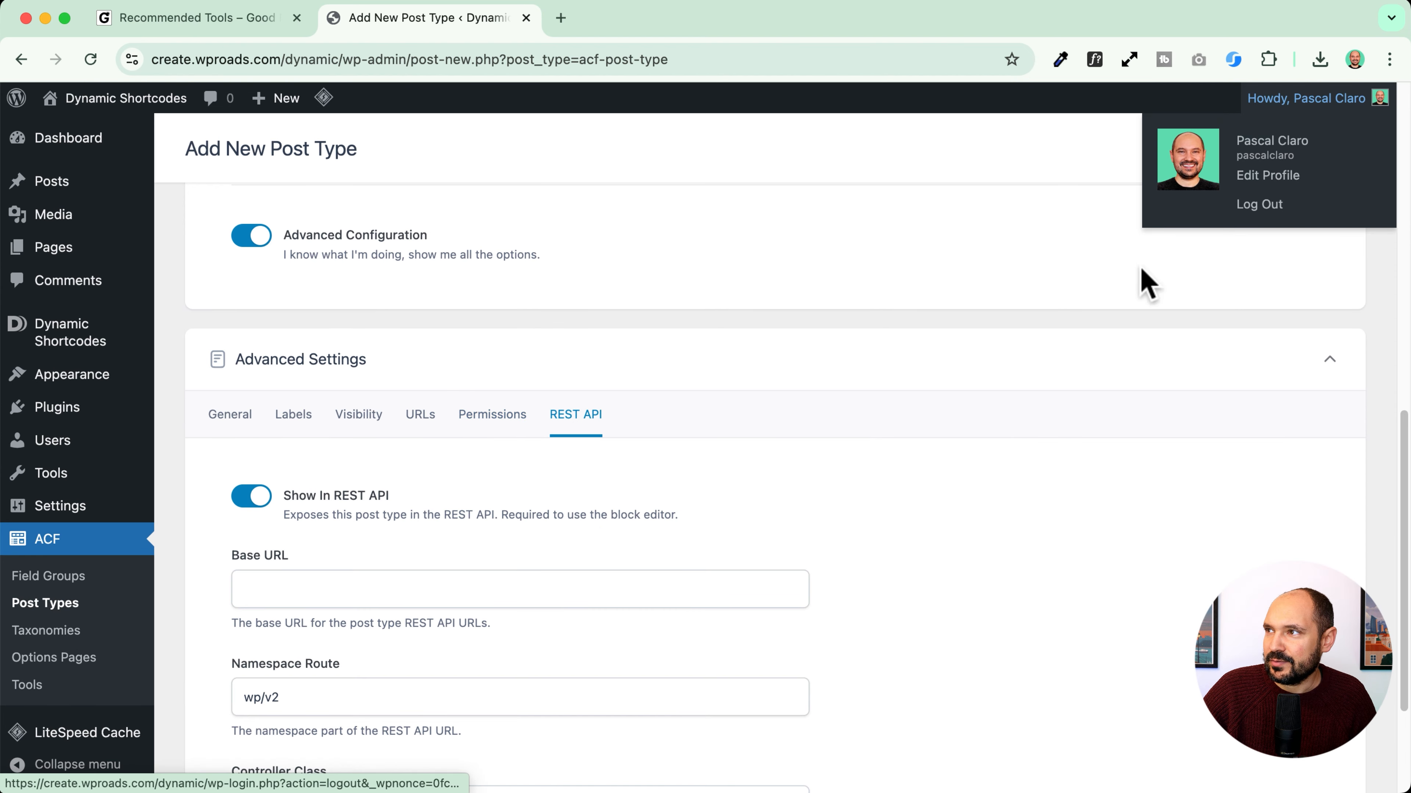
left_click(1327, 149)
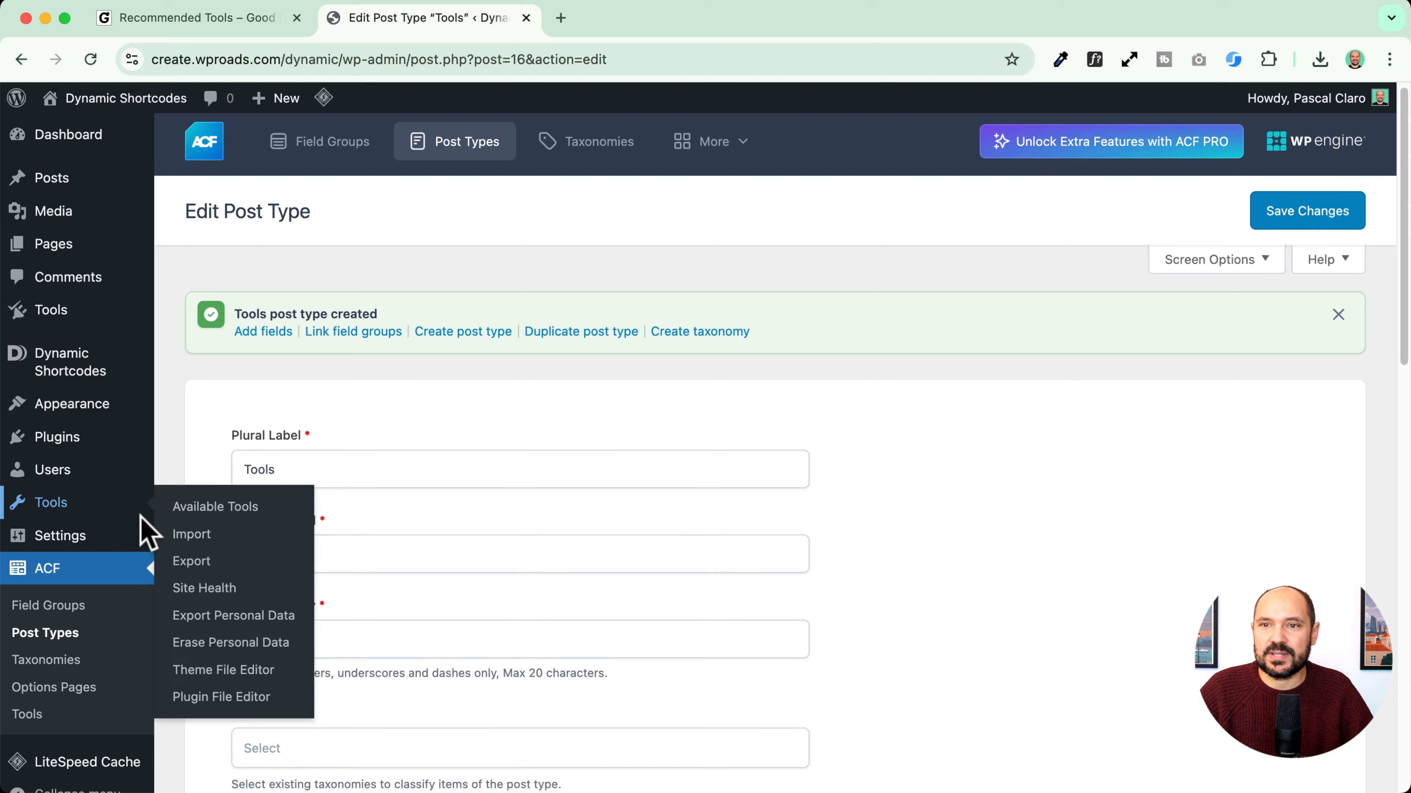
Step: Start a new ACF field group and define its first text field with label "Video ID" and name "video_id"
scroll(49, 545, "down", 5)
left_click(49, 581)
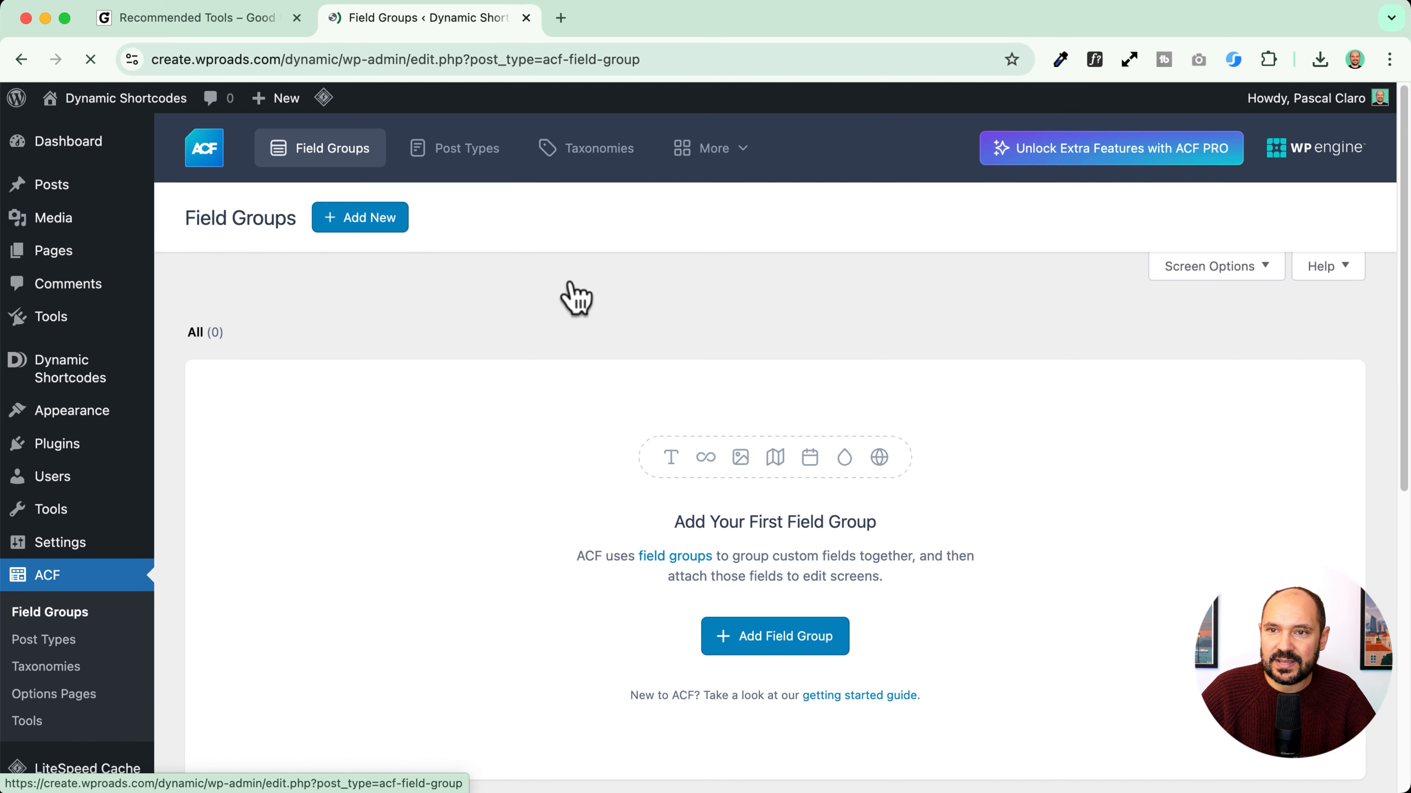
left_click(786, 651)
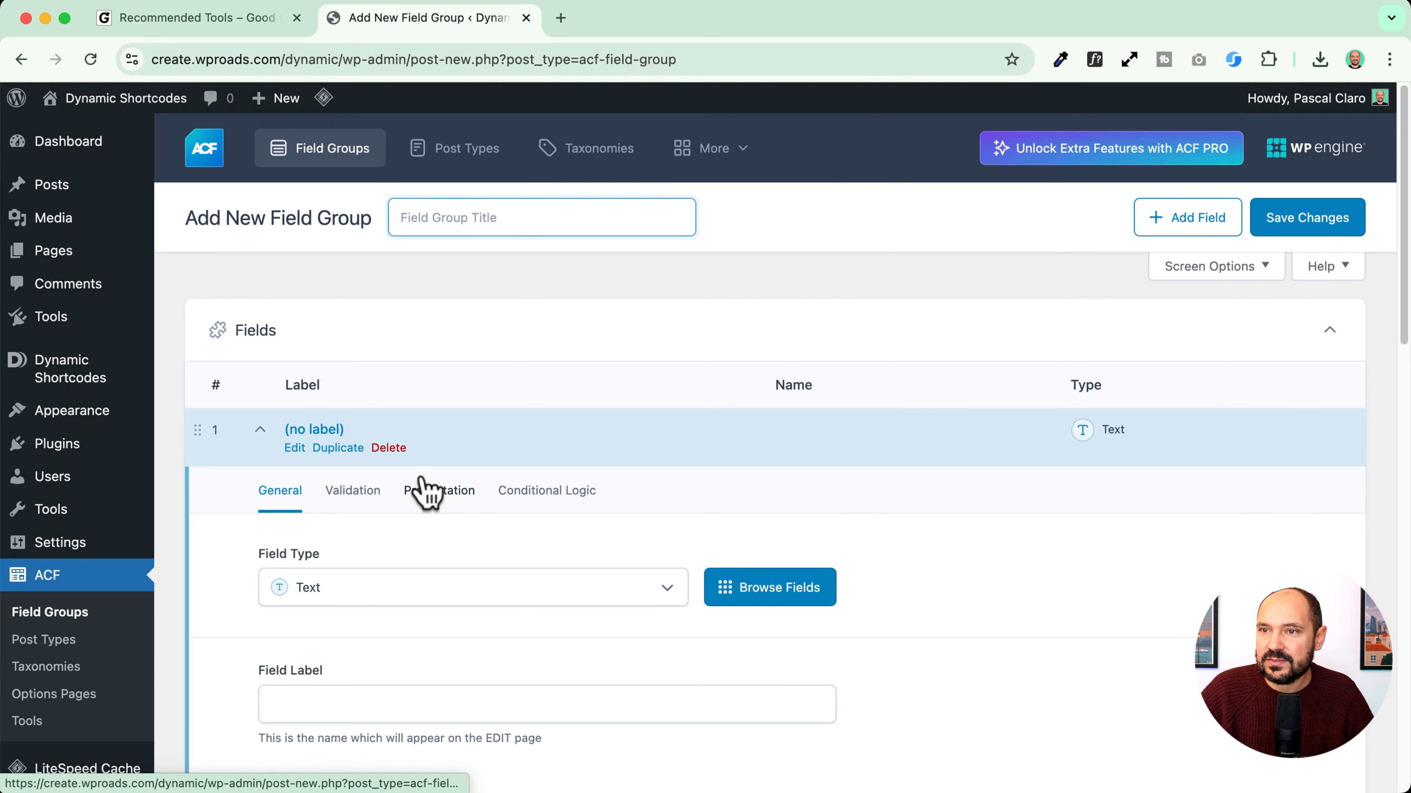
scroll(422, 492, "down", 5)
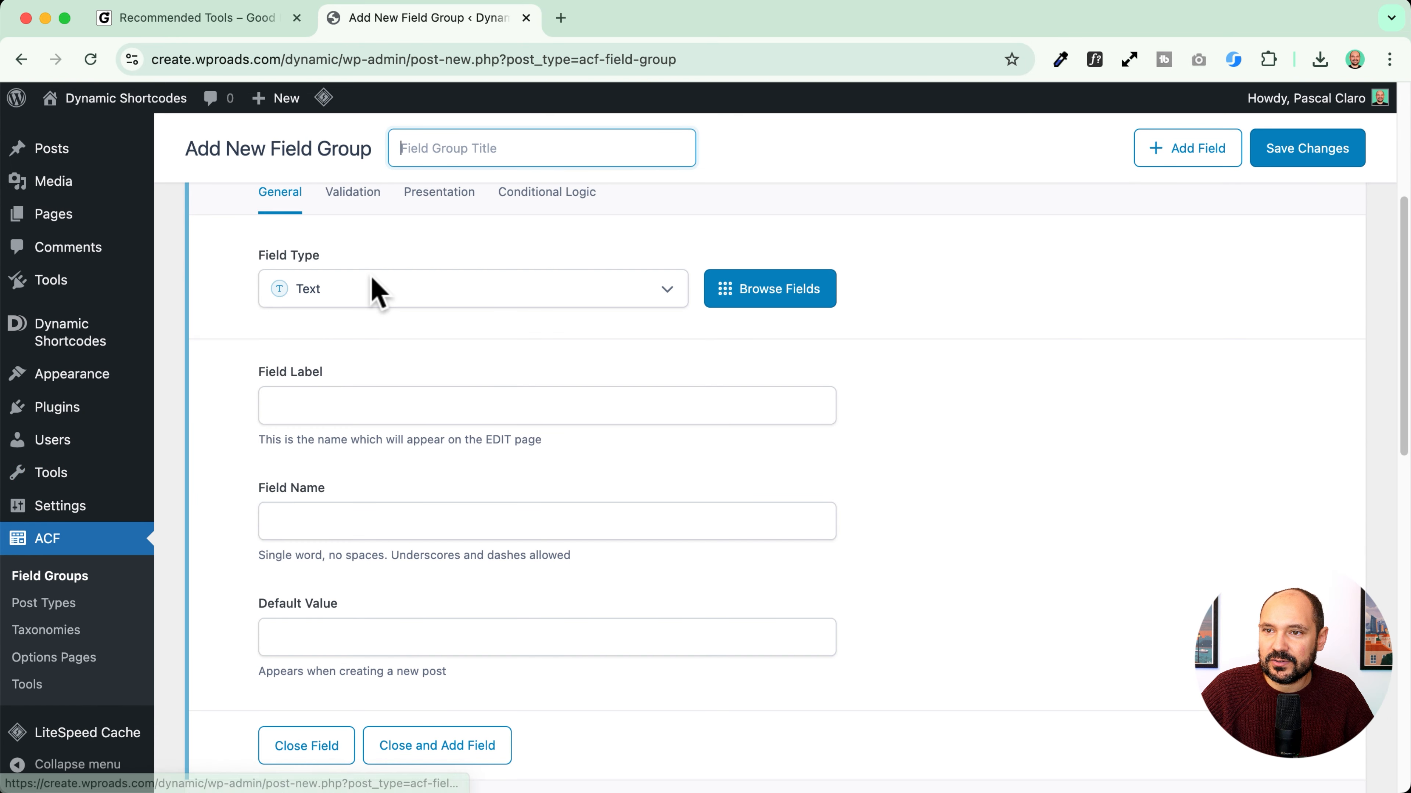
left_click(297, 404)
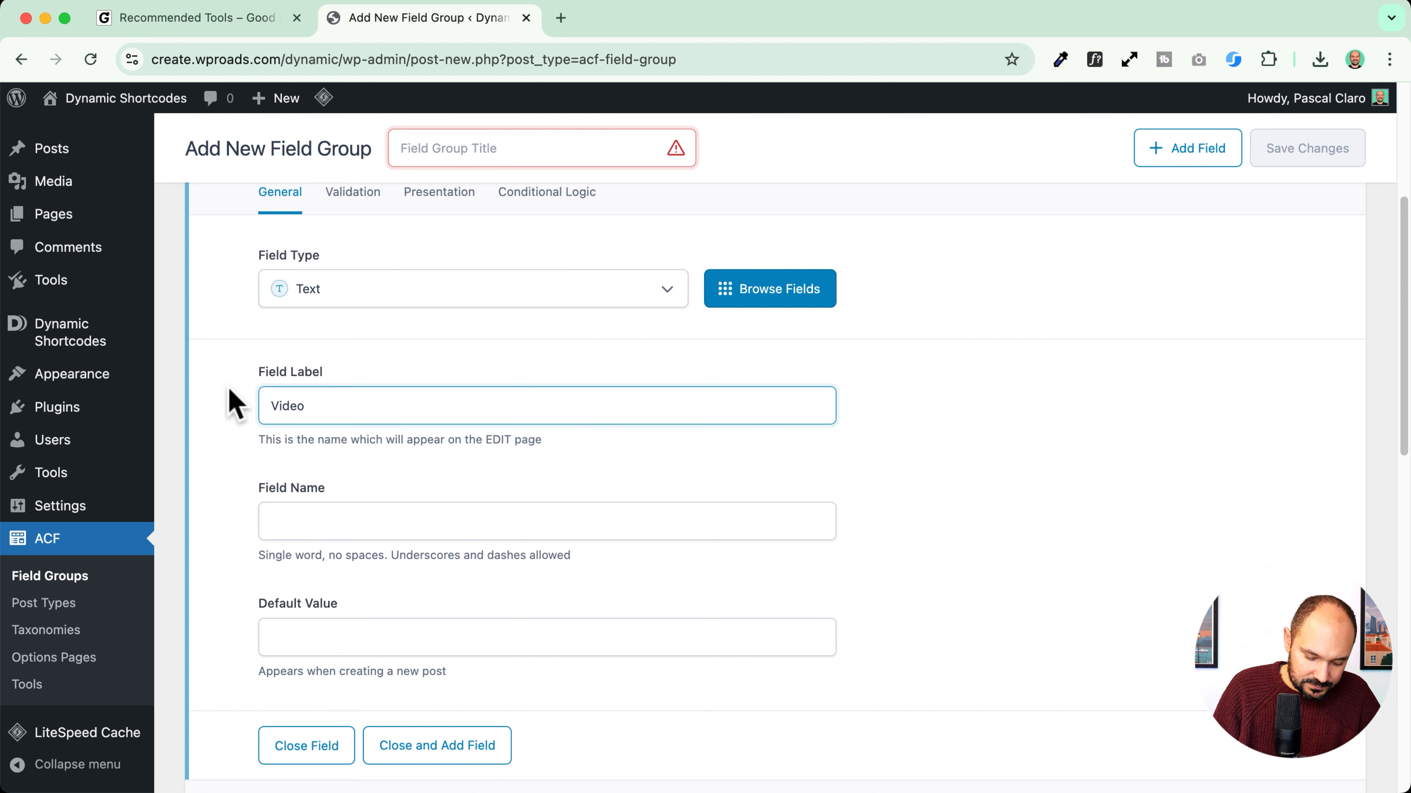
type("Video ID")
left_click(382, 526)
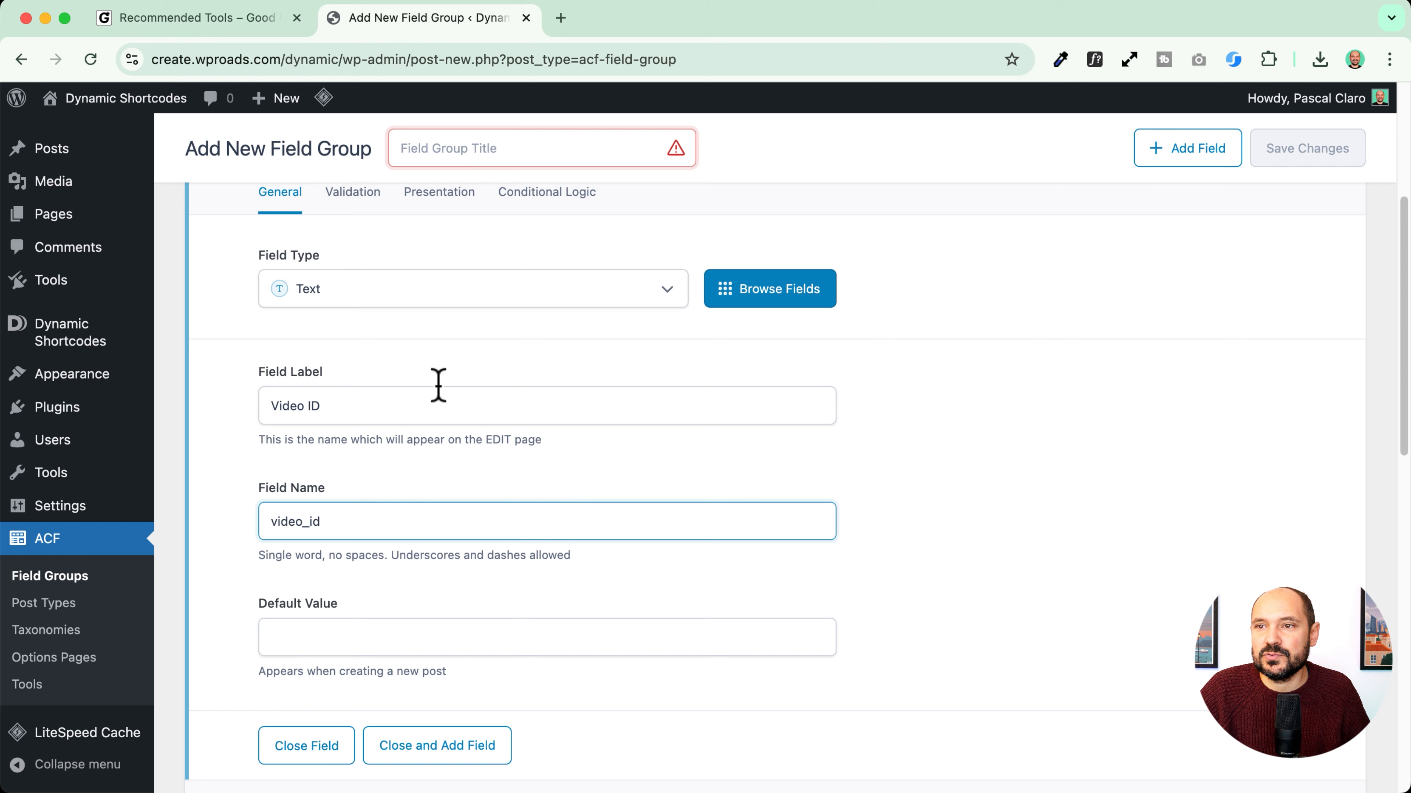
Step: View the Block Visibility detail page on the finished reference site to see how its video is used, and return to the field group
left_click(161, 18)
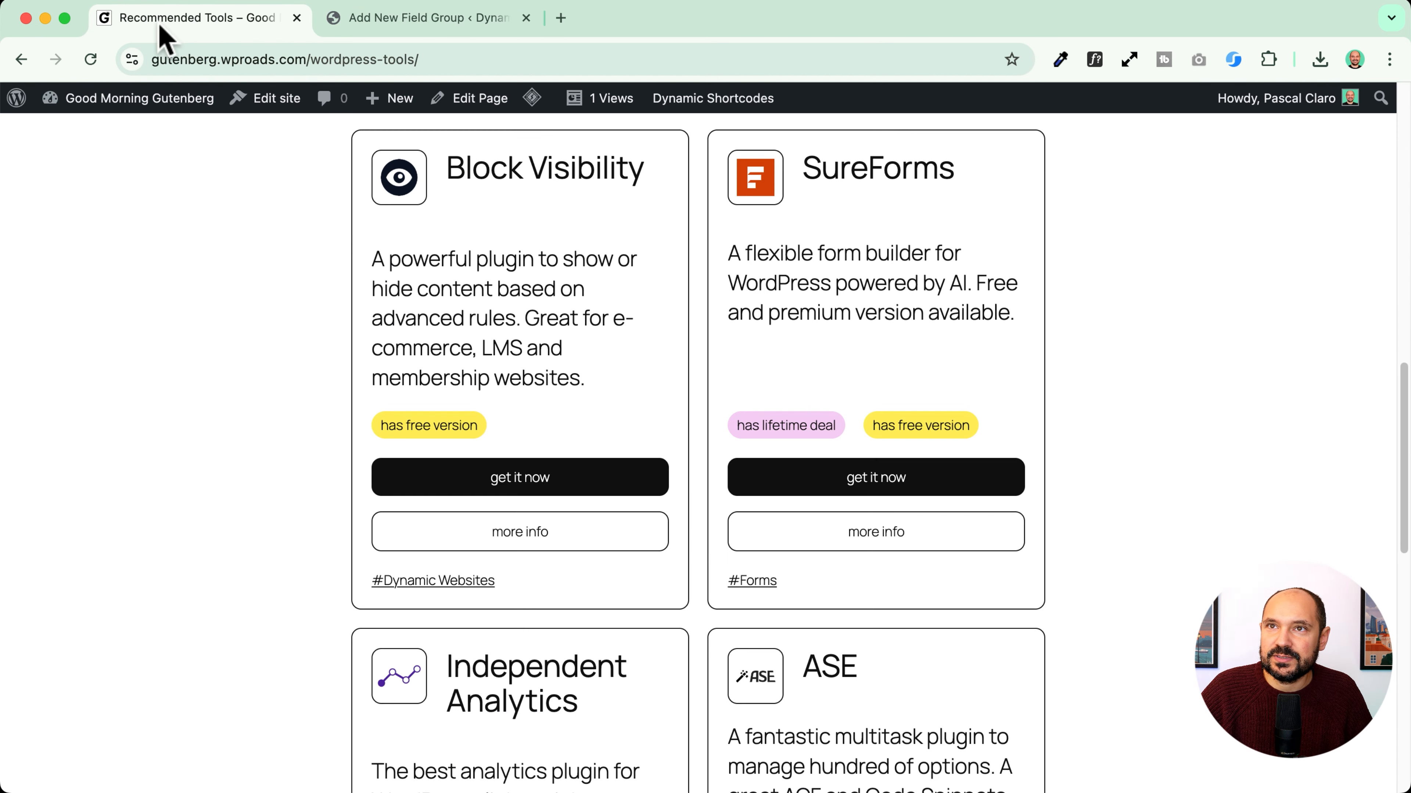
left_click(519, 540)
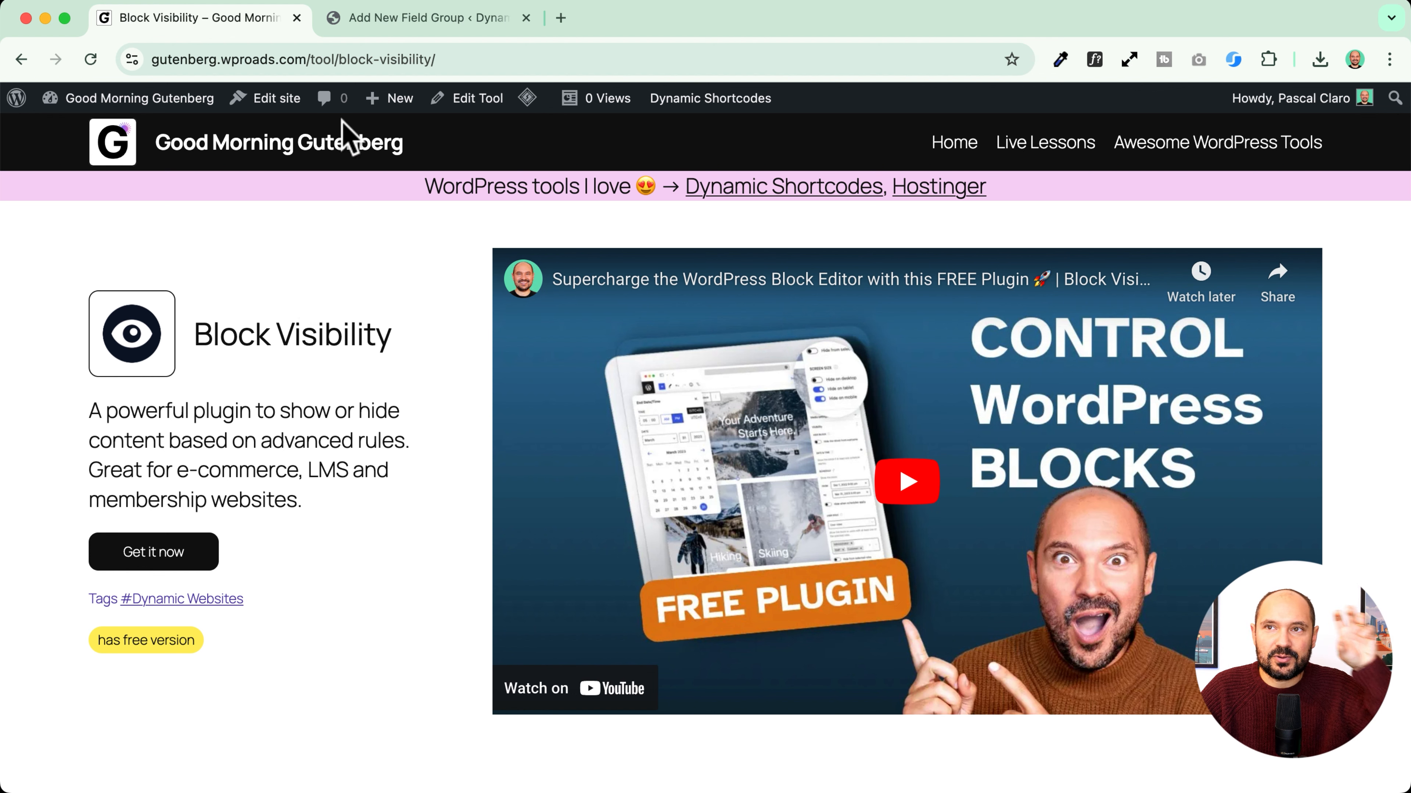
left_click(390, 17)
Step: Close the Video ID field and add a second one with label "Affiliate Link" and name "affiliate_link"
scroll(258, 503, "down", 3)
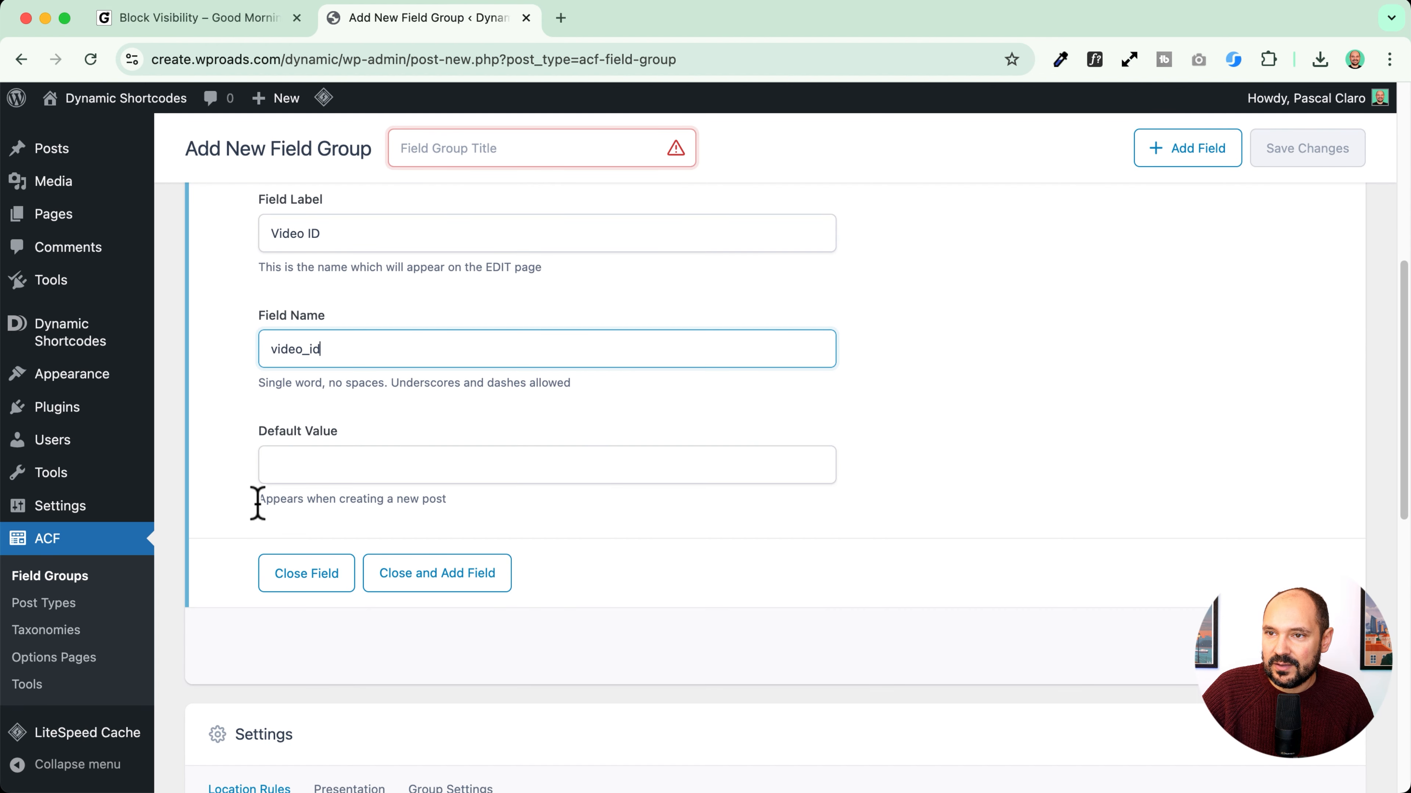
scroll(985, 572, "up", 3)
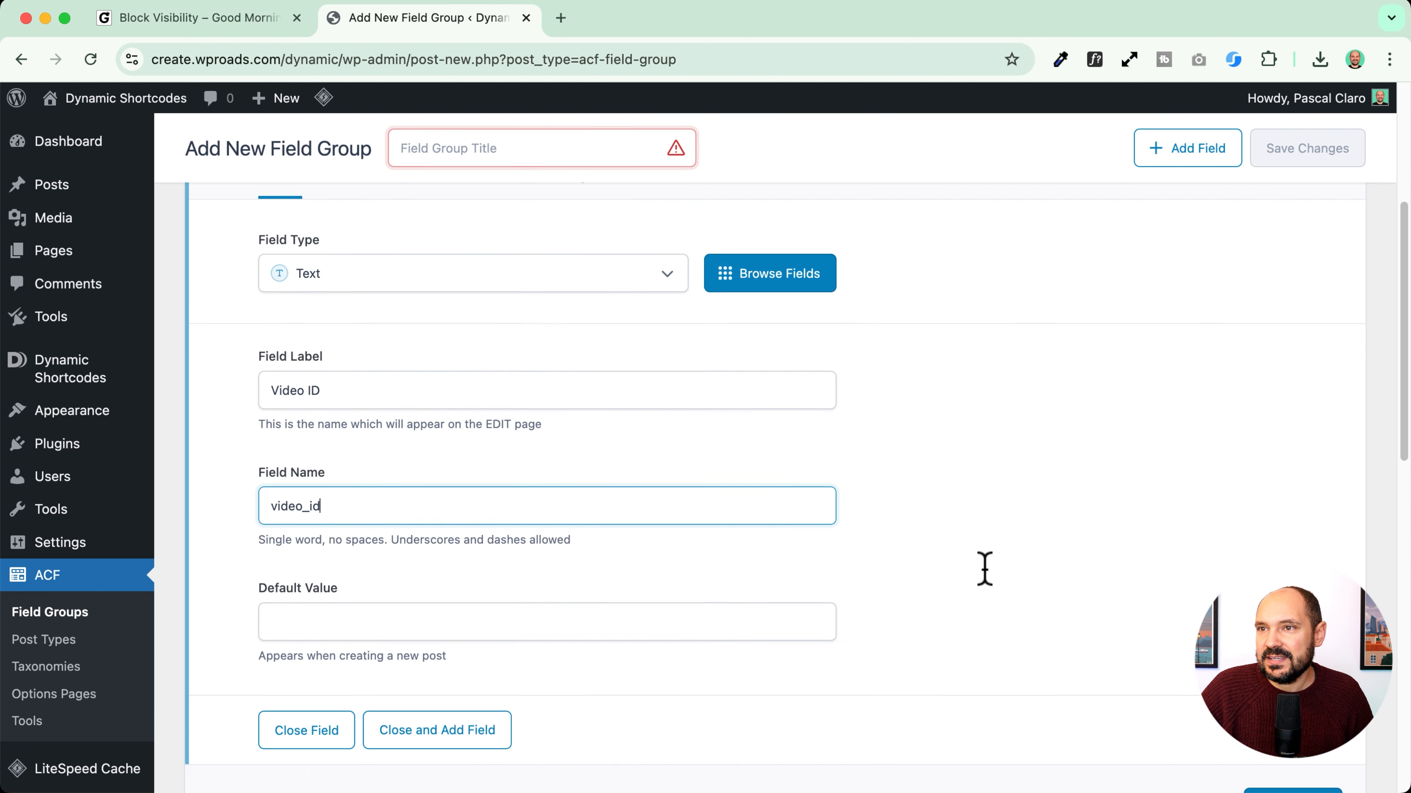
scroll(608, 472, "down", 5)
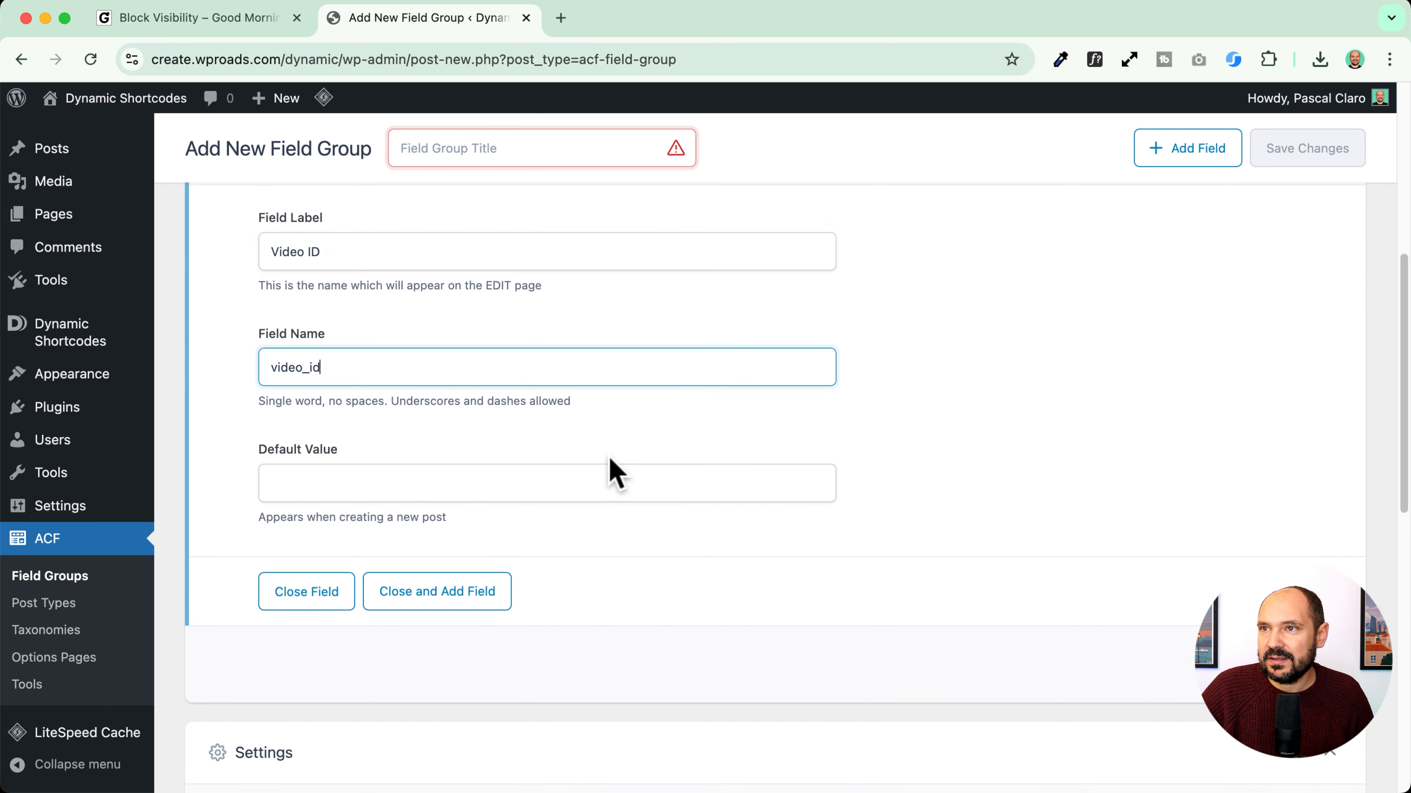
left_click(422, 462)
scroll(306, 444, "up", 5)
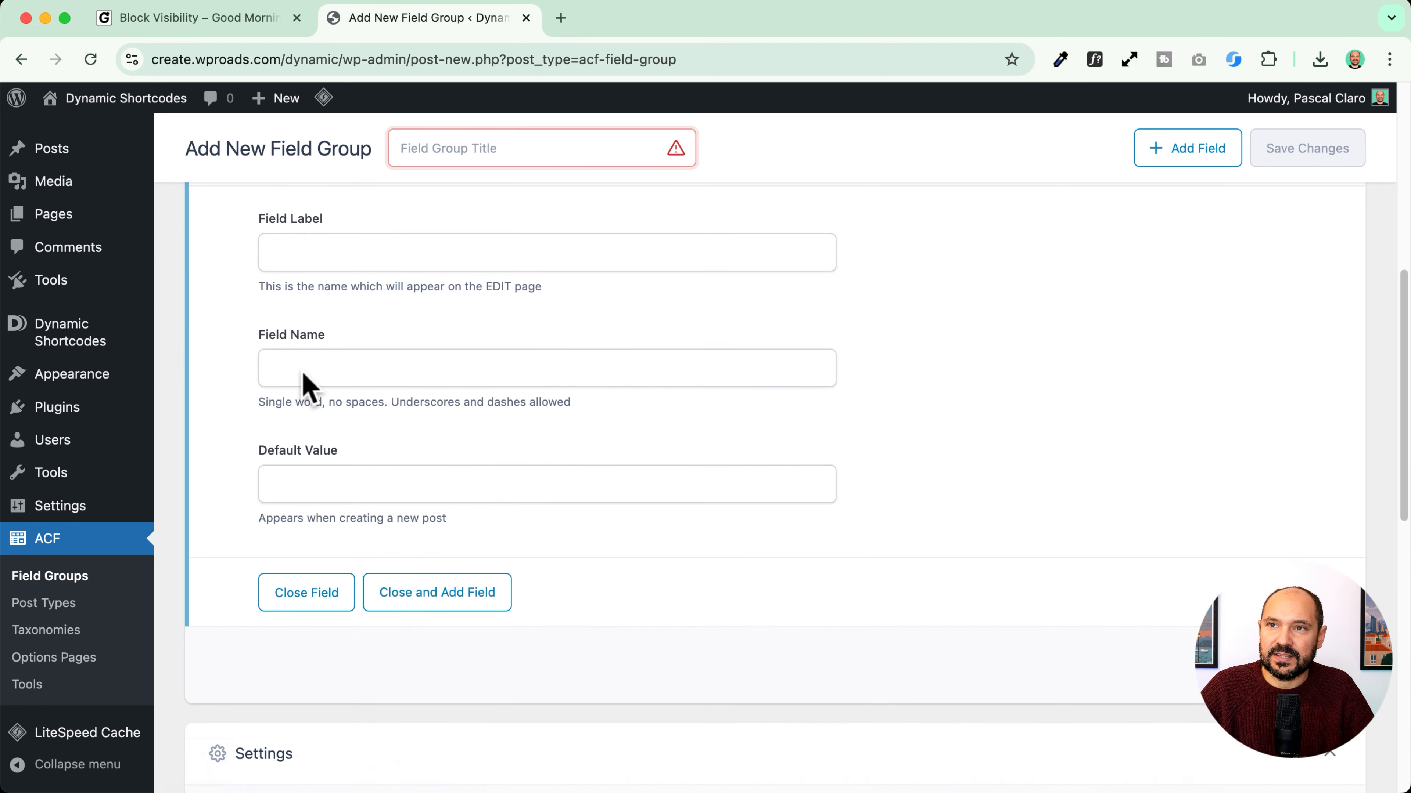
left_click(302, 414)
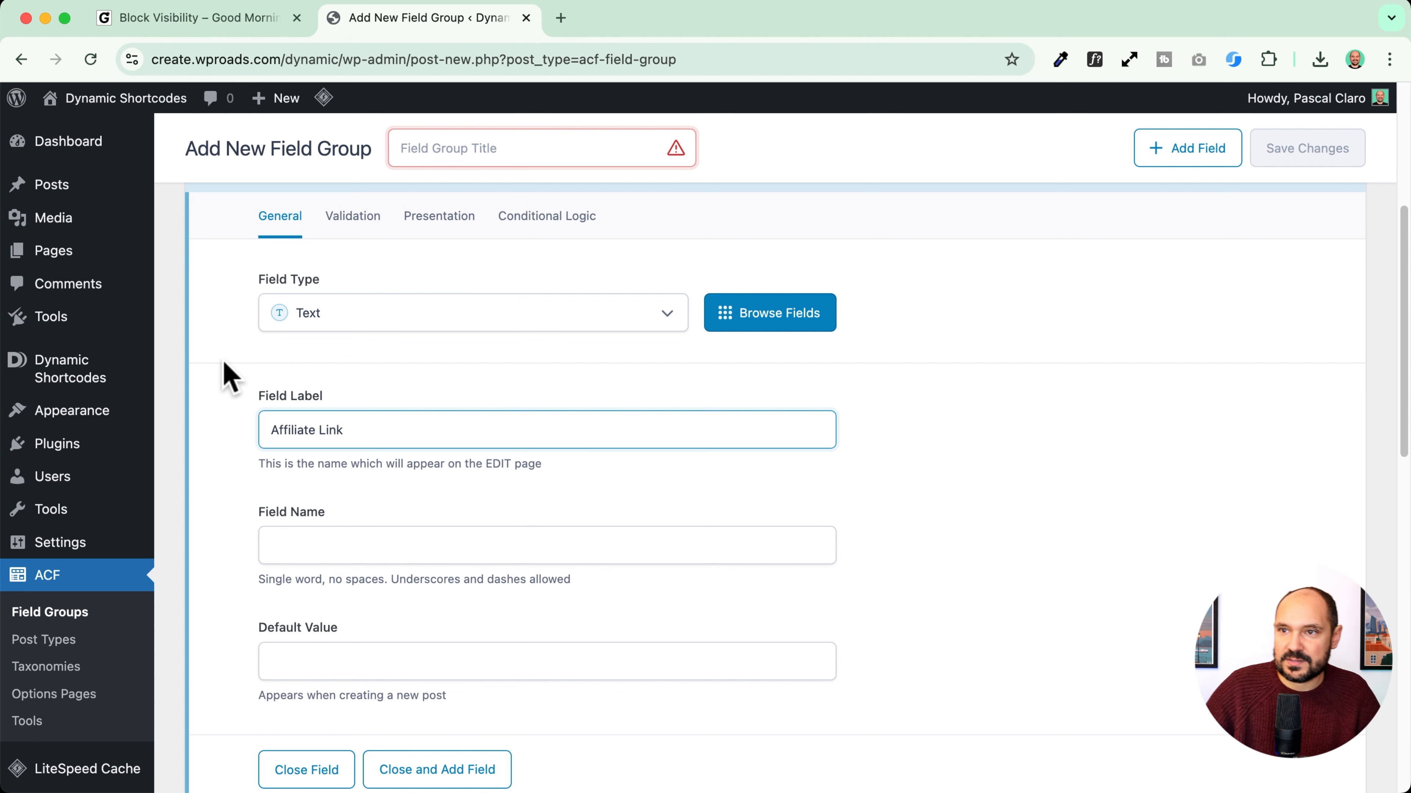
scroll(200, 385, "down", 3)
left_click(410, 362)
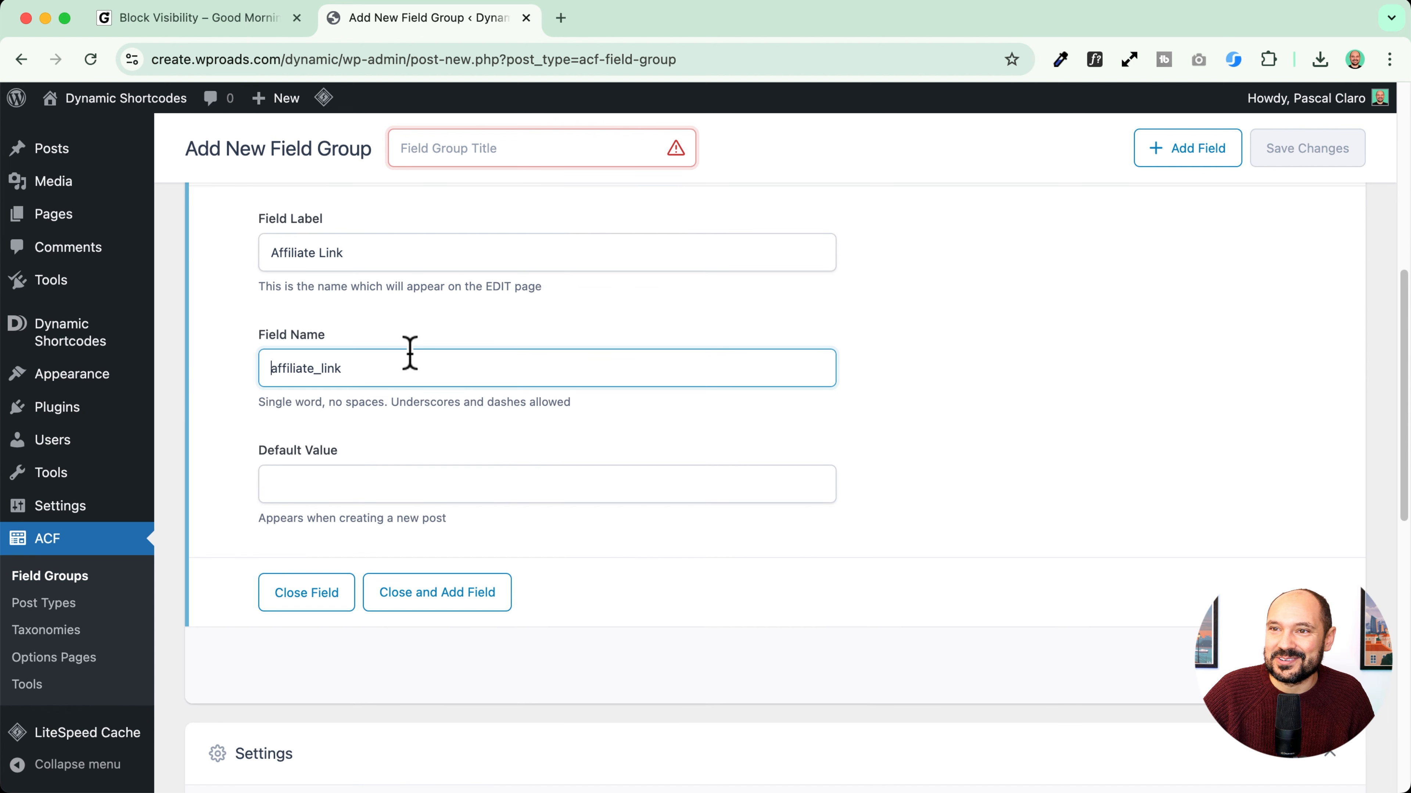
Step: Change the Affiliate Link field's type to URL
scroll(970, 568, "up", 5)
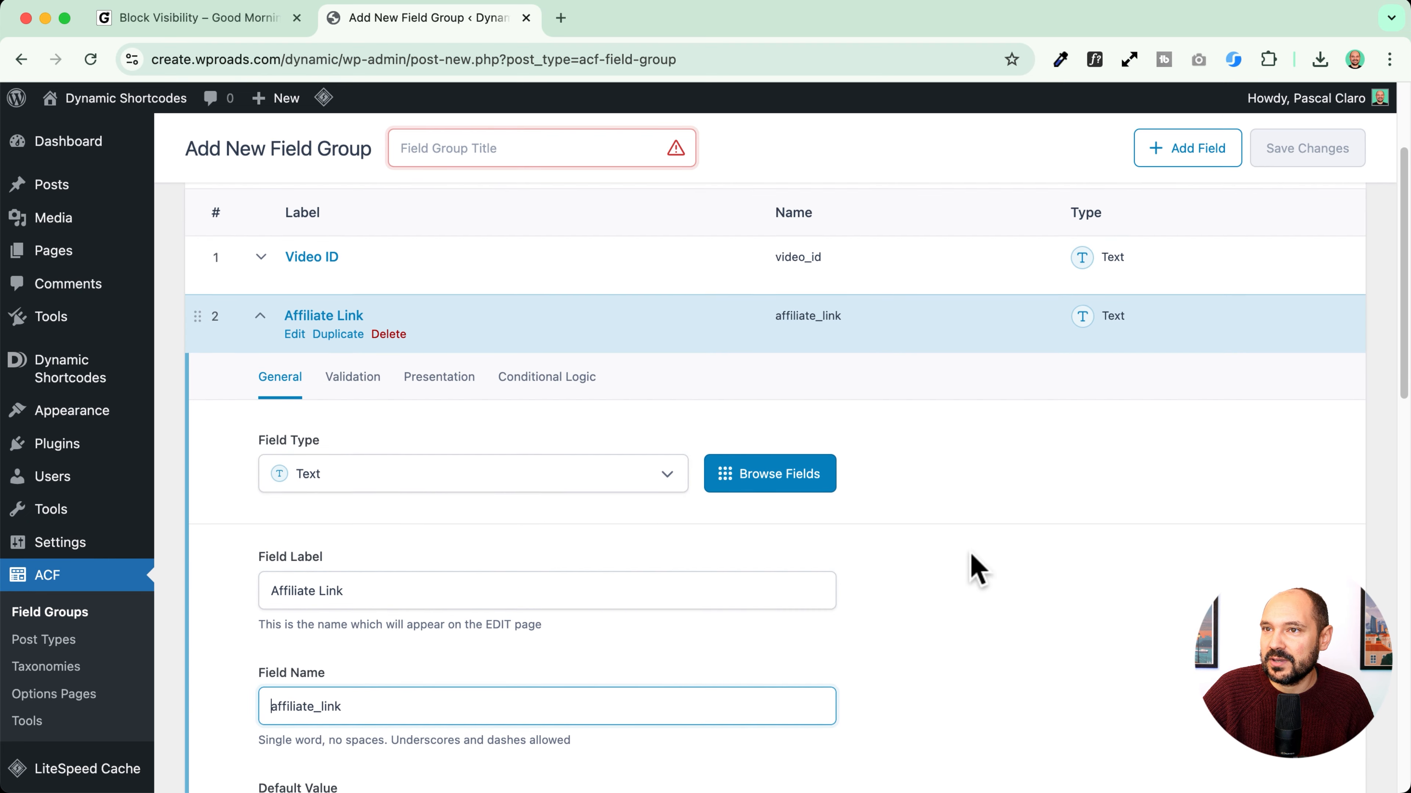
left_click(447, 483)
scroll(409, 630, "down", 3)
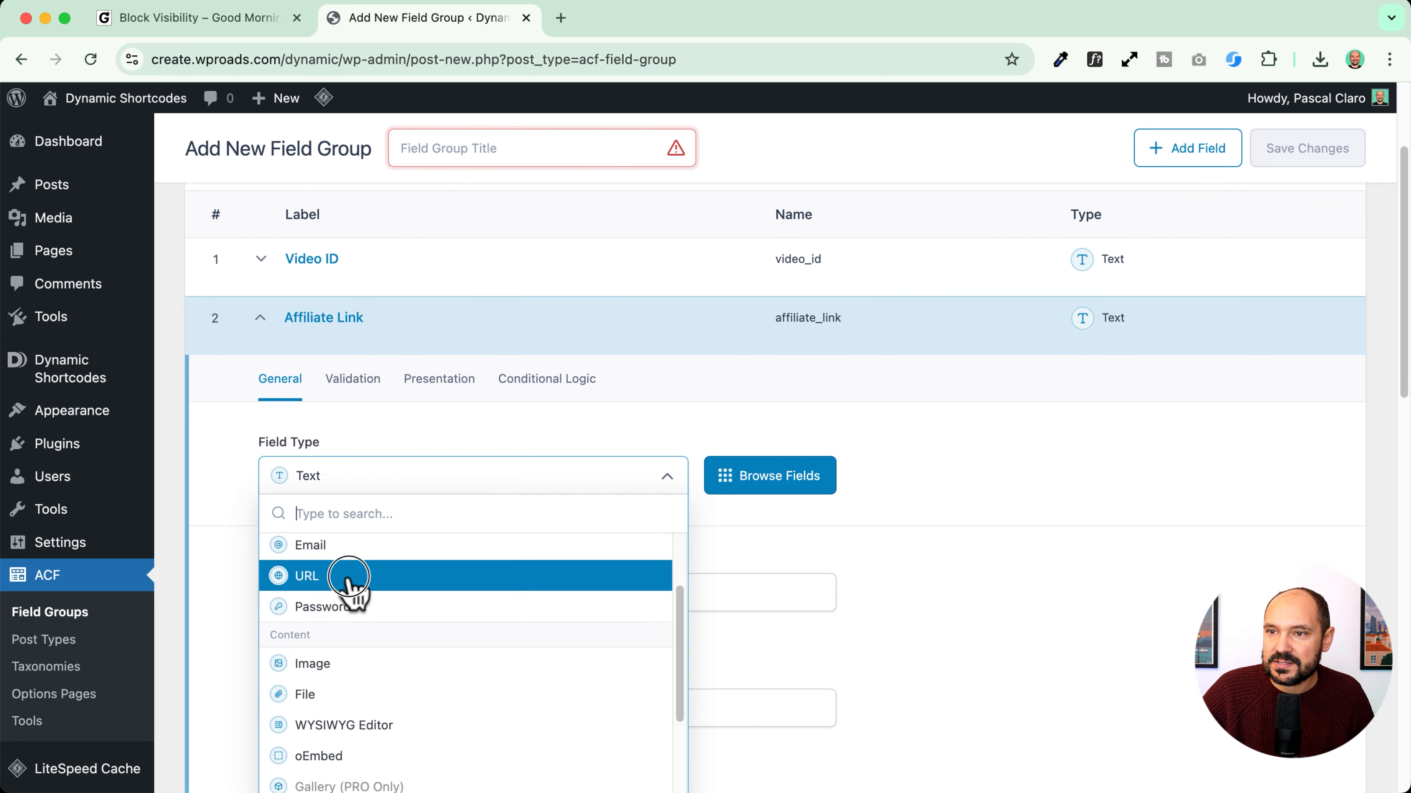
left_click(345, 579)
scroll(1080, 534, "down", 5)
scroll(1080, 536, "up", 10)
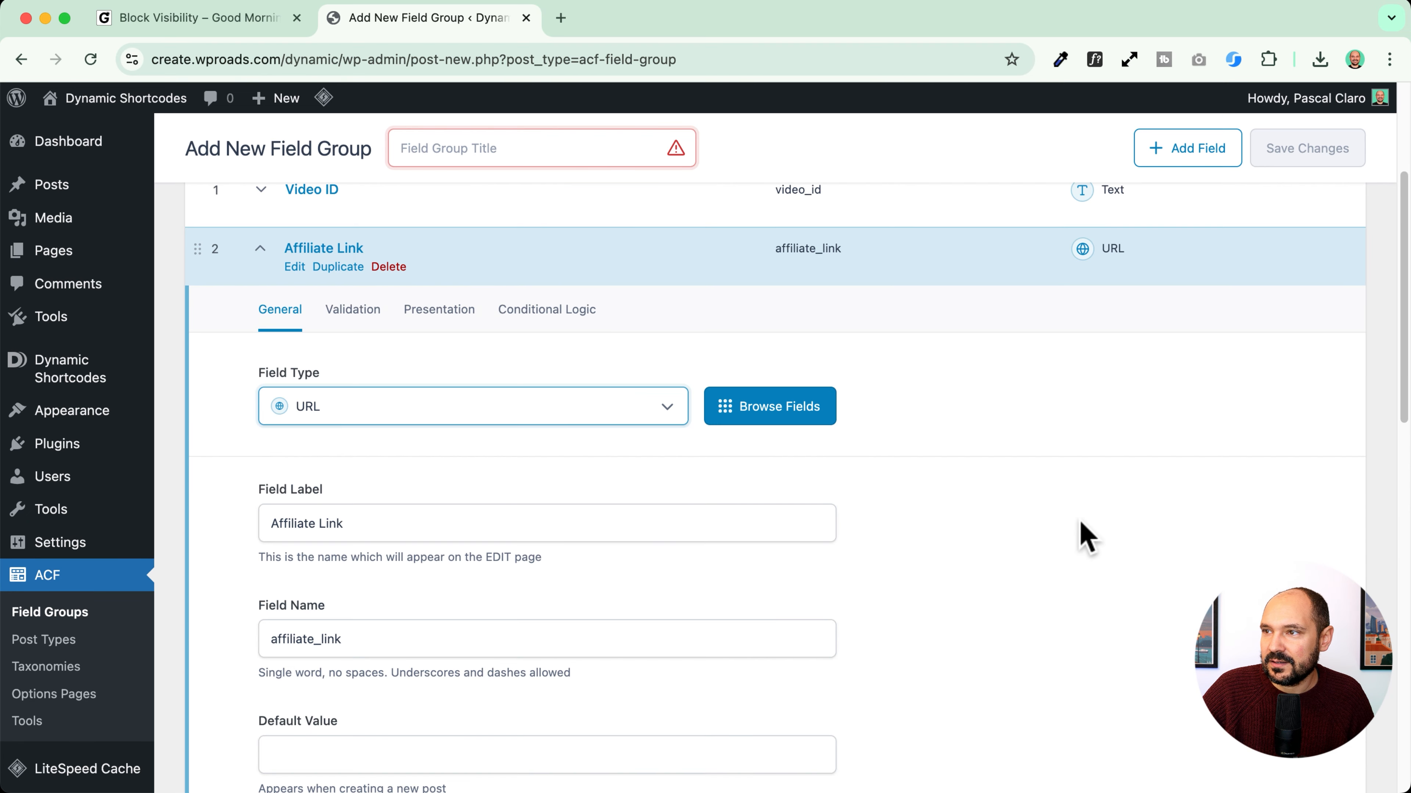
Step: Title the field group "Tool details" and save it
left_click(450, 218)
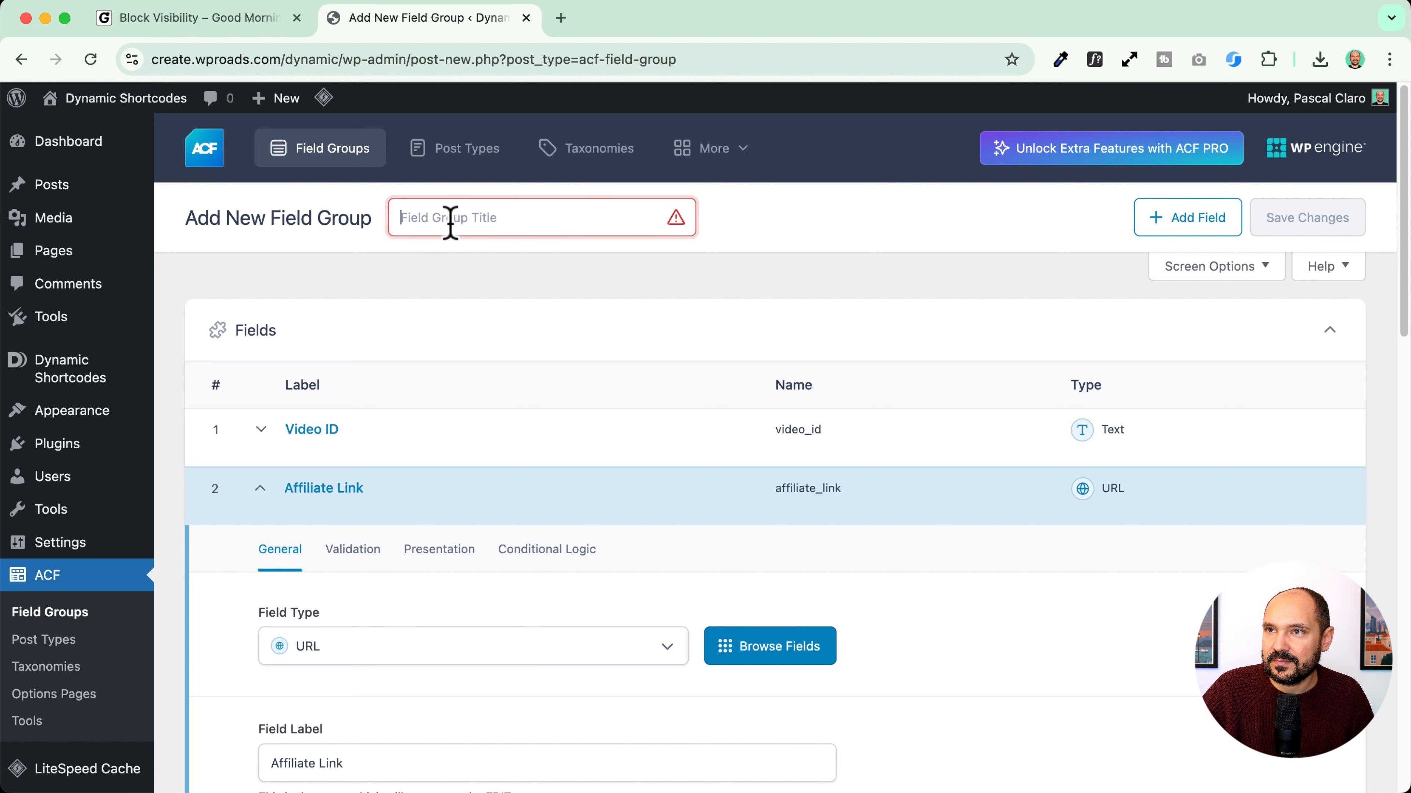
type("Tool details")
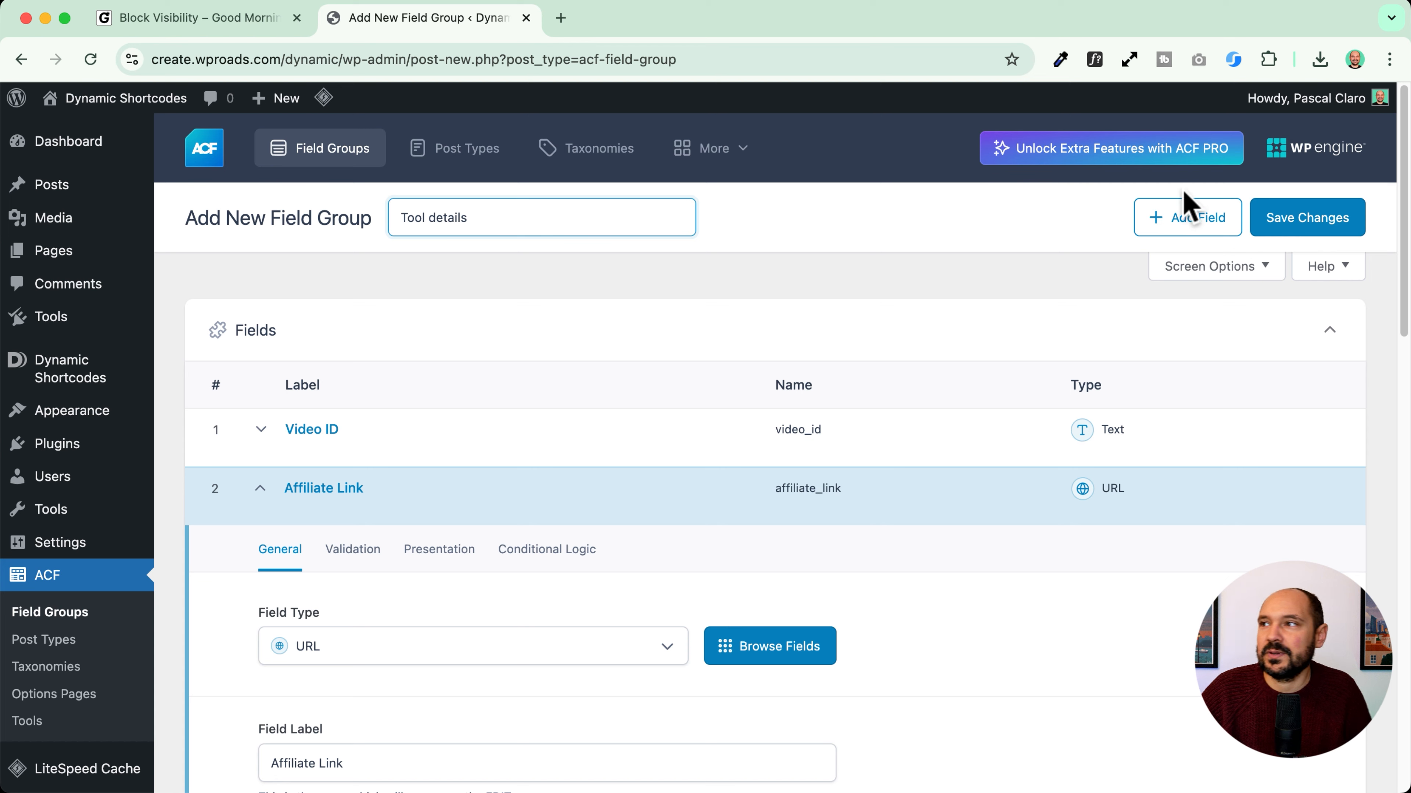
left_click(1322, 223)
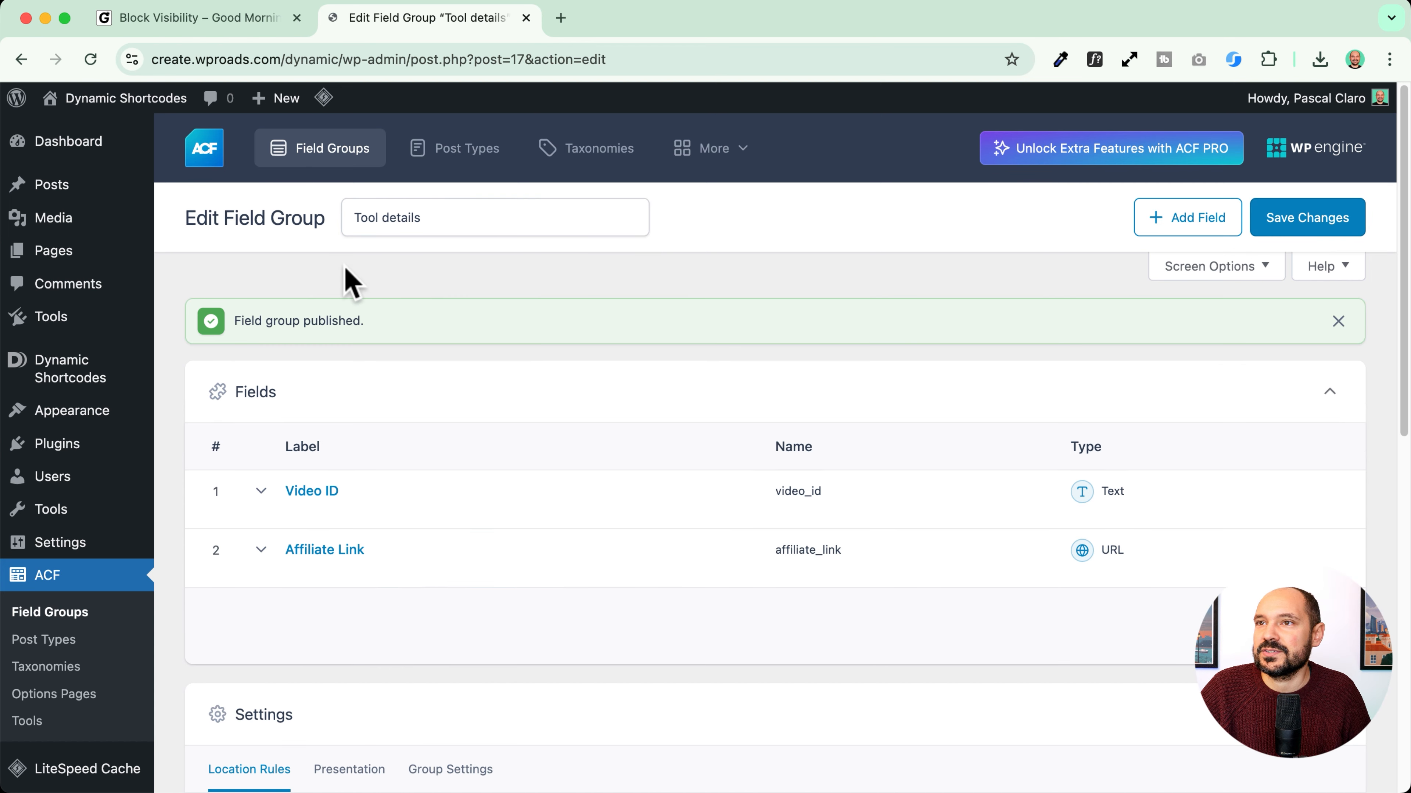
Step: Set the field group's location rule to show when Post Type is equal to Tool, and save the changes
scroll(457, 322, "down", 5)
scroll(433, 389, "down", 2)
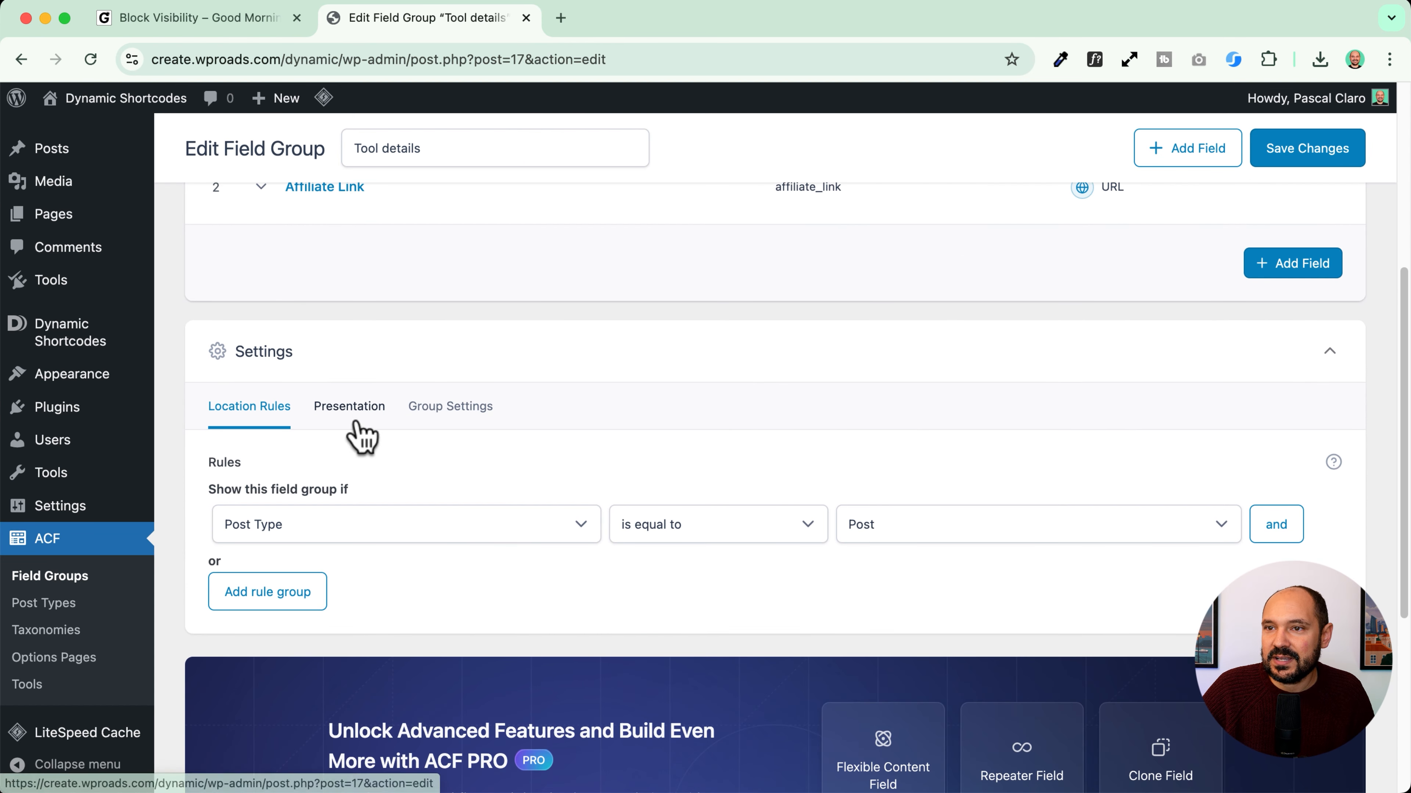
left_click(874, 533)
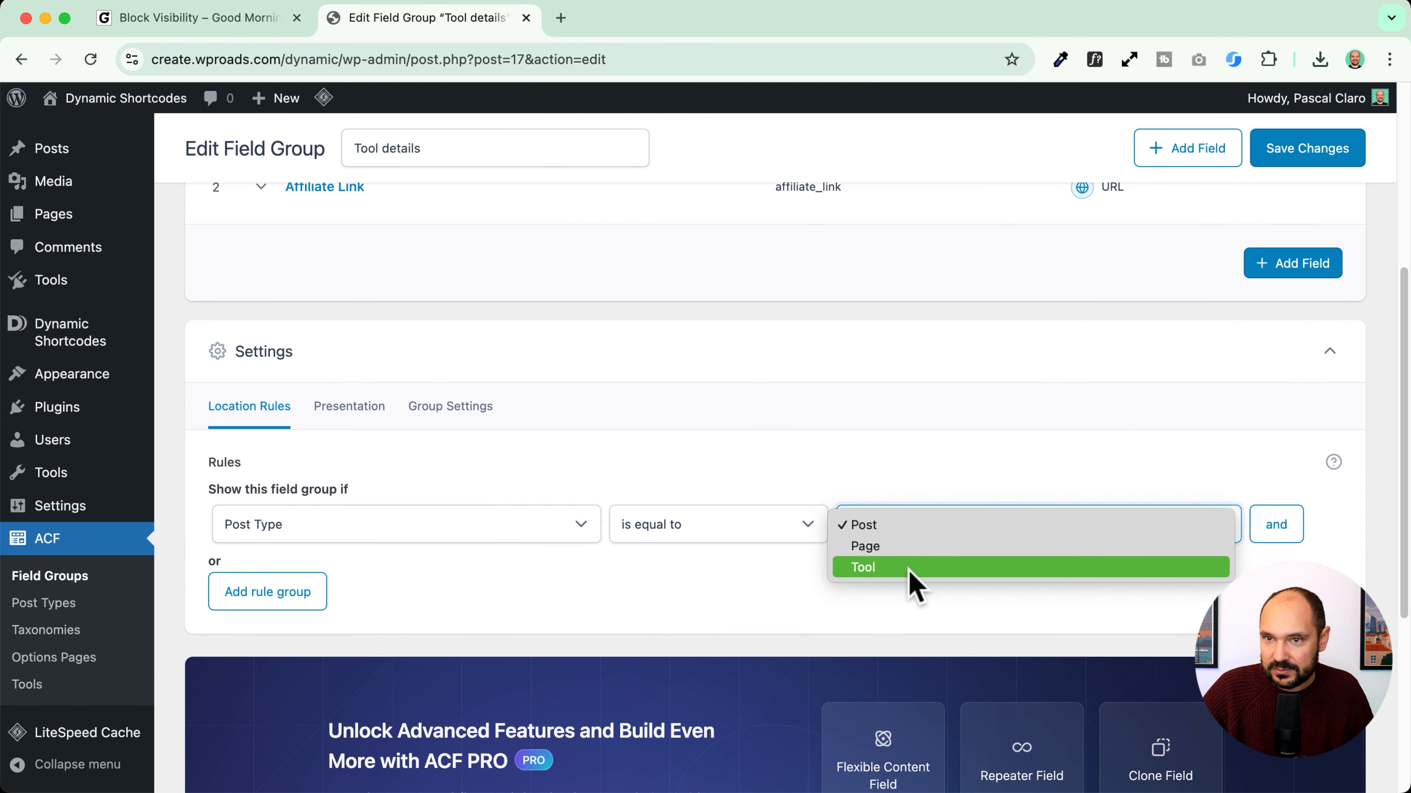
left_click(931, 567)
left_click(1335, 159)
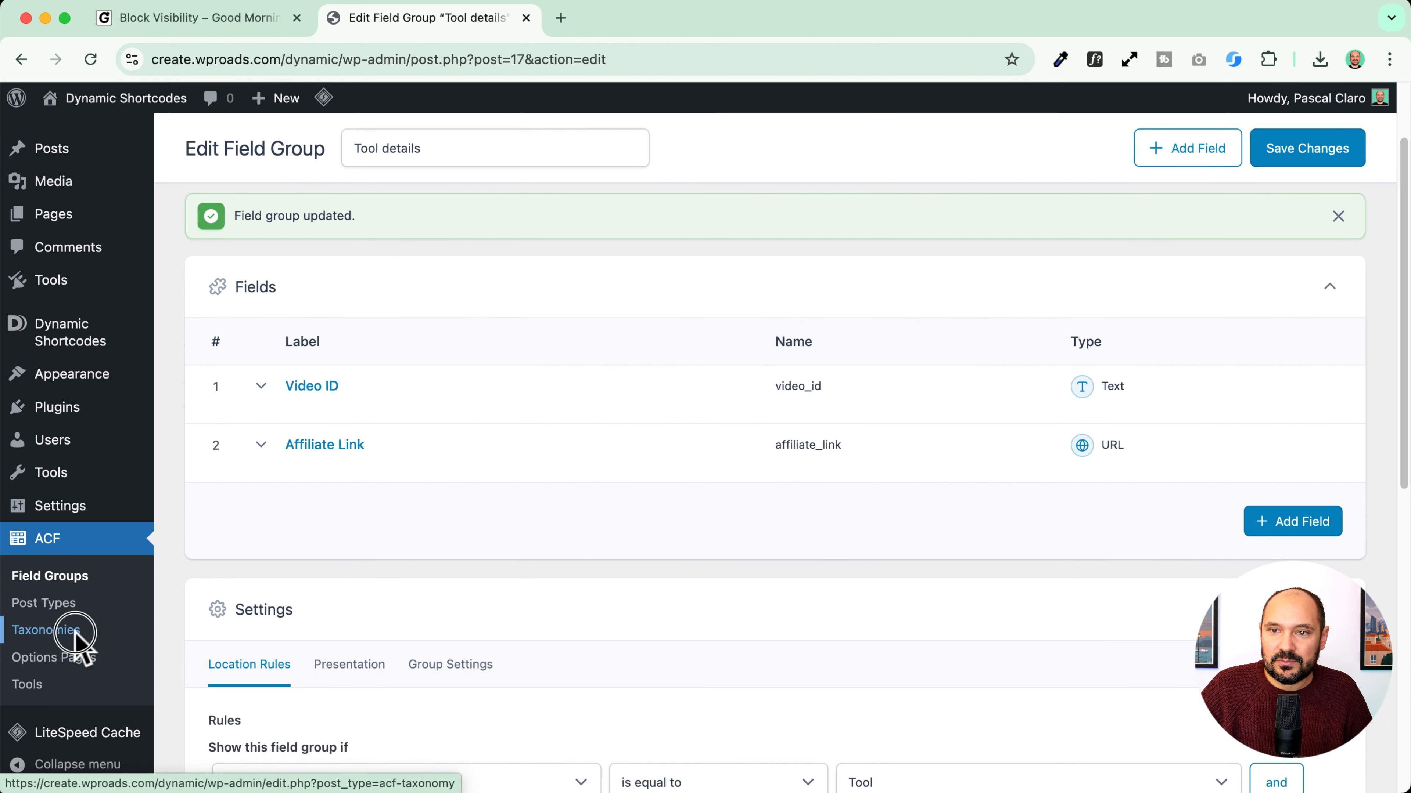
Step: Start a new ACF taxonomy with plural label "Tool tags", singular label "Tool tag" and key "tool-tag"
left_click(66, 628)
left_click(775, 650)
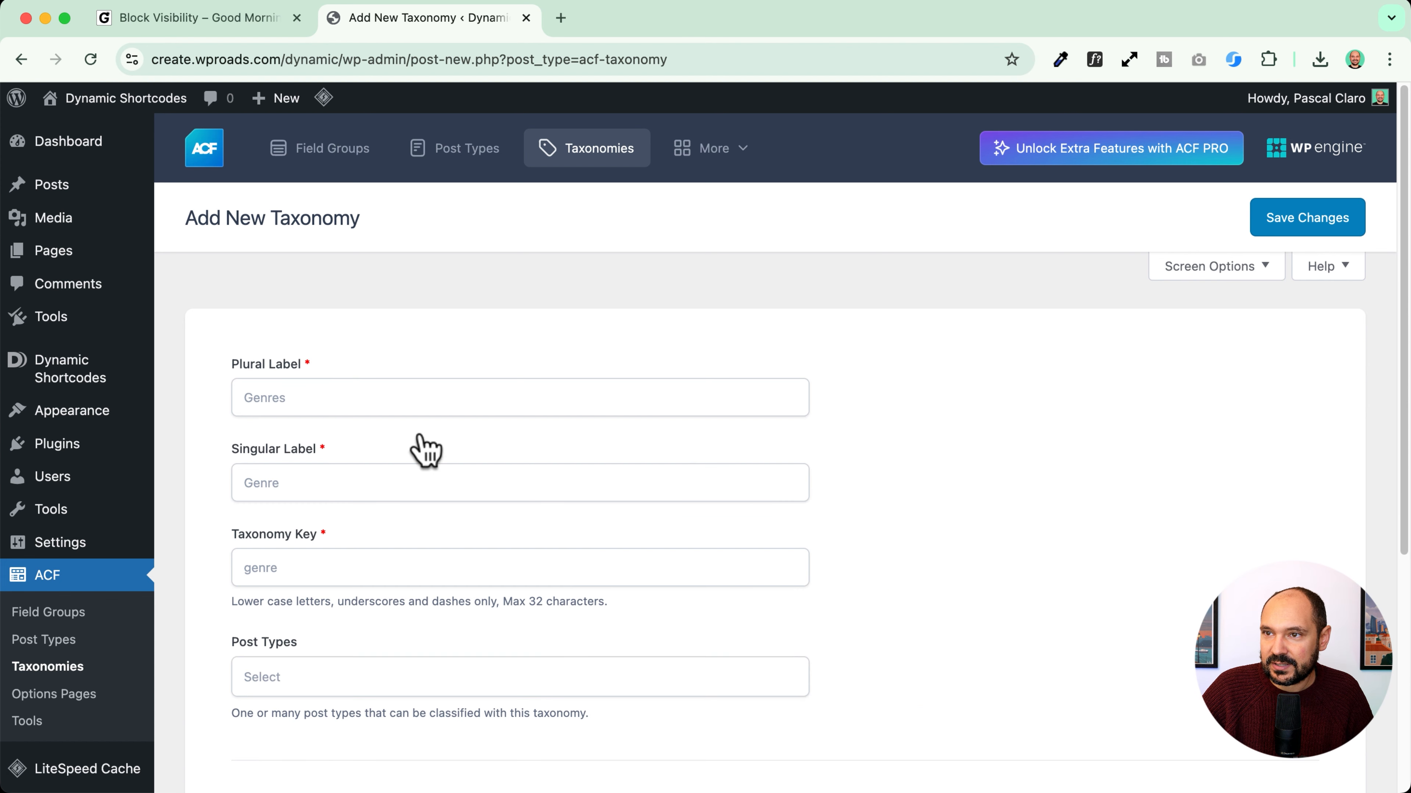
left_click(365, 398)
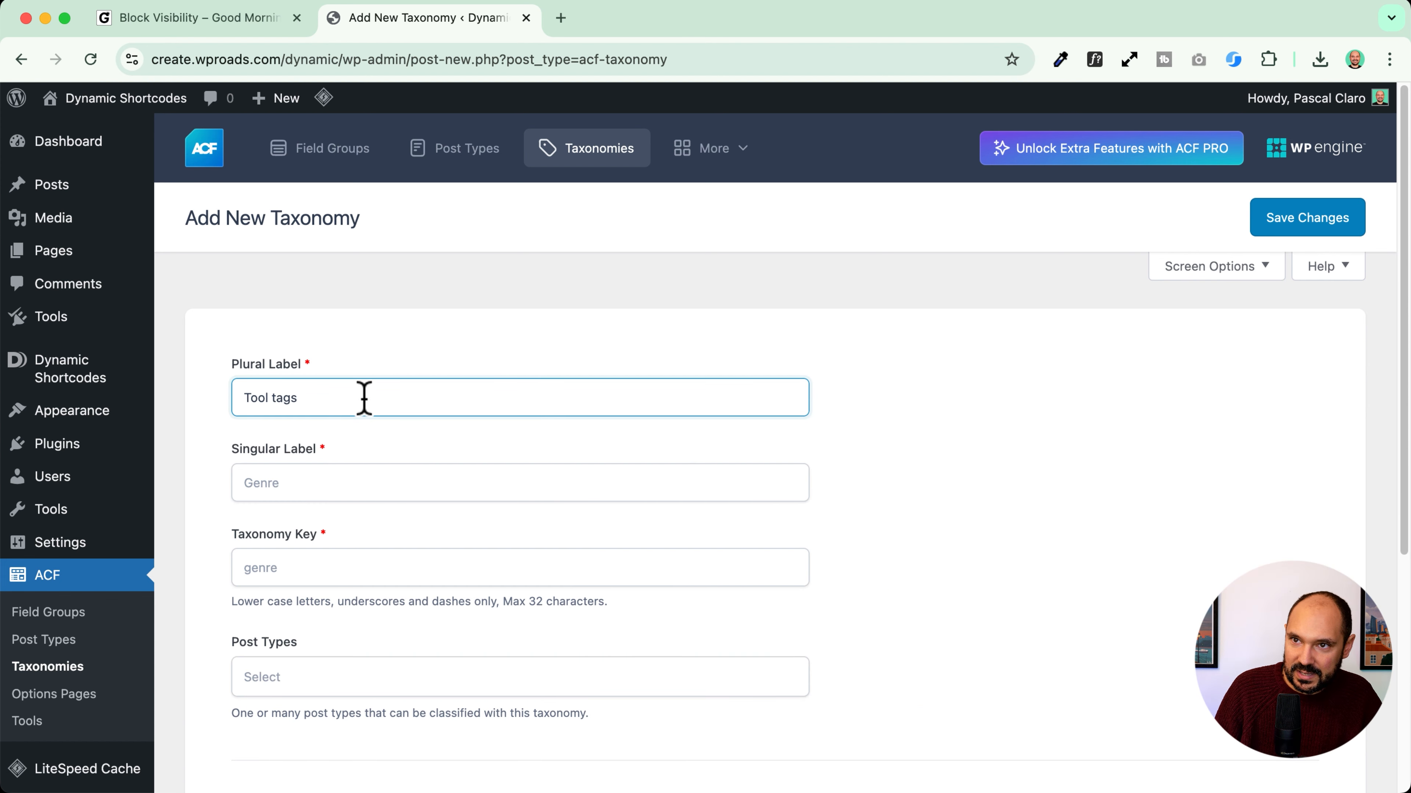
left_click(362, 477)
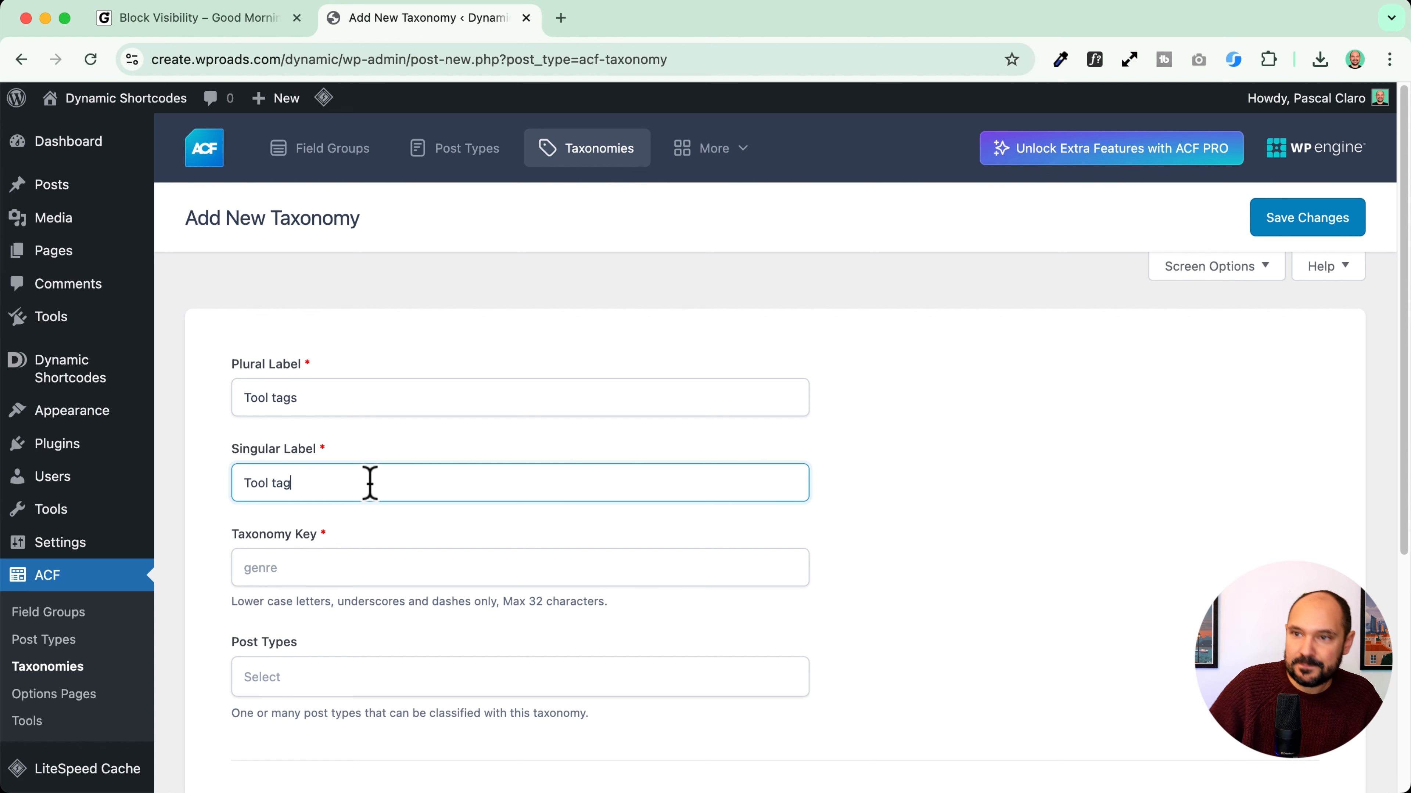
left_click(406, 567)
Step: Assign the new taxonomy to the Tool post type
scroll(420, 552, "down", 5)
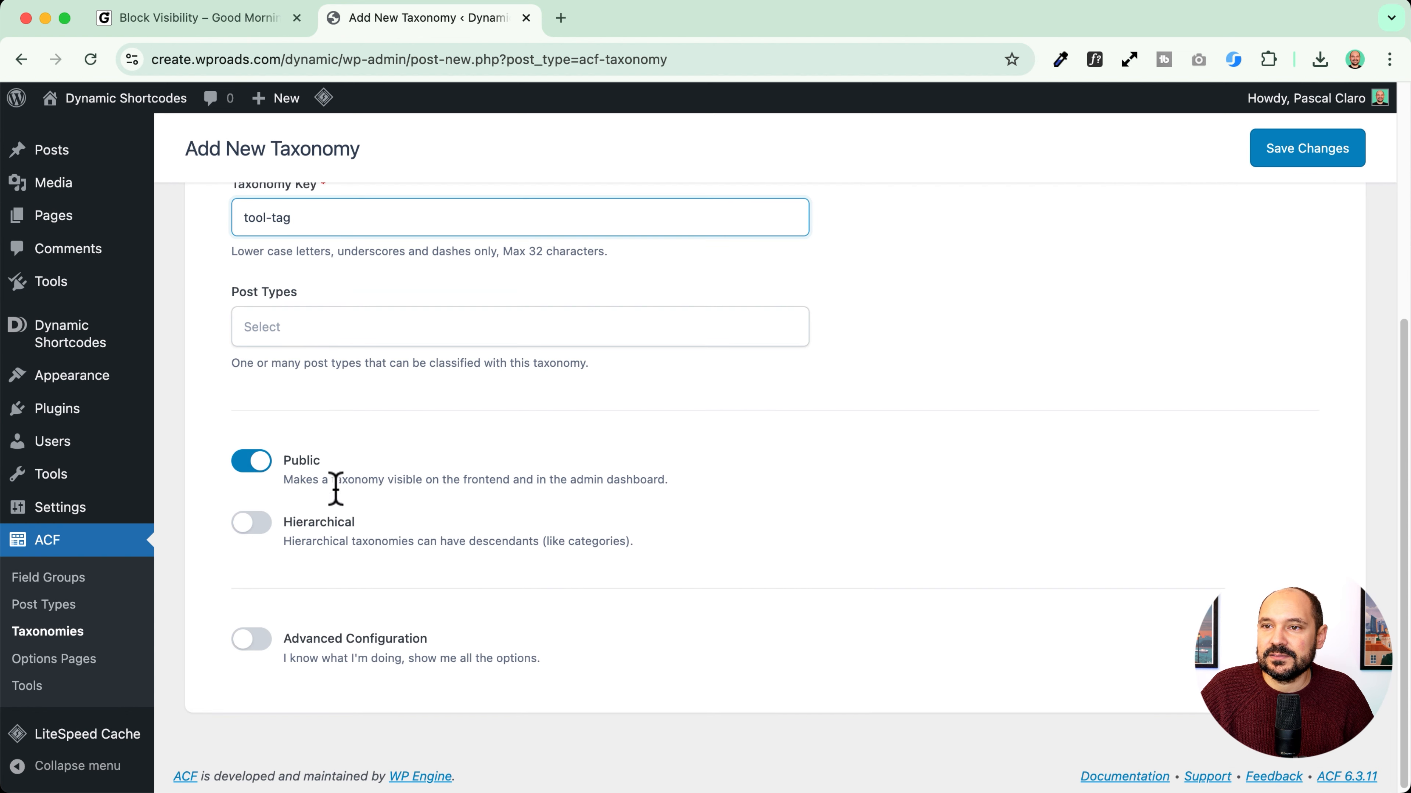
left_click(298, 333)
left_click(300, 451)
scroll(408, 470, "down", 1)
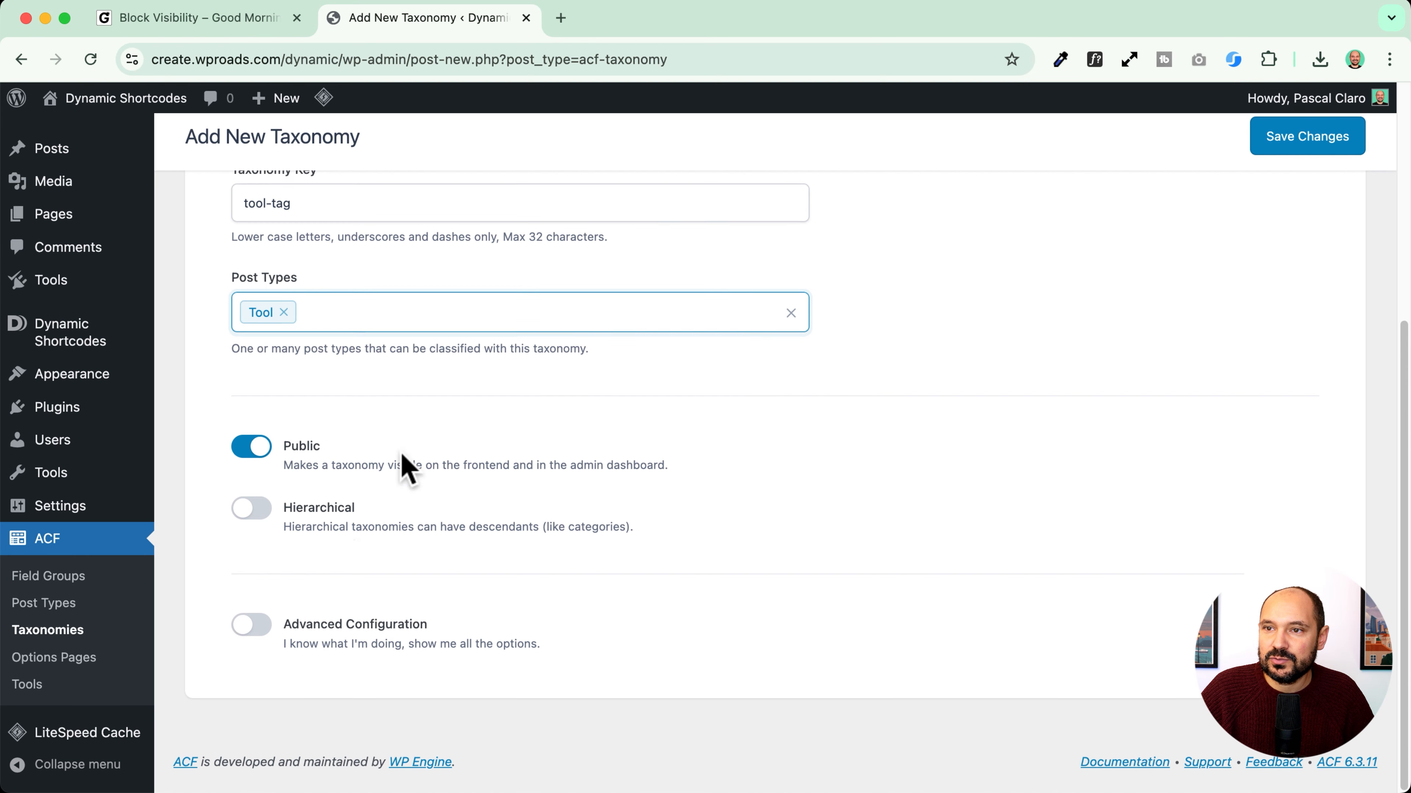
Step: Enable the taxonomy's advanced configuration, review its general settings and save the taxonomy
left_click(251, 633)
scroll(444, 589, "down", 6)
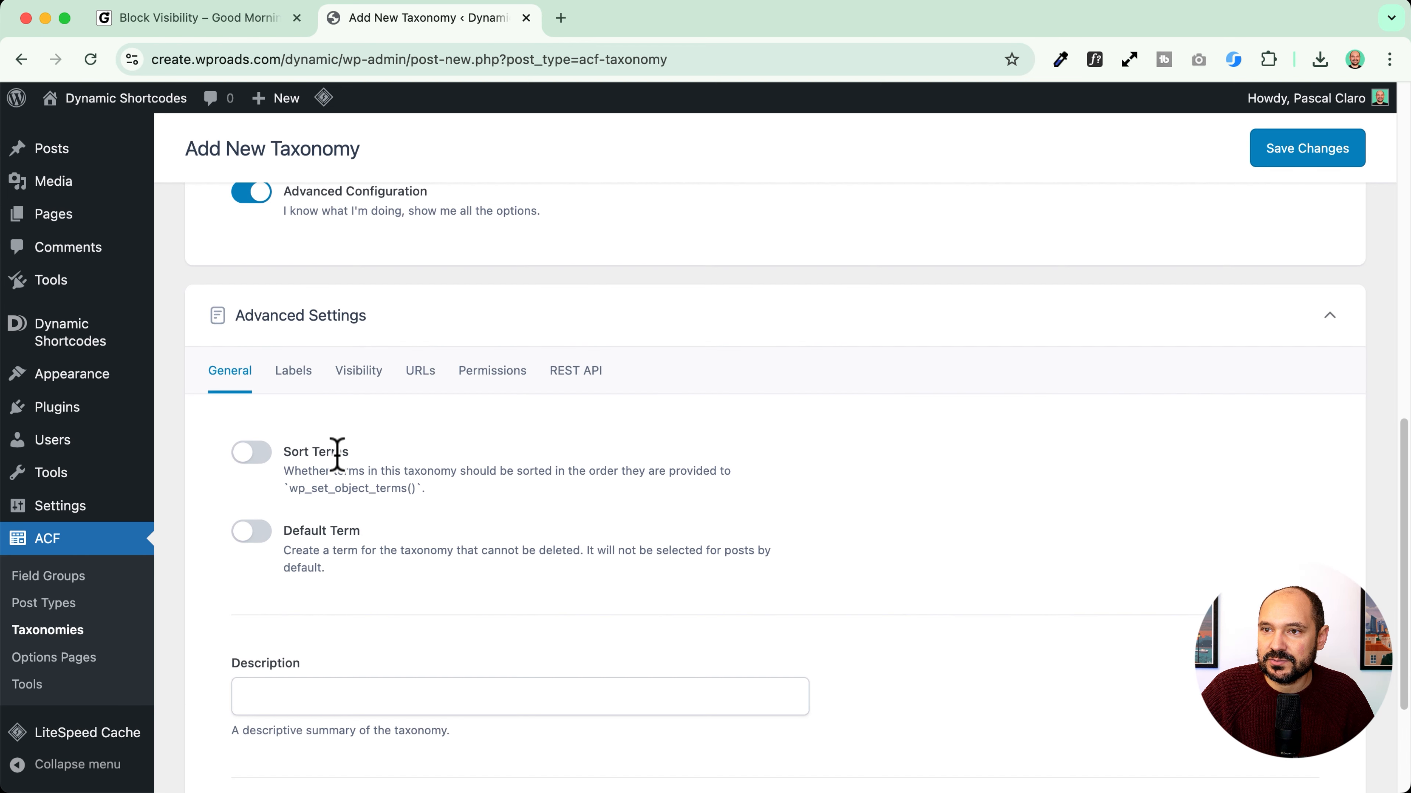
scroll(277, 409, "down", 3)
scroll(221, 394, "up", 4)
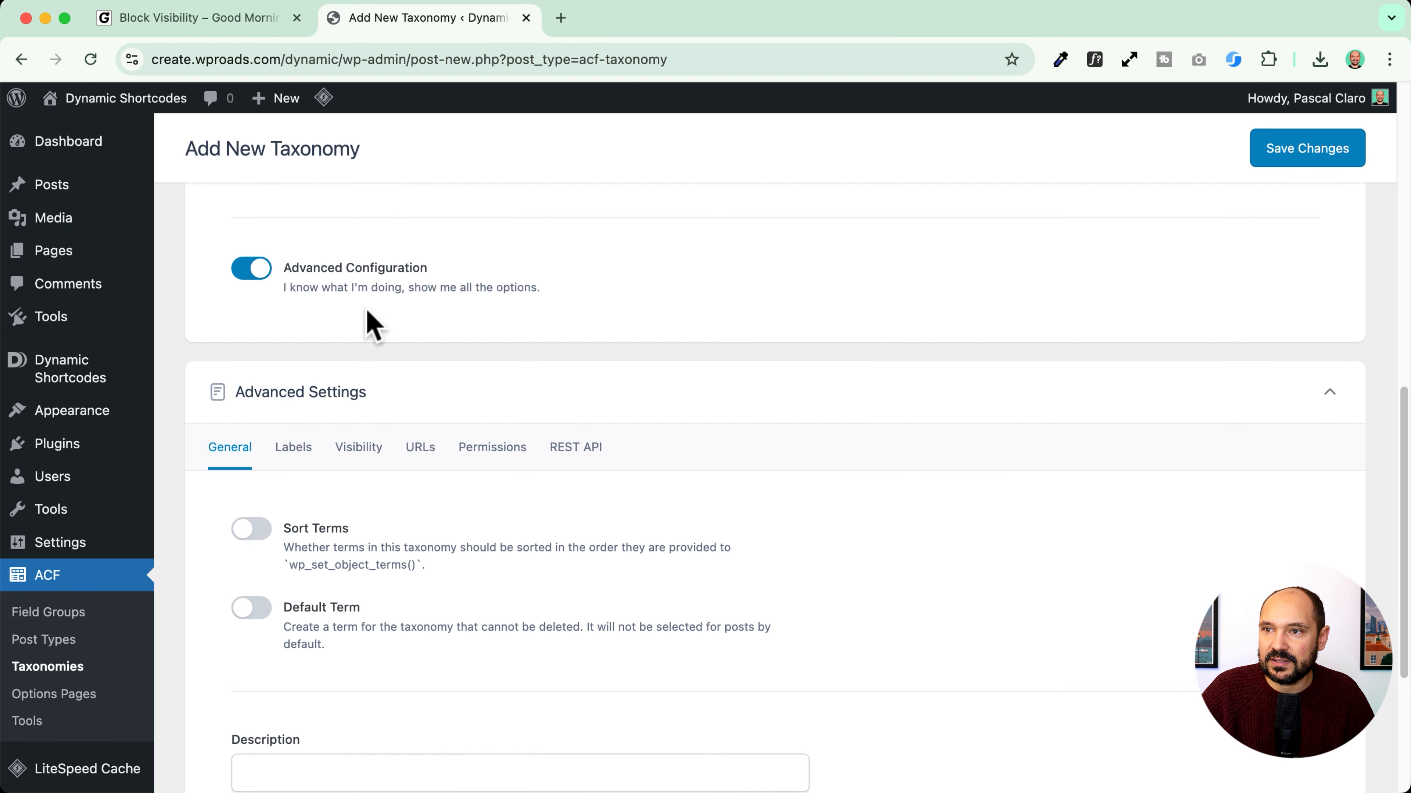
scroll(369, 325, "up", 12)
left_click(1307, 216)
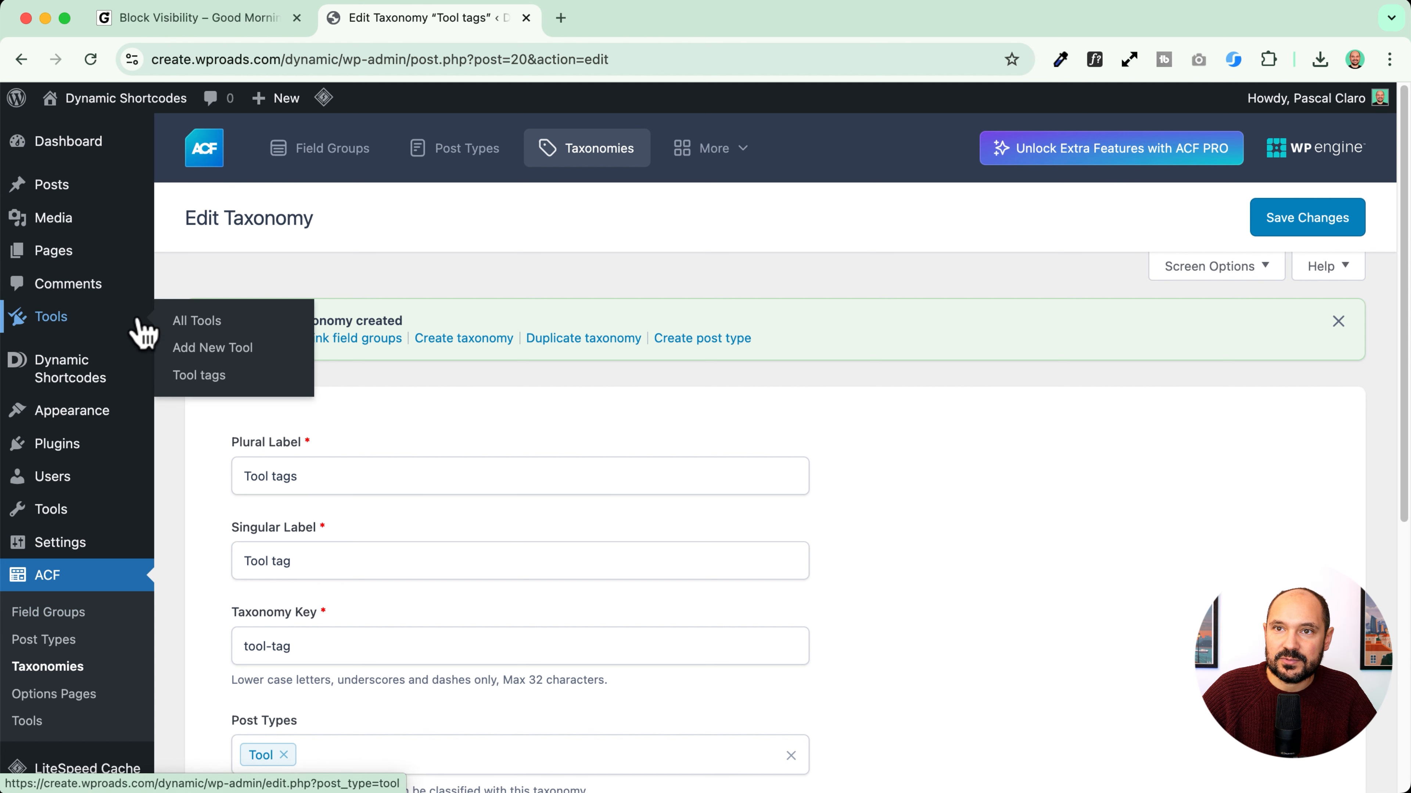
Step: Start a new Tool post and check its title, Video ID, Affiliate Link and Tool tags fields
left_click(192, 320)
left_click(305, 149)
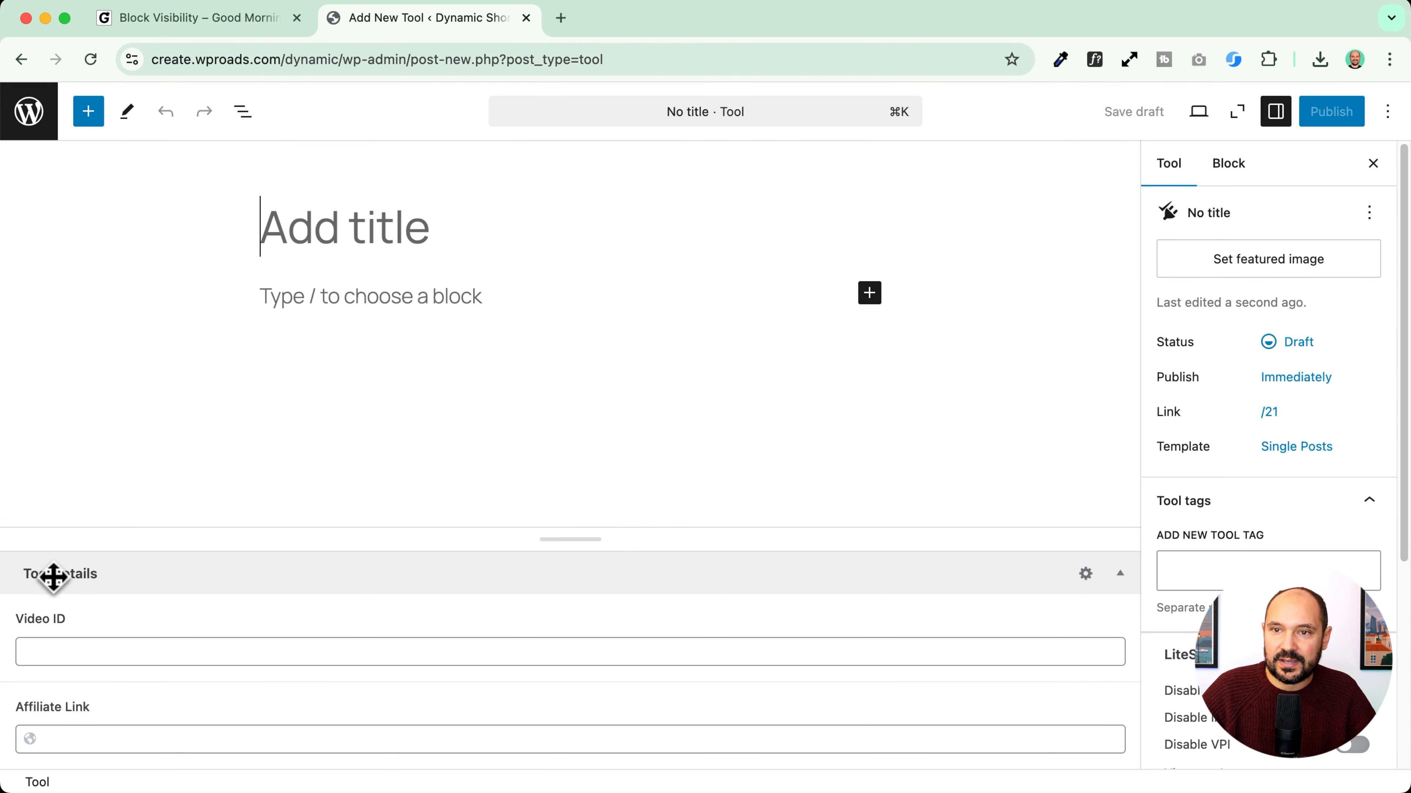
left_click(74, 654)
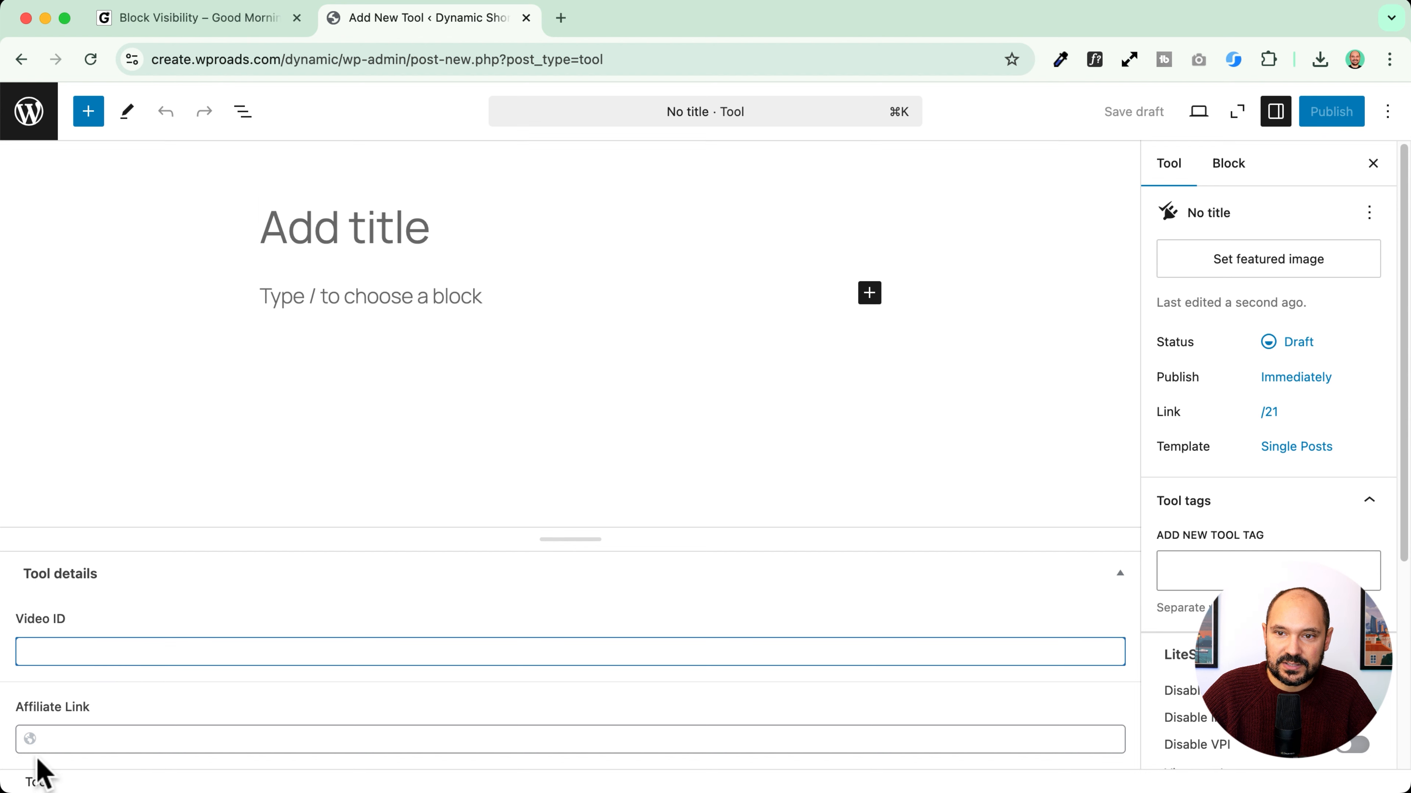
left_click(47, 748)
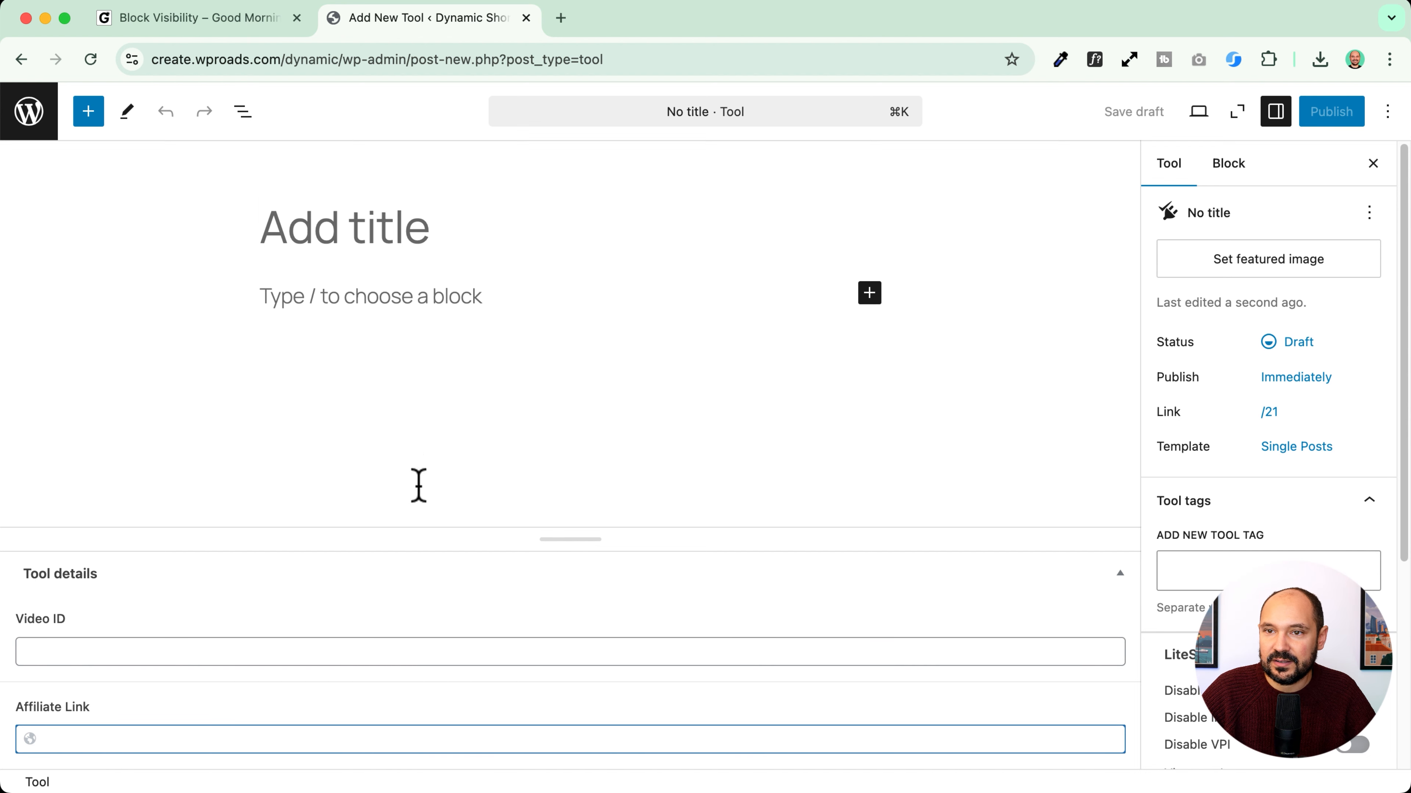
left_click(298, 206)
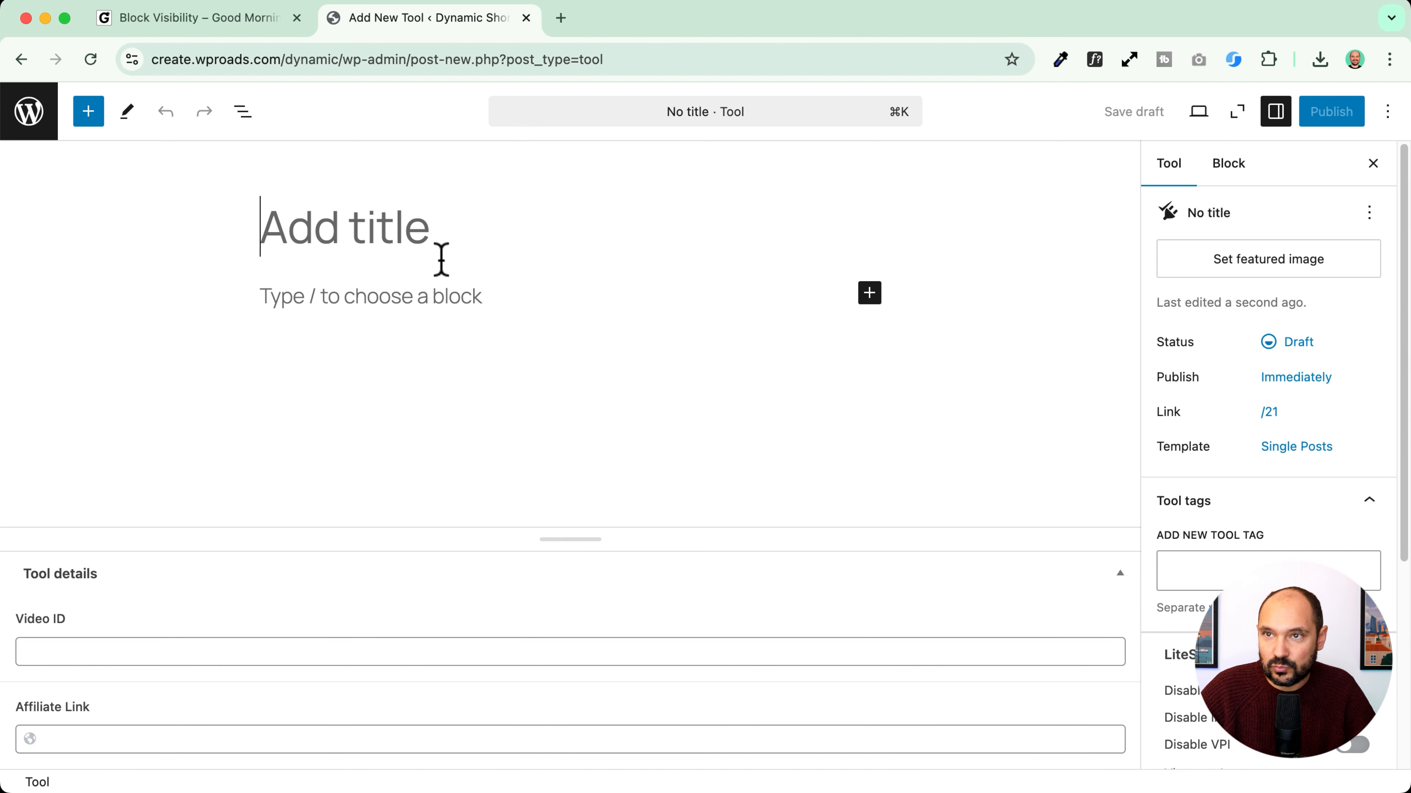
left_click(555, 656)
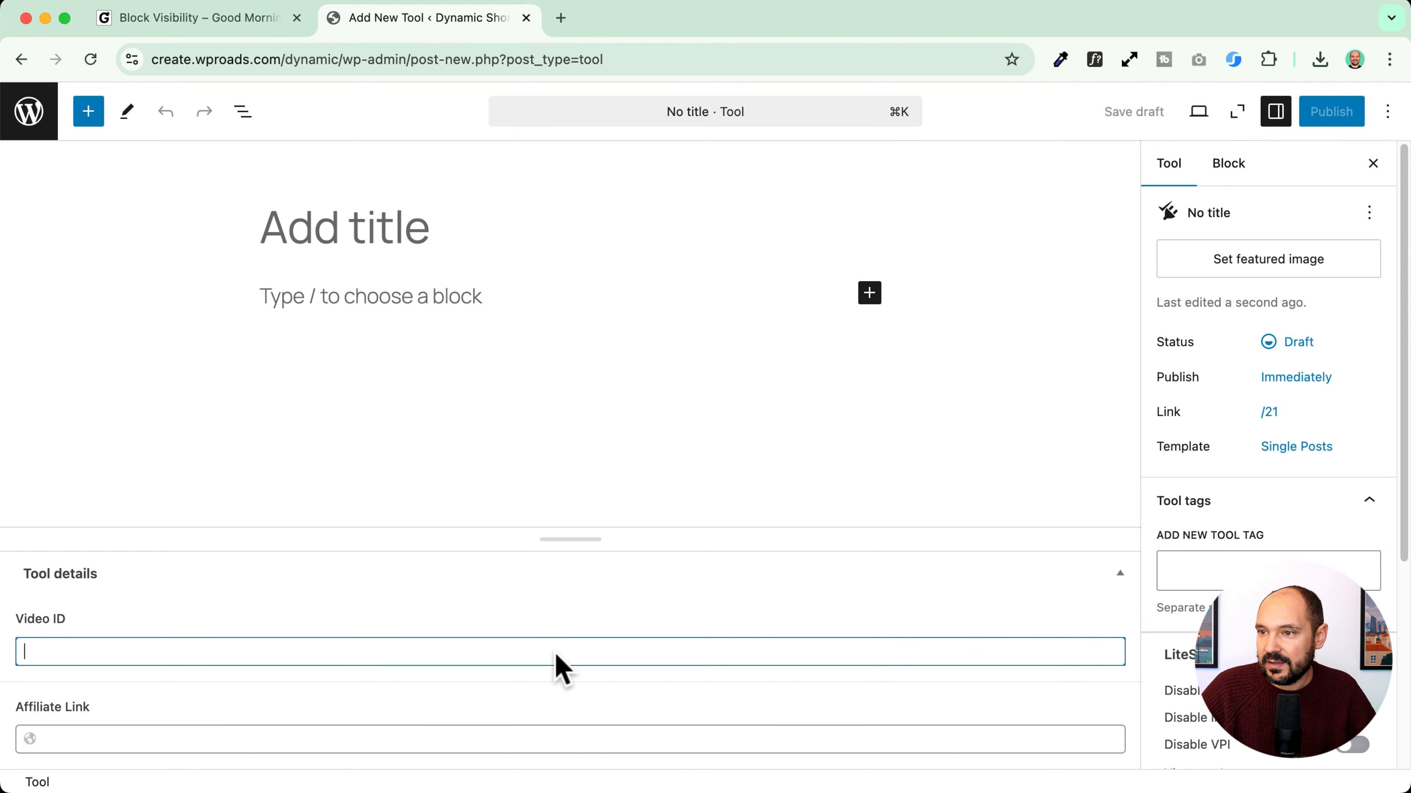
left_click(576, 702)
left_click(575, 653)
left_click(573, 730)
left_click(572, 653)
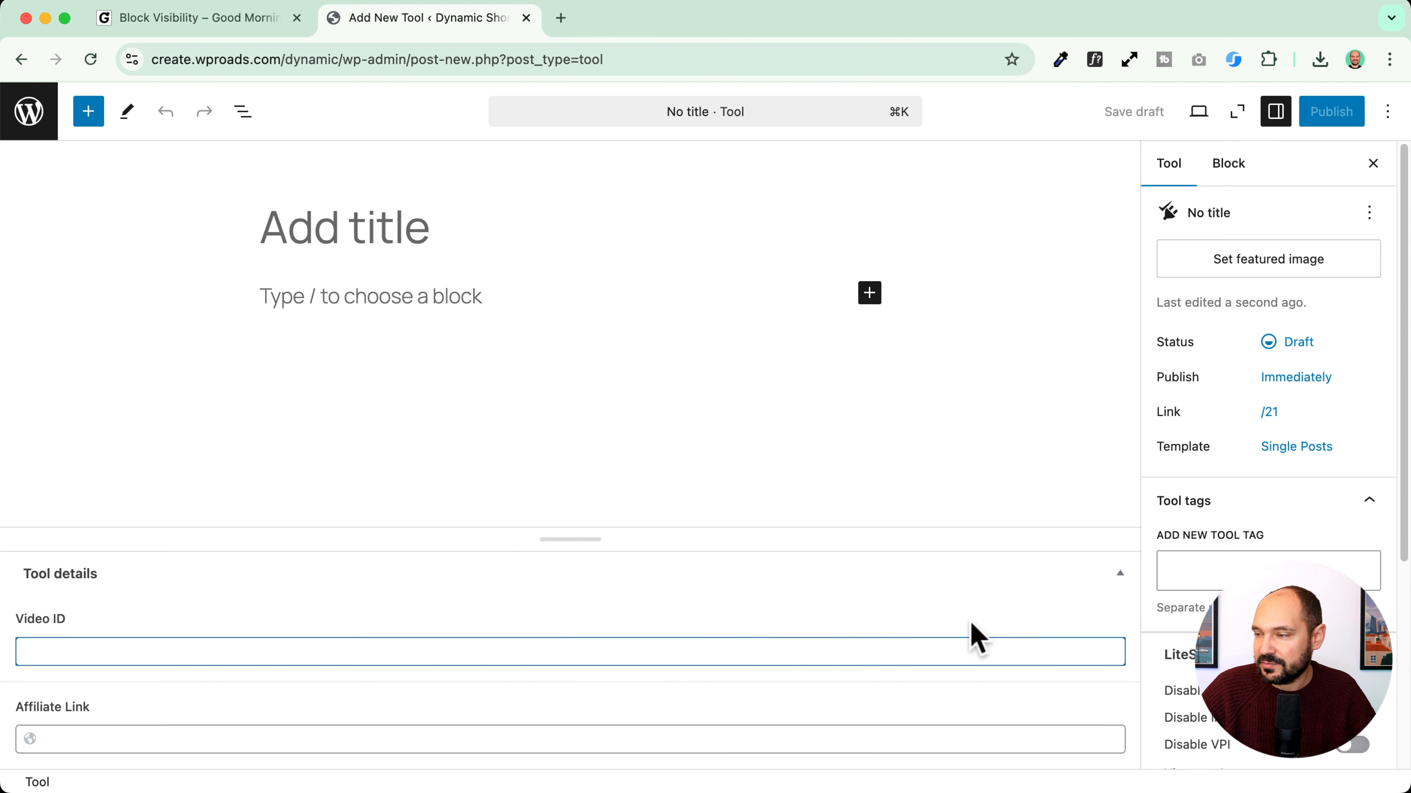
scroll(1306, 552, "up", 5)
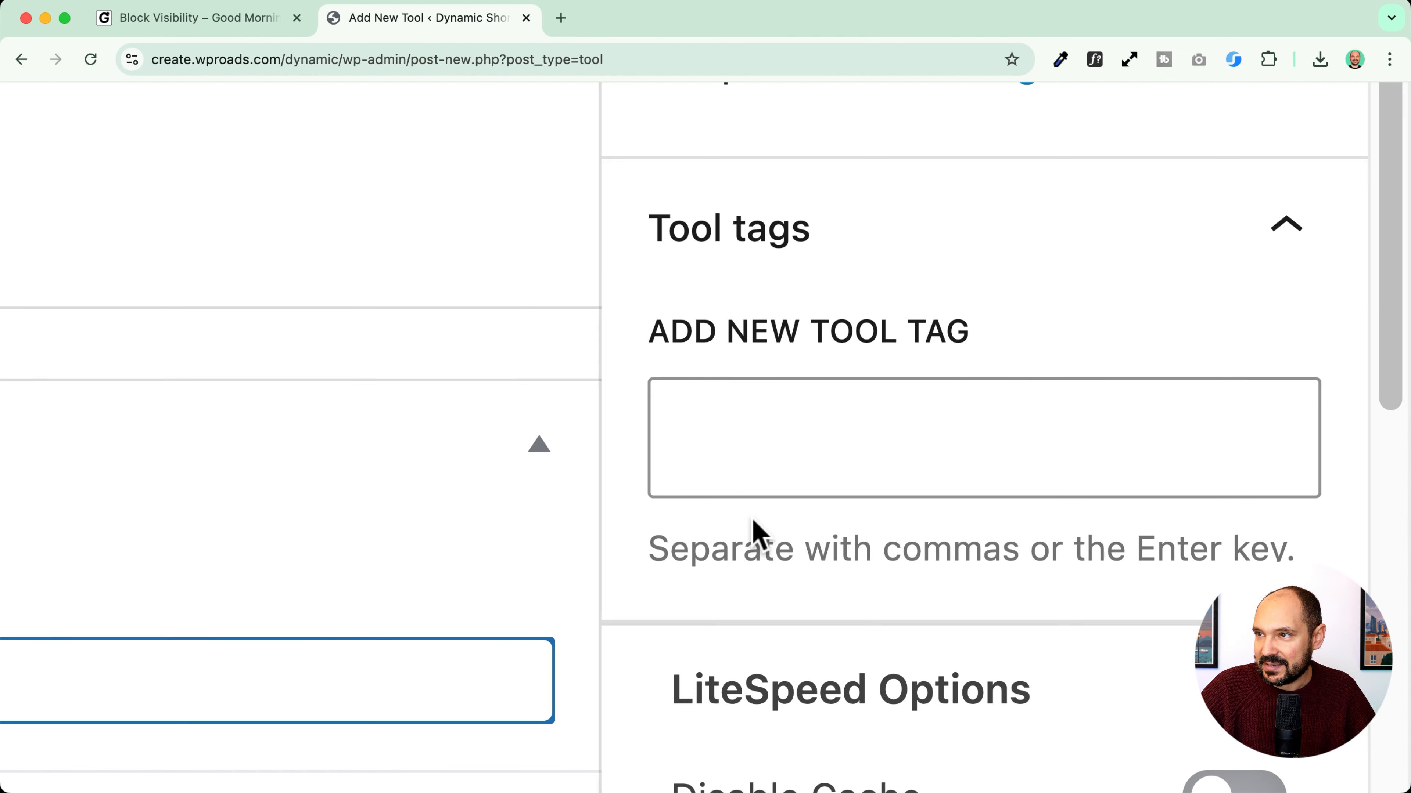
scroll(743, 498, "down", 5)
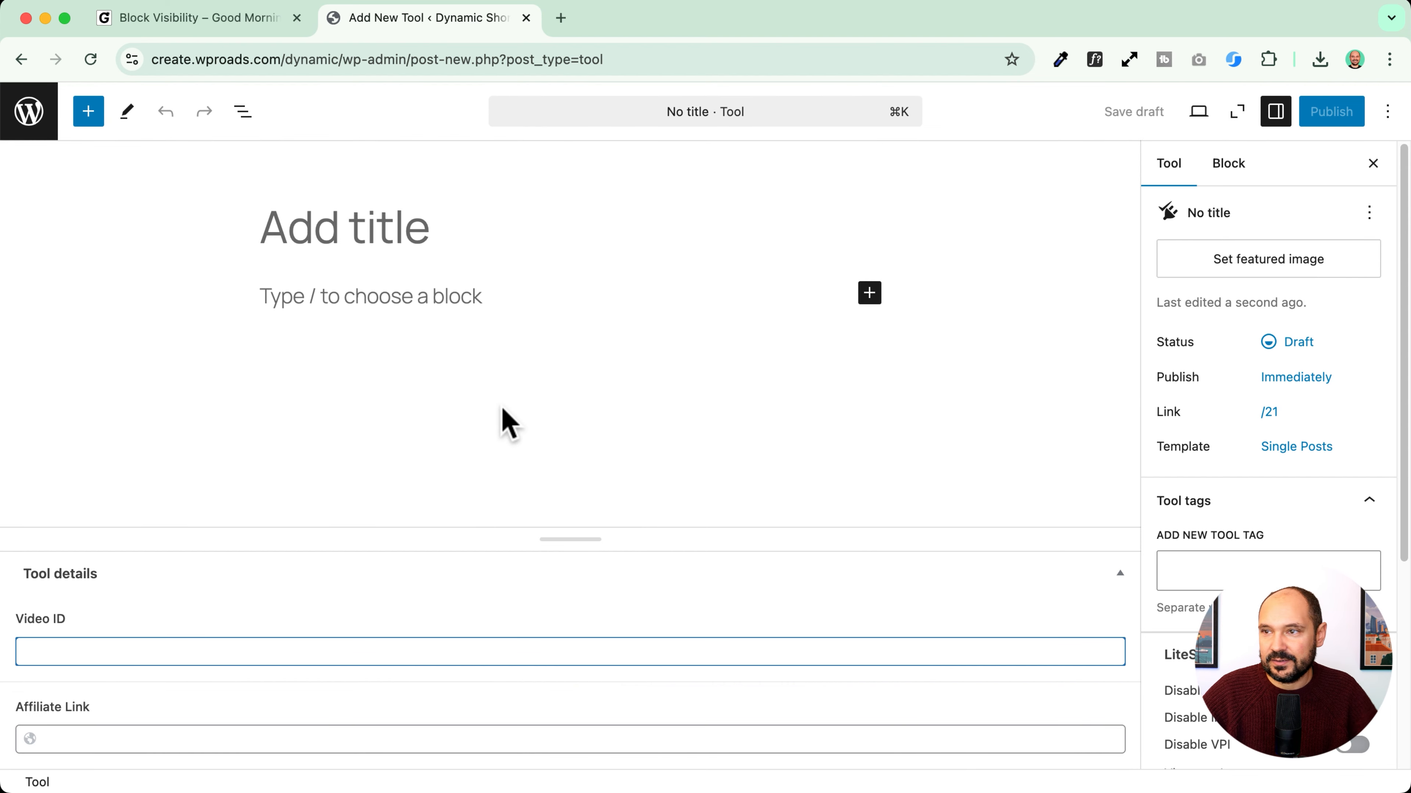
left_click(1194, 562)
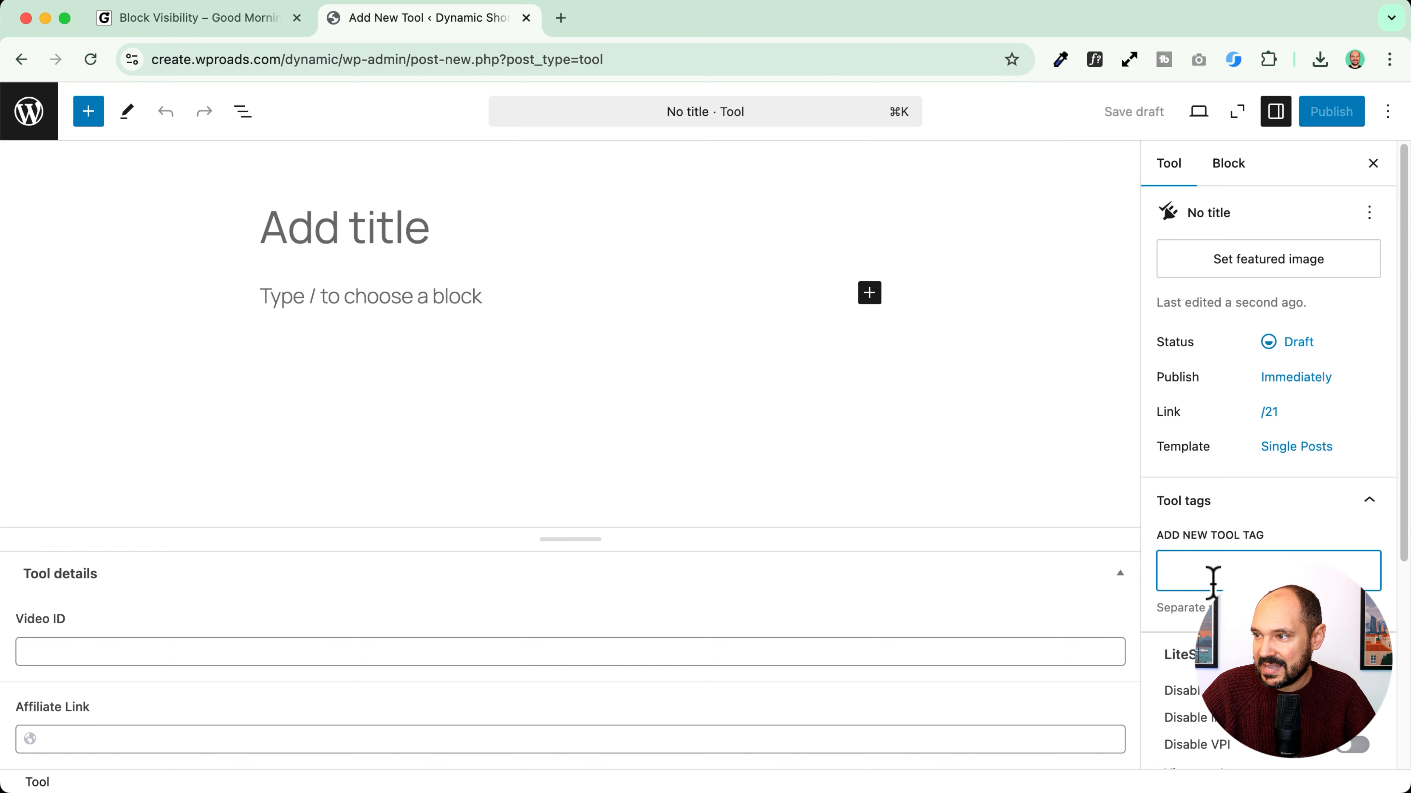
Step: Turn off Tool details in the editor preferences and return to the post
left_click(1387, 112)
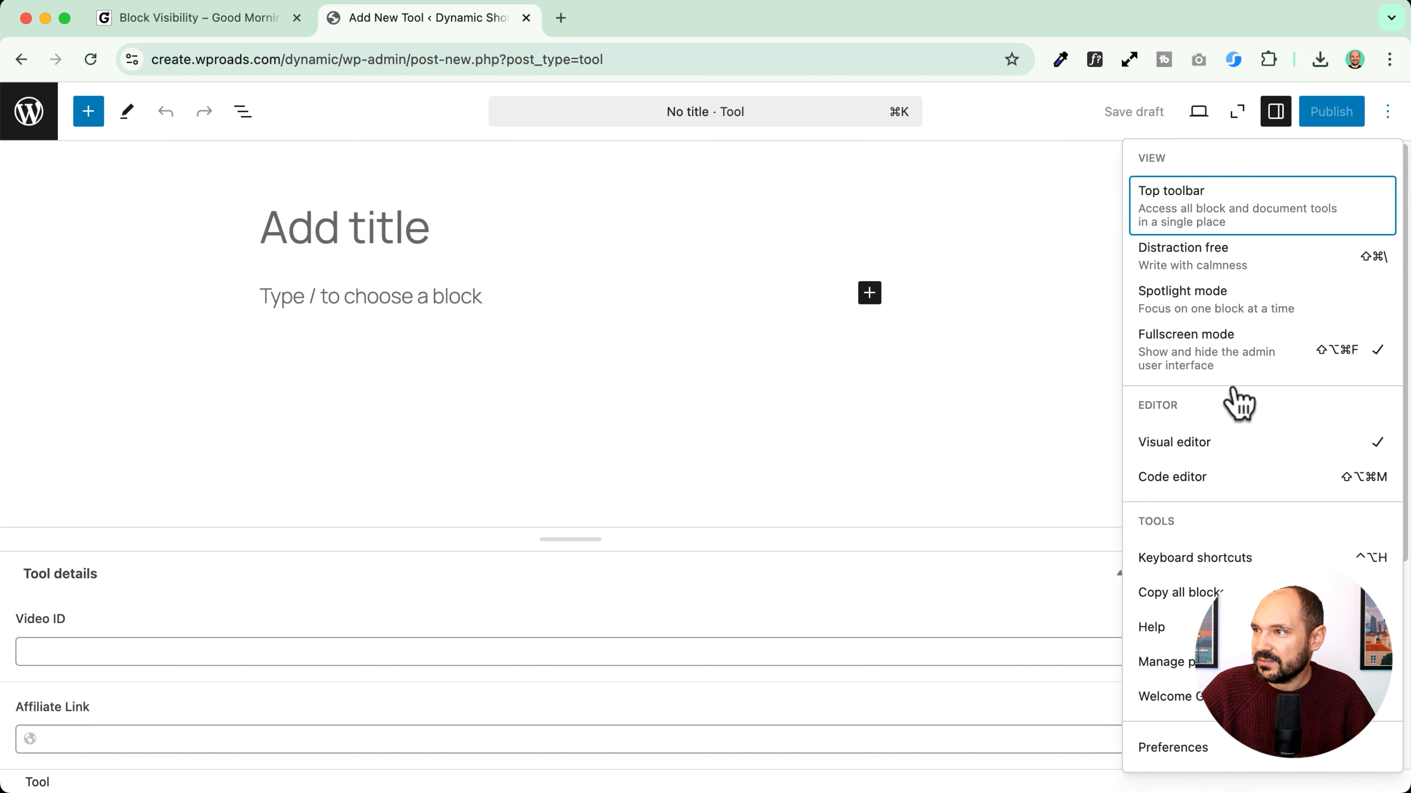
left_click(1161, 748)
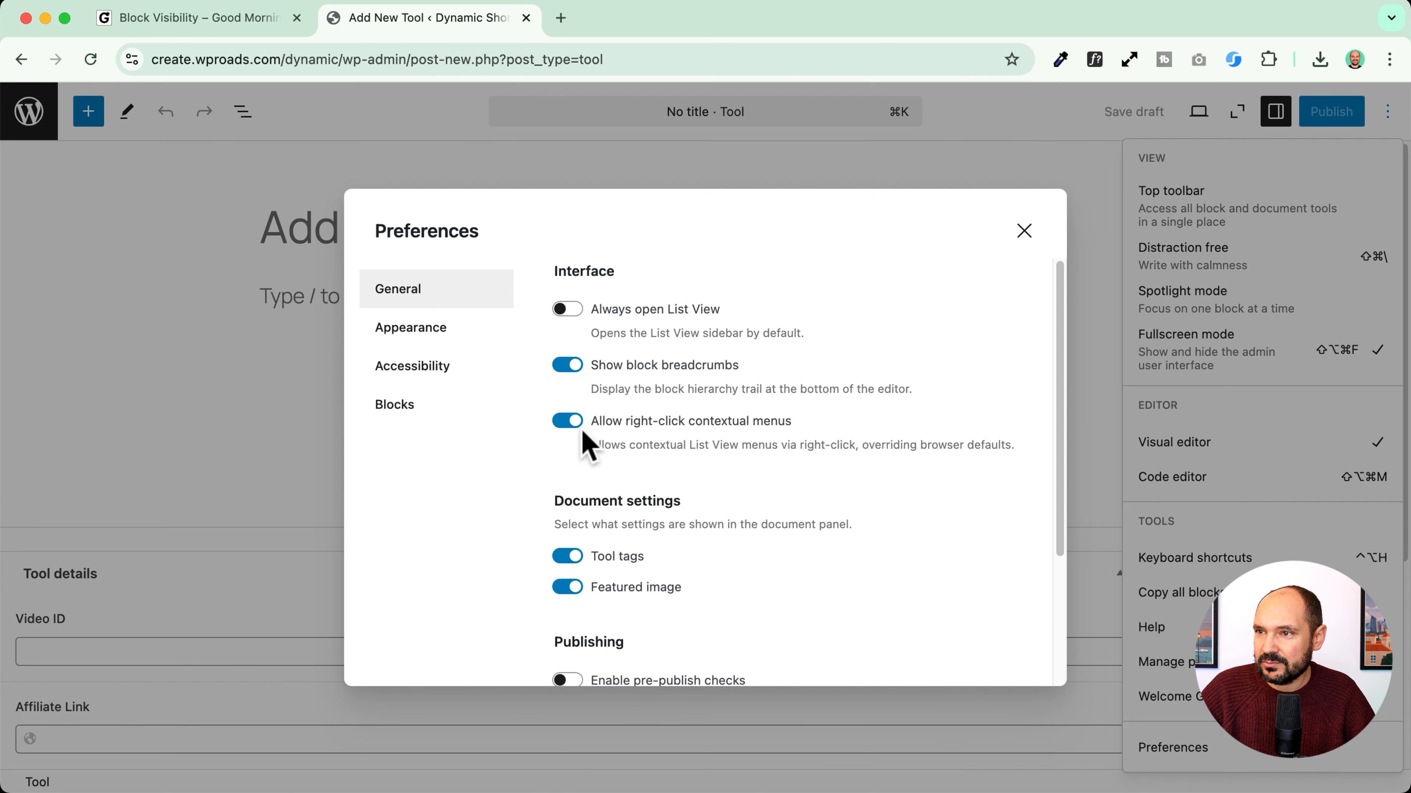
scroll(570, 586, "down", 3)
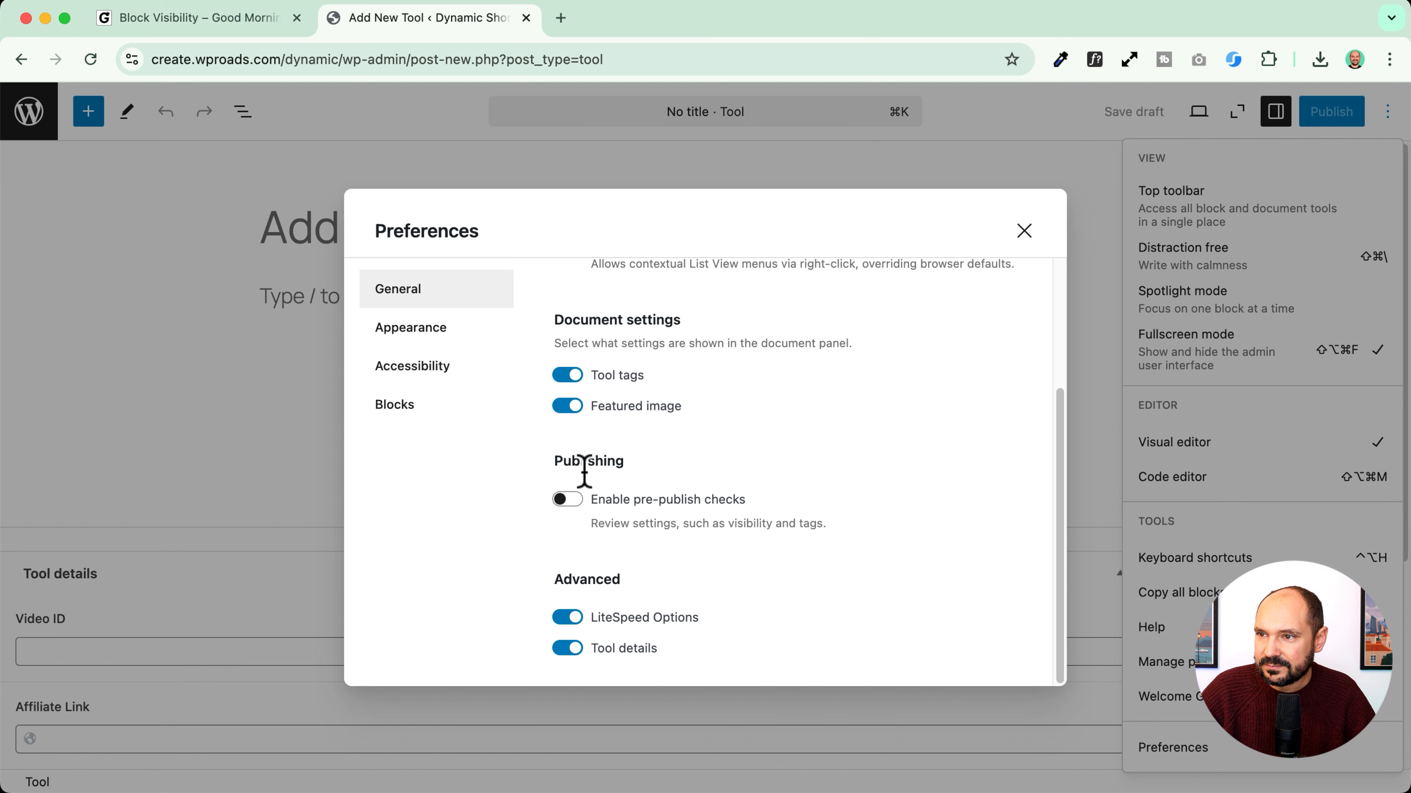
left_click(568, 648)
scroll(721, 420, "up", 3)
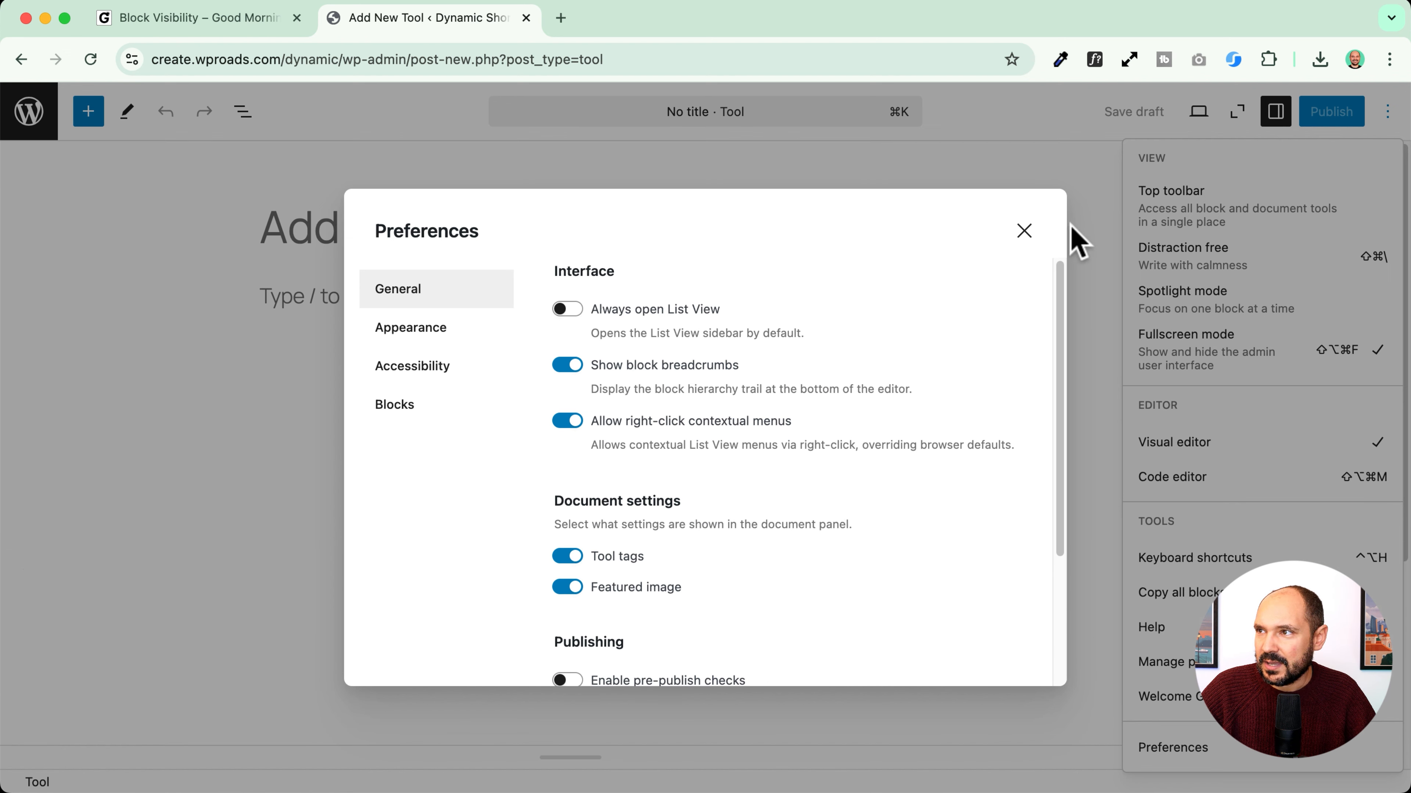
left_click(1024, 231)
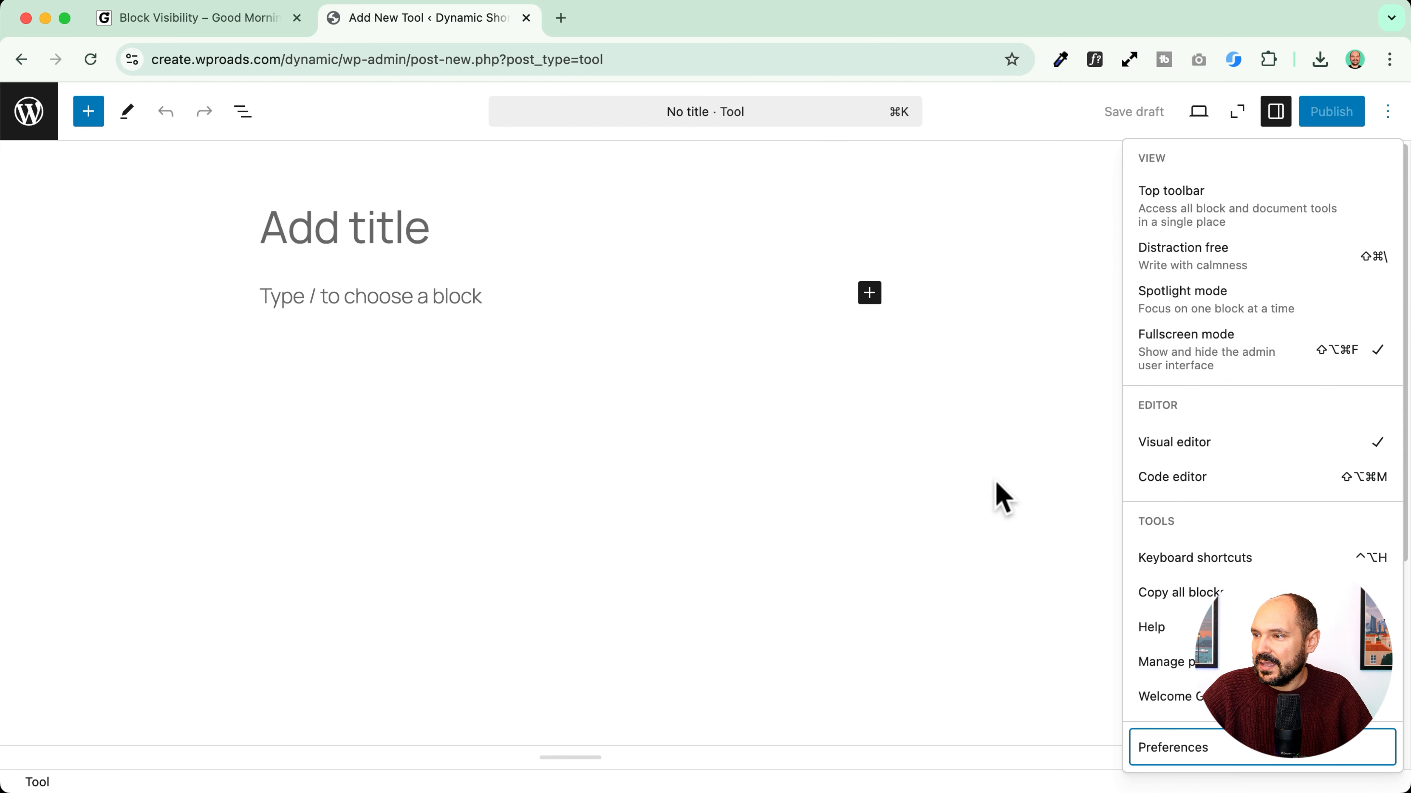
left_click(639, 484)
left_click(337, 229)
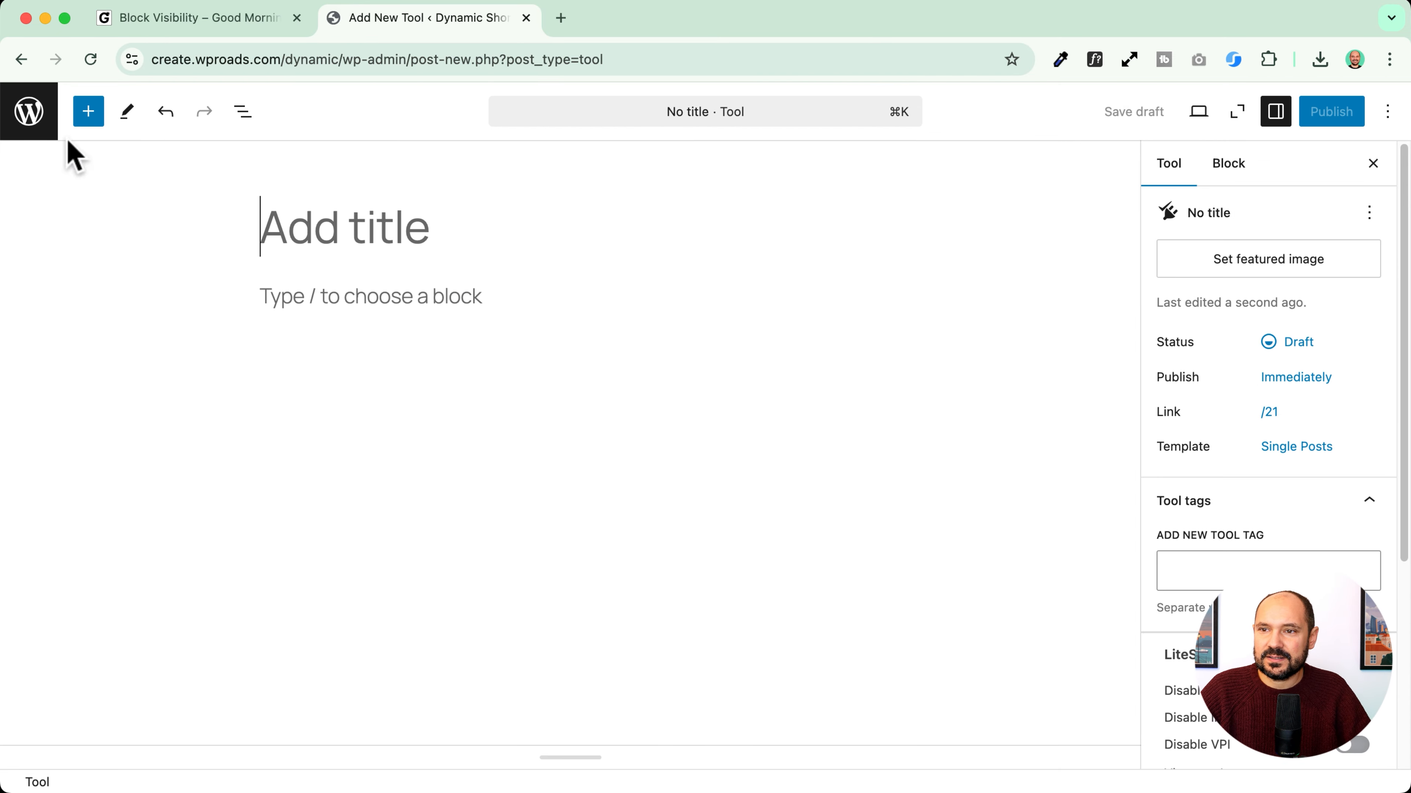
Step: Turn on Tool details and turn off LiteSpeed Options in the editor preferences
left_click(1386, 112)
left_click(1199, 747)
scroll(860, 542, "down", 3)
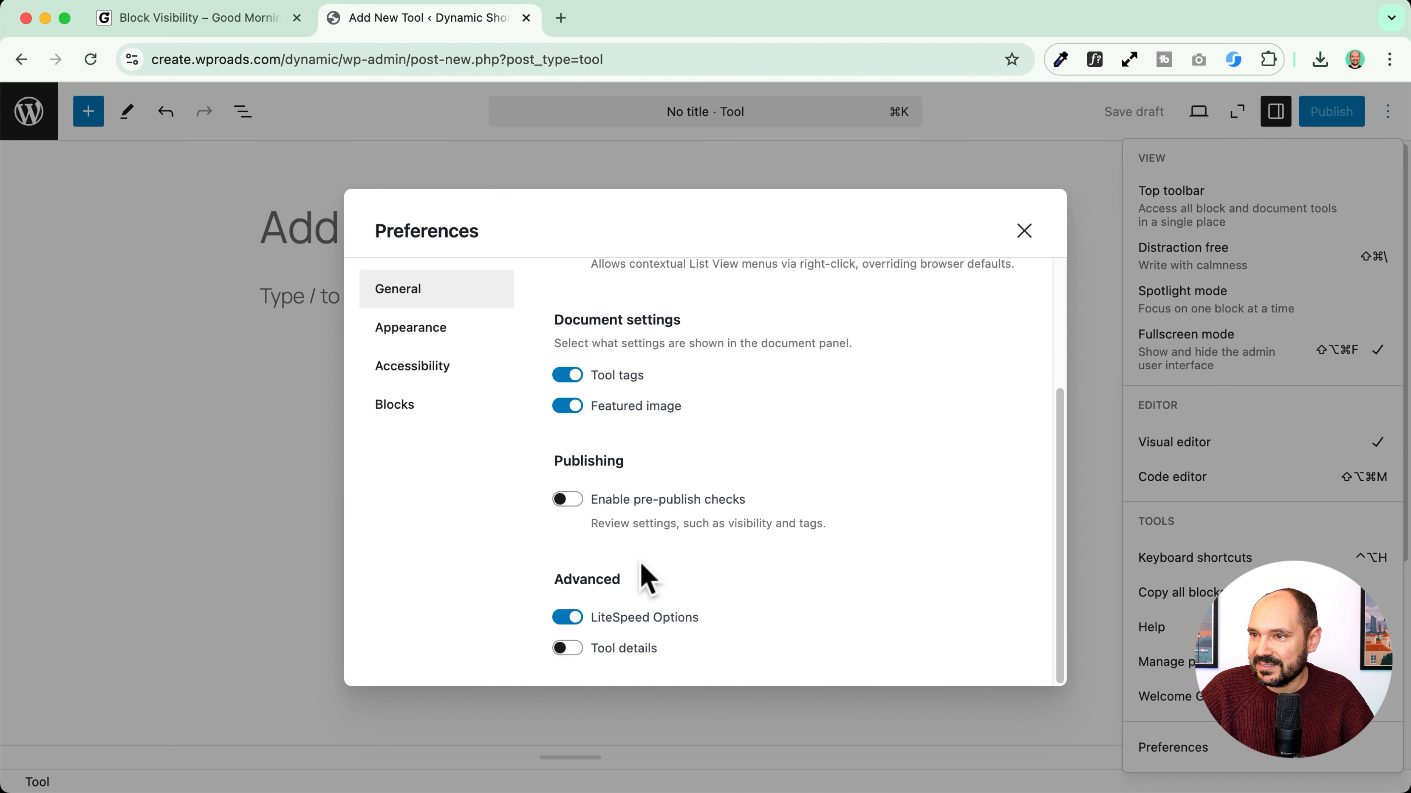
left_click(566, 648)
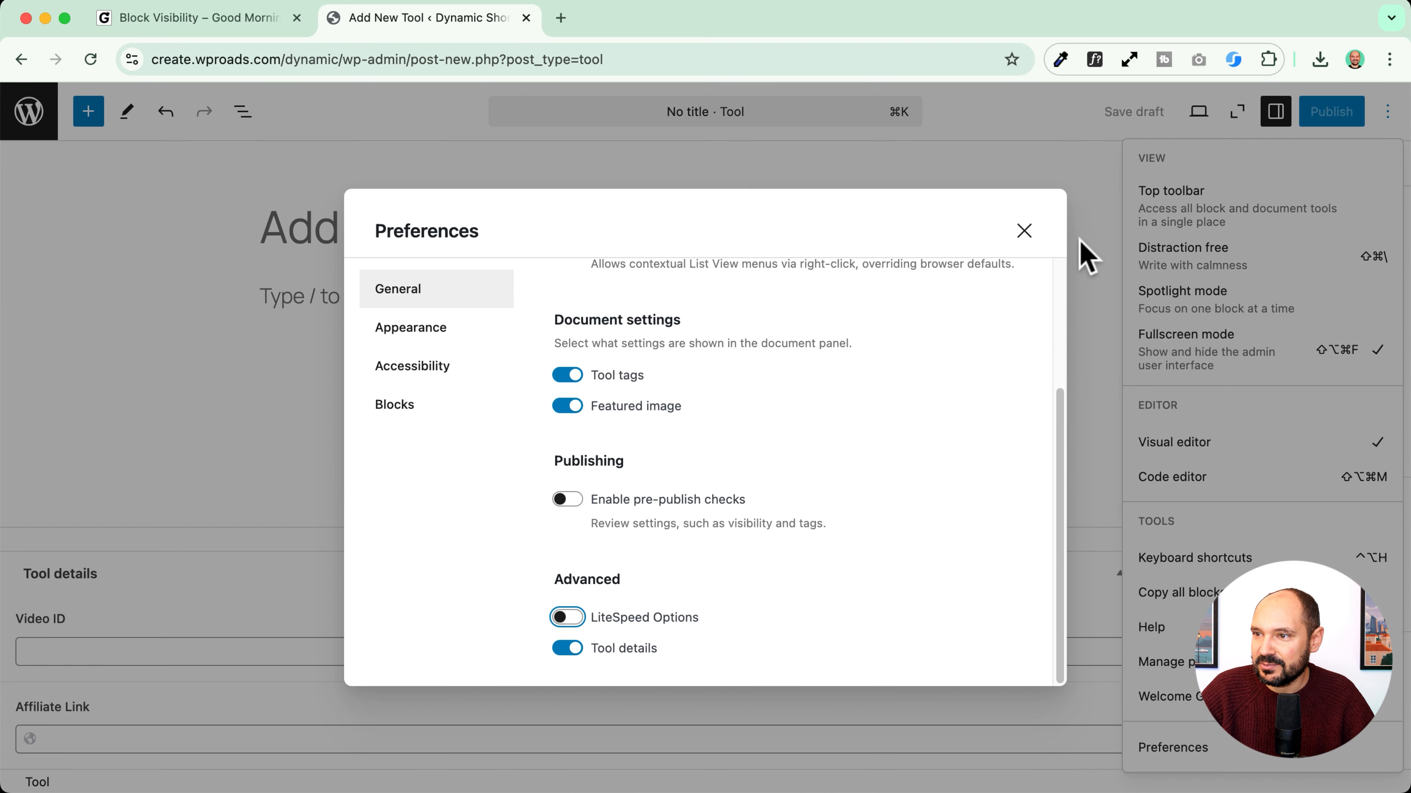
left_click(1024, 231)
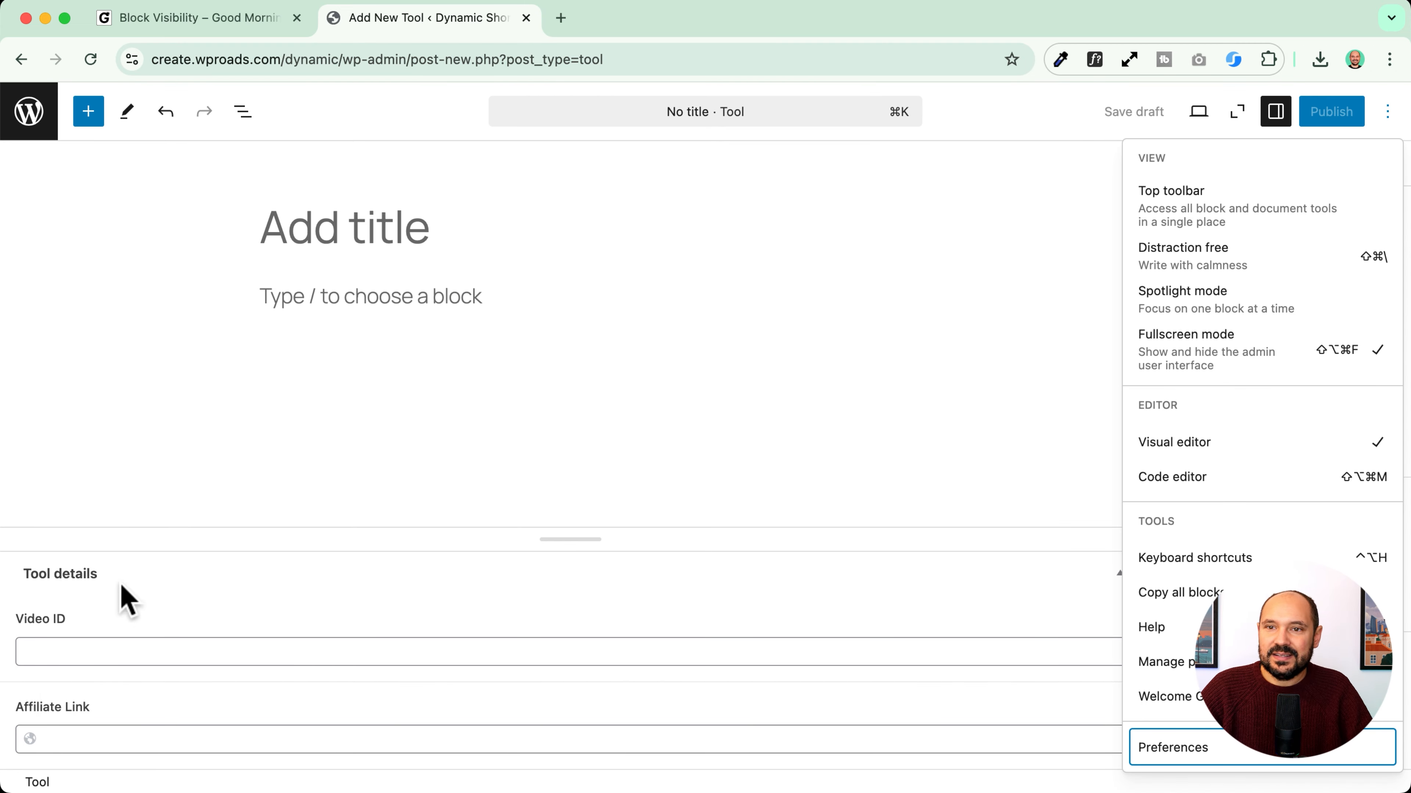
Step: Go to the Dynamic Shortcodes tool page on the finished reference site and open that tool for editing
left_click(189, 18)
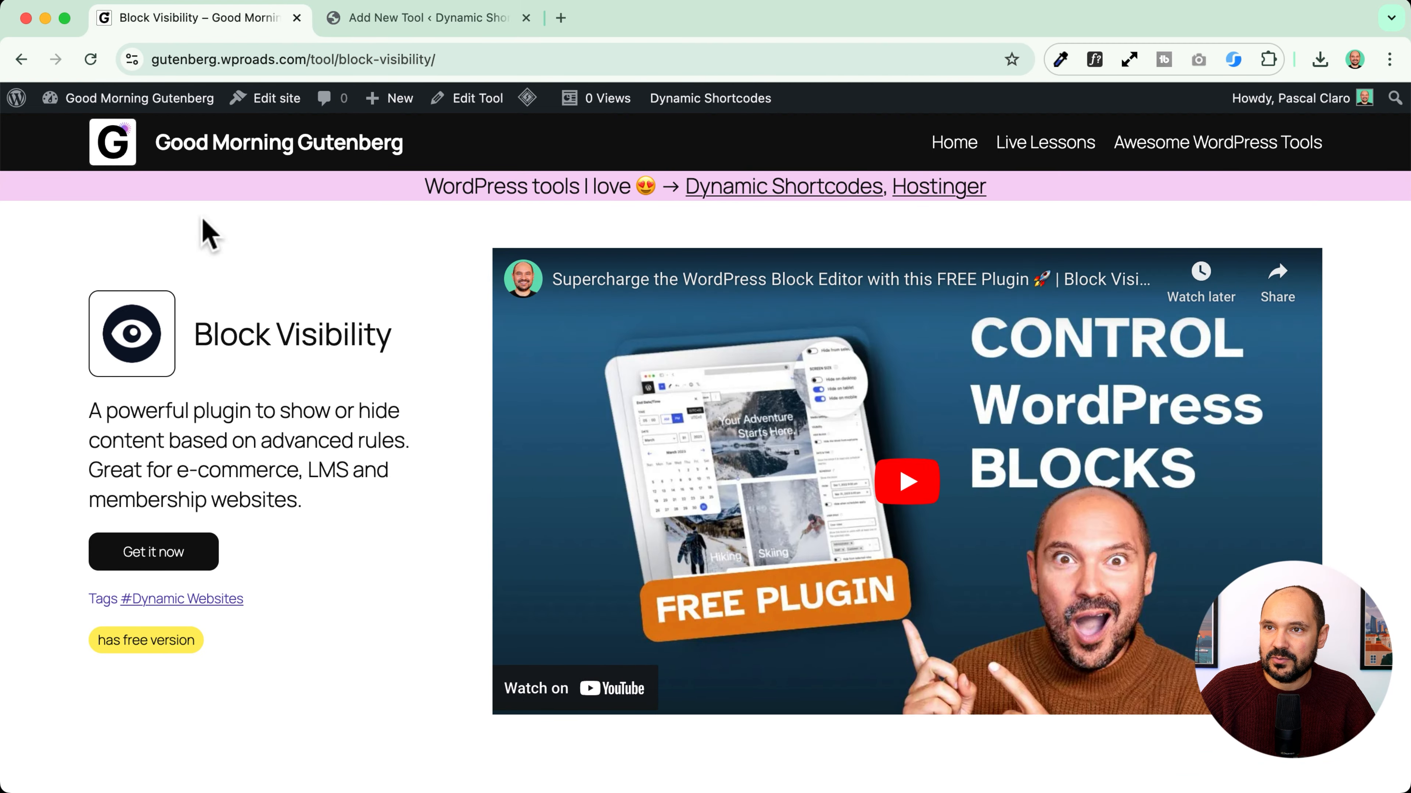
left_click(831, 195)
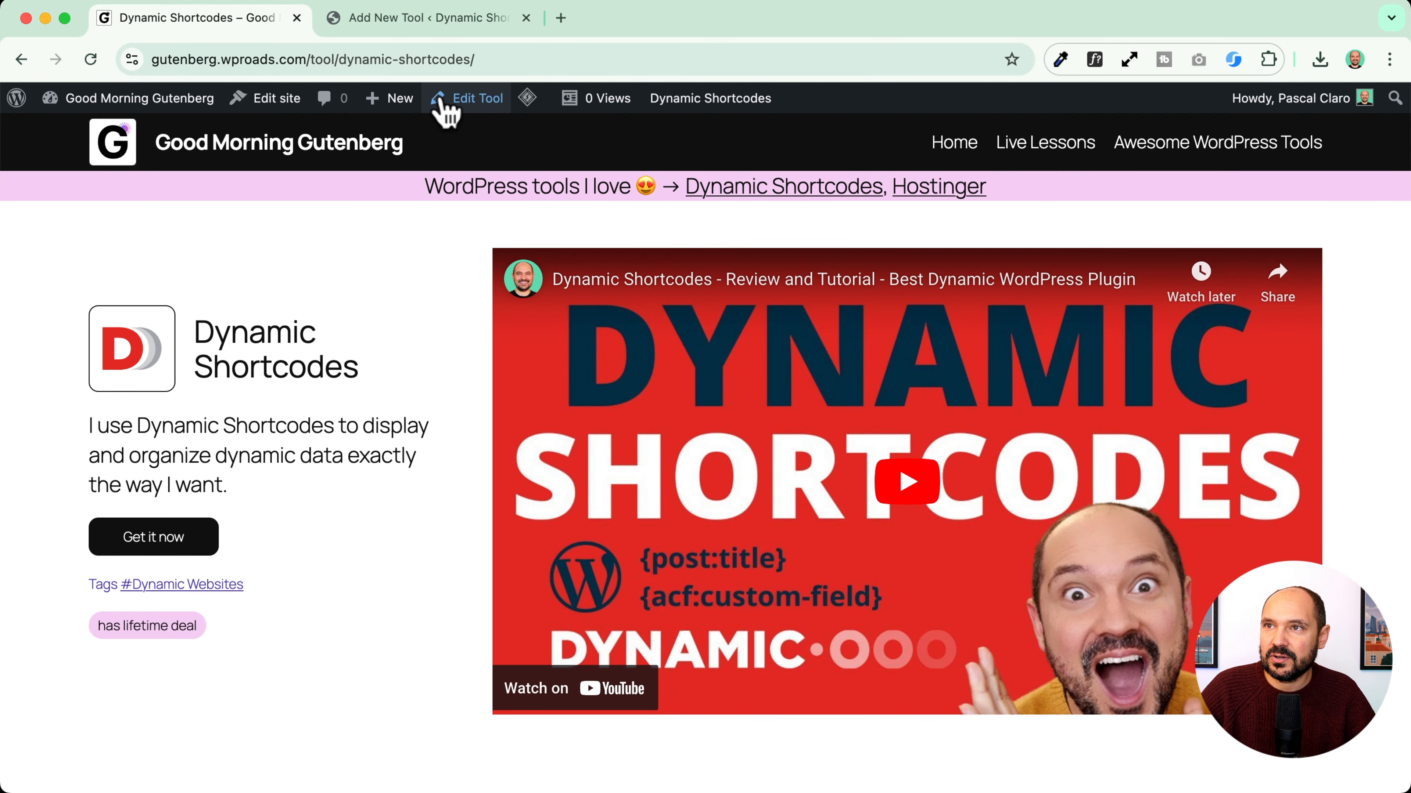
left_click(461, 100)
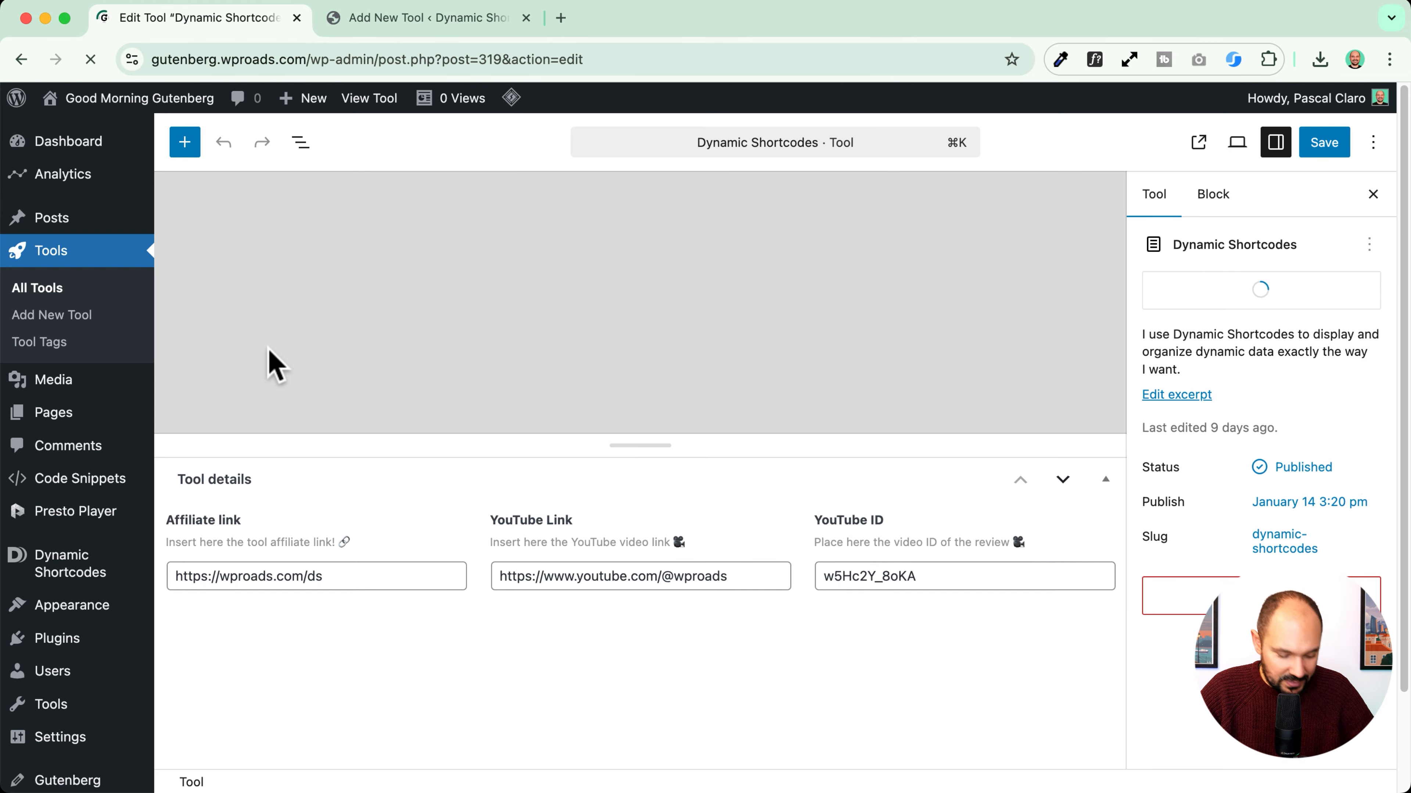
Step: Copy the YouTube ID w5Hc2Y_8oKA from the reference tool into the new tool's Video ID field
double_click(944, 578)
key("super+c")
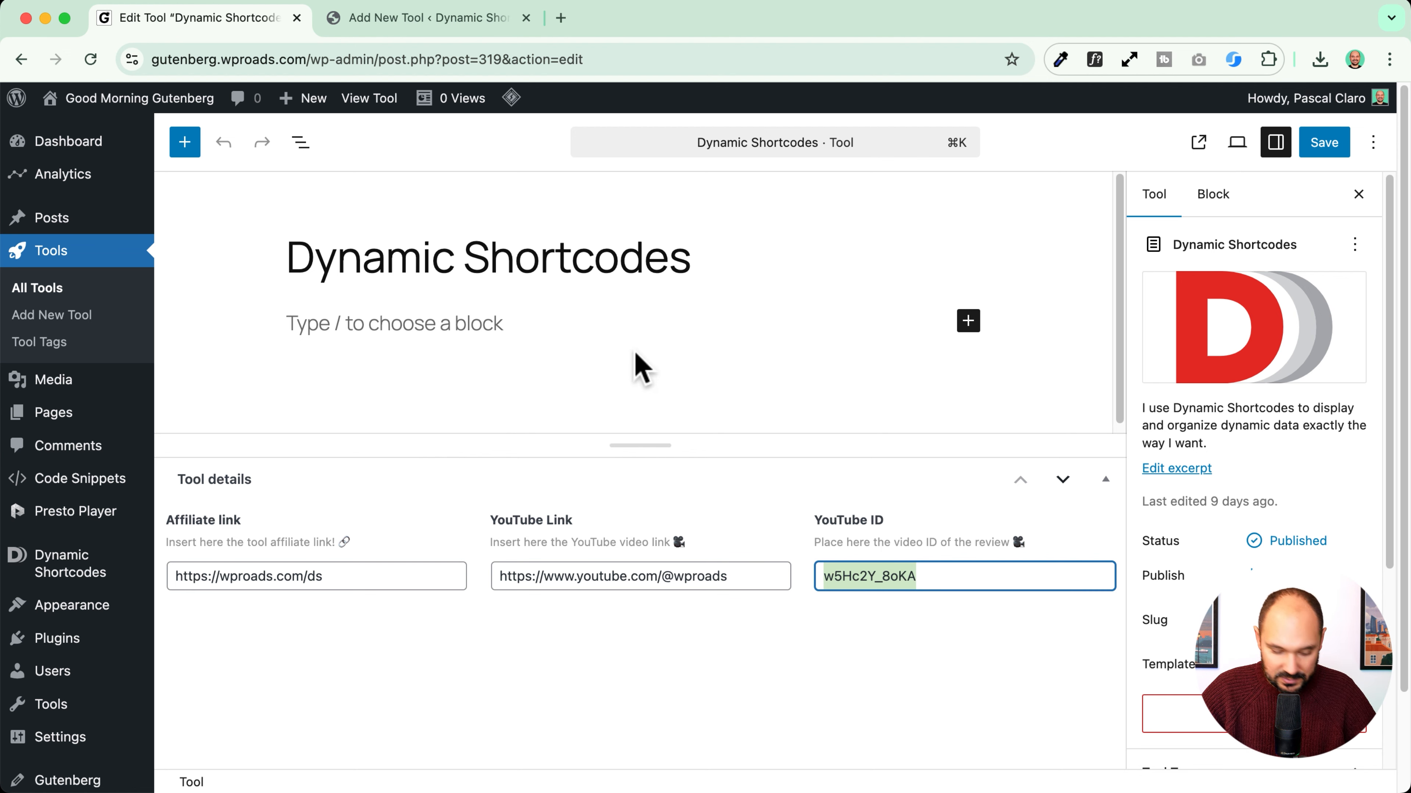
left_click(498, 13)
left_click(299, 649)
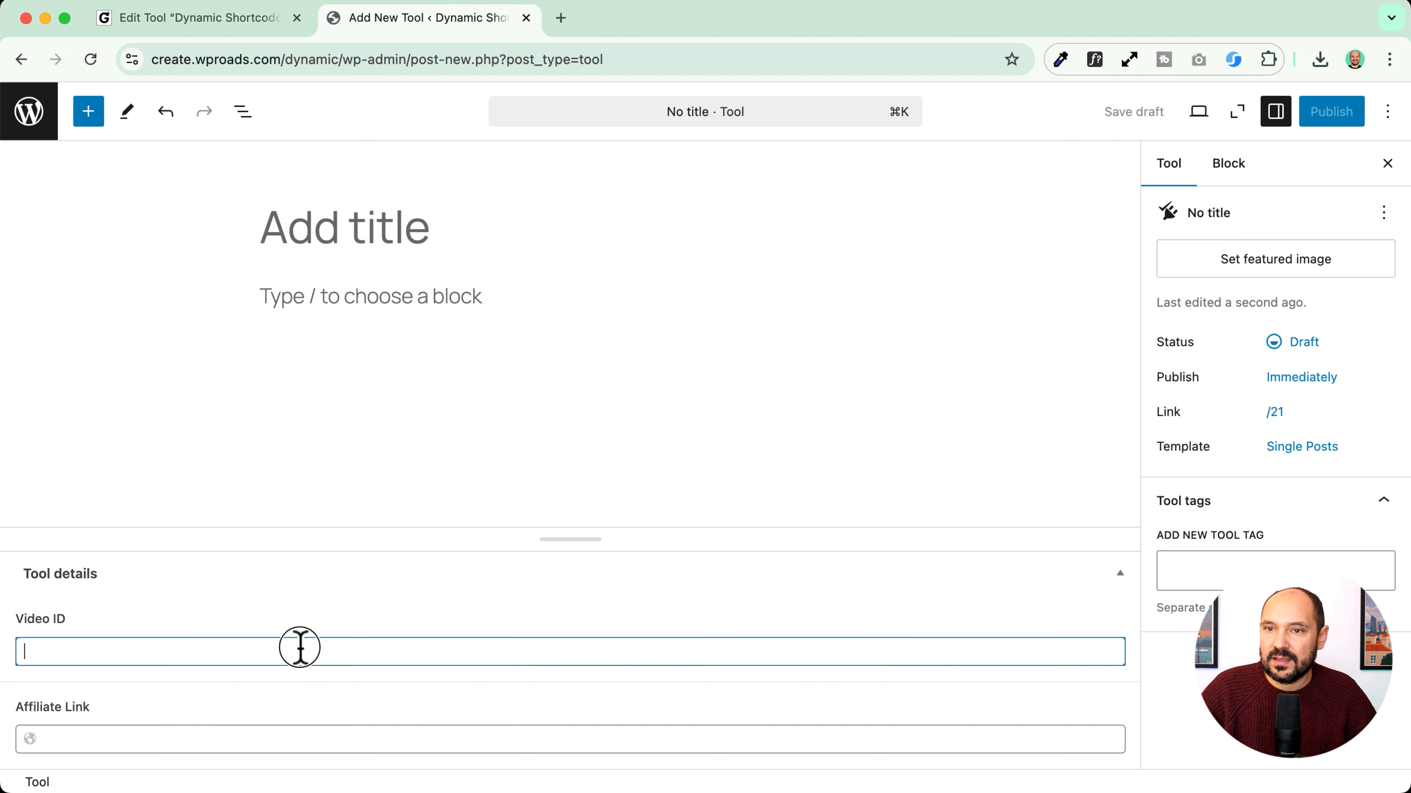
key("super+v")
left_click(248, 34)
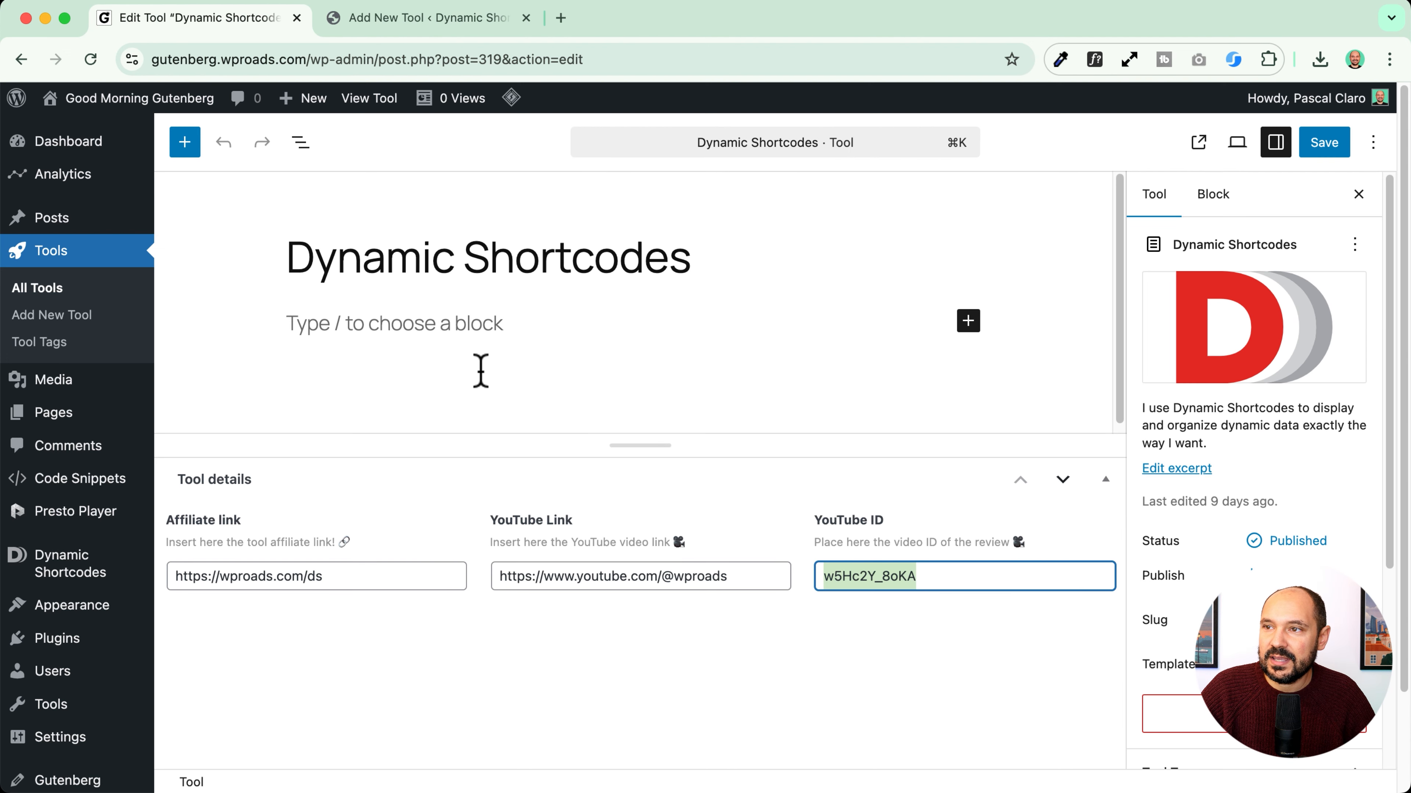
triple_click(385, 568)
key("super+c")
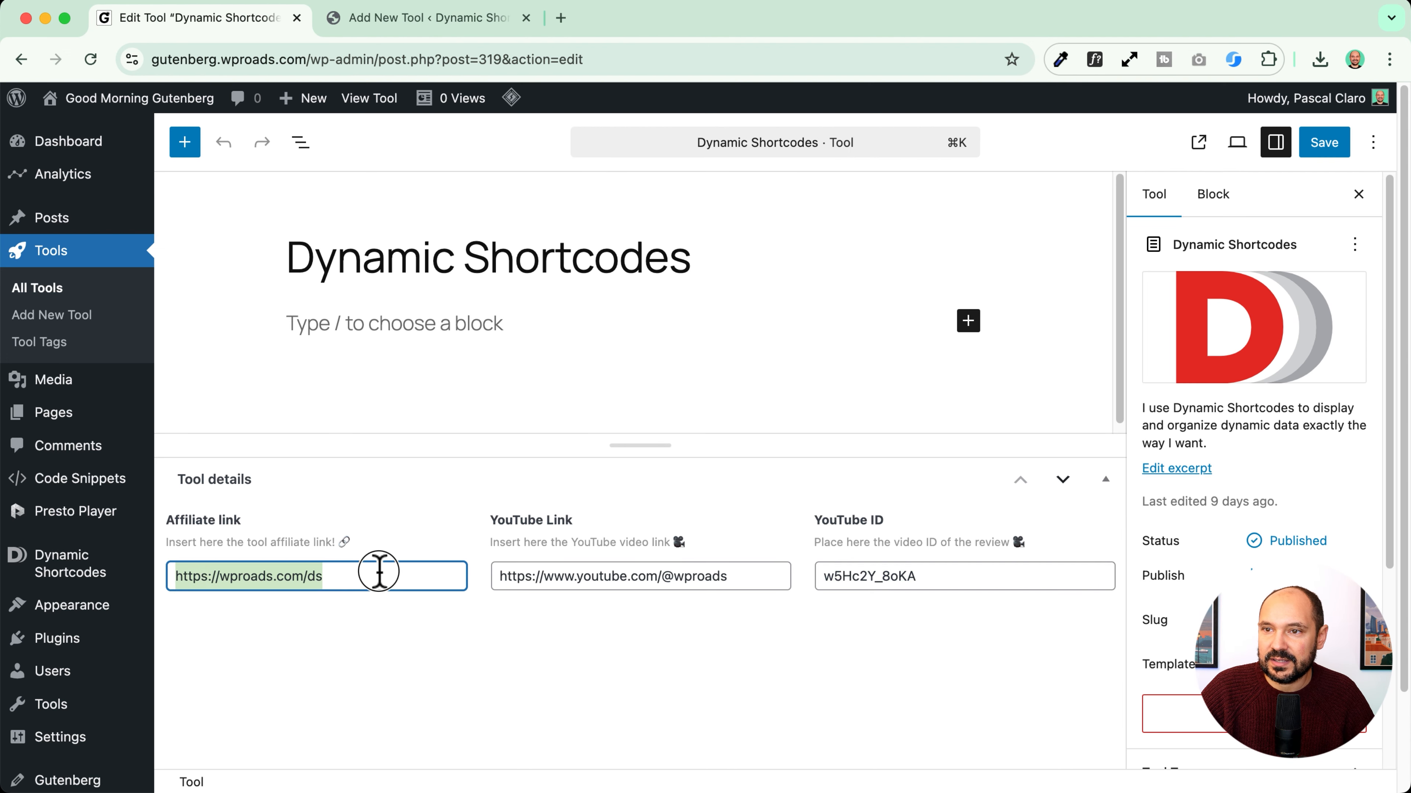
left_click(427, 18)
left_click(501, 746)
key("super+v")
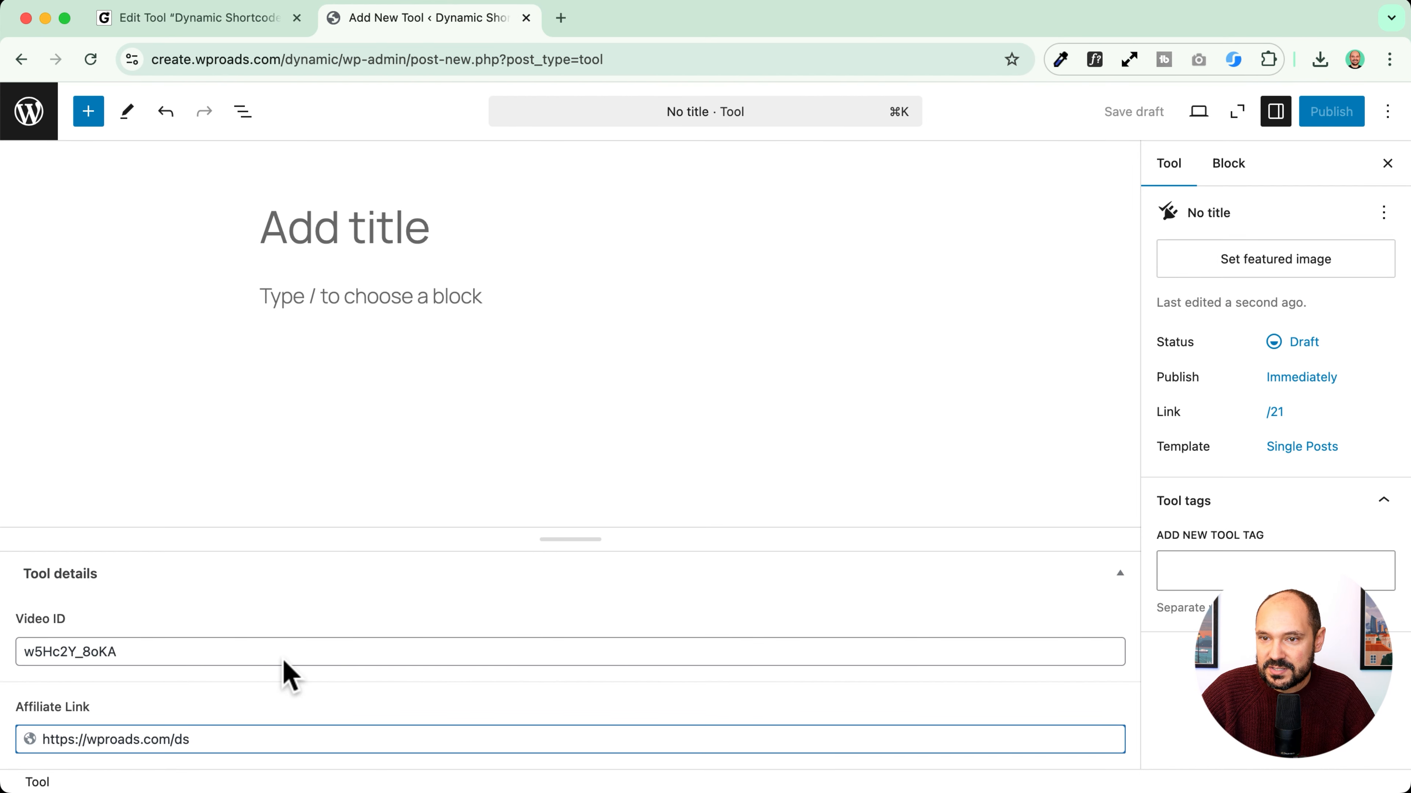
Step: Title the new tool "Dynamic Shortcodes"
left_click(314, 225)
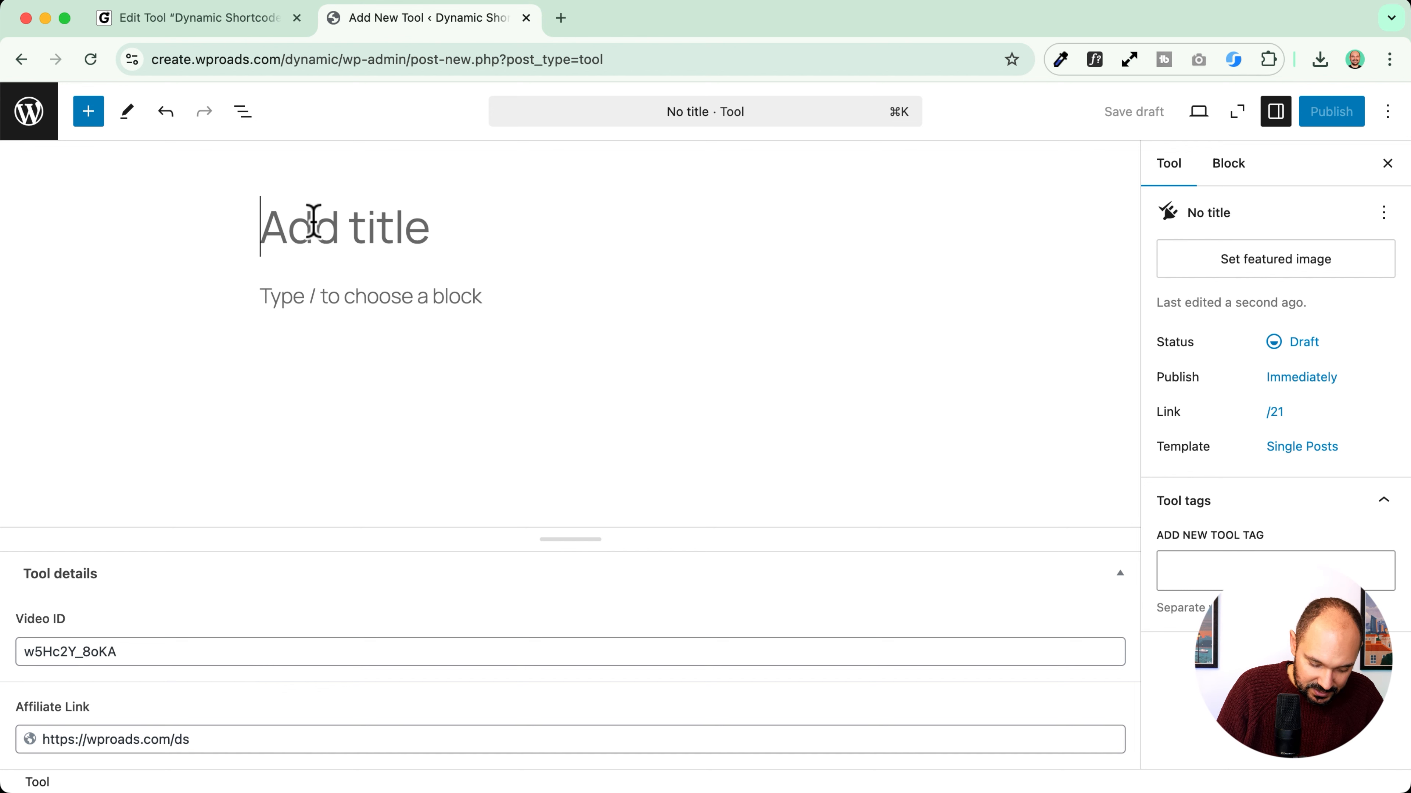
type("Dynamic Sho")
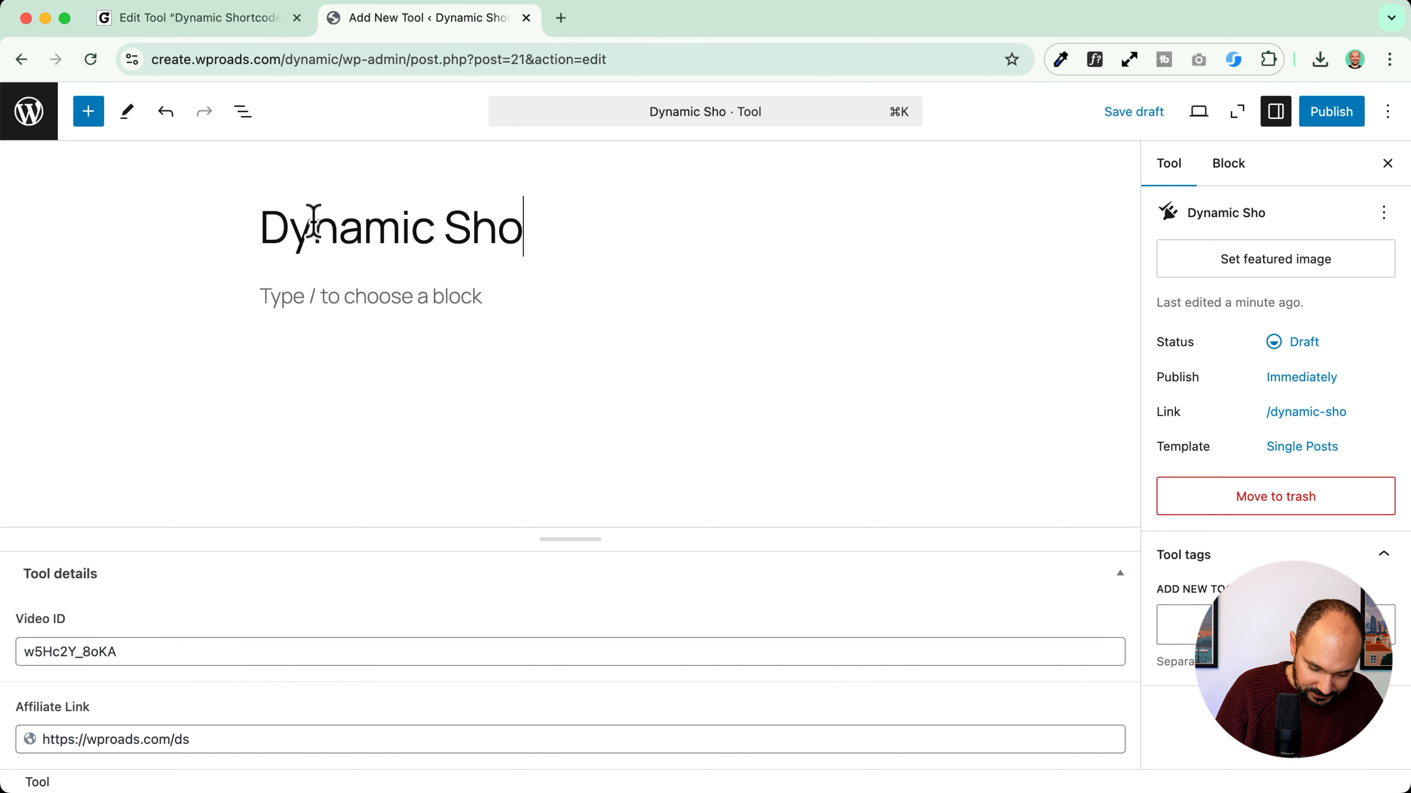
type("rtcodes")
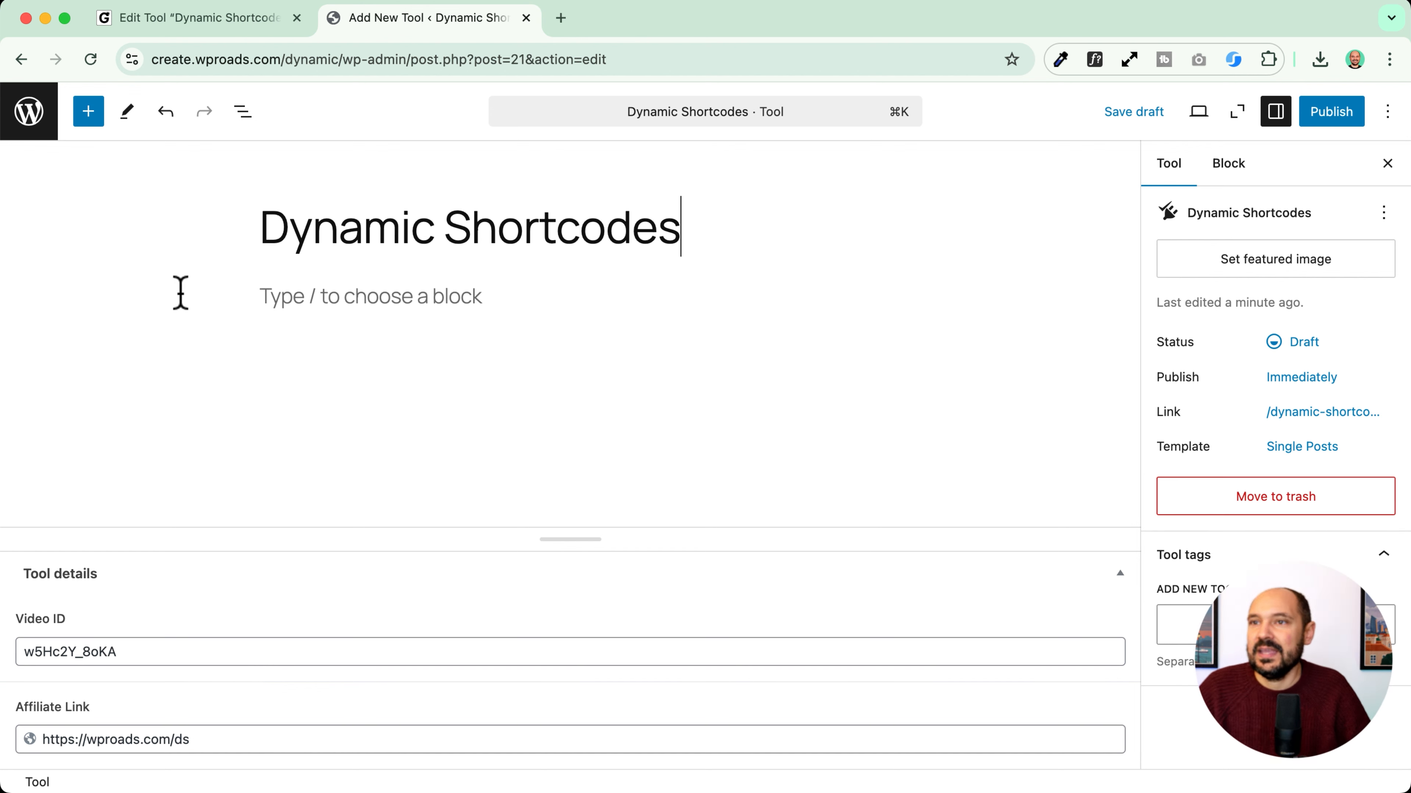
Step: Try to add the logo file as the new tool's featured image and close the image dialog
left_click(1316, 262)
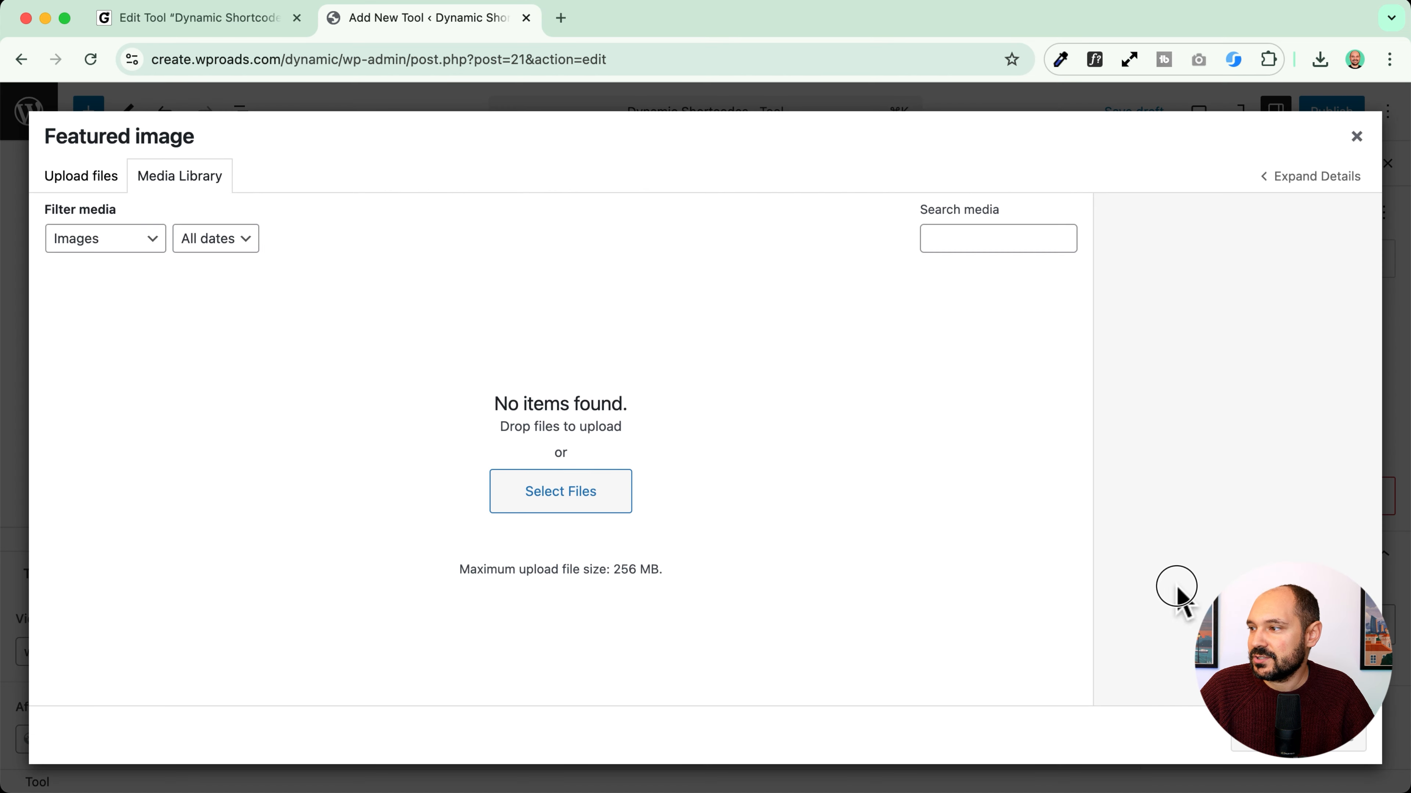
left_click_drag(1177, 589, 733, 489)
left_click(1355, 136)
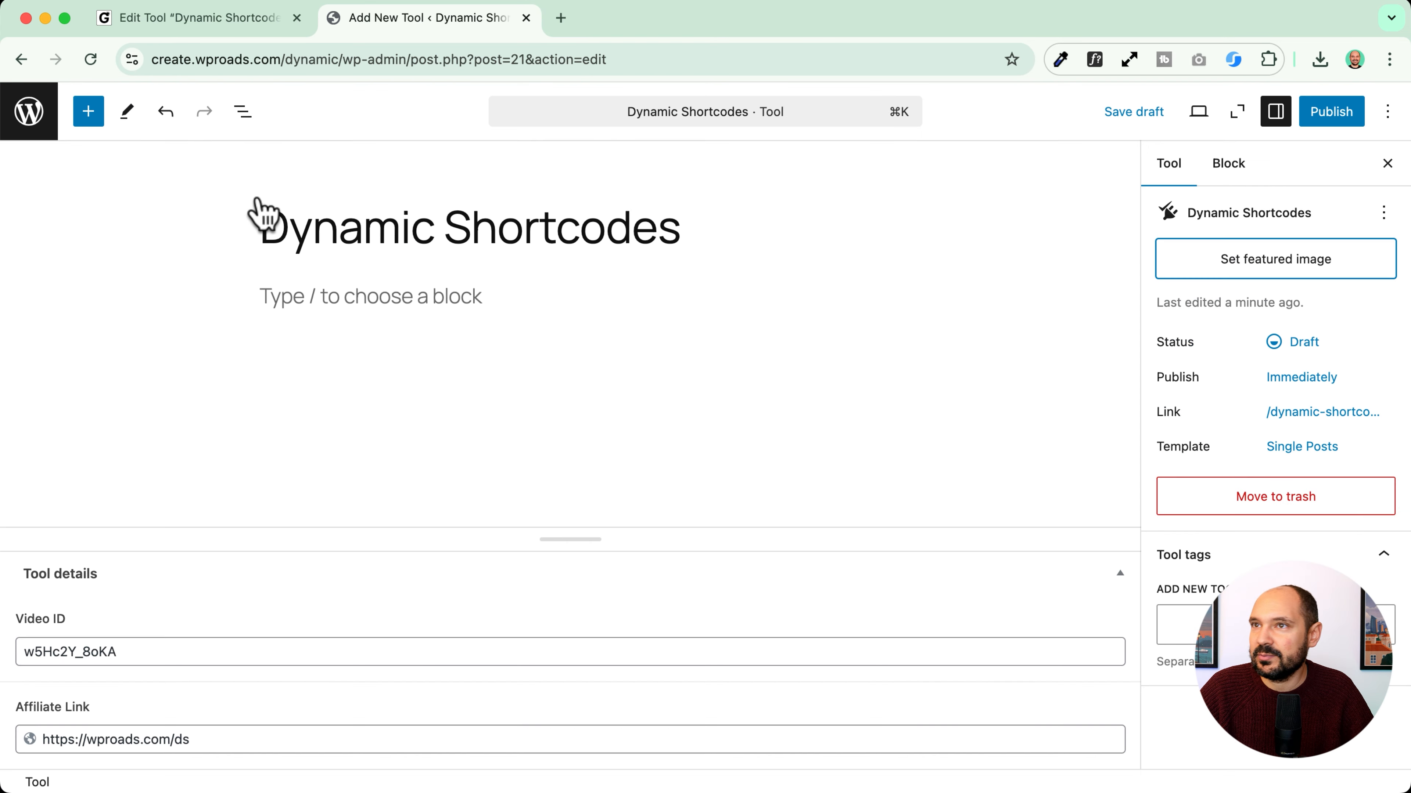
Step: Open the new site's dashboard in a separate browser tab and search for new plugins with "svg support"
right_click(46, 109)
left_click(61, 118)
left_click(589, 22)
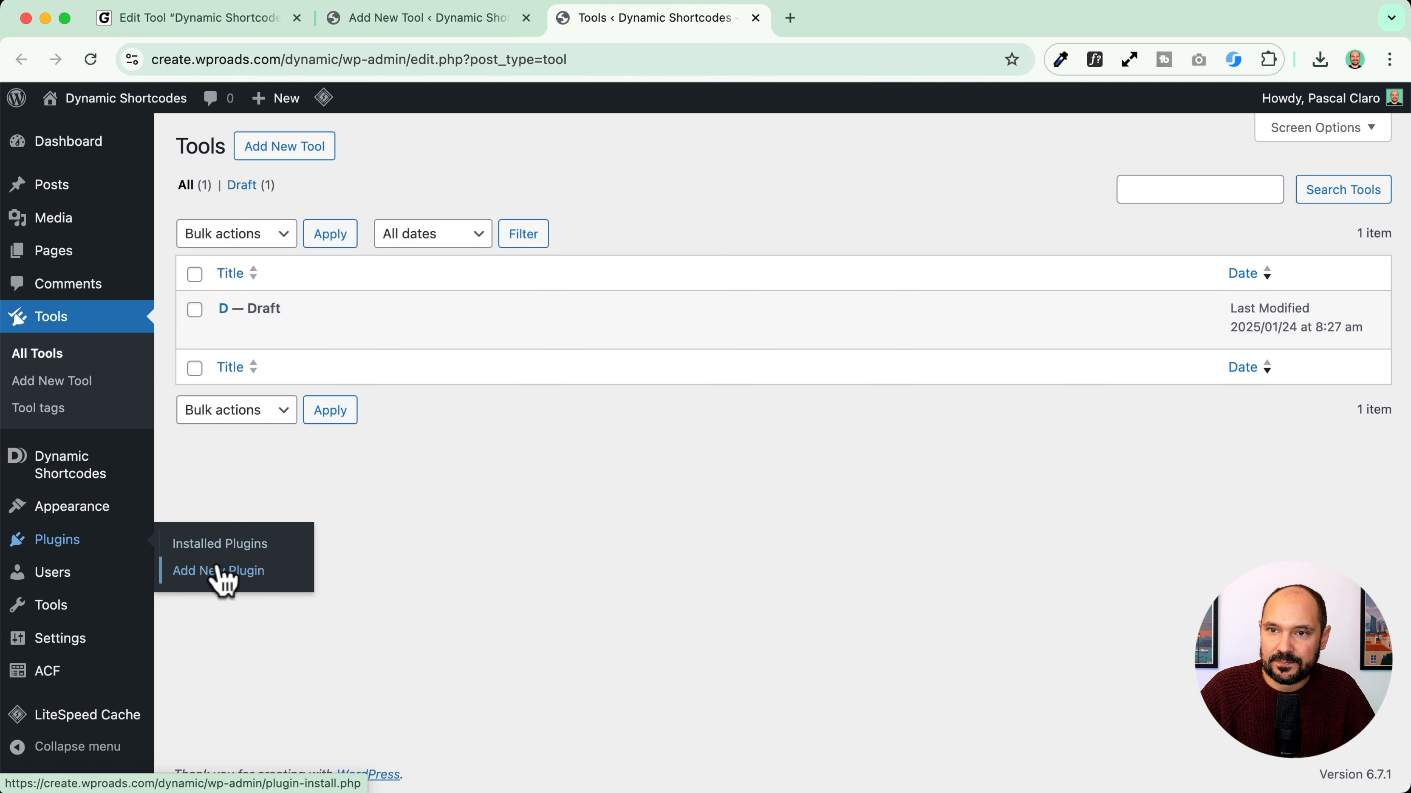
left_click(219, 577)
left_click(1107, 209)
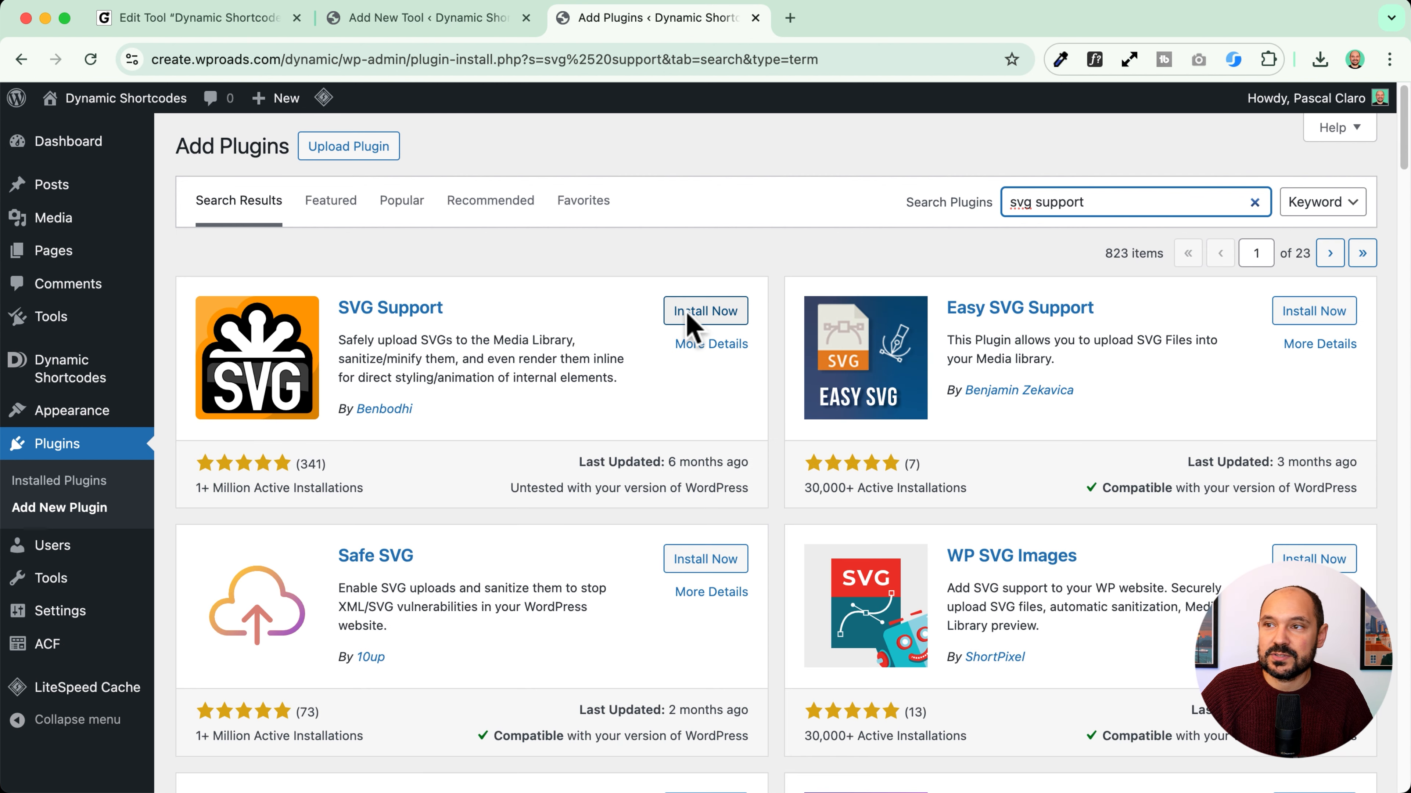
Step: Install and activate the SVG Support plugin and enable its automatic updates
left_click(689, 314)
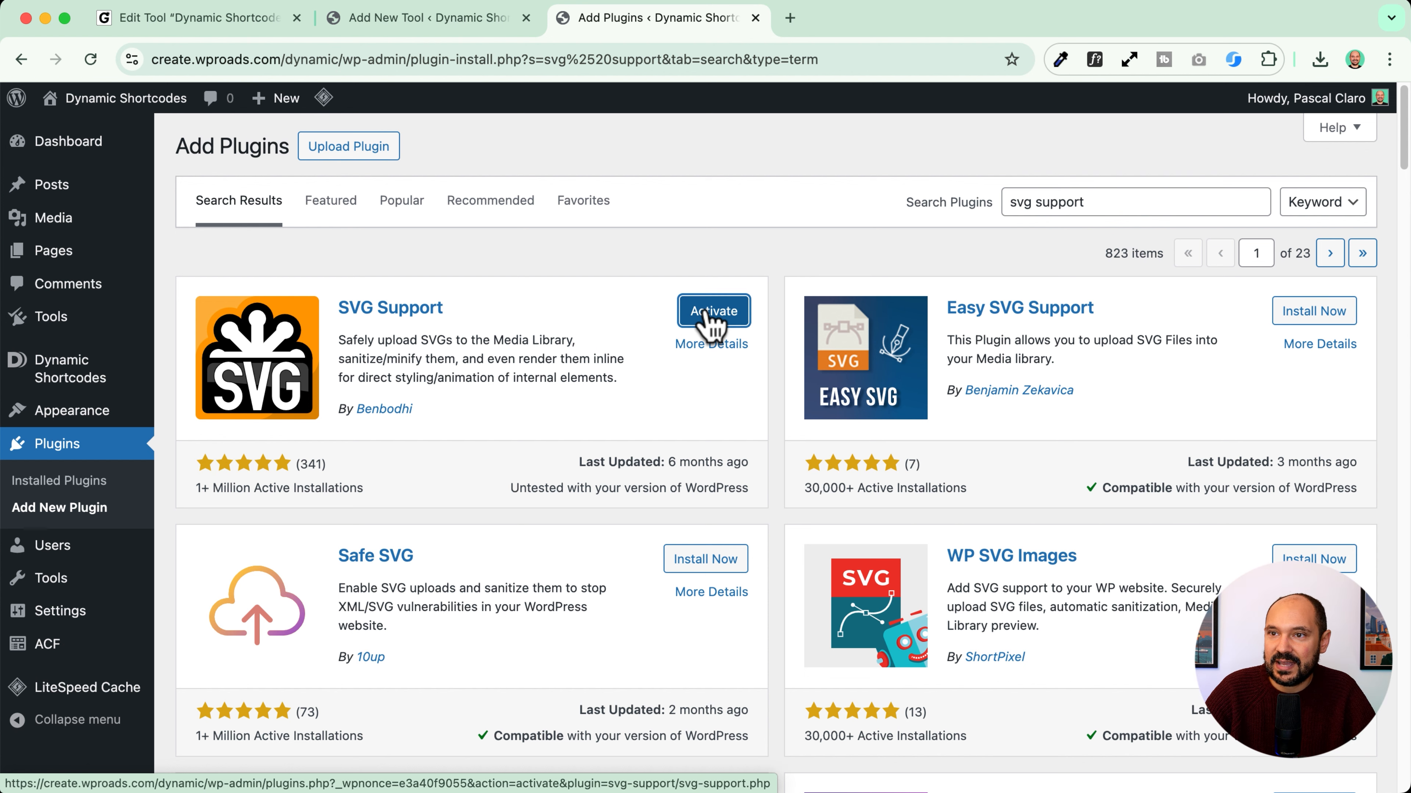
left_click(679, 312)
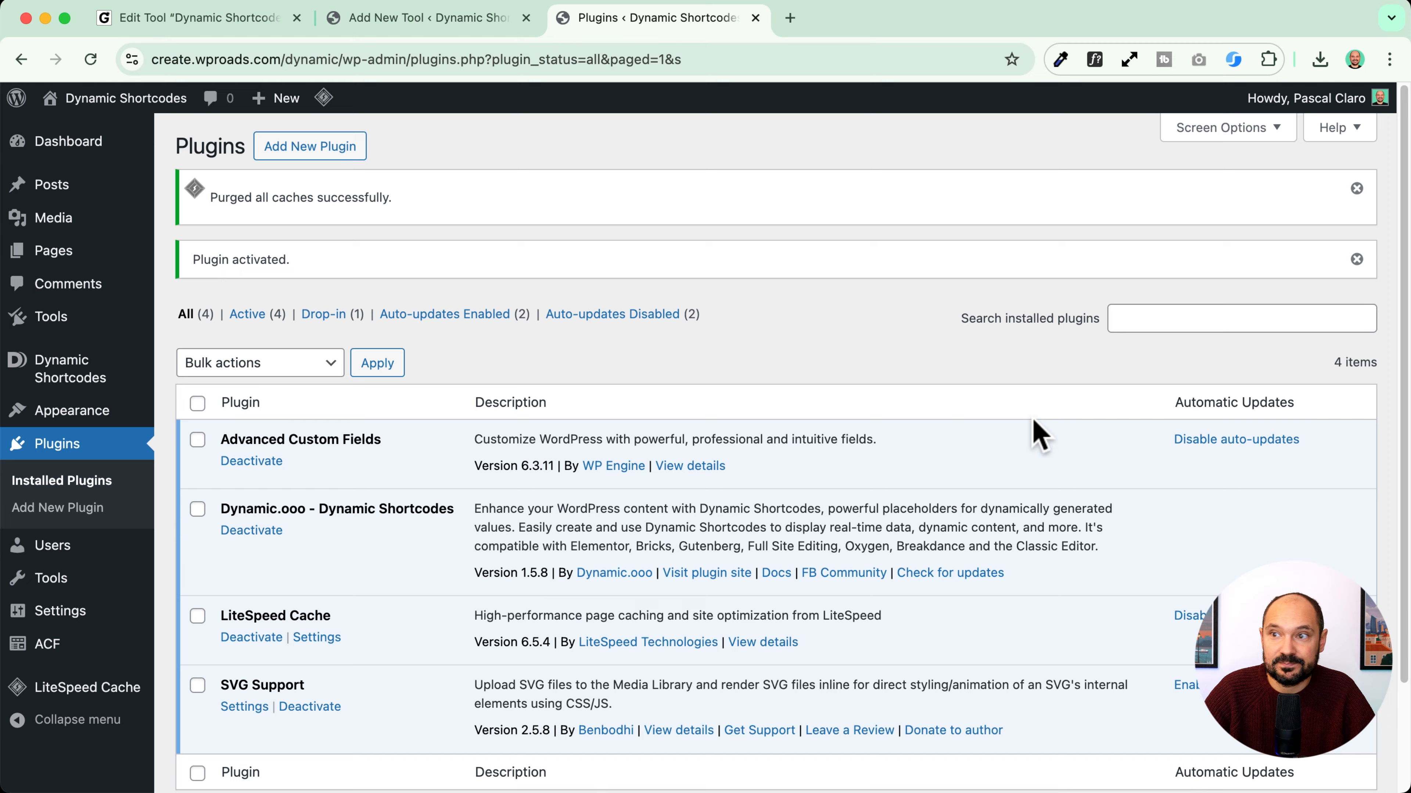
scroll(1166, 461, "down", 2)
scroll(411, 250, "up", 2)
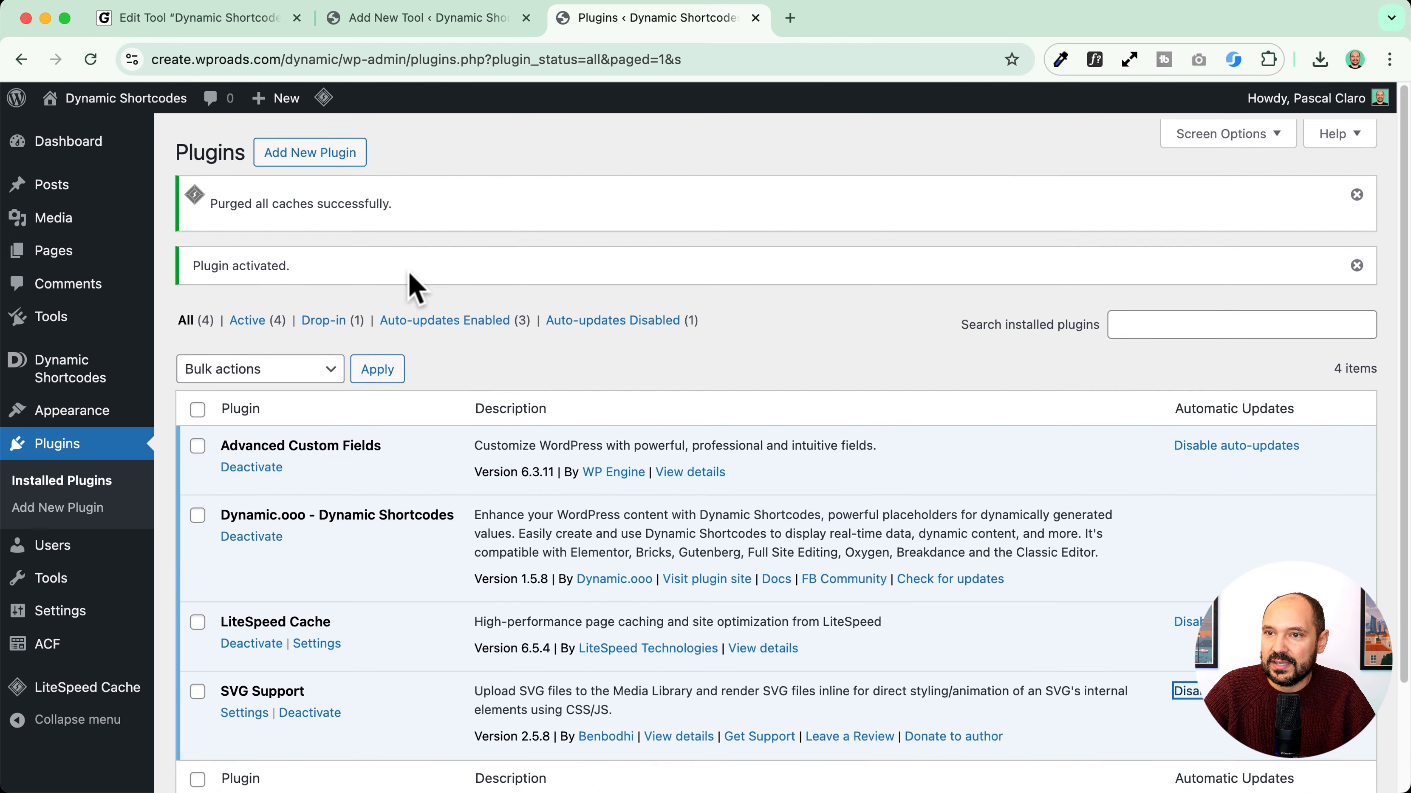
Step: Return to the new tool and try to upload Dynamic.ooo-Logo.svg as its featured image
left_click(447, 20)
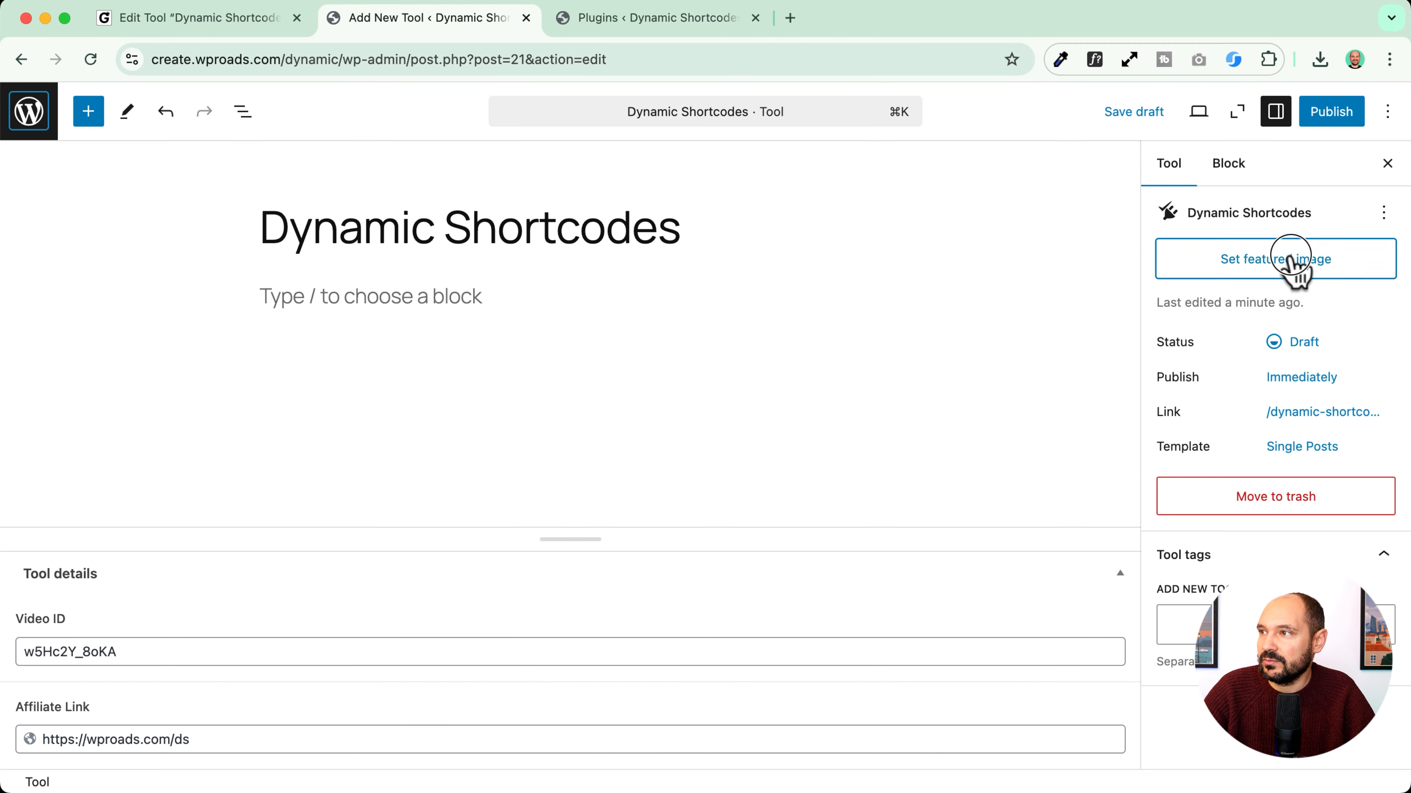
left_click(1291, 271)
left_click_drag(910, 789, 911, 521)
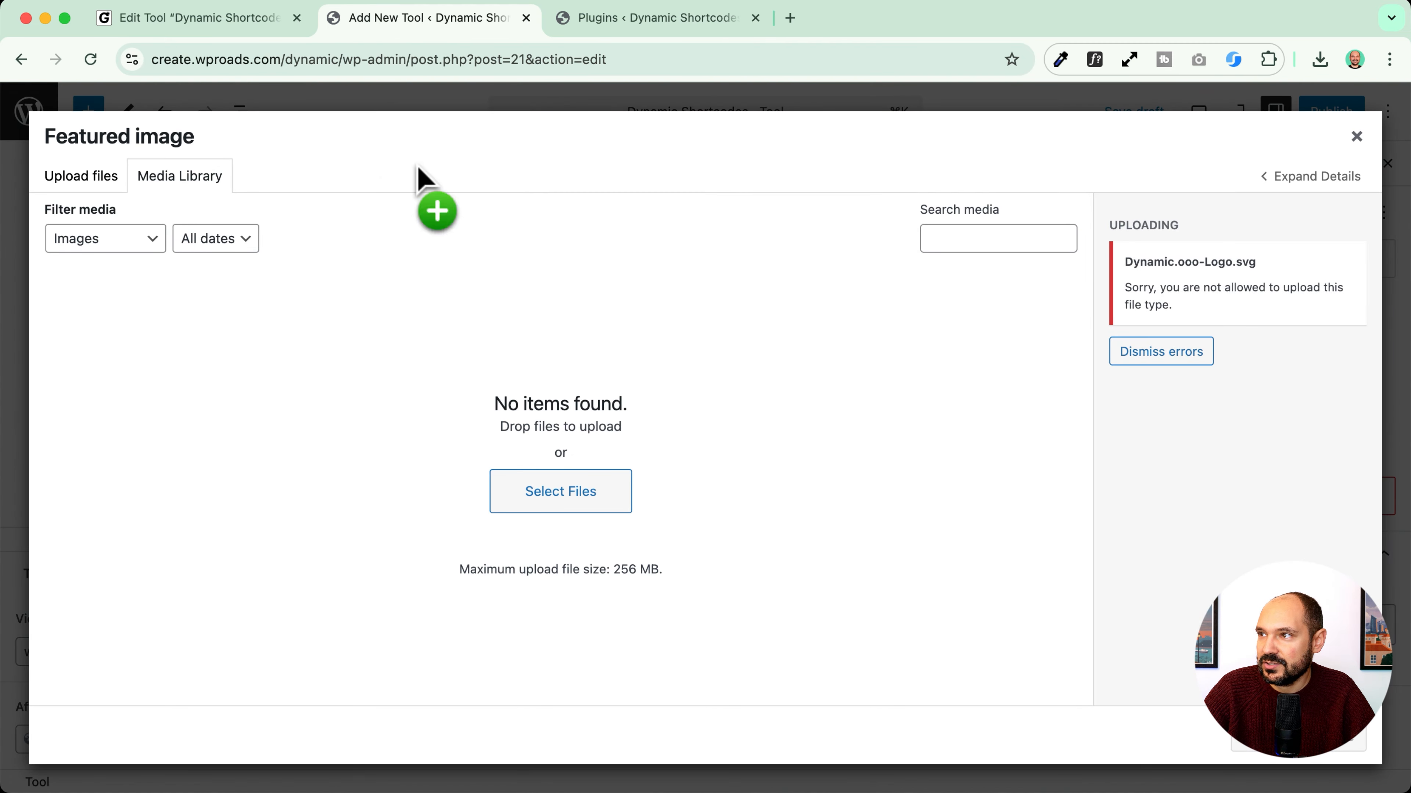
left_click(1356, 136)
Step: Publish the Dynamic Shortcodes tool and retry uploading Dynamic.ooo-Logo.svg as the featured image
left_click(1344, 117)
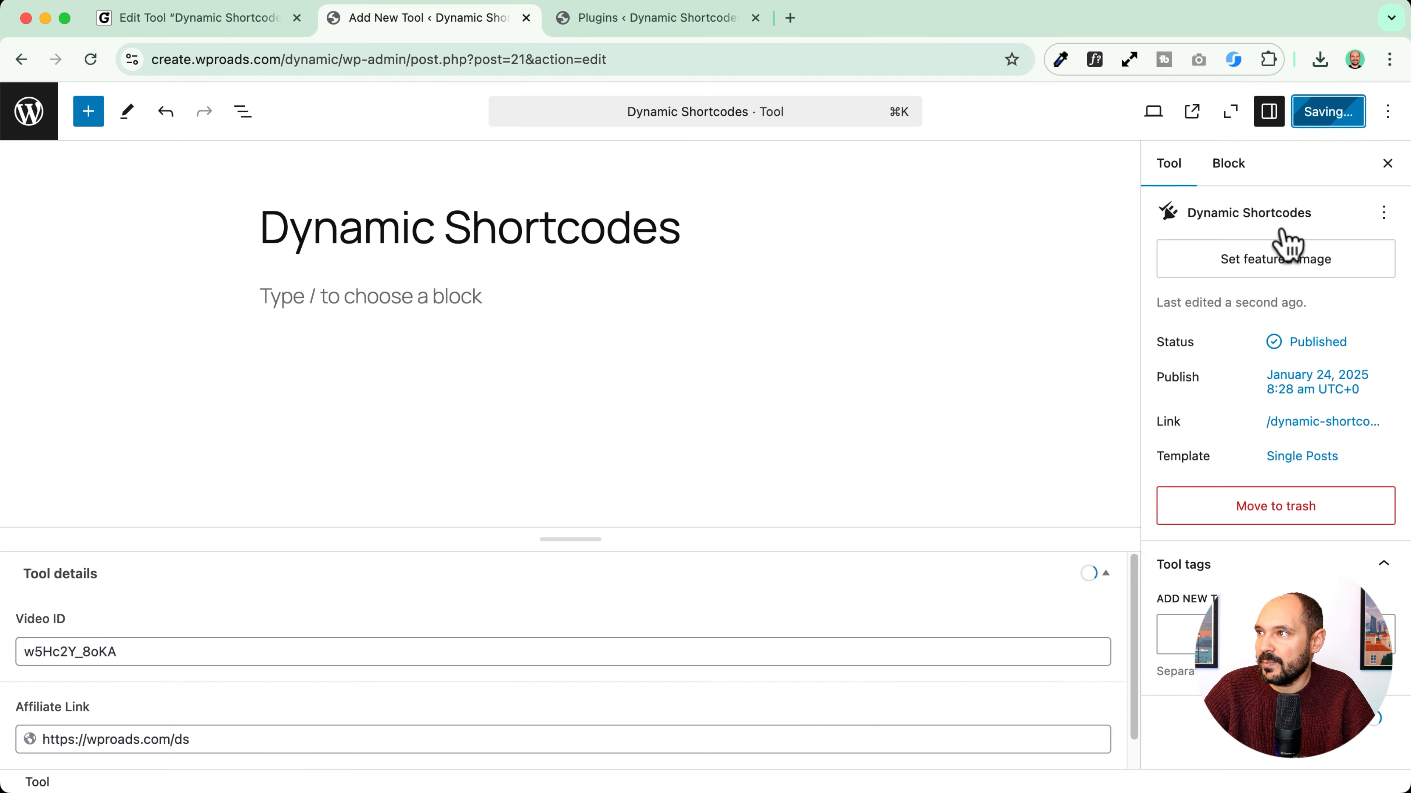
left_click(1320, 269)
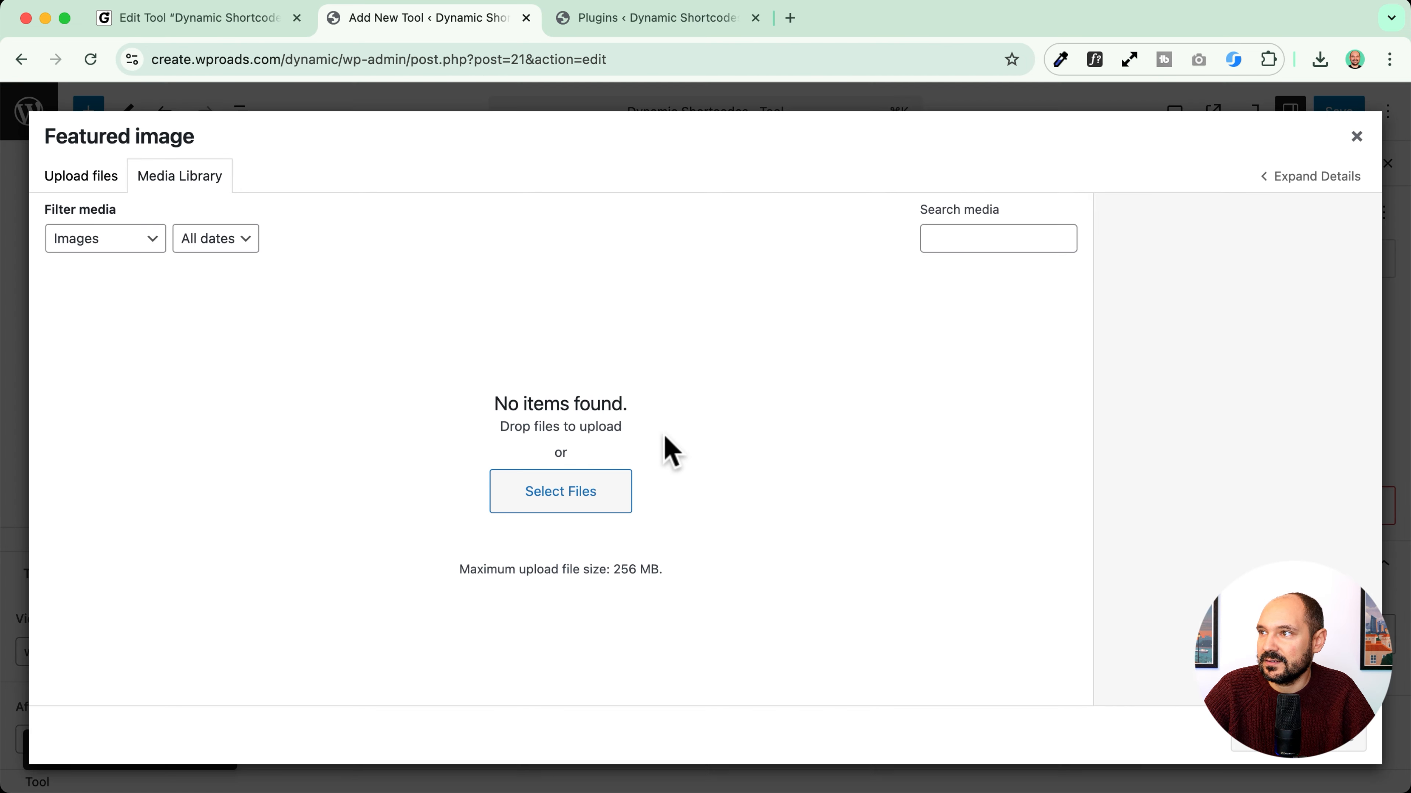
left_click_drag(738, 789, 733, 442)
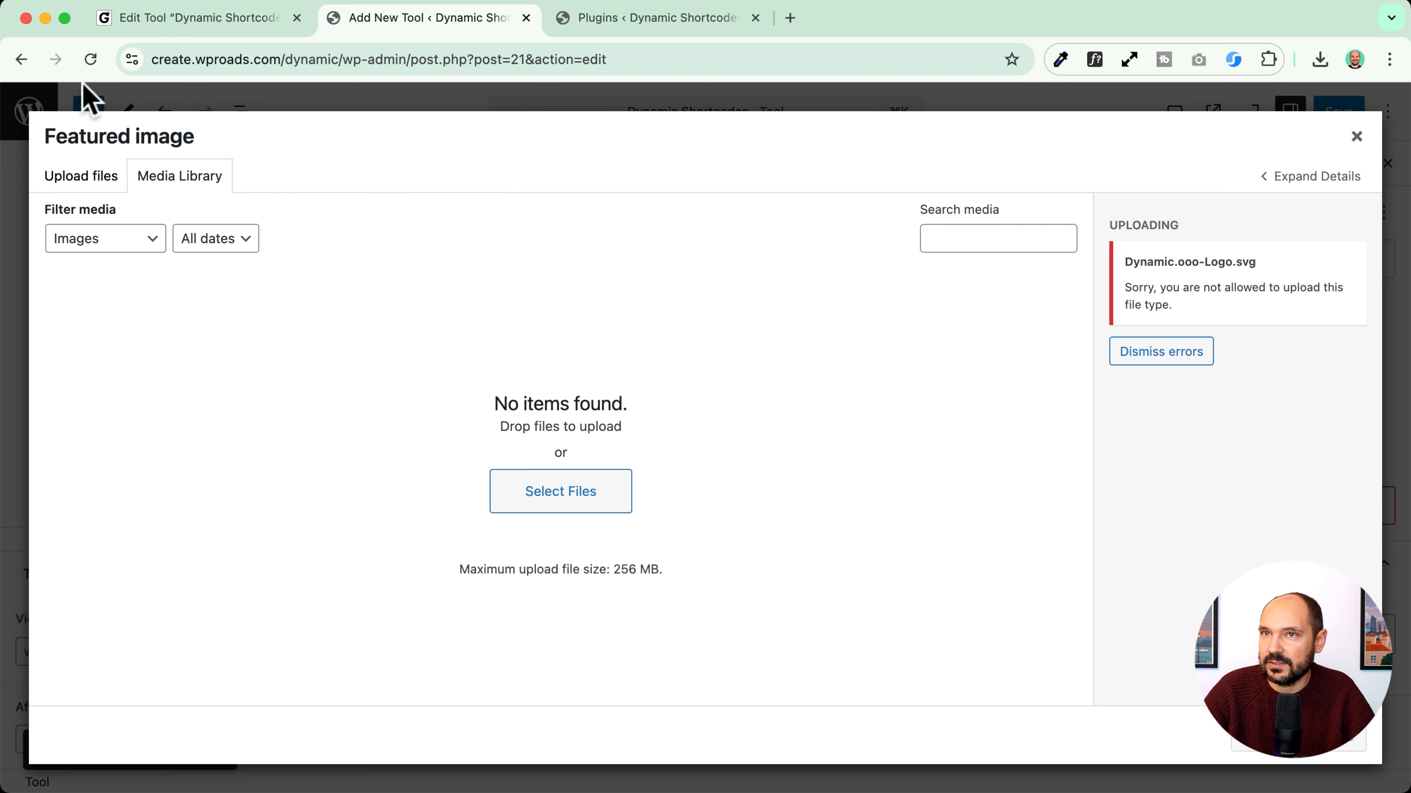
Step: Reload the tool's editor, upload Dynamic.ooo-Logo.svg and set it as the featured image
left_click(91, 58)
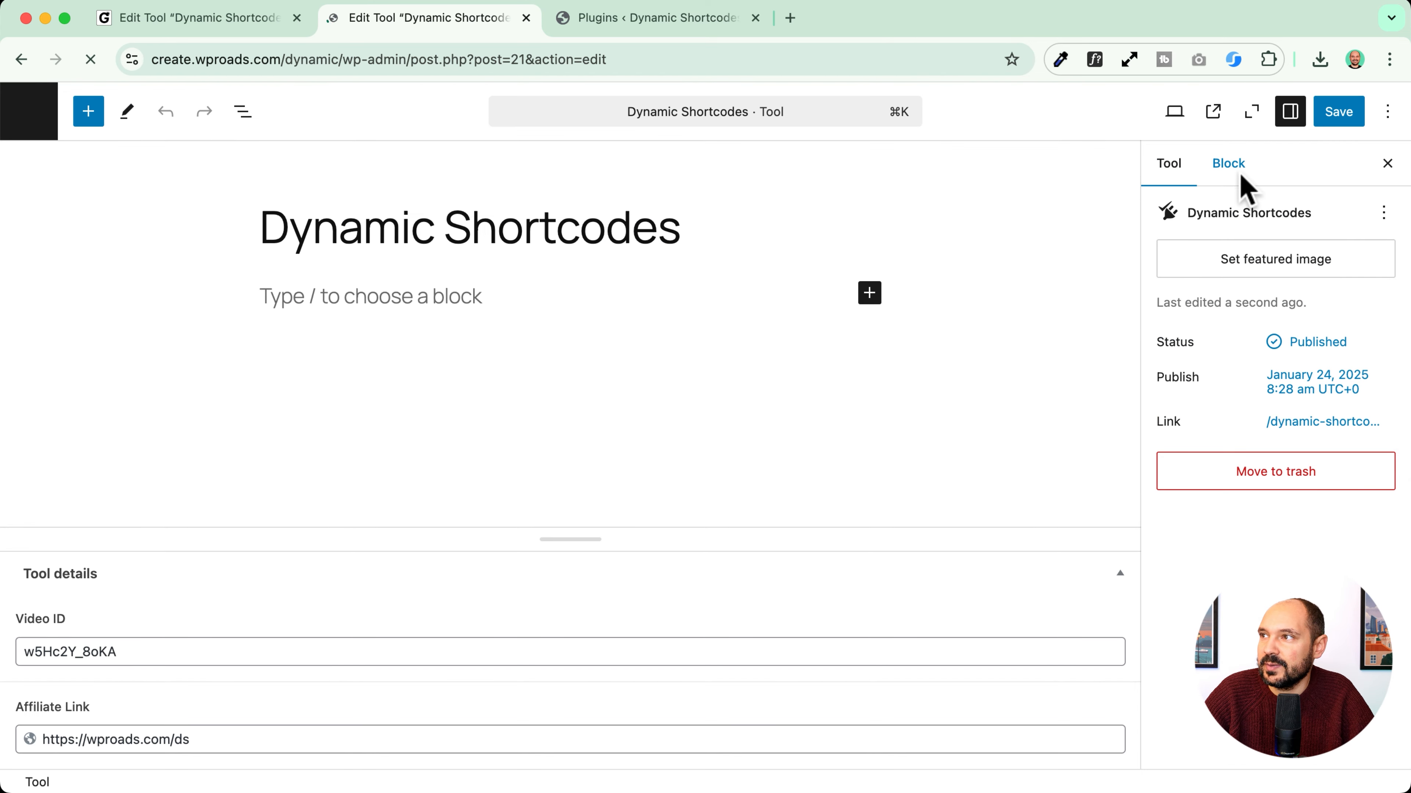
left_click(1287, 253)
left_click_drag(738, 789, 586, 476)
left_click(1253, 750)
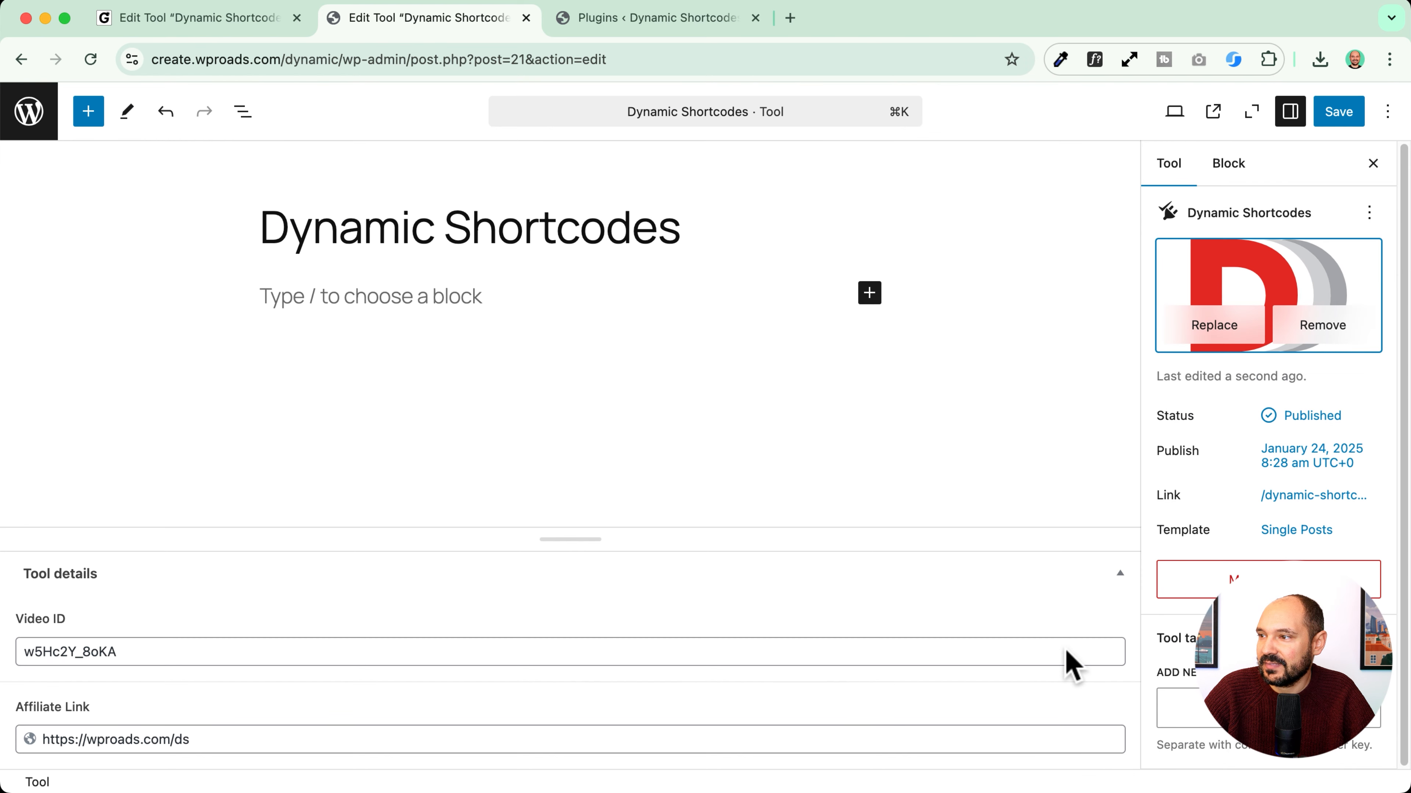
Step: Give the featured image the alt text "Dynamic.ooo Logo" and save the tool
left_click(1224, 286)
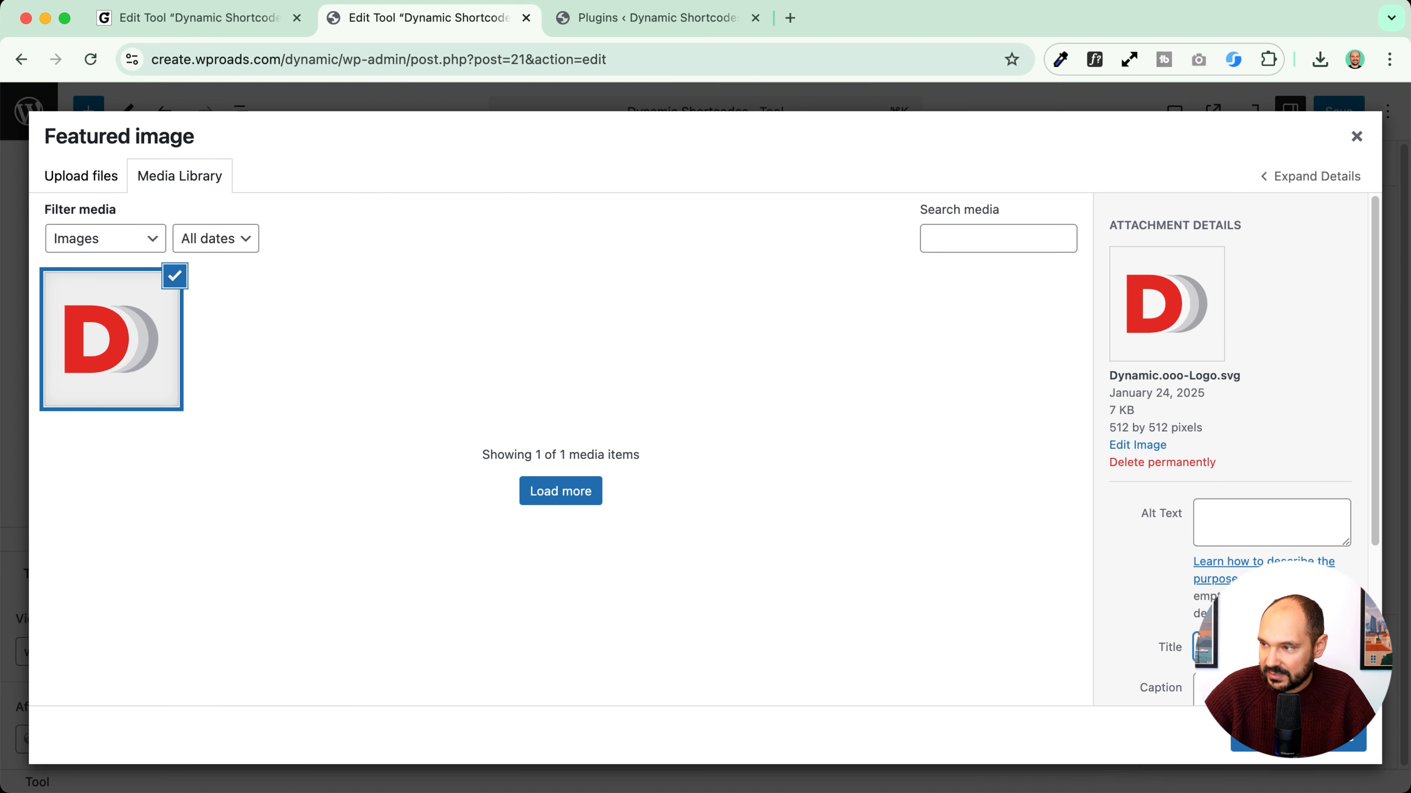
left_click(1210, 531)
left_click(1222, 648)
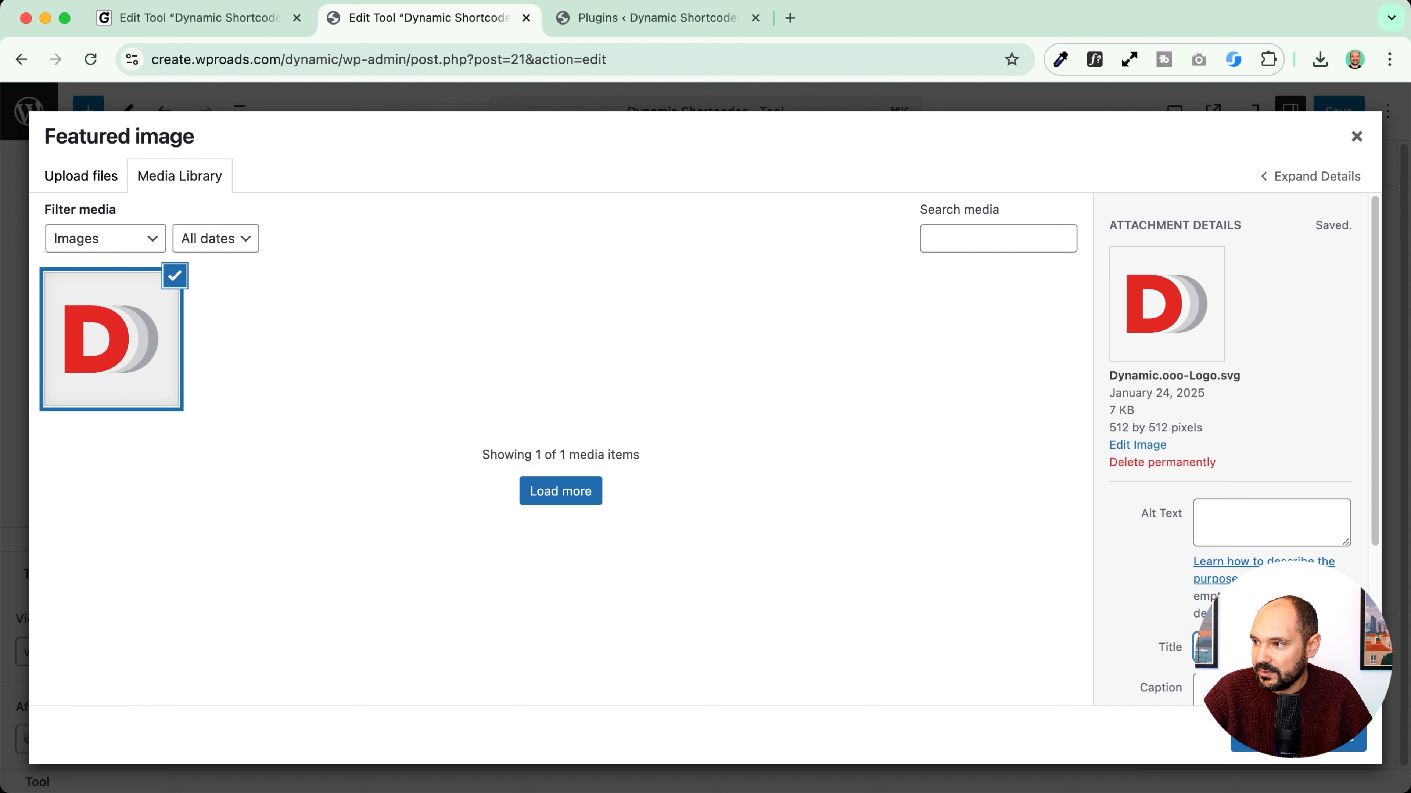
left_click(1212, 538)
type("Dynamic.ooo Logo")
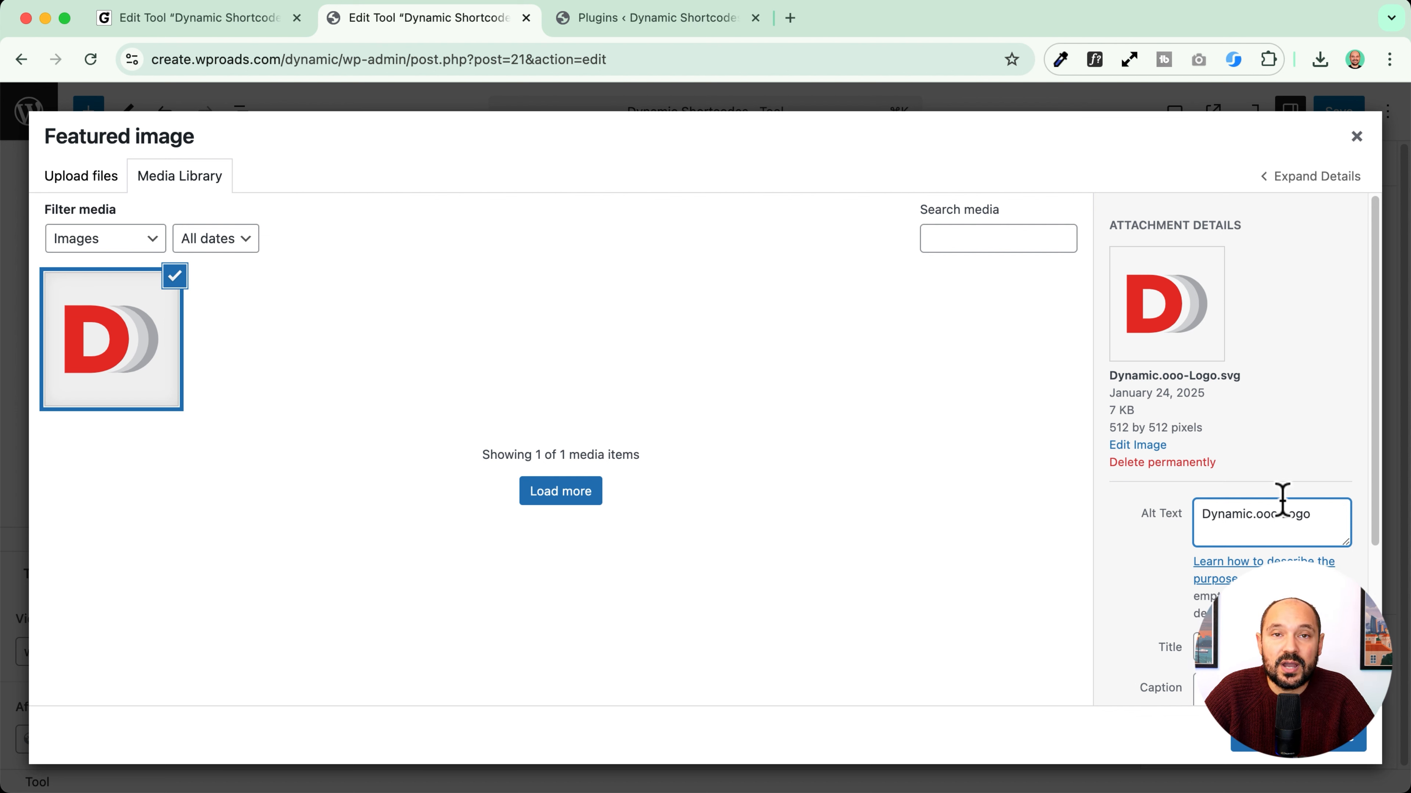
left_click(1356, 135)
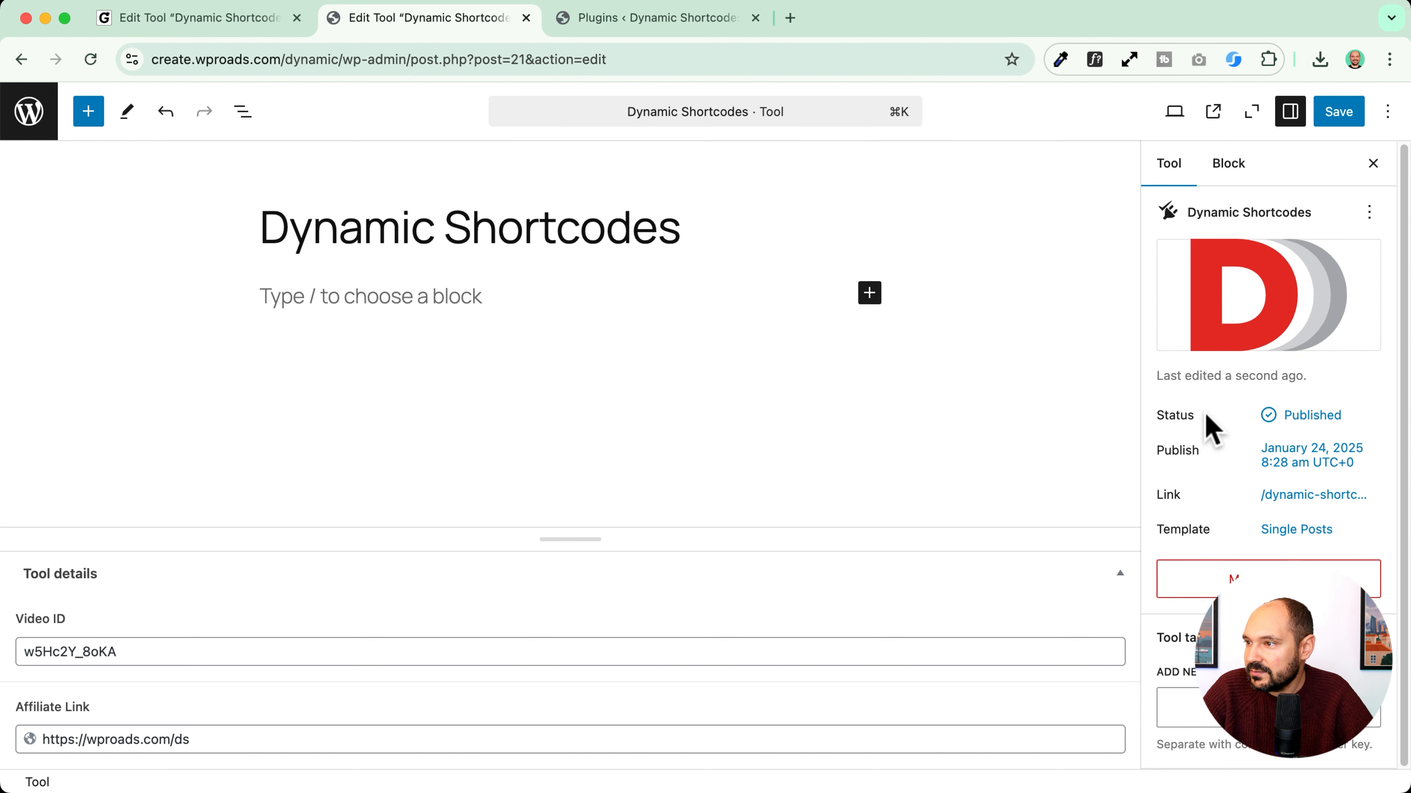
left_click(1338, 108)
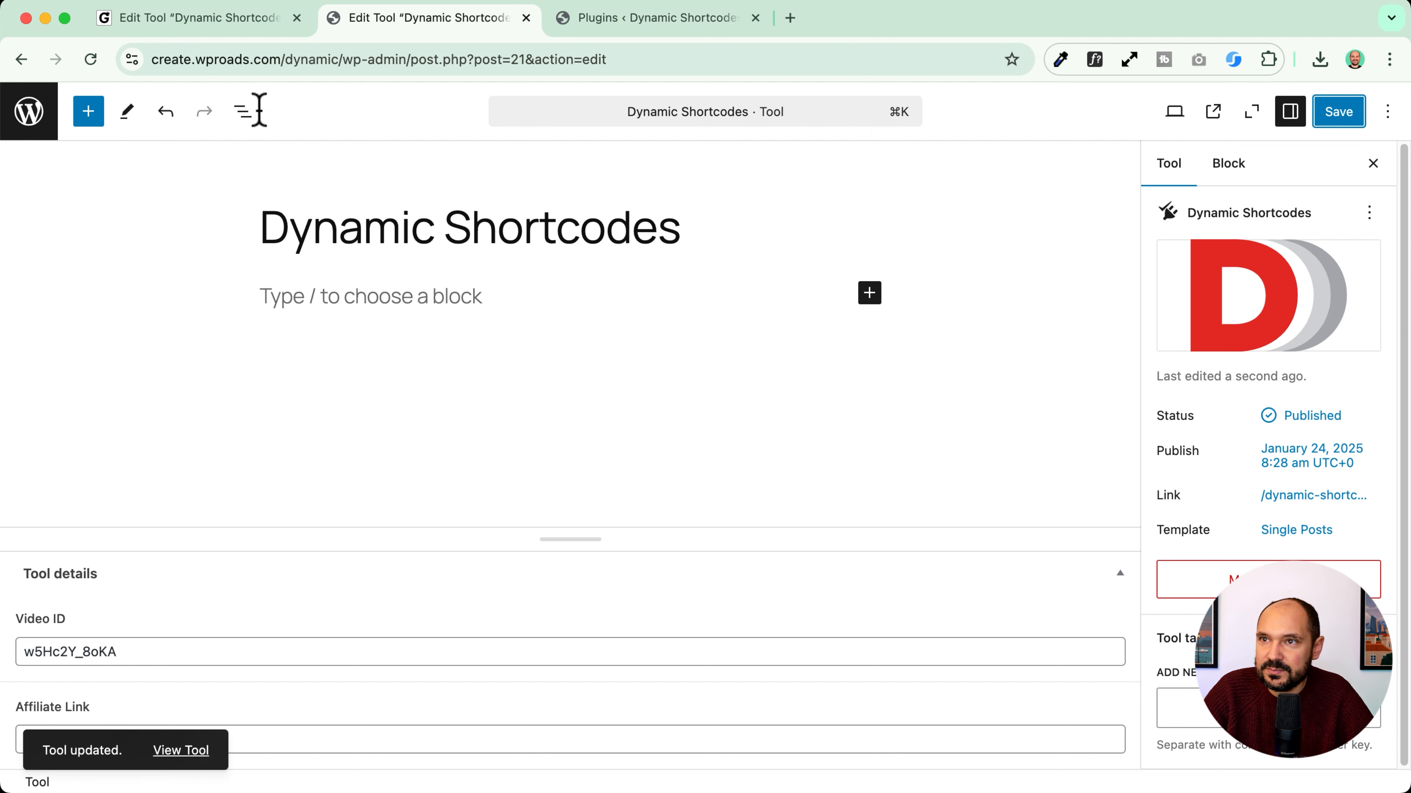
Step: Enable Excerpt support in the ACF settings of the Tools post type and save the changes
left_click(563, 21)
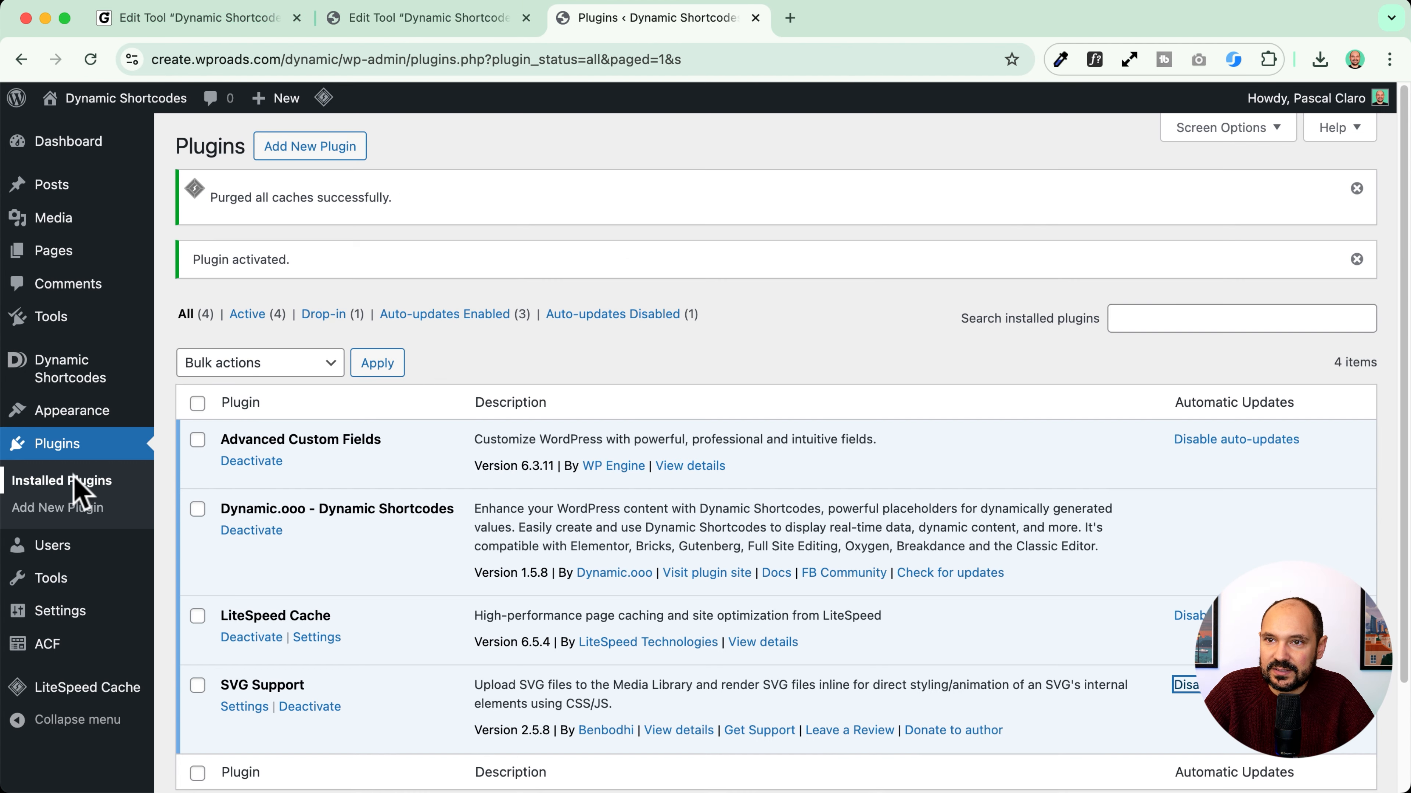
scroll(77, 489, "down", 2)
mouse_move(94, 661)
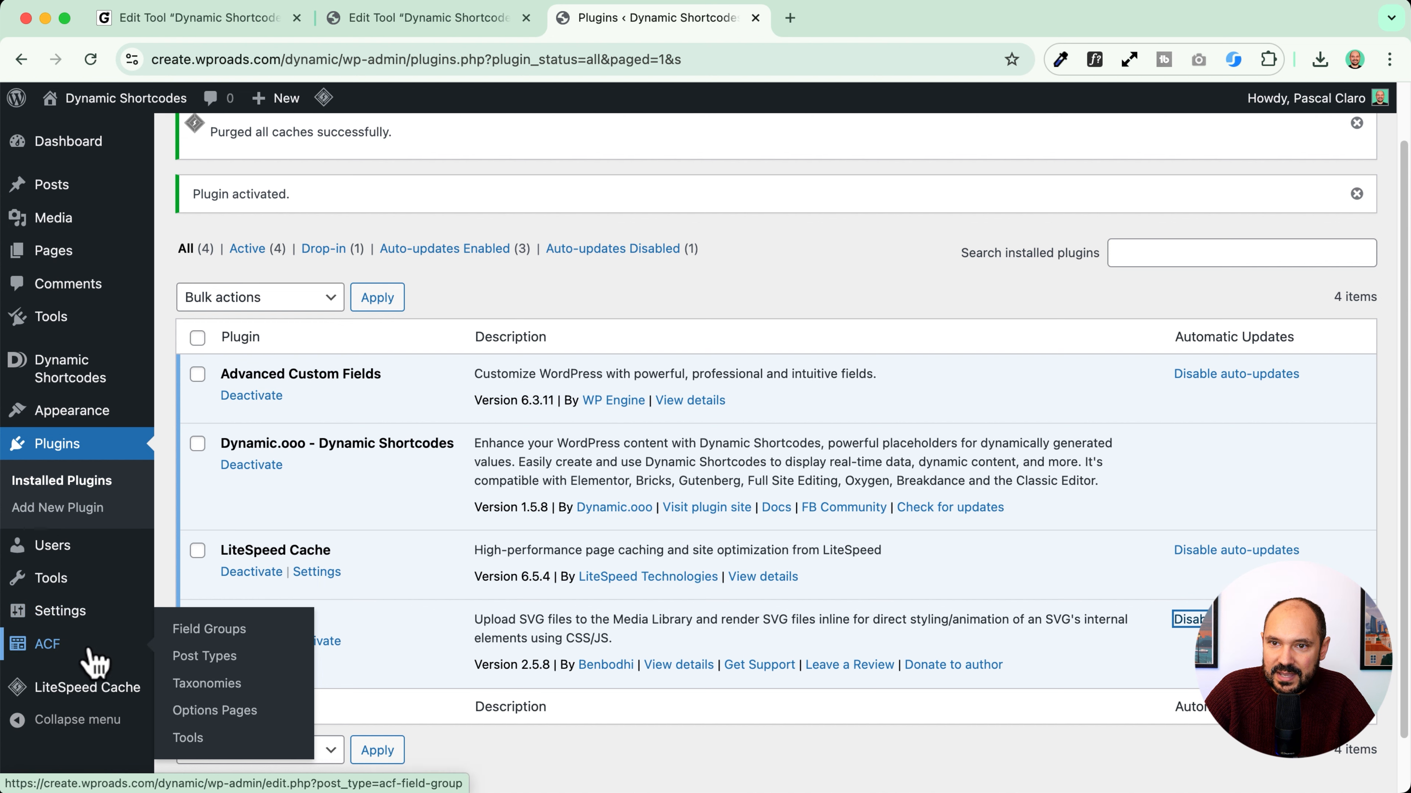
left_click(208, 657)
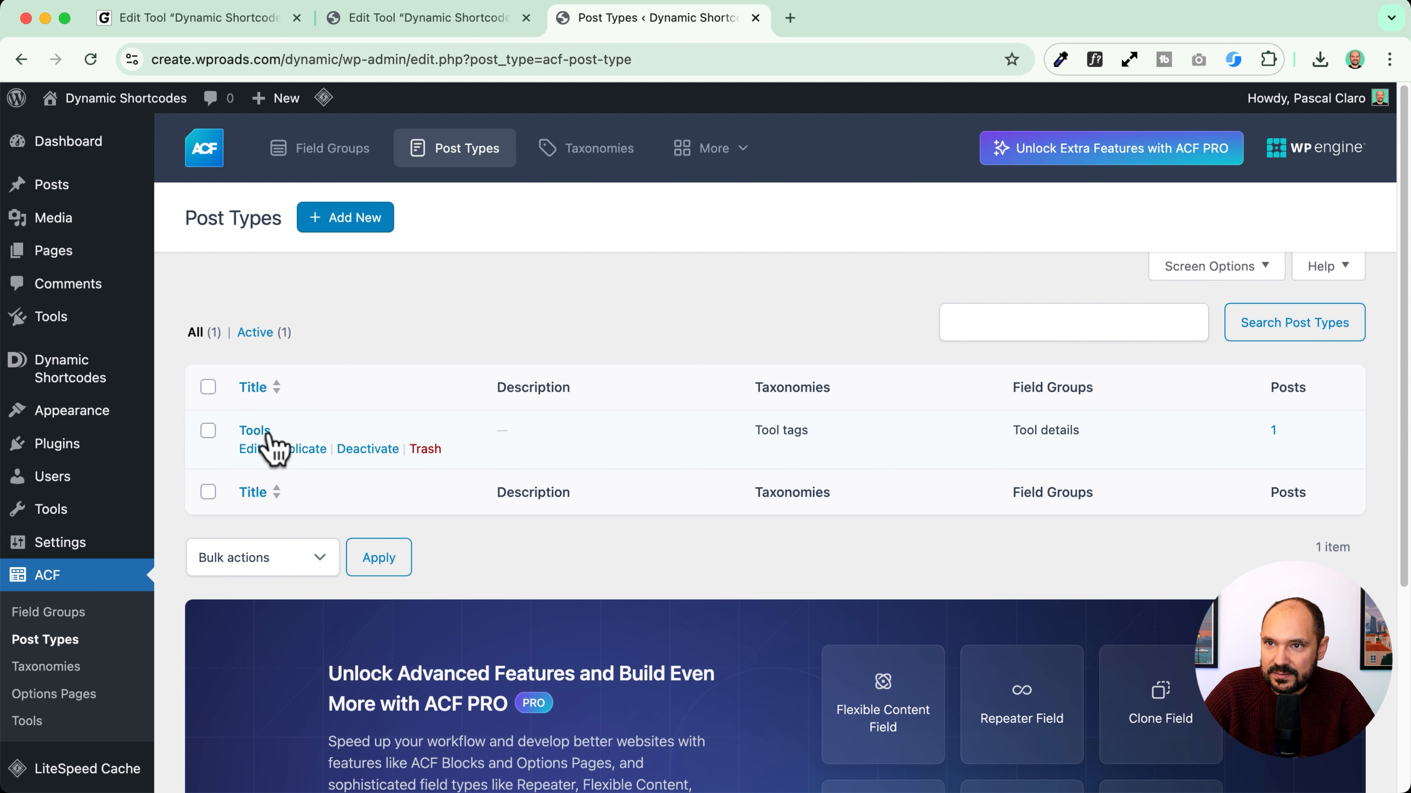
left_click(267, 438)
scroll(261, 550, "down", 10)
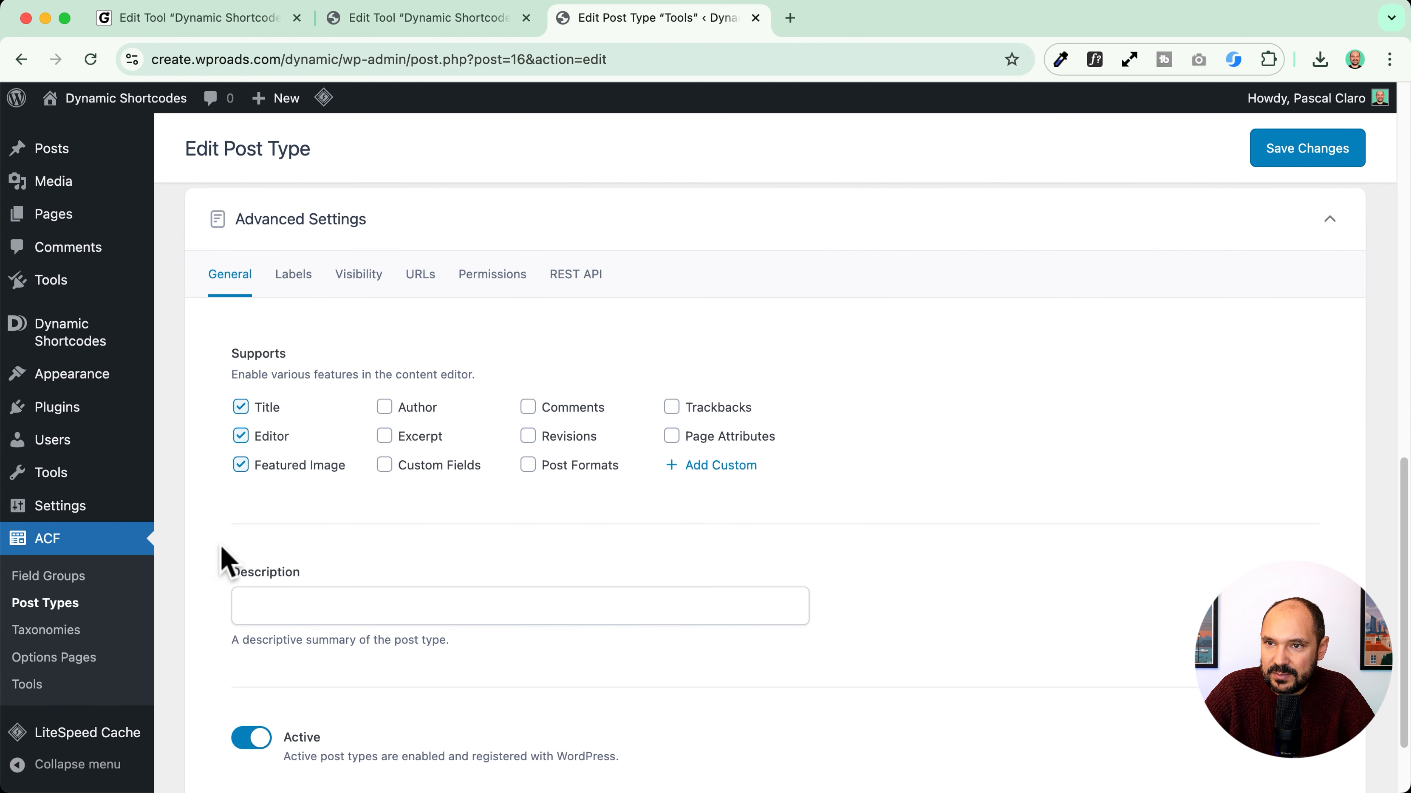
left_click(384, 436)
left_click(1311, 152)
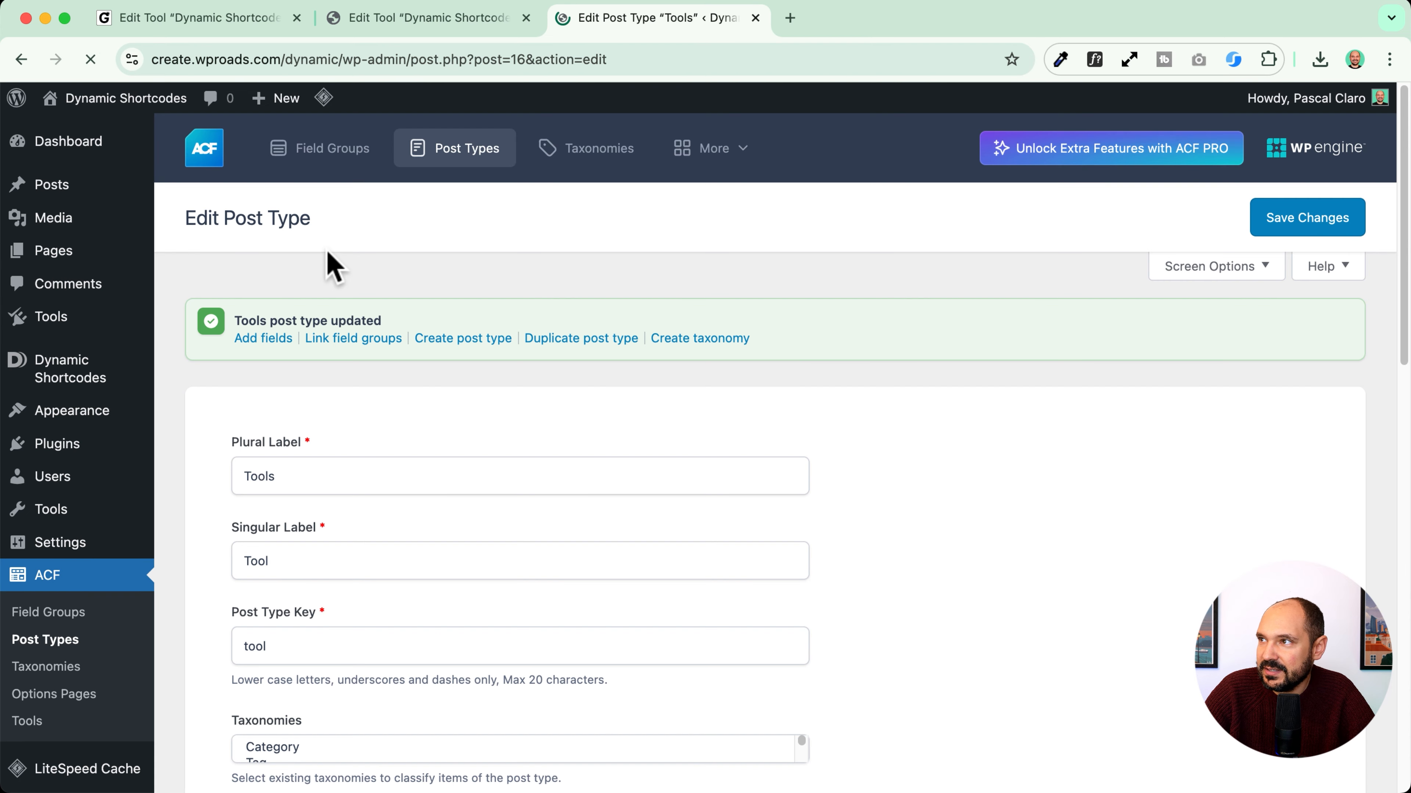
Step: Reload the Dynamic Shortcodes tool's editor and add the reference entry's excerpt: "I use Dynamic Shortcodes to display and organize dynamic data exactly the way I want."
left_click(364, 20)
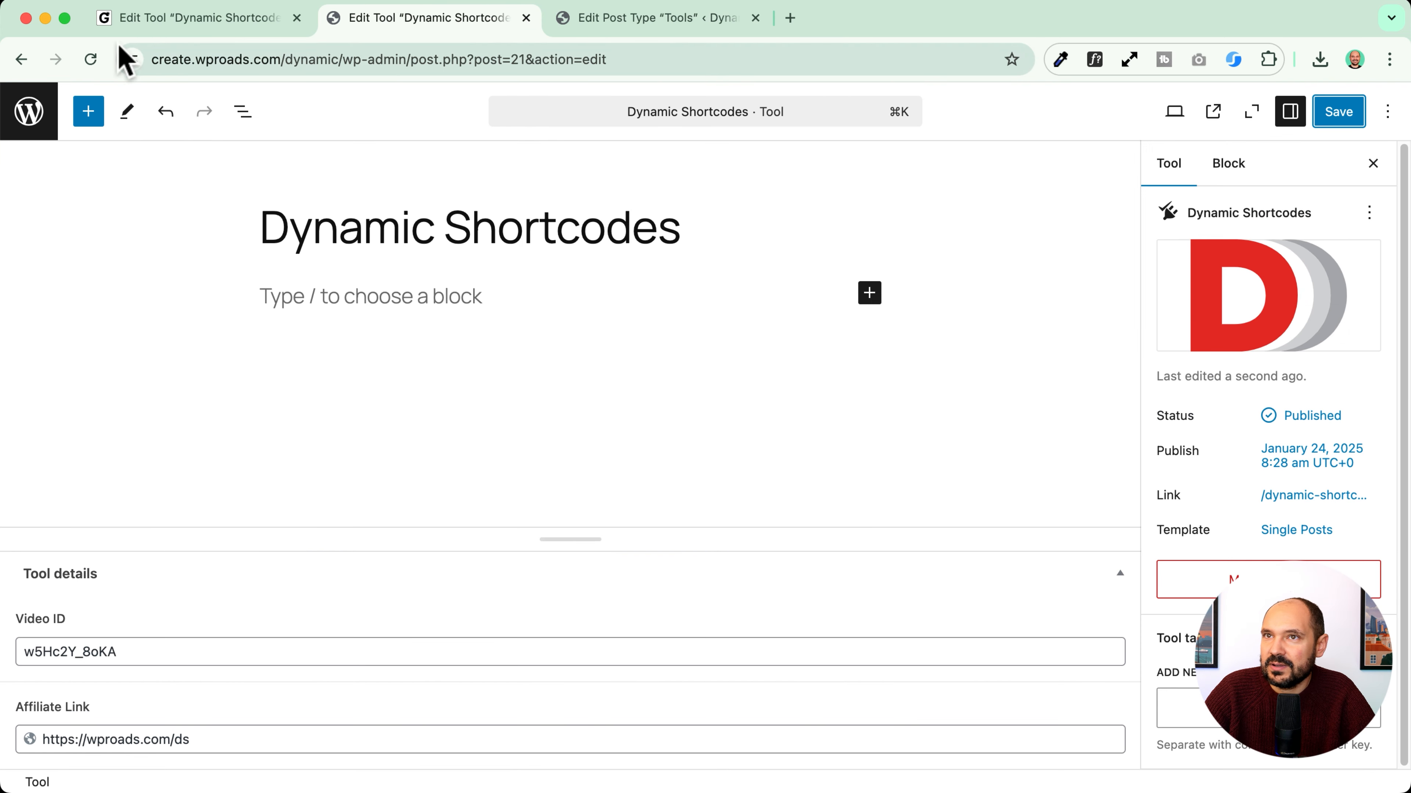
left_click(90, 59)
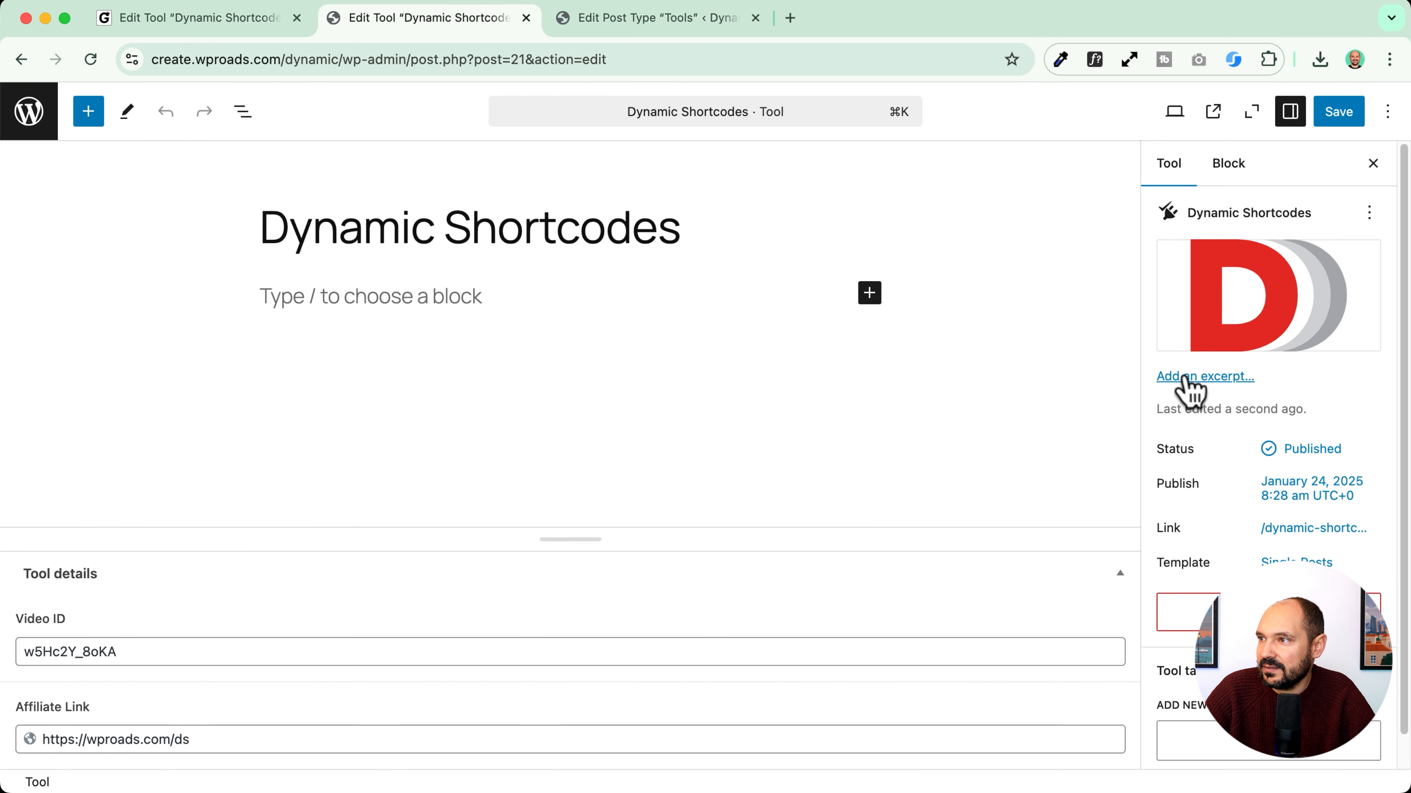
left_click(1183, 378)
left_click(912, 455)
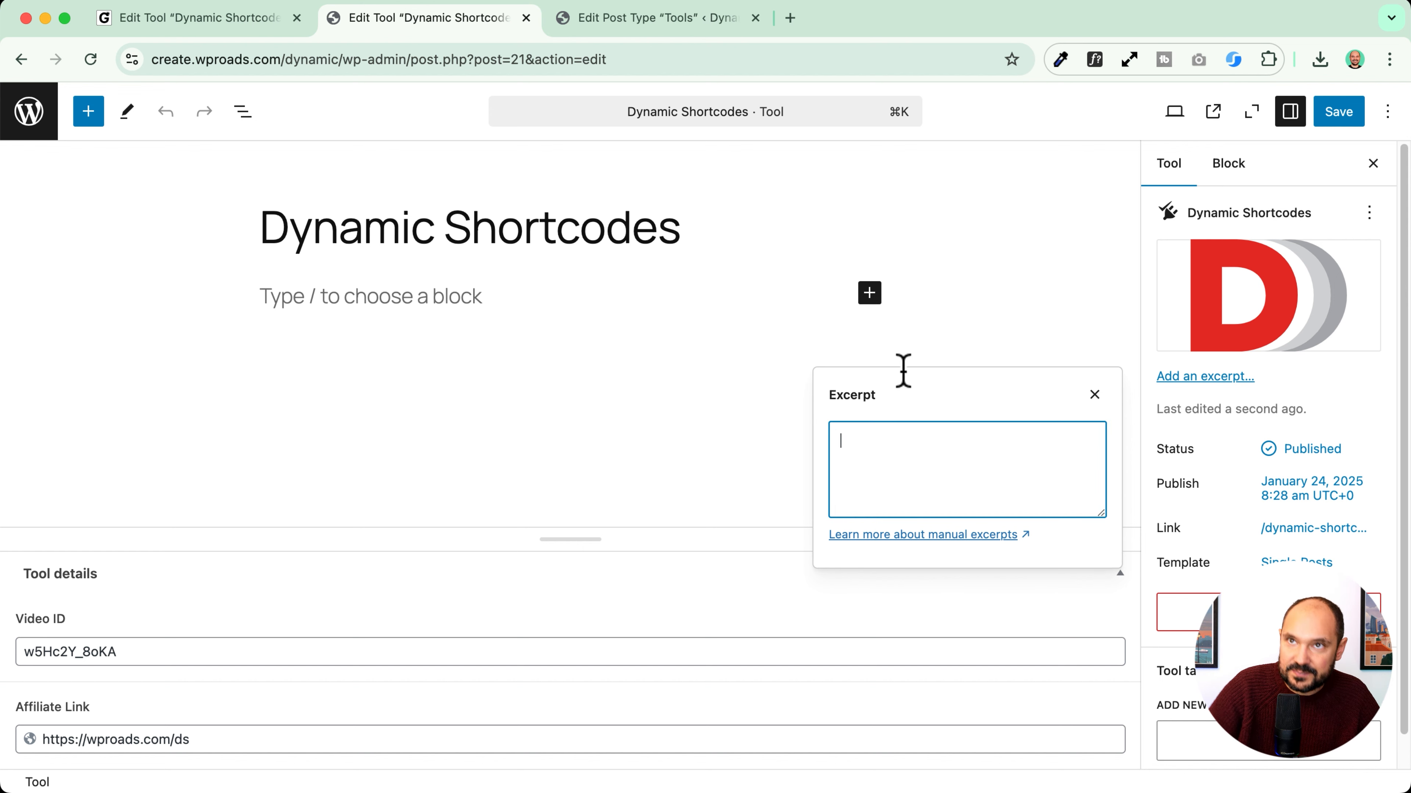
left_click(249, 20)
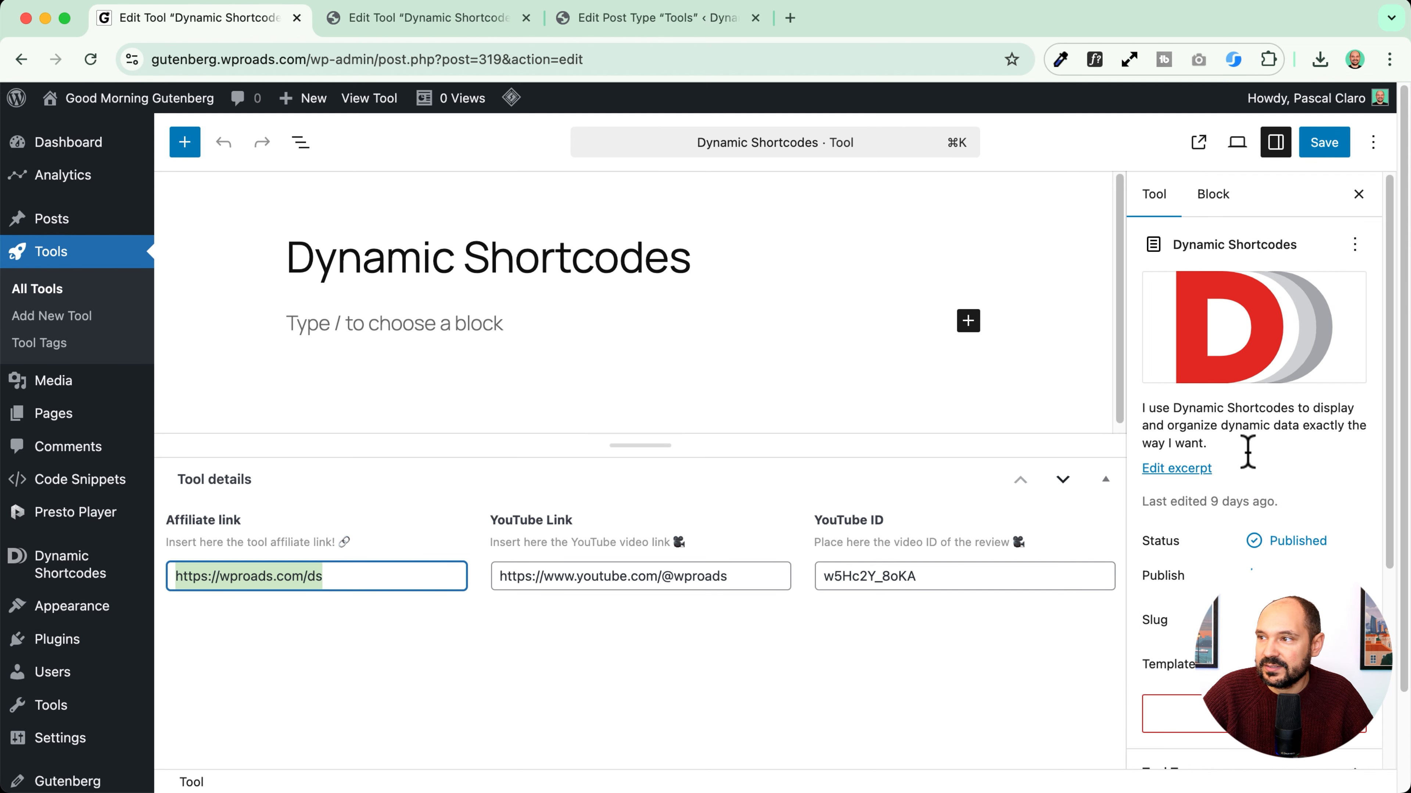
triple_click(1178, 407)
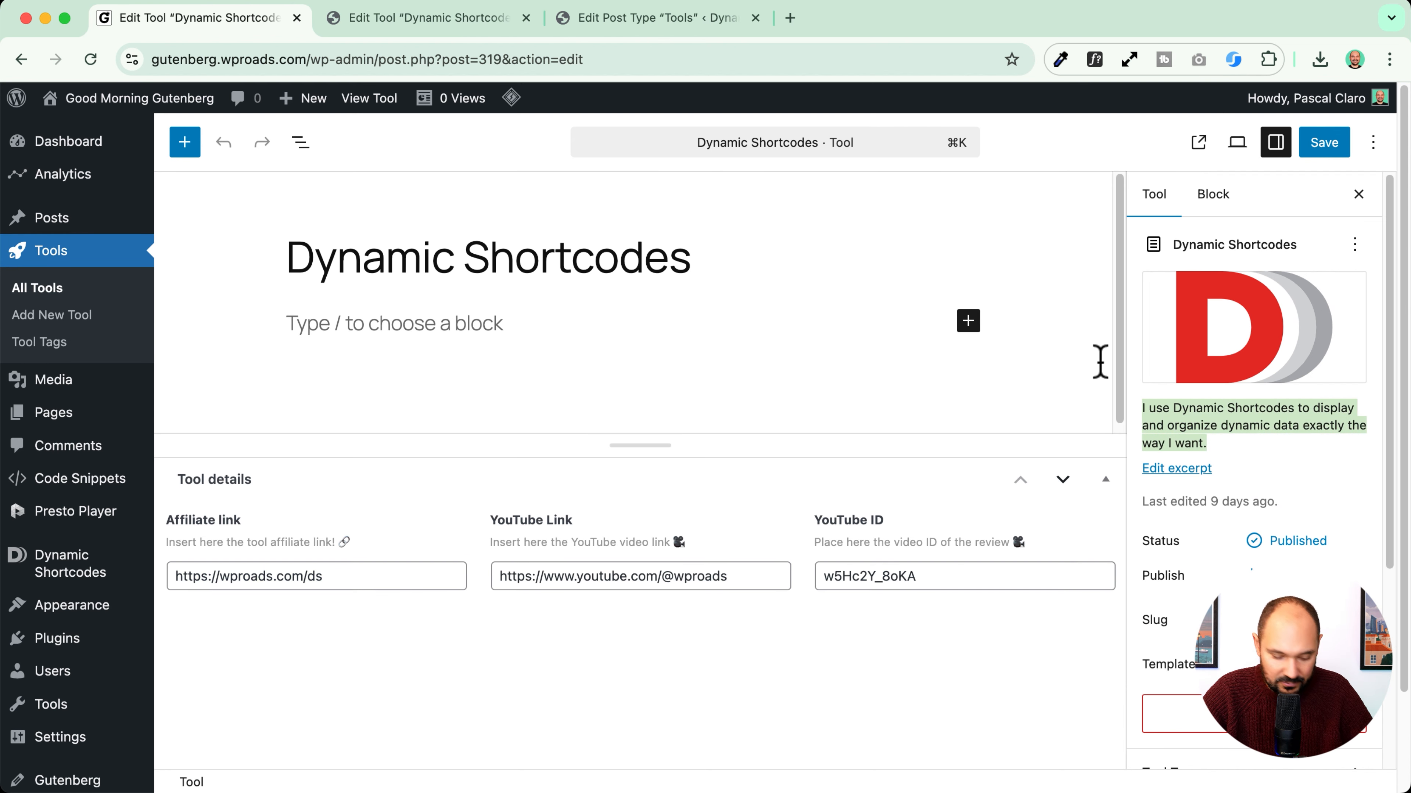
key("super+c")
left_click(500, 20)
key("super+v")
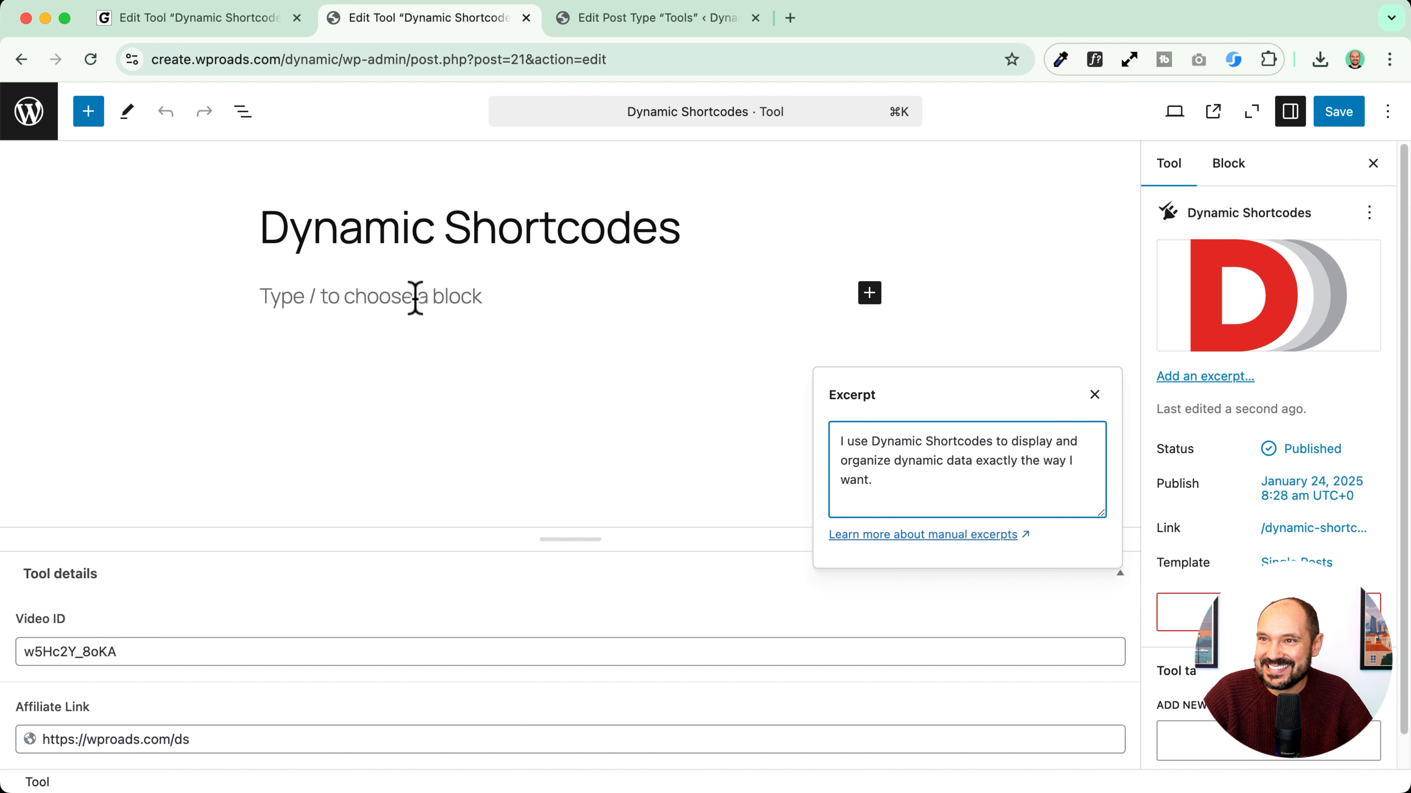
left_click(467, 335)
Step: Add a tool tag to the Dynamic Shortcodes tool and close the ACF post type page
left_click(1182, 167)
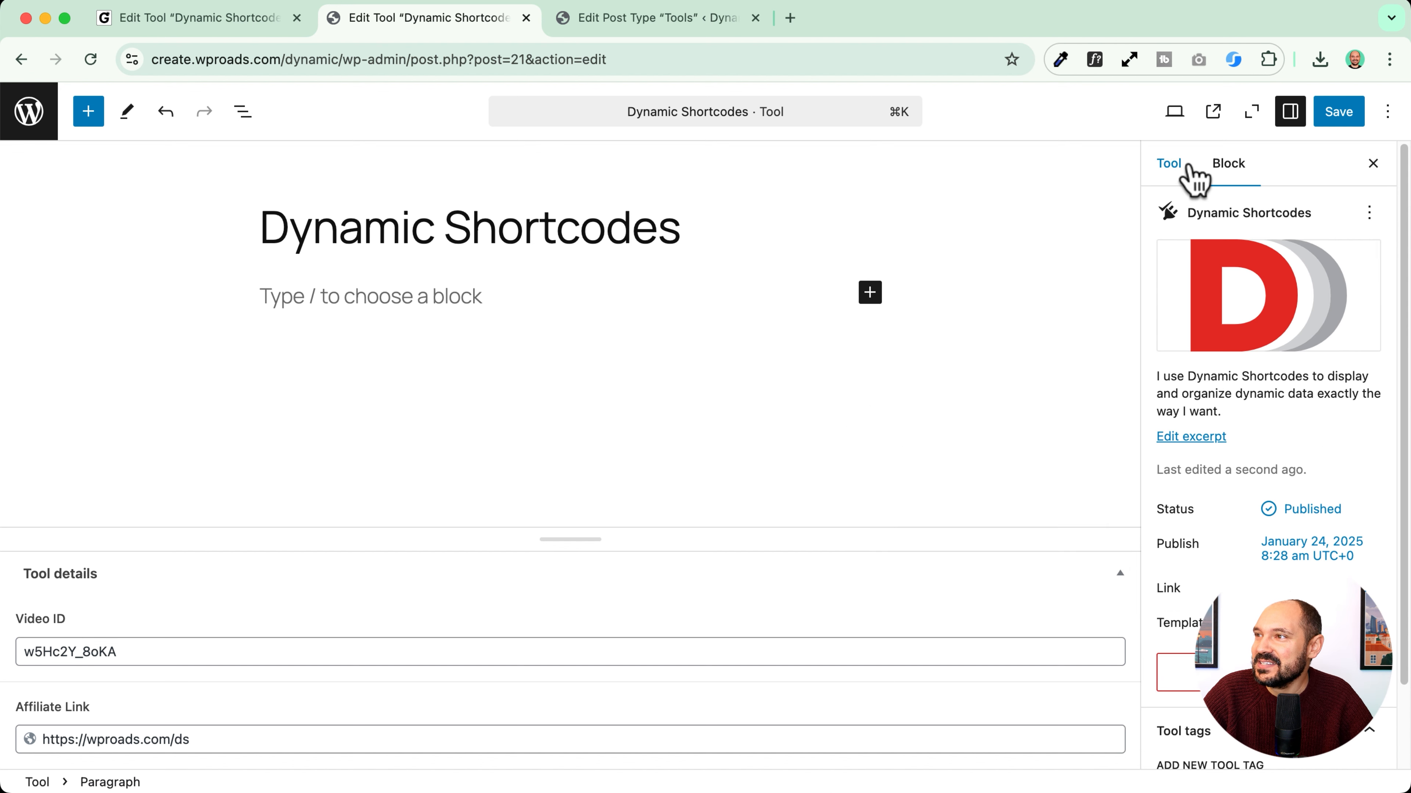
scroll(1288, 492, "down", 2)
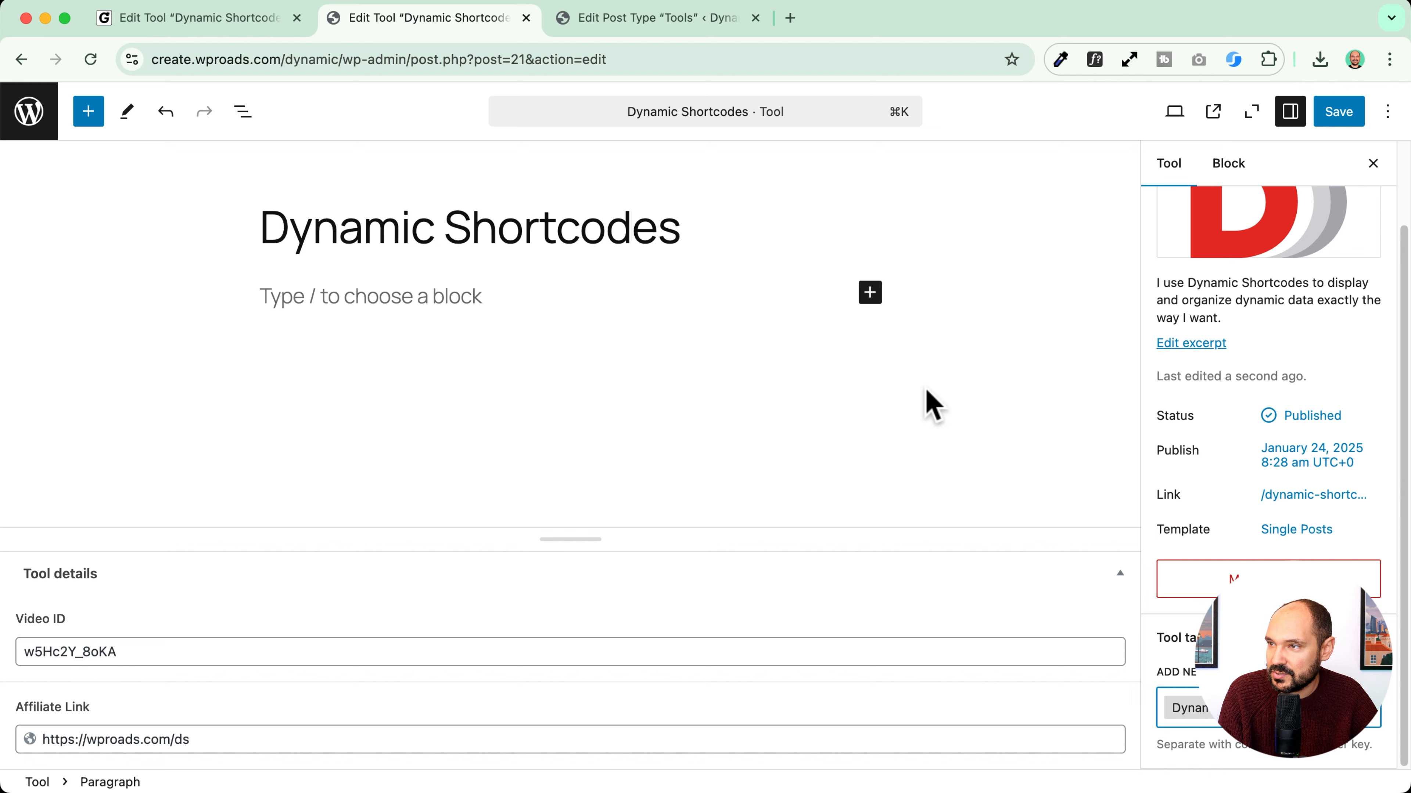
left_click(253, 17)
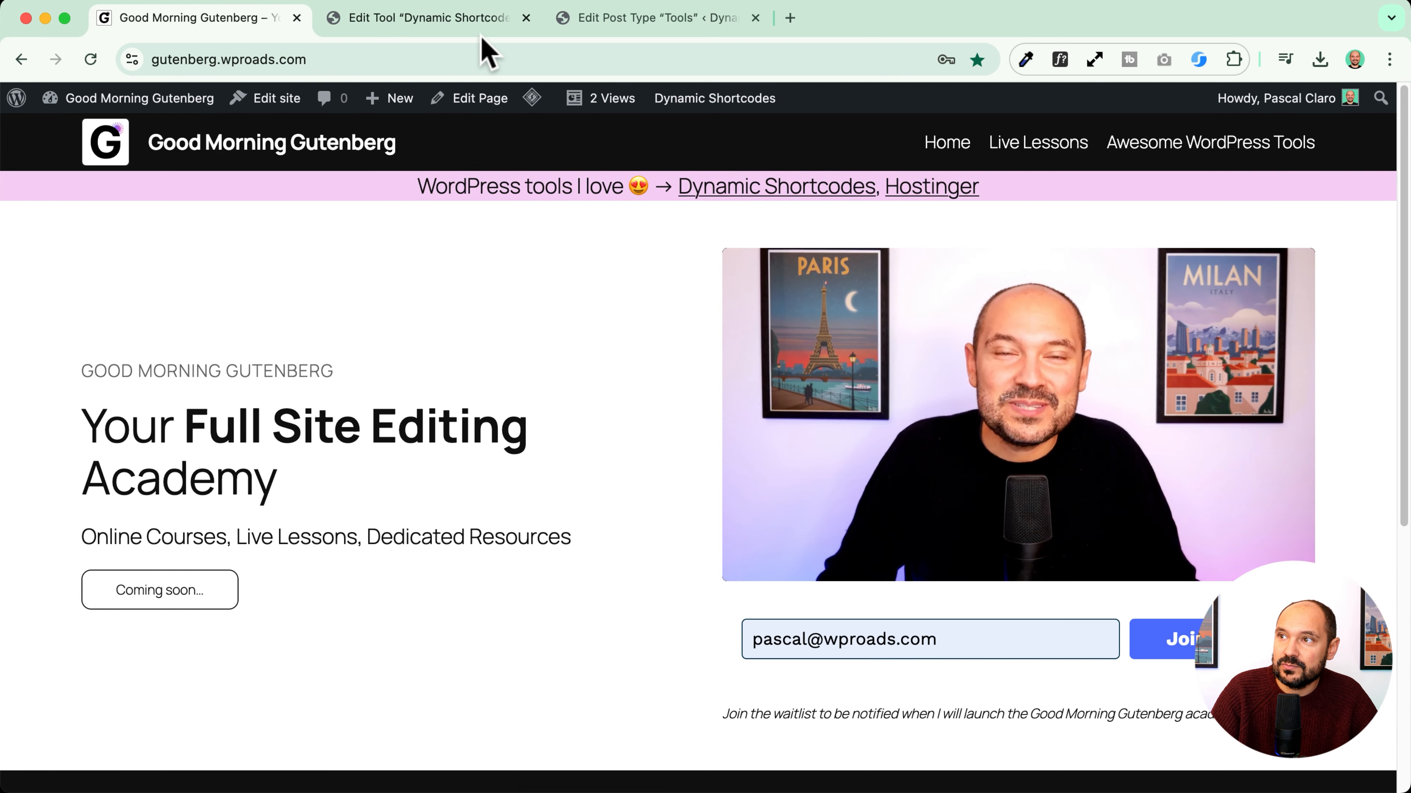
left_click(624, 19)
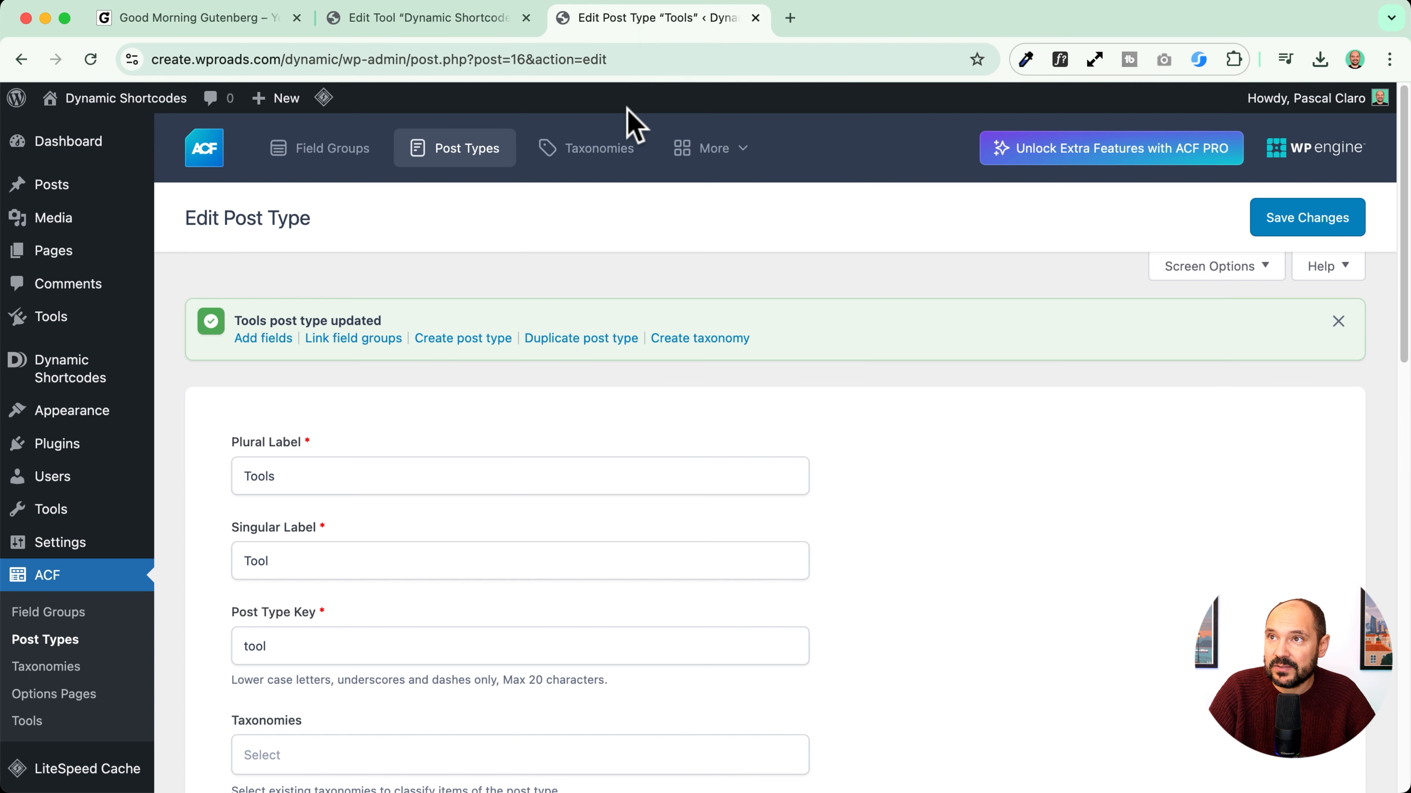
left_click(472, 25)
left_click(755, 17)
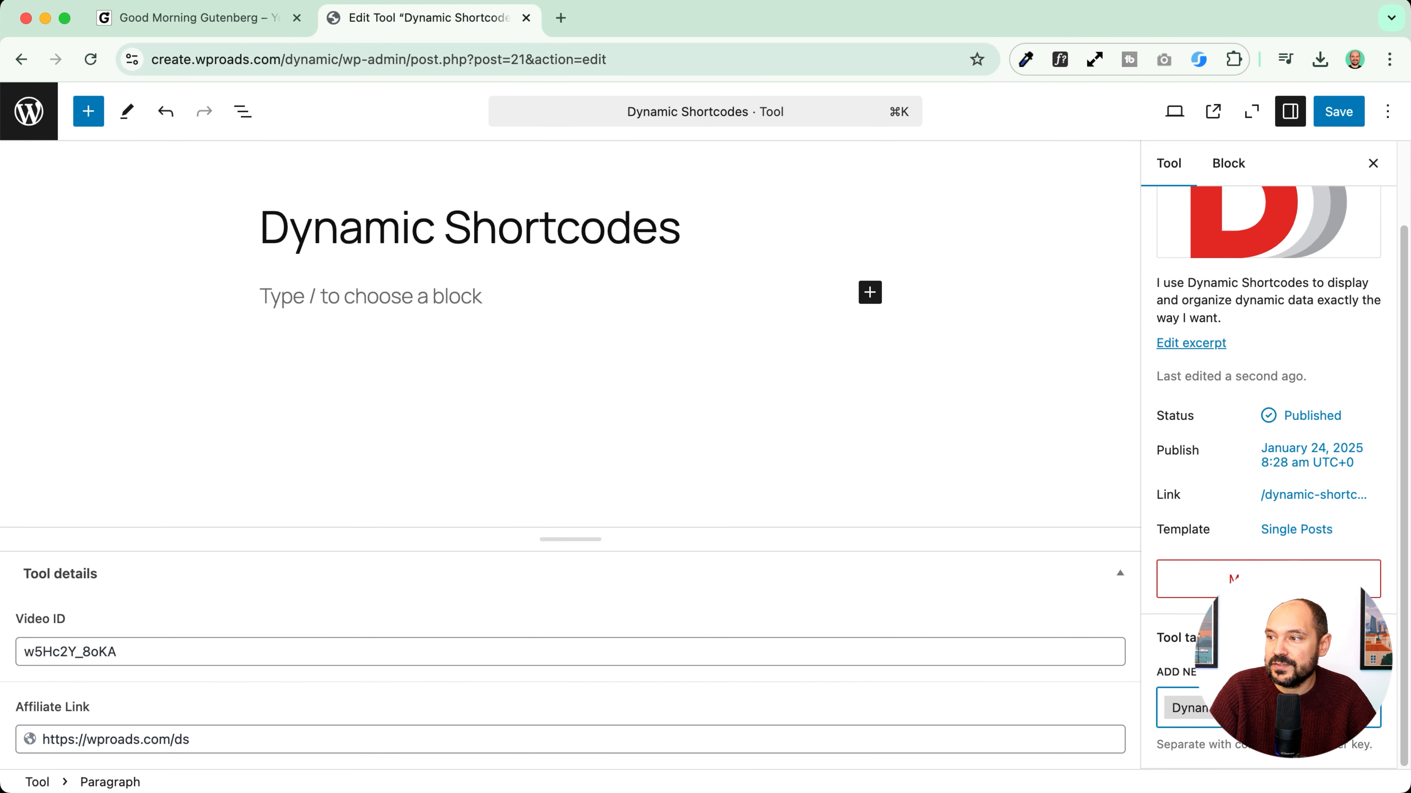
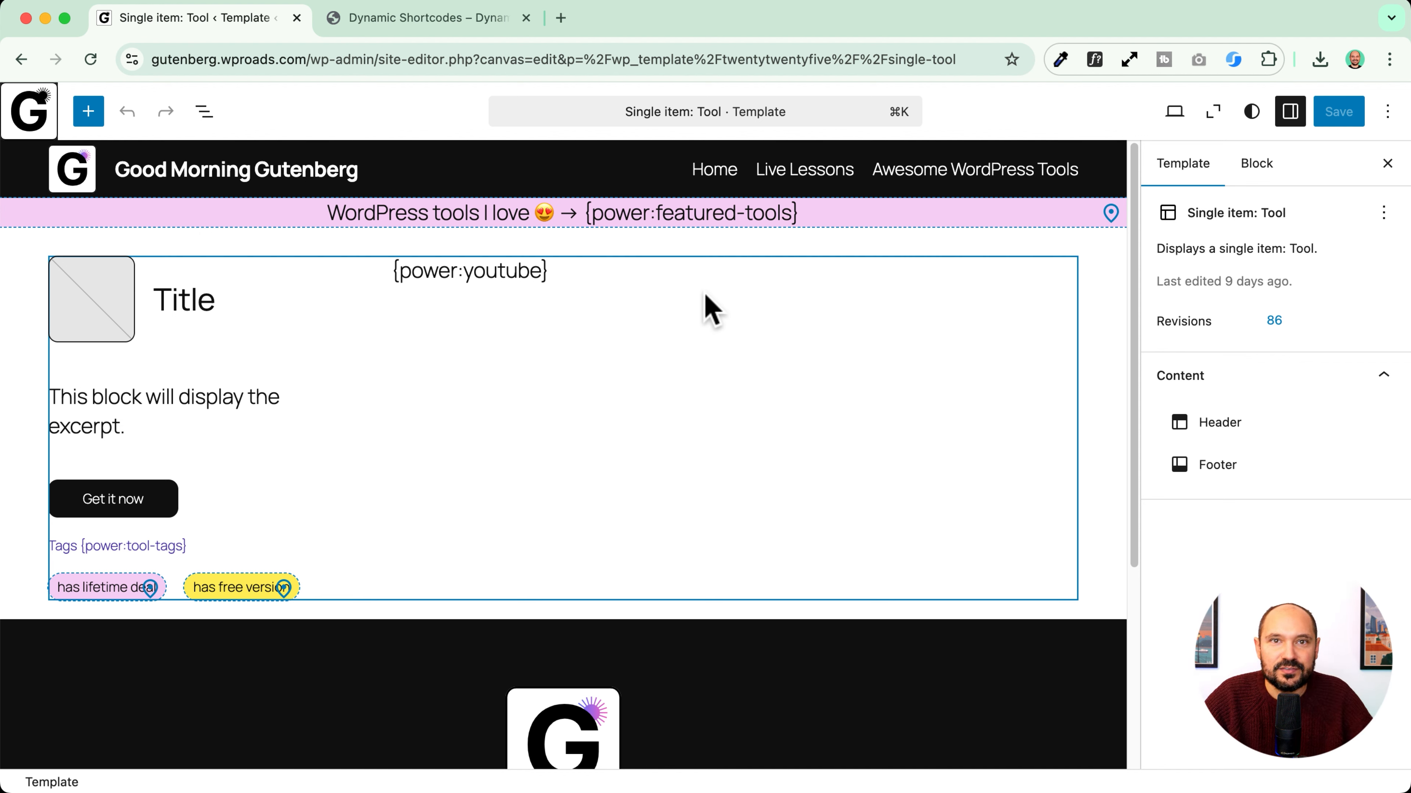
Step: From the Dynamic Shortcodes tool page, open the site editor and add a Single item: Tool template for all tools
left_click(375, 19)
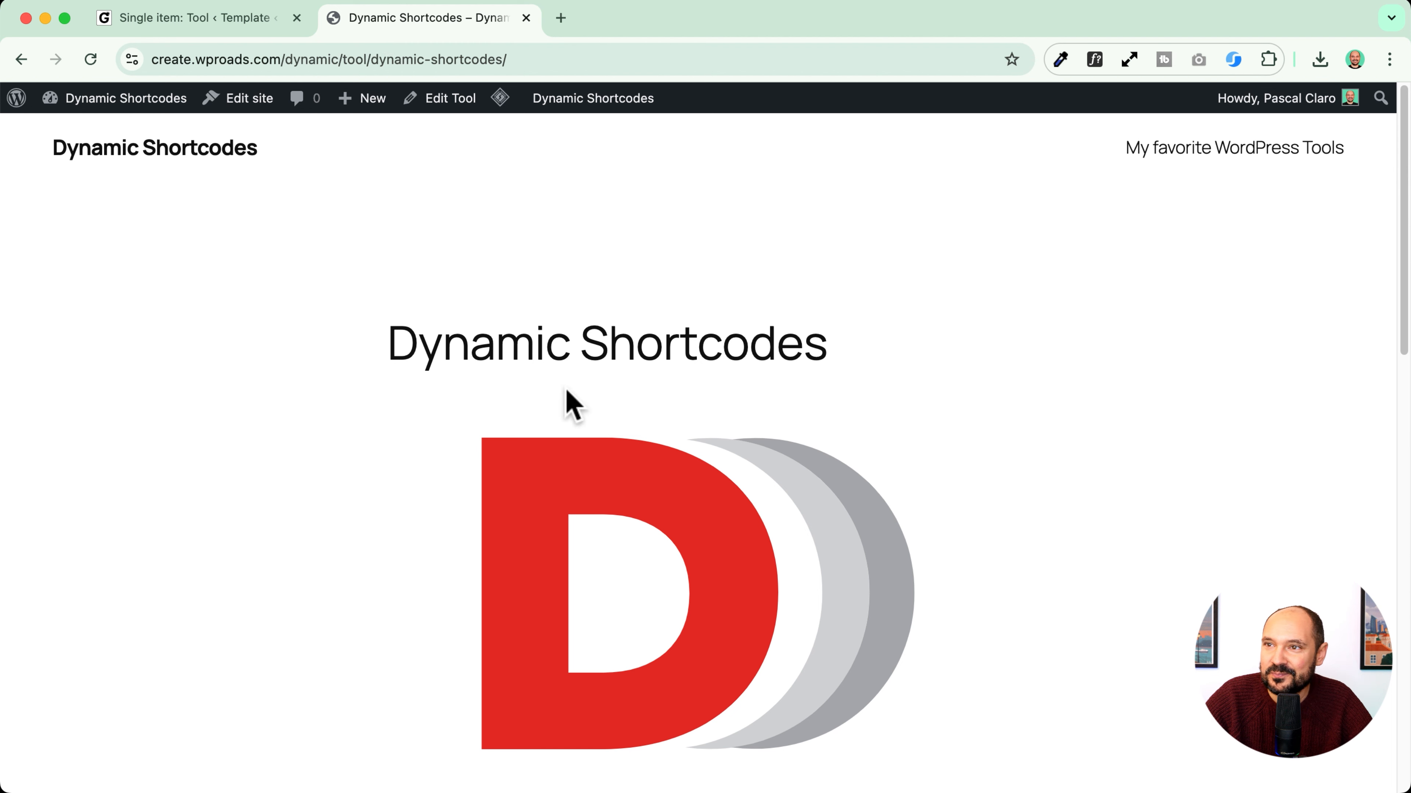
left_click(251, 100)
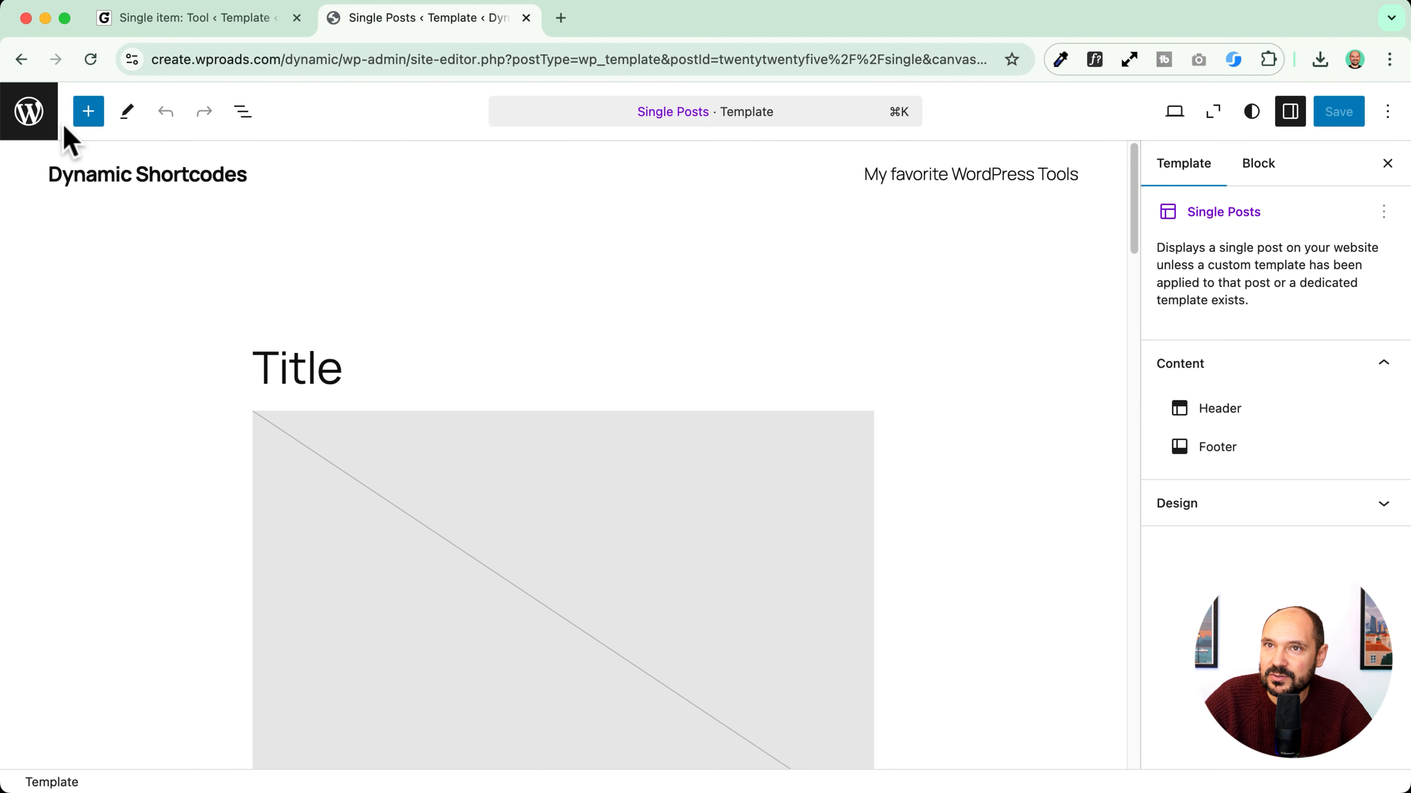
left_click(29, 117)
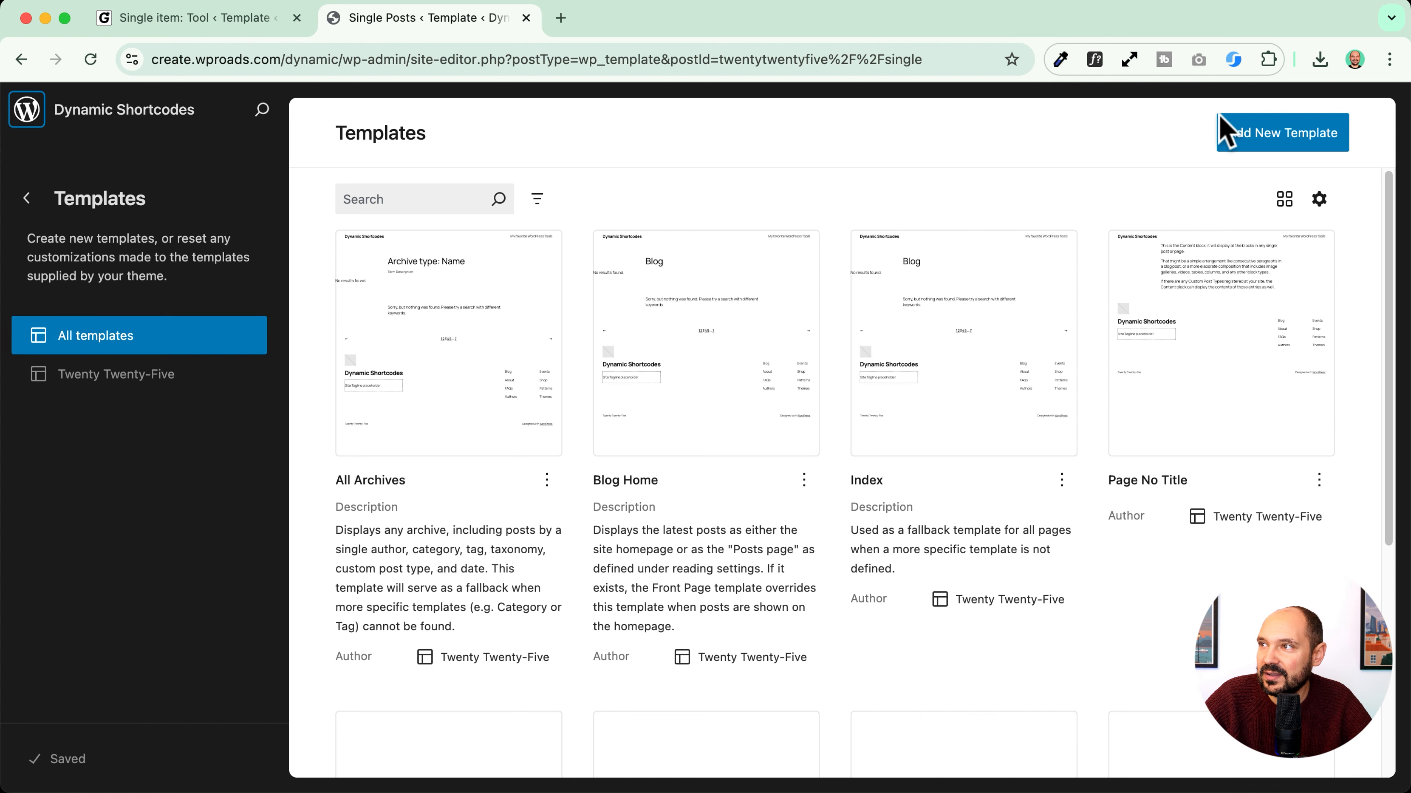
left_click(1296, 148)
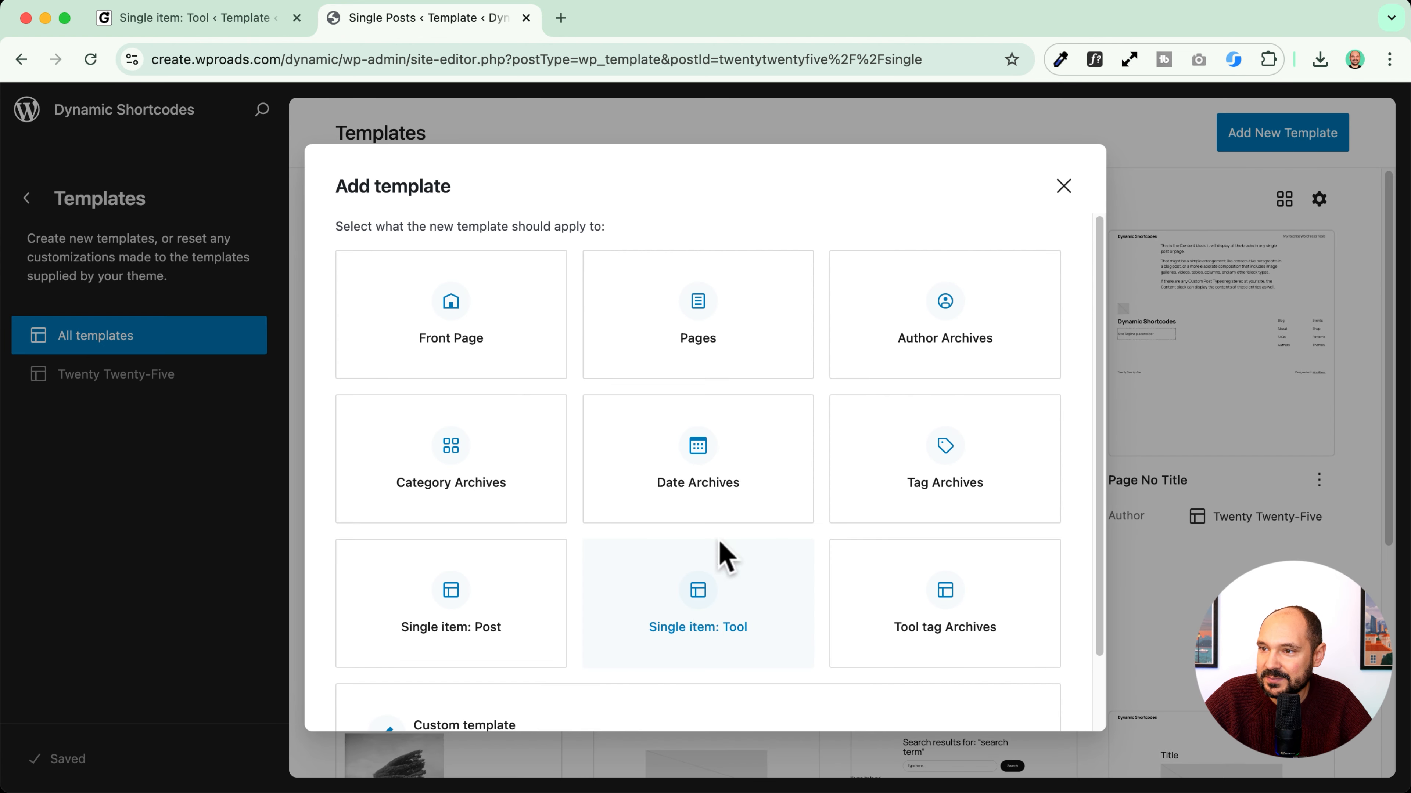
scroll(706, 628, "down", 3)
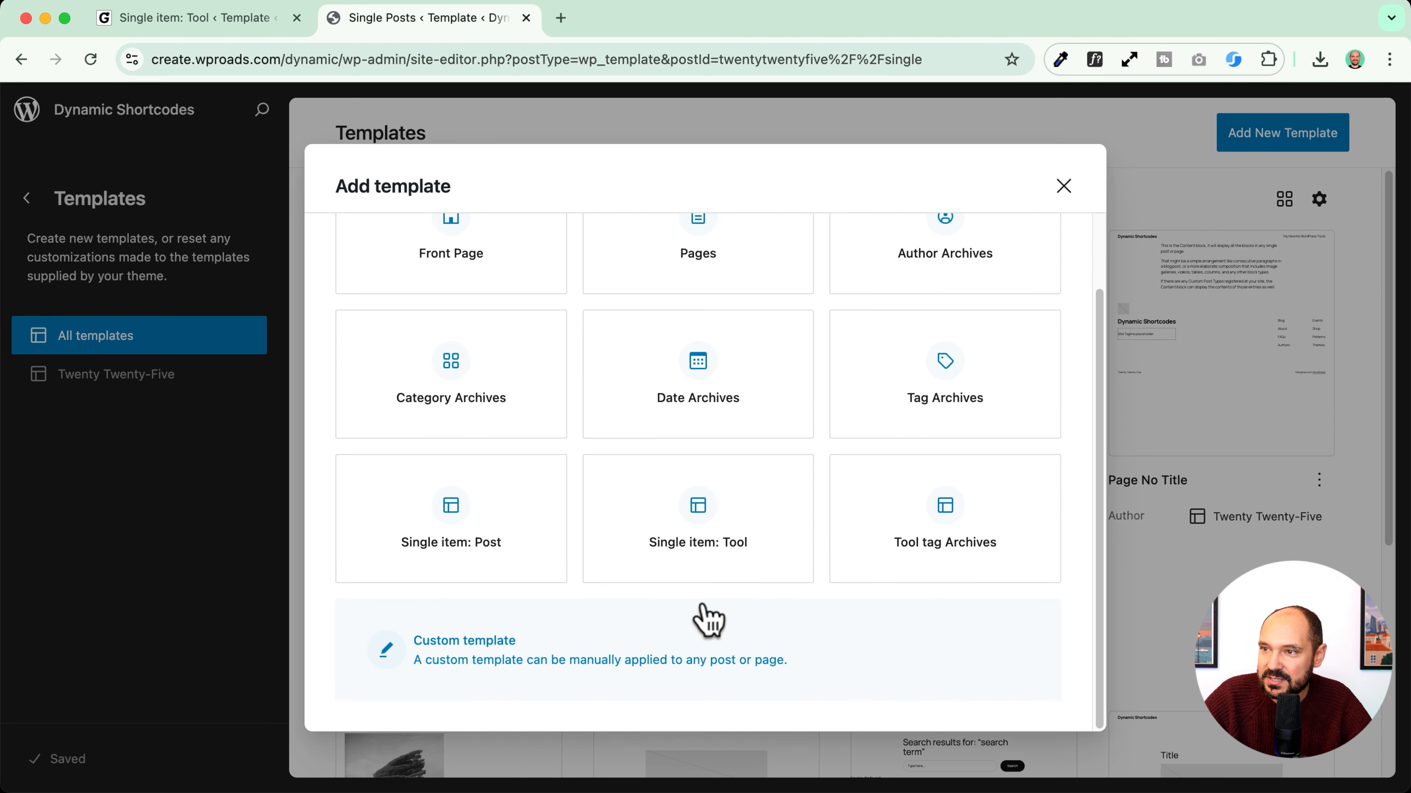
left_click(704, 545)
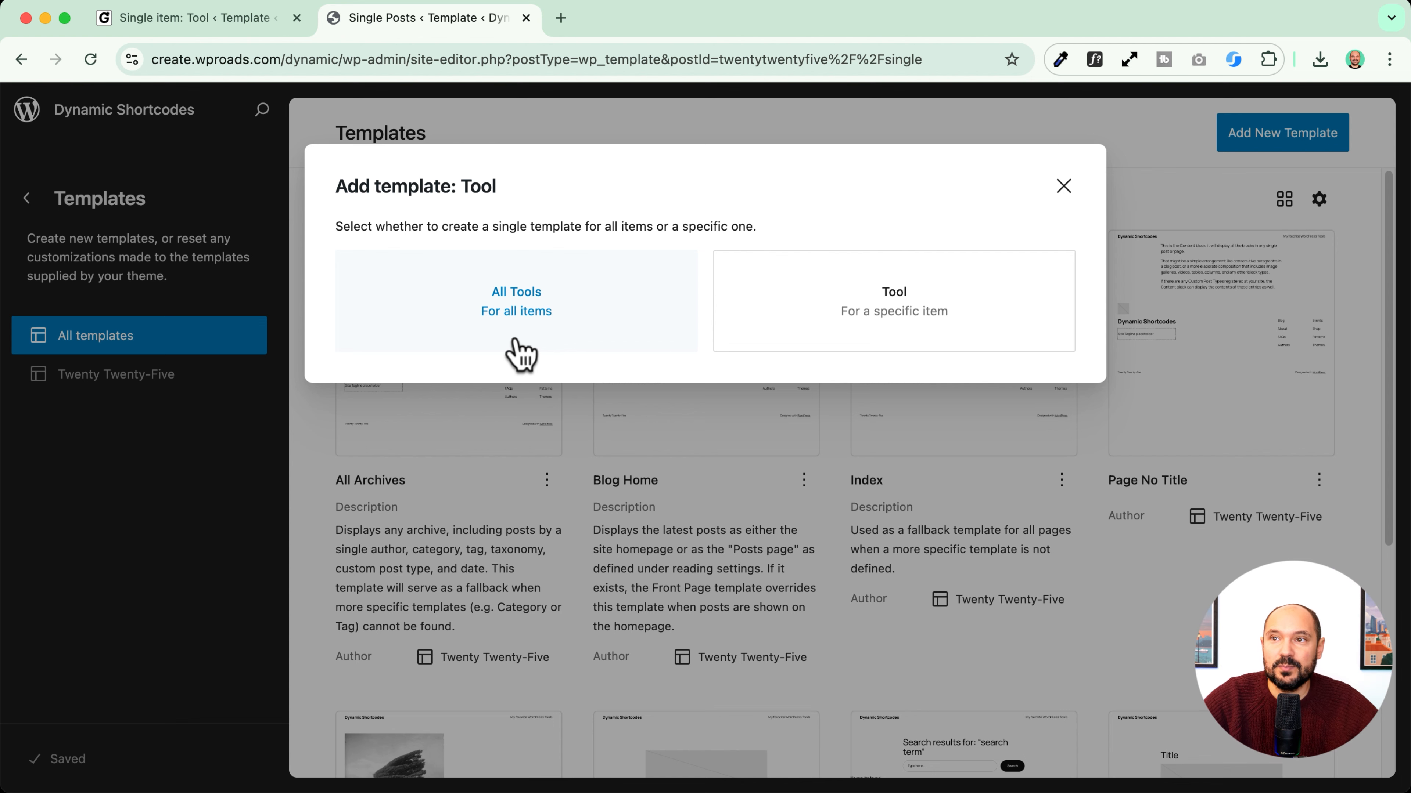
left_click(525, 345)
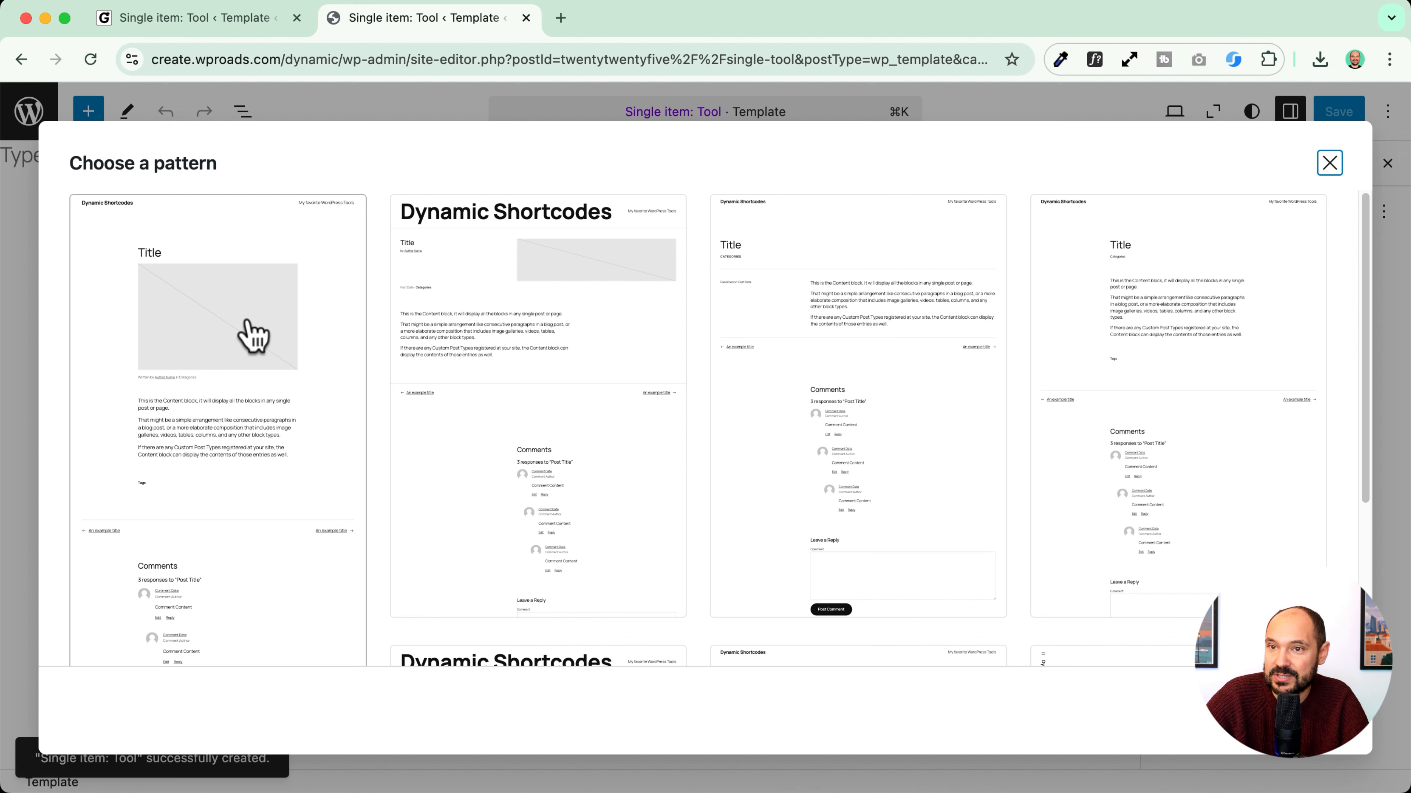
Step: Apply the first starter pattern, with the title above a large featured image, to the new Tool template
scroll(211, 337, "down", 8)
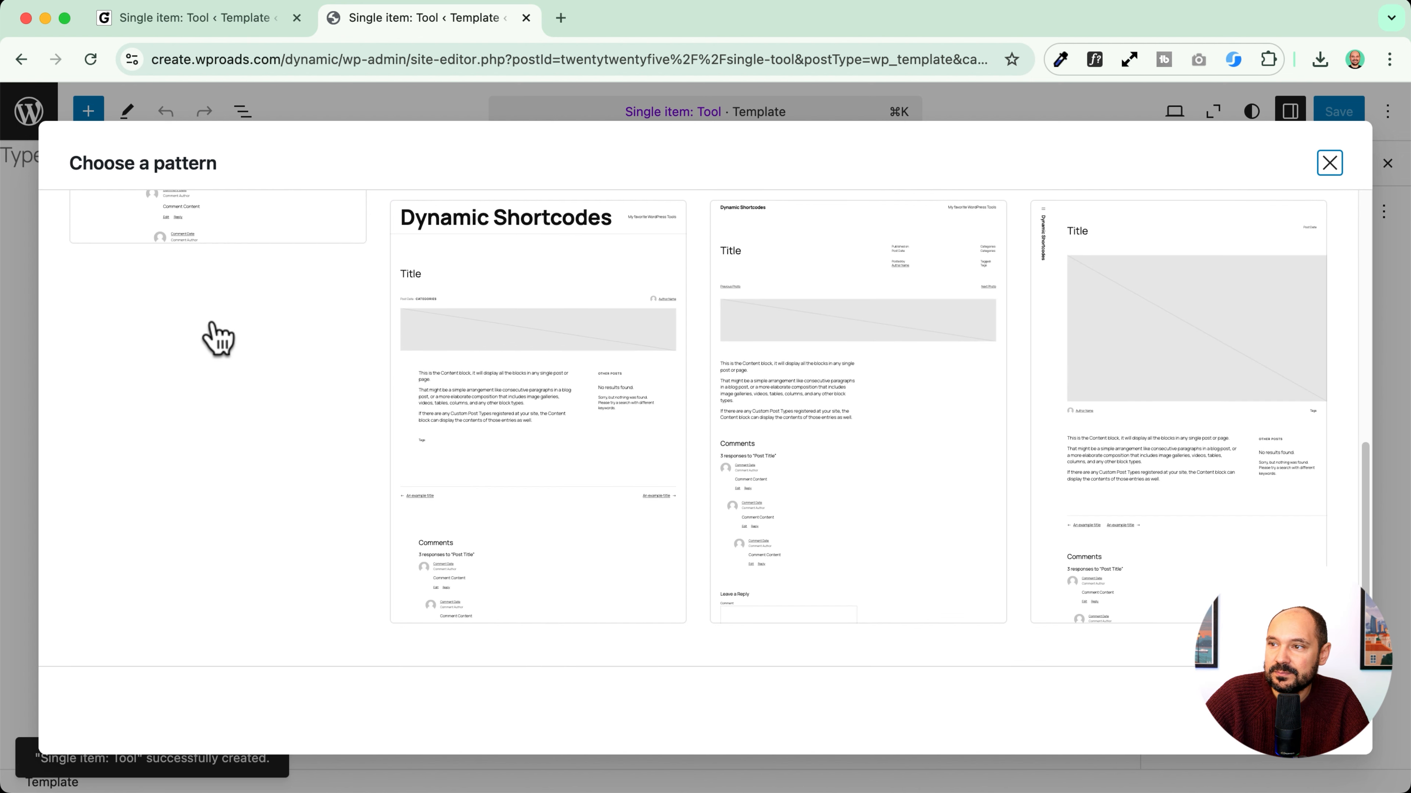
scroll(210, 337, "up", 8)
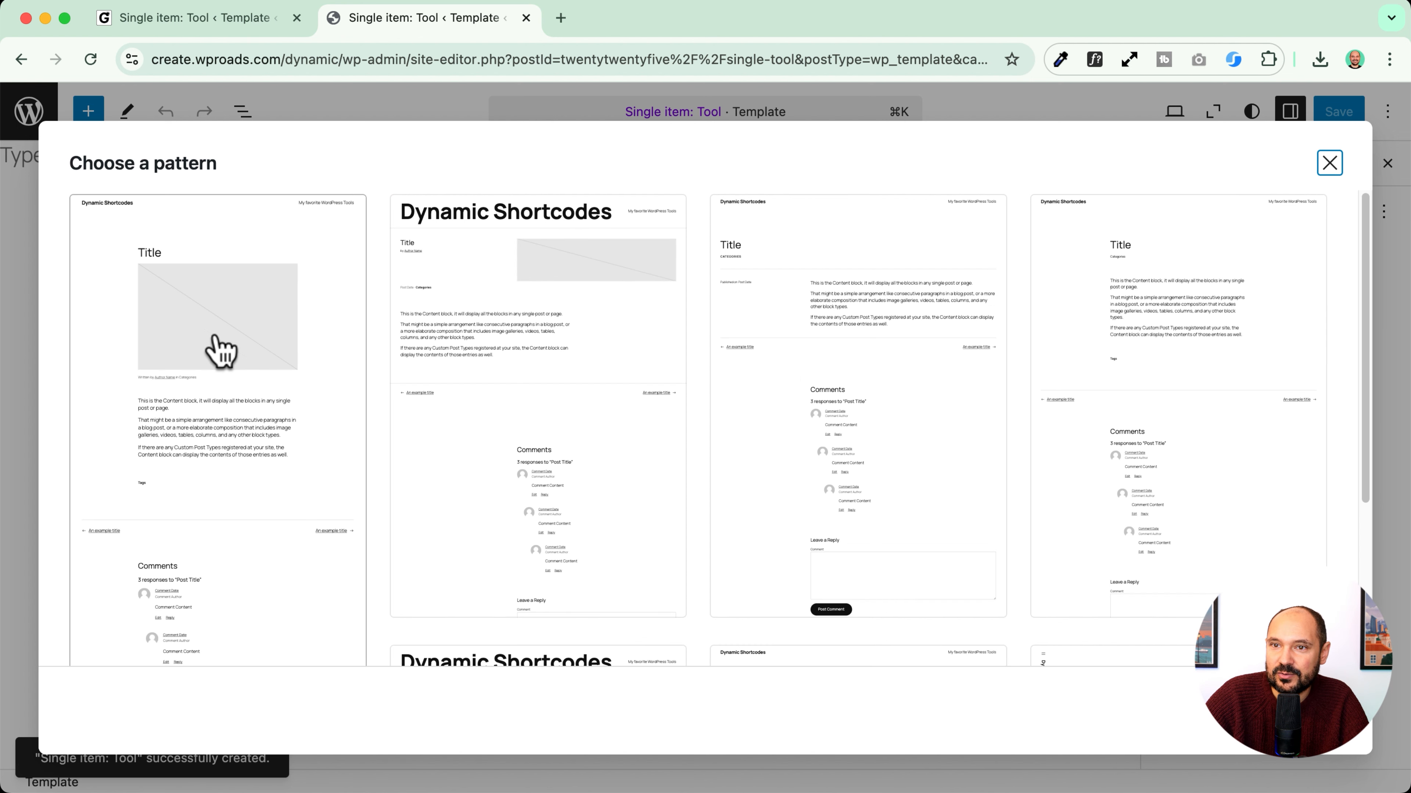
left_click(130, 307)
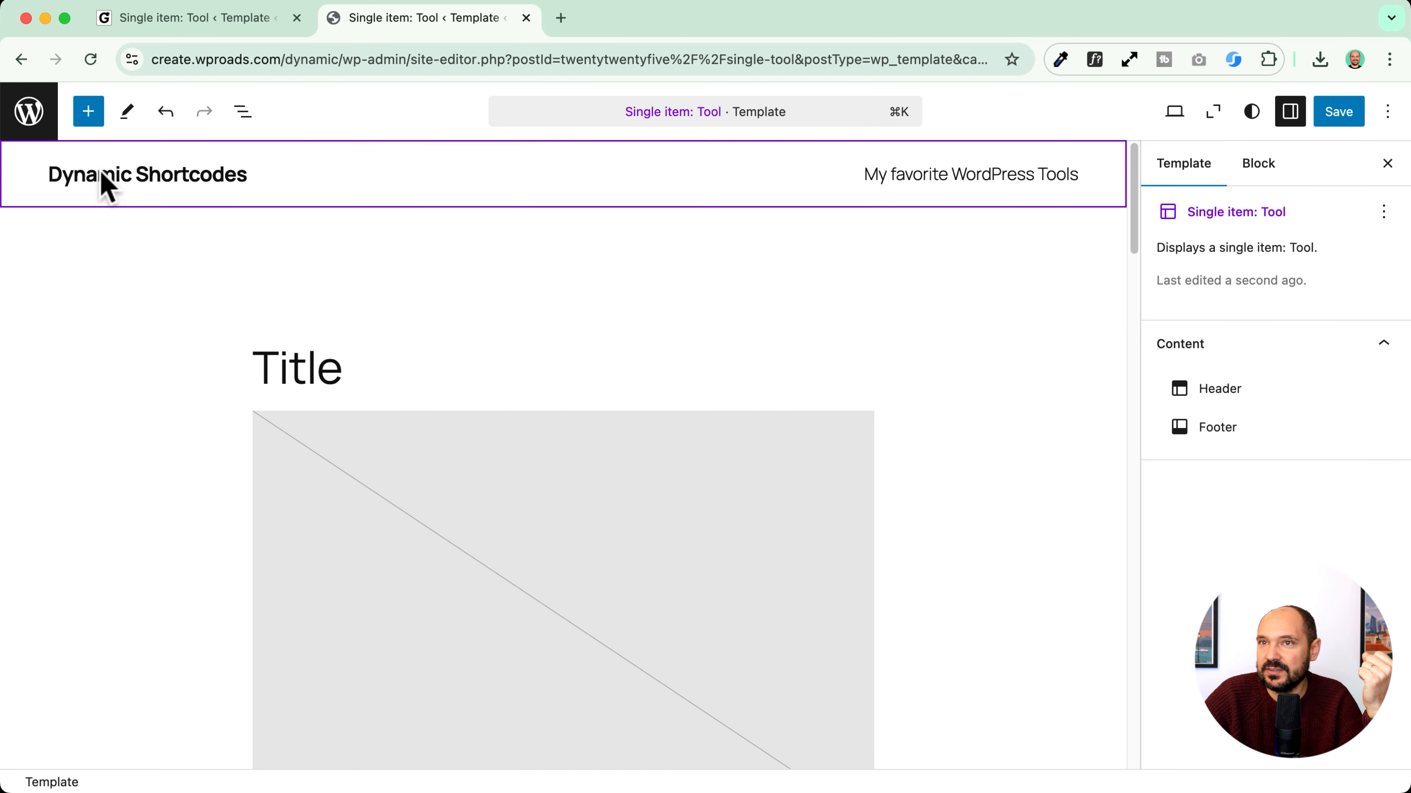
scroll(223, 621, "down", 20)
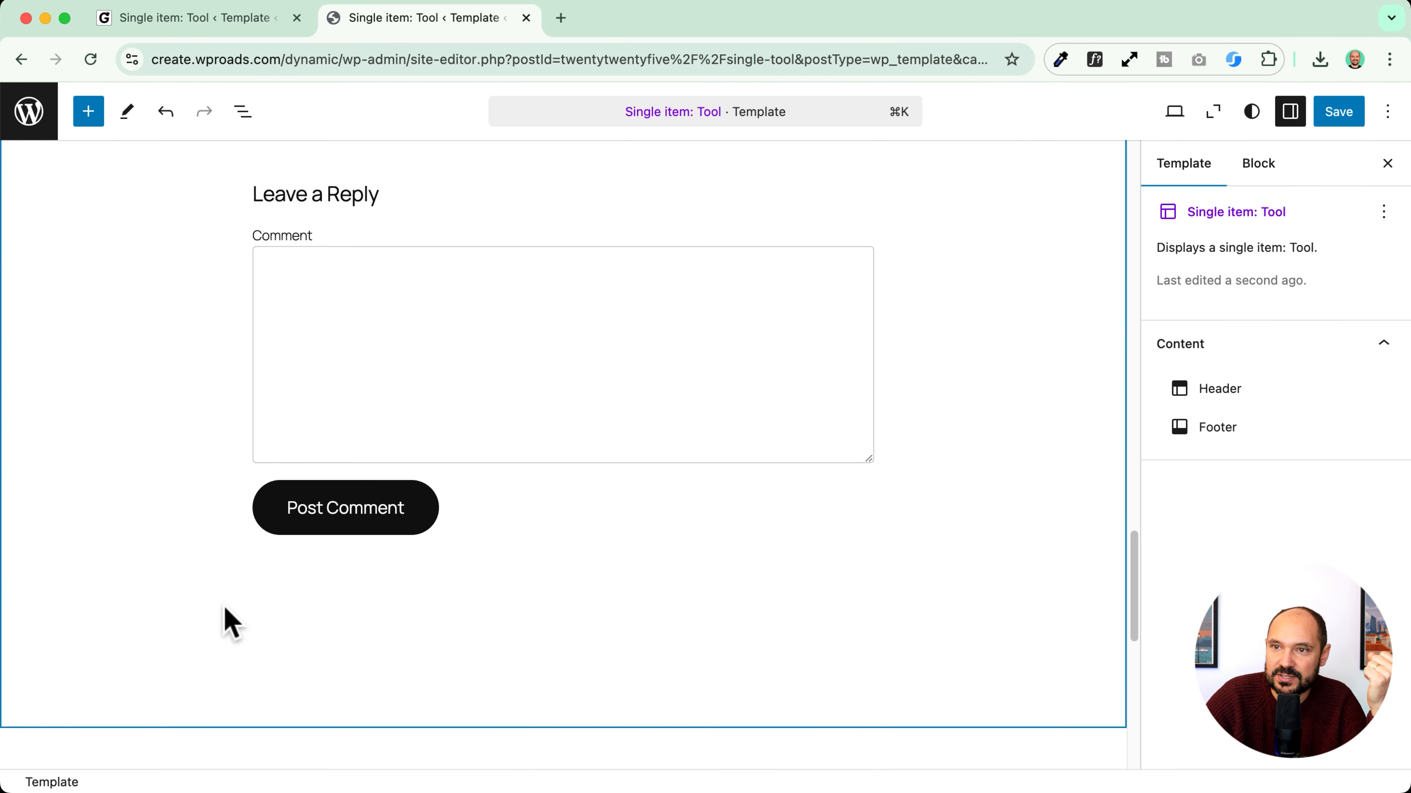
scroll(498, 558, "up", 20)
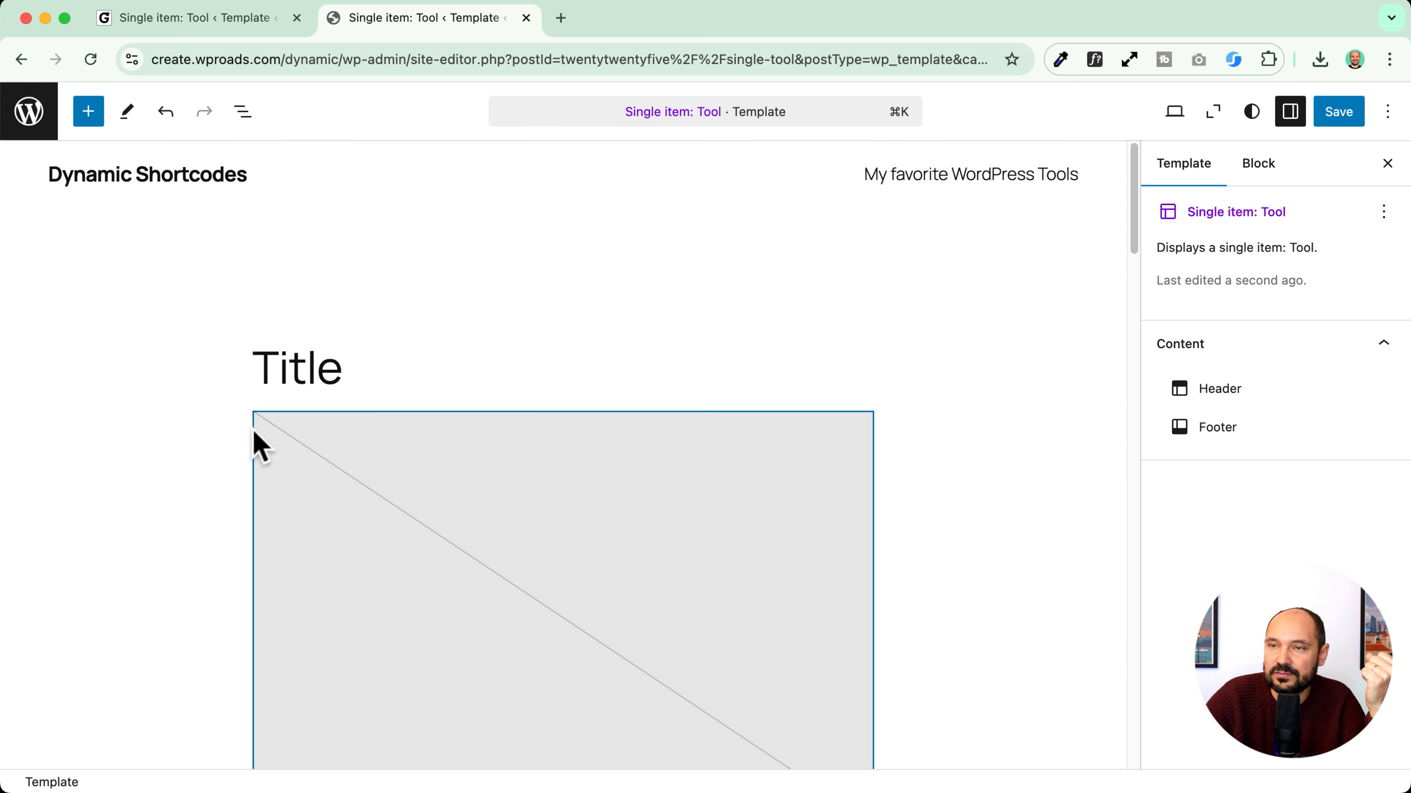
Step: Delete both inner Group blocks from the template's main Group, leaving that container between the header and footer
left_click(244, 111)
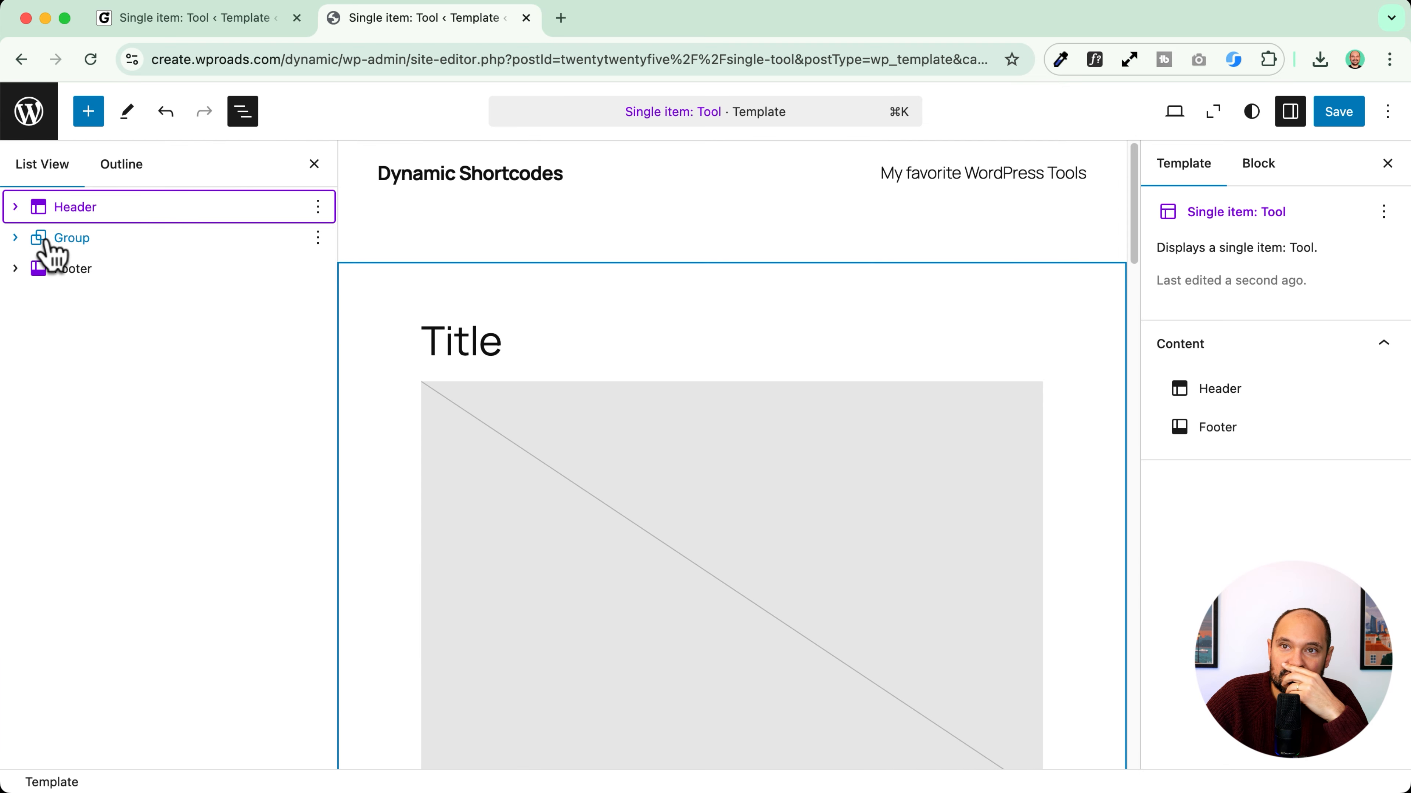
left_click(16, 237)
left_click(70, 268)
left_click(98, 296, "shift")
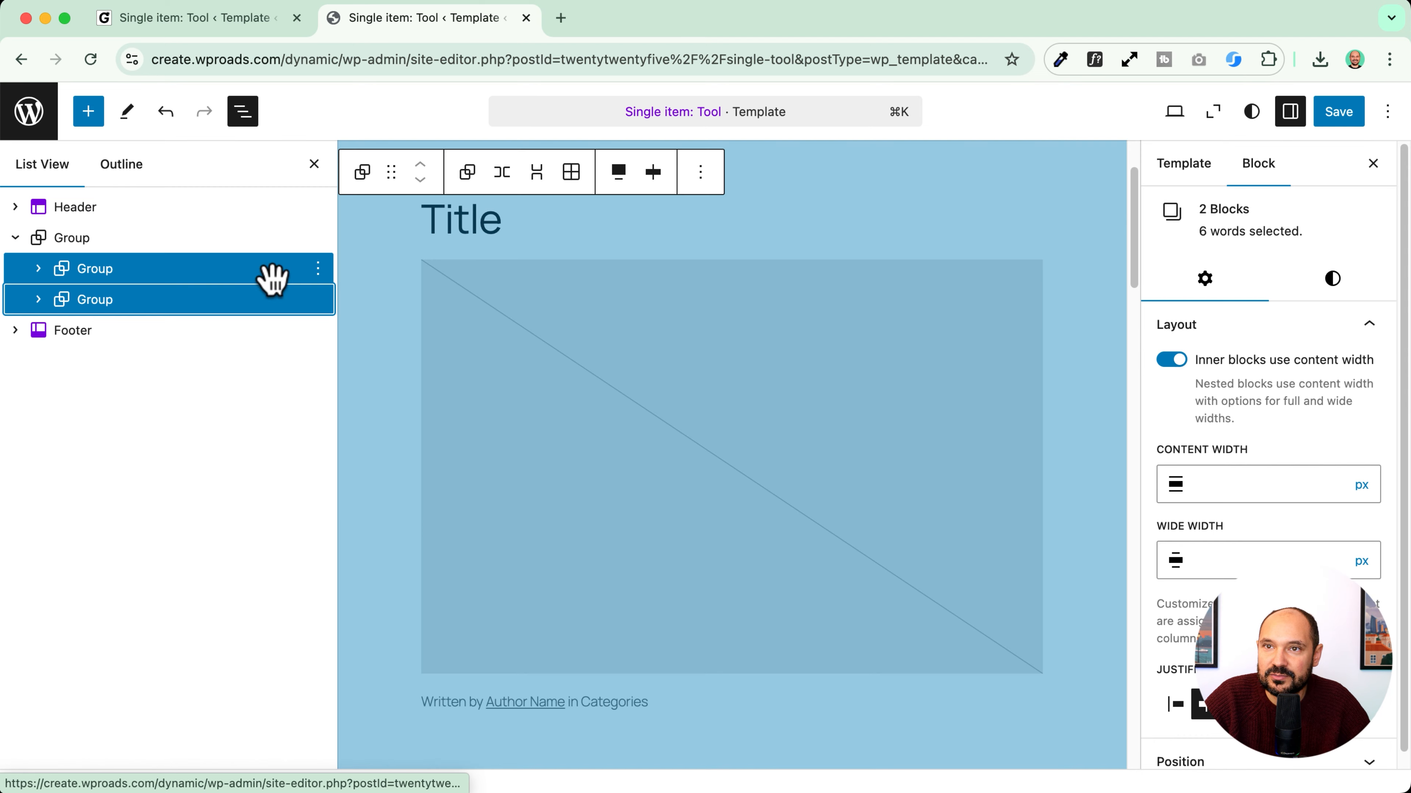
left_click(700, 176)
left_click(758, 633)
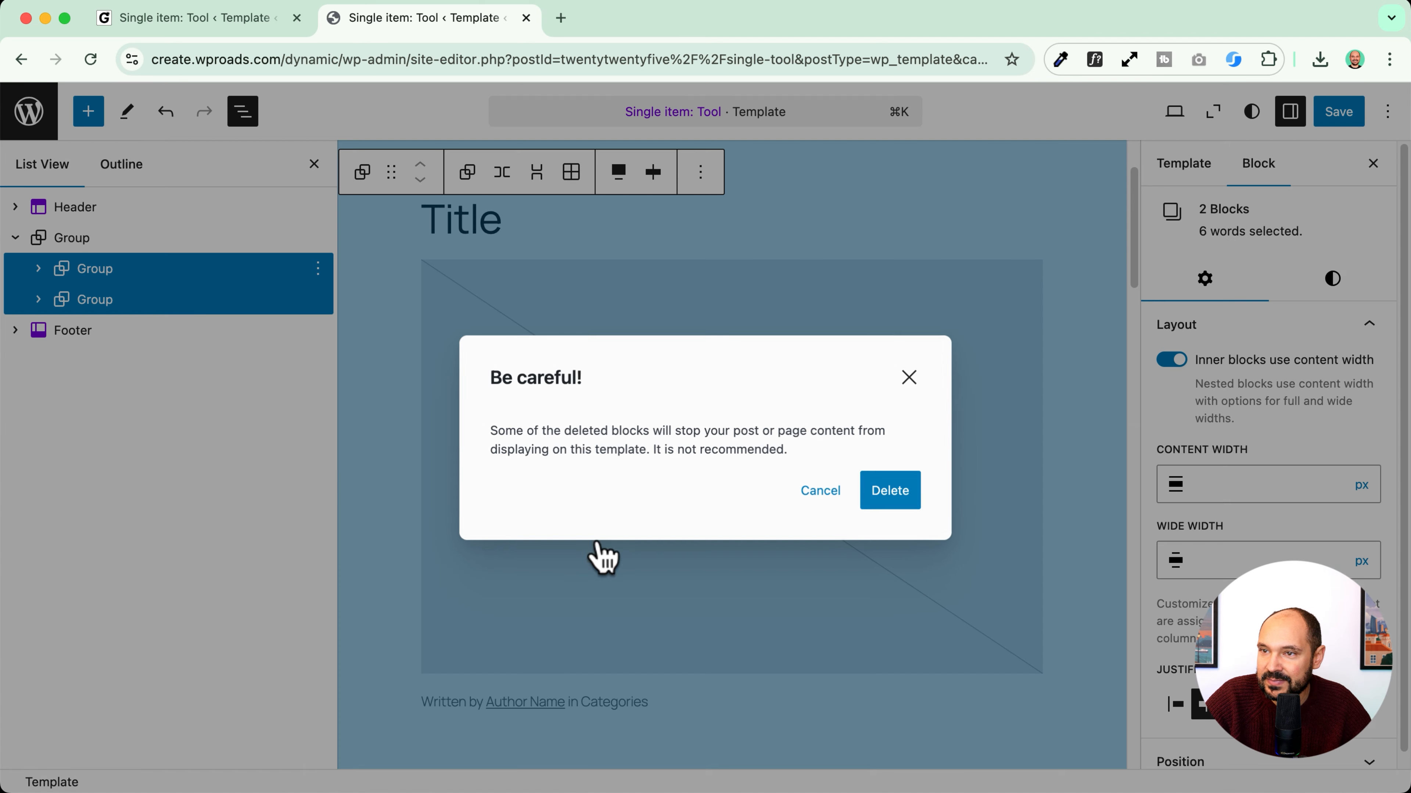
left_click(890, 491)
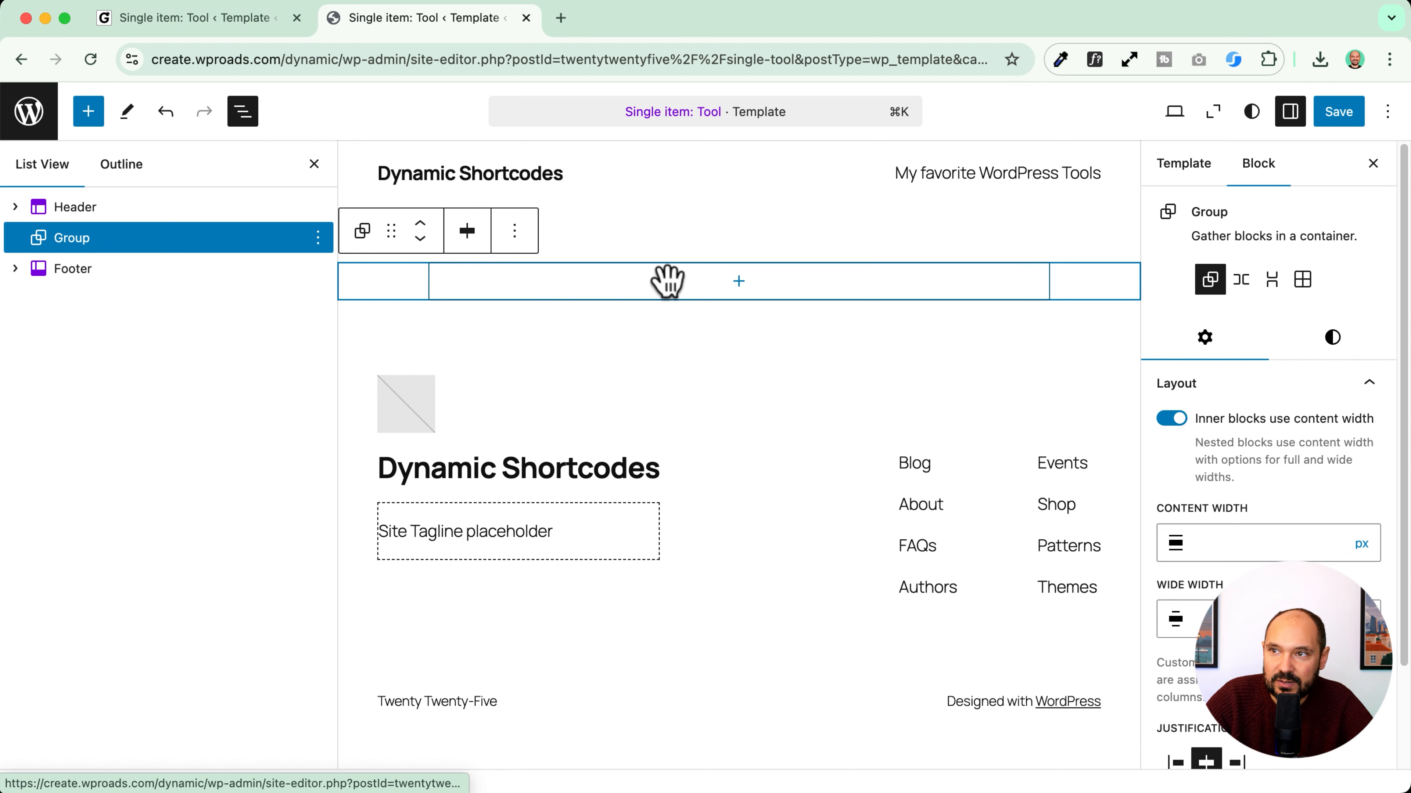
Step: Examine the nested Group and Columns structure of the Single item: Tool template on the Good Morning Gutenberg site
left_click(739, 281)
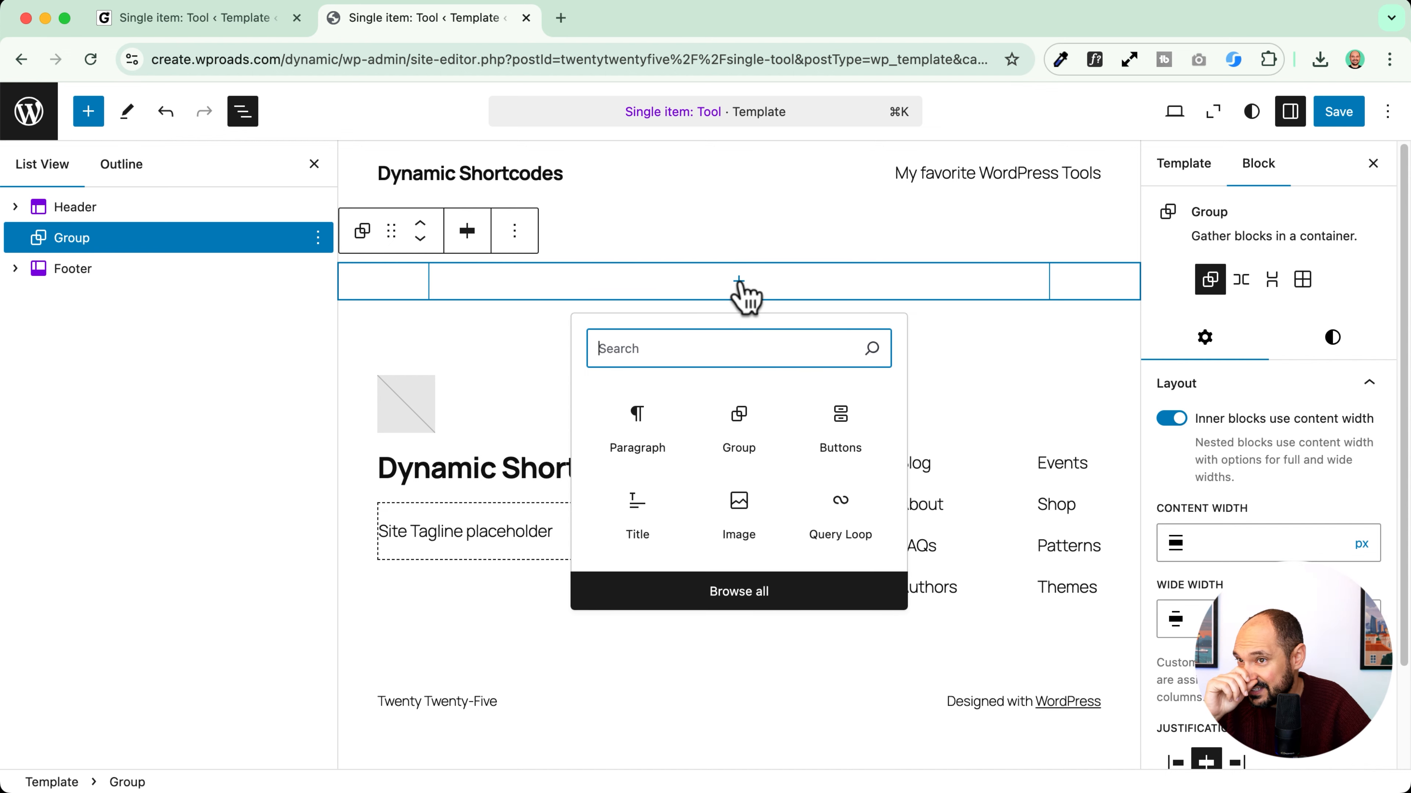
left_click(201, 8)
left_click(203, 111)
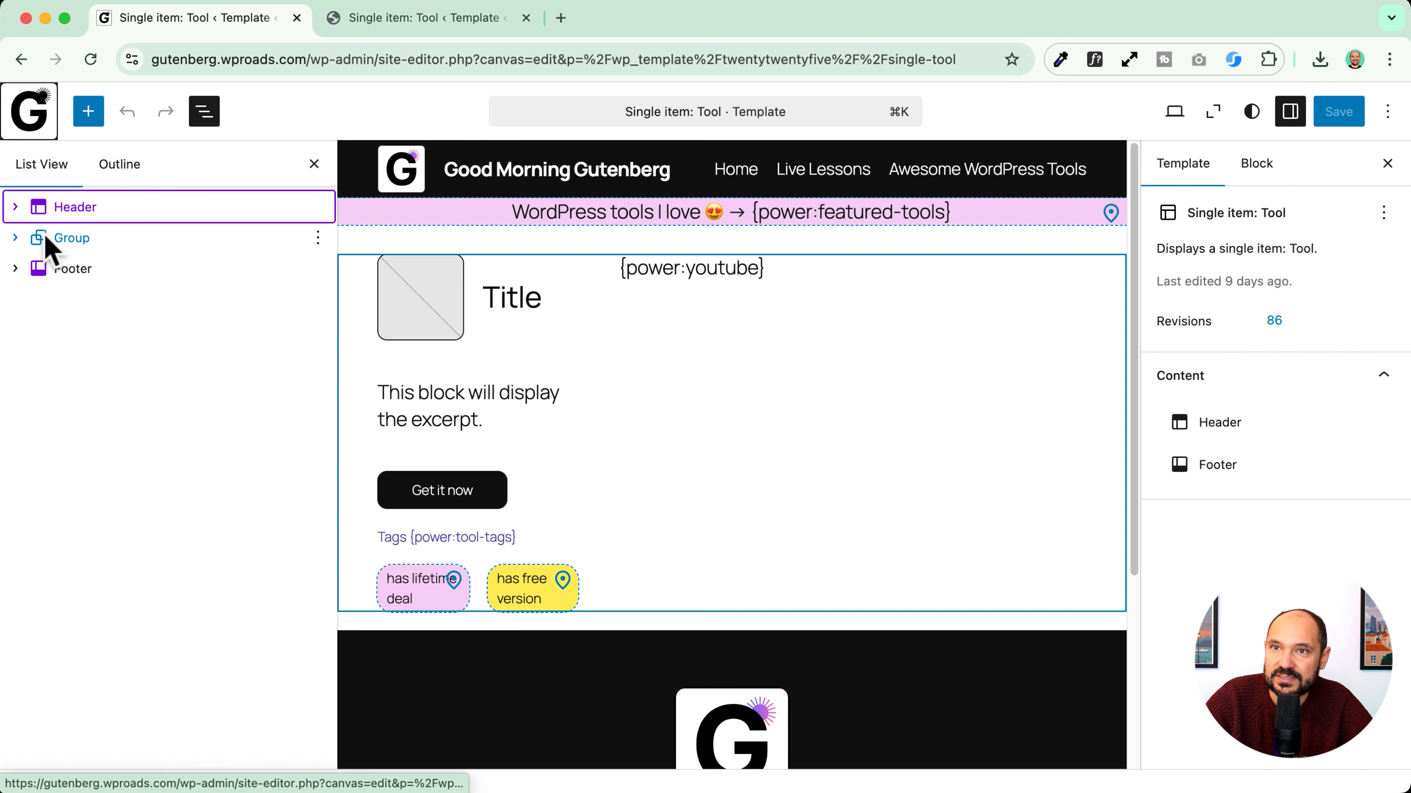
left_click(16, 238)
left_click(38, 269)
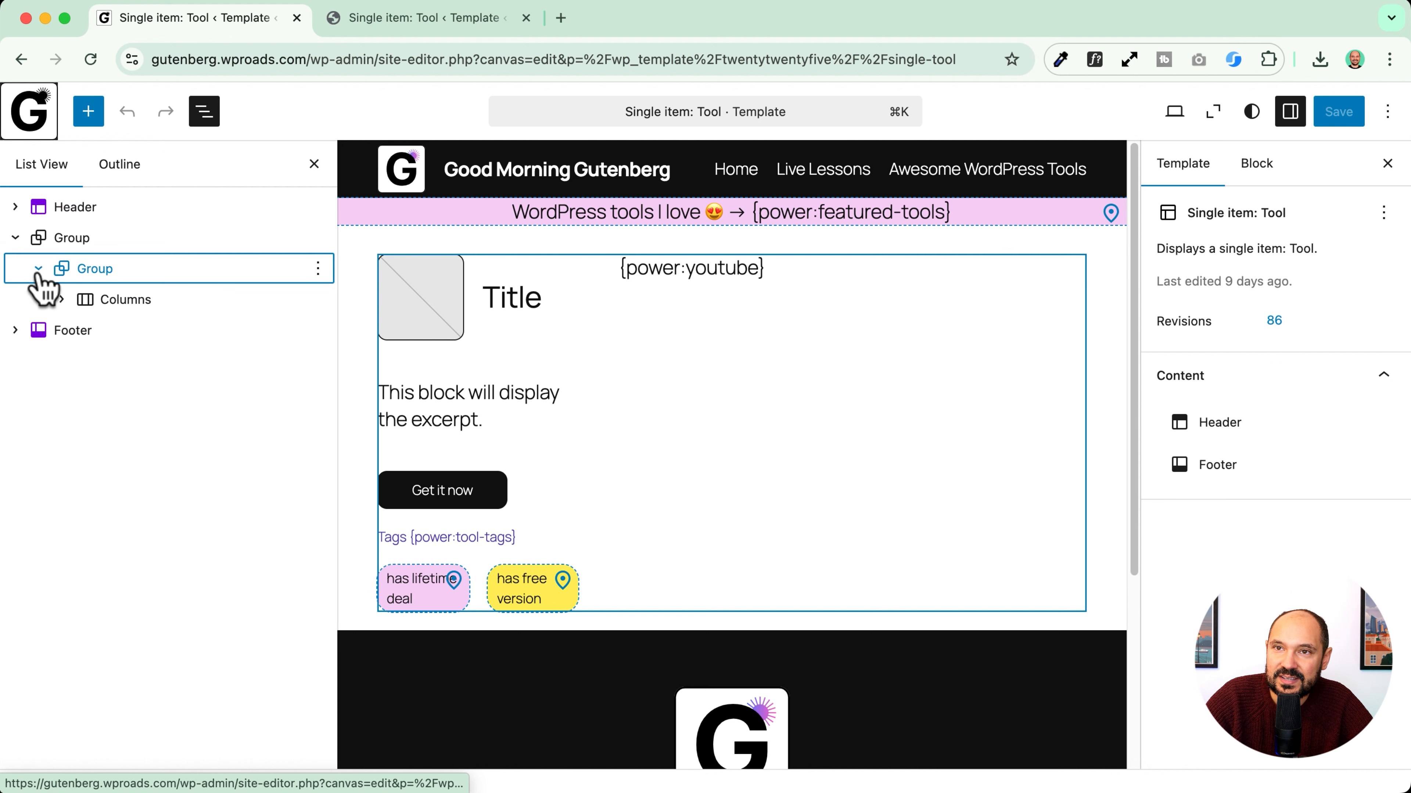
left_click(94, 268)
left_click(95, 300)
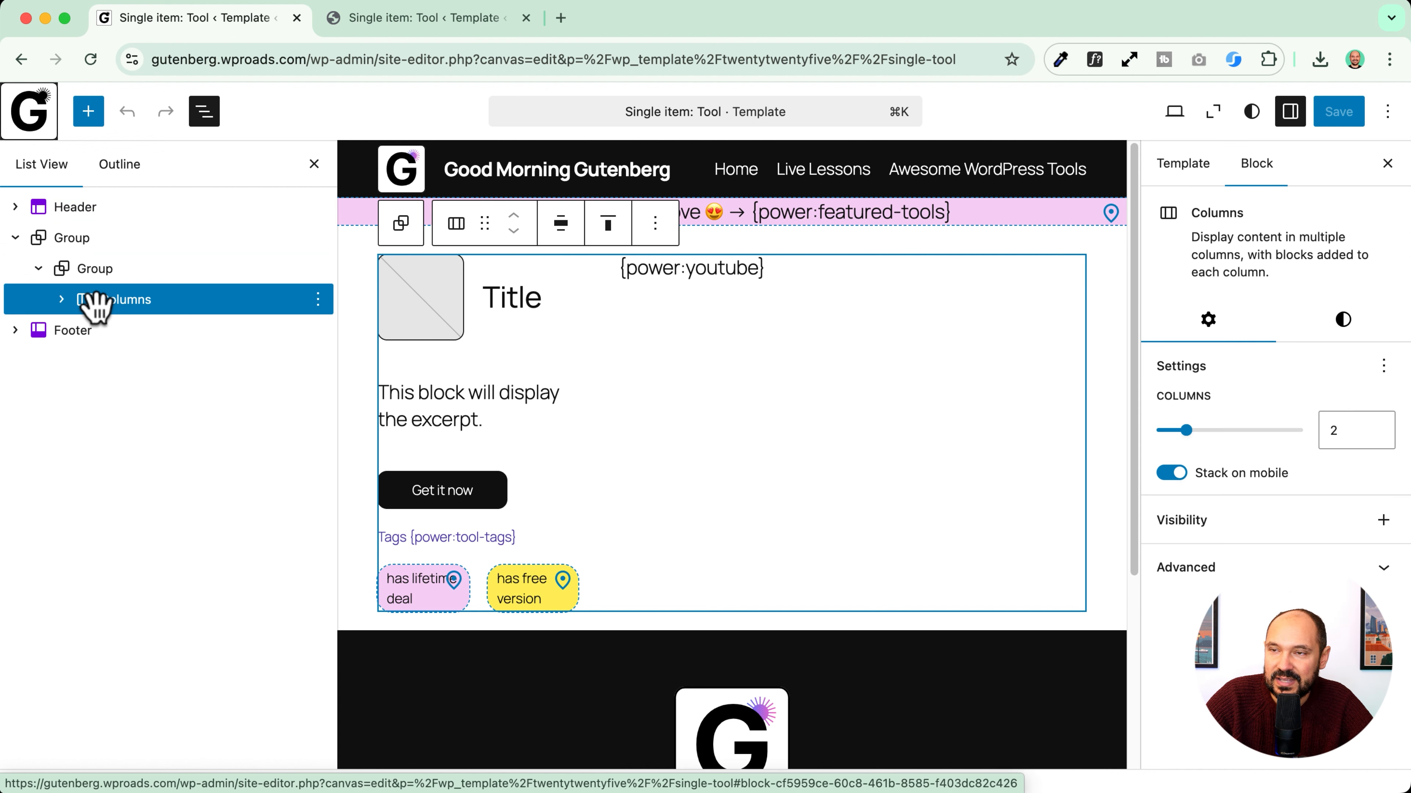
Step: Return to the new Single item: Tool template and insert a Columns block inside the empty main Group
left_click(391, 24)
left_click(741, 281)
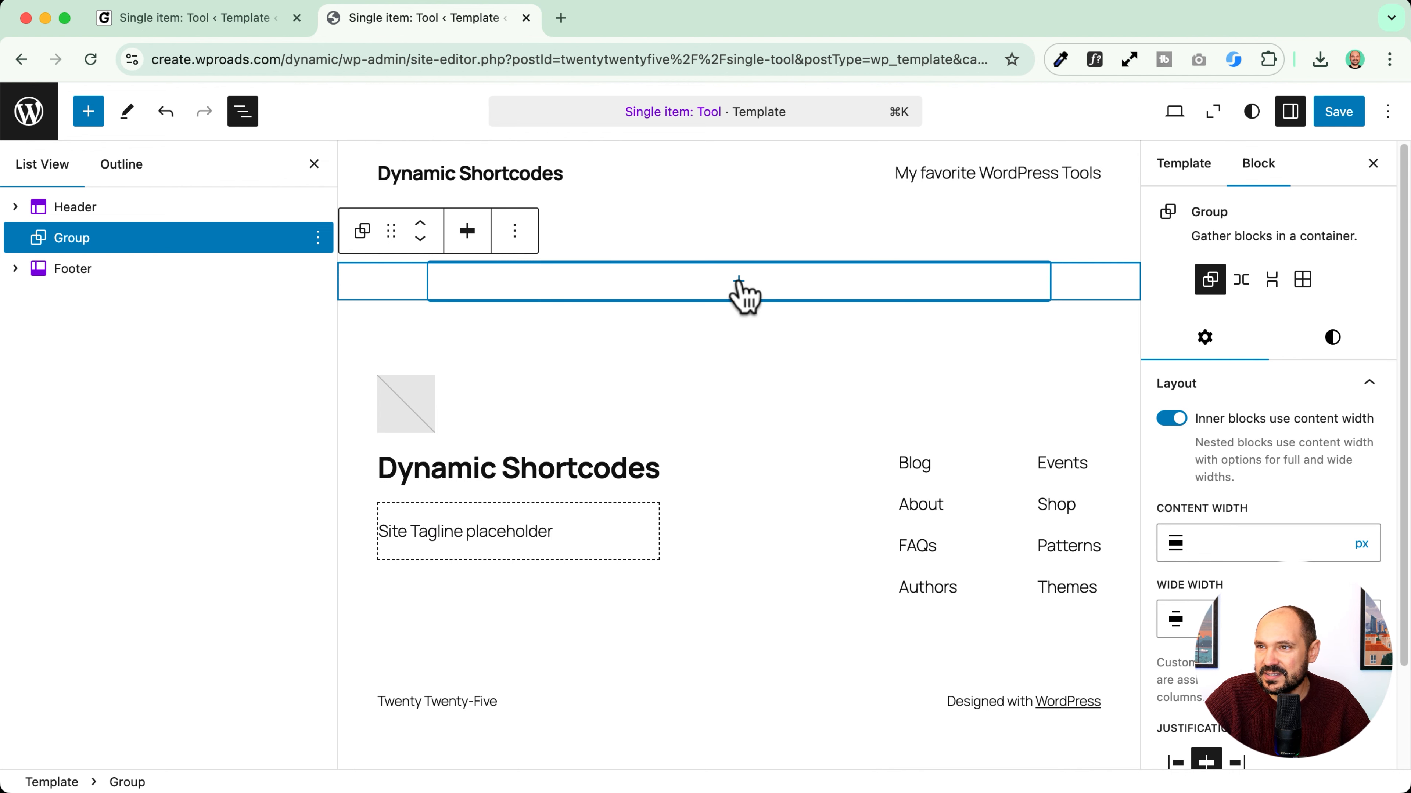
left_click(739, 280)
type("colum")
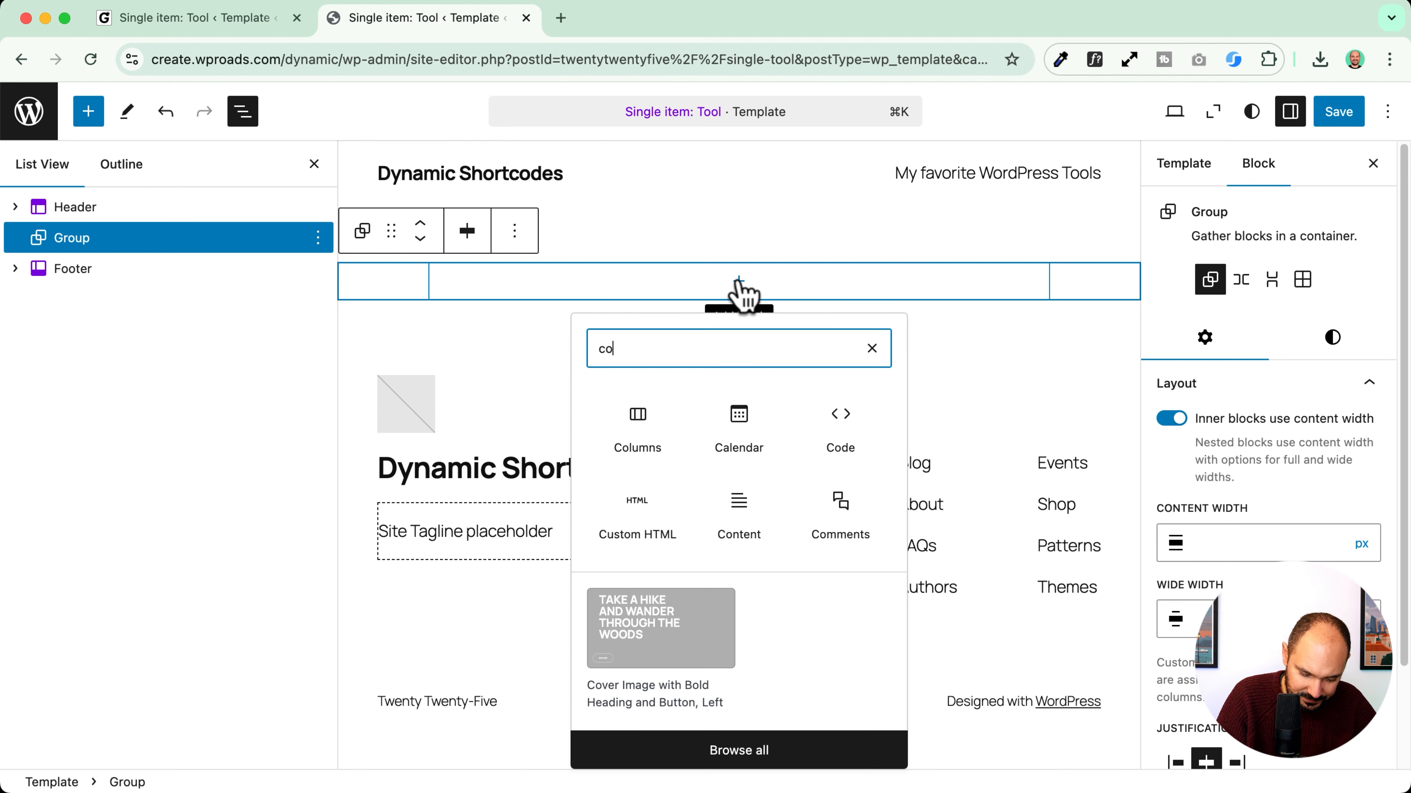
left_click(644, 436)
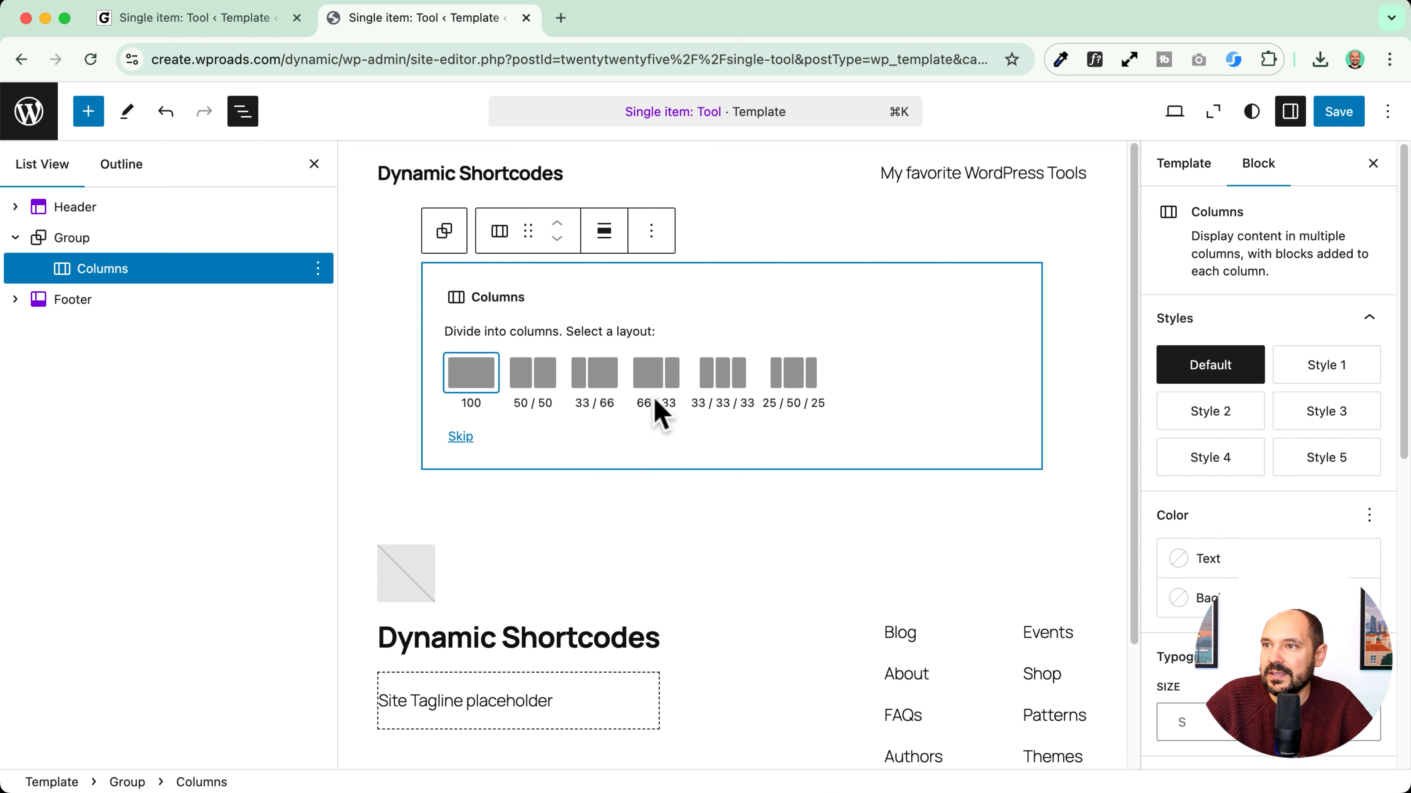
Step: Apply the 33 / 66 layout to the Columns block and set its horizontal block spacing to the first preset above none
left_click(599, 391)
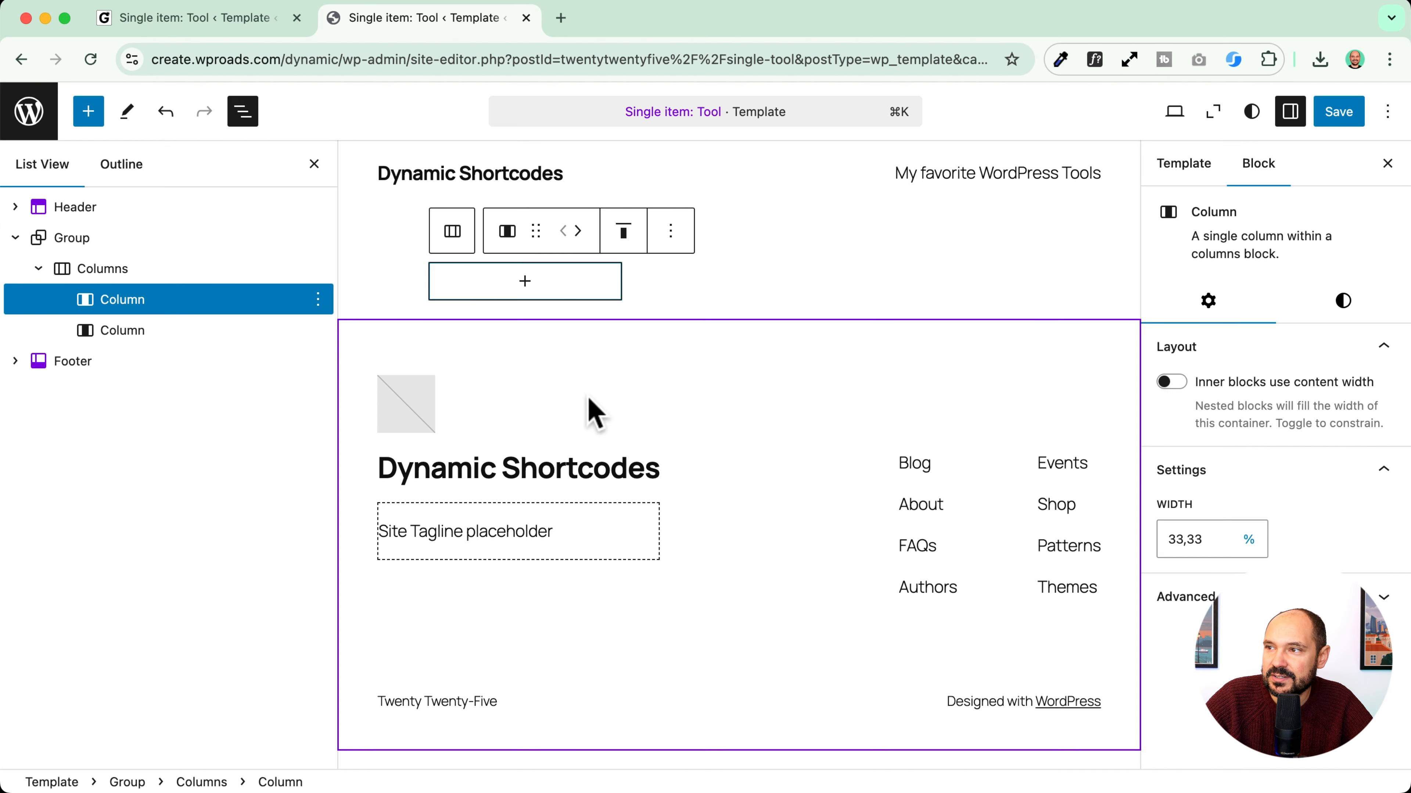
double_click(1176, 538)
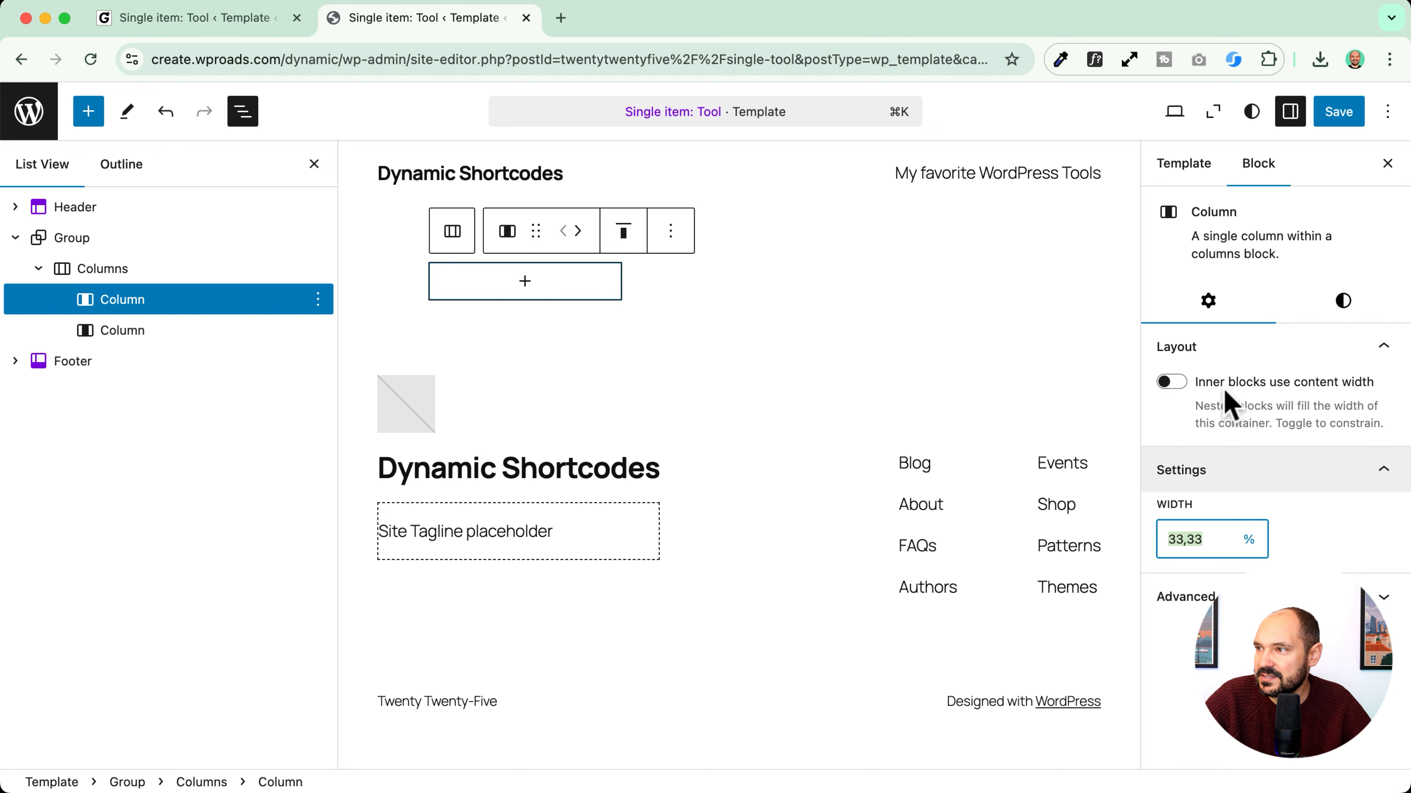
left_click(138, 266)
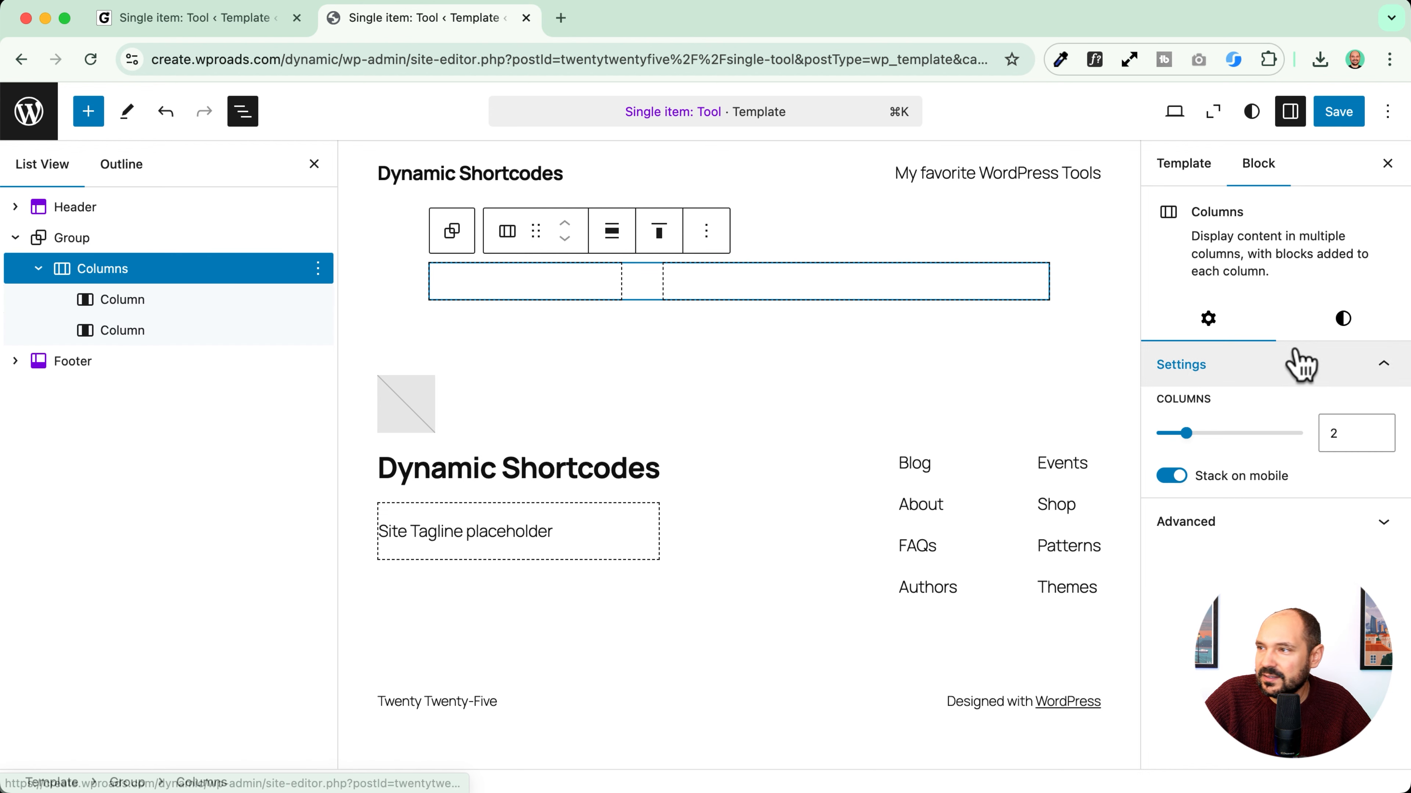
left_click(1344, 320)
scroll(1238, 534, "down", 10)
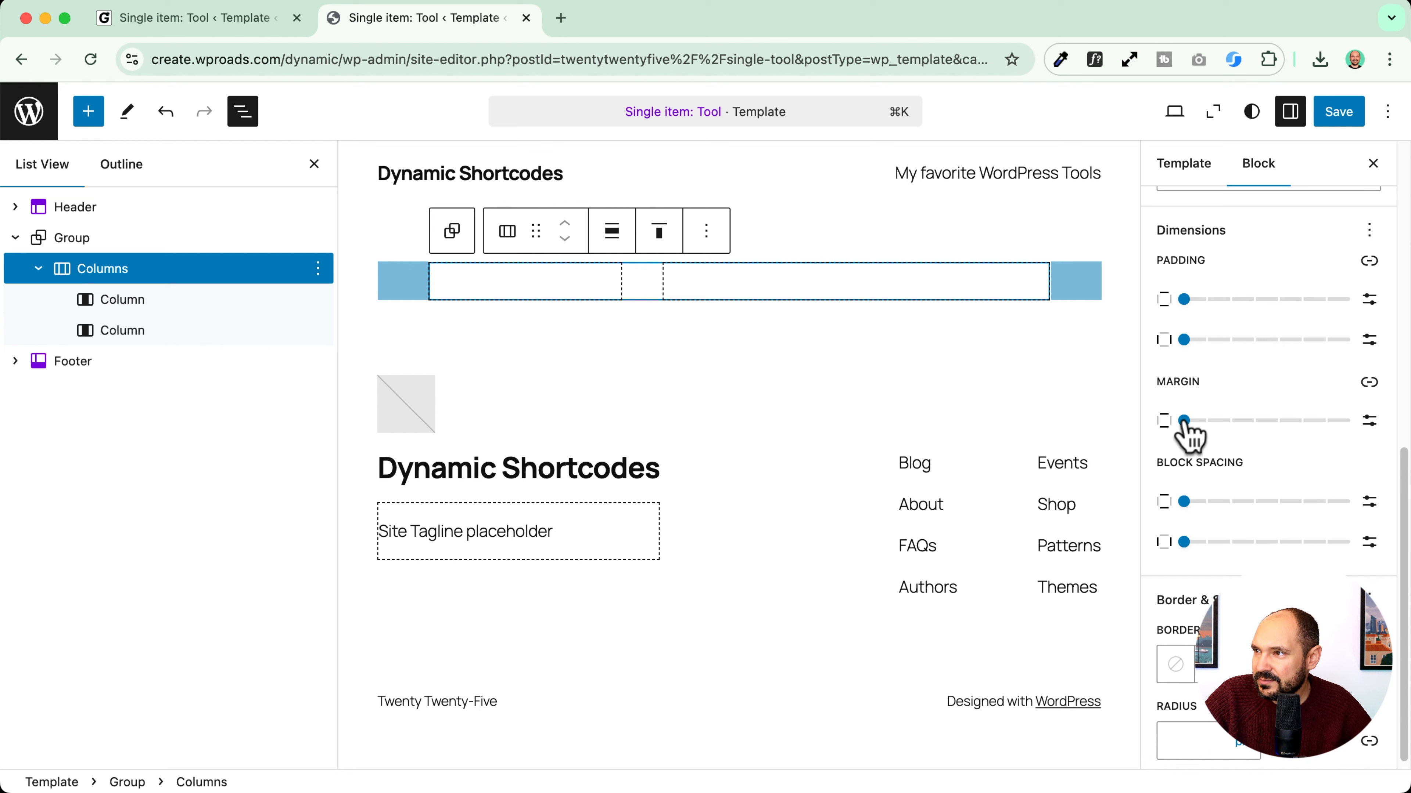
left_click(1186, 542)
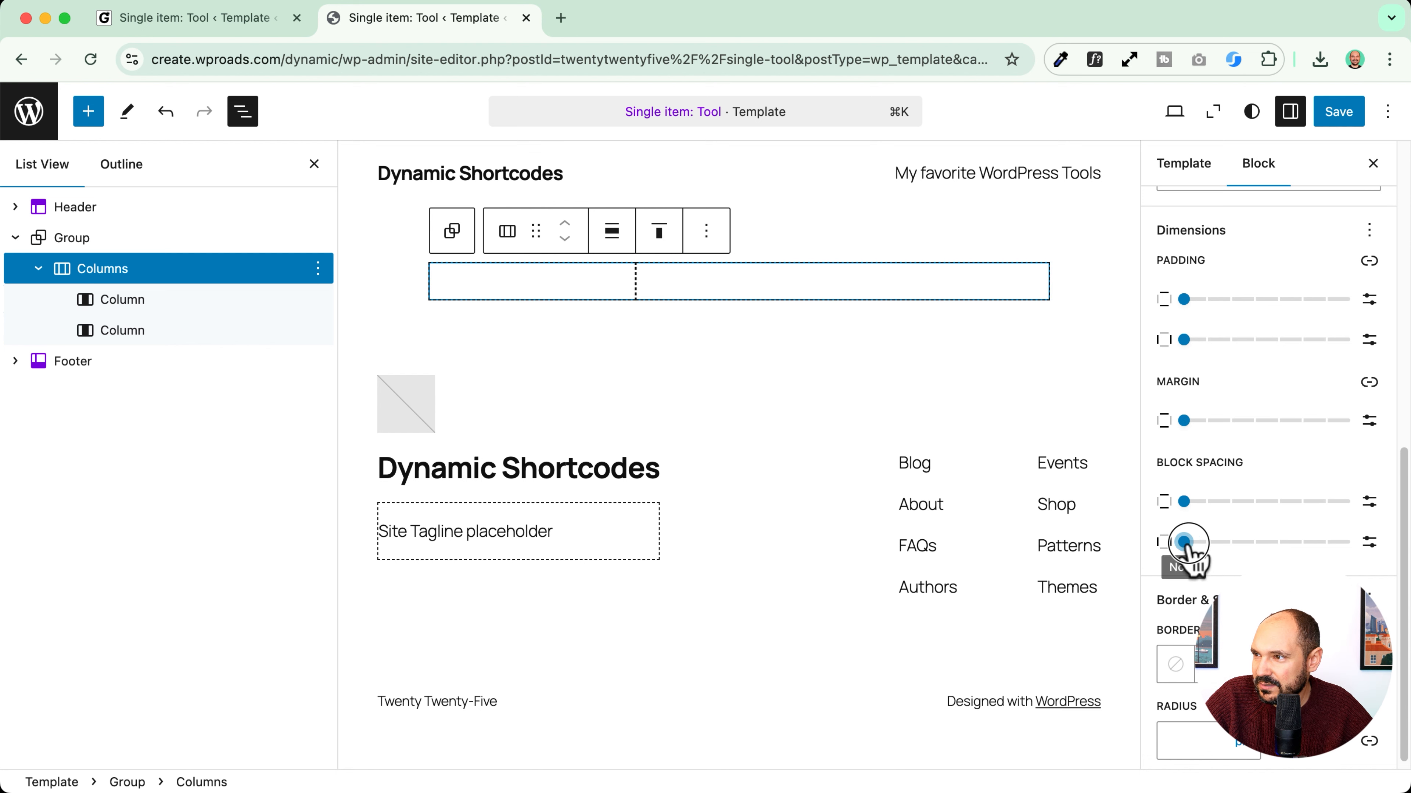
mouse_move(1185, 543)
left_mouse_down()
mouse_move(1229, 543)
mouse_move(1209, 544)
left_mouse_up()
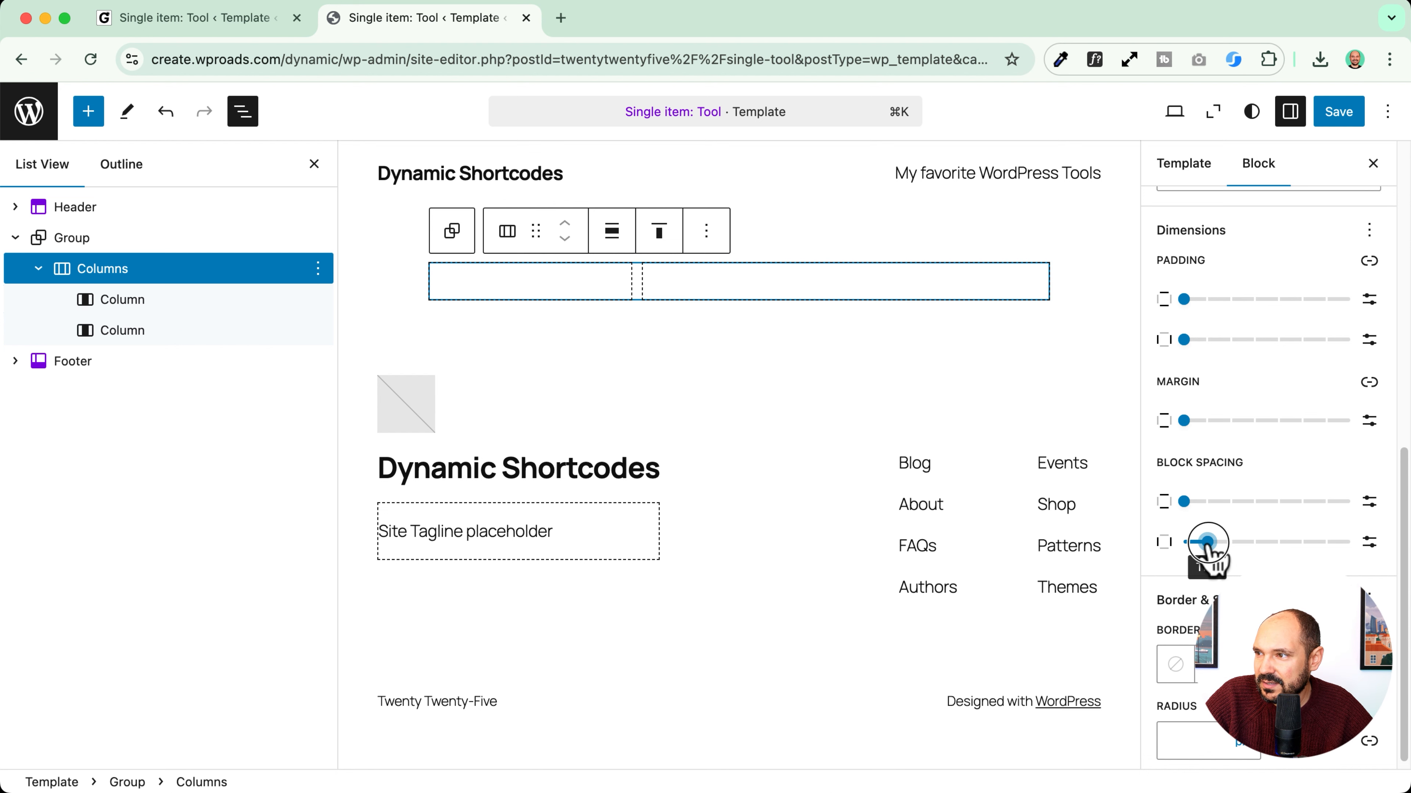
Step: Change the alignment of the Columns block to Wide width
left_click(530, 300)
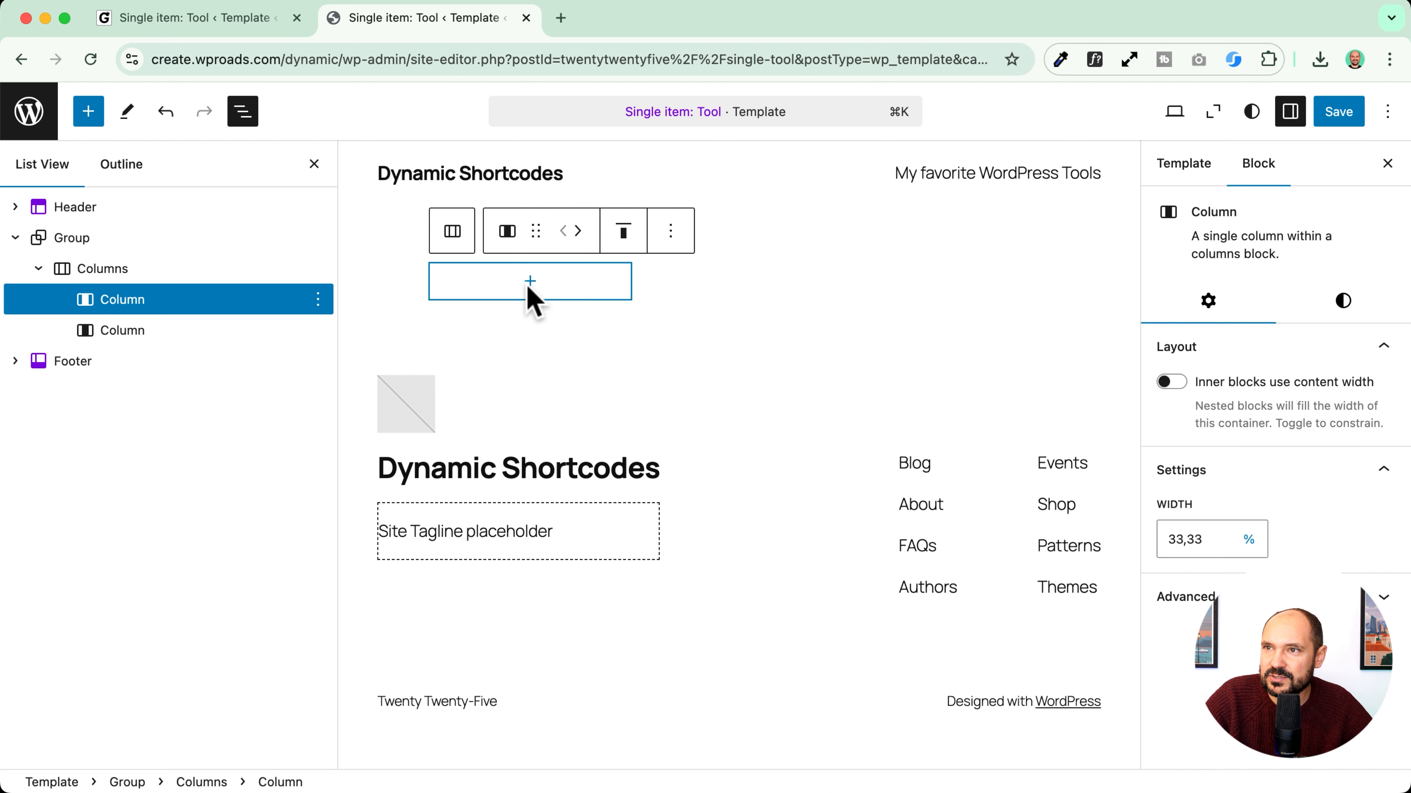
left_click(453, 232)
left_click(613, 242)
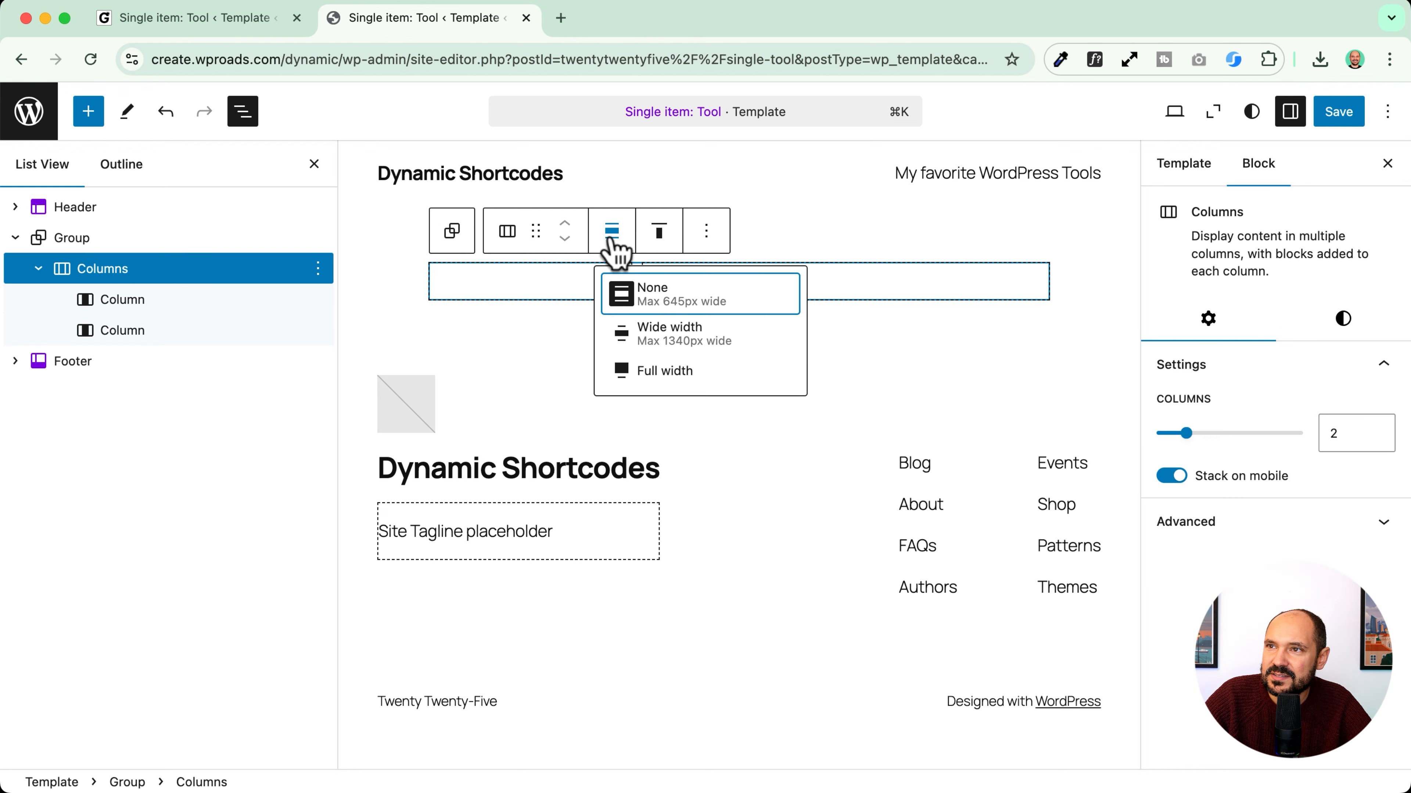
left_click(689, 340)
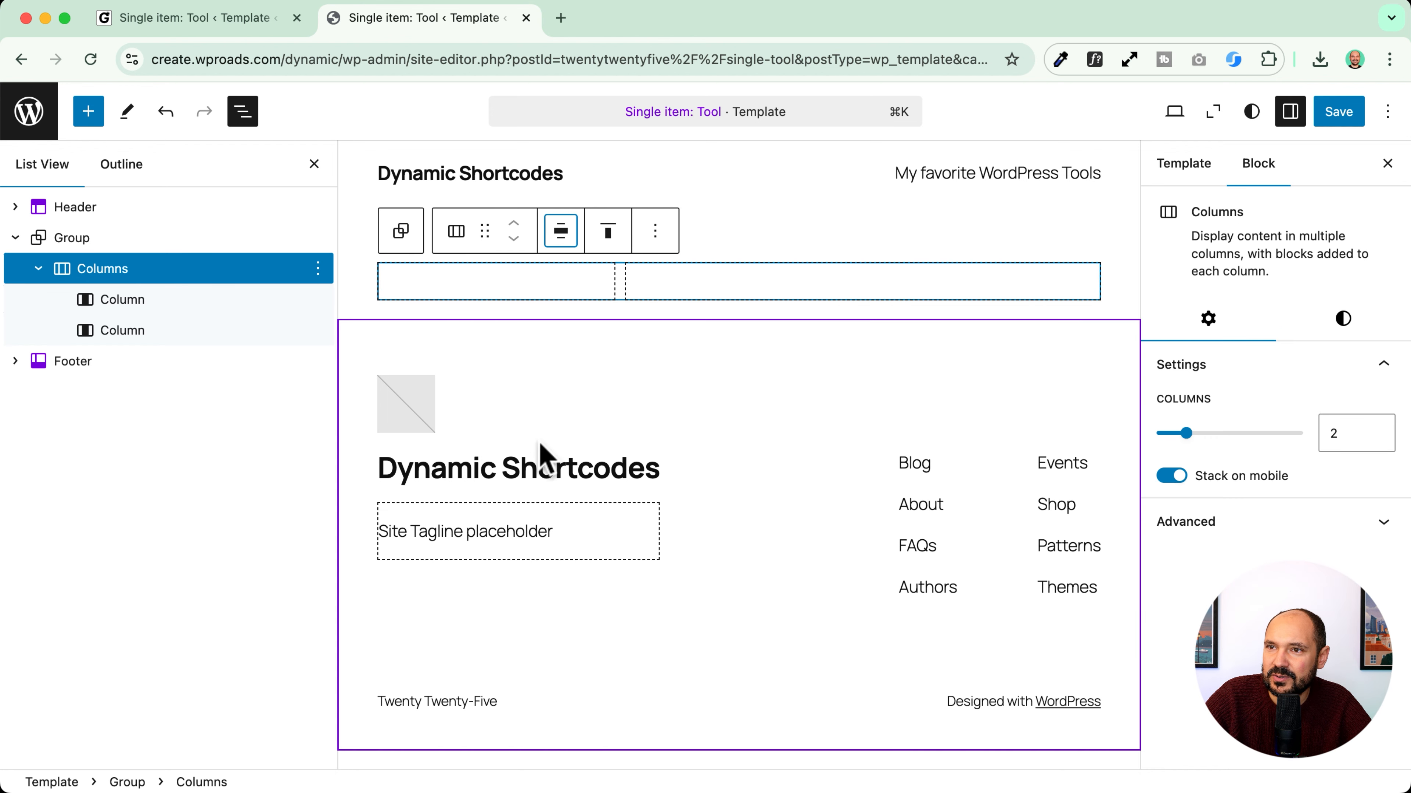
Step: Check the featured image and title row in the Good Morning Gutenberg template, and insert a Row block in the new template's 33% column
left_click(488, 286)
left_click(495, 281)
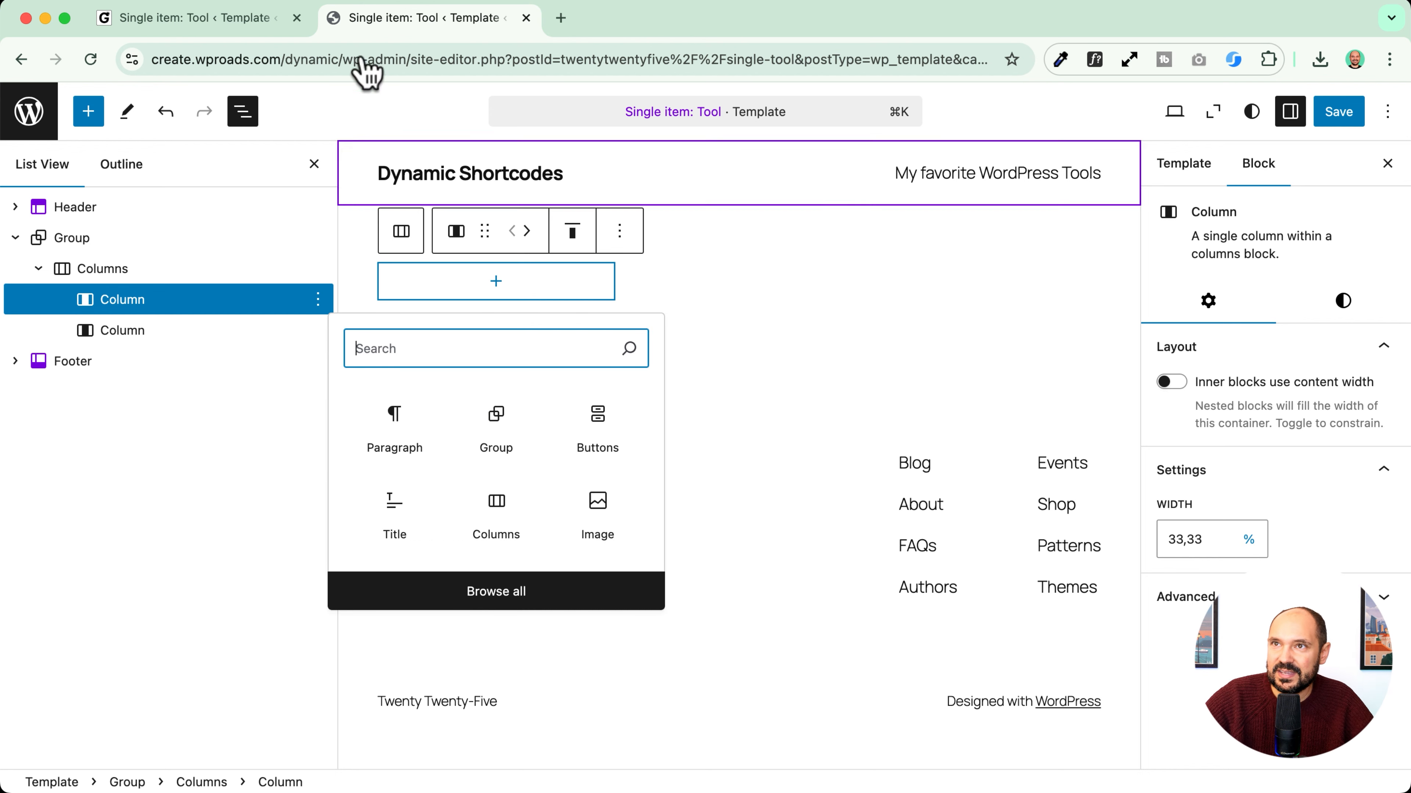
left_click(198, 21)
left_click(420, 317)
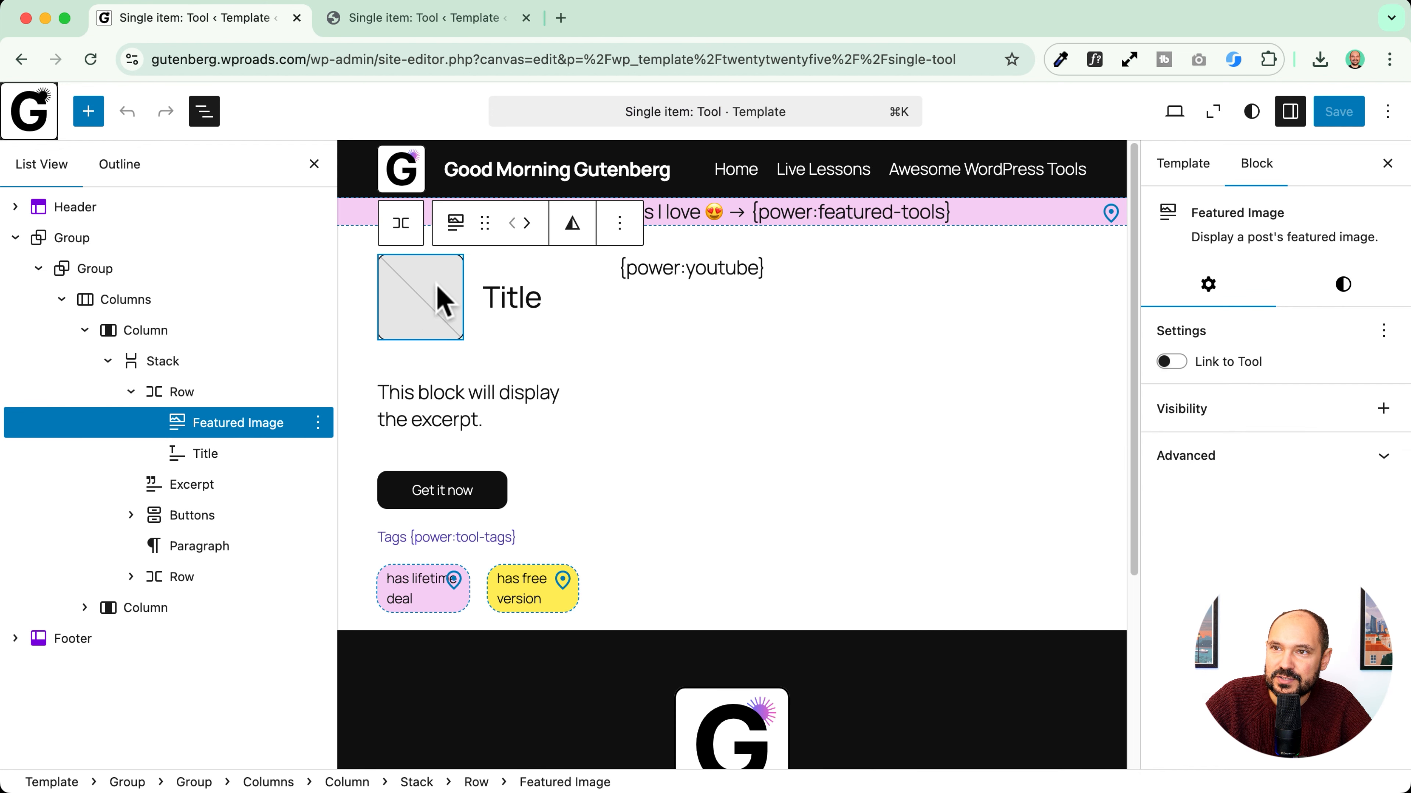
left_click(525, 311)
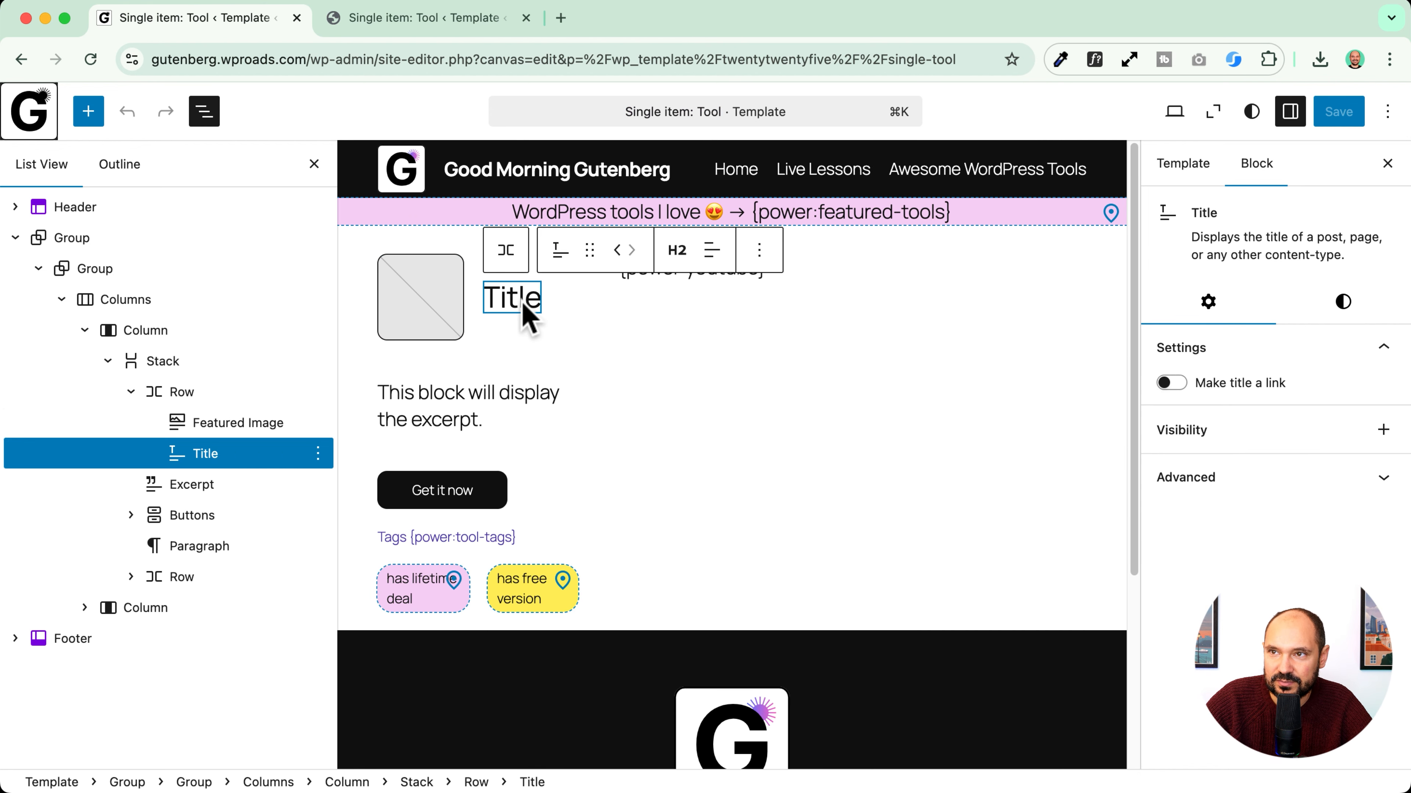
left_click(409, 302)
left_click(519, 302)
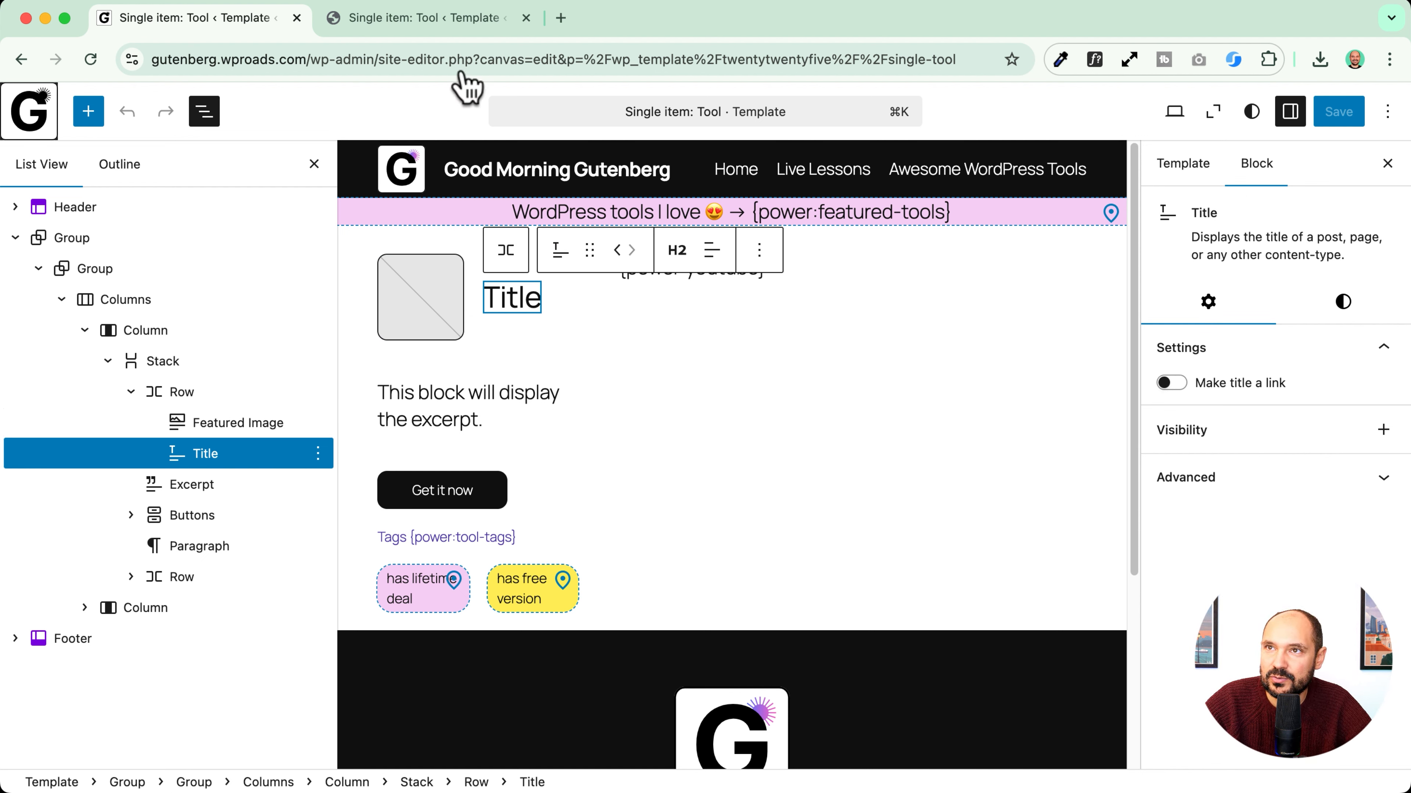
left_click(422, 18)
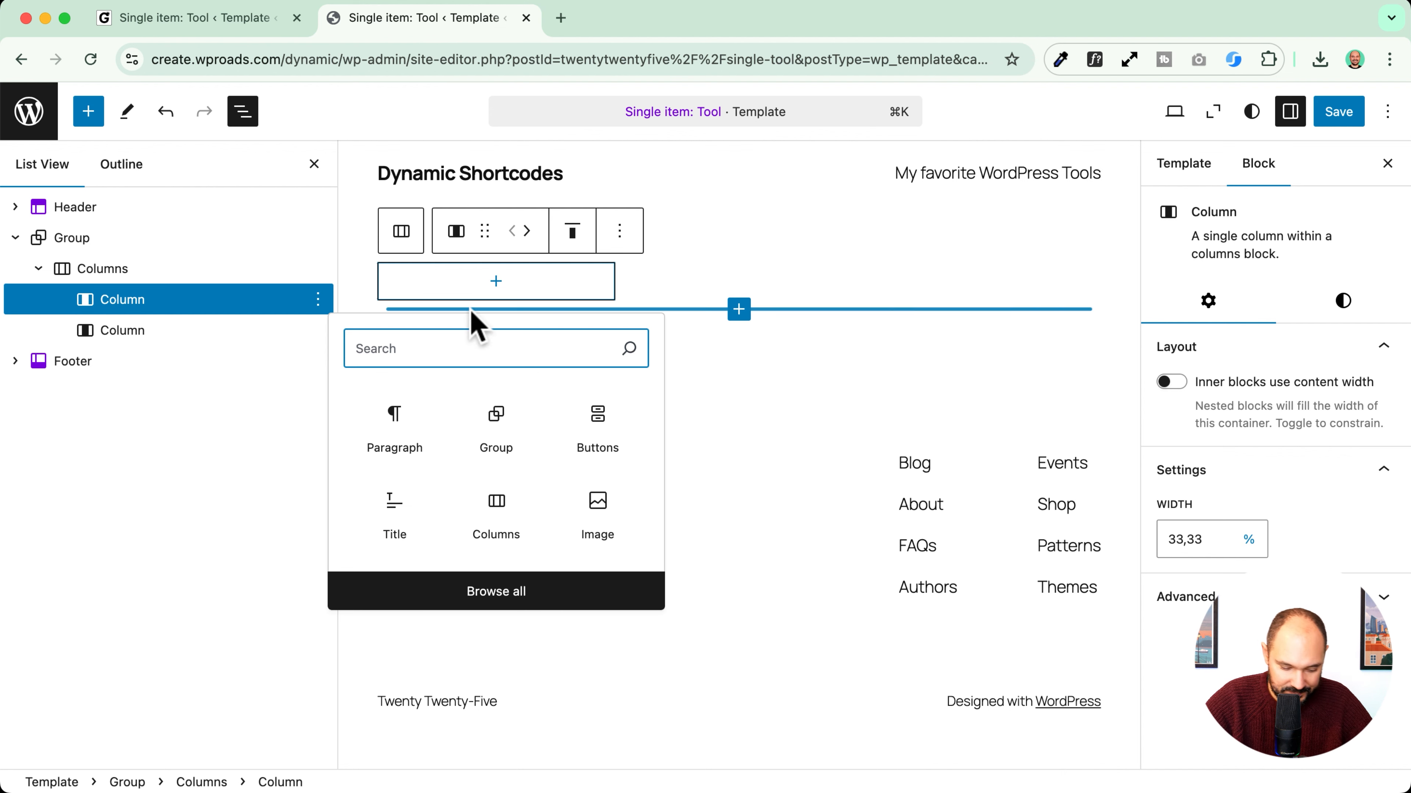
type("row")
left_click(392, 439)
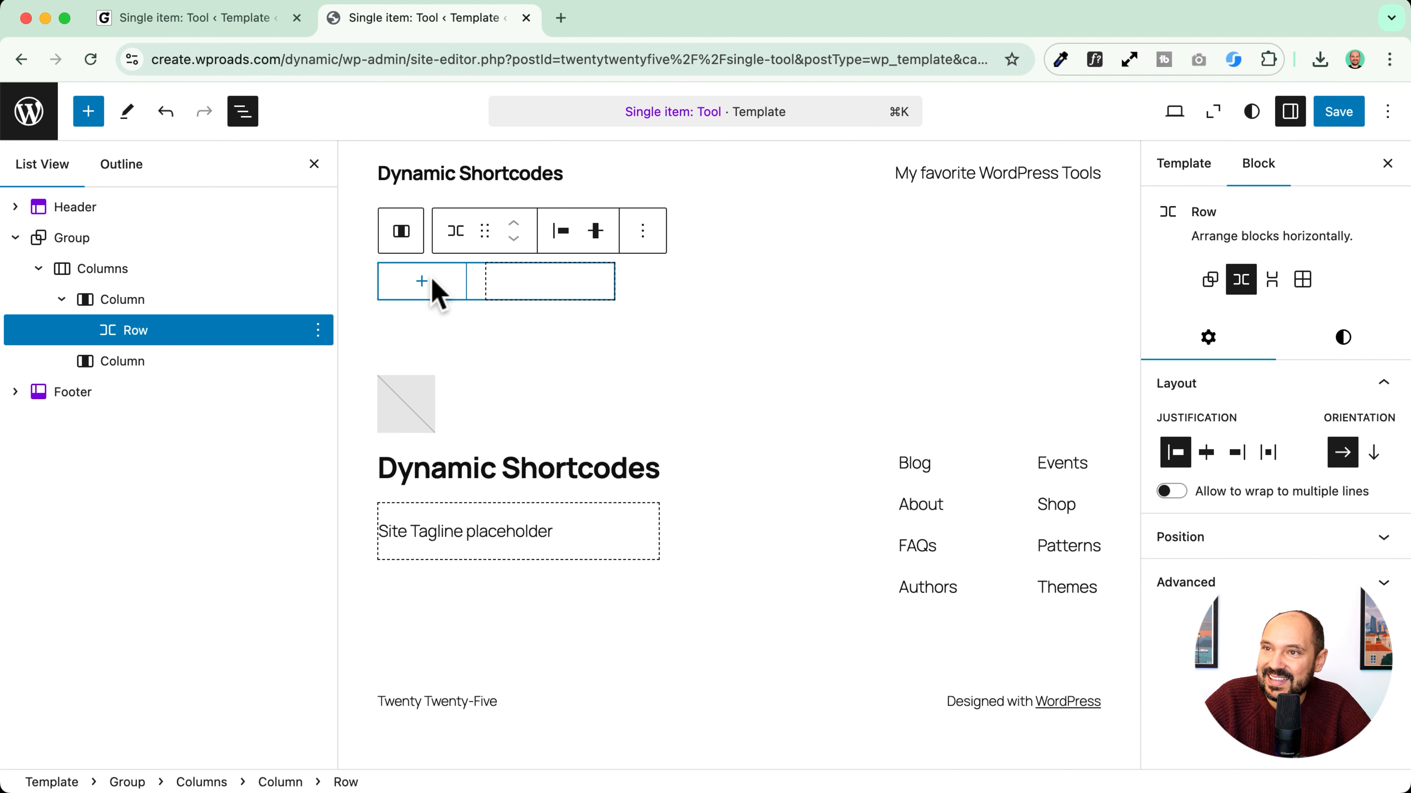
Step: Insert an Image block in the Row and fill it with Dynamic.ooo-Logo.svg from the media library
left_click(421, 281)
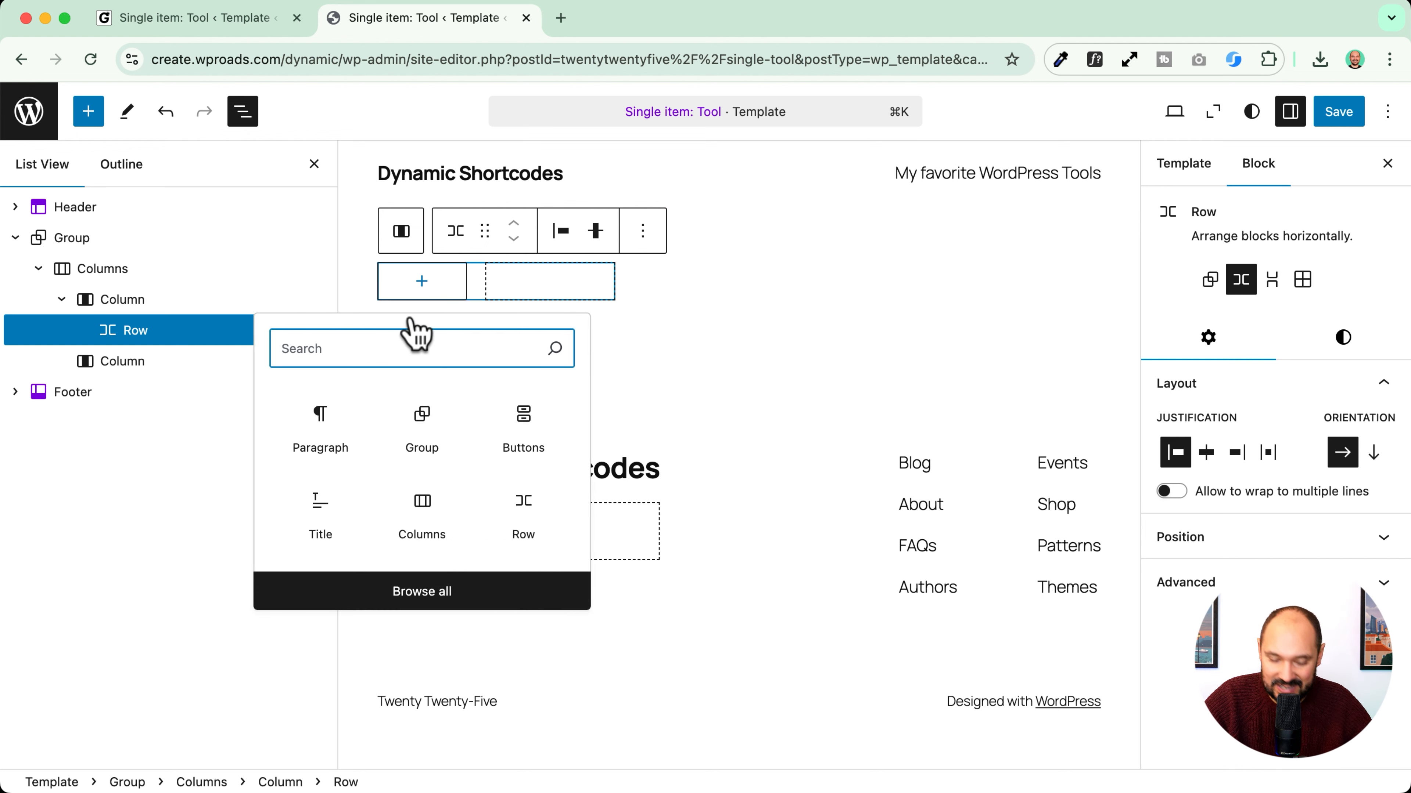
type("image")
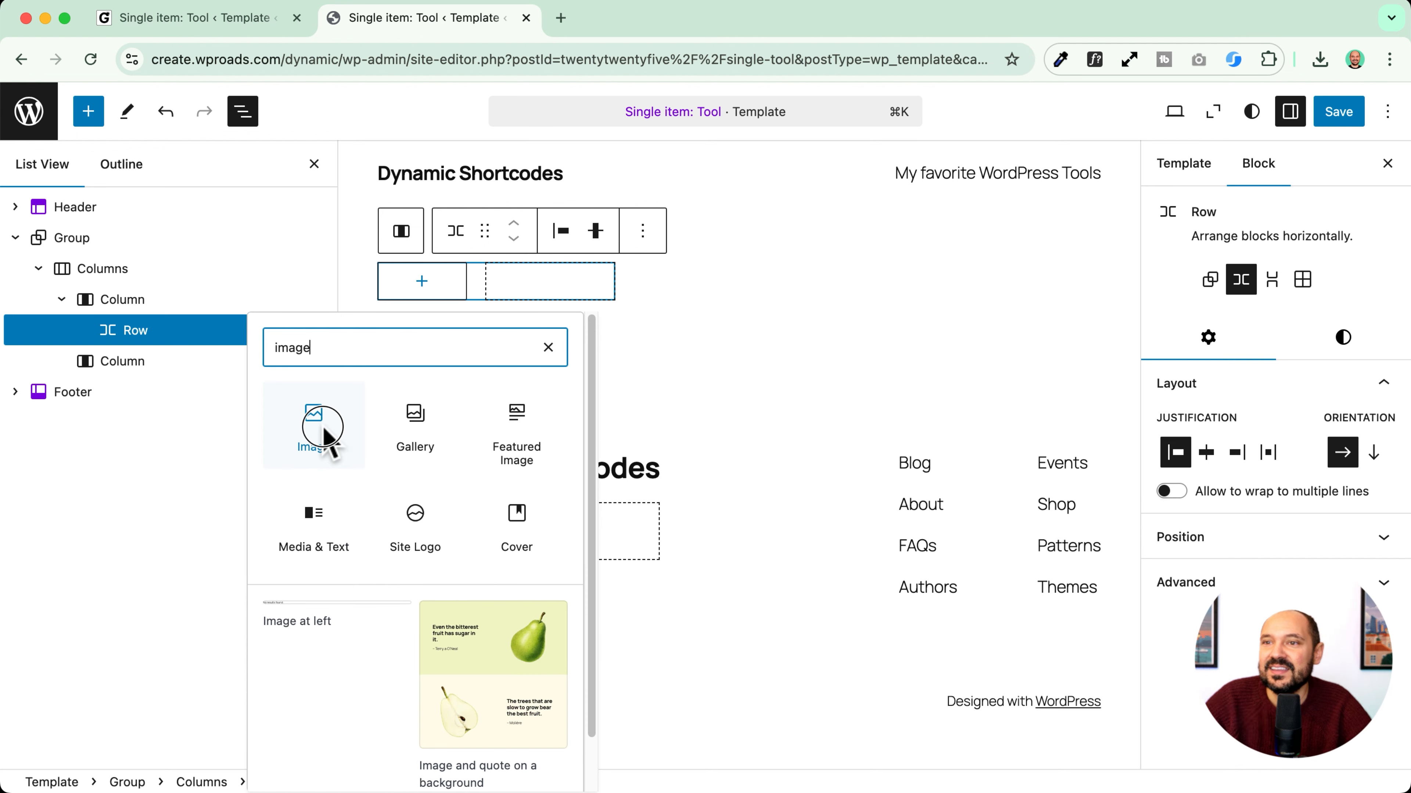
left_click(322, 427)
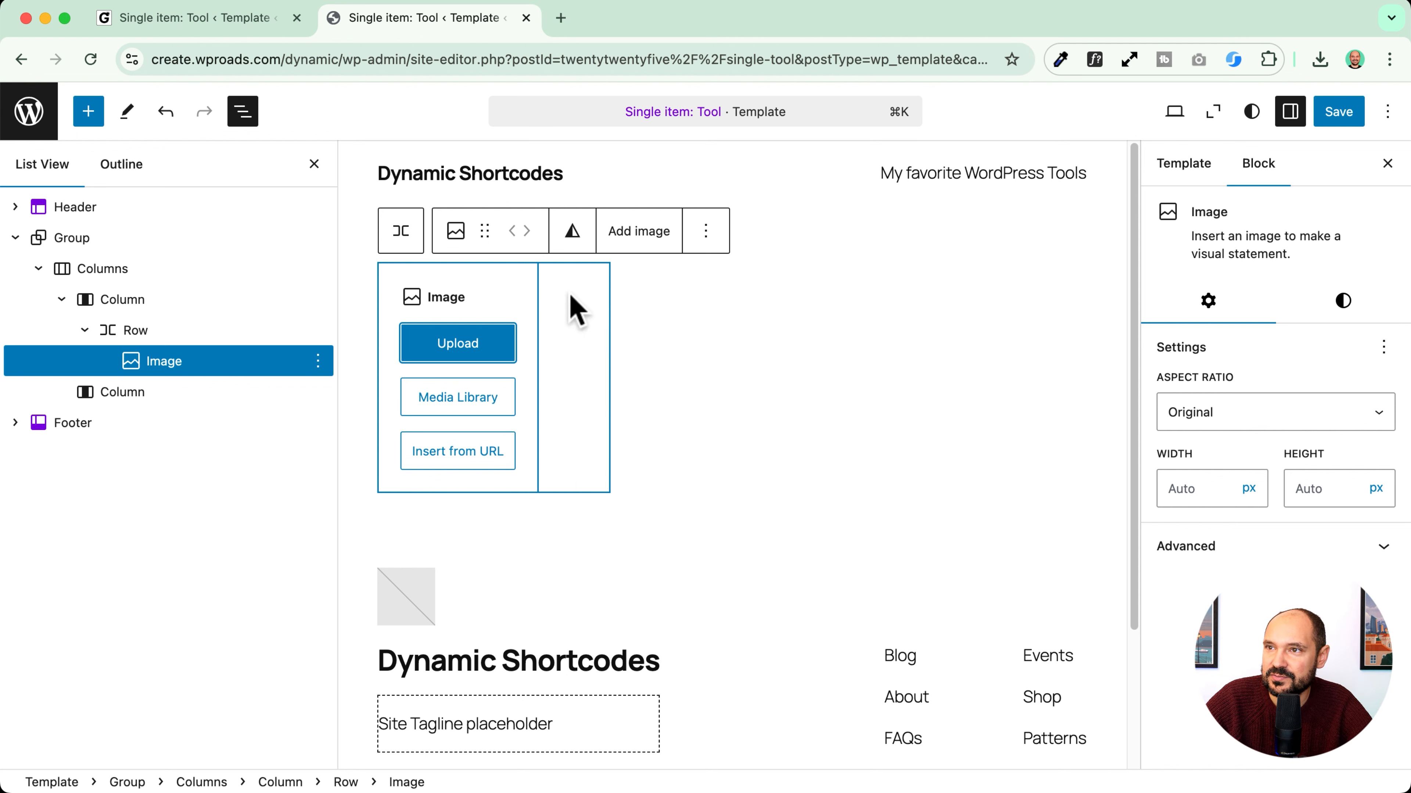
left_click(318, 361)
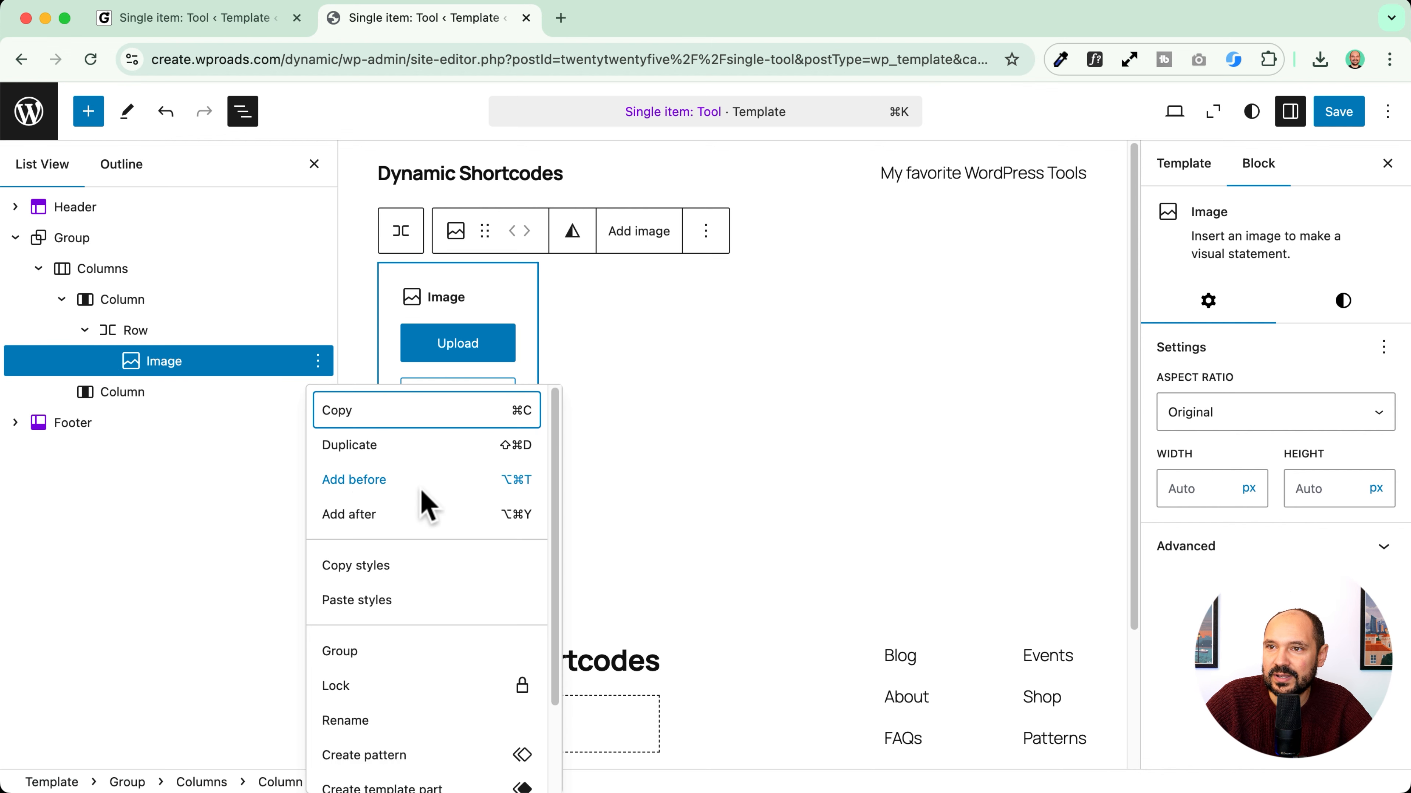
left_click(434, 345)
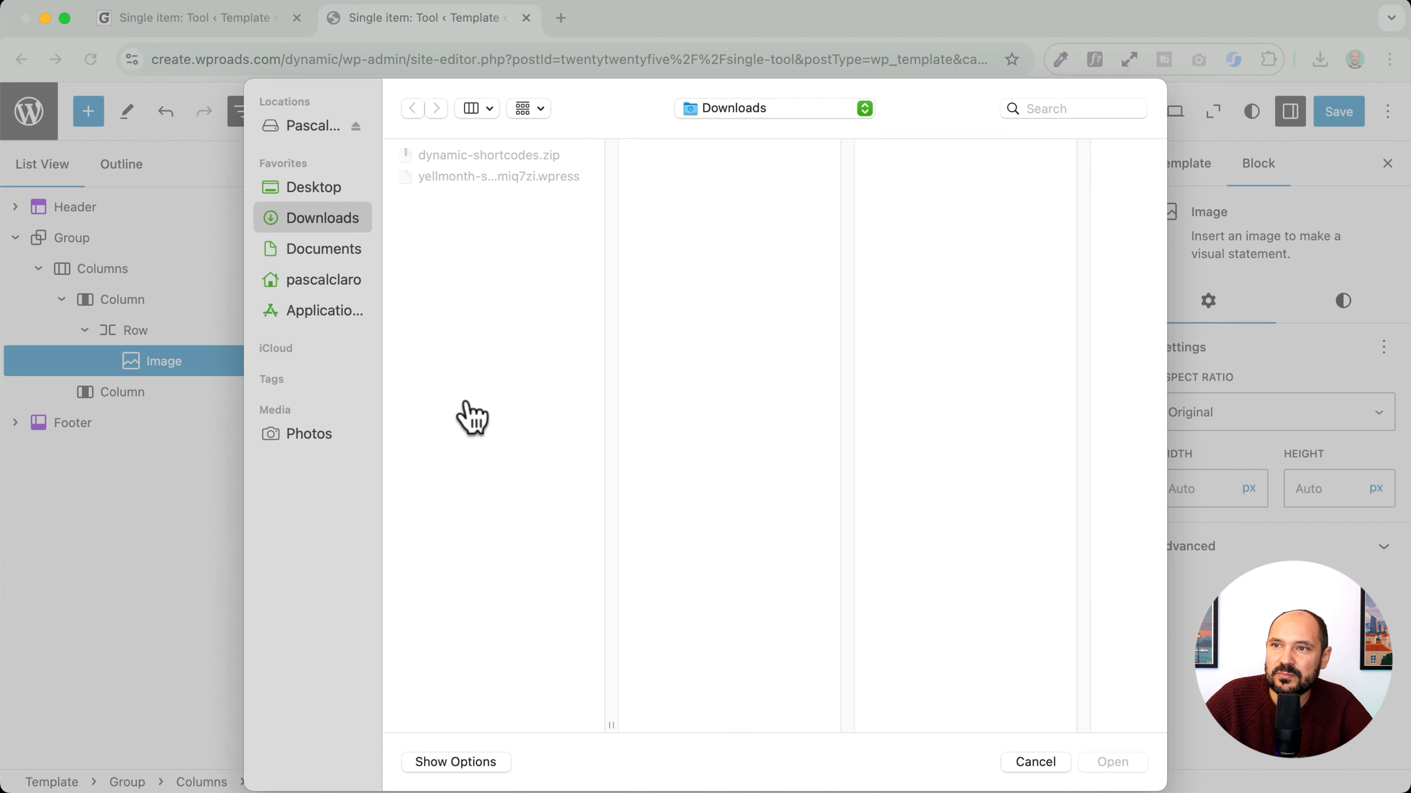
left_click(1043, 762)
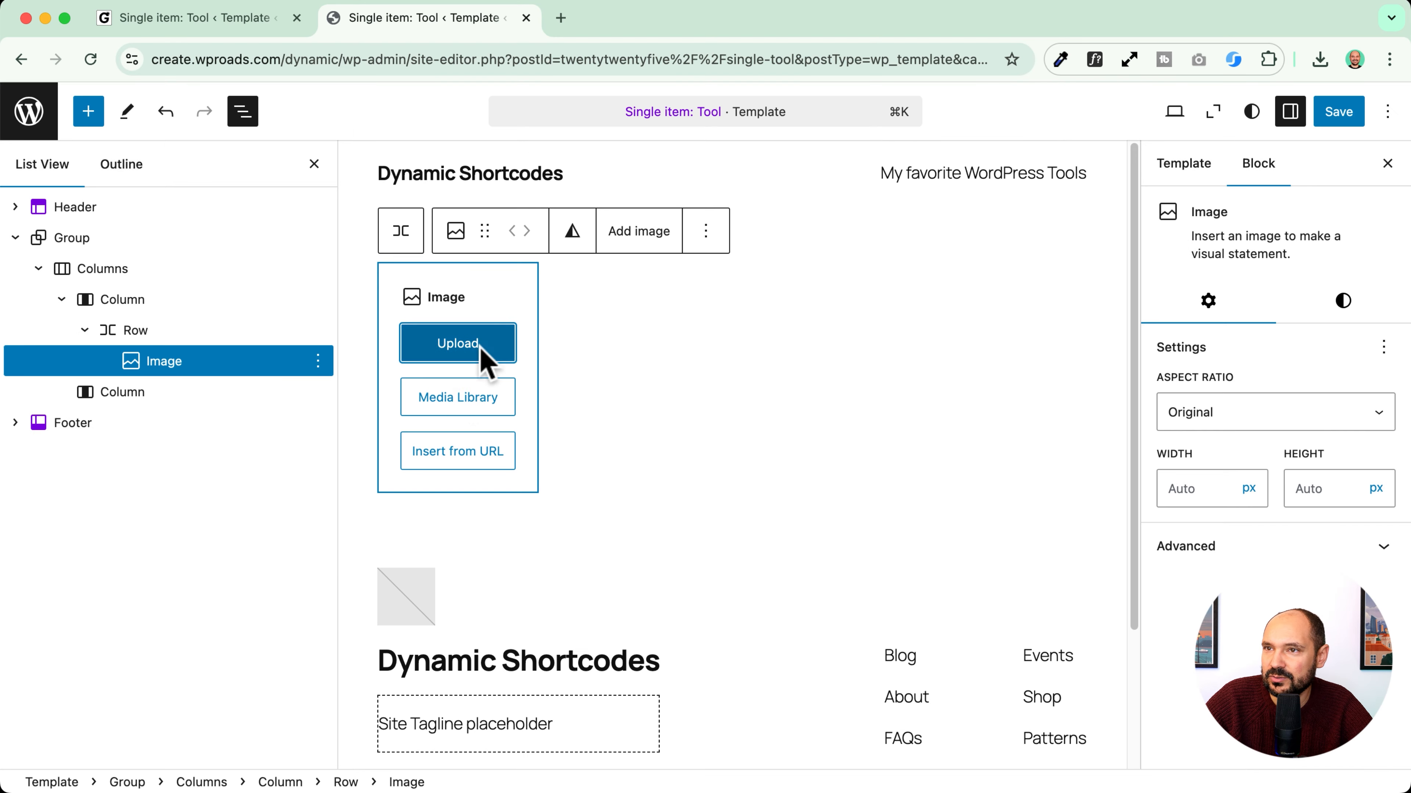
left_click(457, 403)
left_click(111, 340)
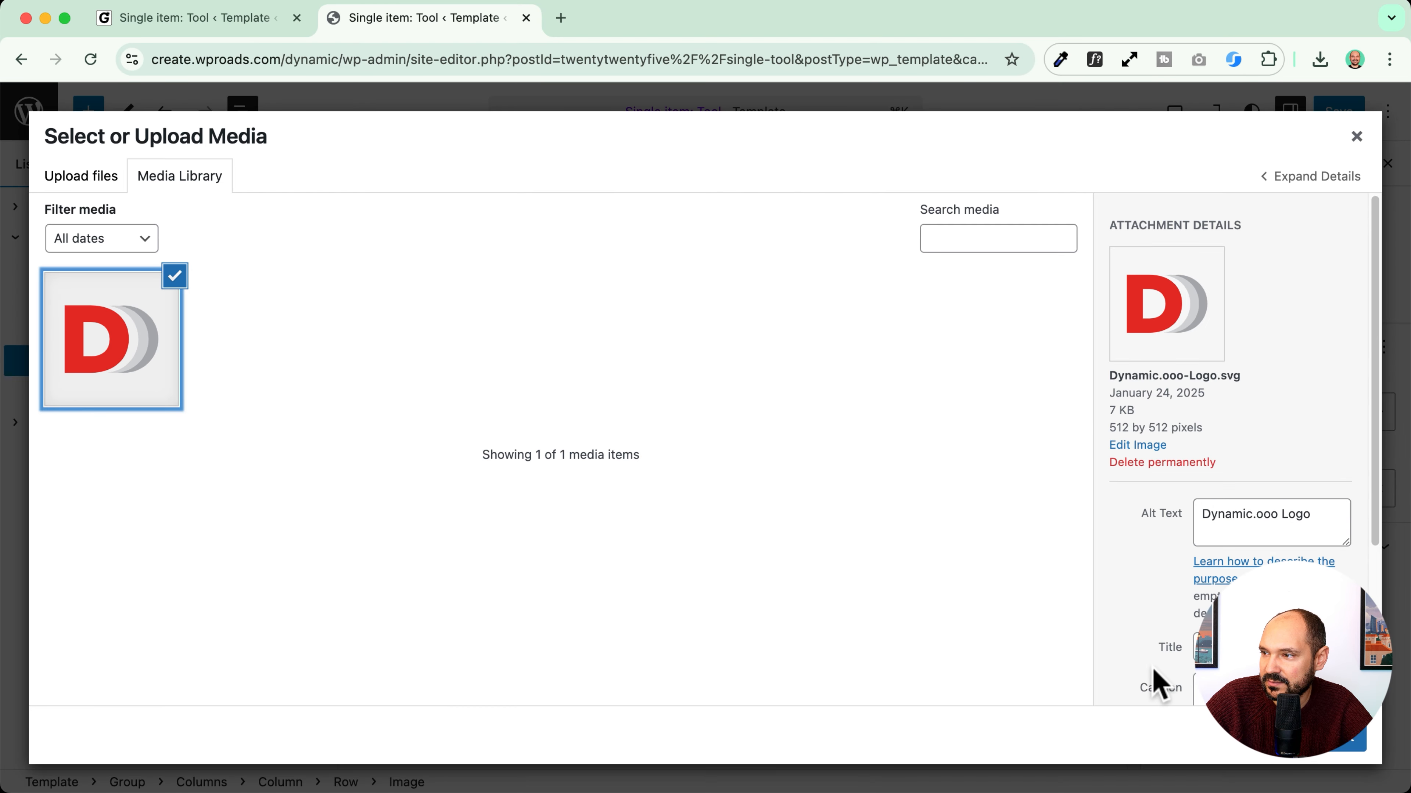
scroll(1155, 684, "down", 5)
left_click(1344, 740)
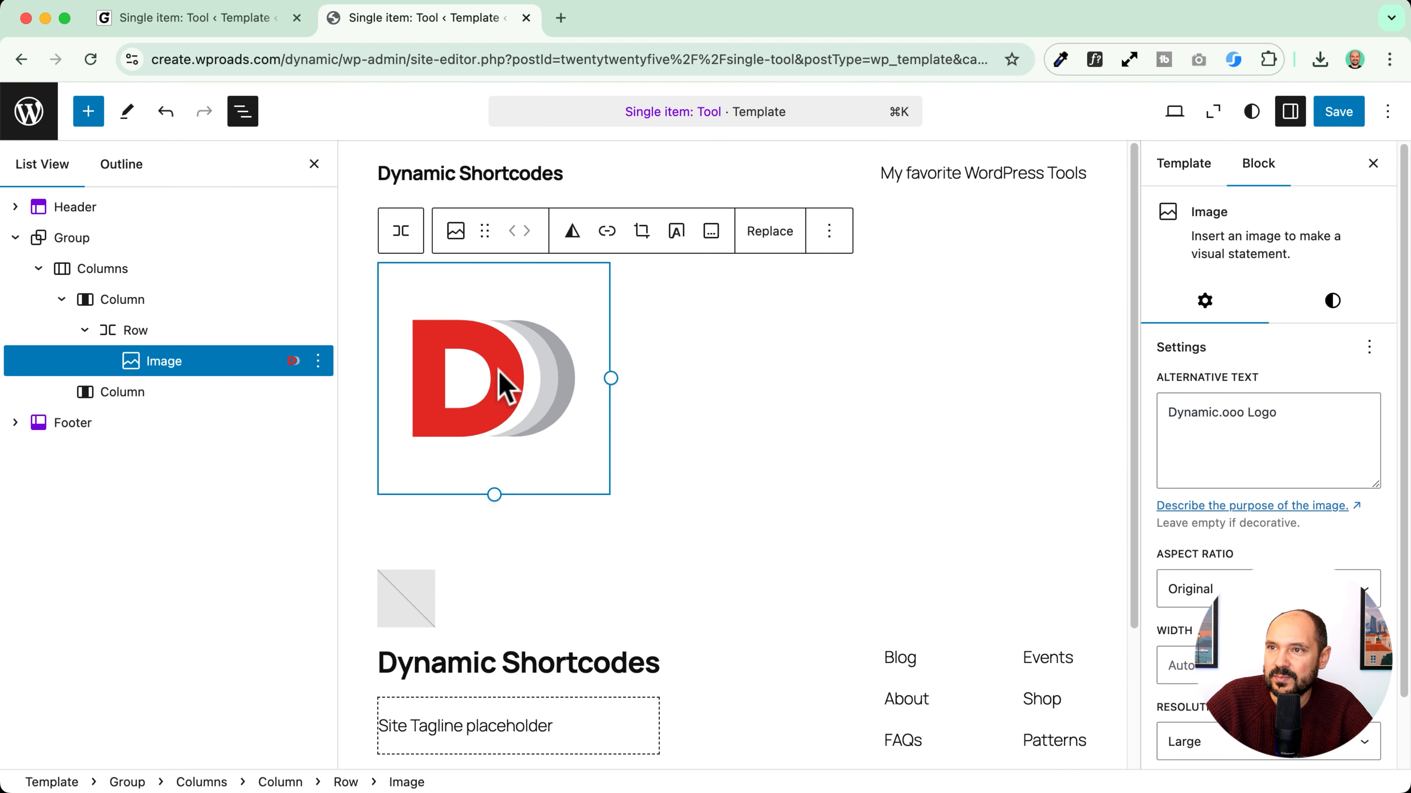
Step: Set the logo image's aspect ratio to Square - 1:1 and its width to 90 px
scroll(1190, 510, "down", 2)
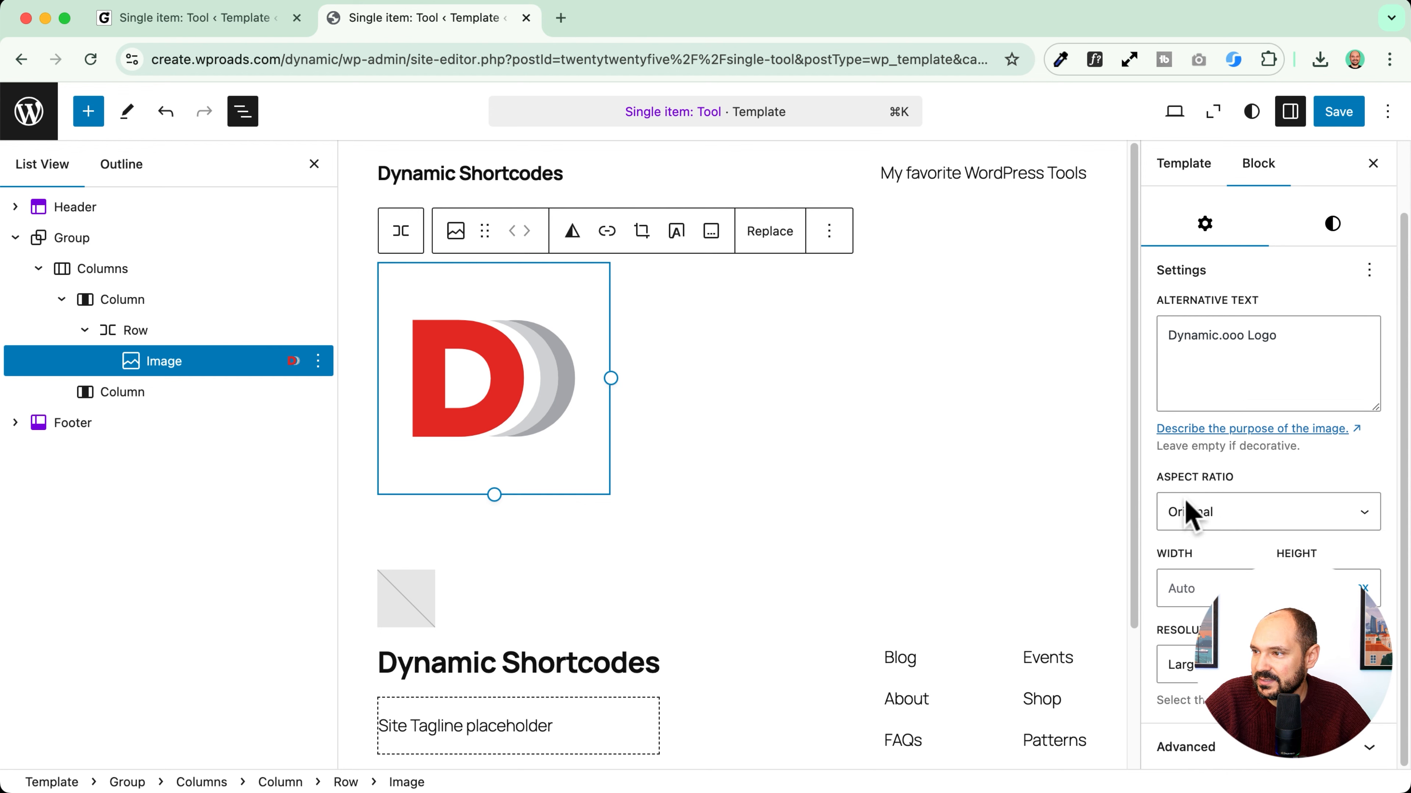
left_click(1190, 510)
left_click(1222, 536)
left_click(1197, 595)
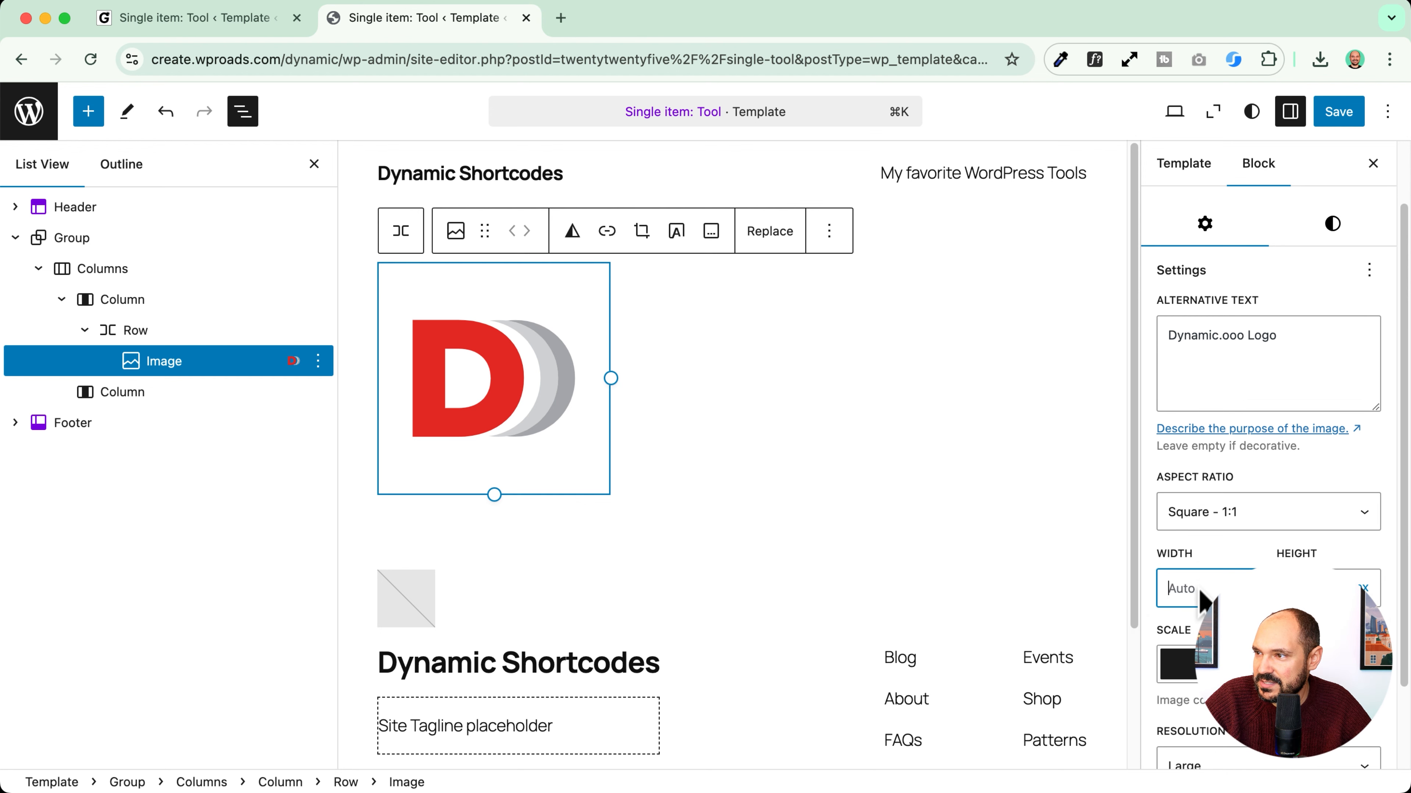
type("90")
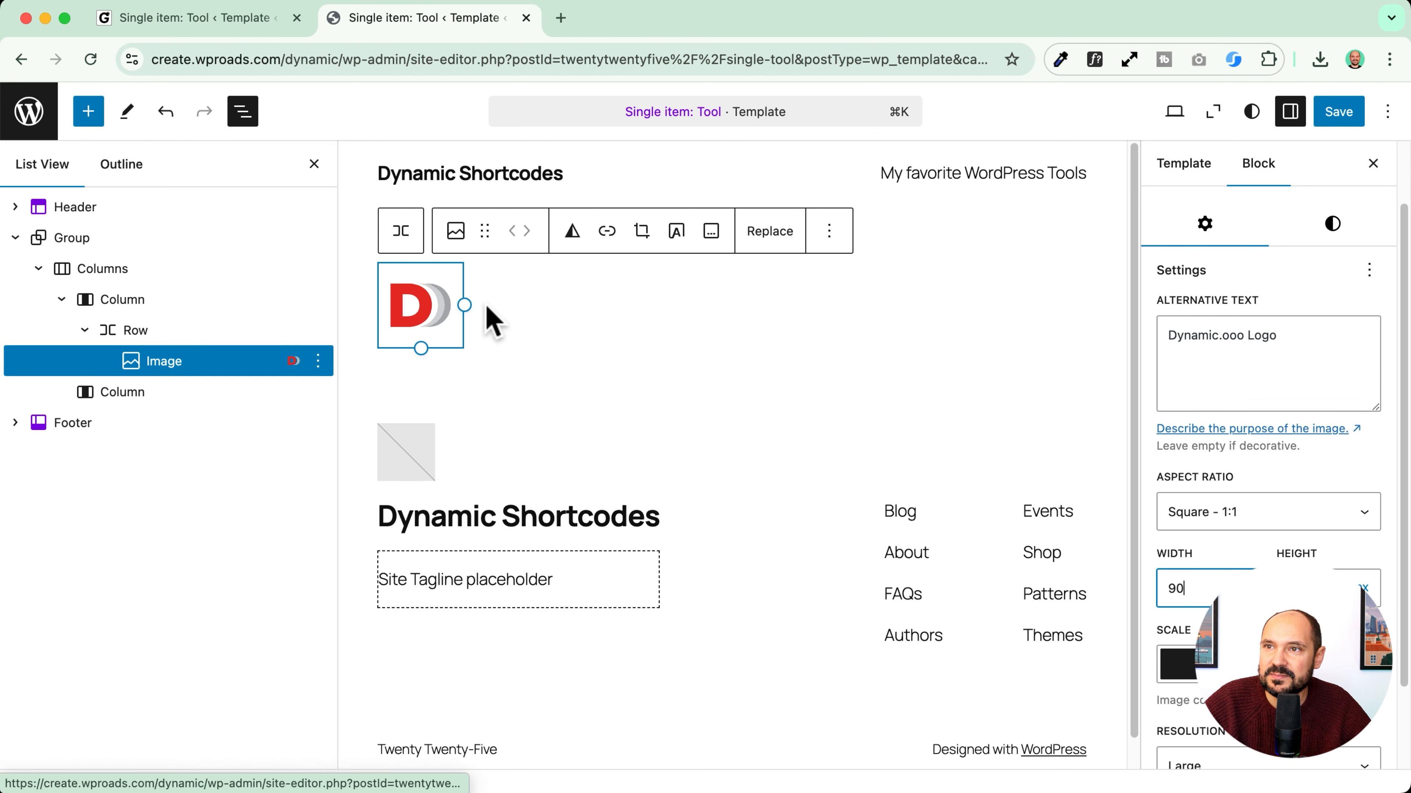
Step: Insert a Title block beside the logo image inside the Row
left_click(618, 322)
left_click(557, 325)
left_click(598, 337)
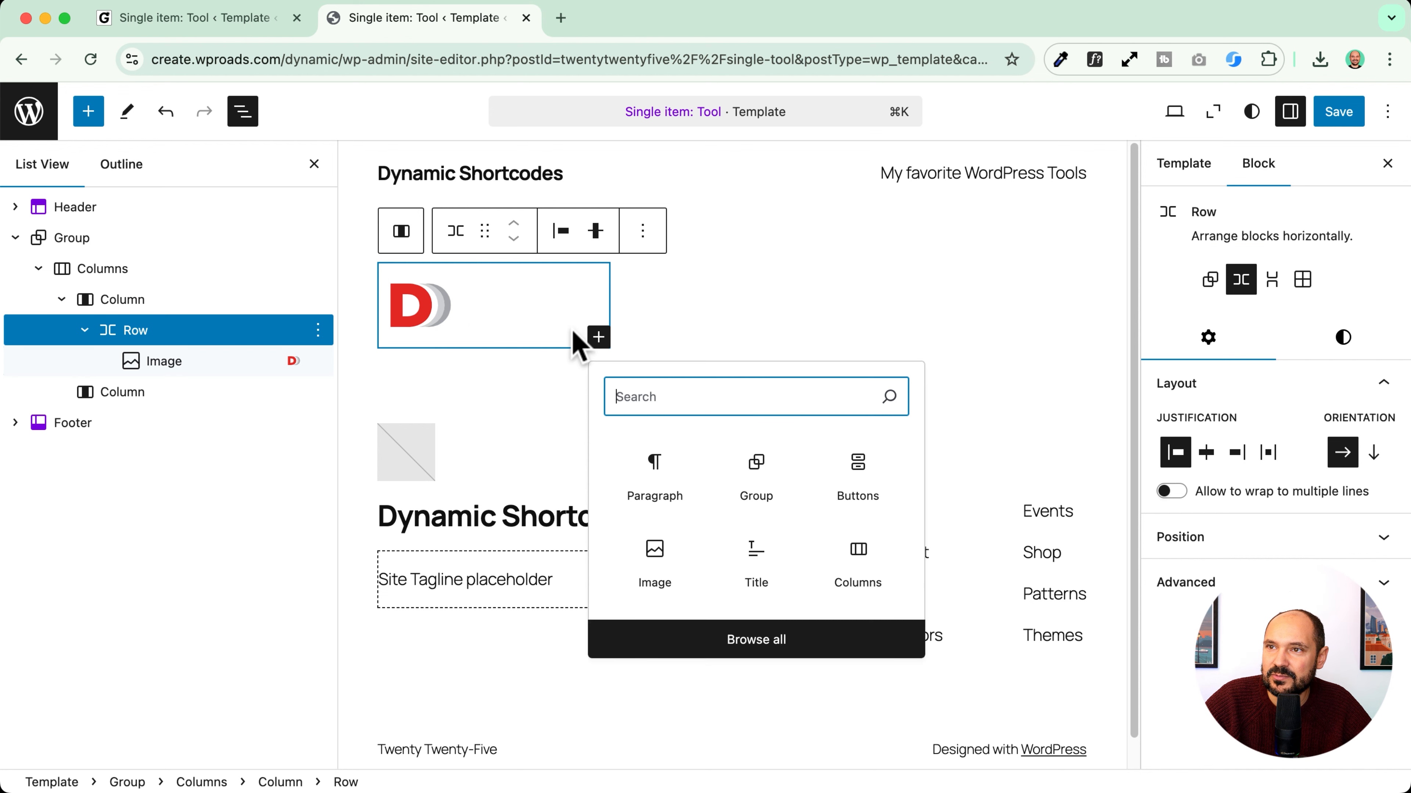
type("tit")
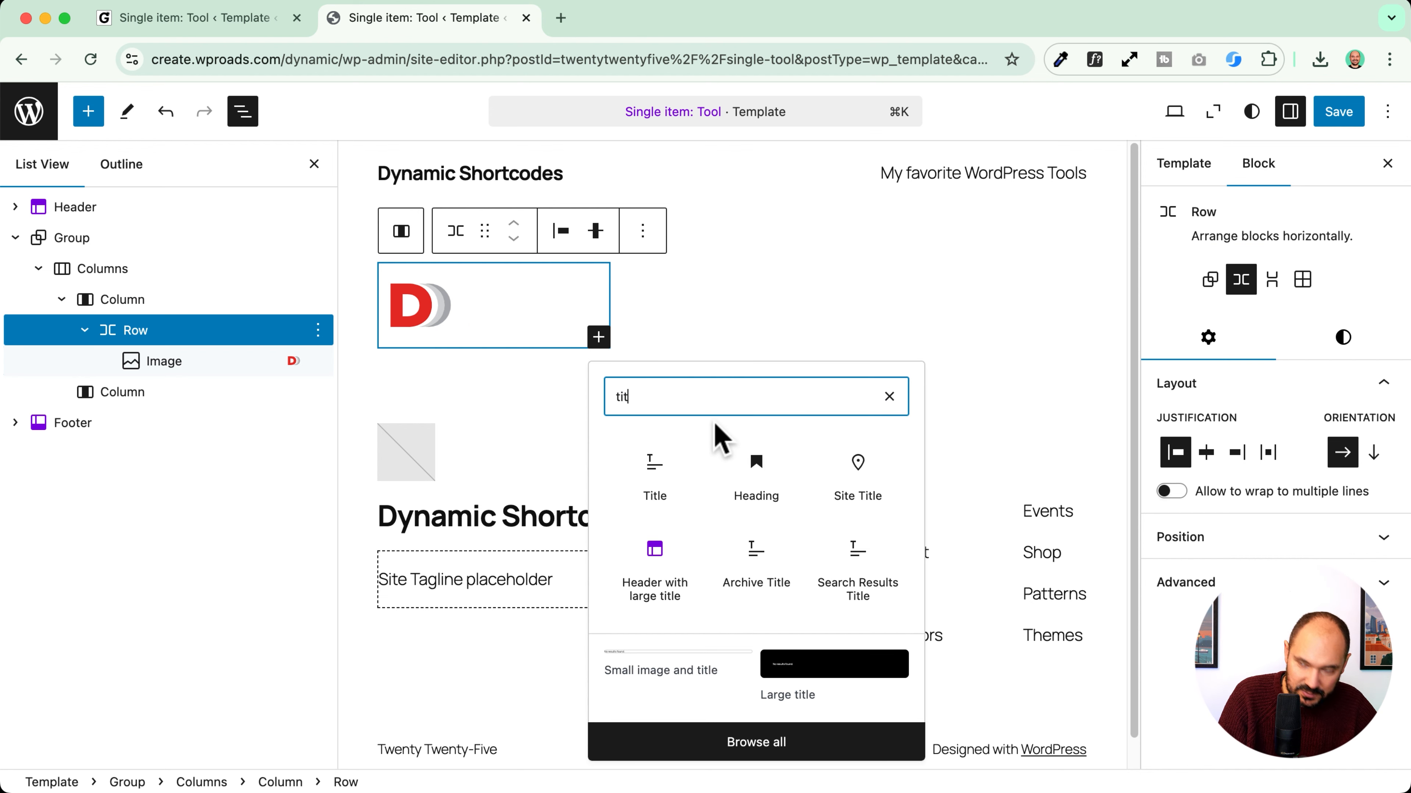
left_click(668, 468)
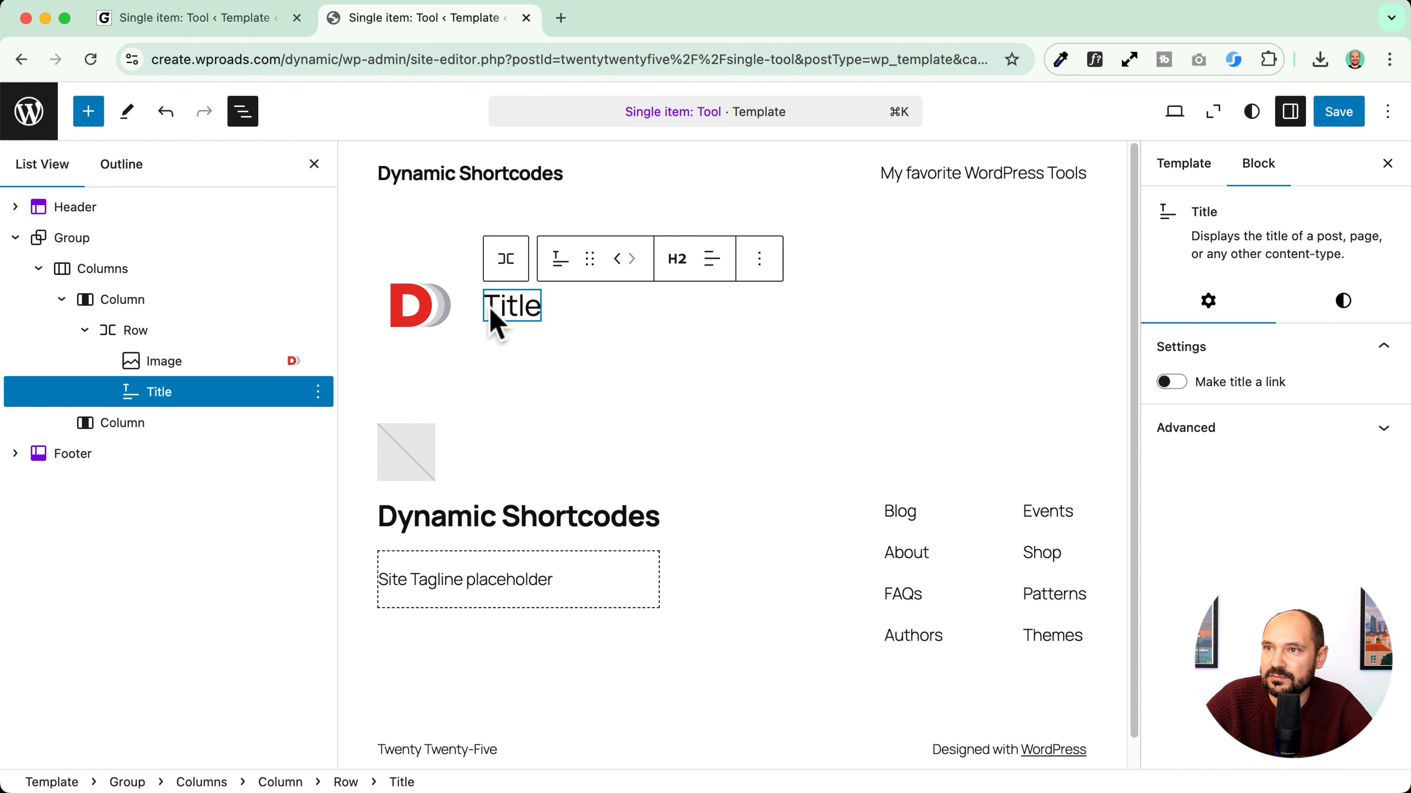
Step: Make the Title block a Heading 1 and set its typography size to Extra Large
left_click(677, 258)
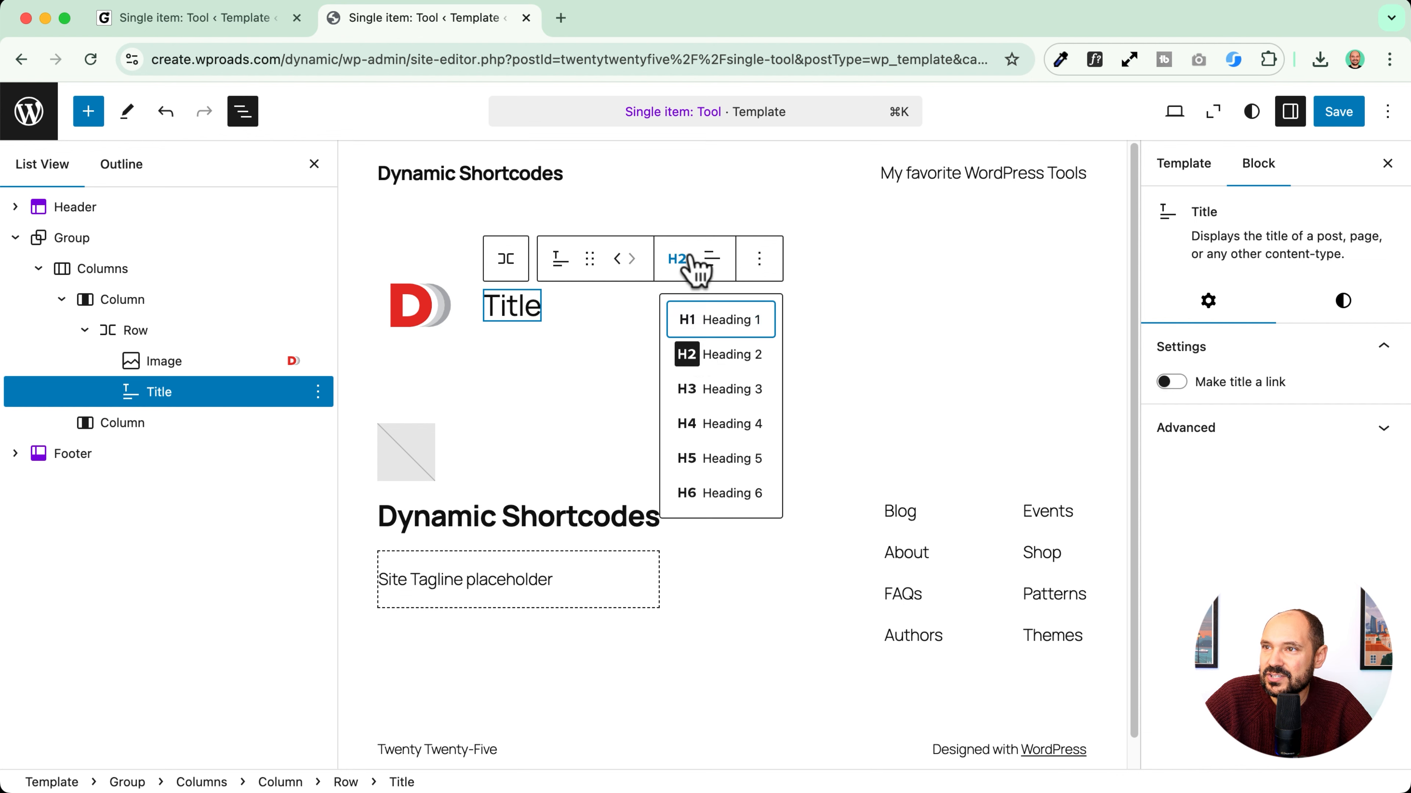
left_click(722, 321)
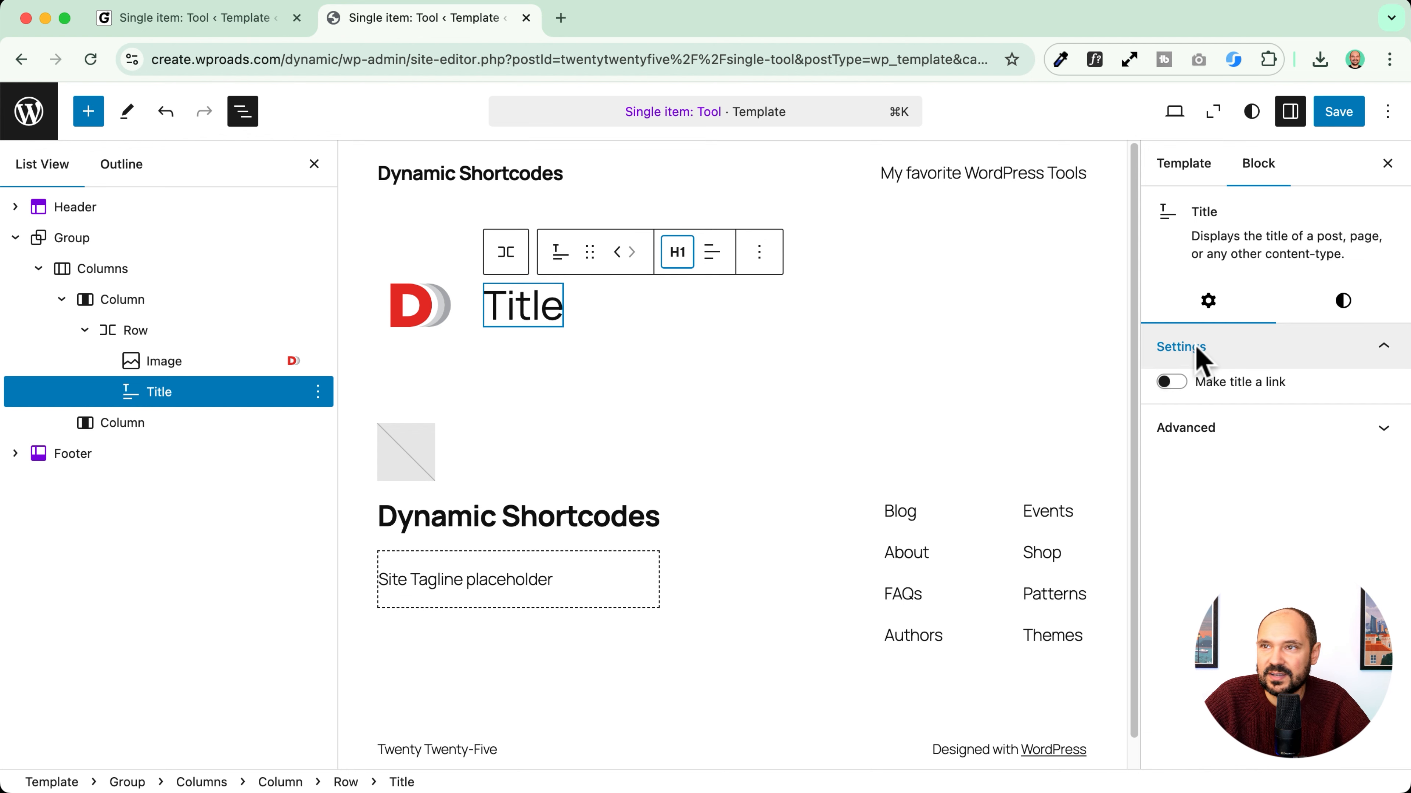
left_click(1335, 314)
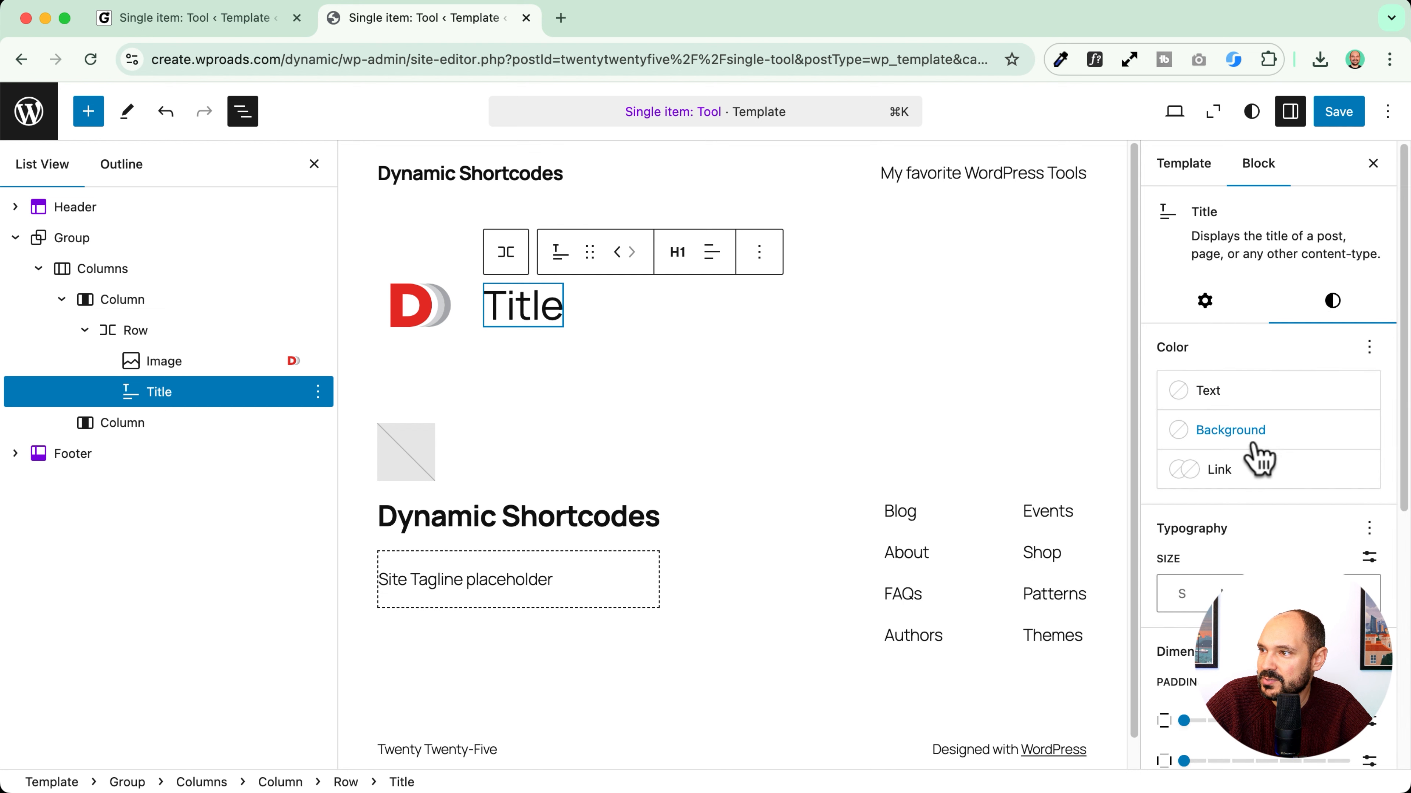
left_click(1311, 594)
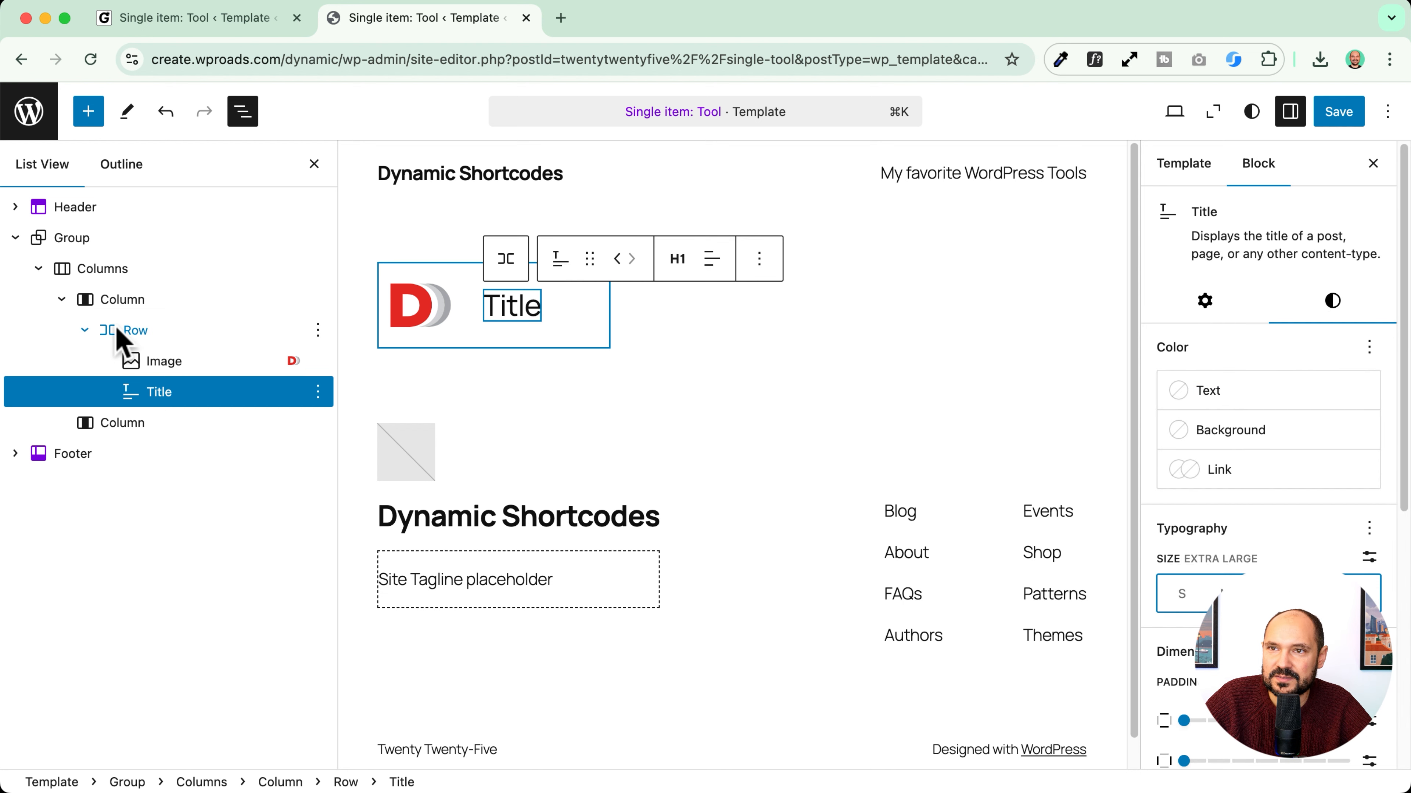
Step: Insert an Excerpt block directly below the logo and title Row in the first column
left_click(208, 336)
left_click(318, 330)
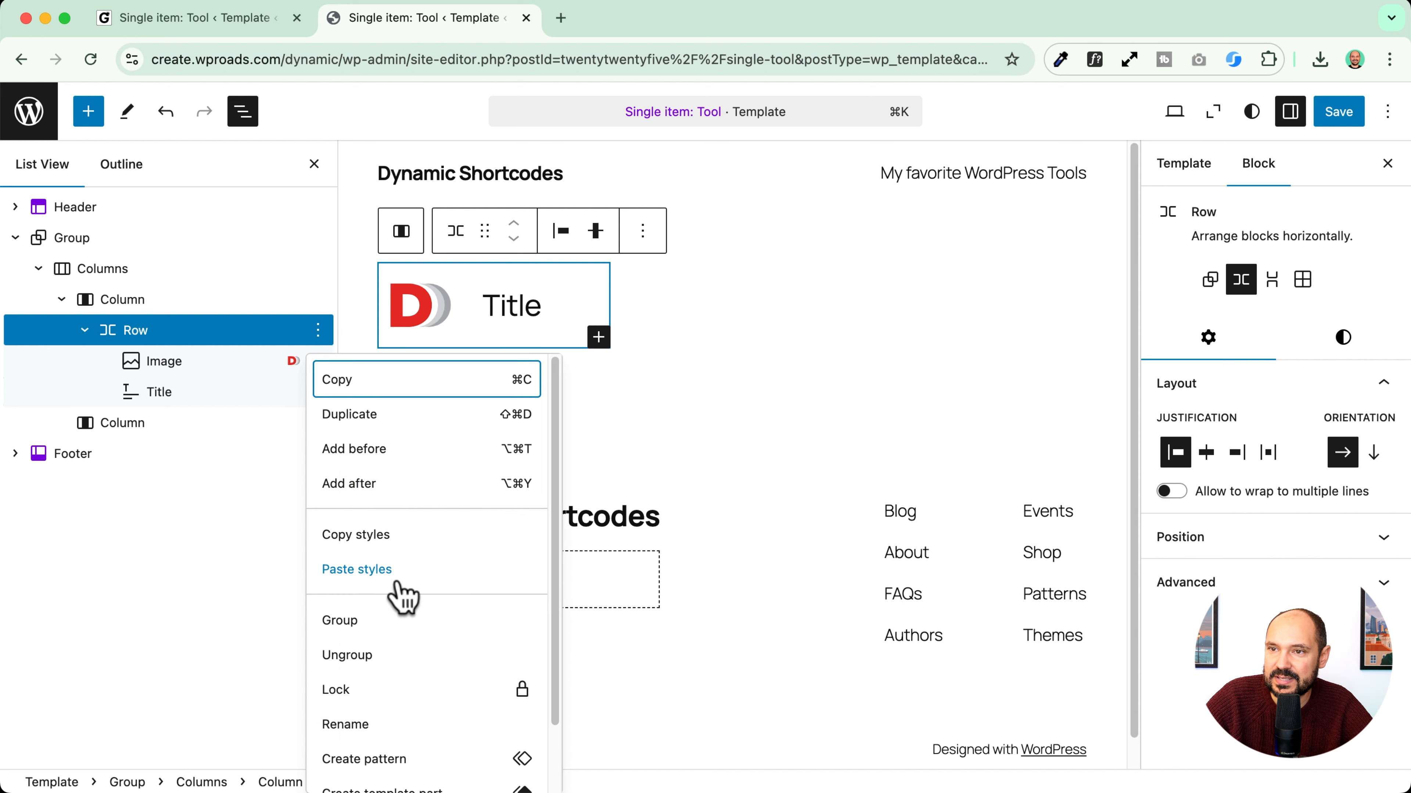
left_click(383, 488)
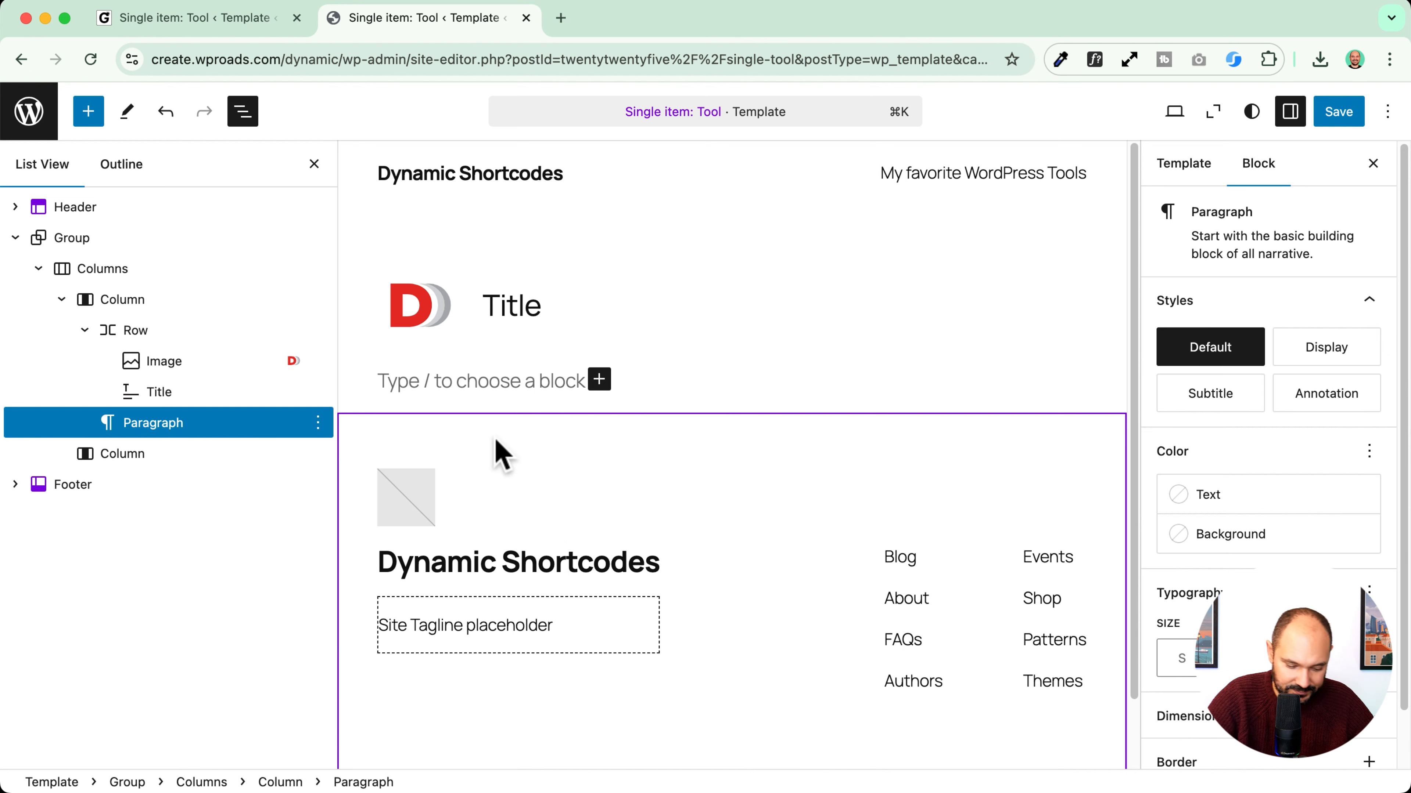
type("/exc")
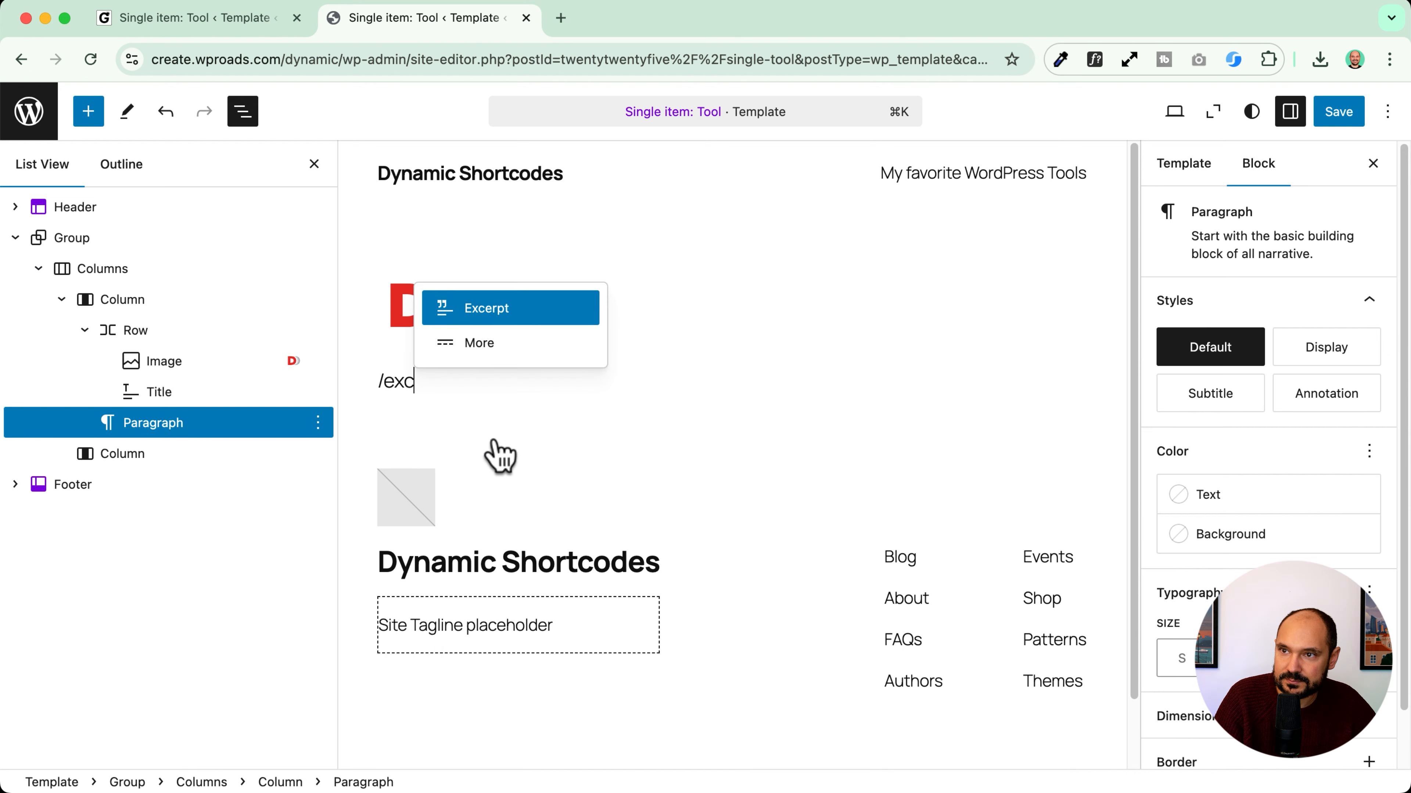
key("Return")
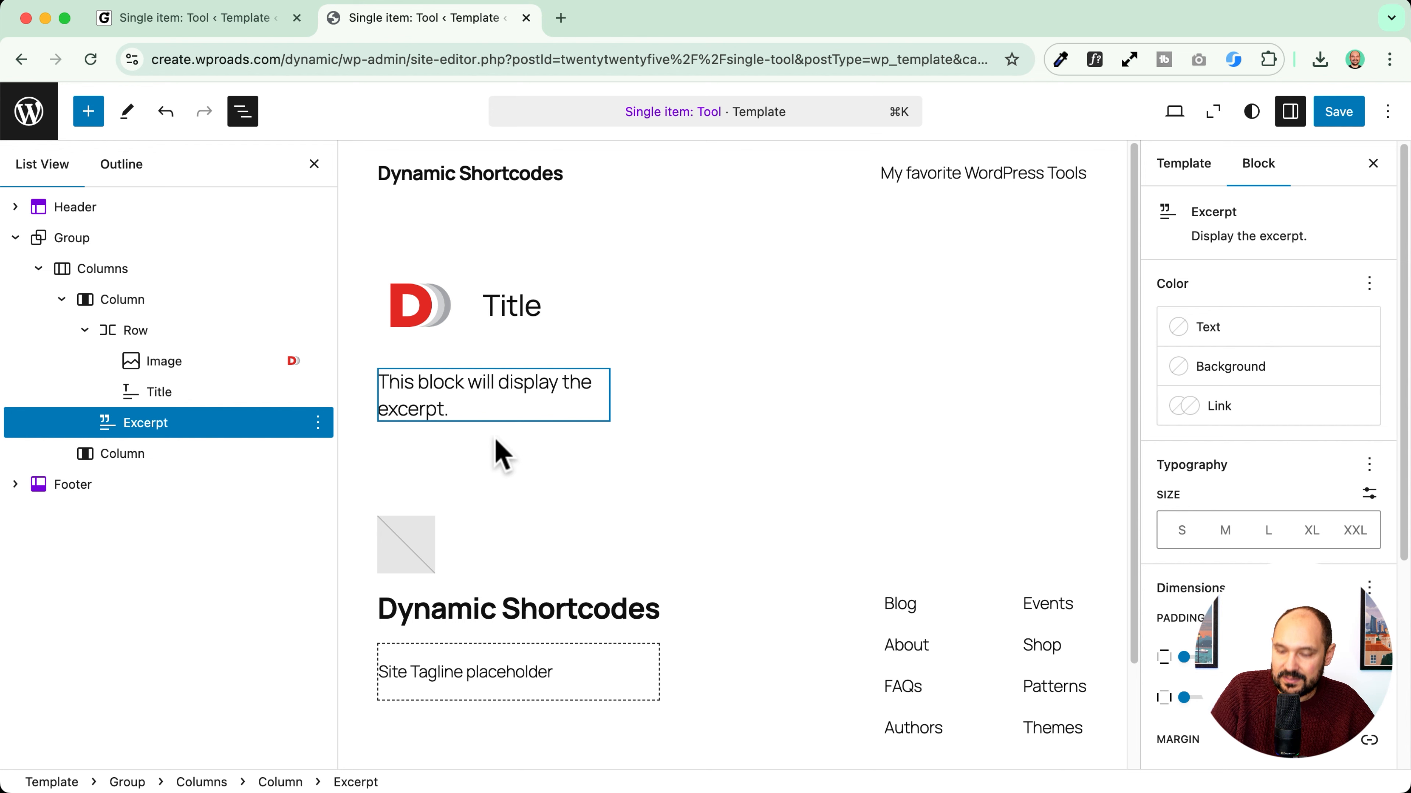
Step: Add a Buttons block below the excerpt with one button labelled "Get it now"
key("Return")
type("/button")
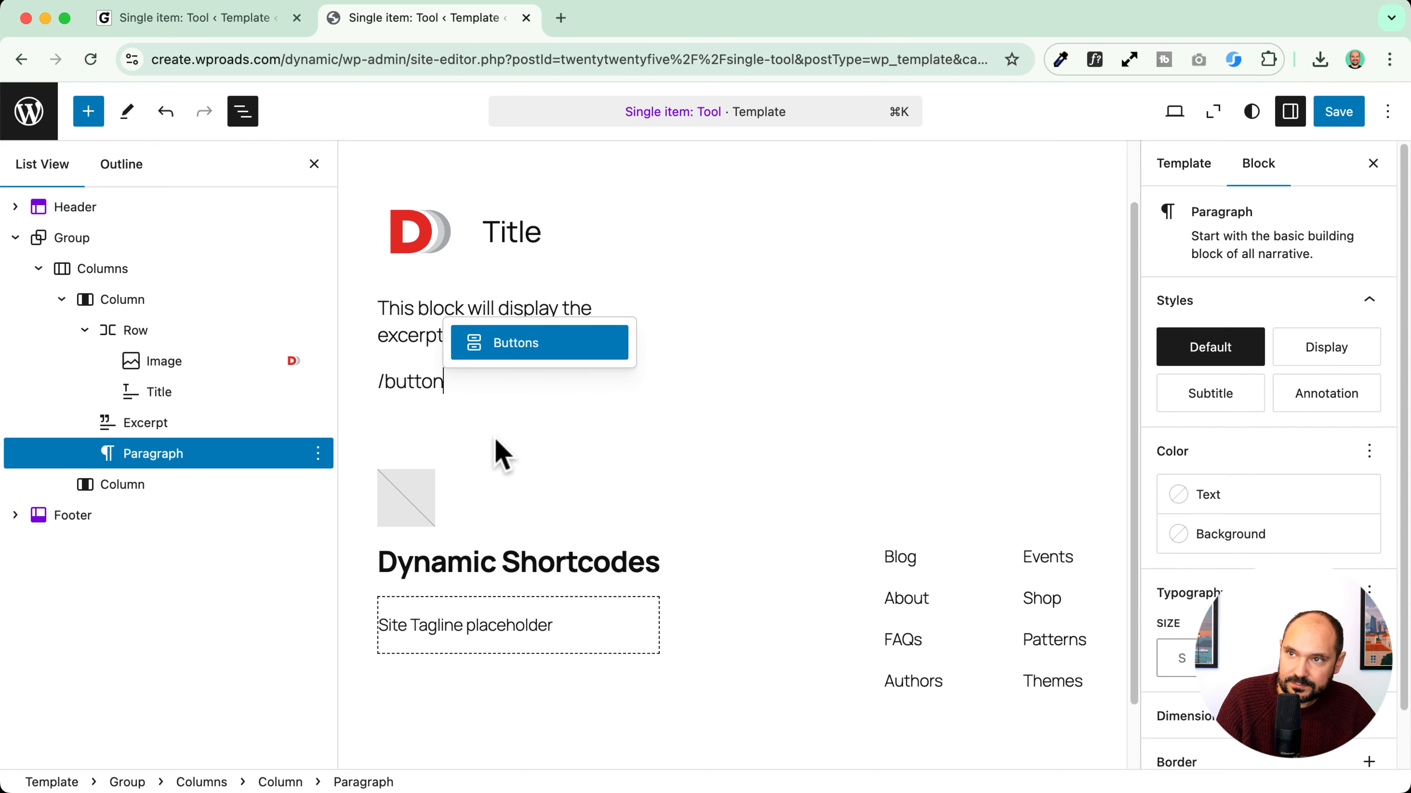
key("Return")
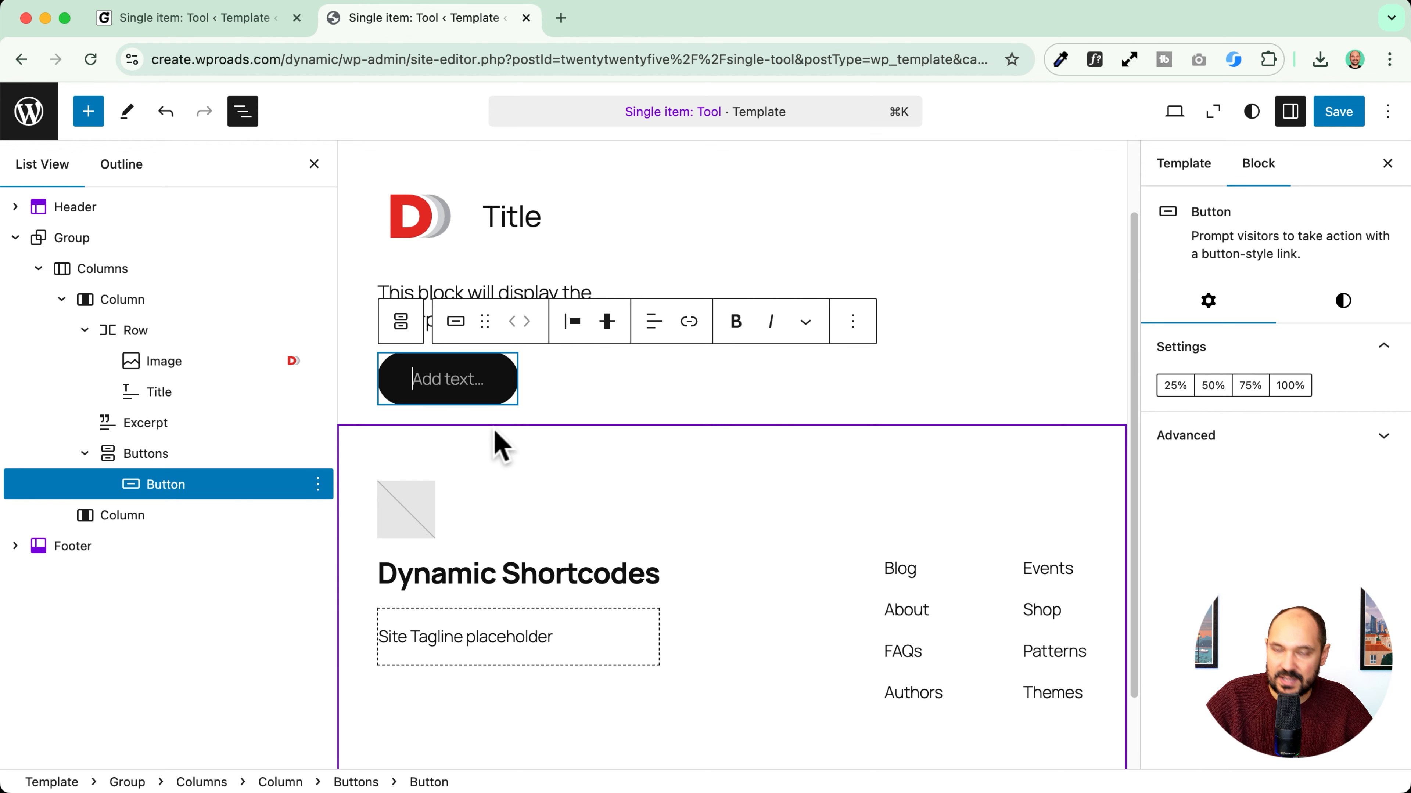
type("Get it now")
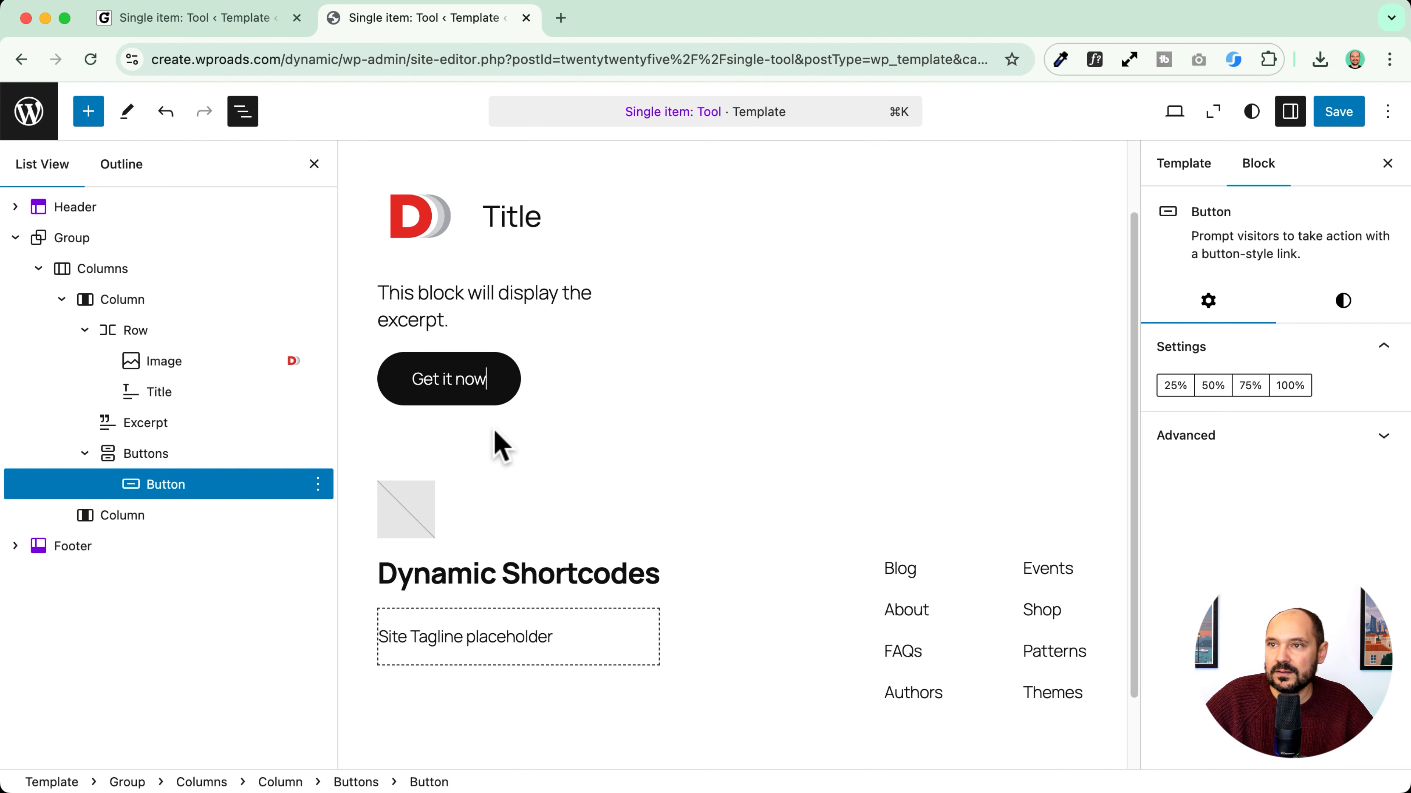
Step: Add a paragraph reading "Affiliate link disclaimer" below the "Get it now" button
key("Return")
key("Return")
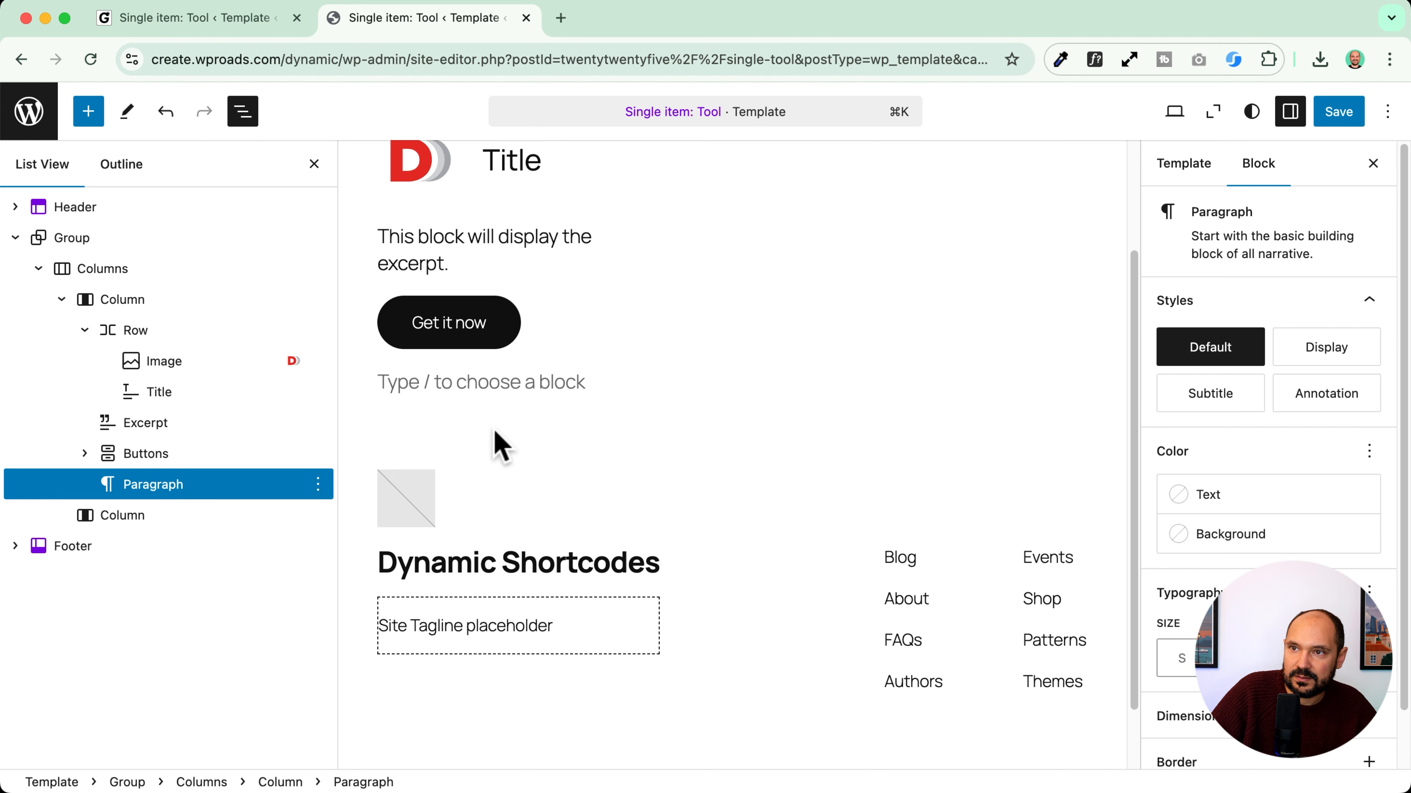
type("Affilit")
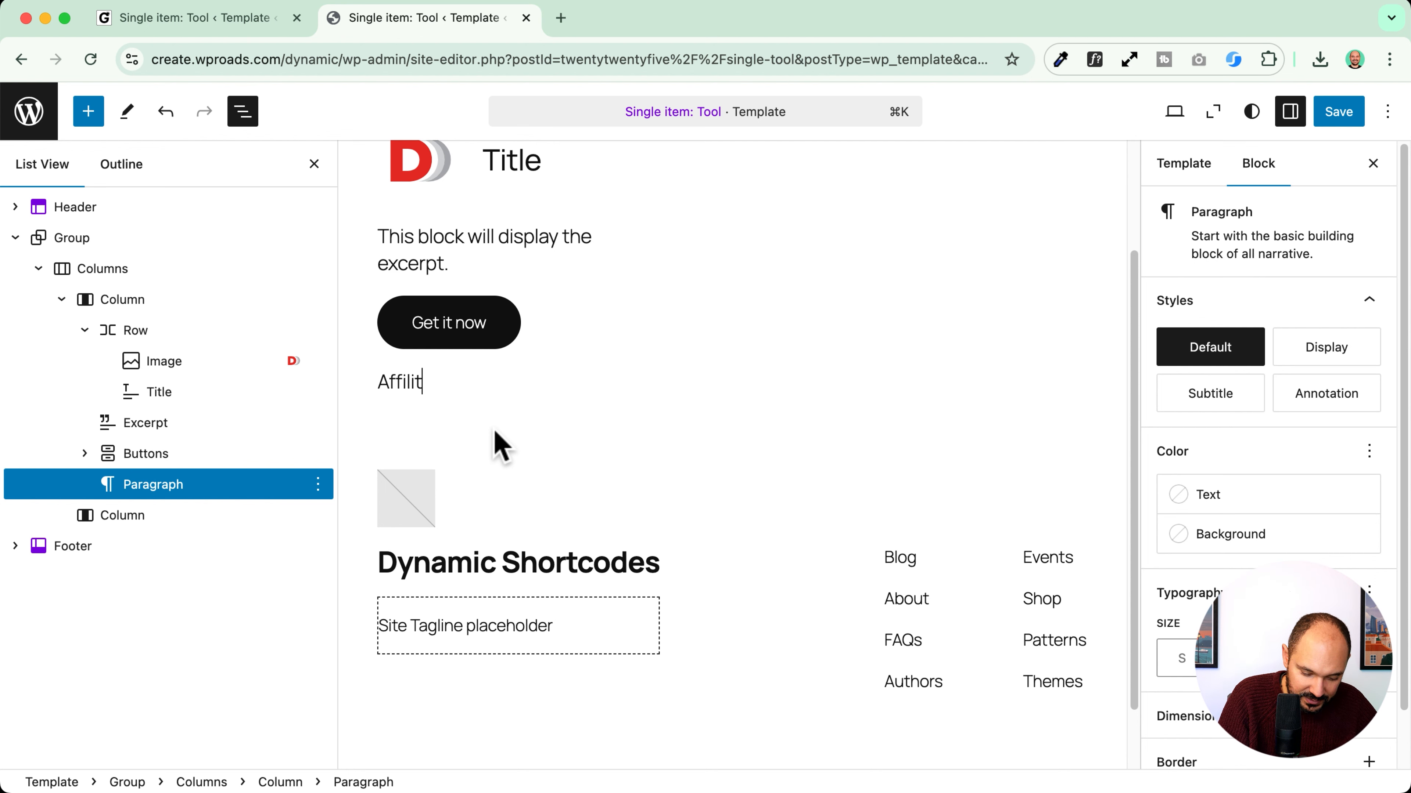
type("e link disclaimer")
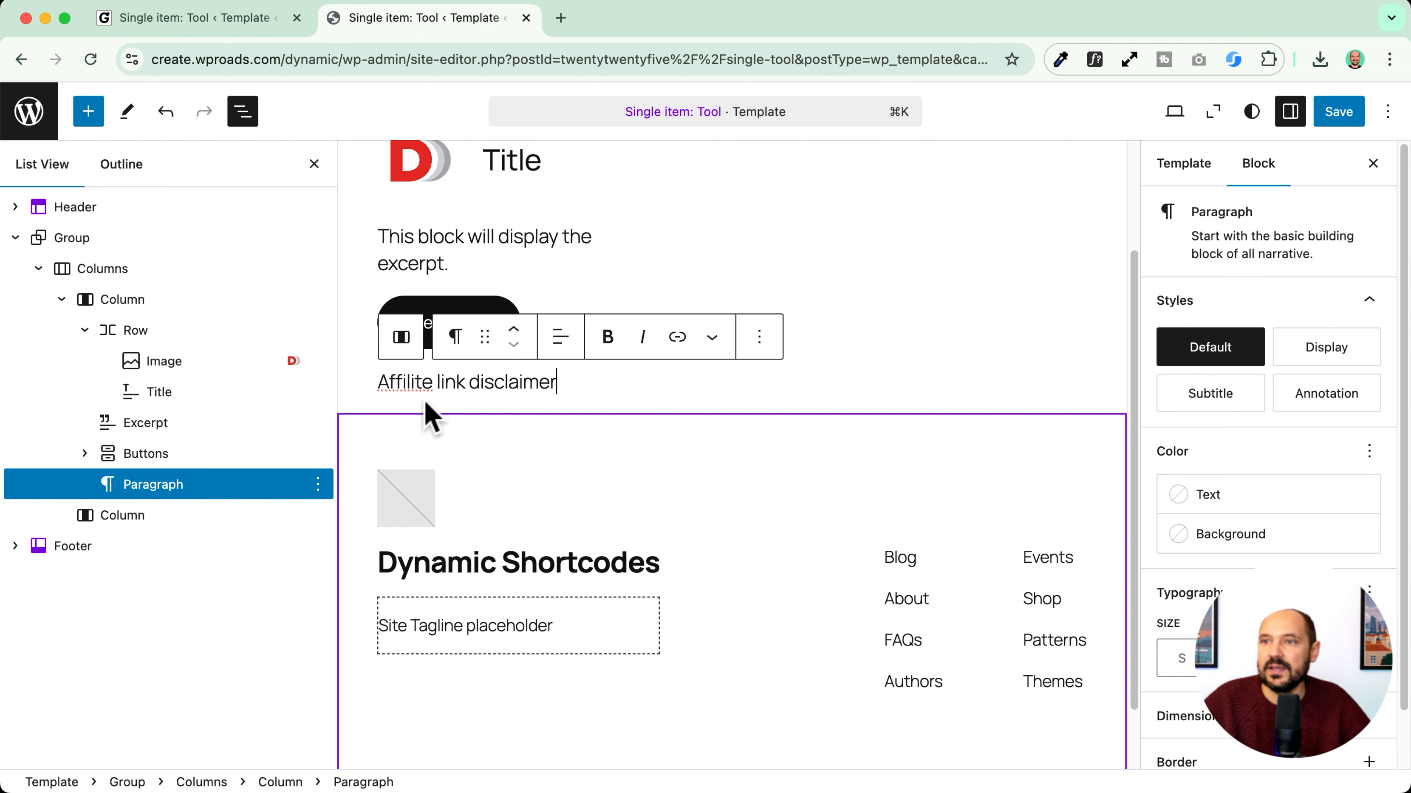
double_click(402, 383)
type("ffiloiate")
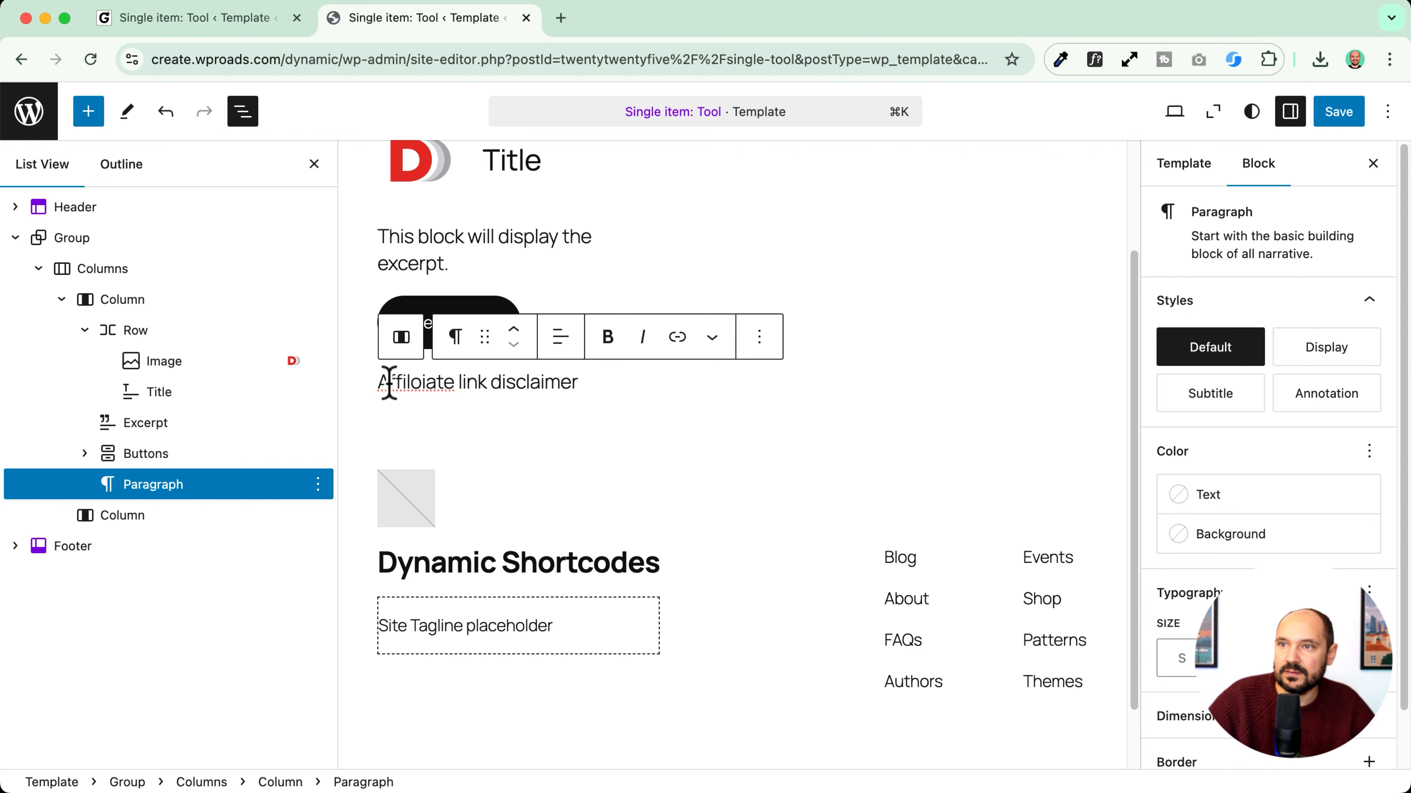
double_click(388, 383)
type("Affiliate")
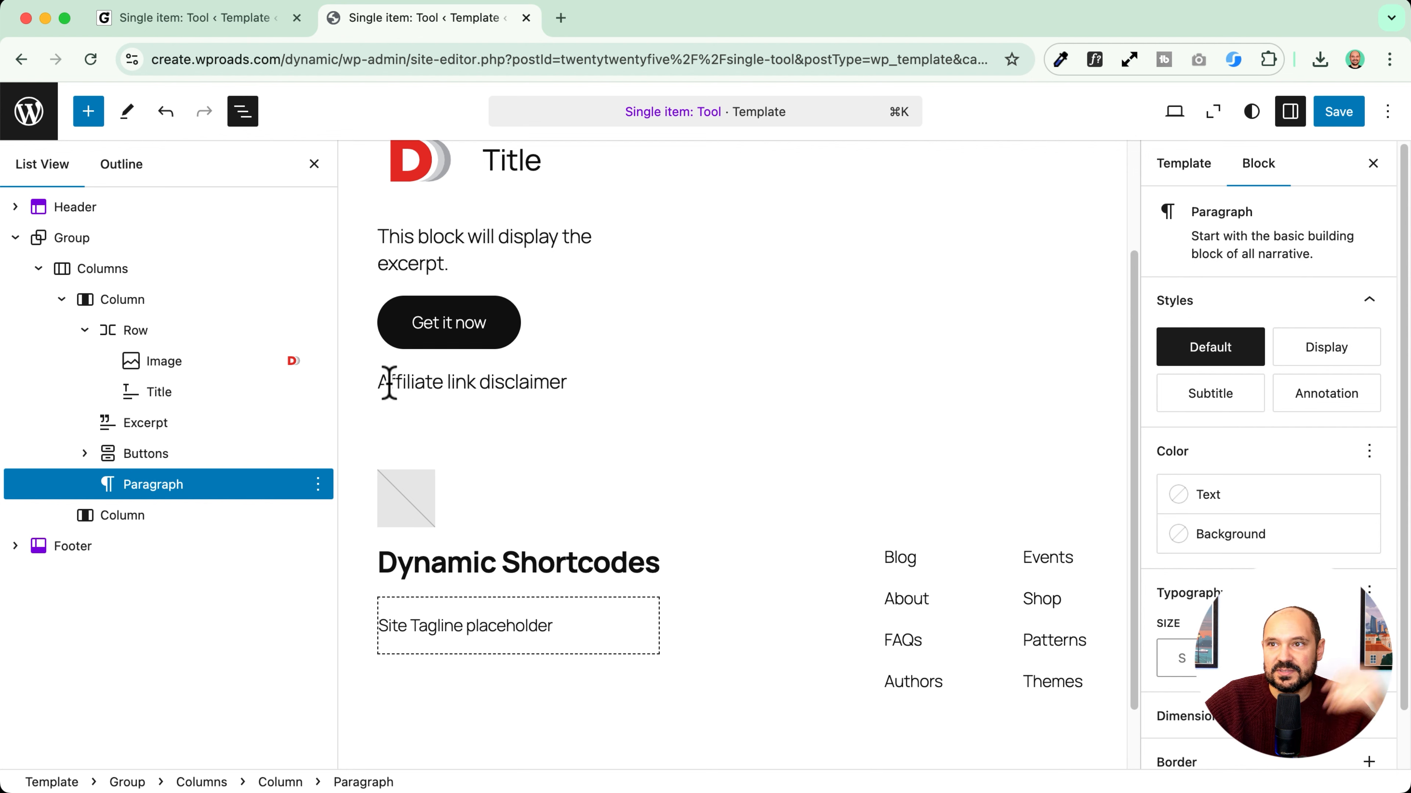
Step: Set the disclaimer paragraph's typography size to Small and make its text italic
left_click_drag(587, 384, 378, 382)
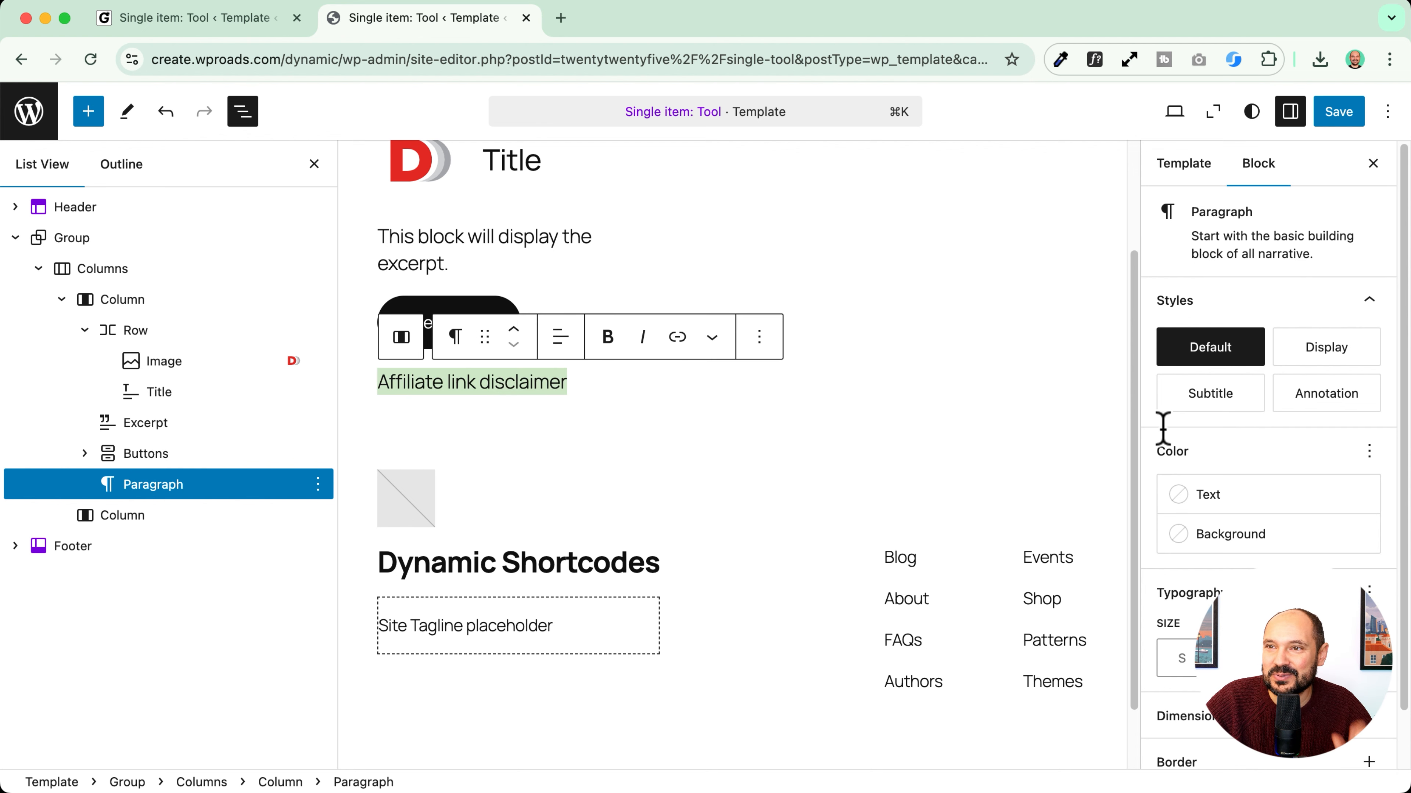
scroll(1244, 440, "down", 2)
left_click(1182, 598)
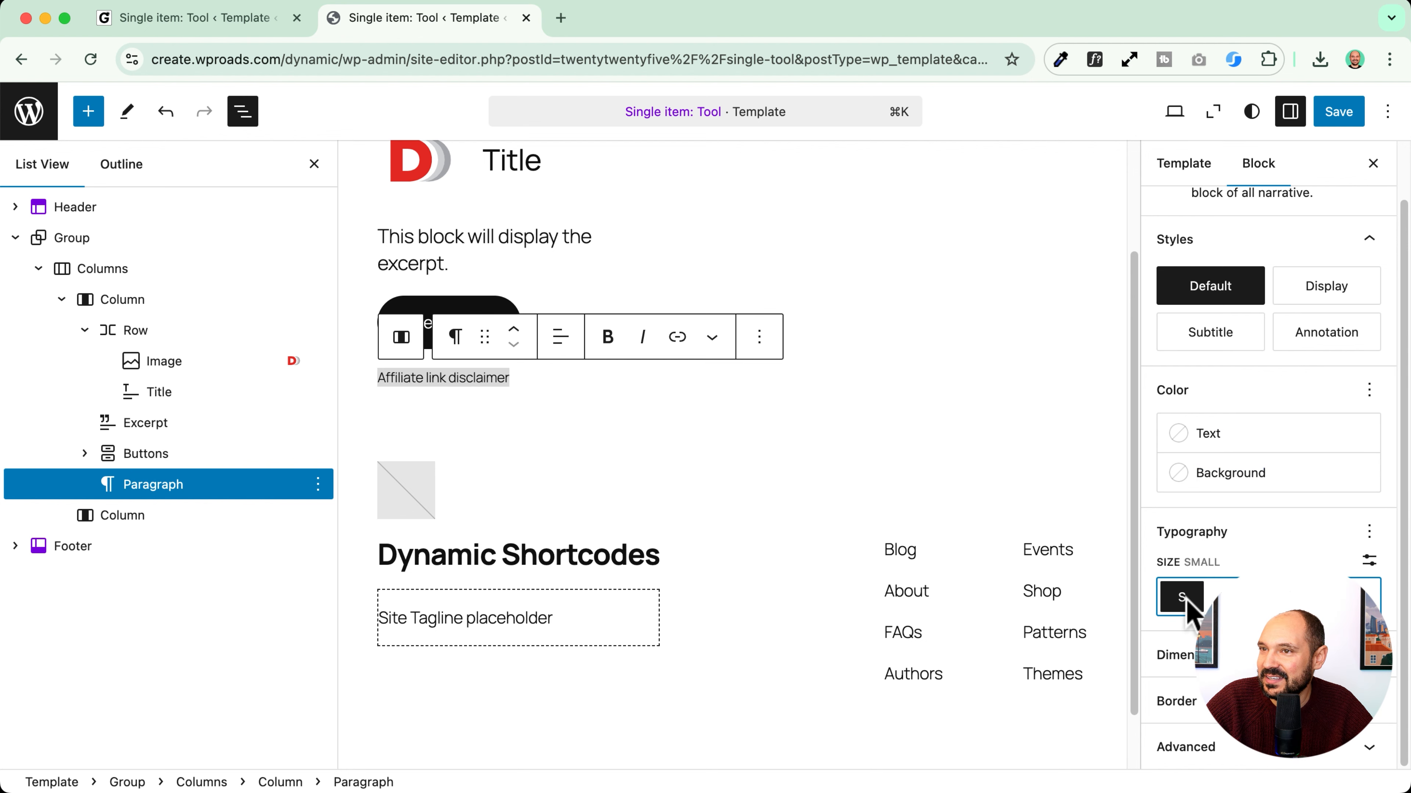
double_click(437, 378)
triple_click(430, 378)
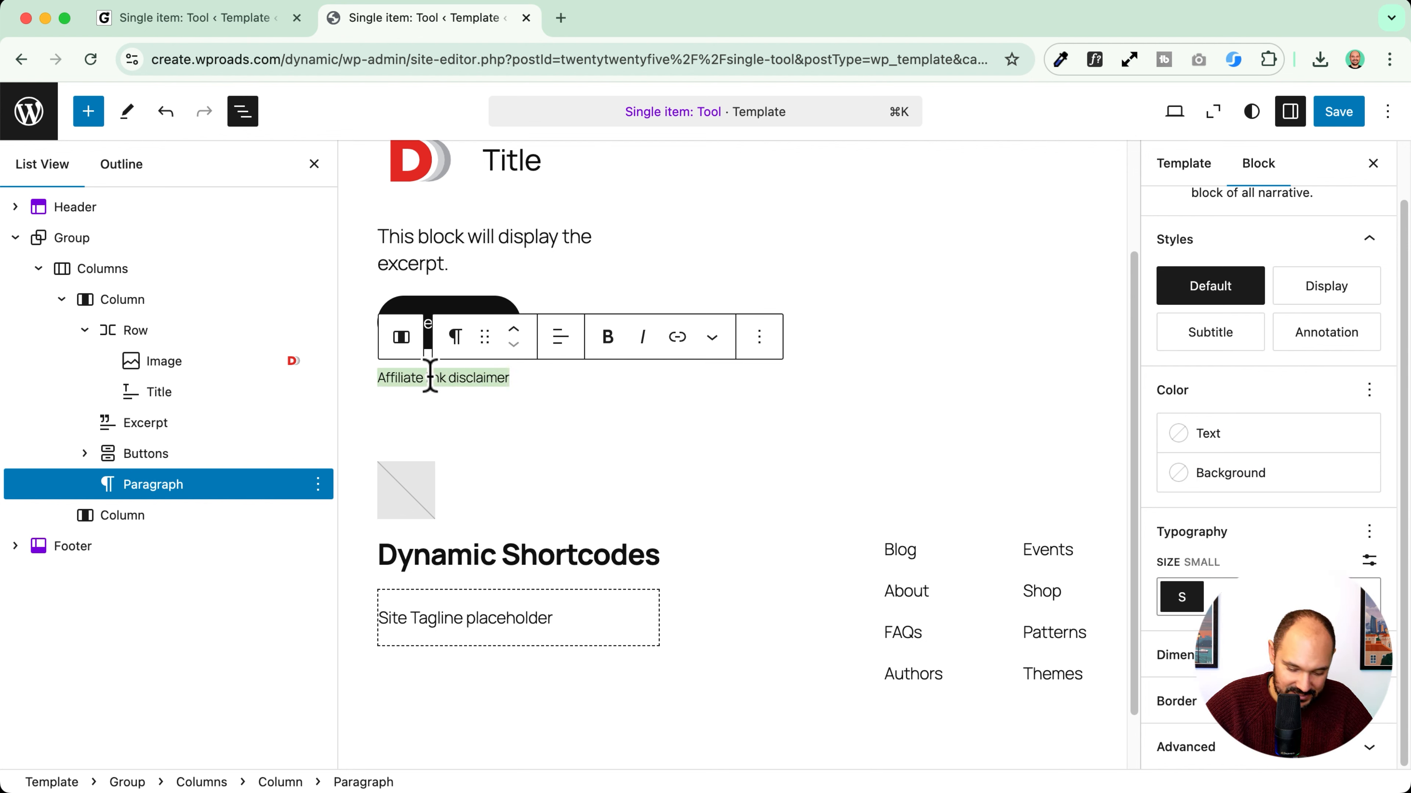
key("super+i")
left_click(529, 379)
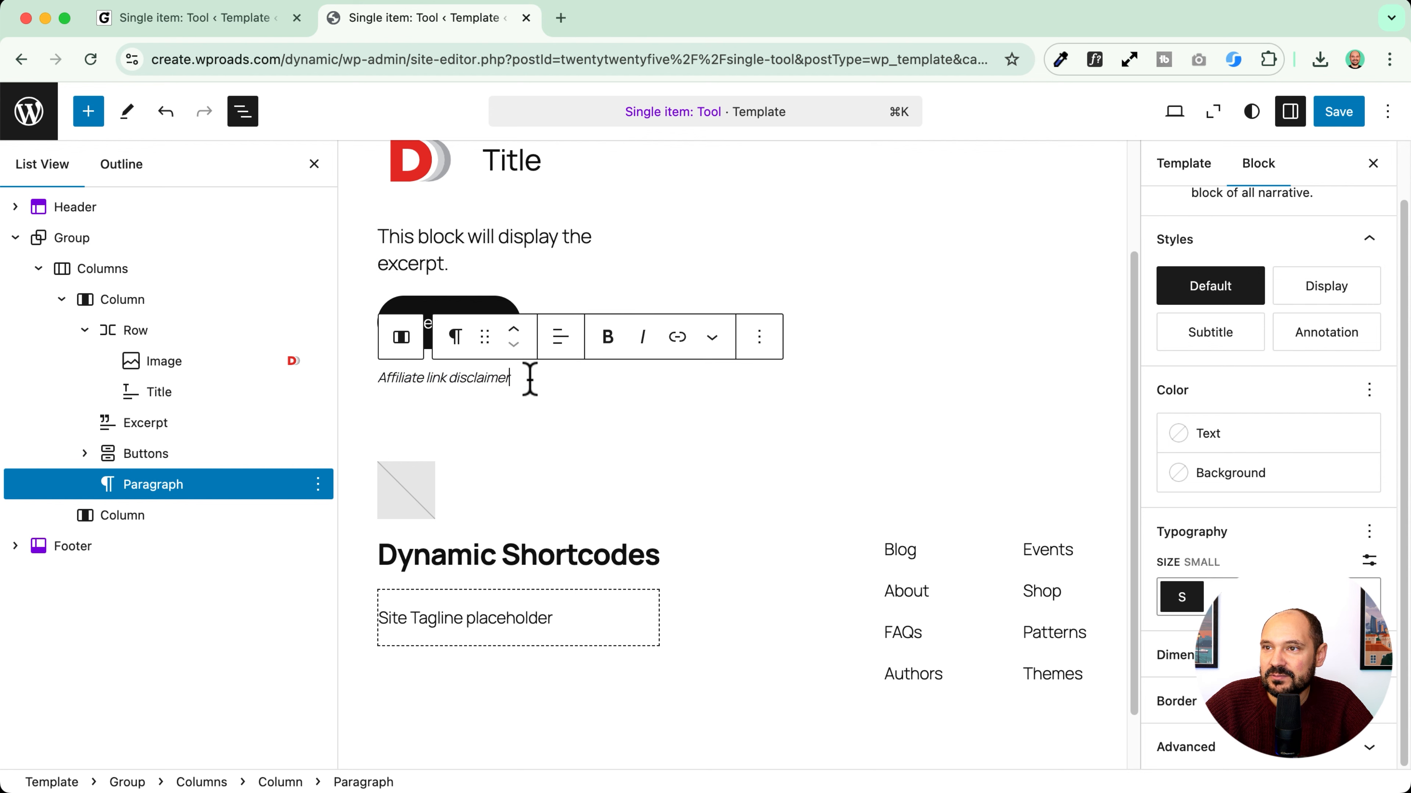
Step: Insert a Tool tags block below the disclaimer and give it the prefix "Tags"
key("Return")
type("/")
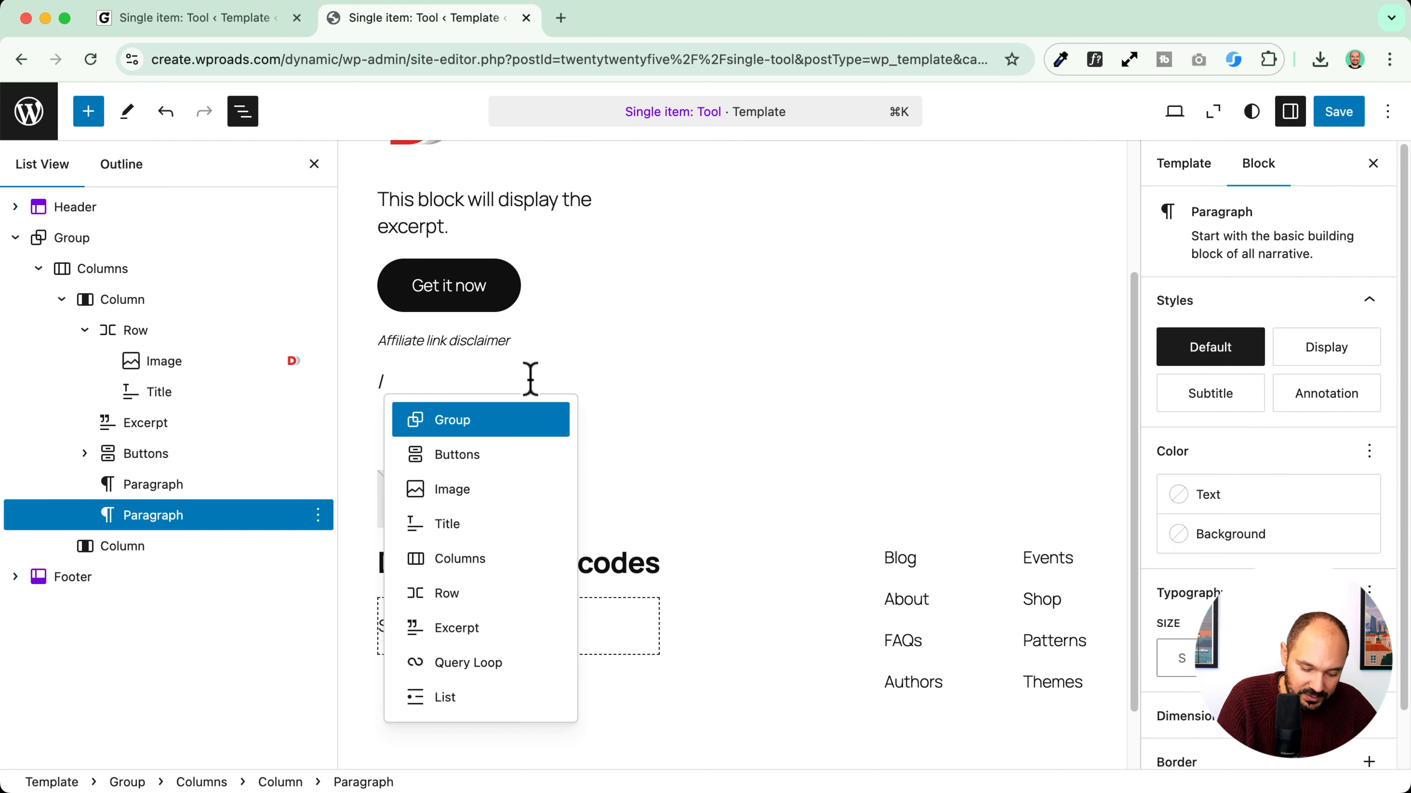
type("tag")
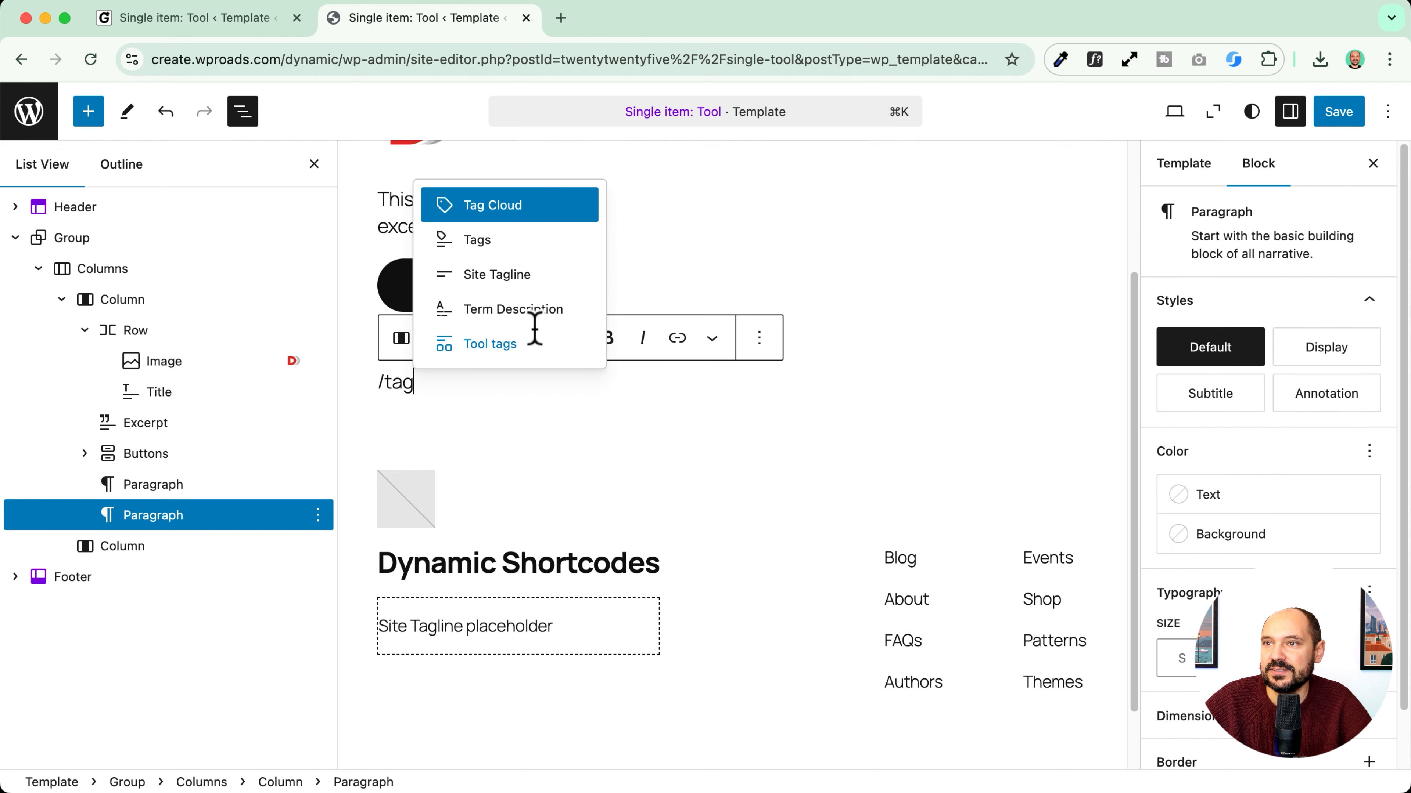
left_click(500, 347)
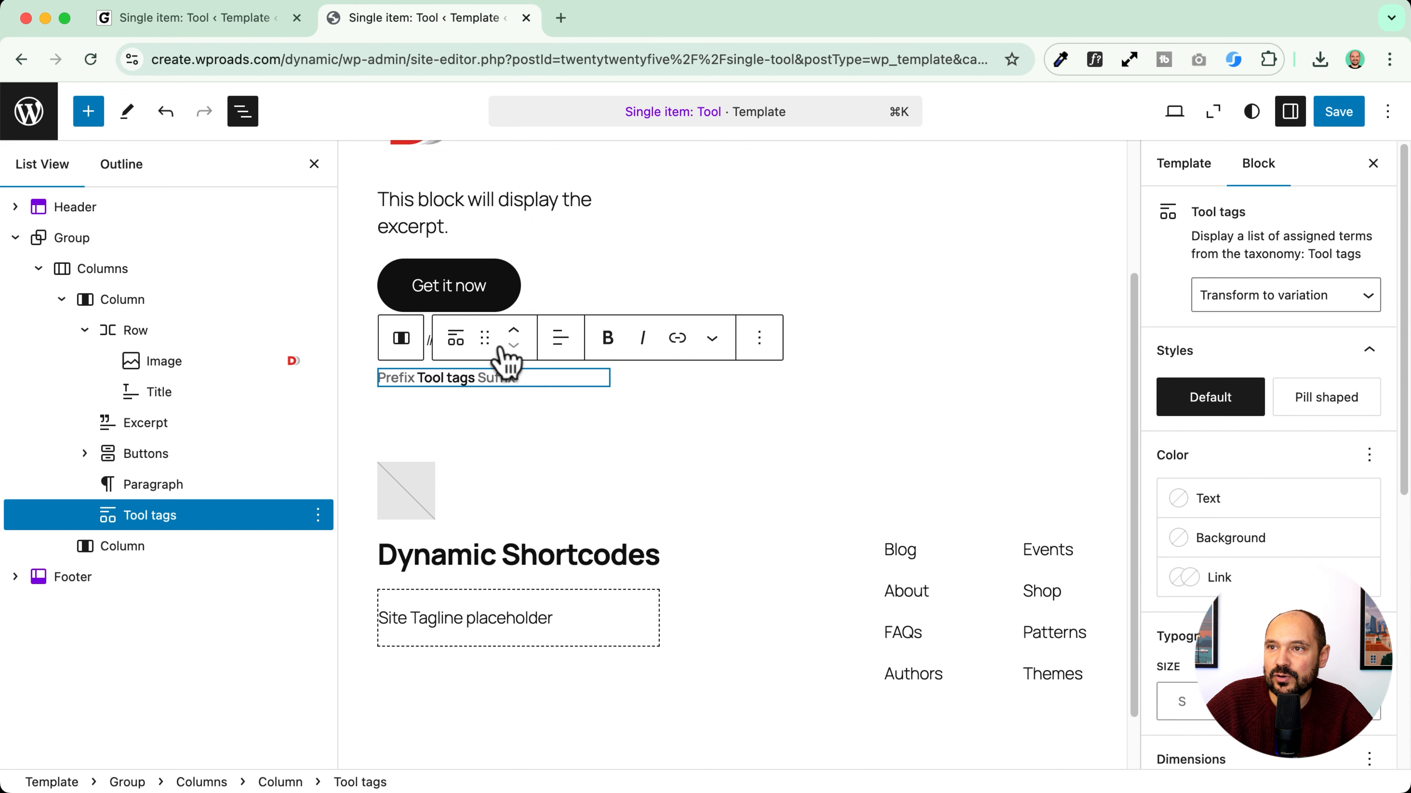
left_click(400, 379)
type("Tags")
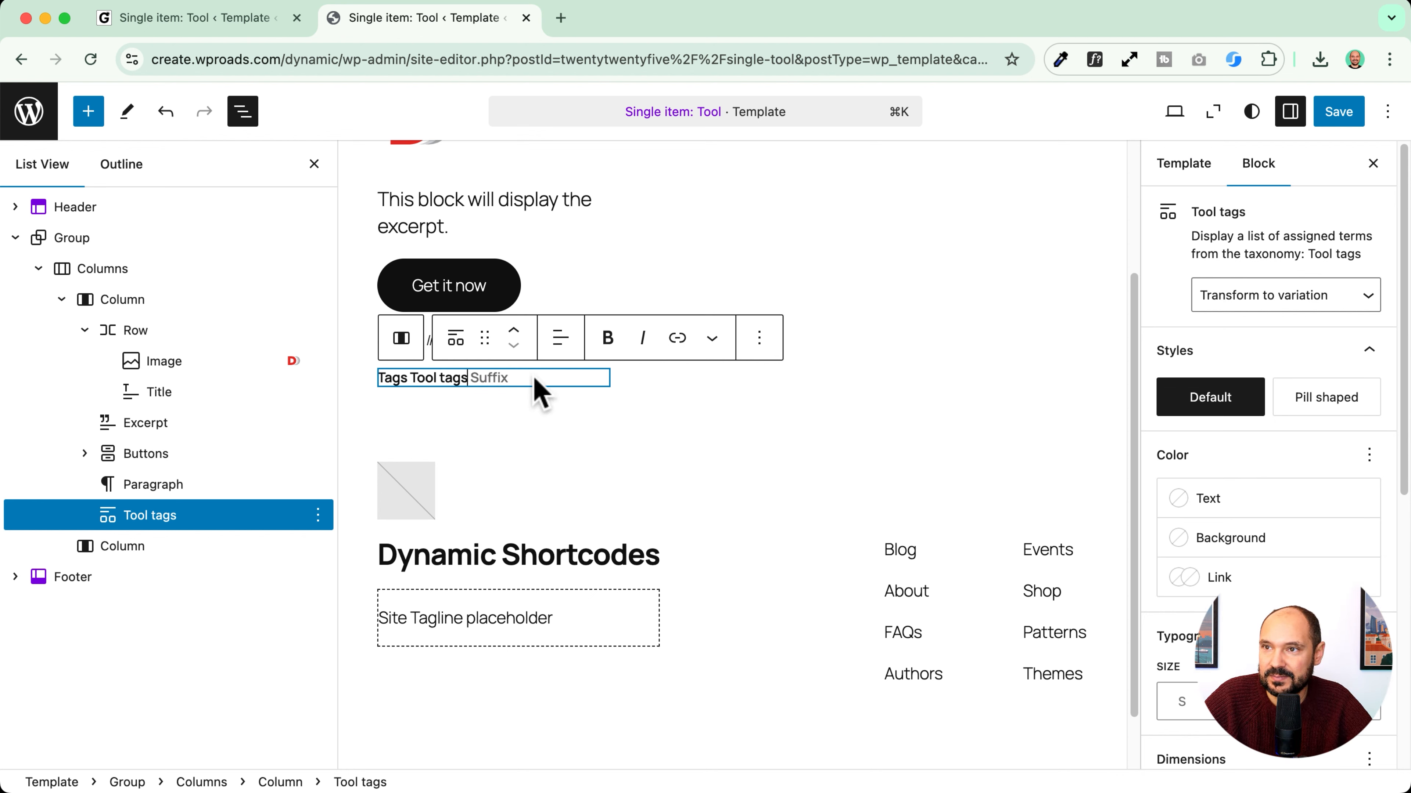
Step: Try a YouTube Embed block in the empty second column
scroll(556, 389, "up", 3)
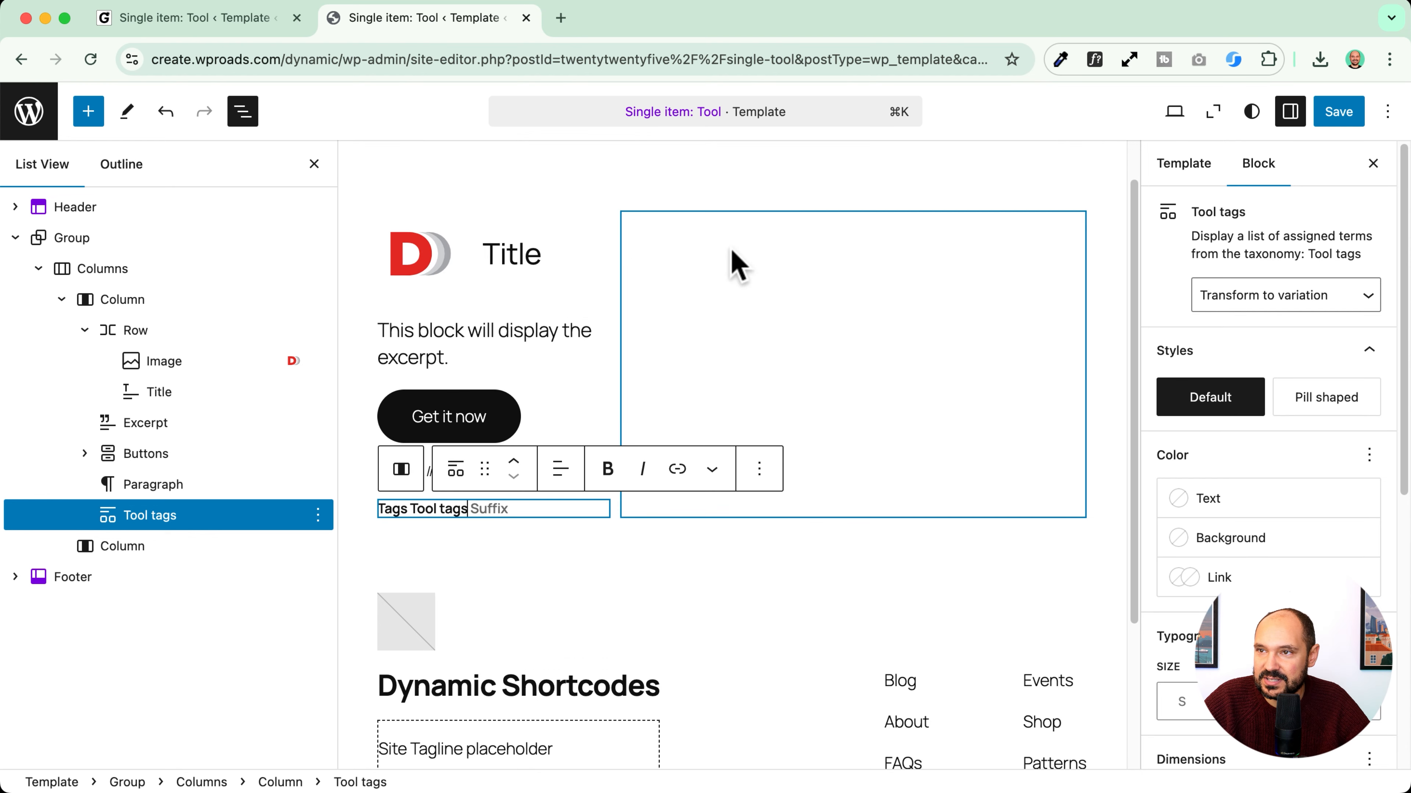
left_click(809, 275)
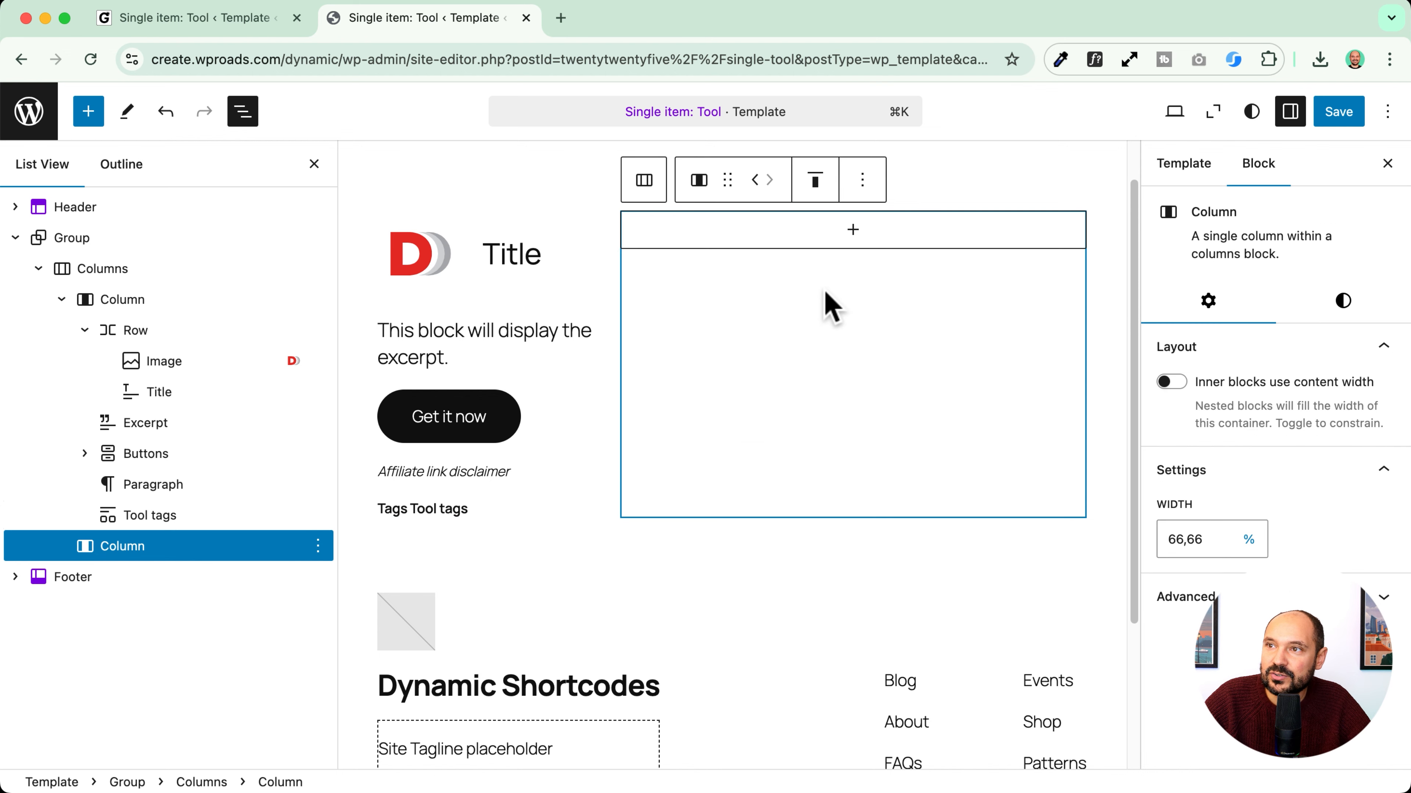
left_click(853, 230)
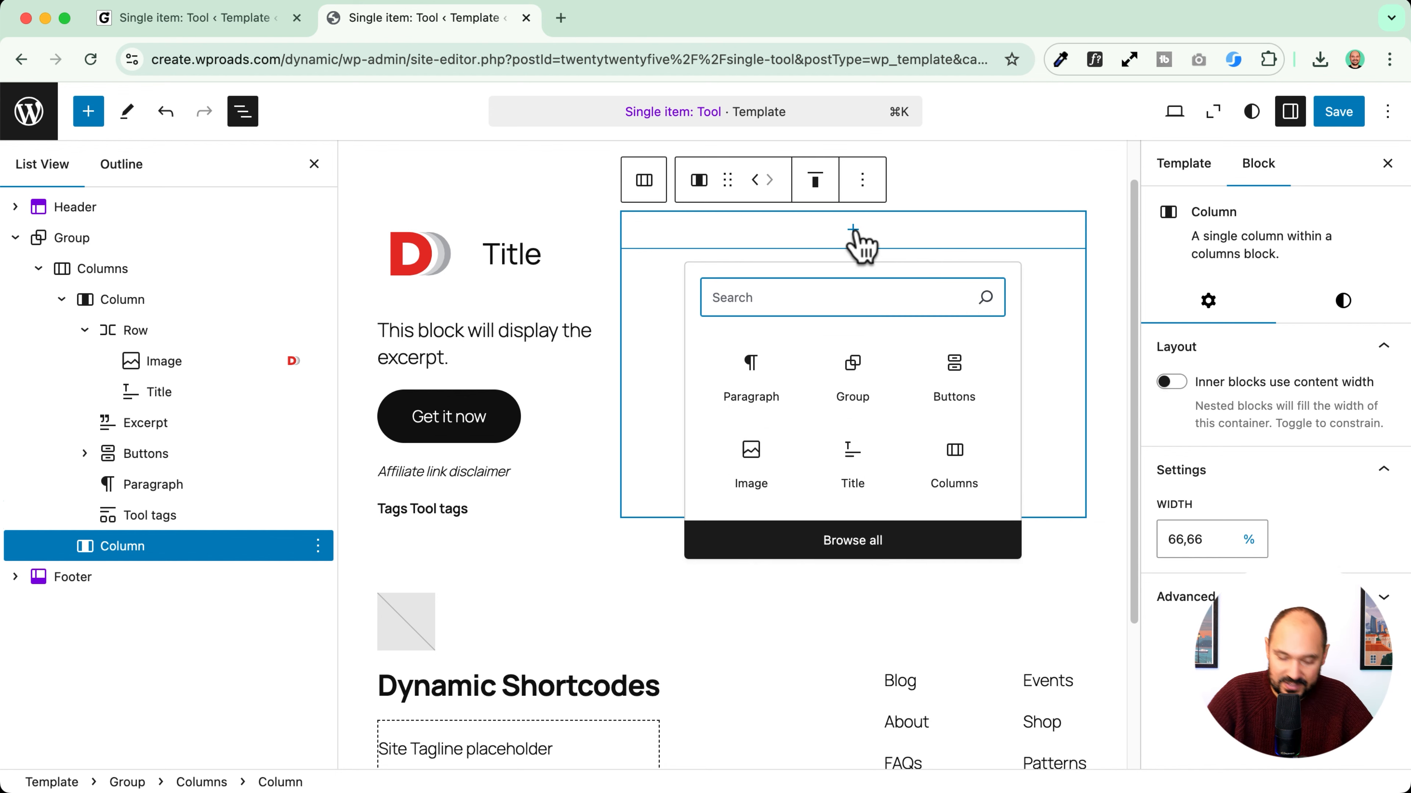
type("yout")
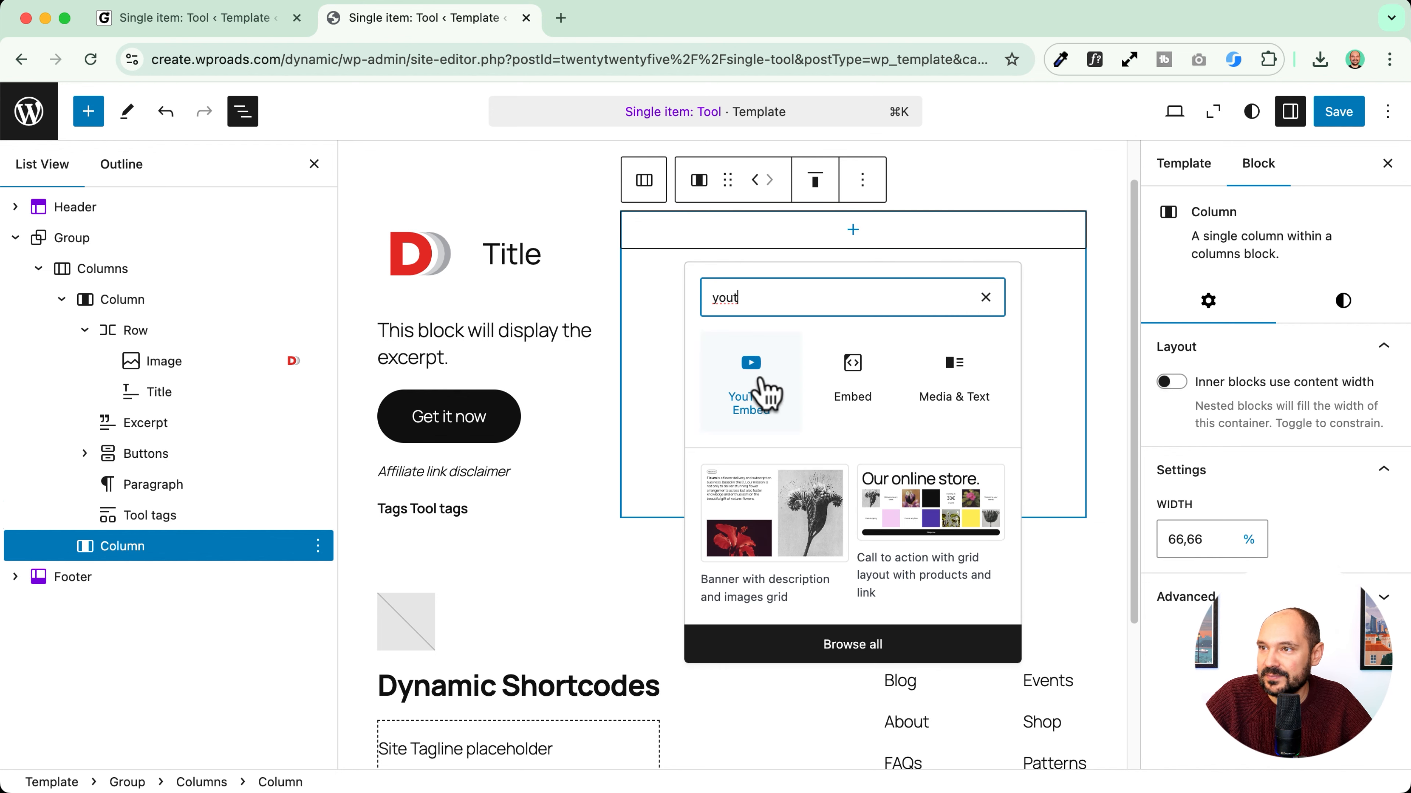
left_click(752, 364)
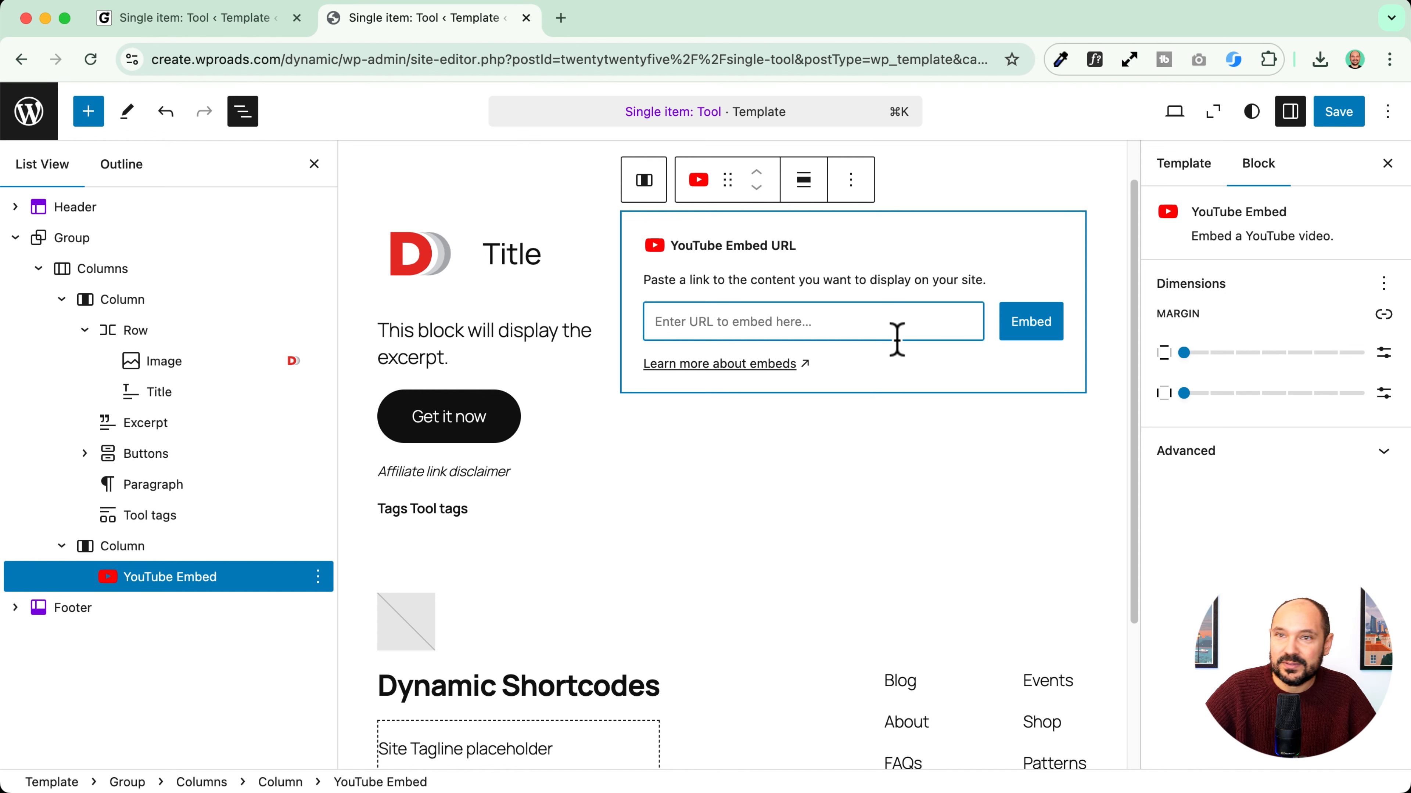
Step: Open the live Good Morning Gutenberg site and compare its Dynamic Shortcodes and Hostinger tool pages
left_click(217, 18)
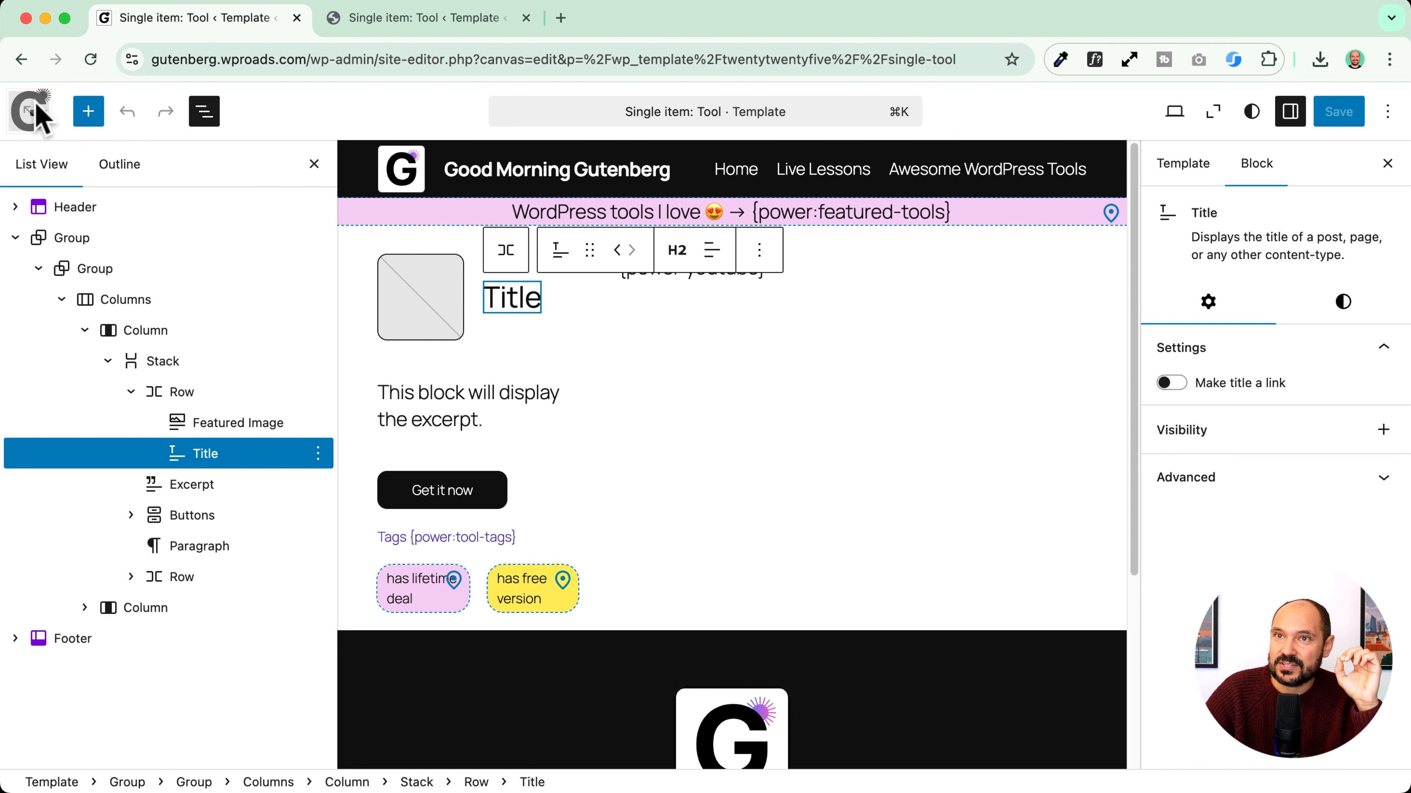
left_click(31, 116)
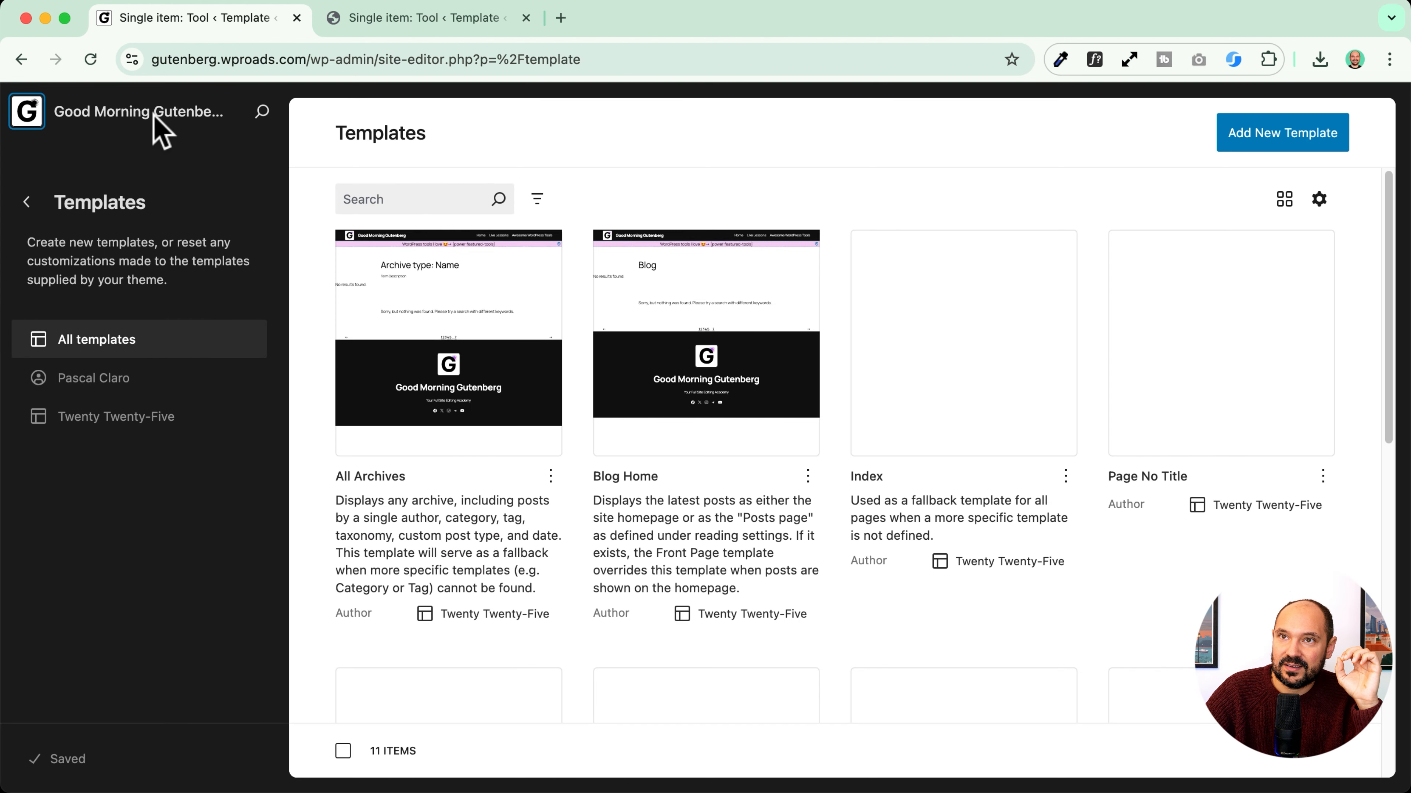
left_click(154, 118)
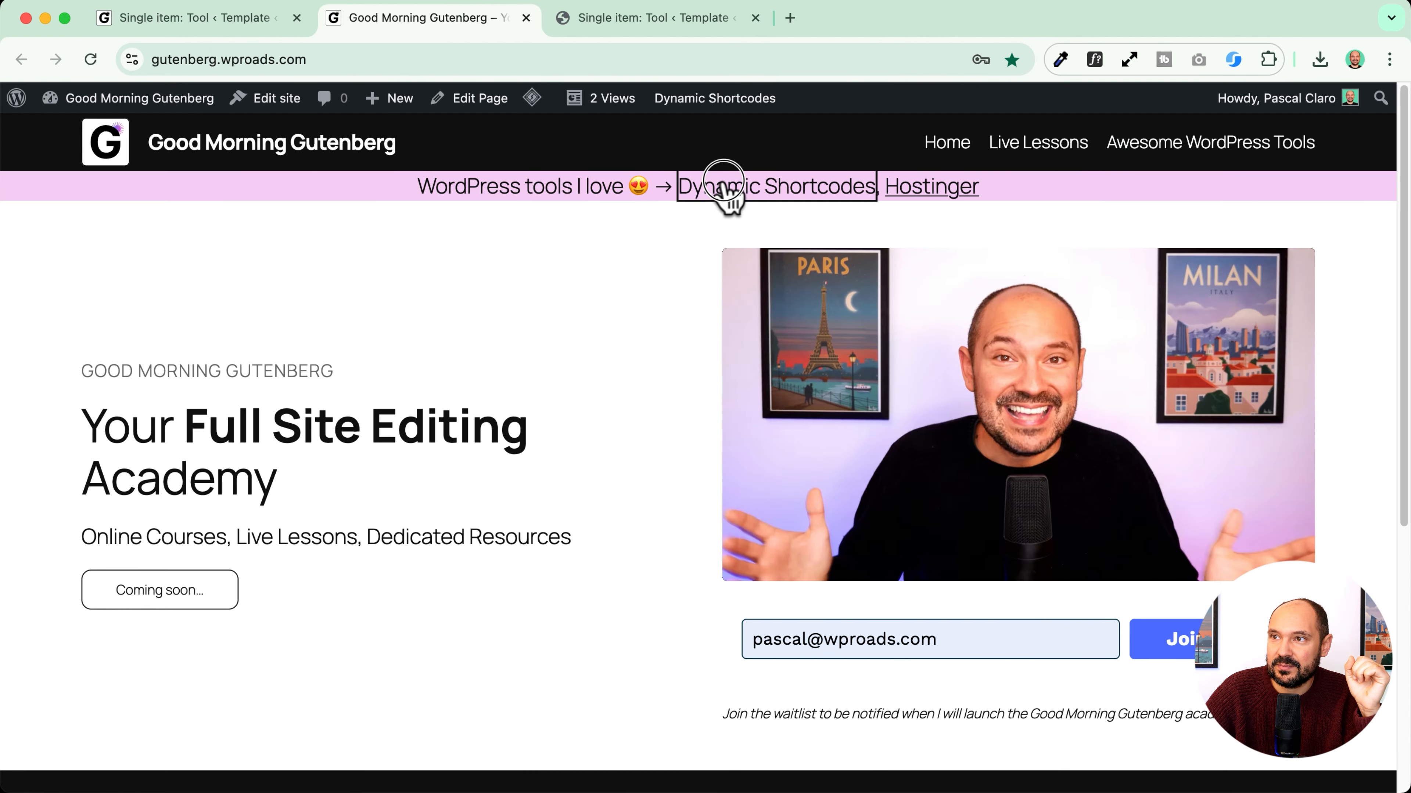
left_click(722, 184)
left_click(938, 186)
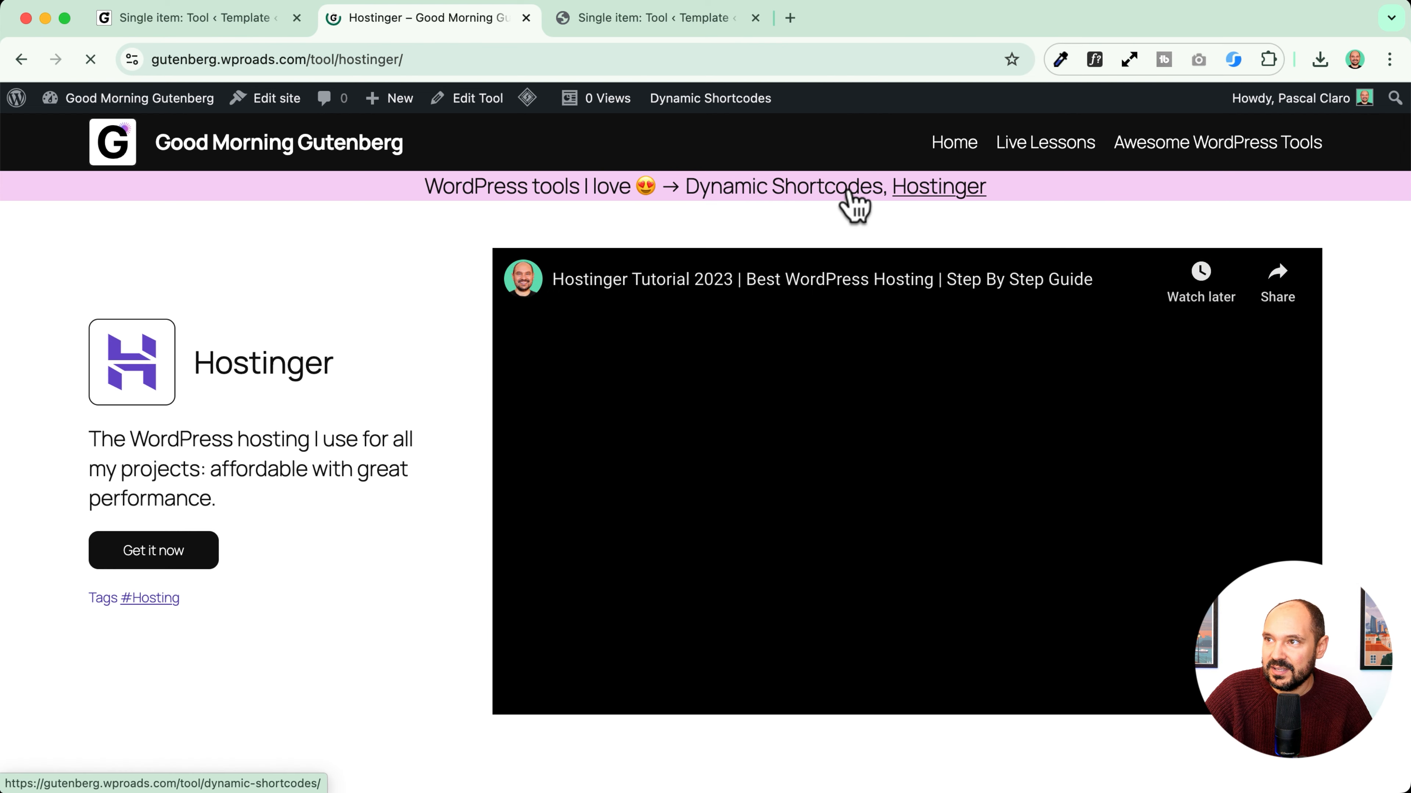
left_click(814, 189)
left_click(939, 189)
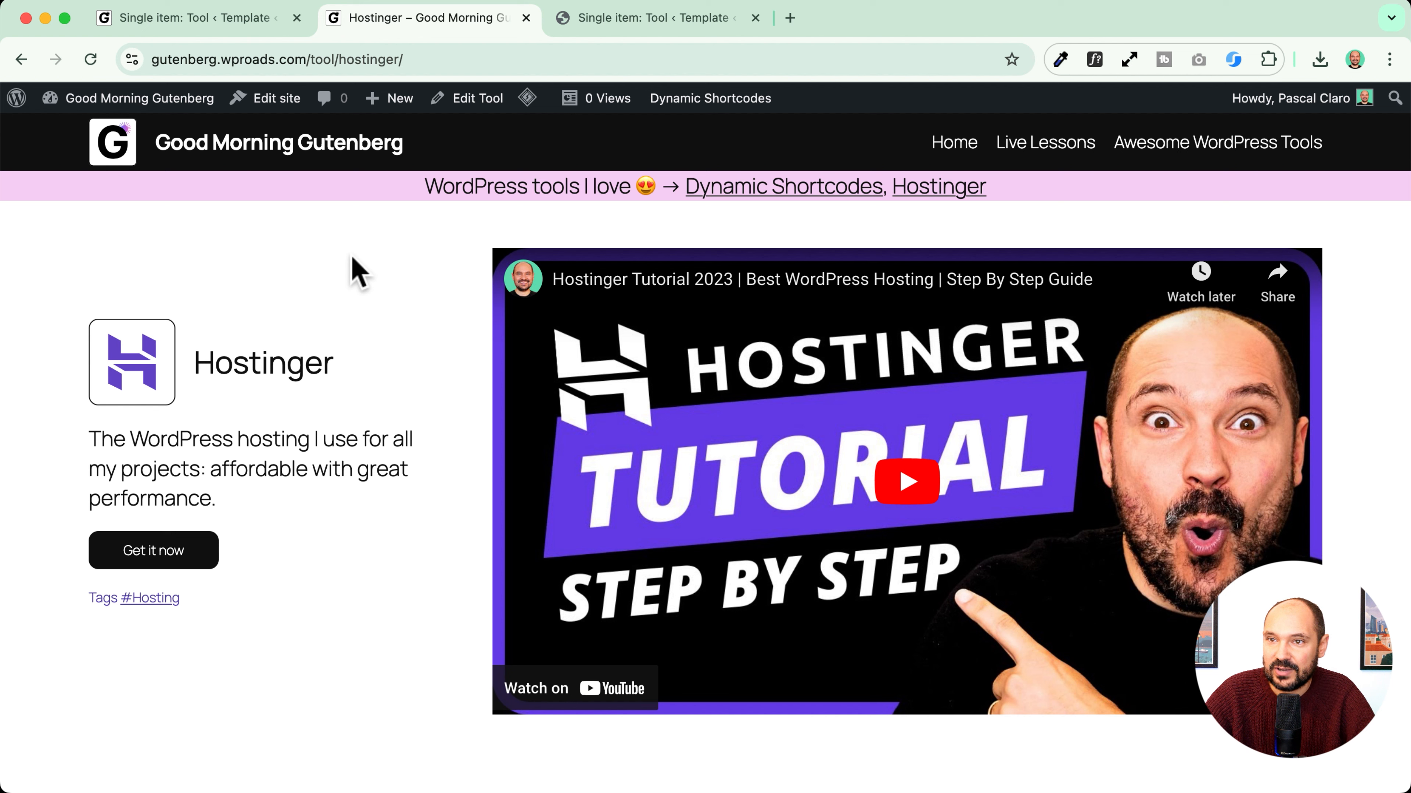
Step: Replace the YouTube Embed block in the second column with a paragraph reading {power}, and save the template
left_click(595, 19)
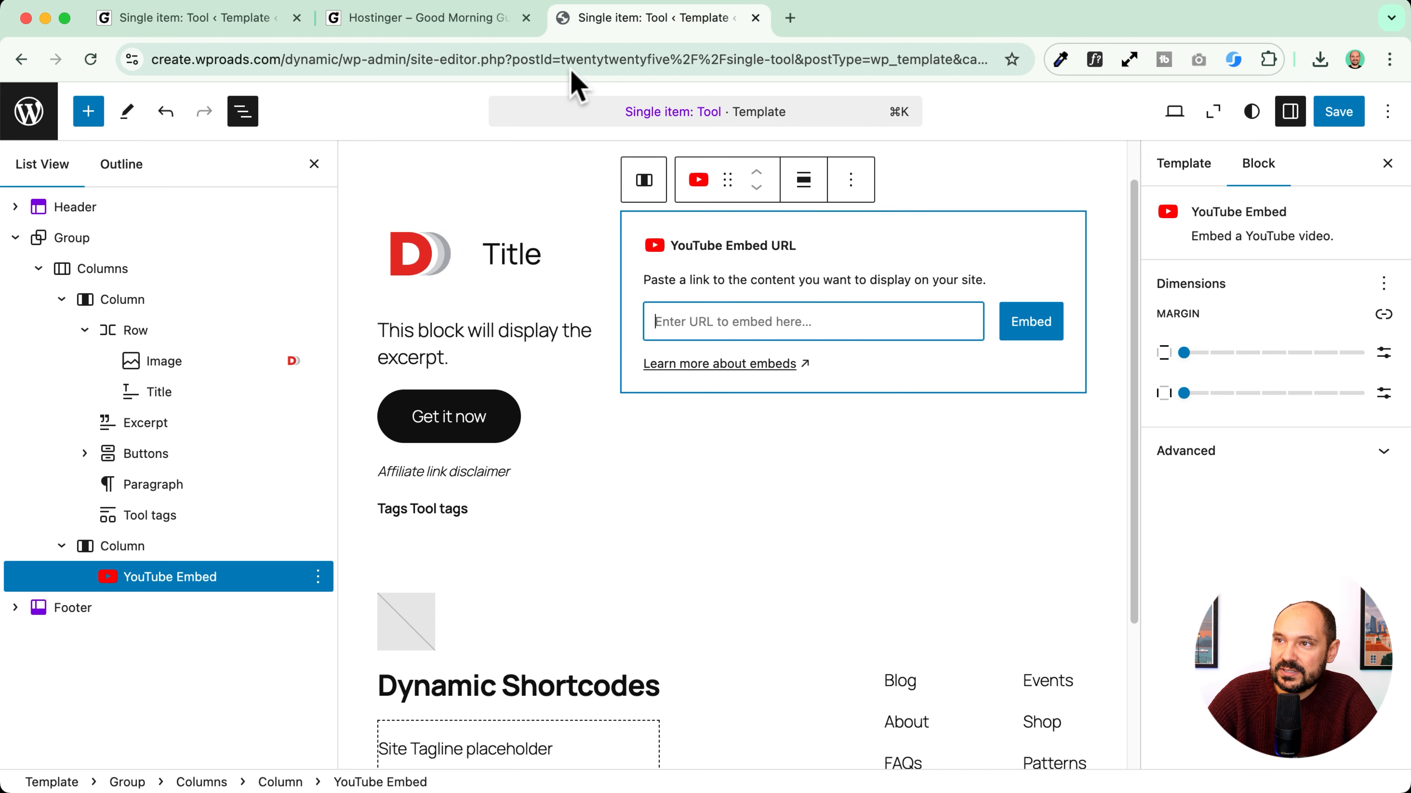
left_click(880, 247)
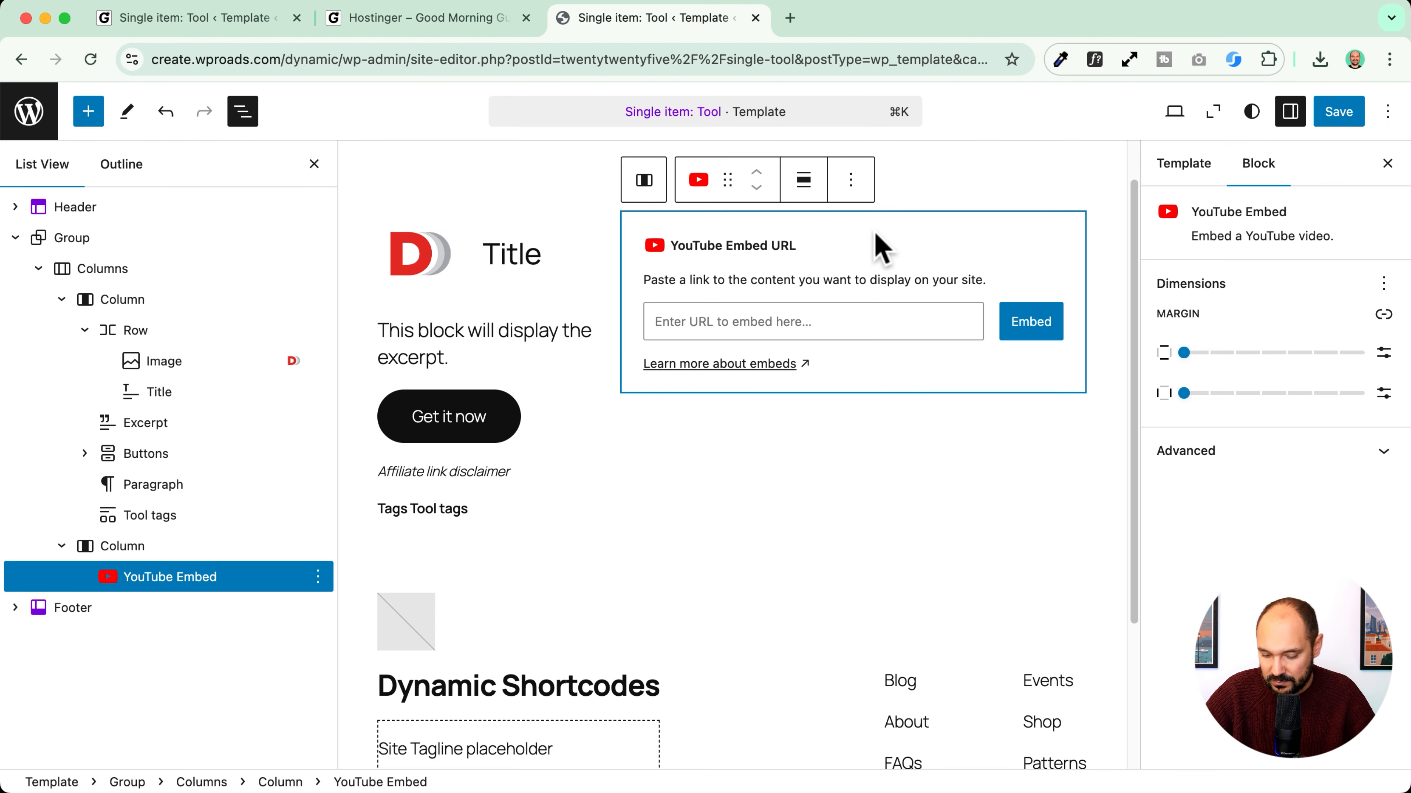
key("BackSpace")
left_click(853, 232)
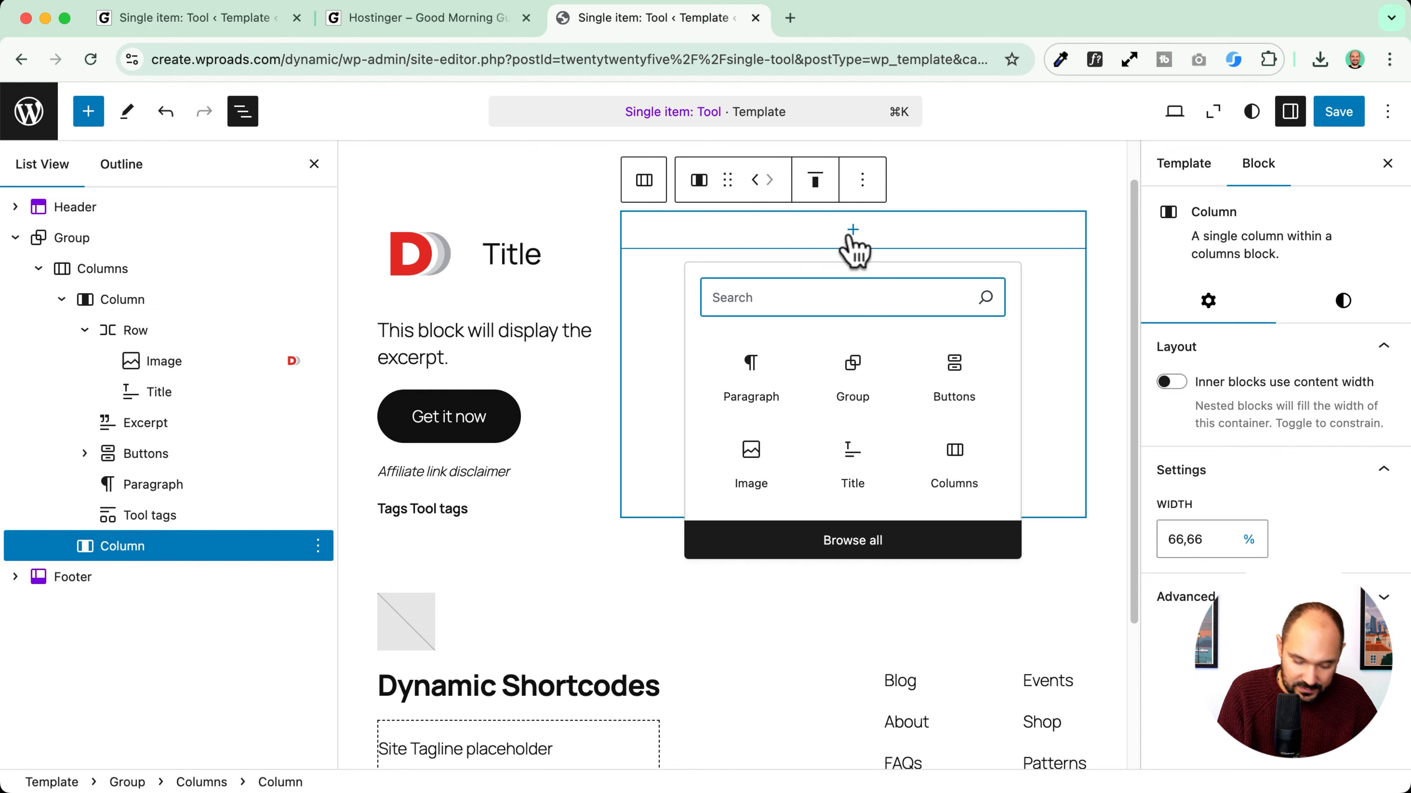
left_click(754, 369)
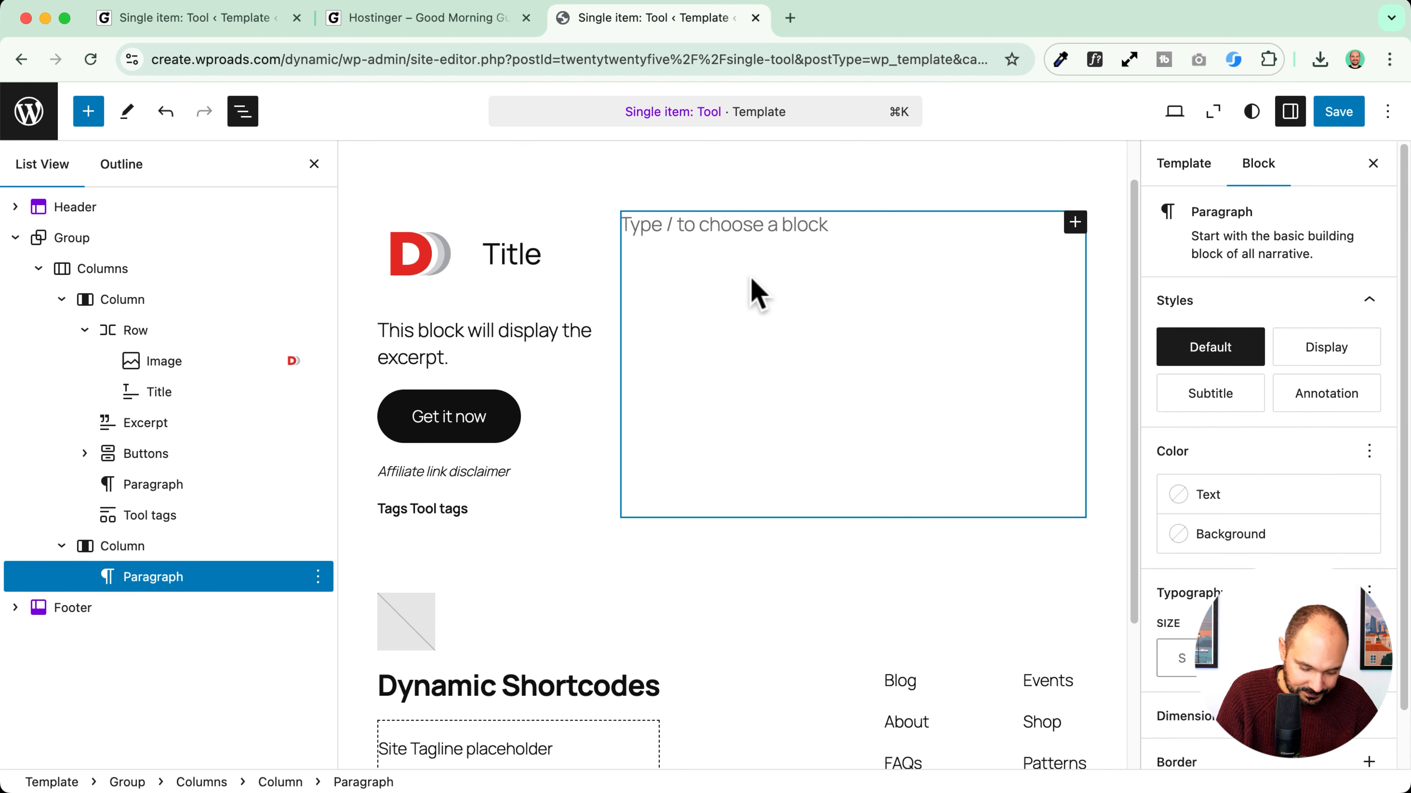
type("{}")
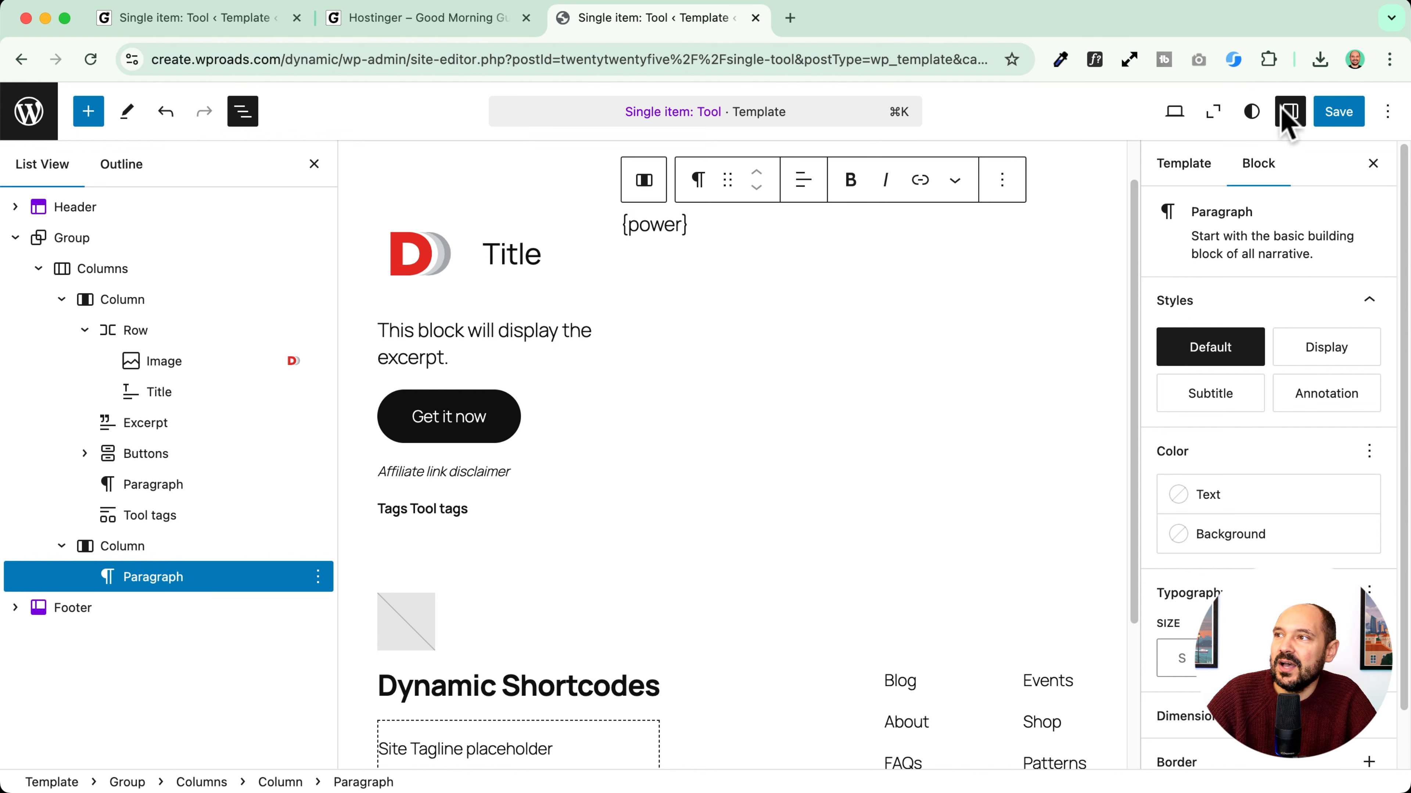
left_click(1341, 115)
Step: Apply the Style 1 block style to the first column holding the tool details
scroll(466, 277, "up", 1)
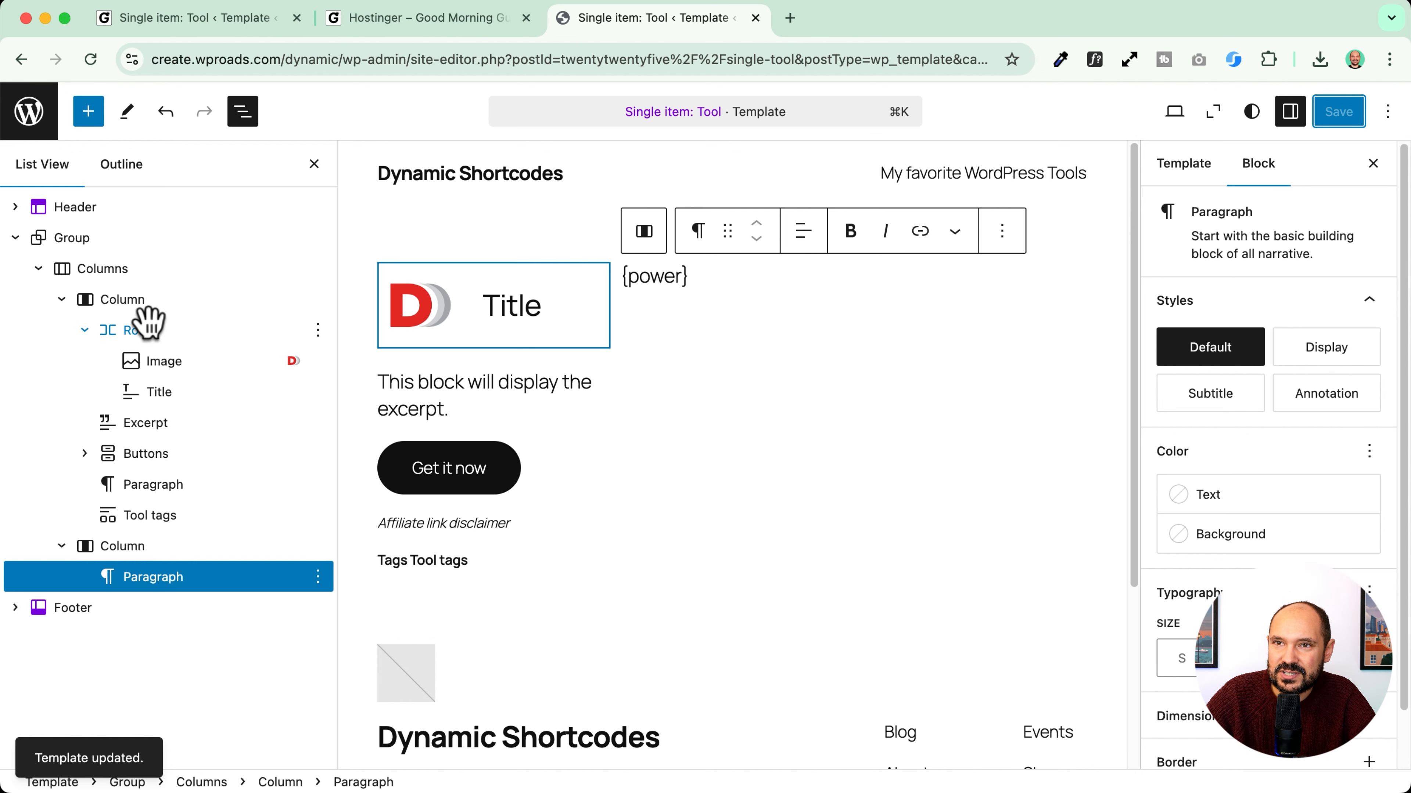
left_click(87, 269)
left_click(114, 330)
left_click(111, 300)
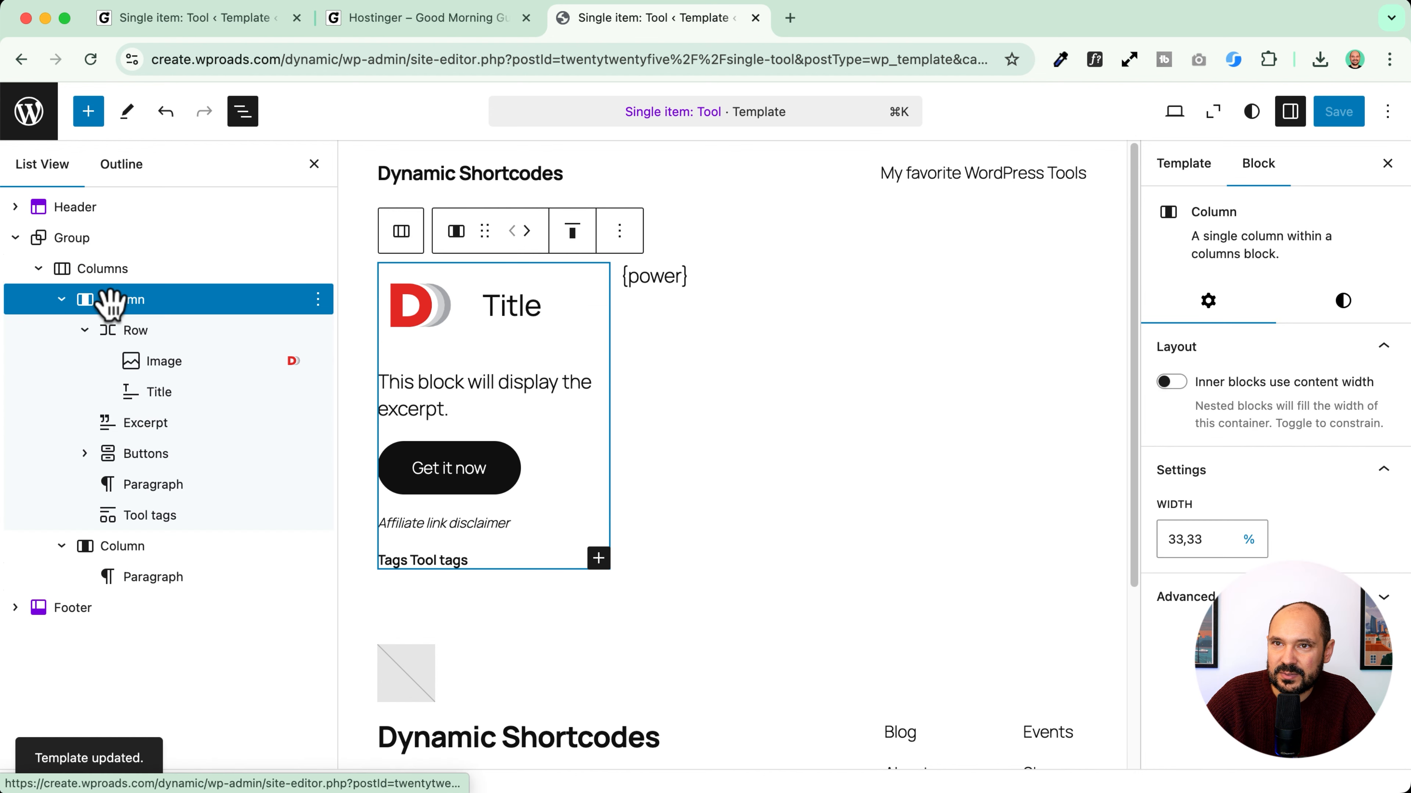
left_click(1322, 302)
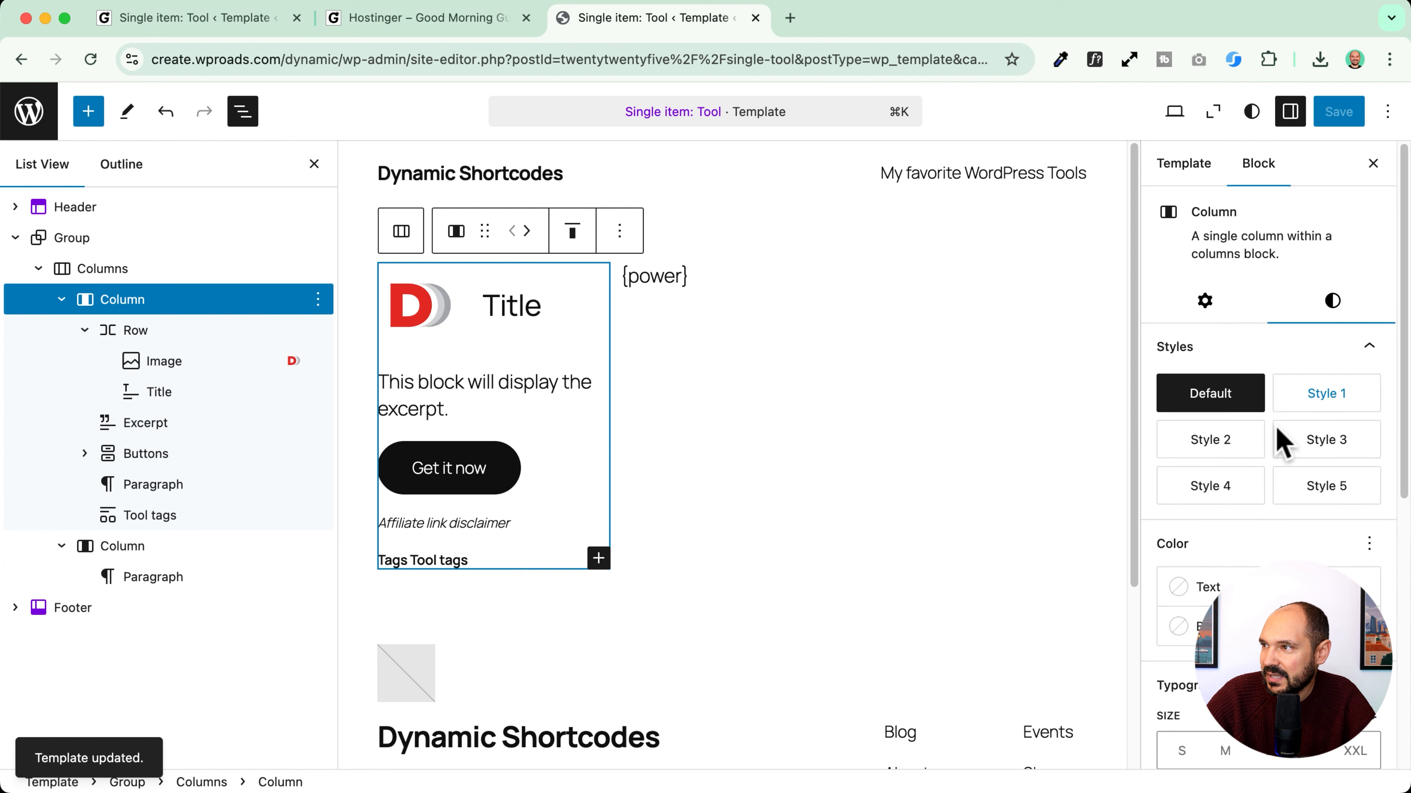
scroll(1260, 498, "down", 5)
scroll(1311, 334, "up", 5)
left_click(1331, 359)
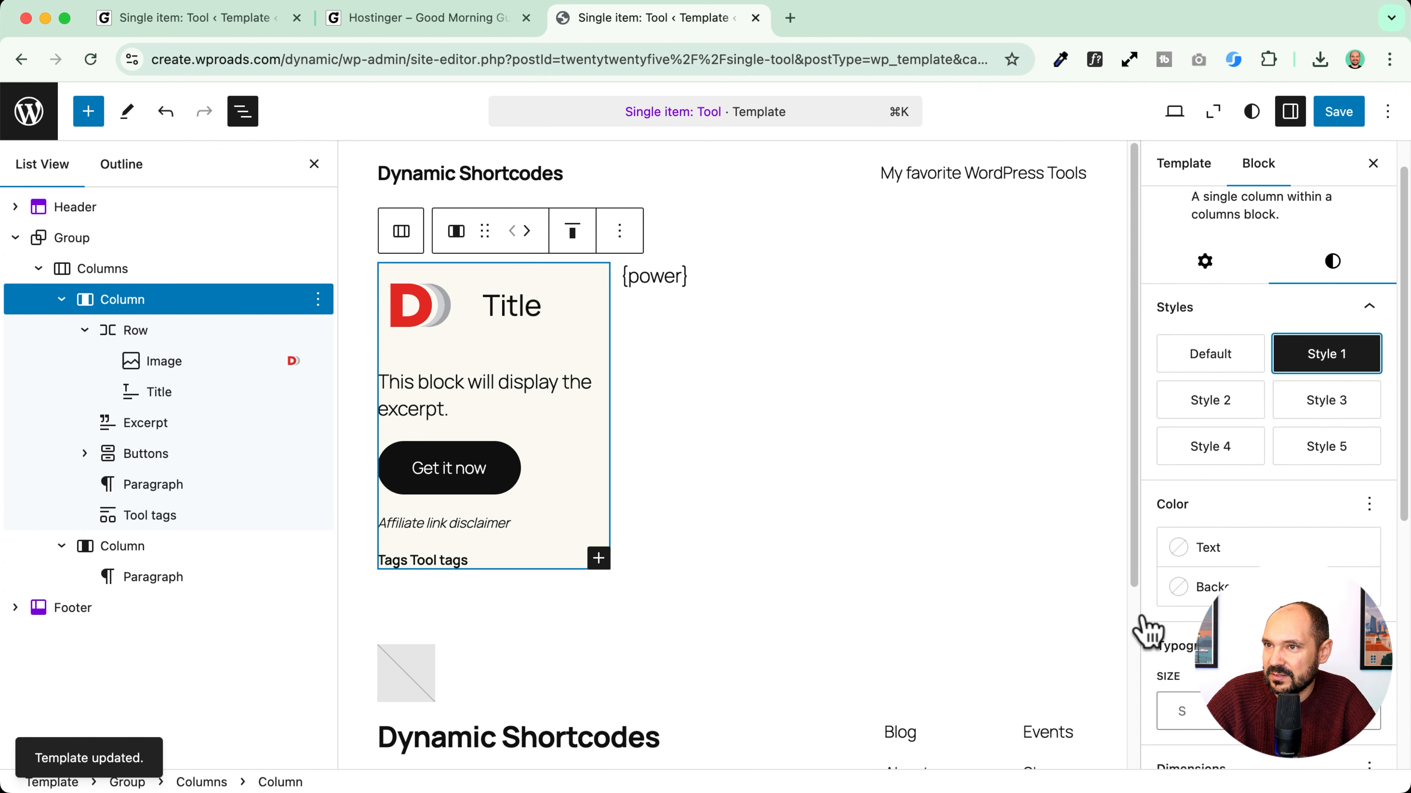
Step: Give the first column equal vertical and horizontal padding and a border radius of 5, and save the template
scroll(1150, 627, "down", 5)
left_click_drag(1184, 579, 1232, 578)
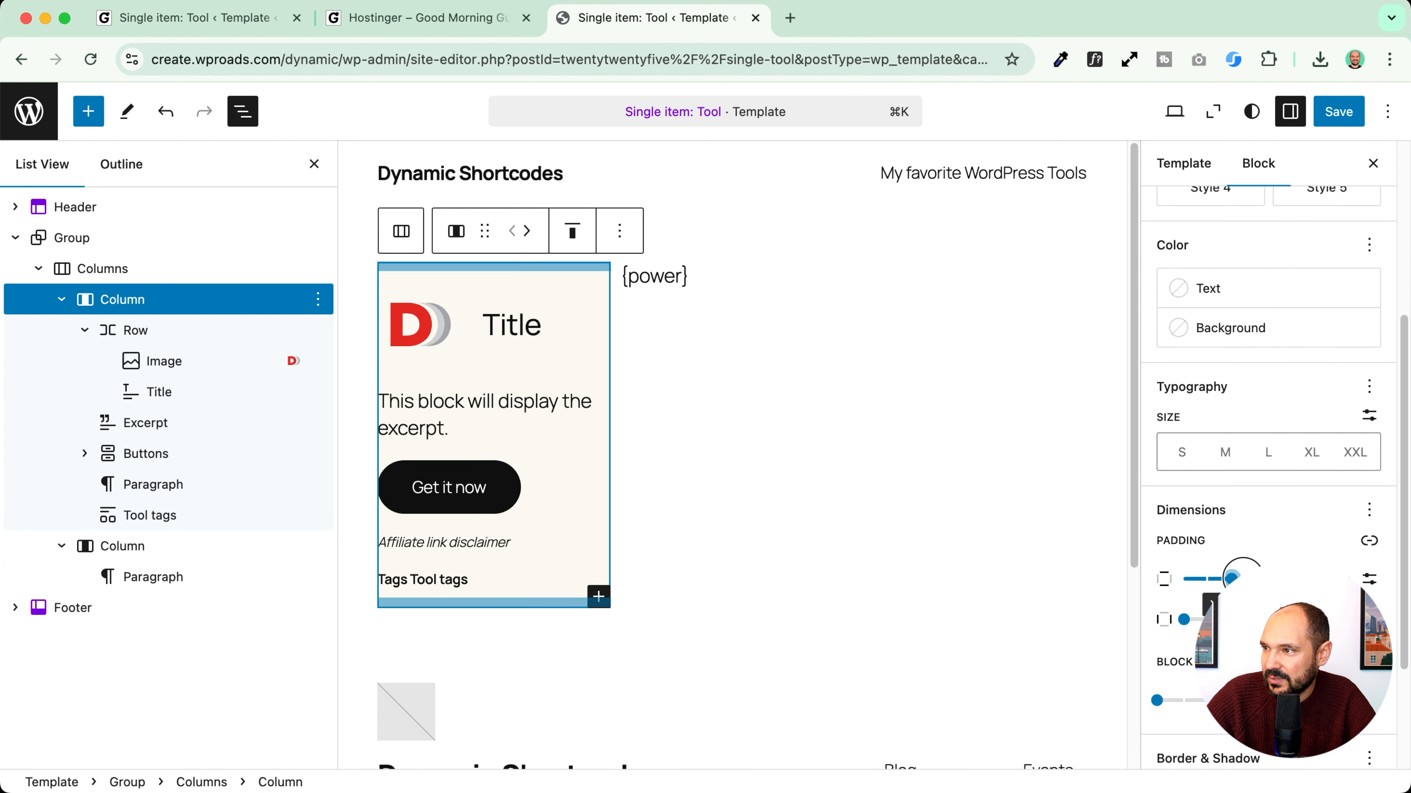
left_click_drag(1186, 619, 1232, 619)
scroll(1231, 619, "down", 3)
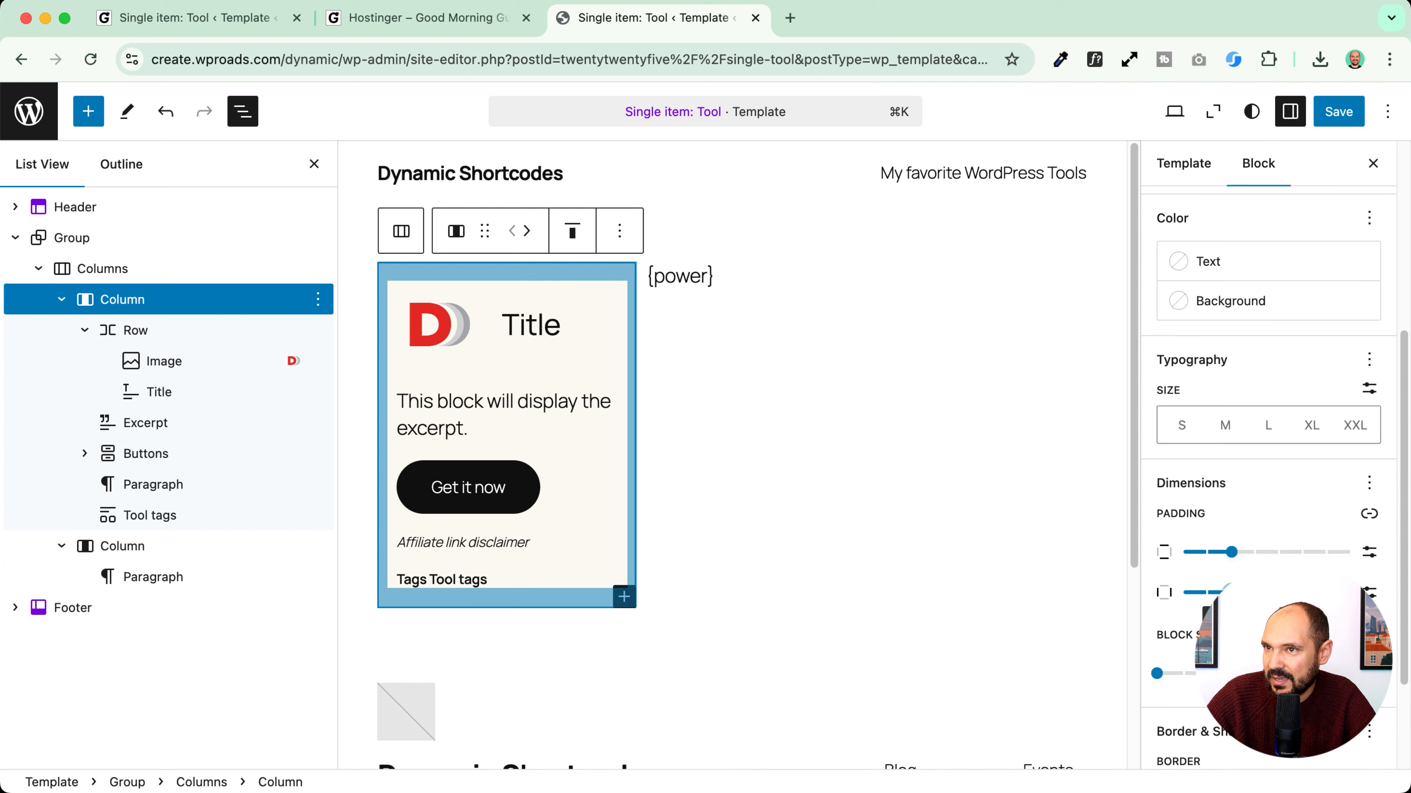
left_click(1184, 732)
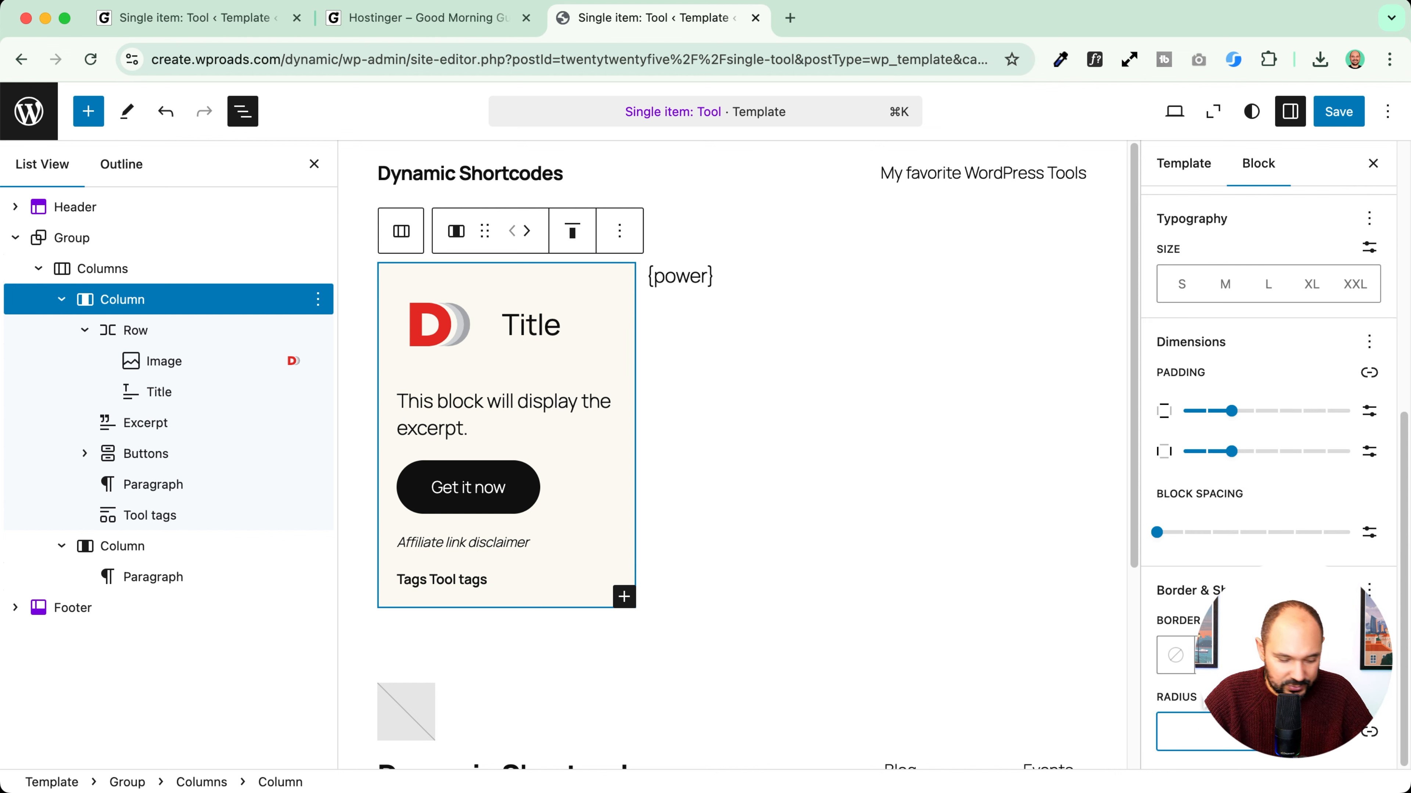
left_click(1173, 732)
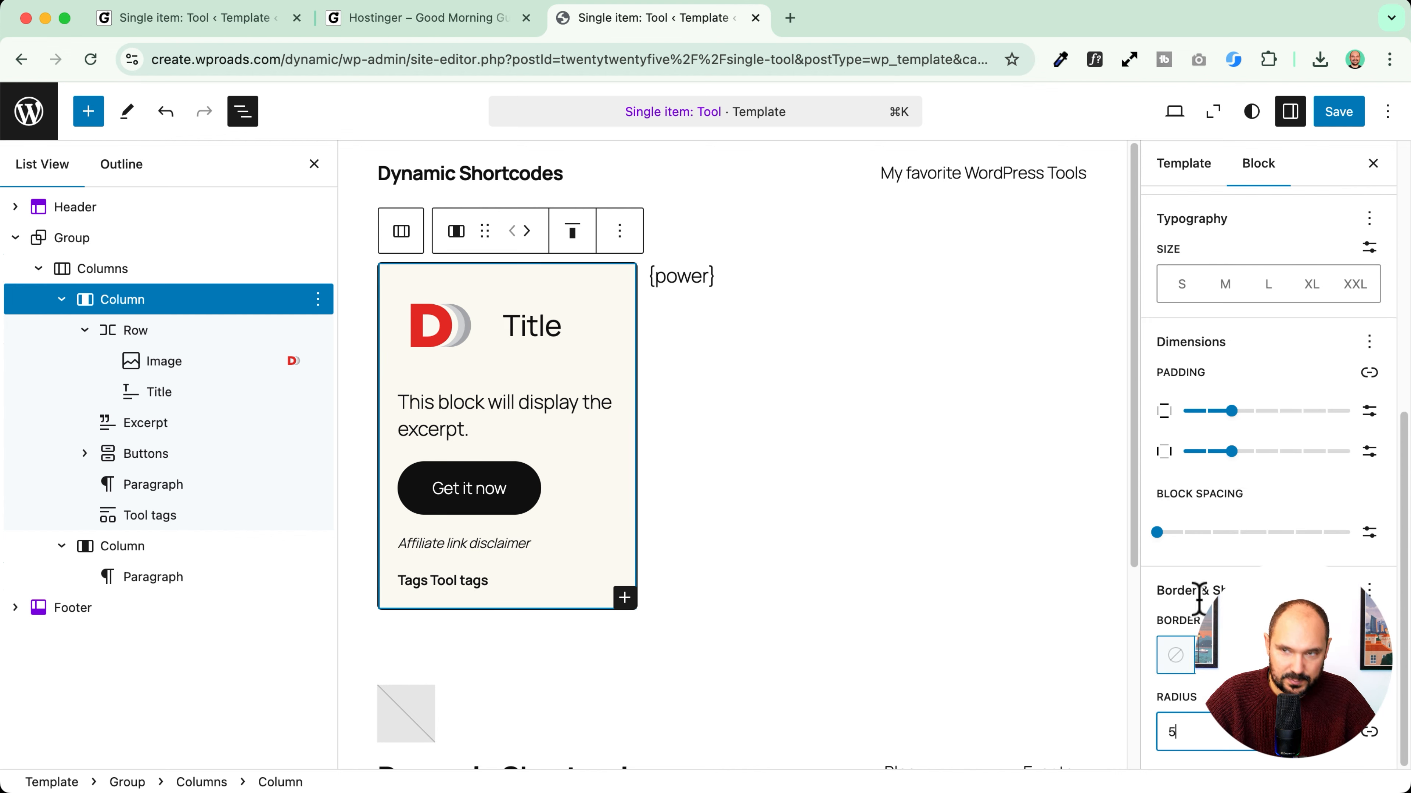
left_click(1337, 118)
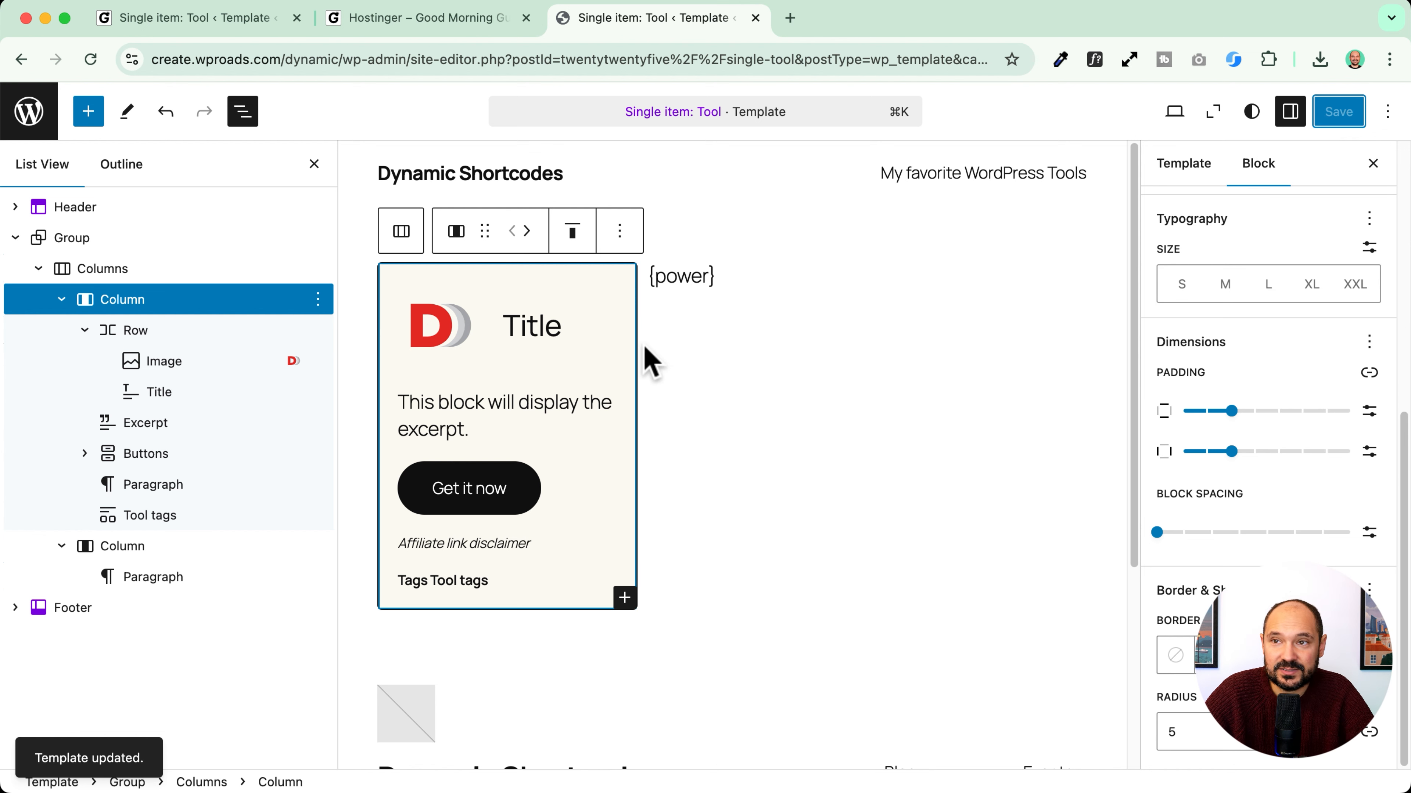
Step: View the published Dynamic Shortcodes tool page on the site and purge all LiteSpeed caches
left_click(31, 114)
left_click(27, 113)
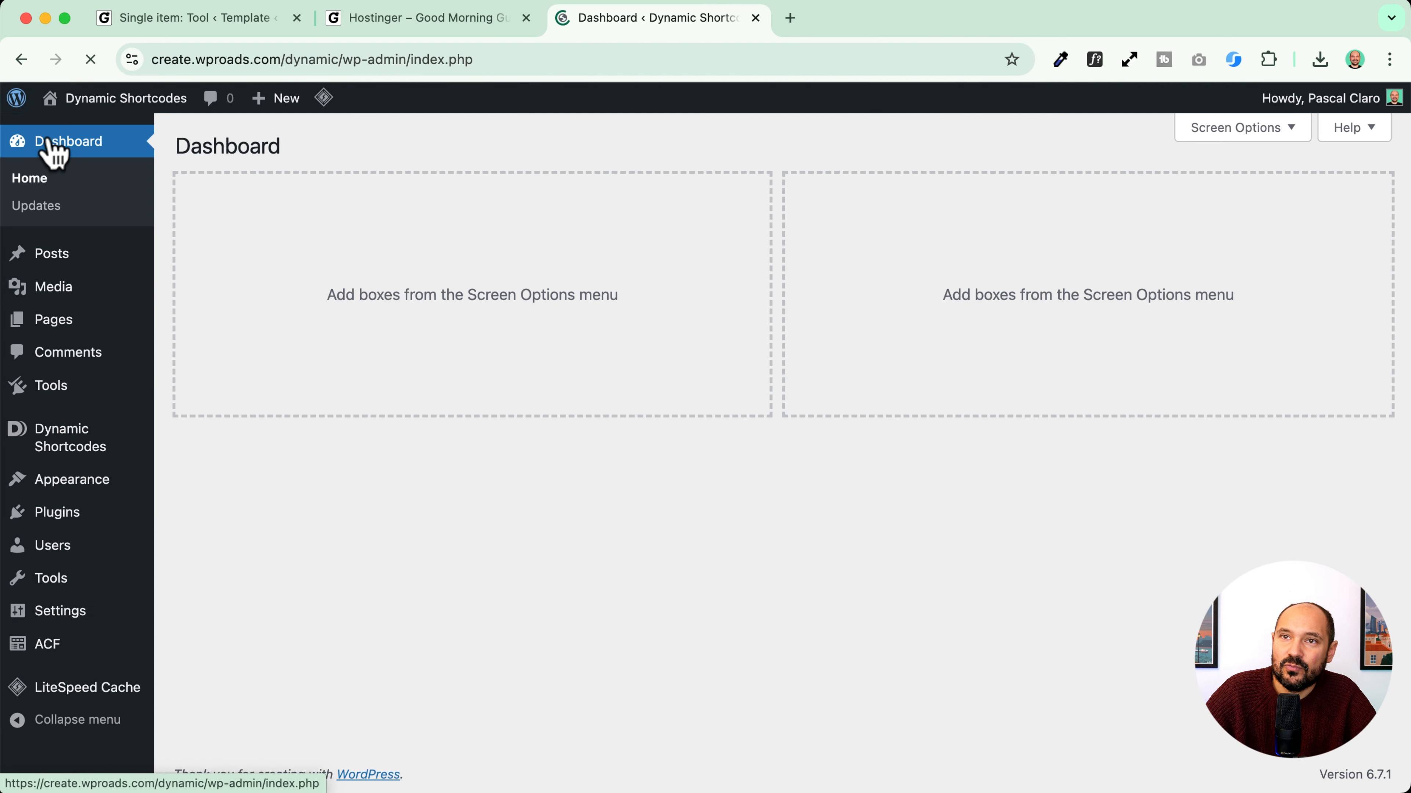
mouse_move(50, 385)
left_click(198, 392)
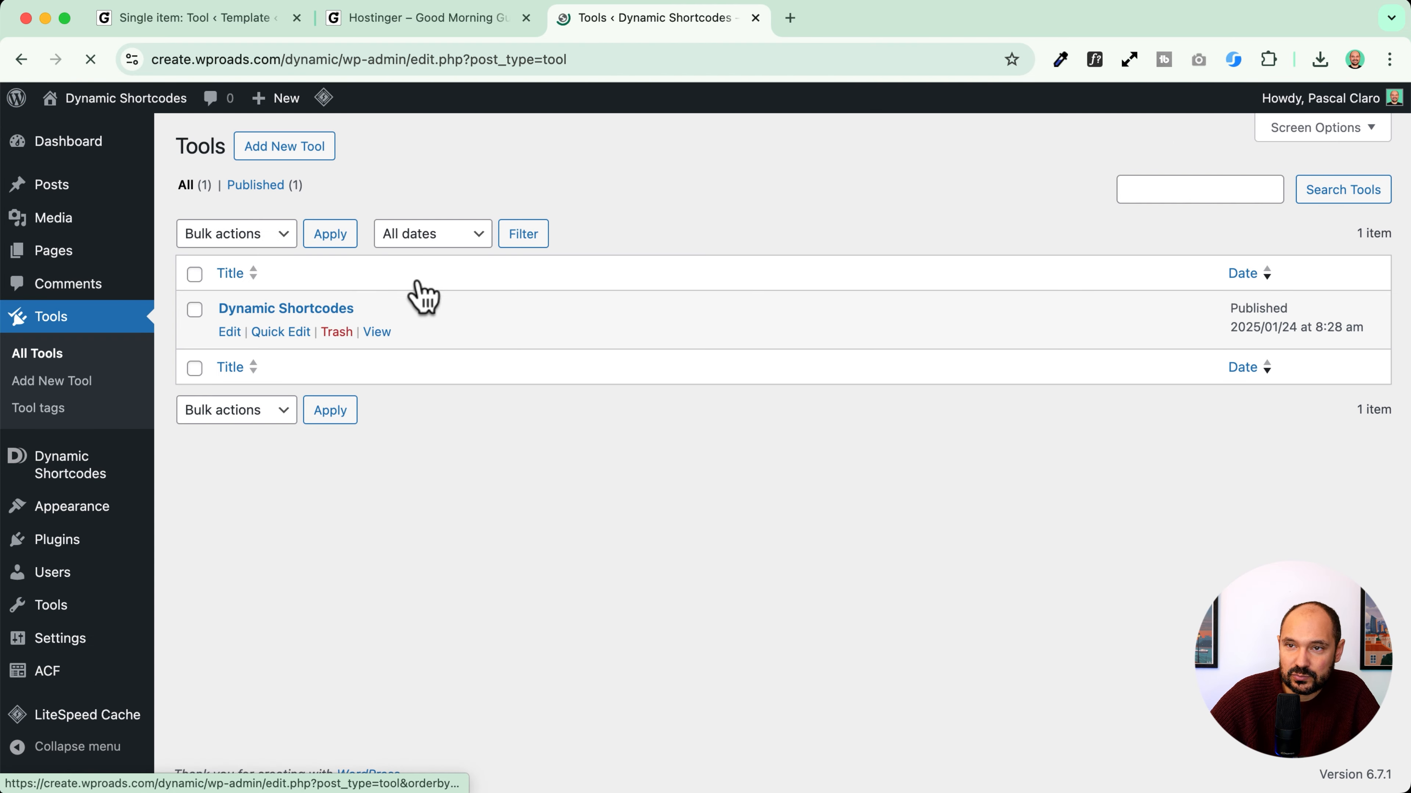
left_click(376, 333)
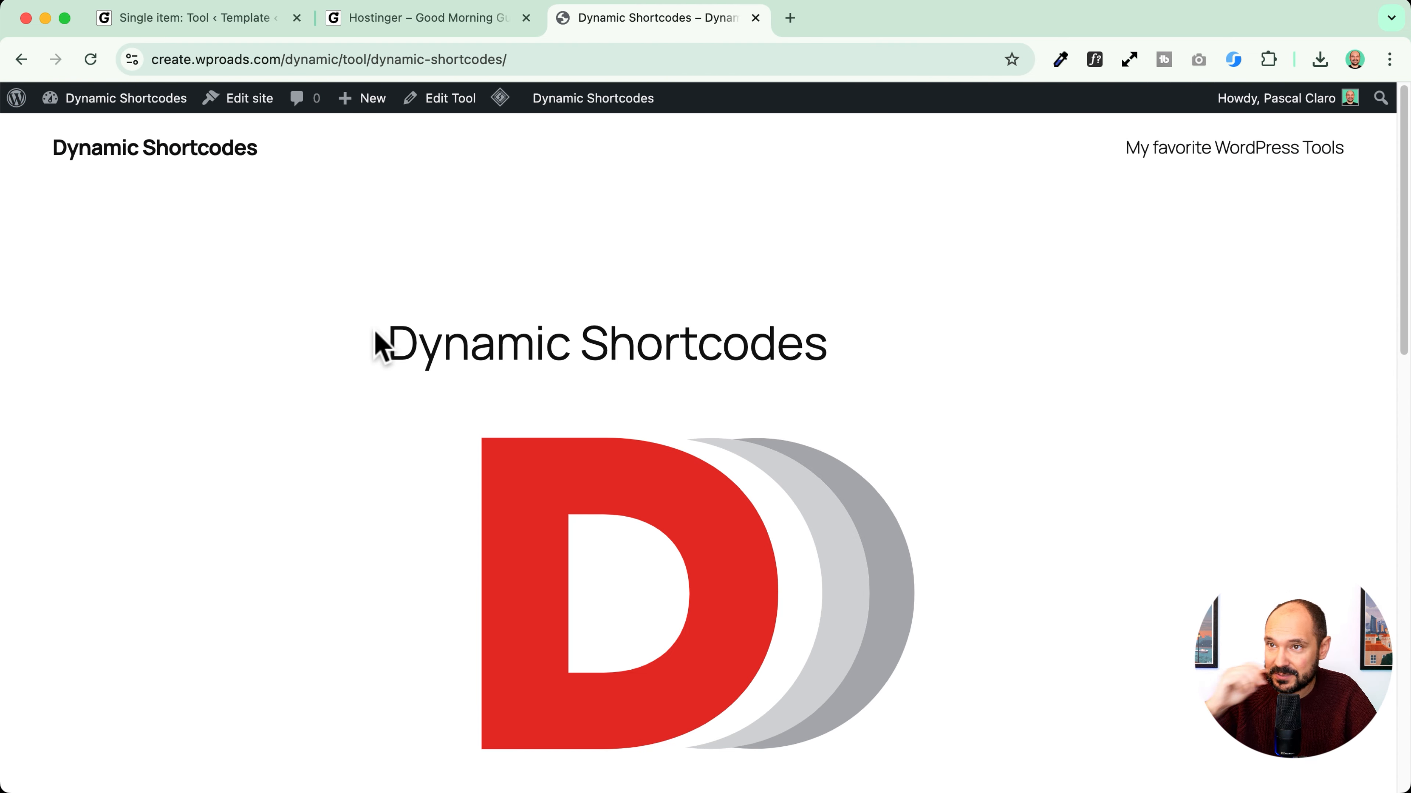
mouse_move(500, 99)
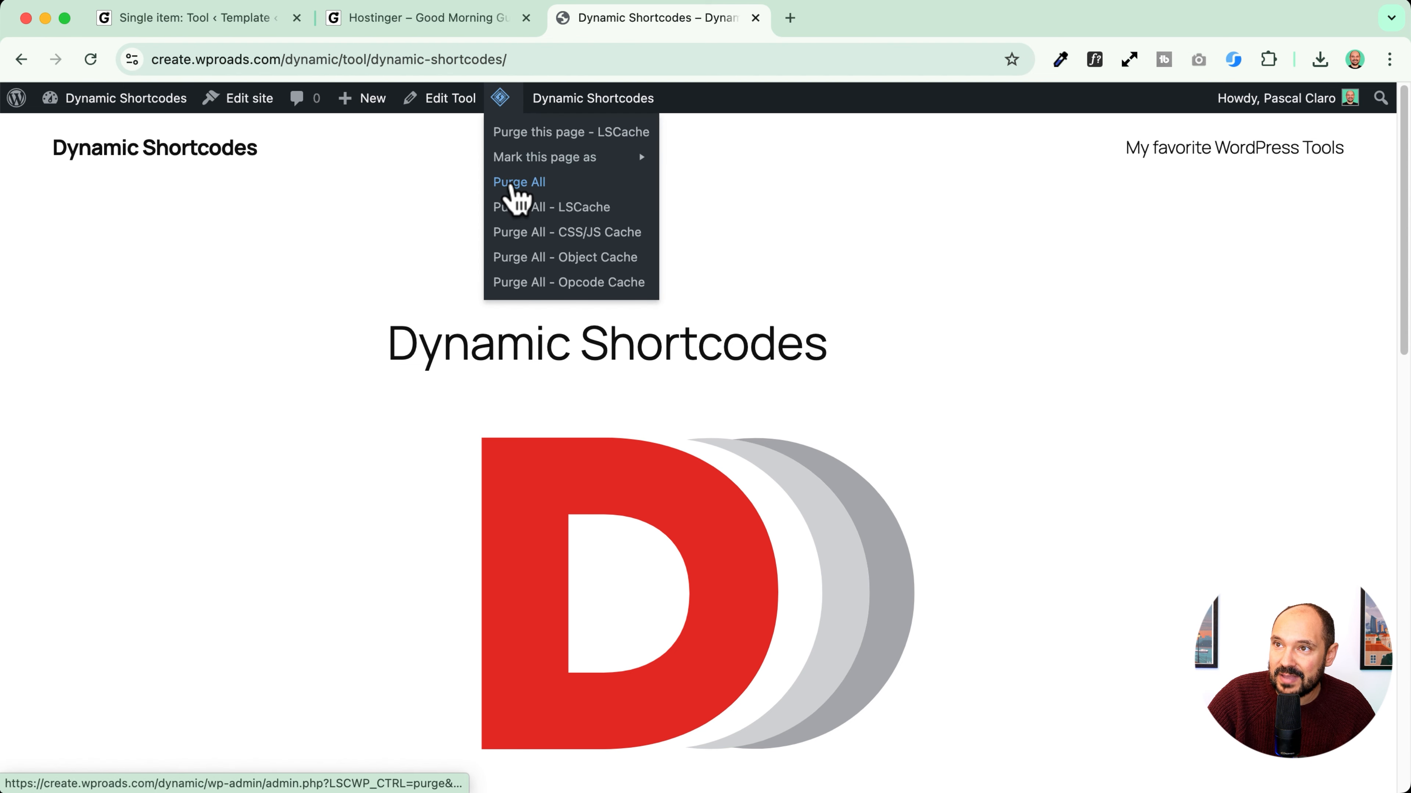
left_click(518, 182)
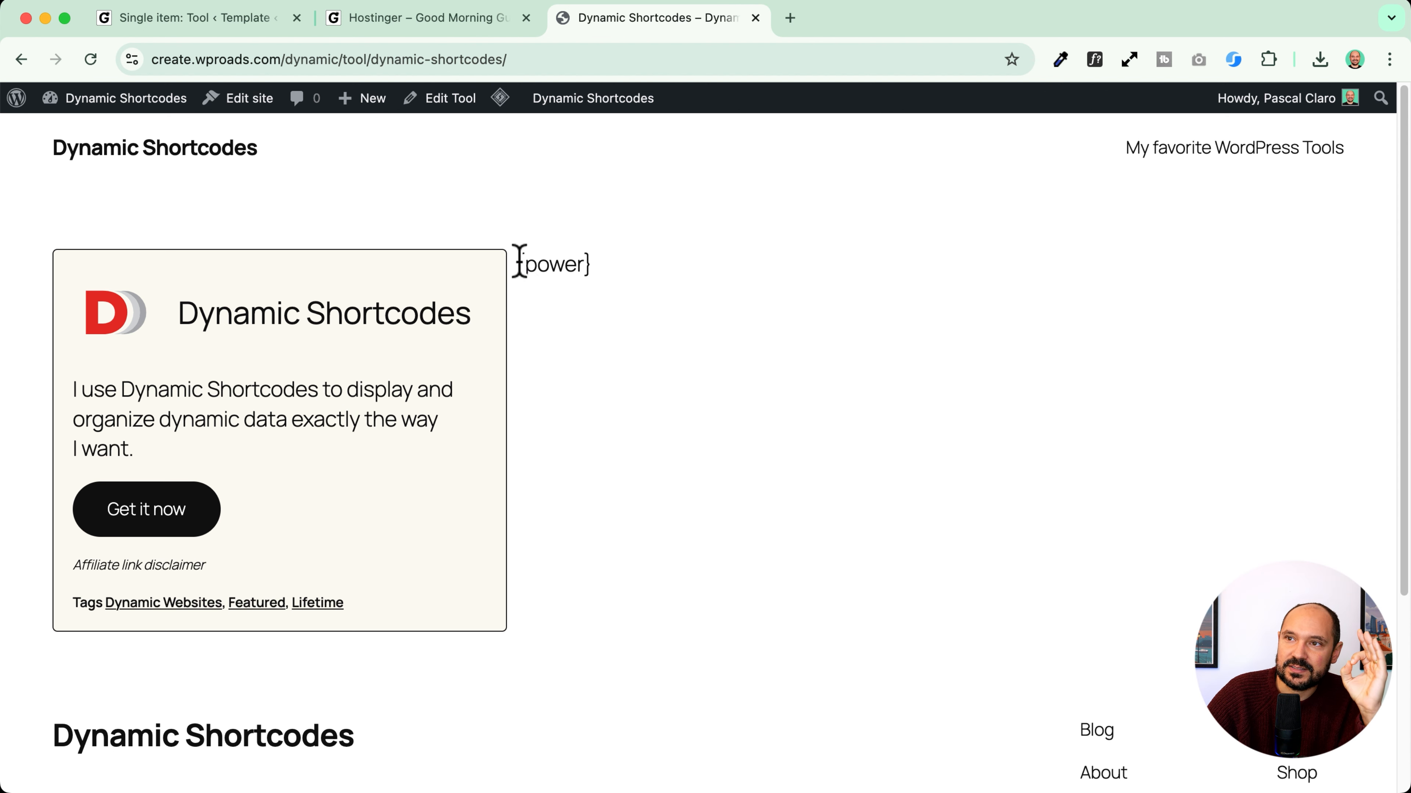
Step: Check the {power} placeholder and tool card on the published page and compare them with the live Hostinger page
left_click_drag(520, 261, 611, 254)
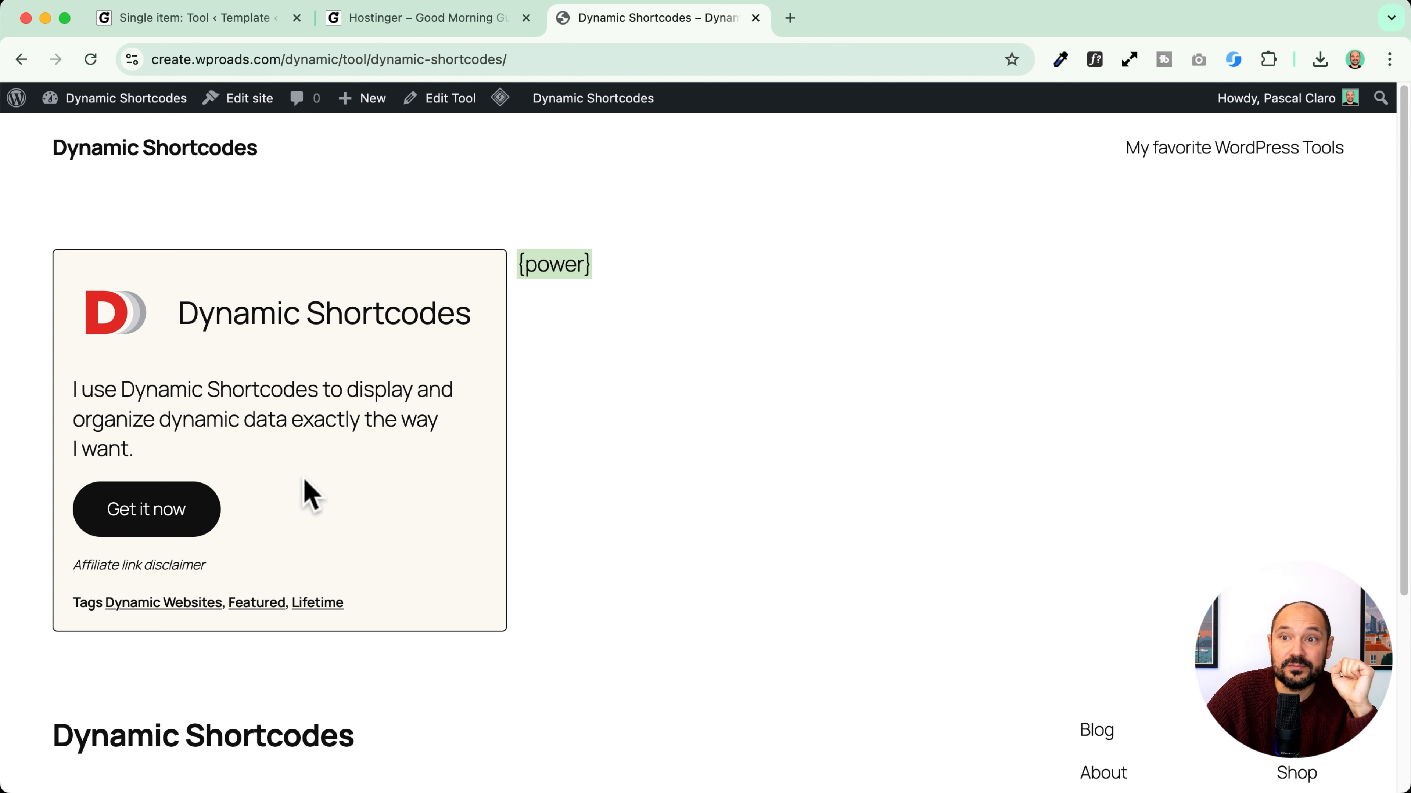
left_click(357, 442)
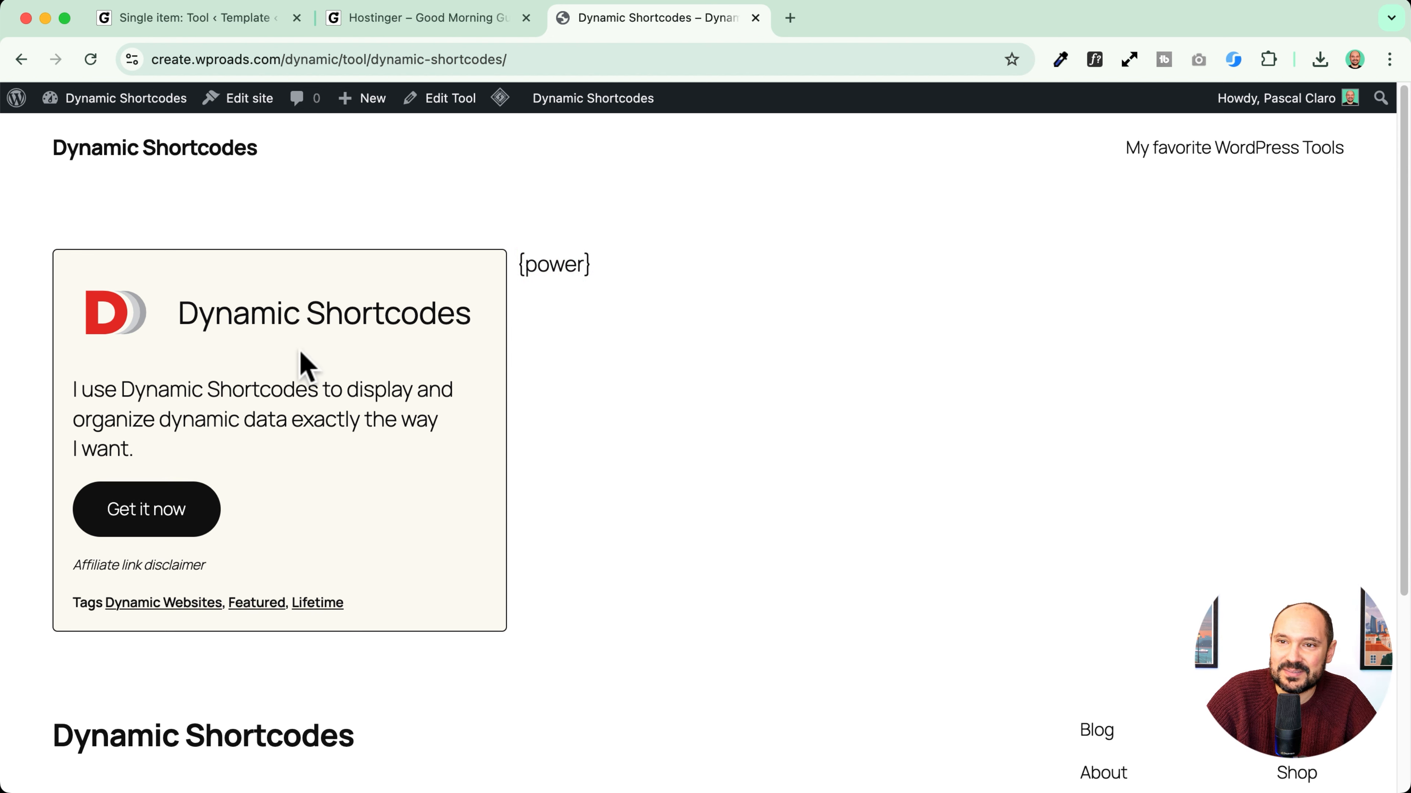
left_click(434, 22)
left_click(608, 23)
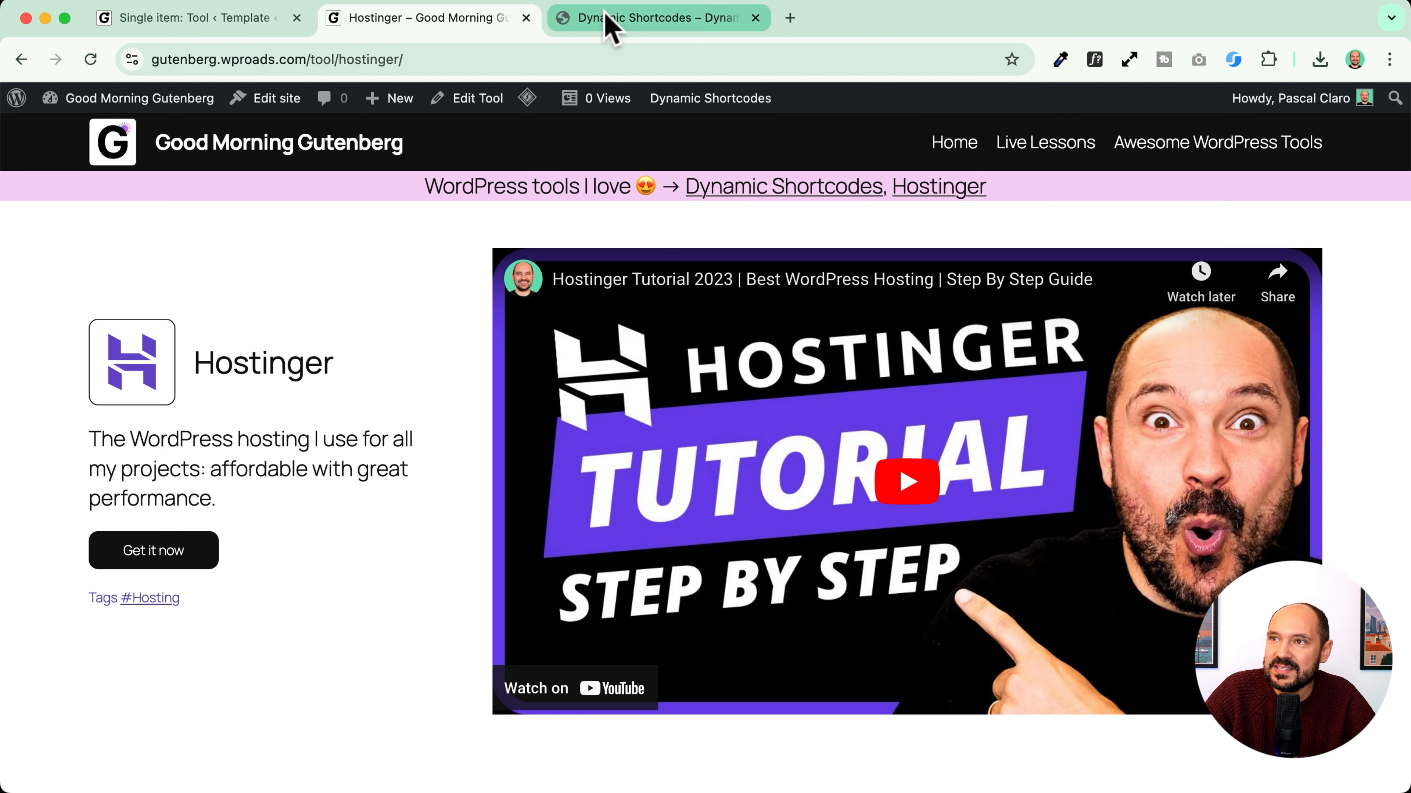
Step: Examine the Video ID and Affiliate Link fields of the Dynamic Shortcodes tool in its editor, and return to its public page
left_click(446, 103)
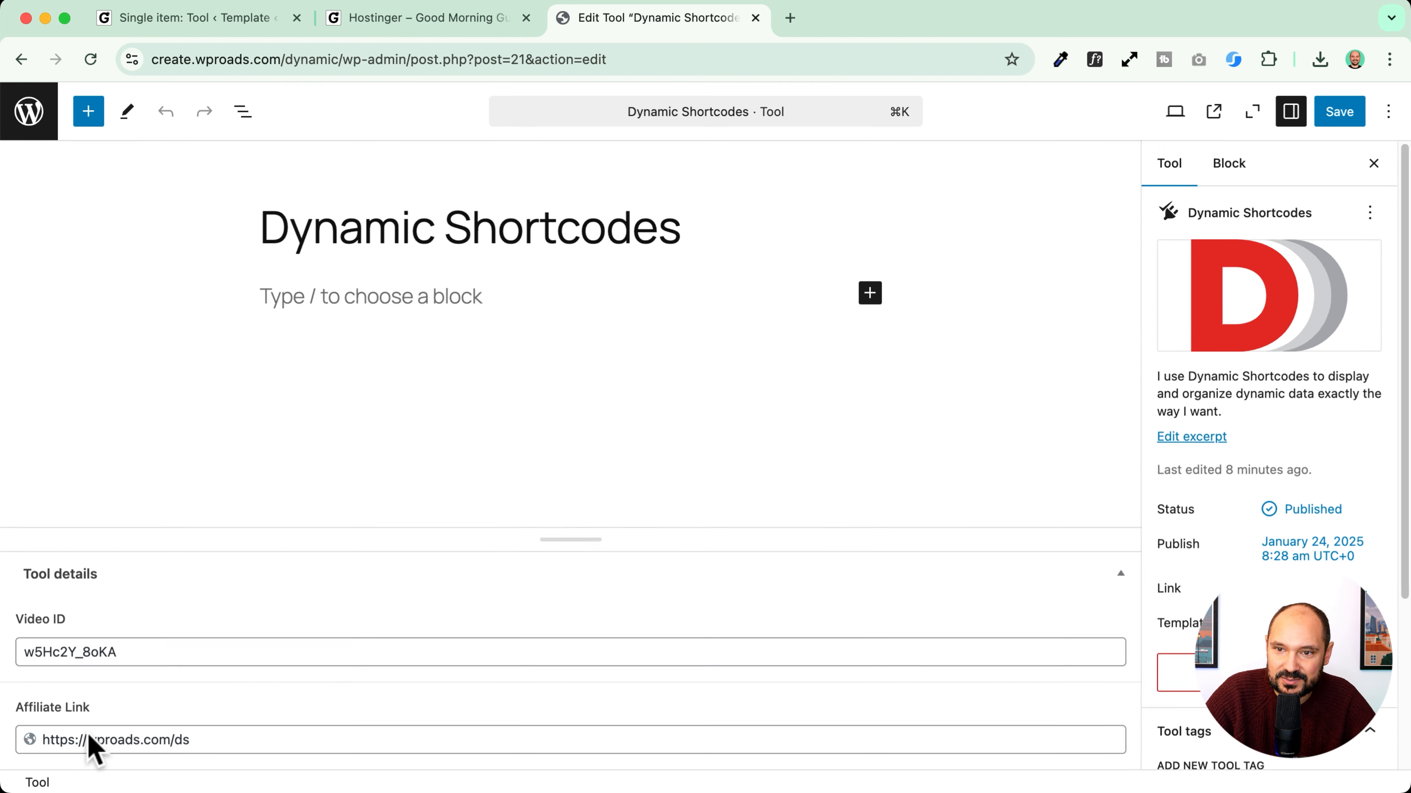
scroll(85, 736, "up", 3)
scroll(79, 717, "left", 1)
left_click_drag(18, 686, 145, 690)
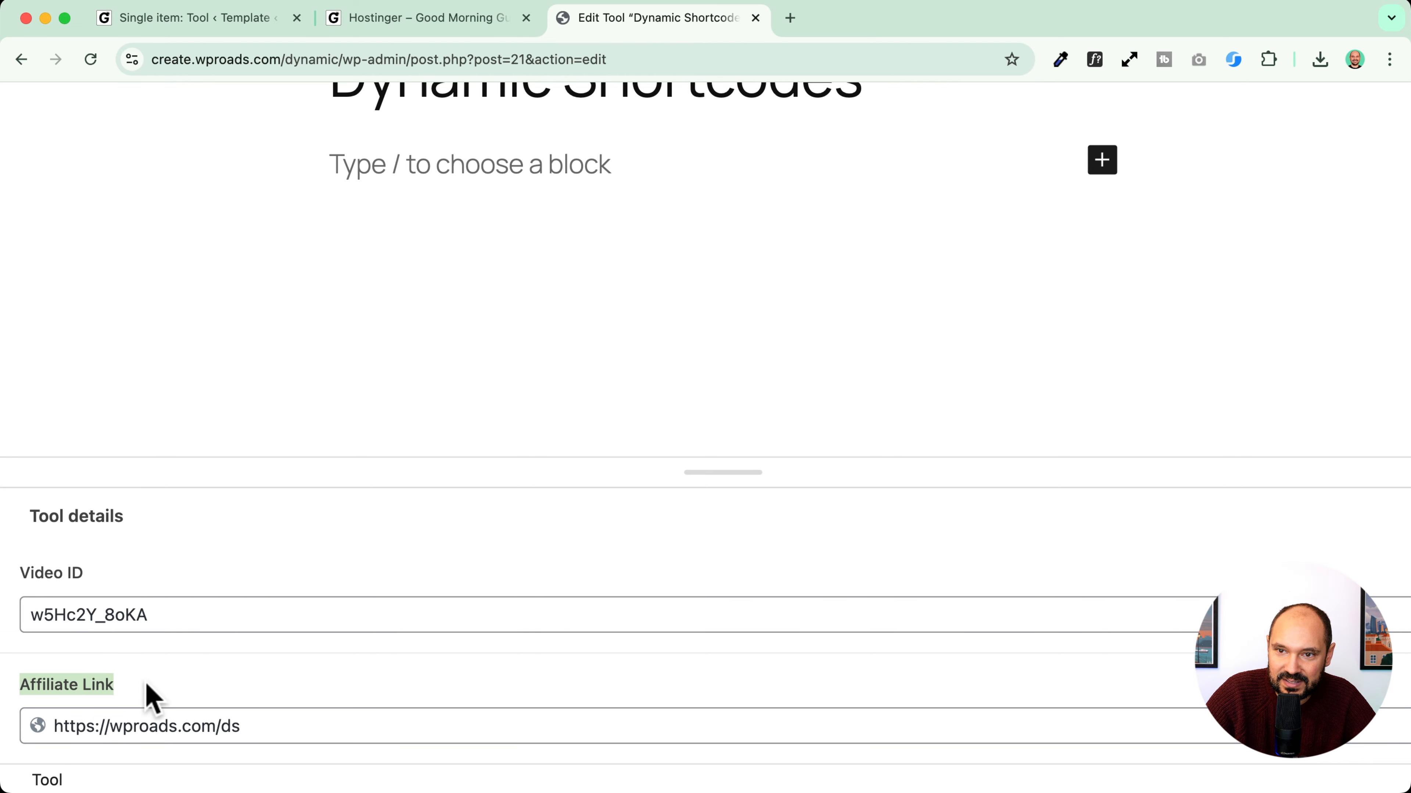
scroll(145, 690, "down", 3)
left_click(368, 357)
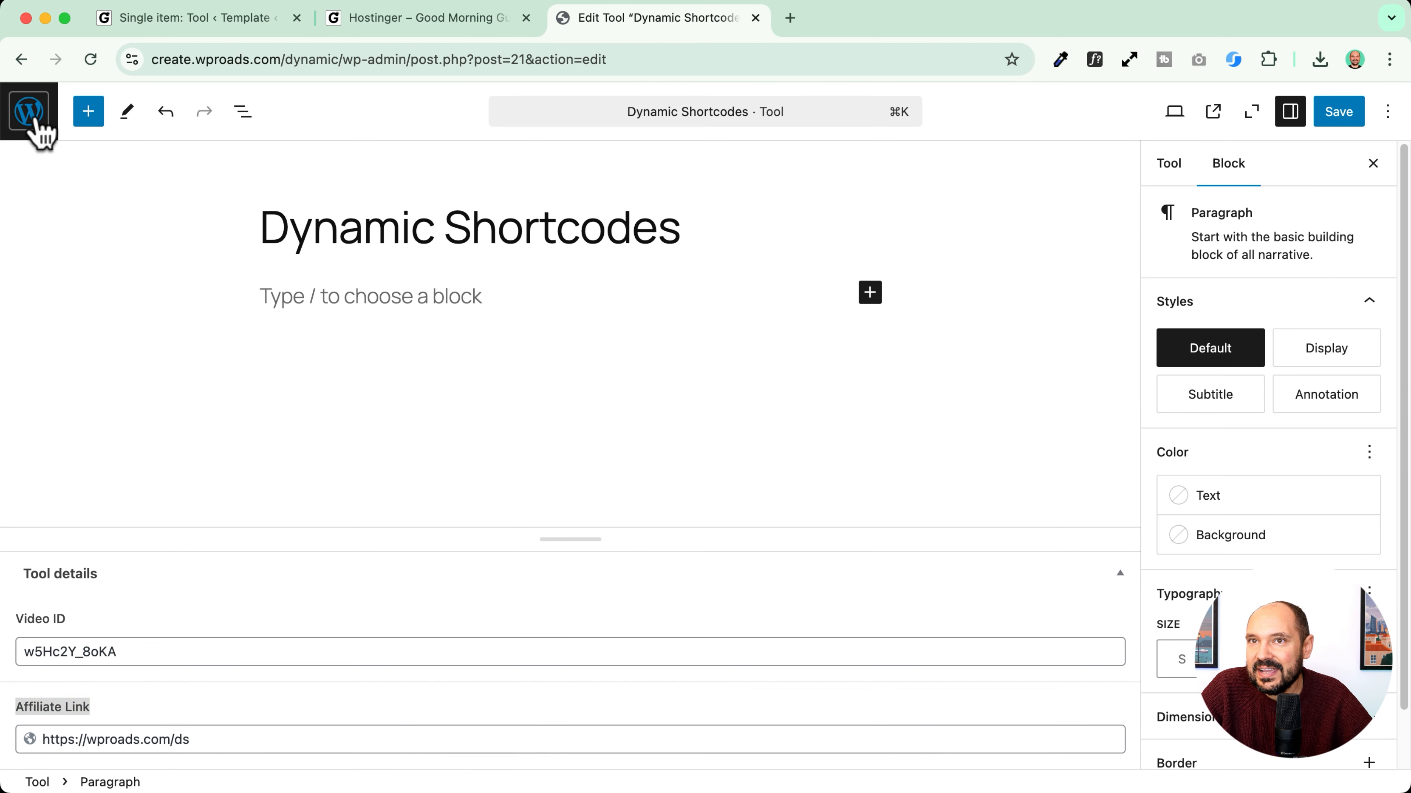
left_click(22, 59)
left_click(803, 306)
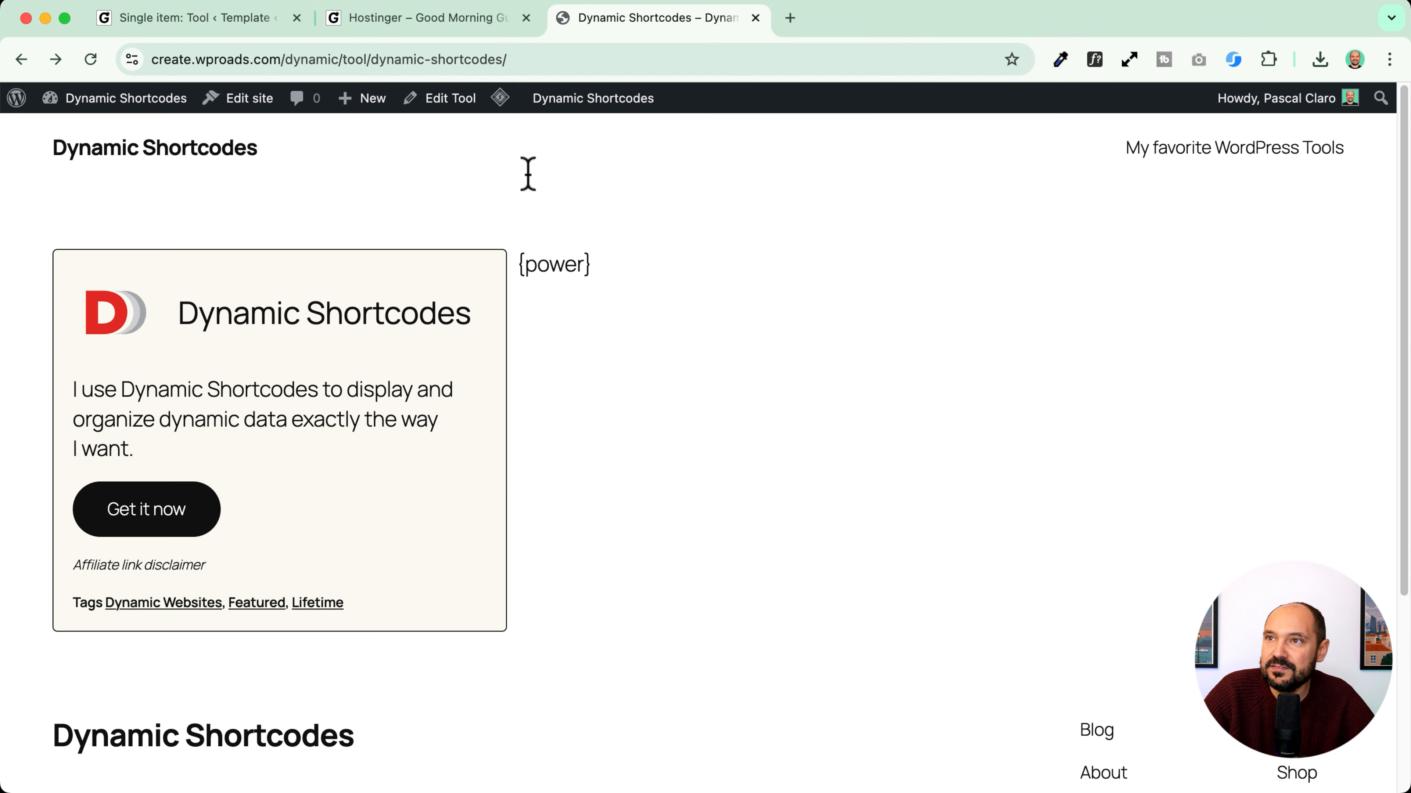
left_click(253, 103)
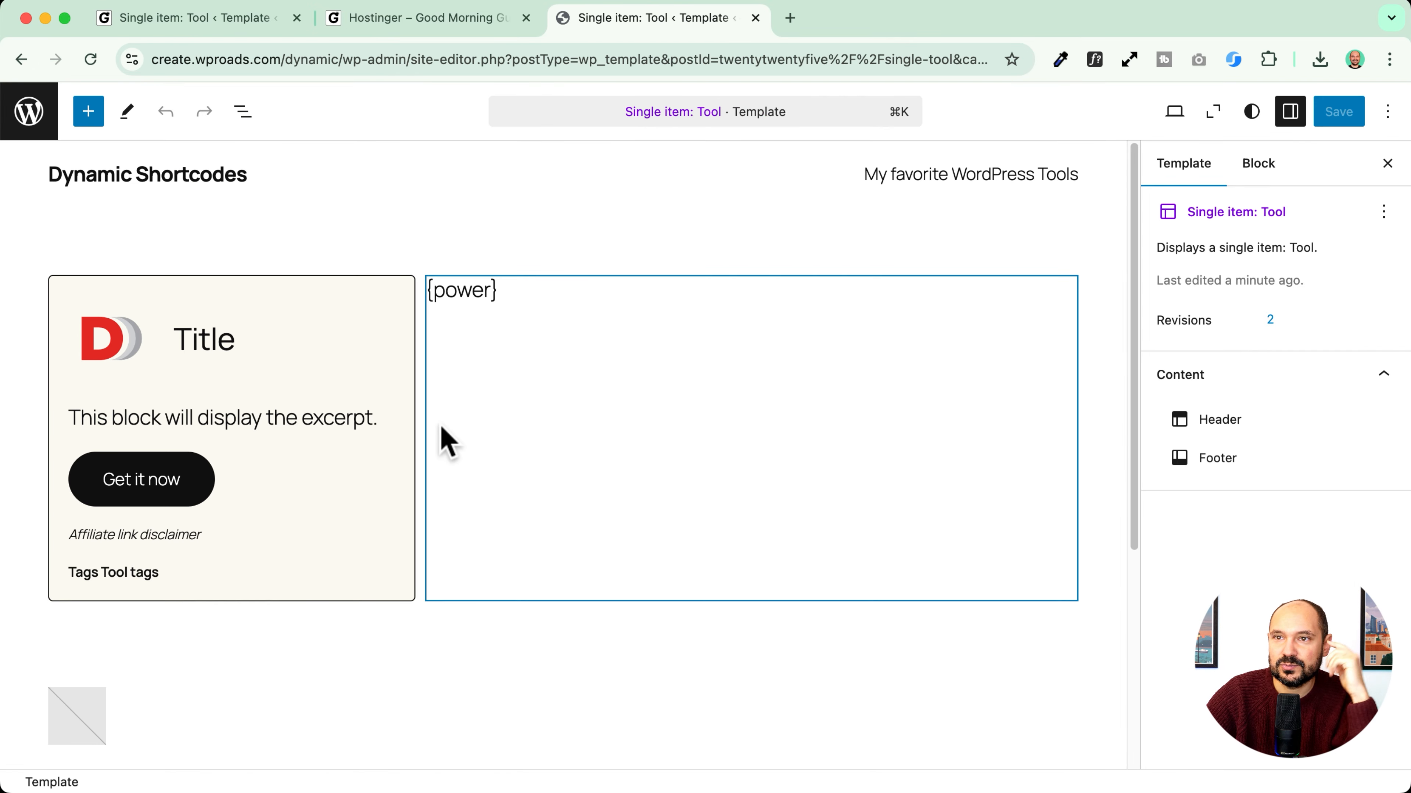
left_click(149, 479)
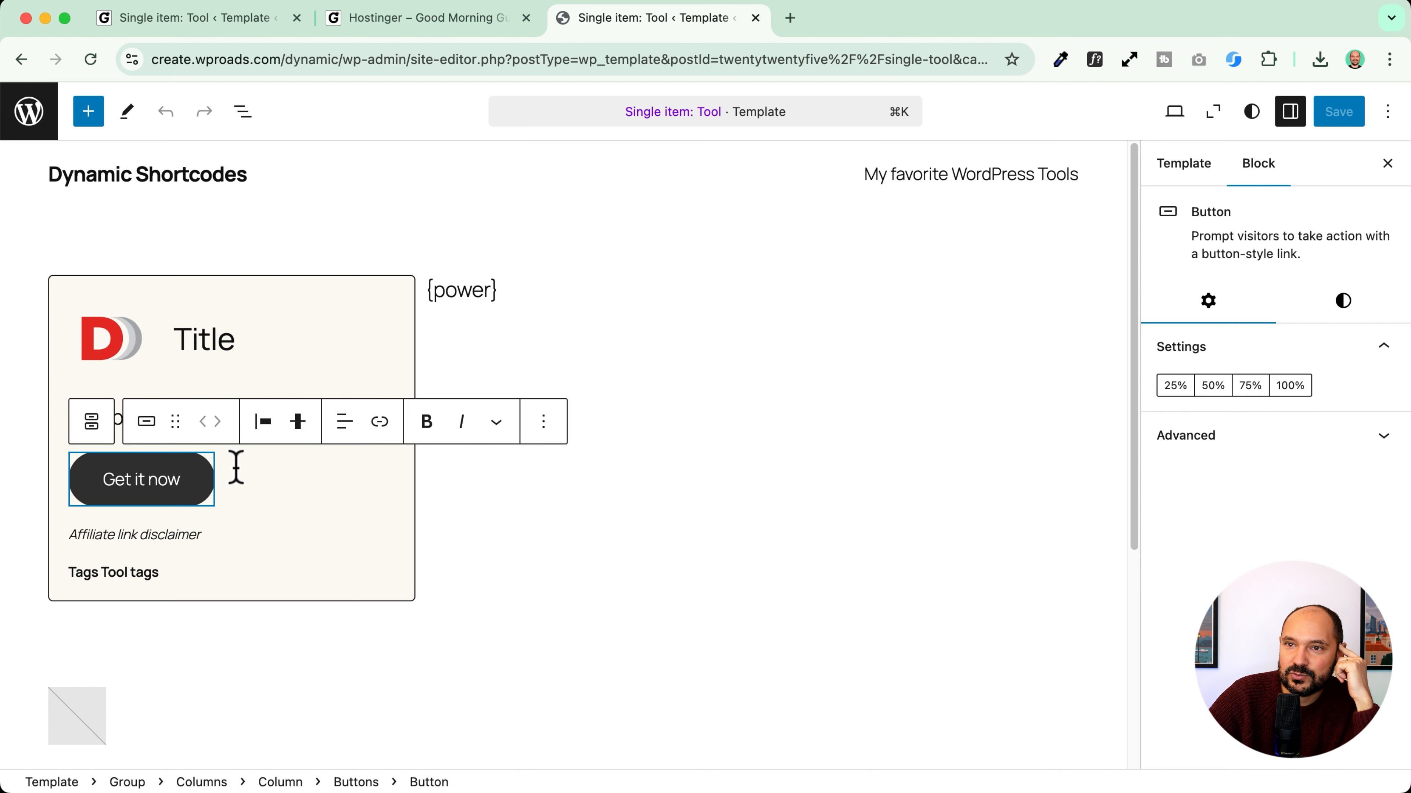
left_click(380, 423)
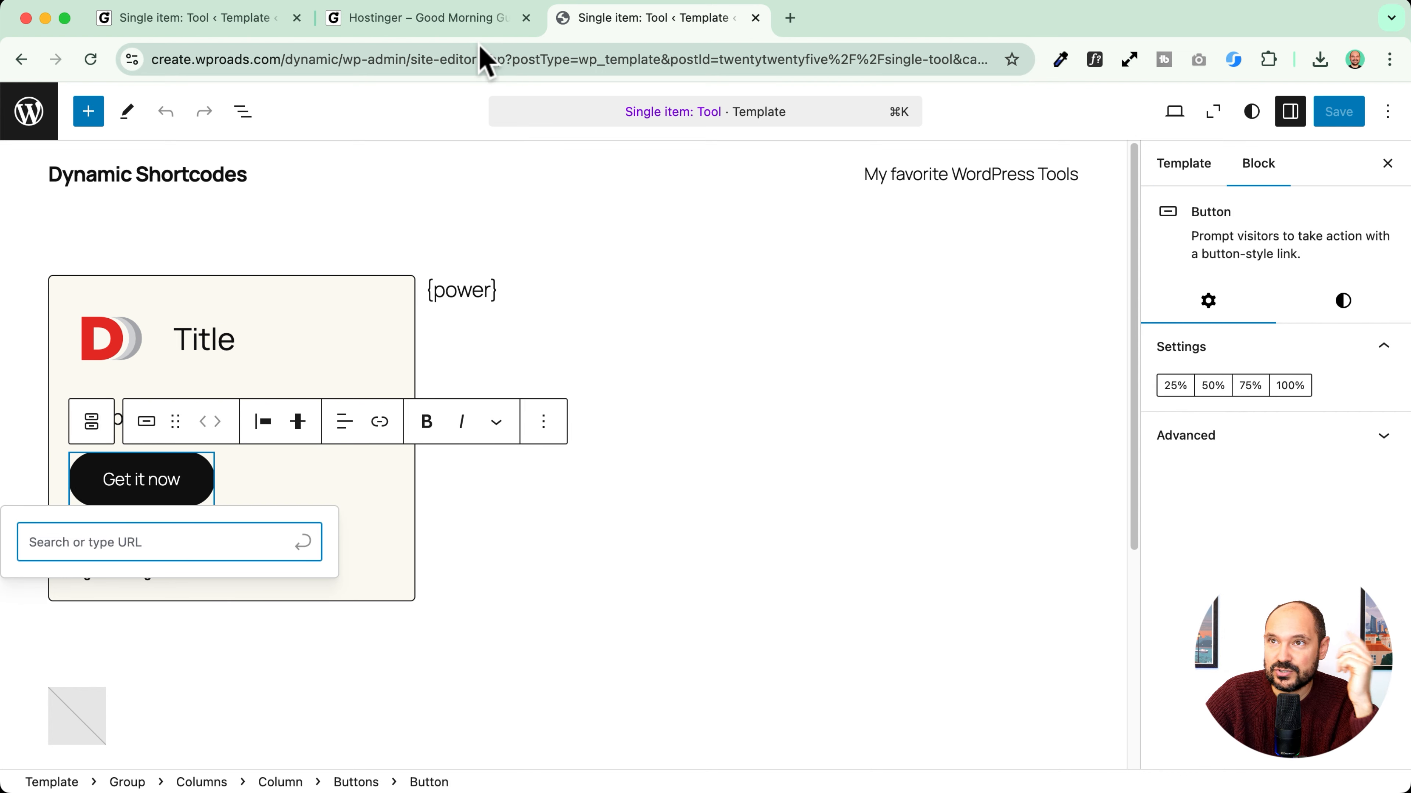
left_click(790, 19)
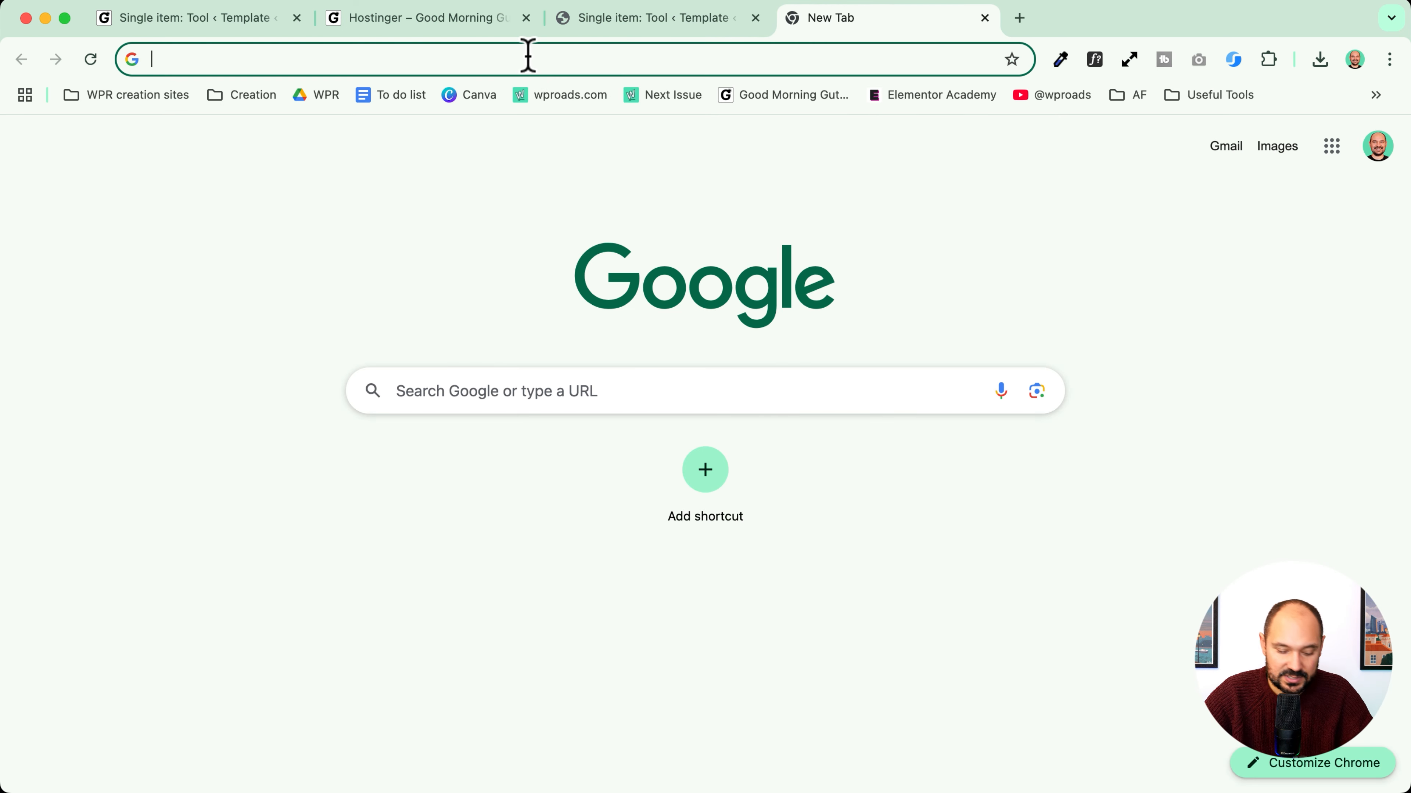
left_click(577, 17)
right_click(32, 105)
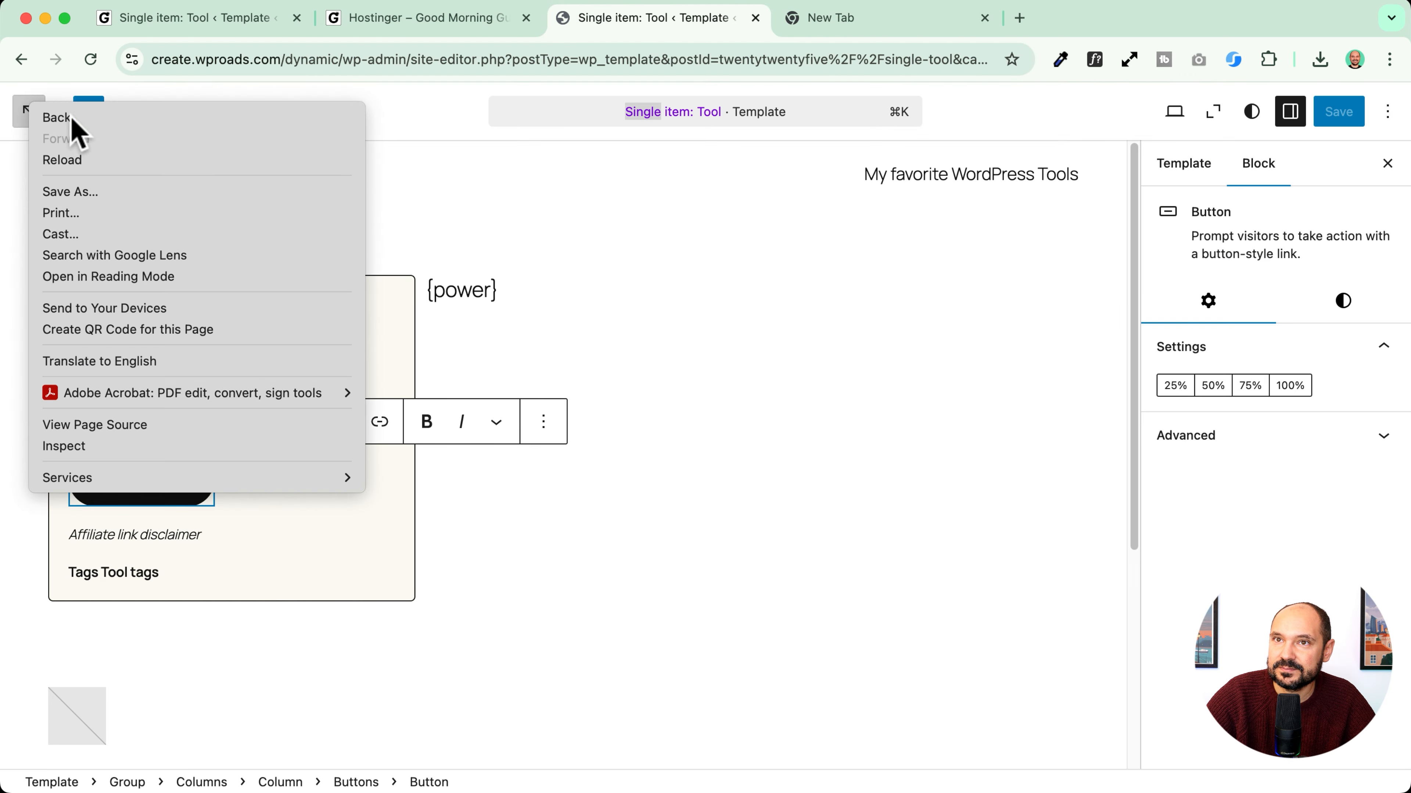
left_click(58, 118)
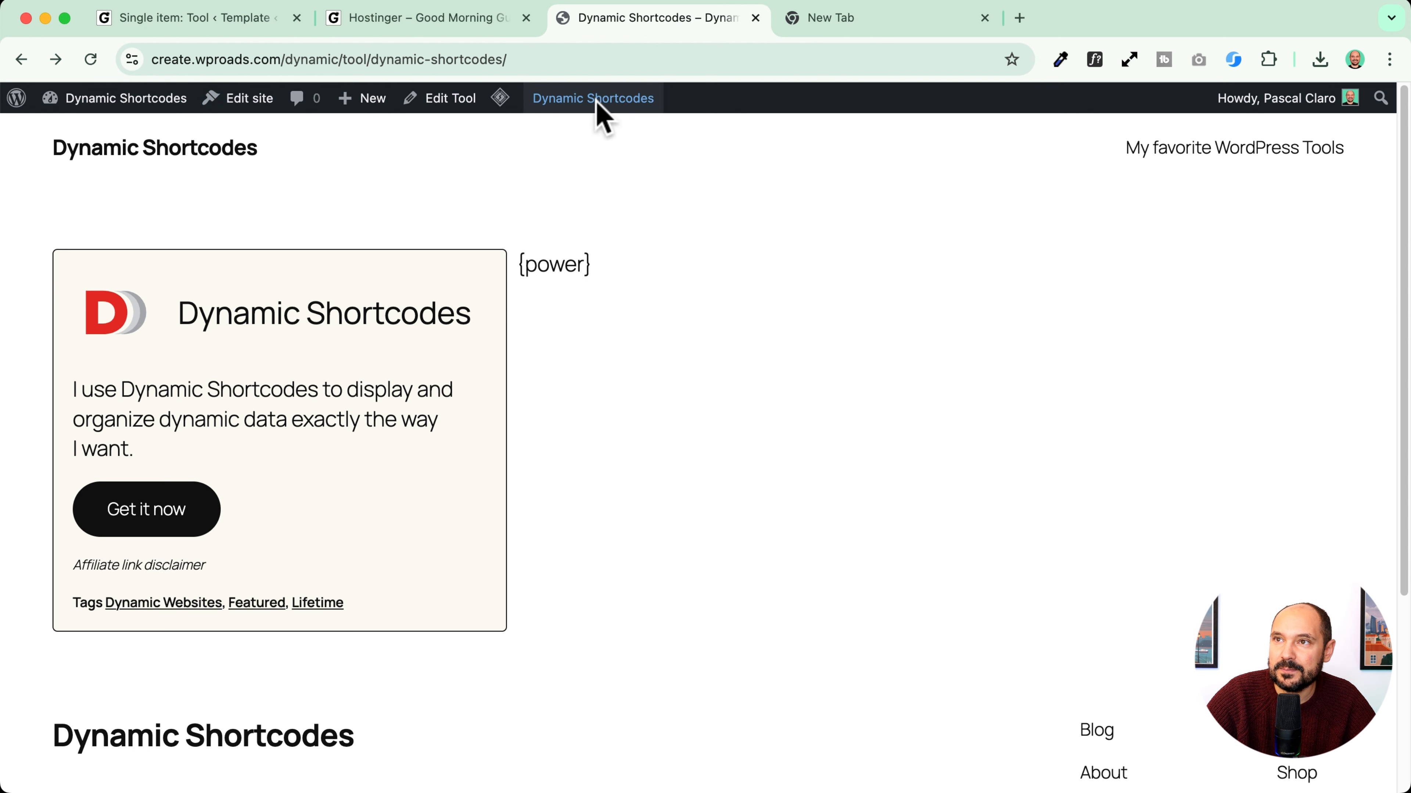
Step: Open the Demo Shortcodes page in a new tab and look up the post shortcodes for video_id and affiliate_link
mouse_move(596, 101)
right_click(572, 153)
left_click(542, 172)
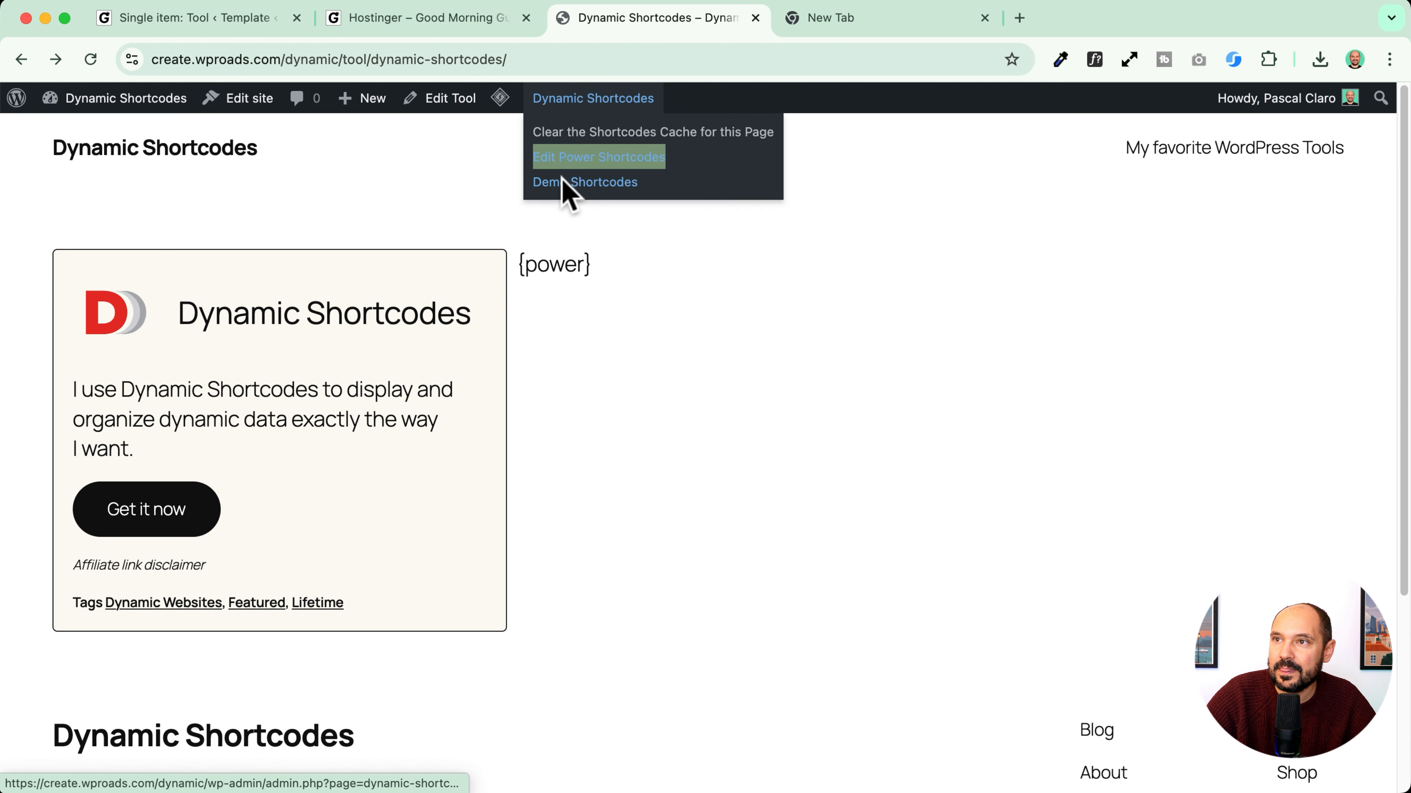
right_click(562, 179)
left_click(611, 188)
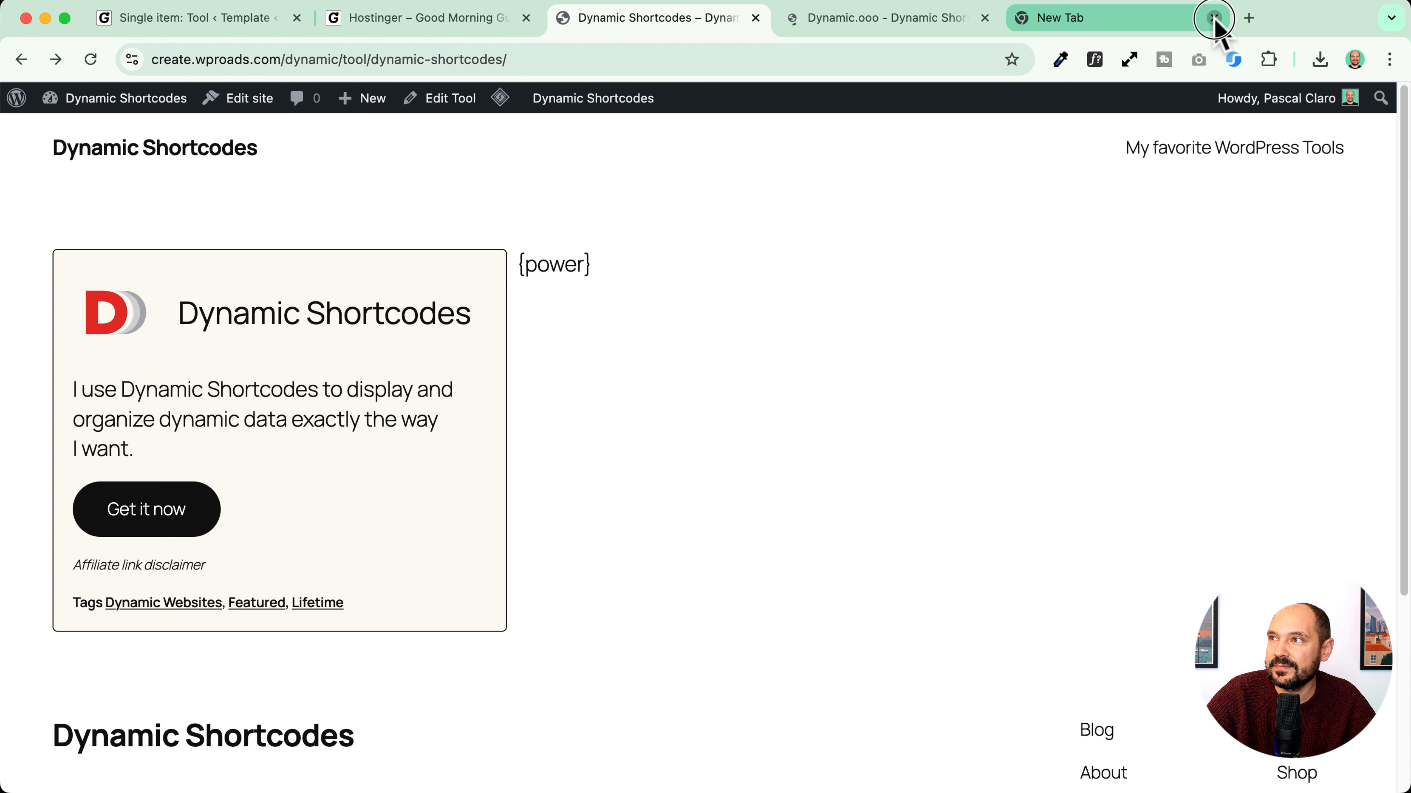
left_click(1214, 17)
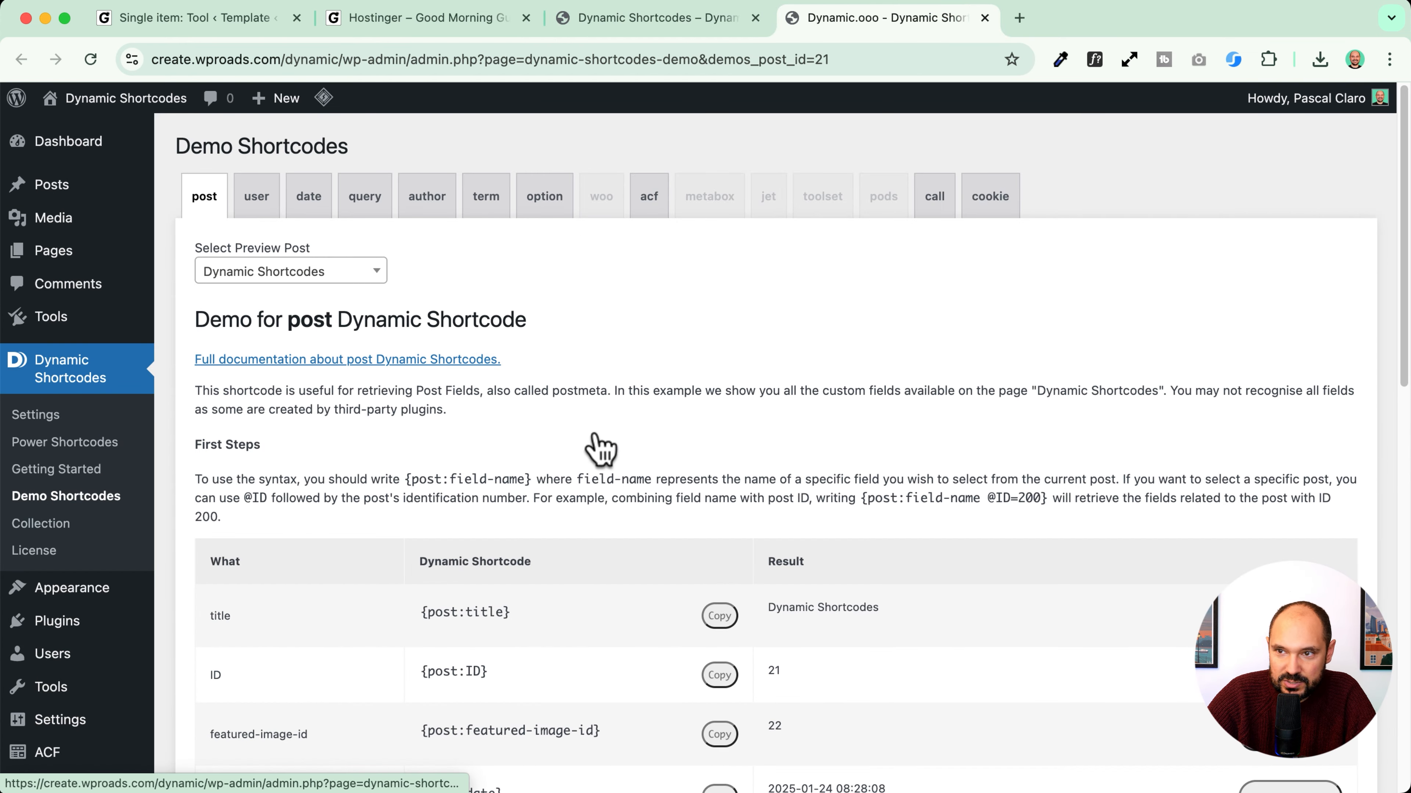
scroll(598, 444, "down", 15)
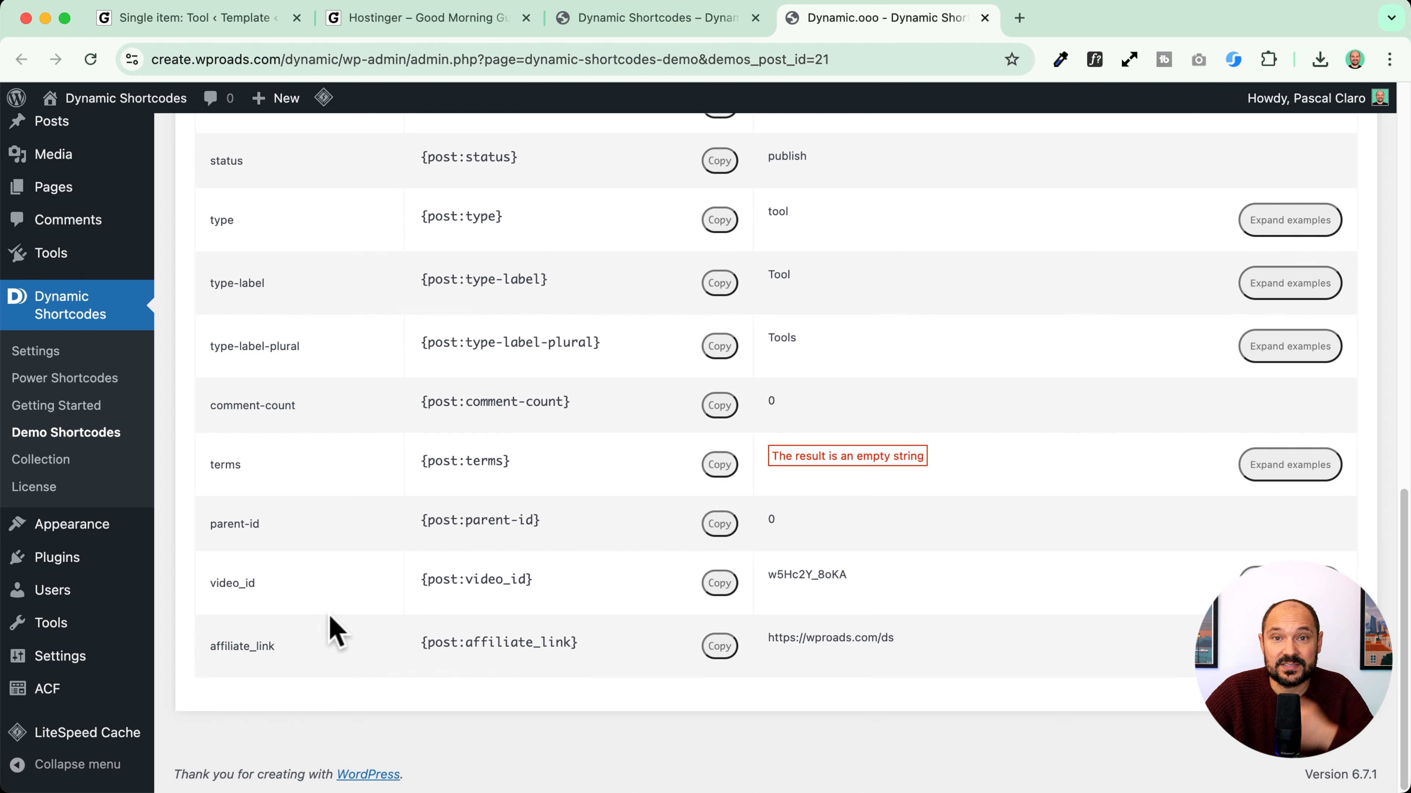
scroll(327, 634, "up", 10)
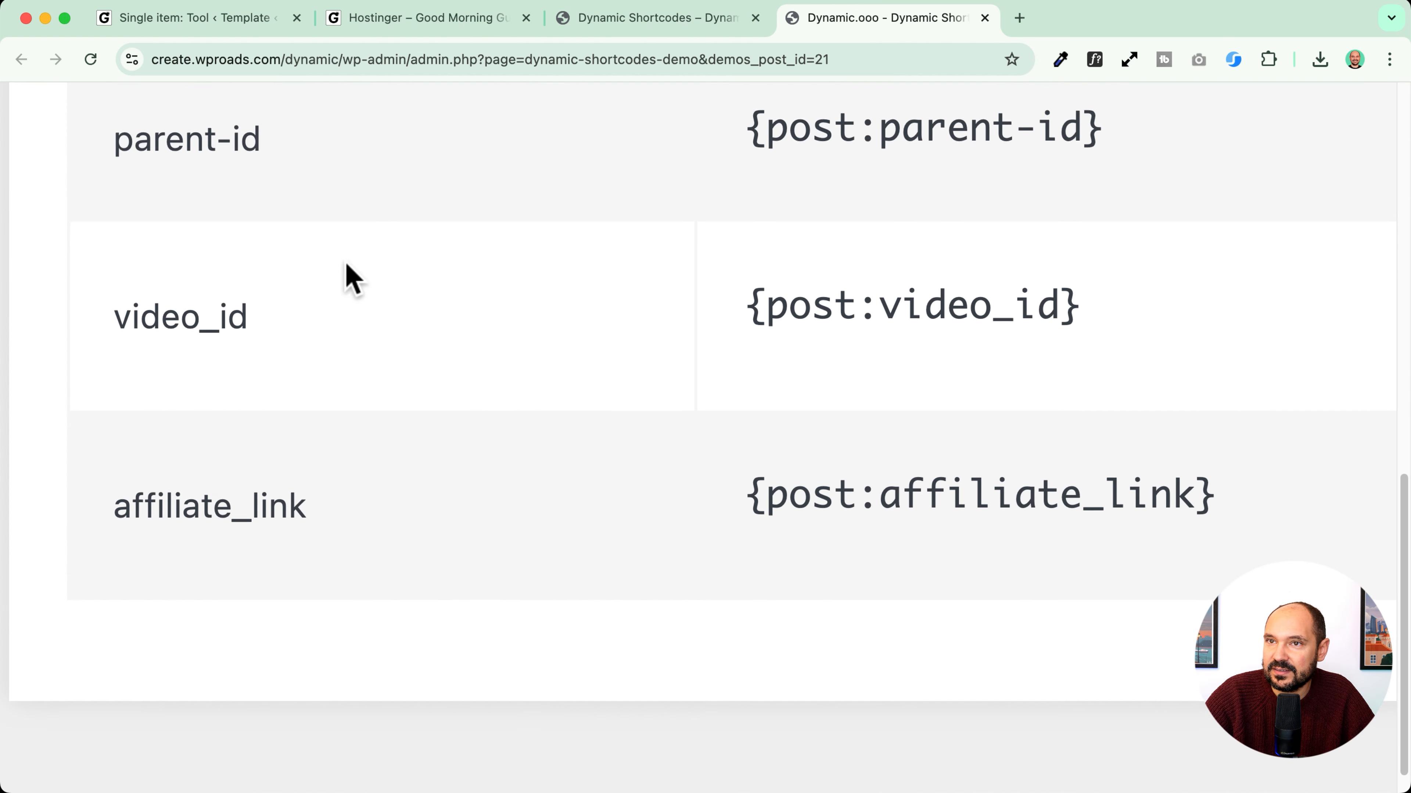
Step: Examine the video_id and affiliate_link fields, comparing their post shortcodes with the results they return
left_click_drag(113, 350, 1087, 340)
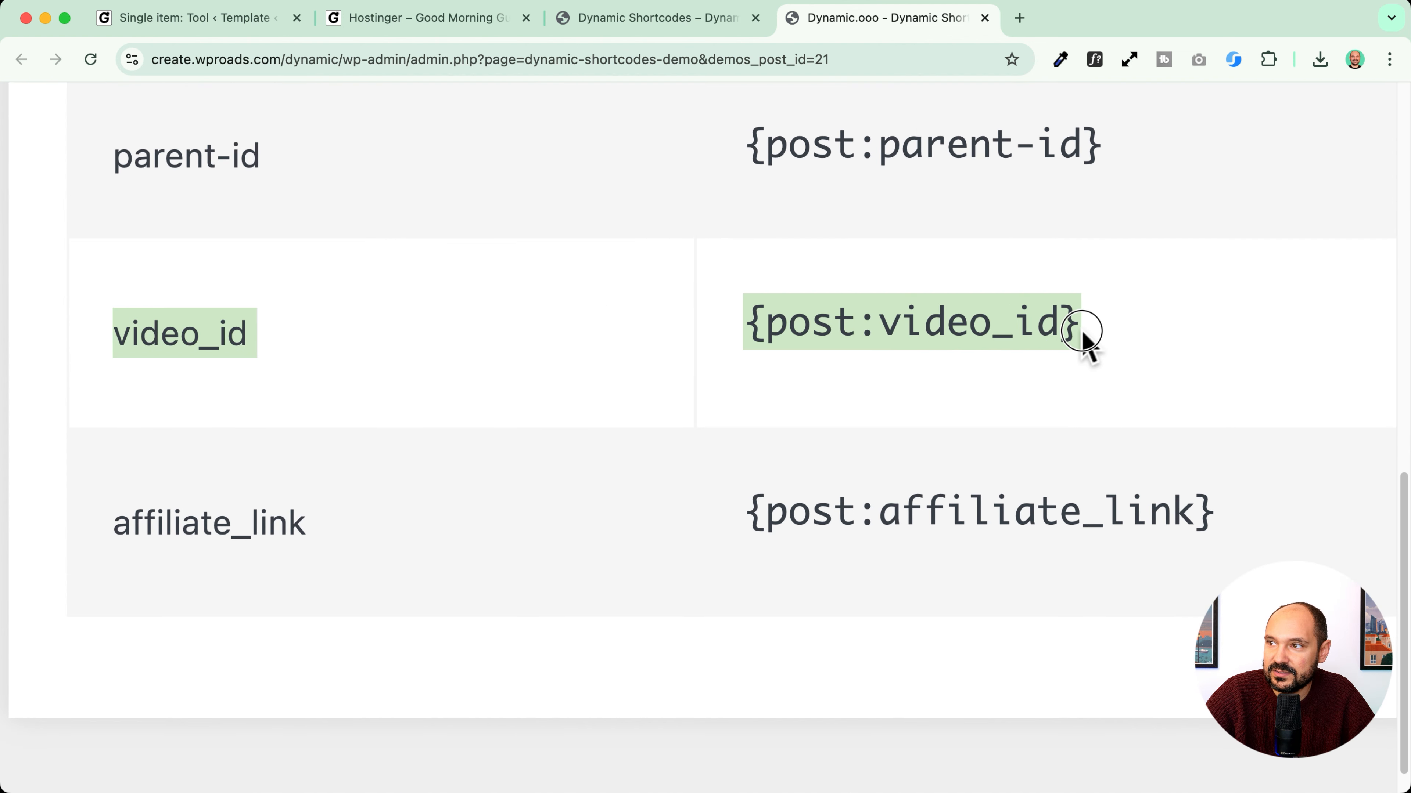
left_click(976, 359)
left_click_drag(741, 328, 1111, 327)
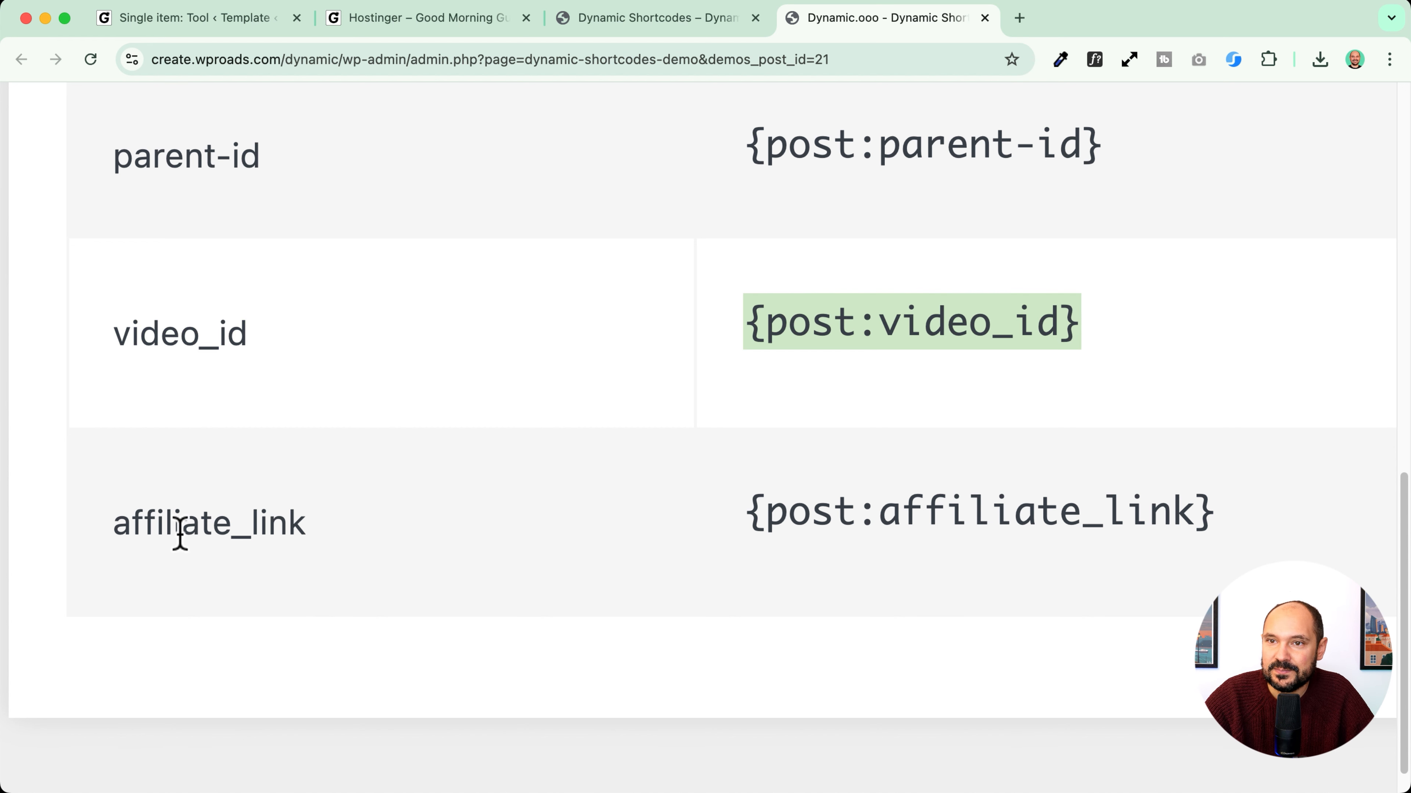
left_click(119, 521)
double_click(315, 527)
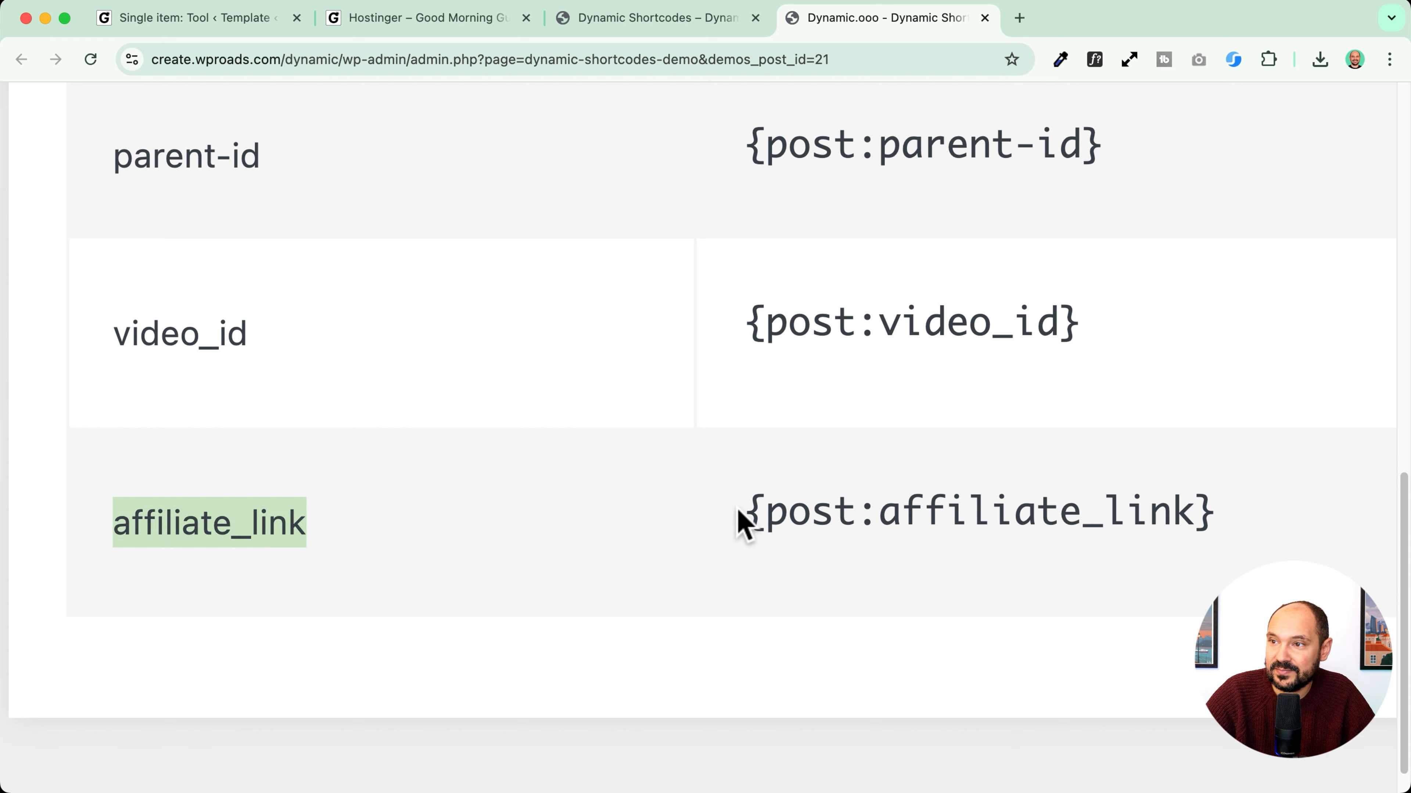
left_click_drag(740, 523, 1274, 528)
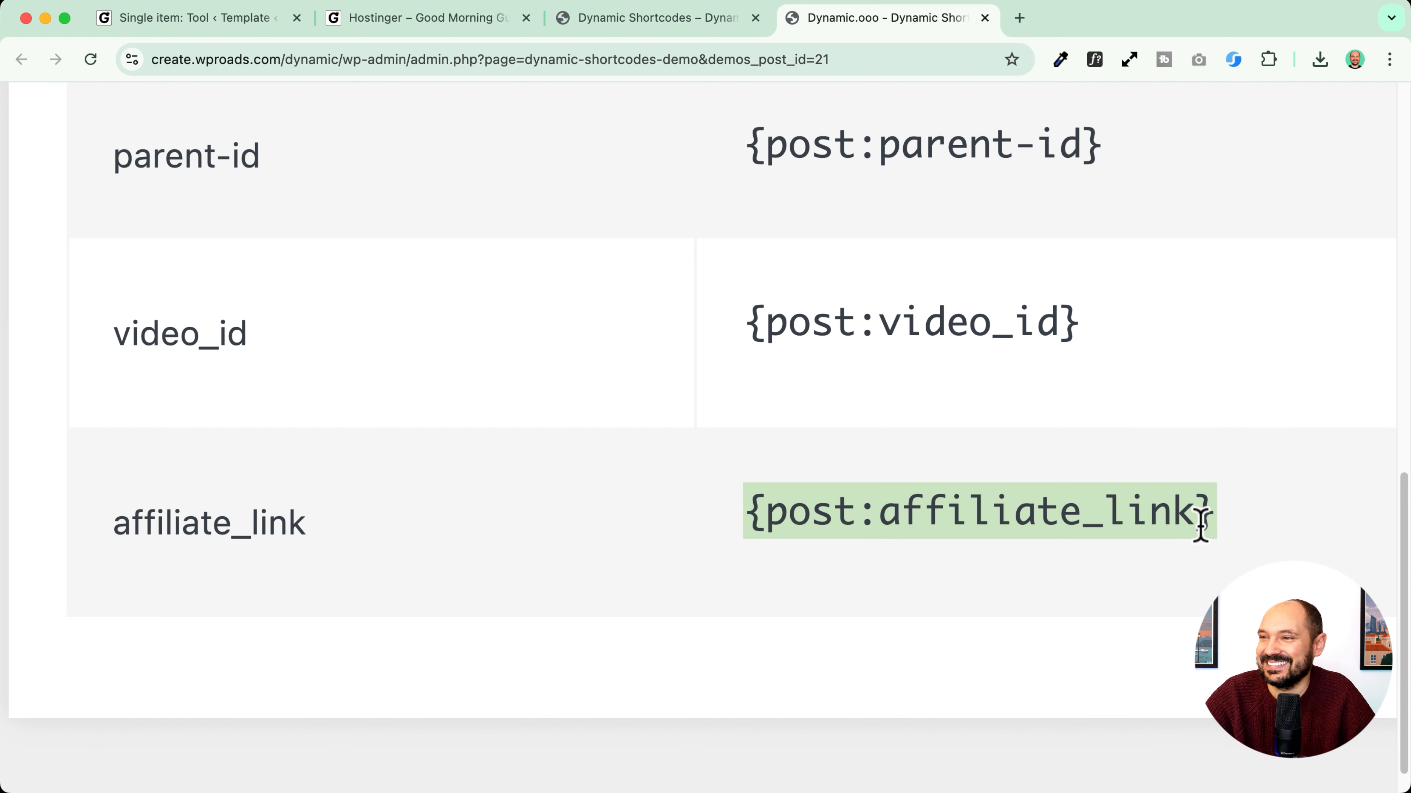
left_click_drag(1200, 527, 1058, 544)
left_click(903, 536)
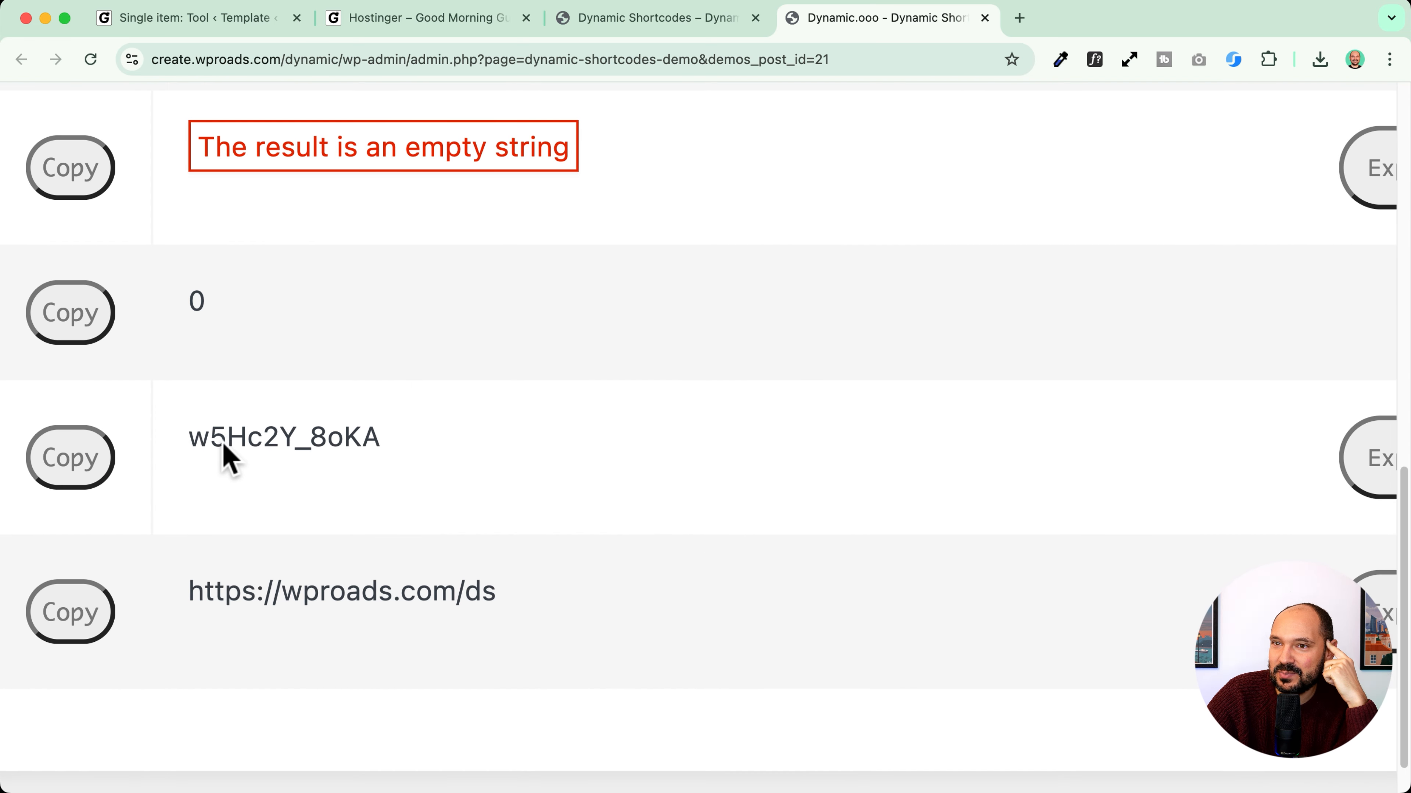
left_click_drag(770, 576, 861, 571)
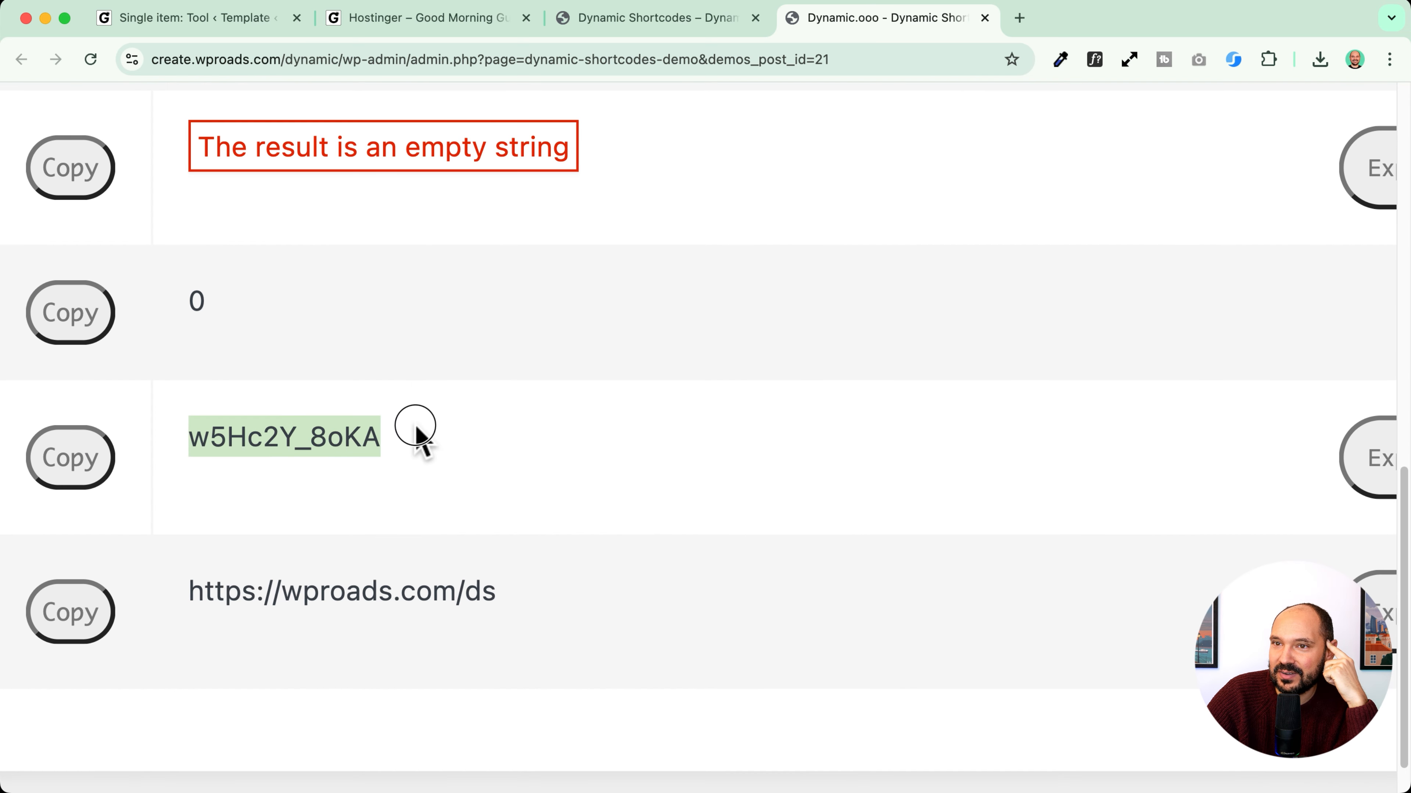
left_click_drag(189, 594, 538, 596)
left_click_drag(392, 437, 190, 441)
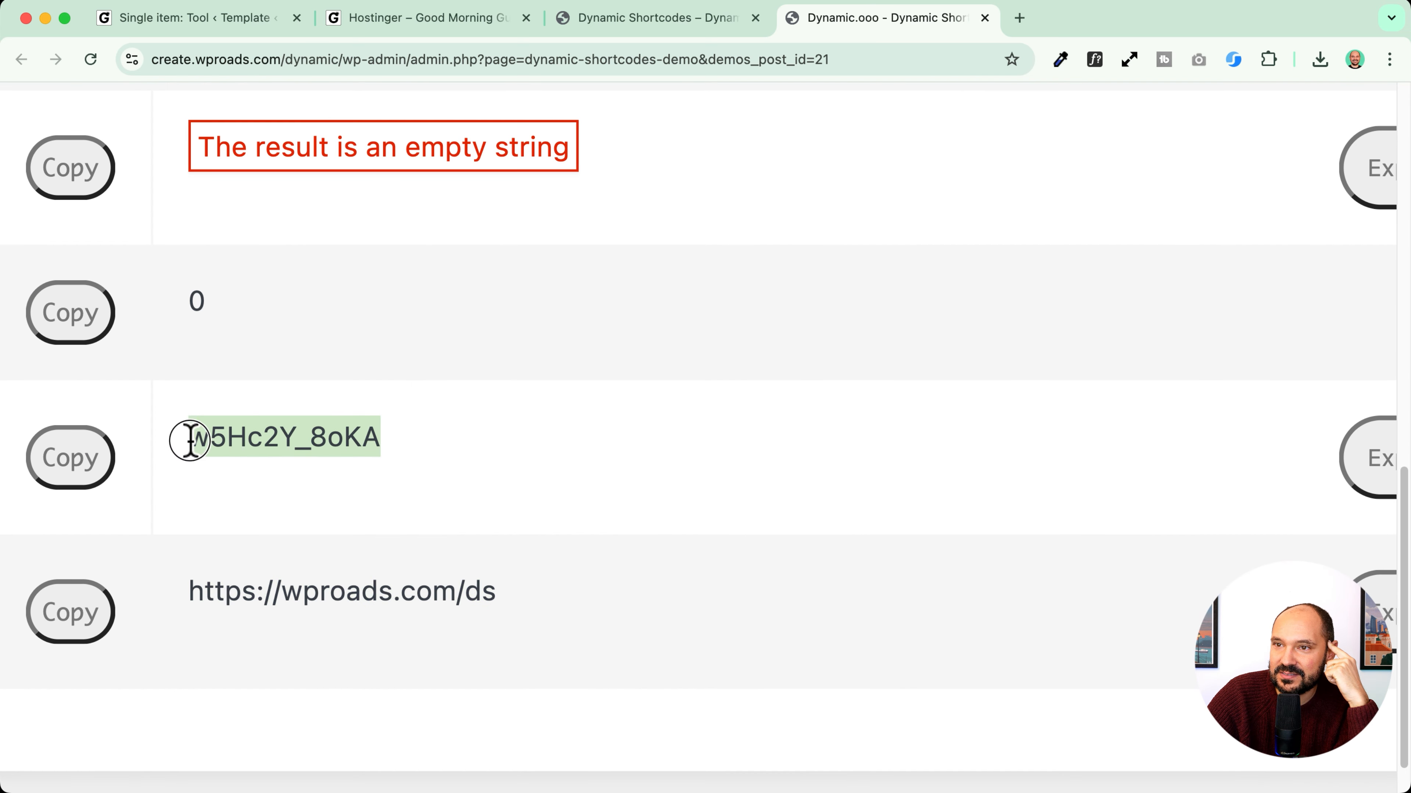
left_click_drag(188, 618, 553, 593)
left_click(434, 473)
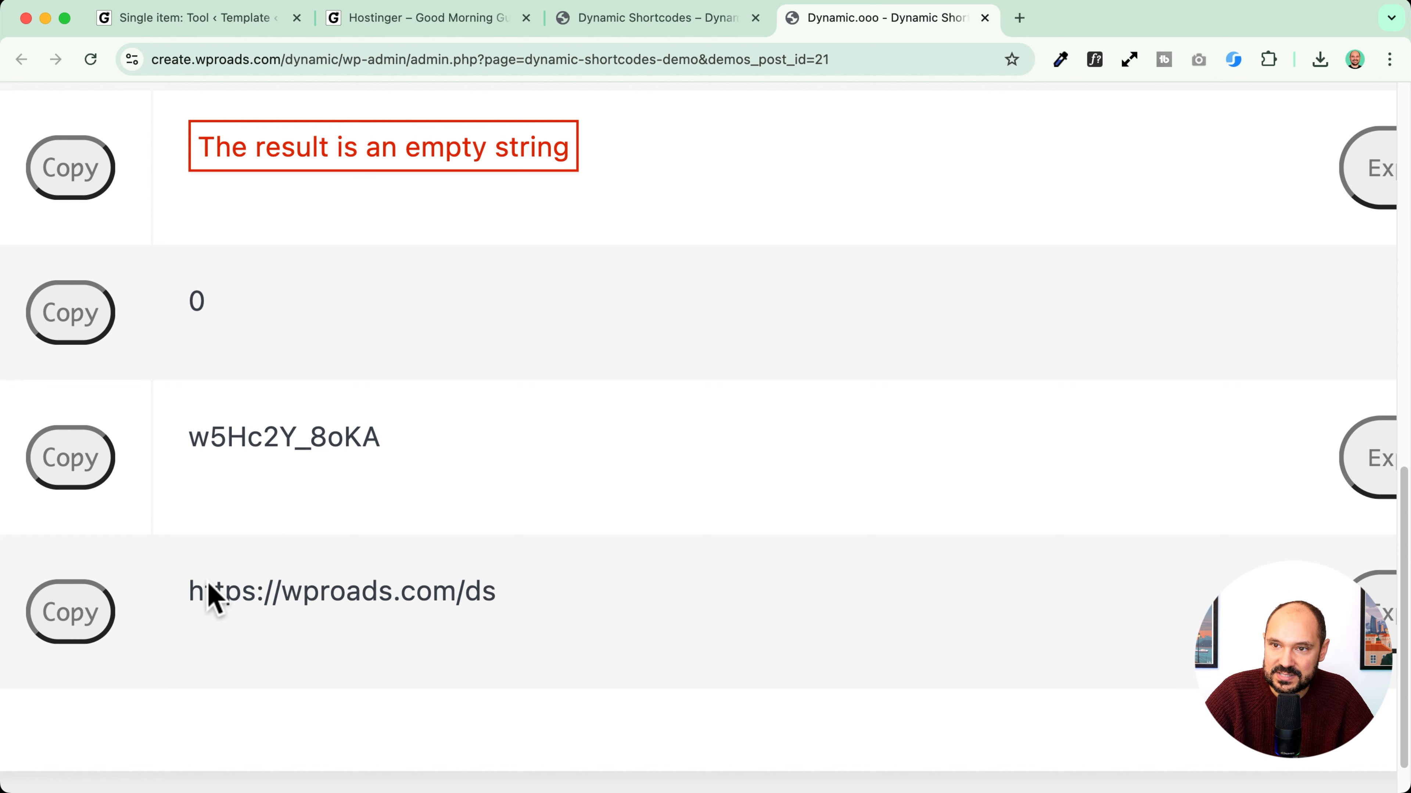
Step: Copy the {post:affiliate_link} shortcode from the affiliate_link row
scroll(365, 516, "left", 10)
left_click_drag(240, 603, 622, 604)
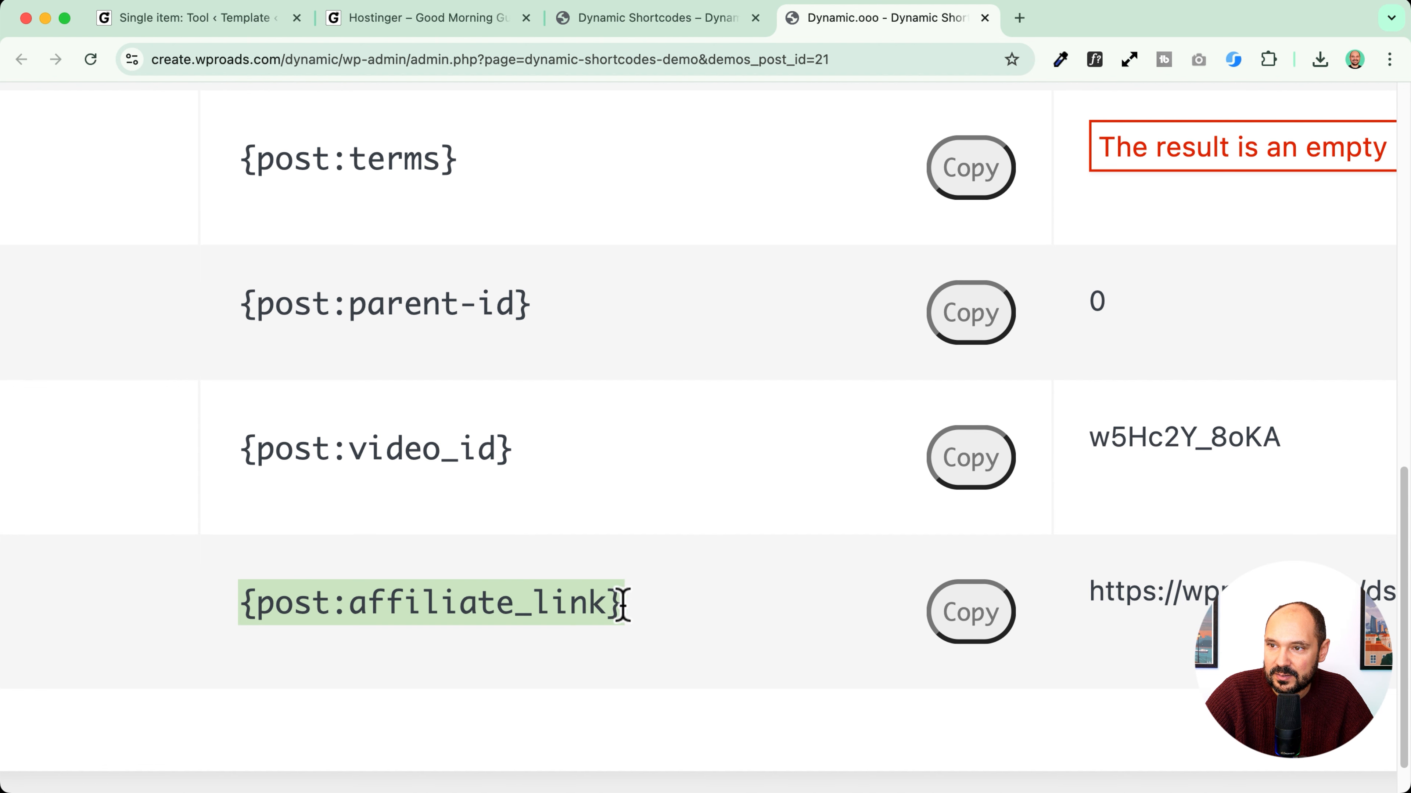
left_click(950, 623)
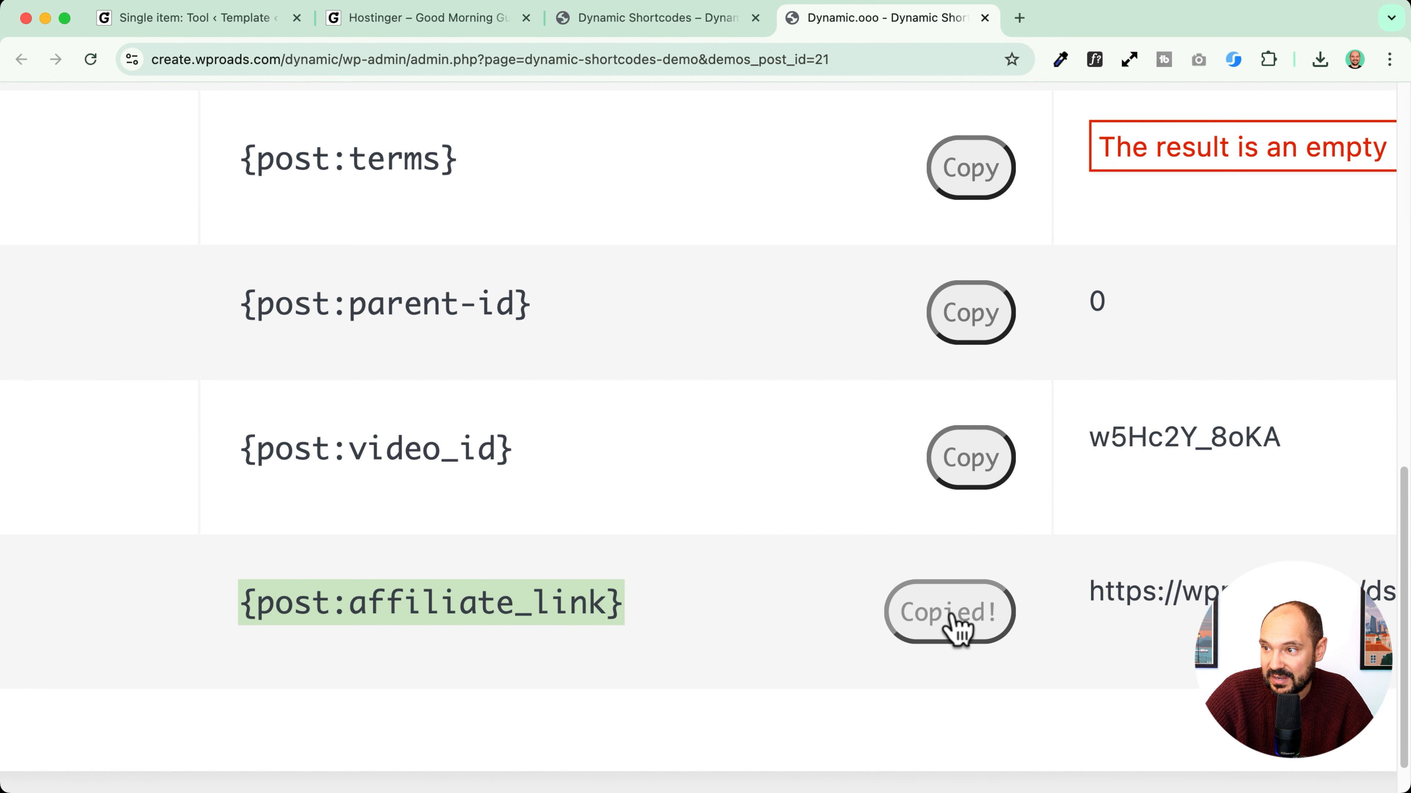
Step: Open the Single item: Tool template in the site editor and close the Hostinger page
left_click(625, 22)
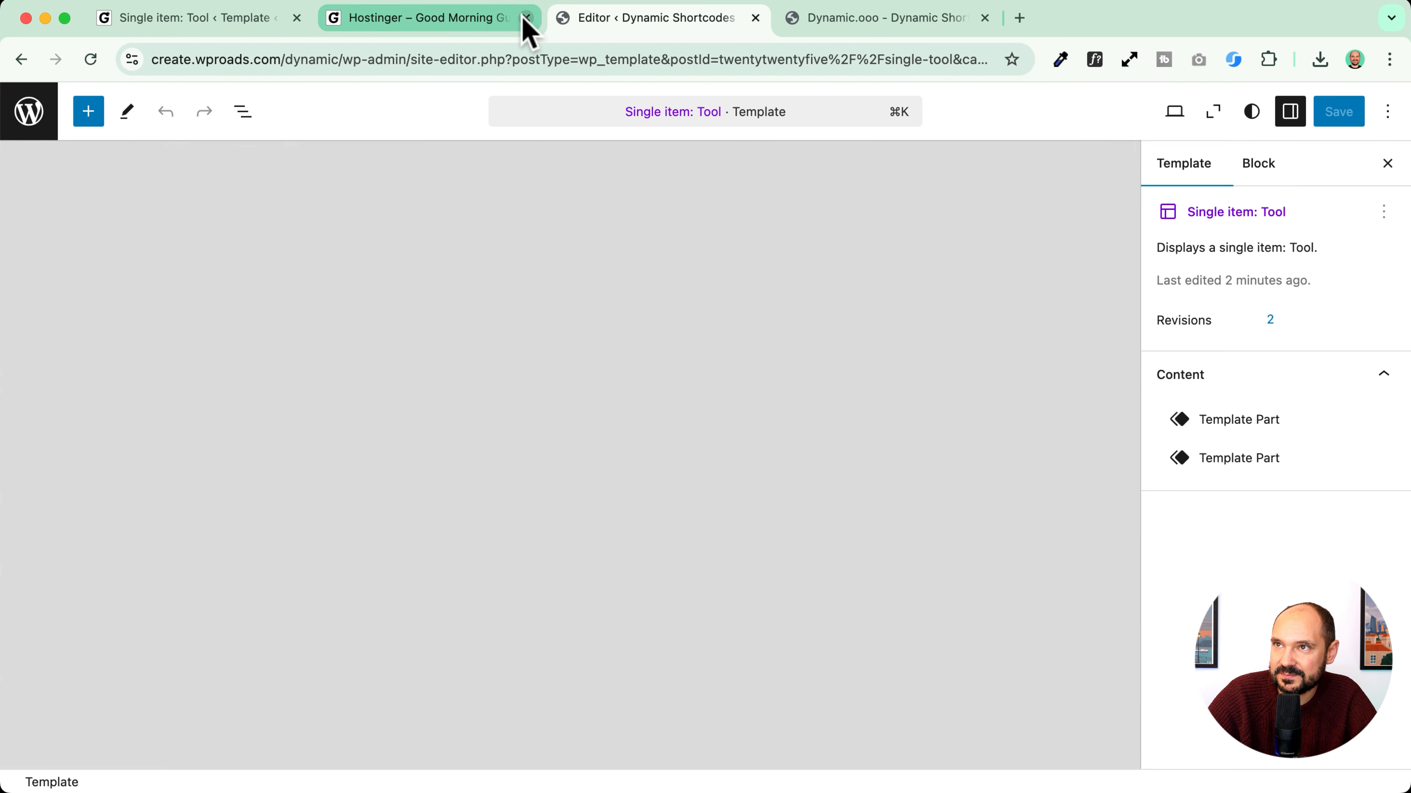
left_click(526, 18)
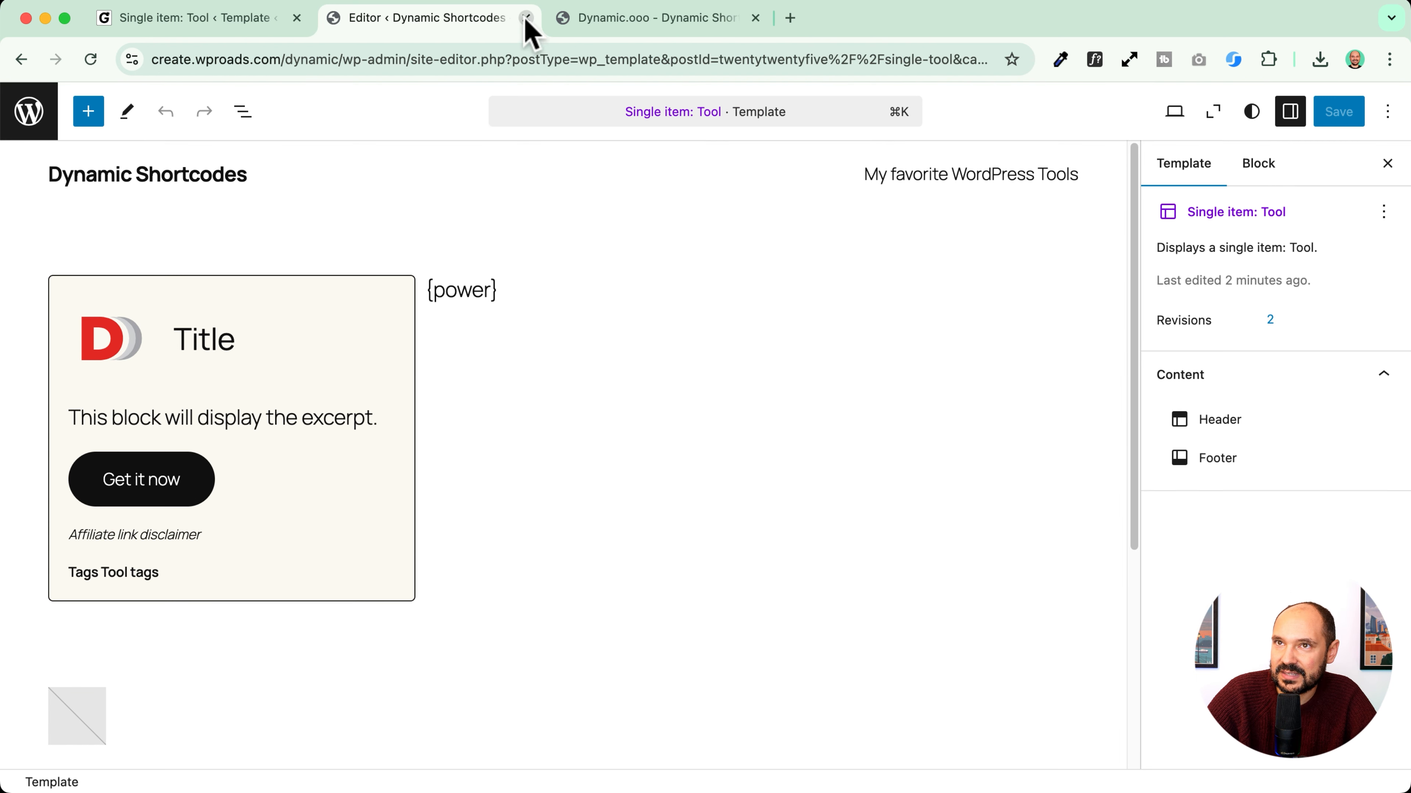
Step: Link the "Get it now" button to {post:affiliate_link} and save the template
left_click(163, 479)
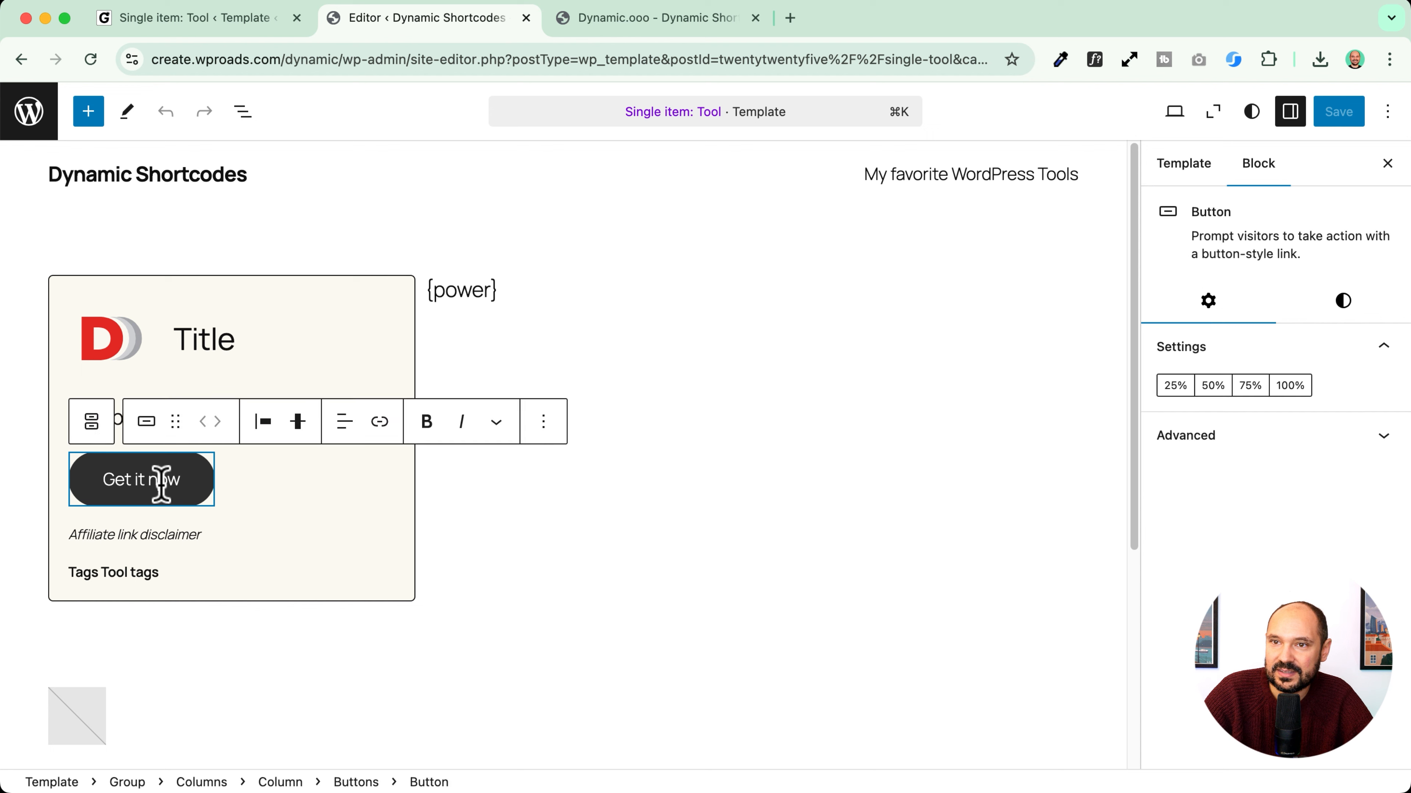
left_click(379, 422)
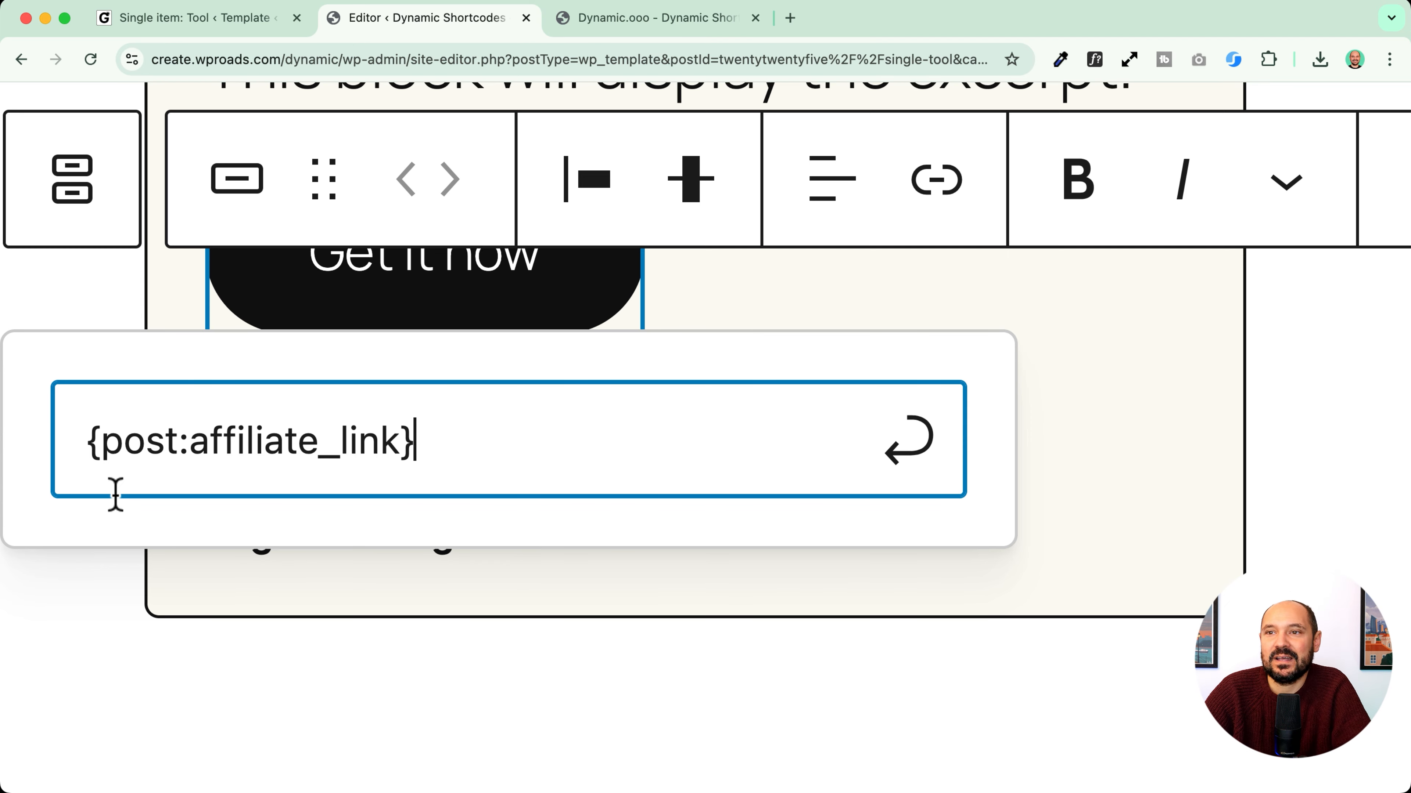
left_click(896, 451)
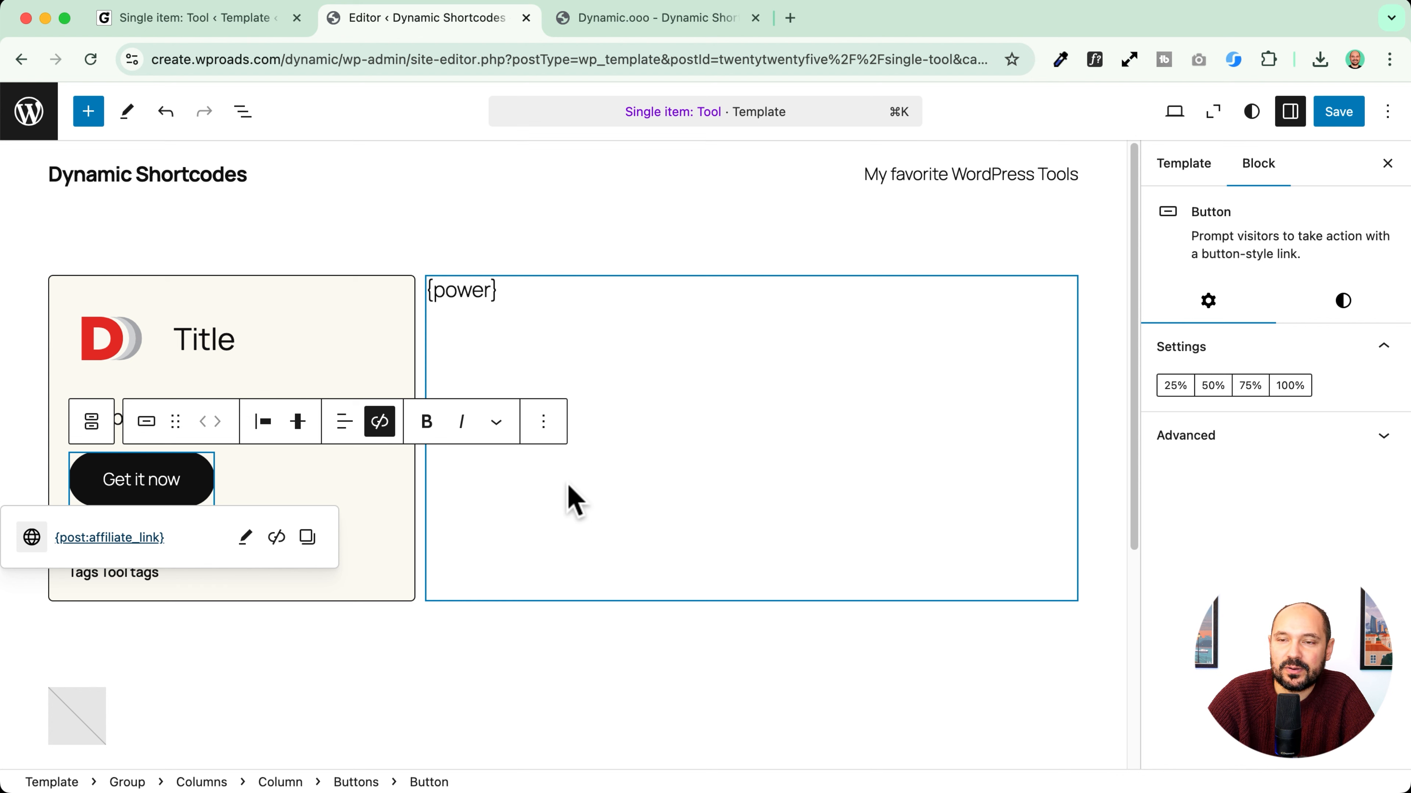
left_click(1341, 112)
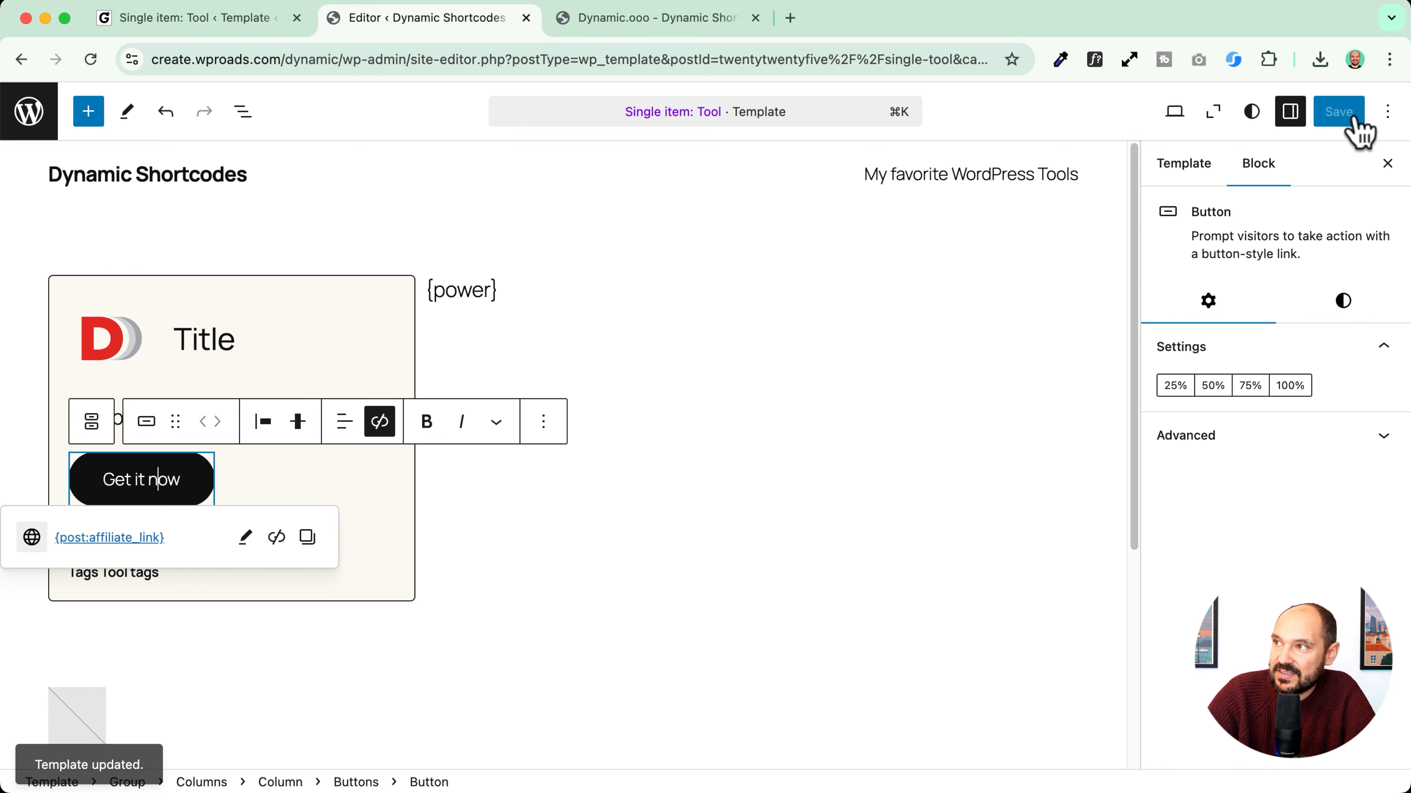
Step: Leave the demo shortcodes page and view the Dynamic Shortcodes tool's front-end page from the list of all tools
left_click(661, 17)
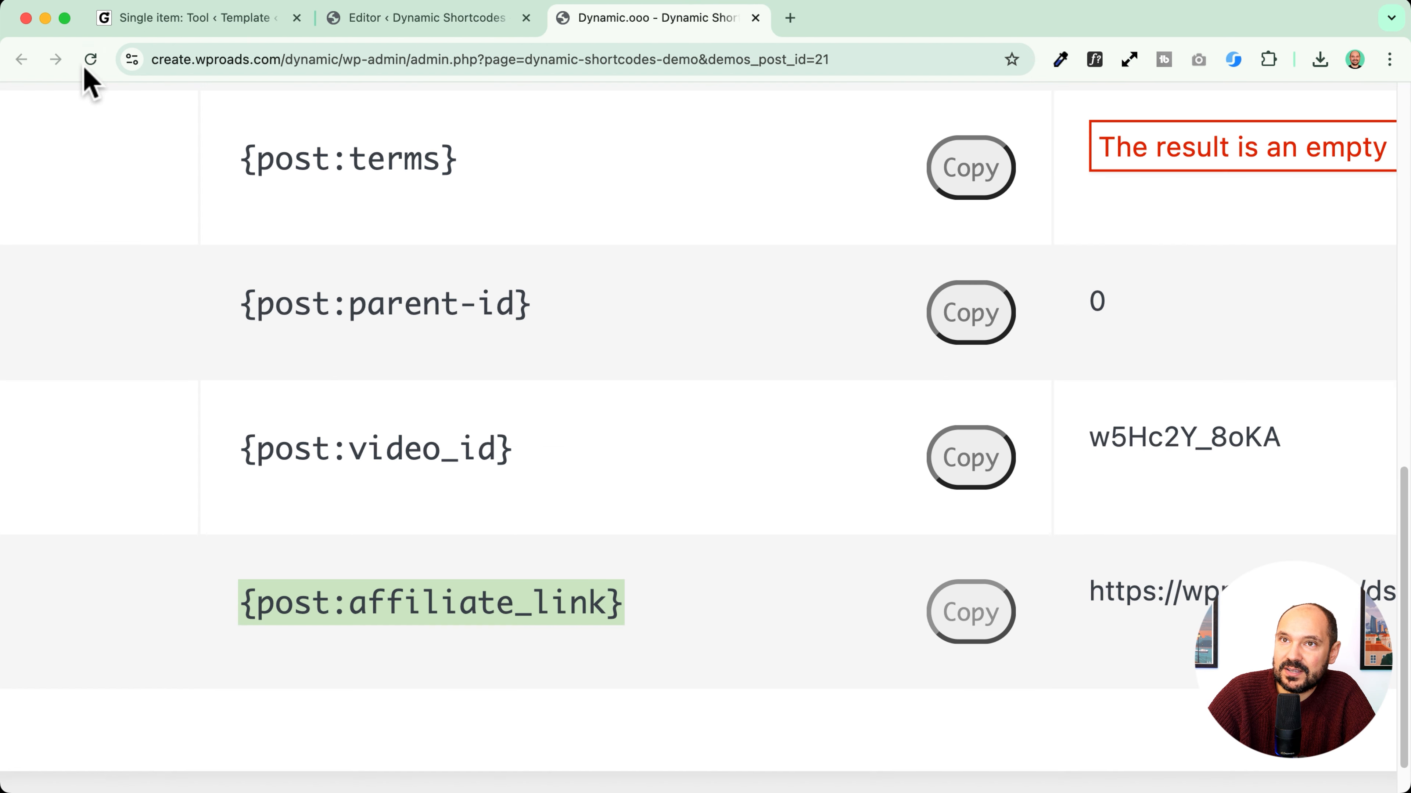
scroll(327, 252, "down", 5)
scroll(192, 222, "up", 5)
scroll(192, 222, "down", 10)
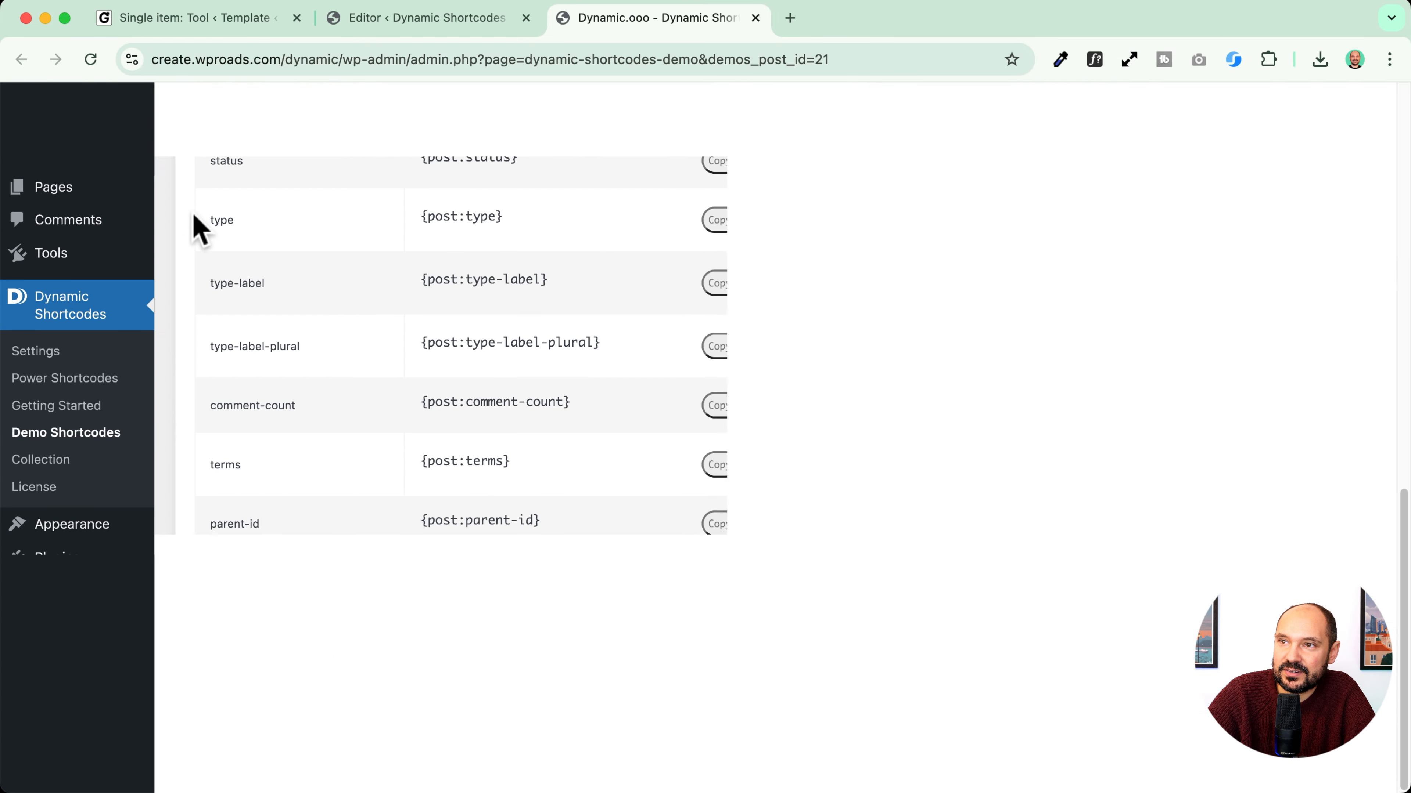
left_click(85, 96)
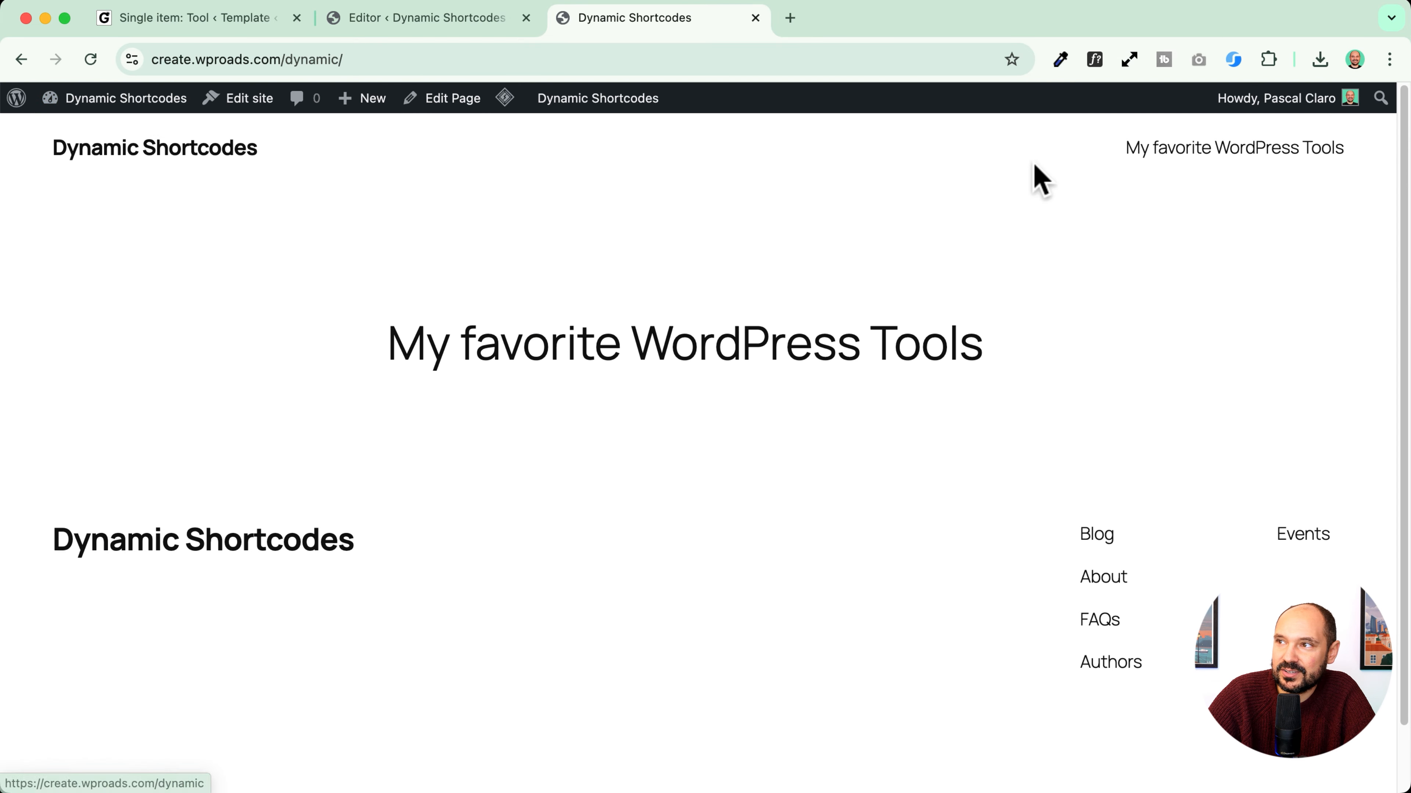
left_click(140, 126)
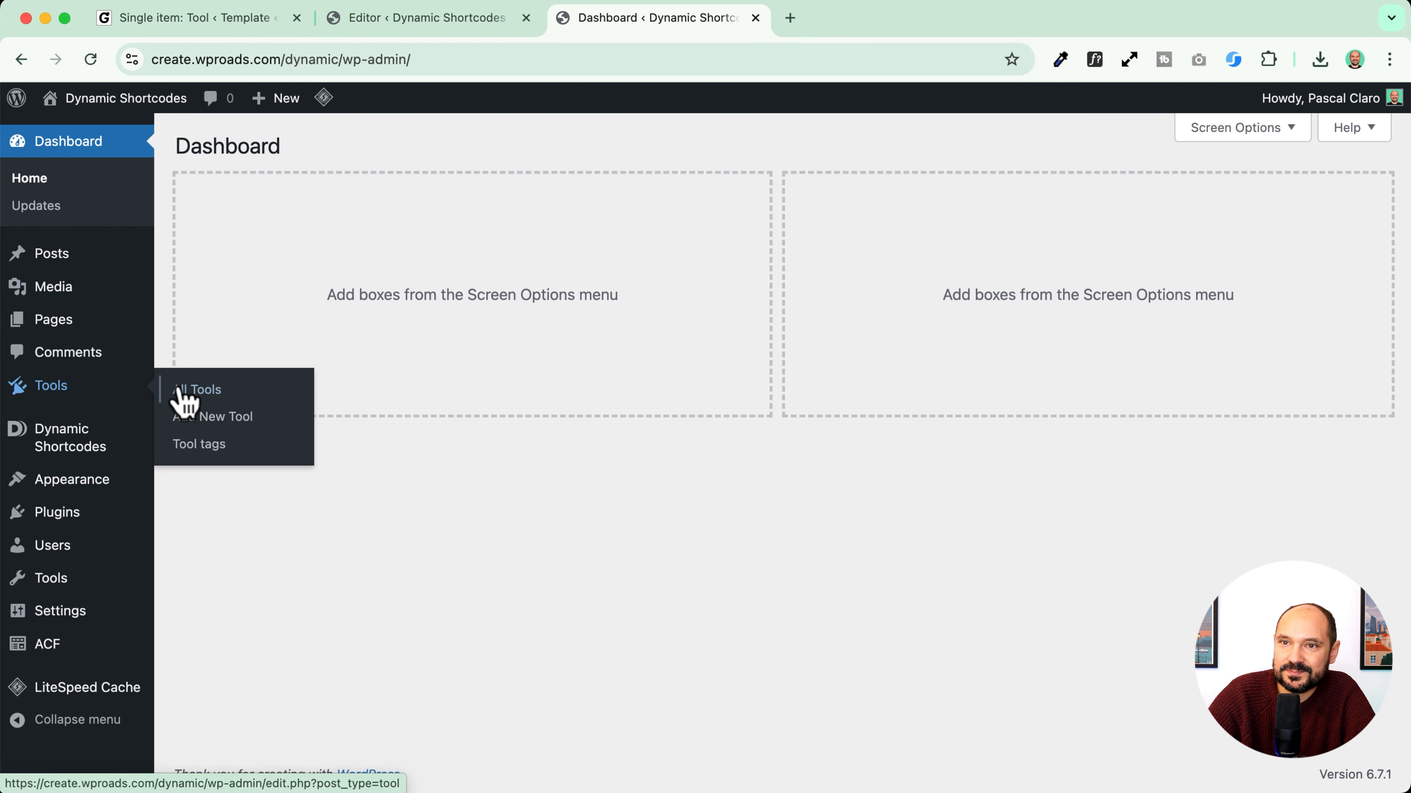
left_click(186, 388)
left_click(375, 332)
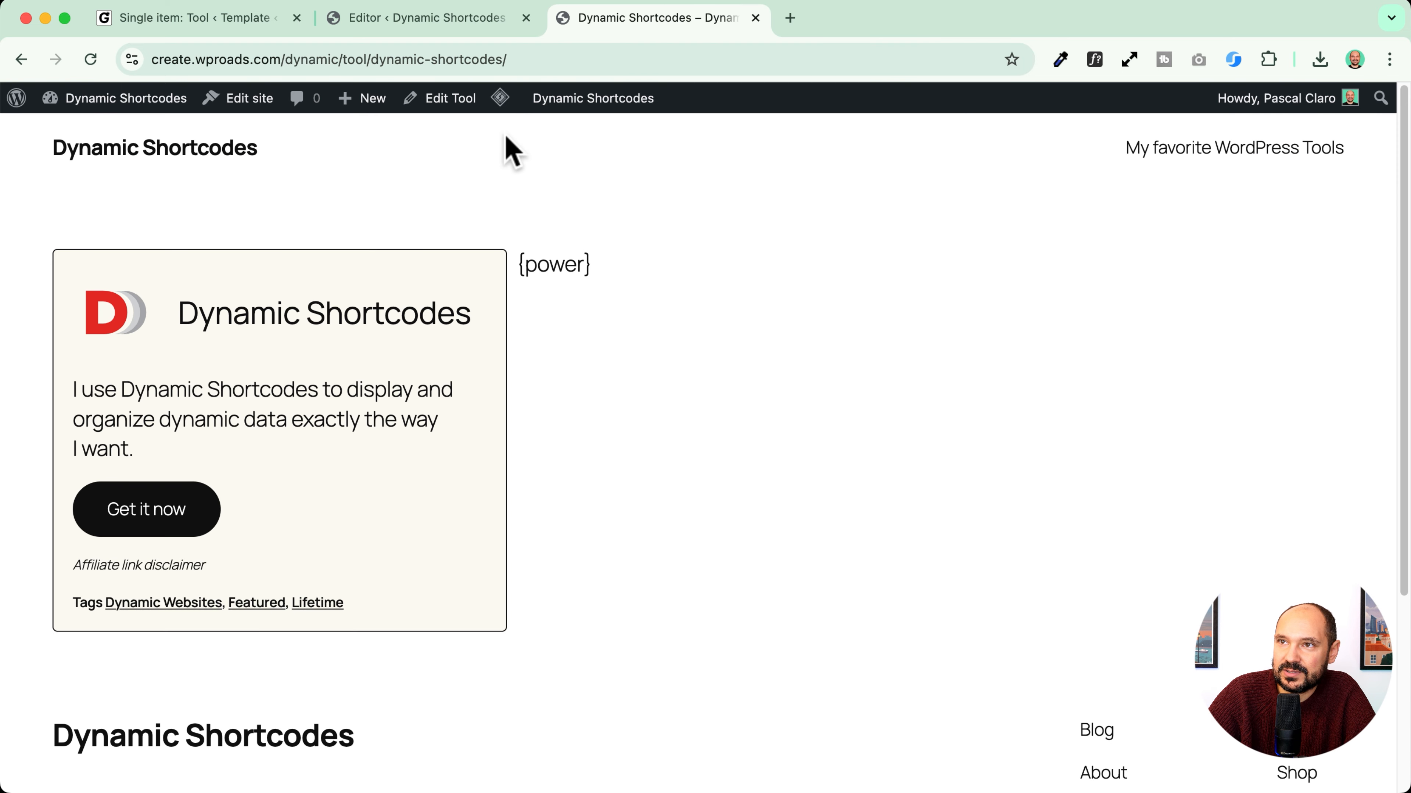
Step: Purge the LiteSpeed cache for the tool page, test its "Get it now" link, and return to the page
mouse_move(501, 99)
left_click(517, 183)
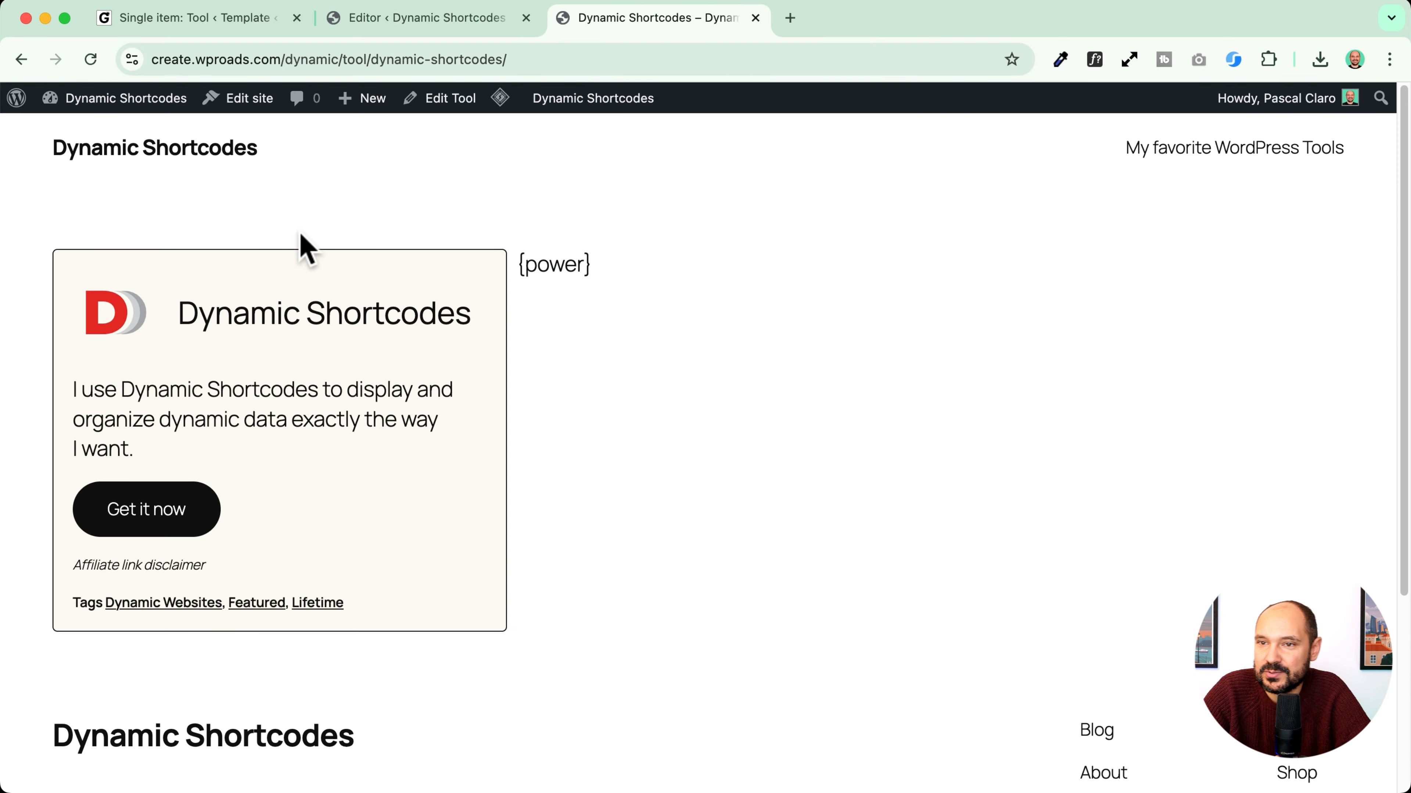
left_click(138, 513)
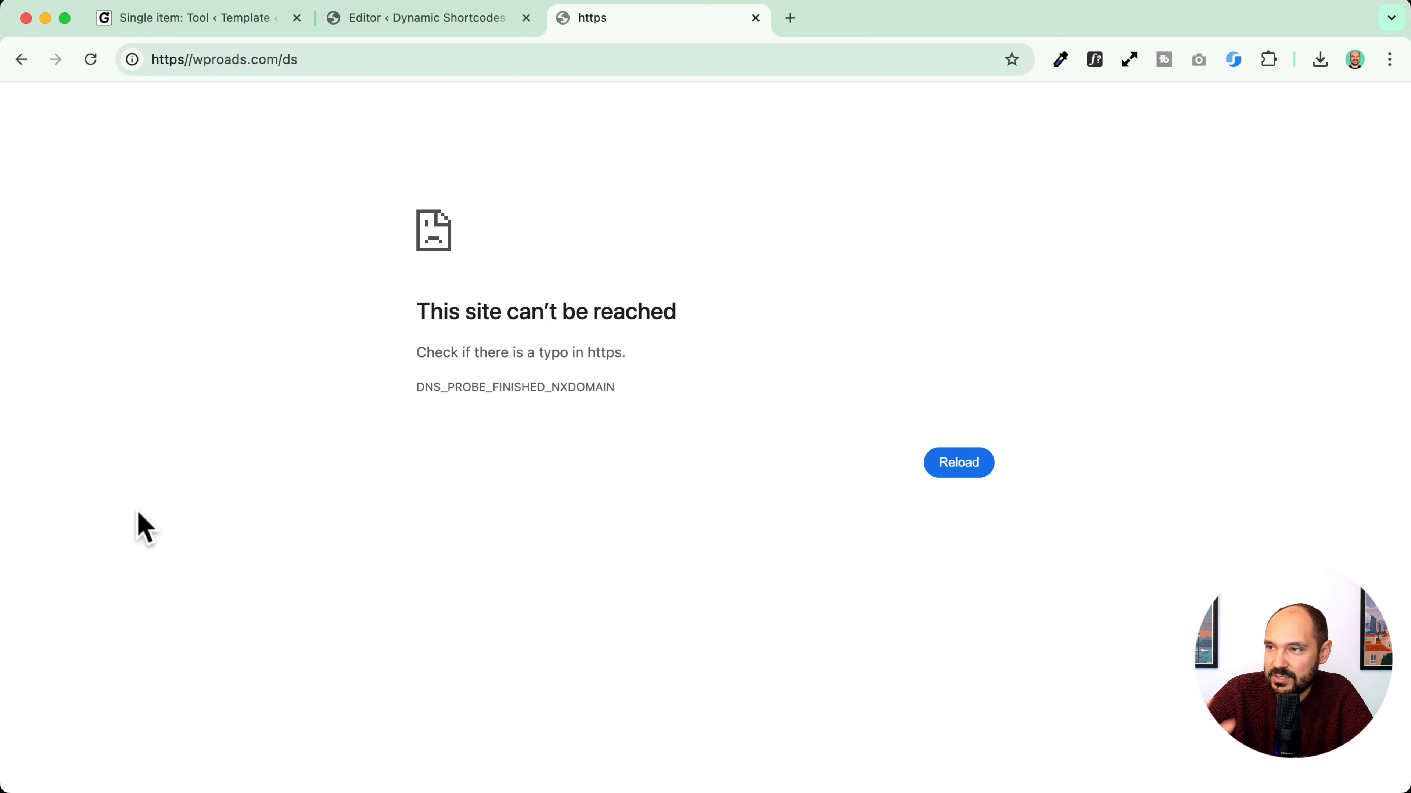
left_click(22, 60)
left_click(422, 18)
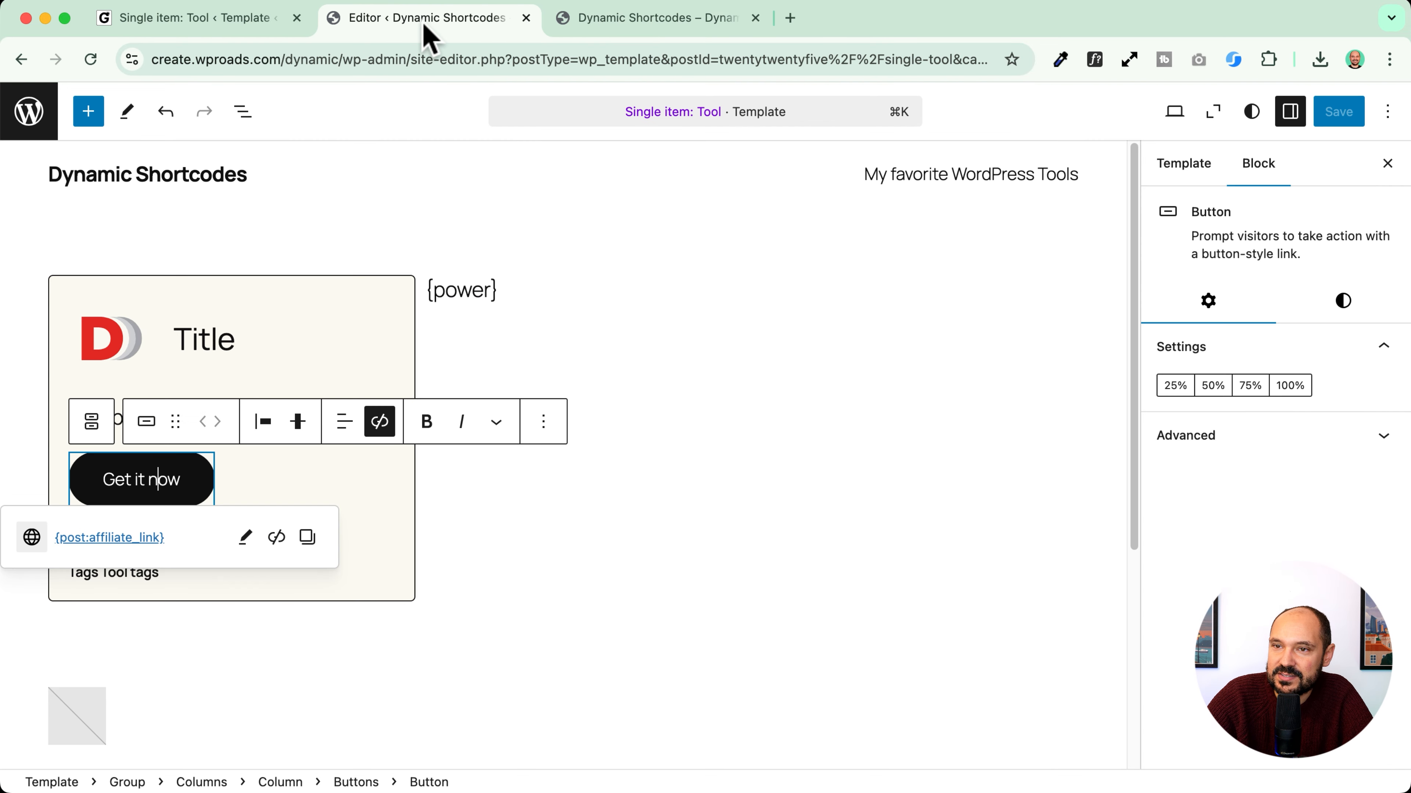
left_click(189, 479)
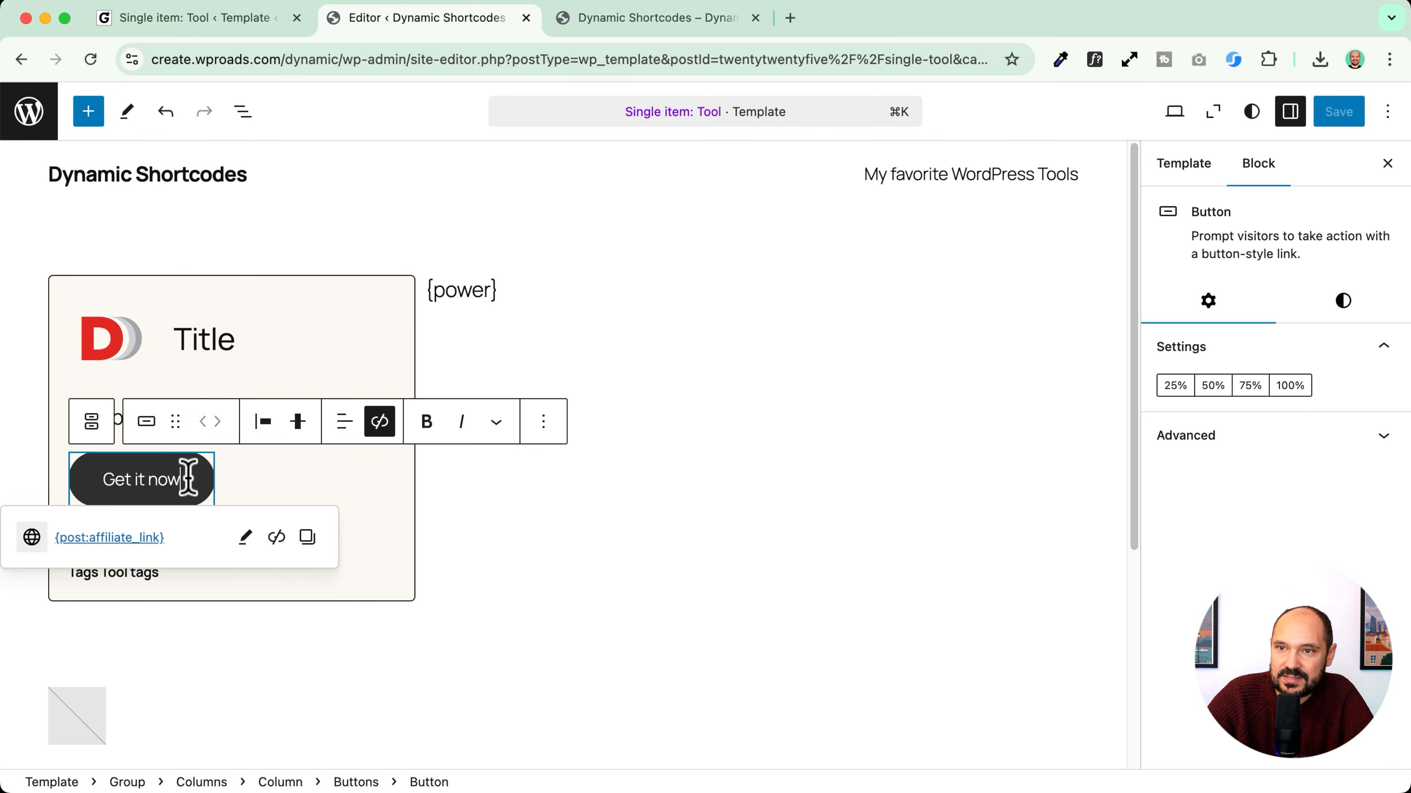
left_click(544, 423)
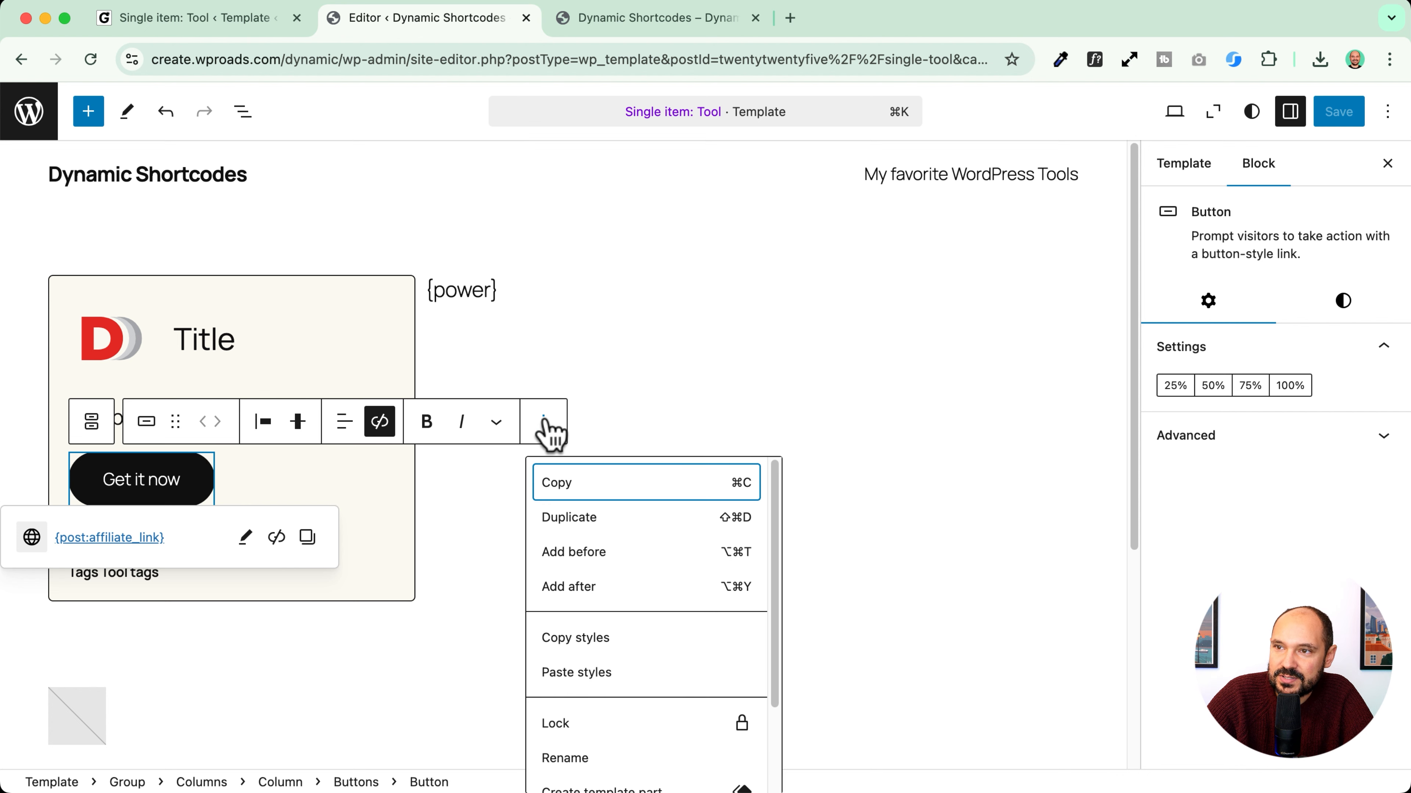
scroll(608, 666, "down", 2)
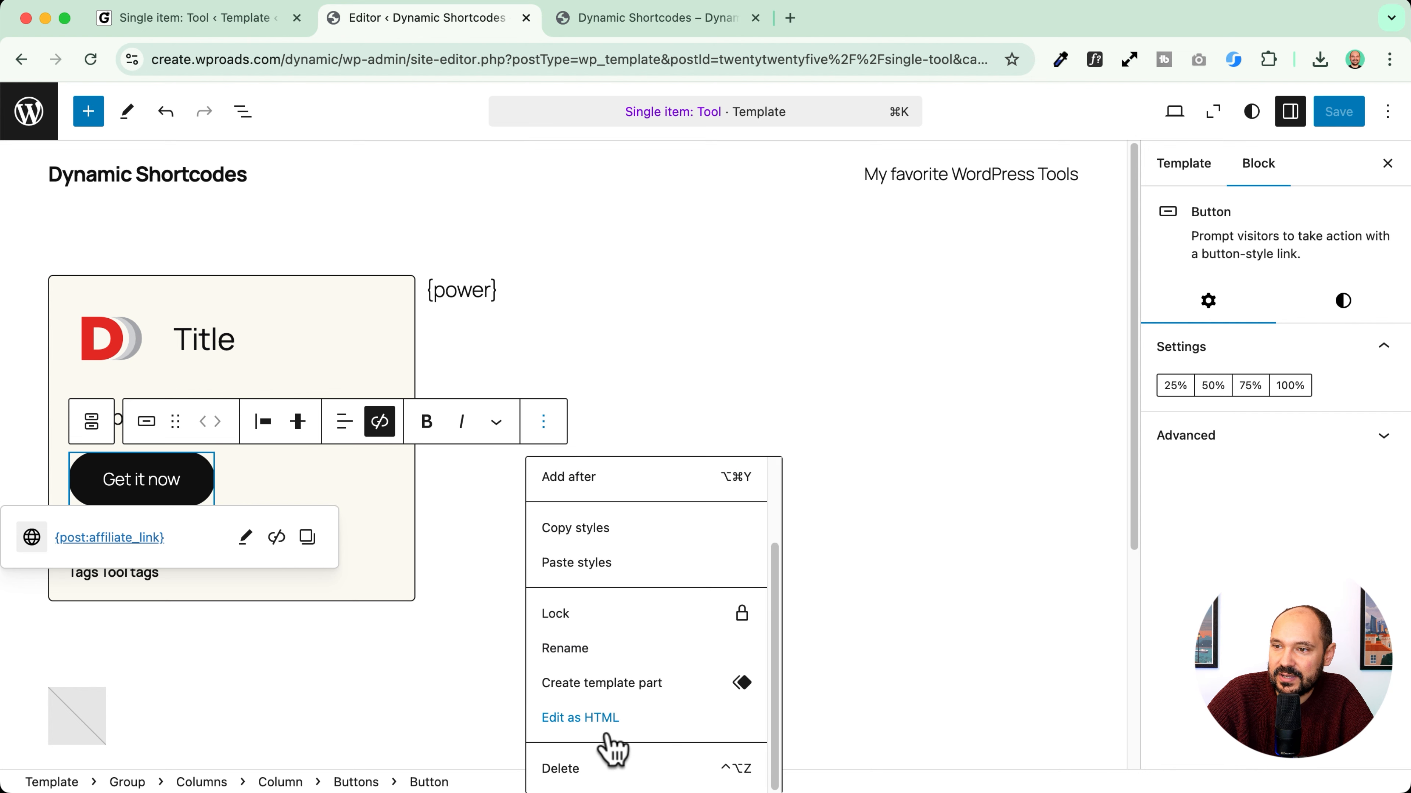
left_click(633, 722)
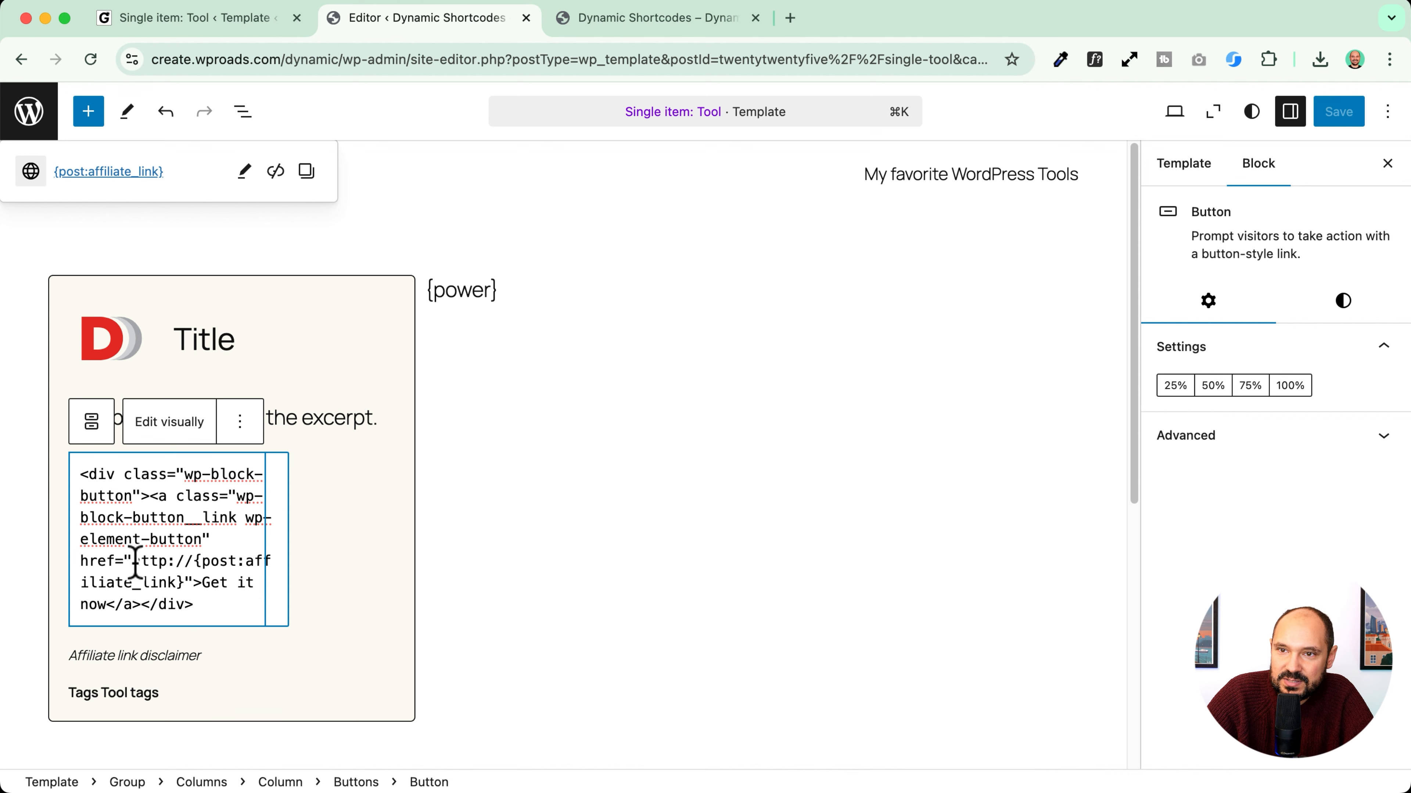
left_click_drag(158, 562, 195, 562)
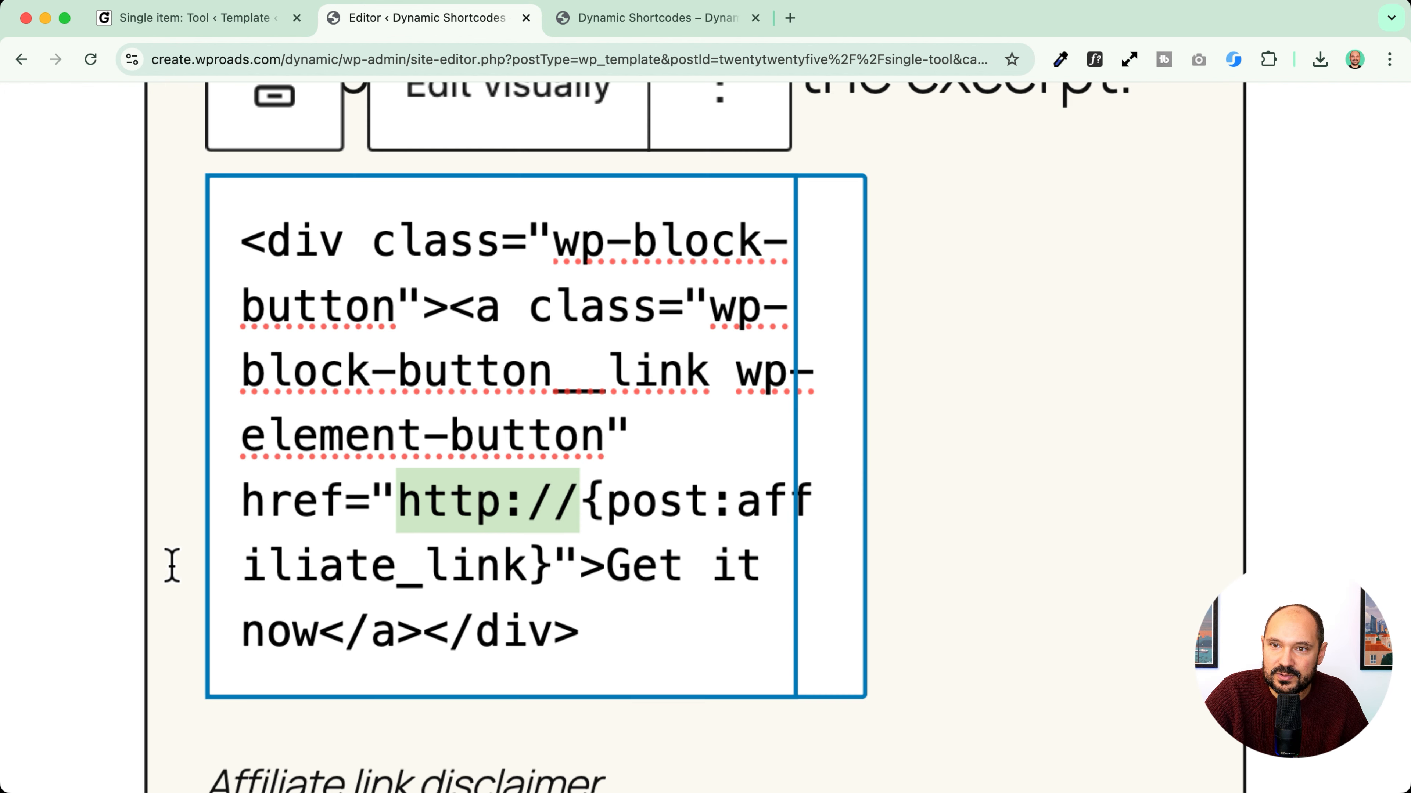
key("BackSpace")
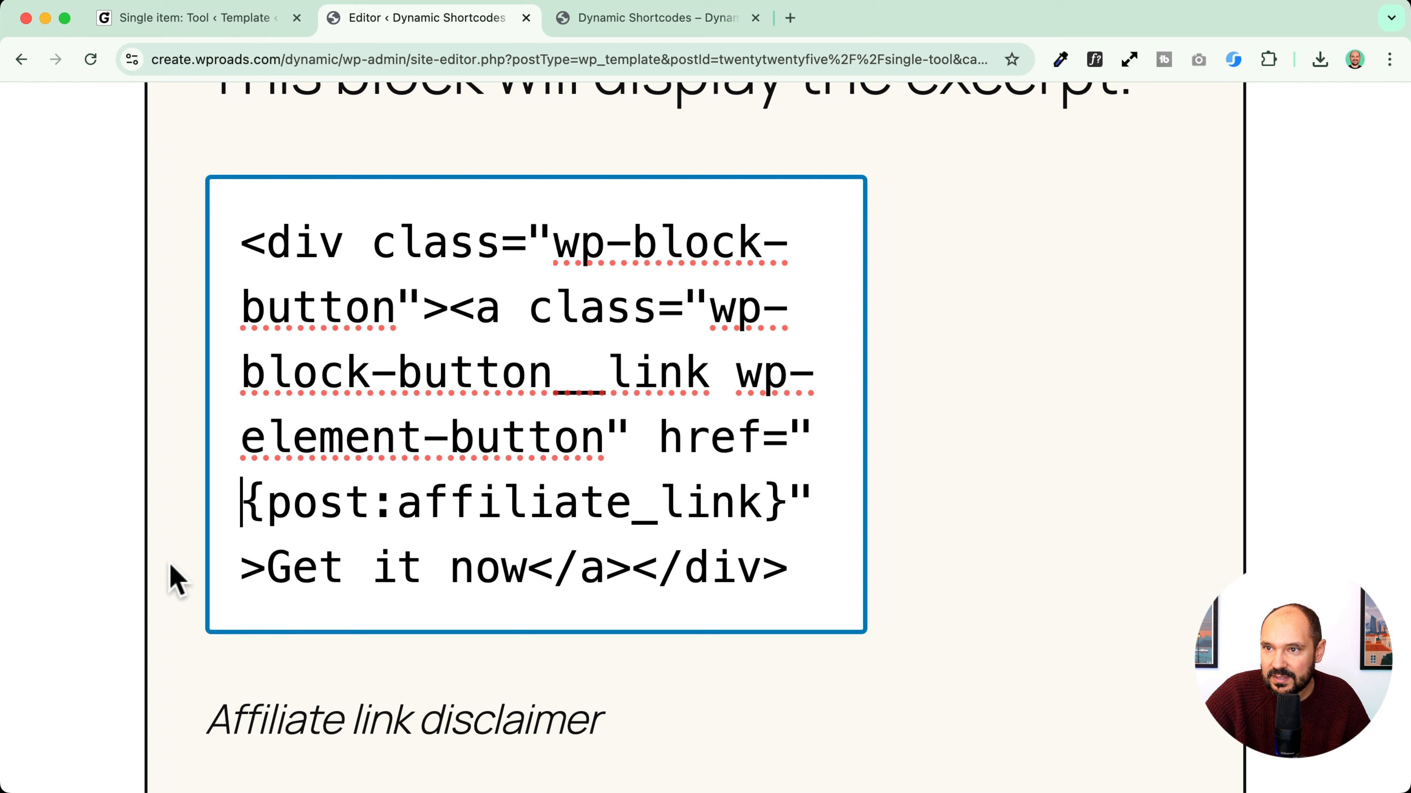
left_click_drag(246, 506, 780, 500)
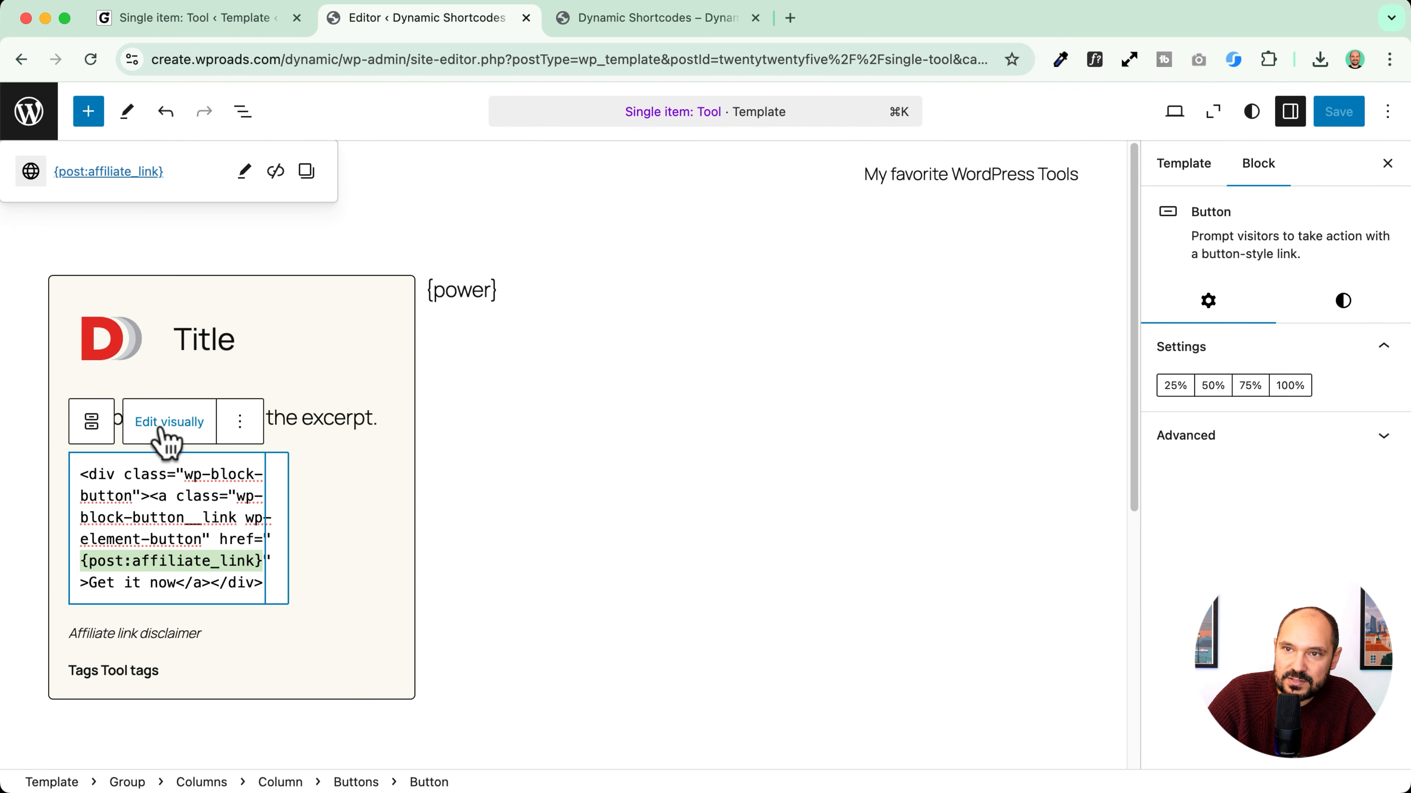
left_click(167, 425)
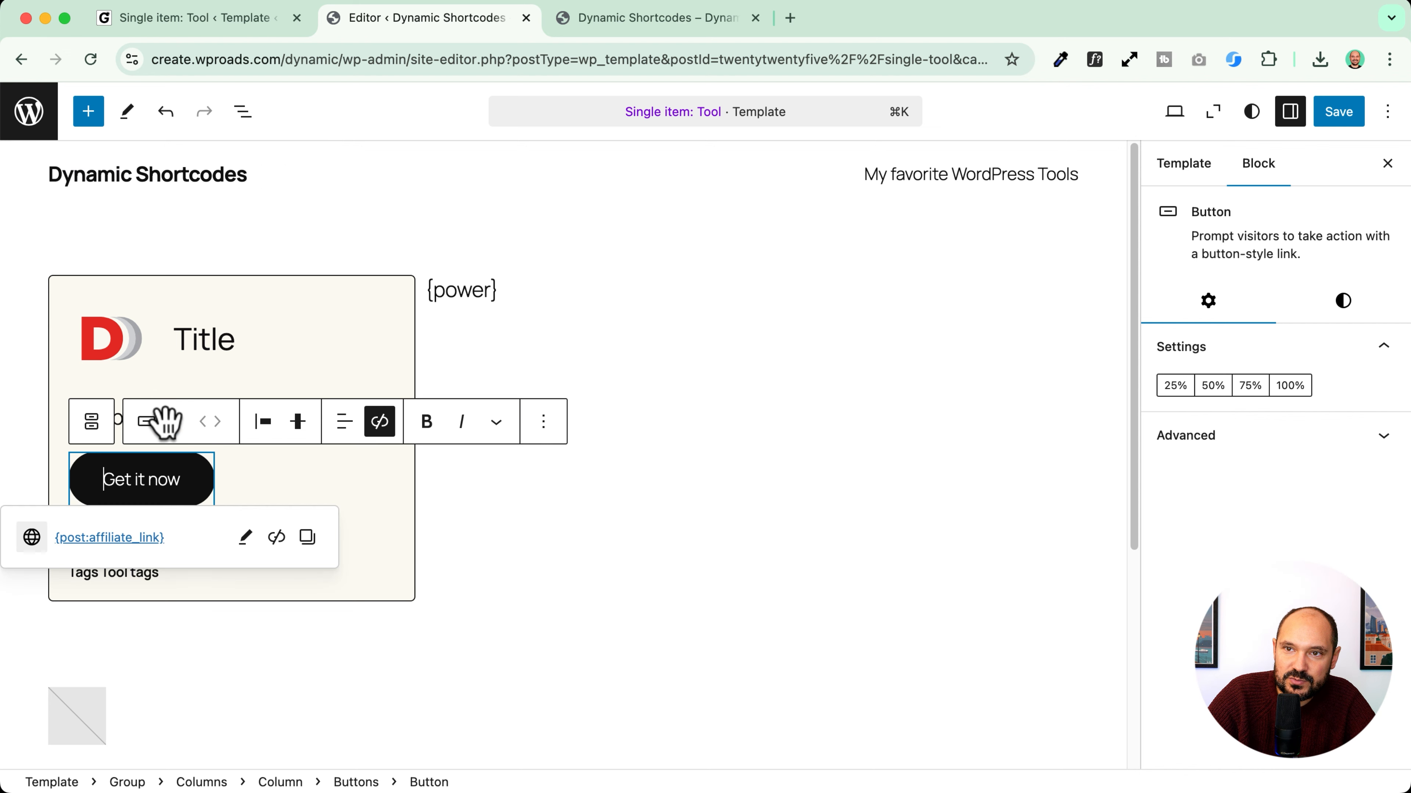
left_click(1345, 300)
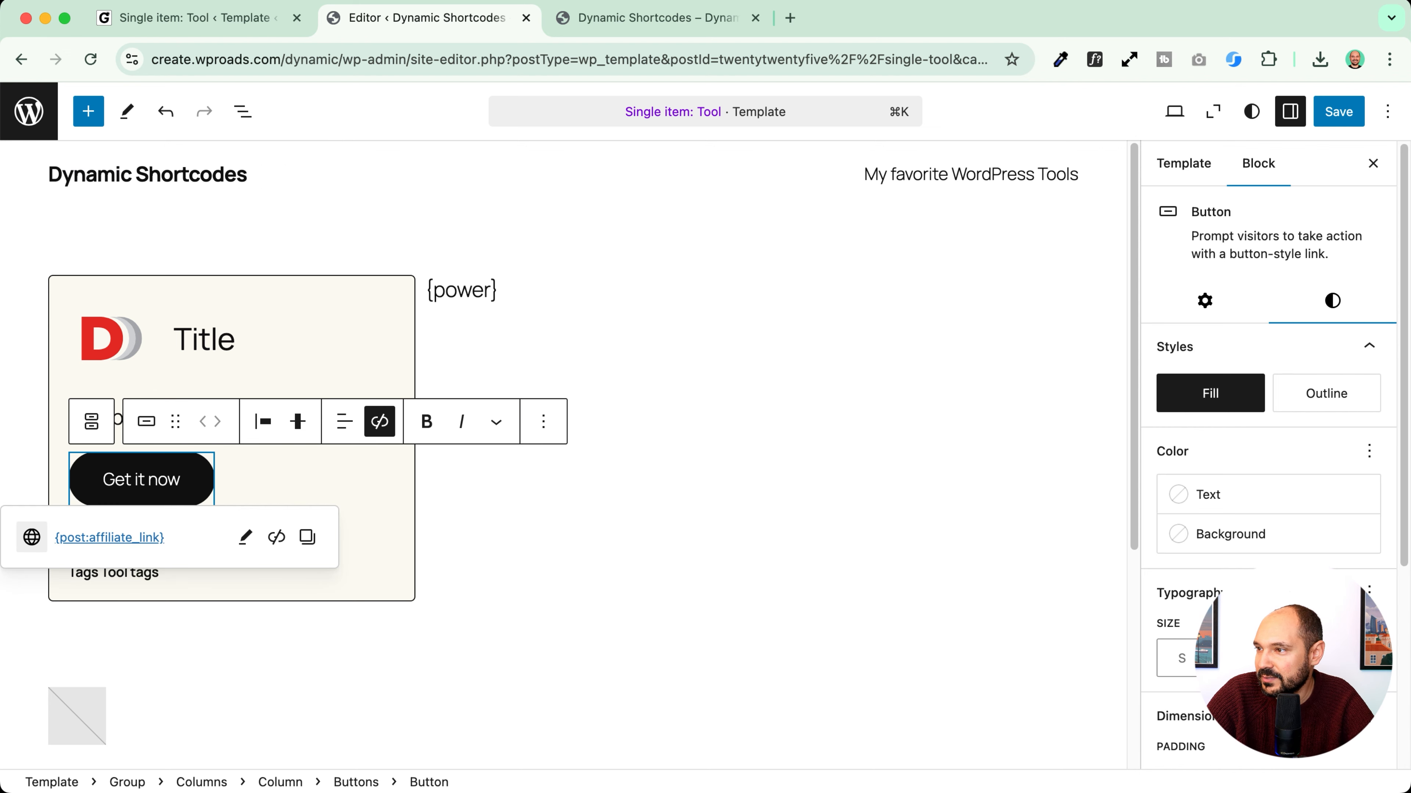
scroll(1250, 534, "down", 5)
scroll(1244, 520, "up", 5)
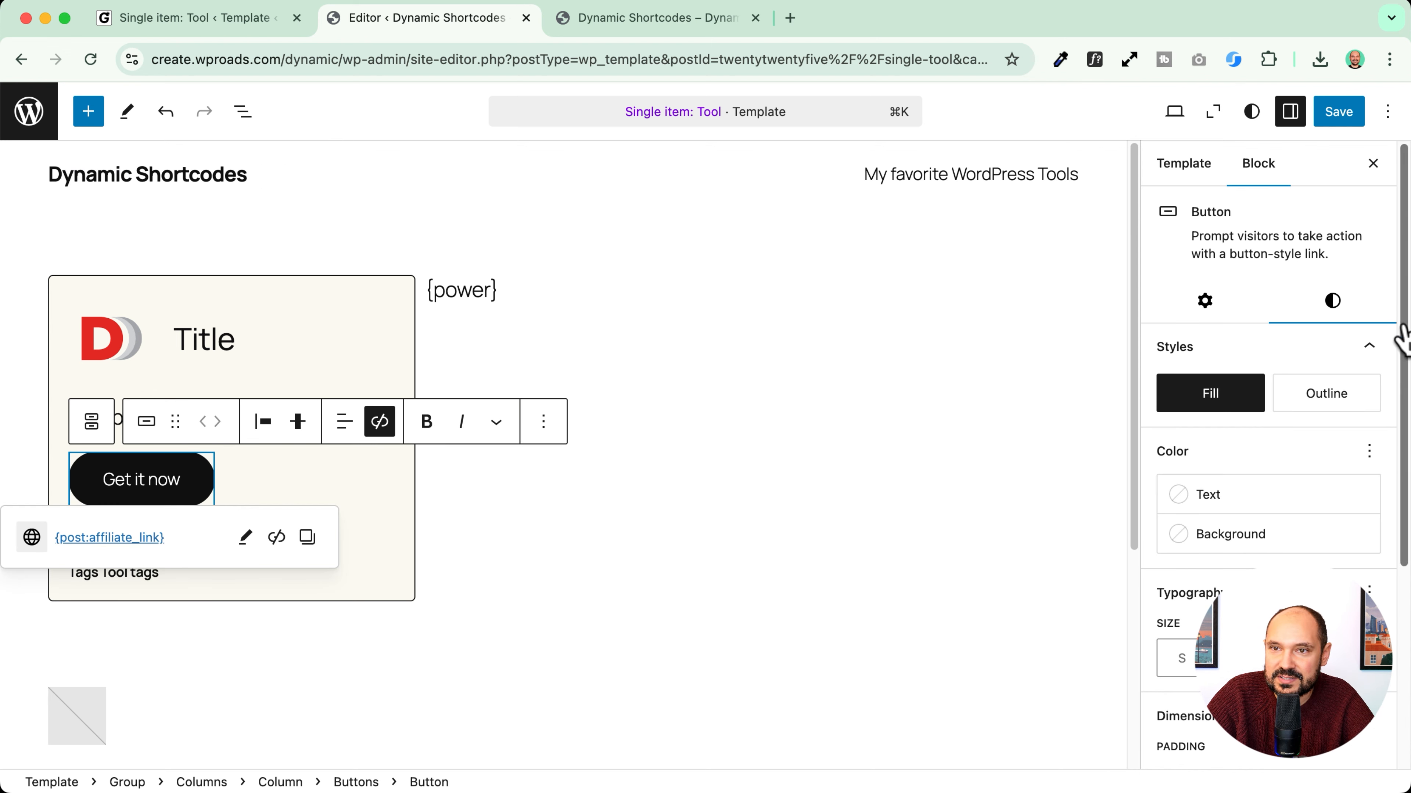
Step: Save the template and return to the Dynamic Shortcodes tool's front-end page
left_click(1338, 111)
left_click(624, 28)
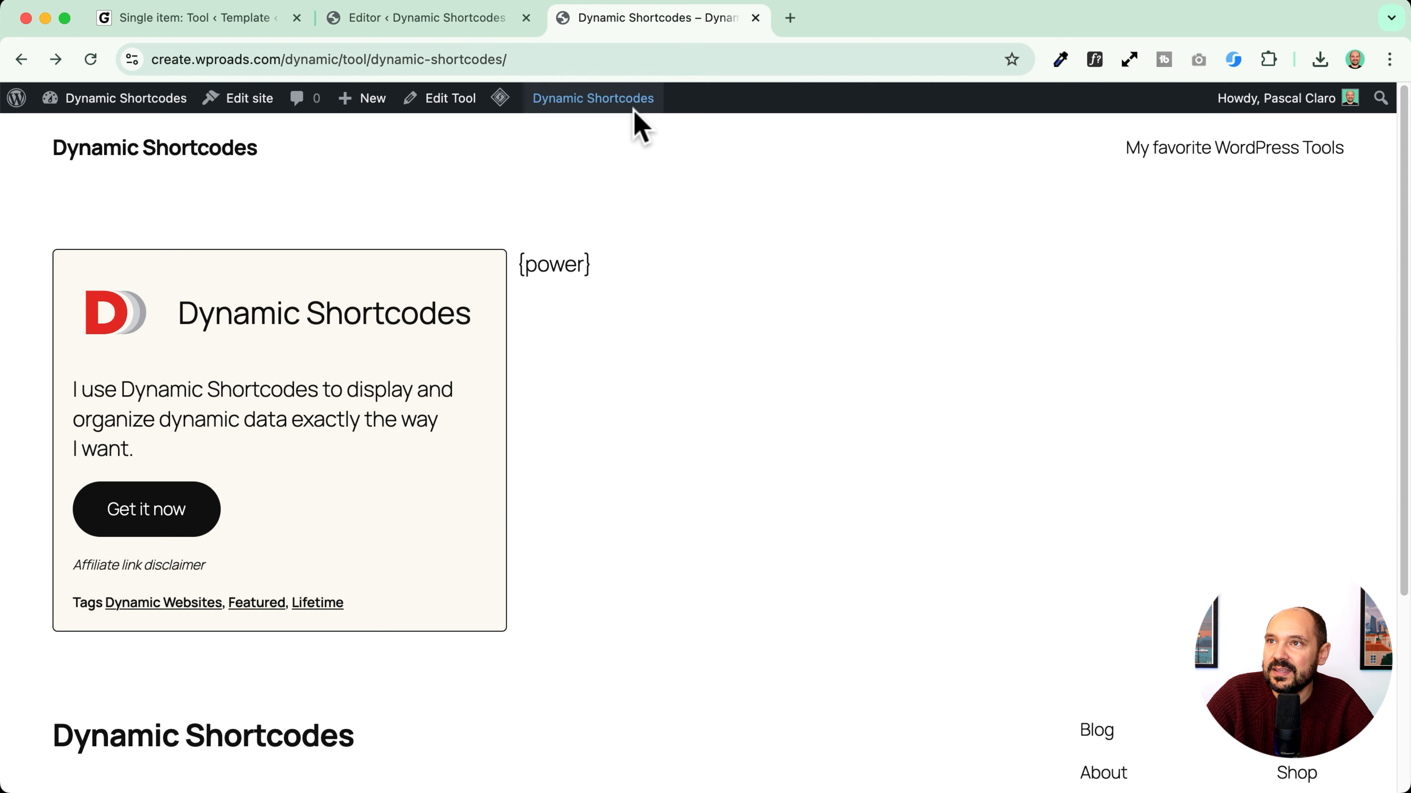
Step: Purge the cached tool page, test the corrected "Get it now" affiliate link, and return to the tool page
mouse_move(507, 98)
left_click(519, 182)
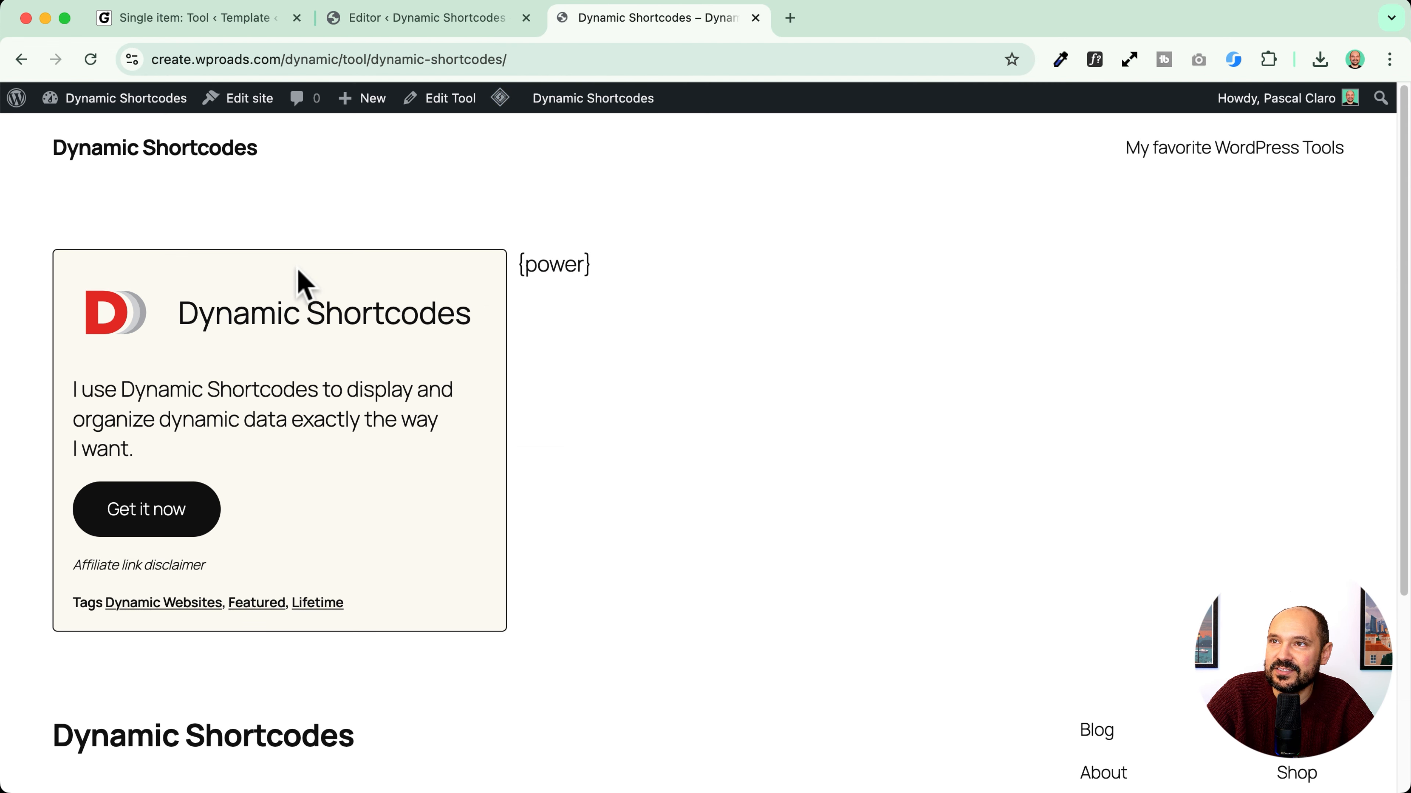
left_click(143, 528)
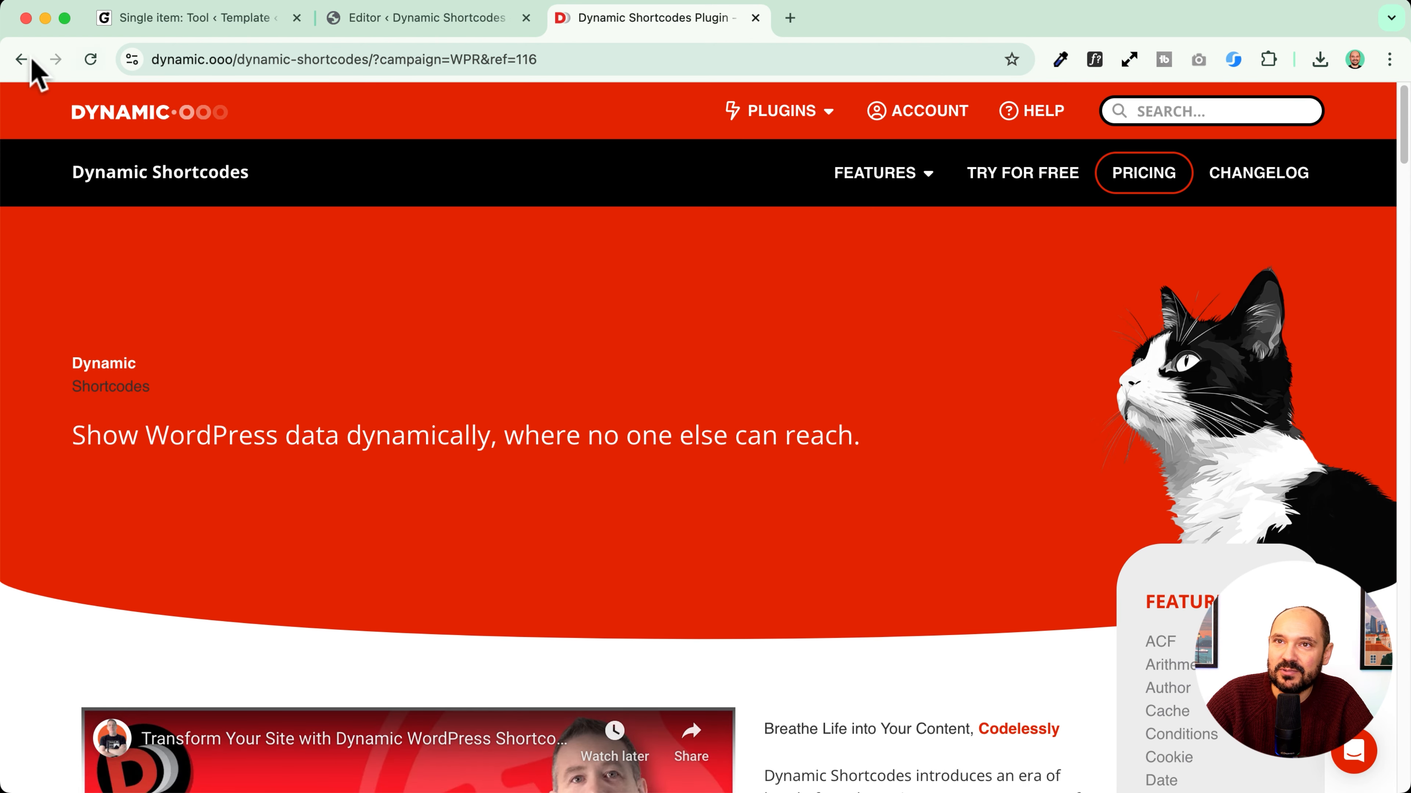
left_click(21, 59)
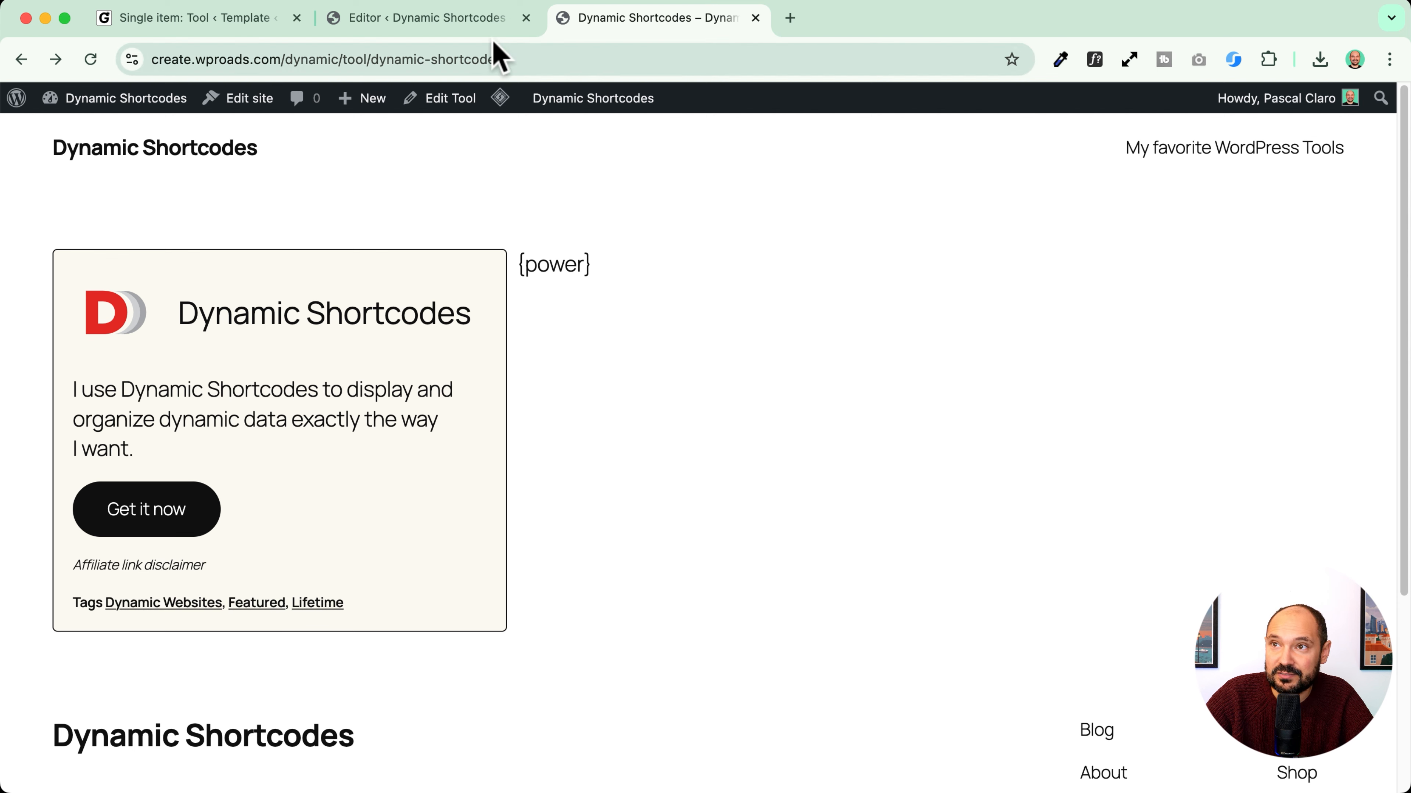
Step: Set the "Get it now" button's link to open in a new tab in the Single item: Tool template and save it
left_click(470, 23)
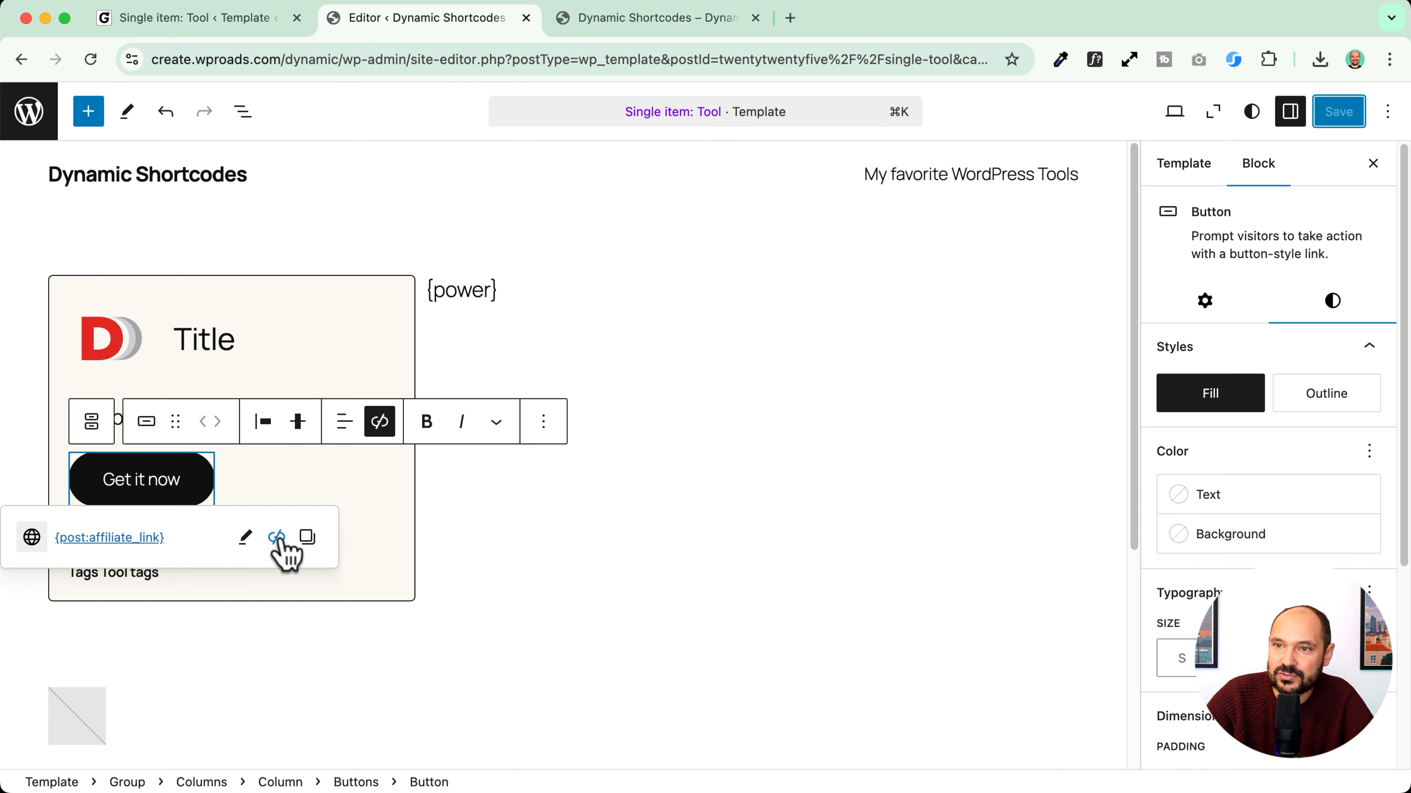
left_click(246, 536)
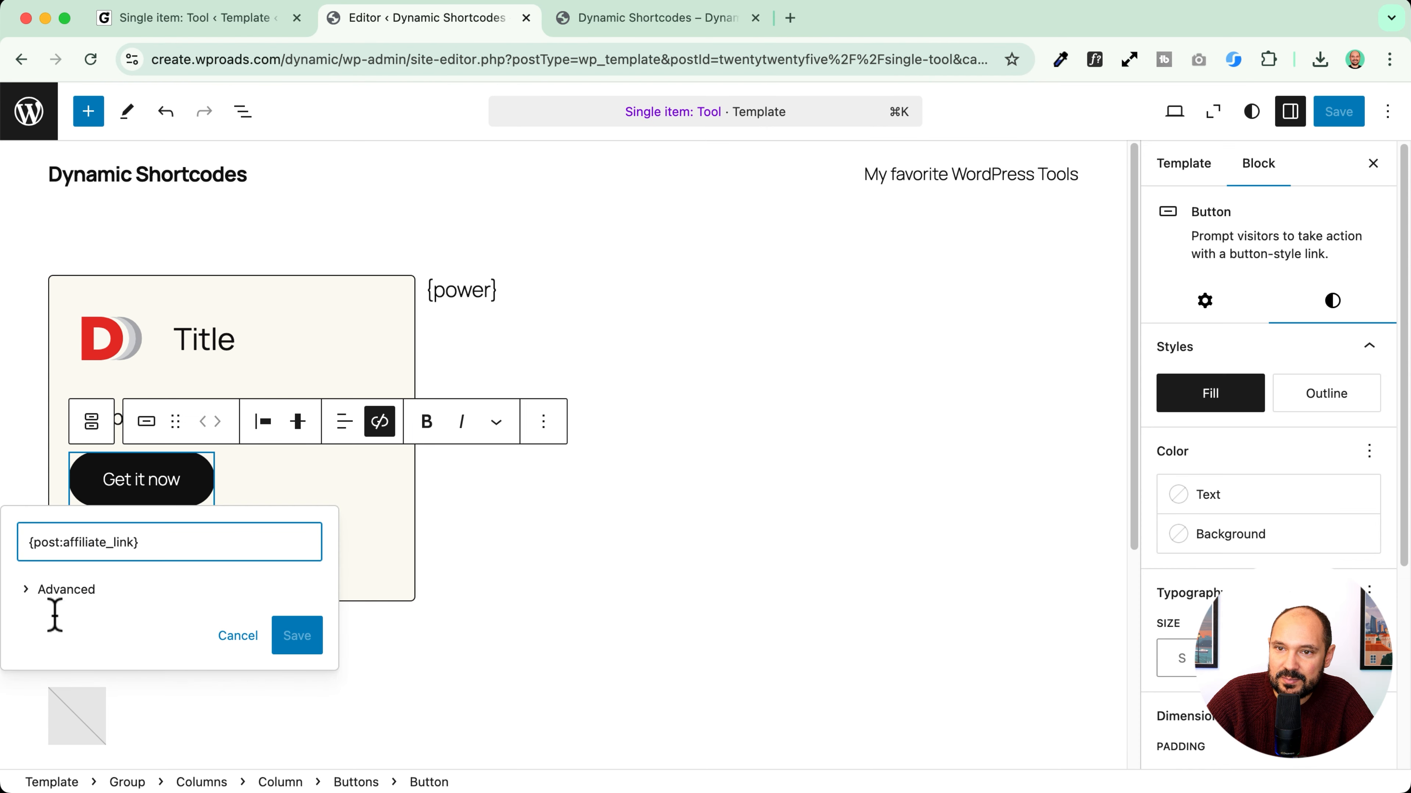
left_click(55, 590)
left_click(38, 624)
left_click(296, 696)
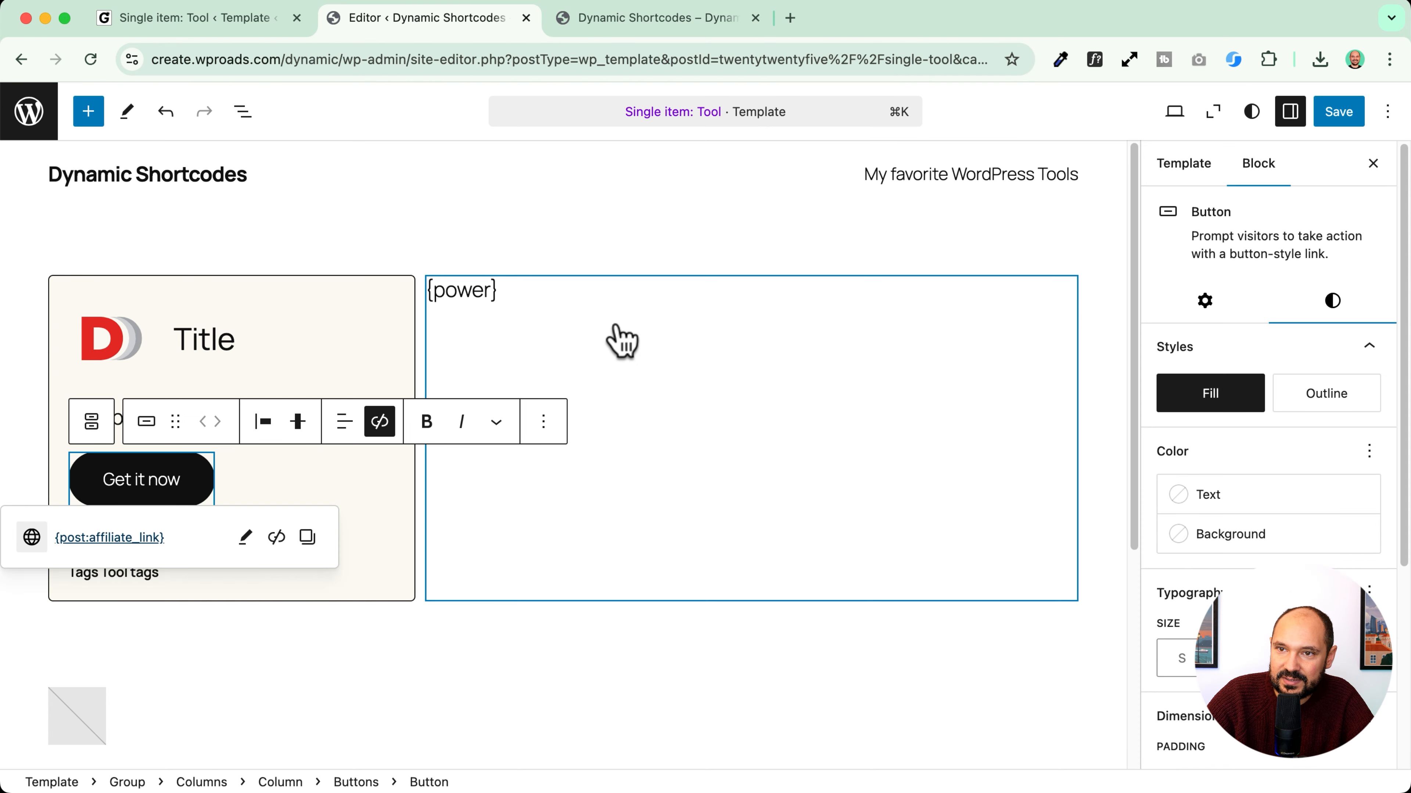
left_click(1343, 116)
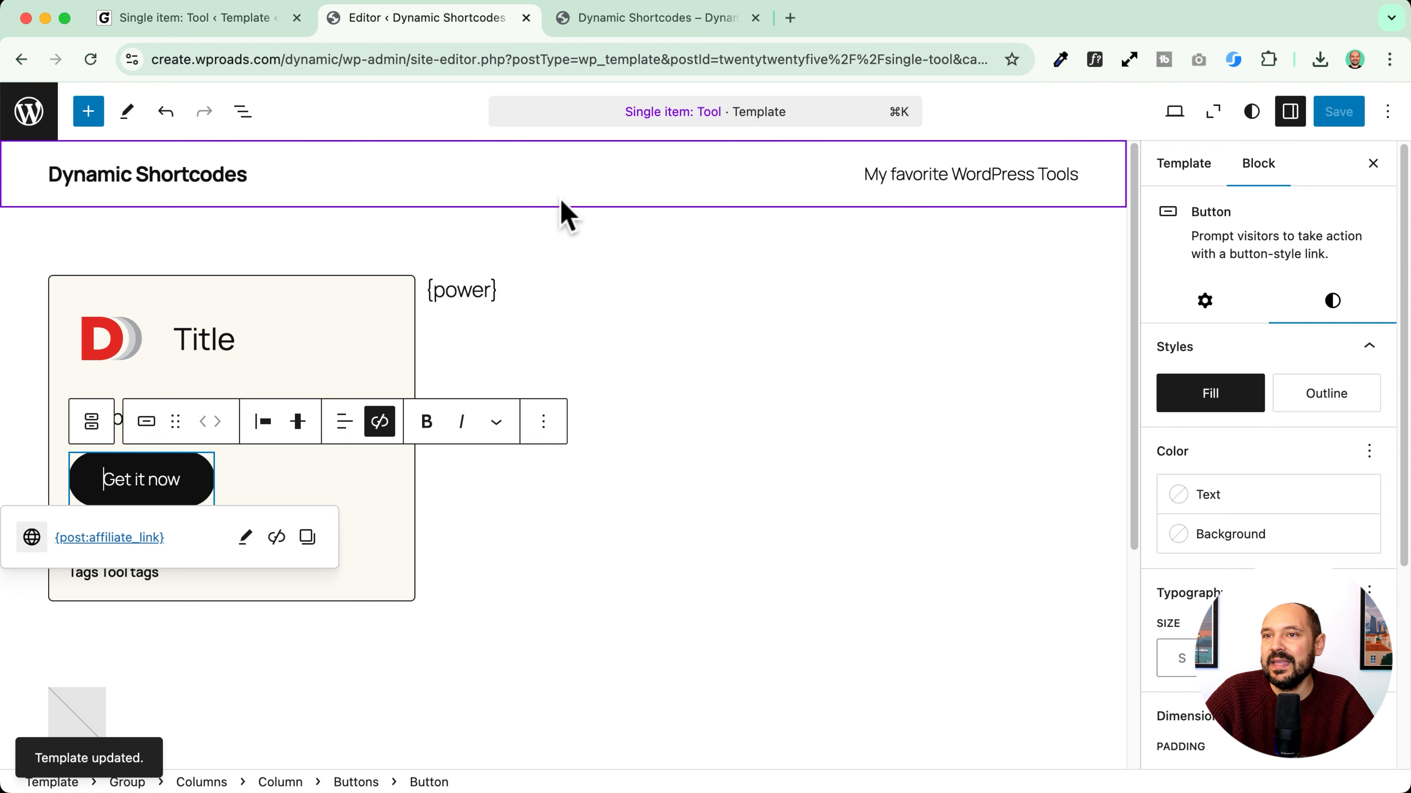
Step: Locate the {power} placeholder on the tool's front-end page and in the template's second column
left_click(661, 22)
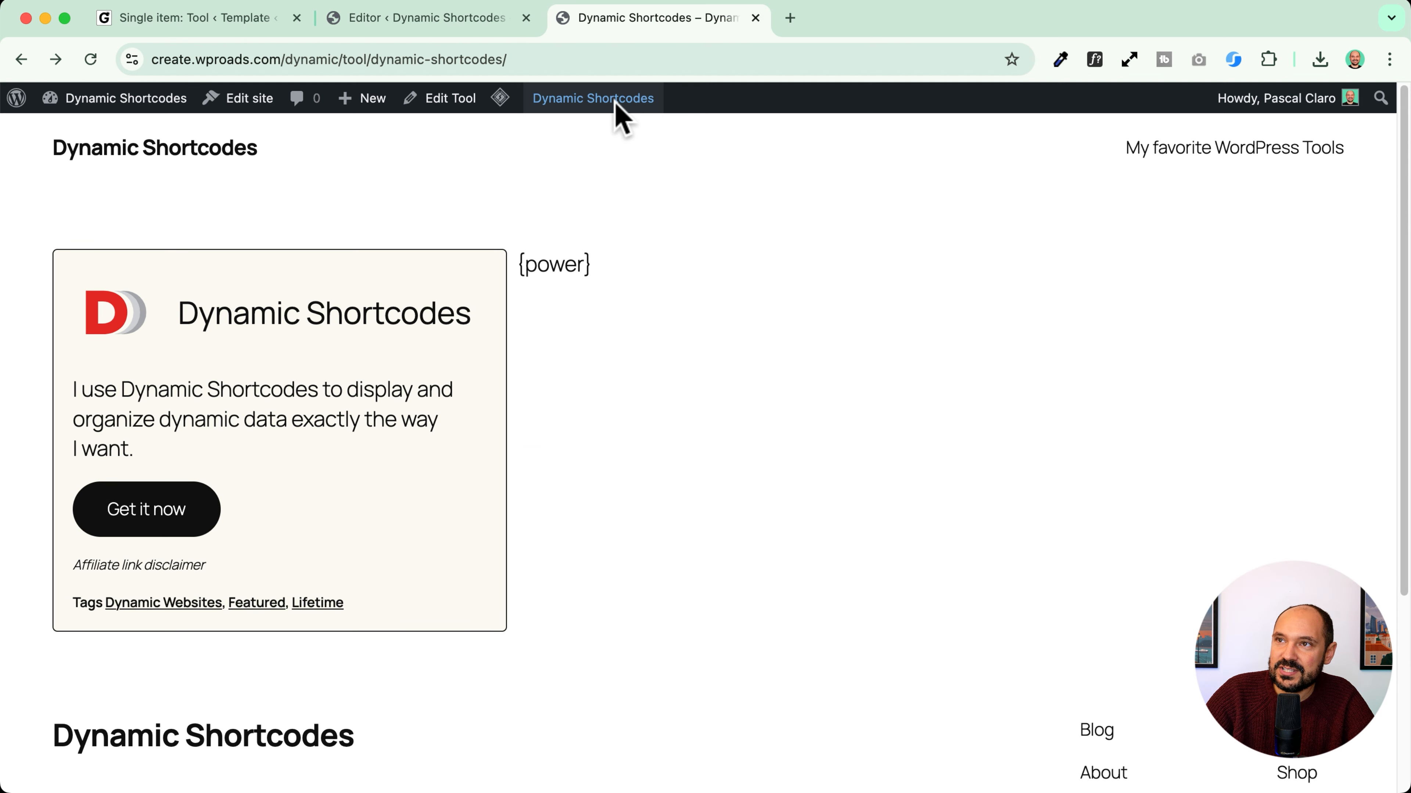
left_click_drag(517, 261, 590, 263)
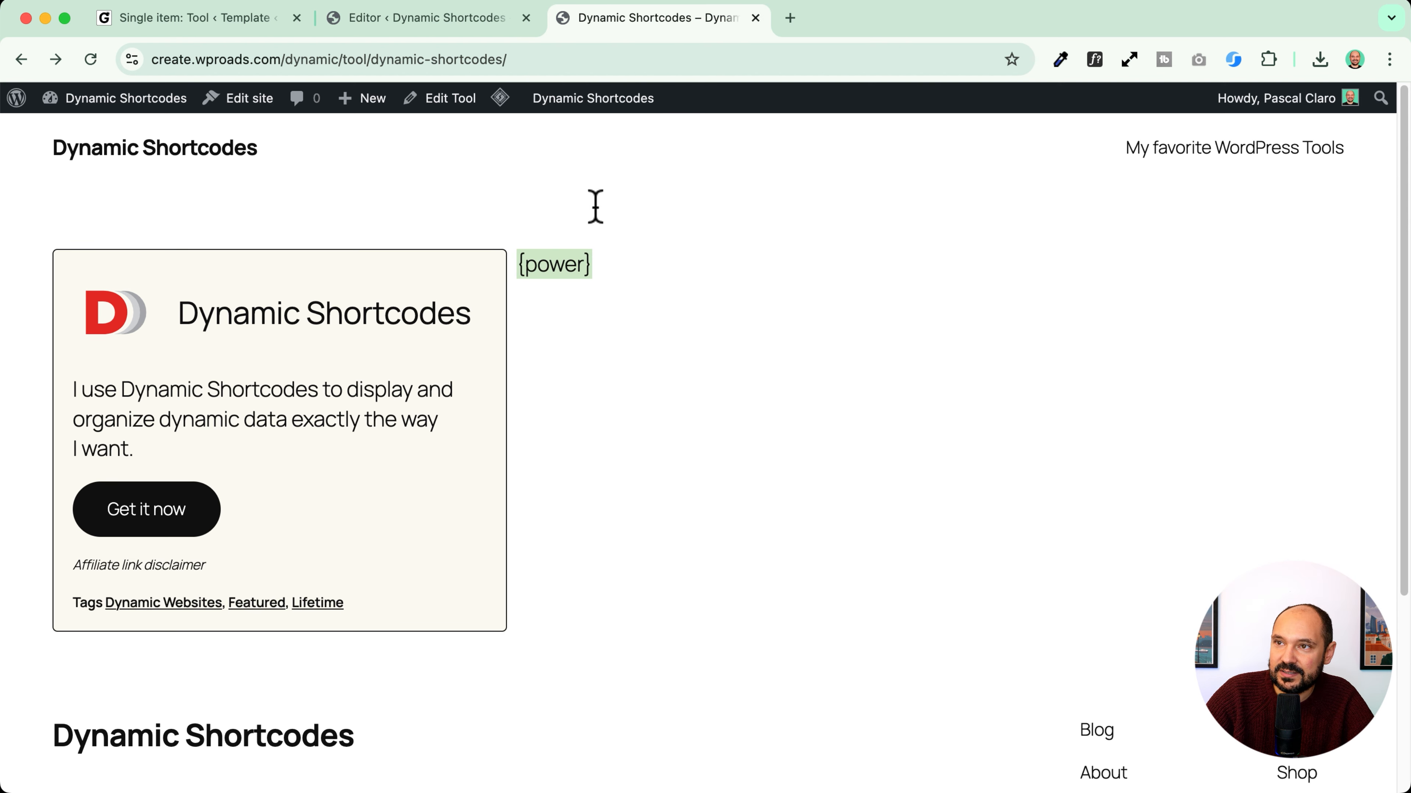
left_click(383, 25)
left_click(454, 300)
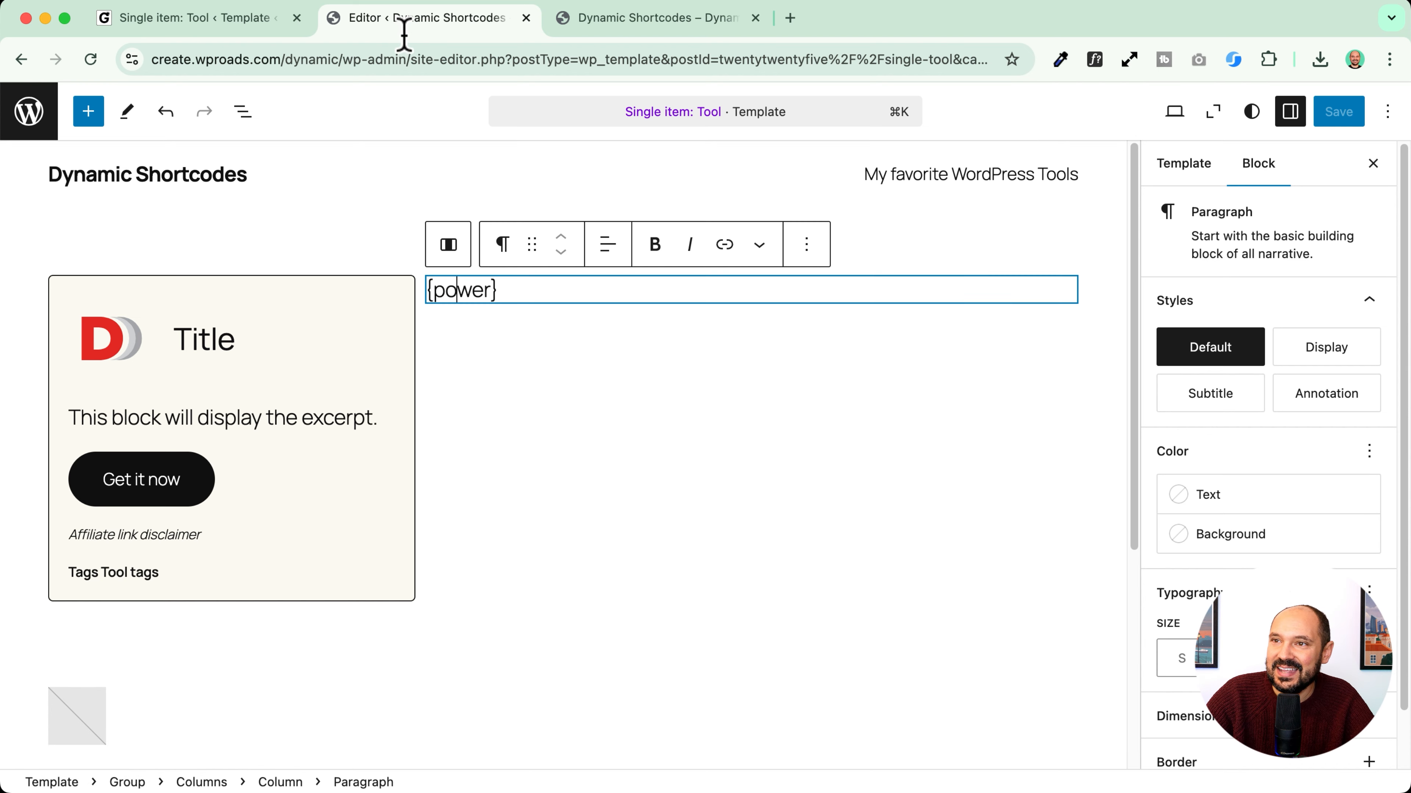
Step: Open the demo shortcodes page from the tool page and copy the {post:video_id} shortcode
left_click(656, 25)
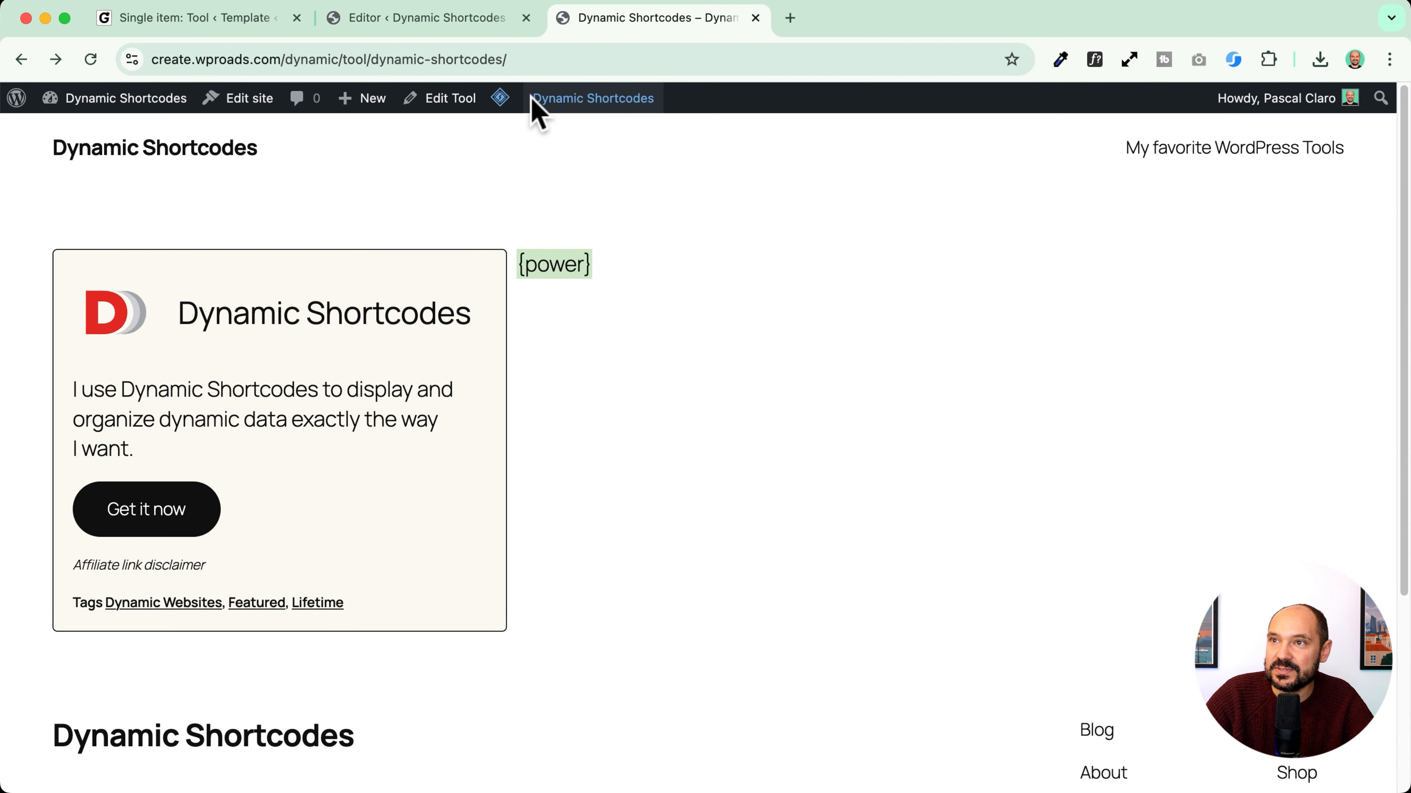
mouse_move(535, 100)
left_click(572, 183)
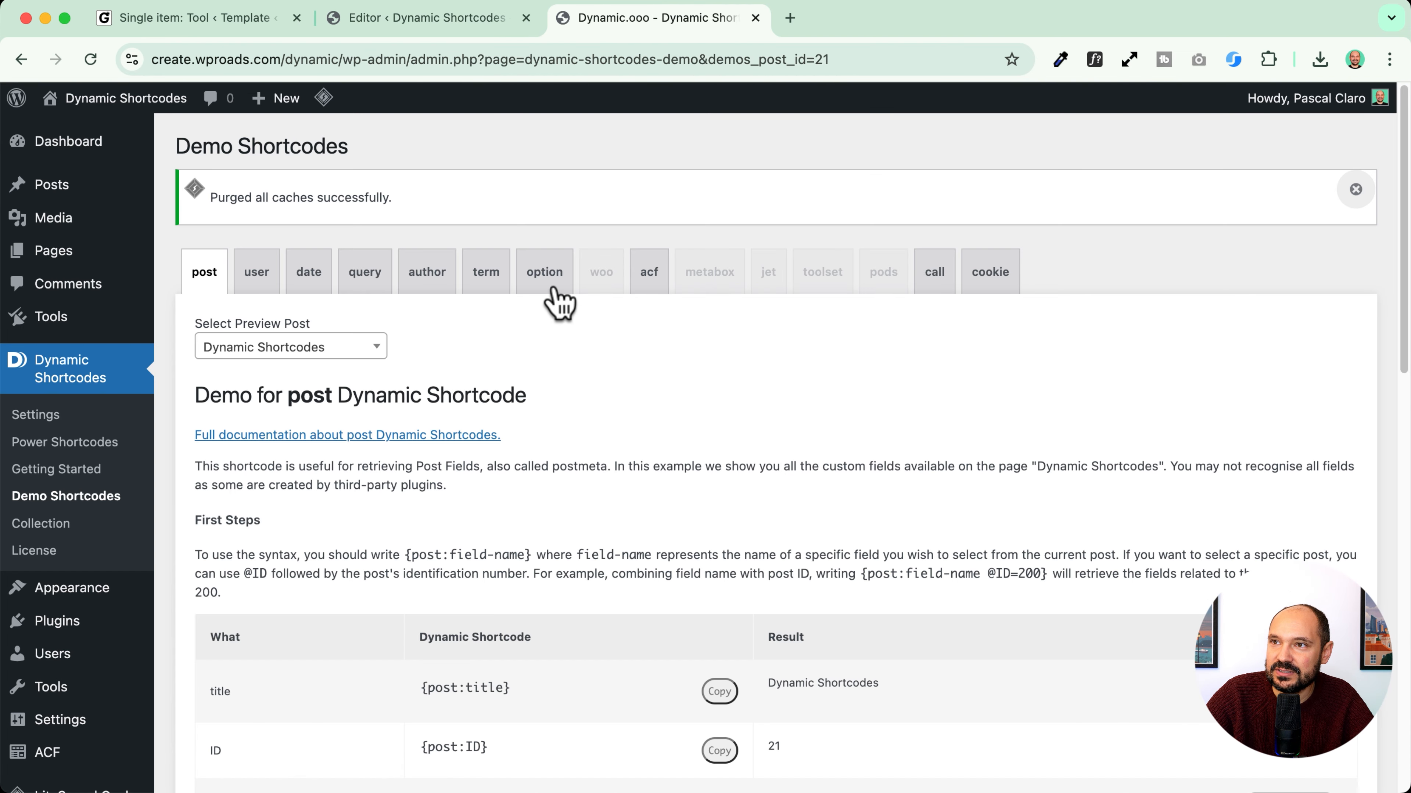
scroll(246, 305, "down", 15)
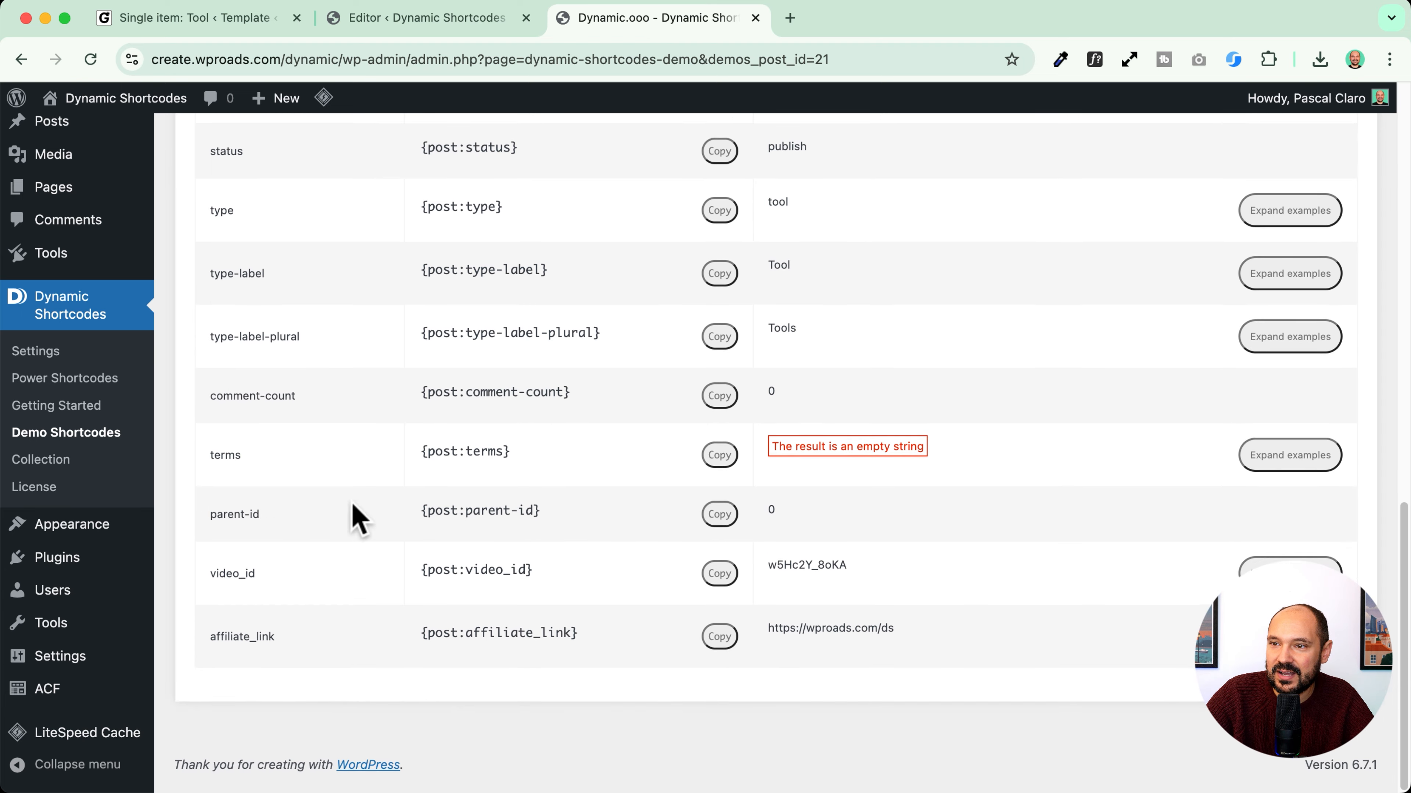
scroll(436, 575, "up", 10)
scroll(389, 517, "left", 10)
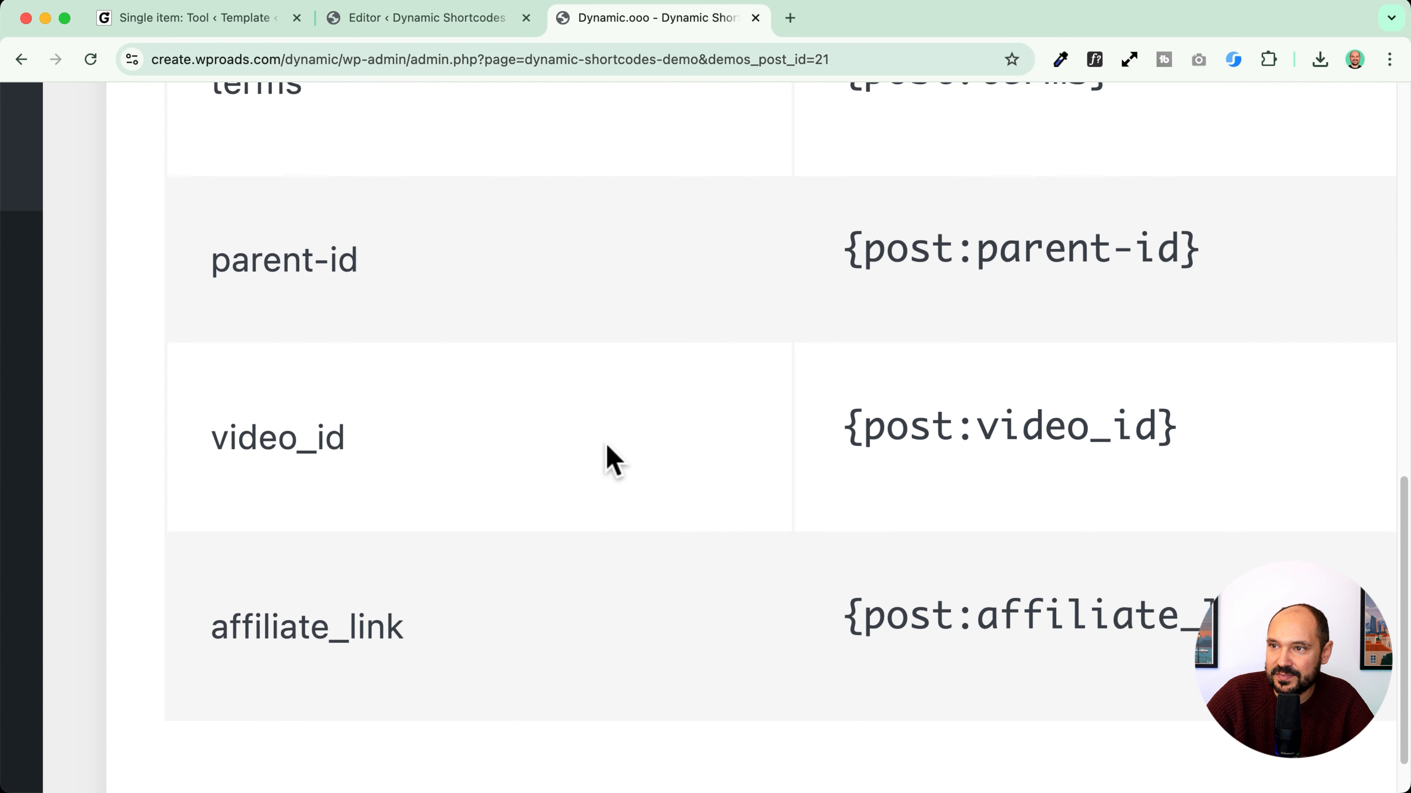
left_click_drag(218, 443, 404, 432)
left_click(681, 460)
left_click_drag(841, 439, 1322, 434)
scroll(1322, 434, "right", 4)
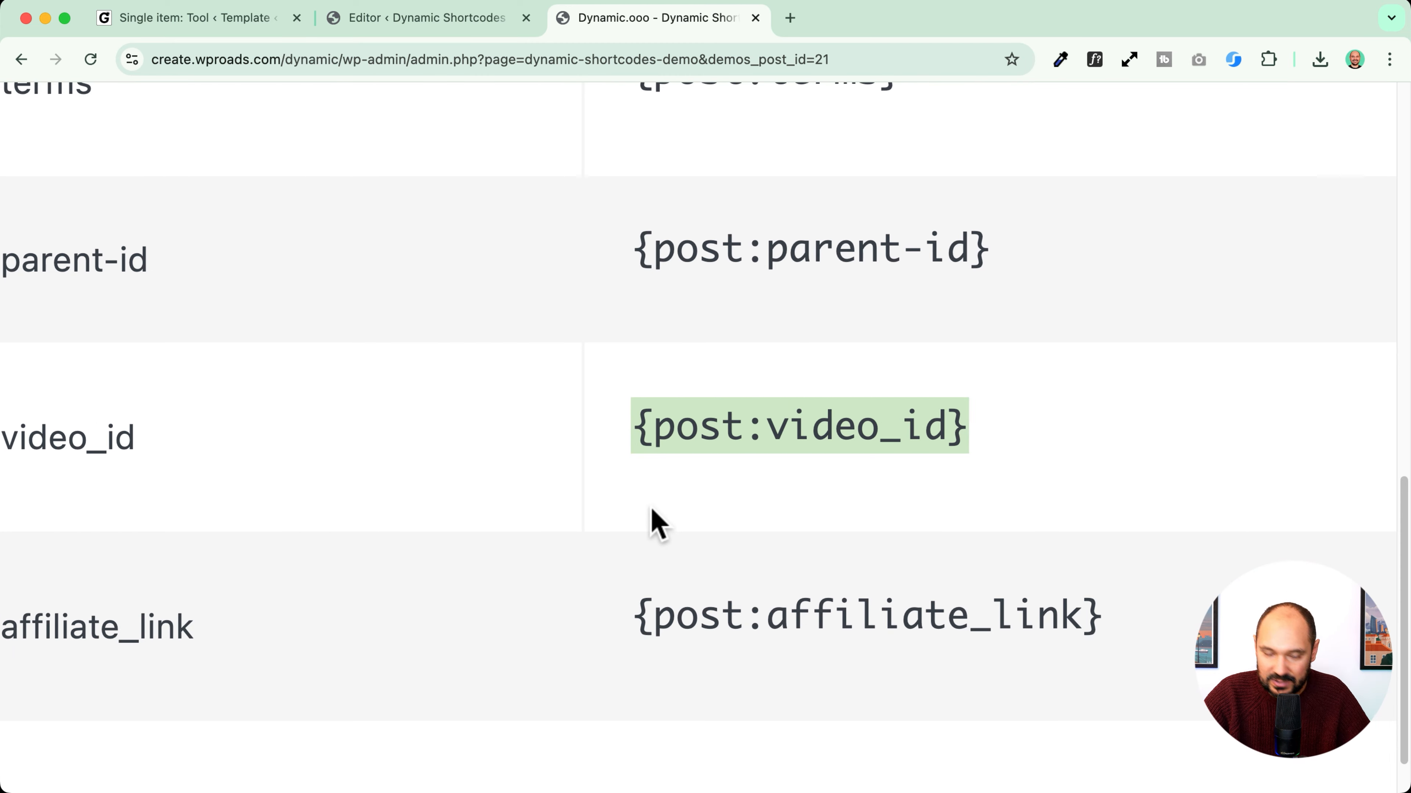
scroll(658, 525, "down", 10)
left_click(1316, 434)
Step: Replace the {power} paragraph in the template with {post:video_id} and save the template
left_click(399, 22)
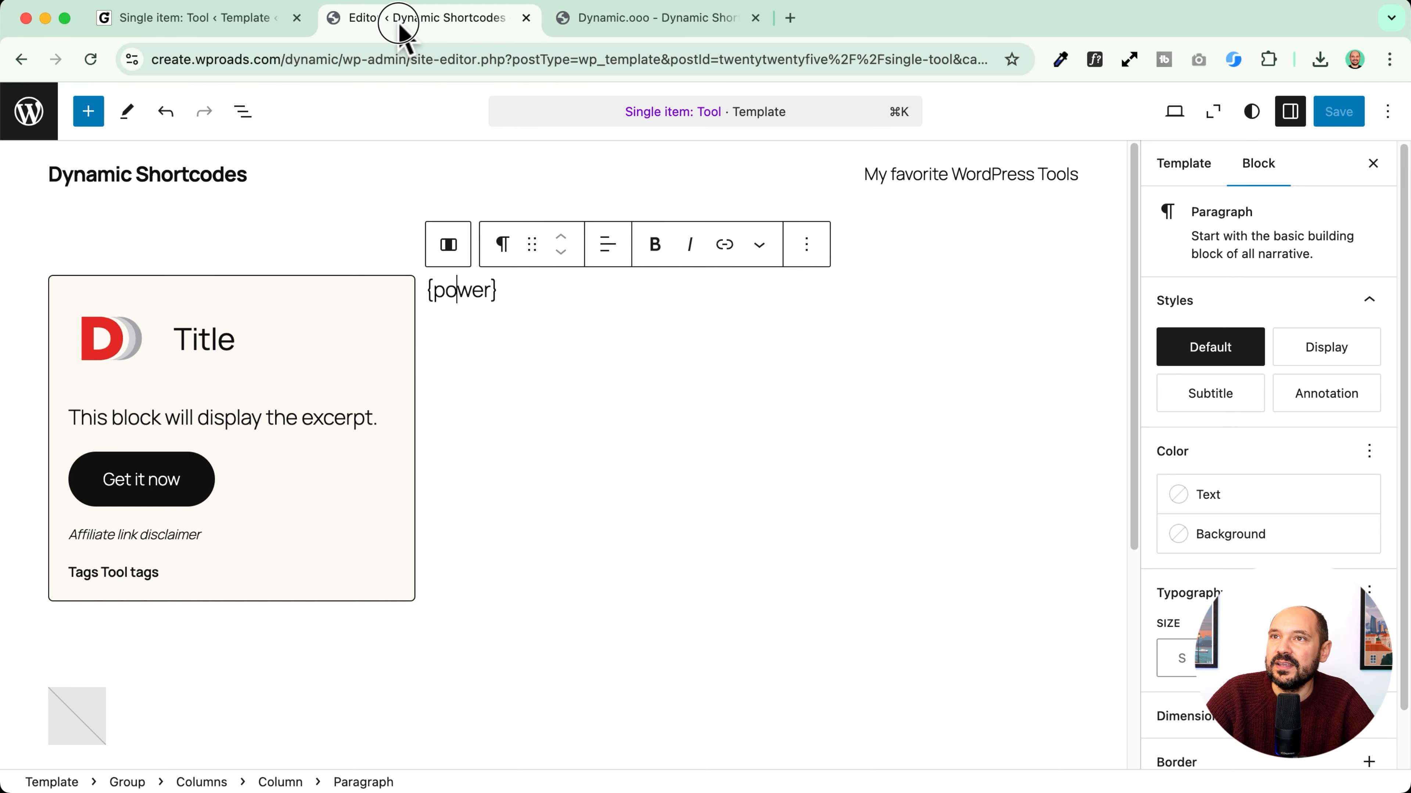
left_click_drag(425, 289, 524, 286)
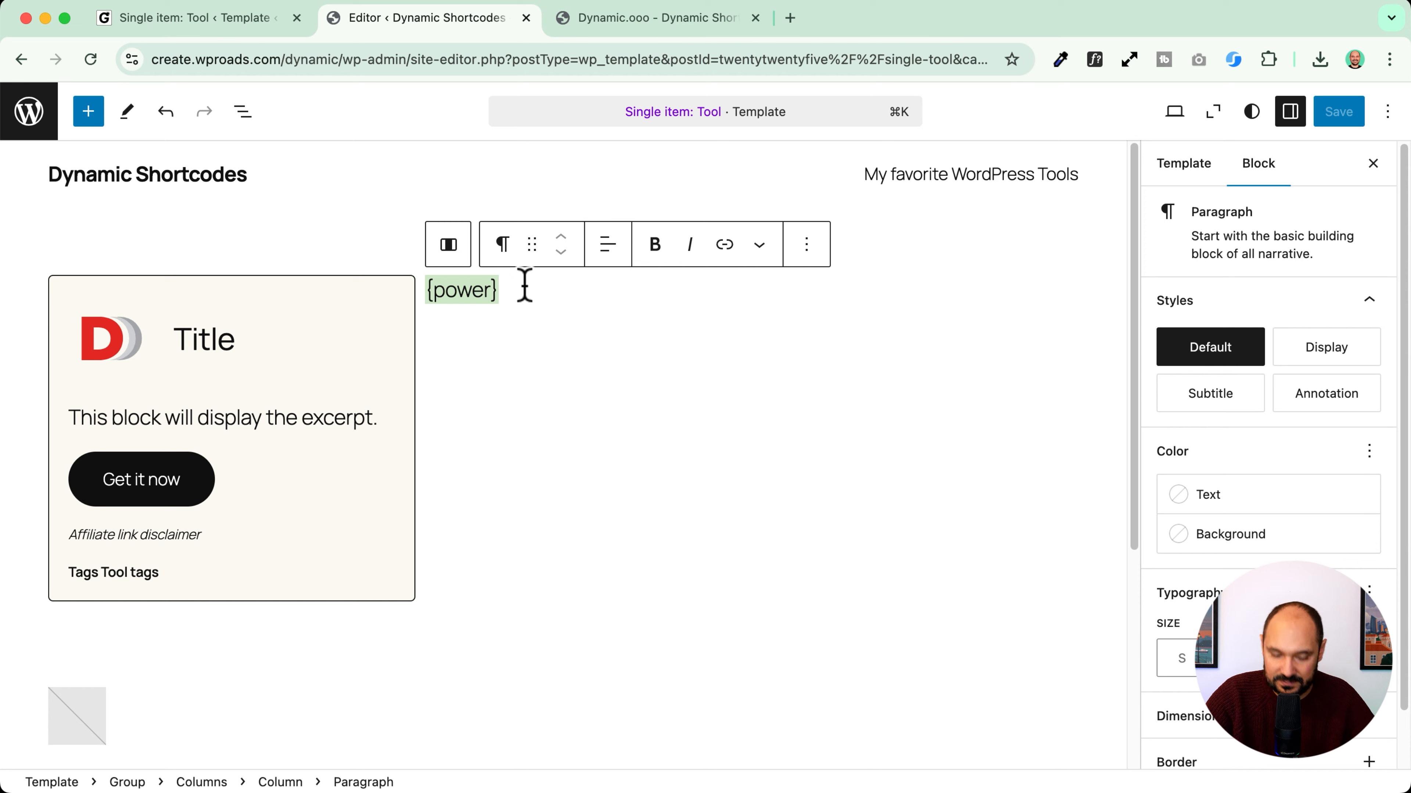
key("super+v")
left_click(1322, 117)
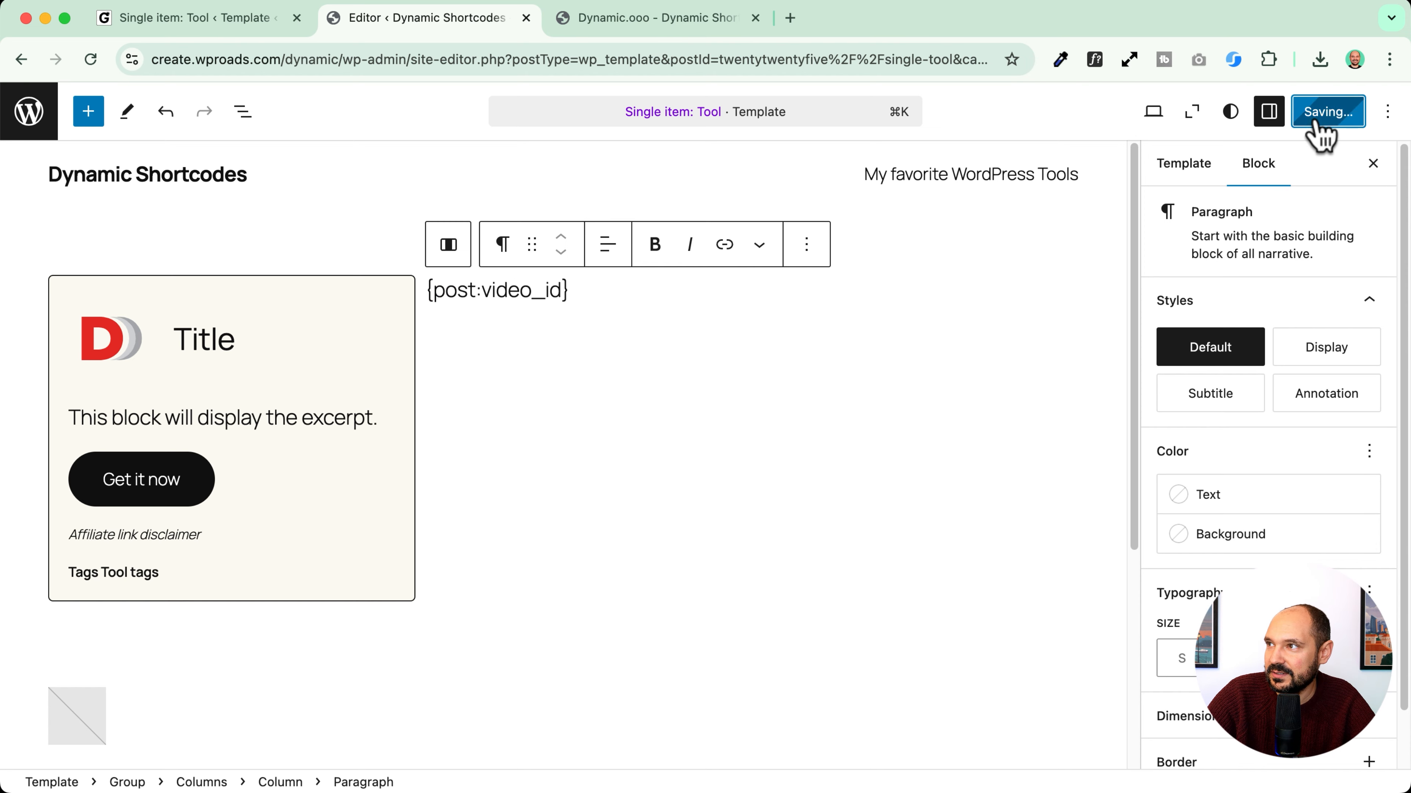
Step: Return to the Dynamic Shortcodes tool's front-end page through the list of all tools and purge its cache
left_click(560, 25)
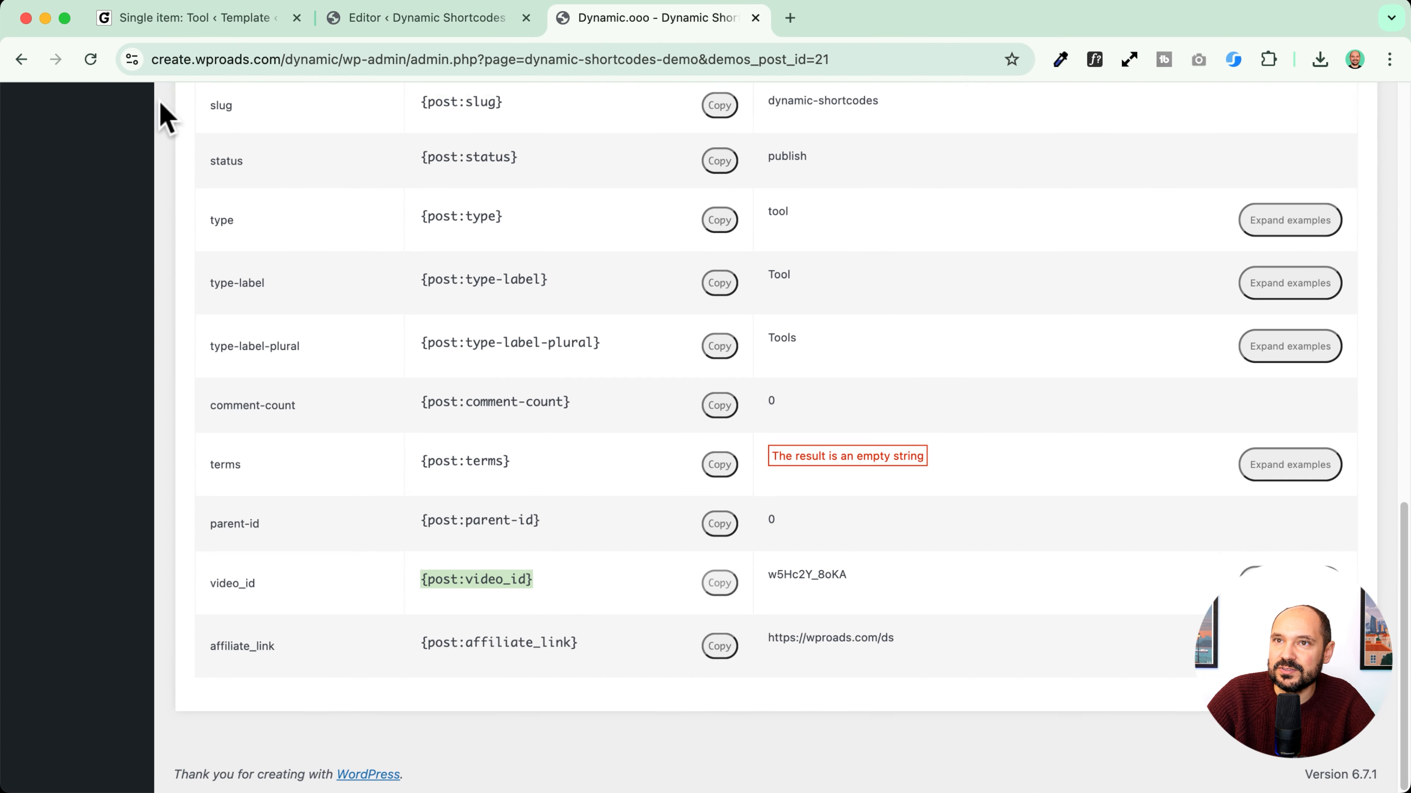
scroll(94, 178, "up", 5)
mouse_move(55, 334)
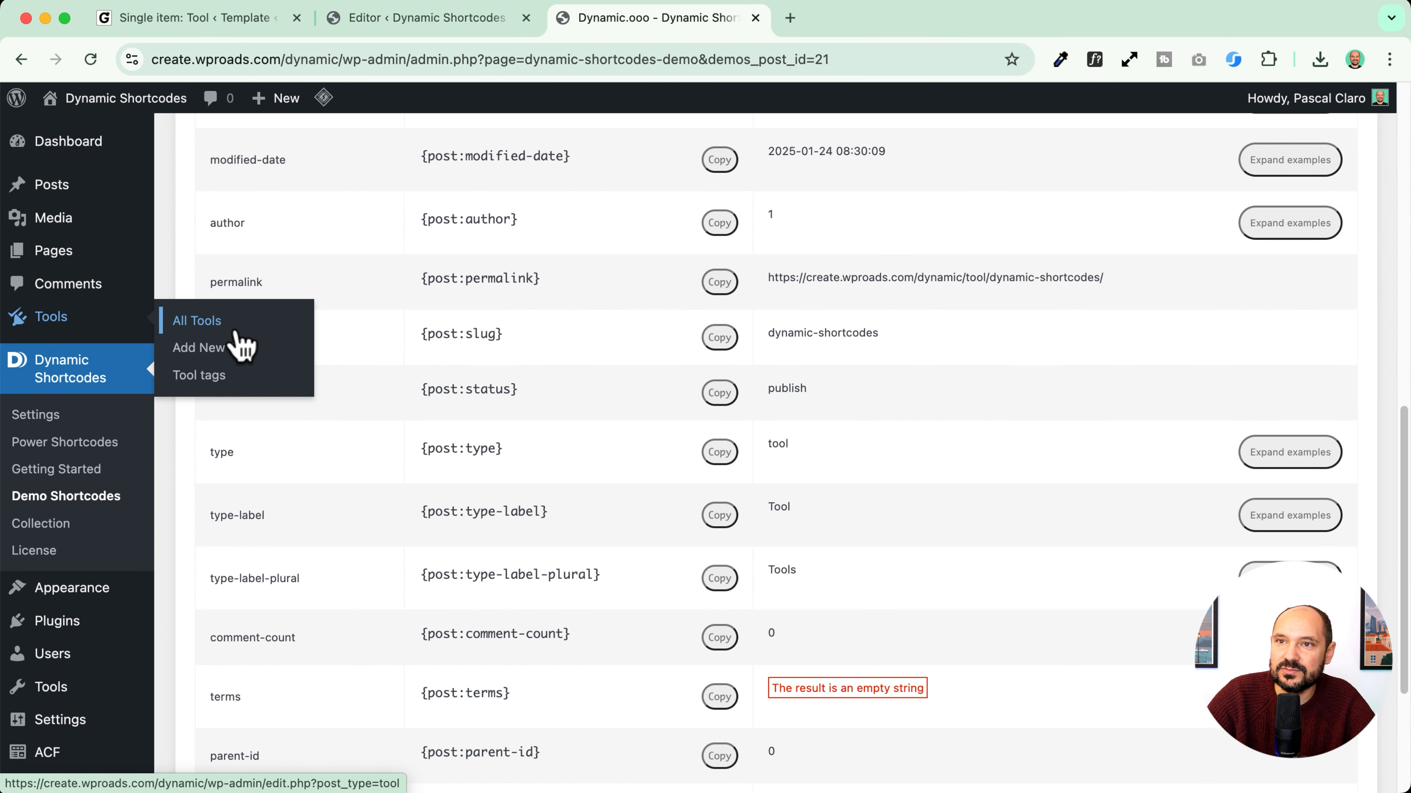
left_click(225, 325)
left_click(374, 332)
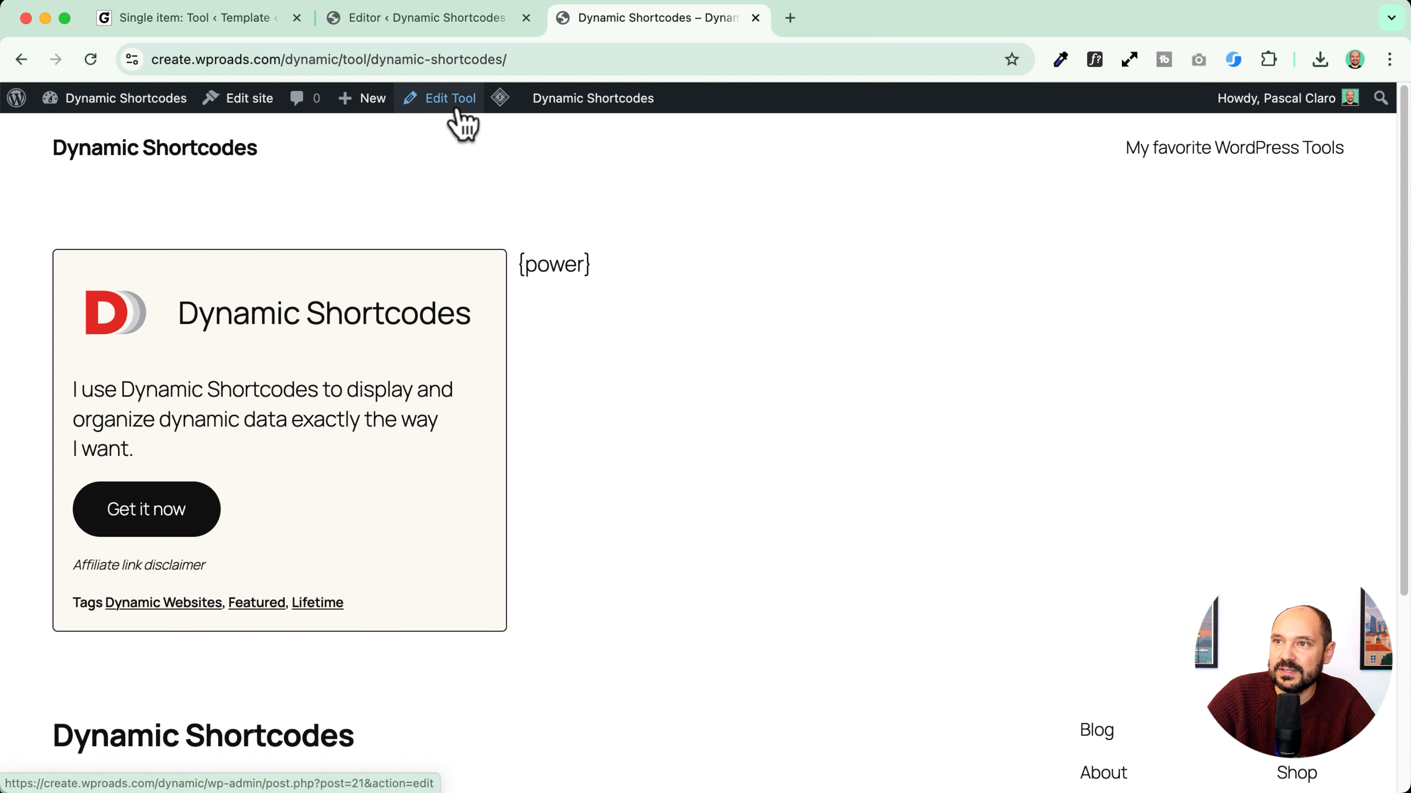
mouse_move(502, 105)
left_click(521, 184)
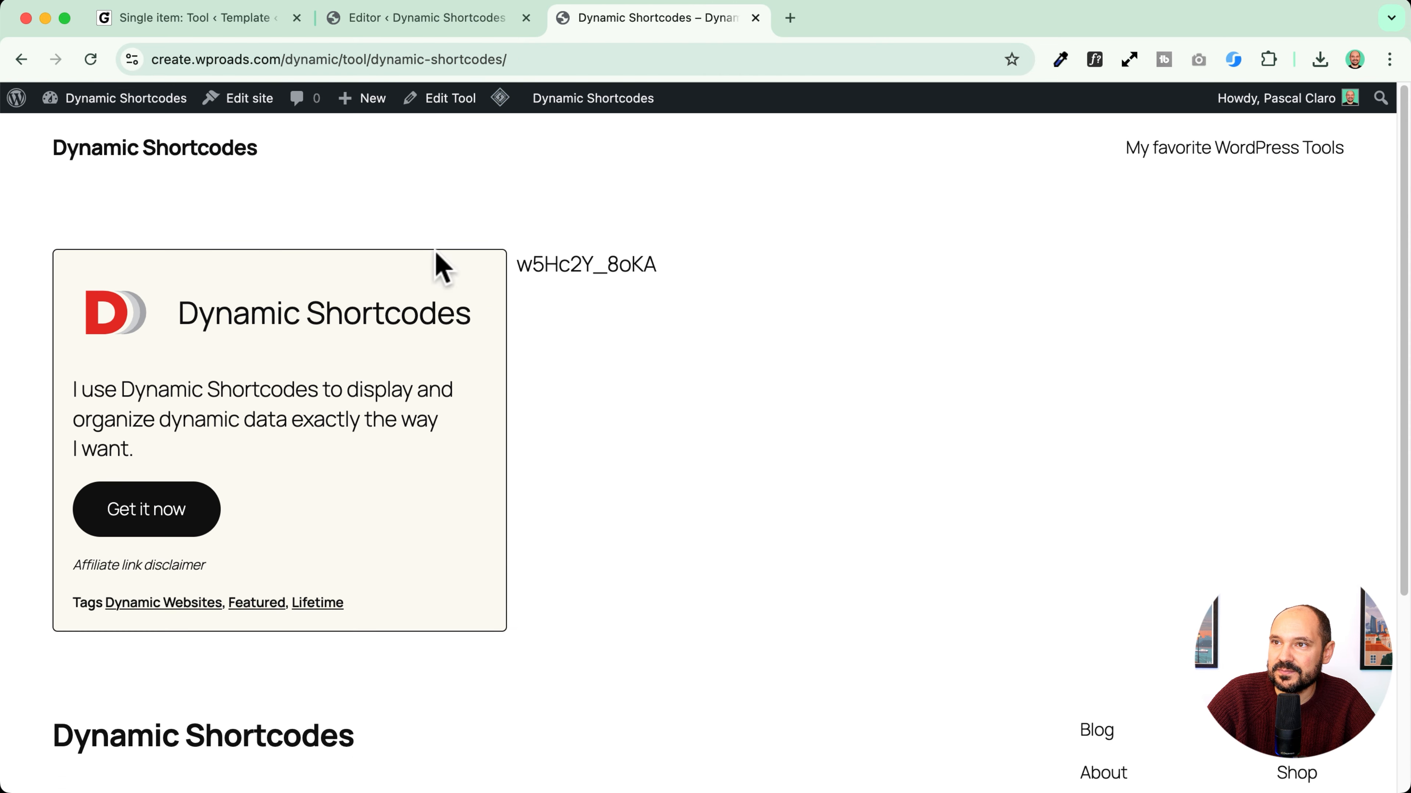
Step: Examine the video ID output beside the tool card on the front-end page
scroll(539, 278, "up", 5)
scroll(425, 315, "left", 4)
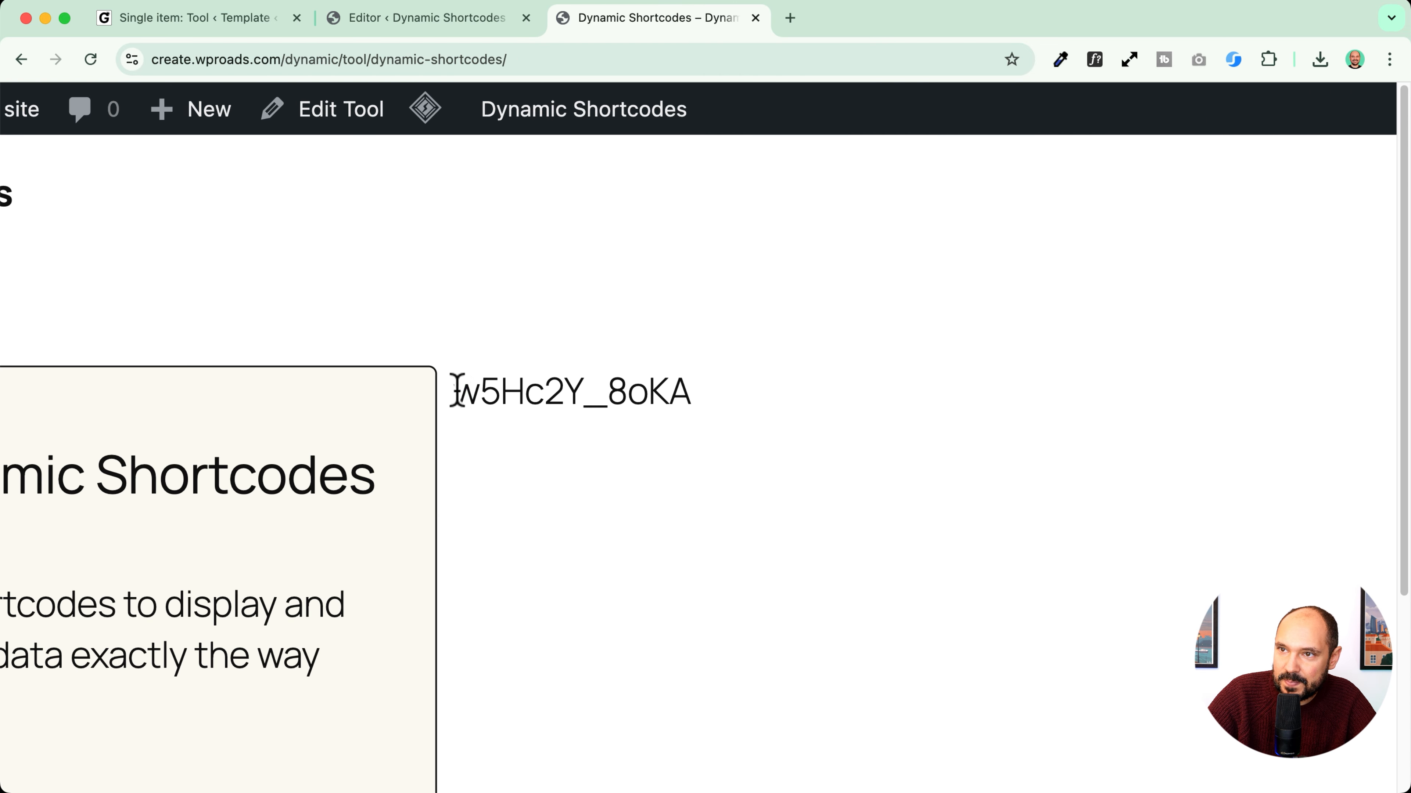
left_click_drag(457, 391, 720, 401)
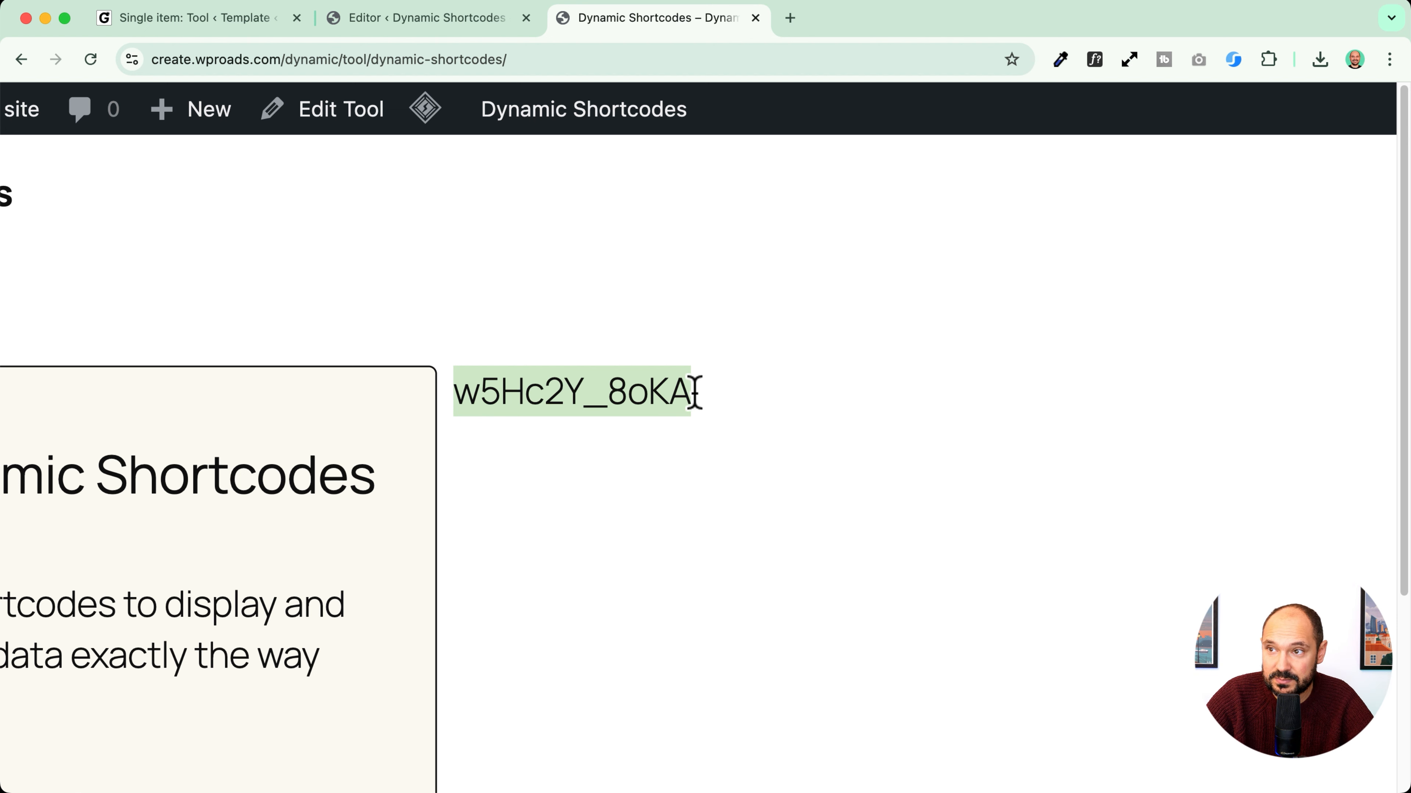
left_click(578, 406)
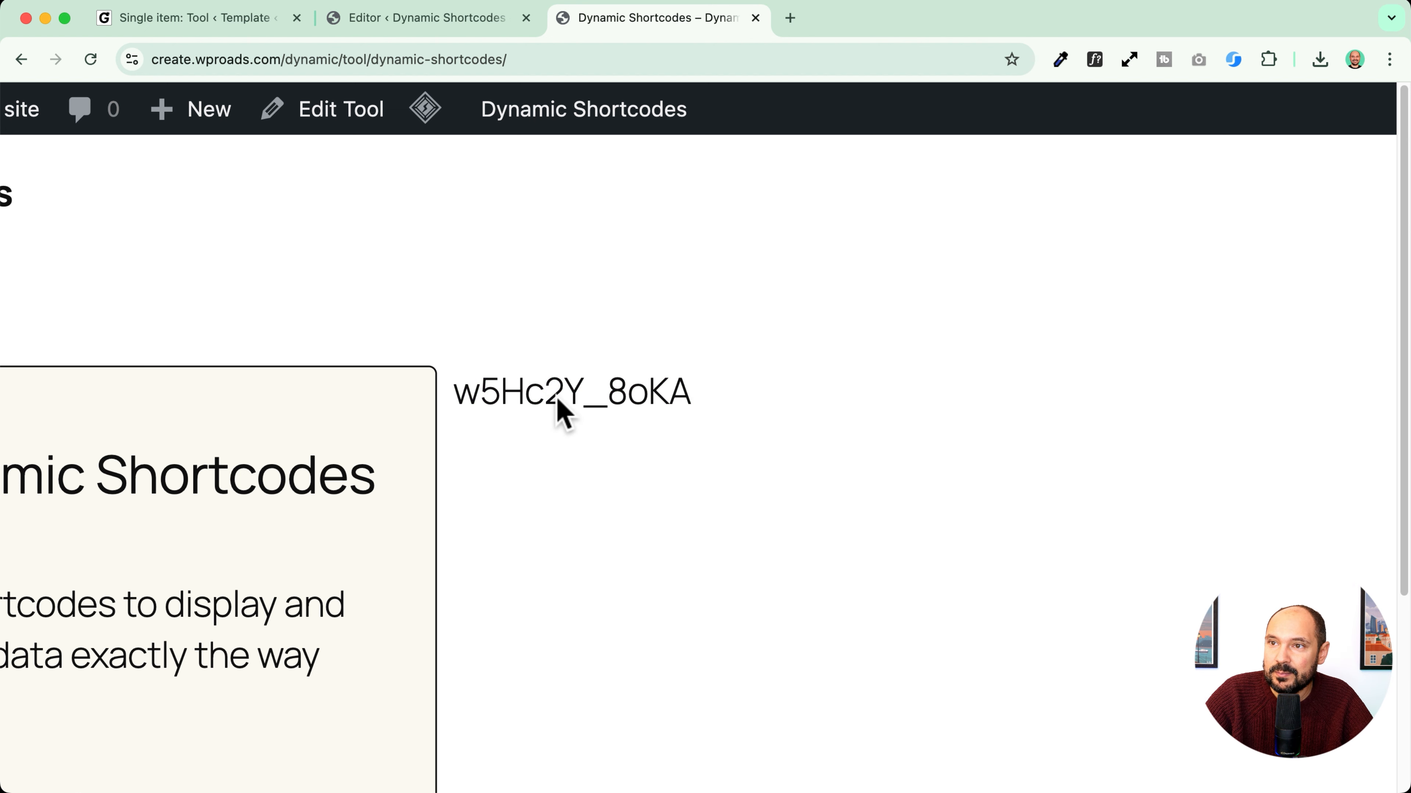
scroll(561, 414, "left", 2)
left_click_drag(507, 391, 798, 403)
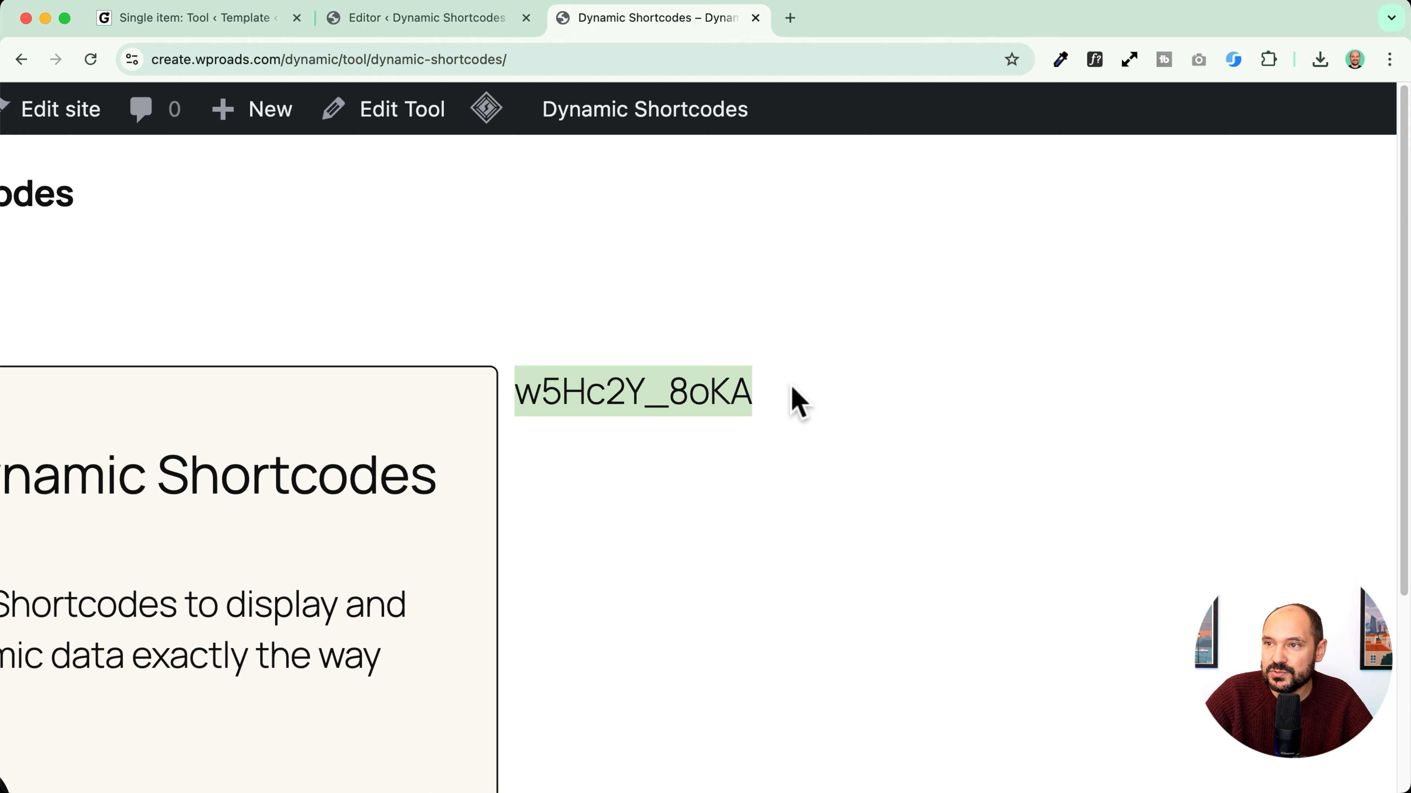
scroll(709, 393, "down", 5)
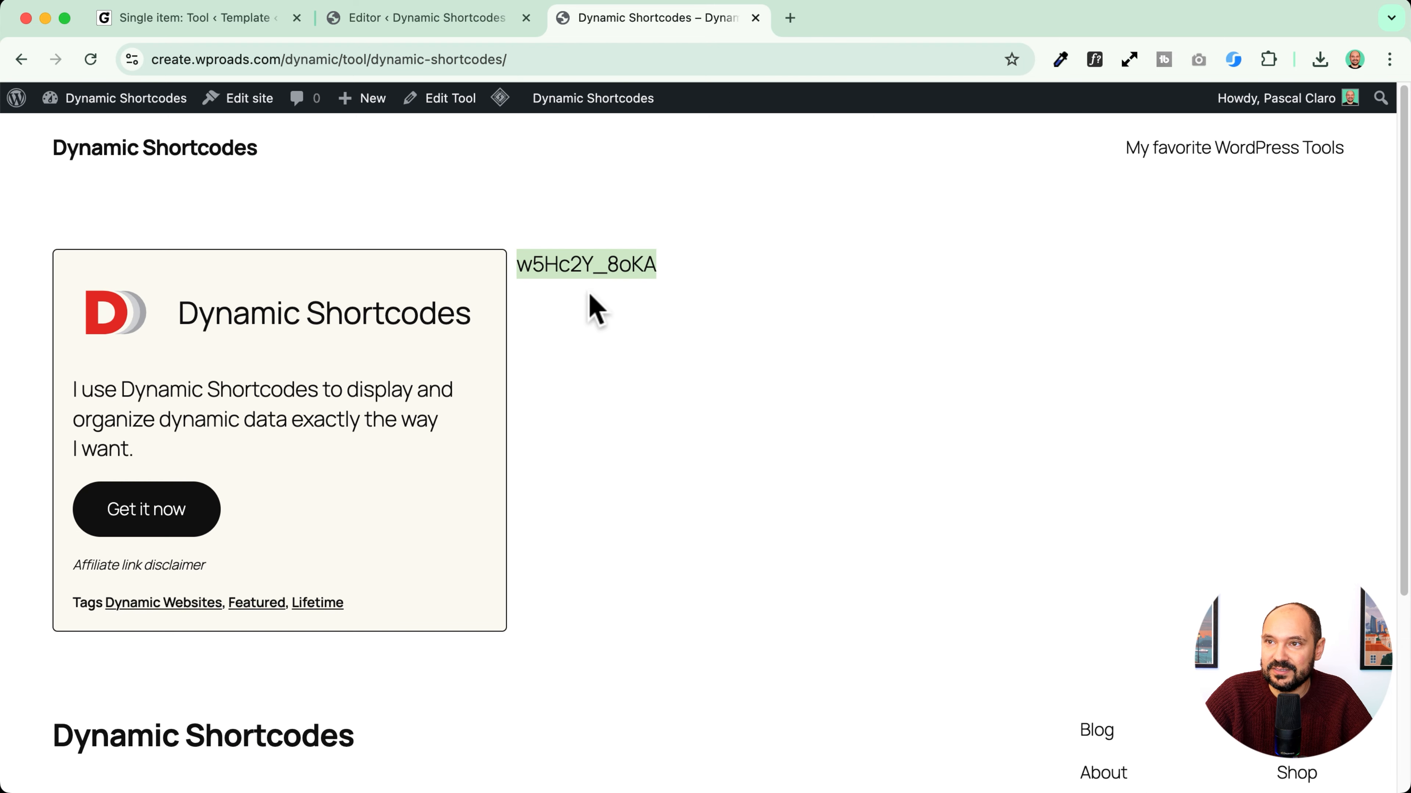
left_click(577, 273)
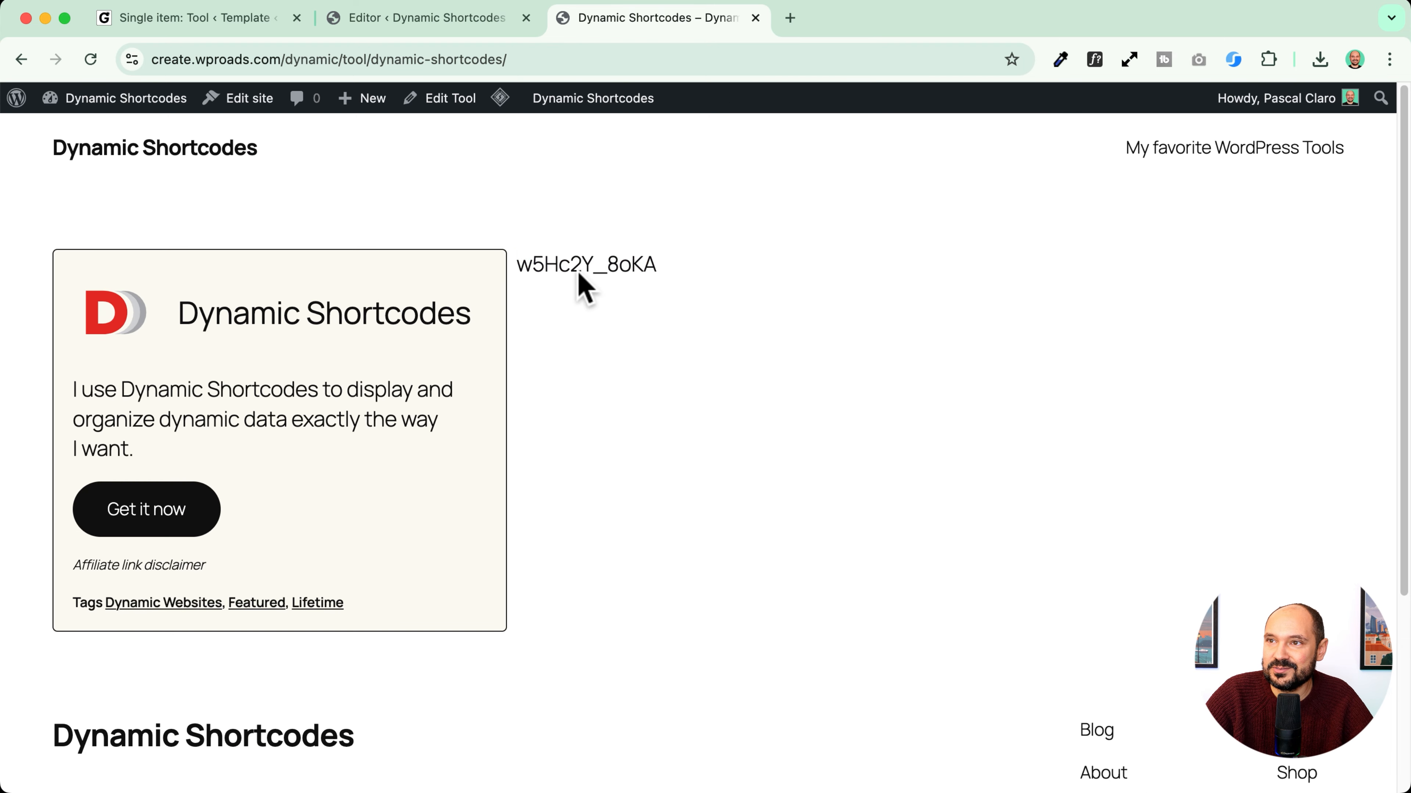
Step: Switch to the Good Morning Gutenberg site and open its front-end Dynamic Shortcodes tool page
left_click(790, 18)
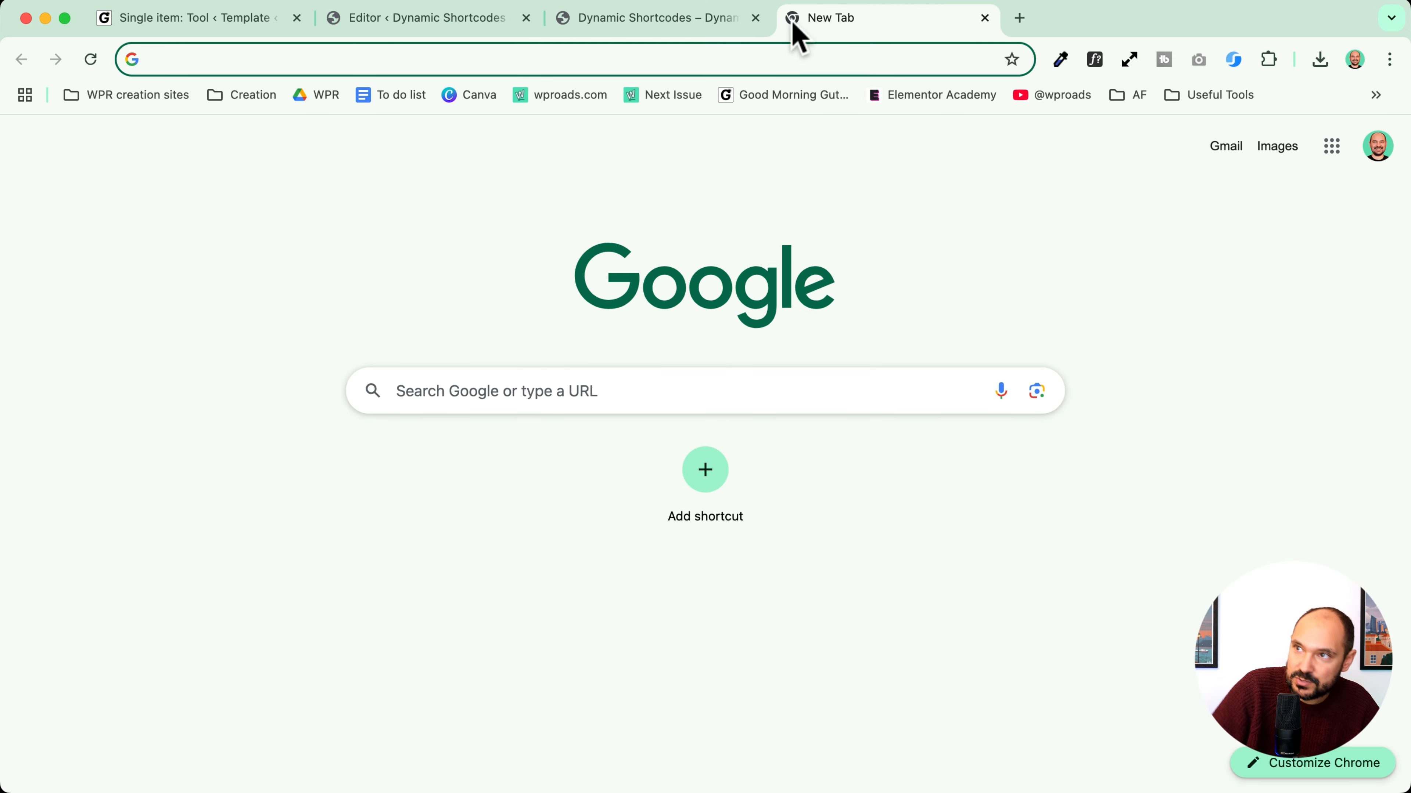
left_click(985, 18)
left_click(165, 22)
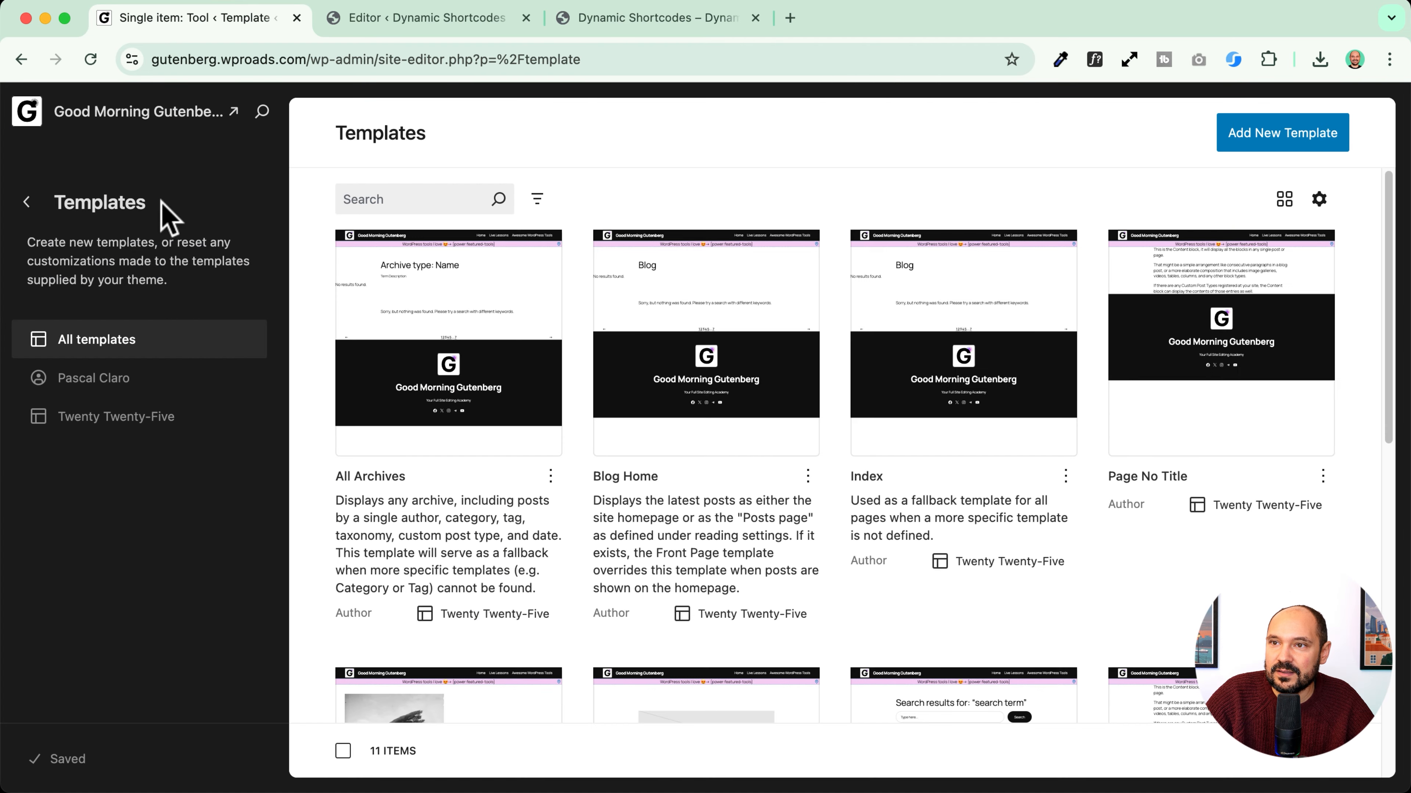
left_click(433, 19)
left_click(189, 18)
left_click(32, 108)
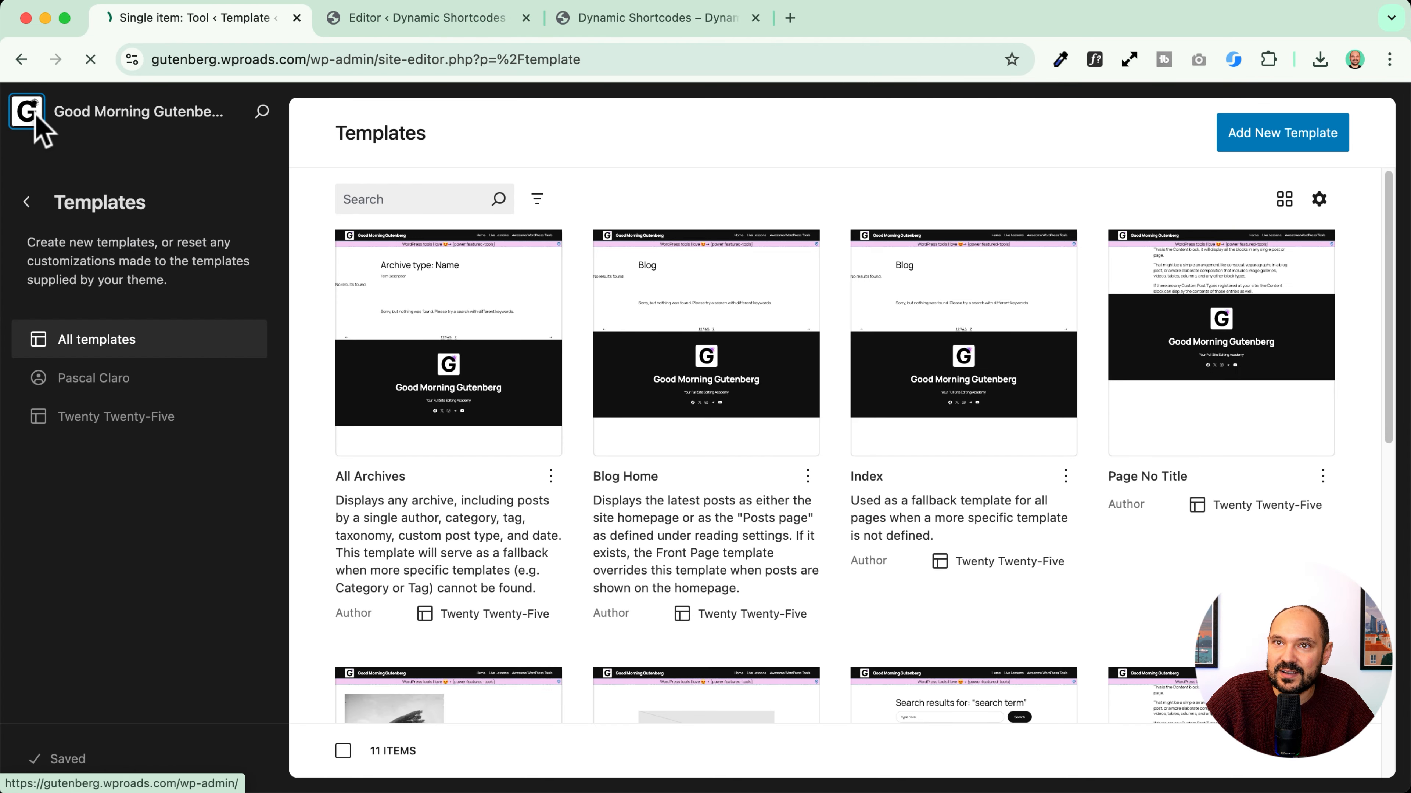
left_click(113, 98)
left_click(719, 189)
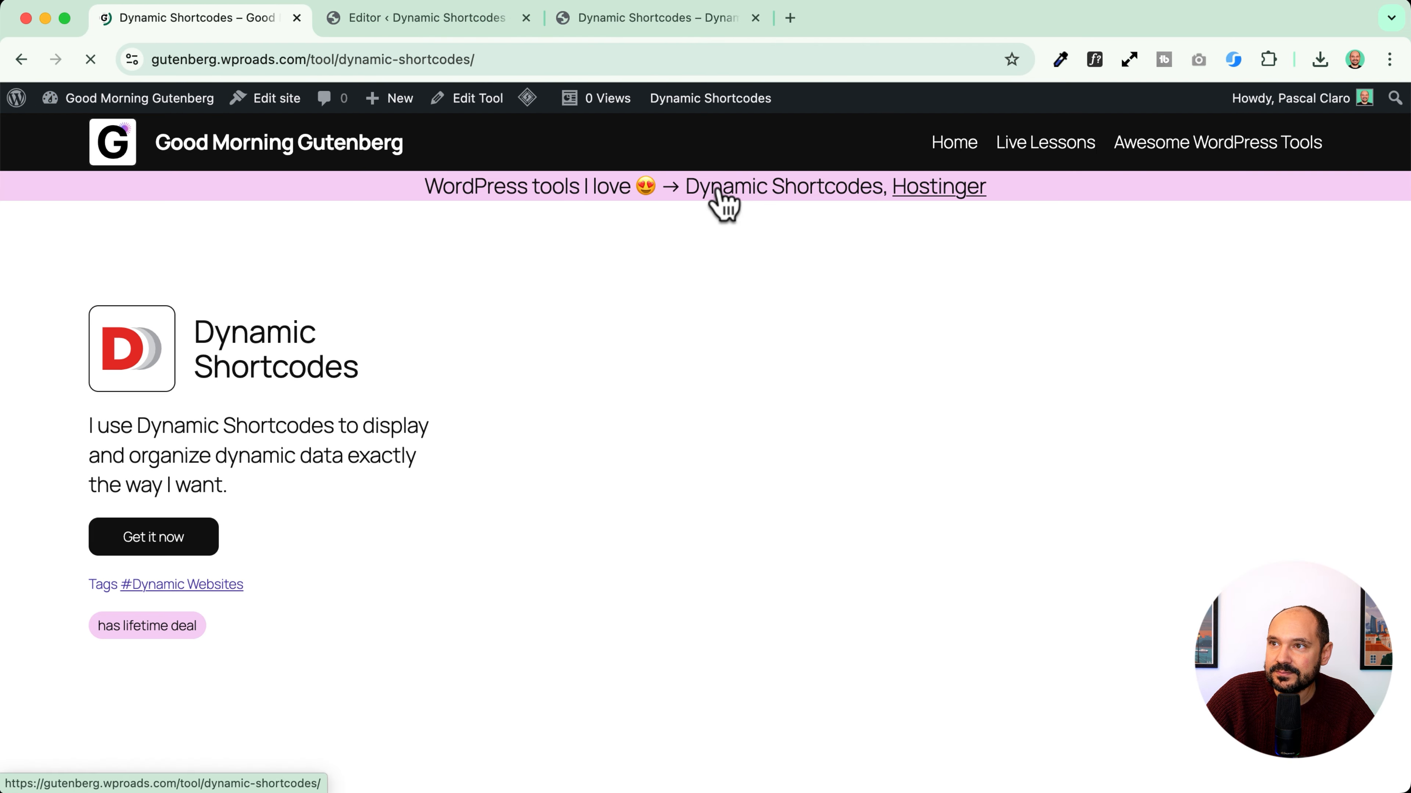
Step: Open the tool page's video on YouTube and display its iframe embed code through the sharing options
left_click(661, 302)
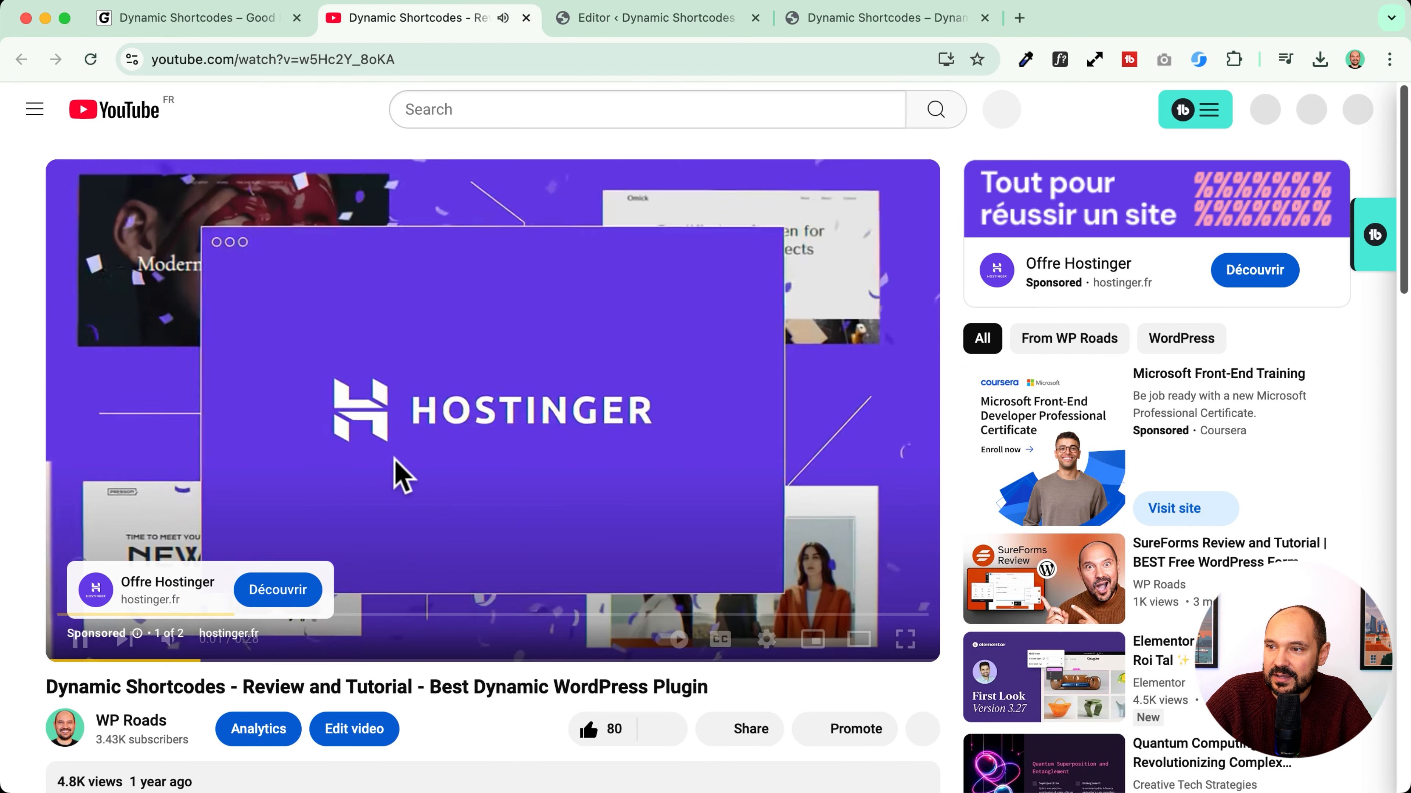
left_click(722, 729)
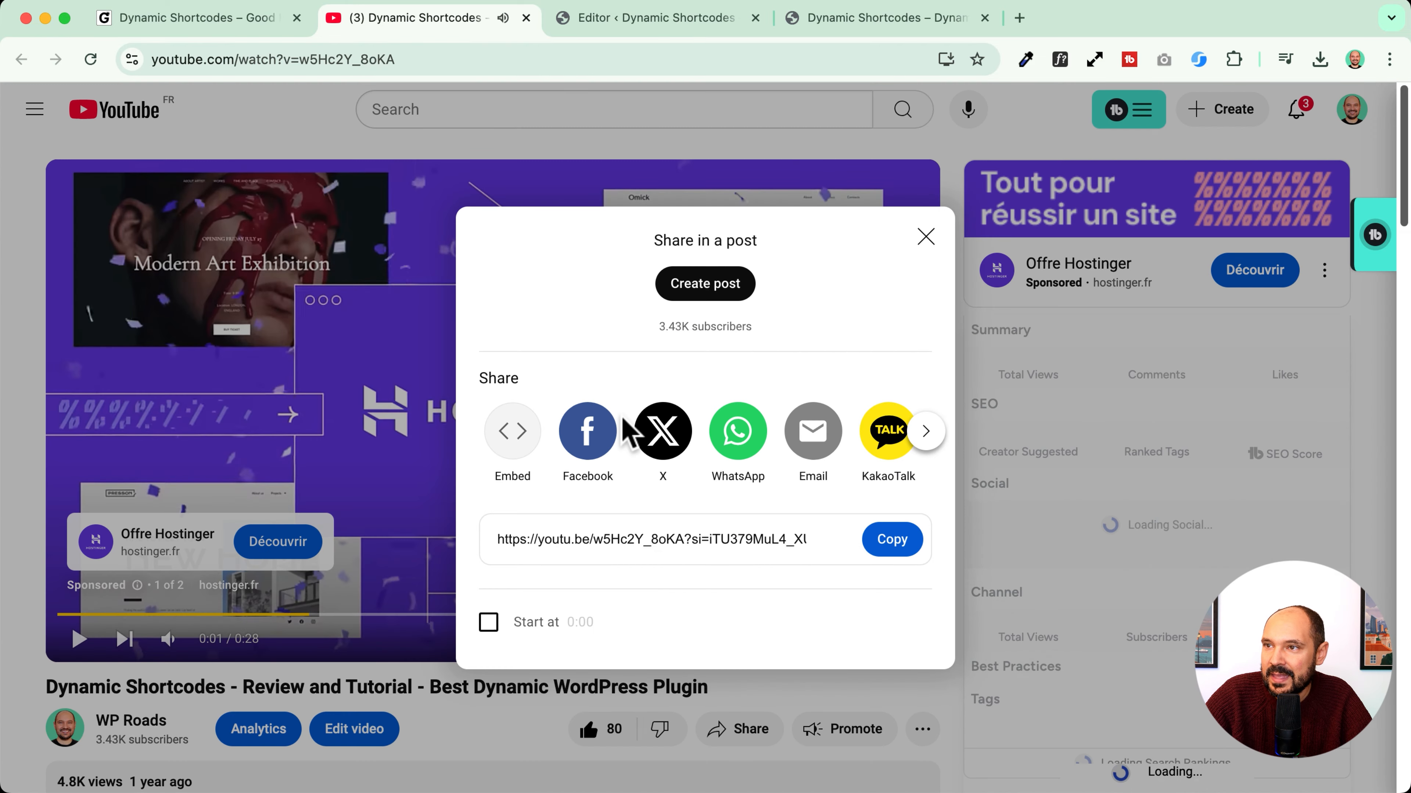
left_click(512, 438)
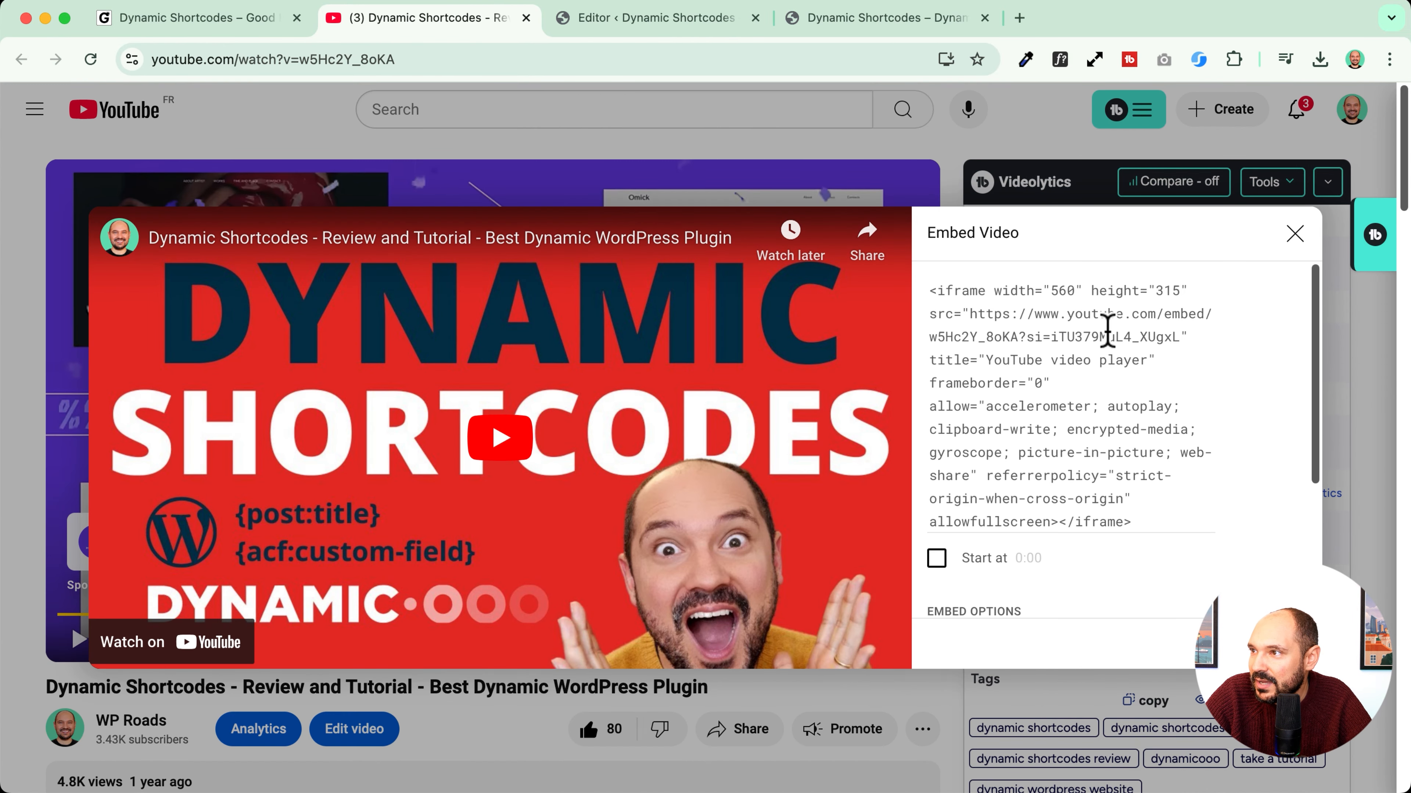
Step: Examine the embed path and video ID in the YouTube iframe code, along with the remaining embed options
left_click_drag(1164, 316, 1203, 320)
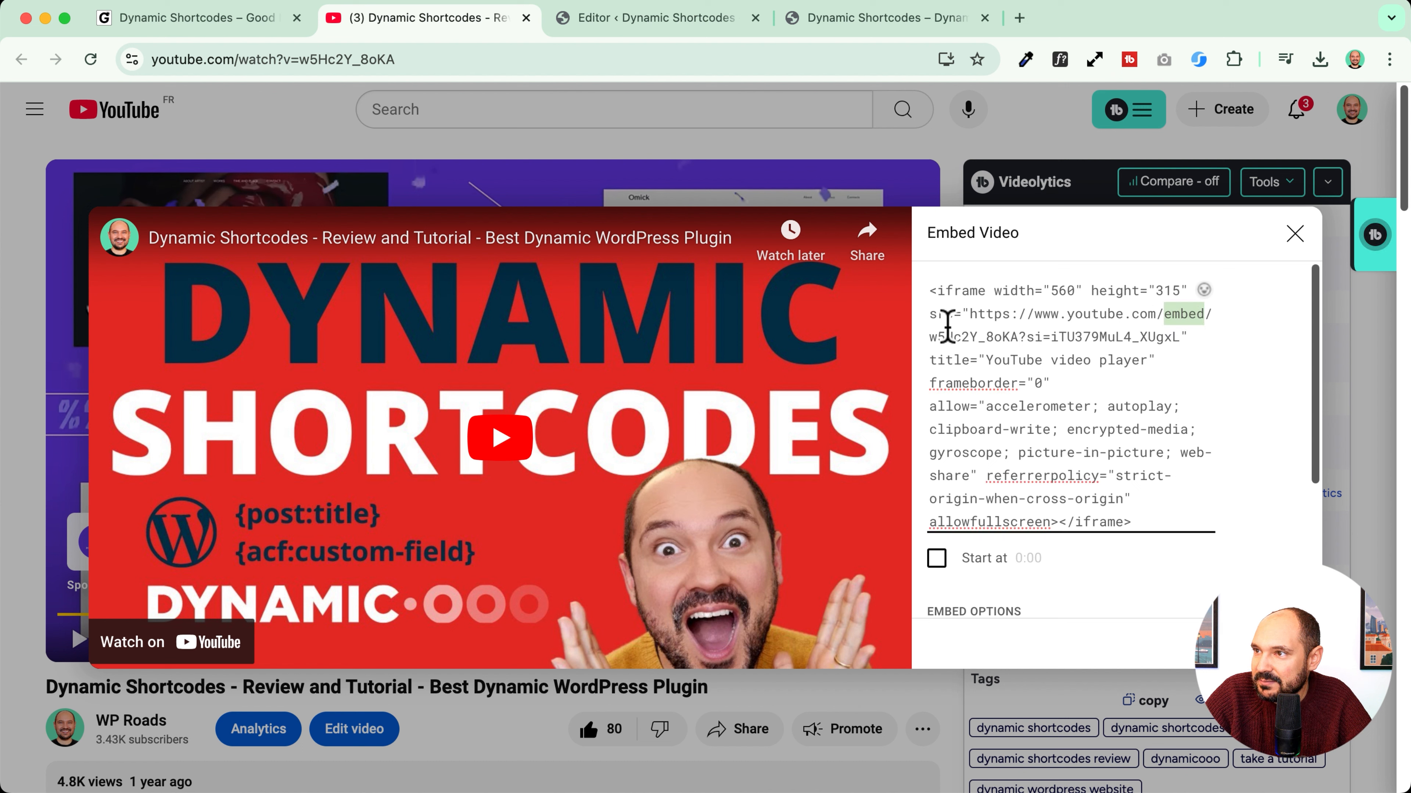
left_click_drag(927, 337, 1017, 339)
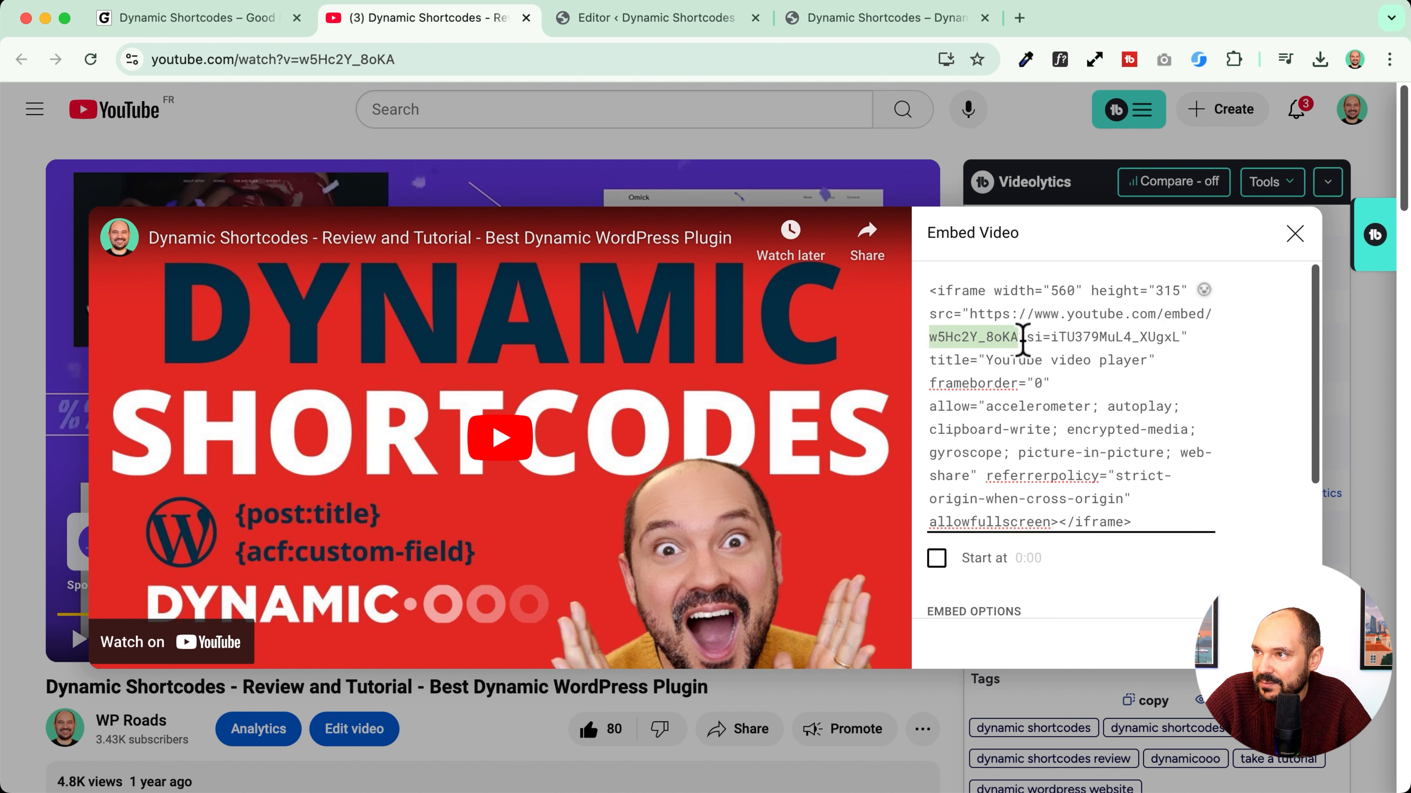
triple_click(1025, 336)
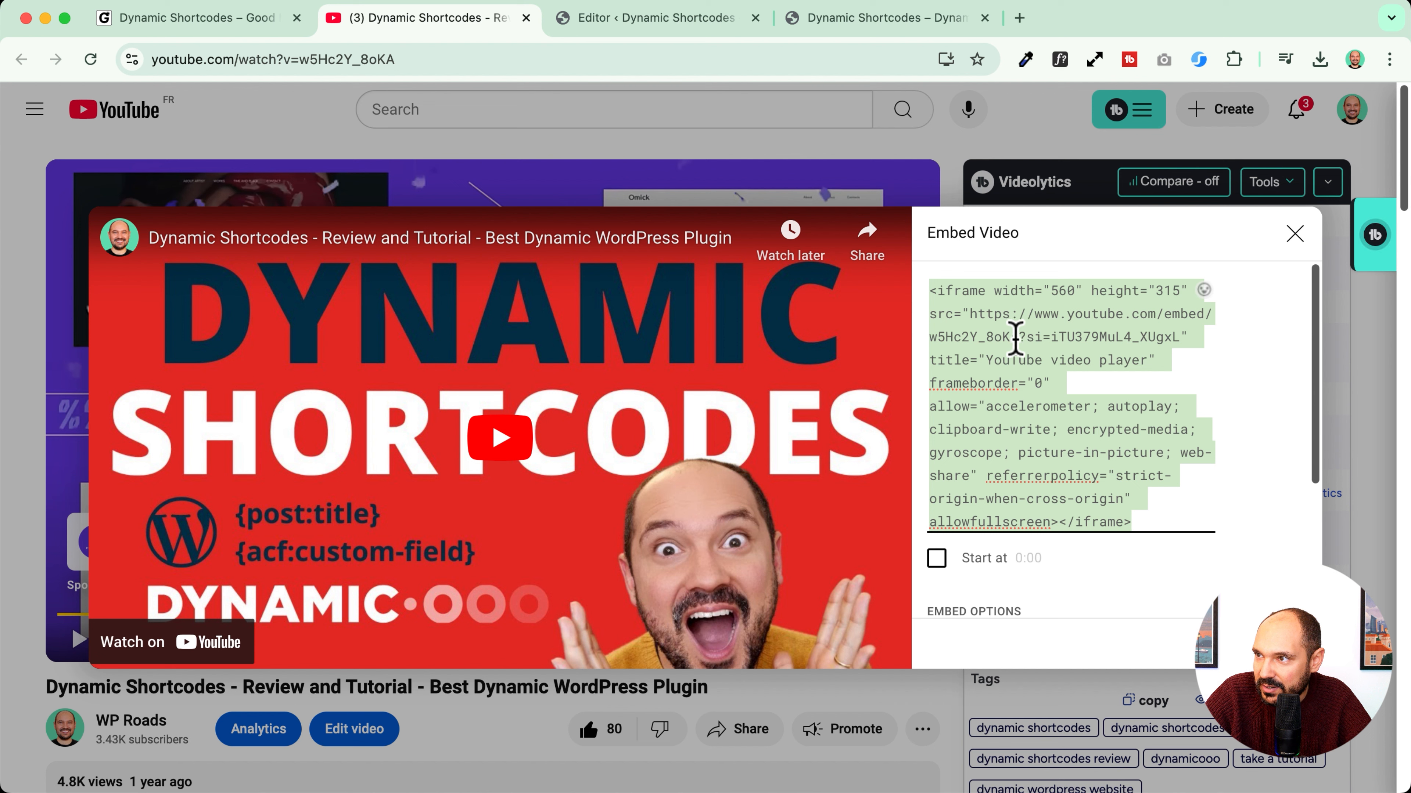
left_click_drag(926, 338, 1026, 336)
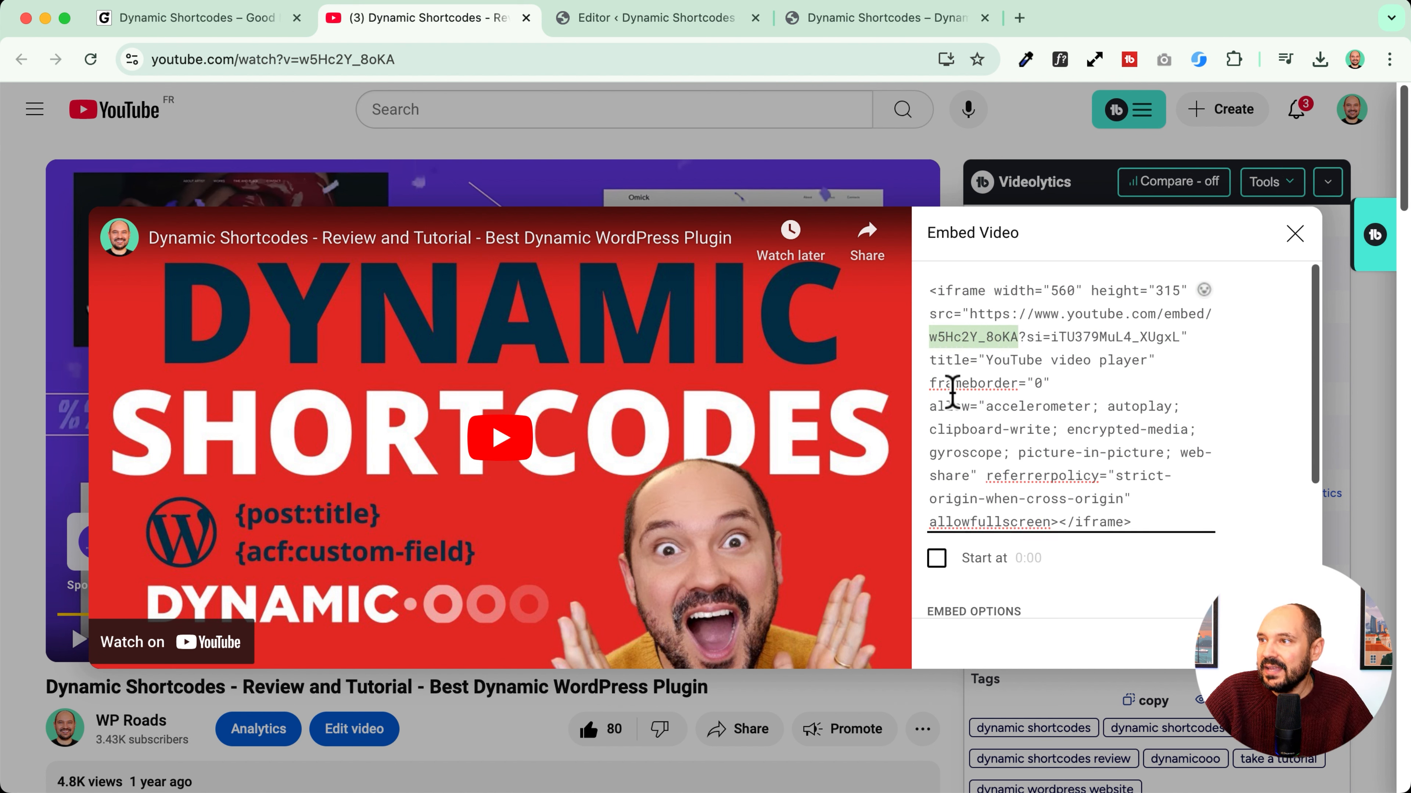
scroll(951, 391, "down", 3)
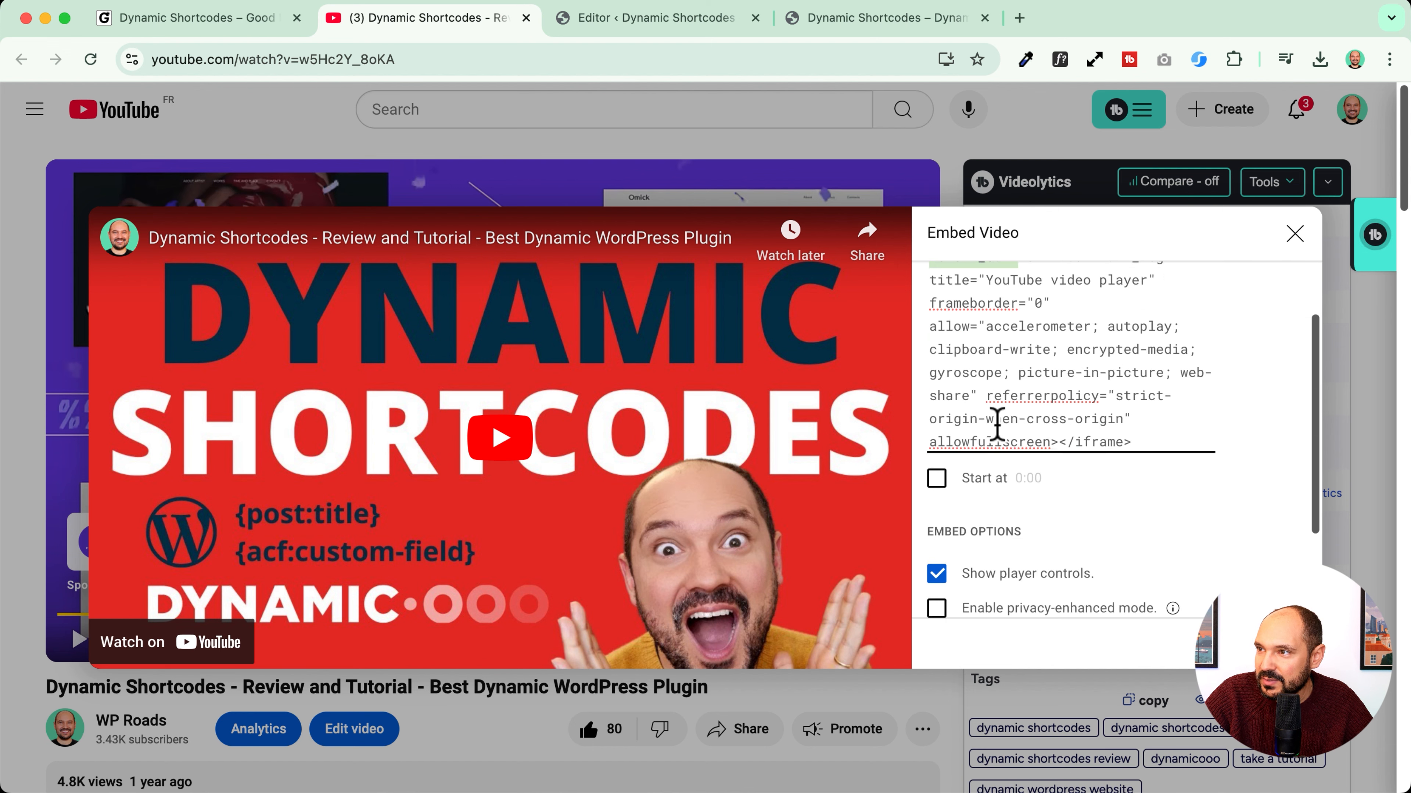
scroll(995, 419, "up", 3)
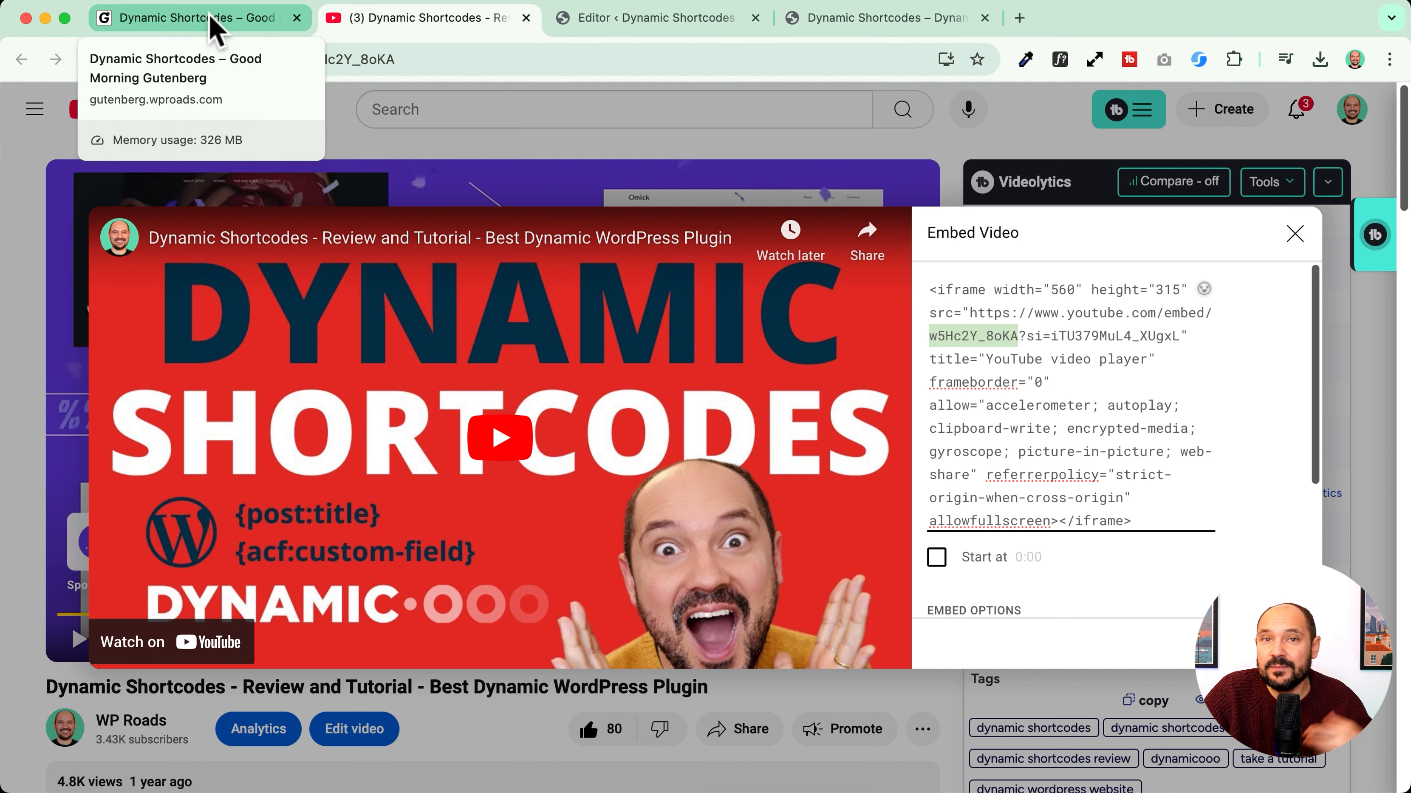
Step: Switch to the Good Morning Gutenberg site, go to its admin dashboard and open the Power Shortcodes page of Dynamic Shortcodes
left_click(246, 25)
mouse_move(128, 97)
left_click(69, 130)
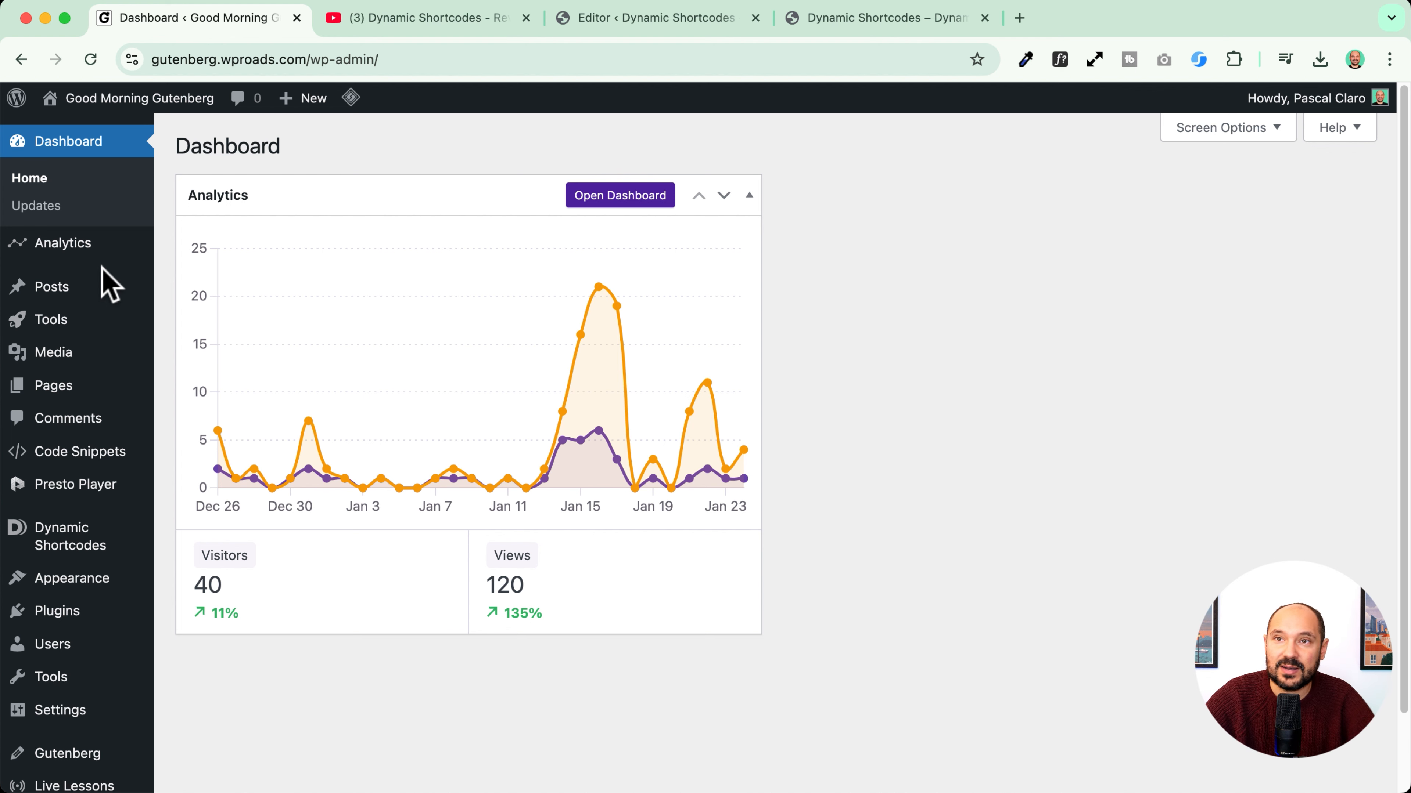
scroll(166, 385, "down", 5)
scroll(165, 439, "up", 5)
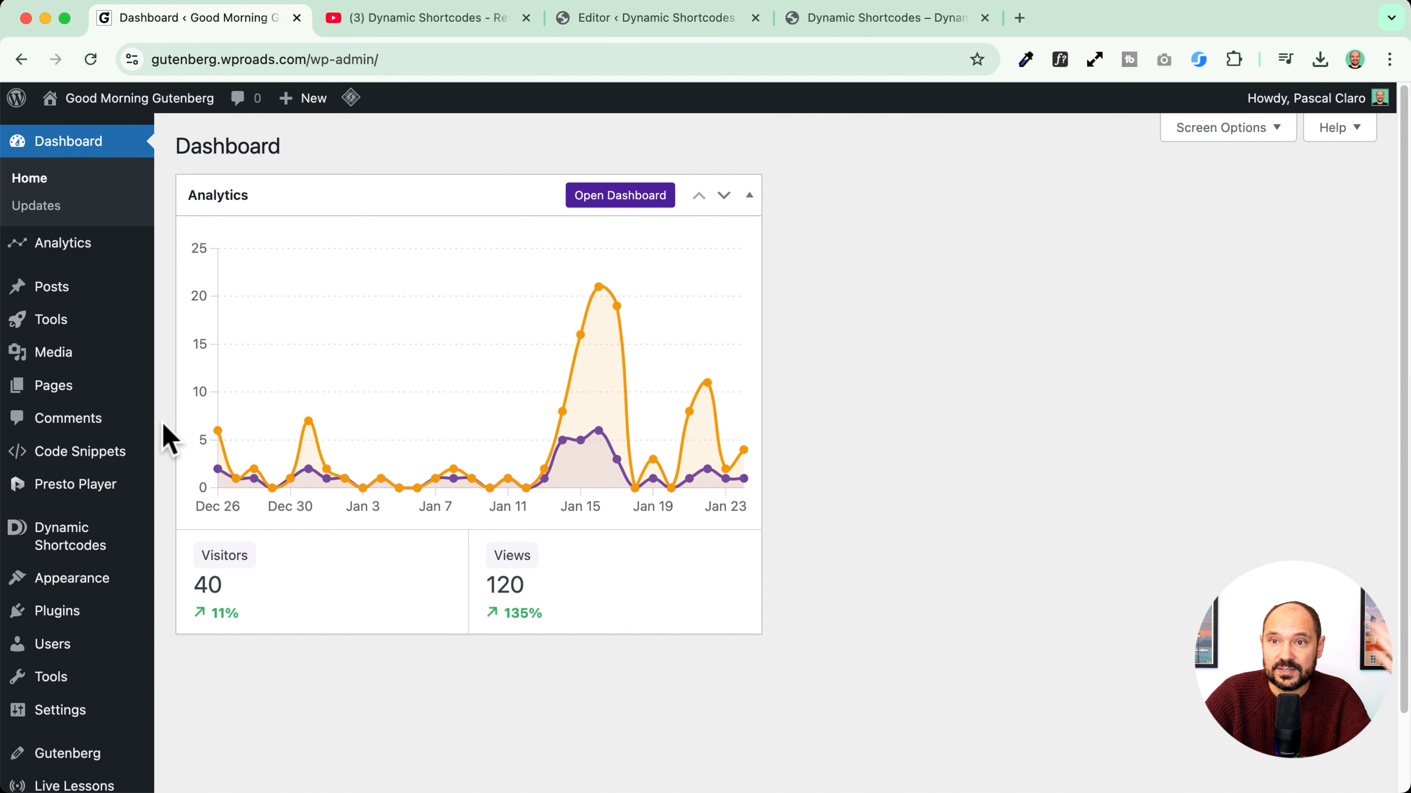
mouse_move(89, 461)
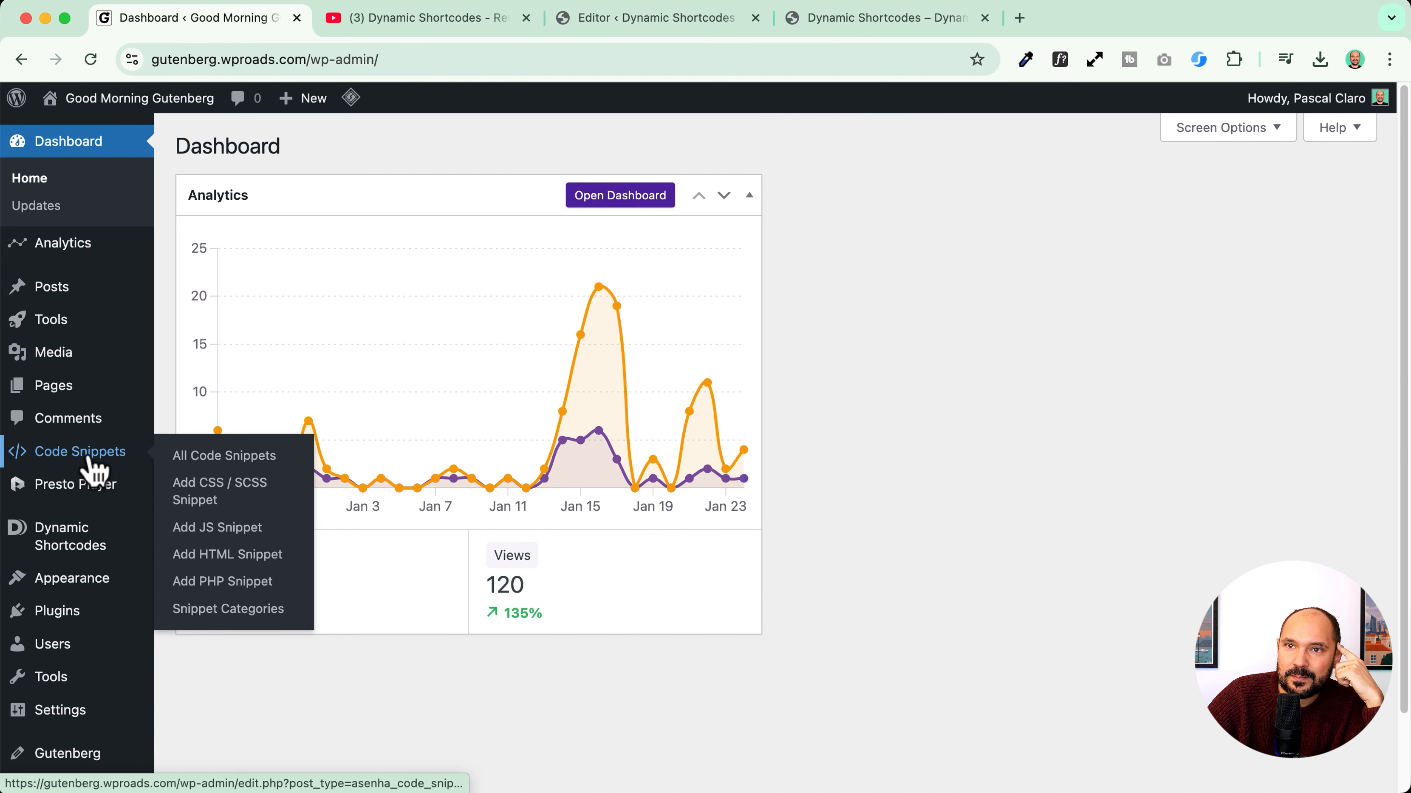
scroll(63, 556, "down", 3)
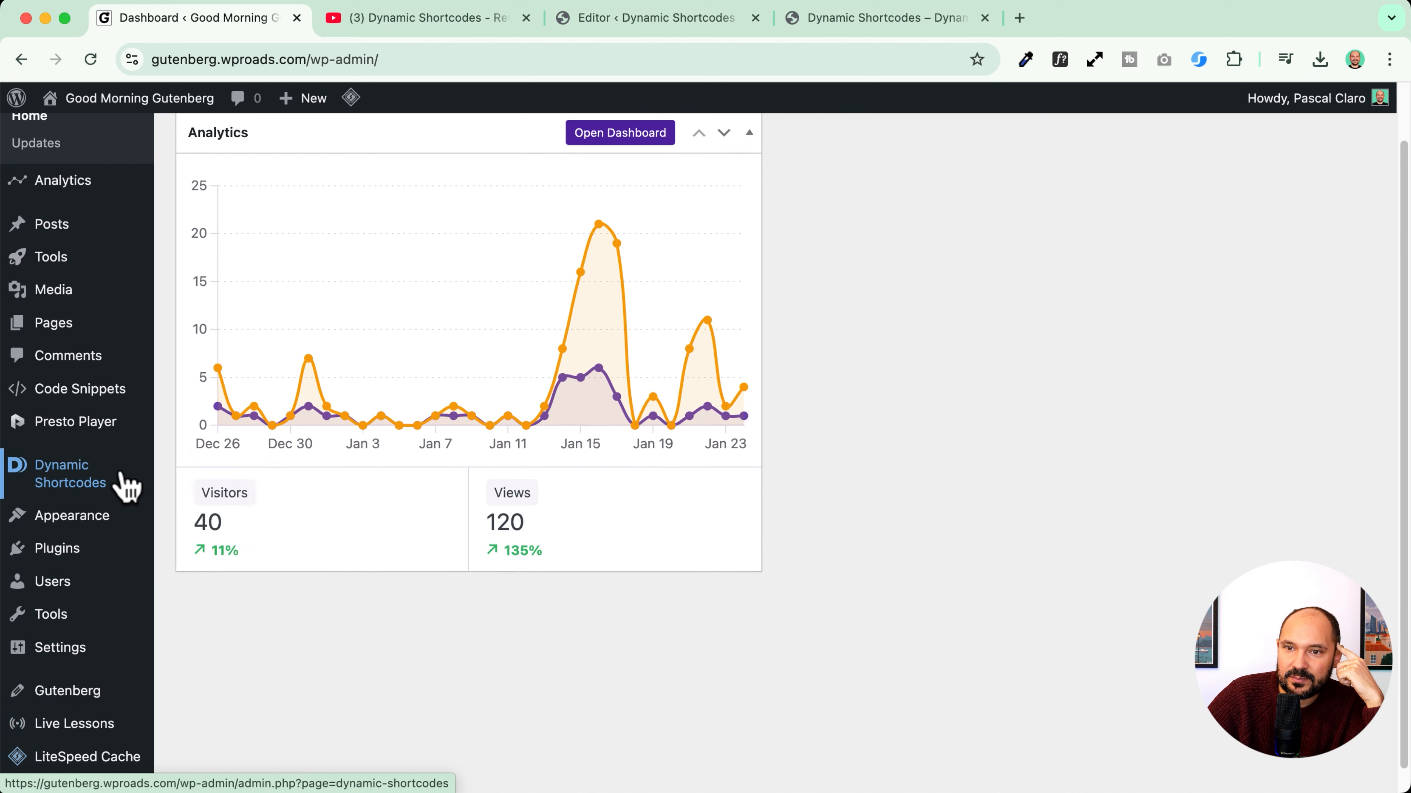
scroll(83, 361, "up", 3)
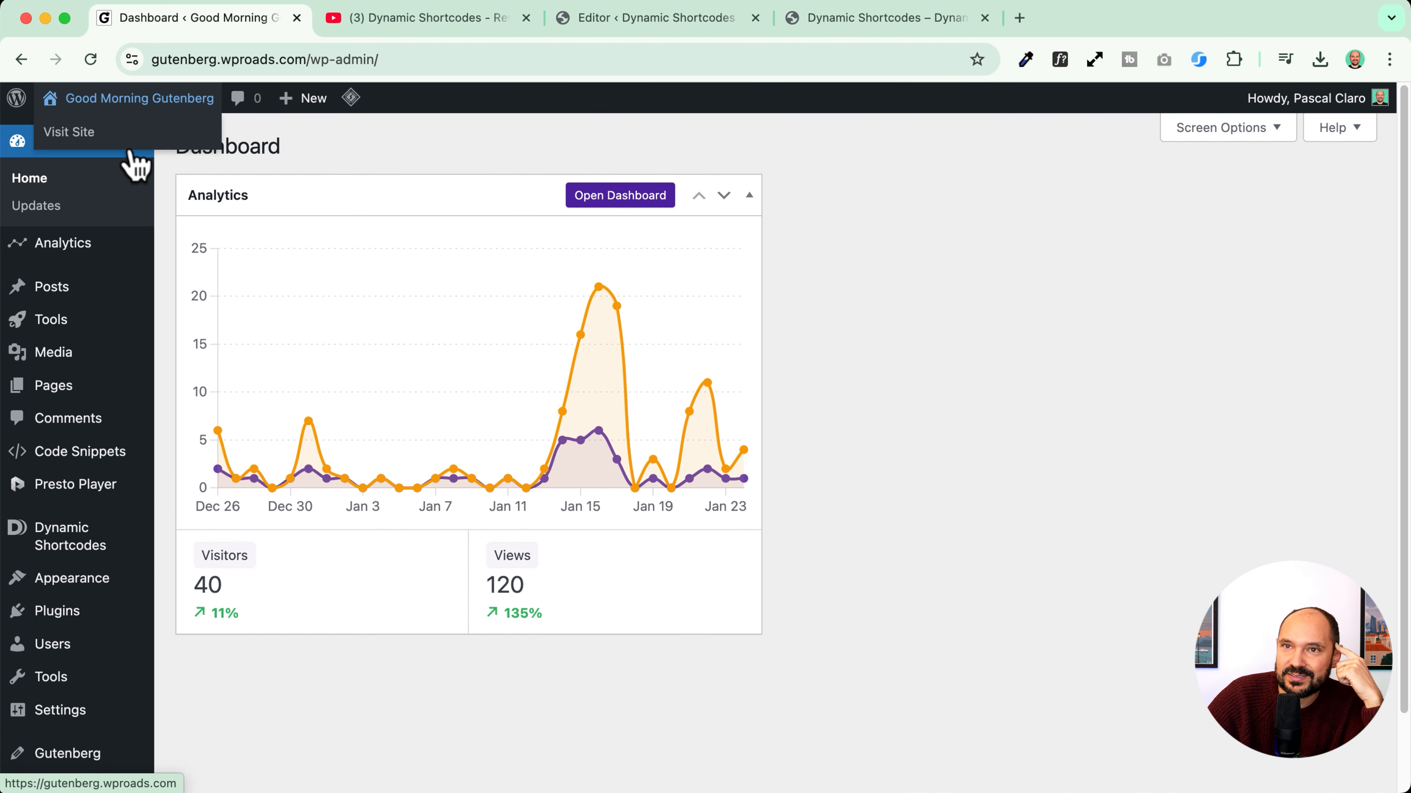
scroll(94, 542, "down", 2)
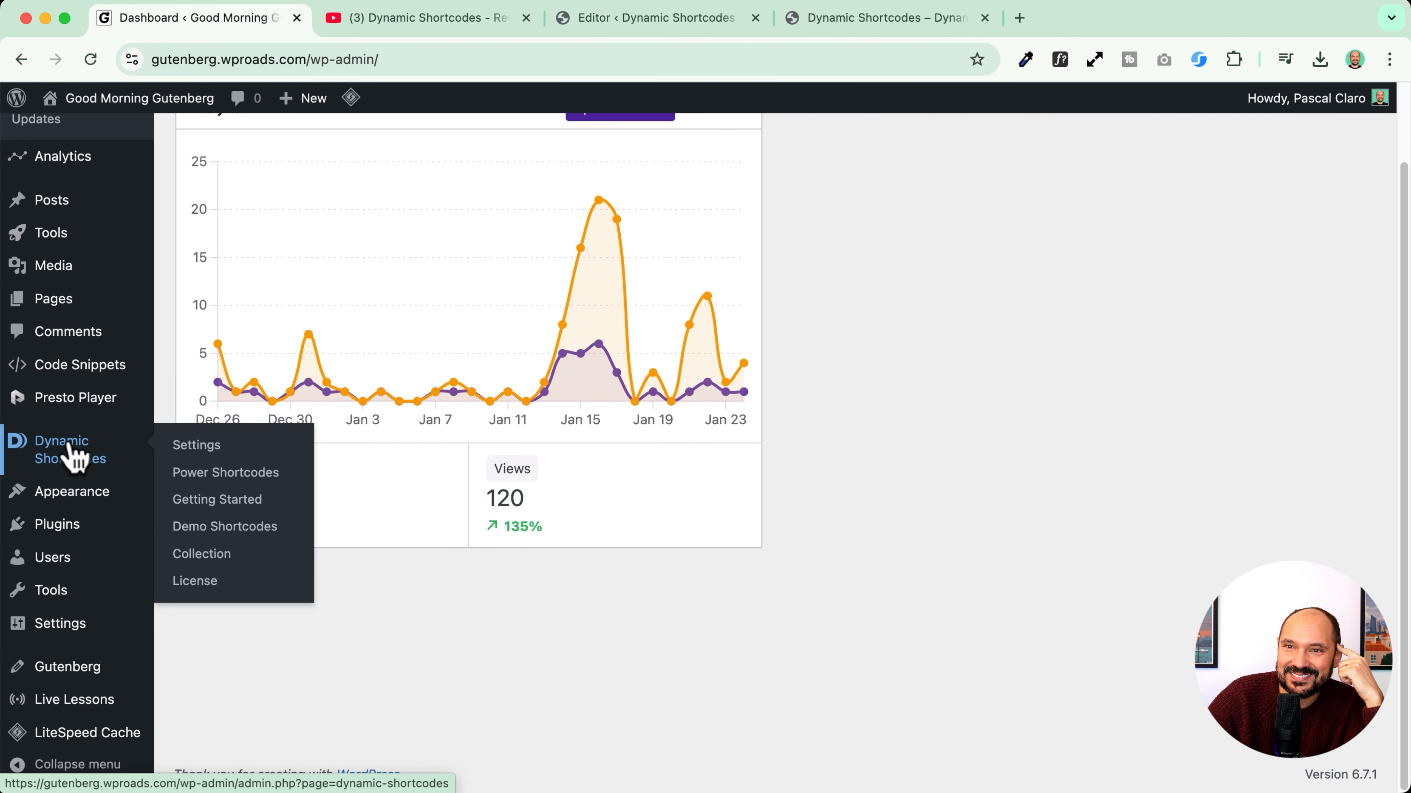
left_click(219, 477)
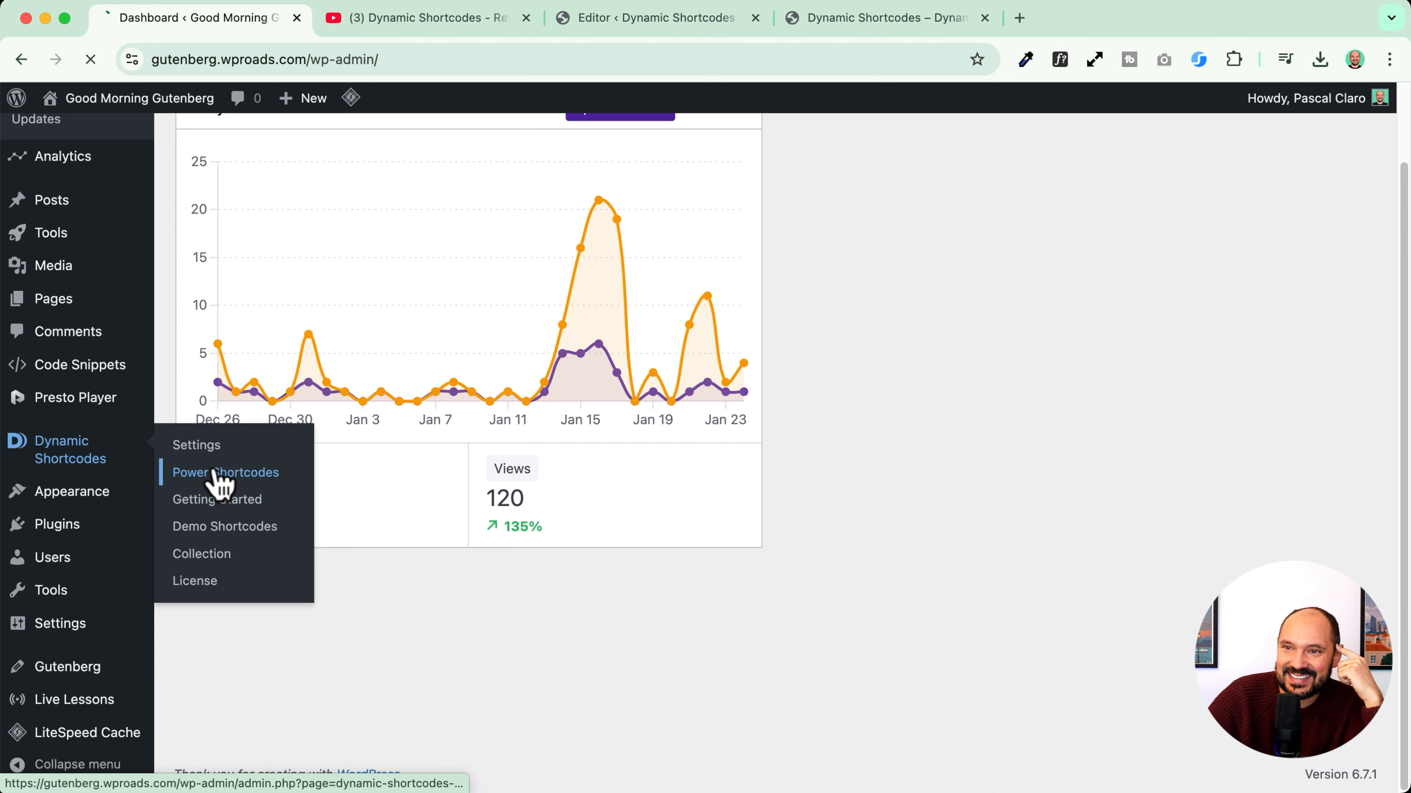
Step: Enlarge the youtube Power Shortcode's content and copy only the iframe tag inside the yt-video-container div
scroll(273, 417, "down", 8)
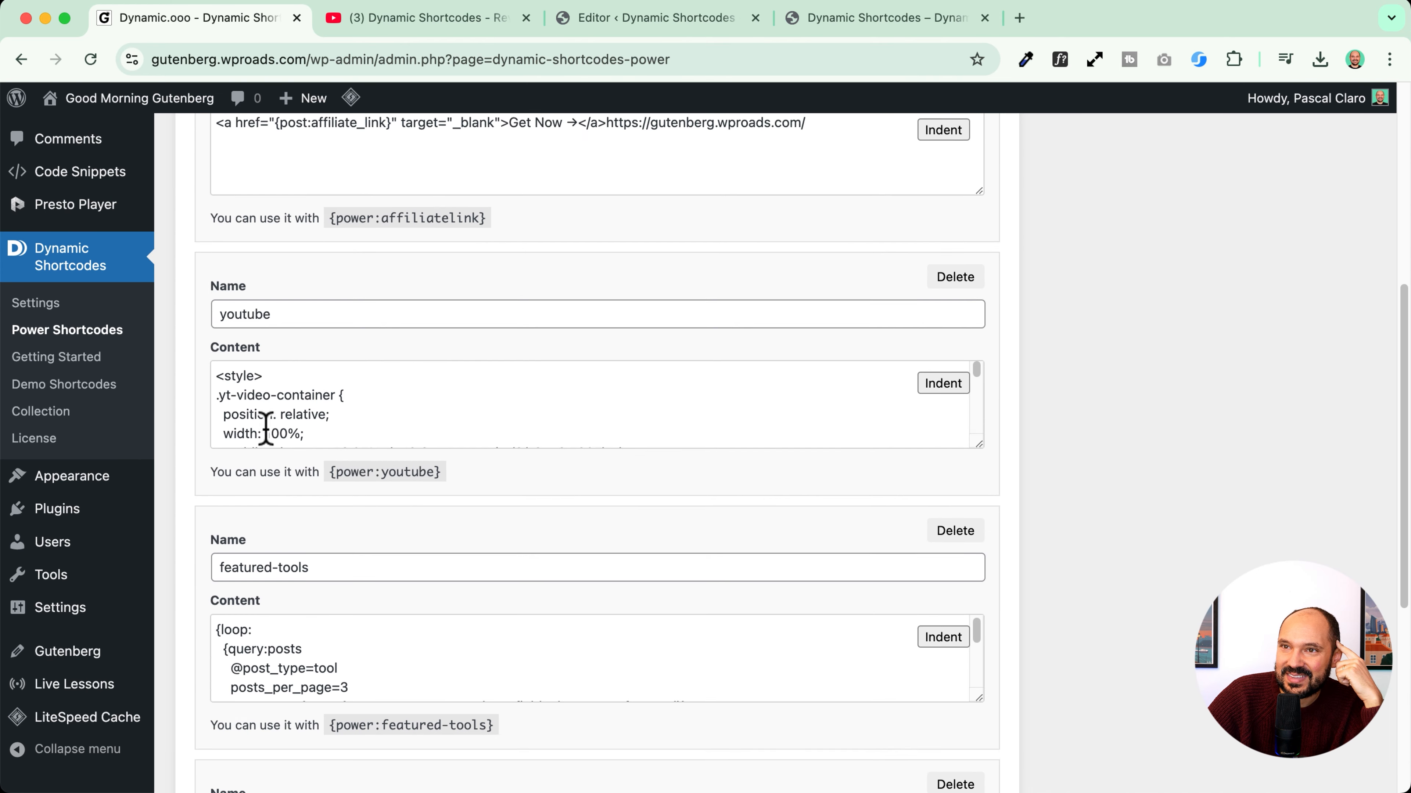
scroll(266, 428, "down", 1)
left_click_drag(979, 385, 979, 792)
scroll(588, 563, "down", 2)
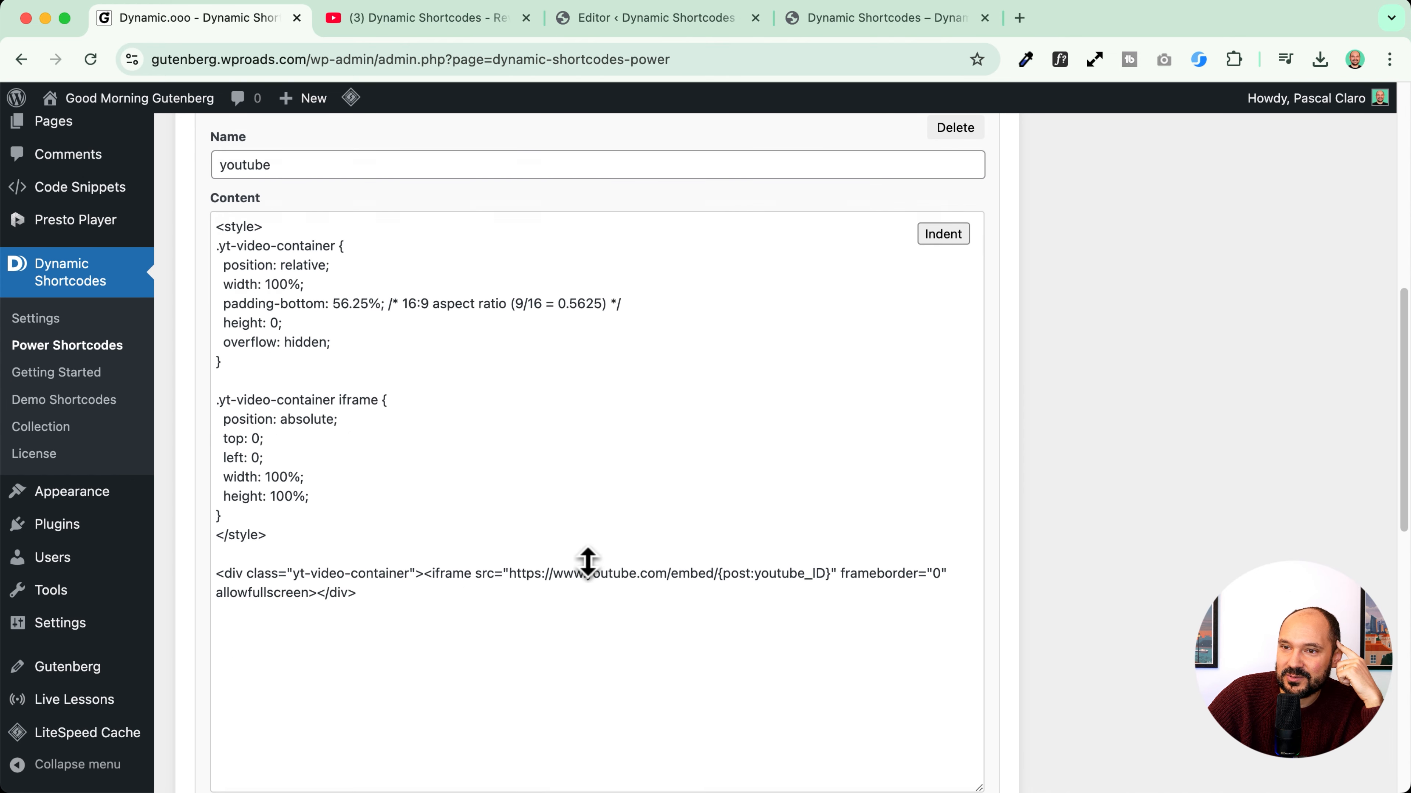
scroll(587, 562, "down", 1)
left_click_drag(358, 562, 195, 542)
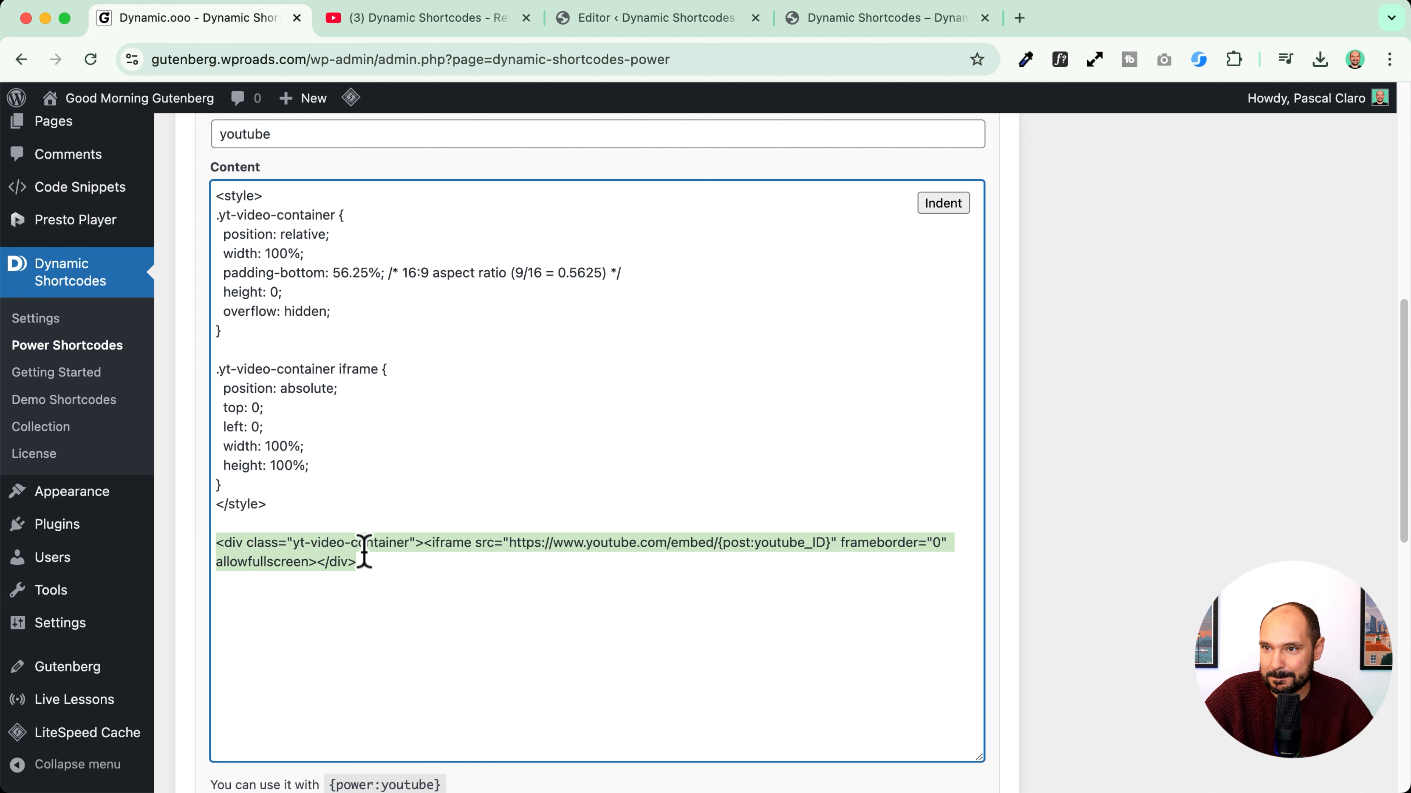
left_click(424, 542)
left_click_drag(424, 543, 318, 560)
key("super+c")
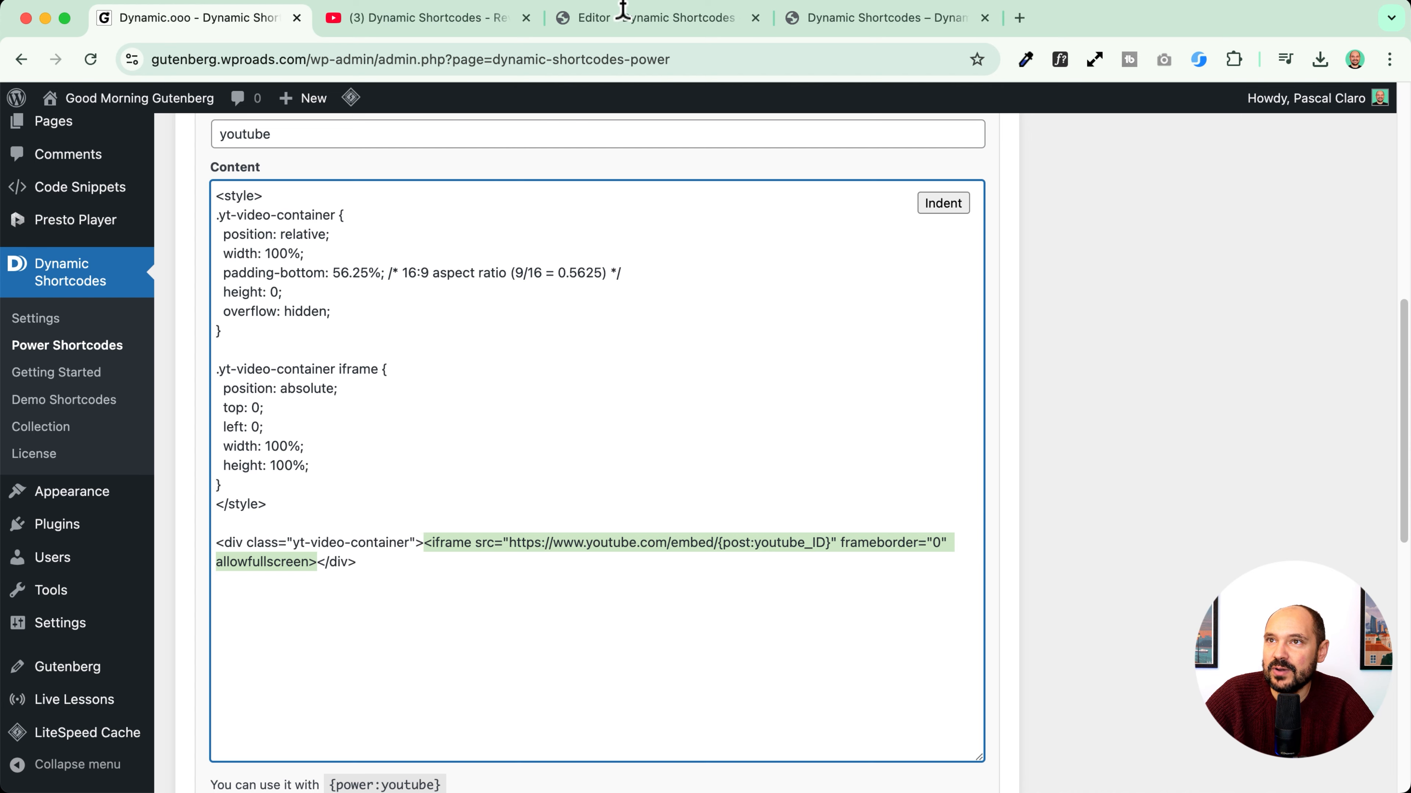
Step: Return to the Dynamic Shortcodes site's front-end tool page and open its Power Shortcodes for editing
left_click(633, 16)
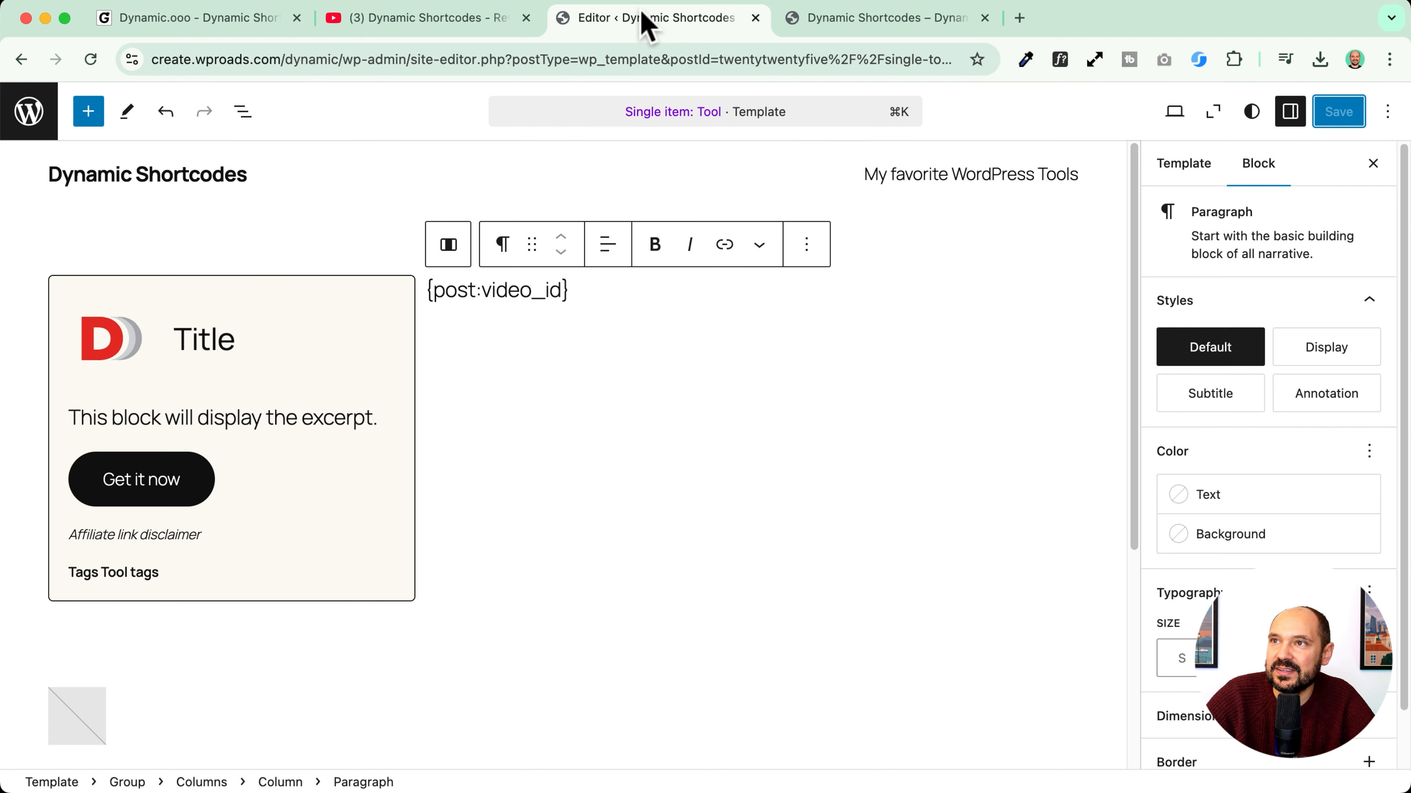
left_click(903, 18)
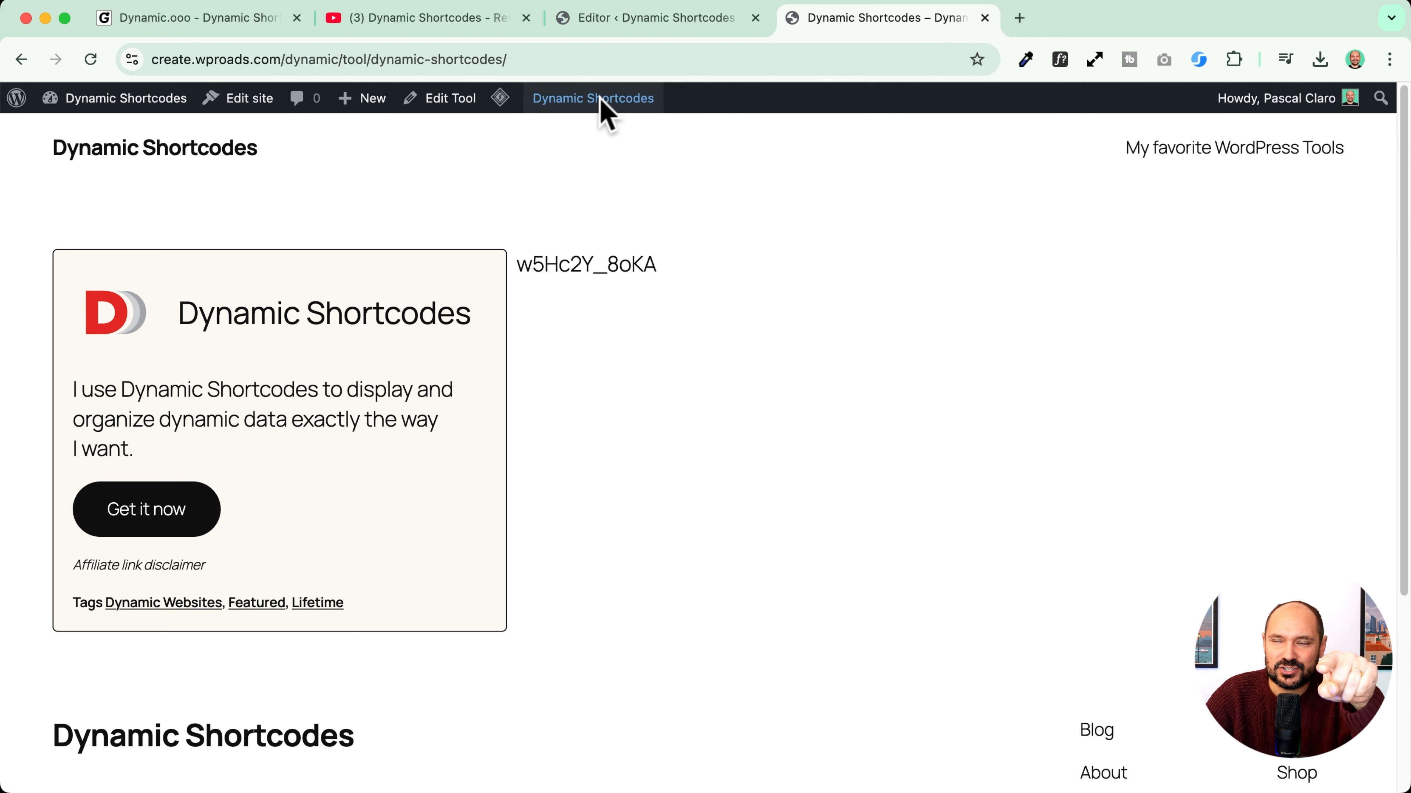
mouse_move(583, 103)
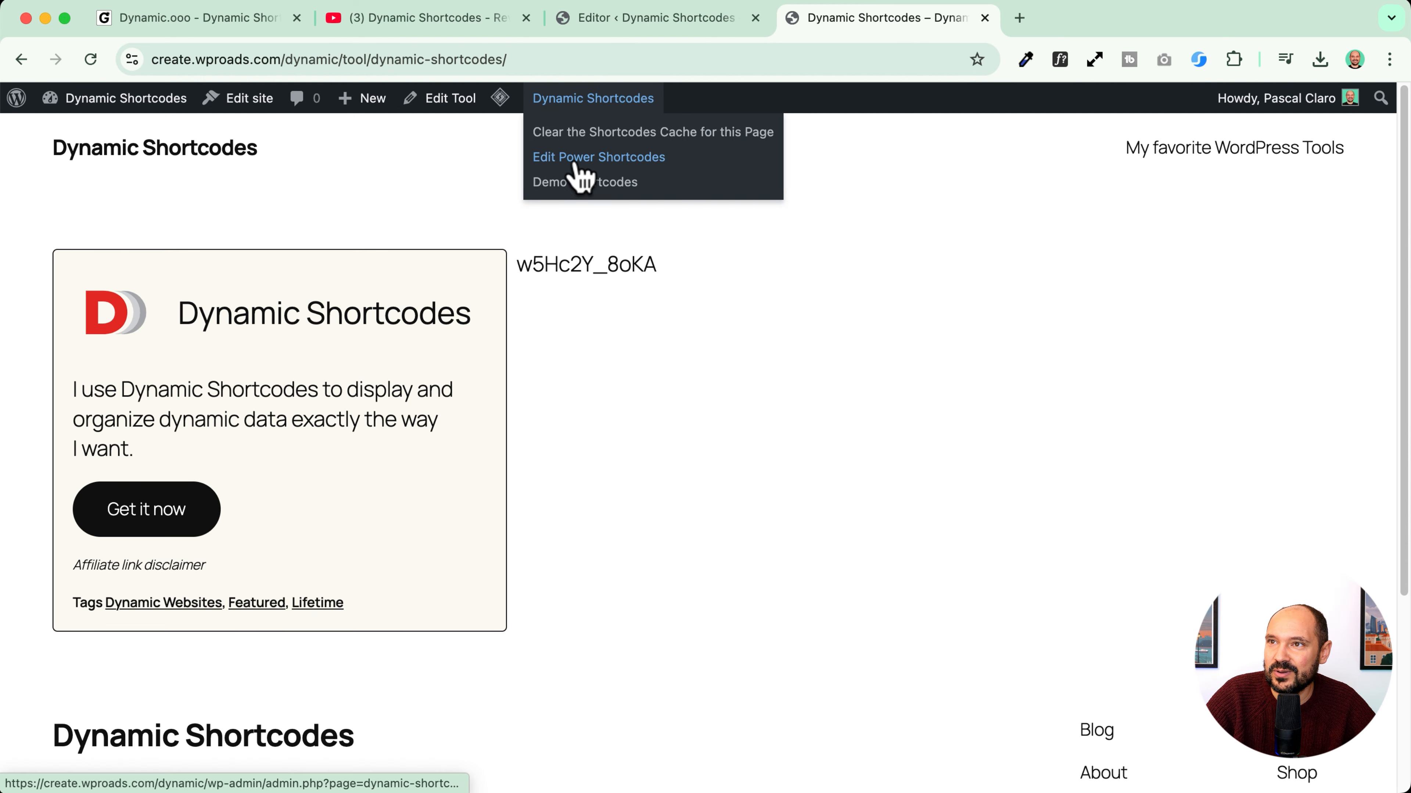
left_click(575, 162)
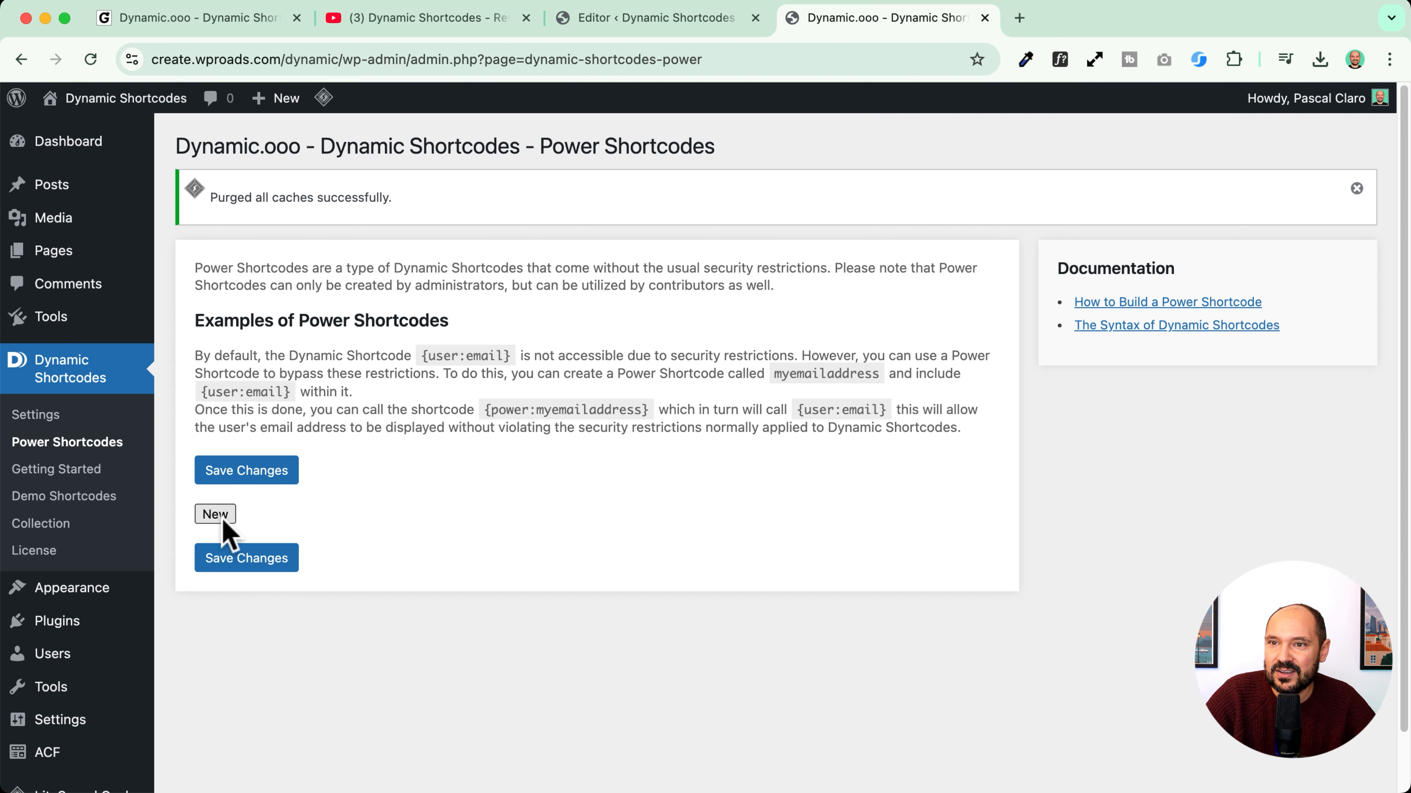
Step: Add a new Power Shortcode named youtube and paste the copied iframe tag as its content
left_click(221, 518)
scroll(295, 445, "down", 3)
left_click(273, 448)
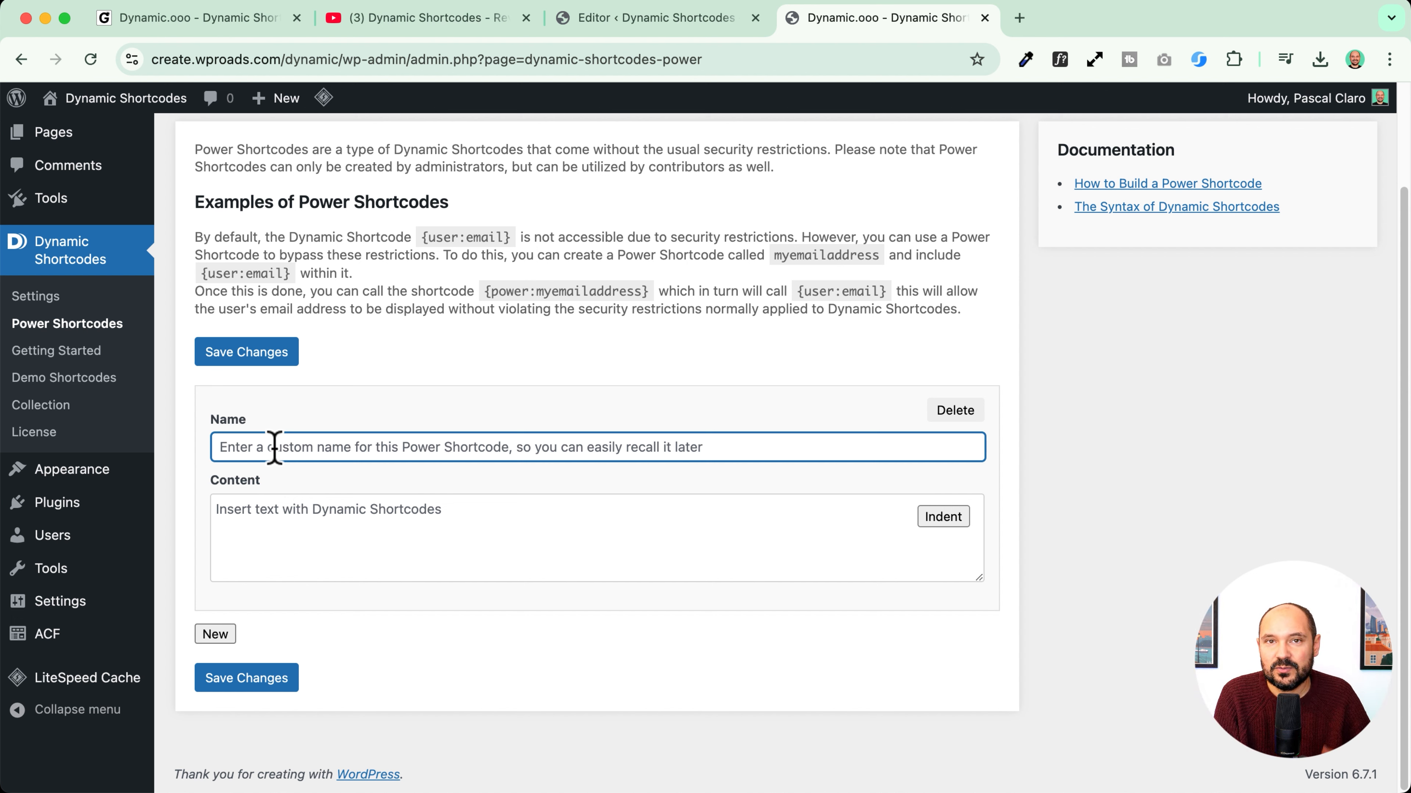
type("you")
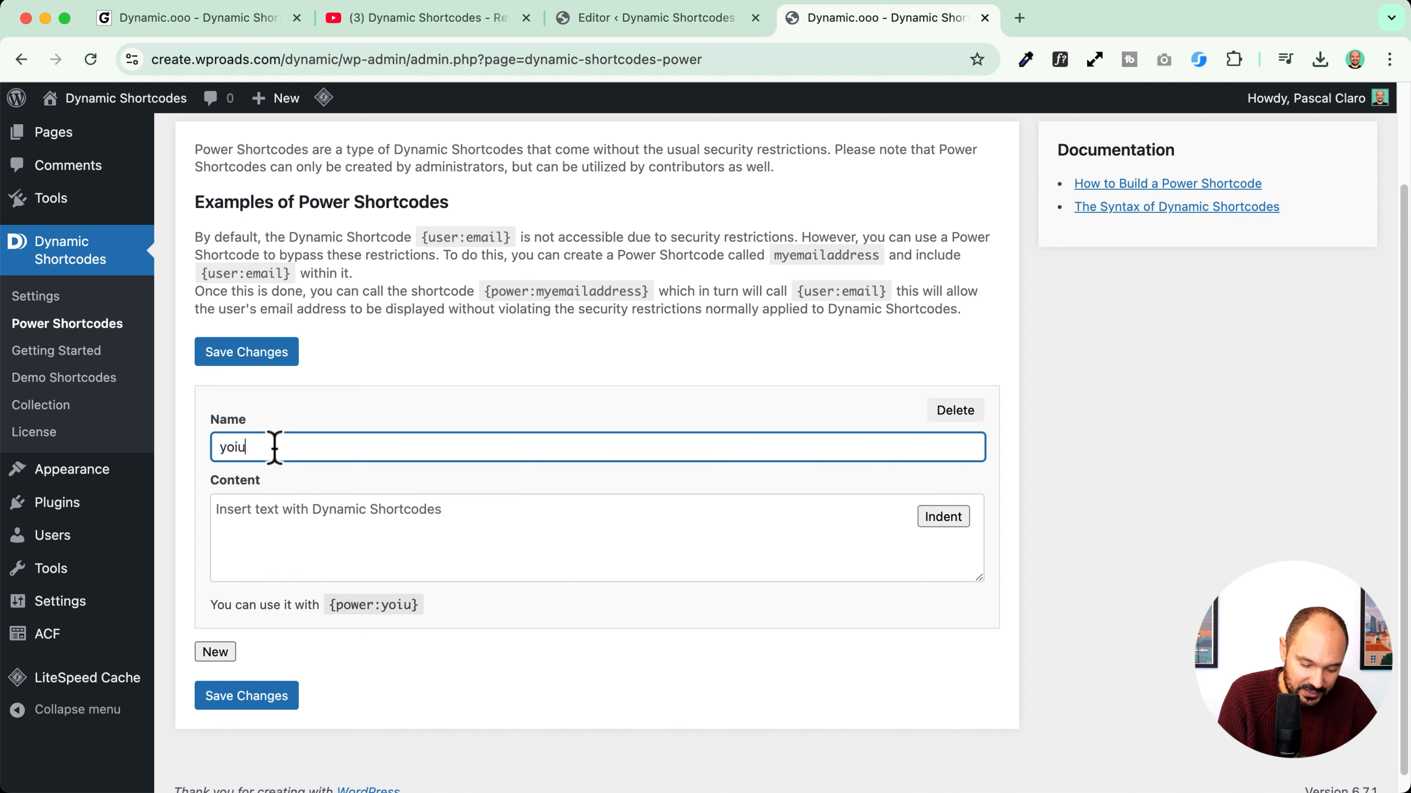
key("BackSpace")
key("BackSpace")
key("BackSpace")
type("youtube")
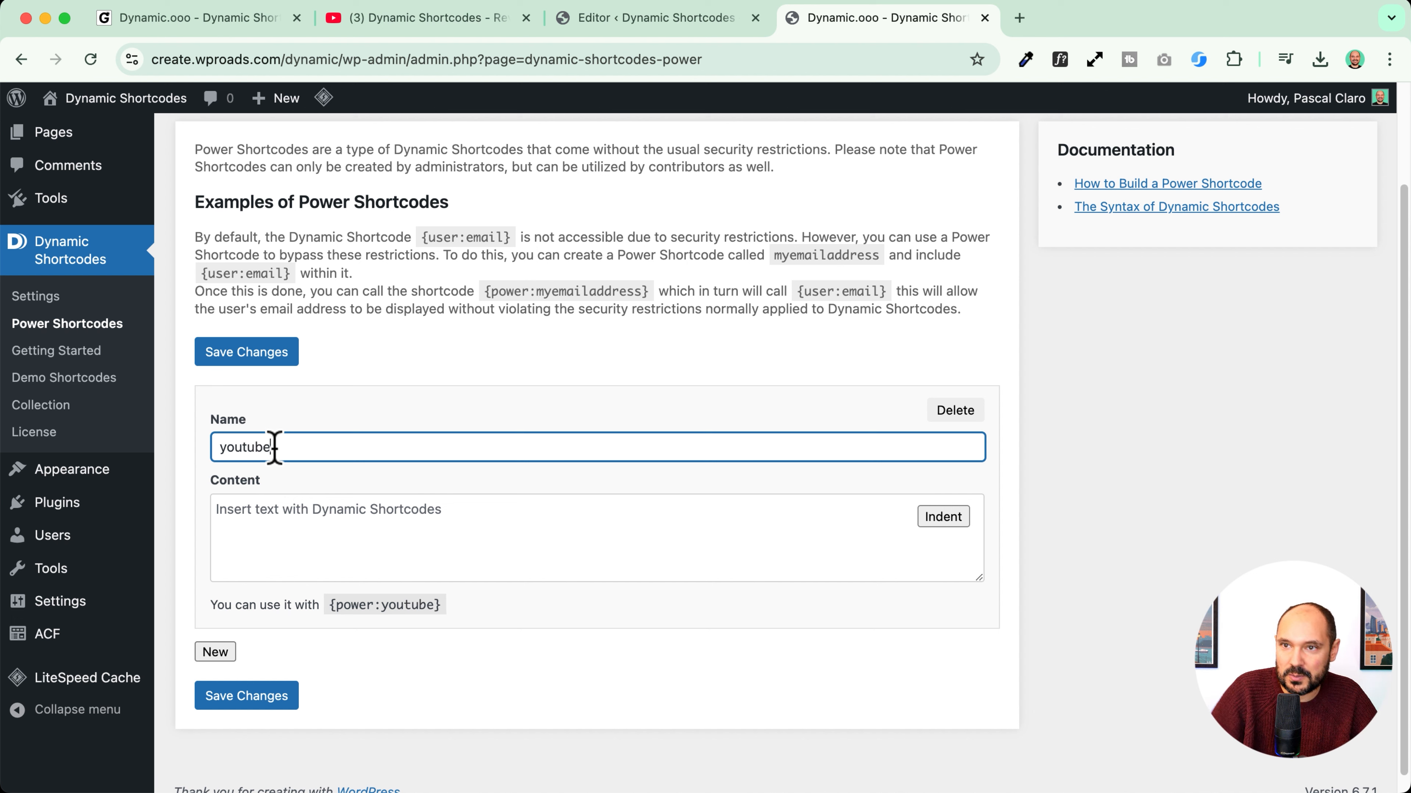
left_click(278, 545)
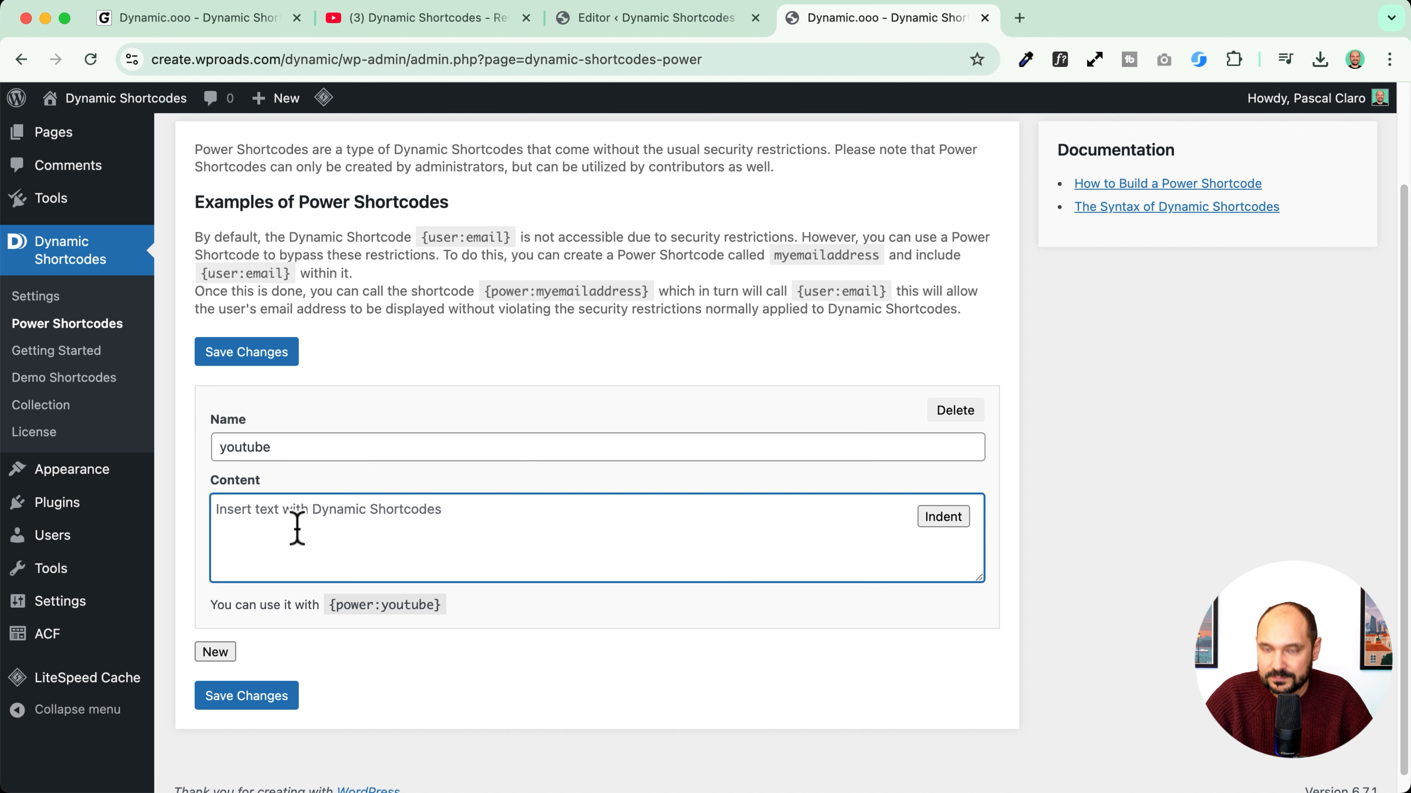
key("super+v")
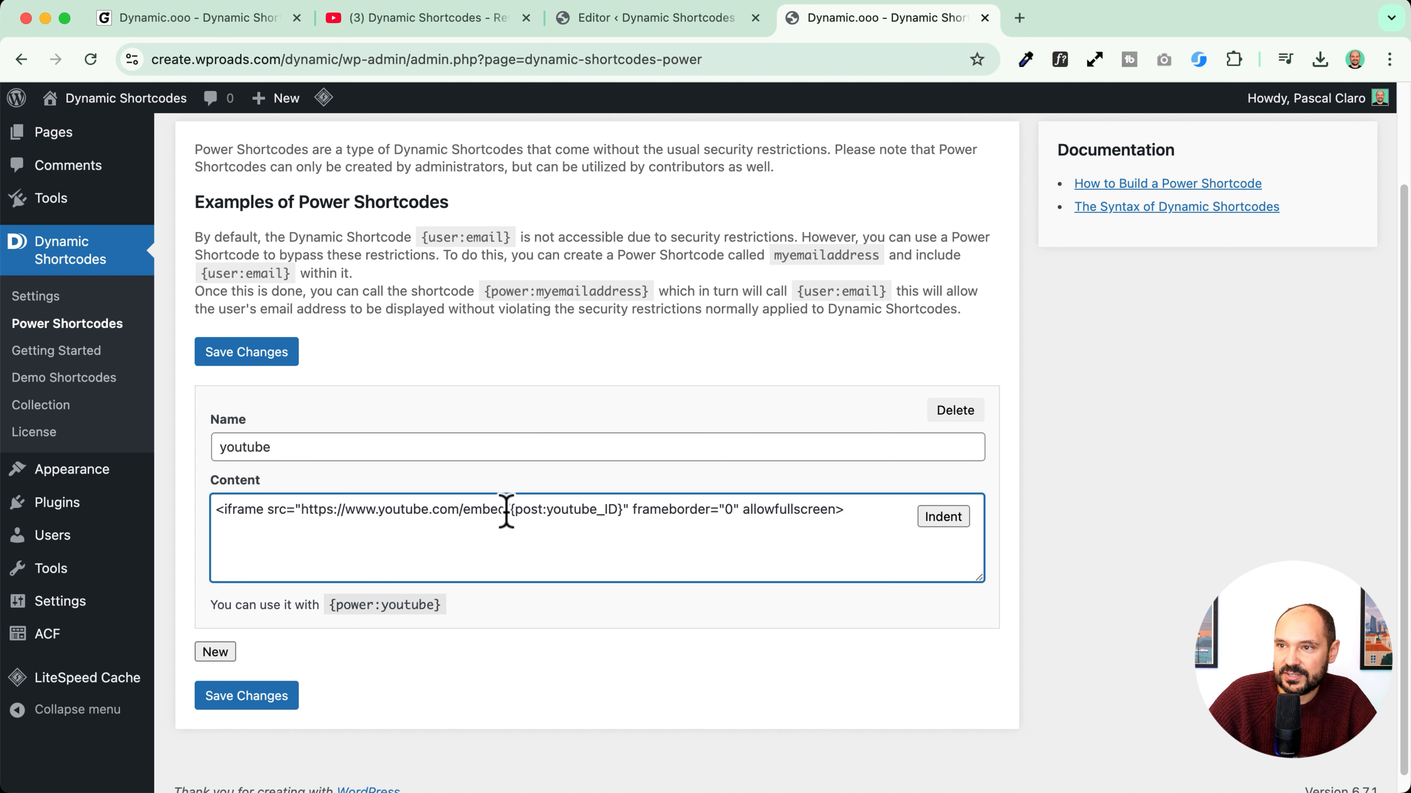
Step: Replace {post:youtube_ID} in the iframe URL with {post:video_id} copied from the paragraph in the Single item: Tool template
left_click_drag(506, 510, 623, 511)
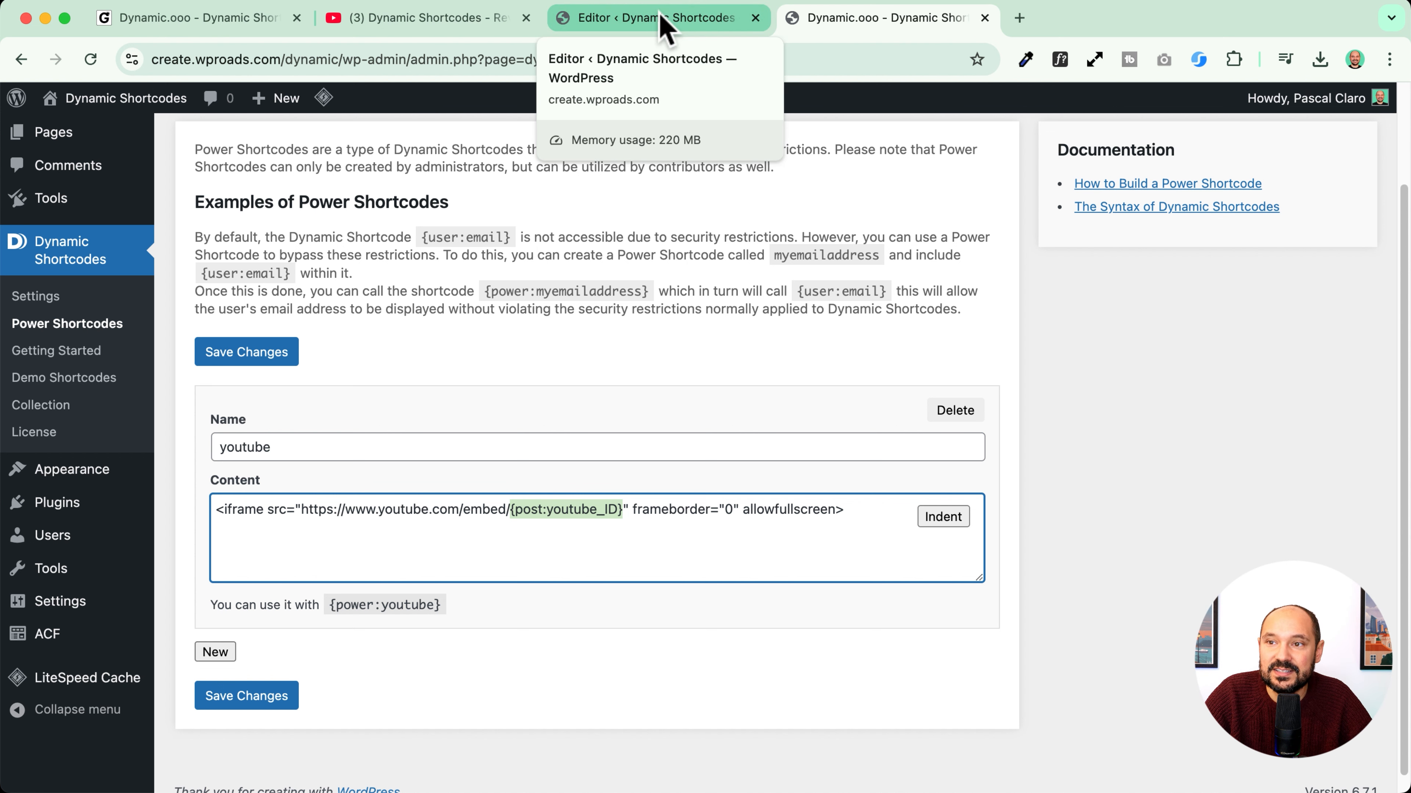
left_click(650, 30)
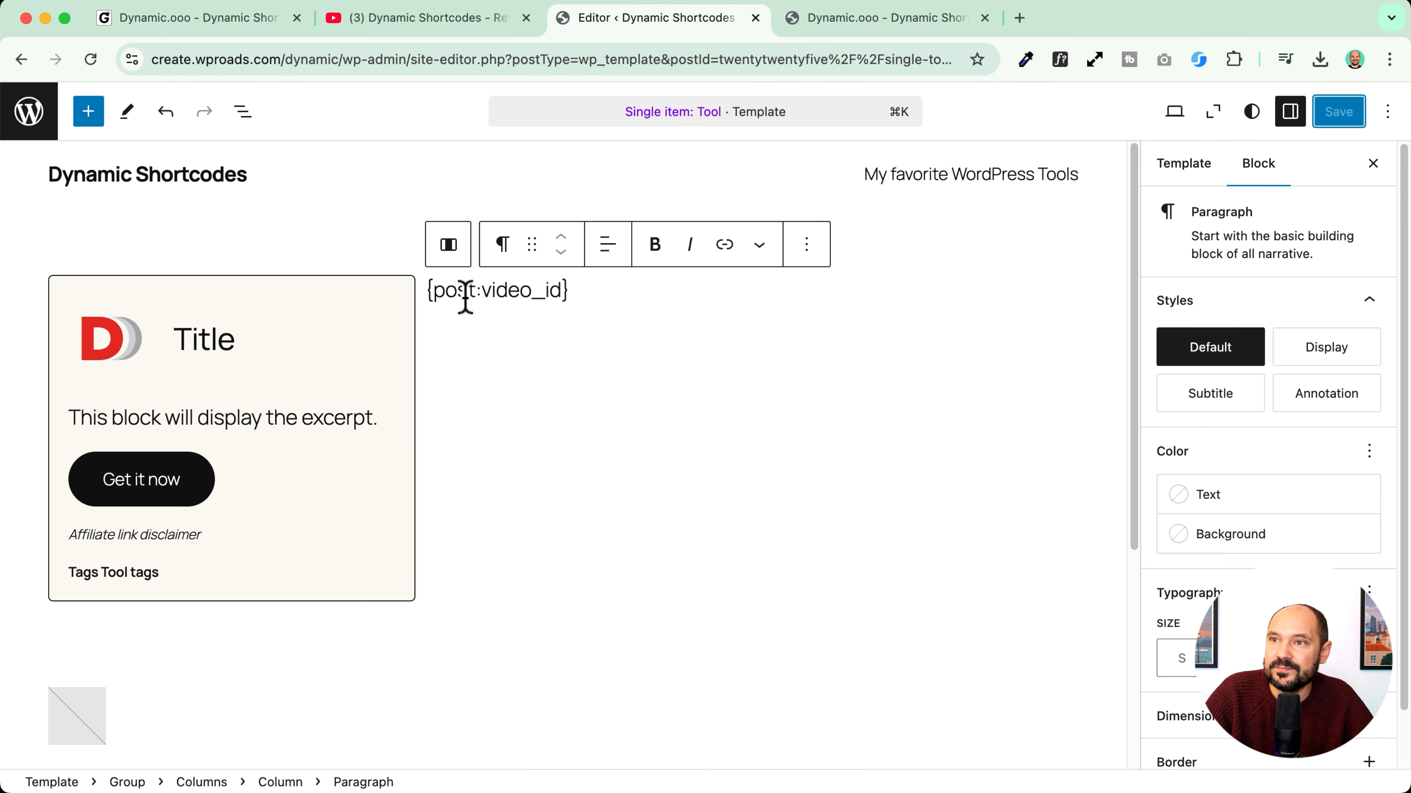
left_click_drag(433, 291, 583, 288)
key("super+c")
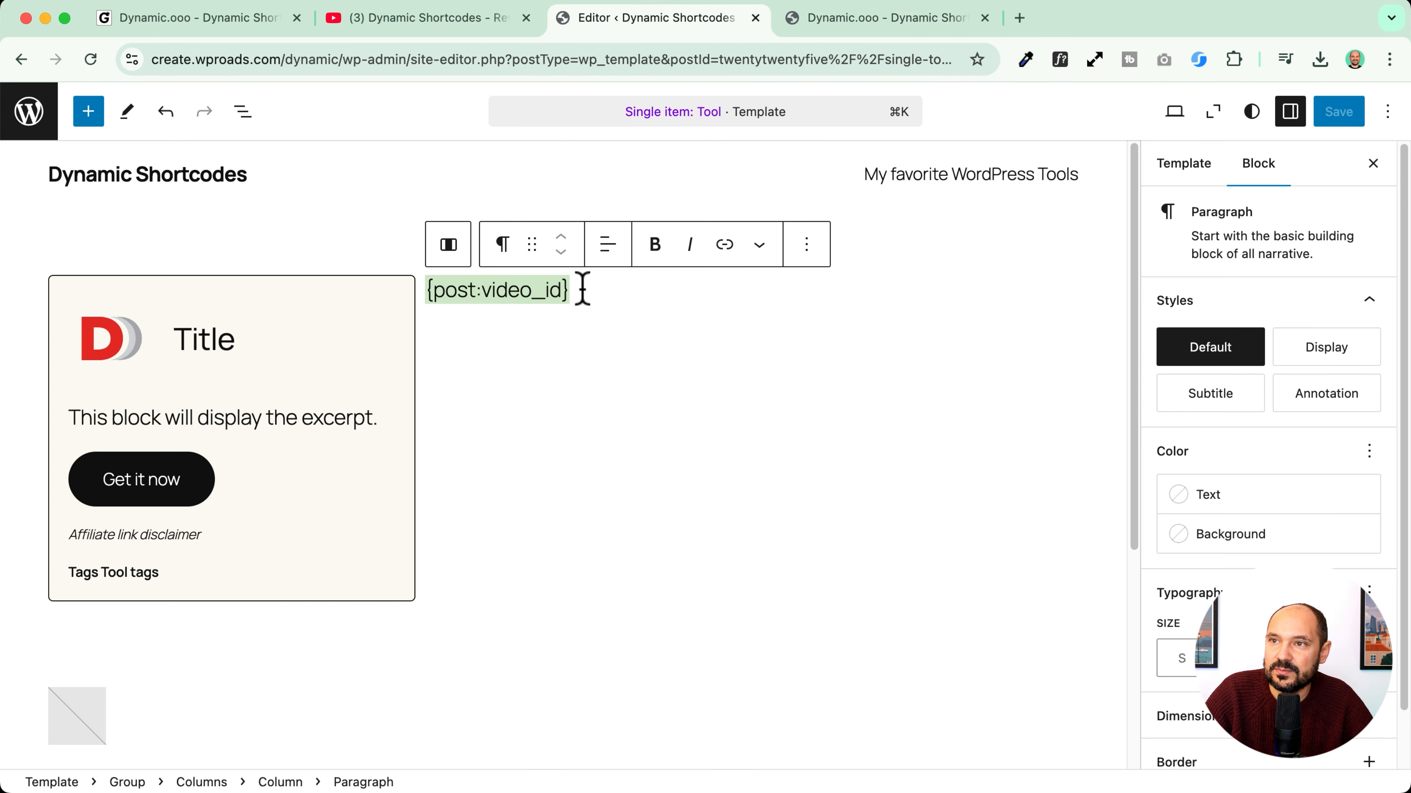
left_click(897, 23)
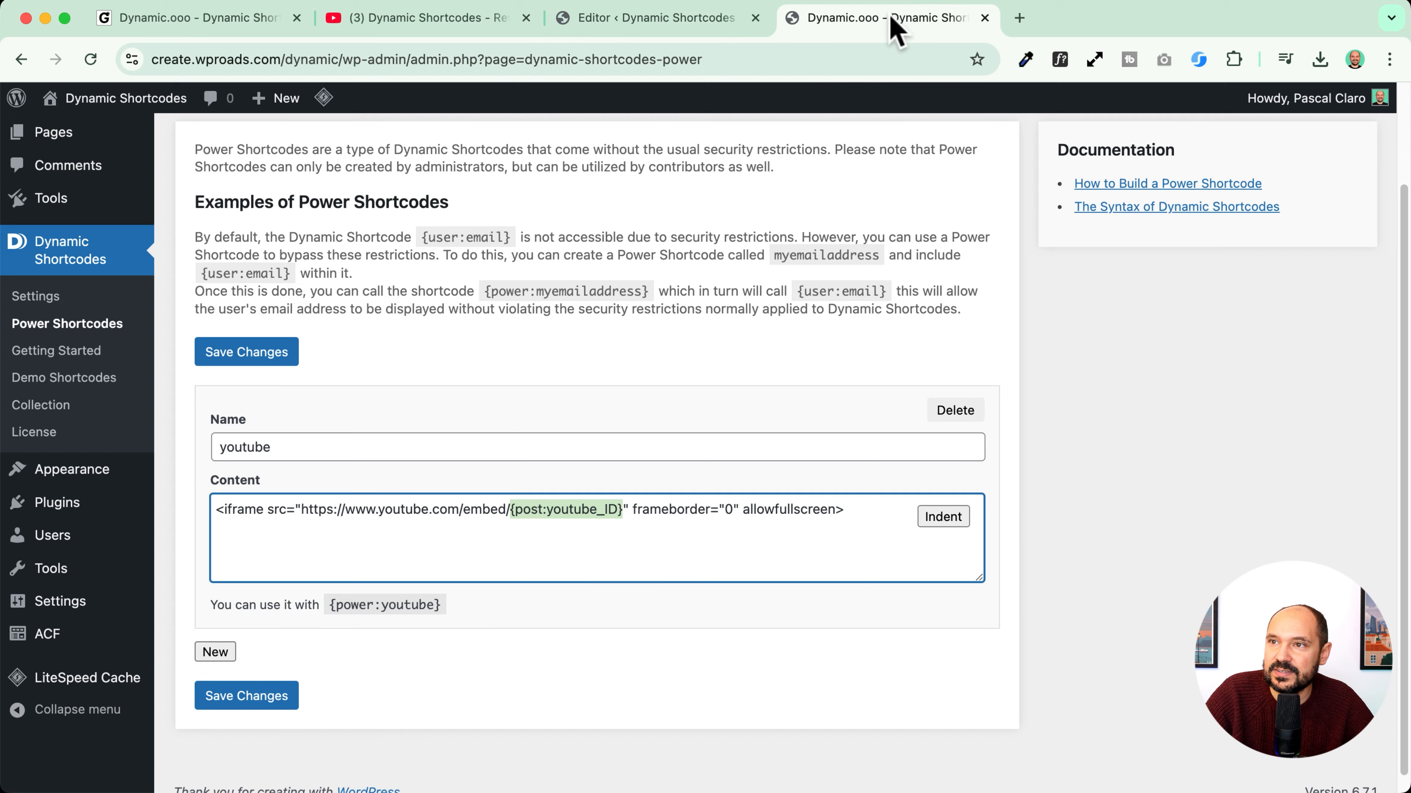
scroll(549, 509, "up", 5)
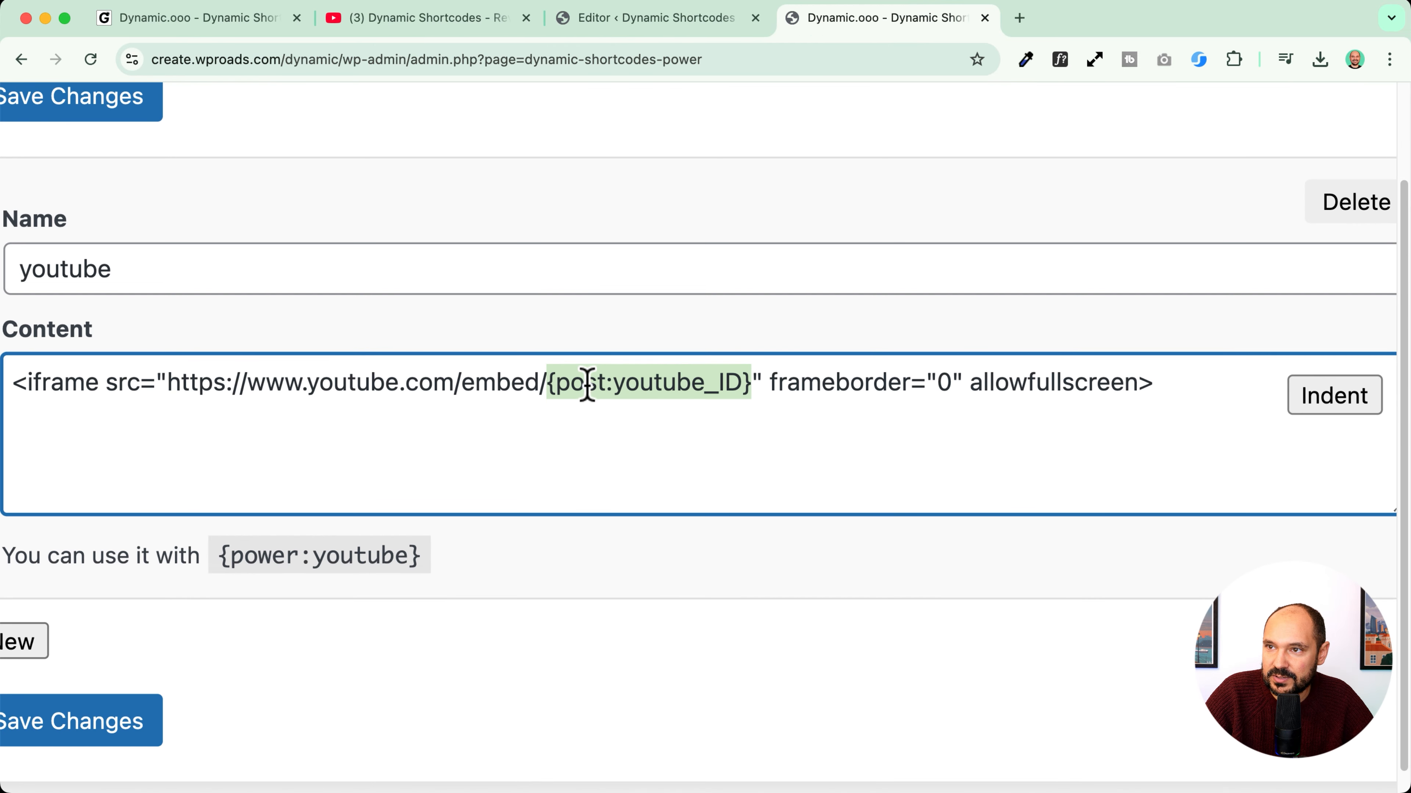
key("super+v")
scroll(514, 407, "left", 3)
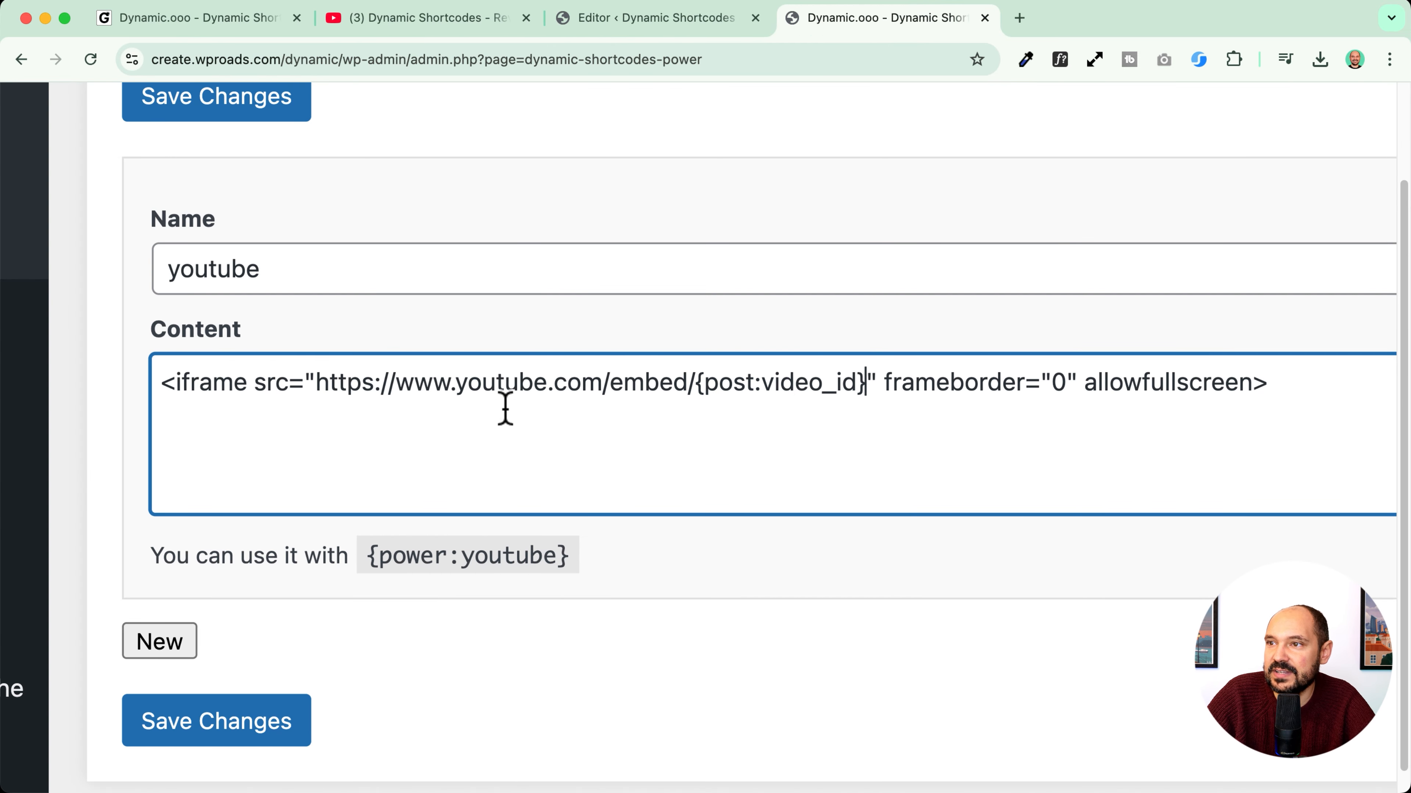
Step: Review the iframe tag and its embed URL in the youtube Power Shortcode, and save the changes
left_click_drag(162, 384, 1385, 384)
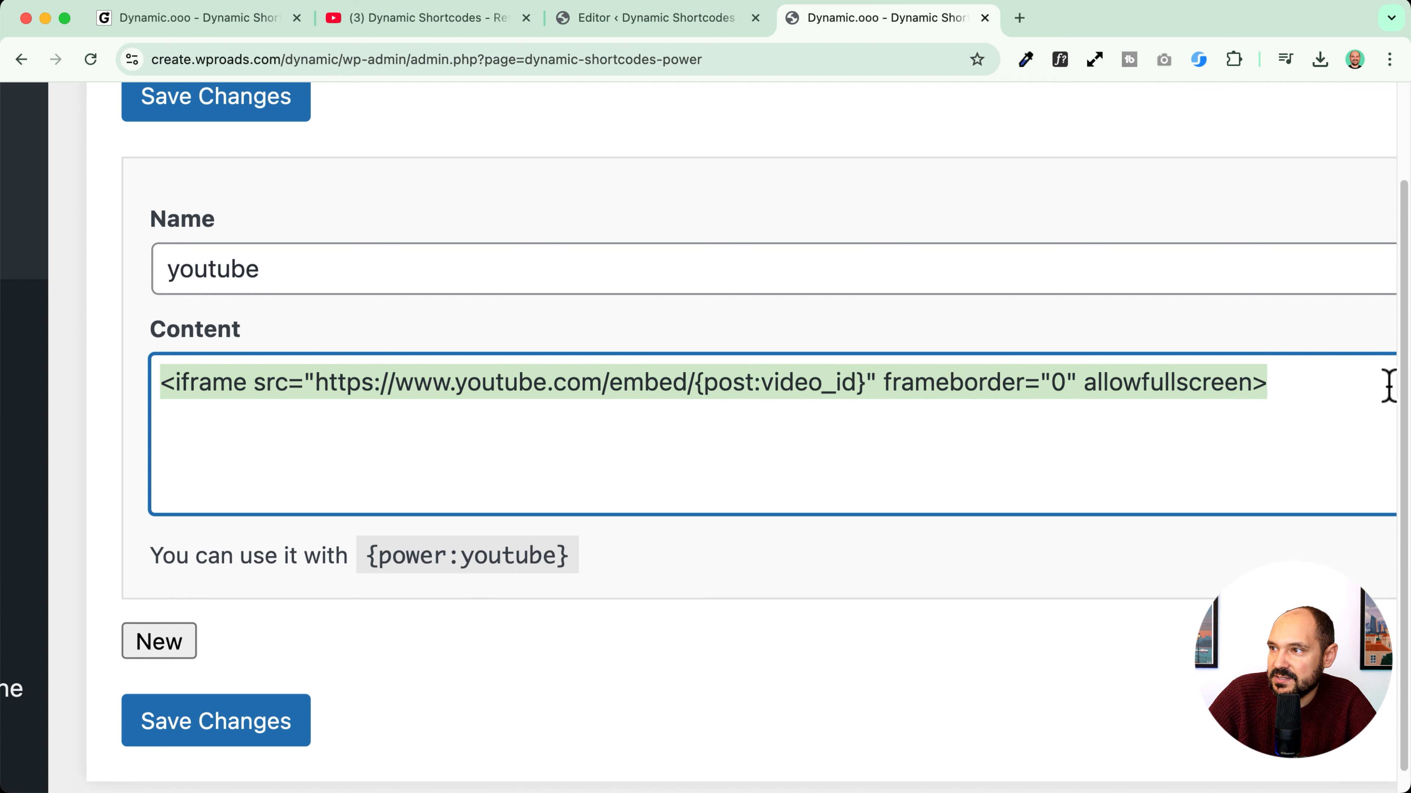
left_click(763, 397)
left_click_drag(315, 383, 863, 385)
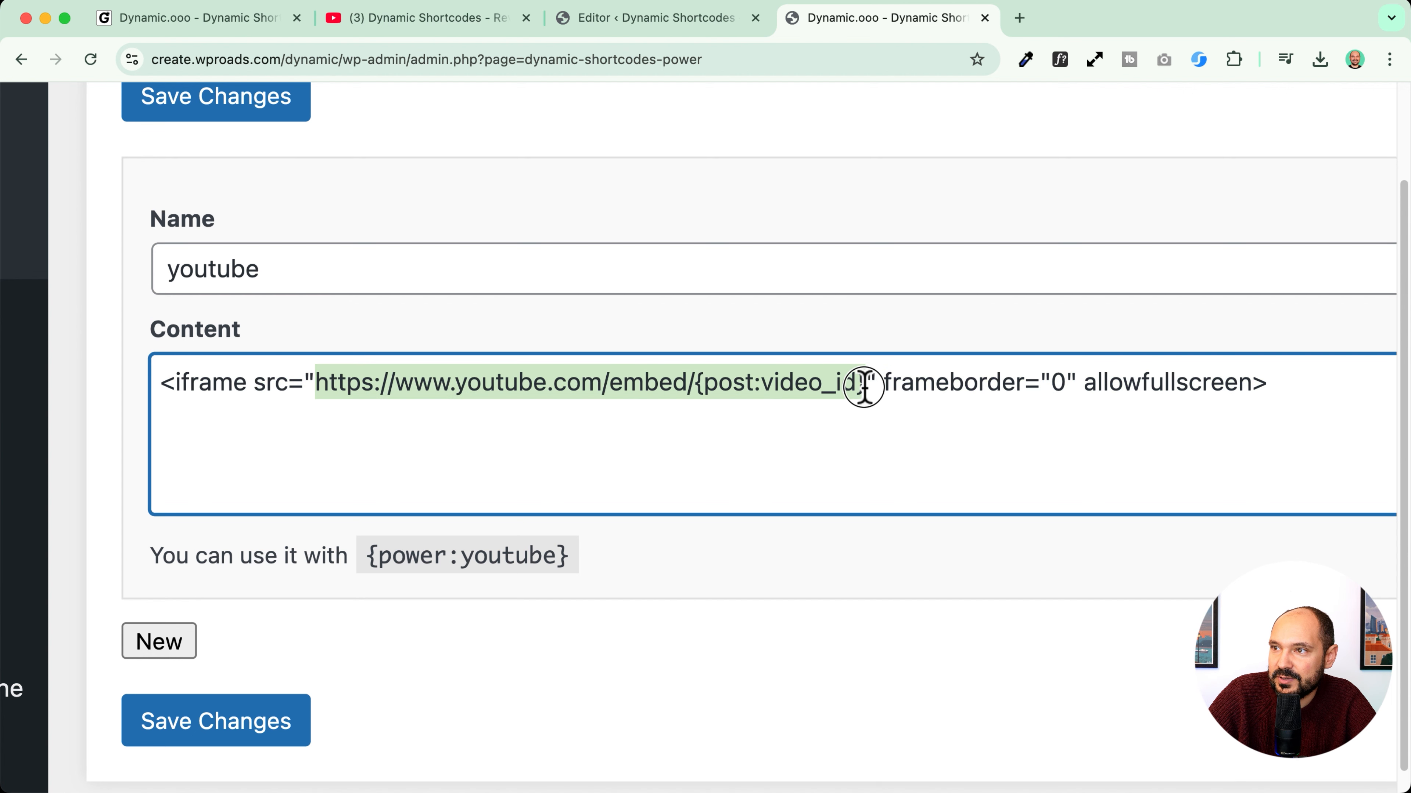
left_click(222, 733)
scroll(341, 534, "up", 5)
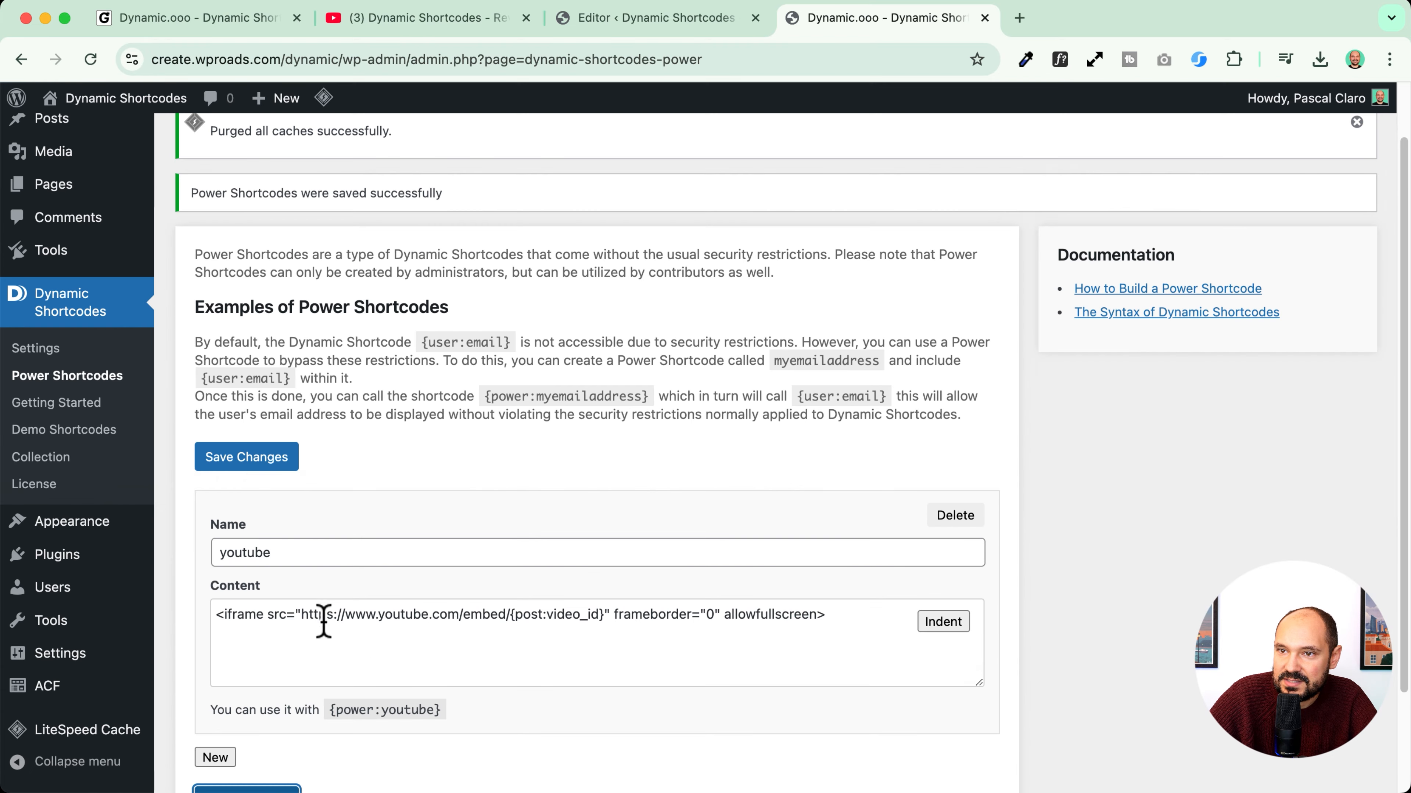
Step: Replace {post:video_id} in the Single item: Tool template's paragraph with the copied {power:youtube} shortcode and save the template
scroll(322, 617, "down", 2)
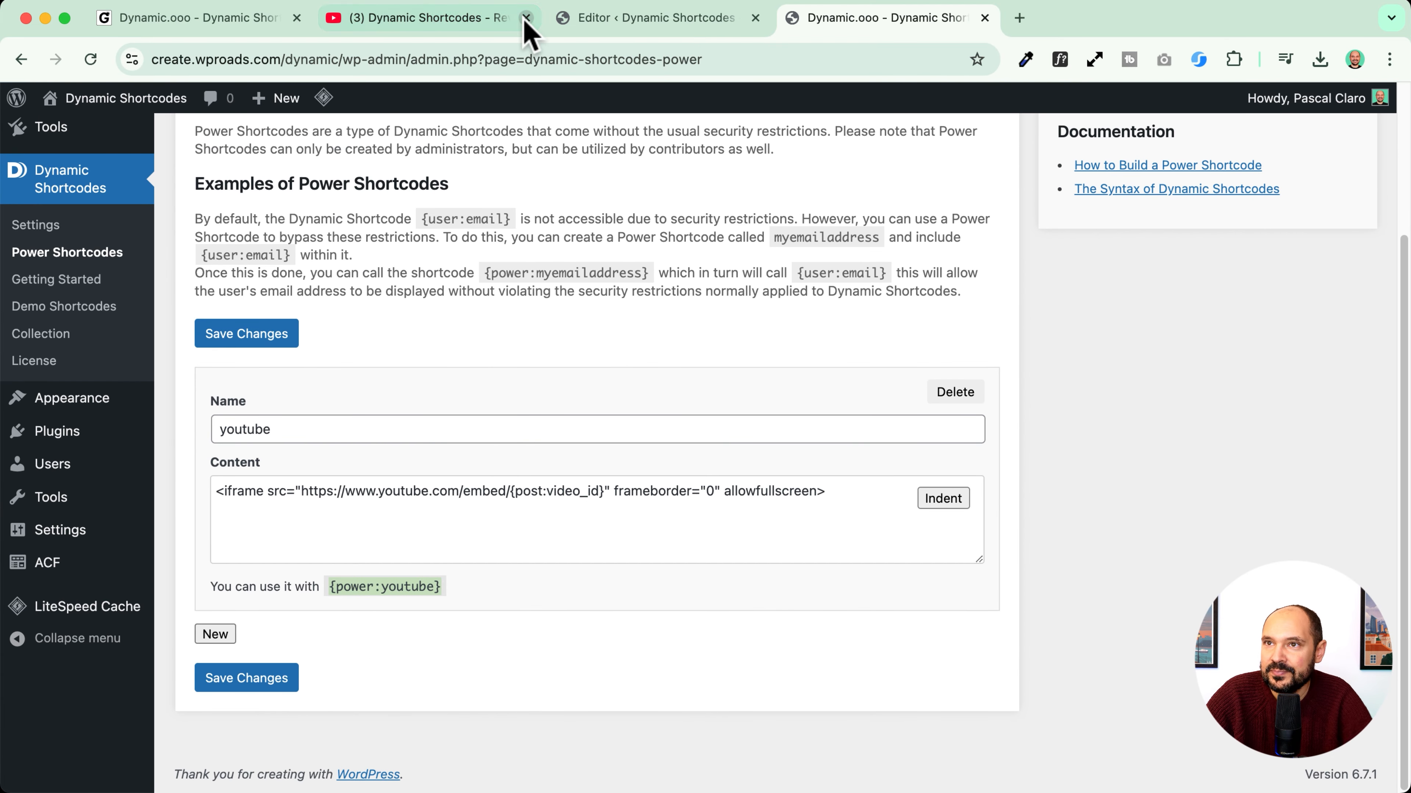
left_click(708, 21)
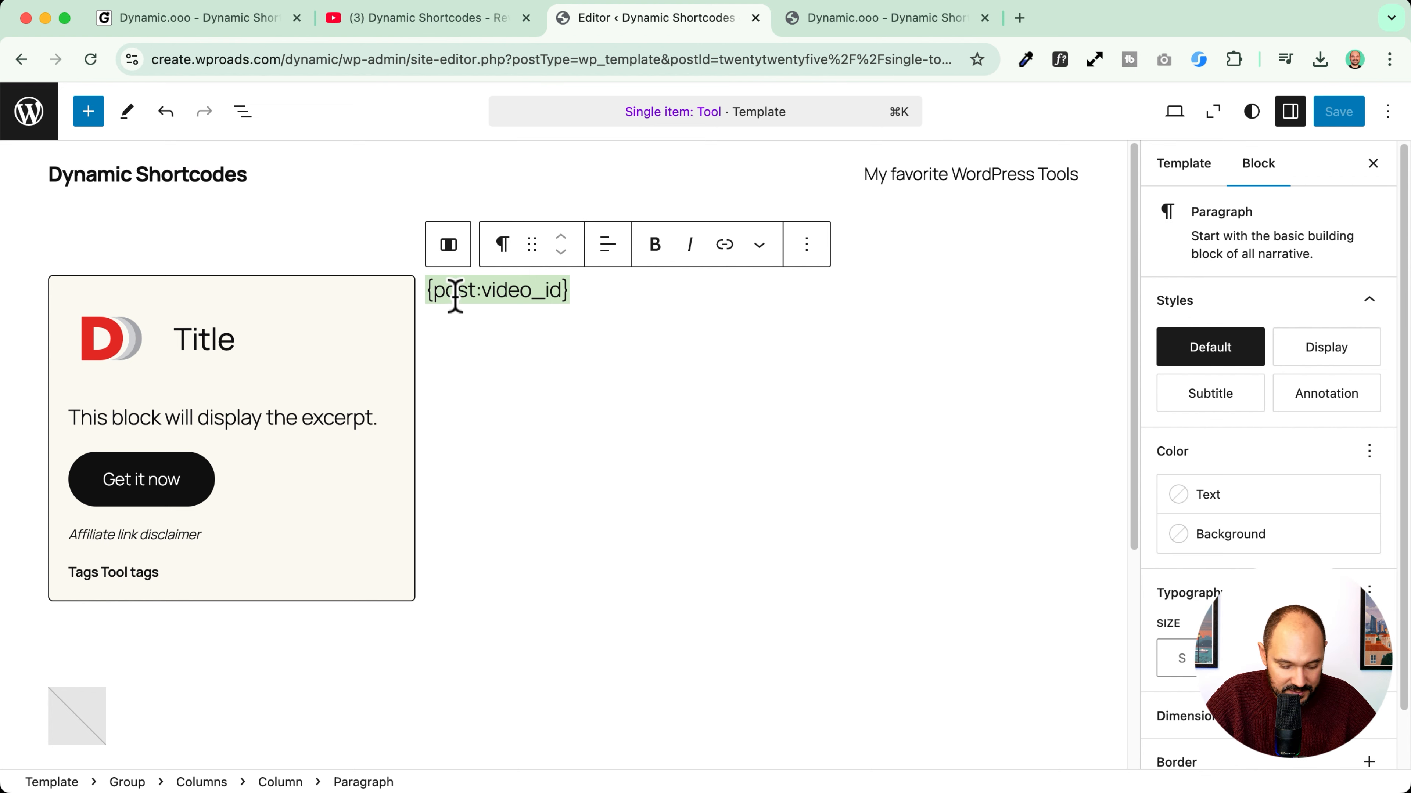
type("{power:youtube}")
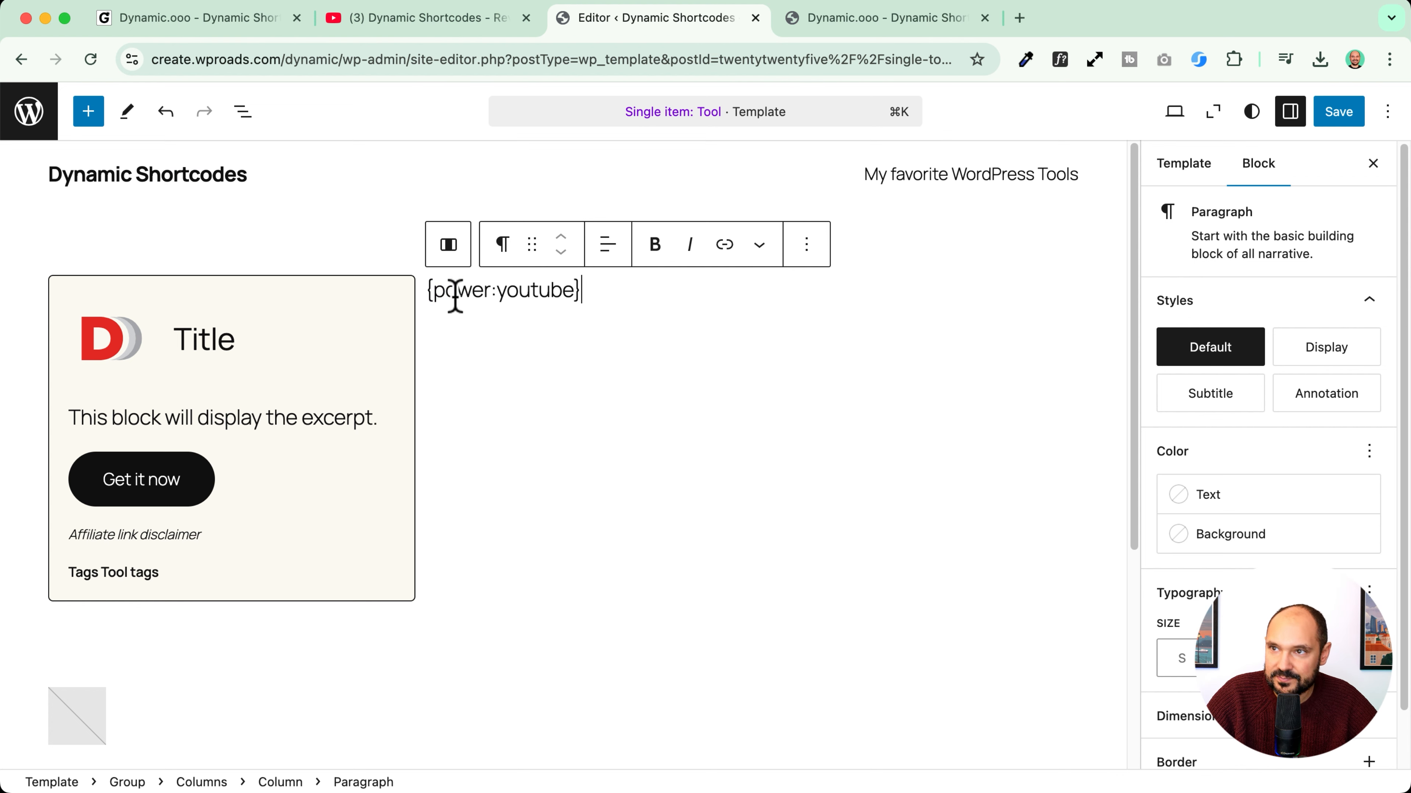
left_click(1337, 119)
Step: Open the Dynamic Shortcodes tool's front-end page from the list of all tools in a new browser tab and purge all caches
left_click(831, 25)
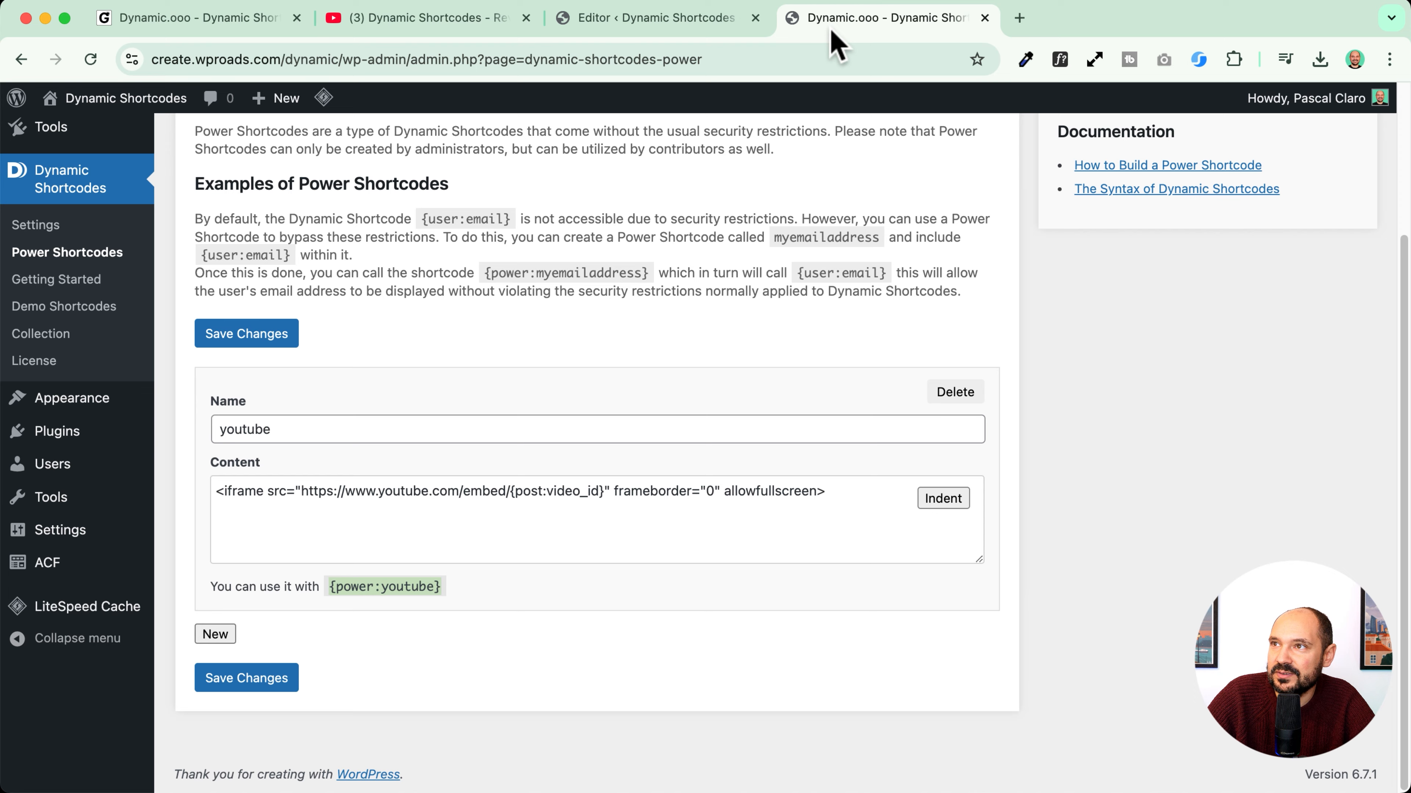
scroll(66, 222, "up", 5)
mouse_move(109, 332)
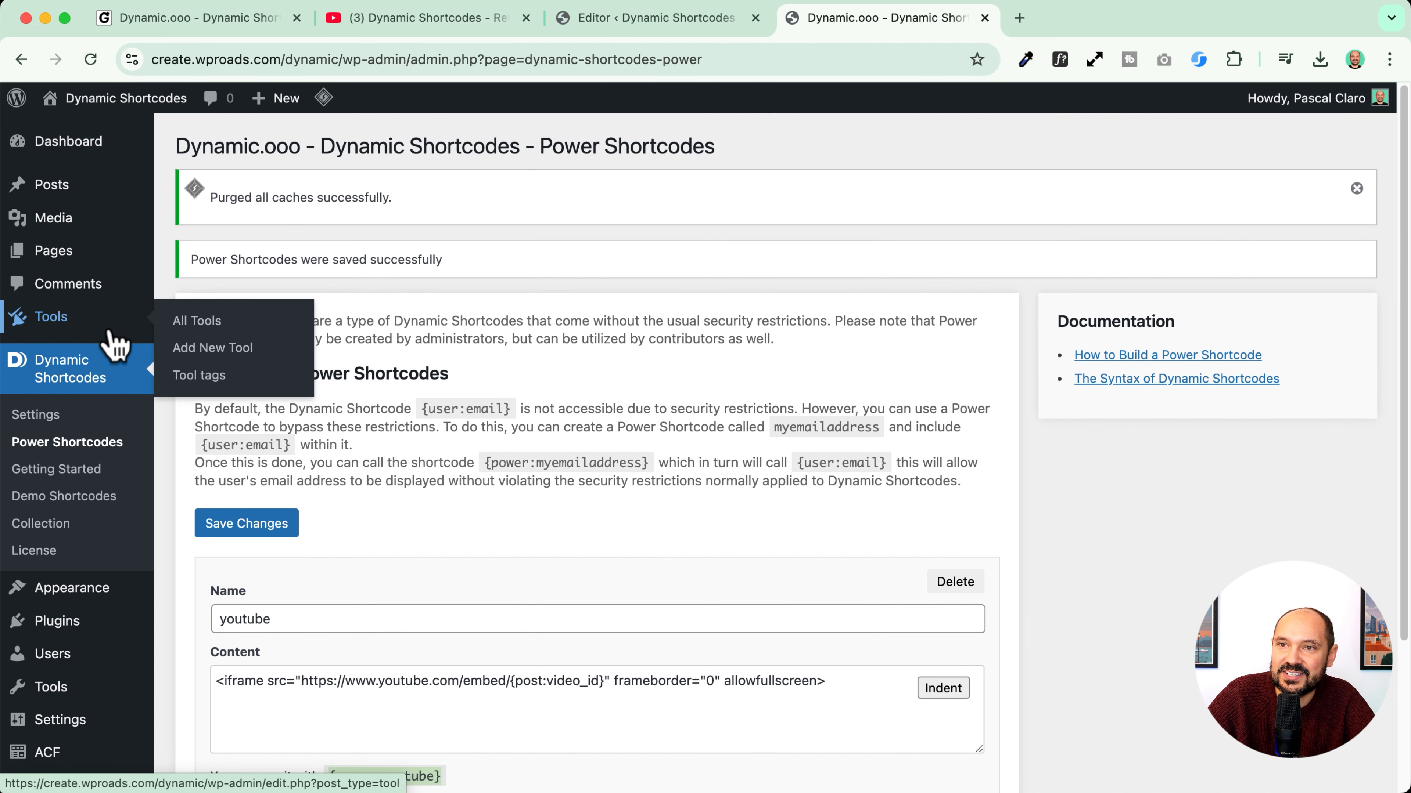
right_click(214, 321)
left_click(247, 329)
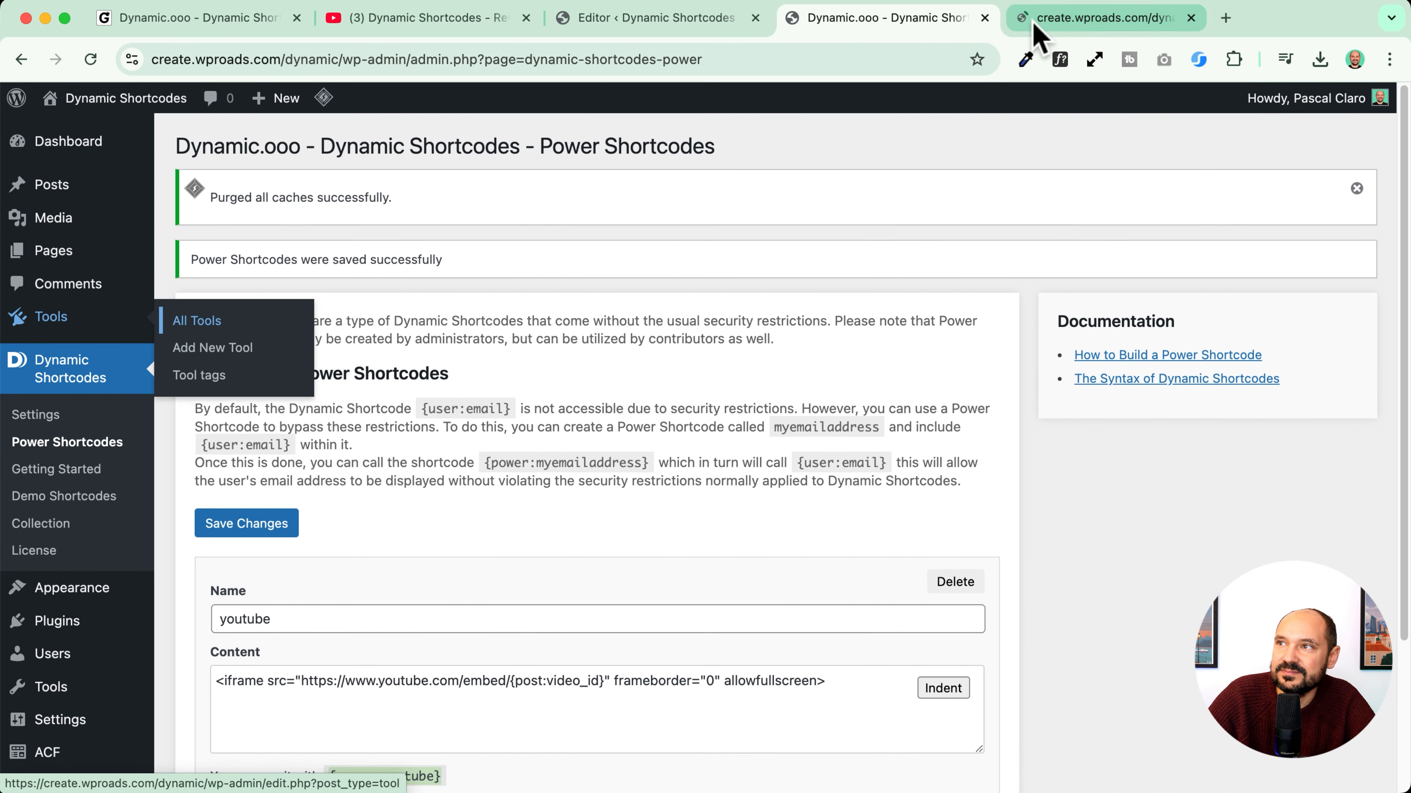
left_click(1035, 27)
left_click(373, 333)
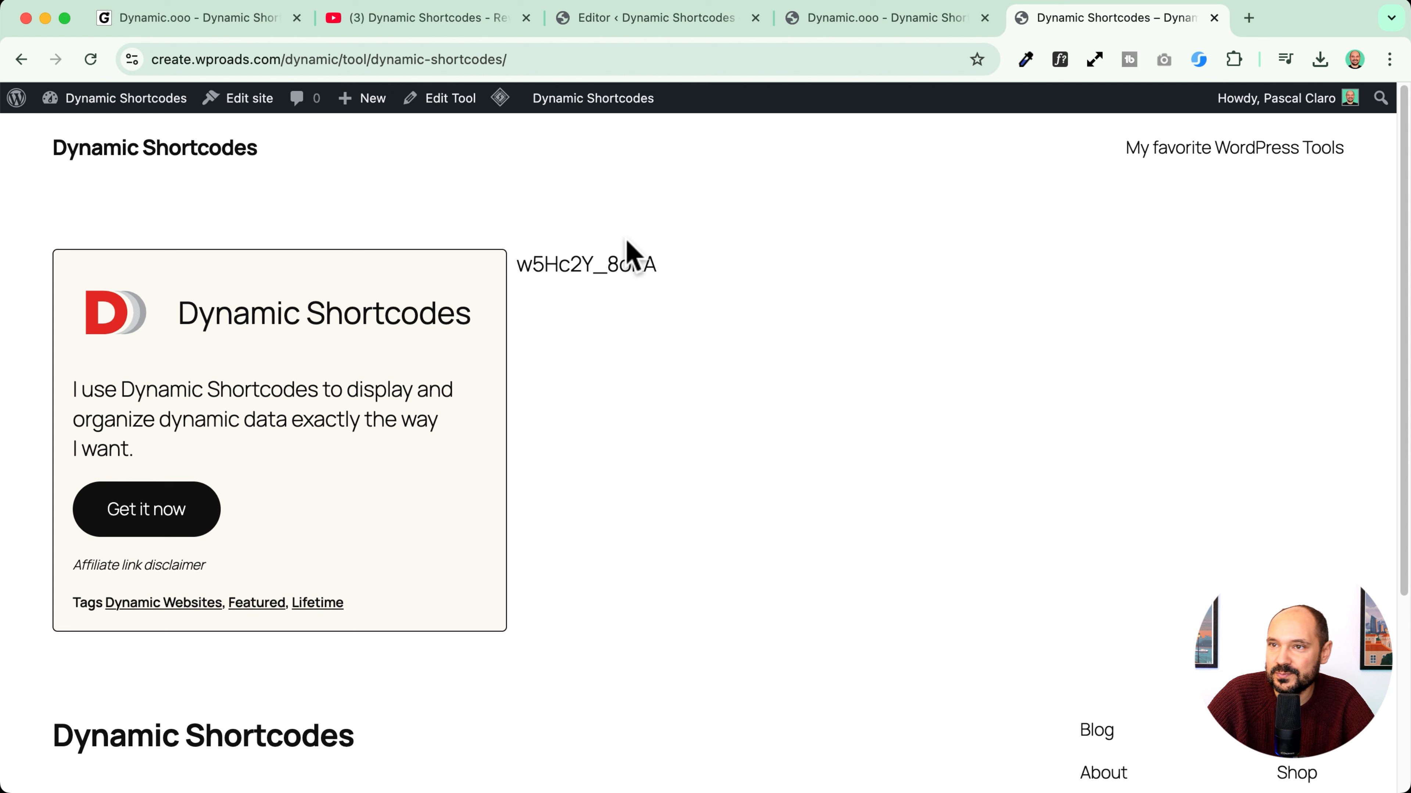
mouse_move(500, 100)
left_click(520, 183)
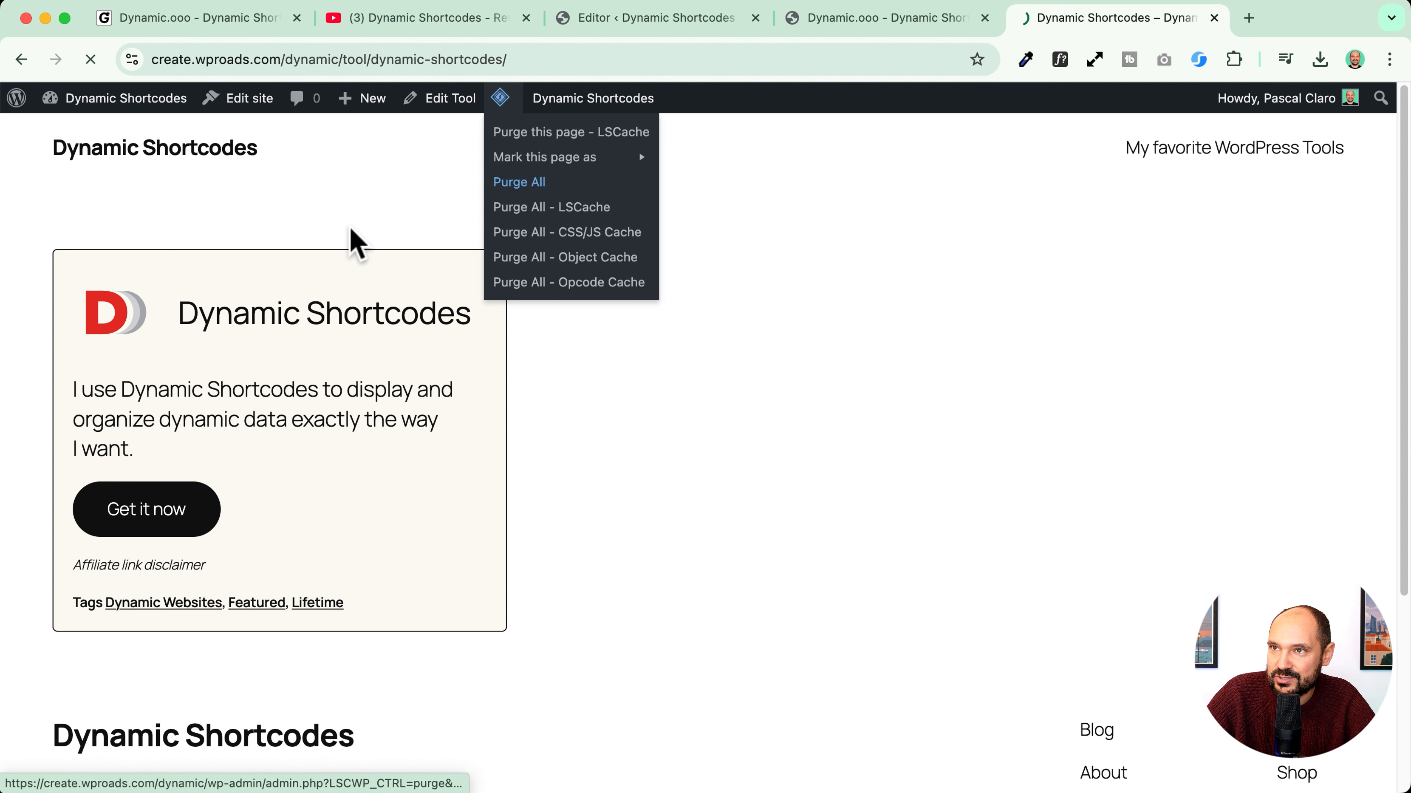
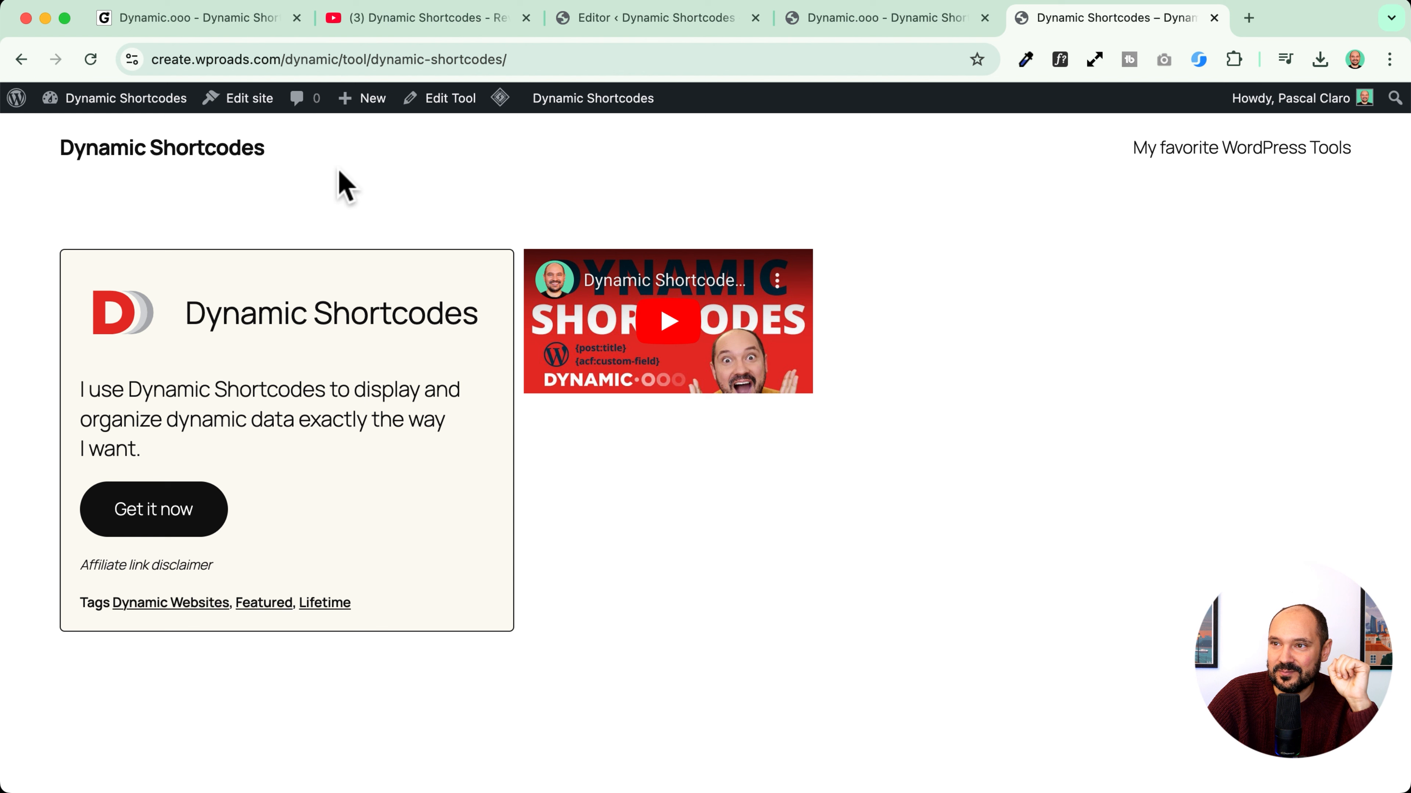
Step: Wrap the youtube Power Shortcode's iframe in the <div class="yt-video-container"> copied from the Good Morning Gutenberg site's Power Shortcode, closing it with </div>
left_click(858, 23)
scroll(455, 500, "down", 4)
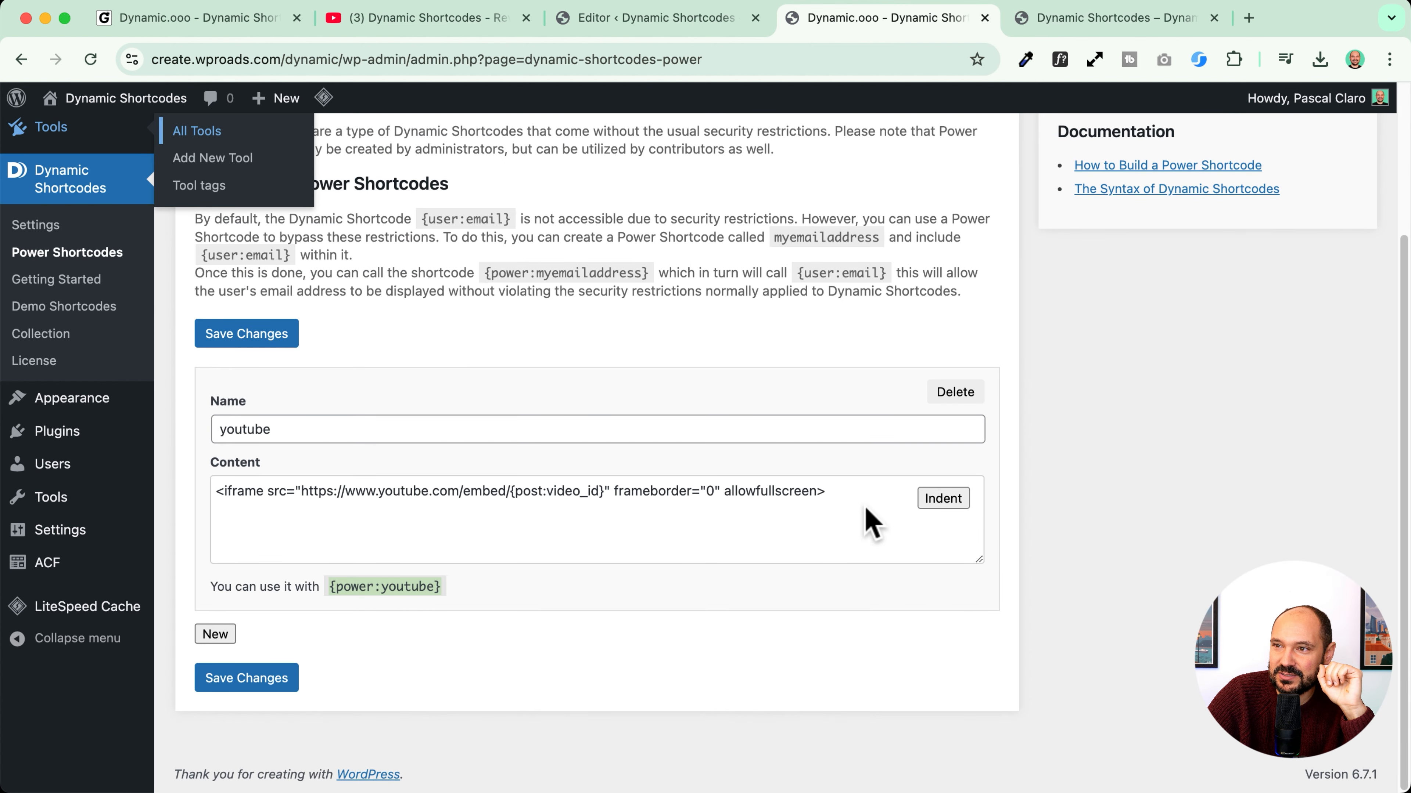
left_click(862, 485)
left_click(675, 22)
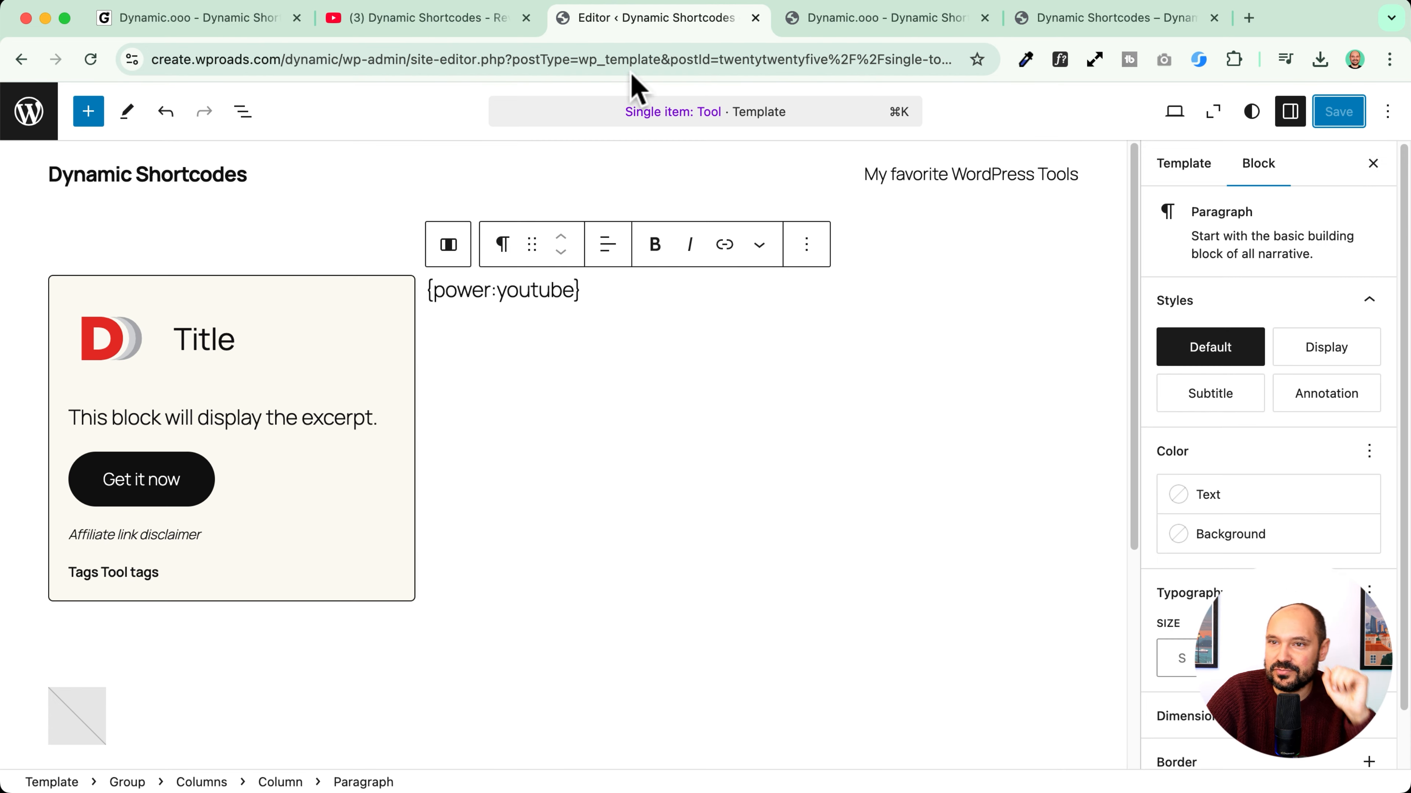
left_click(243, 23)
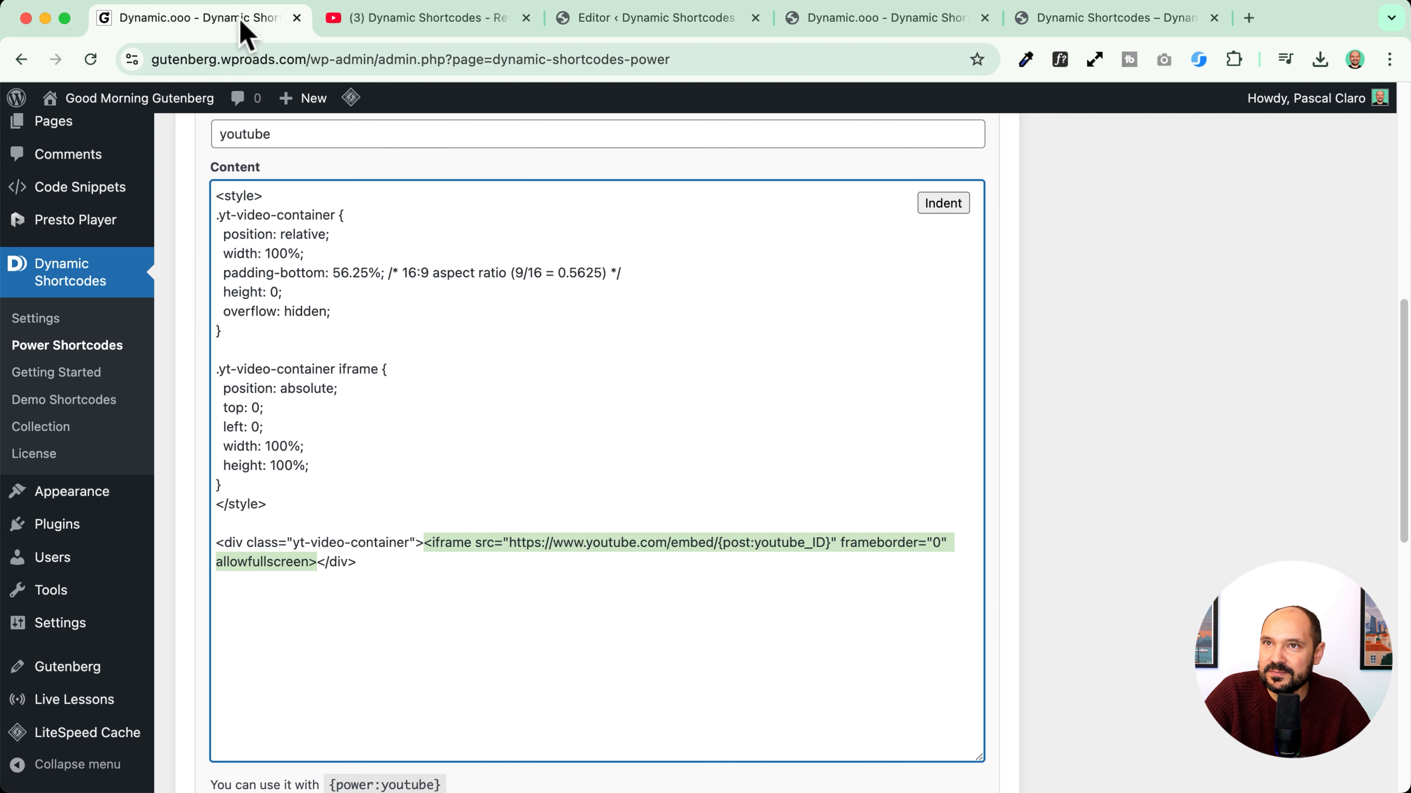
left_click_drag(423, 543, 210, 543)
key("super+c")
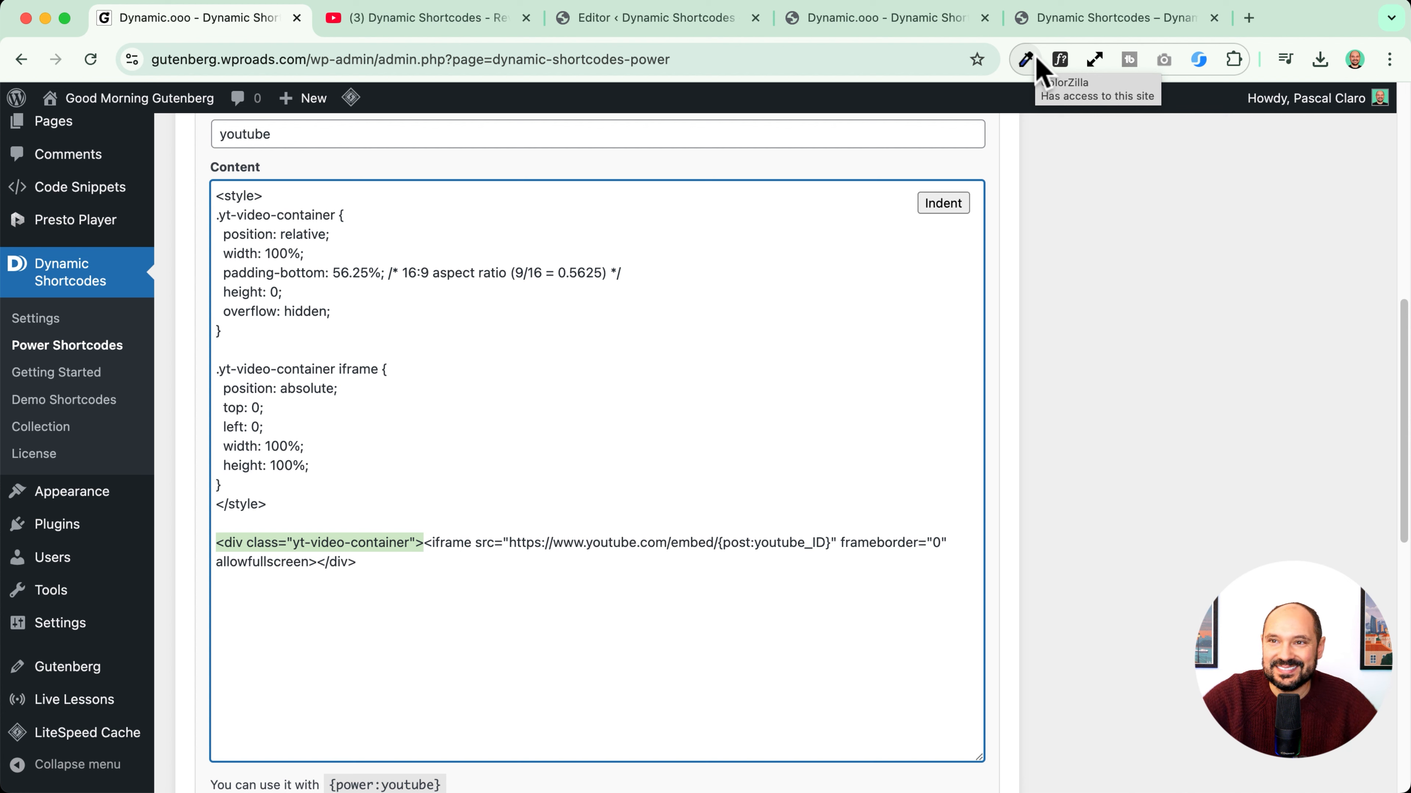
left_click(1071, 19)
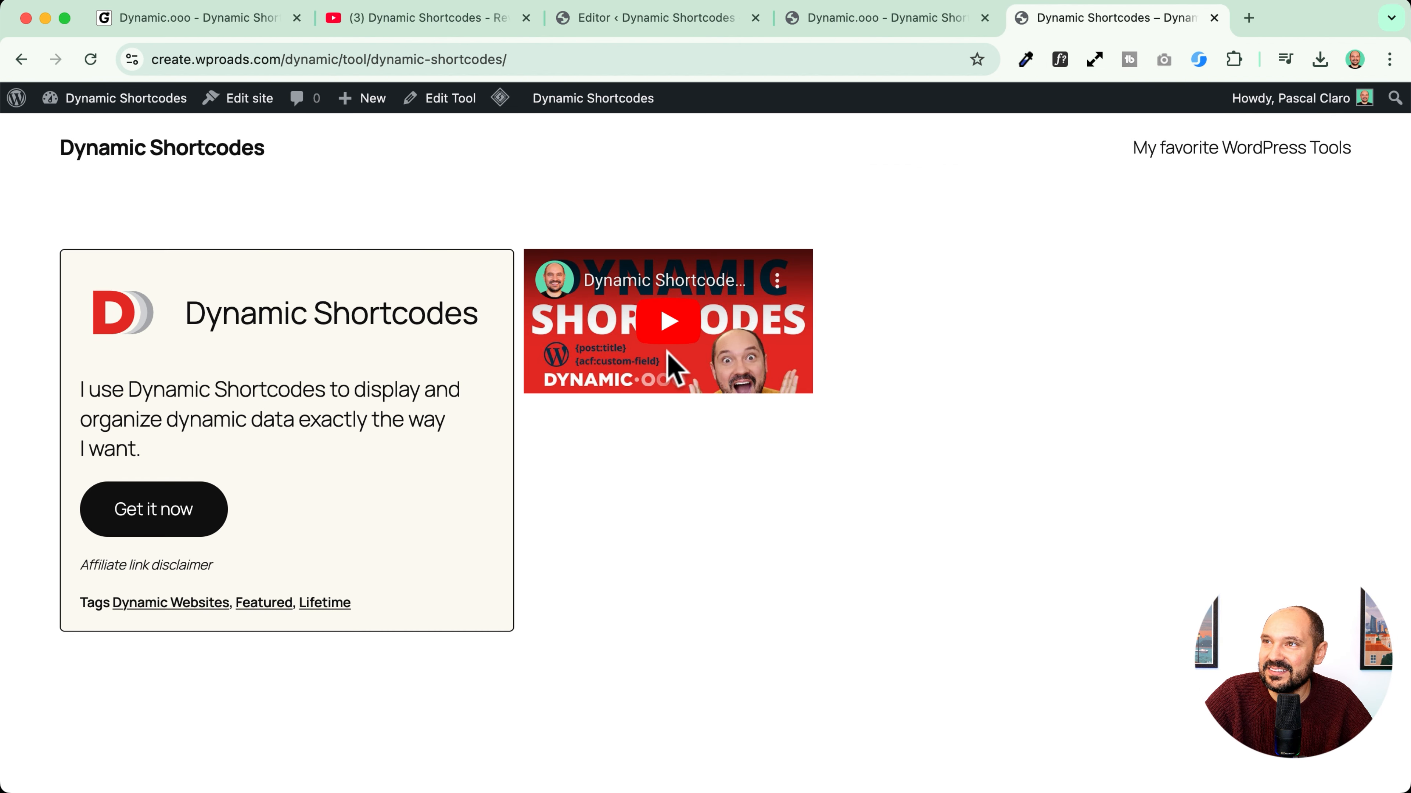
left_click(860, 19)
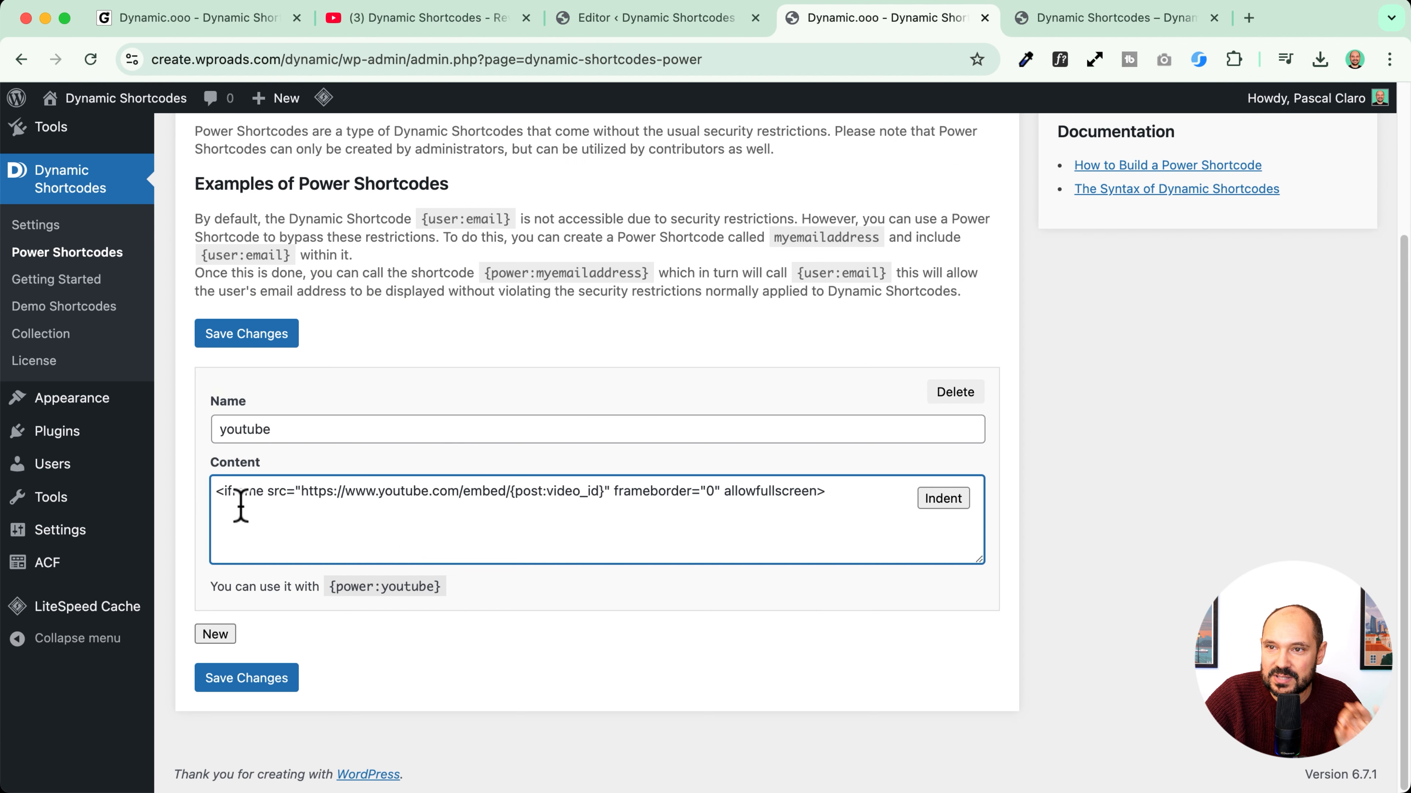
key("super+v")
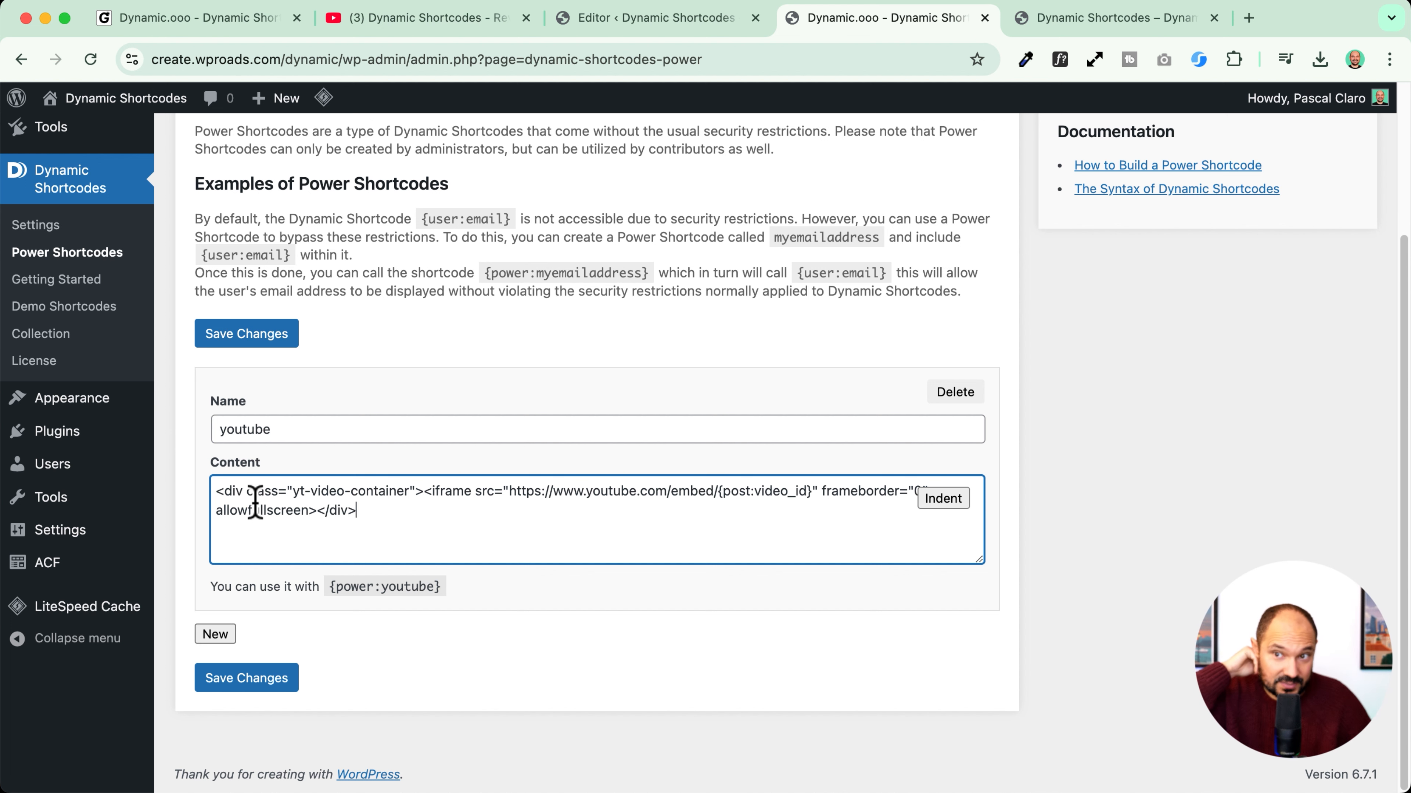
left_click_drag(293, 491, 410, 489)
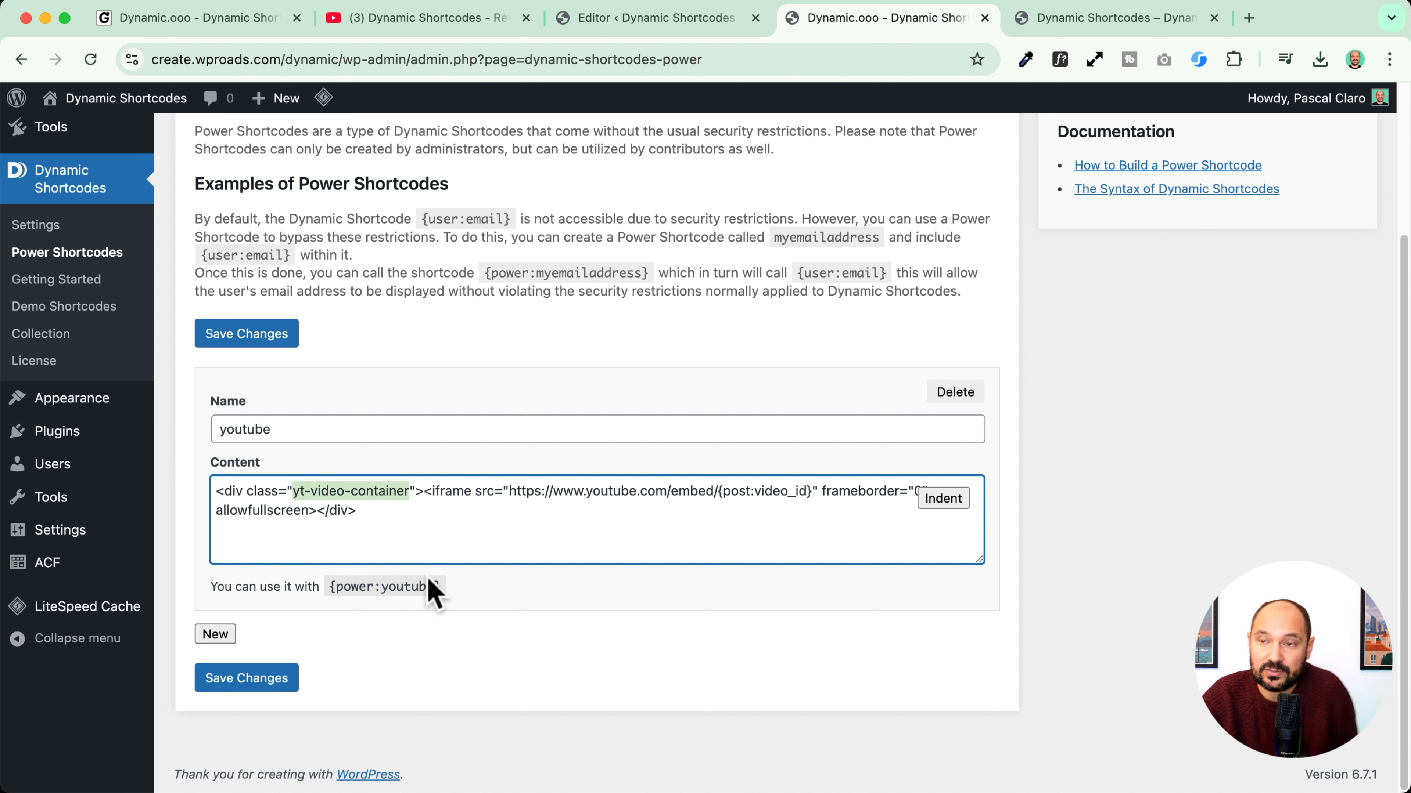
left_click(372, 519)
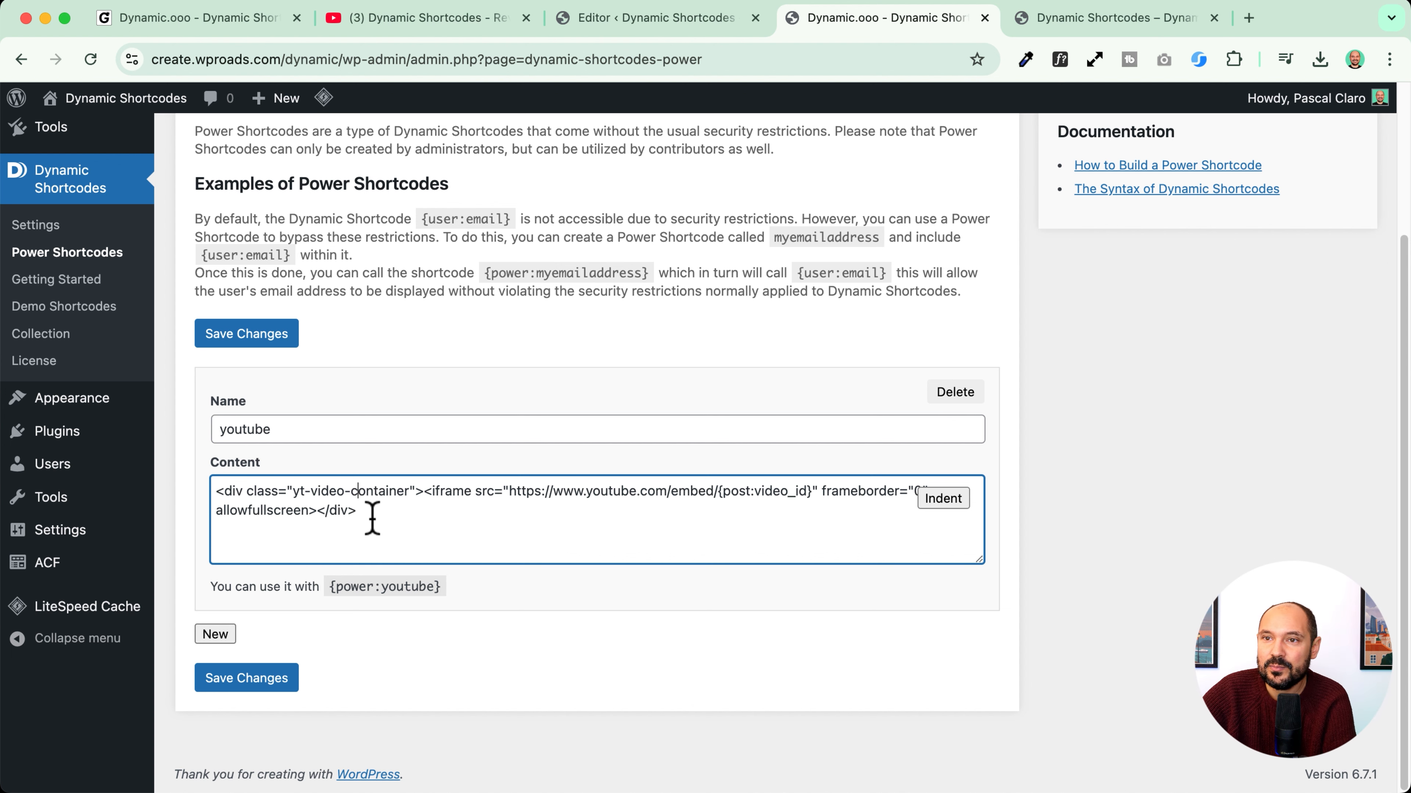
Step: Paste the Good Morning Gutenberg site's yt-video-container <style> block above the div in the youtube Power Shortcode, add a blank line between them, and save
key("super+Up")
key("Return")
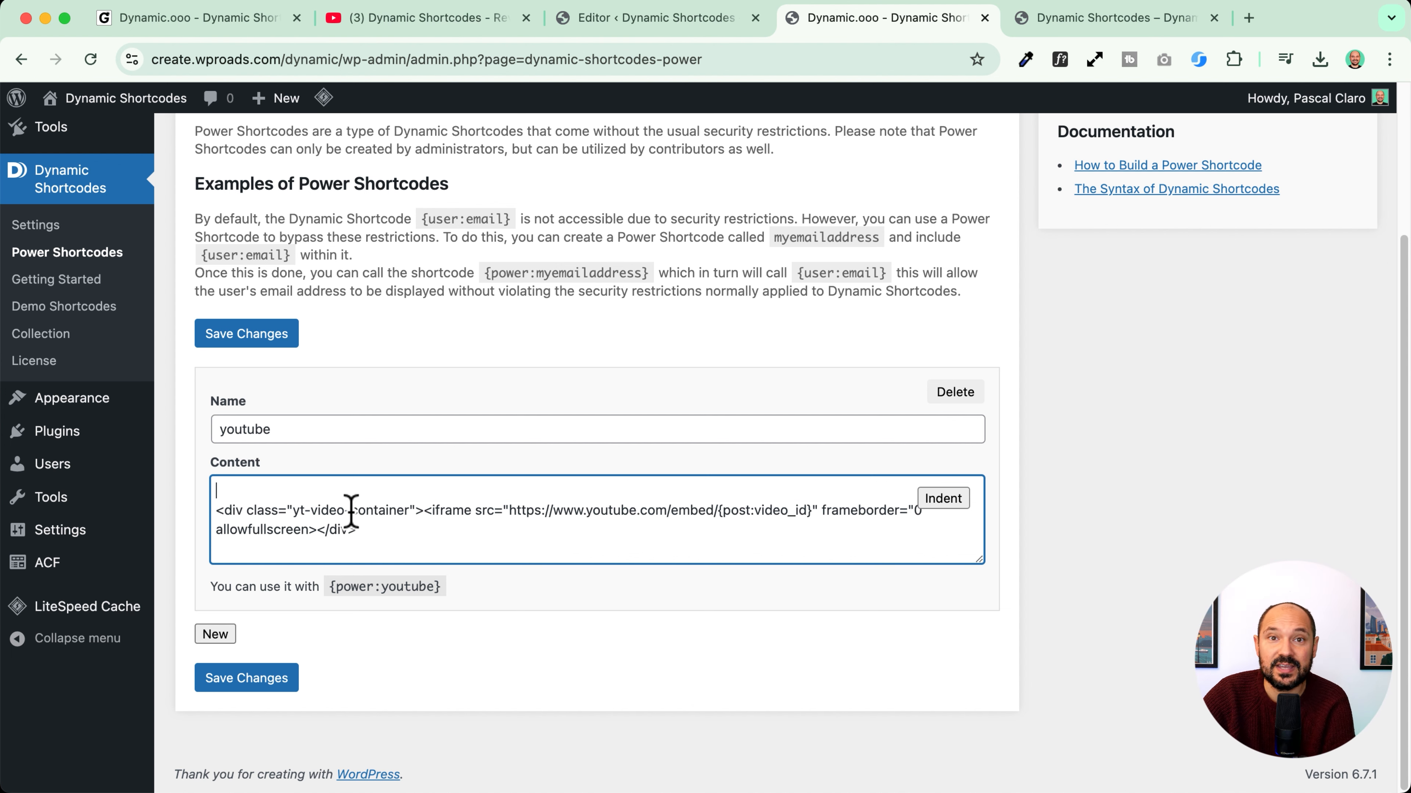
left_click(628, 23)
left_click(233, 25)
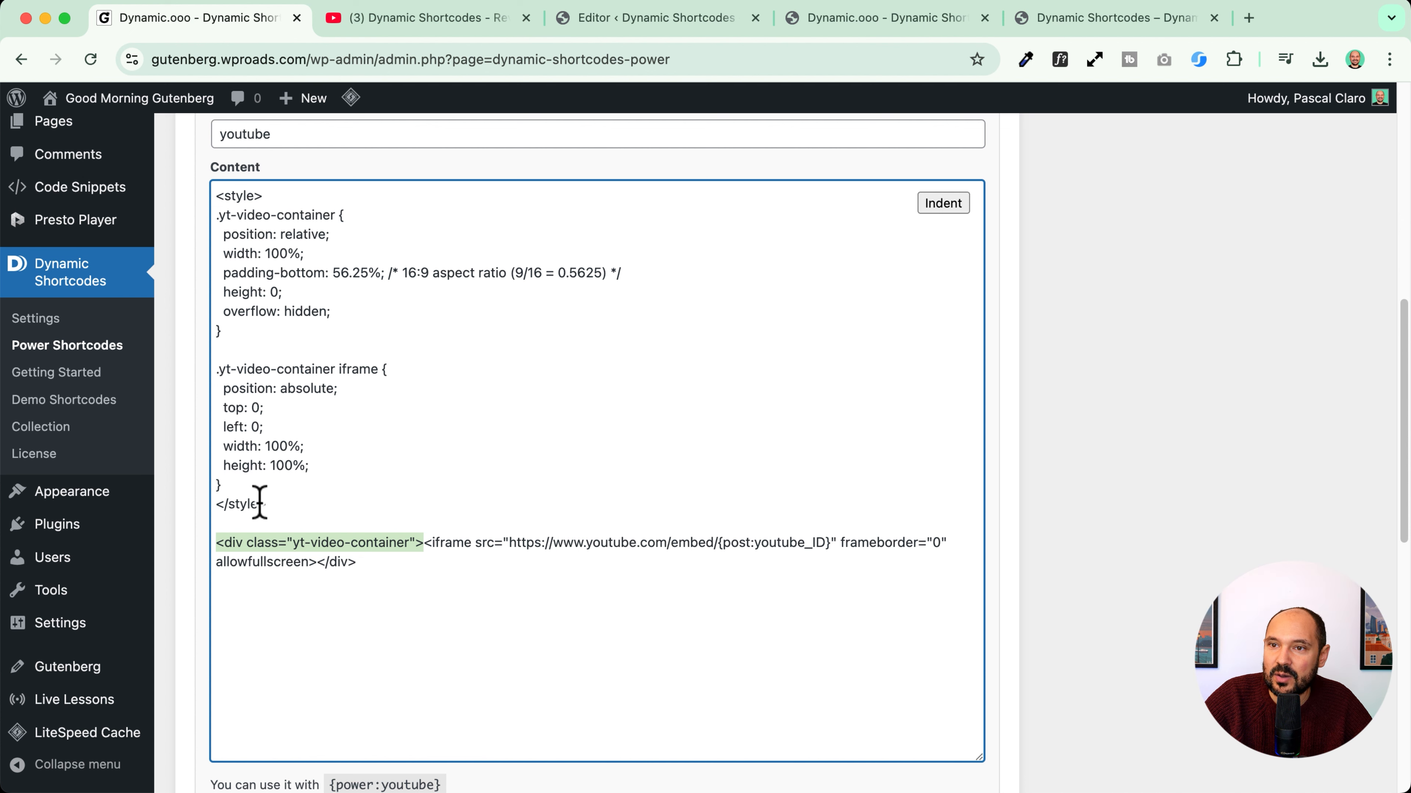
left_click_drag(268, 504, 203, 175)
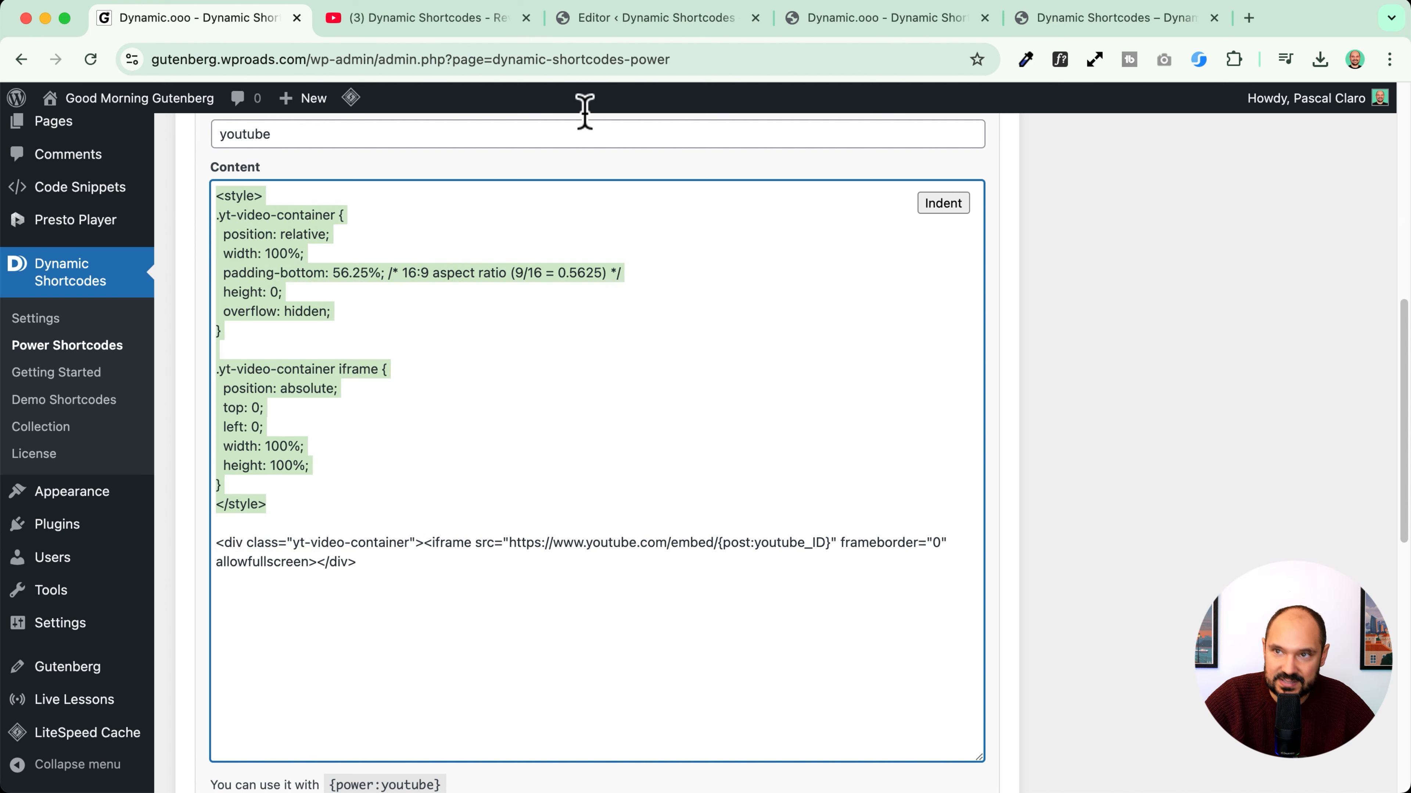
left_click(849, 20)
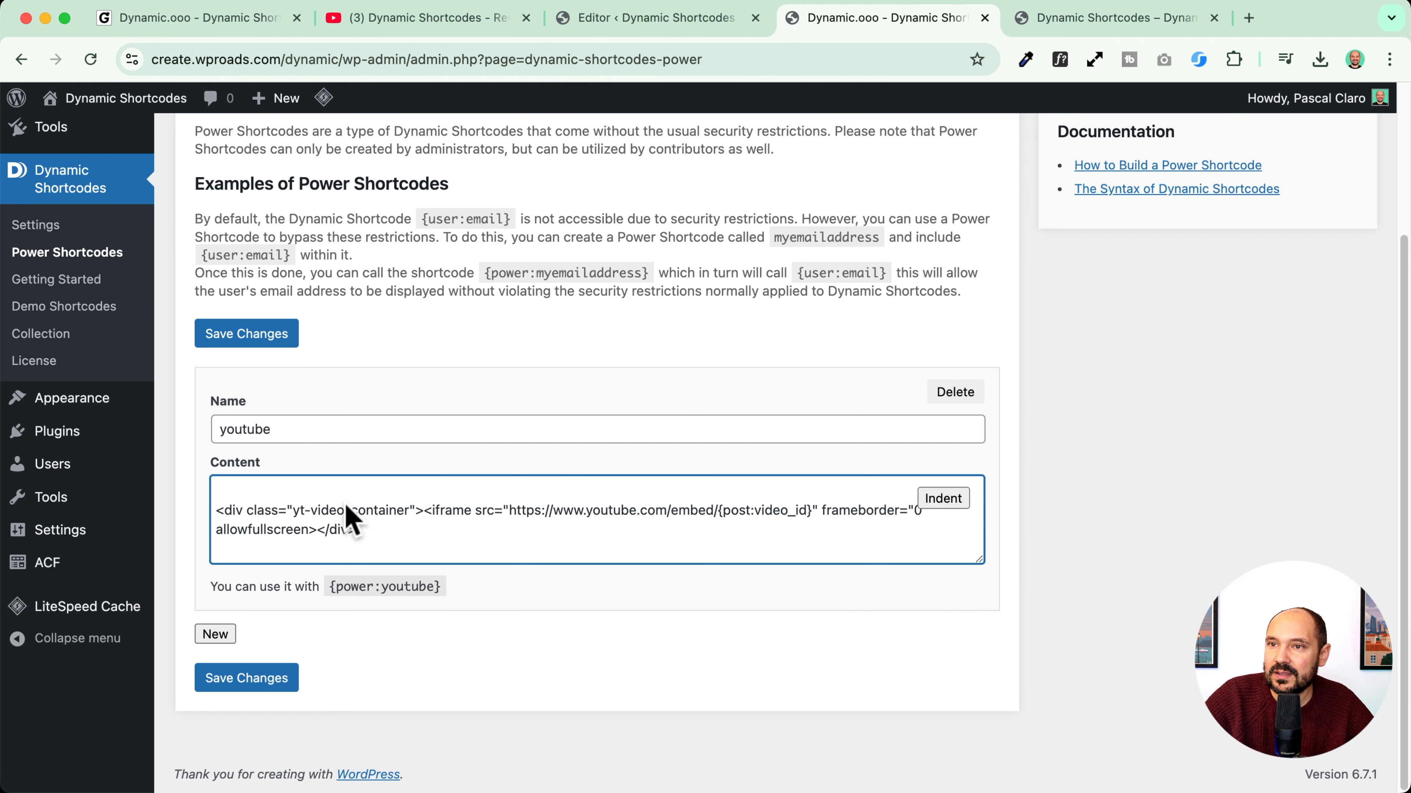
key("super+v")
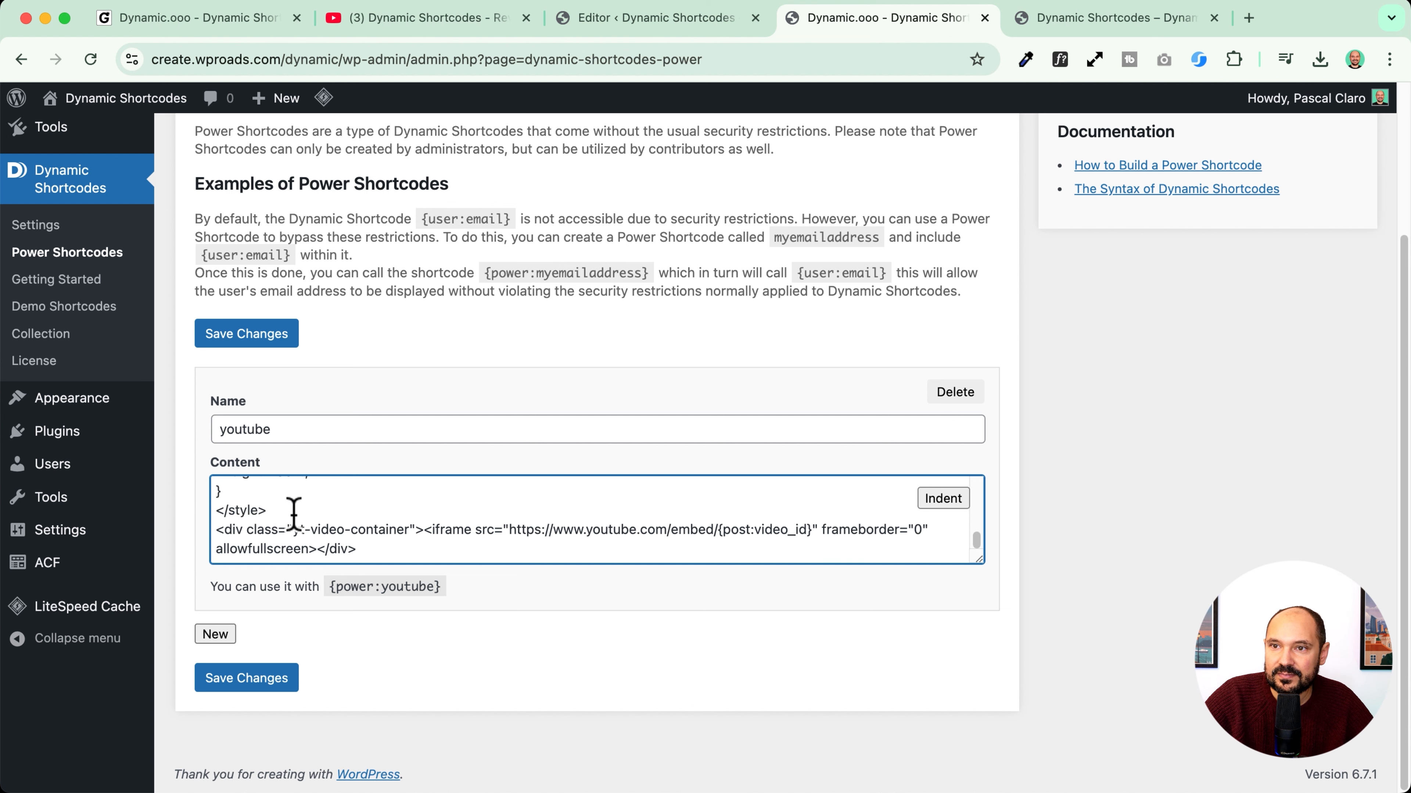
key("Return")
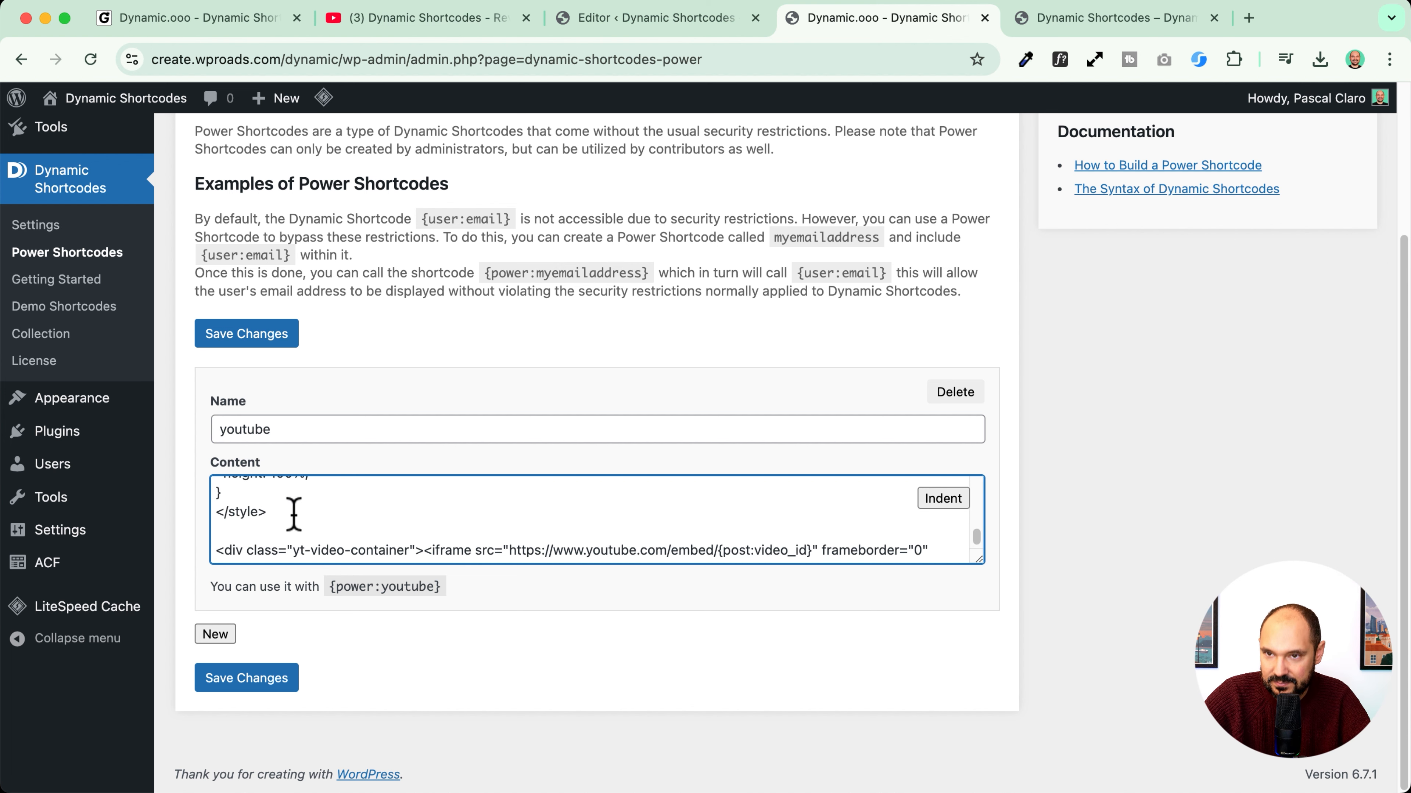
left_click(256, 679)
Step: Return to the front-end Dynamic Shortcodes tool page and purge all caches to check the video embed
left_click(1092, 28)
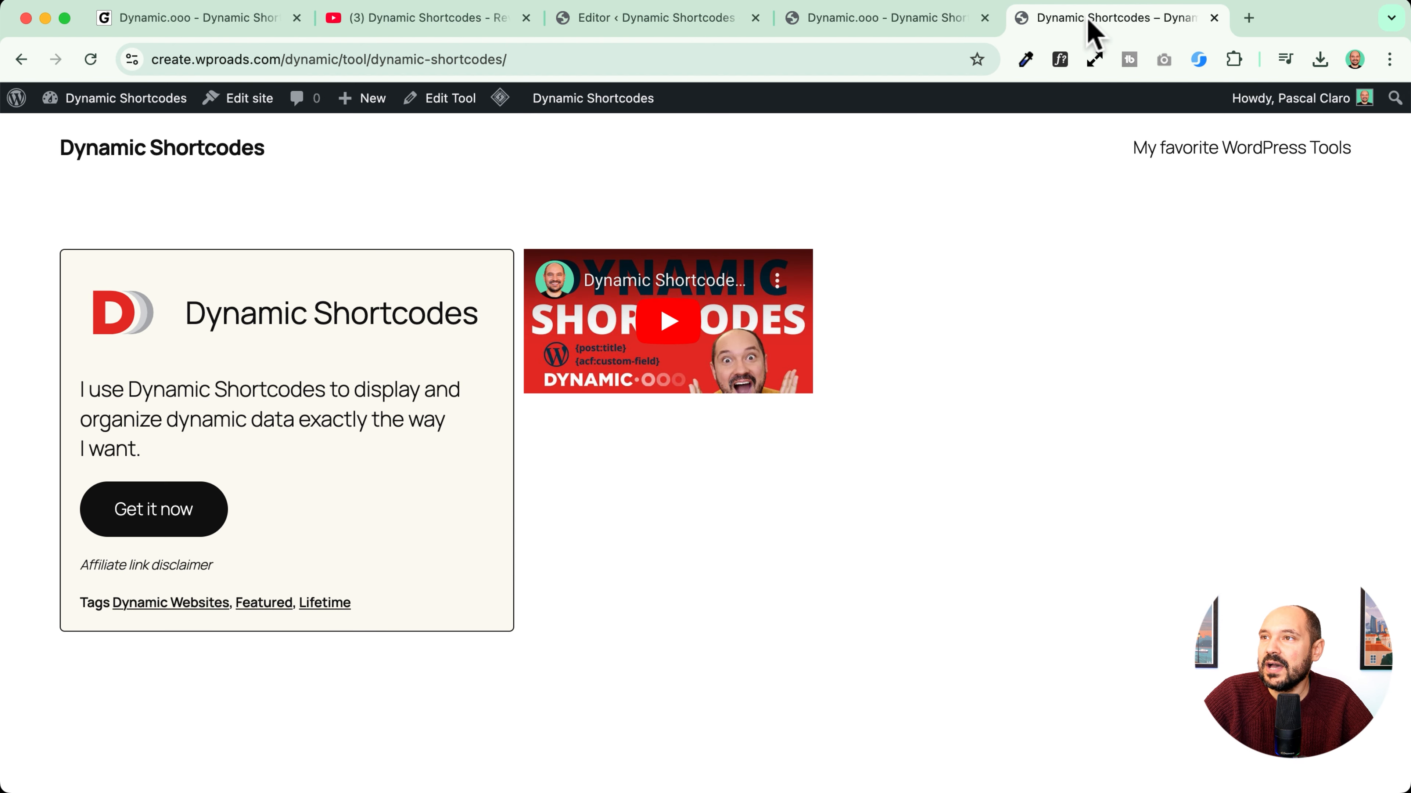
mouse_move(494, 112)
left_click(514, 184)
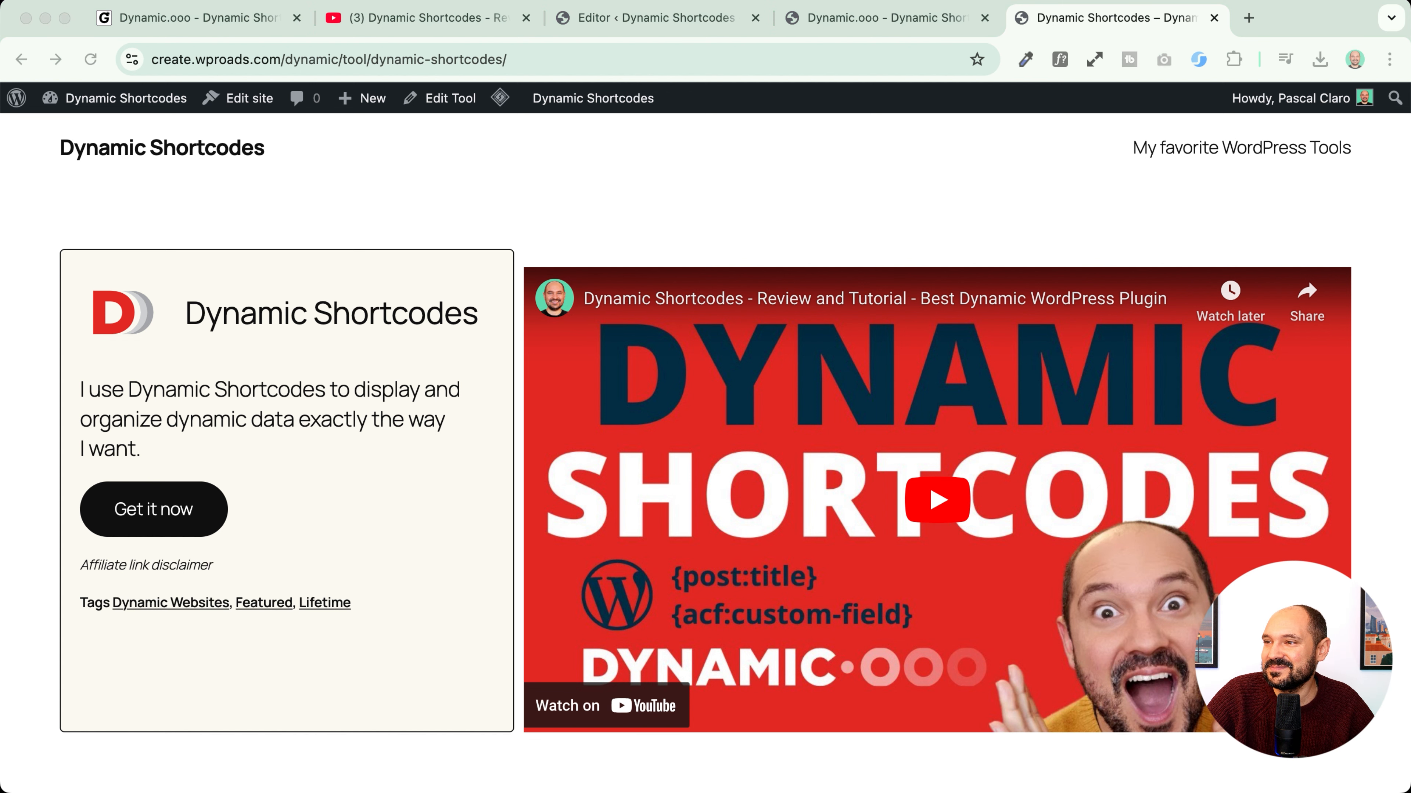
left_click(278, 231)
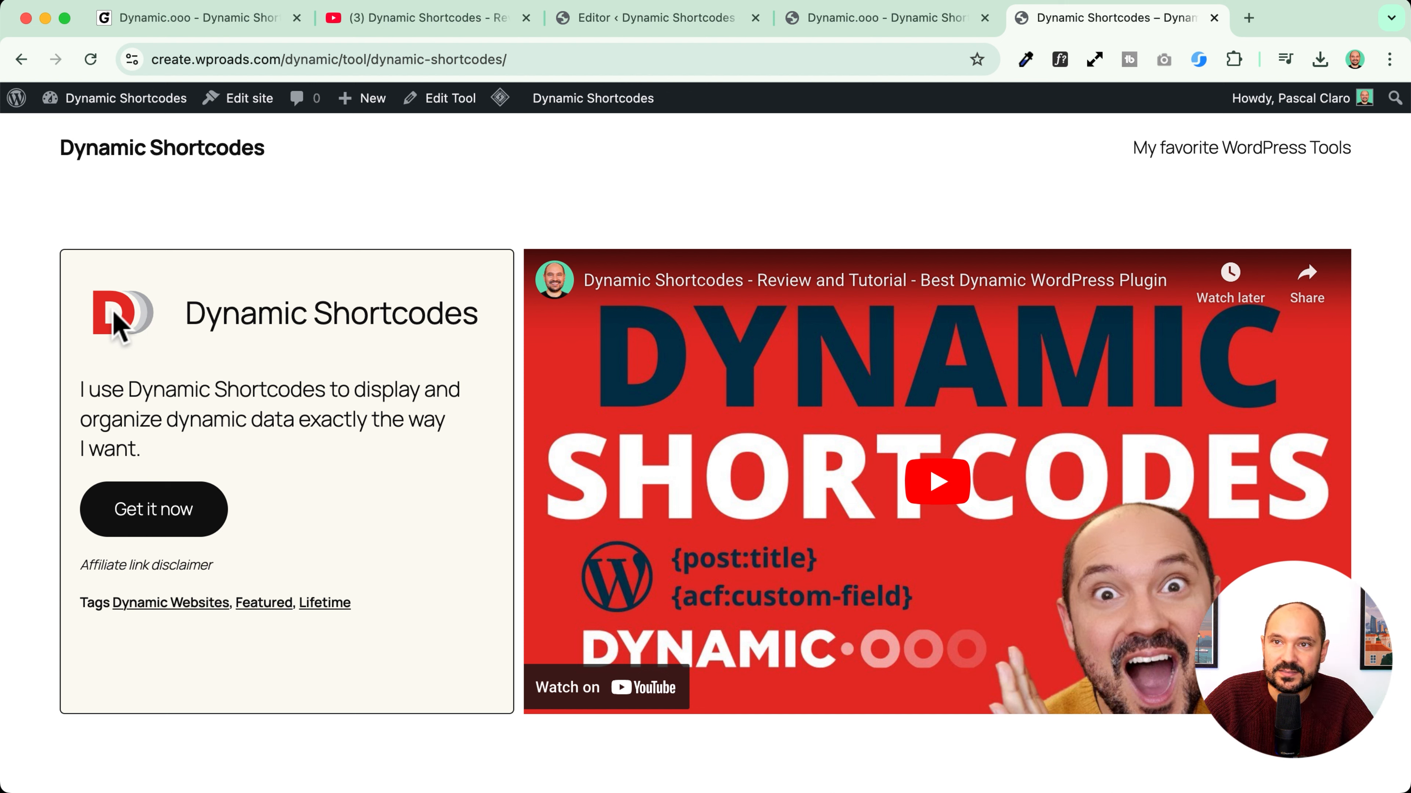
Step: Return to the Single item: Tool template and clear the current media URL of the logo image beside the title
left_click(900, 22)
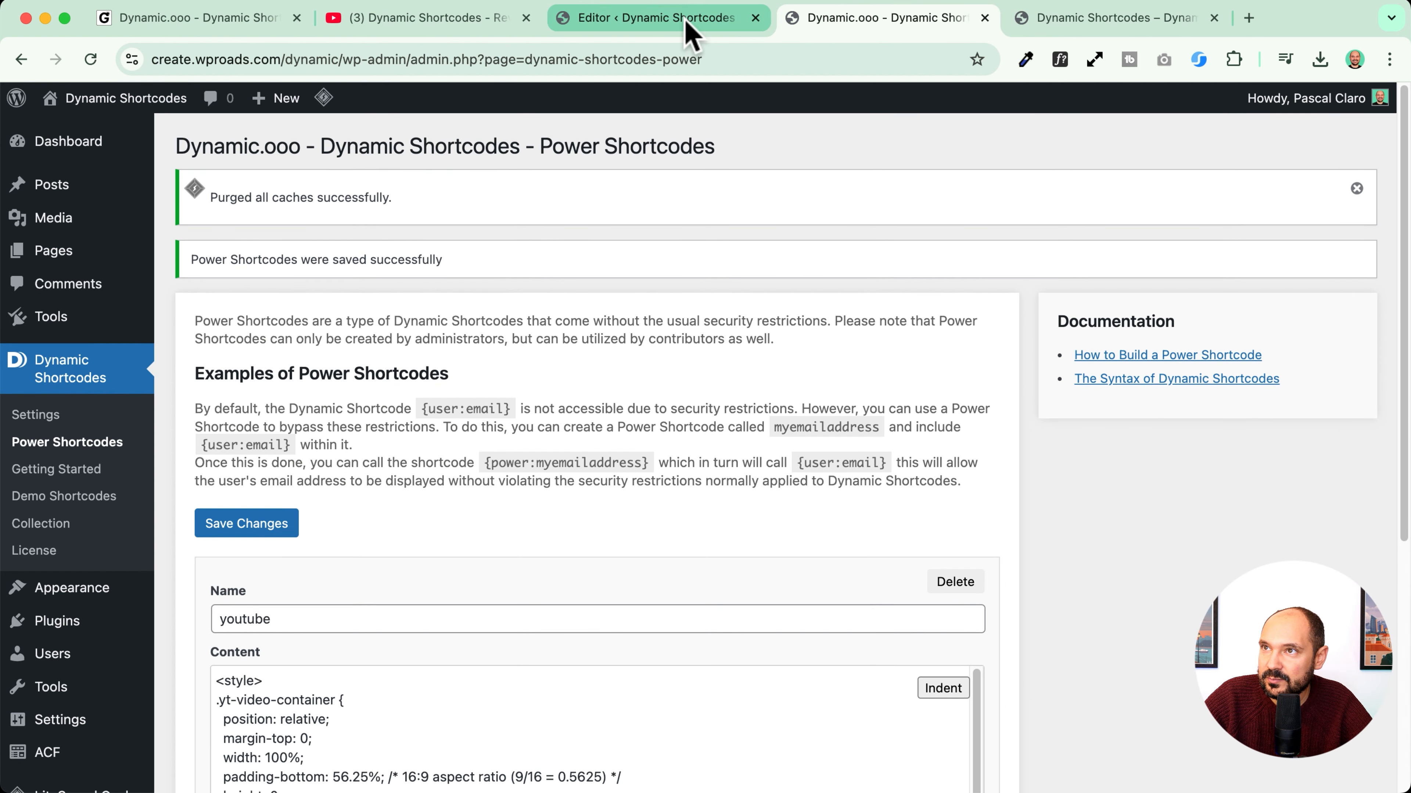
left_click(684, 23)
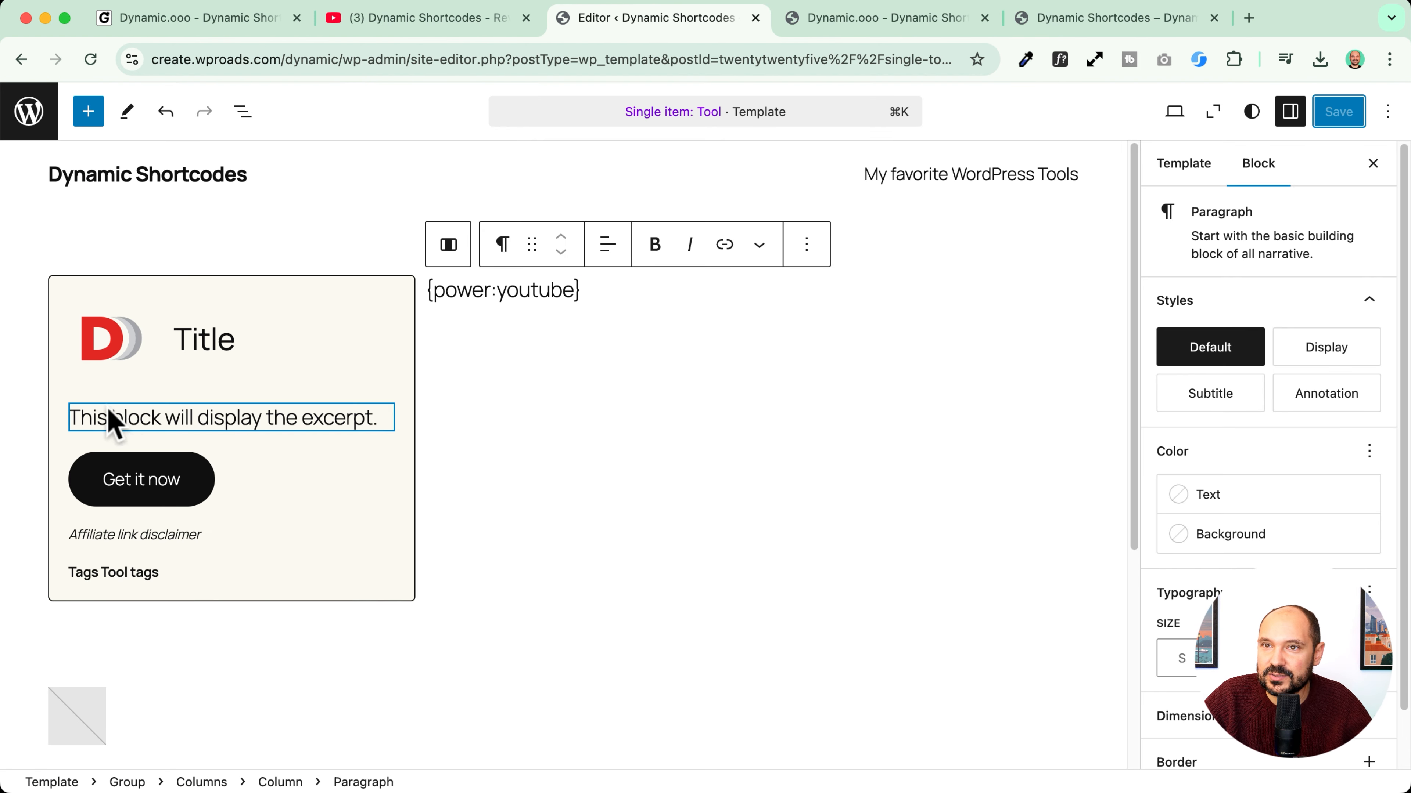
left_click(116, 347)
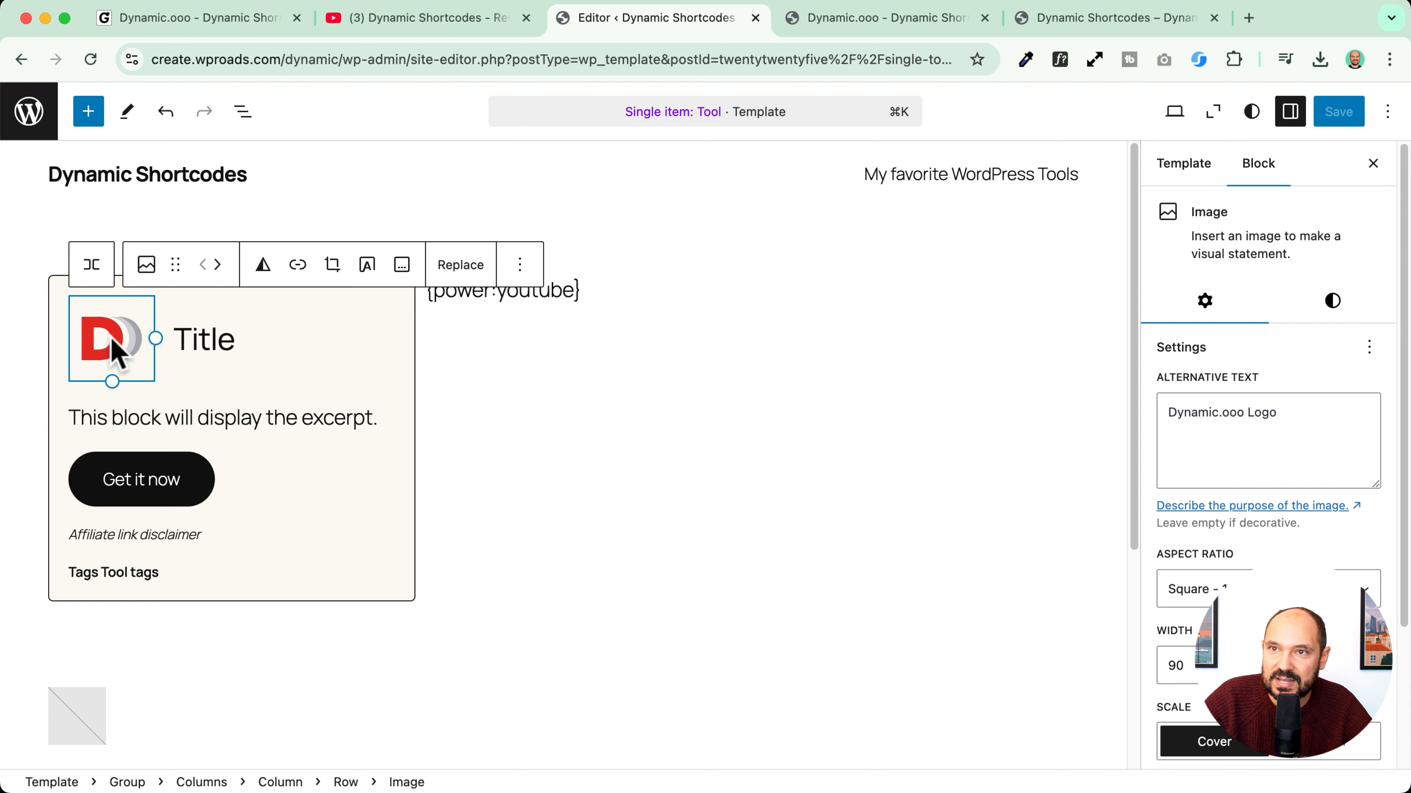
left_click(461, 268)
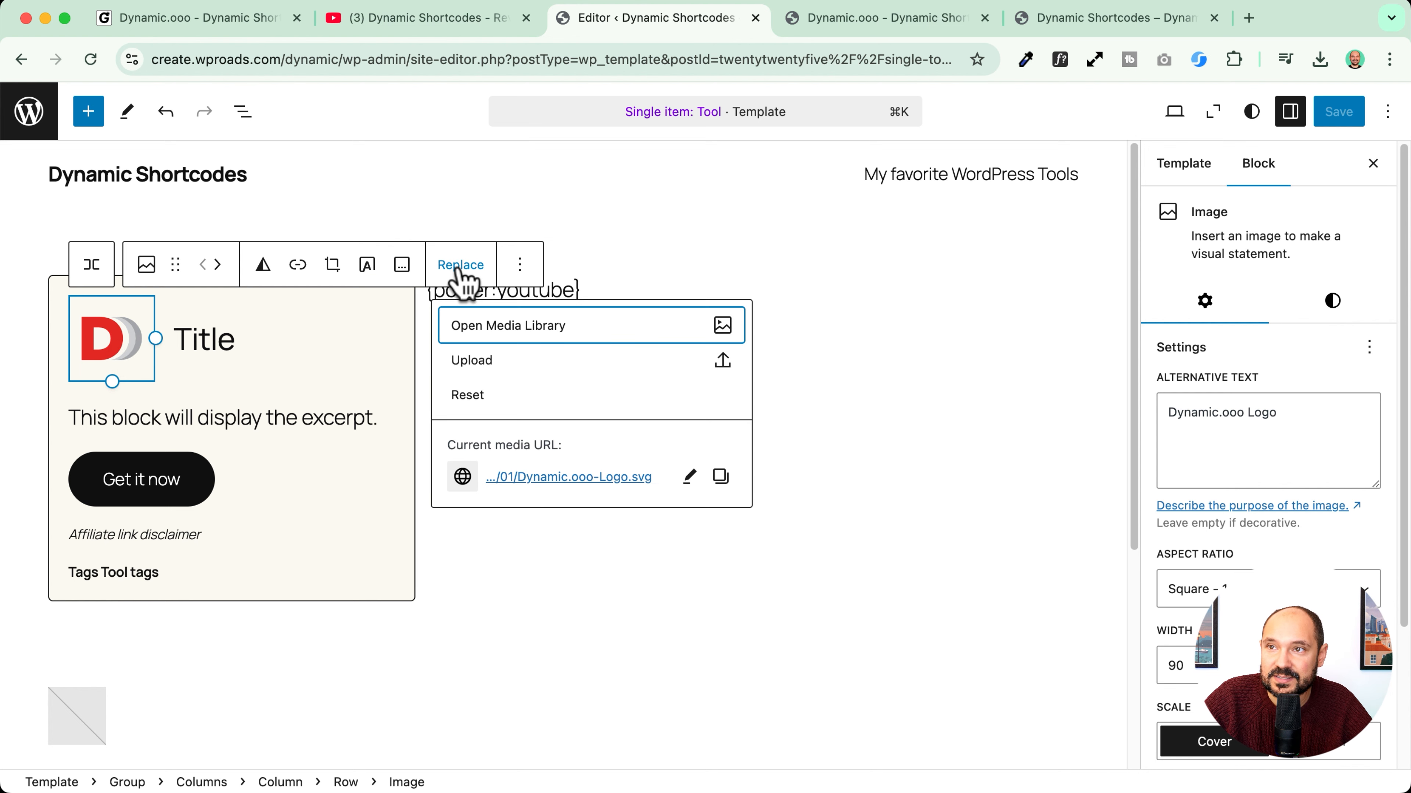
left_click(690, 478)
triple_click(681, 481)
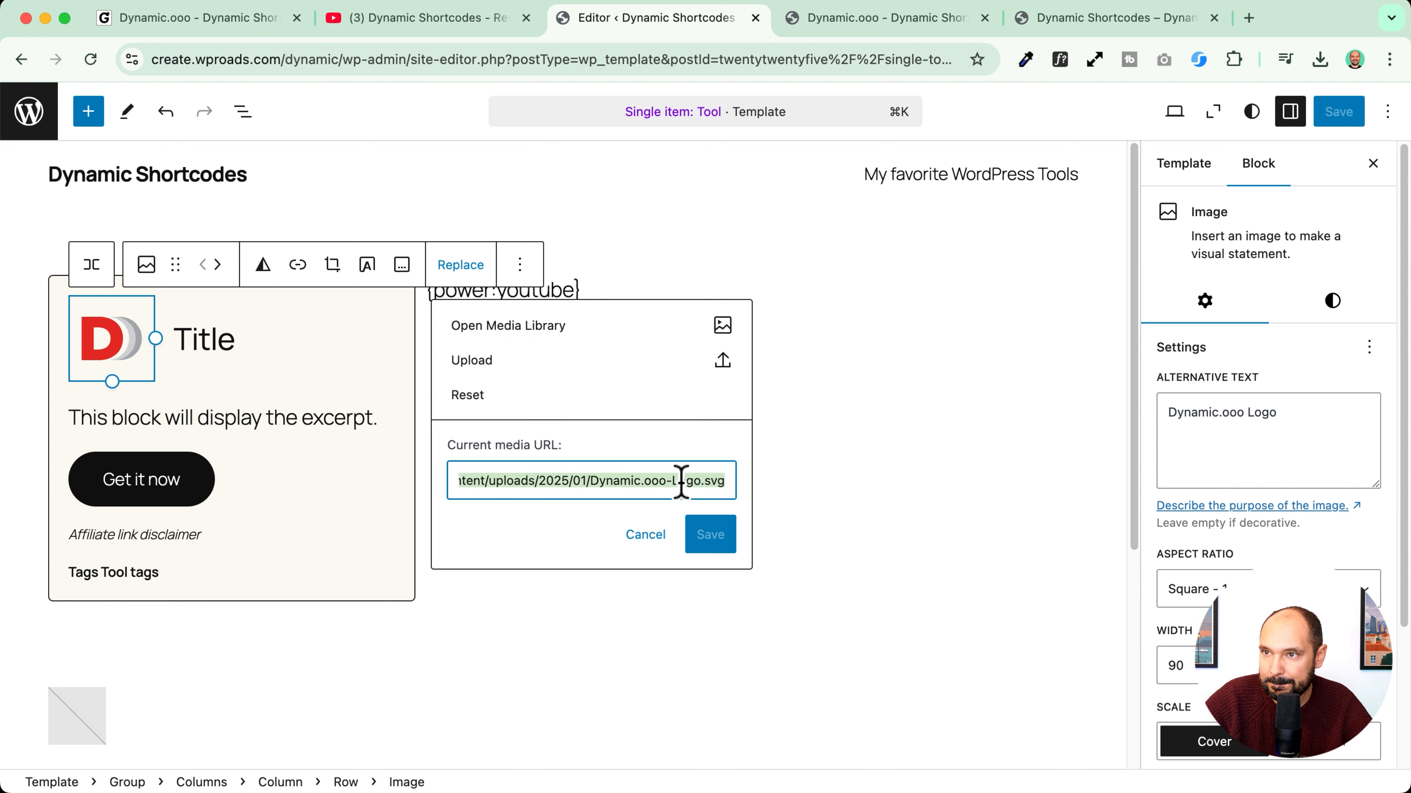
key("BackSpace")
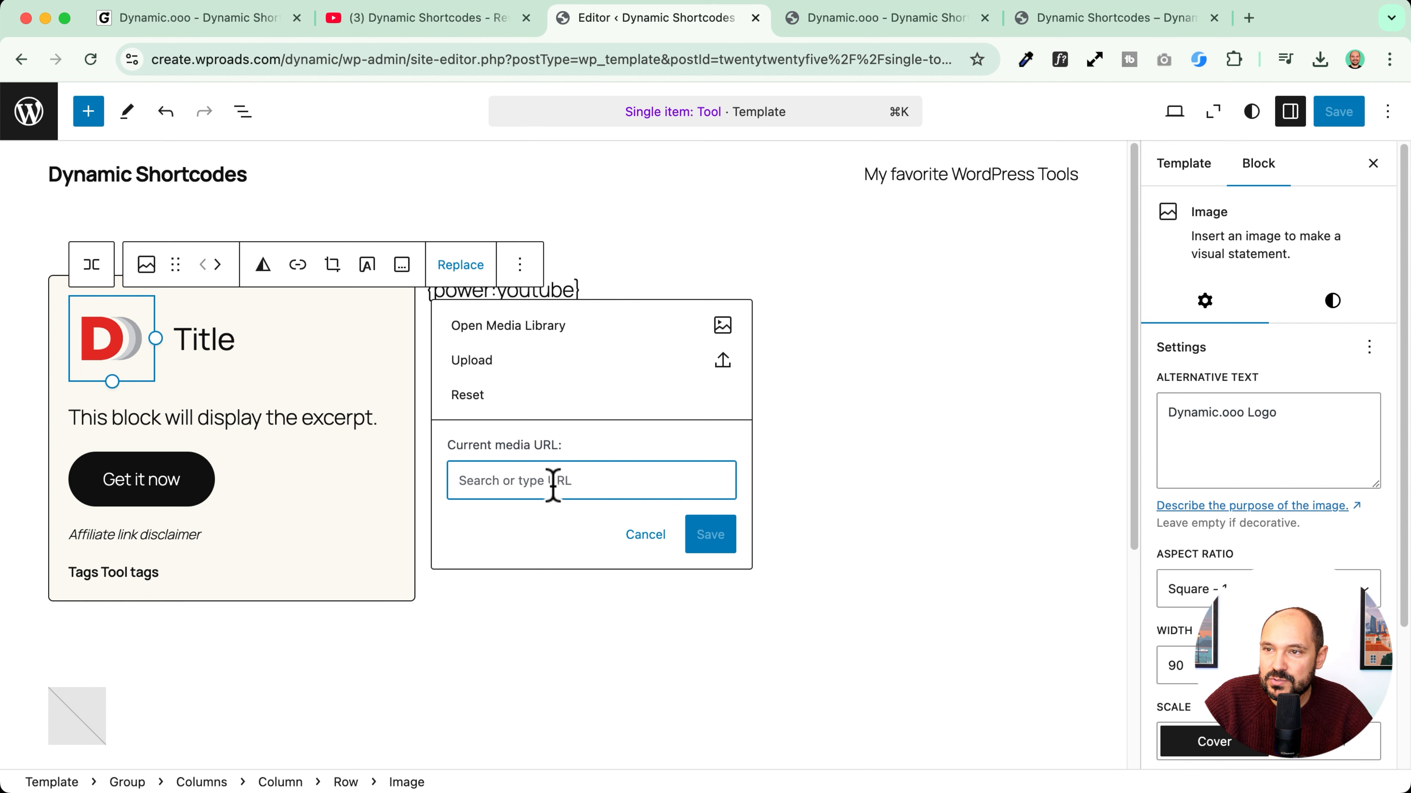
Step: Filter the Dynamic Shortcodes Collection by Featured Image and copy the shortcode that gets the featured image URL of the current post
left_click(831, 20)
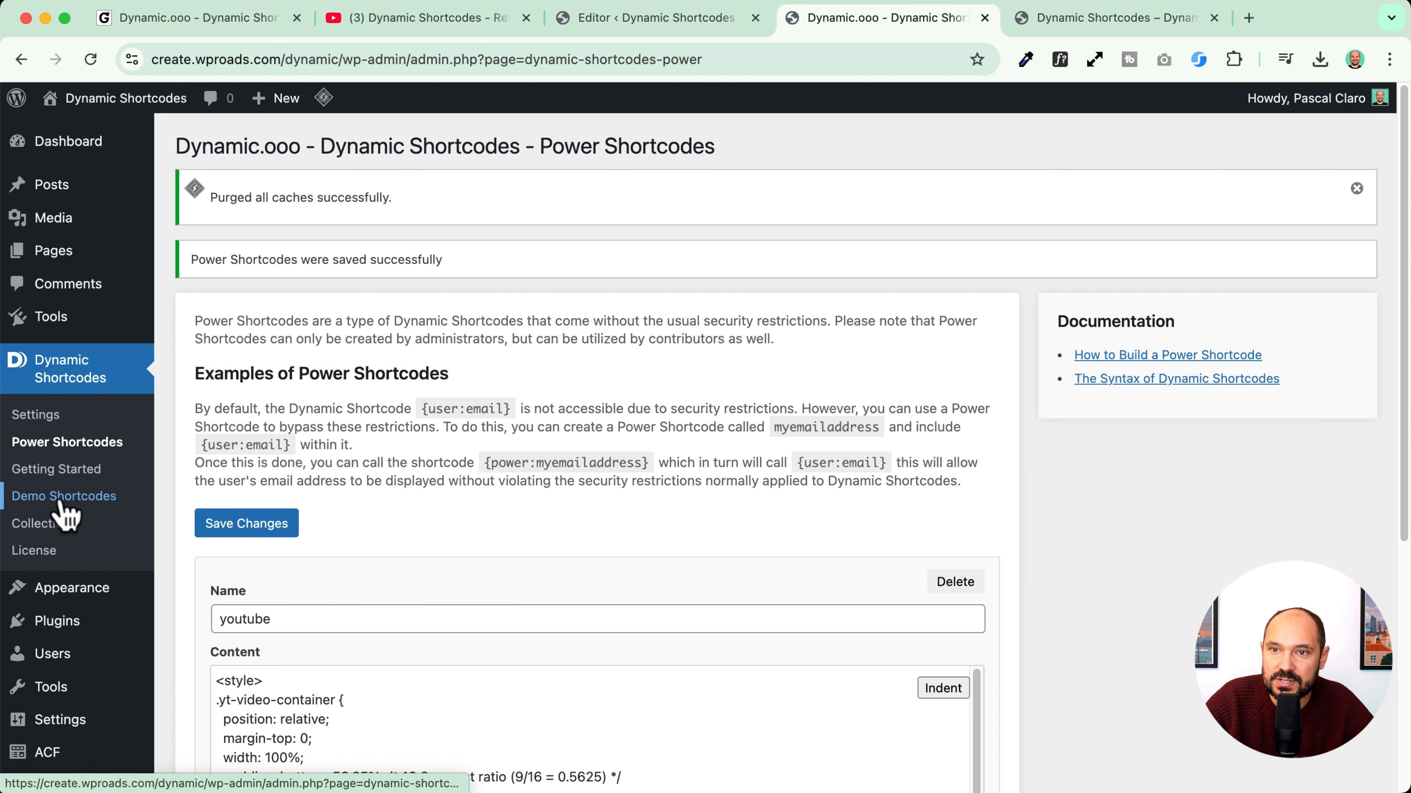
left_click(61, 525)
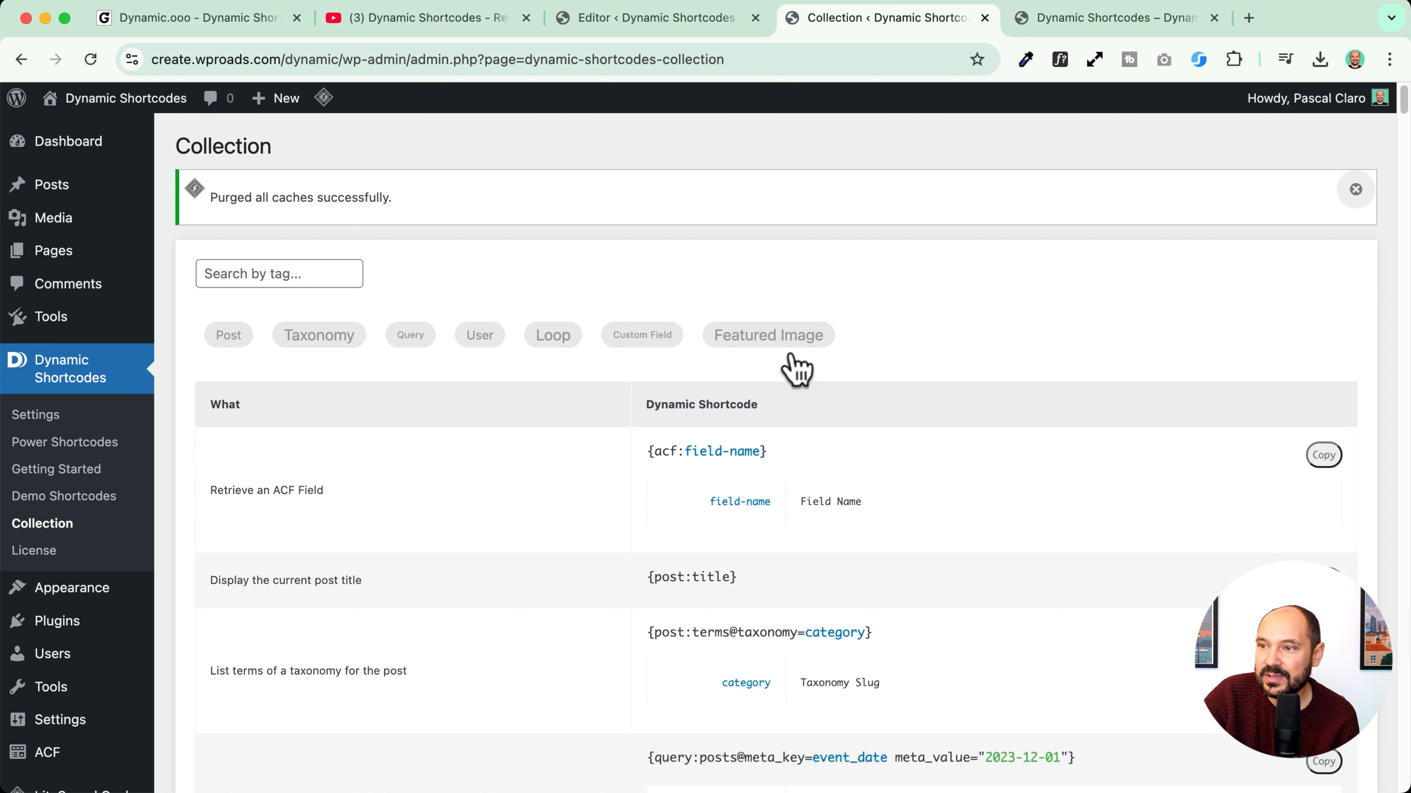
left_click(770, 338)
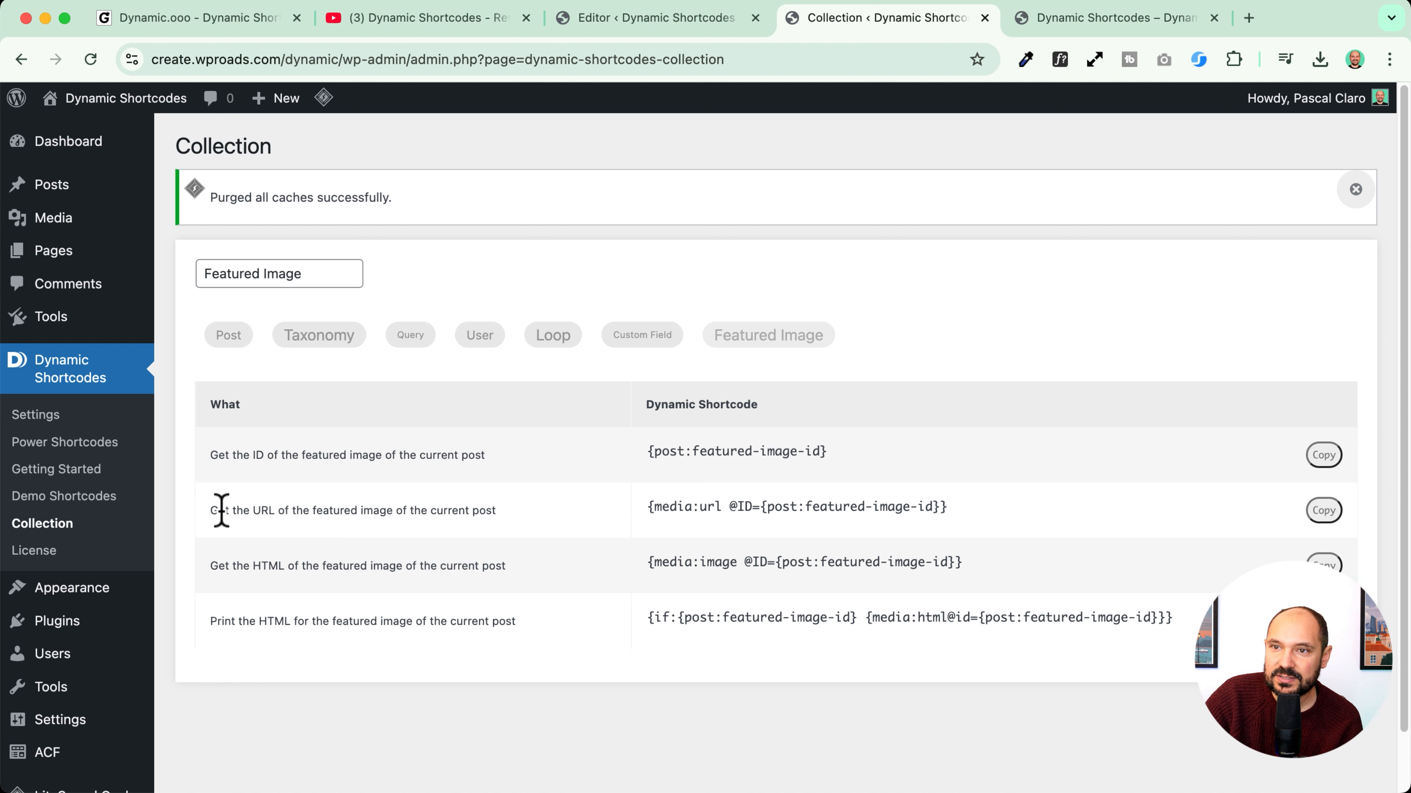
left_click_drag(210, 510, 514, 525)
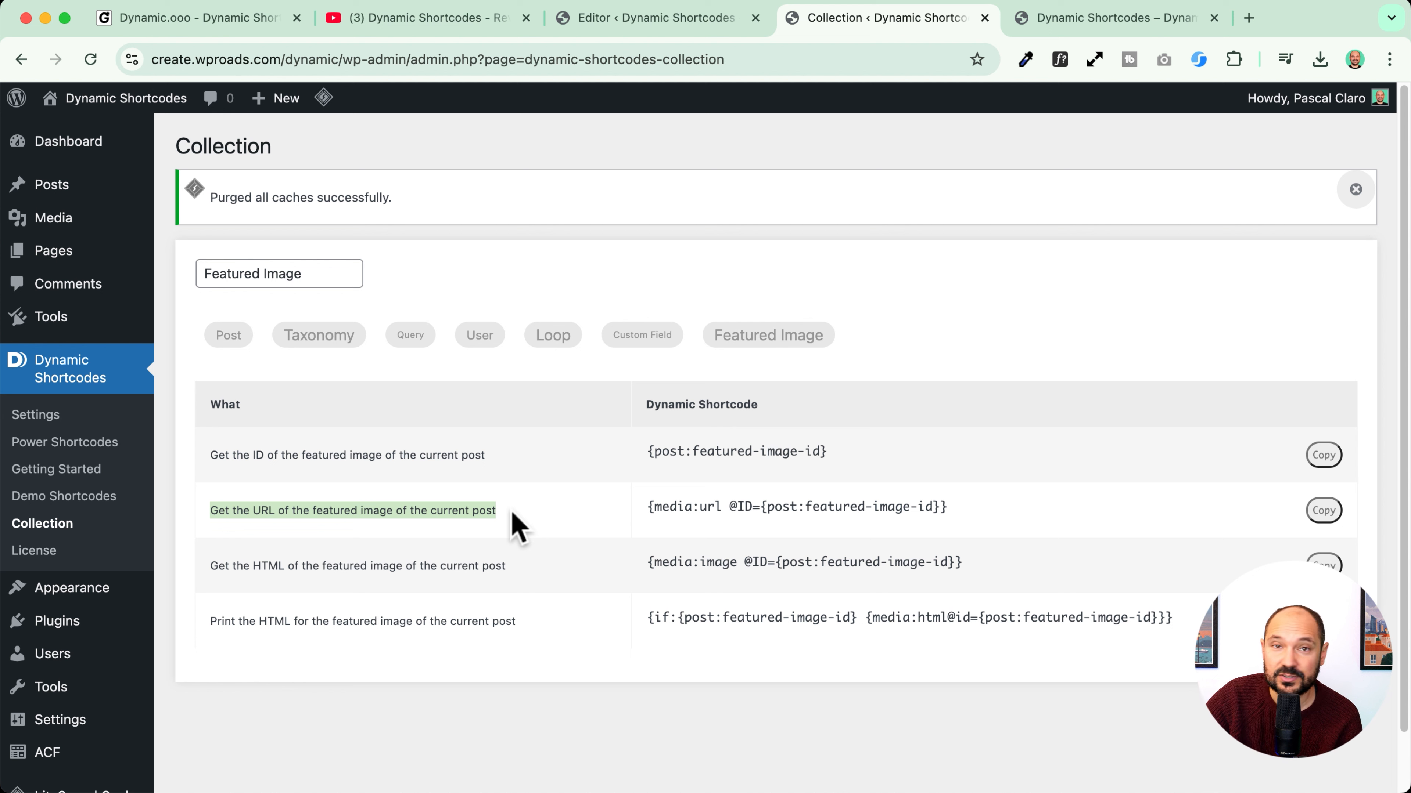
left_click(1321, 514)
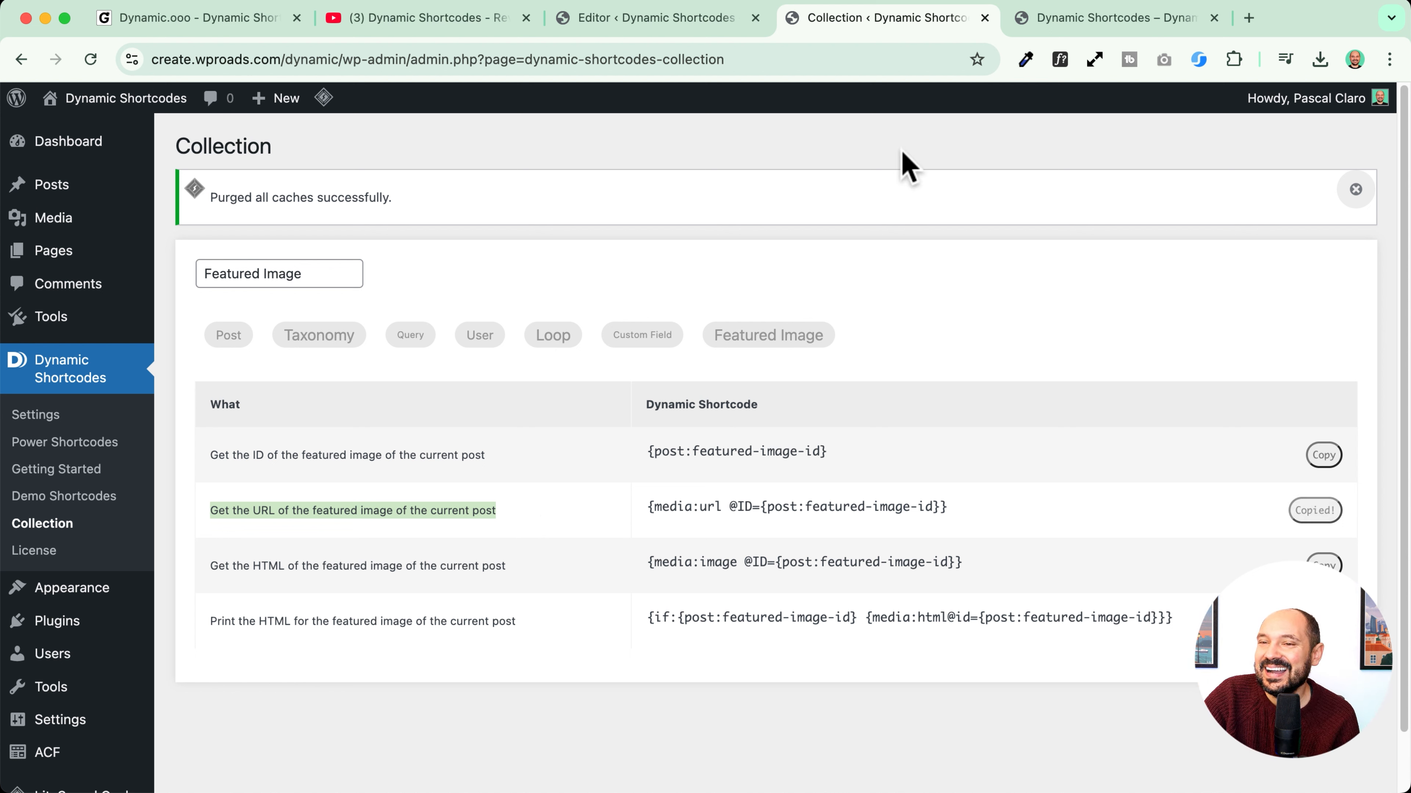
left_click(671, 24)
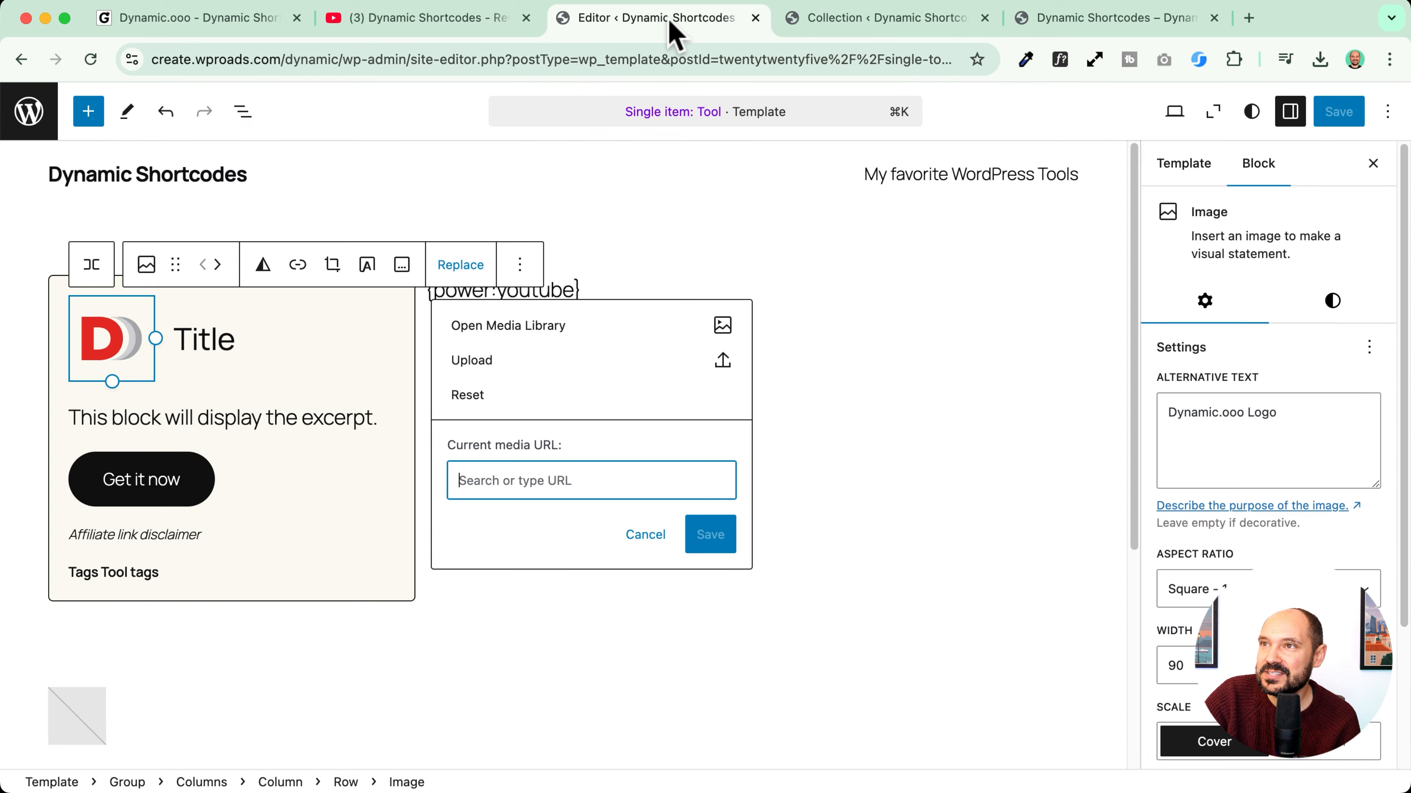
key("super+v")
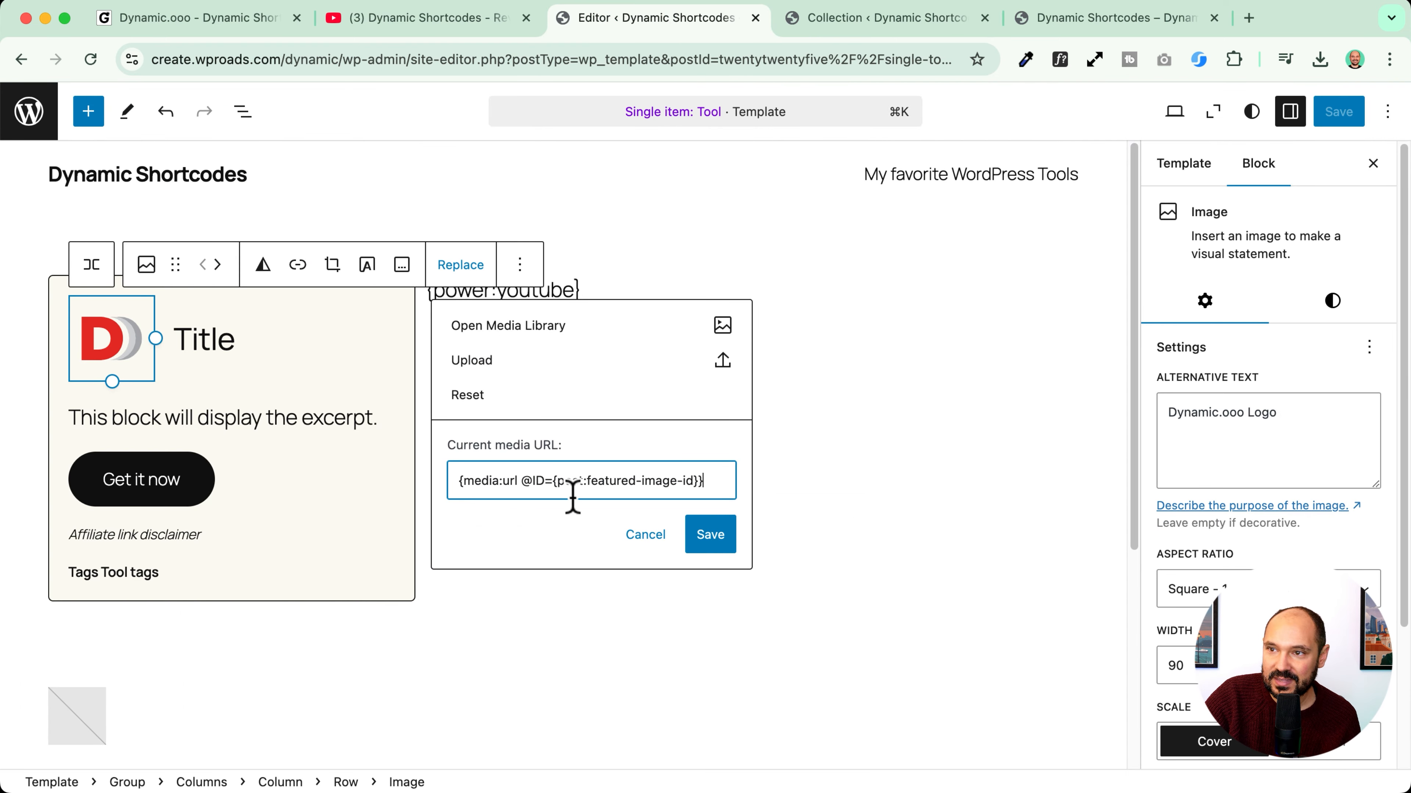
left_click(713, 548)
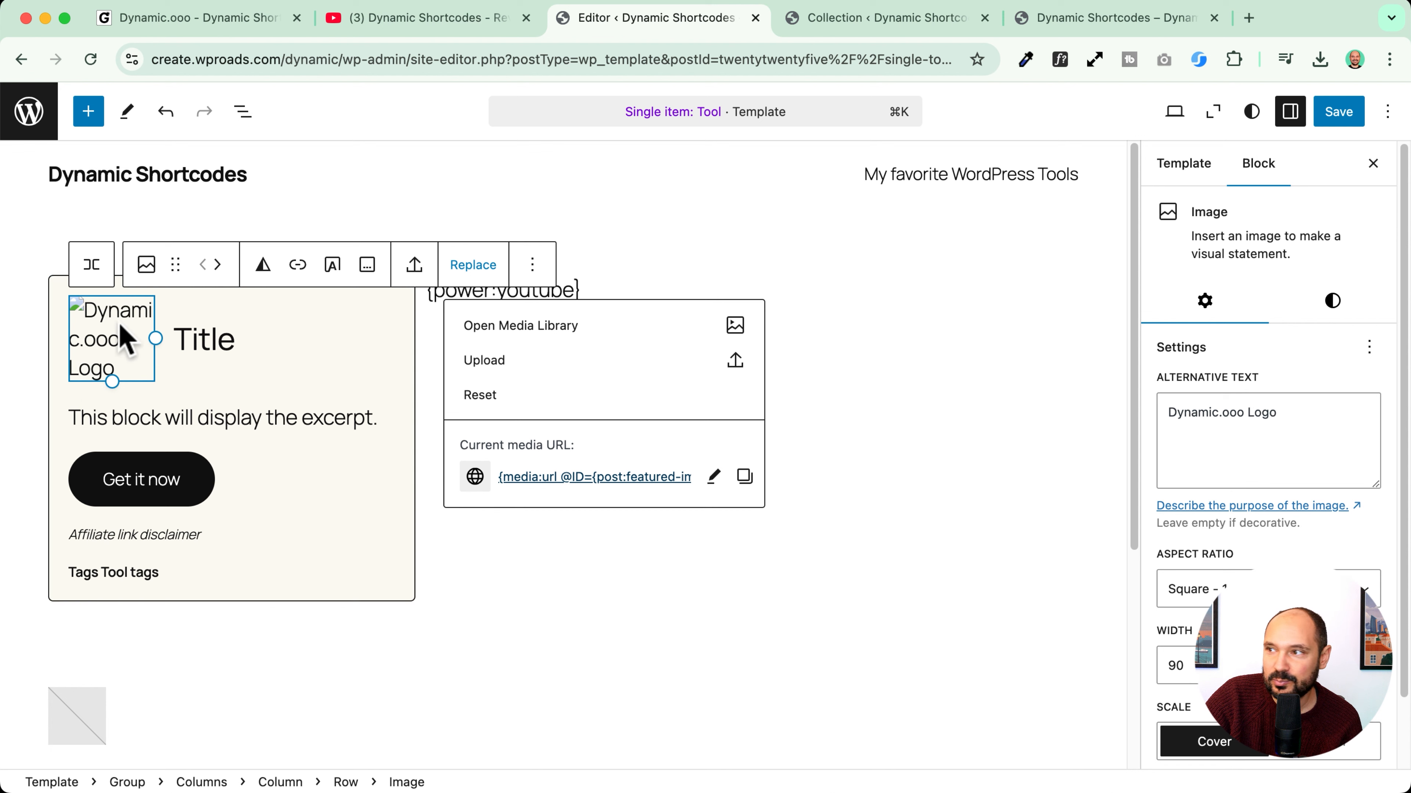
Step: Clear the logo image's alternative text and look at the front-end Dynamic Shortcodes tool page
left_click(1303, 417)
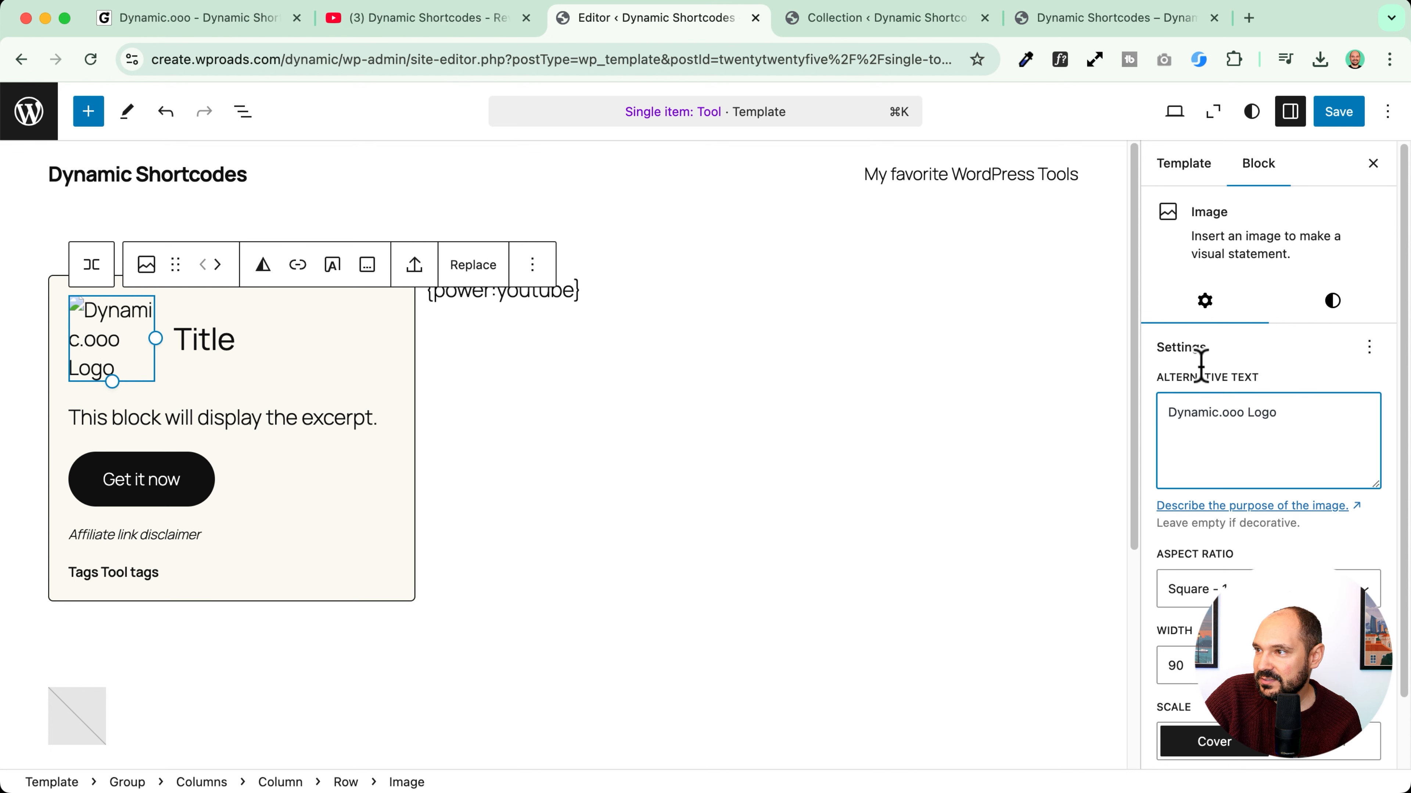
triple_click(1302, 421)
key("BackSpace")
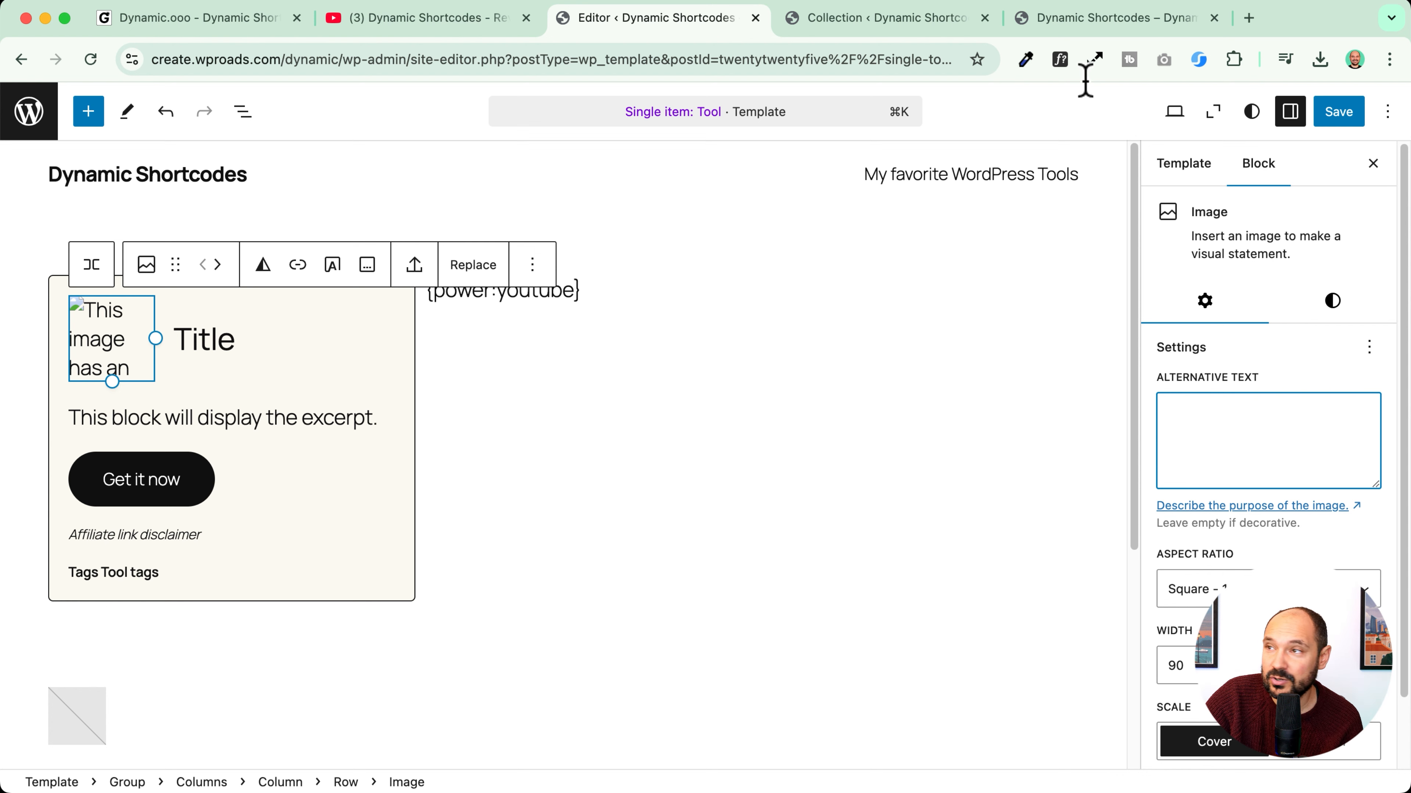
left_click(1088, 18)
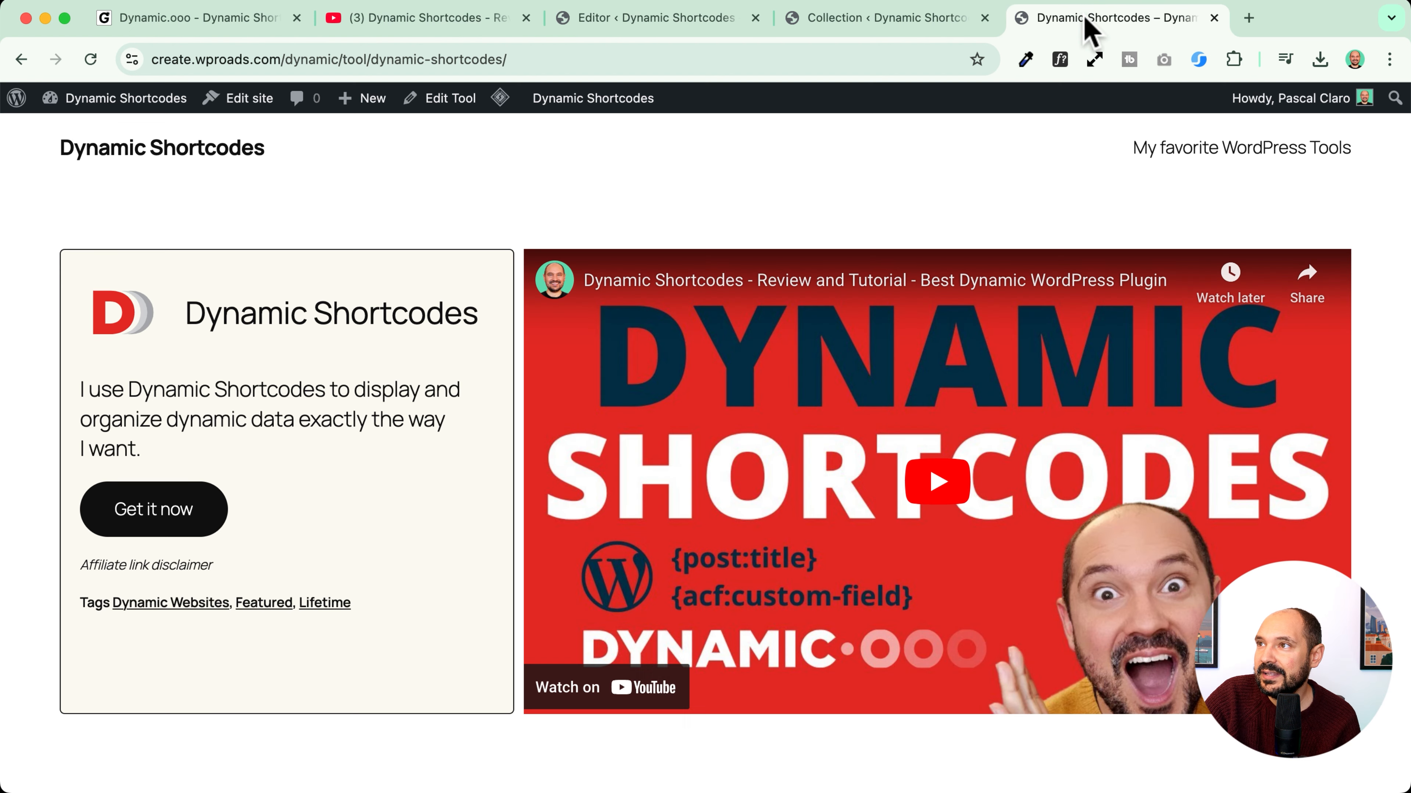
Step: Open the Demo Shortcodes page and select Dynamic Shortcodes as the preview post
left_click(889, 18)
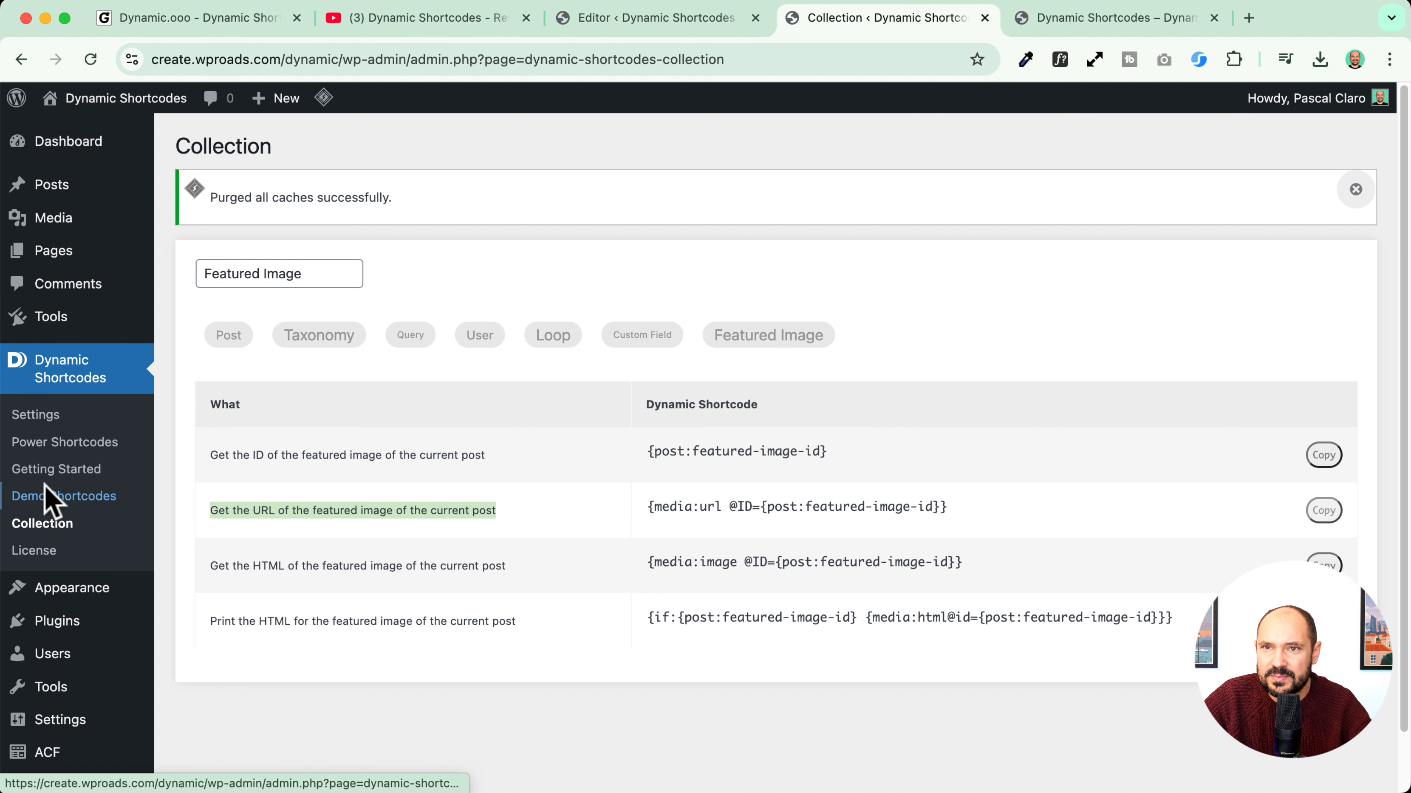
left_click(47, 496)
left_click(256, 270)
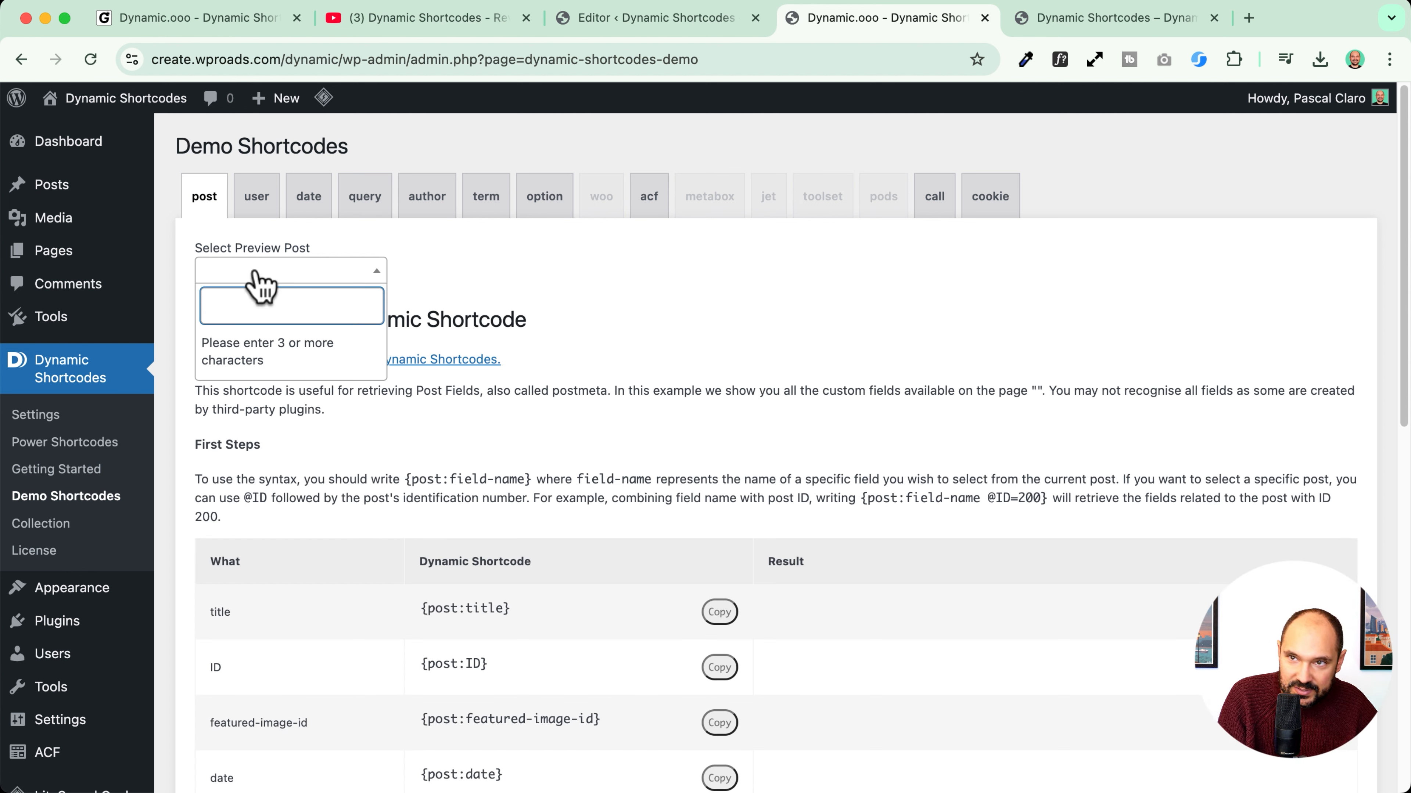
type("dyna")
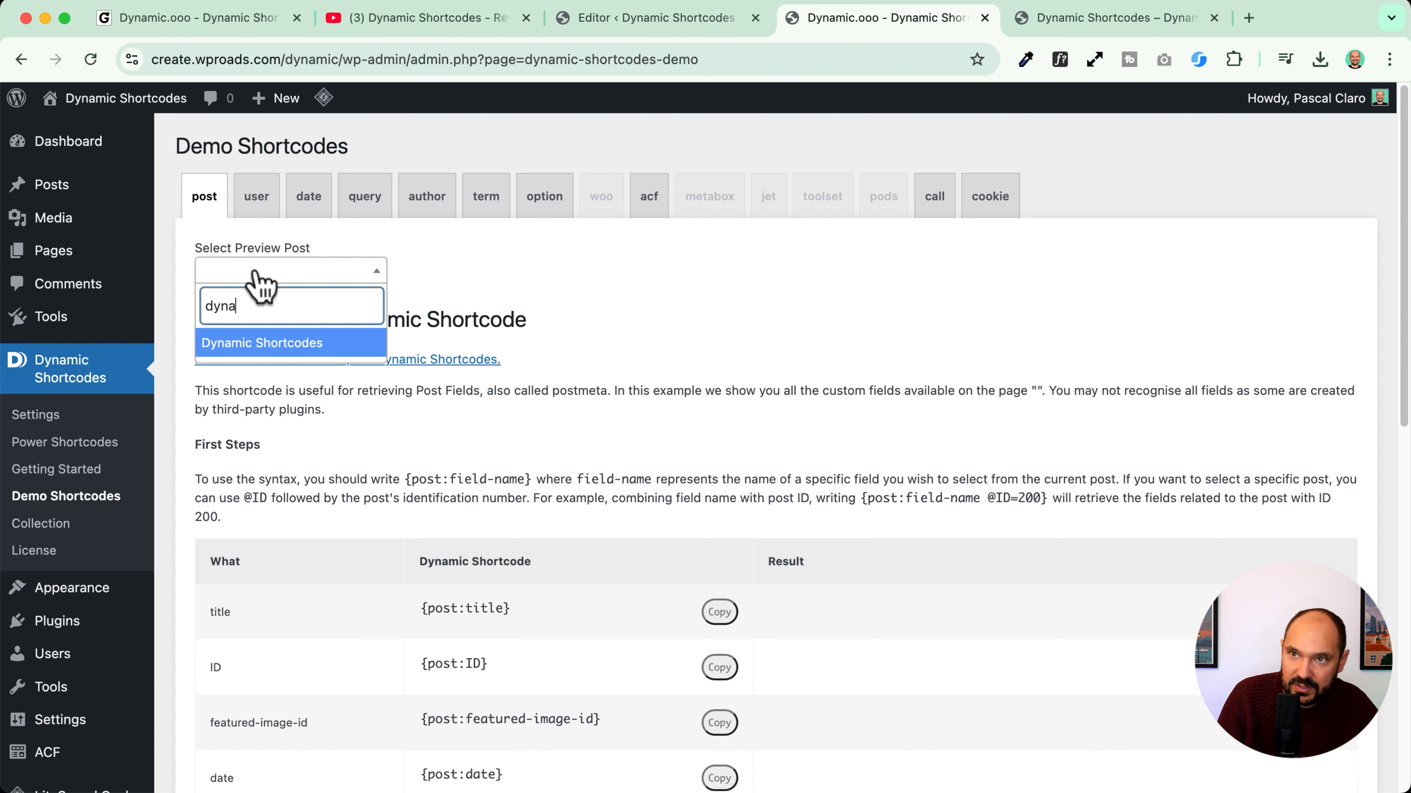
left_click(255, 339)
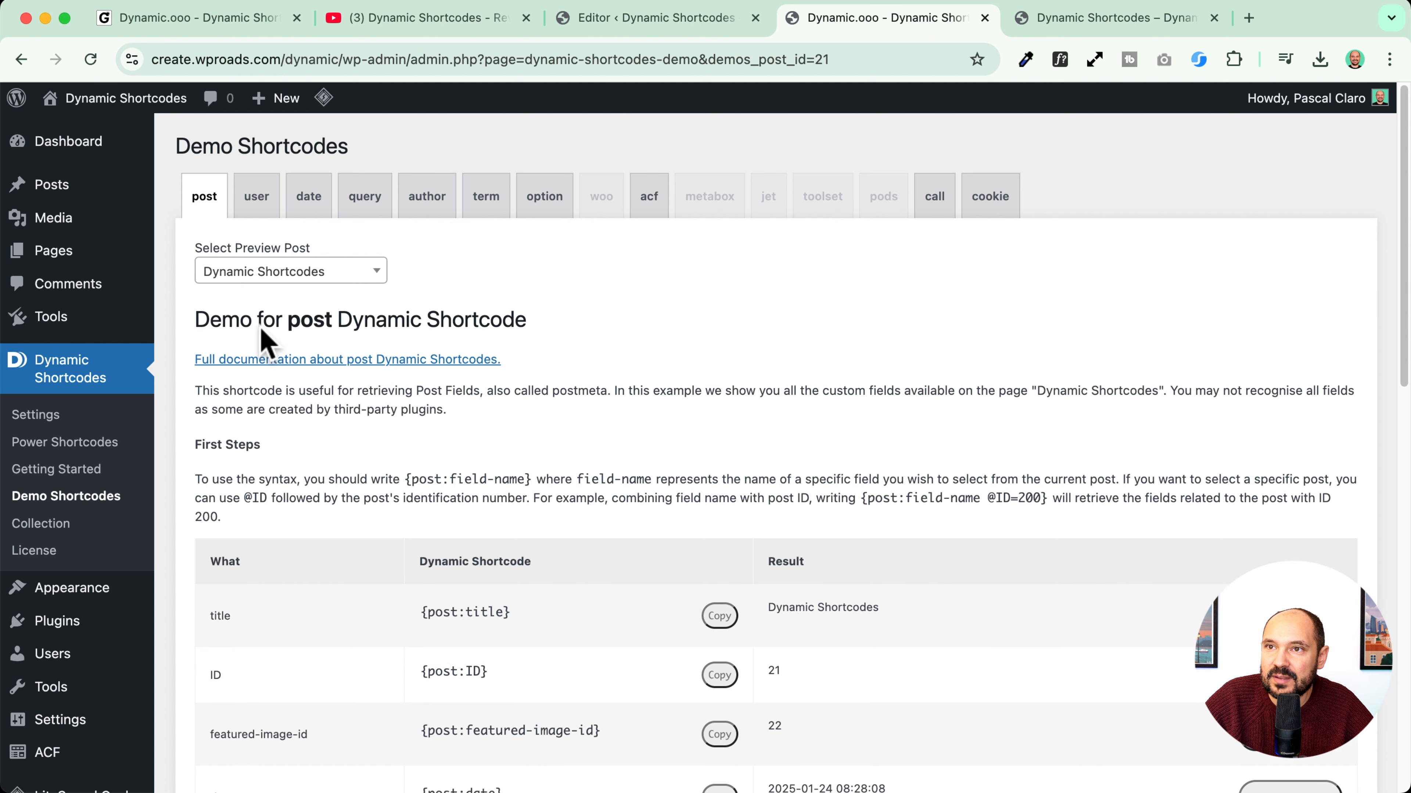
Step: Expand the featured-image-id examples and copy the shortcode for the alternative text of the media file
scroll(262, 329, "down", 7)
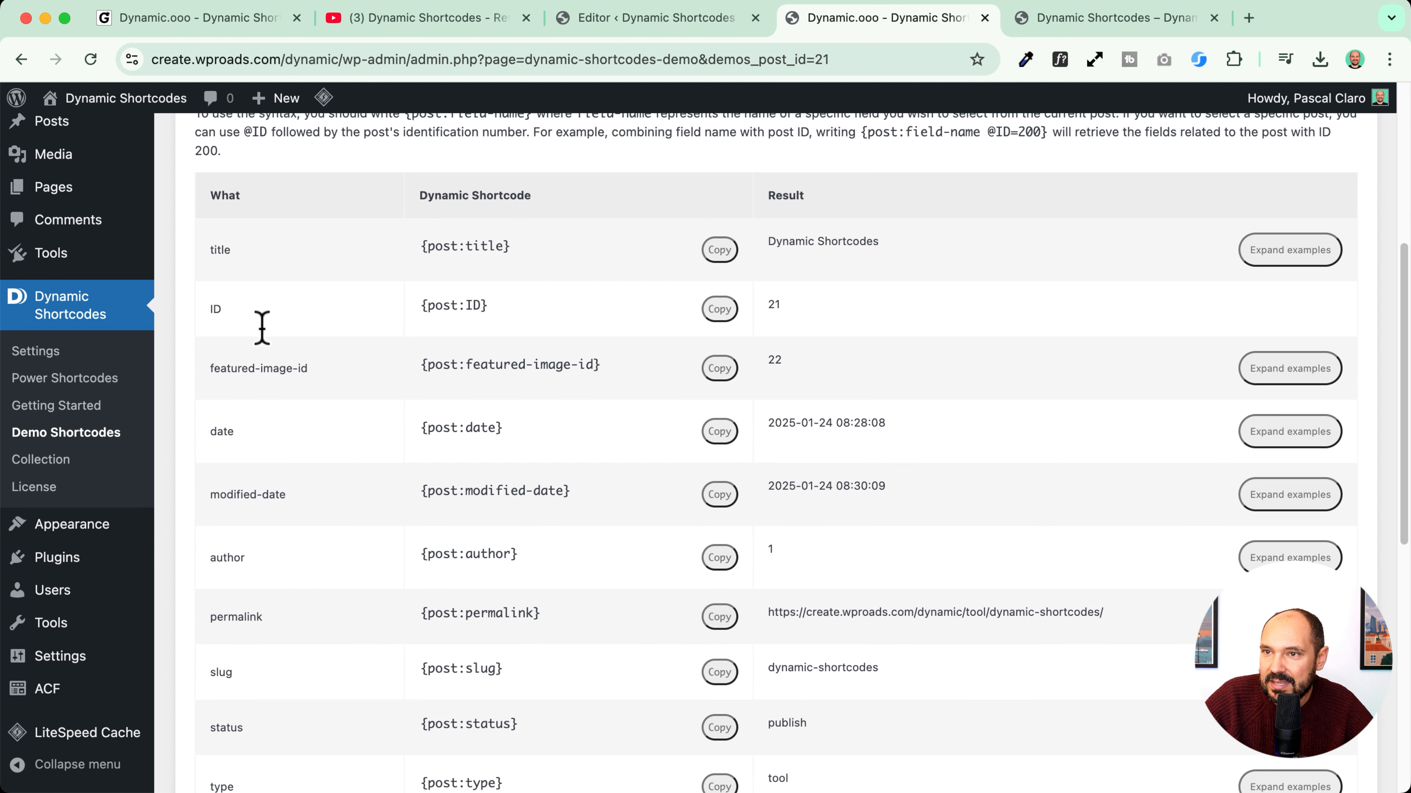
left_click(1277, 371)
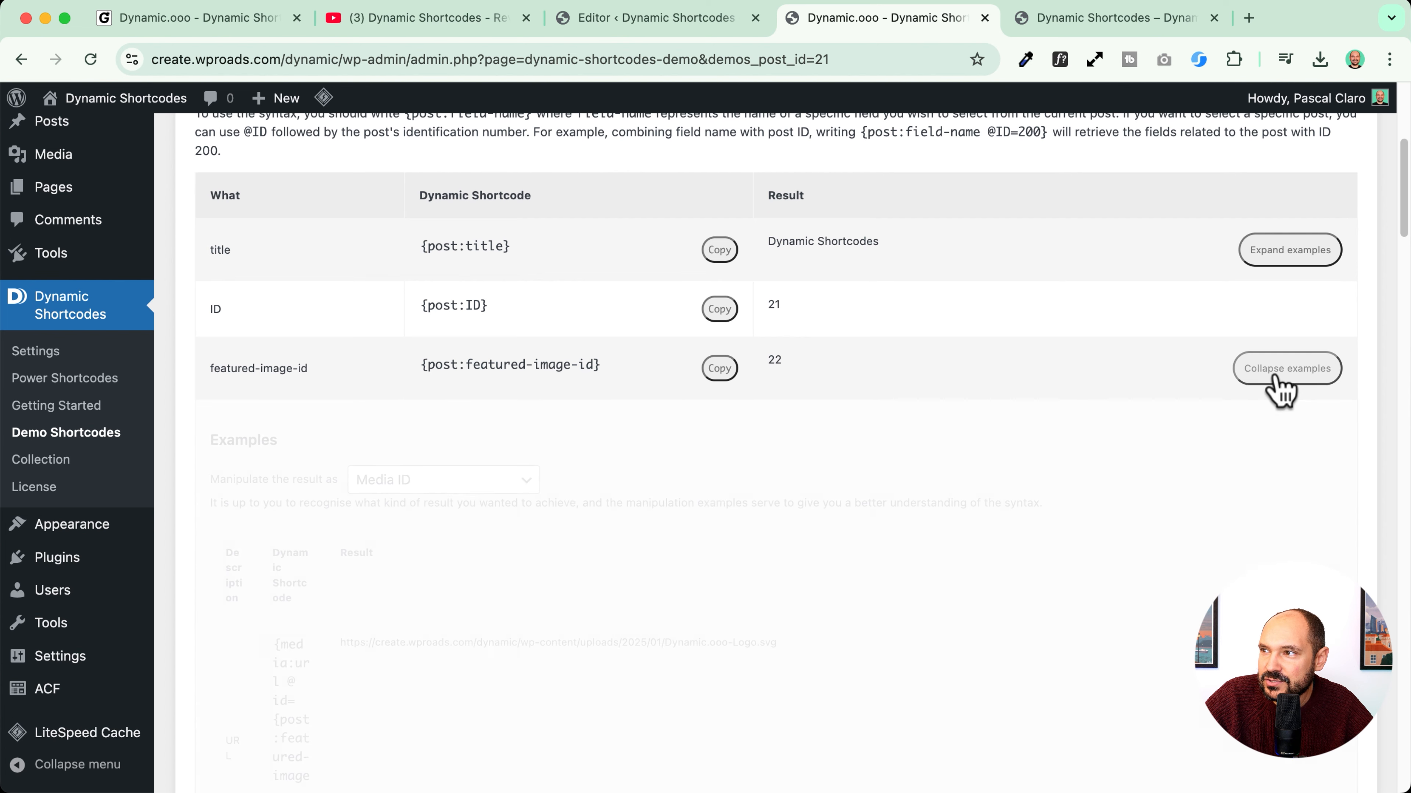
scroll(330, 400, "down", 9)
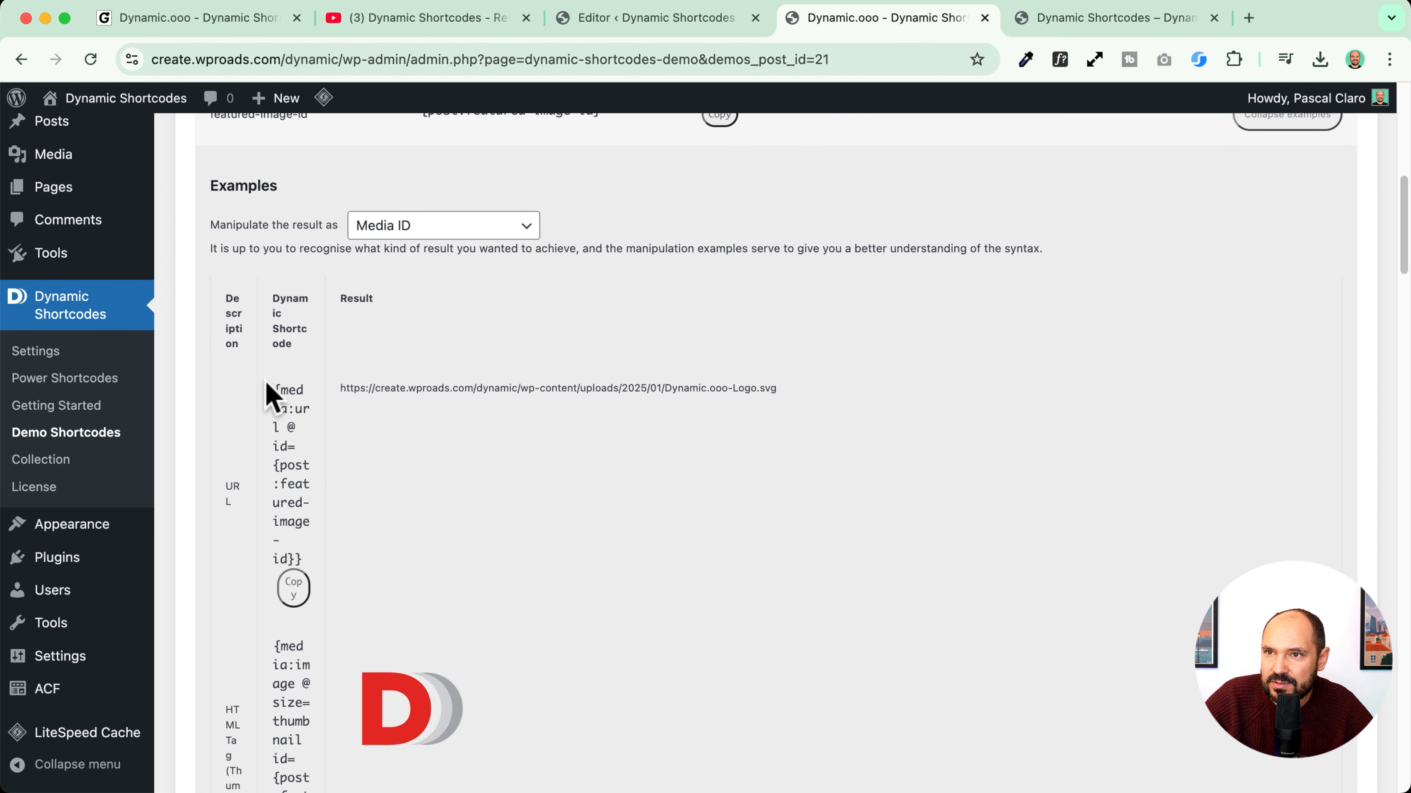
scroll(269, 395, "down", 20)
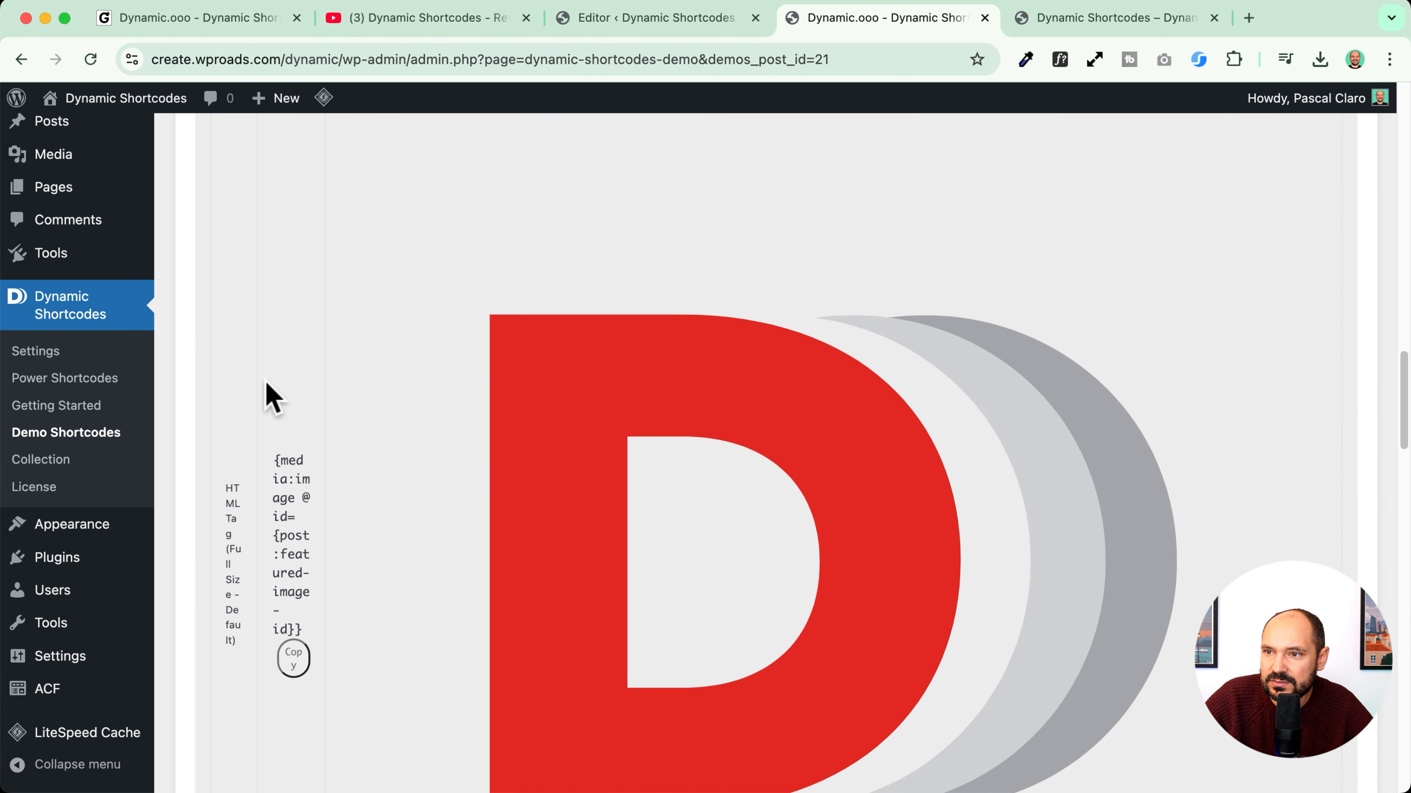
scroll(265, 389, "down", 6)
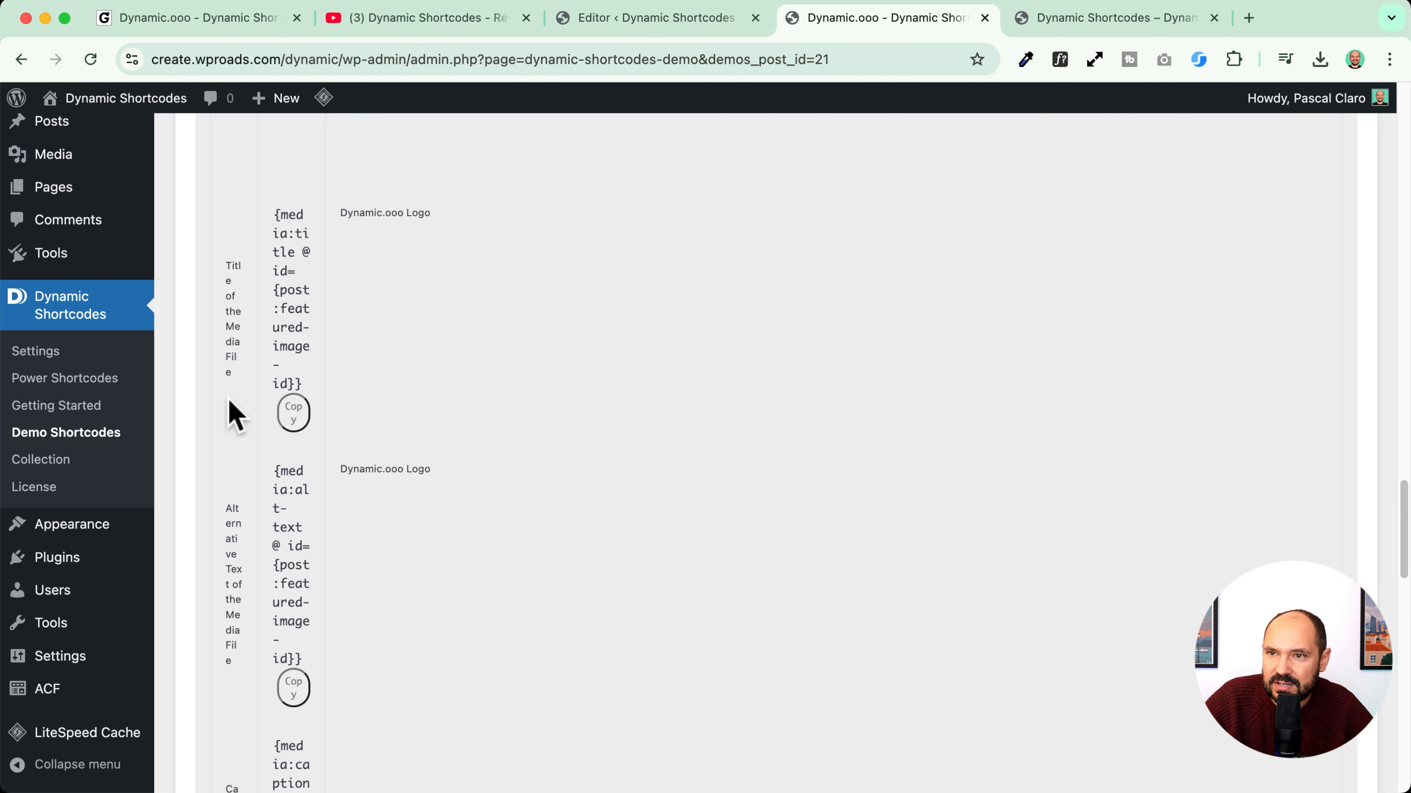
scroll(236, 416, "down", 4)
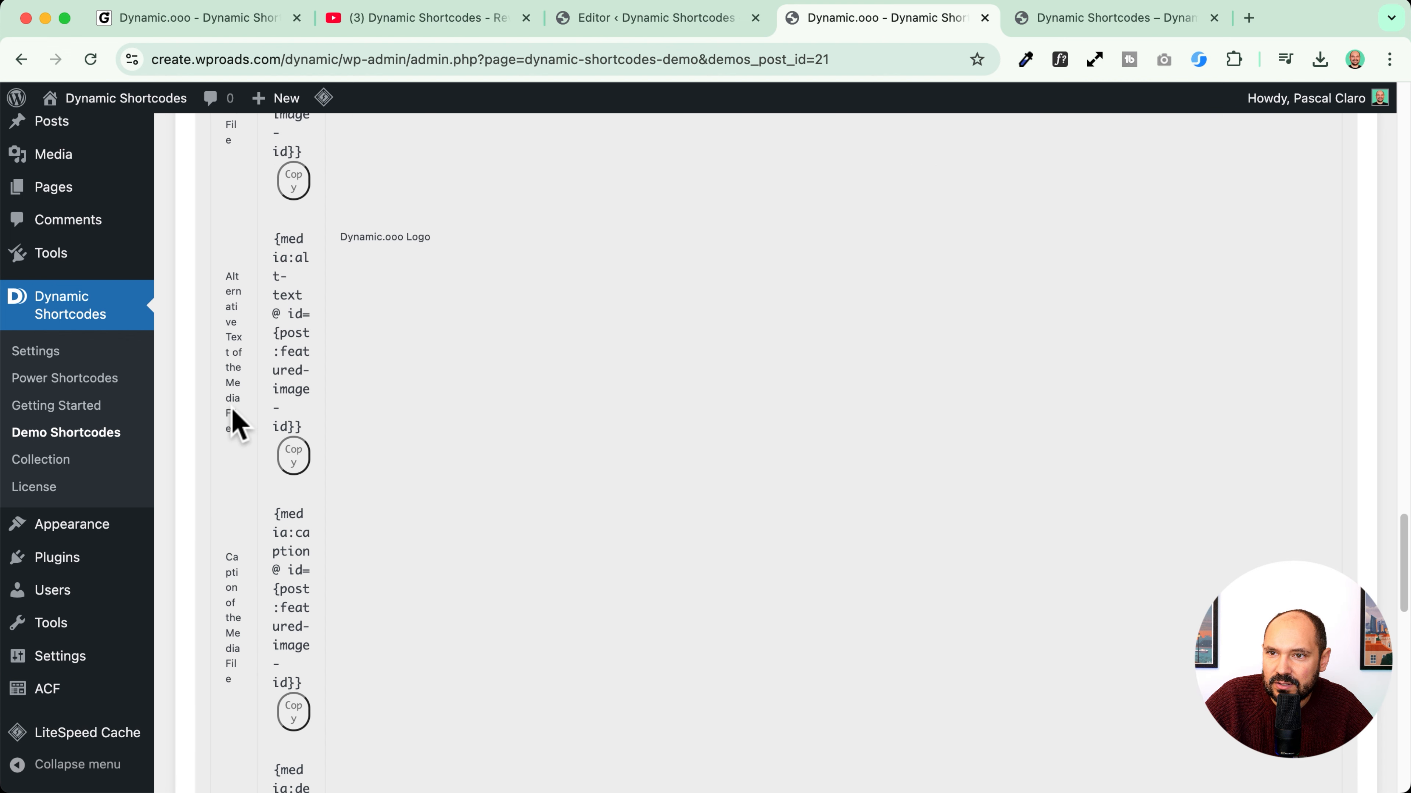
left_click(293, 459)
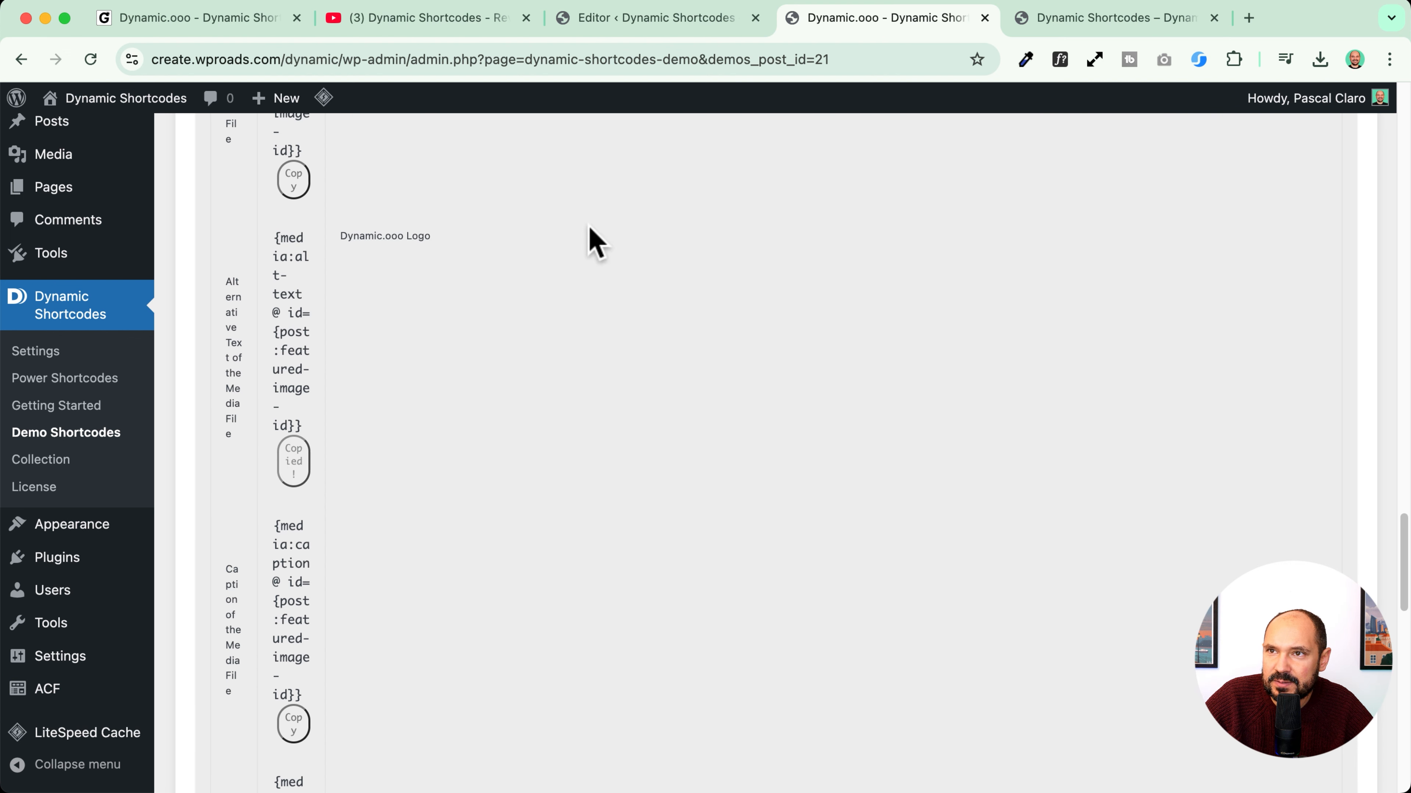
Step: Set the template logo's alternative text to {media:alt-text @ id={post:featured-image-id}} and save the template
left_click(733, 17)
key("super+v")
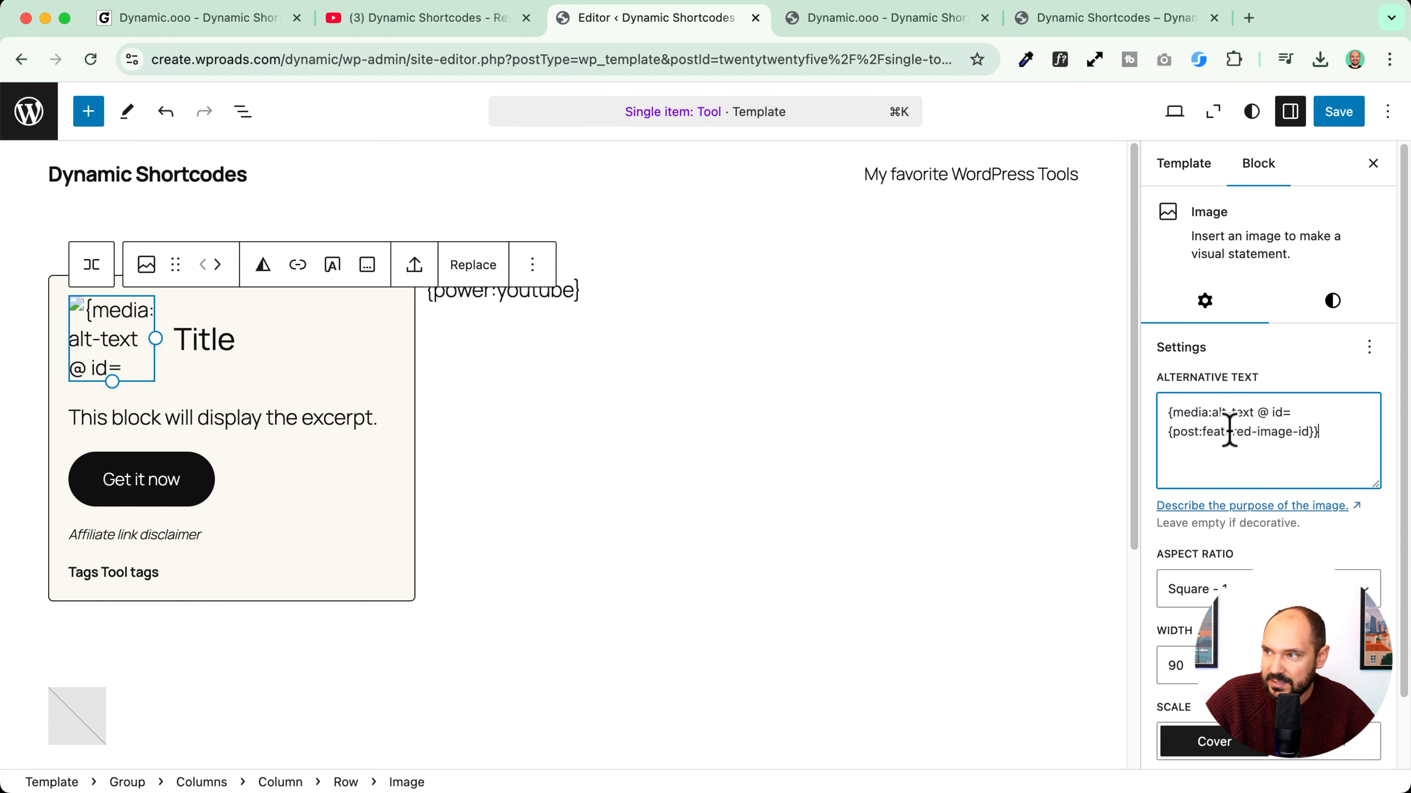
left_click(1341, 116)
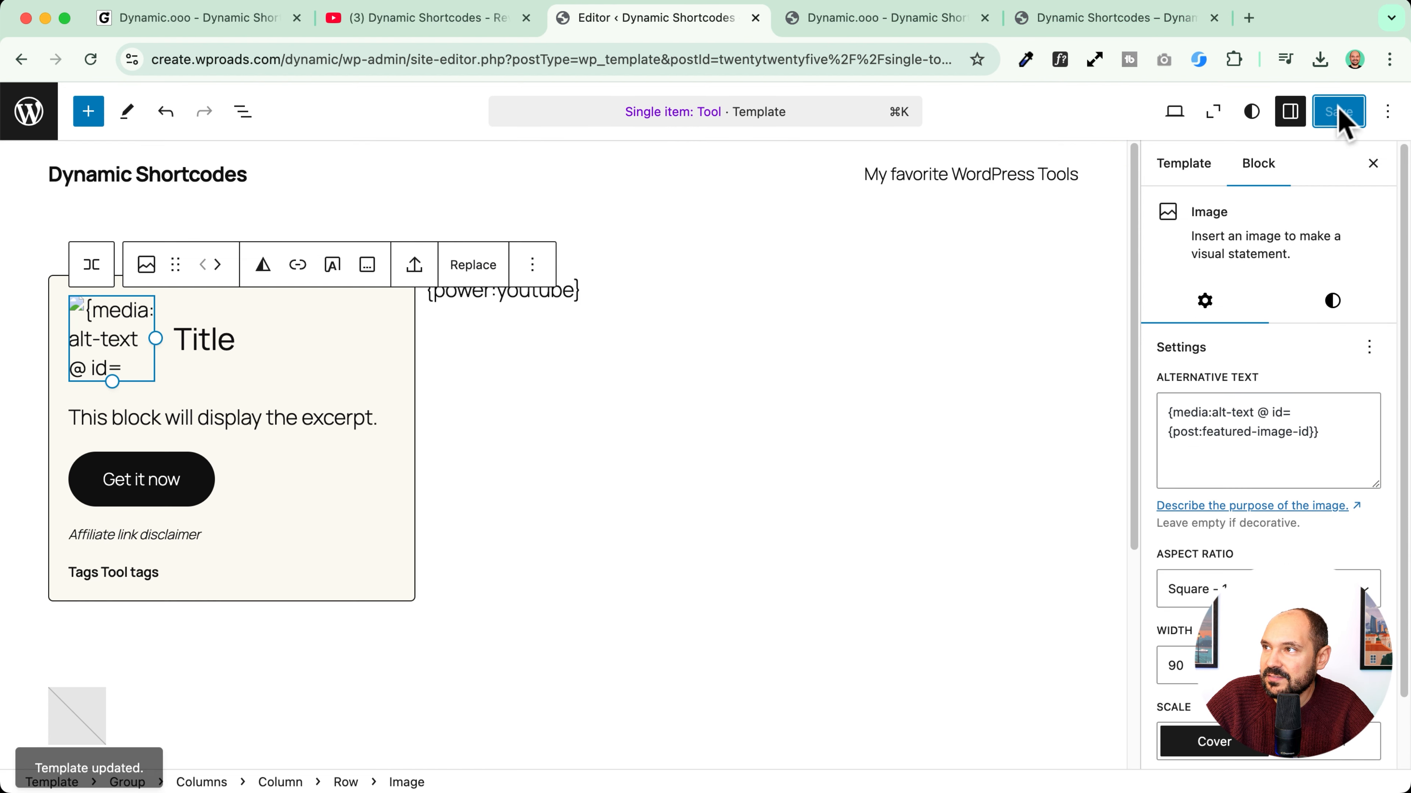
Step: Purge the cache from the front-end Dynamic Shortcodes tool page and inspect the logo image's src and alt attributes in the page code
left_click(1058, 15)
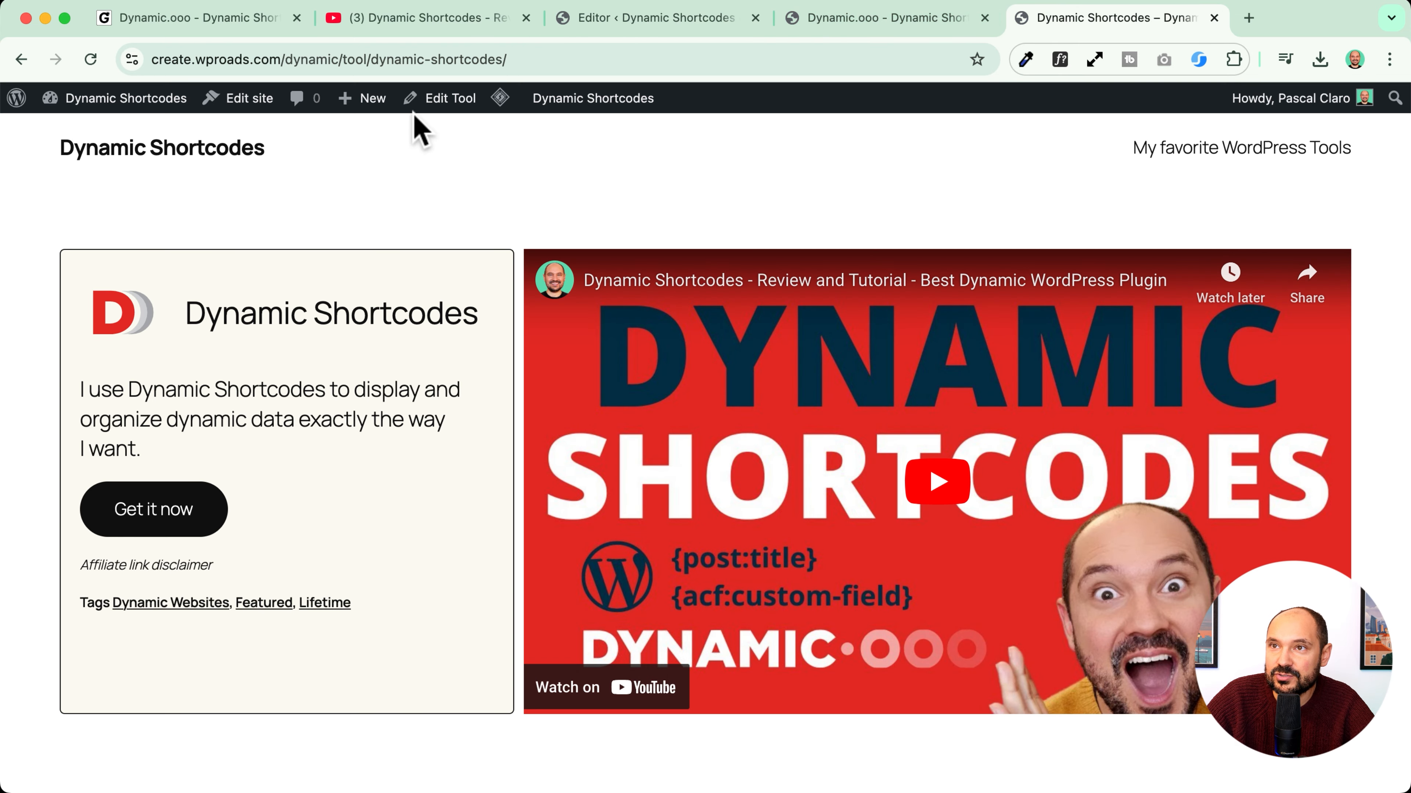
mouse_move(491, 96)
left_click(505, 183)
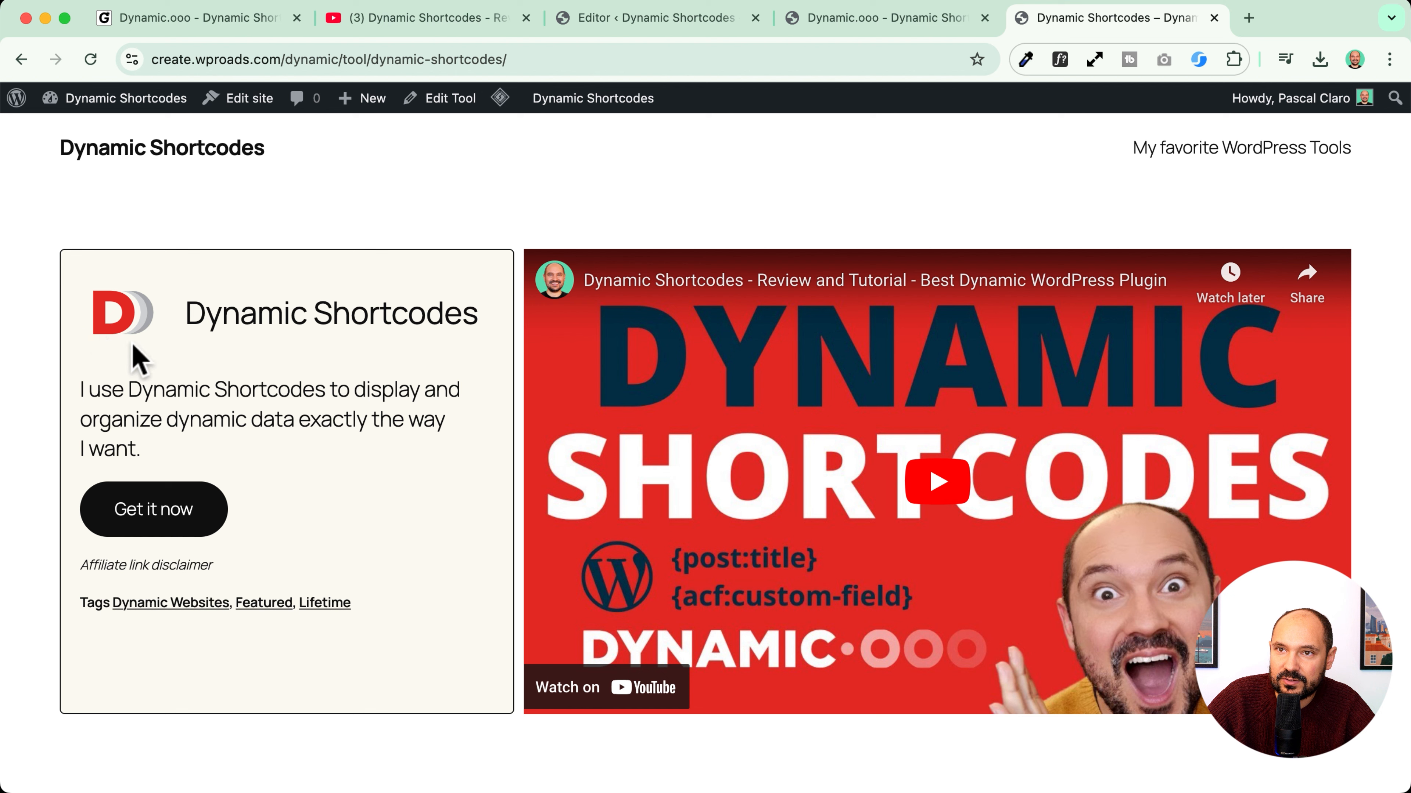
right_click(130, 313)
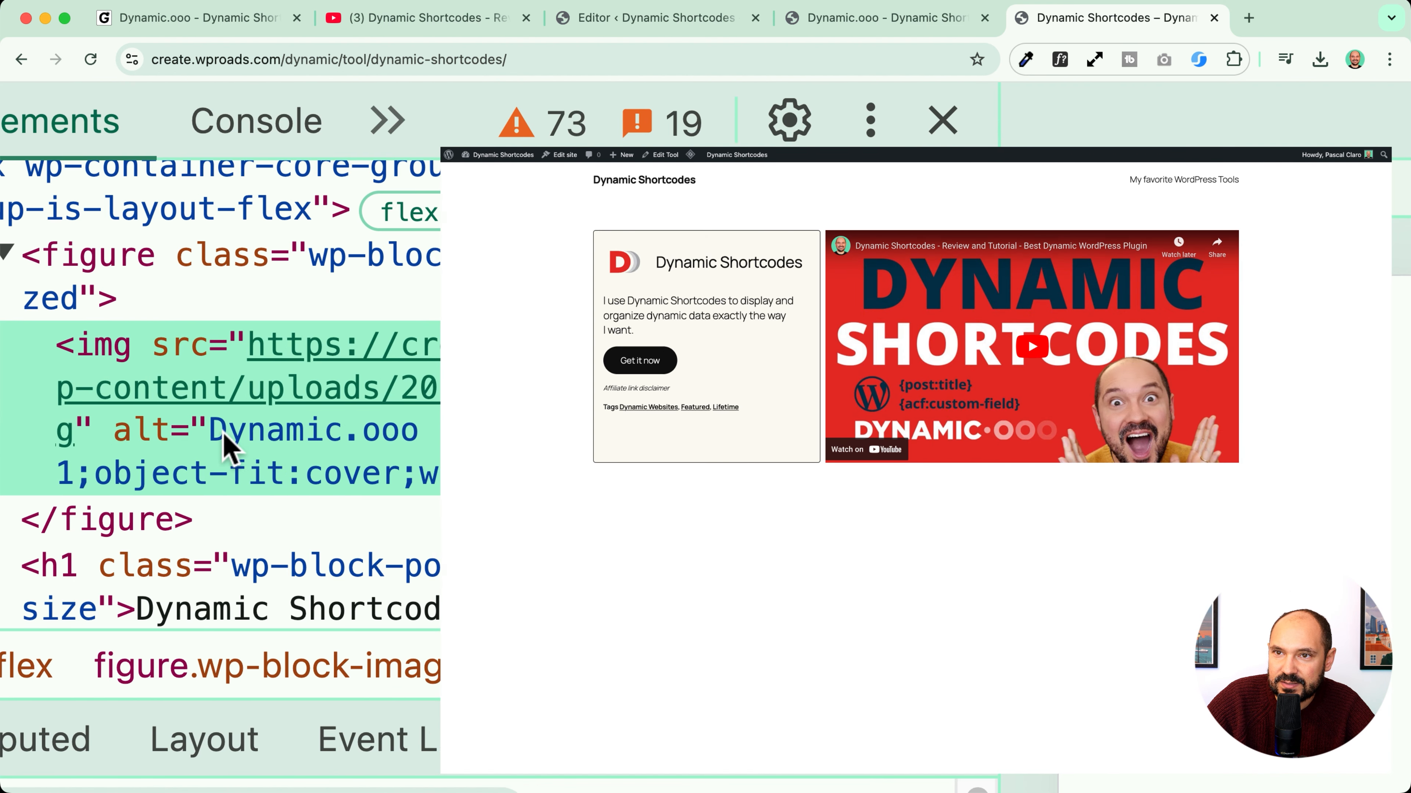
left_click(269, 432)
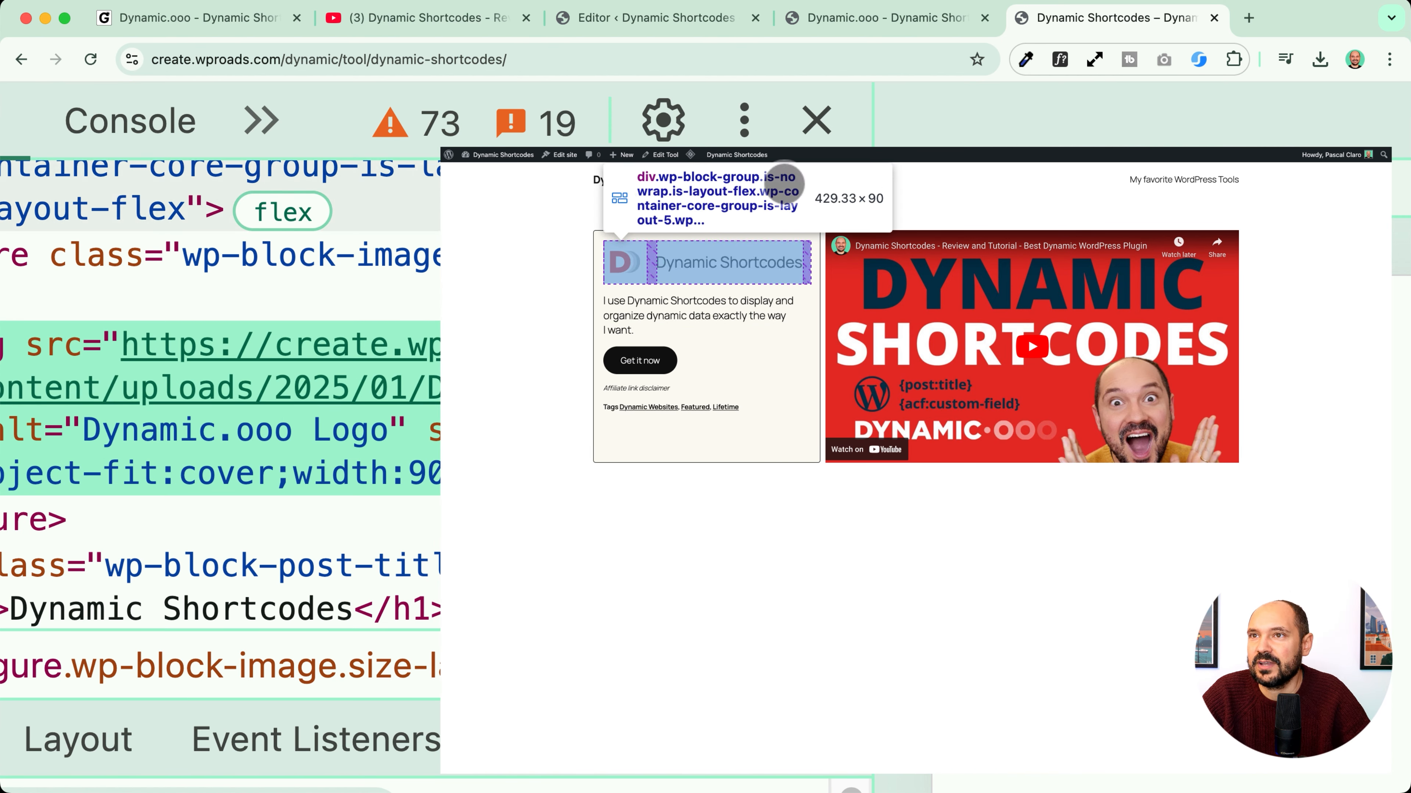
left_click(815, 119)
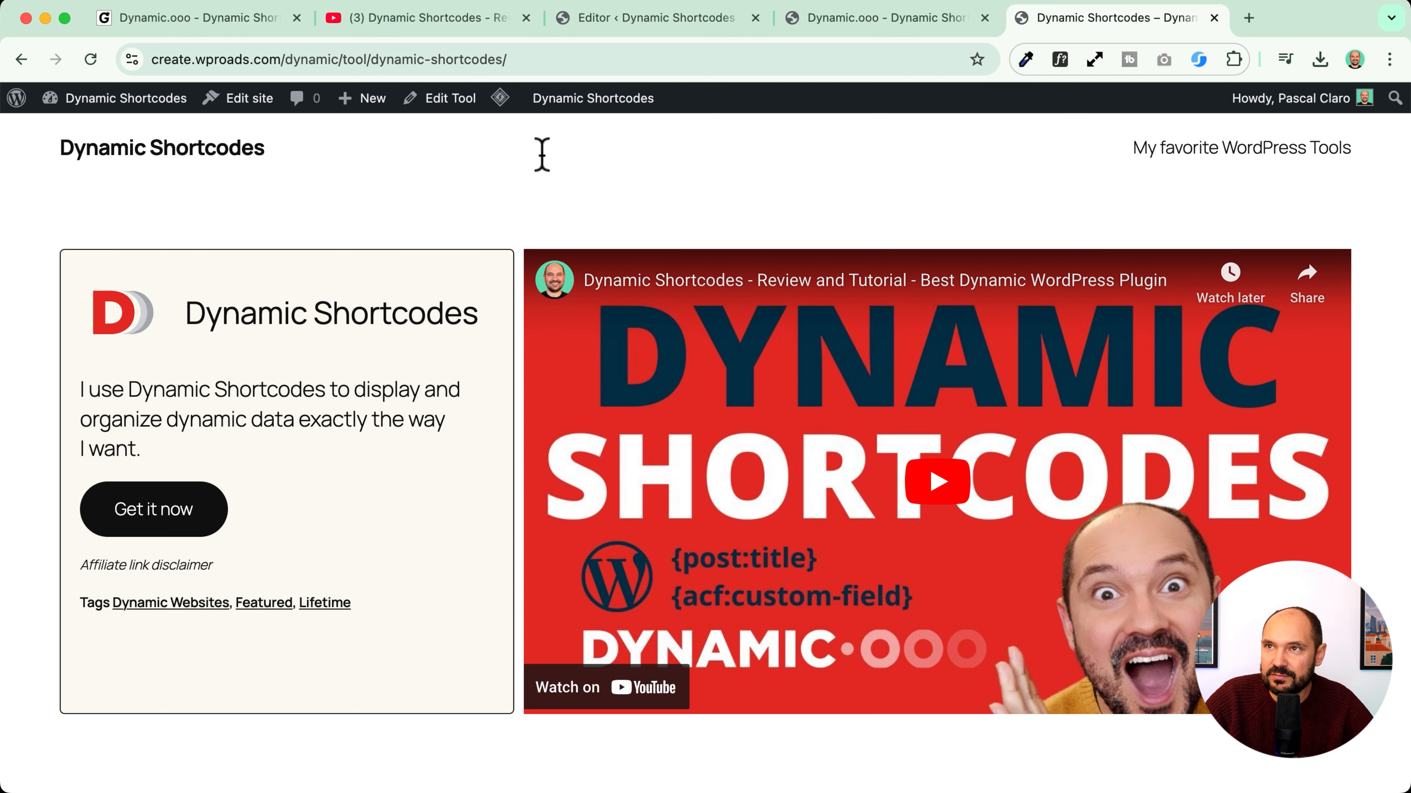
Step: Return to the Single item: Tool template and copy the {post:affiliate_link} shortcode from the Get it now button's link
left_click(886, 21)
left_click(696, 21)
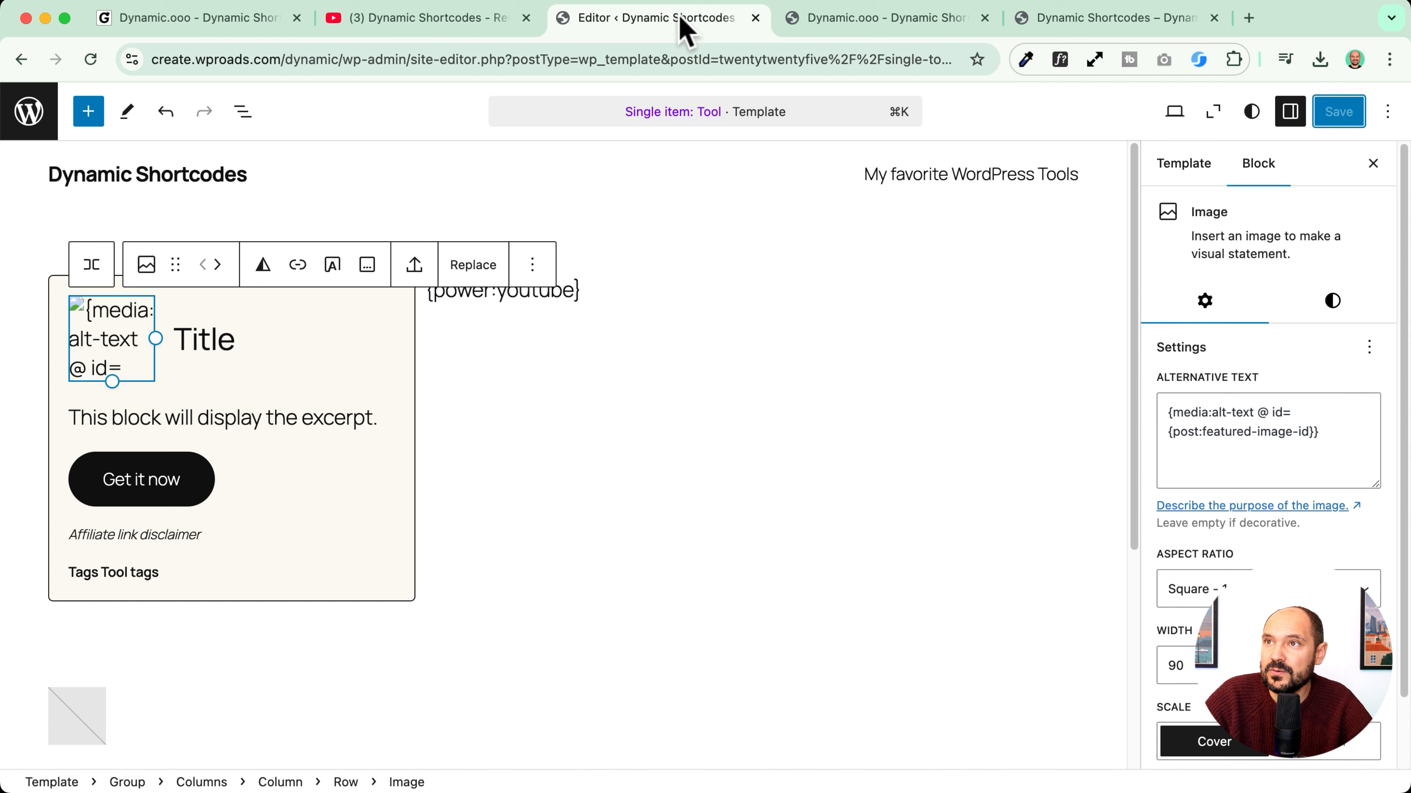
left_click(132, 492)
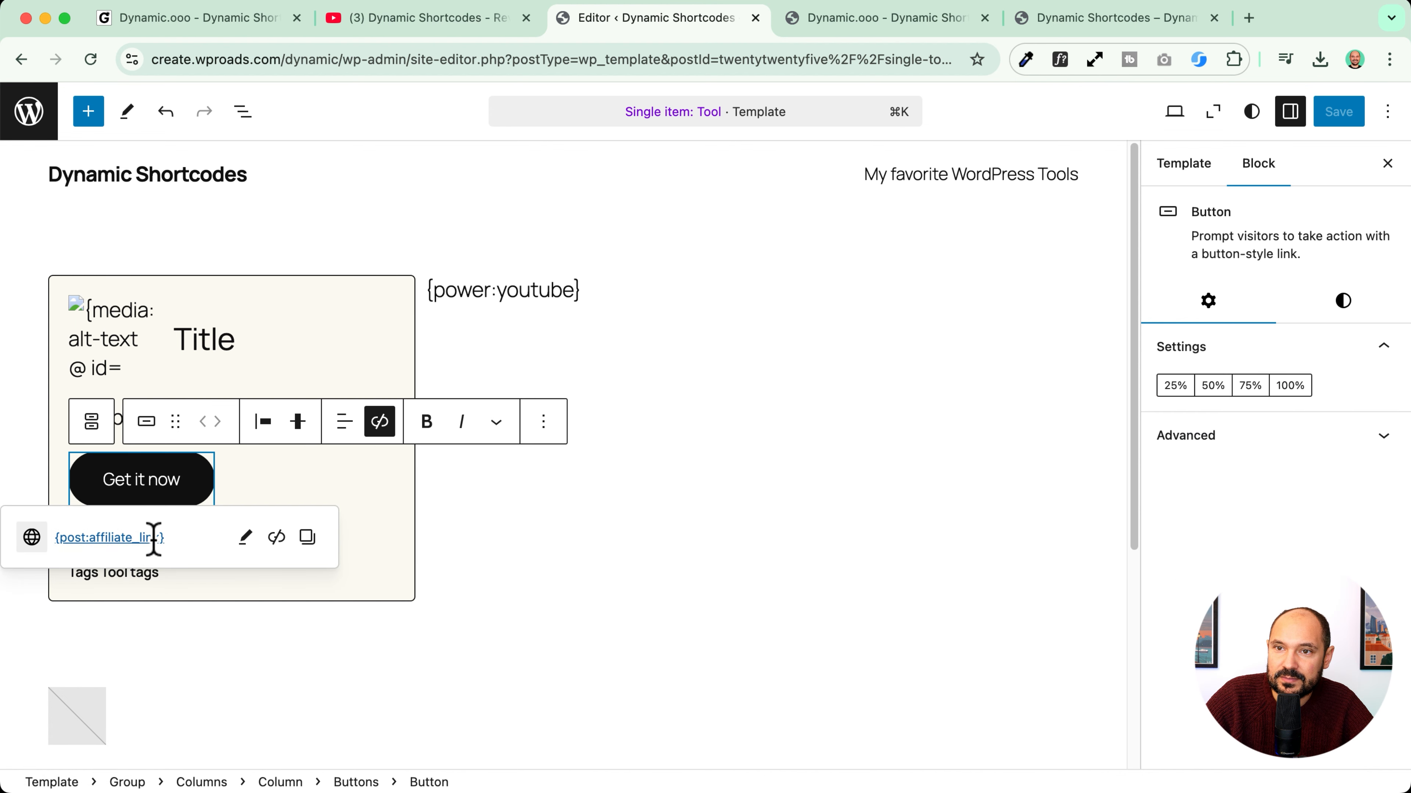
left_click_drag(175, 538, 49, 539)
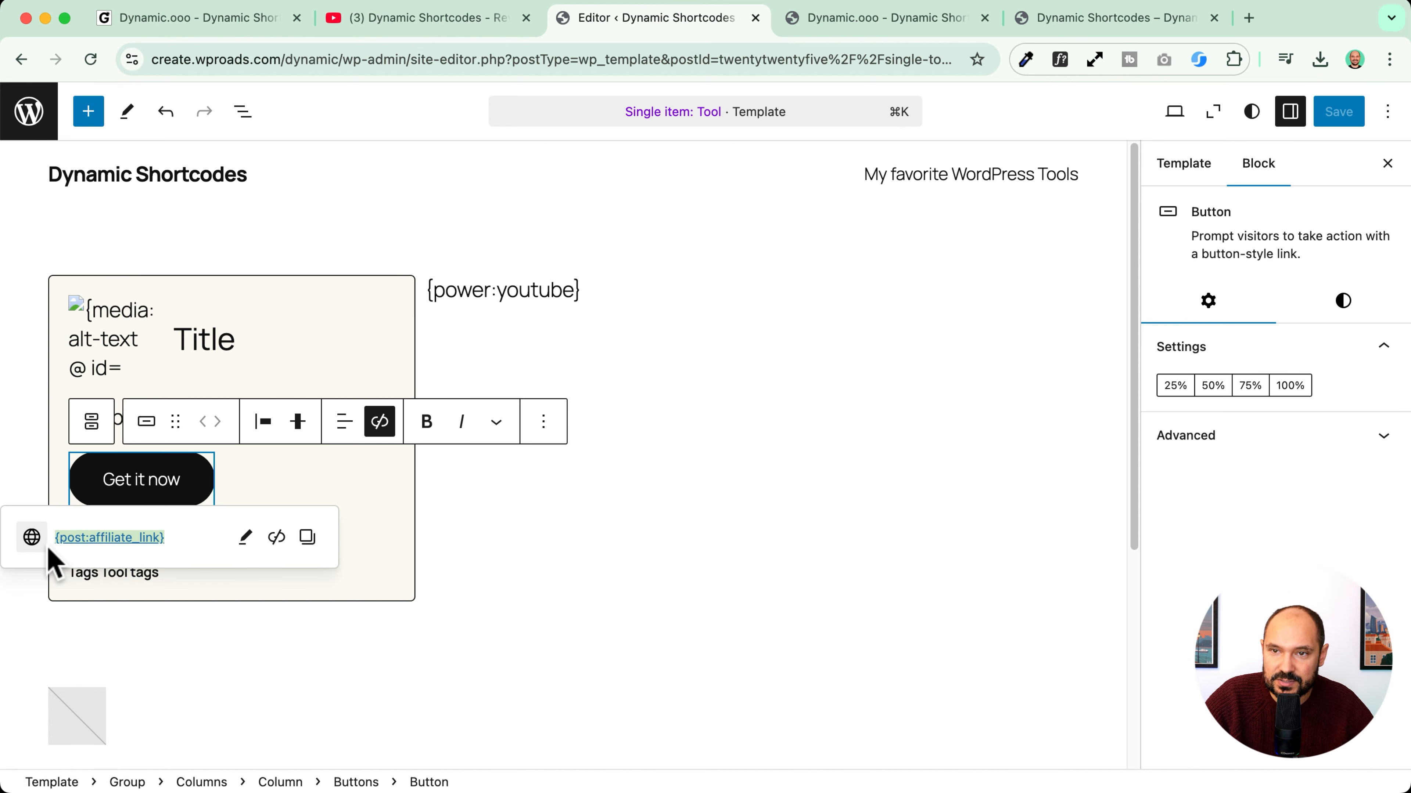
Step: Link the logo image beside the title to {post:affiliate_link}
left_click(128, 339)
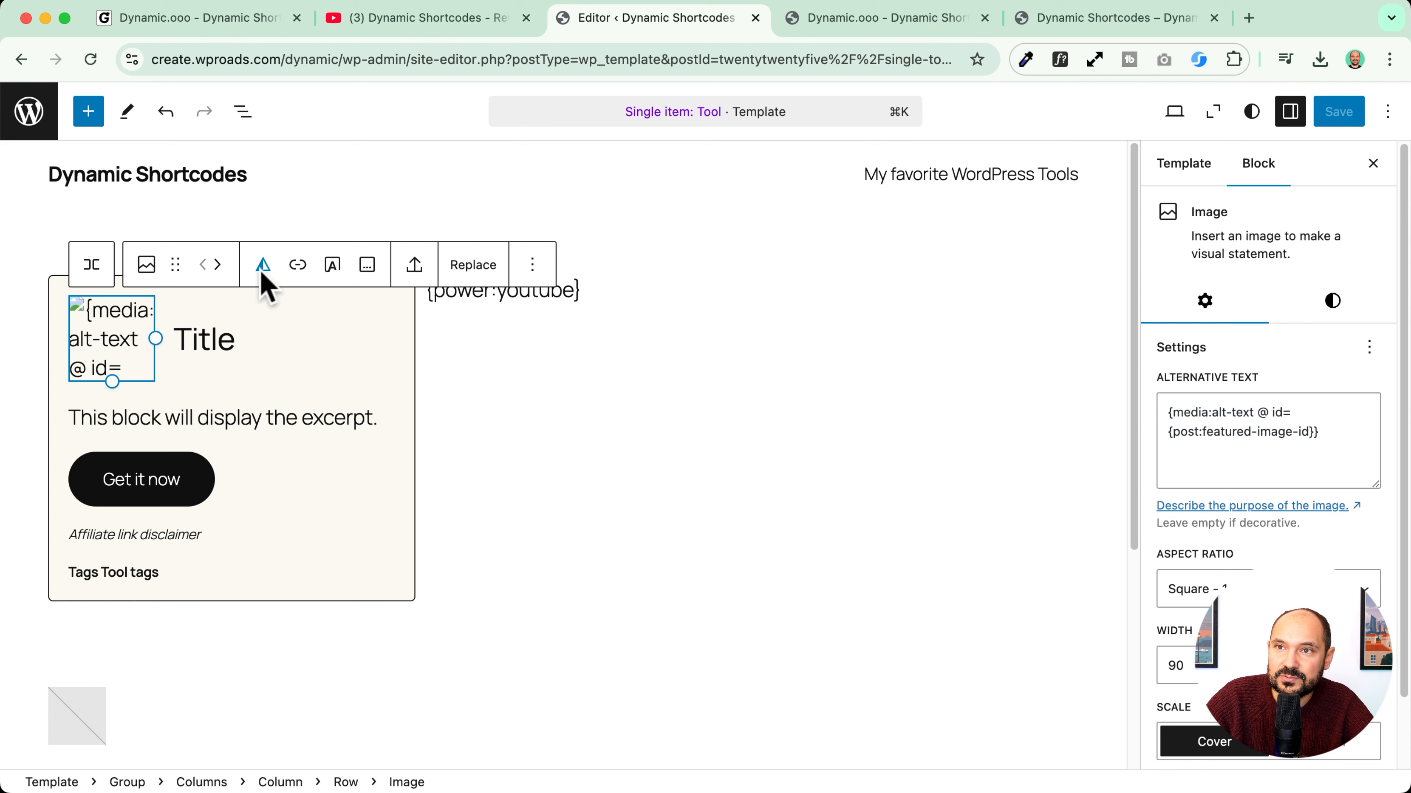
left_click(298, 265)
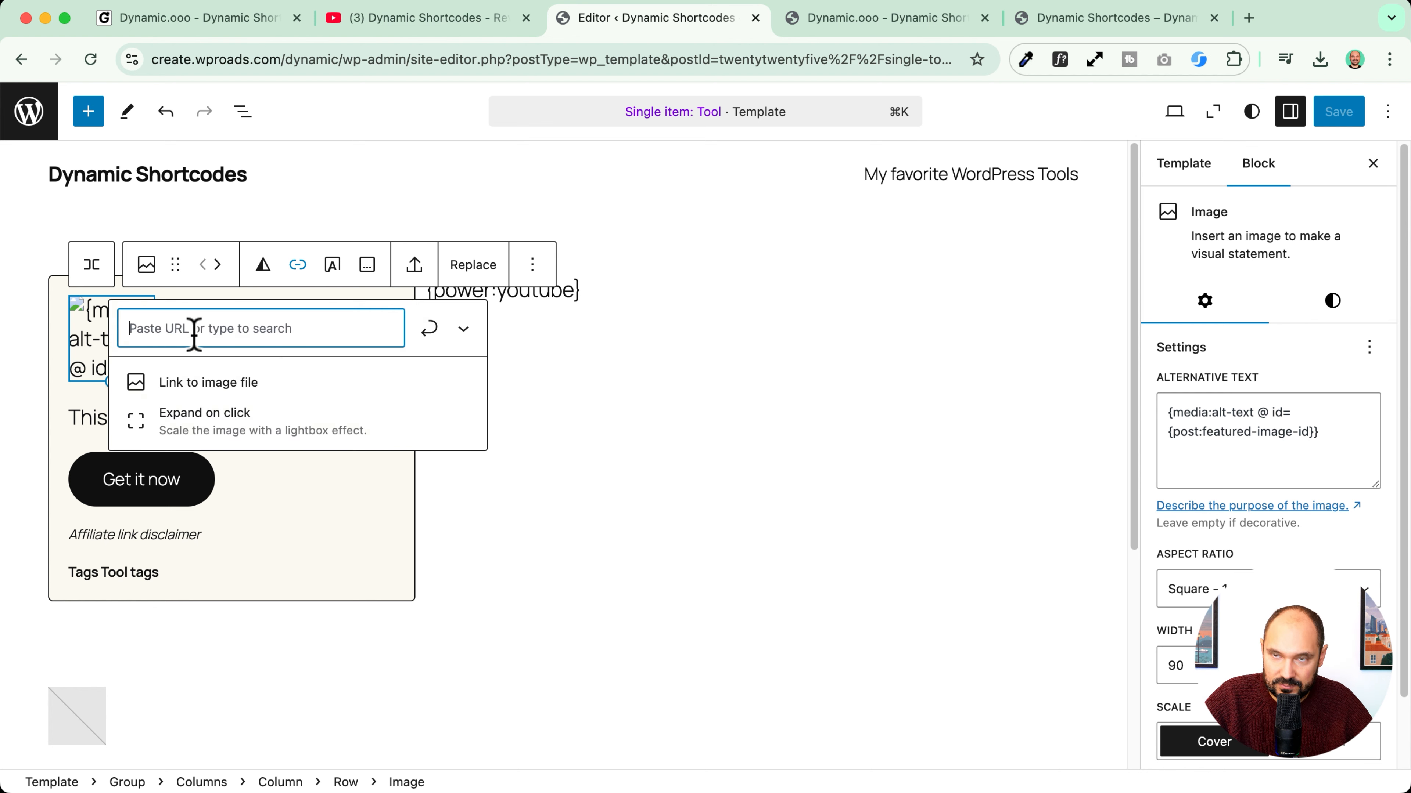
key("super+v")
left_click(429, 328)
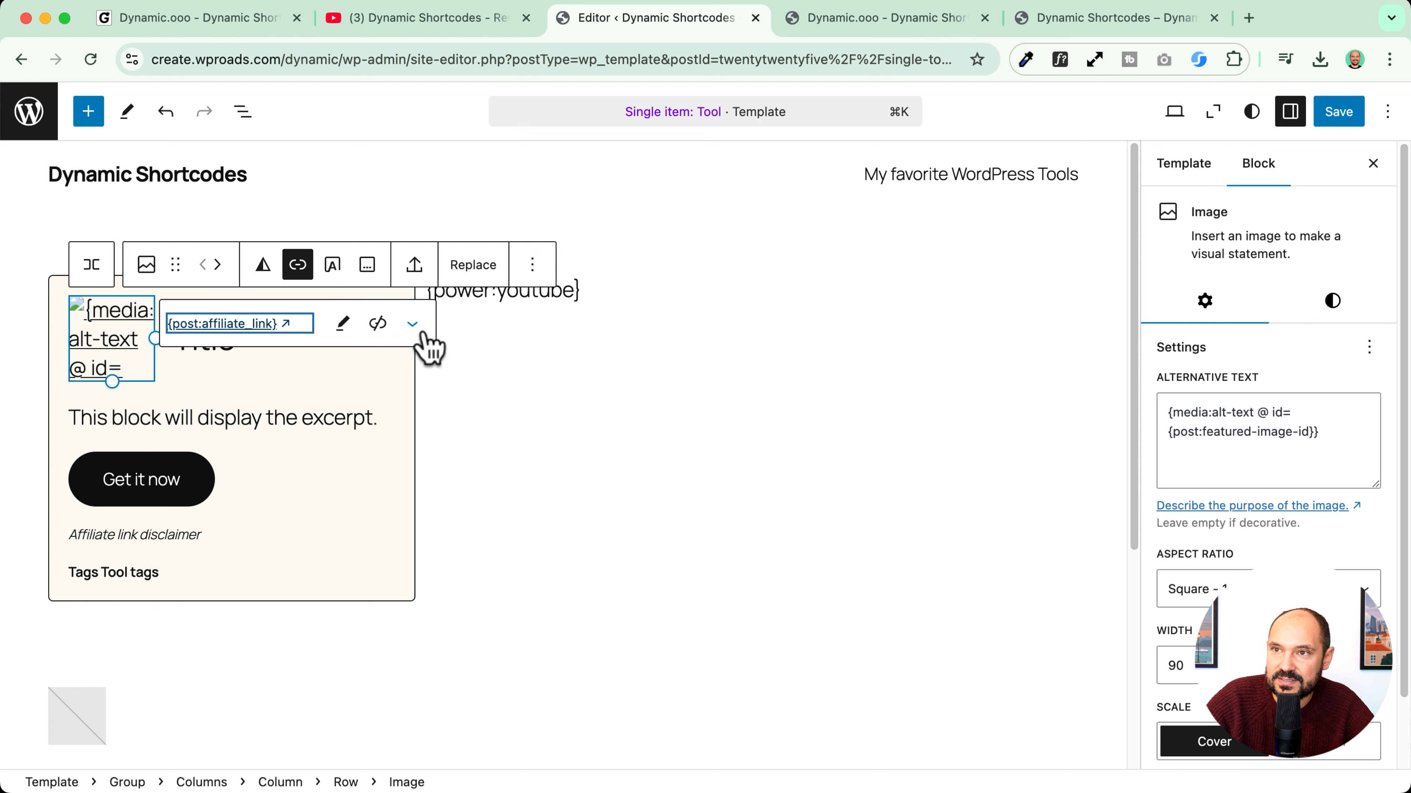
Step: Set the logo image's {post:affiliate_link} link to open in a new tab and save the template
left_click(344, 323)
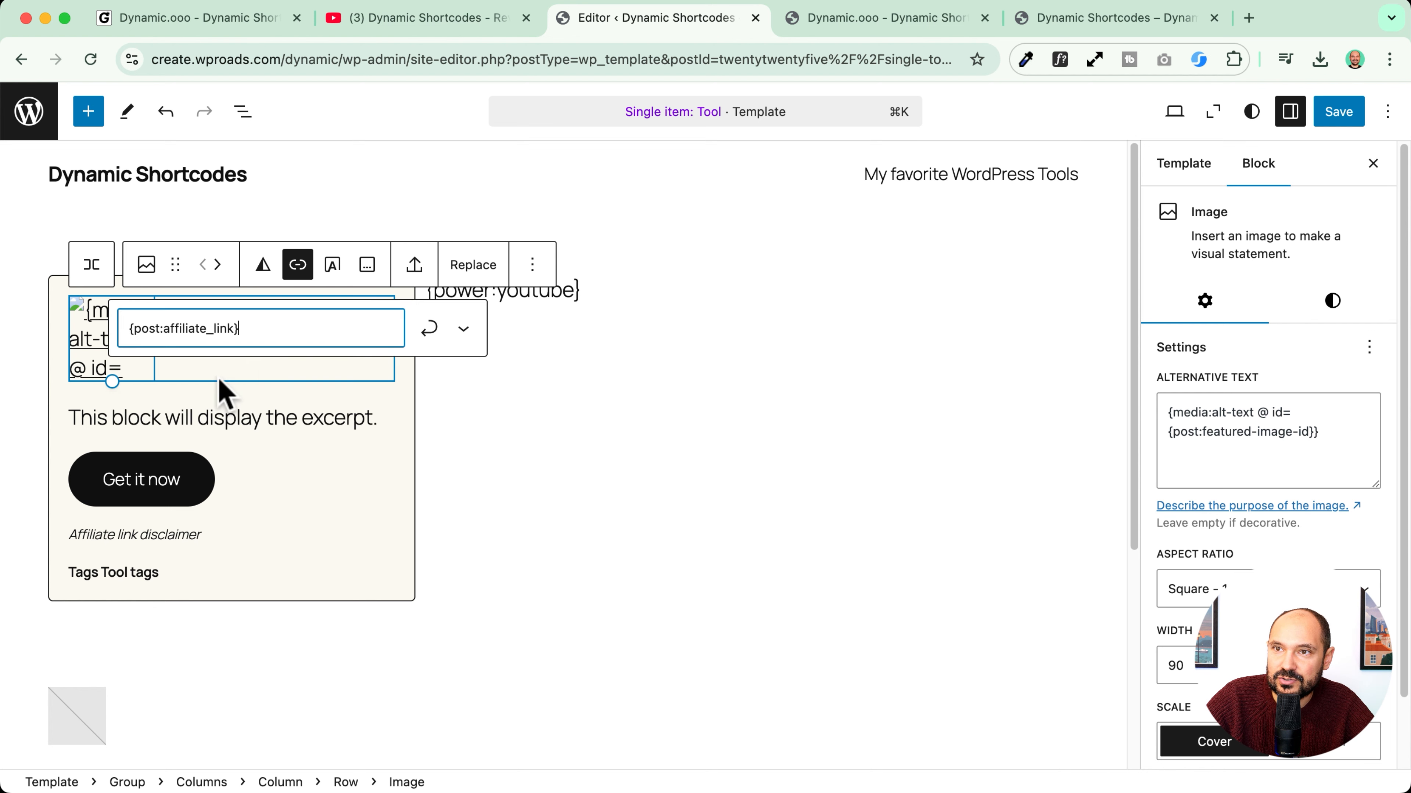
left_click(394, 329)
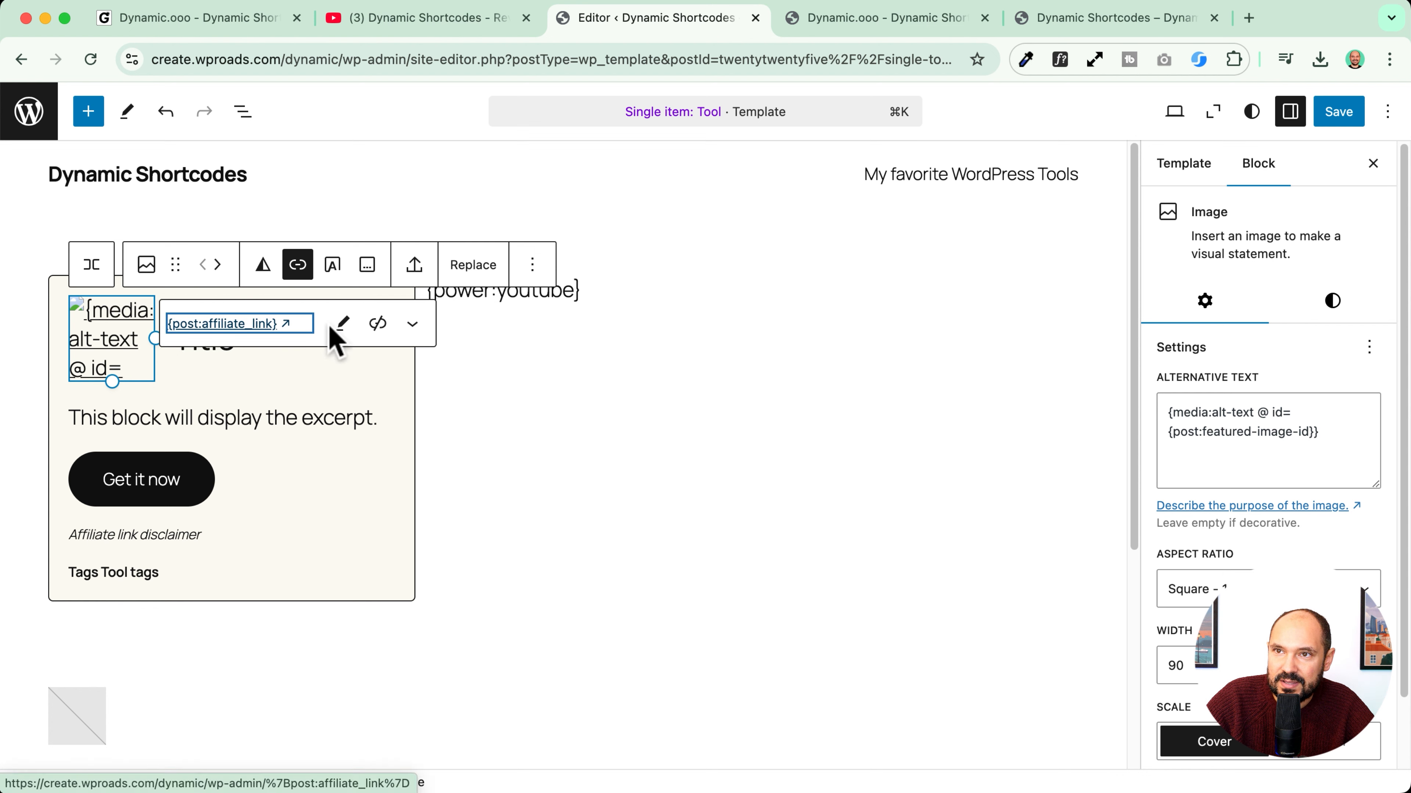
left_click(344, 324)
left_click(463, 328)
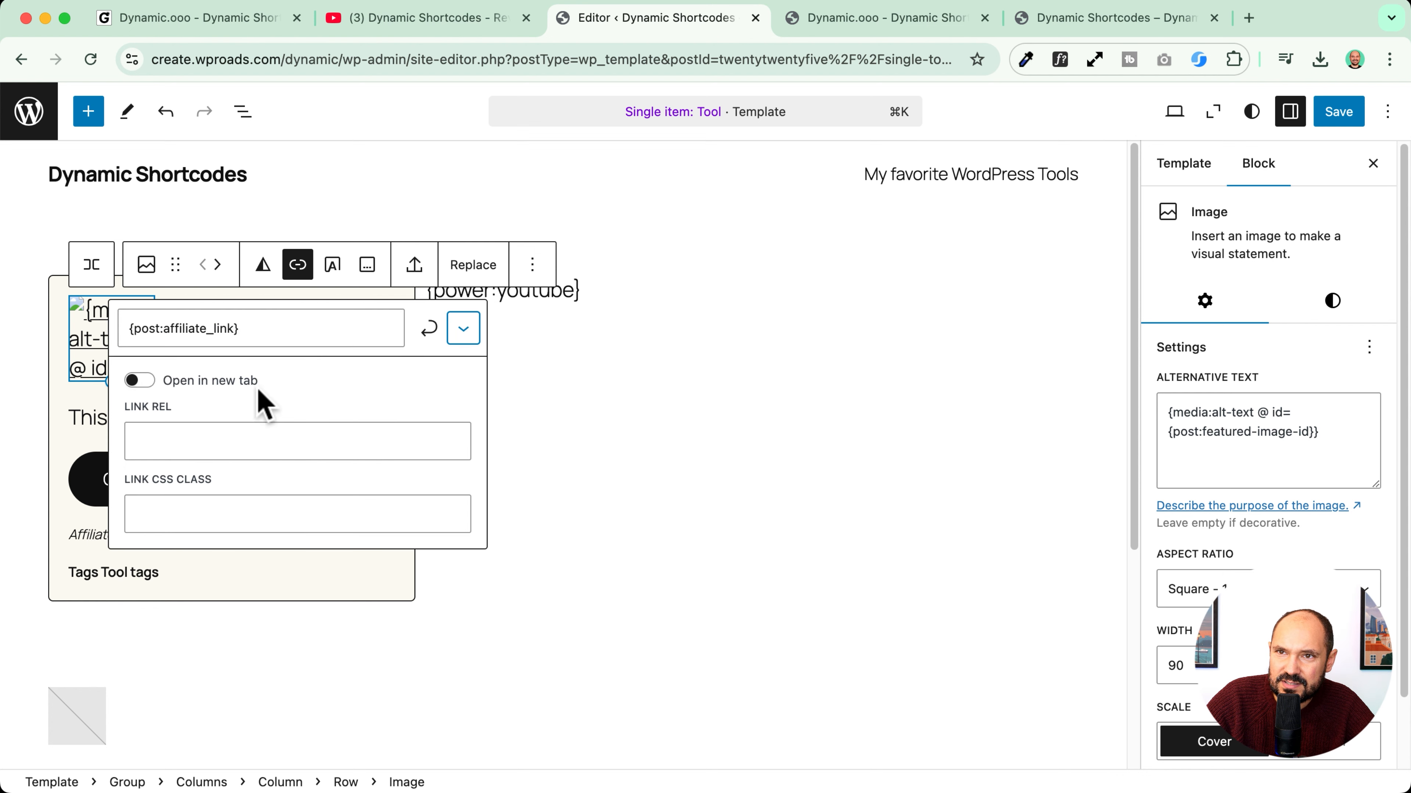
left_click(140, 380)
left_click(431, 330)
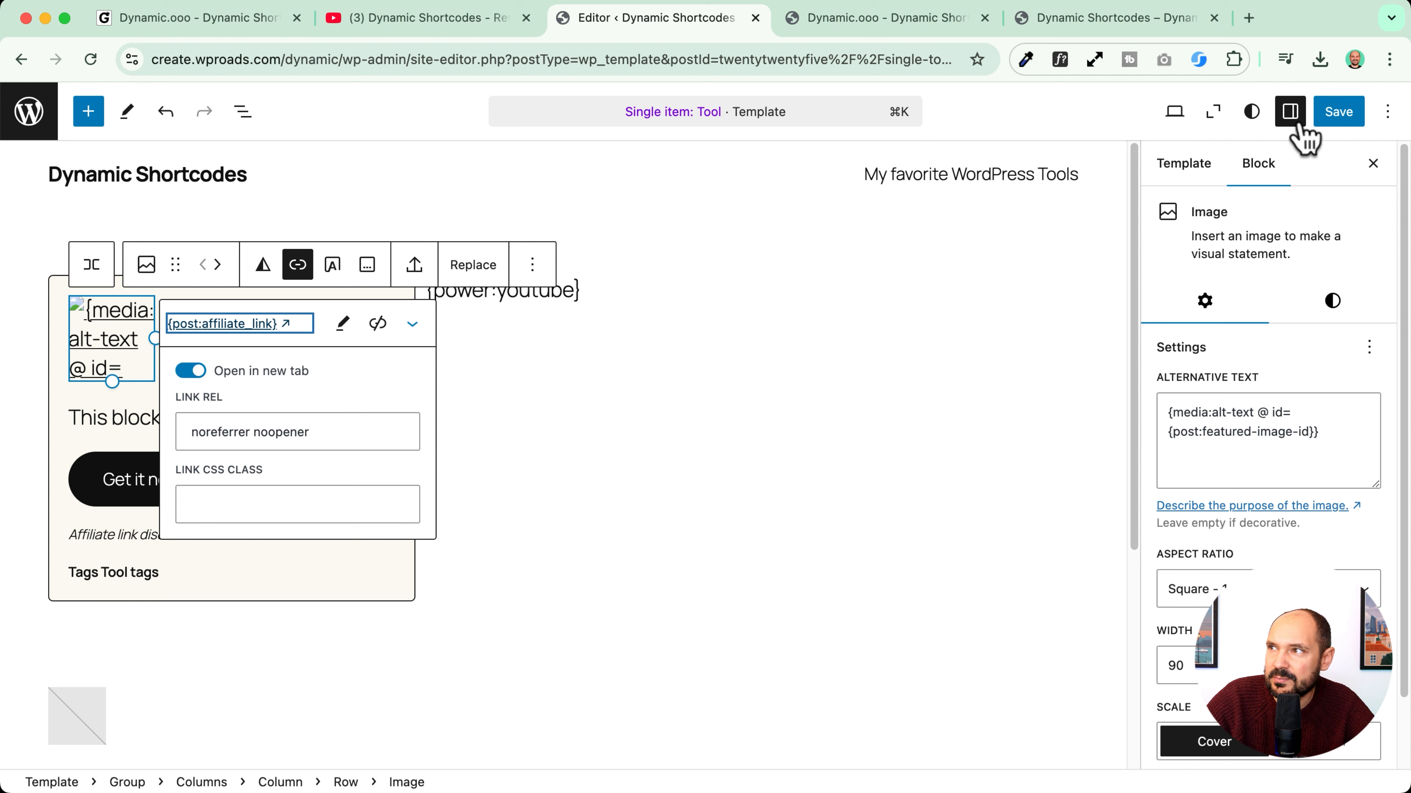
left_click(1335, 114)
Step: Purge the cache from the front-end Dynamic Shortcodes tool page and test the logo's affiliate link
left_click(938, 32)
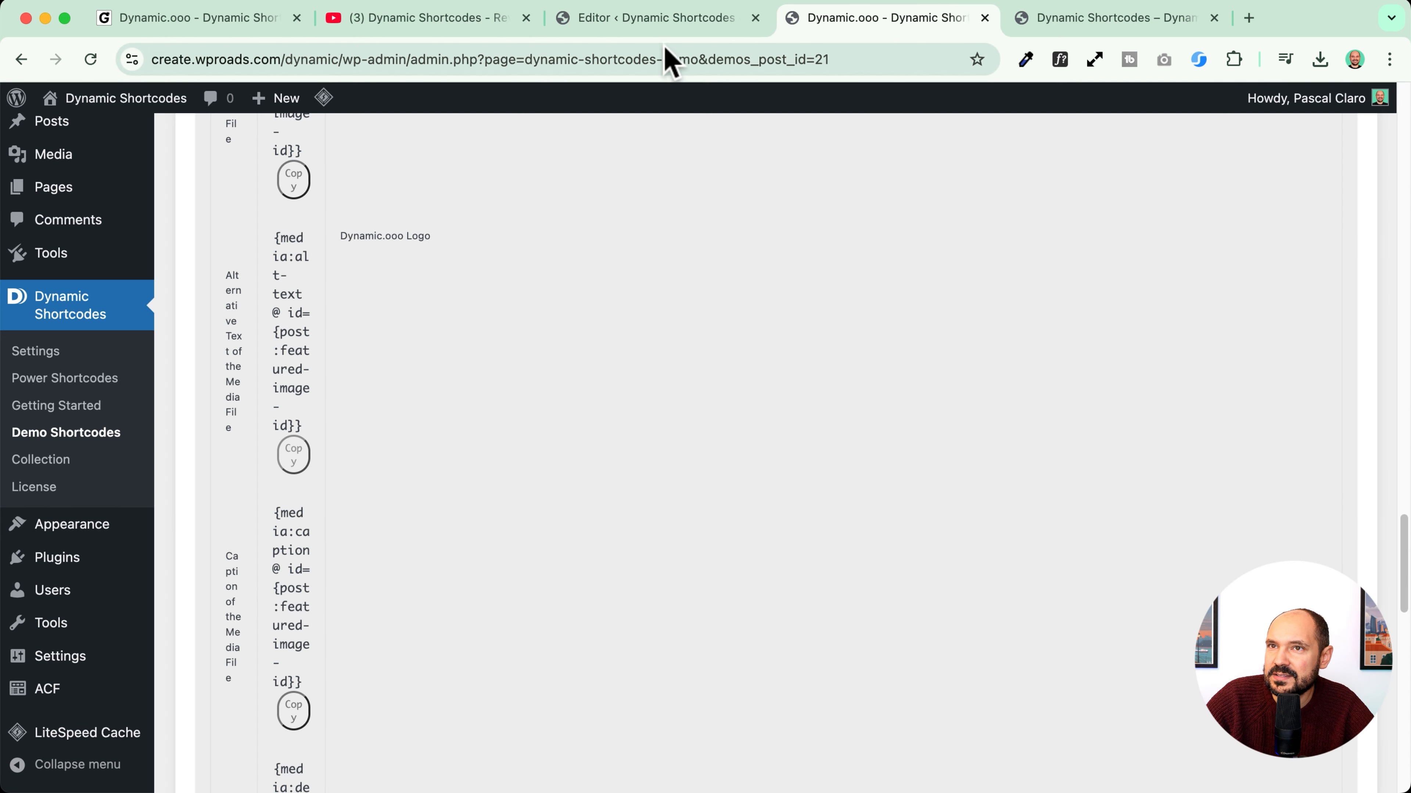
left_click(1091, 25)
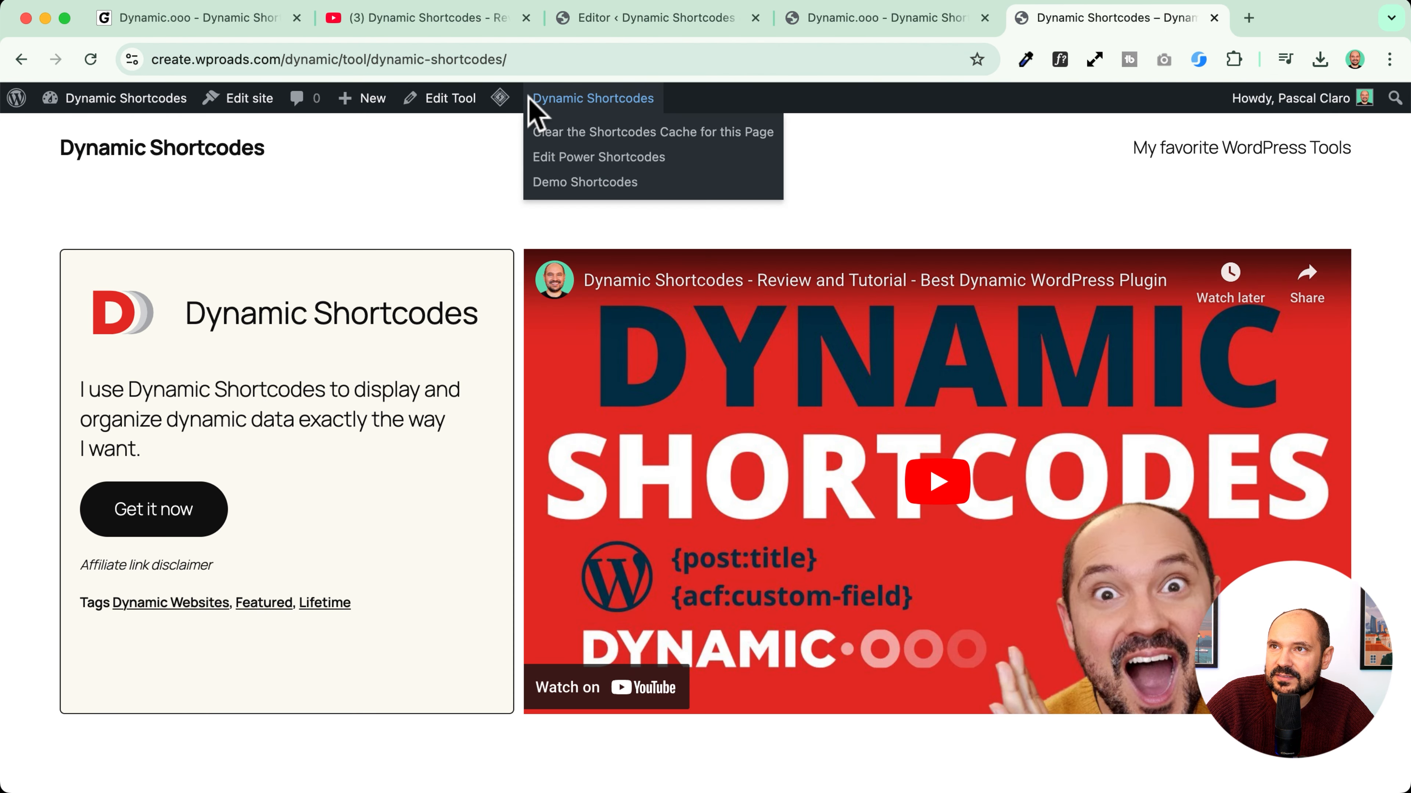
left_click(491, 186)
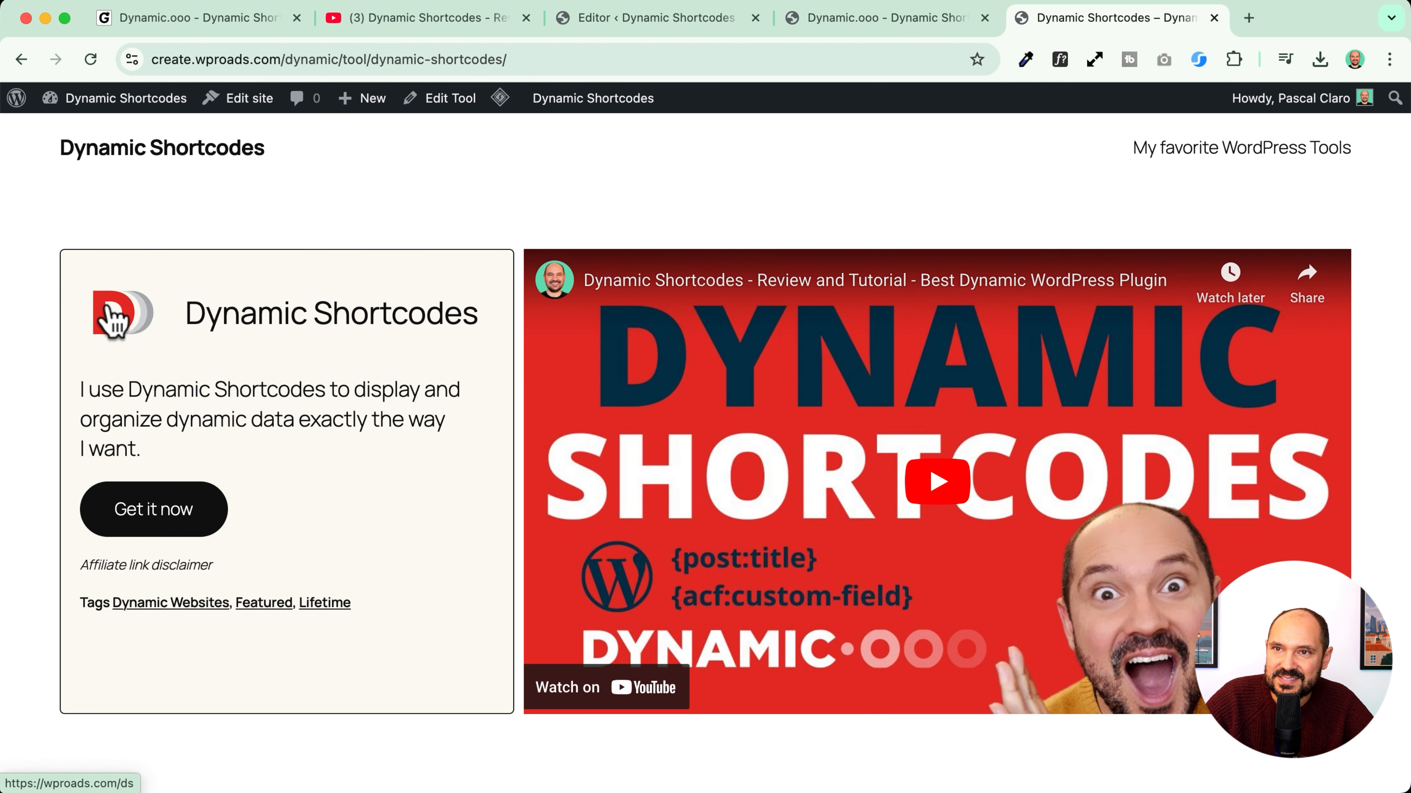
left_click(114, 310)
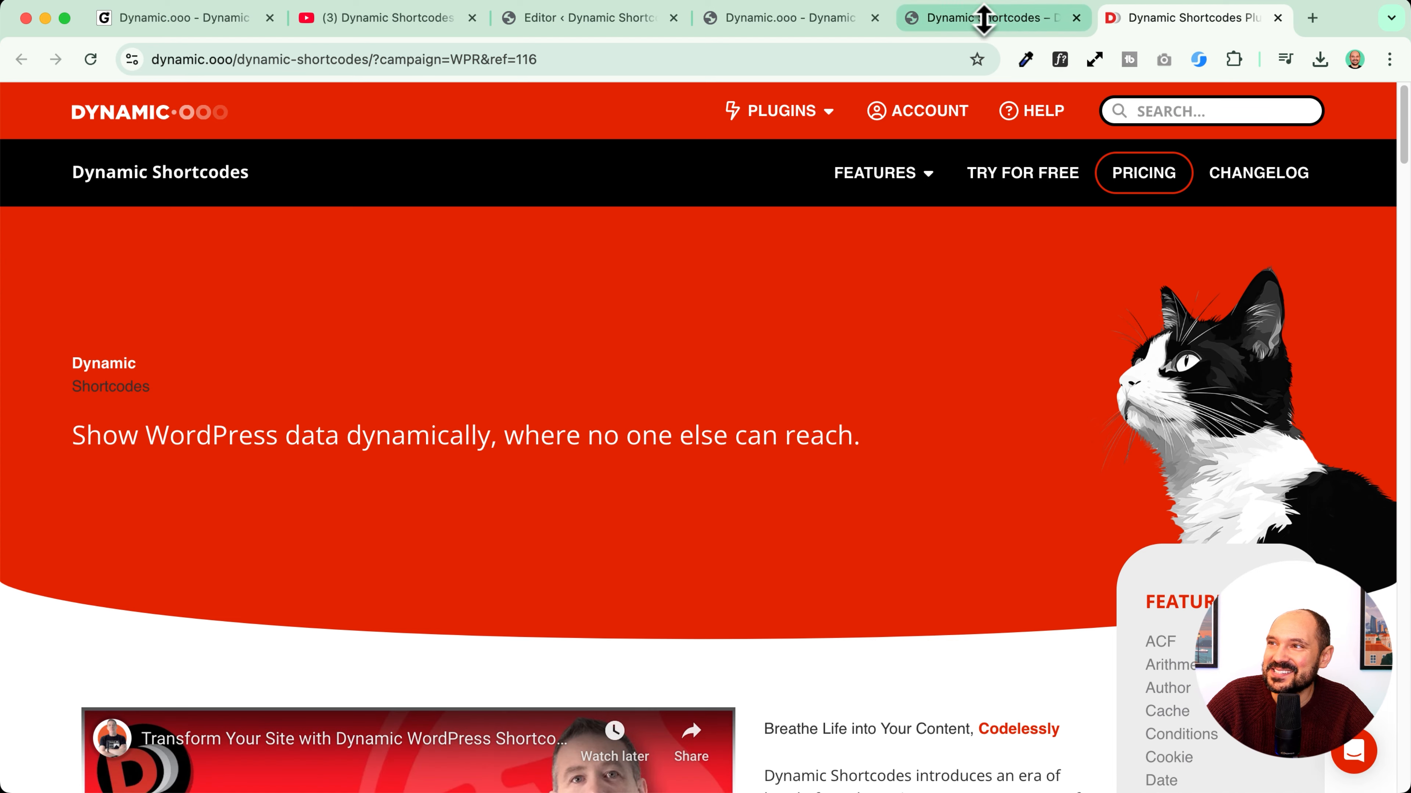
left_click(983, 20)
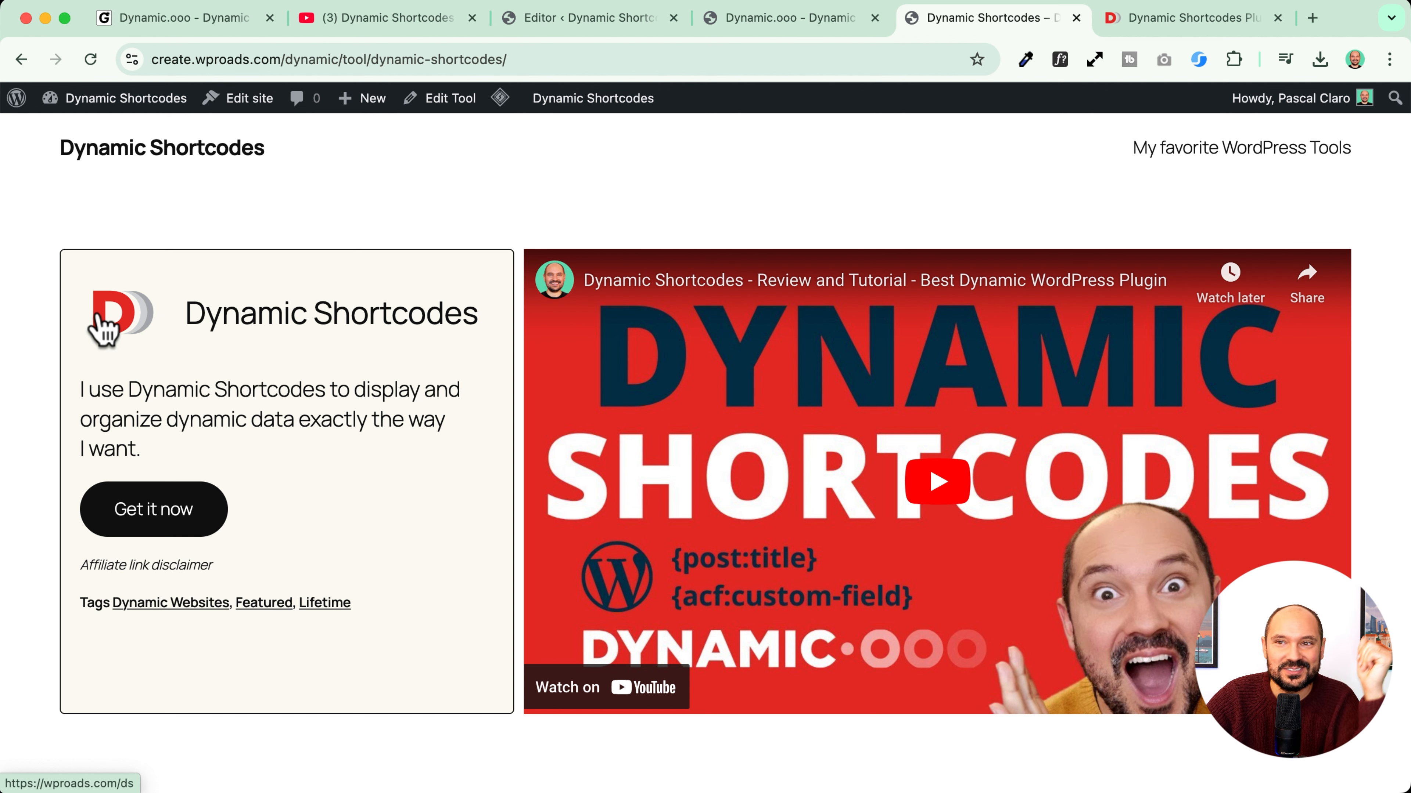
Step: Examine the Tags line in the tool card on the front-end Dynamic Shortcodes page
scroll(1174, 214, "up", 1)
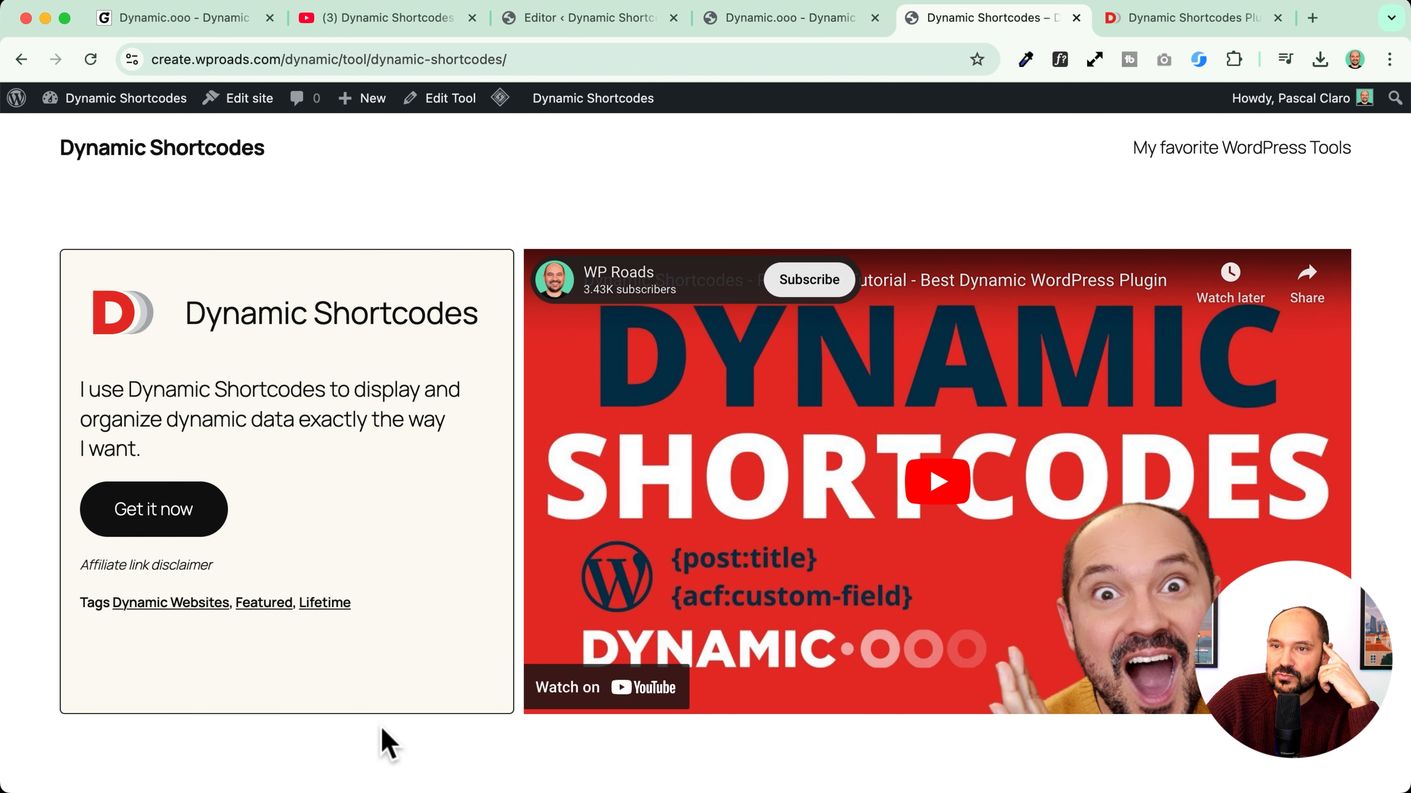
left_click_drag(383, 611, 70, 595)
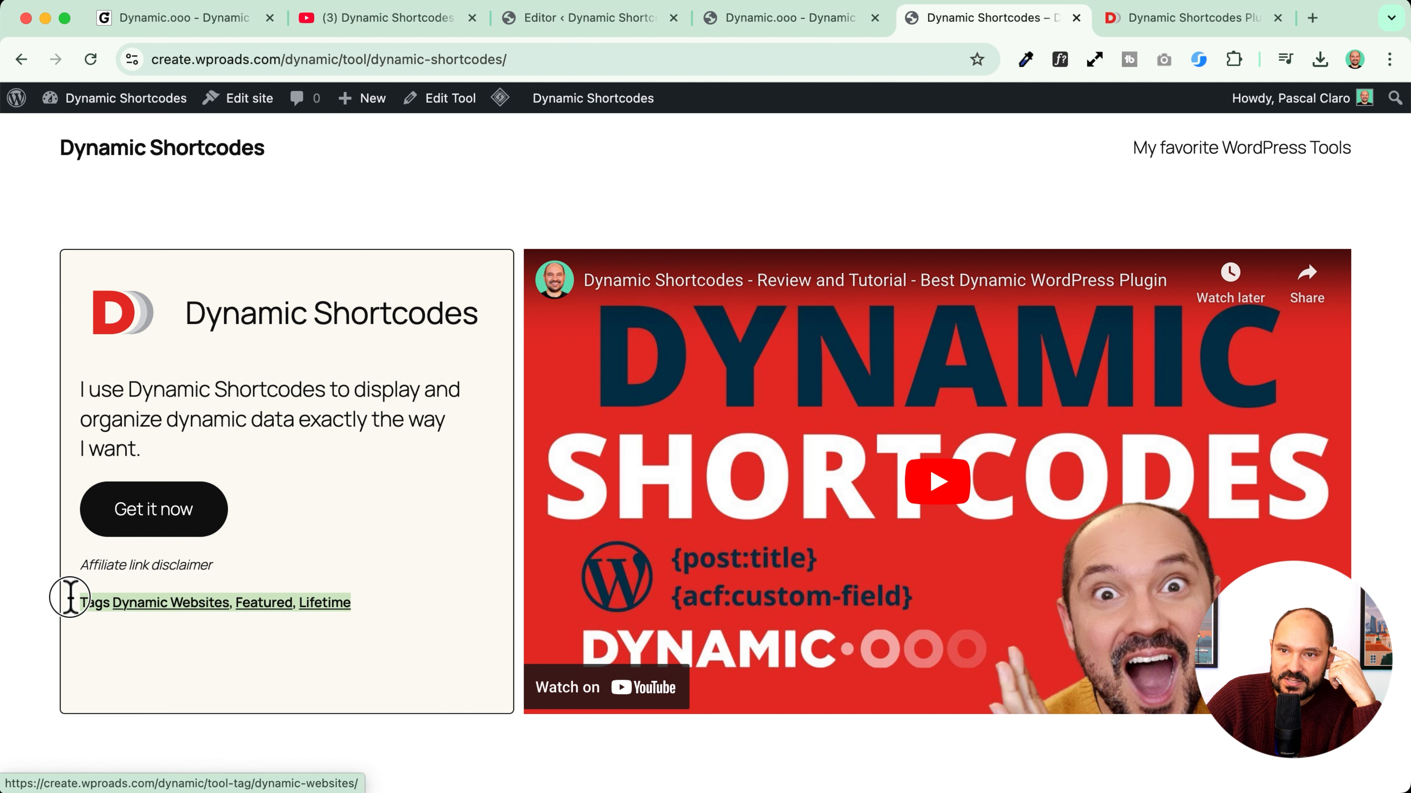
left_click(87, 633)
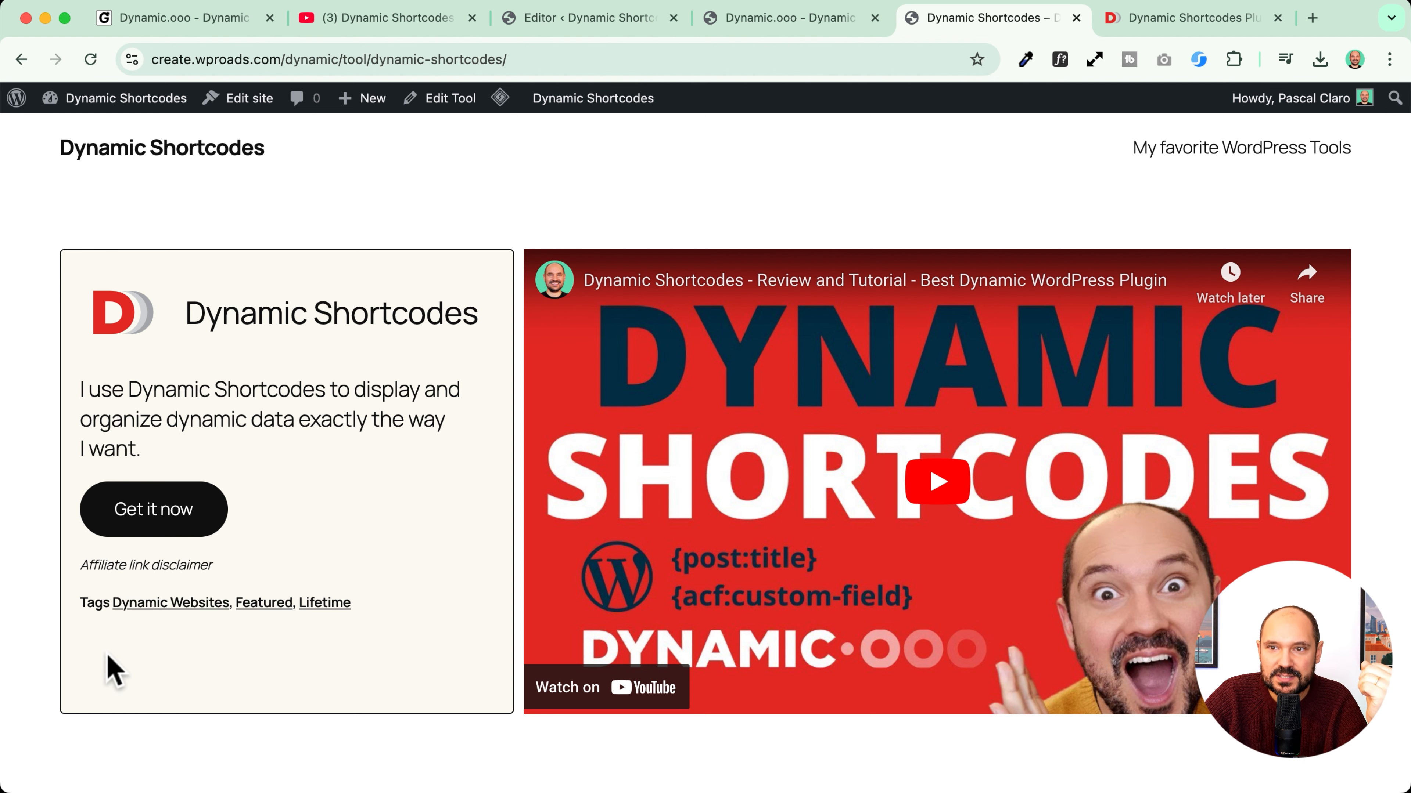
scroll(86, 605, "up", 5)
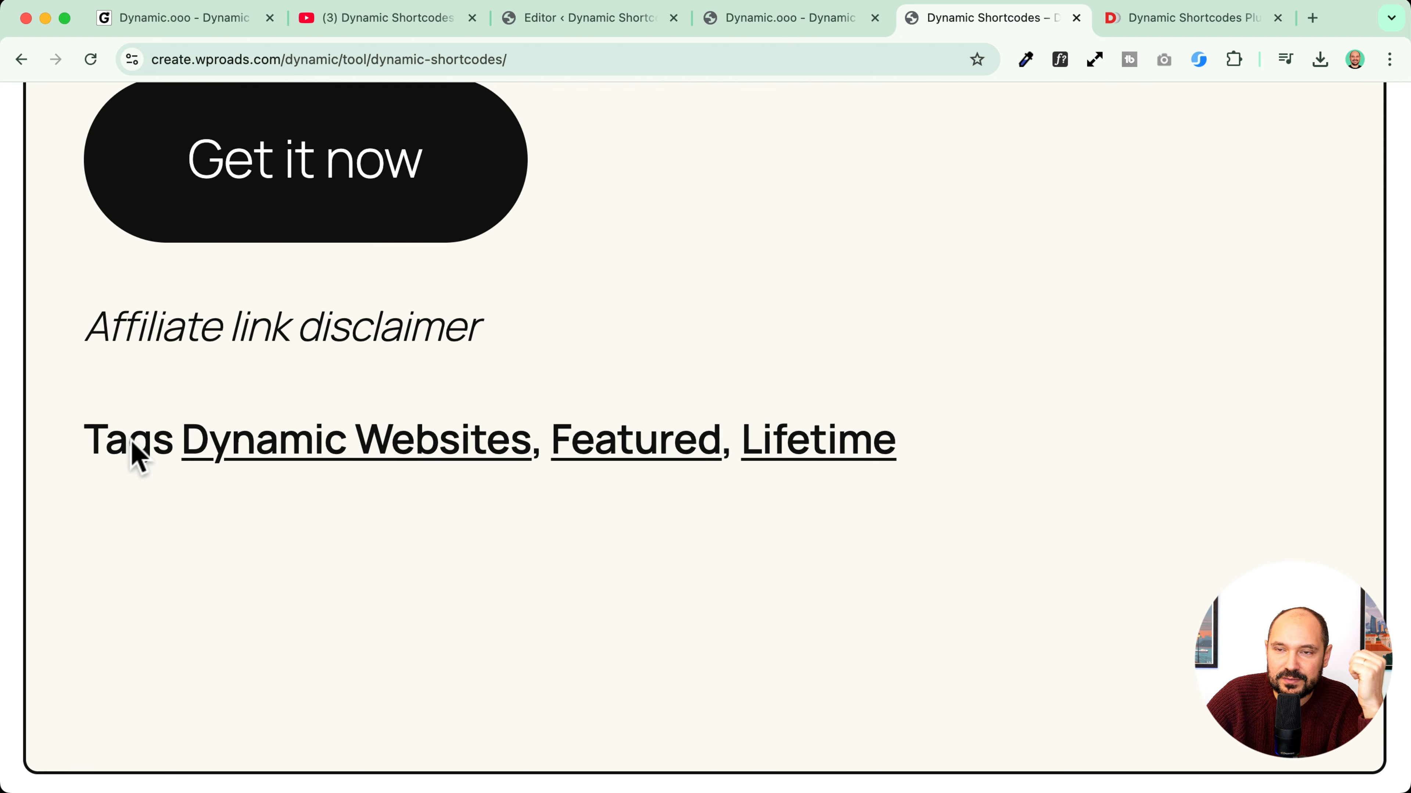
left_click_drag(93, 439, 170, 431)
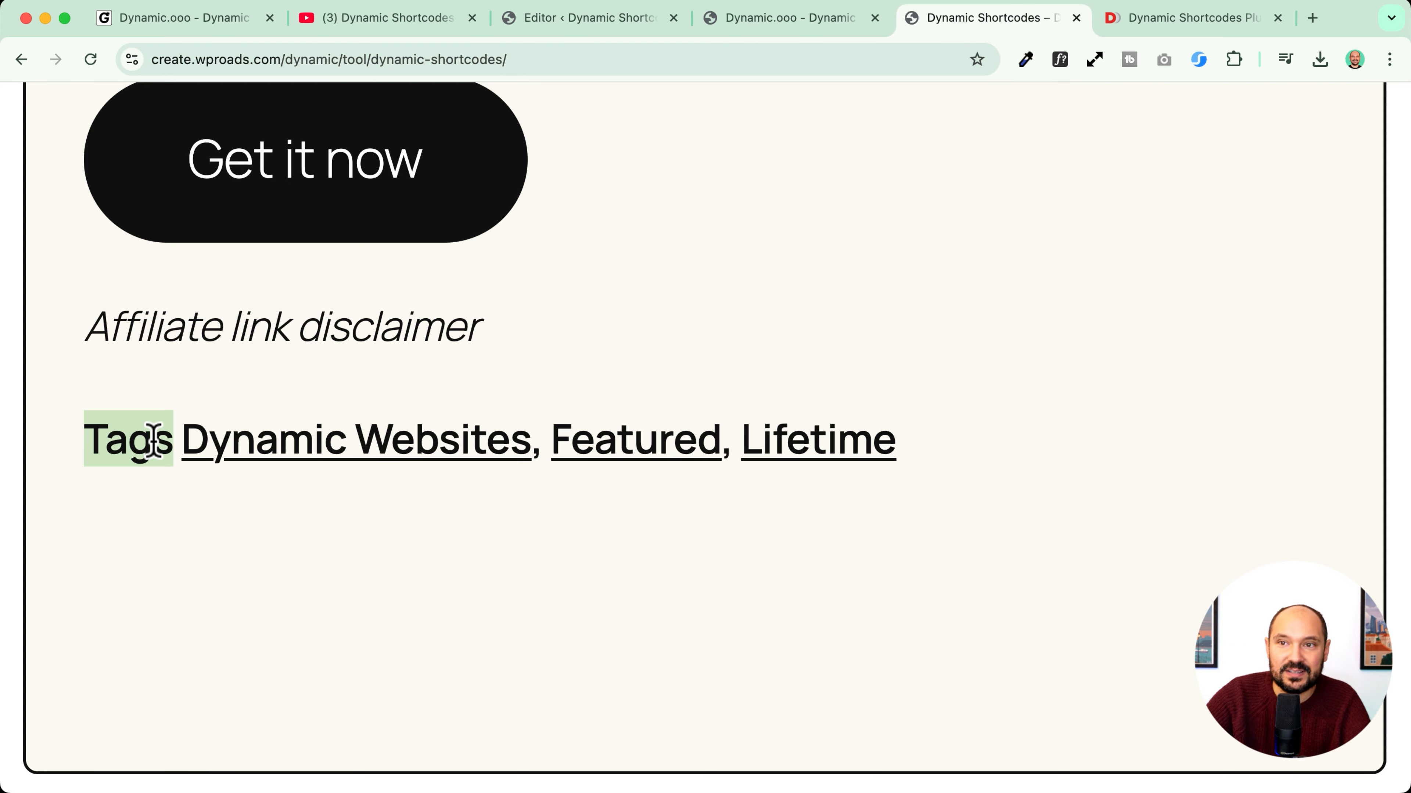
Step: Compare the tags and the lifetime deal label on the Good Morning Gutenberg site's Dynamic Shortcodes and Hostinger tool pages
left_click(208, 21)
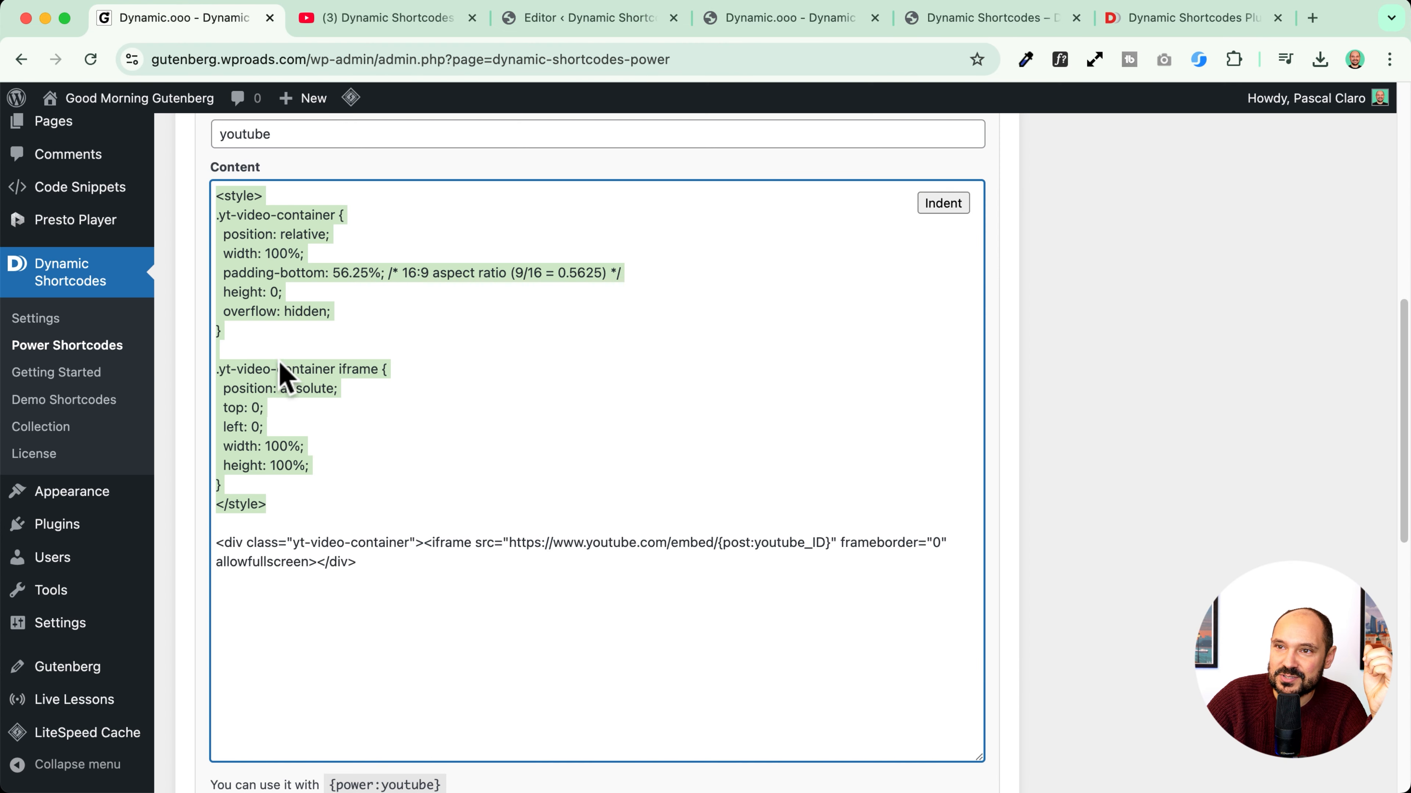
left_click(111, 100)
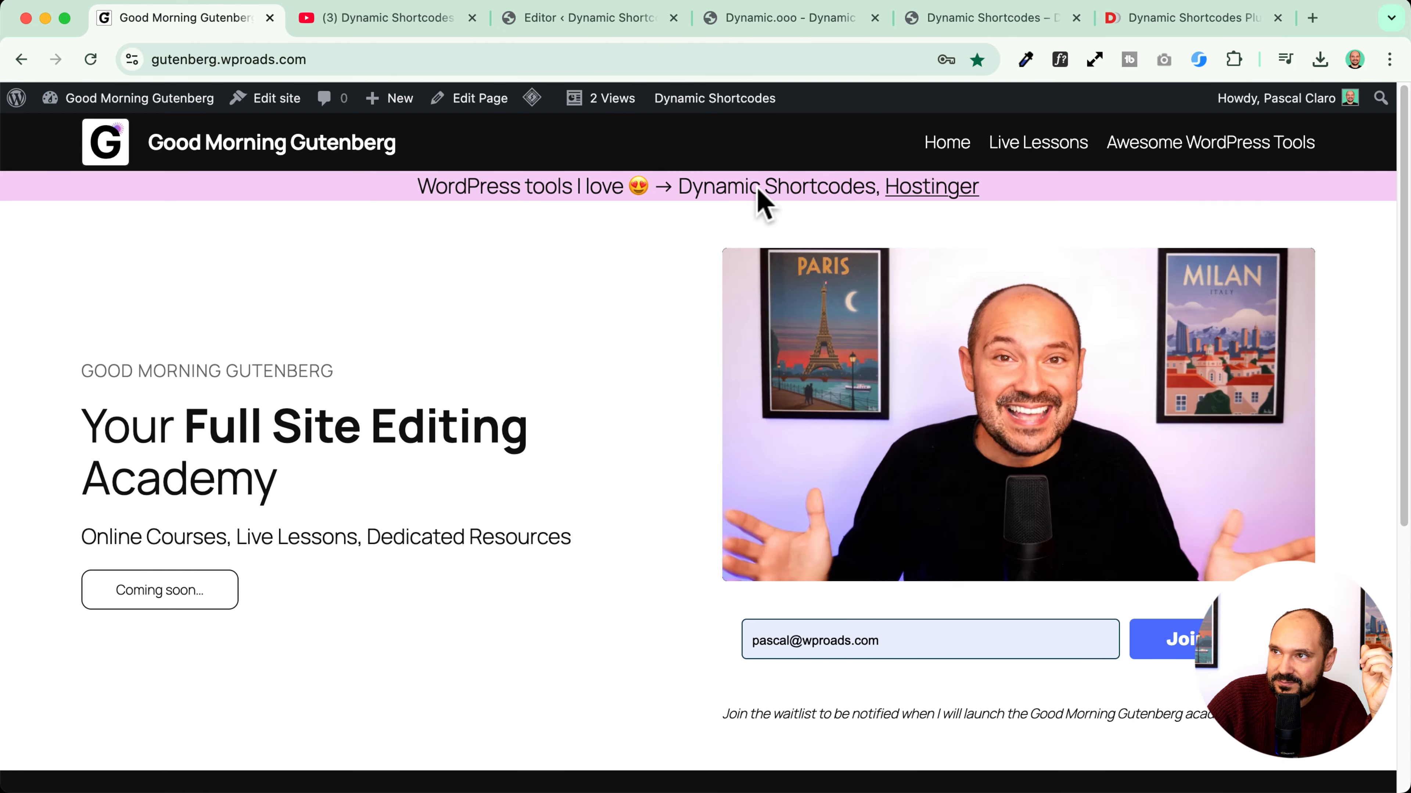
left_click(759, 192)
scroll(305, 495, "up", 5)
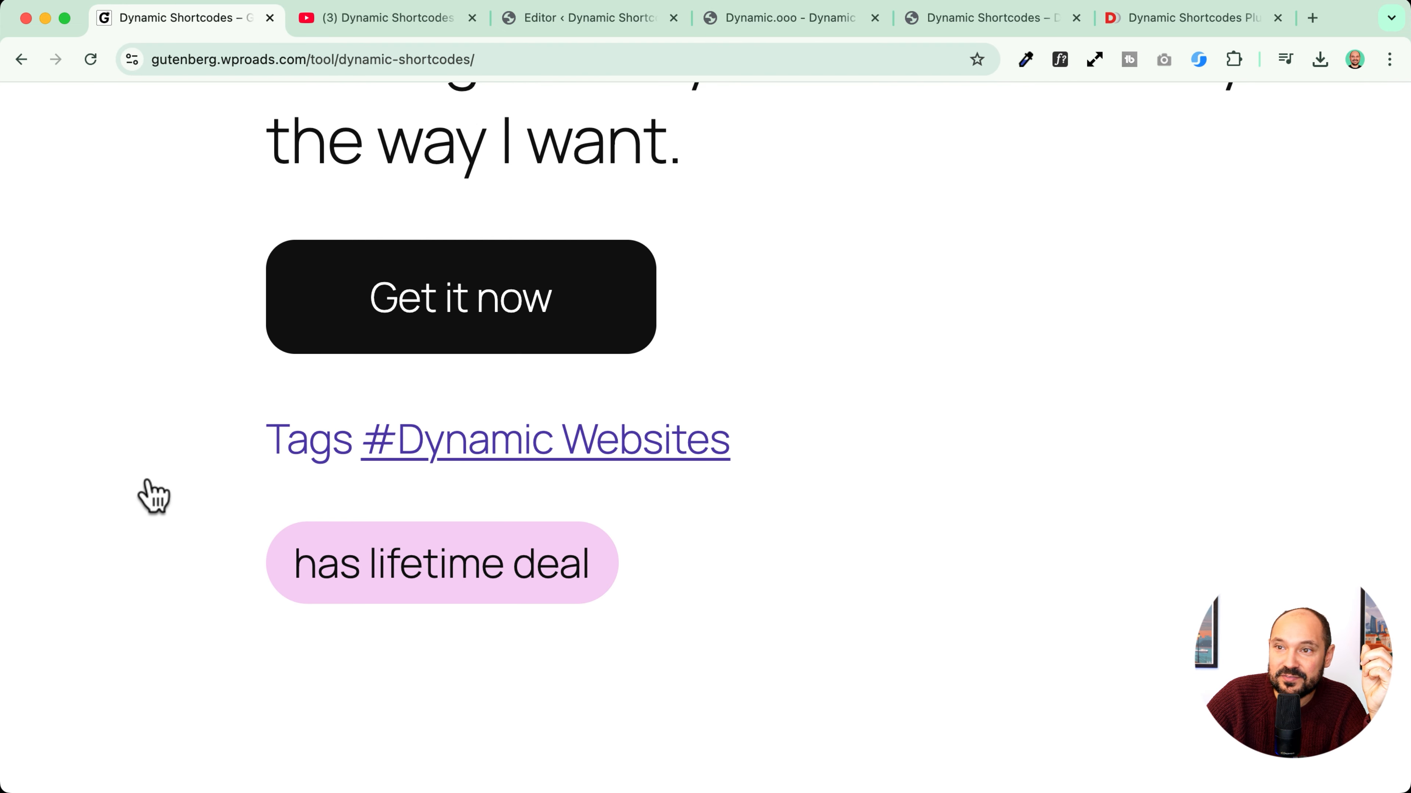
scroll(149, 481, "down", 5)
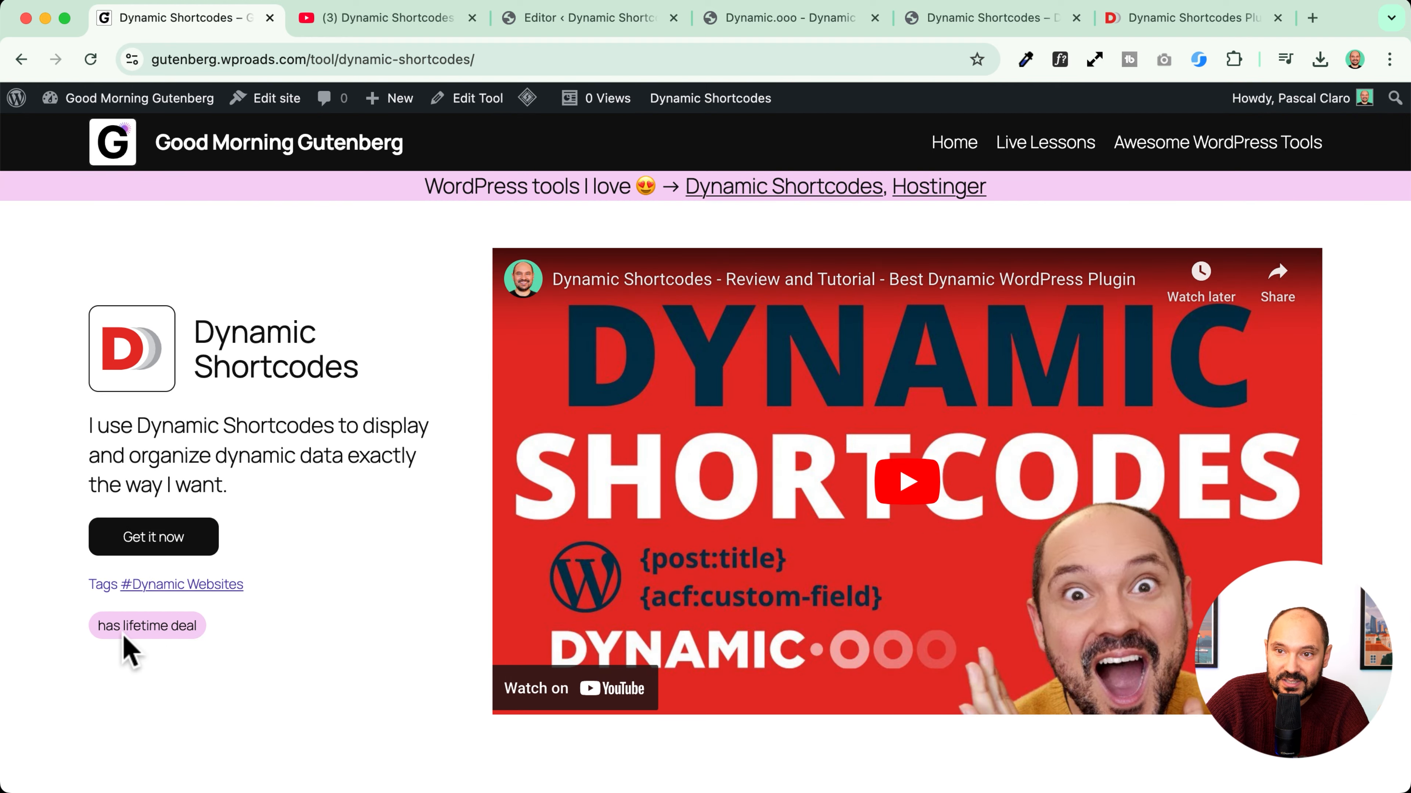
left_click_drag(96, 628, 105, 629)
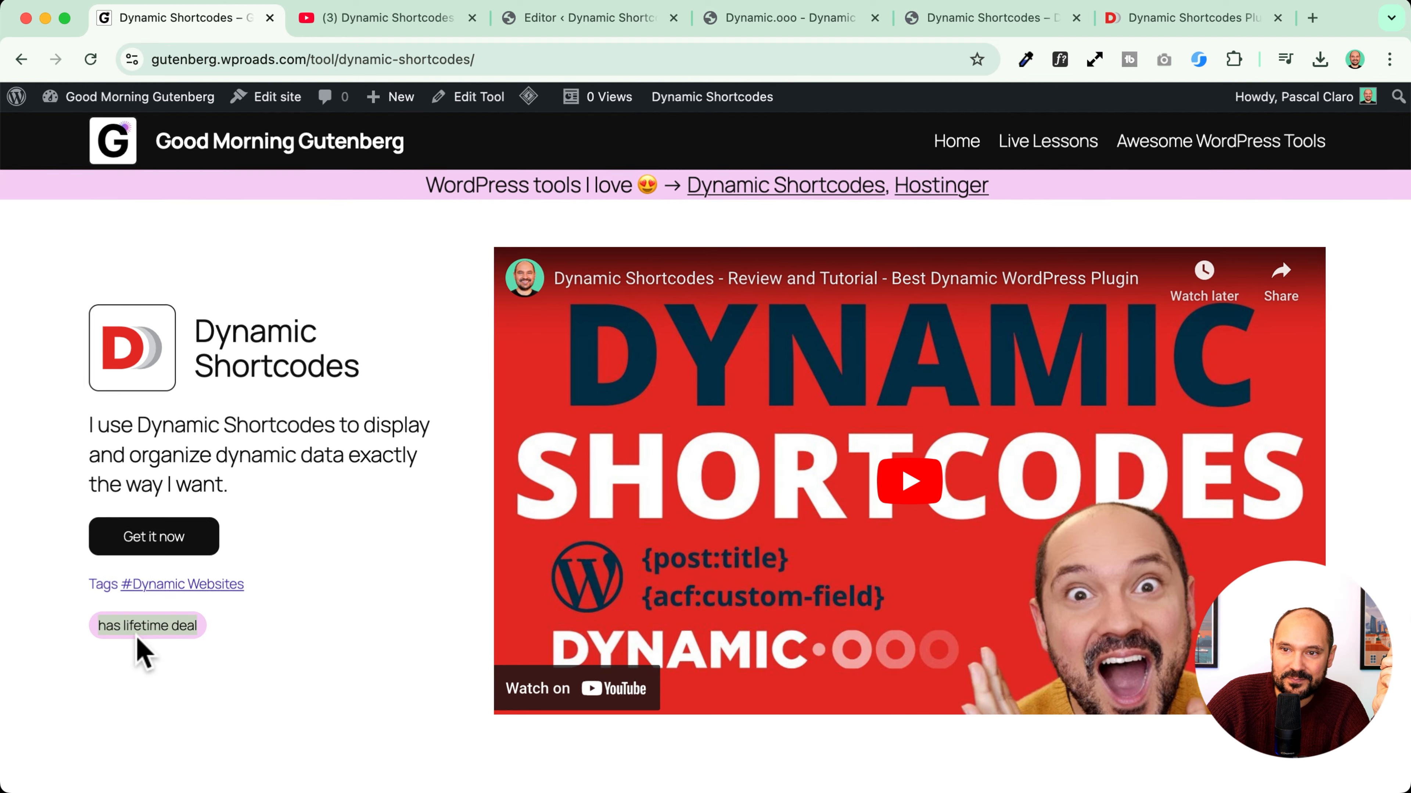
scroll(142, 652, "up", 5)
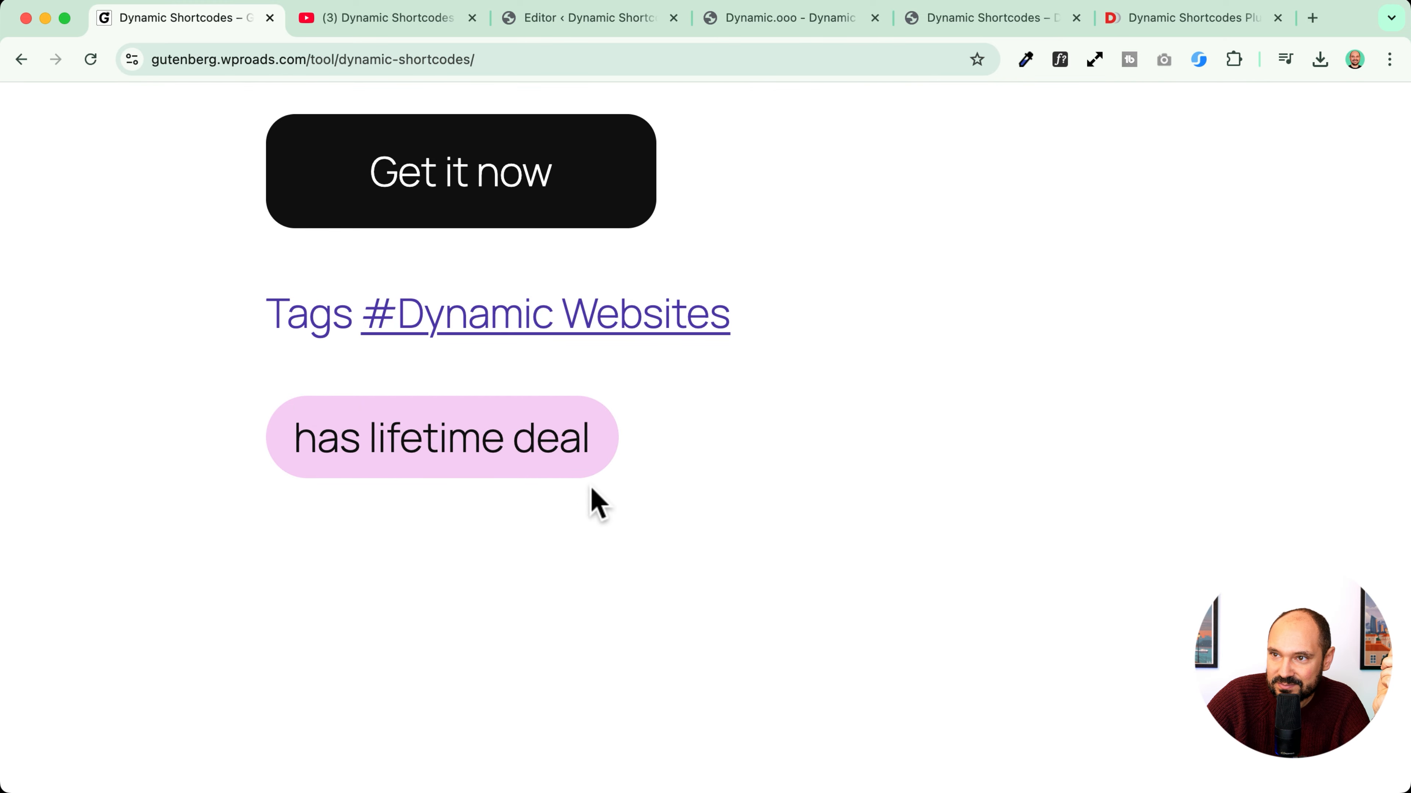
scroll(401, 556, "down", 5)
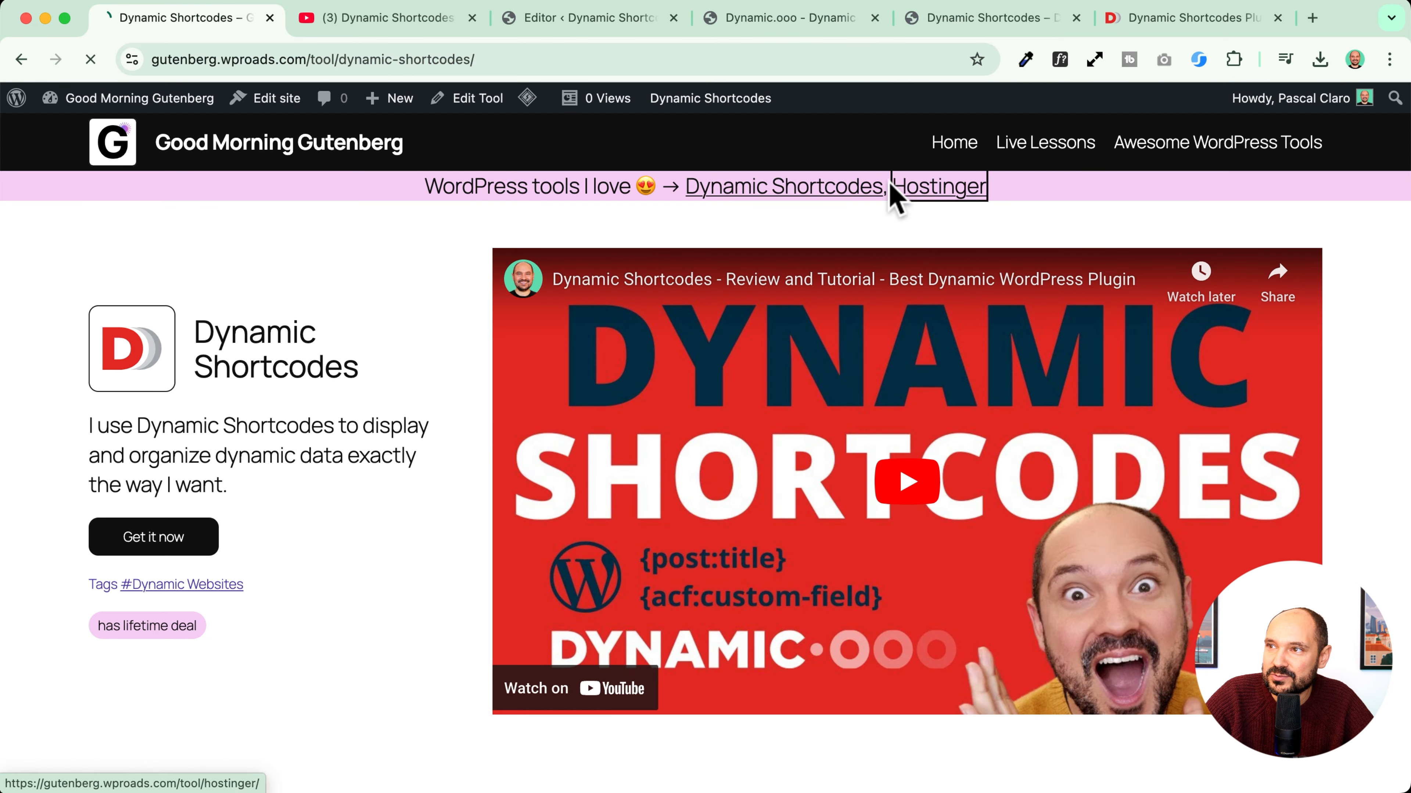
left_click(897, 192)
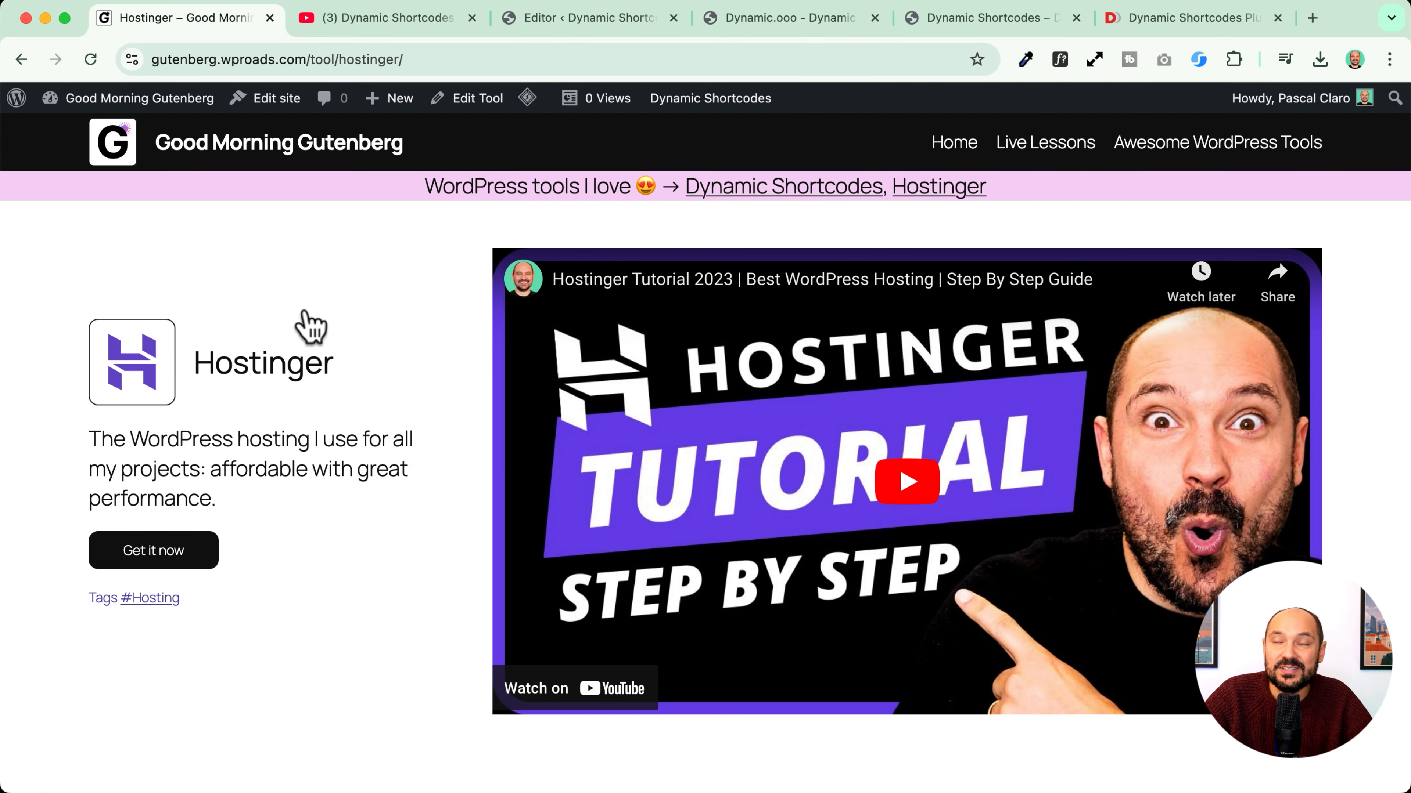
Step: Add a new power shortcode named tool-tags on the Dynamic Shortcodes demo site, ready for its content
left_click(782, 25)
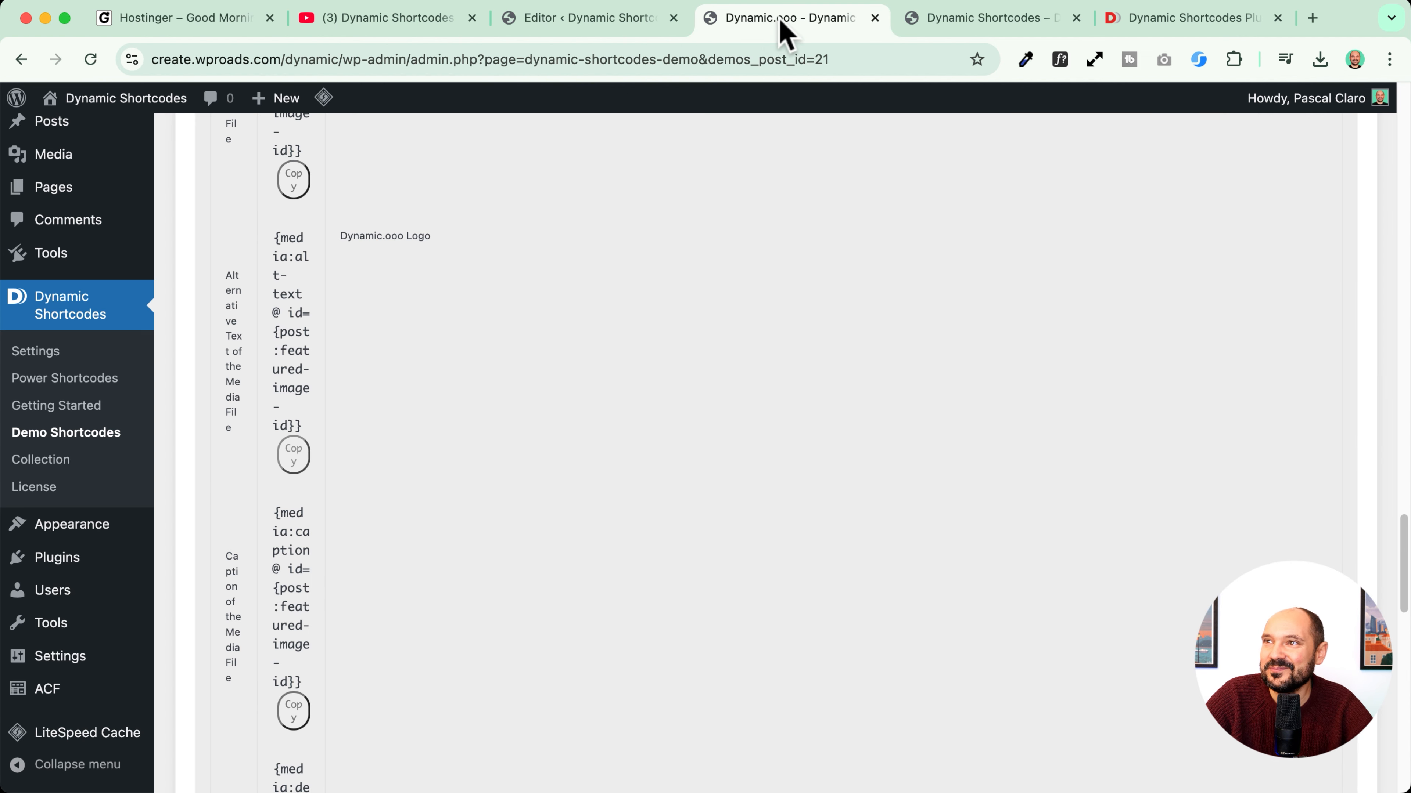
left_click(54, 382)
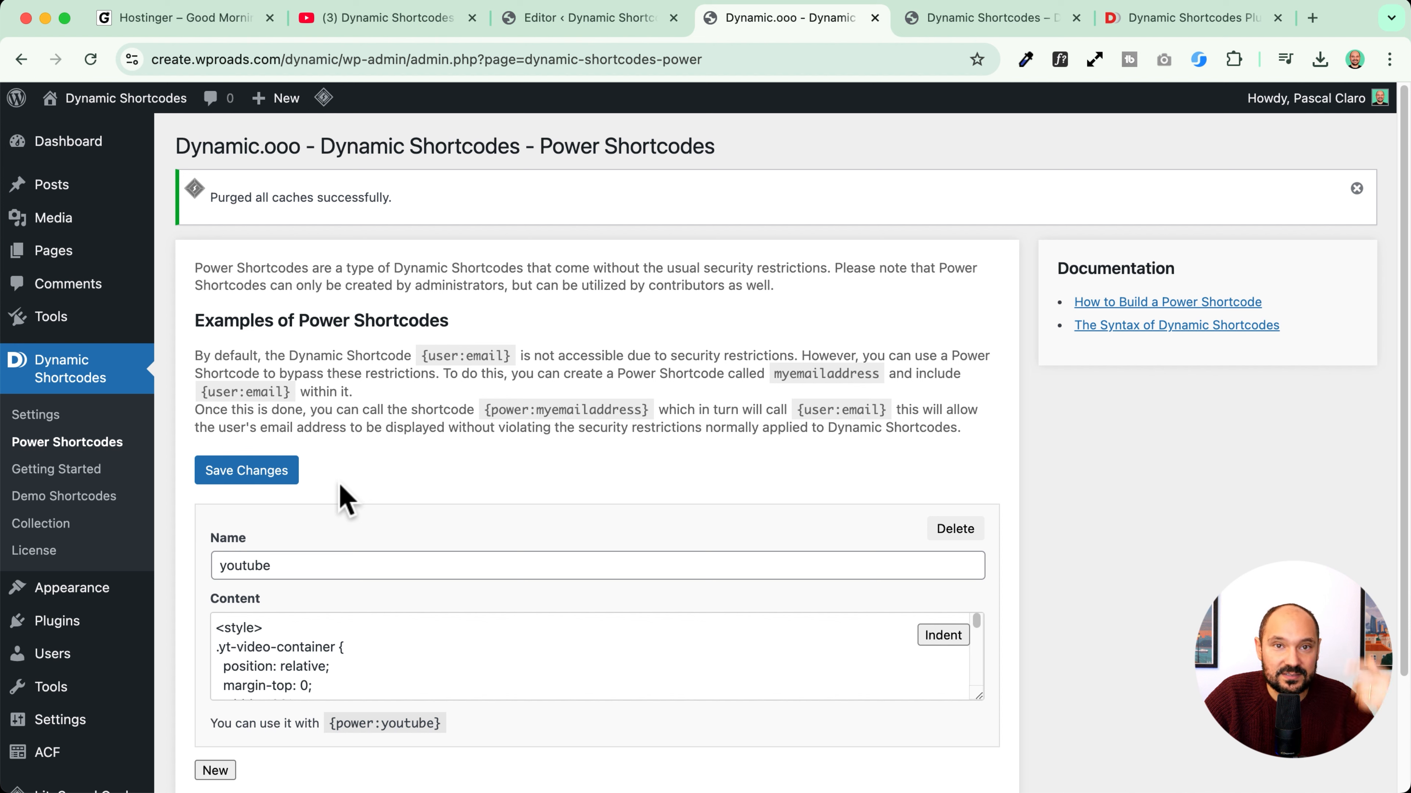
scroll(236, 560, "down", 3)
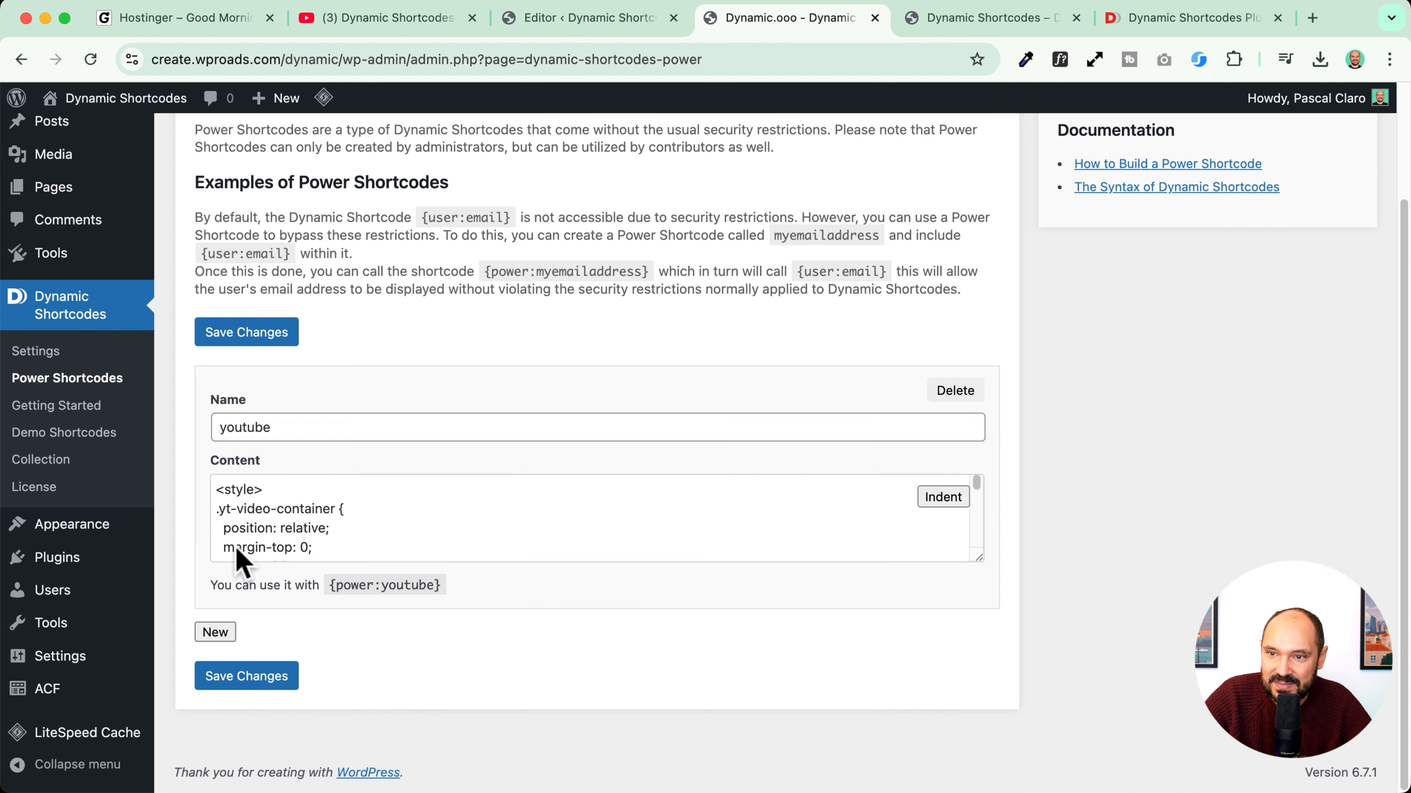
left_click(222, 634)
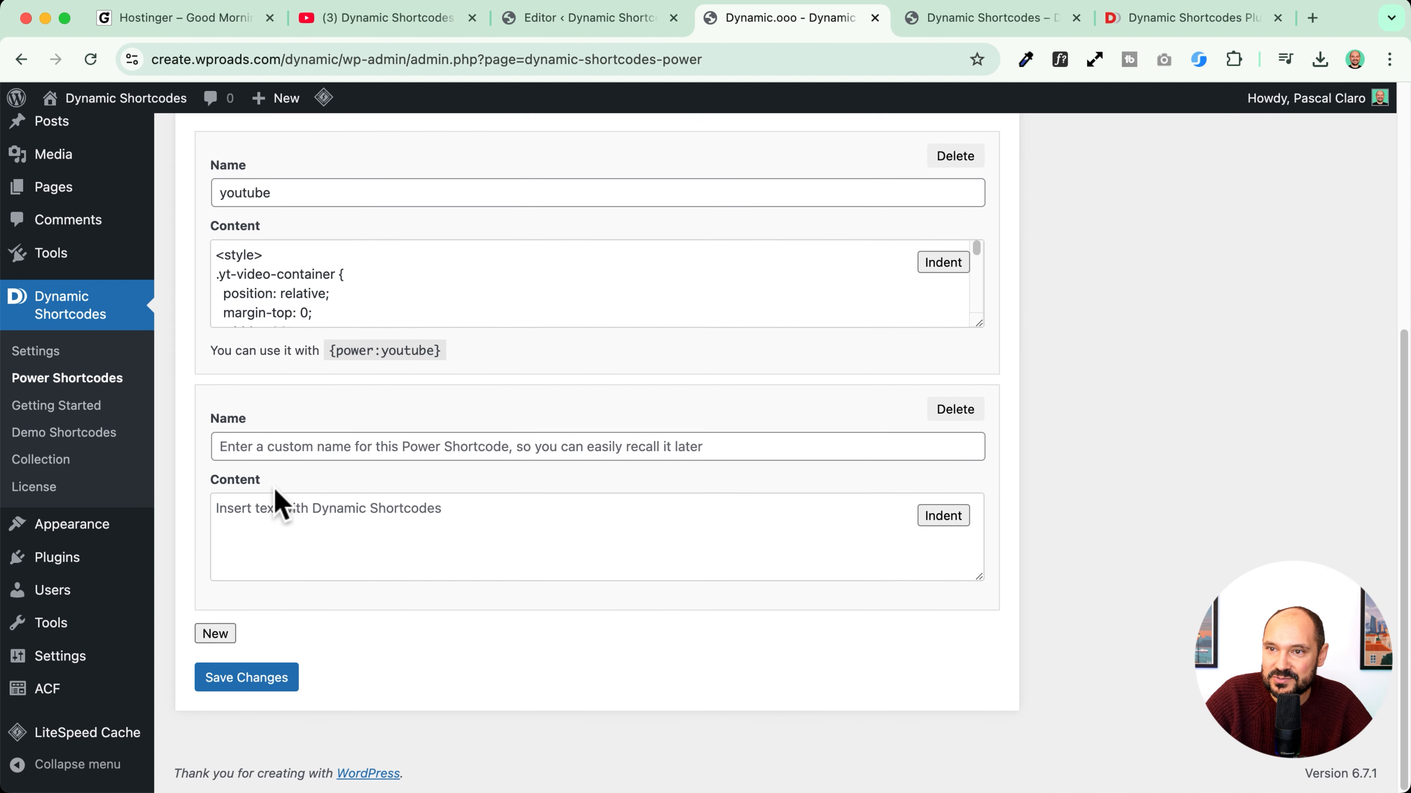
type("tool-tags")
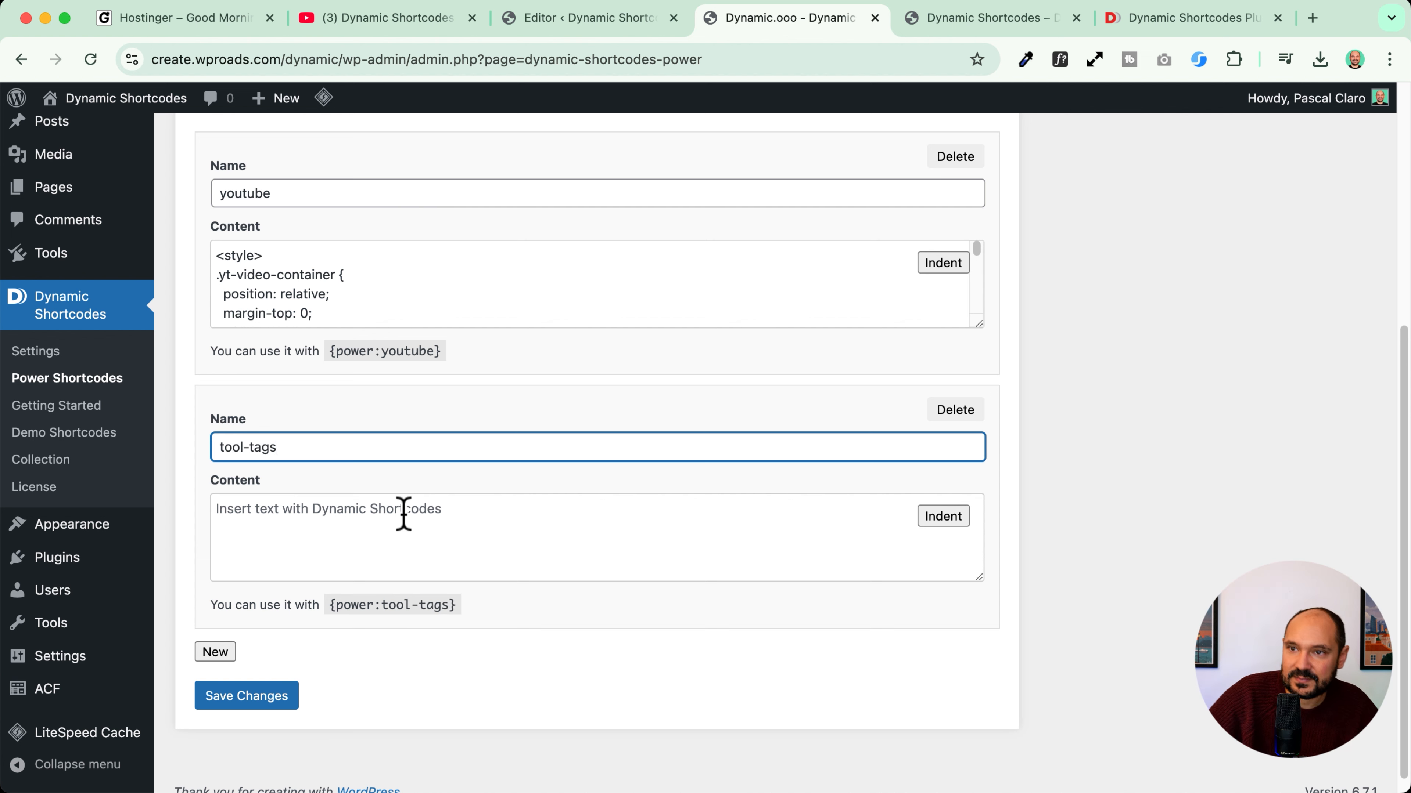
left_click(372, 562)
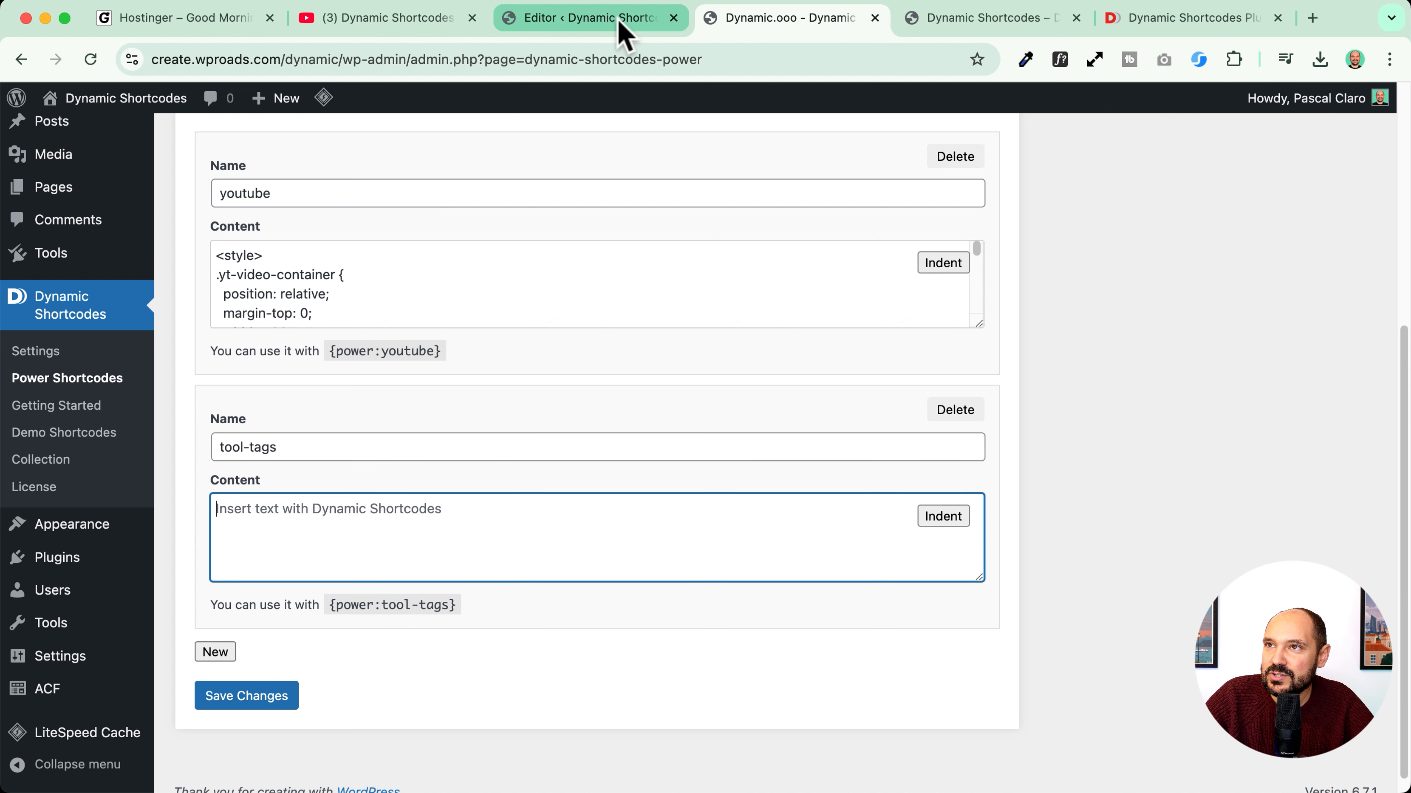
Step: Open the Good Morning Gutenberg site's power shortcodes, enlarge the tool-tags content and select all of its code
left_click(192, 20)
mouse_move(700, 99)
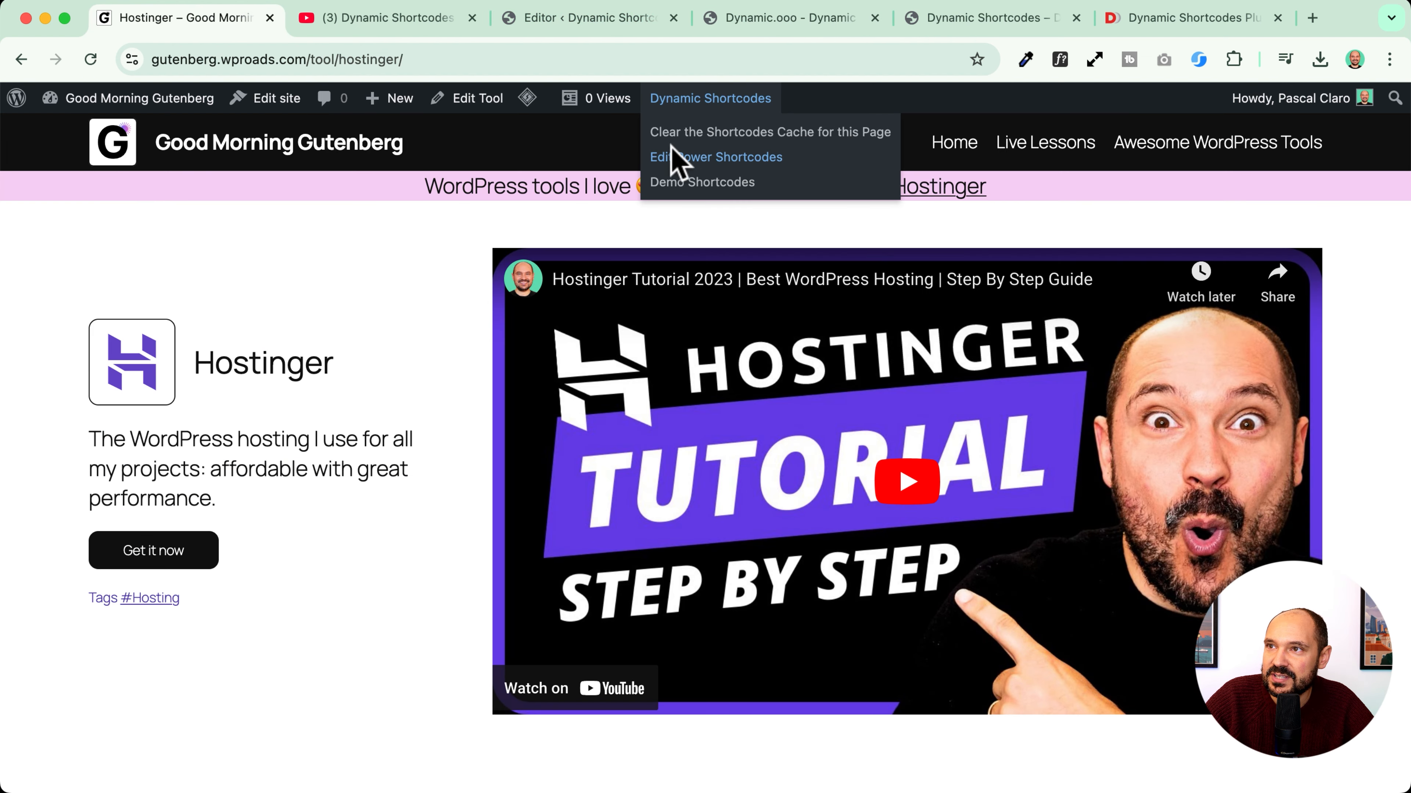
left_click(675, 158)
scroll(277, 356, "down", 10)
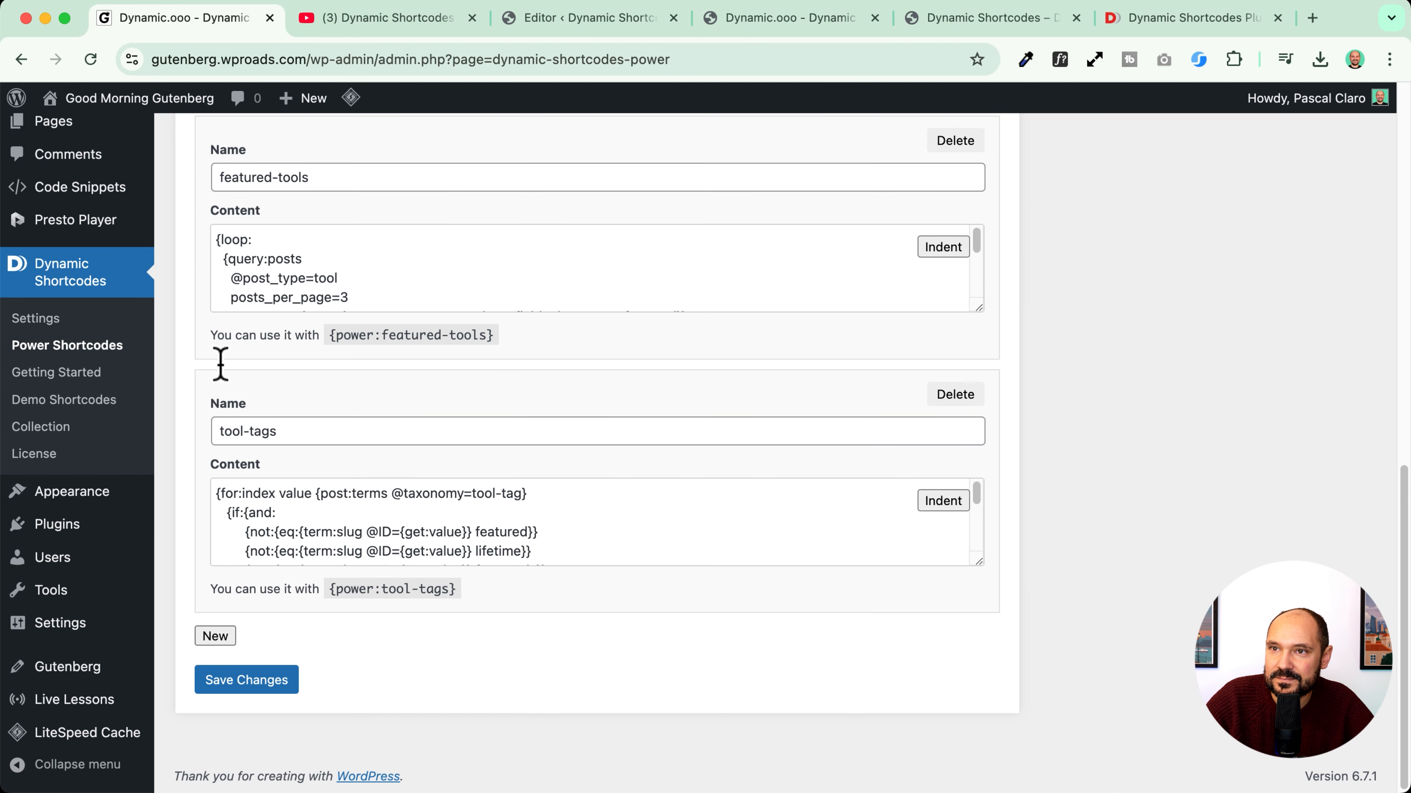
scroll(199, 383, "down", 1)
scroll(199, 382, "up", 1)
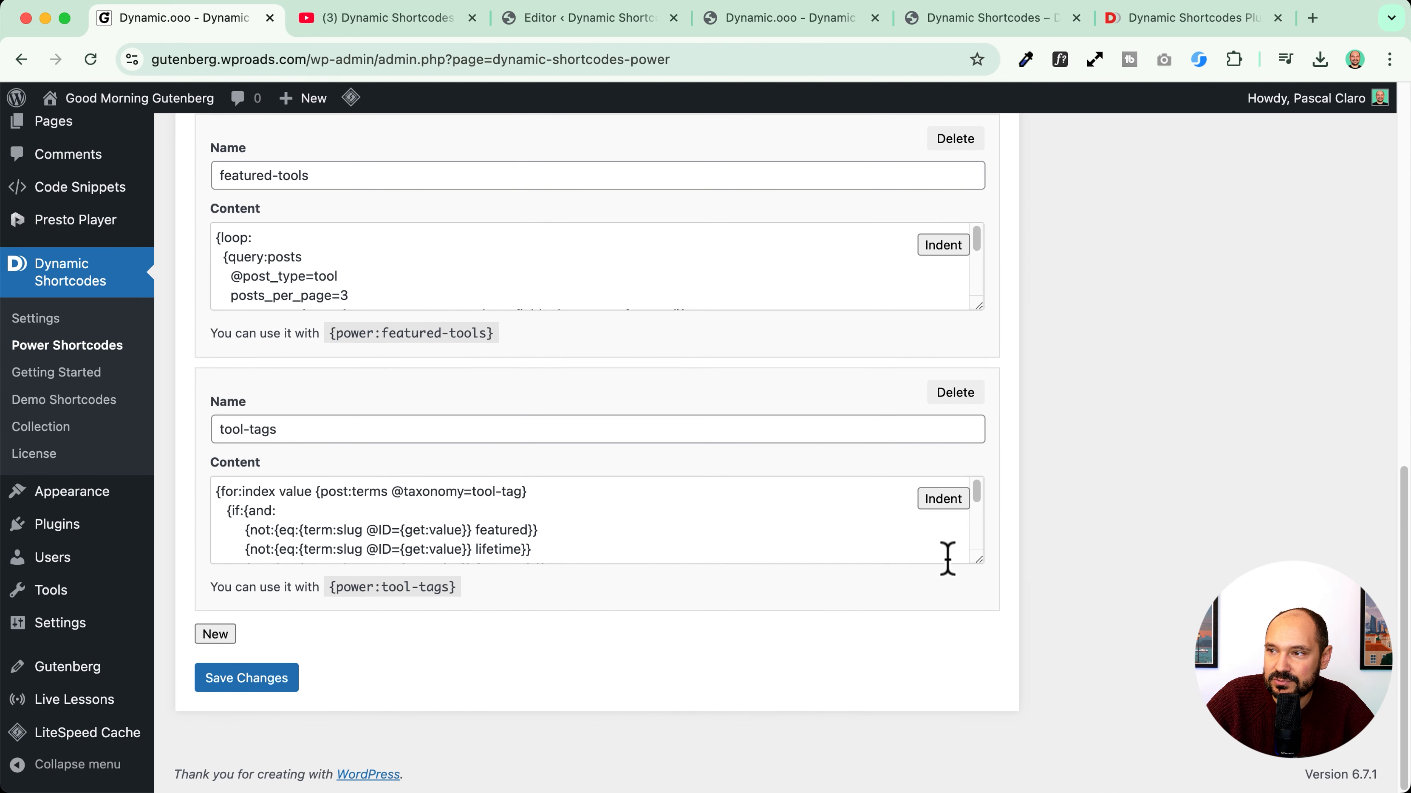
left_click_drag(977, 556, 979, 790)
left_click_drag(226, 661, 189, 457)
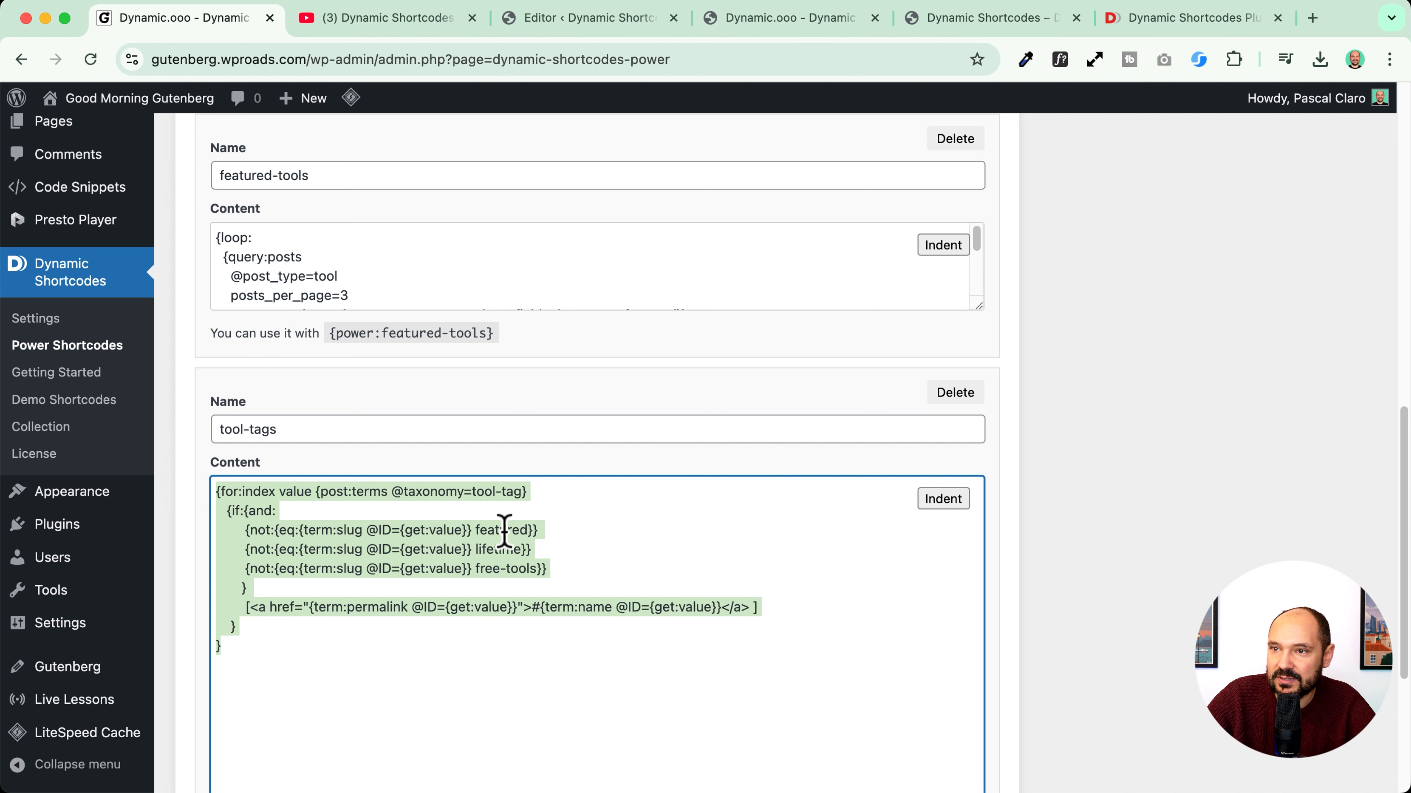
Step: Examine the featured, lifetime and free-tools slug conditions in the tool-tags code
scroll(553, 532, "up", 5)
scroll(553, 532, "up", 2)
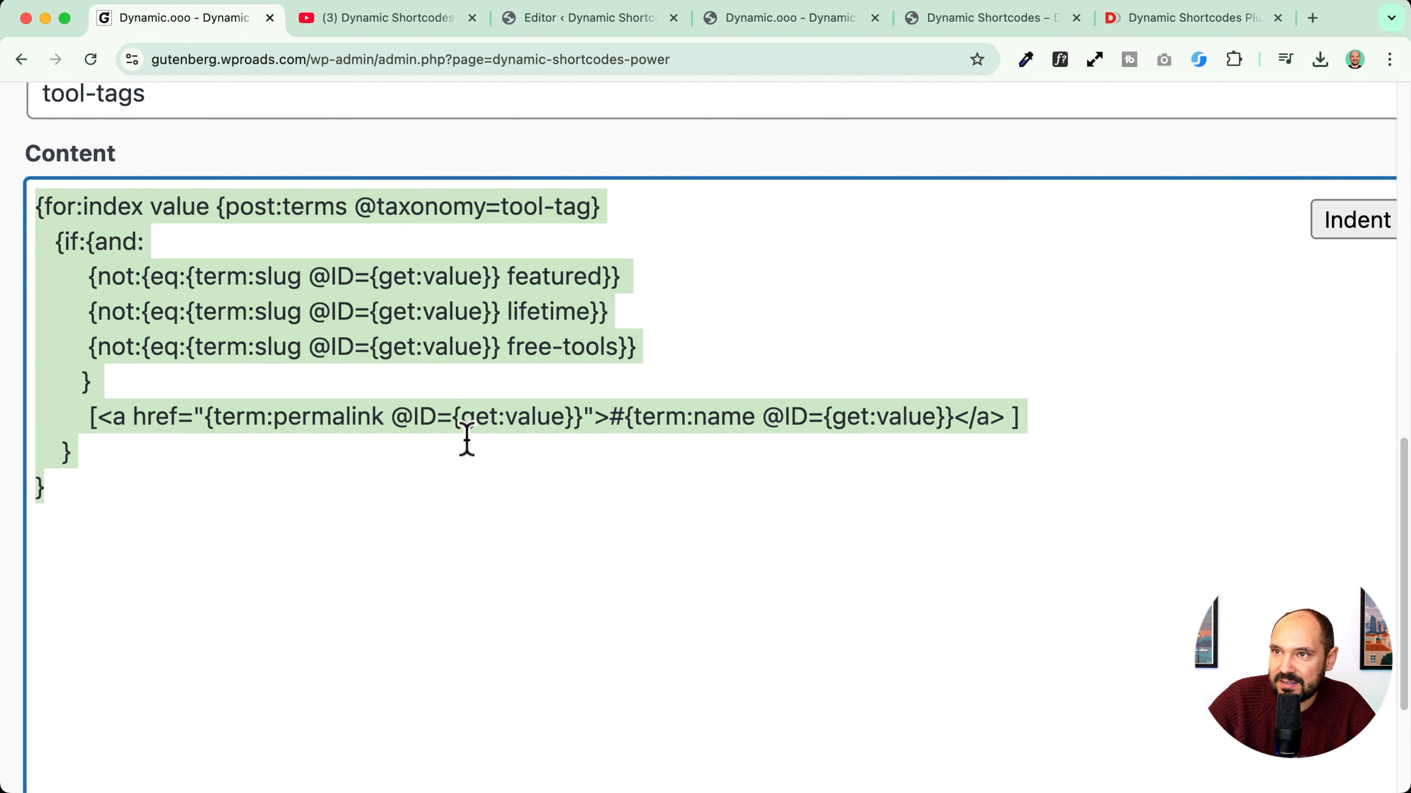
left_click(512, 278)
left_click_drag(512, 277, 602, 277)
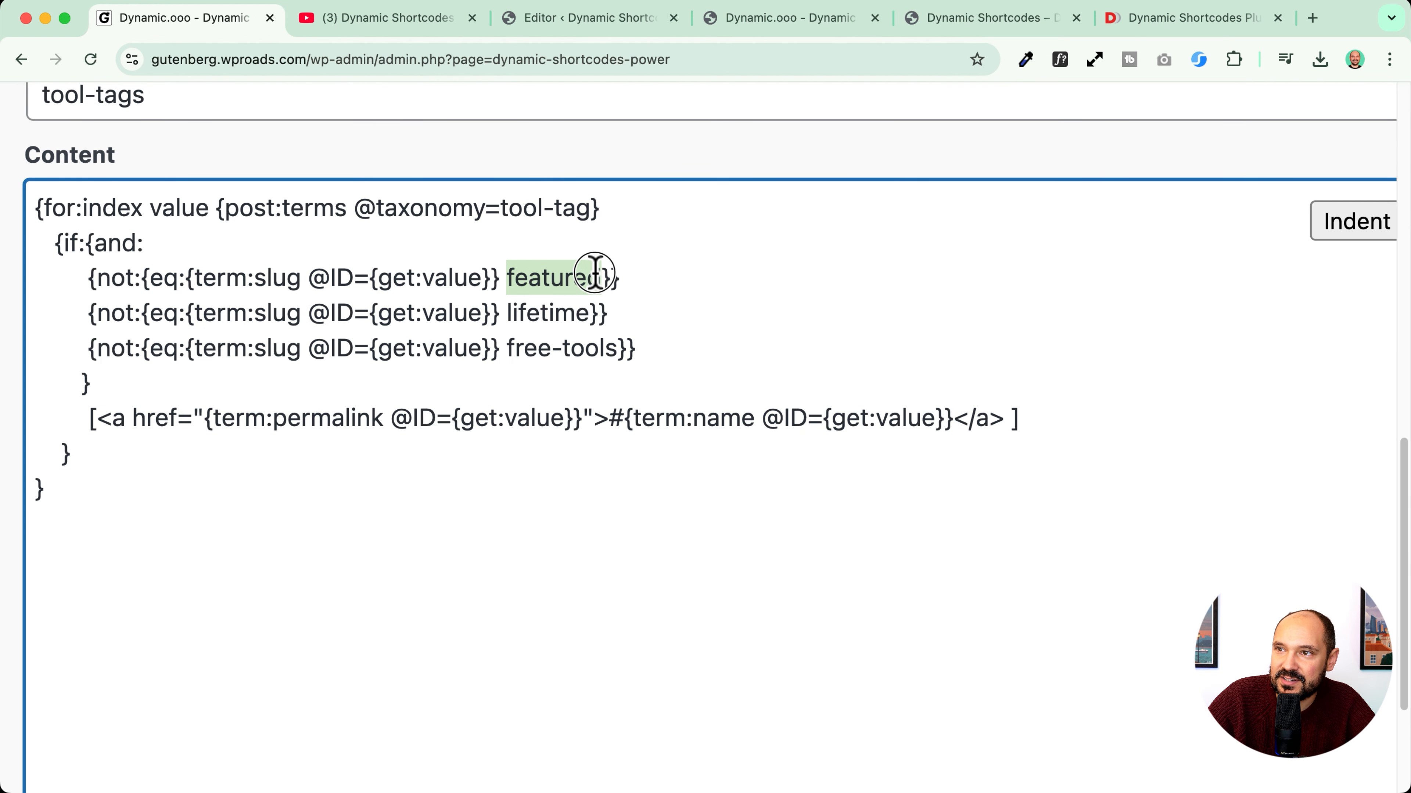
double_click(510, 316)
left_click_drag(499, 350, 620, 347)
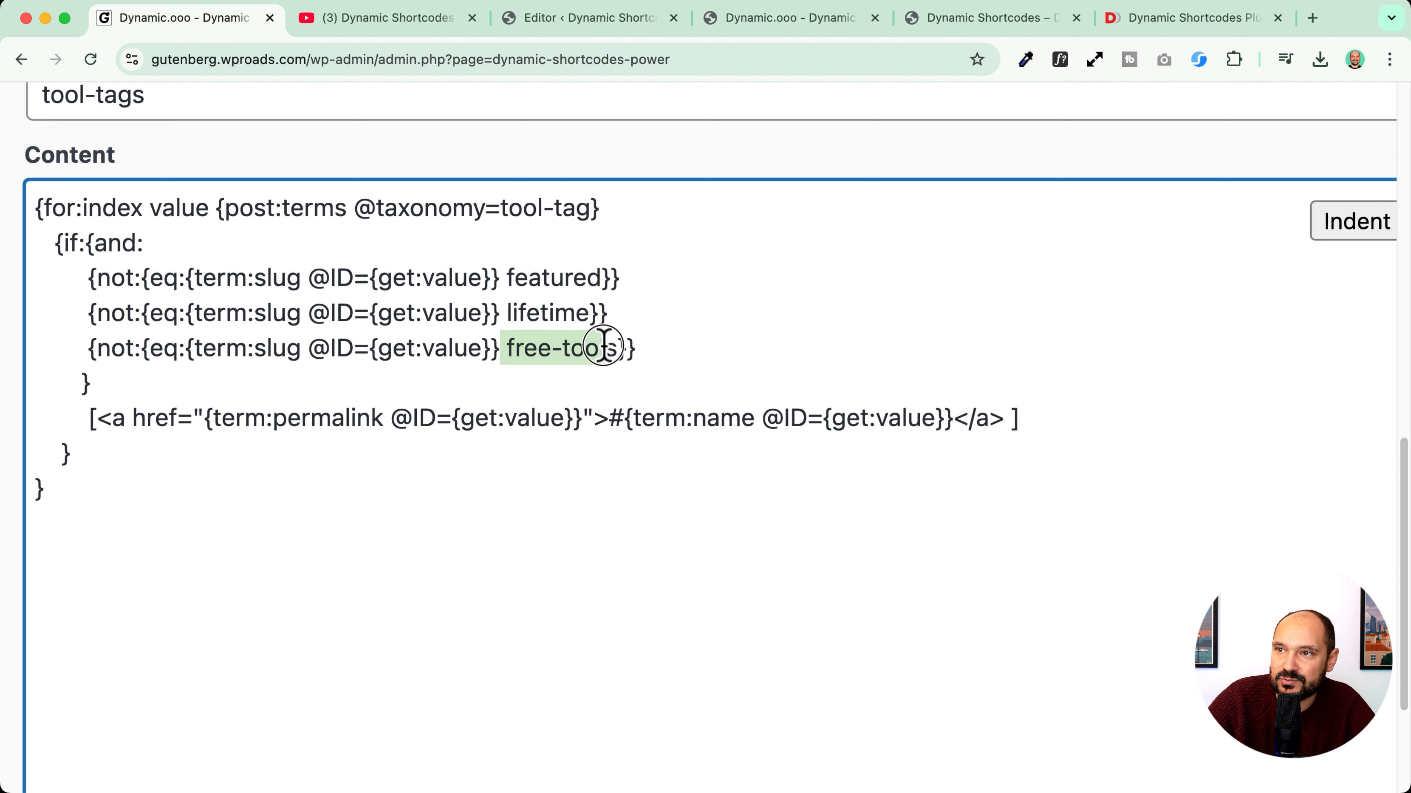
Step: Examine the hash sign and the term permalink shortcode in the link line of the tool-tags code
left_click(608, 350)
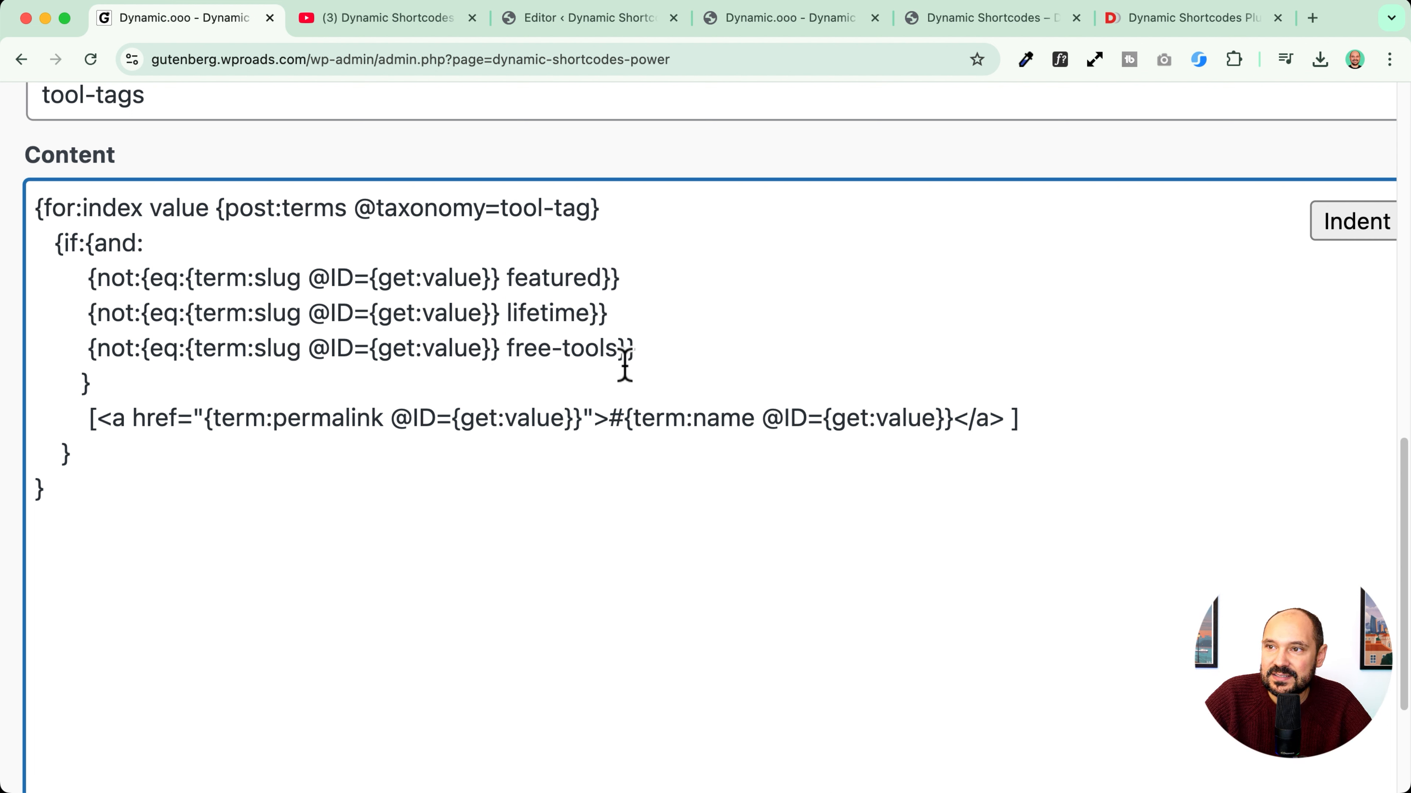
left_click_drag(611, 421, 624, 425)
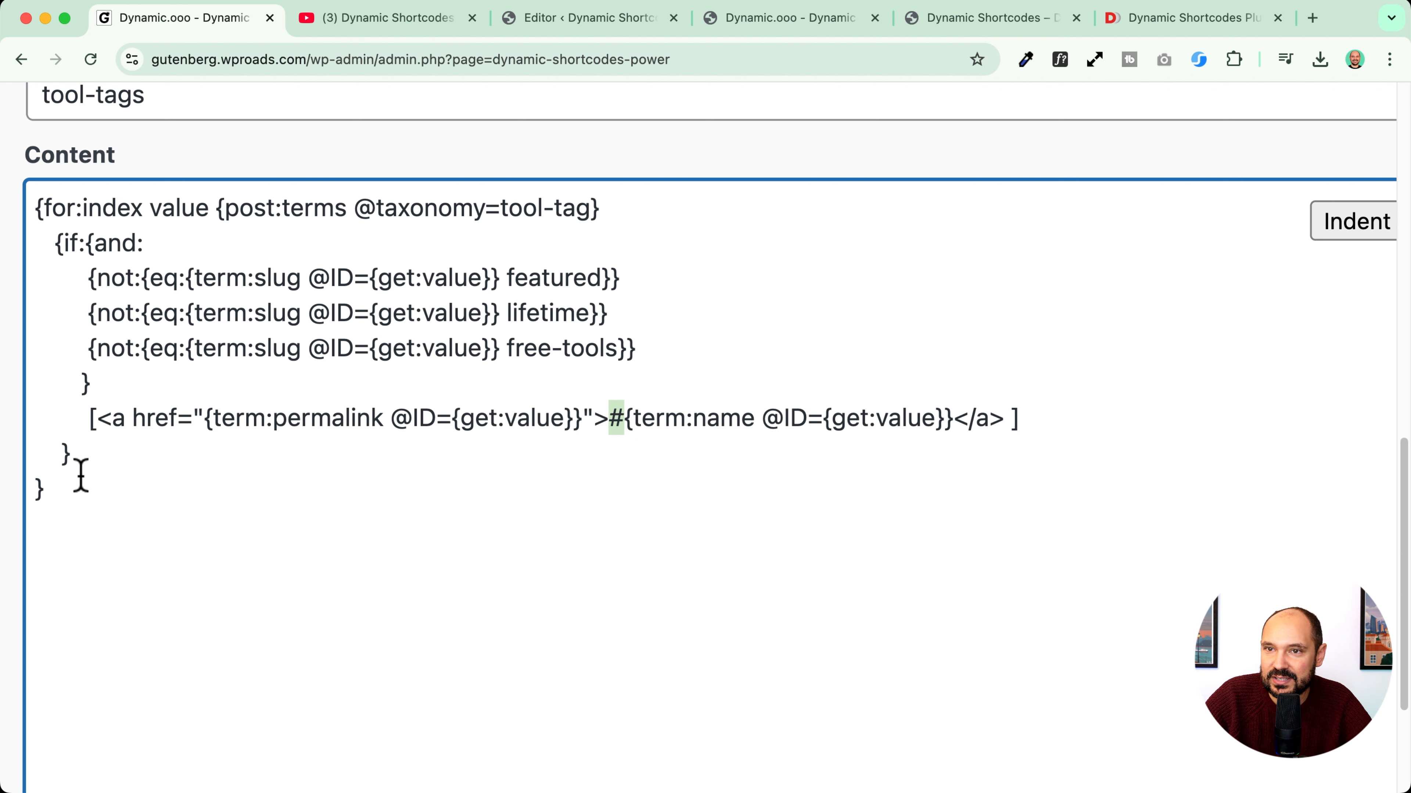
left_click_drag(204, 423, 578, 417)
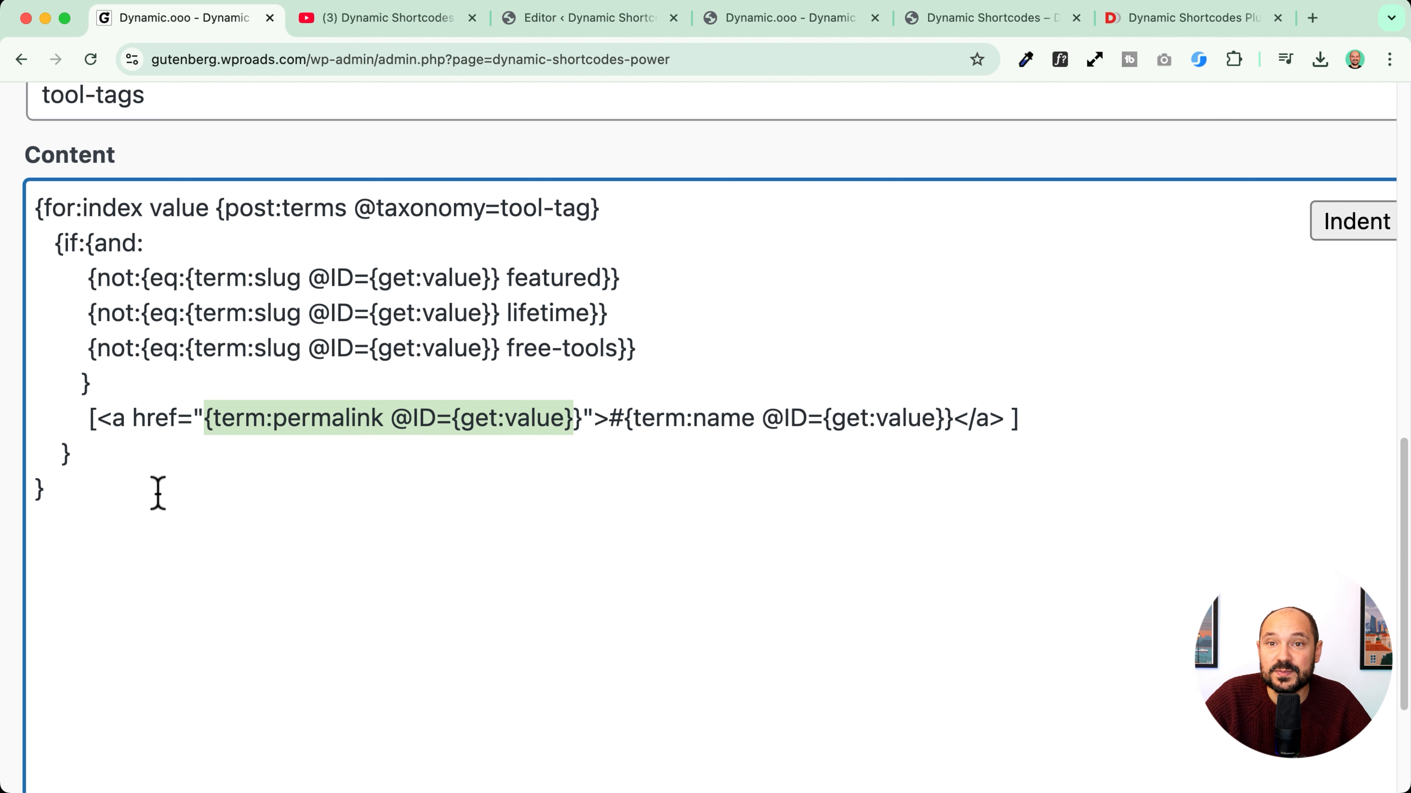
Step: Copy the whole tool-tags code into the demo site's tool-tags power shortcode content and enlarge its content box
scroll(702, 423, "down", 5)
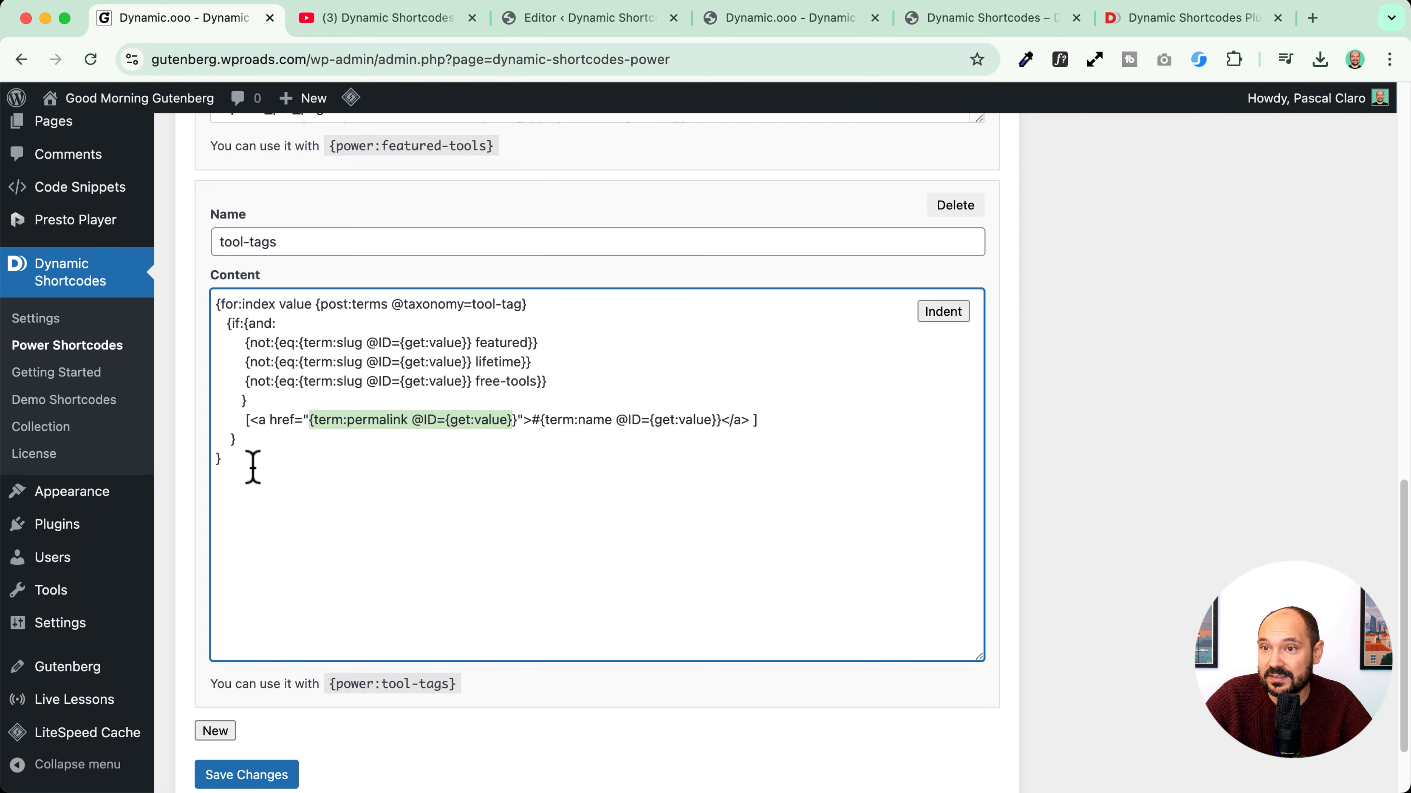
left_click_drag(253, 467, 211, 304)
key("super+c")
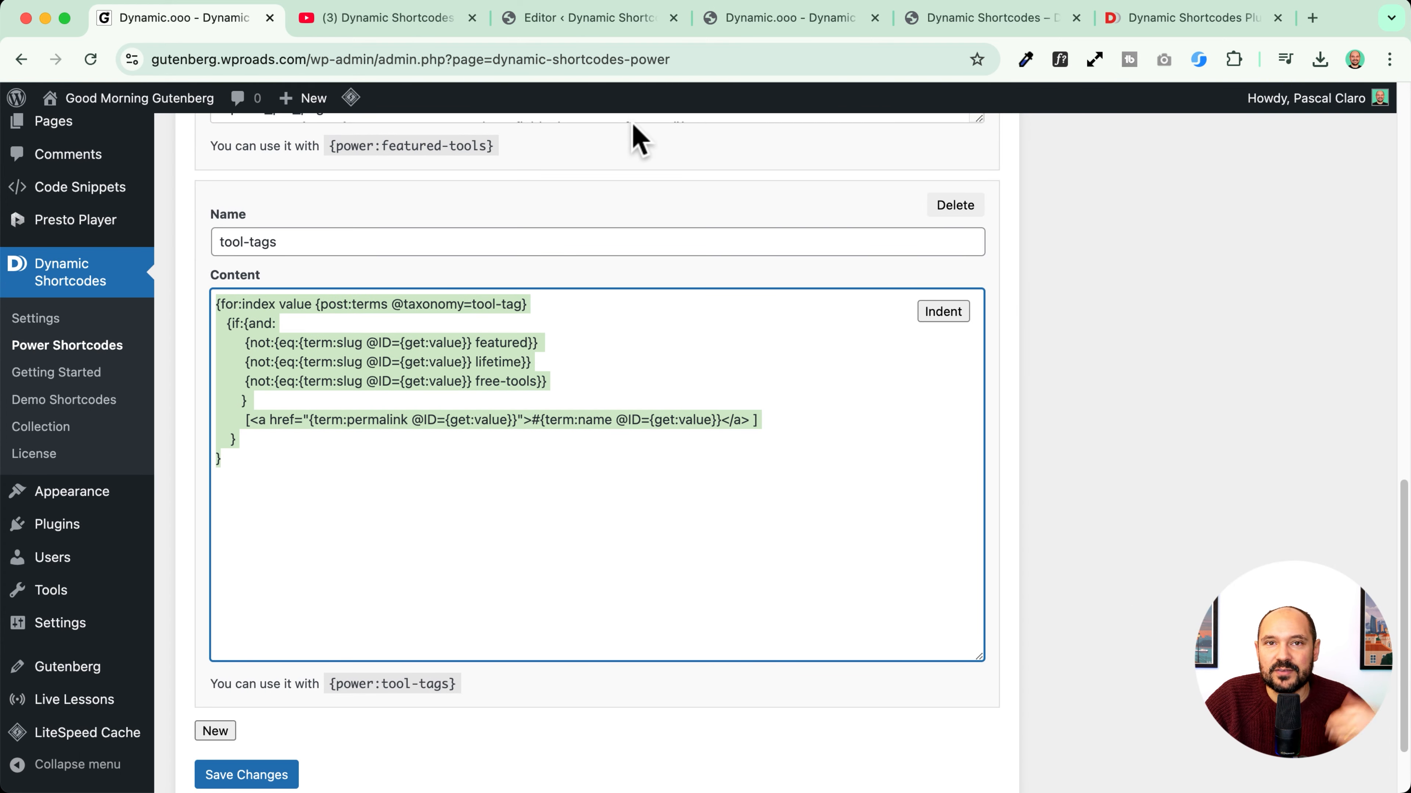
left_click(977, 22)
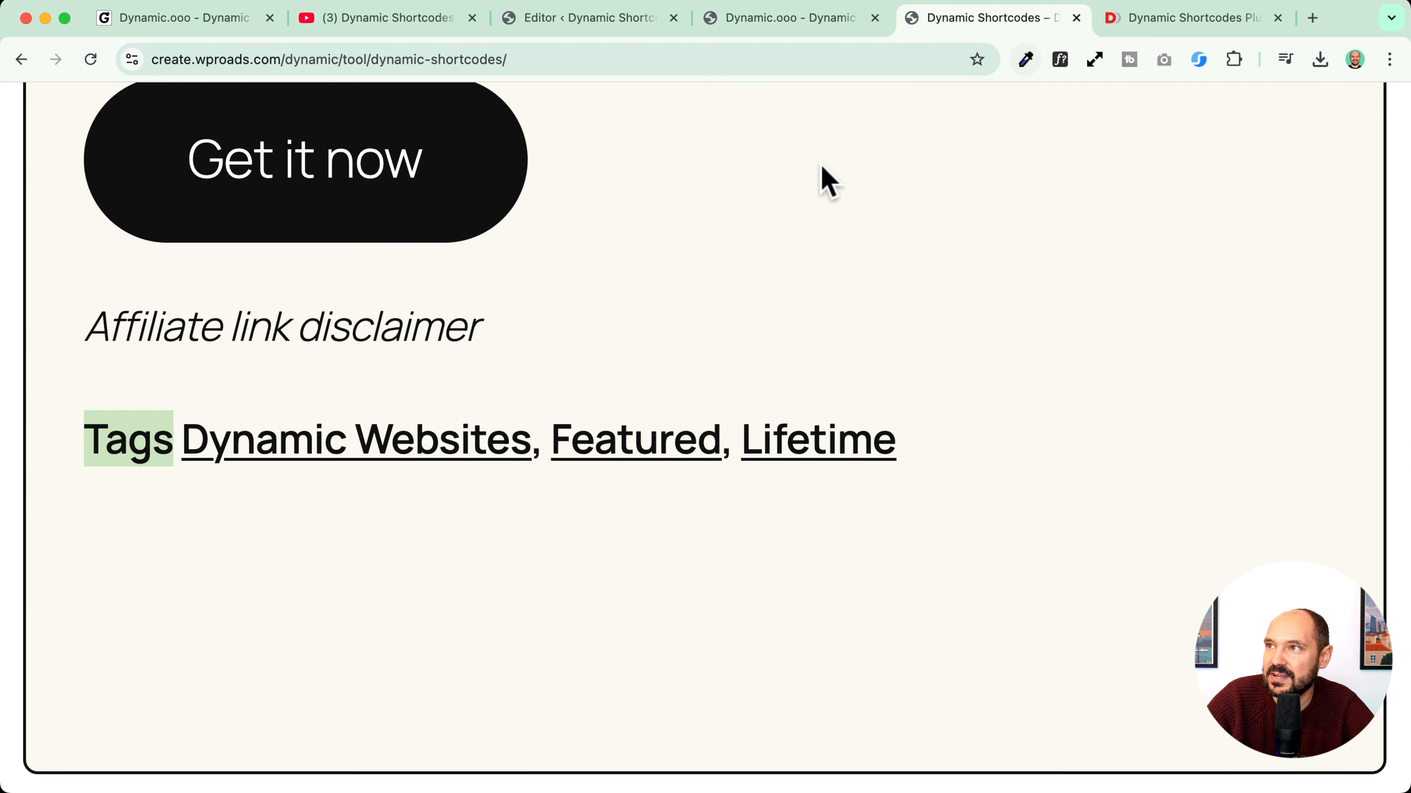
scroll(810, 179, "down", 5)
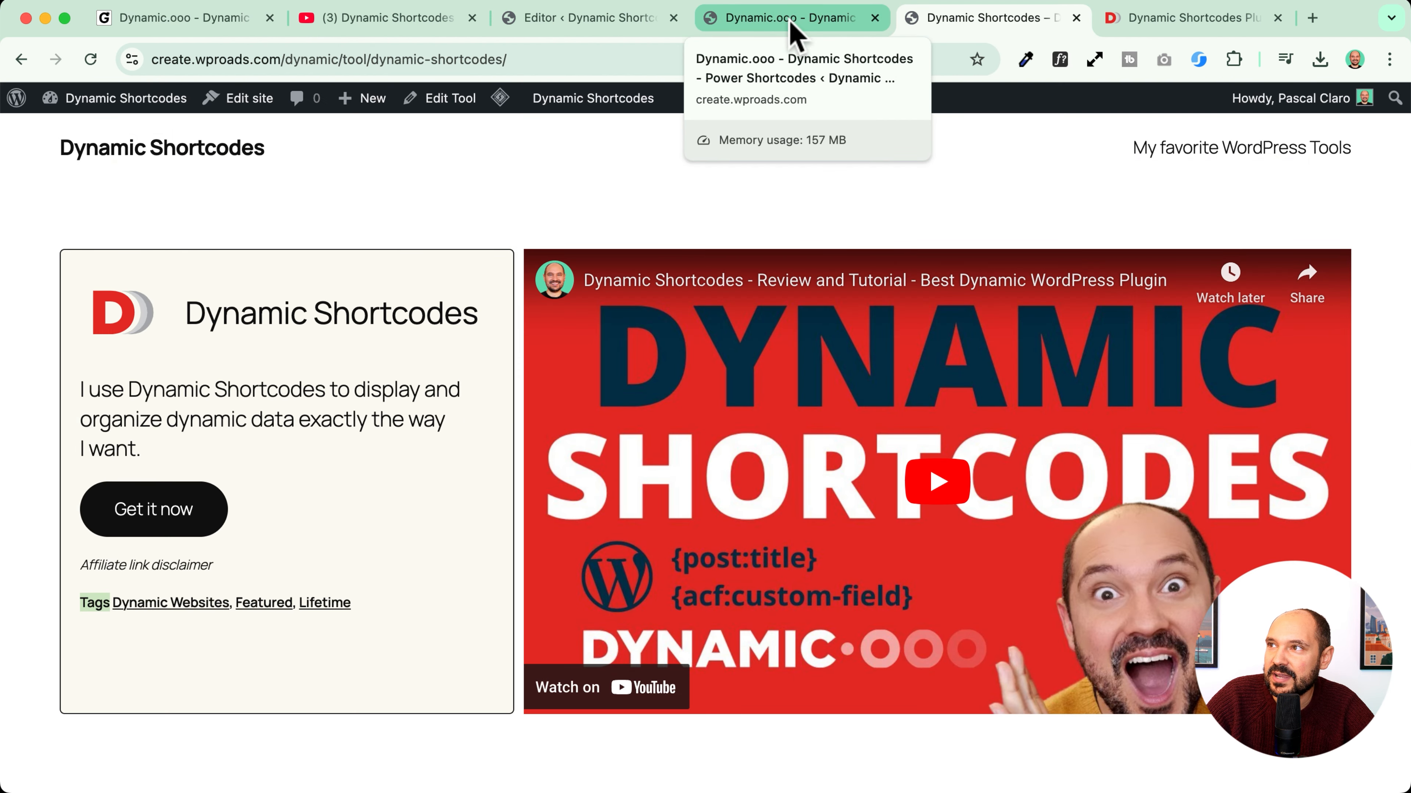
left_click(790, 20)
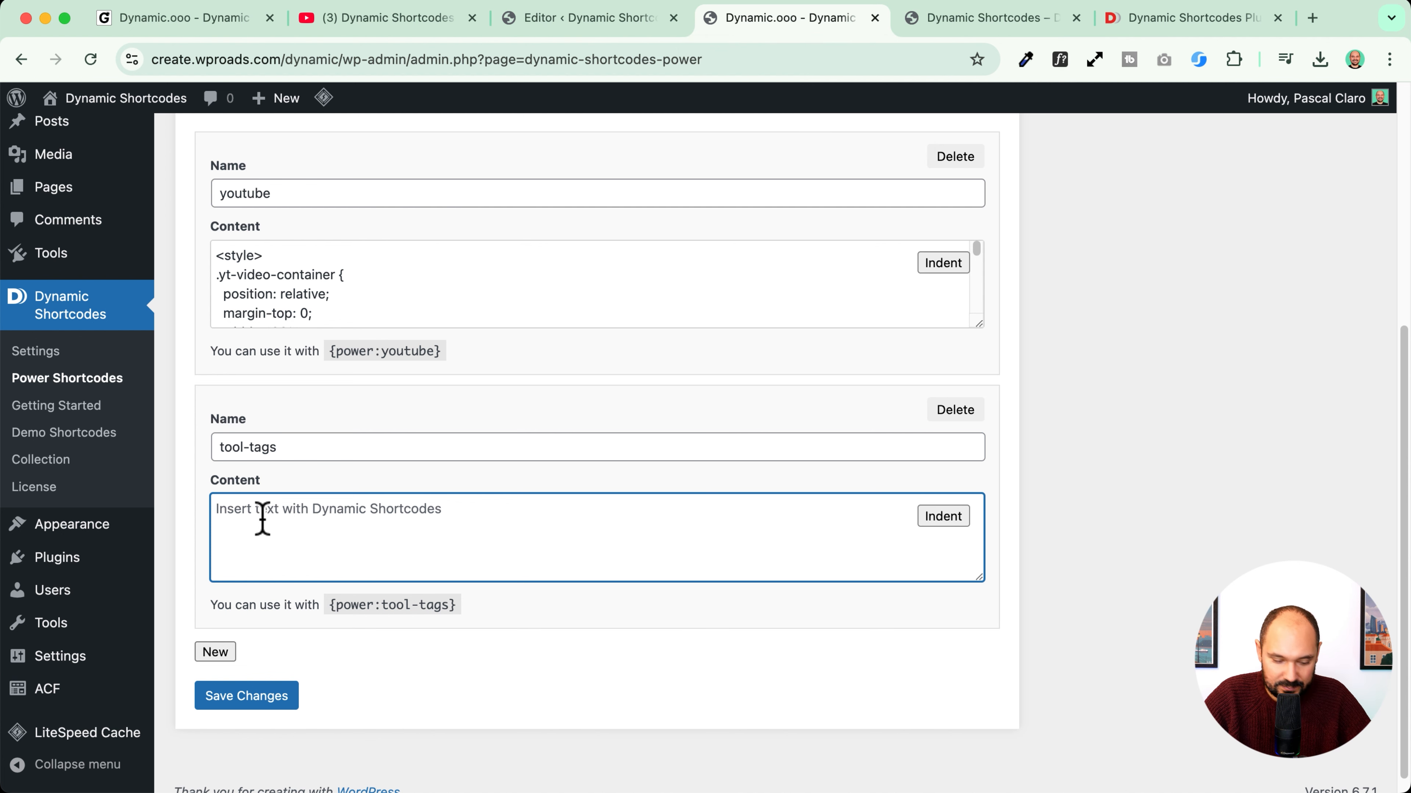
key("super+v")
left_click_drag(979, 578, 977, 778)
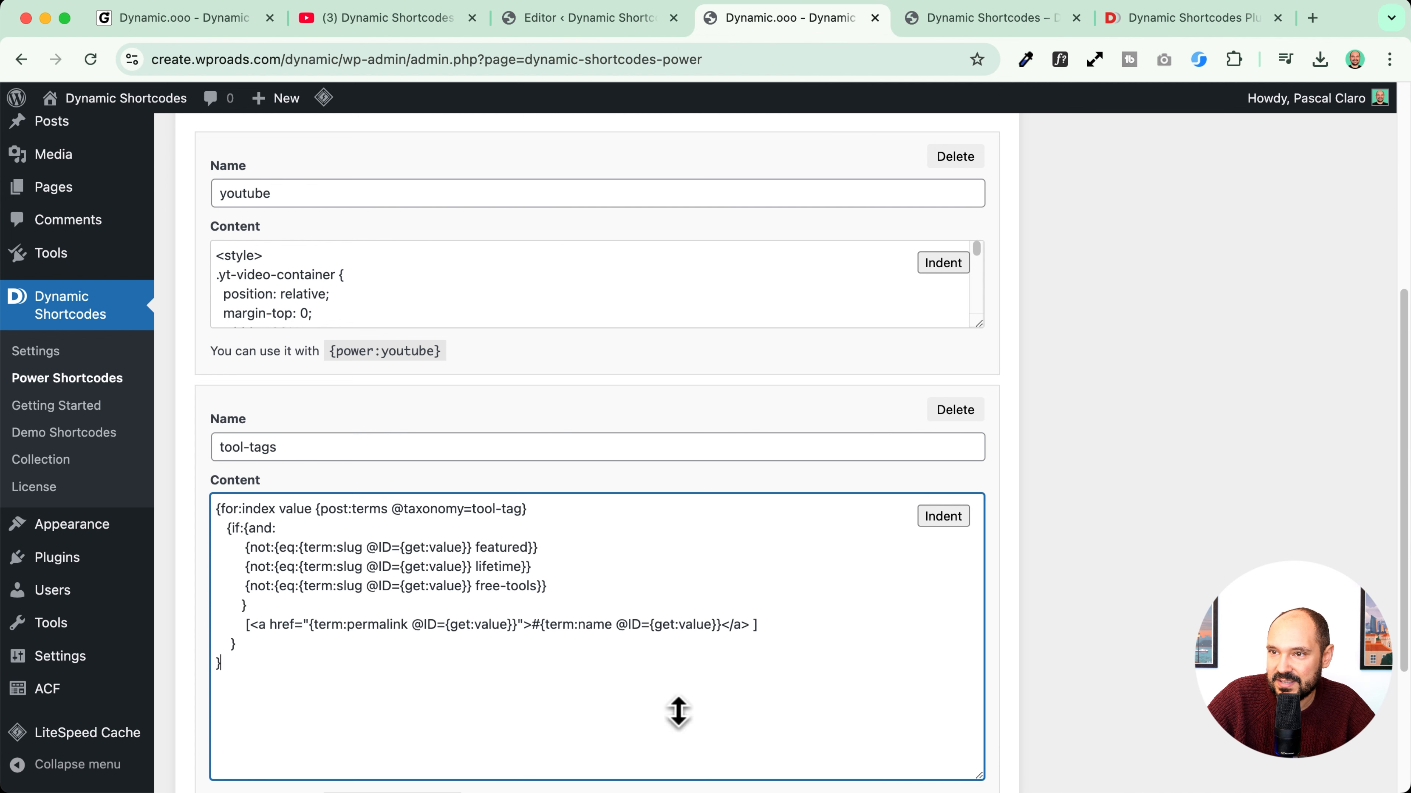
Step: Examine the tool-tag taxonomy and the featured, lifetime and free-tools exclusions in the demo site's tool-tags code
left_click_drag(245, 550, 553, 584)
double_click(497, 547)
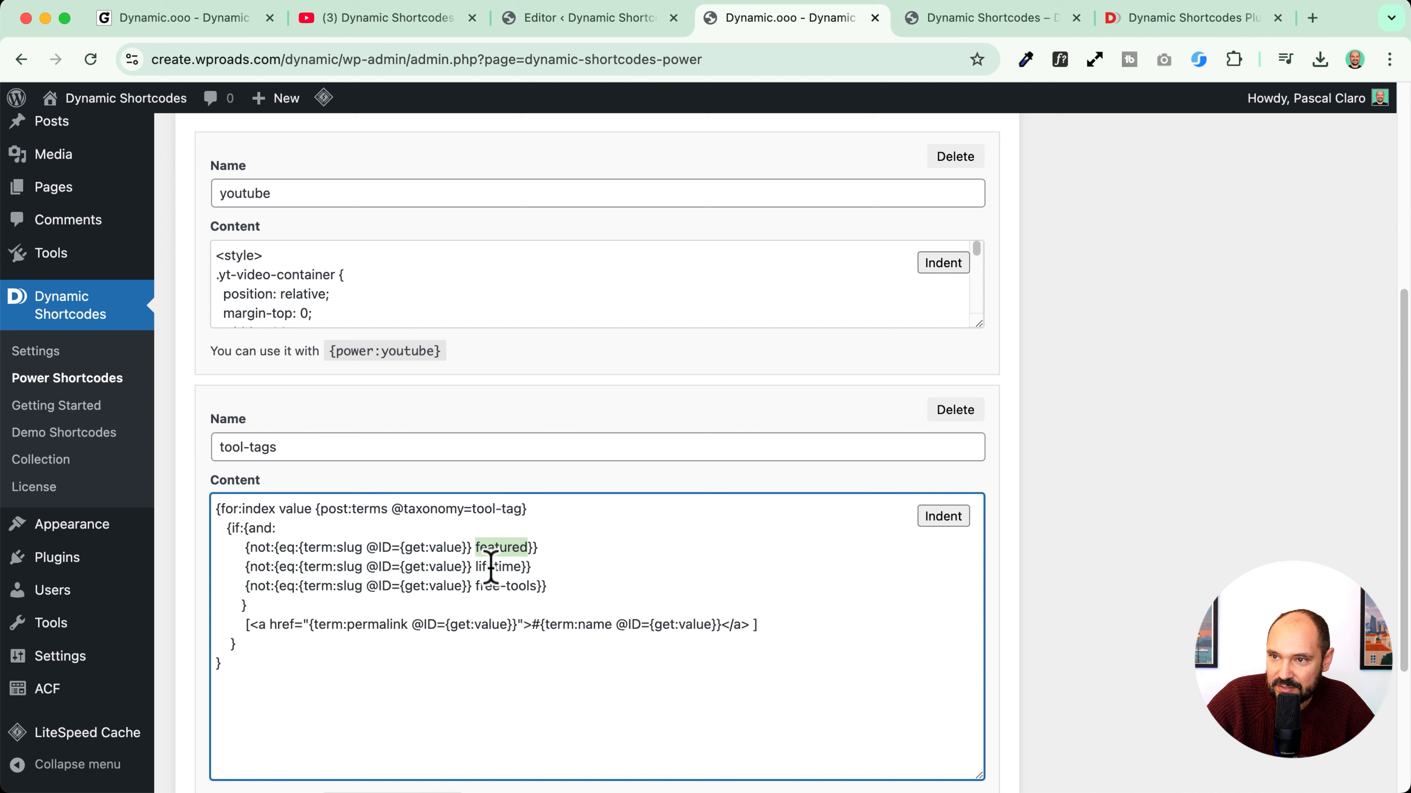
double_click(499, 567)
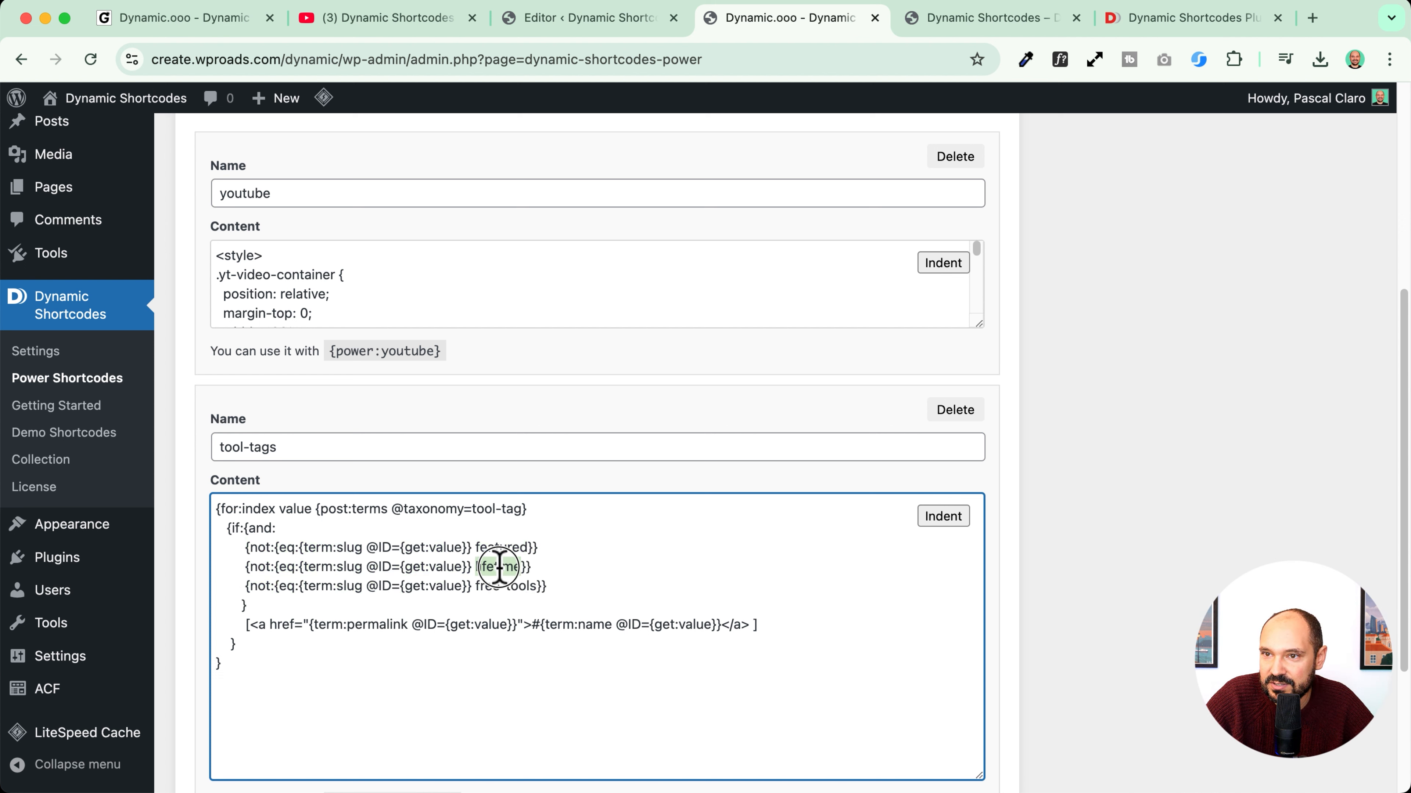
double_click(496, 588)
left_click_drag(472, 506, 523, 506)
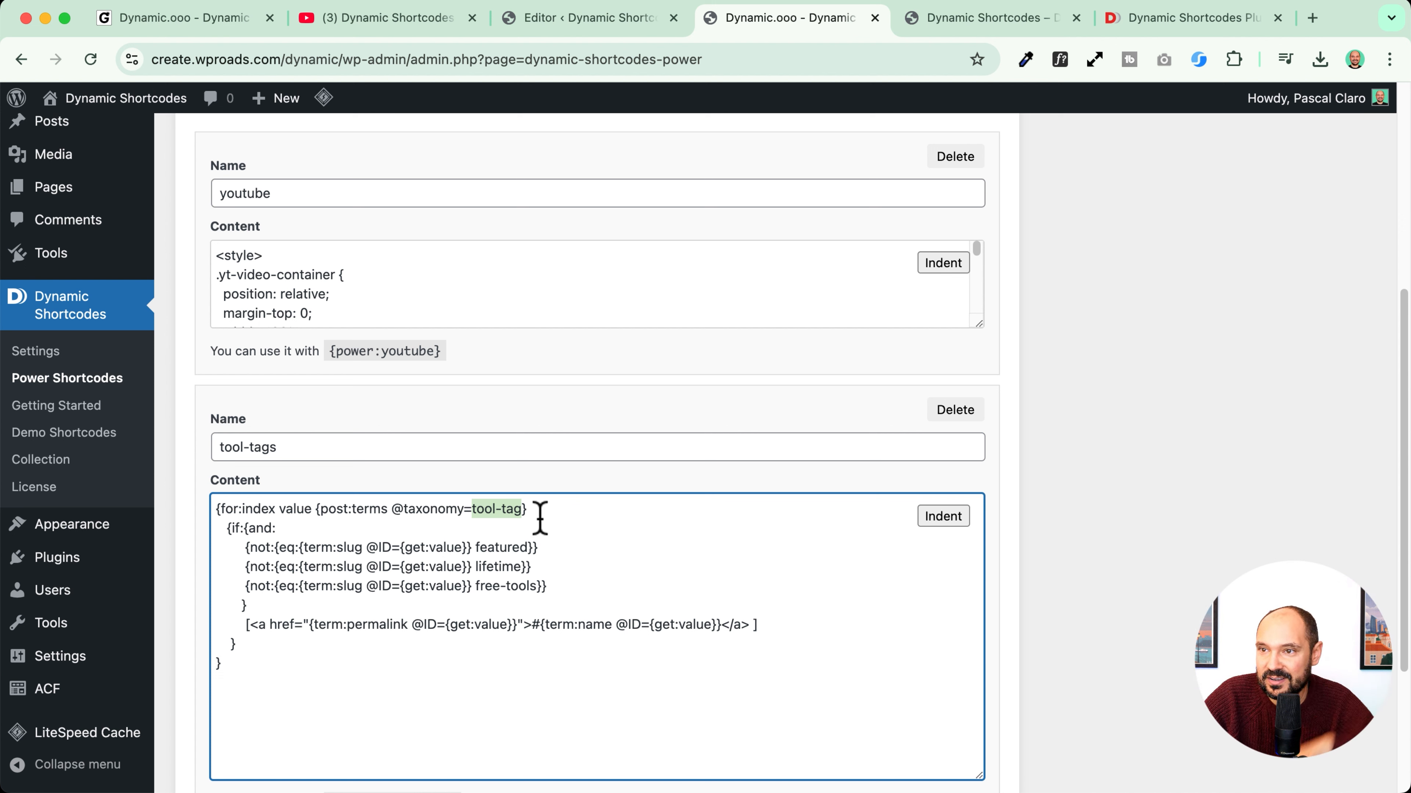
left_click_drag(475, 548, 523, 548)
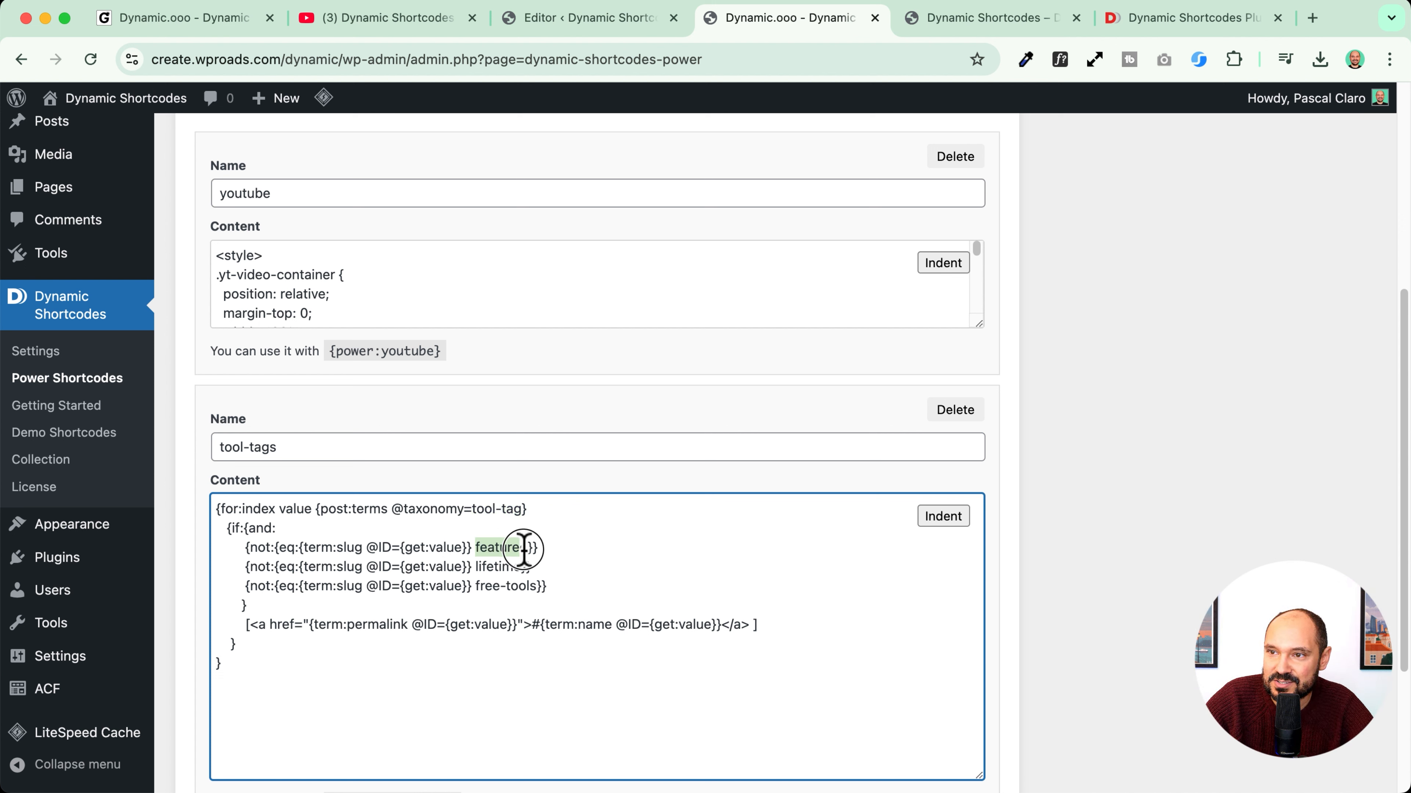
left_click(504, 572)
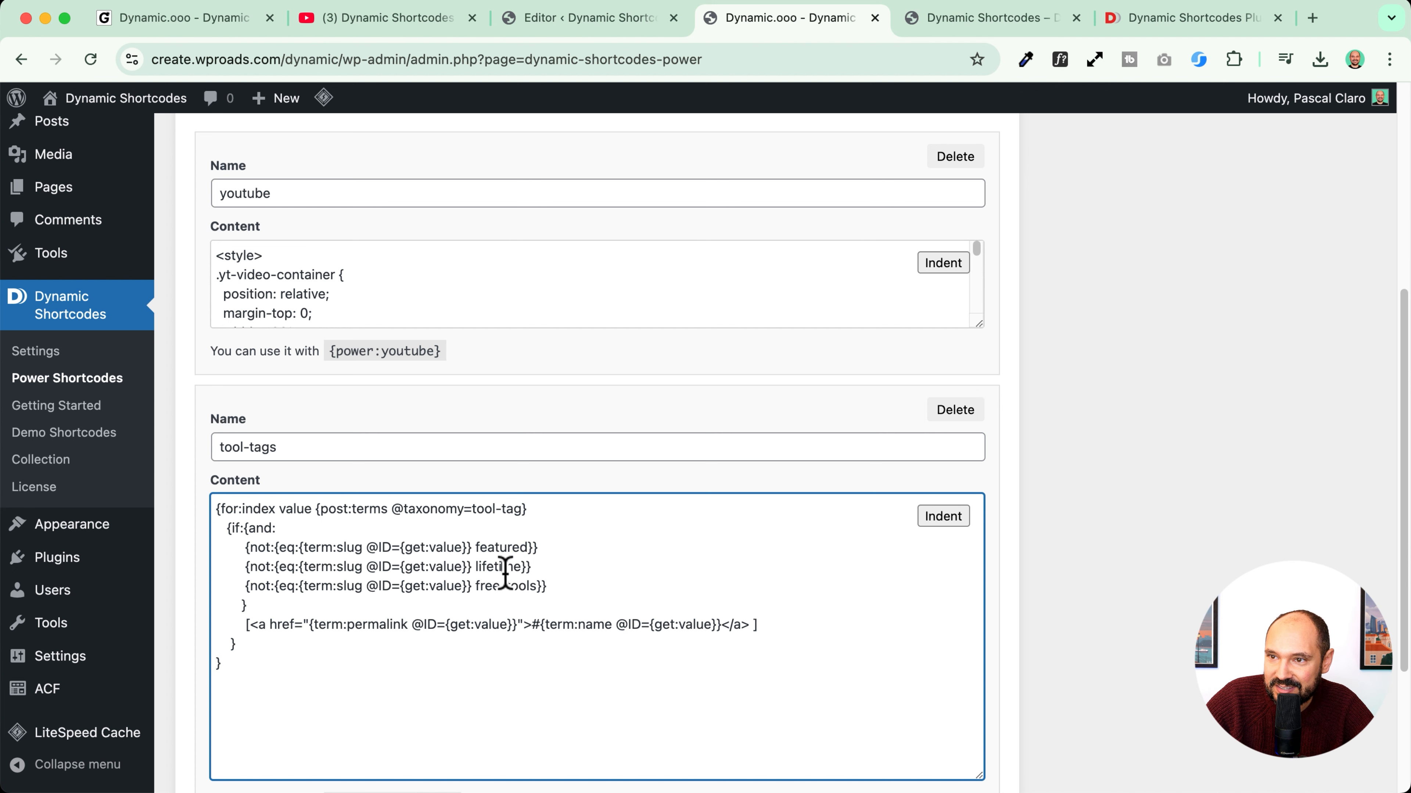
Step: Copy the {power:tool-tags} shortcode and save the power shortcodes
scroll(389, 661, "down", 4)
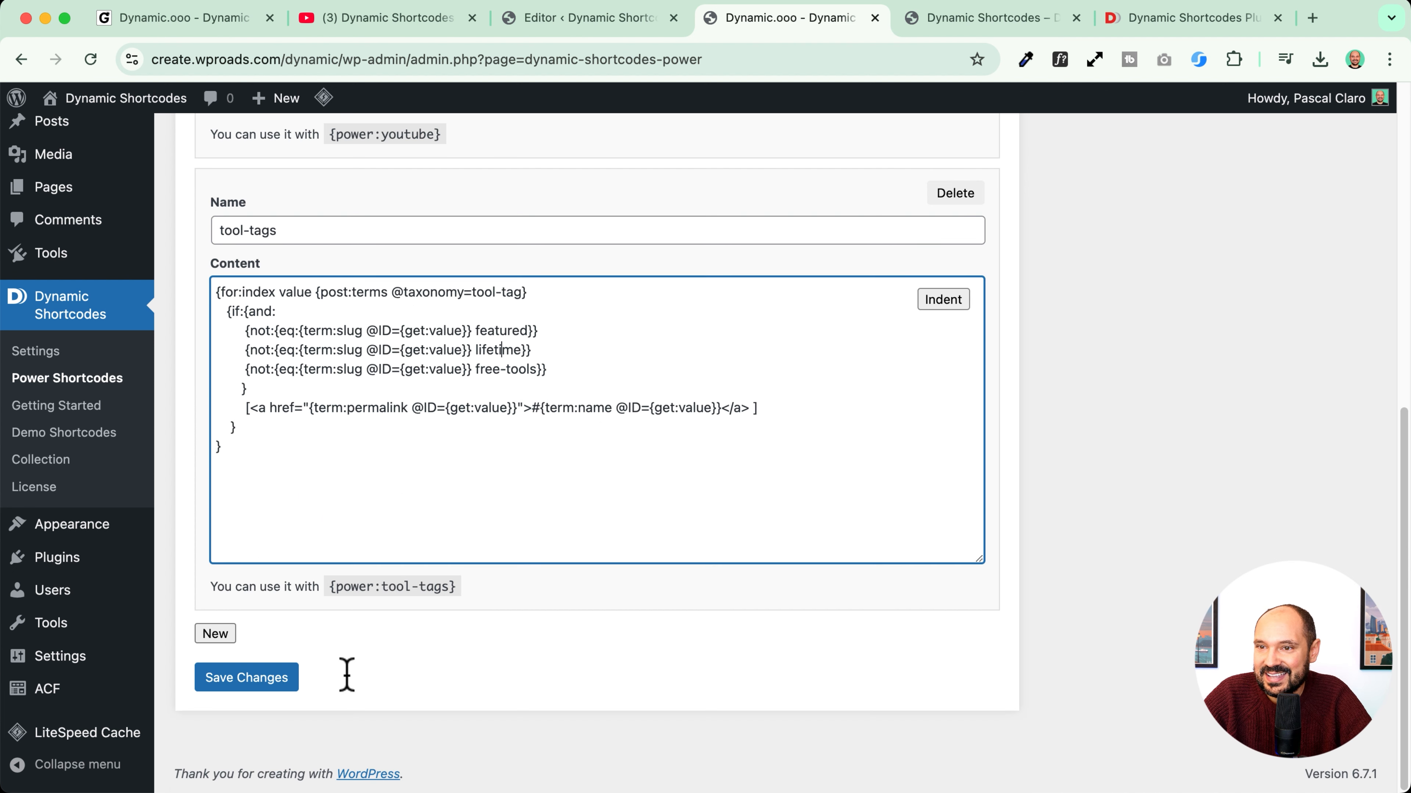
left_click(333, 589)
key("super+c")
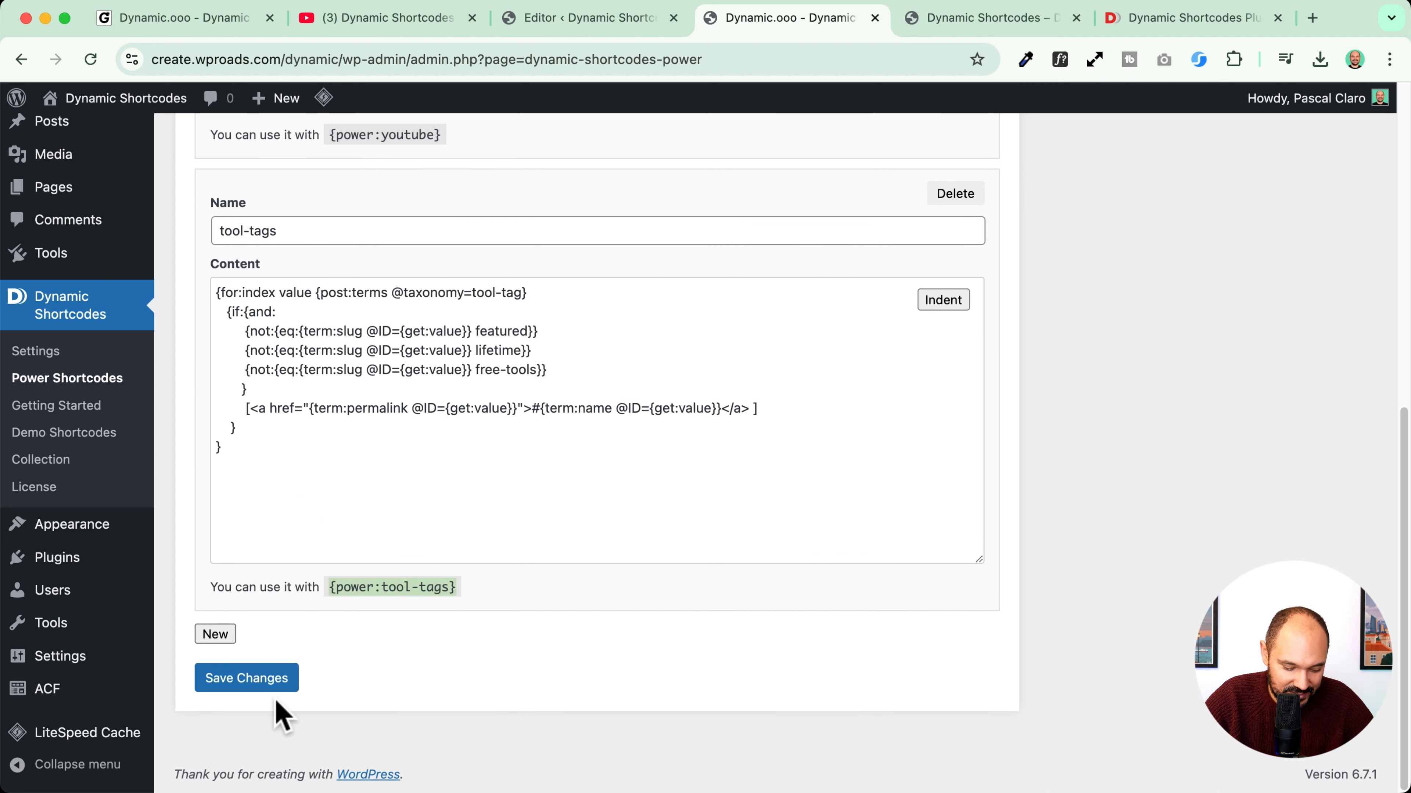
left_click(239, 684)
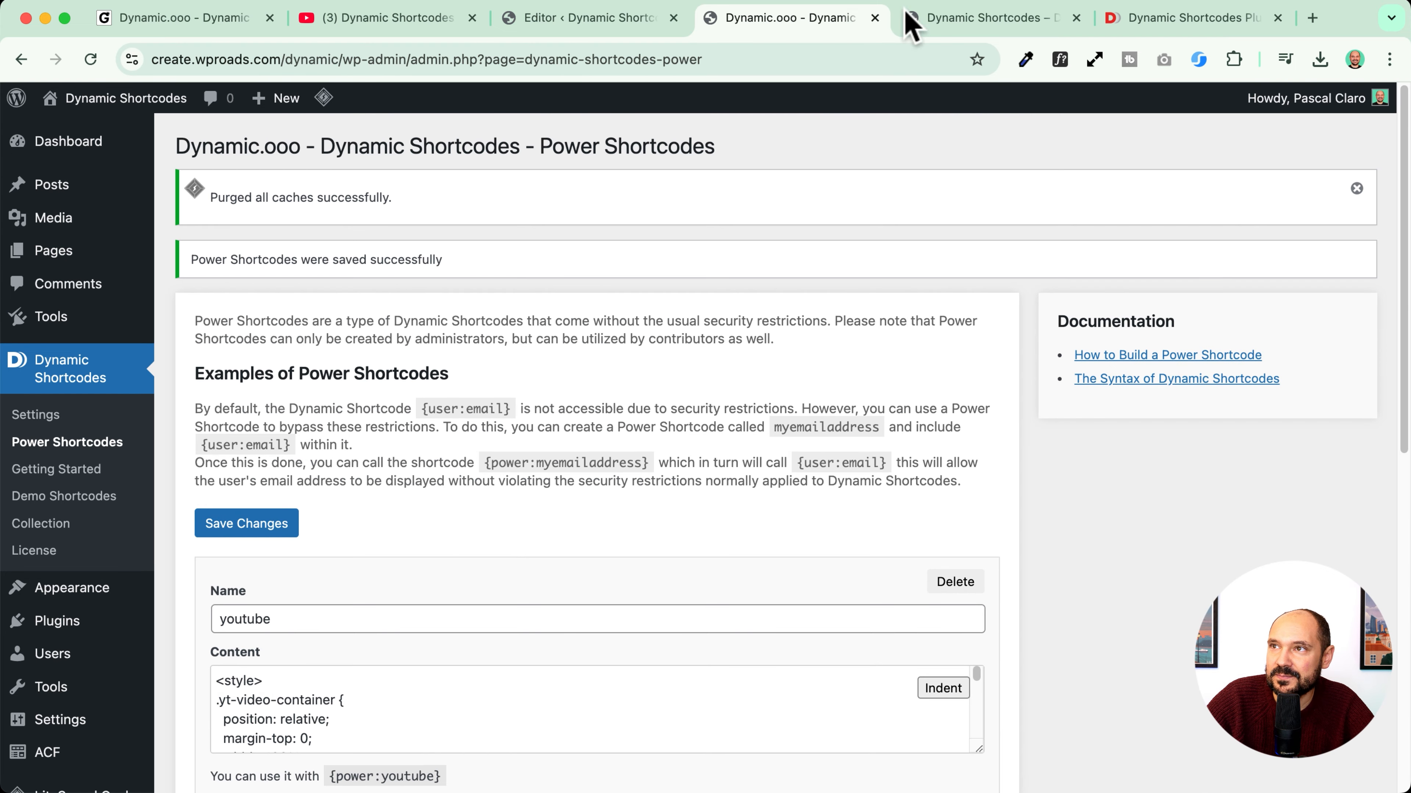
Step: Open the Single item: Tool template in the site editor from the tool page and close the two unneeded browser tabs
left_click(955, 22)
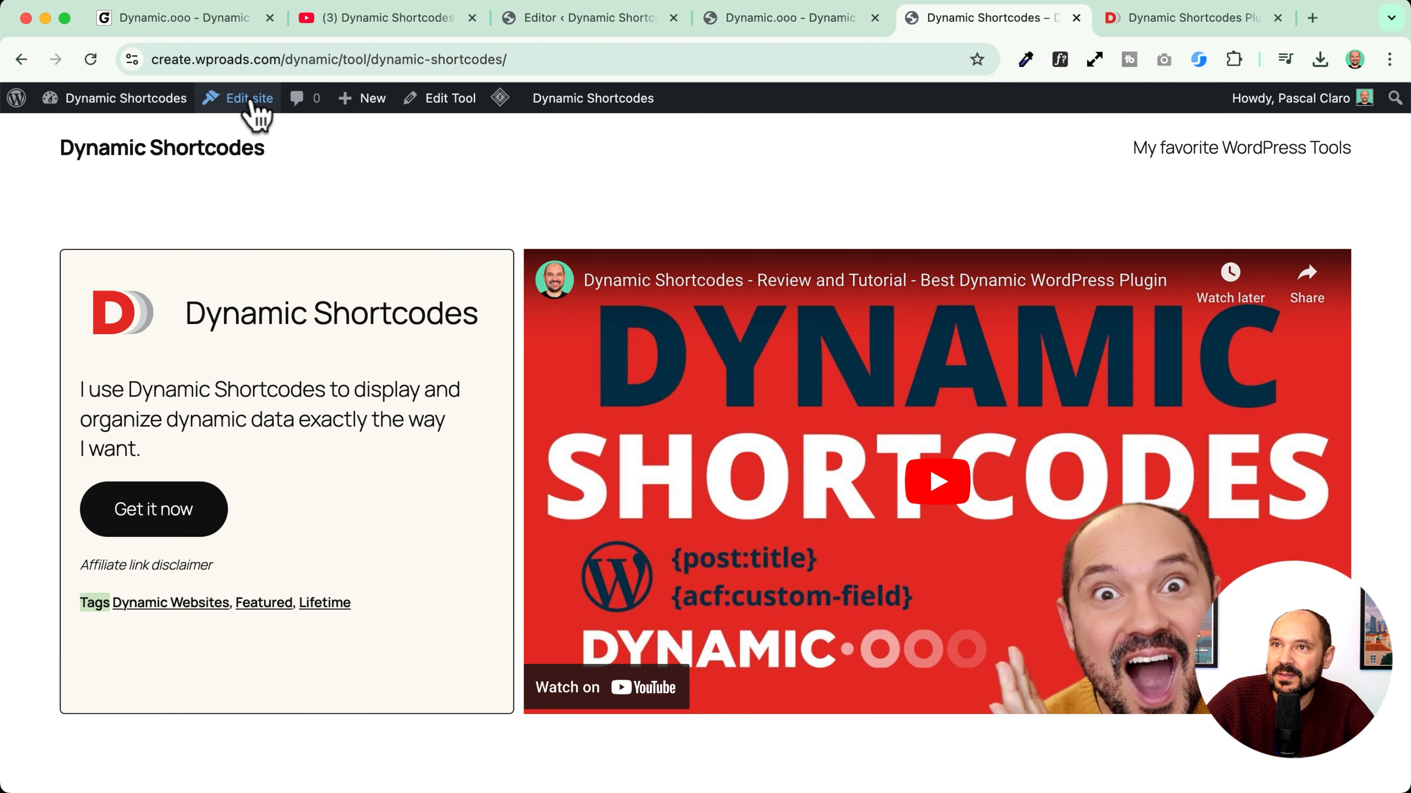
left_click(249, 99)
left_click(673, 18)
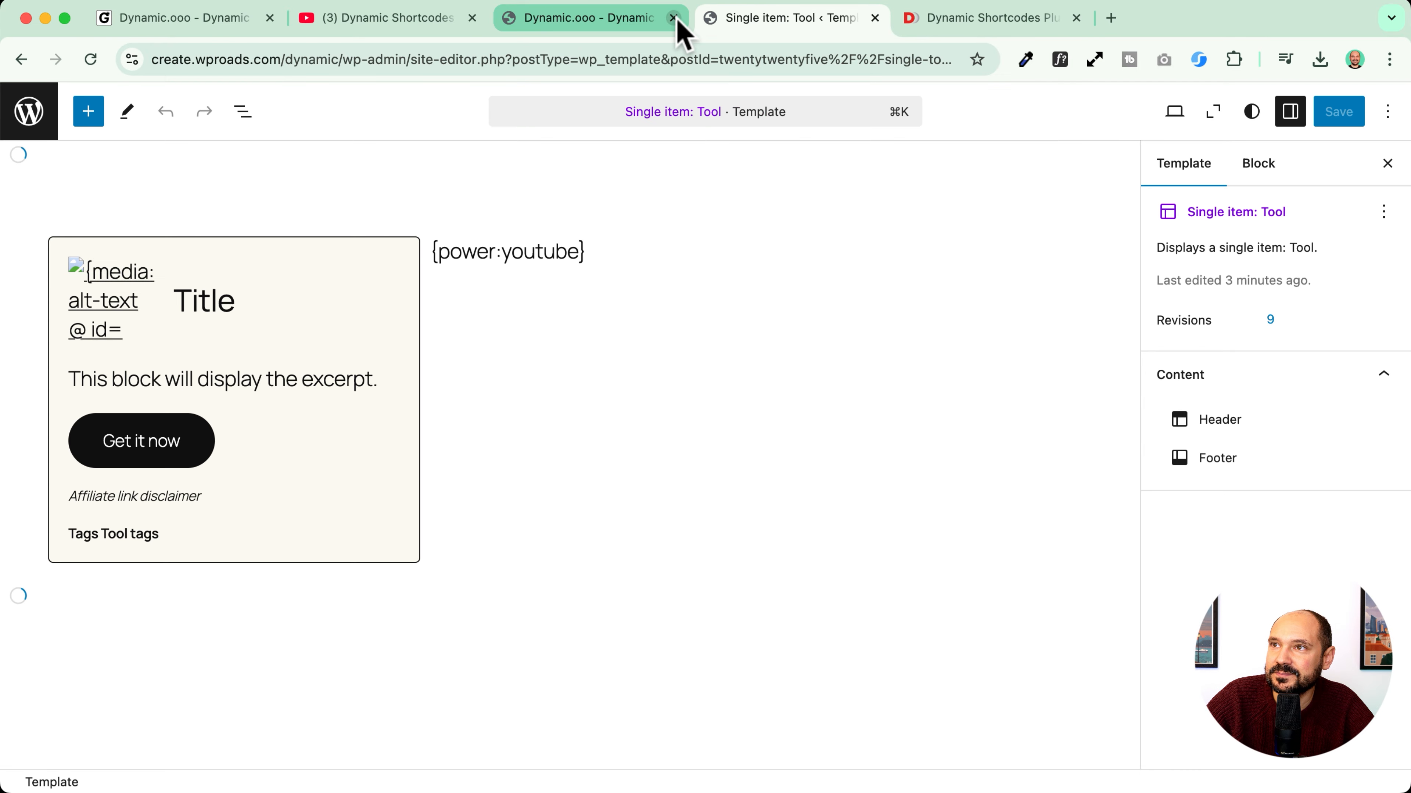
left_click(1076, 18)
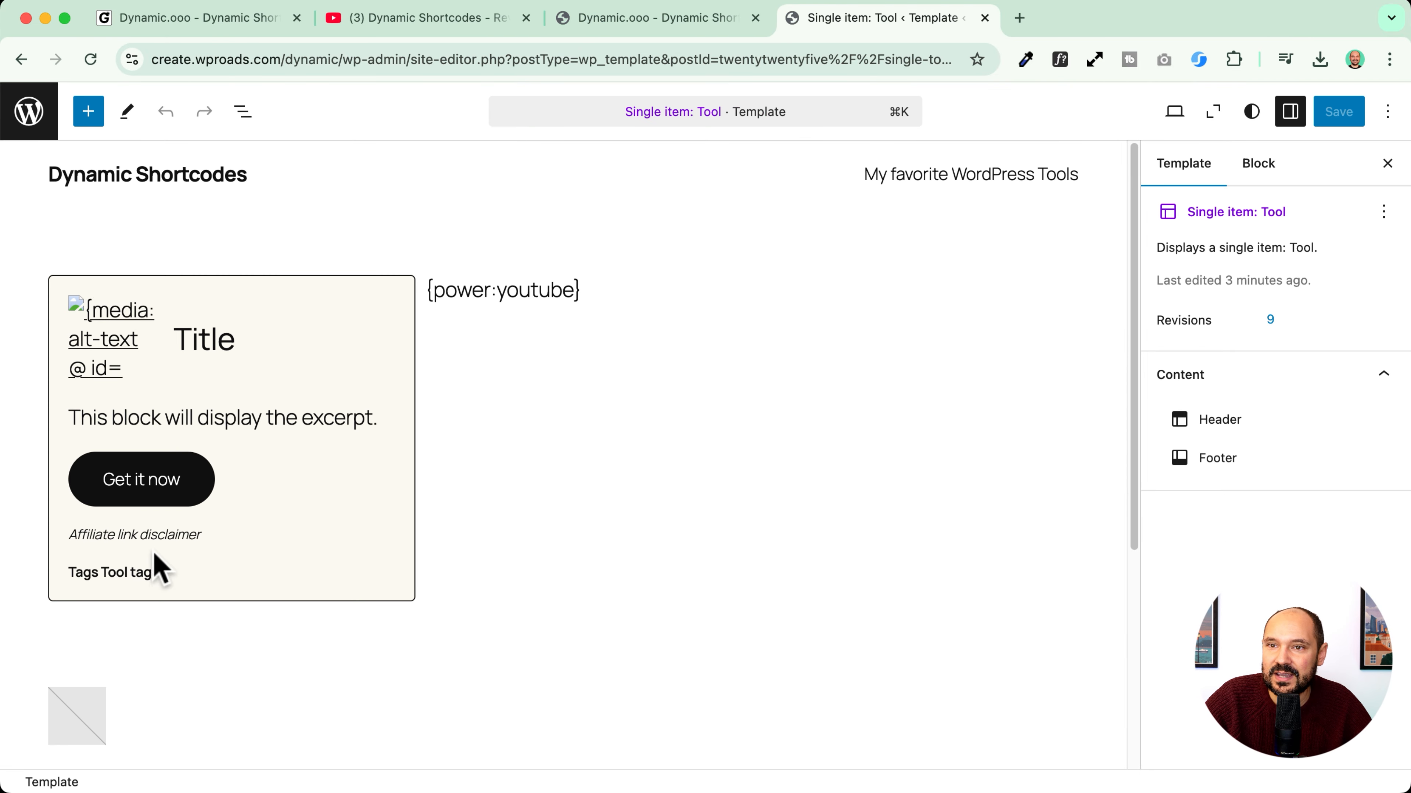
Step: Add a paragraph containing {power:tool-tags} below the Tags line in the tool card
left_click(192, 572)
key("Return")
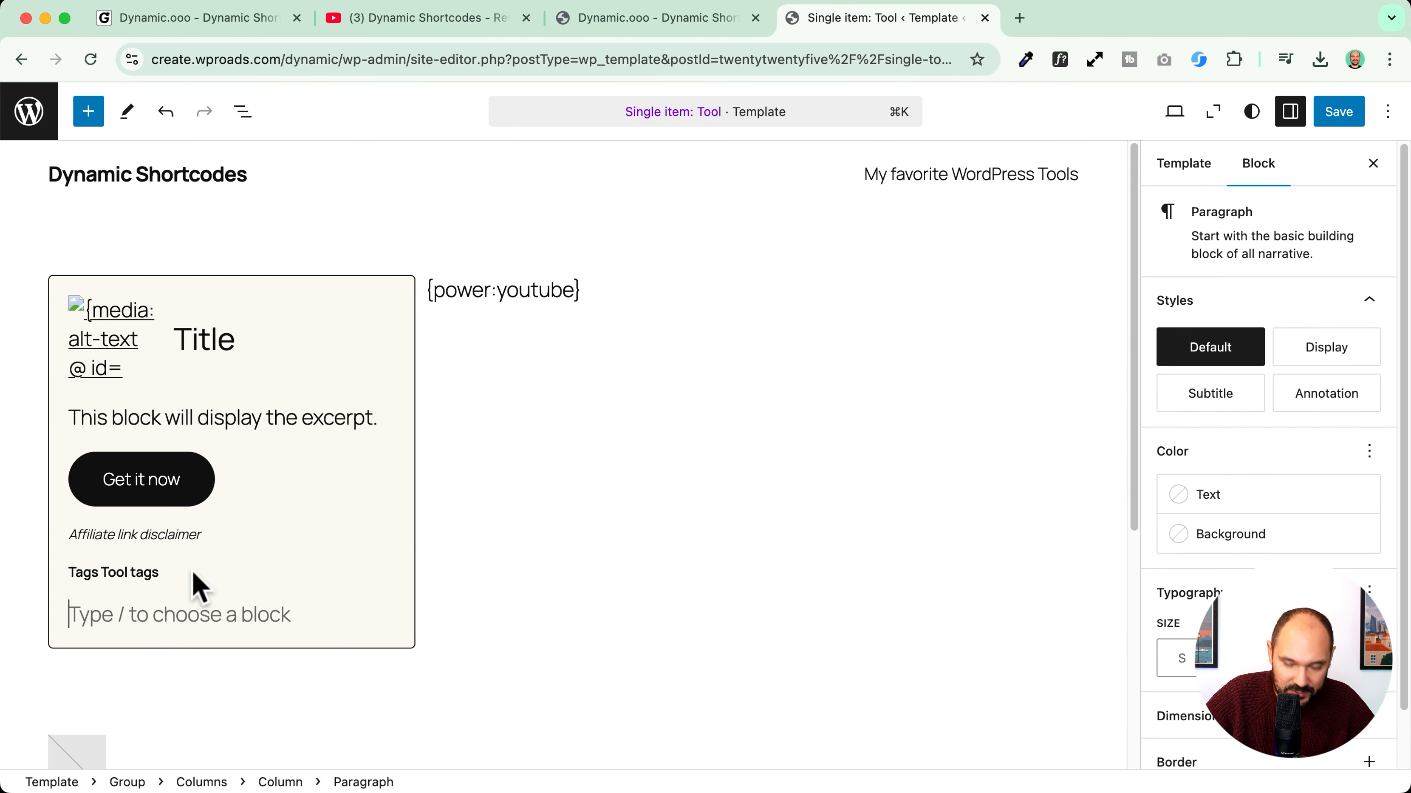
key("super+v")
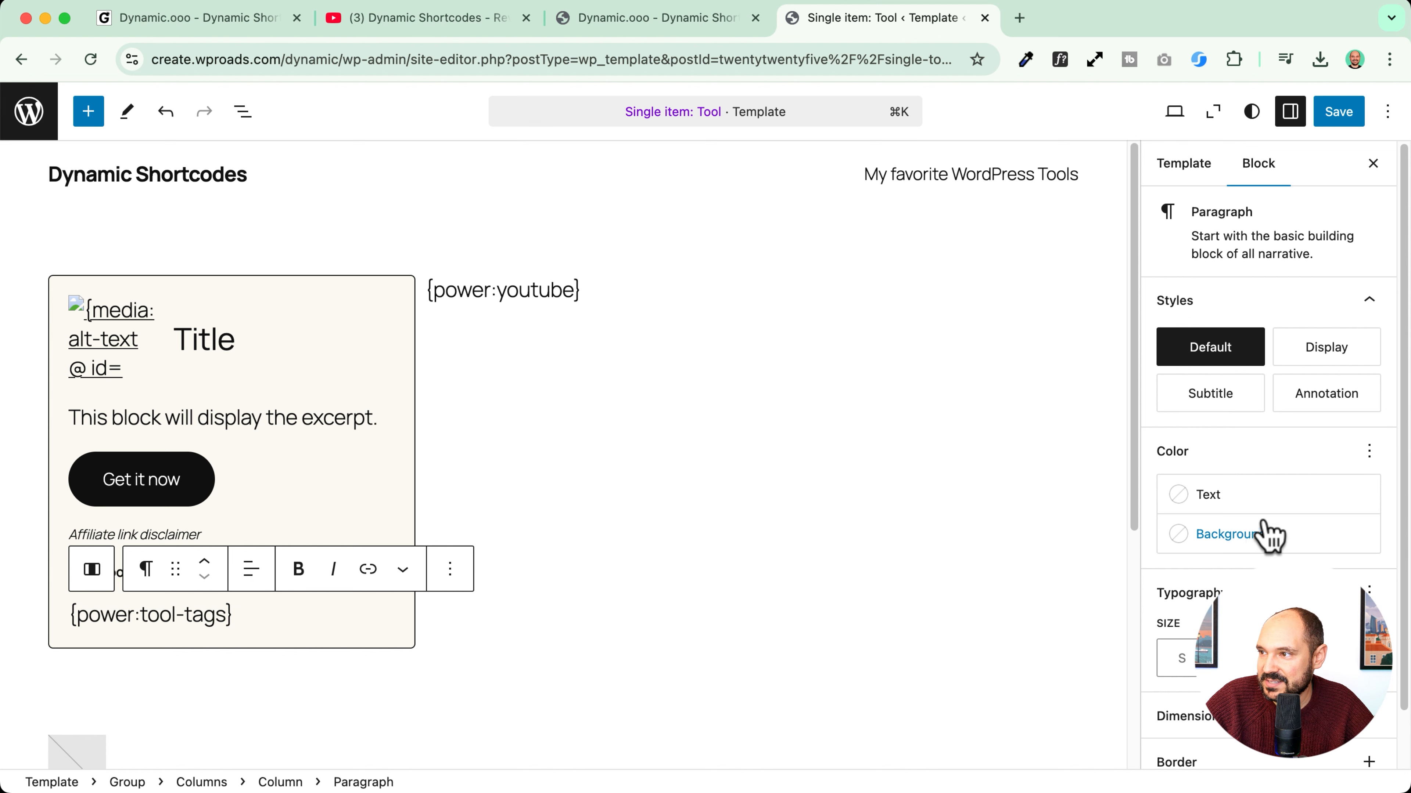
Step: Set the {power:tool-tags} paragraph's text colour to Accent 3 and its size to S, and save the template
left_click(1230, 496)
left_click(1054, 668)
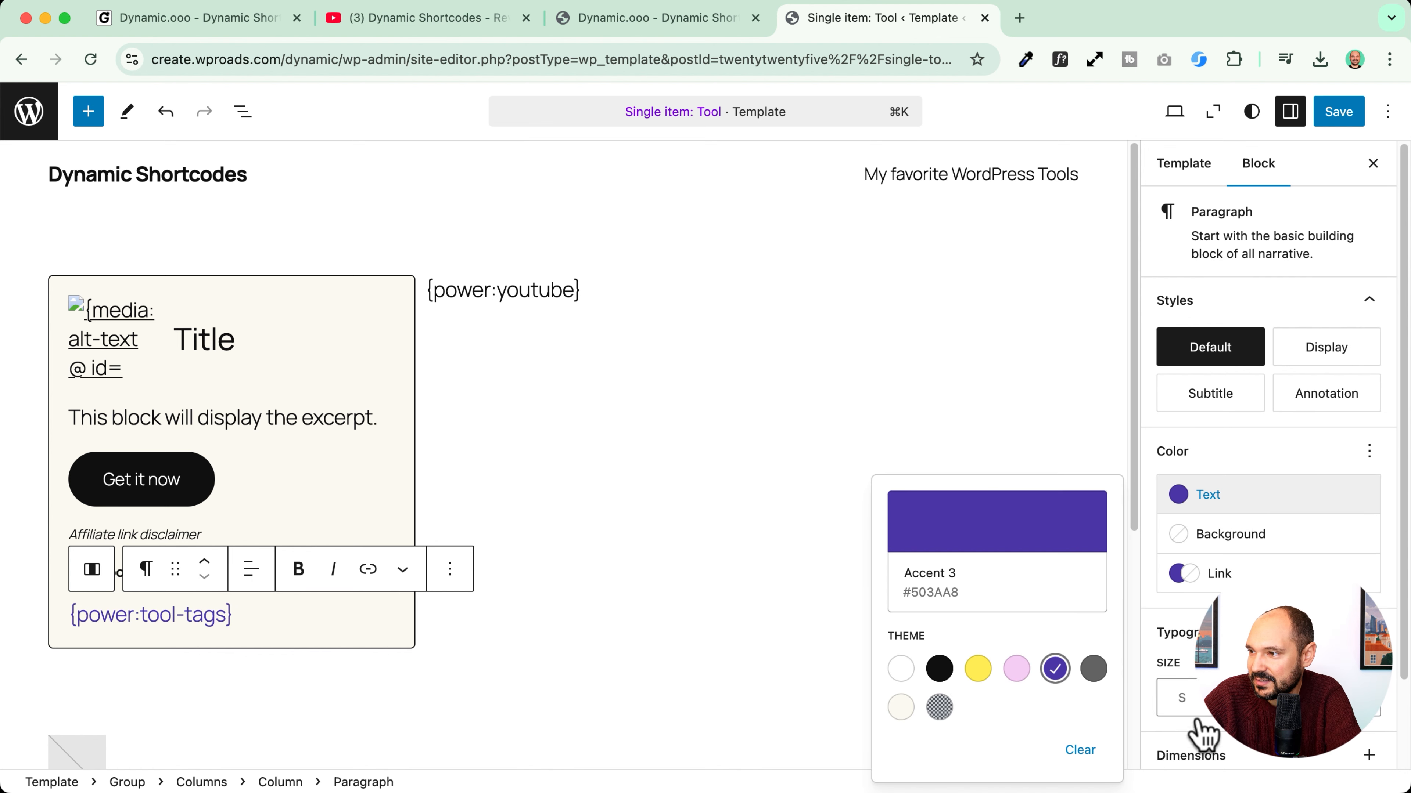
left_click(1181, 699)
left_click(1338, 111)
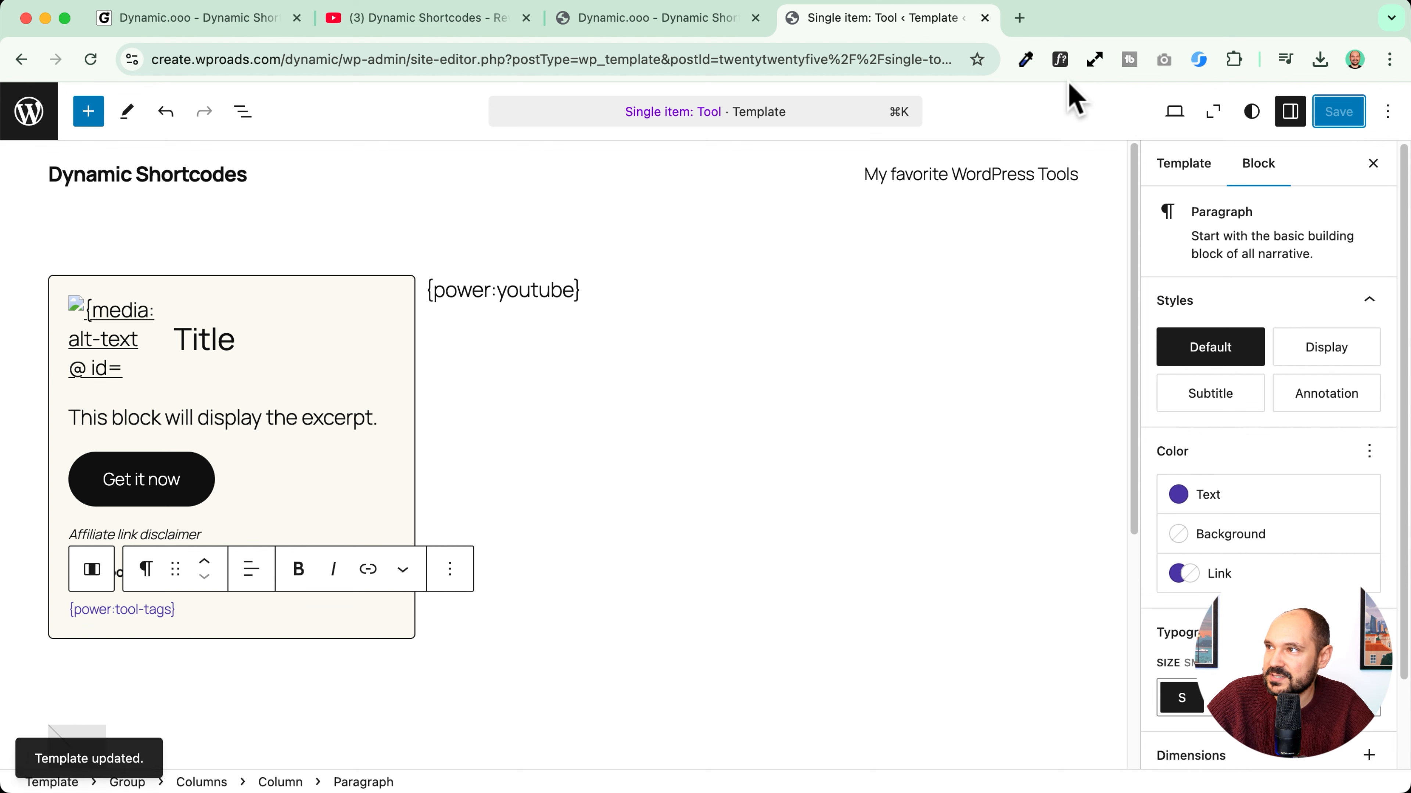
Step: View the Dynamic Shortcodes tool page in a separate tab through the demo site's list of tools and purge the site cache
left_click(622, 25)
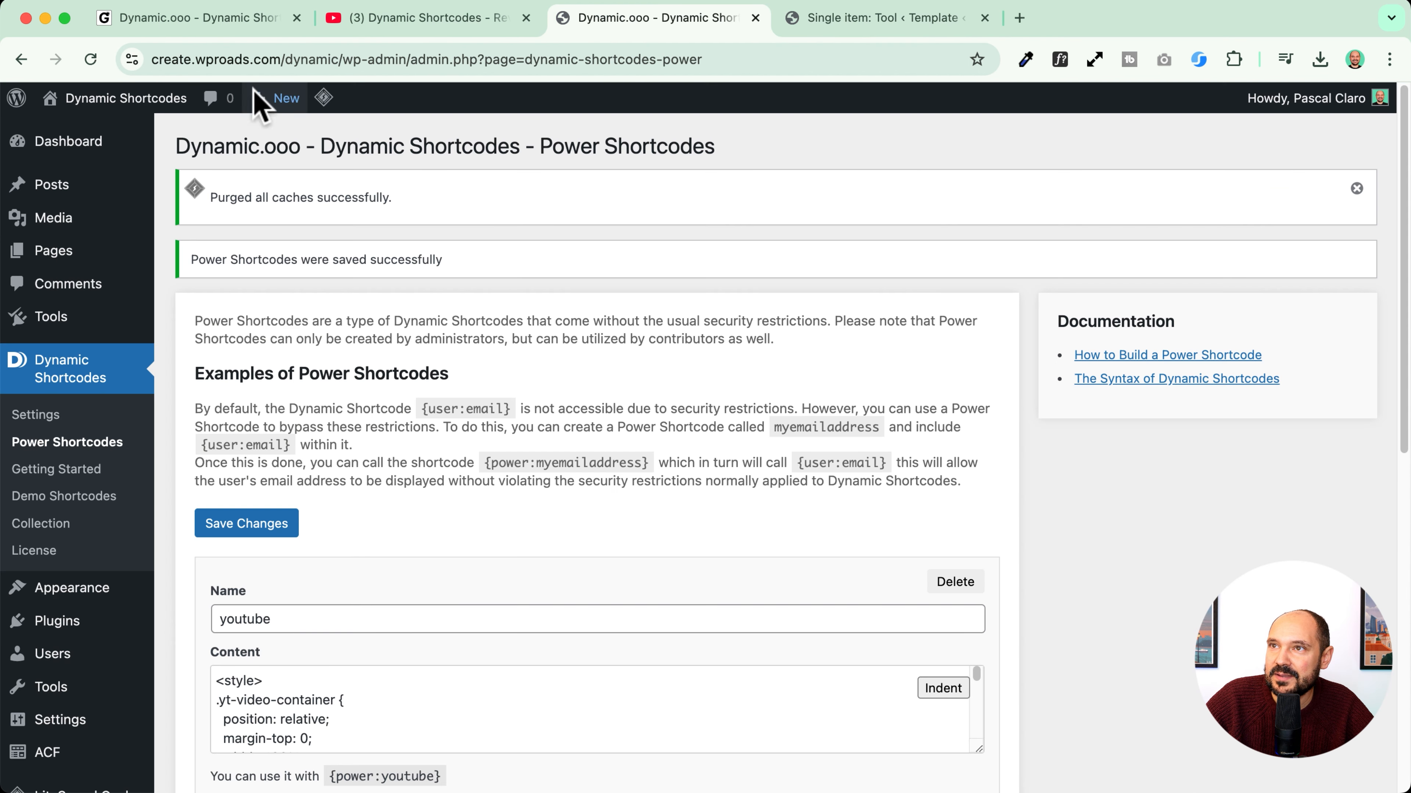
mouse_move(122, 97)
right_click(146, 129)
key("Escape")
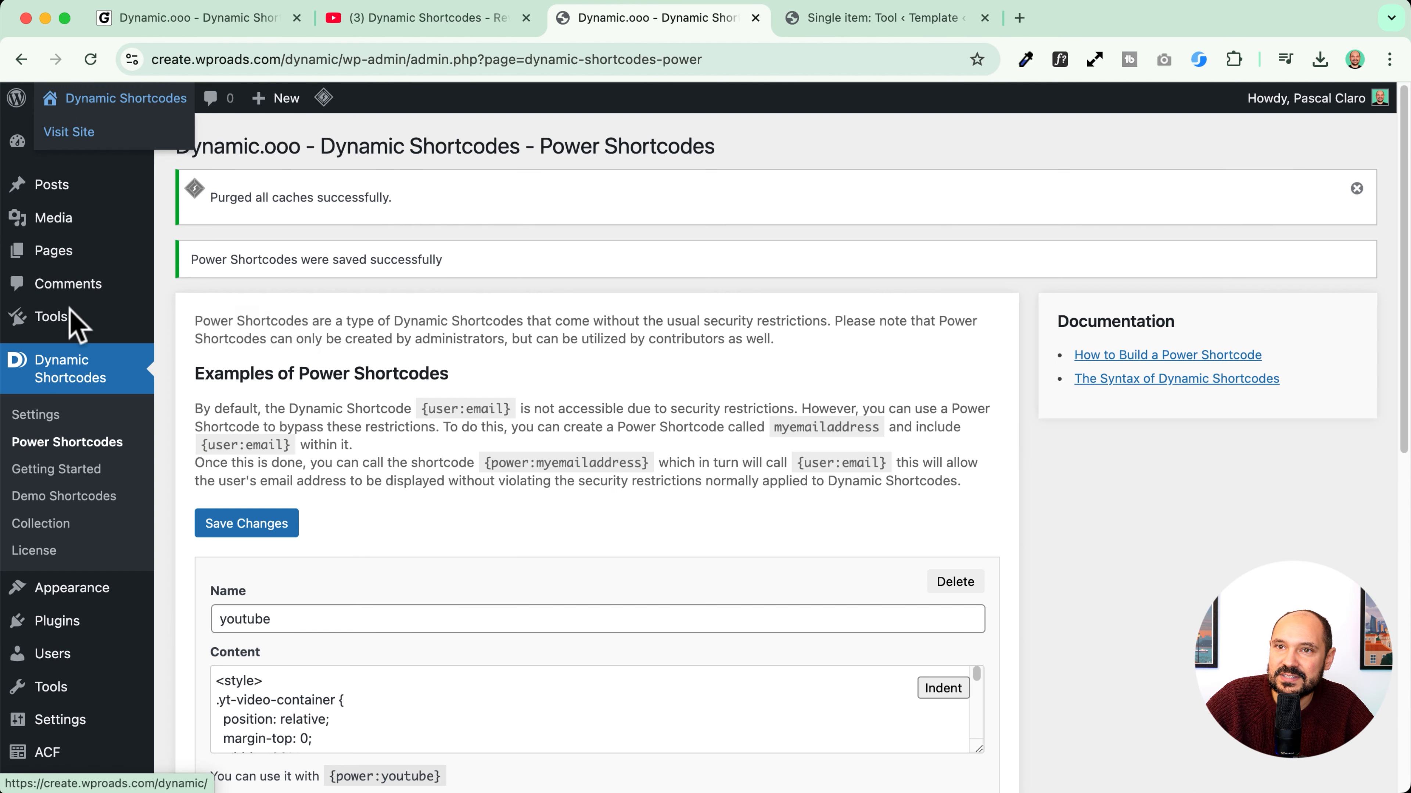
mouse_move(84, 316)
right_click(188, 322)
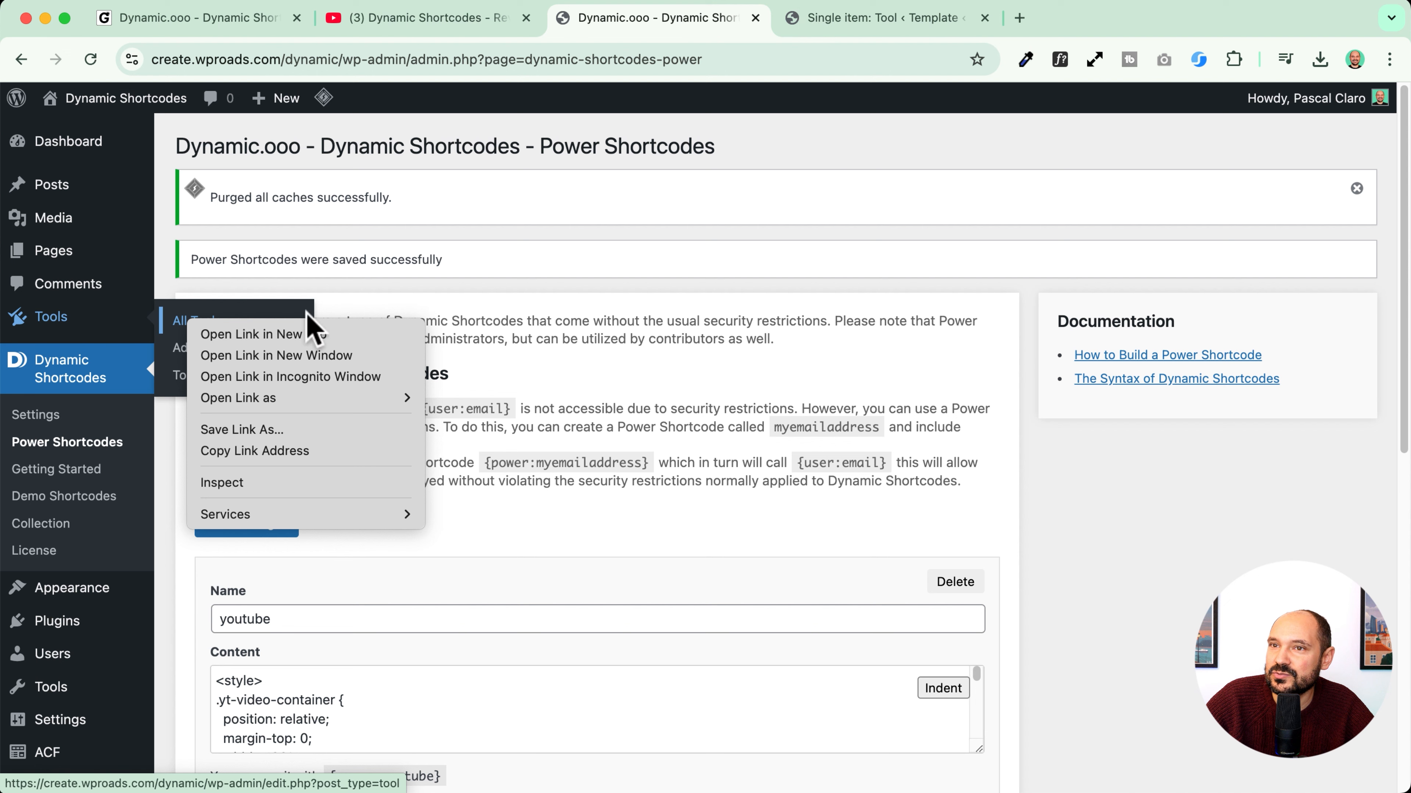
left_click(311, 334)
left_click(812, 22)
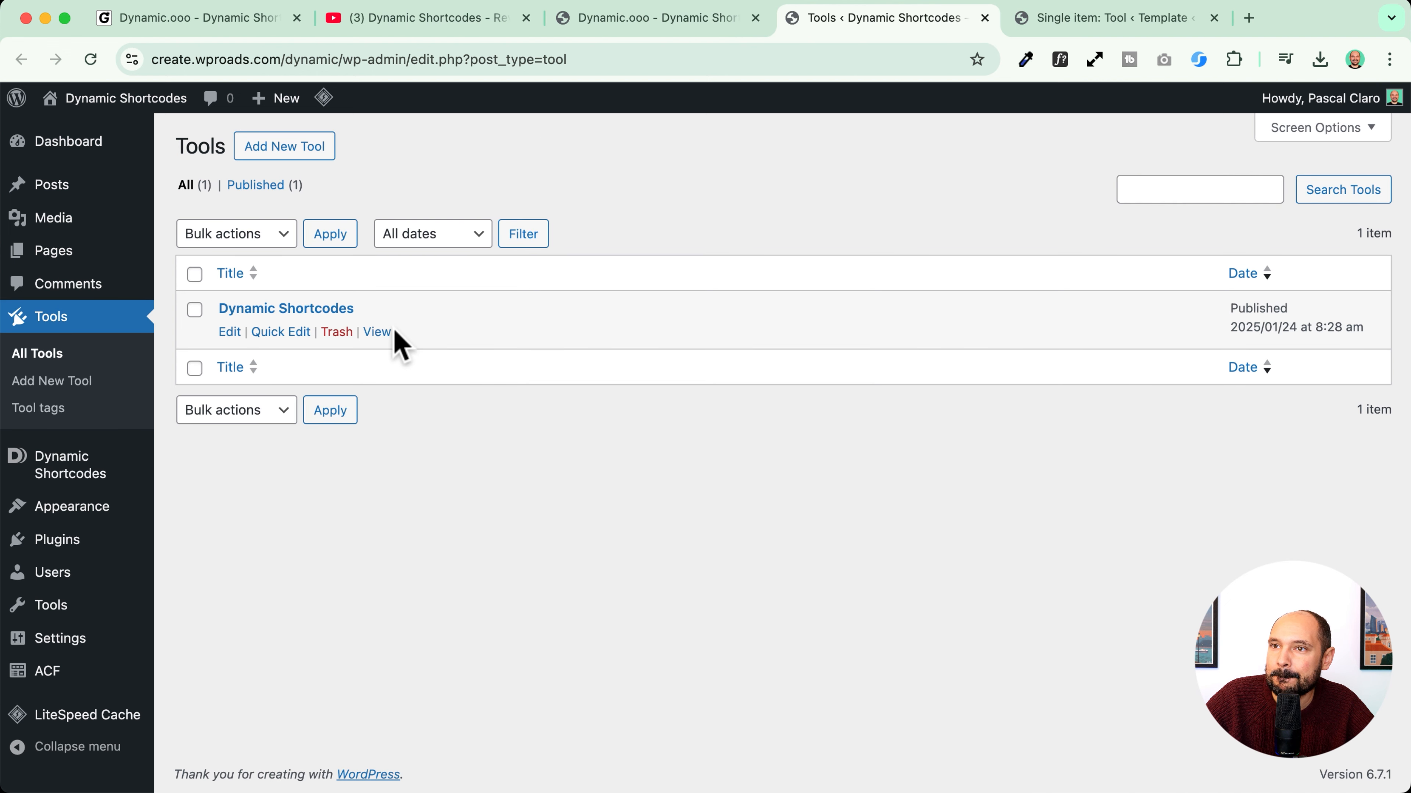
left_click(383, 332)
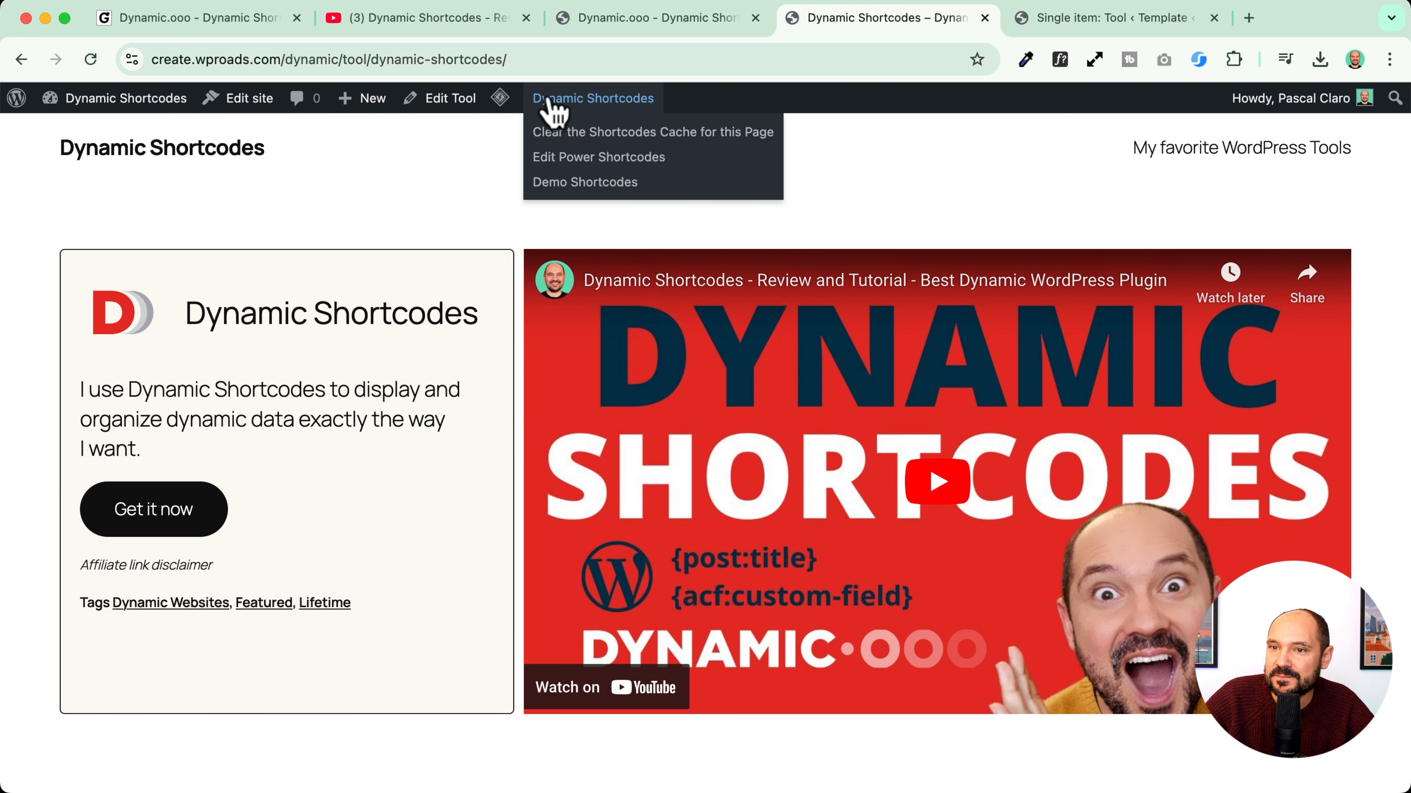
mouse_move(502, 100)
left_click(519, 186)
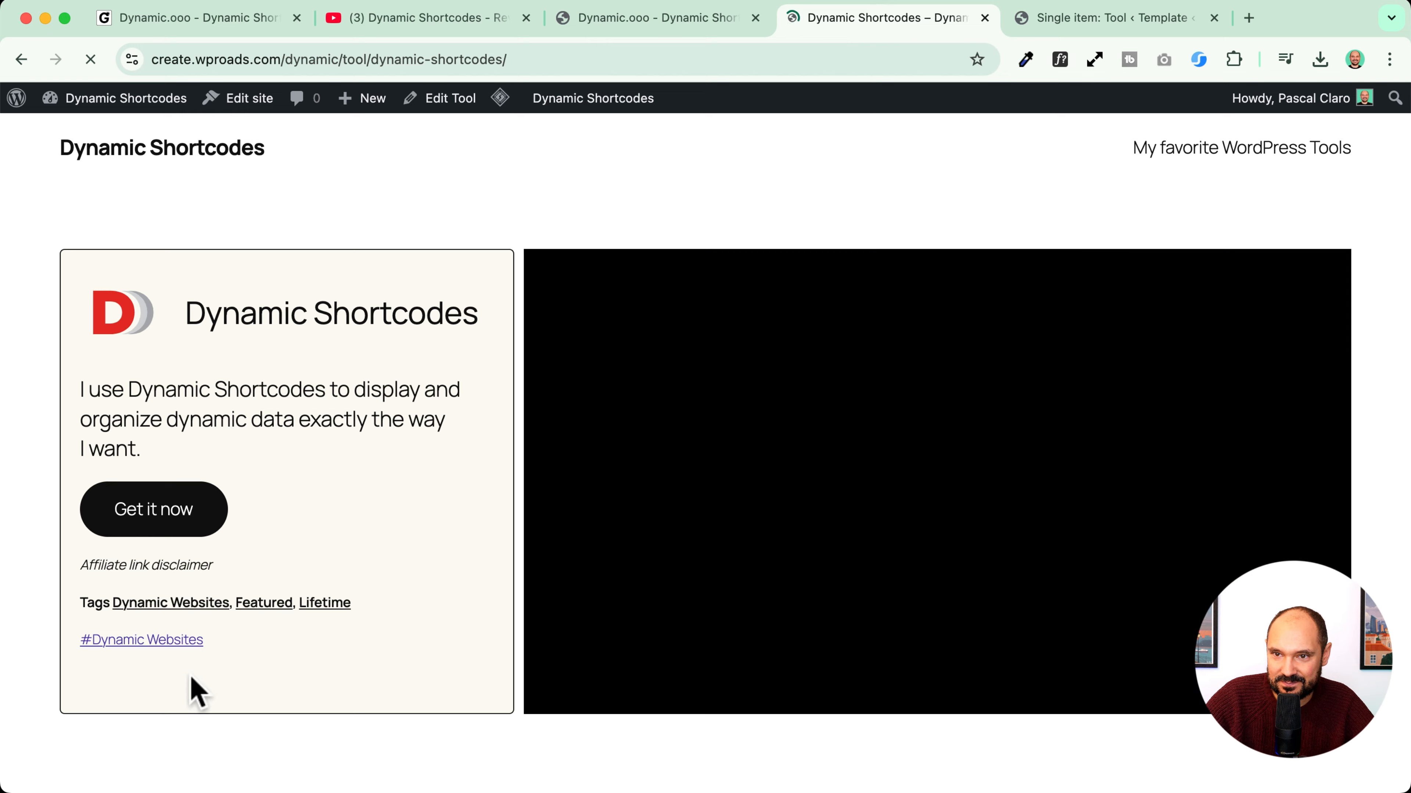
Step: Compare the hash-prefixed tool tag with the original Tags line on the tool page and return to the power shortcodes
scroll(124, 645, "up", 5)
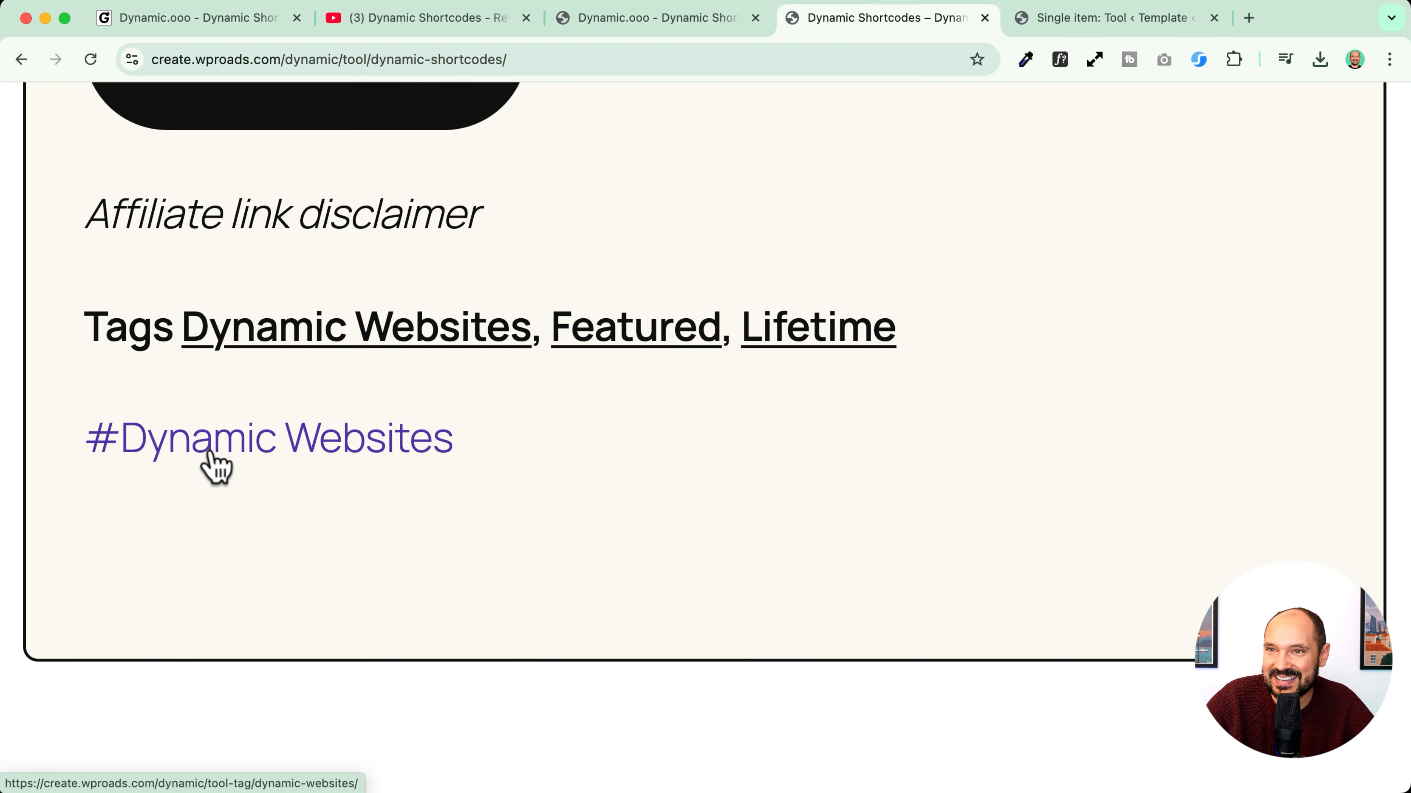
left_click(72, 442)
left_click_drag(71, 442, 108, 442)
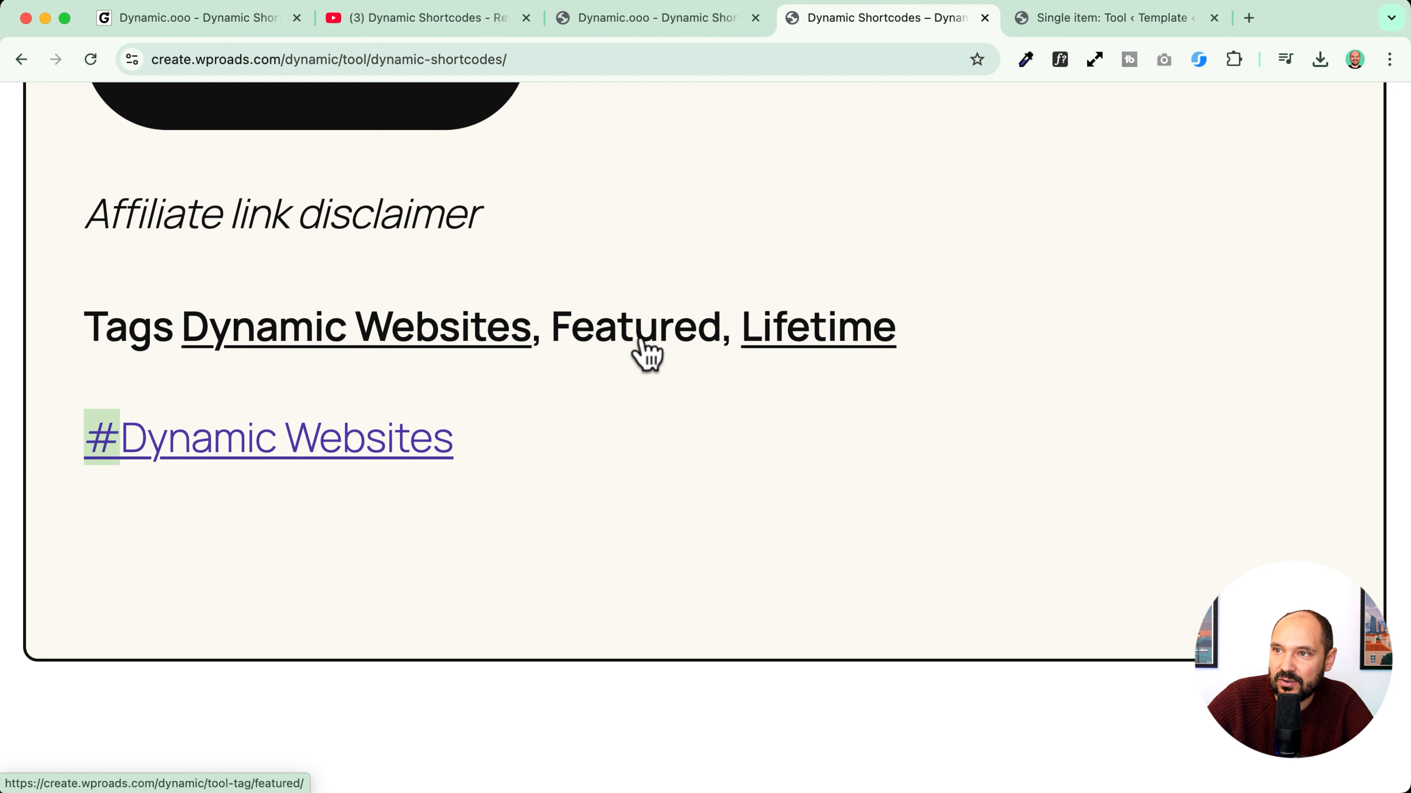
left_click(183, 663)
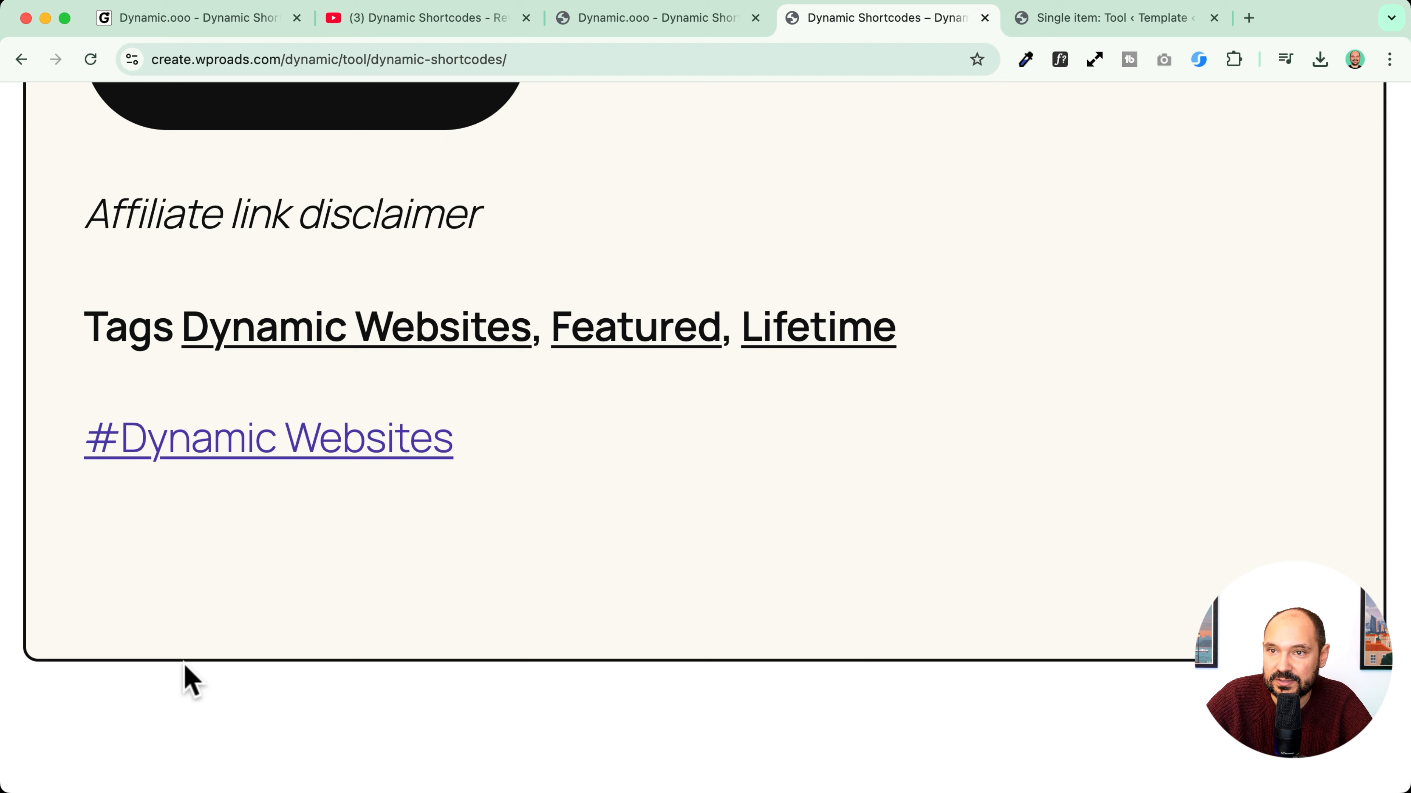
key("super+0")
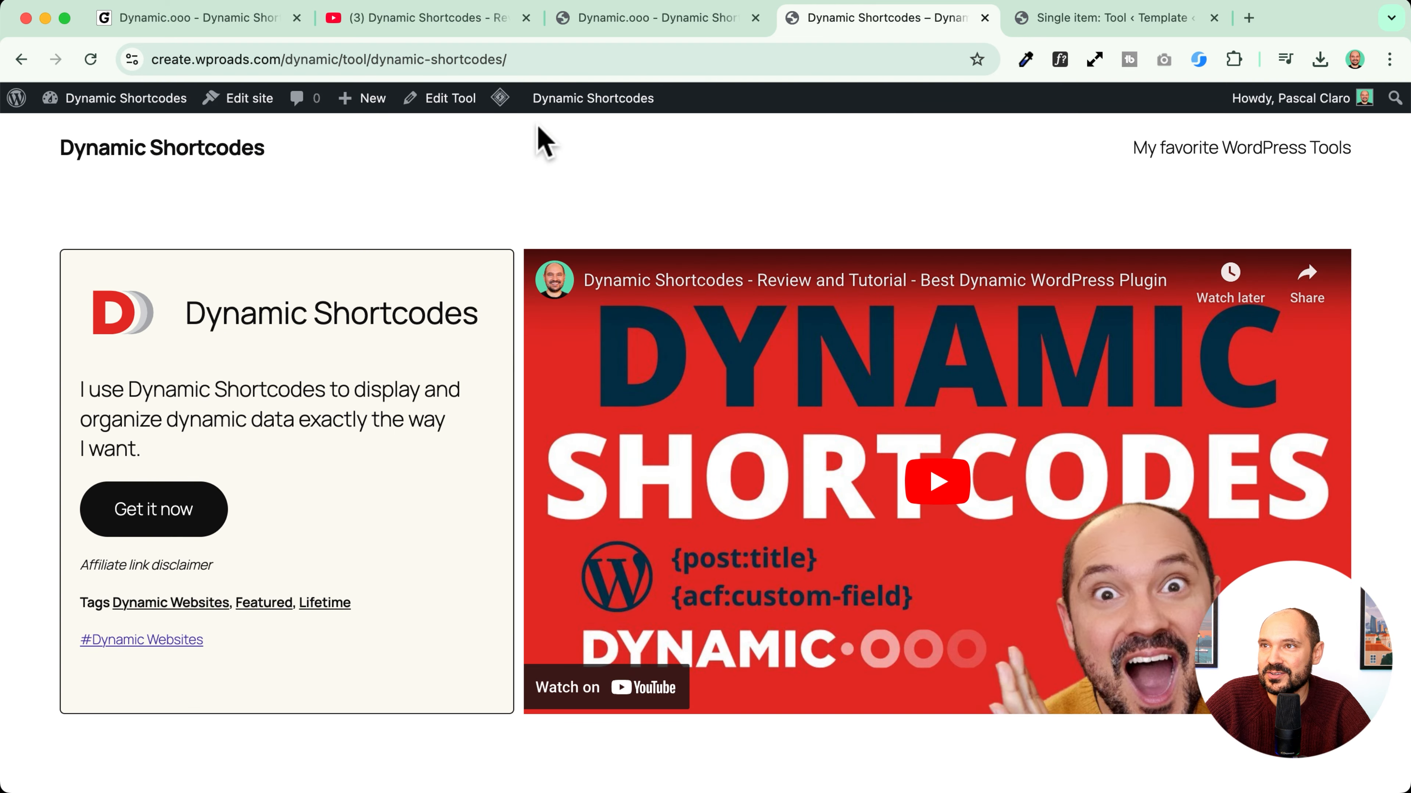
left_click(652, 21)
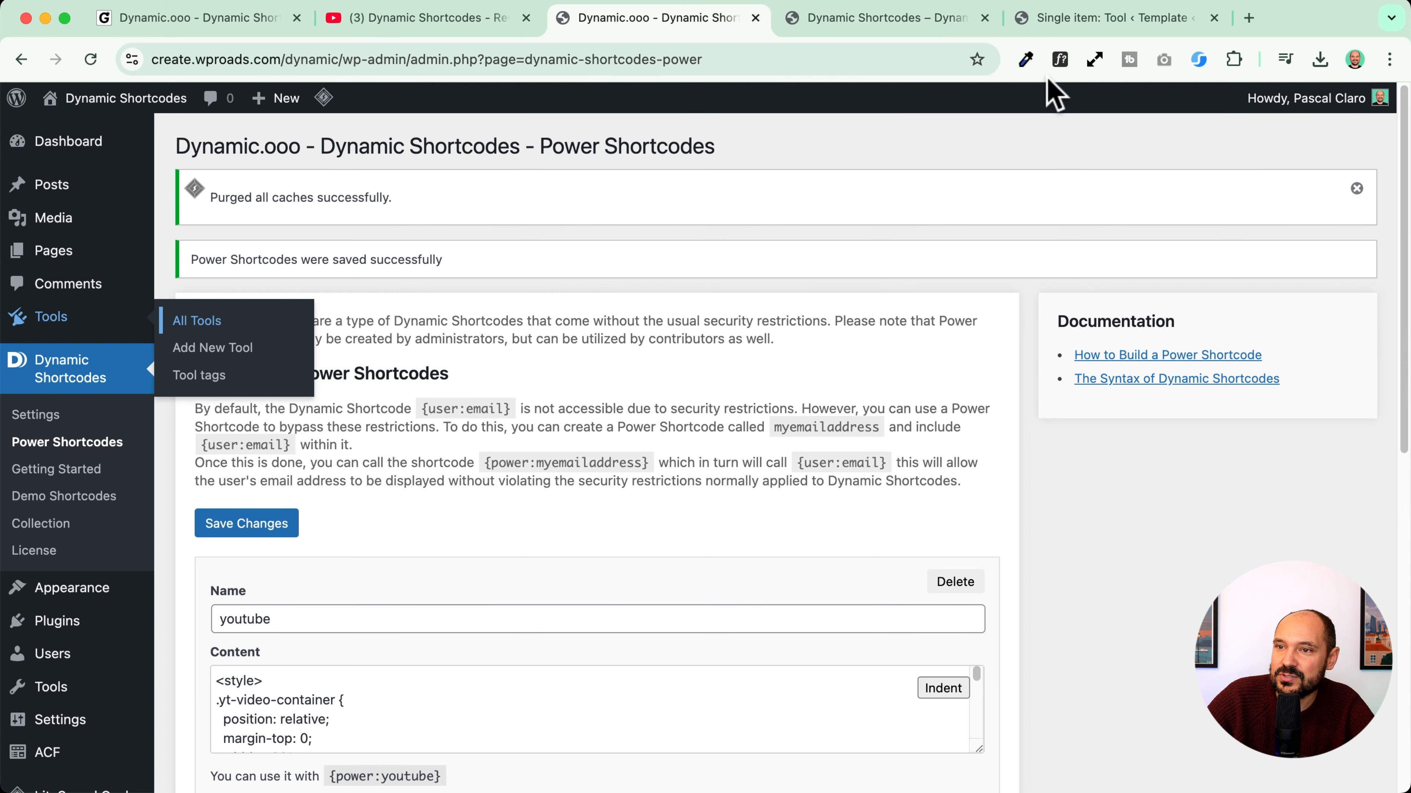
Step: Add the word "tag" before {power:tool-tags} in the tool card of the Single item: Tool template and save the template
left_click(1058, 25)
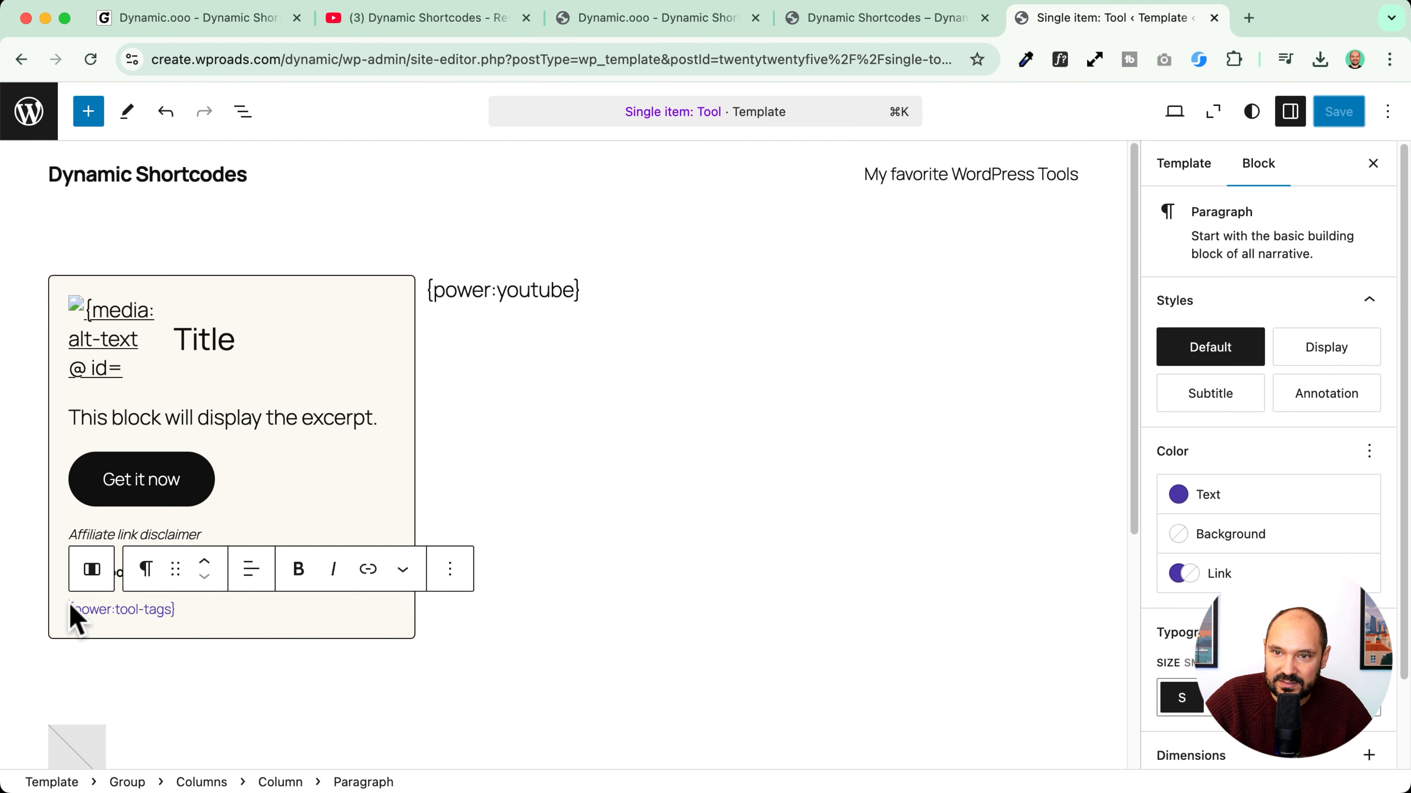
type("Tags:")
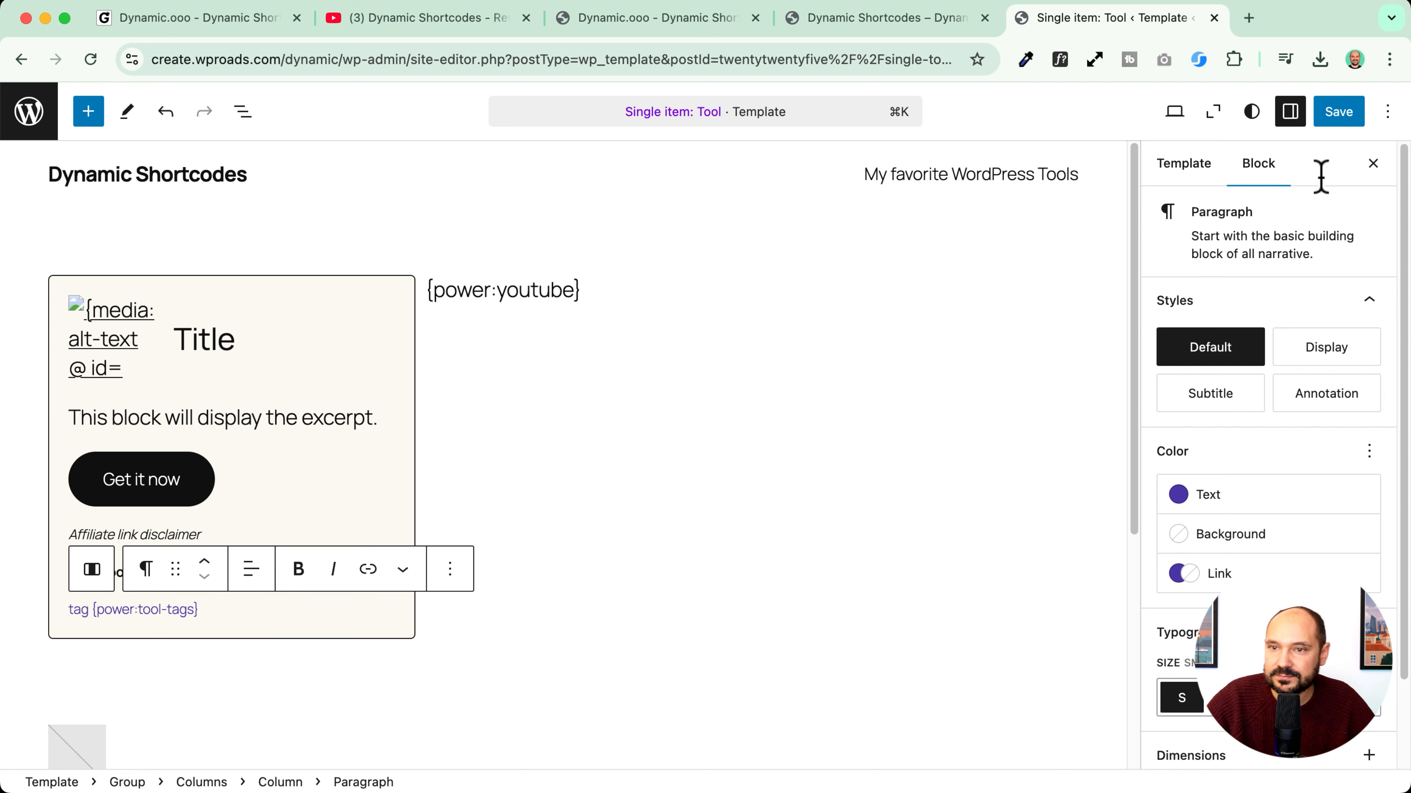
left_click(1338, 111)
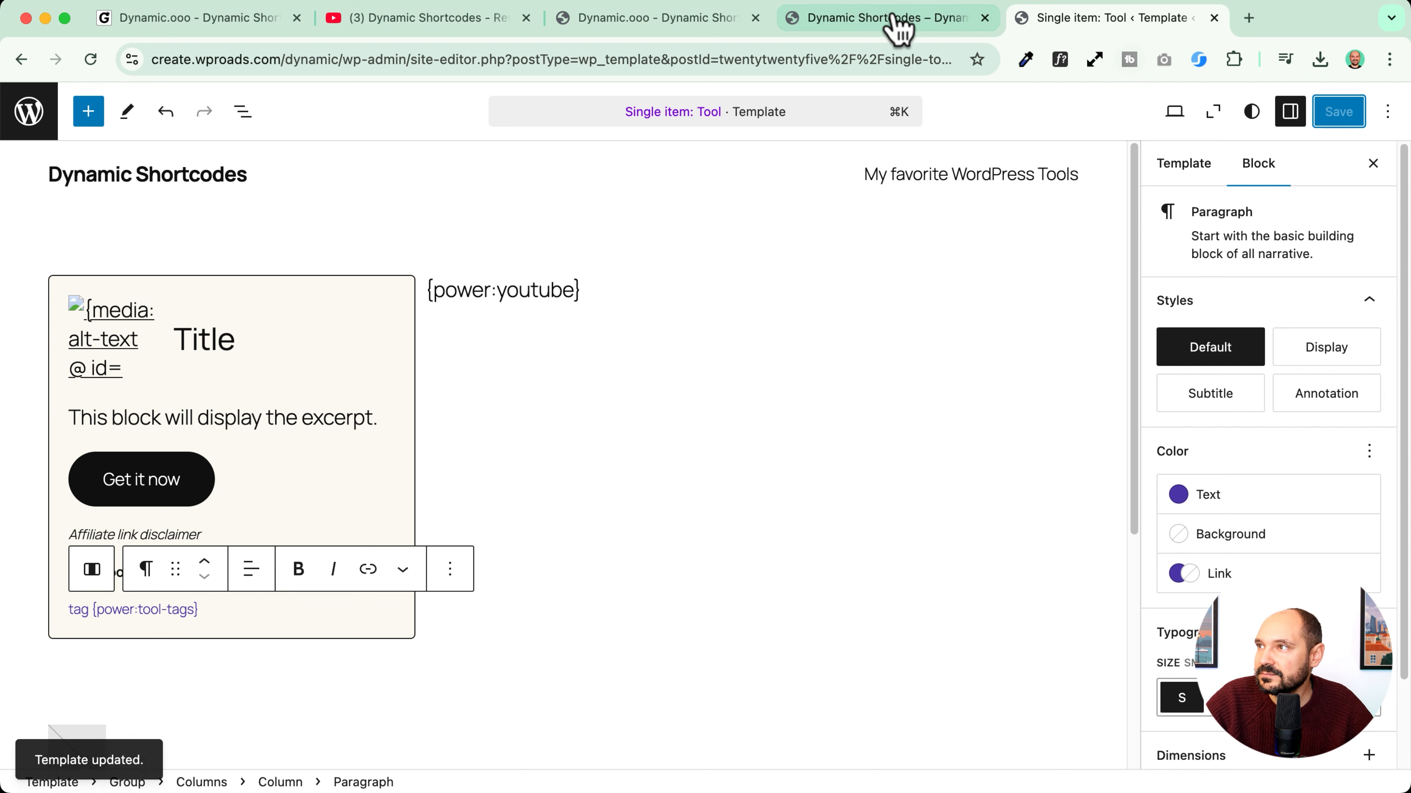
Step: Purge the site cache from the Dynamic Shortcodes tool page and view its prefixed tool tag line
left_click(844, 22)
mouse_move(500, 99)
left_click(507, 187)
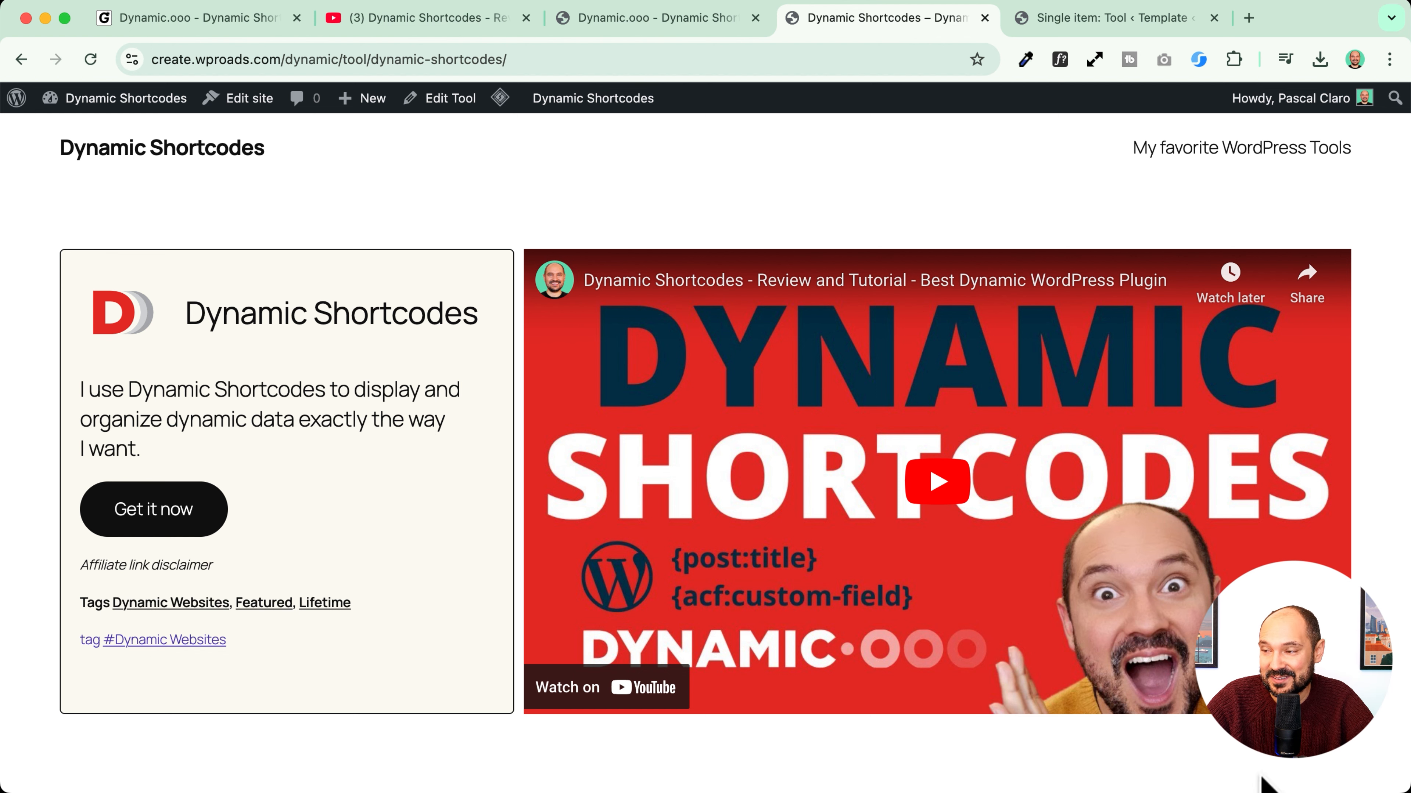
Step: Examine the tool cards on the Good Morning Gutenberg recommended tools page, including their logos, labels, buttons and hash-prefixed tags
key("super+1")
scroll(195, 414, "up", 2)
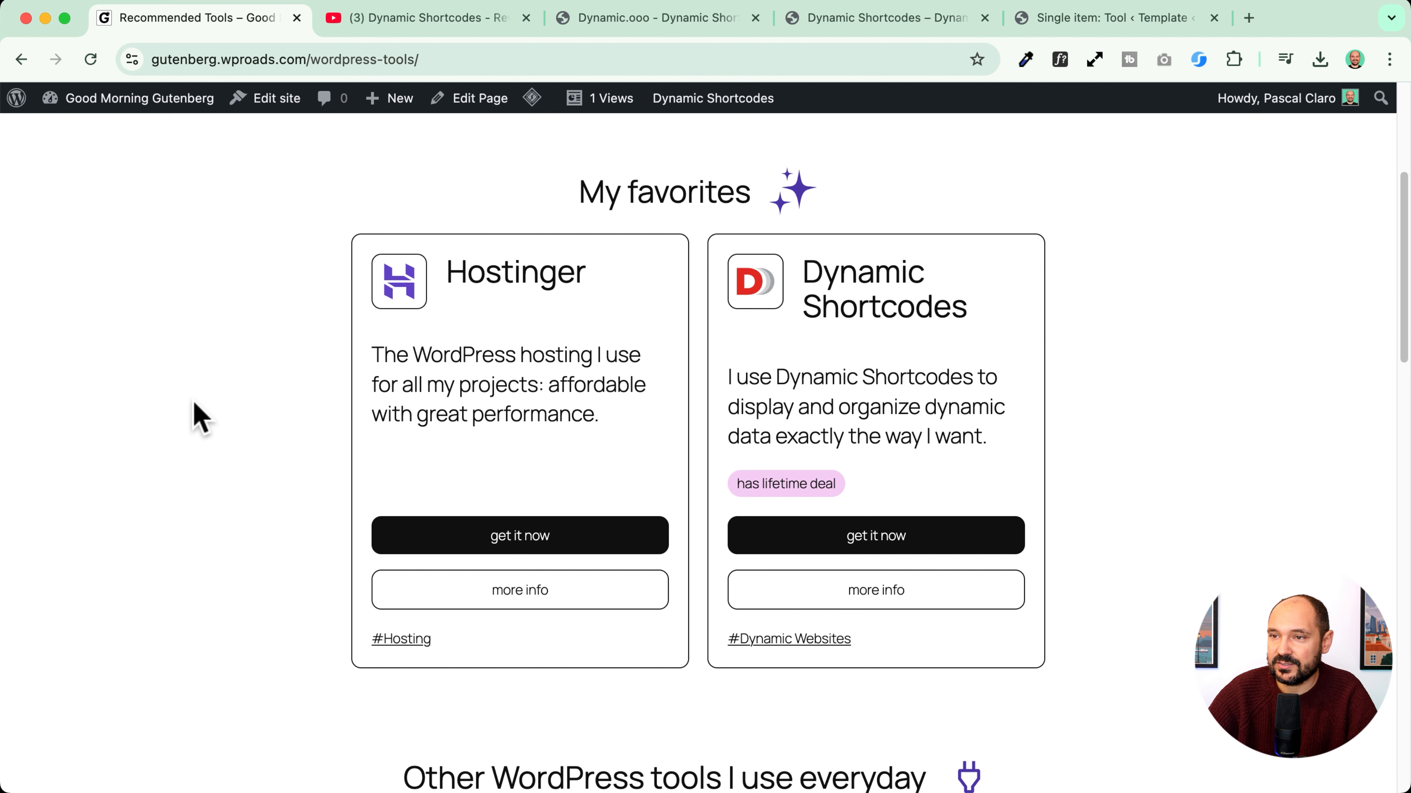
scroll(189, 463, "down", 12)
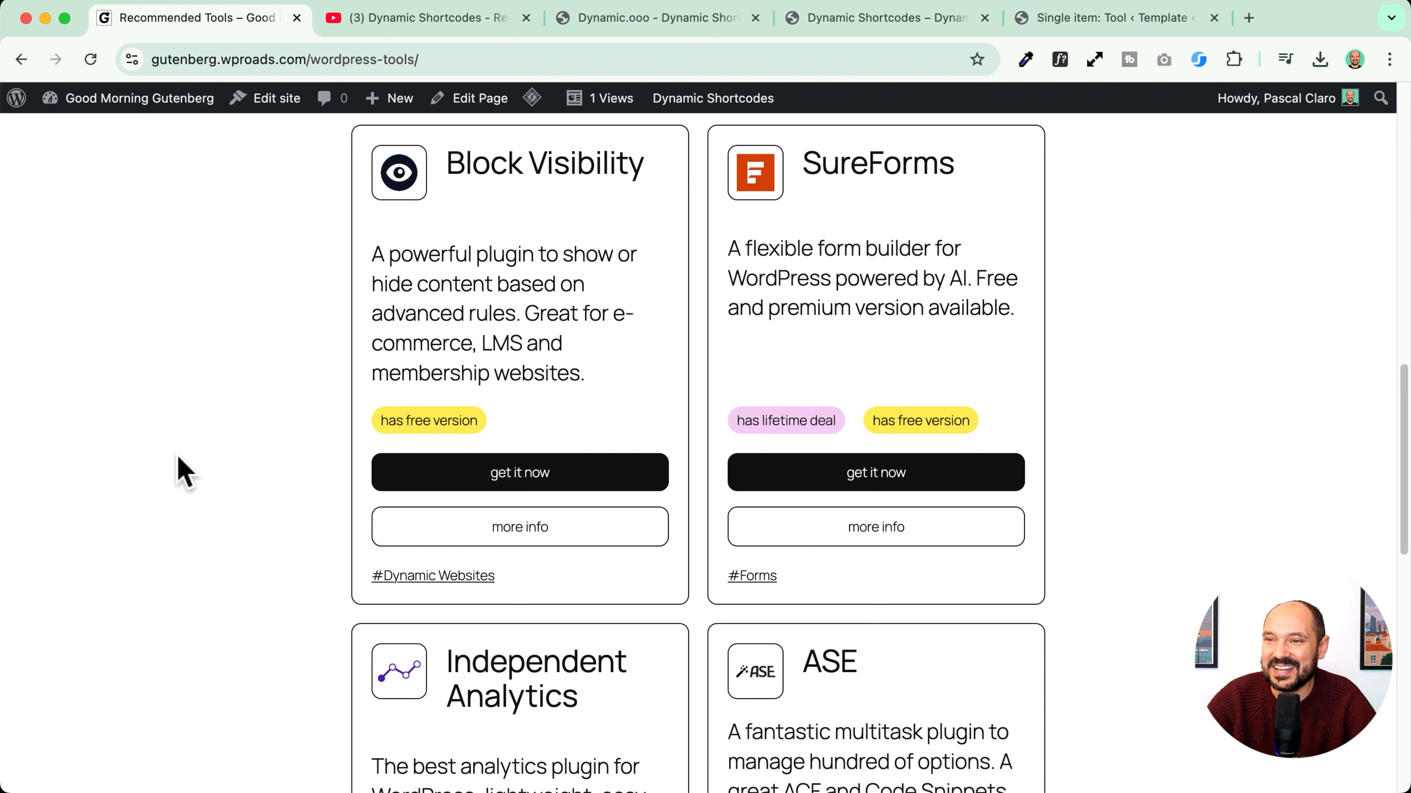
scroll(206, 495, "down", 8)
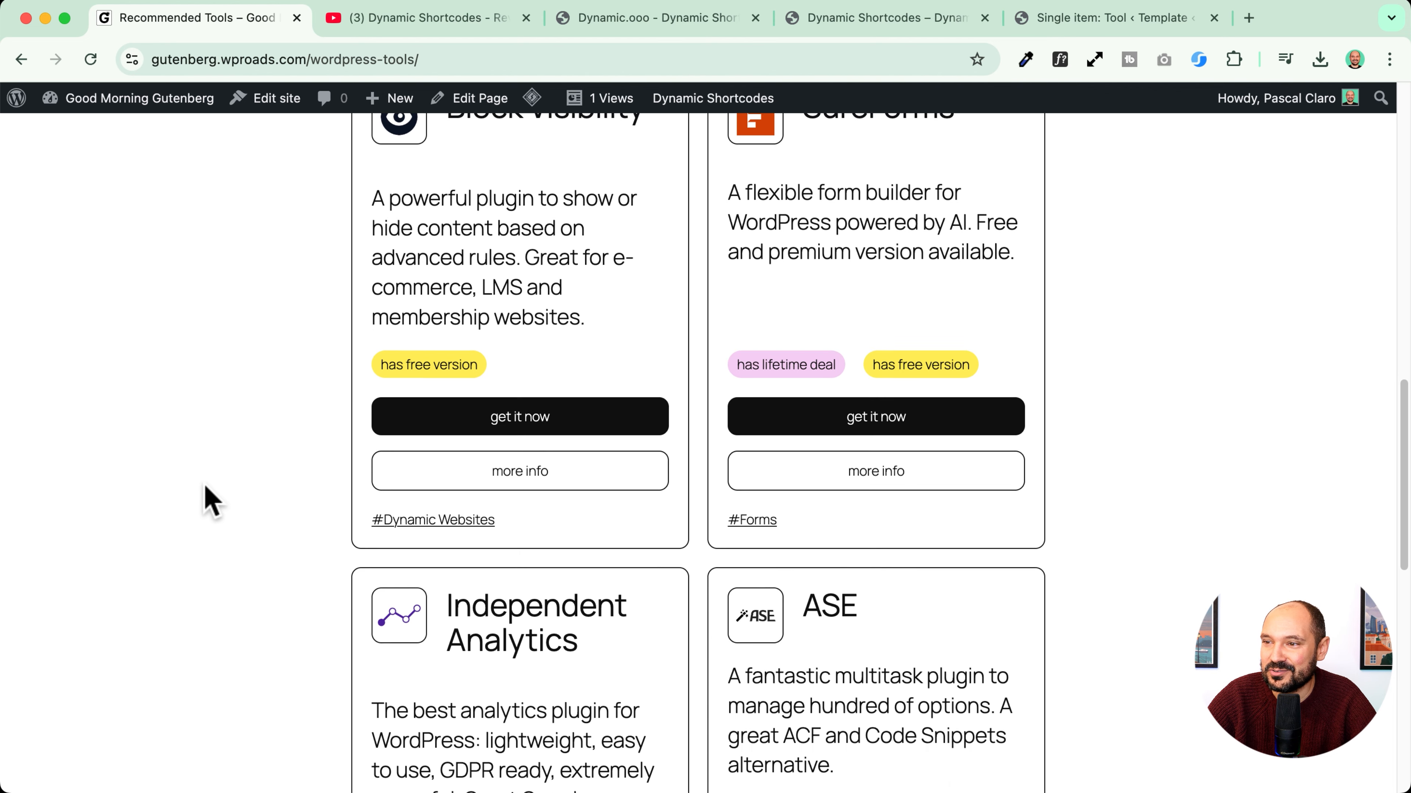
scroll(211, 500, "up", 9)
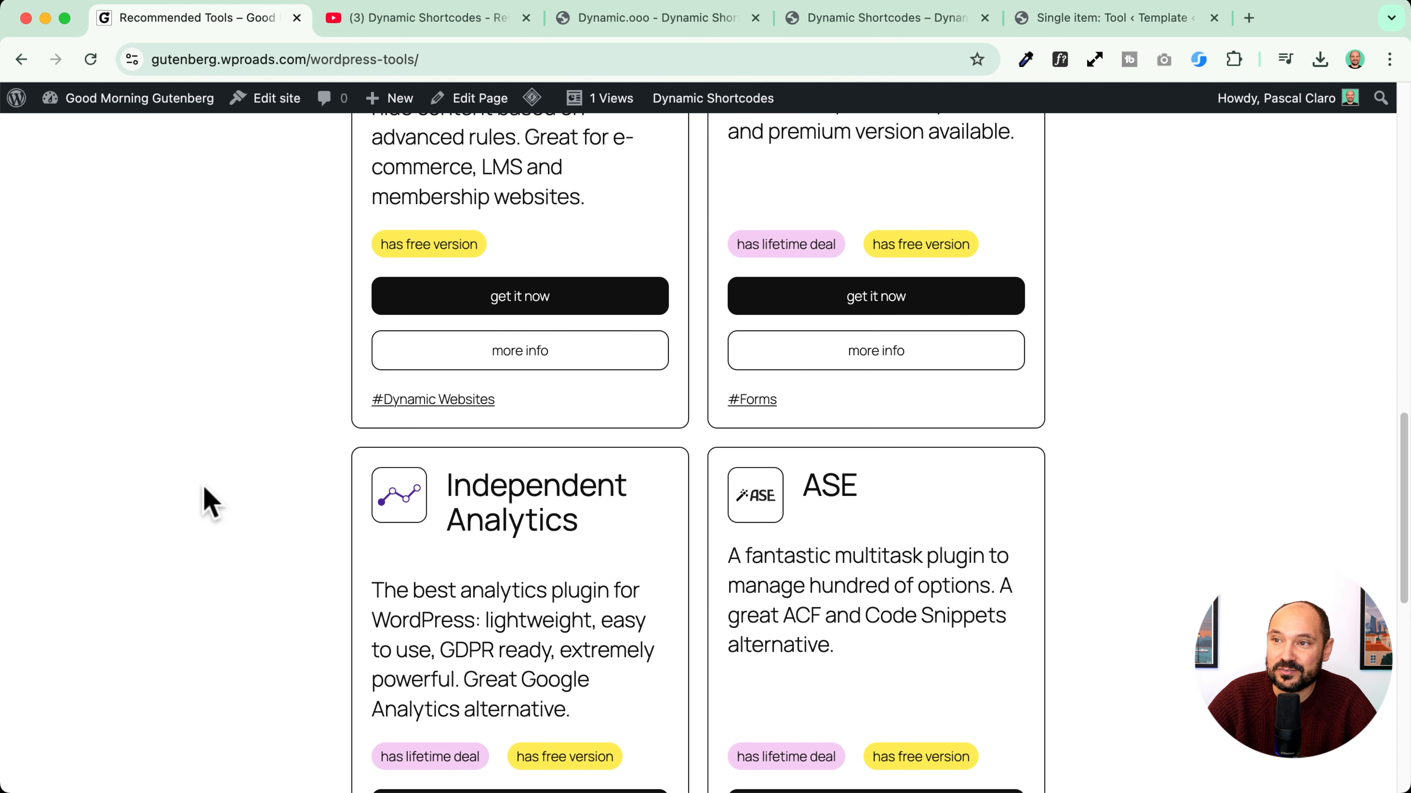
scroll(211, 503, "down", 1)
scroll(210, 503, "up", 1)
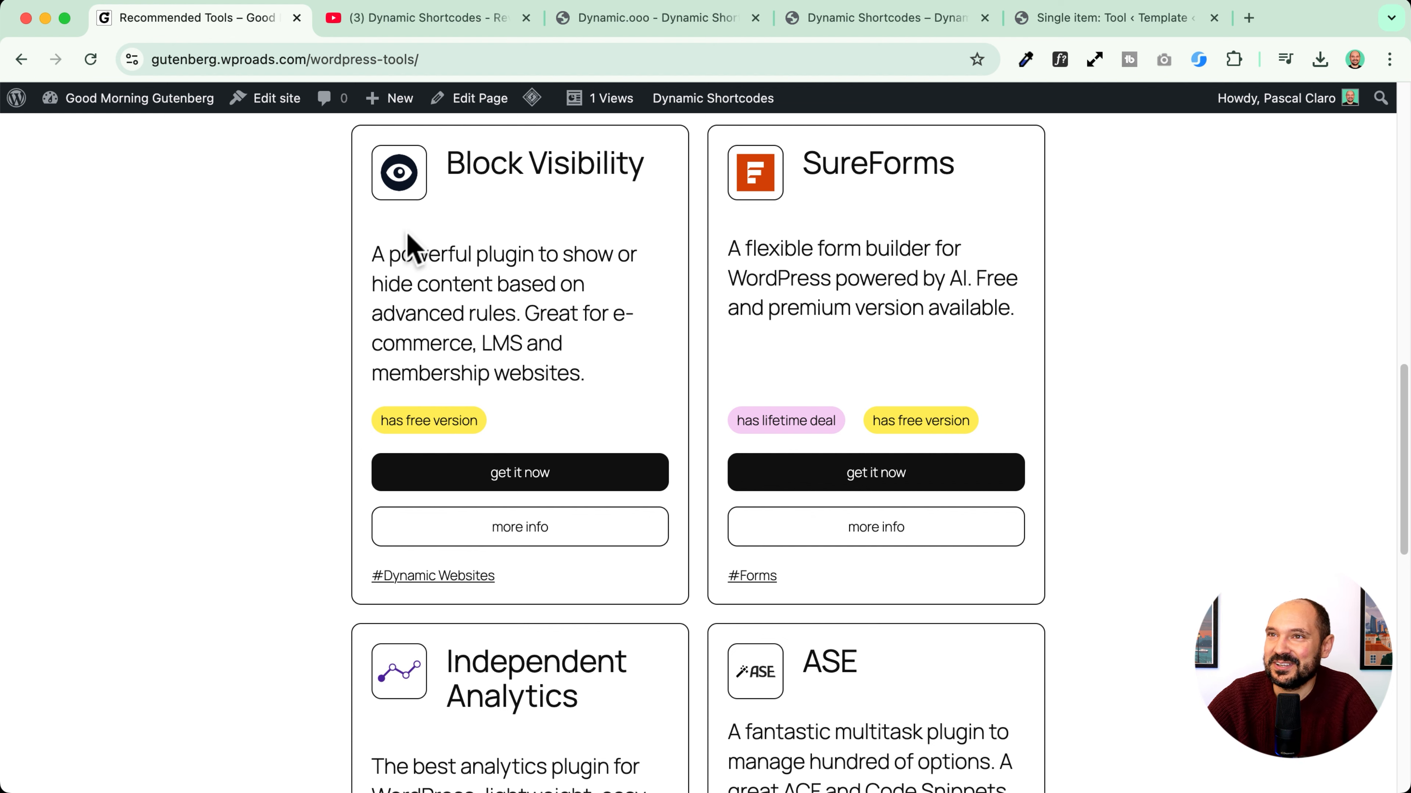
Step: Open the demo site's homepage, My favorite WordPress Tools, for editing in place of the power shortcodes page
left_click(684, 28)
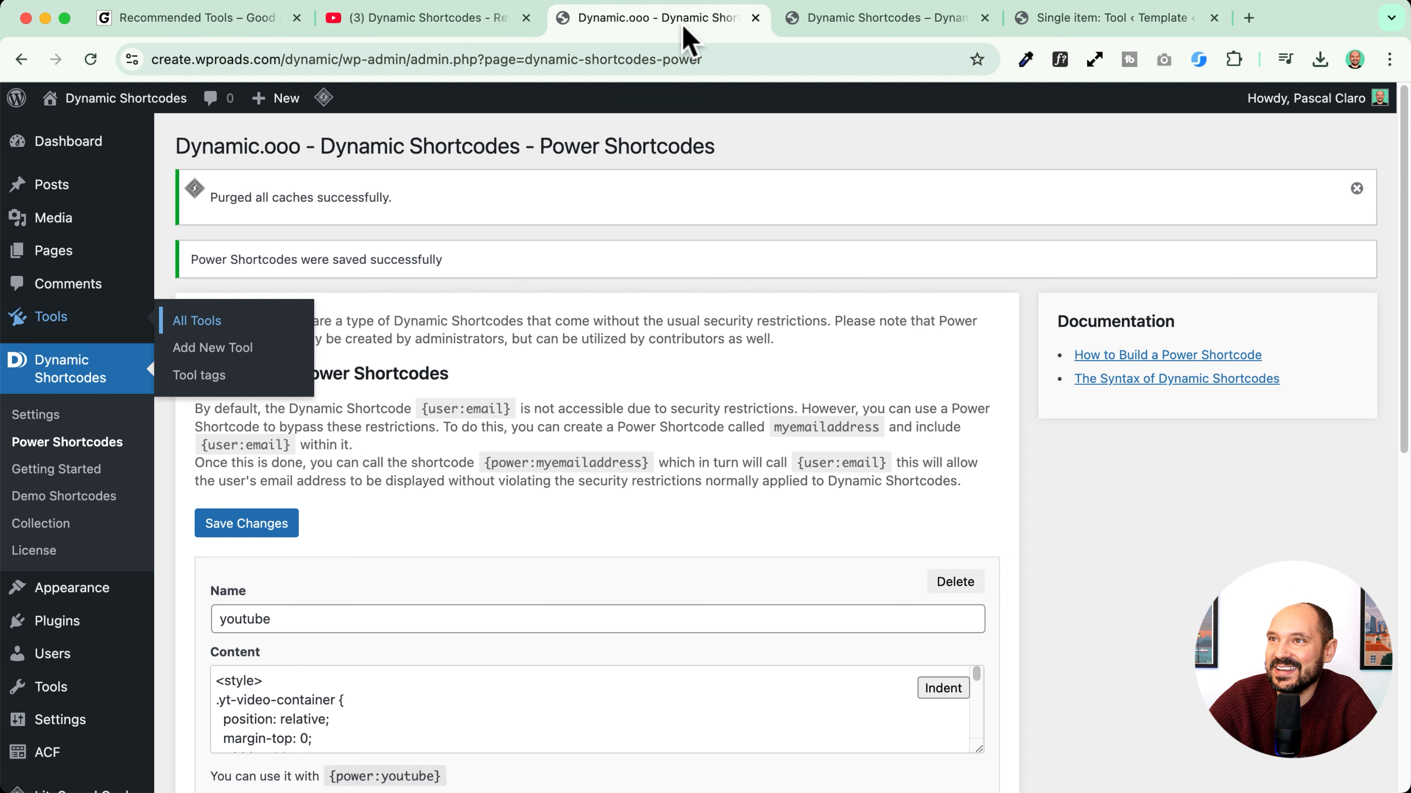
left_click(104, 112)
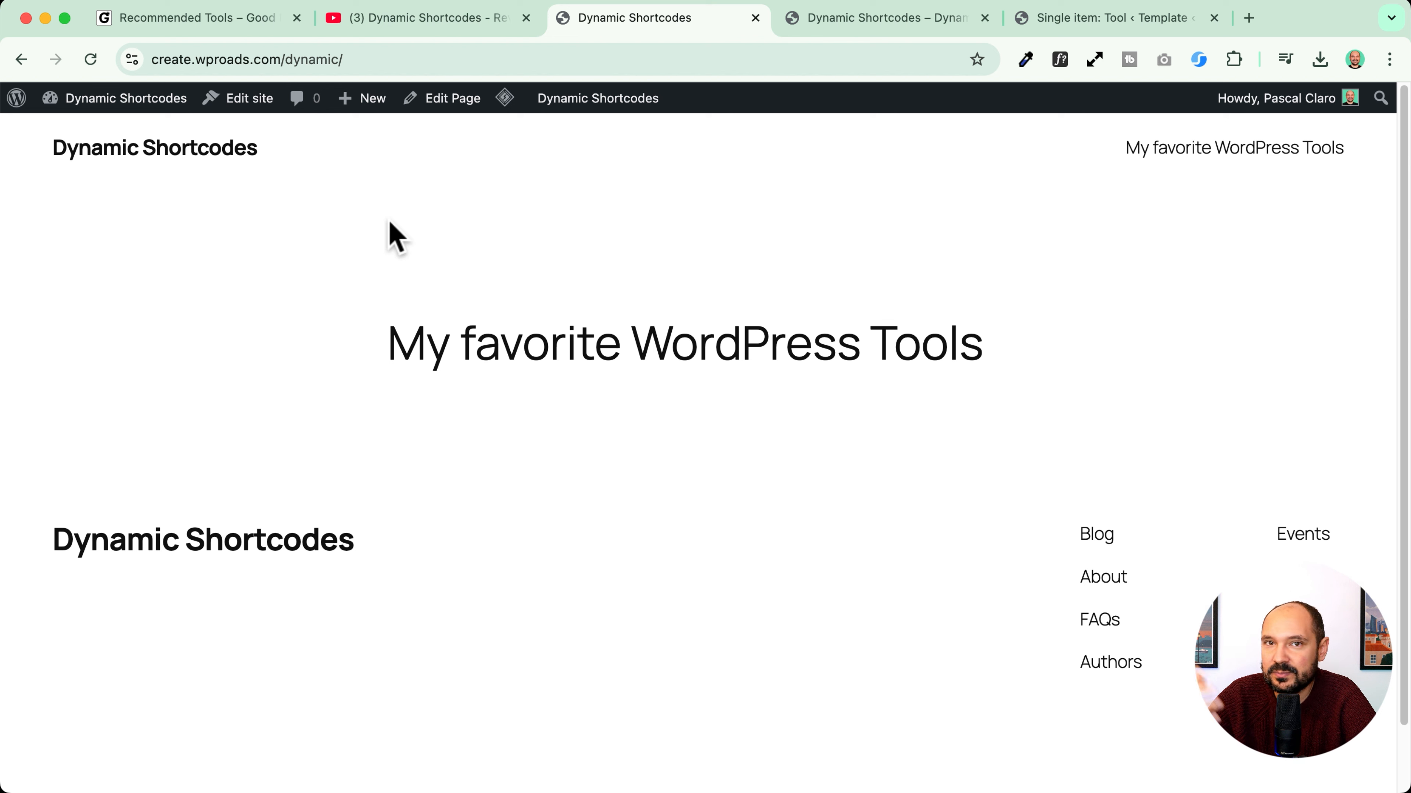
left_click(455, 107)
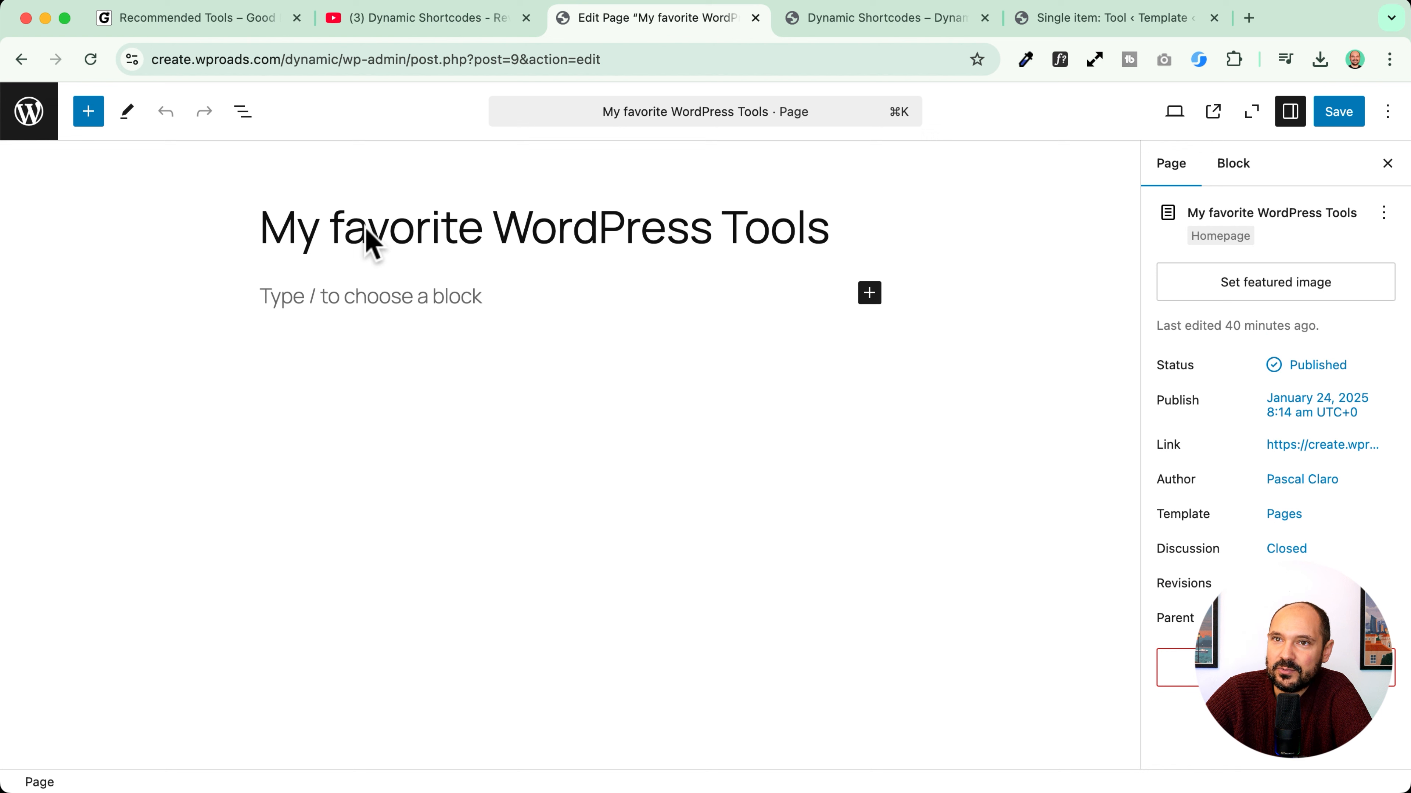
Step: Insert a Group block below the page title and add a Row block inside it
left_click(333, 294)
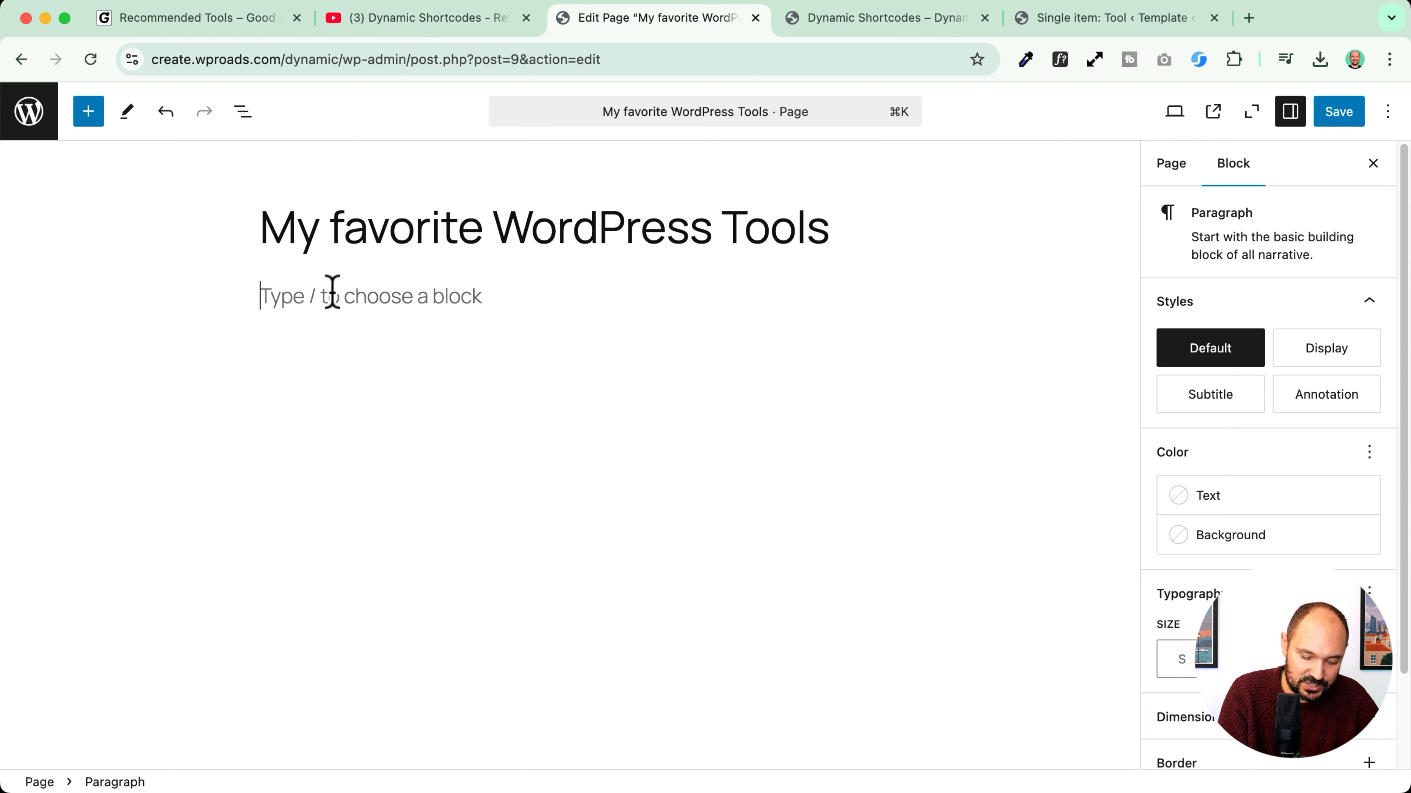
type("/")
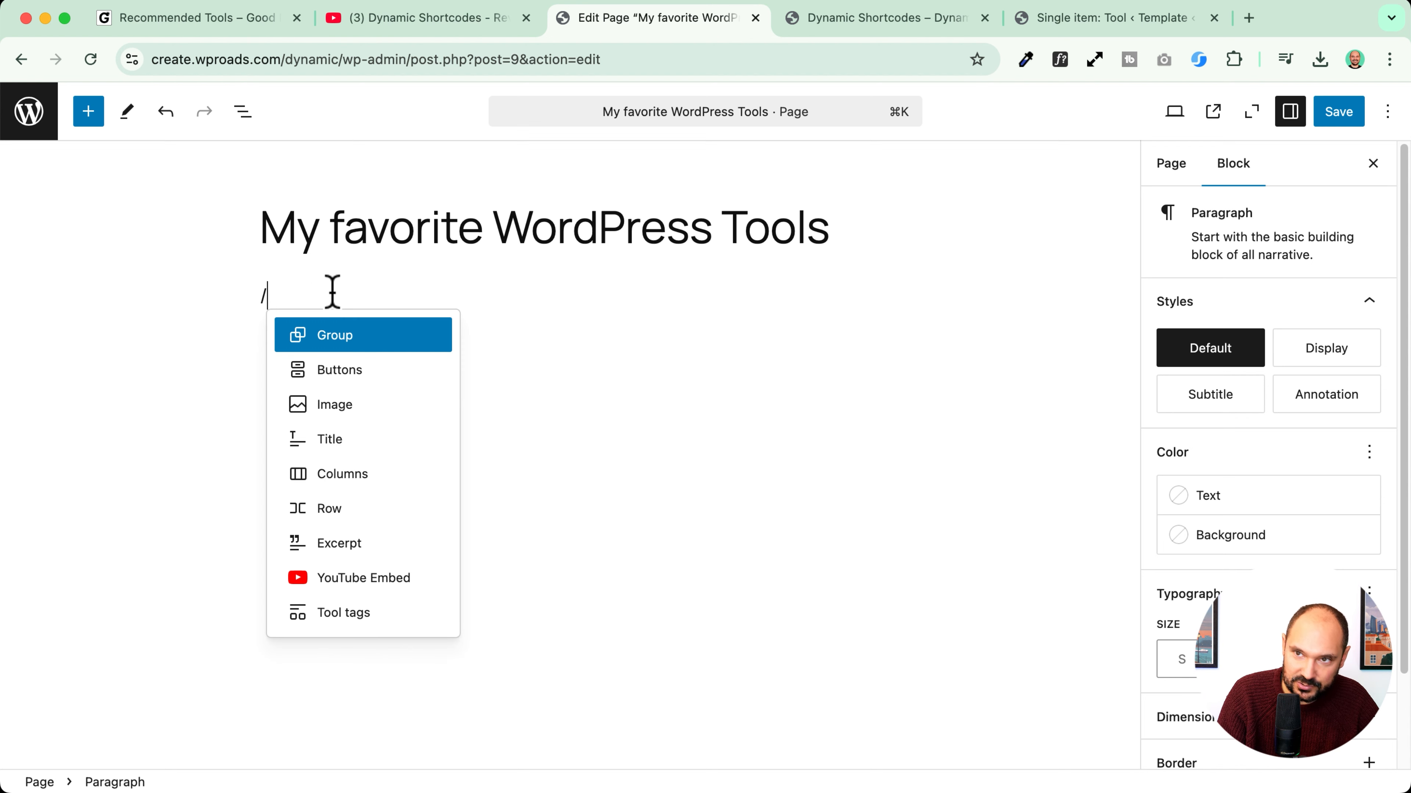
key("Return")
left_click(314, 367)
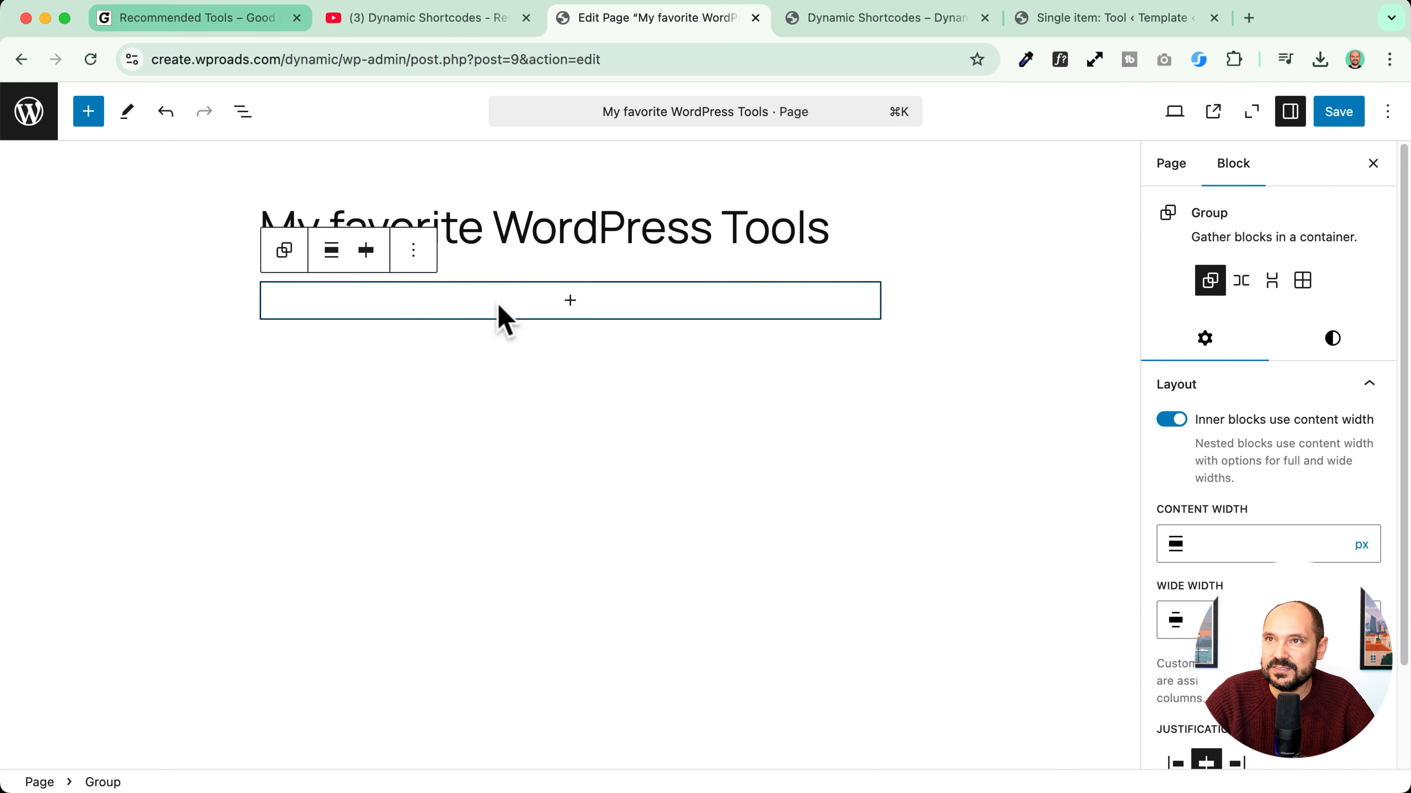
left_click(565, 306)
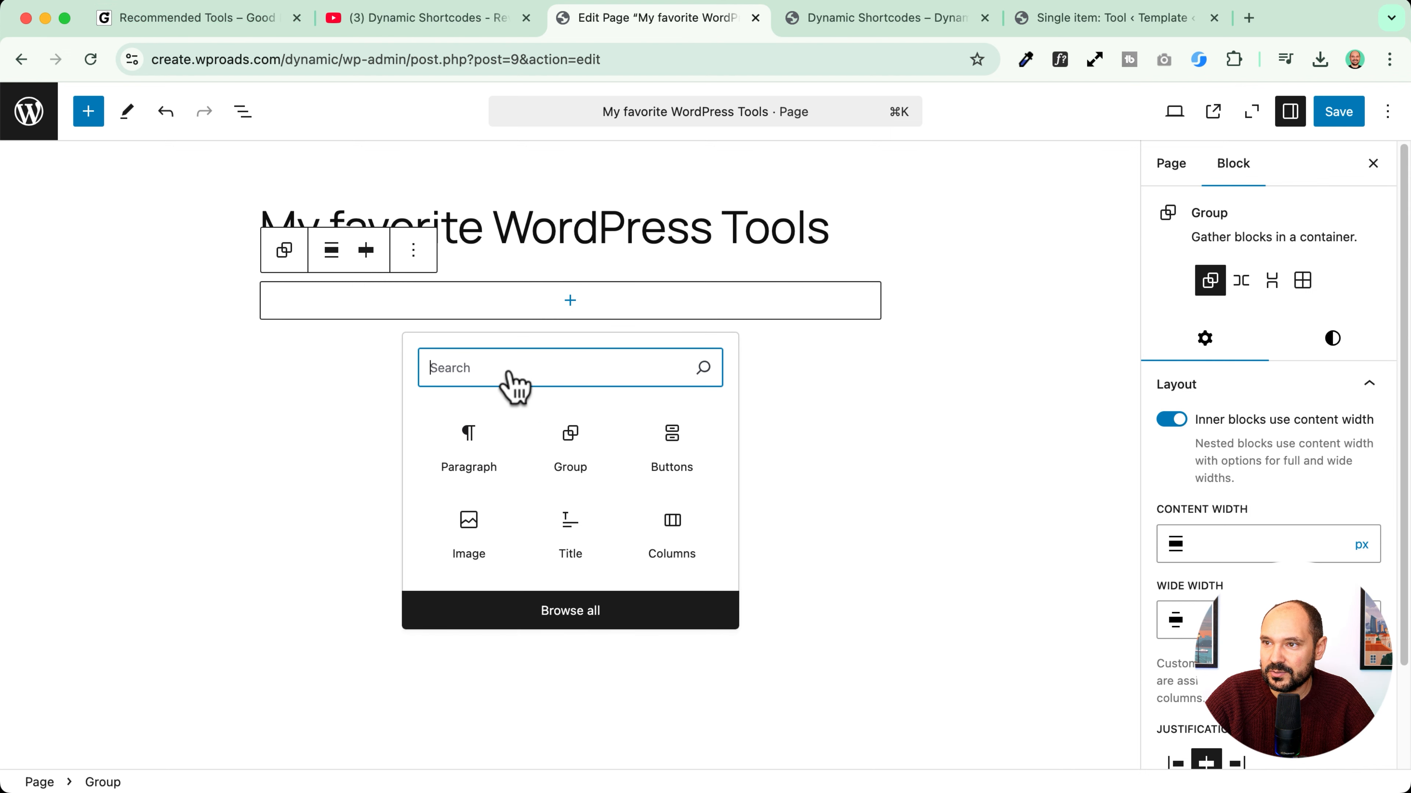
type("row")
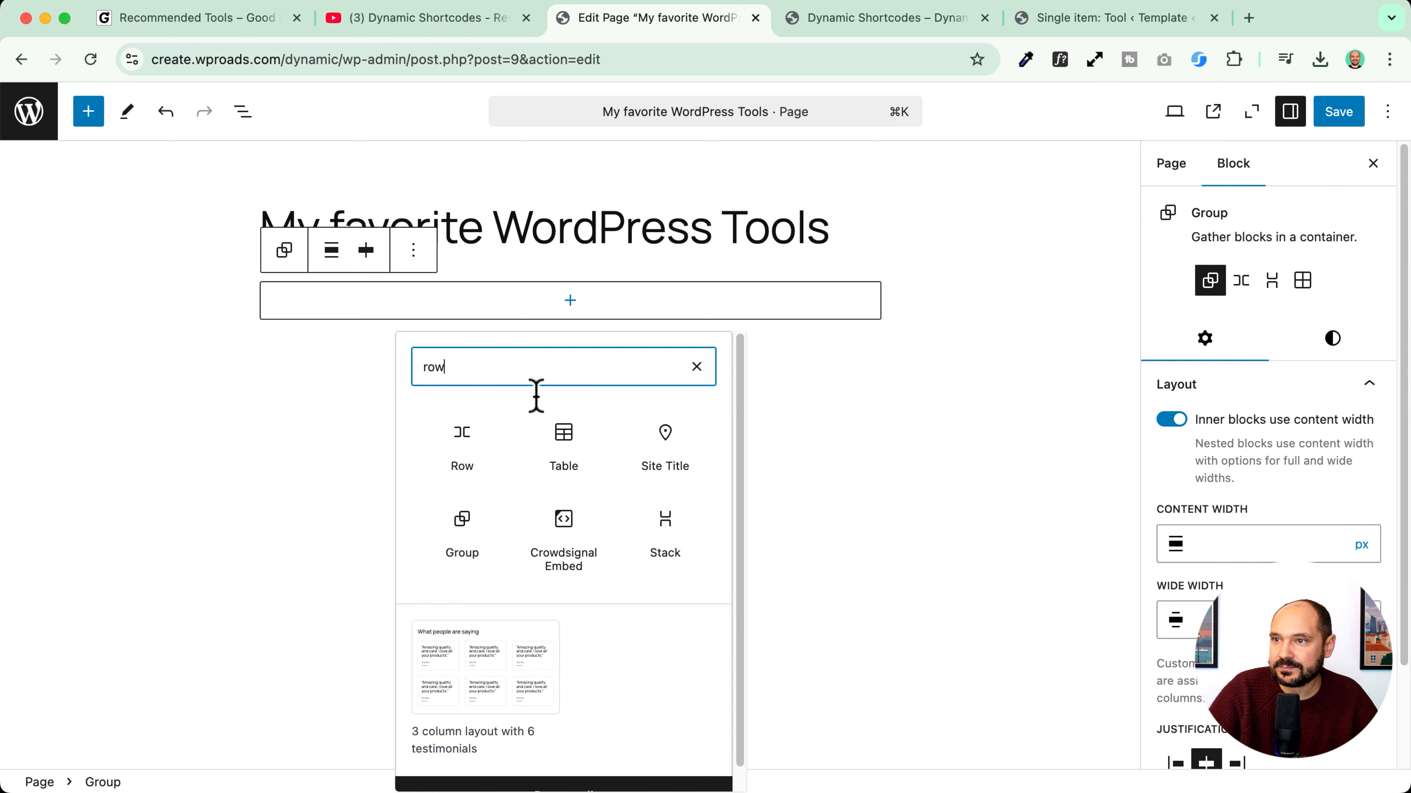
left_click(481, 456)
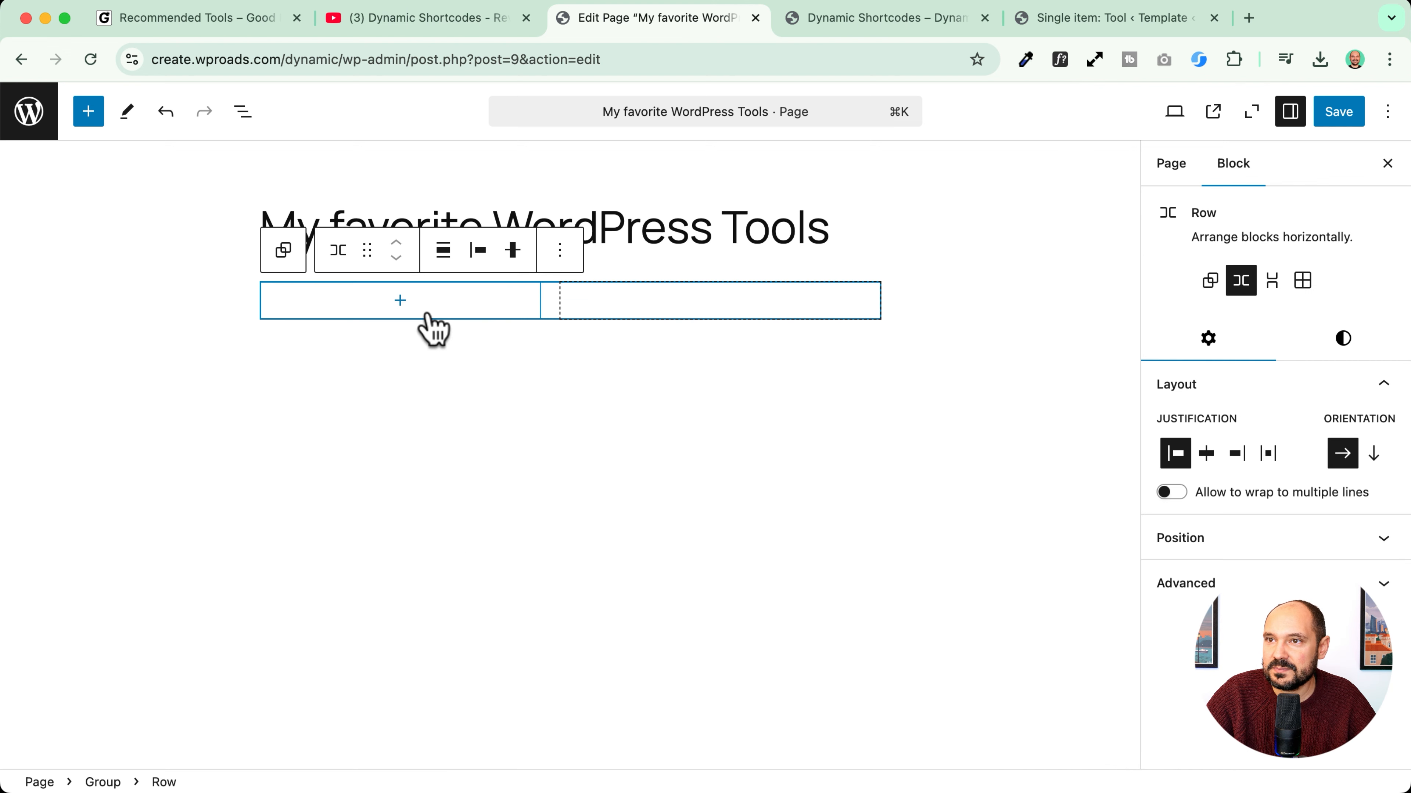
Step: Add an Image block inside the Row and choose to insert its picture from a URL
left_click(403, 306)
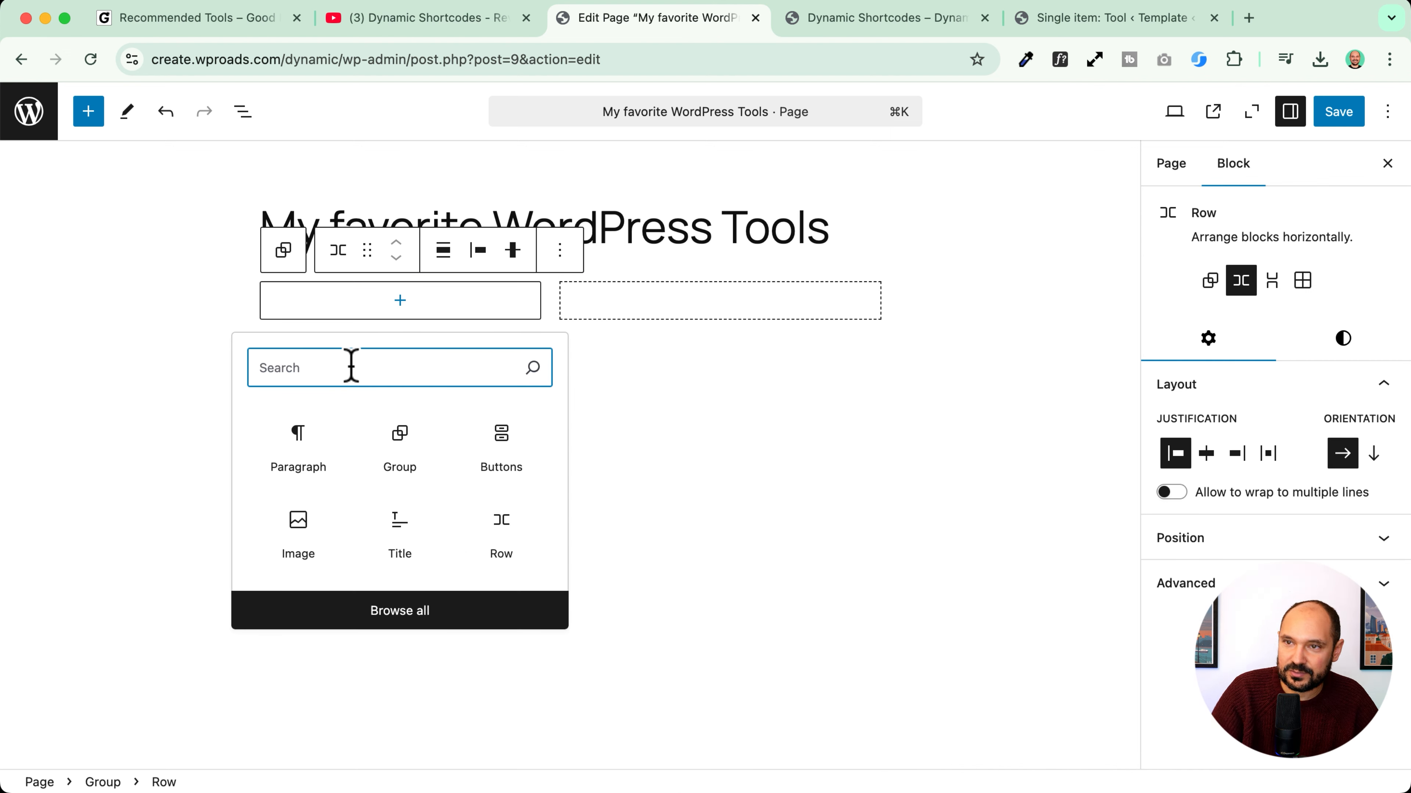
type("imag")
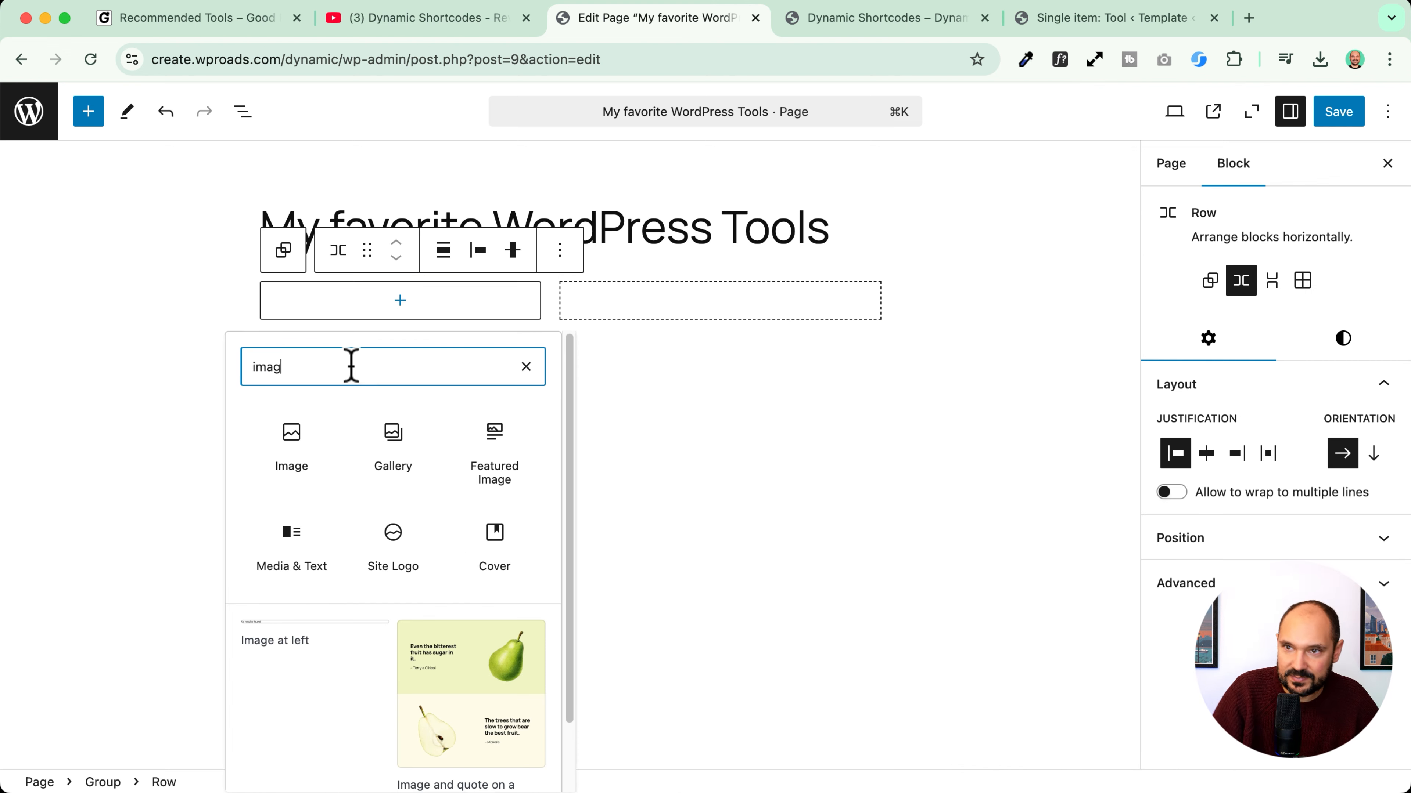
left_click(292, 448)
left_click(362, 486)
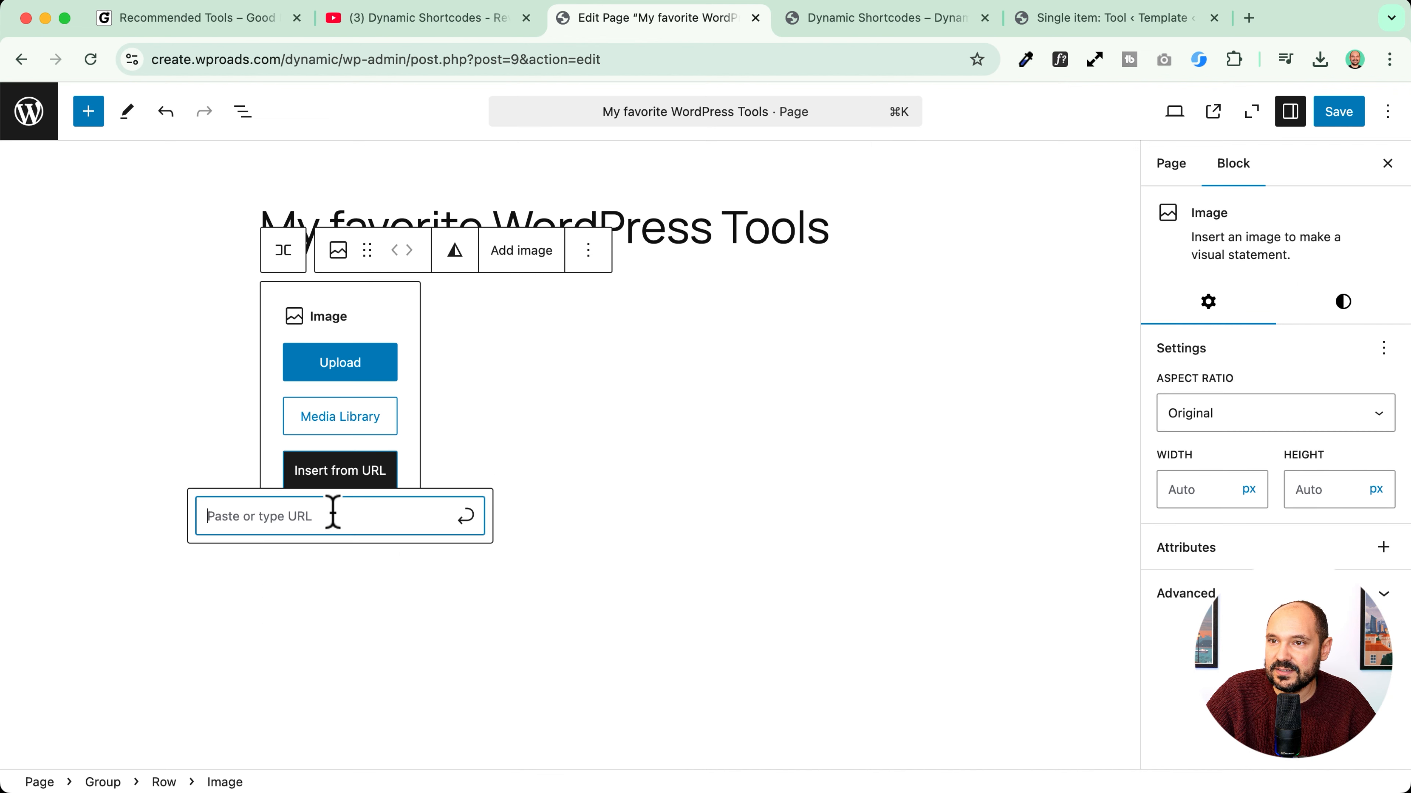
left_click(858, 19)
mouse_move(593, 97)
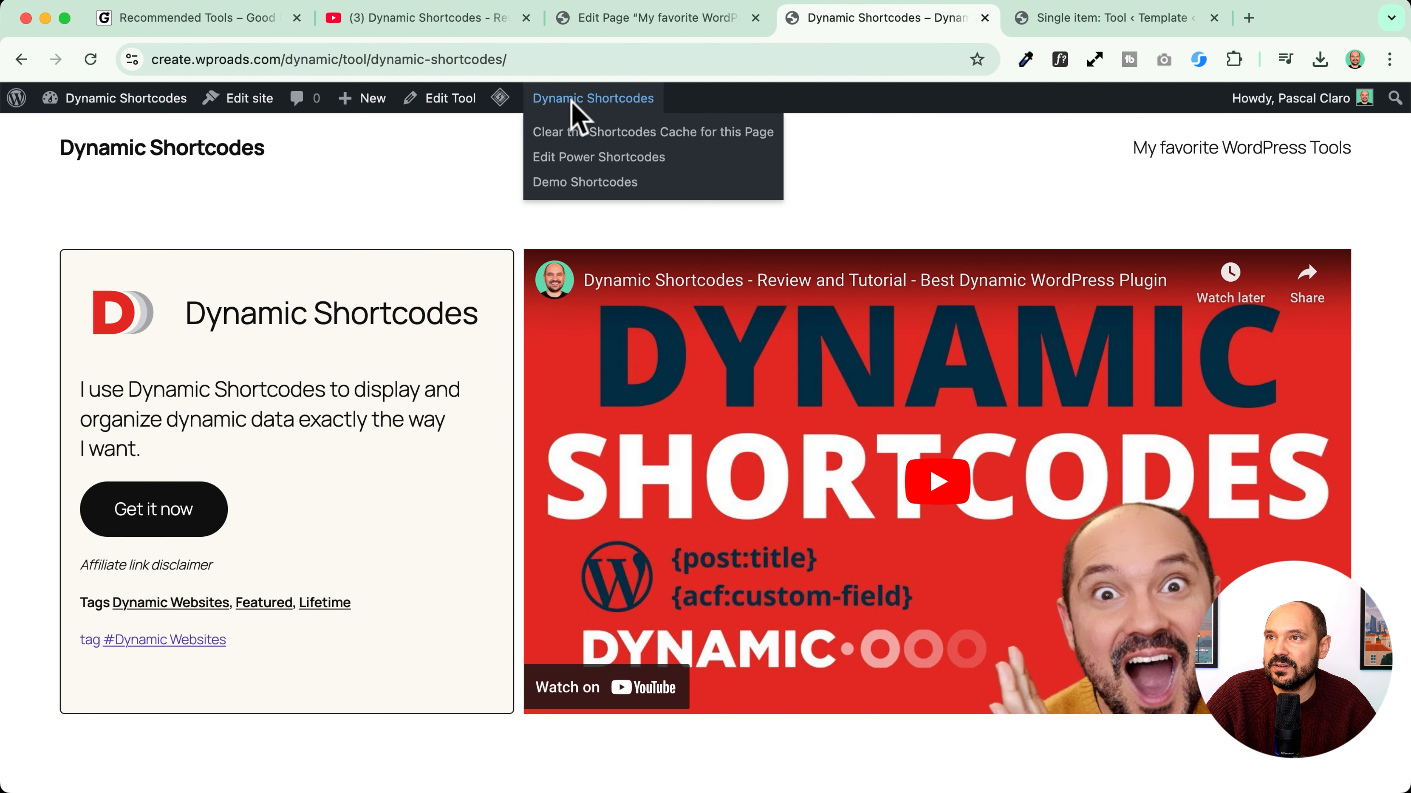
left_click(580, 177)
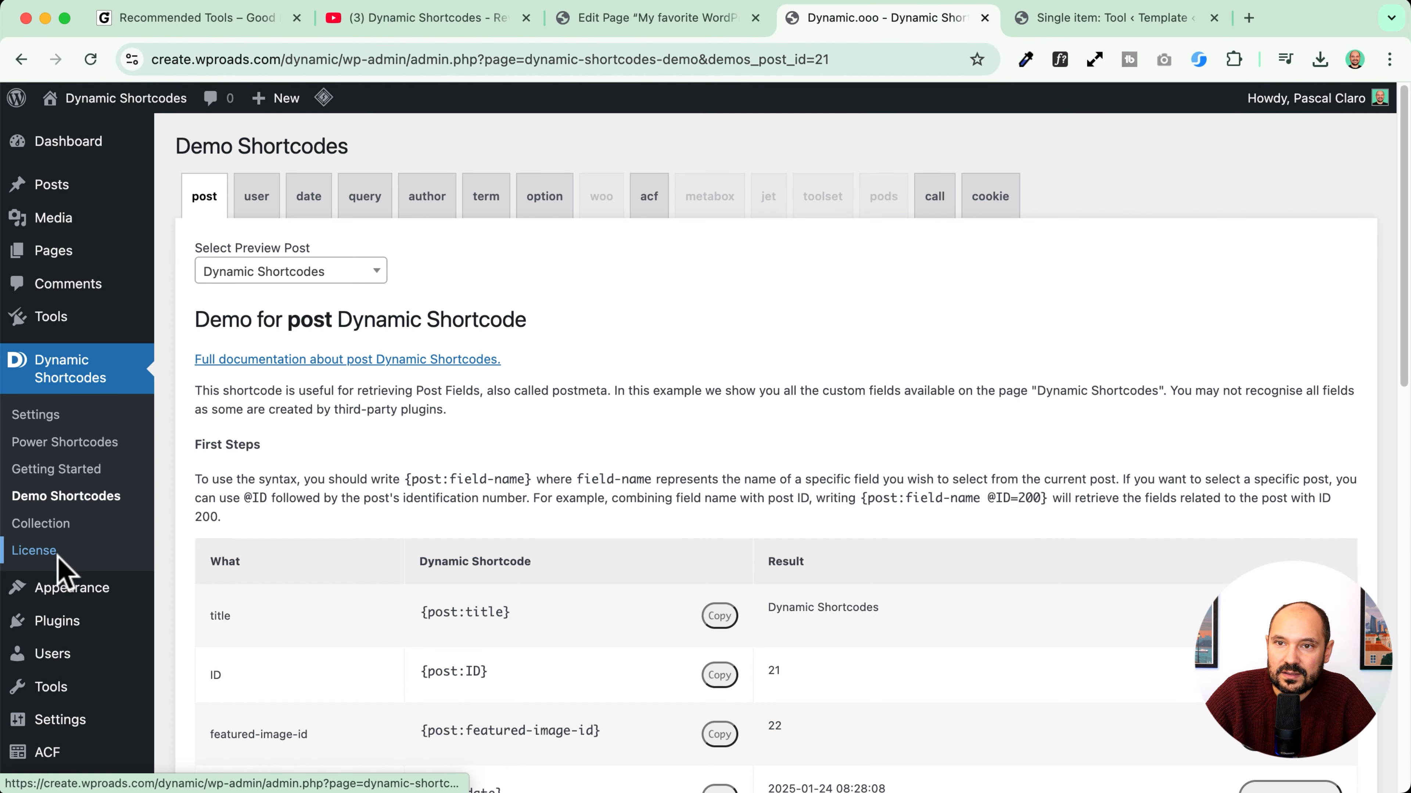
left_click(58, 525)
left_click(766, 261)
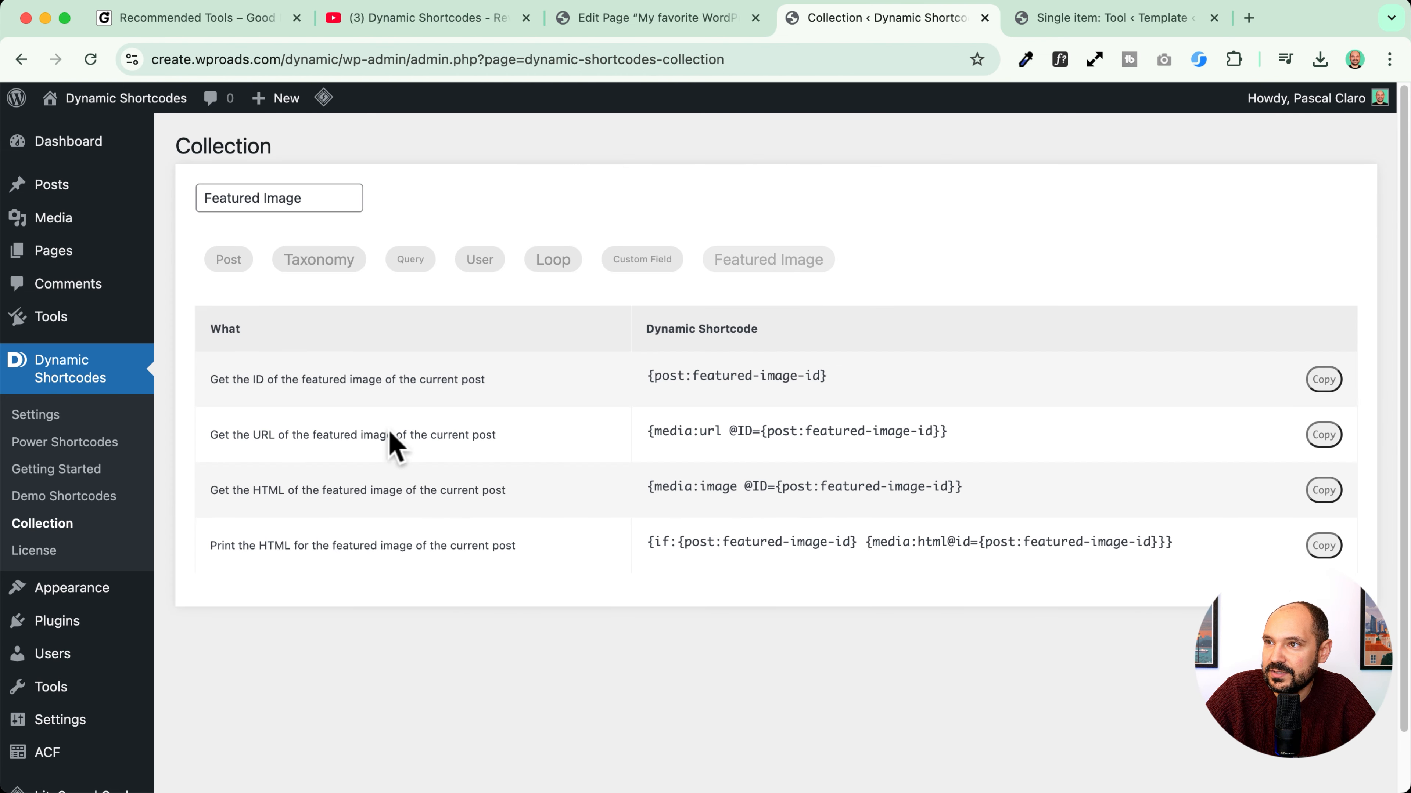
left_click(1323, 436)
left_click(626, 33)
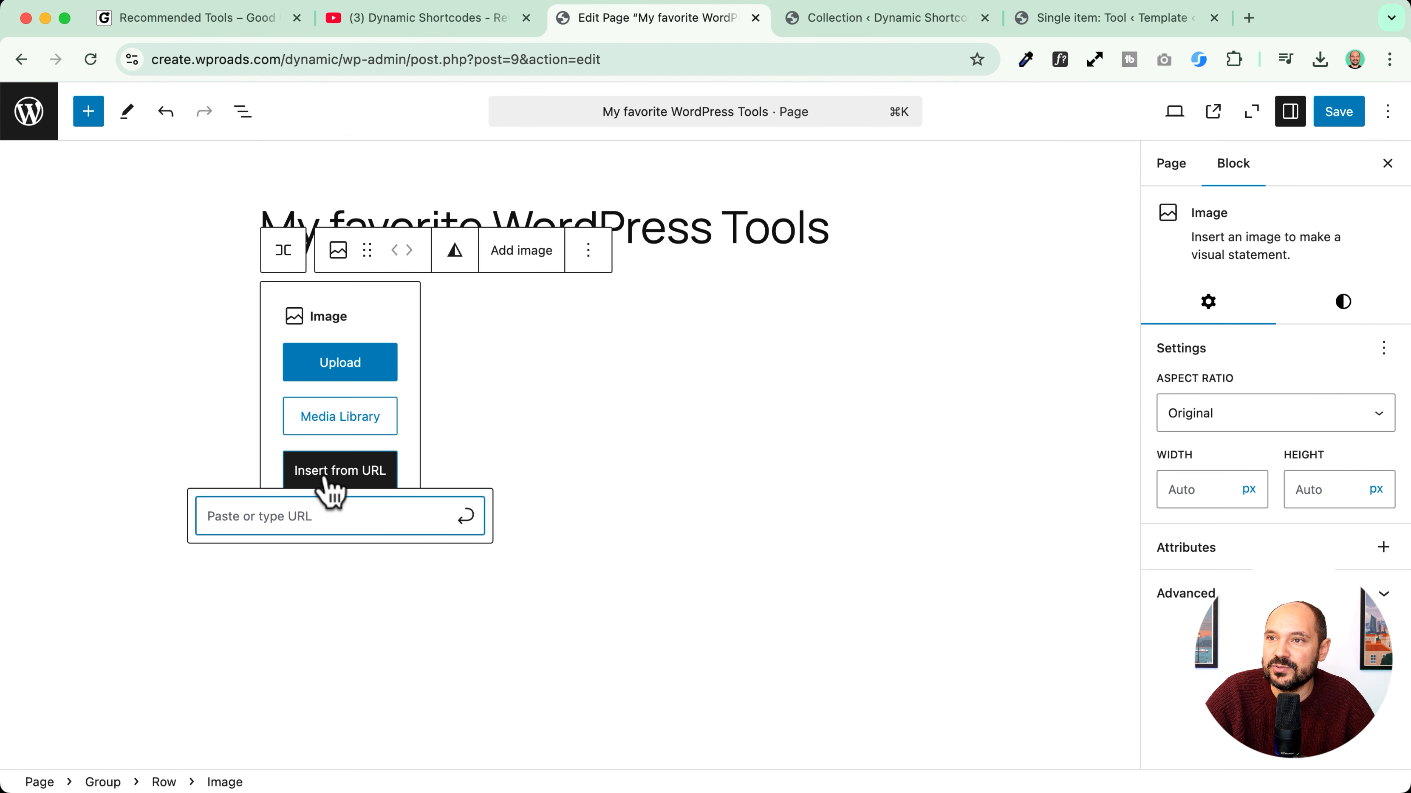
key("super+v")
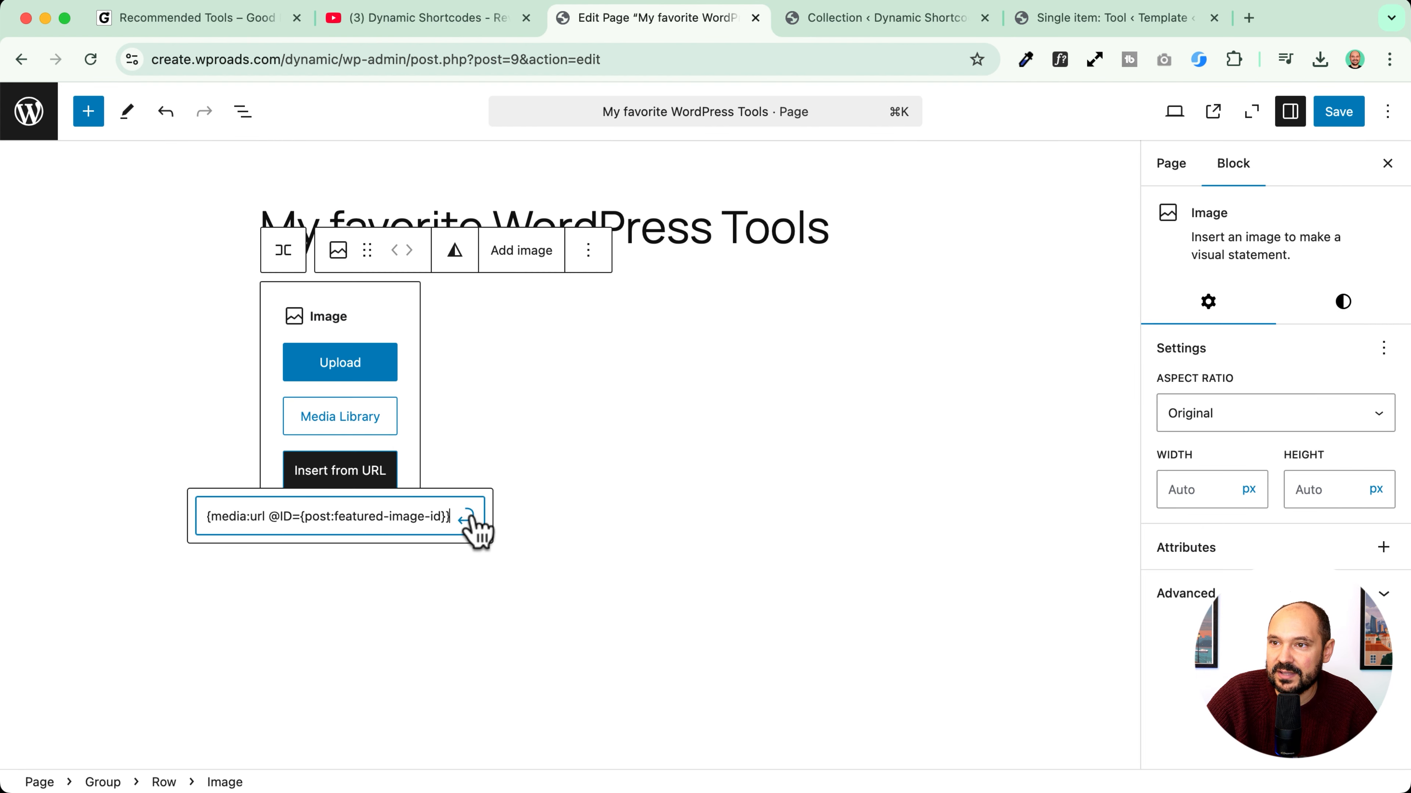
left_click(475, 525)
Step: Open the Demo Shortcodes for the image's alternative text and set the preview post to Dynamic Shortcodes
left_click(1256, 432)
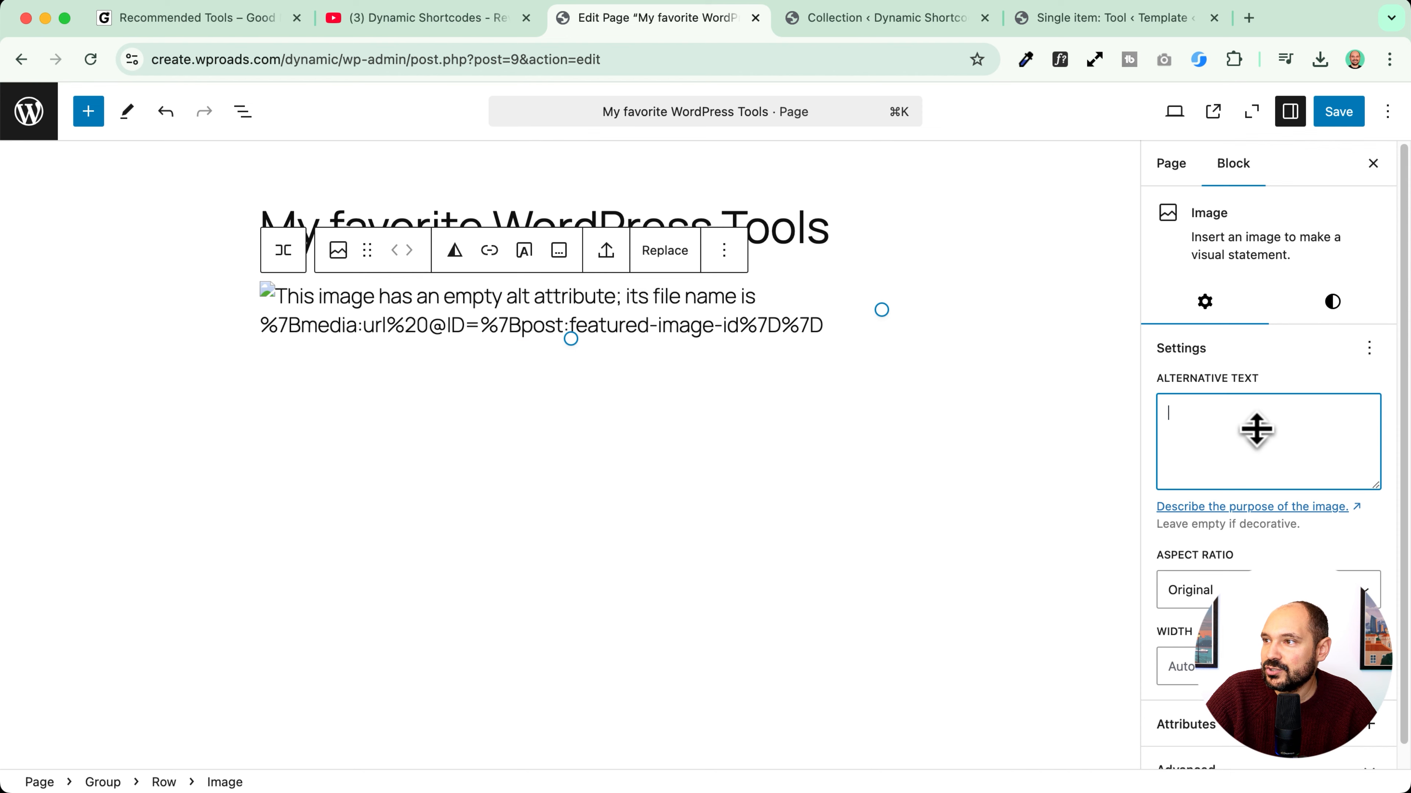
left_click(889, 23)
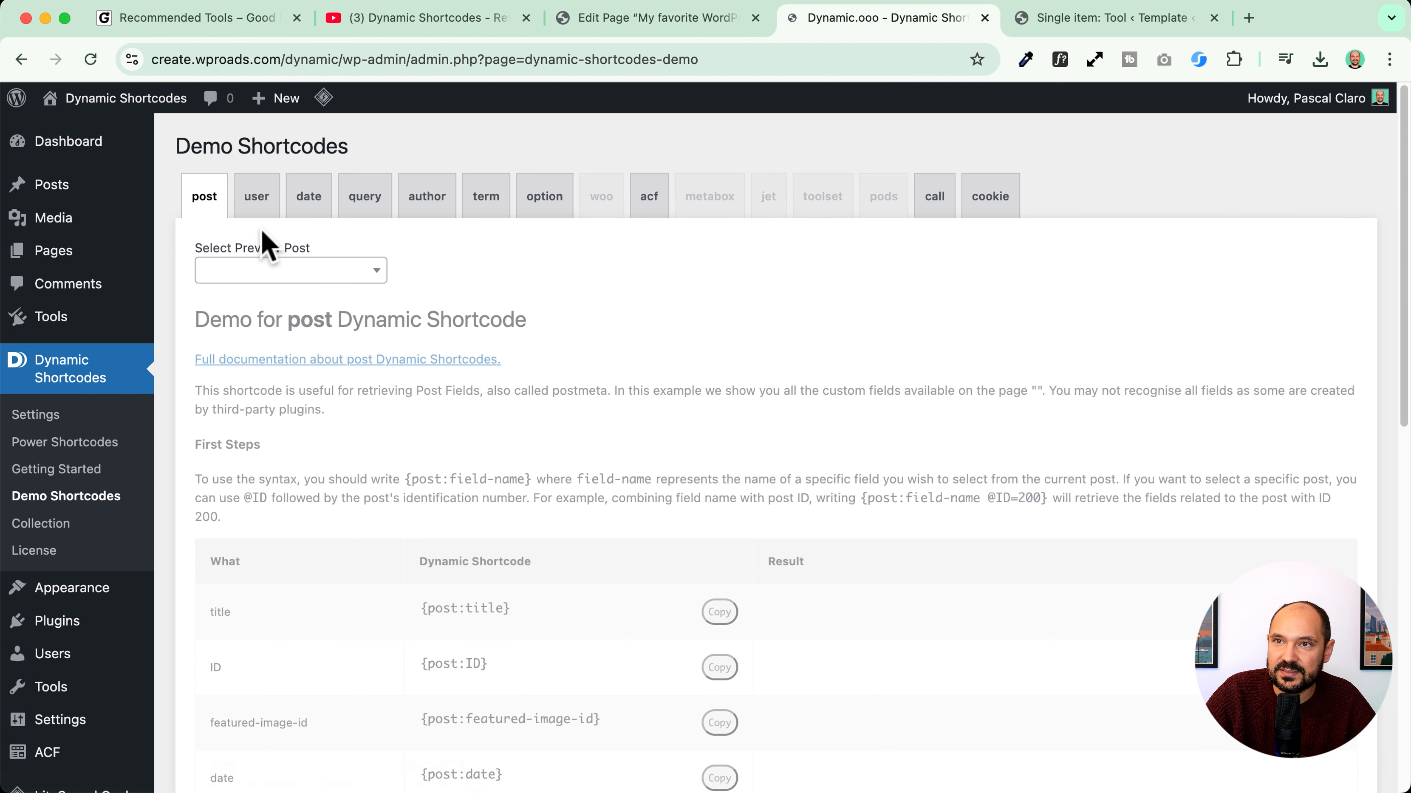
left_click(236, 271)
type("dyn")
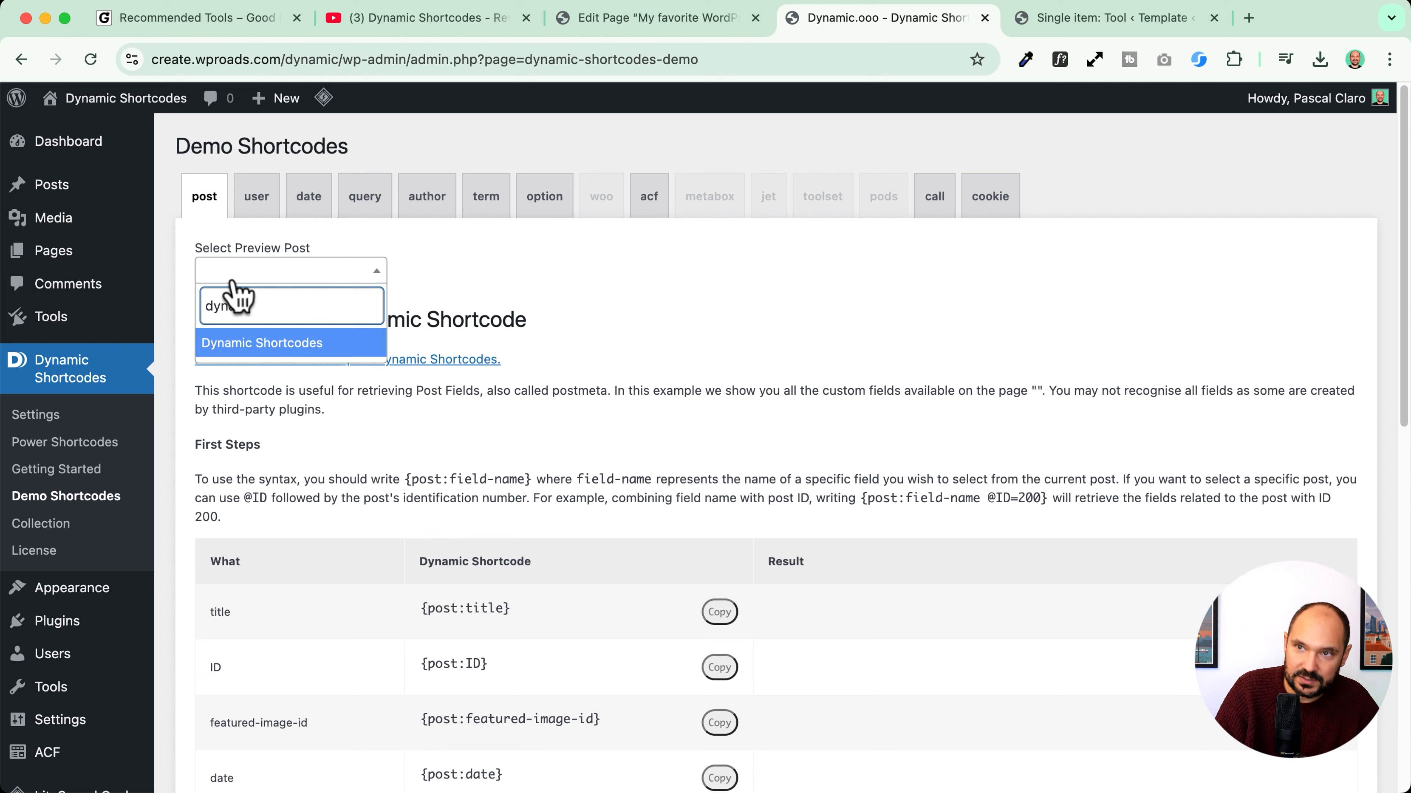
key("Return")
Step: Expand the featured-image-id examples, find "alt" on the page and copy the {media:alt-text @ id={post:featured-image-id}} shortcode
scroll(261, 369, "down", 7)
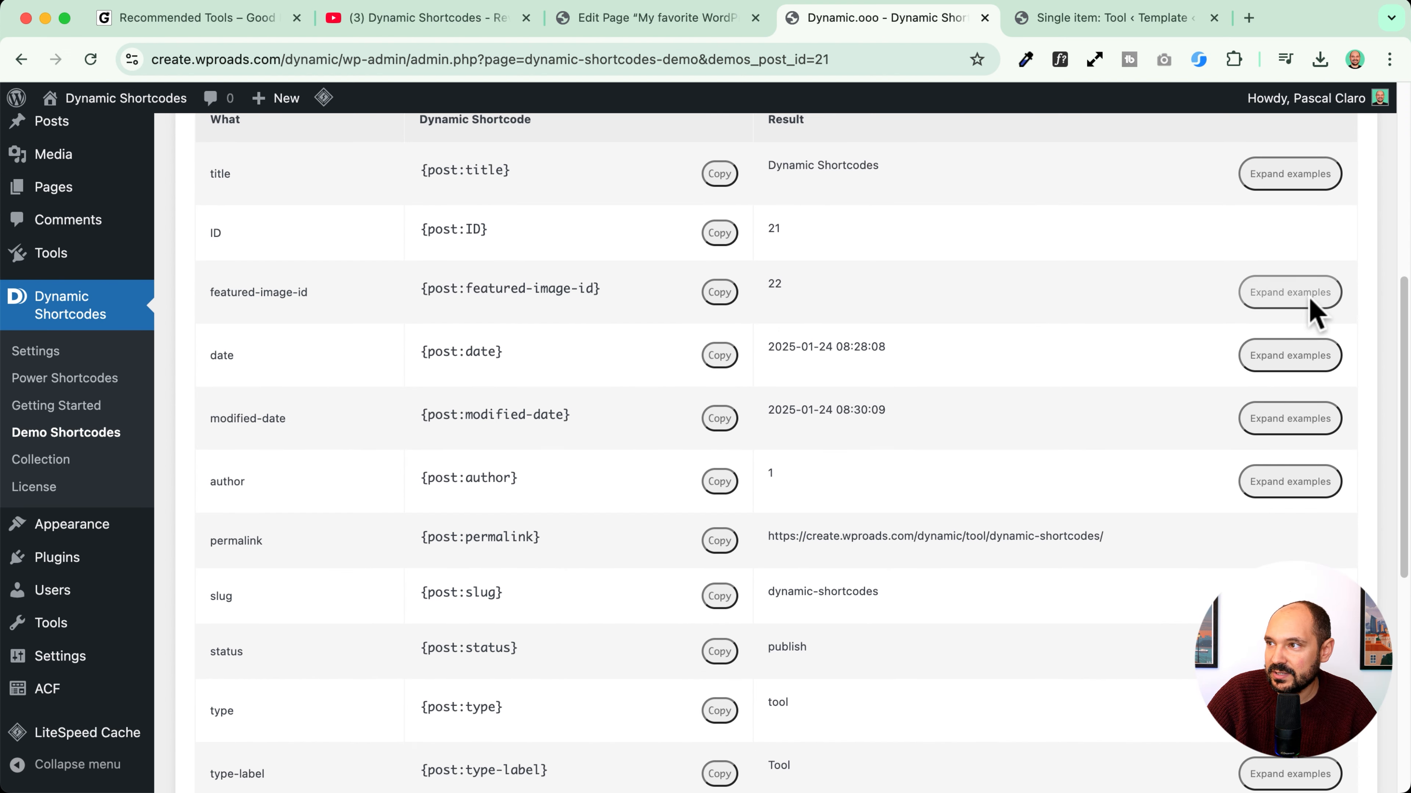
left_click(1303, 296)
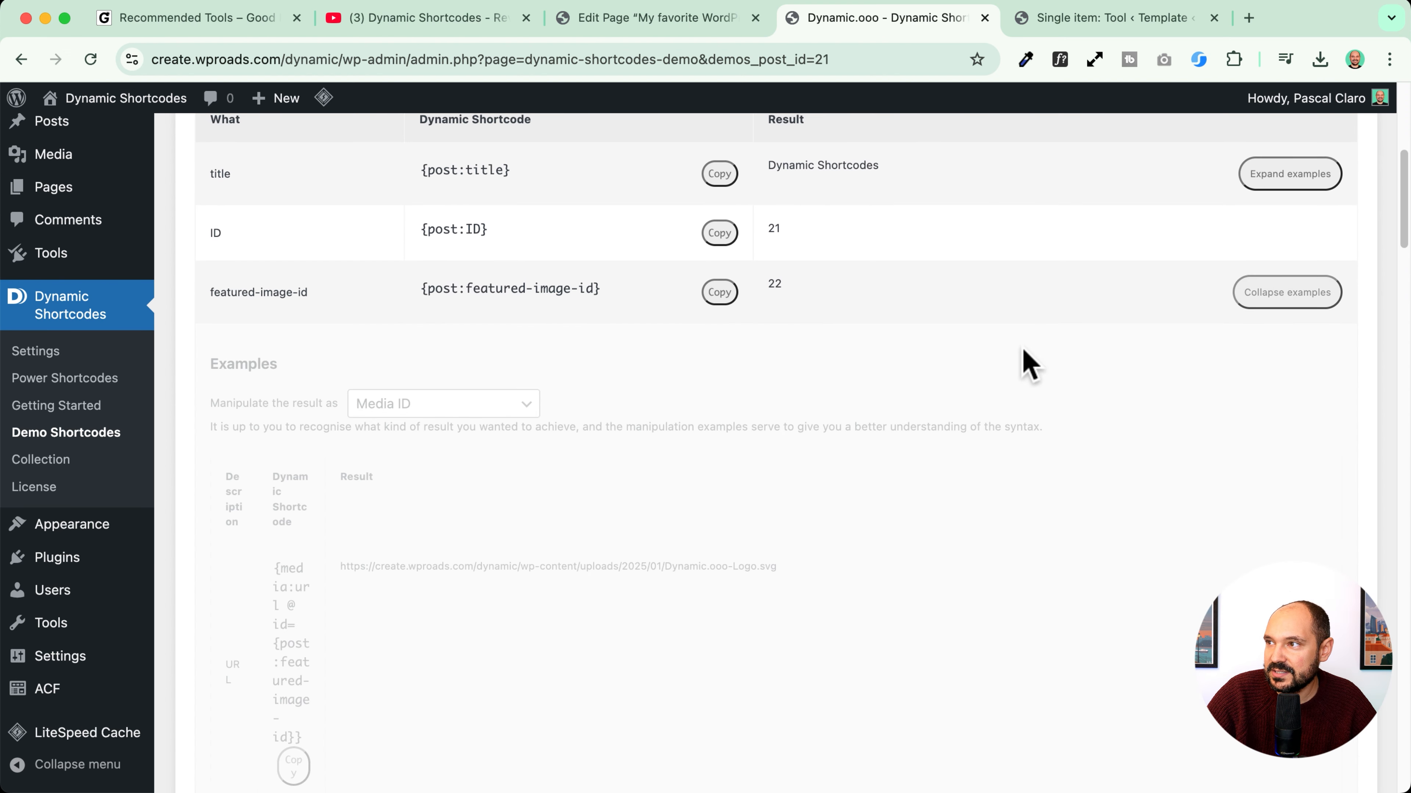
scroll(484, 492, "down", 3)
scroll(483, 492, "down", 10)
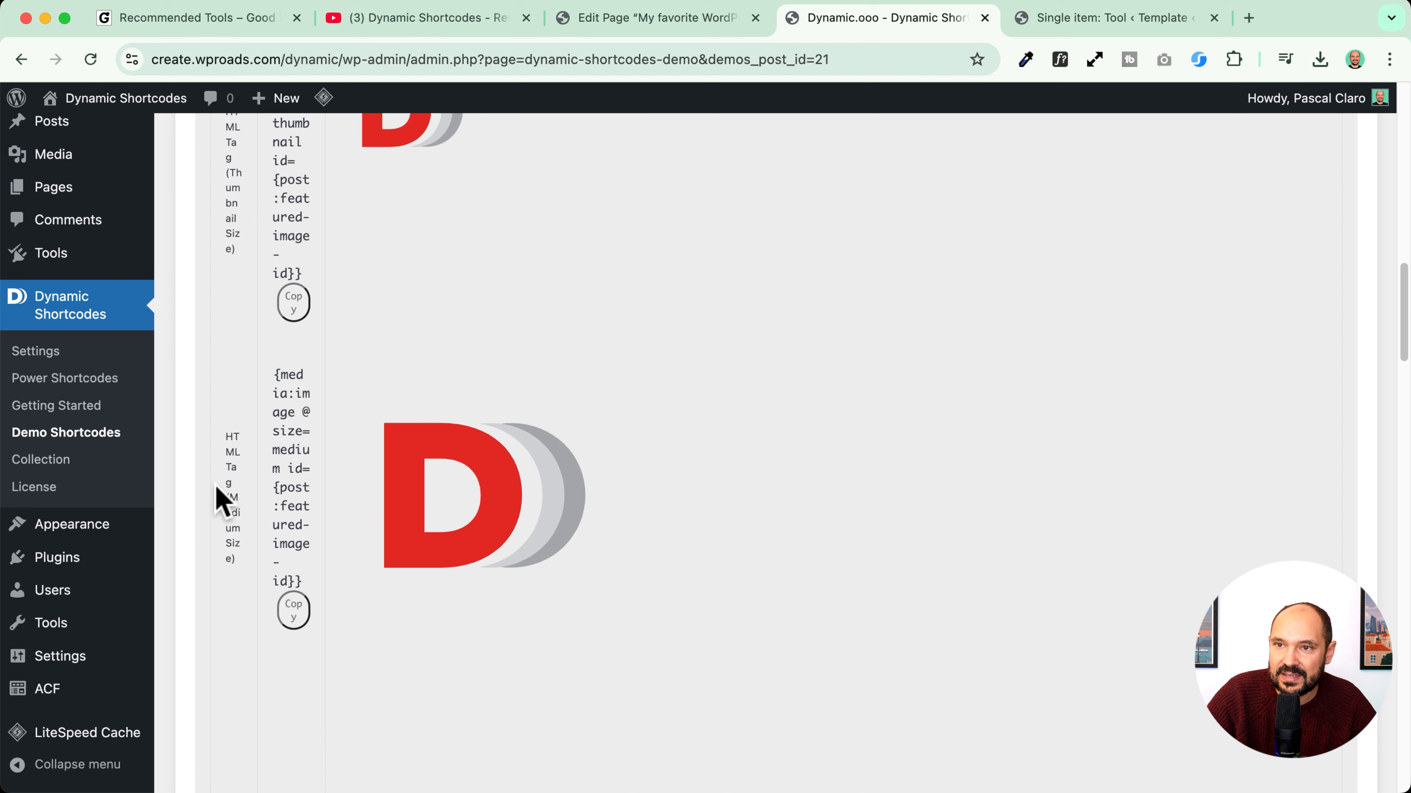
scroll(216, 489, "down", 8)
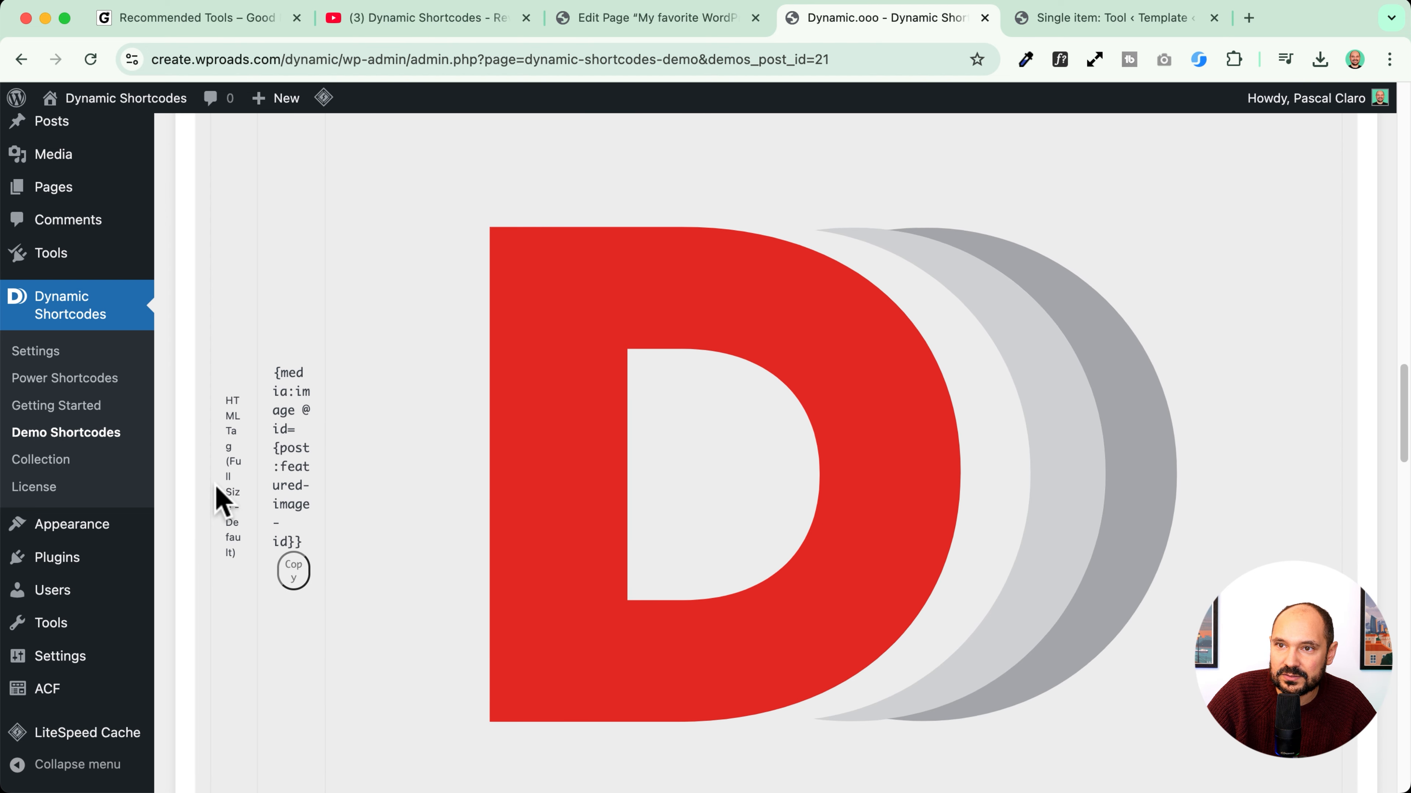
scroll(217, 489, "down", 8)
key("super+f")
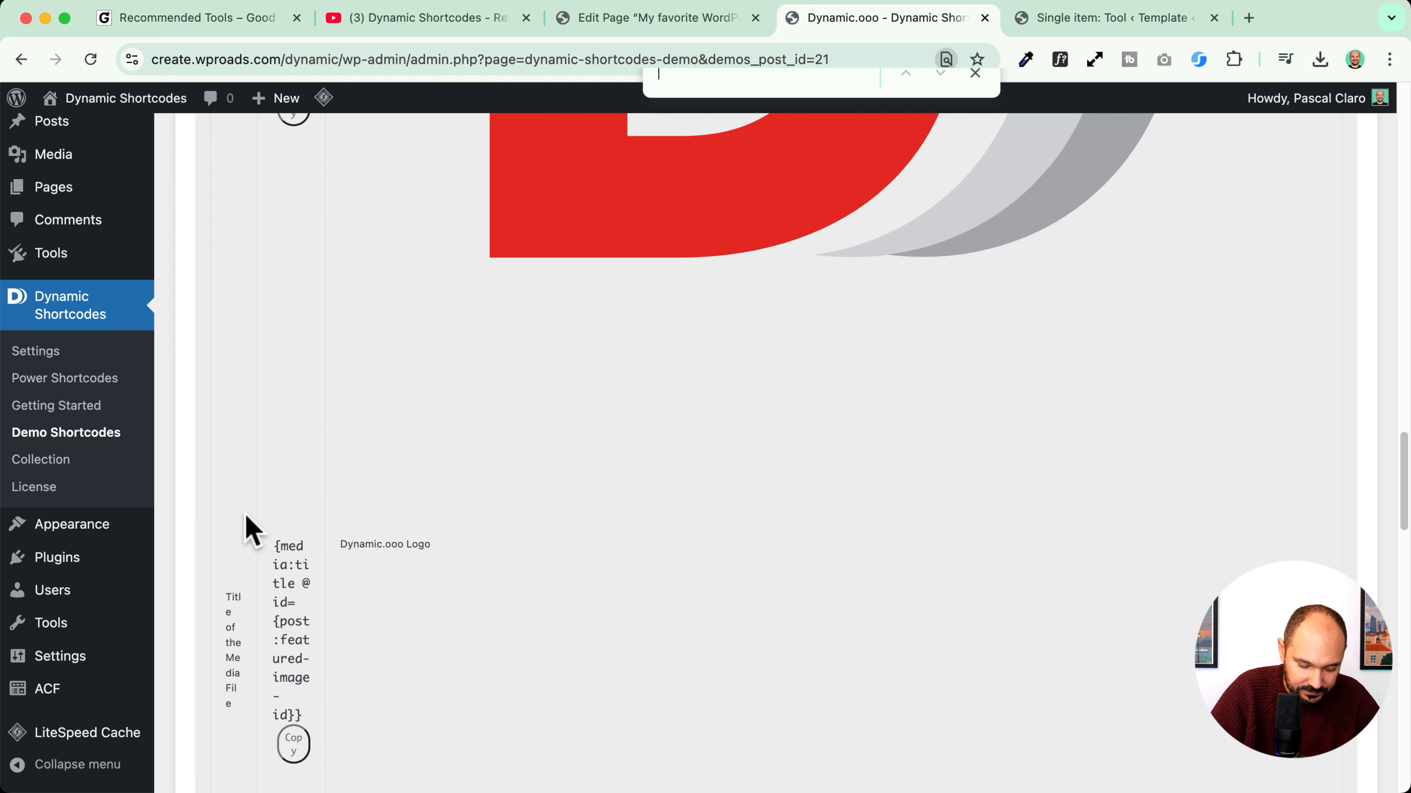
type("alt")
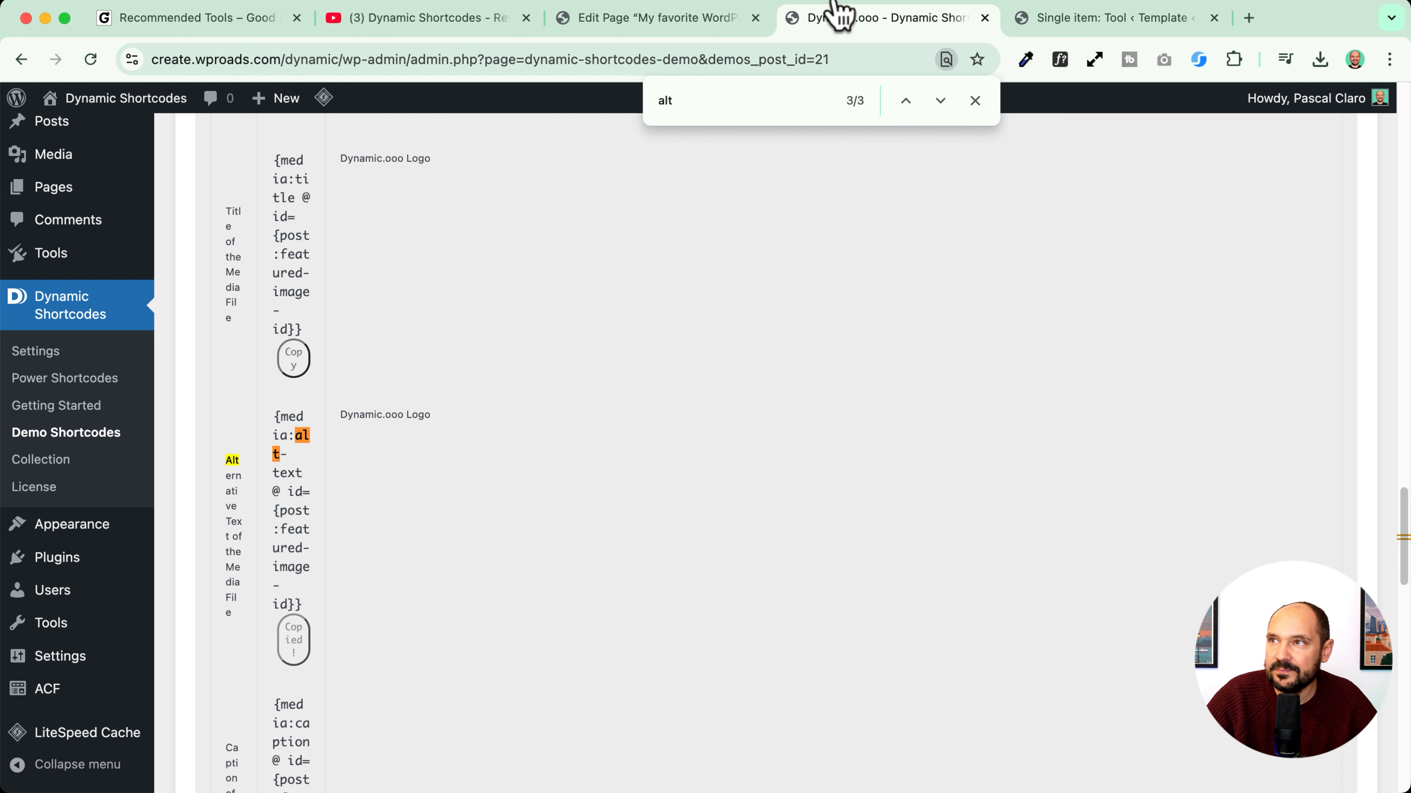
Step: Set the Image block's alternative text in the page editor to the copied {media:alt-text @ id={post:featured-image-id}} shortcode
left_click(630, 23)
left_click(1254, 464)
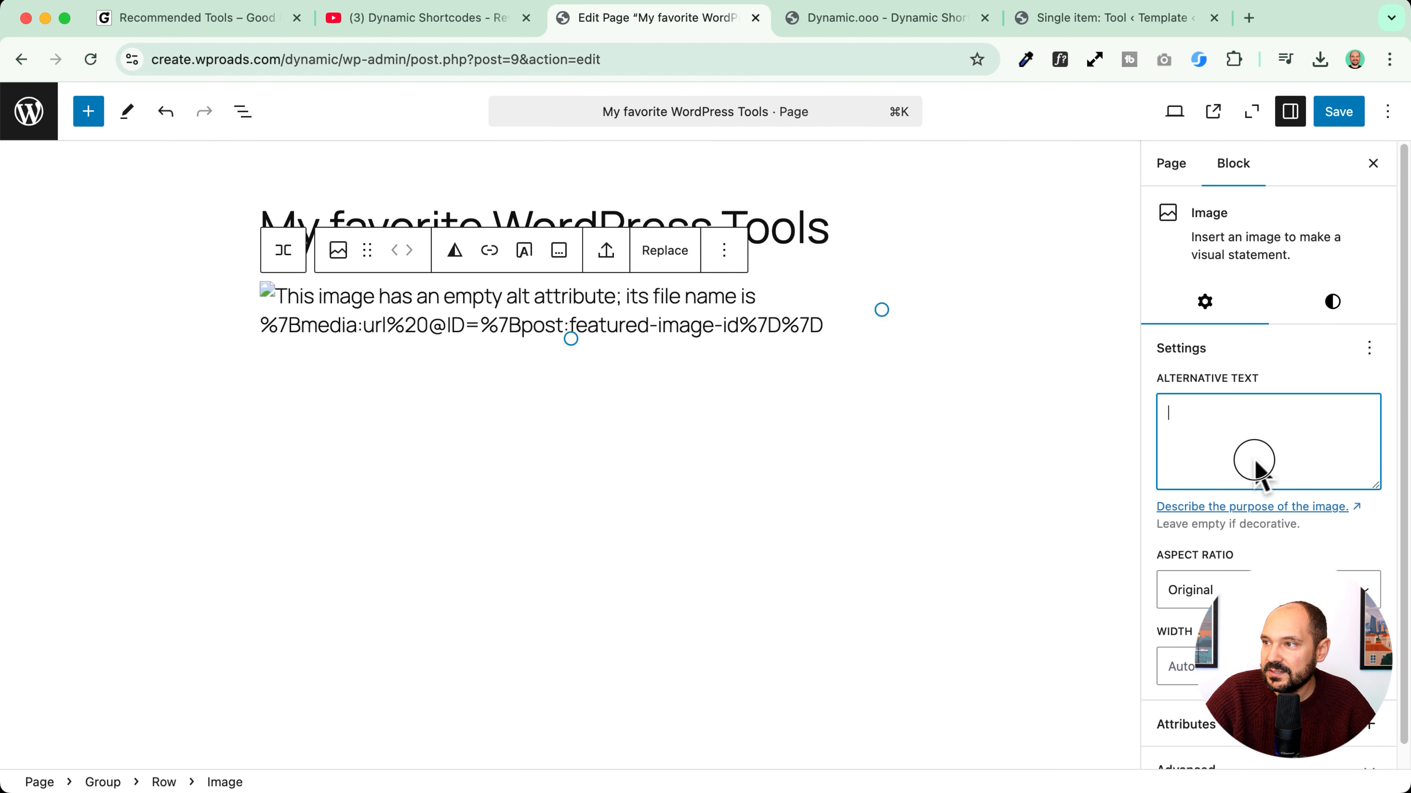
key("super+v")
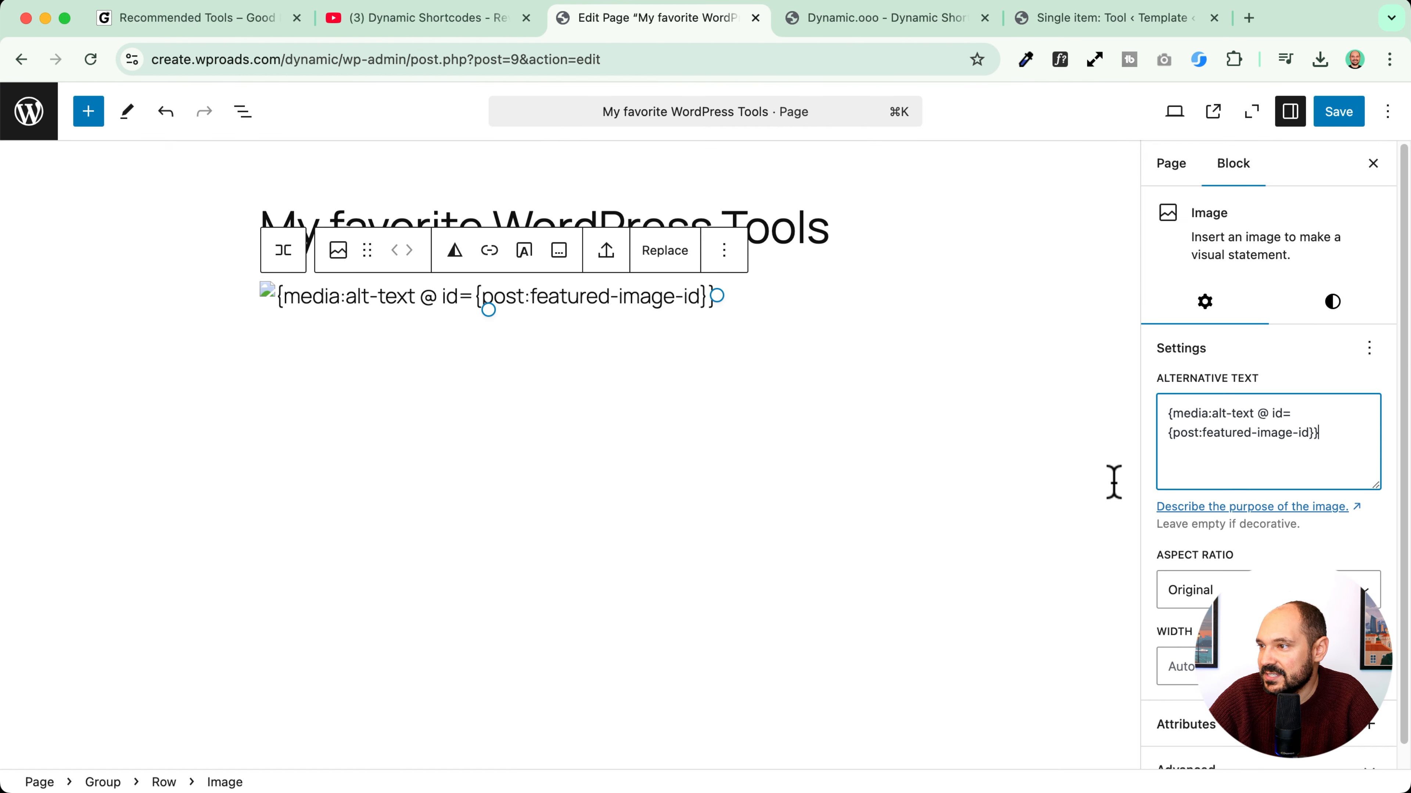
Step: Give the Image block a square aspect ratio and set its width to 50
left_click(1239, 591)
left_click(1222, 612)
left_click(1197, 661)
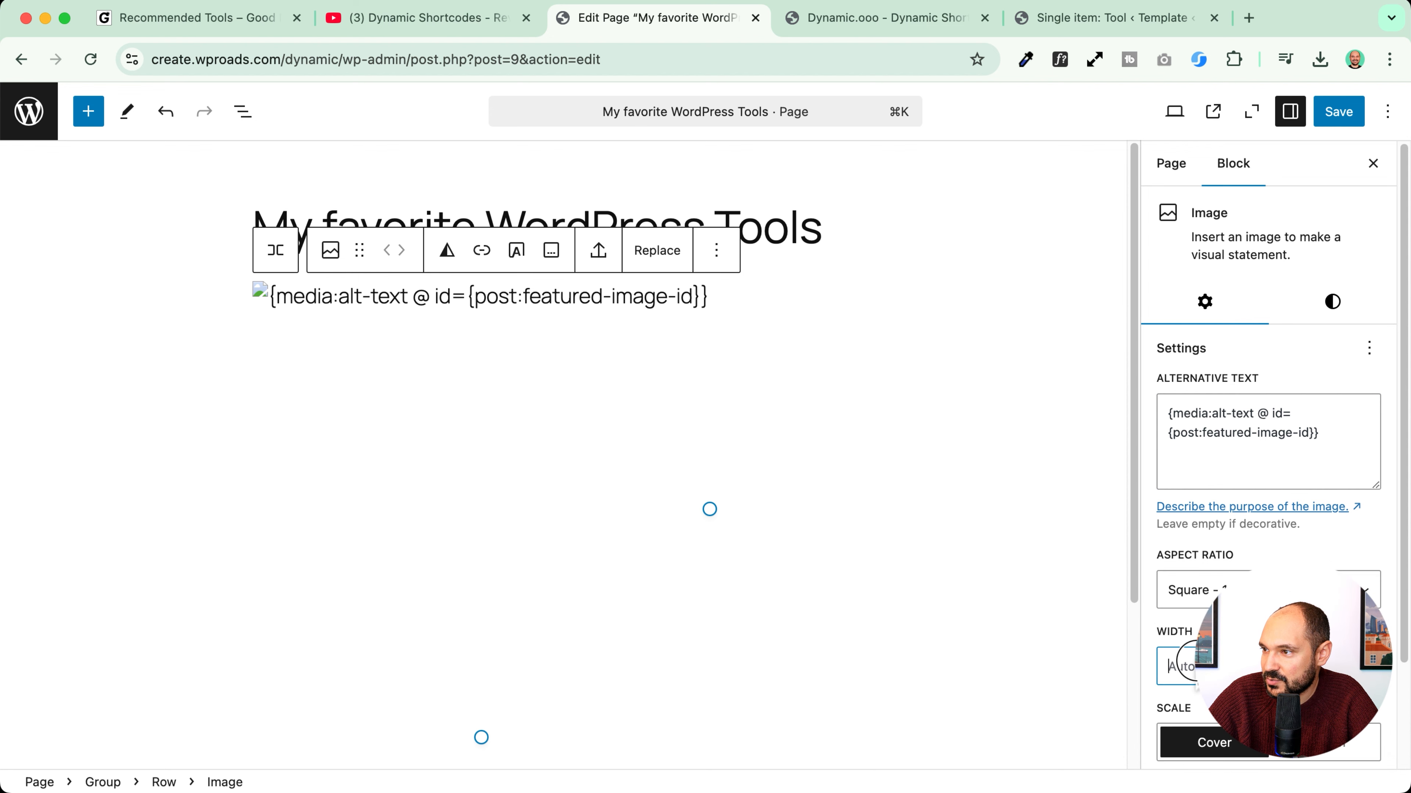
type("90")
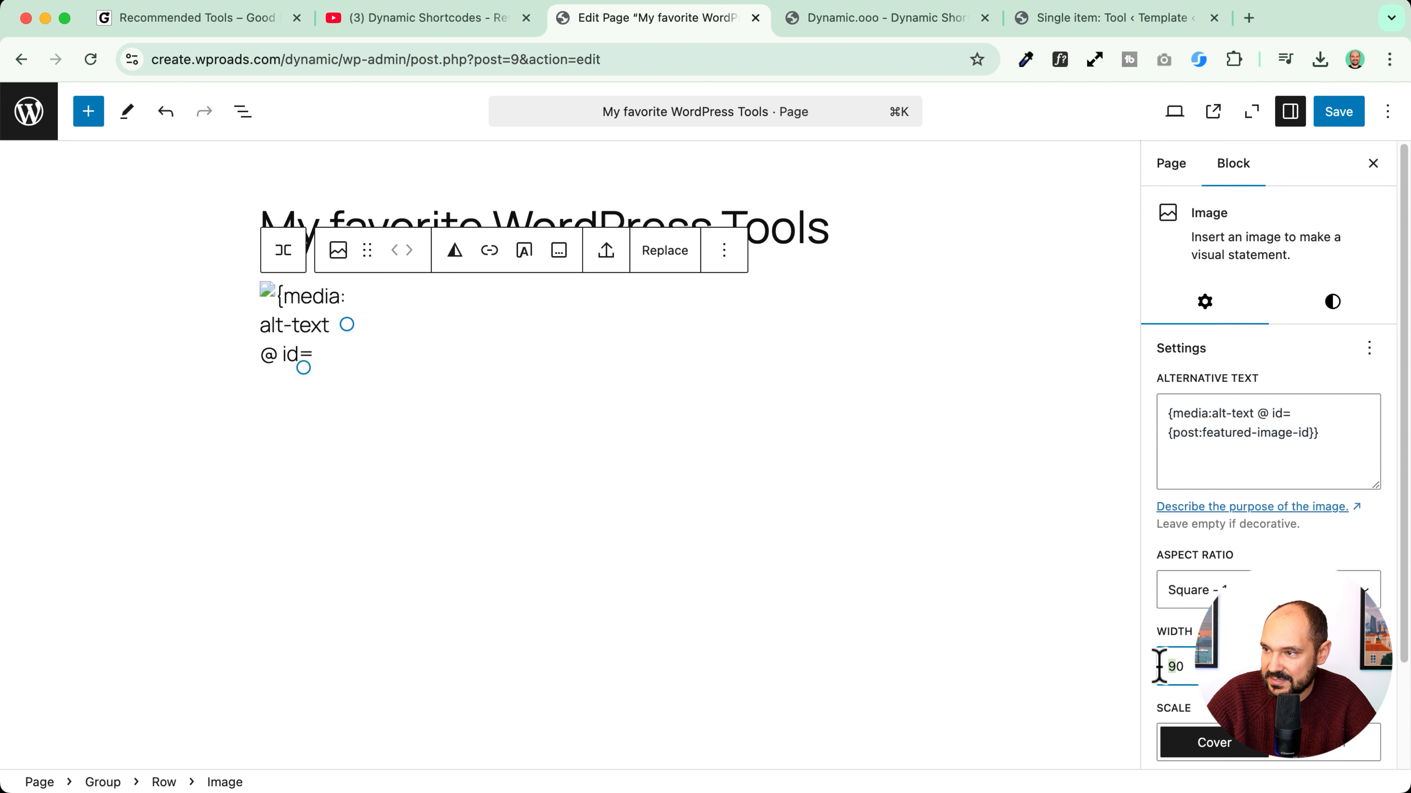
type("5")
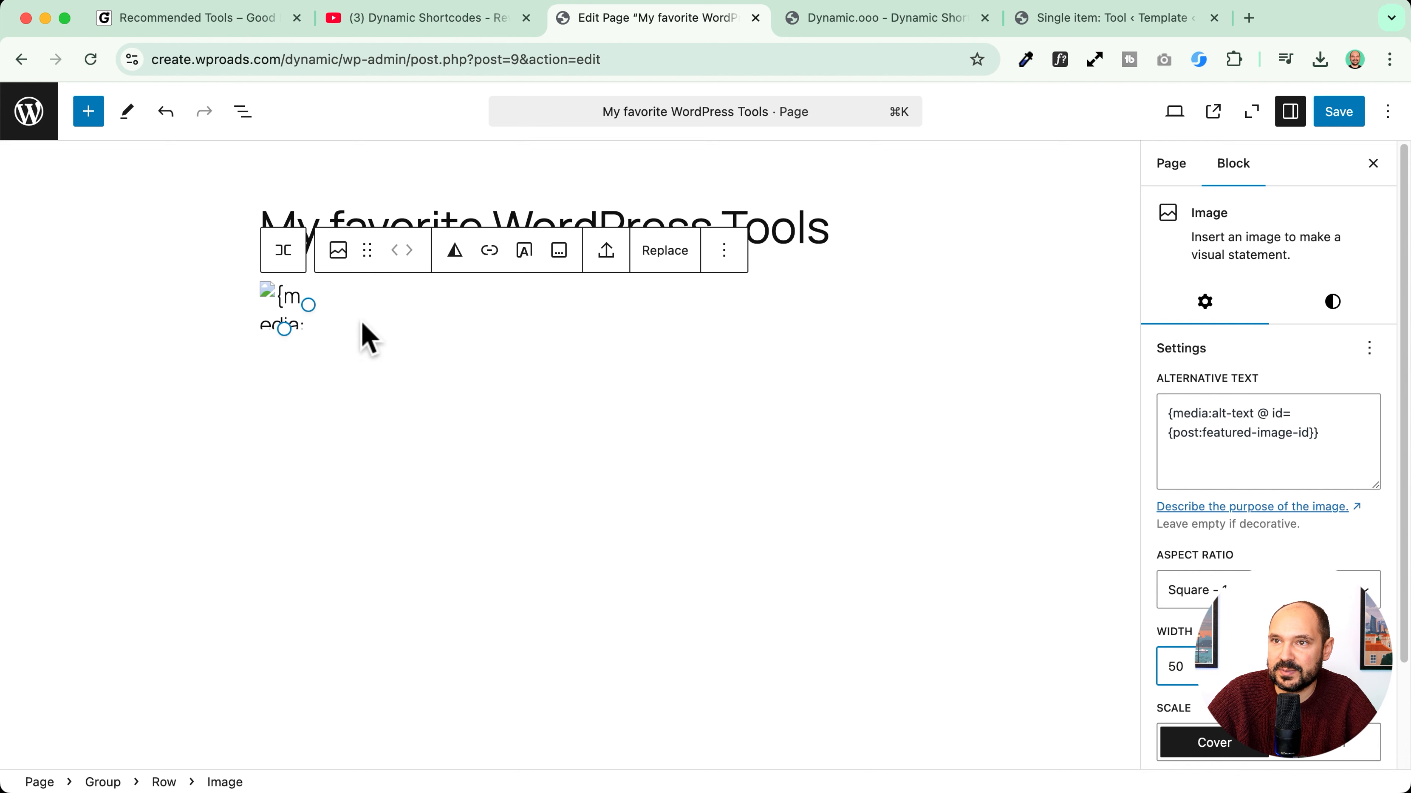
left_click(849, 320)
left_click(870, 318)
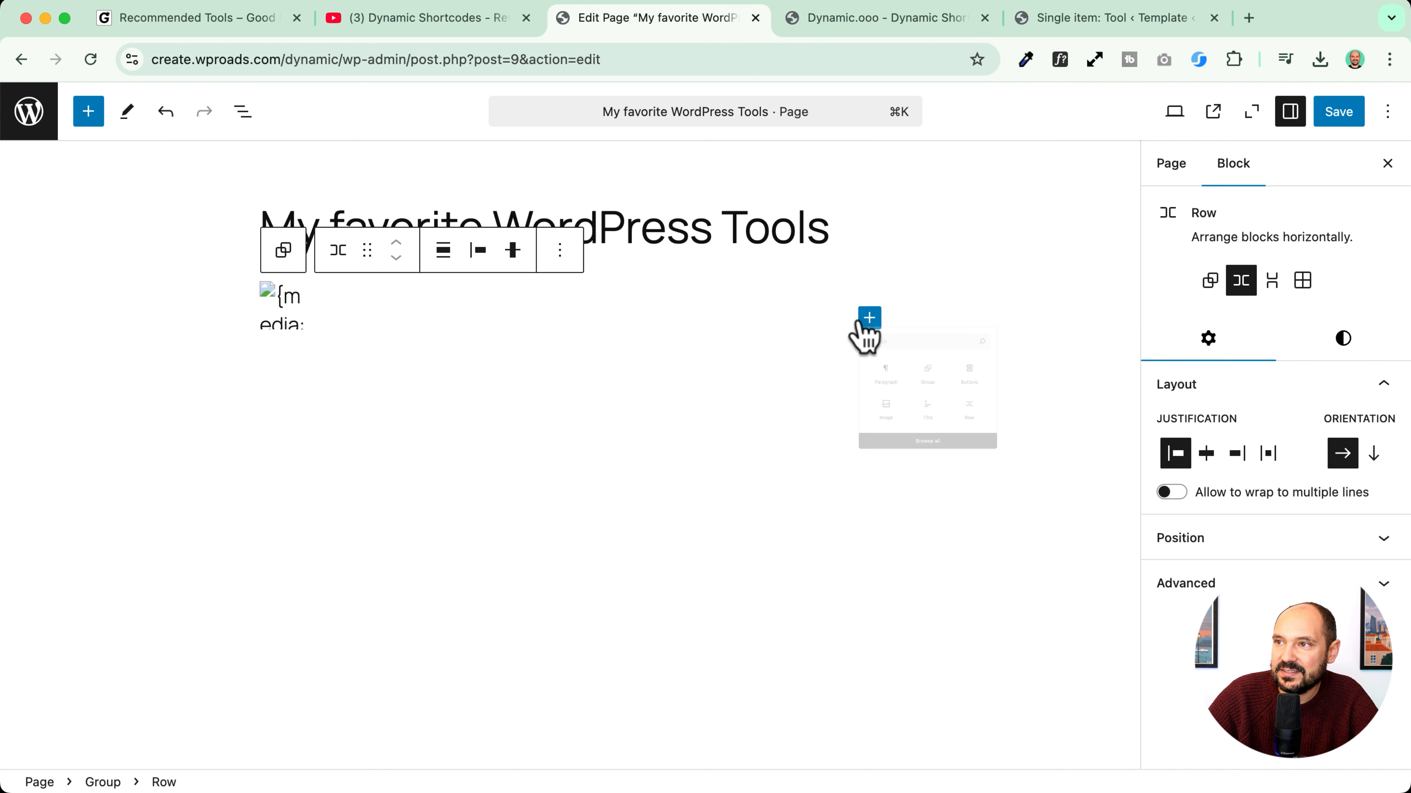
type("tit")
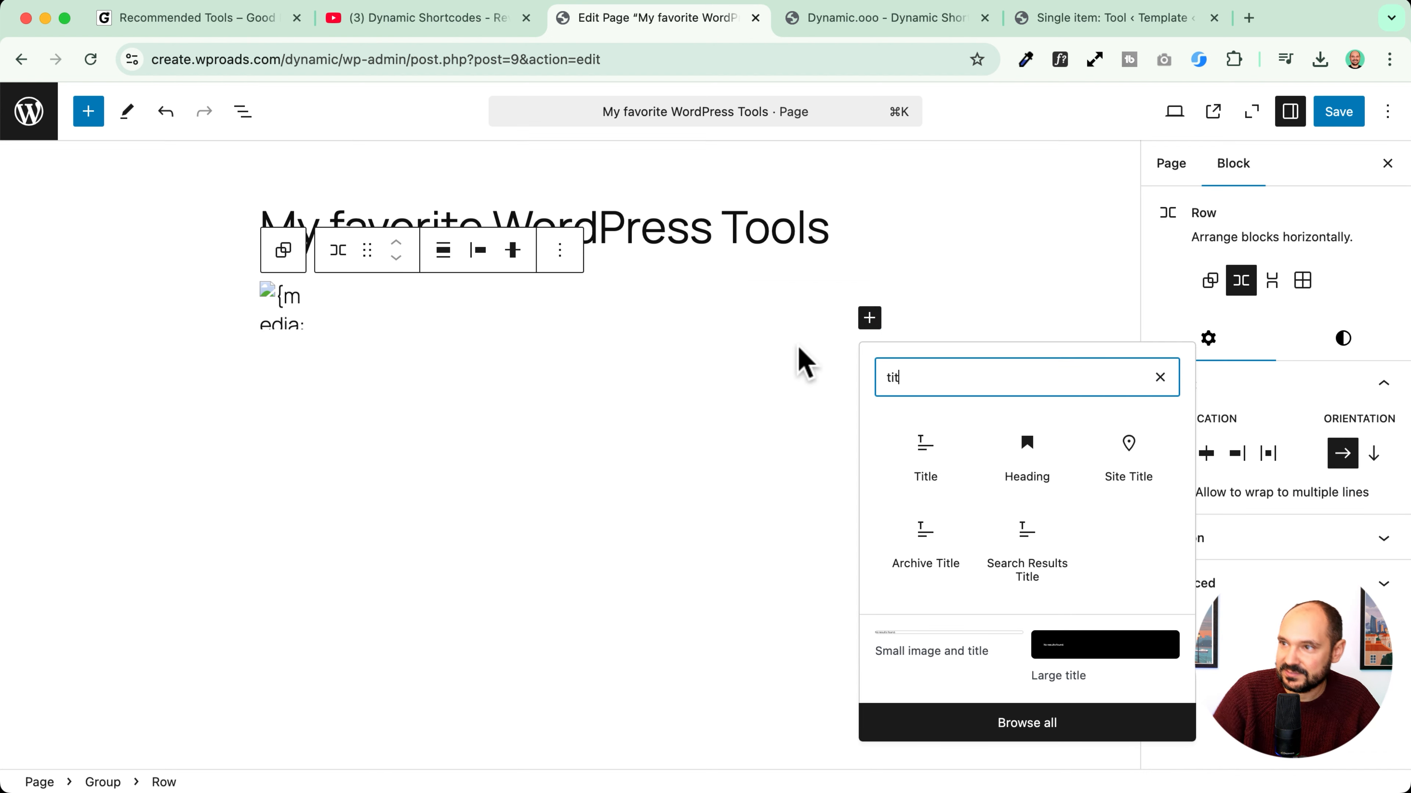
left_click(935, 468)
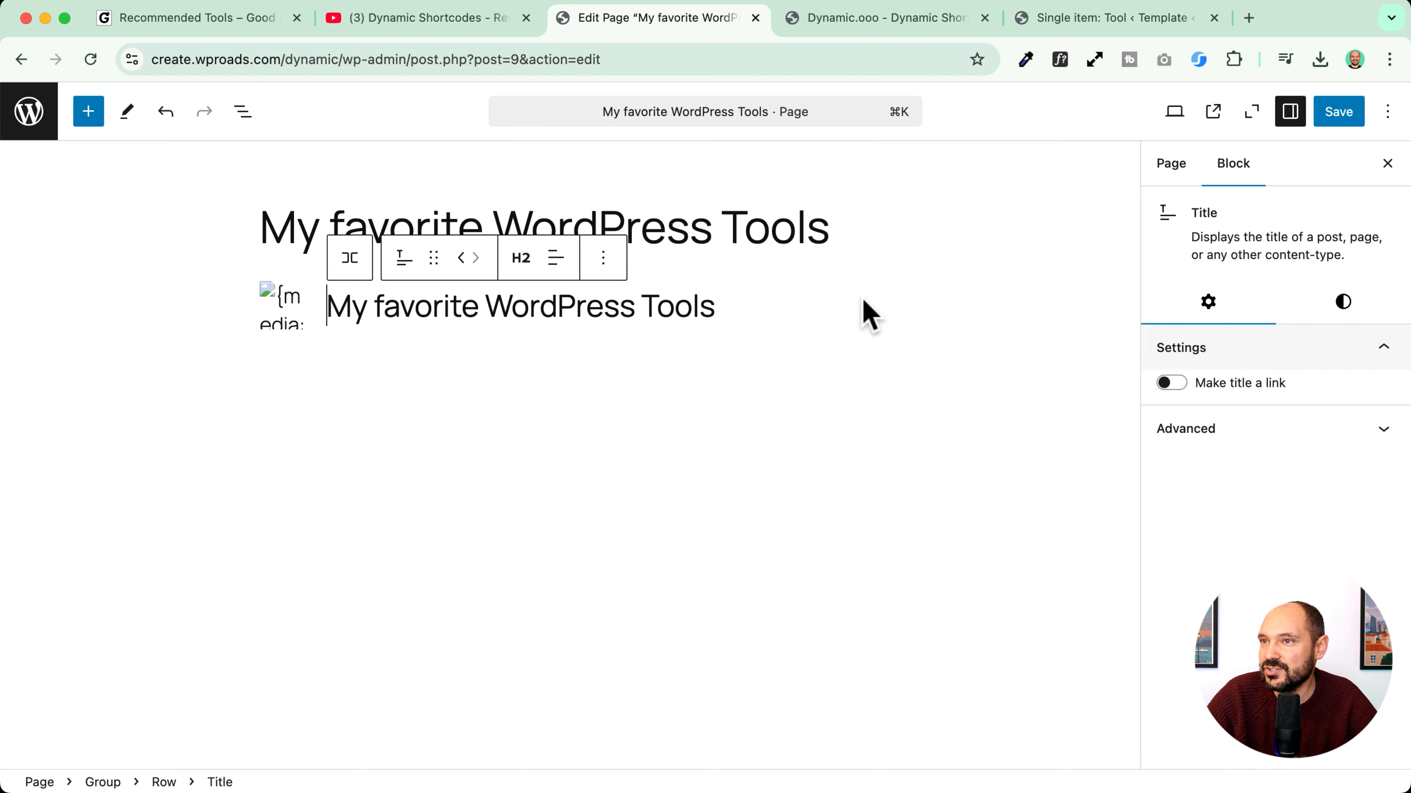
left_click(405, 260)
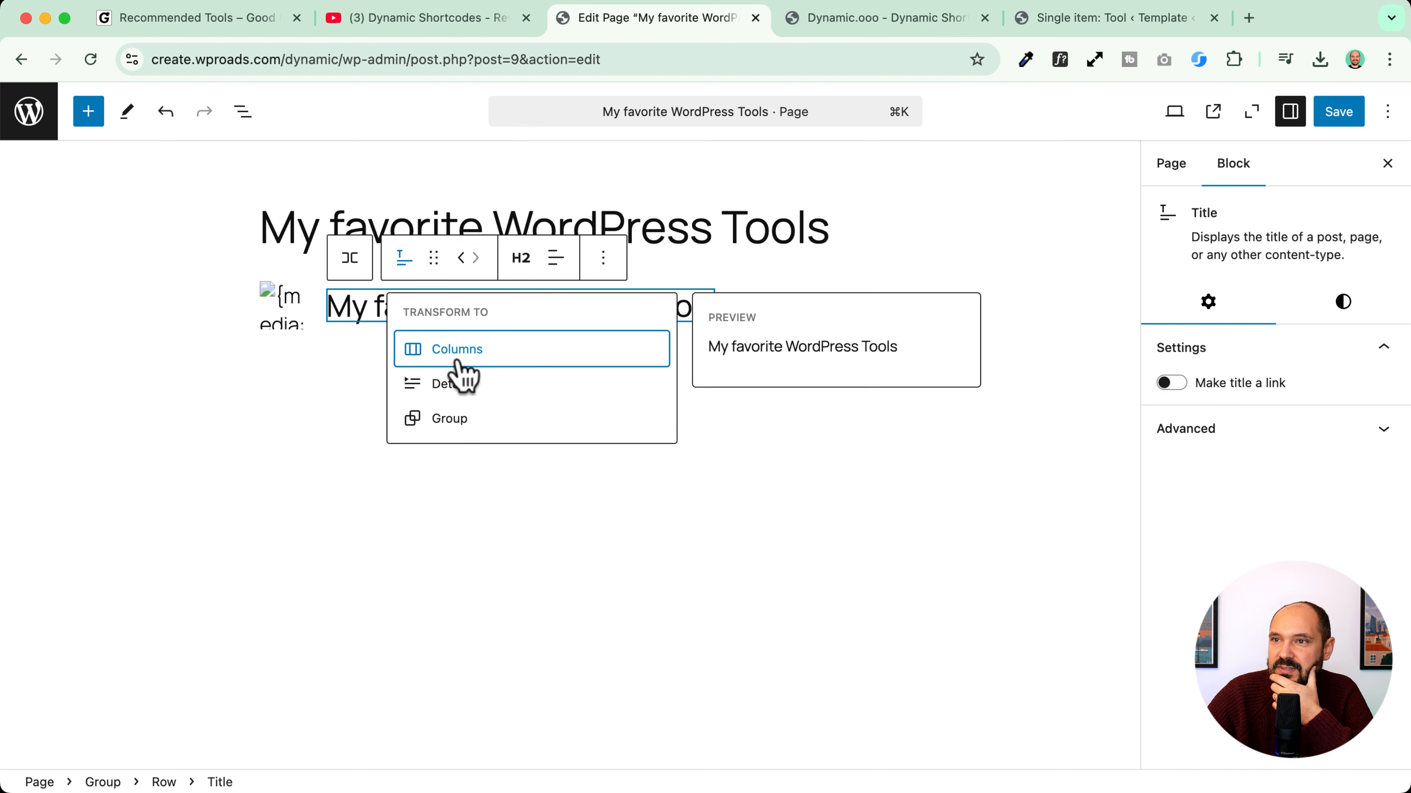
left_click(694, 316)
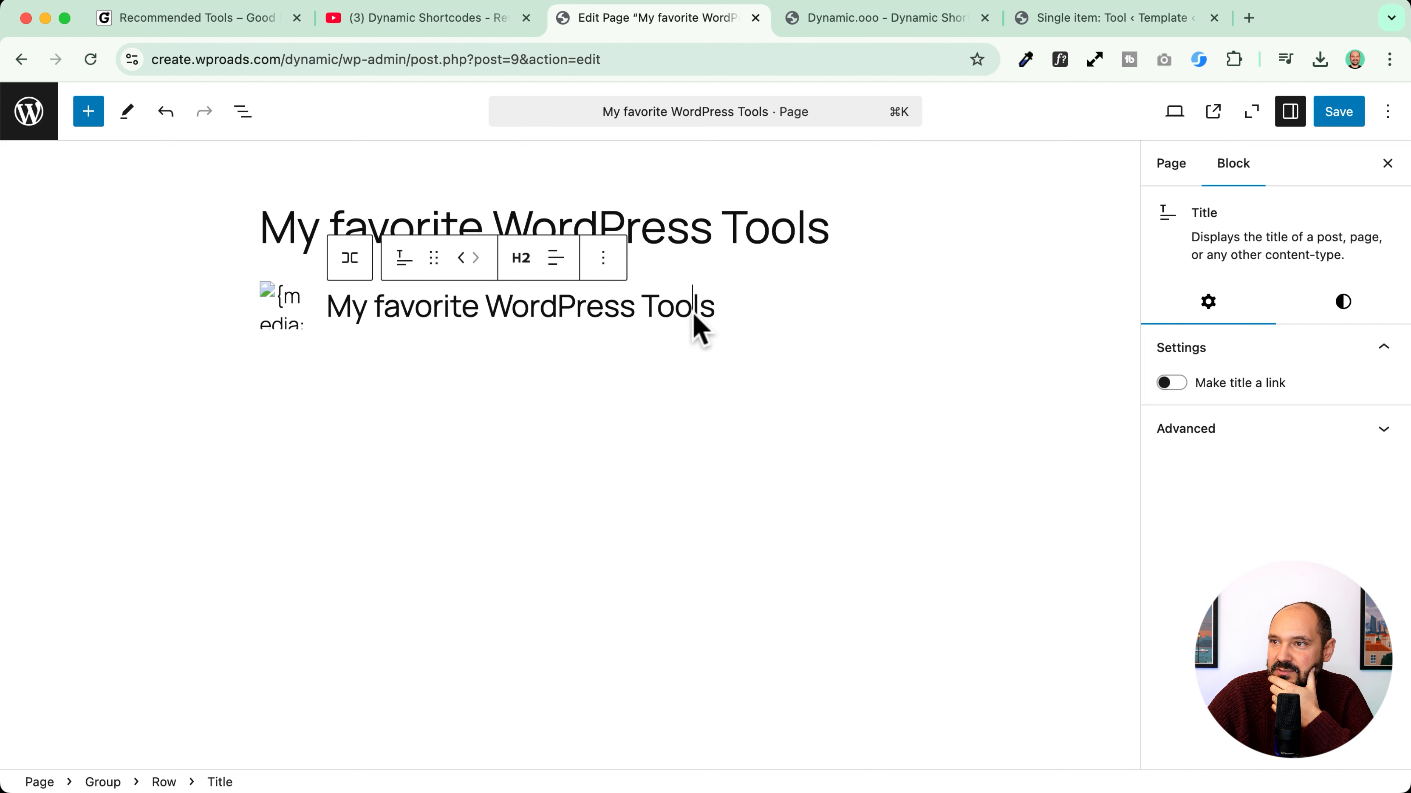
left_click(603, 257)
left_click(656, 754)
left_click(377, 315)
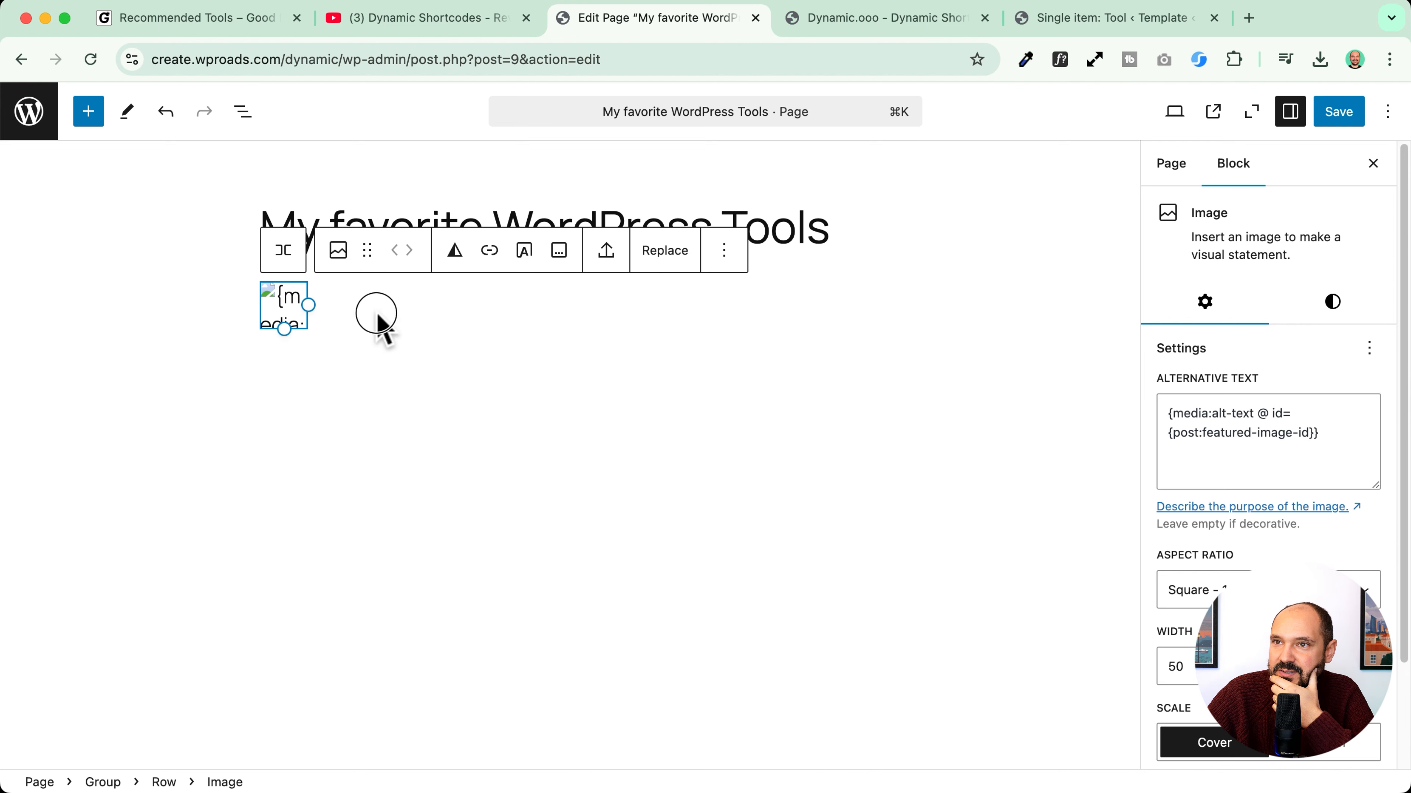
Step: Add a Title block beside the image in the Row and set its heading level to H3
left_click(870, 318)
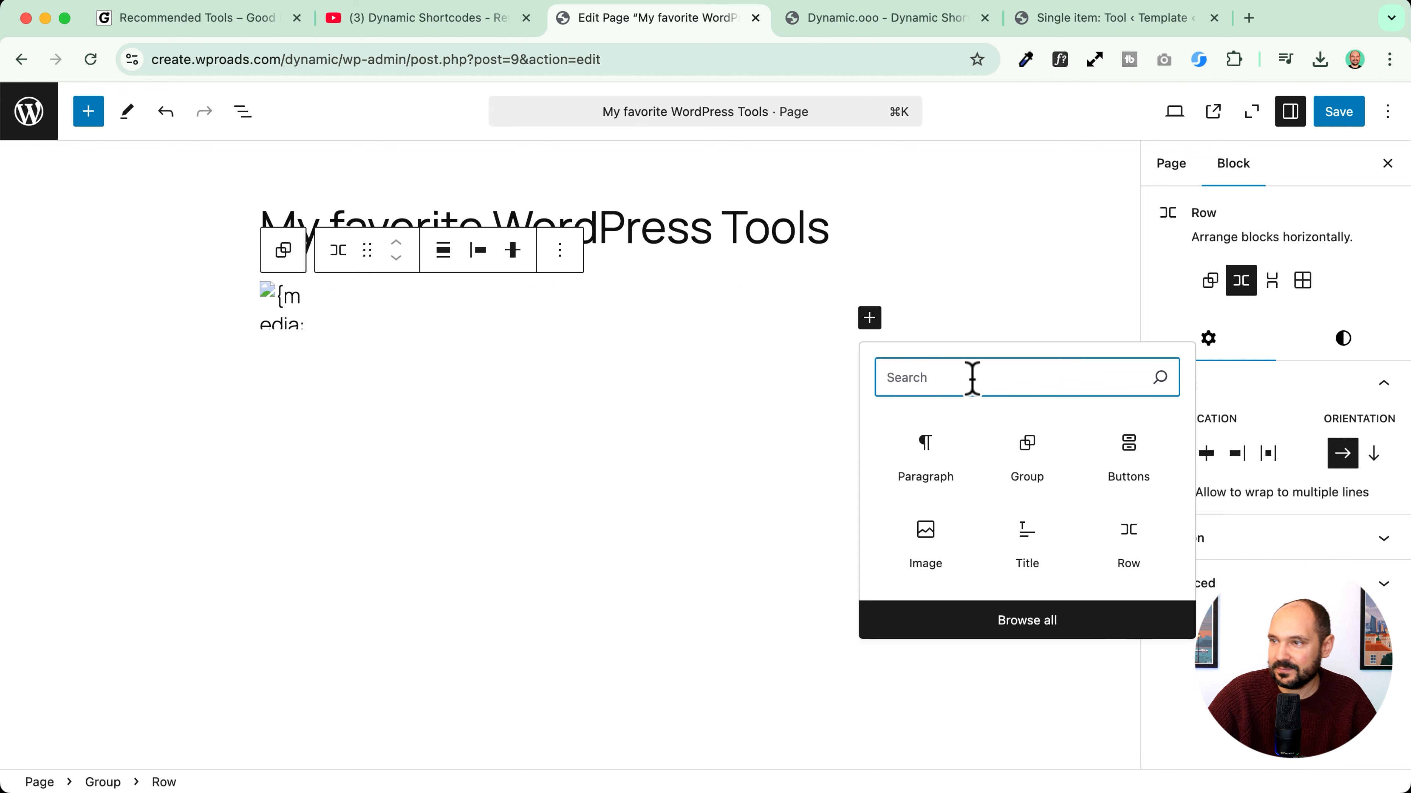
type("tit")
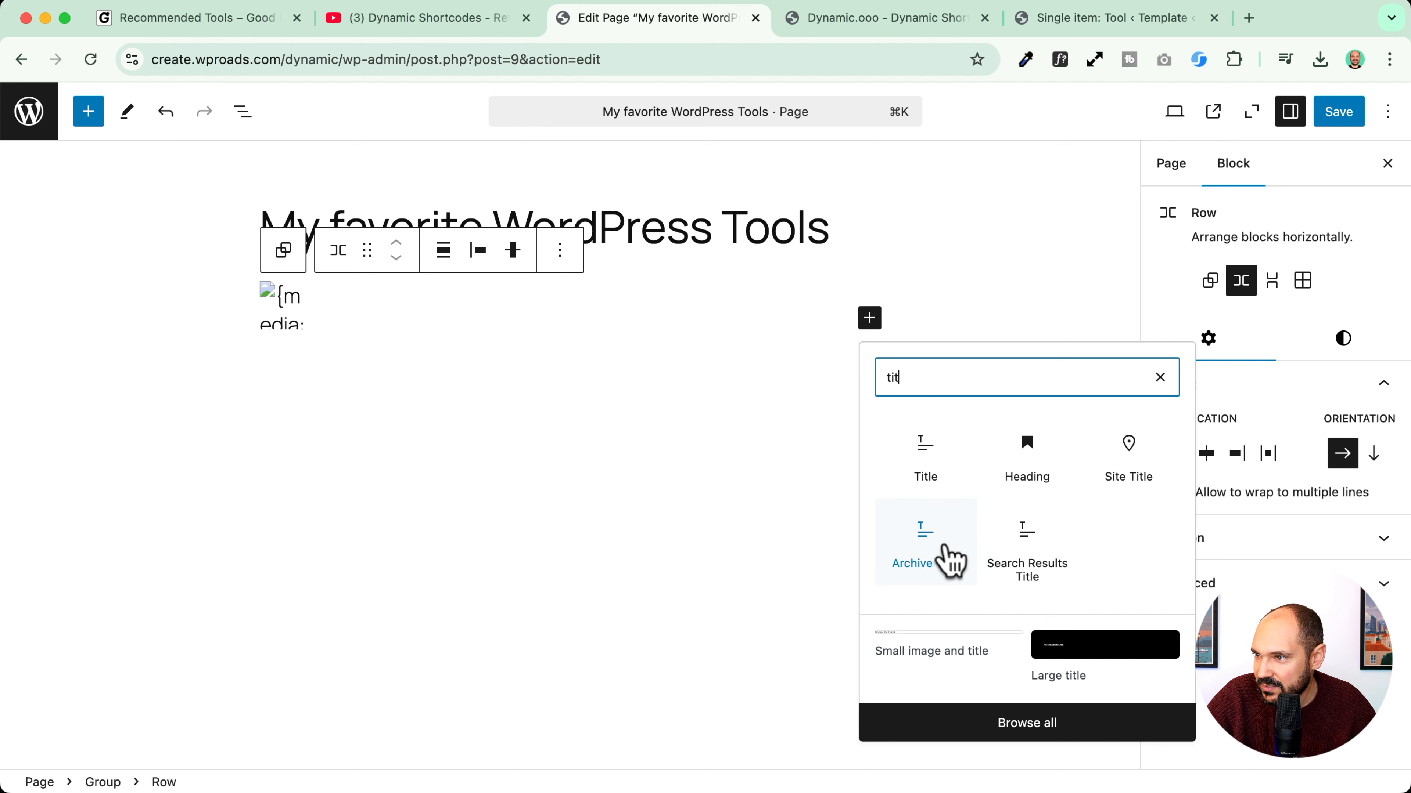
left_click(922, 470)
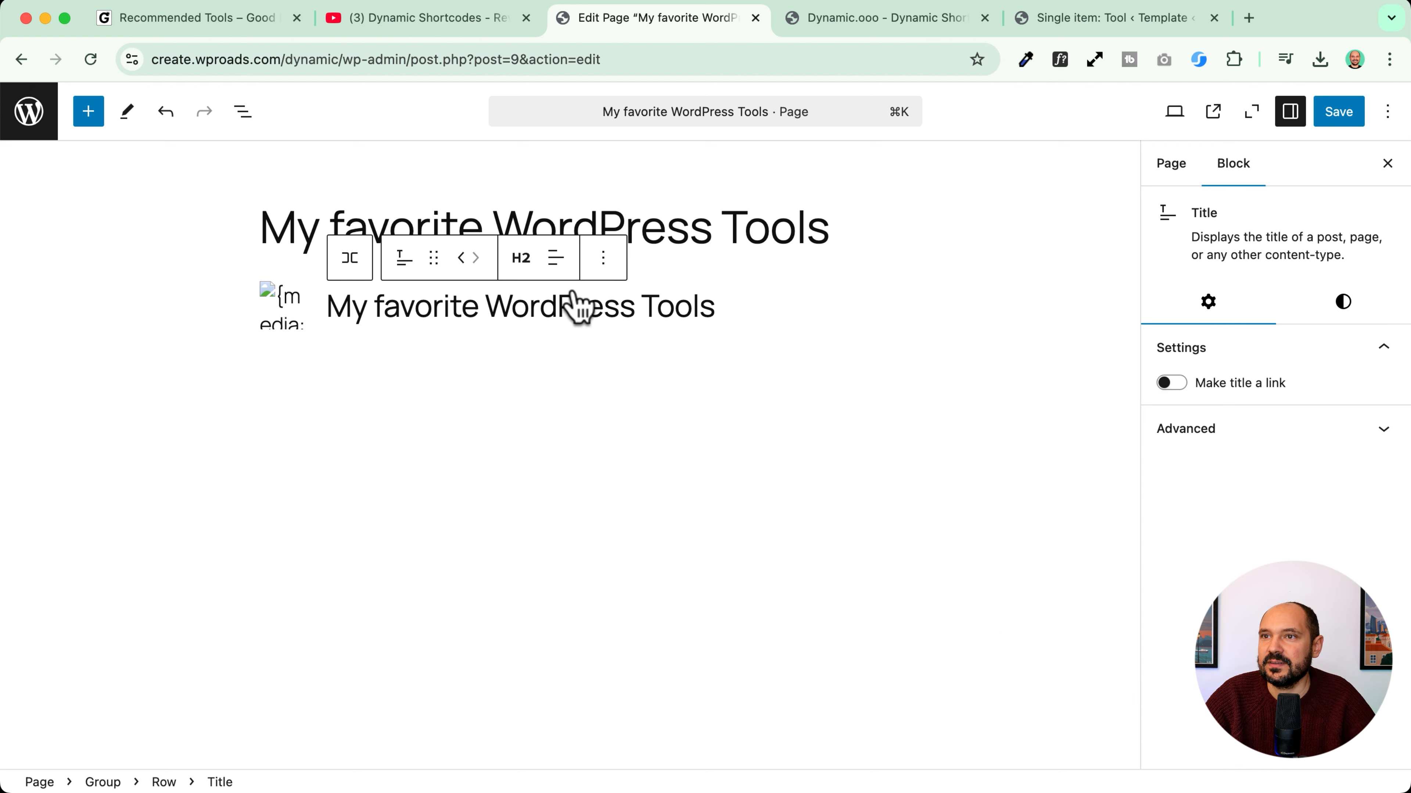
left_click(525, 261)
left_click(543, 388)
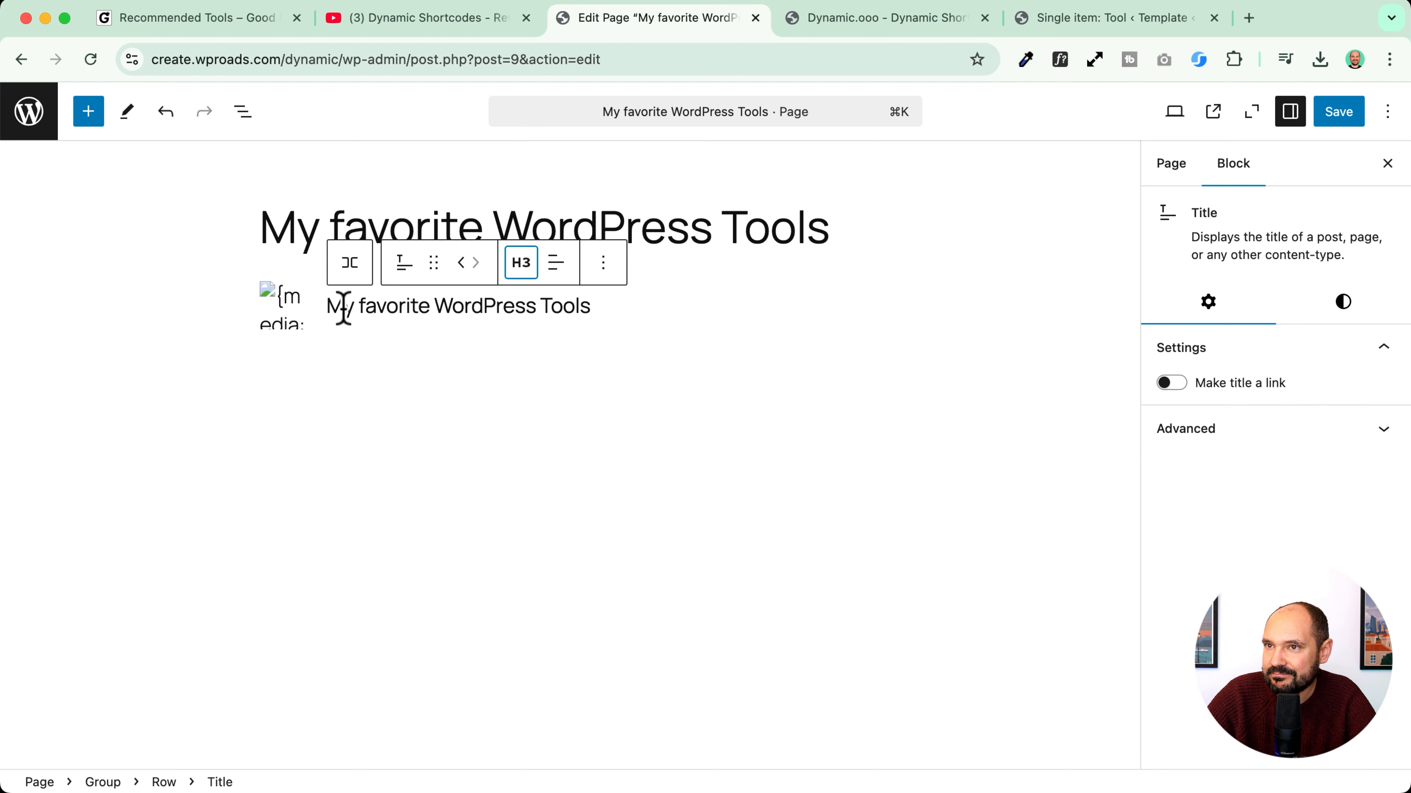
left_click(348, 262)
left_click(869, 318)
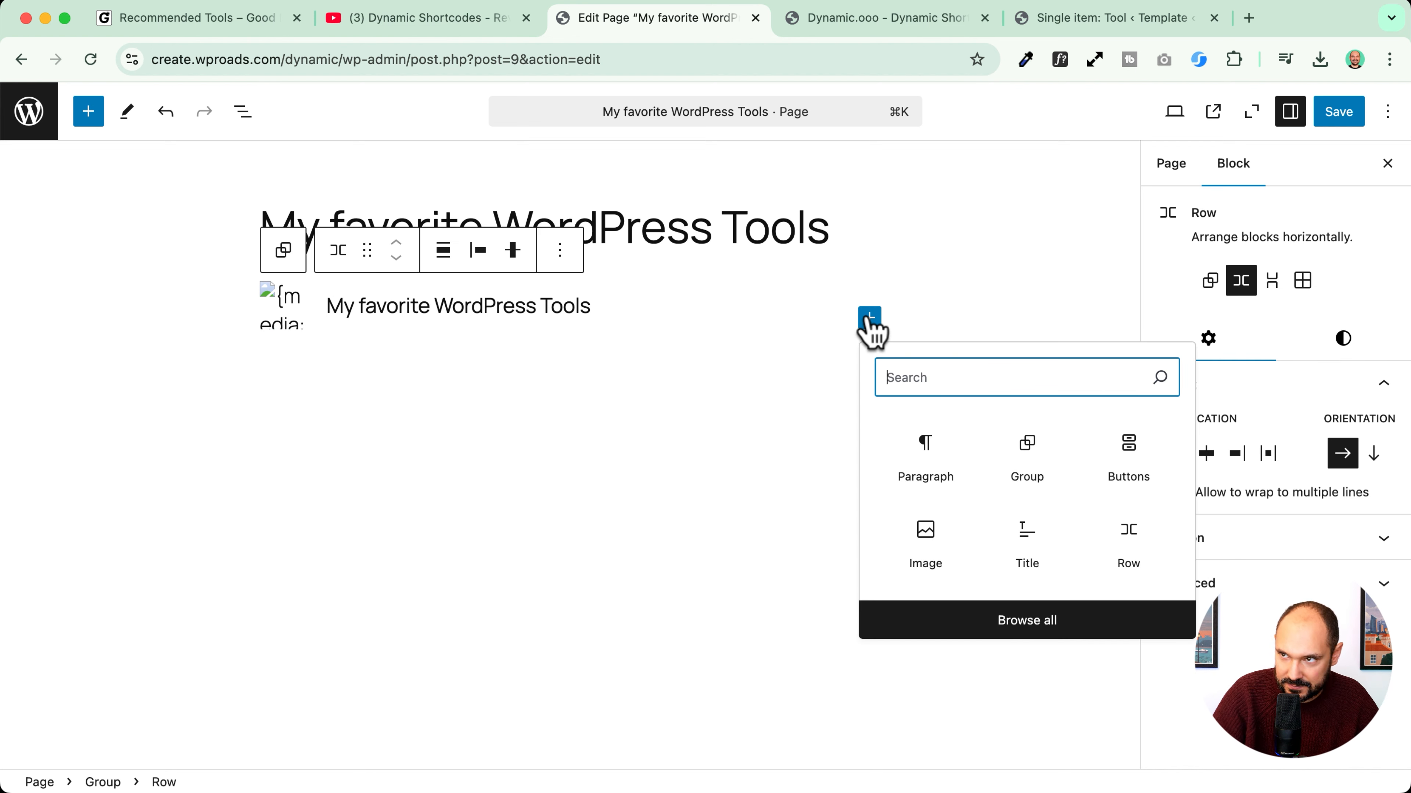
left_click(909, 440)
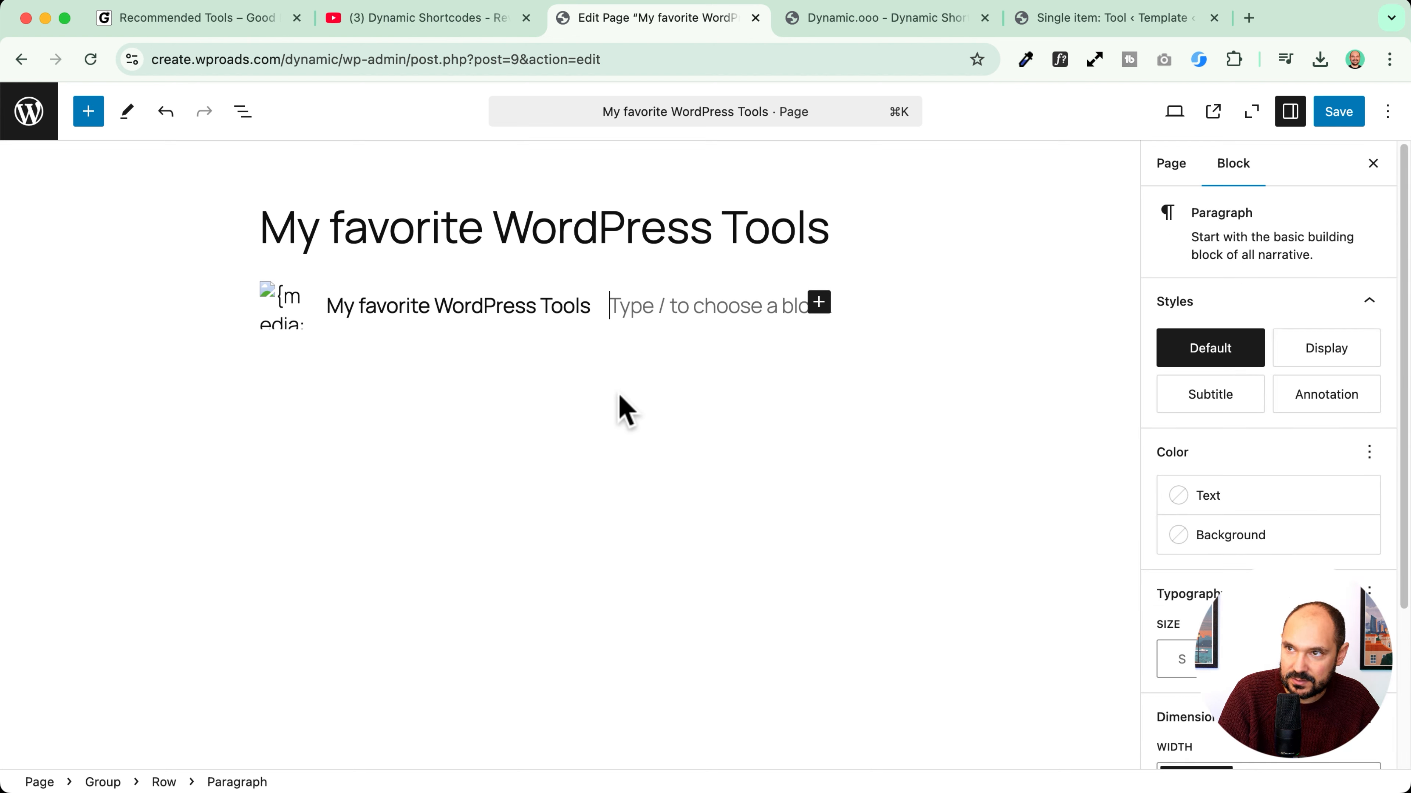
key("super+z")
Step: Select the Group containing the Row and add an Excerpt block below the Row
left_click(284, 253)
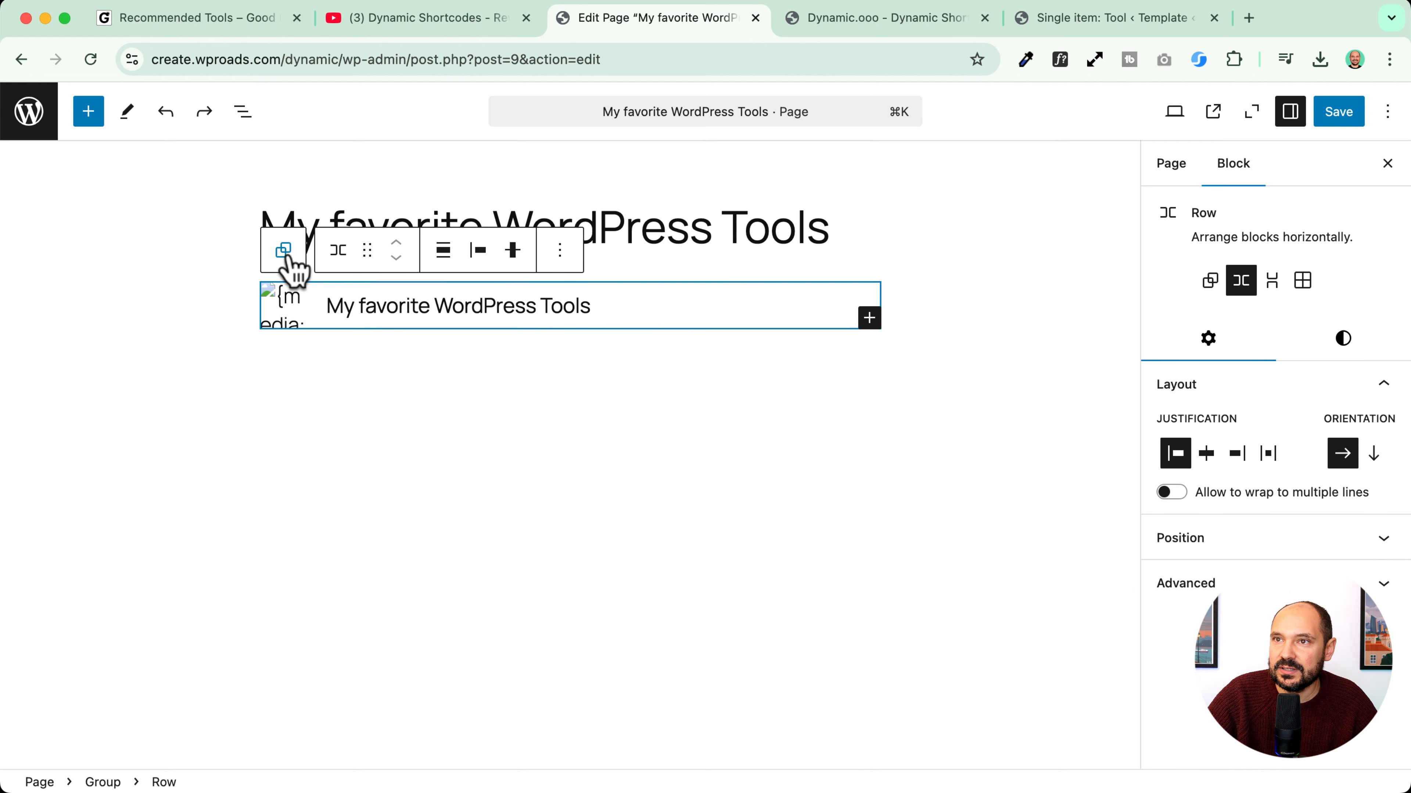
left_click(286, 253)
left_click(869, 318)
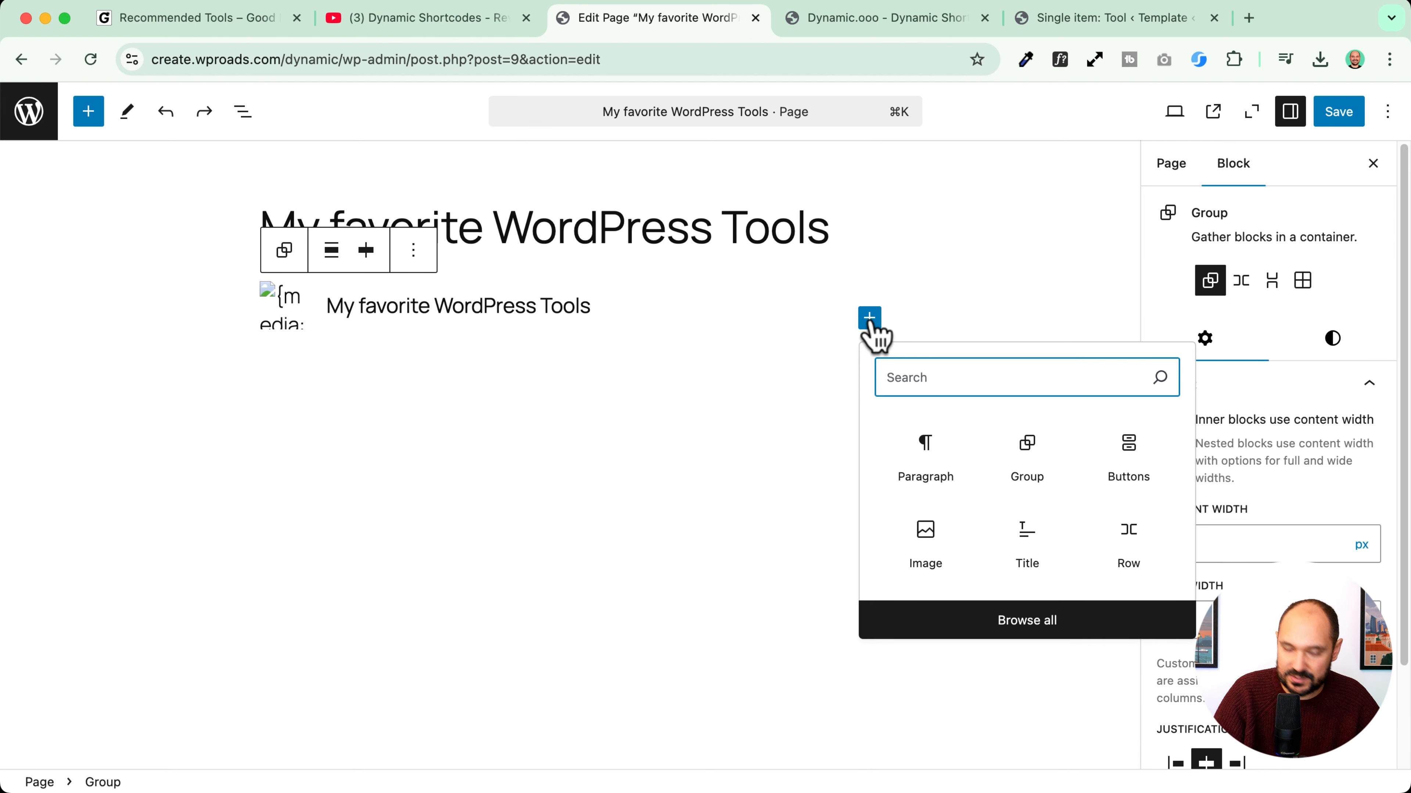
left_click(925, 453)
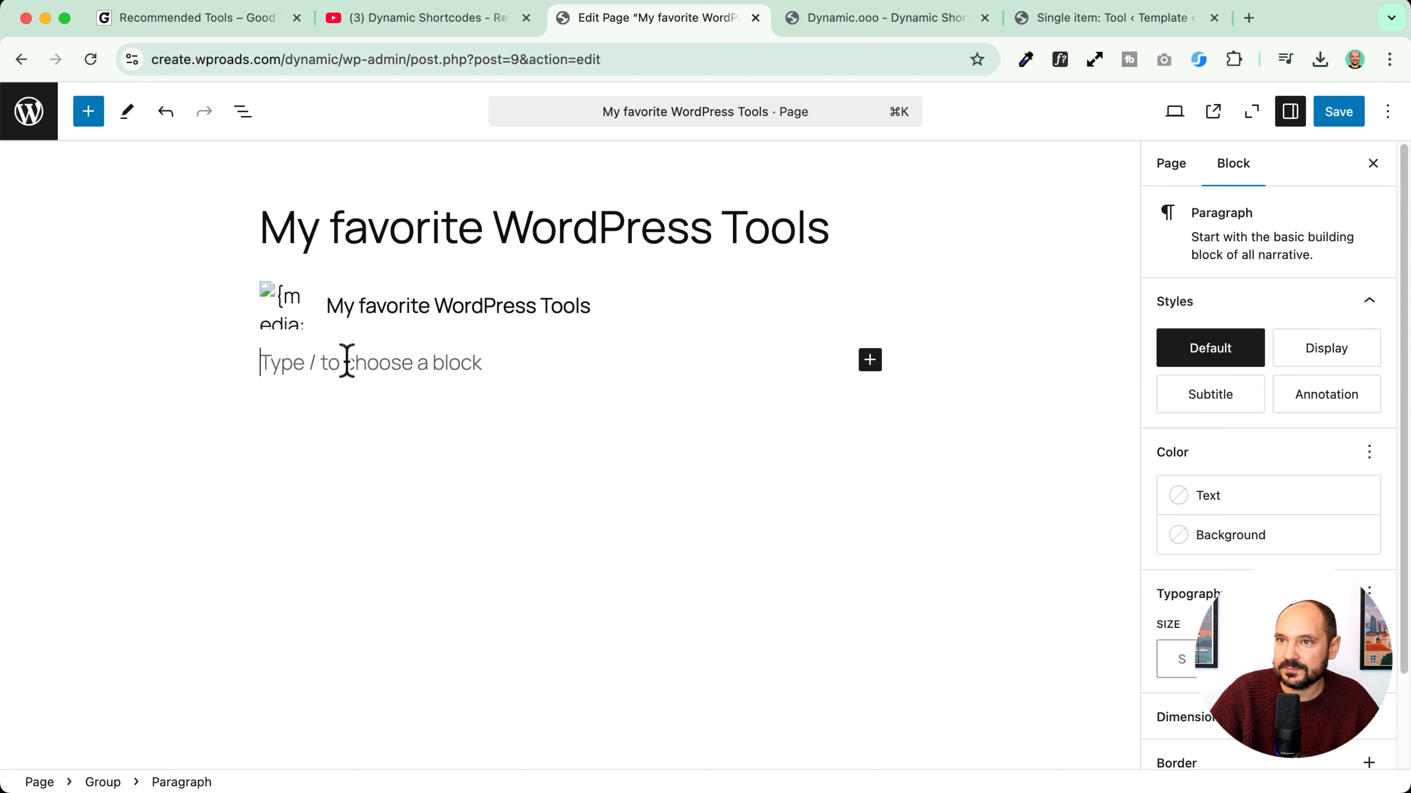
type("/exce")
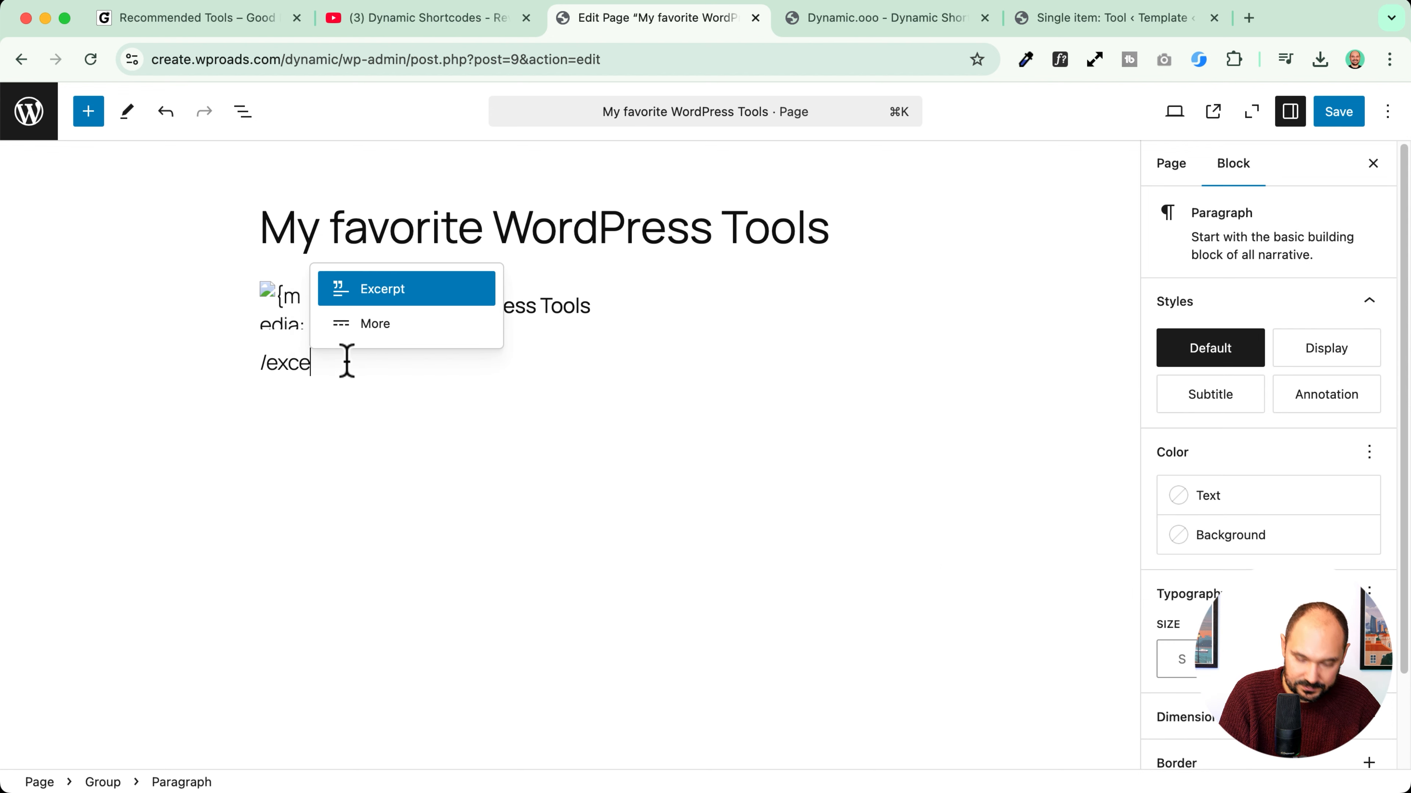
key("Return")
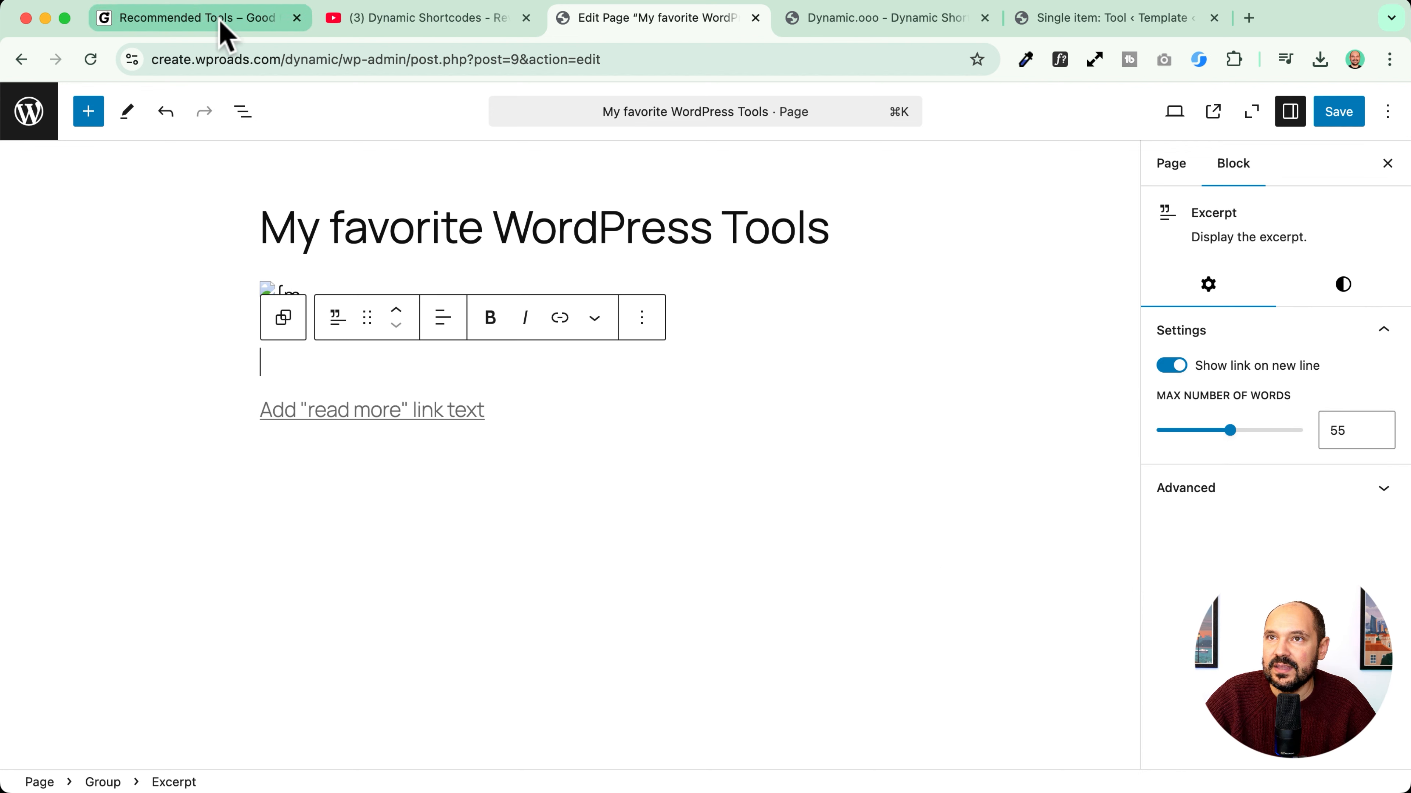
Step: Review the Block Visibility card and its more info page on the reference site, and return to the page editor
left_click(222, 23)
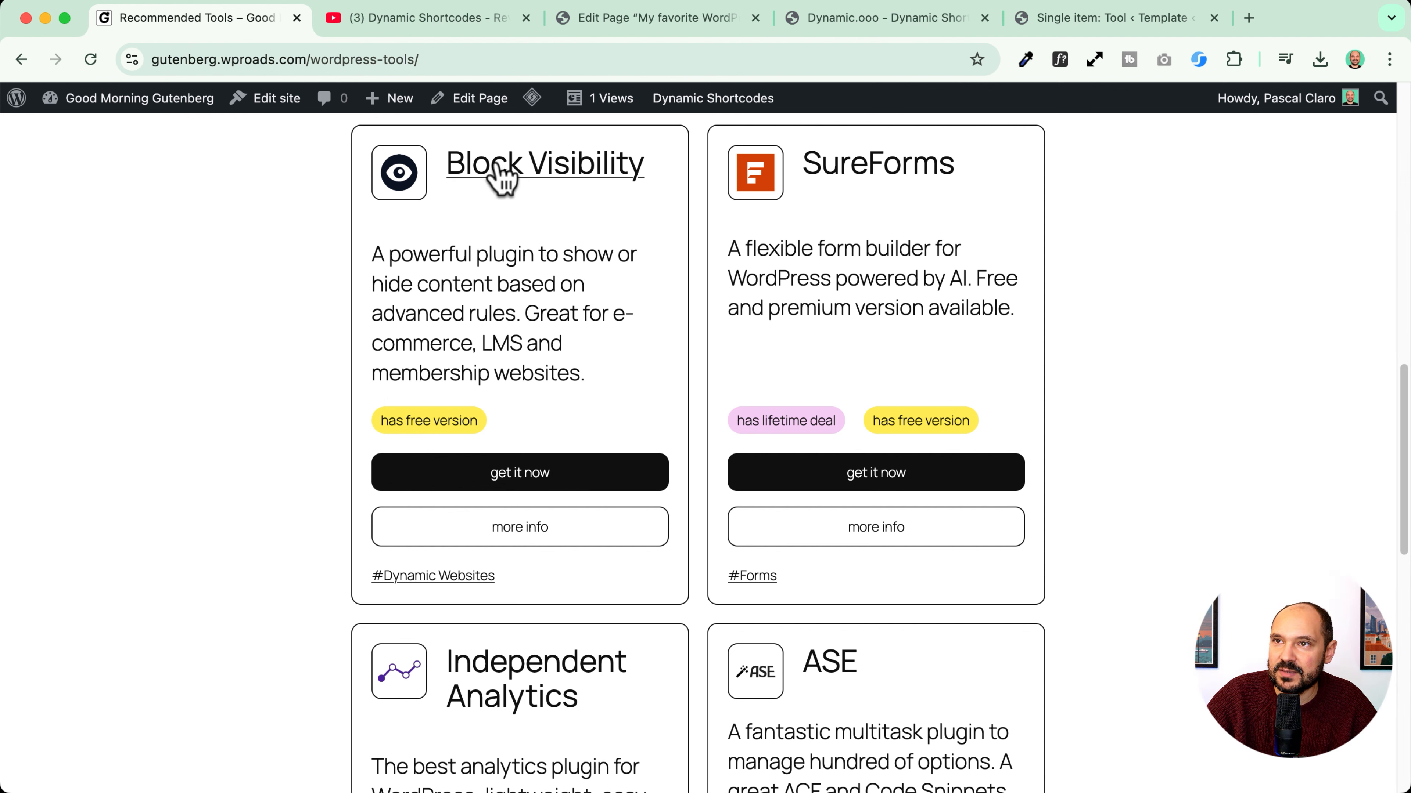
left_click(504, 216)
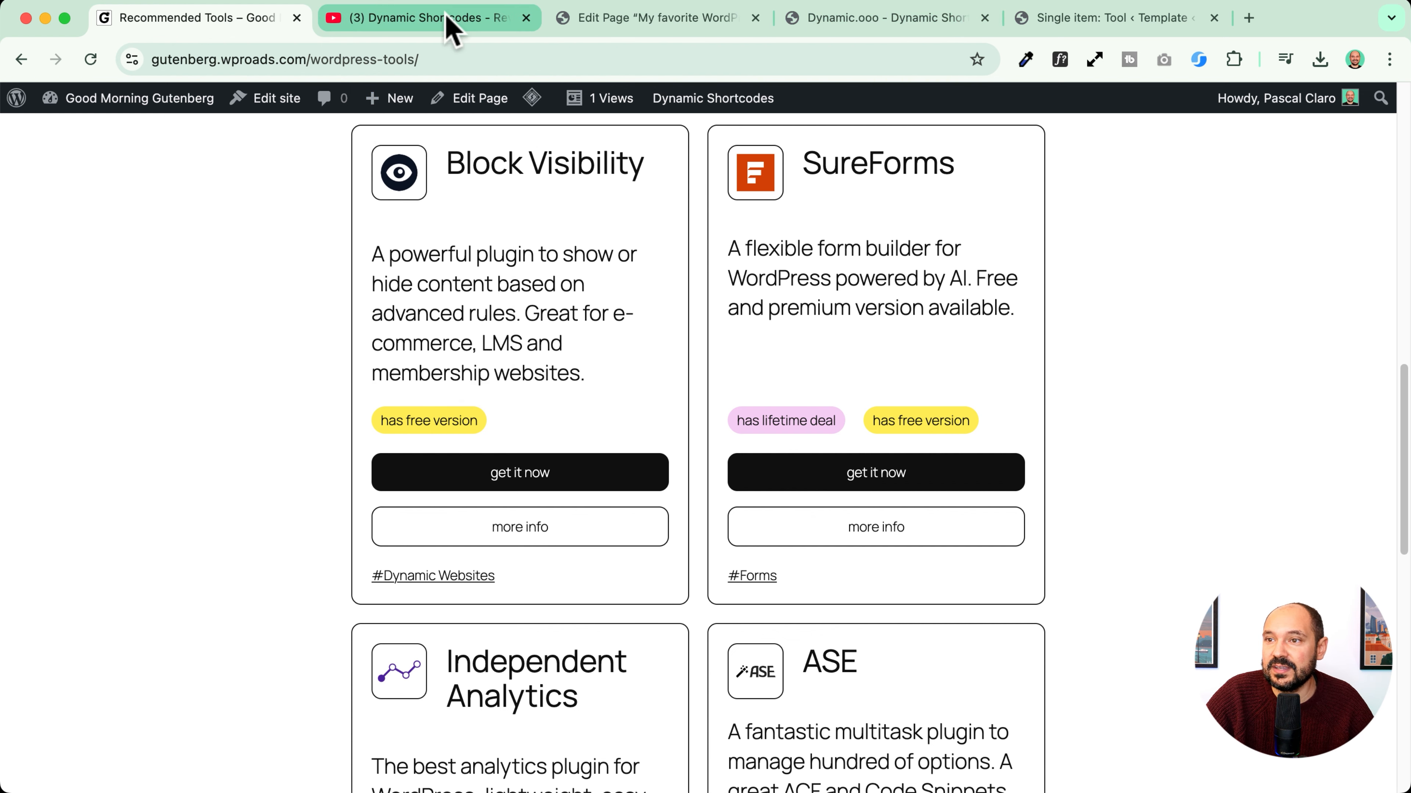
left_click(505, 529)
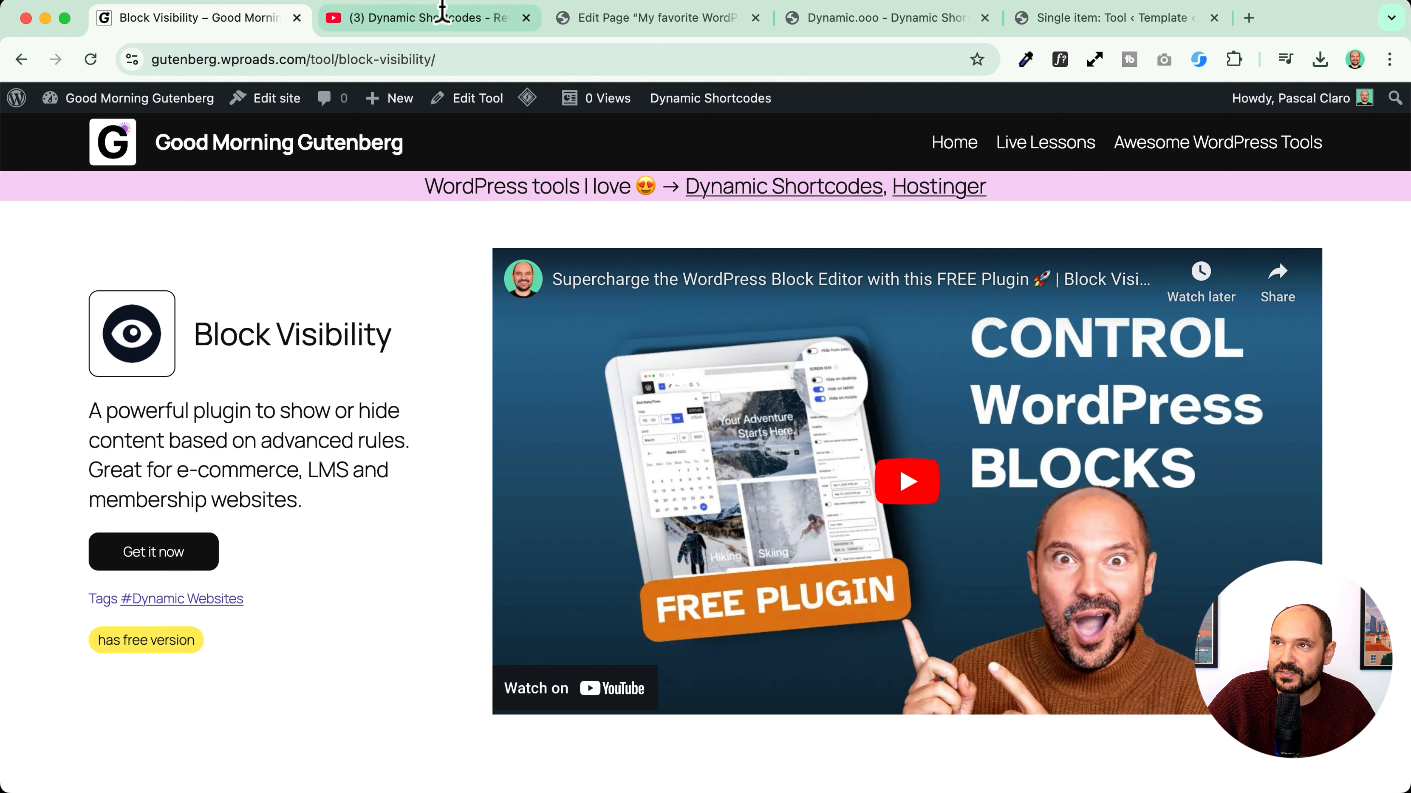
left_click(721, 23)
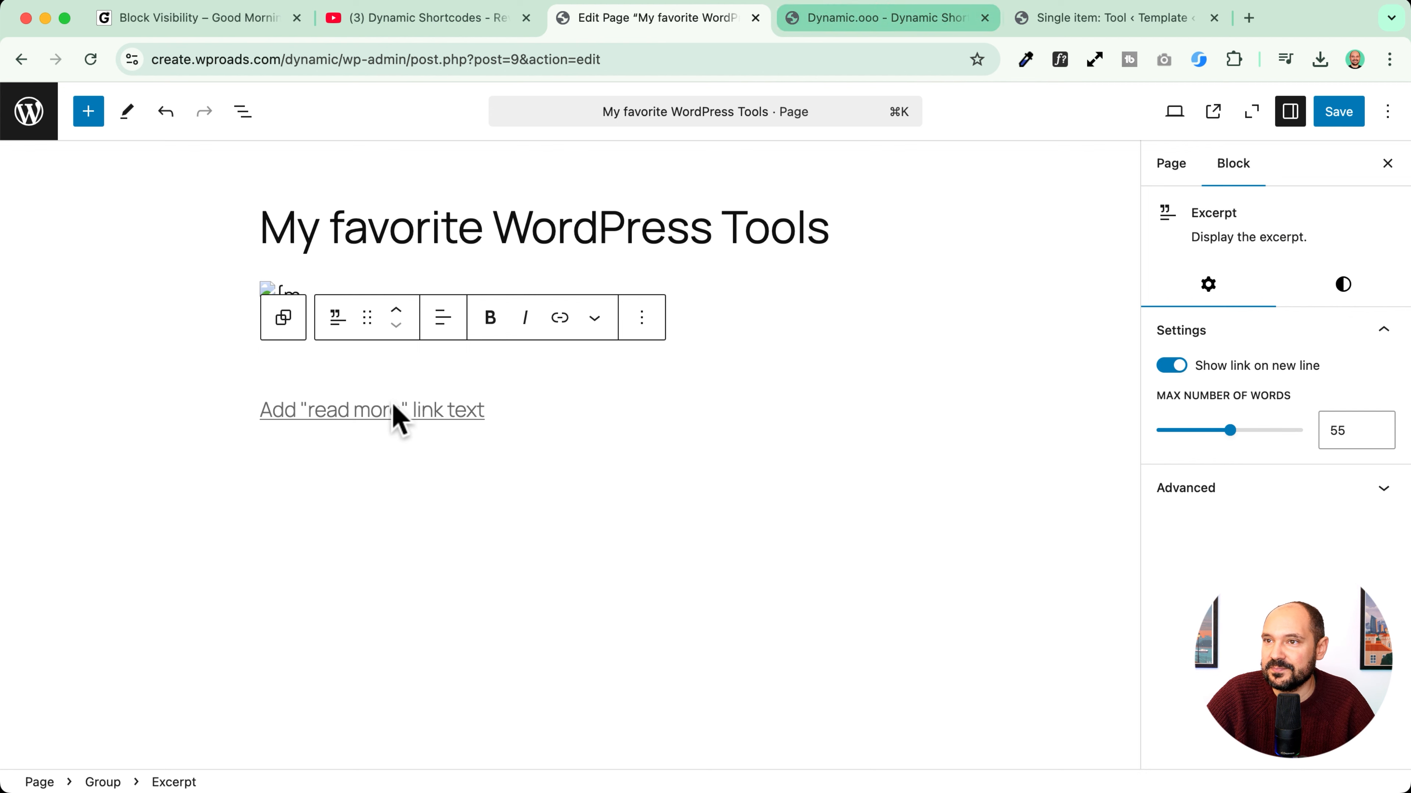
key("Return")
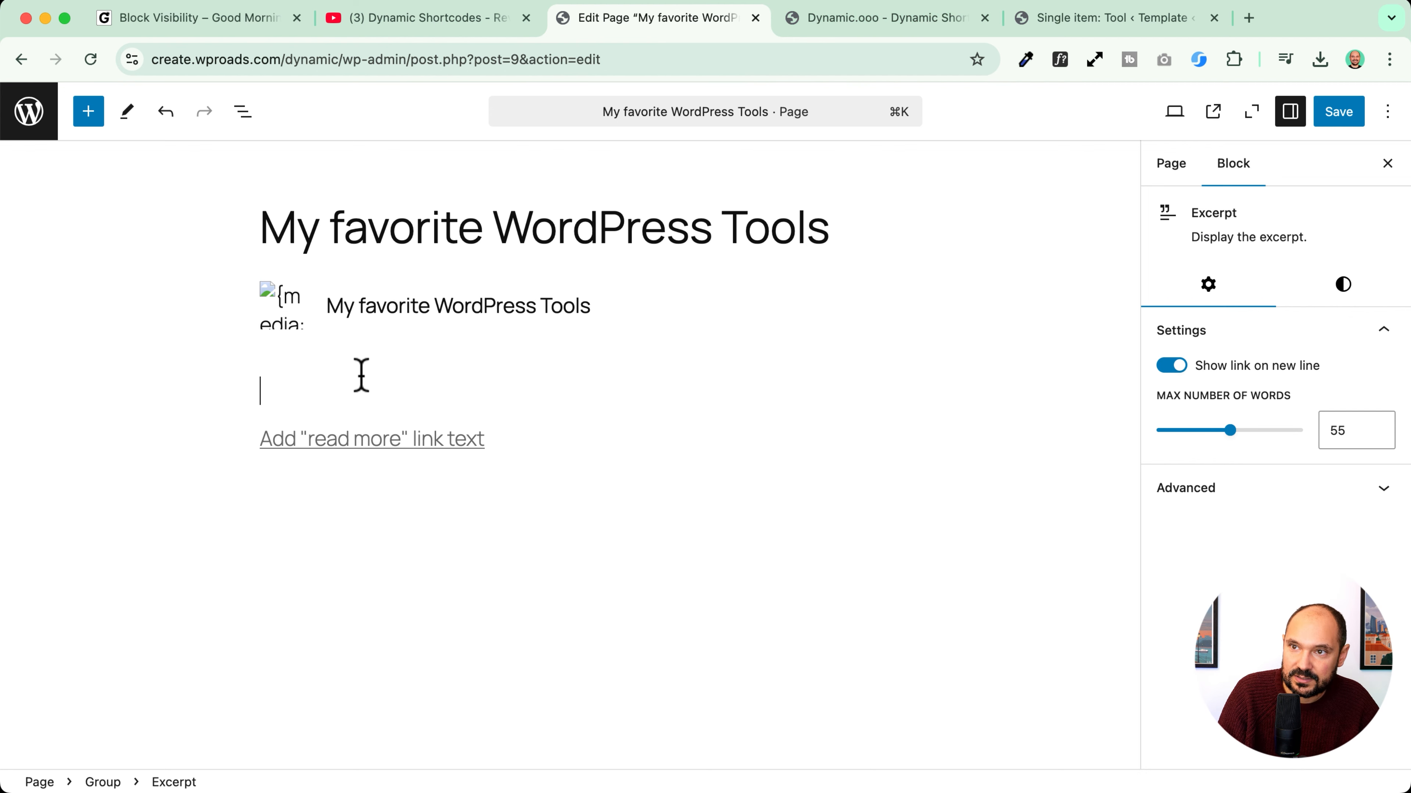
Step: Add a Buttons block below the Excerpt block inside the group and label its button "Get it now"
key("BackSpace")
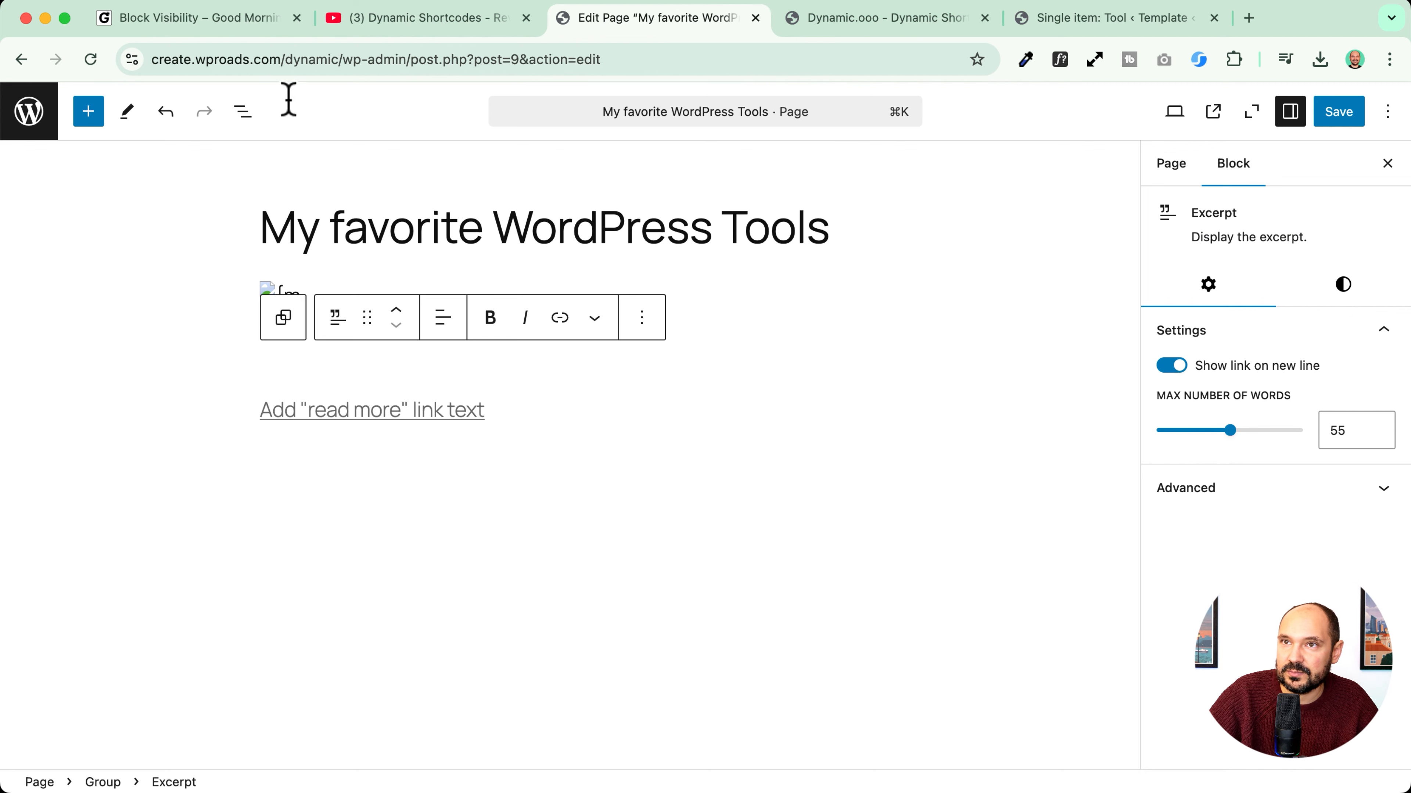
left_click(243, 111)
left_click(41, 207)
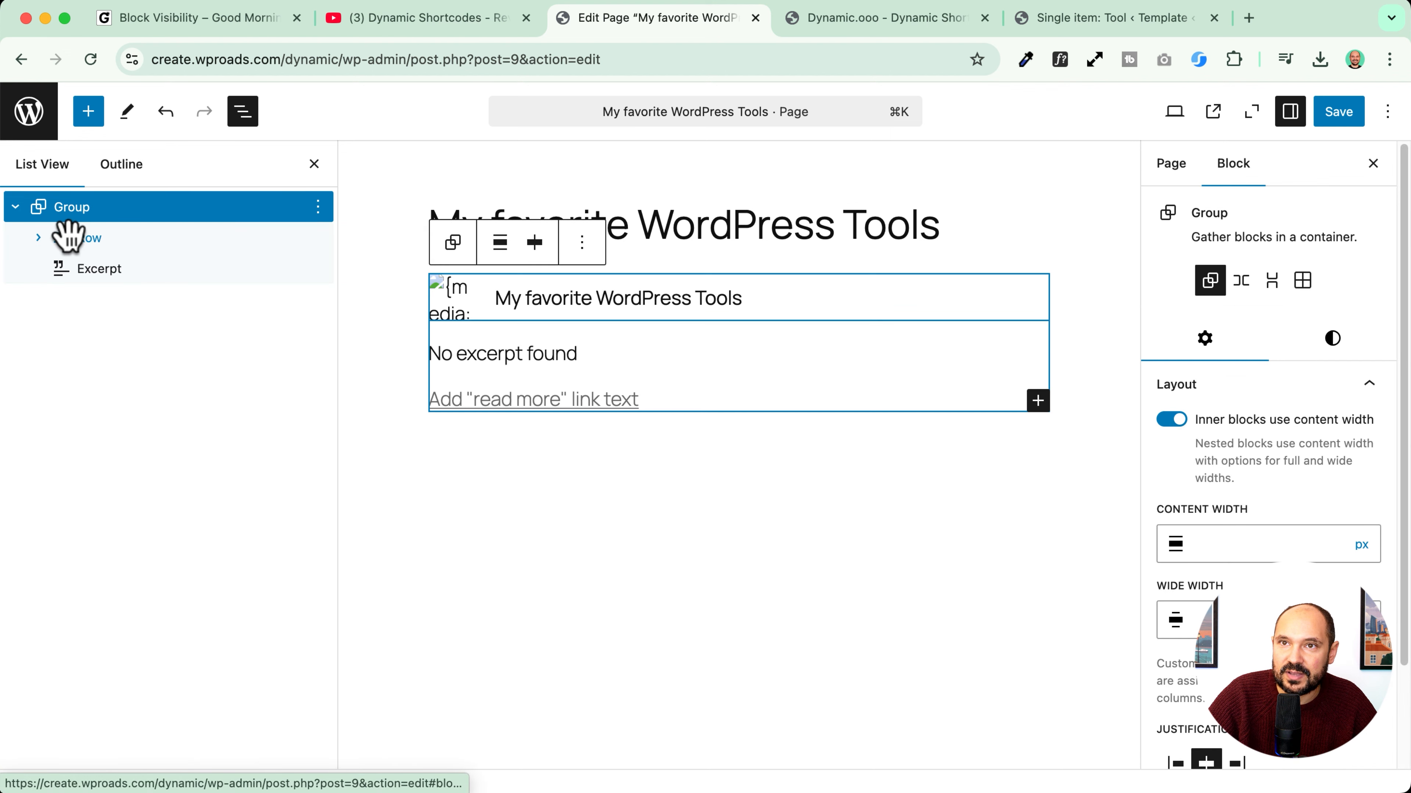
left_click(66, 238)
left_click(290, 270)
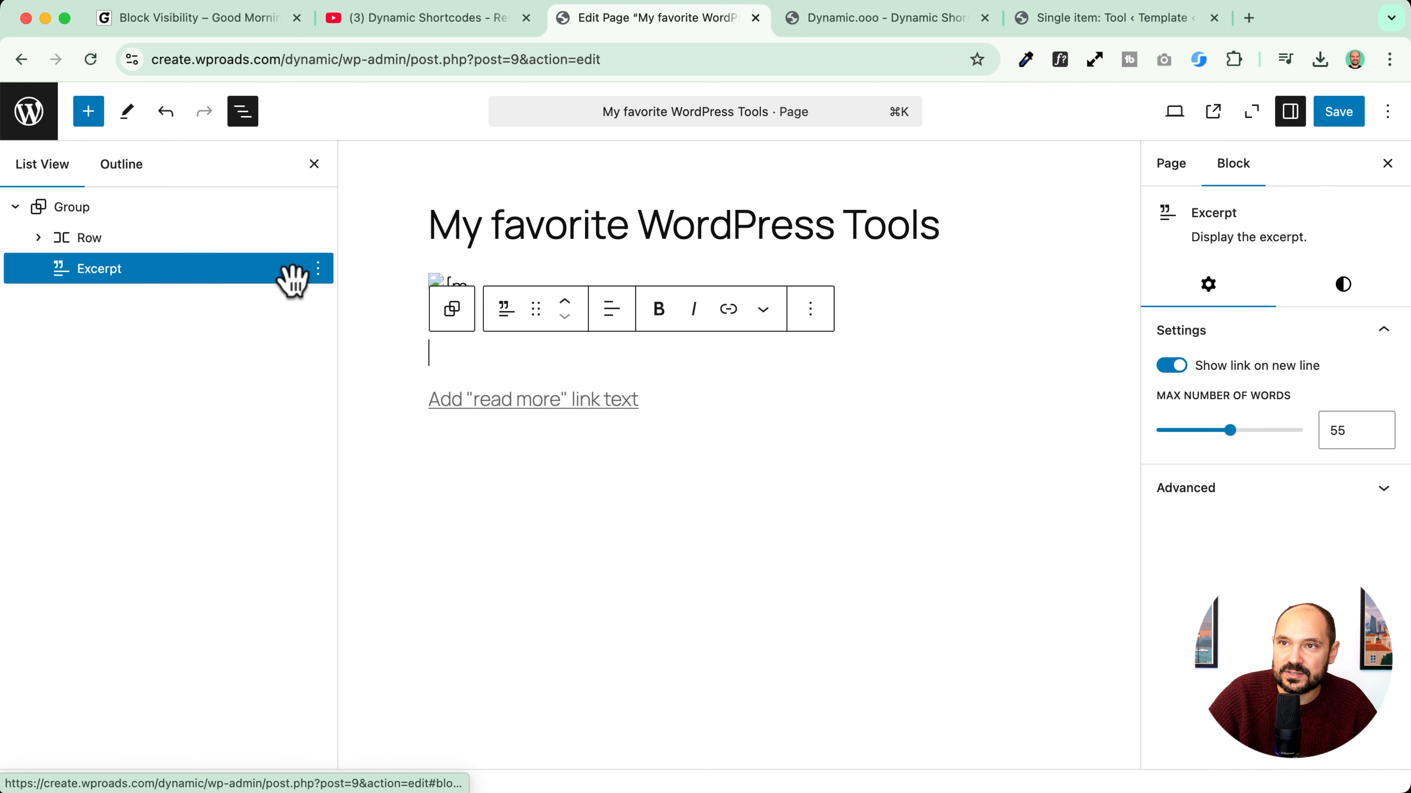
left_click(318, 269)
left_click(376, 422)
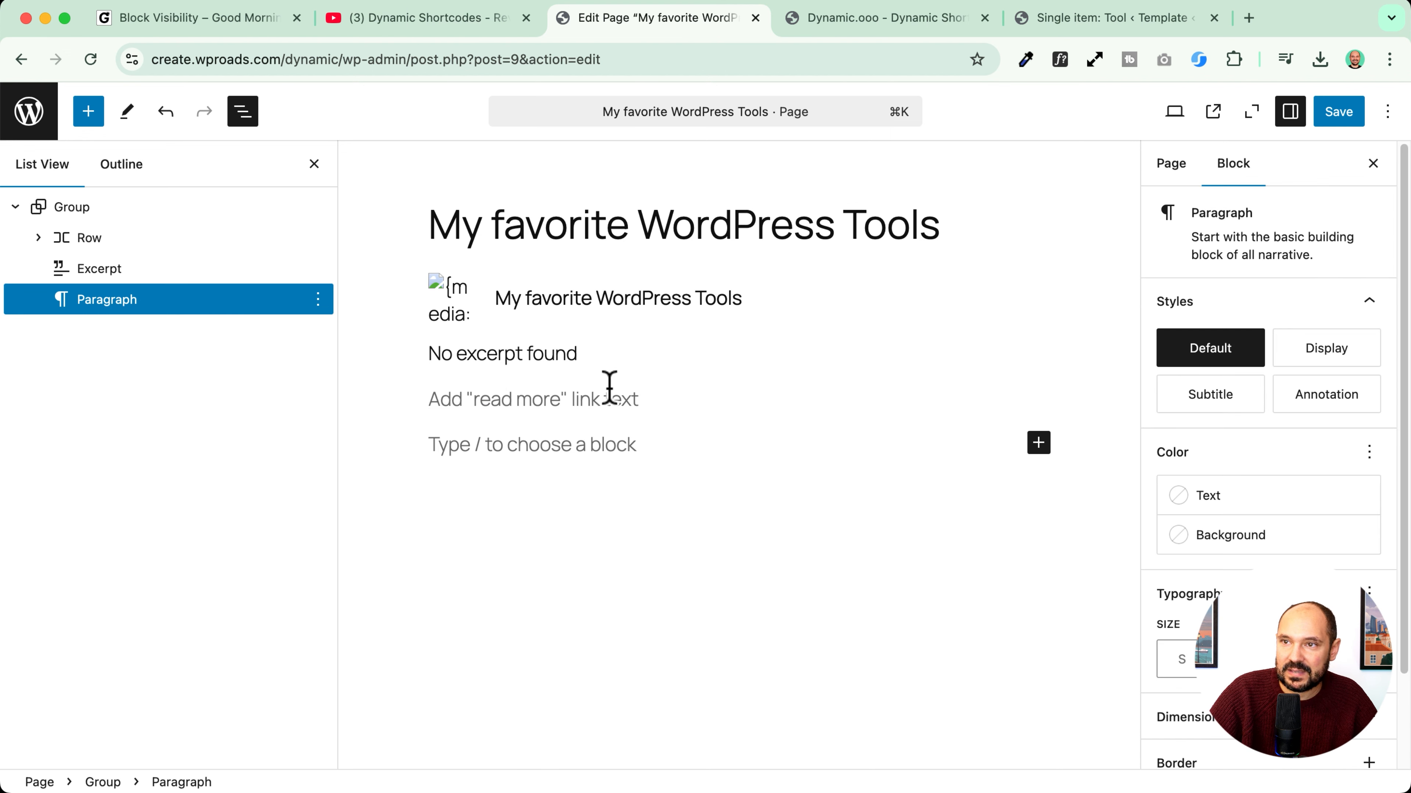
type("/butt")
key("Return")
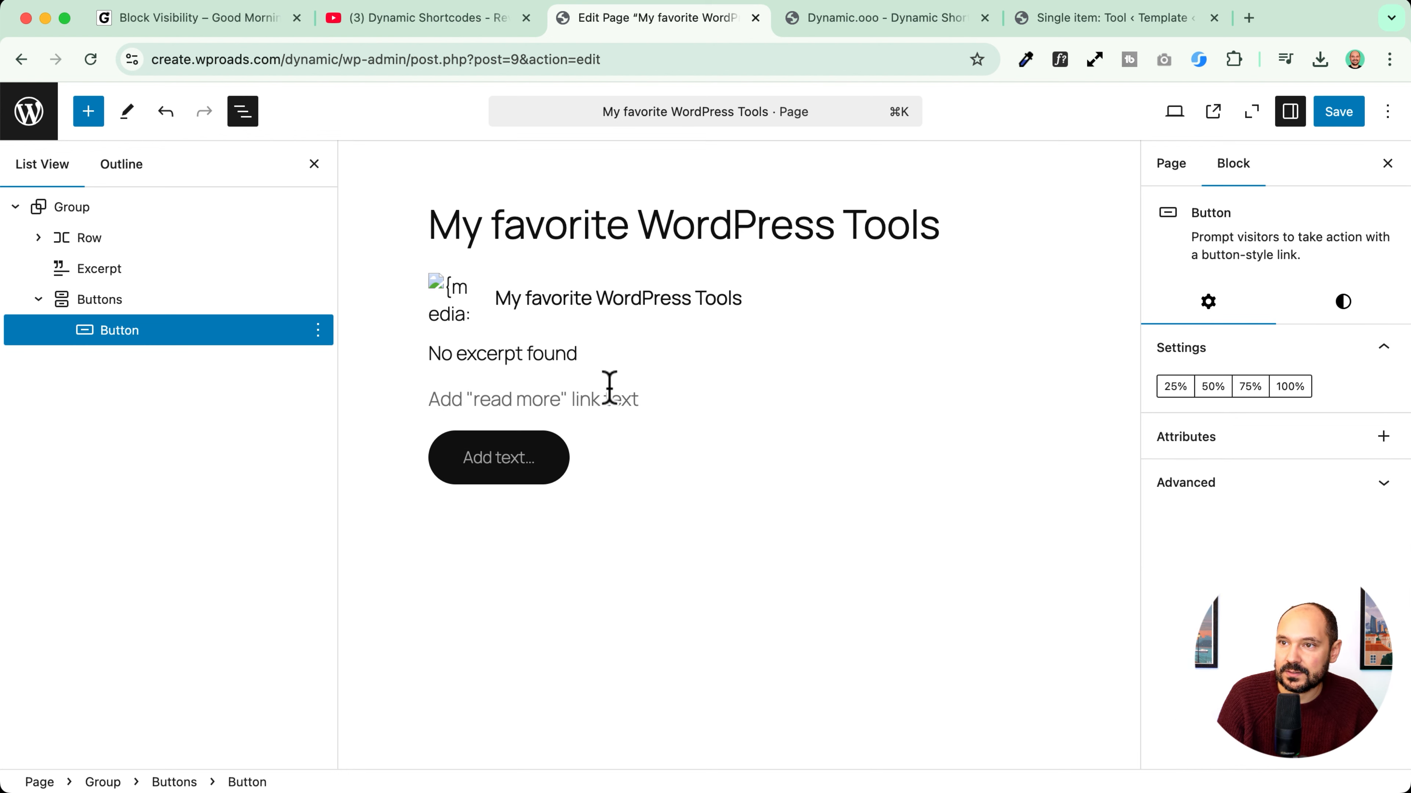
type("Get it")
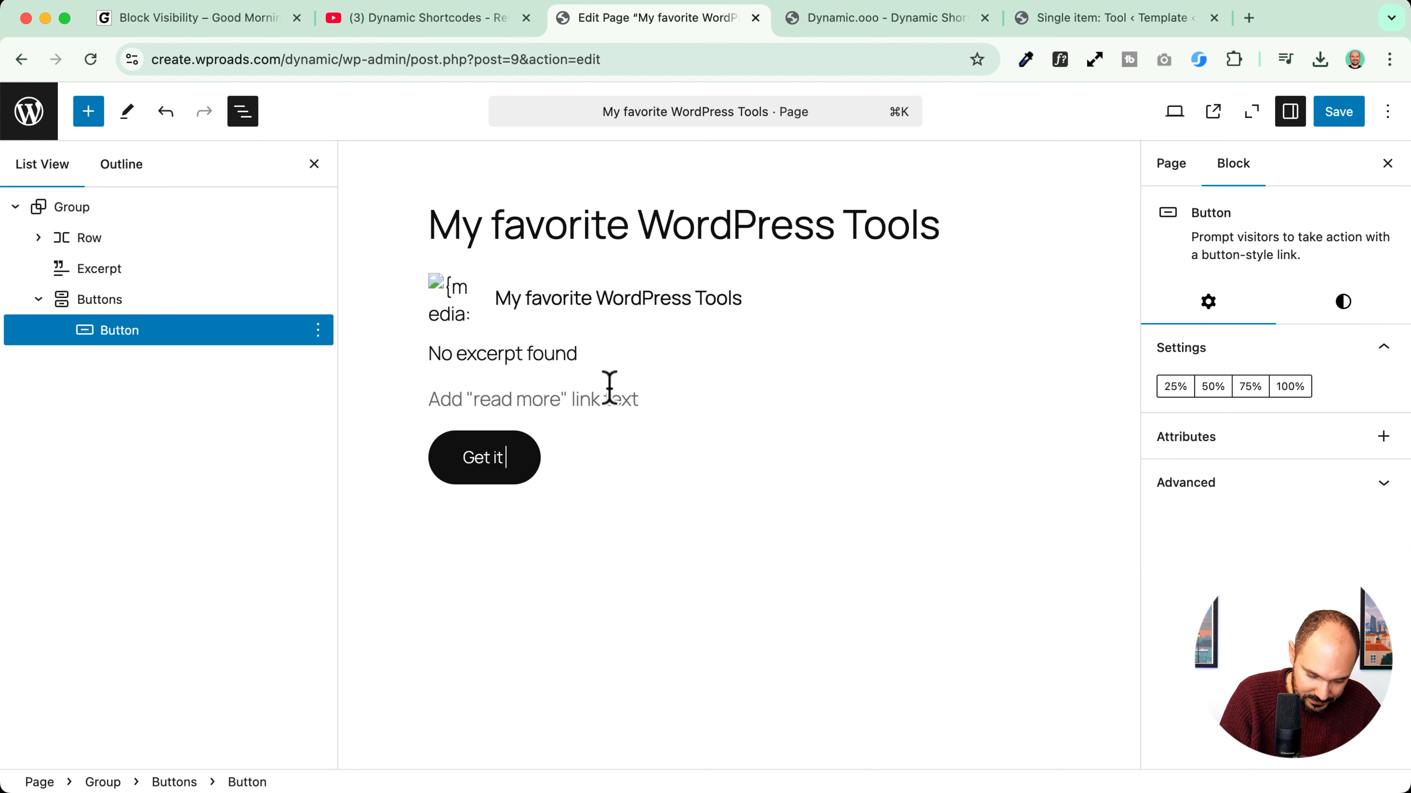
type(" now")
Step: Add a second button labelled "Watch my review" beside the first and give it the Outline style
key("Return")
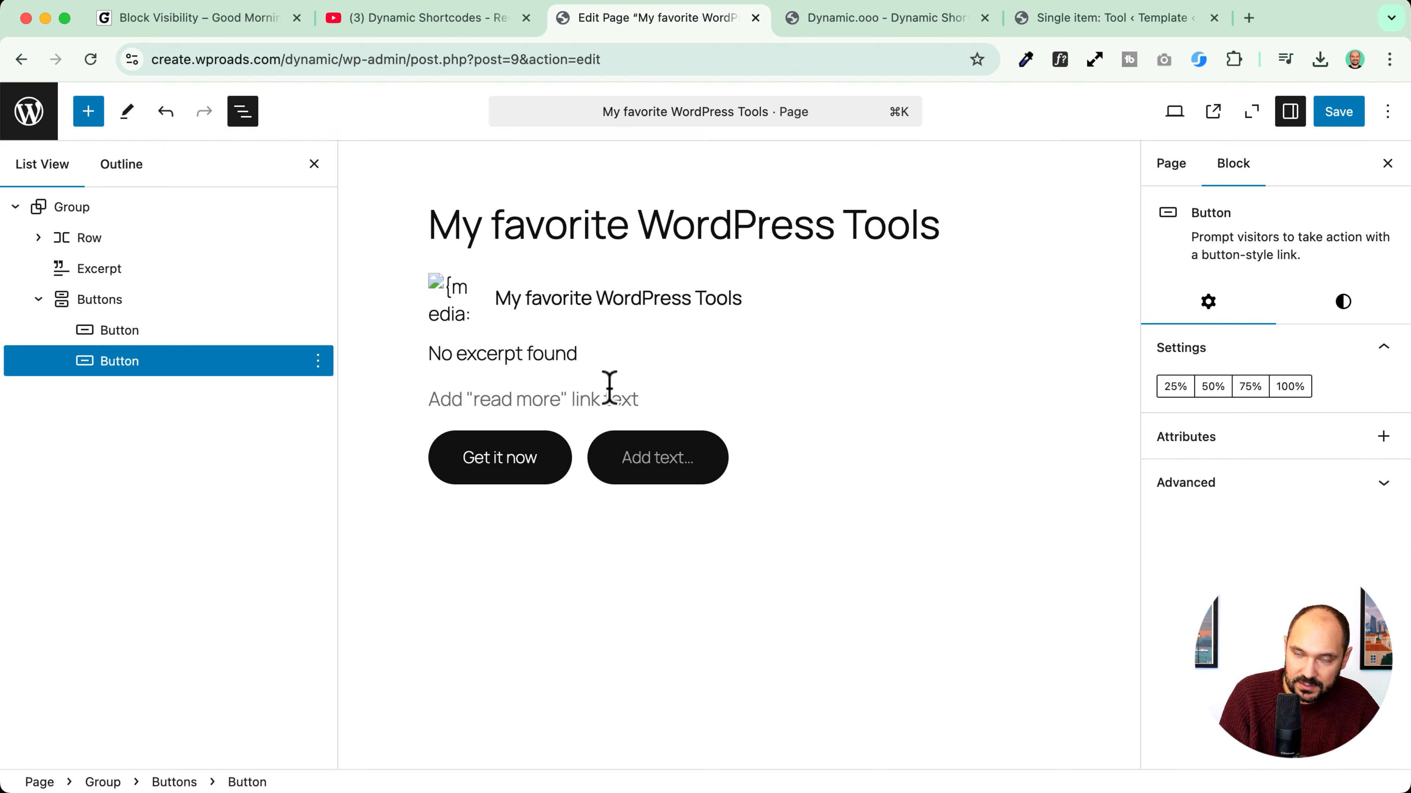
type("Wat")
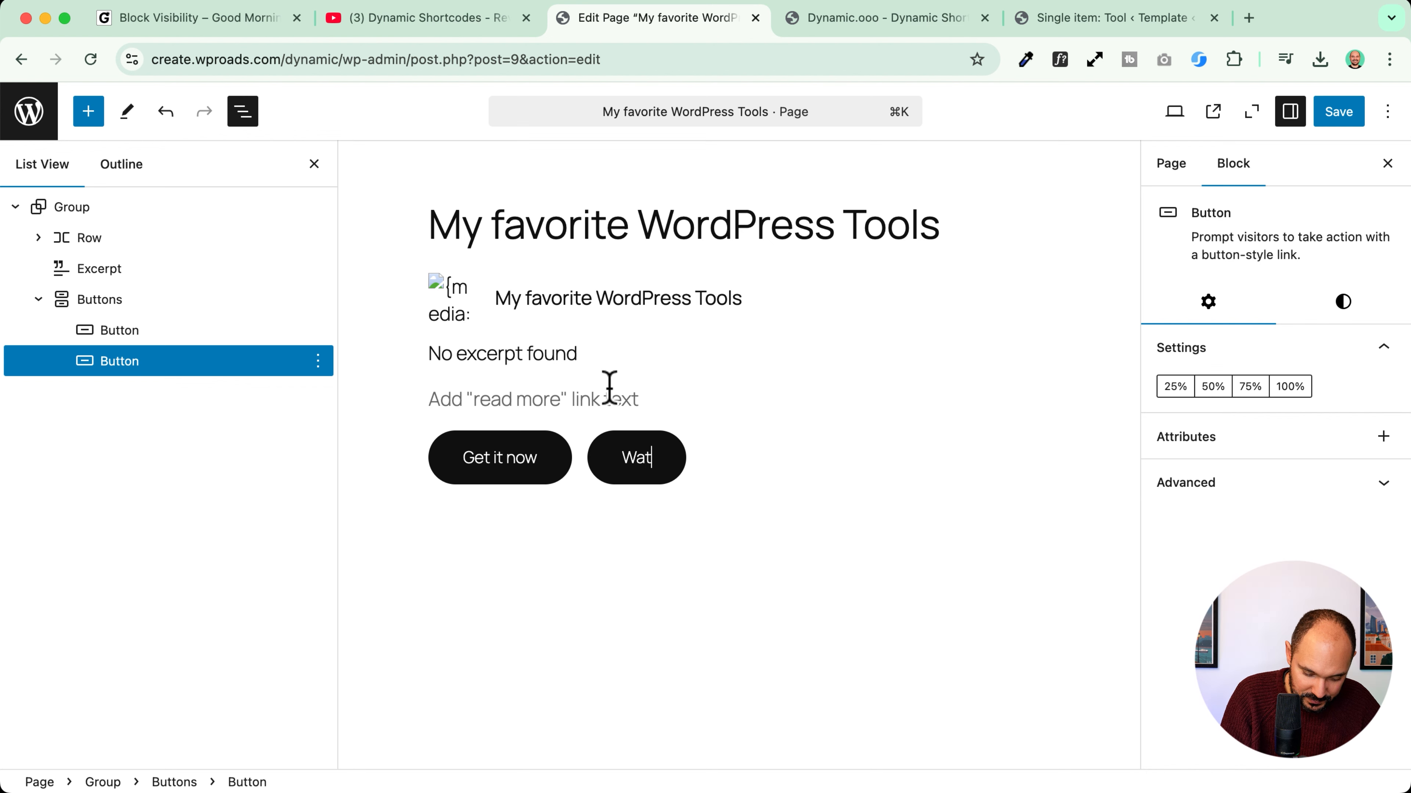
type("ch my rev")
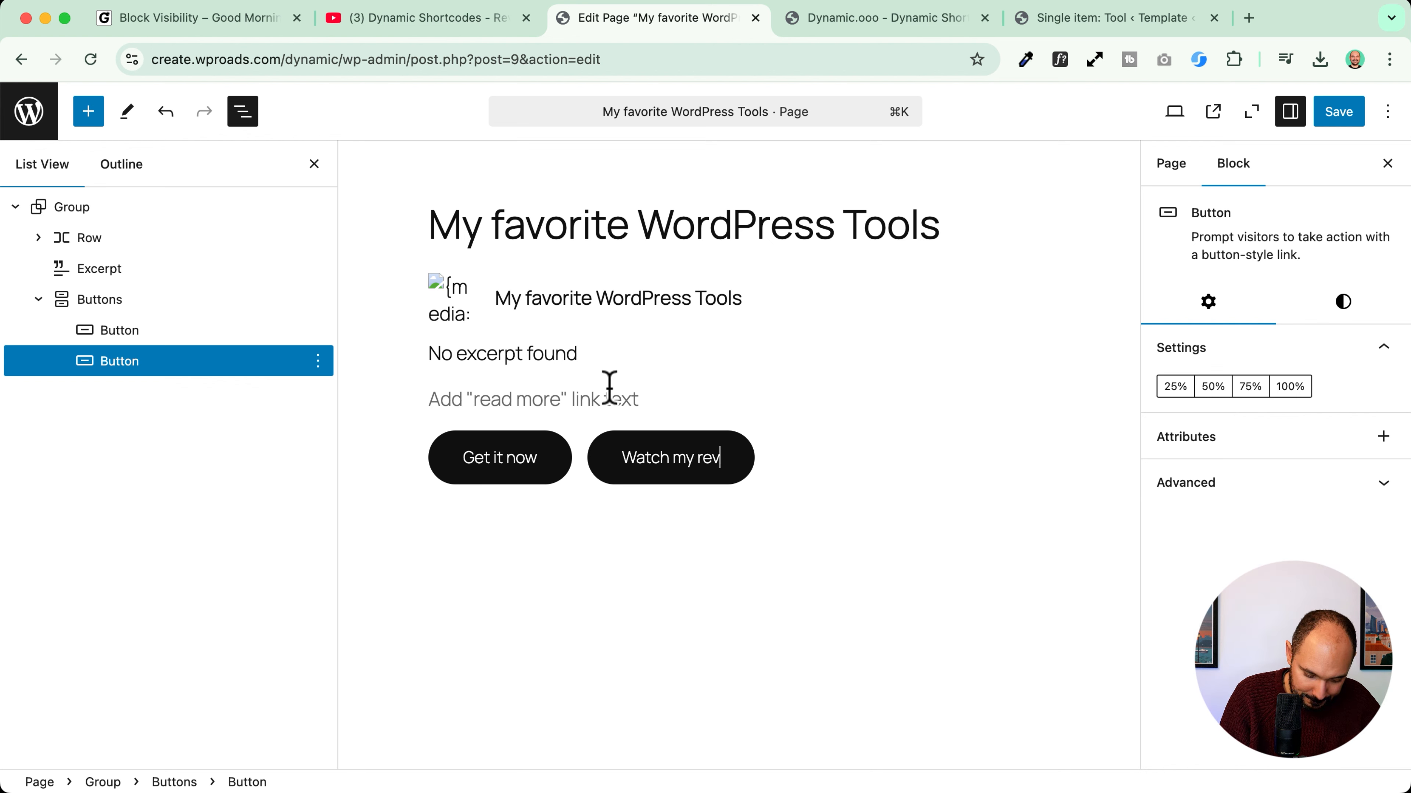
type("iew")
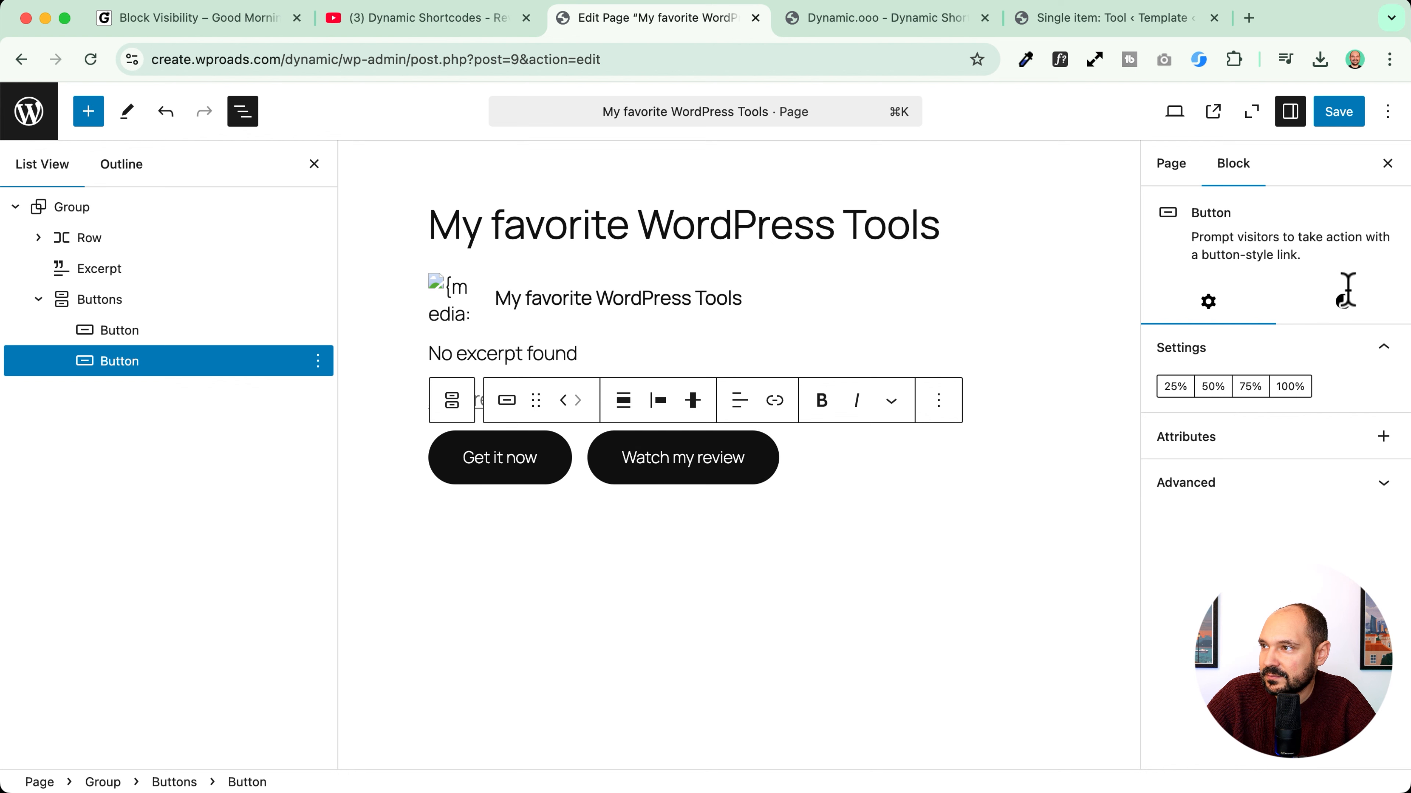
left_click(1343, 302)
left_click(1306, 412)
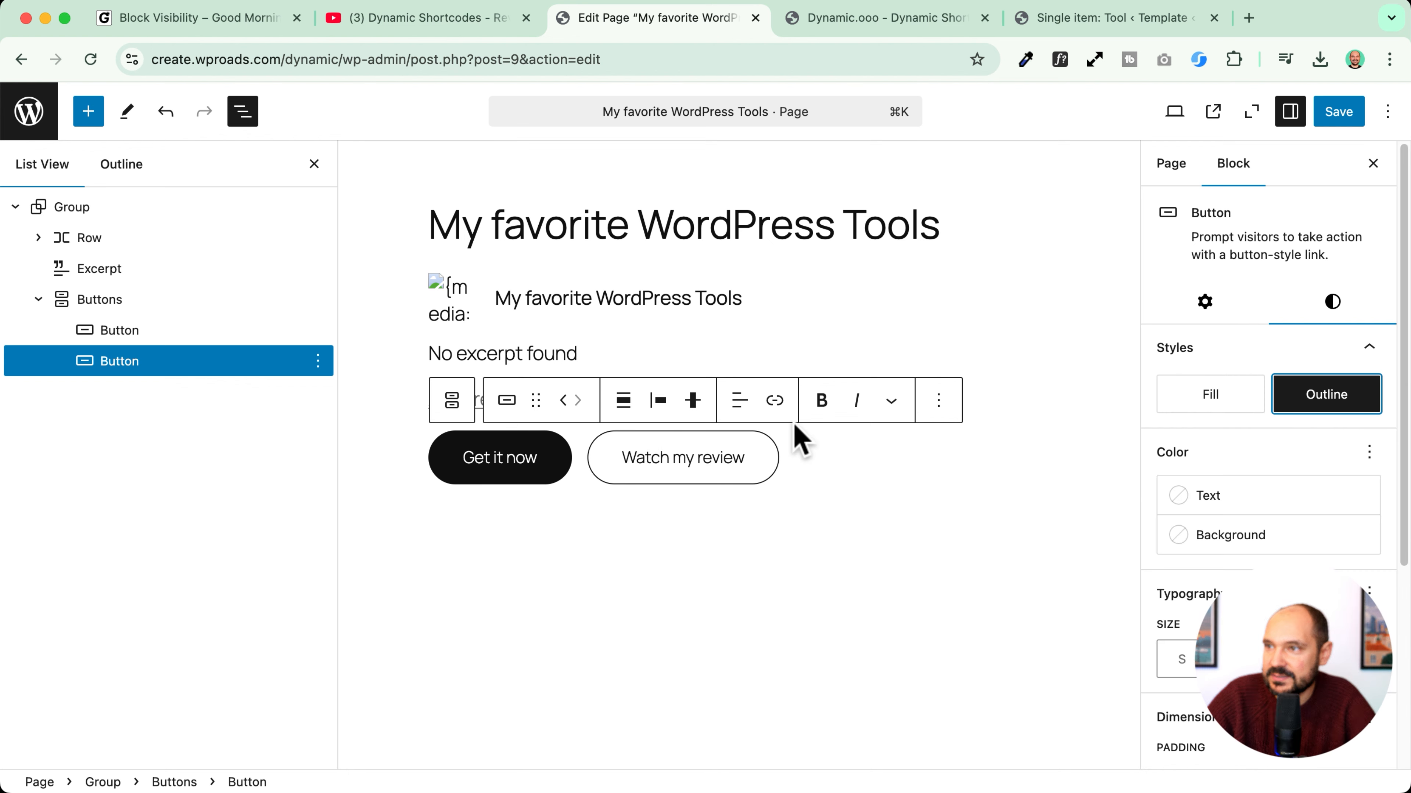
Step: Link the "Get it now" button to {post:affiliate_link} and make the link open in a new tab
left_click(518, 457)
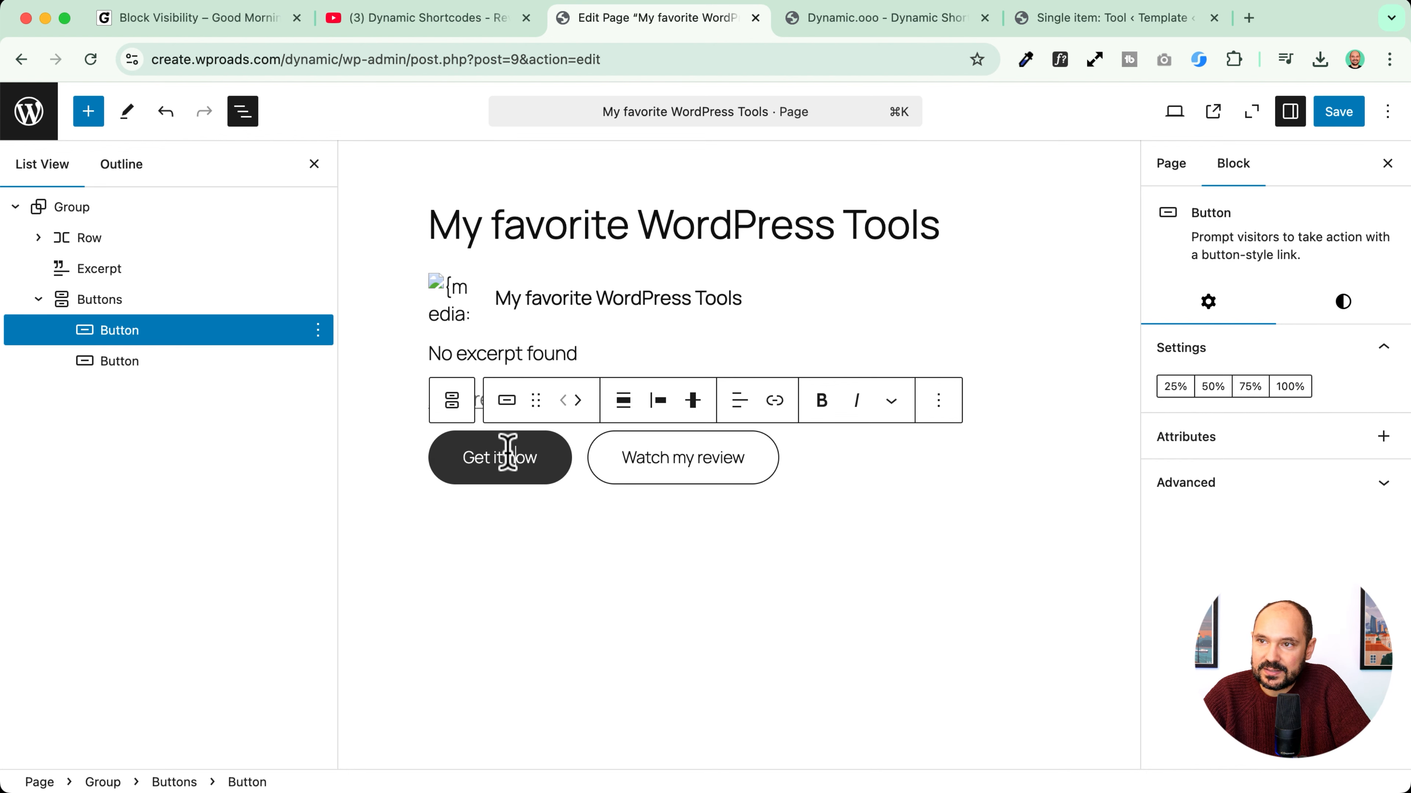
left_click(774, 401)
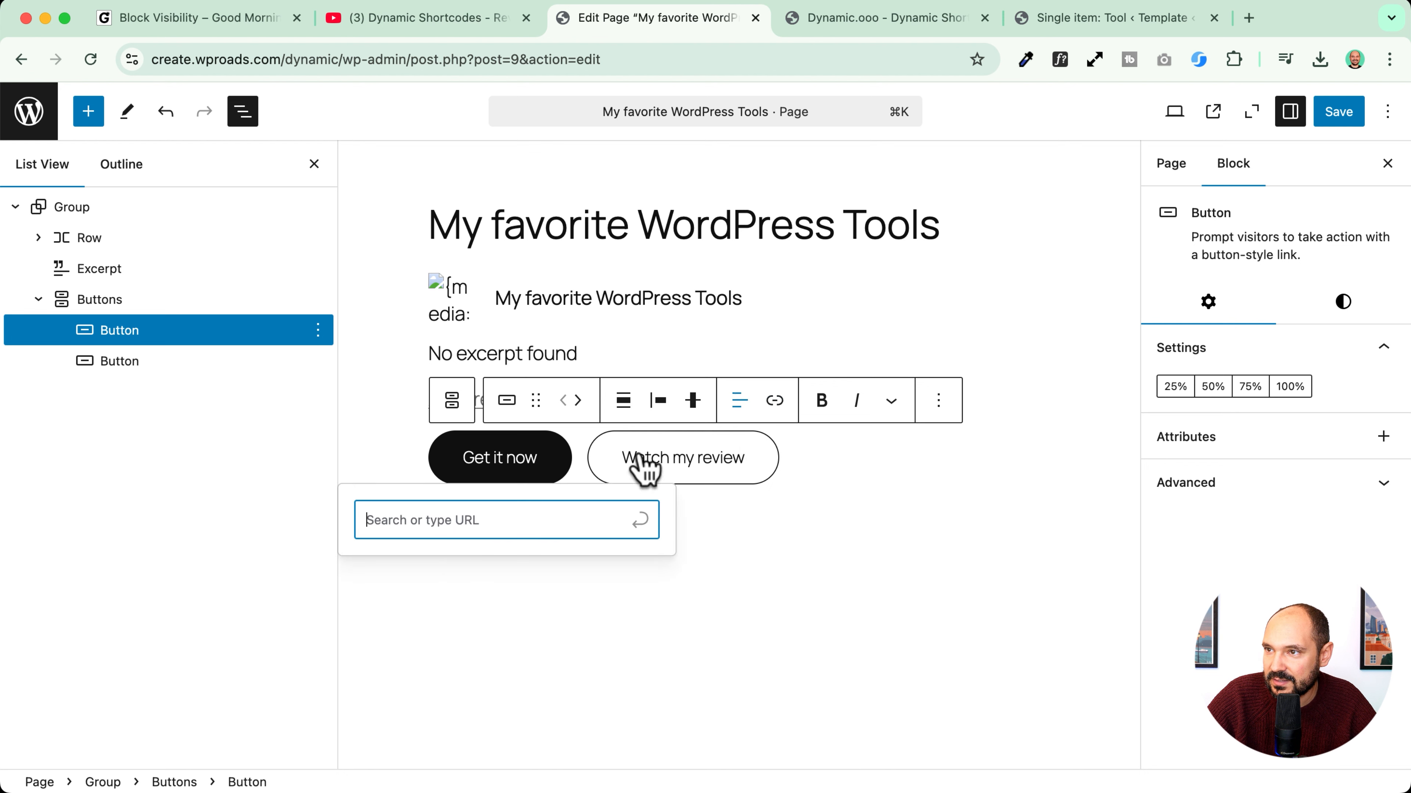
key("Return")
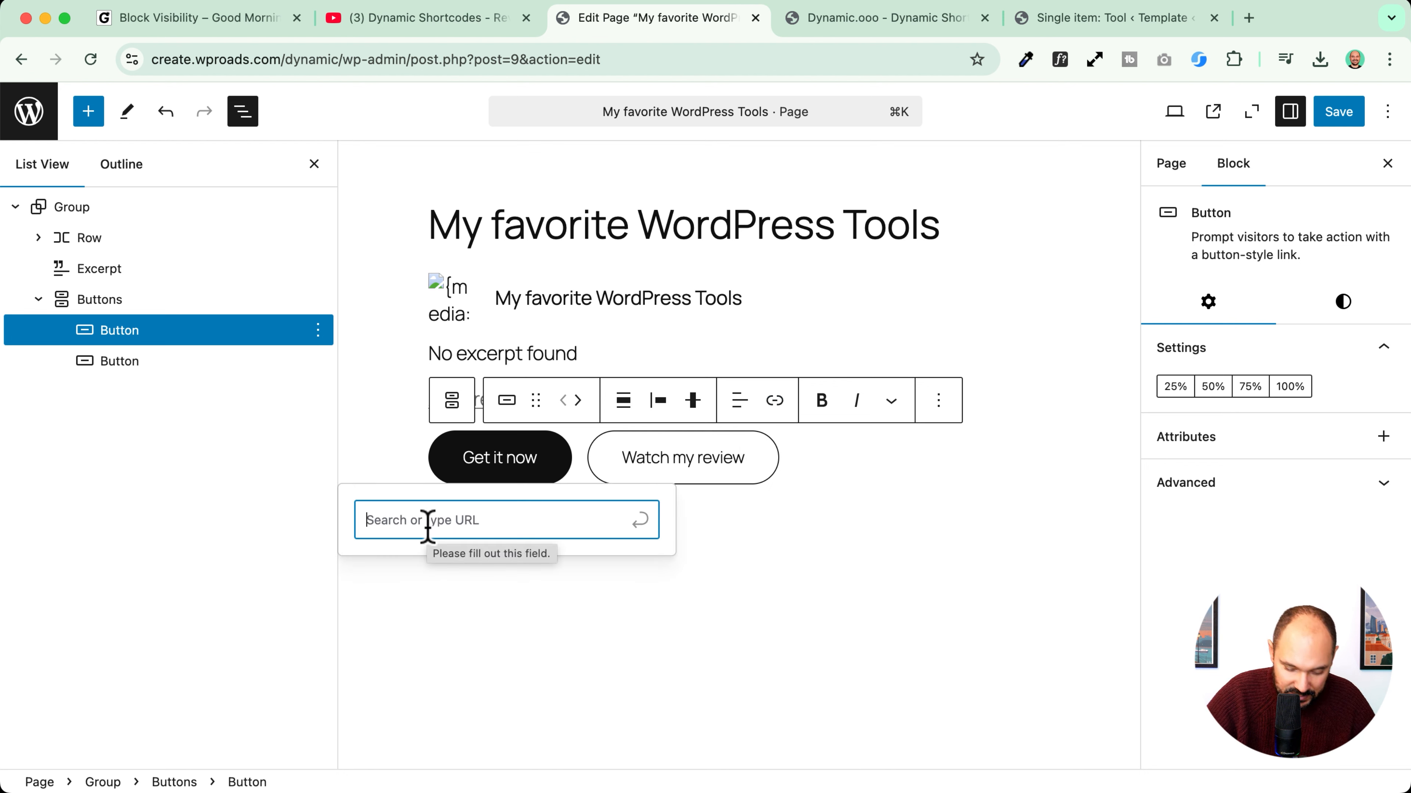
type("{post:affiliate_link")
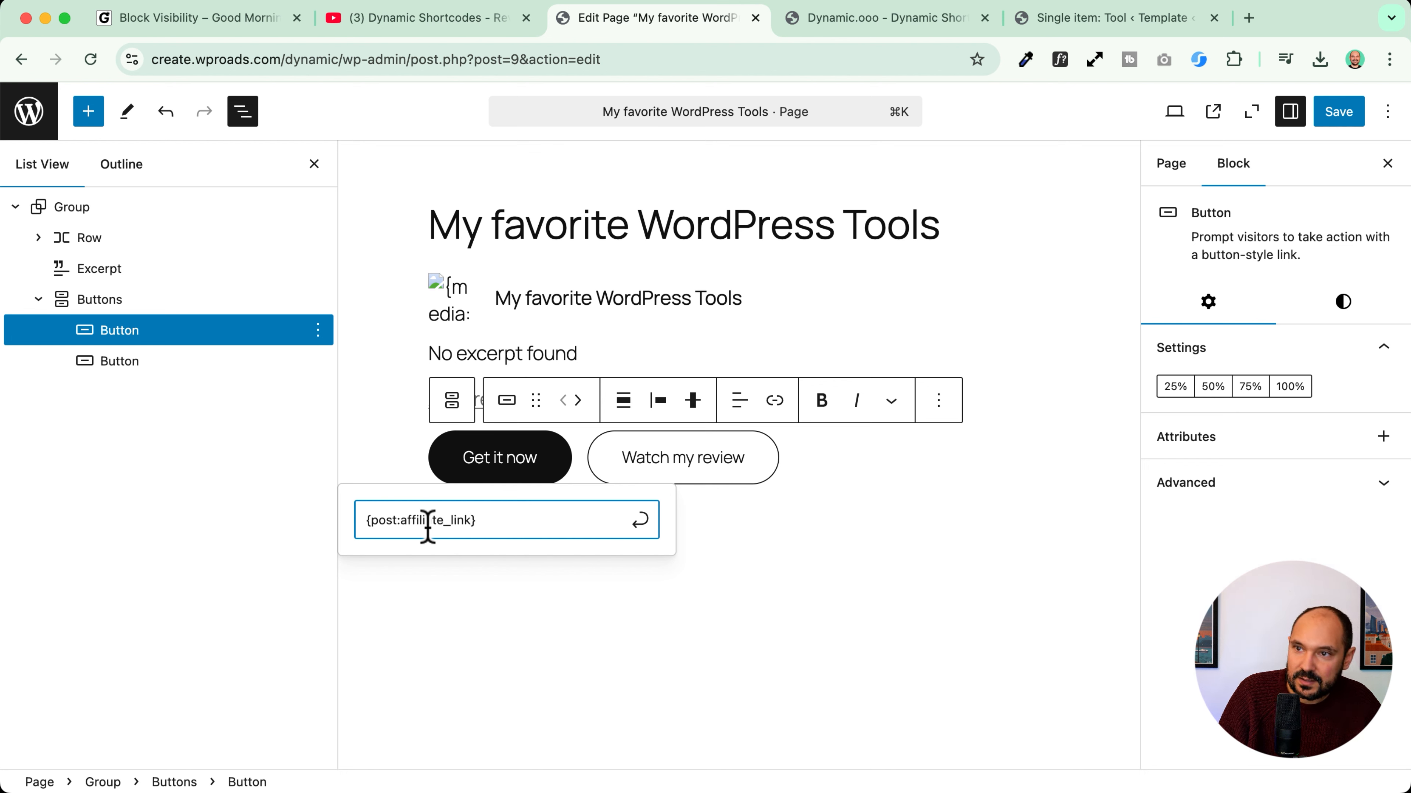
key("Return")
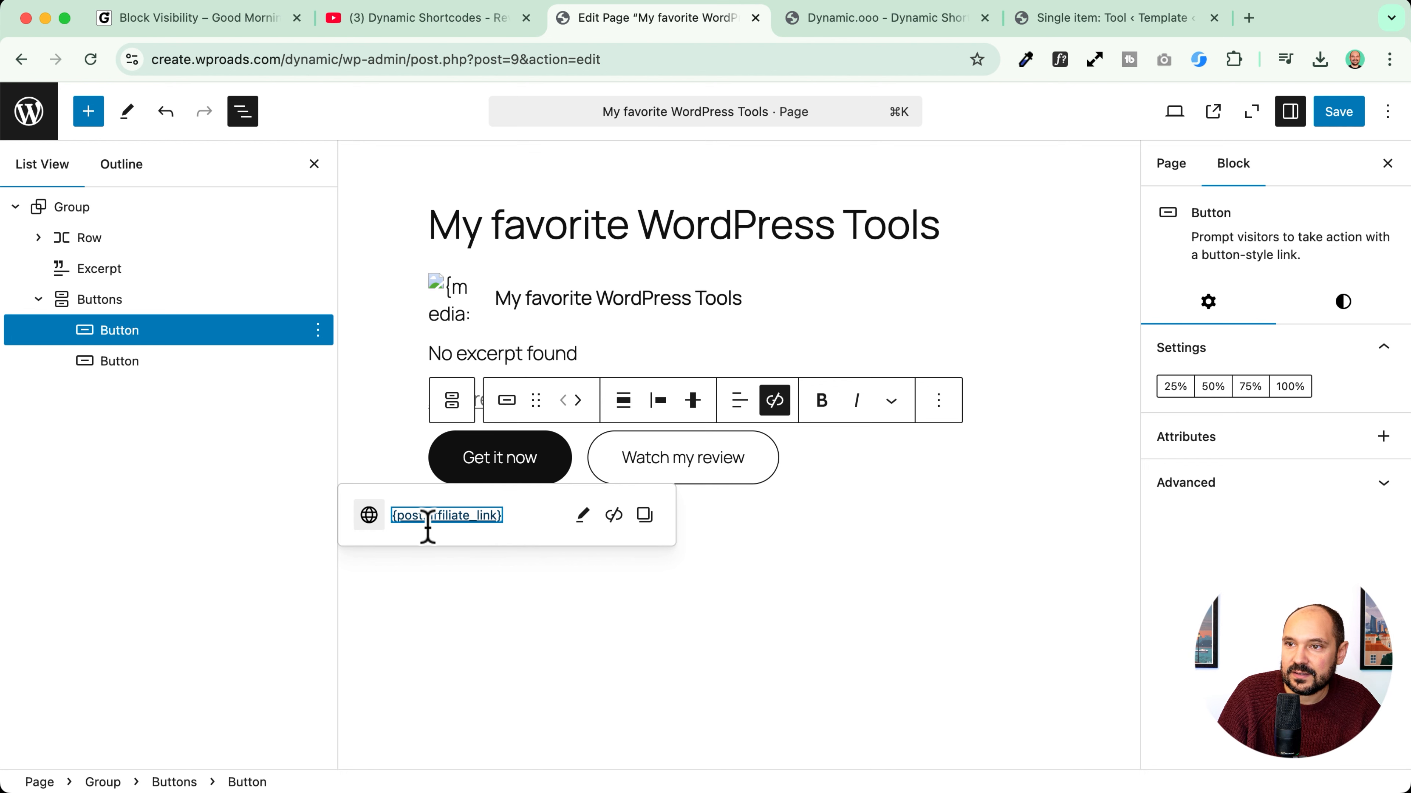
left_click(582, 515)
left_click(411, 600)
left_click(629, 669)
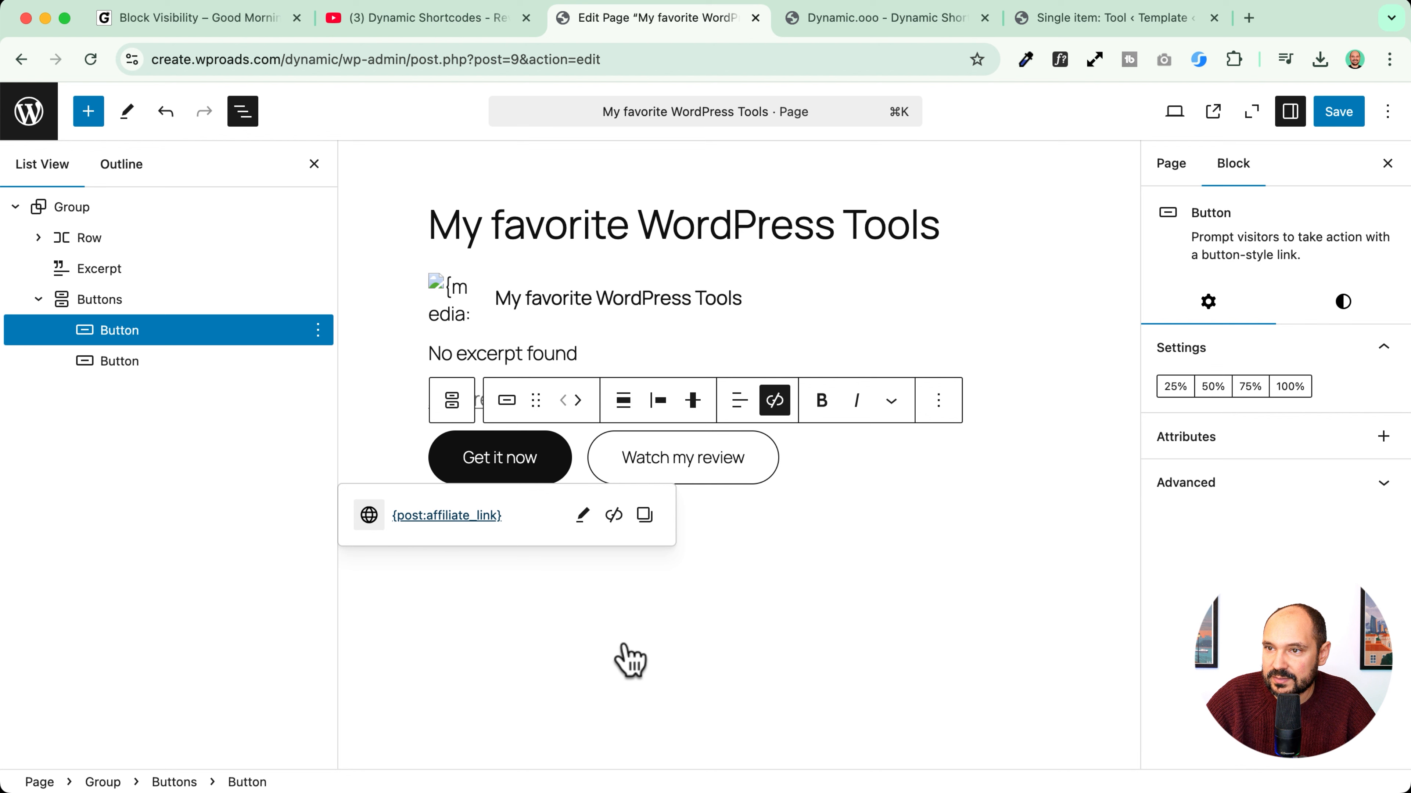
Step: Start a link on the "Watch my review" button and copy the {post:permalink} shortcode from the Dynamic Shortcodes demo page
left_click(680, 467)
left_click(773, 401)
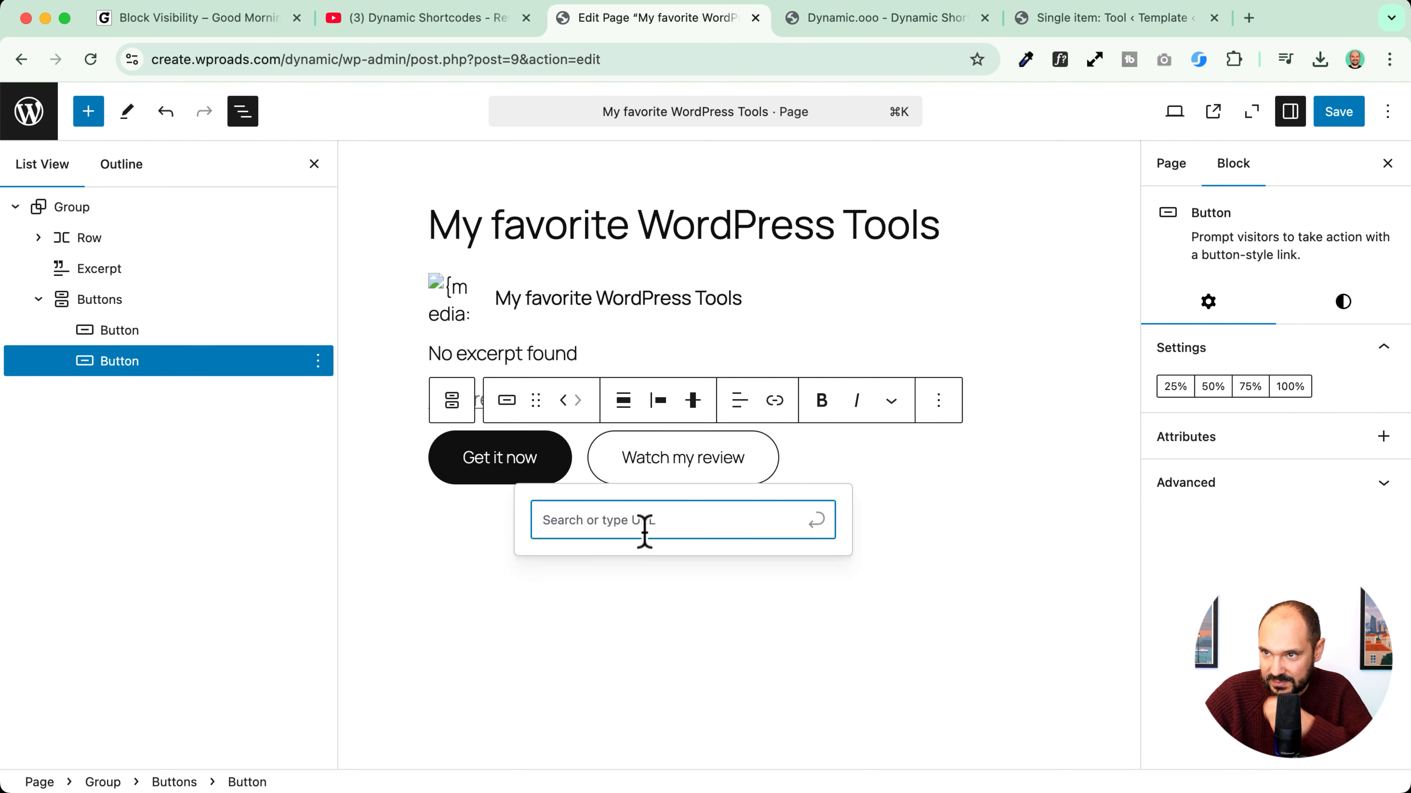
type("{")
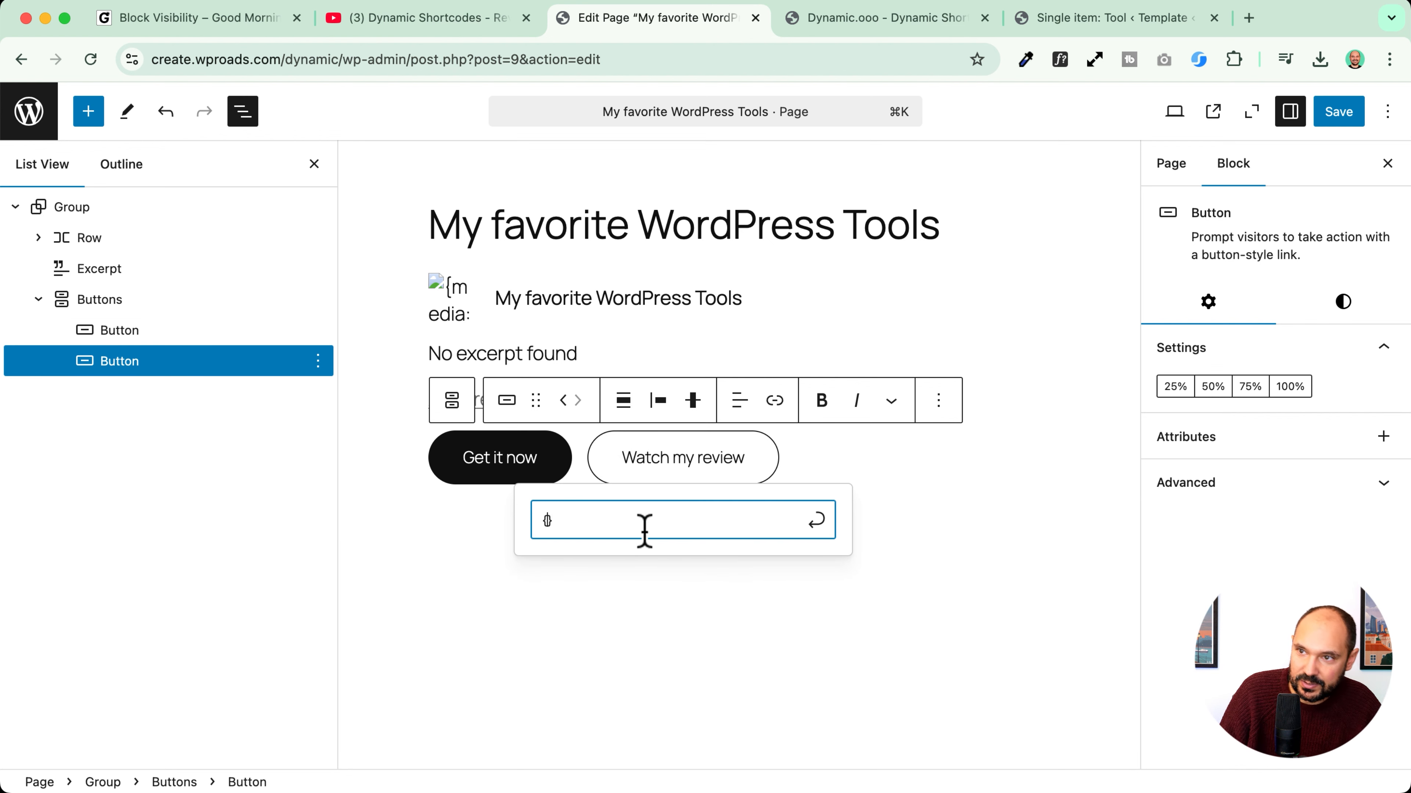
left_click(889, 13)
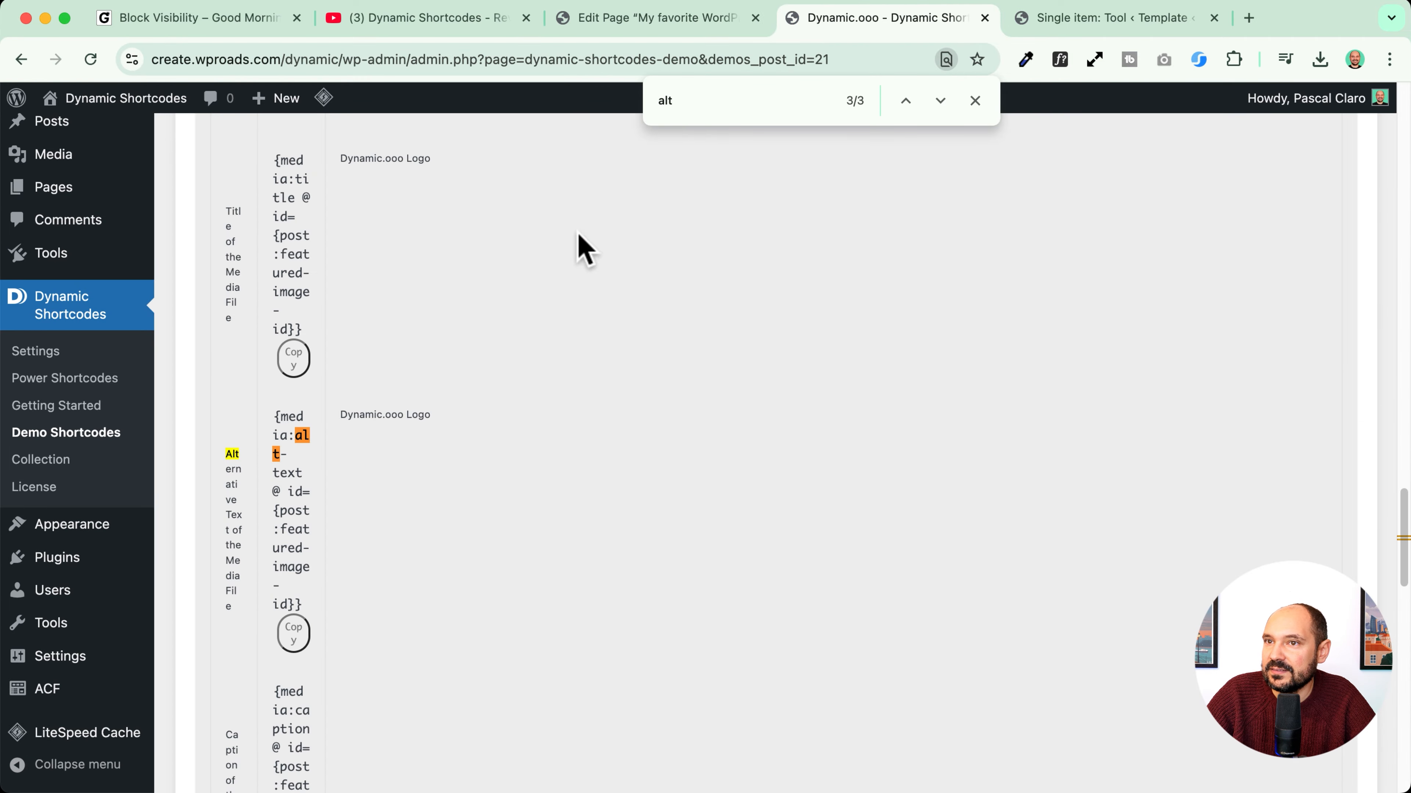
scroll(284, 316, "up", 20)
scroll(467, 577, "down", 3)
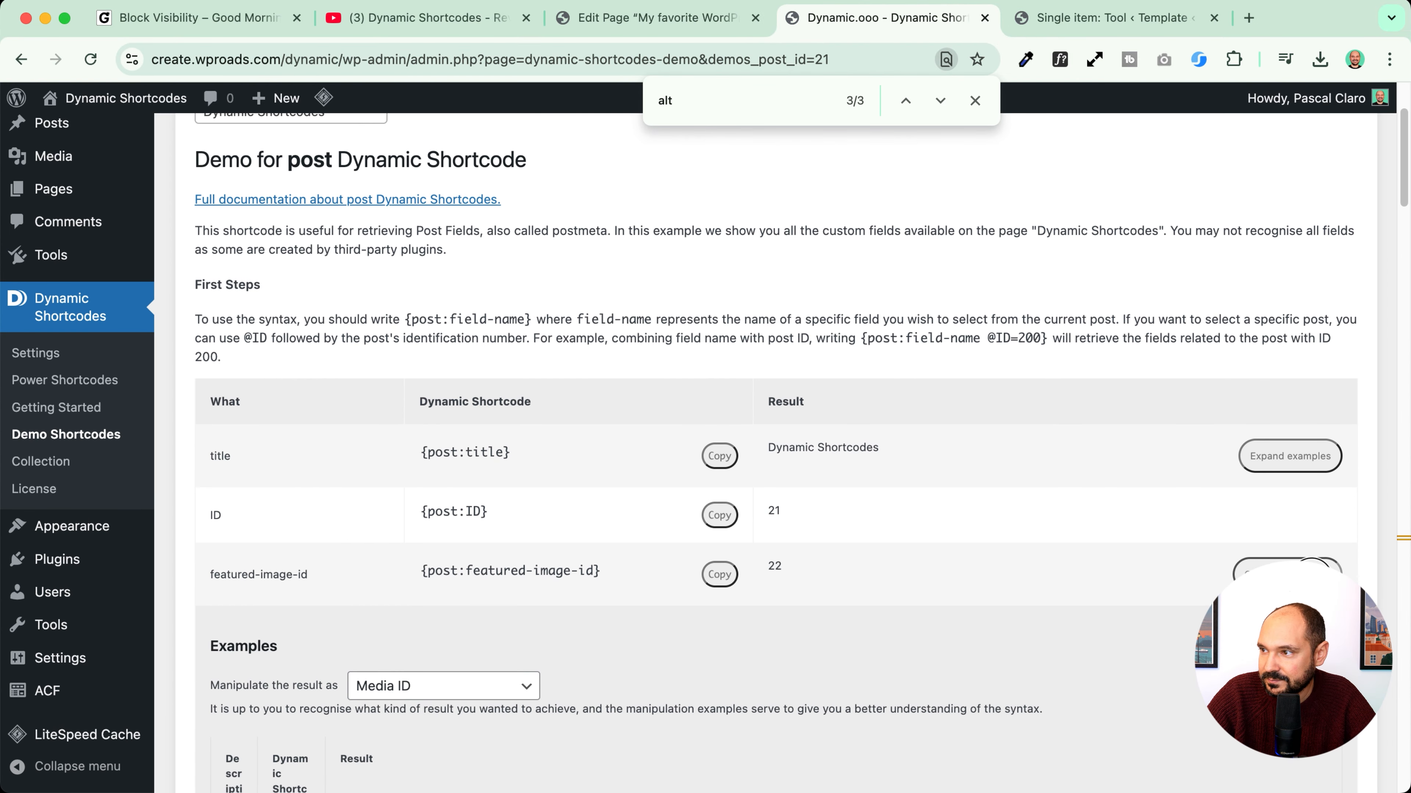
scroll(598, 340, "down", 5)
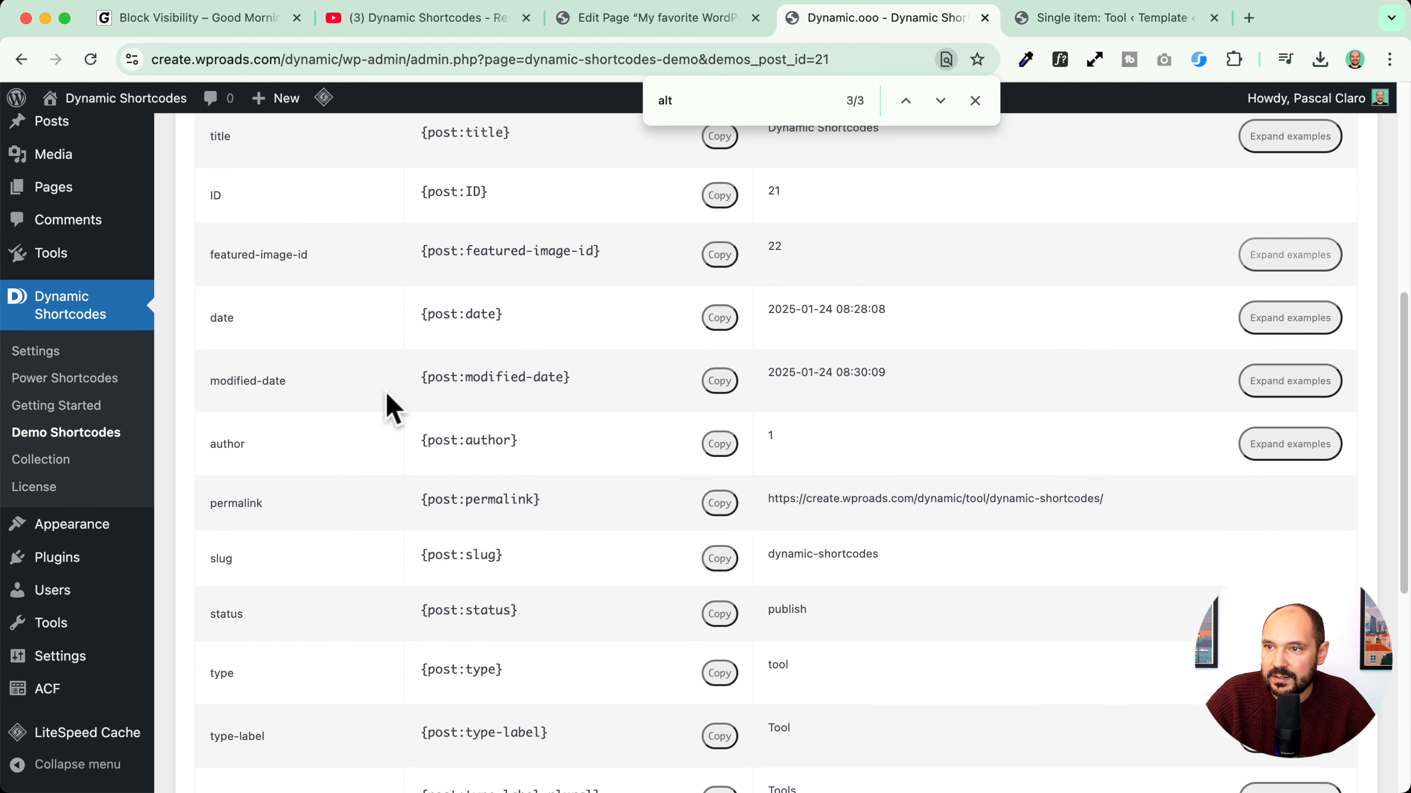
left_click_drag(1104, 490, 763, 491)
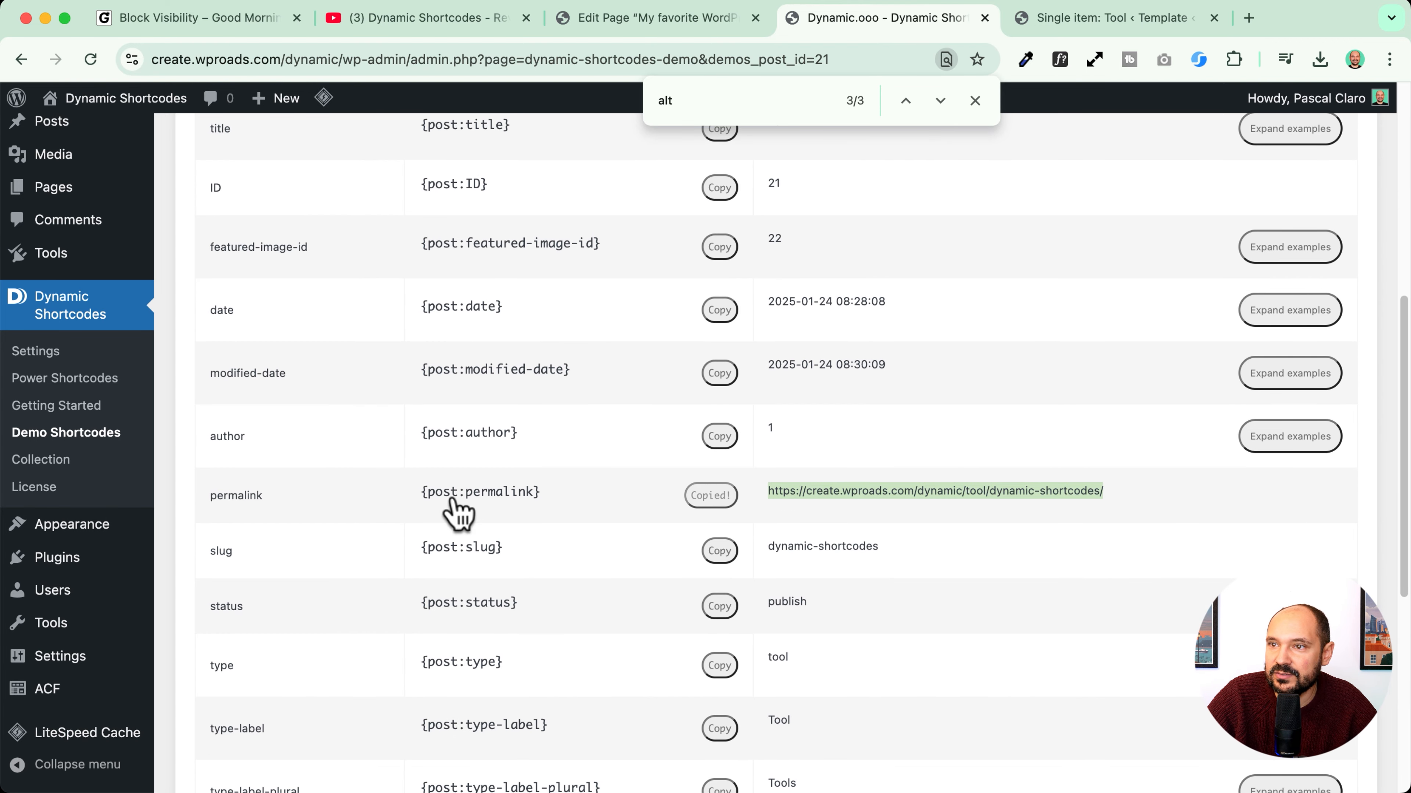
scroll(454, 495, "up", 5)
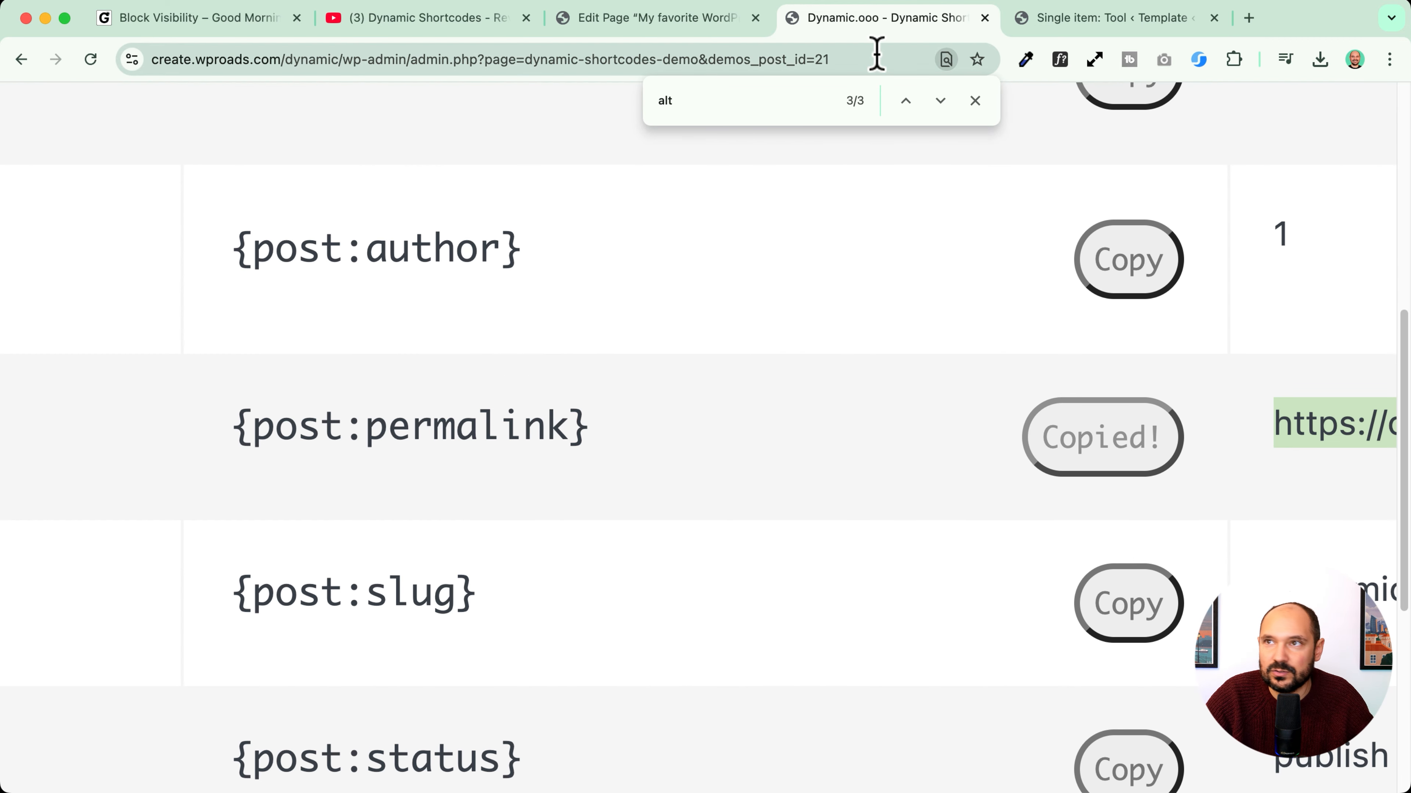
Step: Return to the page editor and set the "Watch my review" button's link to {post:permalink}
left_click(697, 25)
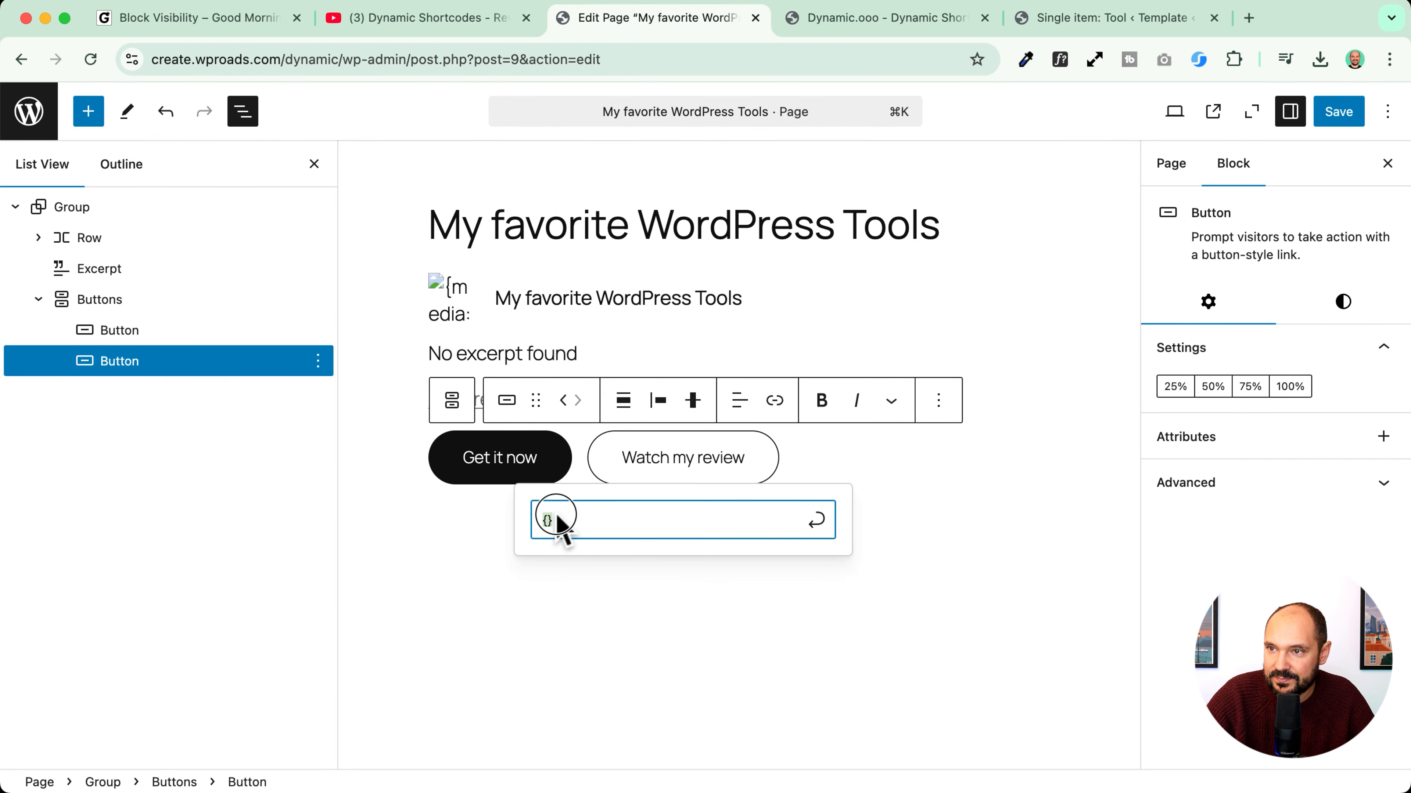
type("{post:permalink}")
left_click(816, 520)
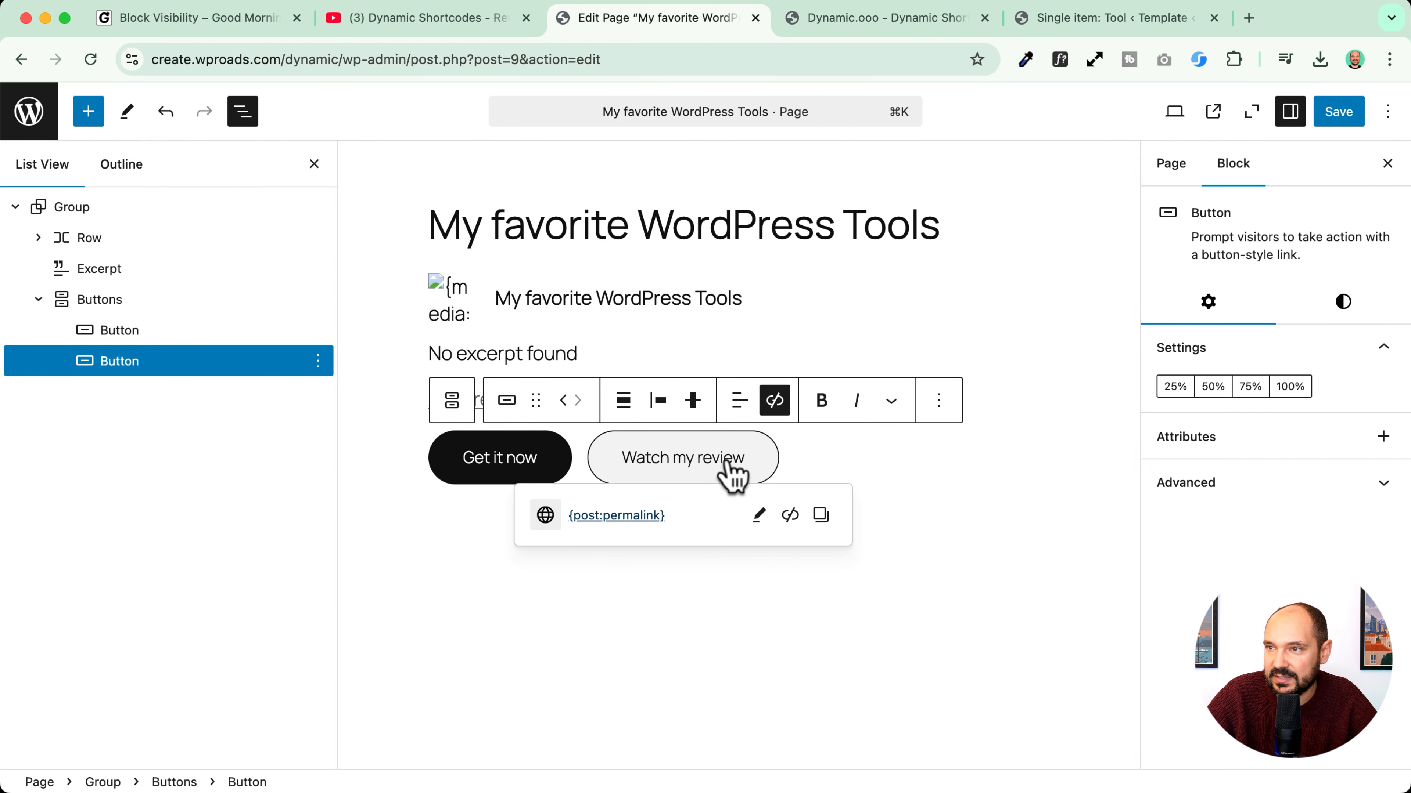
left_click(516, 459)
left_click(938, 400)
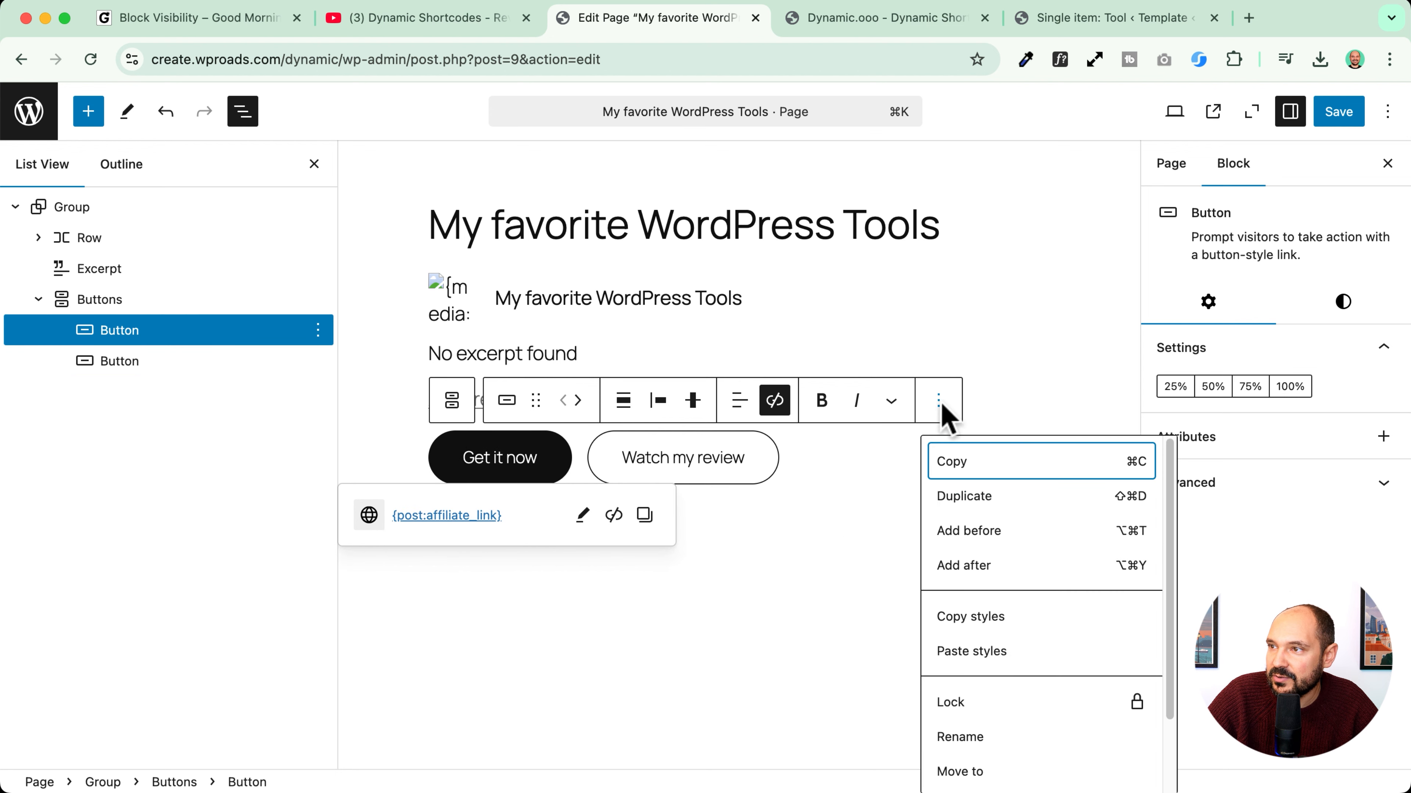
scroll(995, 699, "down", 2)
left_click(994, 722)
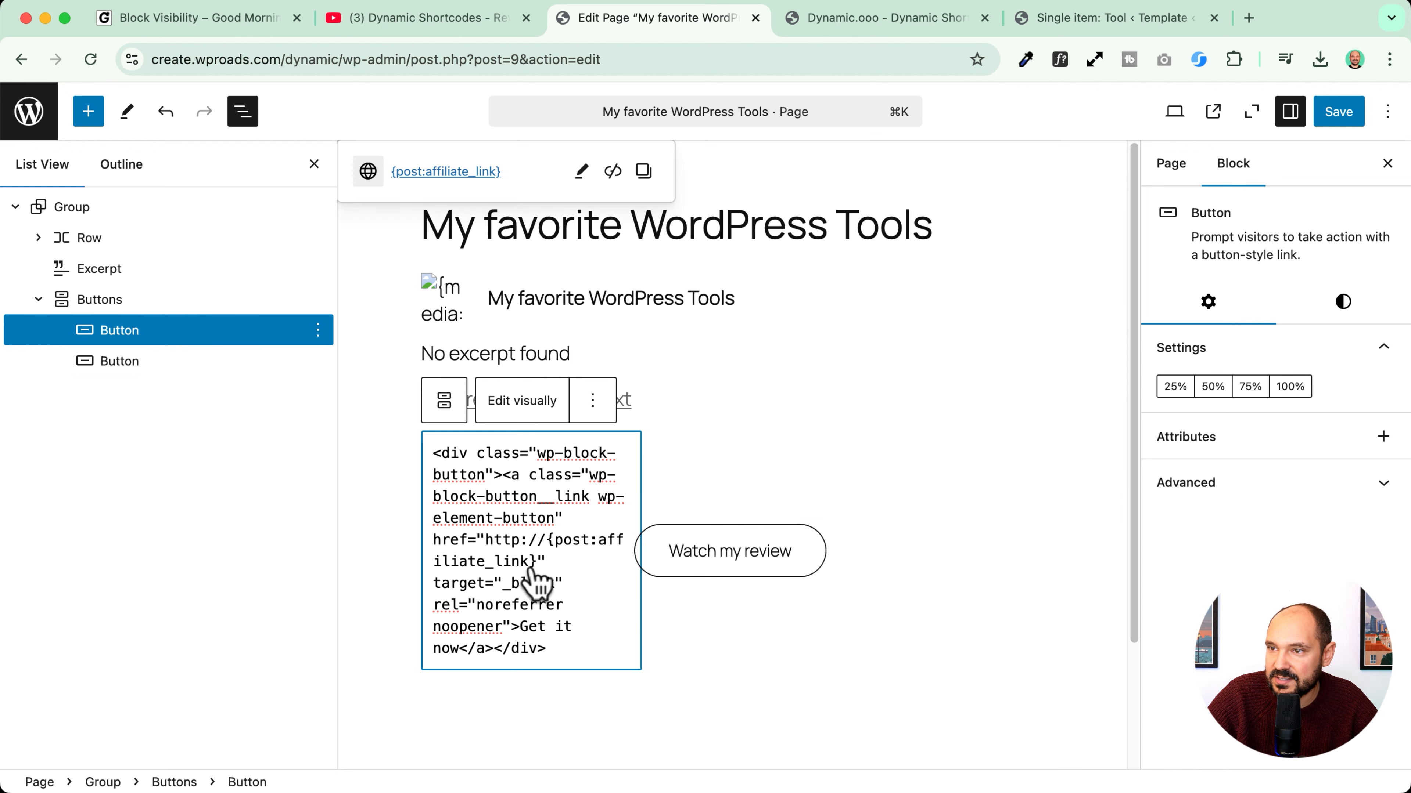
left_click_drag(546, 540, 499, 540)
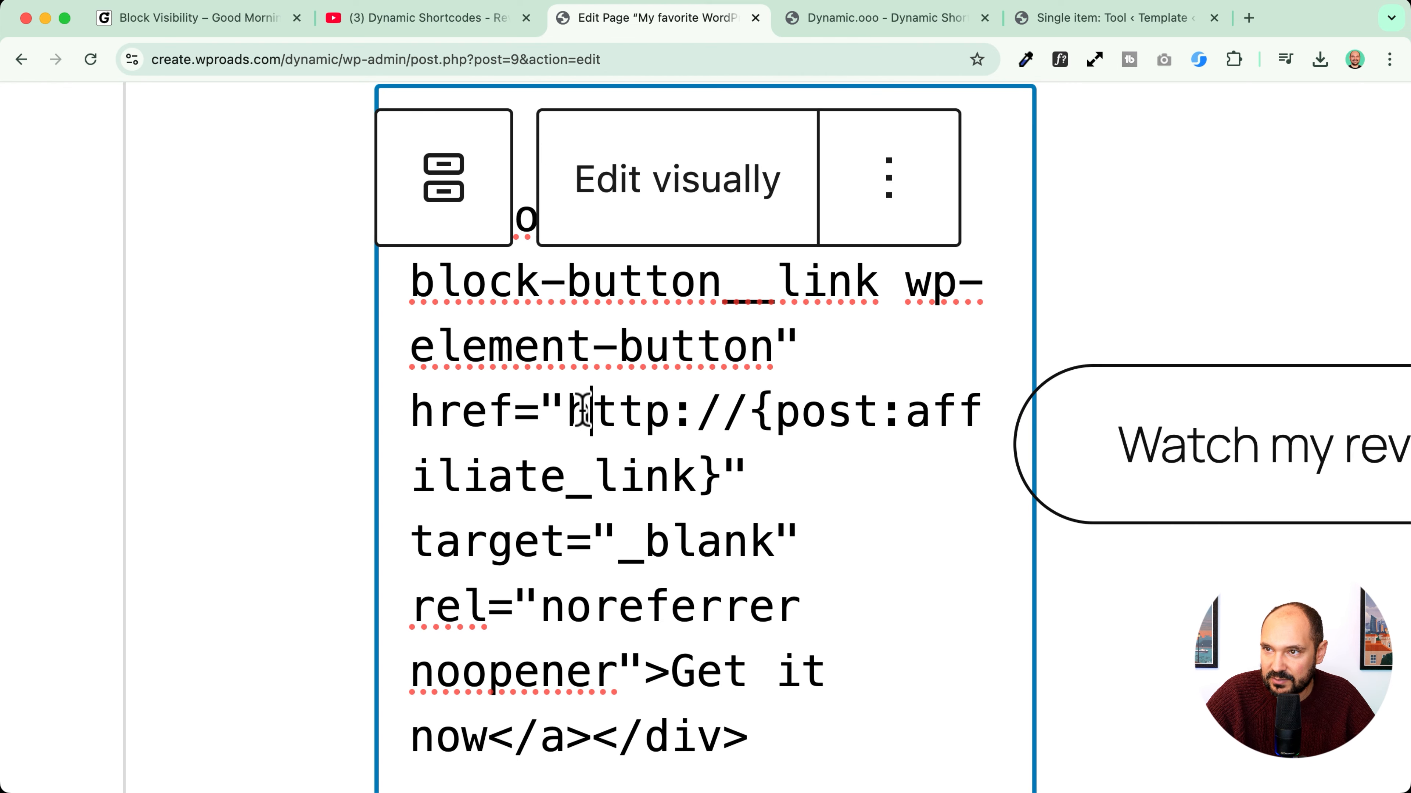
left_click_drag(576, 411, 749, 402)
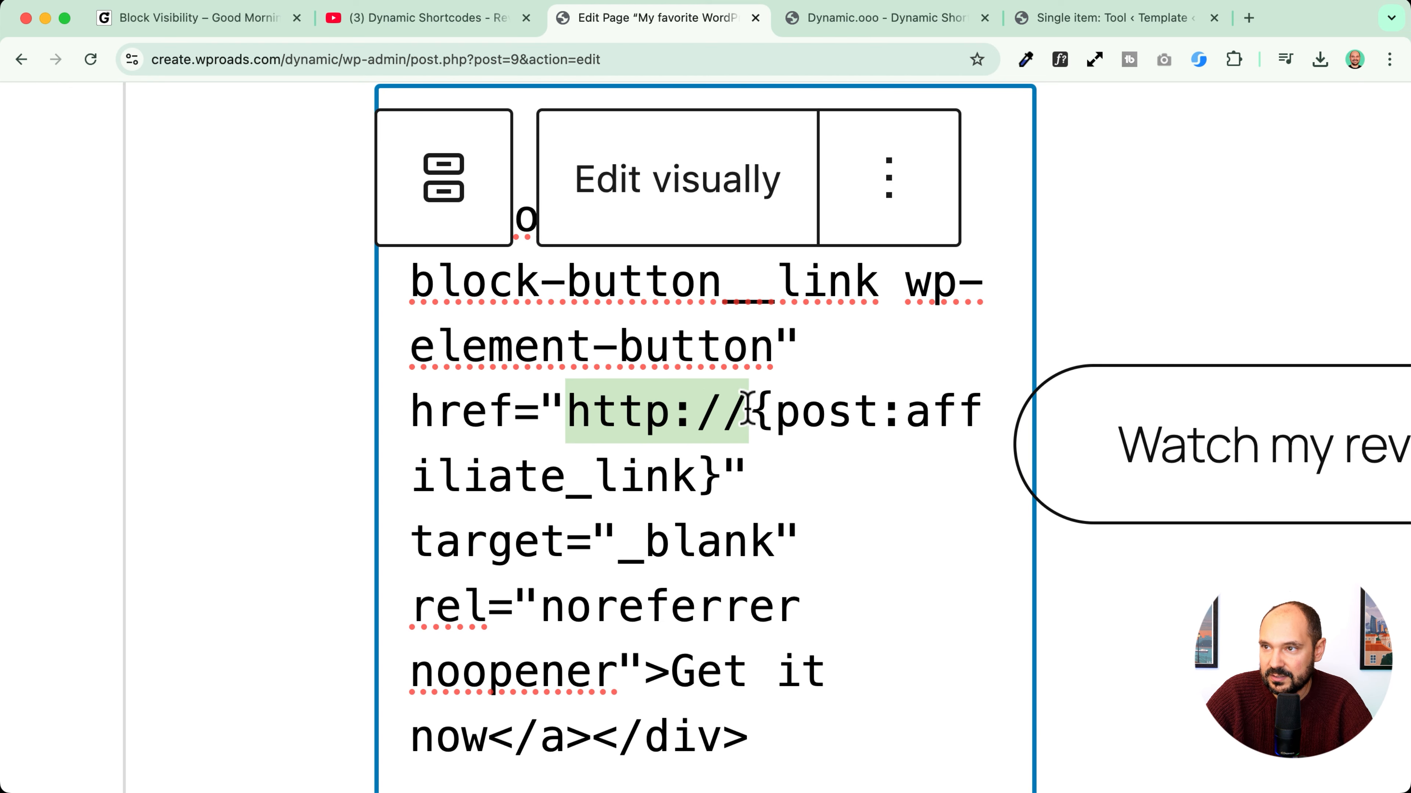
key("BackSpace")
left_click_drag(959, 407, 416, 420)
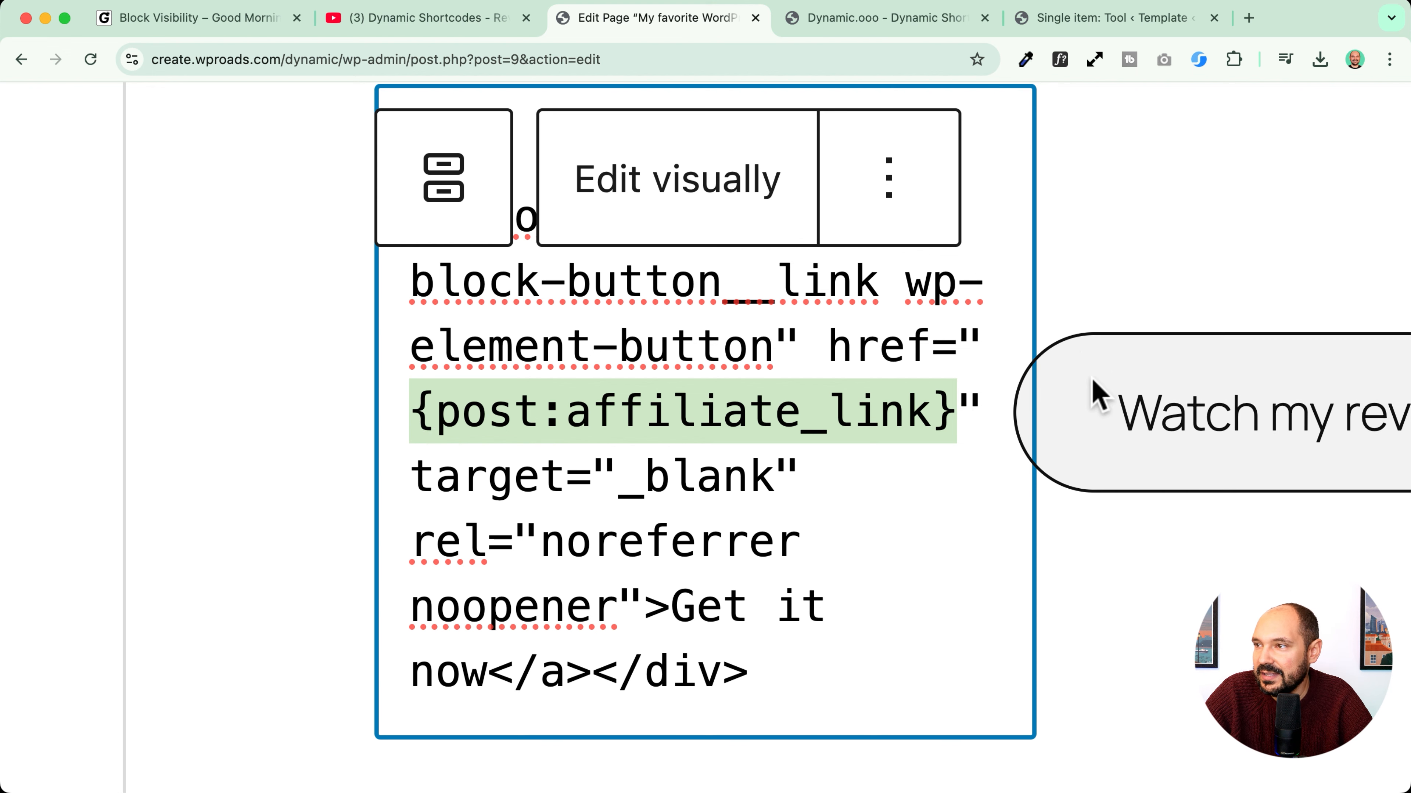
scroll(1089, 406, "right", 5)
left_click(976, 410)
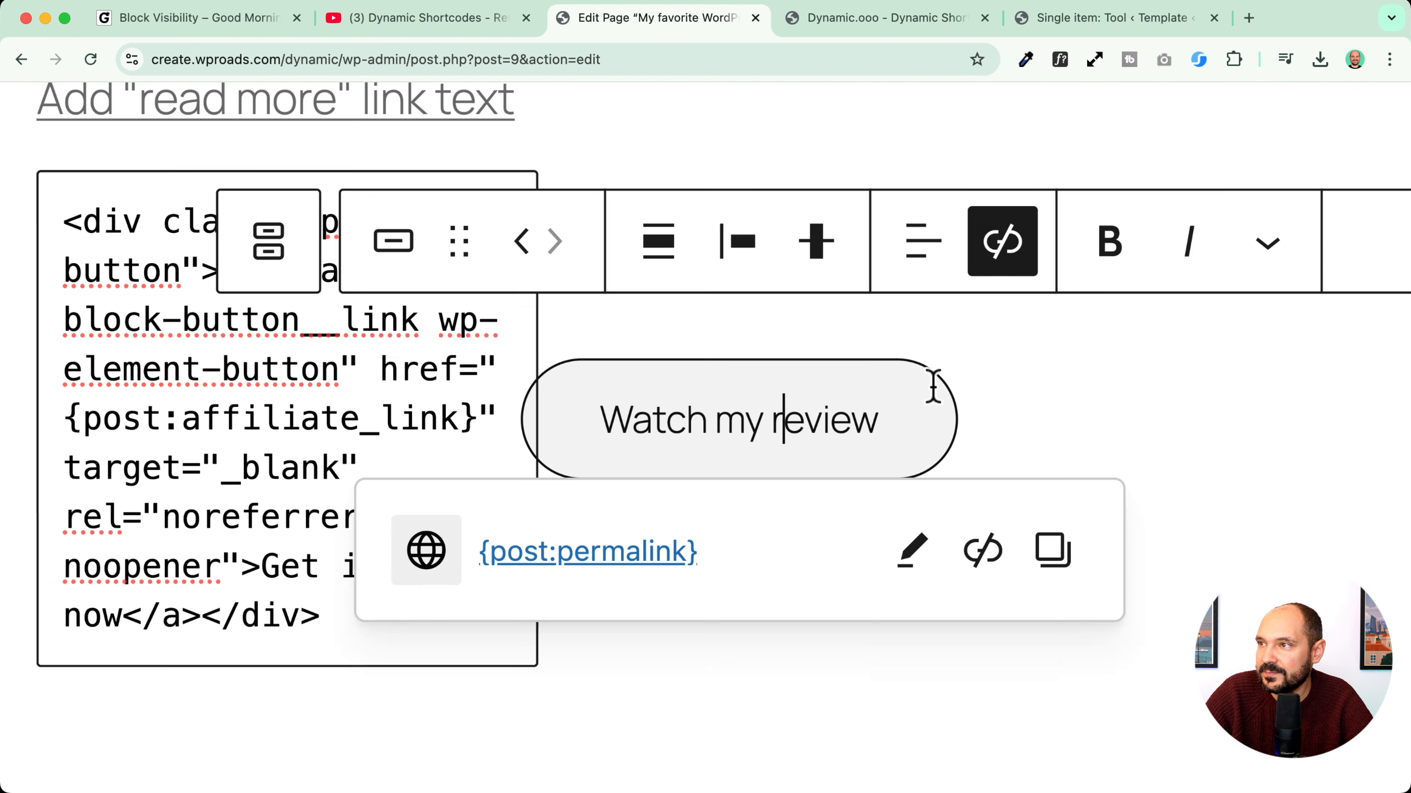
left_click(930, 397)
scroll(955, 611, "down", 2)
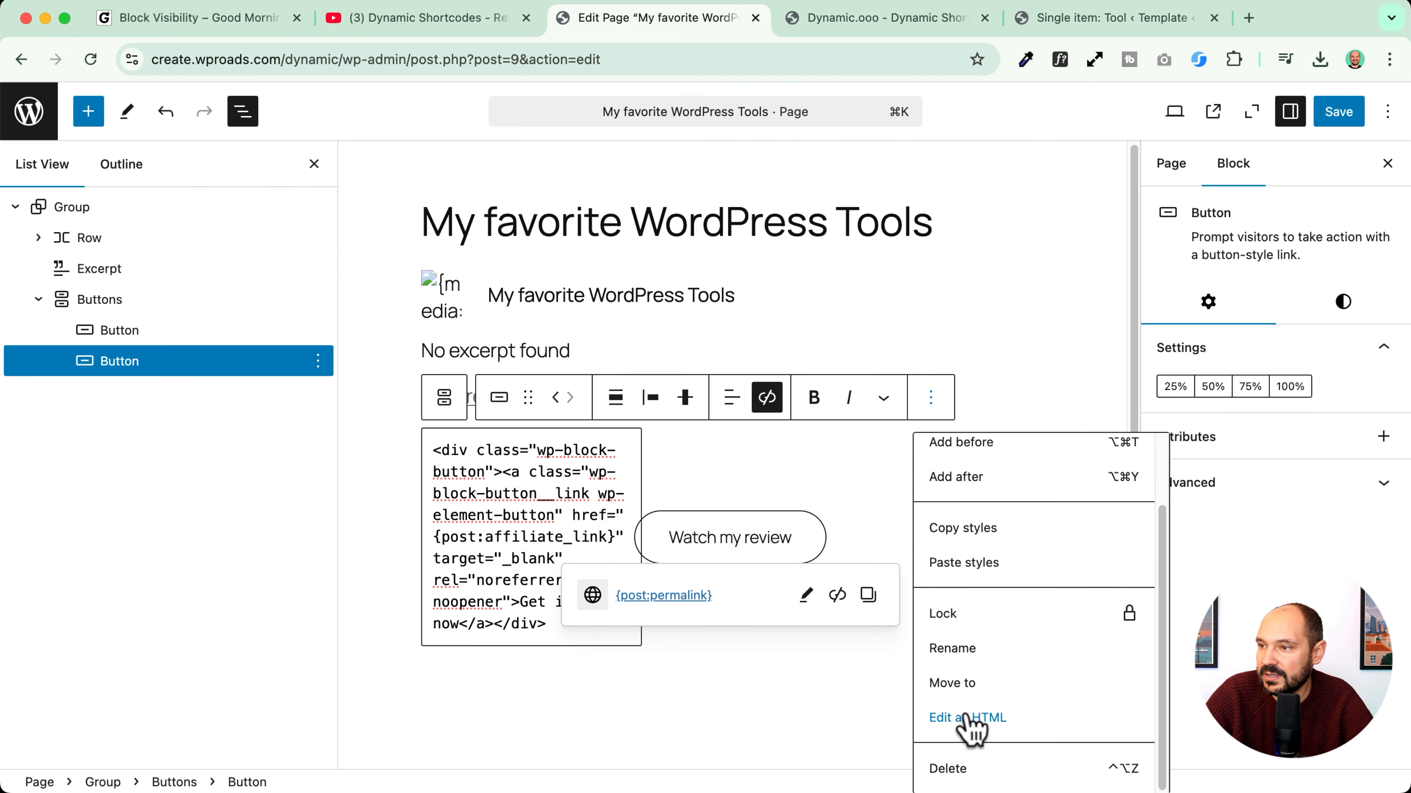
left_click(963, 721)
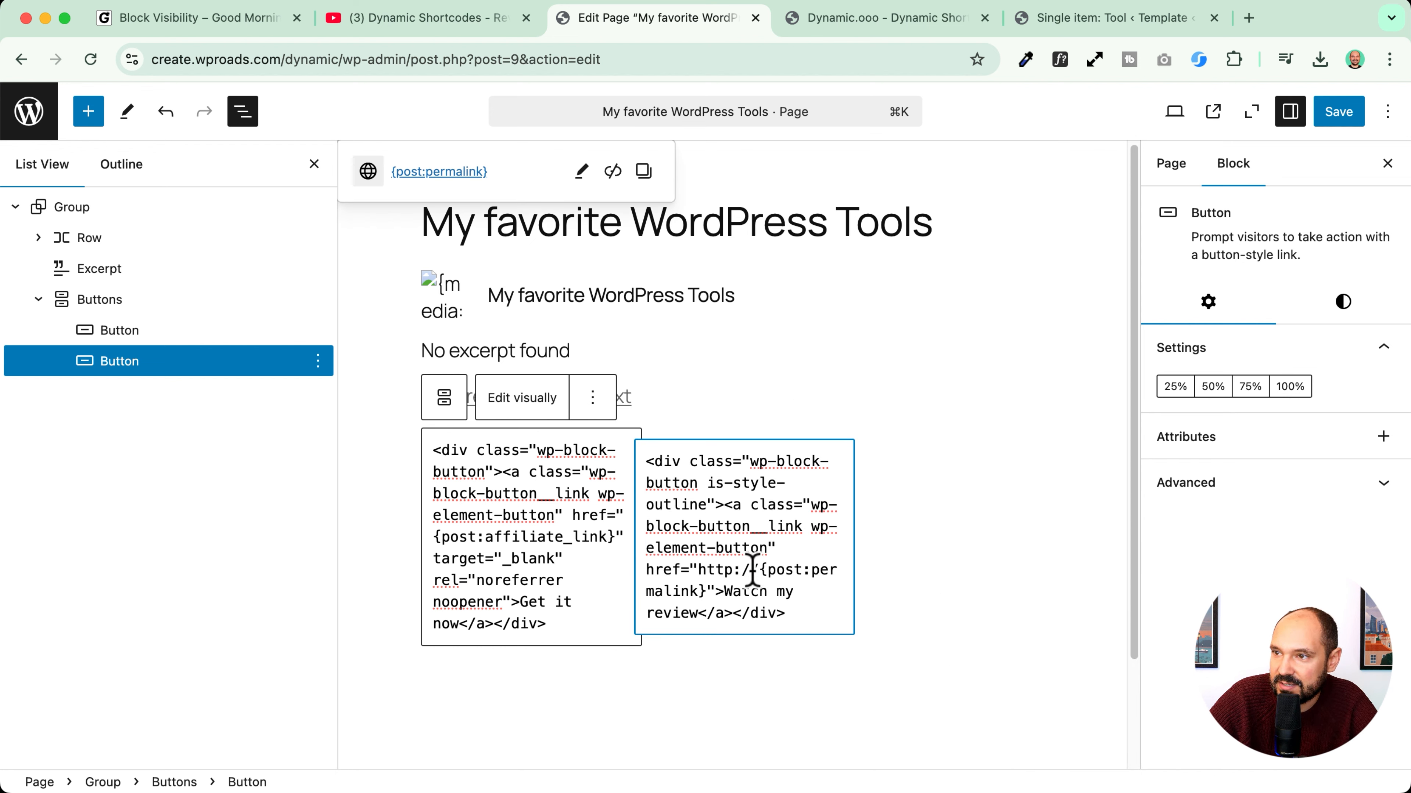
left_click_drag(750, 569, 701, 569)
key("BackSpace")
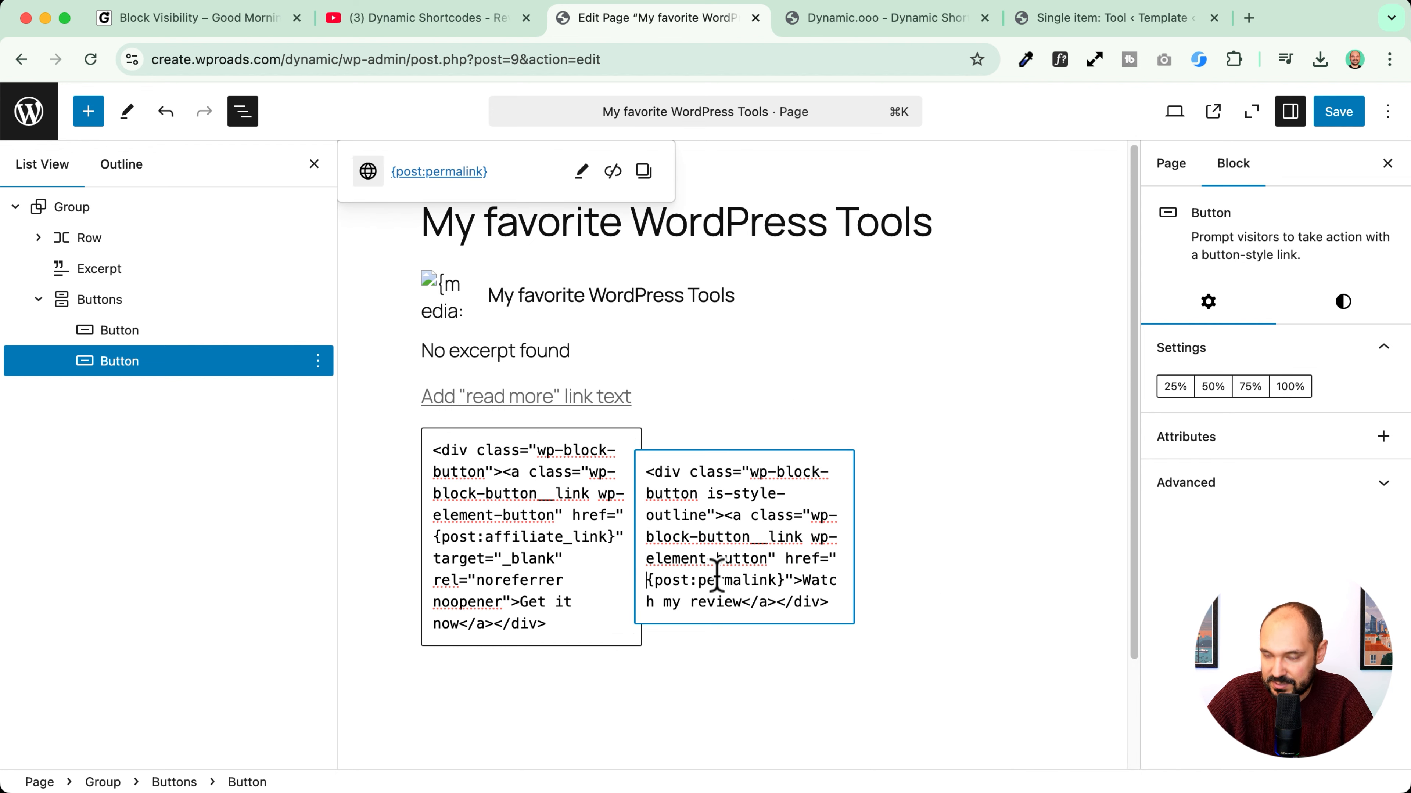
Step: Save the page and check the Block Visibility card's tag link on the live Recommended Tools page
left_click(1332, 110)
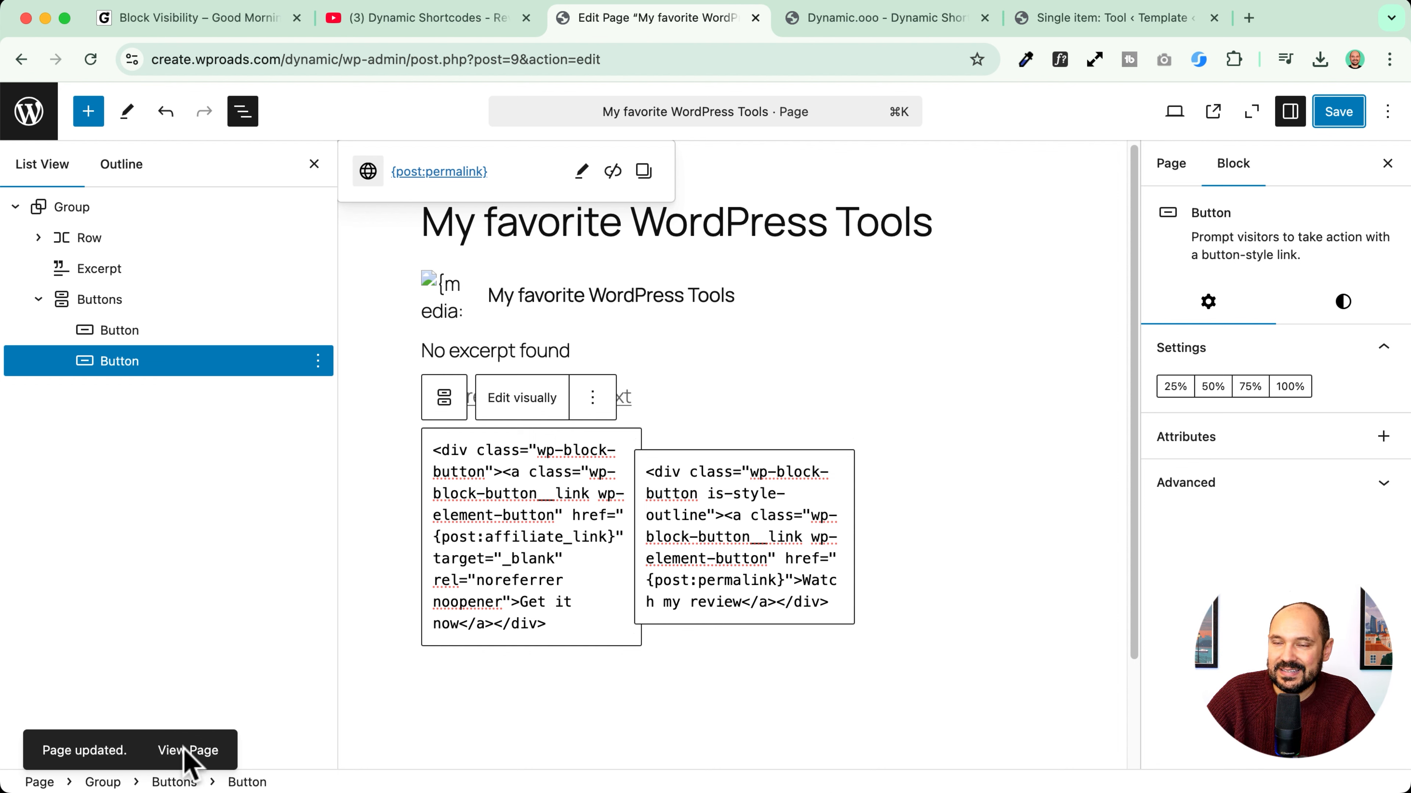
scroll(776, 289, "up", 1)
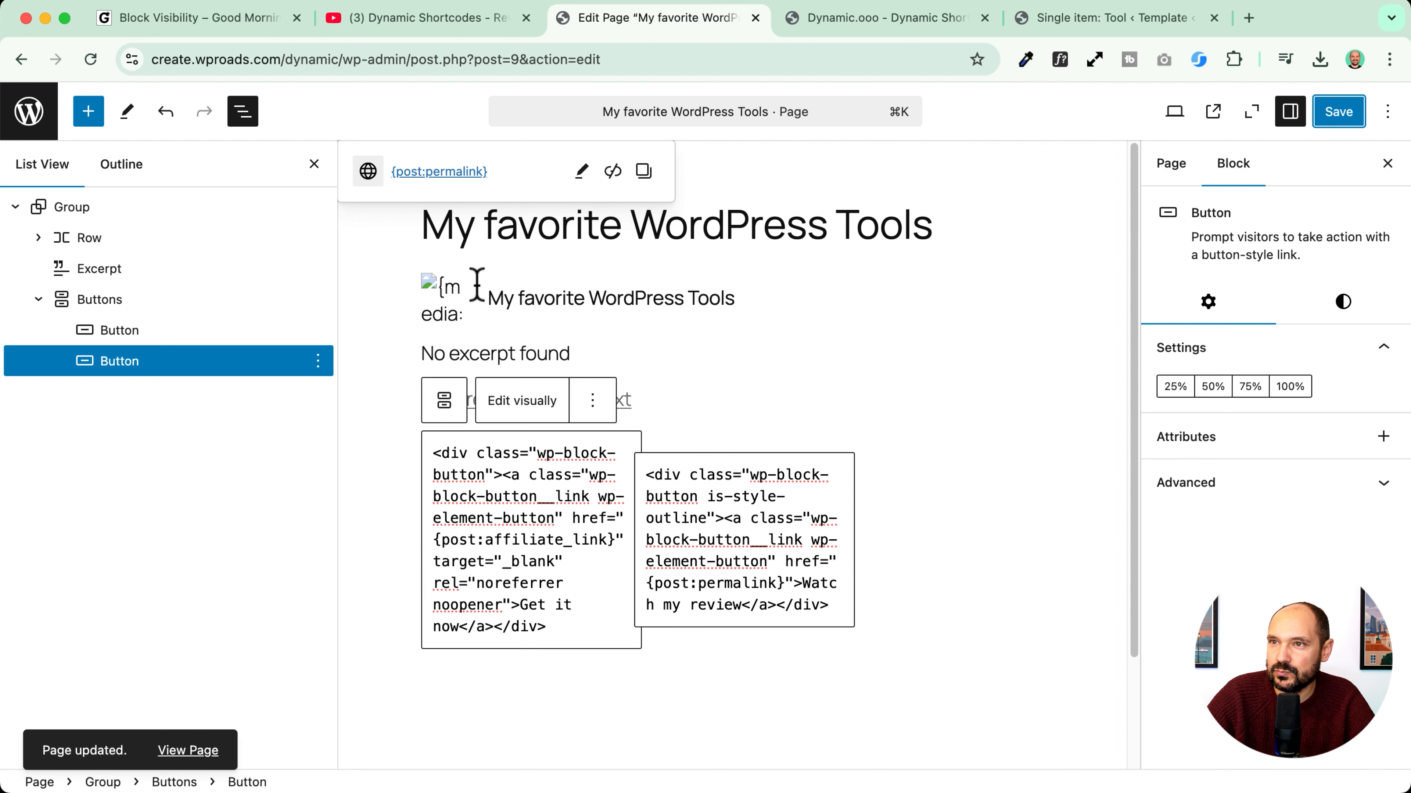
left_click(194, 19)
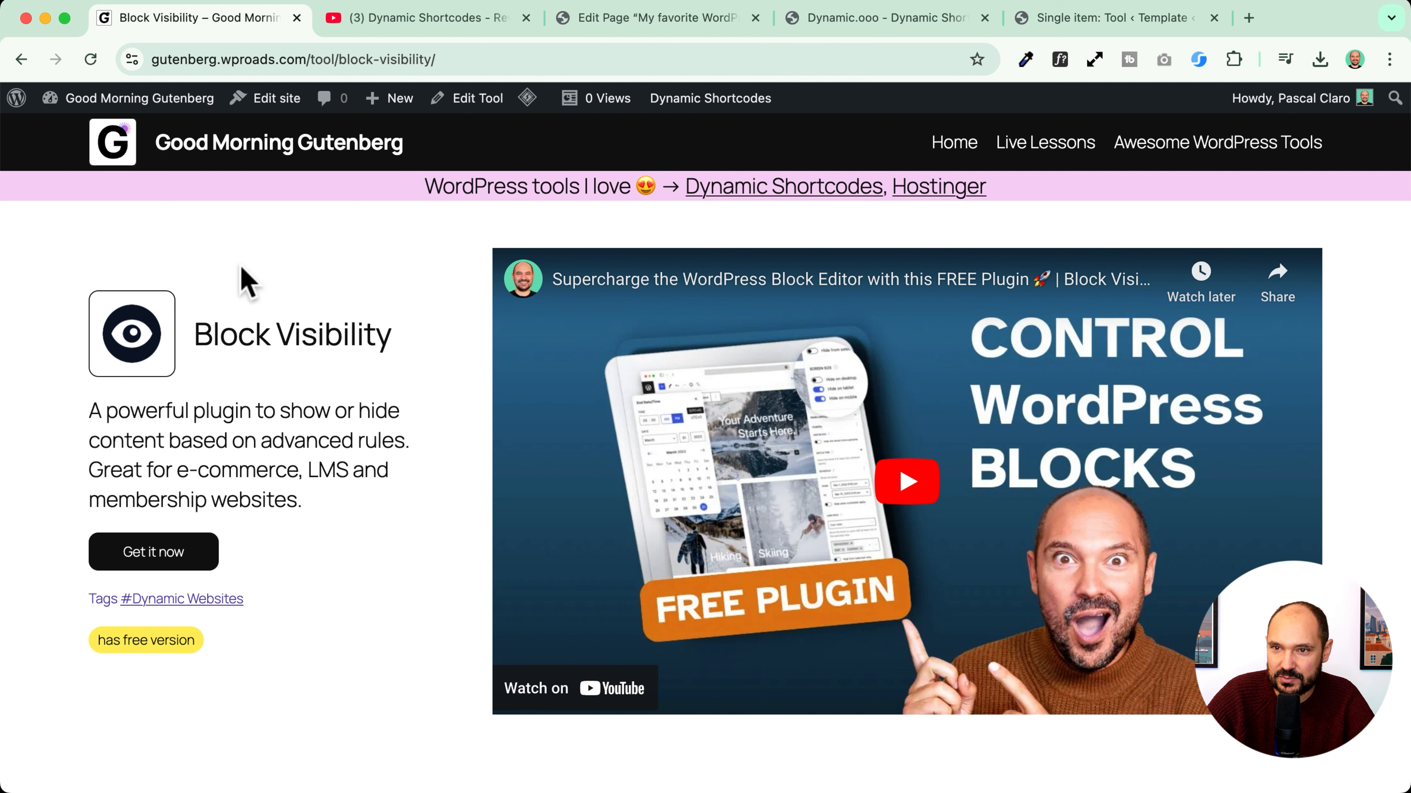
left_click(21, 59)
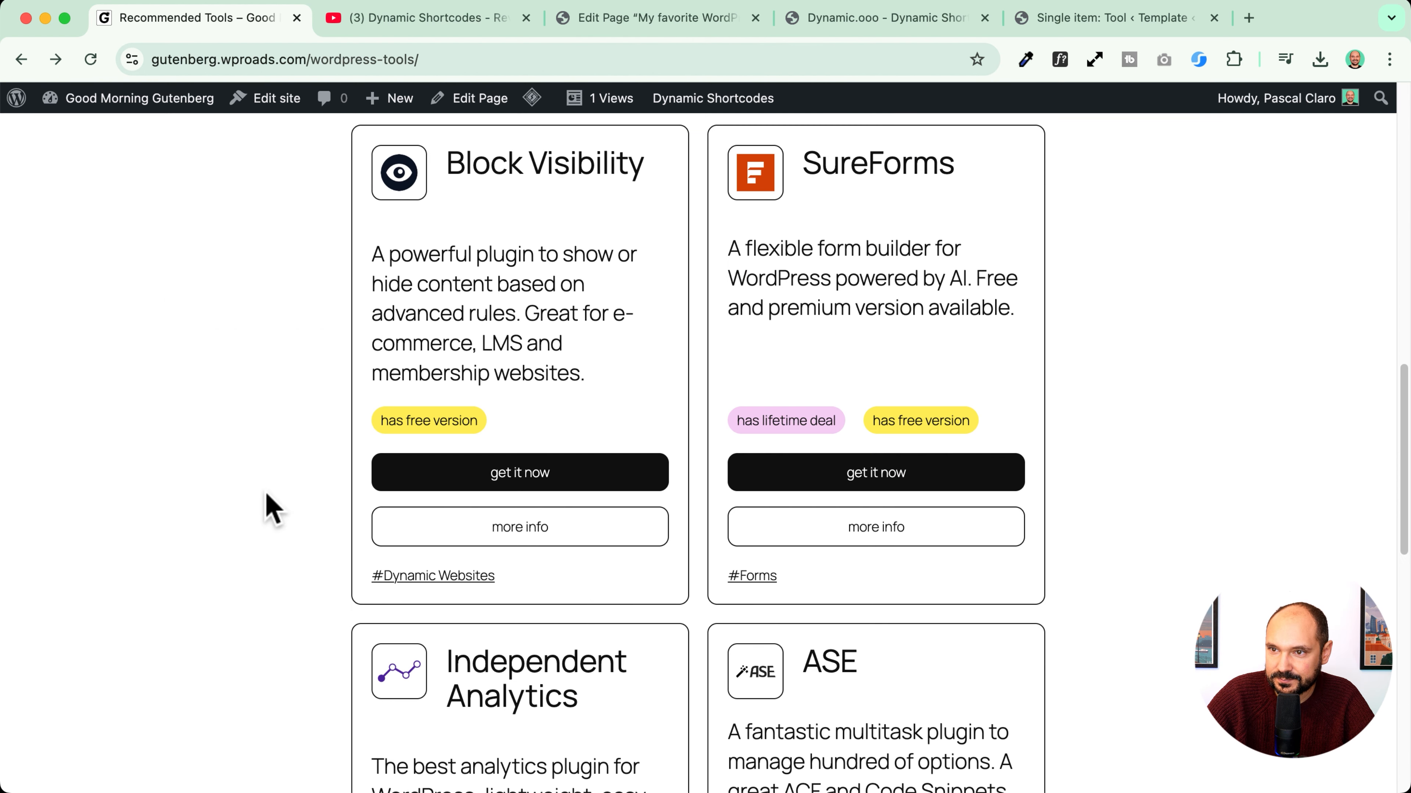
left_click_drag(539, 579, 363, 580)
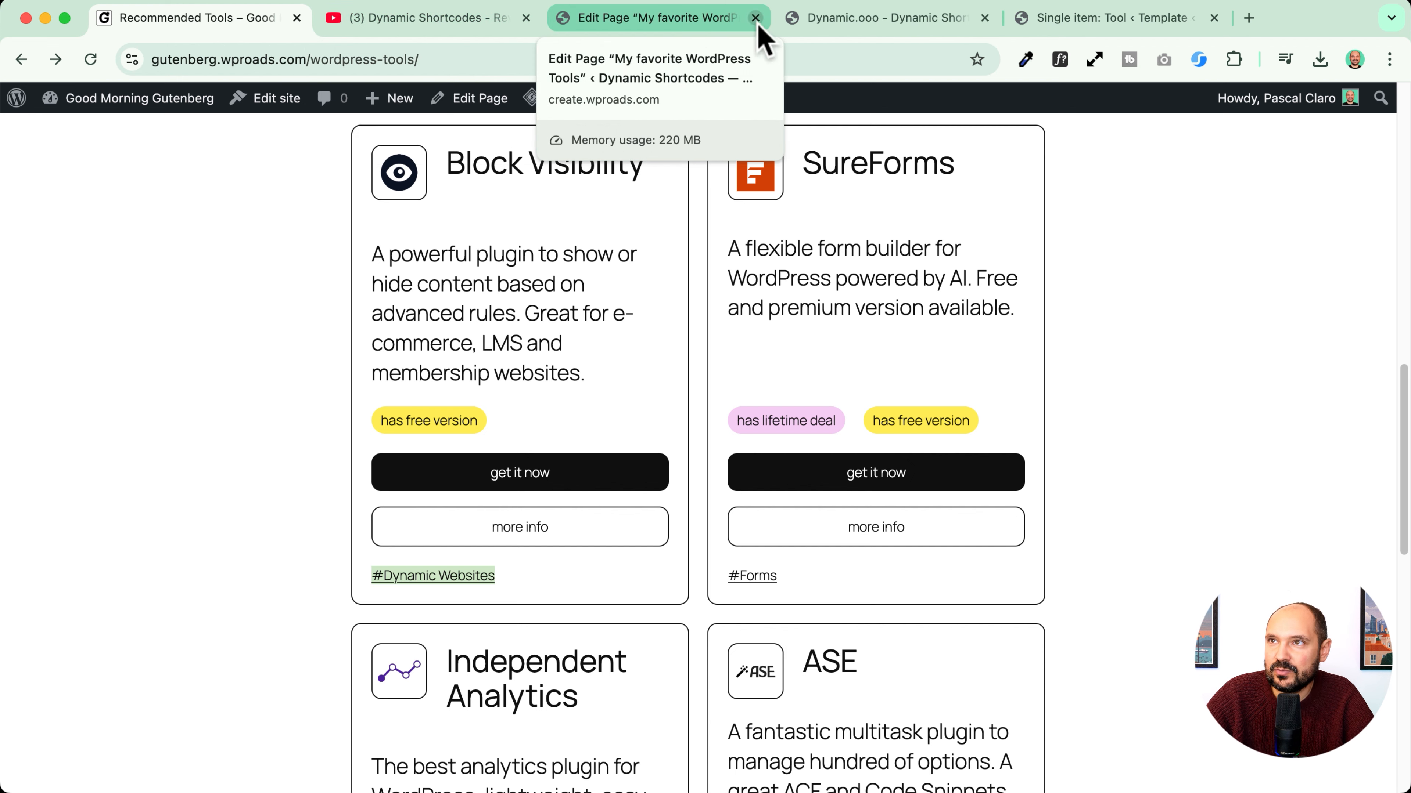
Step: Copy the {power:tool-tags} shortcode from the tag line of the Single item: Tool template
left_click(1073, 16)
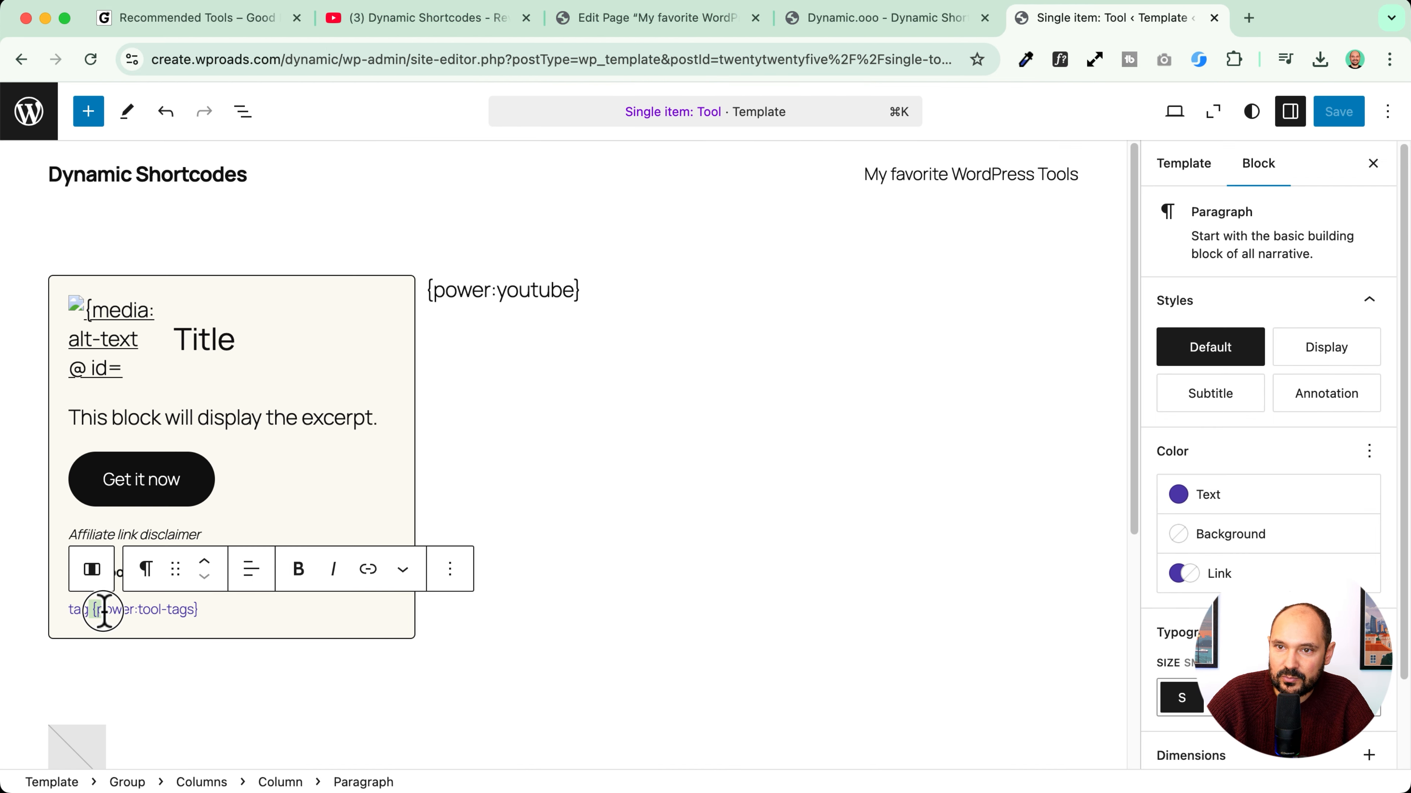
left_click_drag(103, 611, 195, 605)
key("super+c")
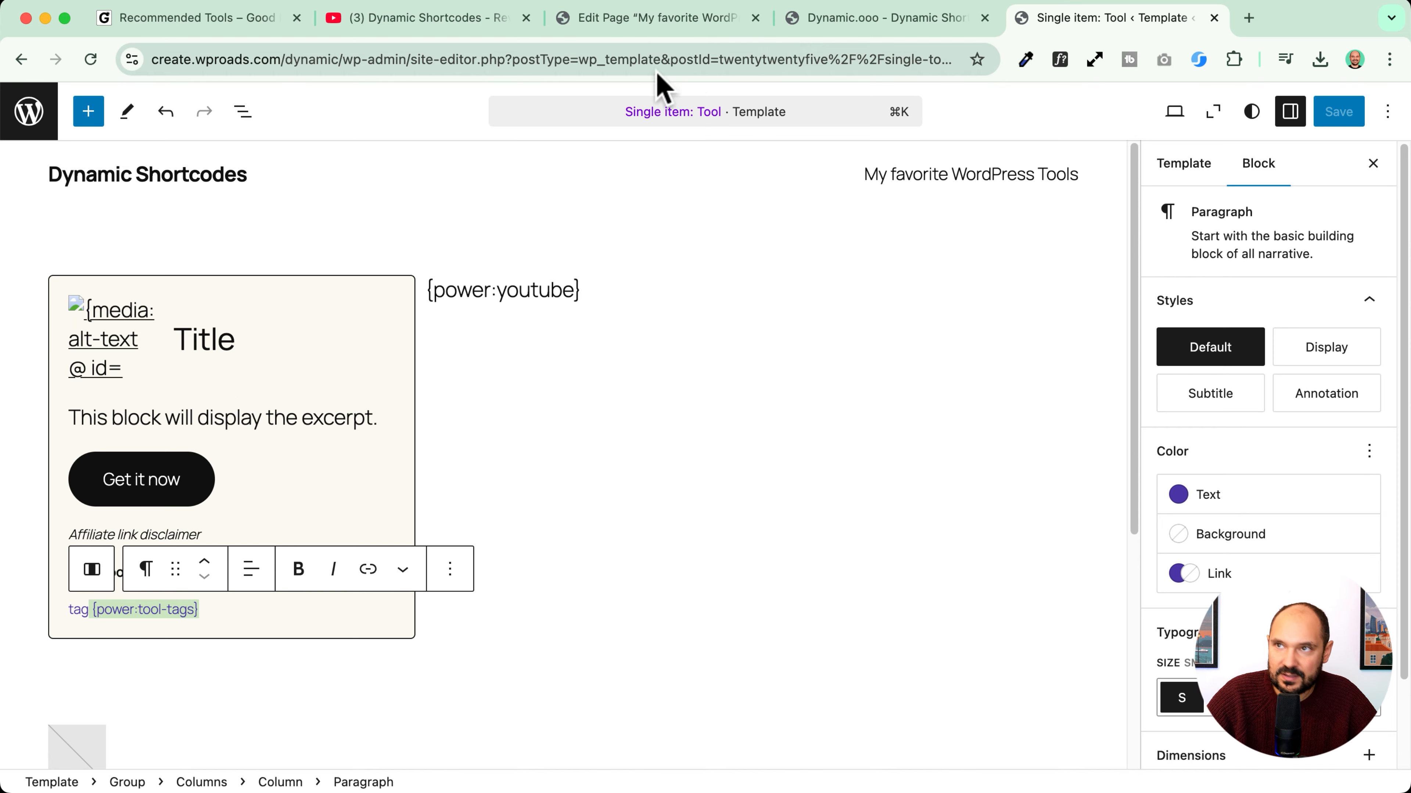
Step: Add a paragraph in size S containing {power:tool-tags} after the Buttons block in the page editor, and save the page
left_click(851, 23)
left_click(694, 20)
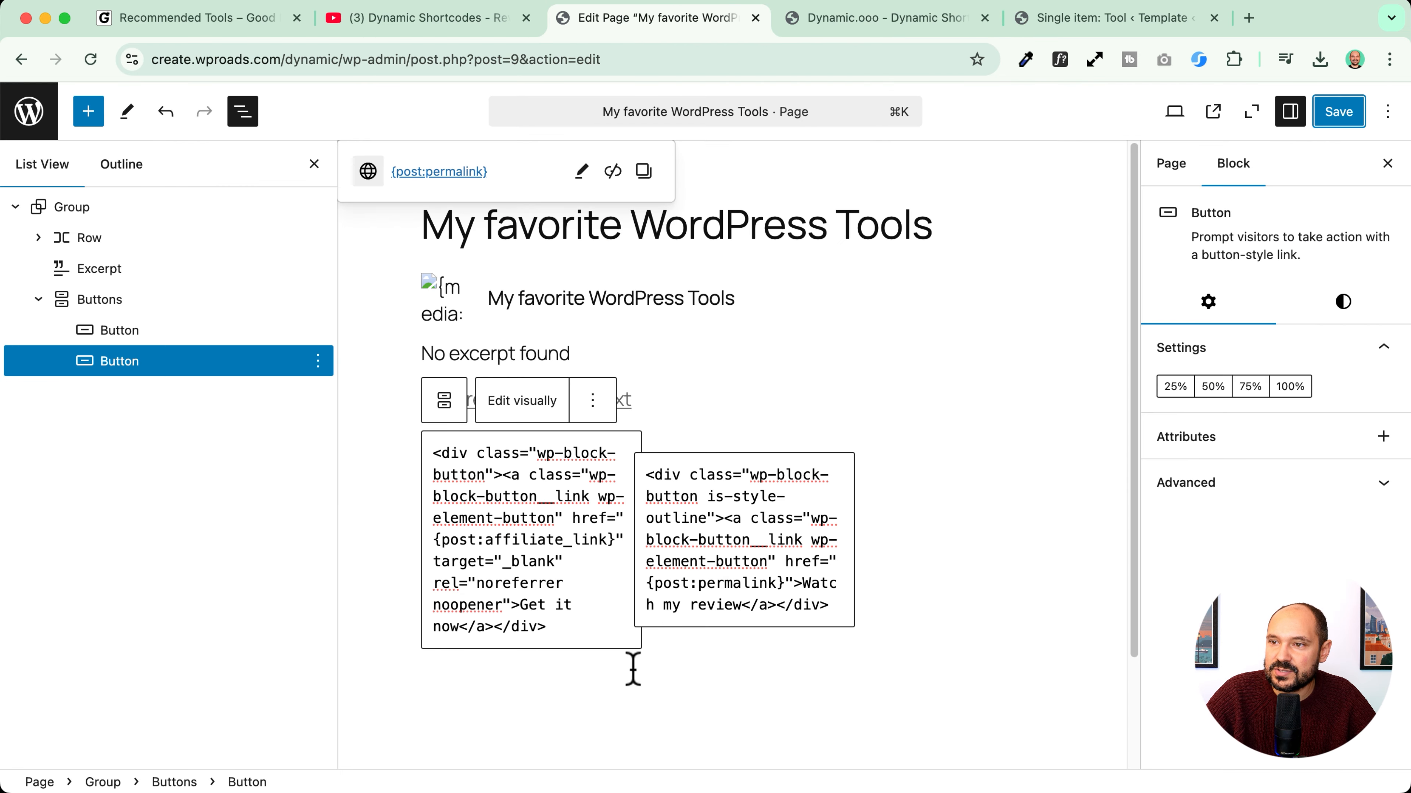
left_click(184, 301)
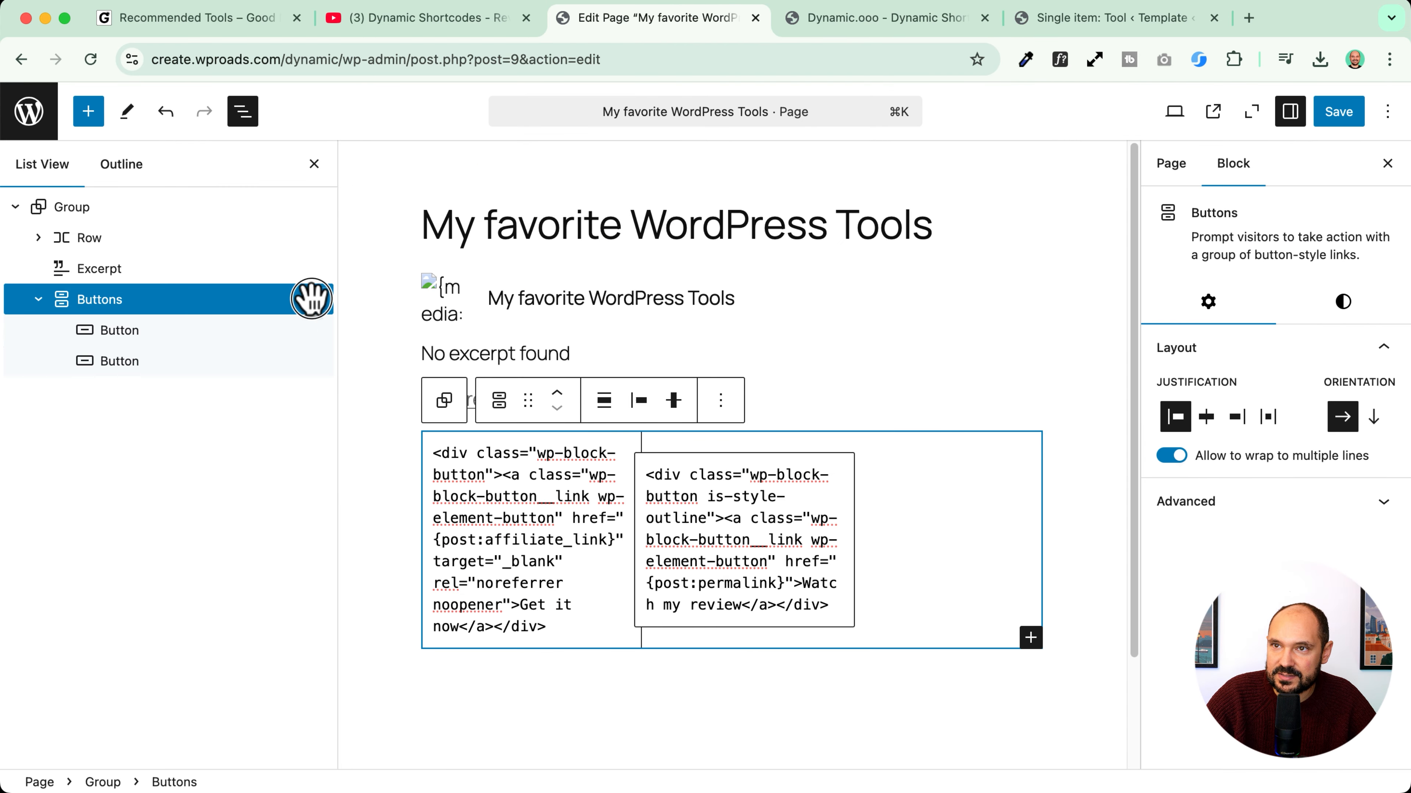
left_click(318, 300)
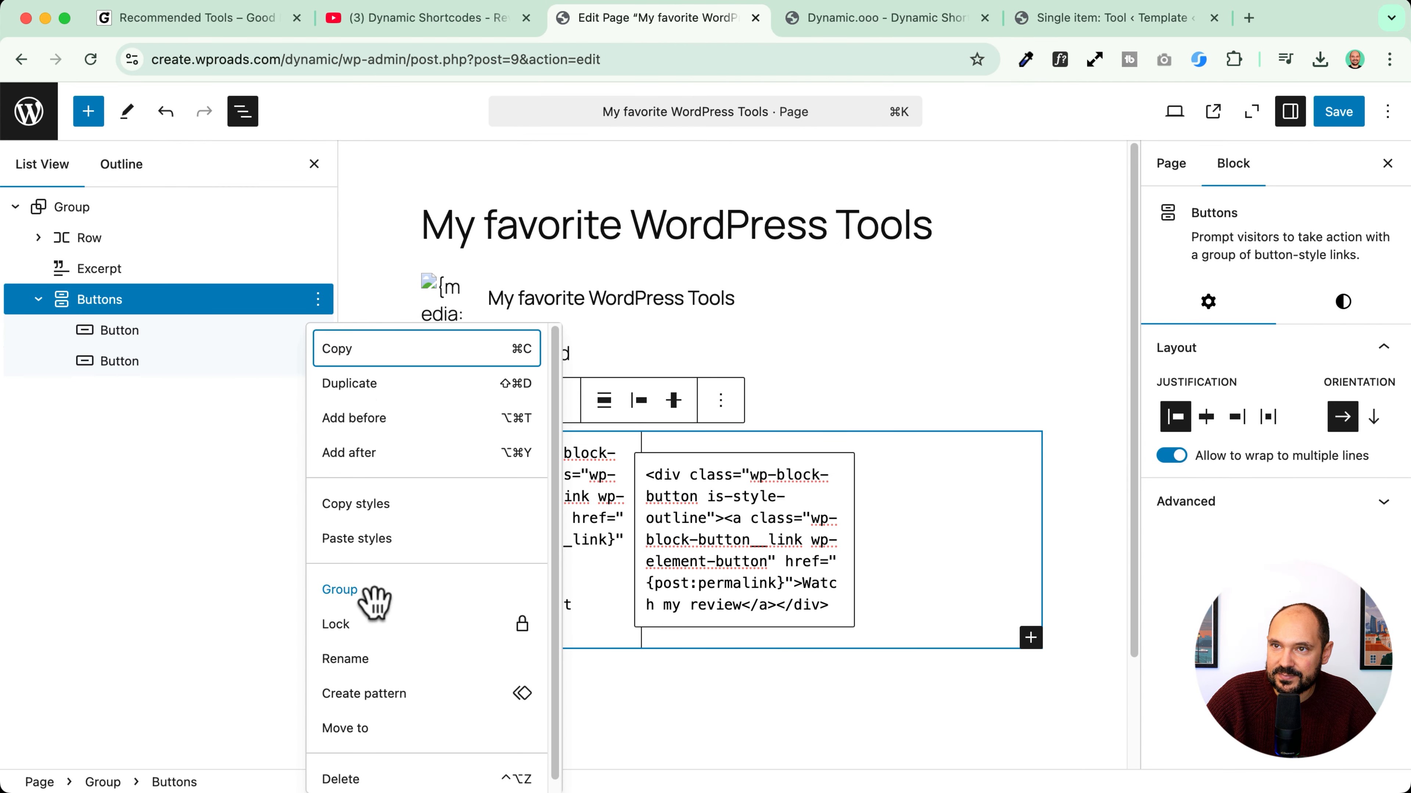
left_click(364, 453)
key("super+v")
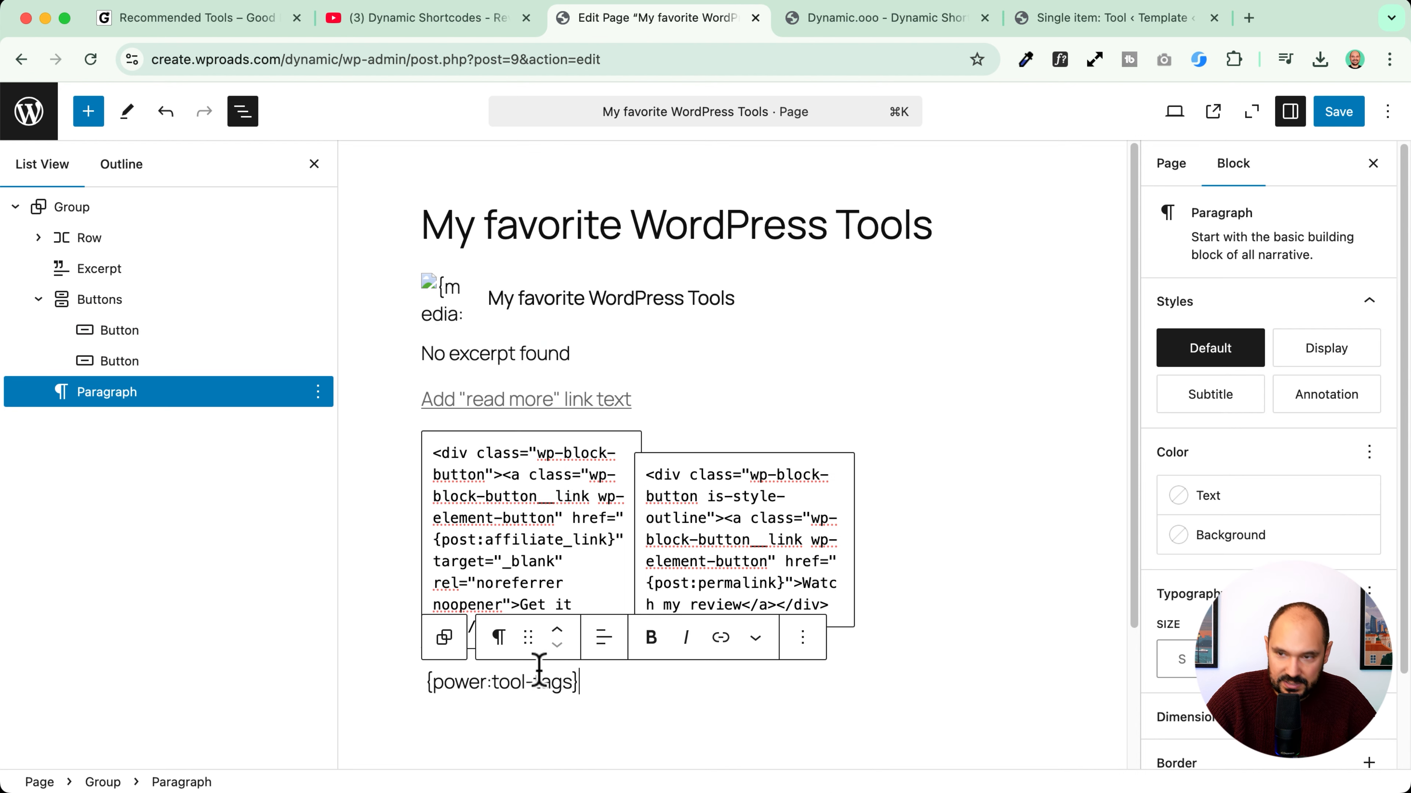
key("super+Left")
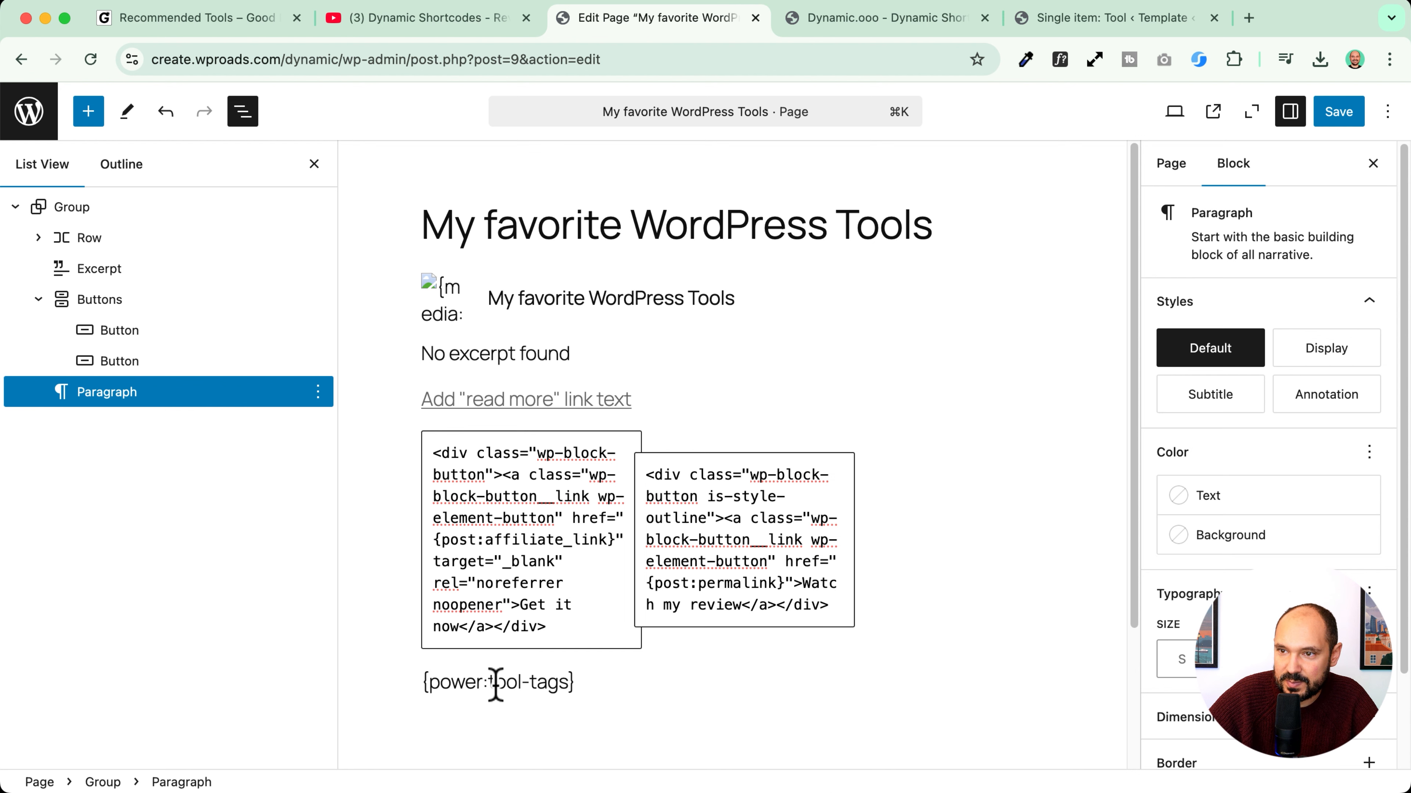
left_click(1180, 659)
left_click(1335, 112)
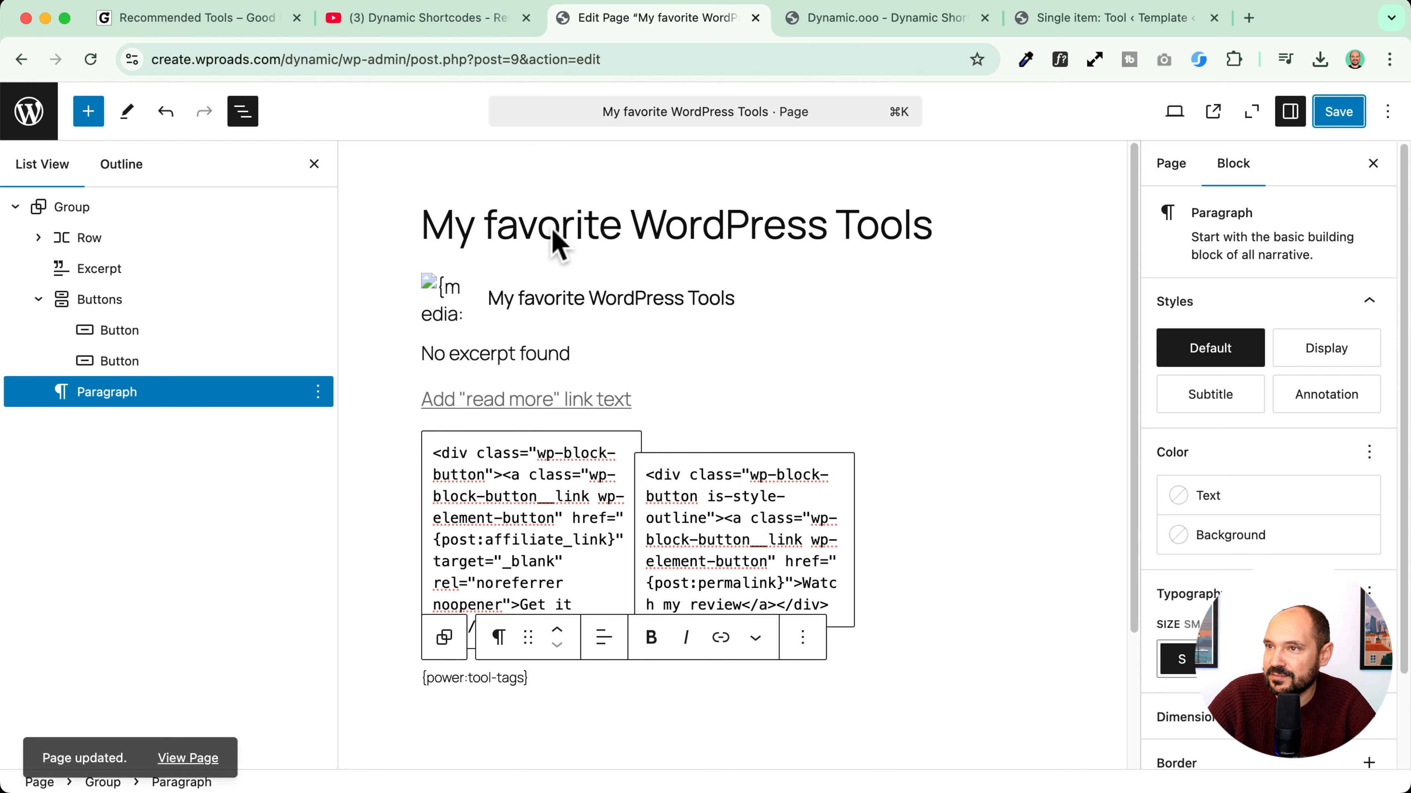
Step: Create a synced pattern named Tool Card in the category Card from the whole Group block
left_click(33, 207)
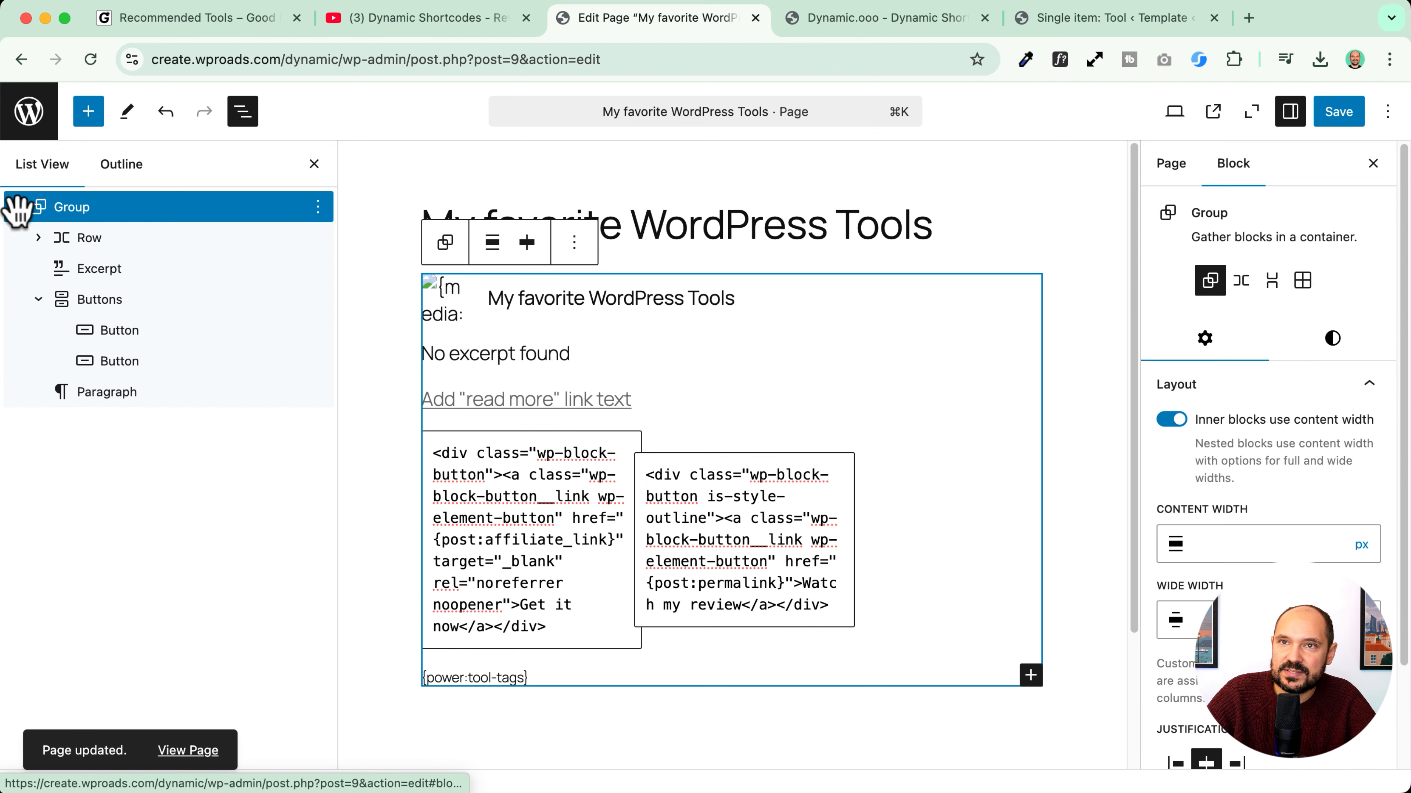
left_click(16, 207)
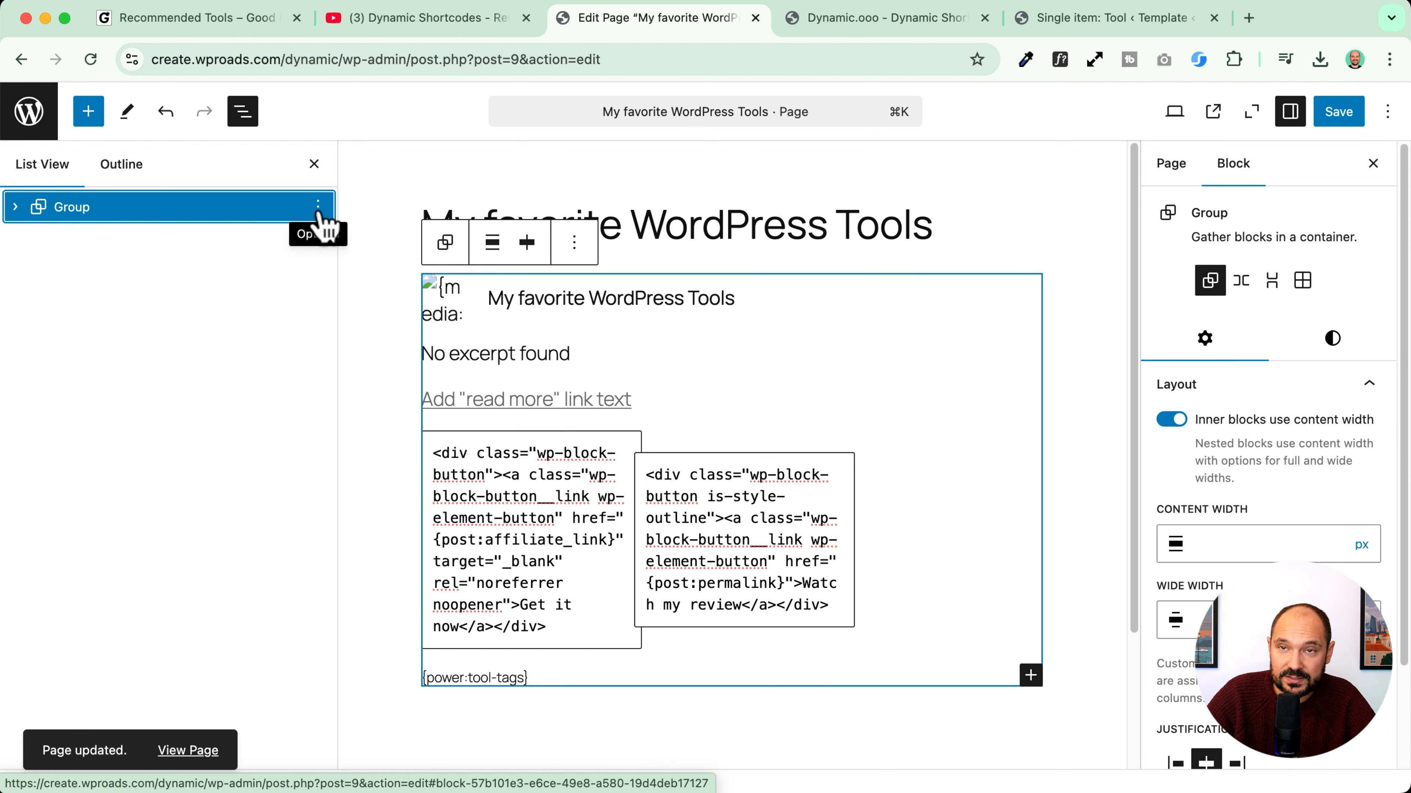
left_click(318, 207)
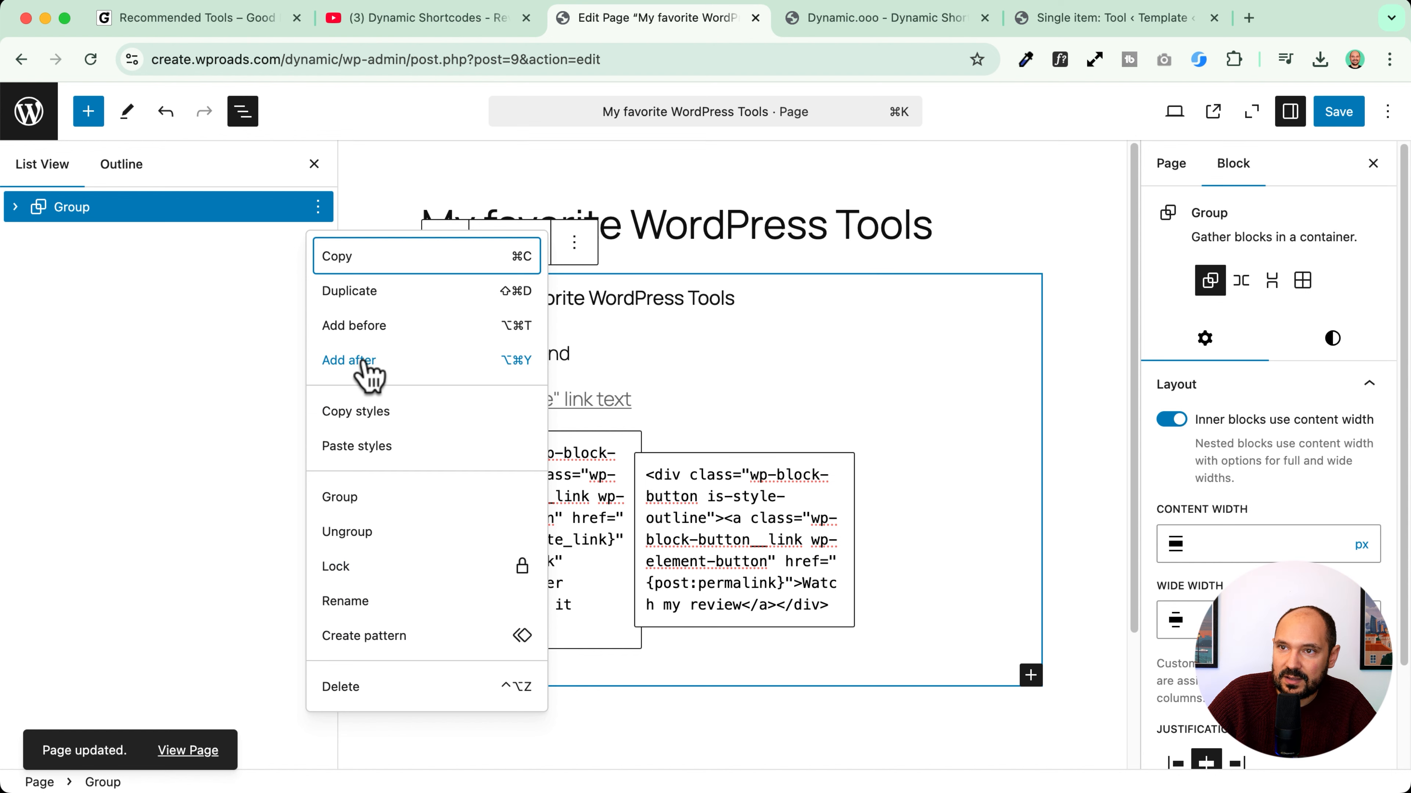
left_click(379, 645)
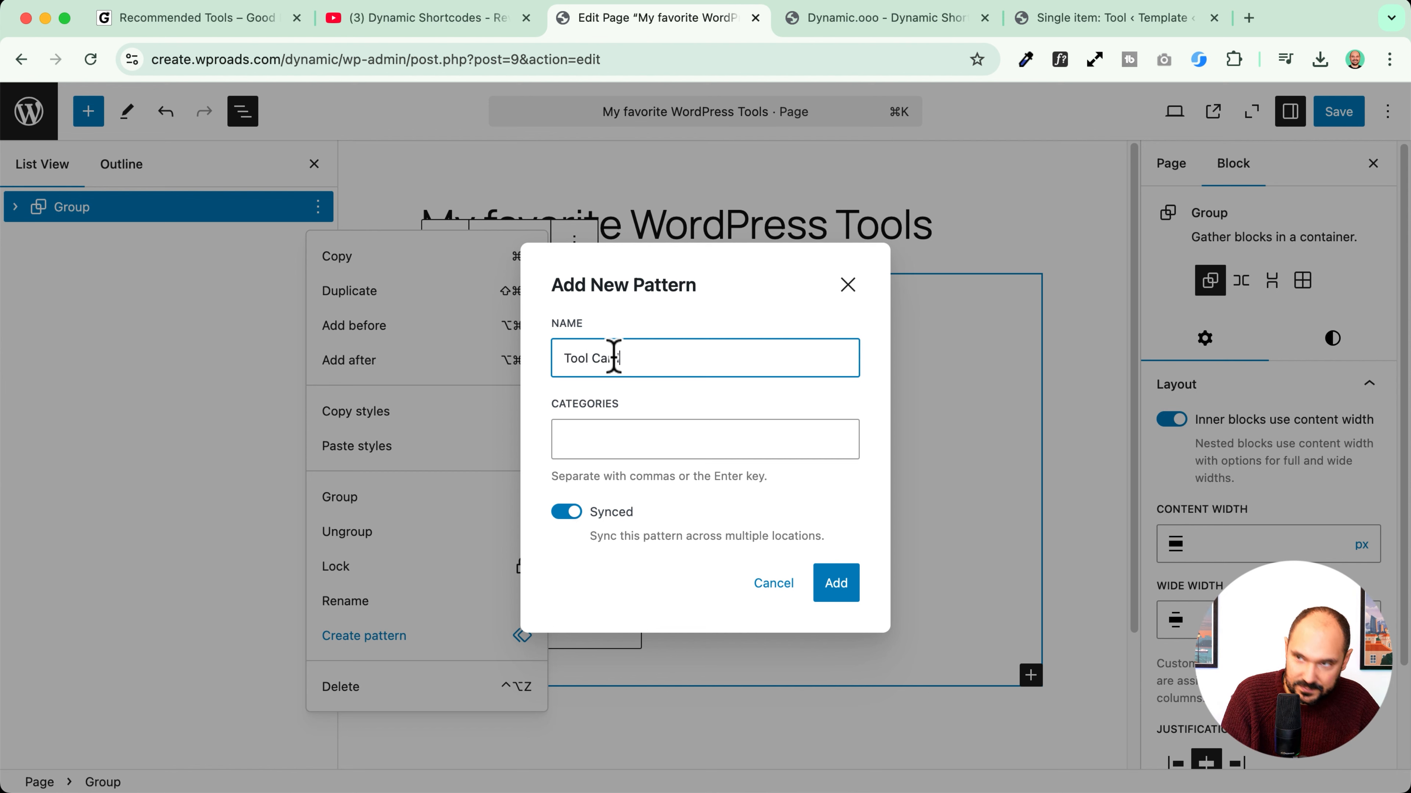
left_click(584, 439)
type("Ca")
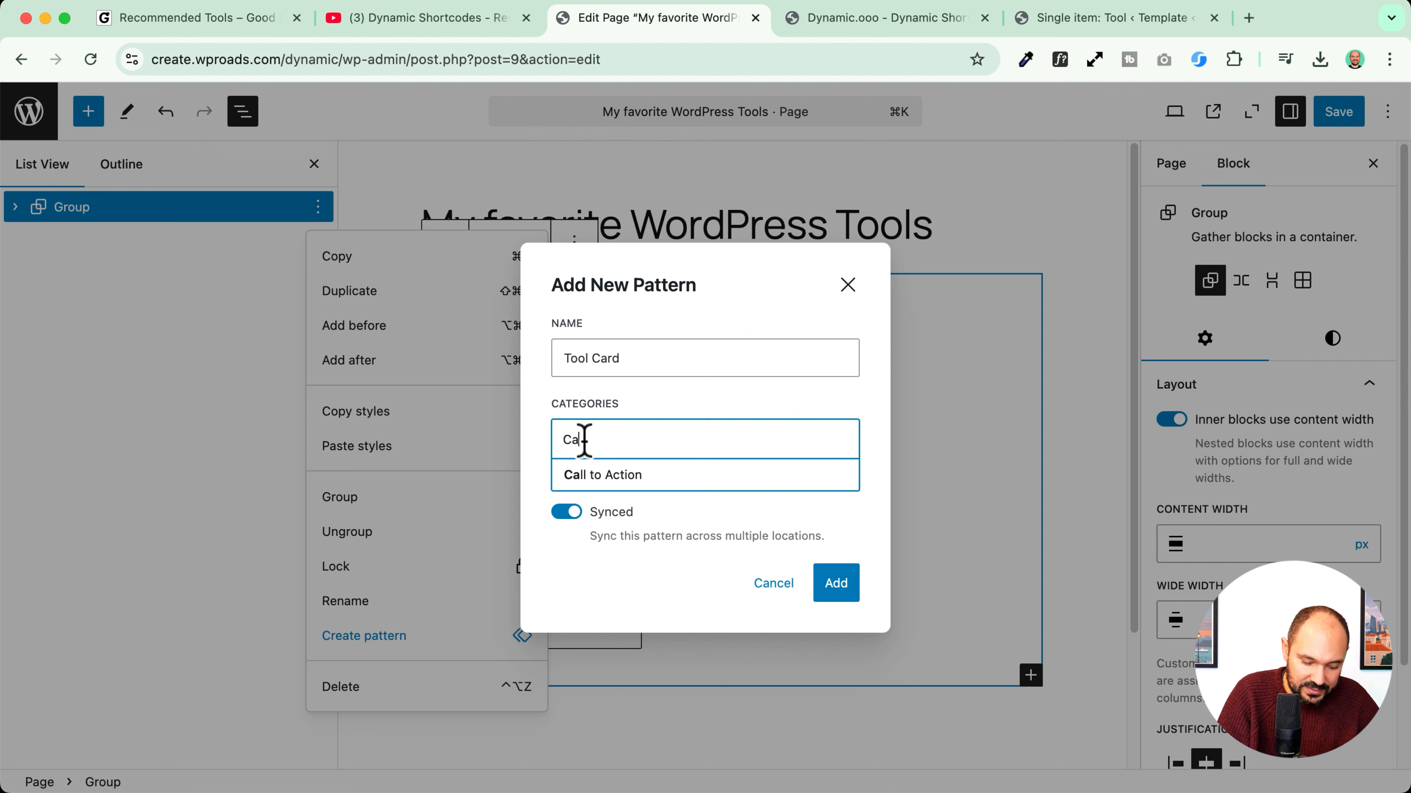
type("rd")
key("Return")
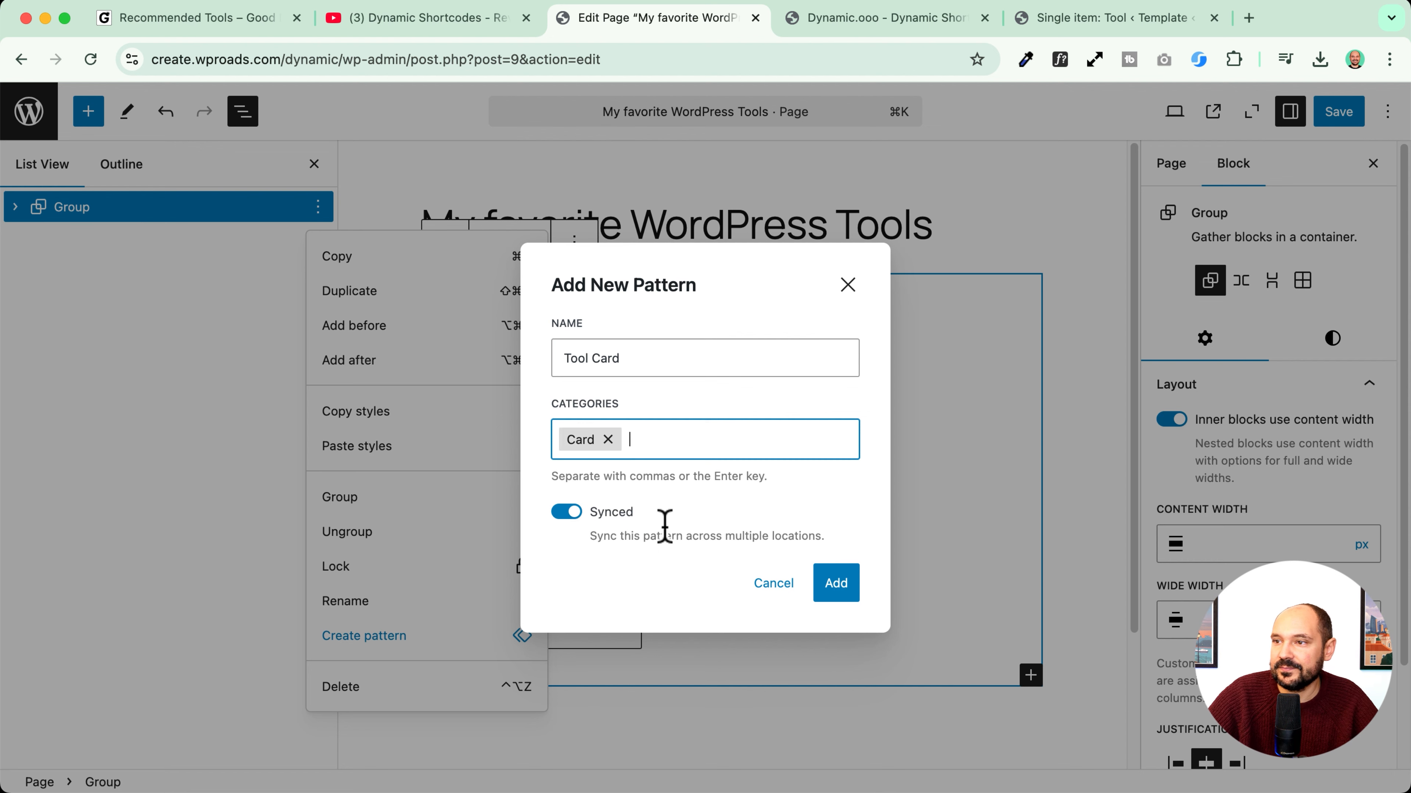
left_click(833, 590)
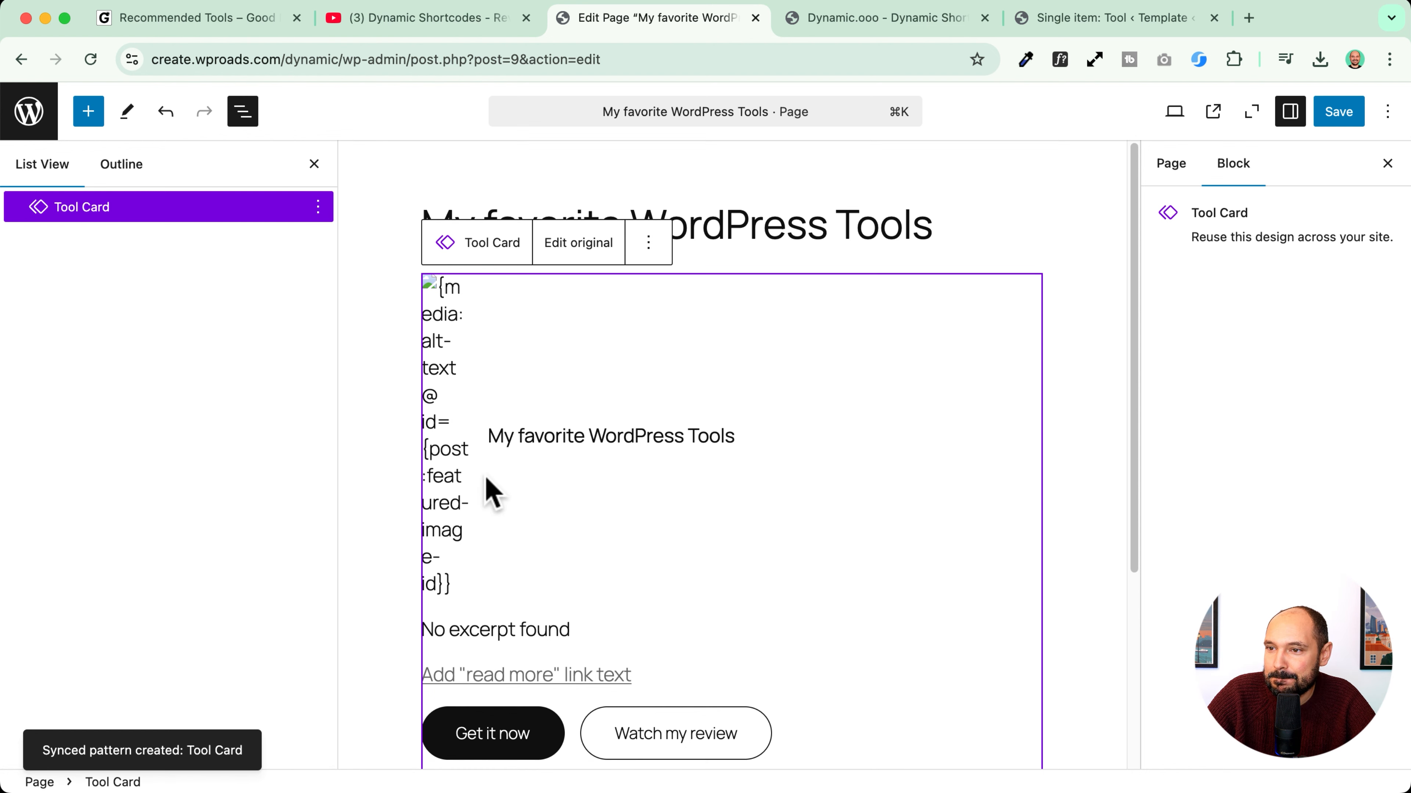
Step: Open the original of the Tool Card pattern for editing and select its Group block
scroll(489, 489, "down", 5)
scroll(488, 489, "up", 5)
left_click(577, 245)
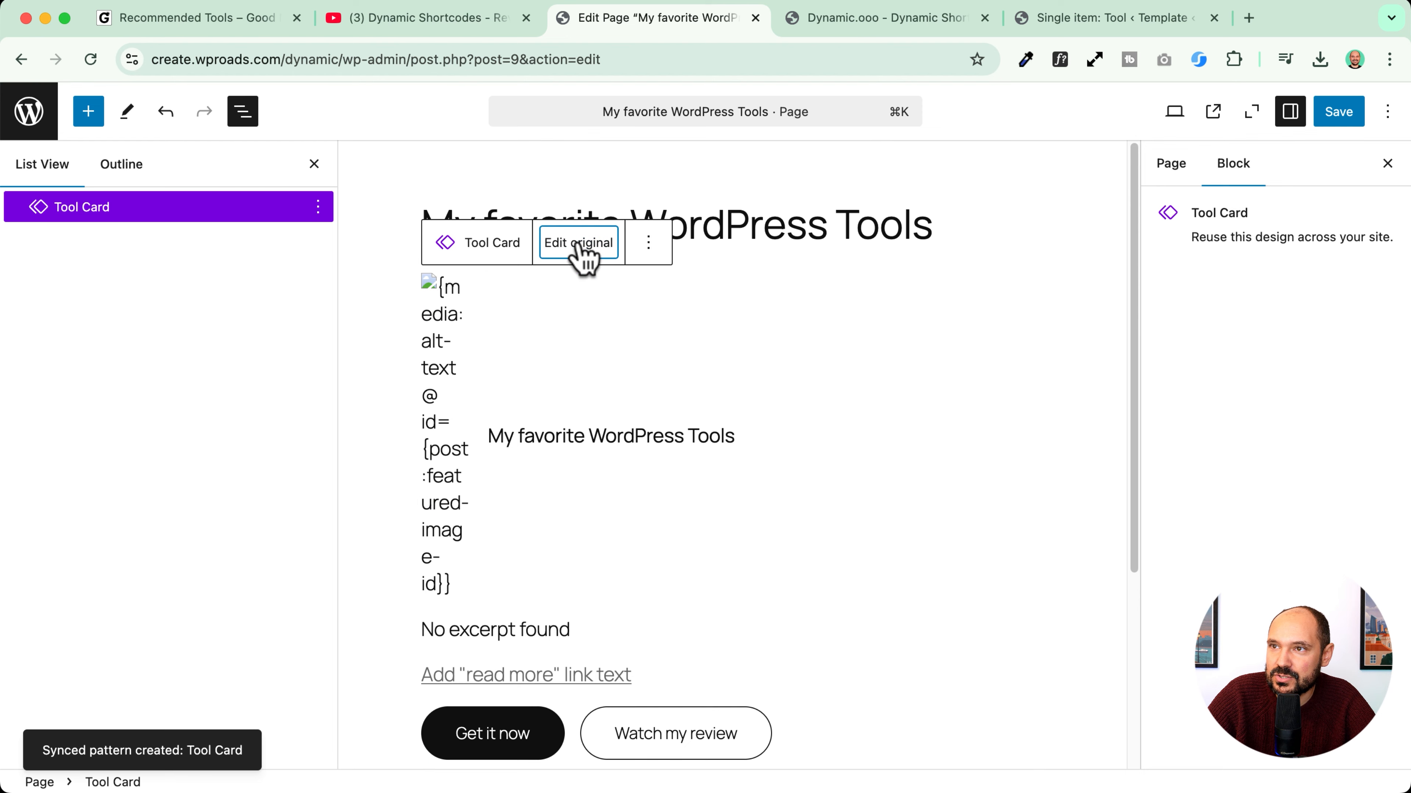
left_click(98, 206)
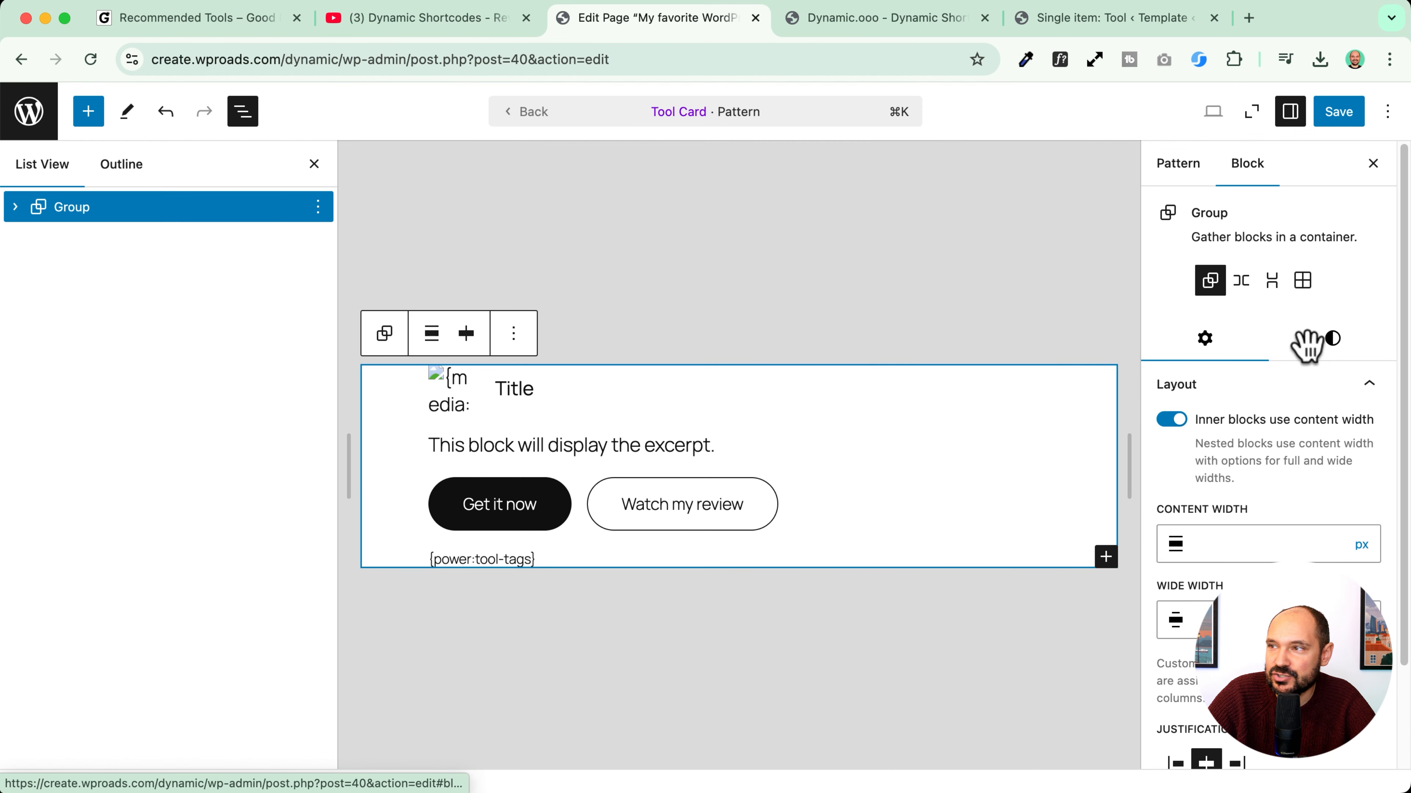
Step: Set both the vertical and horizontal padding of the pattern's Group block to X-Small
scroll(1277, 422, "down", 1)
left_click(1332, 338)
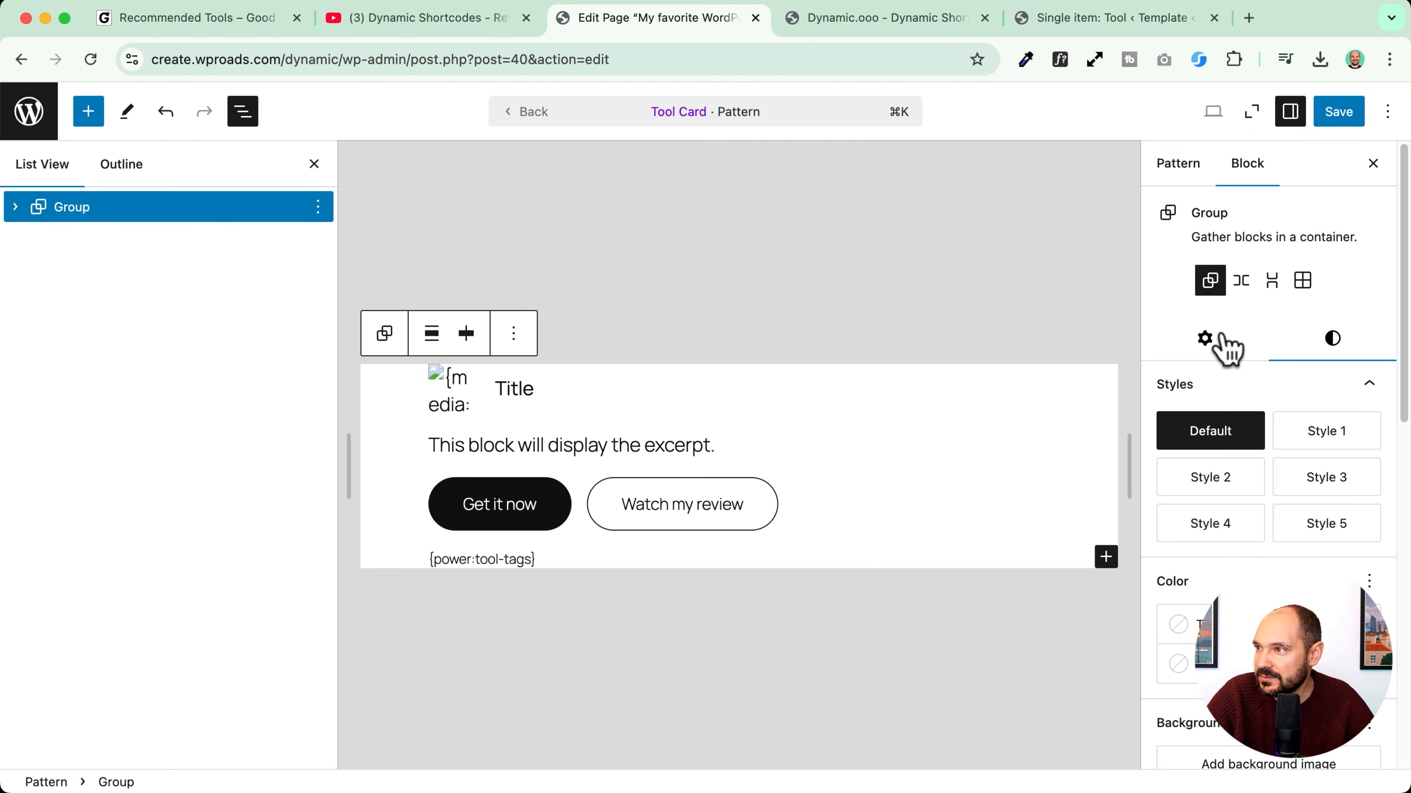
scroll(1228, 488, "down", 12)
left_click_drag(1184, 333, 1232, 333)
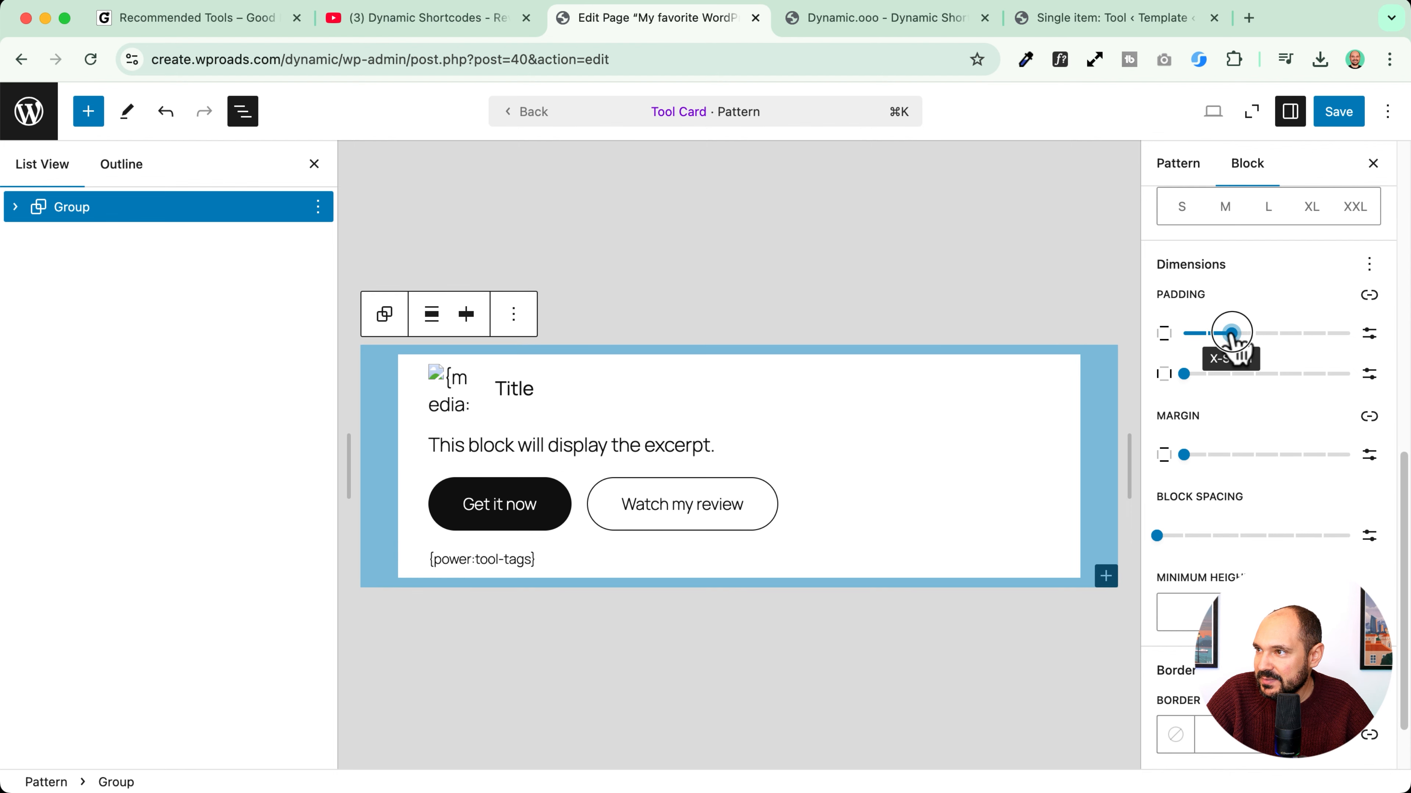
left_click_drag(1184, 373, 1231, 374)
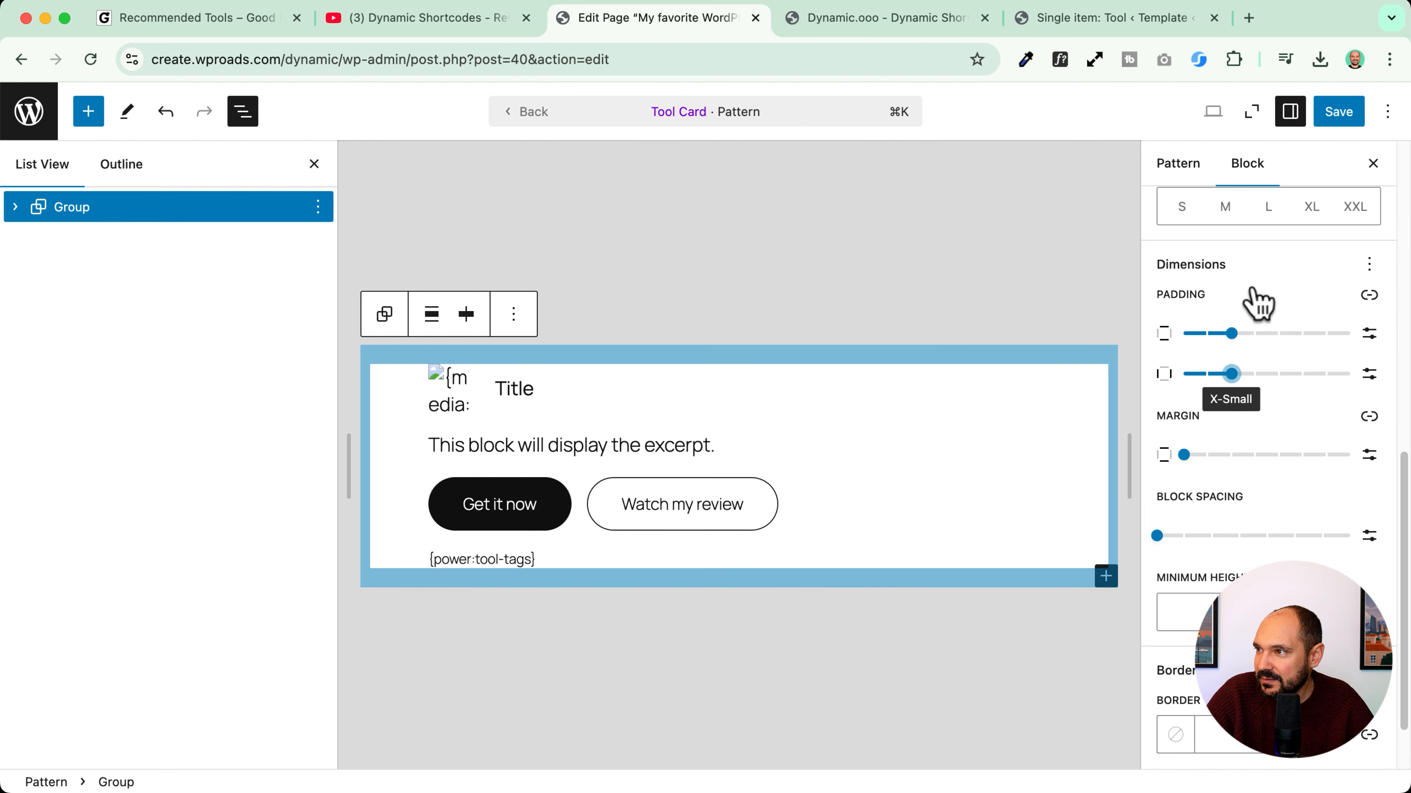
Step: Apply the Style 1 block style to the Tool Card's Group block
scroll(1257, 300, "up", 8)
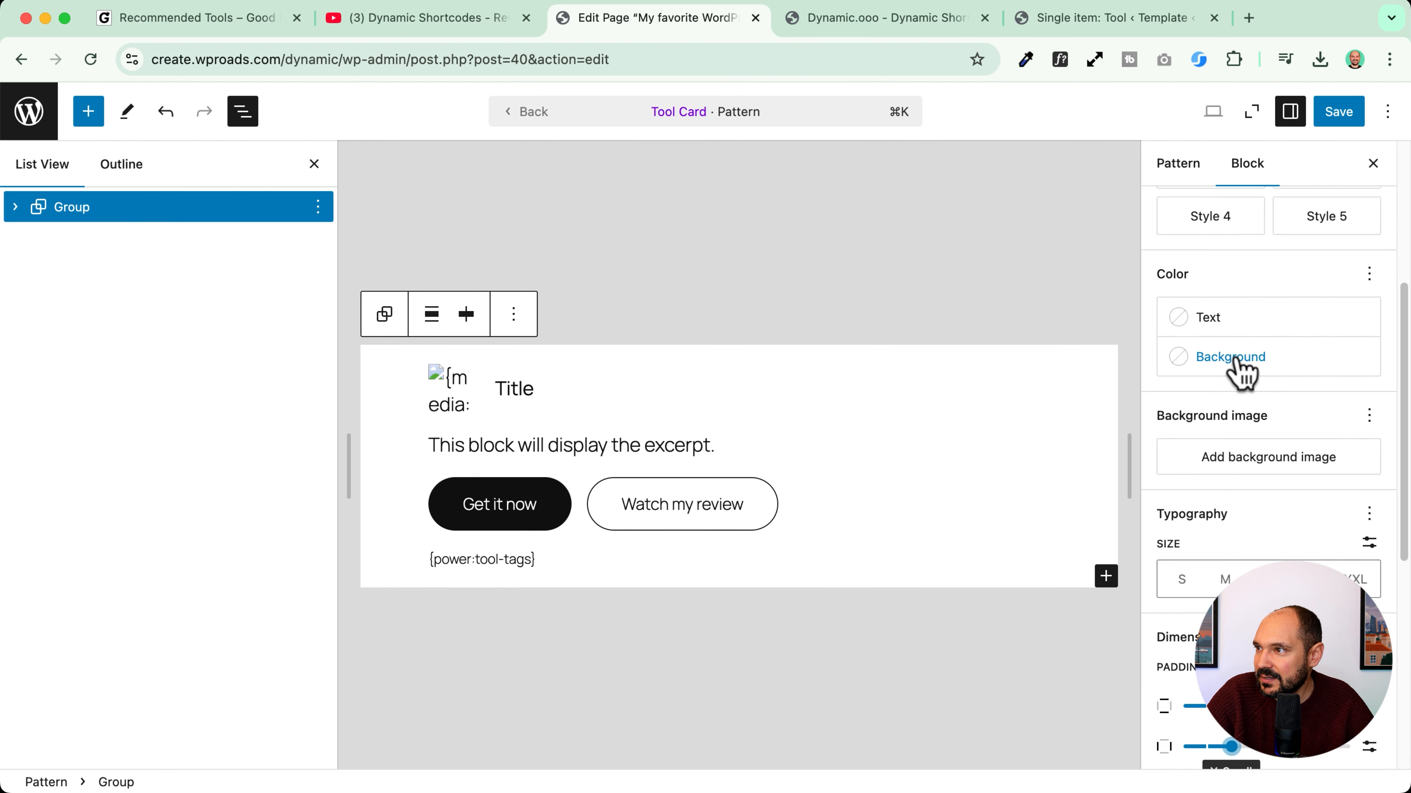
left_click(1237, 362)
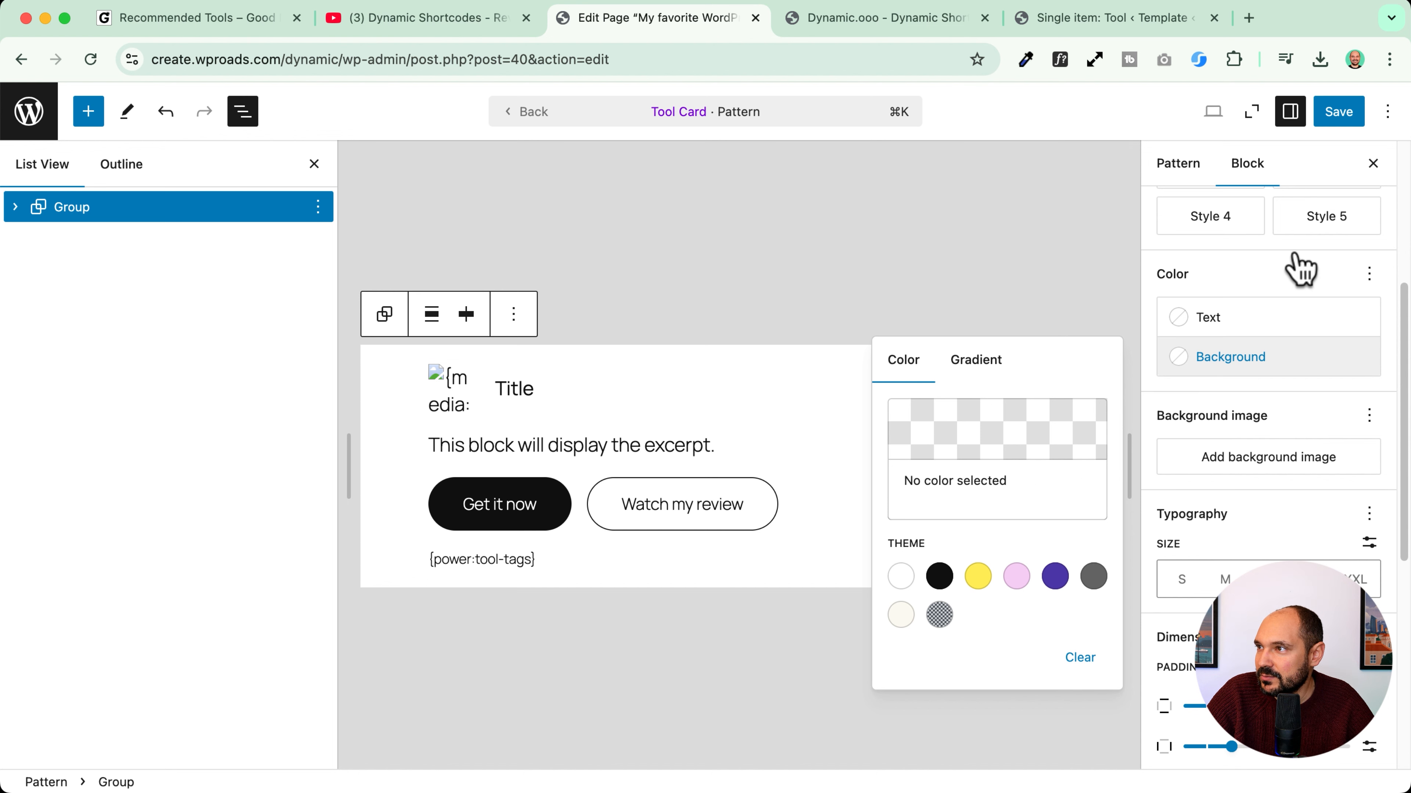
left_click(1300, 269)
scroll(1295, 272, "up", 5)
left_click(1308, 364)
left_click(1323, 412)
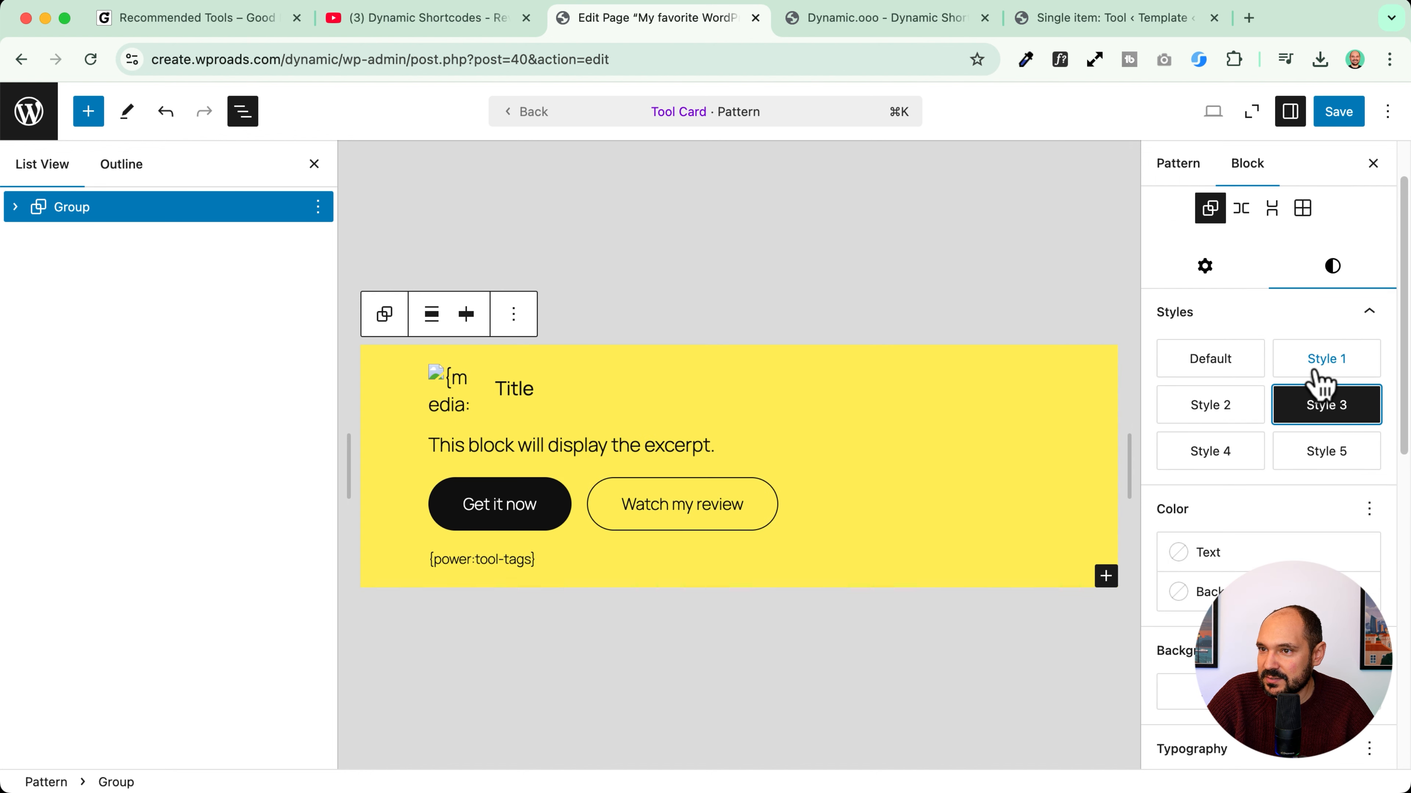
left_click(1320, 366)
Step: Give the Group block a border with a radius of 5 and open the save review for the page and pattern
scroll(1211, 556, "down", 1)
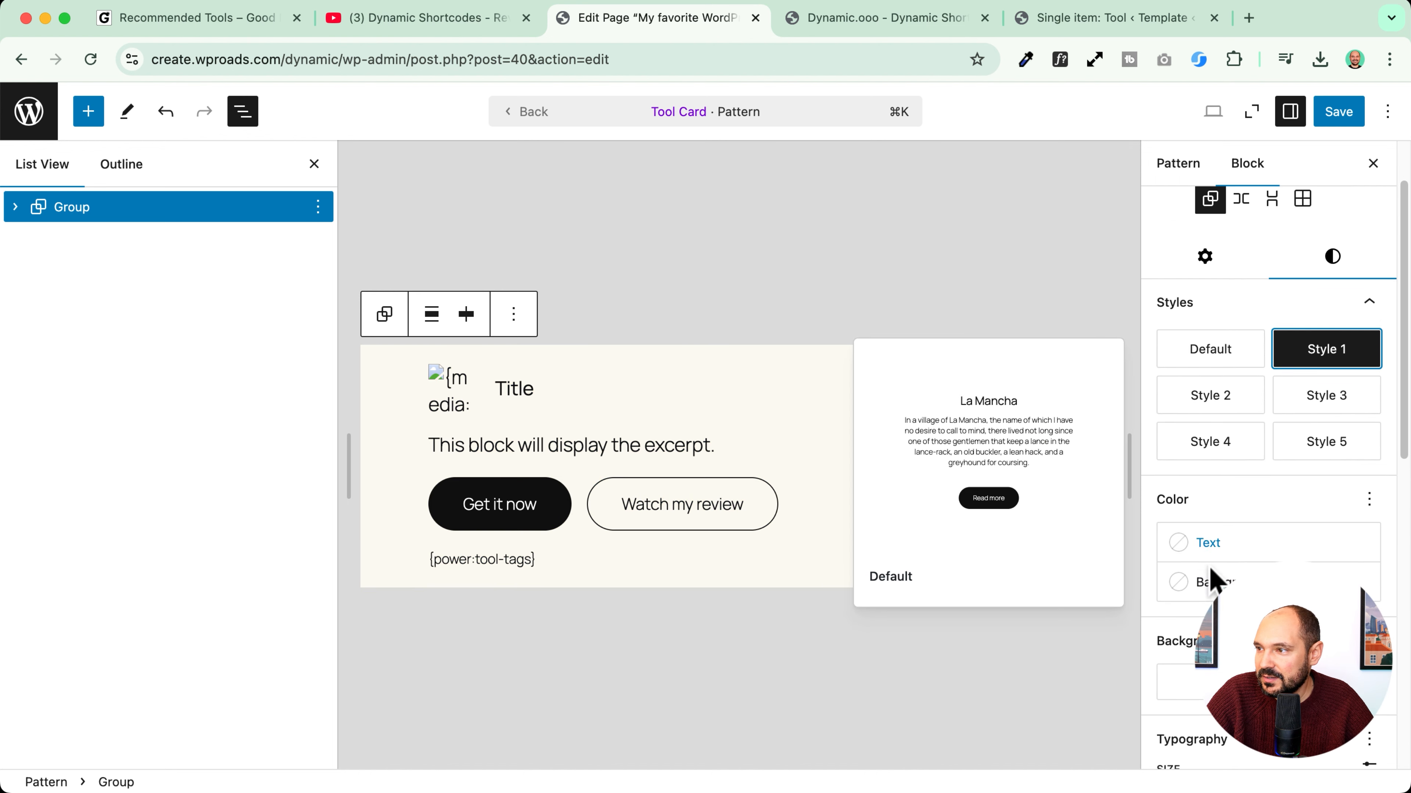
scroll(1212, 578, "down", 10)
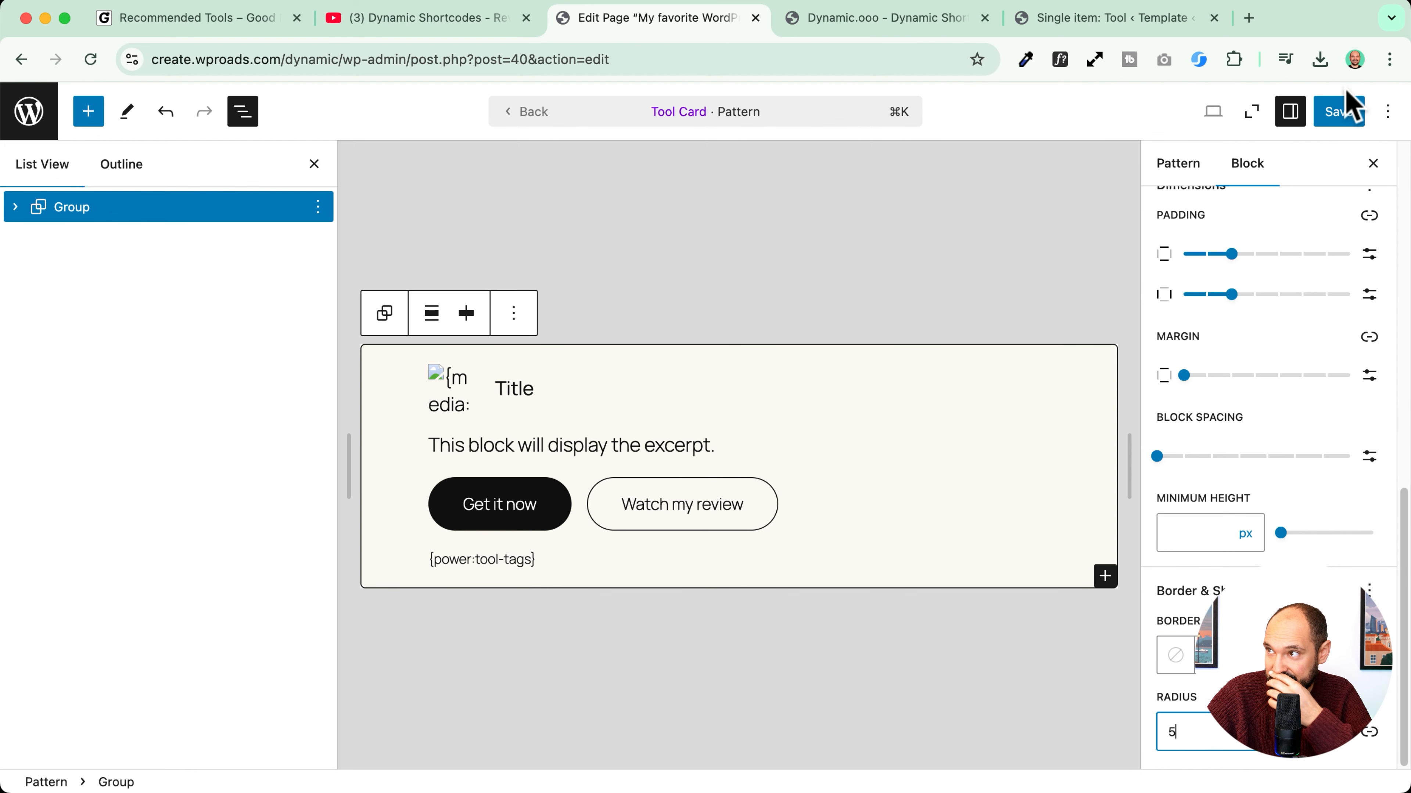
left_click(1345, 105)
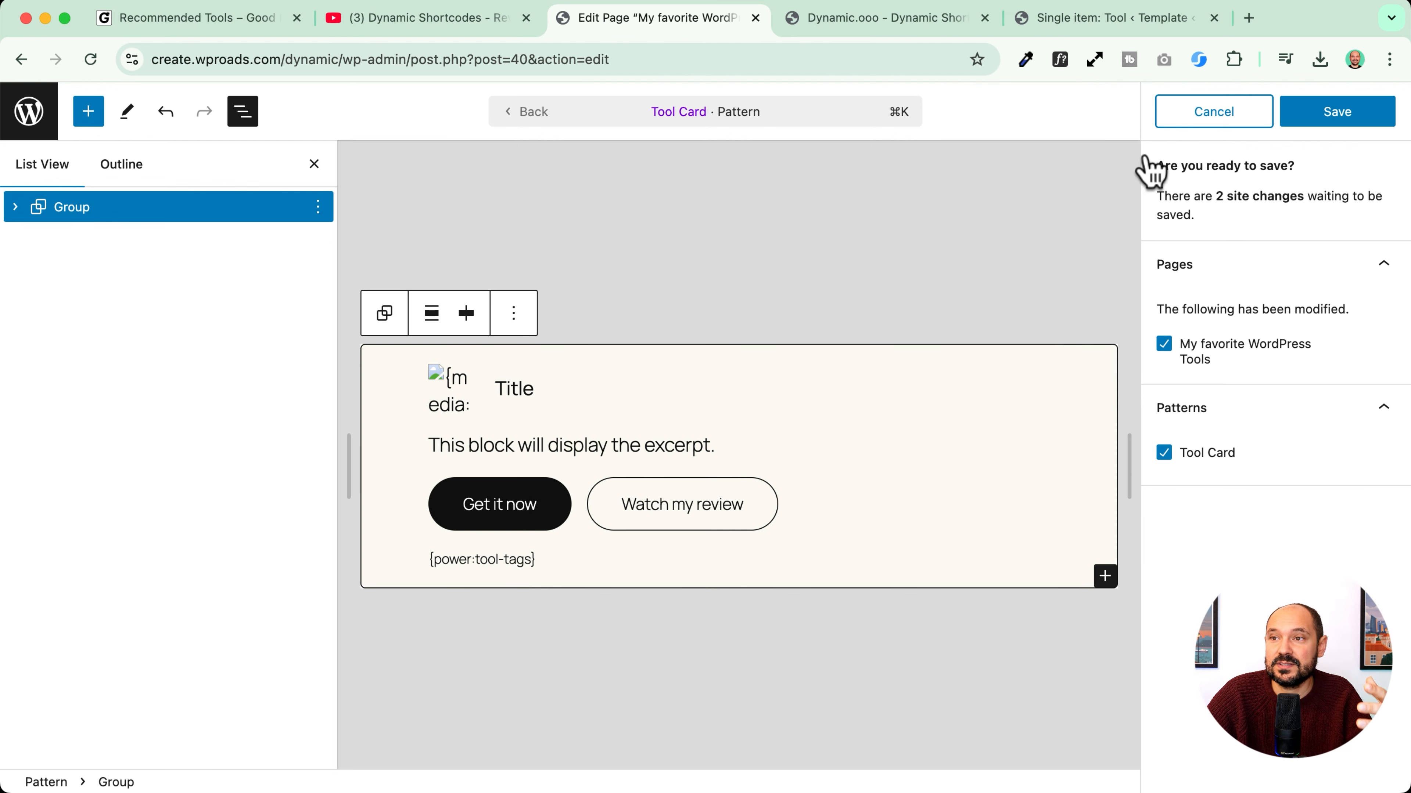
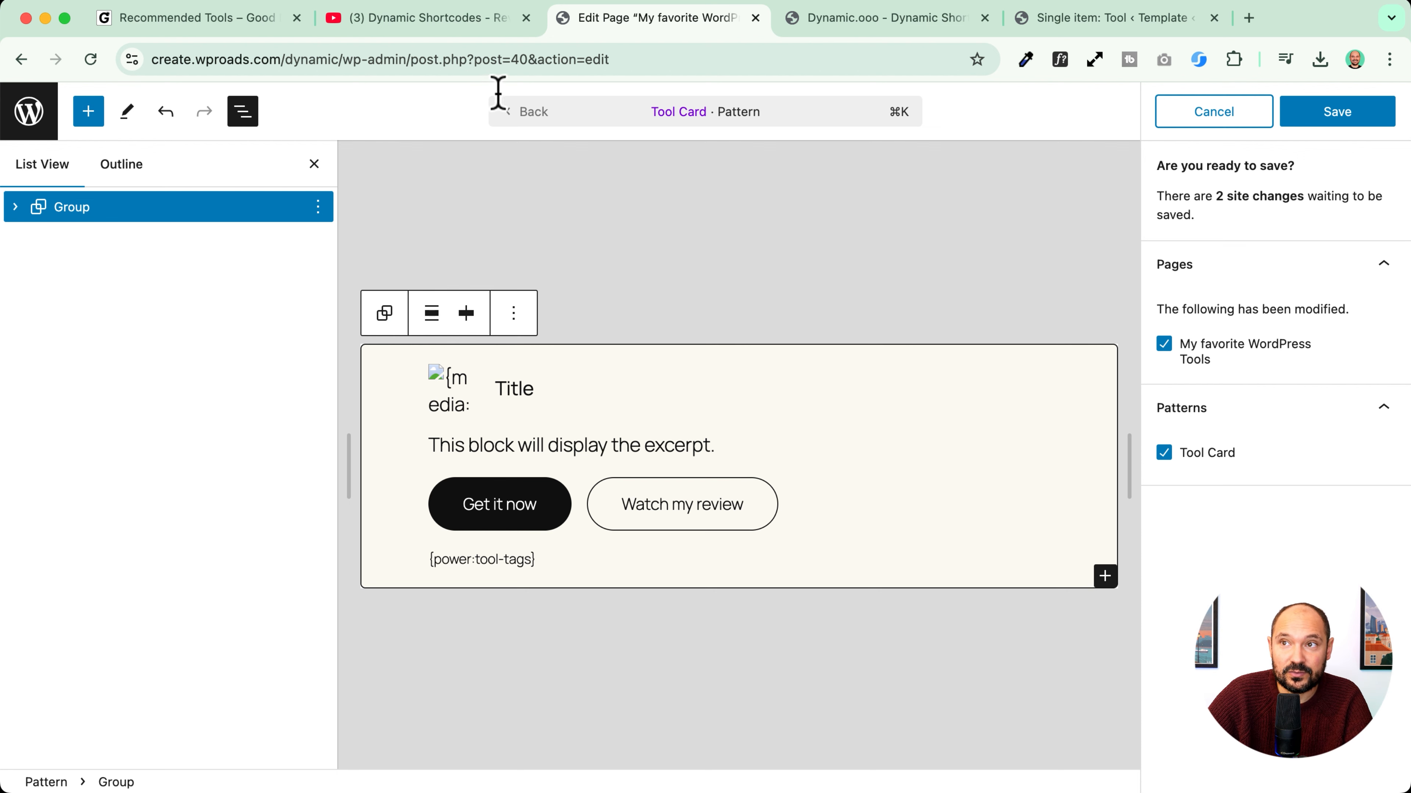
Step: Return to the My favorite WordPress Tools page, delete the Tool Card block from it, and start an empty paragraph
left_click(519, 113)
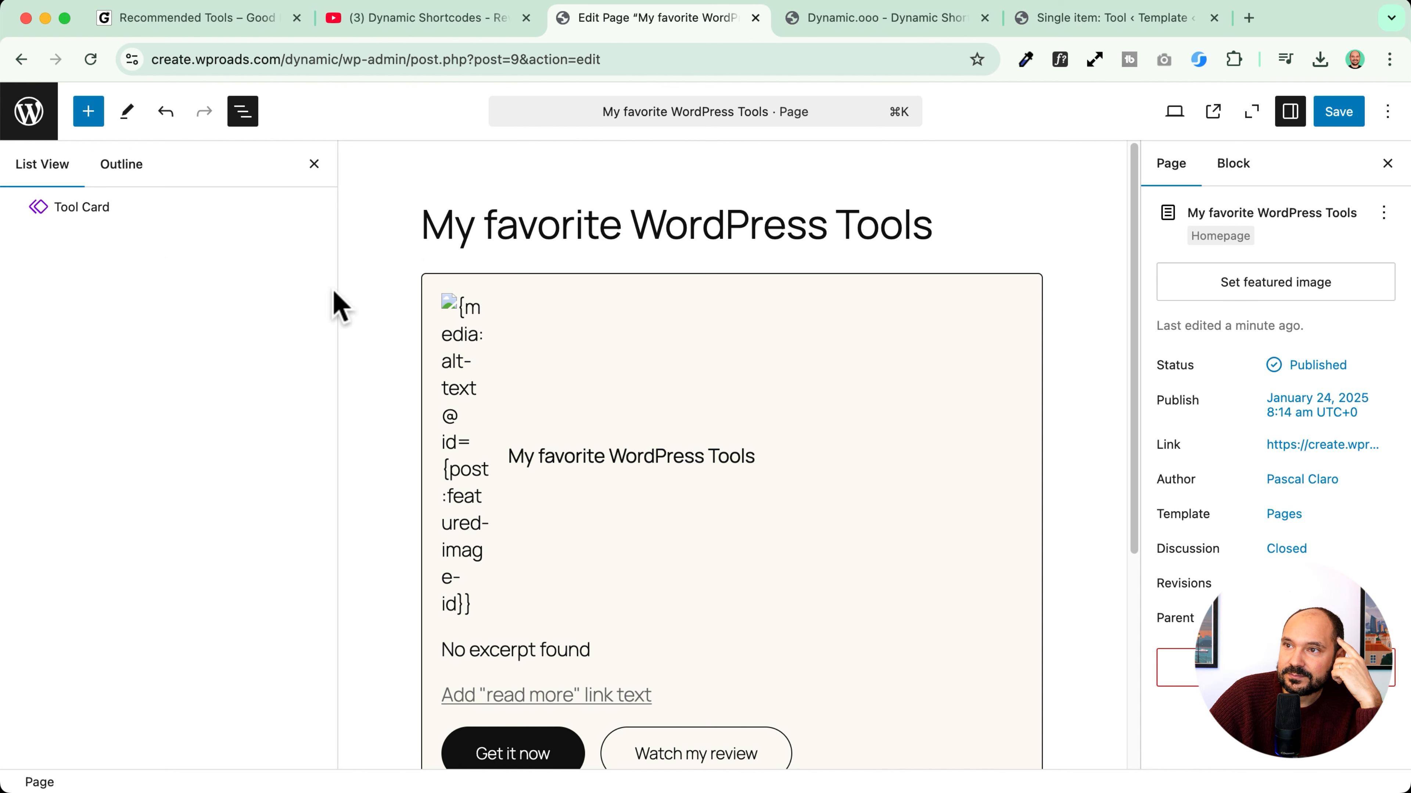
left_click(97, 209)
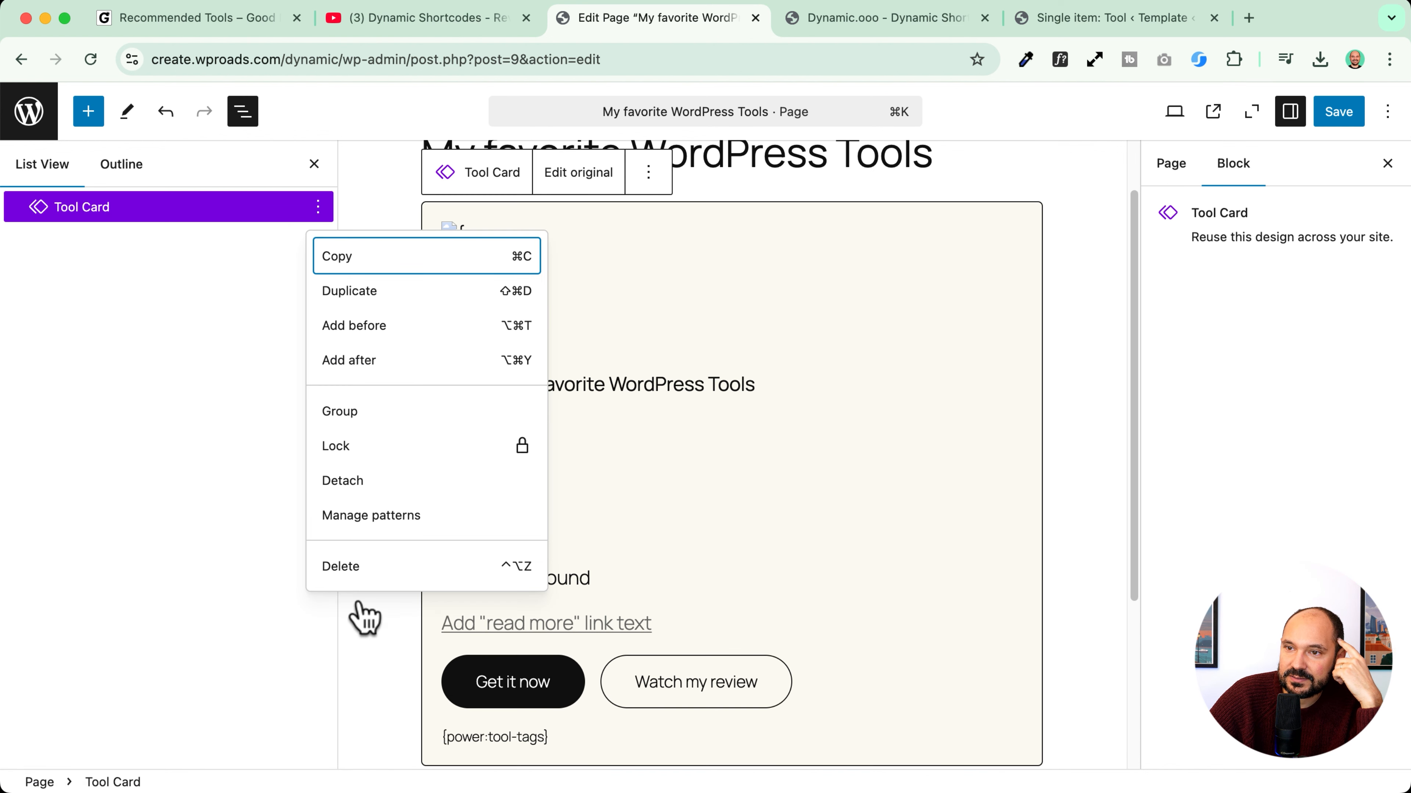
left_click(345, 571)
left_click(549, 287)
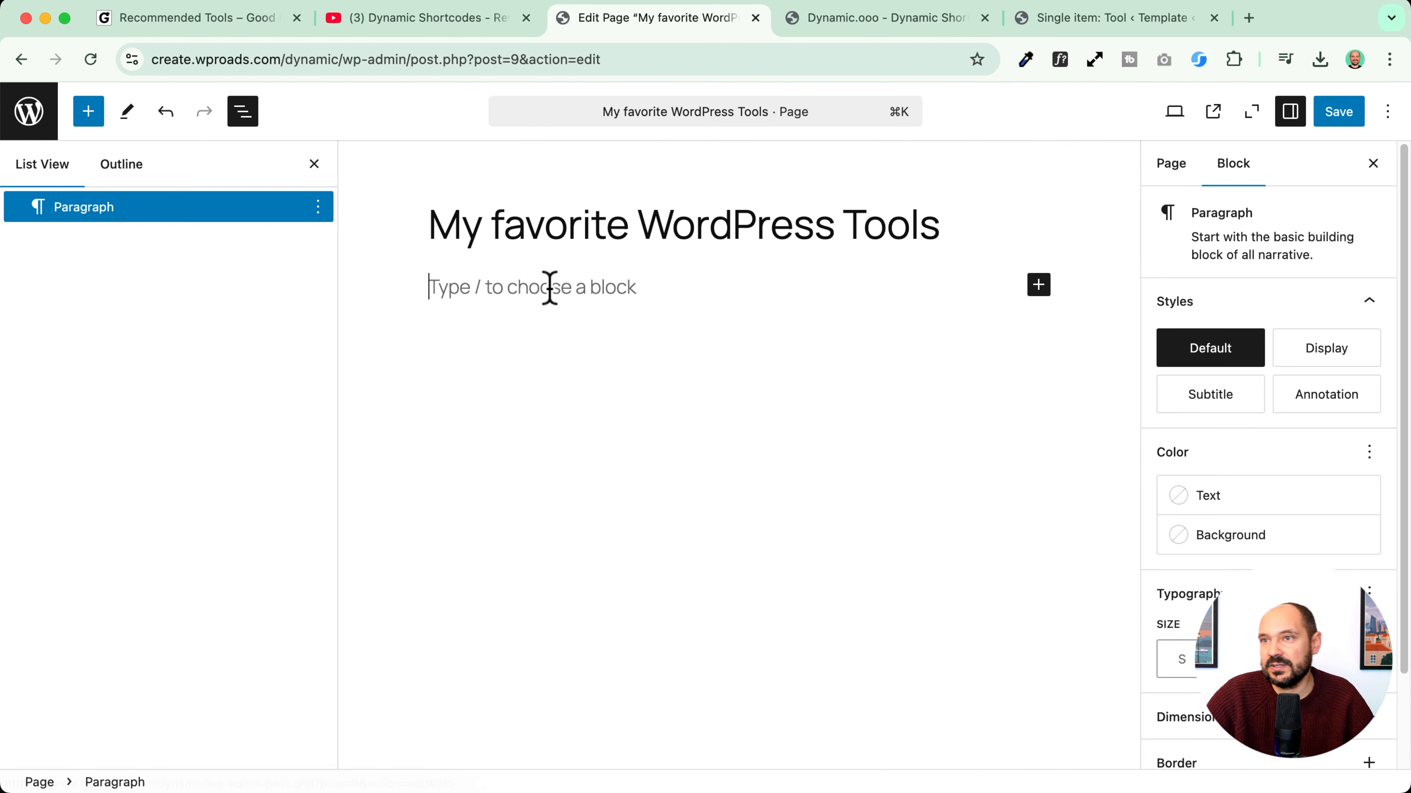
type("/query")
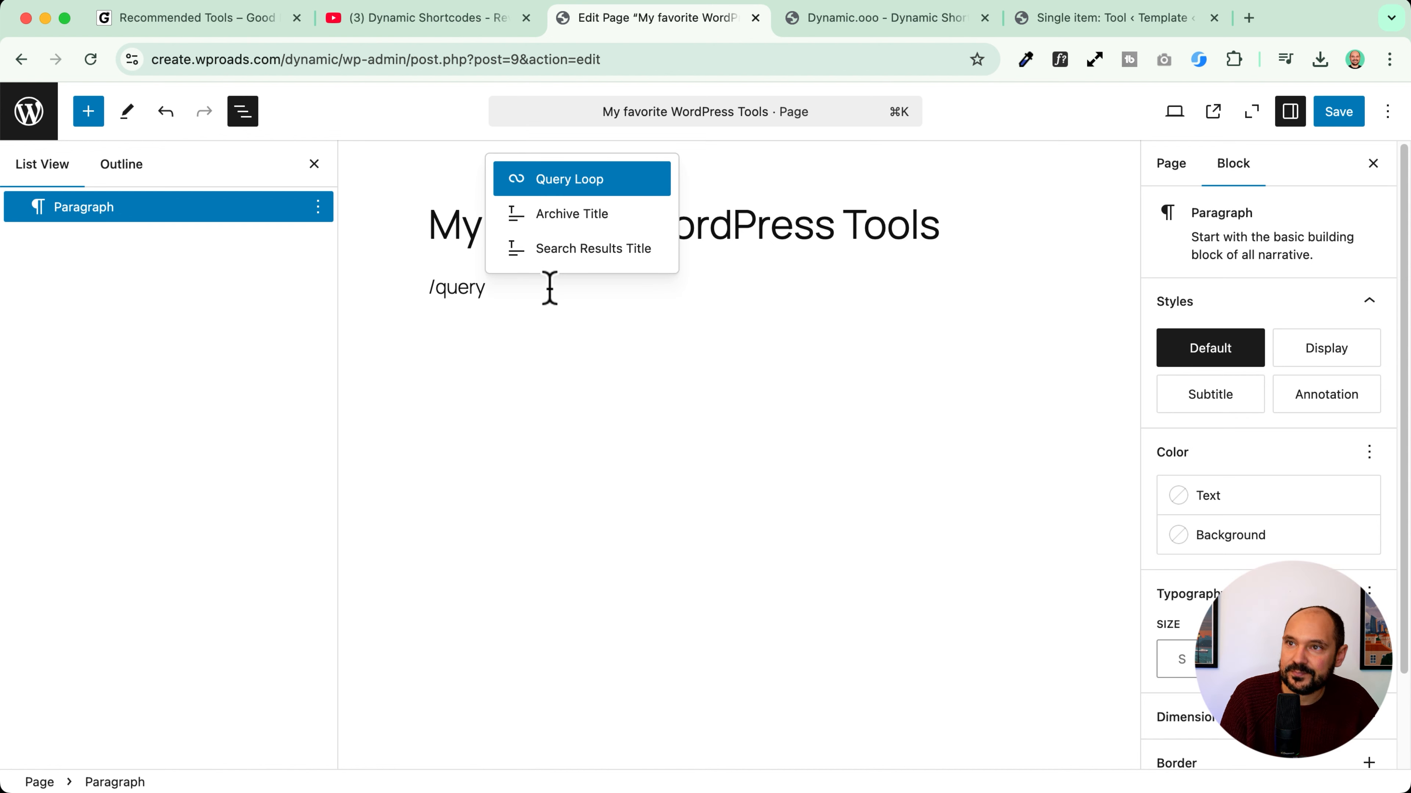
key("Return")
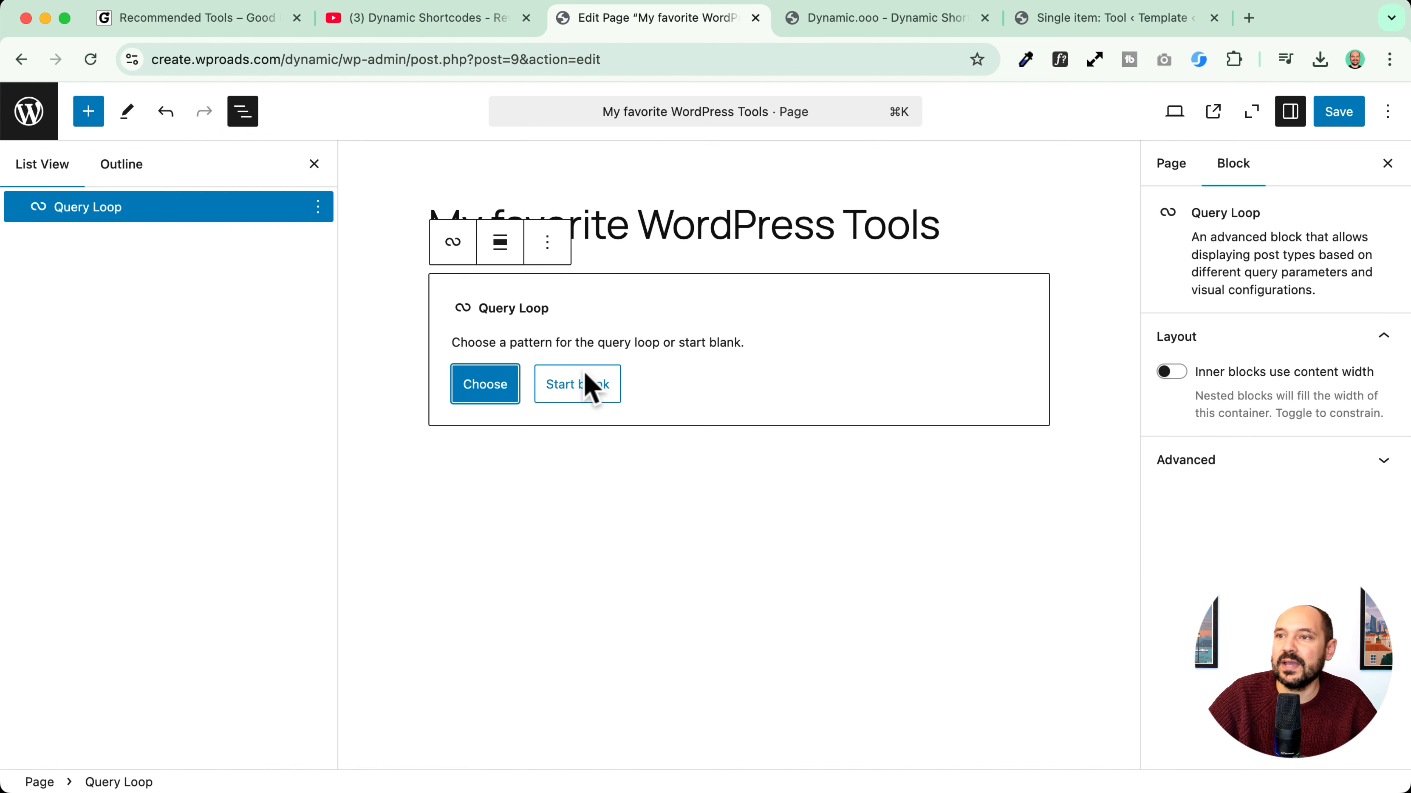
left_click(580, 384)
left_click(483, 392)
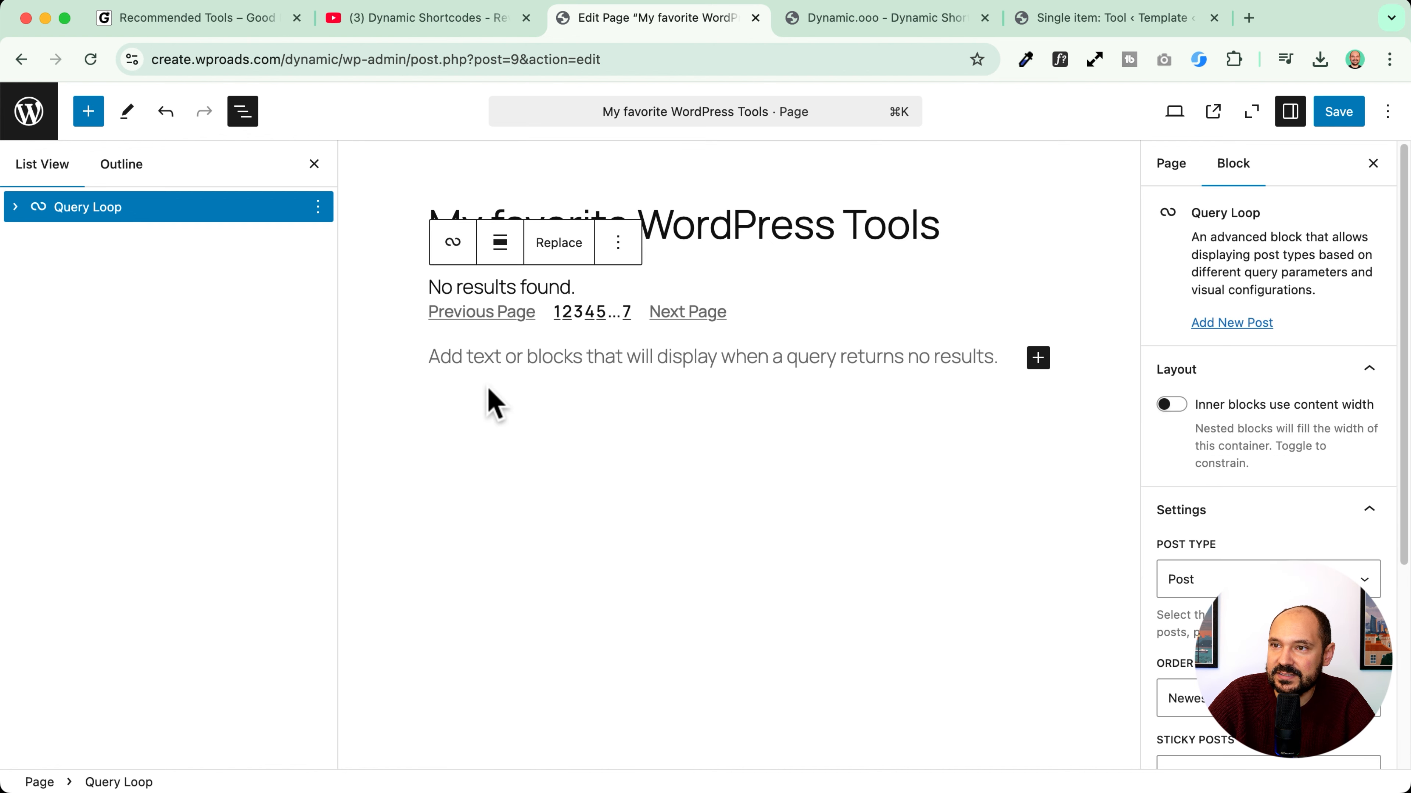
left_click(15, 207)
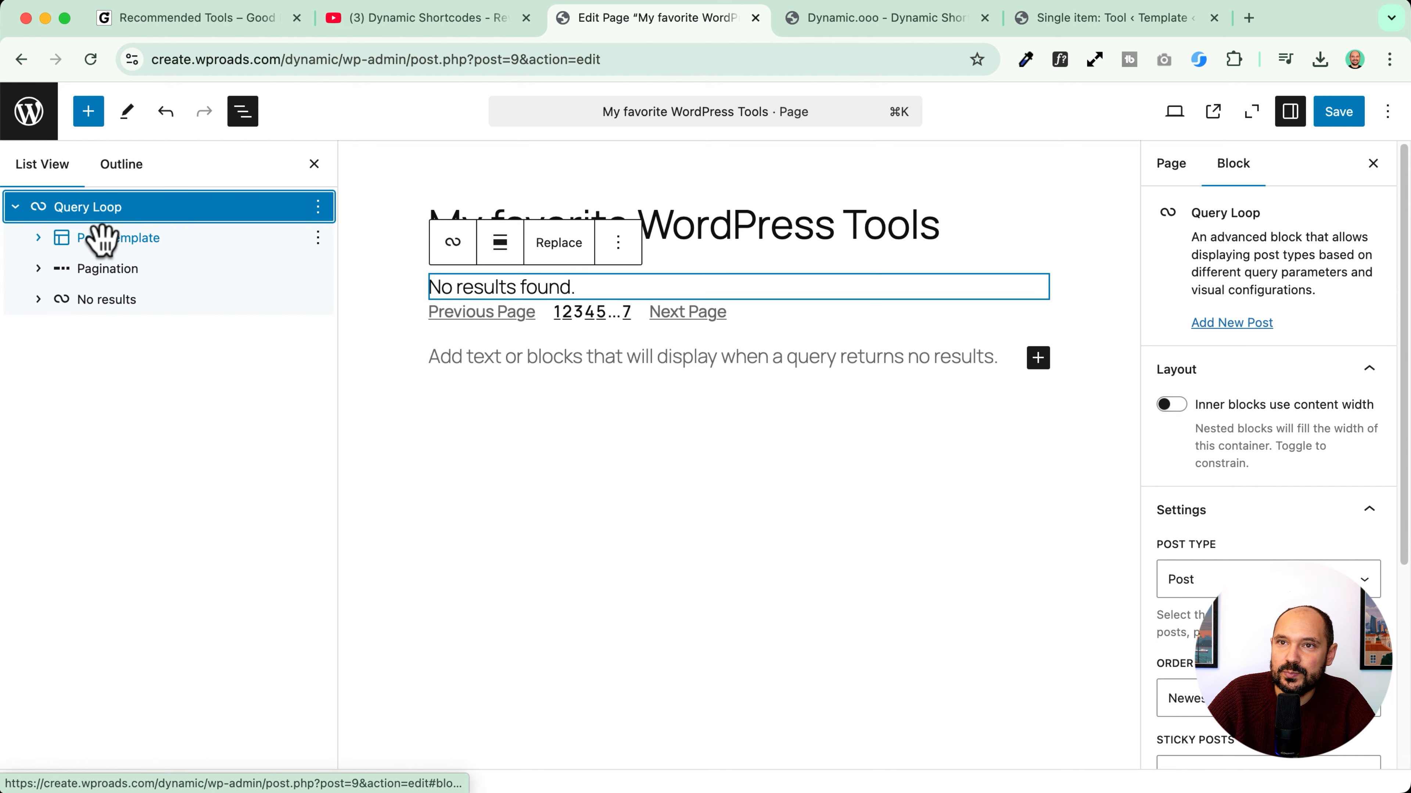
left_click(39, 238)
left_click(278, 268)
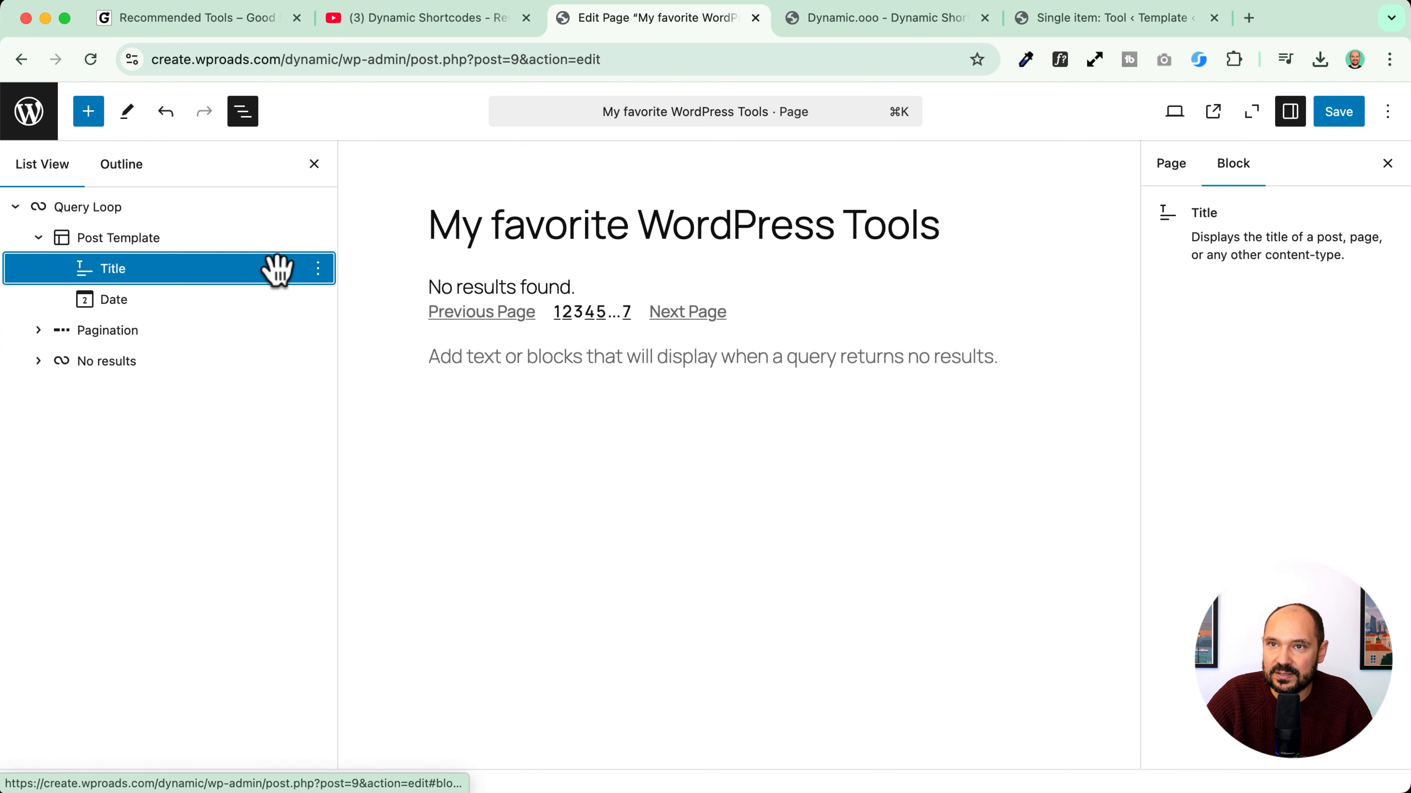
left_click(317, 270)
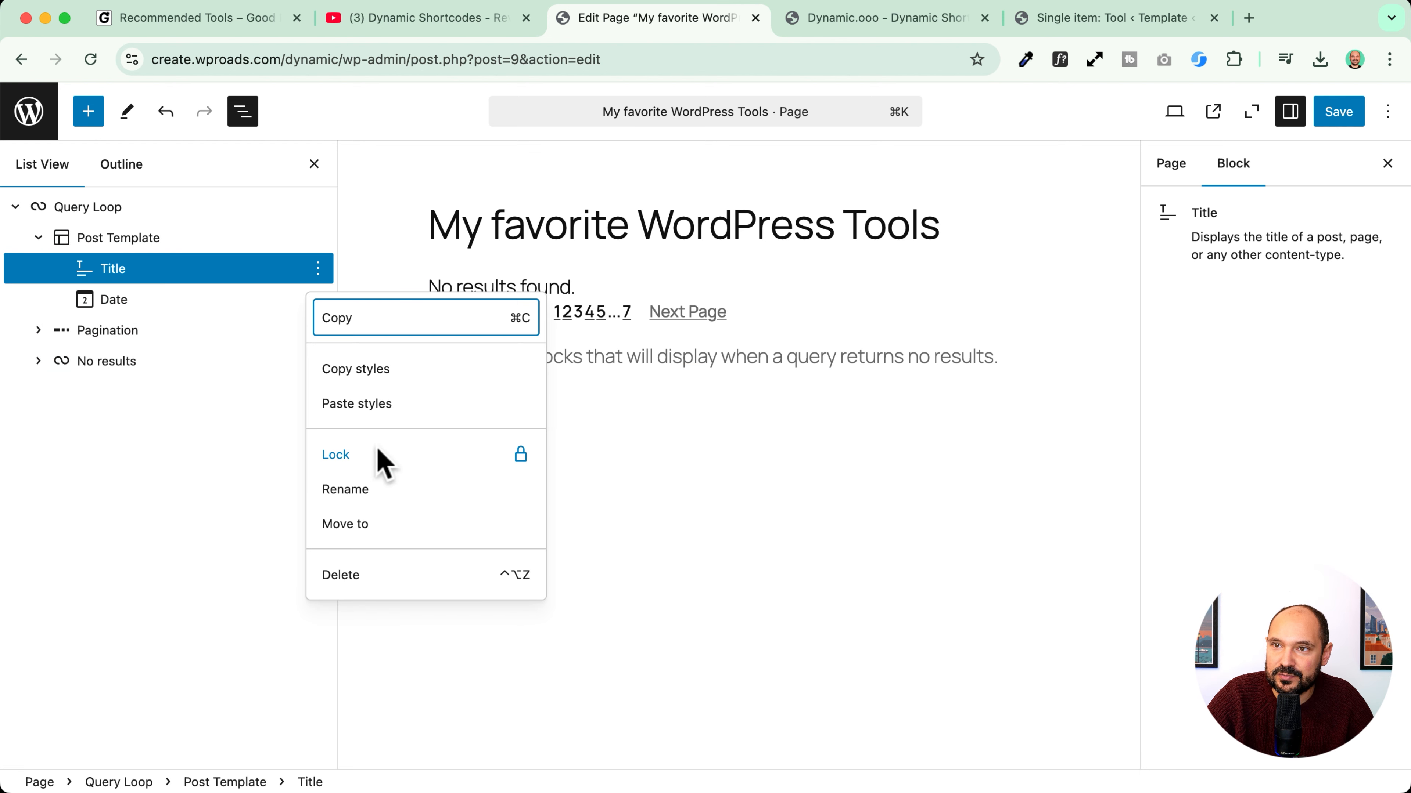
key("Escape")
left_click(319, 268)
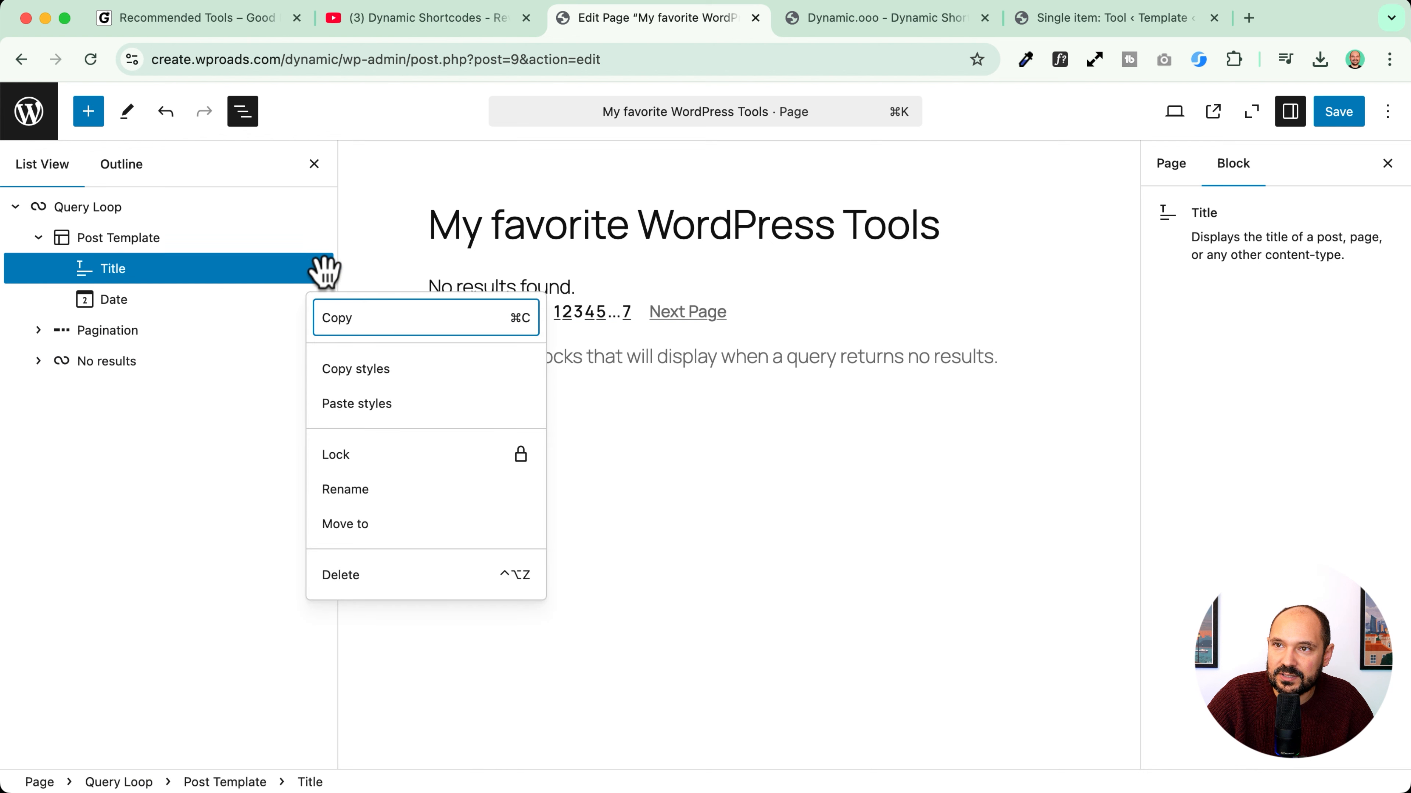
left_click(271, 295)
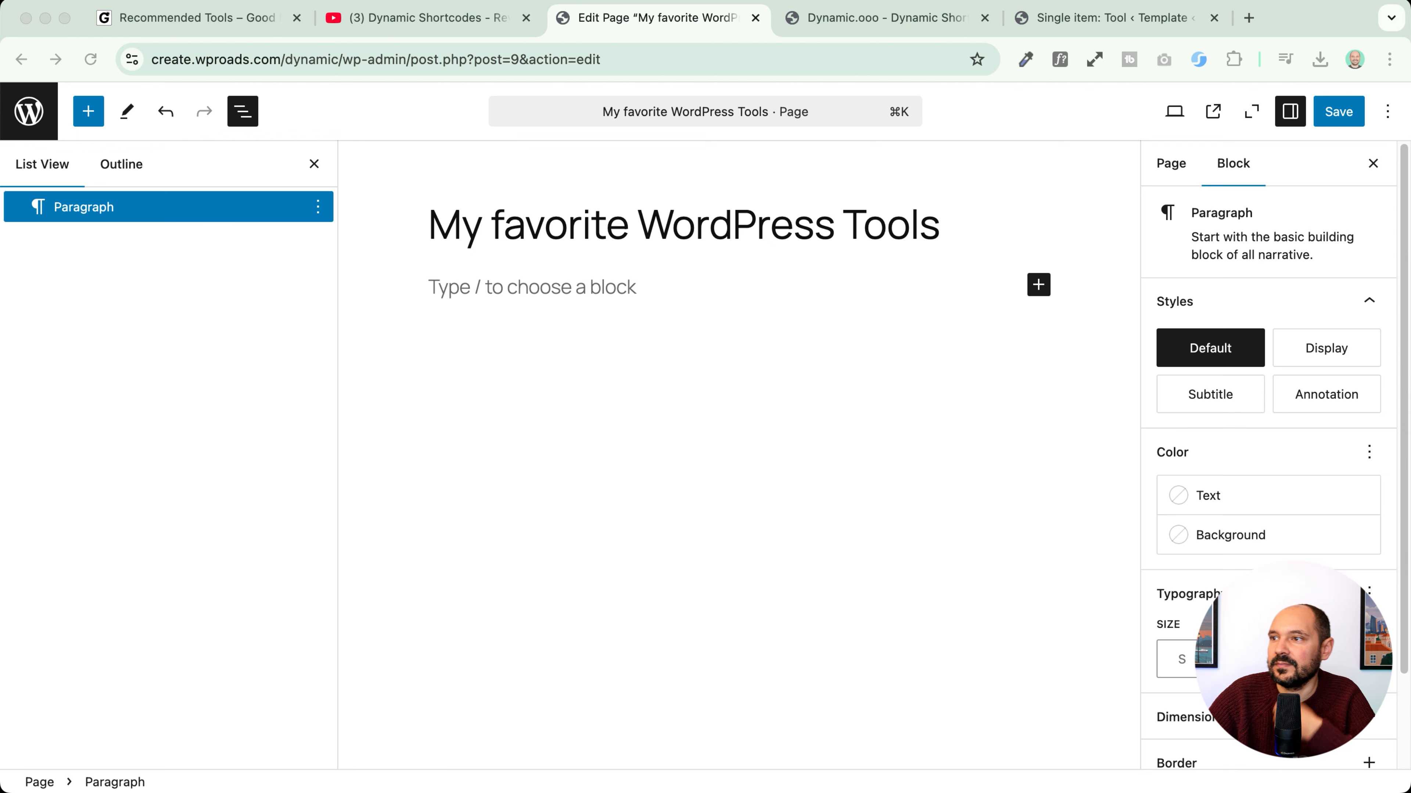
Step: Insert a blank-start Query Loop block under the page title, using the Title & Date variation
left_click(482, 284)
type("/")
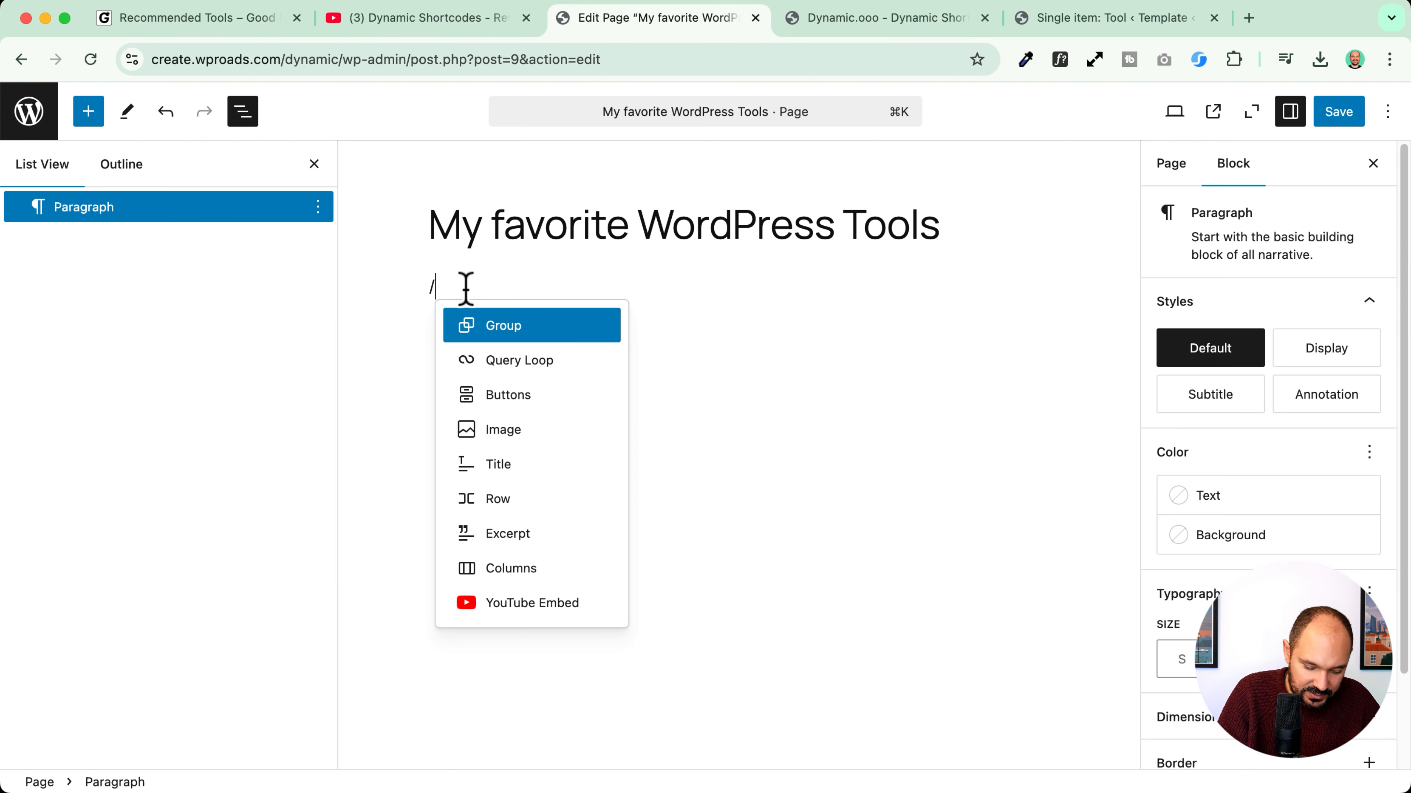
type("que")
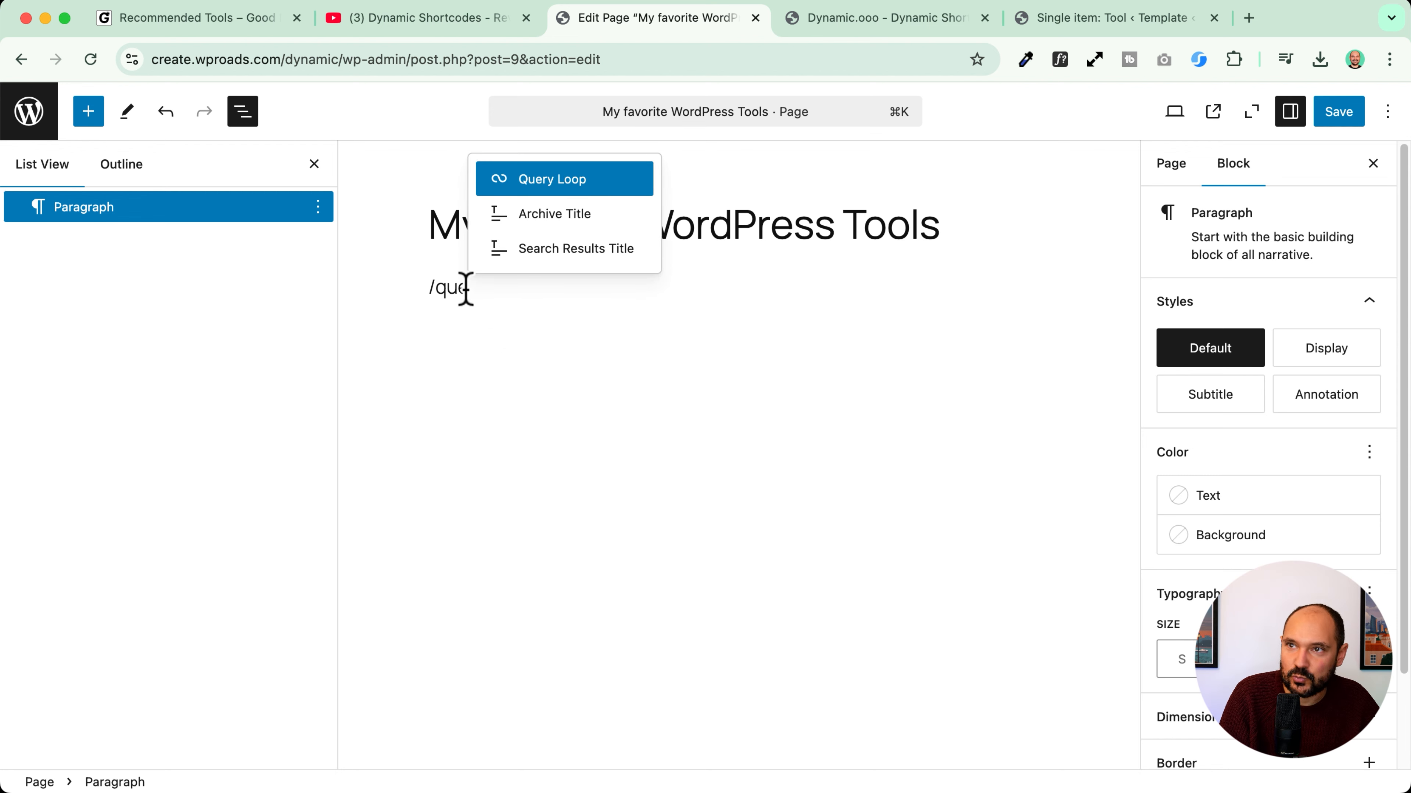
key("Return")
left_click(518, 383)
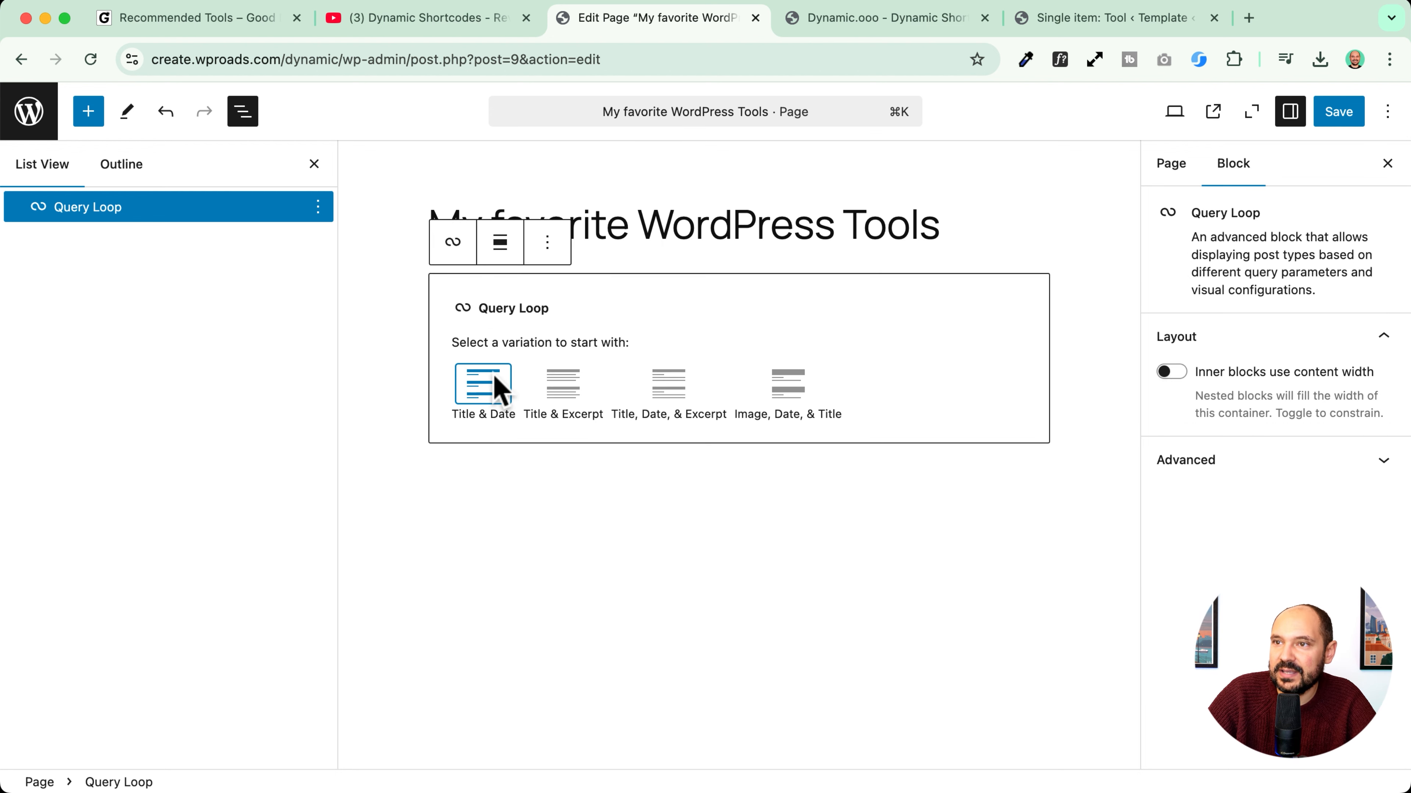
left_click(483, 385)
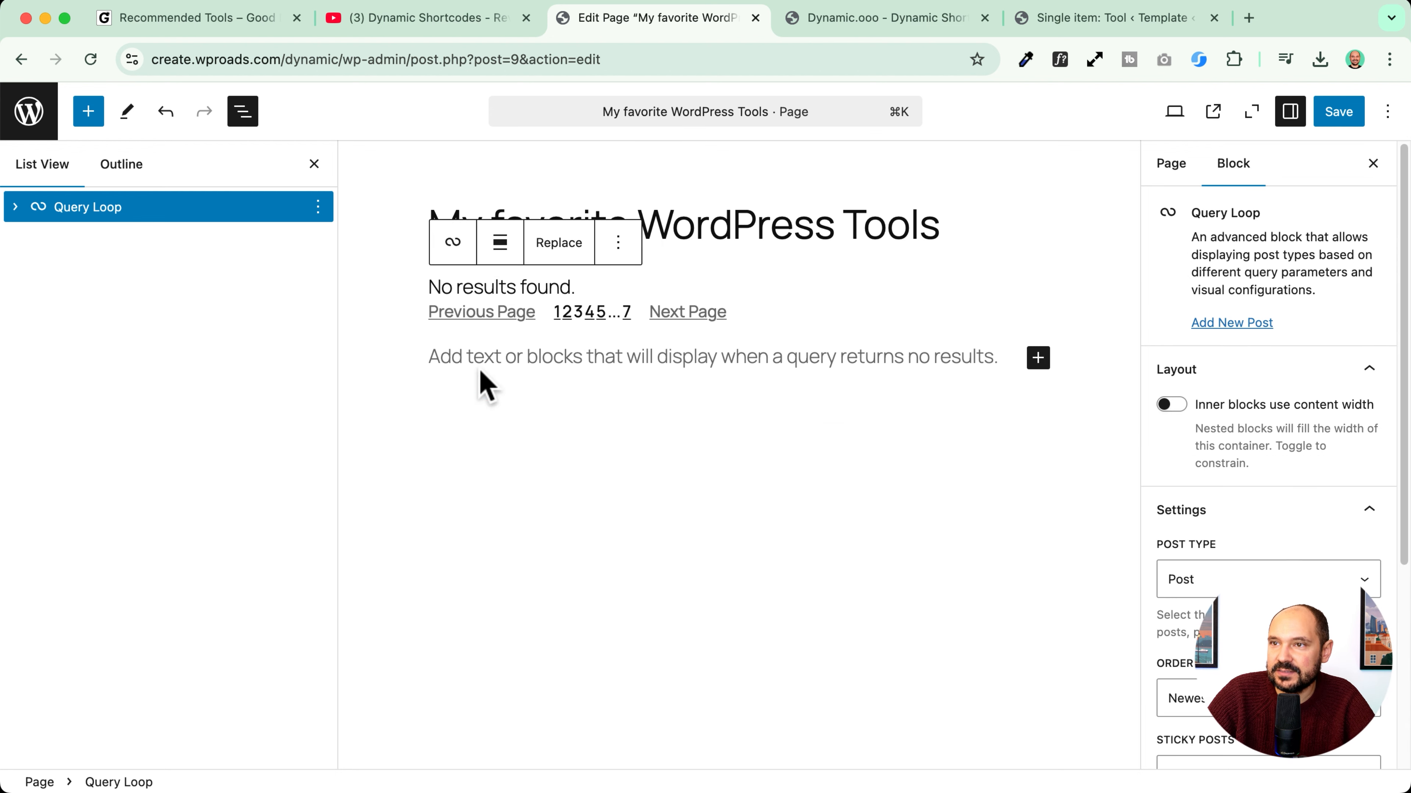
Step: Expand the Query Loop's Post Template and set the Query Loop's post type to Tool
left_click(15, 207)
left_click(38, 238)
left_click(111, 269)
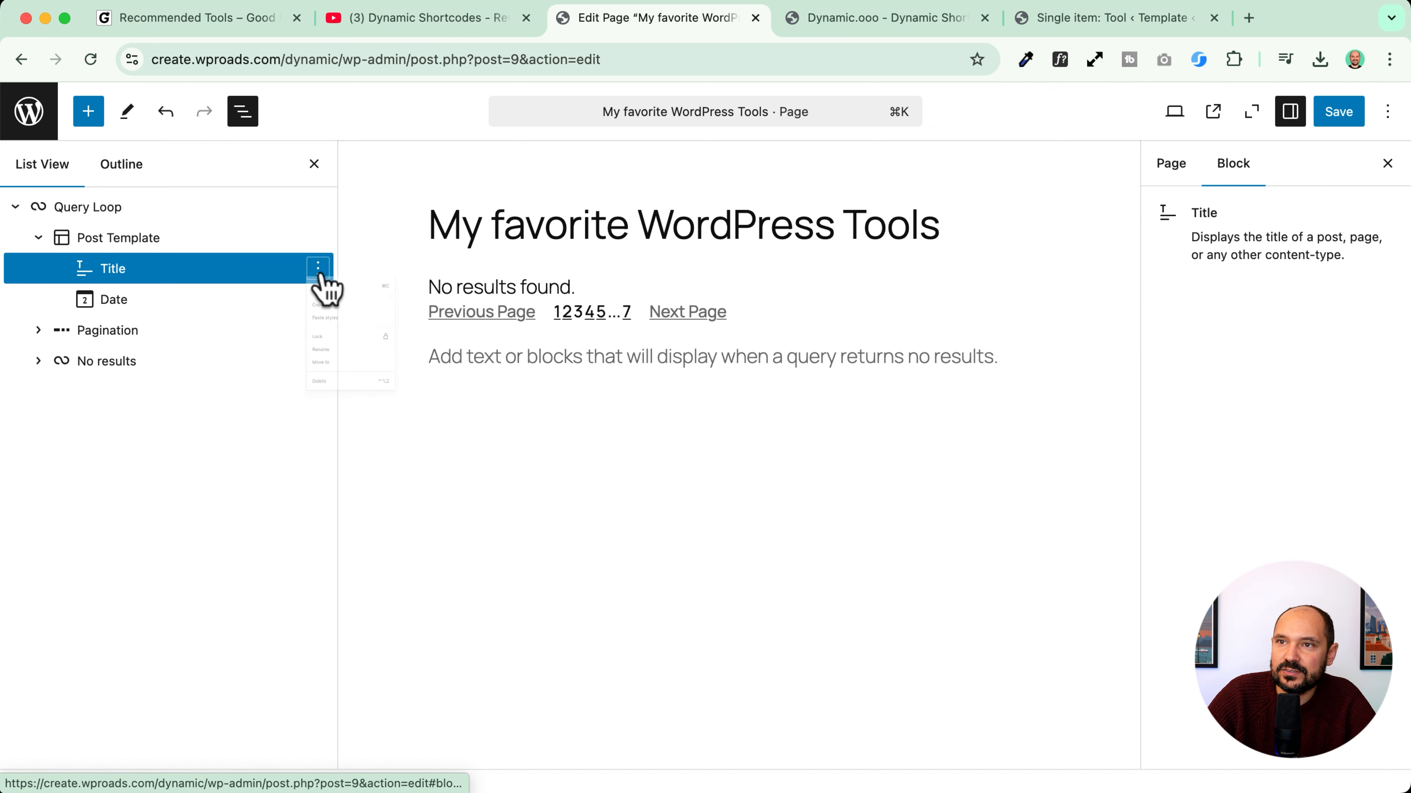
left_click(318, 270)
left_click(113, 269)
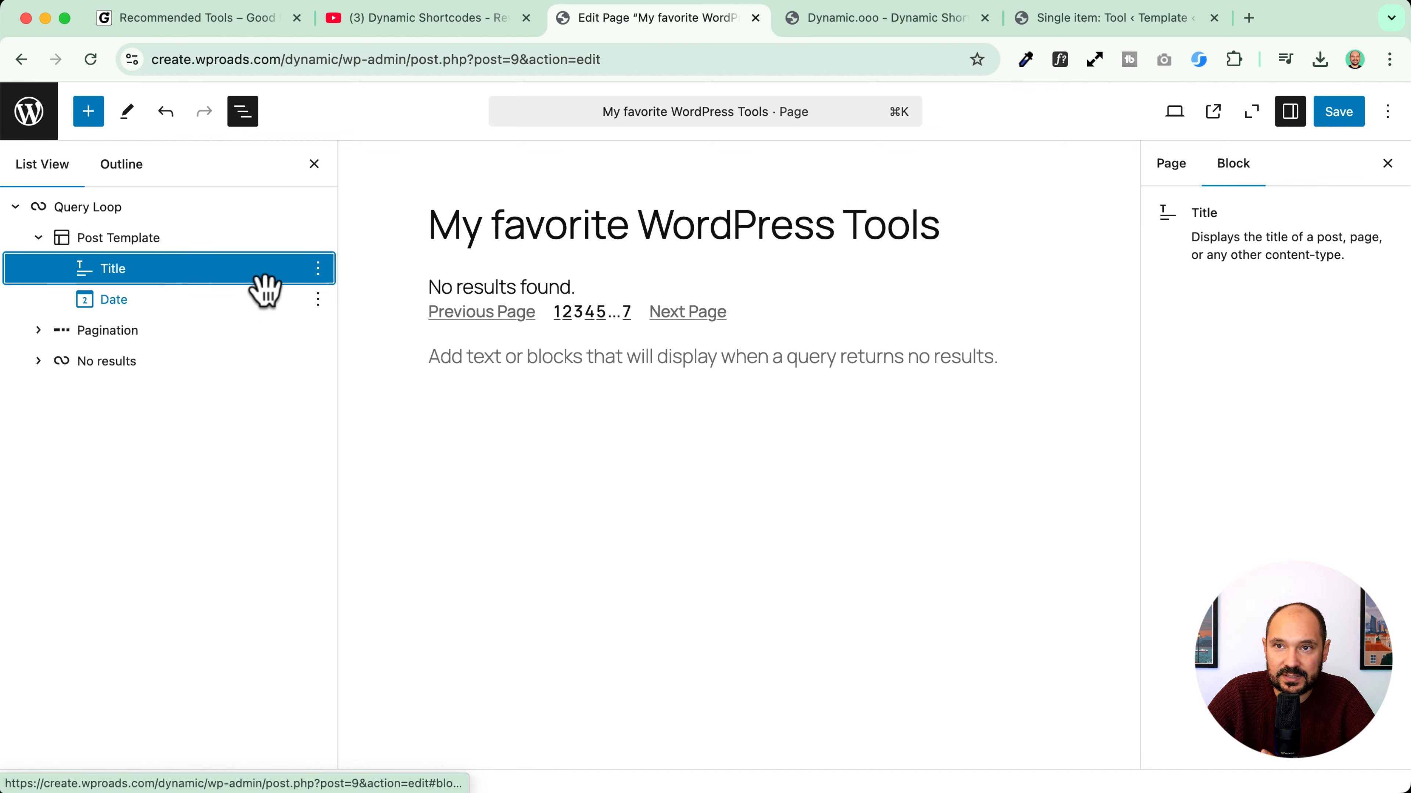
left_click(111, 206)
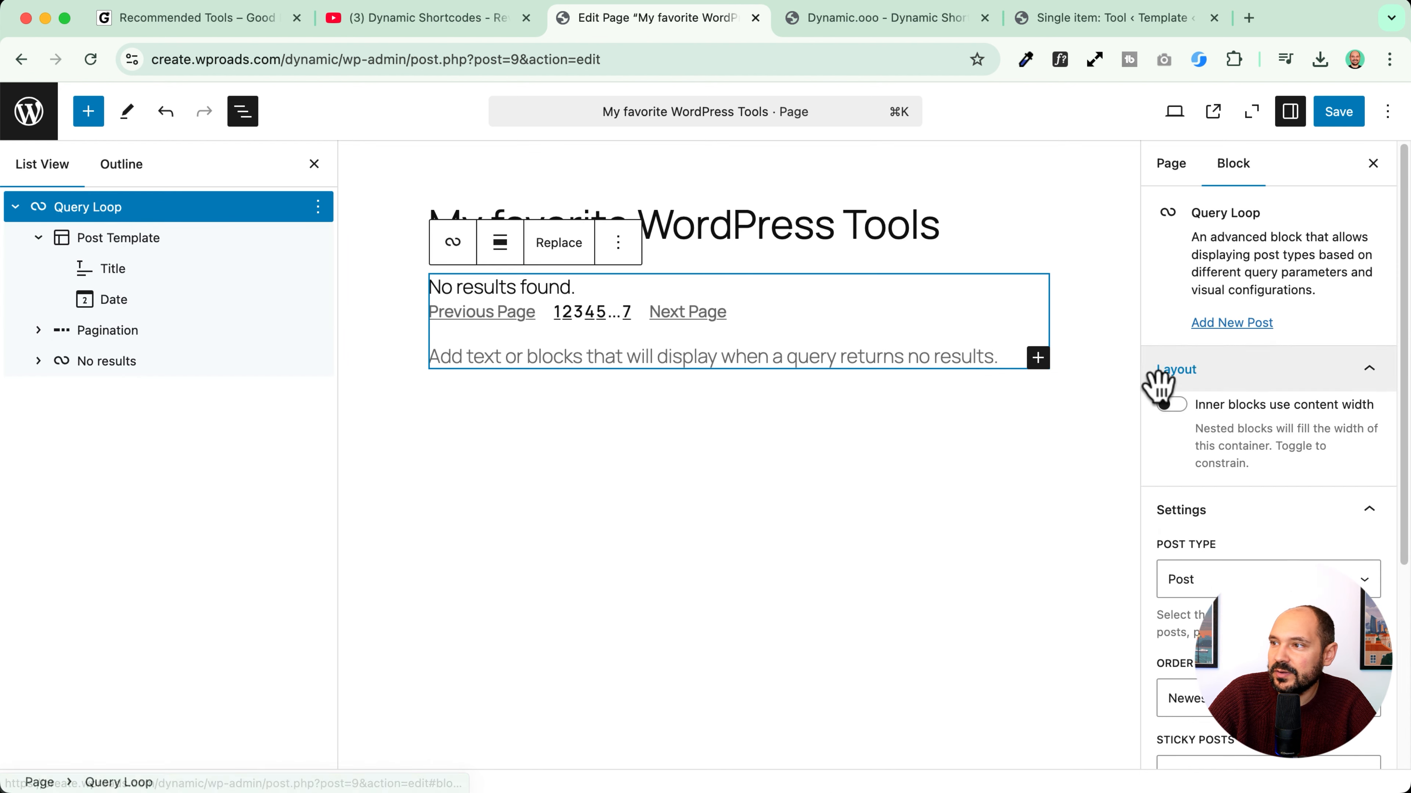
left_click(1221, 582)
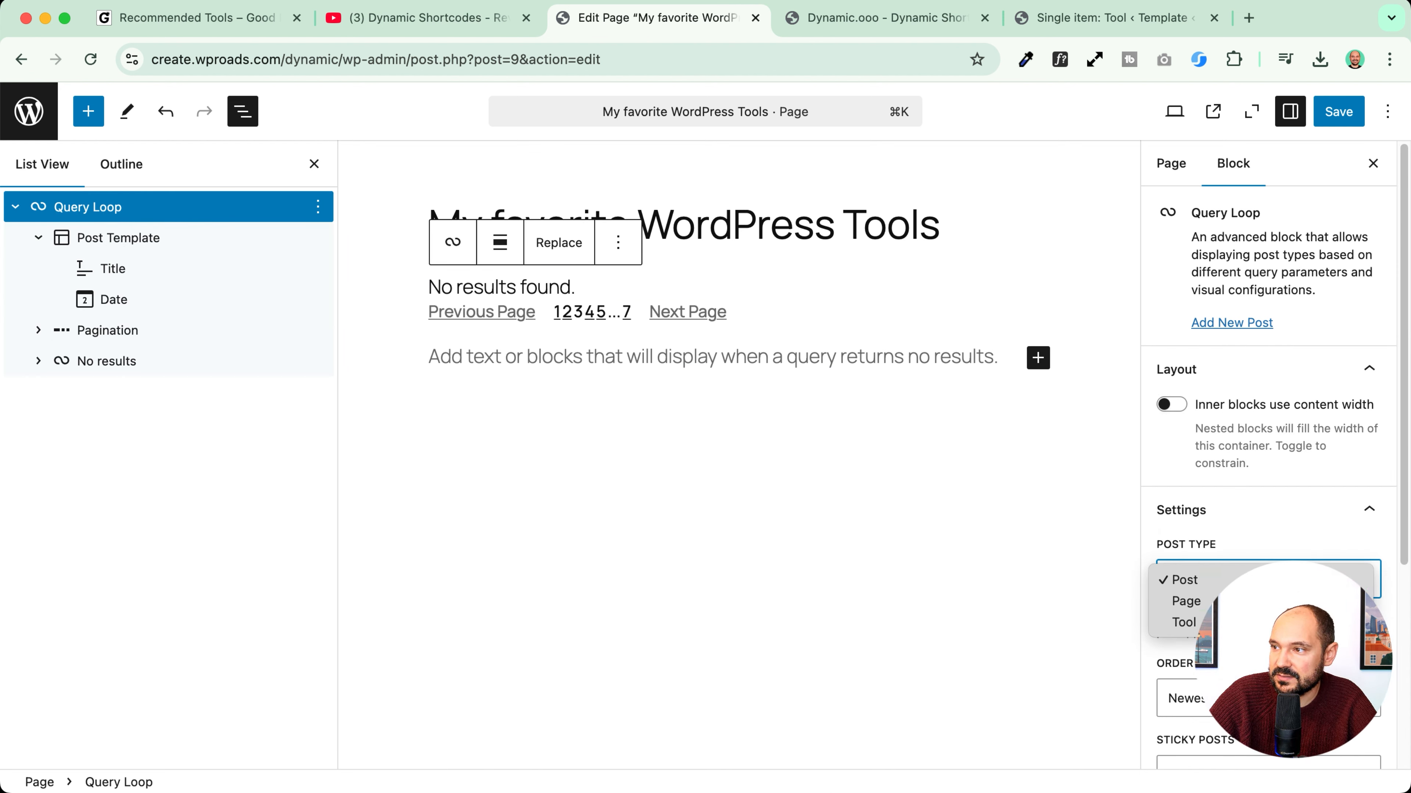
left_click(1221, 622)
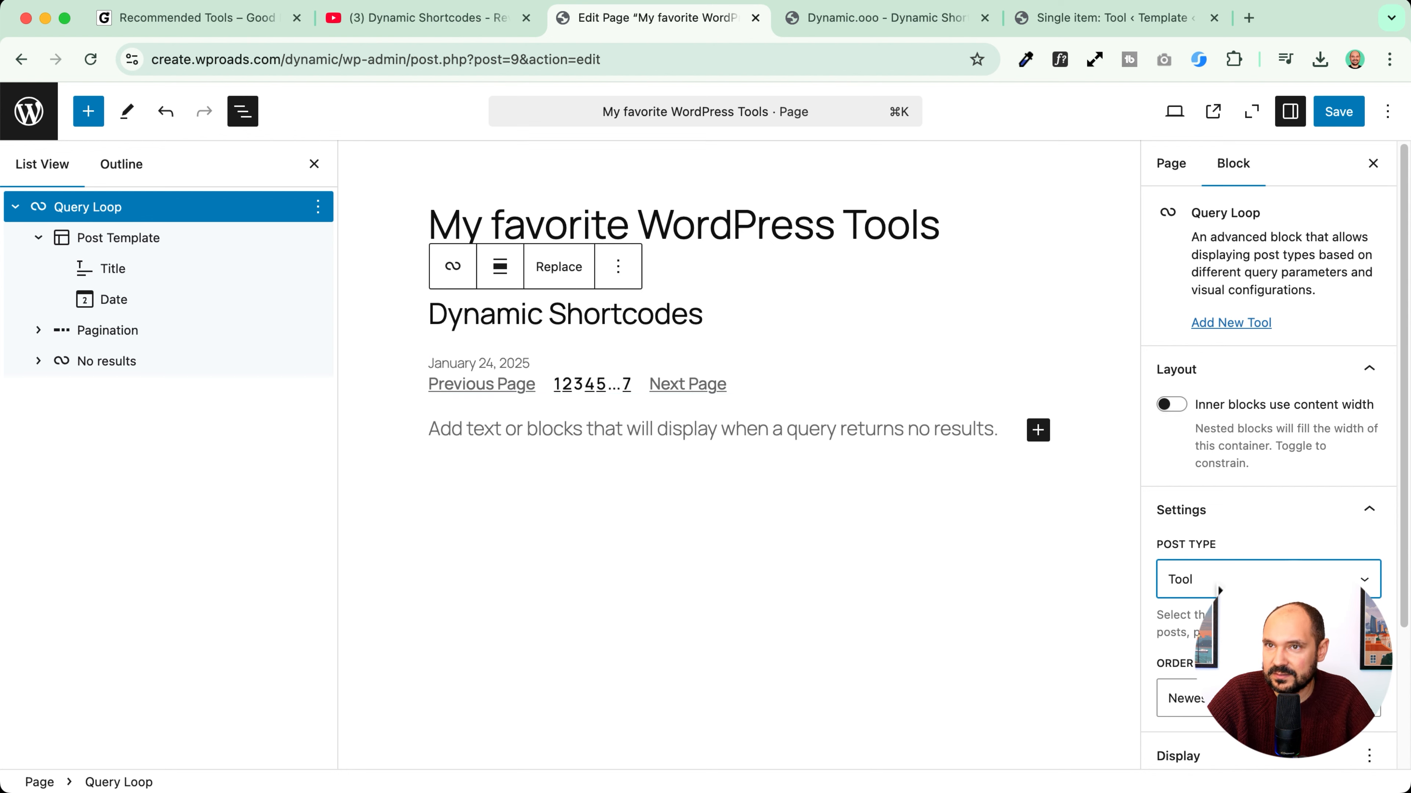
Step: Insert the Tool Card pattern before the Title block inside the Post Template
left_click(101, 239)
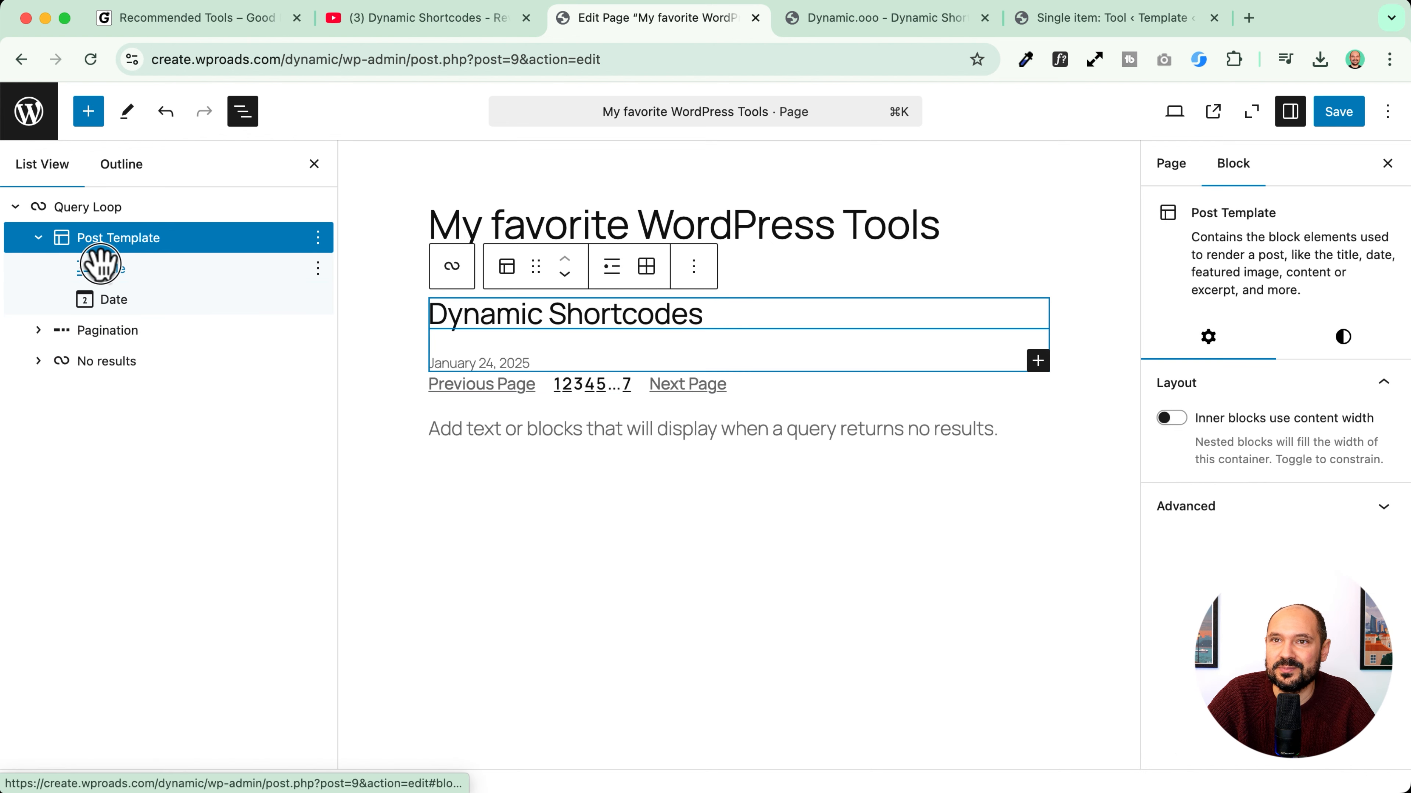
left_click(300, 269)
left_click(318, 269)
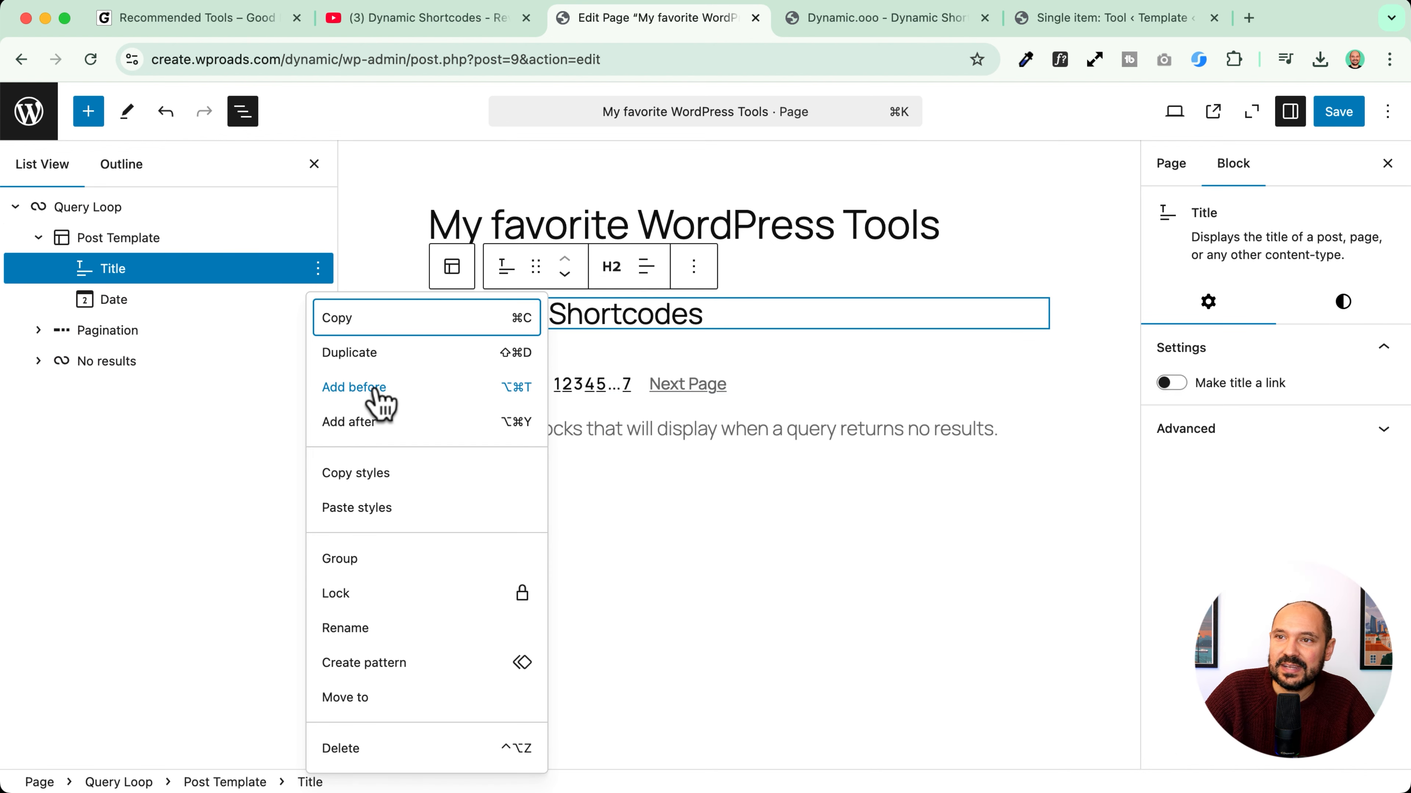
left_click(354, 387)
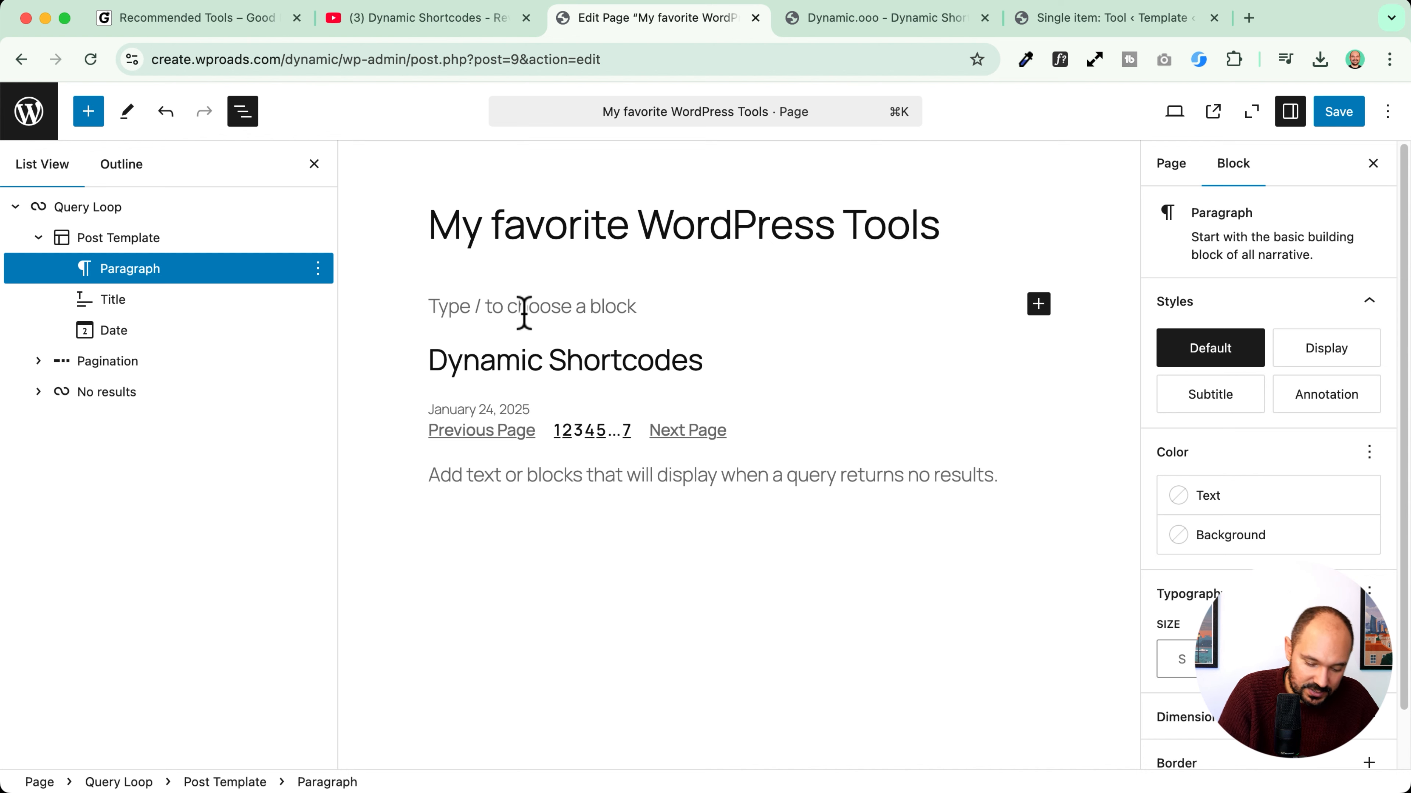
type("/card")
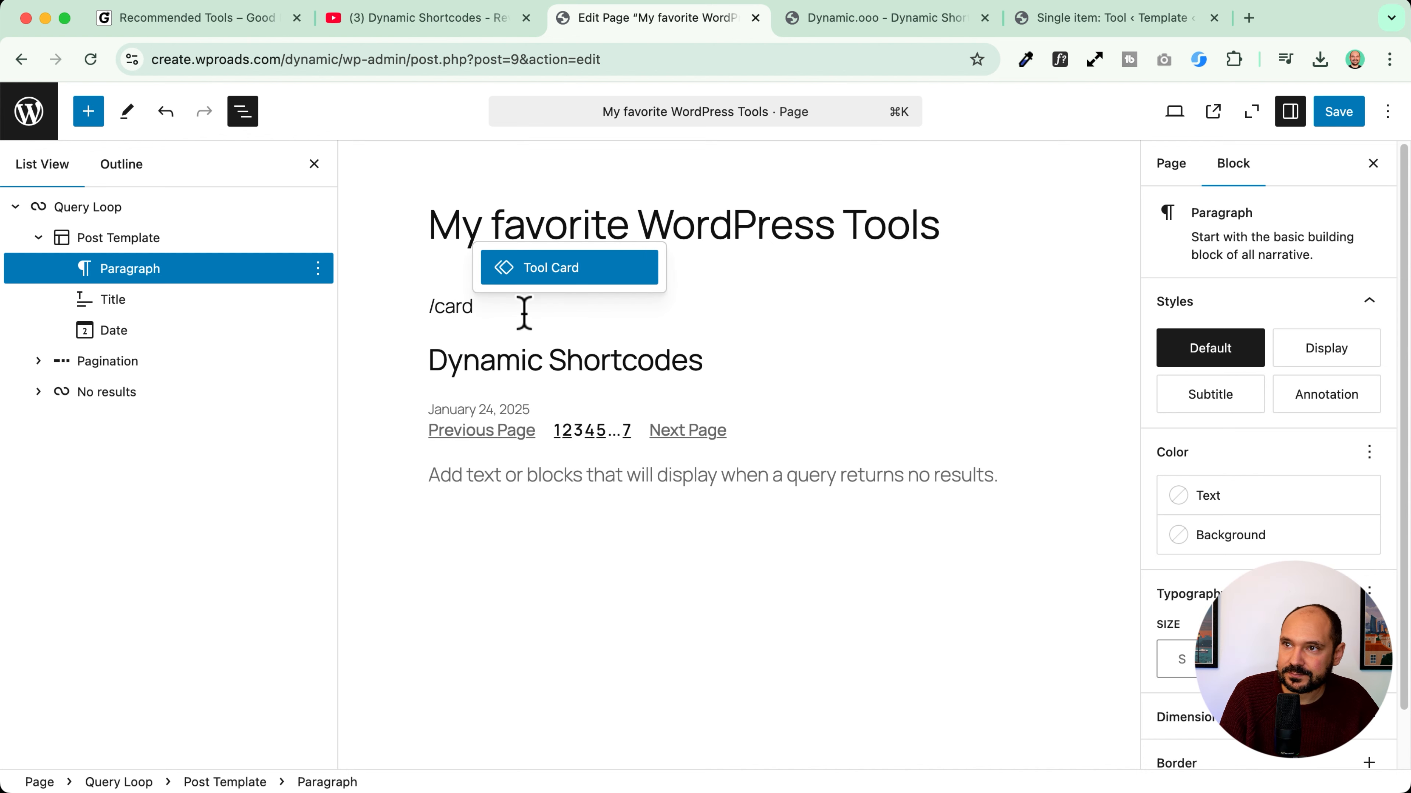
left_click(538, 276)
scroll(427, 403, "down", 5)
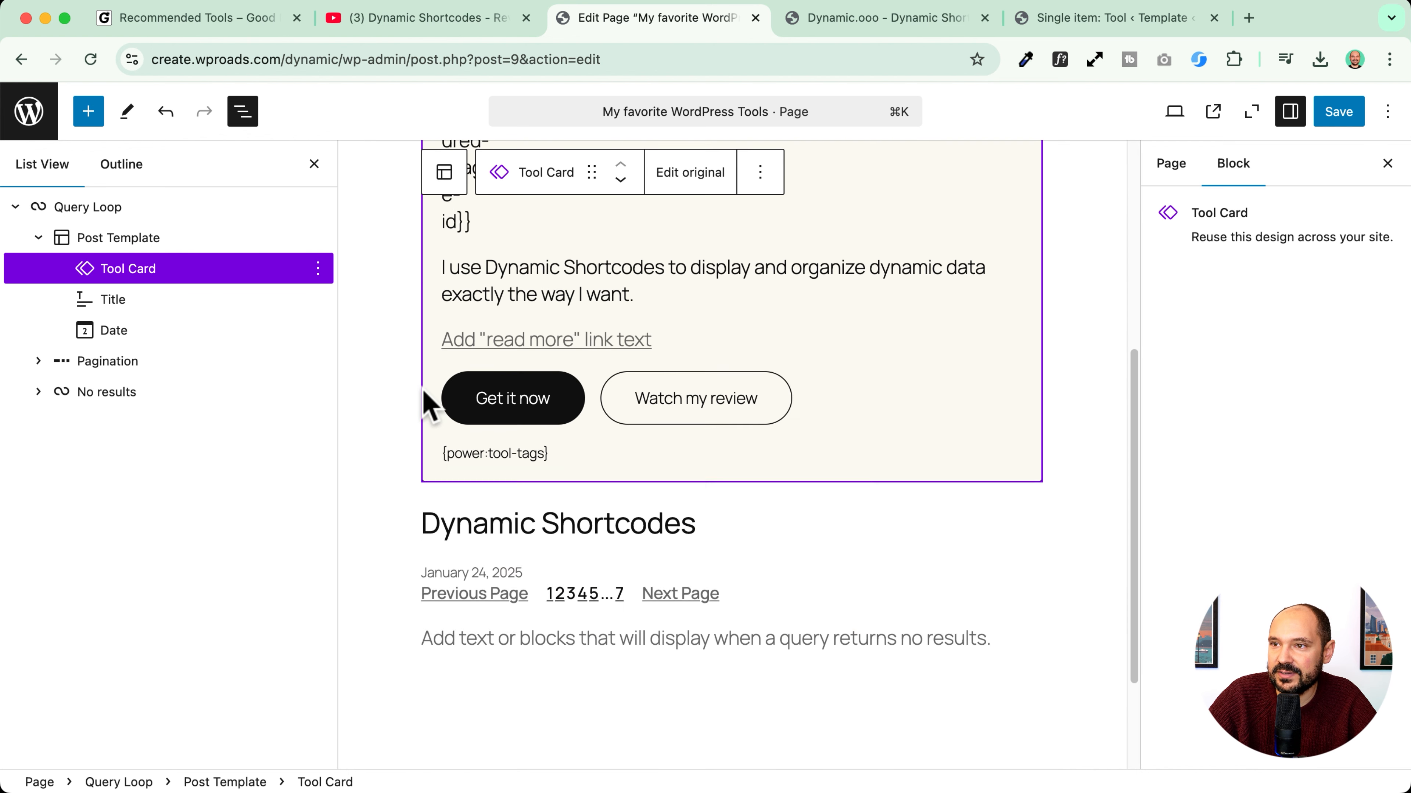
scroll(427, 403, "down", 3)
Step: Delete the Title and Date blocks from the Post Template, keeping only the Tool Card
left_click(129, 240)
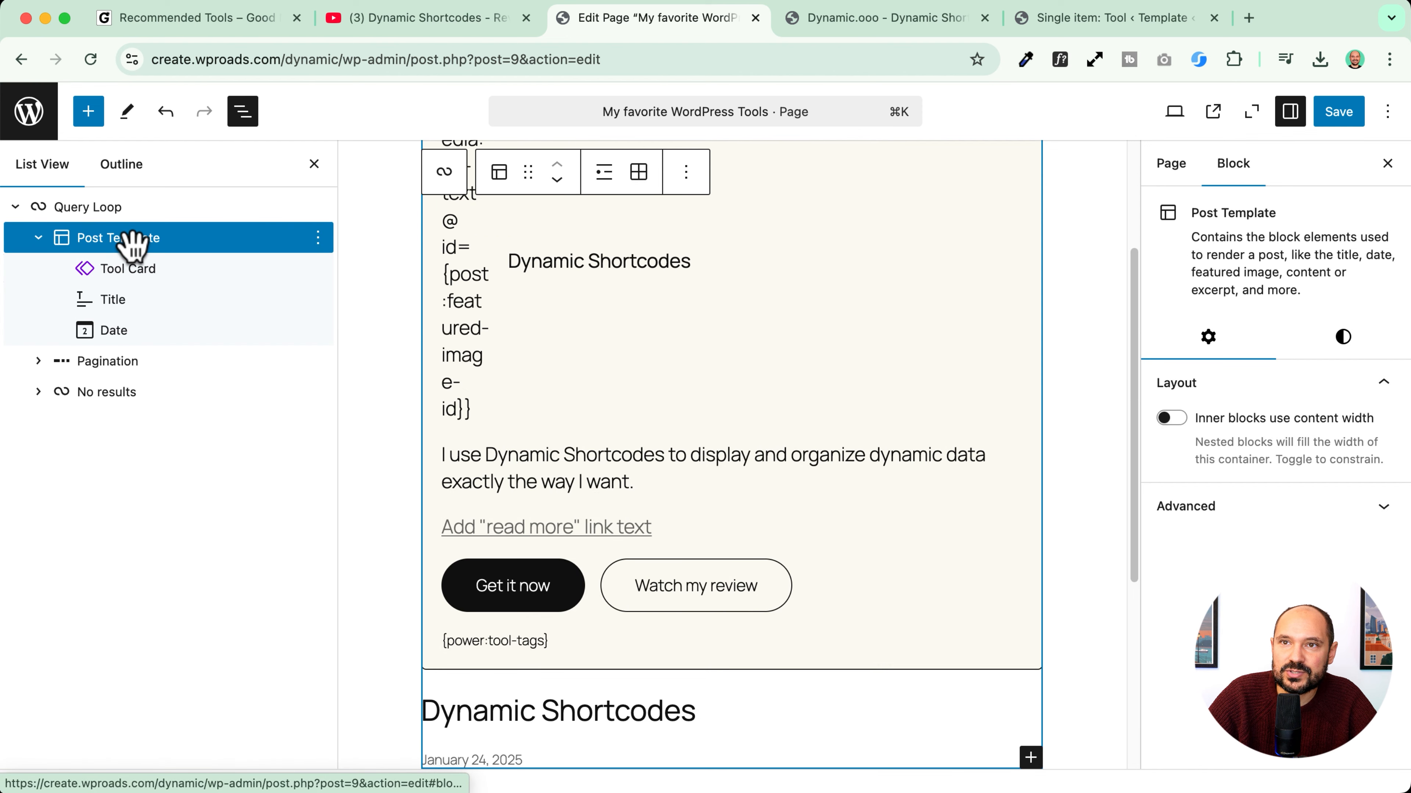
left_click(126, 268)
left_click(111, 237)
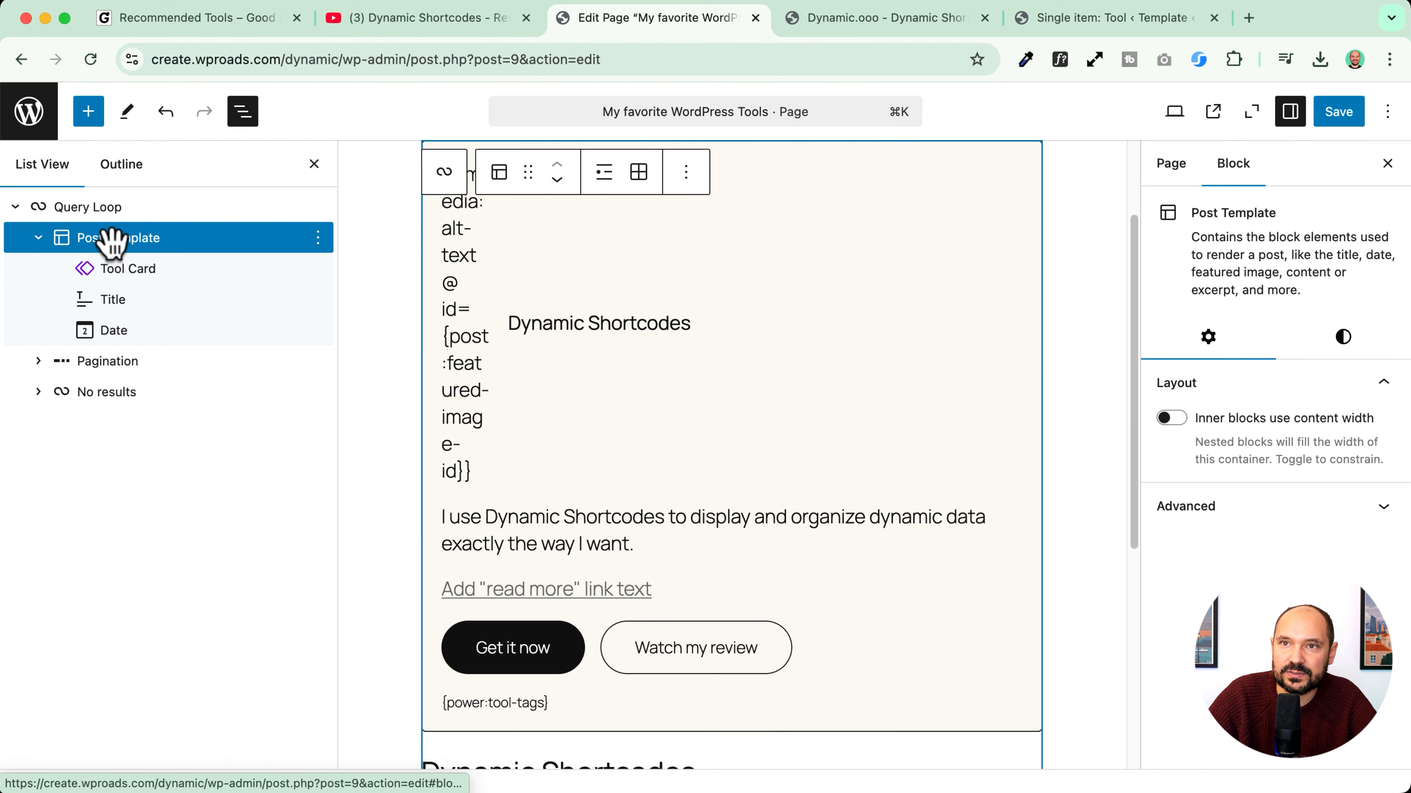
left_click(129, 269)
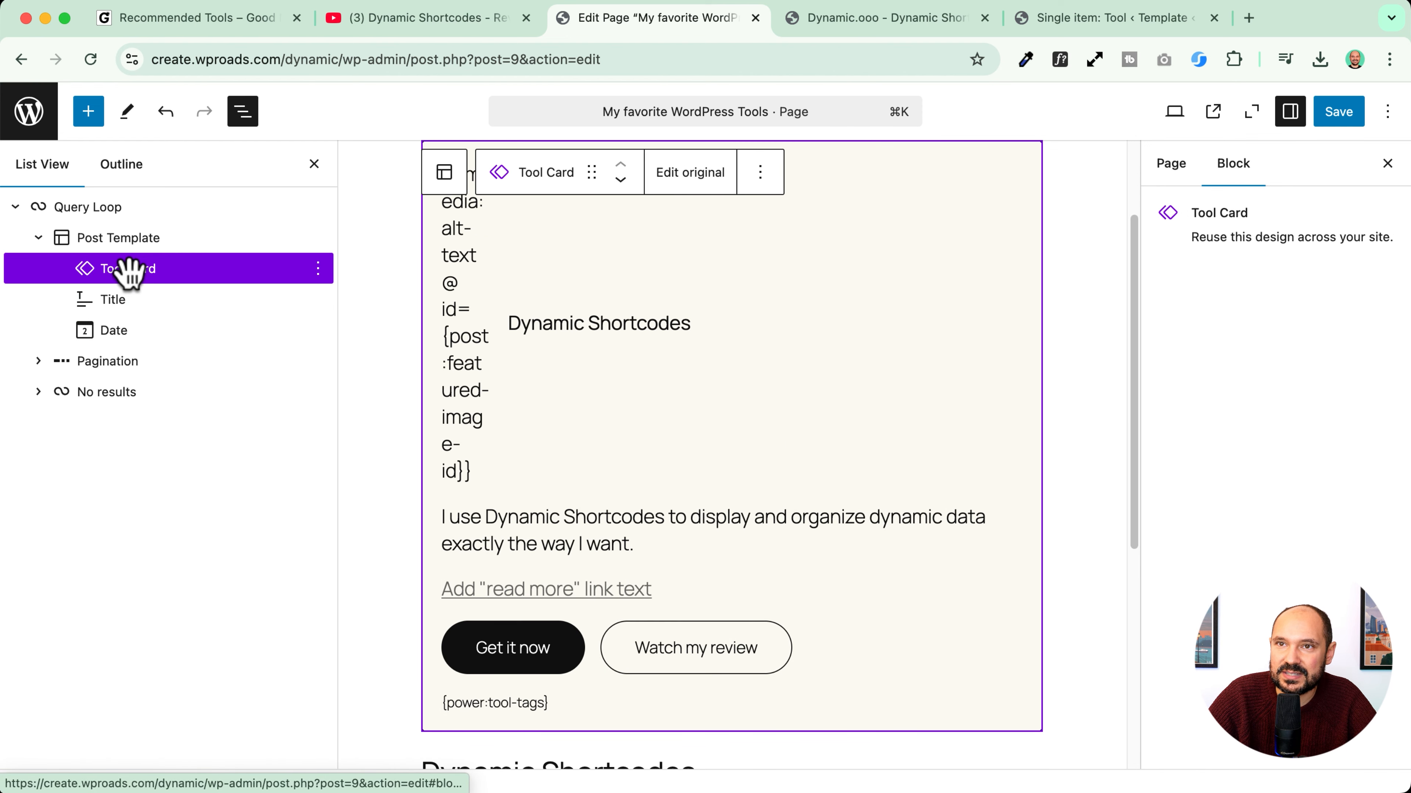
left_click(120, 300)
left_click(318, 300)
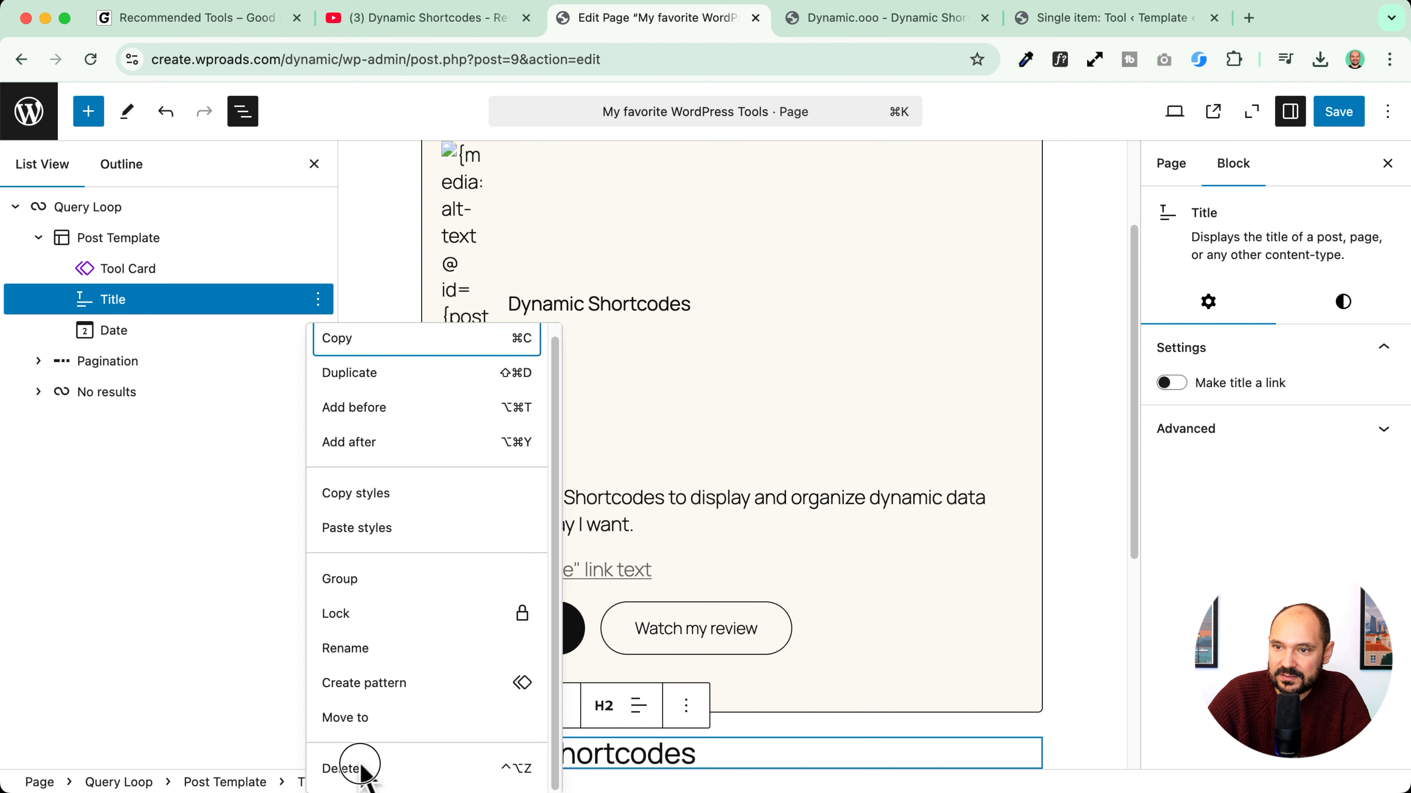
left_click(356, 766)
left_click(127, 294)
left_click(318, 299)
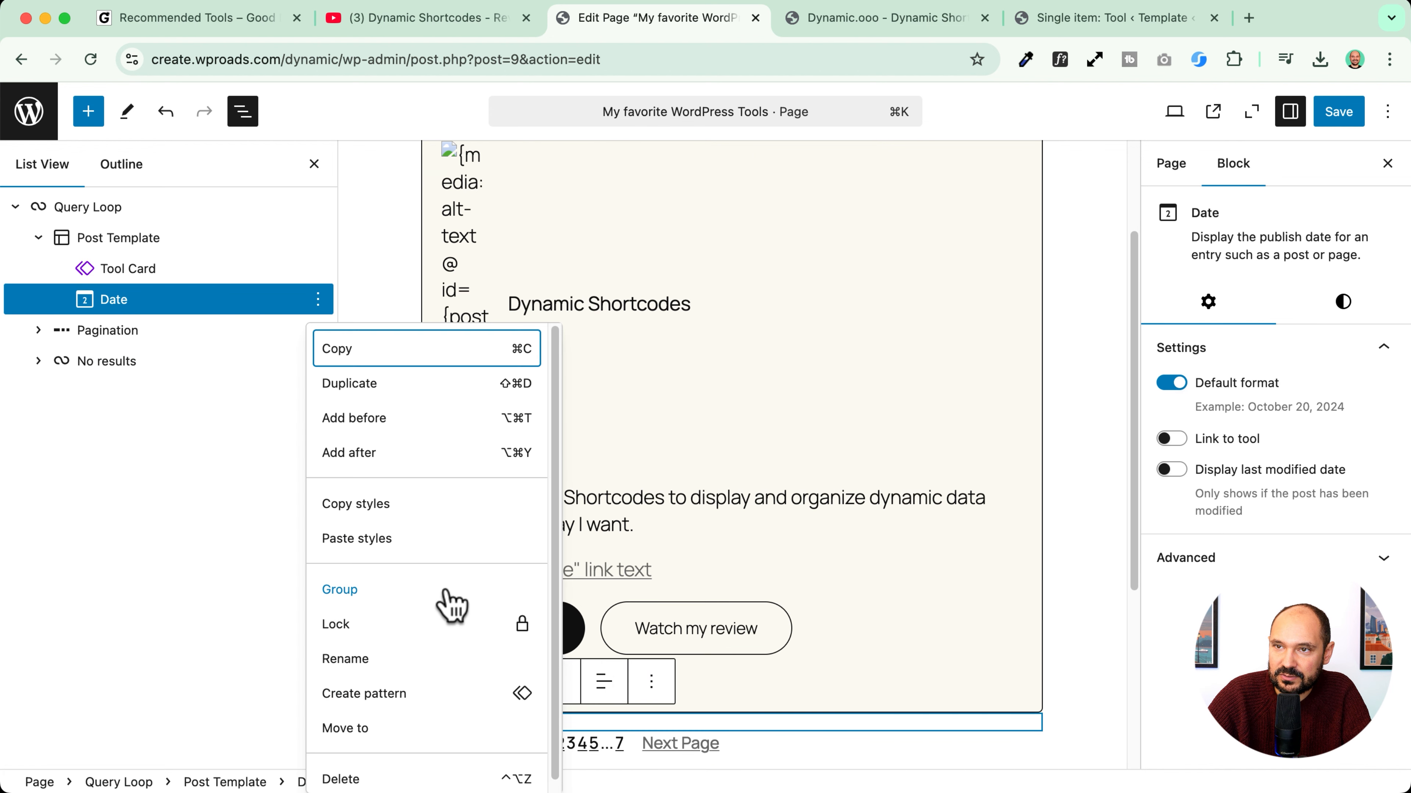
left_click(356, 769)
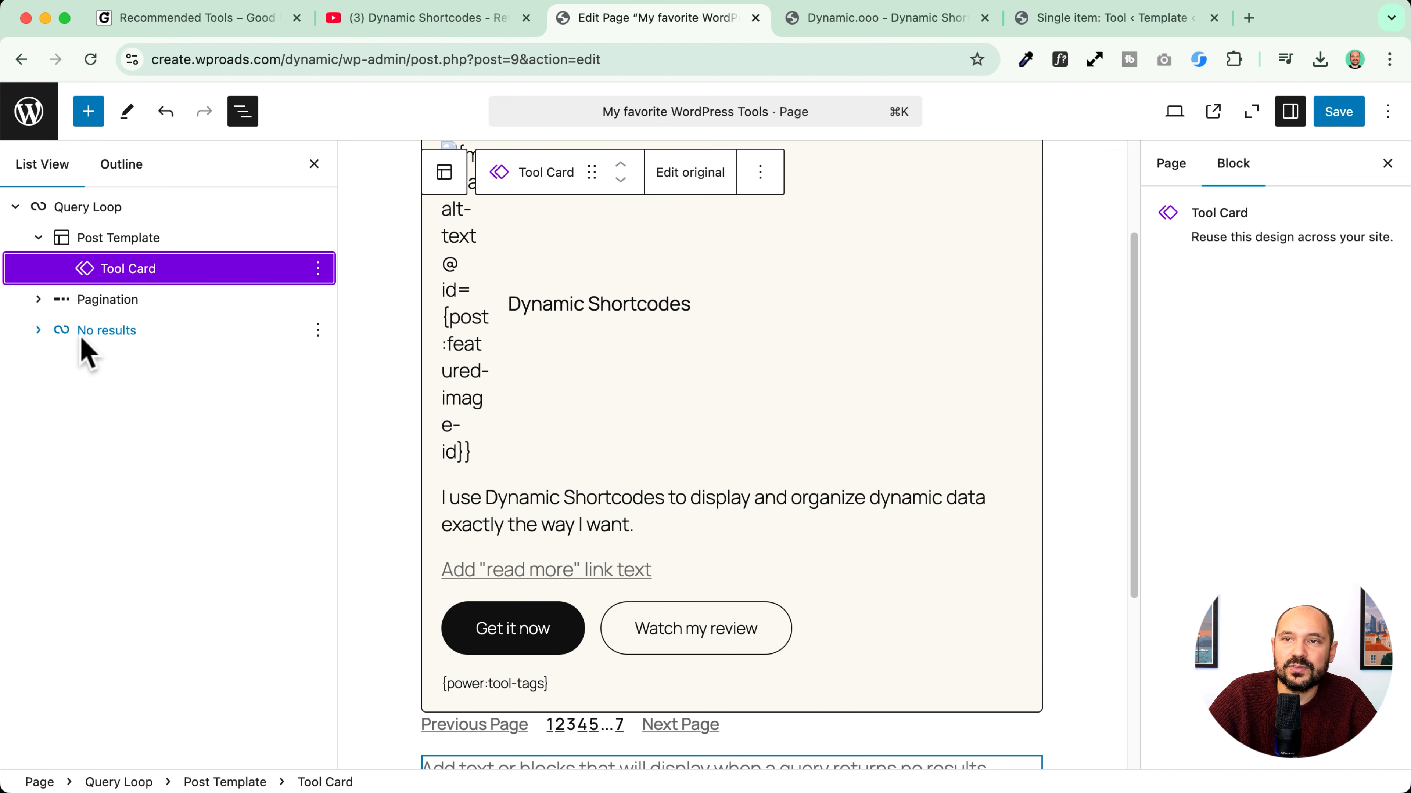
Step: Expand the Pagination and No results blocks and switch the Post Template to the grid layout
left_click(38, 330)
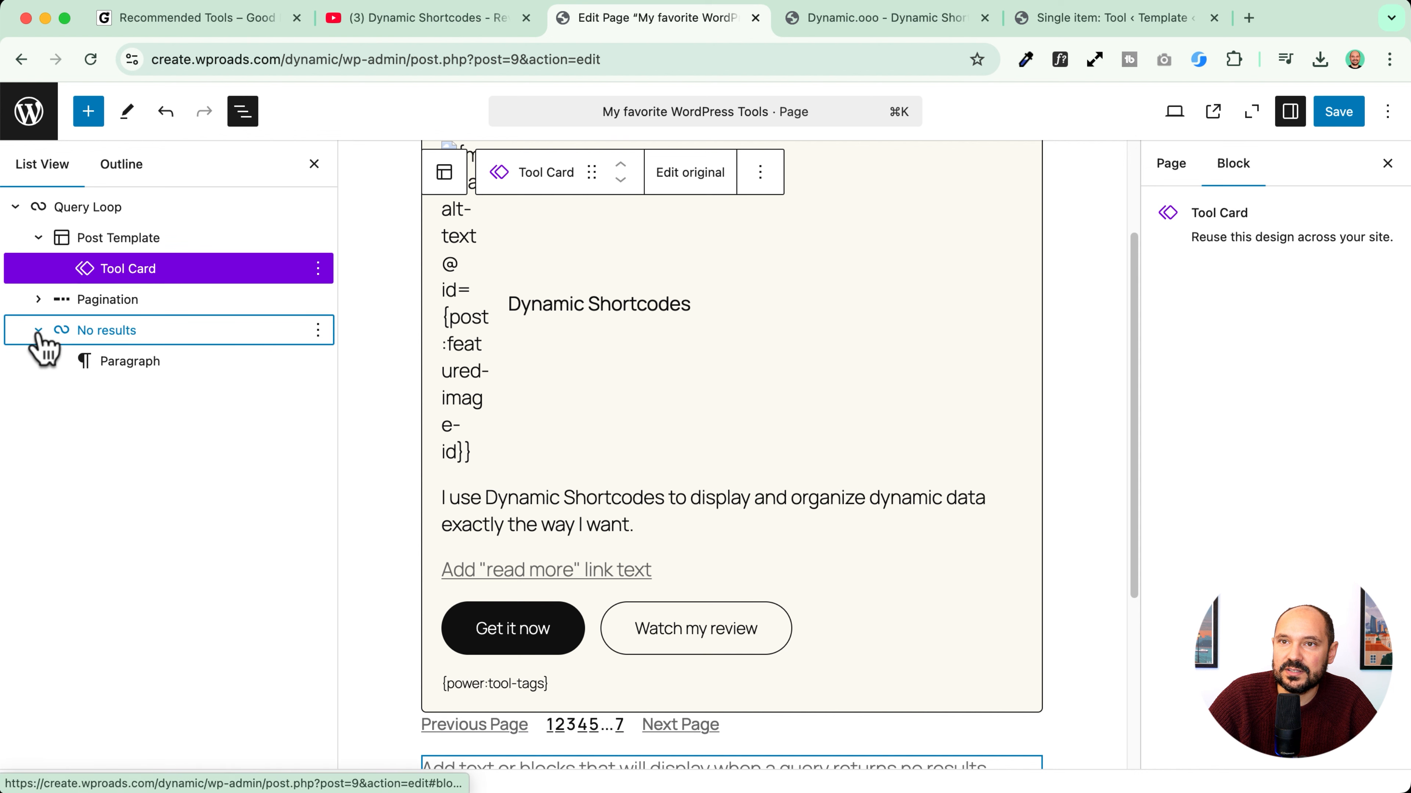
left_click(38, 299)
left_click(58, 211)
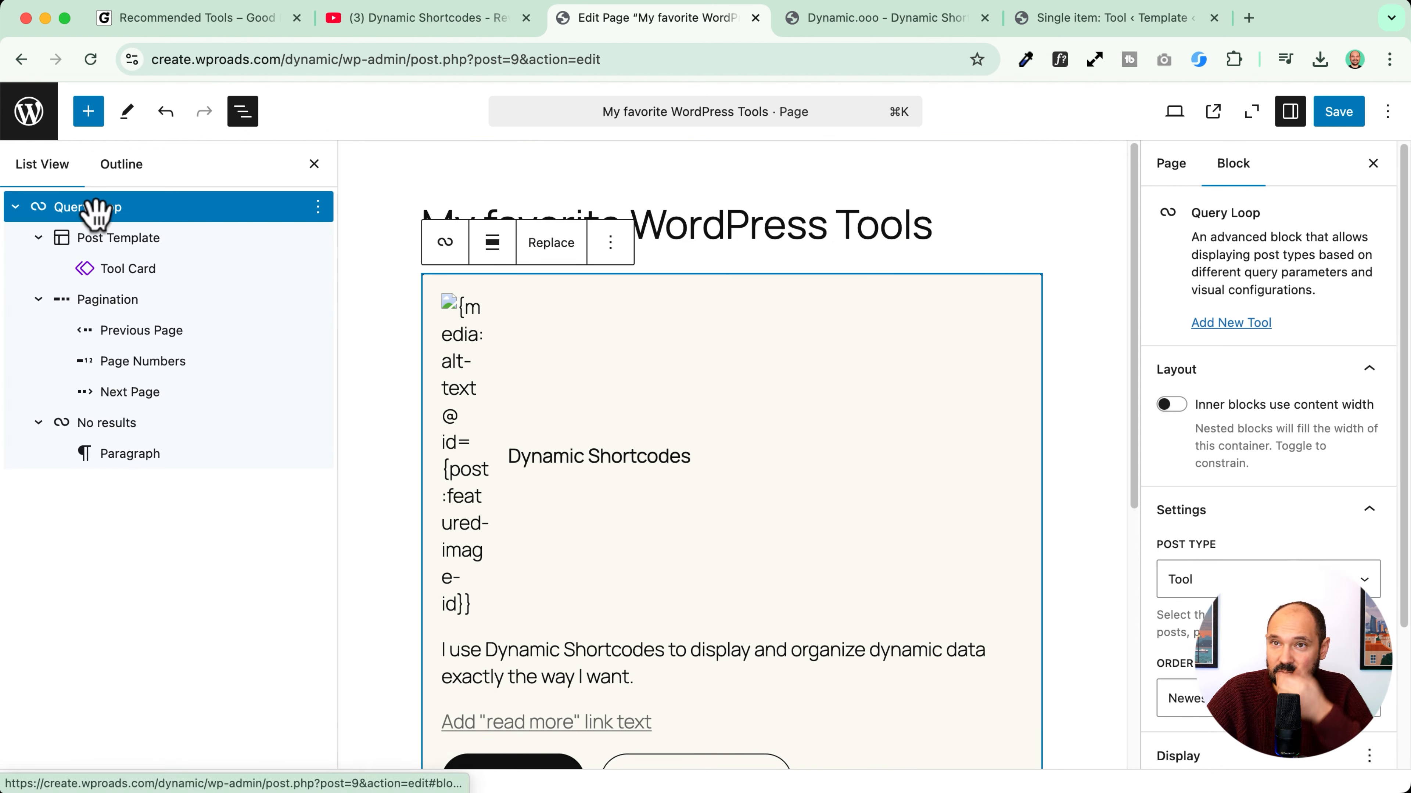
left_click(86, 238)
left_click(641, 181)
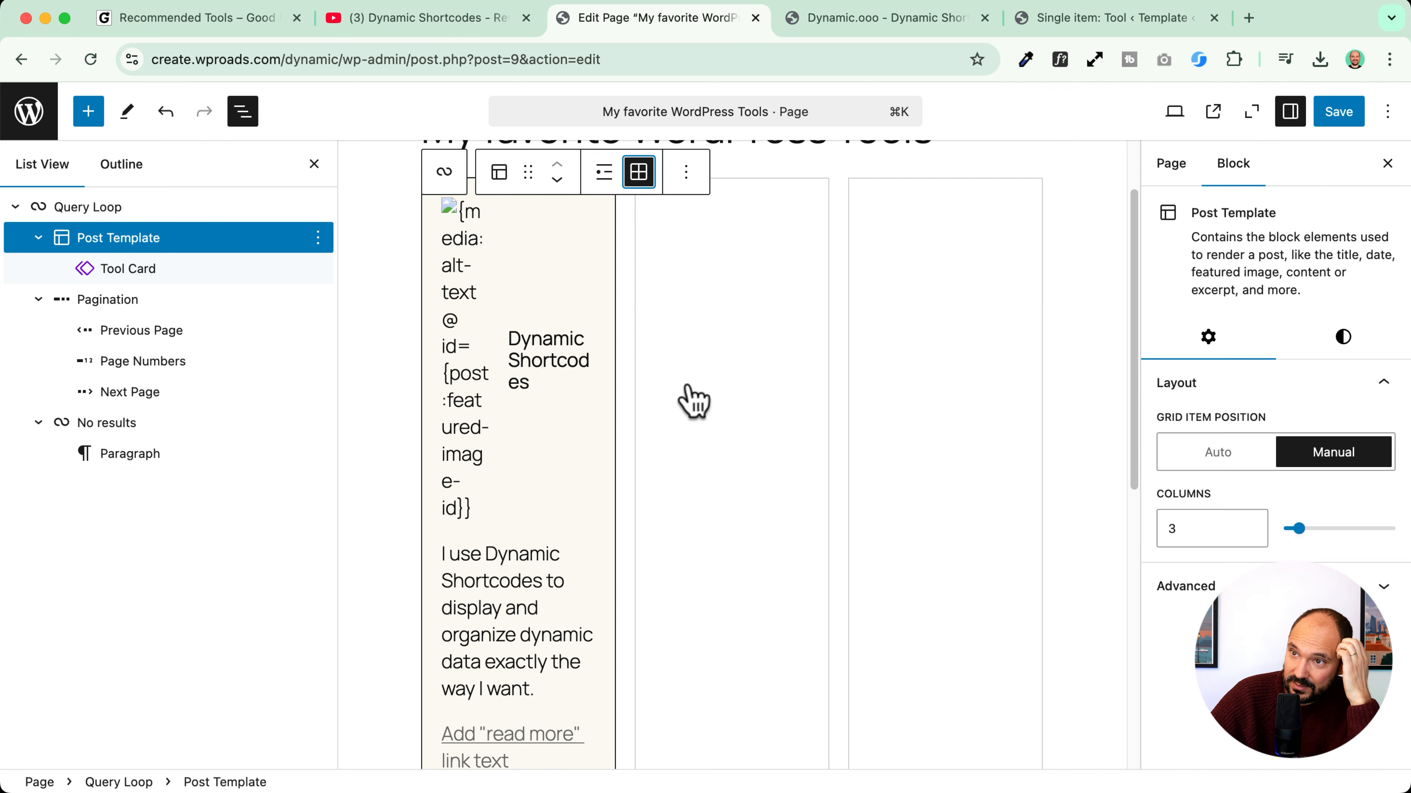
scroll(694, 400, "up", 2)
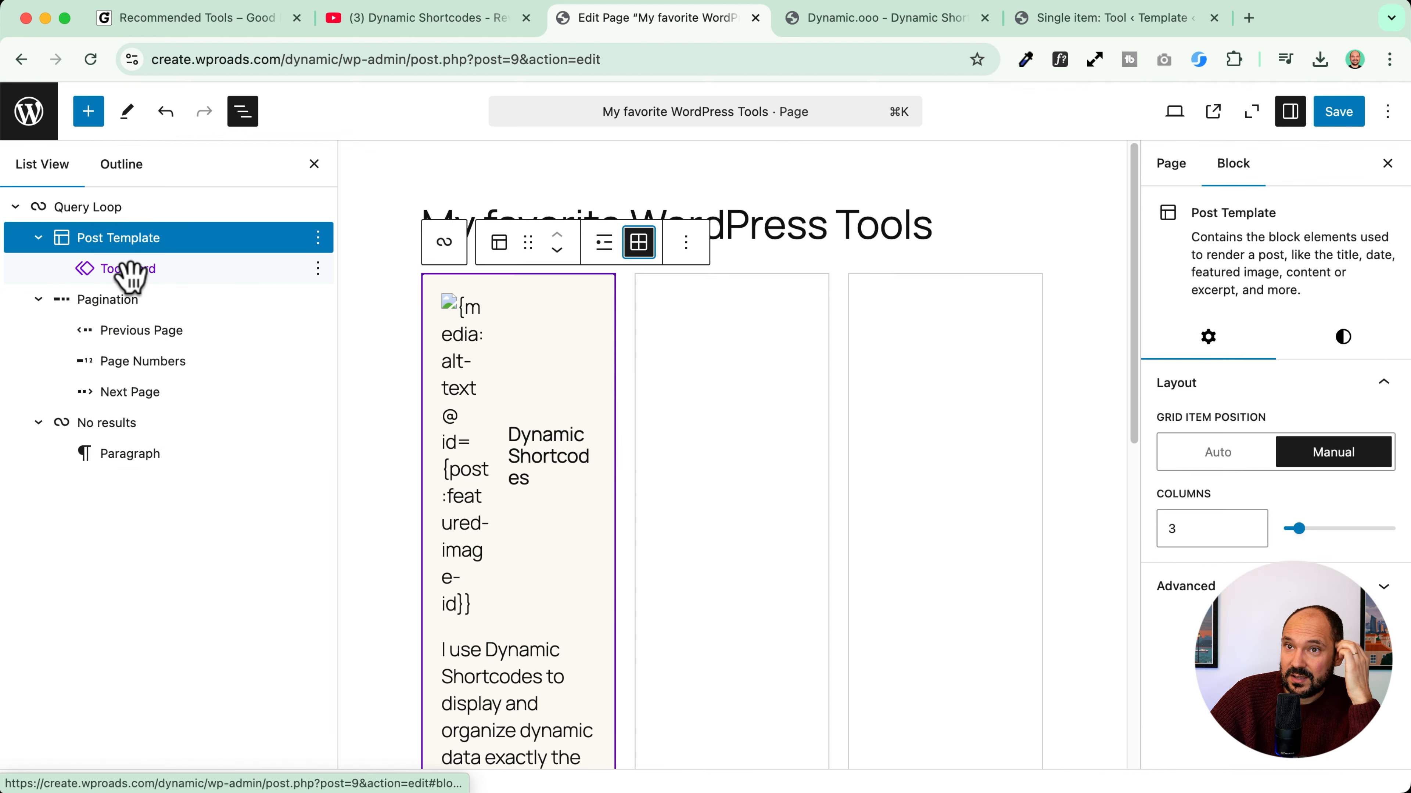
Step: Set the Post Template grid to 2 columns and save the page
left_click(1355, 116)
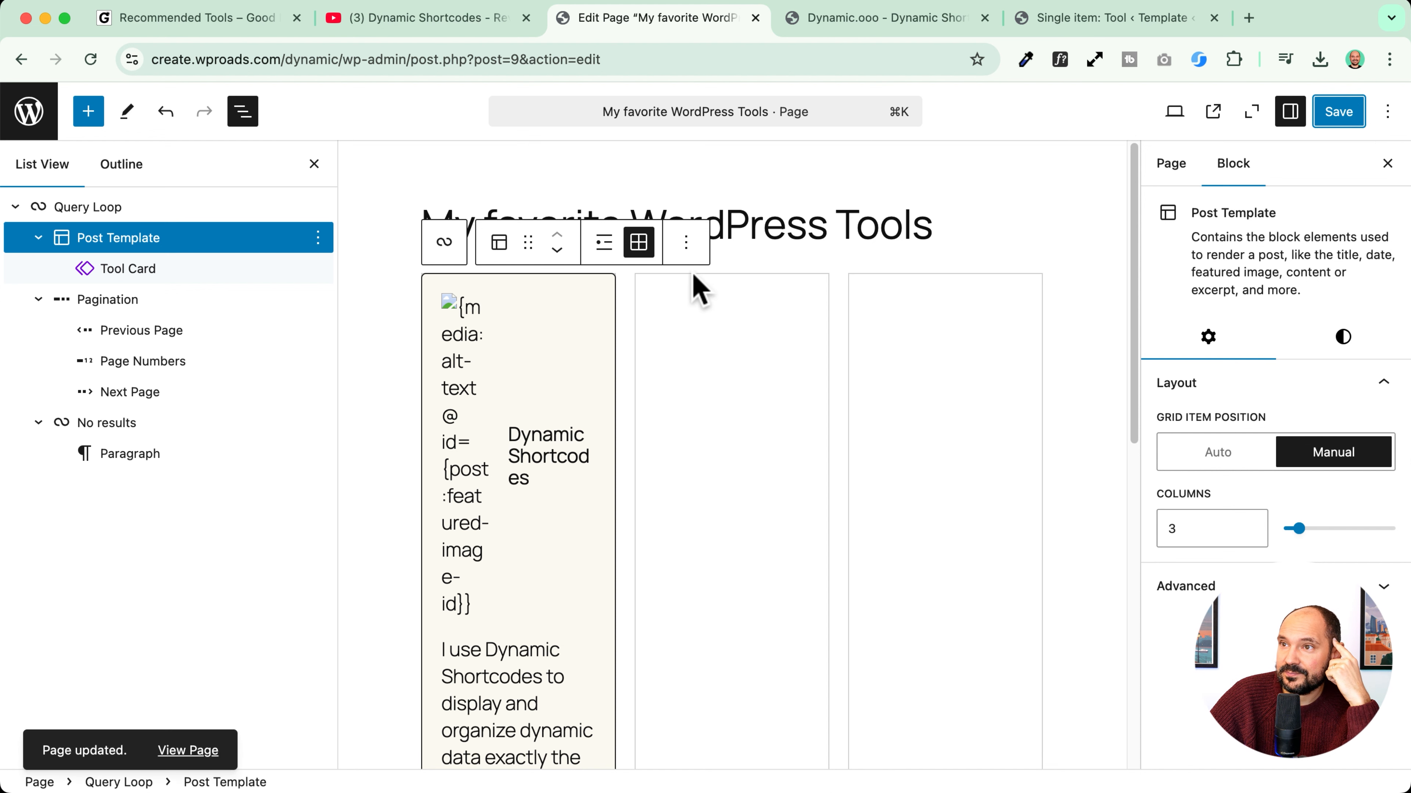
left_click(1247, 534)
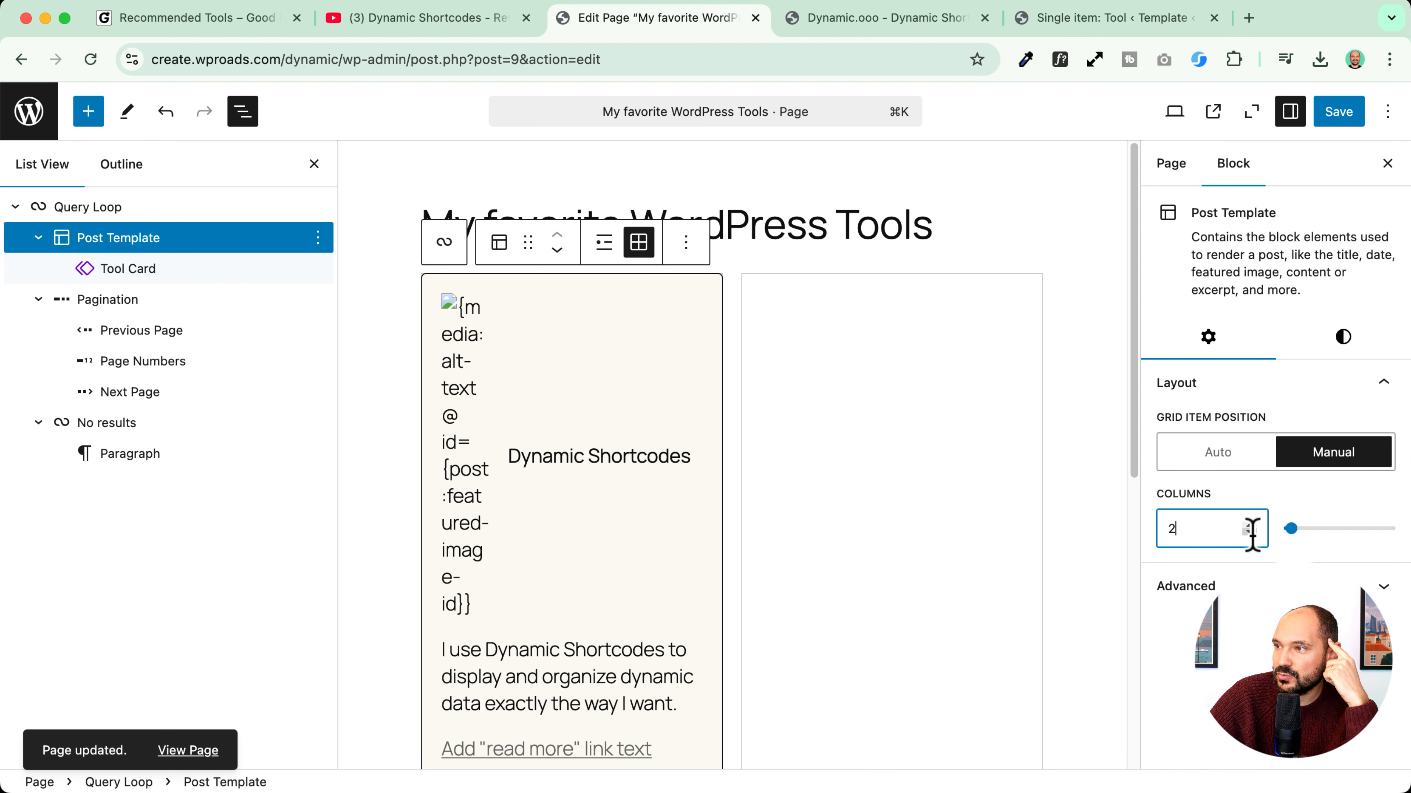
left_click(1338, 114)
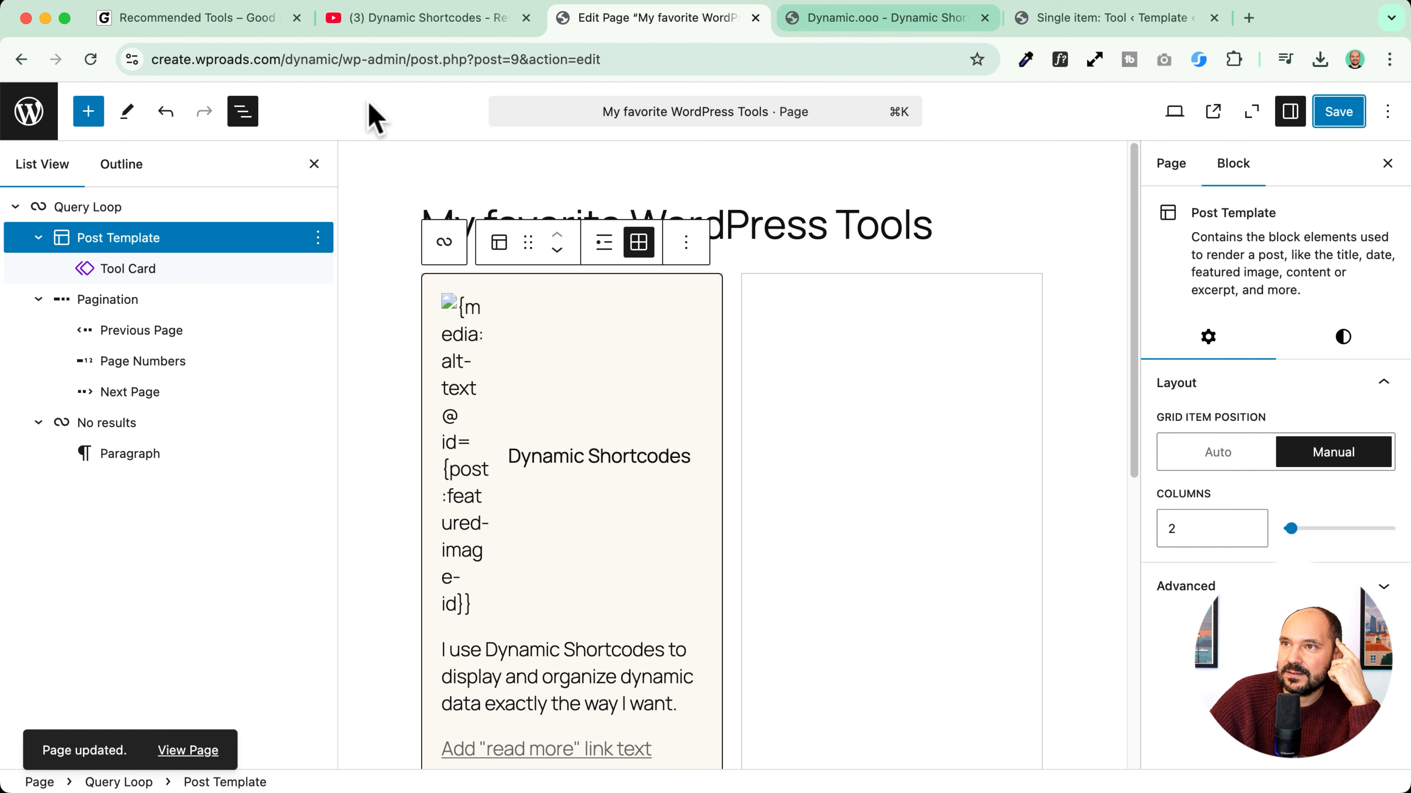
Step: View the published My favorite WordPress Tools page and test the tool card's "Get it now" button
left_click(1214, 114)
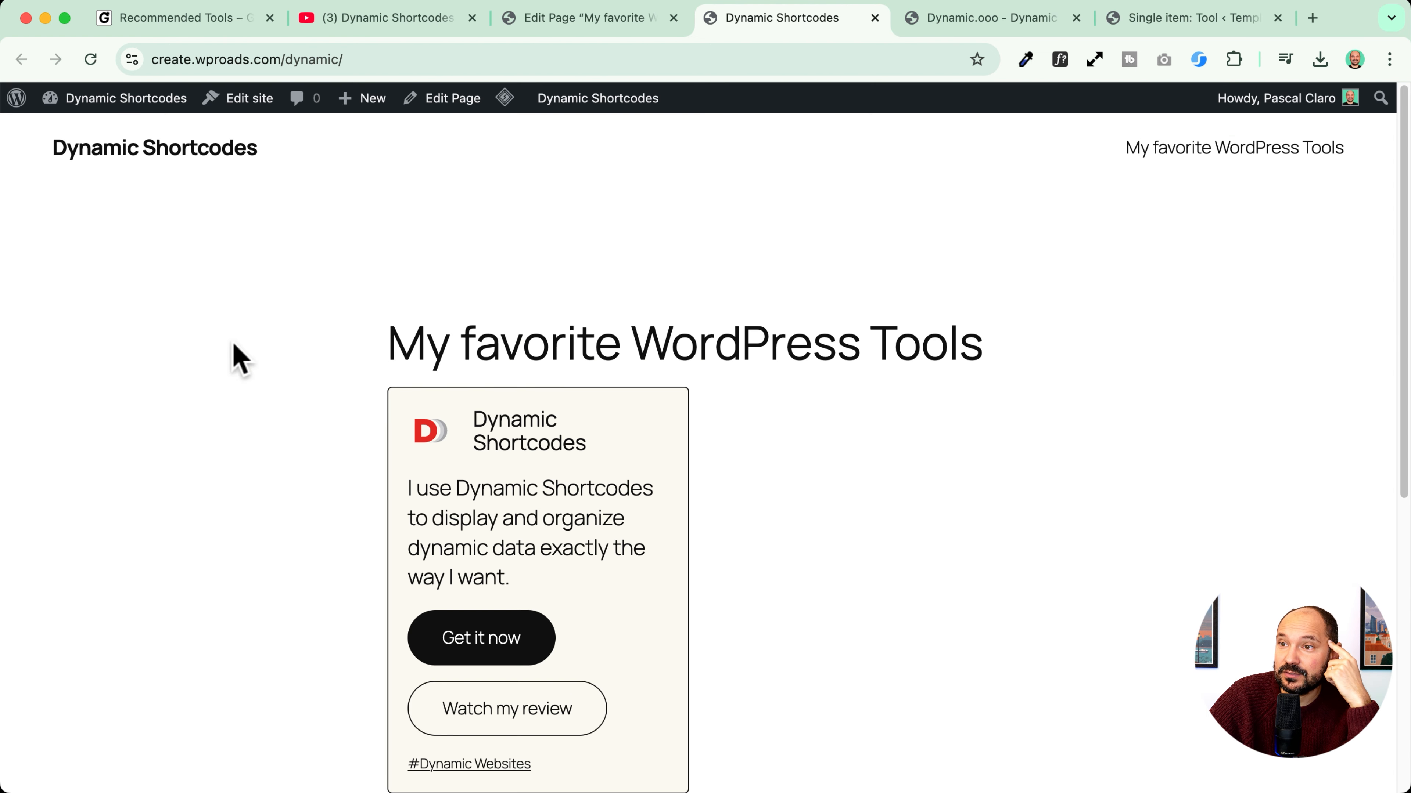
scroll(230, 355, "down", 5)
scroll(230, 355, "up", 5)
scroll(228, 356, "down", 2)
scroll(227, 355, "up", 2)
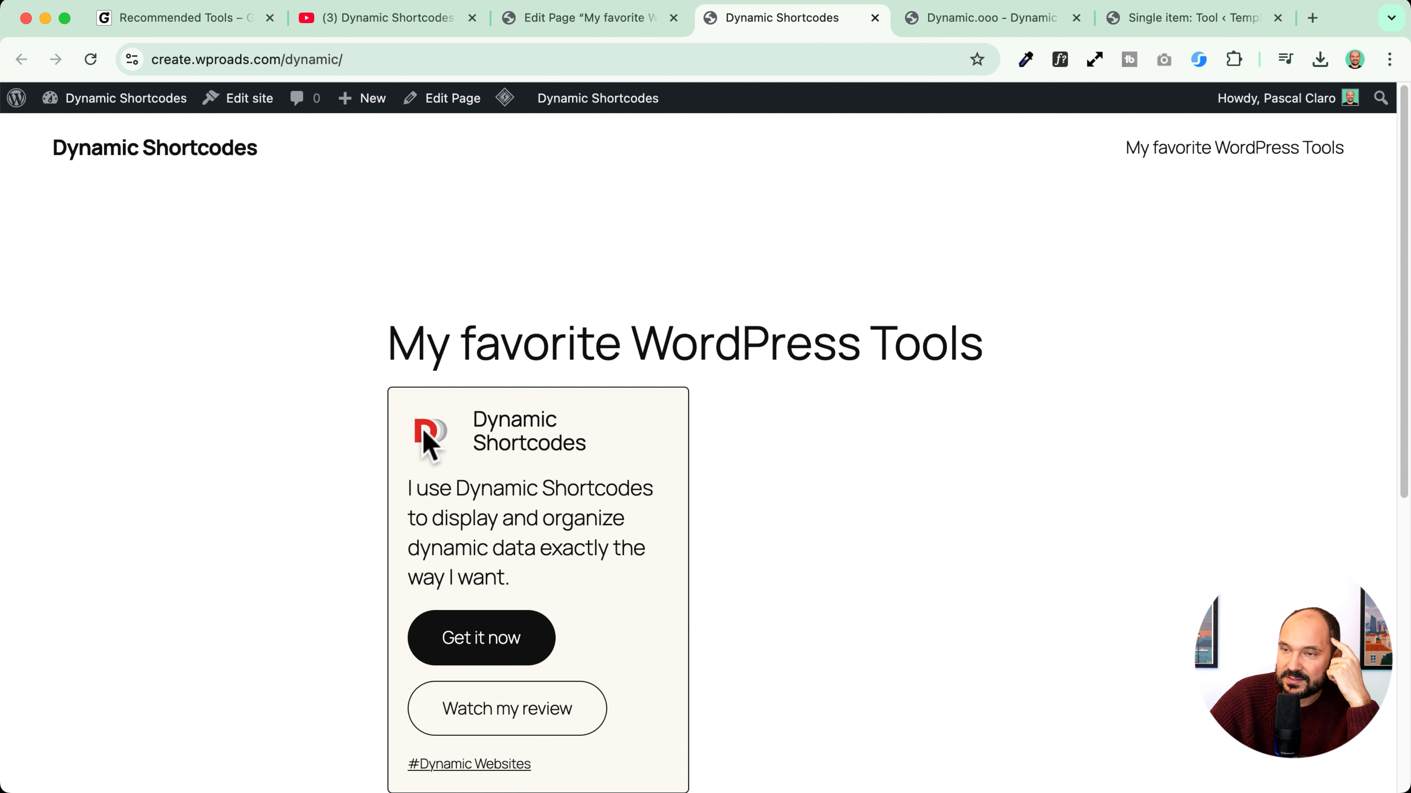
left_click(483, 650)
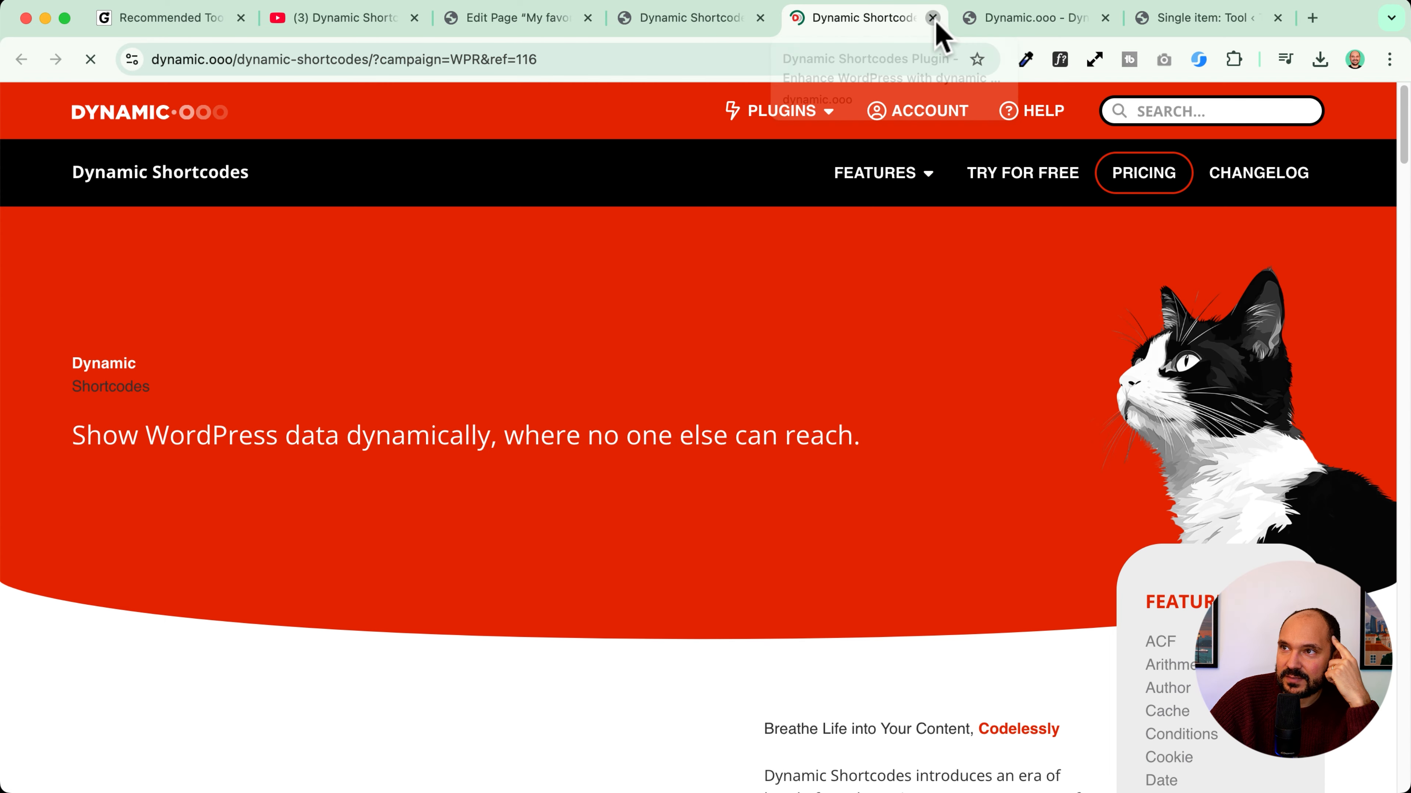
left_click(933, 18)
Step: Test the card's "Watch my review" button and return to the tools page
scroll(513, 716, "down", 1)
scroll(506, 701, "down", 2)
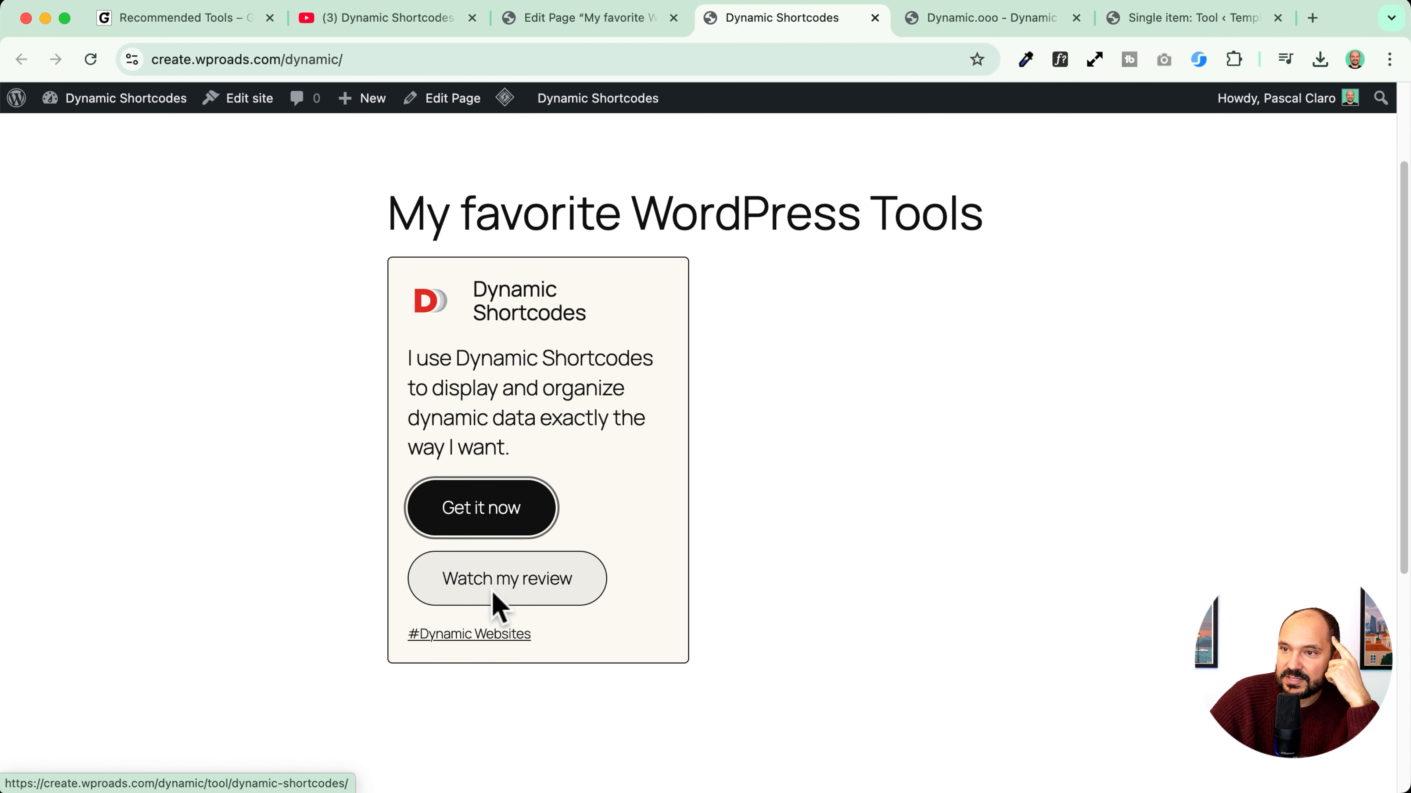
left_click(525, 601)
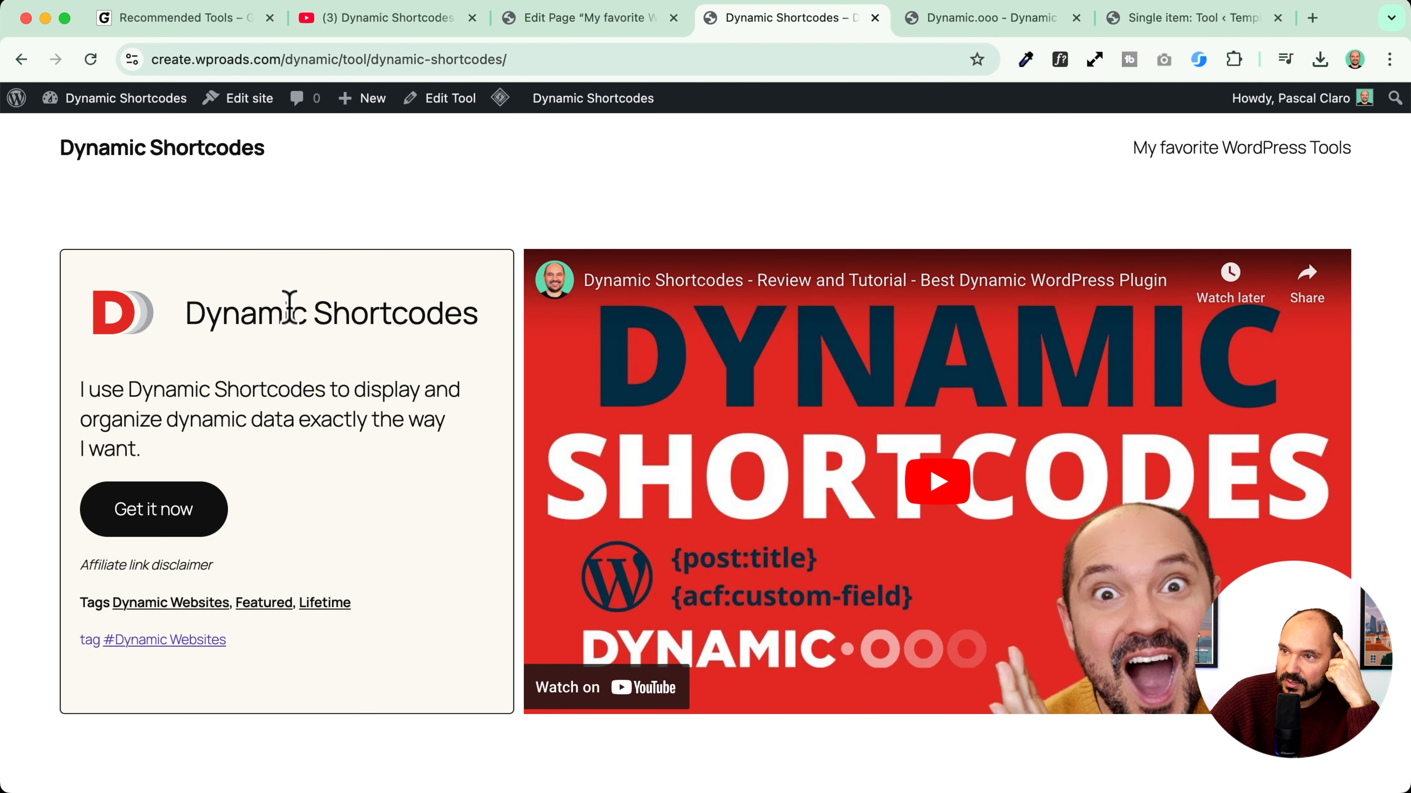
left_click(21, 59)
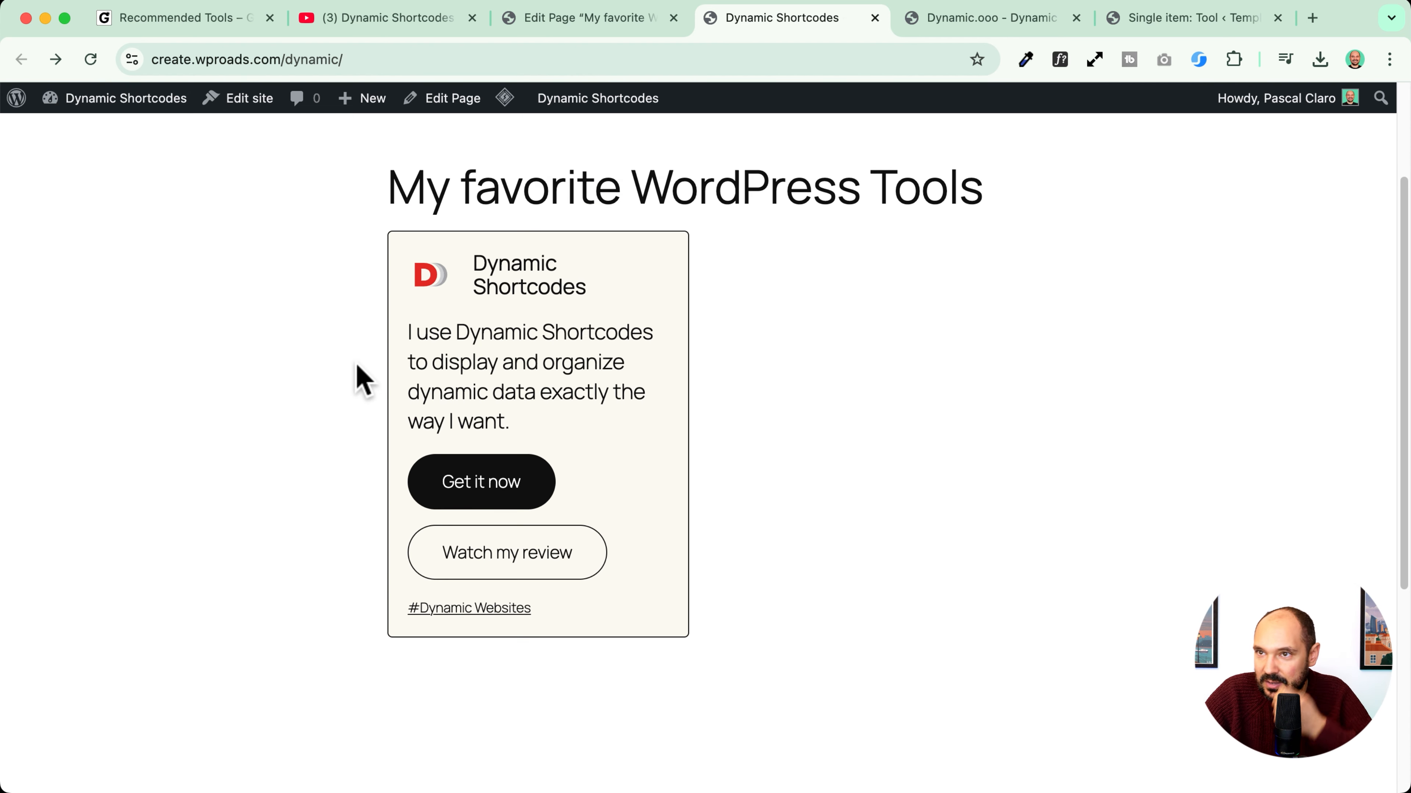
Step: Open the original Tool Card pattern for editing and link its image to {post:affiliate_link}
left_click(598, 17)
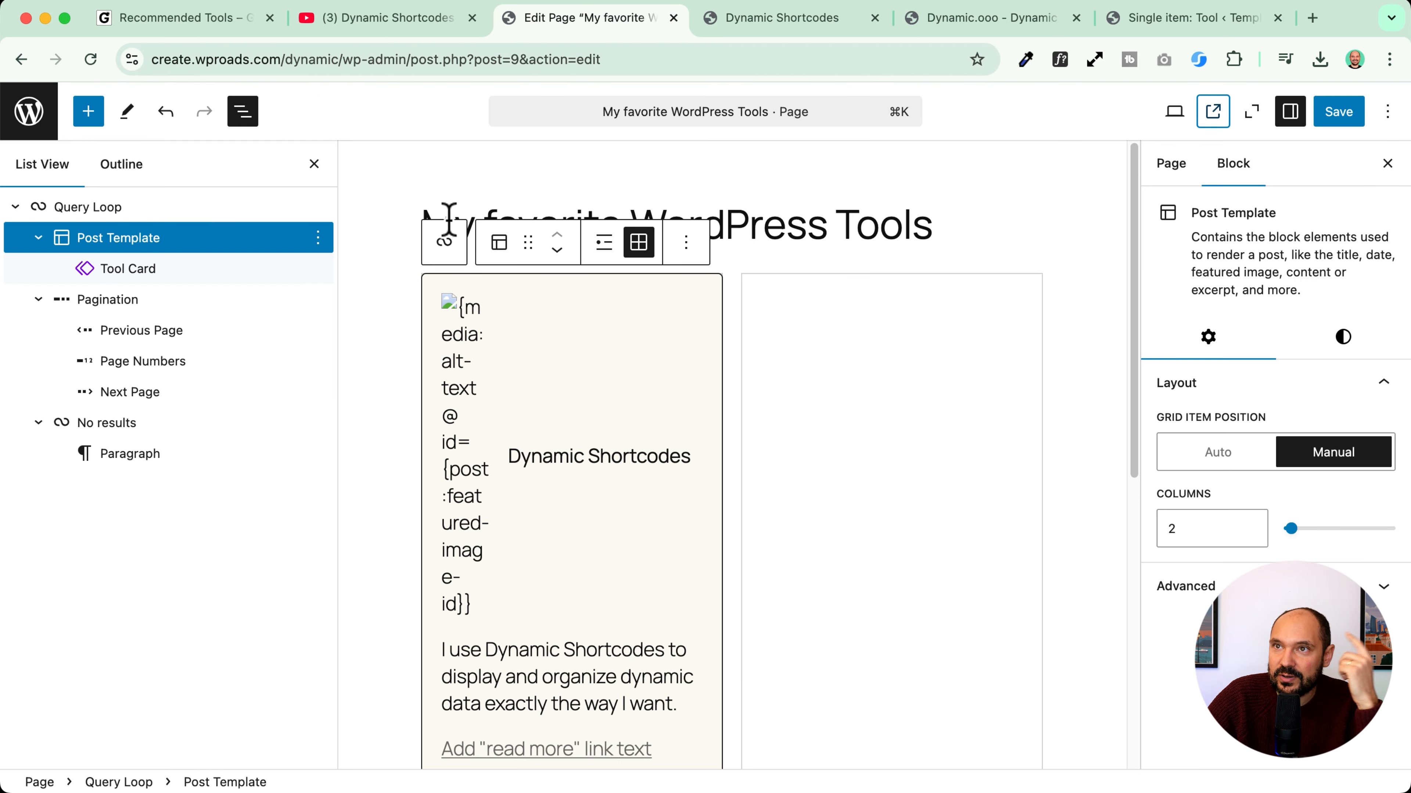
left_click(457, 343)
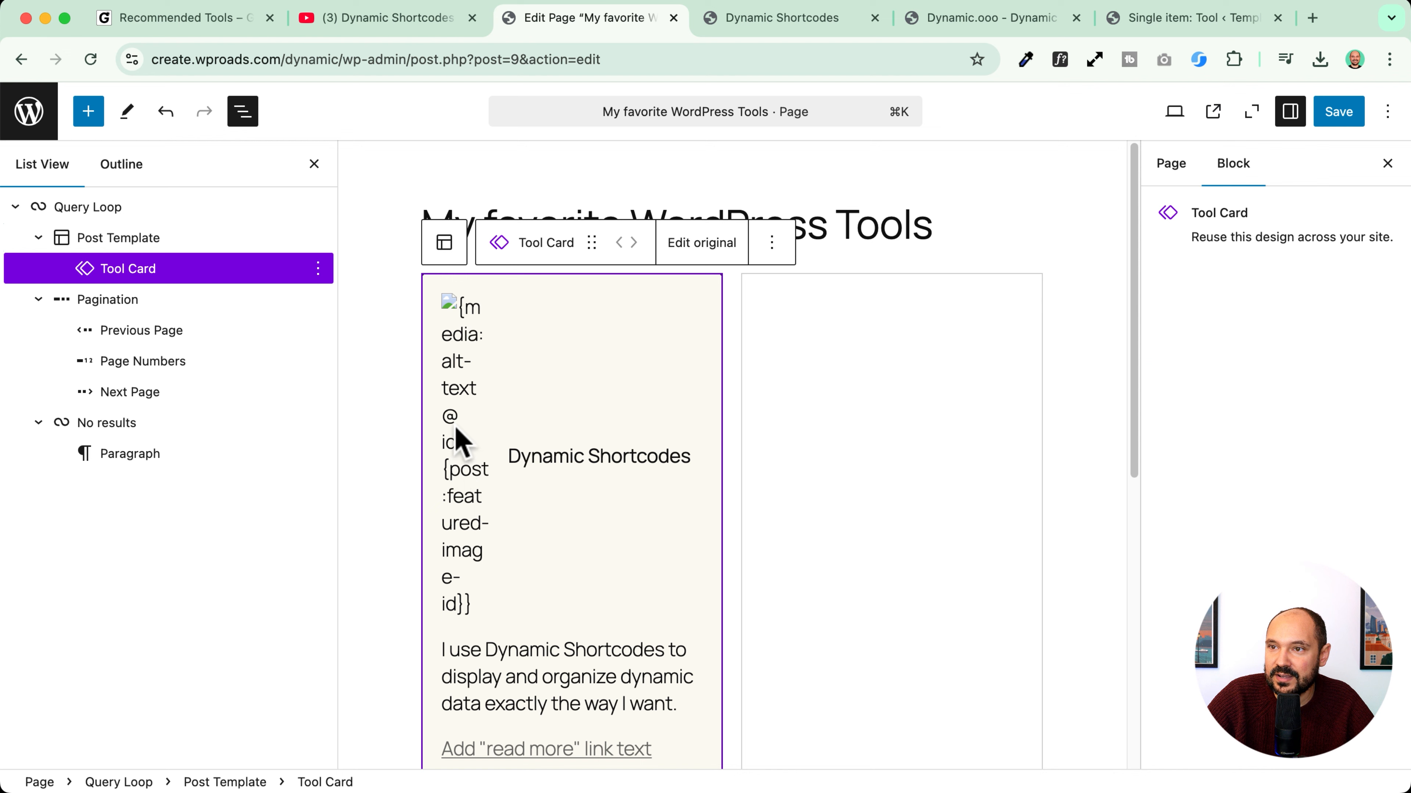
left_click(731, 249)
left_click(451, 402)
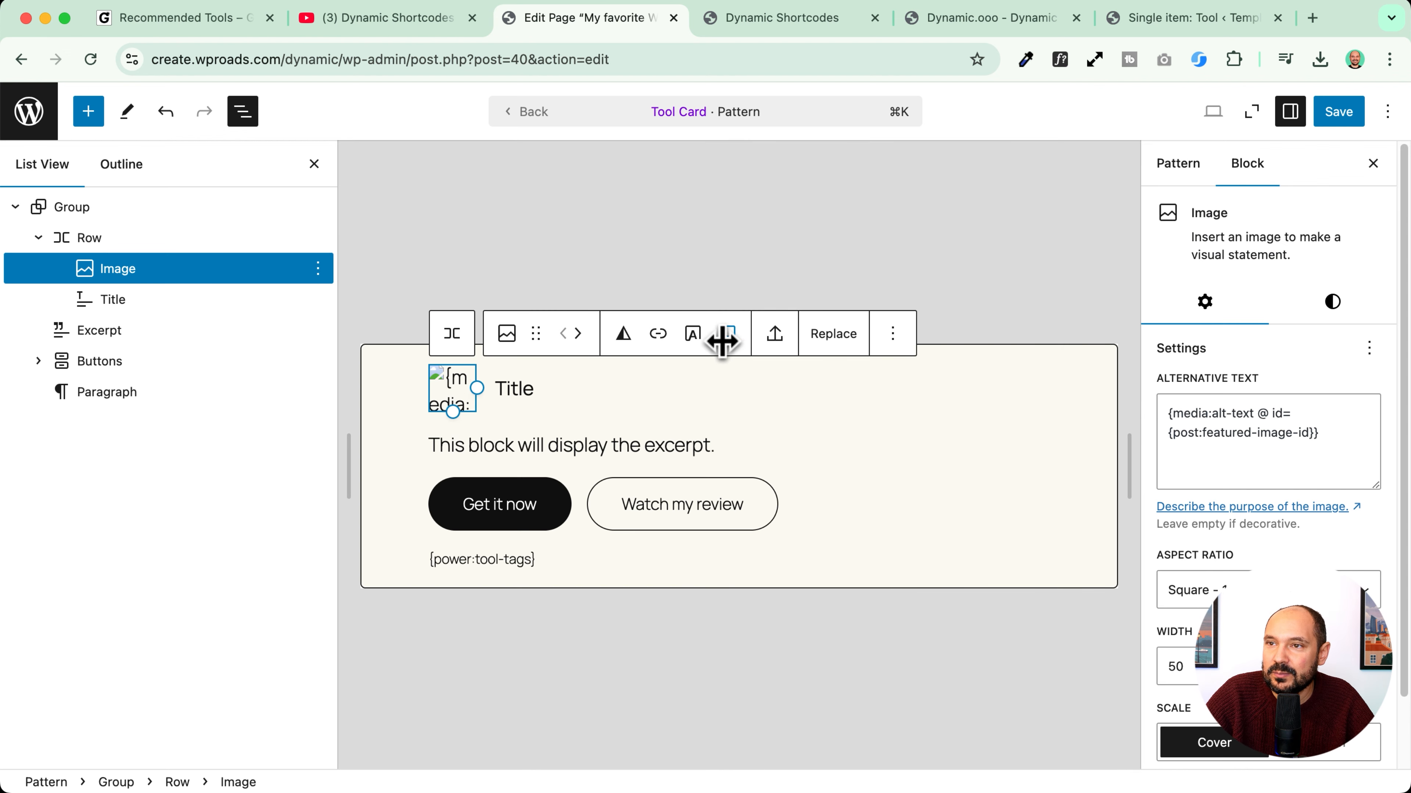
left_click(658, 334)
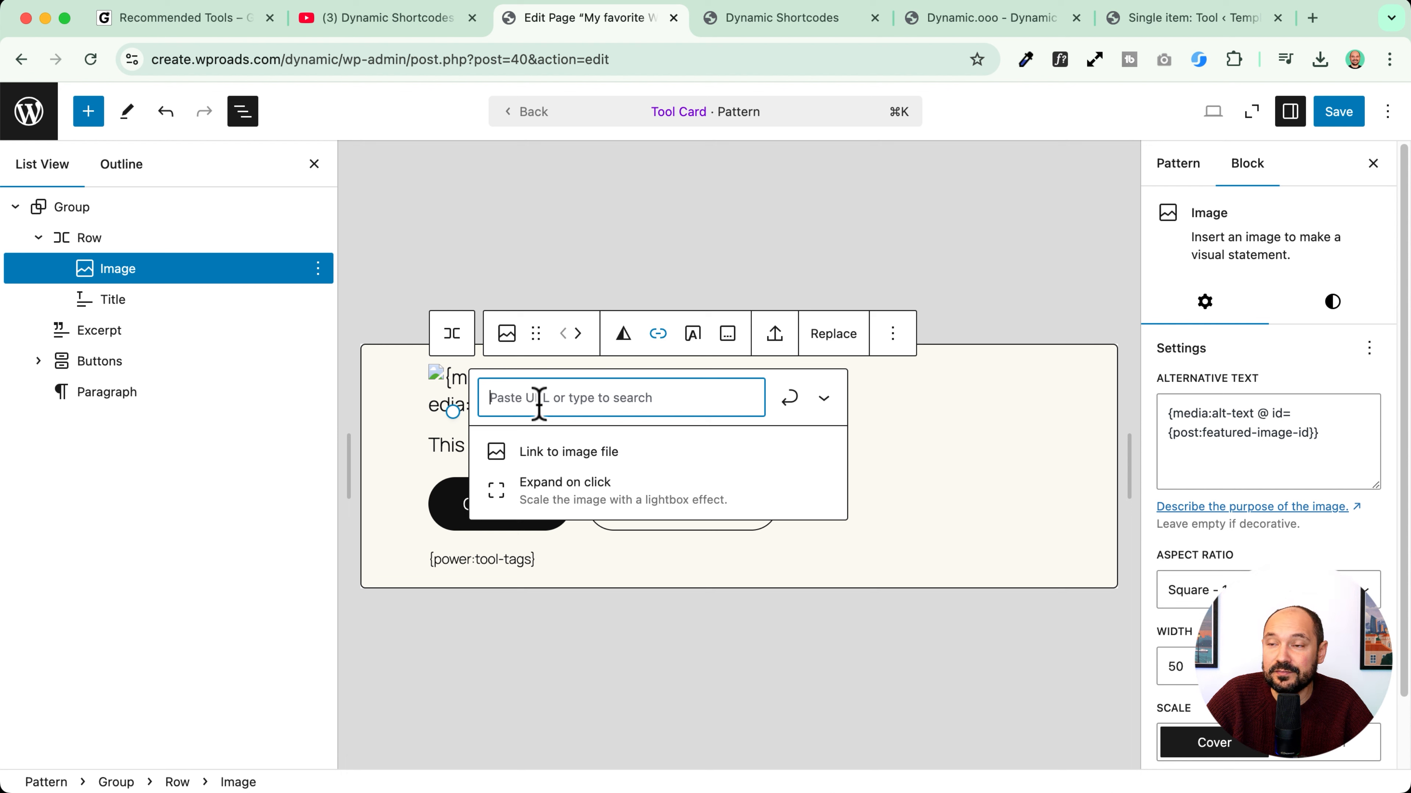
type("{}")
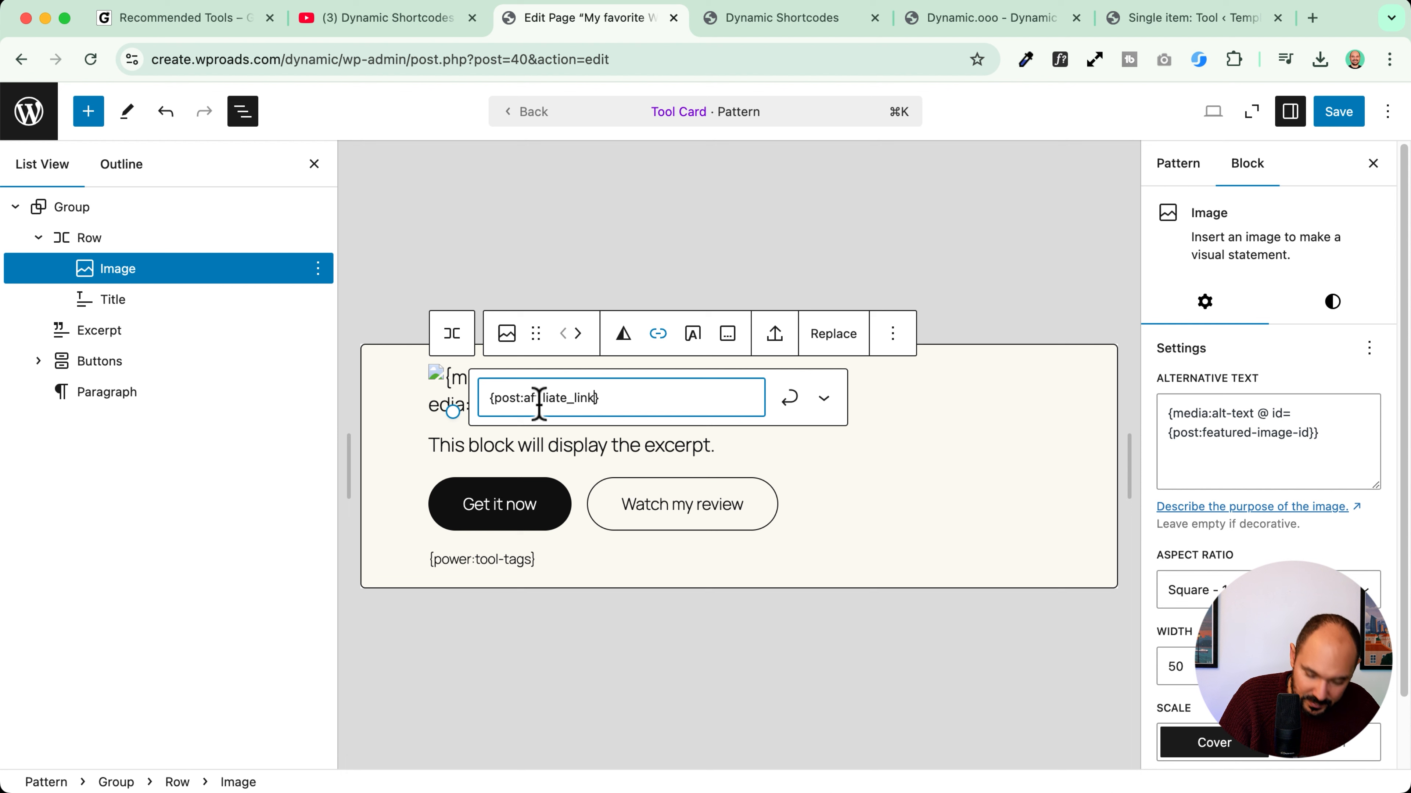
left_click(798, 399)
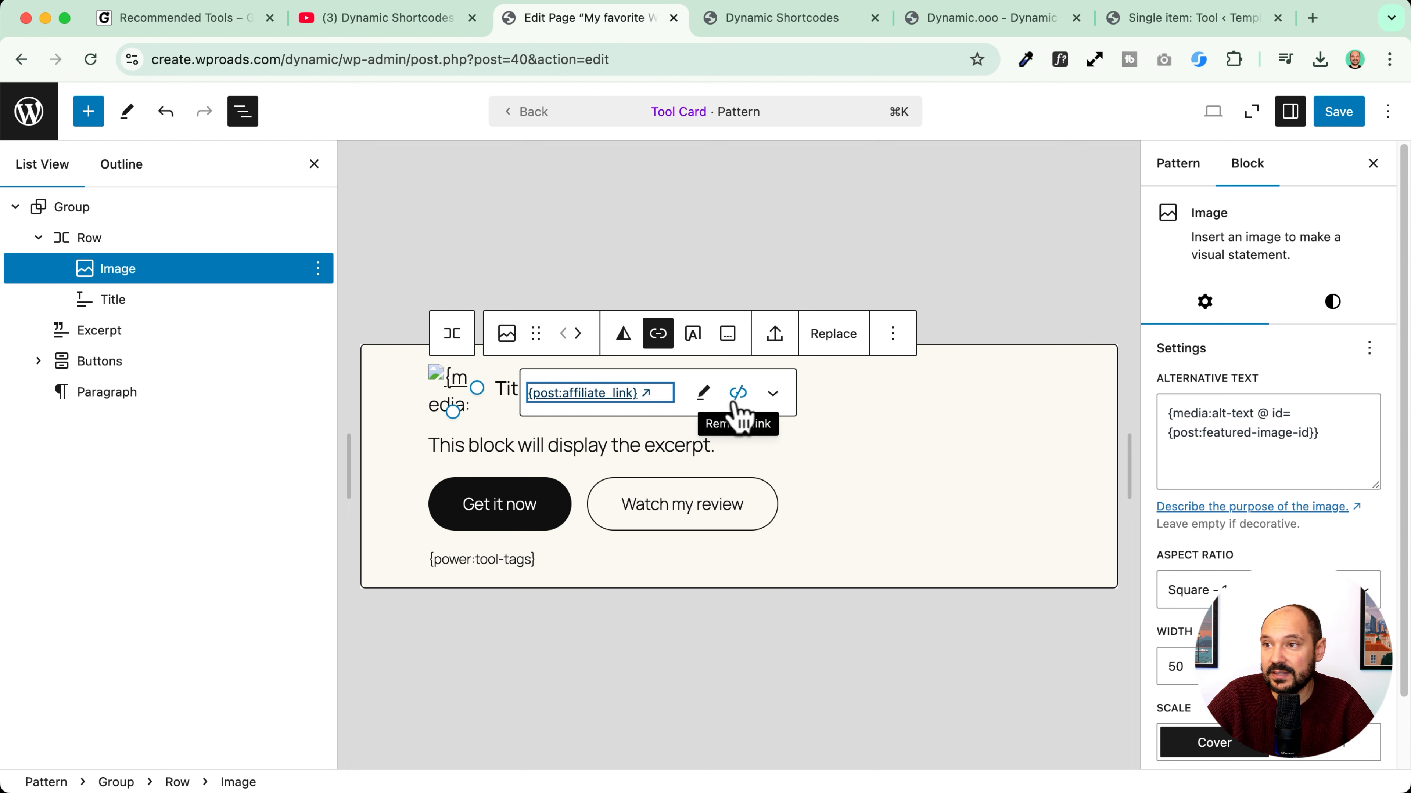
Step: Open the Demo Shortcodes page in the site admin and choose the Dynamic Shortcodes tool as the preview post
left_click(782, 23)
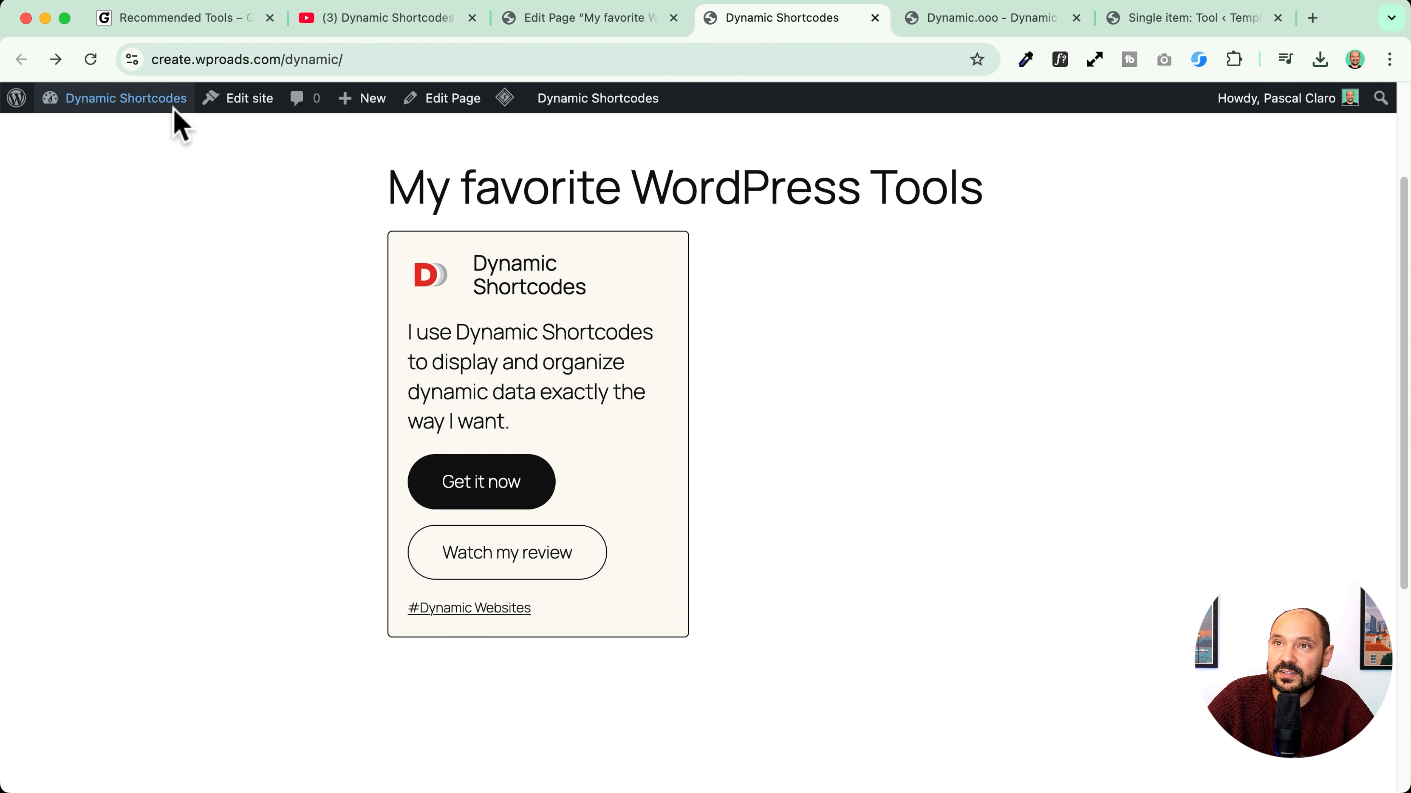
mouse_move(133, 109)
left_click(120, 135)
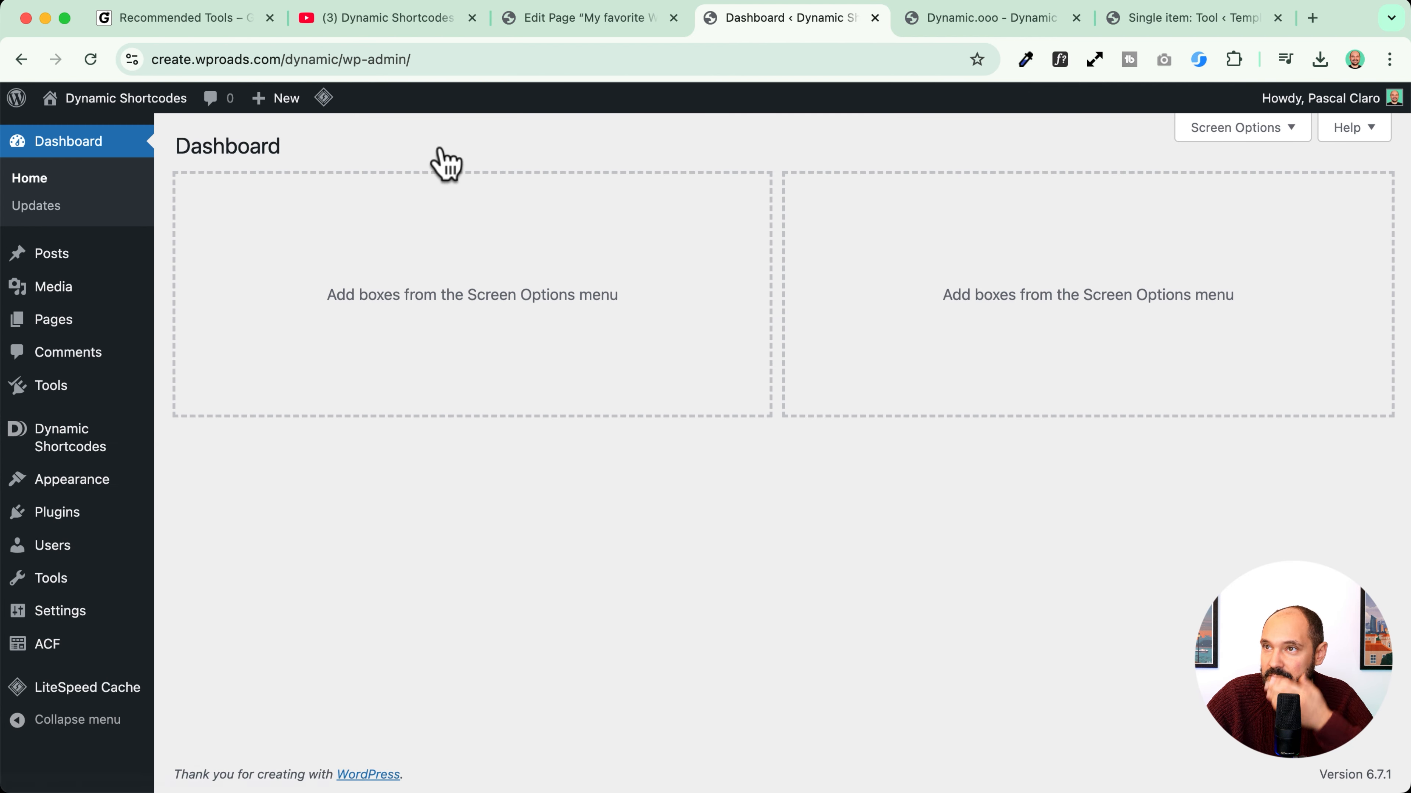
mouse_move(56, 461)
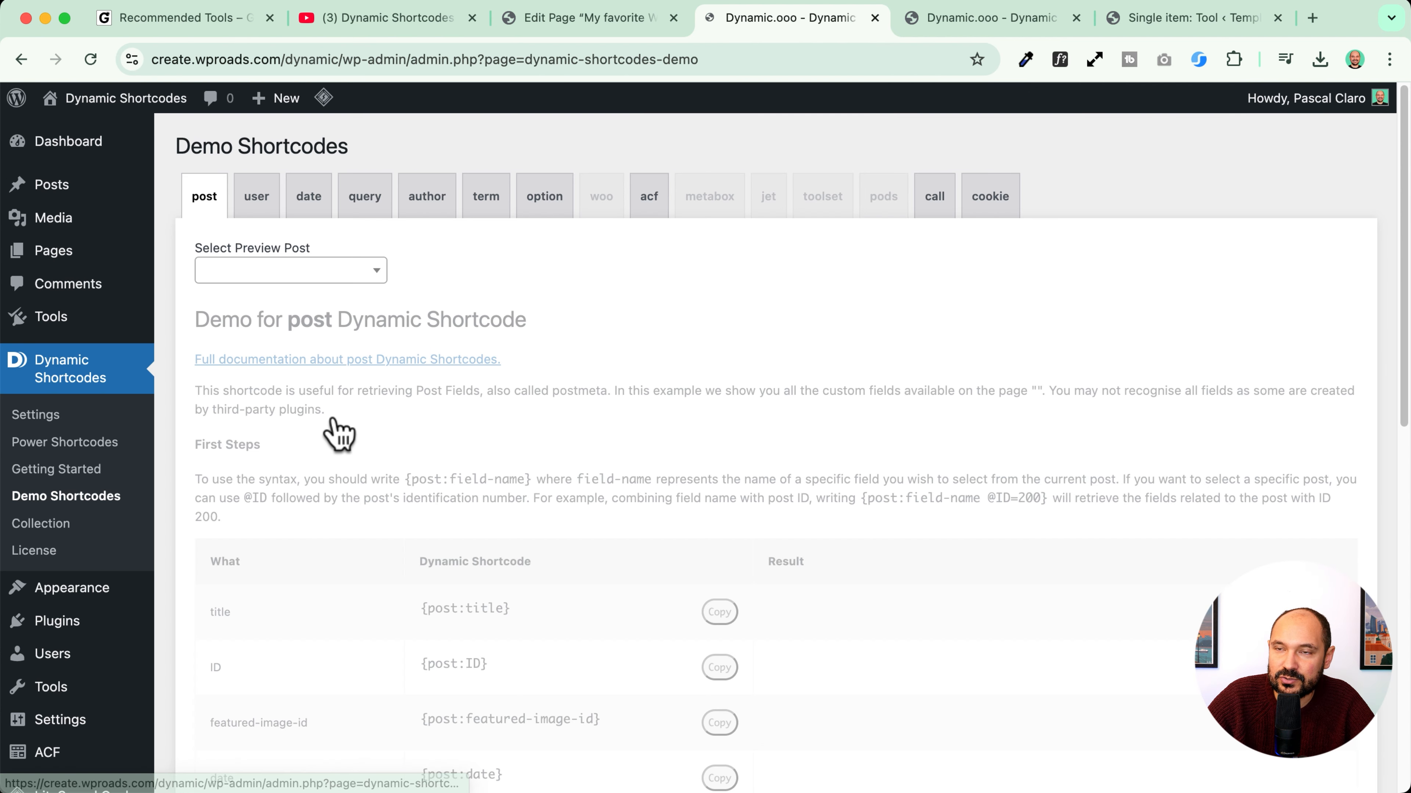
left_click(212, 273)
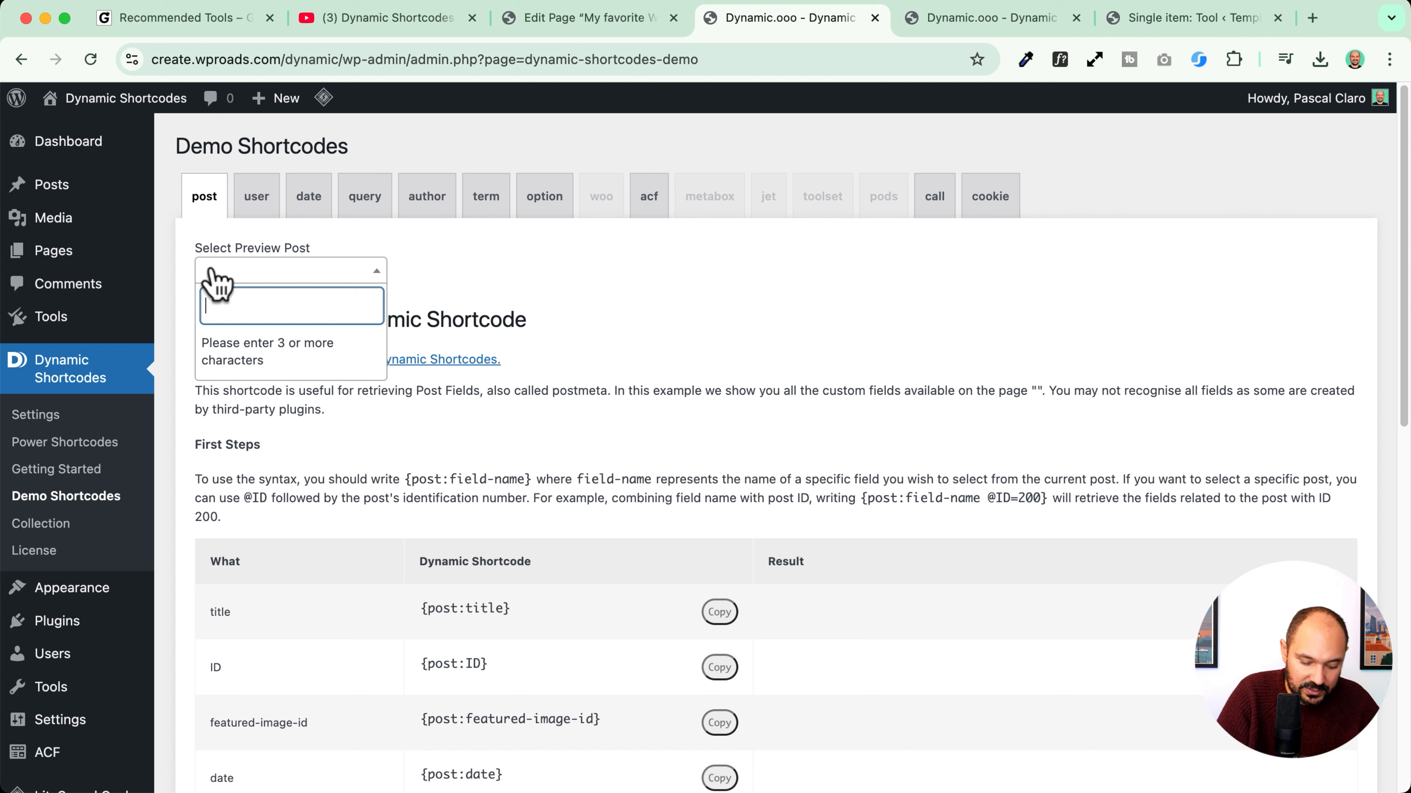
type("dyan")
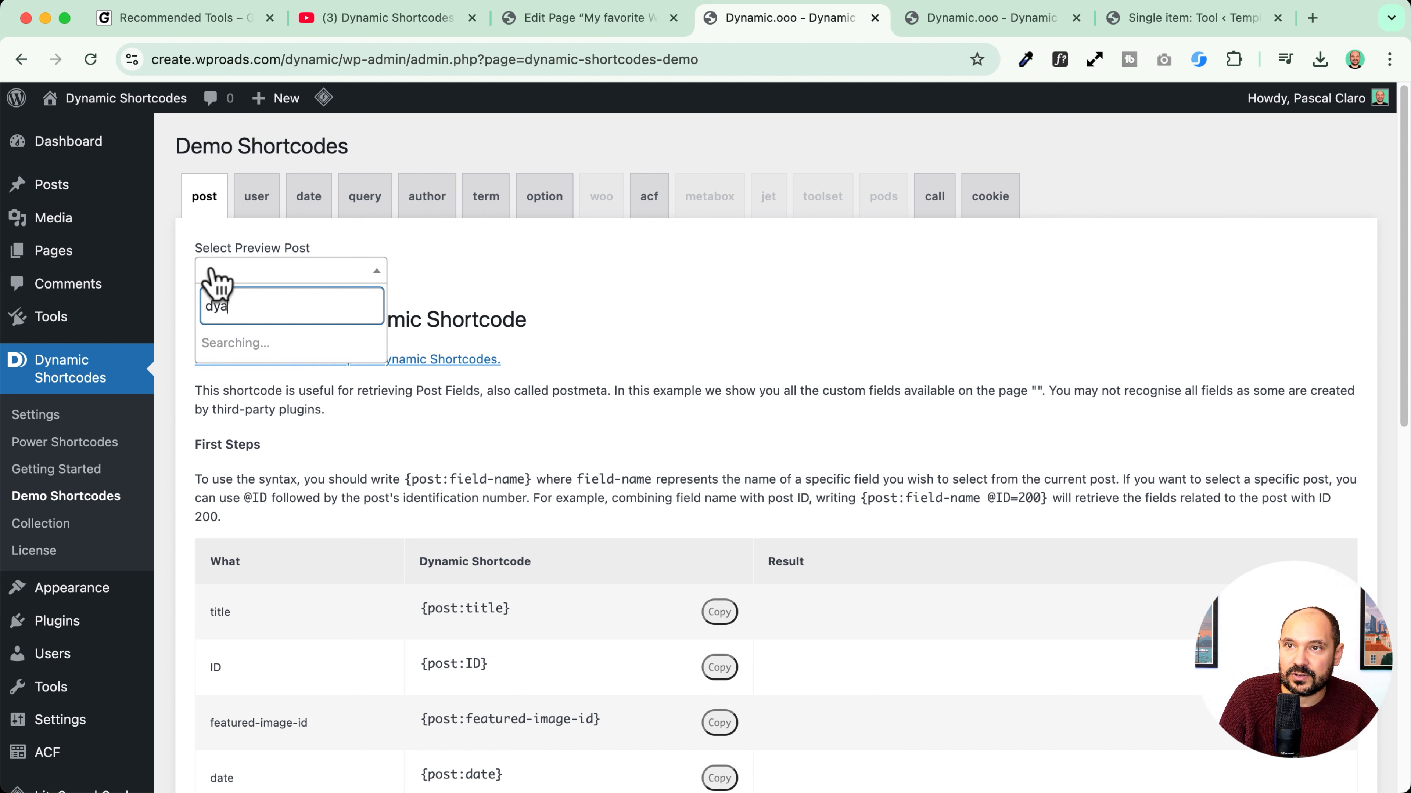
key("BackSpace")
key("BackSpace")
type("inc")
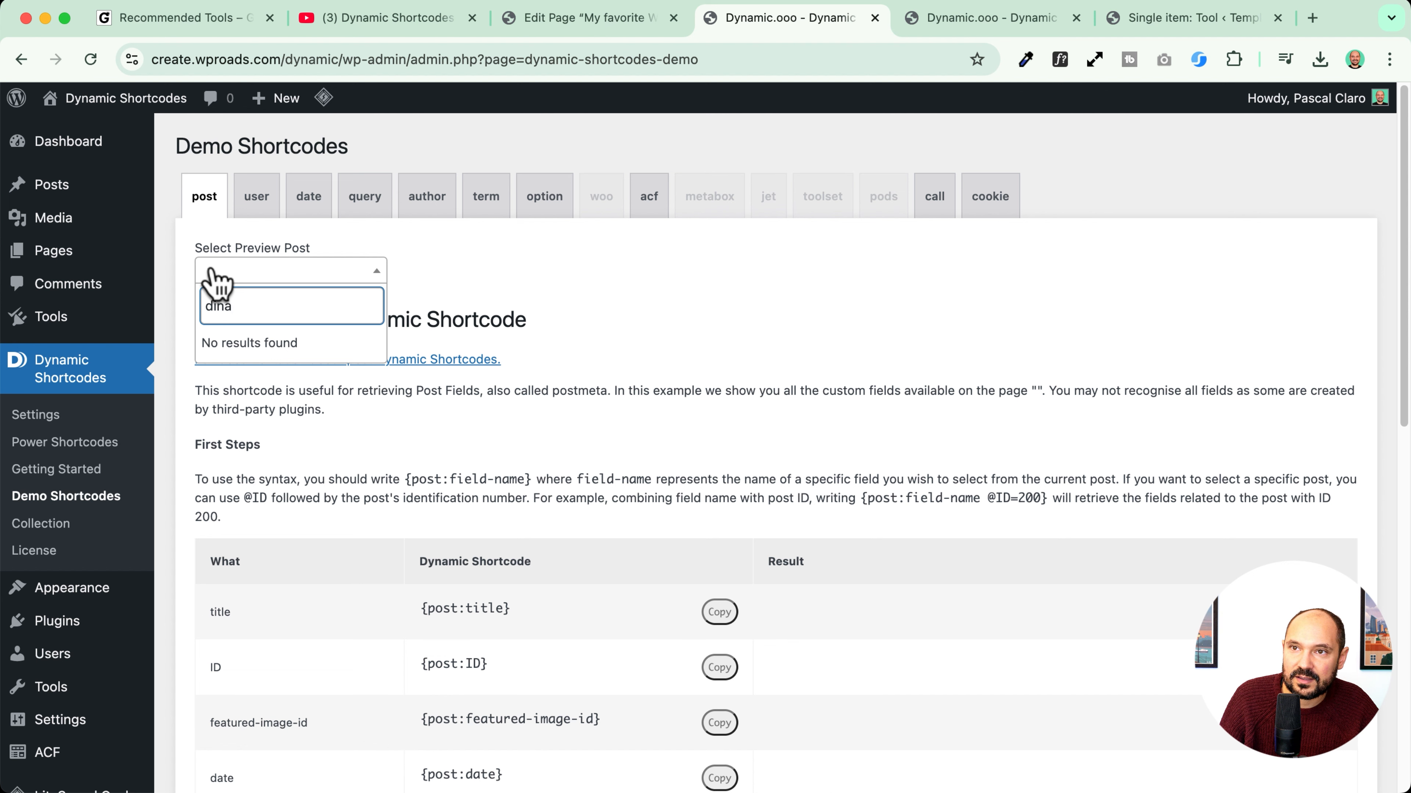
key("BackSpace")
key("BackSpace")
key("BackSpace")
type("ynam")
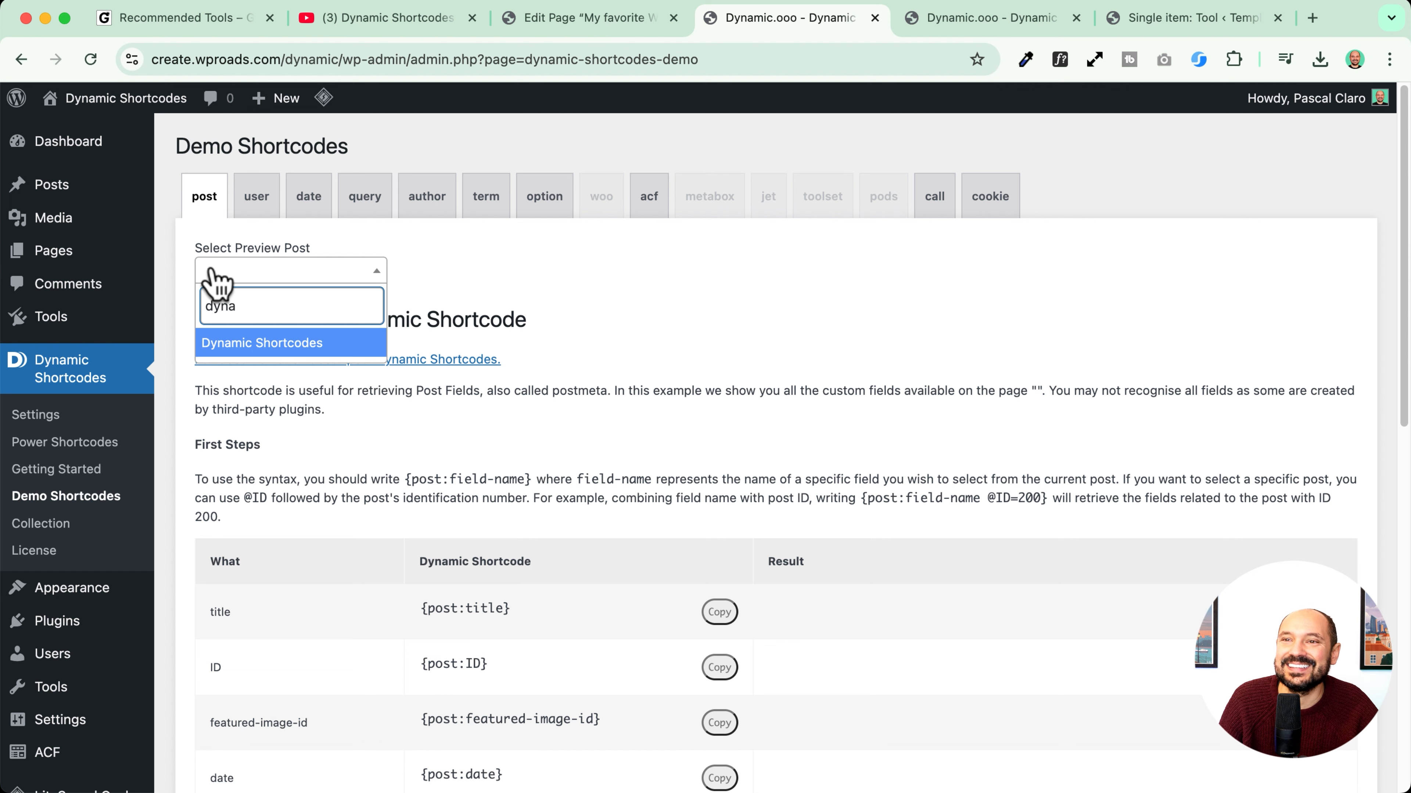
left_click(267, 340)
Step: Find the affiliate_link field in the post shortcode list and check its shortcode syntax
scroll(397, 545, "down", 7)
scroll(403, 555, "down", 8)
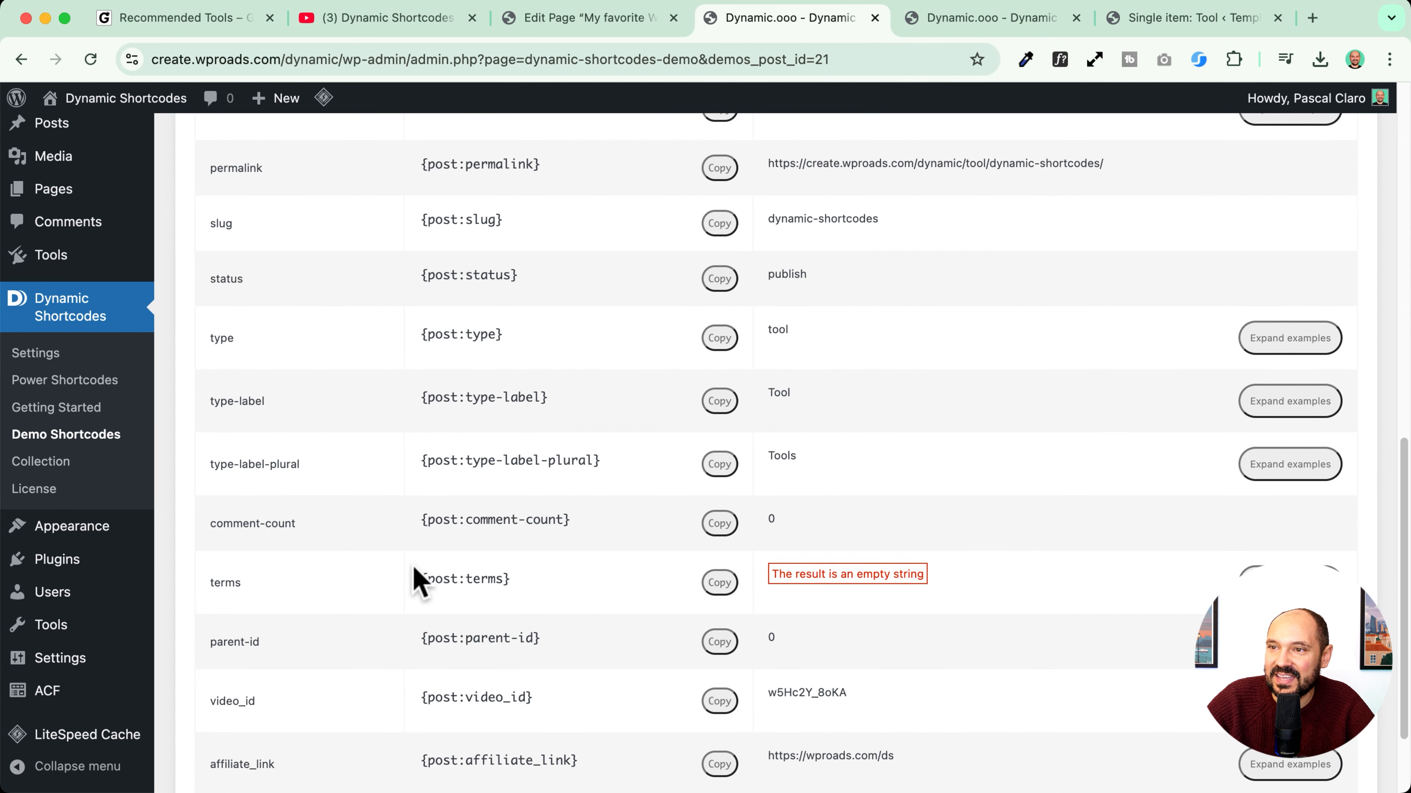
scroll(409, 590, "up", 5)
scroll(351, 564, "left", 6)
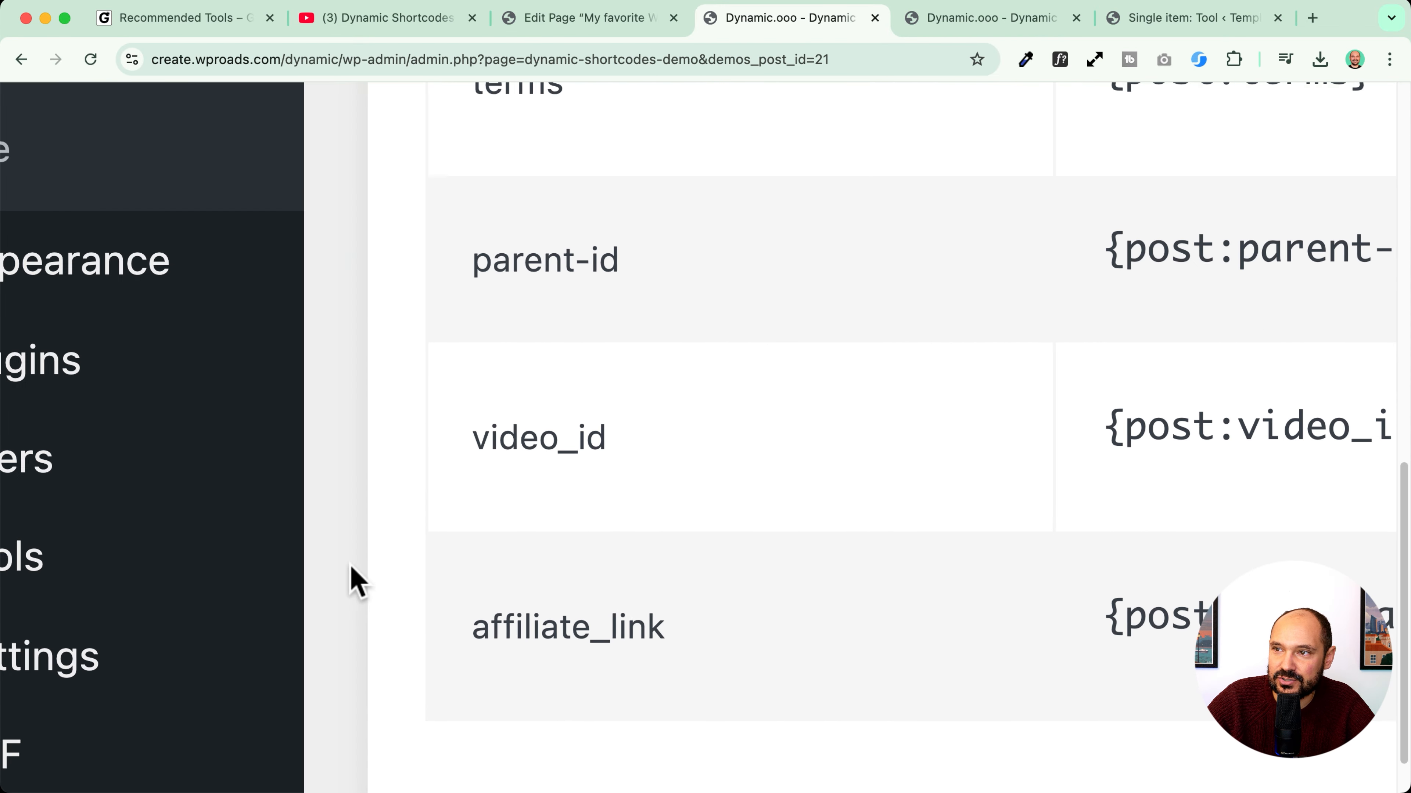
scroll(350, 580, "right", 4)
left_click_drag(1156, 616, 683, 617)
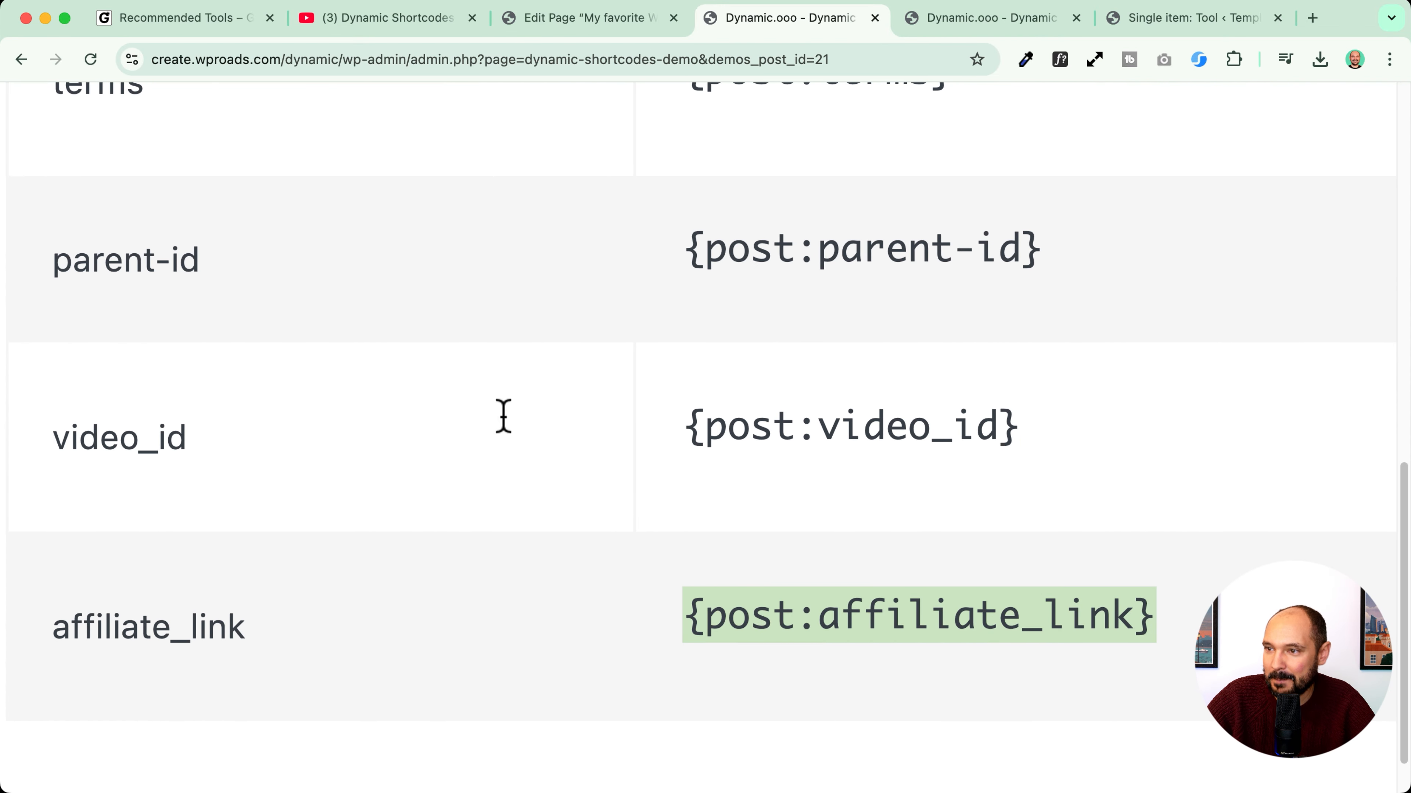
Step: Close the duplicate demo tab, set the Tool Card image link to open in a new tab, and save the pattern
left_click(930, 25)
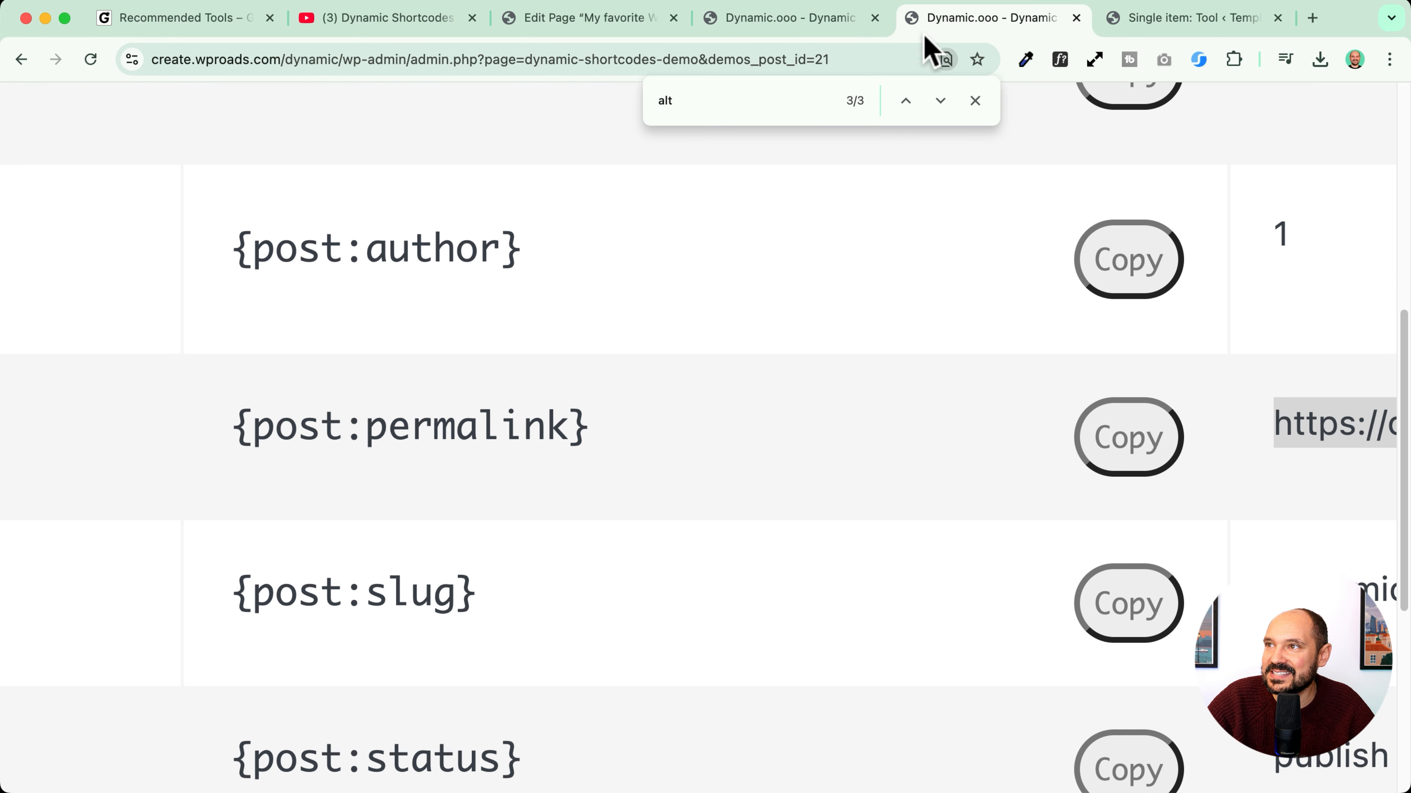
left_click(1166, 21)
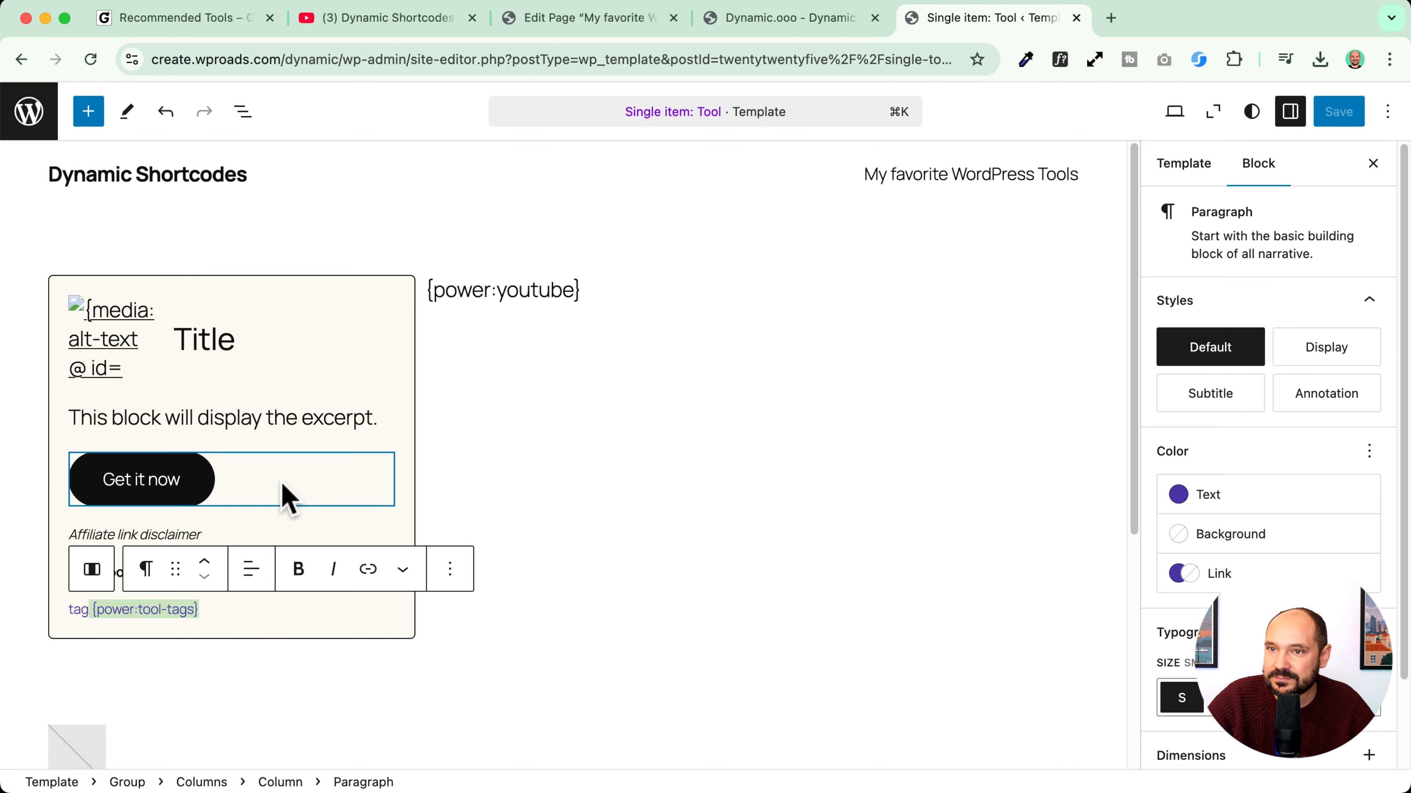
left_click(620, 21)
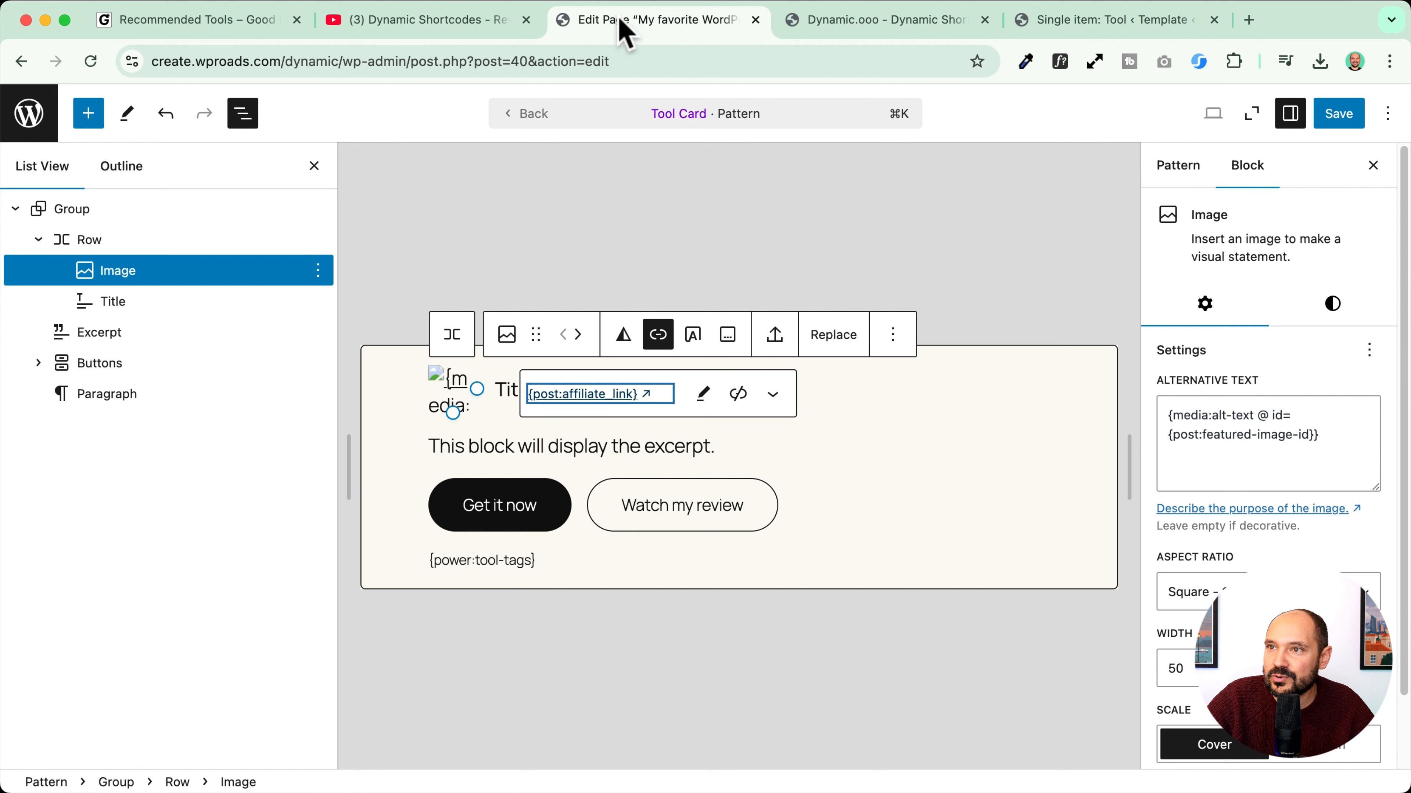
left_click(772, 395)
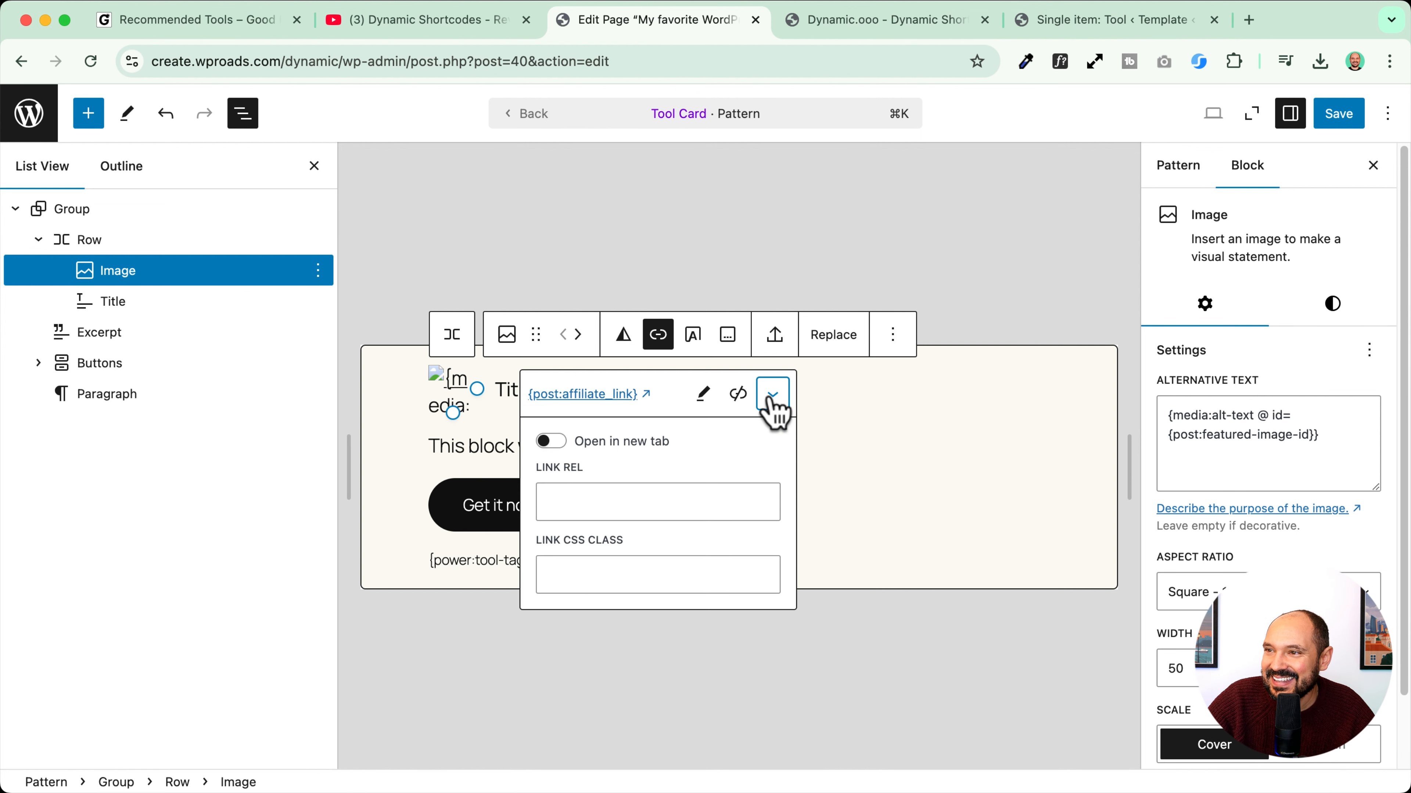
left_click(551, 441)
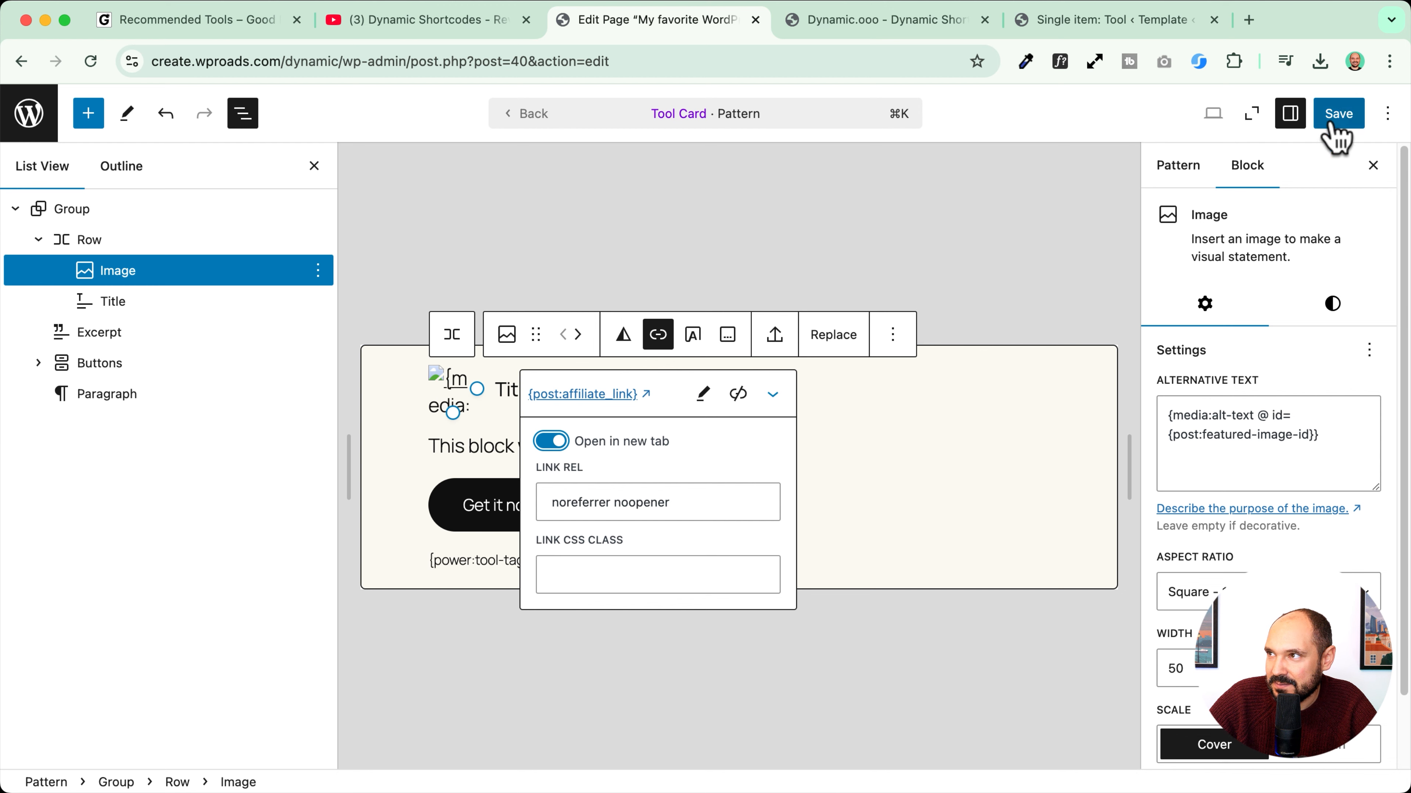
left_click(1338, 114)
Step: Reopen the live tools page, close the Single item: Tool template tab, and test the link on the card's logo
left_click(840, 22)
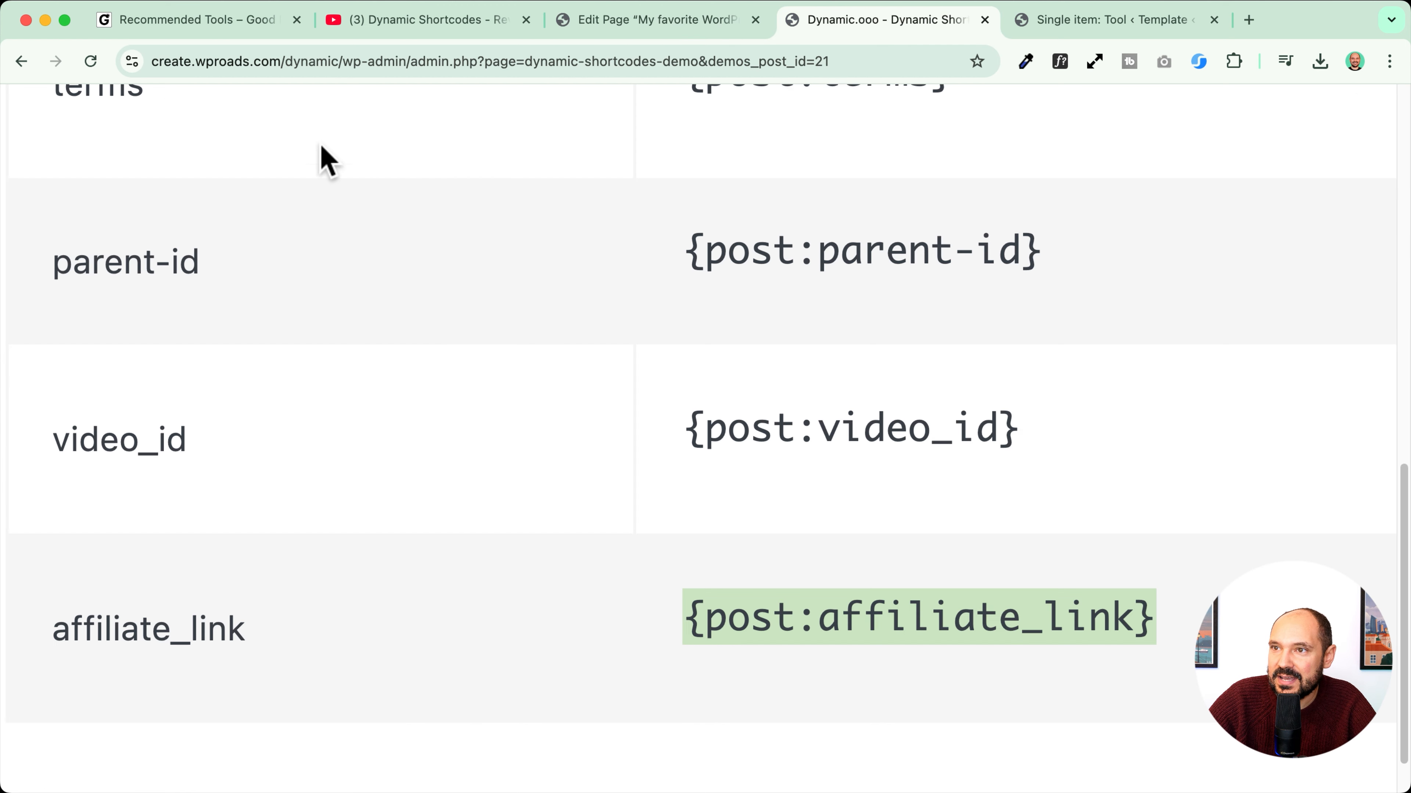
left_click(98, 65)
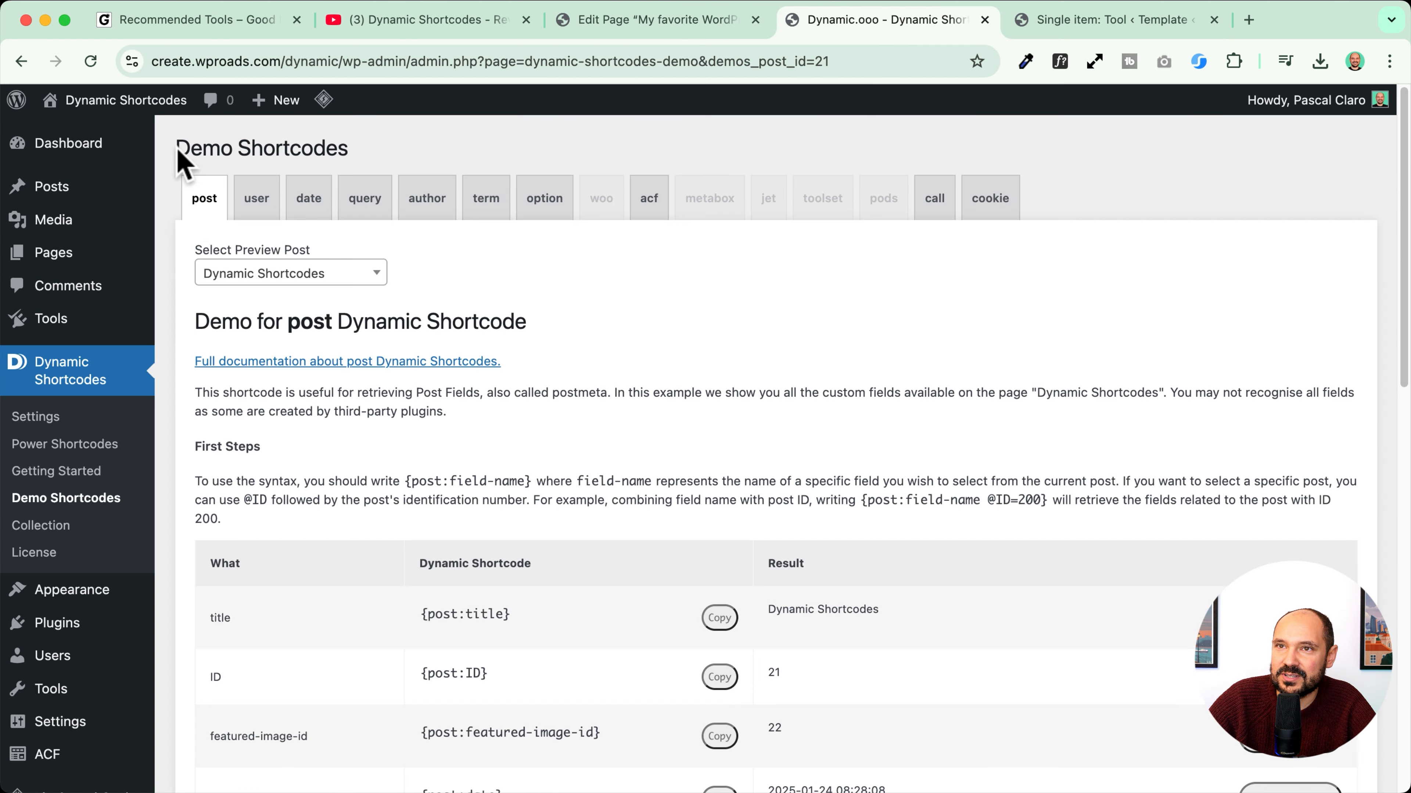
mouse_move(126, 100)
left_click(126, 130)
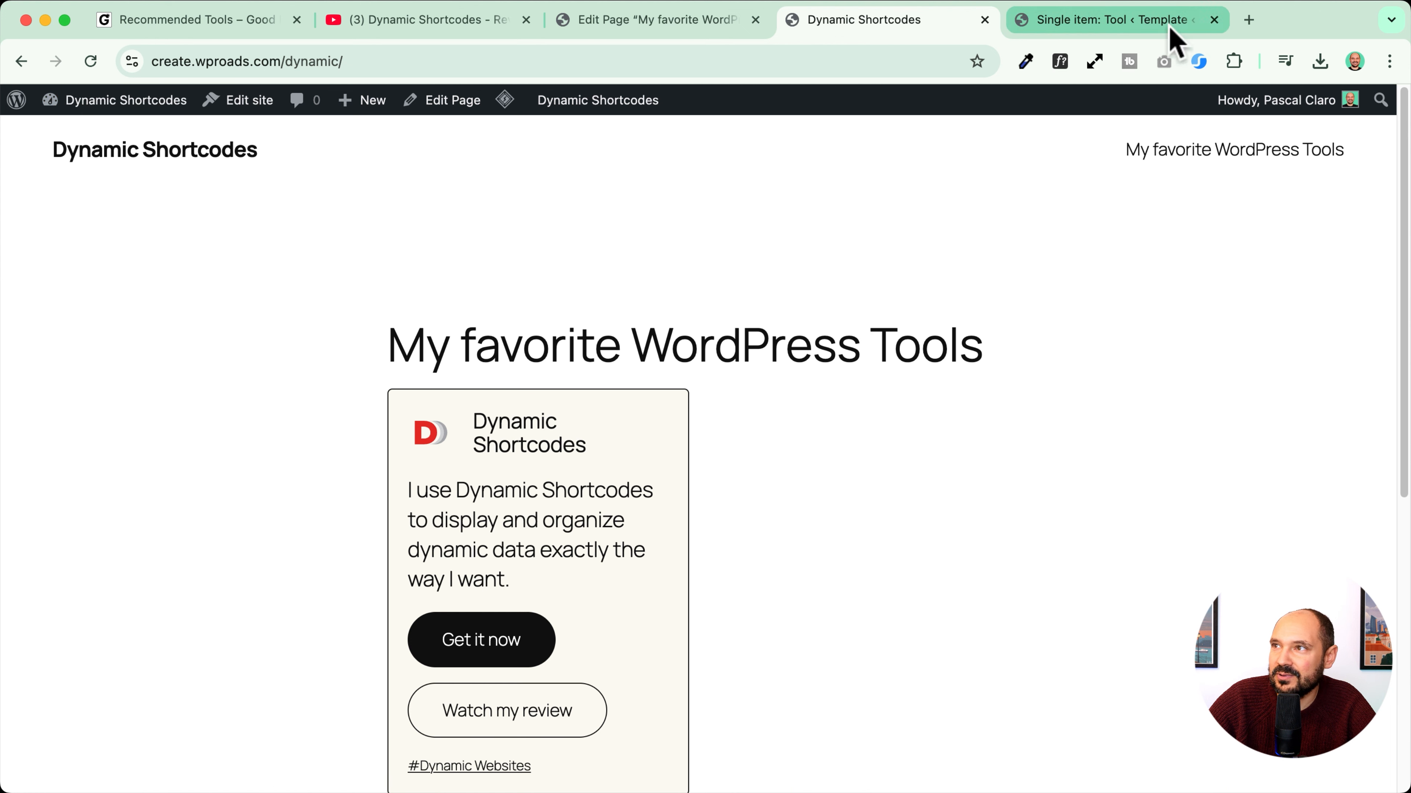
left_click(1215, 20)
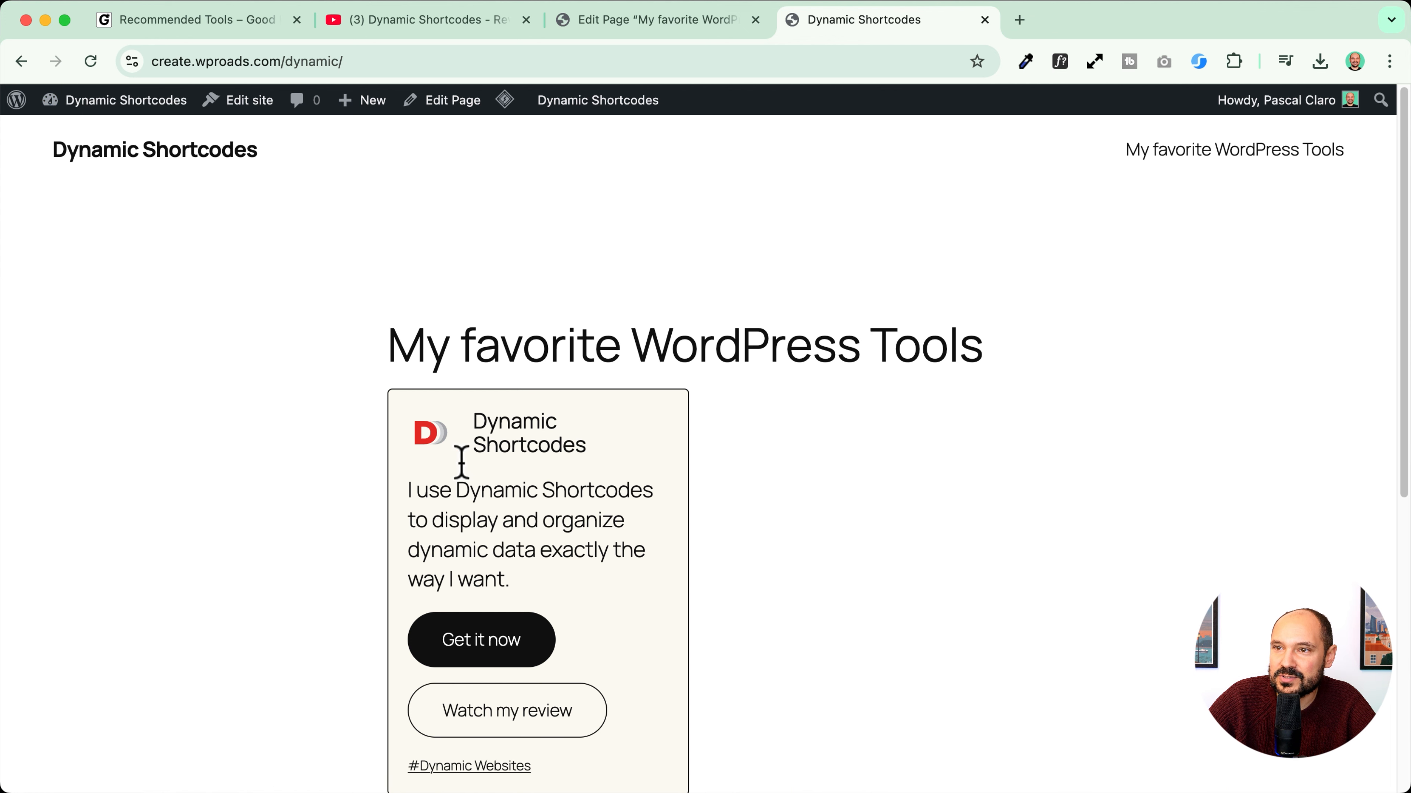
left_click(433, 437)
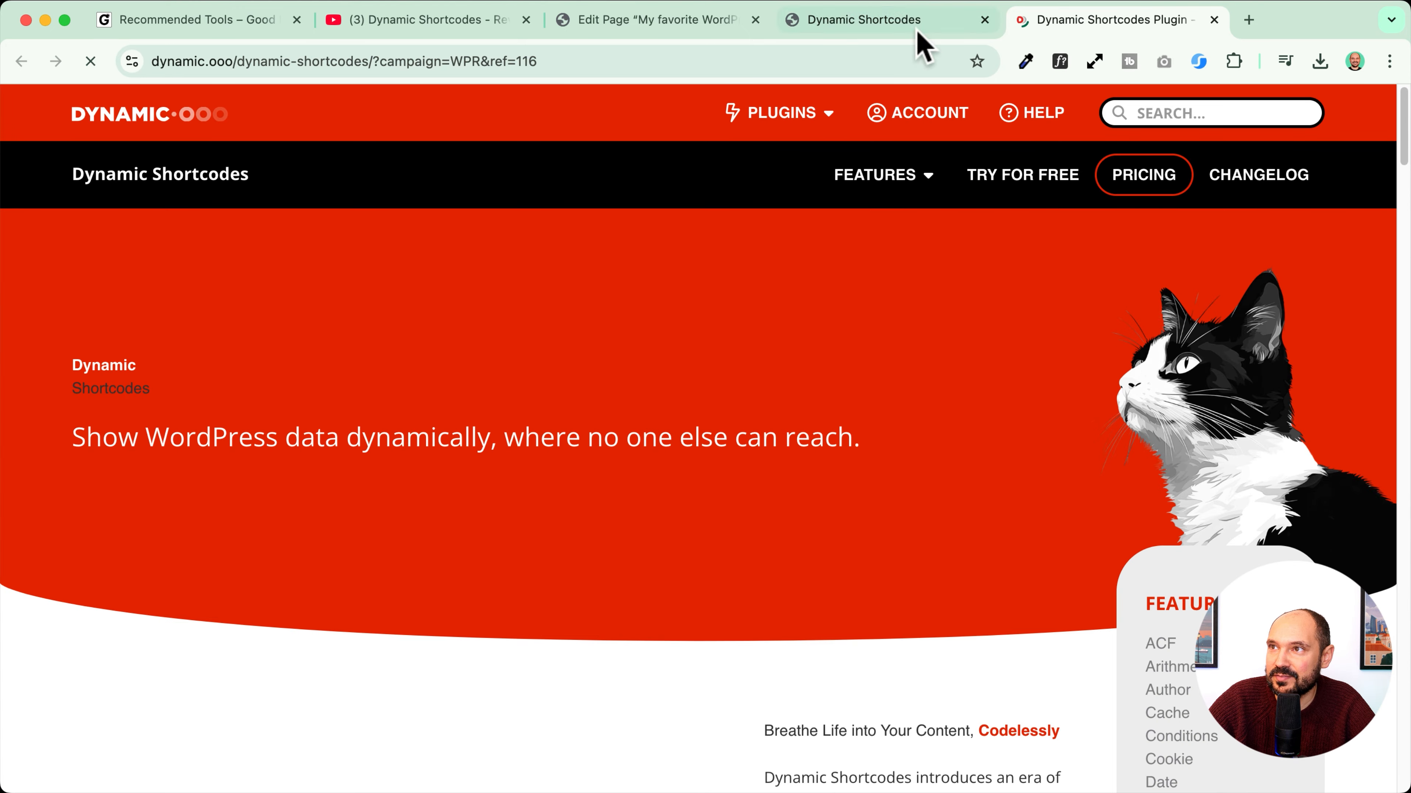
left_click(1214, 20)
left_click(248, 455)
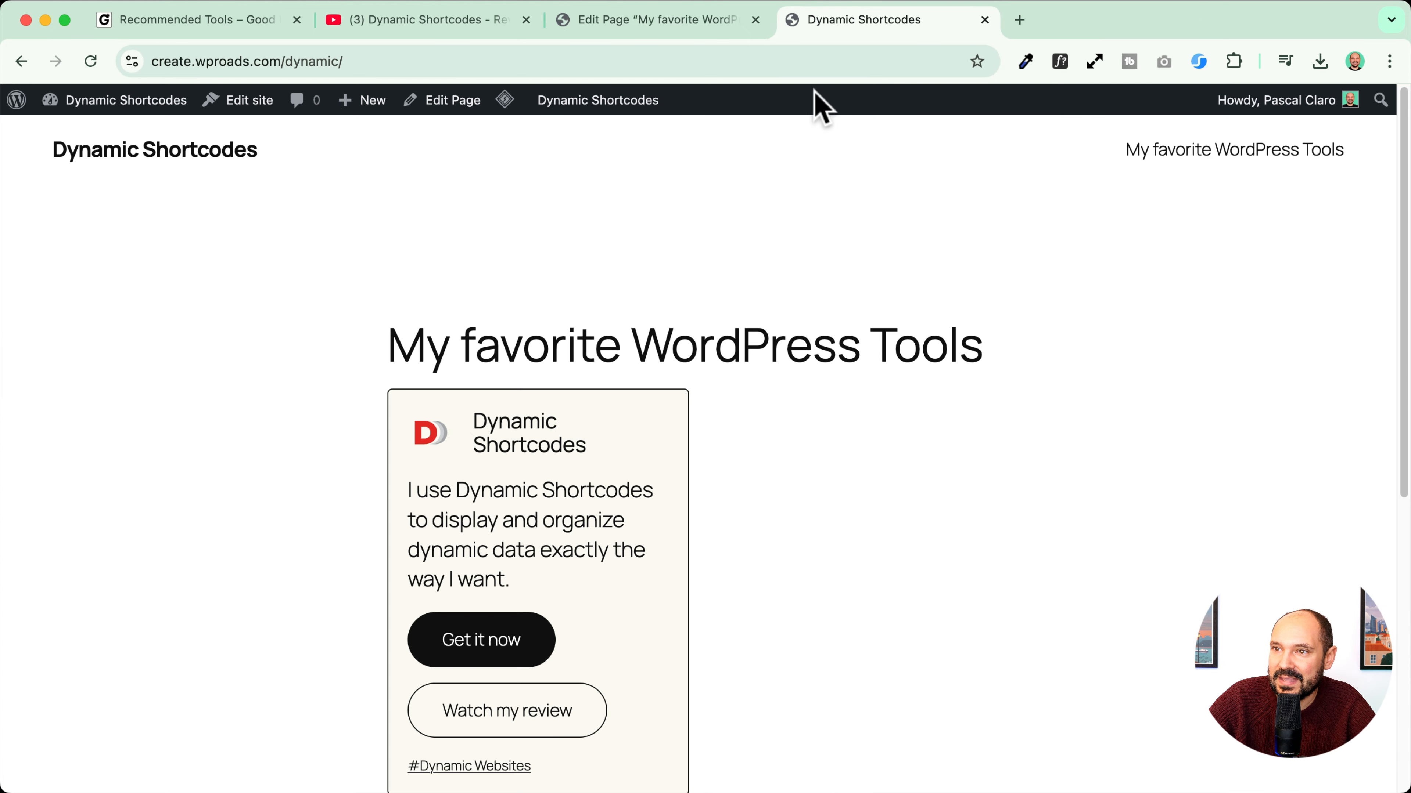
Step: Make the Title block in the Tool Card pattern a link and save the pattern
left_click_drag(471, 425, 614, 444)
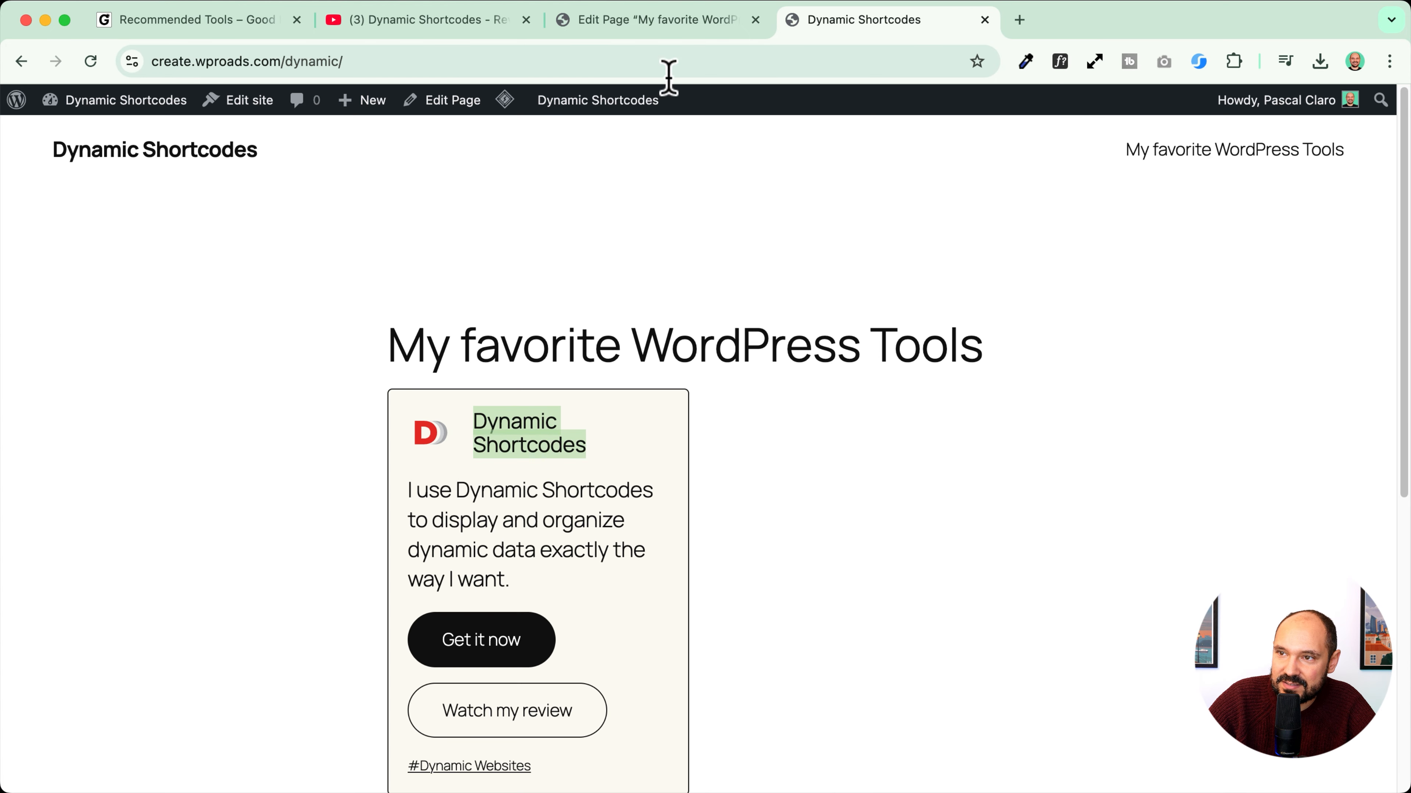
left_click(621, 21)
left_click(509, 392)
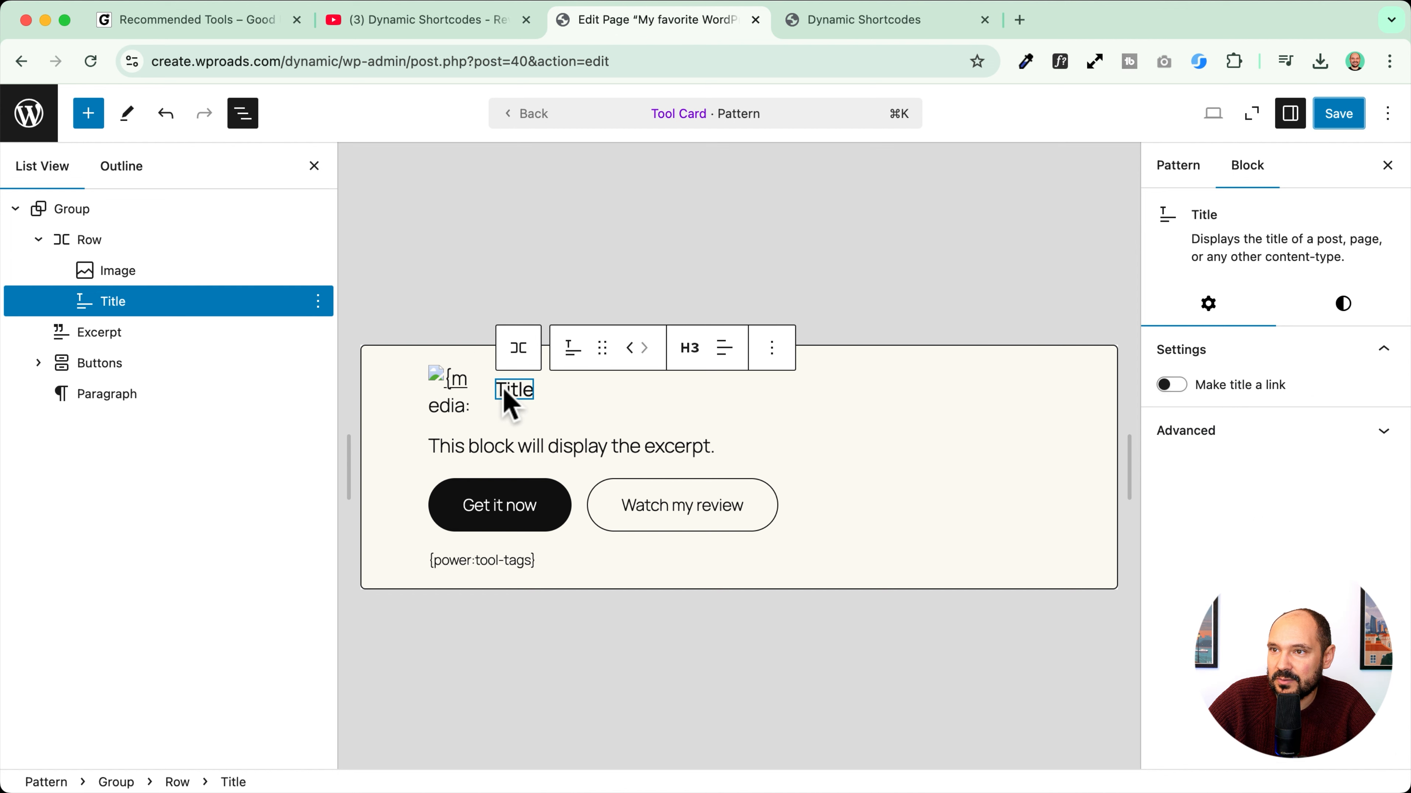
left_click(1171, 385)
left_click(1356, 120)
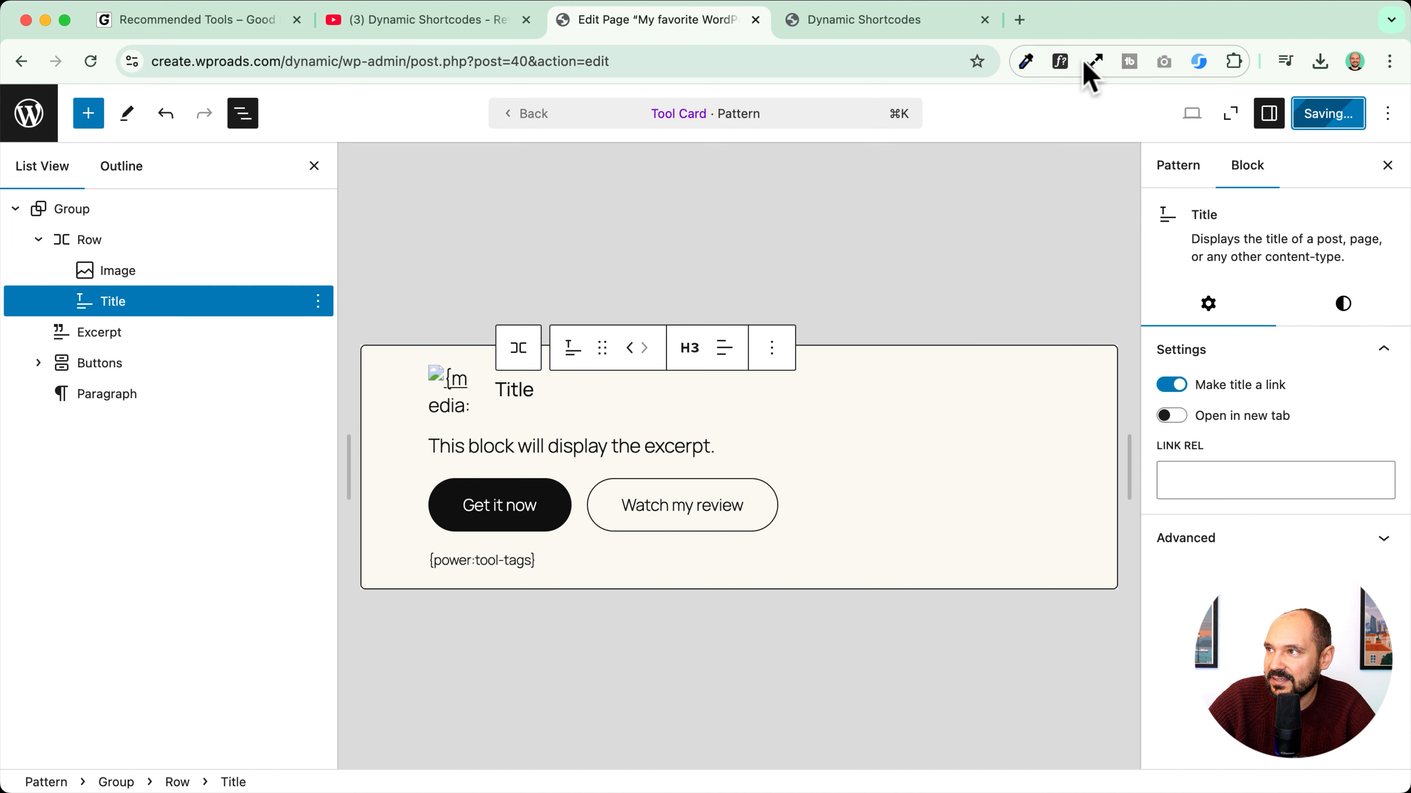
Step: Reload the live tools page and test the links on the card's title and logo
left_click(823, 22)
left_click(90, 61)
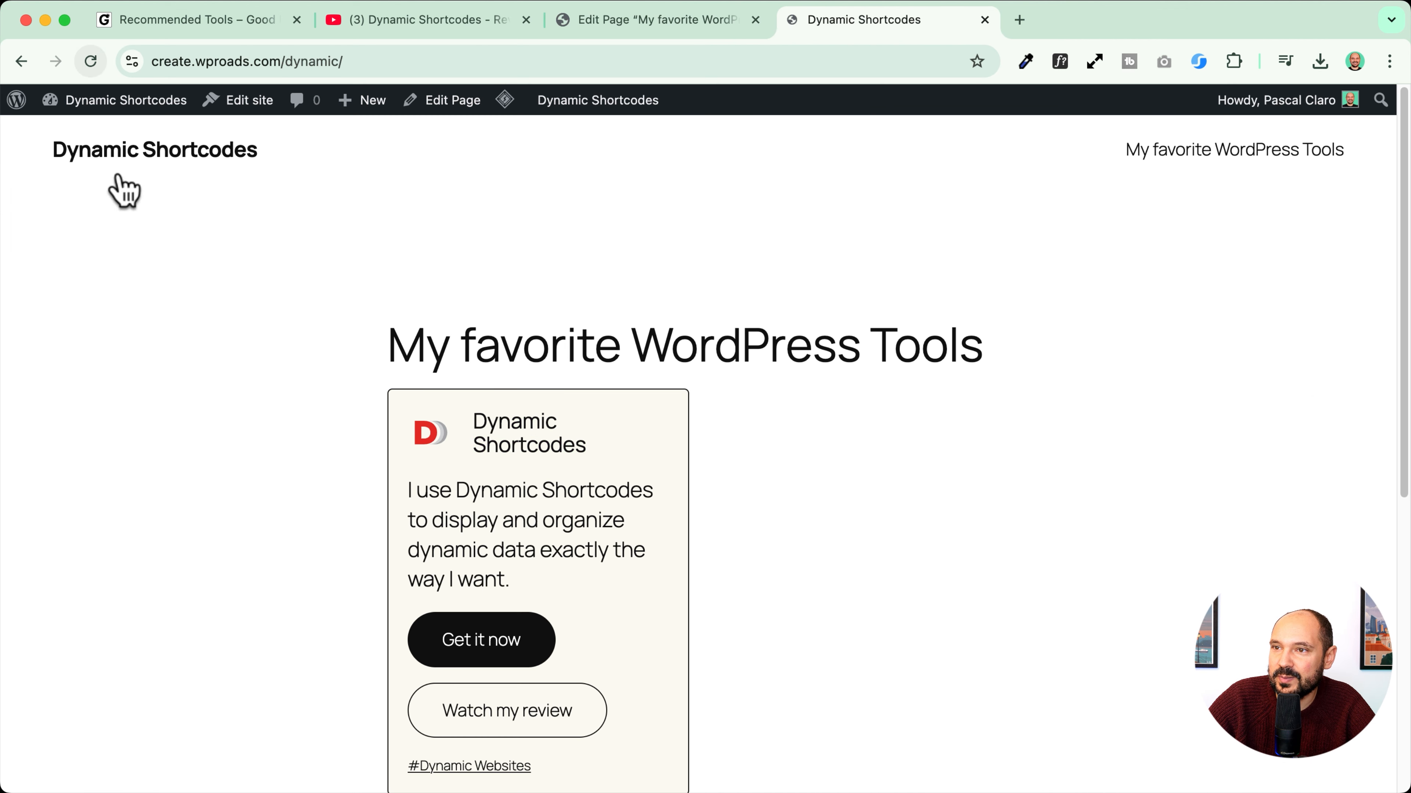
left_click(501, 441)
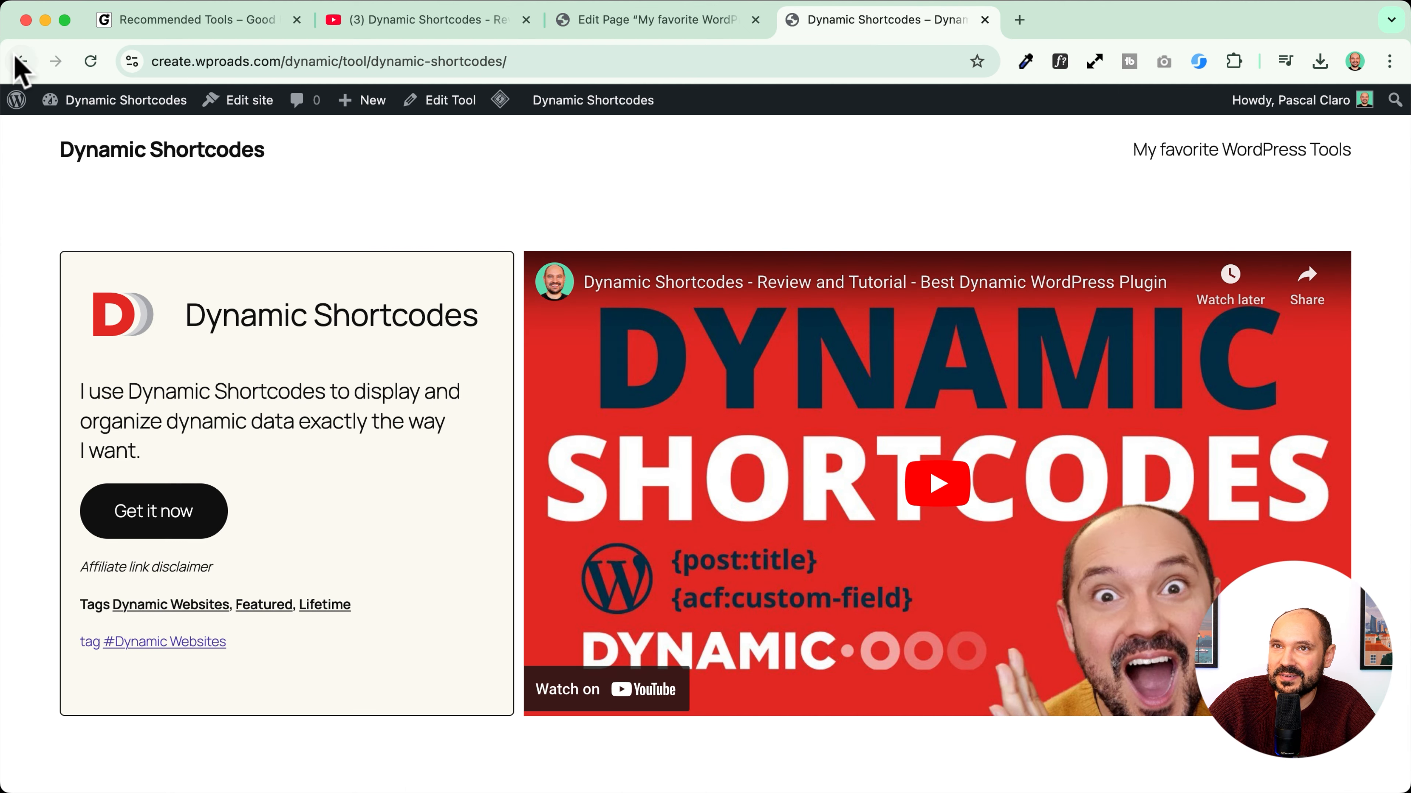
left_click(20, 60)
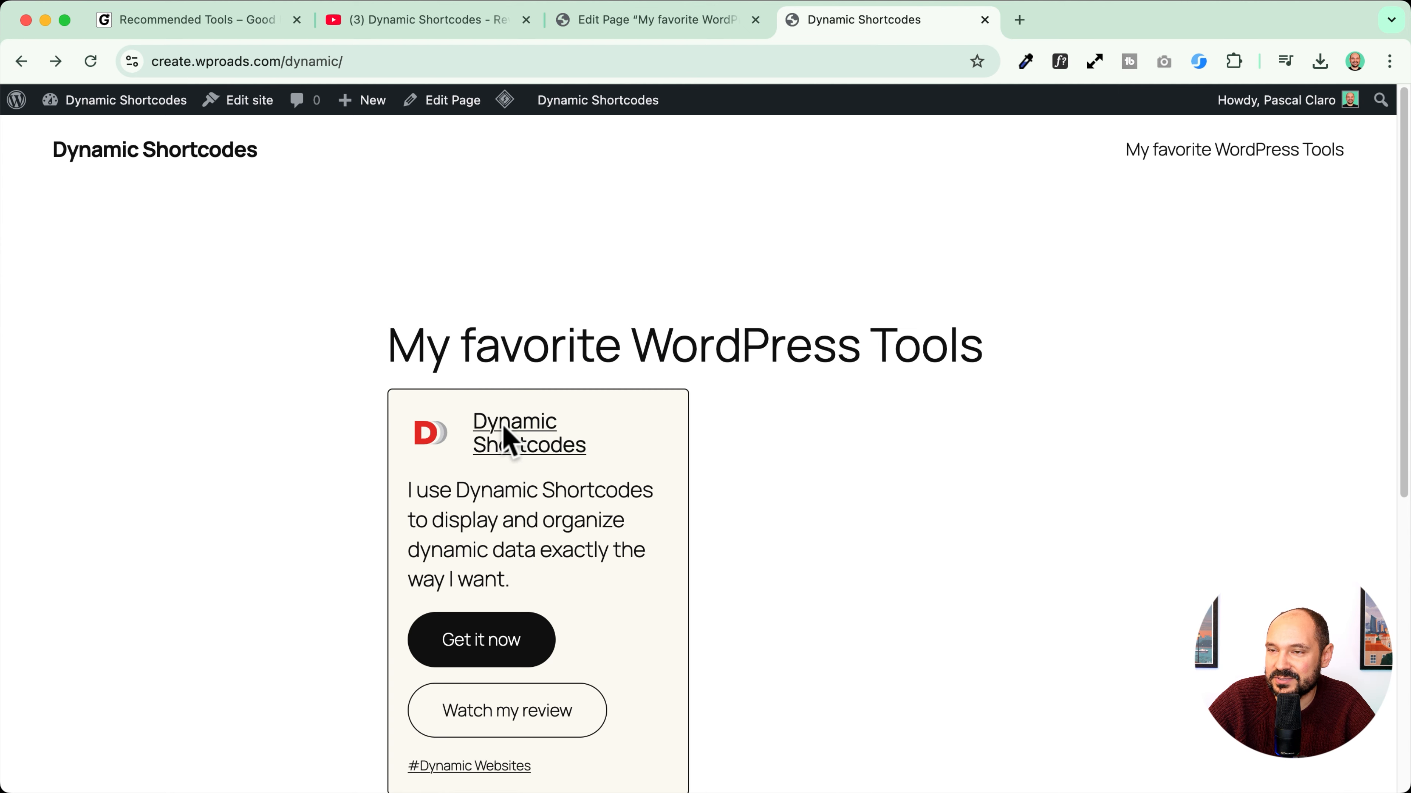
left_click(502, 439)
left_click(21, 61)
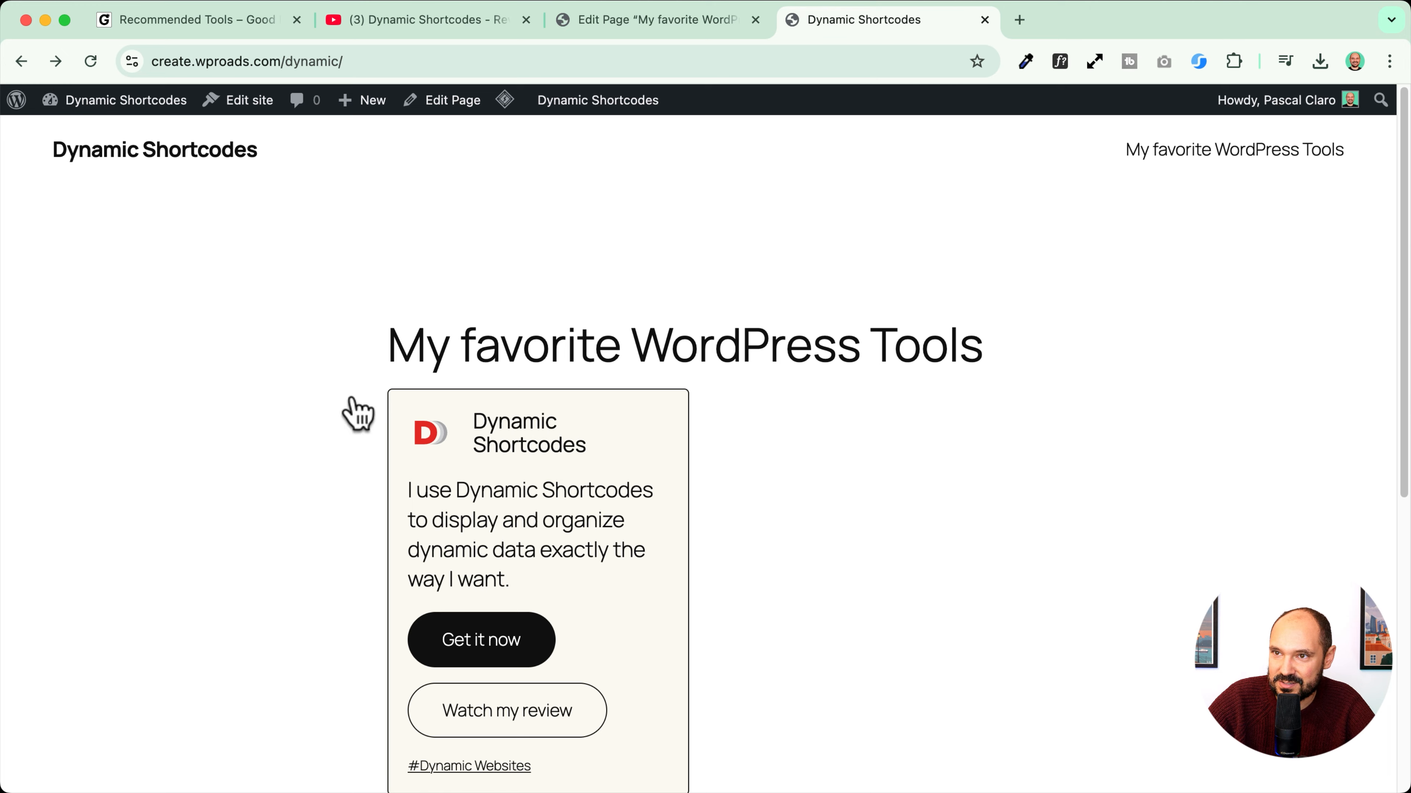
left_click(431, 436)
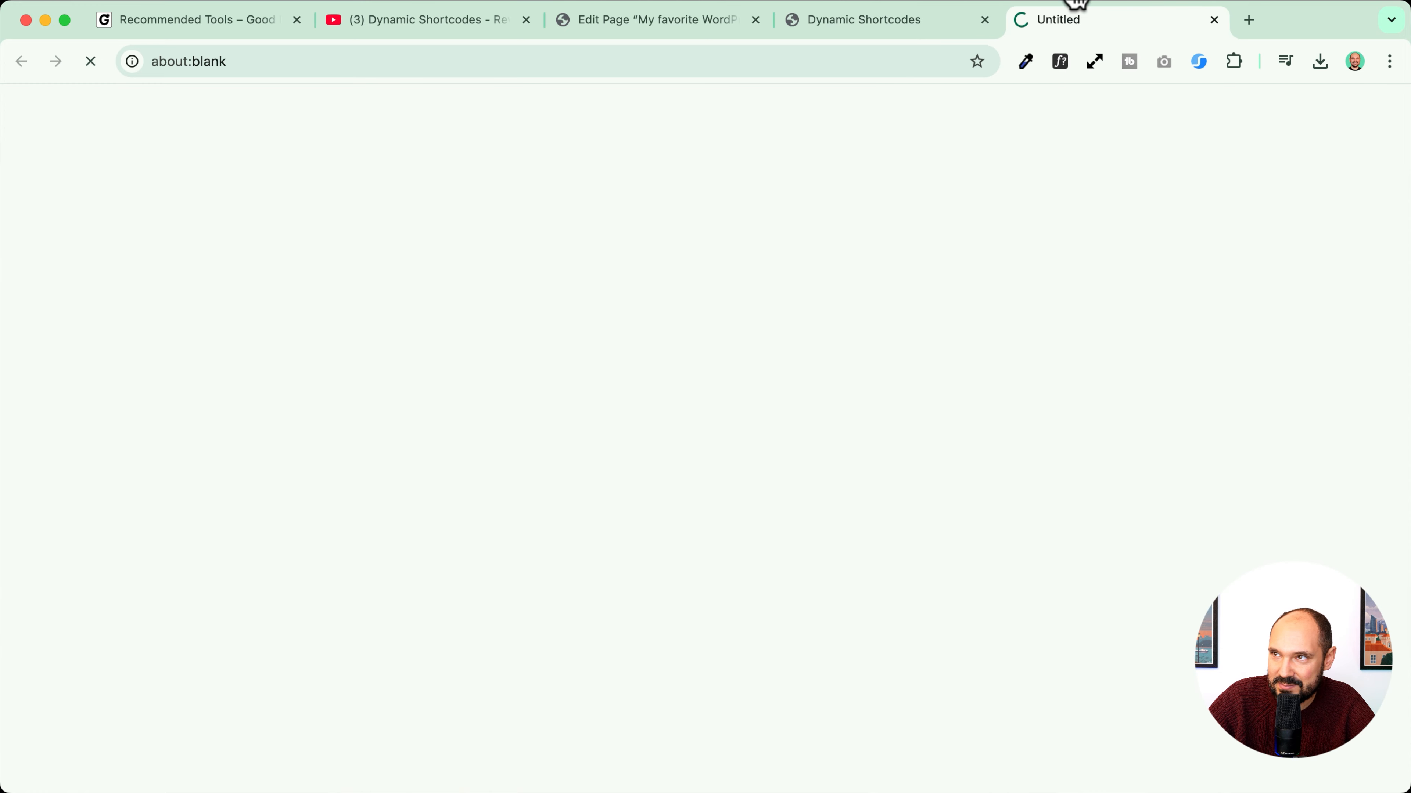
left_click(1214, 20)
left_click(551, 435)
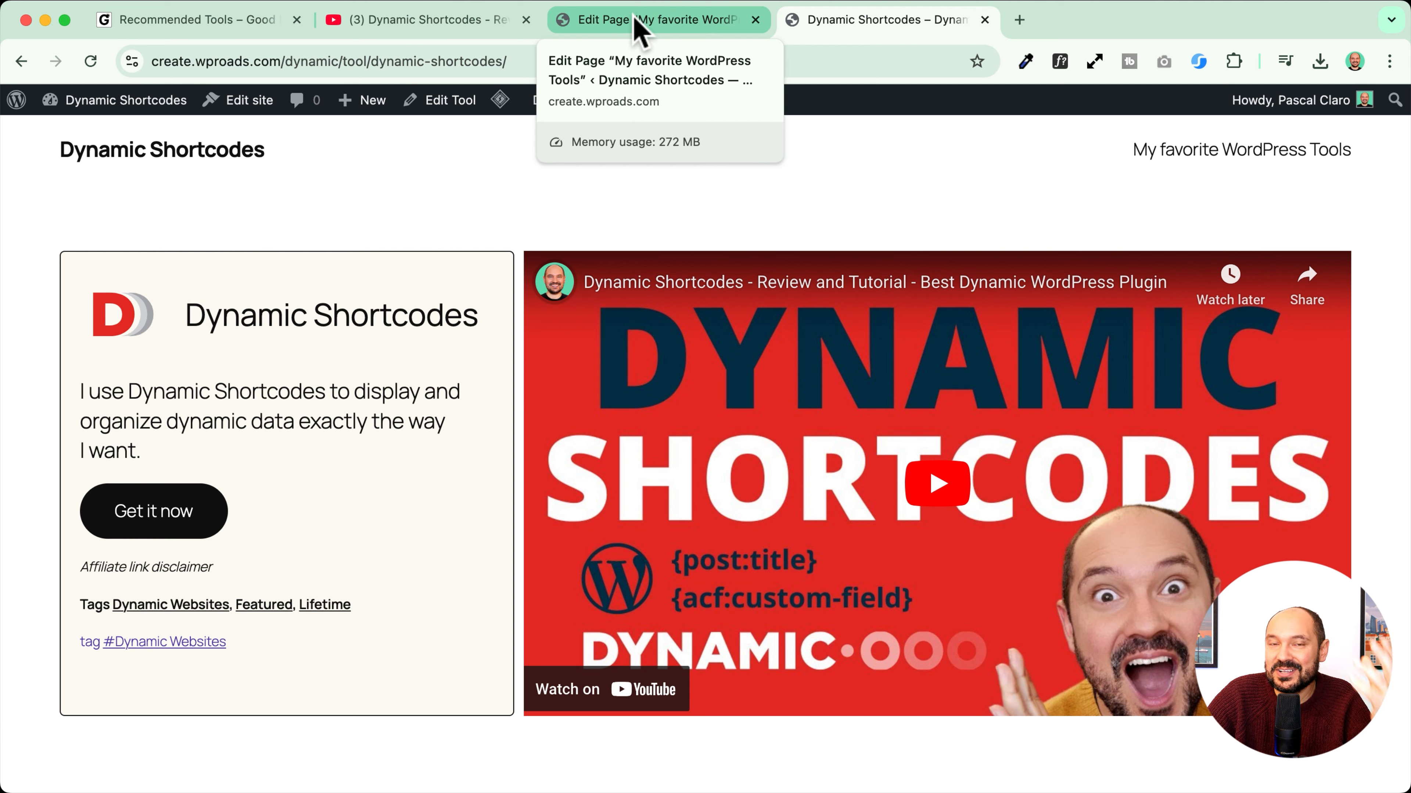
Step: Examine the tool cards and their free version and lifetime deal badges on the reference Recommended Tools page
mouse_move(611, 100)
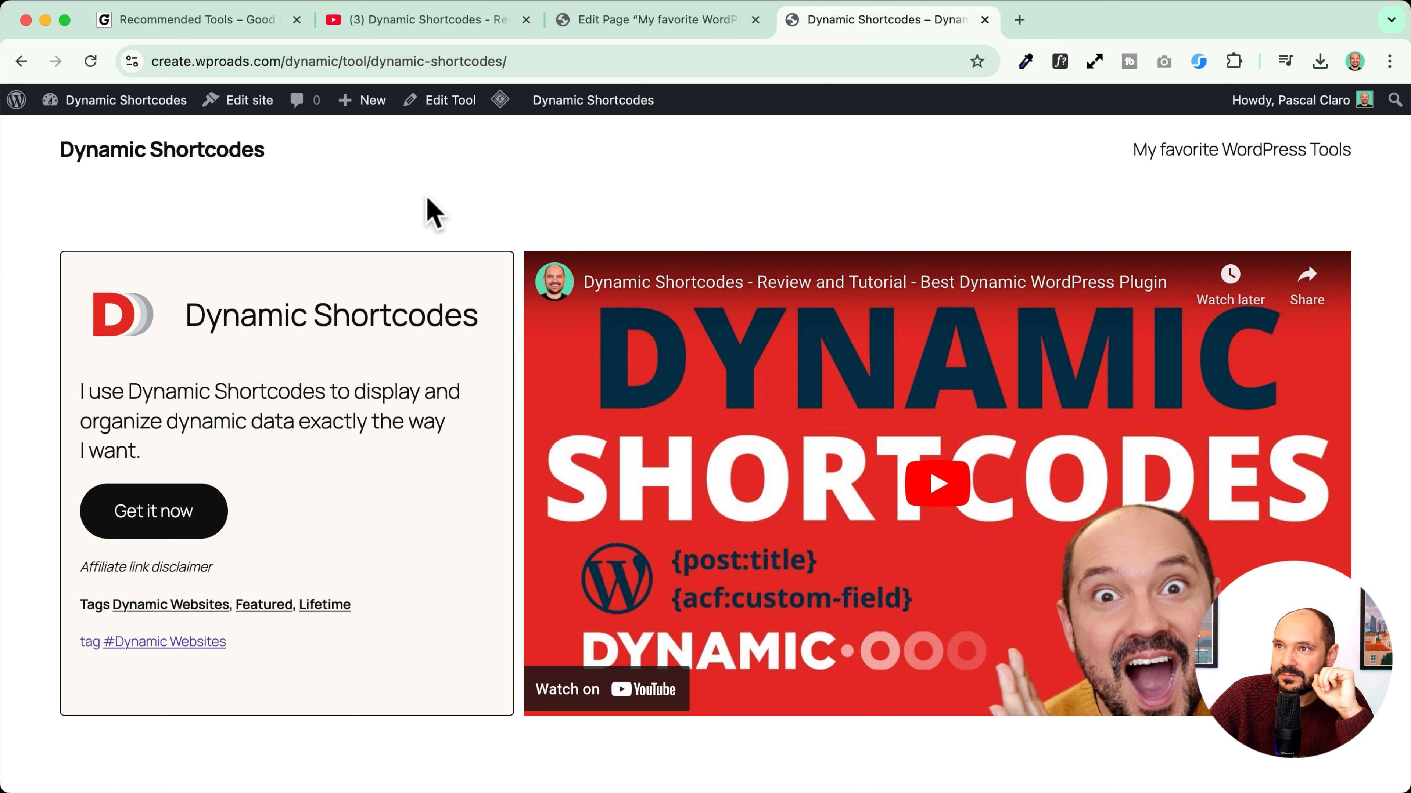
left_click(657, 22)
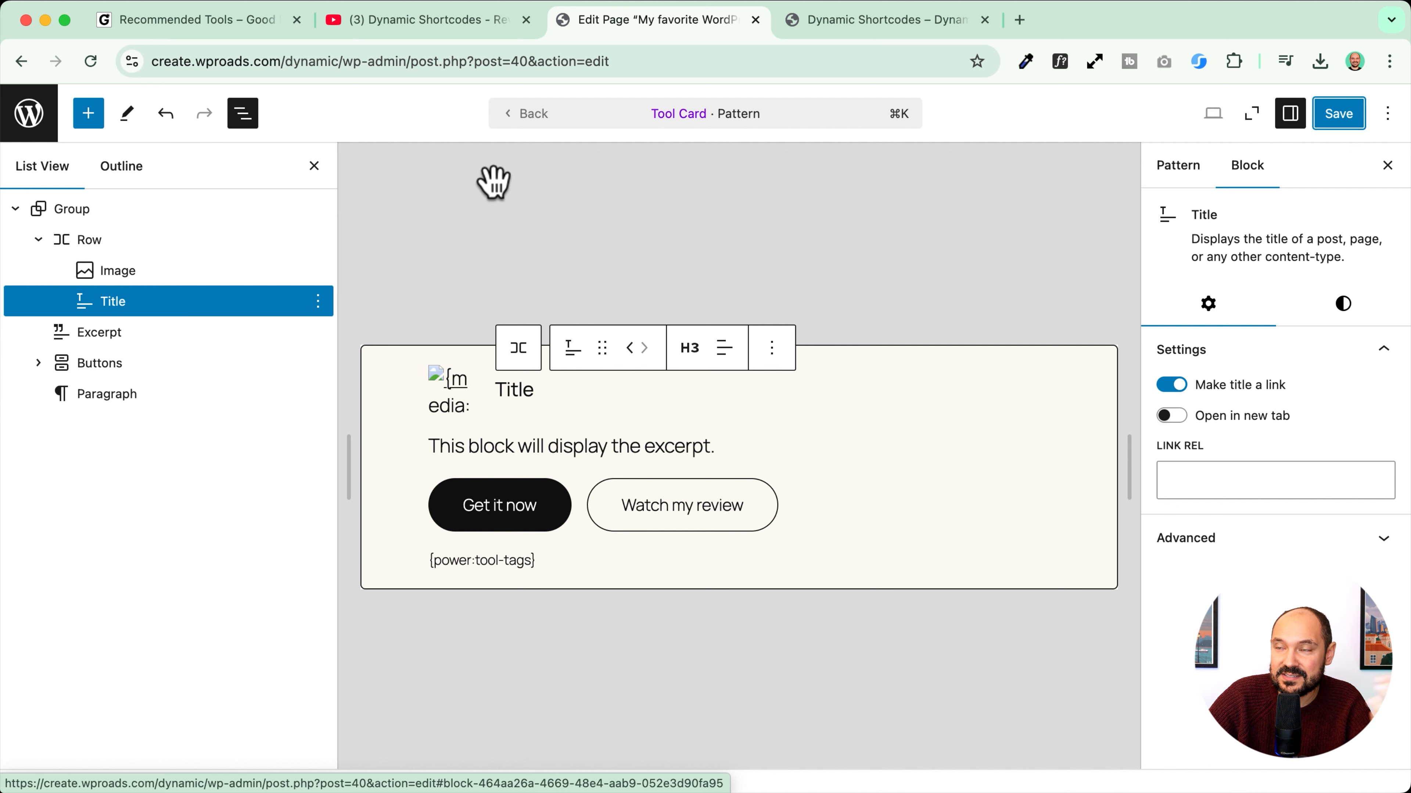
left_click(162, 25)
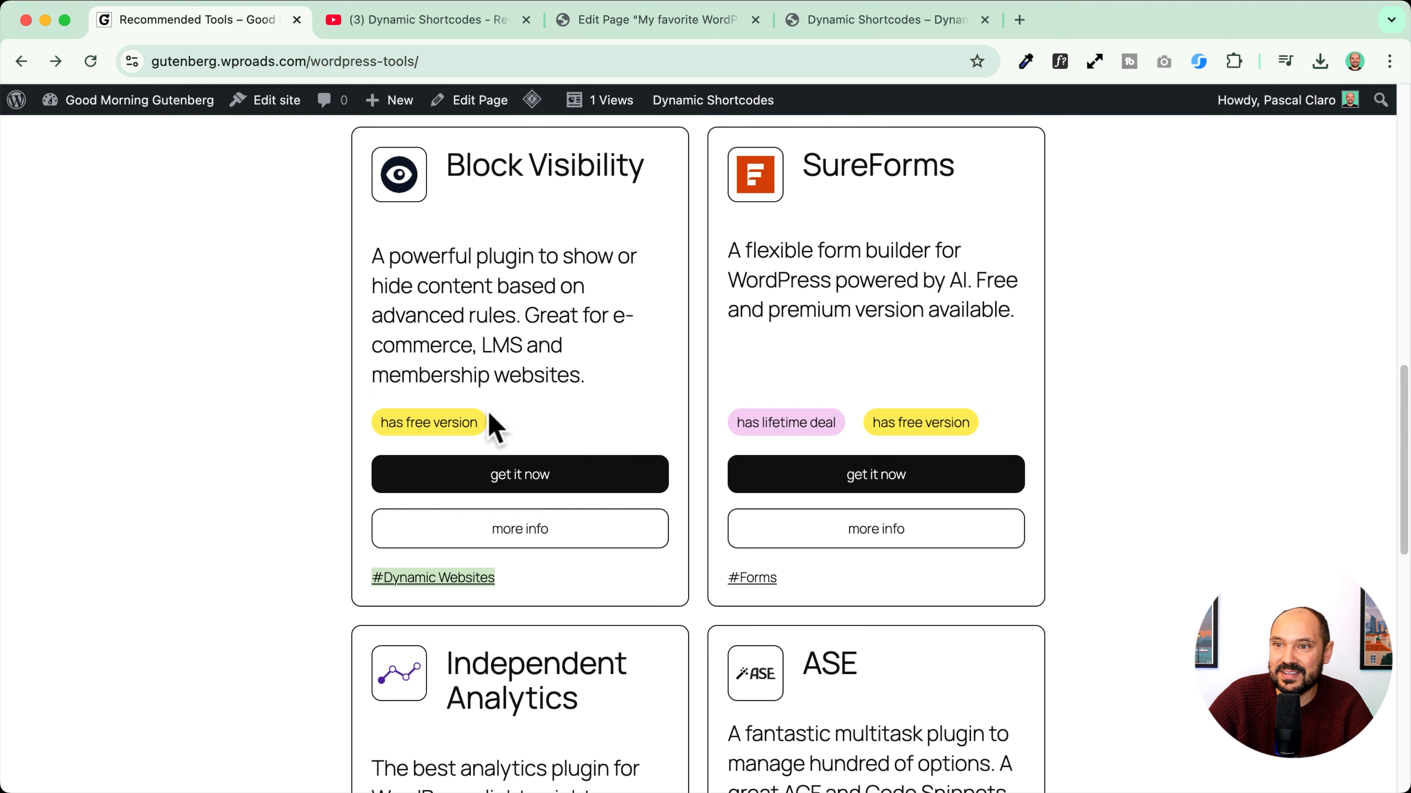
left_click(694, 421)
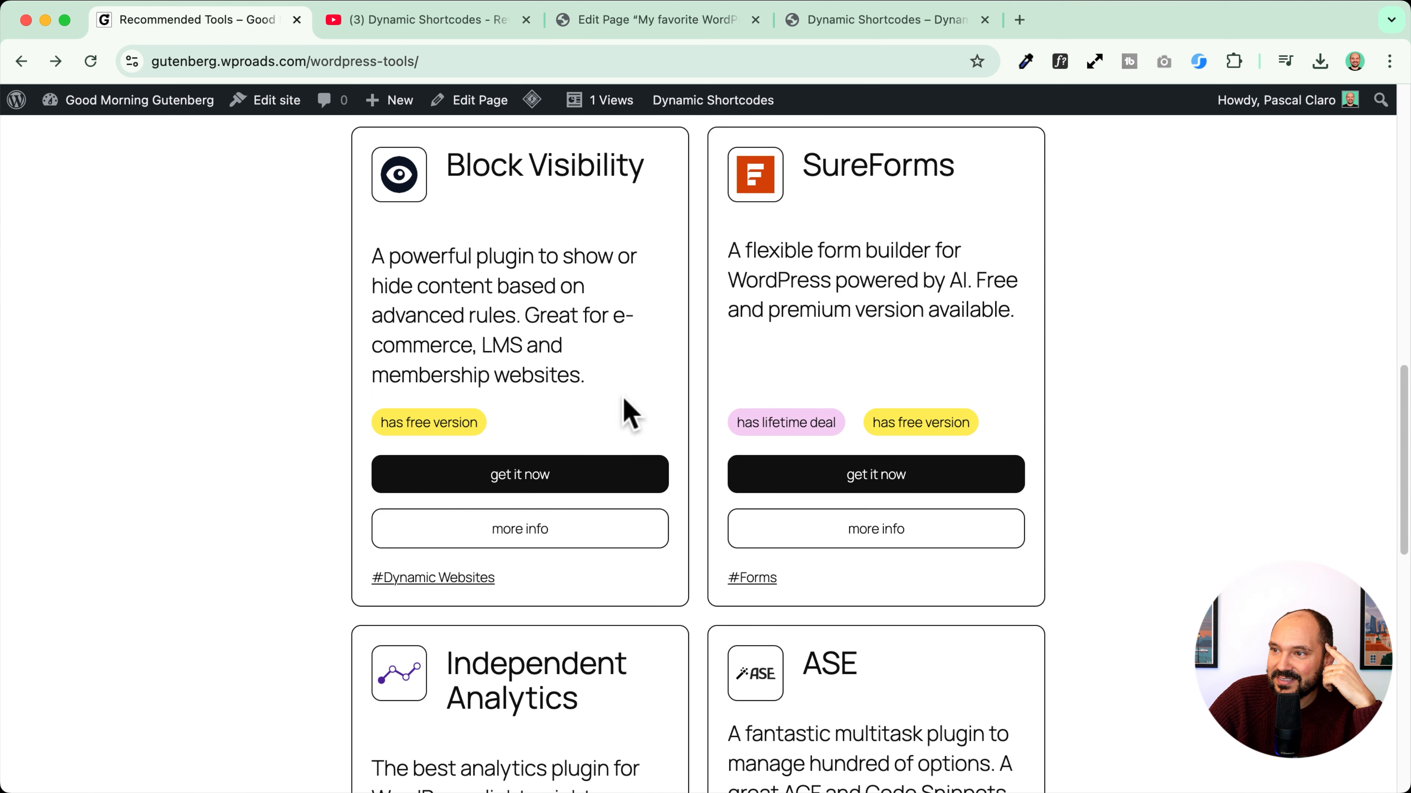
scroll(177, 451, "up", 3)
scroll(184, 467, "down", 2)
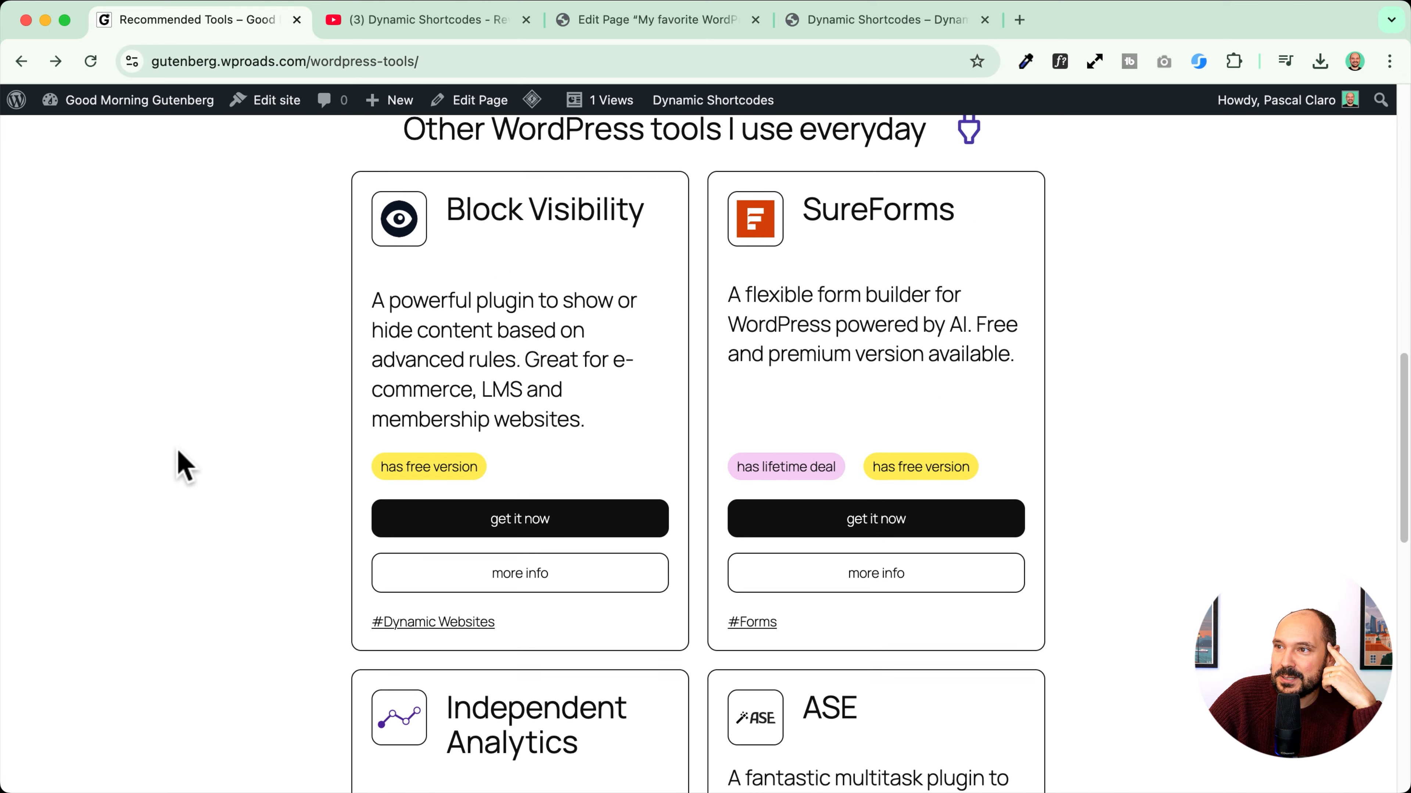
scroll(183, 467, "up", 2)
scroll(183, 467, "down", 5)
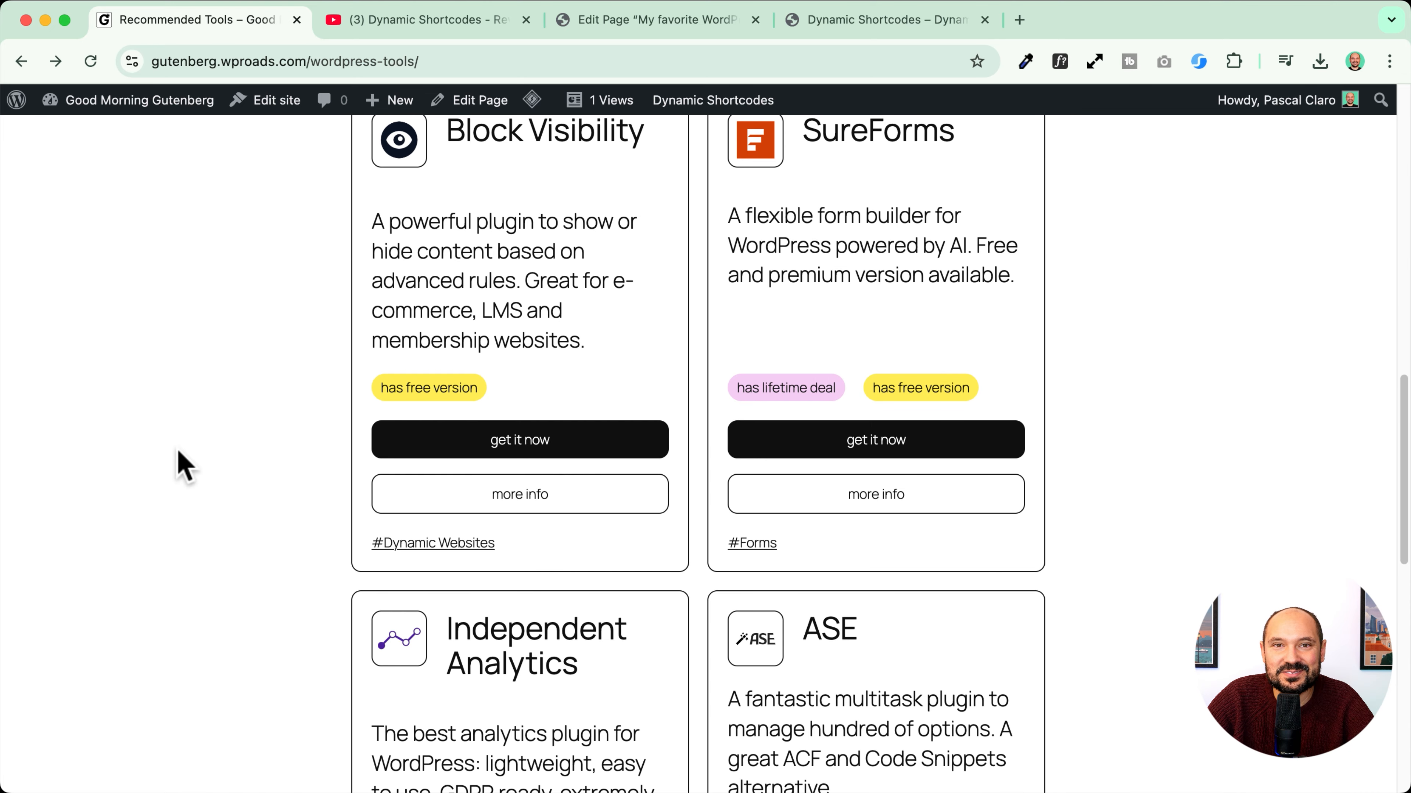
scroll(255, 505, "up", 4)
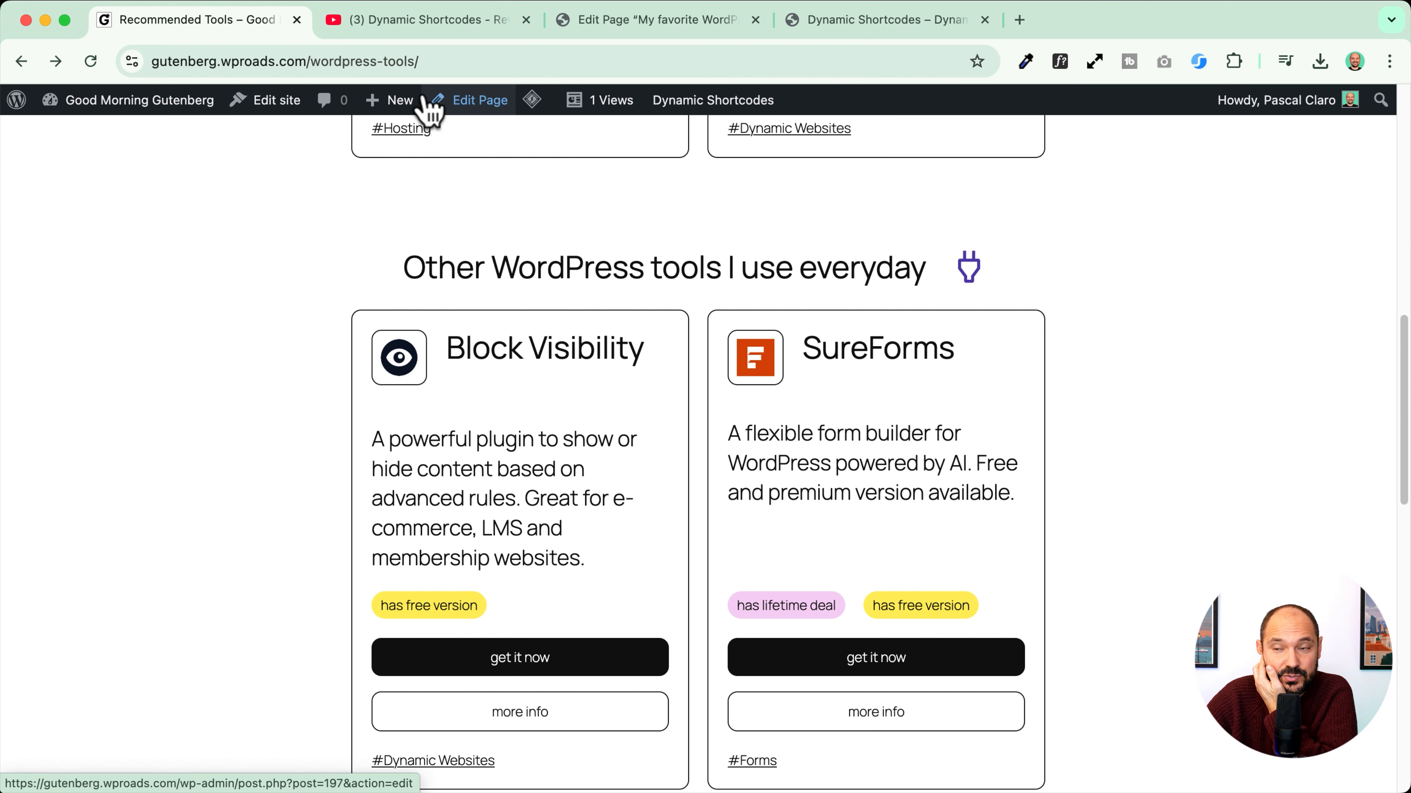
Step: Leave the Tool Card editor for the site admin and search the new plugins for "block visibility"
left_click(633, 22)
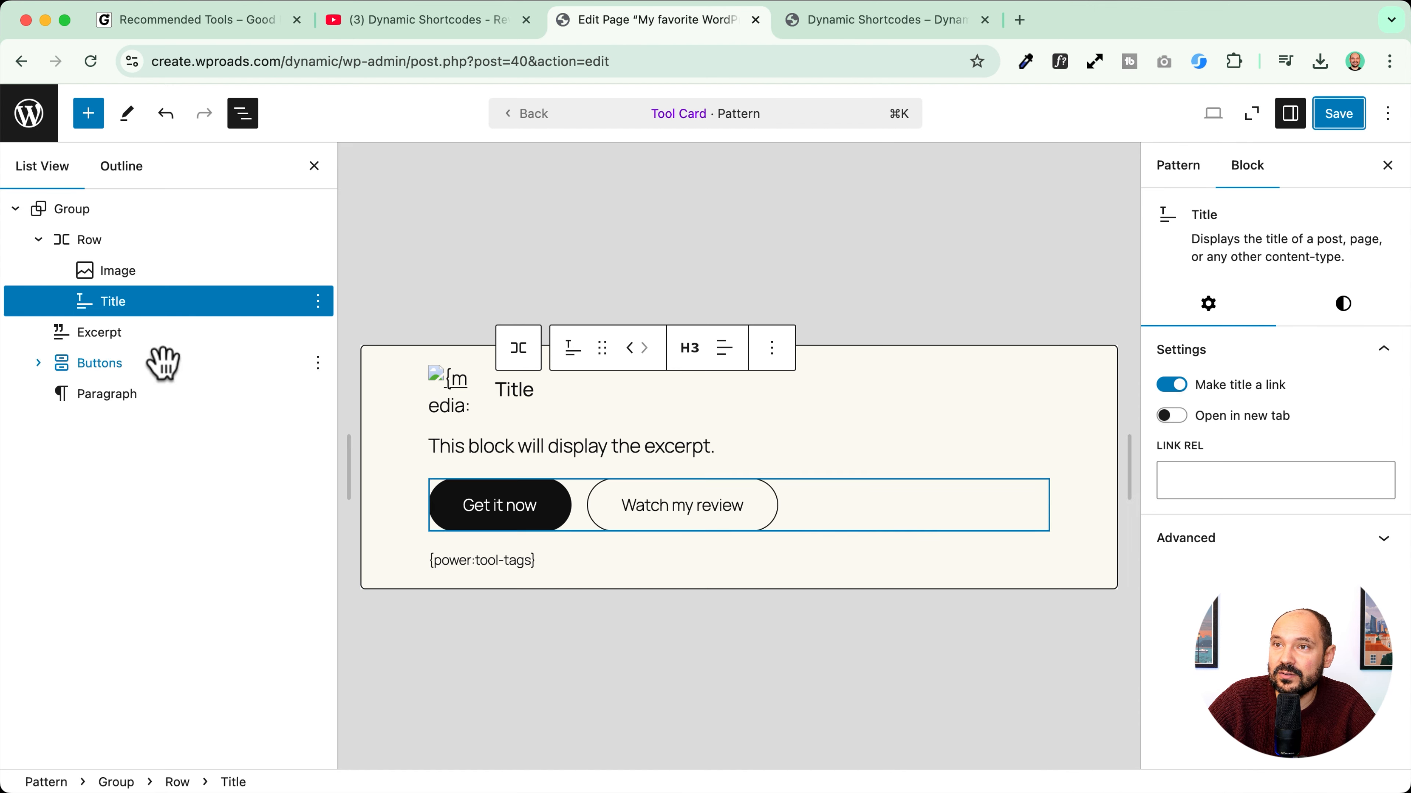
left_click(25, 95)
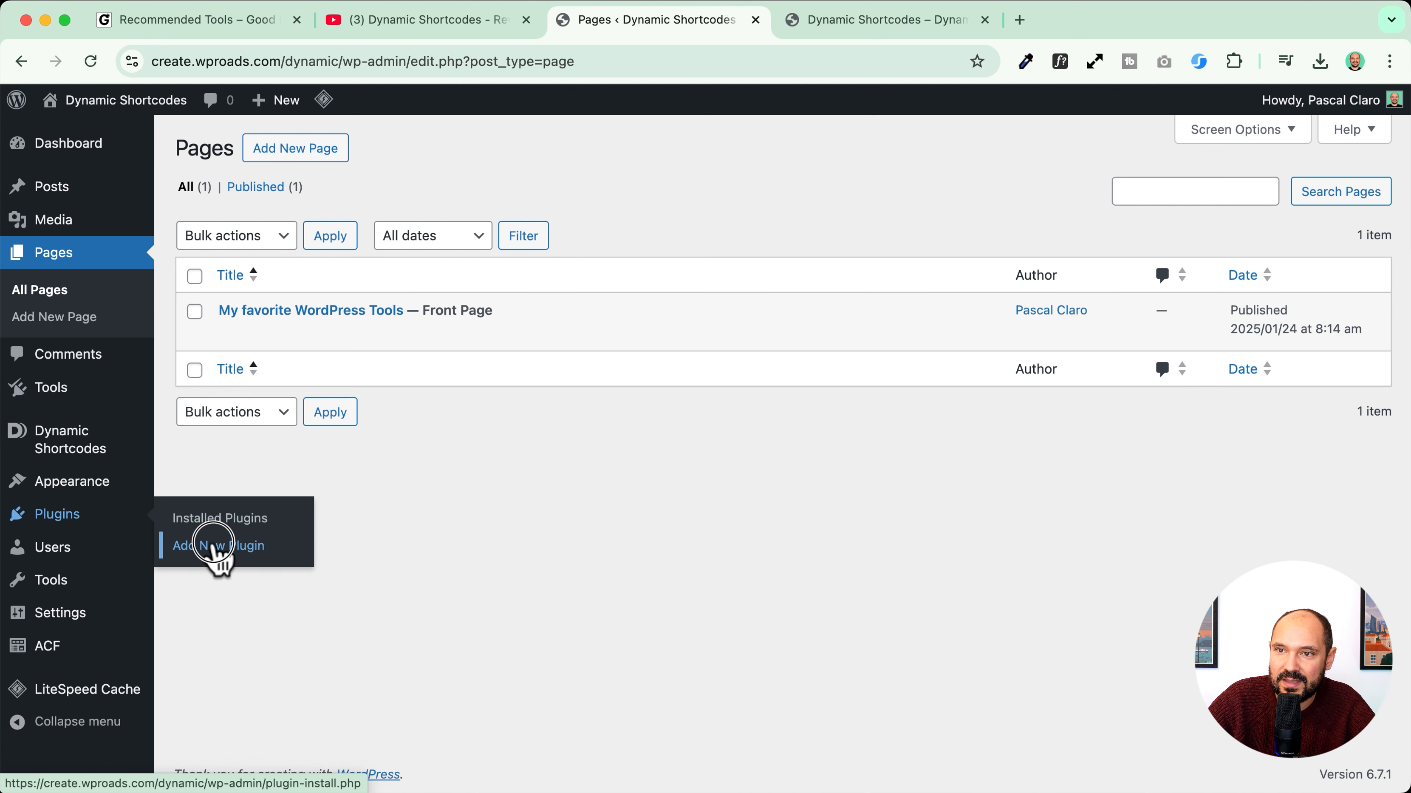
left_click(211, 547)
left_click(1103, 199)
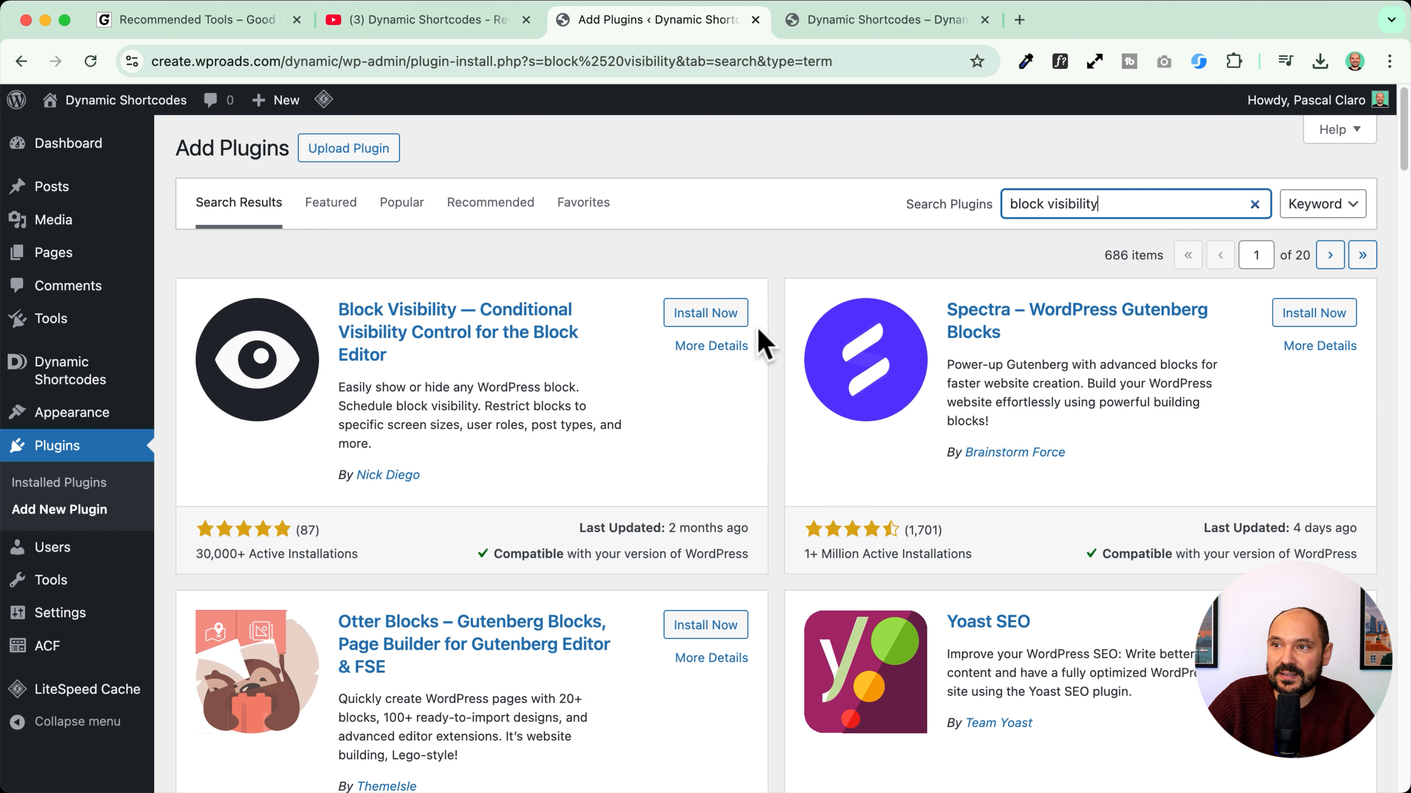
Step: Install and activate the Block Visibility plugin, and enable its auto-updates
left_click(706, 314)
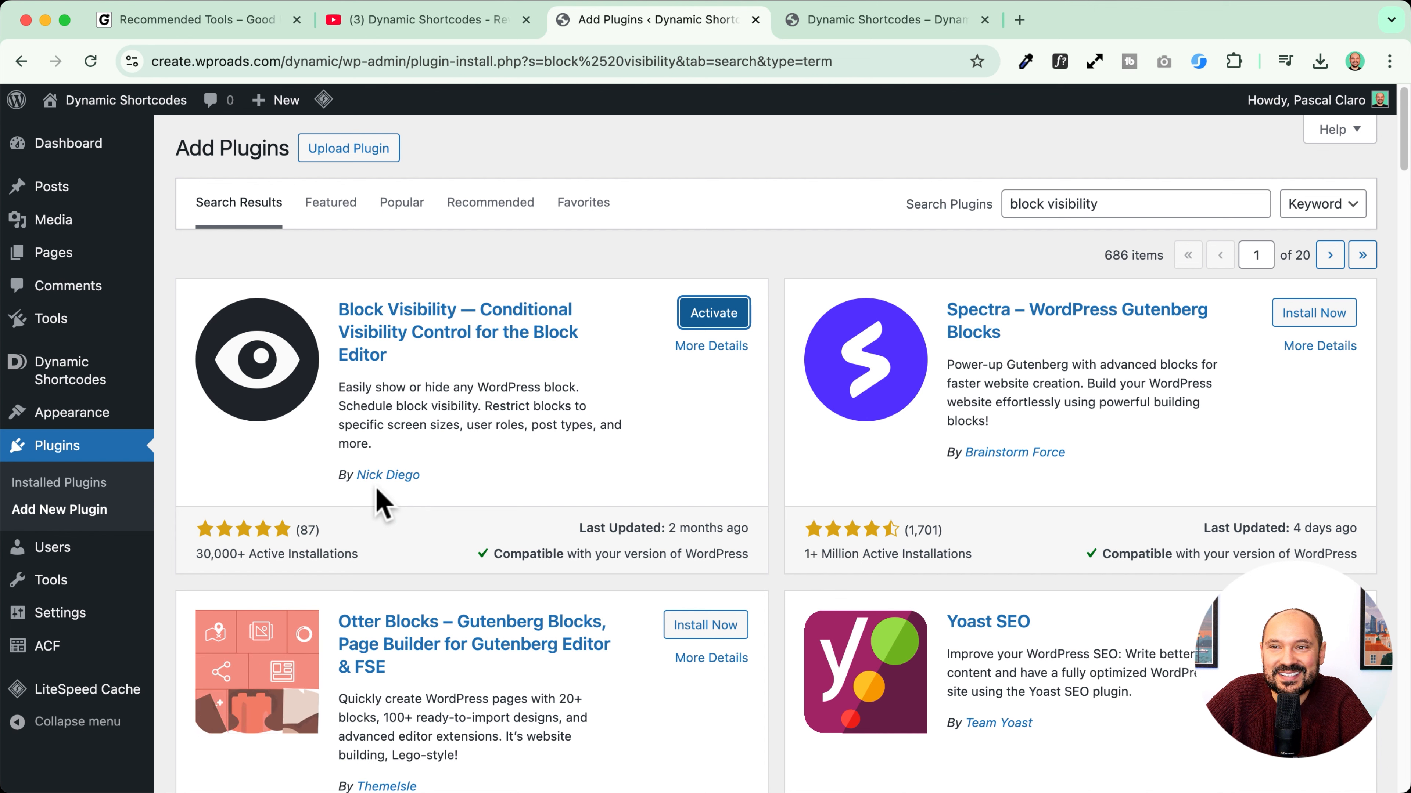
left_click(689, 314)
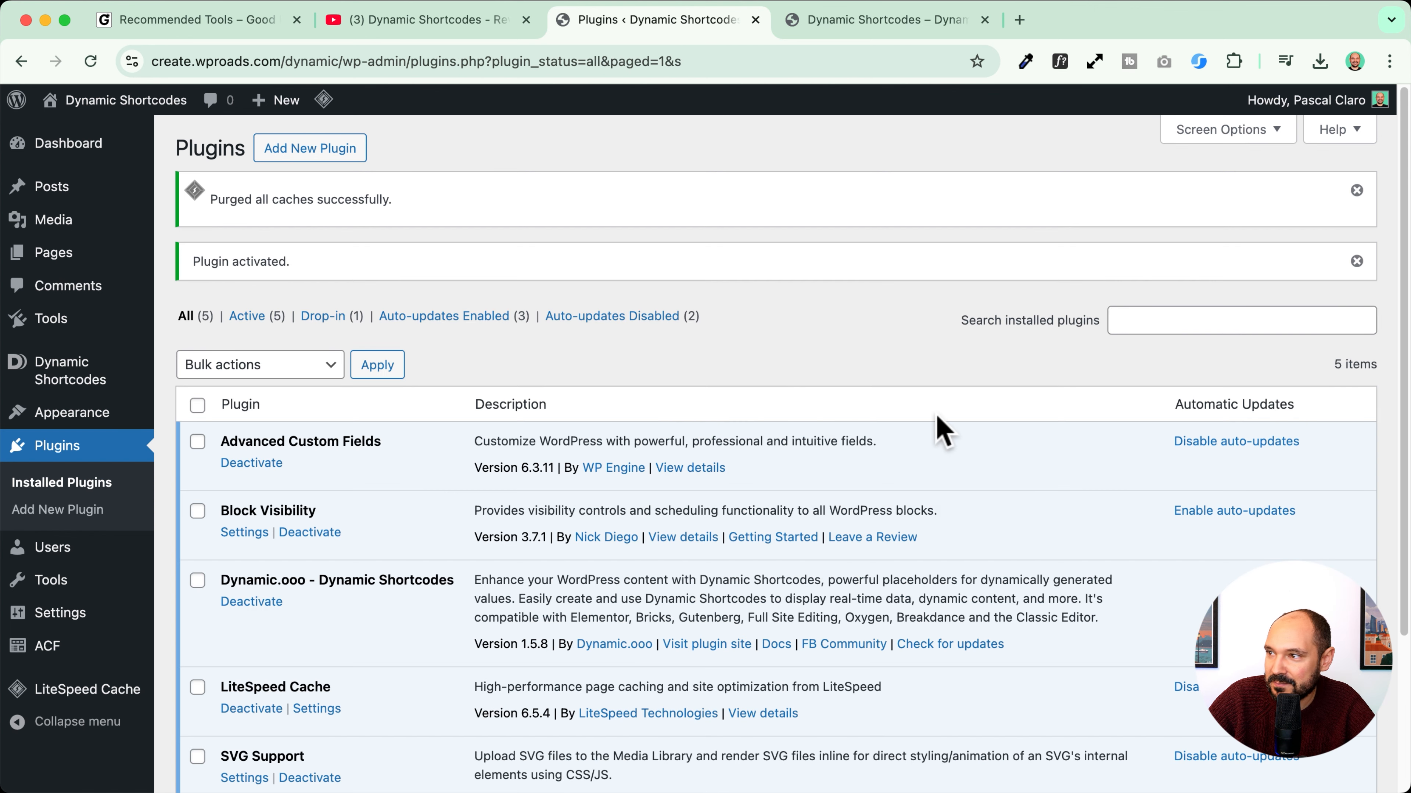
scroll(938, 425, "down", 2)
left_click(1234, 436)
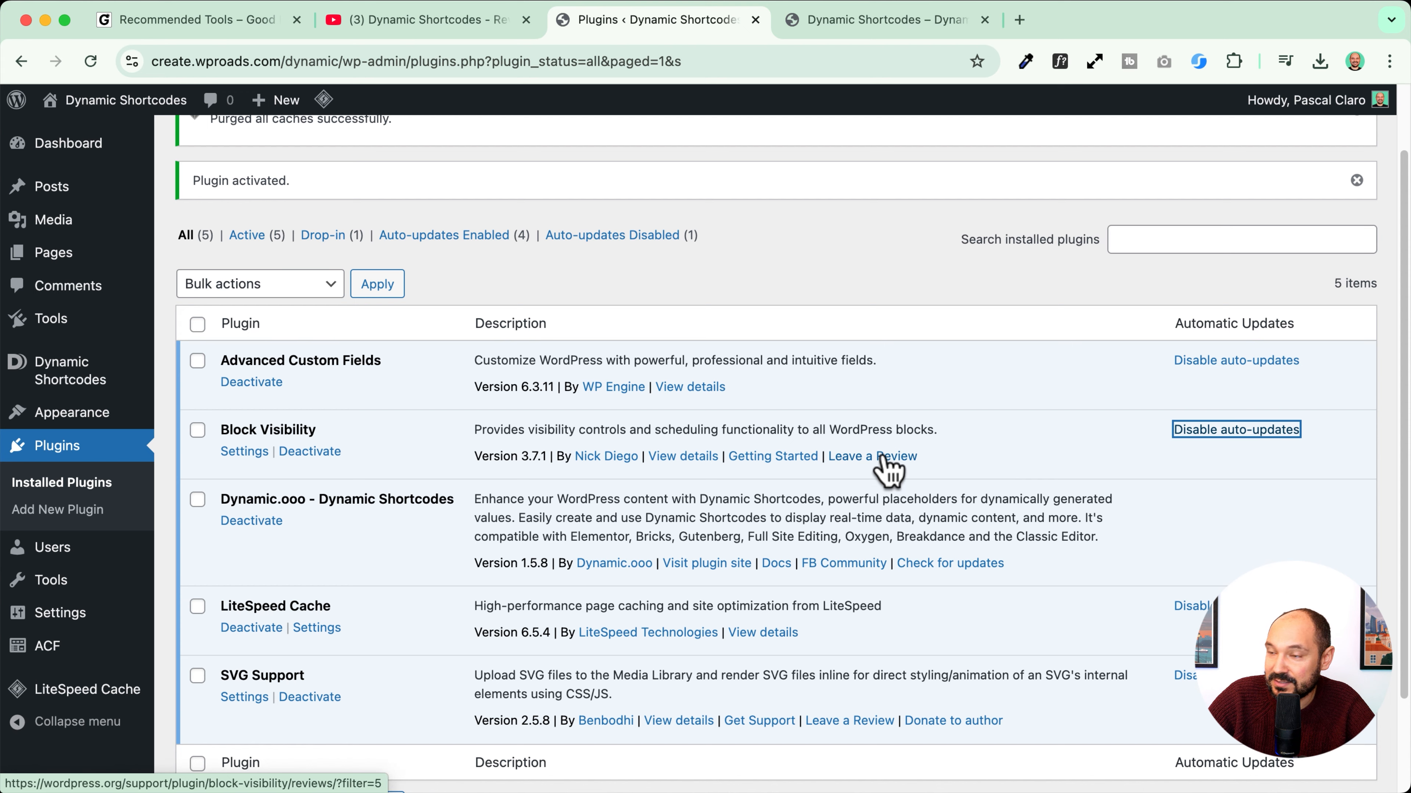
scroll(772, 460, "down", 2)
scroll(980, 778, "up", 4)
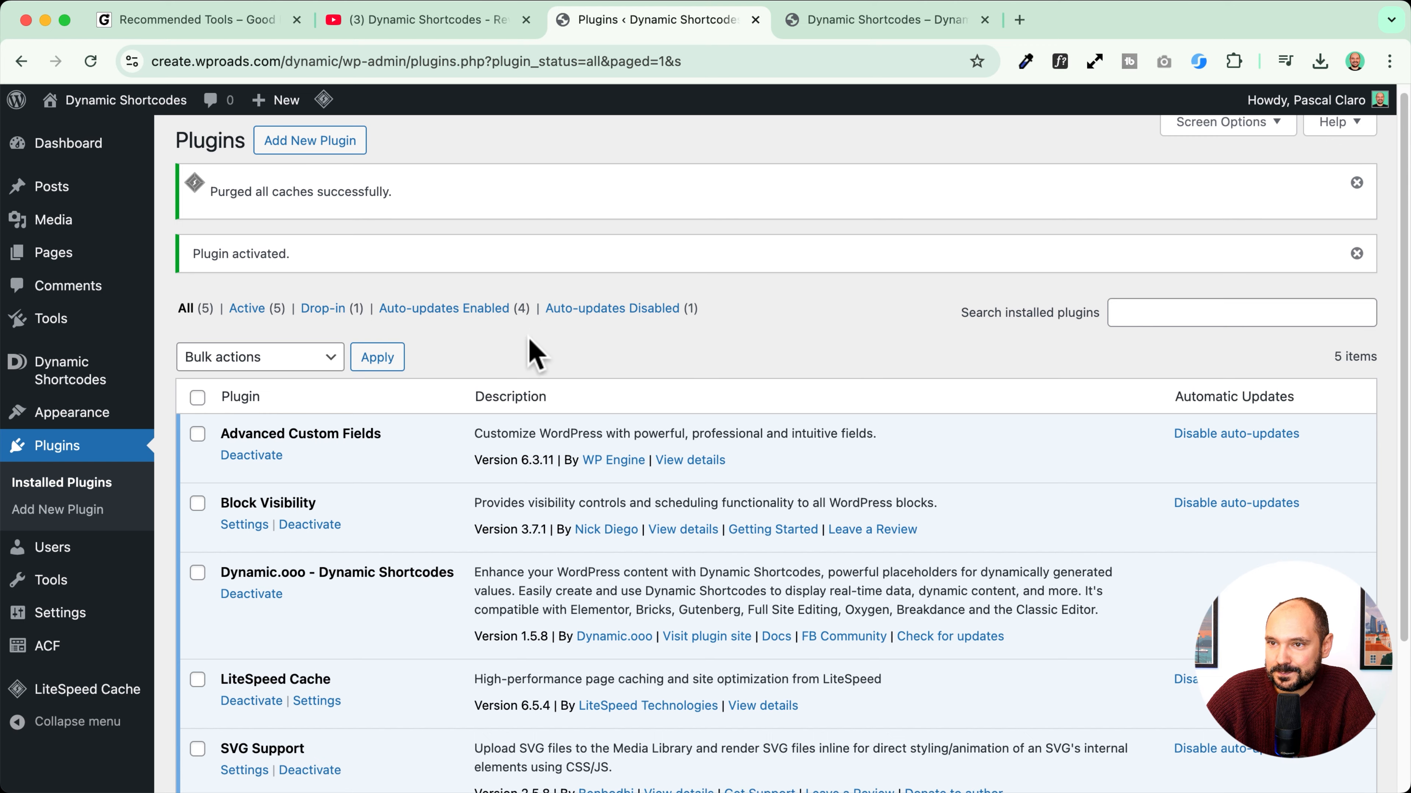
scroll(531, 347, "down", 2)
scroll(249, 461, "up", 2)
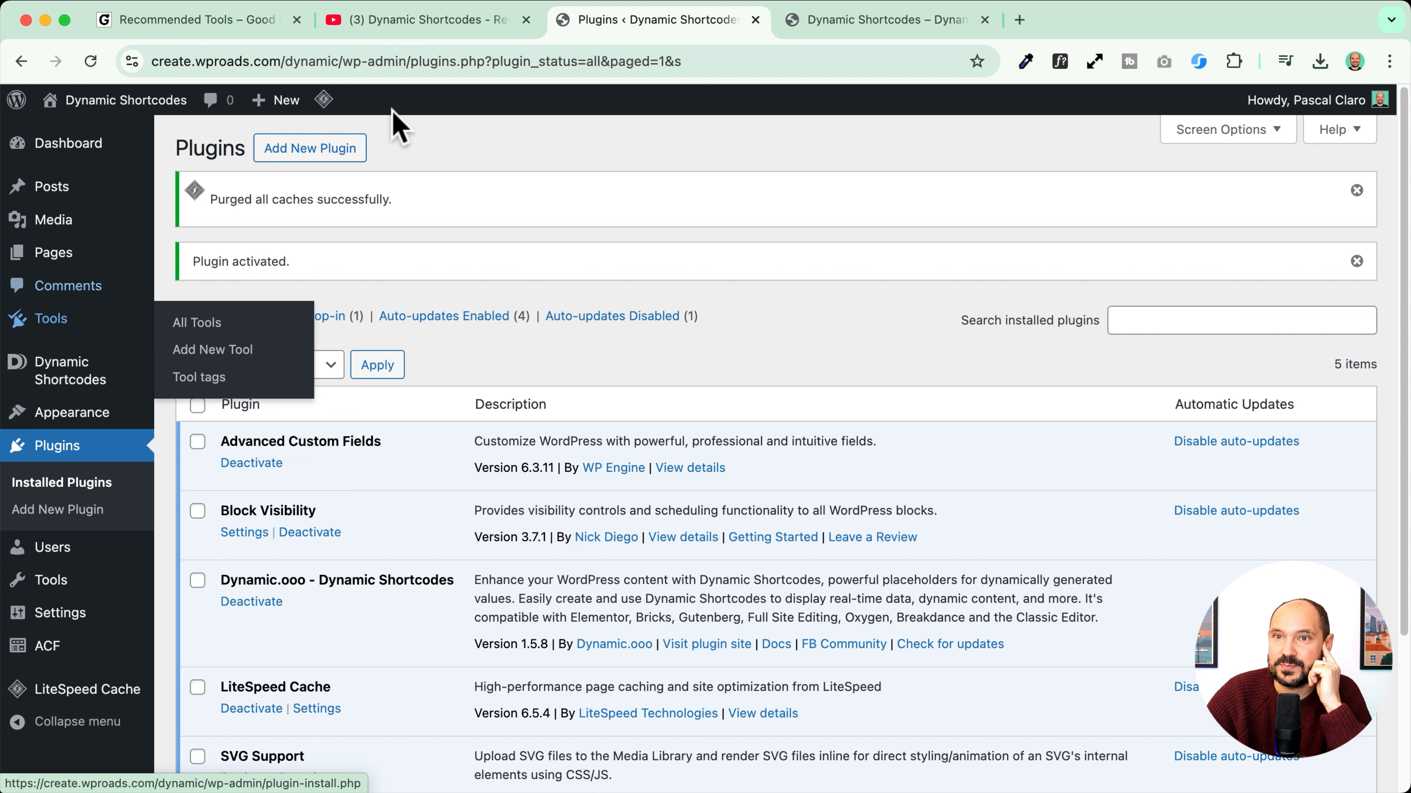
Step: Visit the live site, review the tool card, and open the Dynamic Shortcodes tool's page through the card title
mouse_move(105, 101)
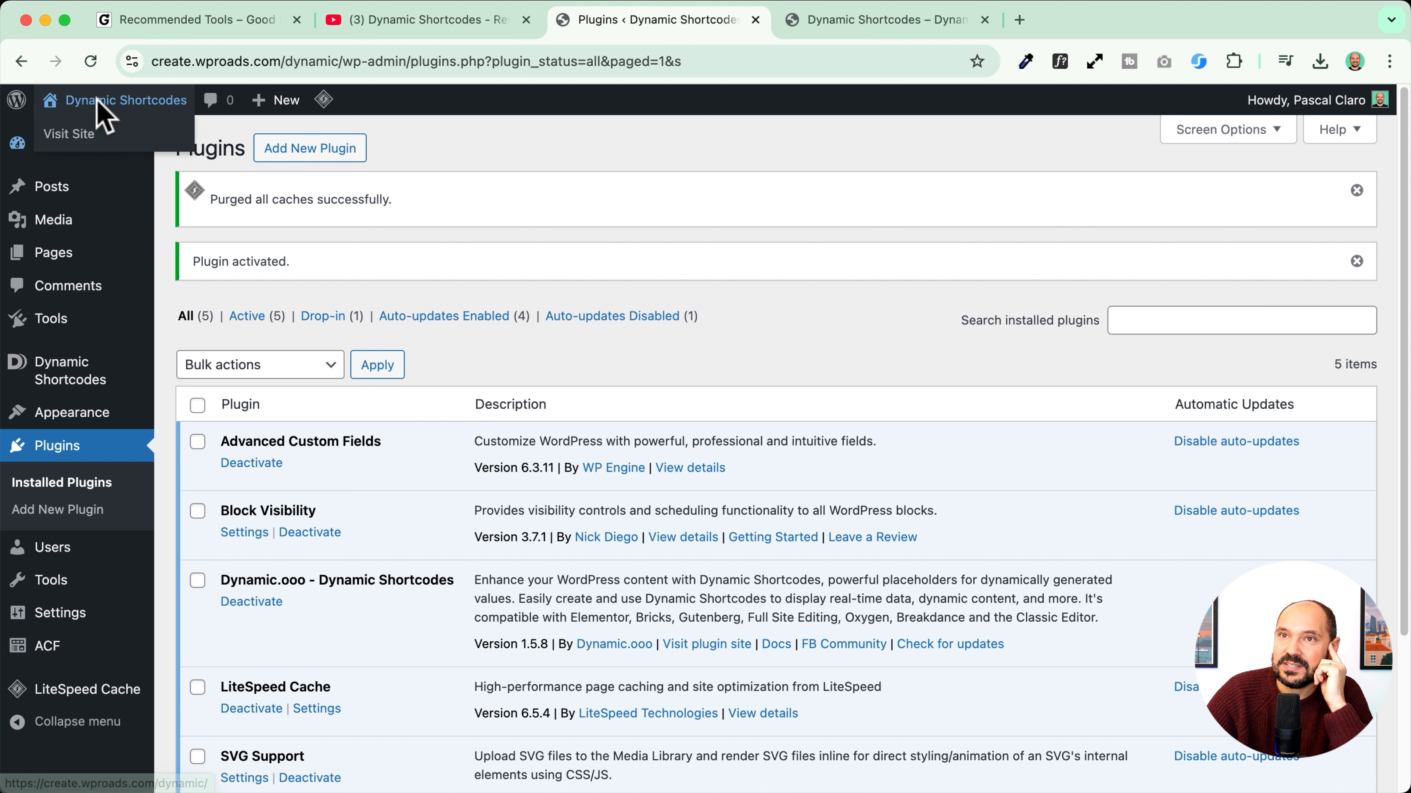
left_click(91, 142)
scroll(396, 537, "down", 3)
scroll(378, 516, "up", 2)
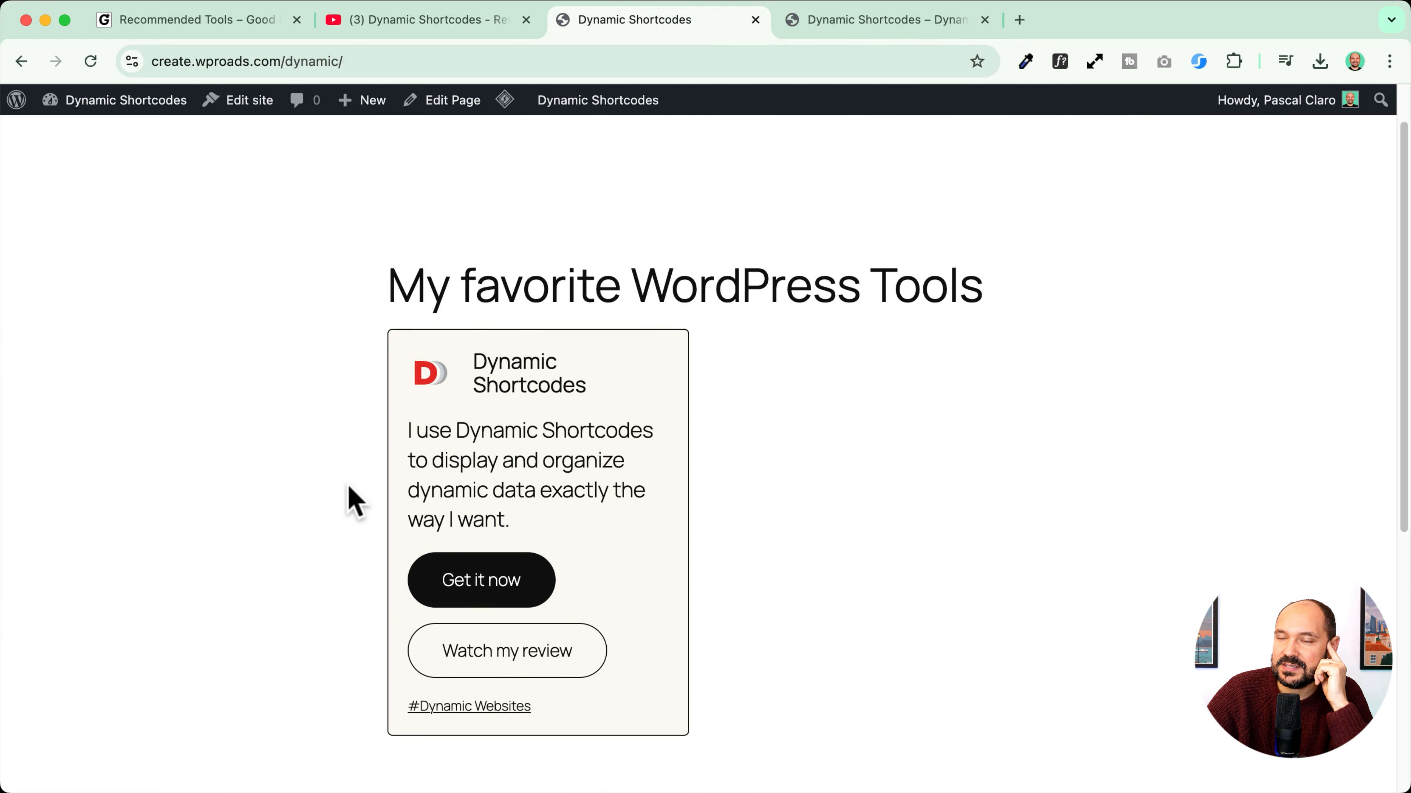
scroll(350, 497, "up", 1)
scroll(339, 493, "down", 3)
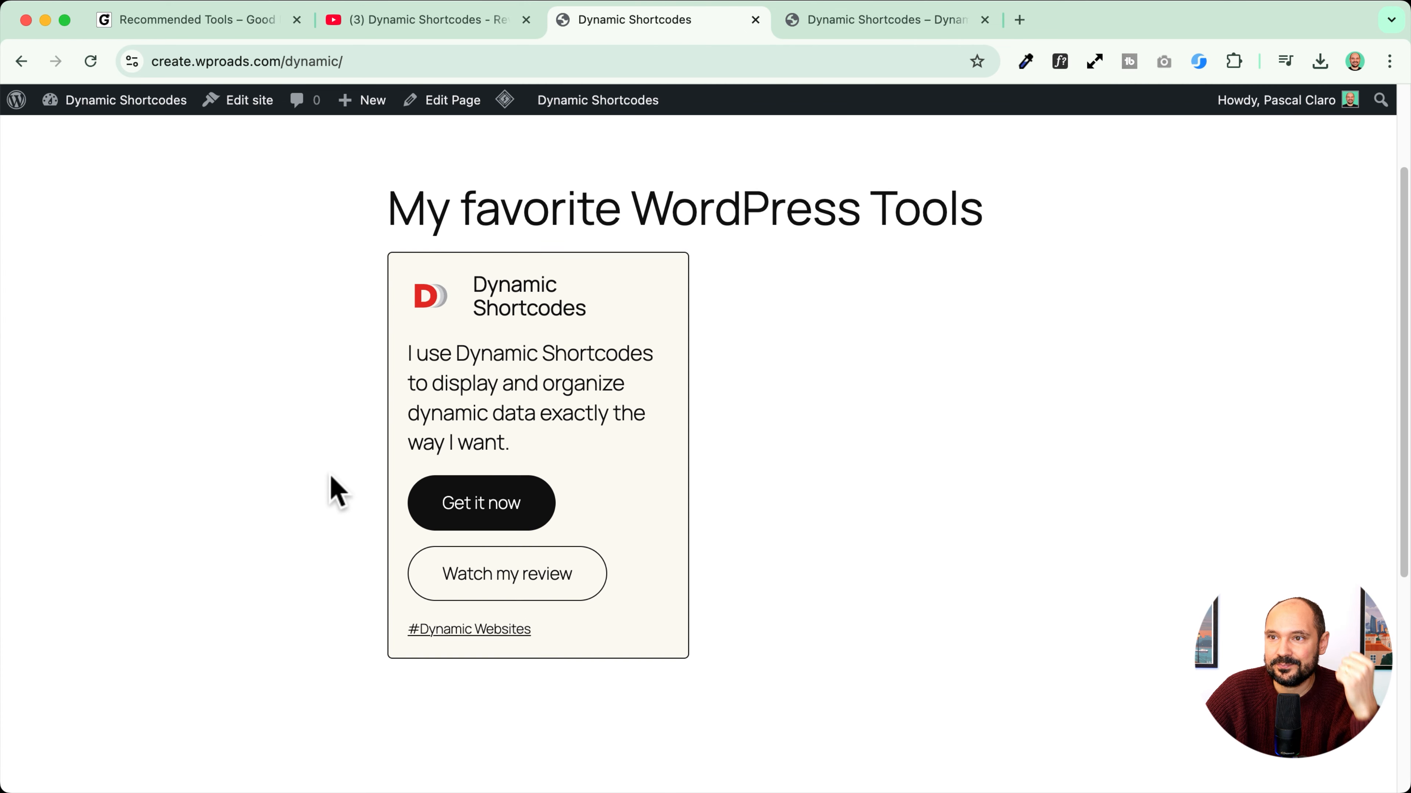
scroll(337, 491, "up", 1)
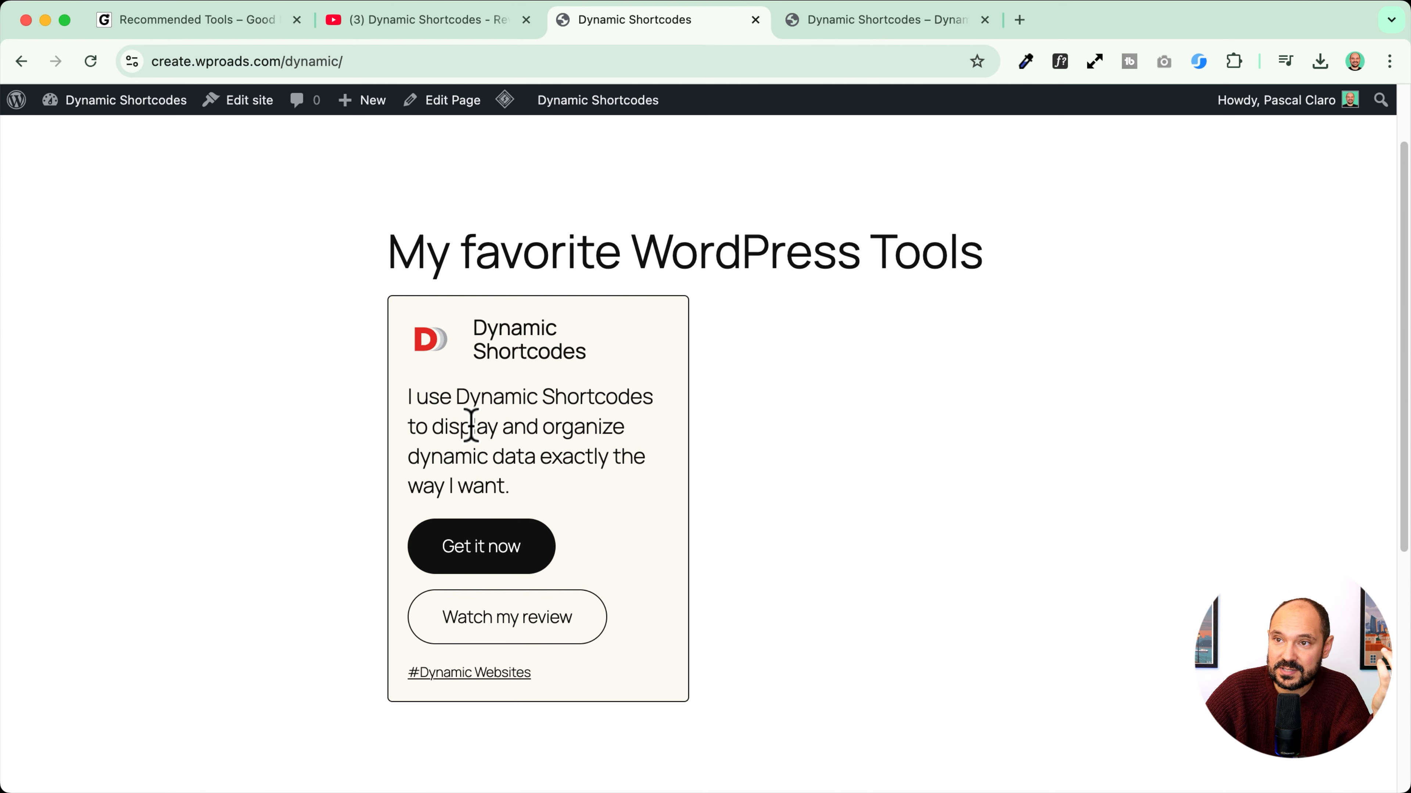
left_click(526, 350)
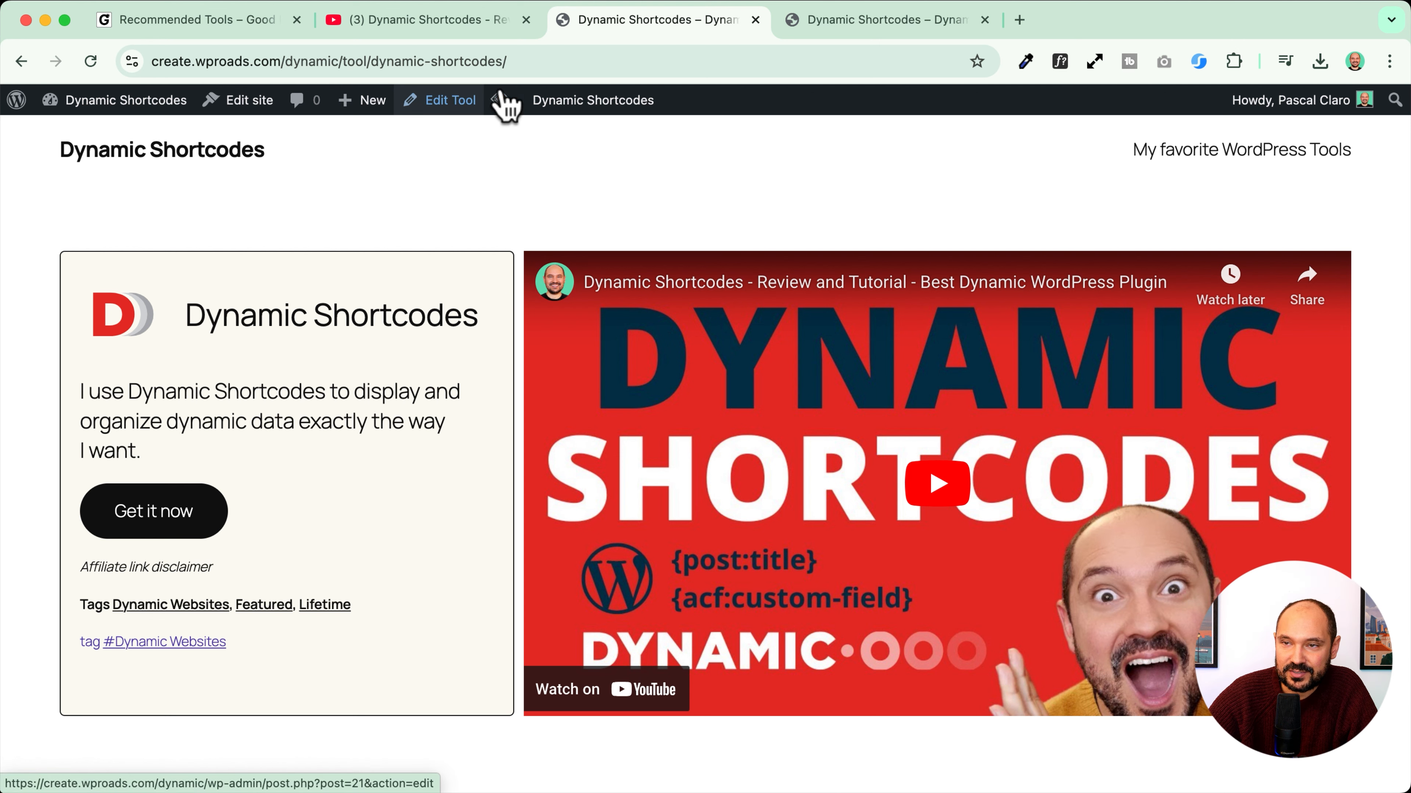
Step: Open the Single item: Tool template in the site editor
left_click(456, 100)
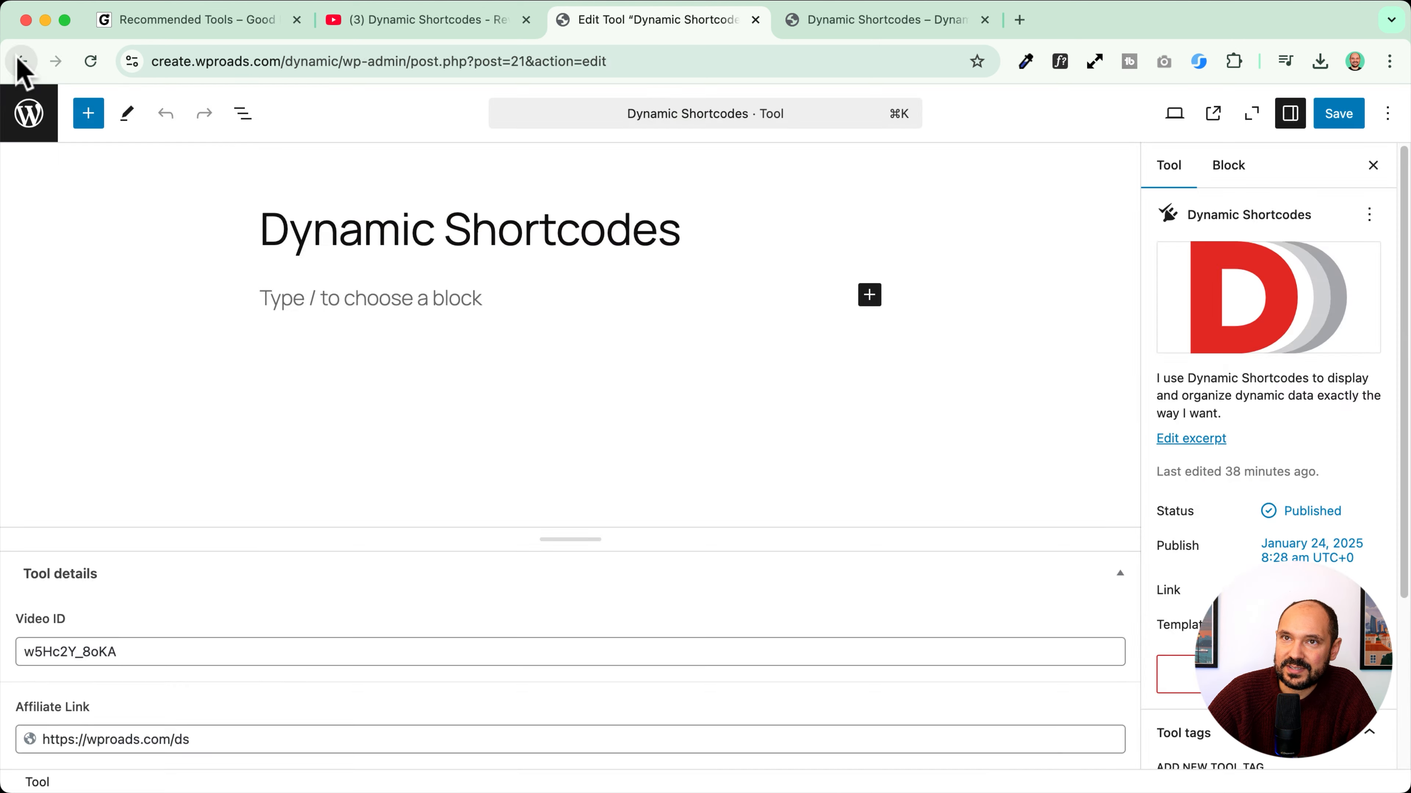
left_click(20, 62)
left_click(260, 102)
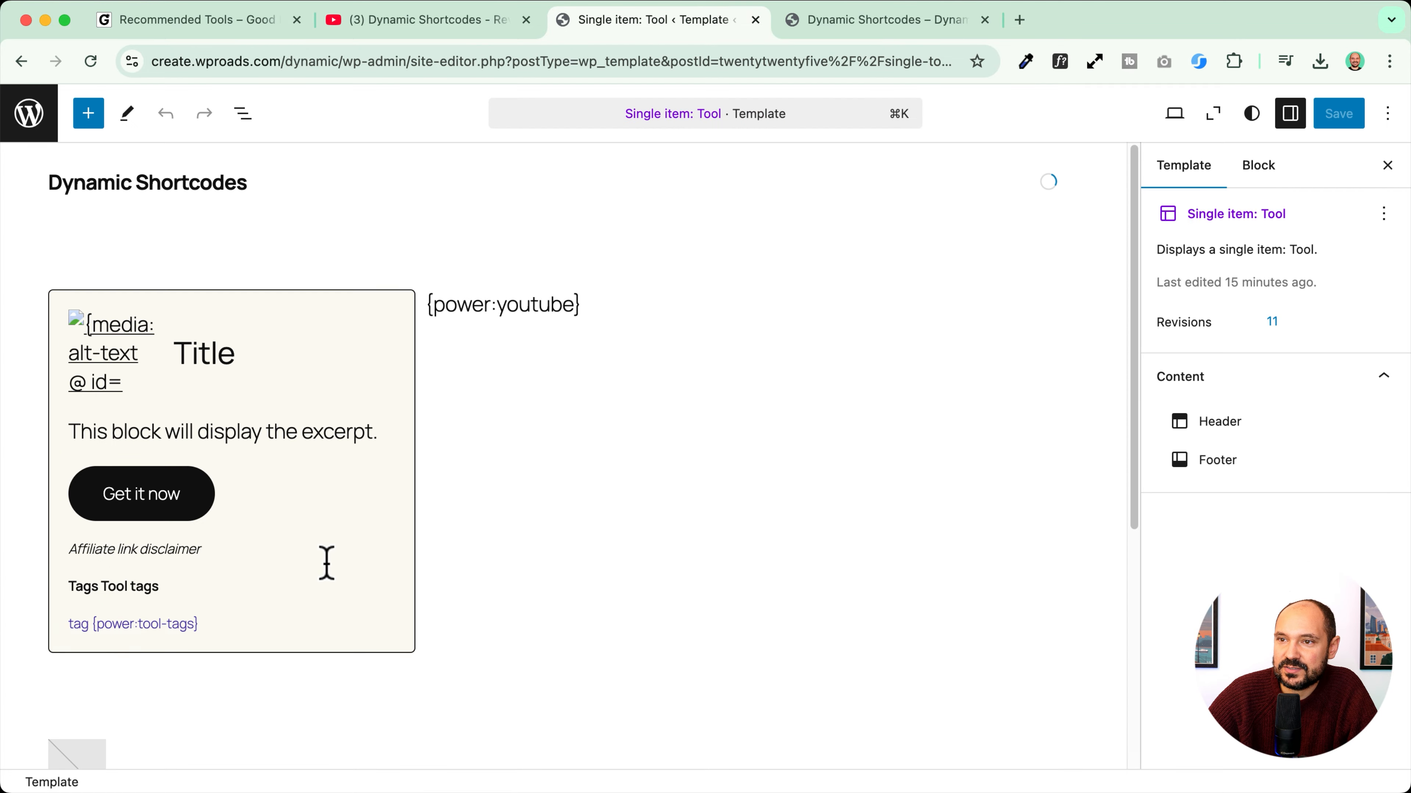
Step: Delete the Tool tags block from the template's card and select the {power:tool-tags} paragraph
left_click(280, 573)
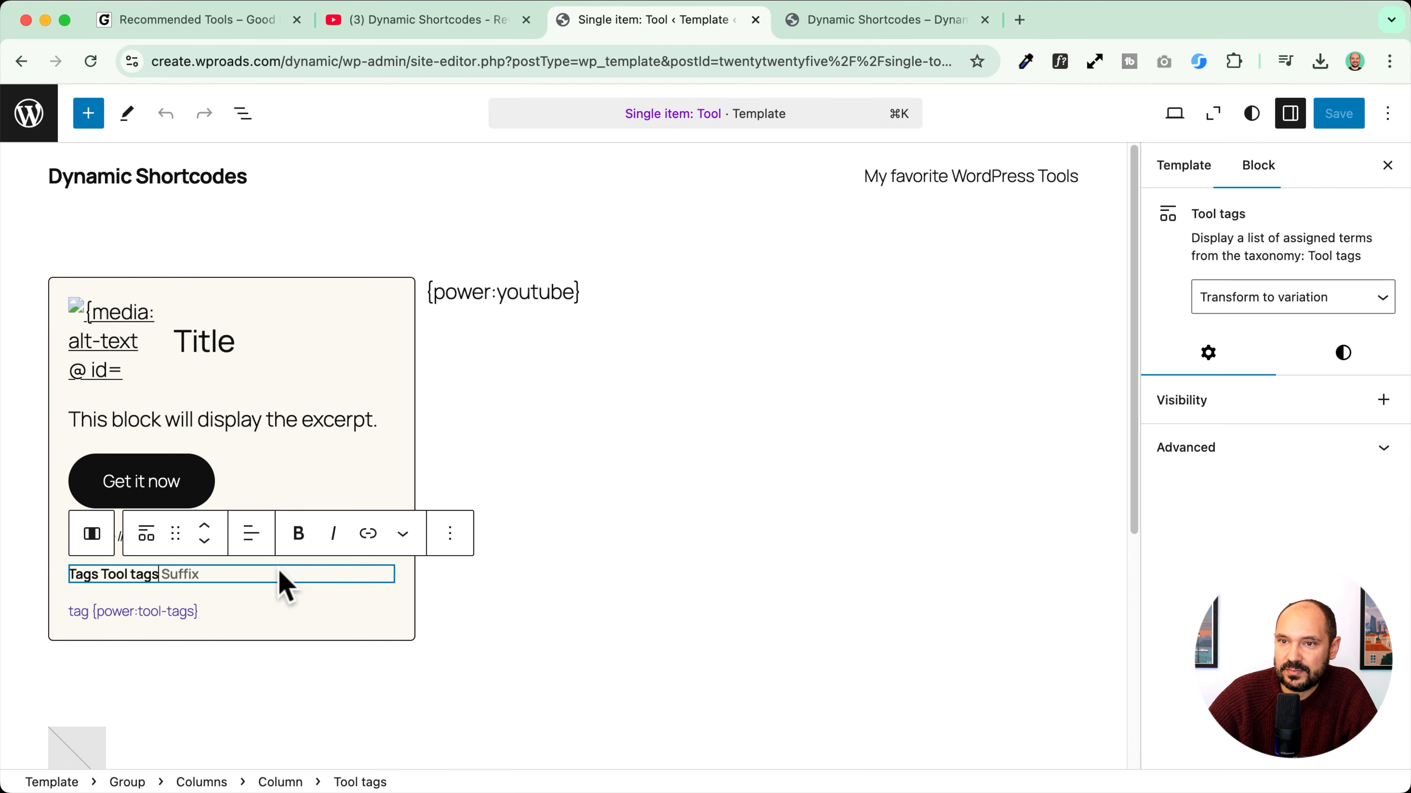
left_click(450, 533)
scroll(513, 441, "down", 3)
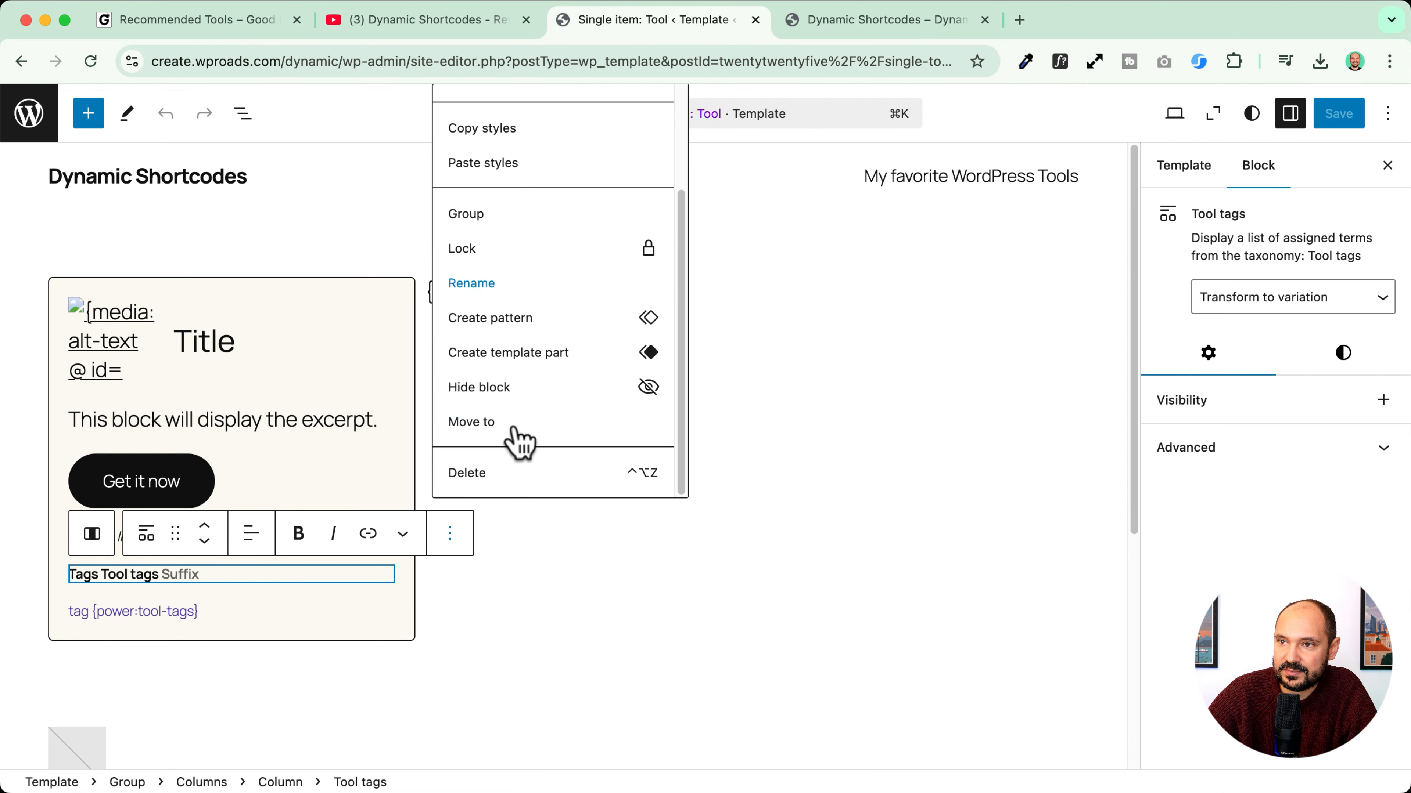
left_click(493, 483)
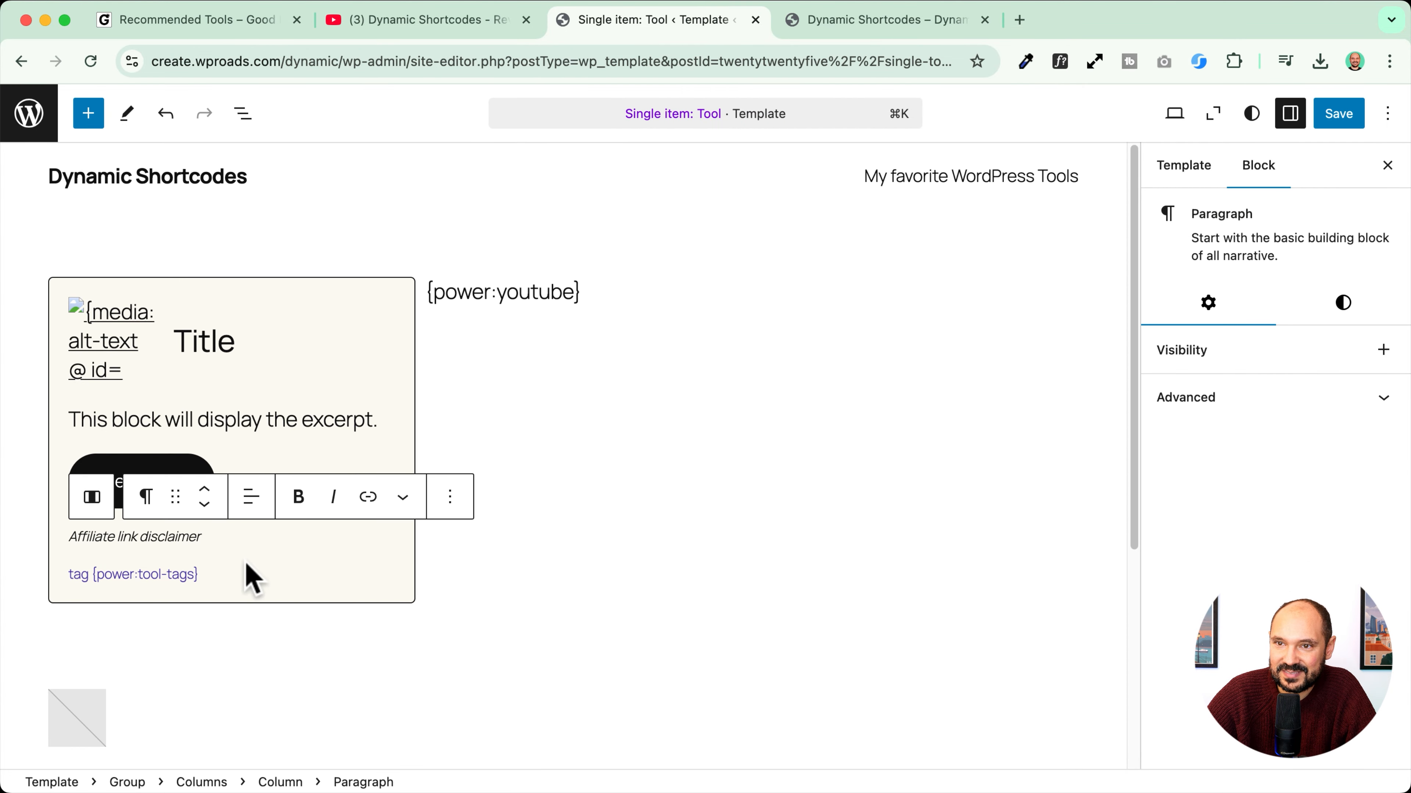
left_click(218, 576)
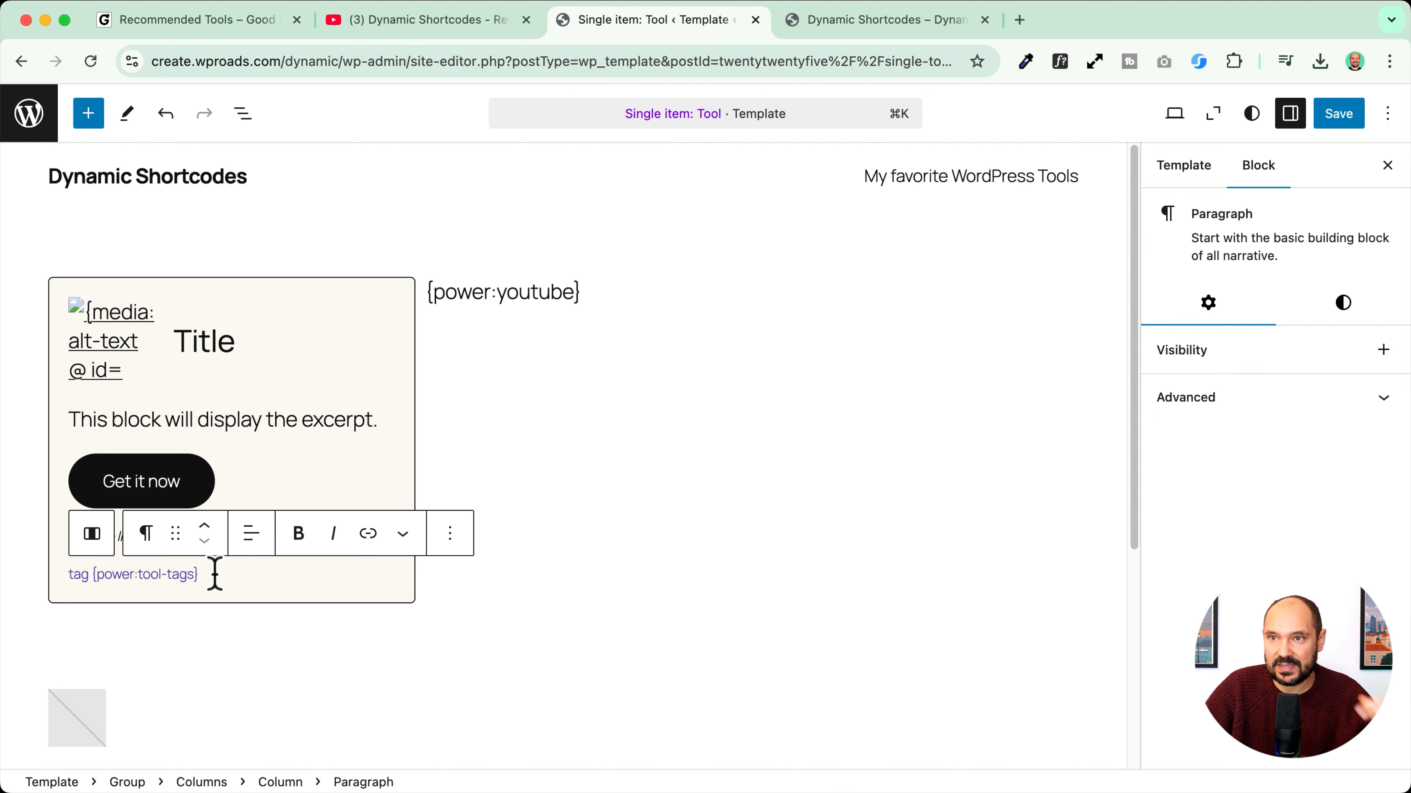
Step: Insert a new paragraph block directly below the excerpt in the template's card
key("Return")
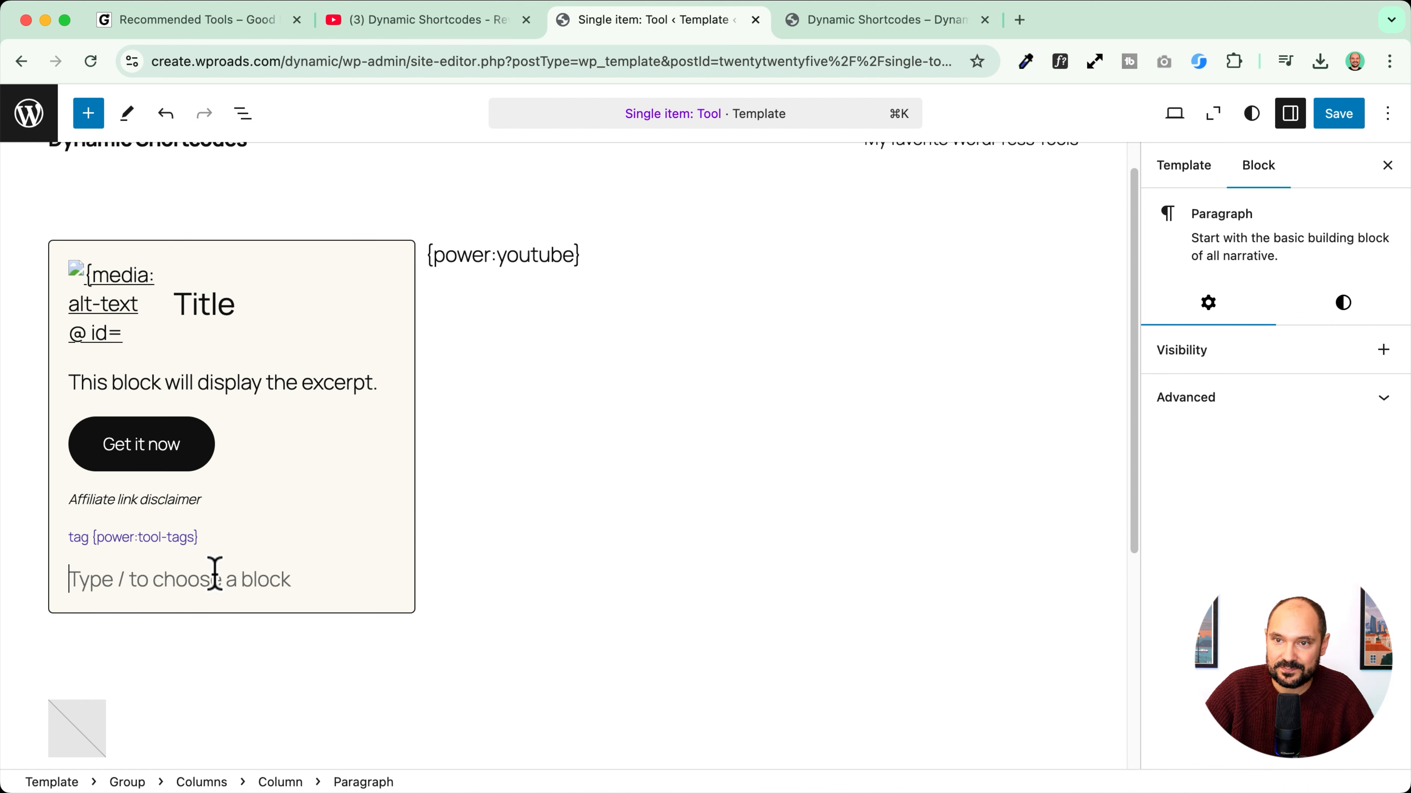
key("BackSpace")
key("Up")
key("Up")
key("Up")
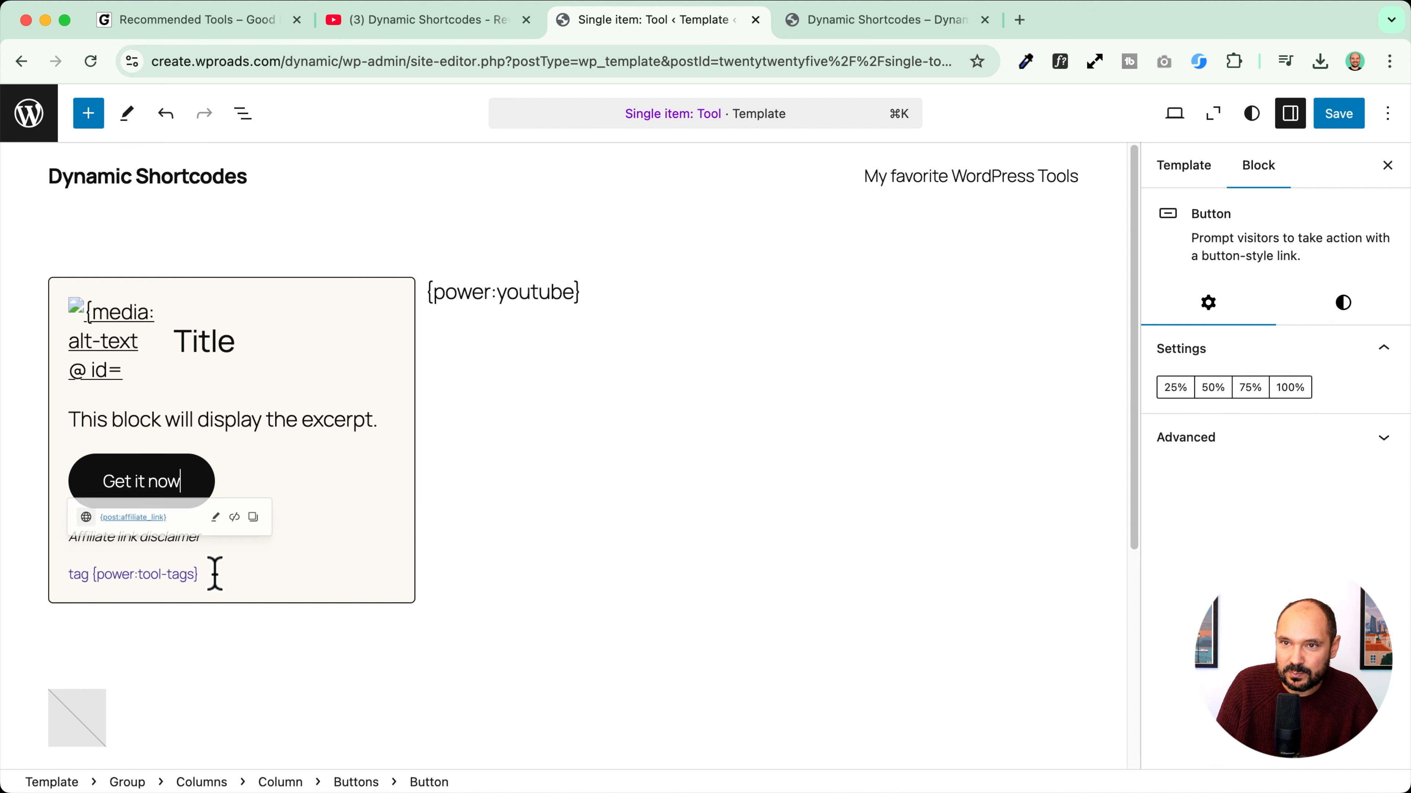
key("Up")
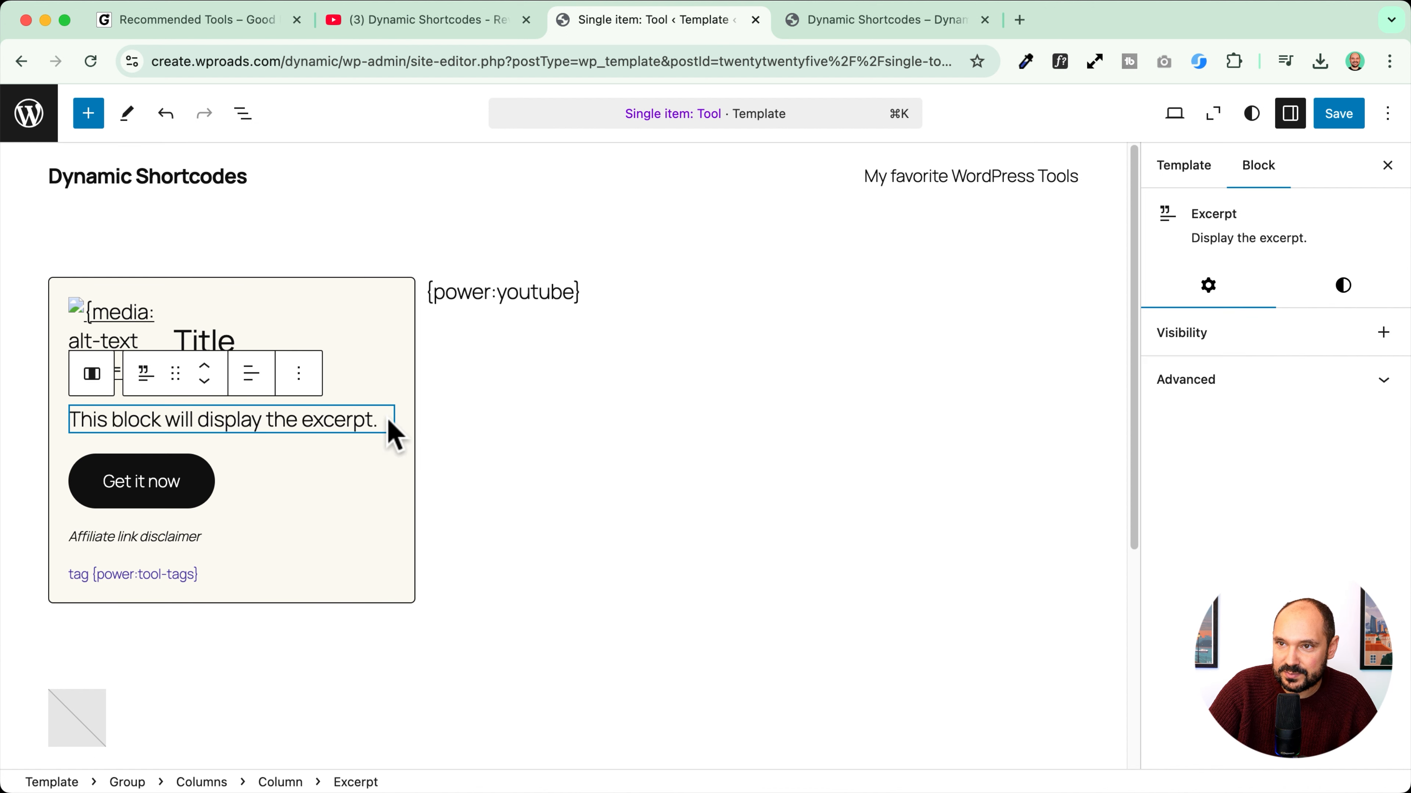
key("Return")
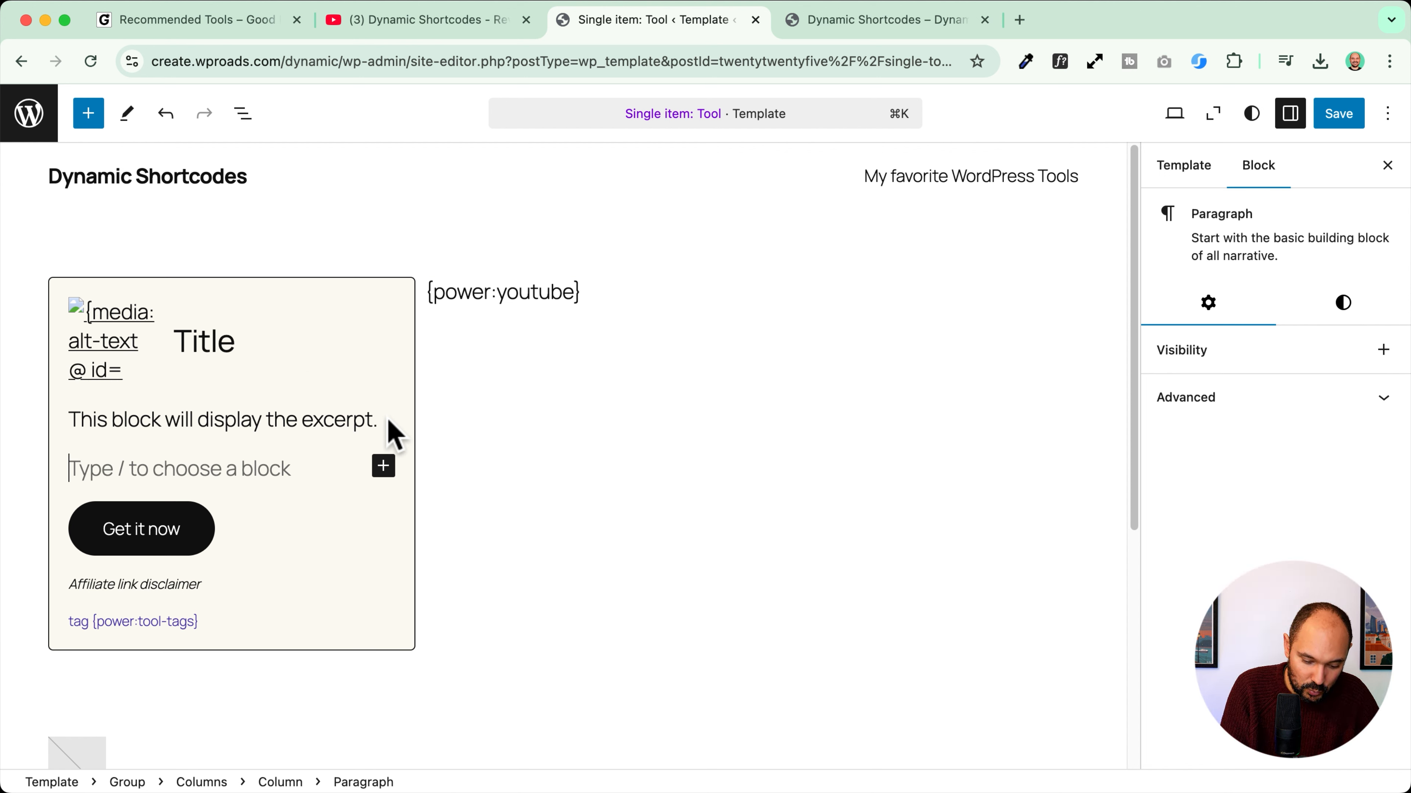
Step: Enter "has lifetime deal" in the new paragraph and add another paragraph below it reading "has free version"
type("had lifetime deal")
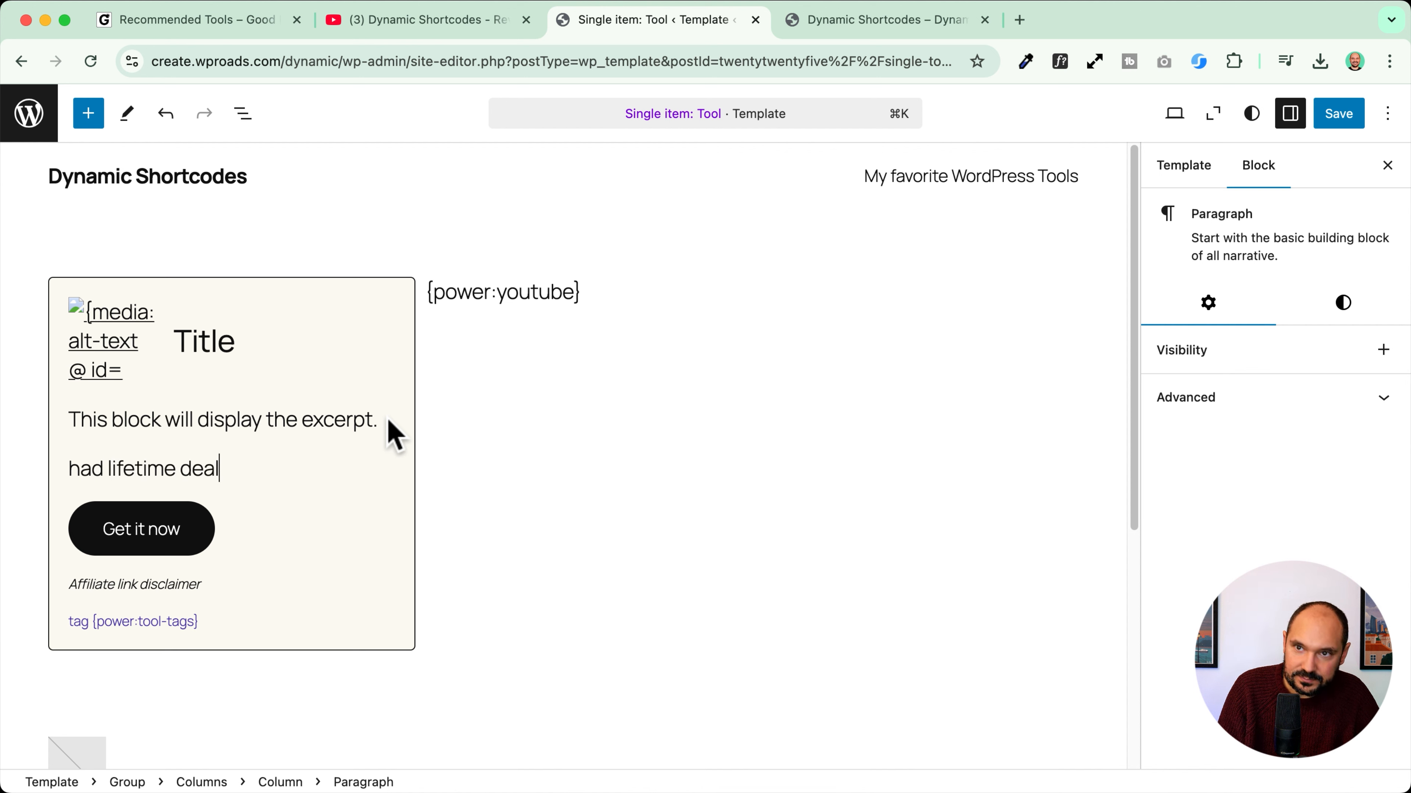
key("Return")
key("BackSpace")
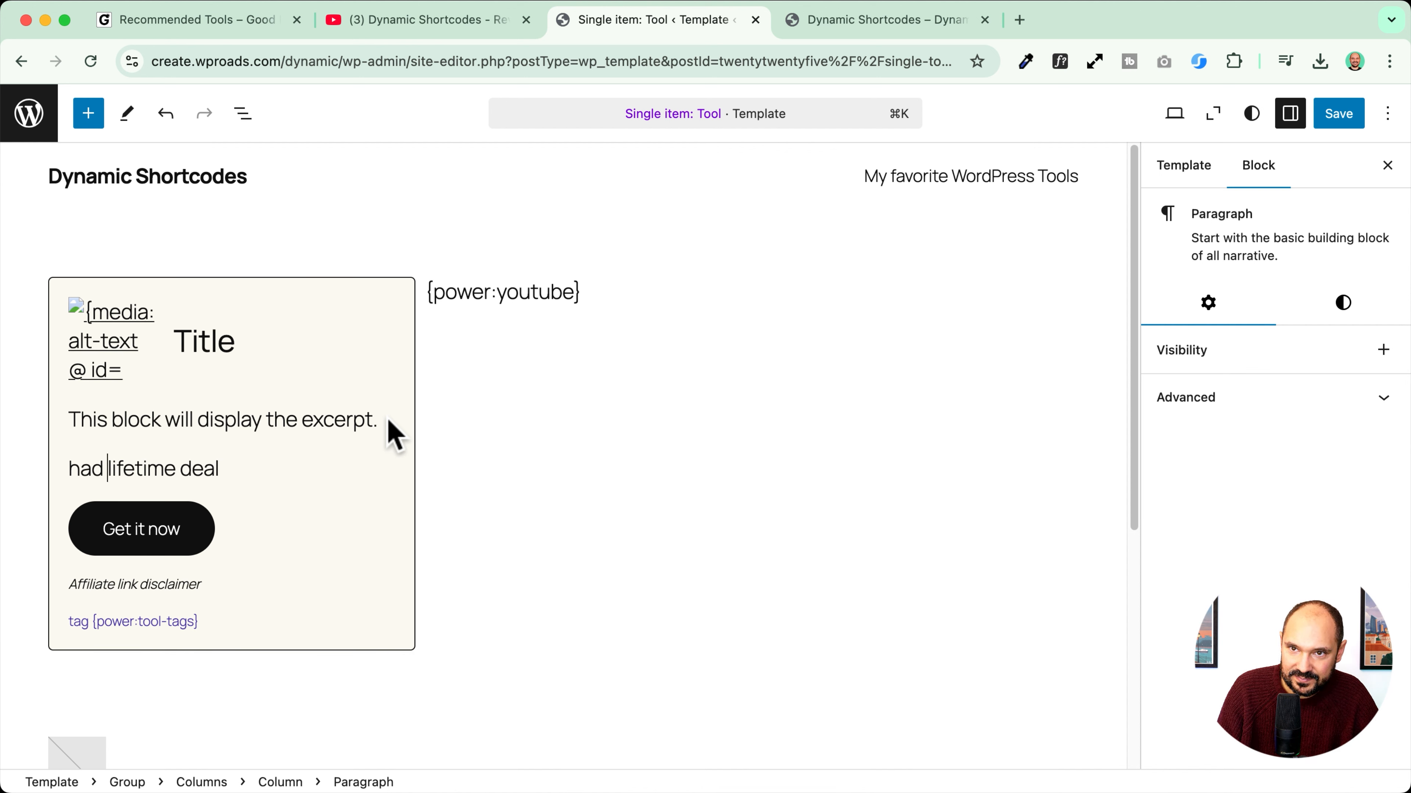
key("BackSpace")
key("BackSpace")
type("s")
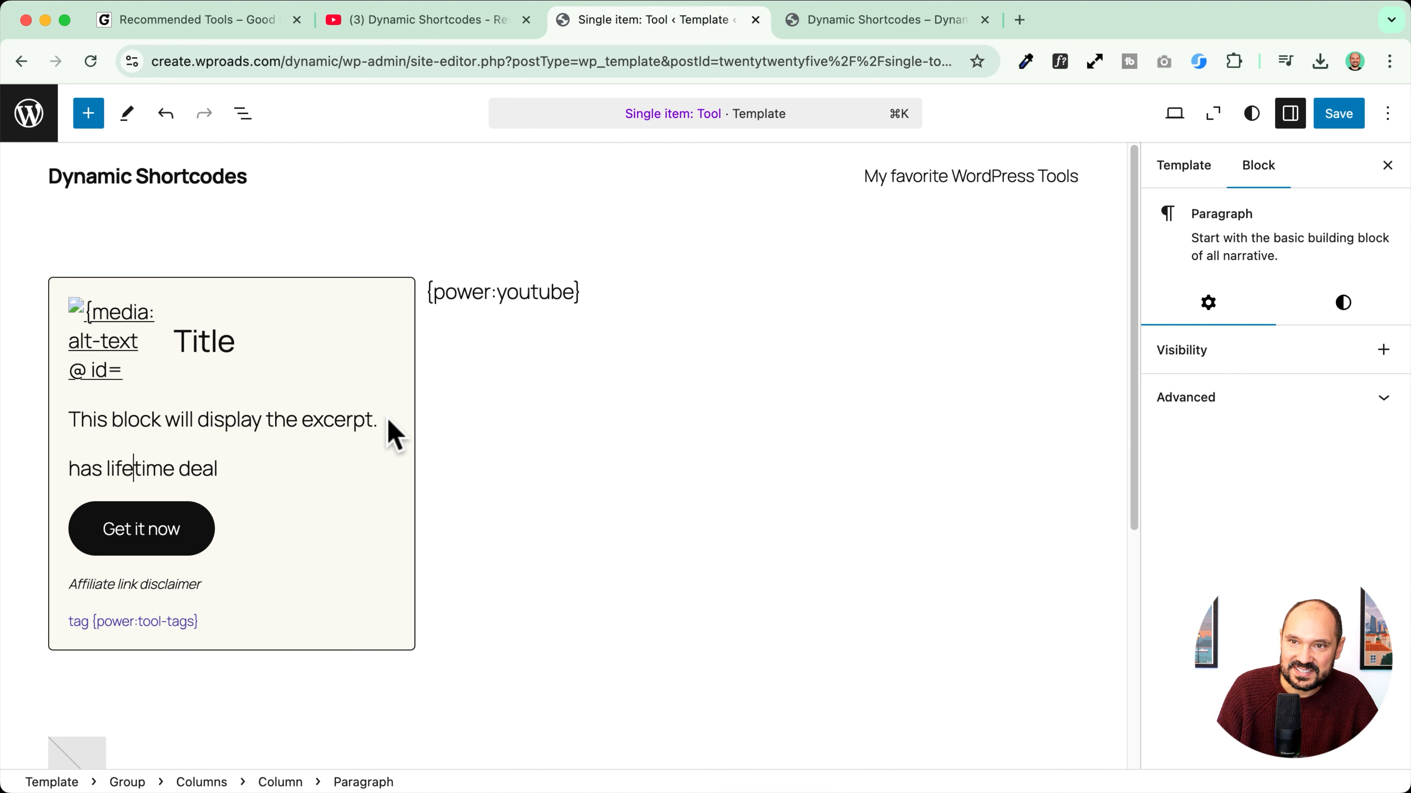
key("Return")
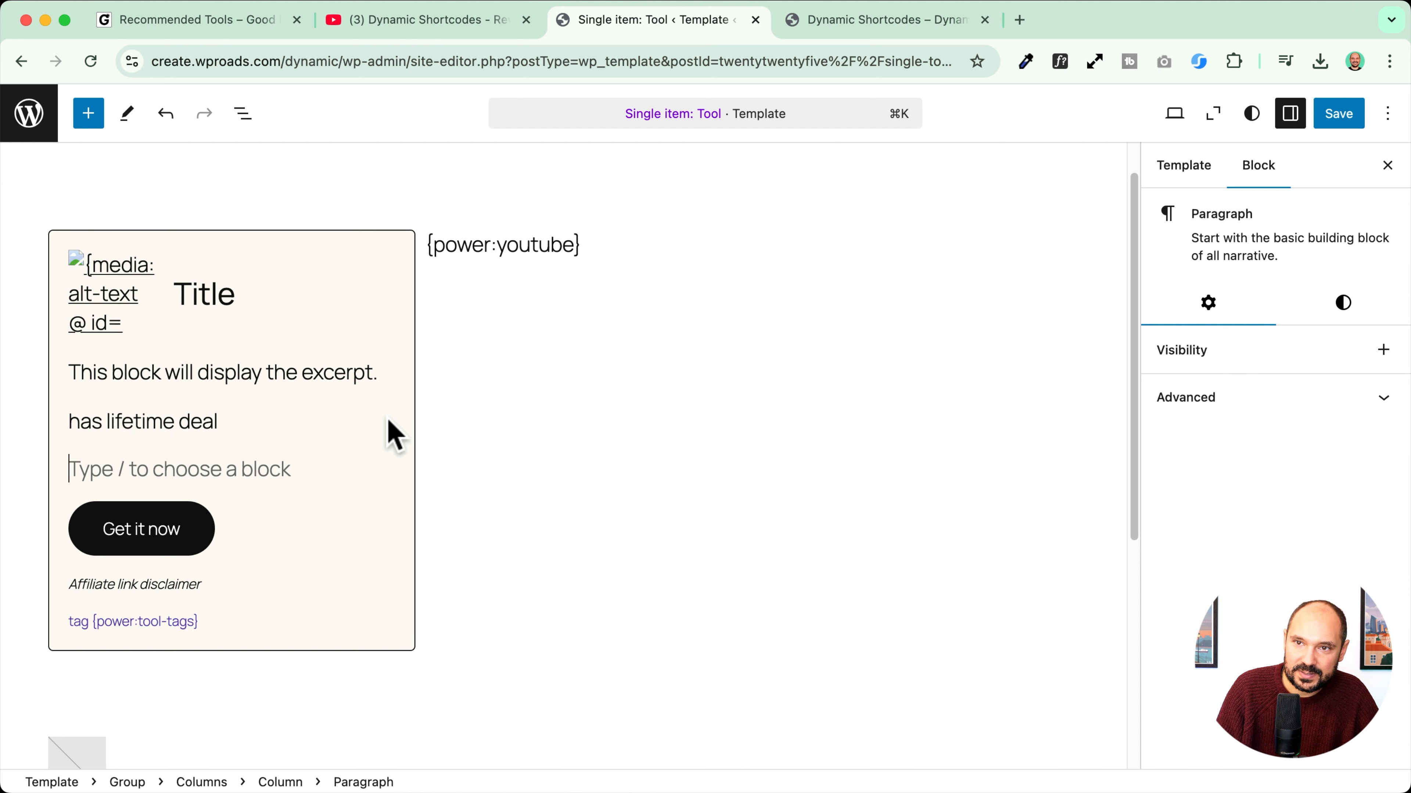
type("has free version")
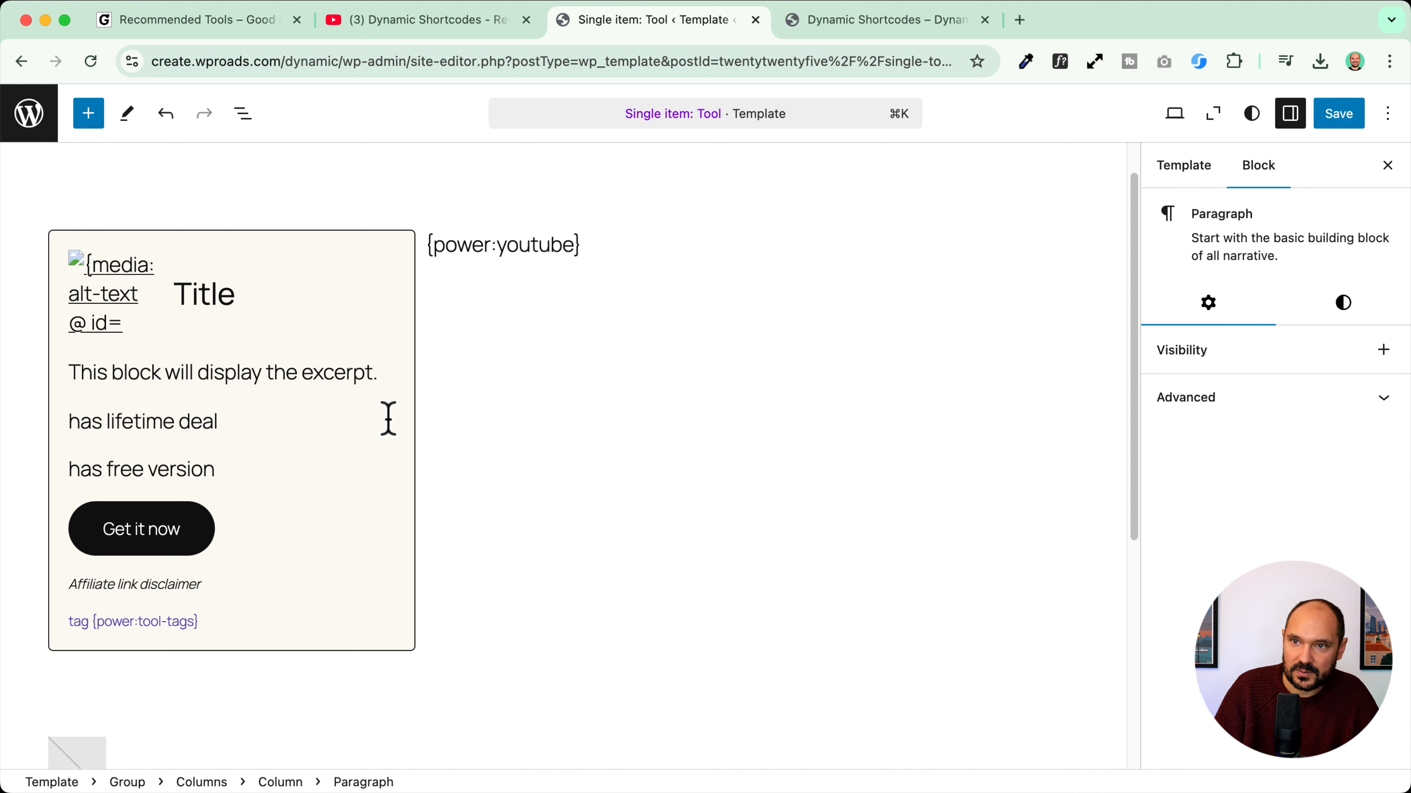
Step: Group the "has lifetime deal" and "has free version" paragraphs into a Row
left_click(110, 371)
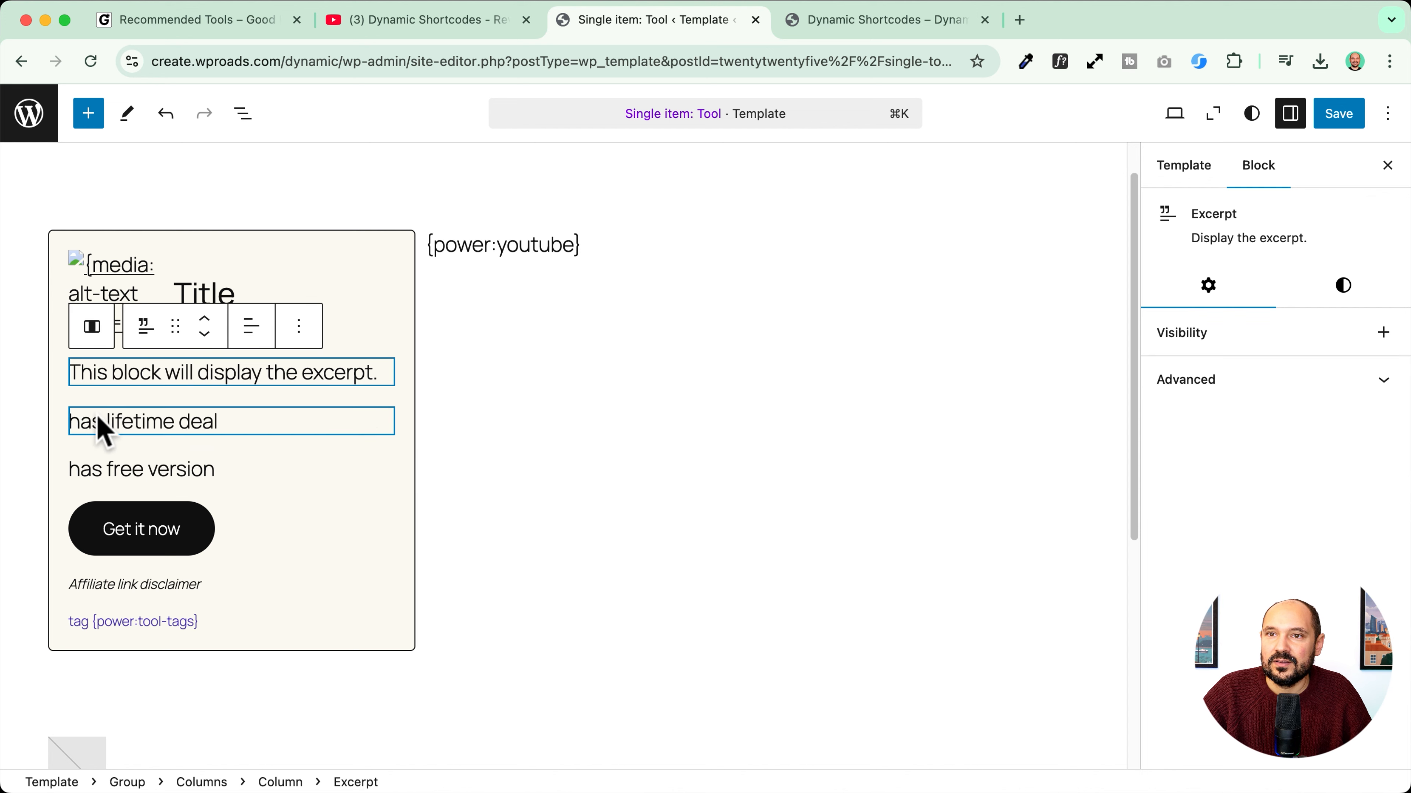
left_click(89, 423)
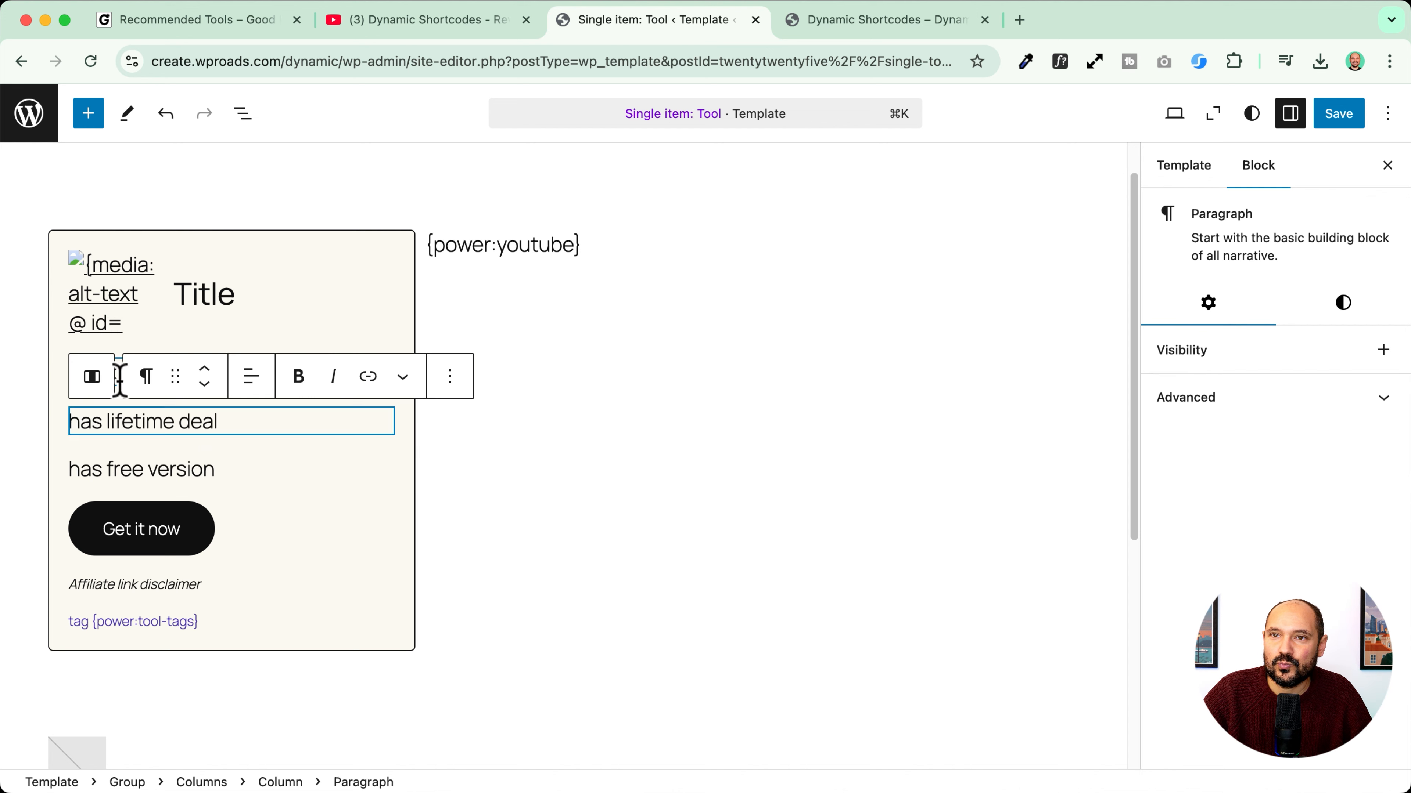
left_click(145, 378)
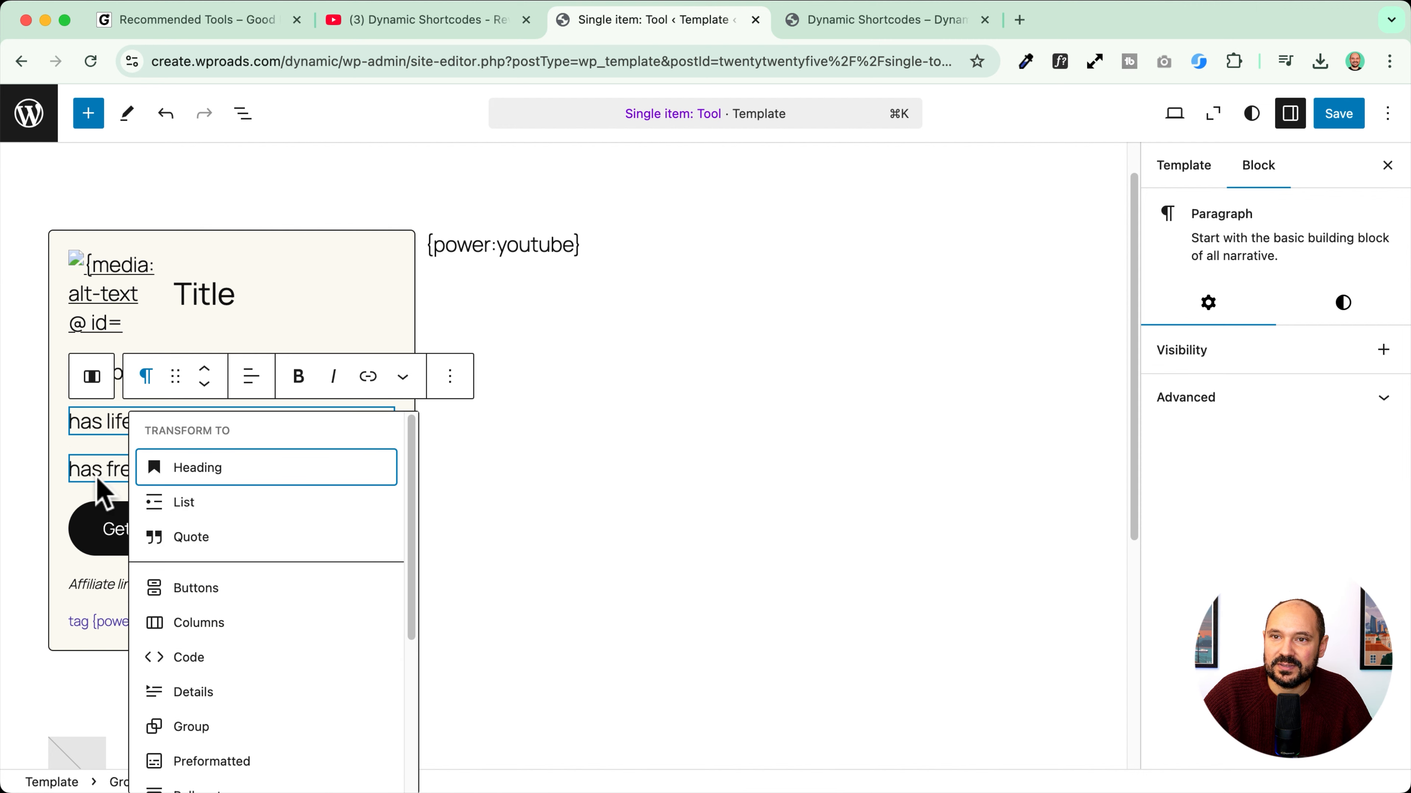
left_click_drag(69, 428, 98, 475)
left_click(231, 376)
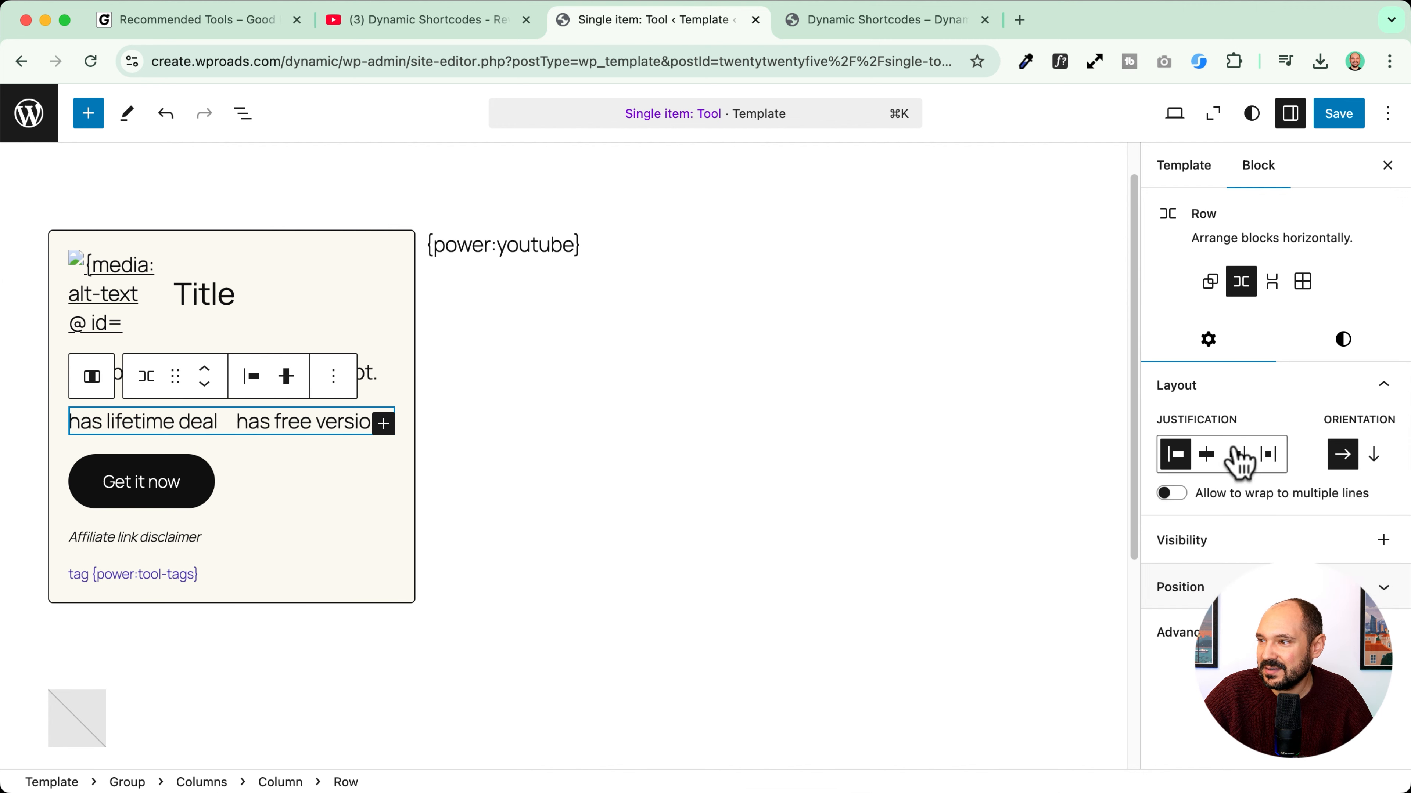
Step: Set the row's typography size to Small
left_click(1343, 340)
scroll(1214, 556, "down", 5)
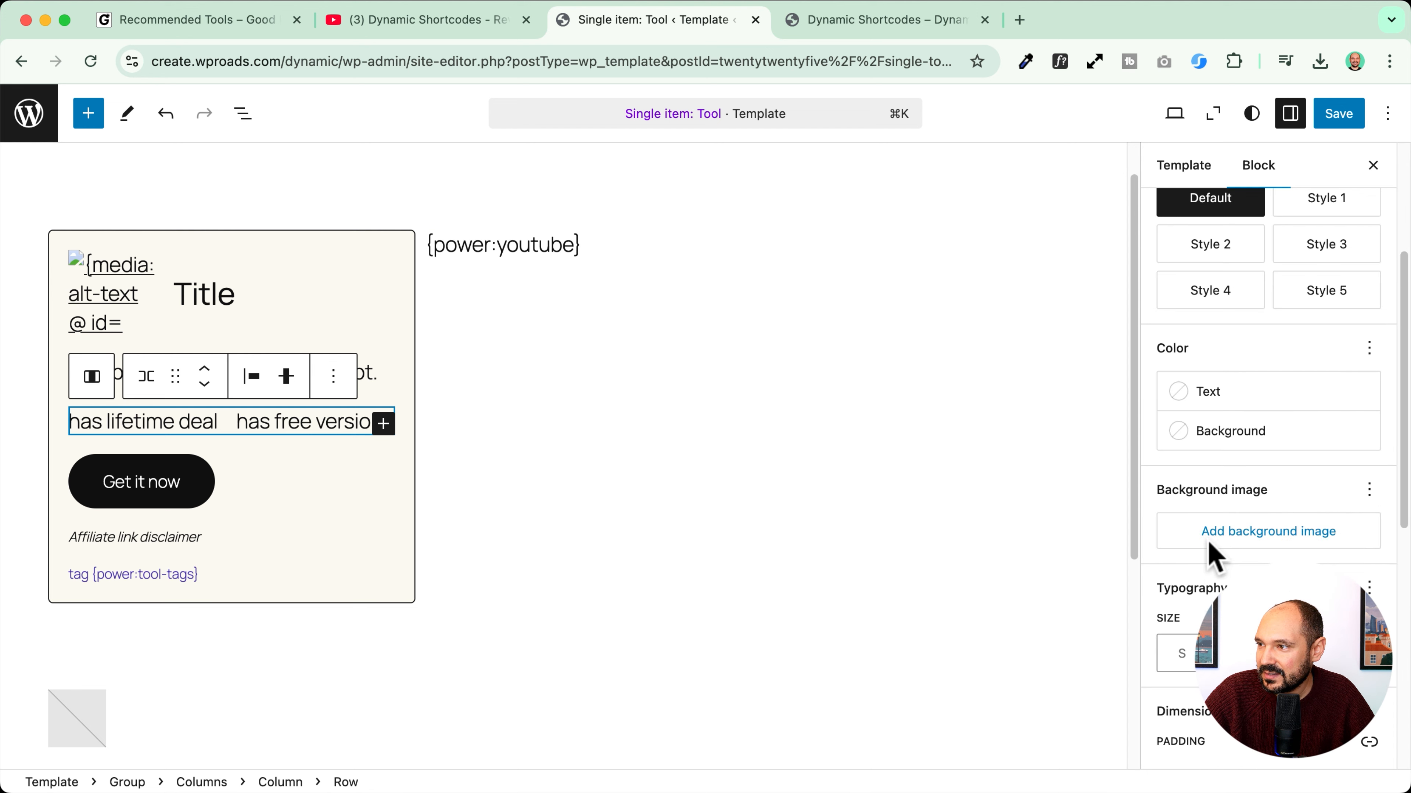
left_click(1180, 583)
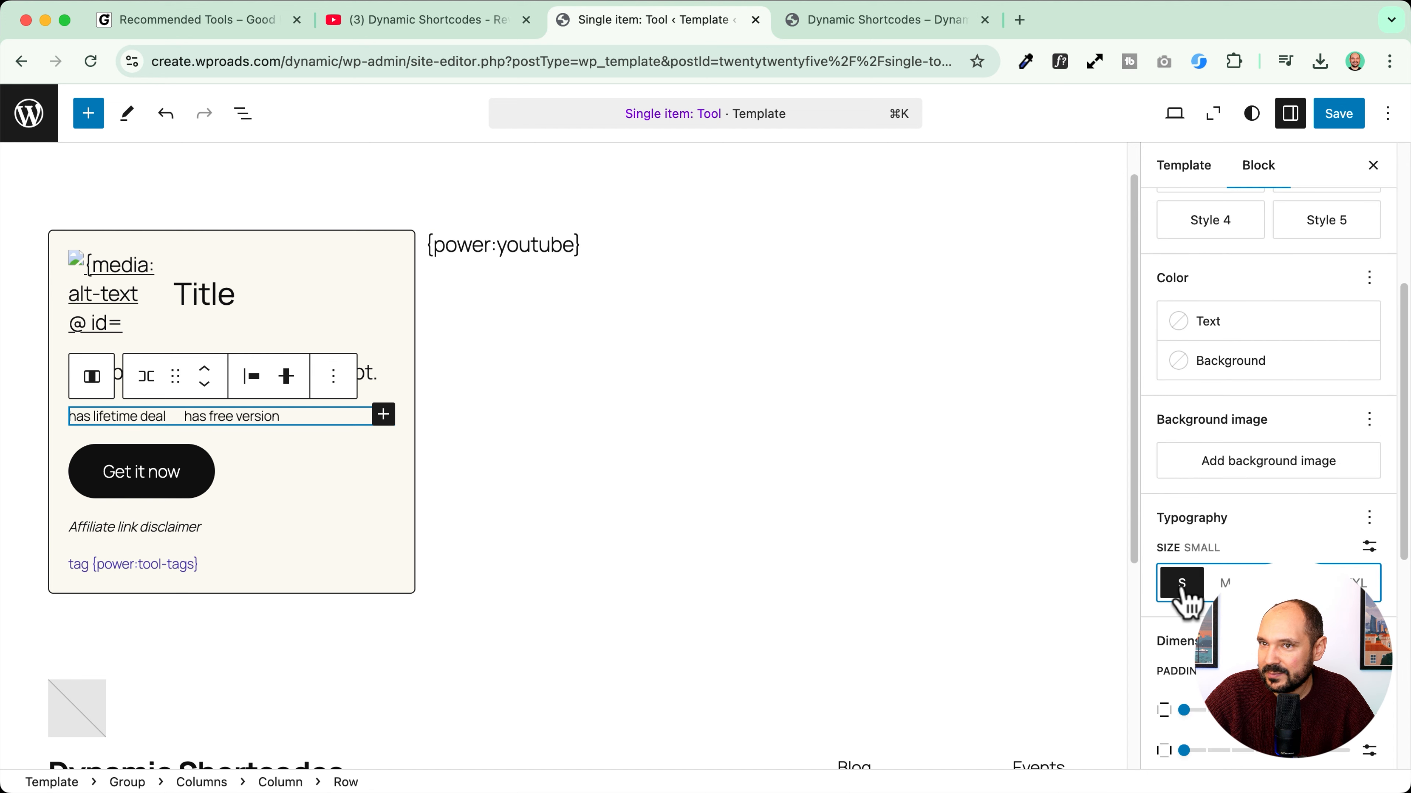
Step: Give the "has lifetime deal" paragraph the pink Accent 2 background color
left_click(125, 418)
left_click(1340, 307)
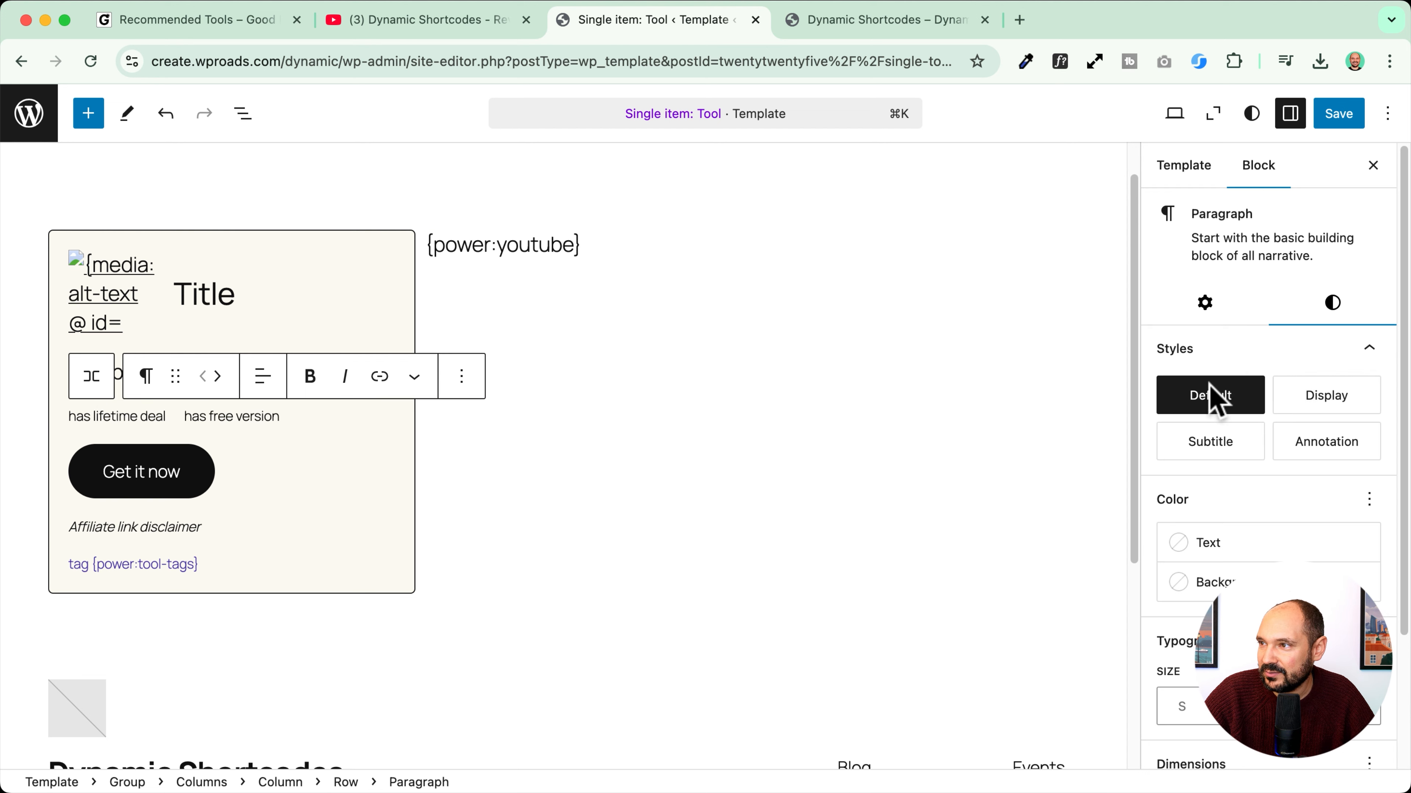
scroll(1235, 483, "down", 2)
left_click(1238, 473)
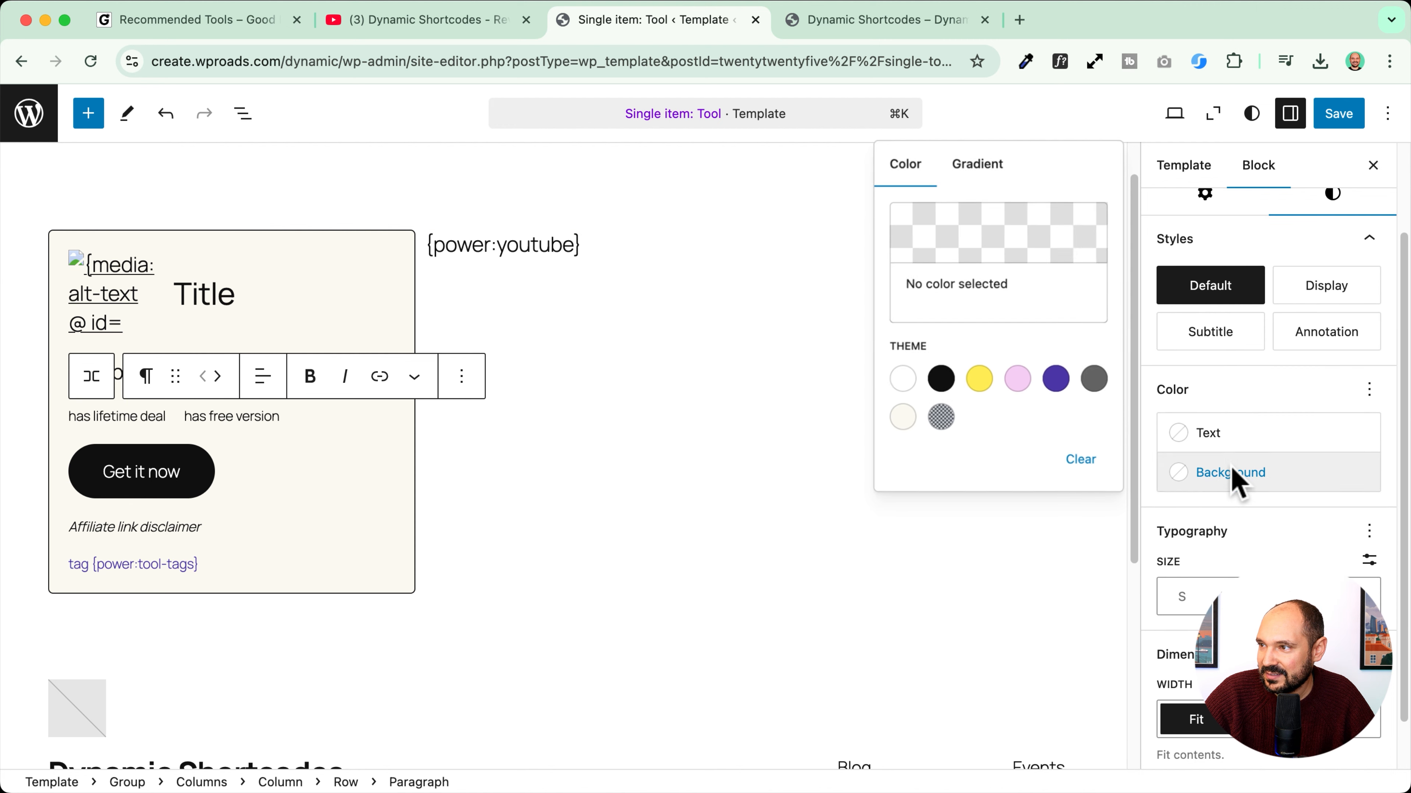
left_click(1023, 387)
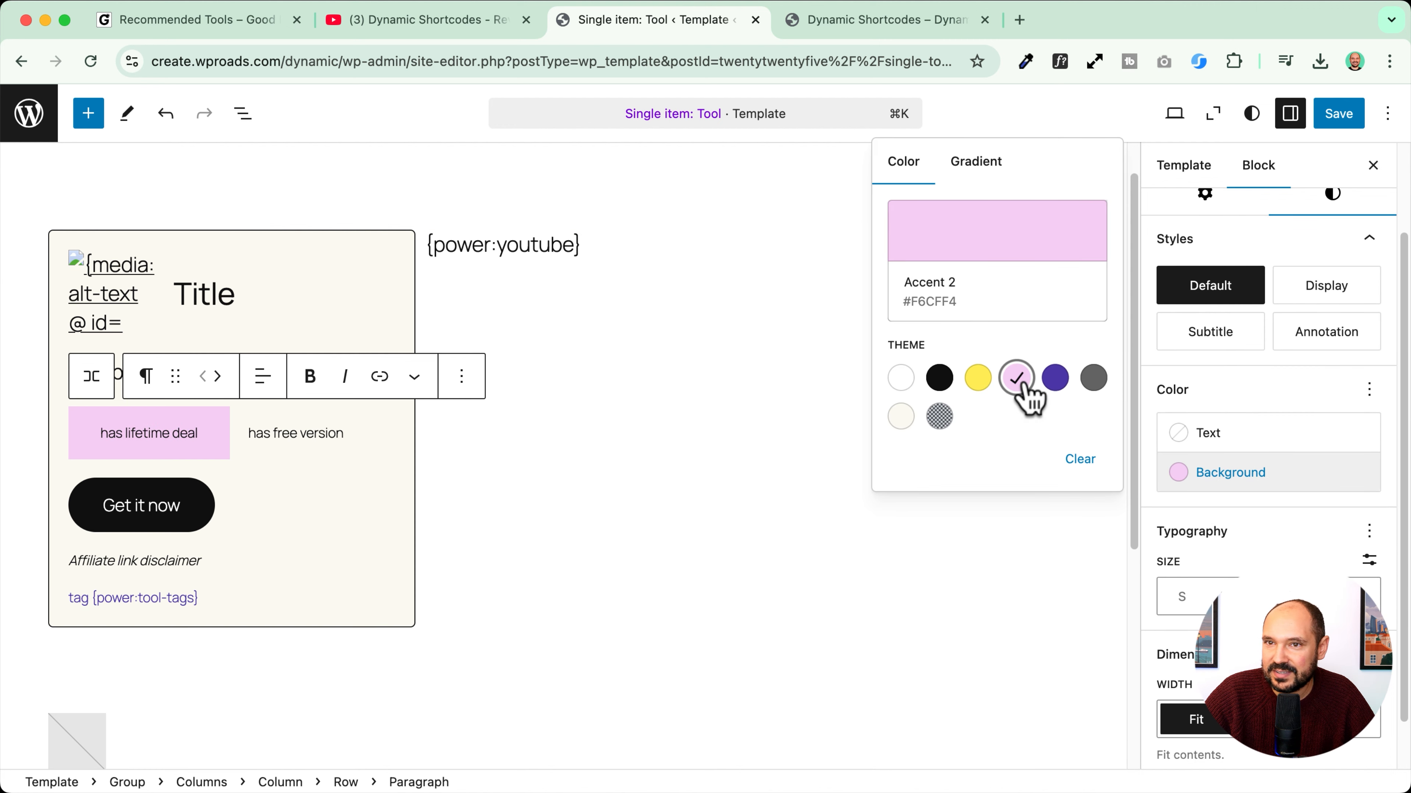
Step: Give the "has free version" paragraph the yellow theme background color
left_click(295, 439)
left_click(1358, 314)
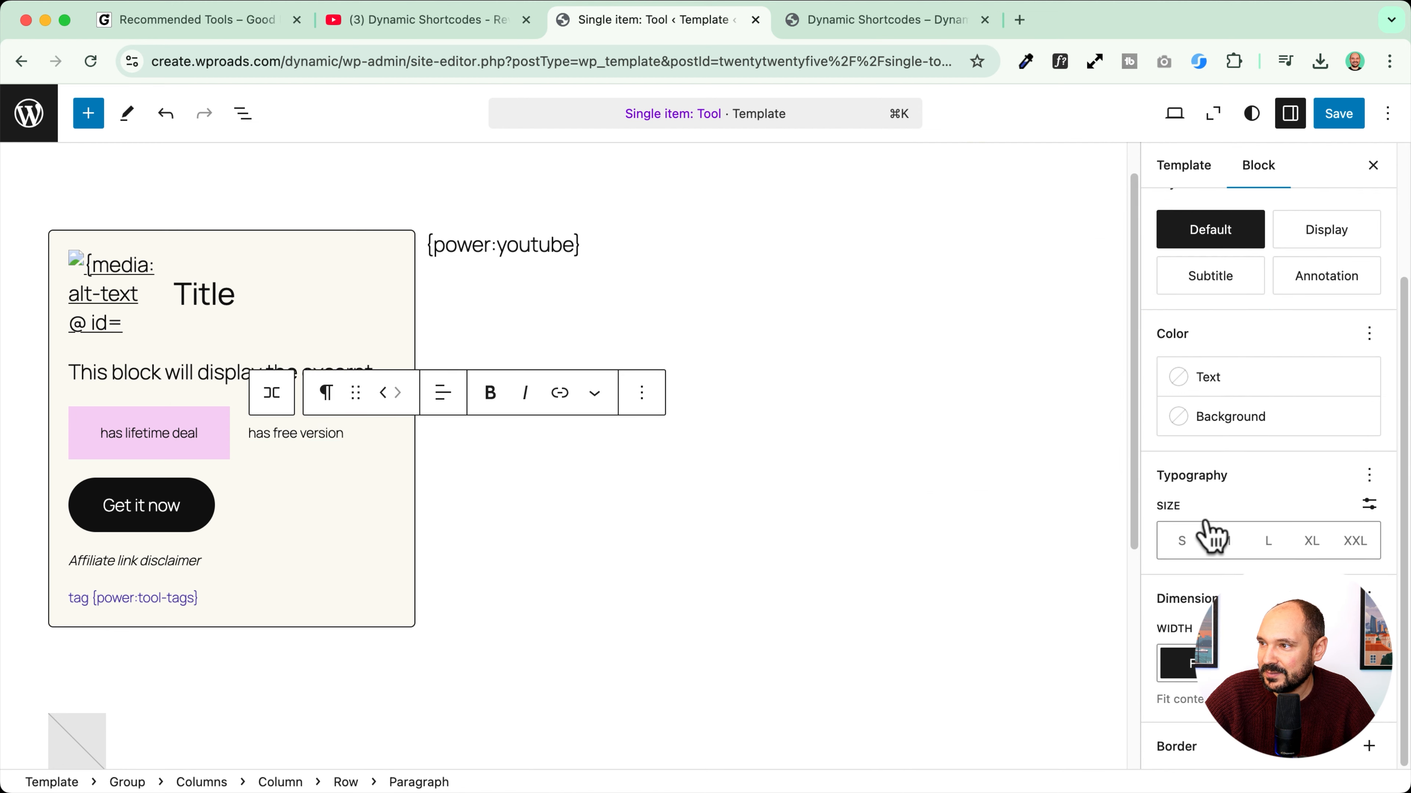
left_click(1222, 428)
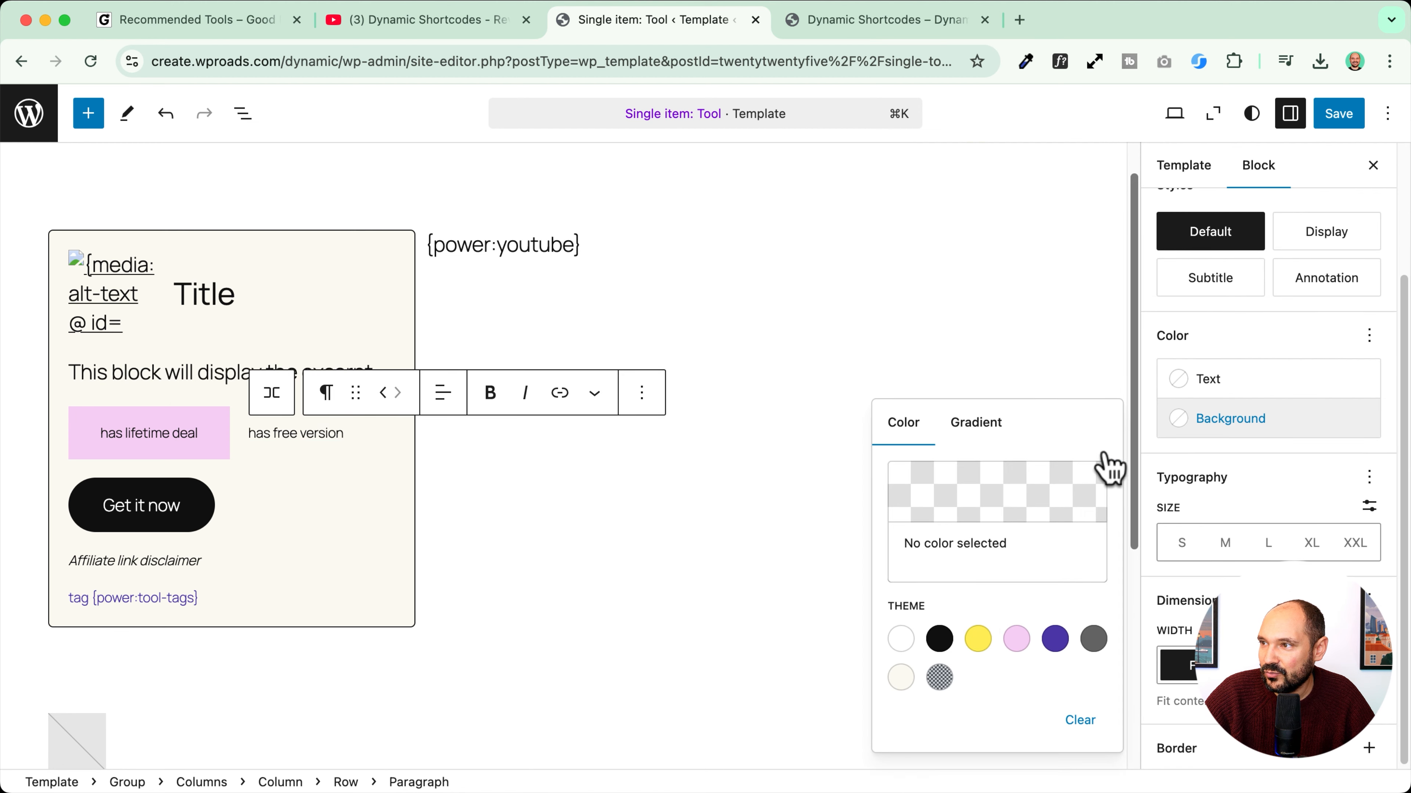
left_click(977, 639)
Step: Enable padding on the "has lifetime deal" paragraph and set it to the smallest non-zero preset vertically and horizontally
left_click(159, 448)
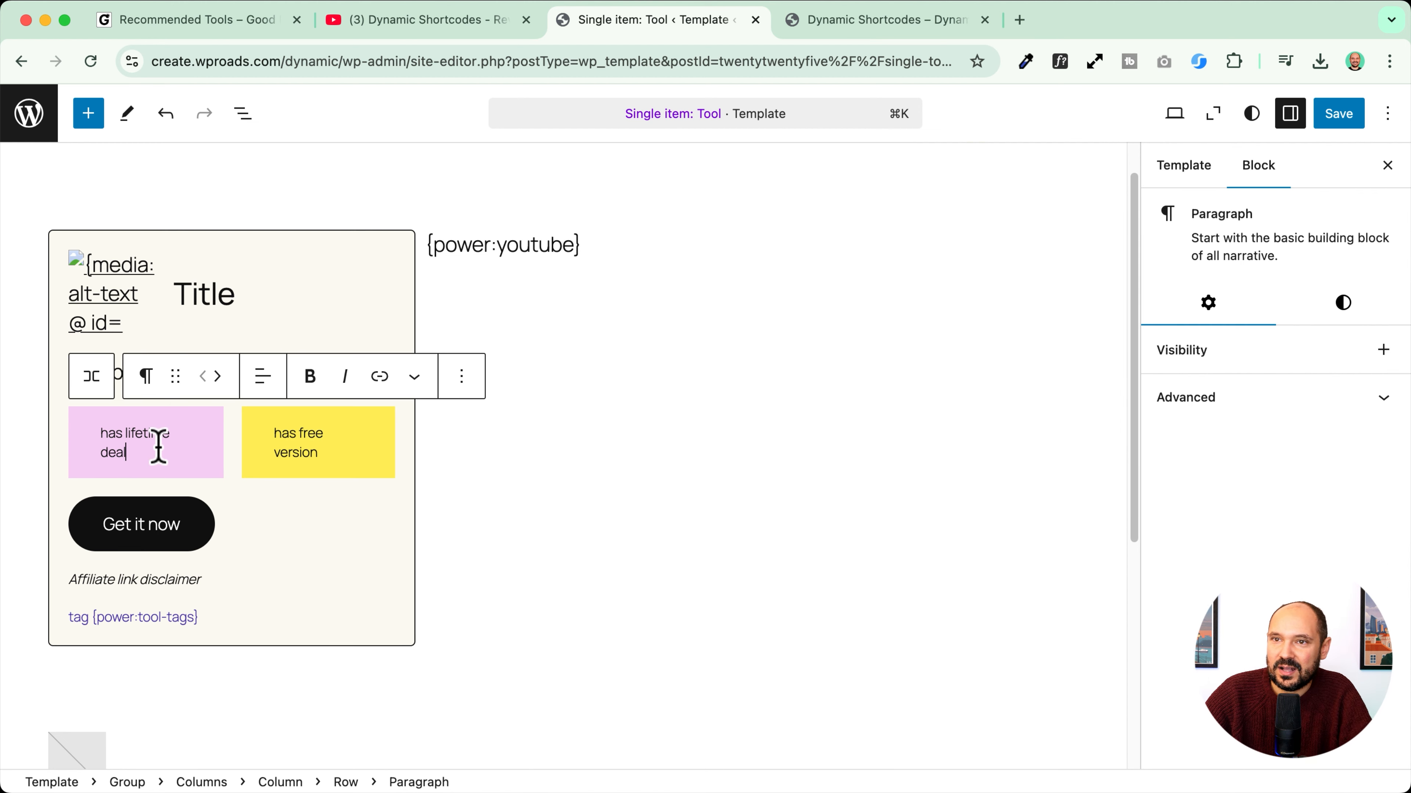
left_click(1343, 302)
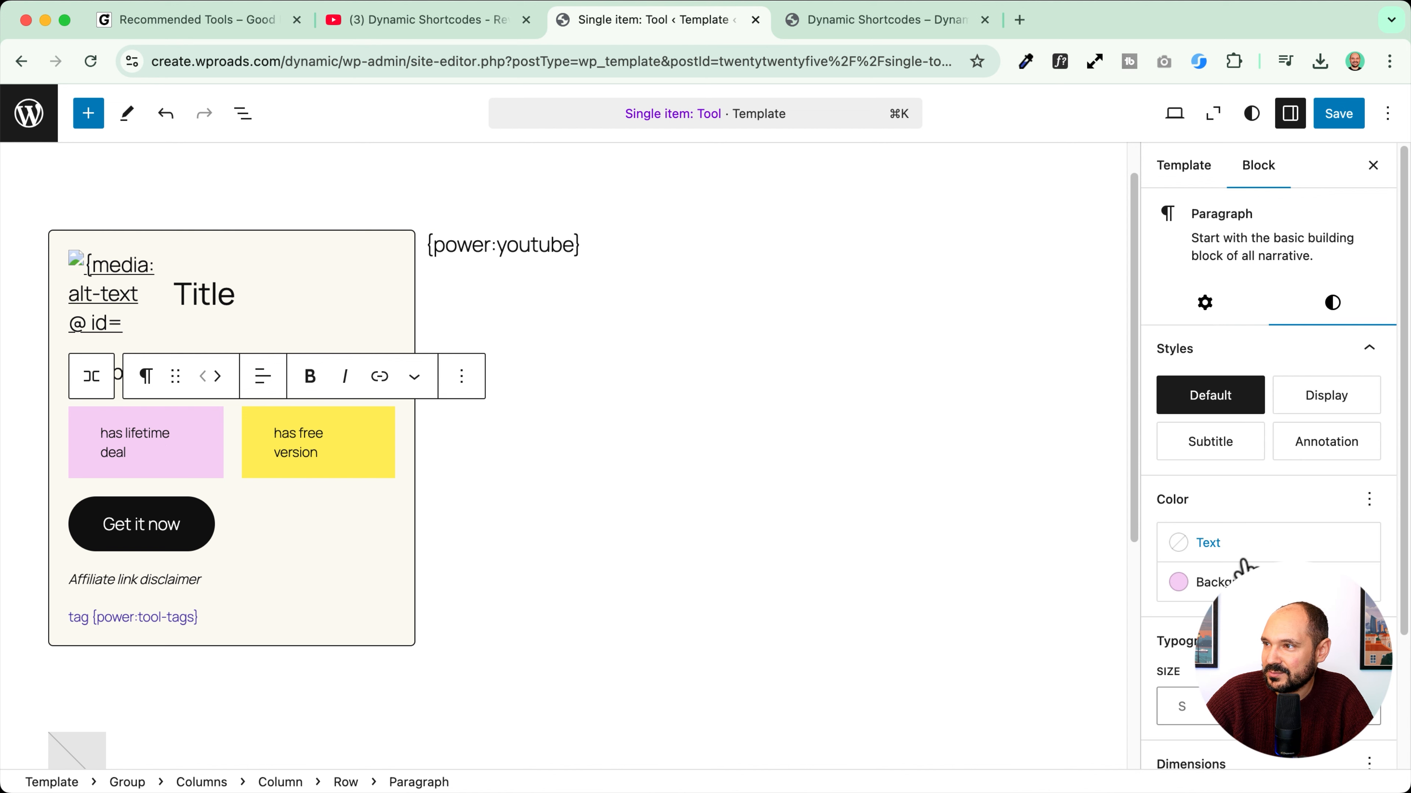
scroll(1221, 578, "down", 3)
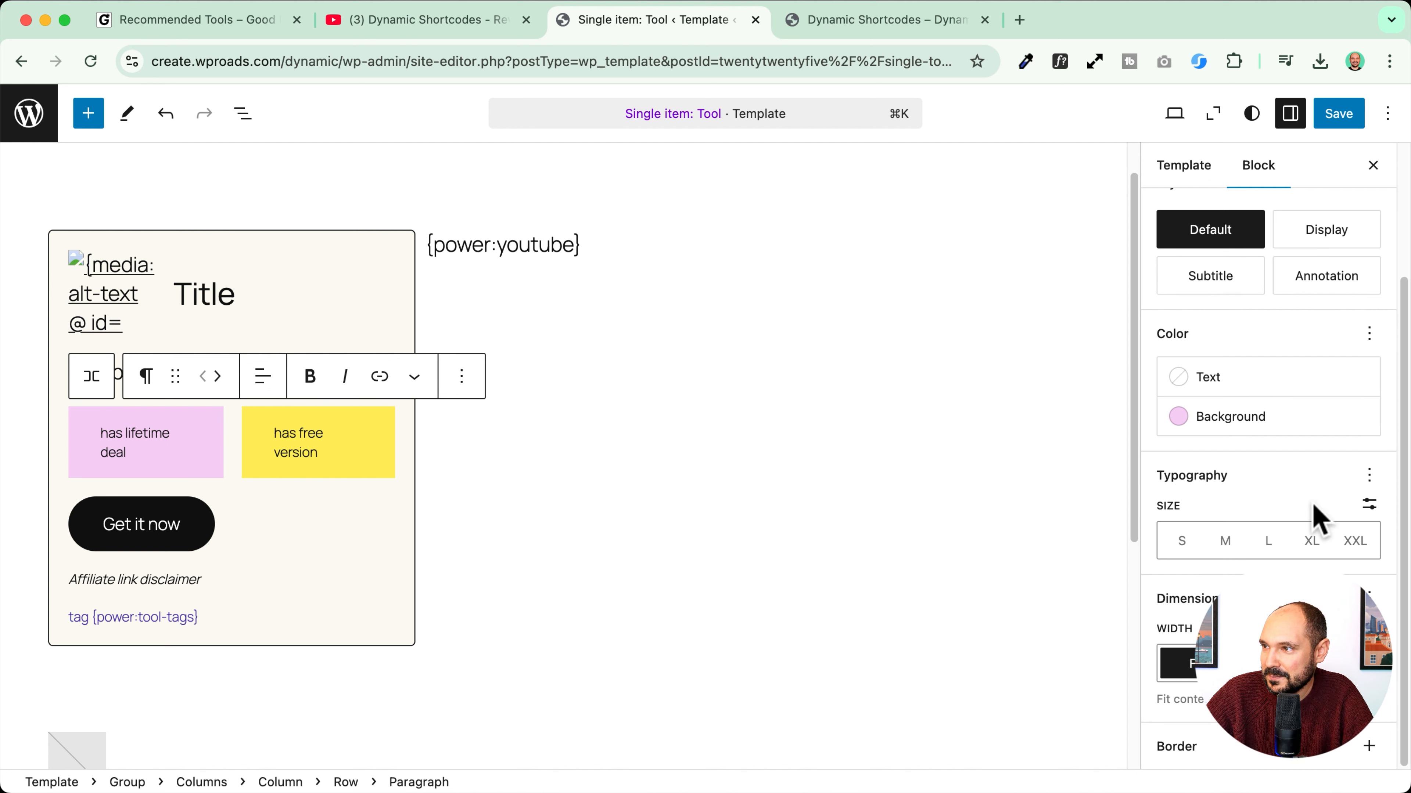
left_click(1368, 593)
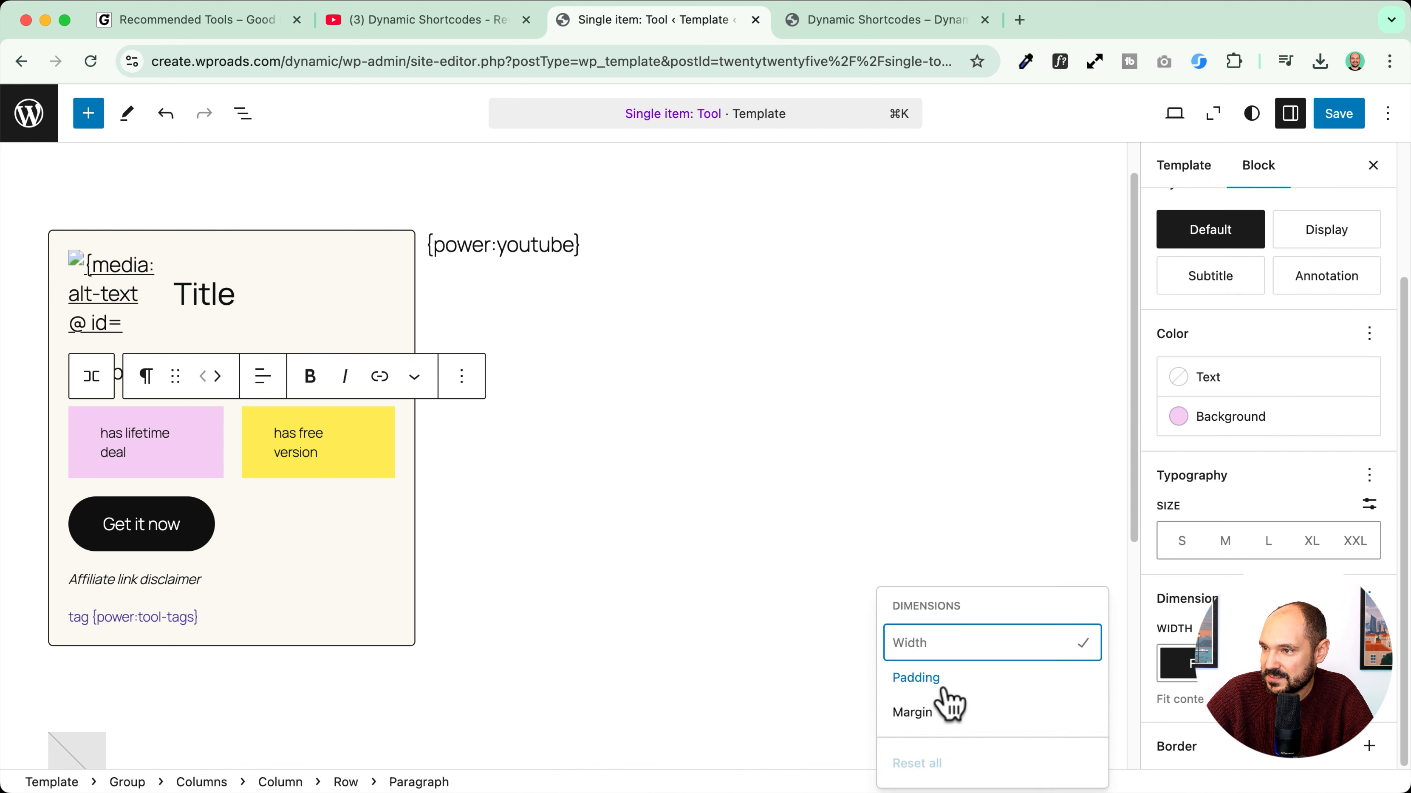
left_click(939, 679)
left_click(1185, 669)
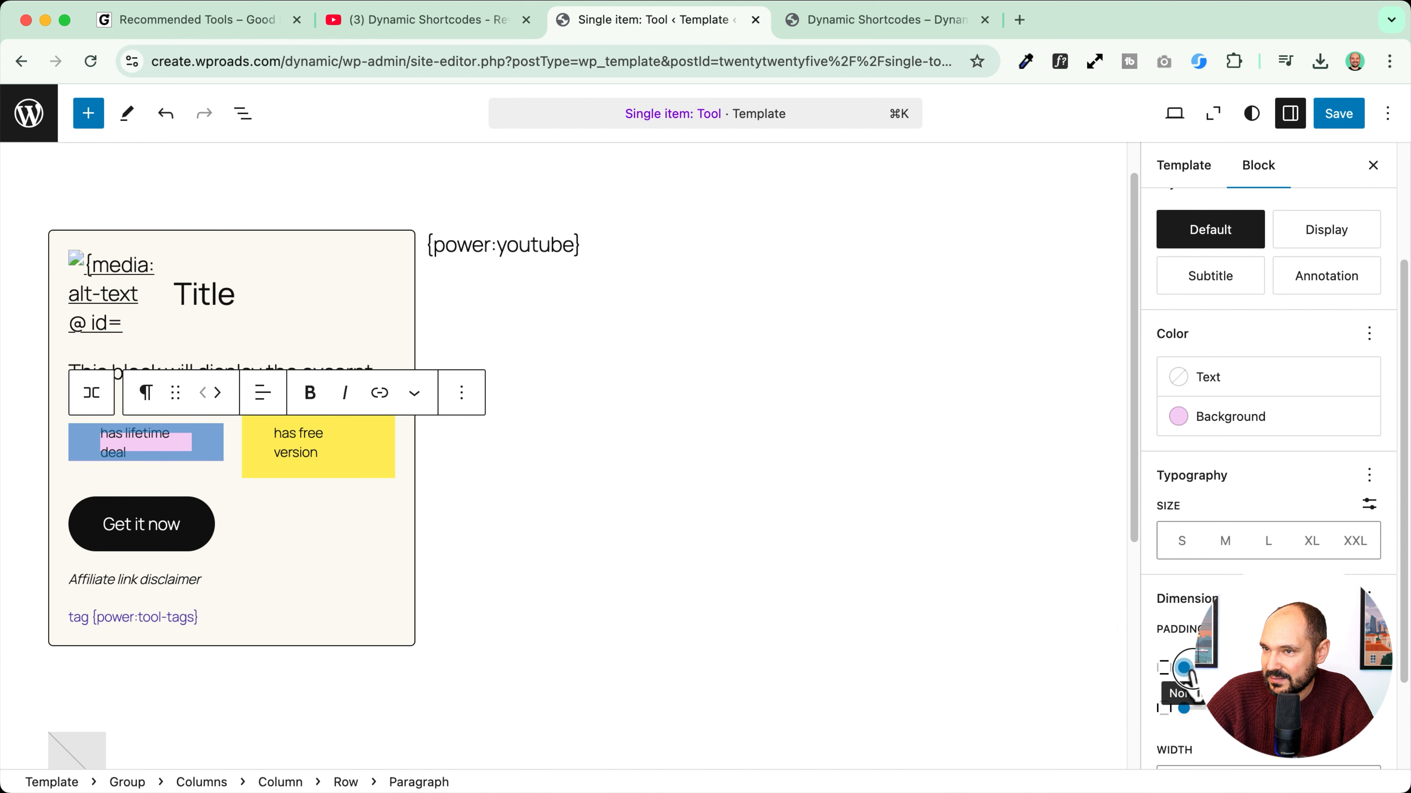
left_click_drag(1184, 709, 1181, 711)
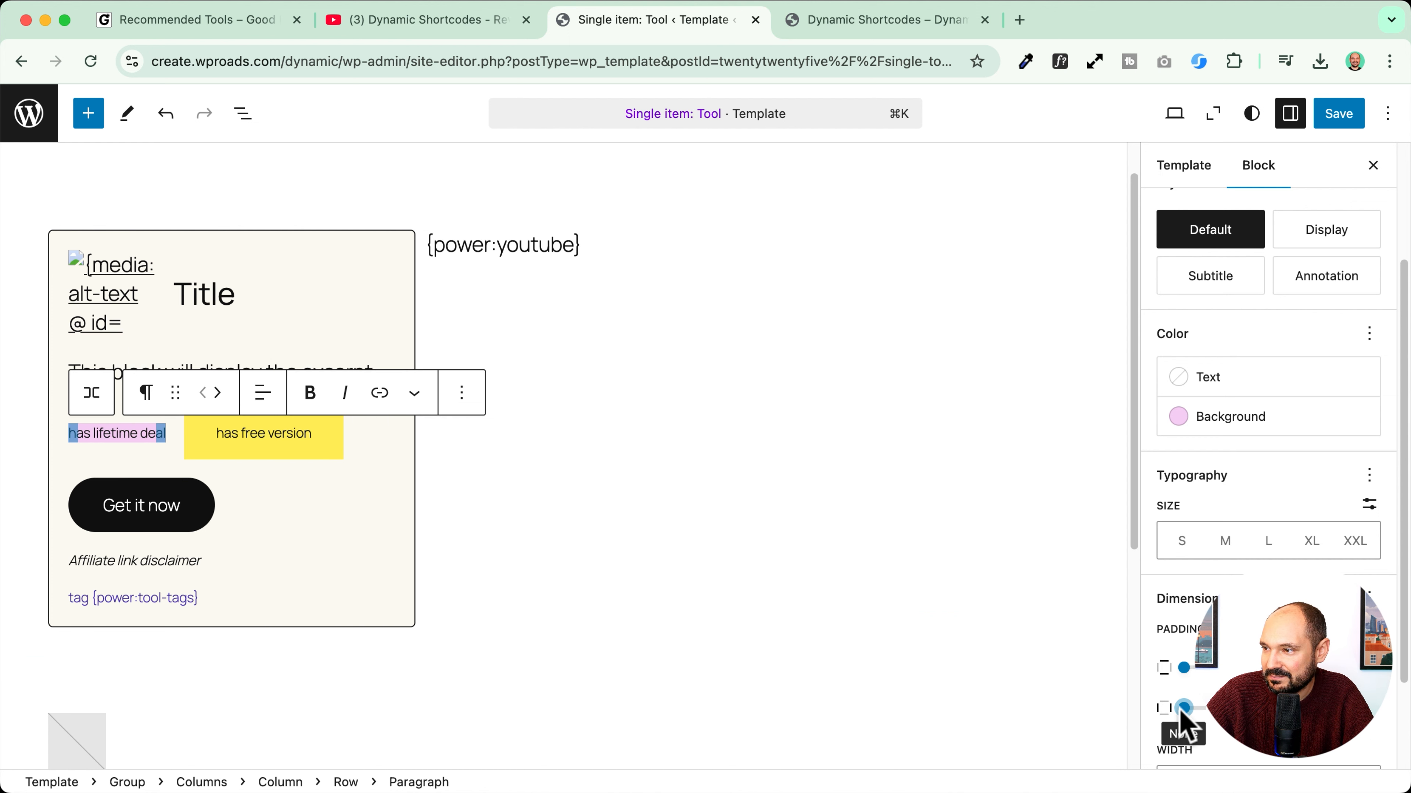
left_click(1194, 713)
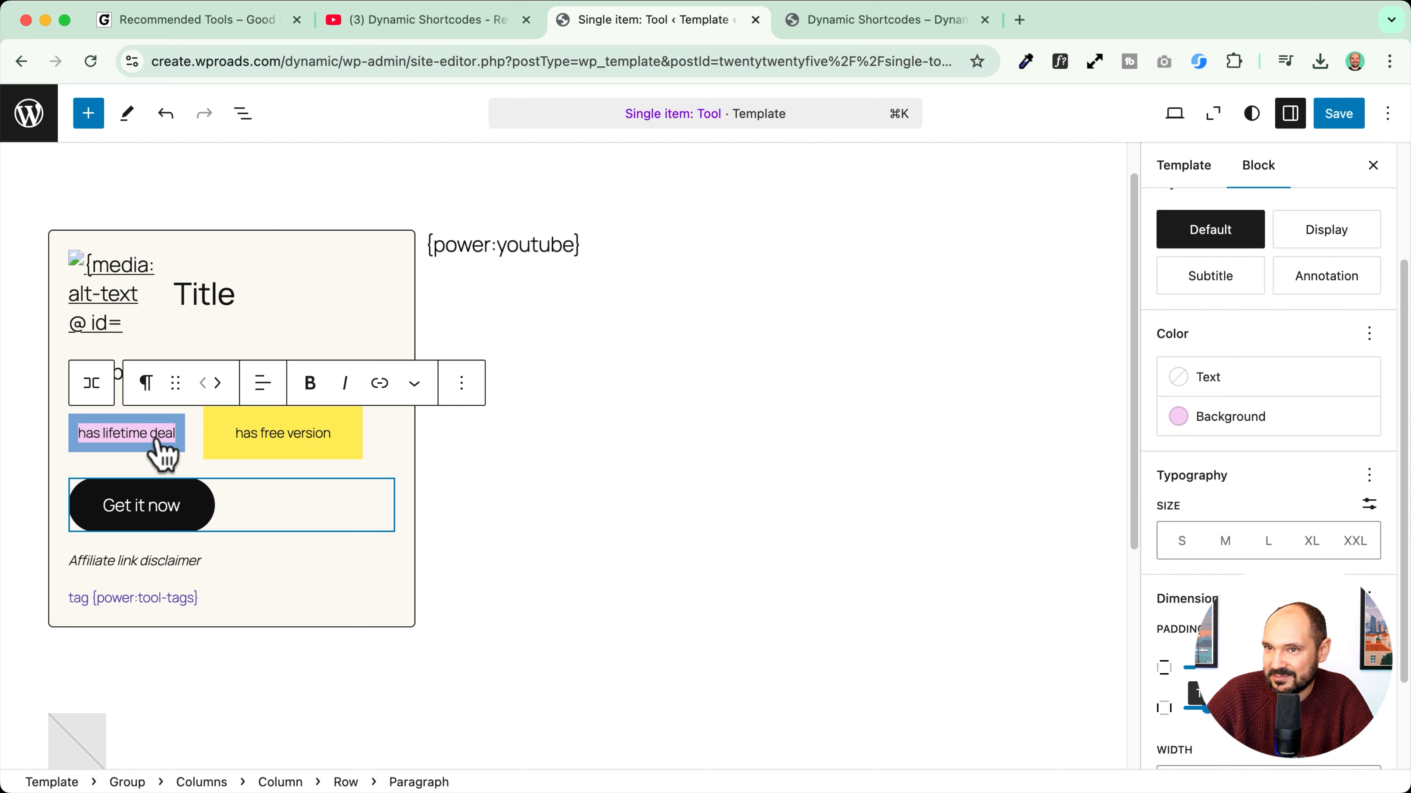
Step: Enable padding on the "has free version" paragraph and set it to the smallest non-zero preset vertically and horizontally
left_click(329, 425)
left_click(1363, 306)
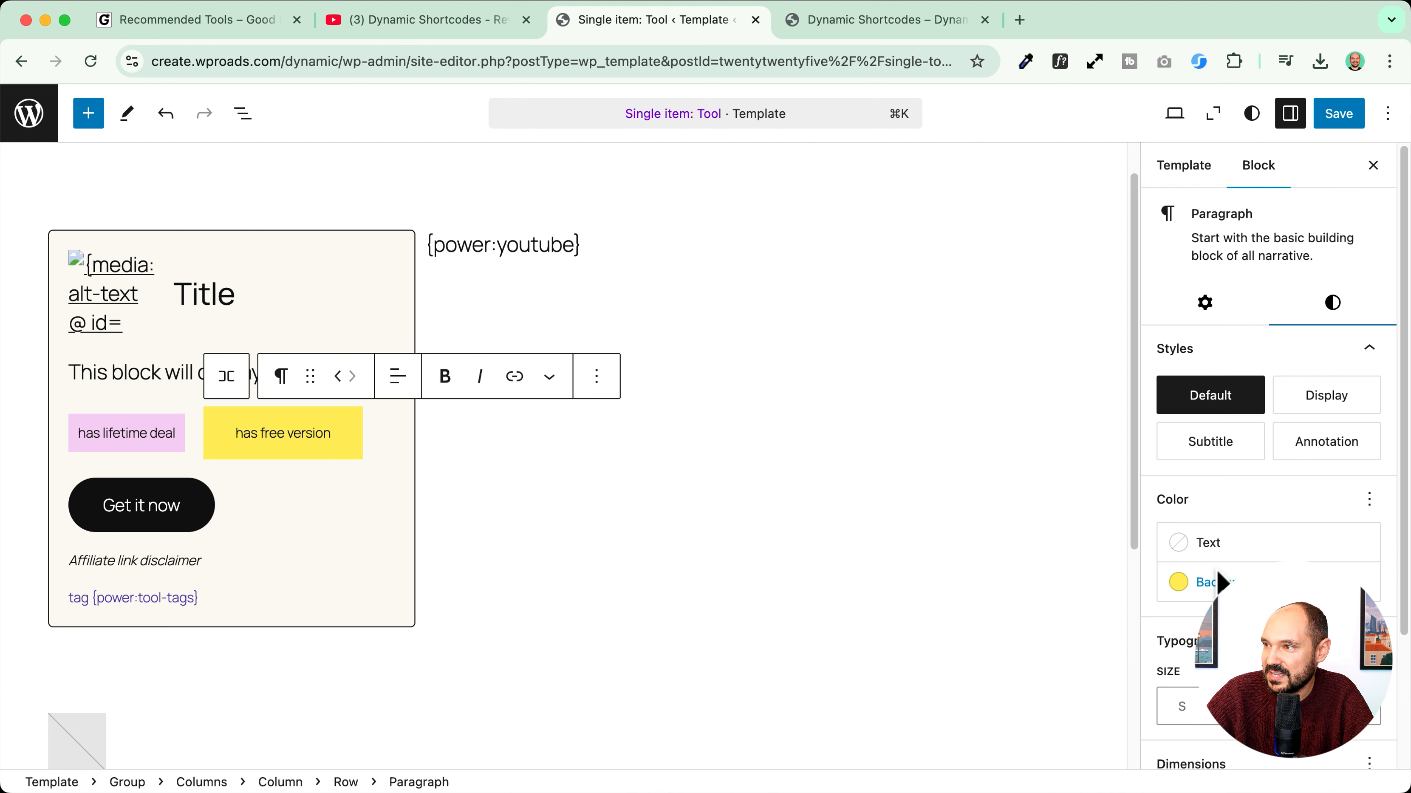
scroll(1272, 444, "down", 3)
left_click(1369, 598)
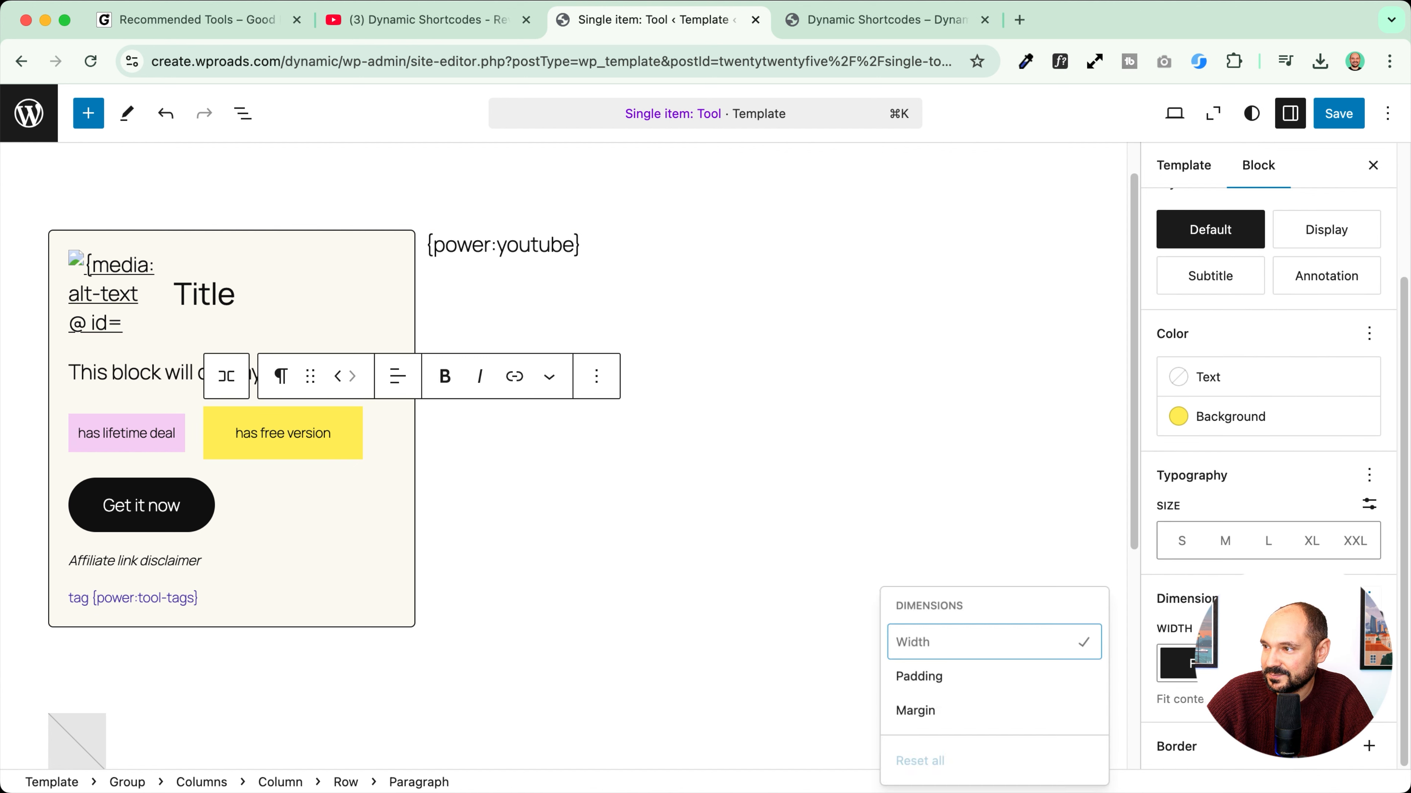
left_click(975, 678)
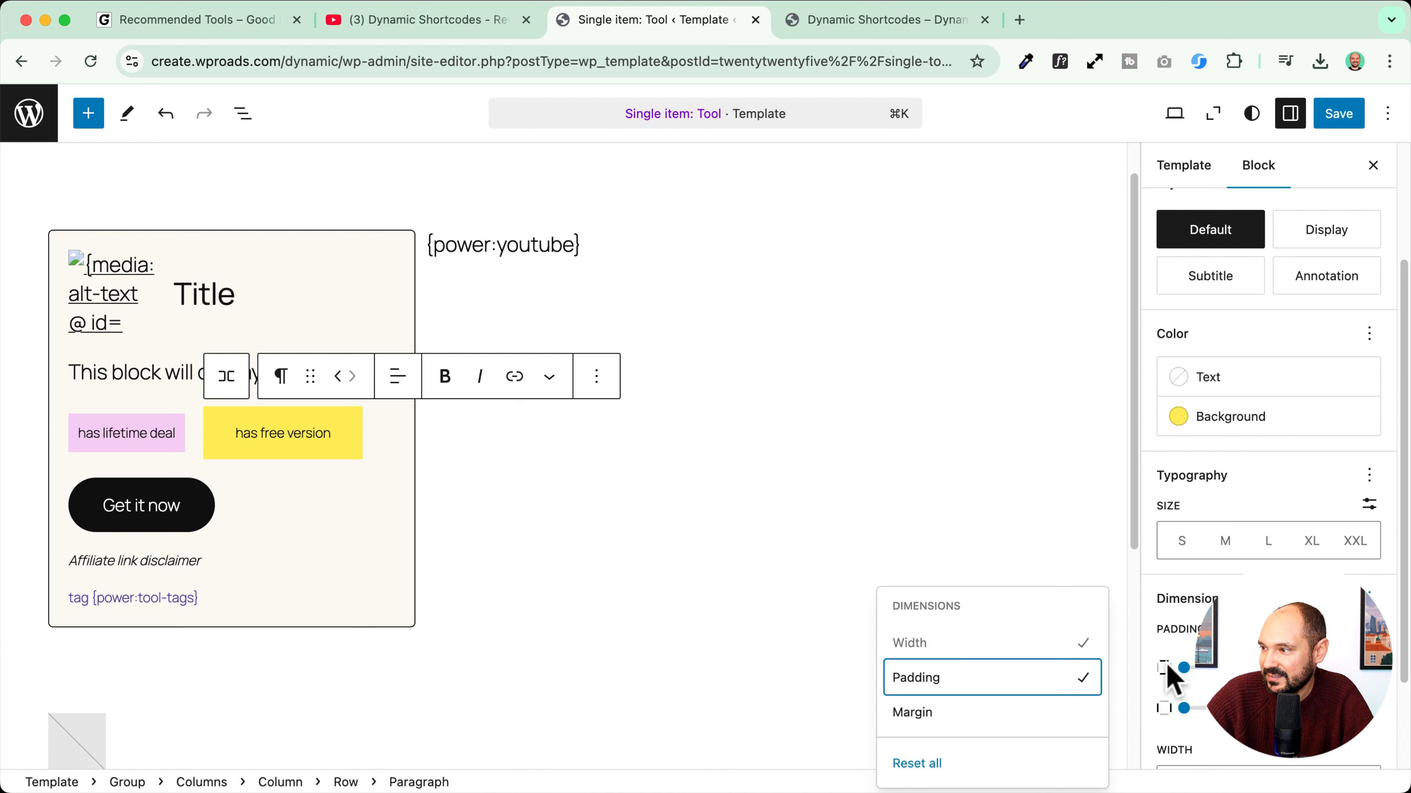
left_click(1044, 682)
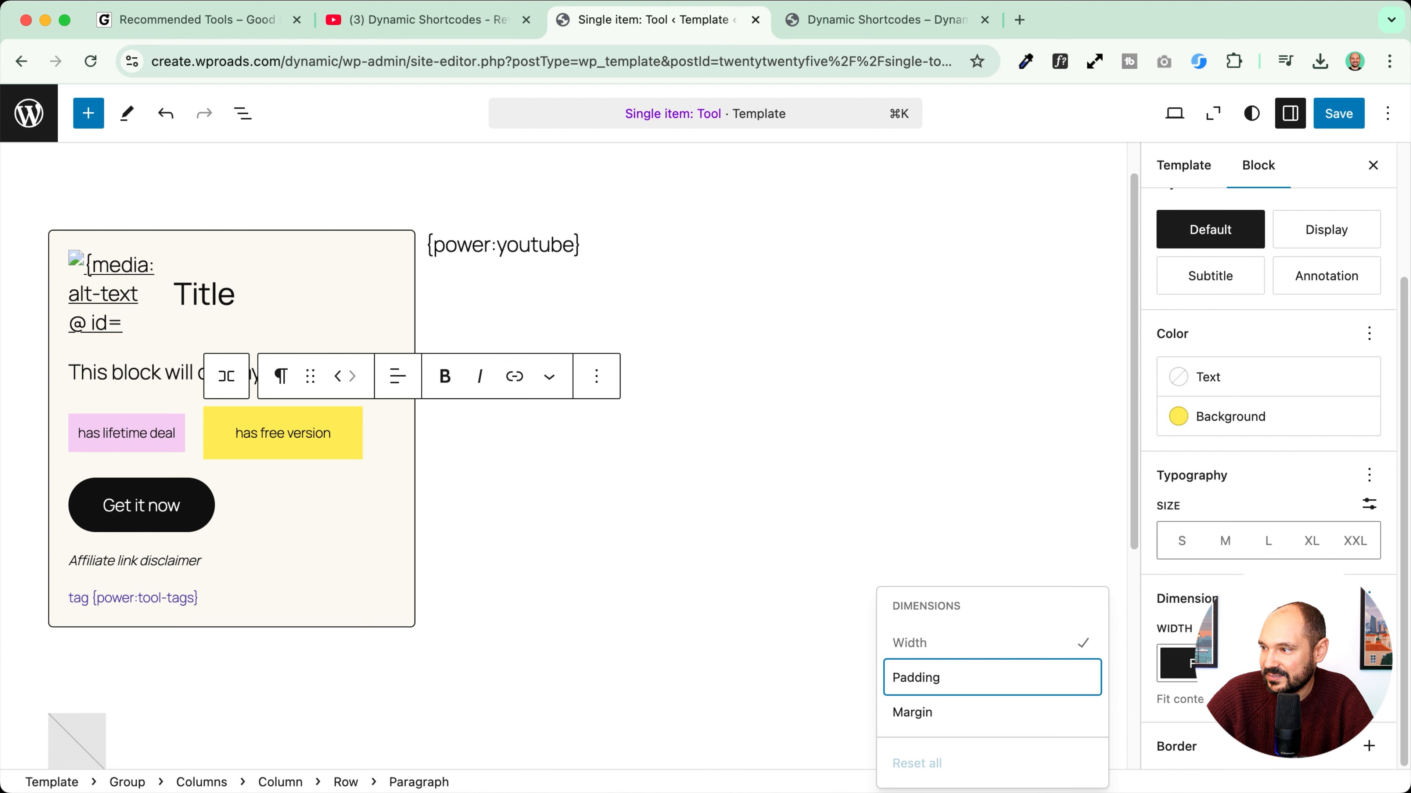
key("Escape")
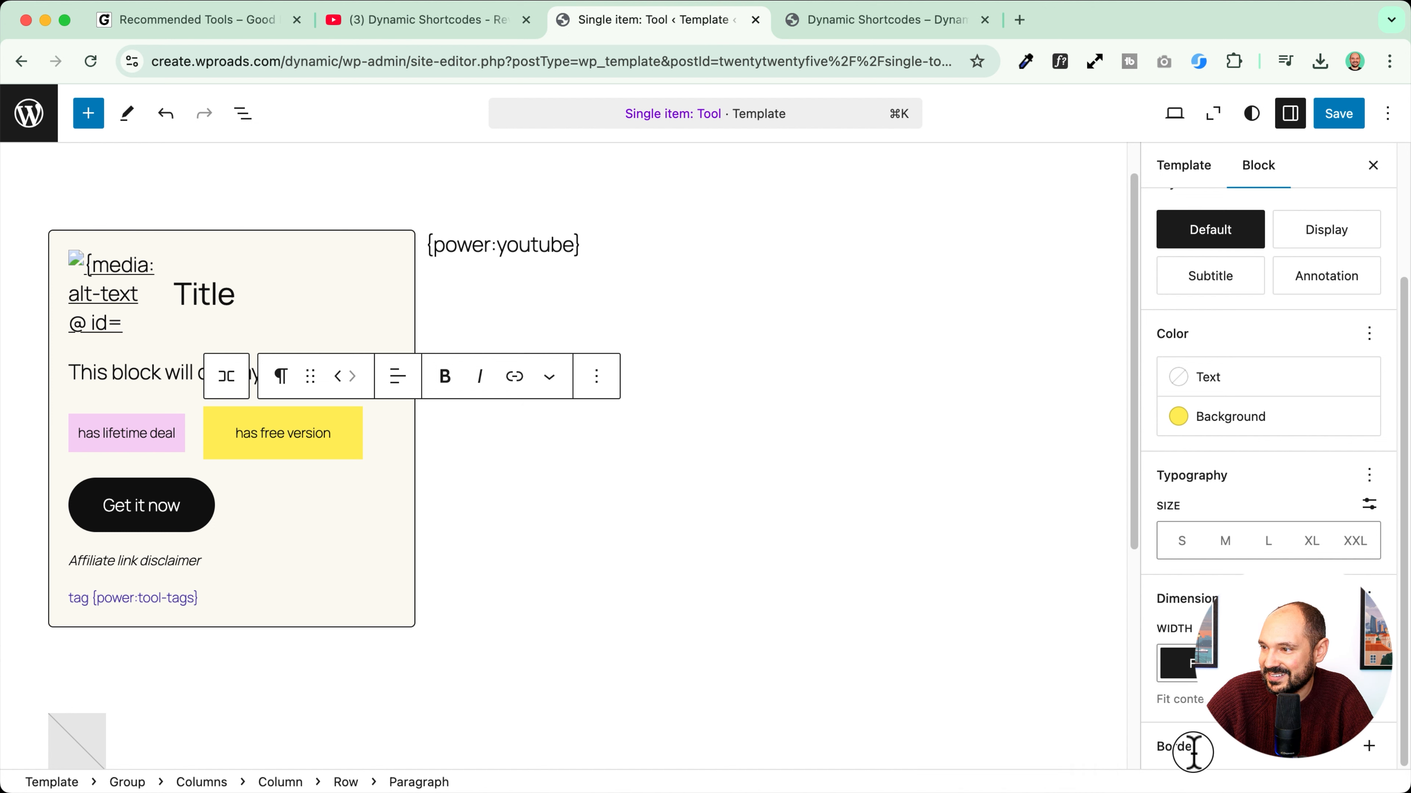
left_click(1369, 599)
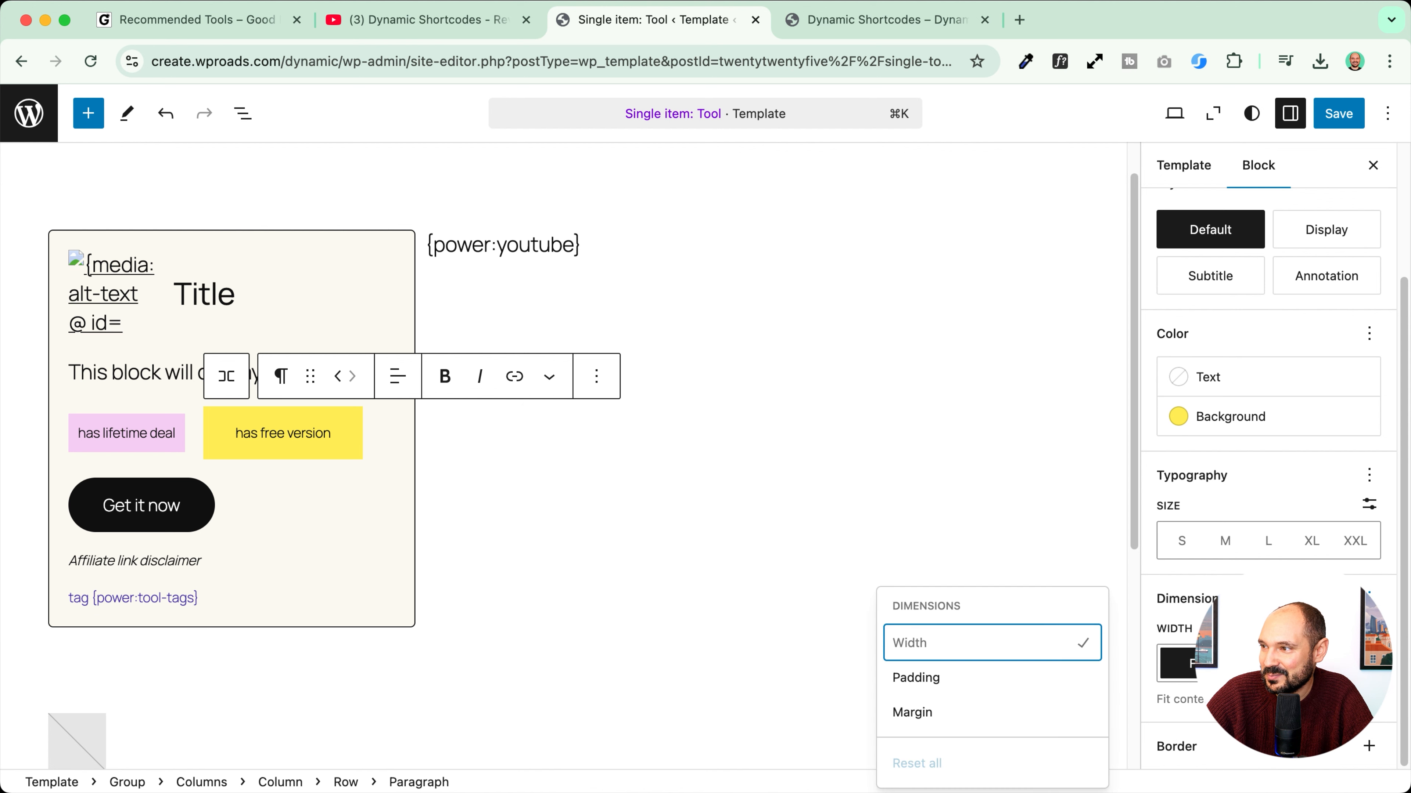
left_click(936, 677)
scroll(1243, 623, "down", 2)
left_click_drag(1185, 546, 1207, 588)
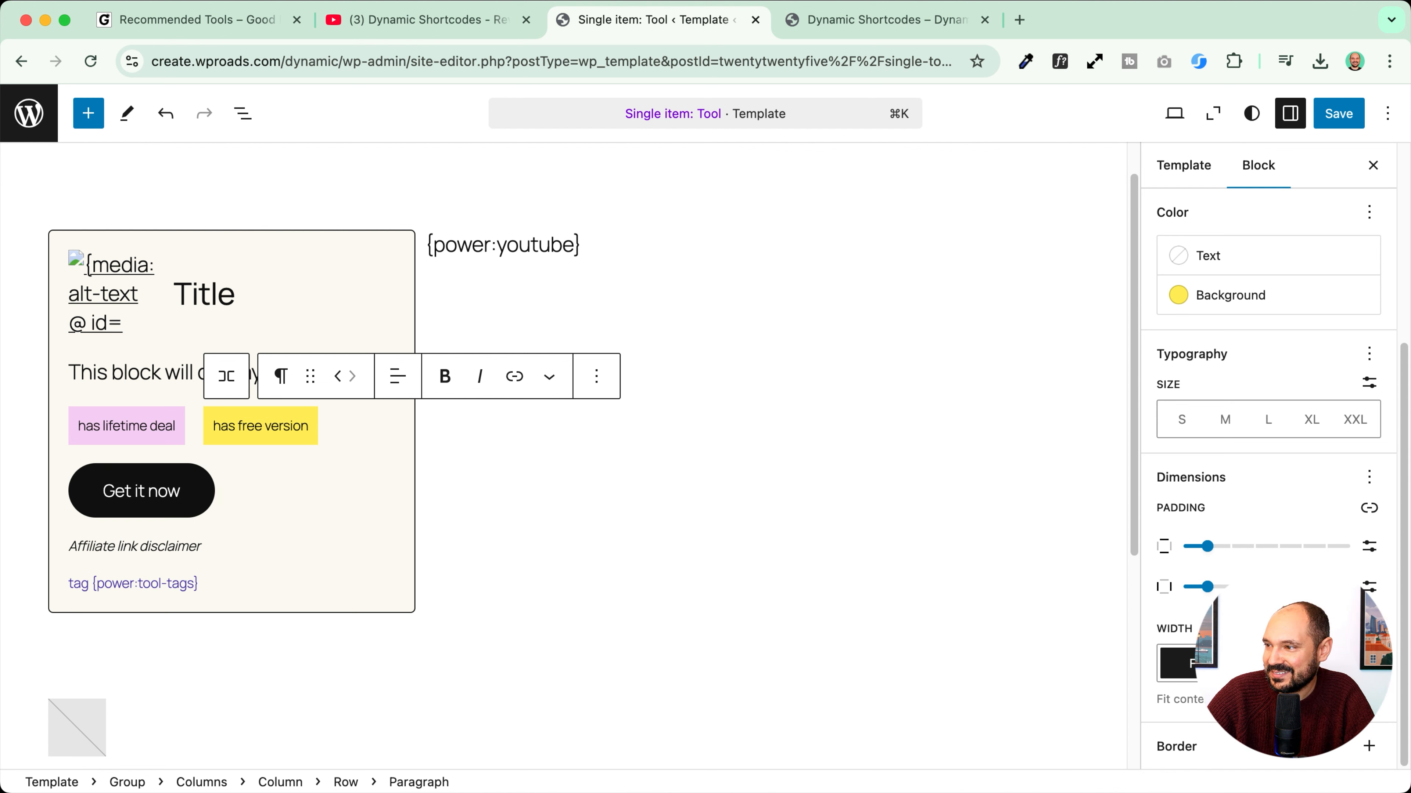
Step: Round the corners of the "has free version" paragraph by adding a border radius
left_click(1370, 747)
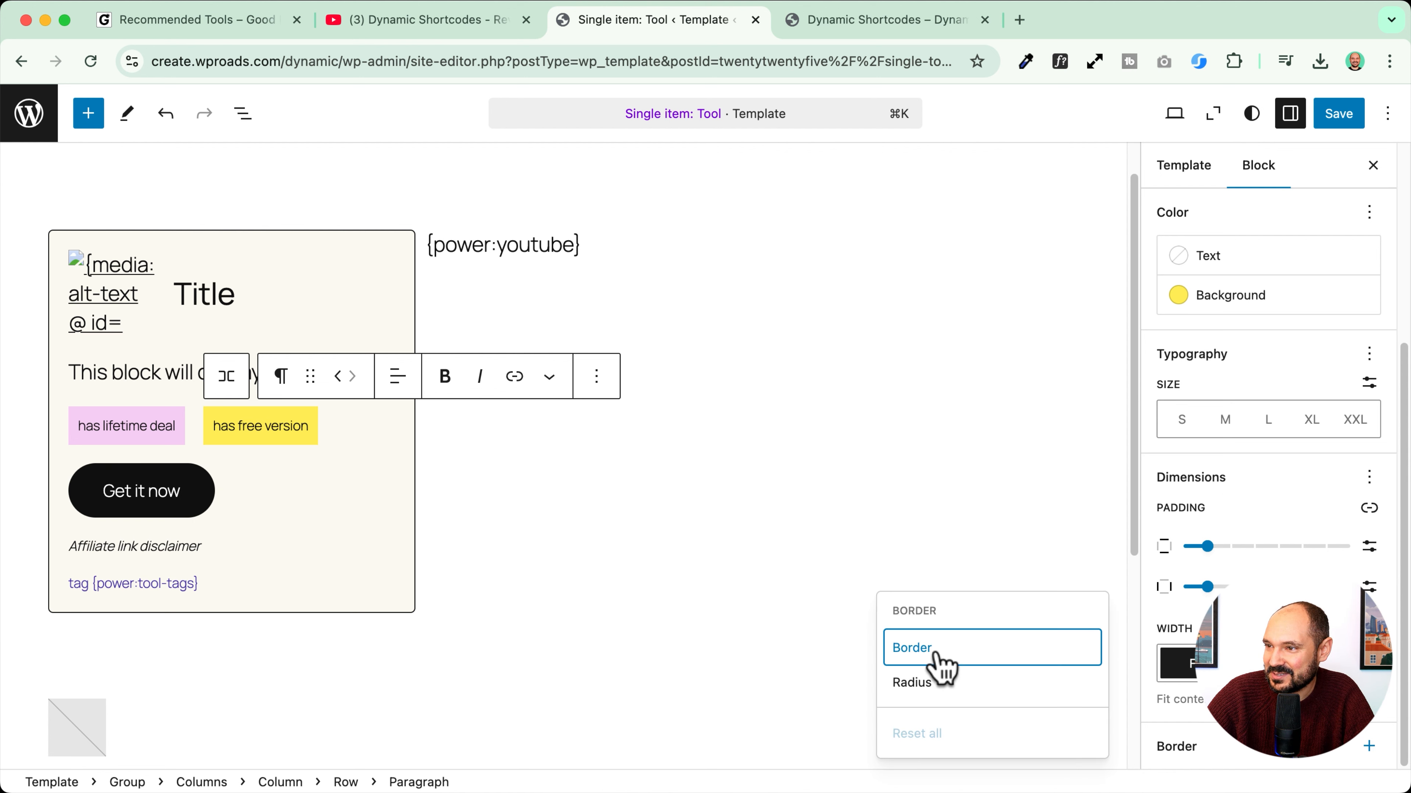
left_click(934, 694)
scroll(1171, 750, "down", 2)
left_click(1177, 736)
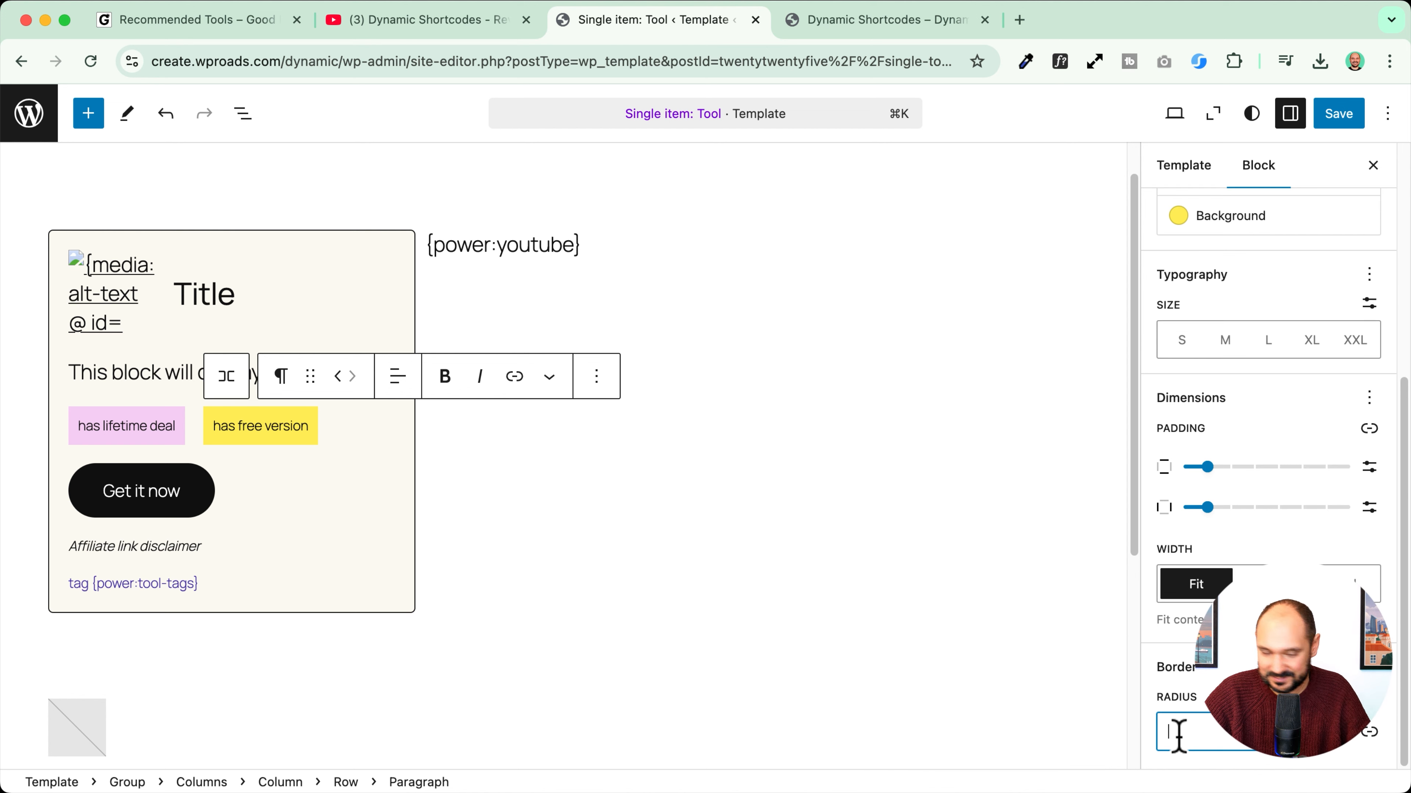
Step: Add a border radius of 5 to the "has lifetime deal" paragraph and save the template
left_click(136, 417)
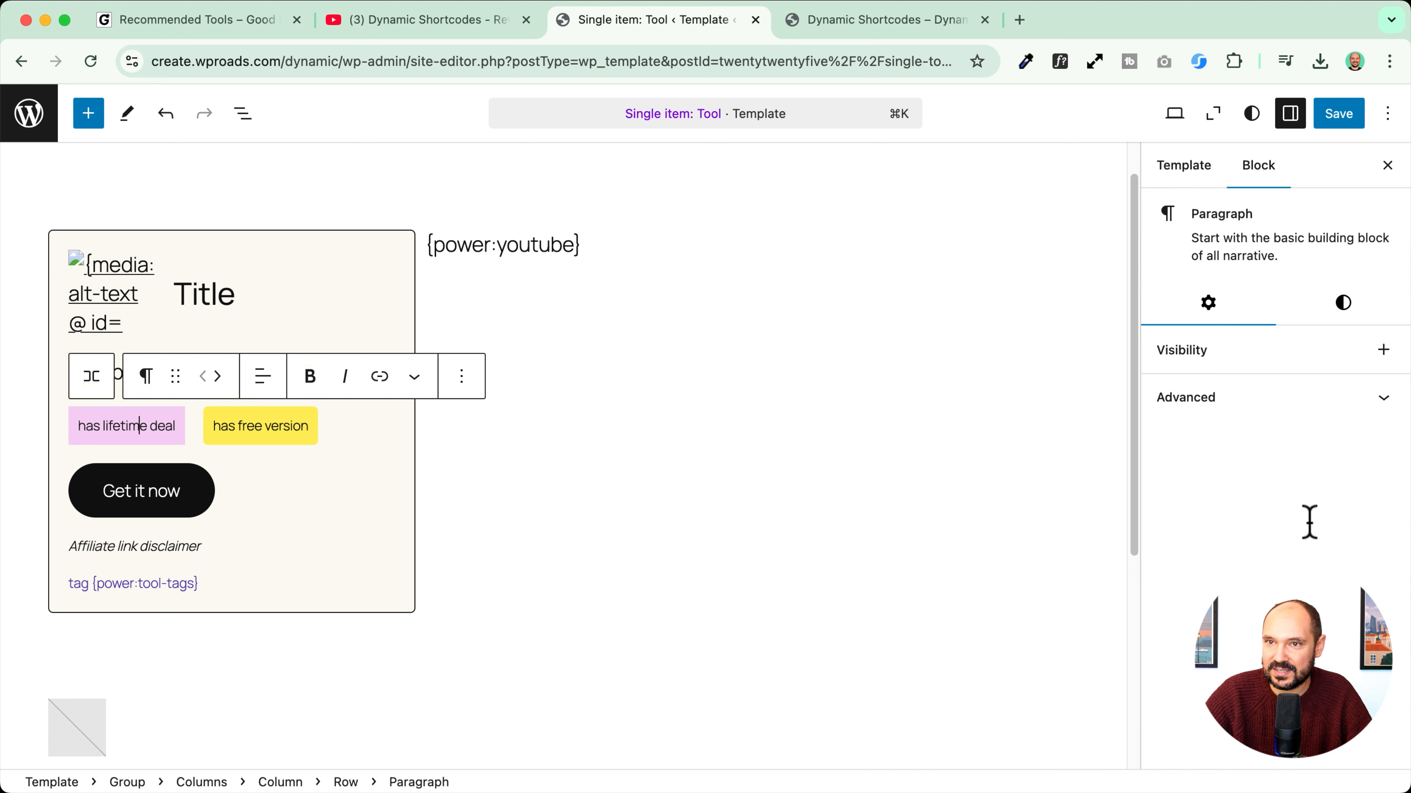
left_click(1339, 314)
scroll(1208, 762, "down", 5)
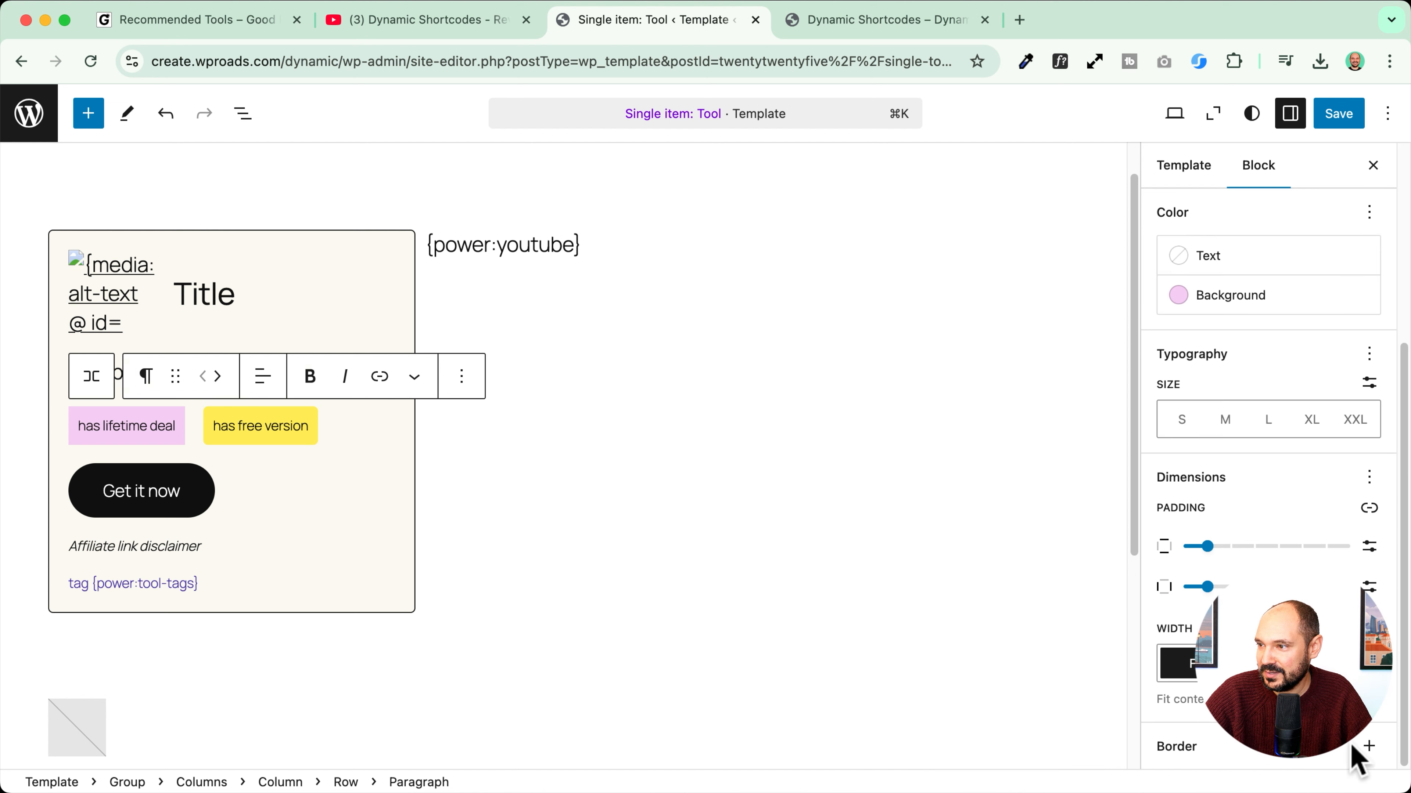
left_click(1368, 746)
left_click(955, 677)
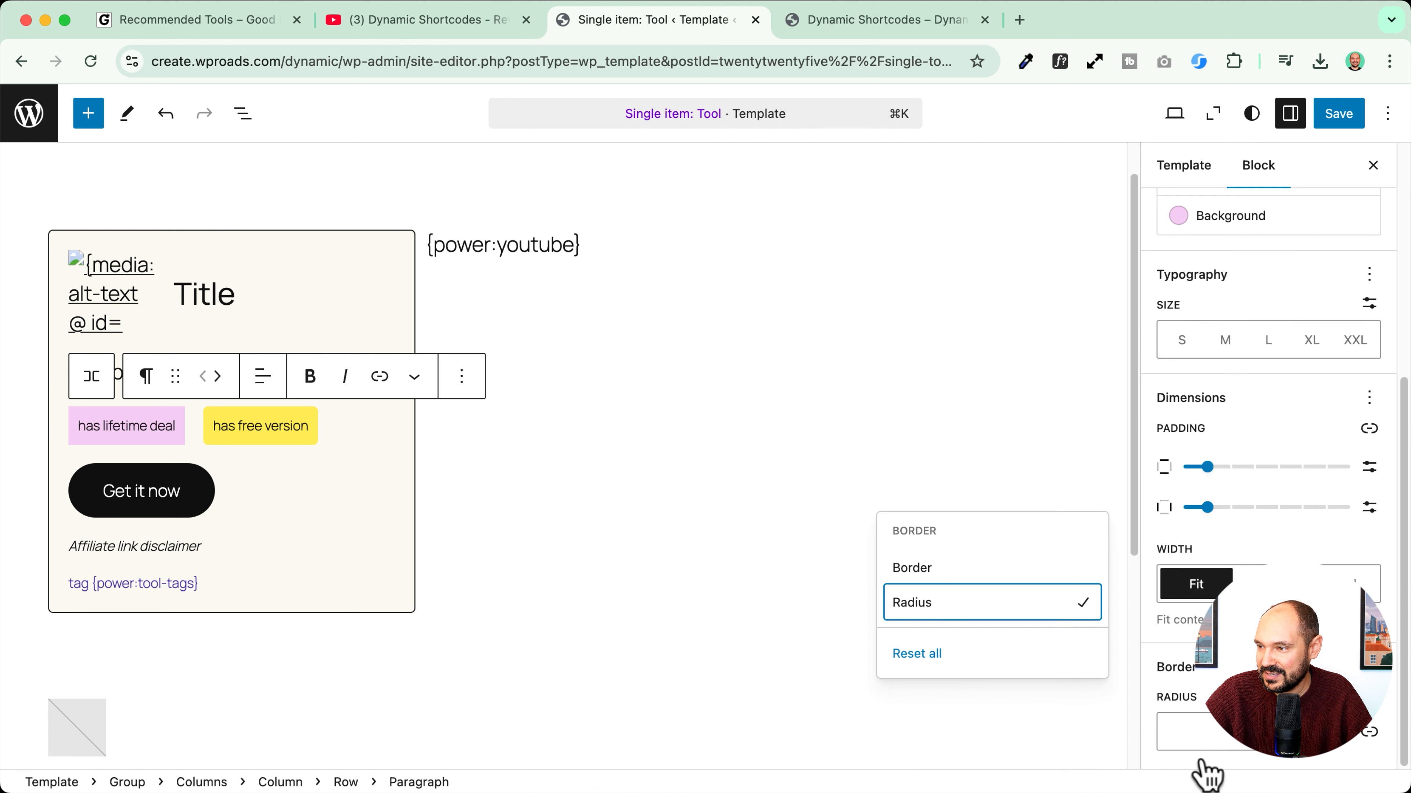
left_click(1199, 731)
type("5")
left_click(1344, 116)
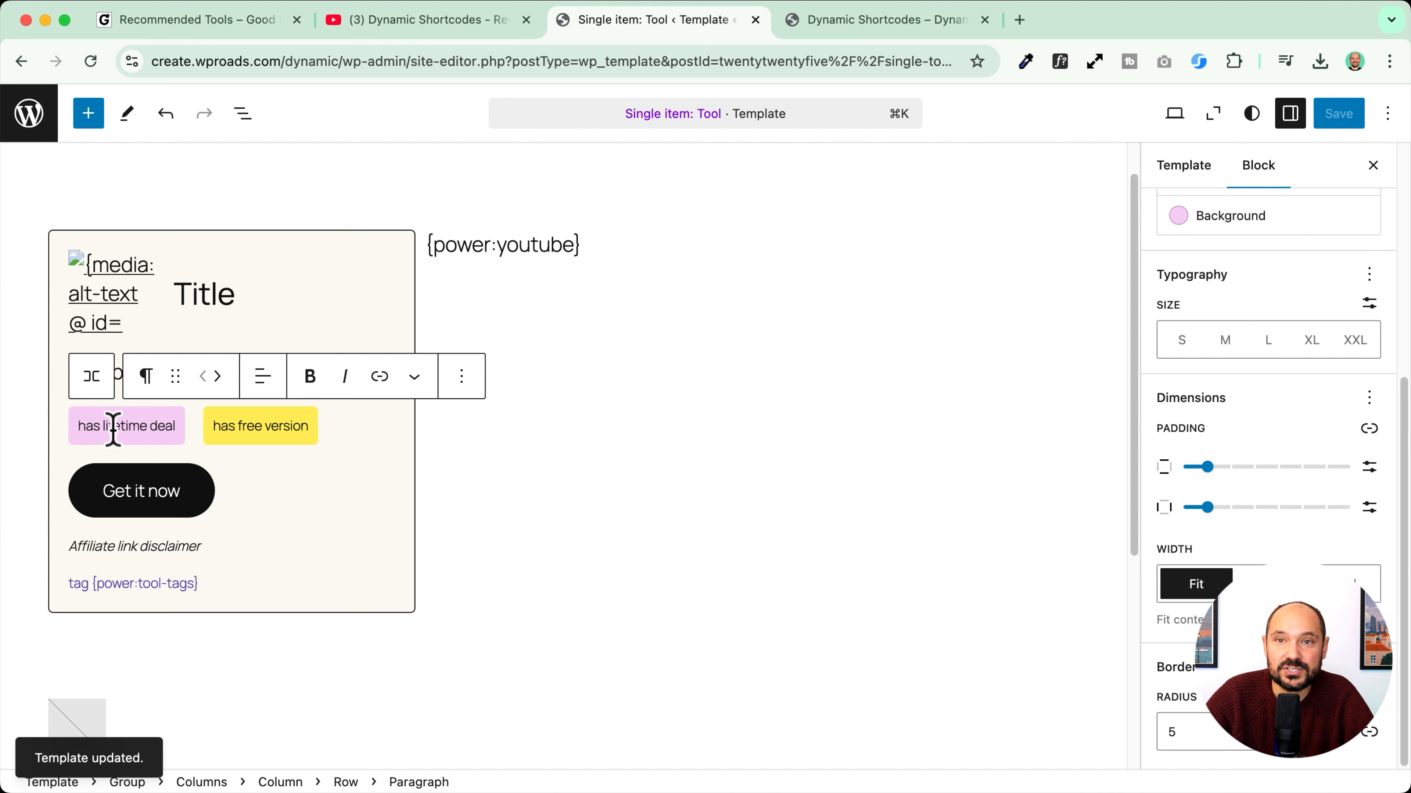
left_click(258, 426)
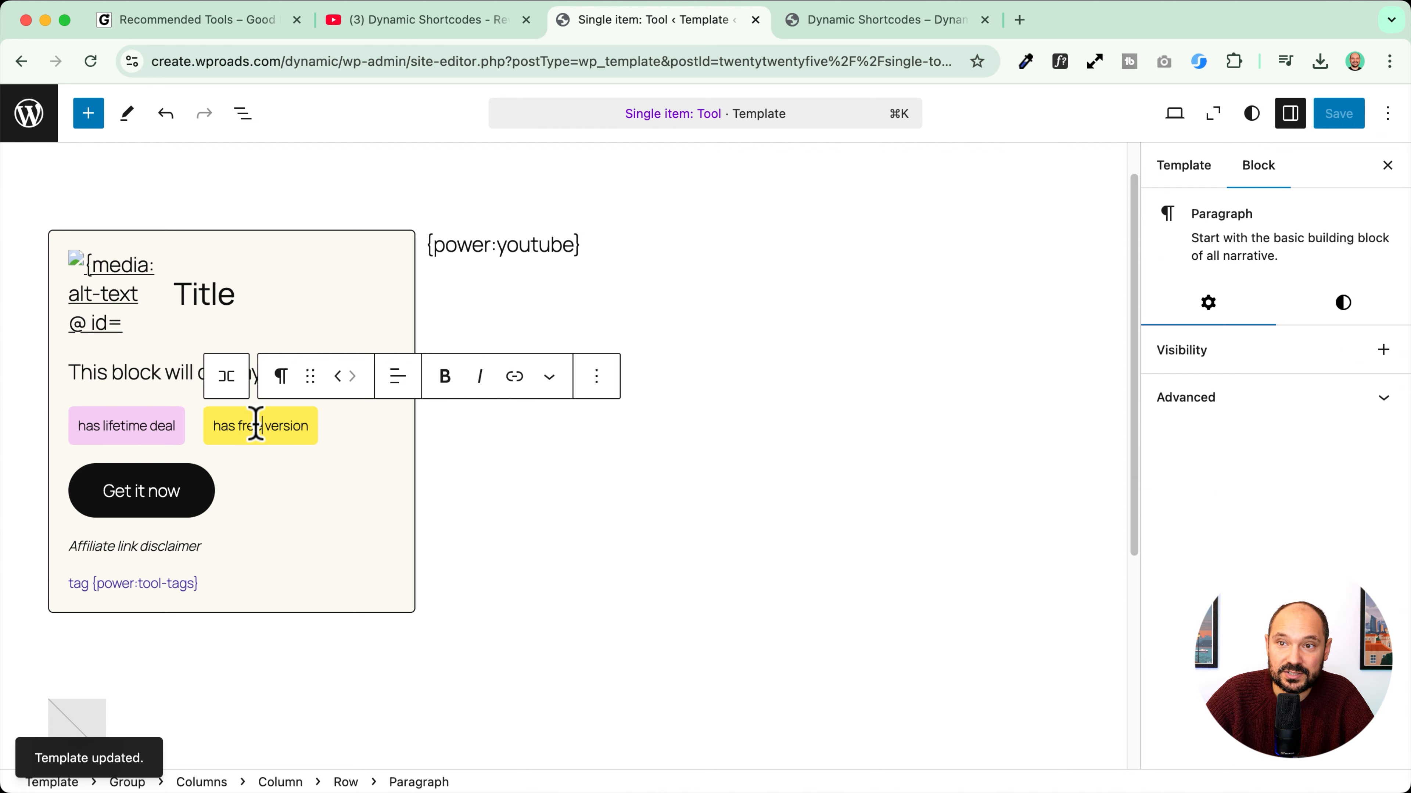
left_click(133, 428)
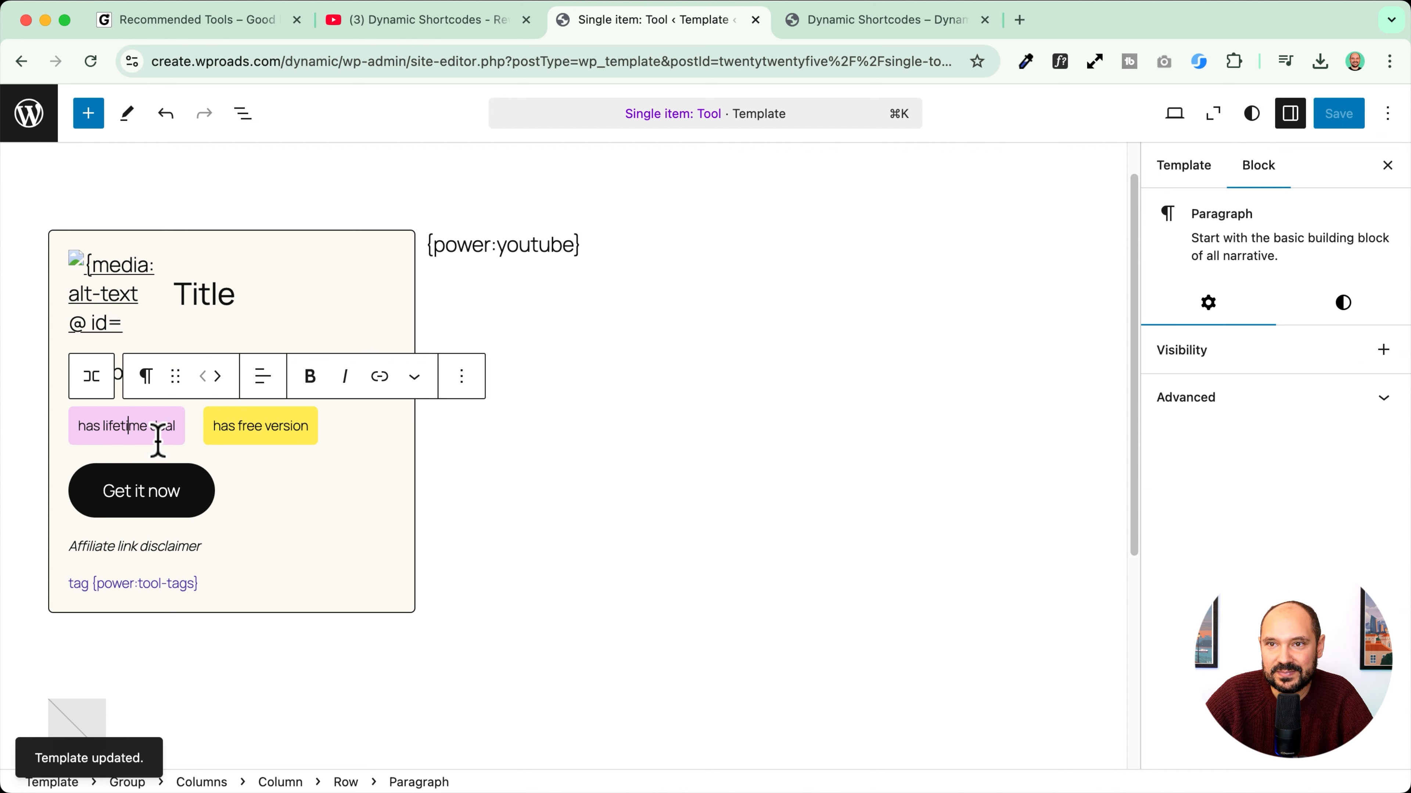
left_click(241, 433)
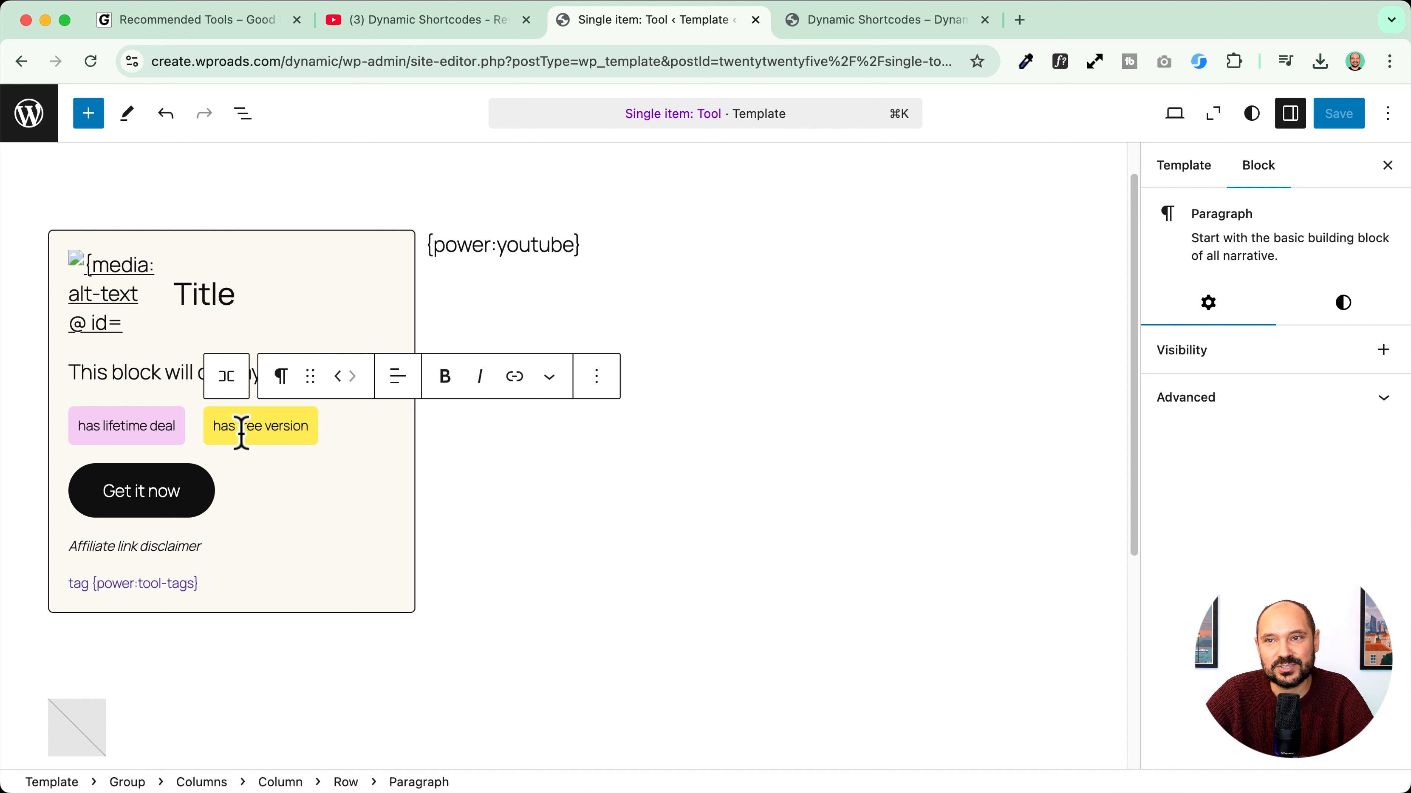
Step: Examine the visibility controls and integrations offered for the "has lifetime deal" paragraph
left_click(150, 427)
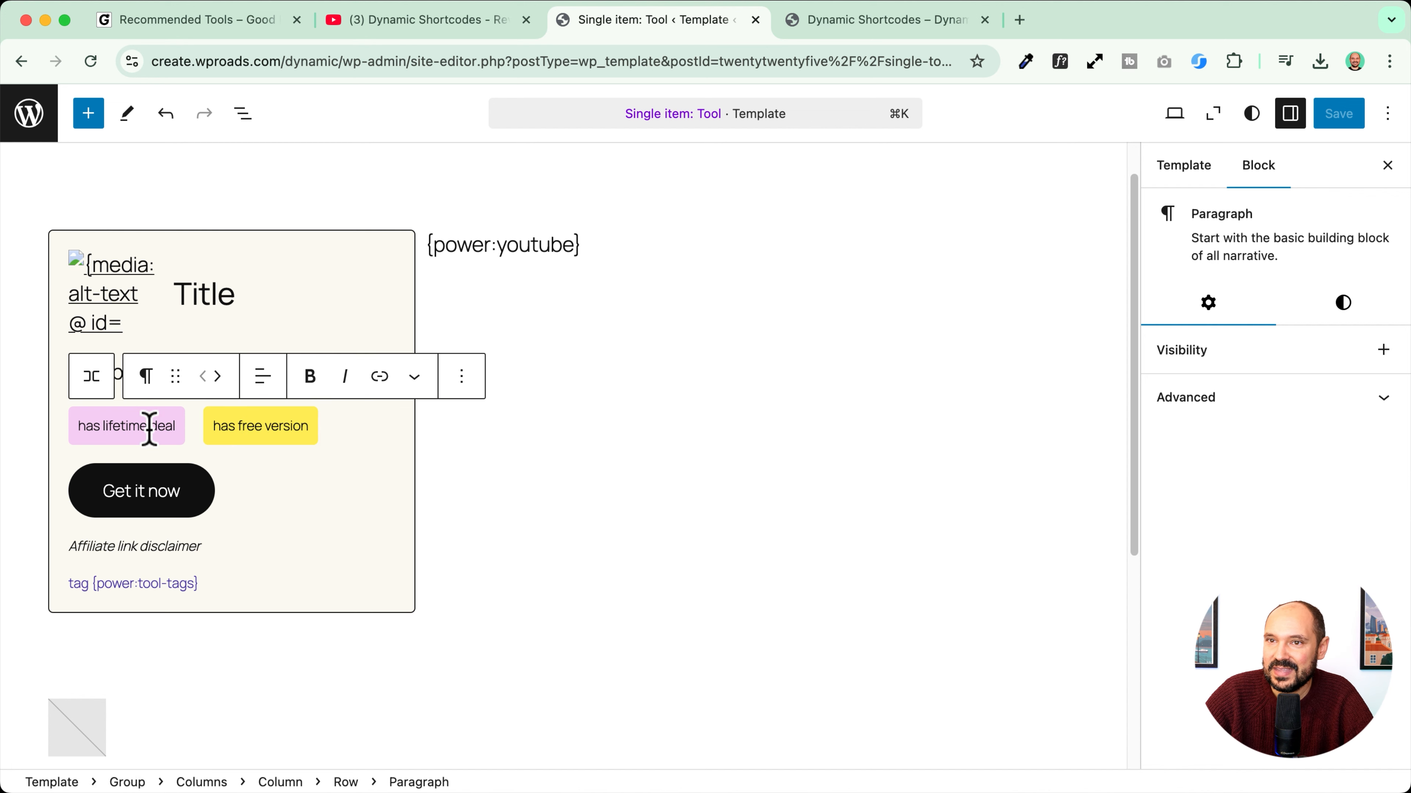
scroll(1167, 358, "up", 5)
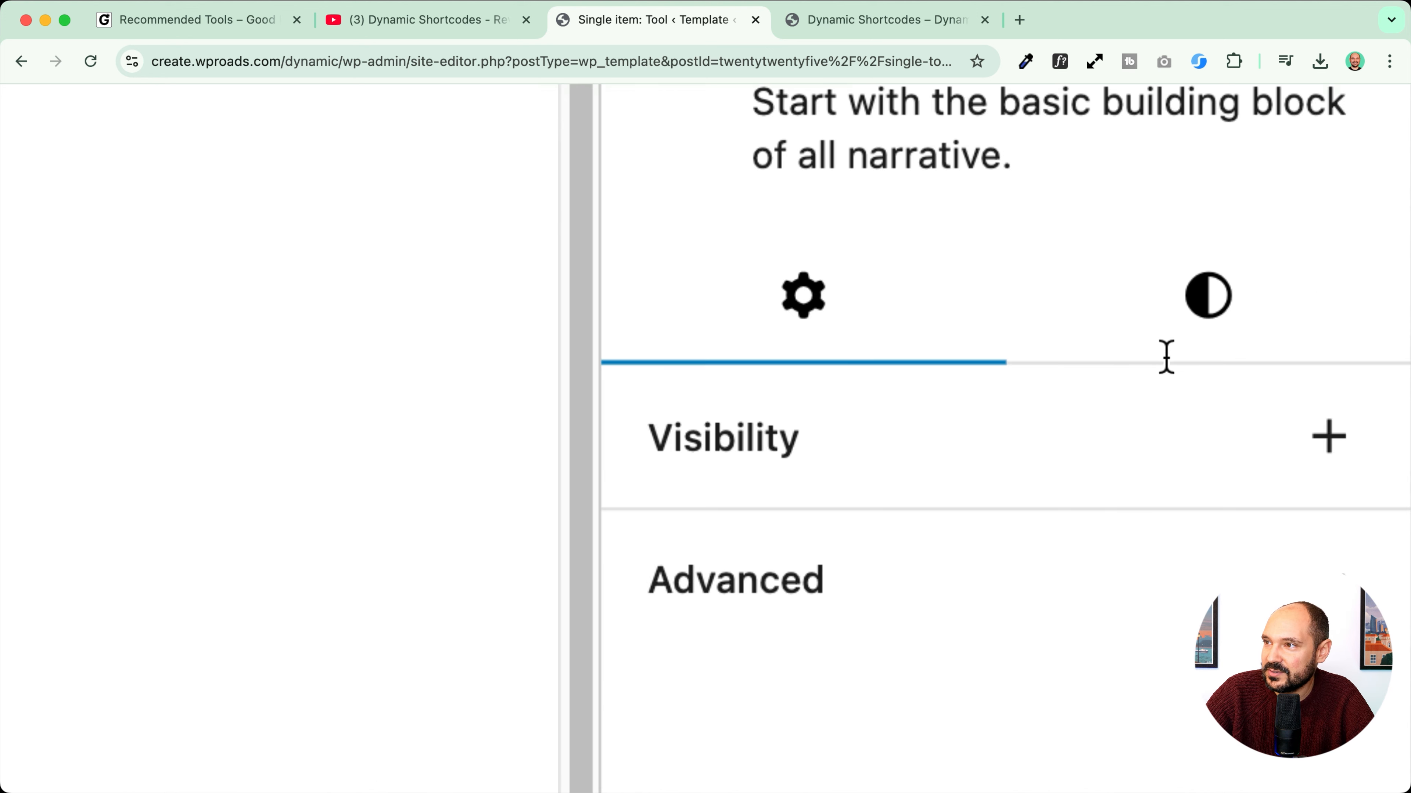
scroll(950, 469, "down", 5)
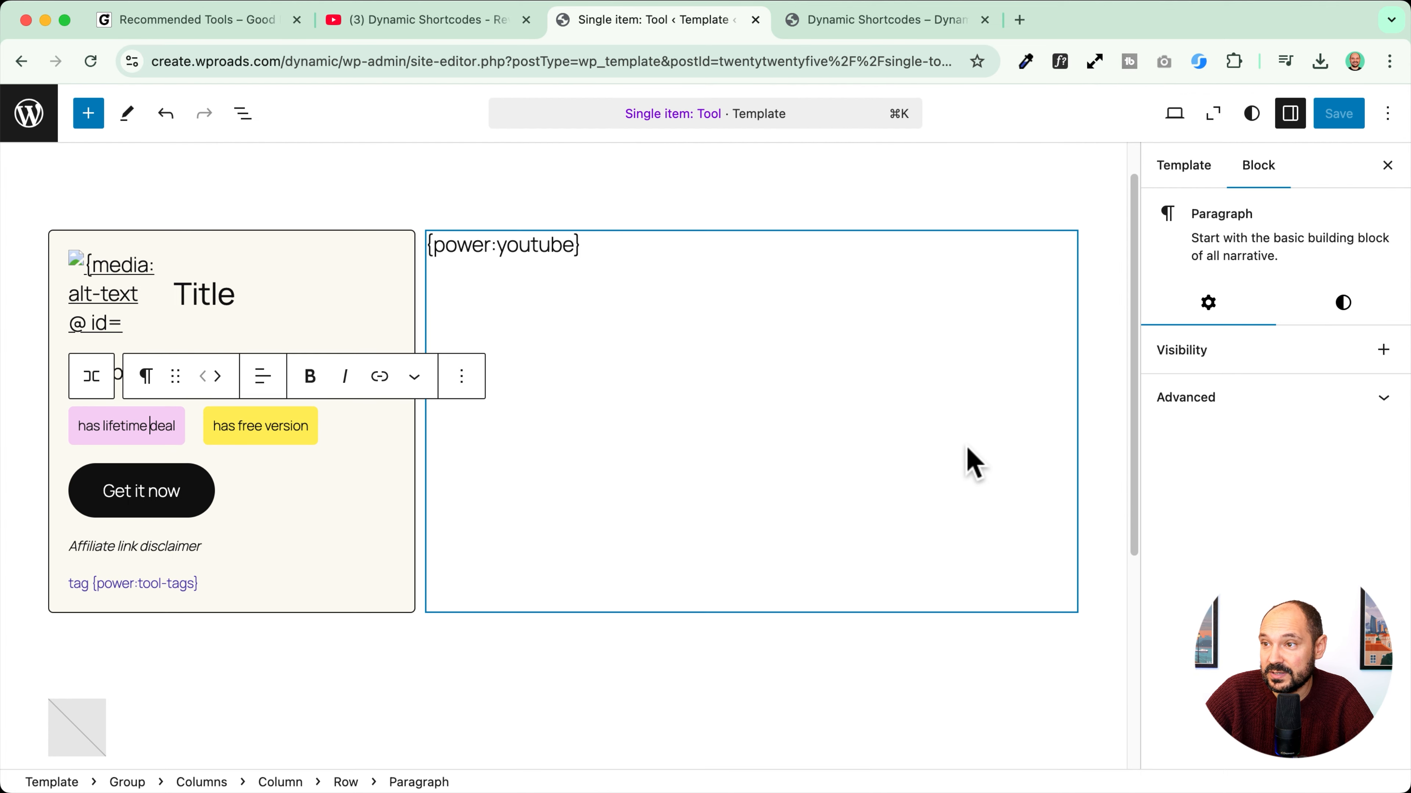
left_click(1382, 350)
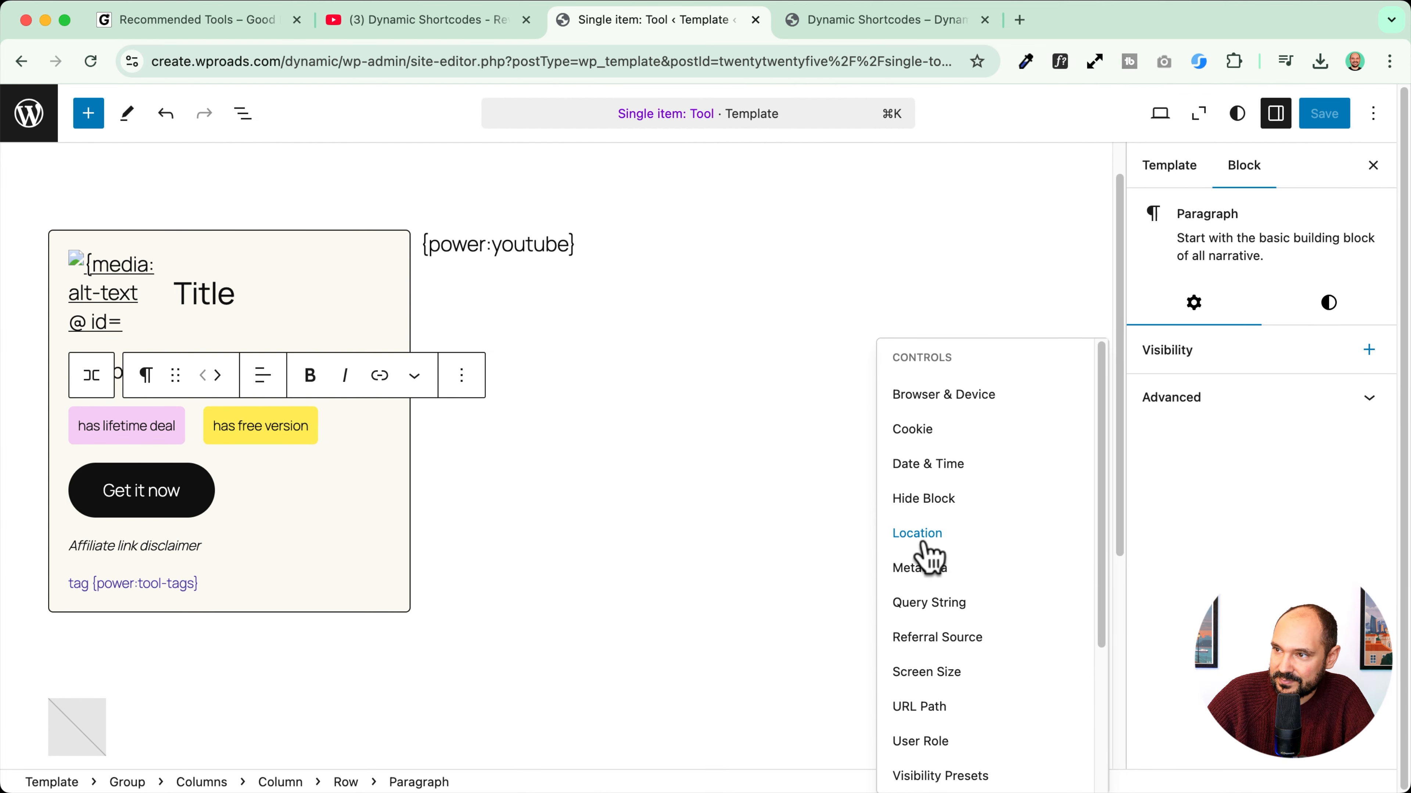
scroll(932, 403, "down", 3)
scroll(932, 368, "up", 3)
scroll(919, 658, "down", 4)
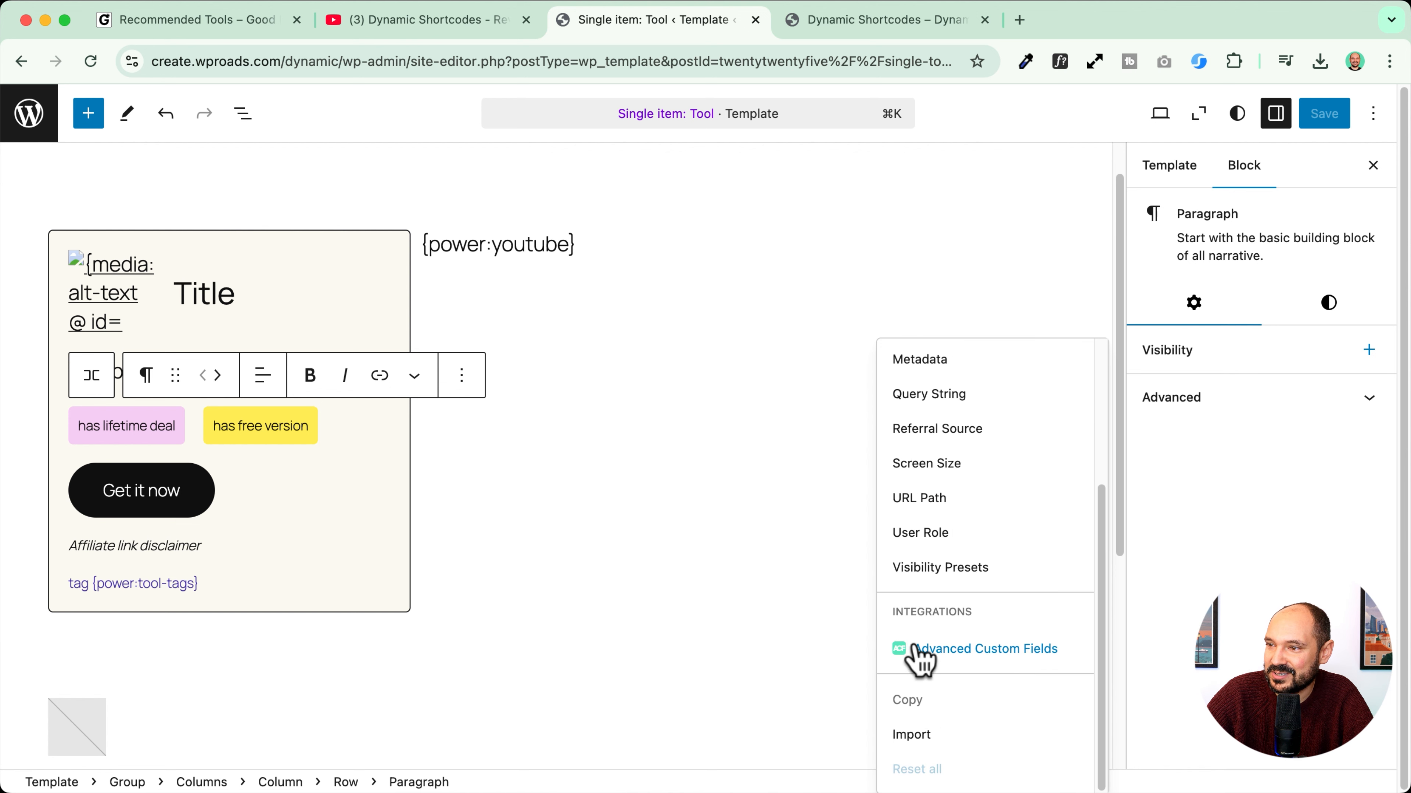
scroll(944, 505, "up", 3)
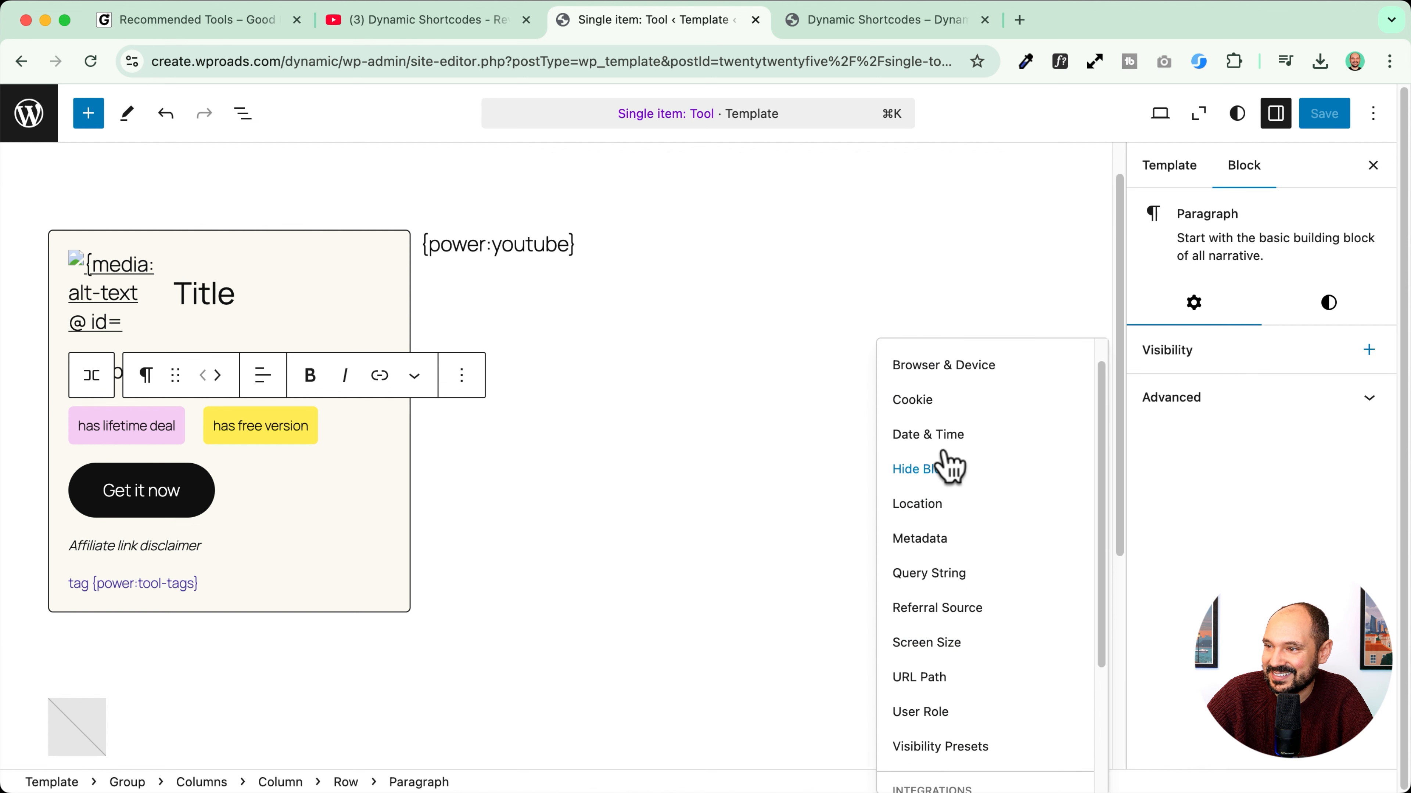
scroll(950, 467, "up", 1)
scroll(936, 438, "down", 4)
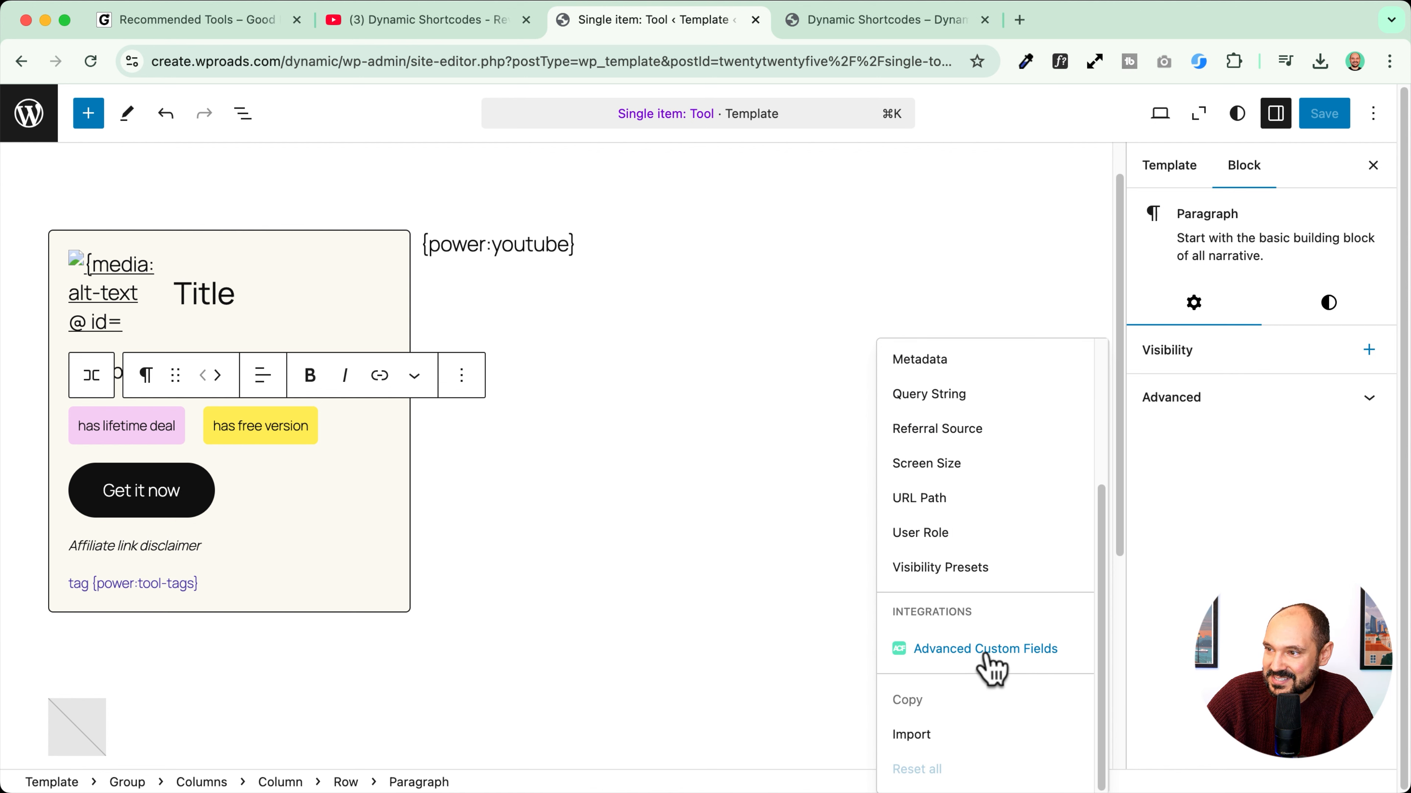
scroll(947, 601, "up", 4)
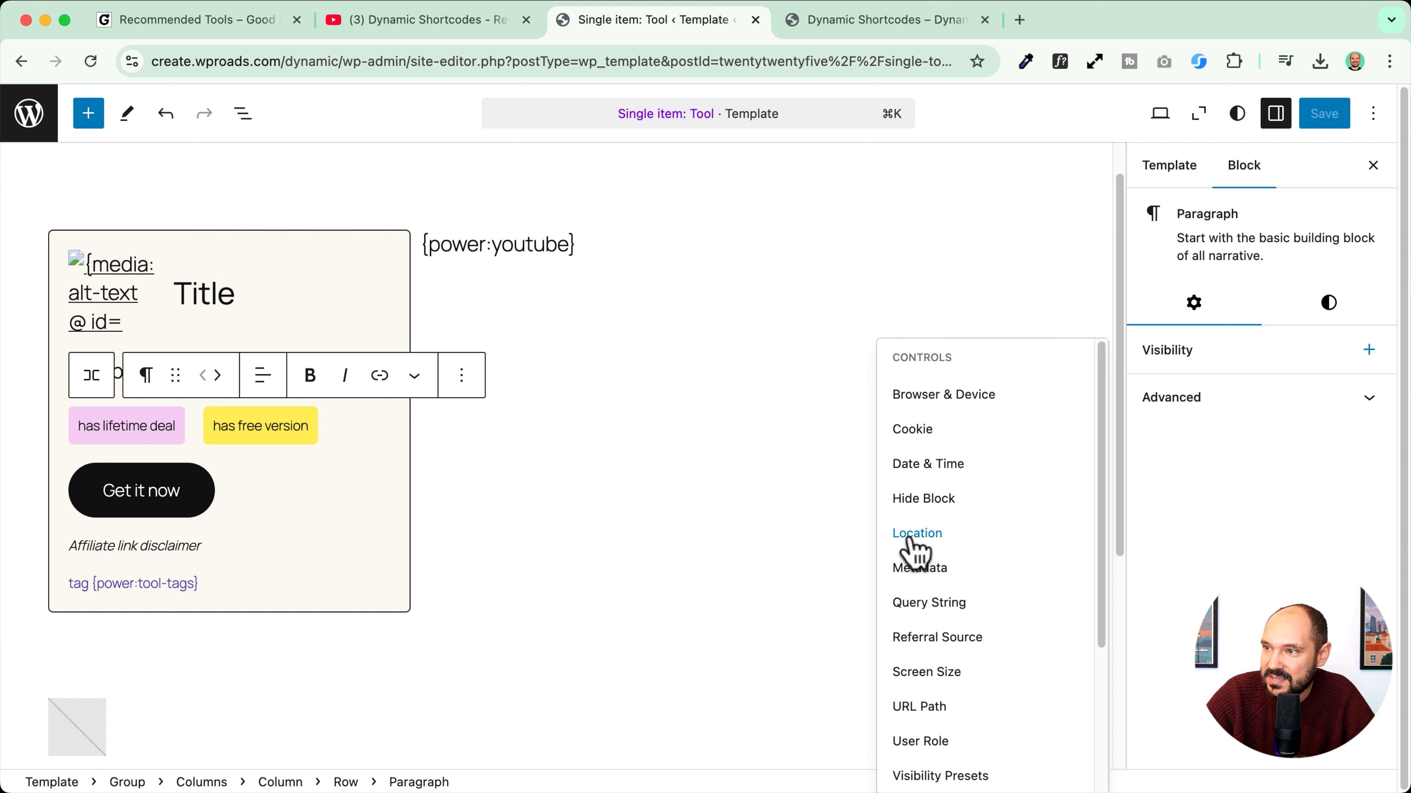
Step: Add a Location visibility control to the "has lifetime deal" paragraph with a Post Taxonomy rule on Tool tag
left_click(915, 547)
left_click(1265, 539)
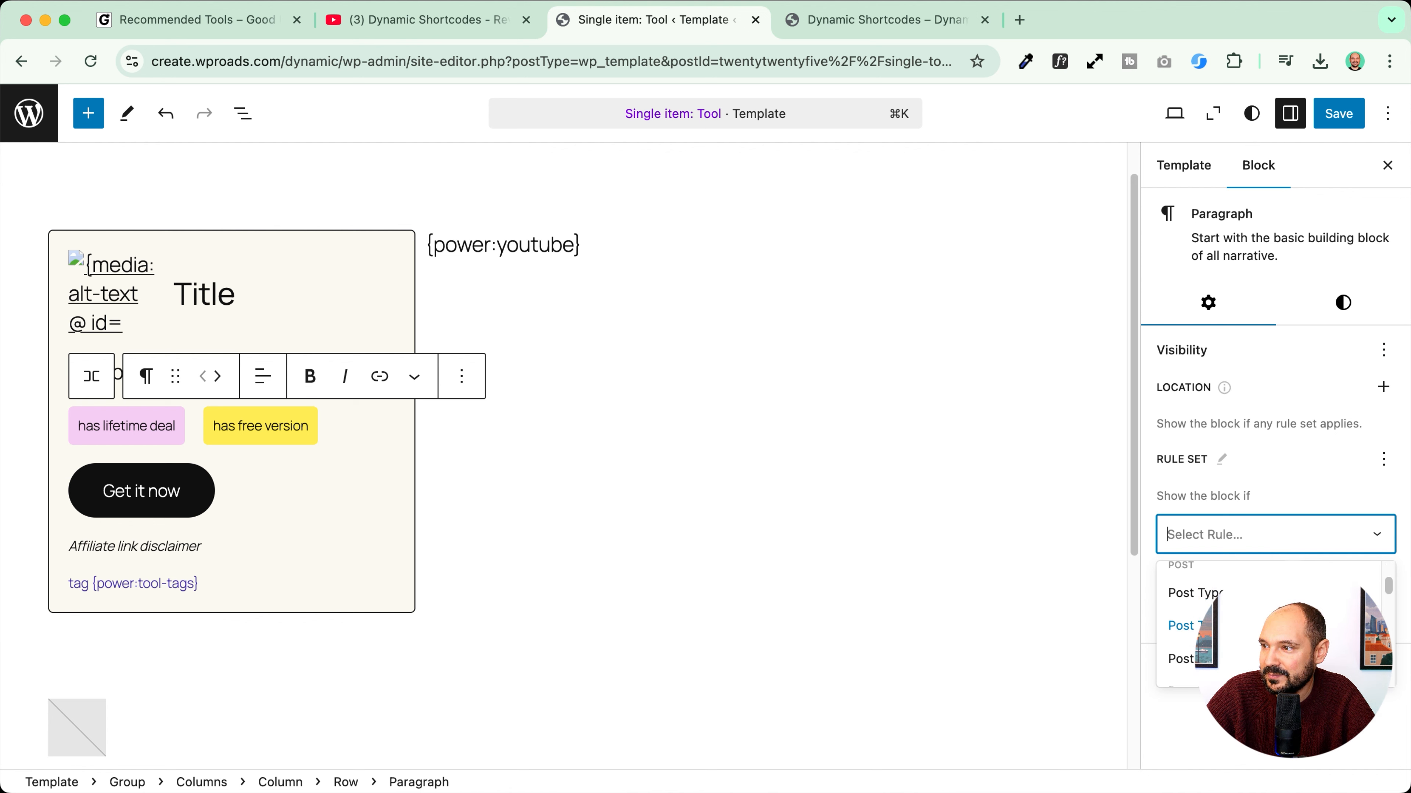
left_click(1238, 627)
left_click(1260, 581)
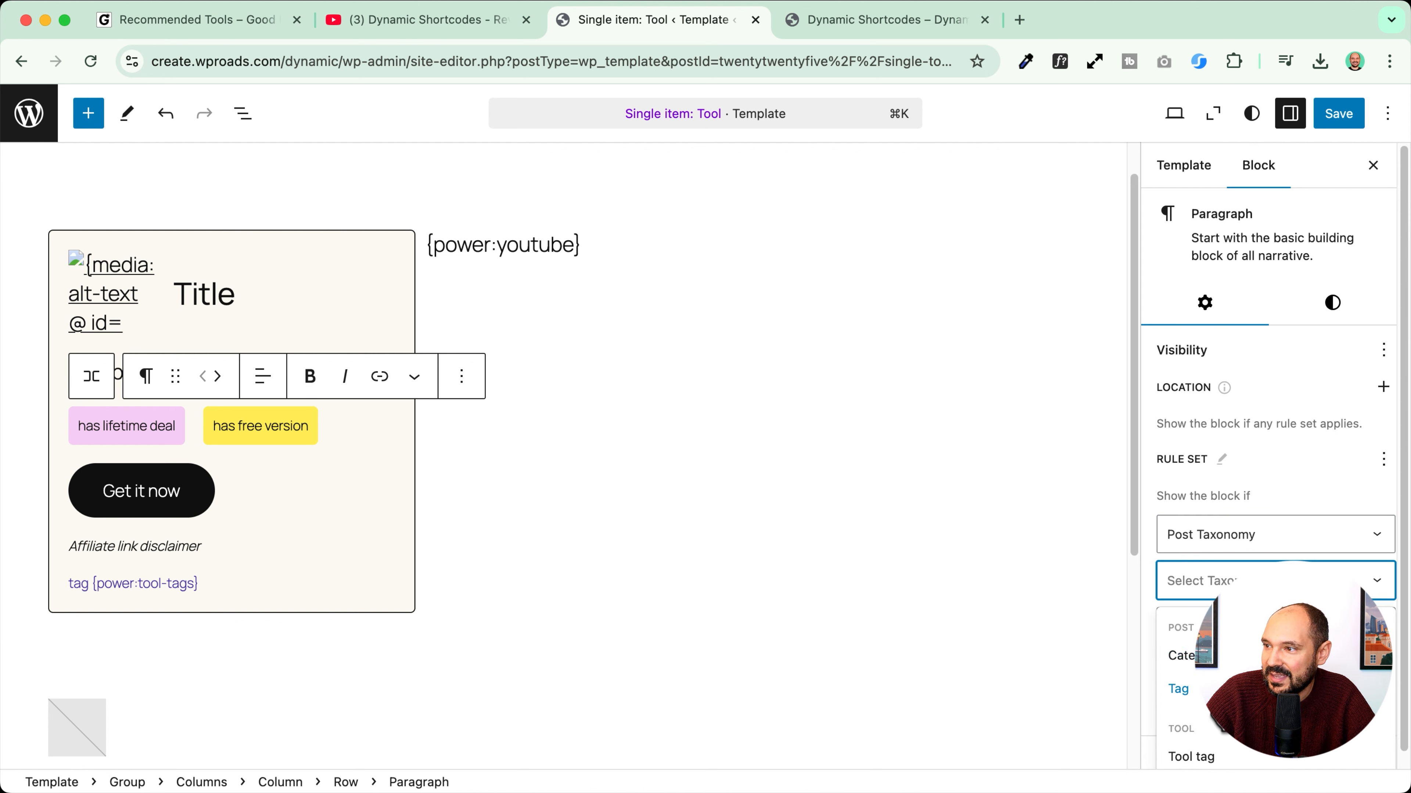
left_click(1228, 760)
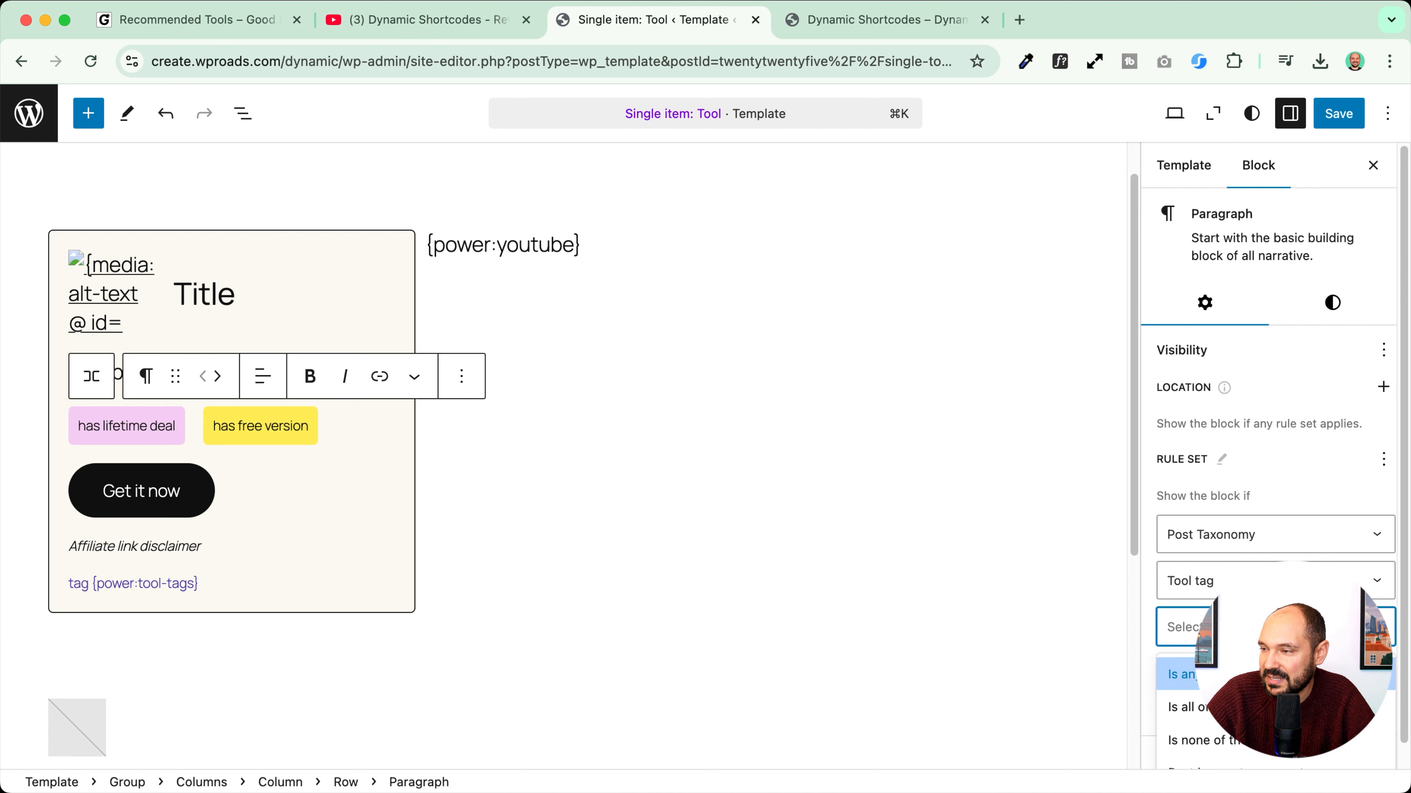
Step: Make the Tool tag rule require all of the selected terms and choose the Lifetime tag
left_click(1250, 674)
left_click(1255, 628)
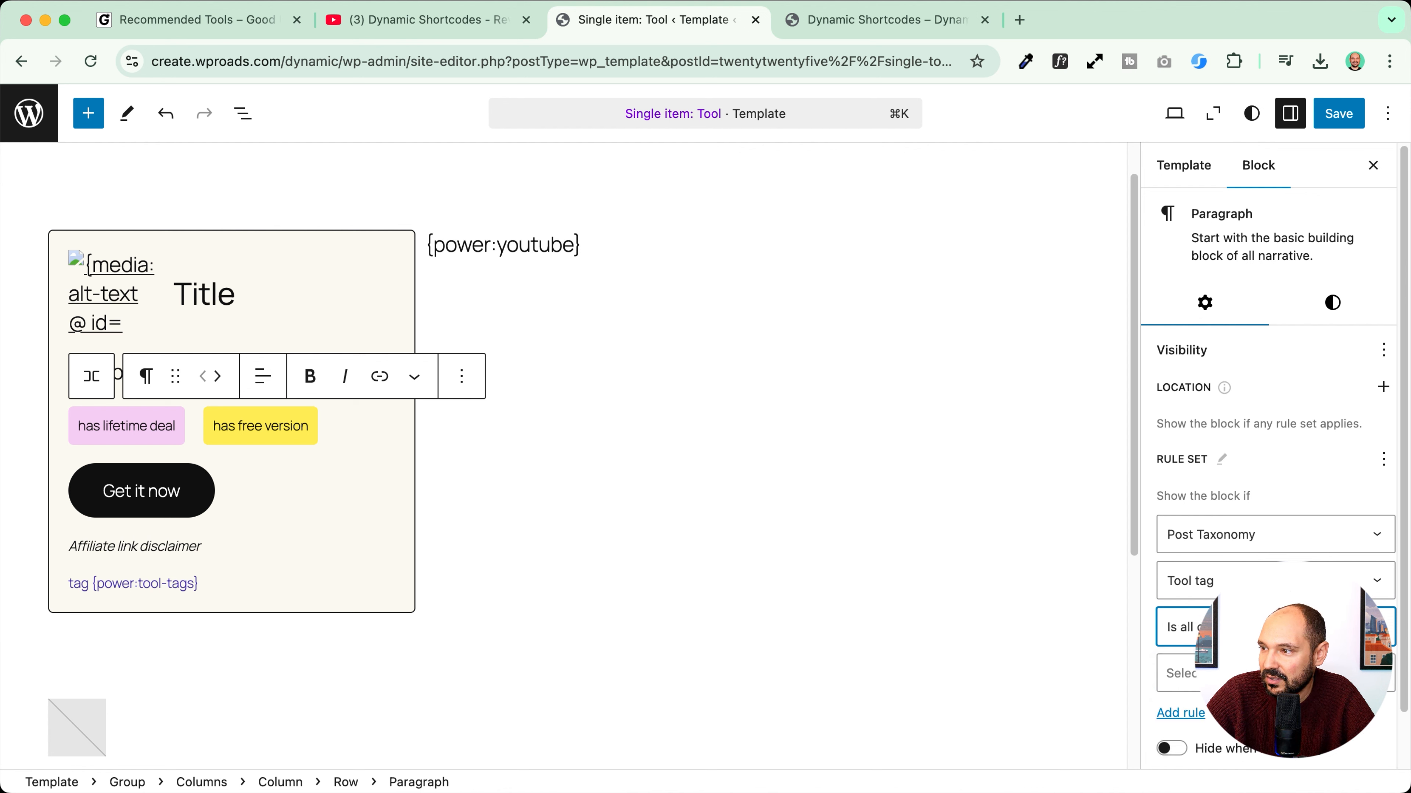
left_click(1189, 707)
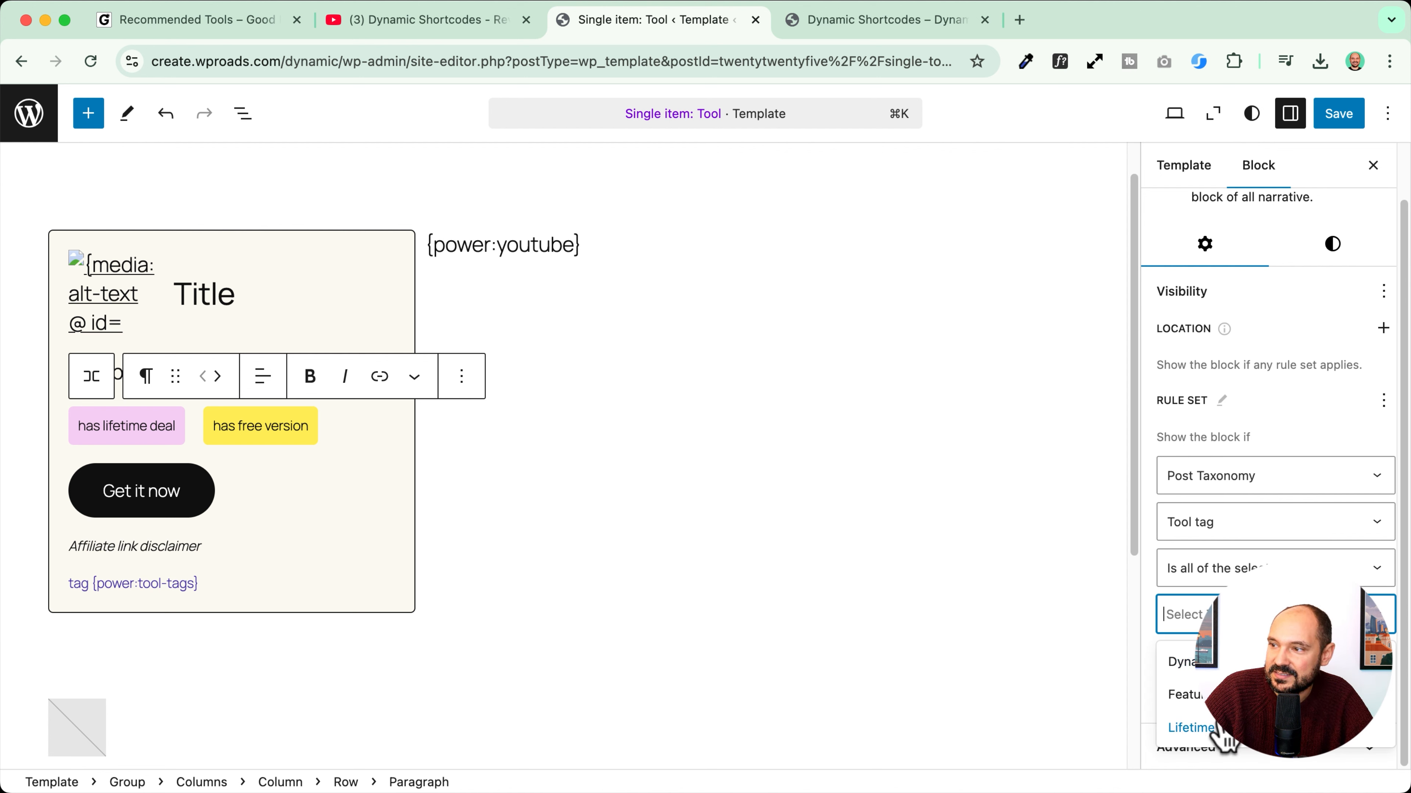
left_click(1219, 728)
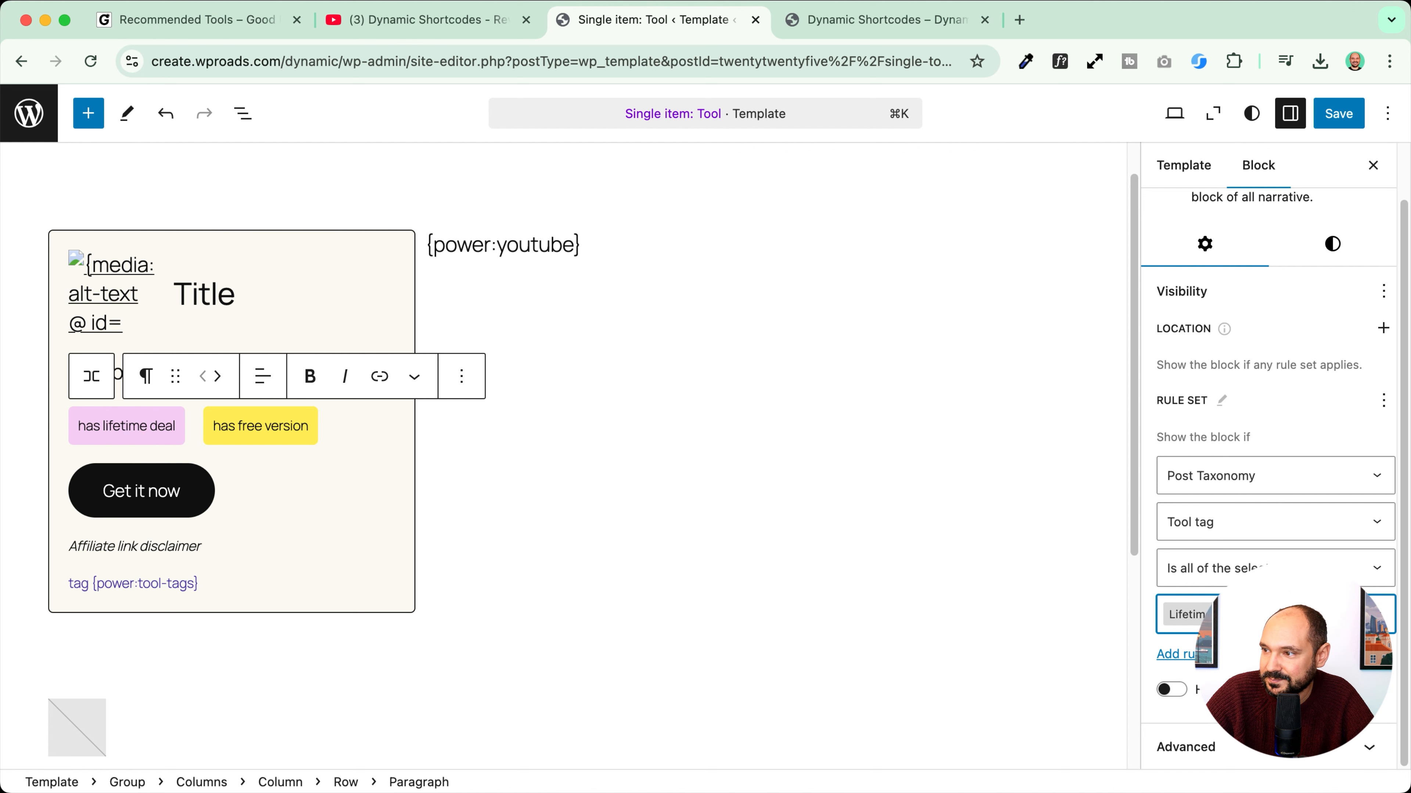
Step: Title the "has lifetime deal" paragraph's location rule set Lifetime
scroll(1228, 519, "up", 2)
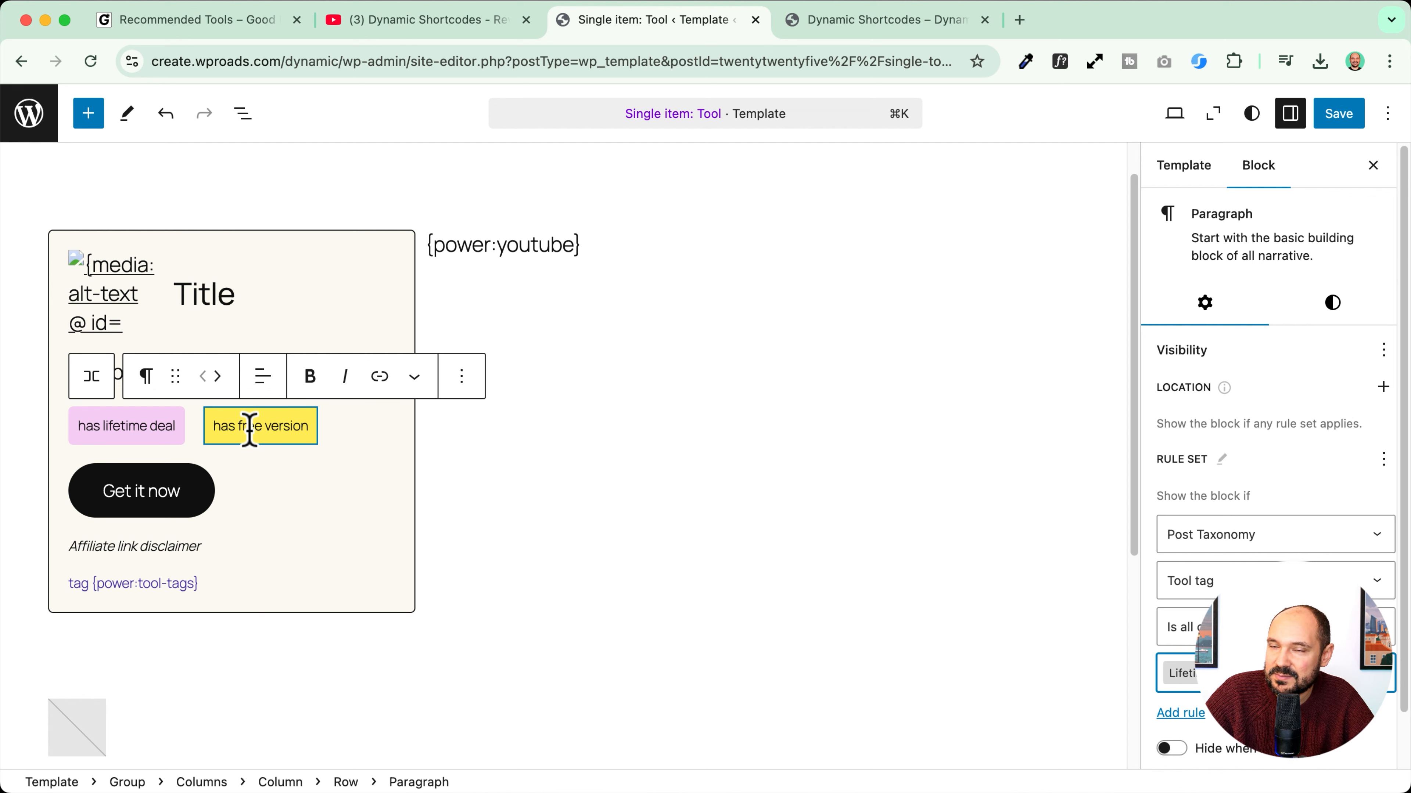
left_click(1383, 458)
left_click(1010, 561)
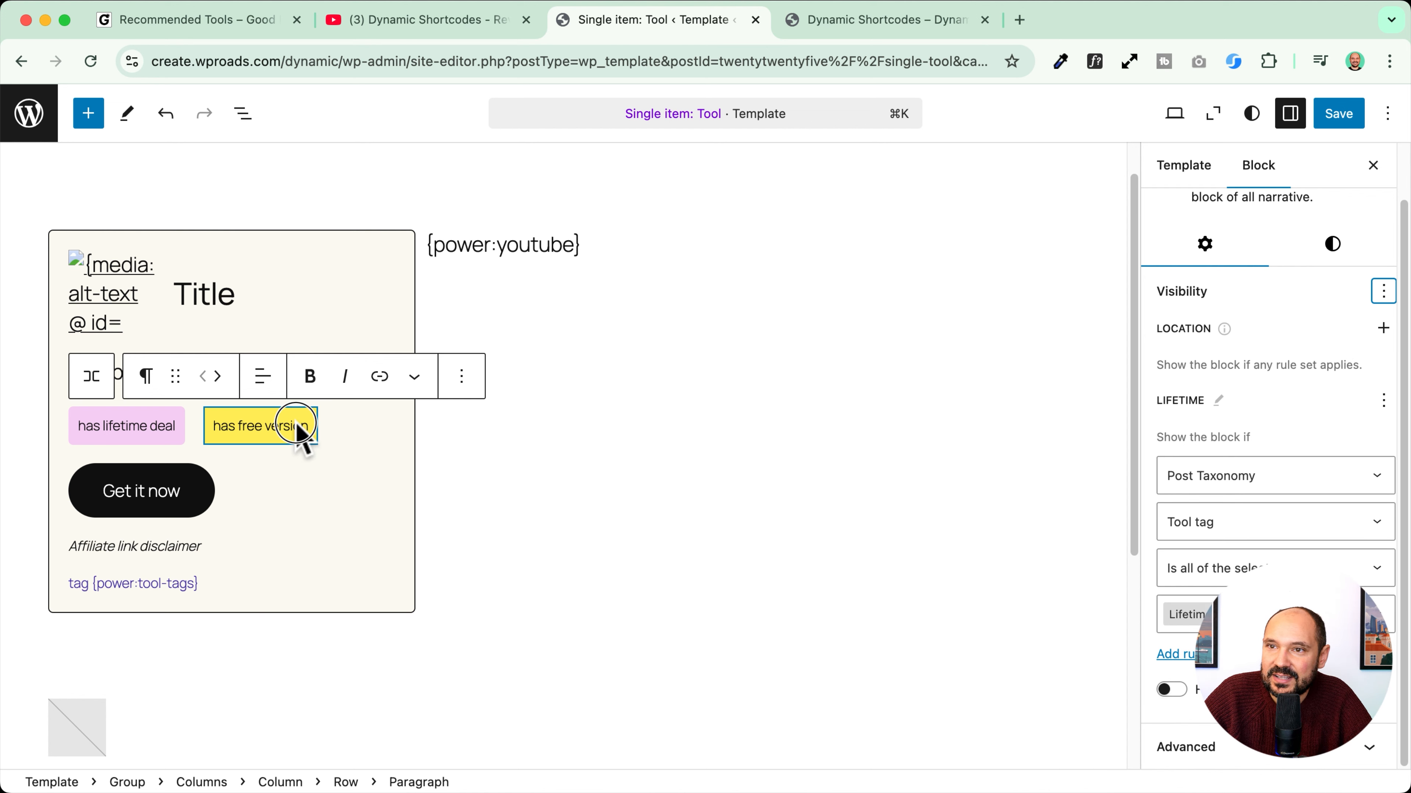
Step: Add a Location visibility control to the "has free version" paragraph with a Post Taxonomy rule
left_click(298, 428)
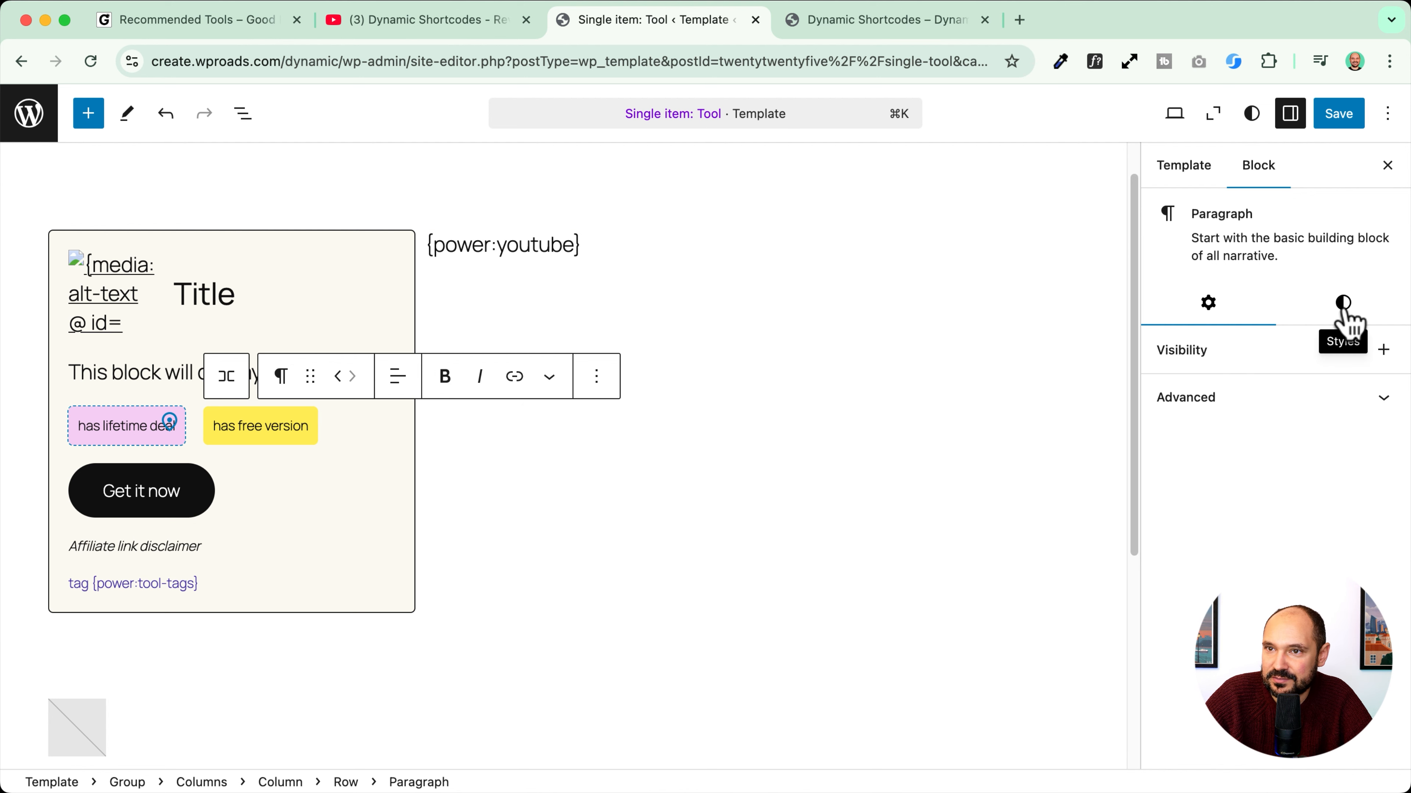
left_click(1382, 351)
left_click(929, 534)
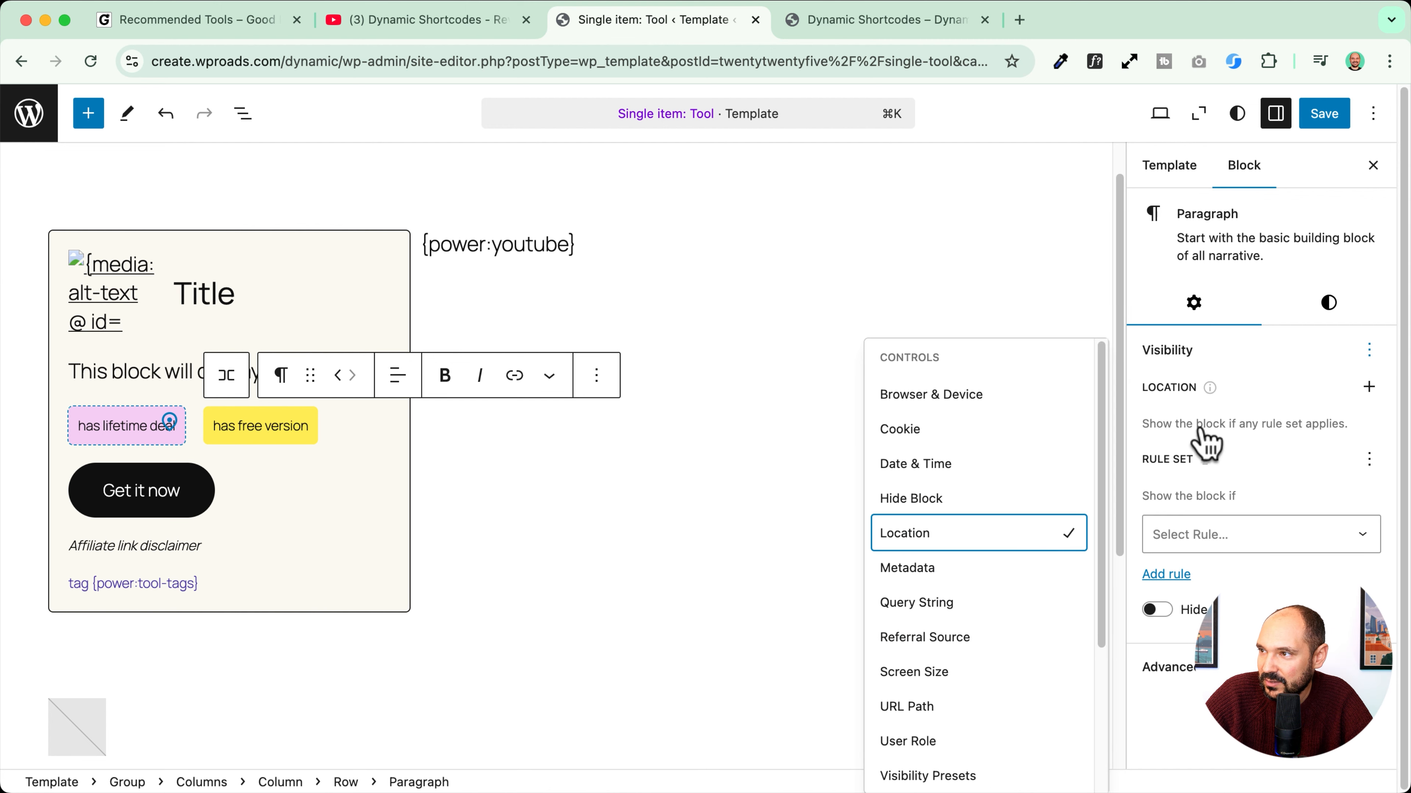
left_click(1211, 536)
scroll(1250, 671, "down", 2)
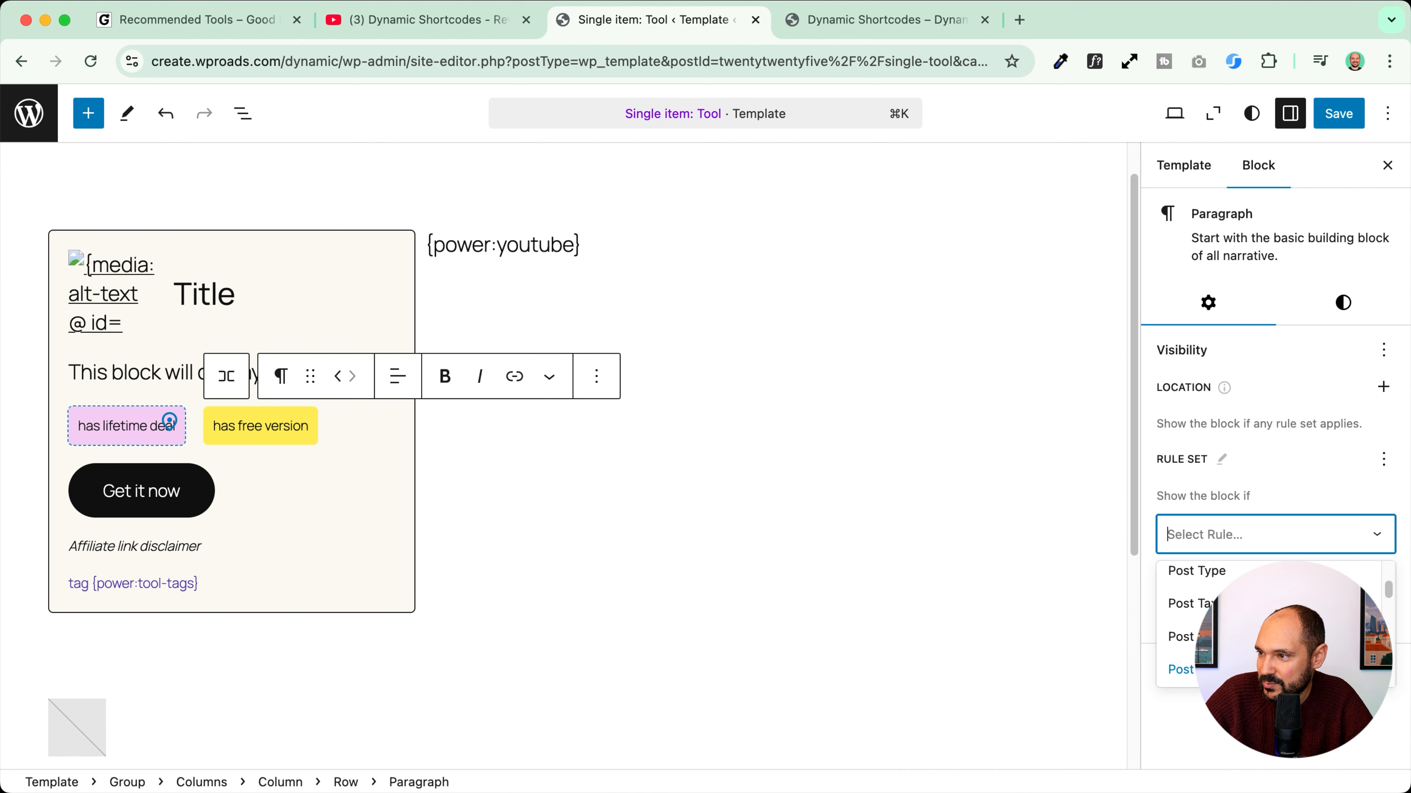
left_click(1238, 604)
Step: Set the rule's taxonomy to Tool tag with all of the selected terms required, and check the available tags
left_click(1214, 582)
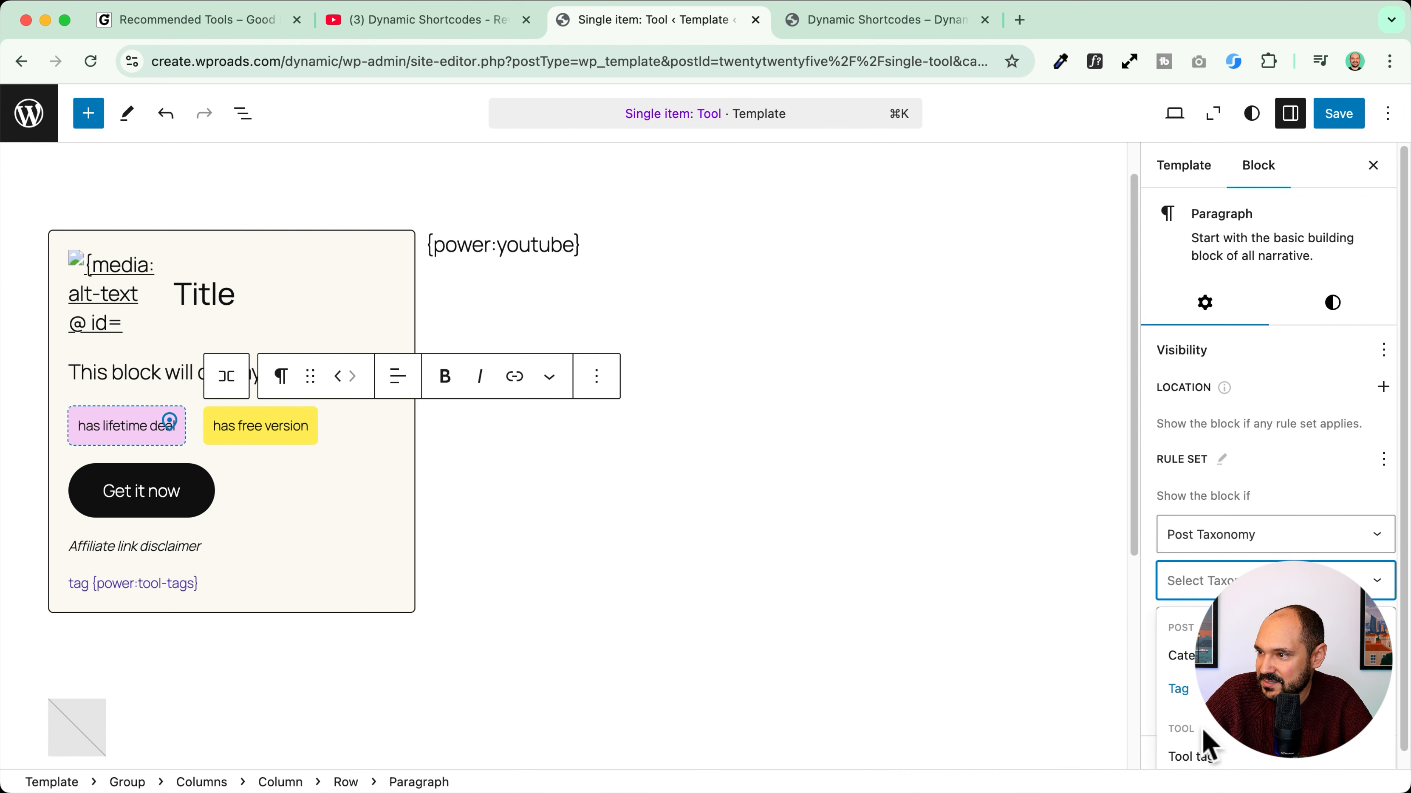
left_click(1200, 758)
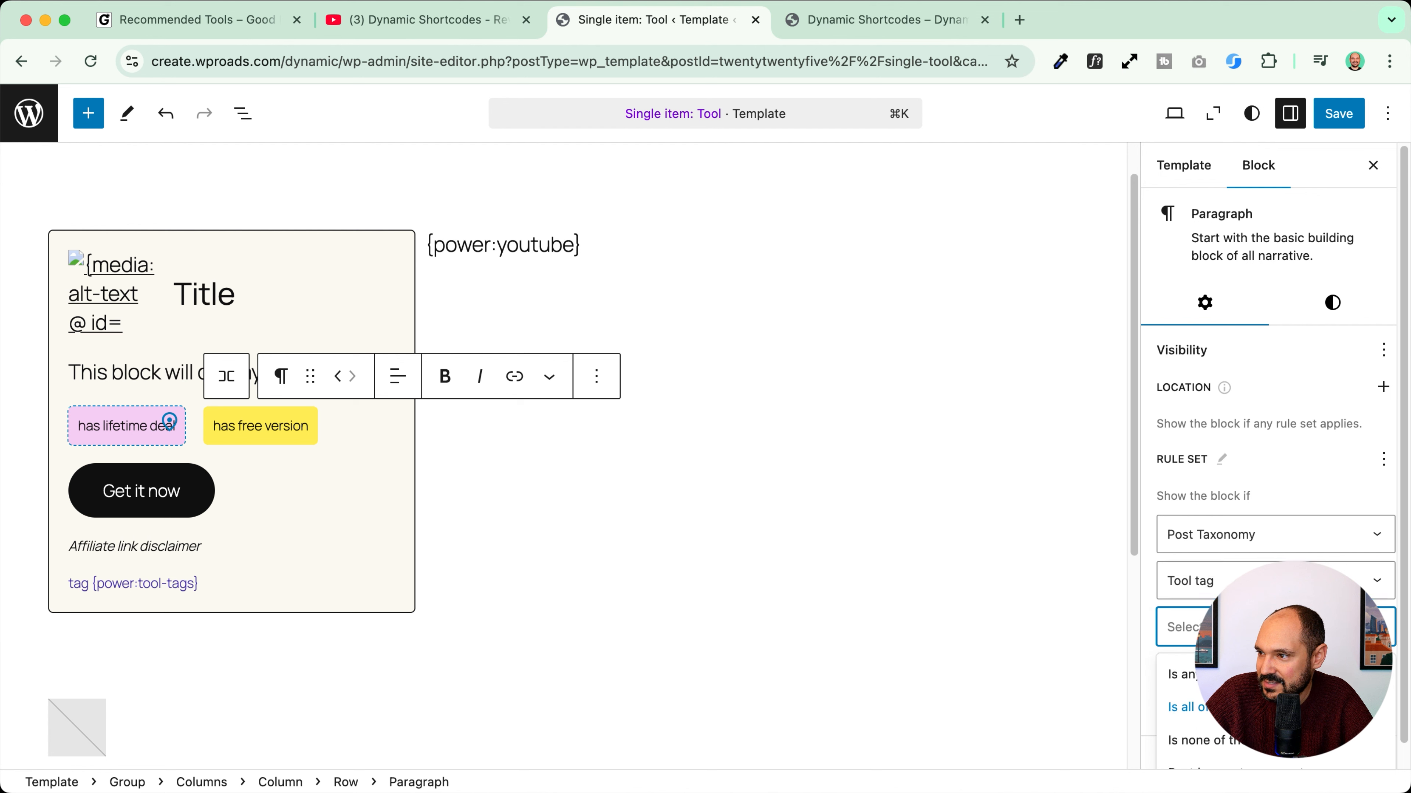
left_click(1186, 707)
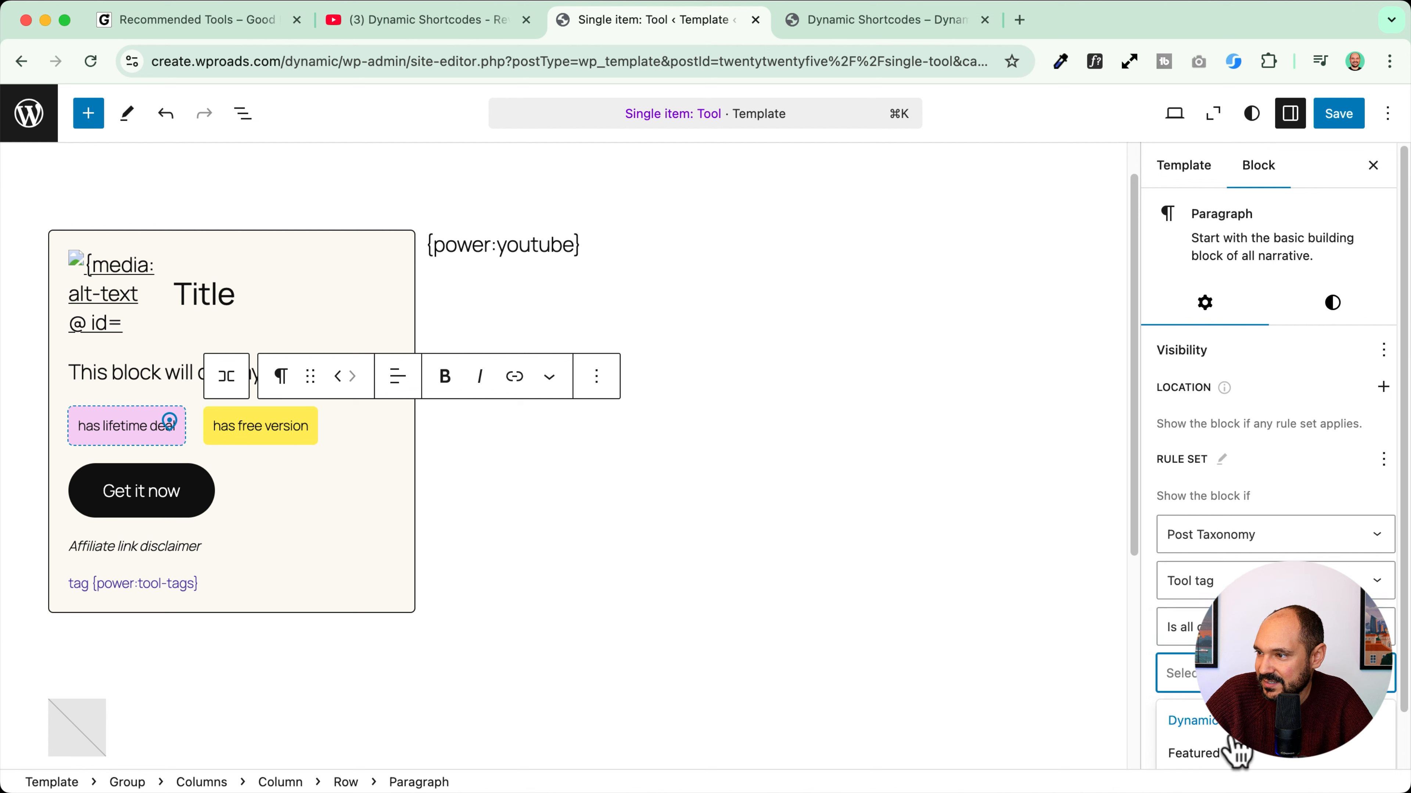
scroll(1260, 764, "down", 2)
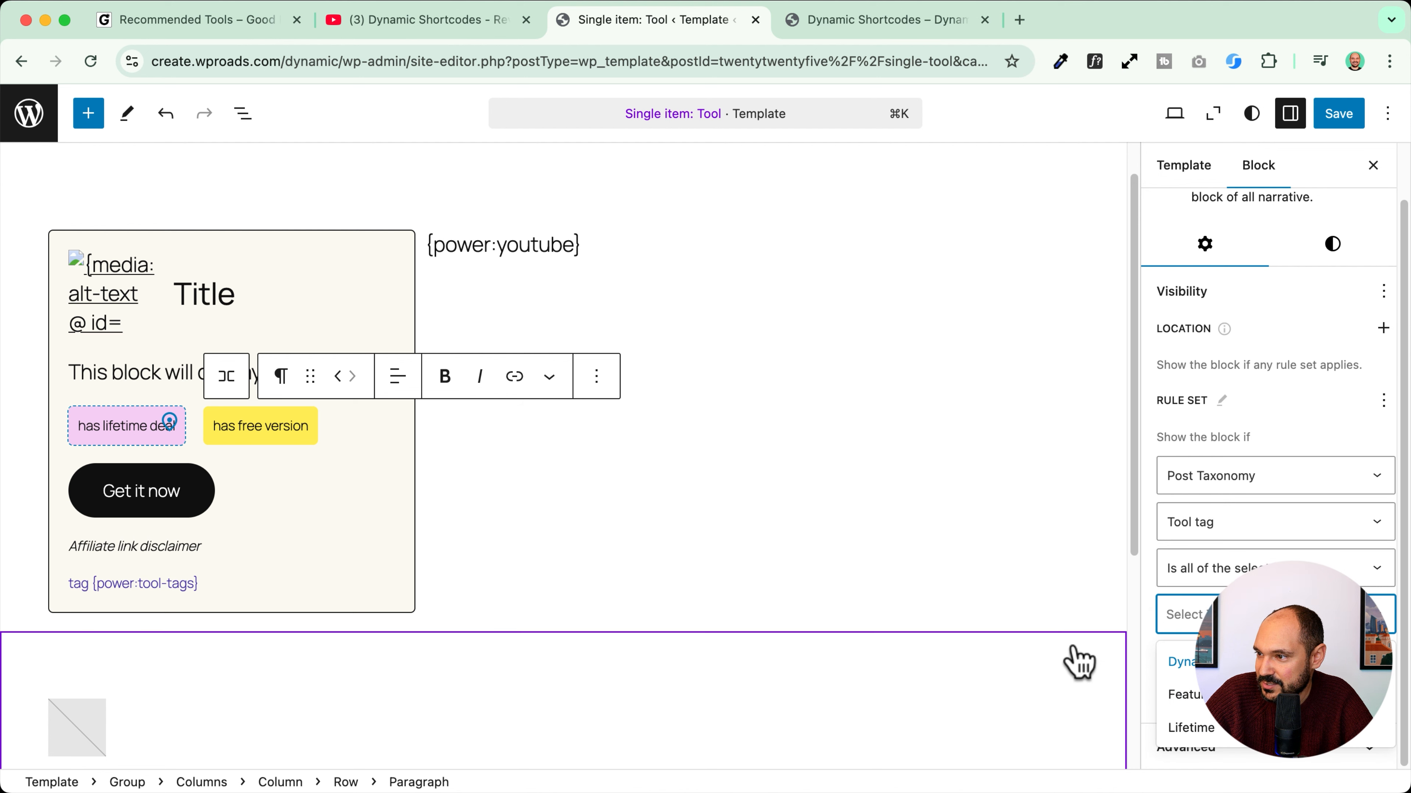
scroll(1071, 662, "down", 3)
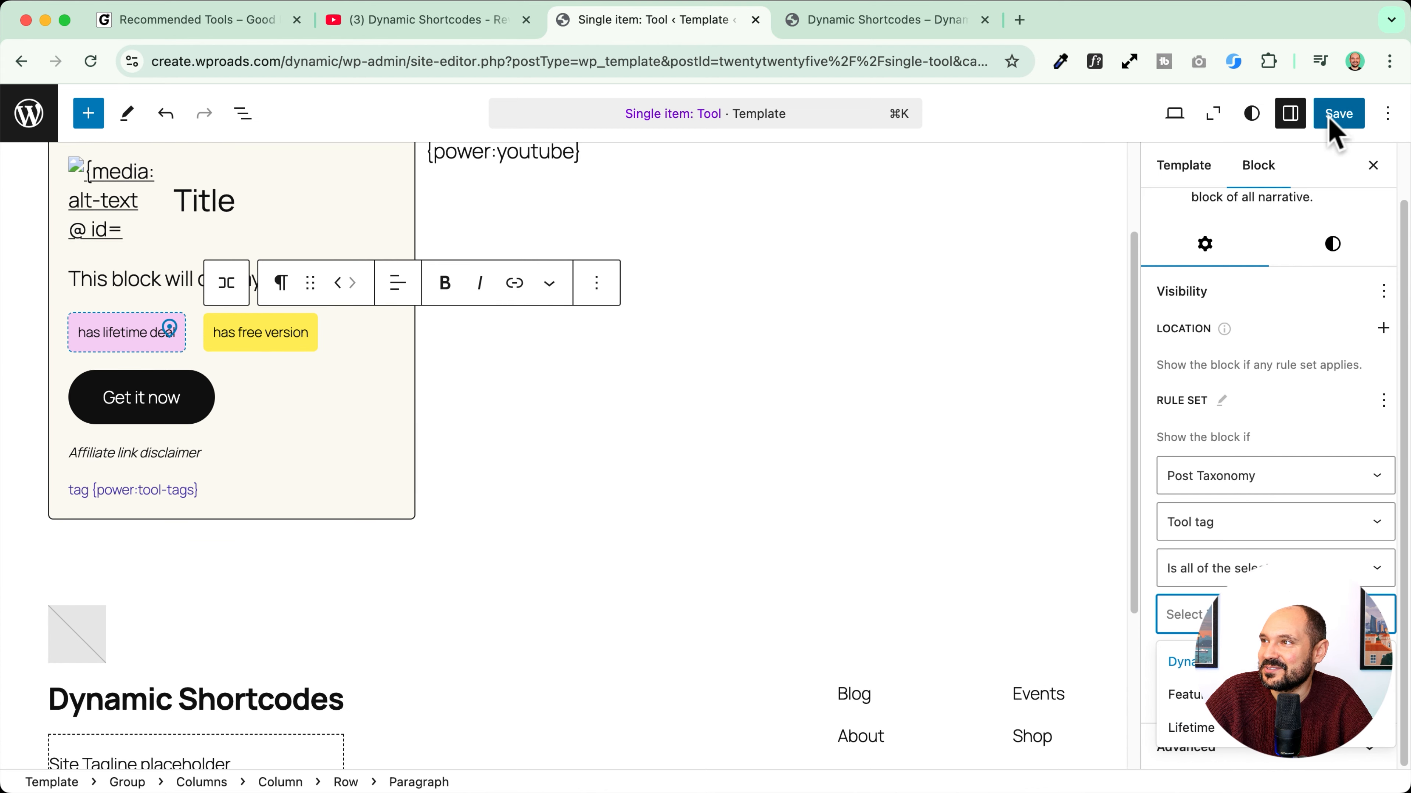
Step: Open the Dynamic Shortcodes tool for editing, add the tool tag Free and save the tool
left_click(823, 21)
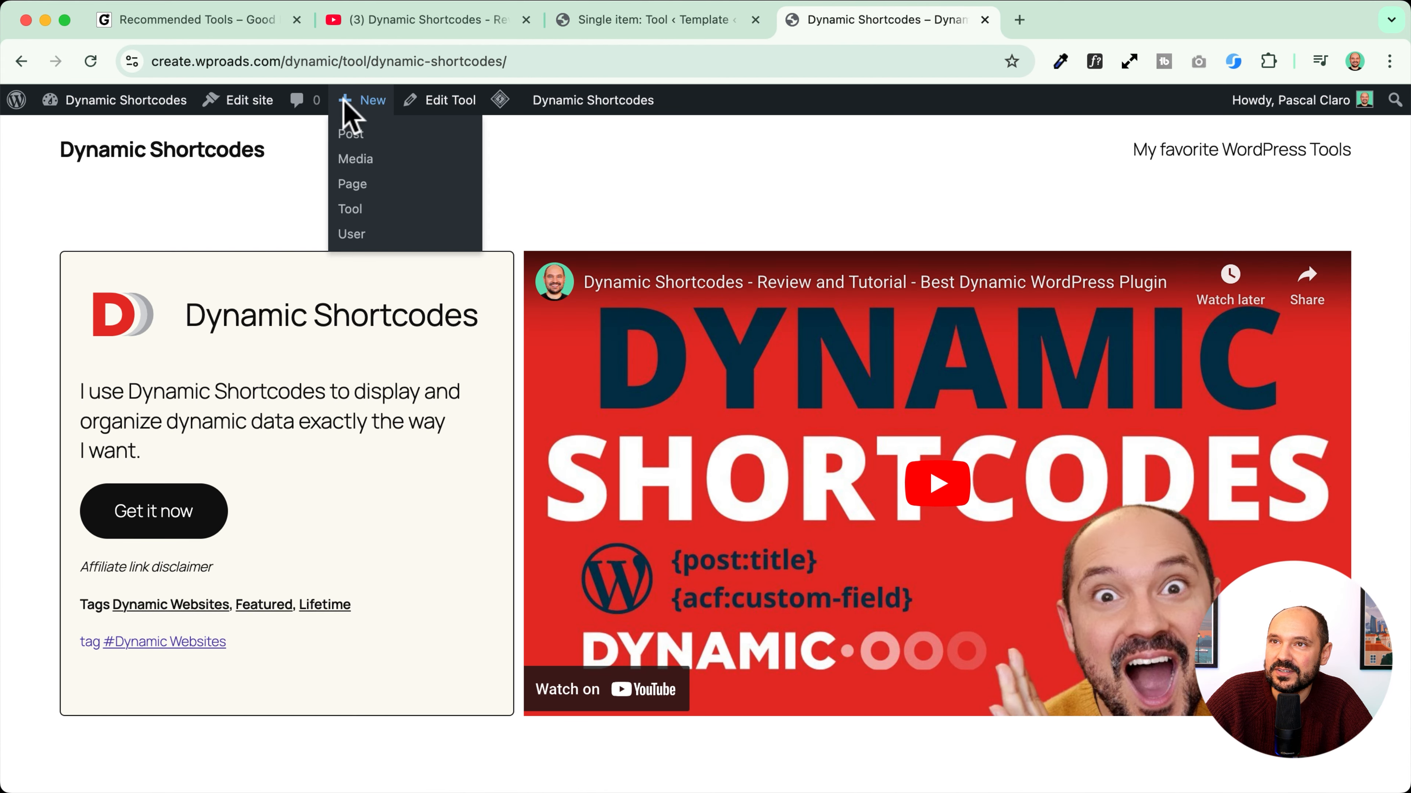
left_click(262, 106)
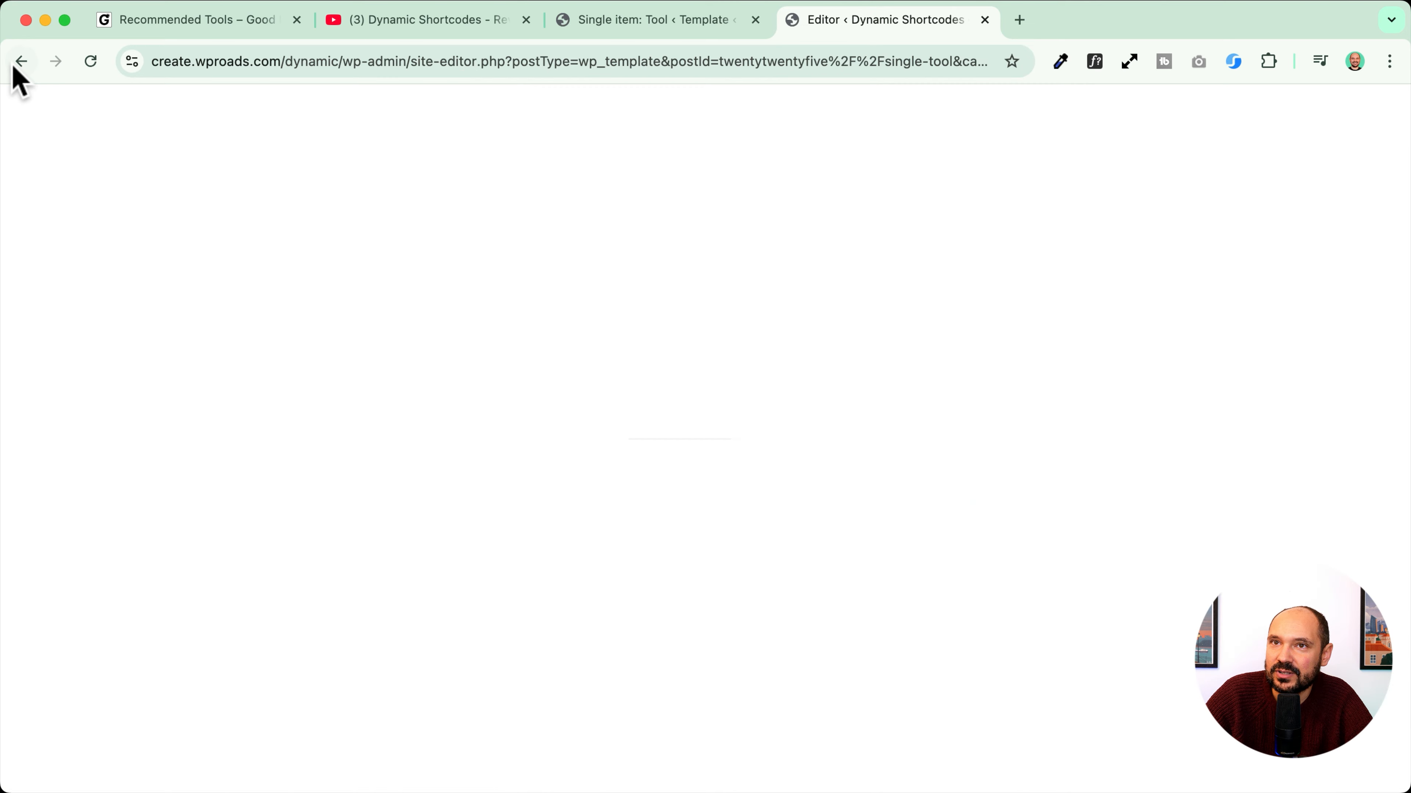
left_click(21, 61)
left_click(451, 101)
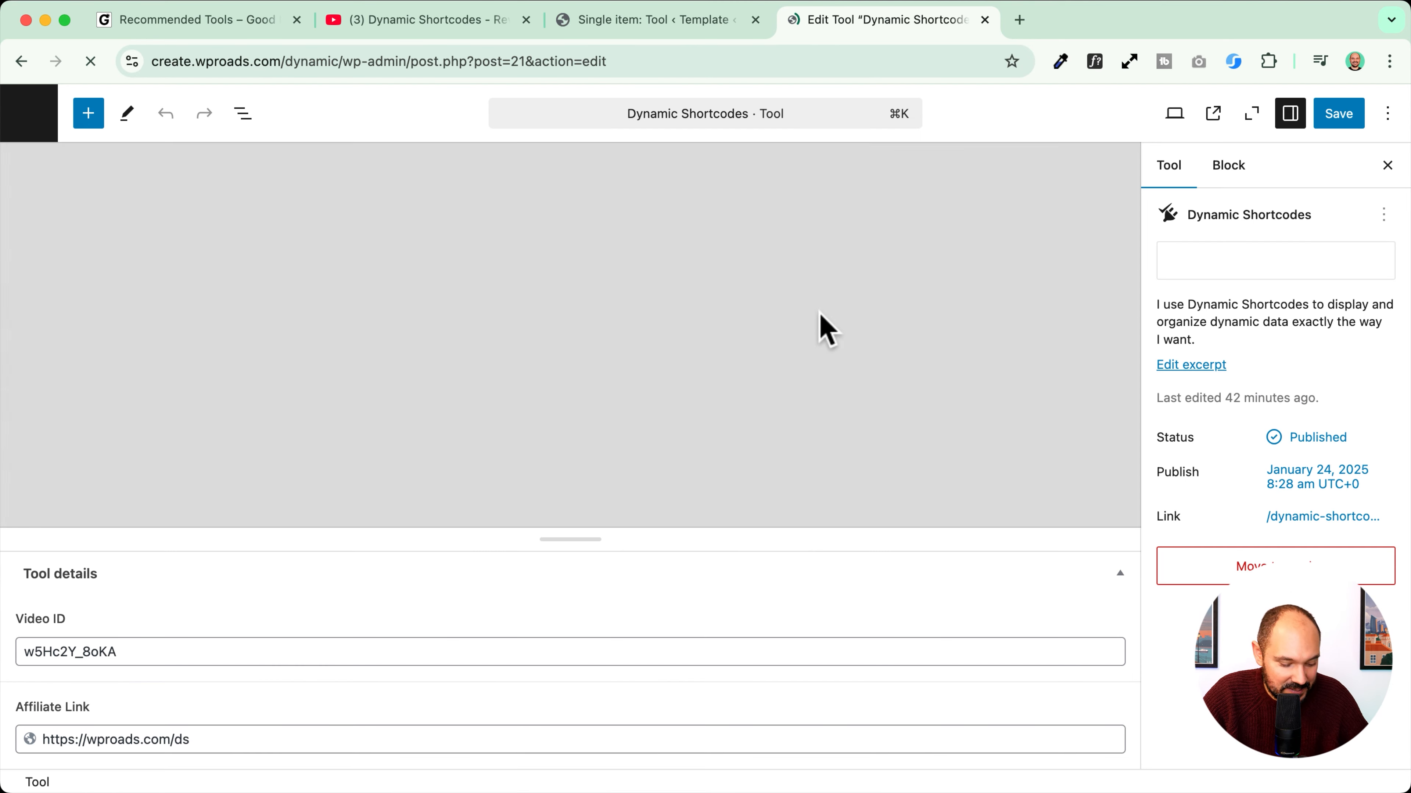
scroll(1293, 498, "down", 5)
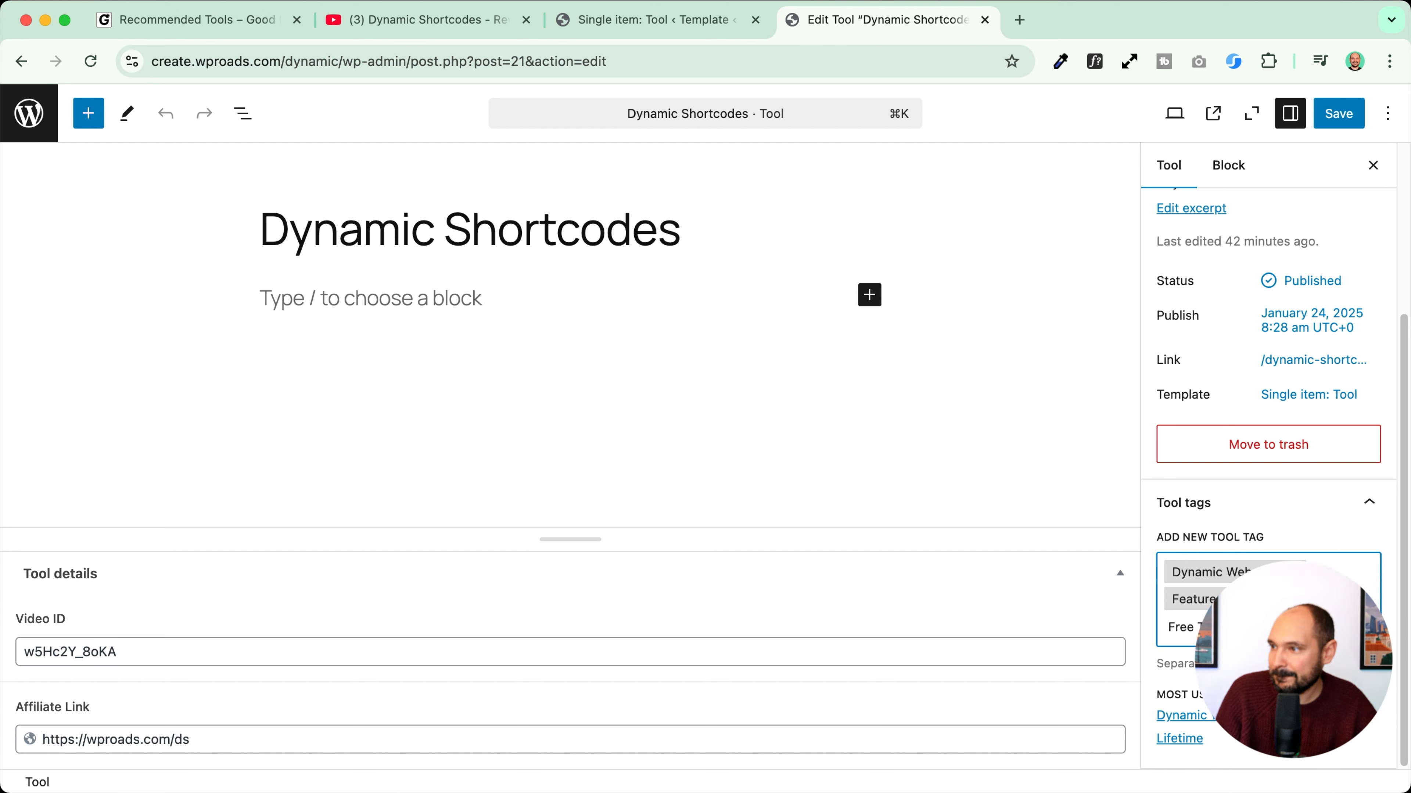
left_click(1337, 114)
Step: Choose the Free tag as the term of the "has free version" paragraph's visibility rule and save the template
left_click(621, 23)
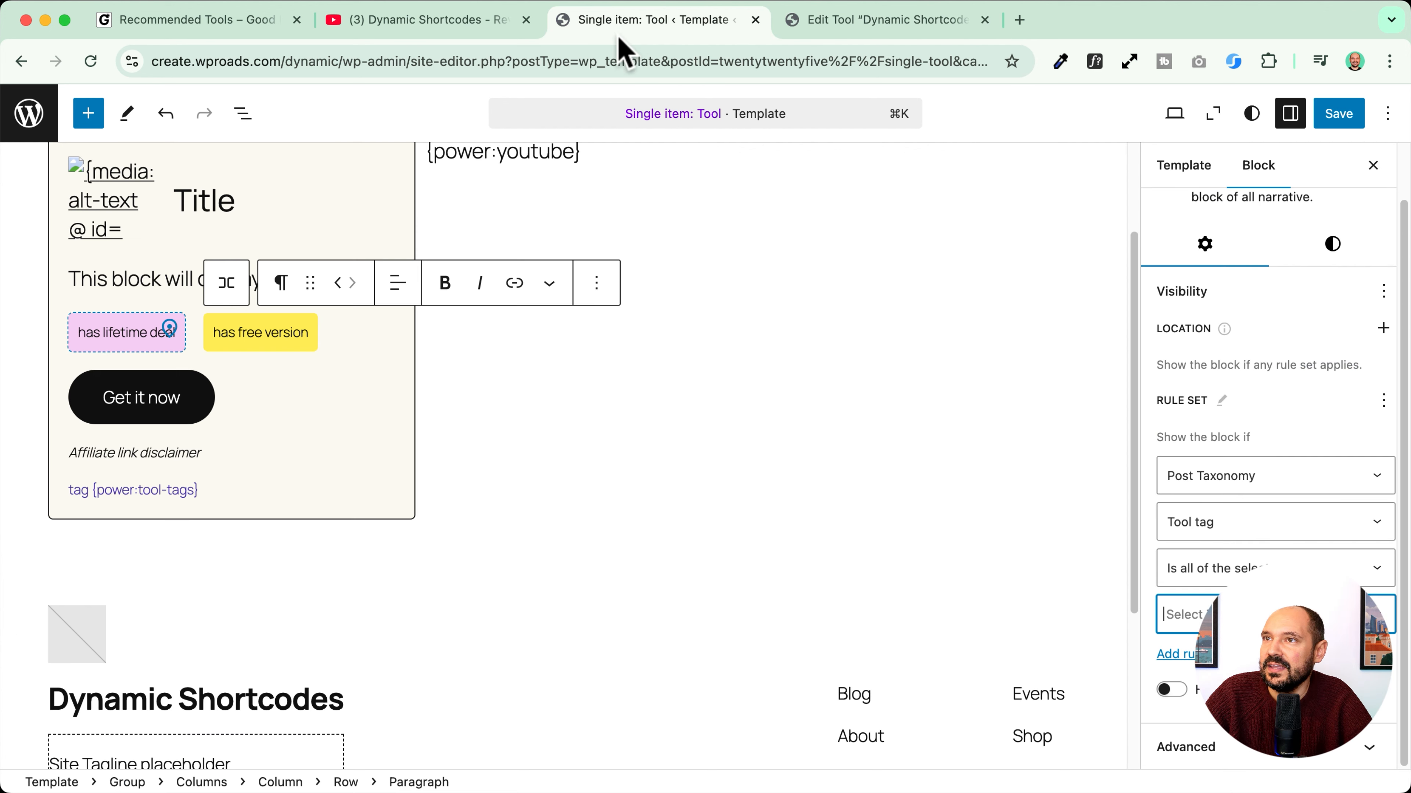
left_click(1272, 615)
left_click(1271, 615)
left_click(1272, 614)
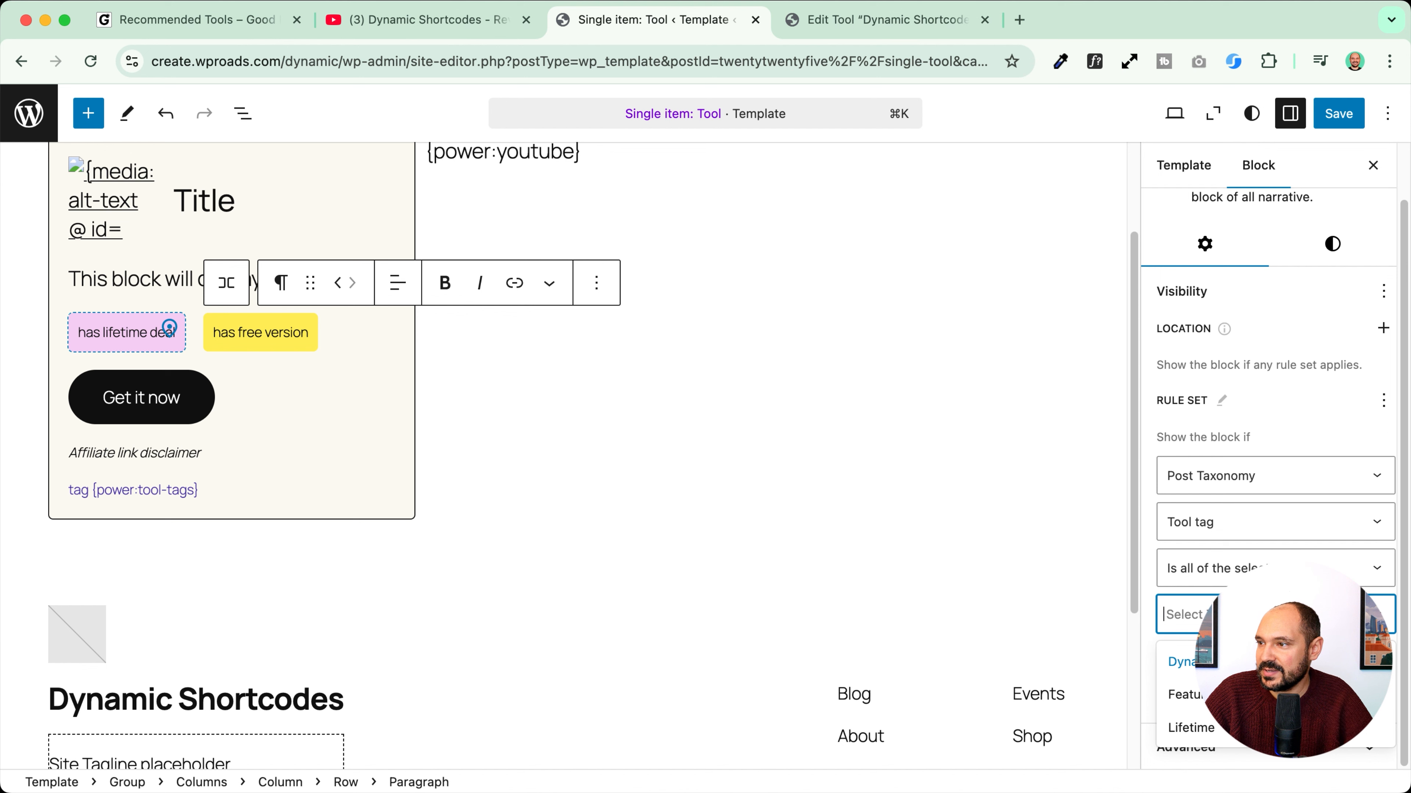
key("Return")
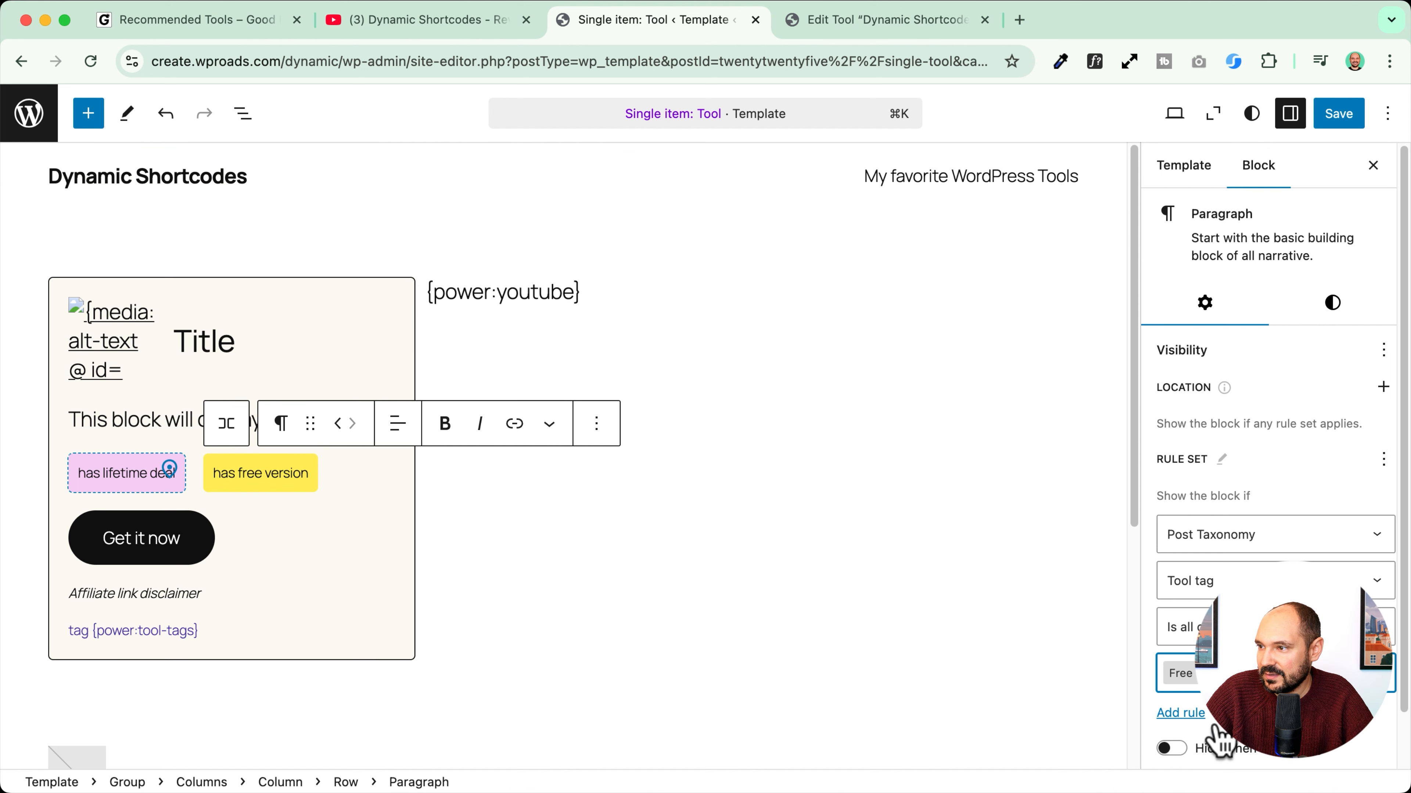
left_click(1337, 114)
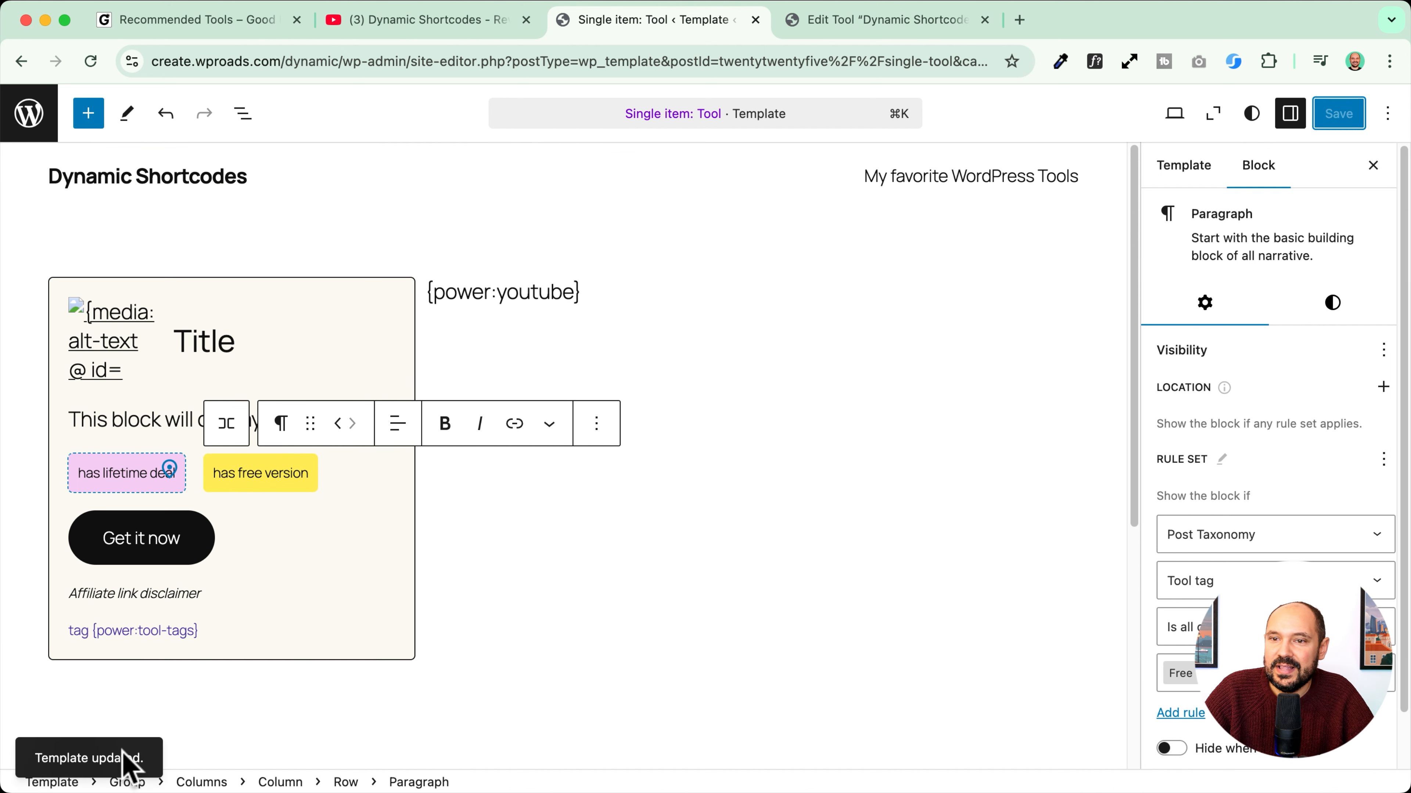
Step: View the published Dynamic Shortcodes tool page from the tools list to check both badges
left_click(857, 20)
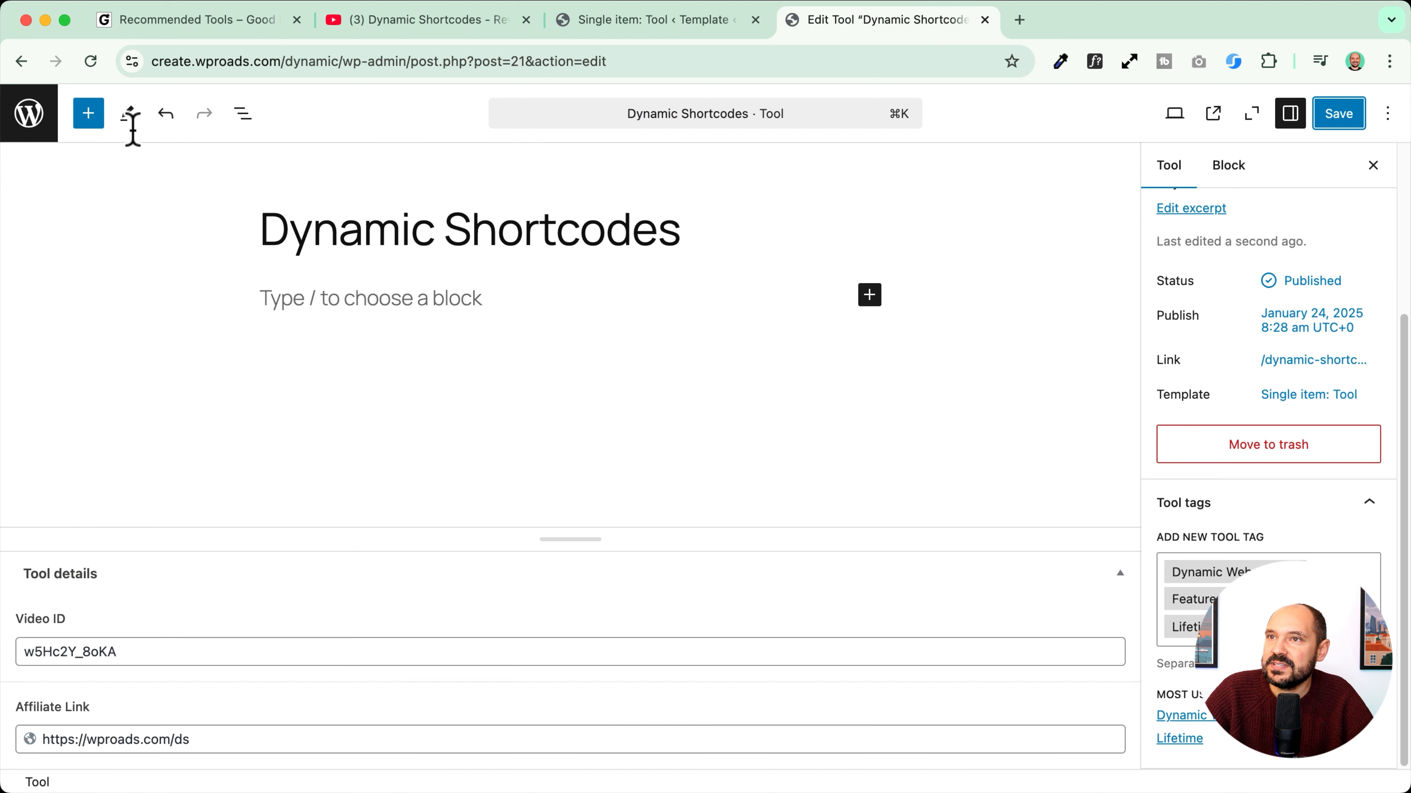
left_click(36, 118)
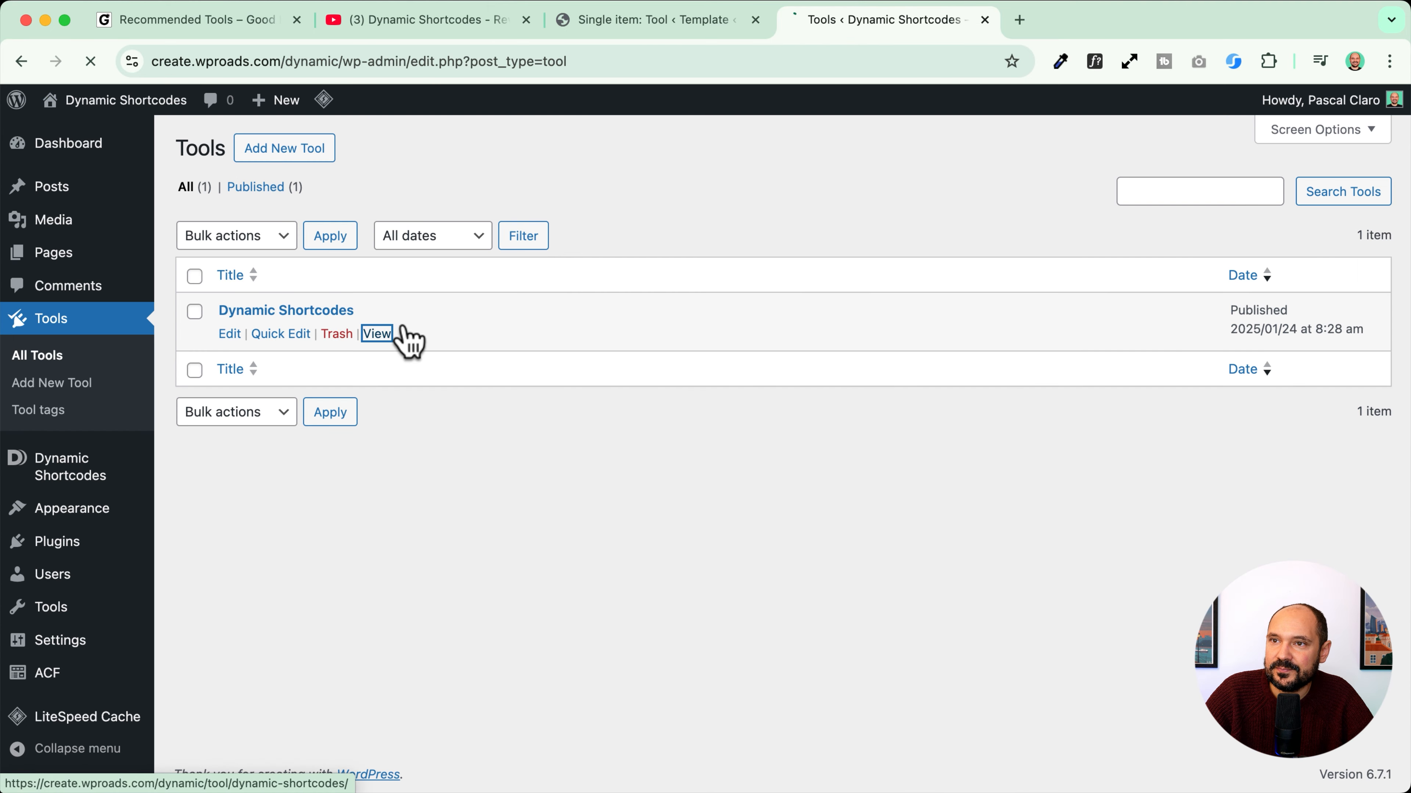
left_click(379, 334)
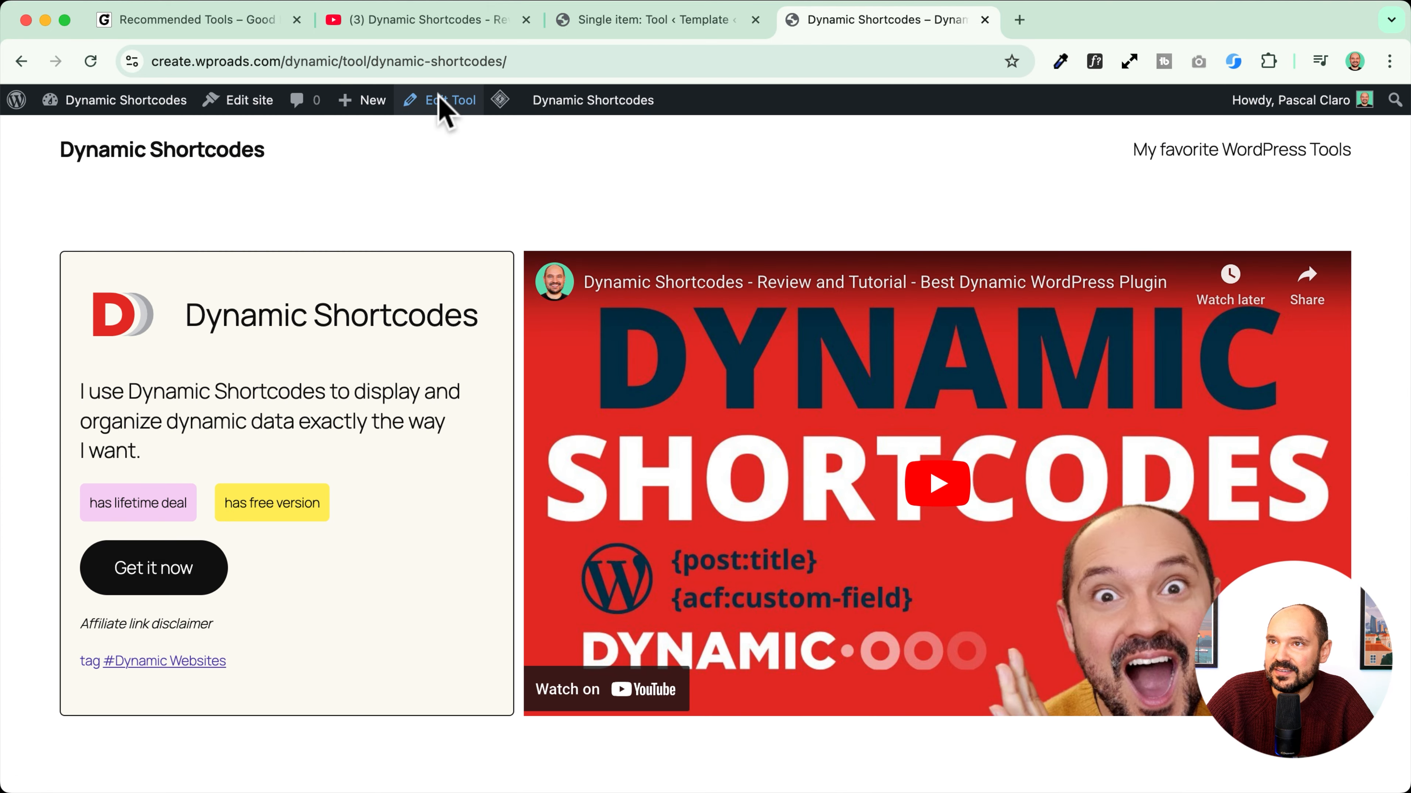
Step: Remove the Free tag from the Dynamic Shortcodes tool, save it and view its published page
left_click(441, 100)
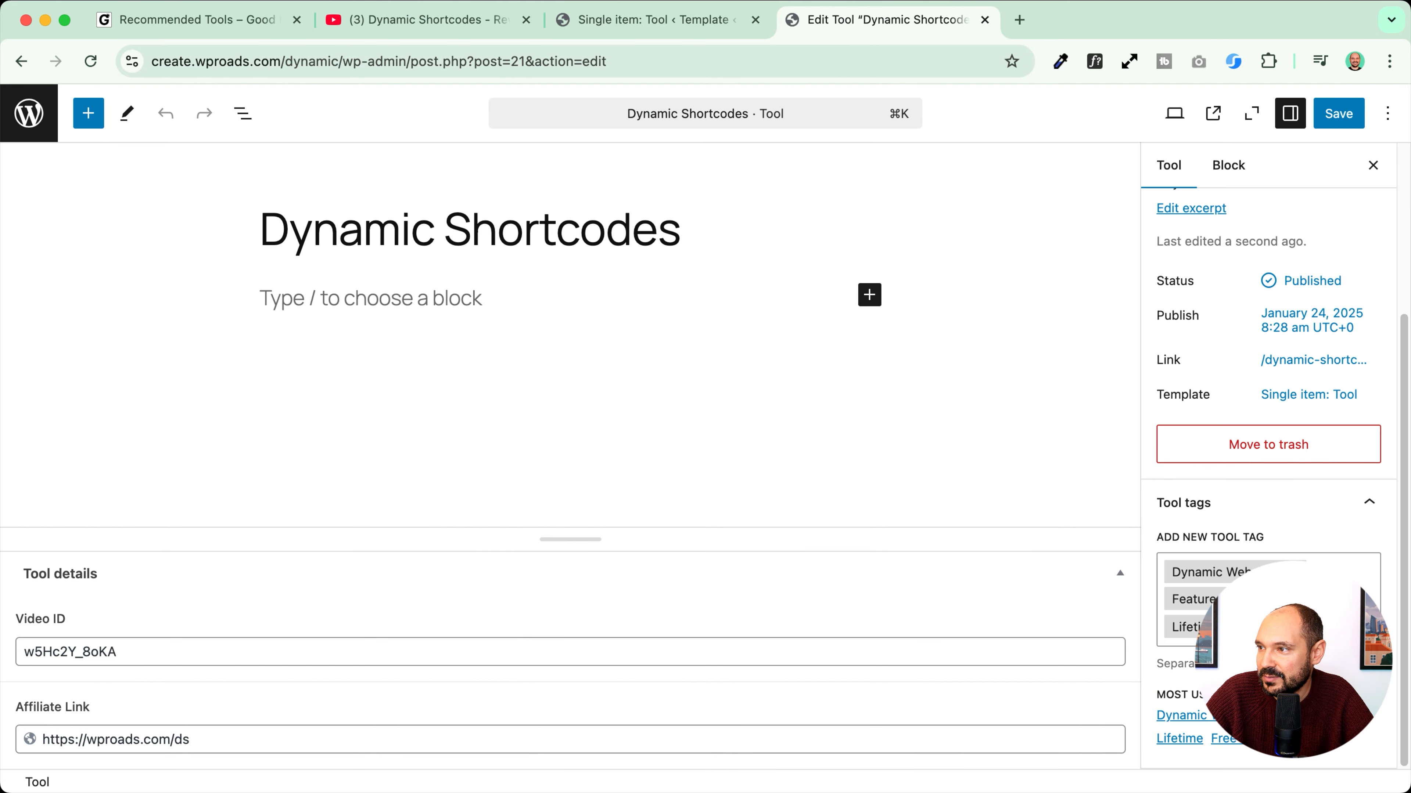
left_click(1231, 627)
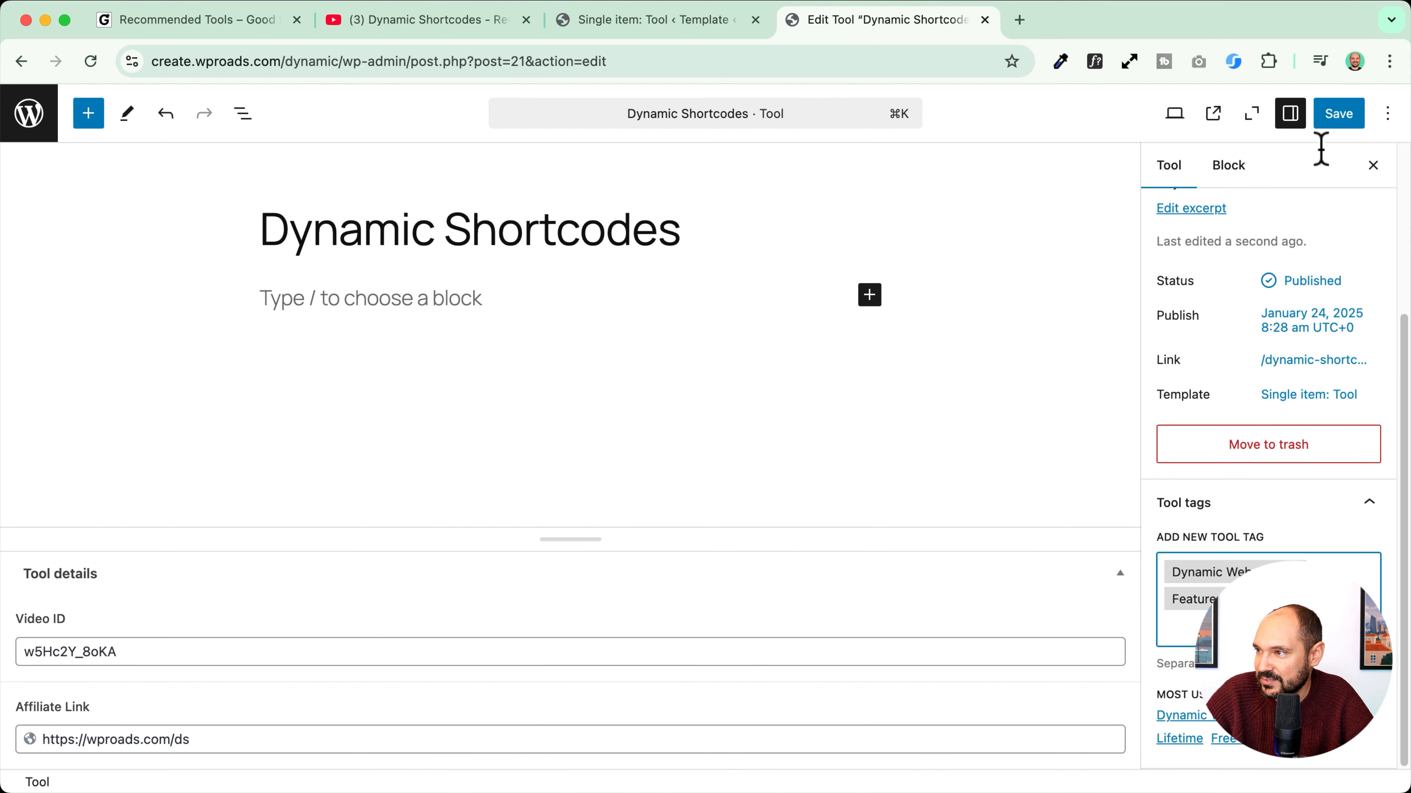
left_click(1336, 117)
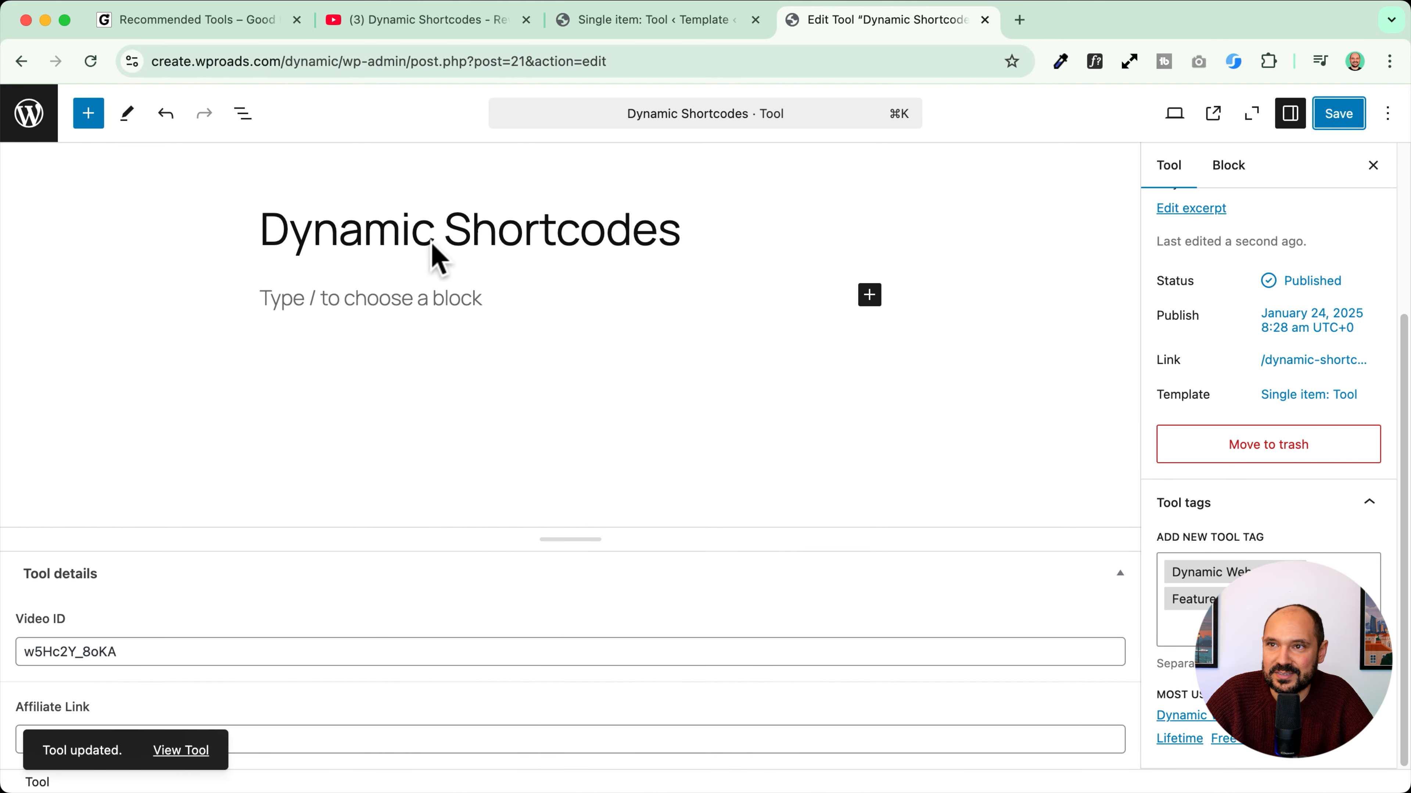
left_click(189, 747)
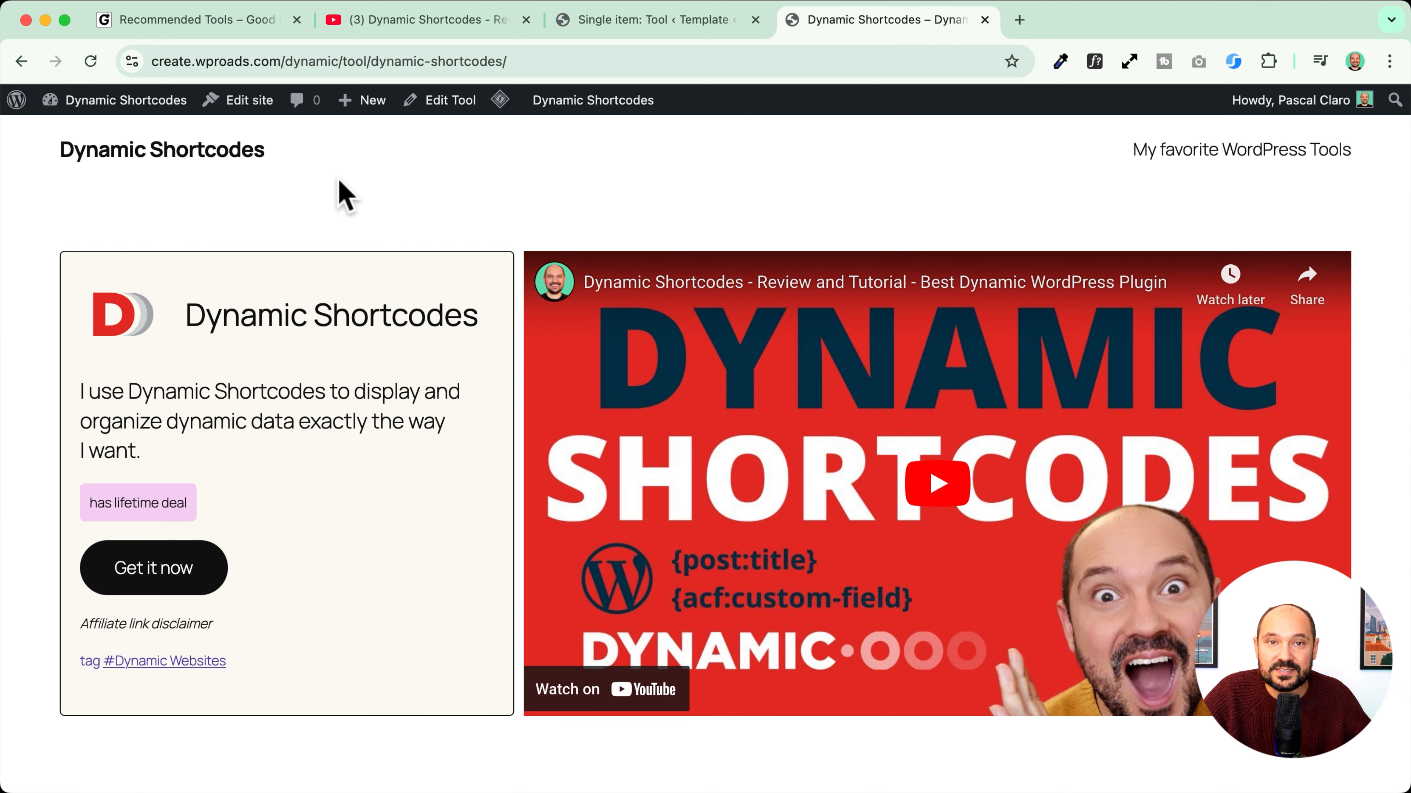
Step: Open the Tool Card pattern from the My favorite WordPress Tools page and insert an empty paragraph below the excerpt
left_click(633, 21)
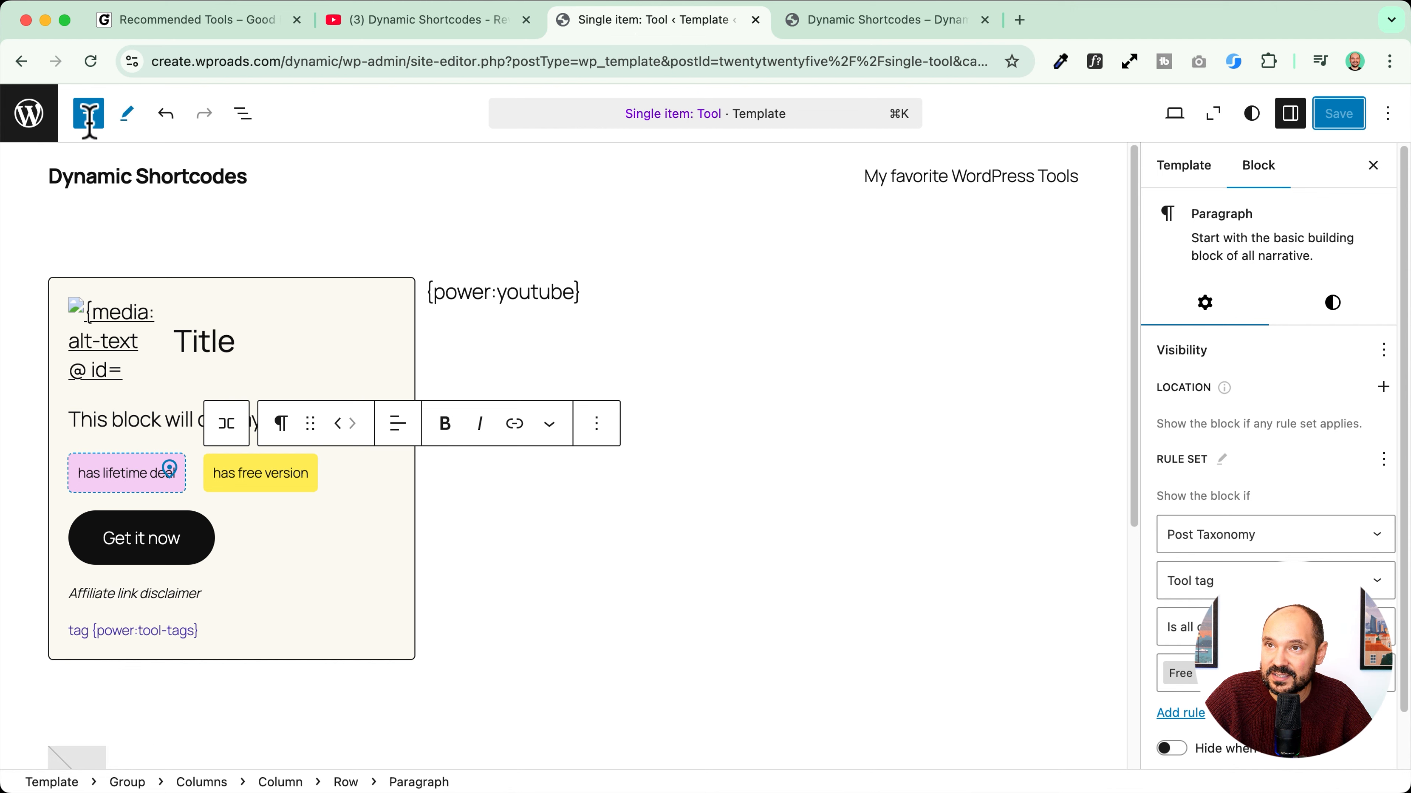
left_click(25, 120)
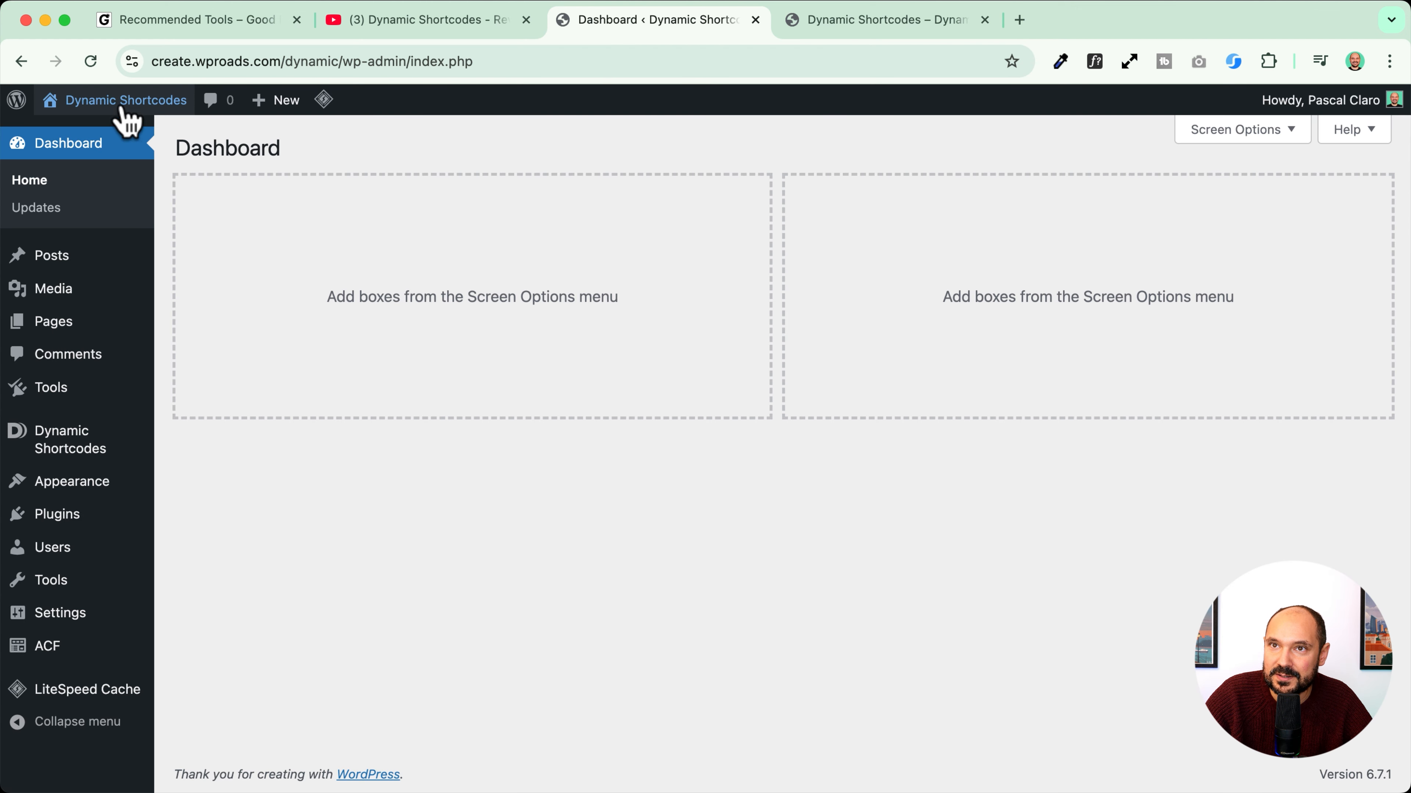
left_click(124, 103)
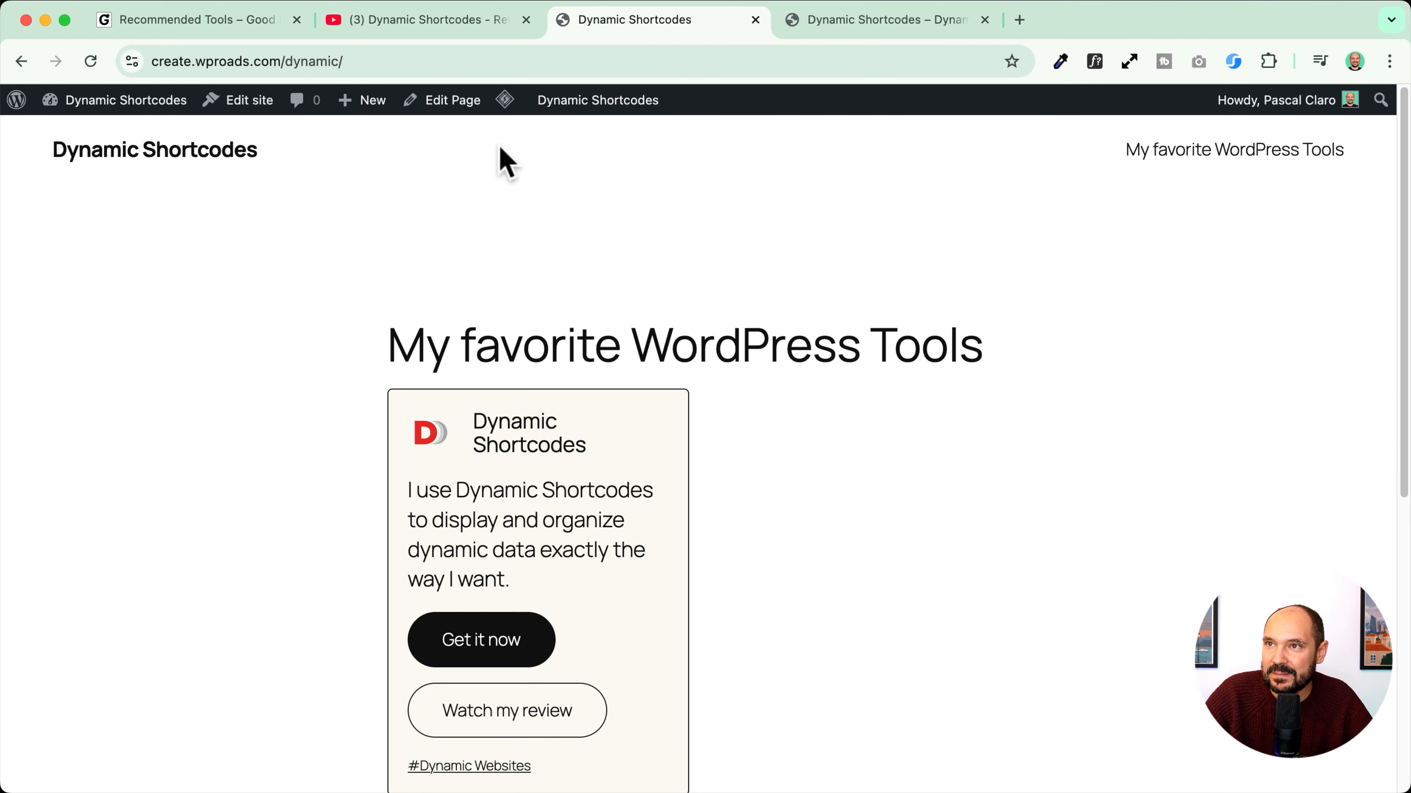
left_click(444, 99)
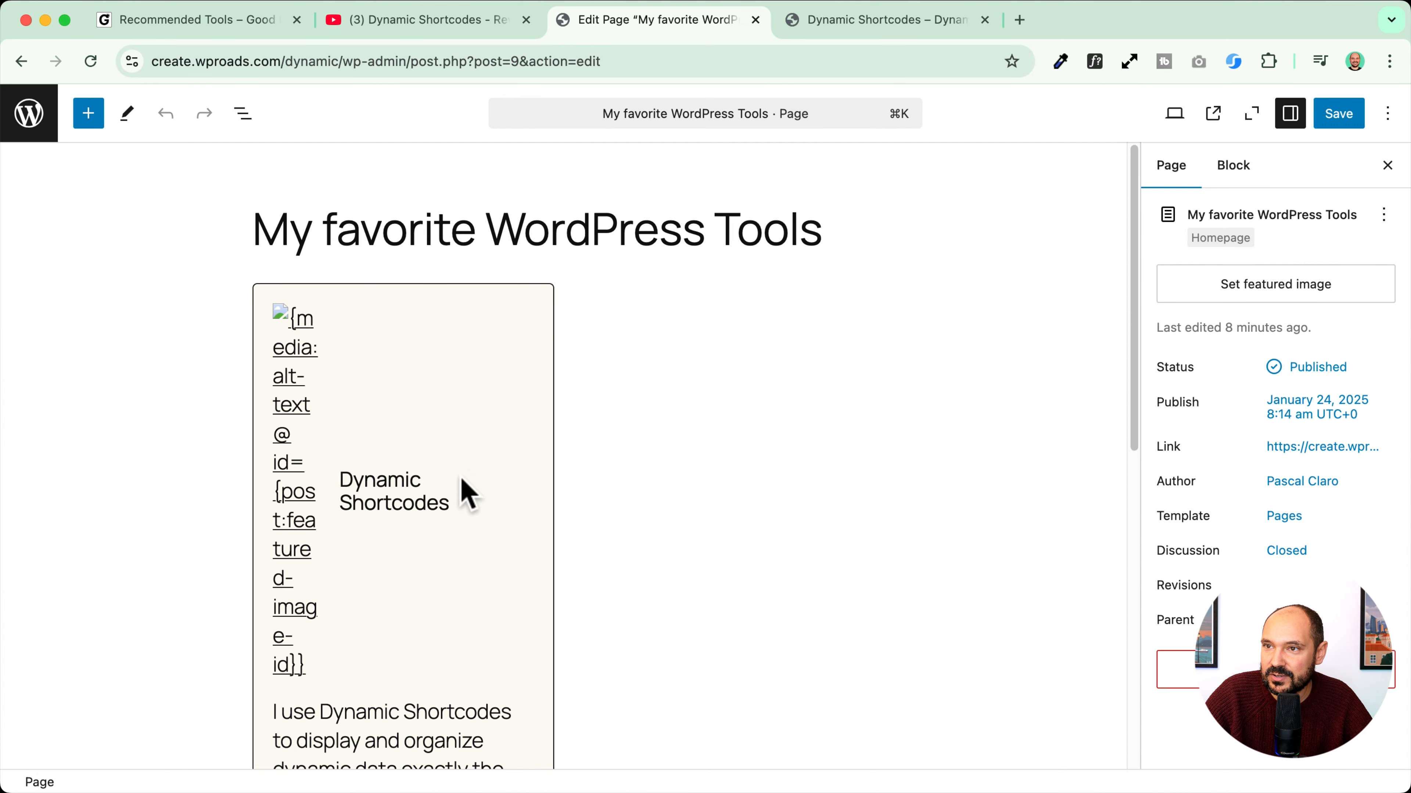
left_click(409, 368)
left_click(538, 277)
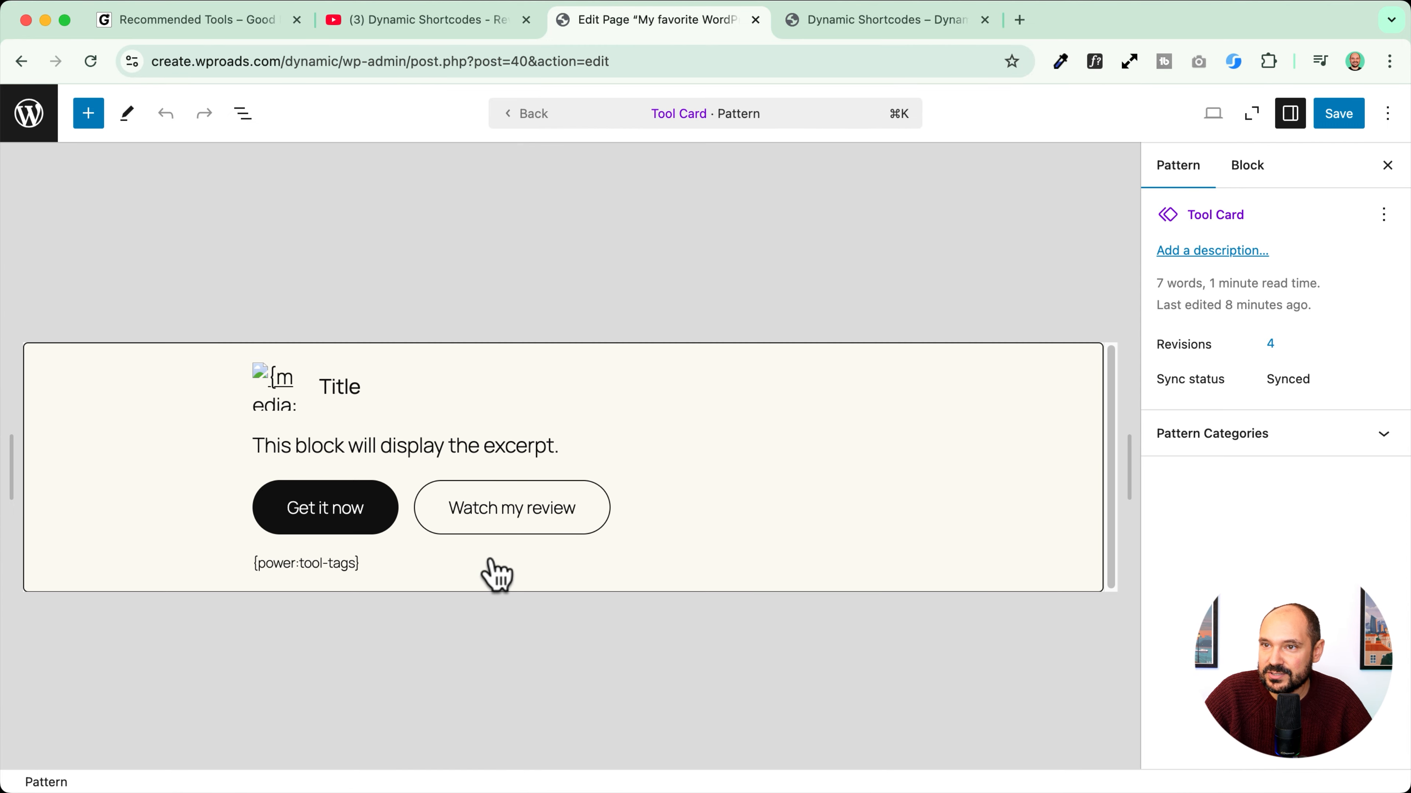
left_click(577, 442)
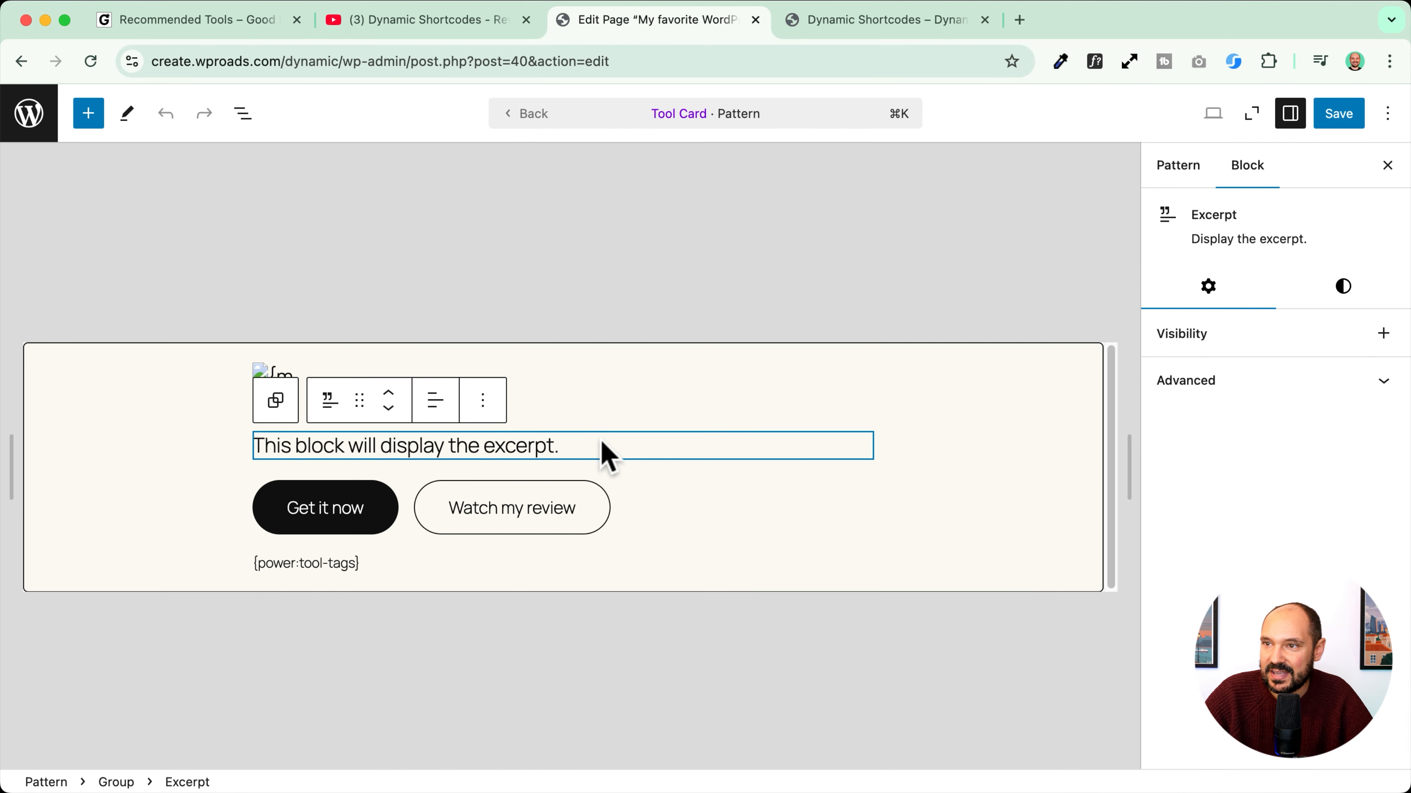
key("Return")
Step: Copy the row with both badges from the Single item: Tool template into the Tool Card's empty paragraph and save the pattern
left_click(807, 20)
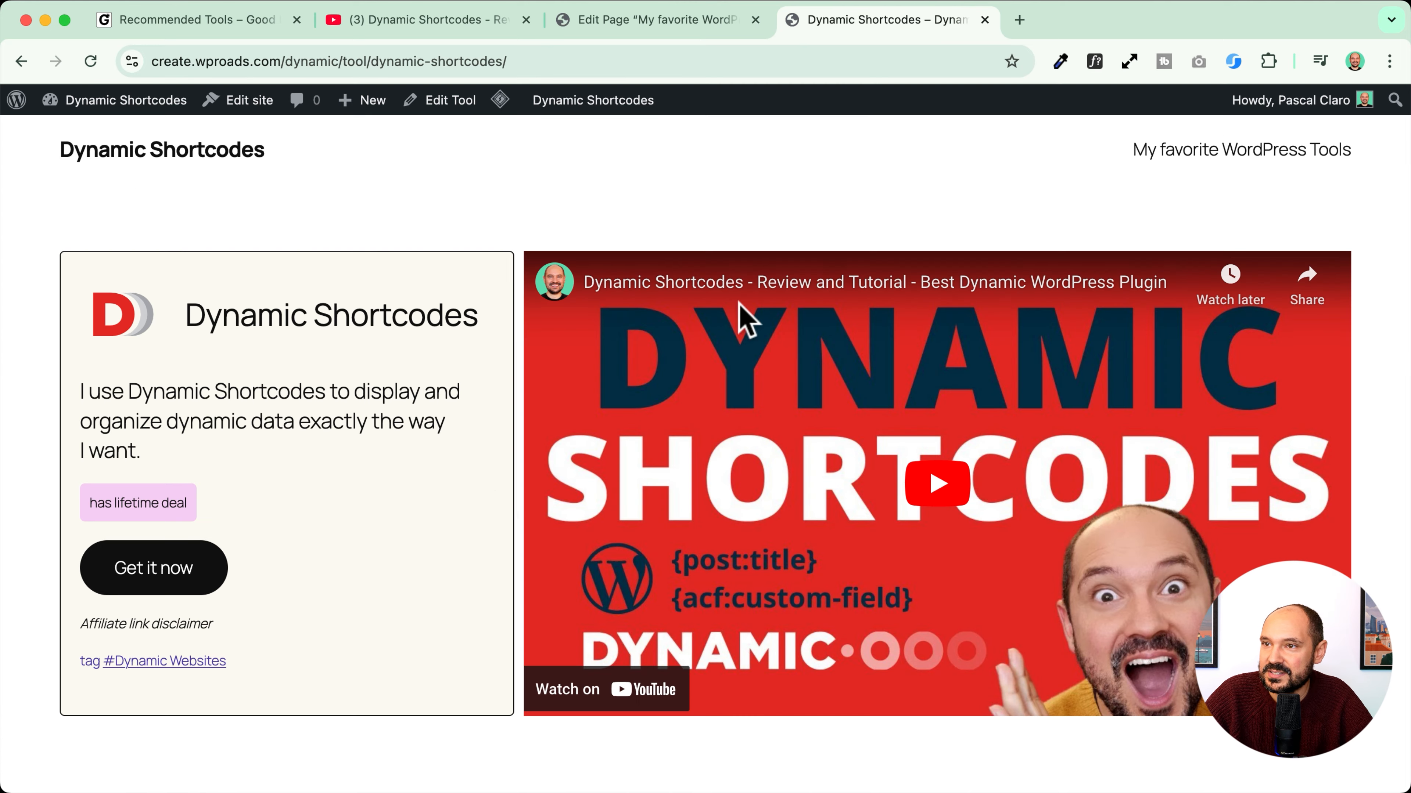
left_click(244, 103)
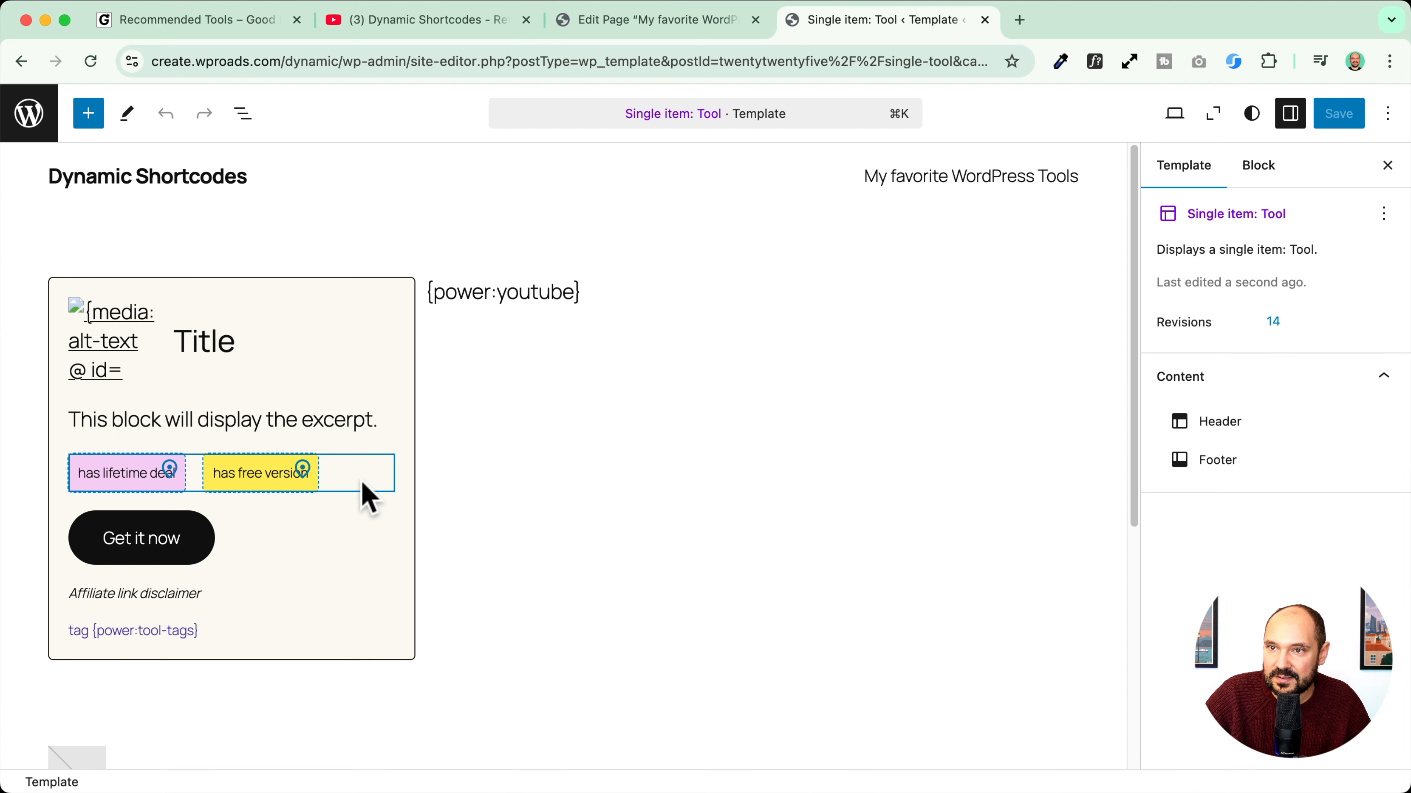
left_click(368, 496)
key("super+c")
left_click(226, 424)
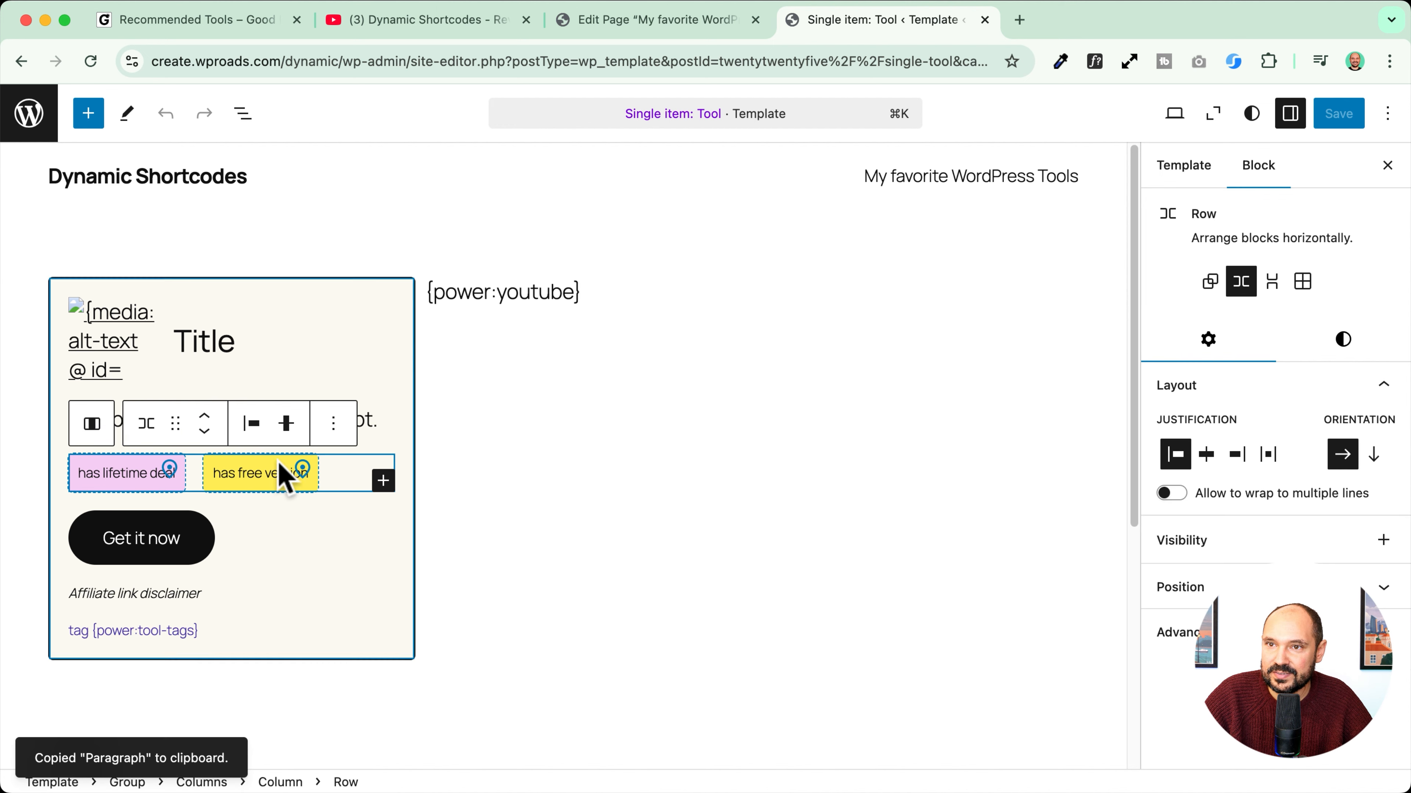
key("super+c")
left_click(655, 19)
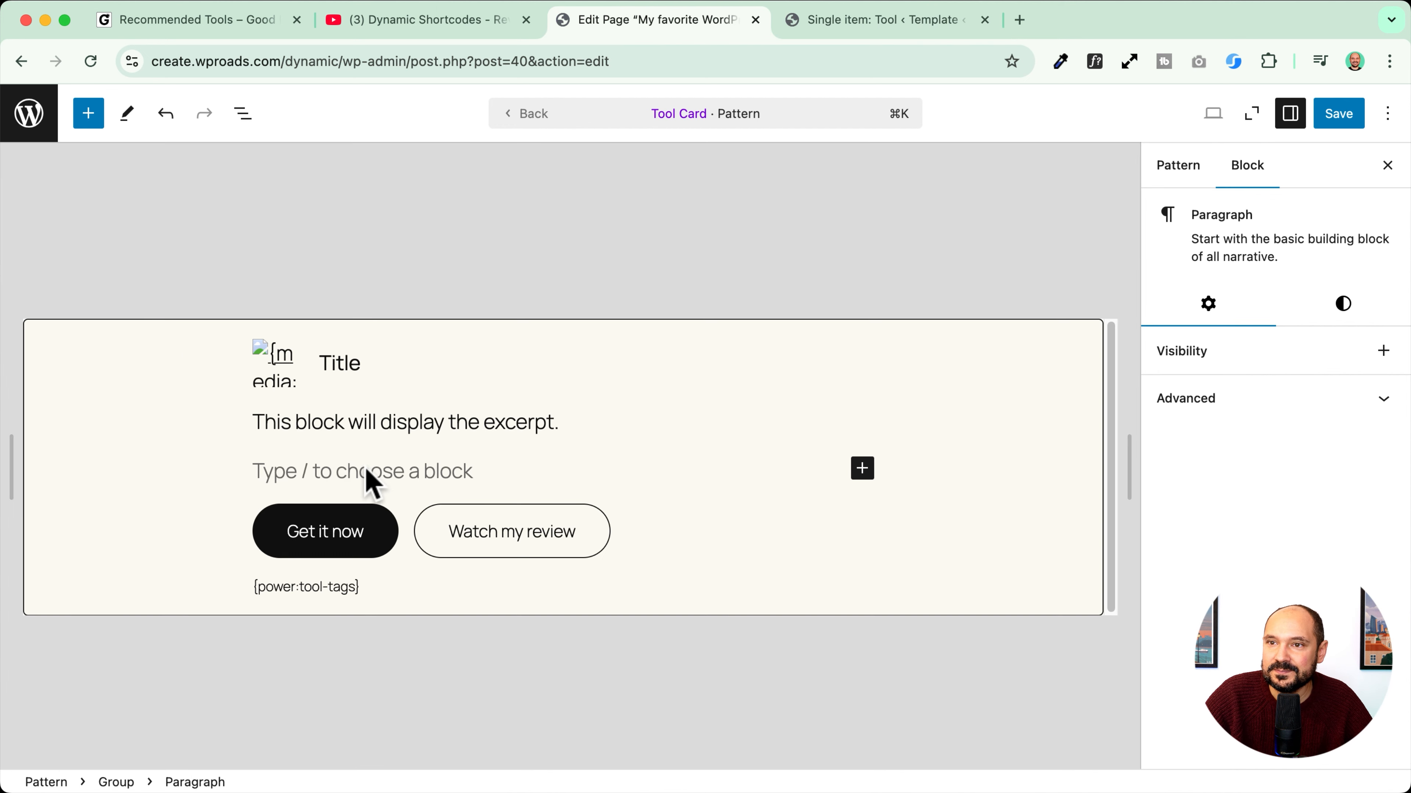
key("super+v")
left_click(1347, 116)
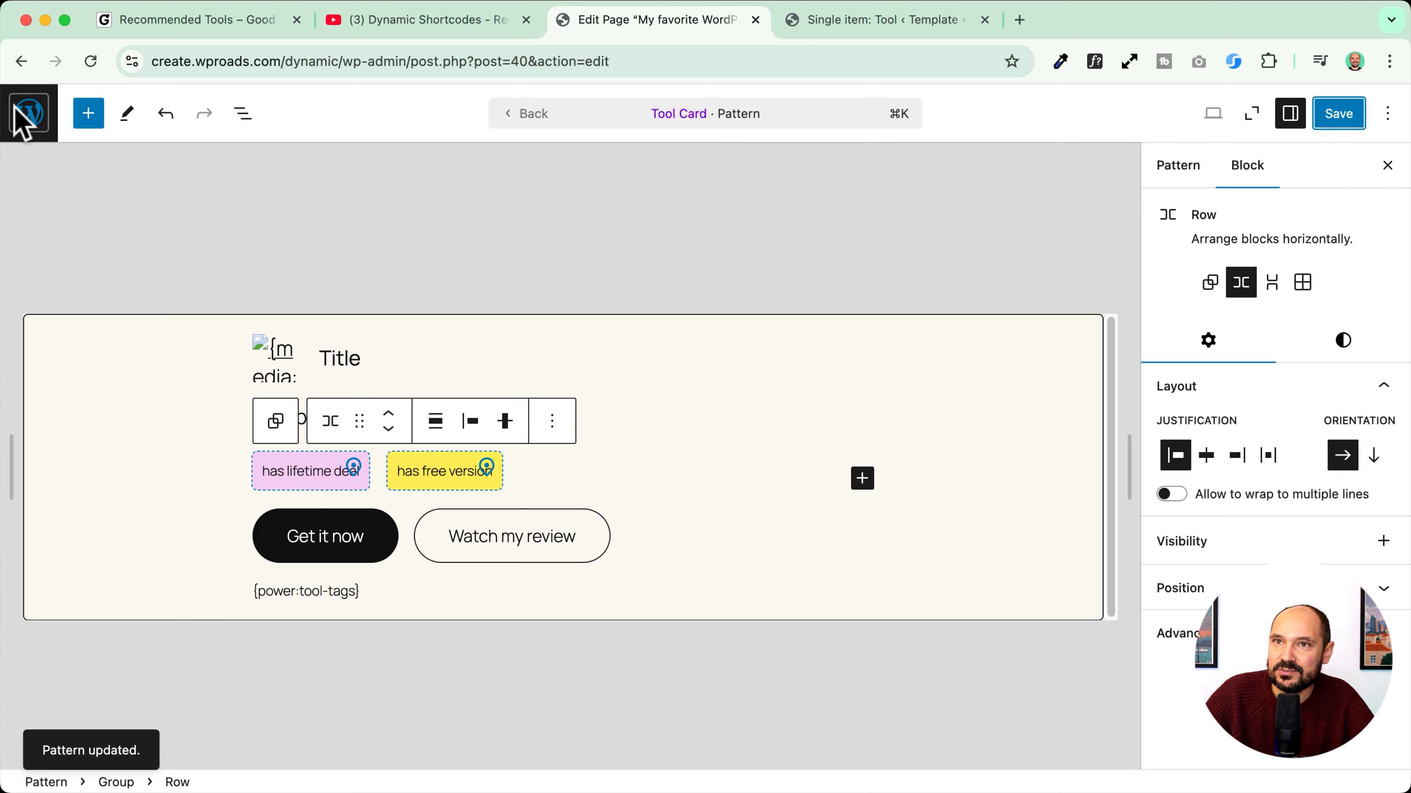
Step: View the site's homepage and check the badges on the Dynamic Shortcodes tool card
left_click(29, 117)
left_click(105, 100)
scroll(238, 362, "down", 3)
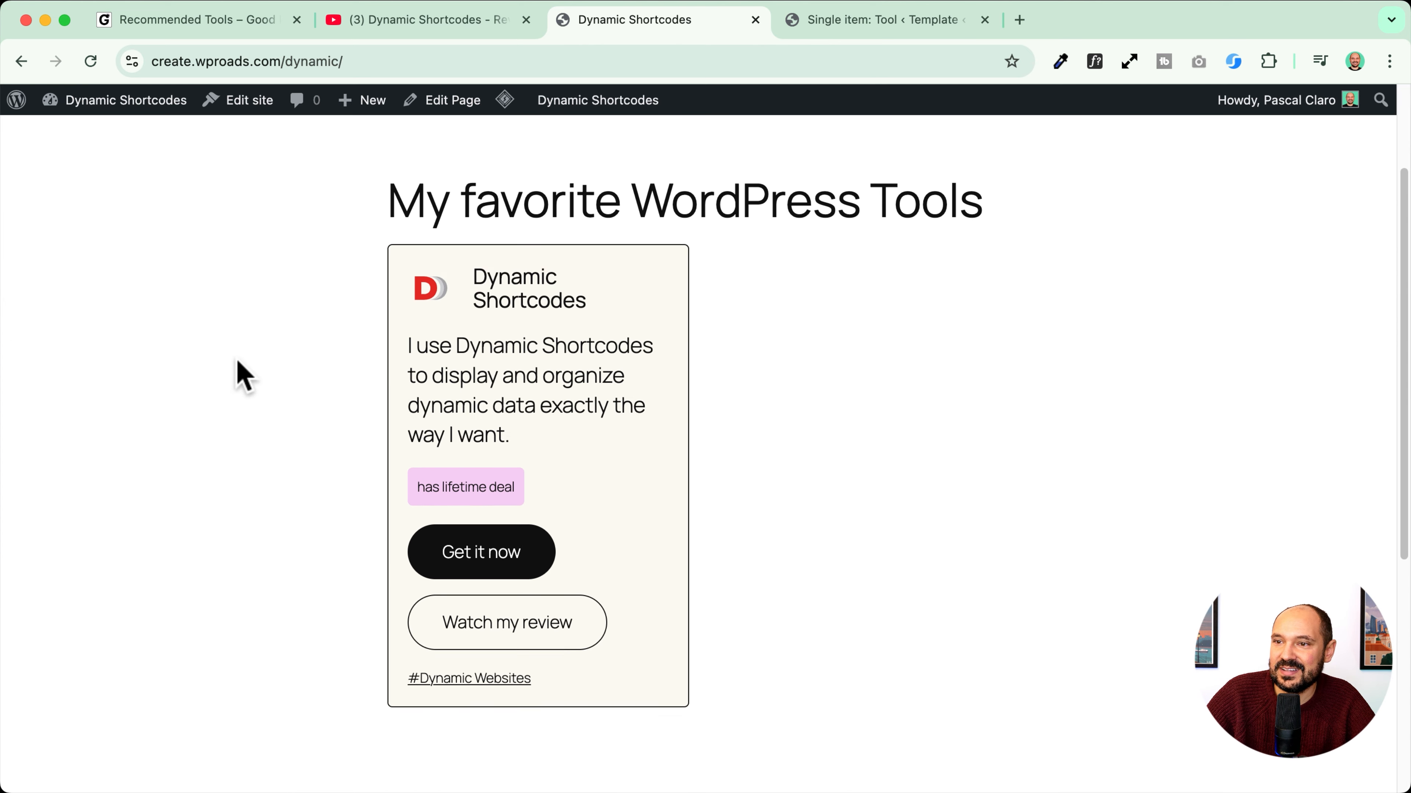
scroll(238, 362, "up", 3)
scroll(238, 362, "down", 3)
scroll(238, 362, "up", 3)
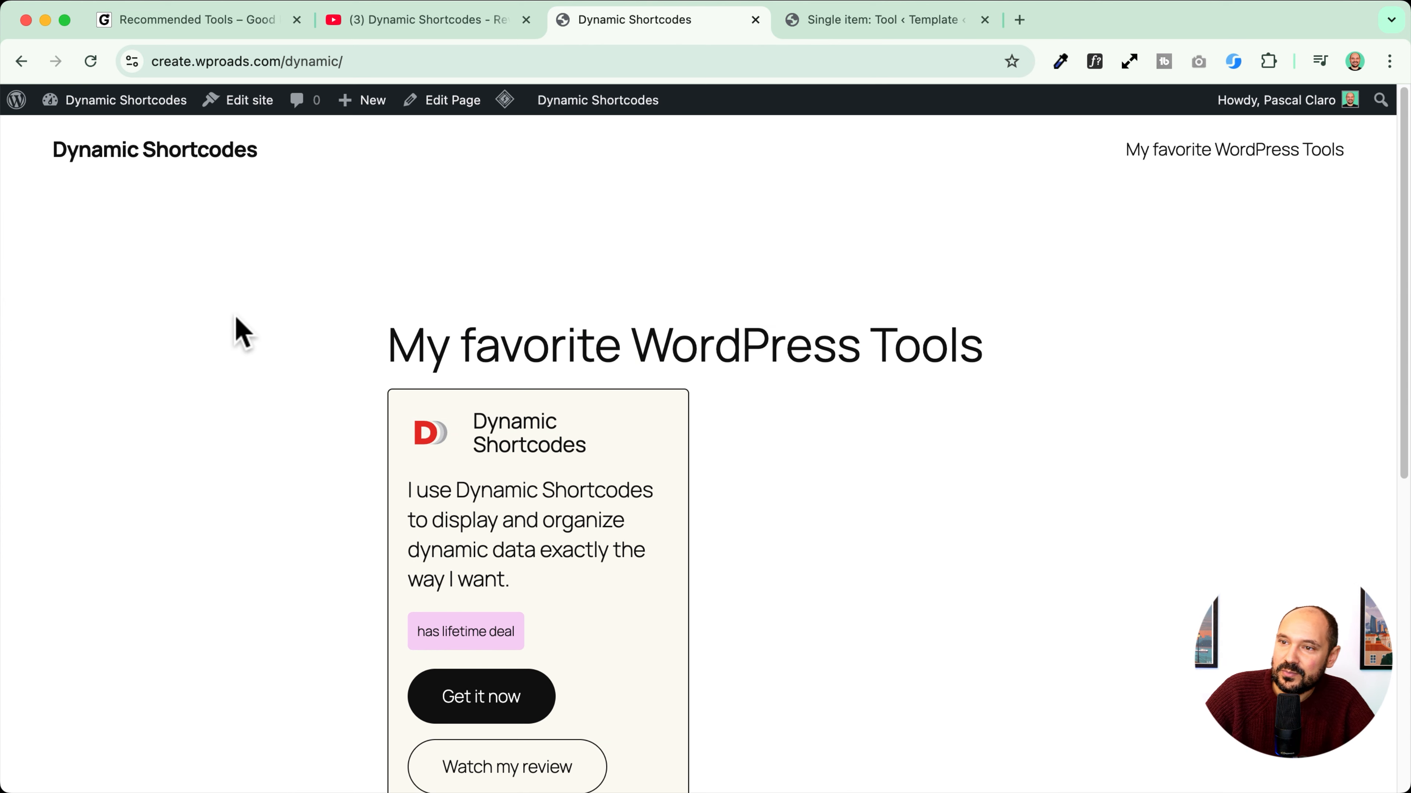
Step: Create a new tool titled Hostinger and give it the tool tag Hosting
mouse_move(358, 102)
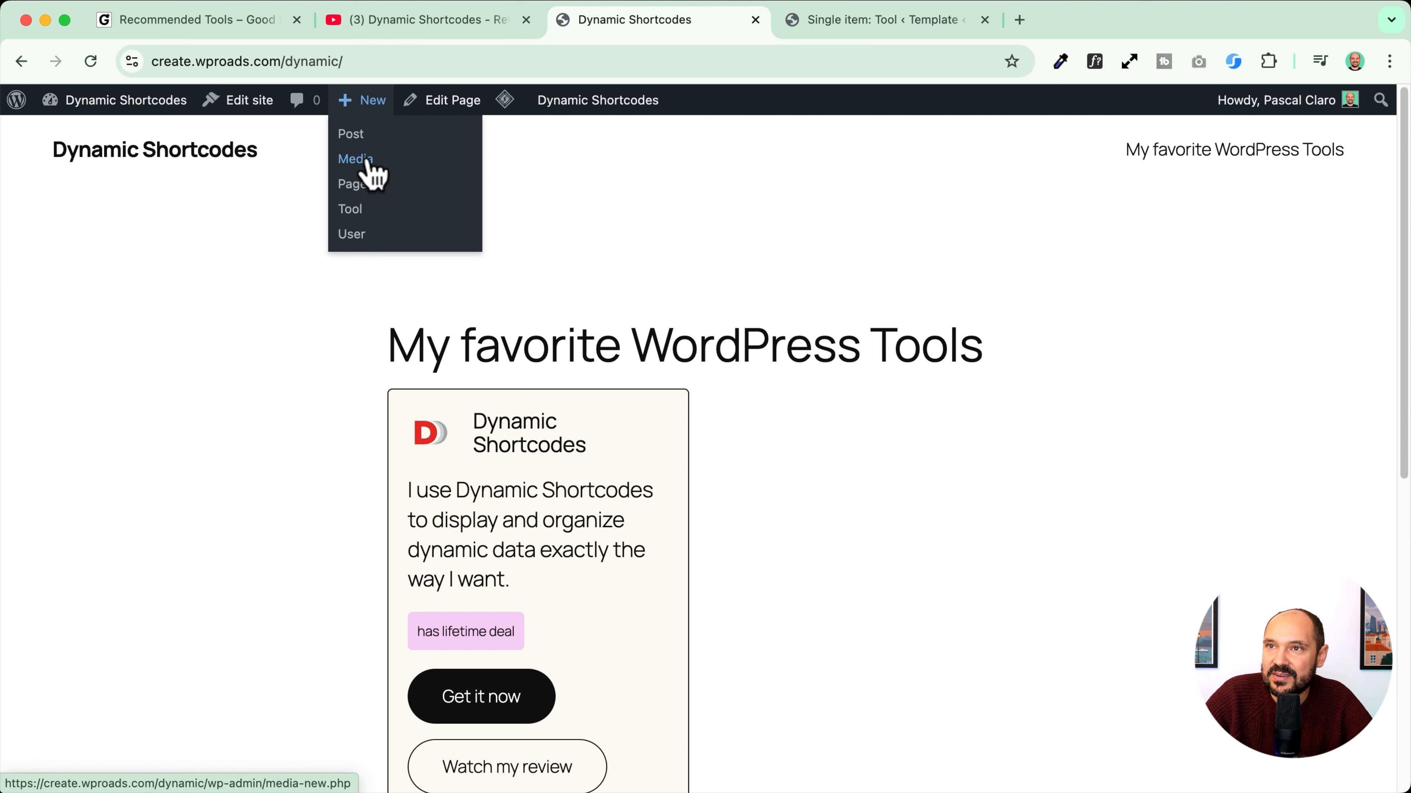
left_click(358, 216)
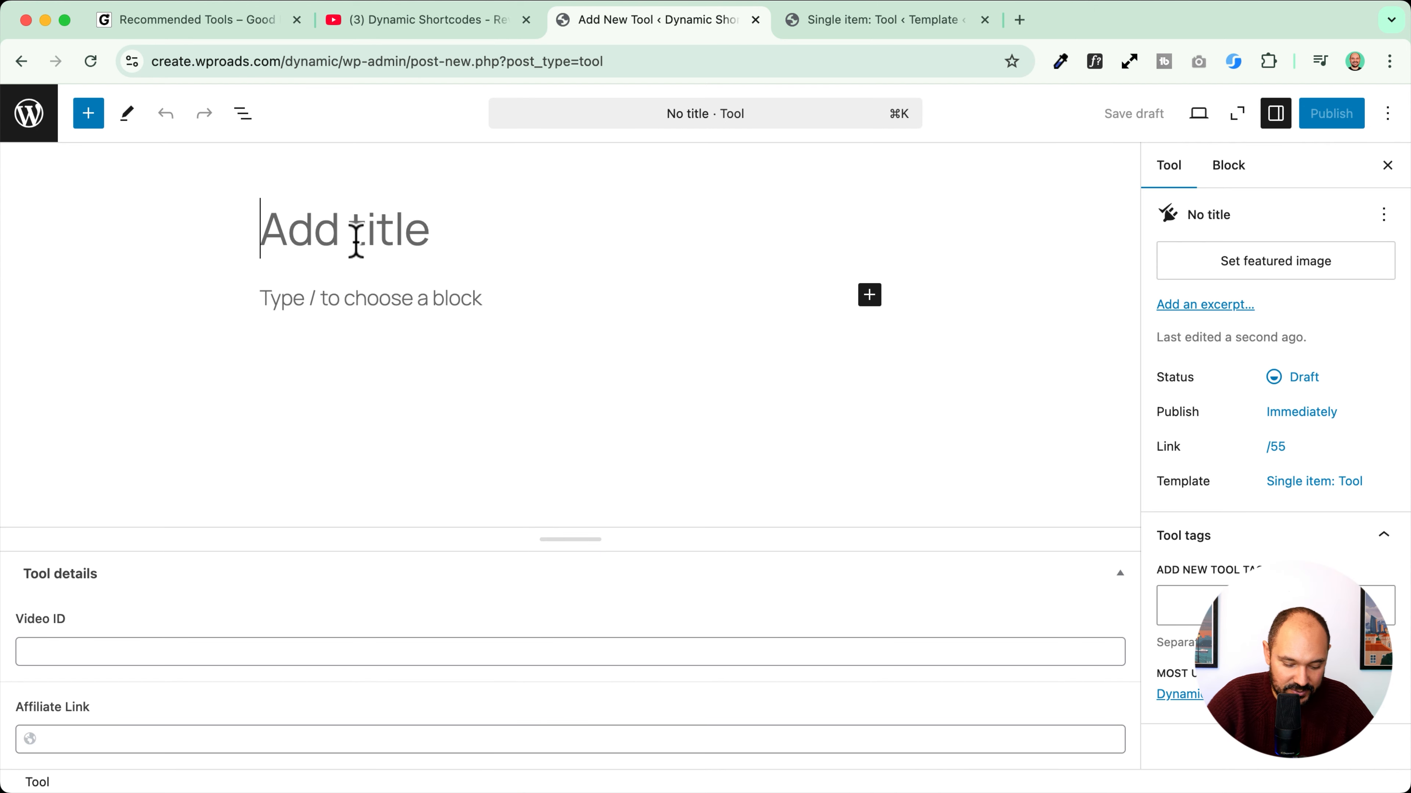
type("Hostinger")
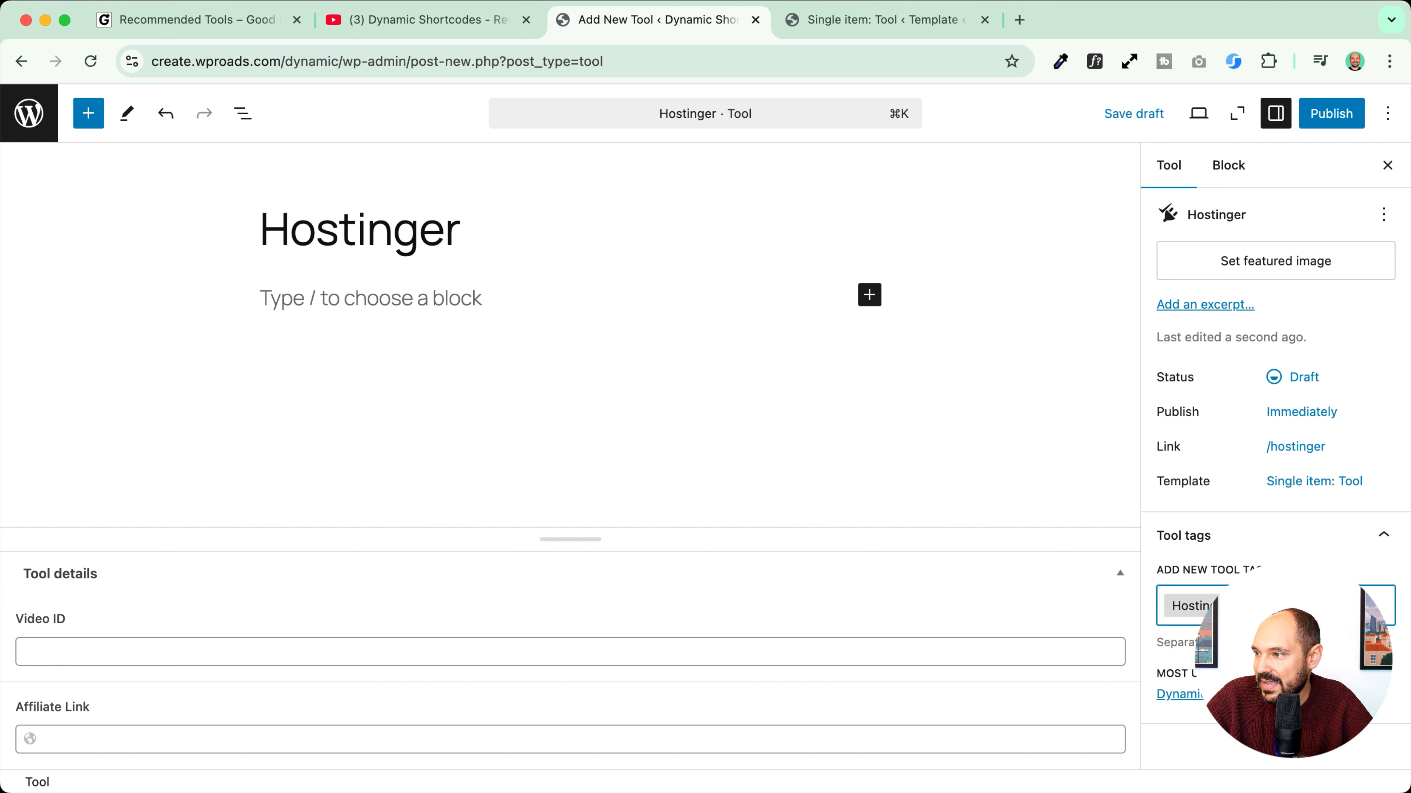
Step: Open the Hostinger tutorial video on YouTube from the Good Morning Gutenberg Hostinger page and display its embed code
left_click(80, 655)
left_click(223, 22)
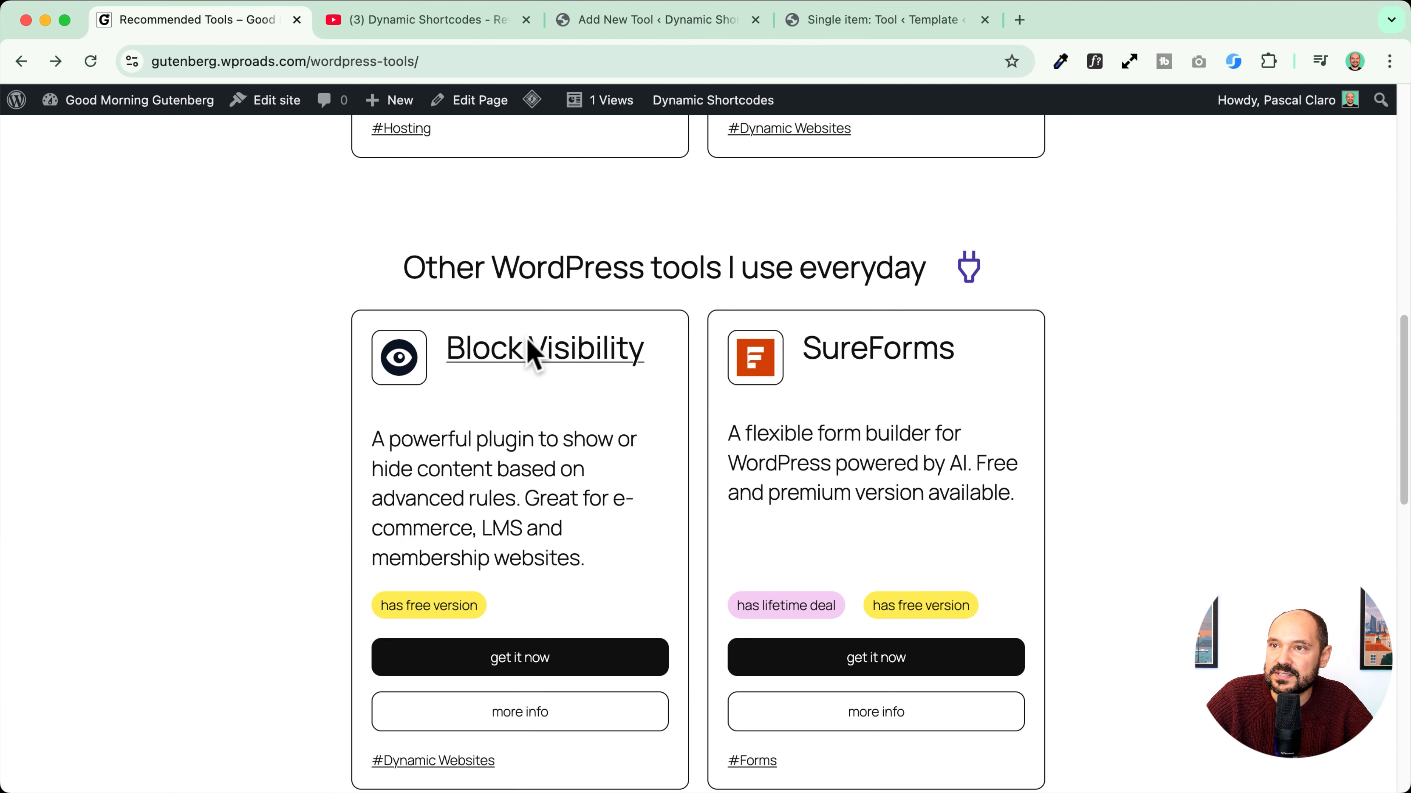
scroll(554, 361, "up", 10)
left_click(398, 424)
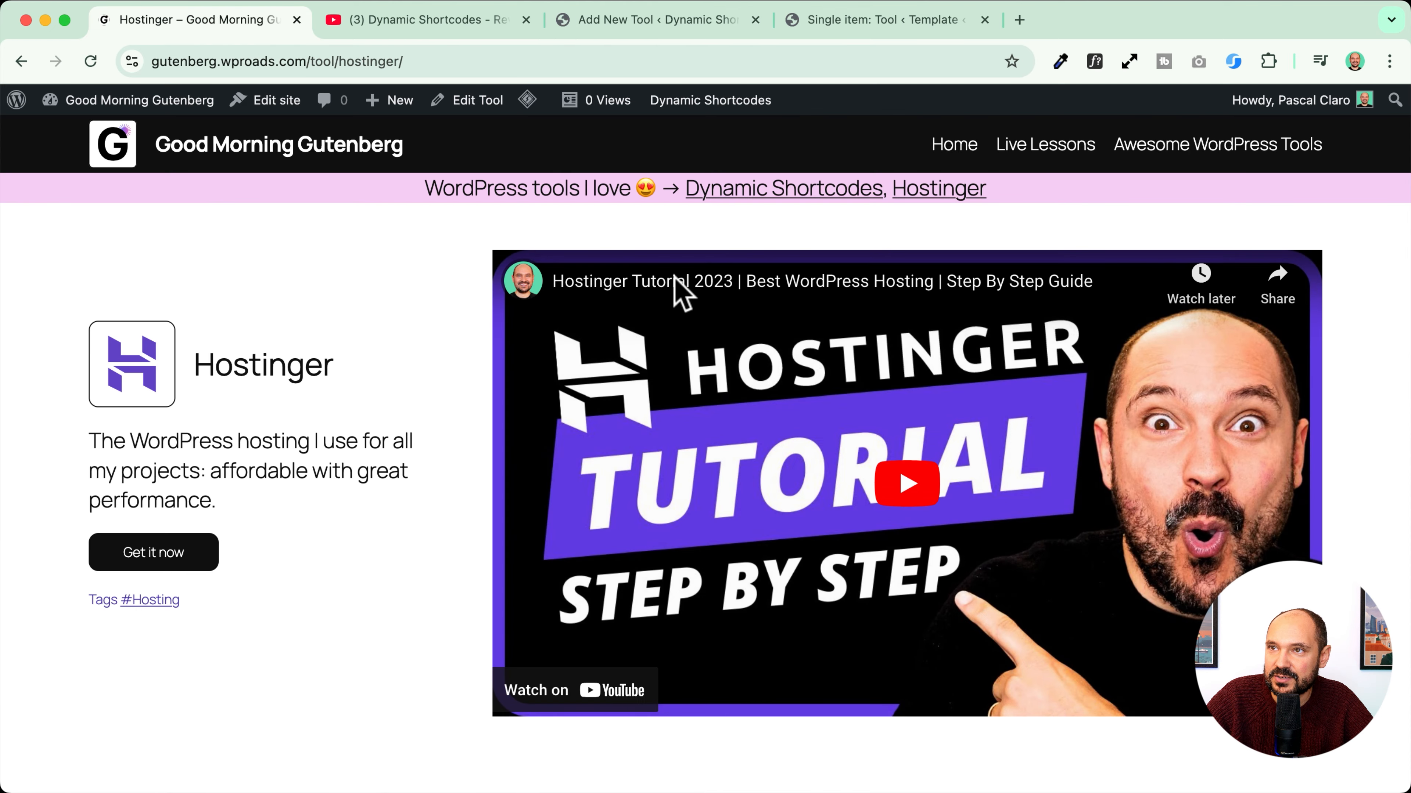
left_click(677, 293)
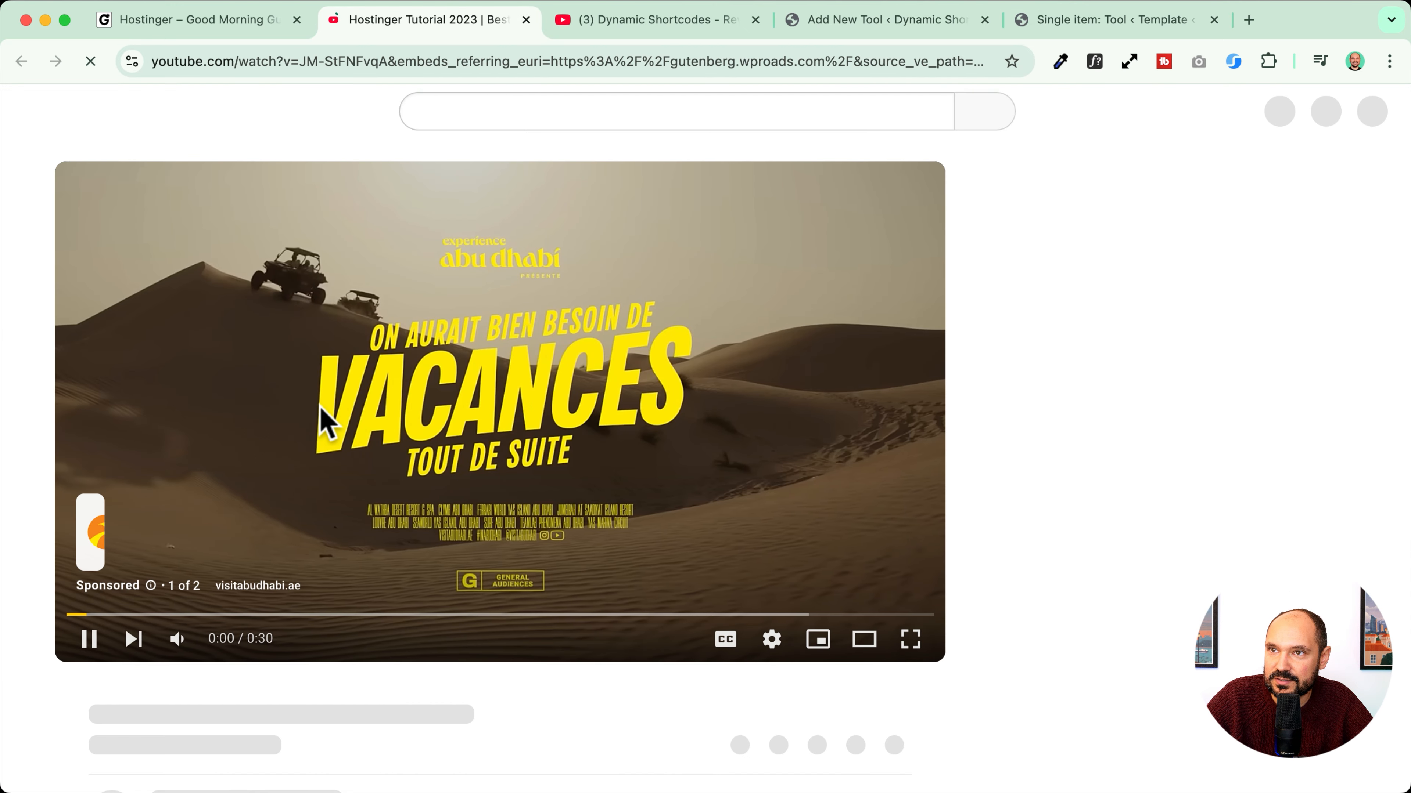
left_click(420, 525)
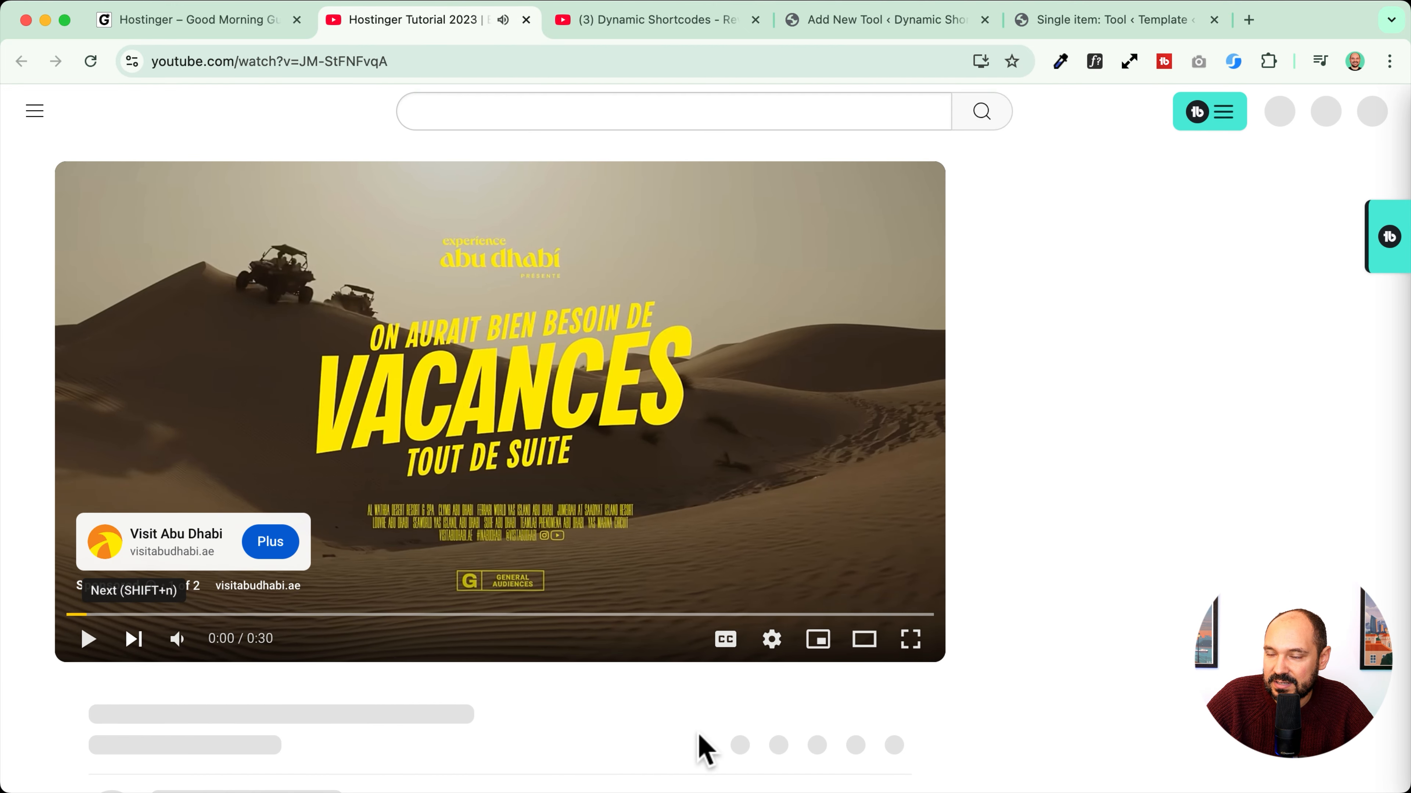
left_click(714, 717)
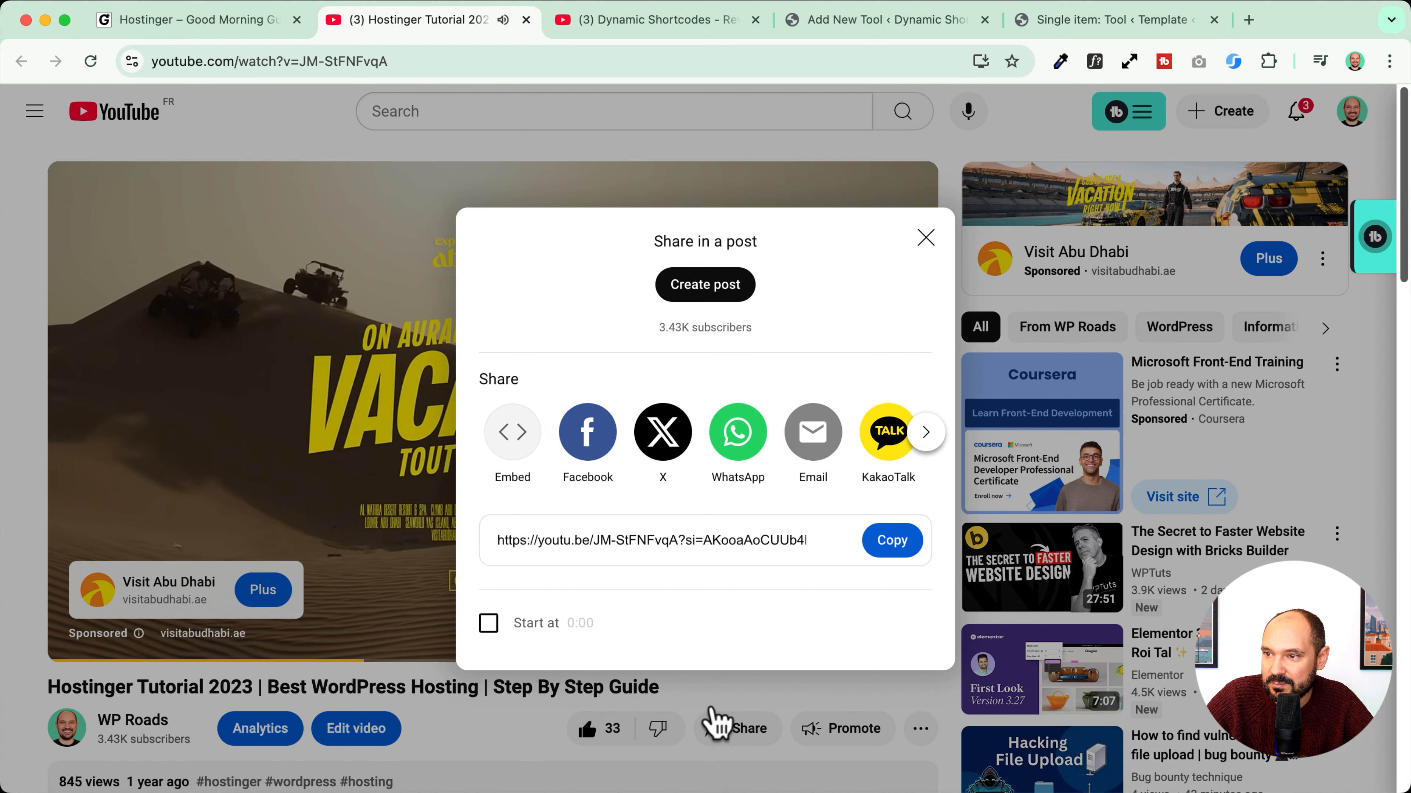
left_click(520, 442)
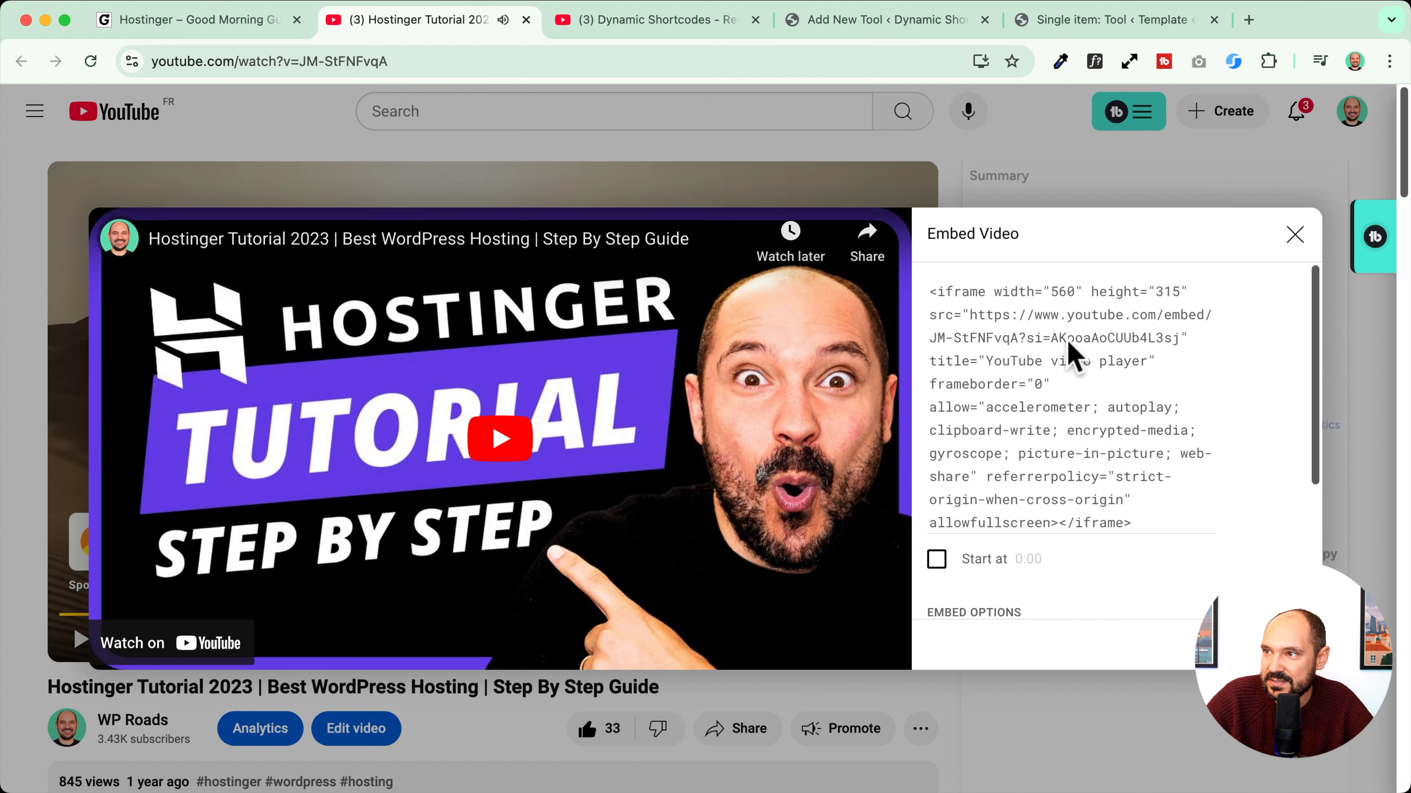
Step: Copy the video ID JM-StFNFvqA from the YouTube address and enter it as the Hostinger tool's Video ID
left_click_drag(929, 338, 1017, 336)
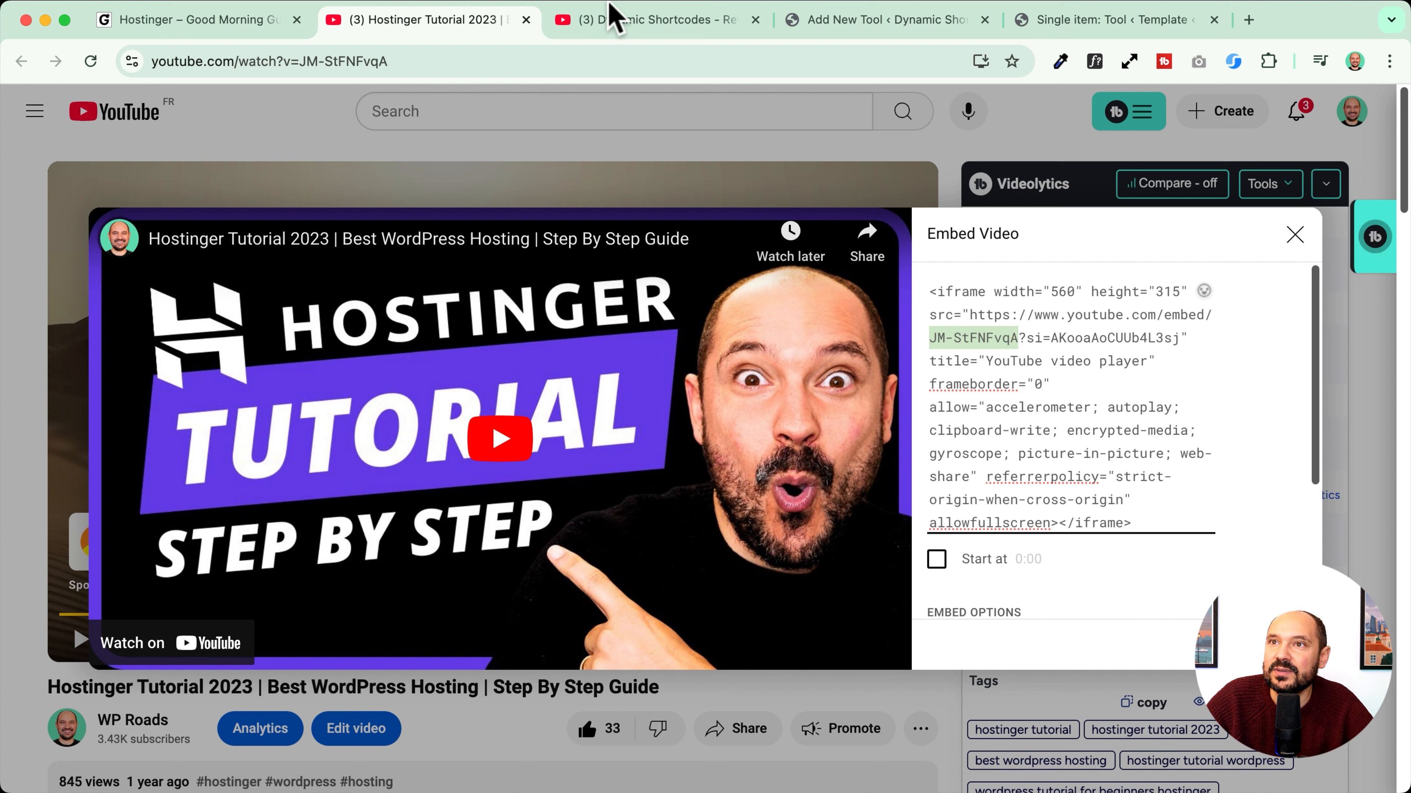
left_click_drag(396, 61, 287, 61)
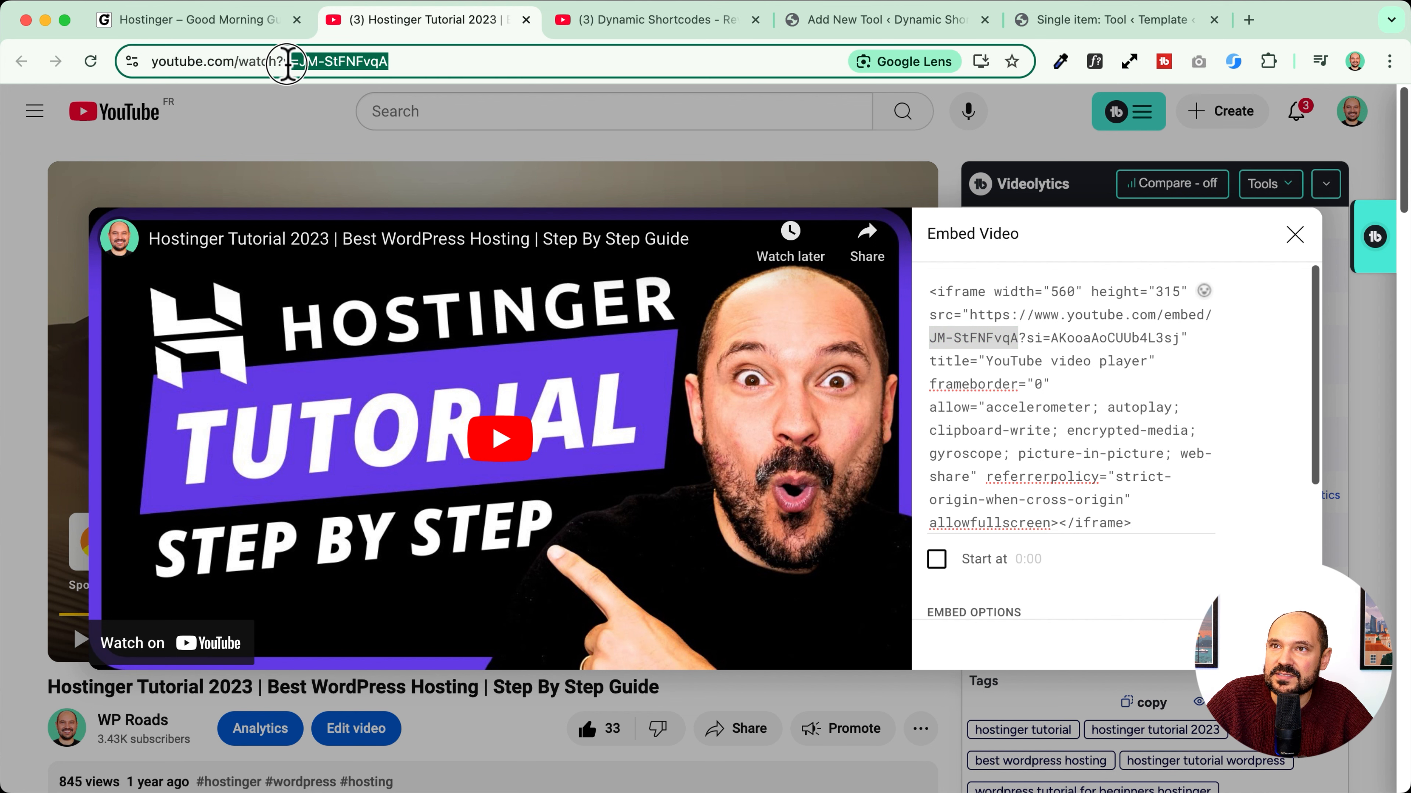
left_click_drag(376, 61, 561, 60)
left_click_drag(383, 61, 363, 61)
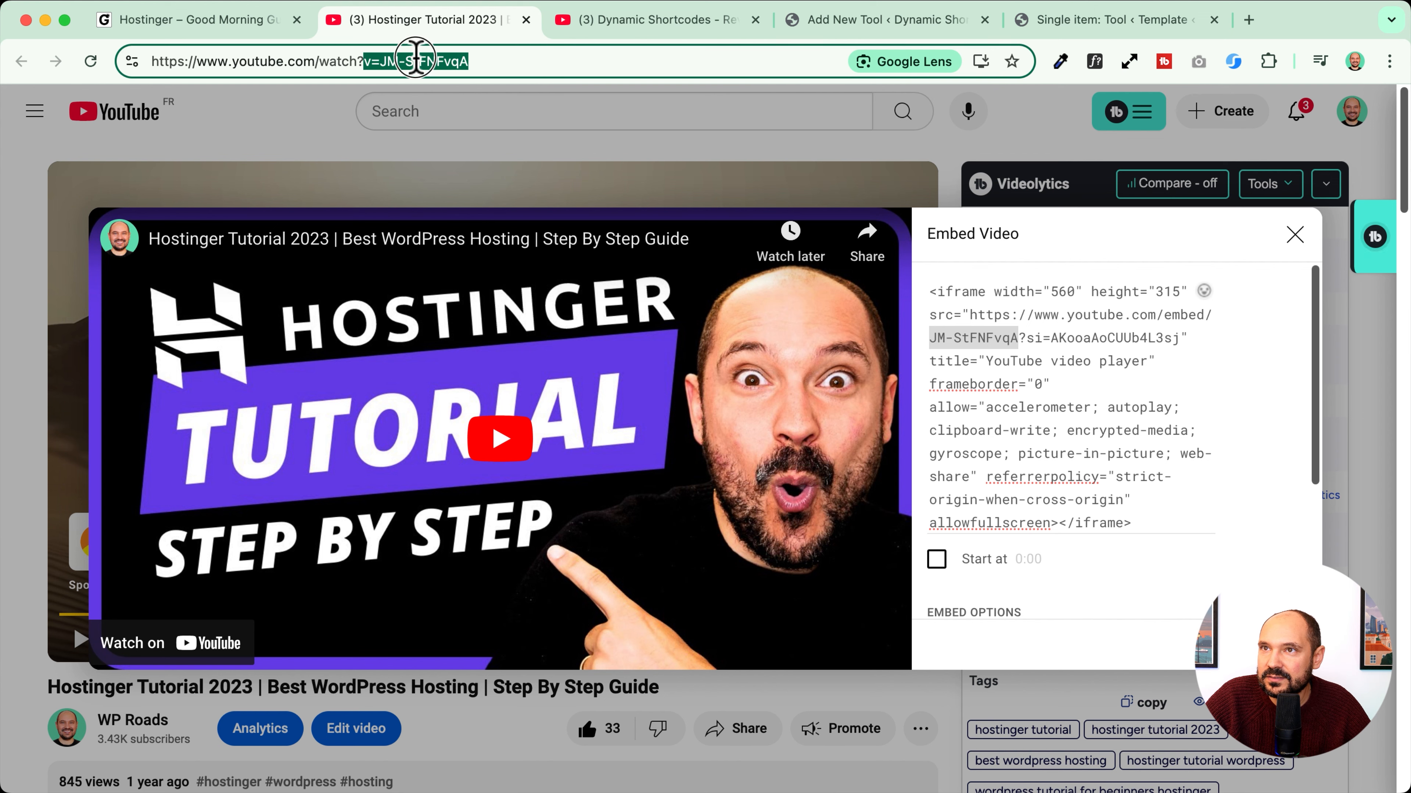
left_click_drag(379, 61, 585, 60)
key("super+c")
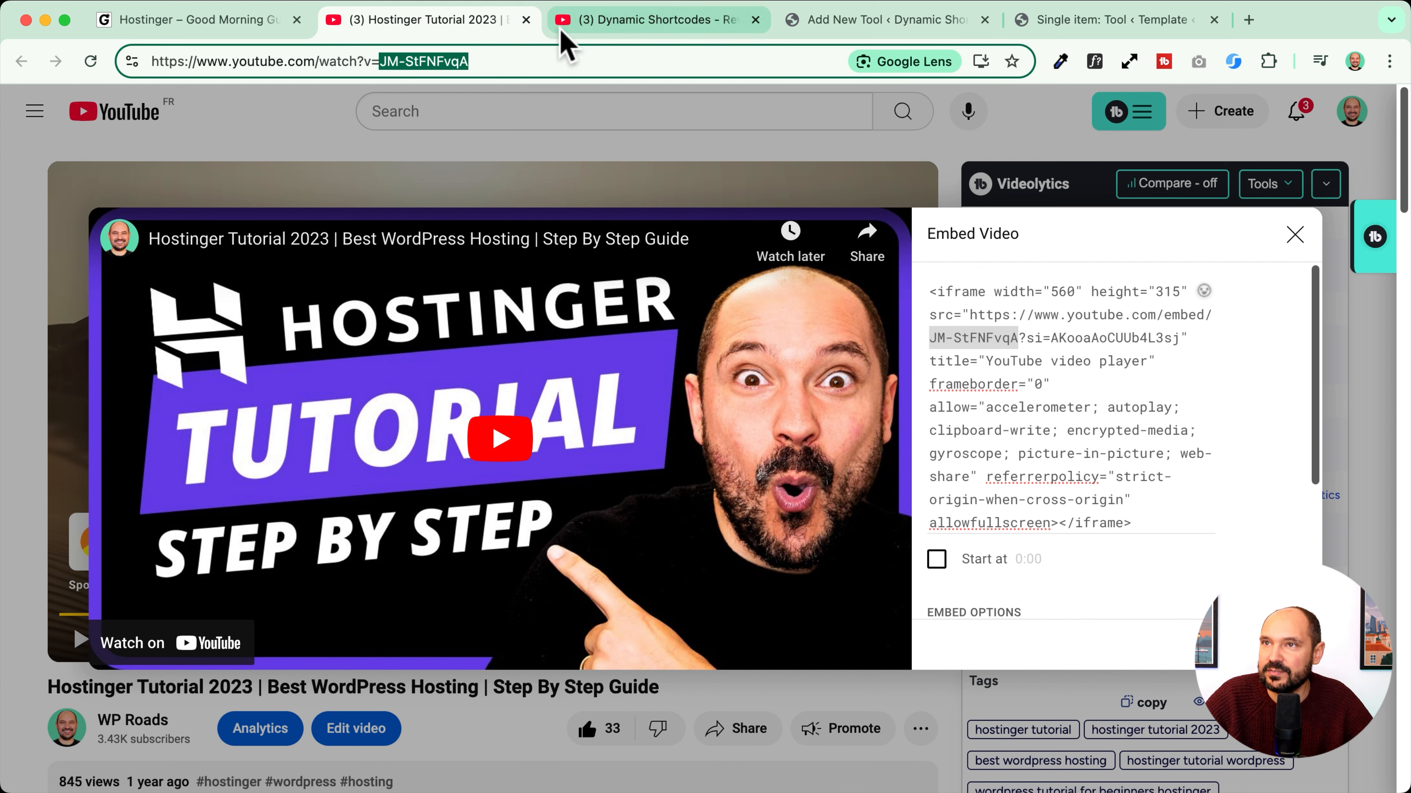
left_click(600, 25)
left_click(871, 25)
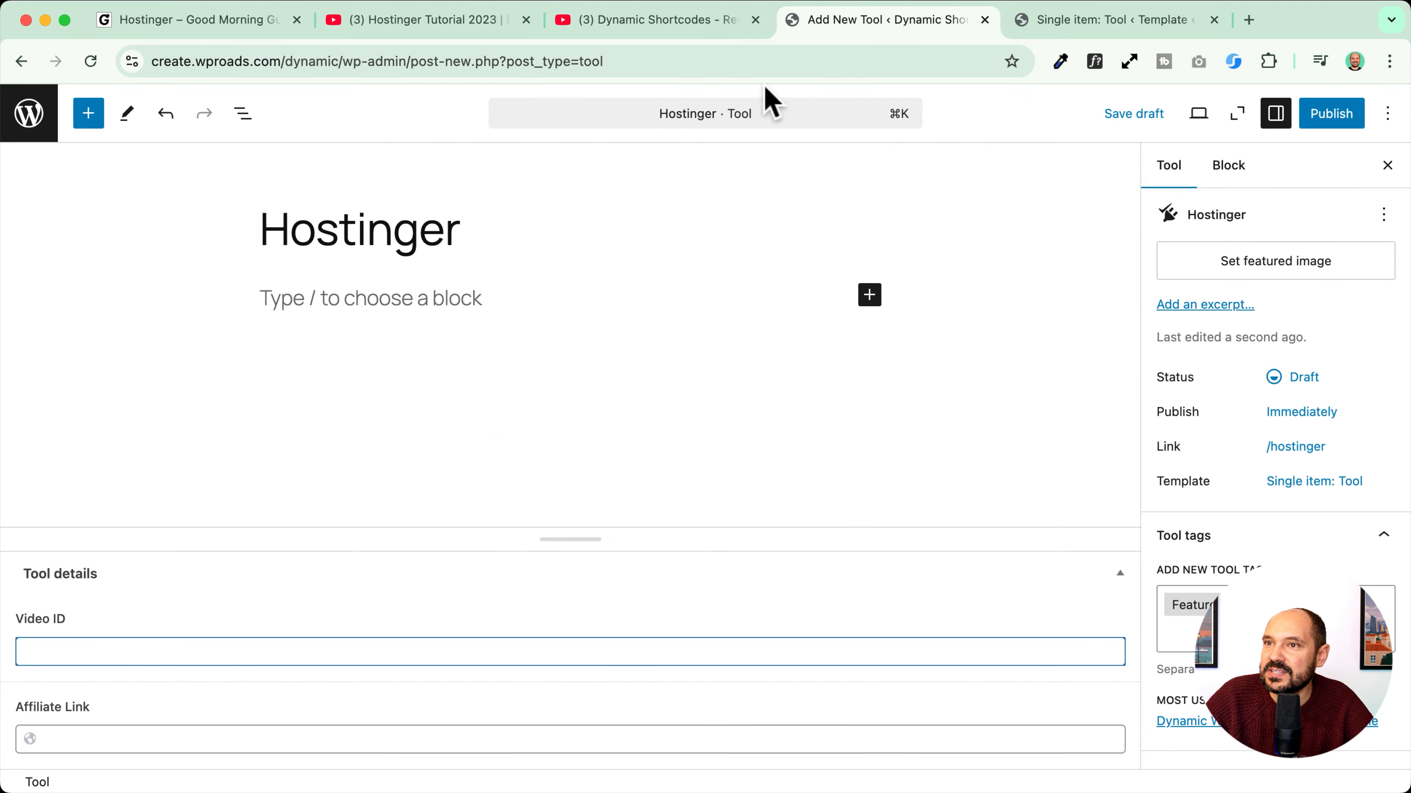
left_click(97, 650)
key("super+v")
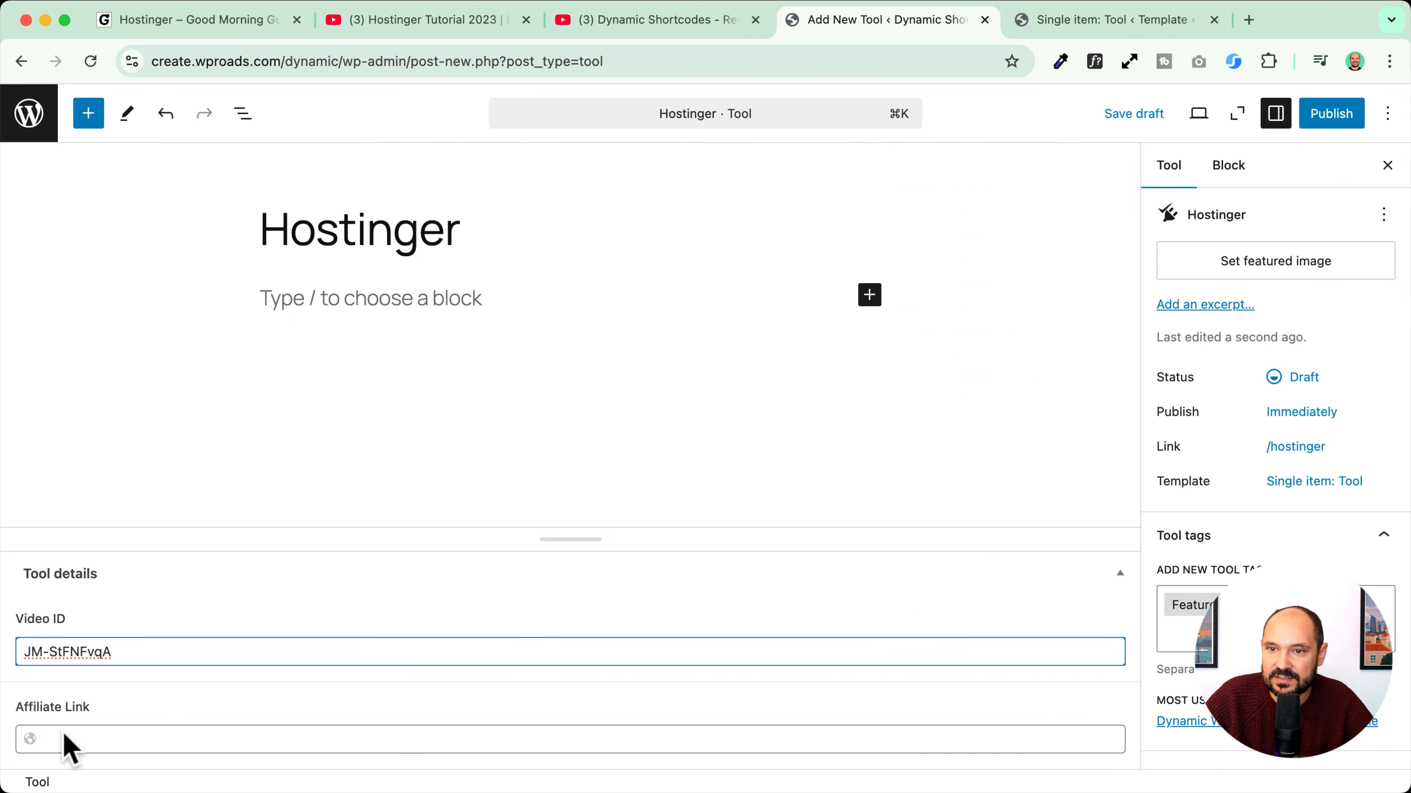
left_click(269, 23)
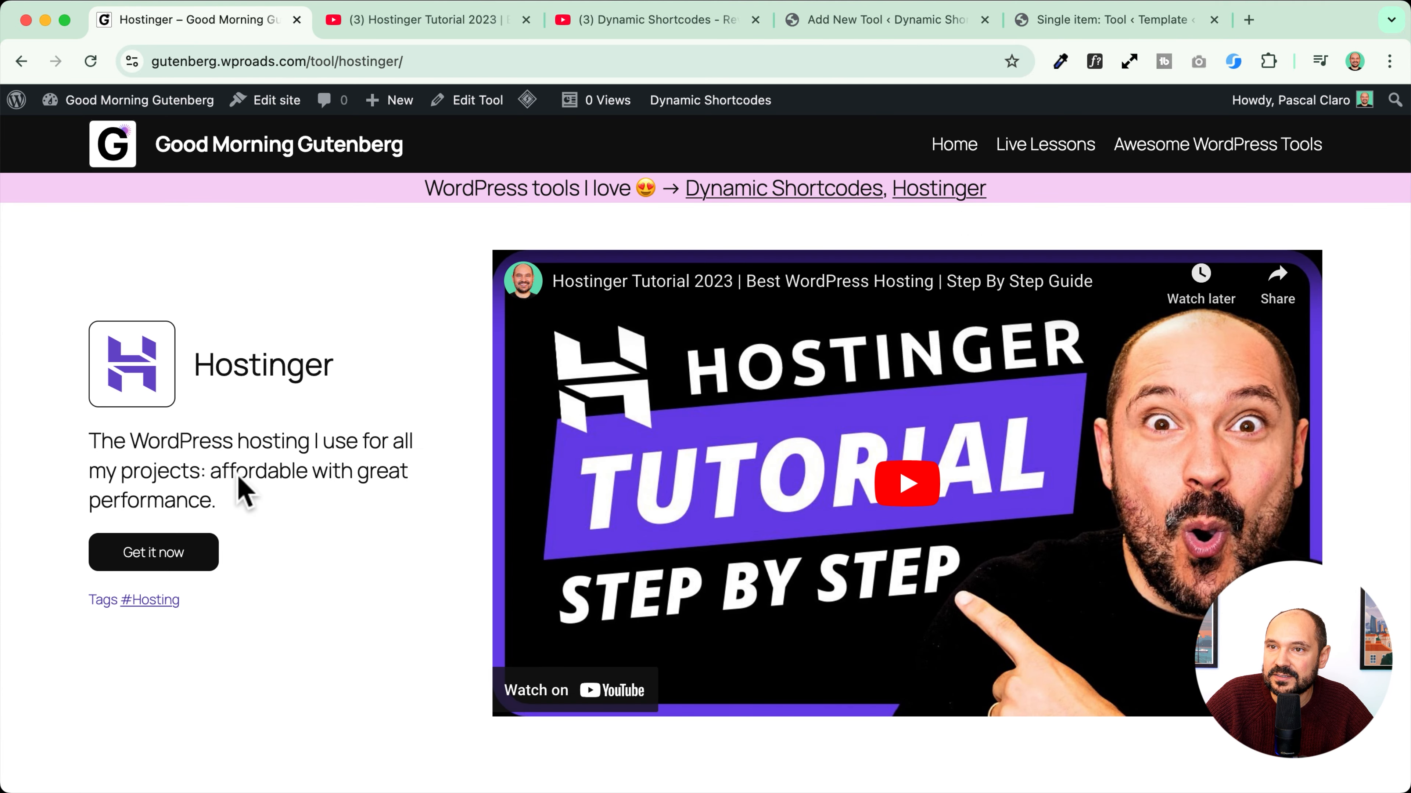
right_click(150, 556)
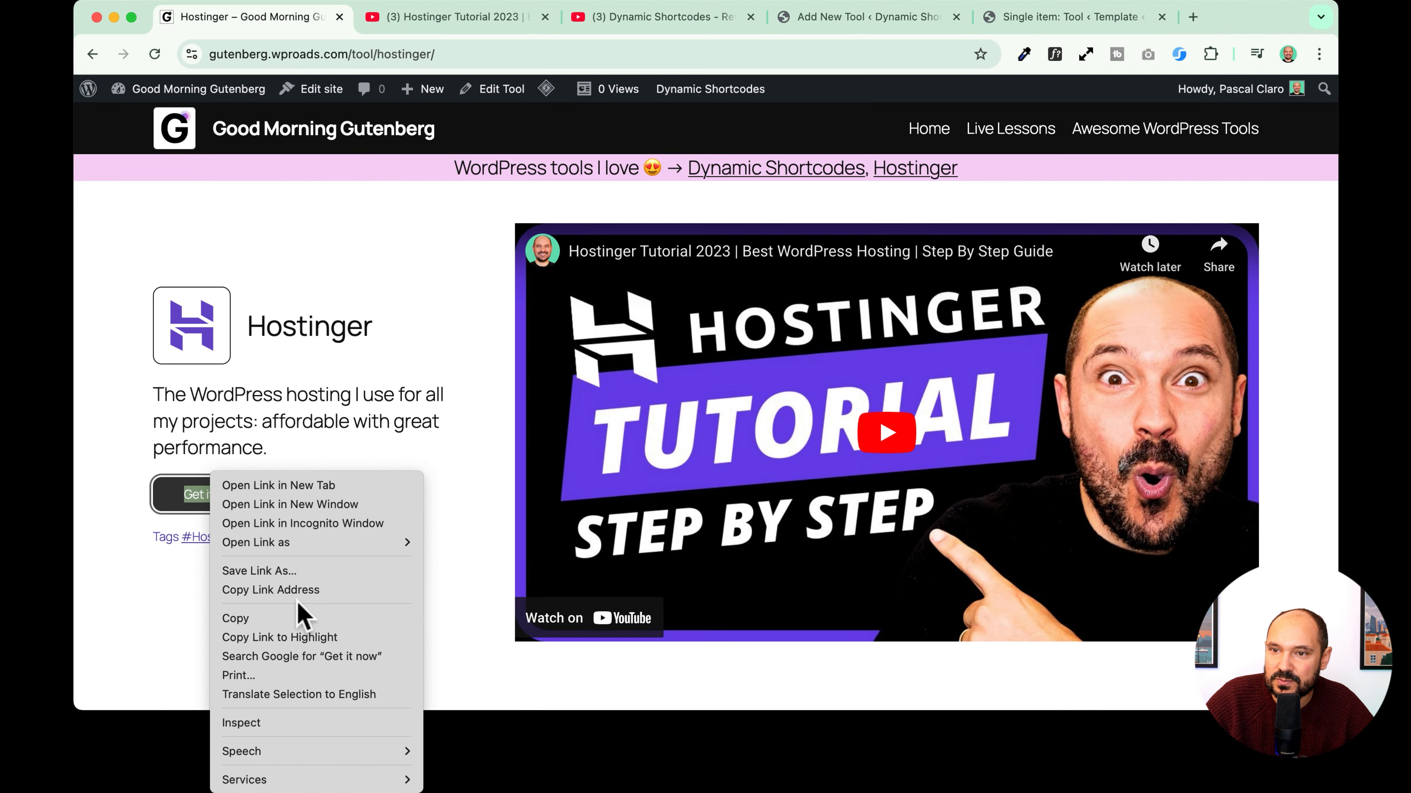
left_click(280, 590)
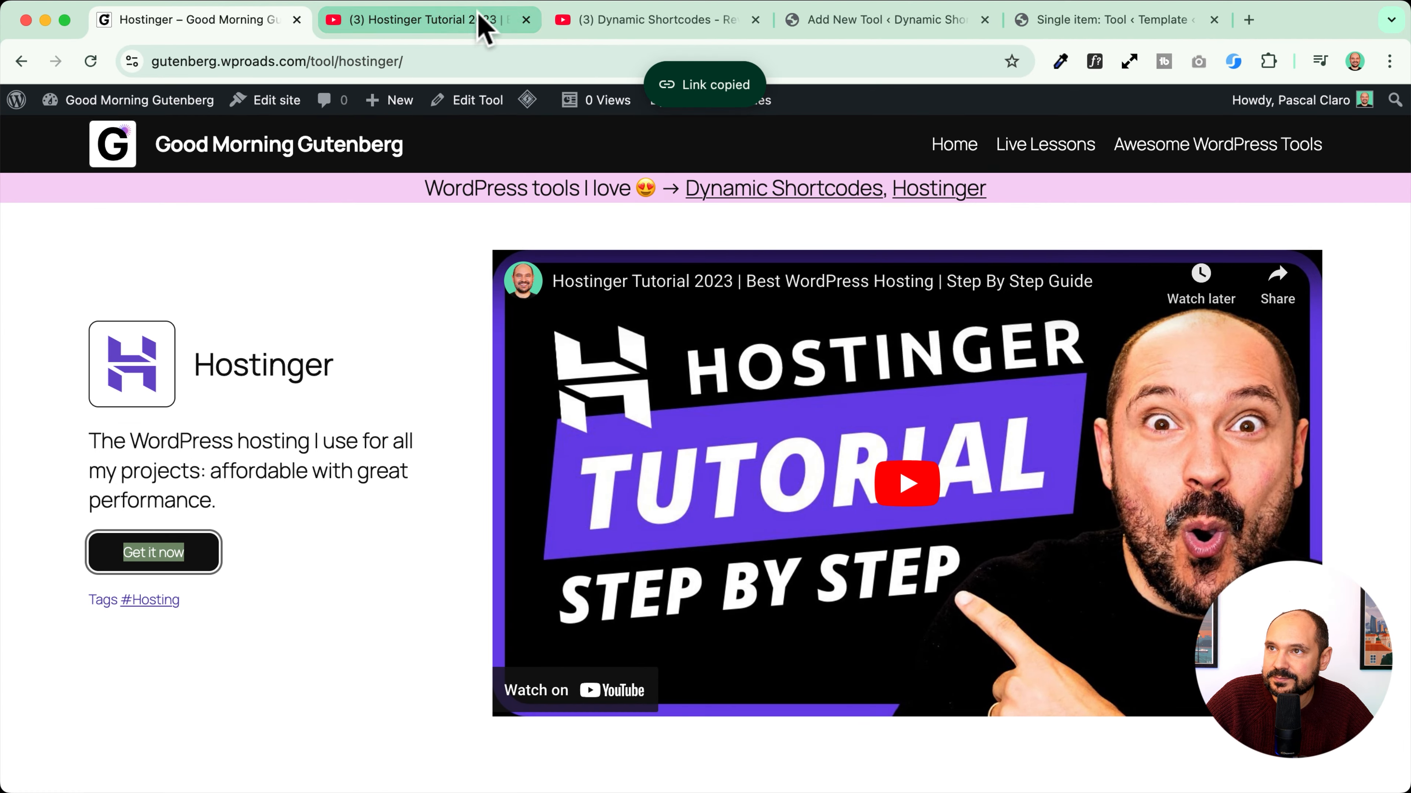
left_click(488, 17)
left_click(833, 21)
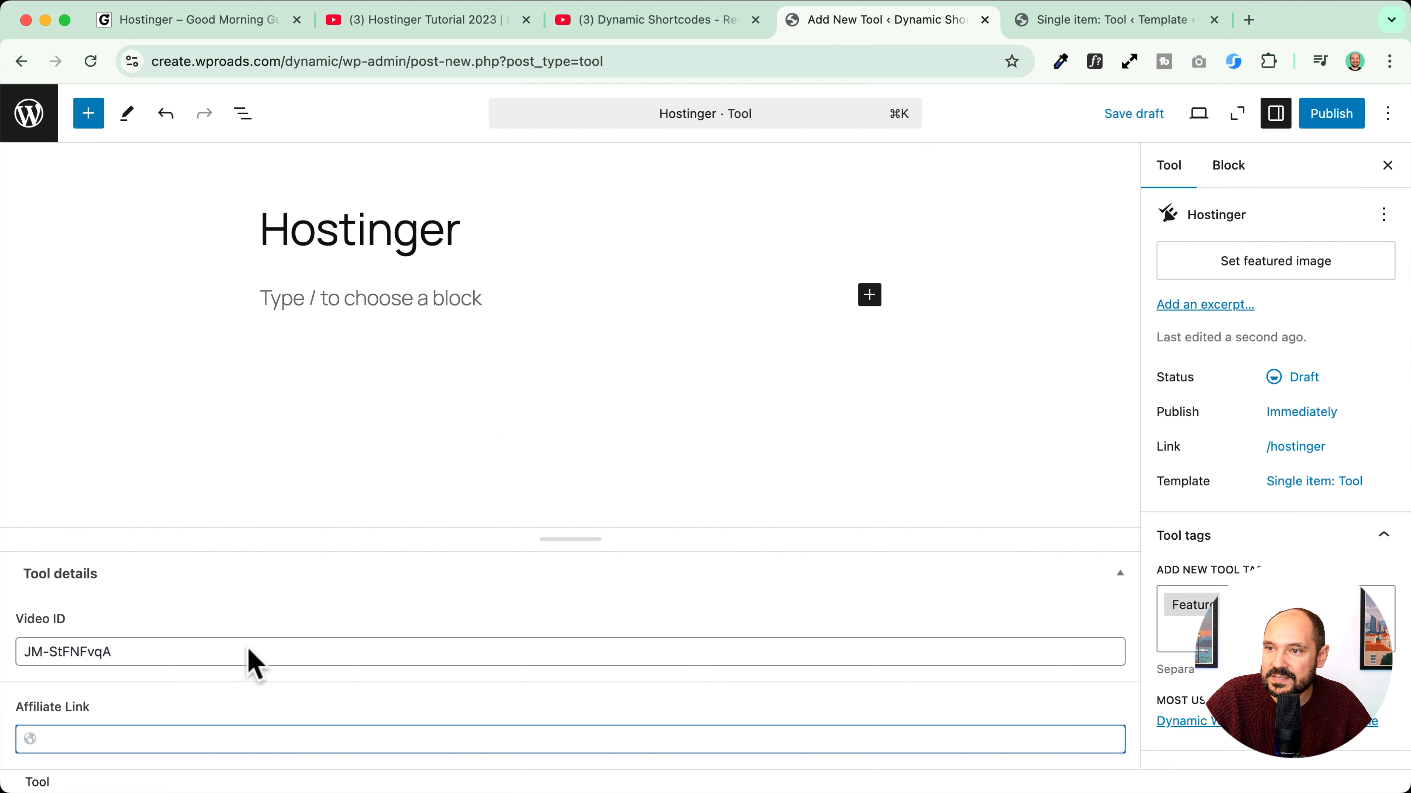
key("super+v")
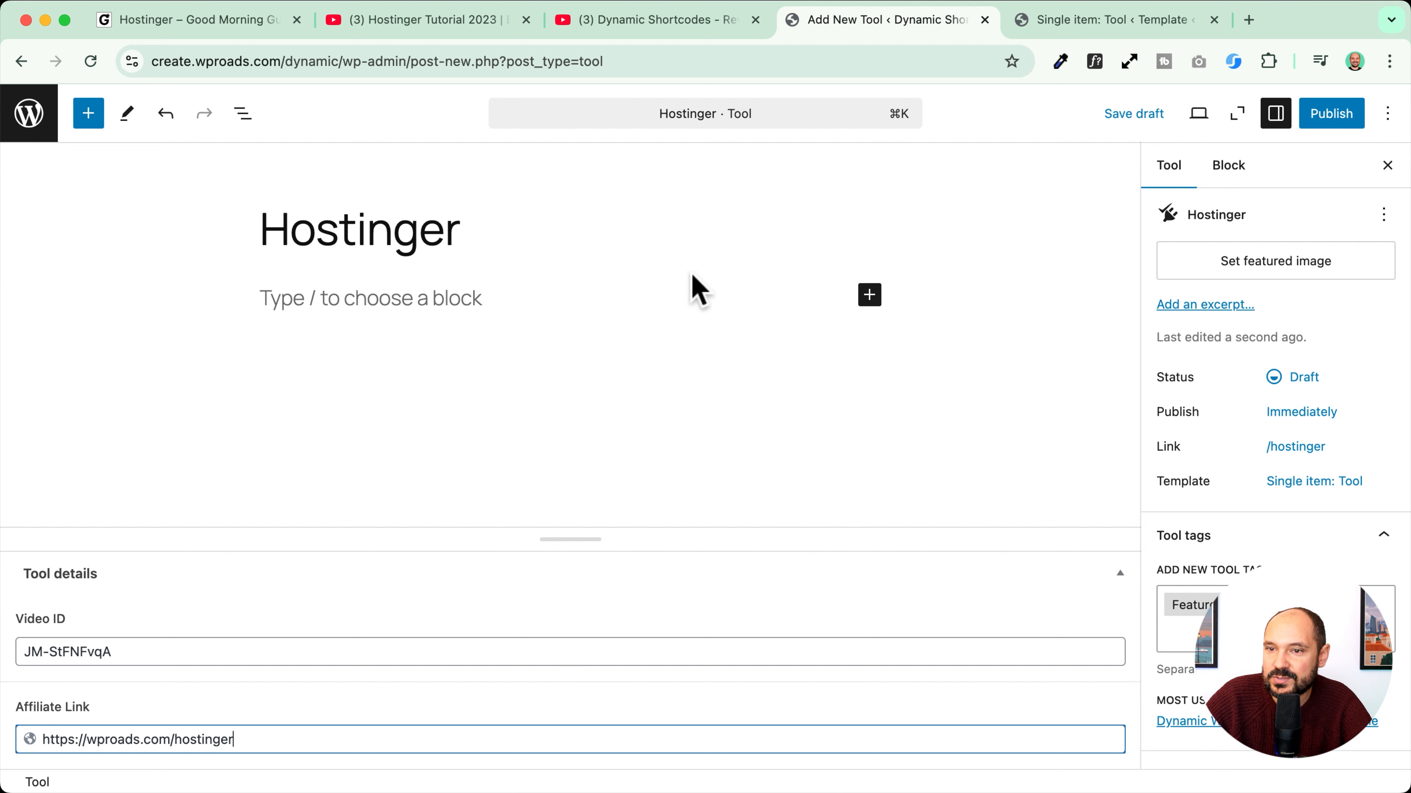
Step: Upload Hostinger-Logo.svg as the featured image, using Hostinger Logo as its title and alt text
left_click(1272, 264)
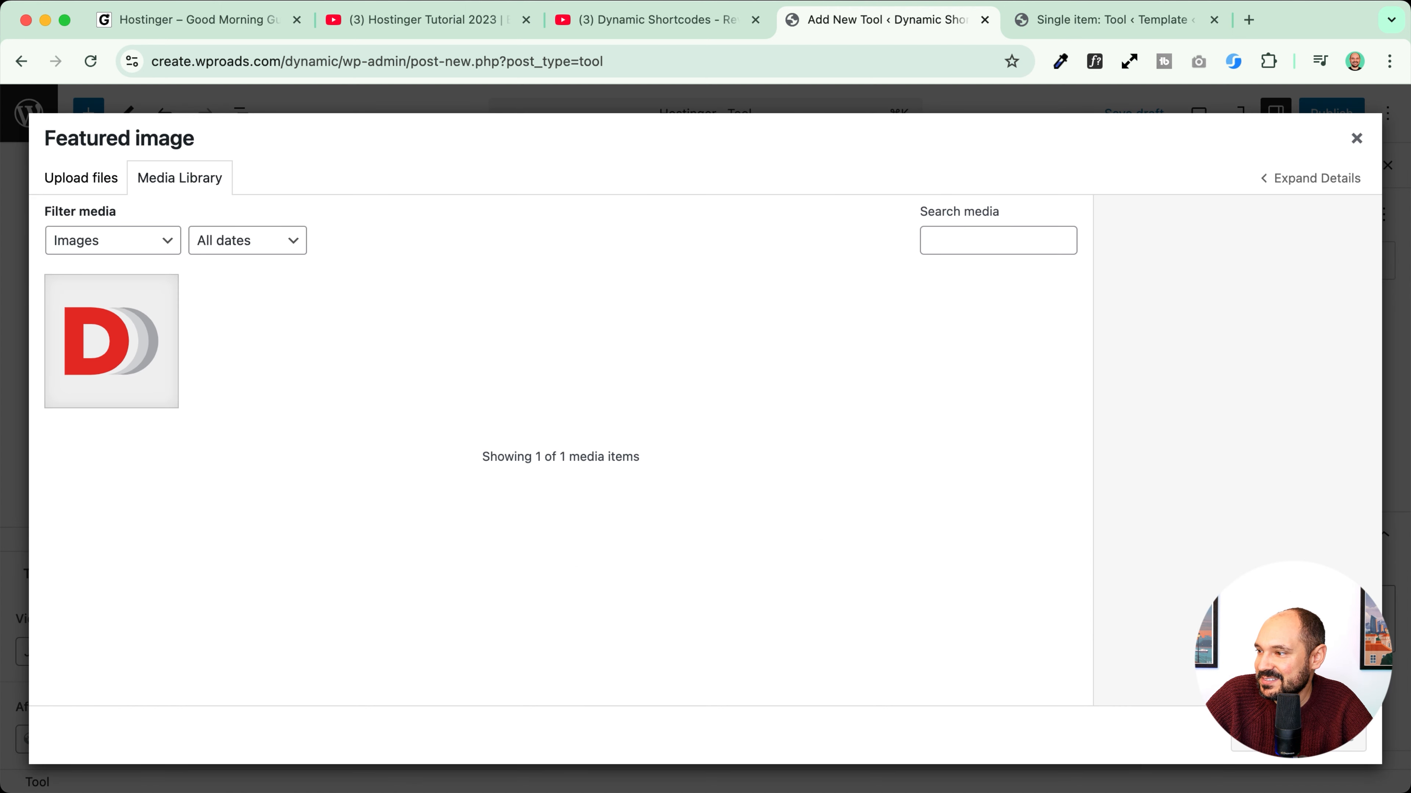
left_click_drag(1410, 667, 560, 421)
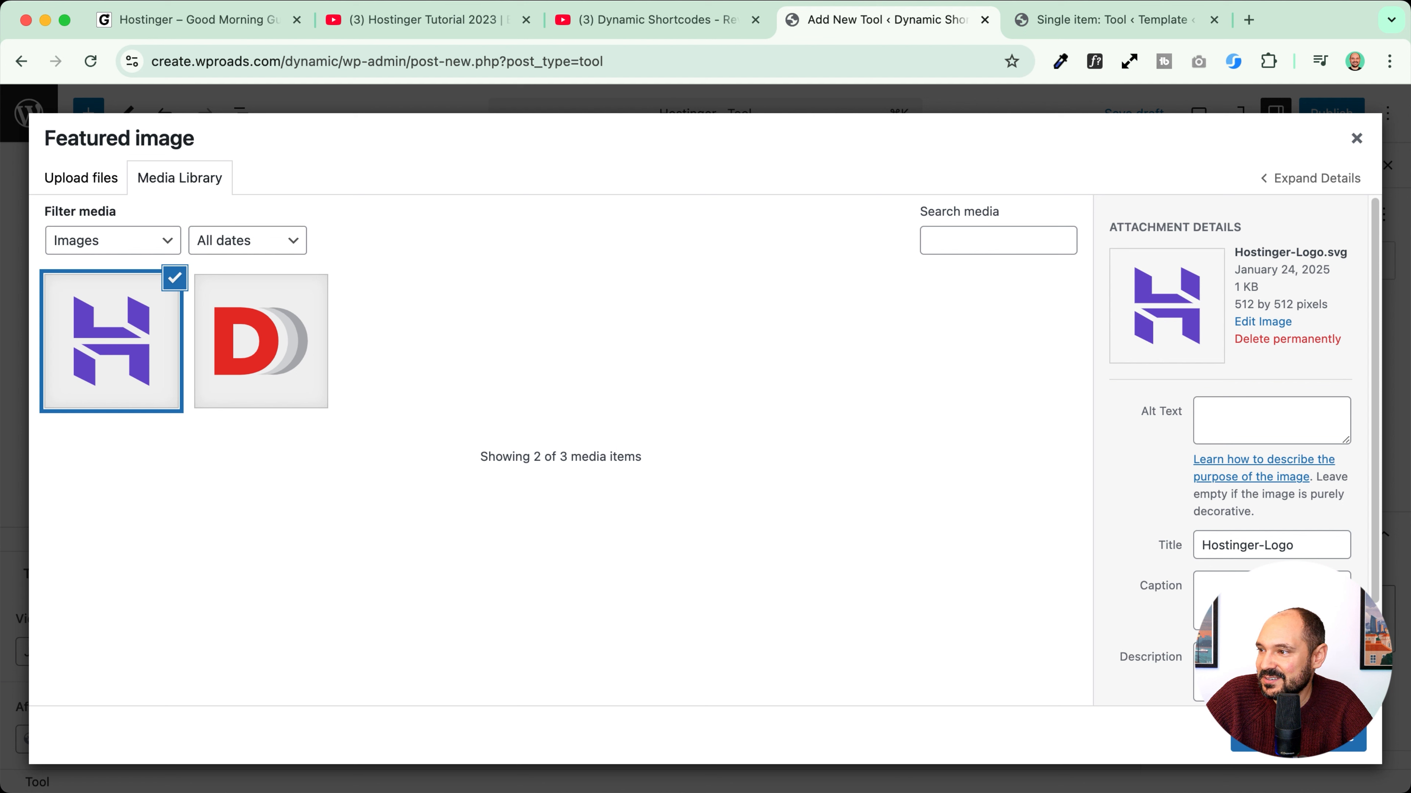
left_click(1270, 435)
left_click(1268, 546)
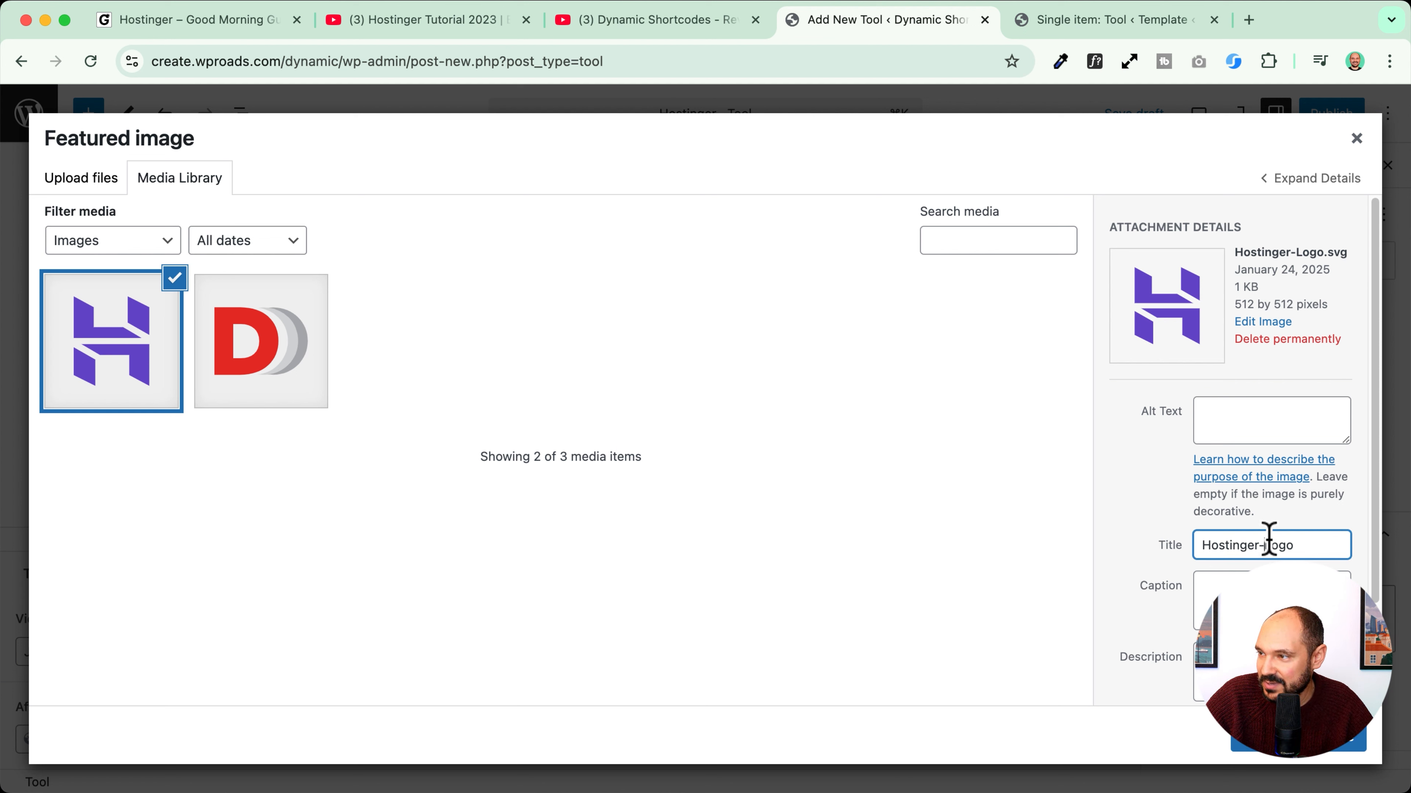
triple_click(1267, 540)
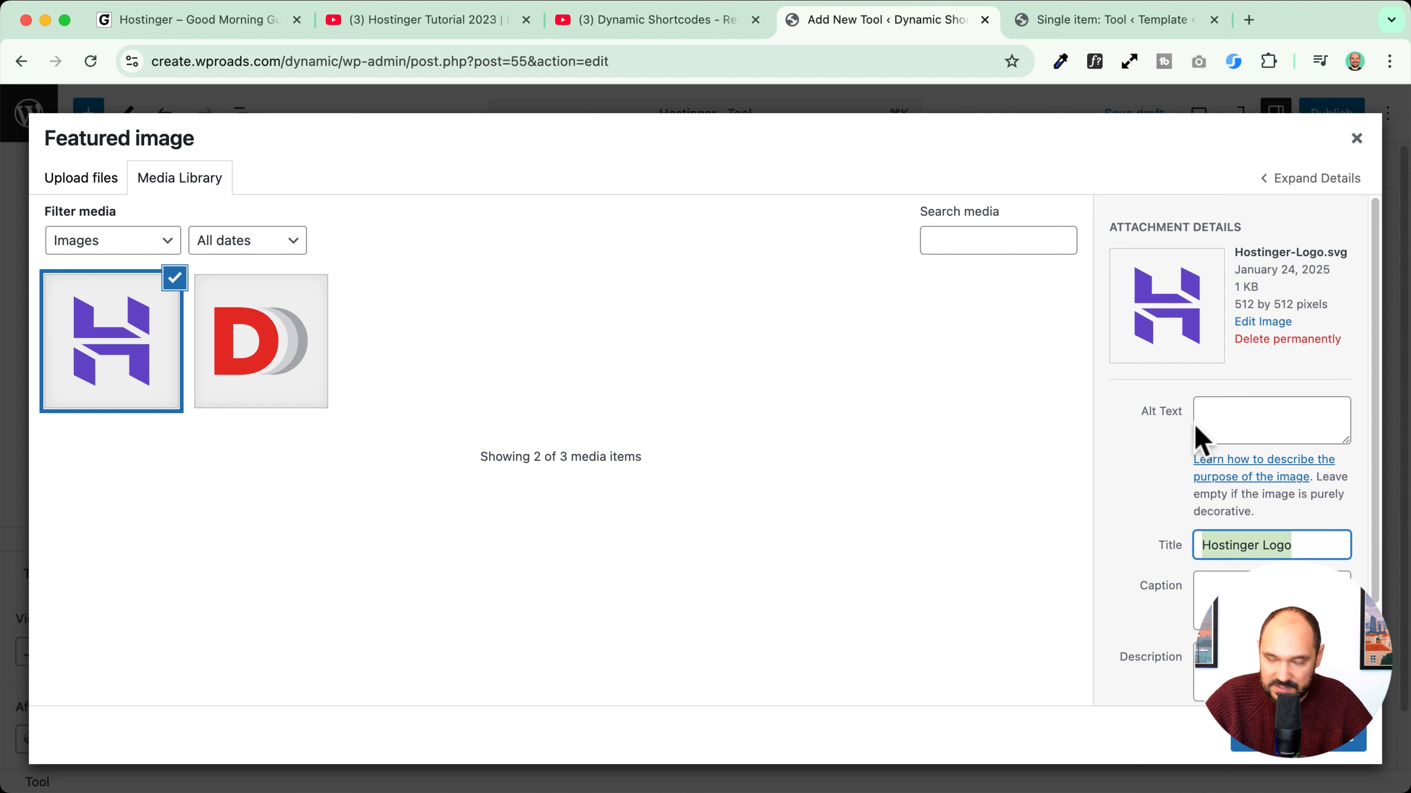
left_click(1216, 435)
key("super+v")
left_click(1277, 742)
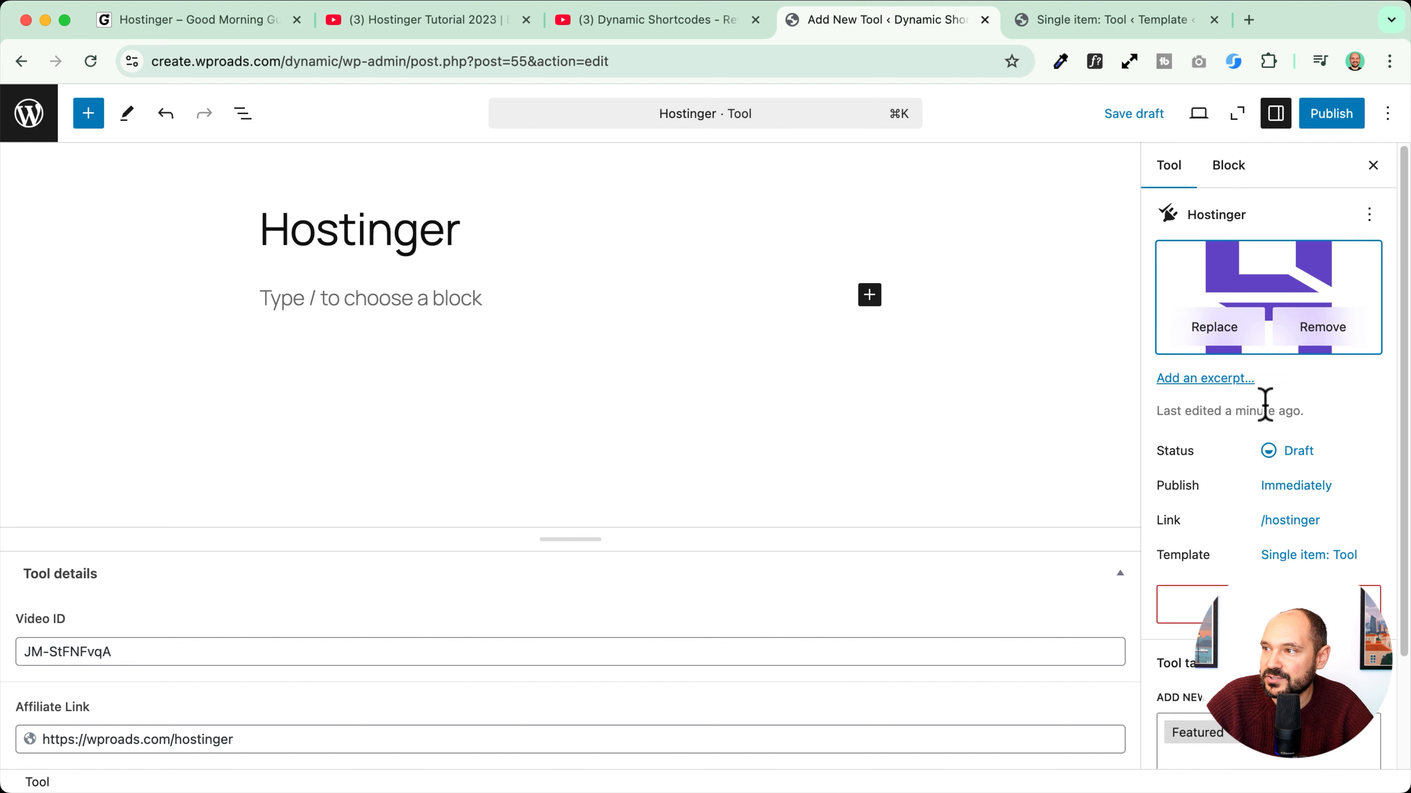
Step: Copy the description from the Good Morning Gutenberg Hostinger page and add it as the new tool's excerpt
left_click(1211, 381)
left_click(248, 11)
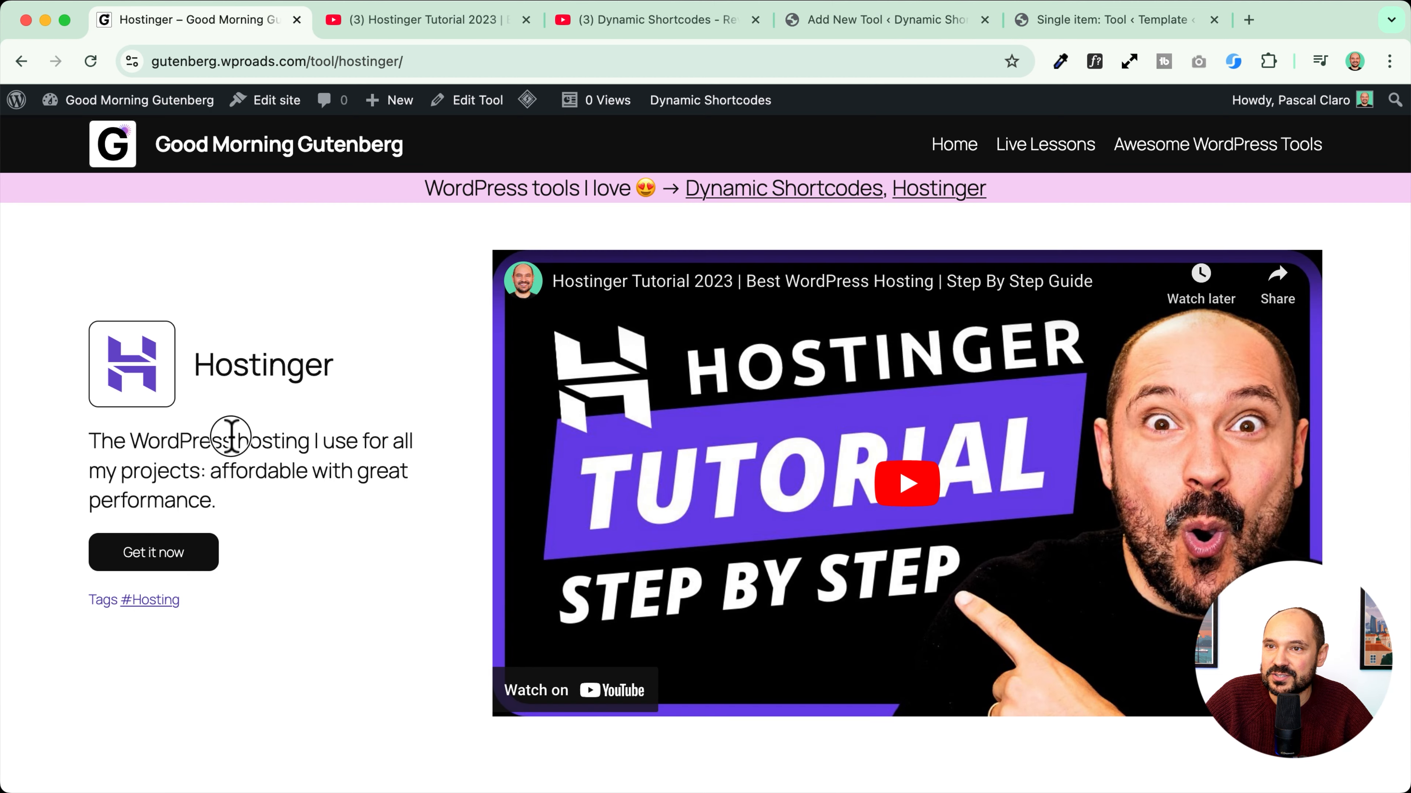
triple_click(230, 435)
left_click(428, 19)
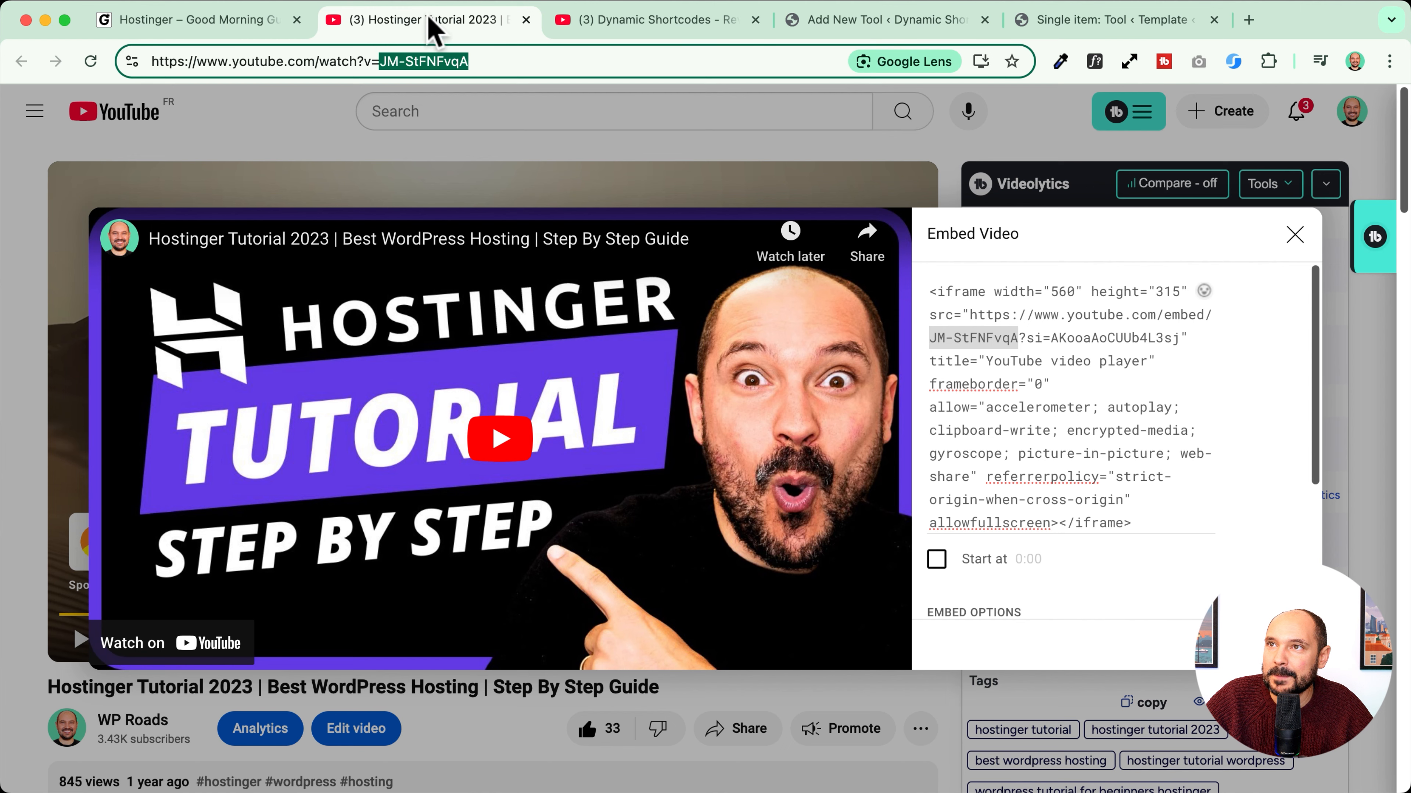
left_click(867, 21)
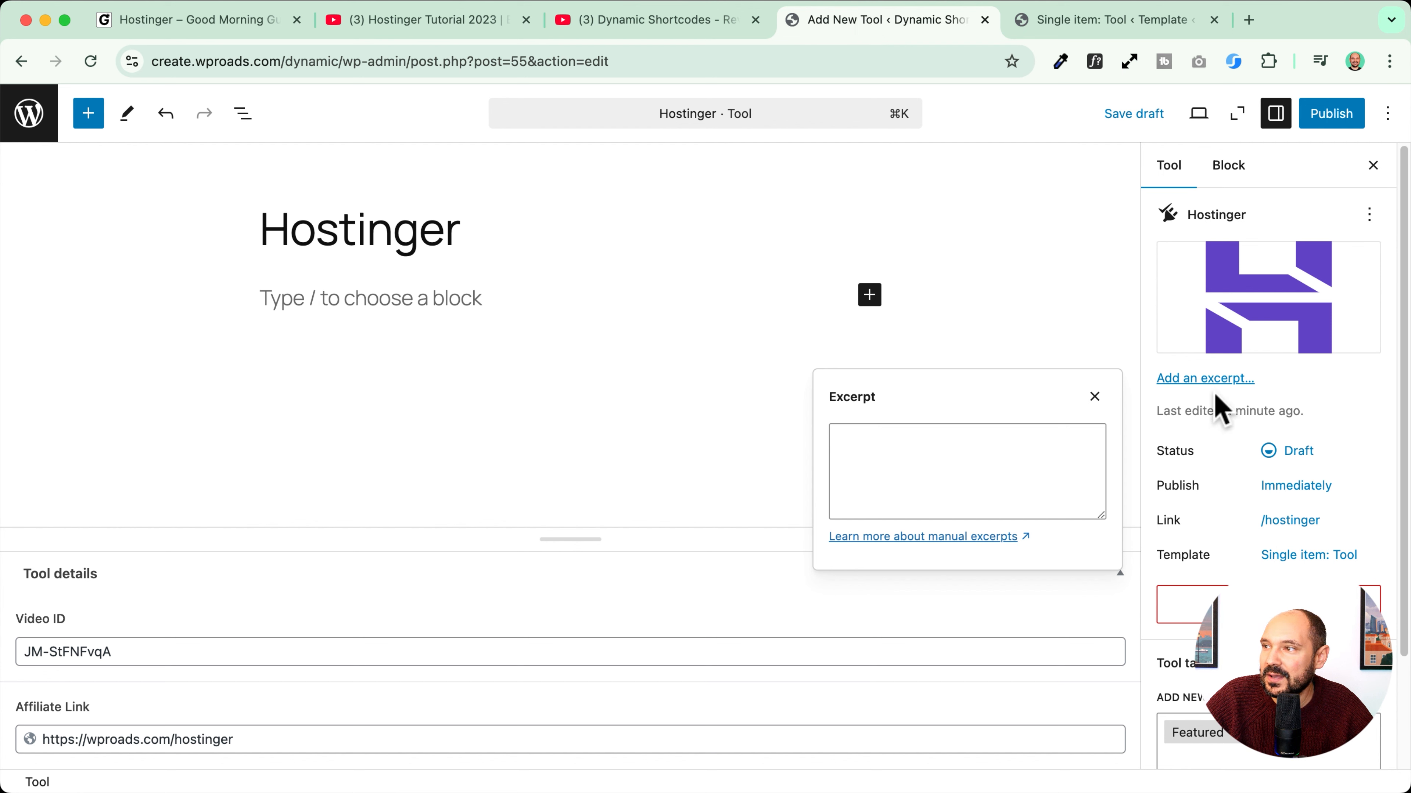
left_click(915, 481)
key("super+v")
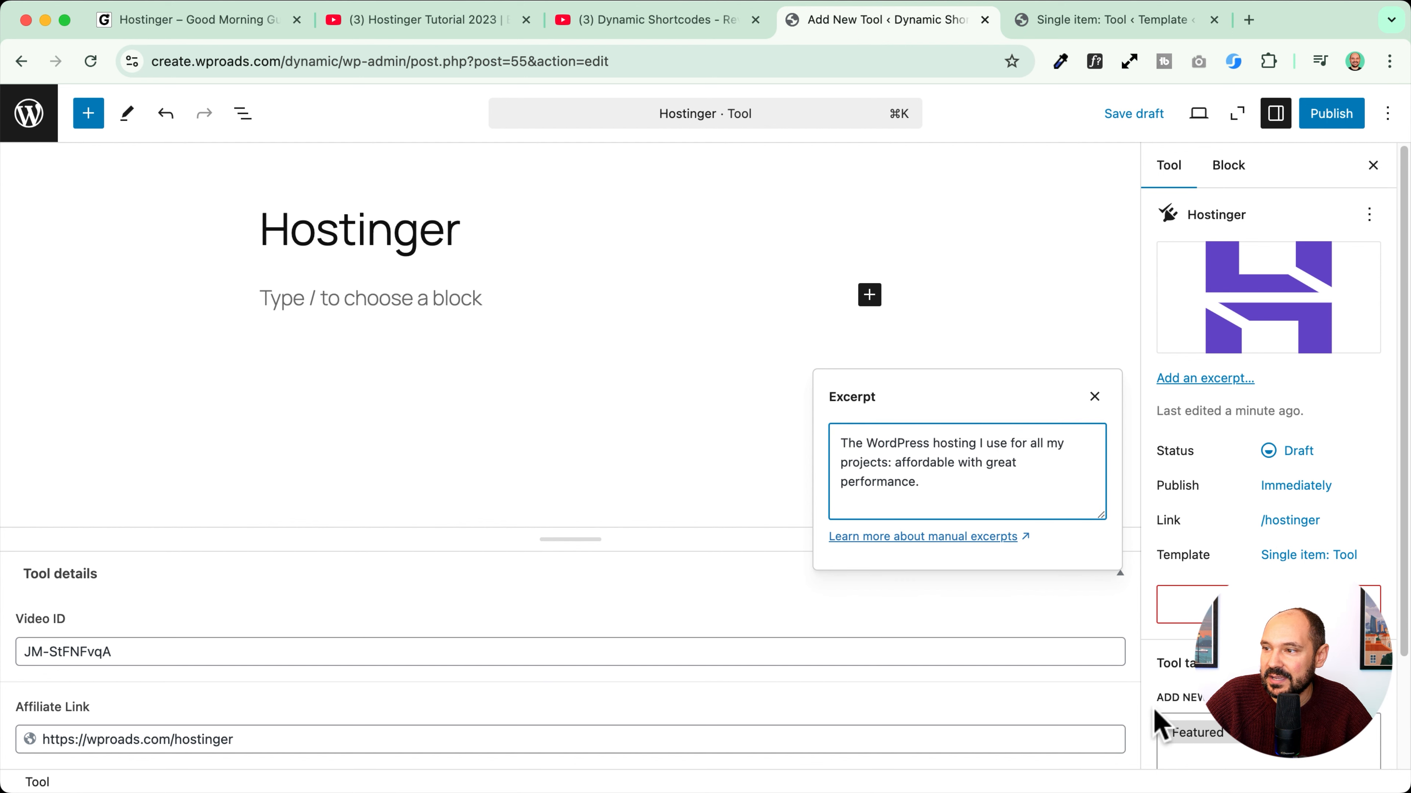
Step: Add the tool tag AI to the Hostinger tool and publish it
scroll(1167, 706, "down", 2)
left_click(1180, 690)
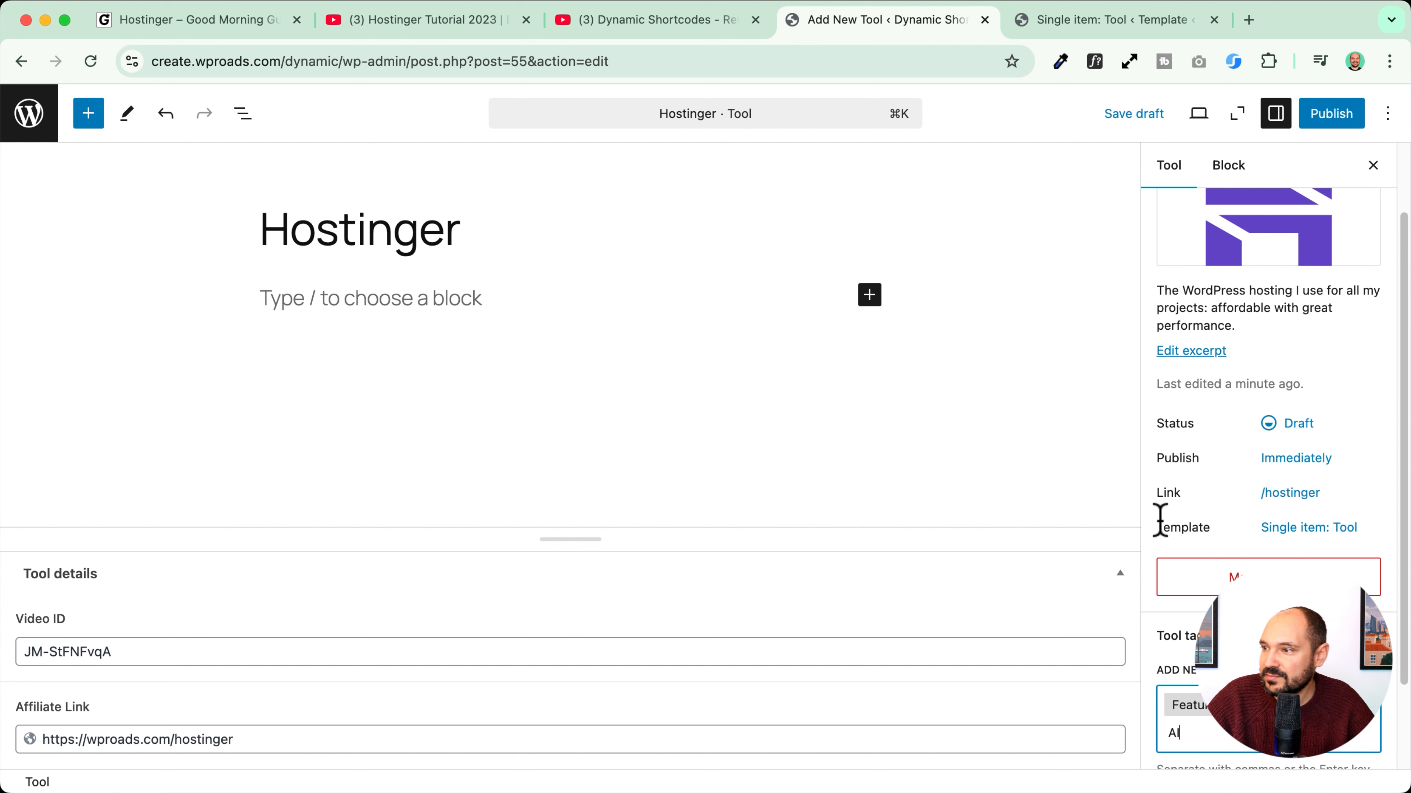
left_click(1332, 114)
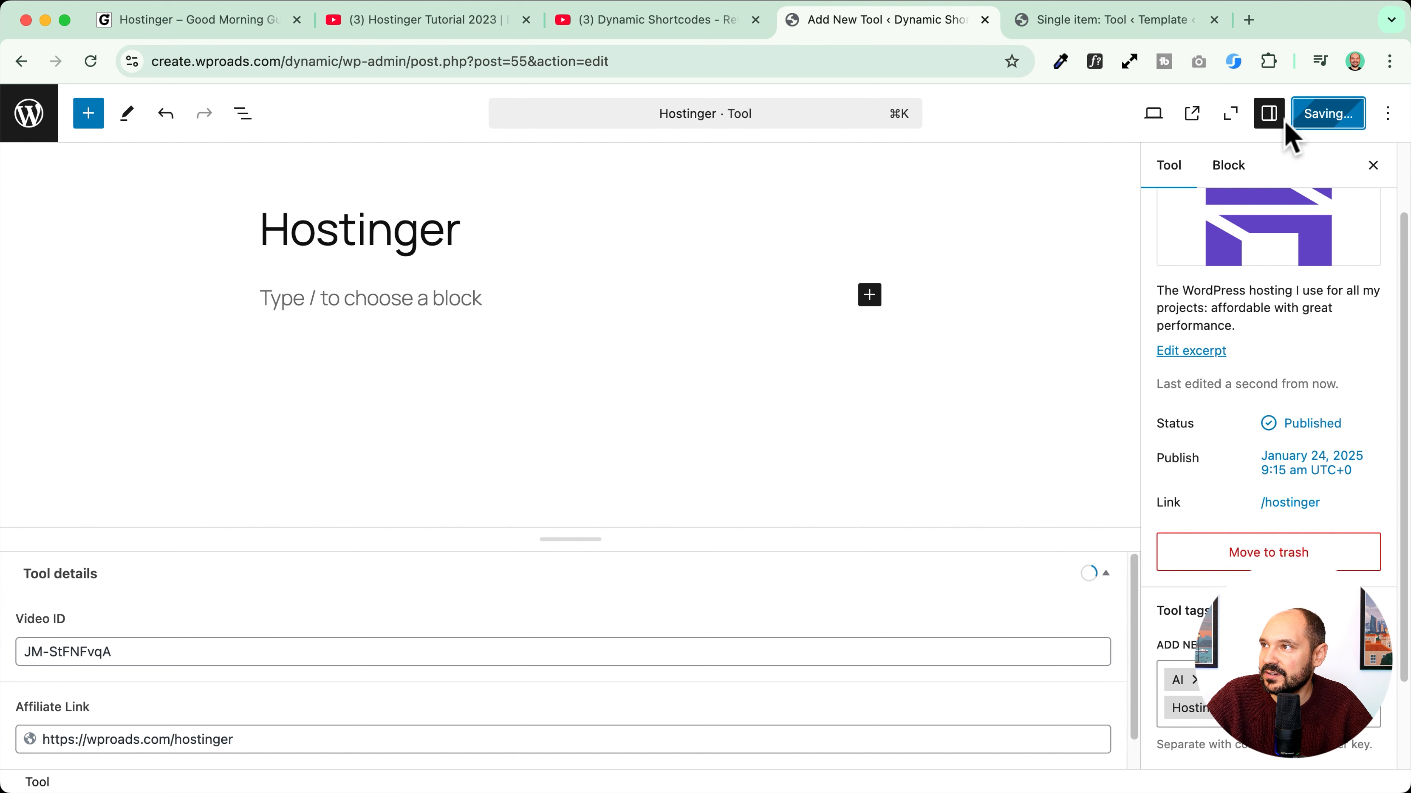
left_click(201, 763)
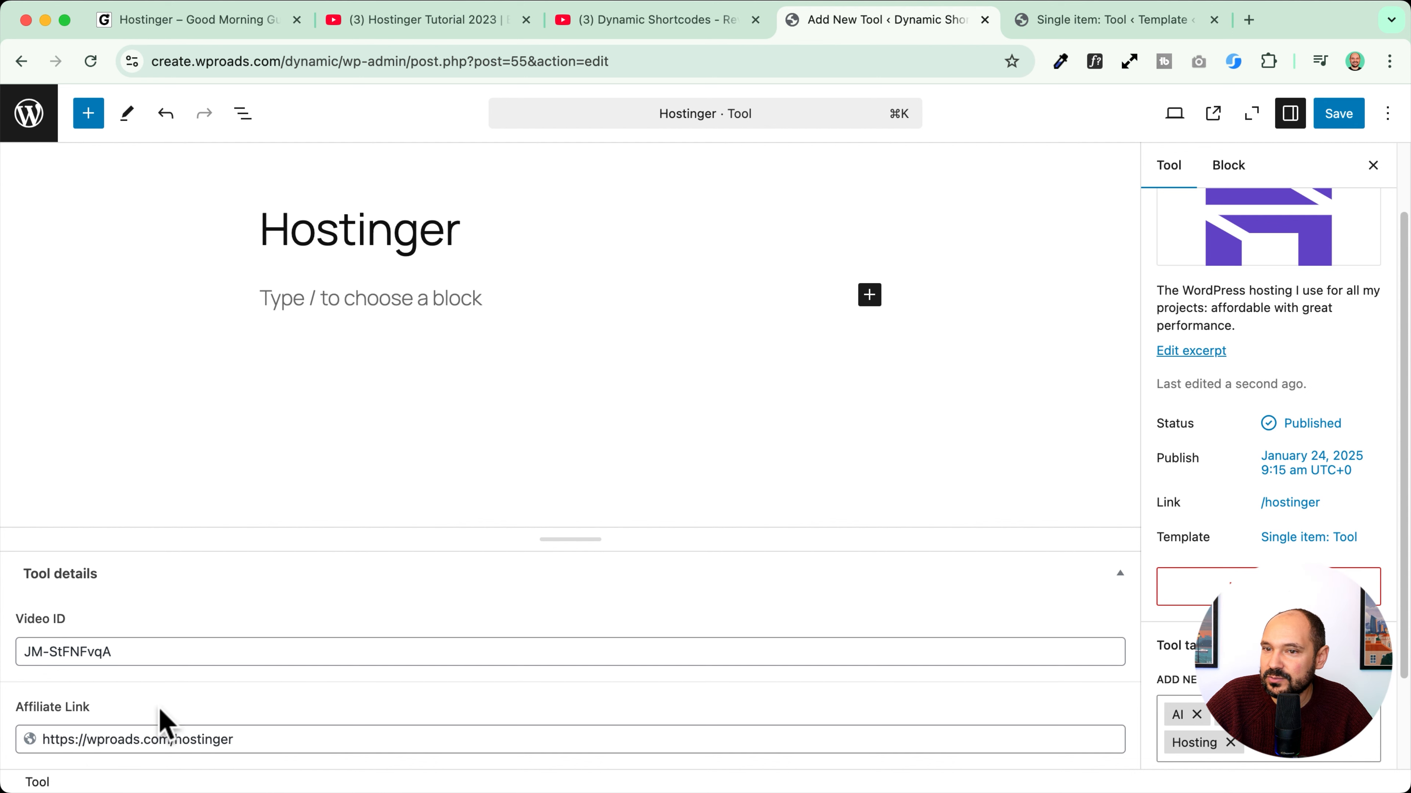
Step: View the published Hostinger tool page and test its Get it now link
left_click(1212, 113)
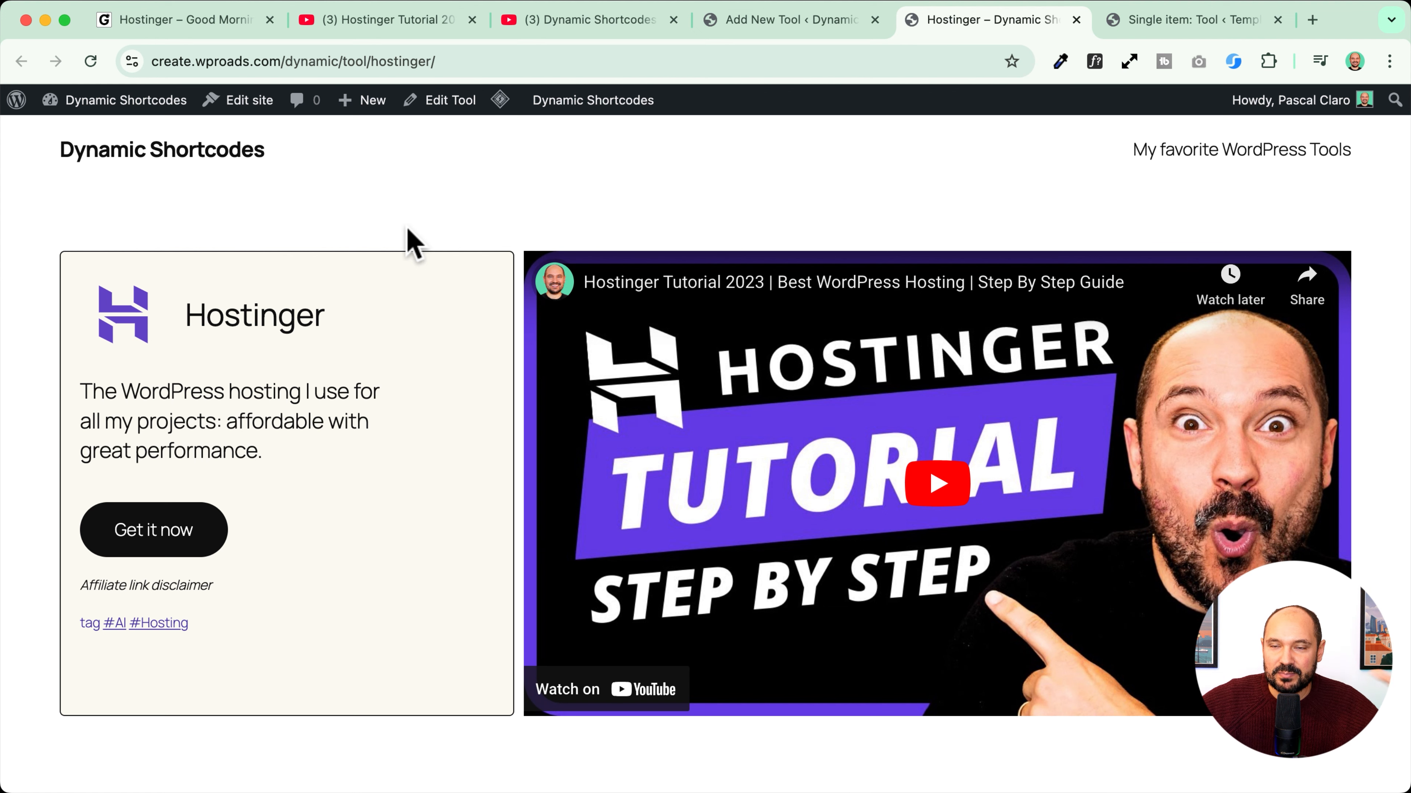
left_click(184, 498)
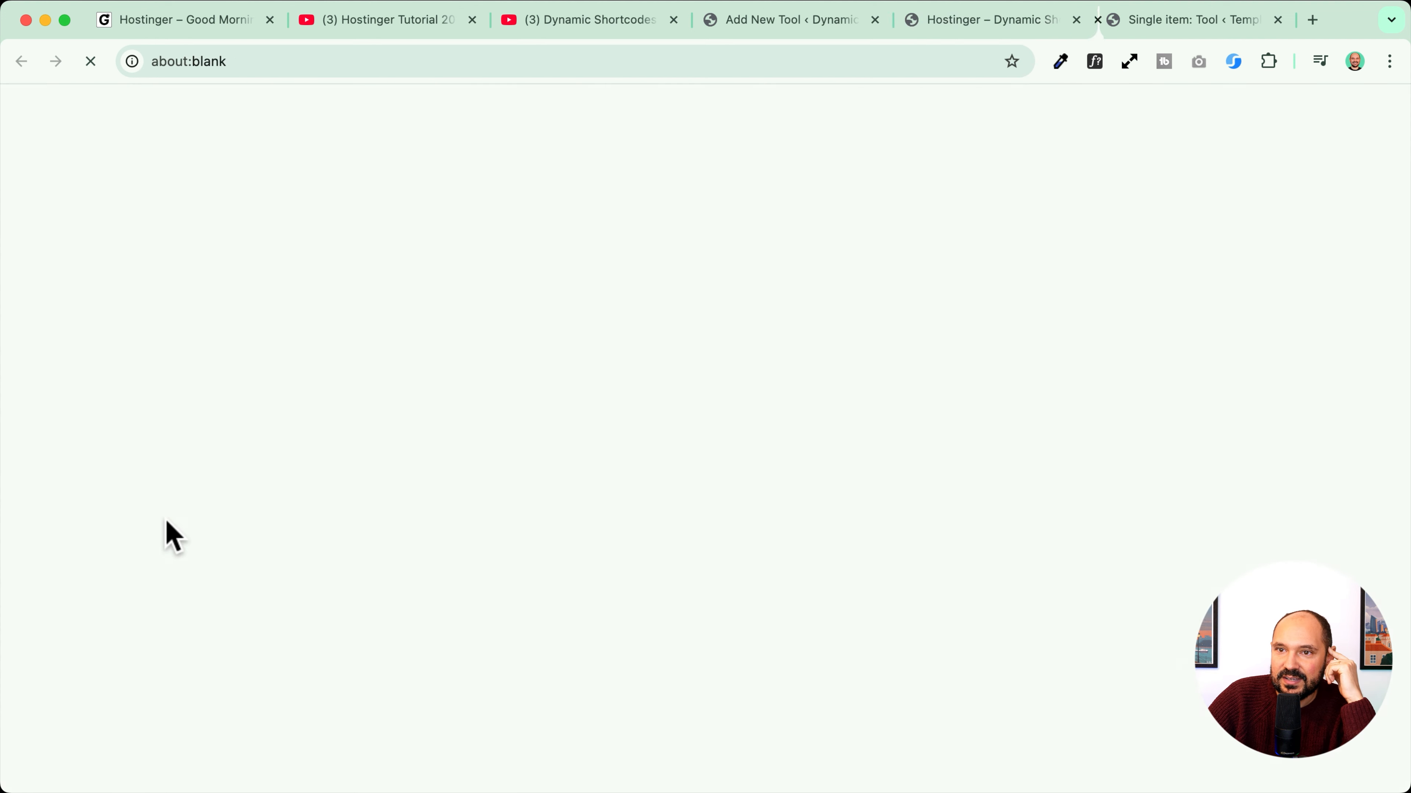
left_click(853, 21)
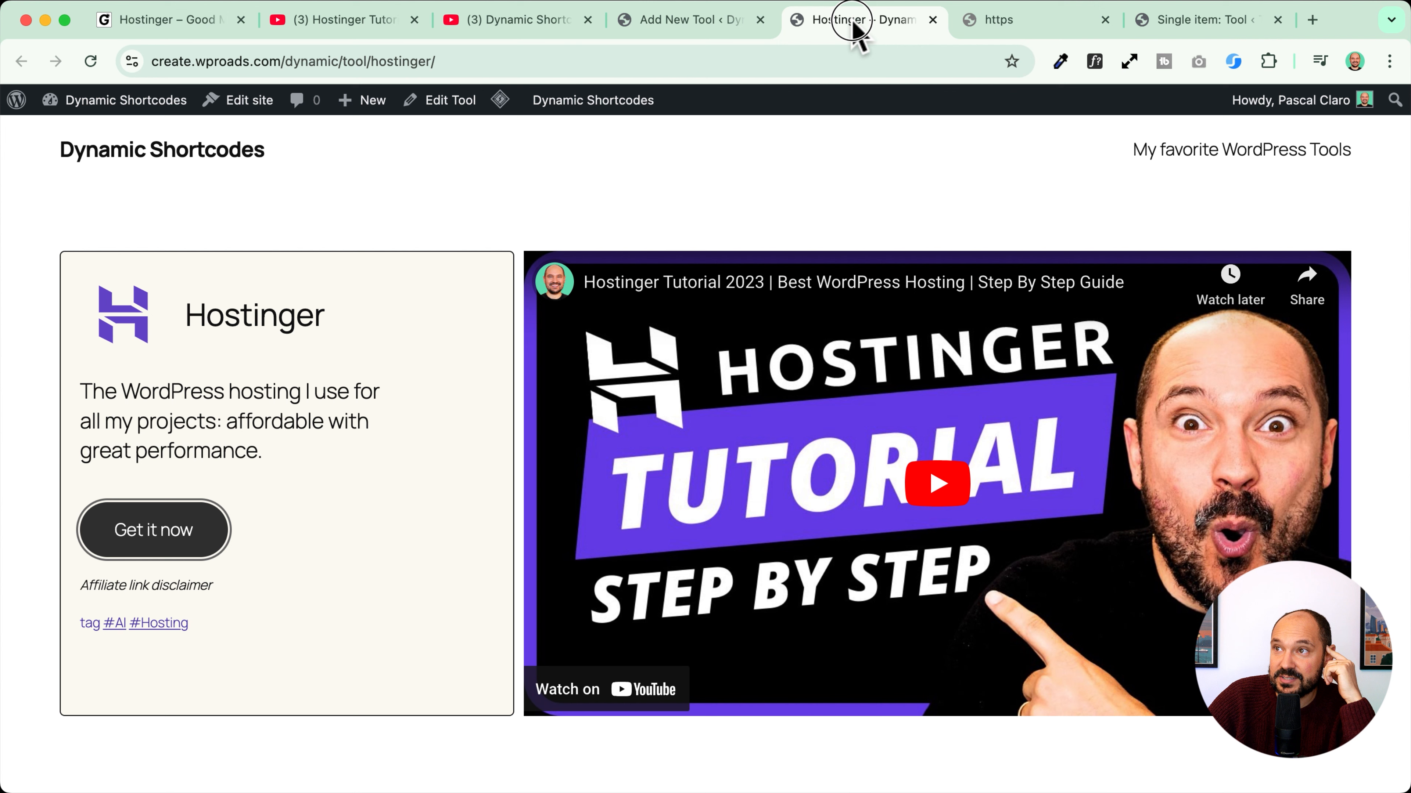
Step: Select the Get it now button in the Single item: Tool template and check its link
left_click(687, 20)
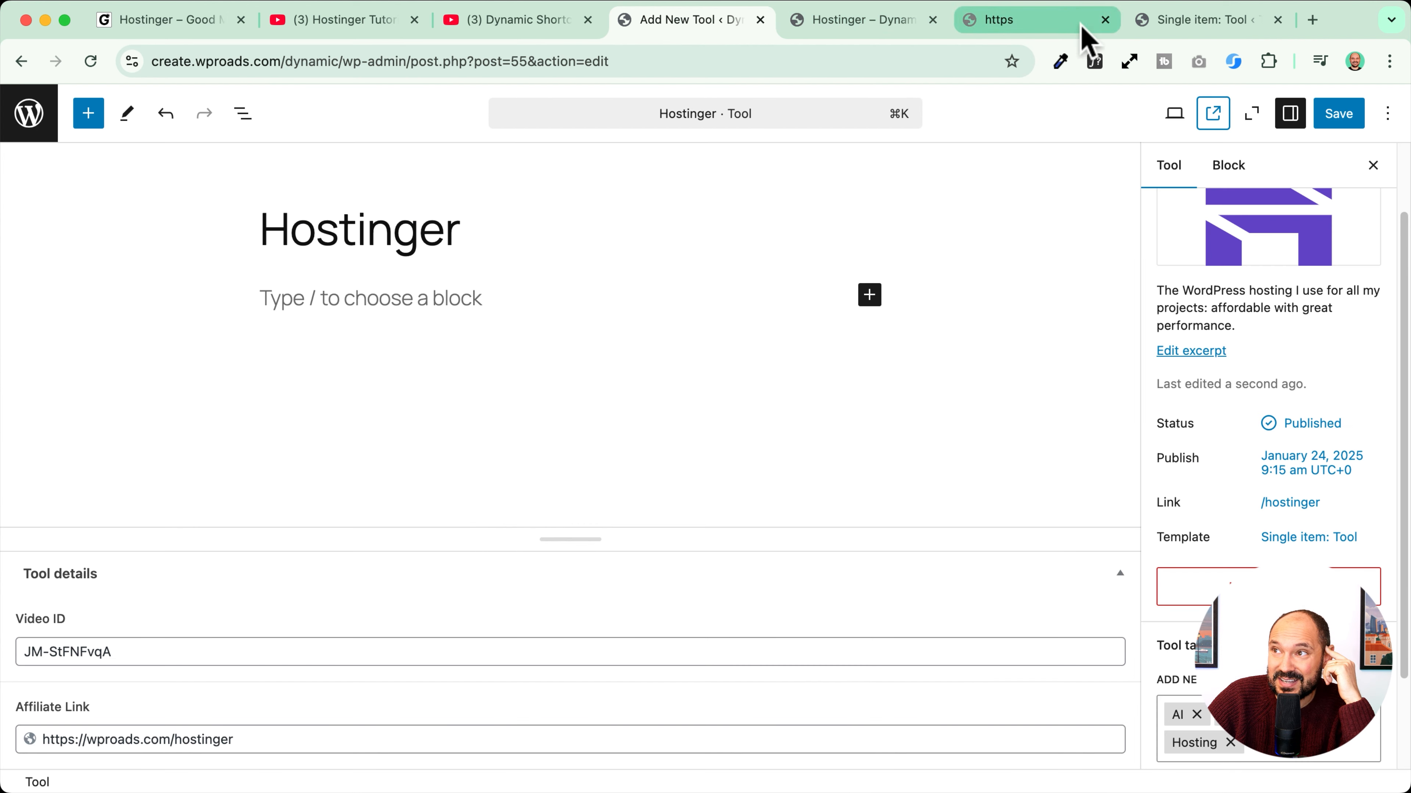
left_click(1174, 17)
left_click(142, 538)
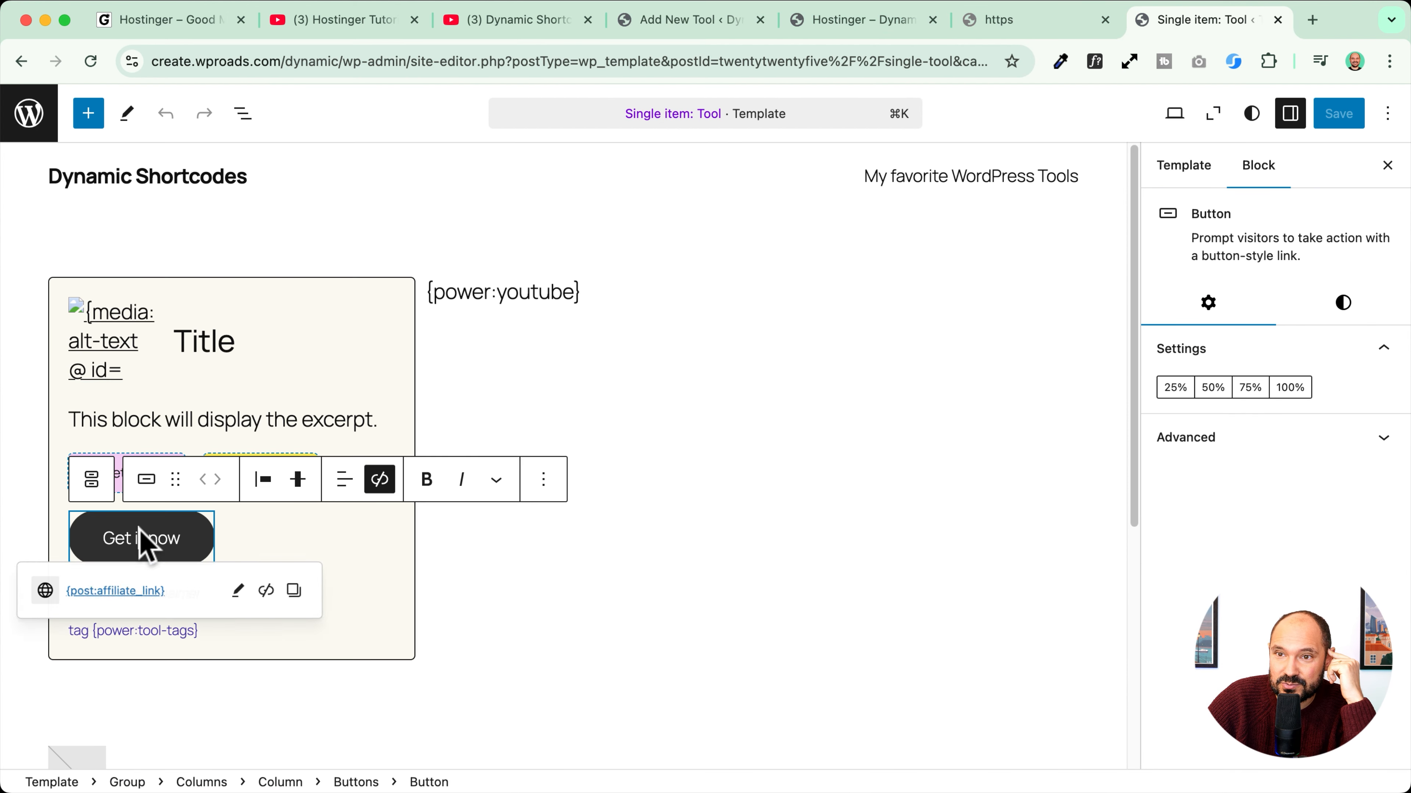
left_click(543, 479)
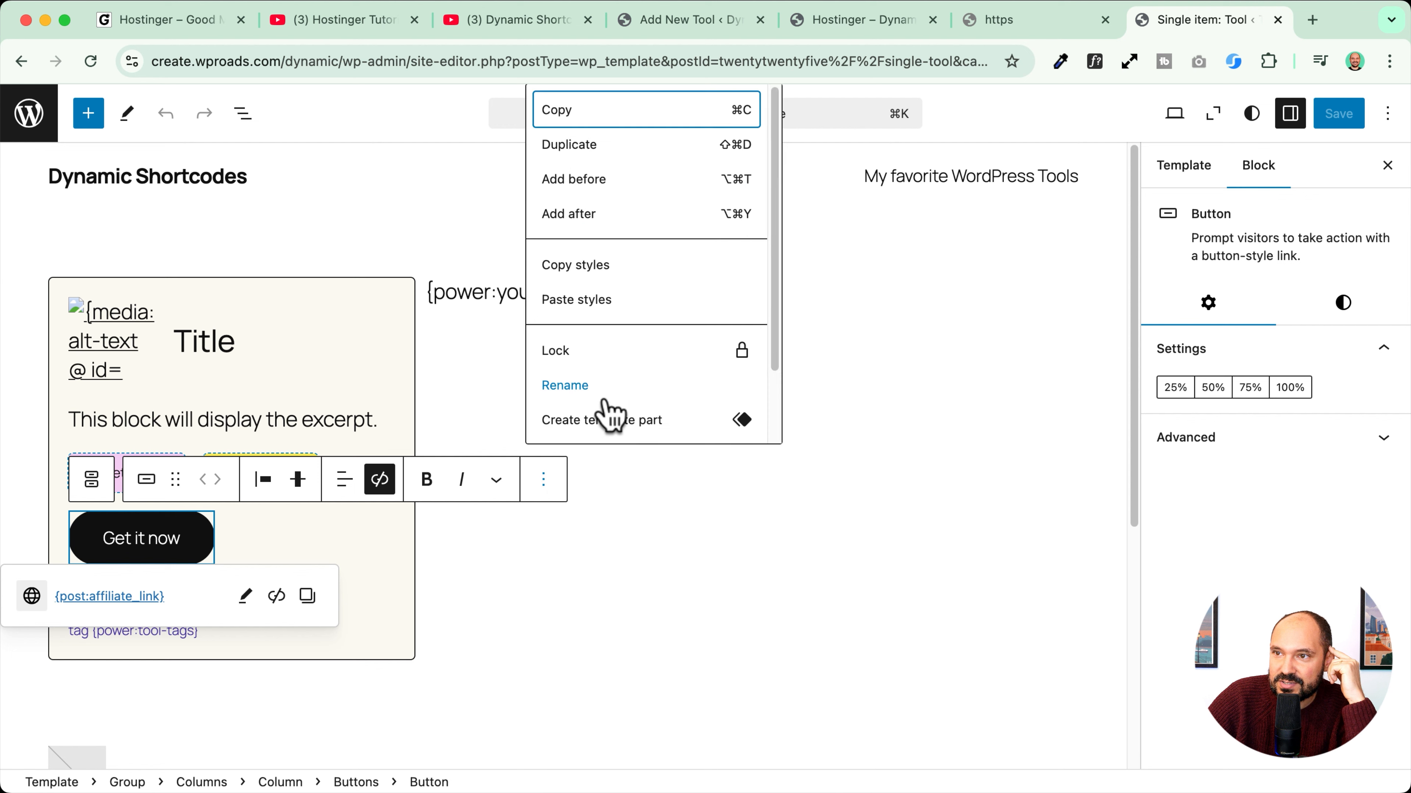
scroll(608, 397, "down", 2)
left_click(579, 369)
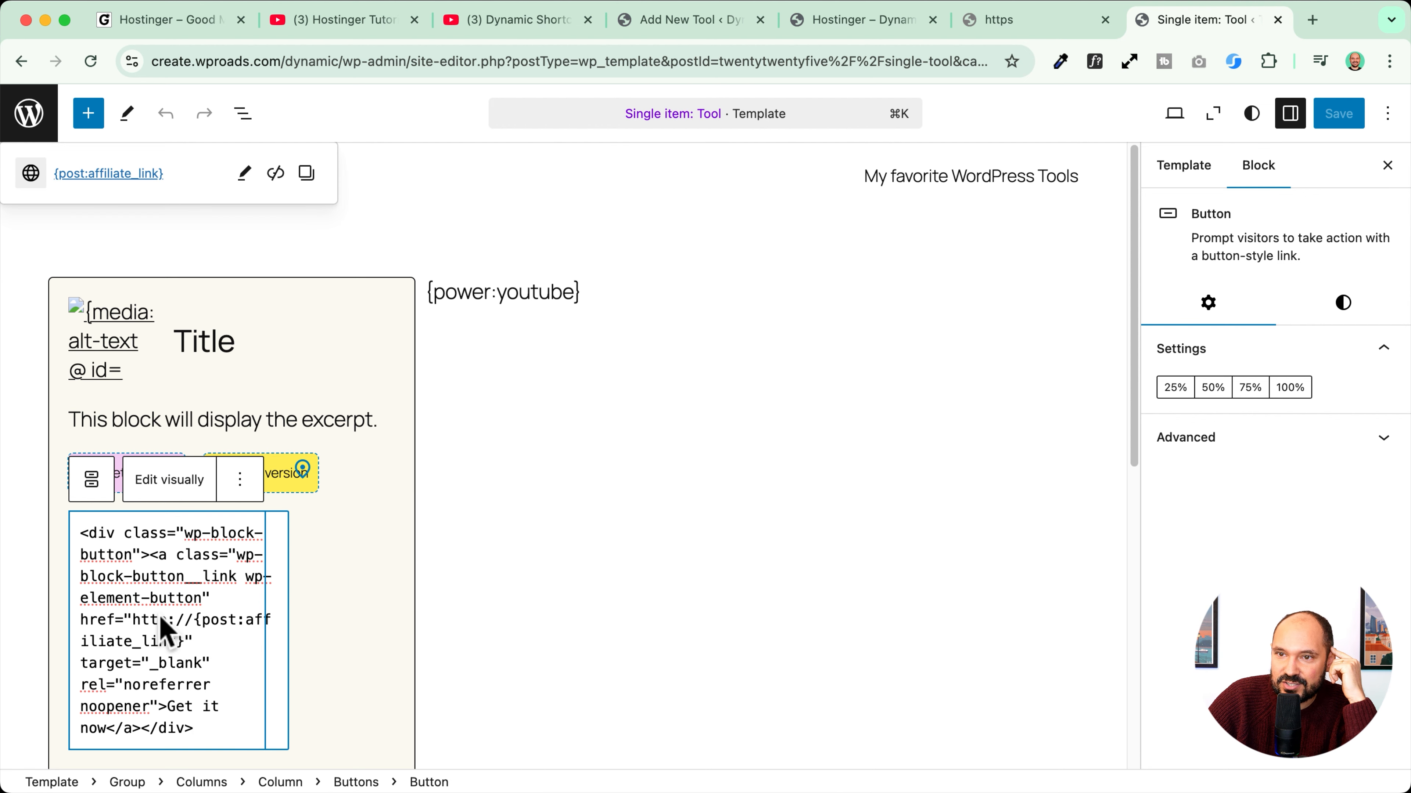
left_click_drag(133, 621, 174, 617)
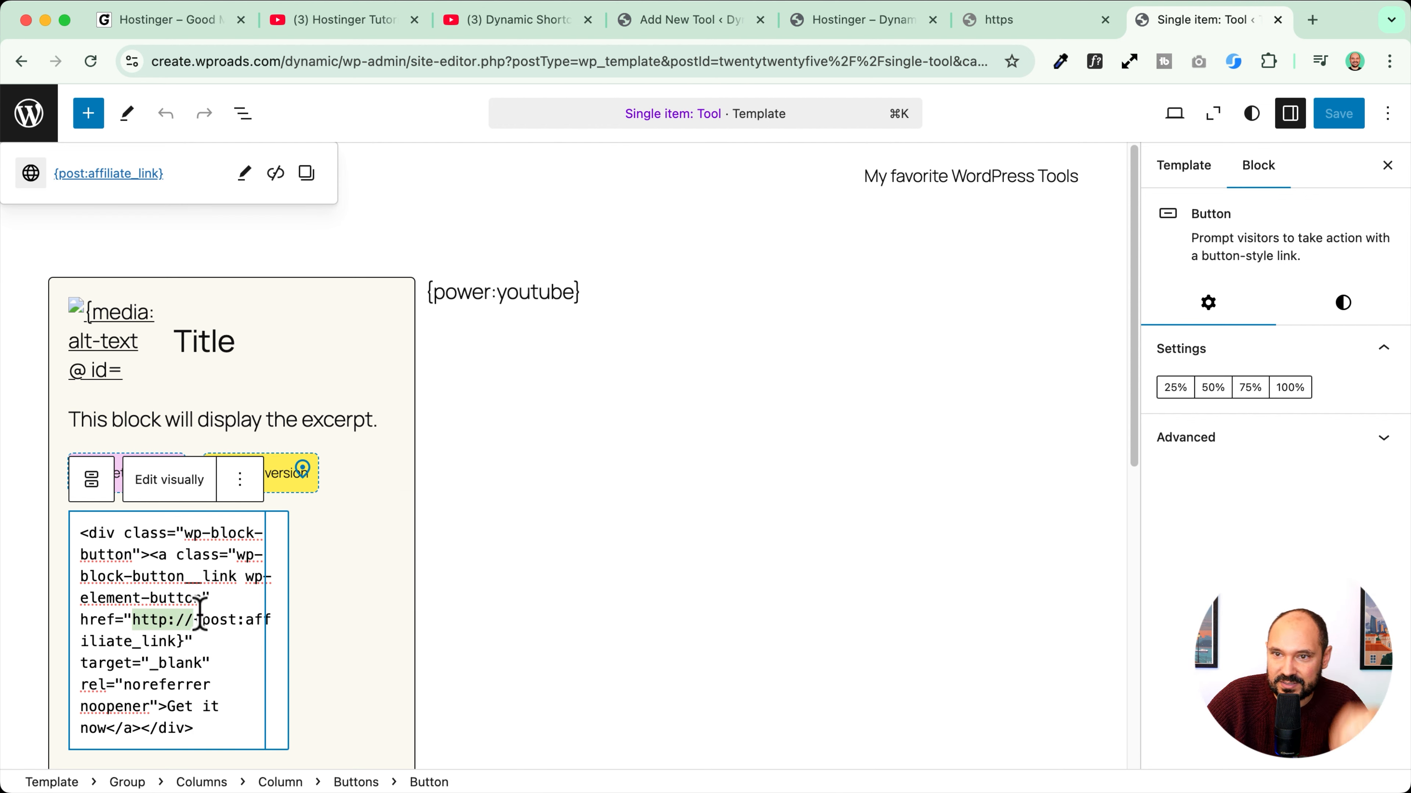
key("BackSpace")
left_click(177, 479)
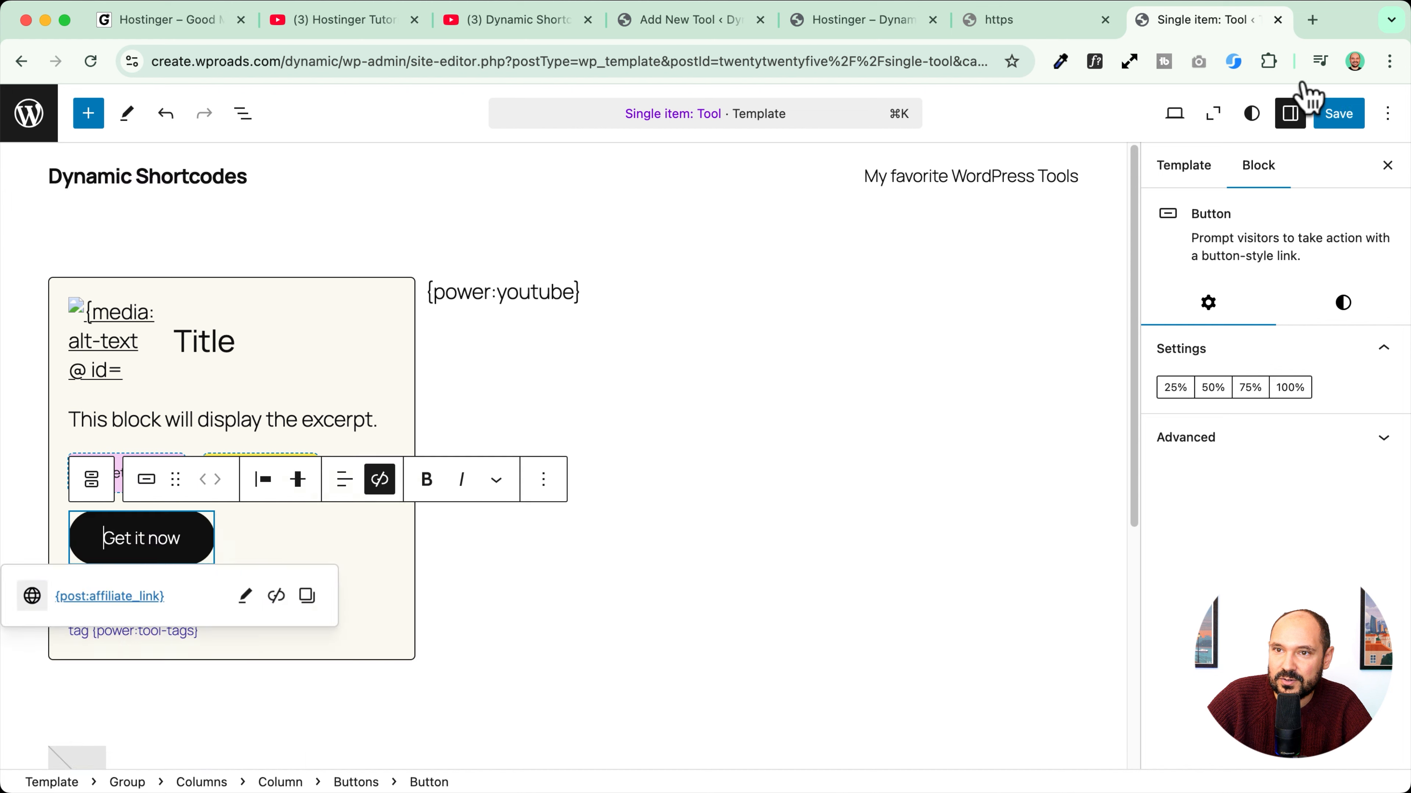
left_click(1338, 113)
Step: Purge all caches from the Hostinger tool page, test its Get it now link and return to the page
left_click(995, 28)
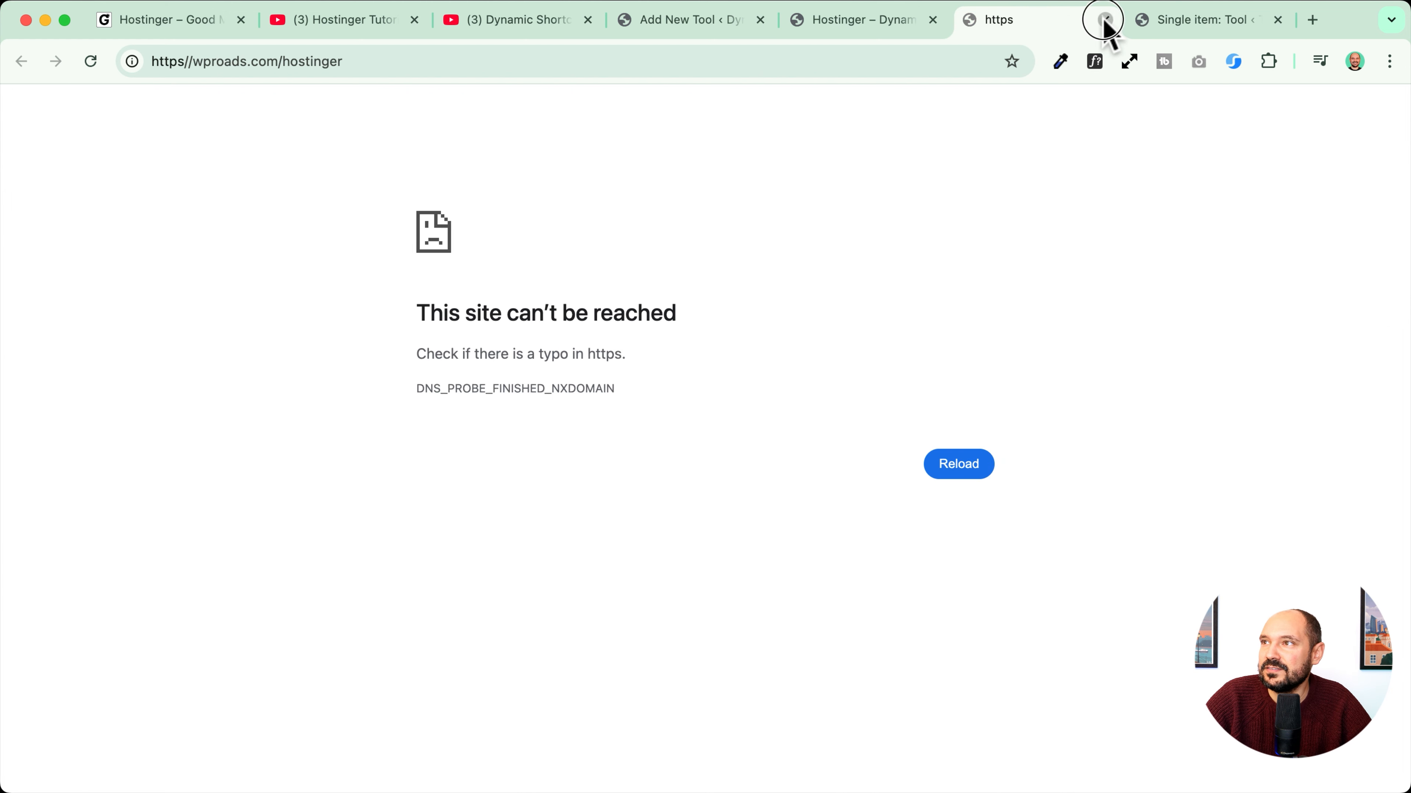
left_click(863, 22)
mouse_move(500, 100)
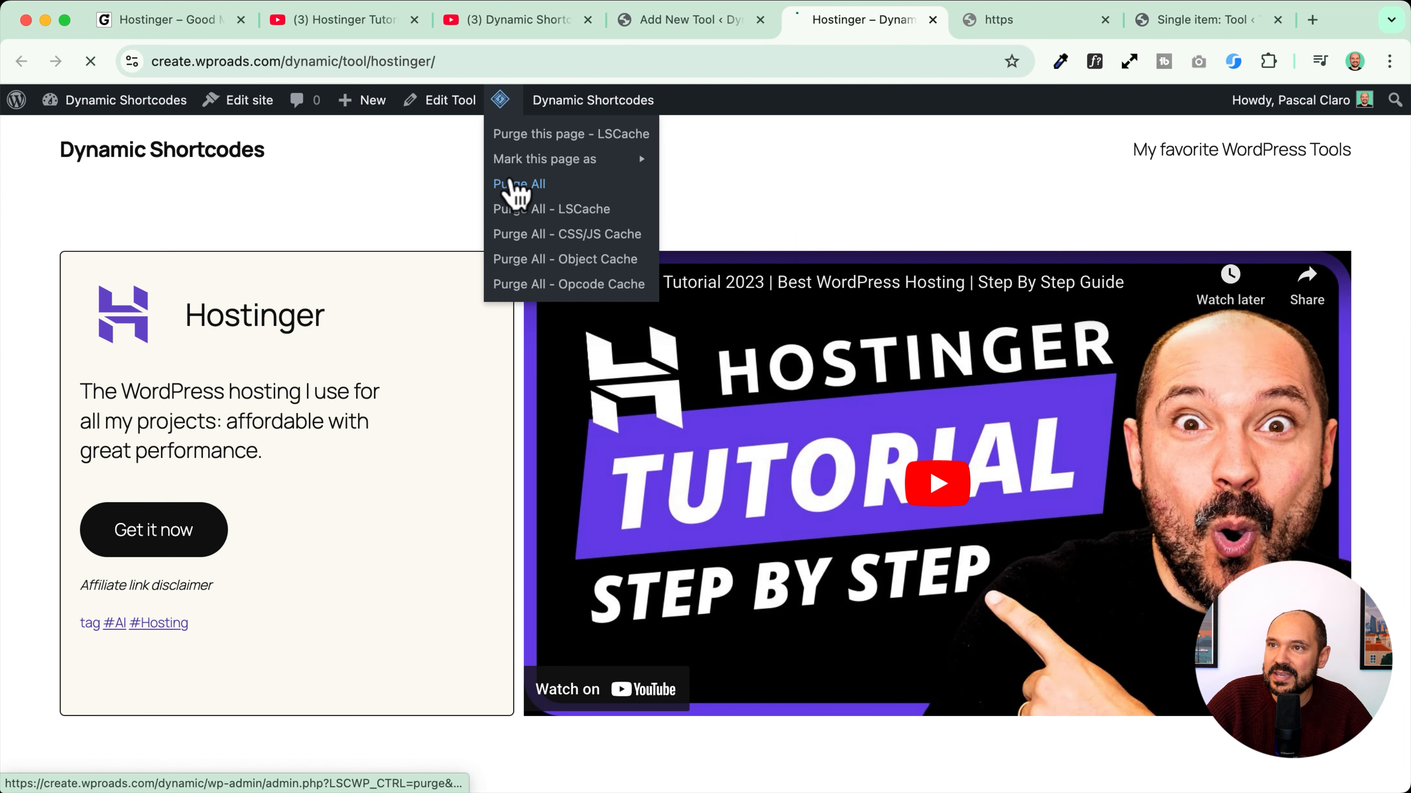
left_click(510, 180)
left_click(195, 534)
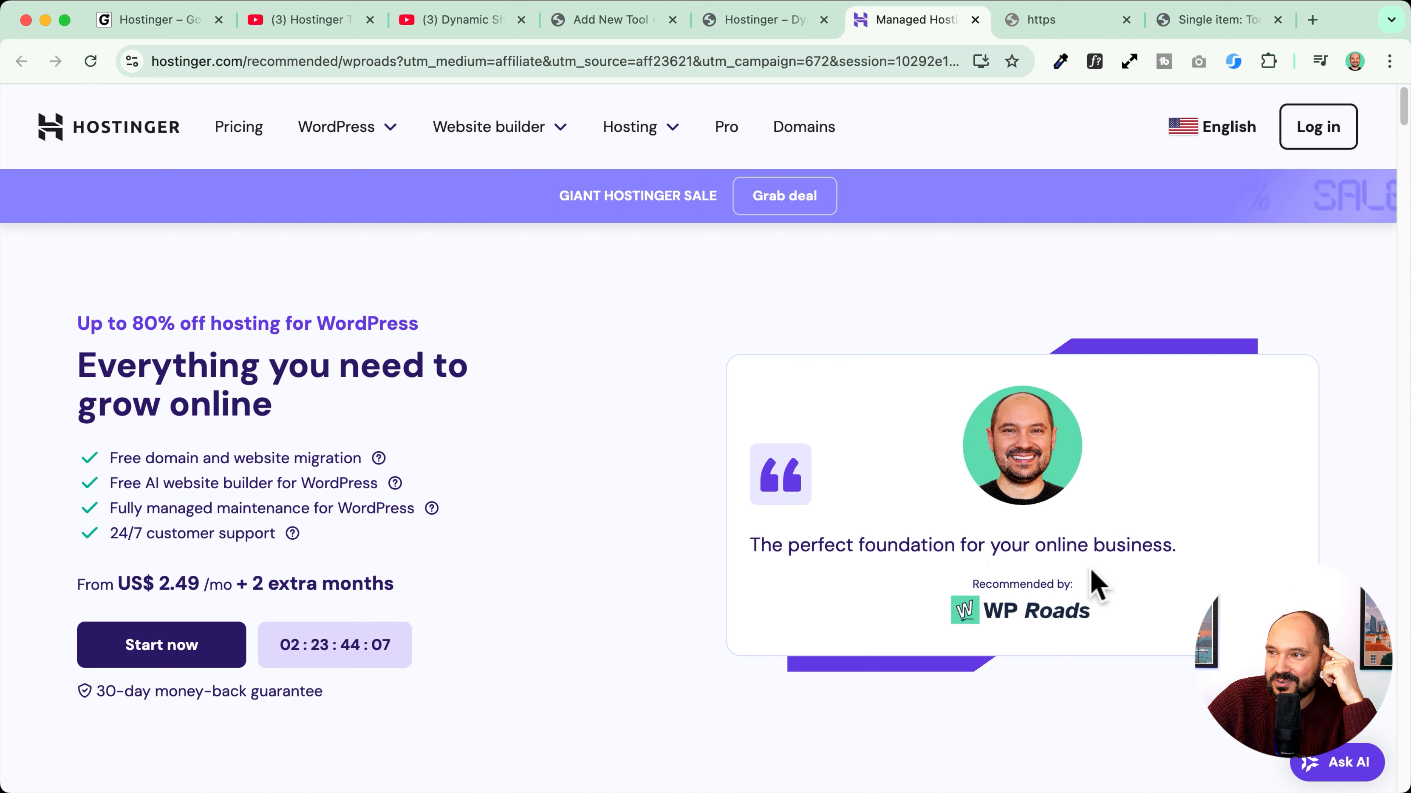
left_click(744, 22)
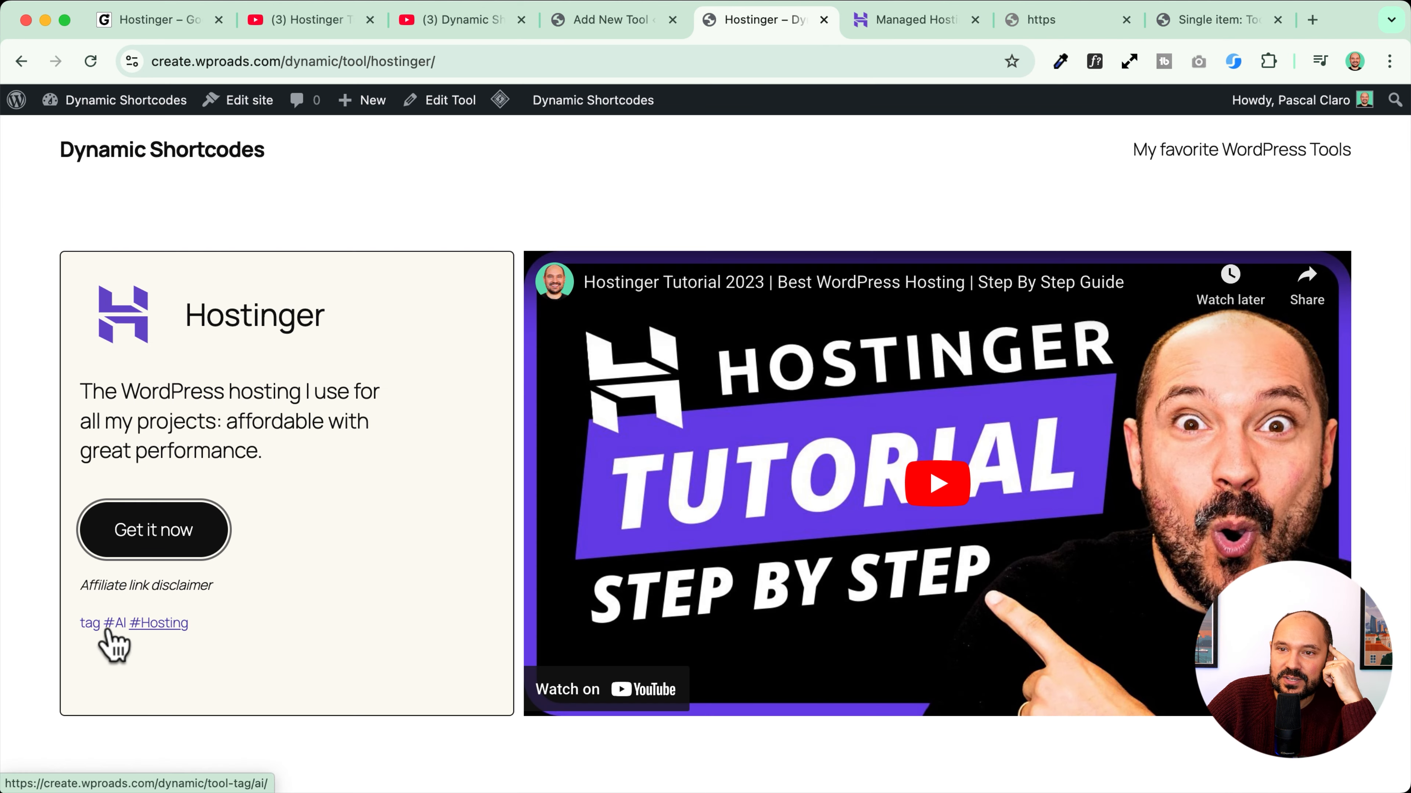
Step: Inspect the tag links on the Hostinger tool page, view the #Hosting archive and return to the tool page
scroll(122, 631, "up", 5)
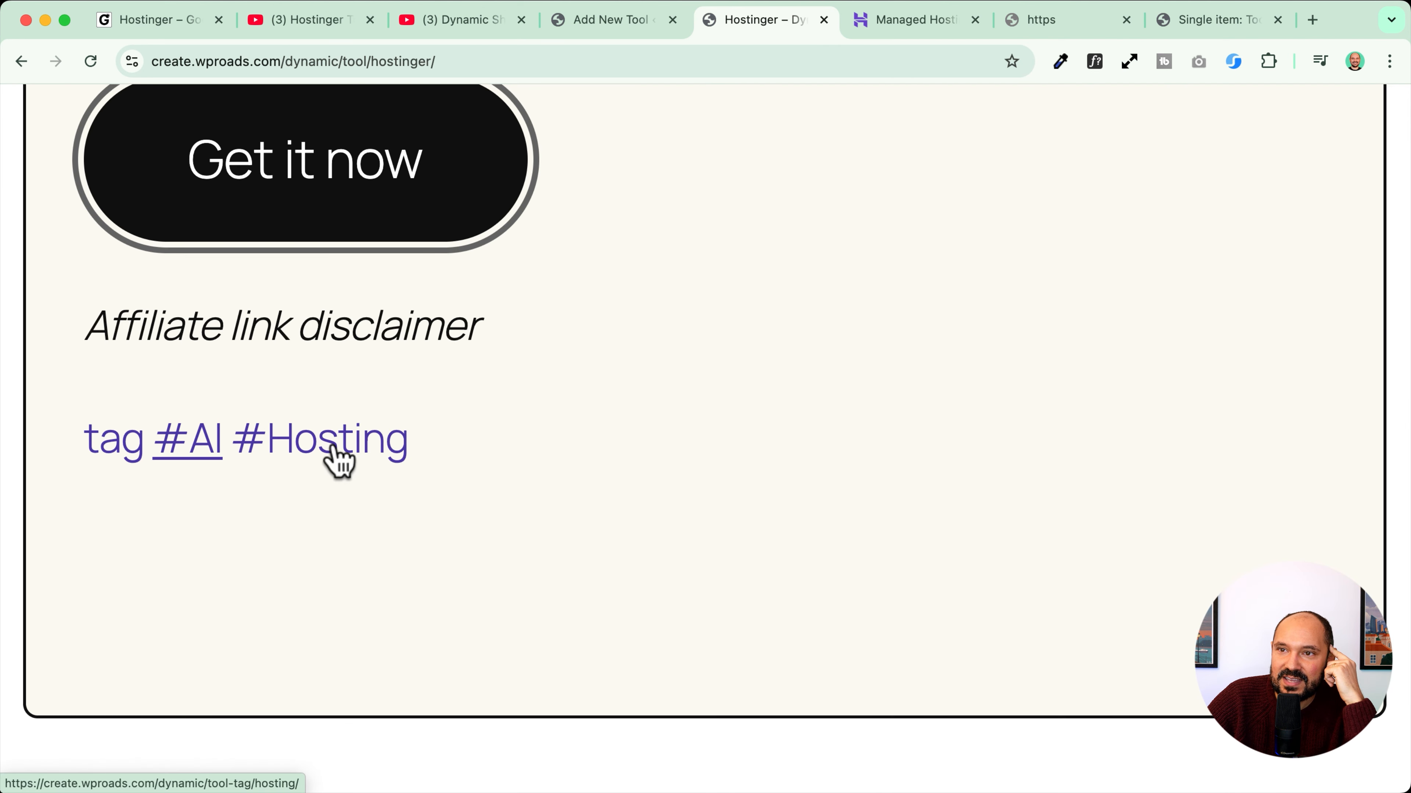
scroll(236, 576, "down", 5)
left_click(160, 623)
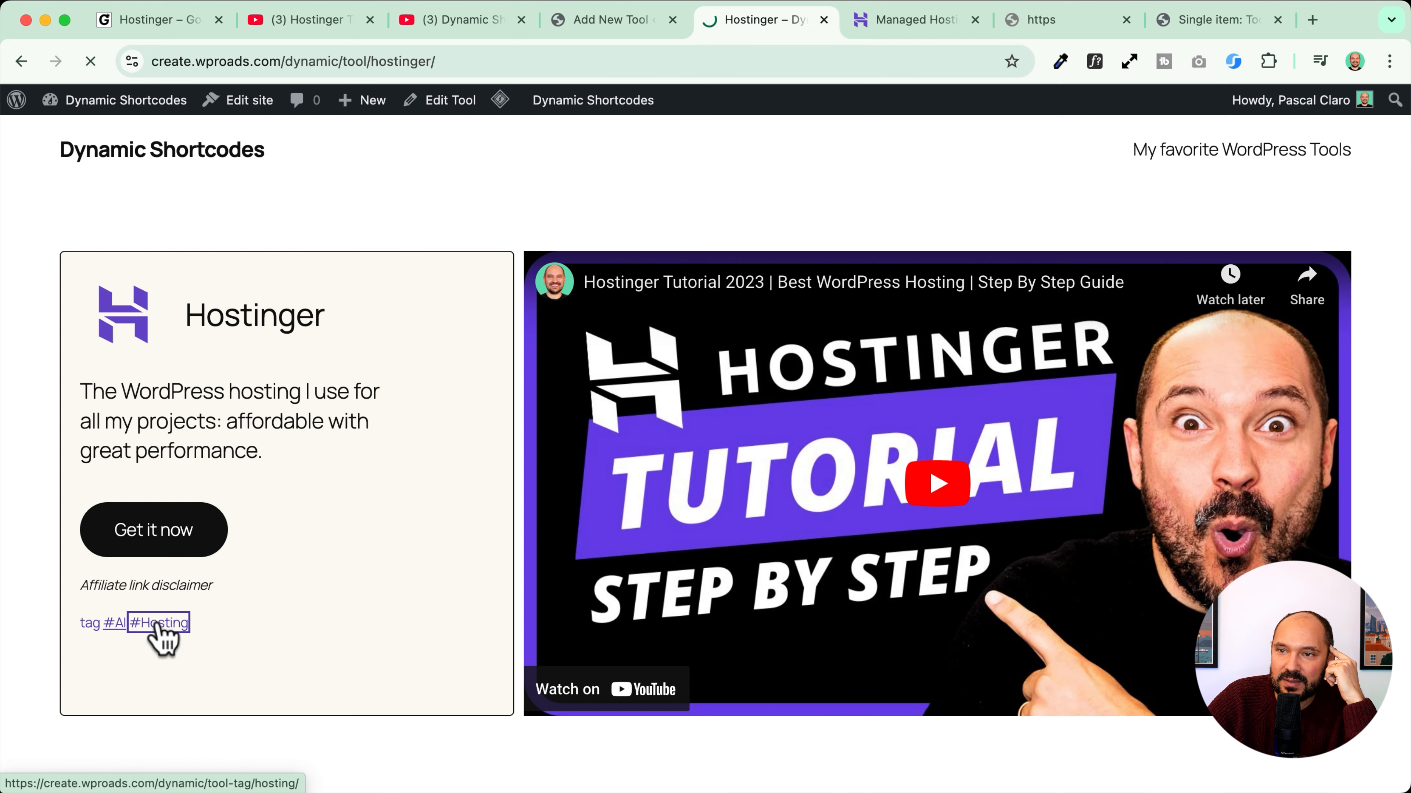
scroll(236, 557, "down", 10)
scroll(245, 559, "up", 5)
scroll(238, 544, "up", 5)
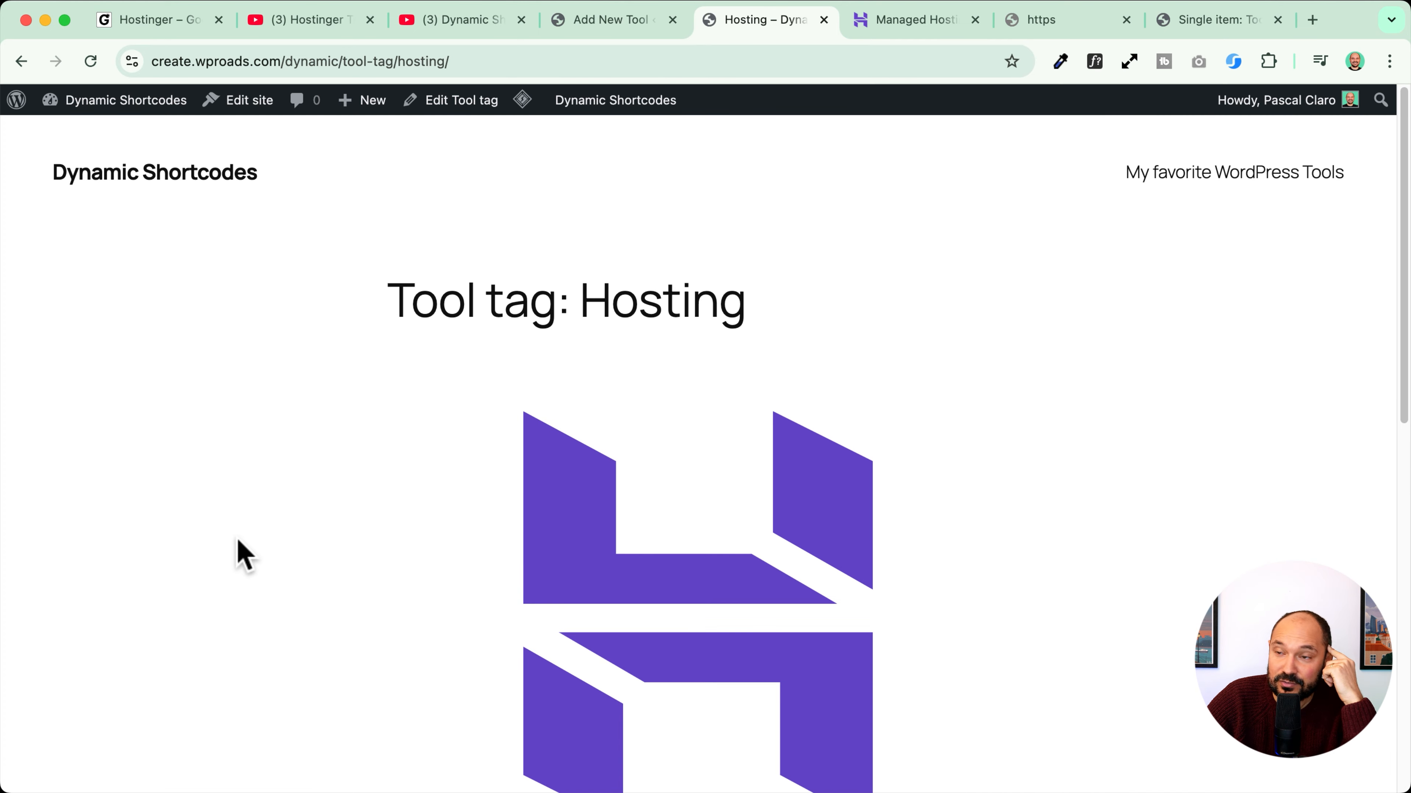
left_click(22, 62)
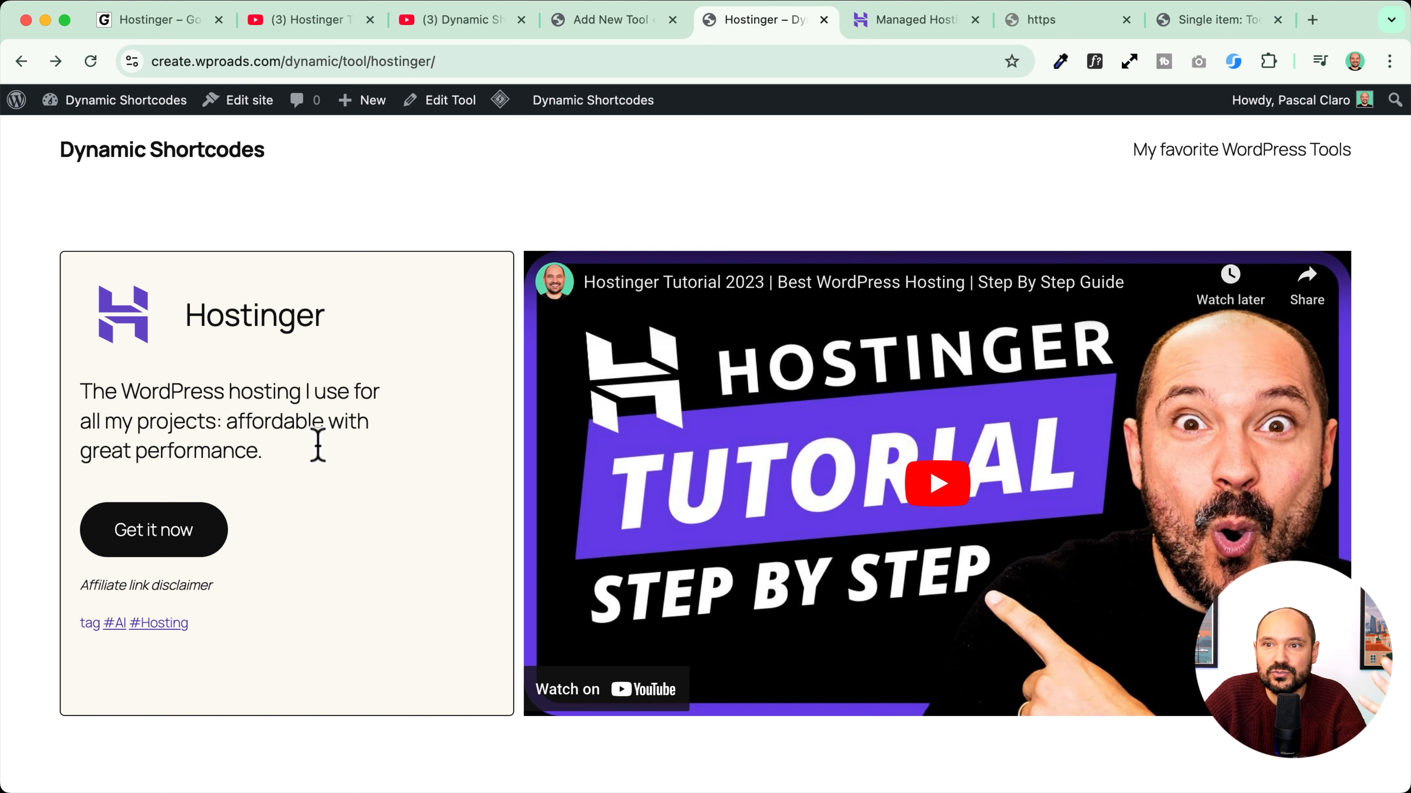
Step: Examine the card layout of the #Hosting tag archive on the Good Morning Gutenberg reference site
left_click(139, 22)
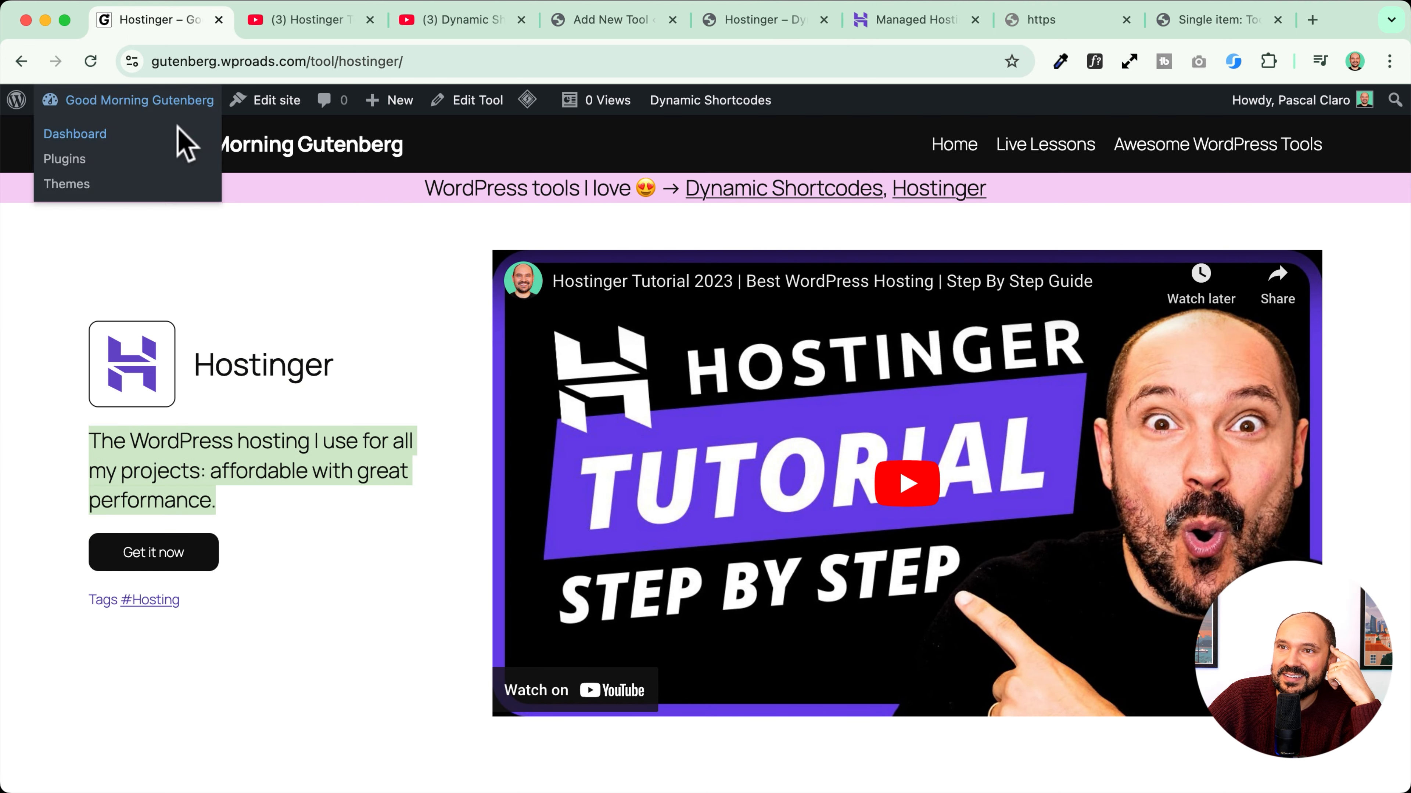
left_click(162, 600)
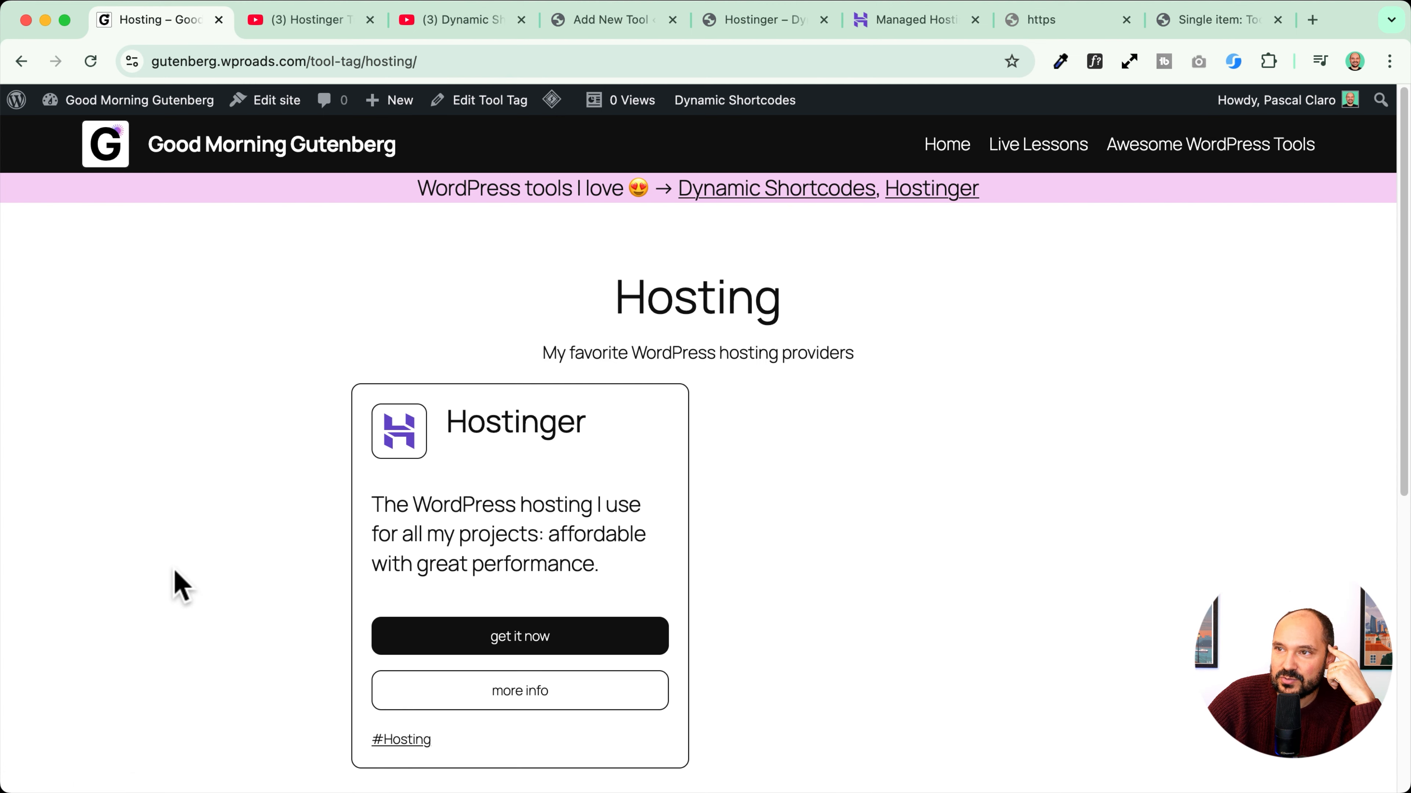
scroll(611, 444, "down", 5)
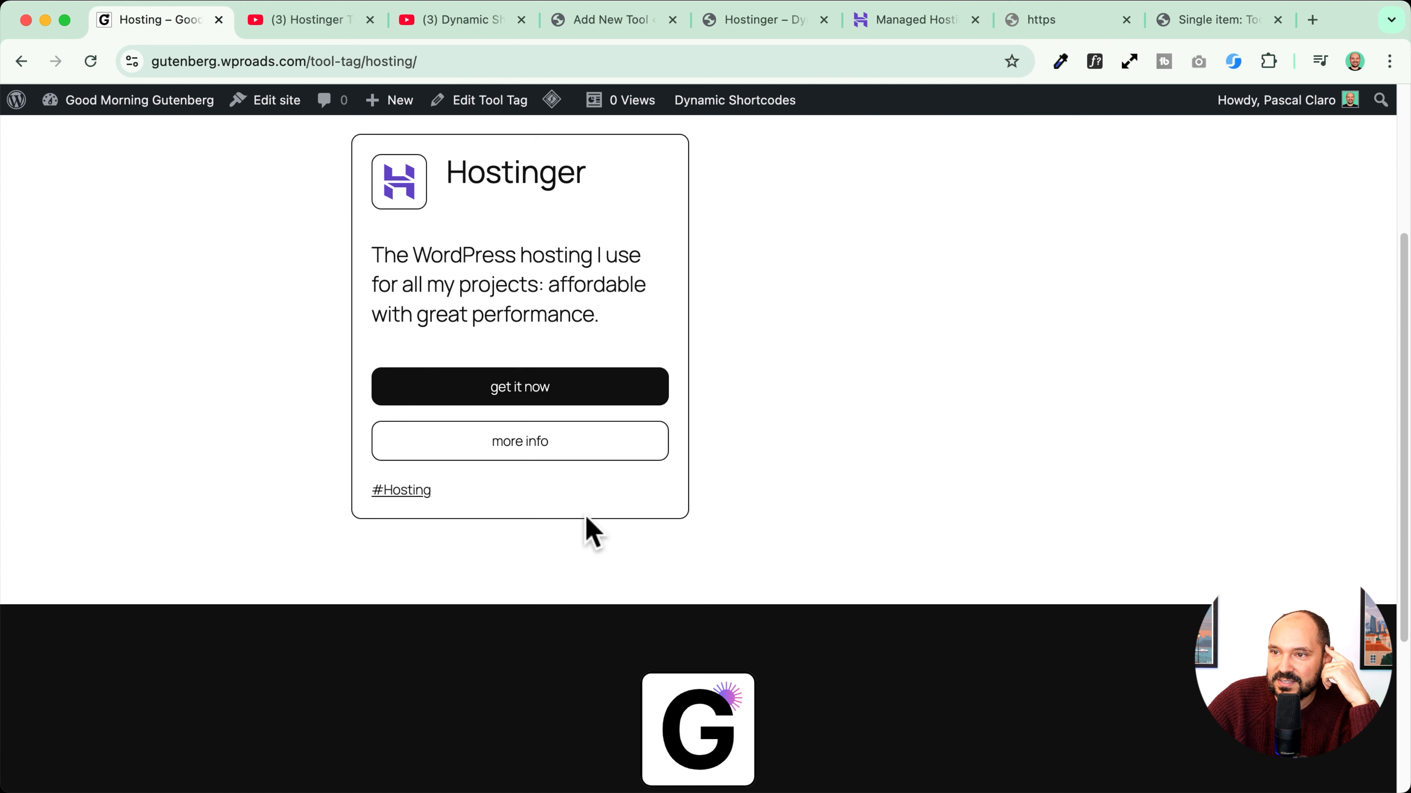
scroll(527, 400, "up", 3)
scroll(500, 383, "down", 5)
scroll(944, 250, "up", 10)
Step: View the reference site's Dynamic Shortcodes tool page and examine the cards in its #Dynamic Websites archive
left_click(916, 190)
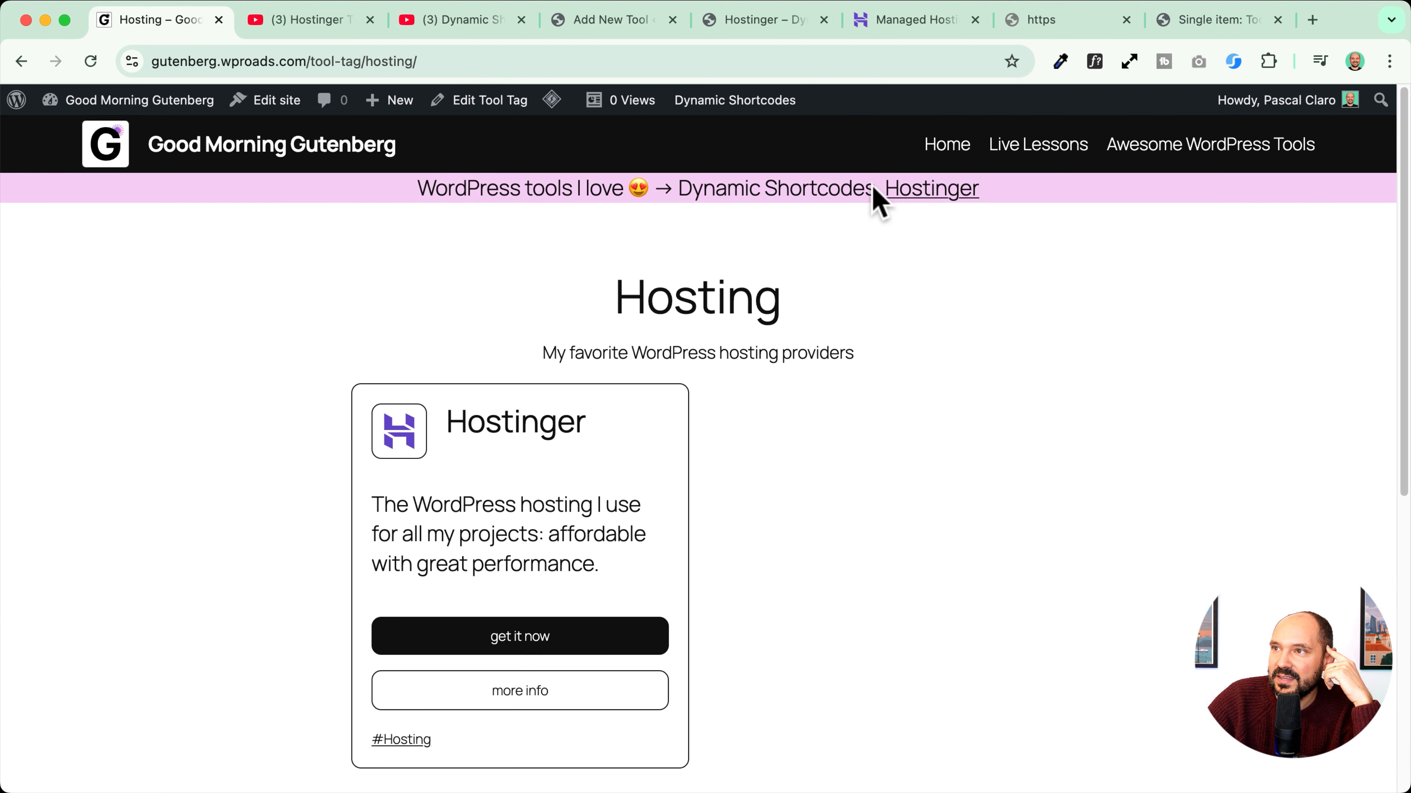
left_click(815, 192)
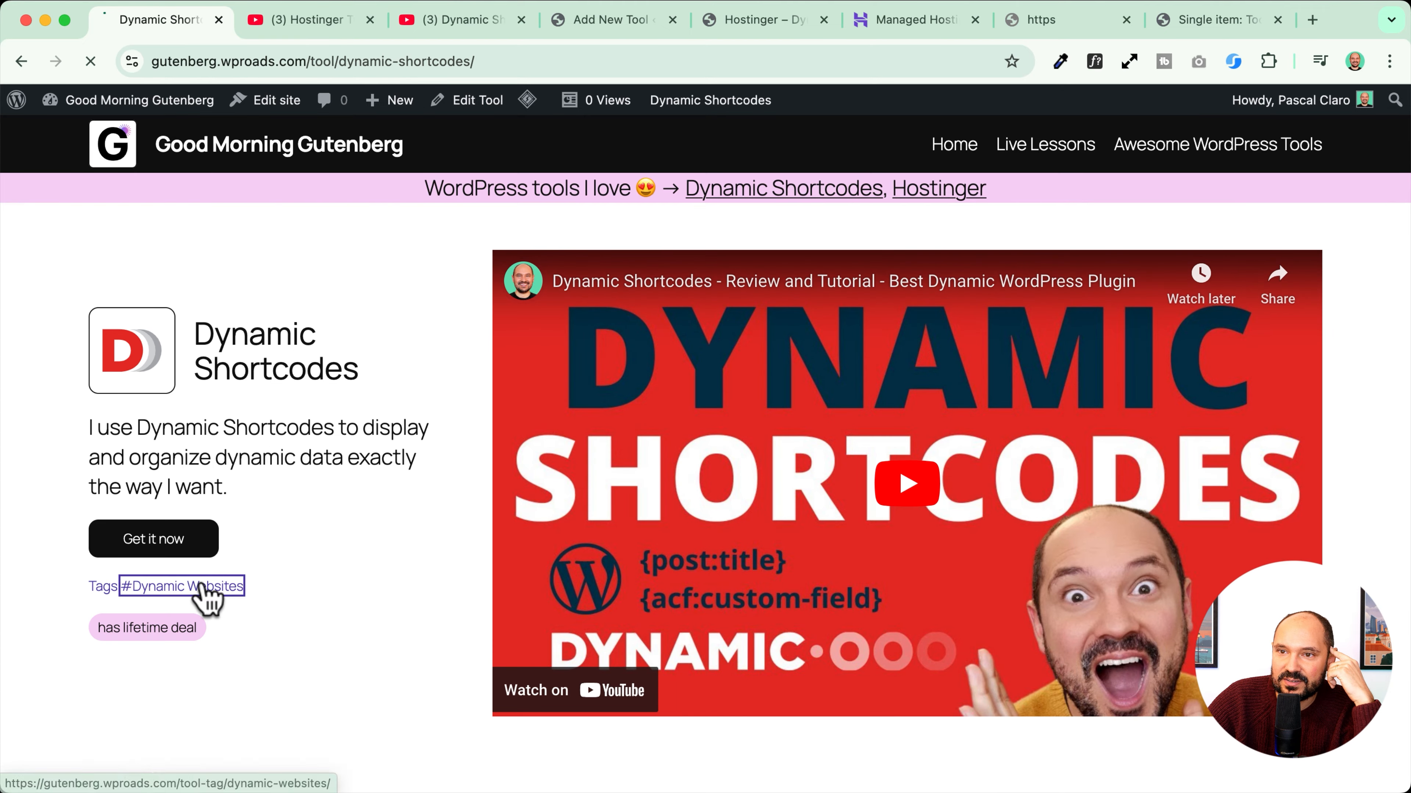
left_click(201, 590)
scroll(248, 407, "down", 5)
scroll(248, 406, "up", 5)
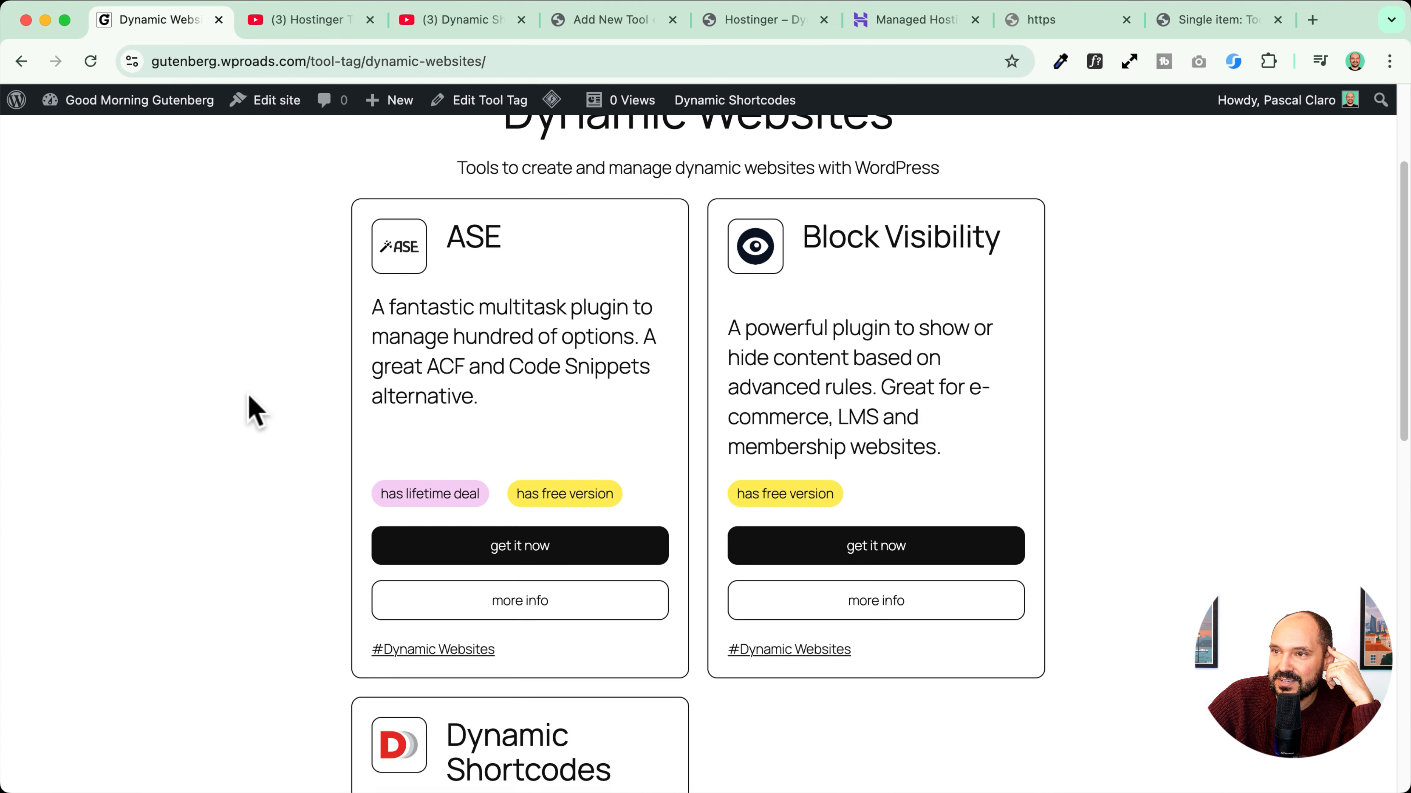
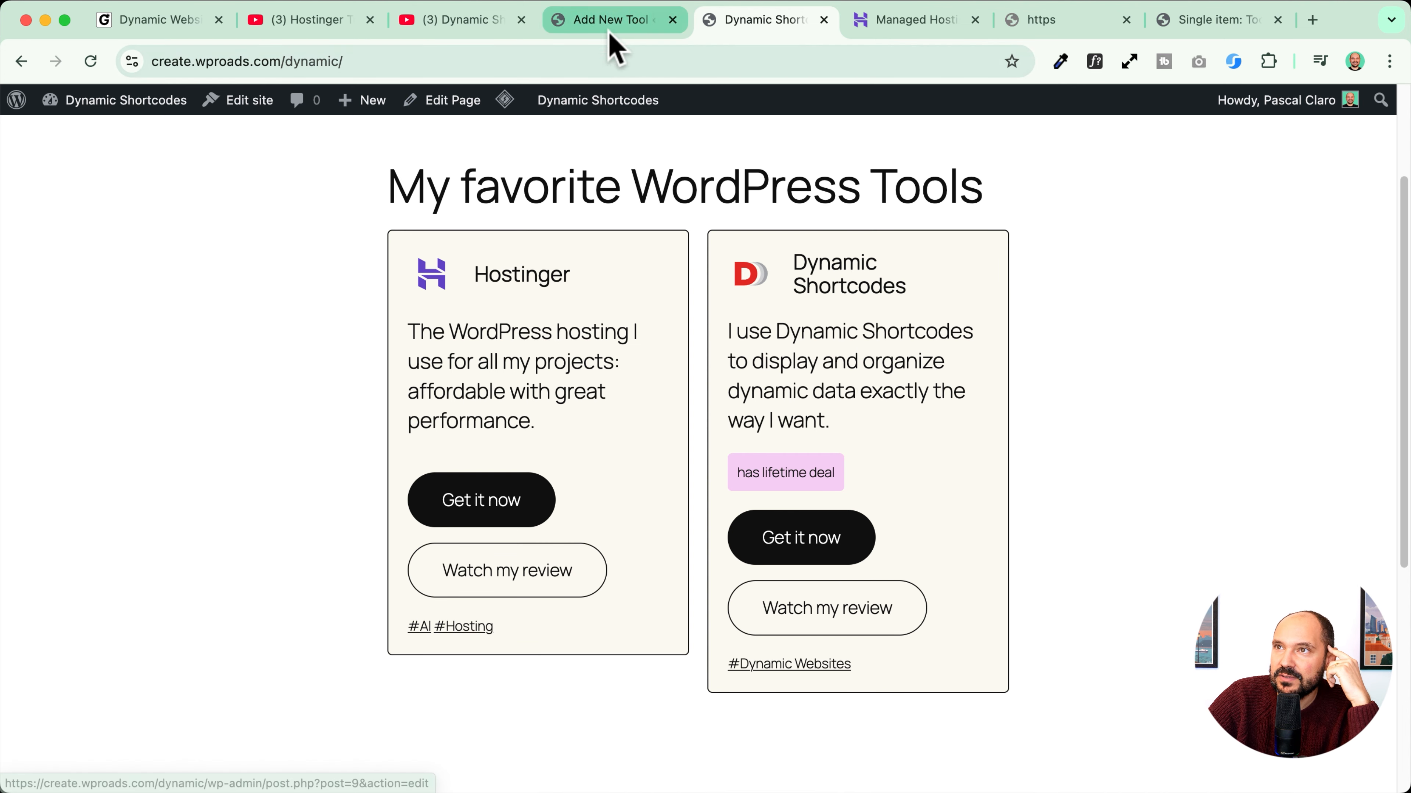
Step: Edit the My favorite WordPress Tools page and open the original Tool Card pattern from its query loop
left_click(433, 104)
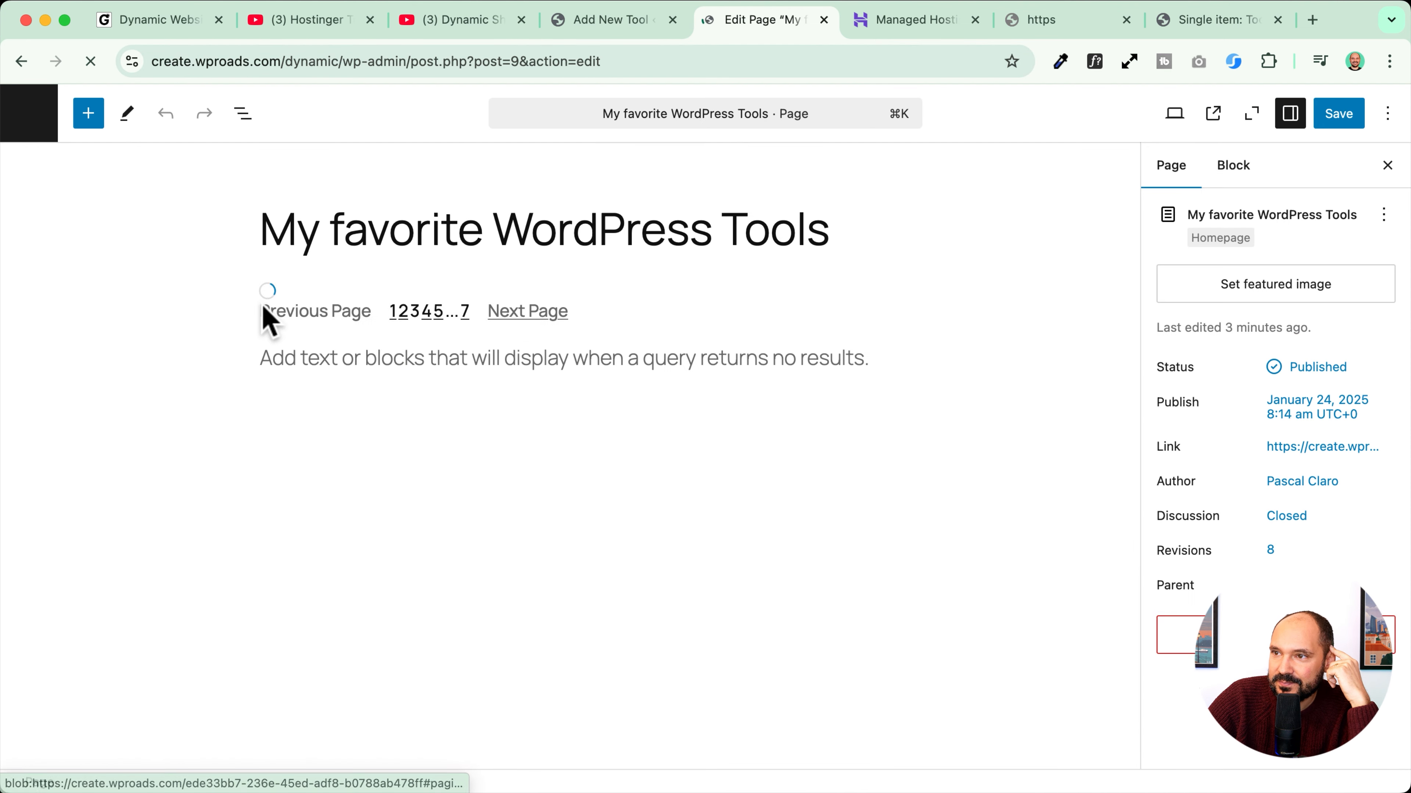
left_click(492, 321)
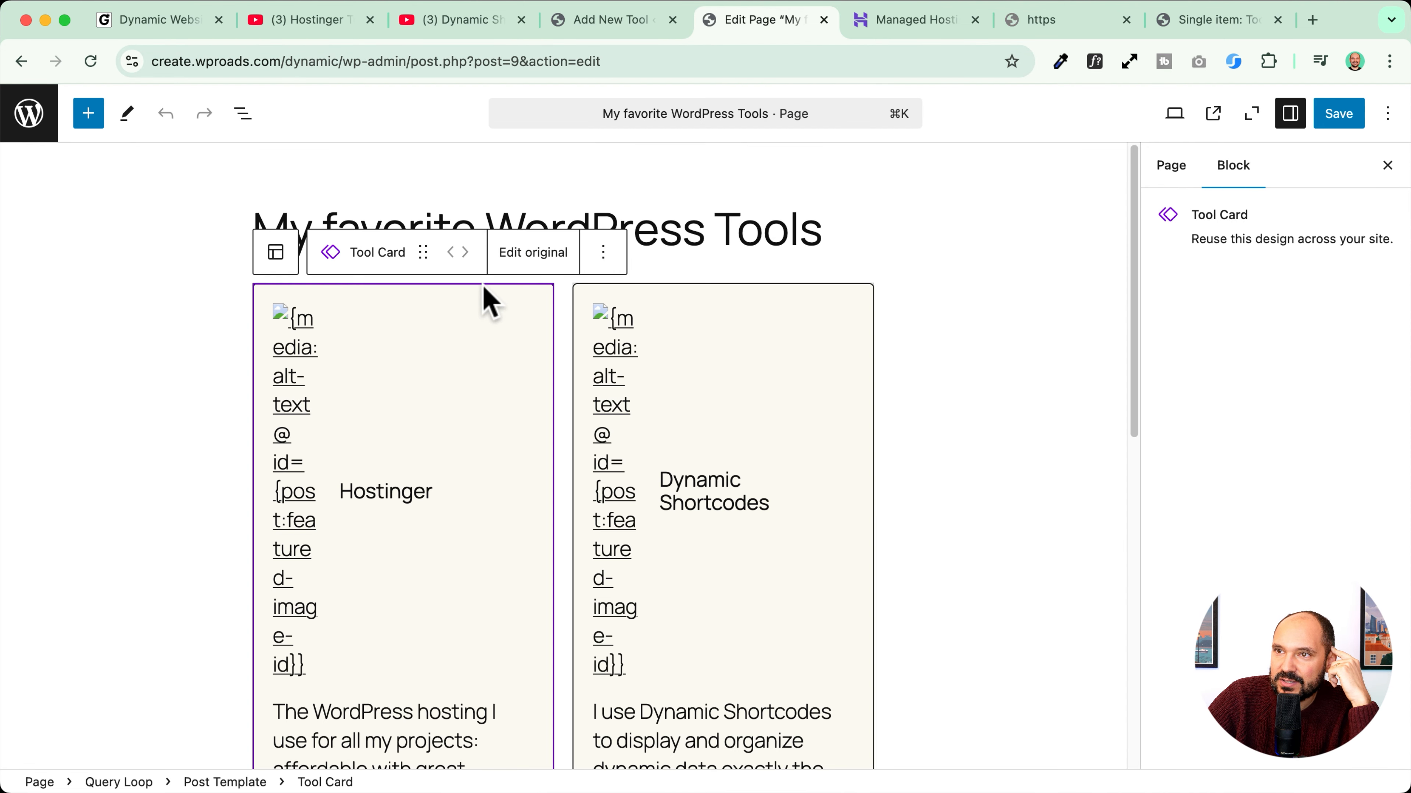
left_click(525, 252)
Step: Check the excerpt block's style settings in the Tool Card pattern and transform the excerpt into a Group
left_click(540, 419)
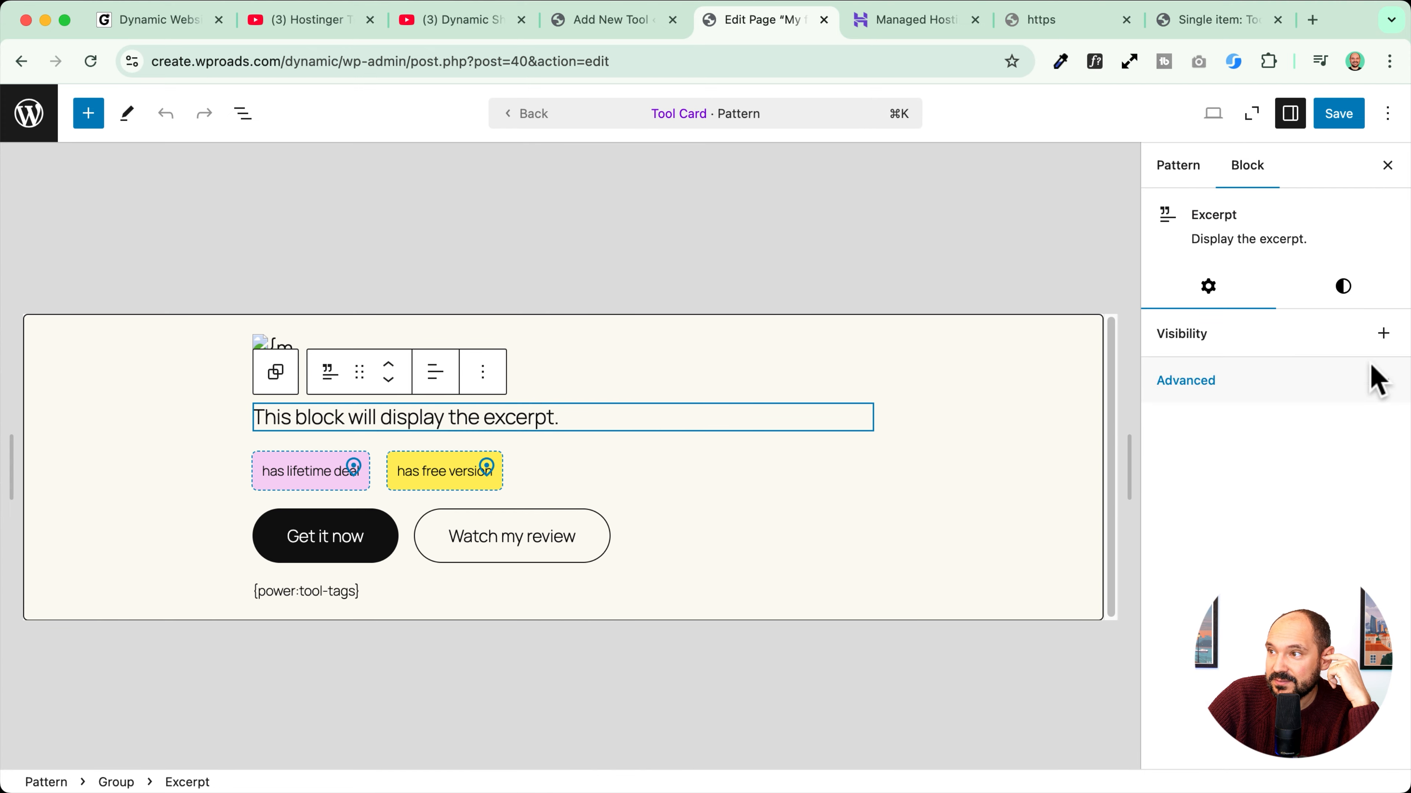
left_click(1343, 288)
scroll(1228, 576, "down", 5)
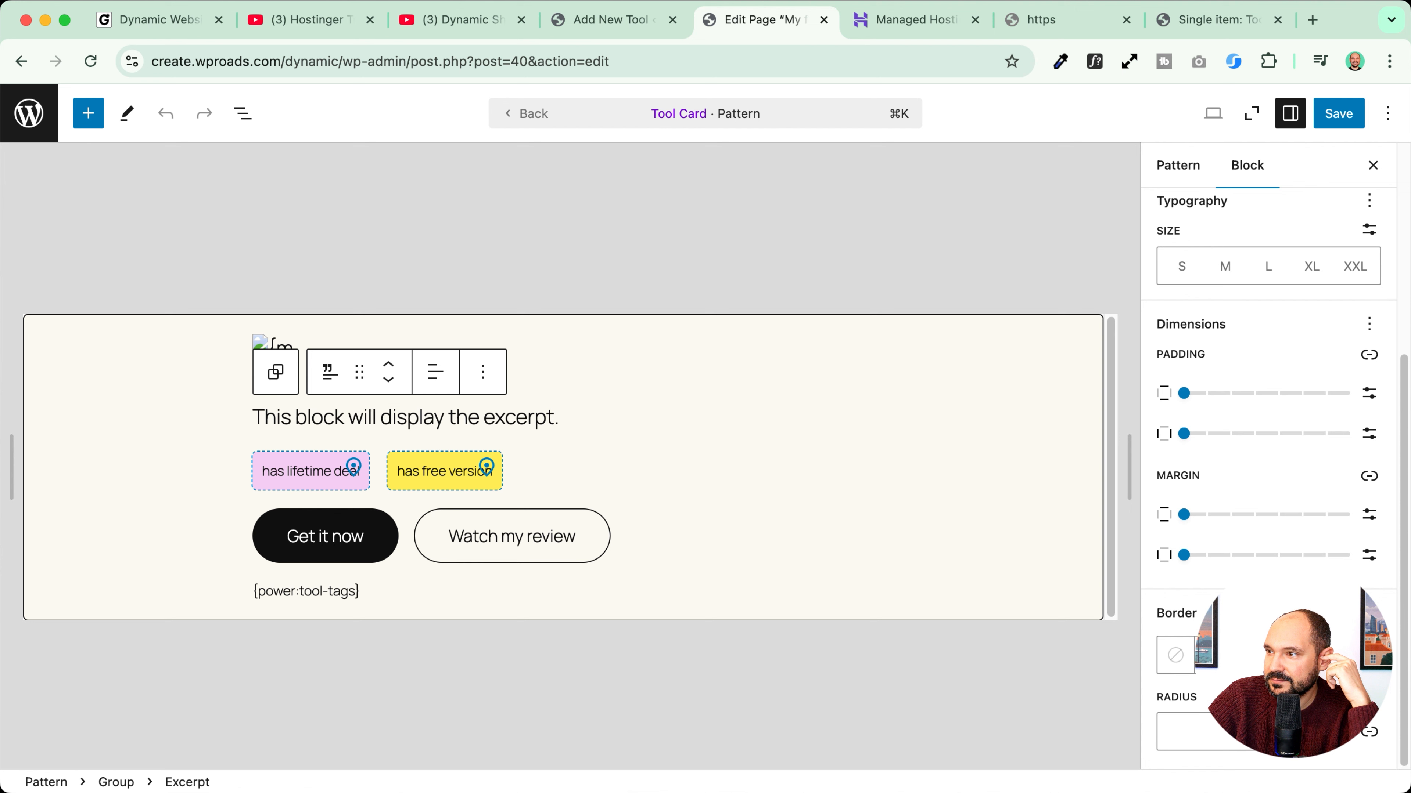
key("super+Tab")
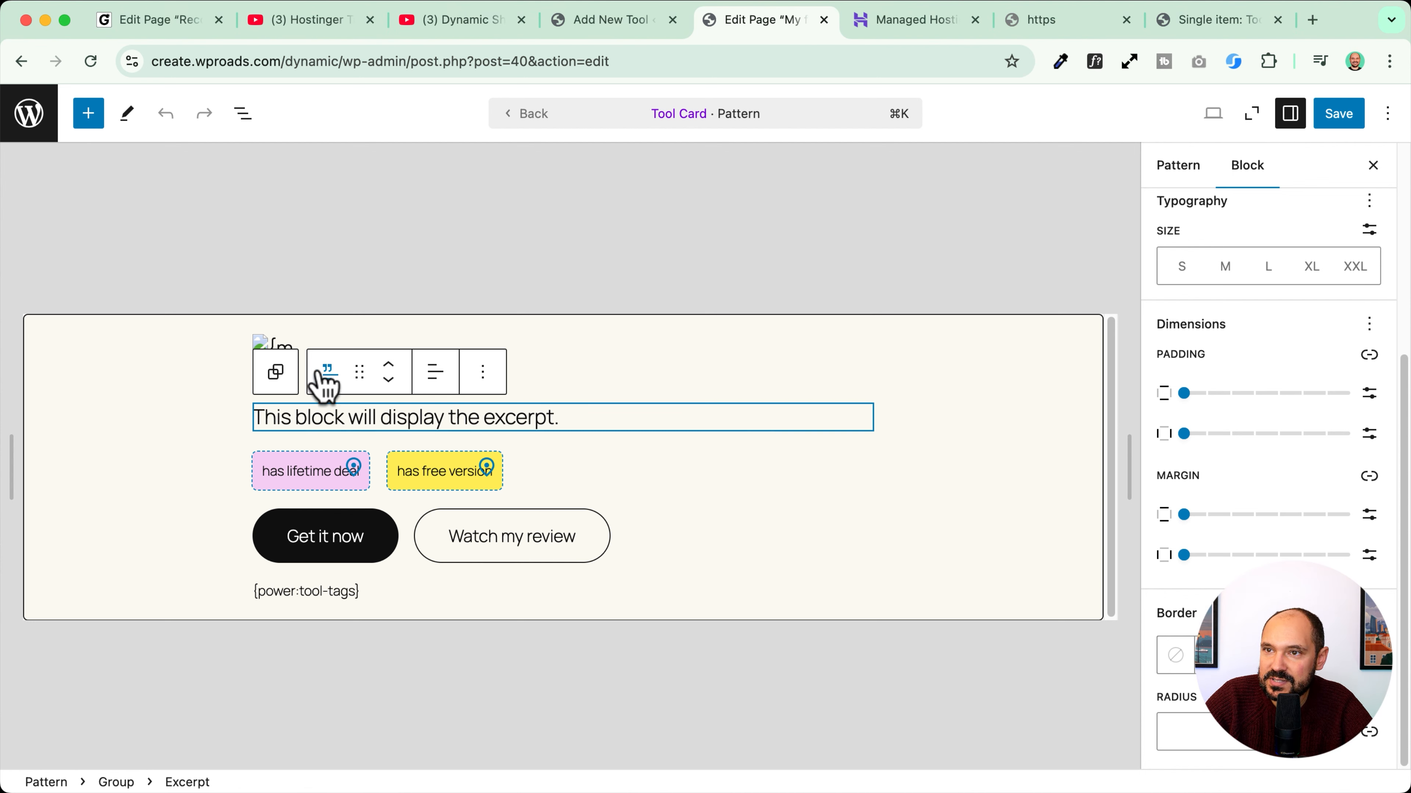
left_click(328, 380)
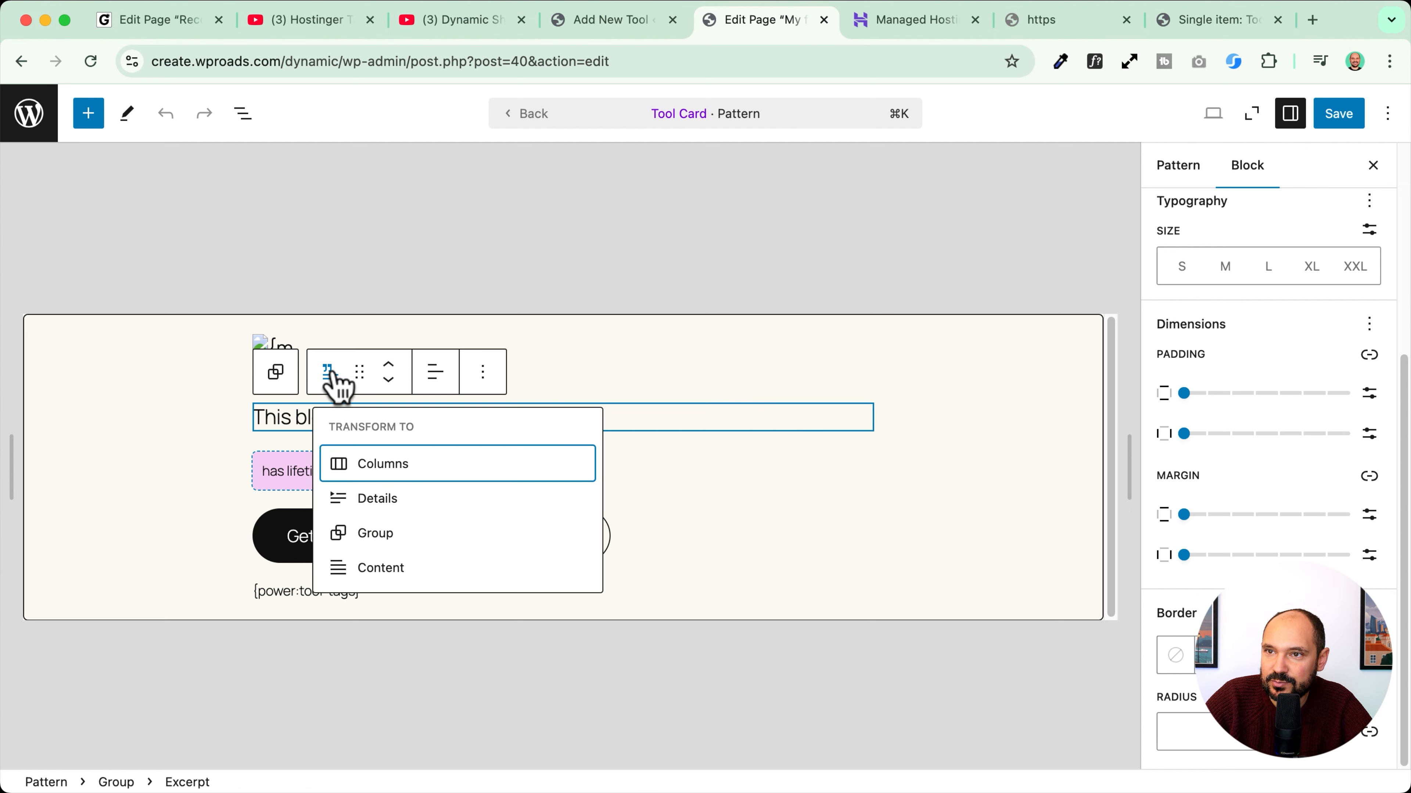
left_click(383, 537)
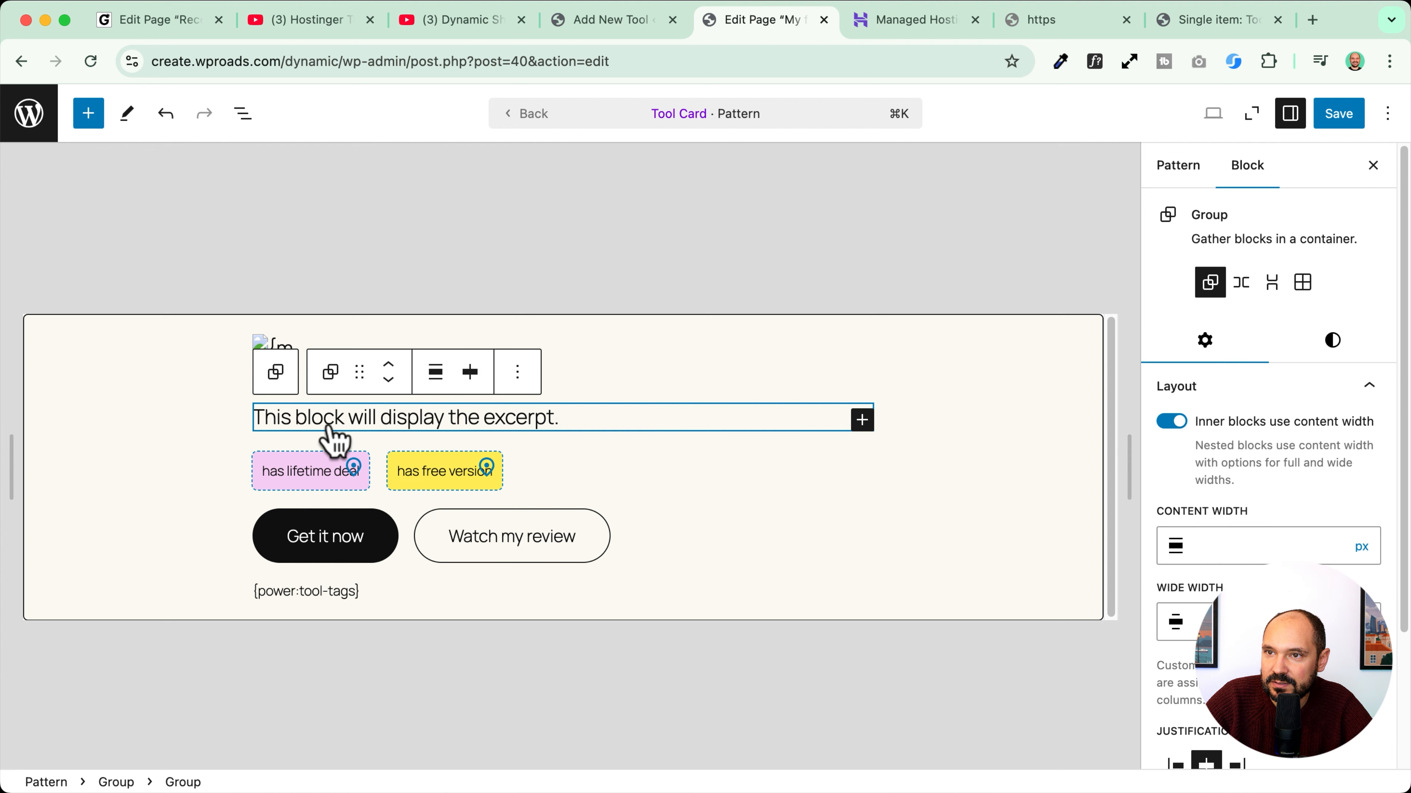
Step: Try the Row and Stack layouts on the excerpt's group and examine the Row's dimension settings
left_click(1241, 283)
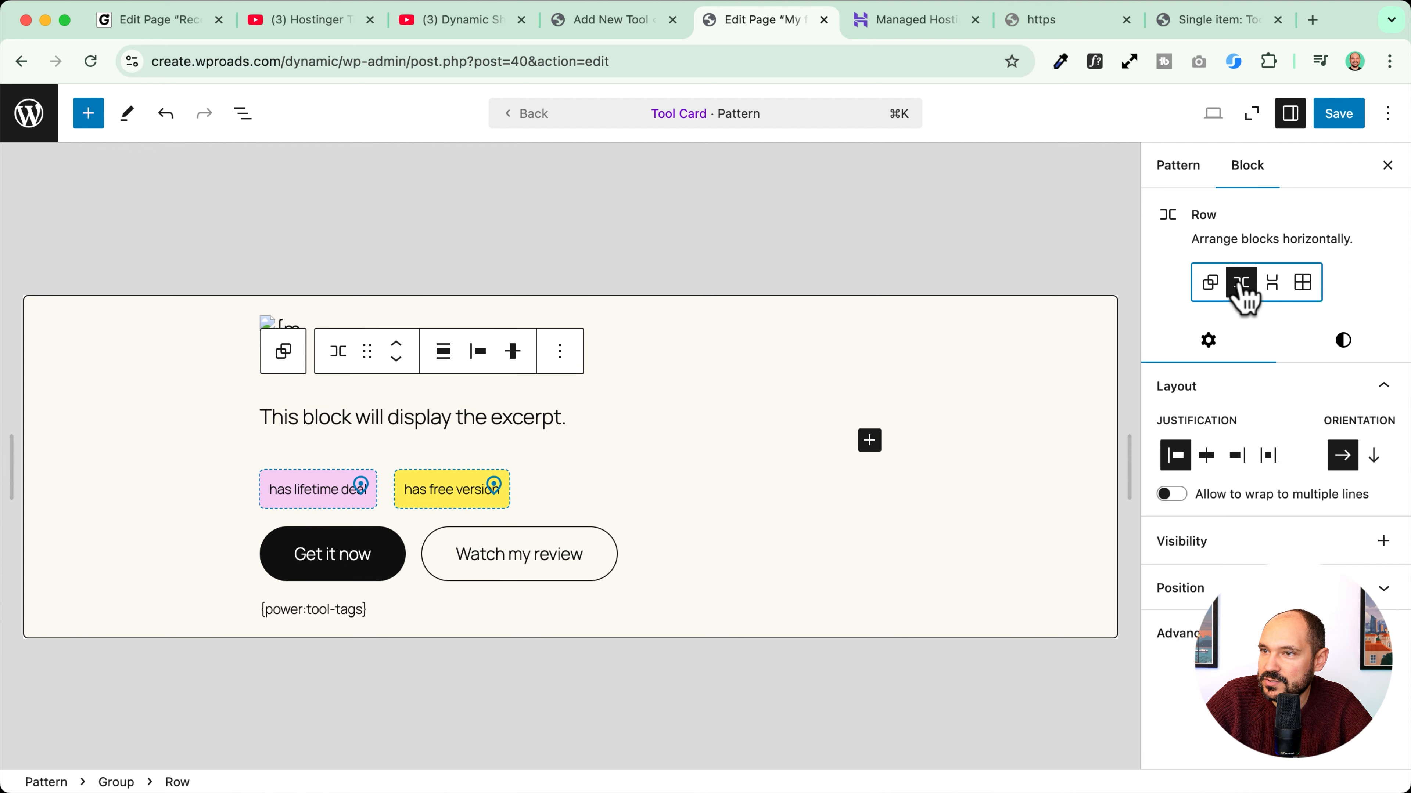
left_click(1271, 283)
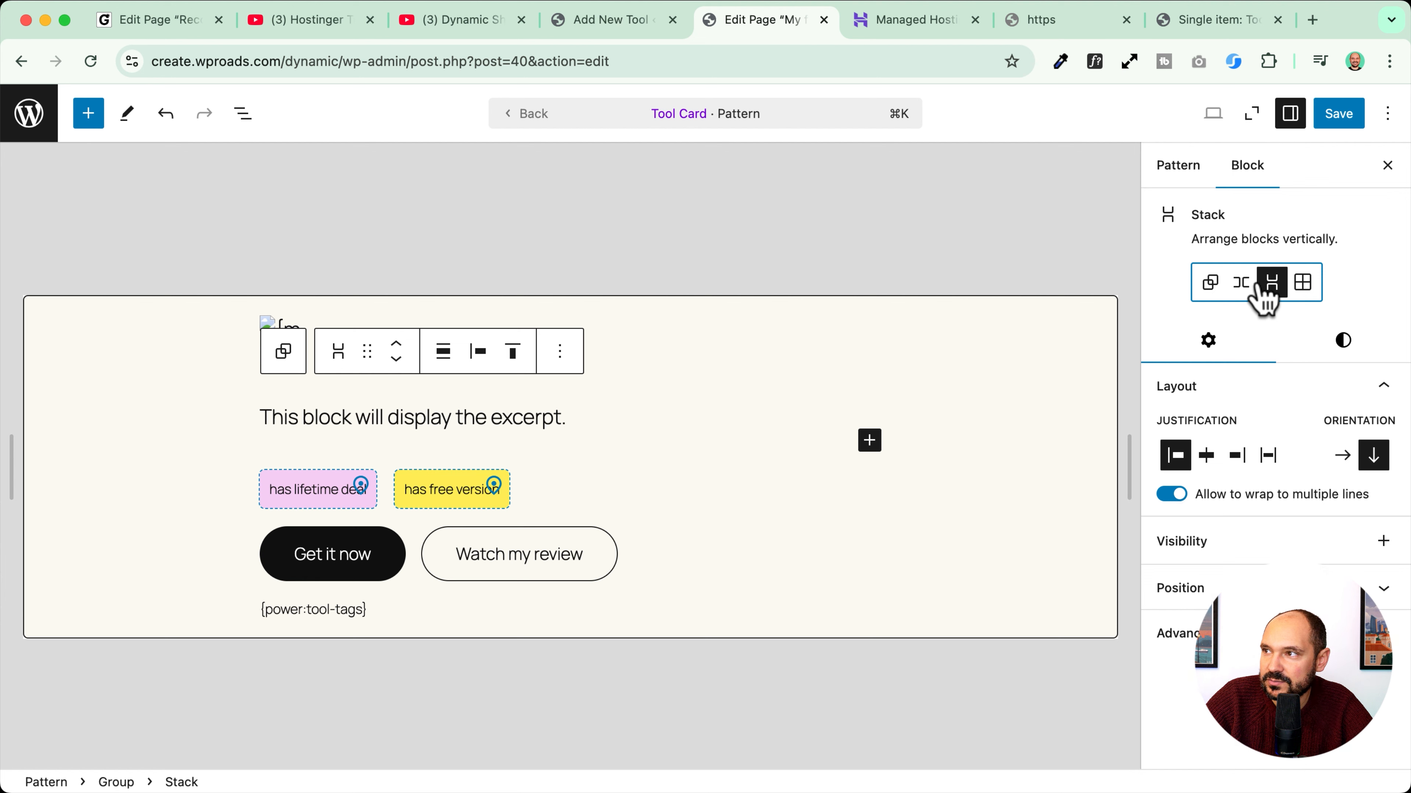
left_click(1244, 283)
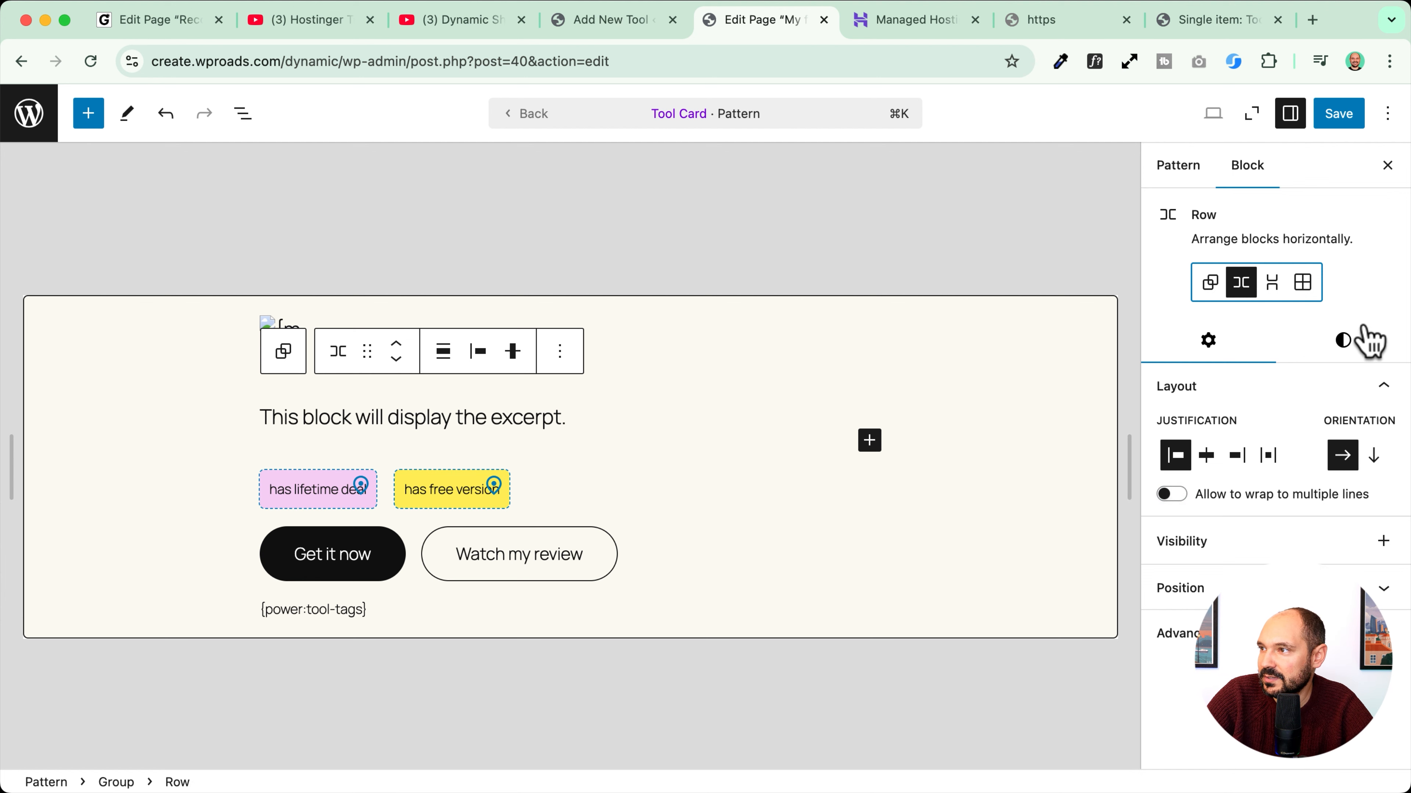
left_click(1347, 341)
scroll(1240, 523, "down", 5)
scroll(1221, 567, "down", 5)
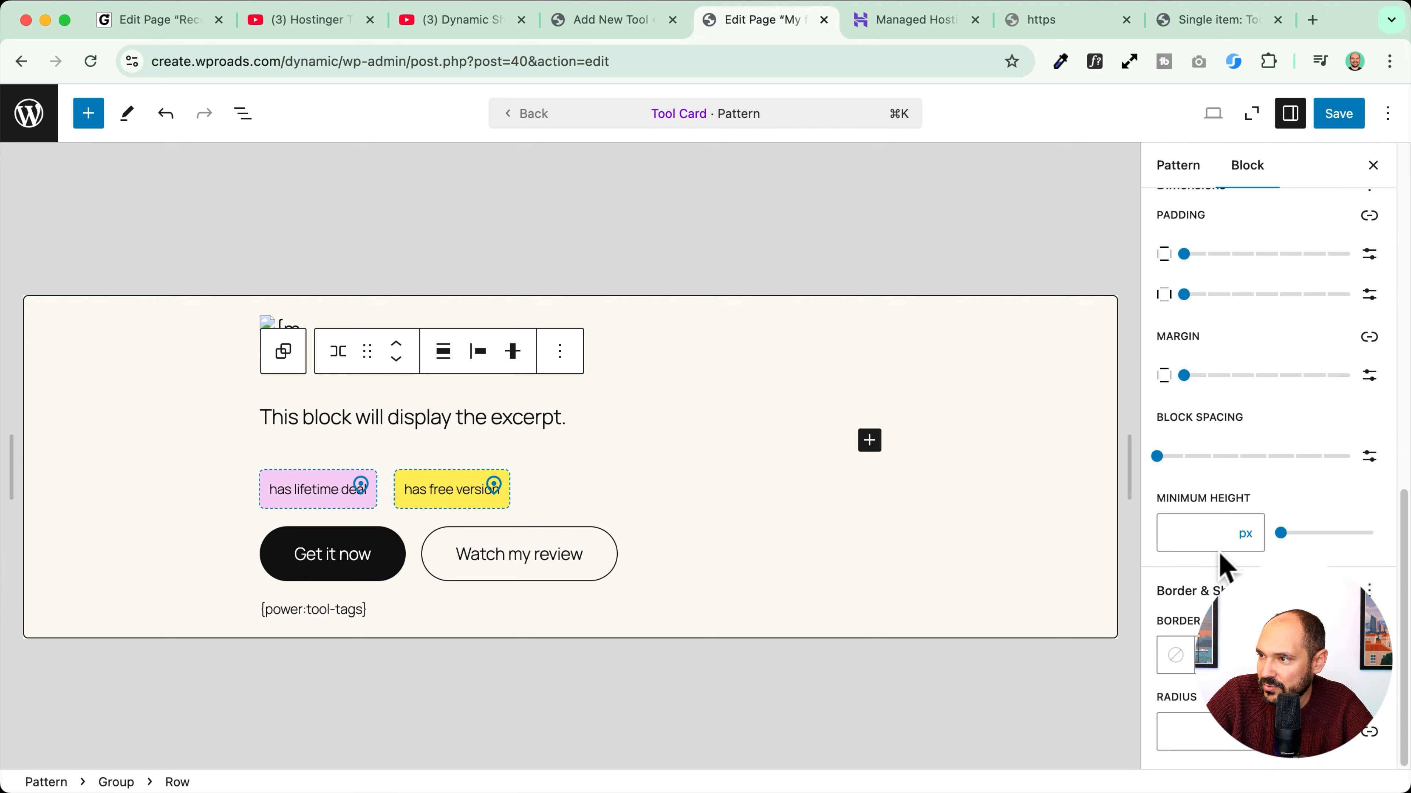
scroll(1222, 489, "up", 7)
scroll(1224, 475, "up", 5)
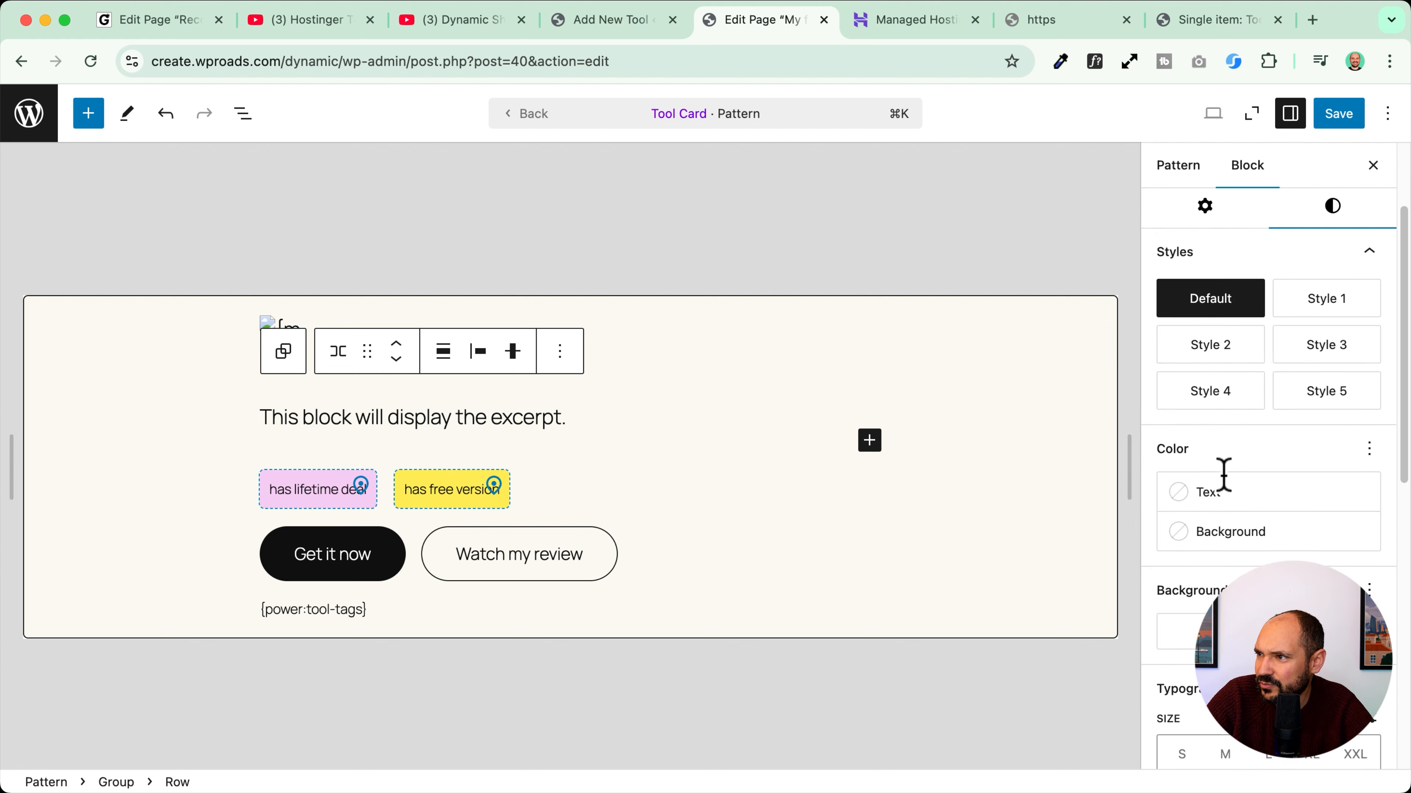
Step: Change the excerpt's container to a Stack and look through its style settings
left_click(1273, 286)
scroll(1223, 583, "down", 6)
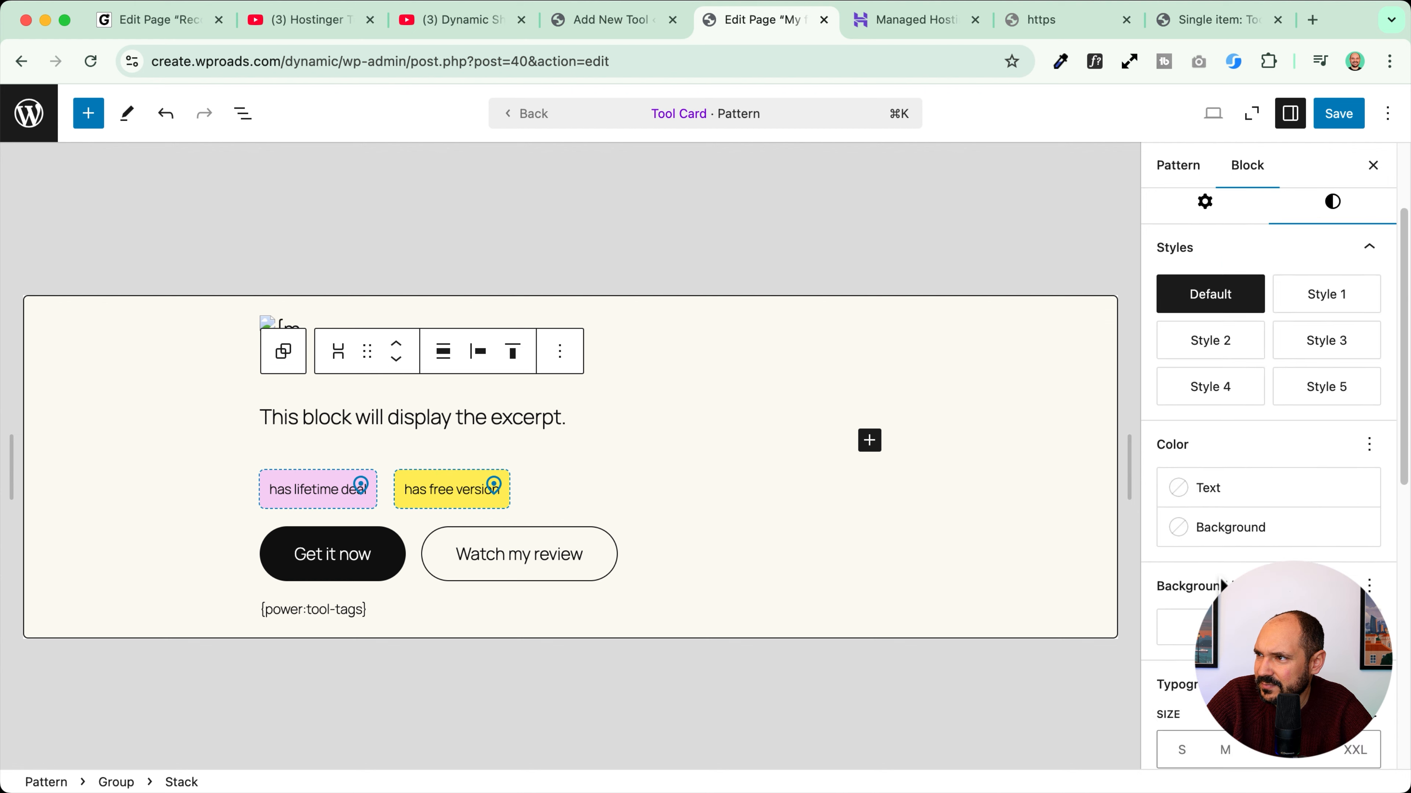
scroll(1249, 482, "up", 7)
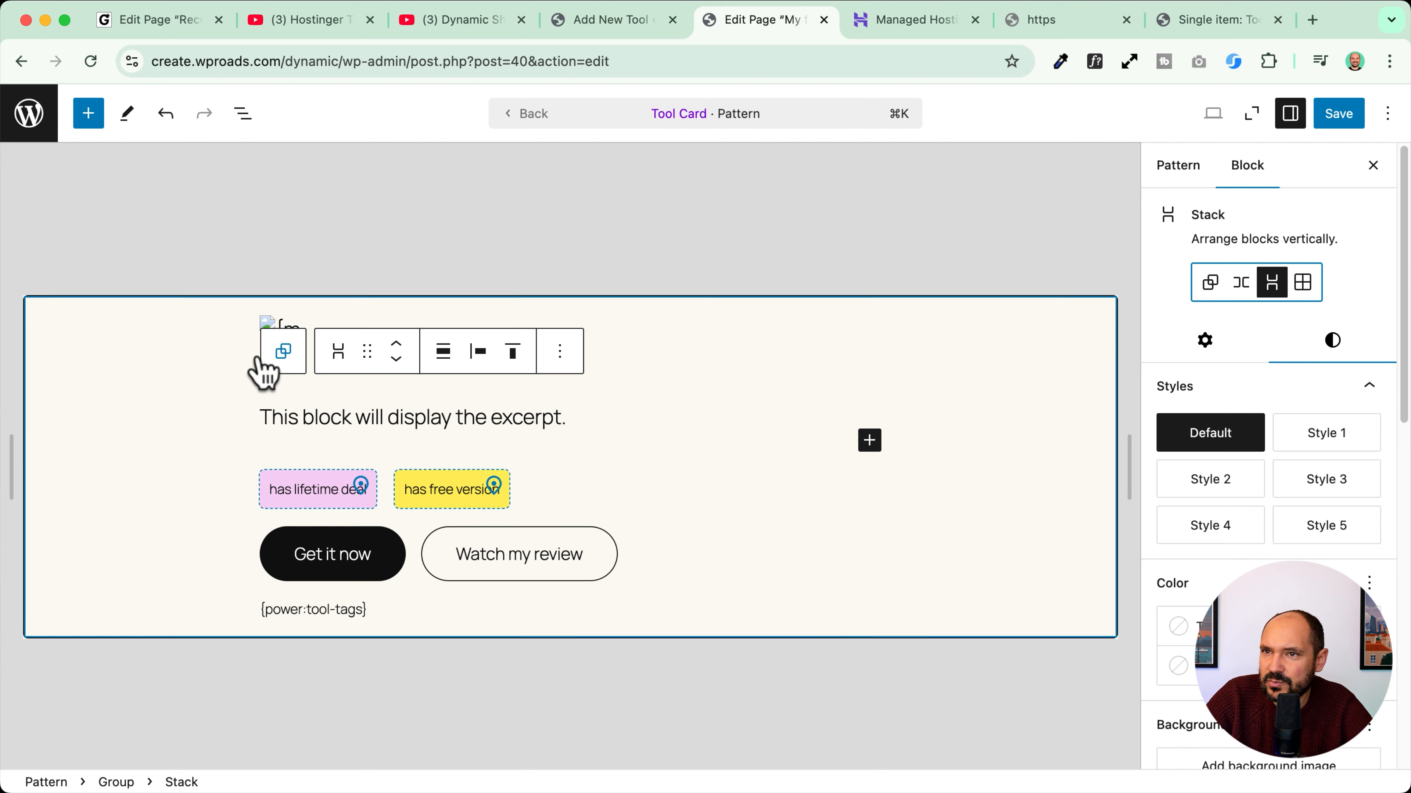
Step: Transform the Tool Card pattern's outer Group into a Stack
left_click(109, 322)
left_click(46, 265)
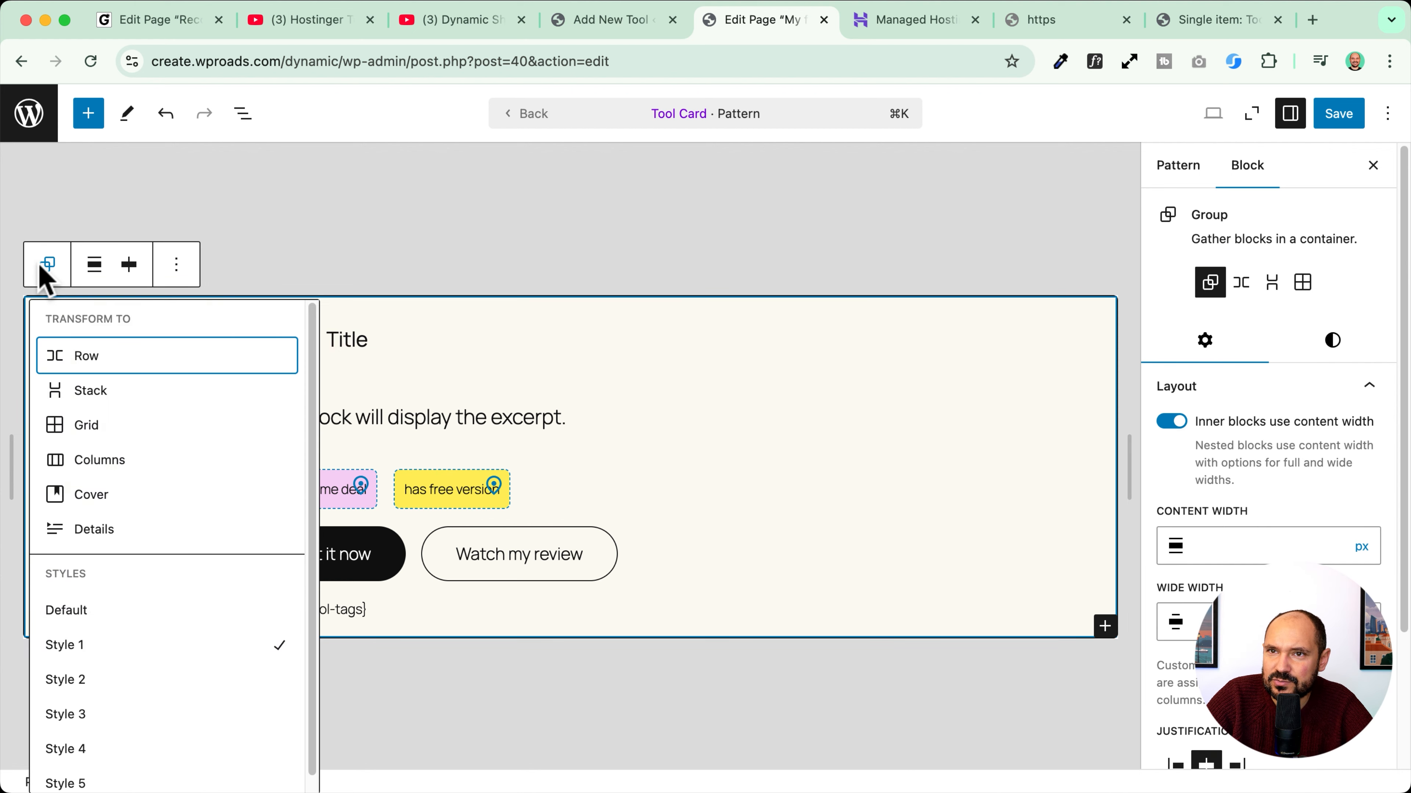
left_click(105, 394)
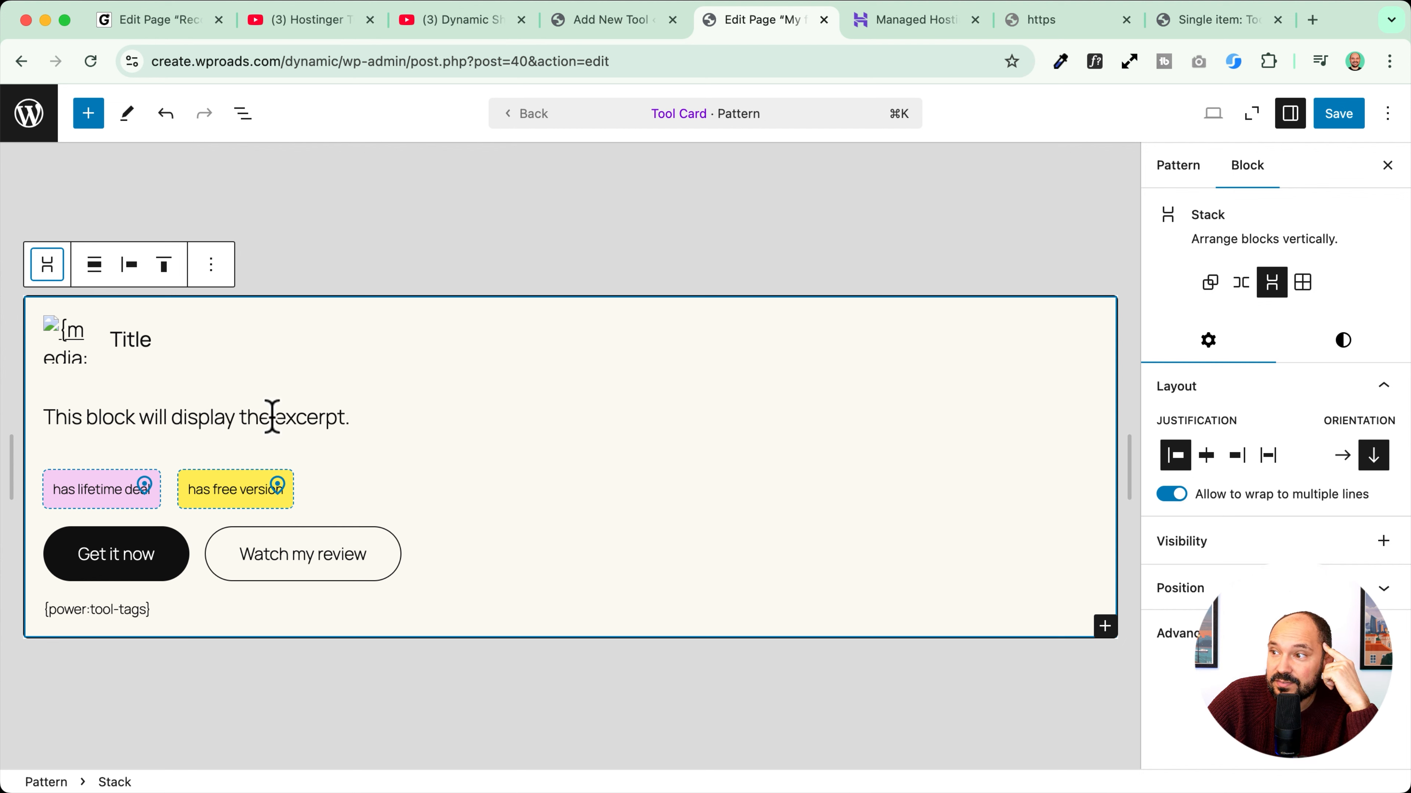
Step: Set the height of the Stack around the excerpt to Grow and save the Tool Card pattern
left_click(327, 418)
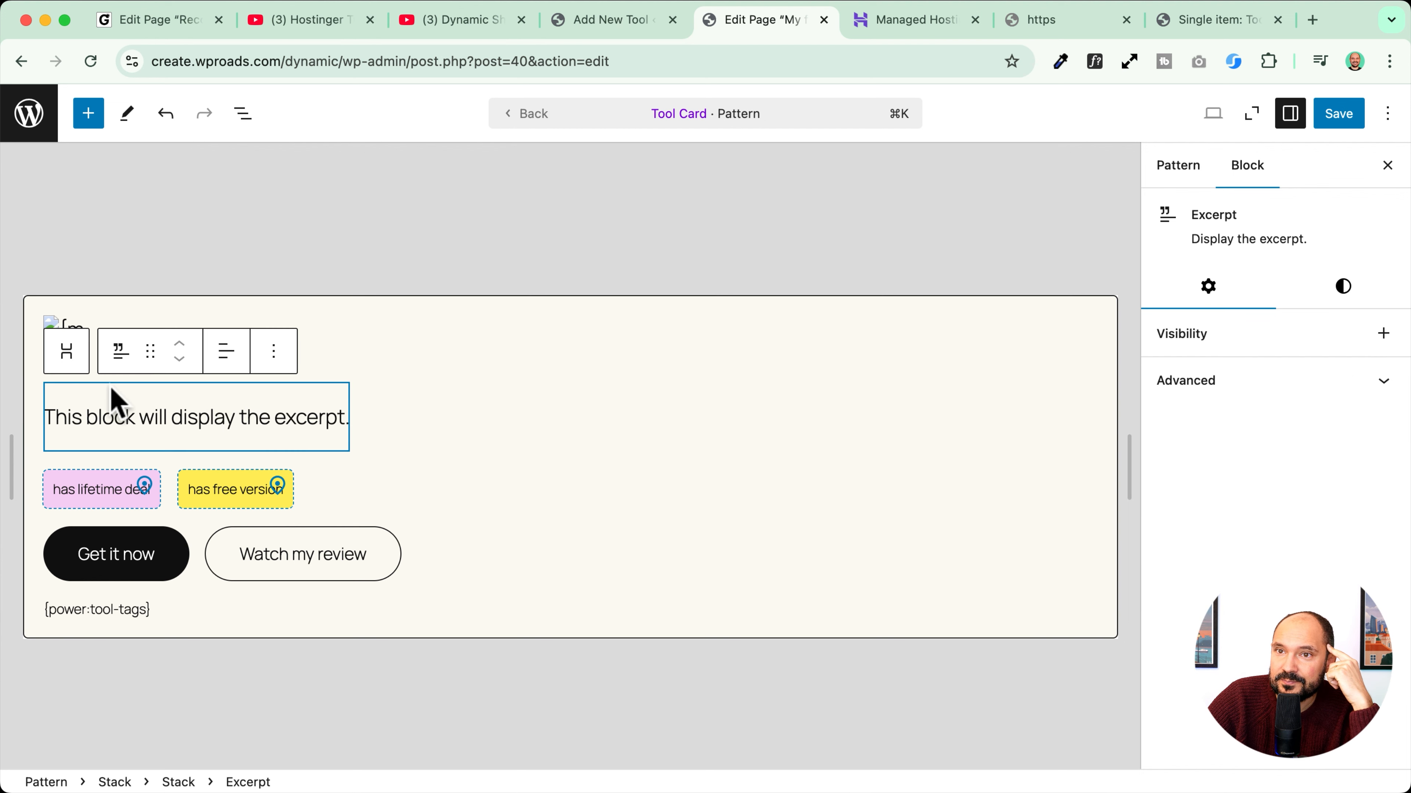
left_click(68, 364)
left_click(1343, 340)
scroll(1232, 525, "down", 6)
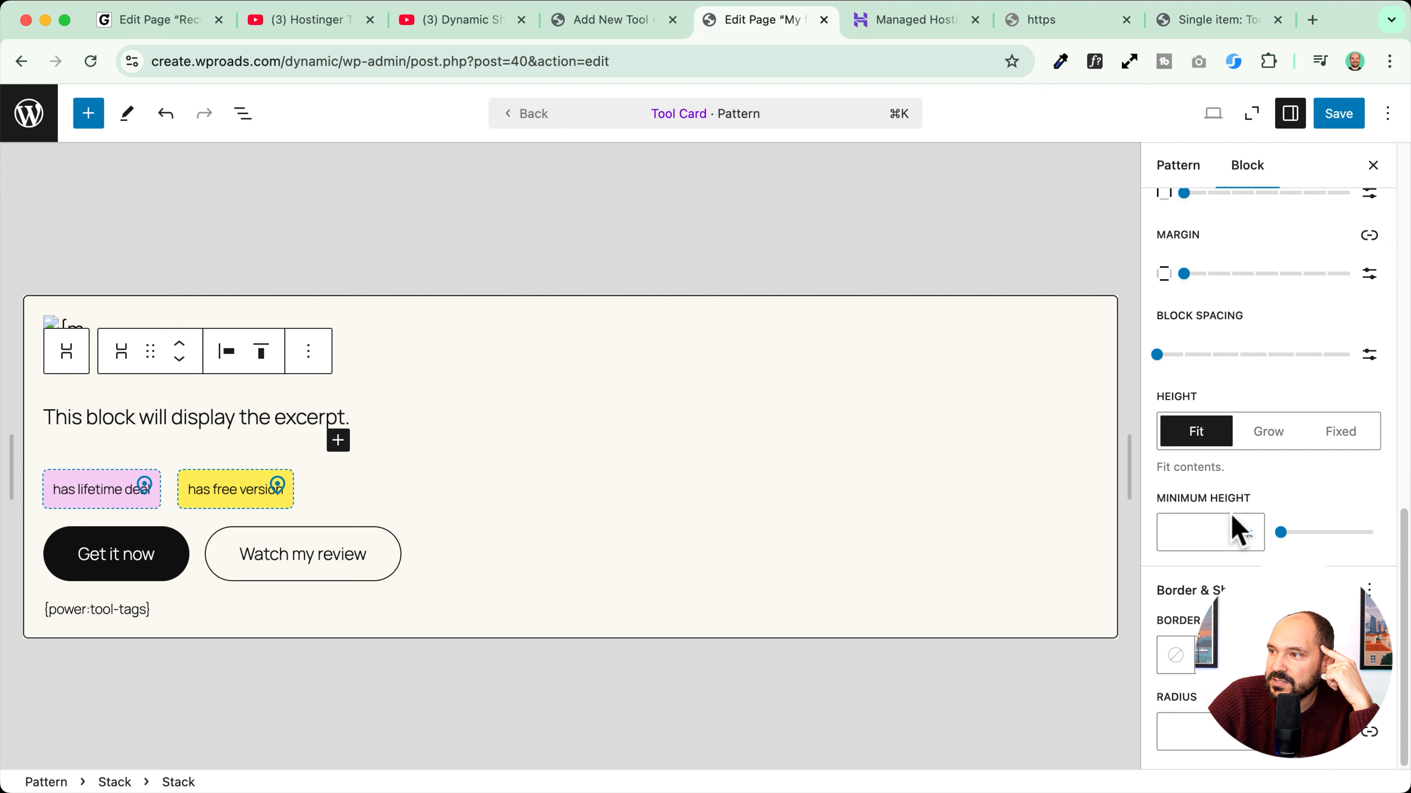
left_click(1272, 432)
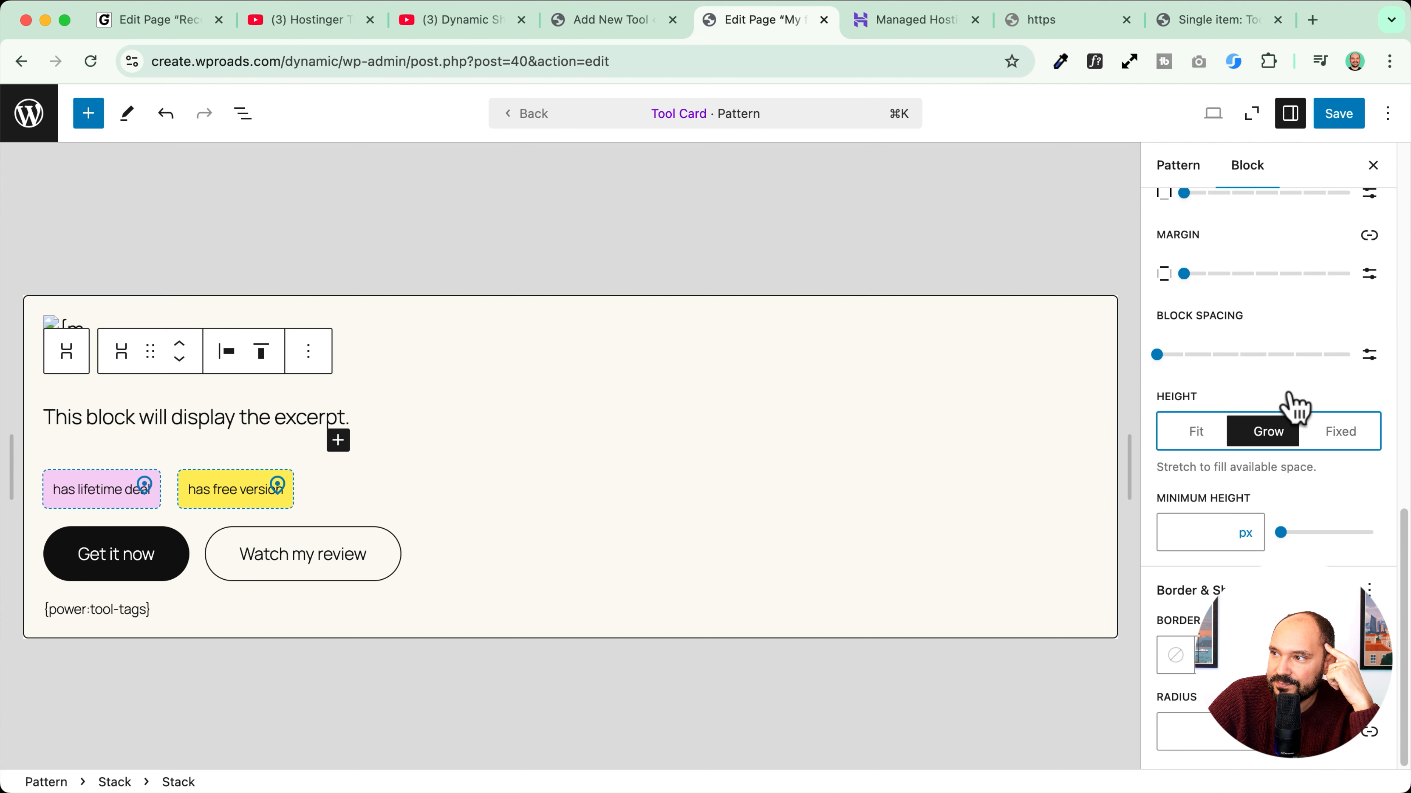
left_click(1339, 114)
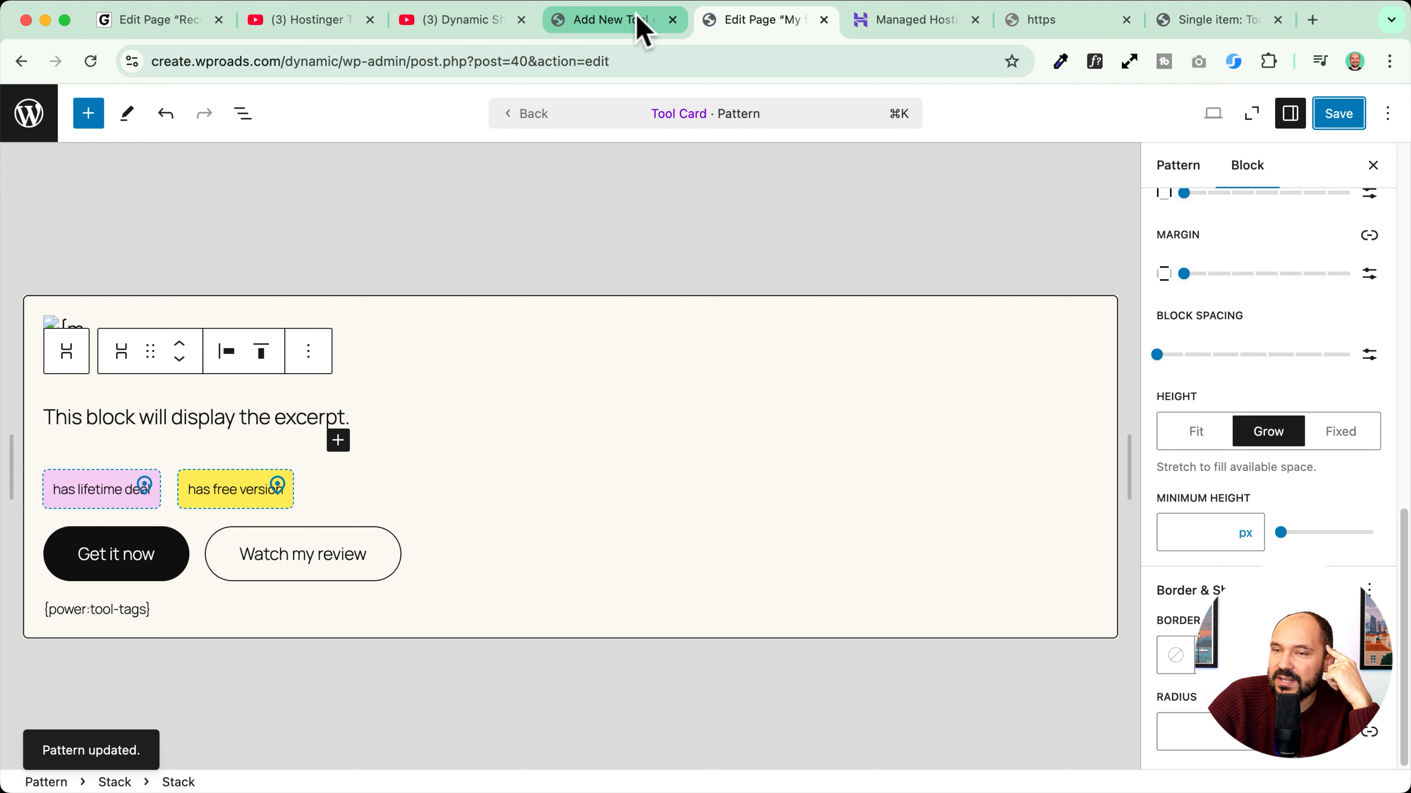
Step: Open the site's front page, purge all caches and check the two tool cards on the favorite tools page
left_click(639, 28)
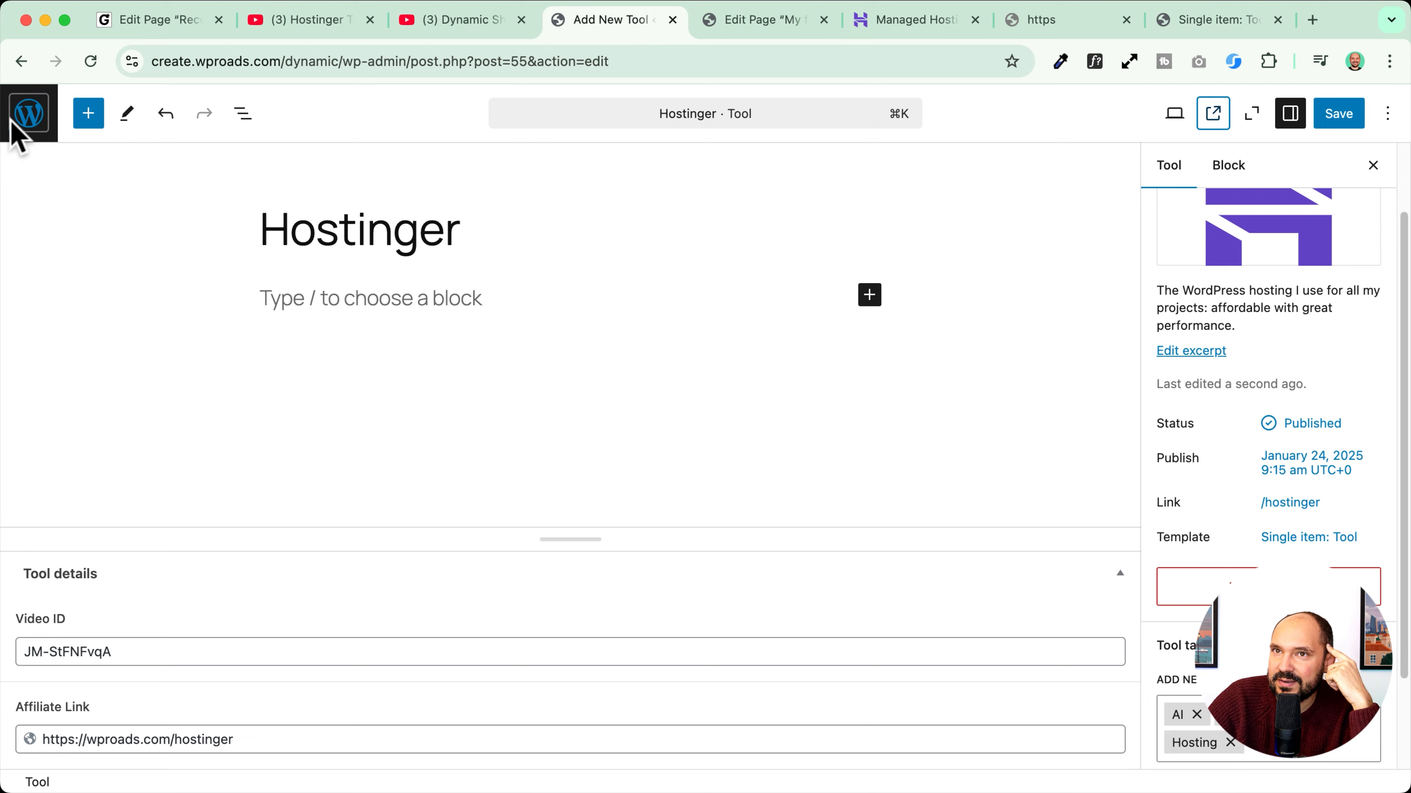
left_click(27, 123)
left_click(115, 101)
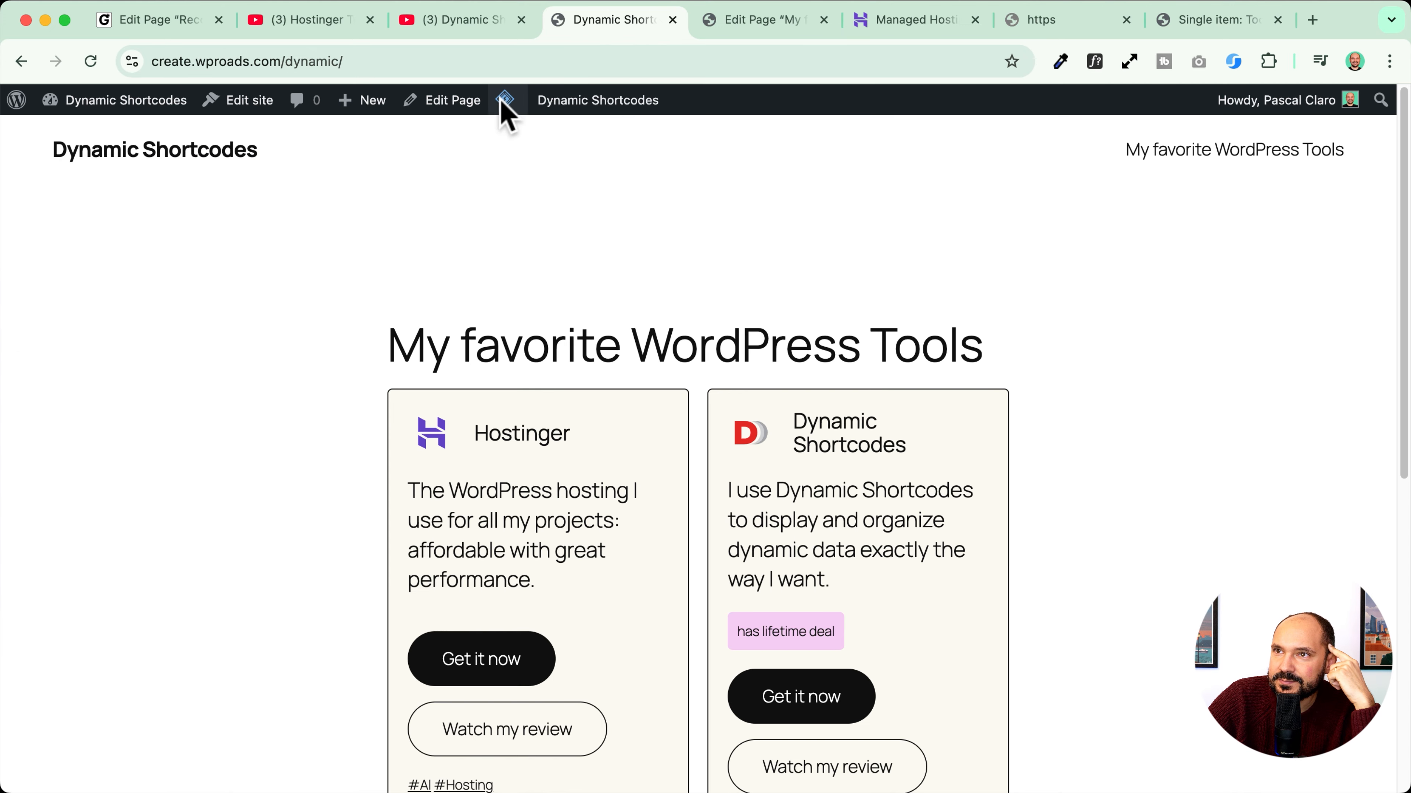
mouse_move(503, 102)
left_click(529, 186)
scroll(251, 319, "down", 4)
scroll(252, 314, "down", 3)
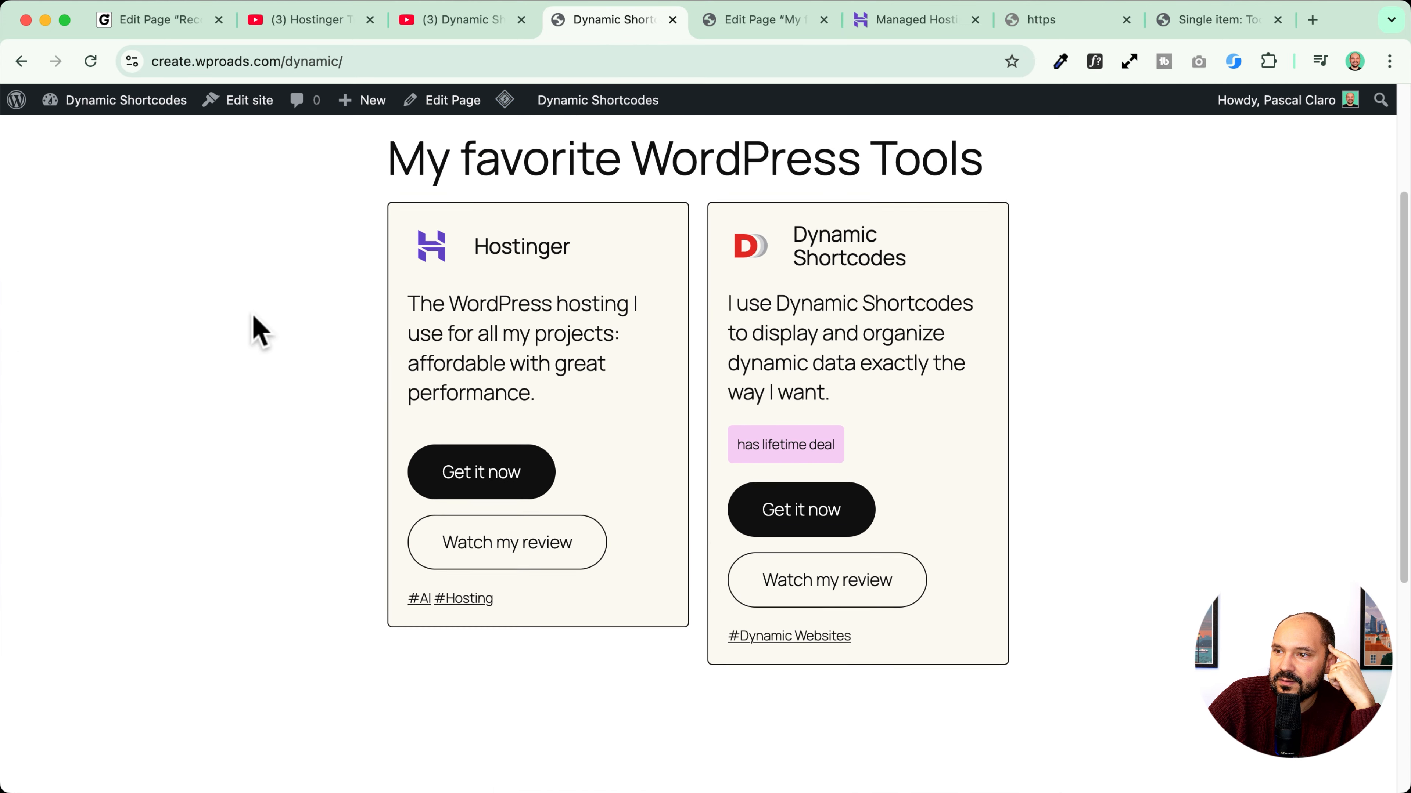
Step: Stretch the items of the Tool Card pattern's outer Stack across its width and save the pattern
left_click(767, 21)
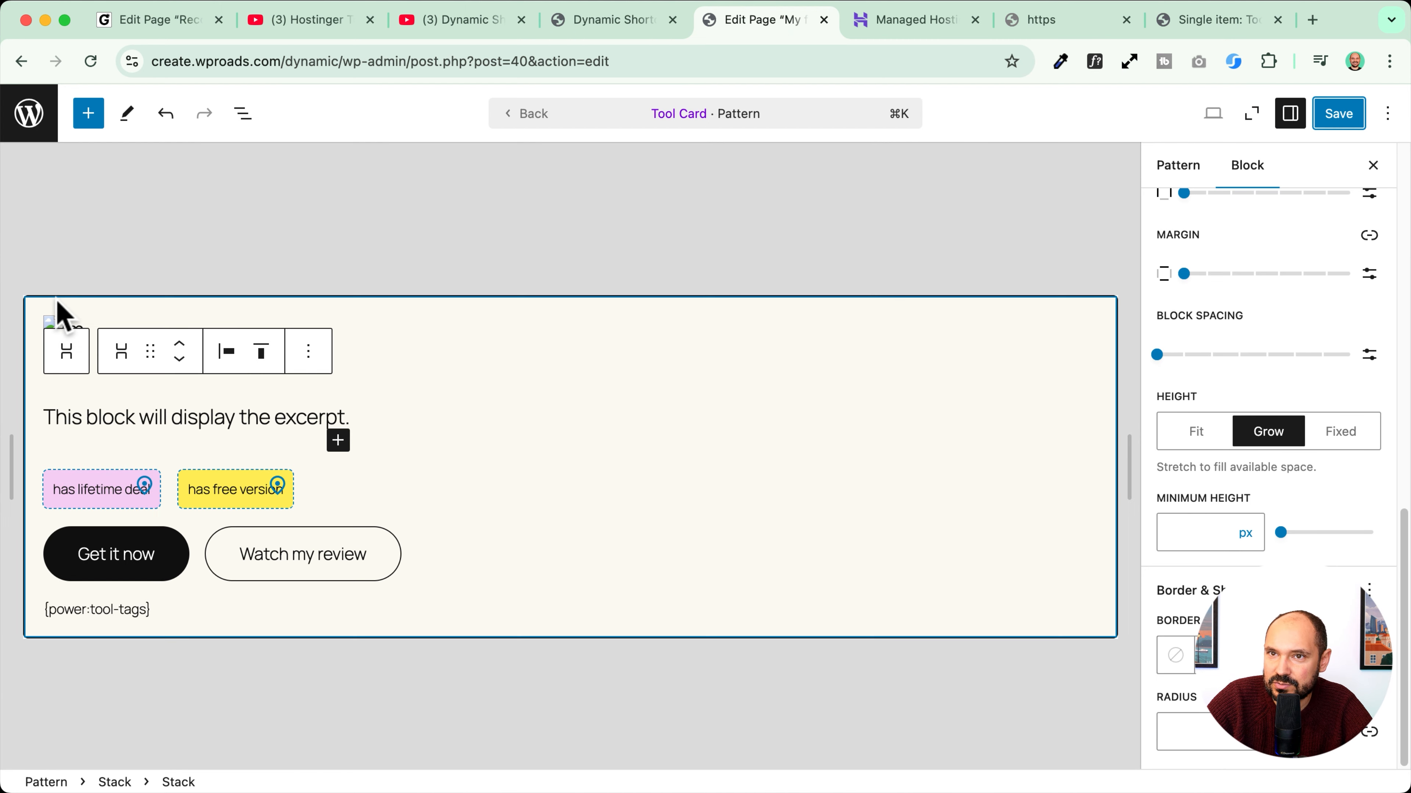
left_click(56, 311)
left_click(46, 269)
left_click(48, 270)
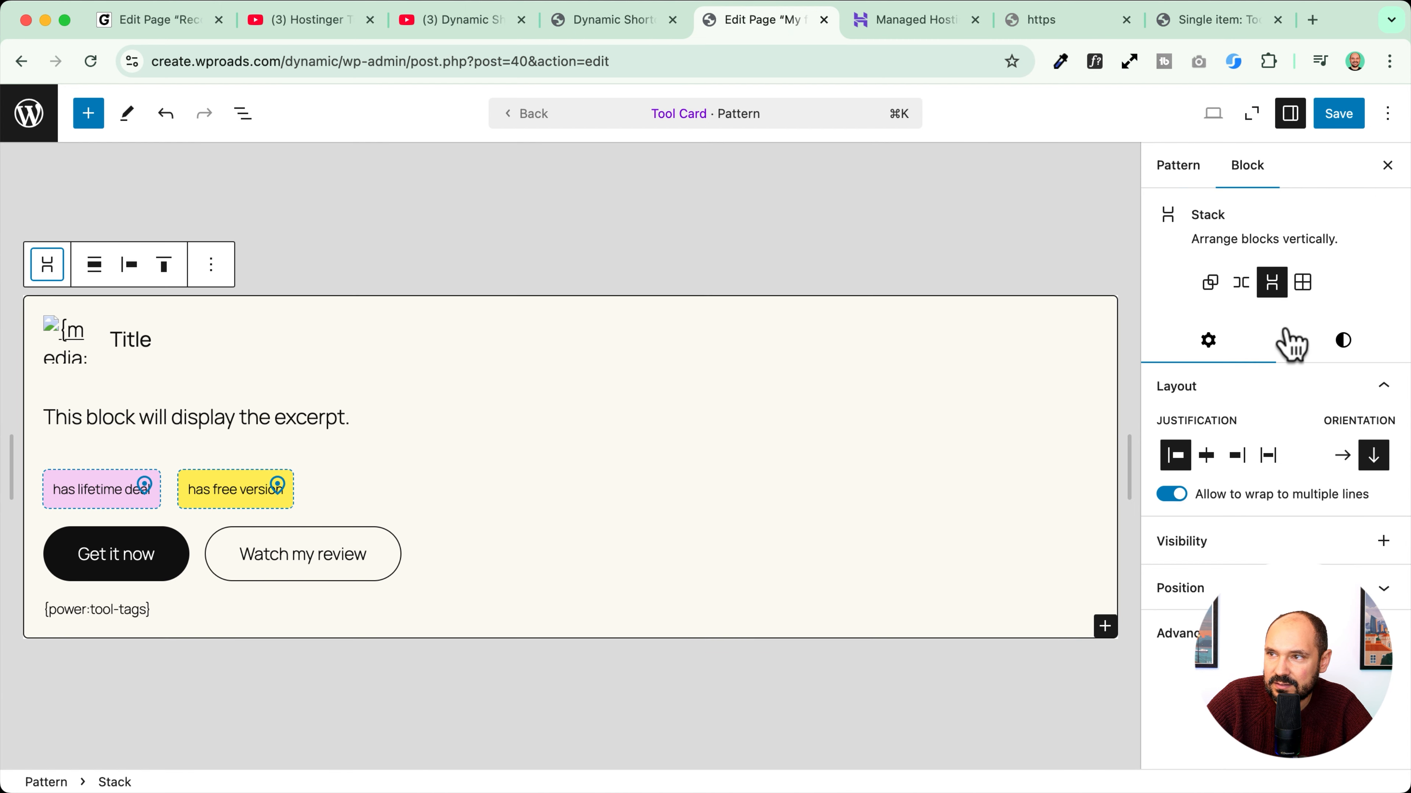
left_click(1268, 456)
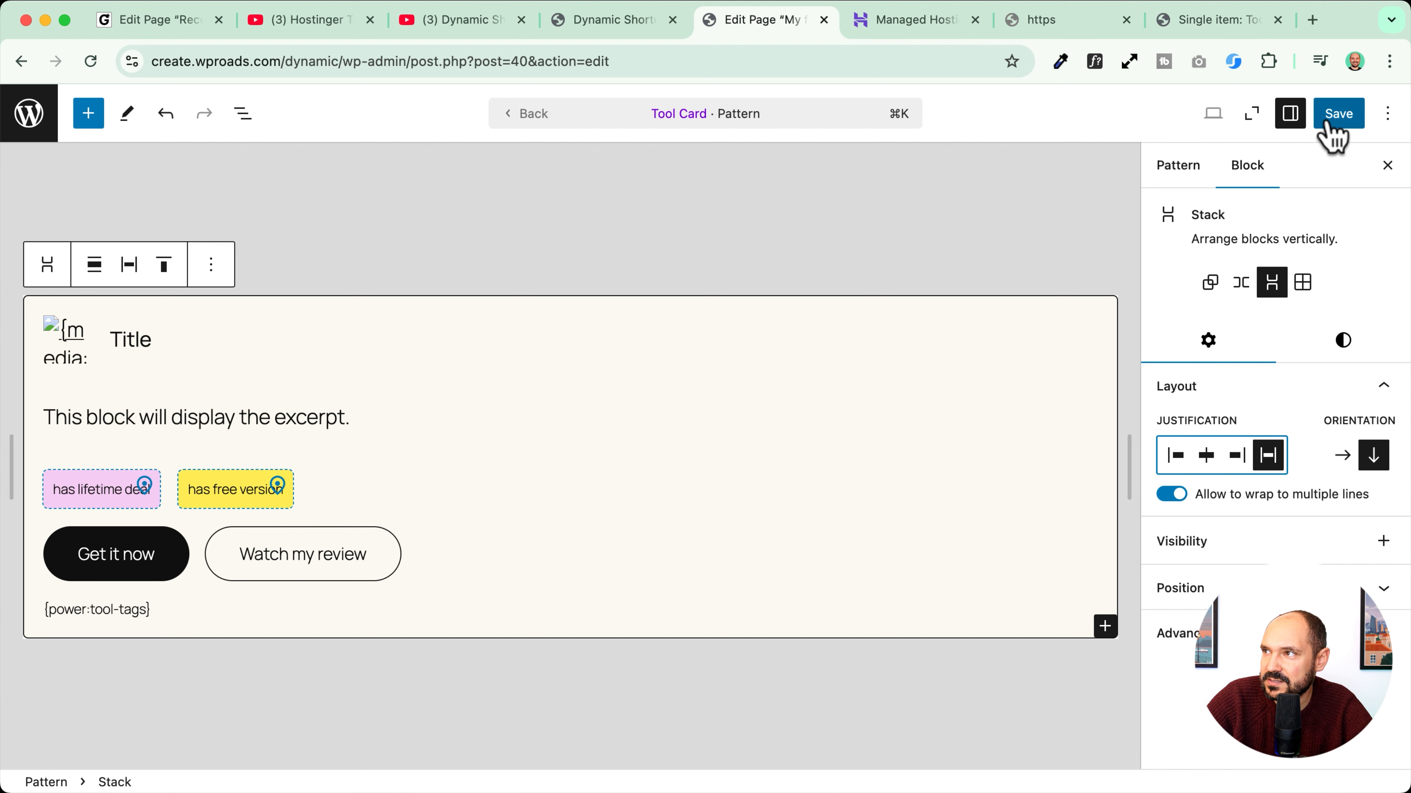
left_click(1337, 113)
Step: Purge all caches again and check the tool cards' layout on the front page
left_click(581, 21)
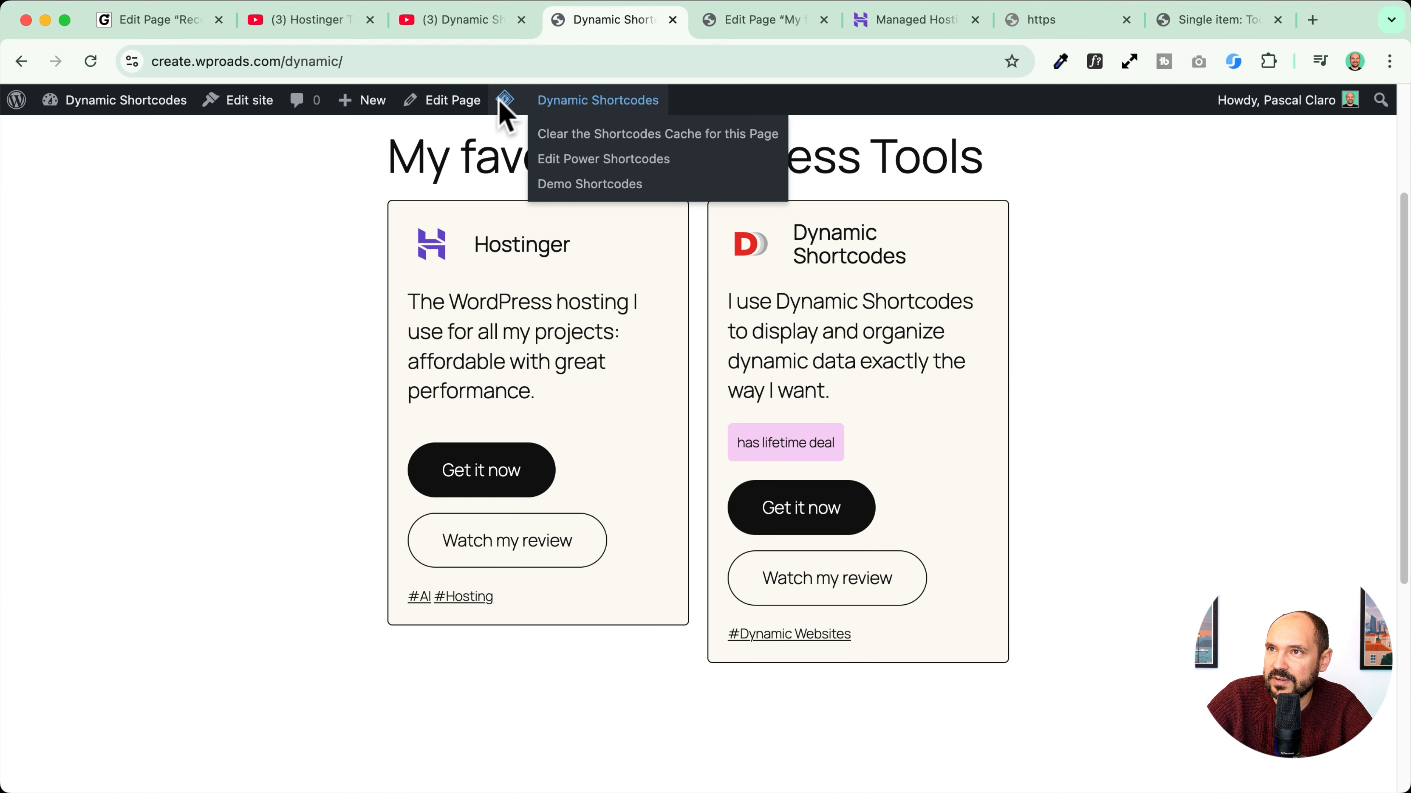
mouse_move(504, 101)
left_click(519, 189)
scroll(144, 406, "down", 4)
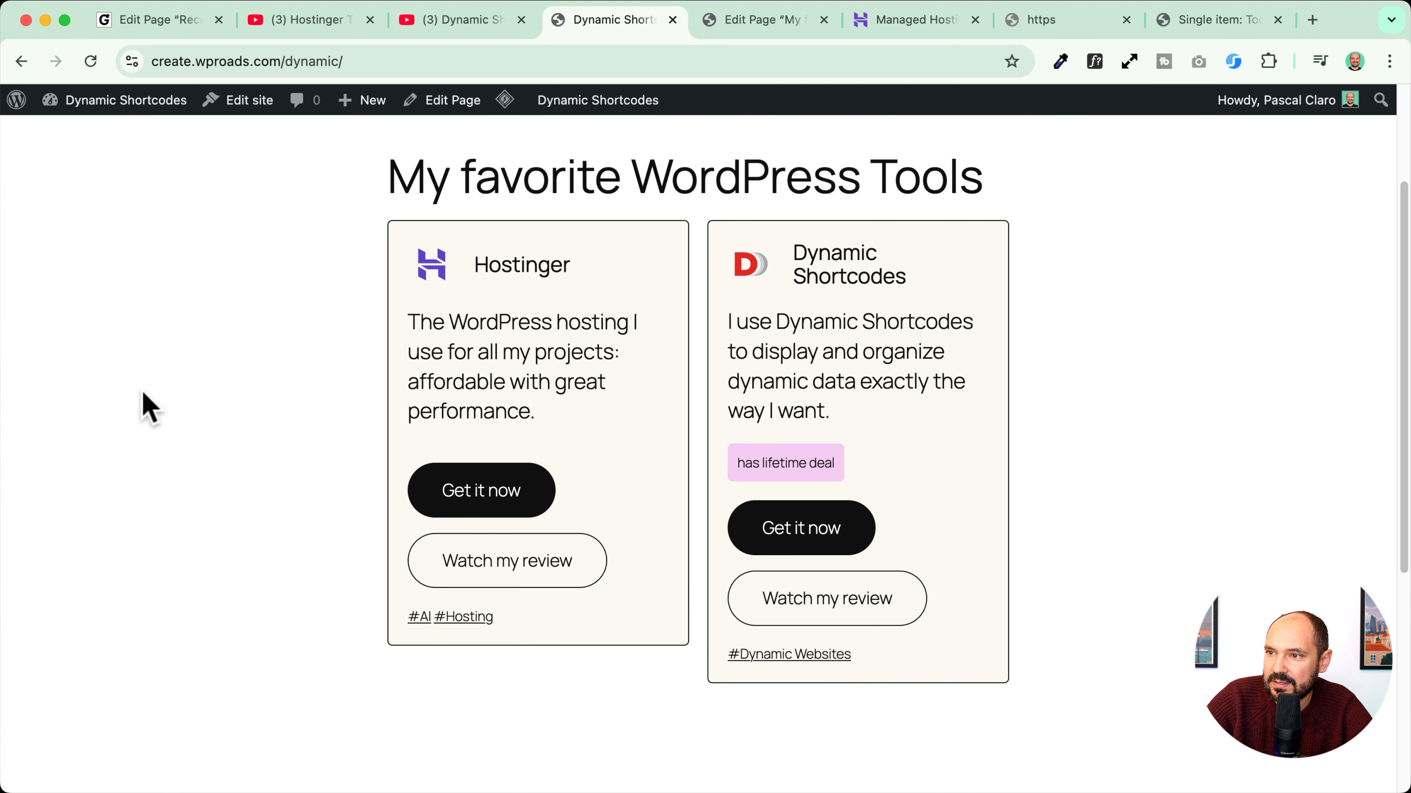
scroll(222, 422, "up", 1)
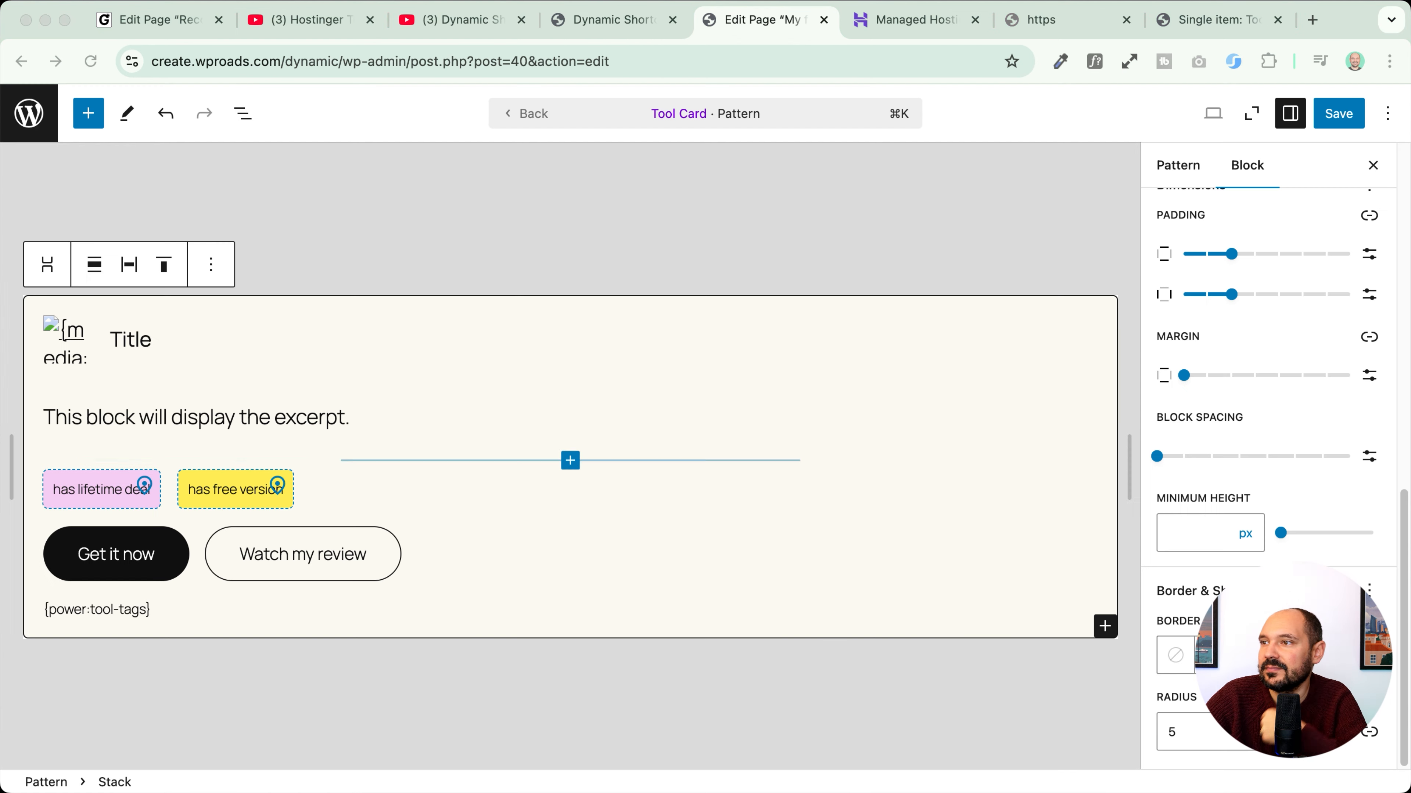
Step: Set the outer Stack's minimum height to 100% and save the Tool Card pattern
left_click(1283, 508)
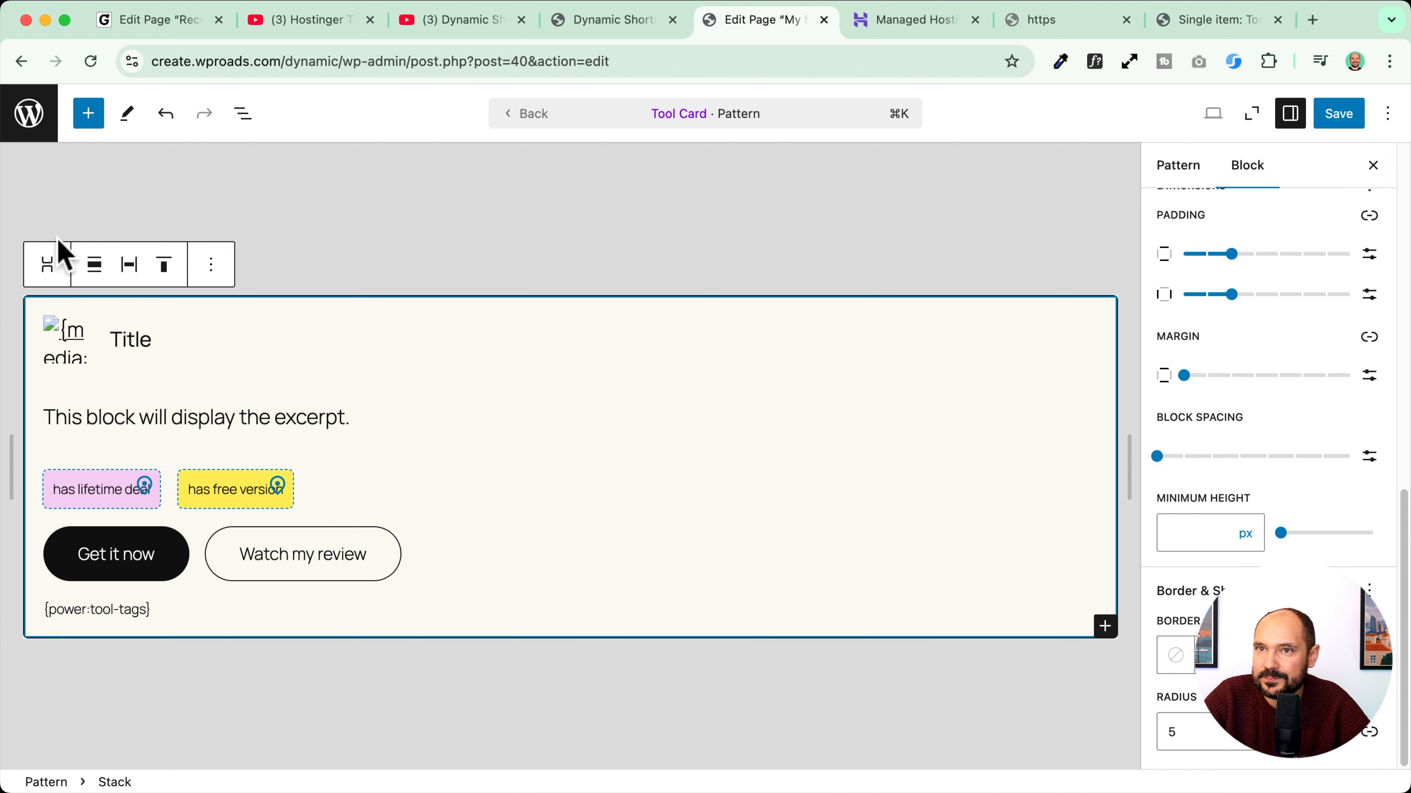
left_click(48, 264)
left_click(49, 266)
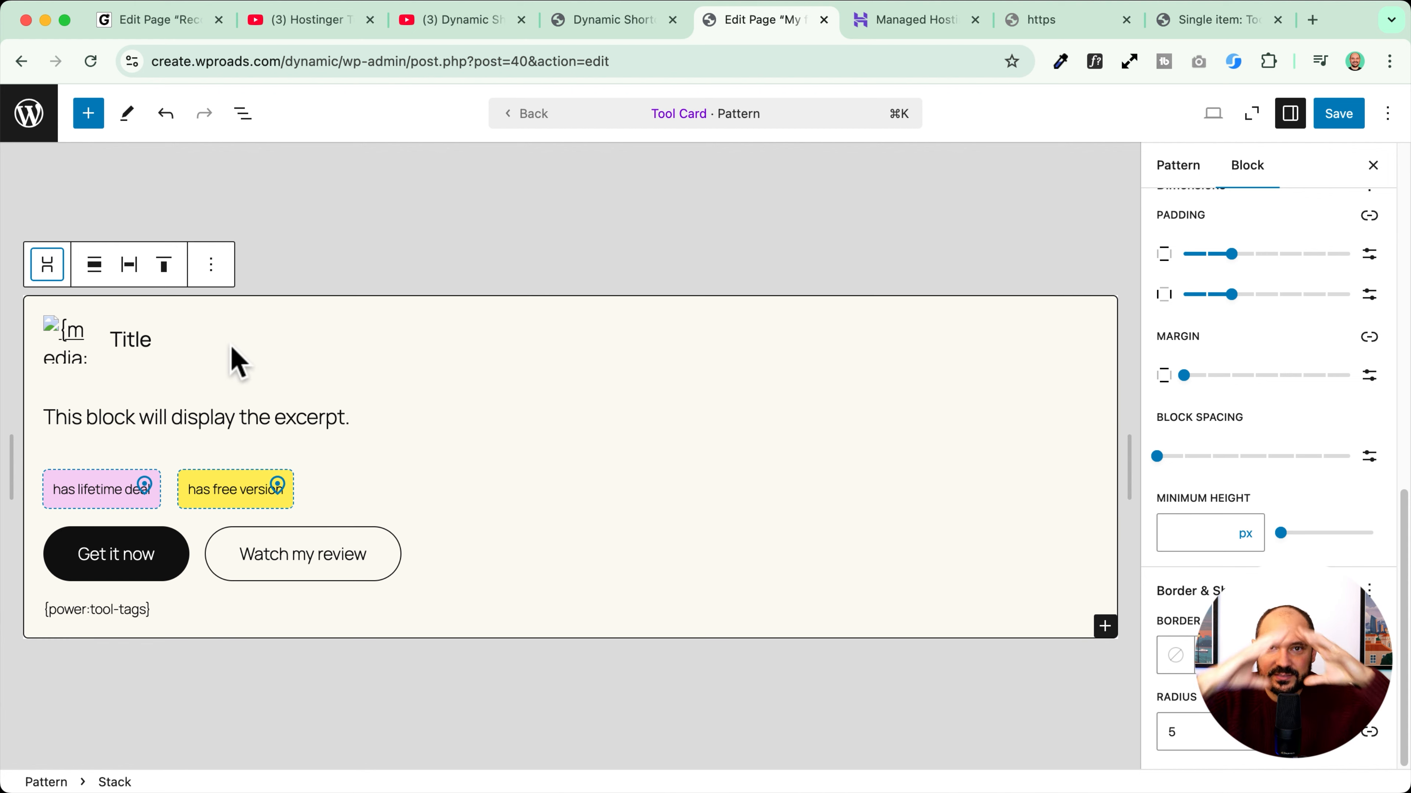
left_click(1249, 538)
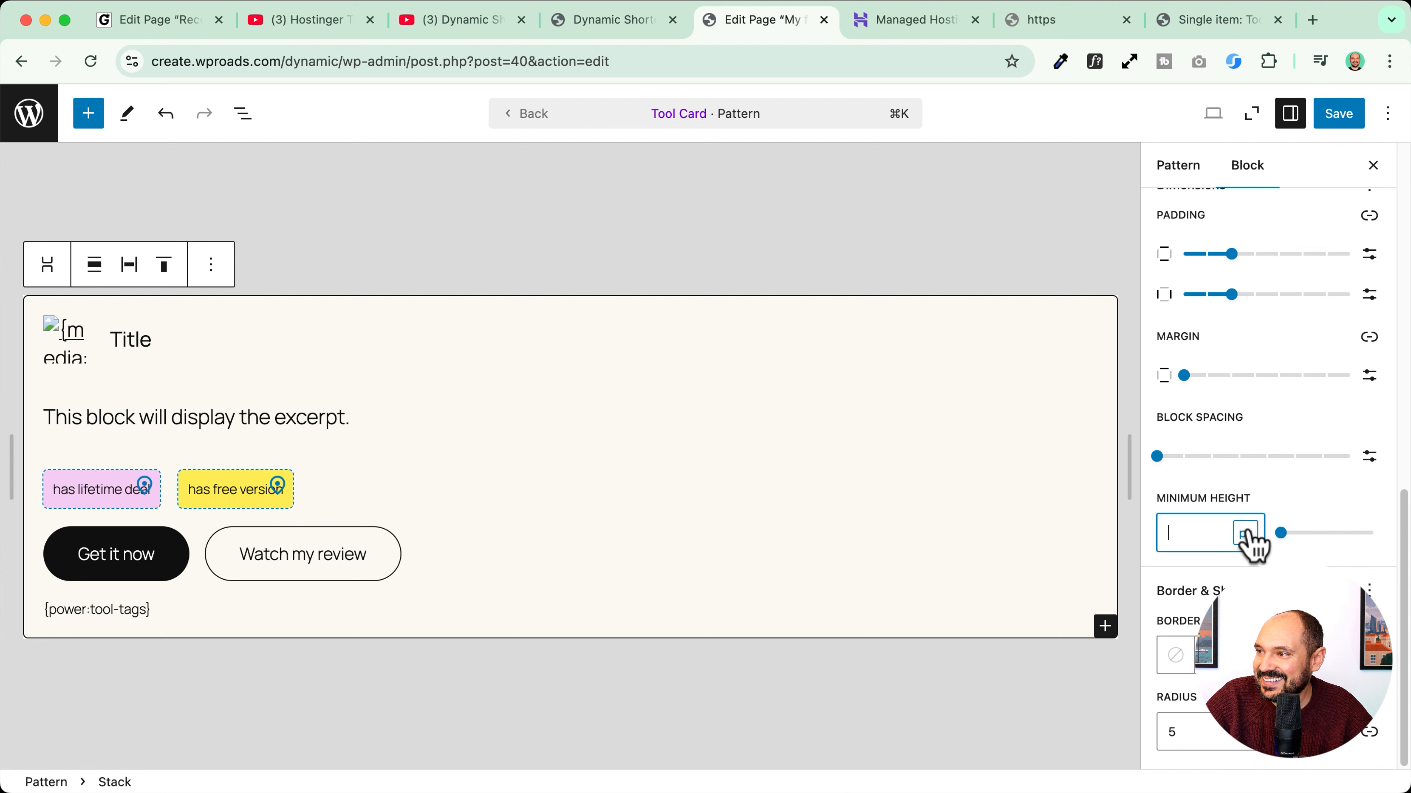
left_click(1224, 551)
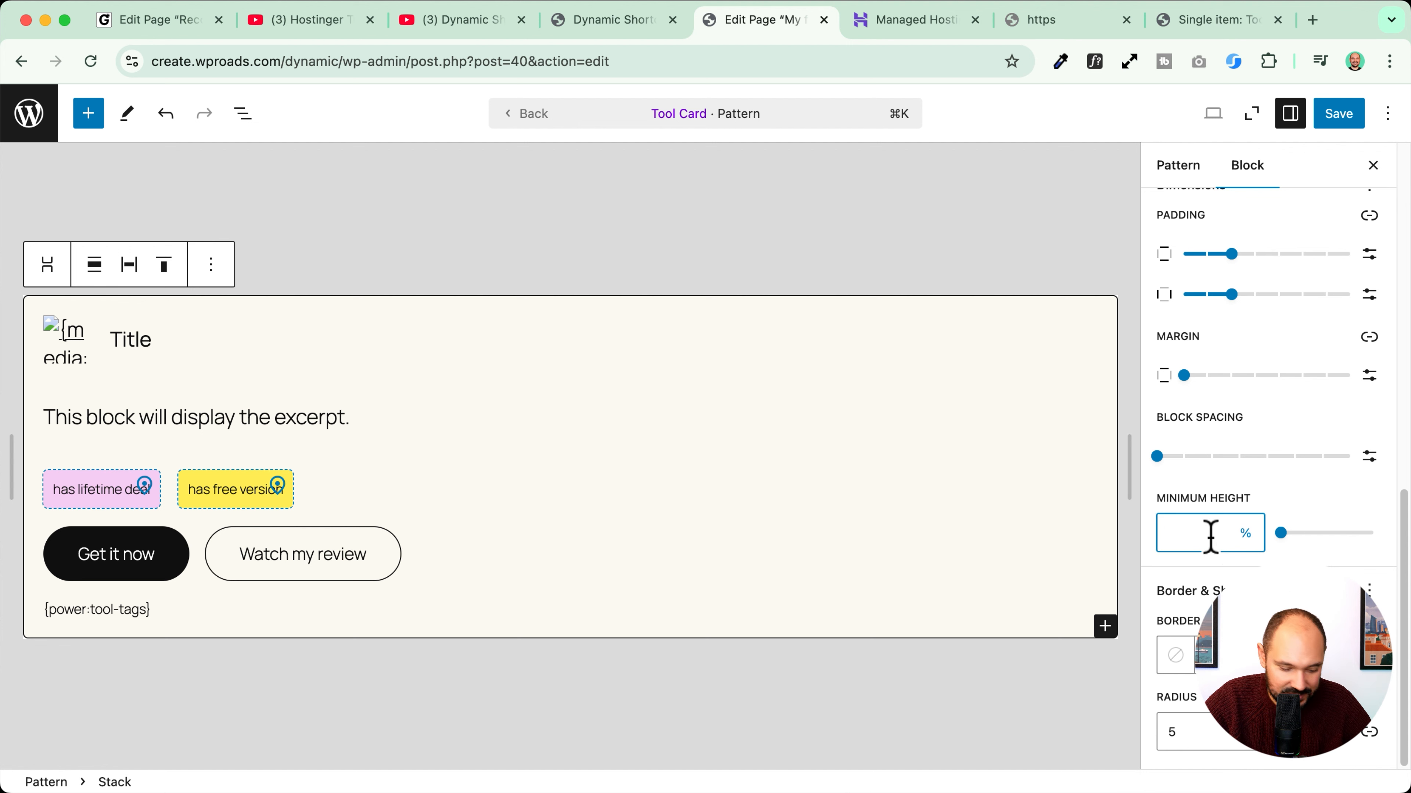
type("100")
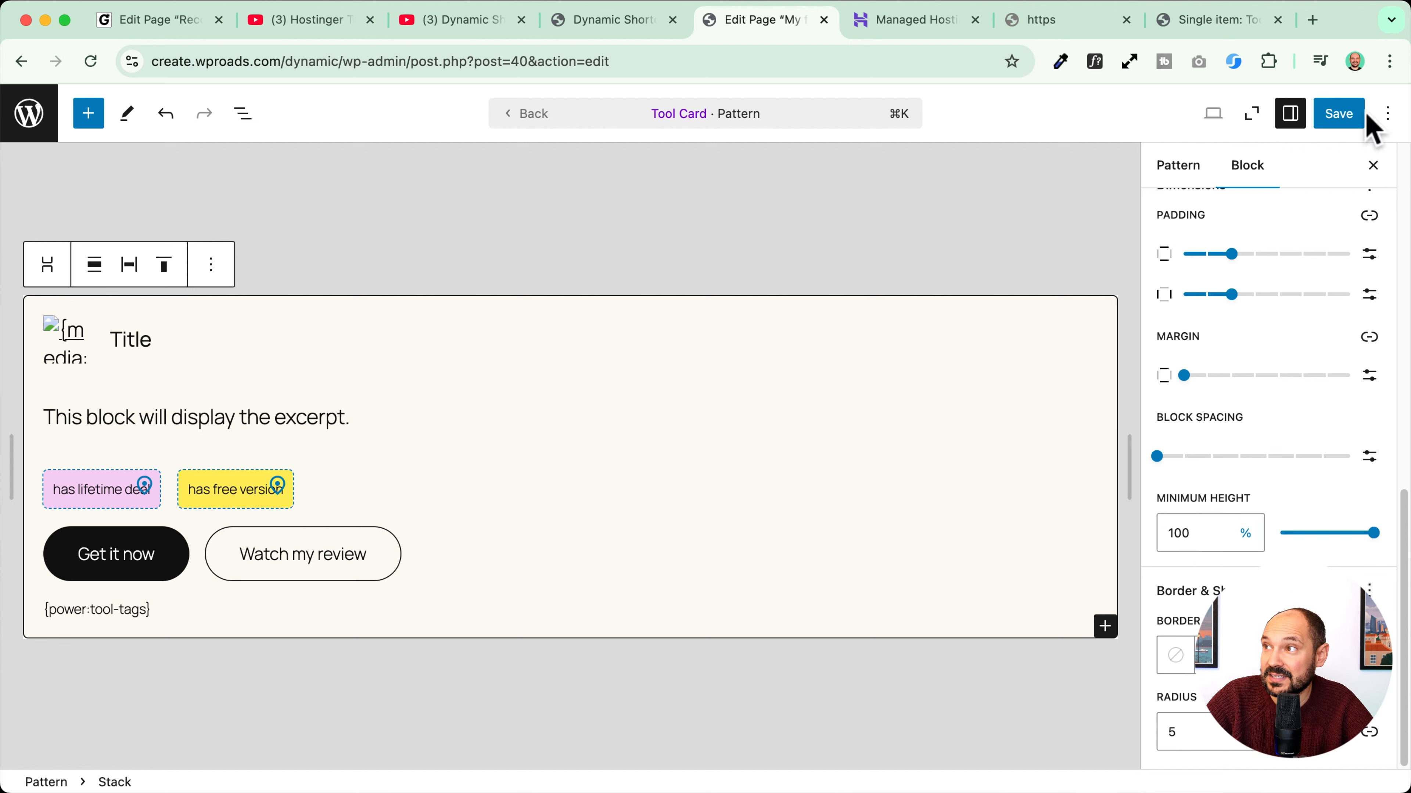
left_click(1344, 114)
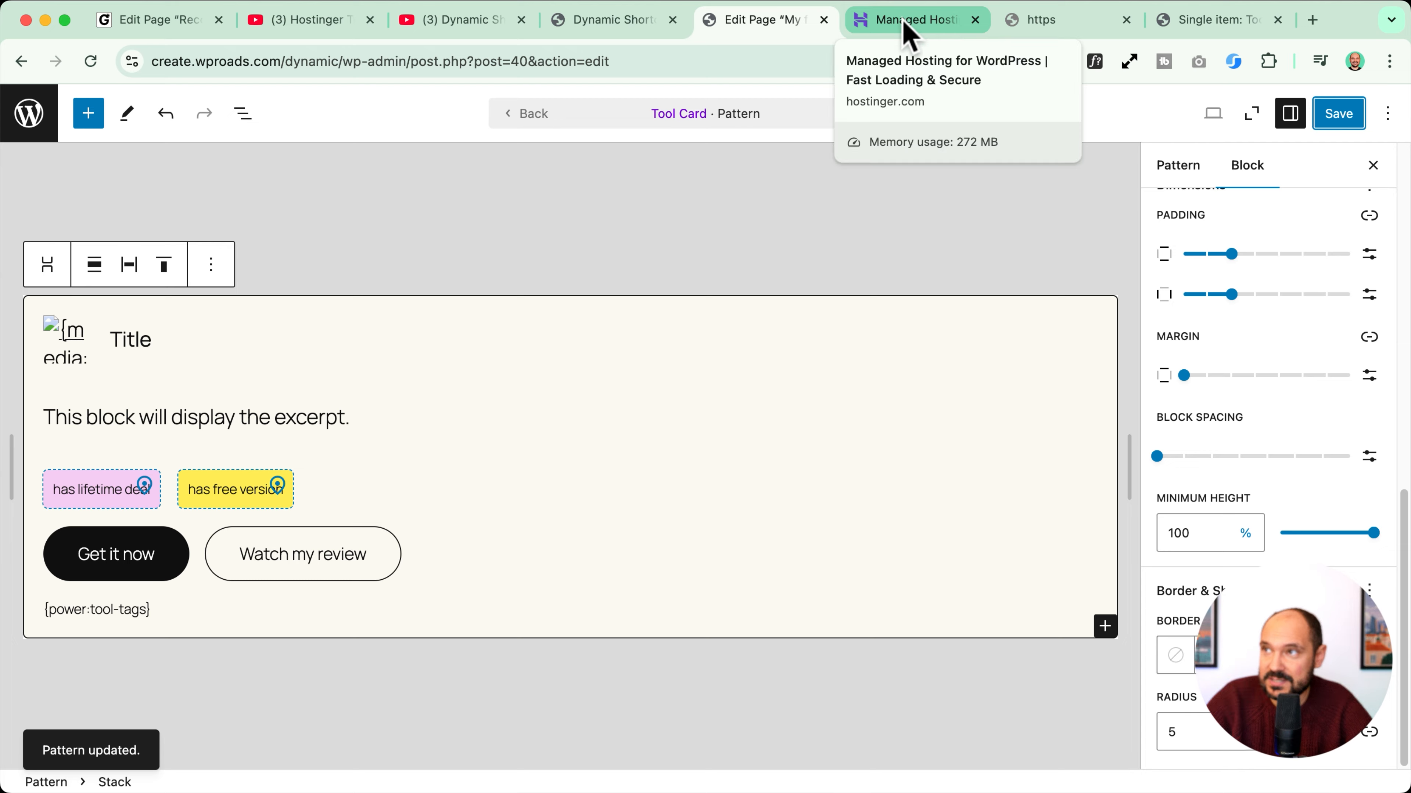
Step: Purge all caches and compare the card heights, excerpt and button alignment of the two tools on the front page
left_click(647, 23)
mouse_move(504, 100)
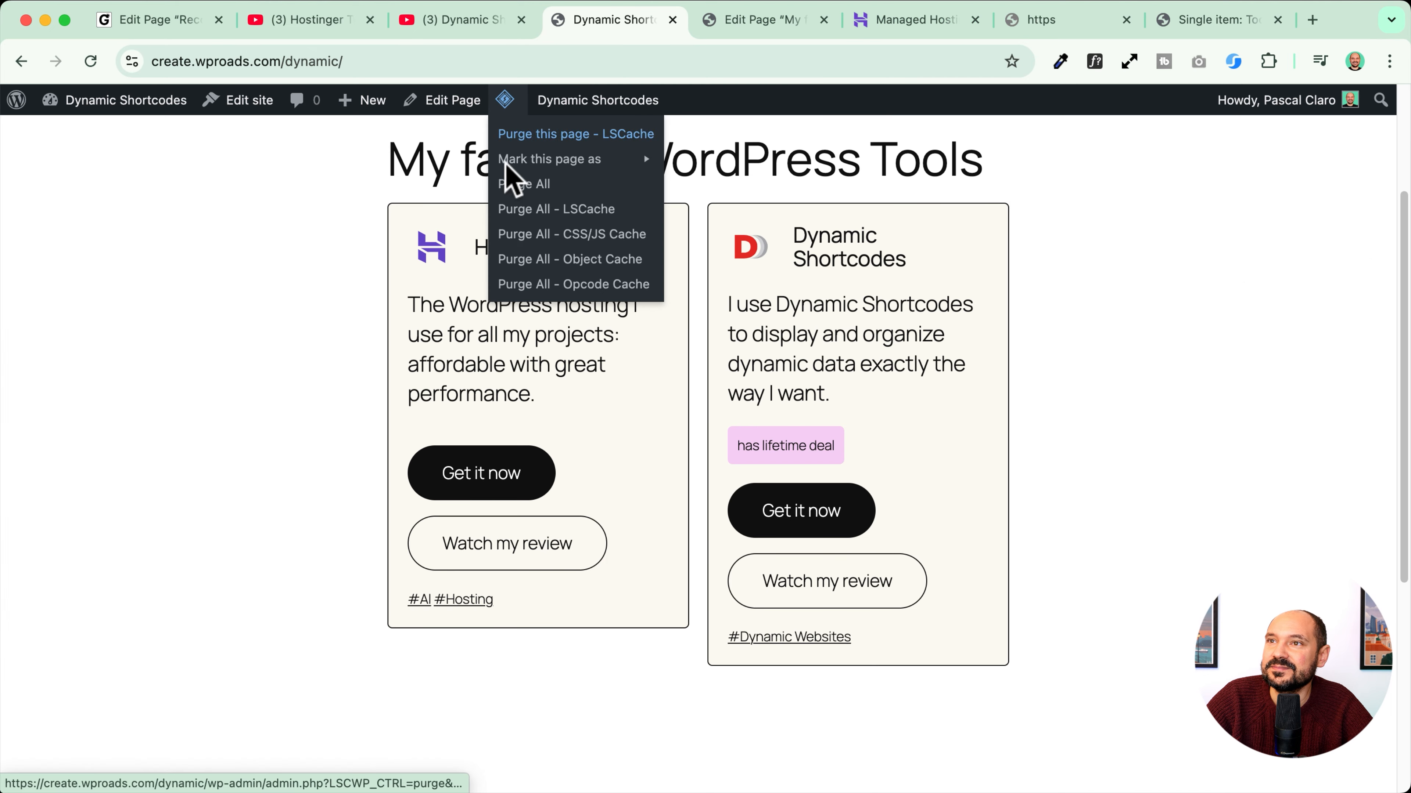
left_click(507, 186)
scroll(1030, 602, "down", 4)
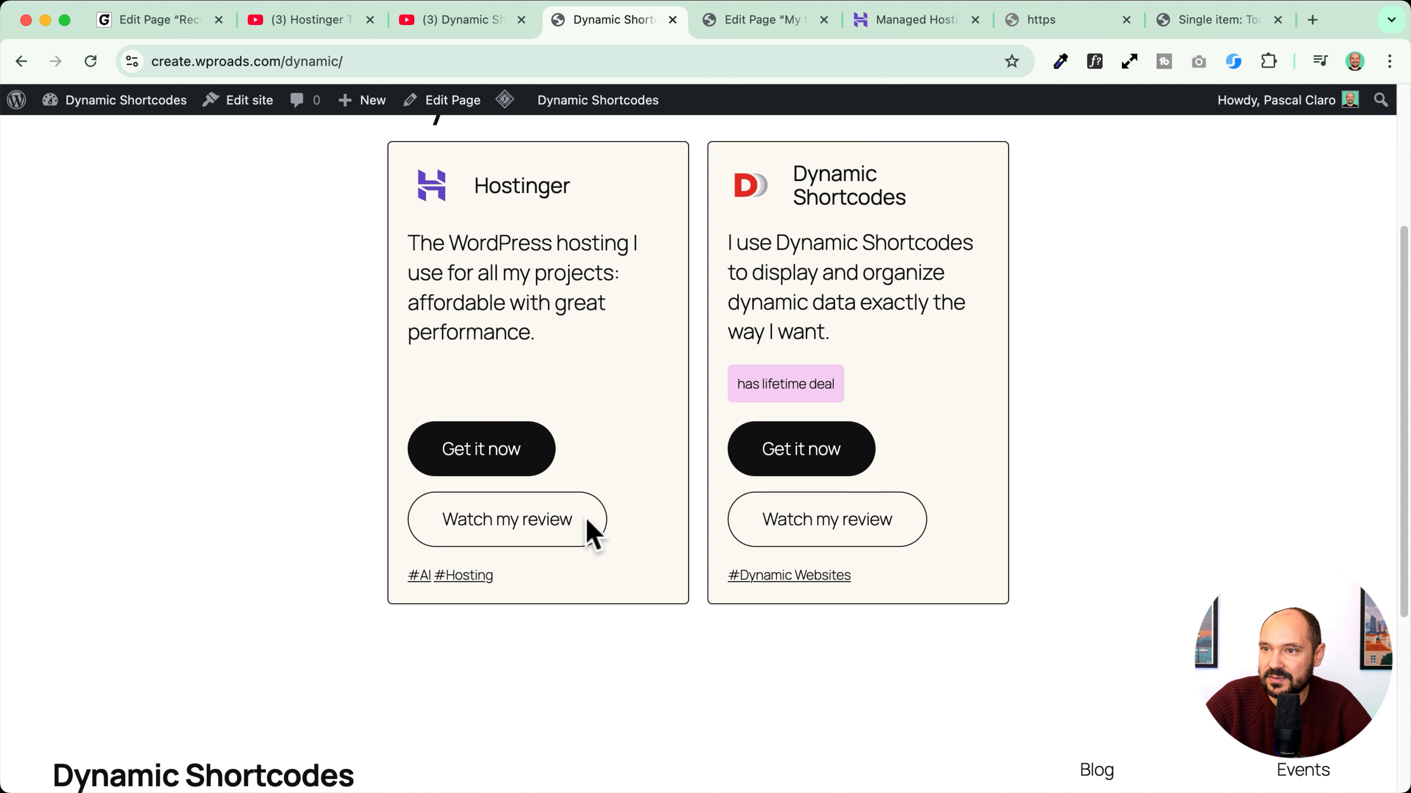
scroll(582, 529, "up", 2)
left_click_drag(531, 409, 404, 310)
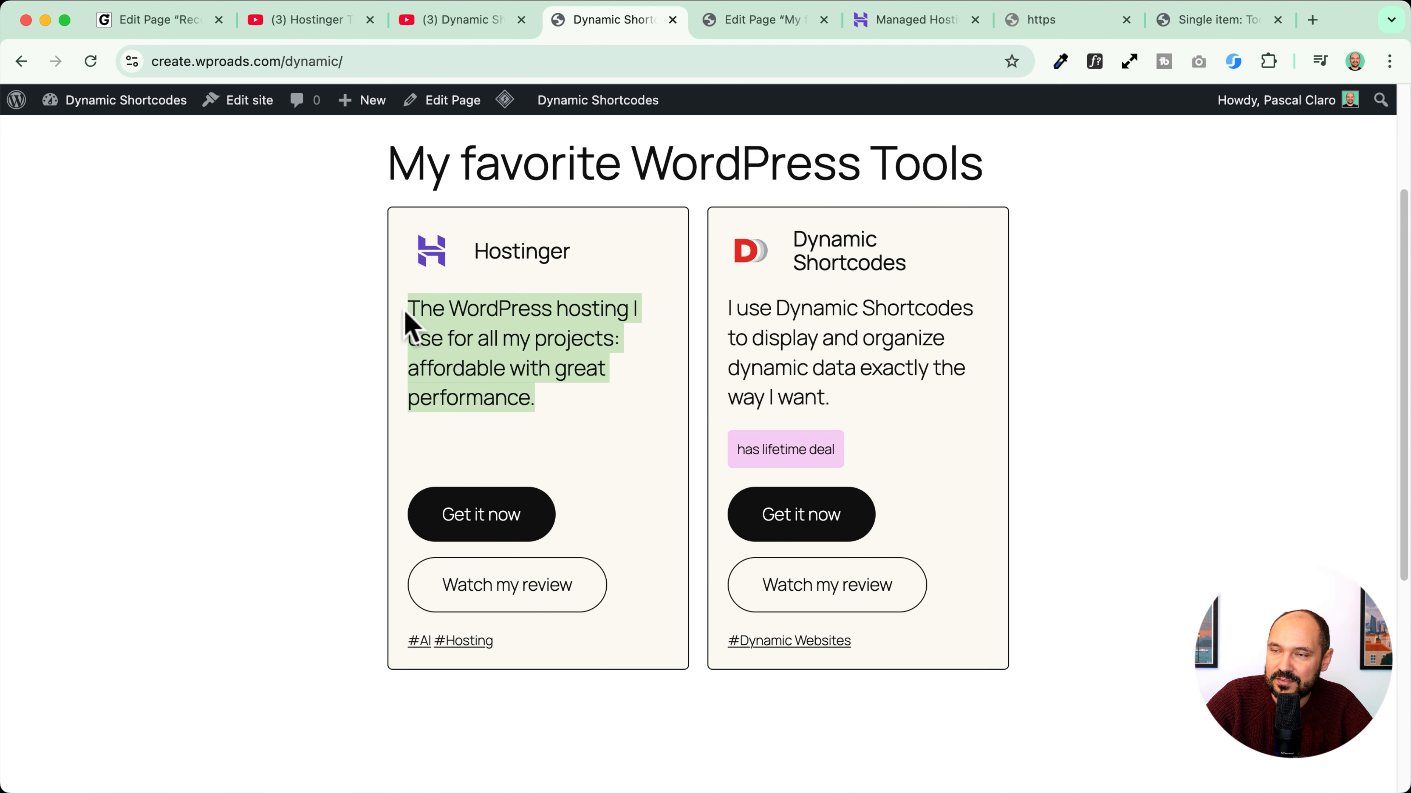
left_click_drag(404, 232, 655, 662)
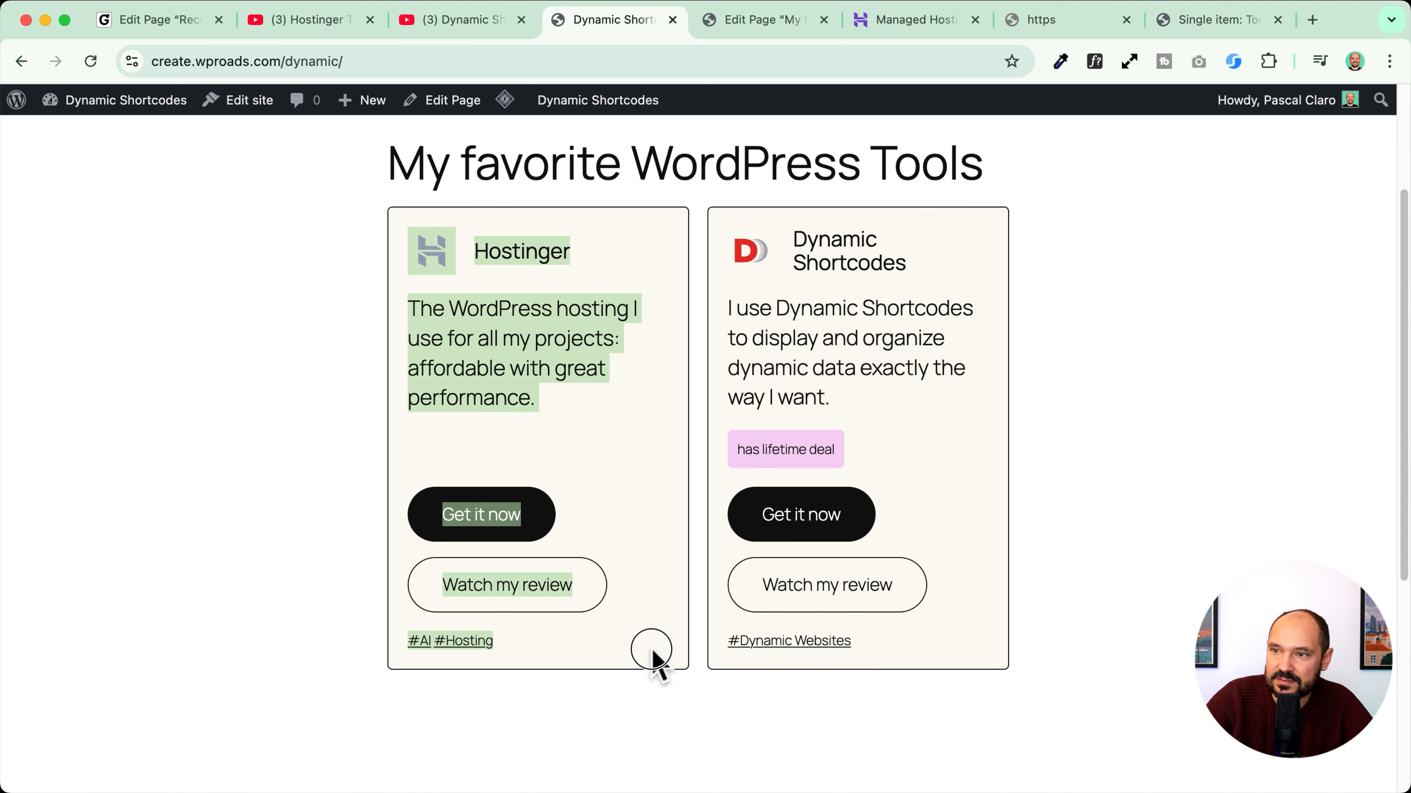
left_click(653, 651)
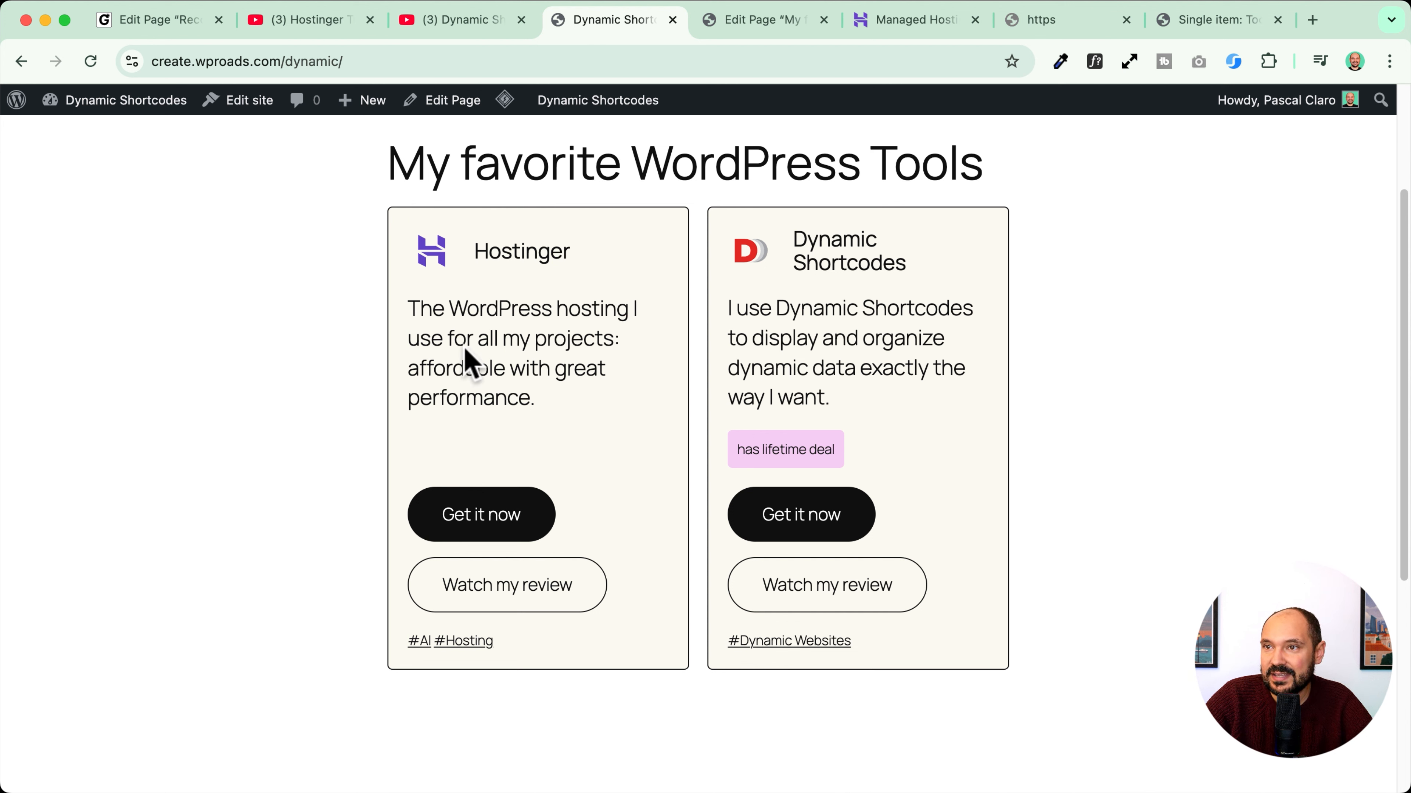
left_click_drag(410, 304, 566, 409)
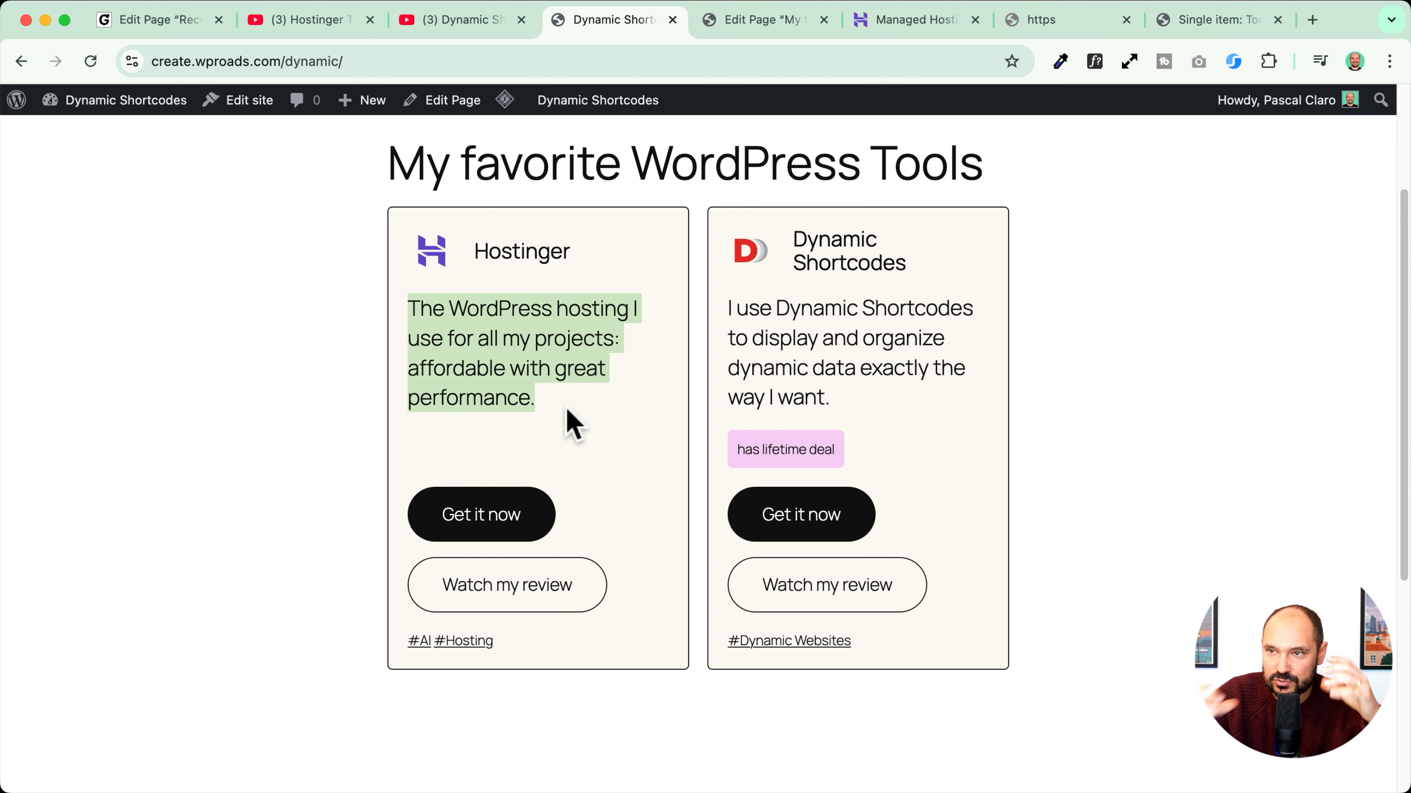
left_click(421, 339)
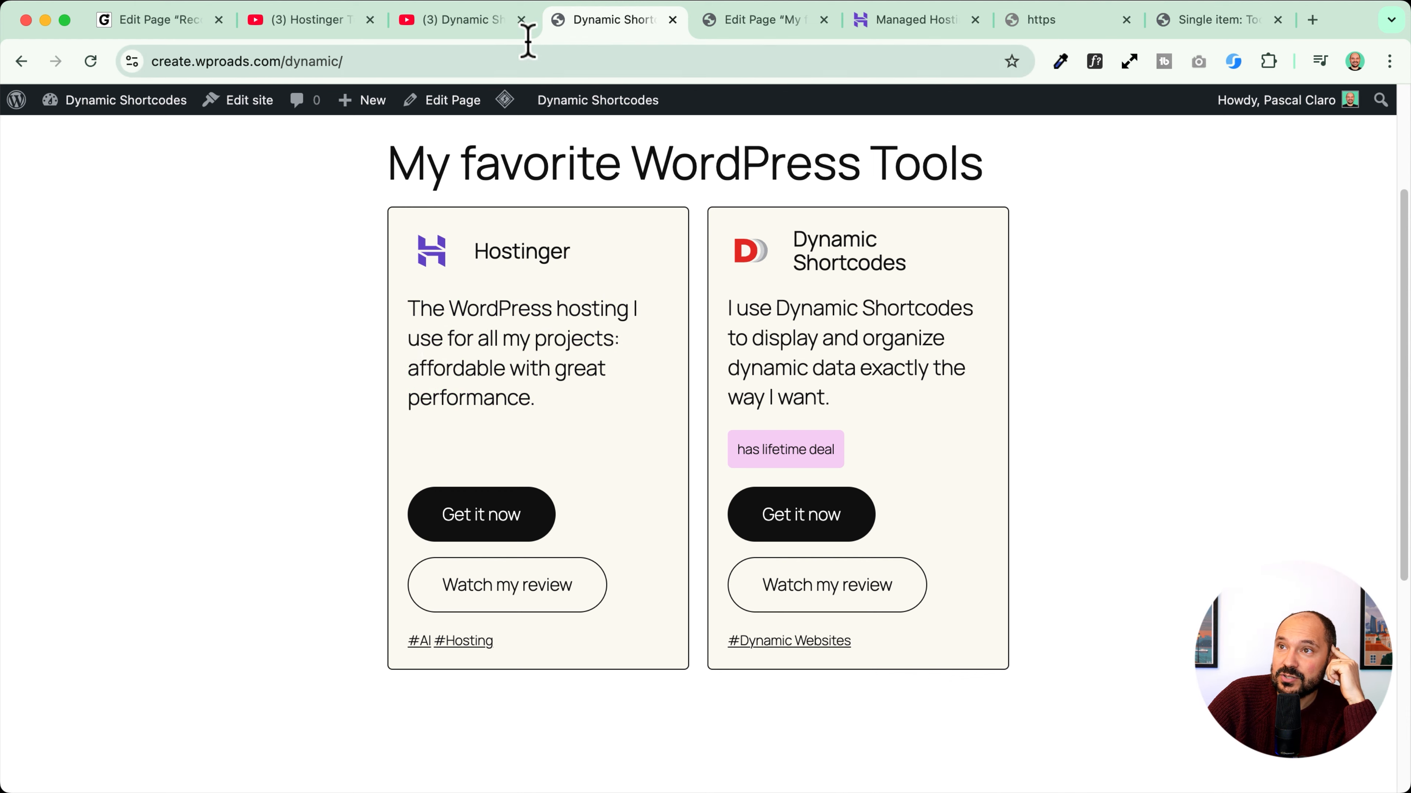
Step: Return to the Tool Card pattern and examine the excerpt block's dimension and height settings
left_click(486, 23)
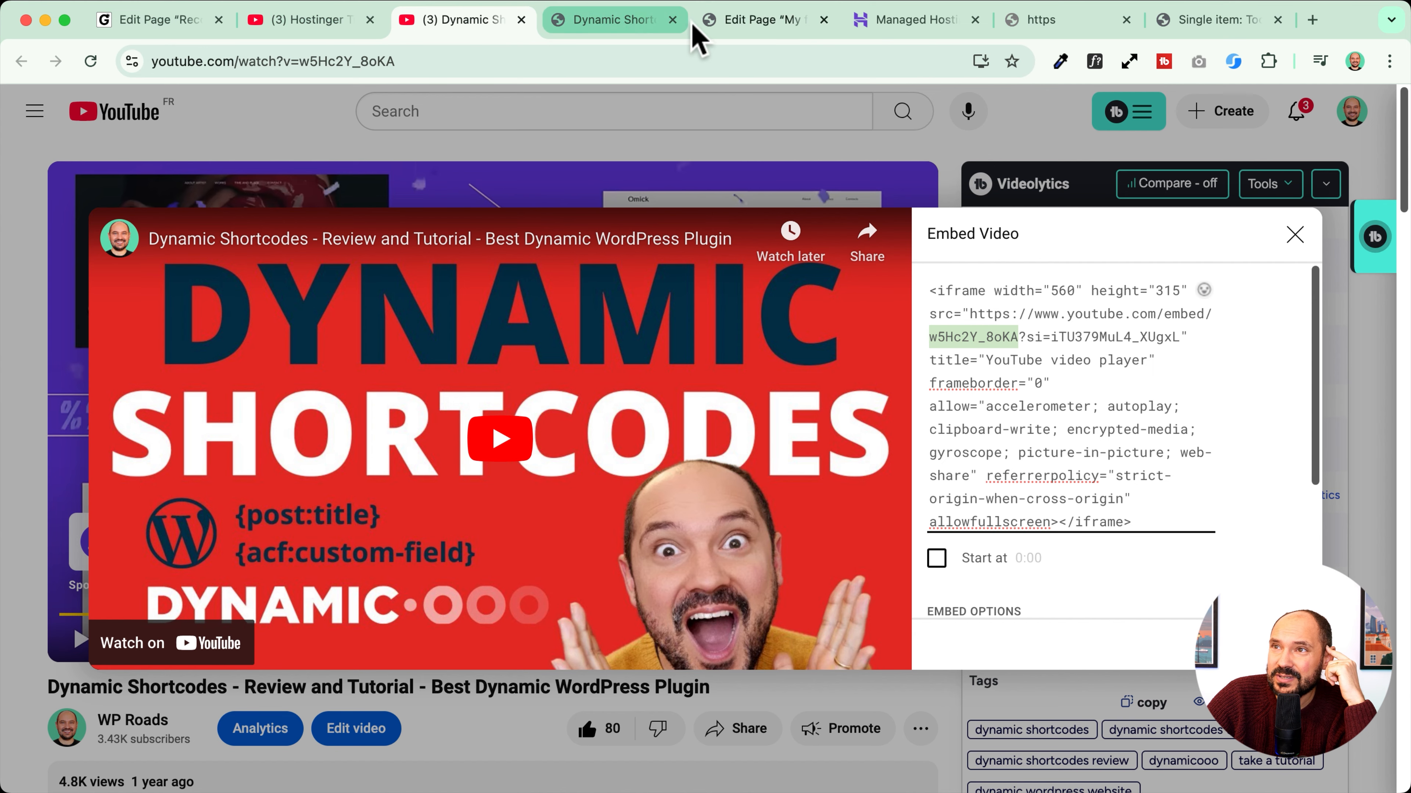
left_click(632, 24)
left_click(764, 25)
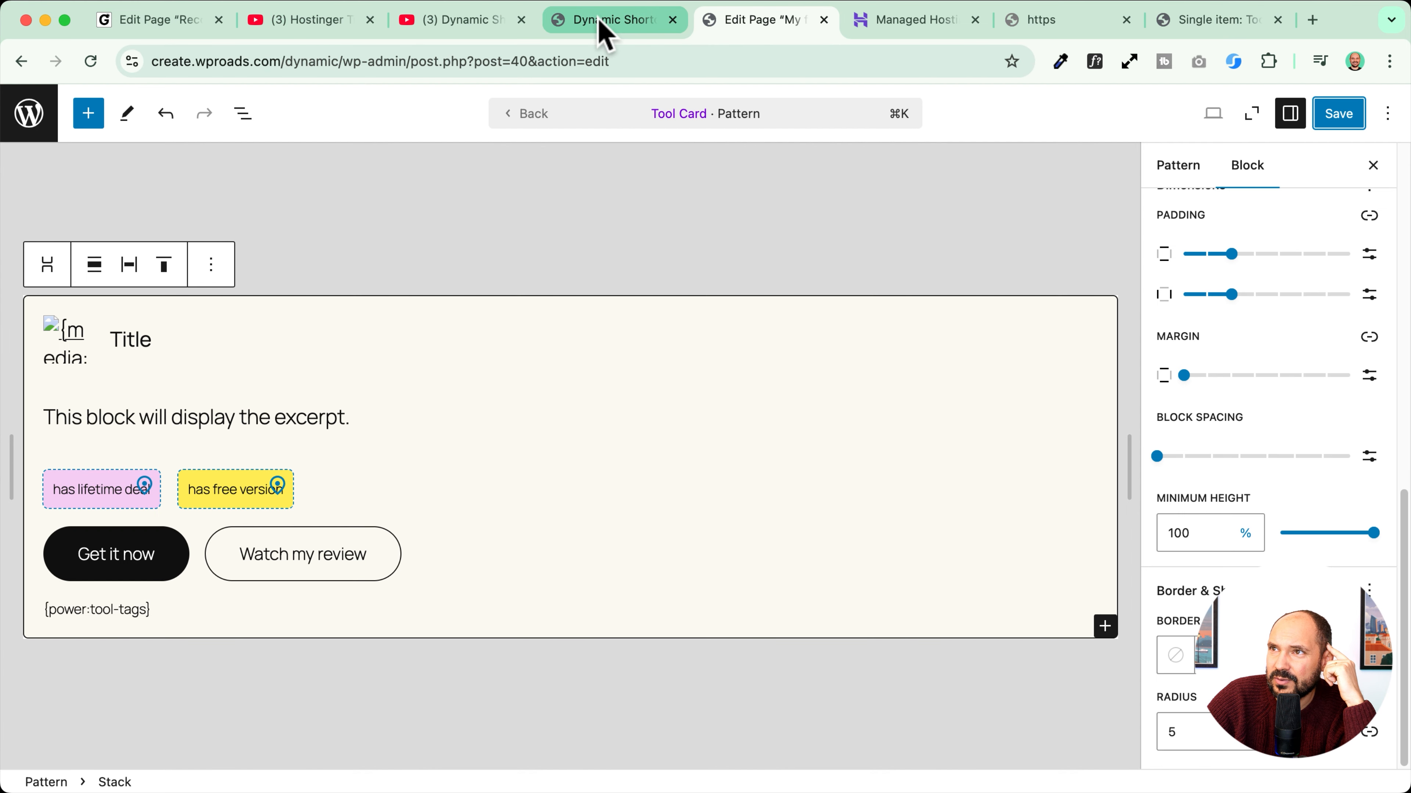
left_click(336, 431)
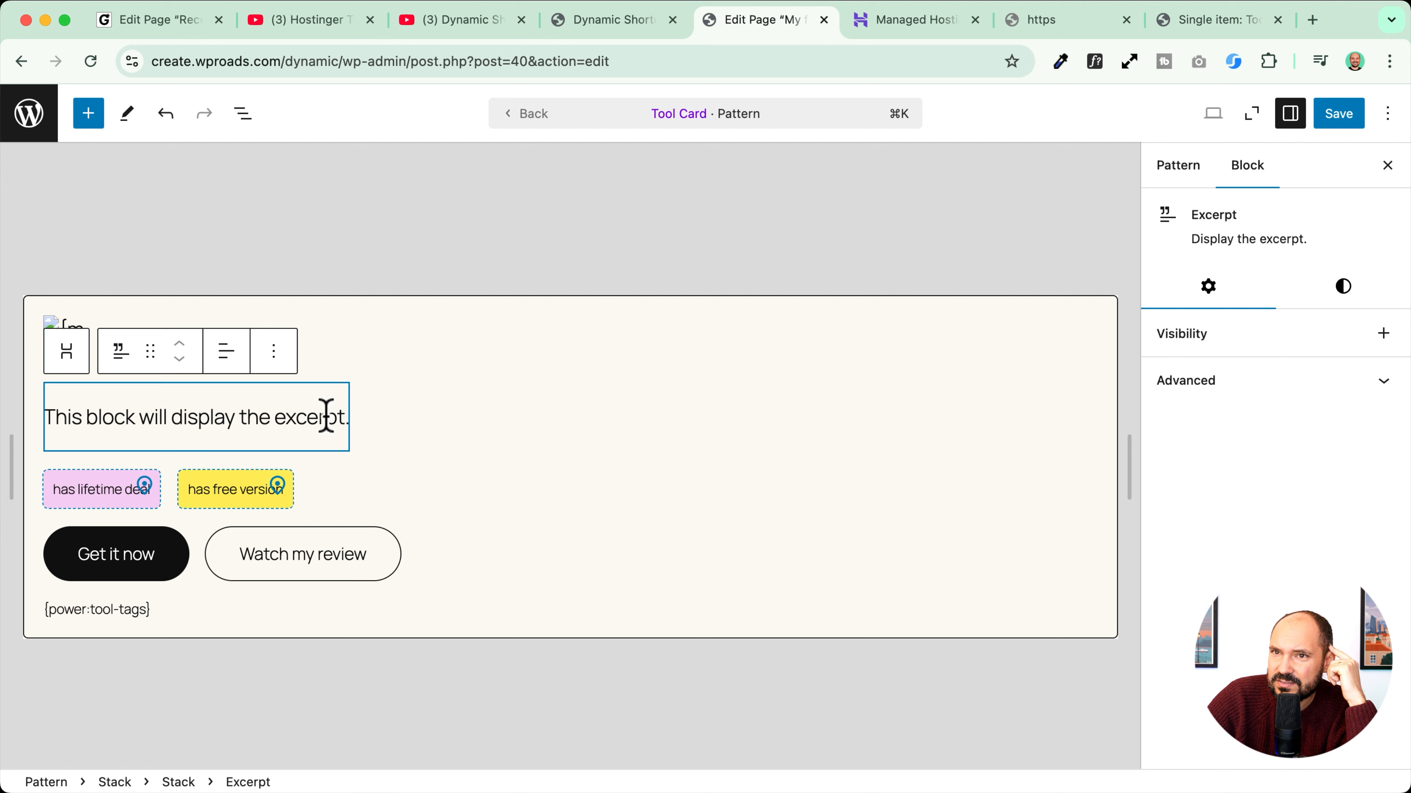
left_click(1332, 299)
scroll(1243, 475, "down", 10)
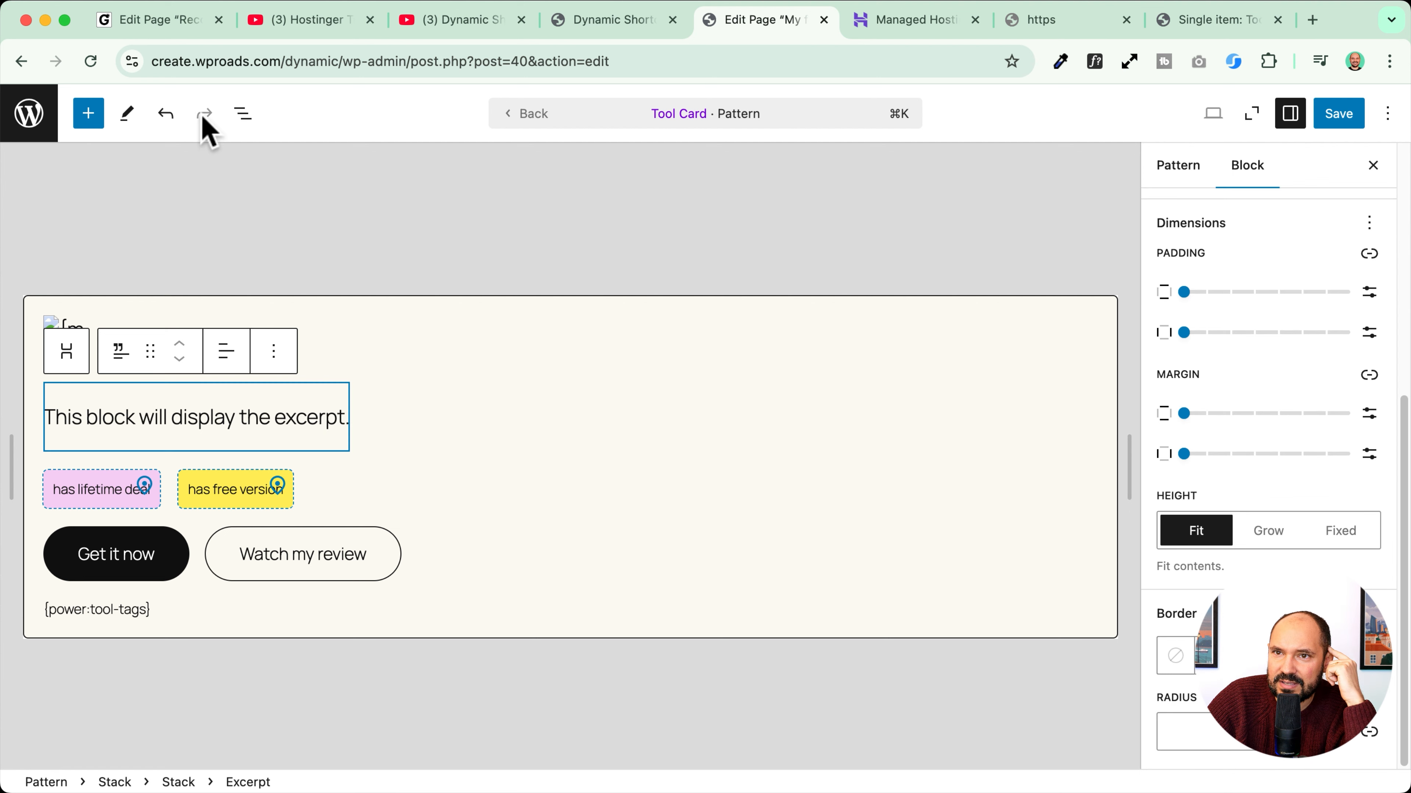
Step: Move the excerpt out of its inner Stack, delete the emptied Stack and save the pattern
left_click(242, 114)
left_click_drag(128, 303, 70, 270)
left_click(313, 303)
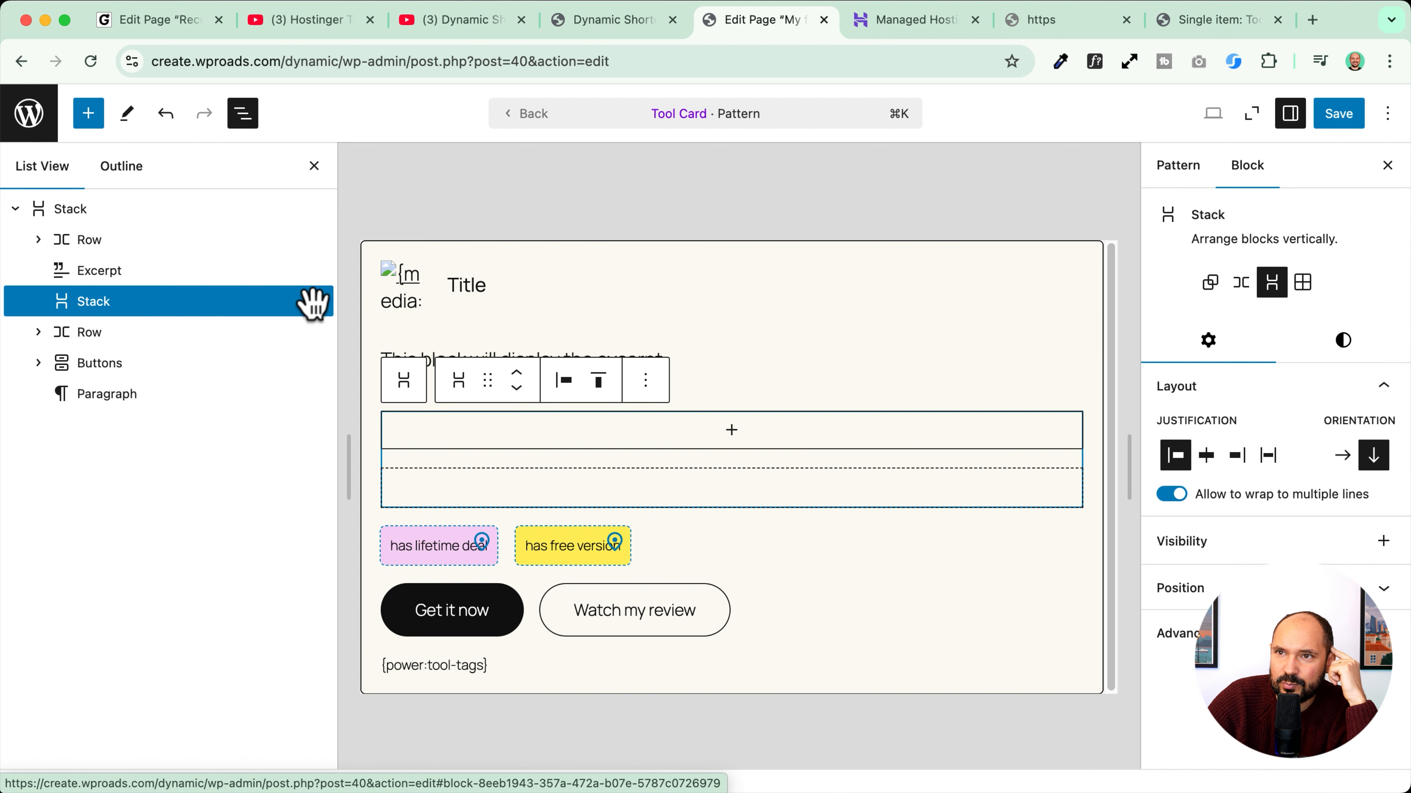
left_click(313, 302)
scroll(377, 556, "down", 3)
left_click(367, 771)
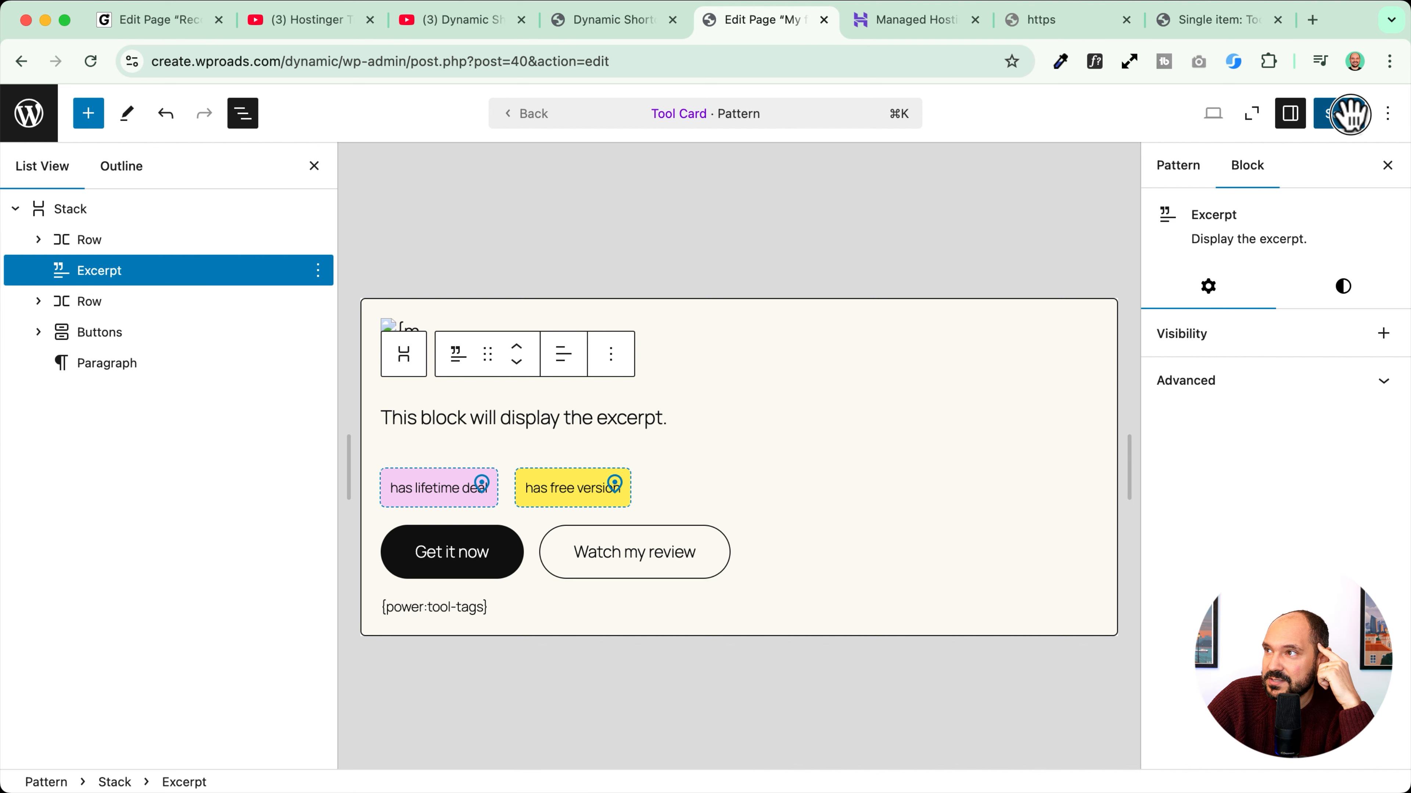
left_click(1338, 113)
Step: Purge all caches and check how the cards' buttons align with the excerpt outside the inner Stack
left_click(609, 22)
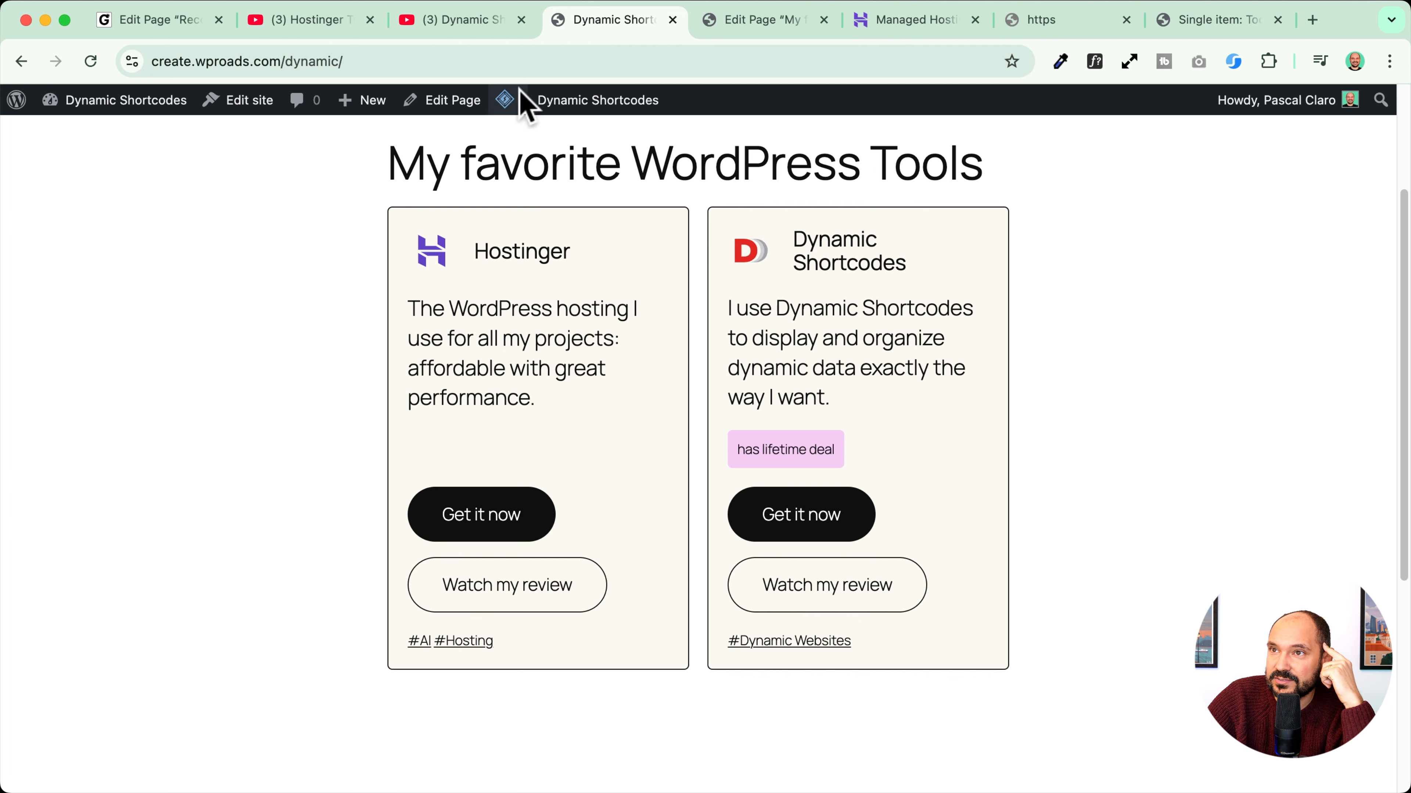
mouse_move(520, 102)
left_click(523, 184)
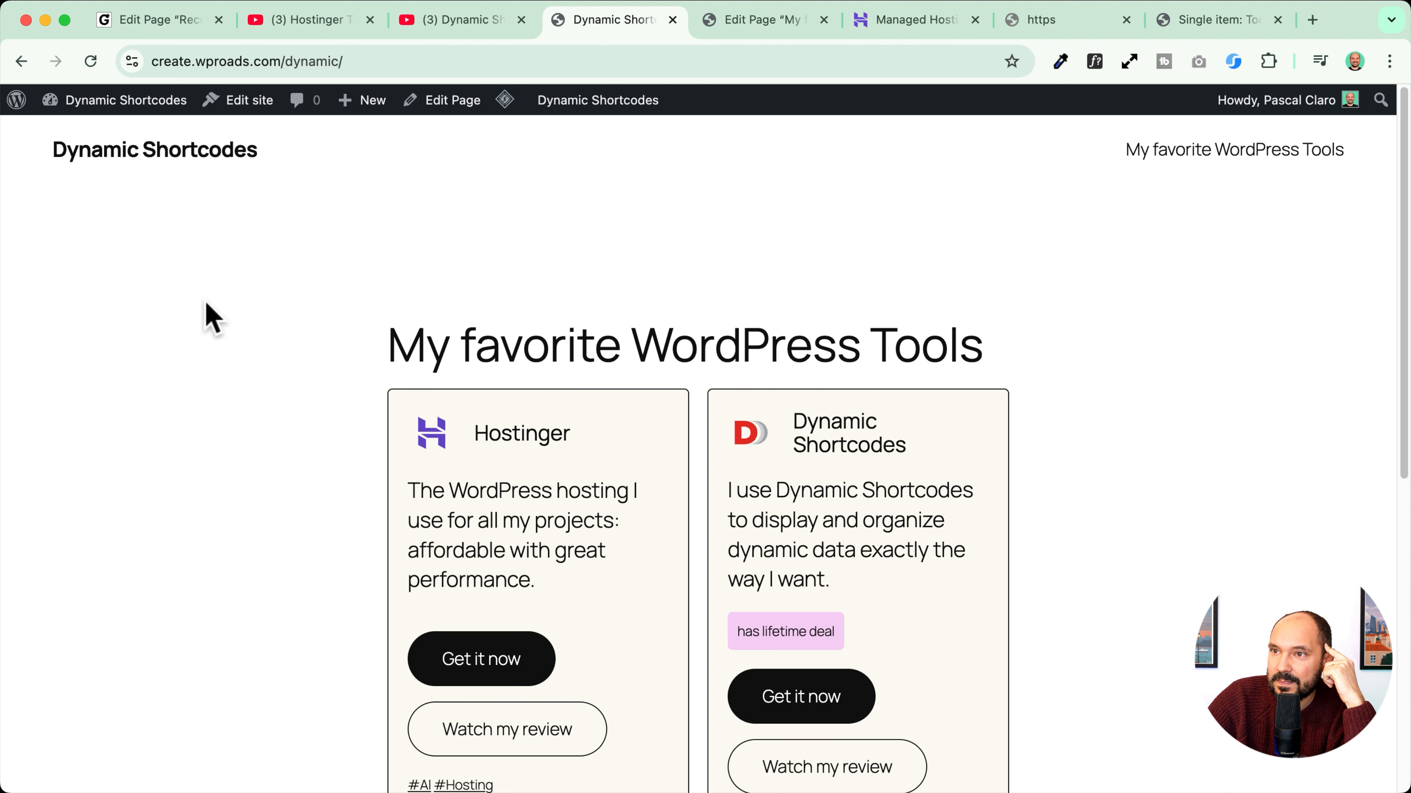
scroll(204, 316, "down", 5)
scroll(204, 315, "up", 2)
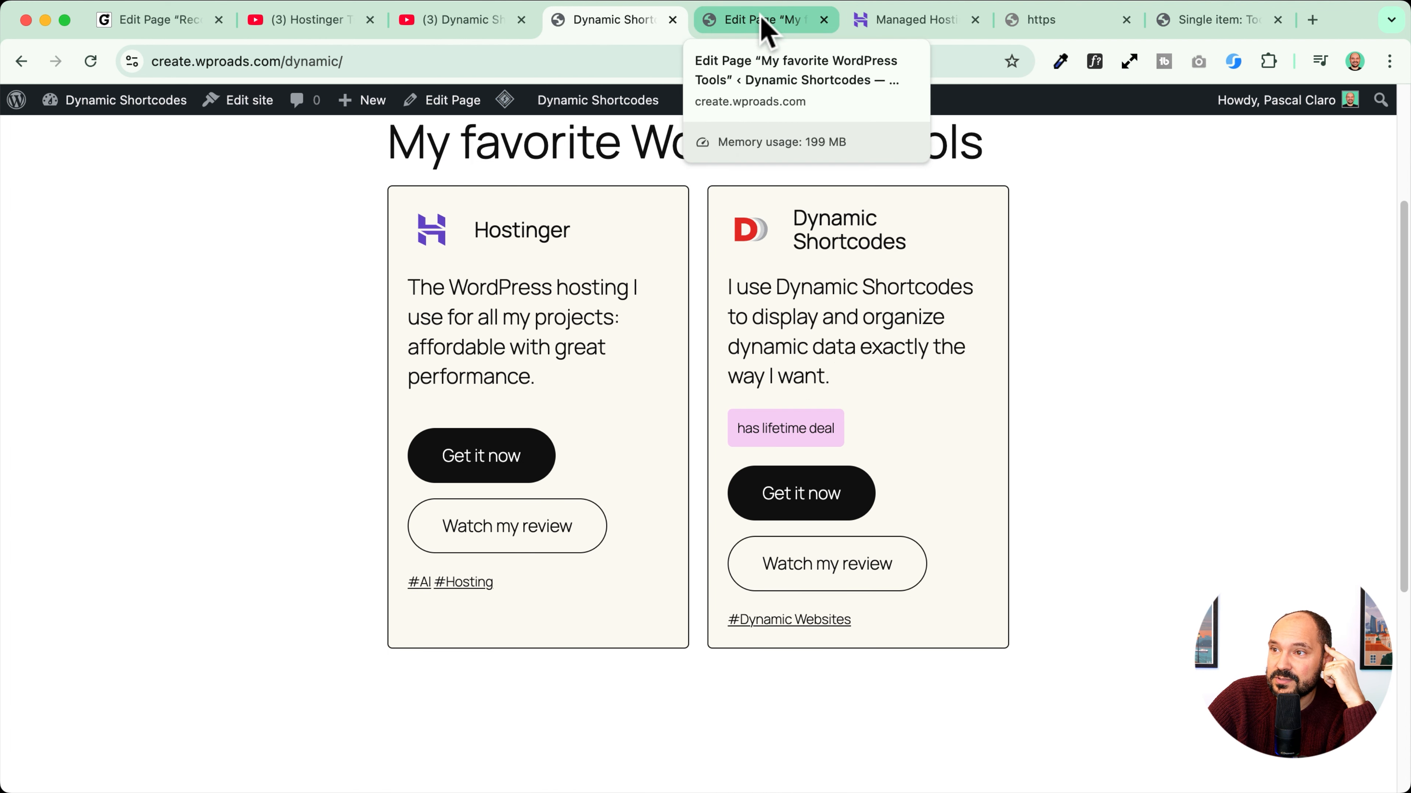
Step: Set the excerpt block's height to Grow in the Tool Card pattern and save the pattern
left_click(765, 30)
left_click(462, 414)
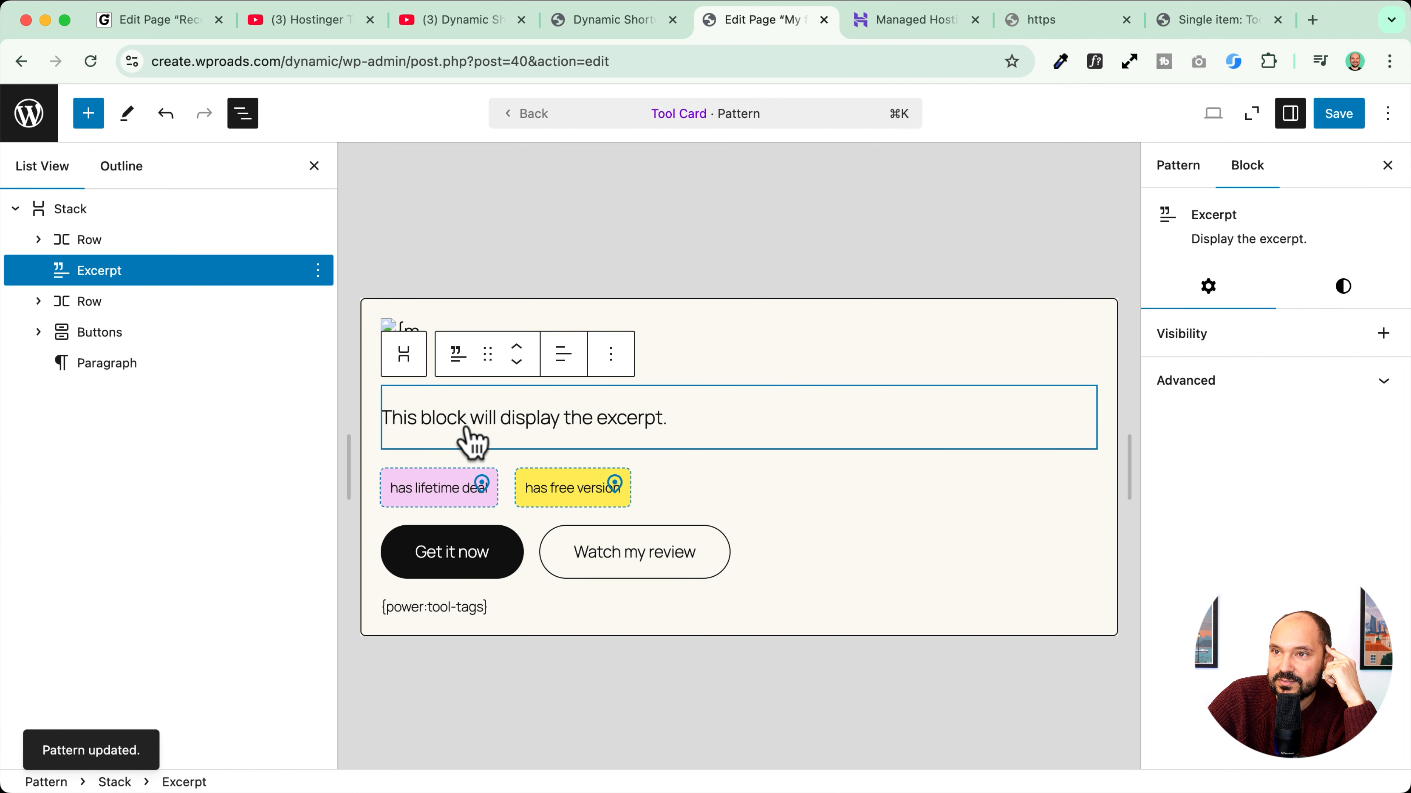
left_click(104, 271)
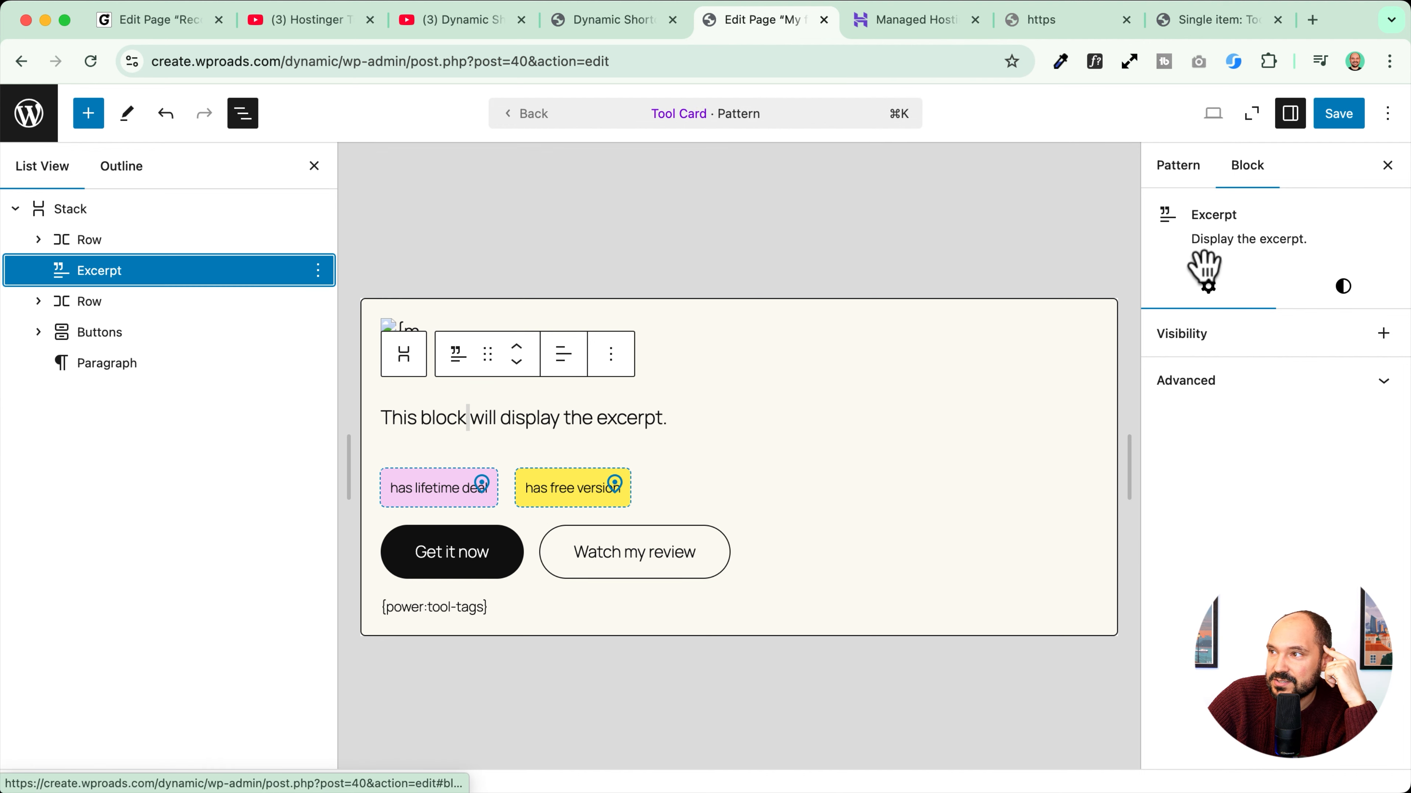
left_click(1343, 286)
scroll(1205, 533, "down", 5)
scroll(1205, 533, "down", 2)
left_click(1264, 529)
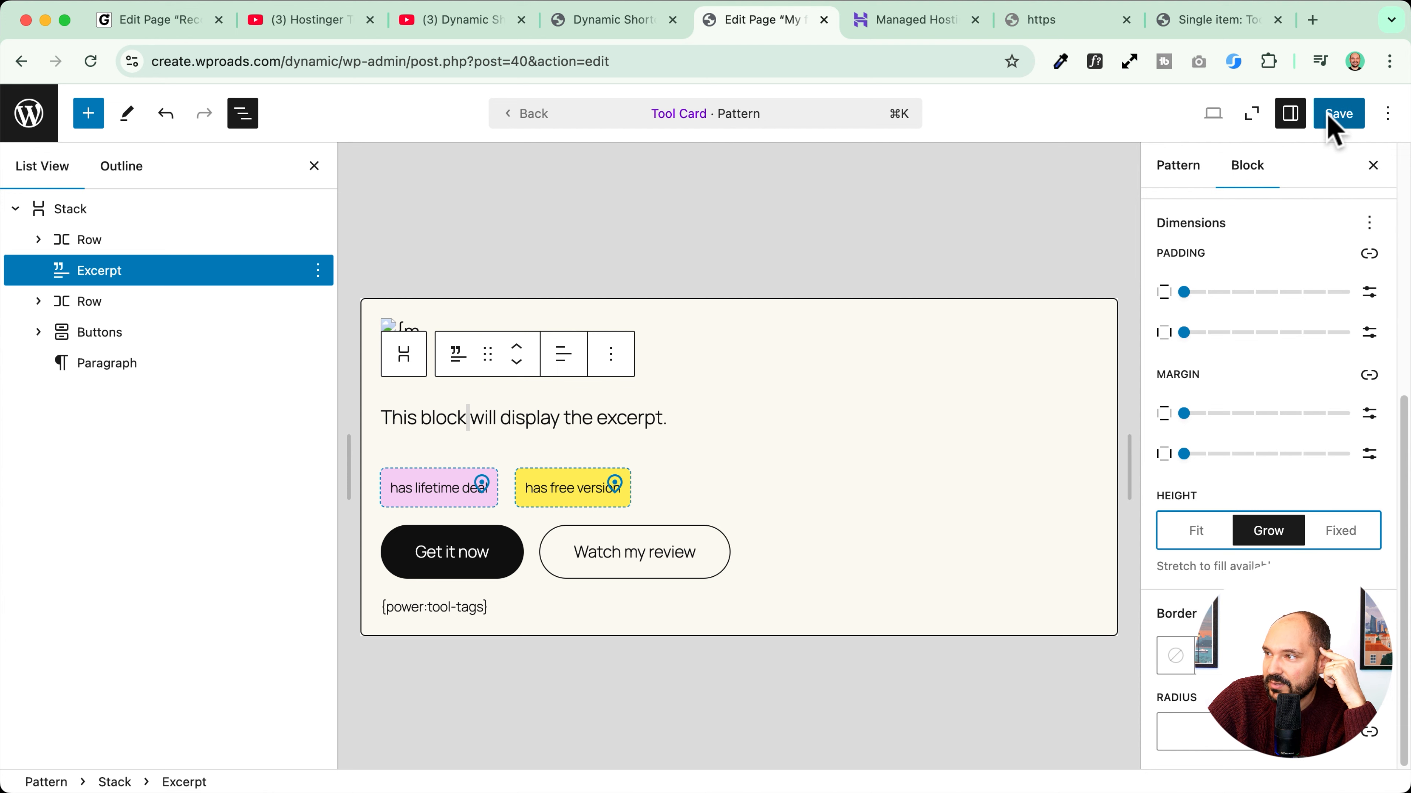
left_click(1338, 114)
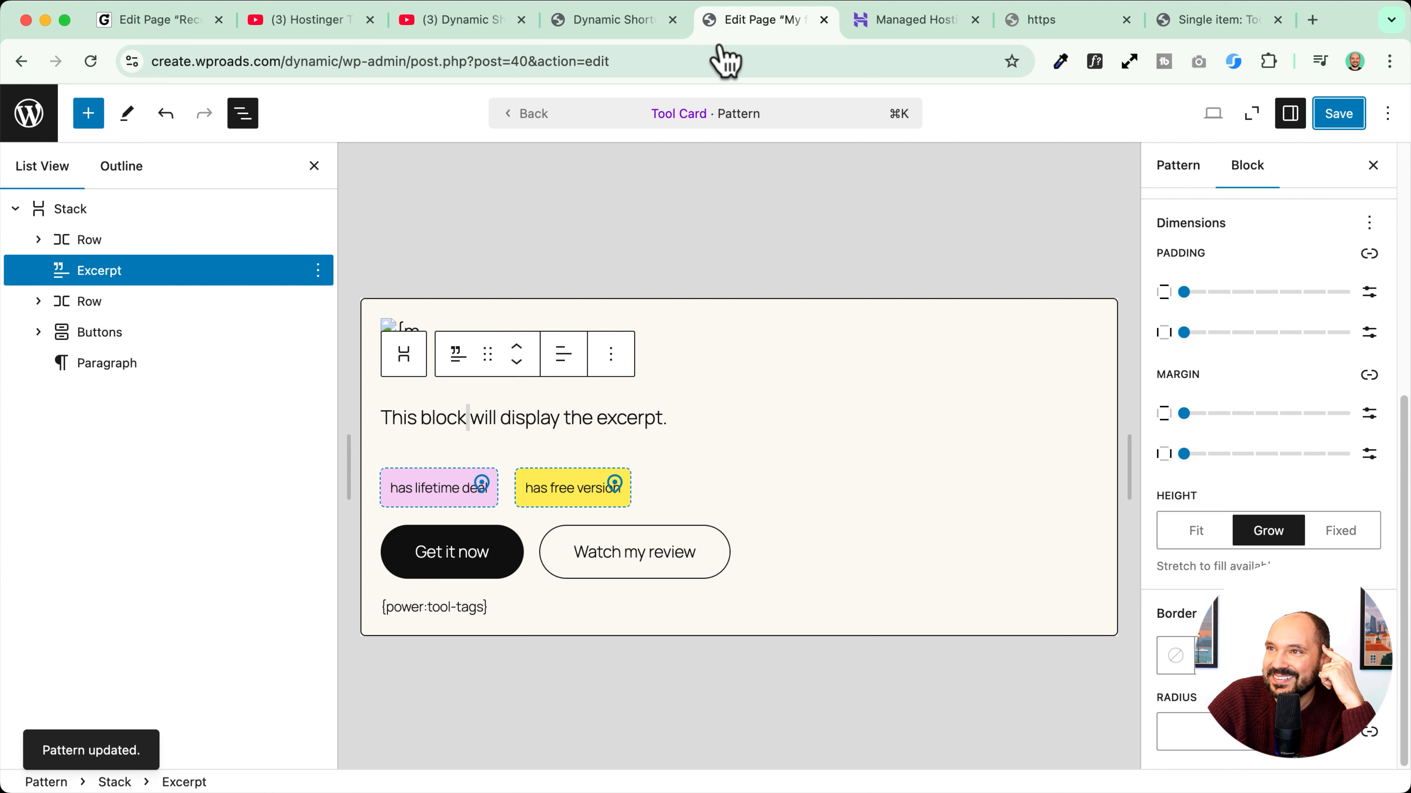
Step: Purge all caches and check the button alignment of the two tool cards on the front page
left_click(641, 25)
mouse_move(506, 100)
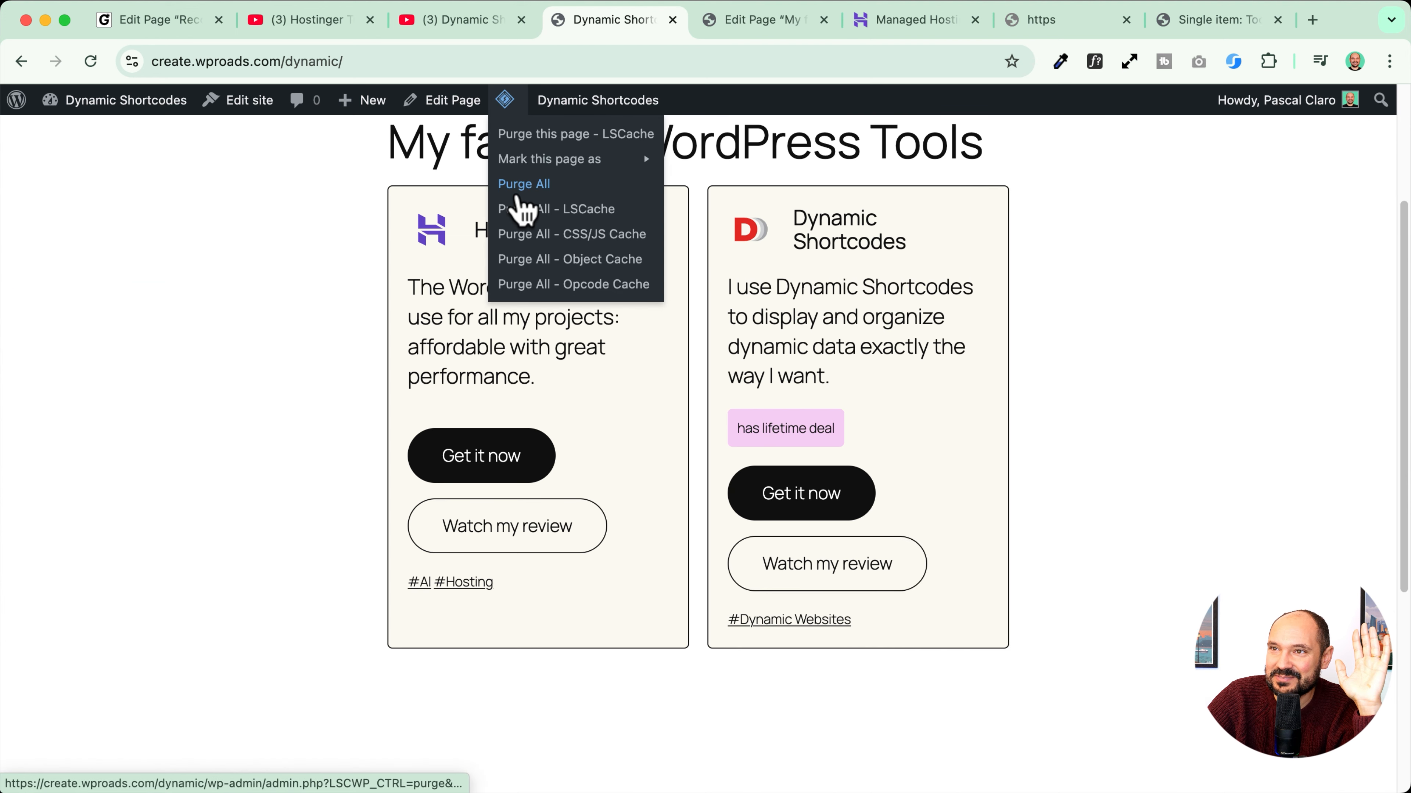
left_click(507, 189)
scroll(264, 298, "down", 4)
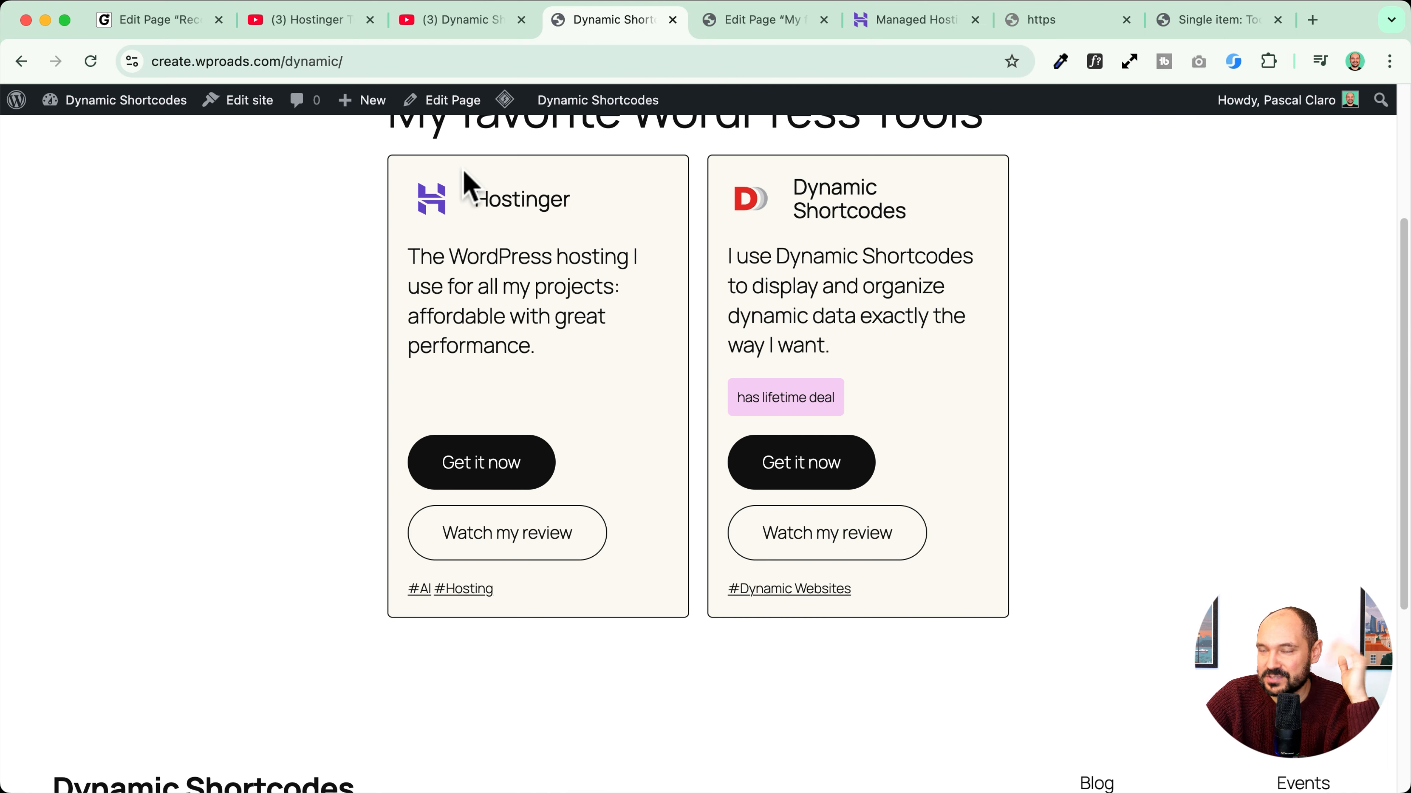
Step: Return to the Tool Card pattern and review the outer Stack's layout and the excerpt block's height setting
left_click(755, 25)
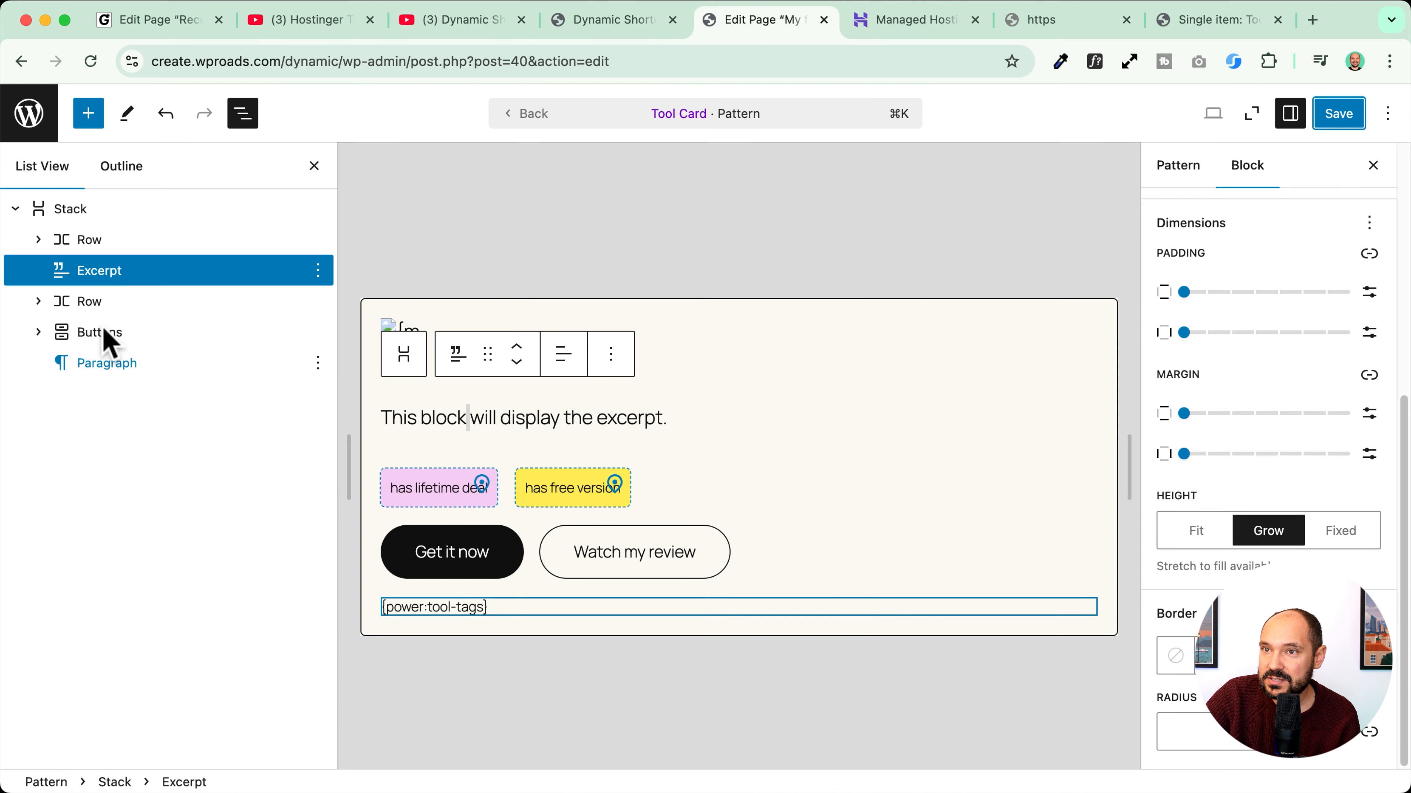
left_click(56, 209)
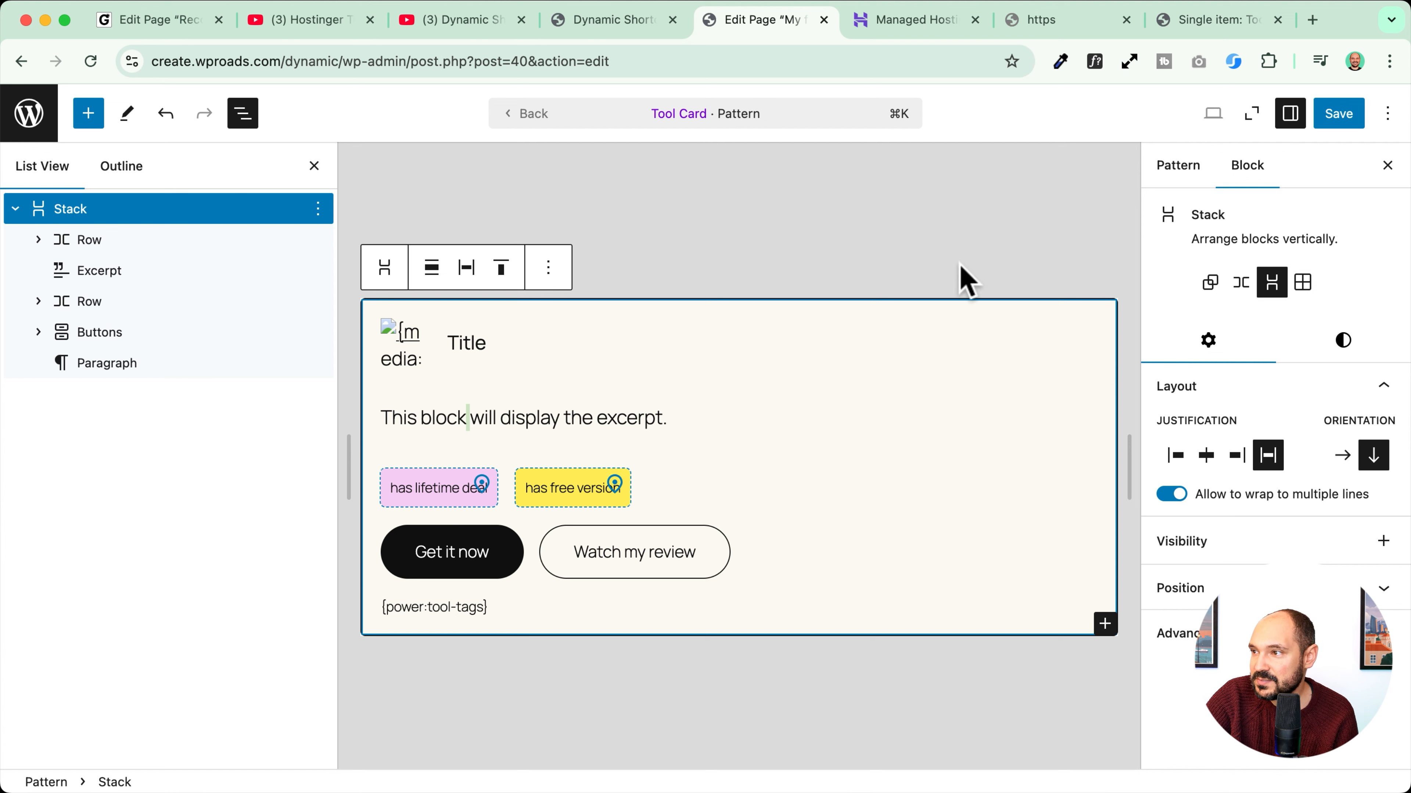
left_click(93, 271)
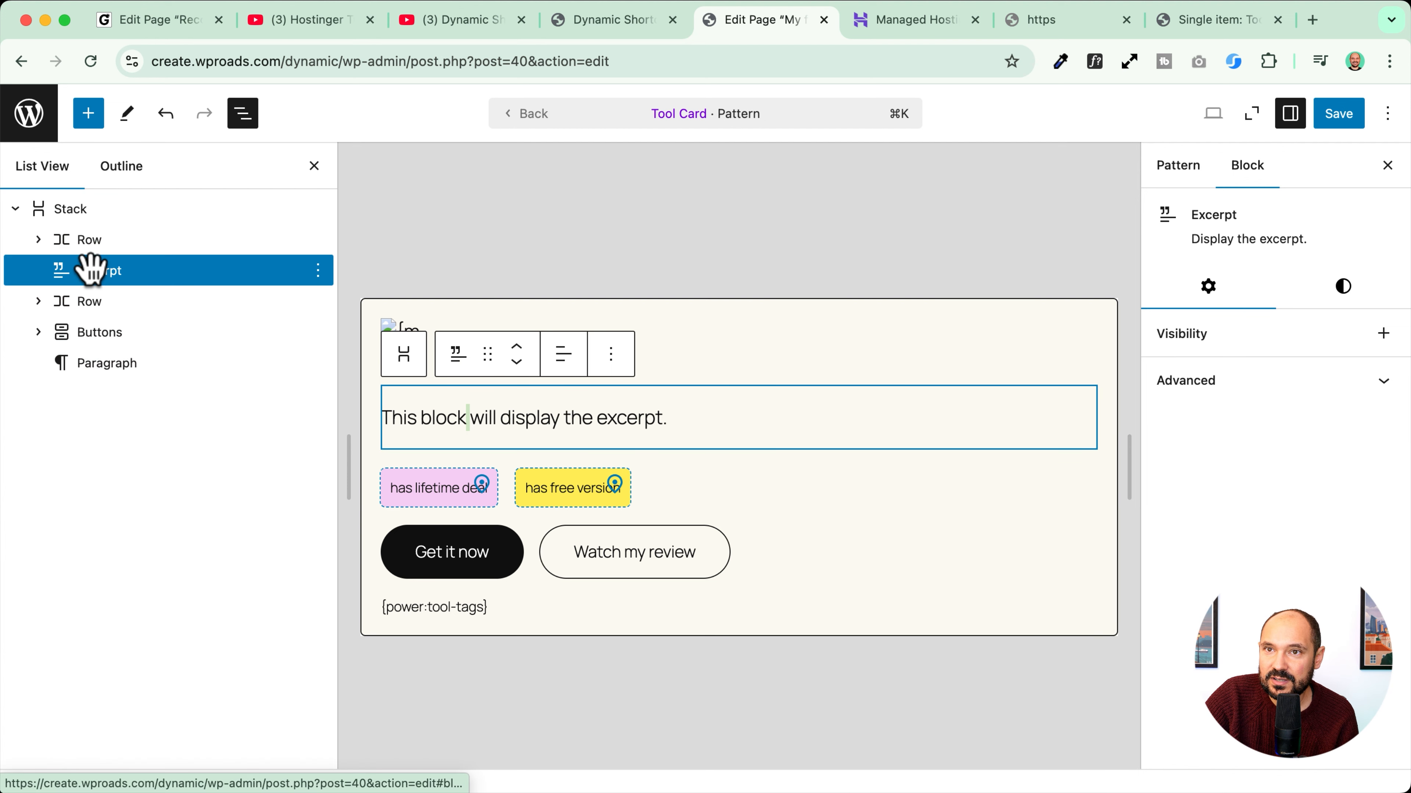
left_click(66, 211)
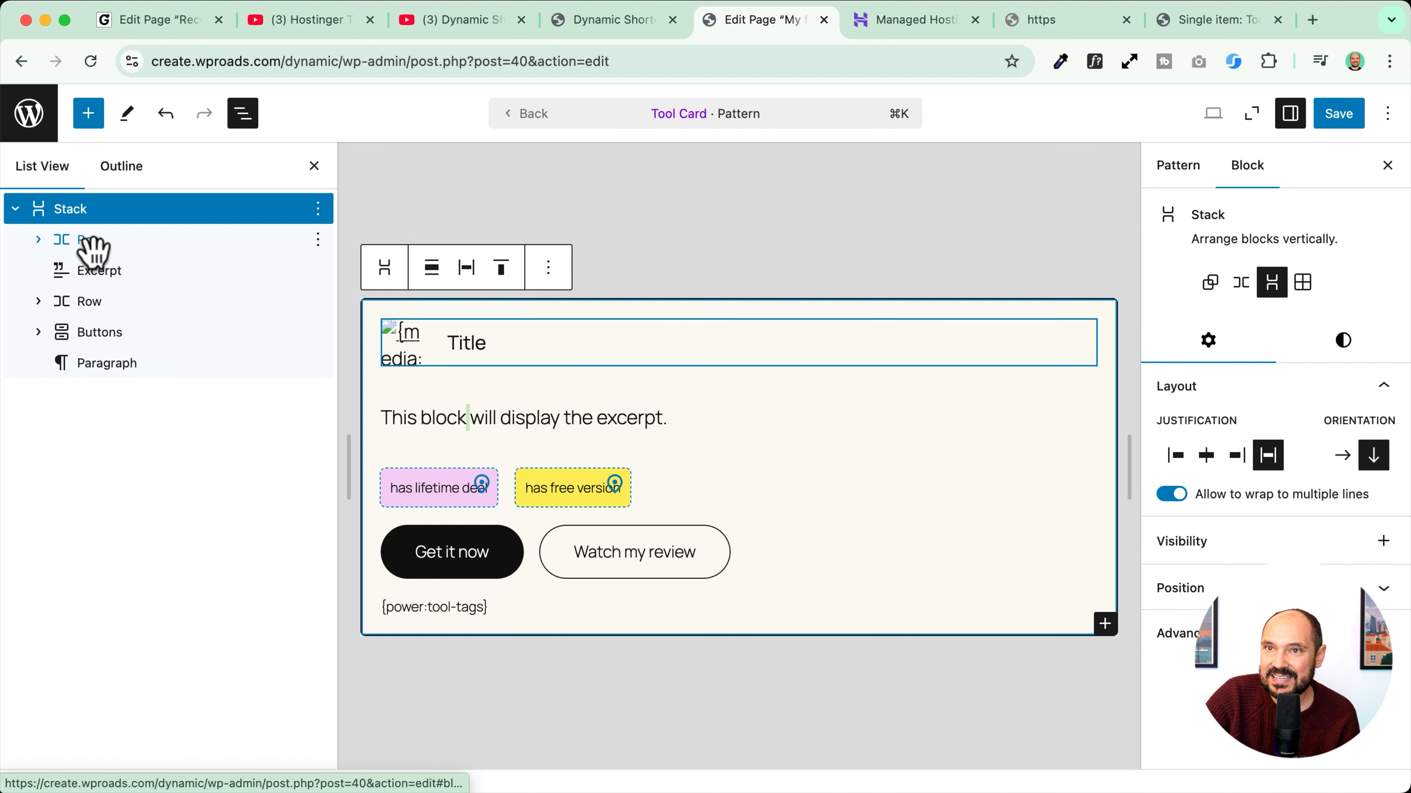
left_click(96, 273)
left_click(1332, 286)
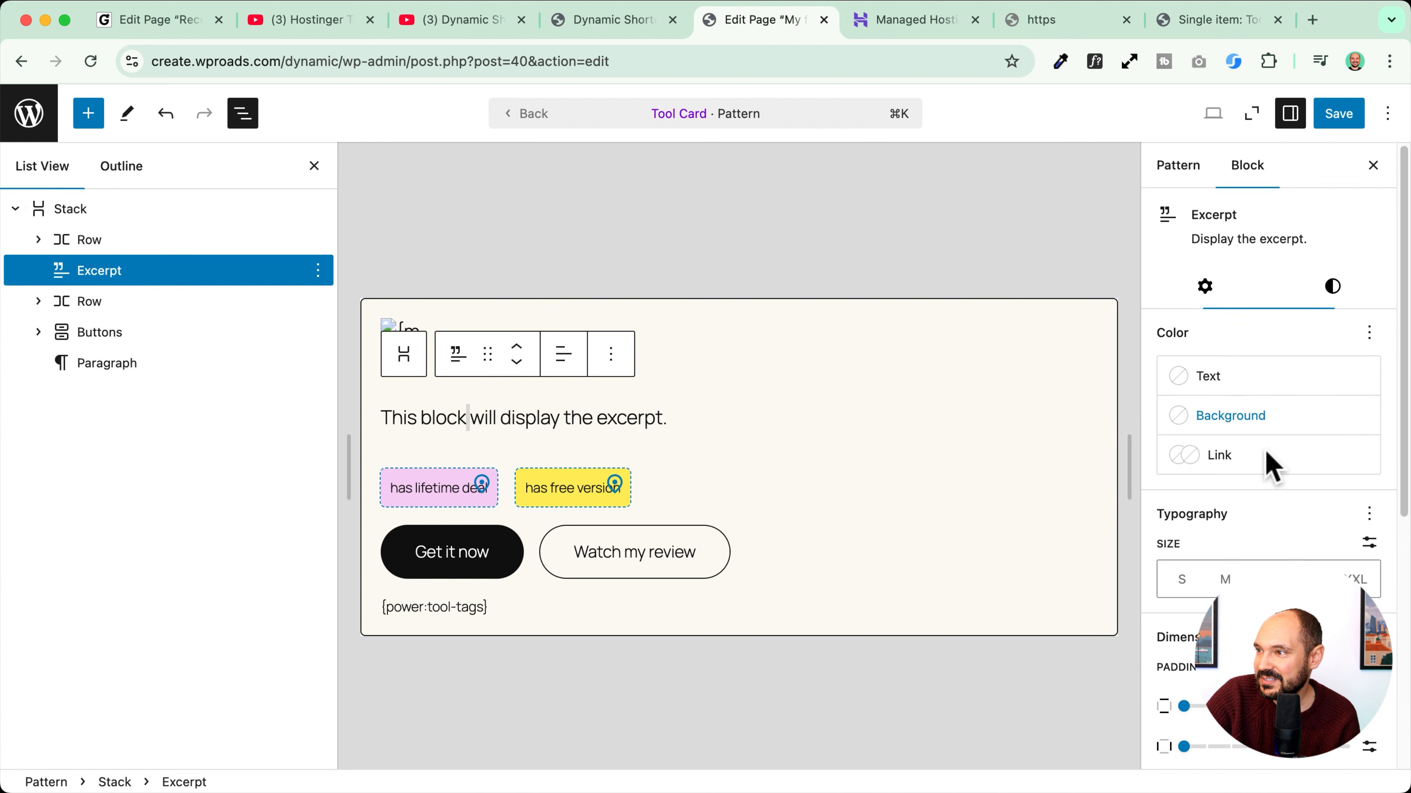
scroll(1265, 451, "down", 7)
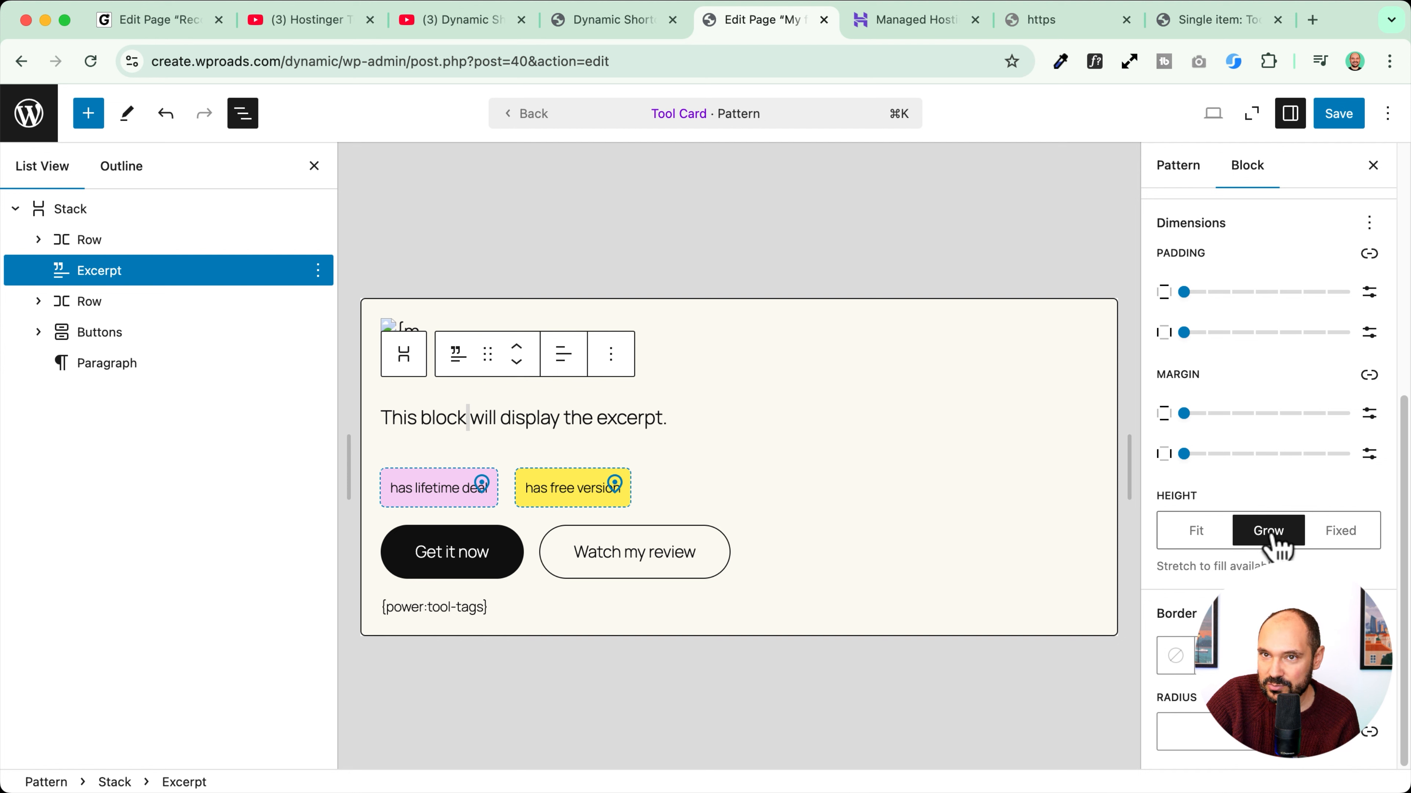
Step: Review the outer Stack's padding, block spacing and minimum height, and save the pattern
left_click(69, 210)
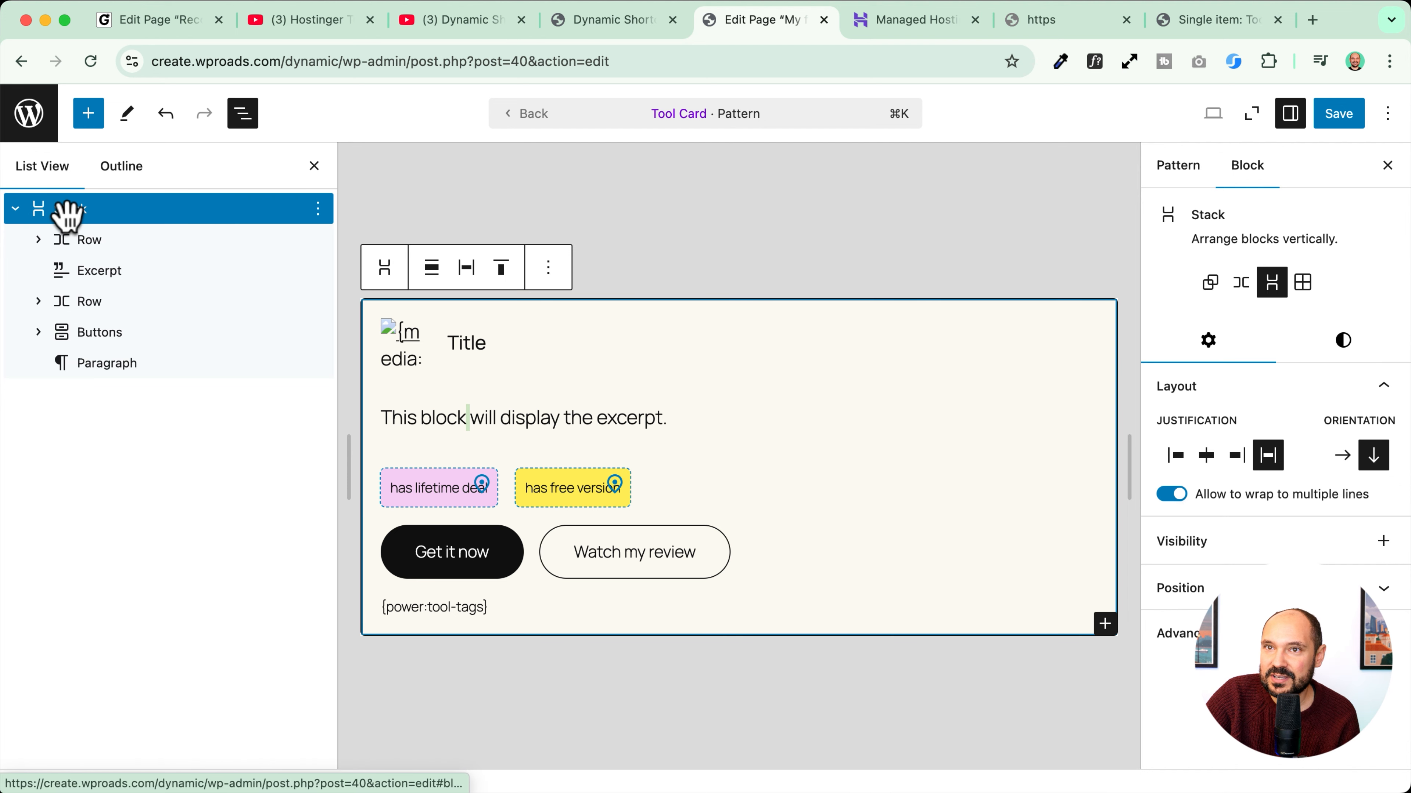
left_click(1340, 339)
scroll(1339, 340, "down", 10)
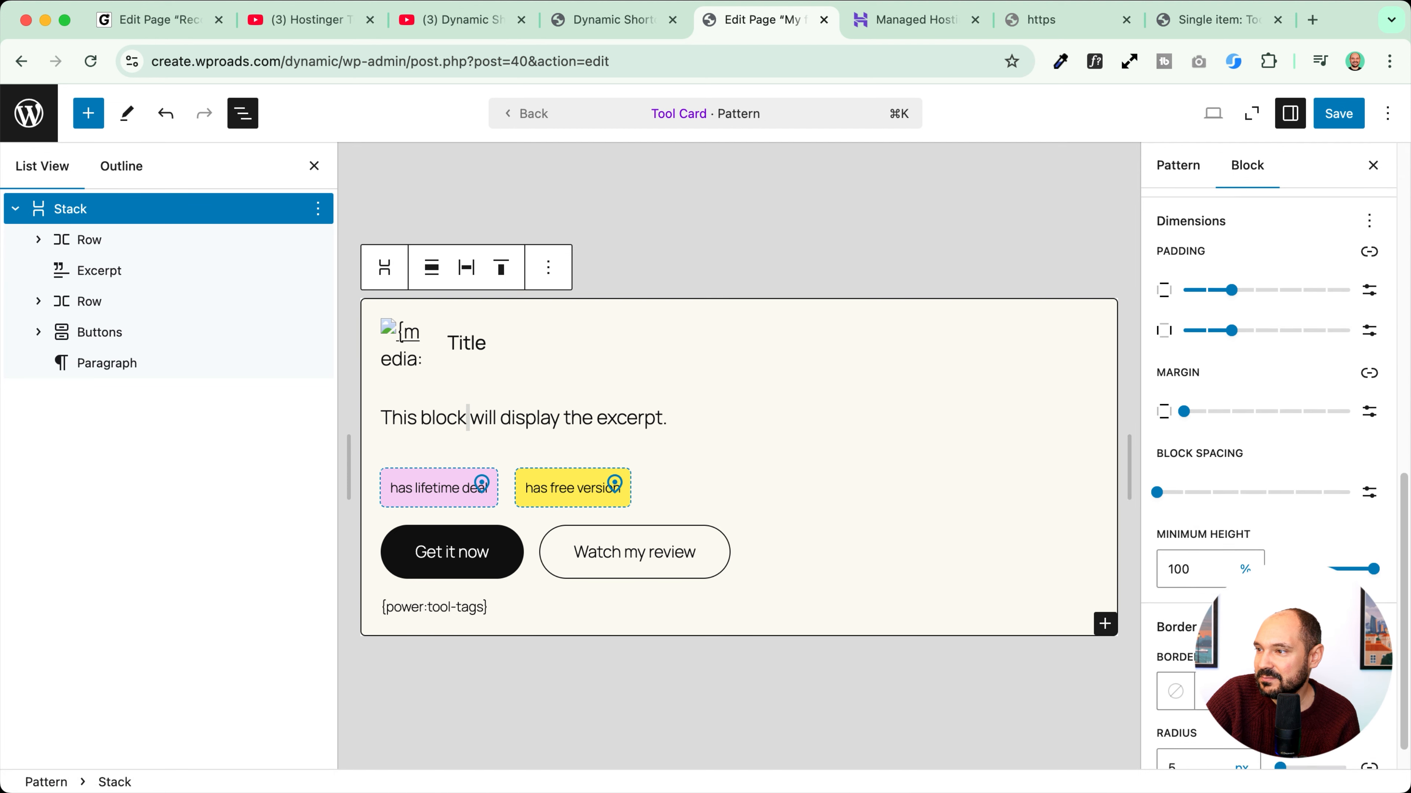
scroll(1266, 444, "down", 1)
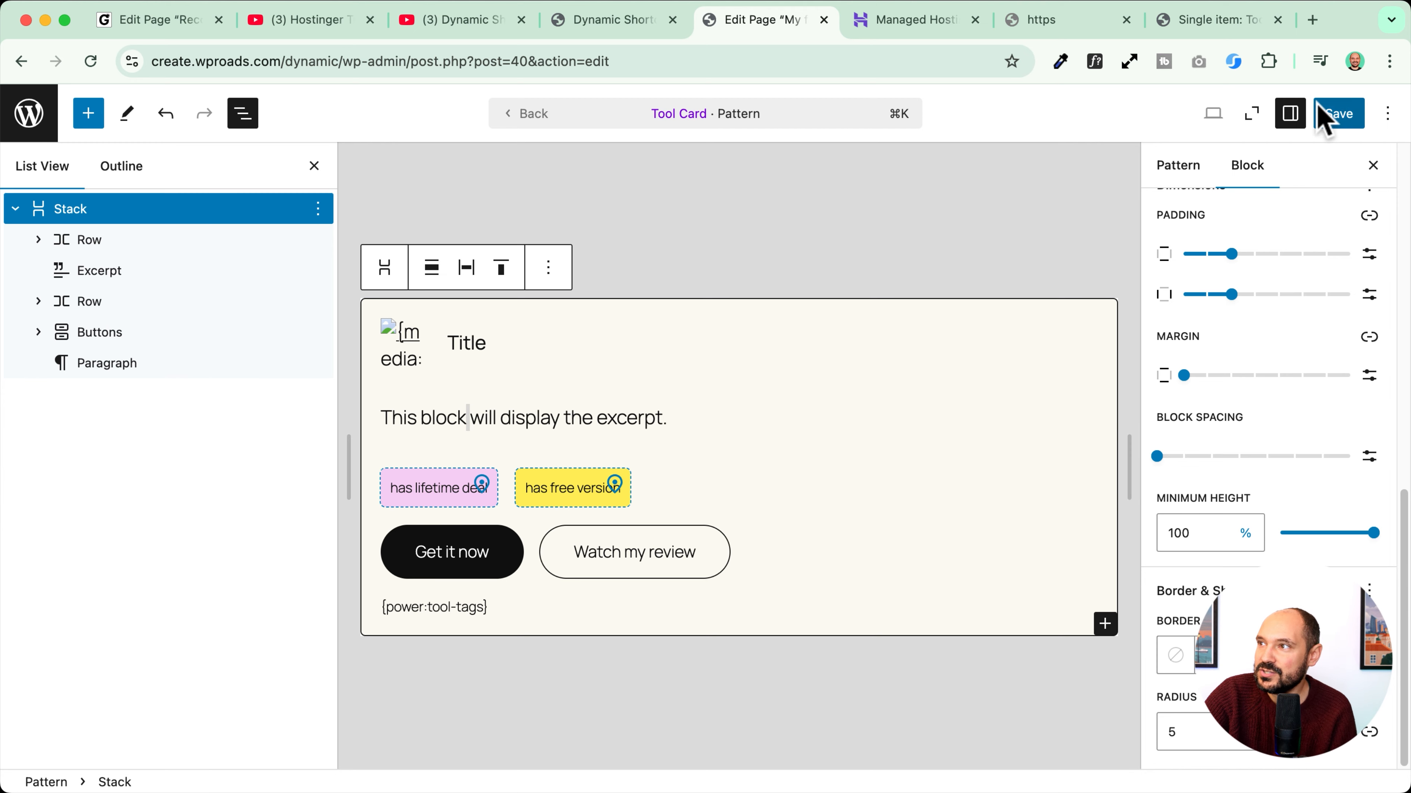
left_click(1338, 113)
Step: Go back to the front page and look over the finished tool cards and the options for creating new content
left_click(911, 23)
left_click(597, 23)
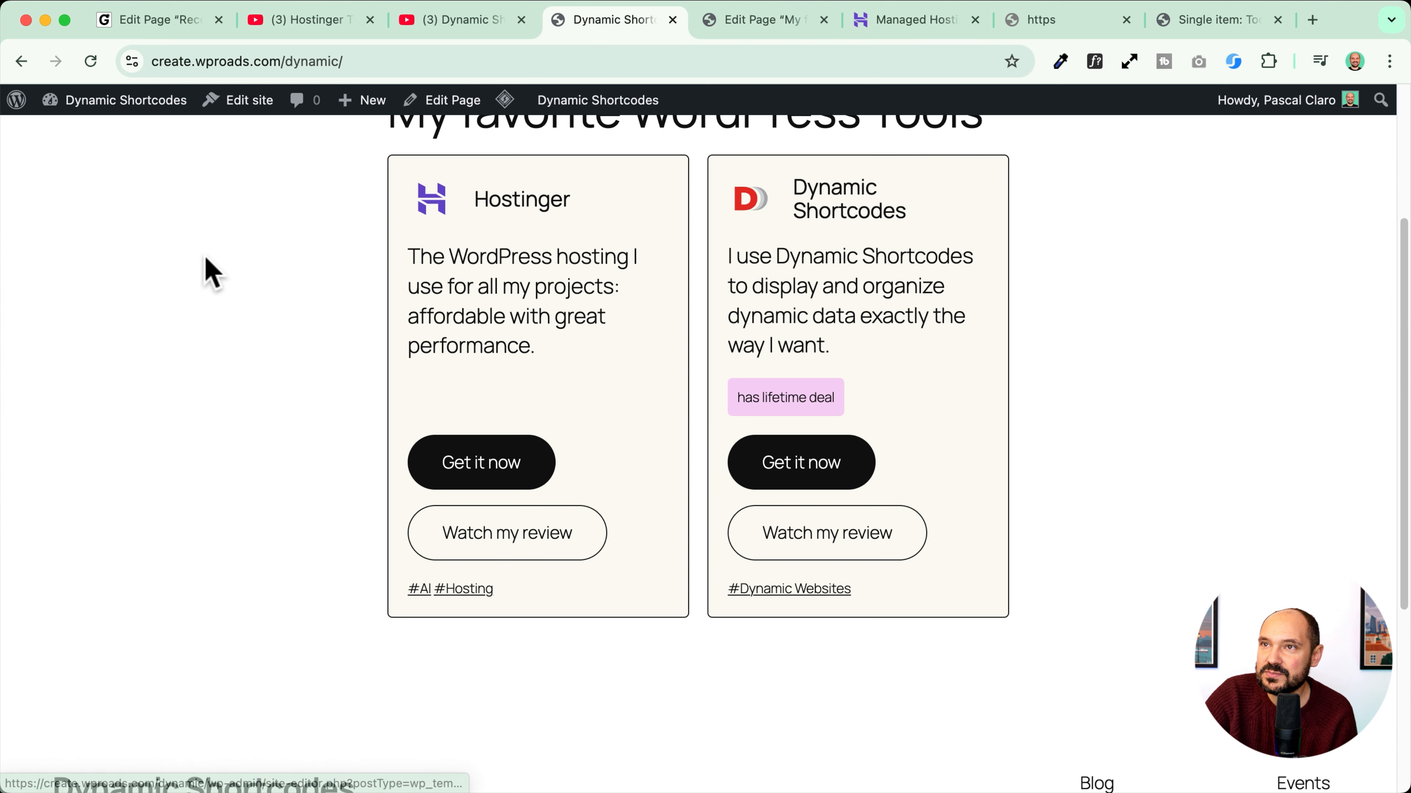
scroll(213, 281, "down", 2)
scroll(219, 283, "up", 2)
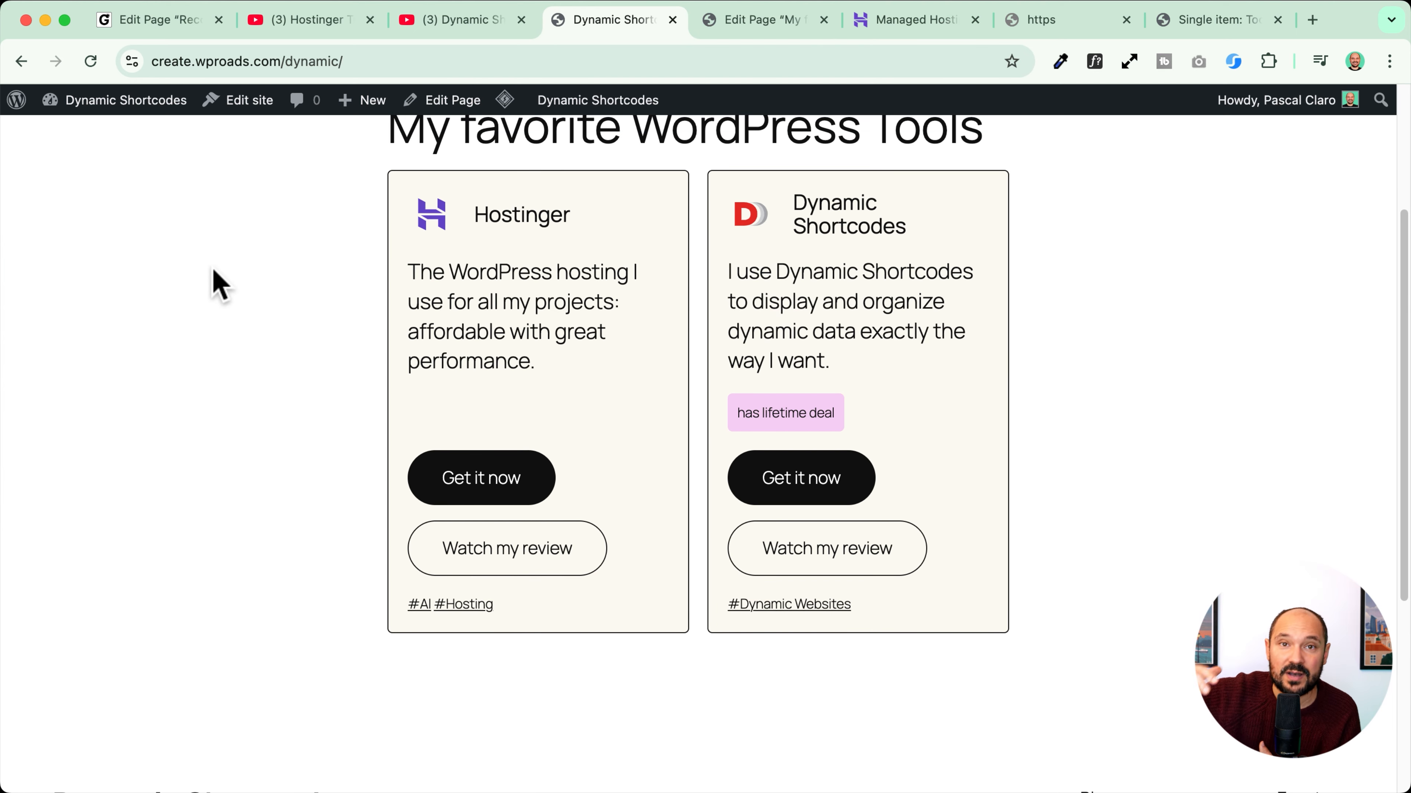
scroll(219, 286, "up", 3)
mouse_move(348, 102)
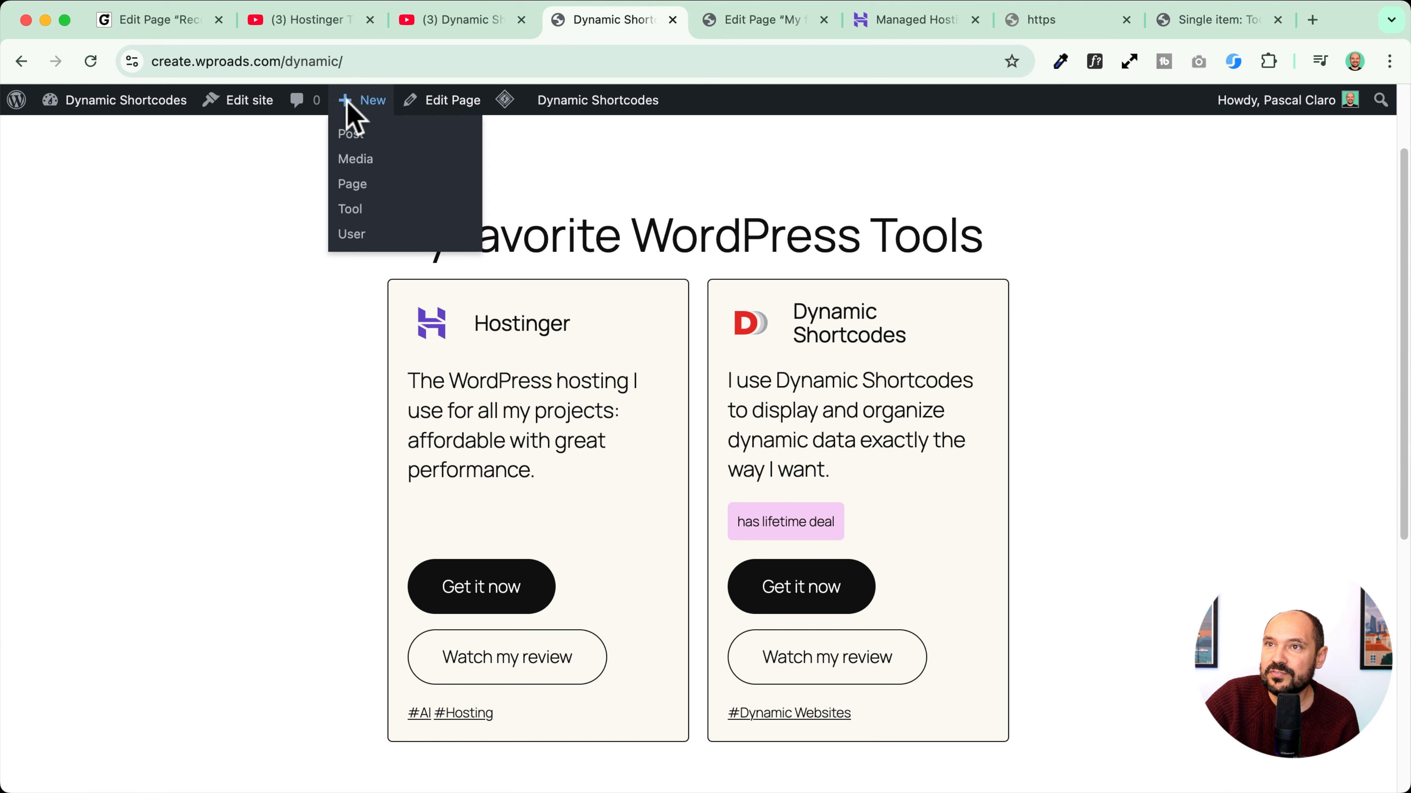
left_click(351, 211)
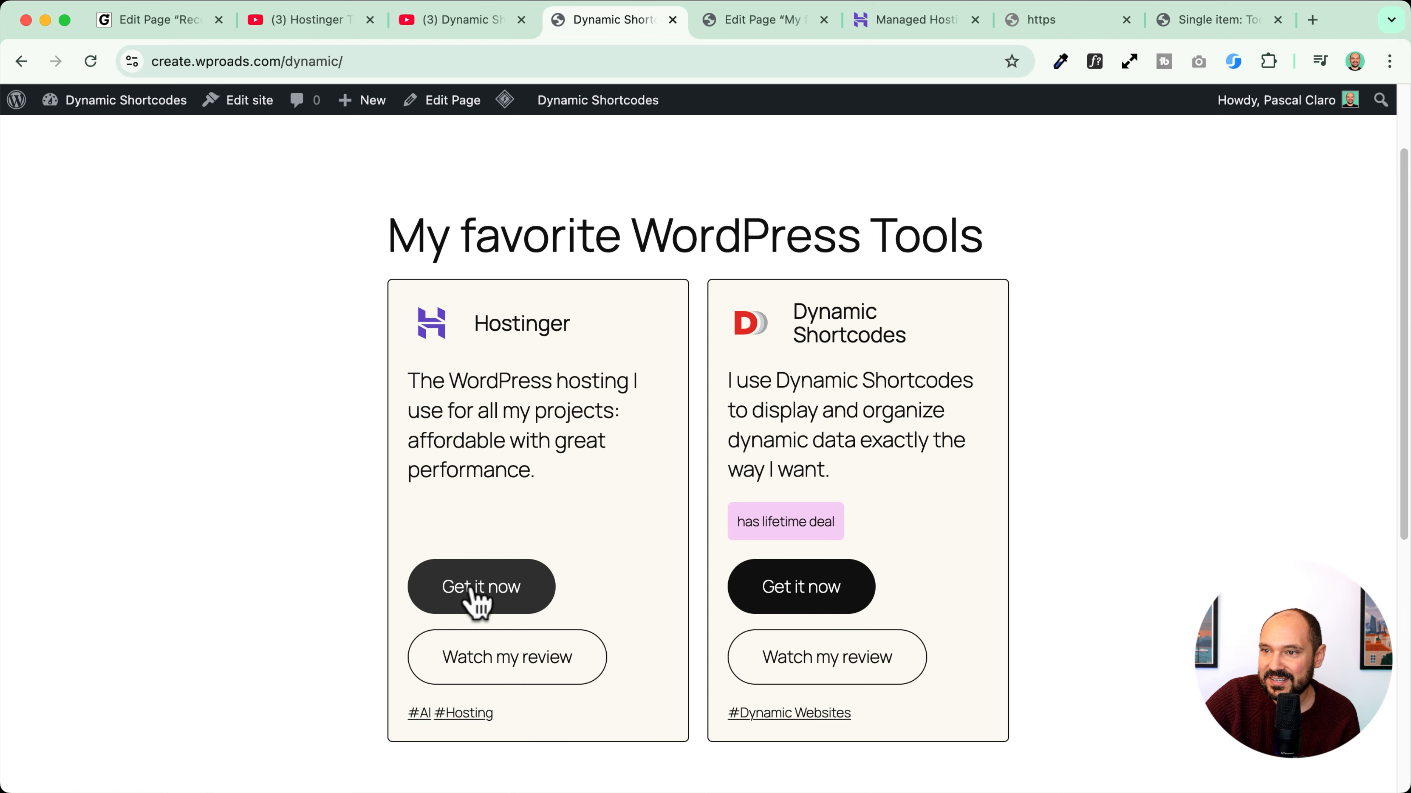
Step: Test the Hostinger card's Get it now link and its title link to the single tool page, and return to the front page
left_click(489, 593)
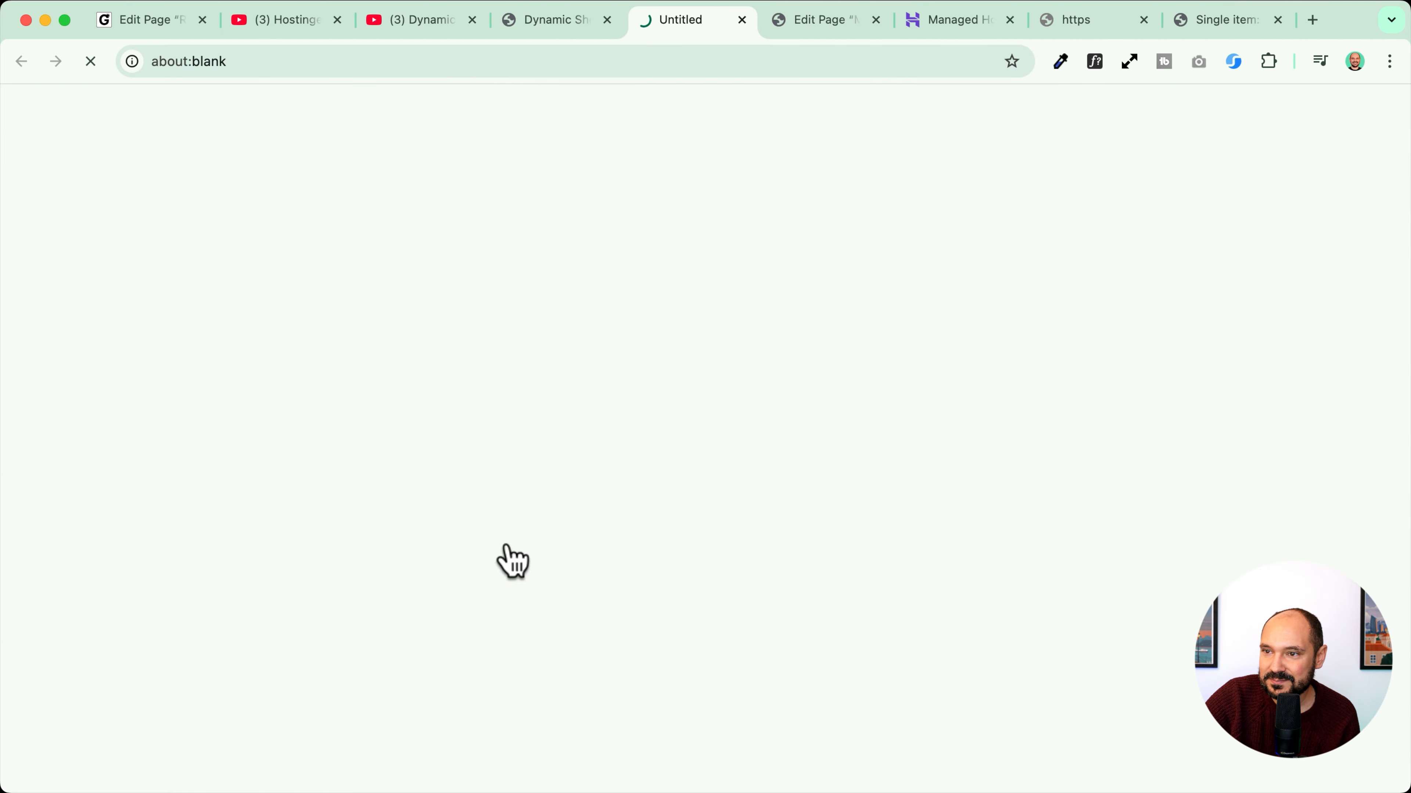
left_click(742, 21)
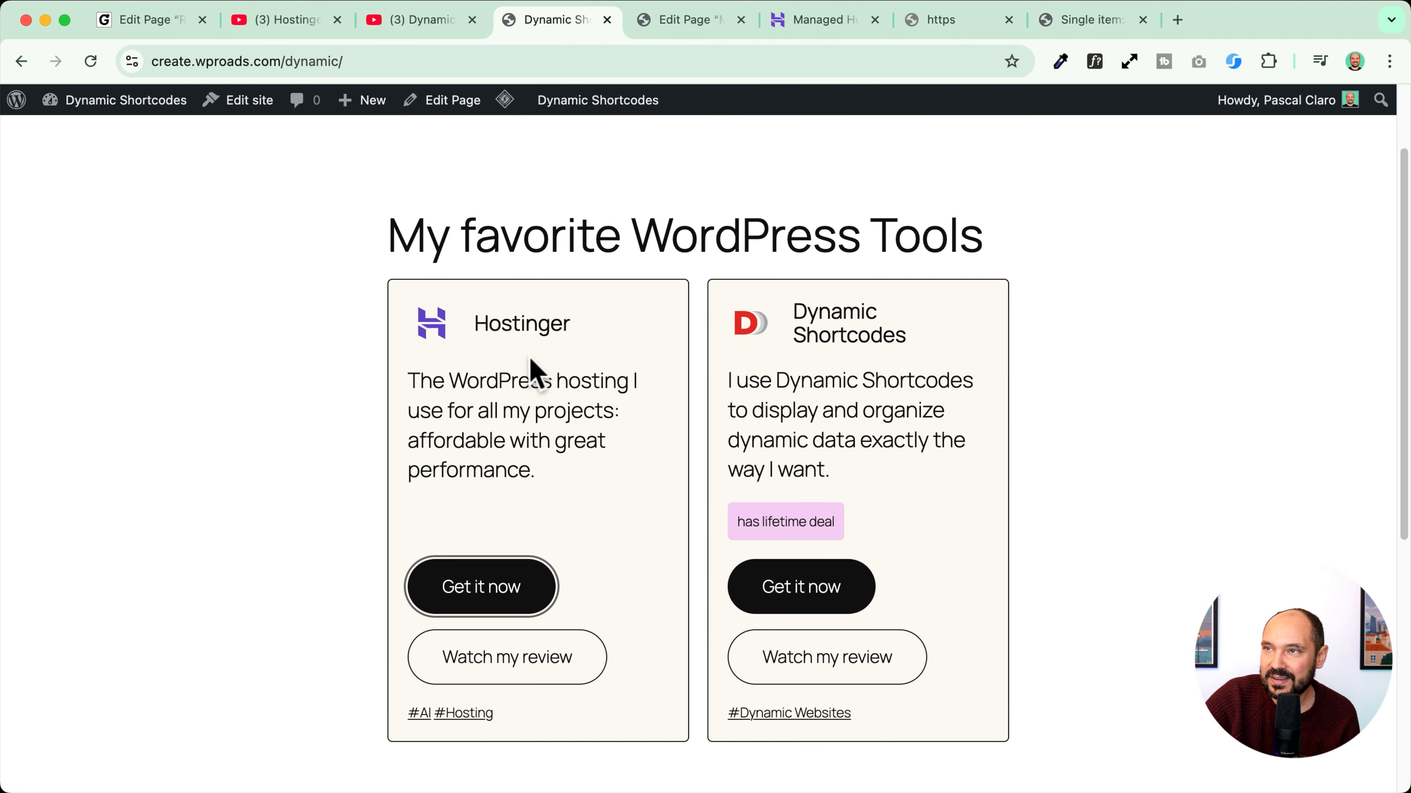
left_click(508, 325)
scroll(261, 439, "up", 1)
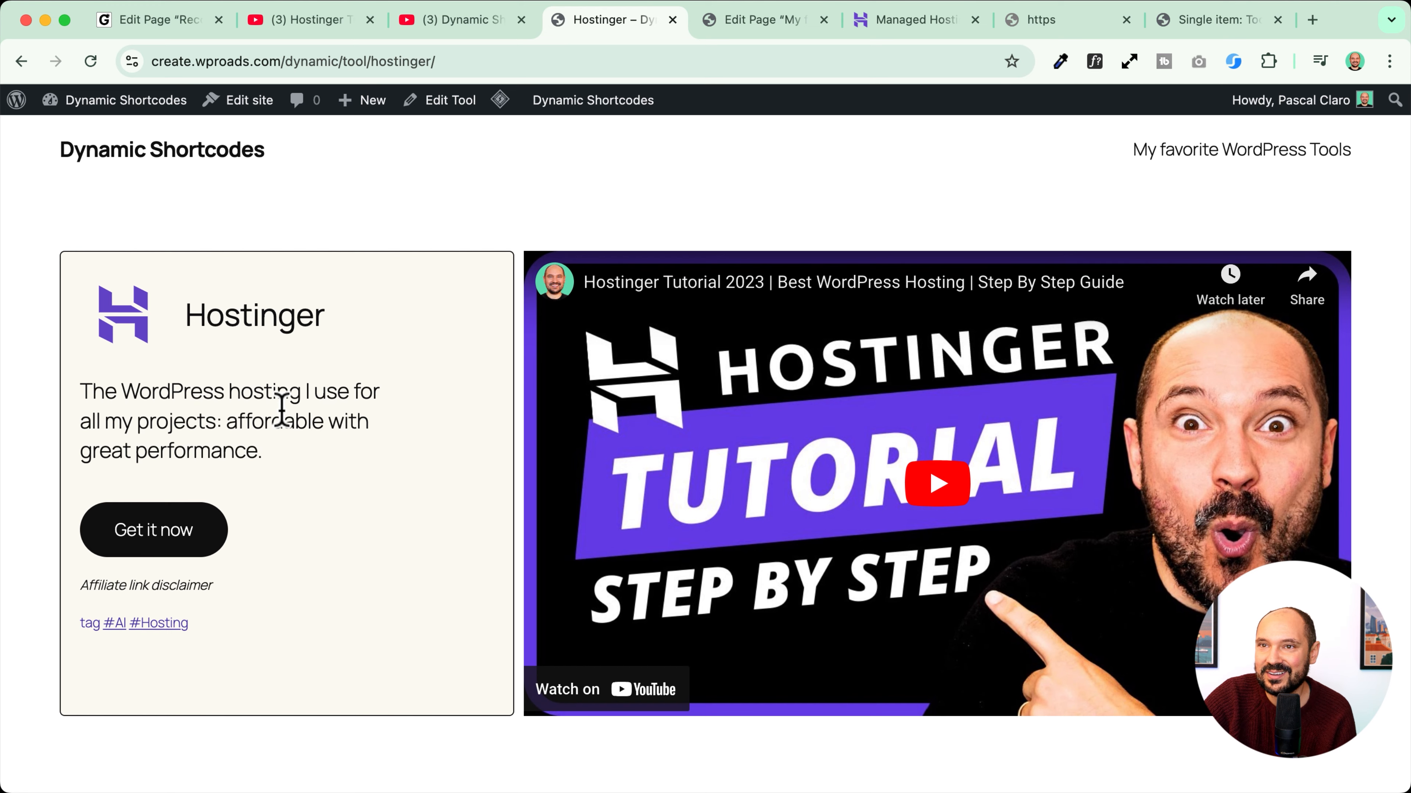
mouse_move(103, 89)
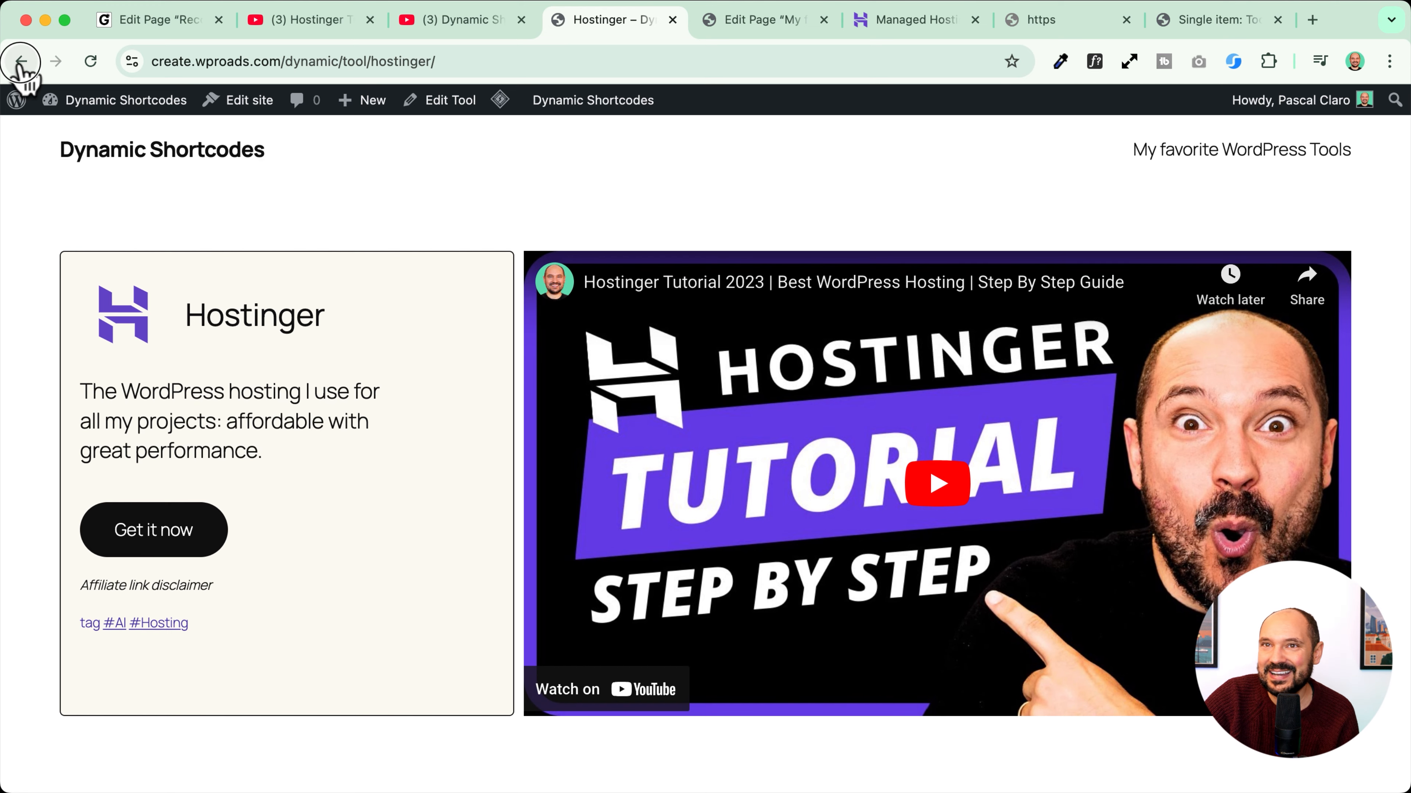
left_click(20, 61)
scroll(144, 314, "up", 3)
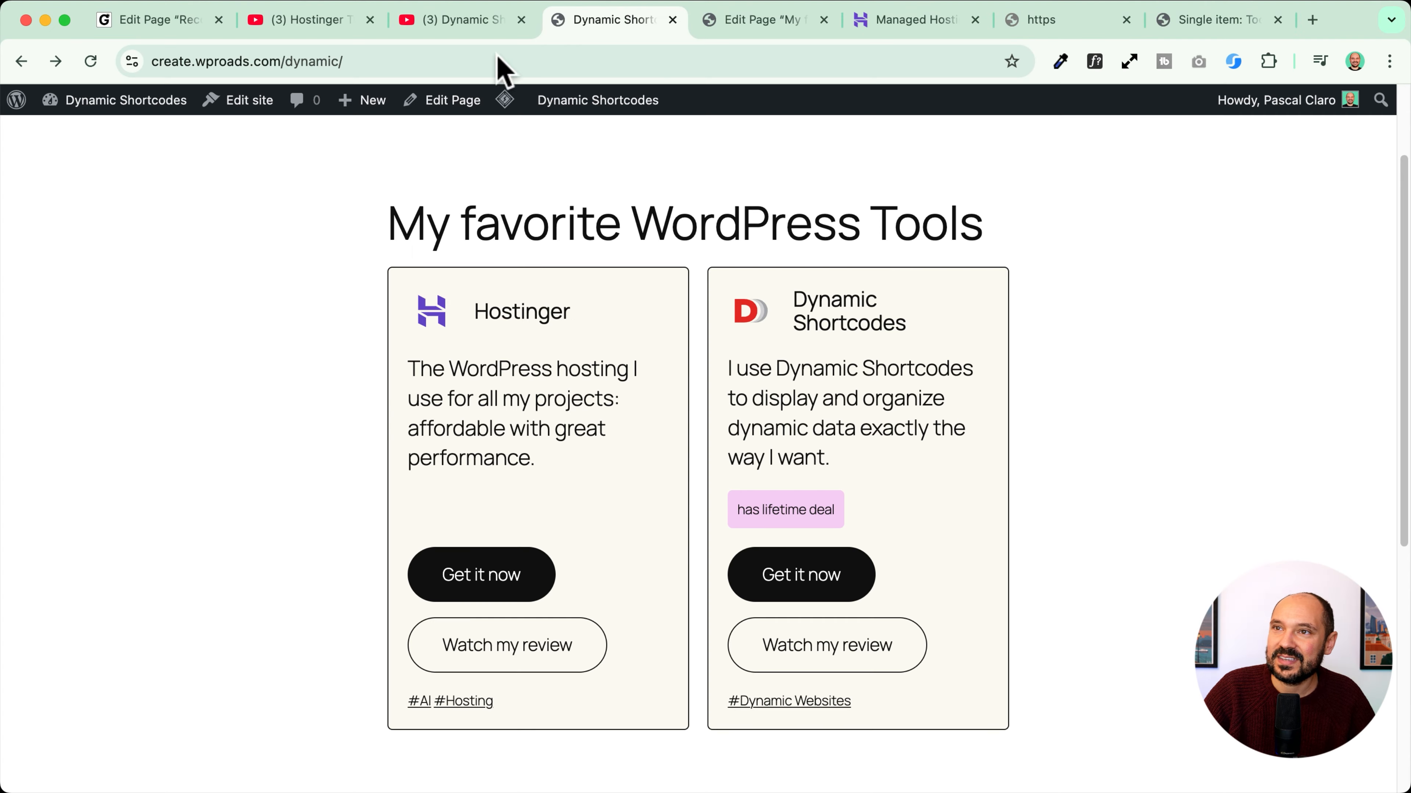
Step: Open the Good Morning Gutenberg home page and examine the banner of linked WordPress tools below its header
left_click(183, 18)
left_click(132, 119)
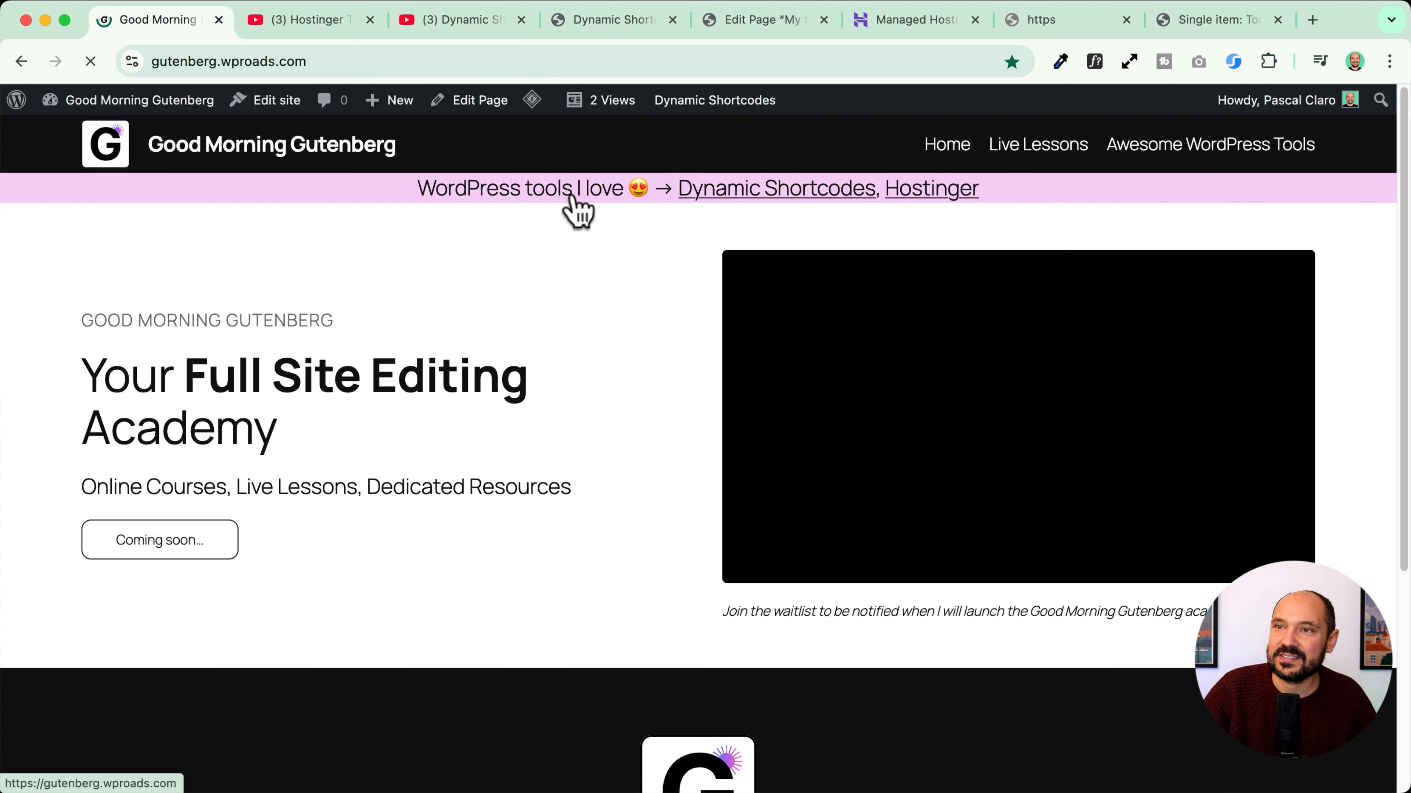
left_click_drag(419, 192, 1142, 197)
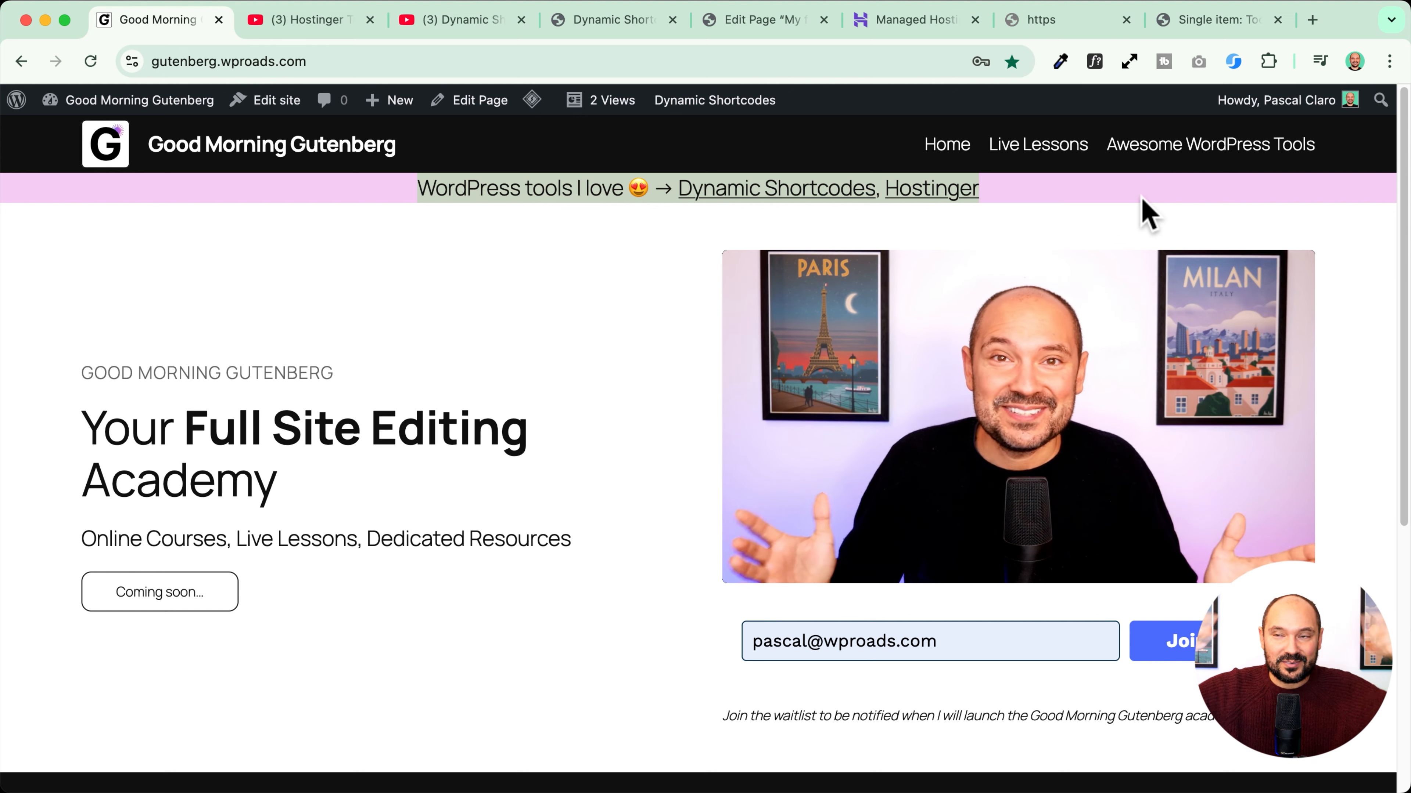
left_click(617, 337)
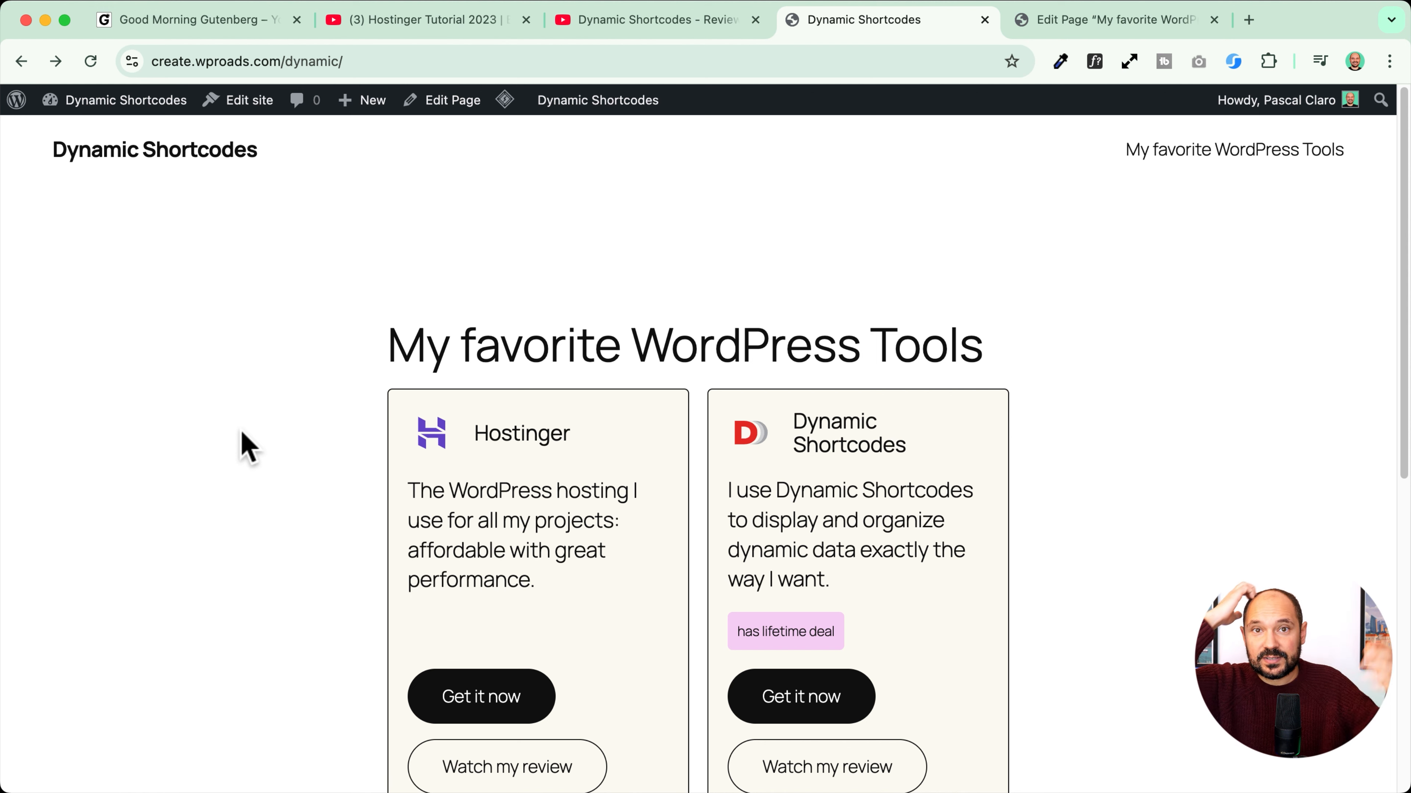
left_click(195, 22)
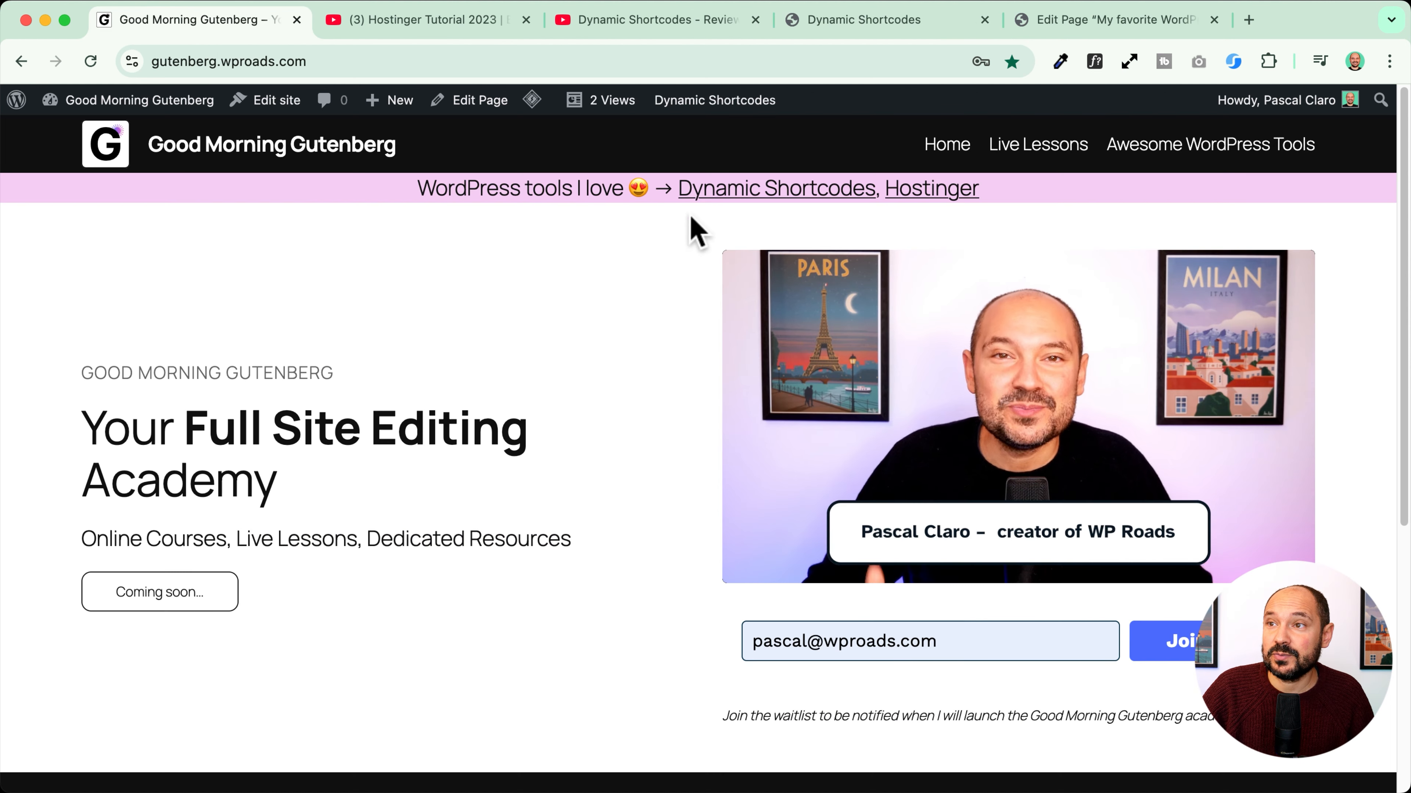
left_click_drag(981, 192, 673, 193)
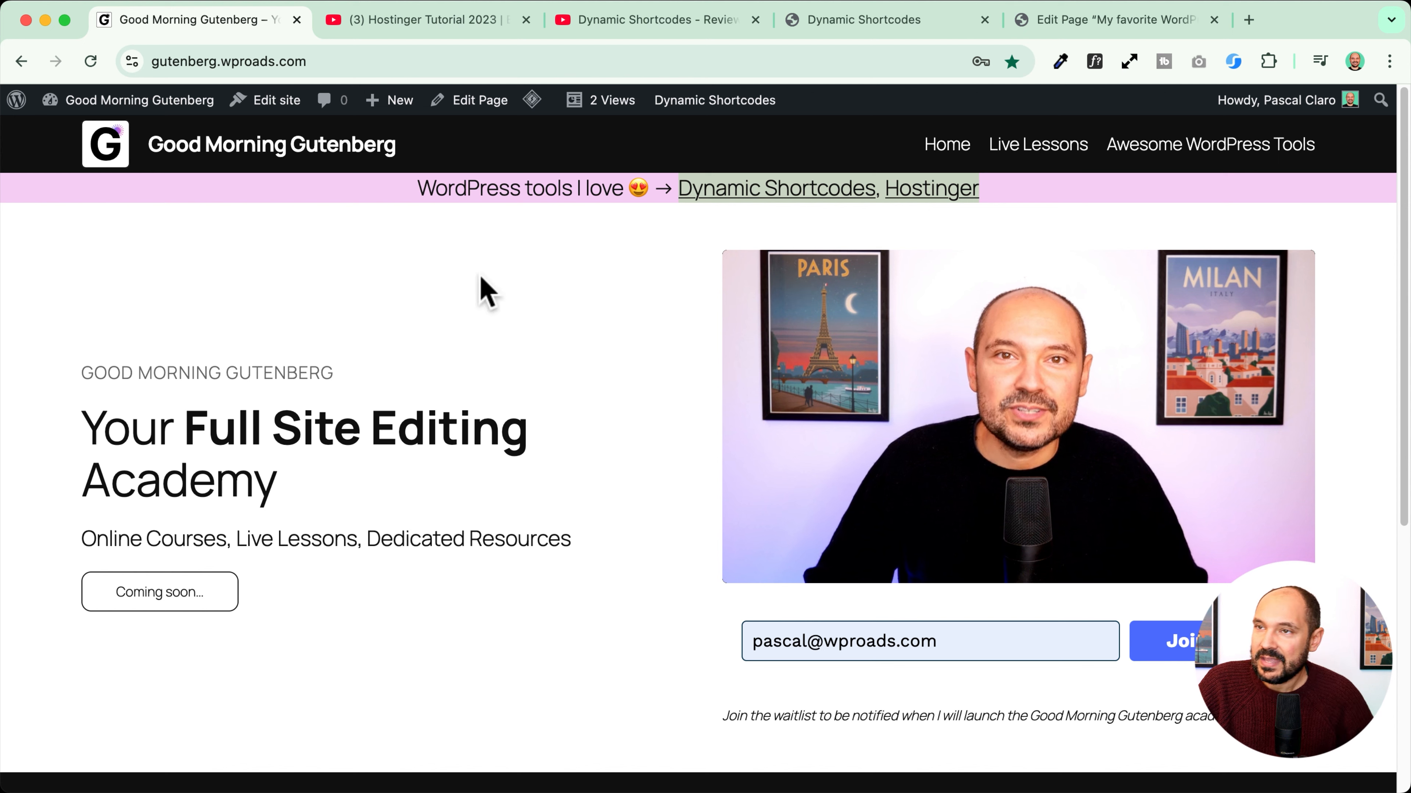
Step: Switch back to the Dynamic Shortcodes site and open its Header template part for editing in the site editor
left_click(833, 24)
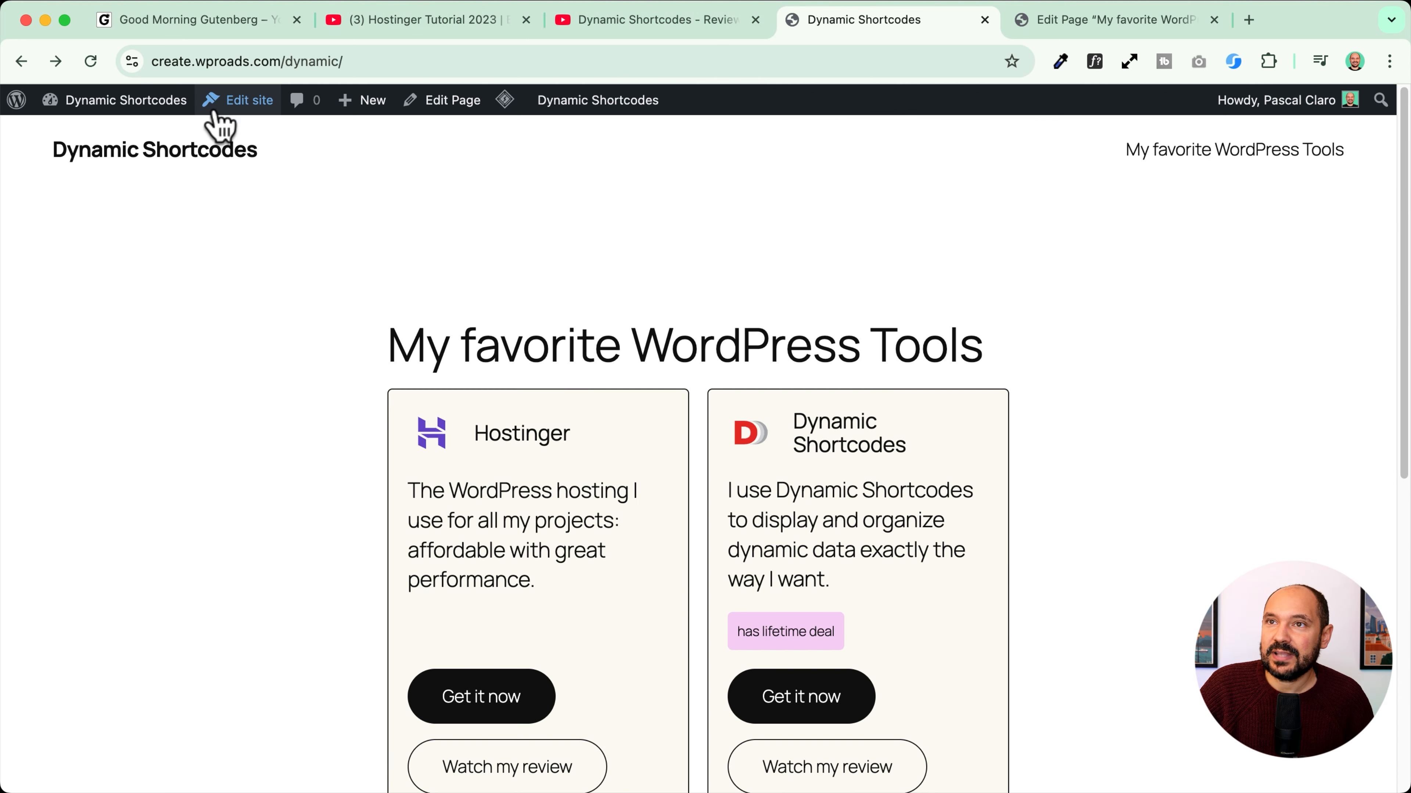
left_click(232, 109)
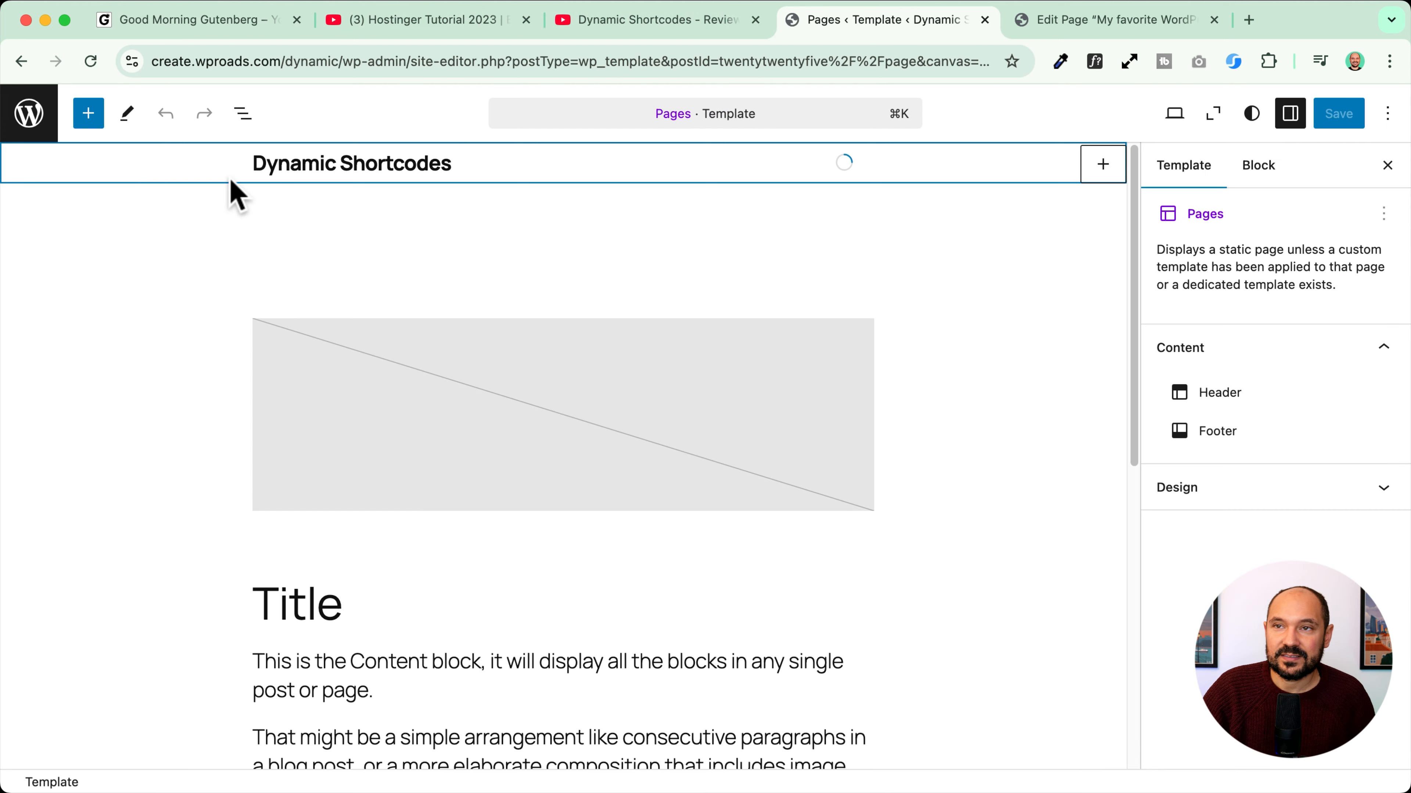
left_click(352, 189)
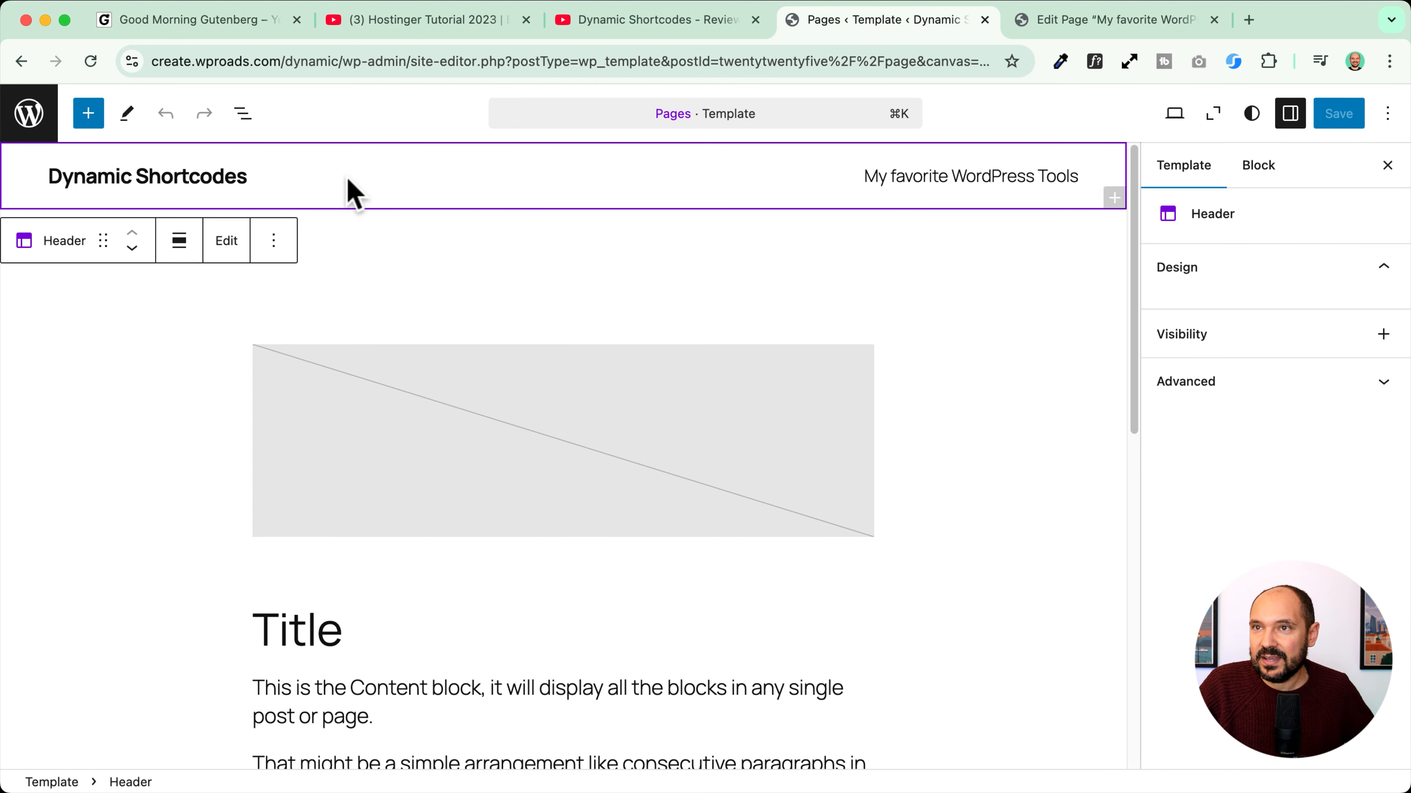
left_click(225, 240)
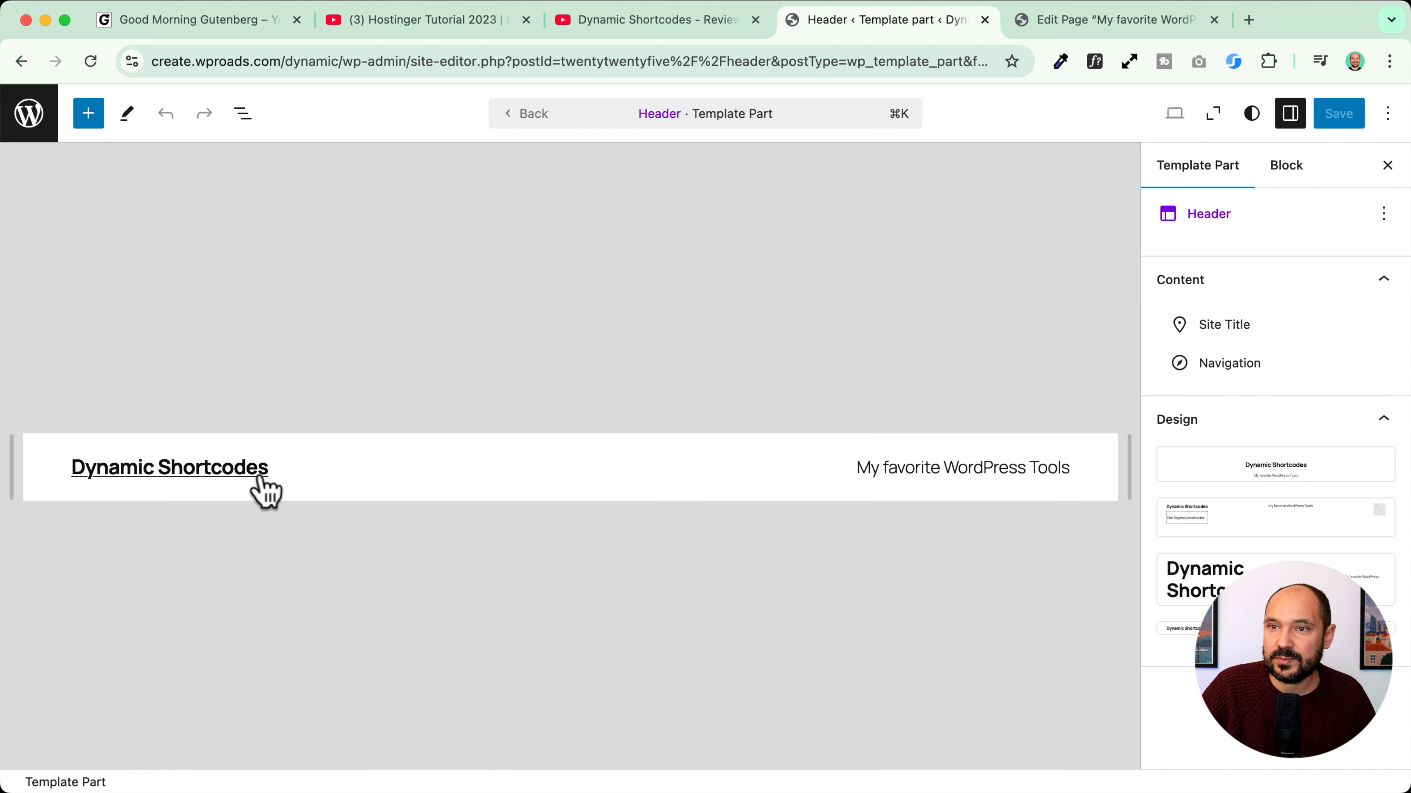
Step: Insert a new Group block with a single-container layout directly after the existing header Group
left_click(239, 114)
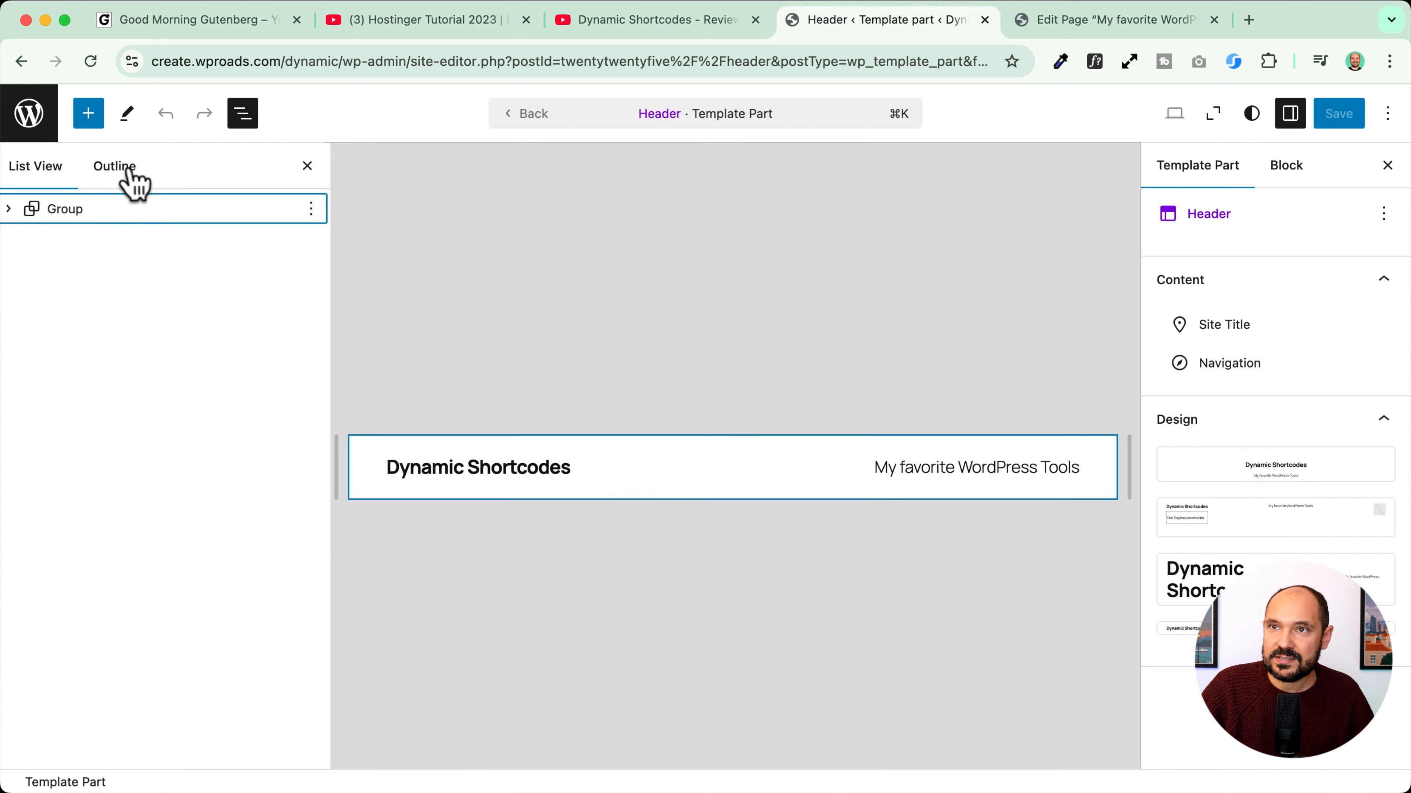
left_click(316, 209)
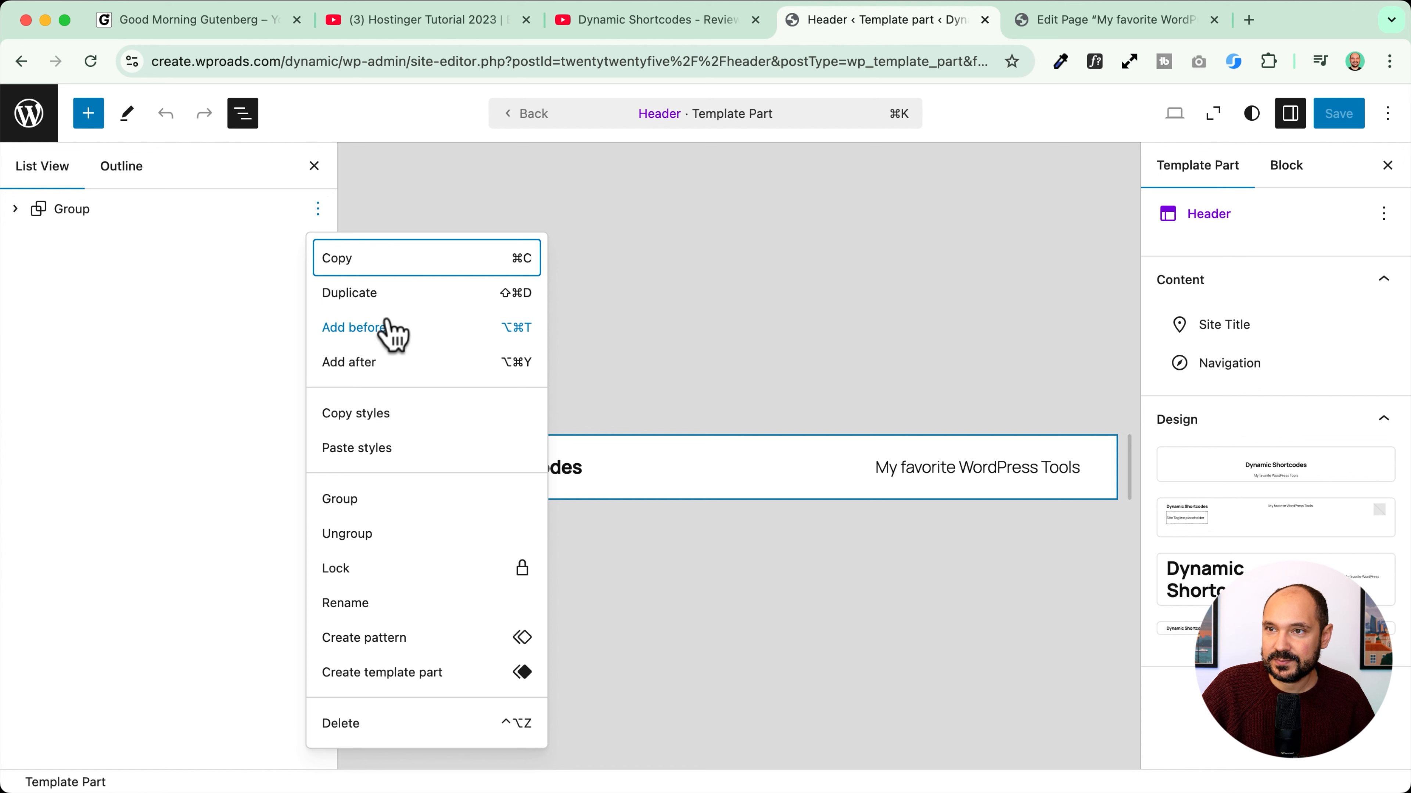
left_click(378, 364)
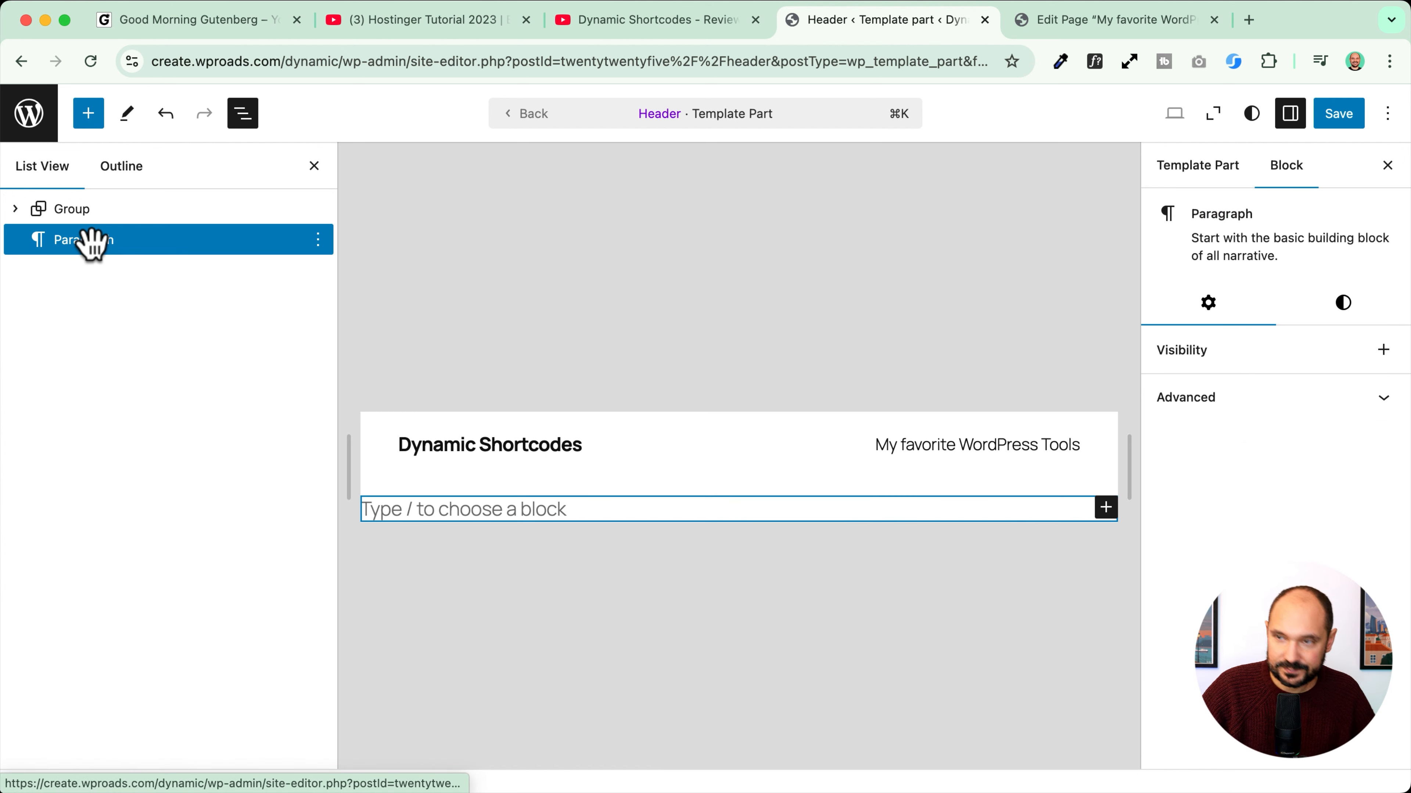
type("/gru")
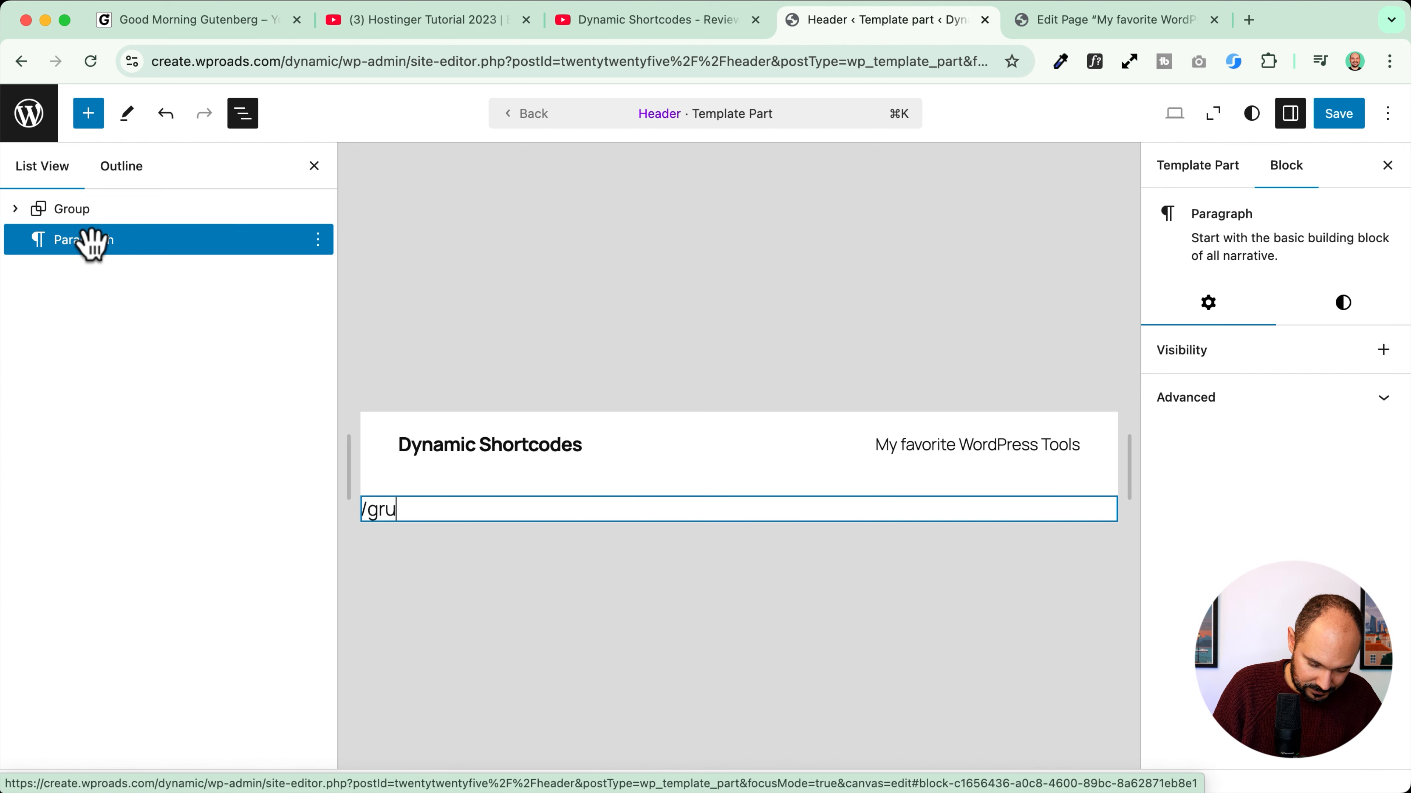
key("BackSpace")
type("ou")
key("Return")
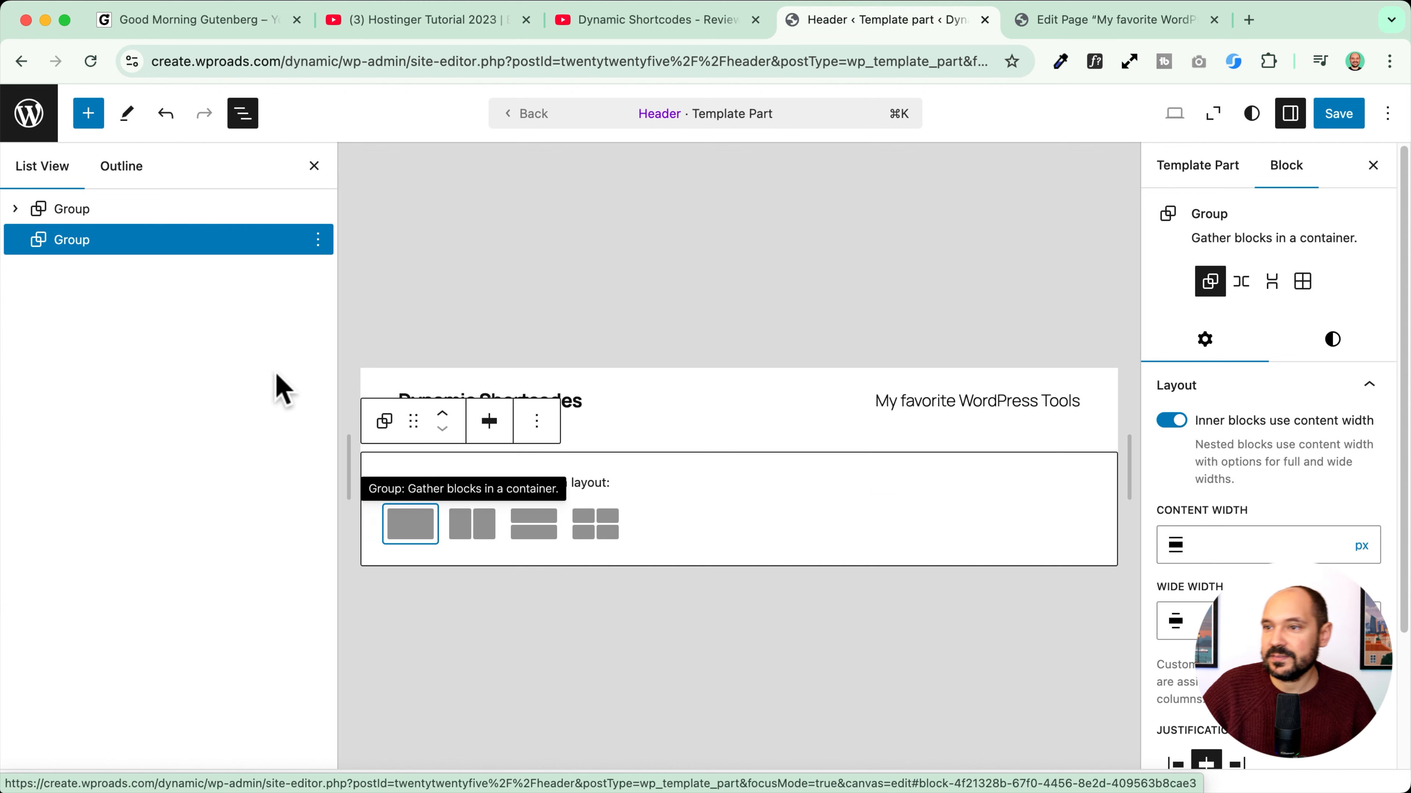
left_click(428, 525)
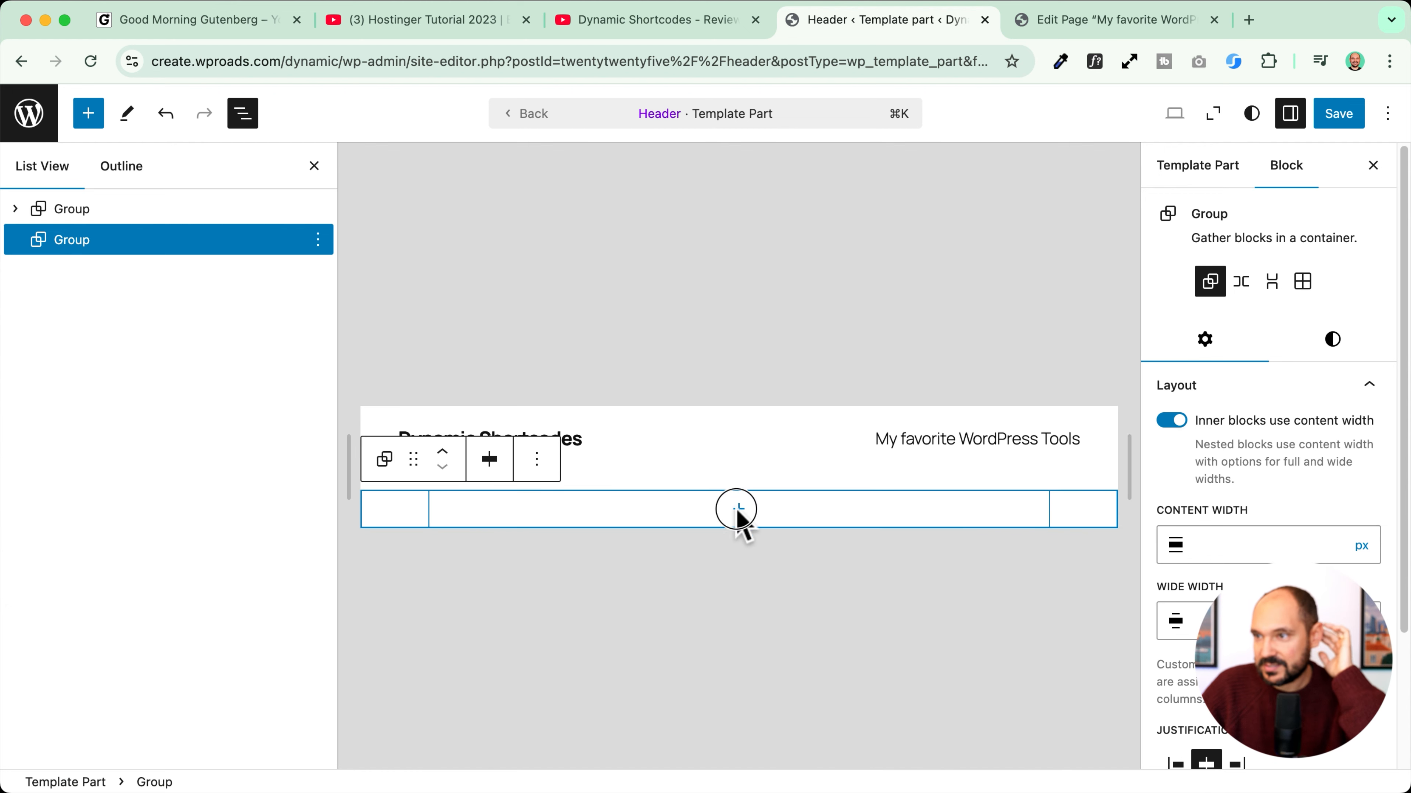
Step: Add a centre-aligned paragraph to the new Group reading "My favorite WordPress tools! → {power}"
left_click(738, 518)
left_click(633, 293)
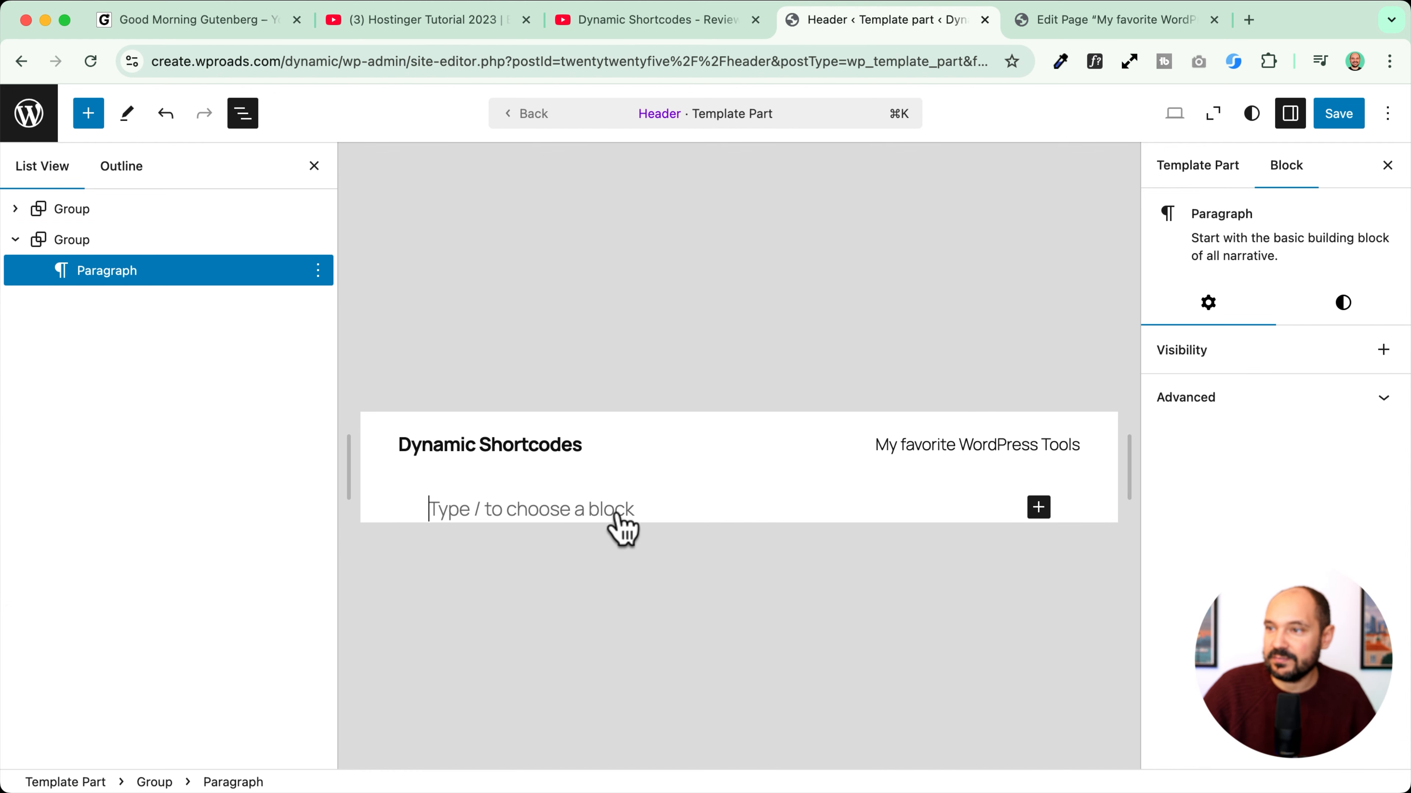
type("My favorite WordPress tools!")
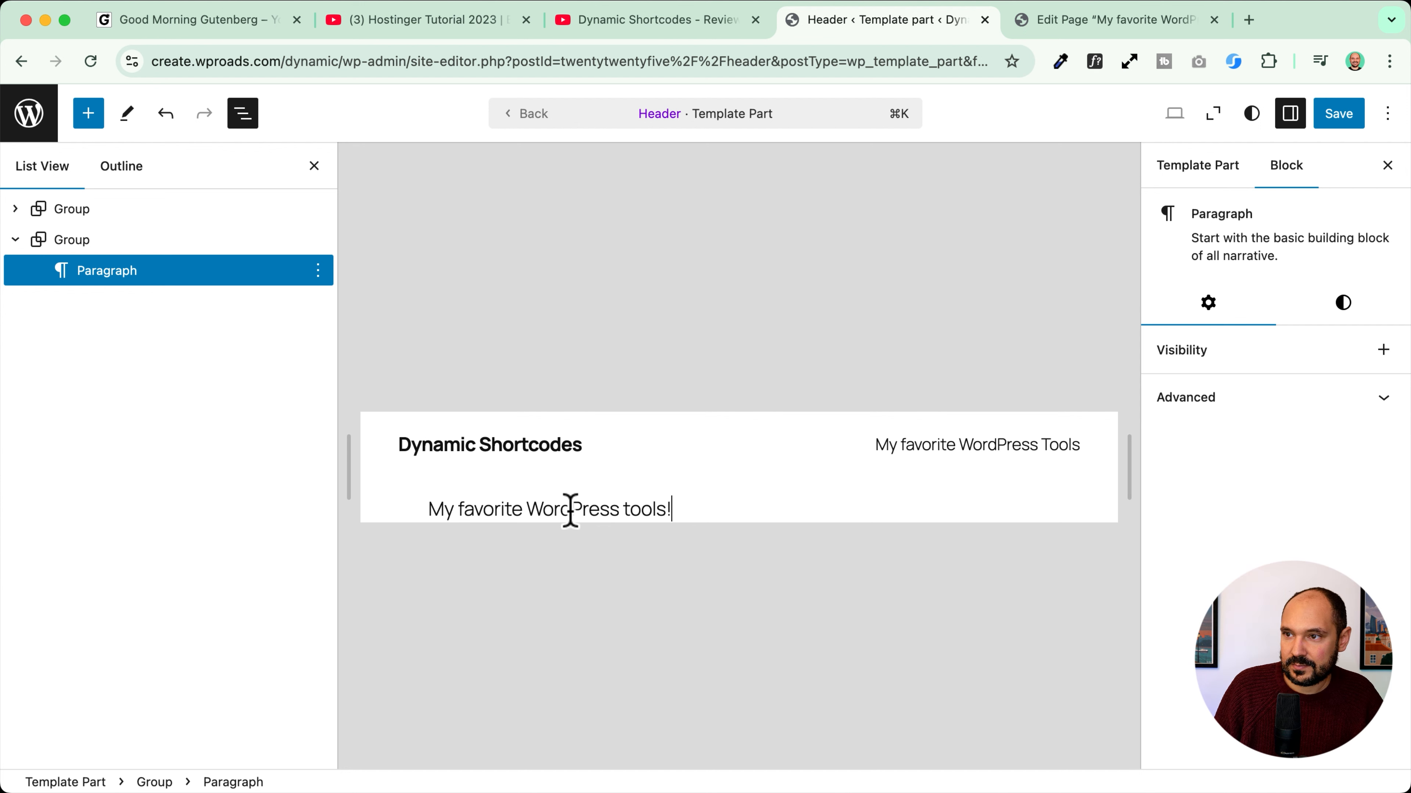
left_click(712, 503)
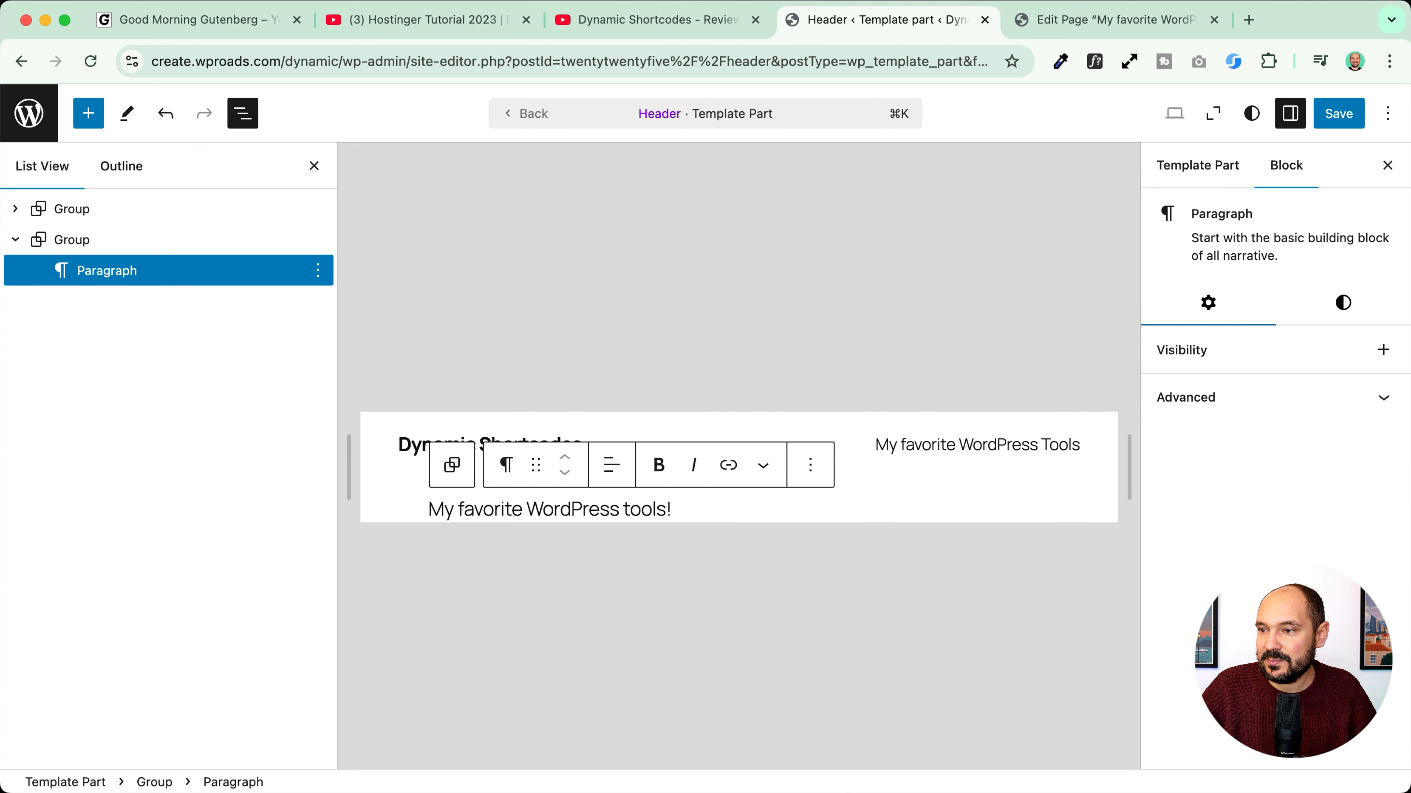
type("->")
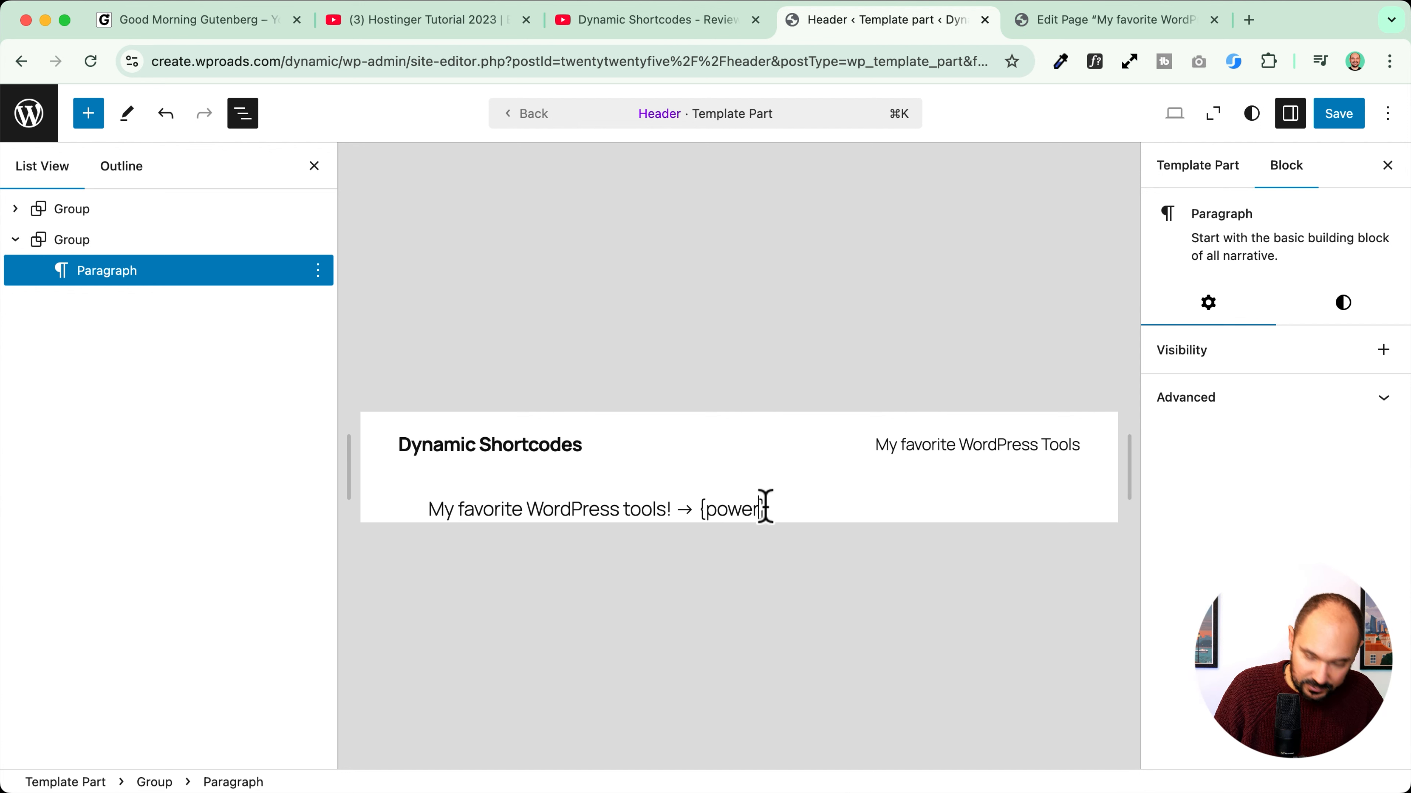
type("{power}")
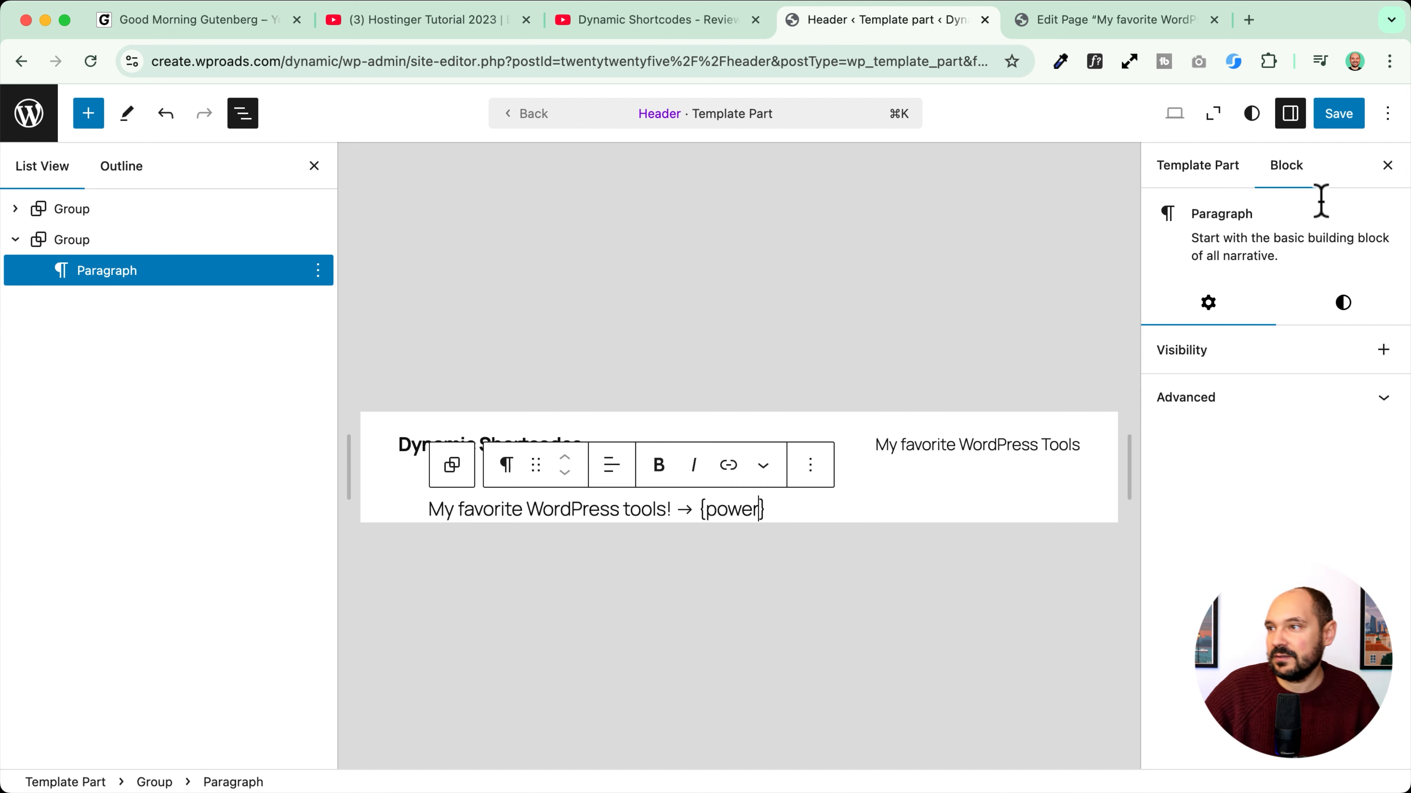
left_click(611, 465)
left_click(666, 562)
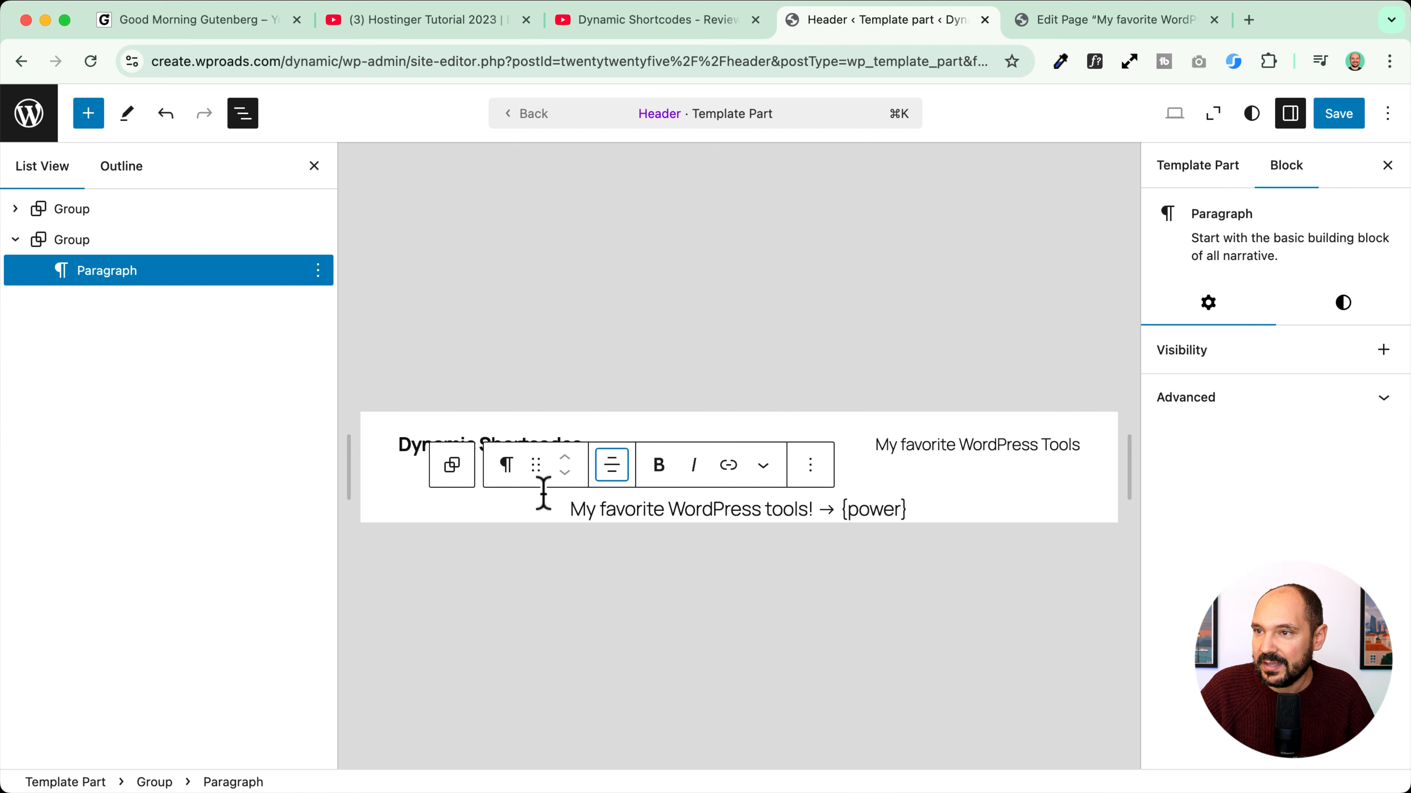
Step: Try several block styles on the banner Group, apply Style 3, and save the header template part
left_click(400, 514)
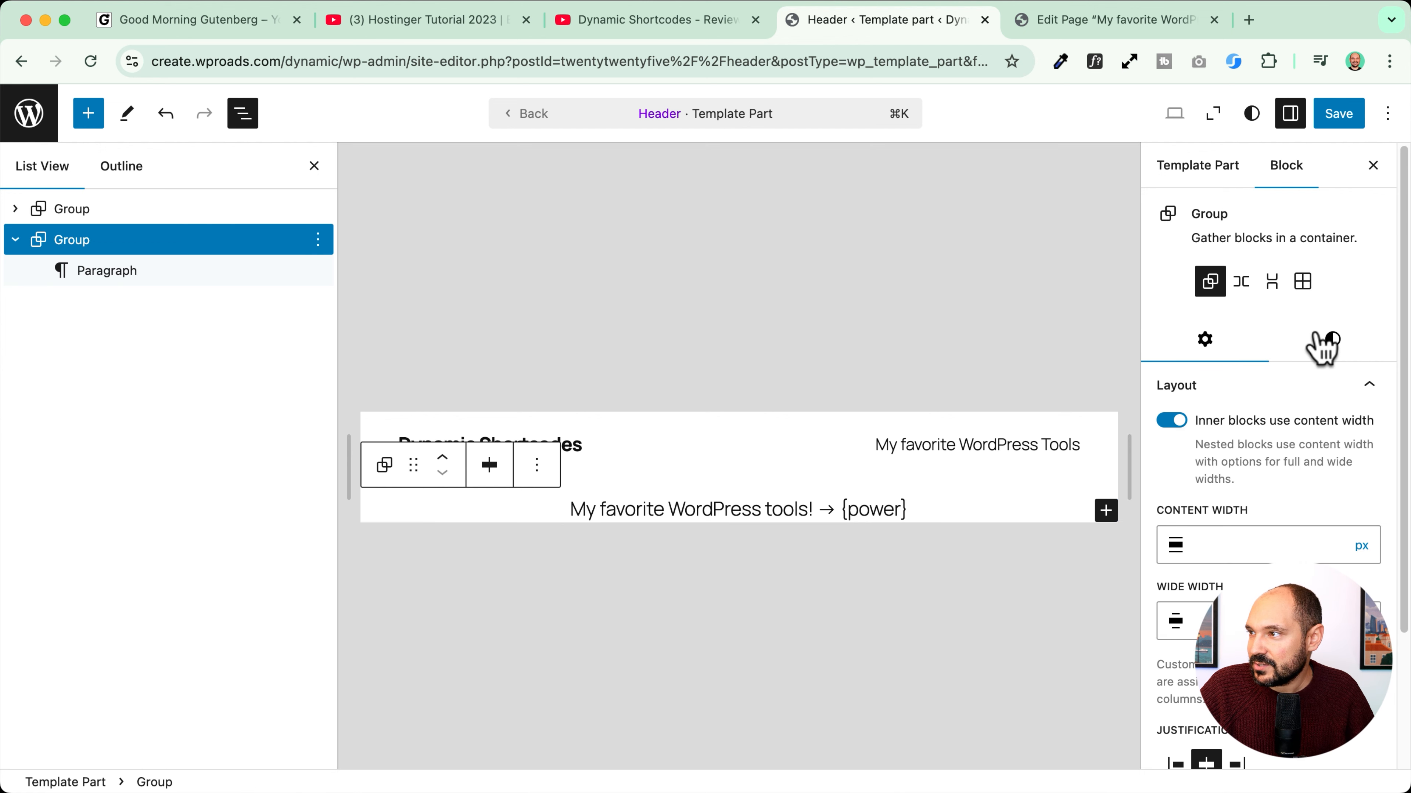
left_click(1330, 341)
left_click(1325, 336)
left_click(1211, 388)
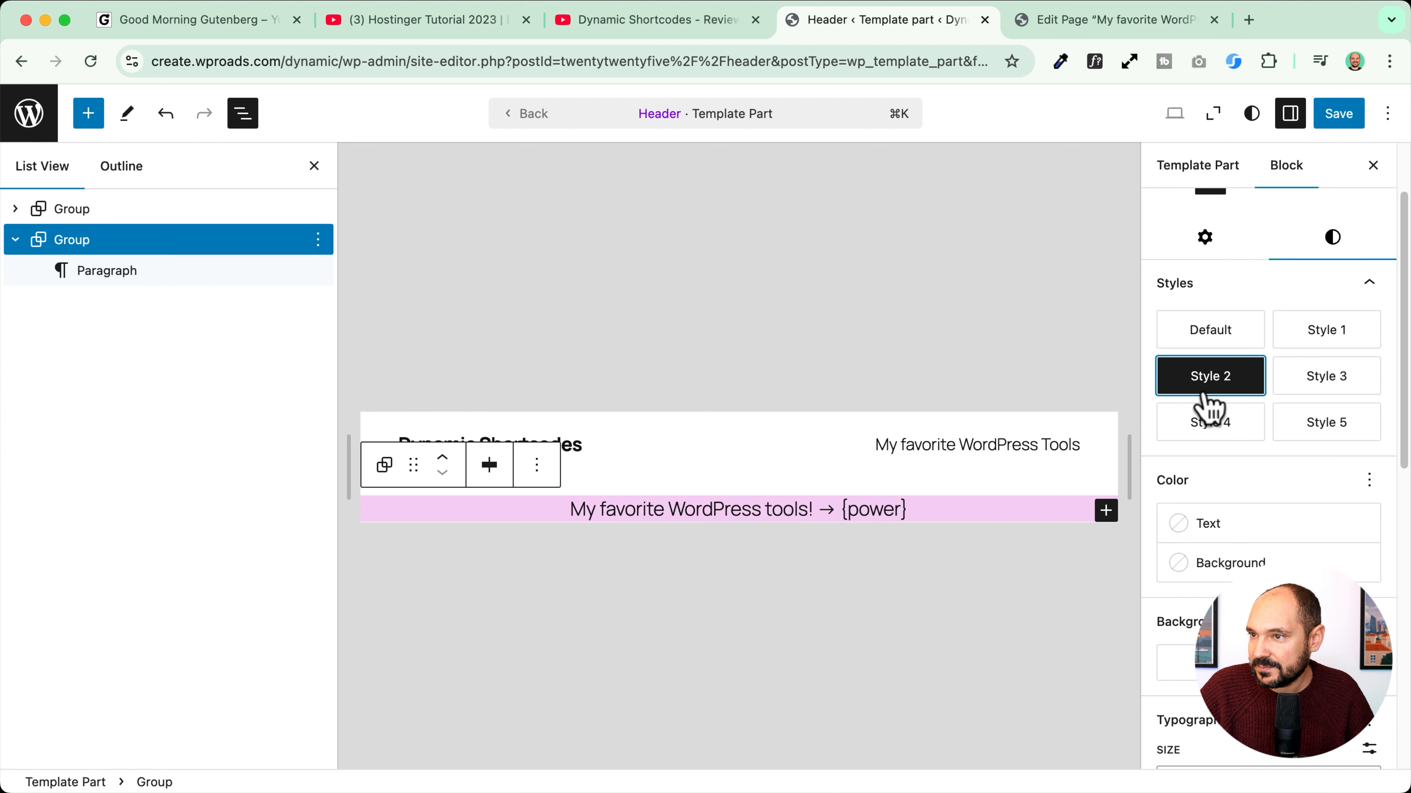
left_click(1247, 423)
left_click(1319, 399)
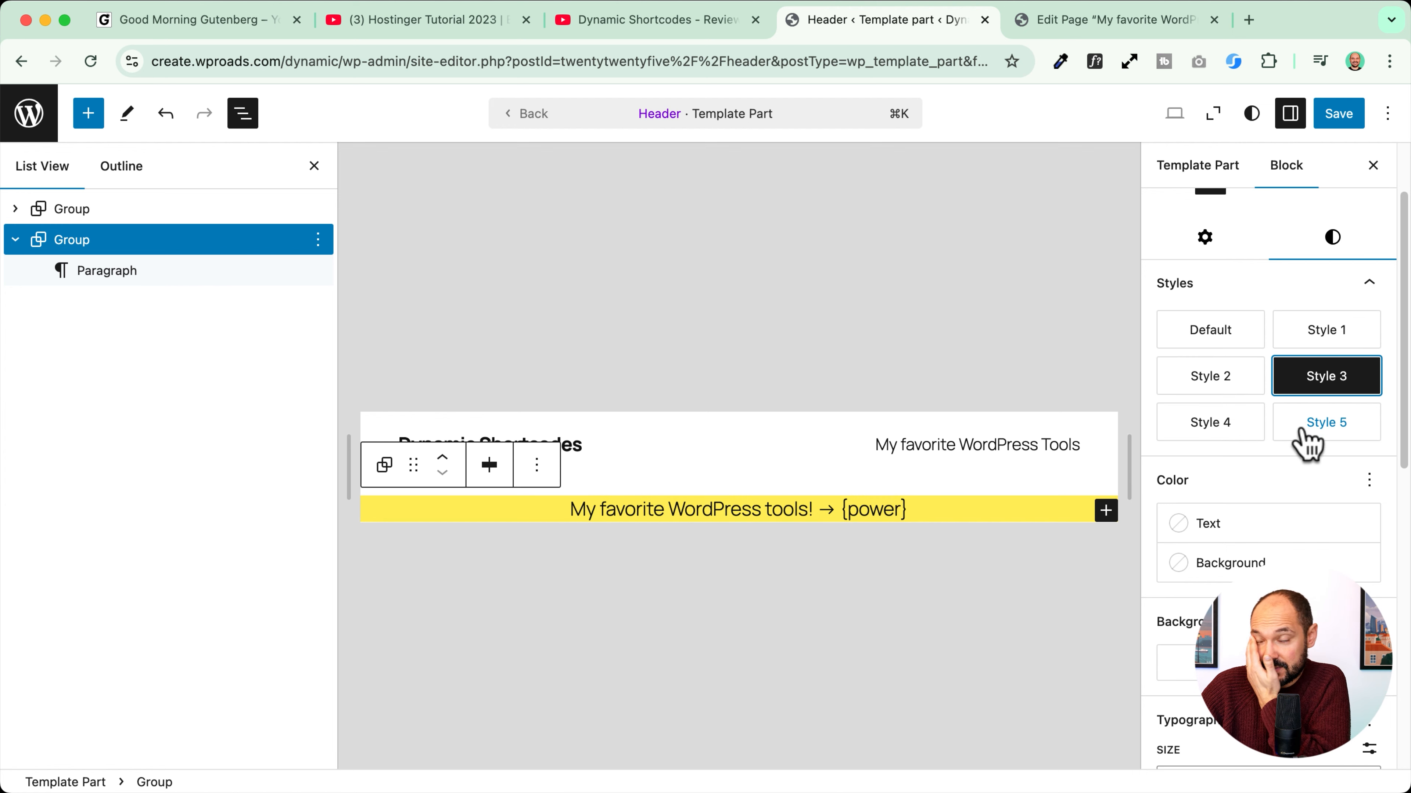
left_click(1313, 440)
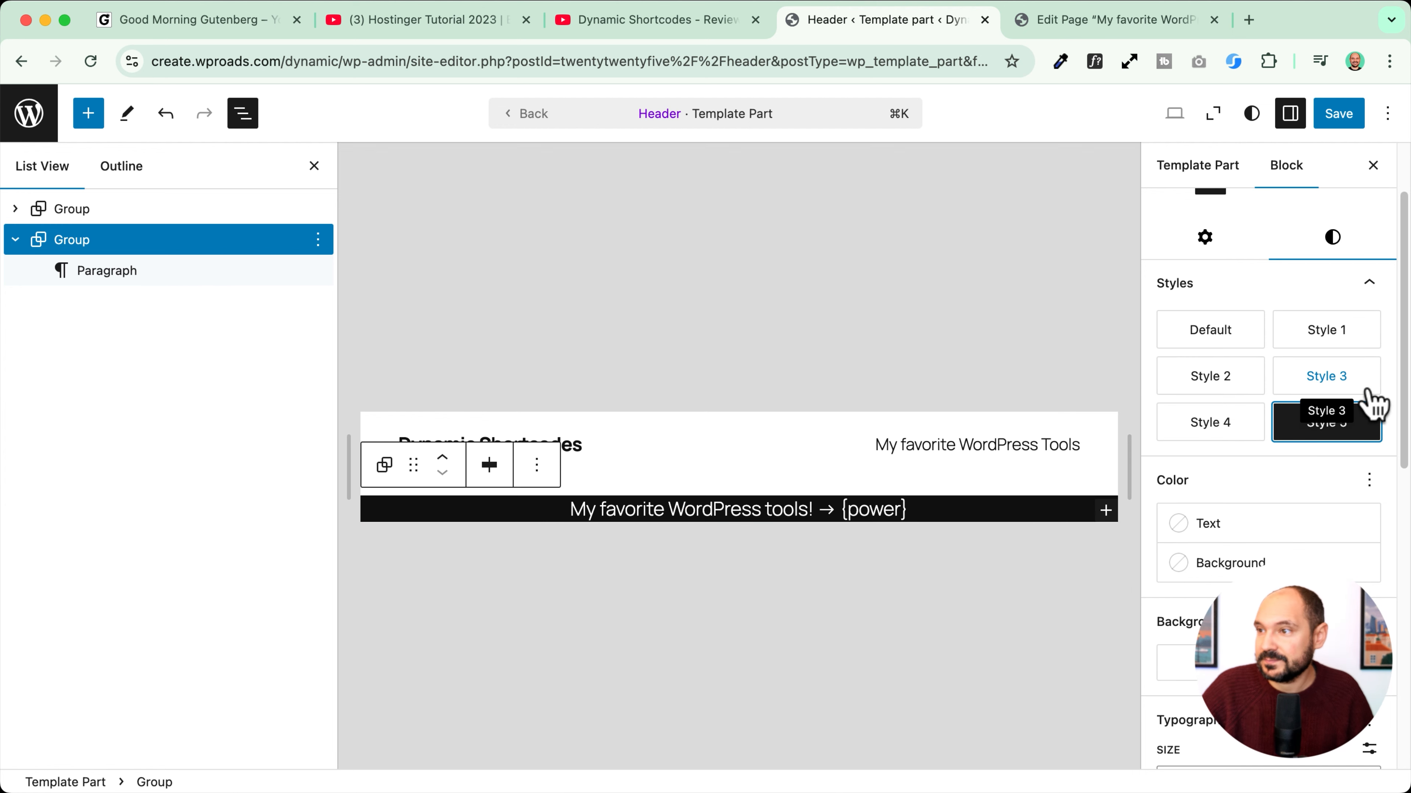
left_click(1353, 383)
left_click(1339, 115)
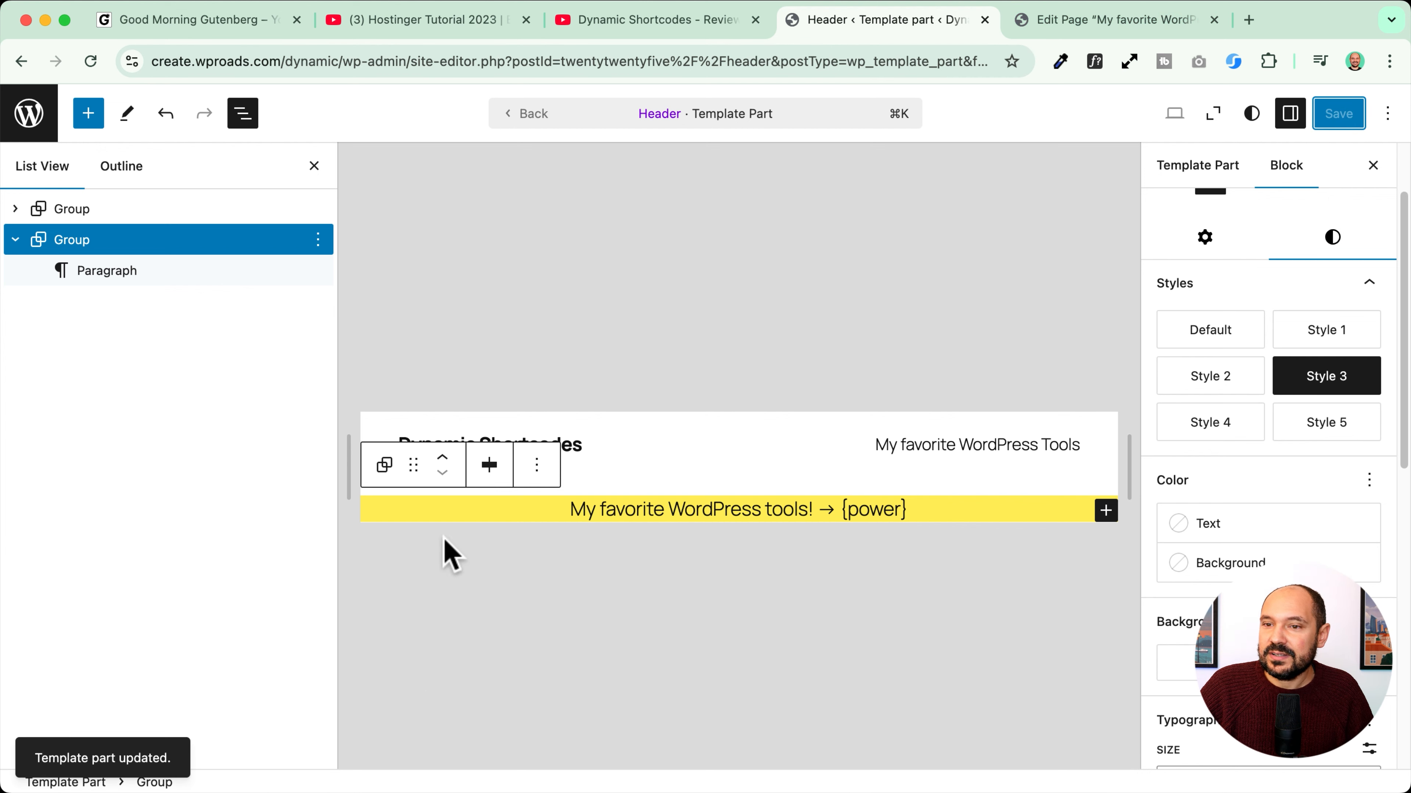
Step: Check the banner and its {power} placeholder on the site's front page, and open the site's Power Shortcodes settings
left_click(1122, 18)
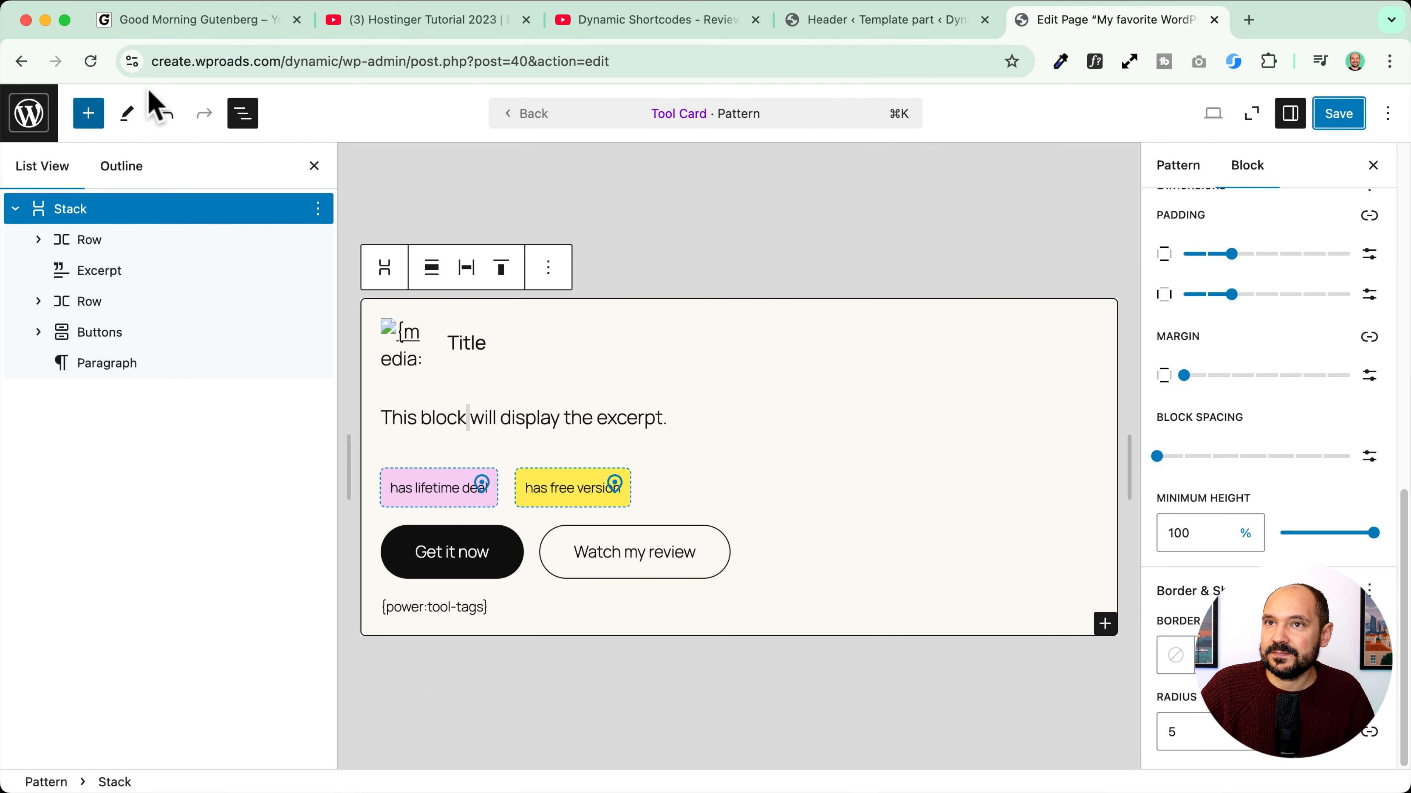
left_click(29, 114)
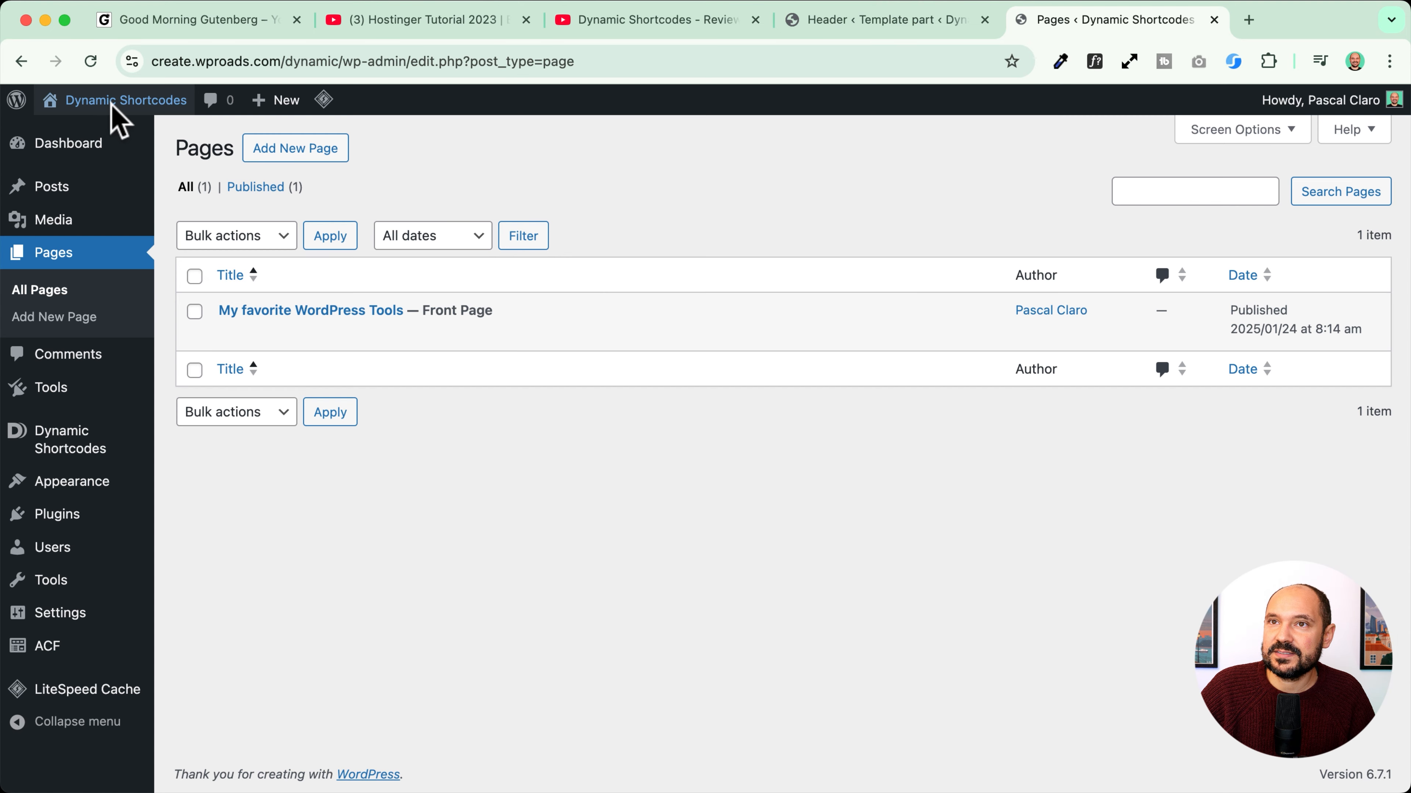
left_click(118, 101)
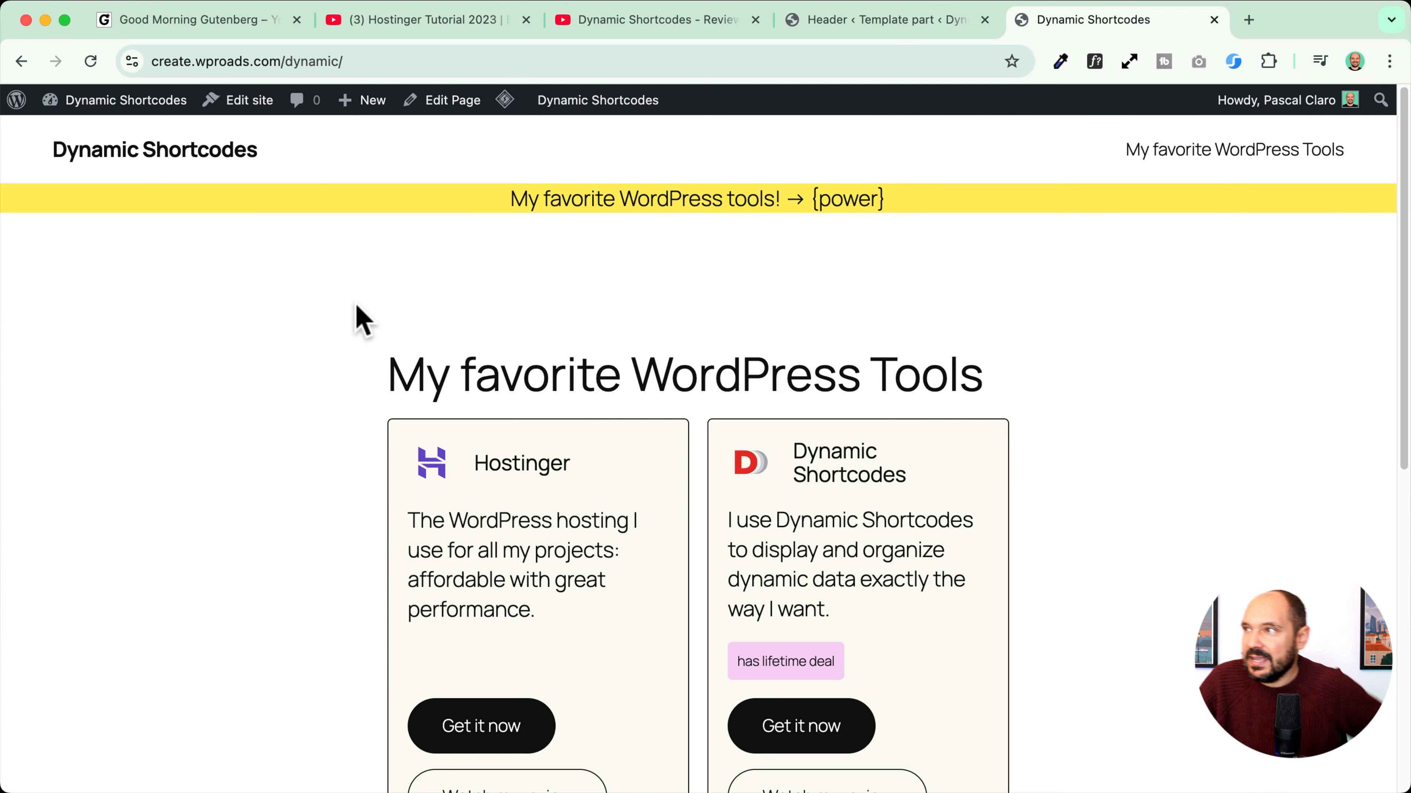
left_click_drag(813, 199, 887, 197)
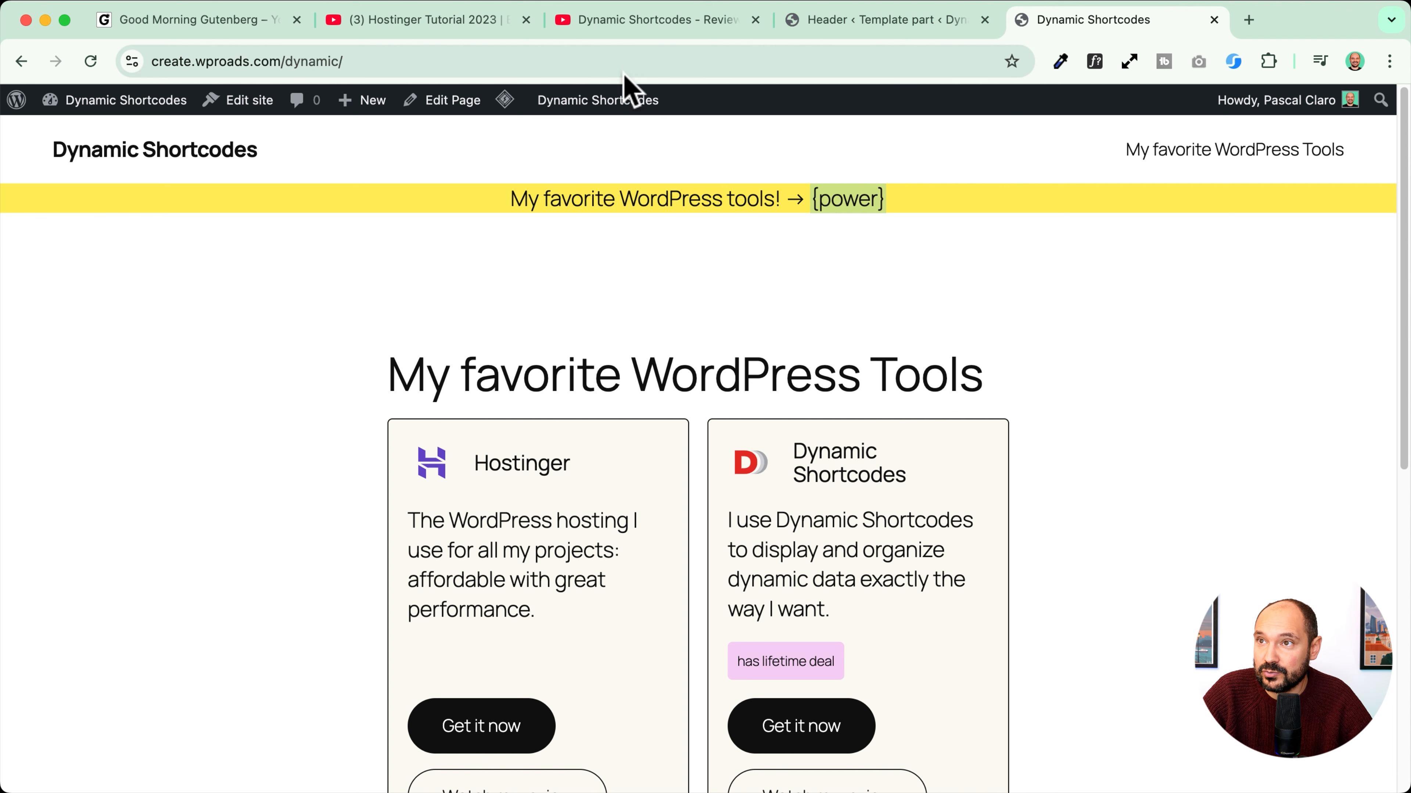
mouse_move(597, 100)
left_click(578, 158)
Step: Open Good Morning Gutenberg's Power Shortcodes, enlarge the featured-tools content field to show its full code, and select the code
left_click(222, 23)
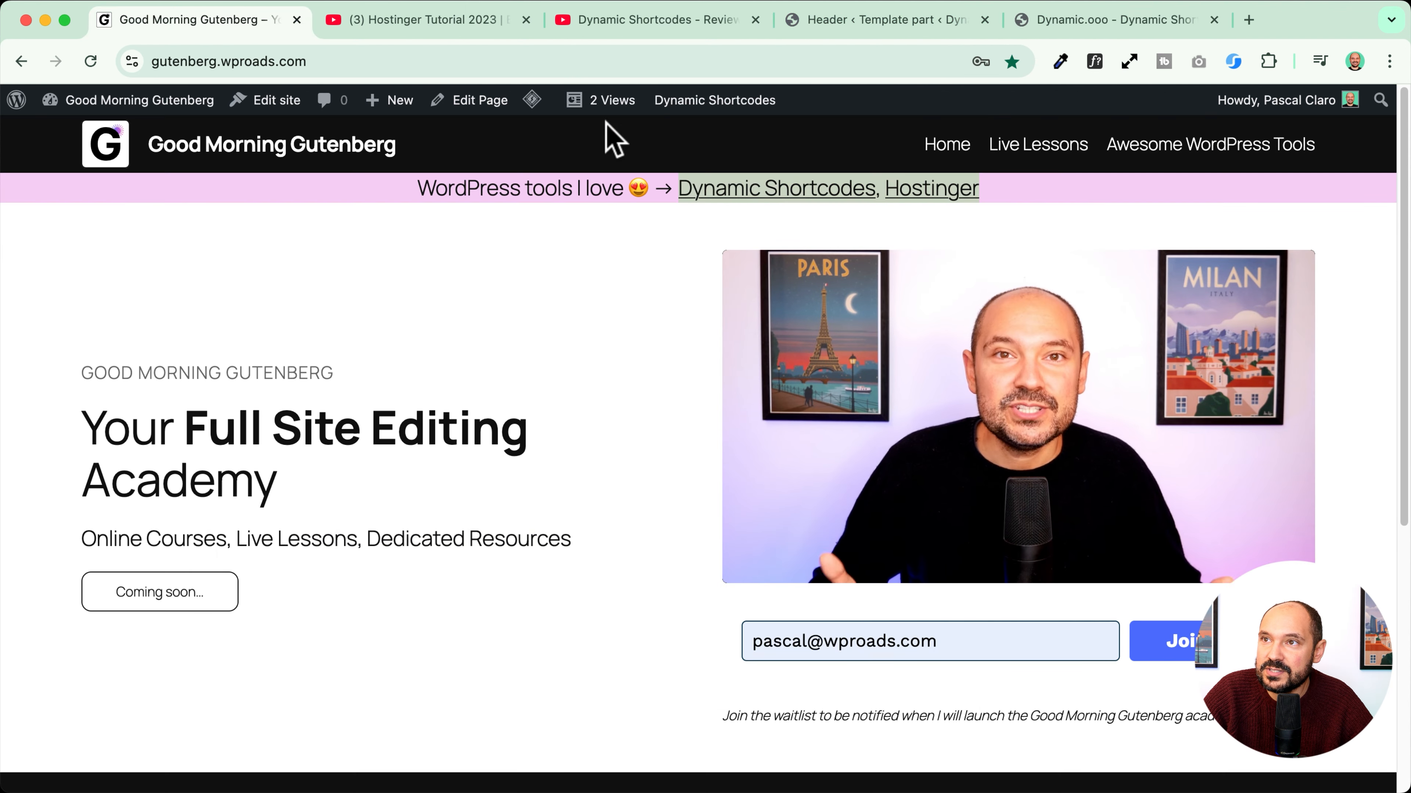
mouse_move(684, 106)
left_click(680, 162)
scroll(250, 444, "down", 10)
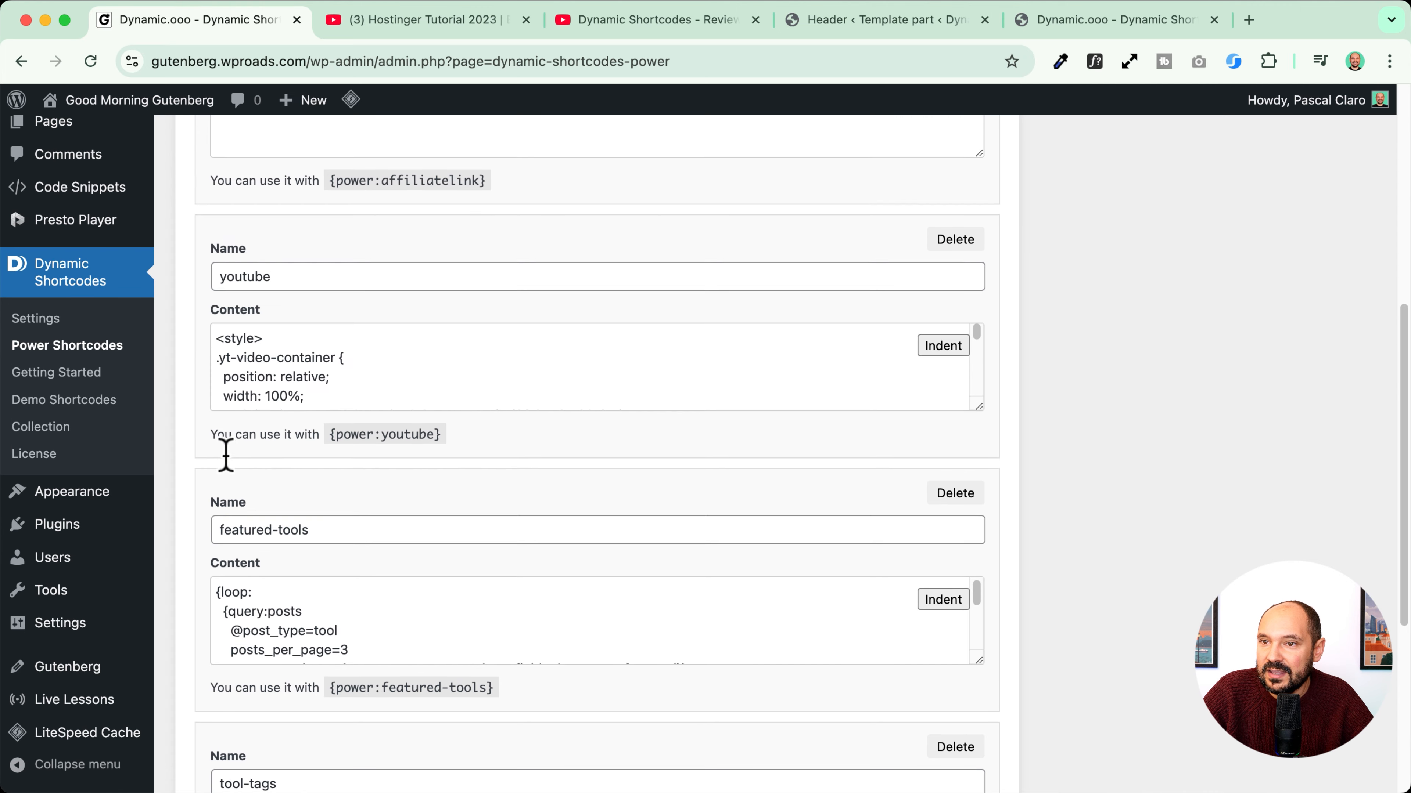
scroll(294, 434, "down", 1)
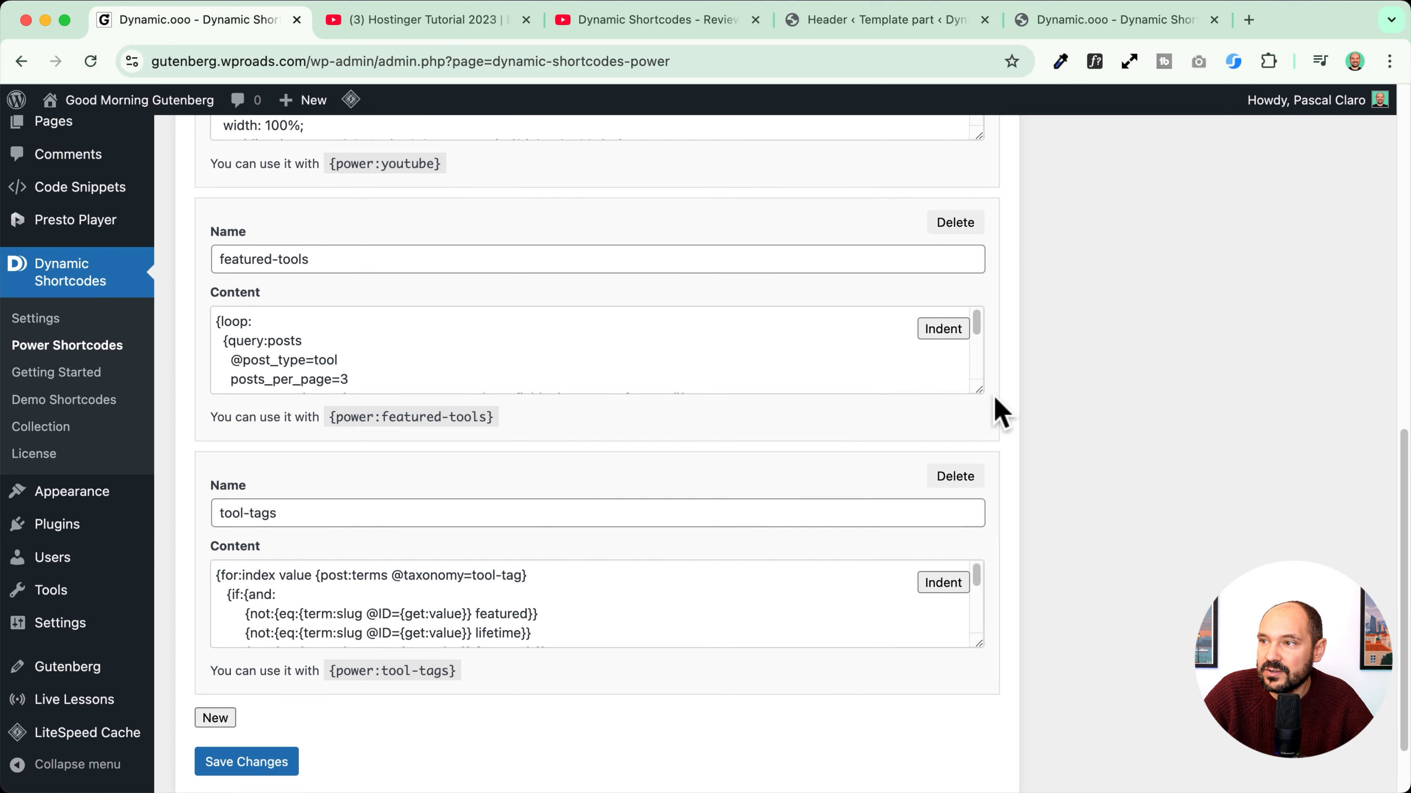
left_click_drag(979, 391, 979, 528)
left_click_drag(273, 479, 179, 291)
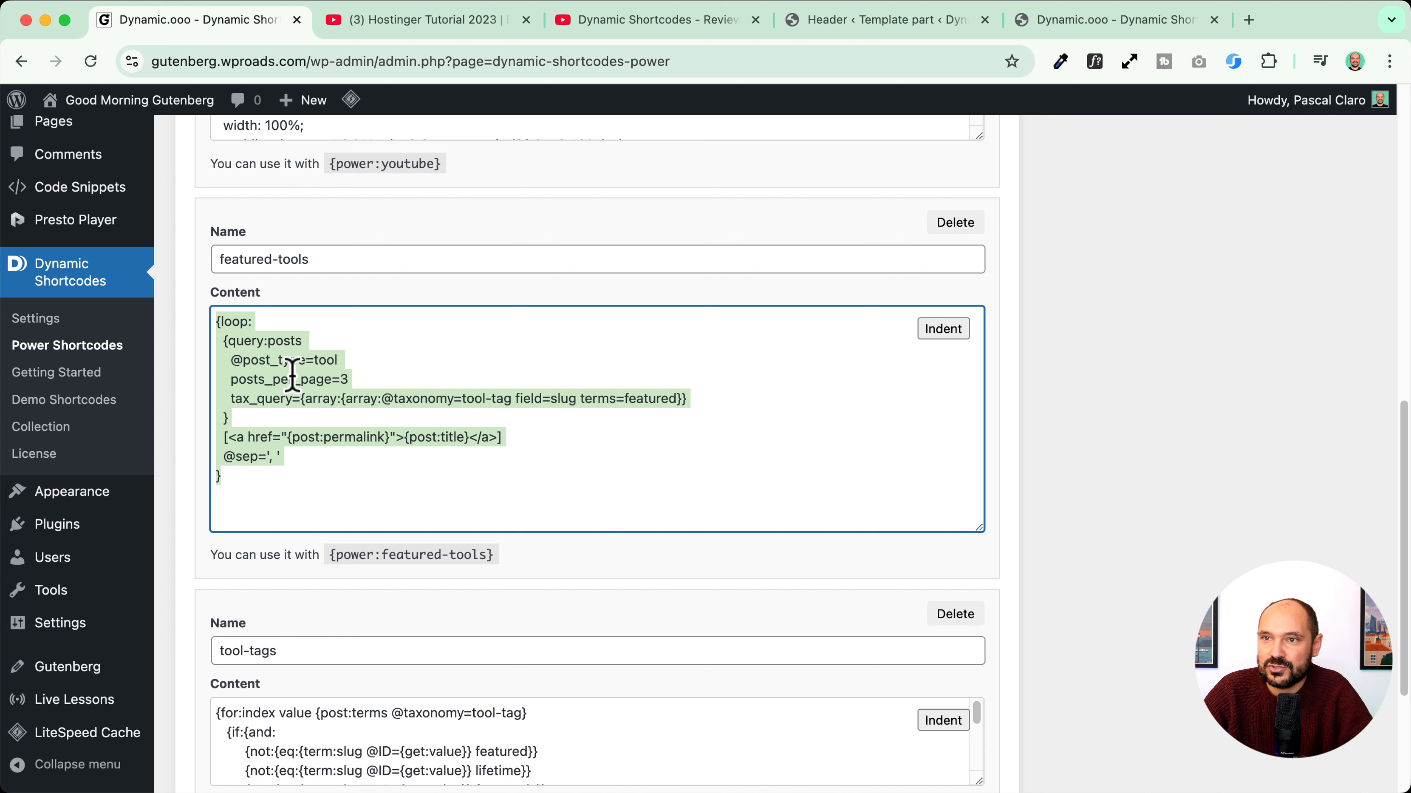
Step: Examine the featured-tools loop query, focusing on its post type, taxonomy and term parameters
scroll(271, 356, "up", 5)
scroll(267, 356, "left", 5)
left_click(523, 323)
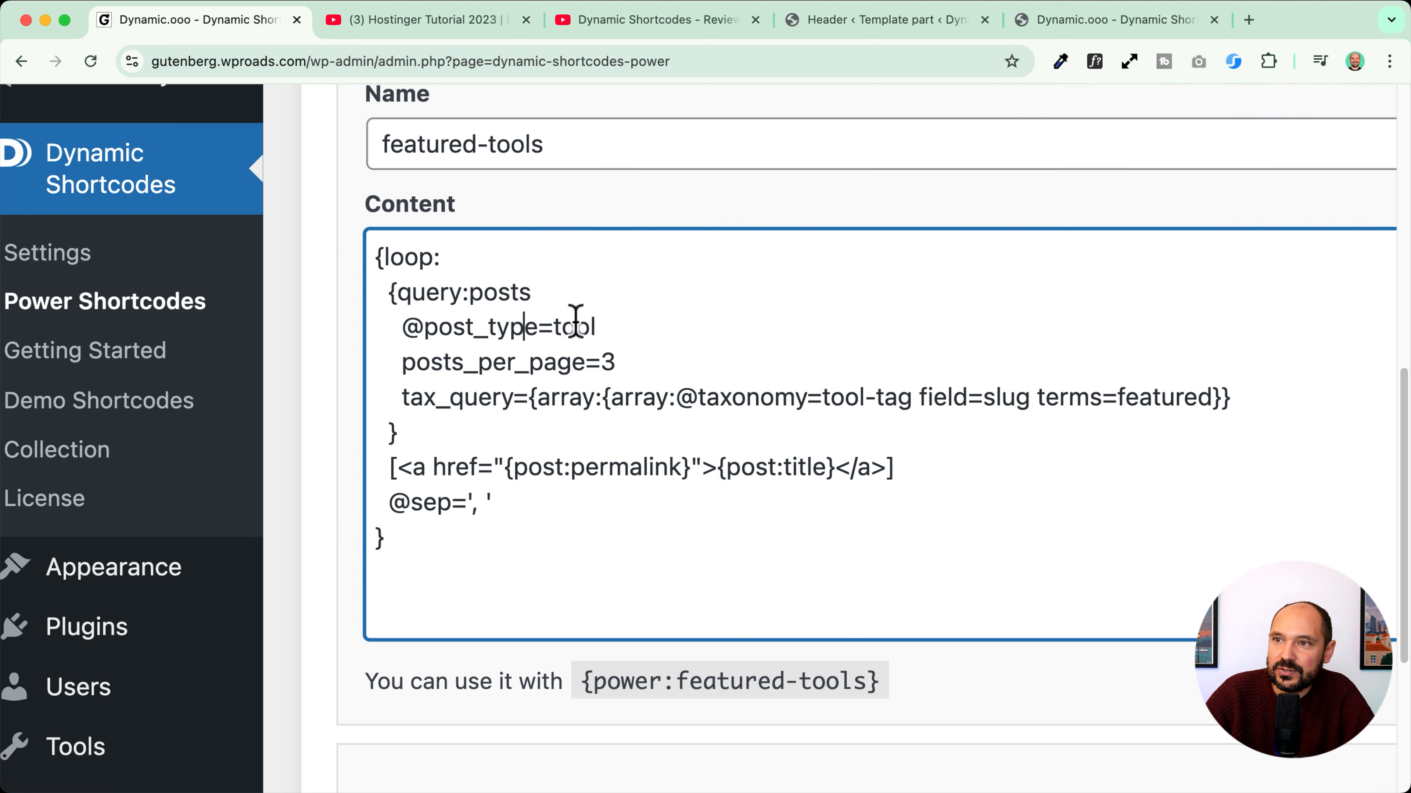
left_click_drag(556, 326, 601, 325)
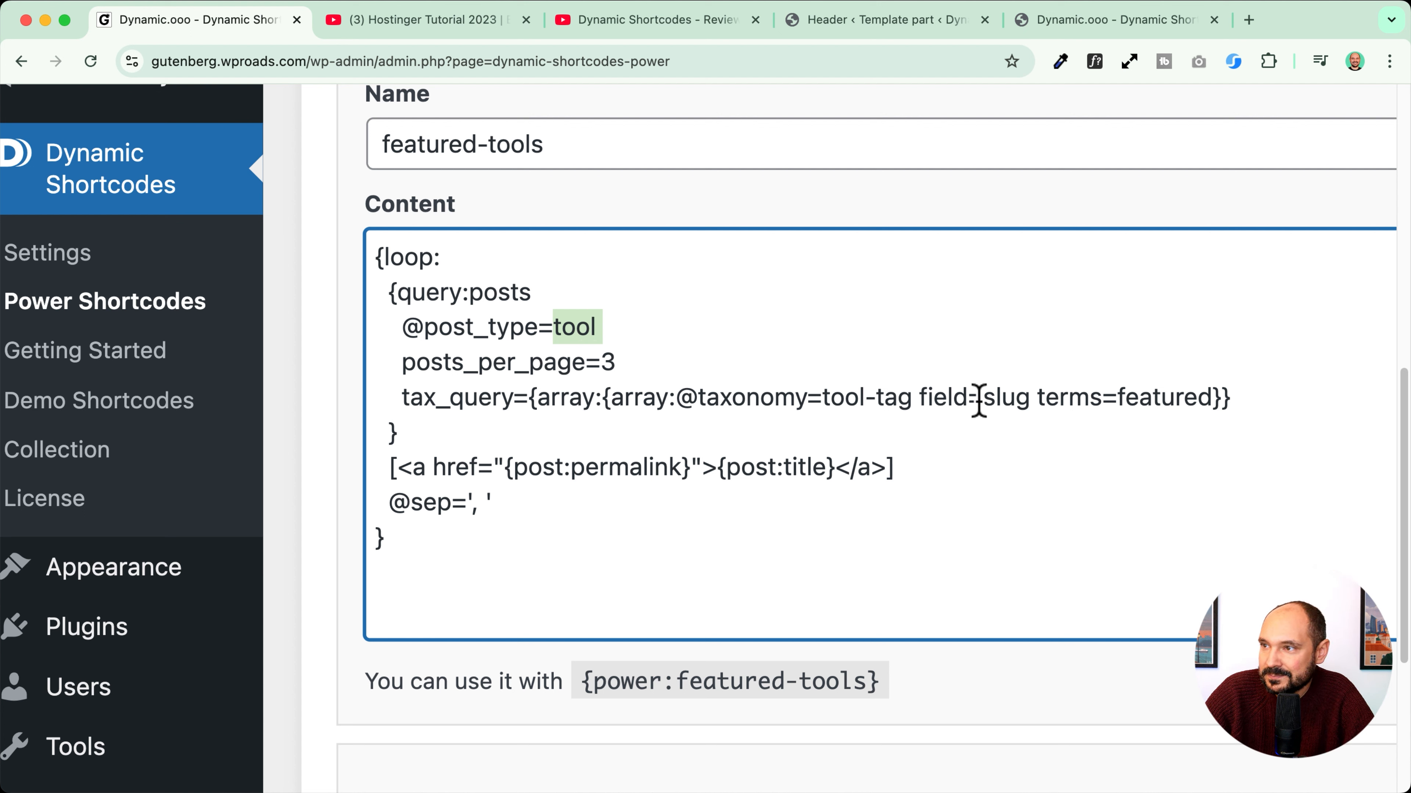
left_click(1199, 394)
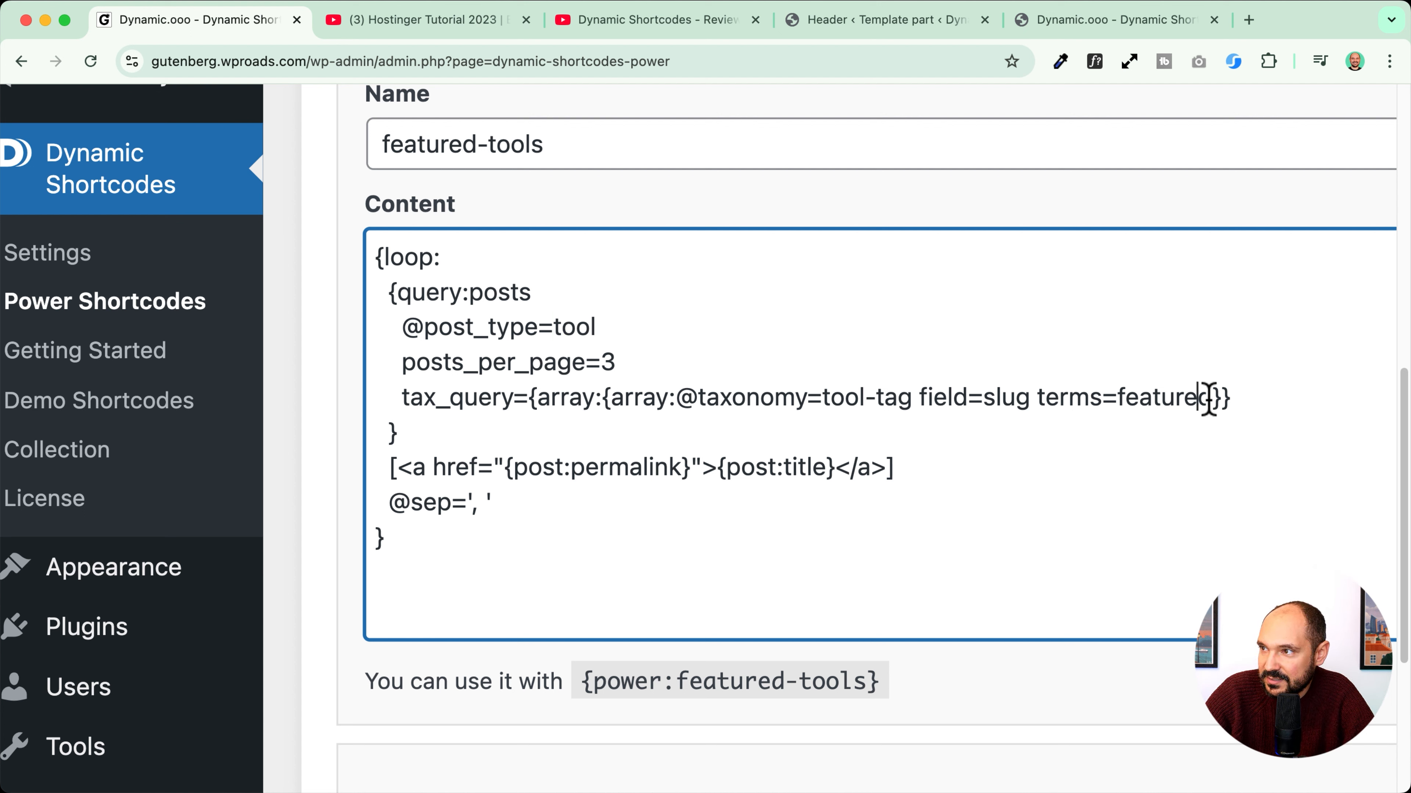
left_click_drag(1208, 398, 1119, 397)
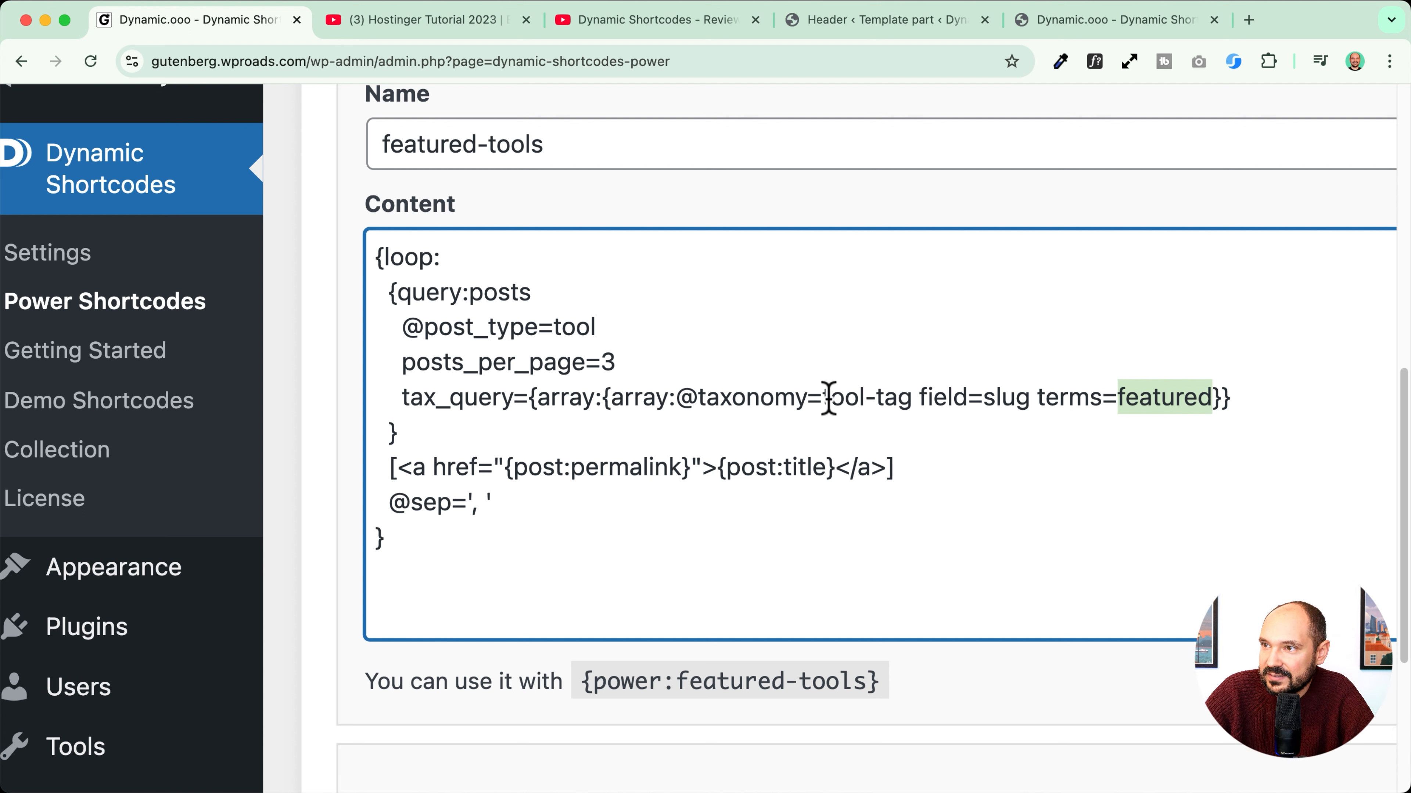
left_click_drag(821, 398, 914, 391)
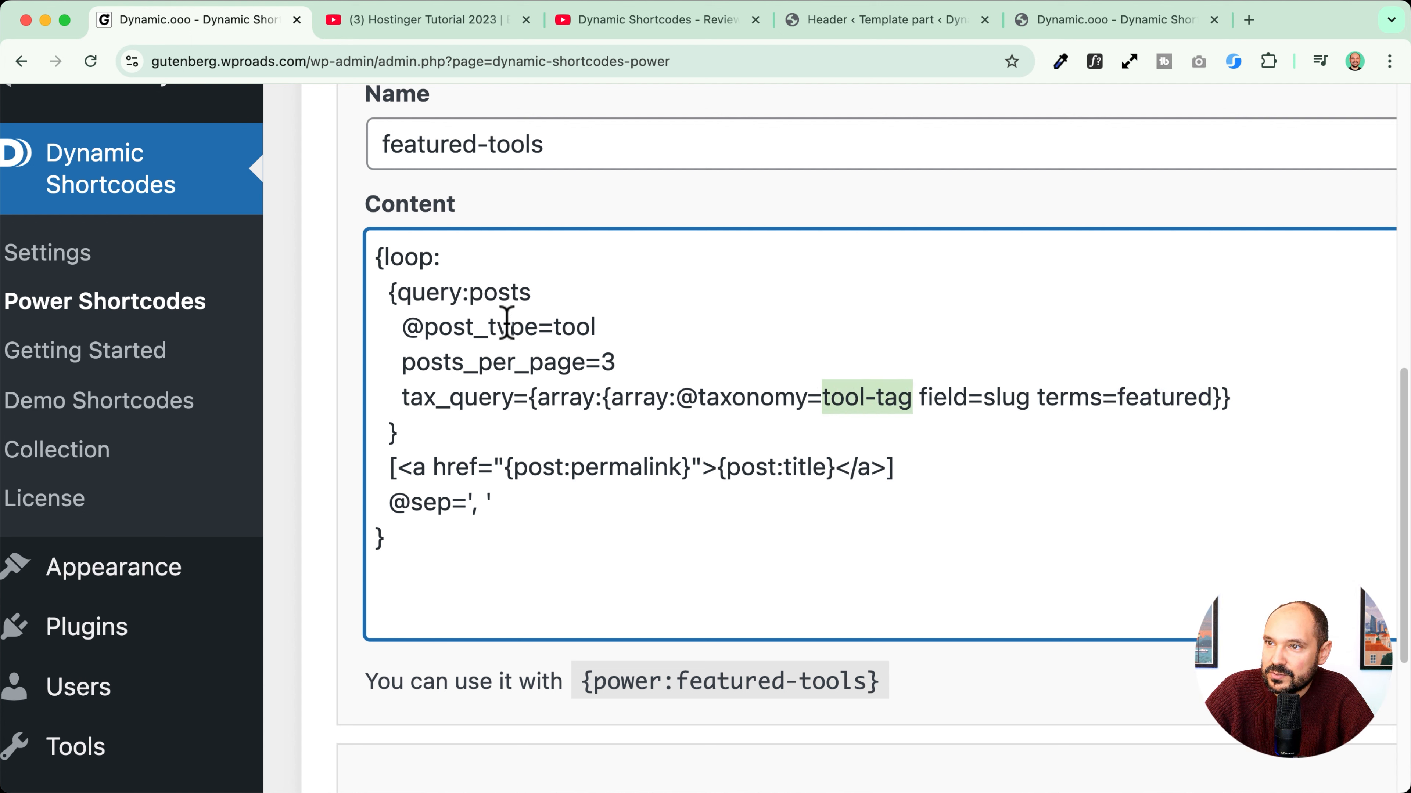
left_click_drag(554, 328, 597, 323)
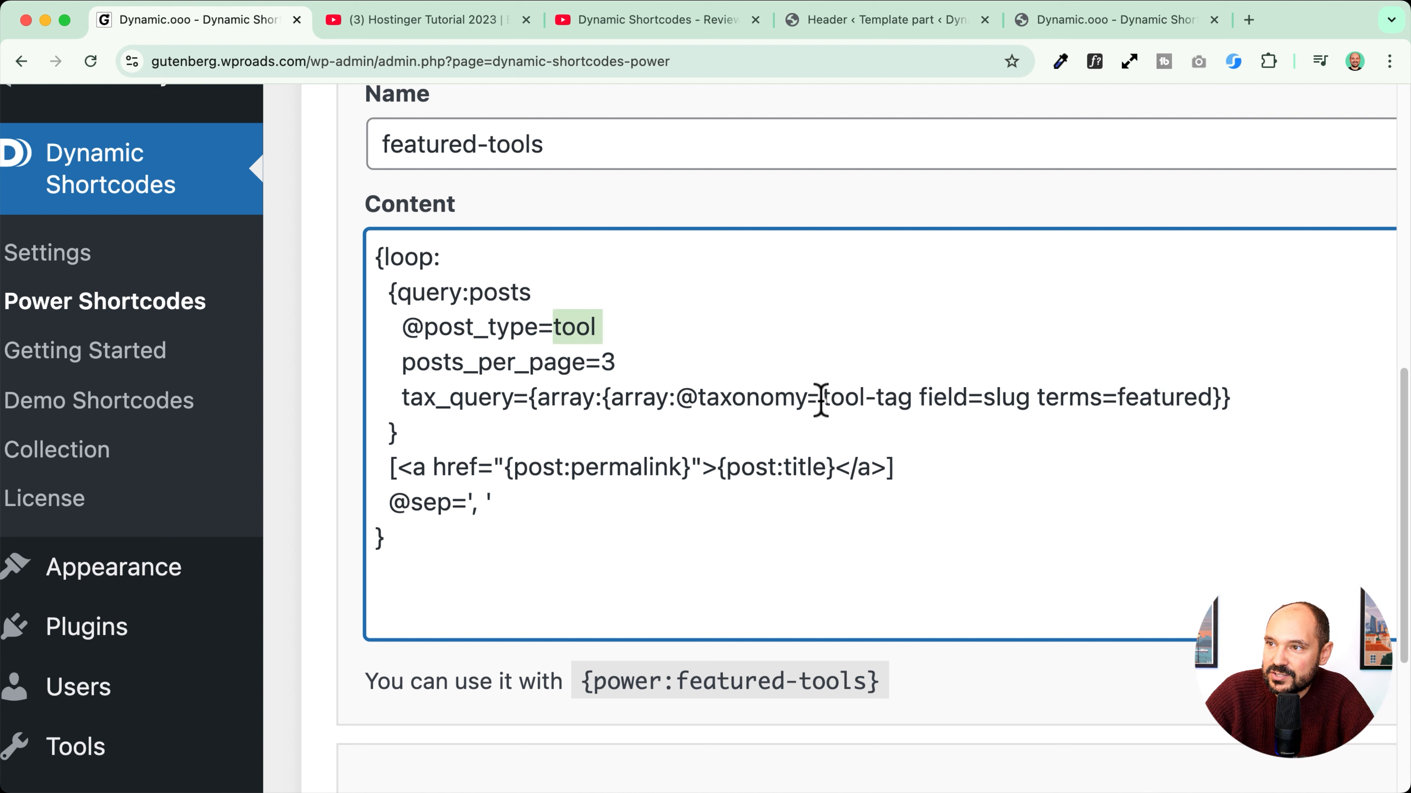
Step: Review the featured-tools query's tool-tag taxonomy and featured term, and copy the complete loop code
left_click_drag(820, 398, 913, 398)
left_click_drag(1117, 398, 1209, 397)
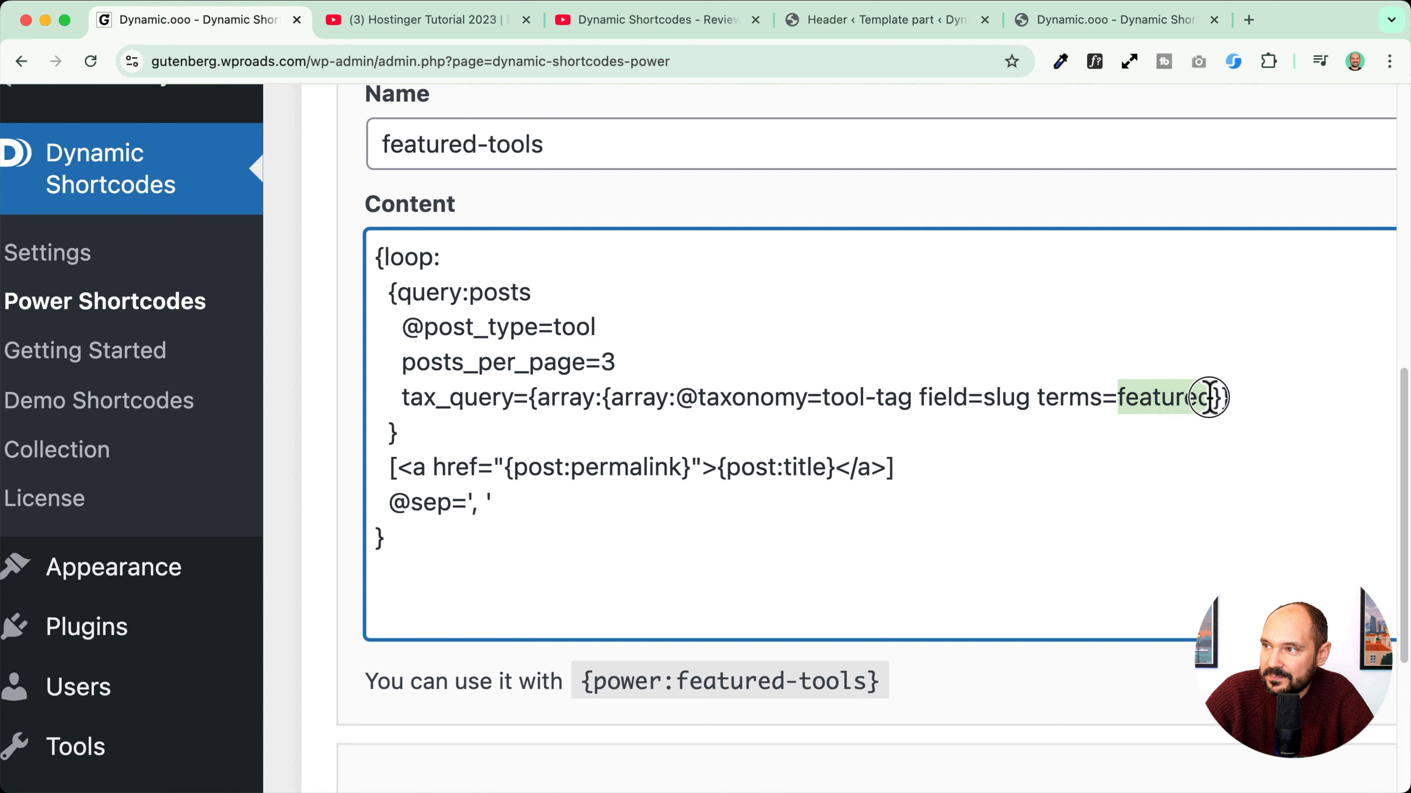
left_click_drag(411, 542, 364, 243)
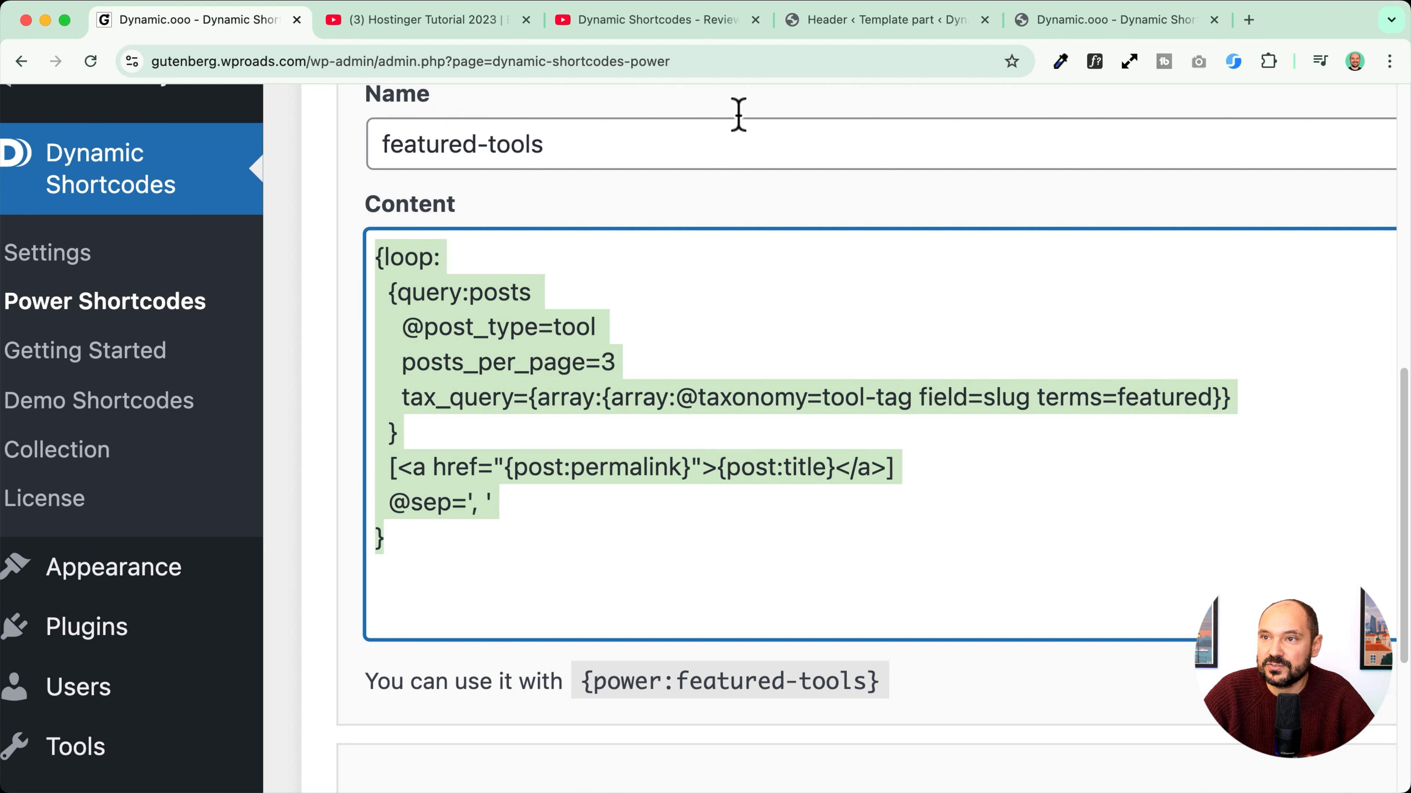
Step: Add a new power shortcode named featured-tools in the Dynamic Shortcodes site's Power Shortcodes settings
left_click(1072, 28)
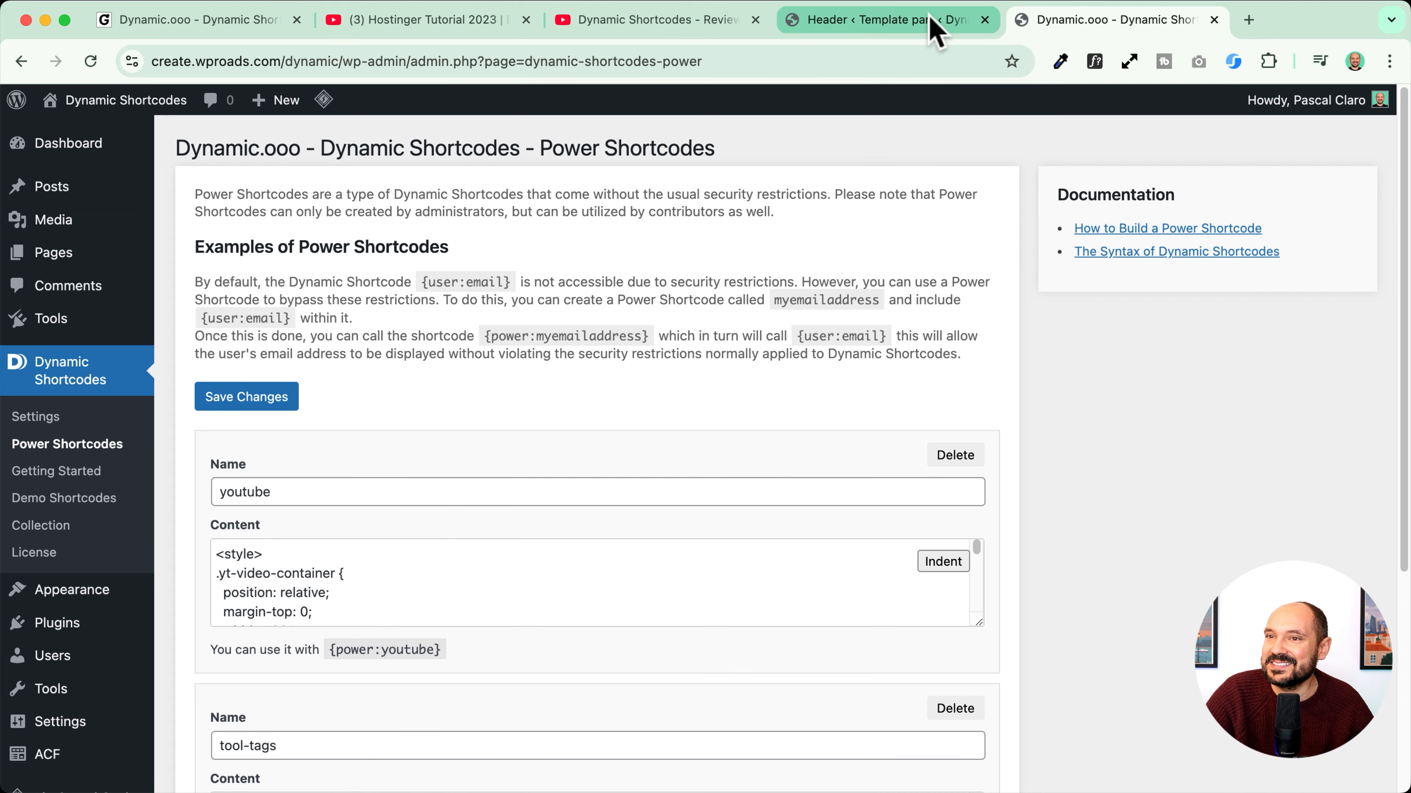
scroll(289, 534, "down", 5)
scroll(290, 535, "up", 10)
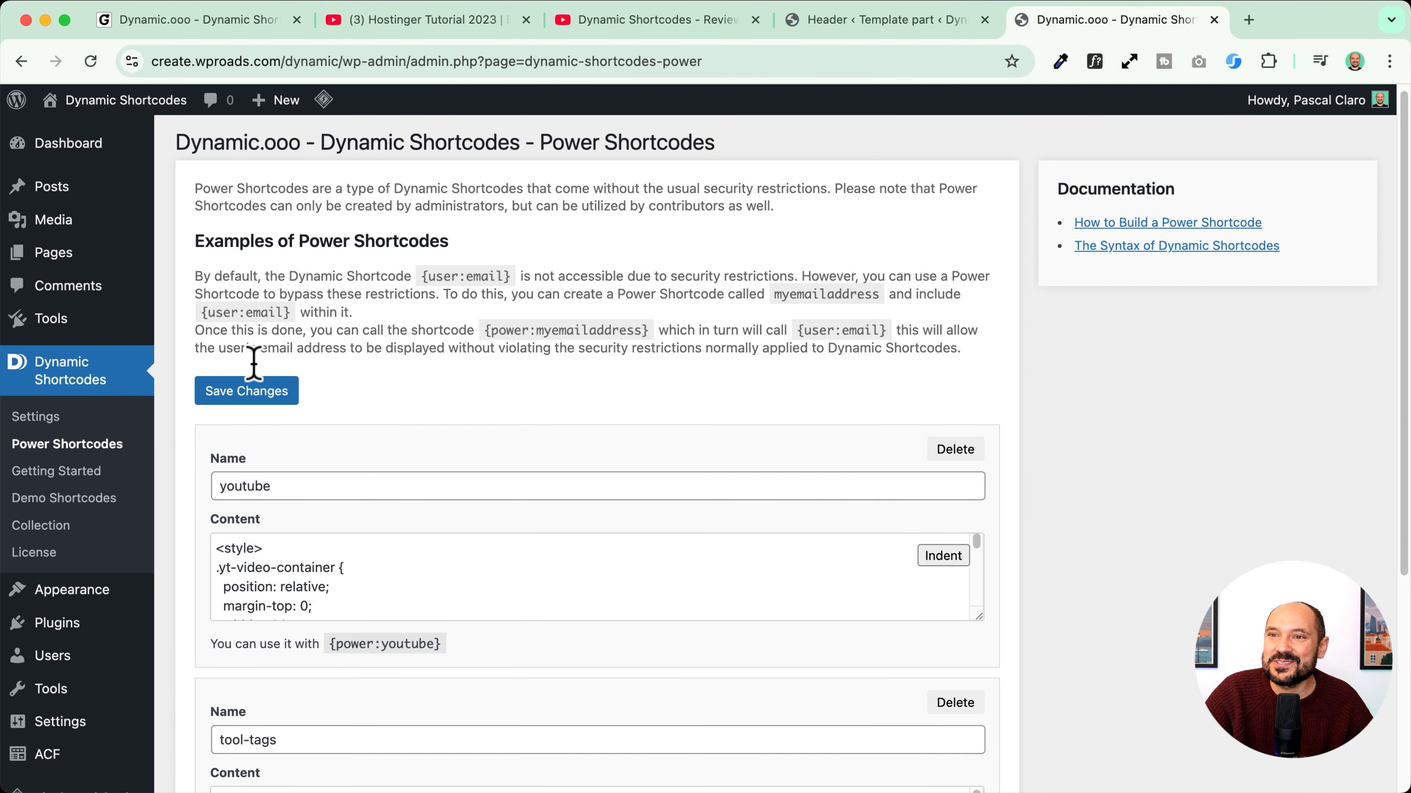
left_click(234, 391)
scroll(311, 406, "down", 10)
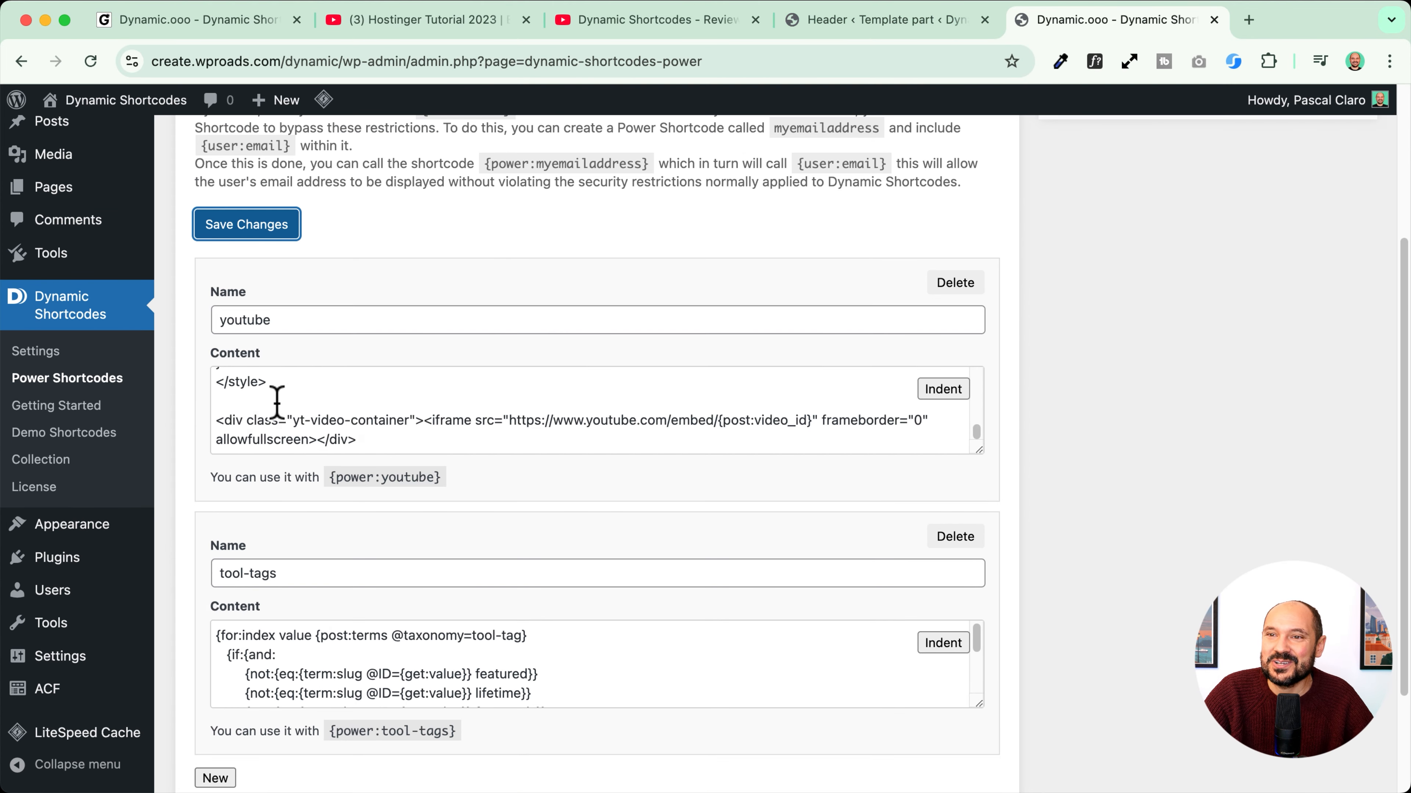
scroll(231, 421, "up", 4)
scroll(231, 421, "down", 4)
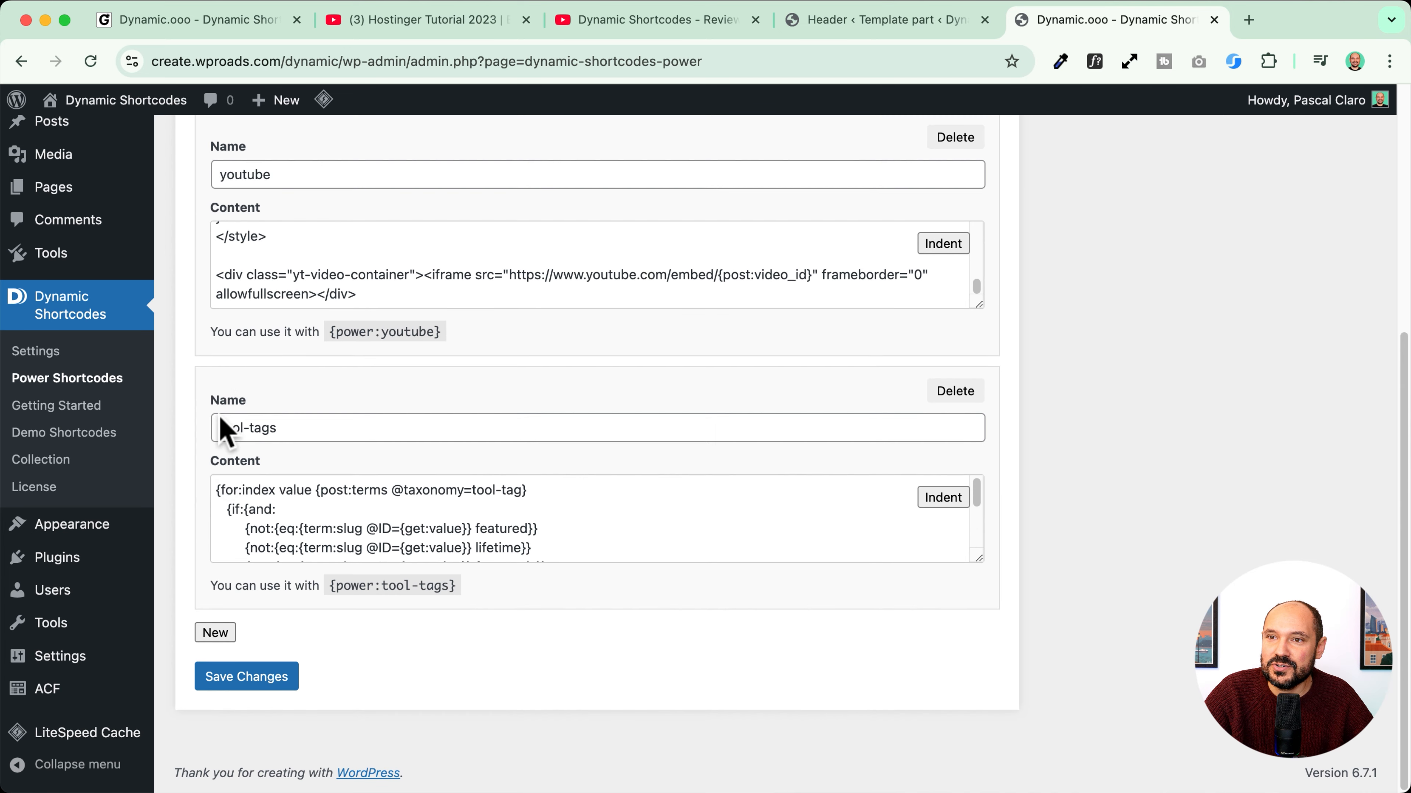
scroll(241, 542, "down", 3)
left_click(215, 634)
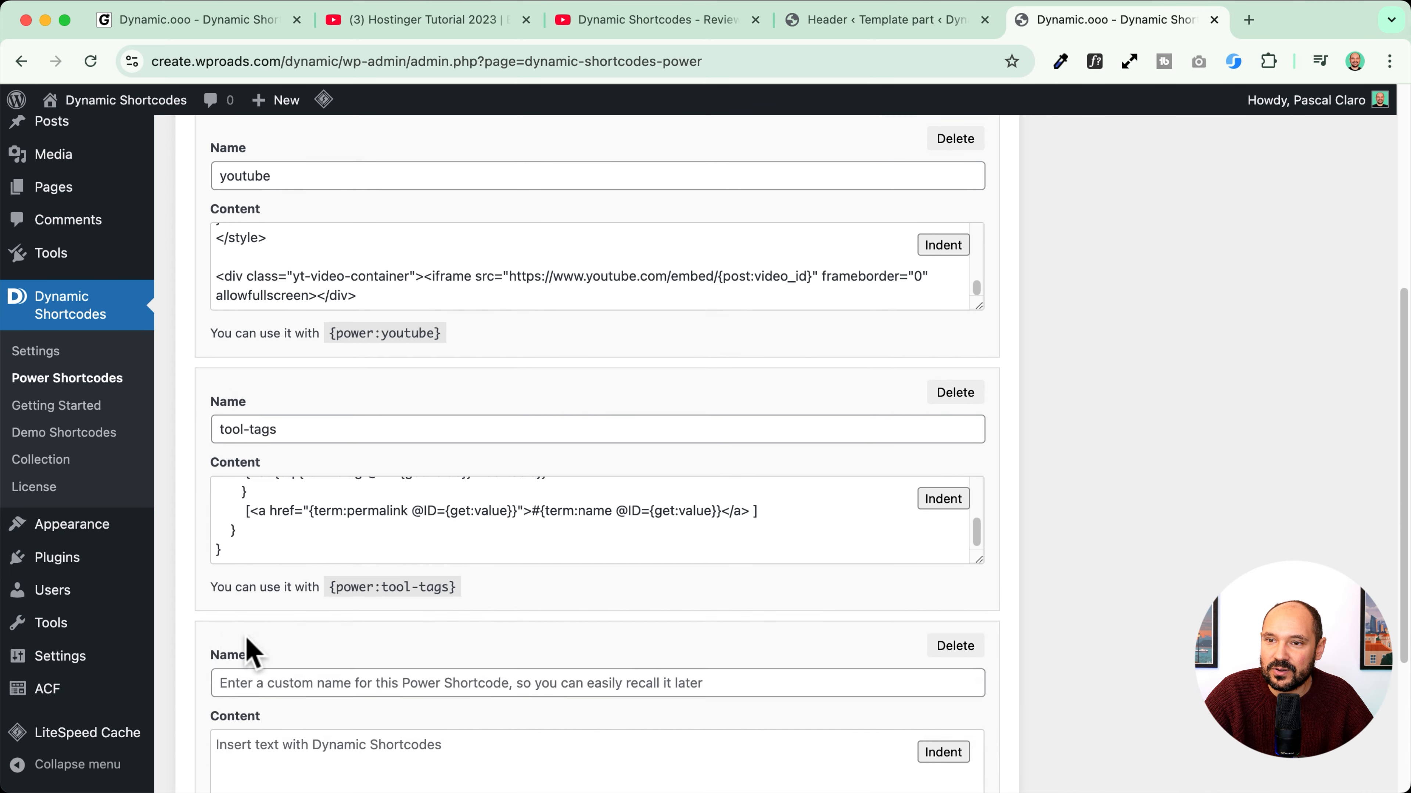
scroll(252, 529, "down", 4)
left_click(249, 451)
type("featured-tools")
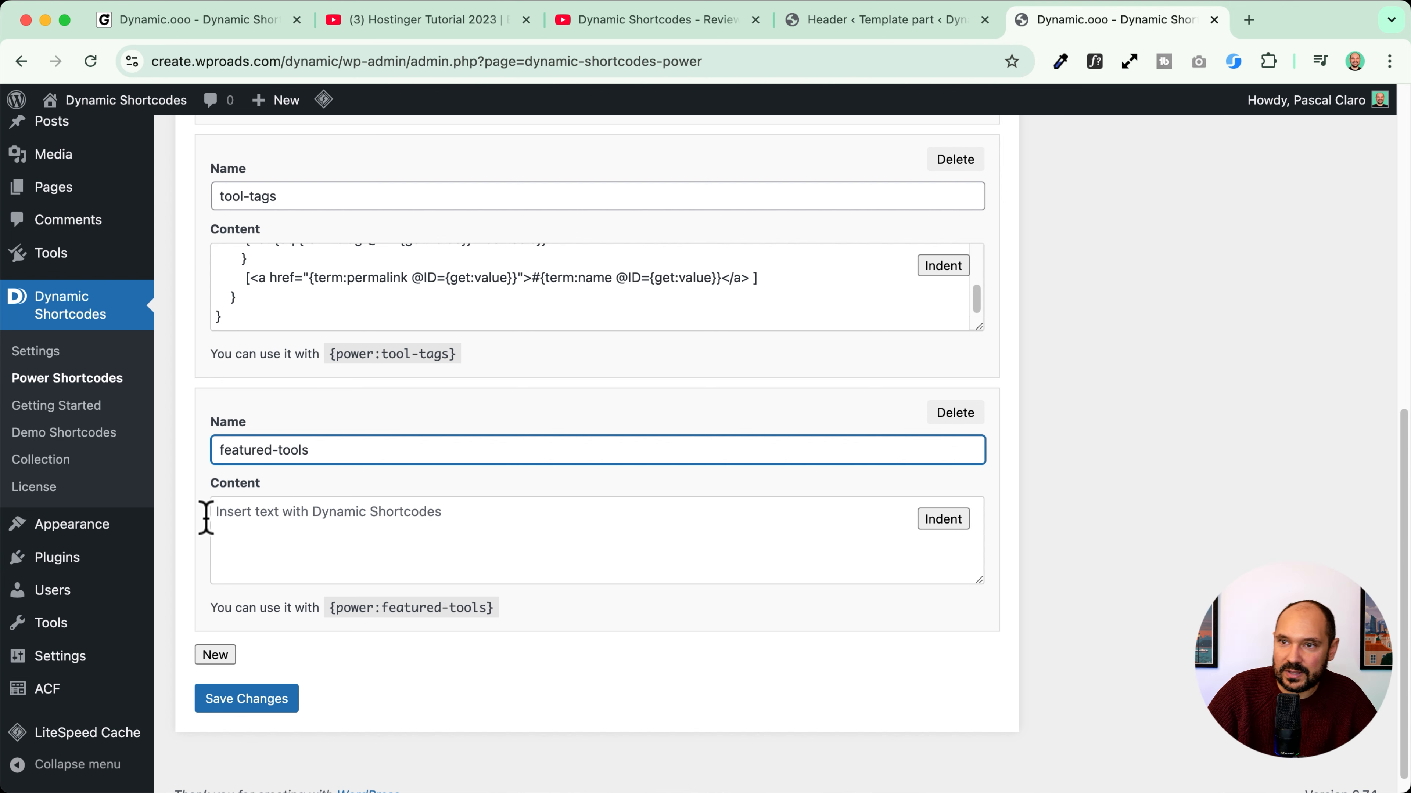
Step: Fill the featured-tools content with the copied loop code, copy its {power:featured-tools} tag, and save the power shortcodes
left_click(288, 534)
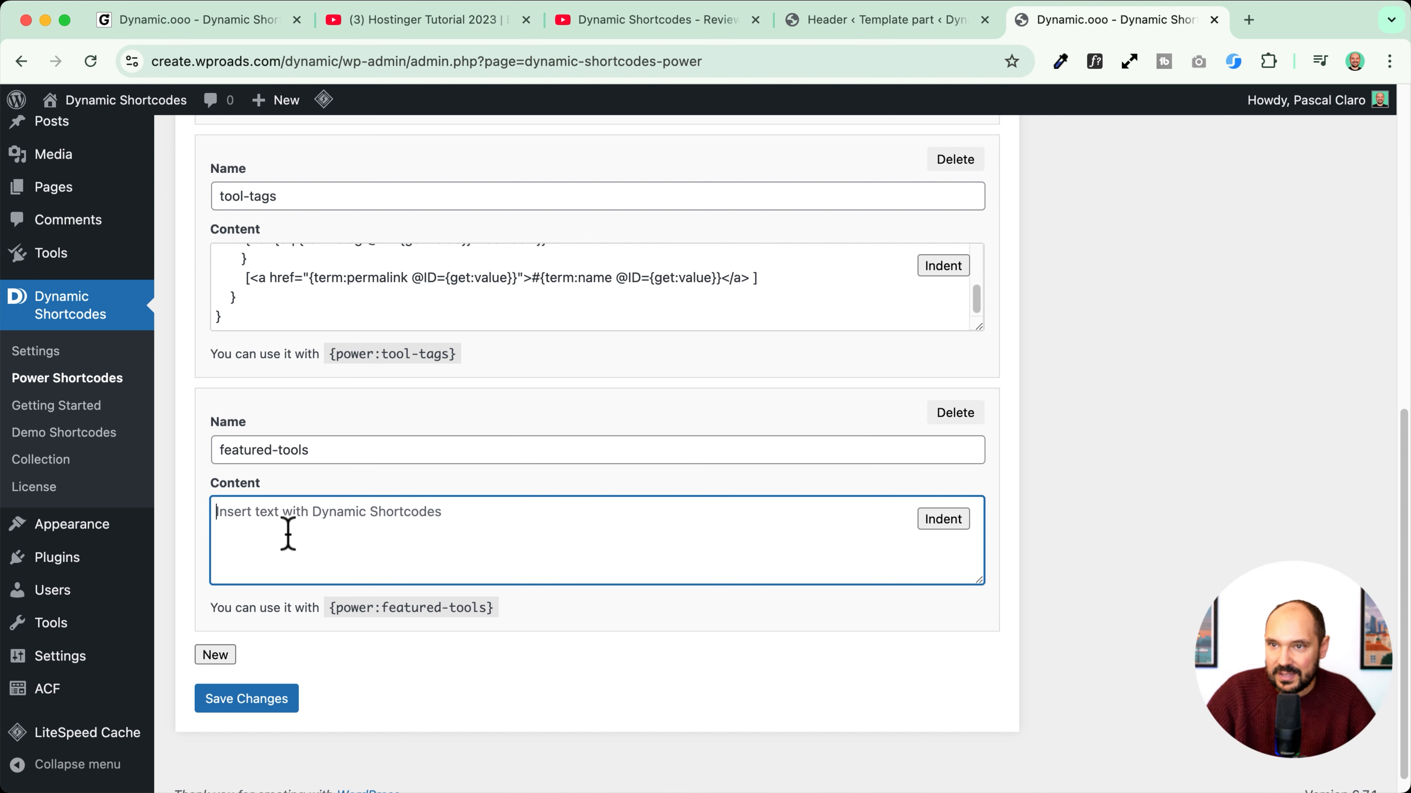
key("super+v")
left_click_drag(978, 583, 977, 789)
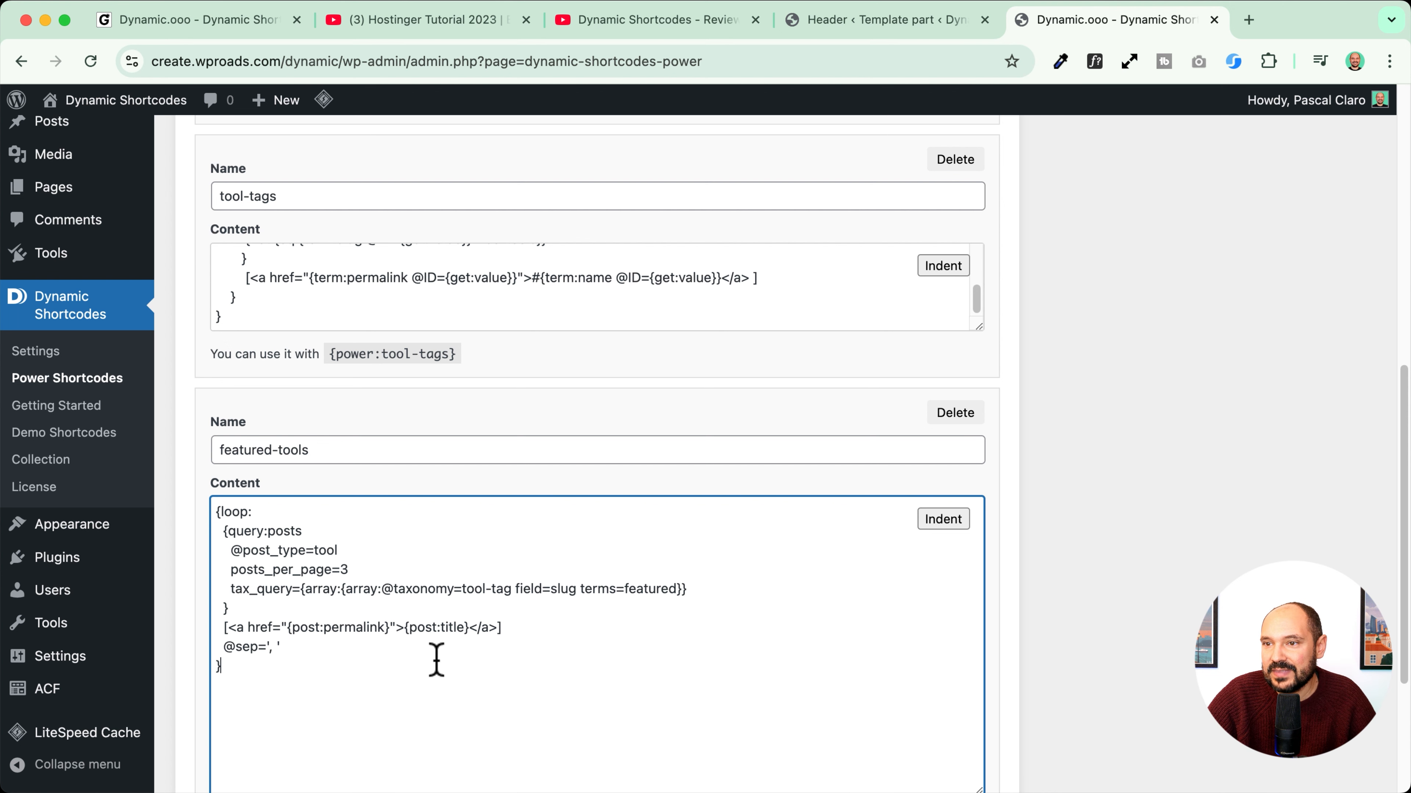
scroll(648, 591, "up", 5)
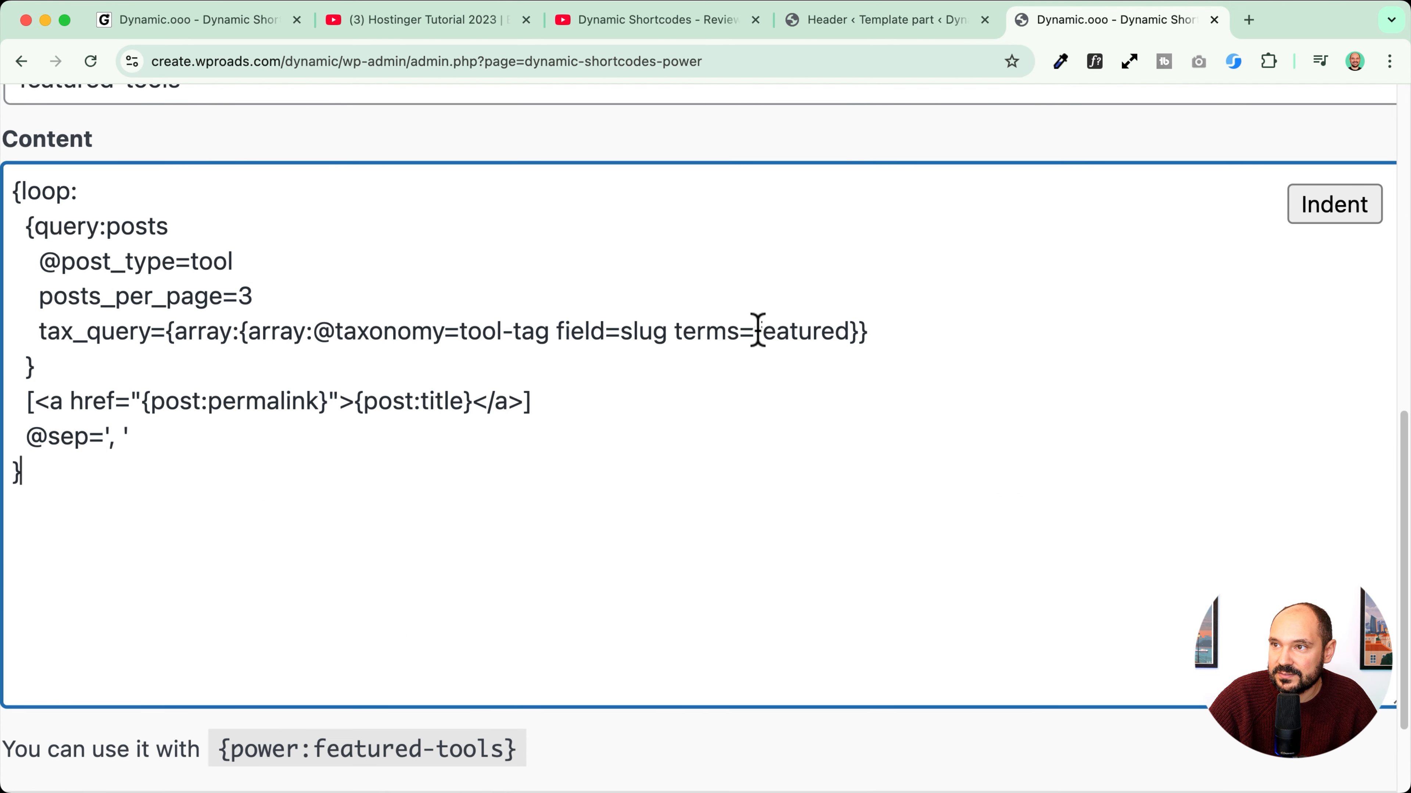
left_click_drag(758, 331, 850, 332)
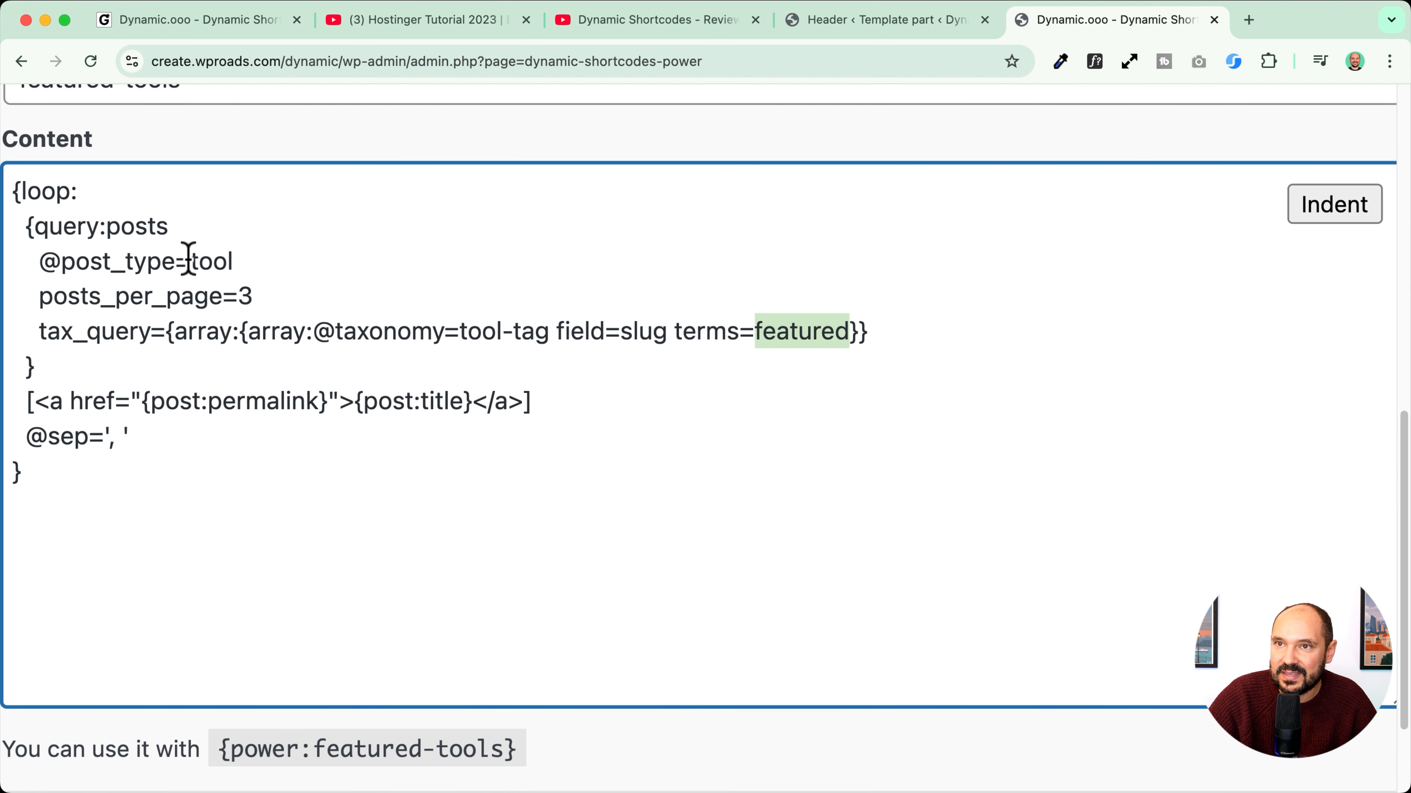
left_click_drag(189, 260, 235, 256)
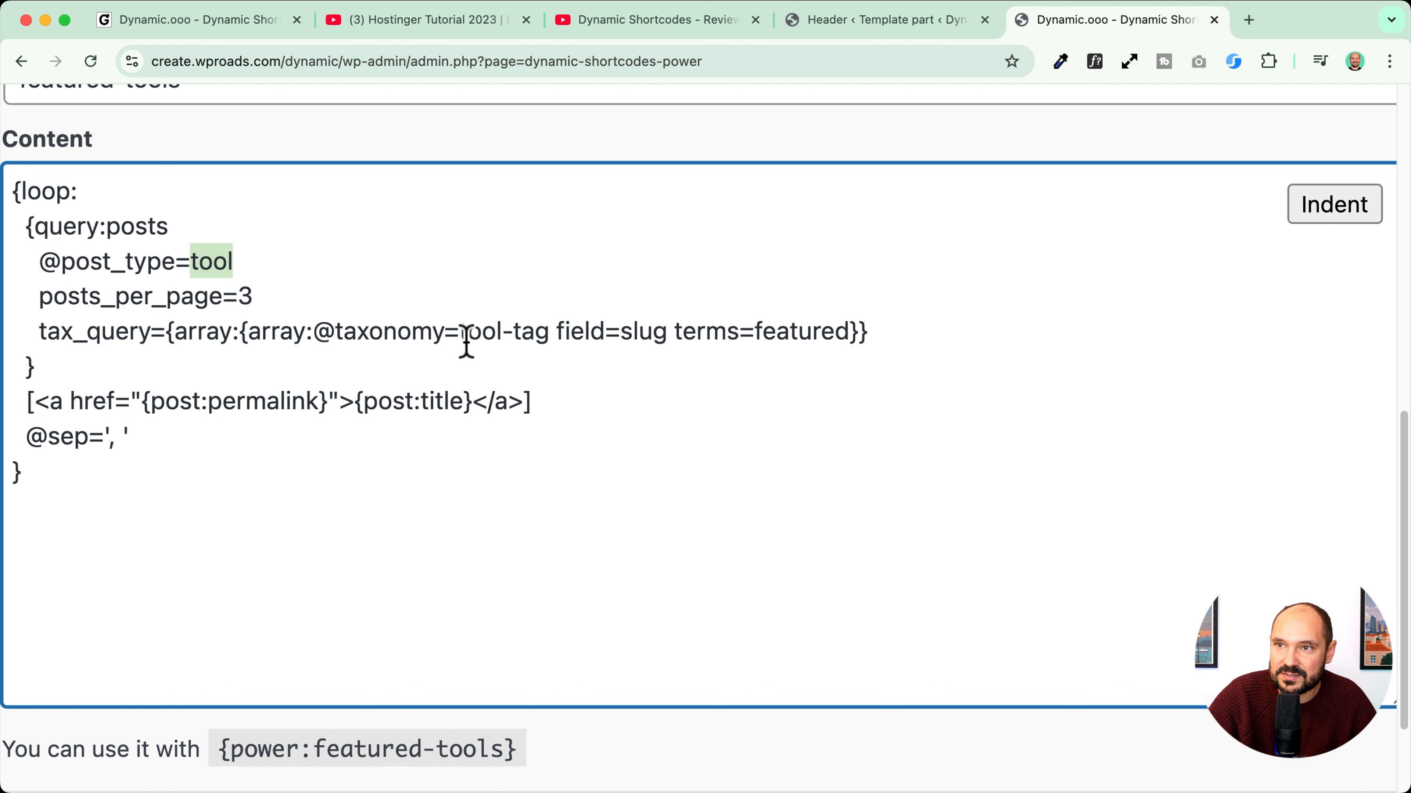
left_click_drag(462, 332, 552, 327)
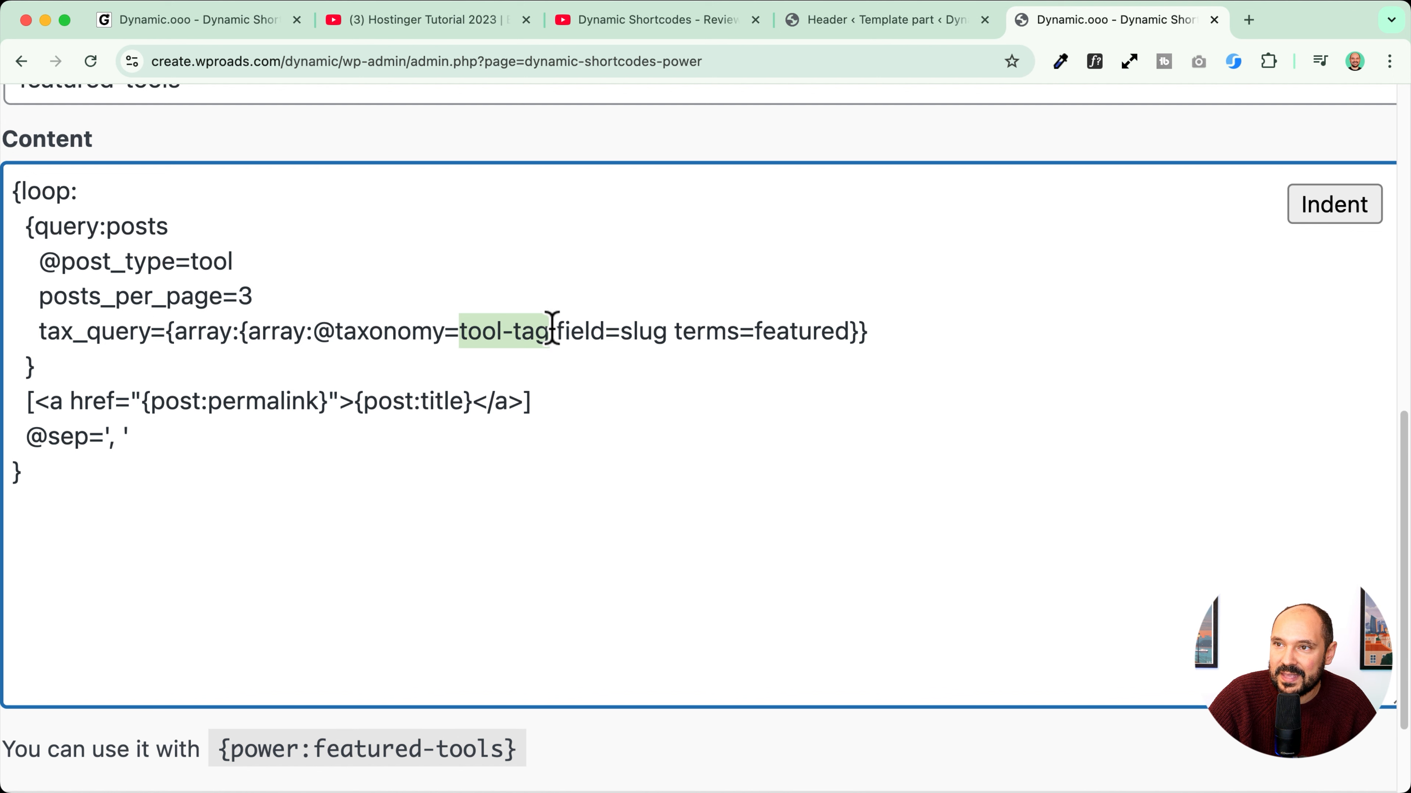
left_click(76, 496)
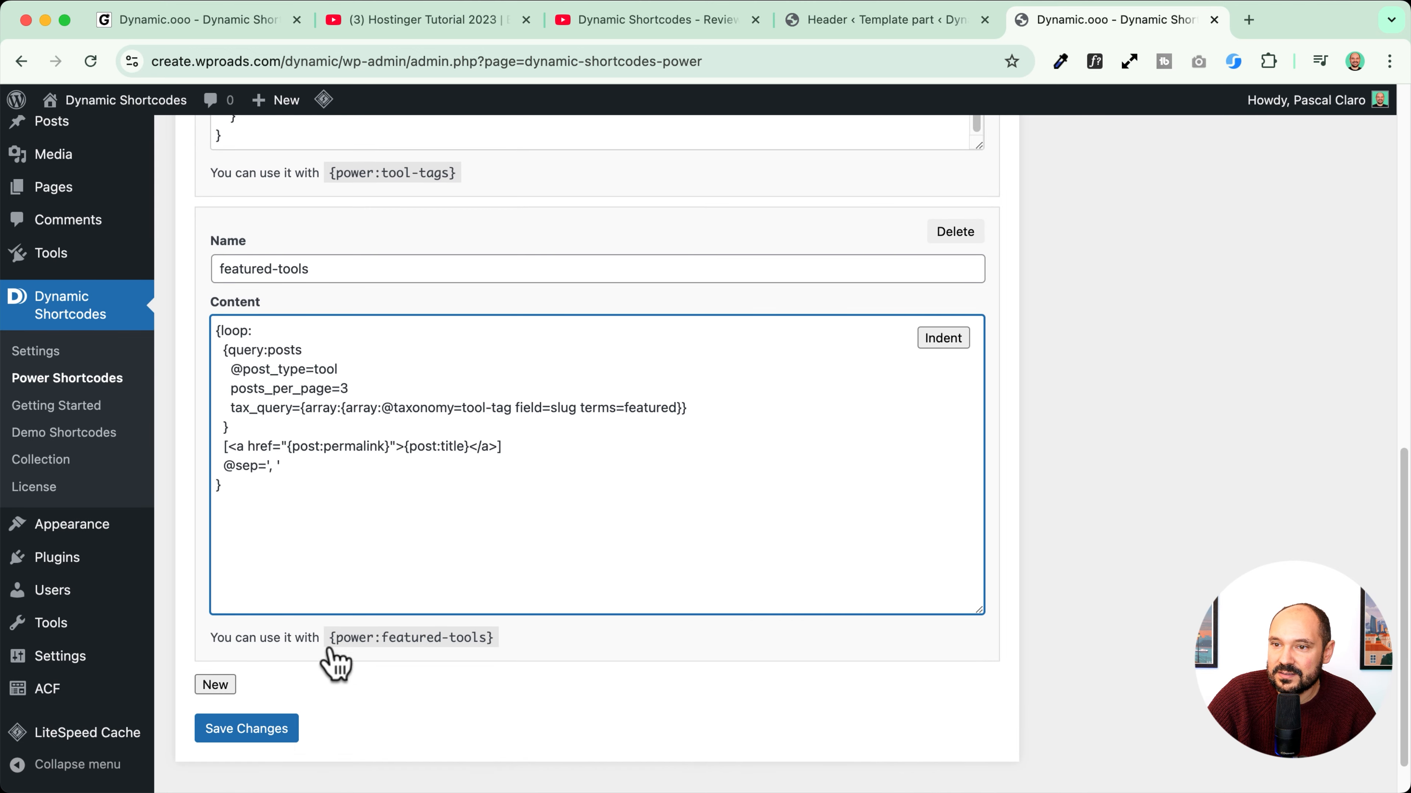
left_click_drag(329, 638, 485, 635)
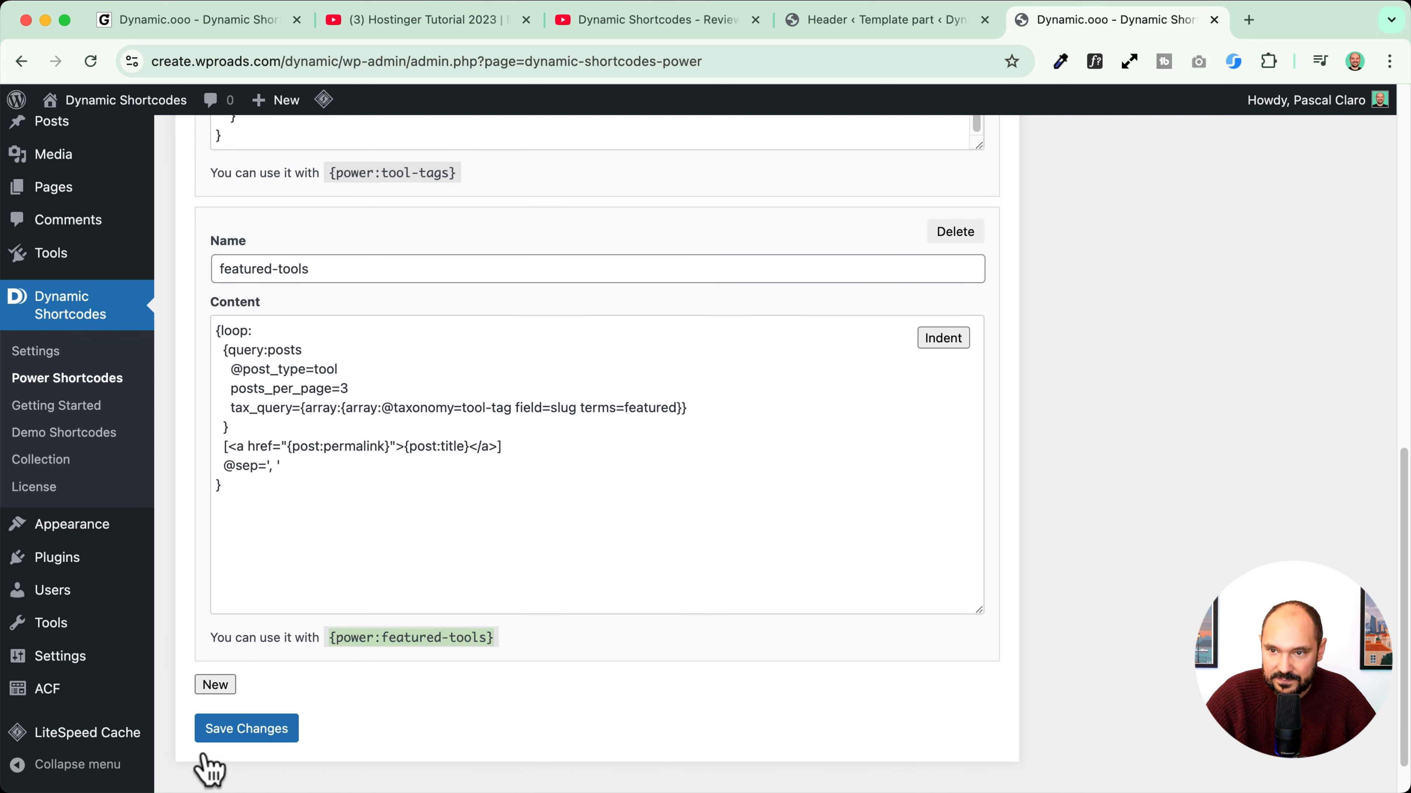
left_click(238, 729)
Step: Replace {power} in the header banner with {power:featured-tools}, save the template part, and check the banner on the site's front page
left_click(883, 21)
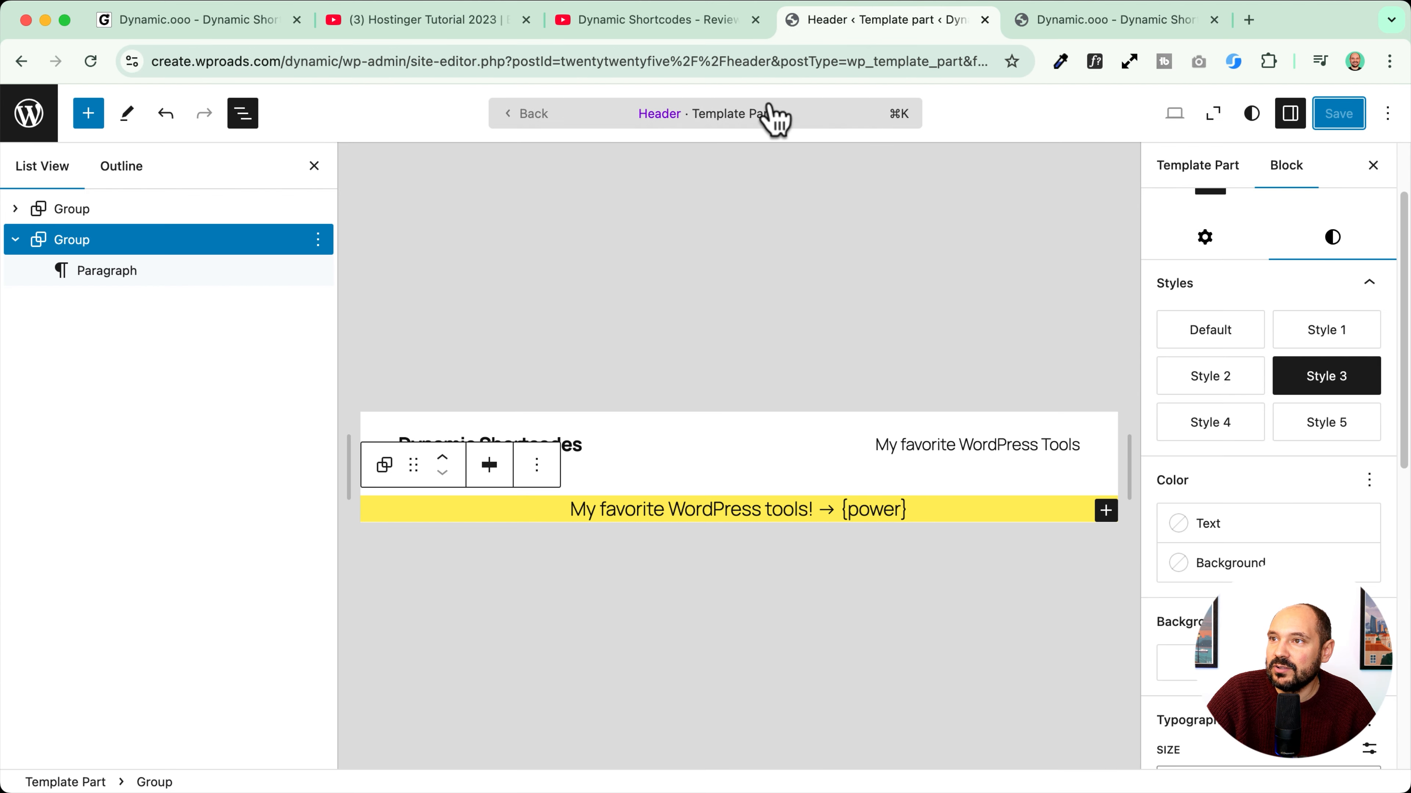
left_click_drag(840, 509, 898, 503)
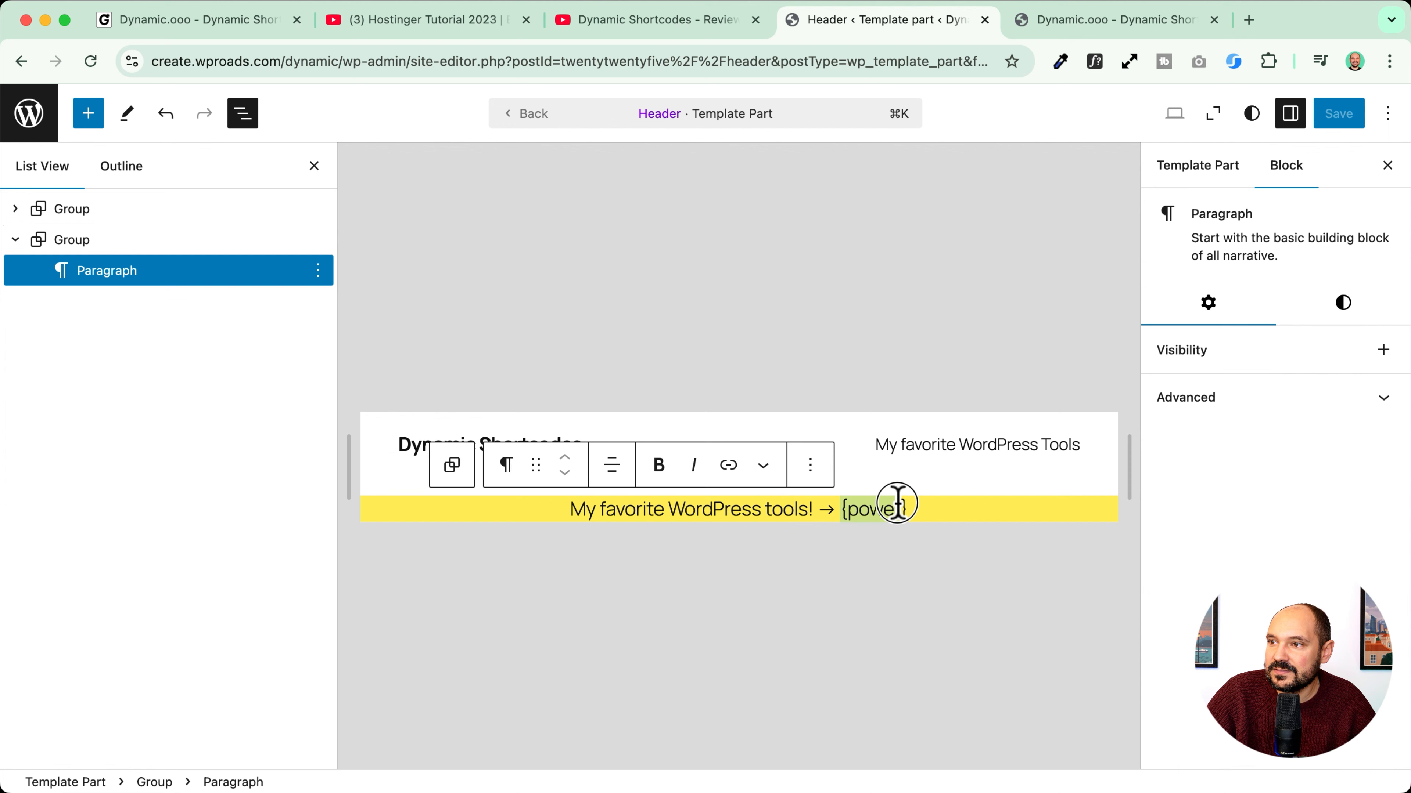
type("{power:featured-tools}")
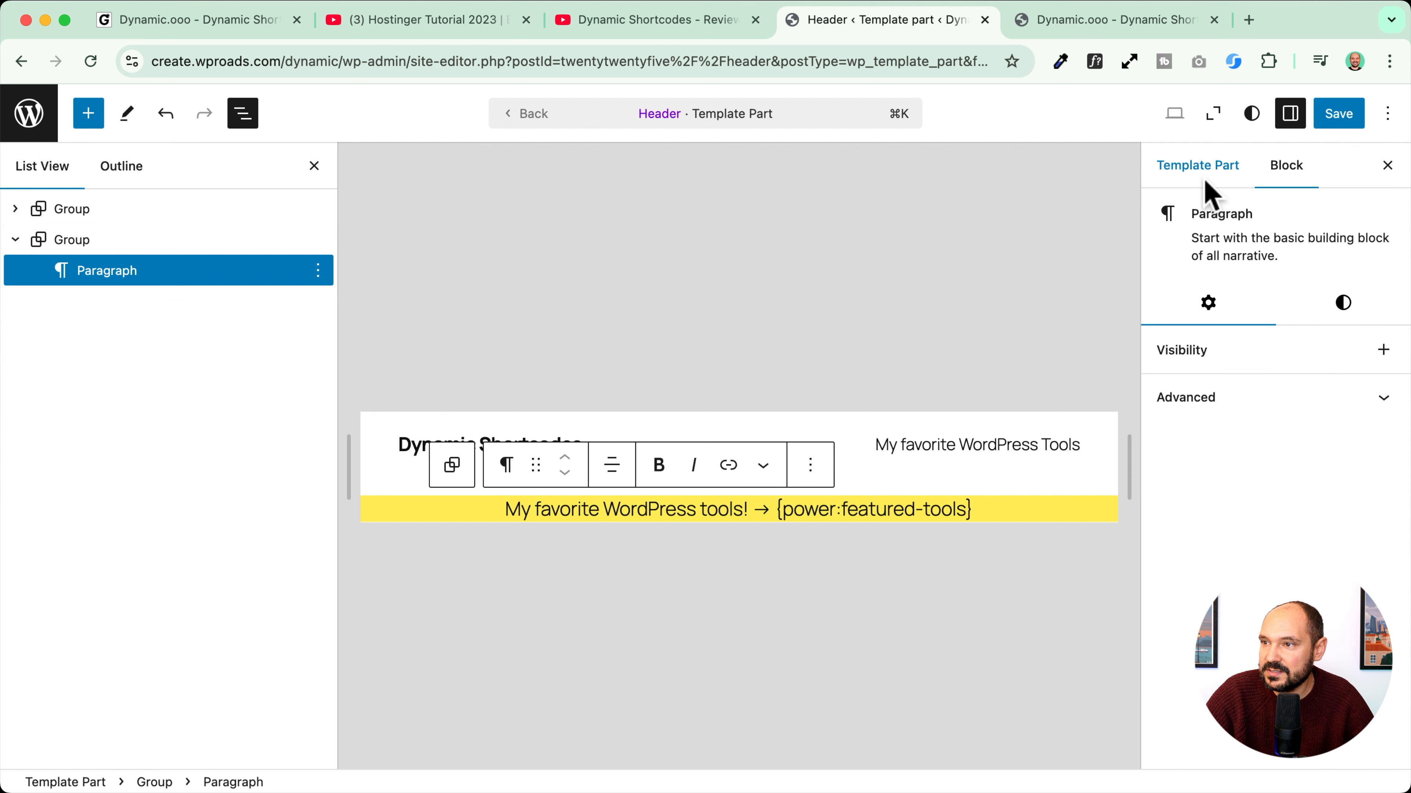
left_click(1340, 114)
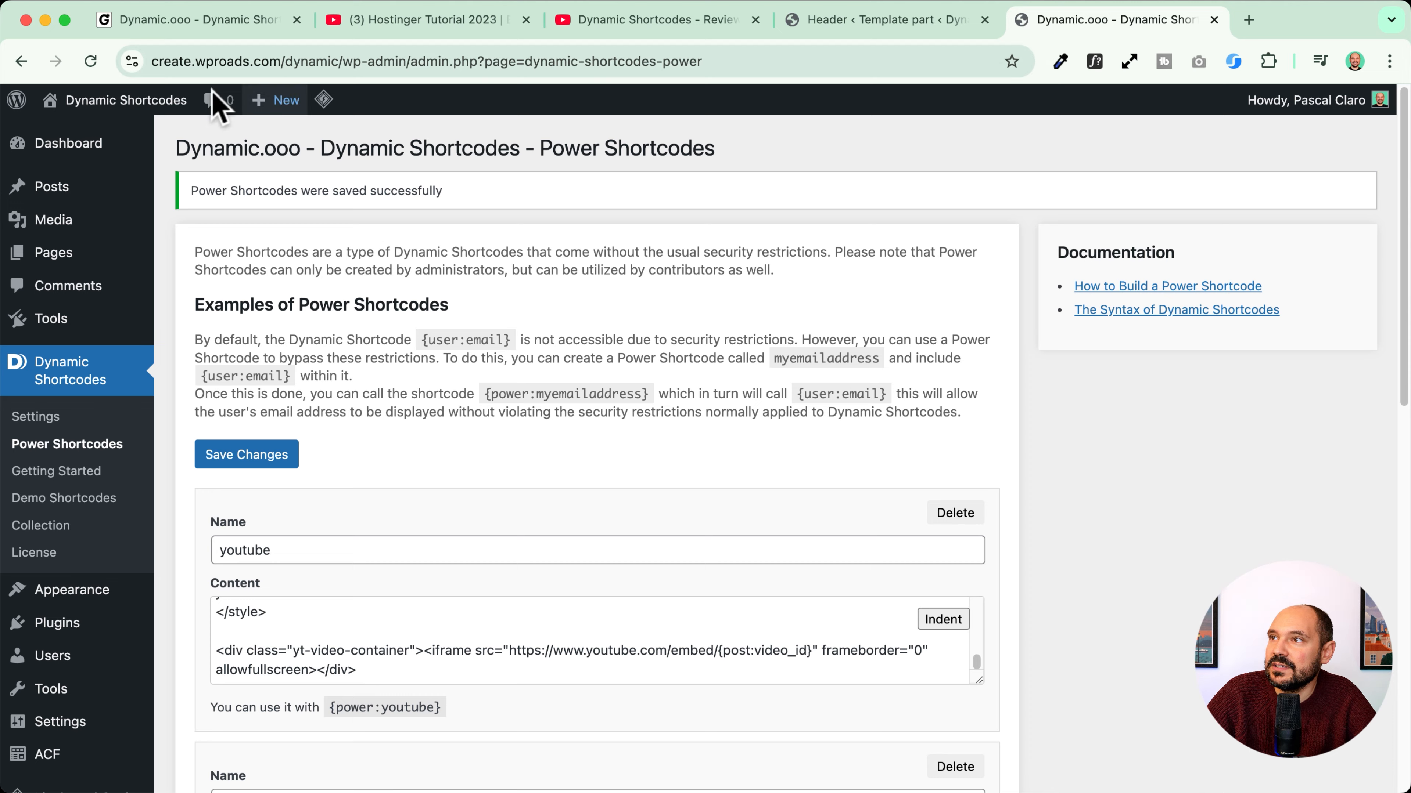
left_click(1055, 19)
left_click(67, 118)
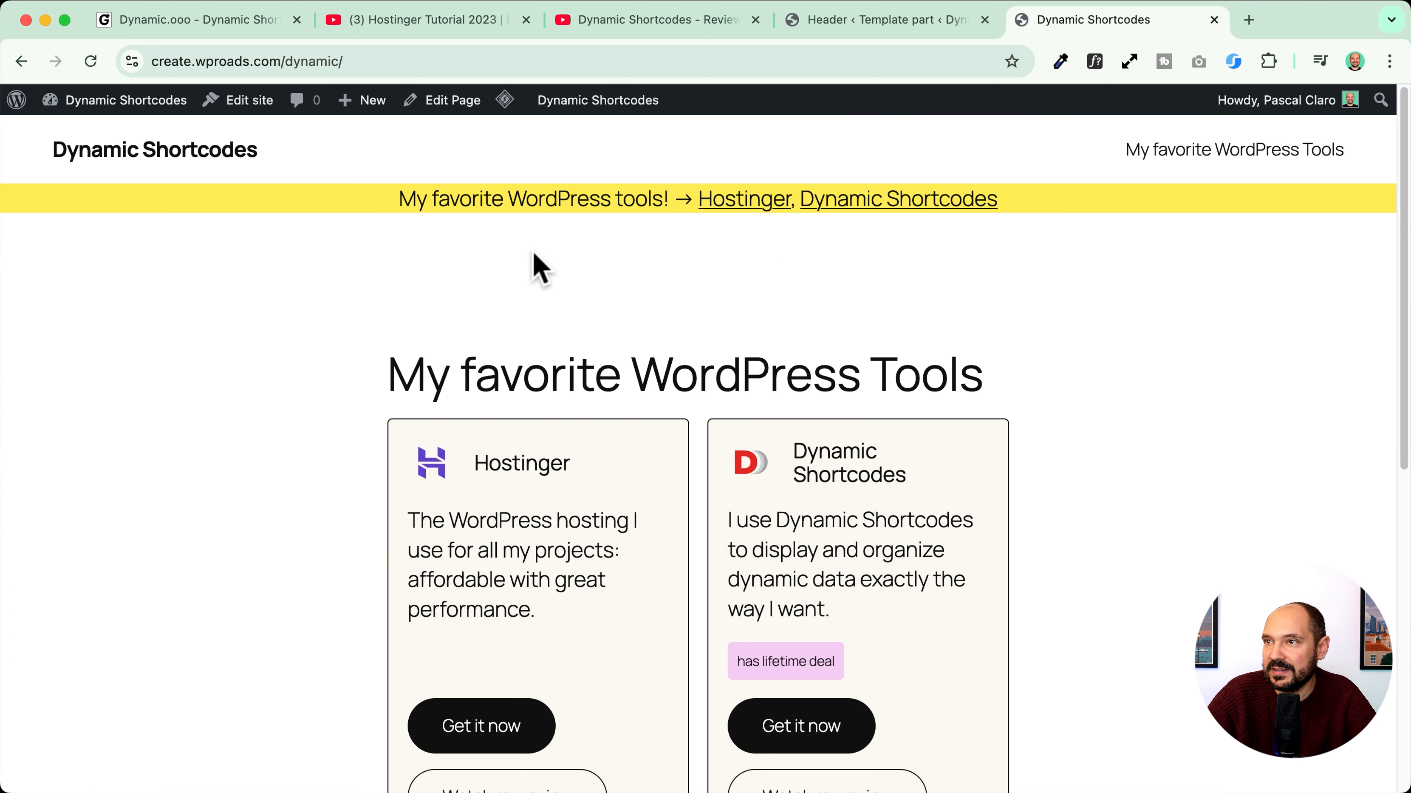
Step: Create a new Tool entry titled Block Visibility
mouse_move(361, 101)
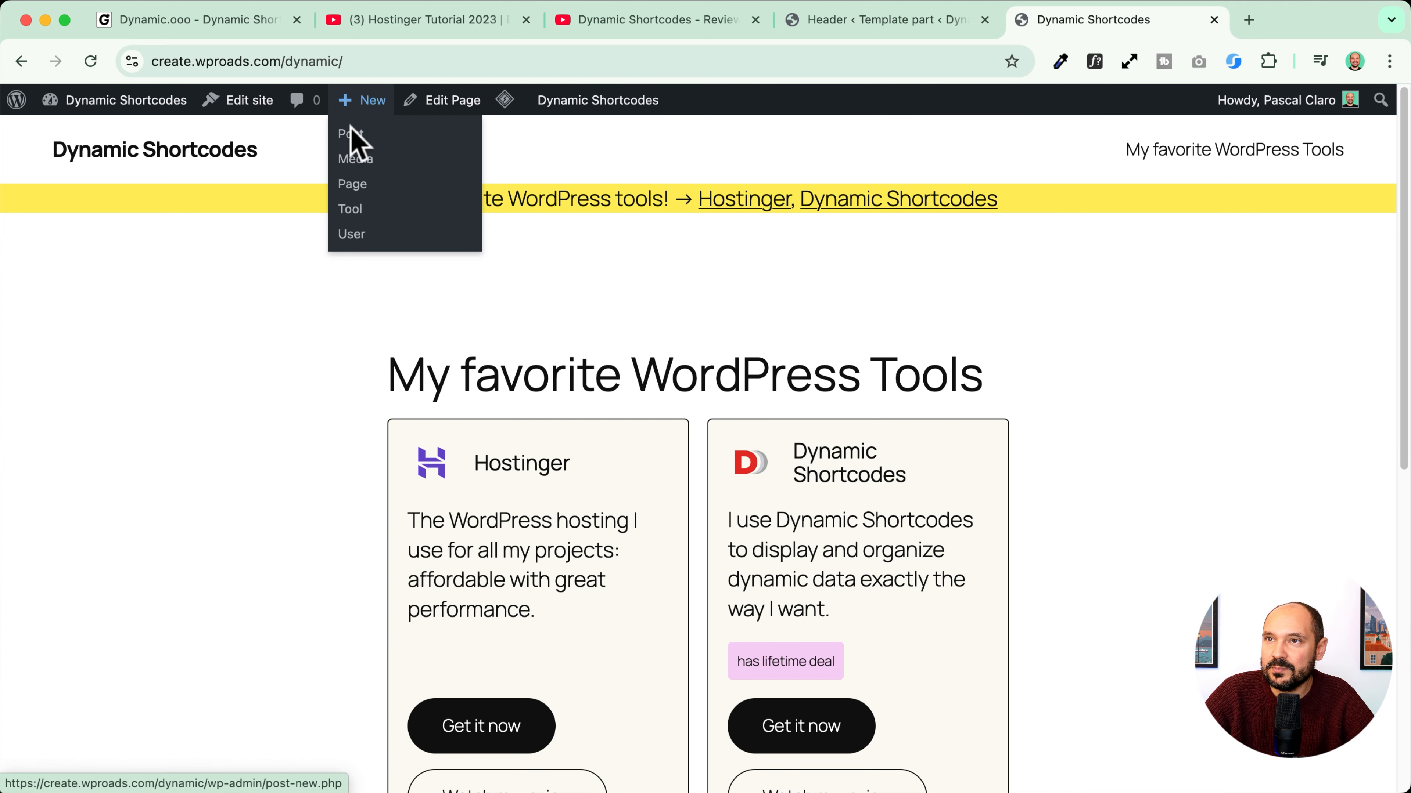
left_click(349, 220)
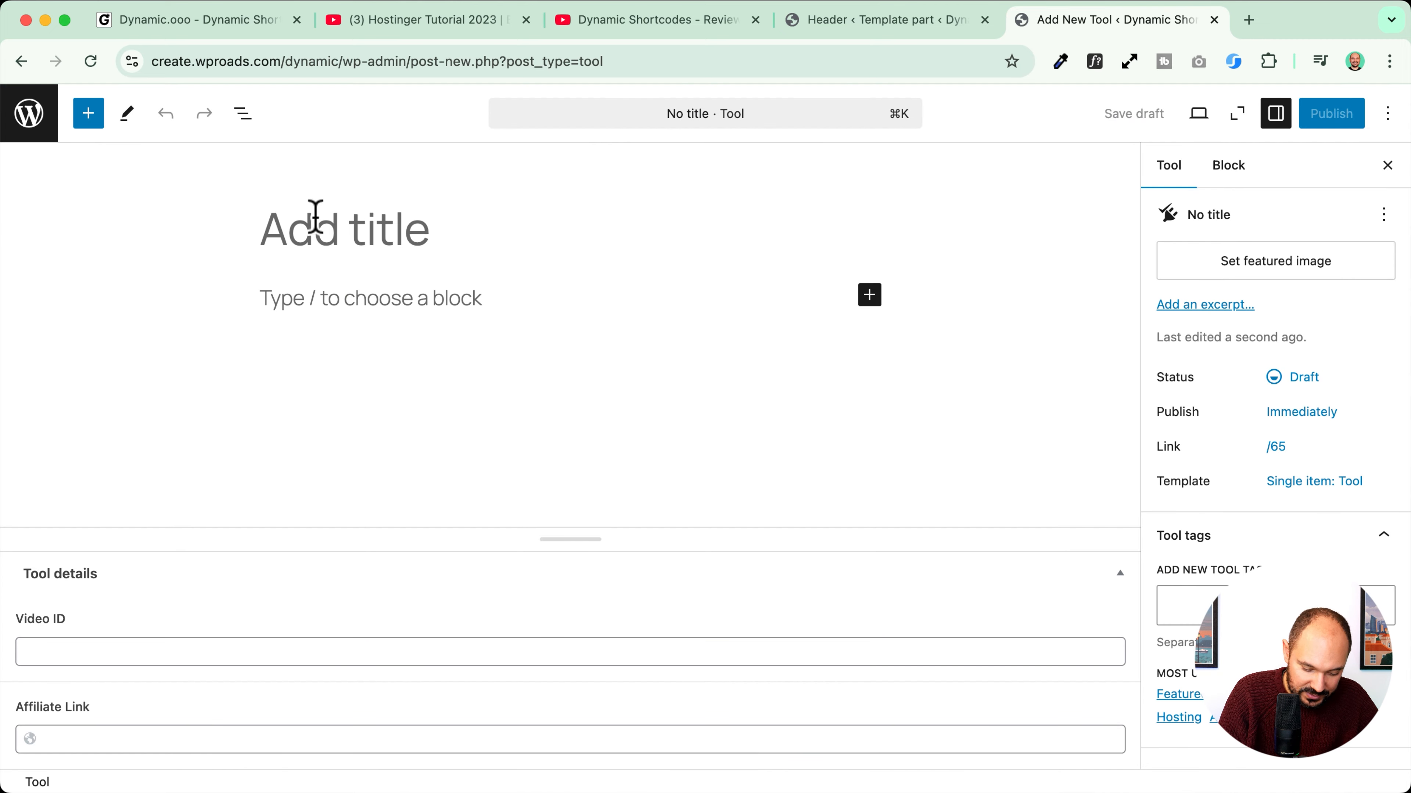
type("Block V")
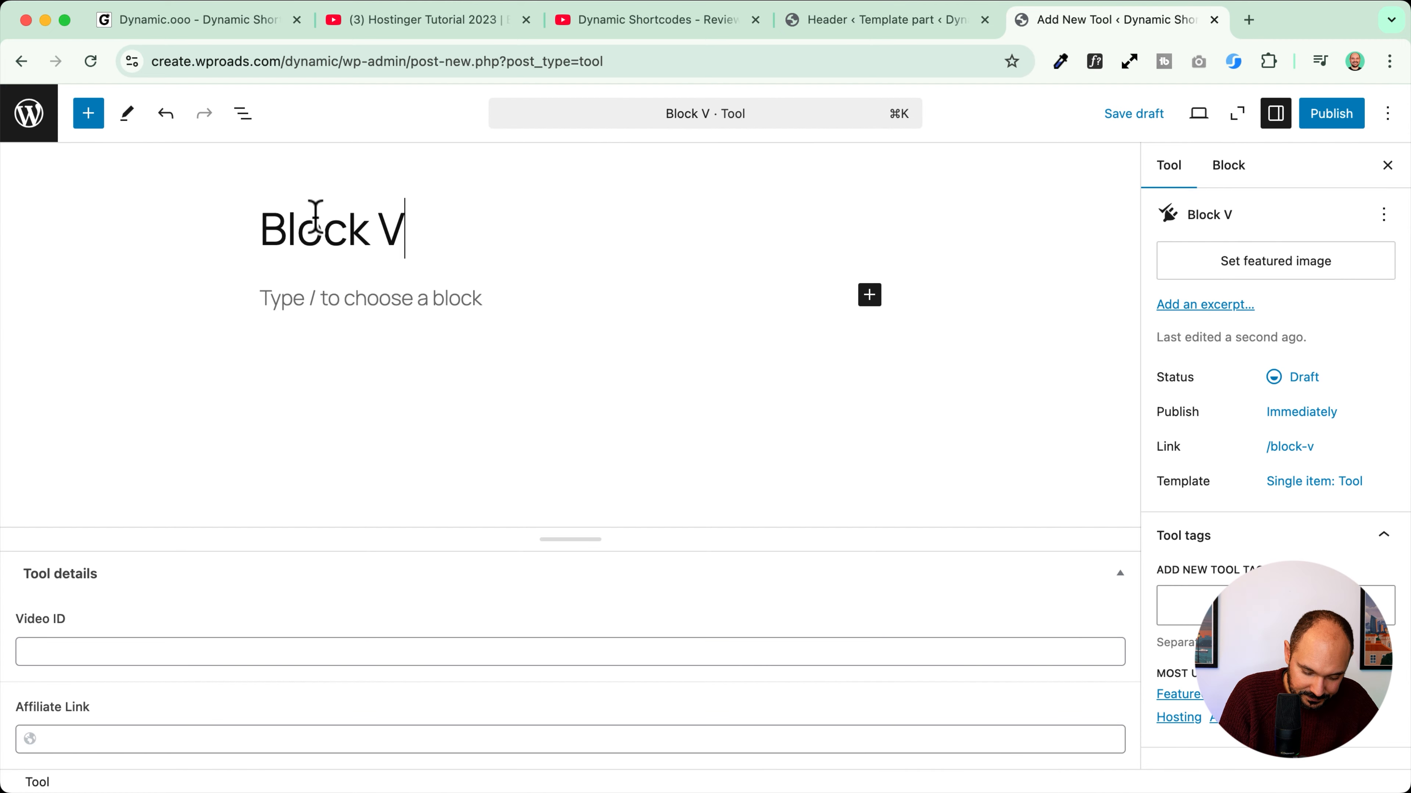
type("isibility")
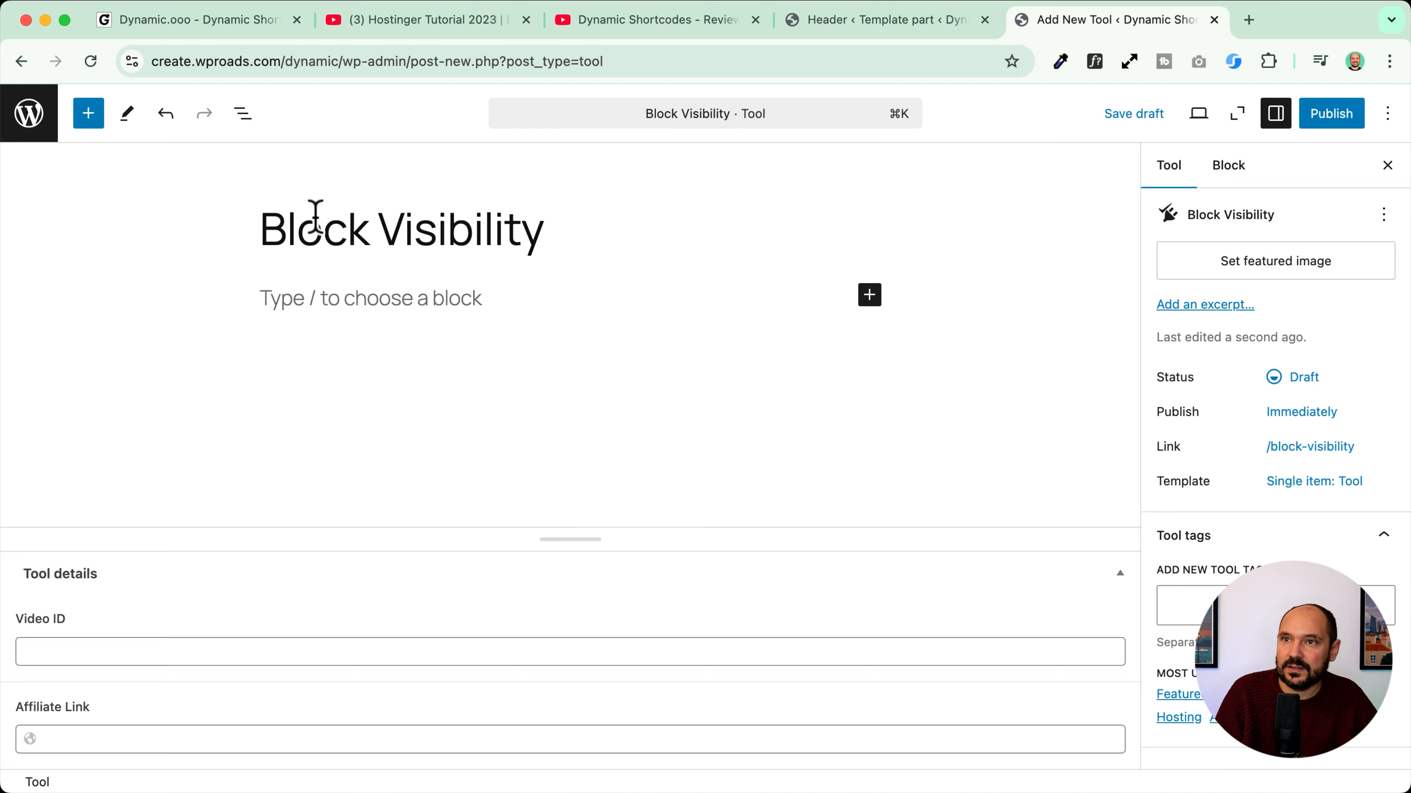
left_click(275, 287)
left_click(87, 655)
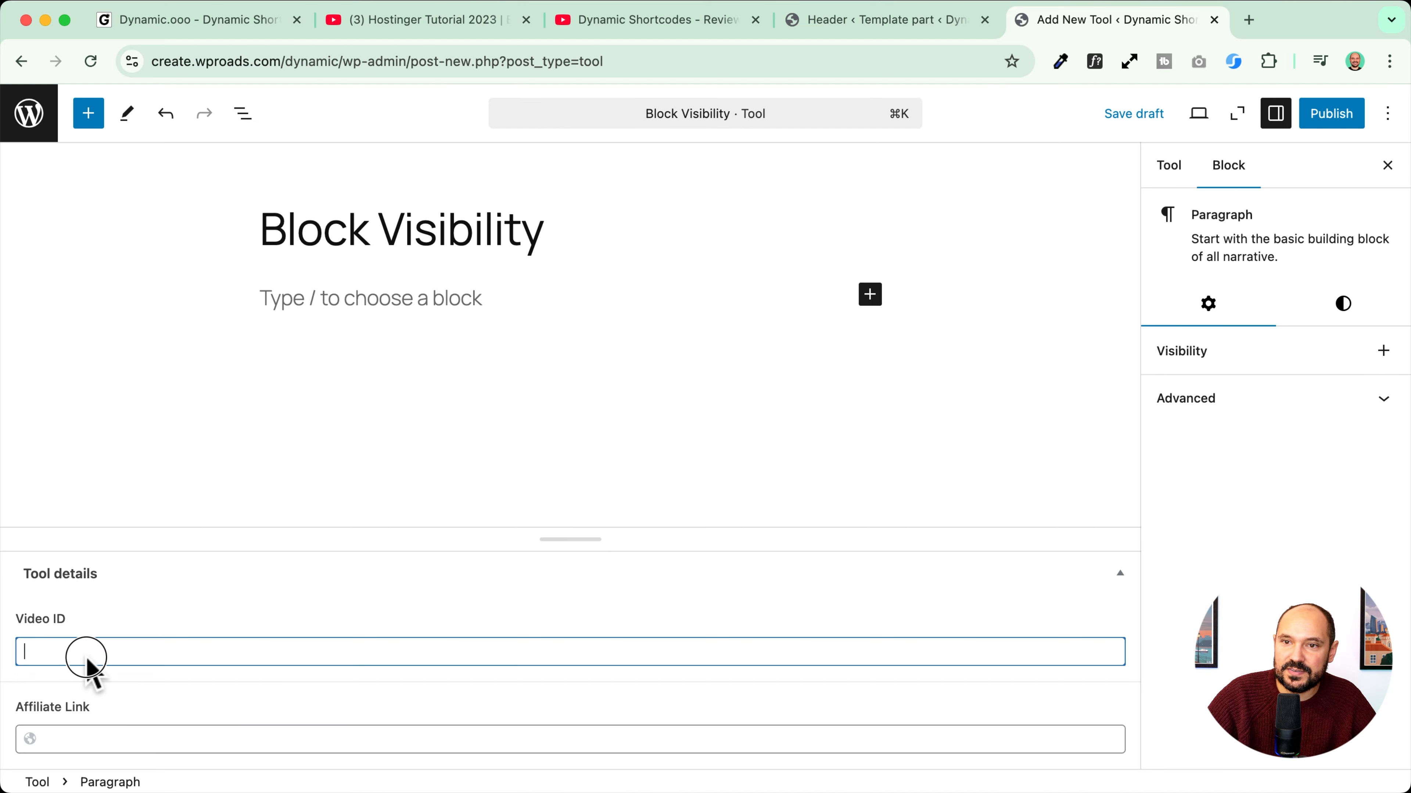
Step: Copy the address of Block Visibility's "get it now" link from Good Morning Gutenberg's Awesome WordPress Tools page
left_click(200, 20)
scroll(140, 132, "down", 3)
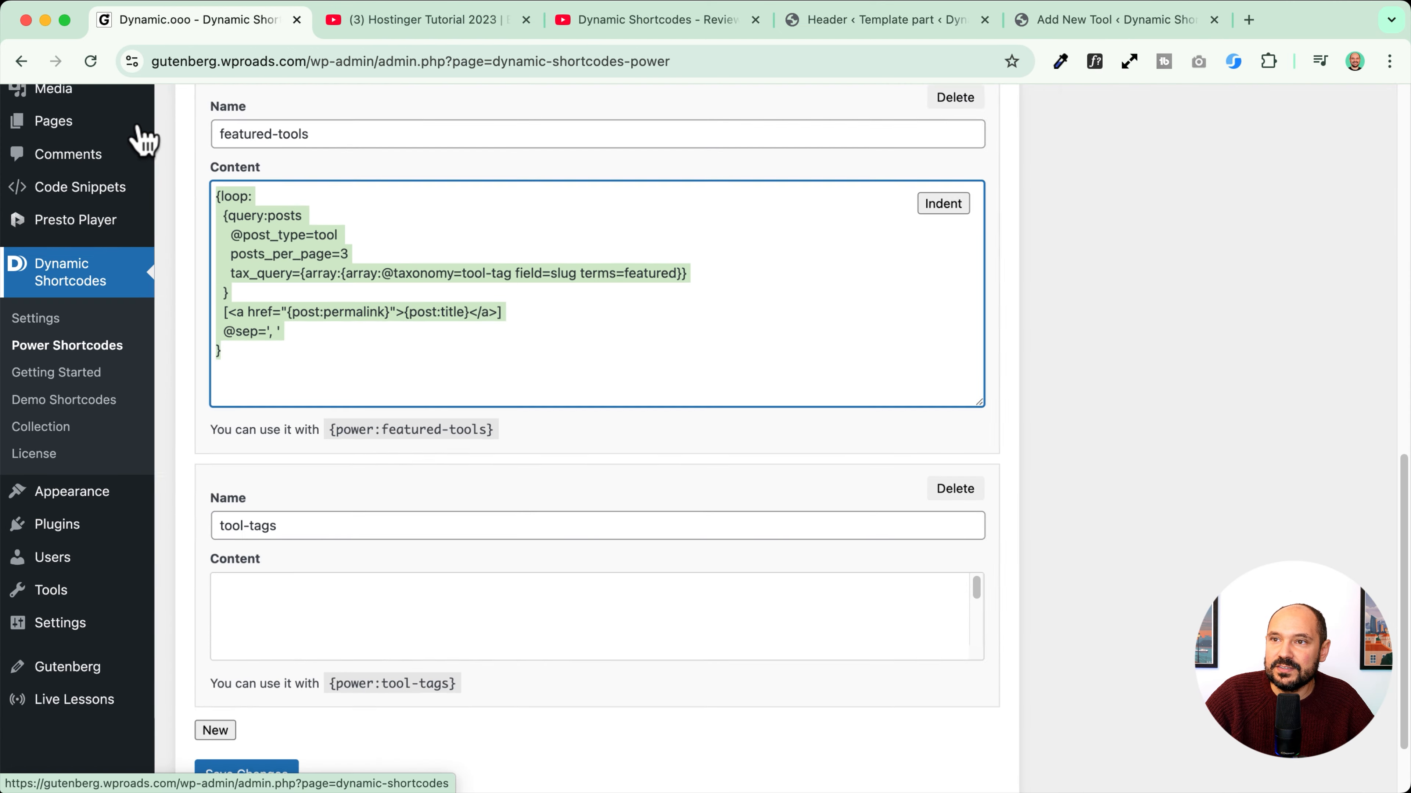
scroll(136, 132, "up", 3)
left_click(127, 108)
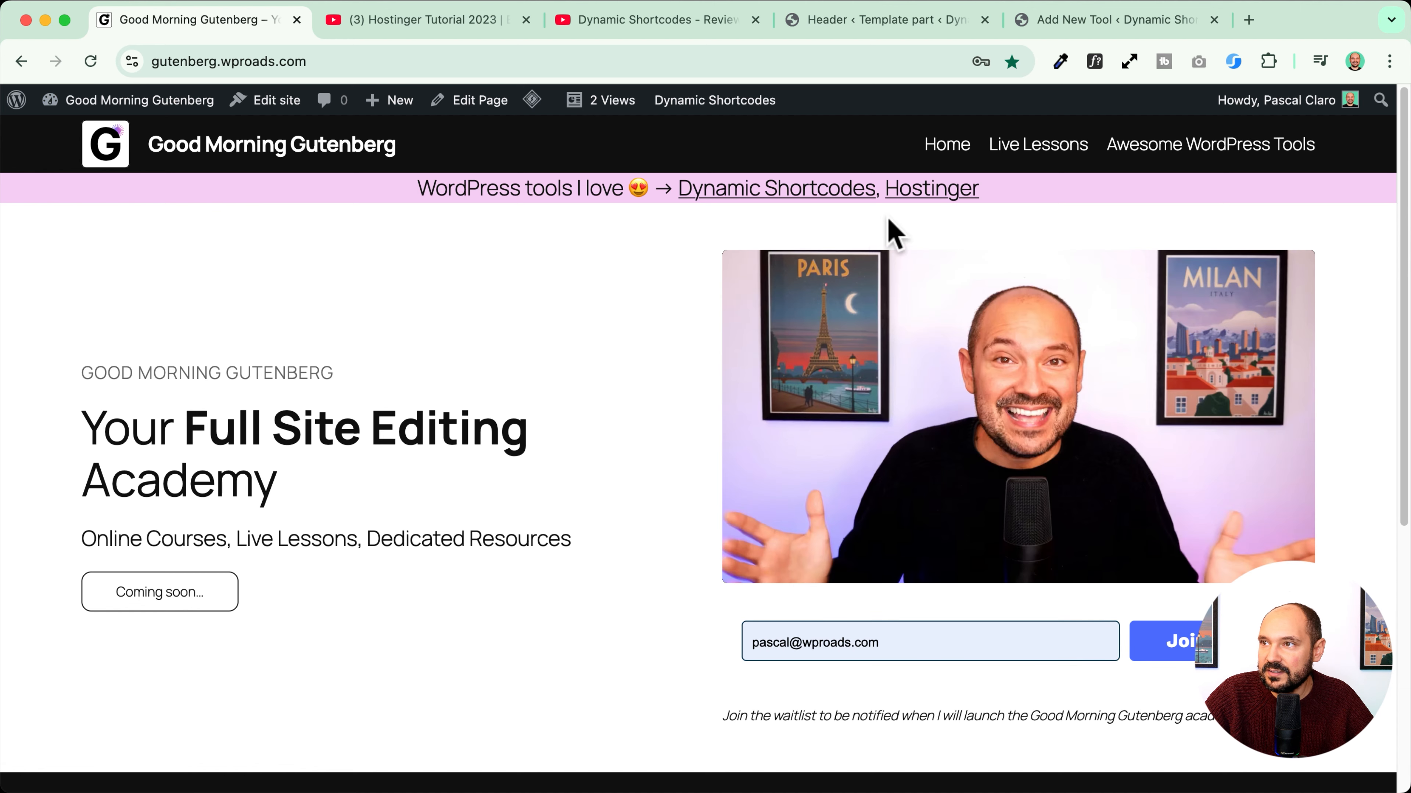
left_click(1158, 154)
scroll(362, 463, "down", 10)
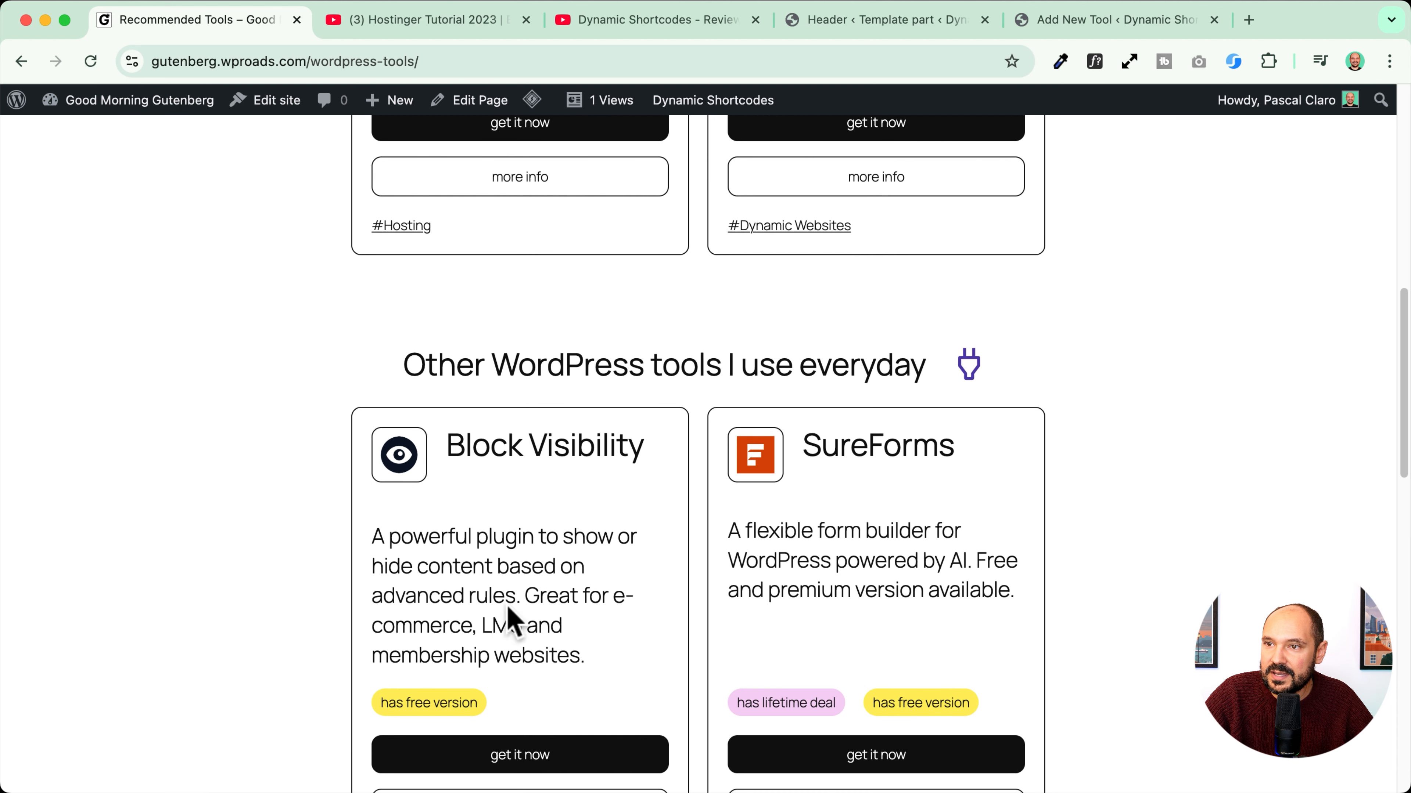
scroll(516, 667, "down", 3)
right_click(513, 631)
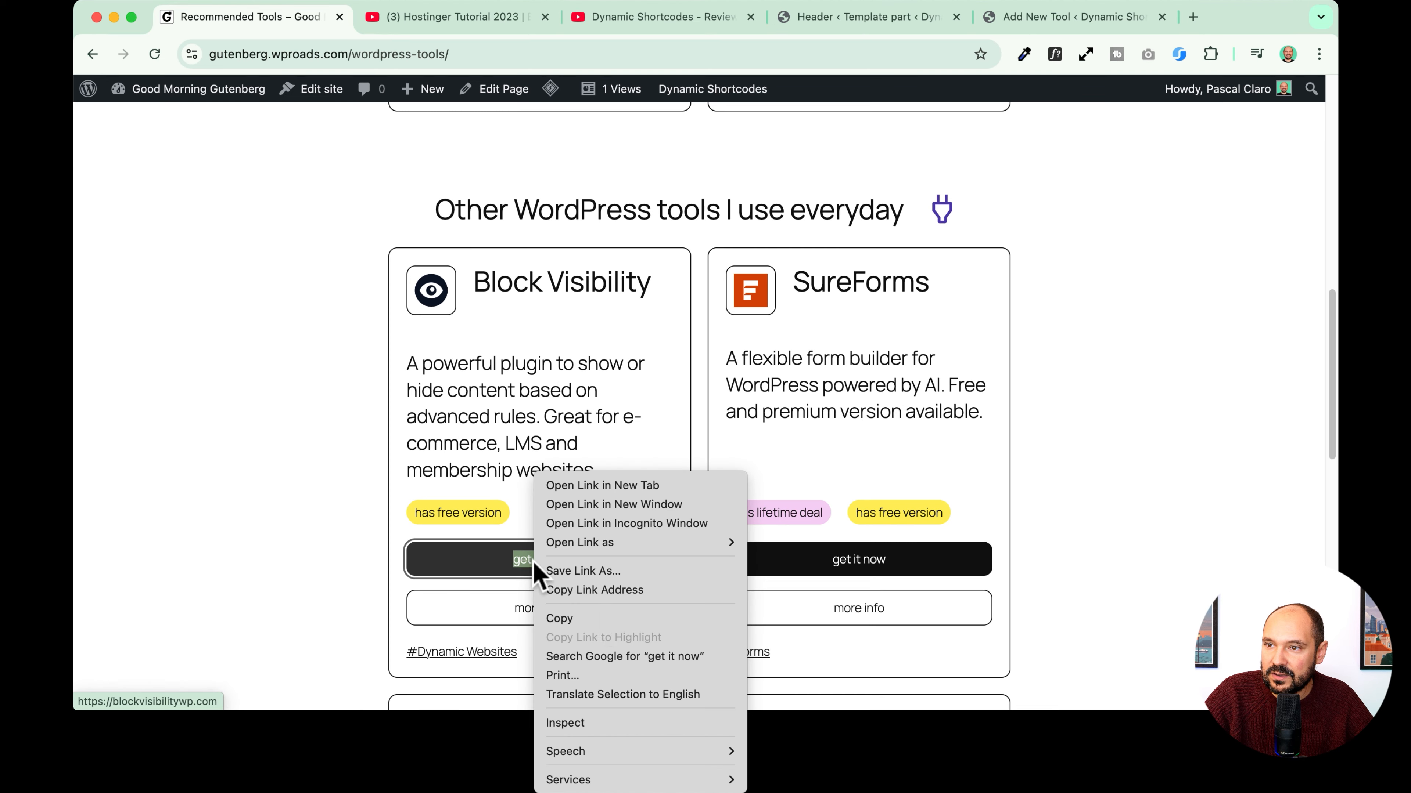
left_click(608, 590)
Step: Close the Header template part page and return to the new Block Visibility tool
left_click(889, 20)
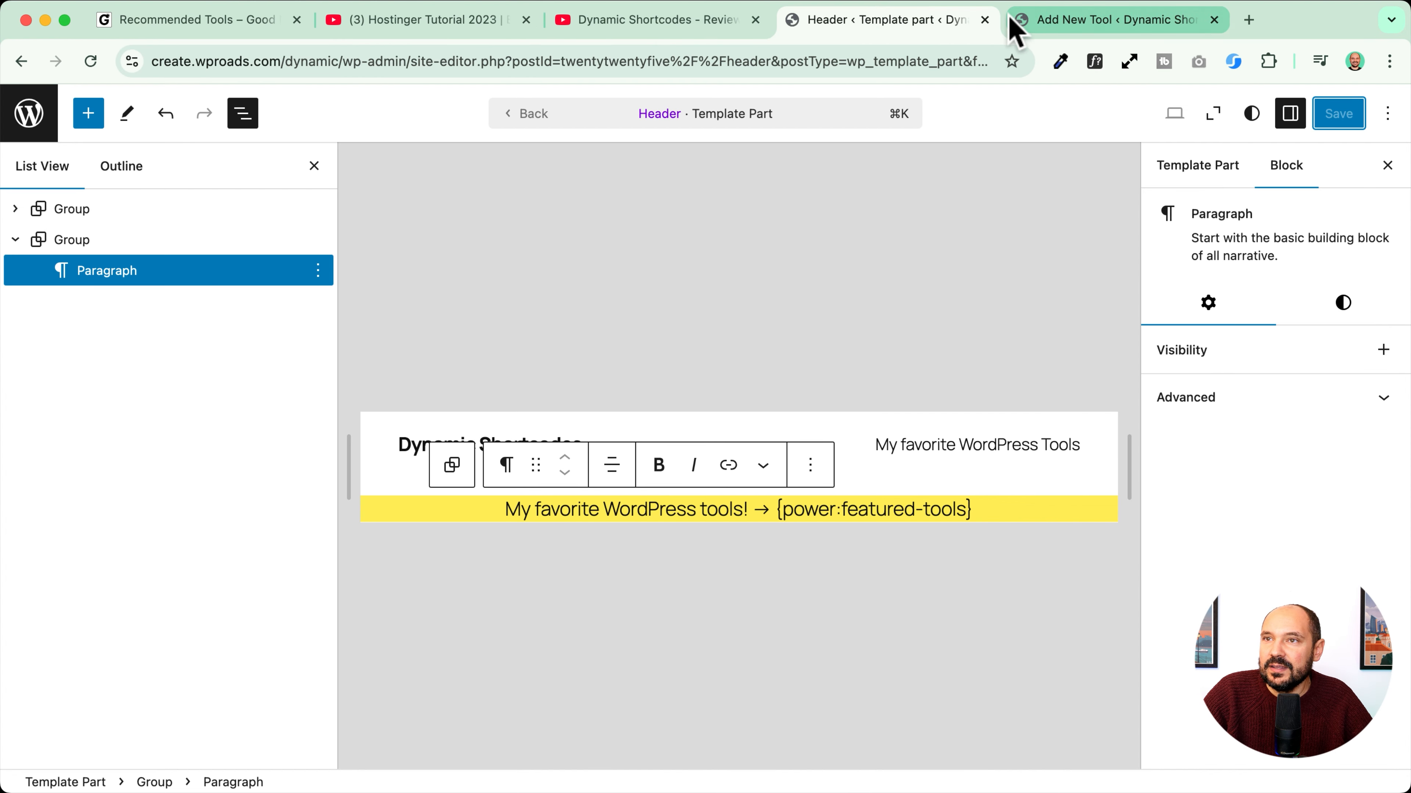
left_click(1057, 31)
left_click(984, 20)
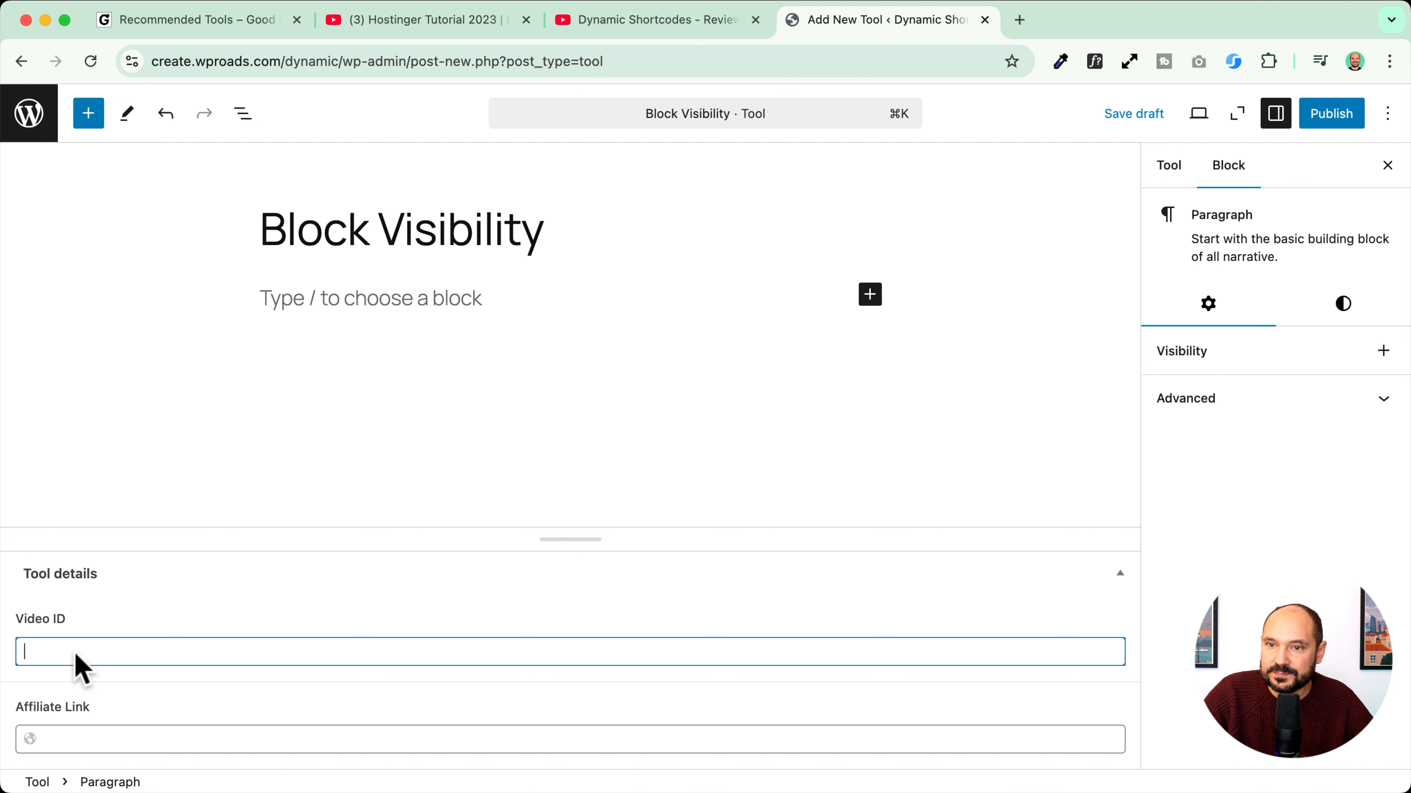
type("https://blockvisibilitywp.com/")
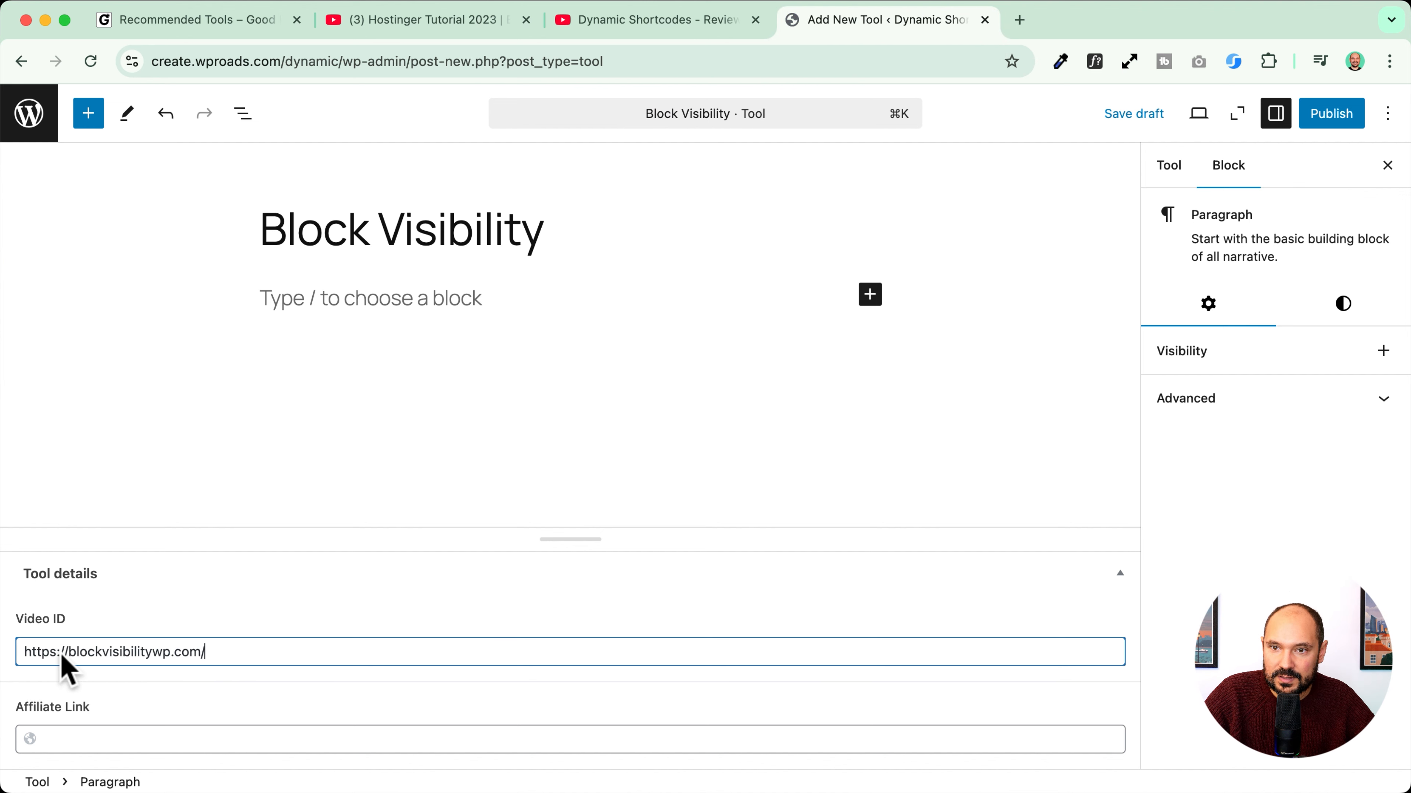
left_click(86, 734)
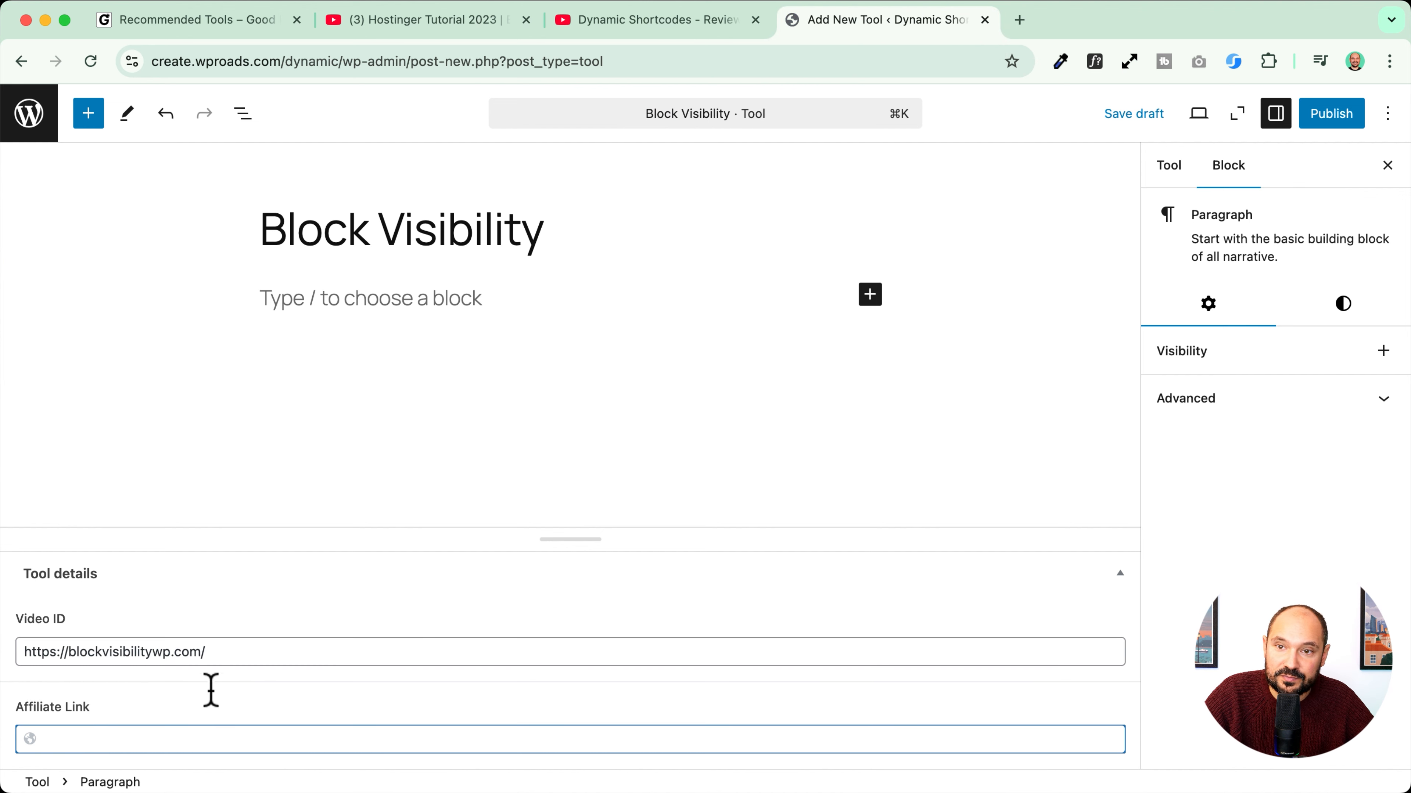
triple_click(215, 663)
key("super+c")
key("BackSpace")
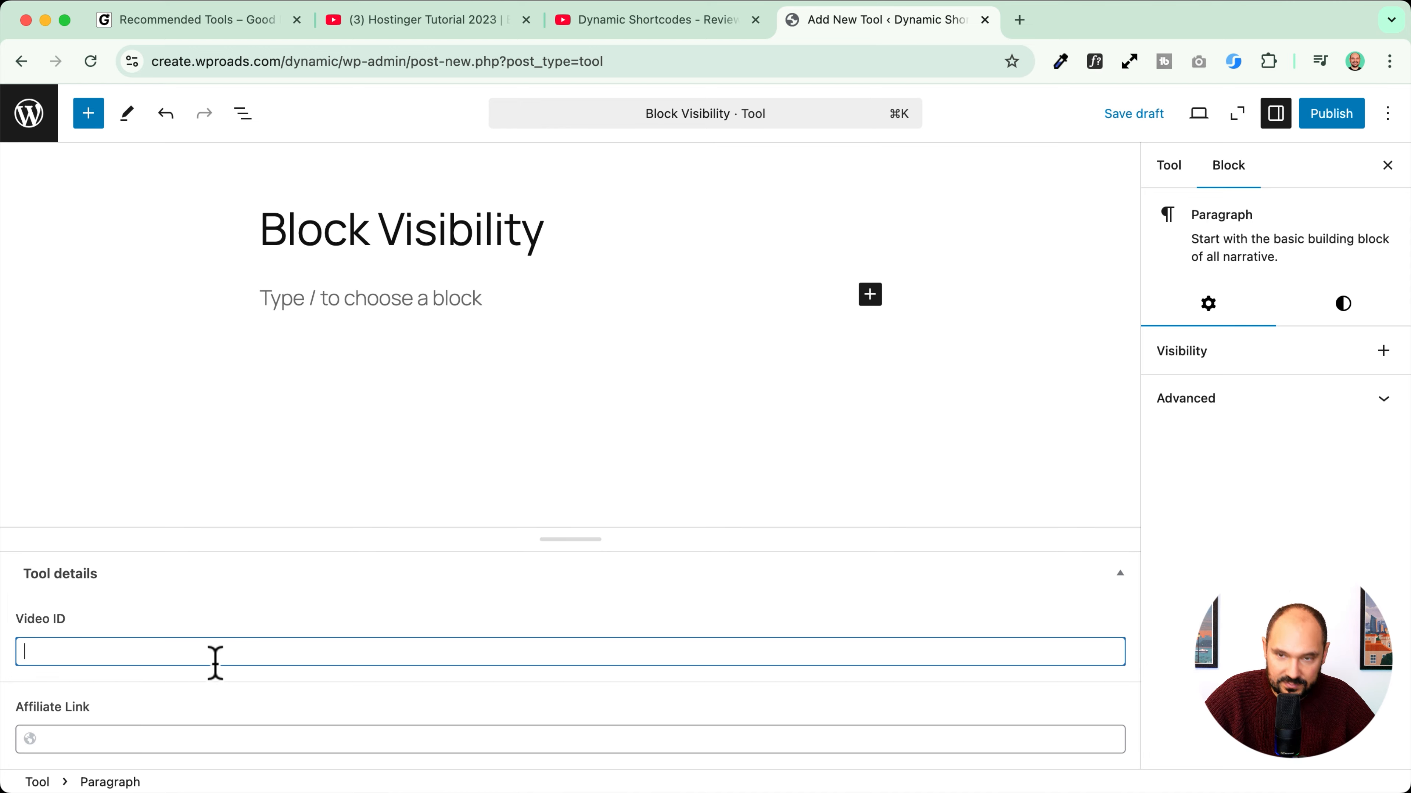
left_click(183, 730)
key("super+v")
left_click(74, 646)
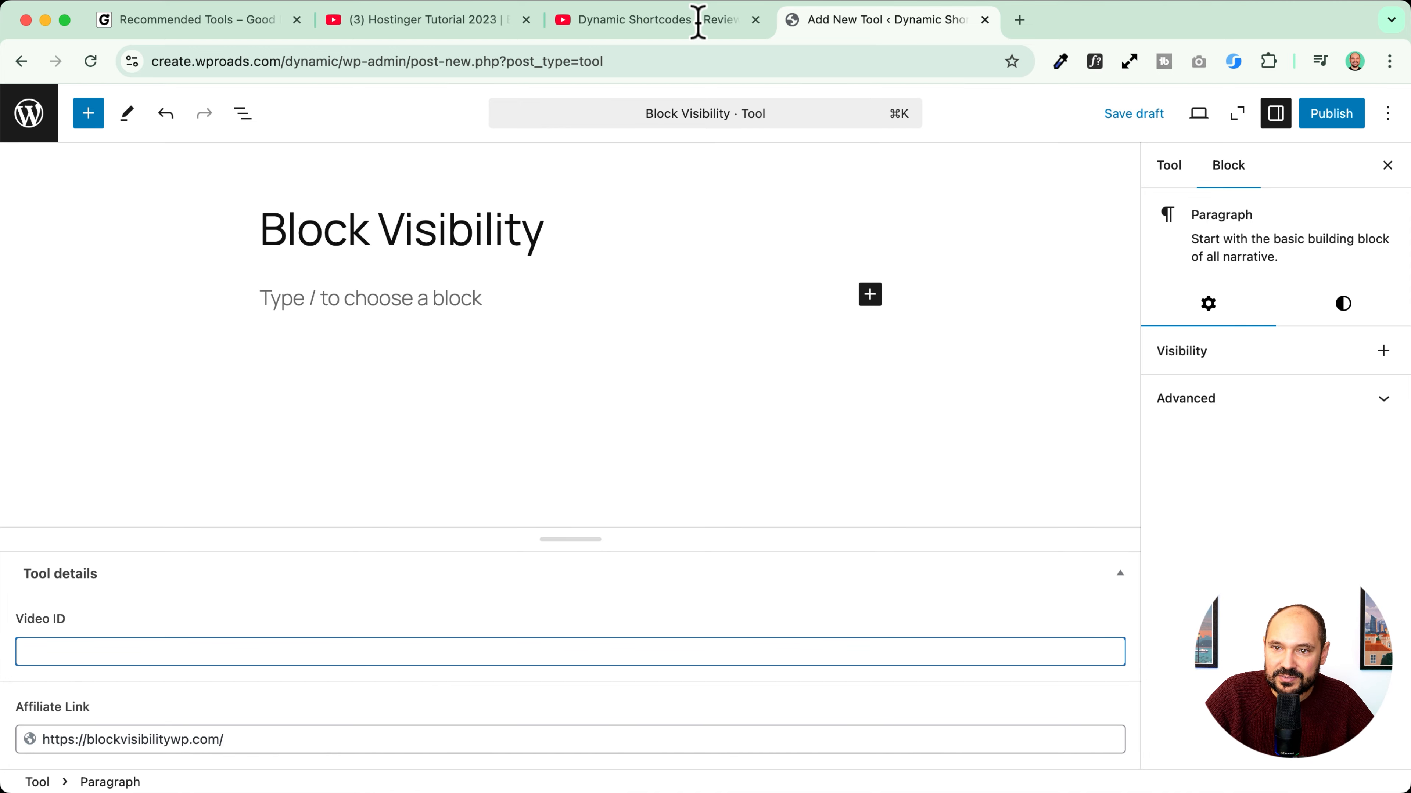
left_click(677, 24)
left_click(477, 23)
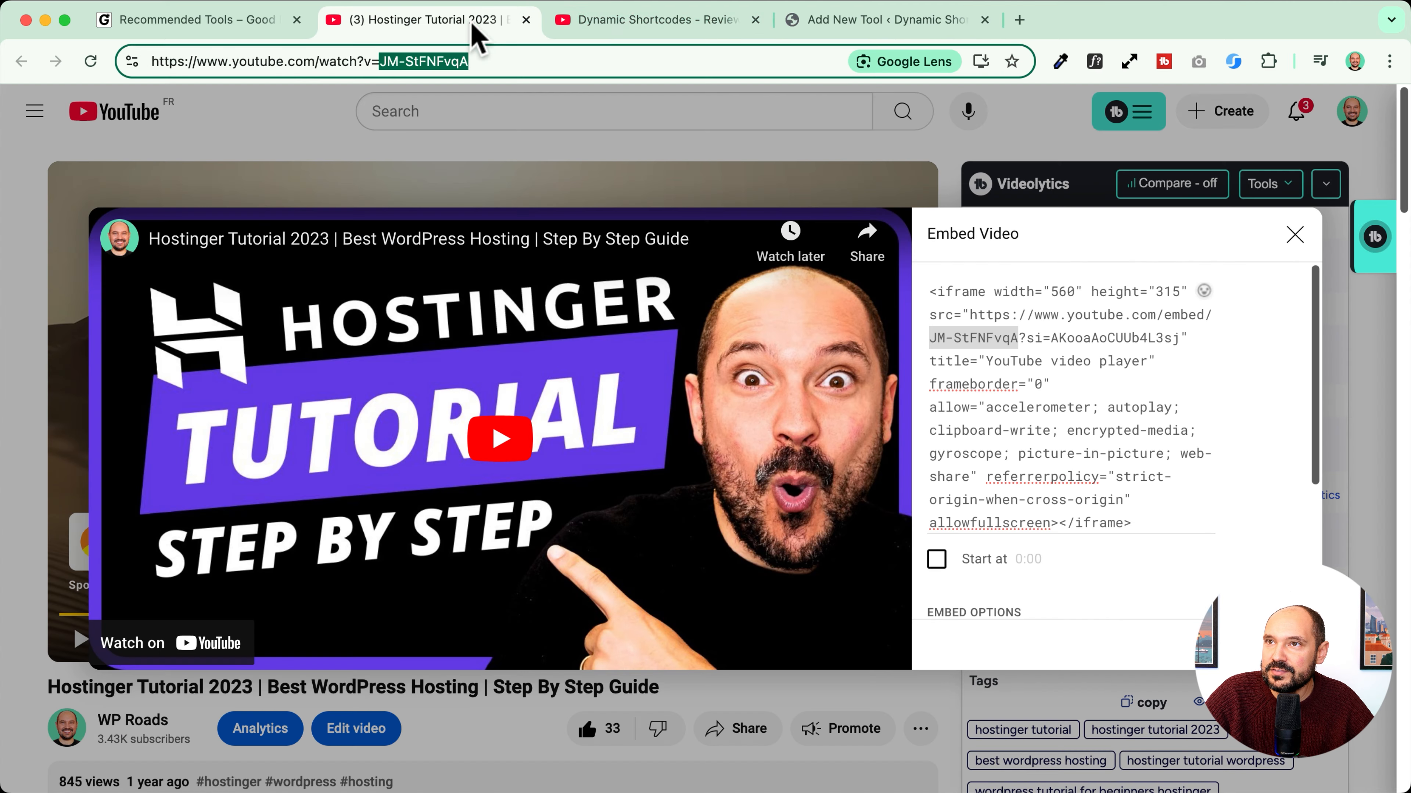
left_click(756, 20)
left_click(526, 20)
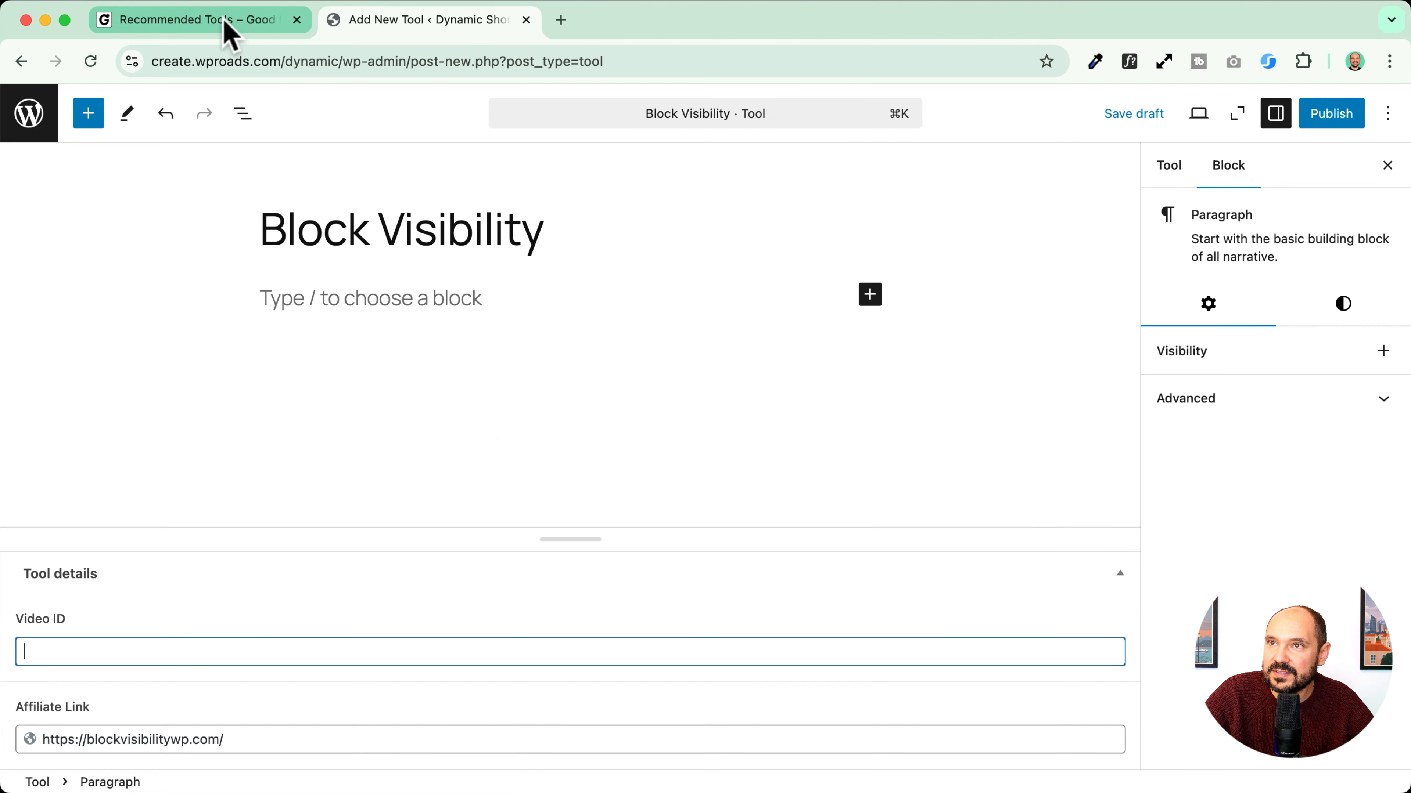
Step: Copy the YouTube ID k3corKkT6oU from Good Morning Gutenberg's Block Visibility tool into the new tool's Video ID field
left_click(225, 30)
left_click(506, 328)
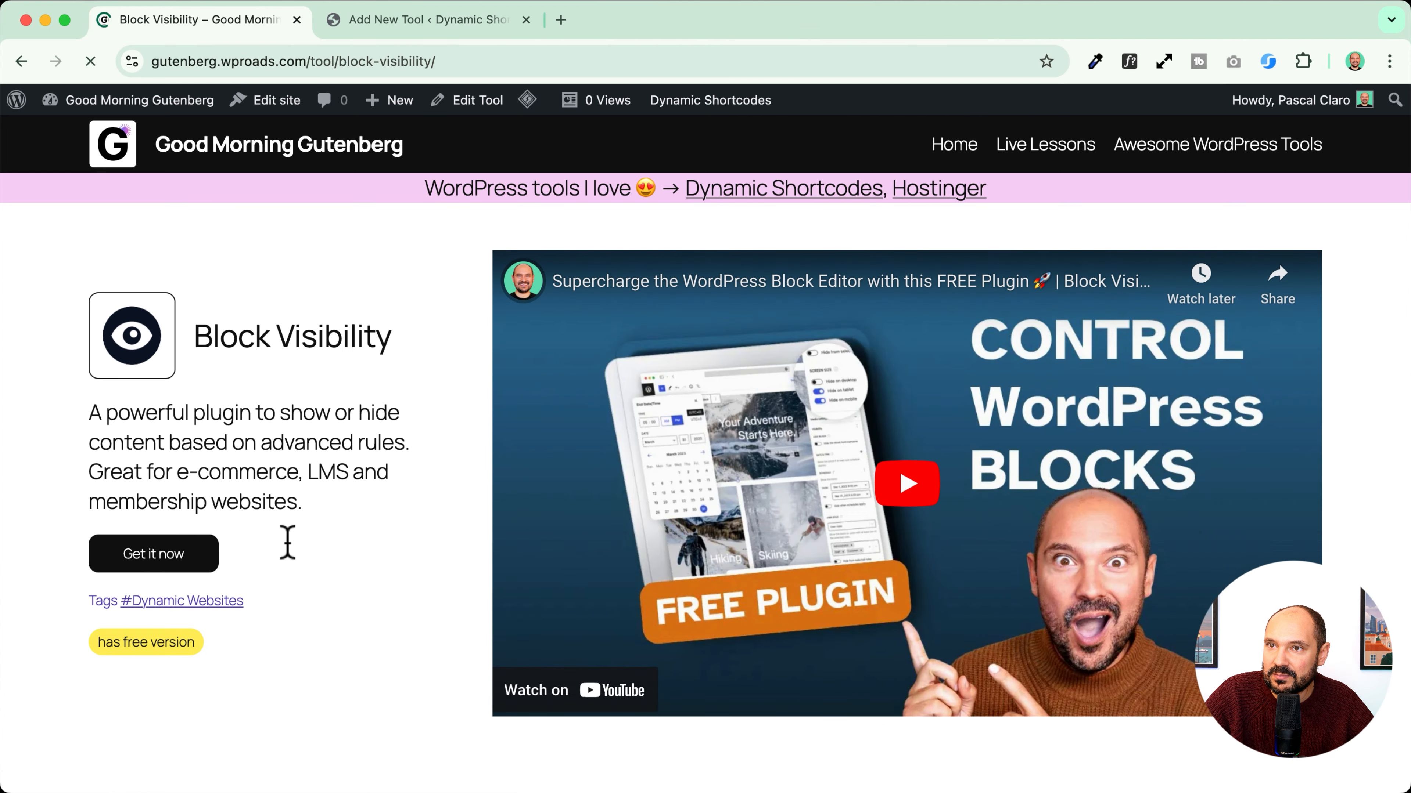
left_click(467, 100)
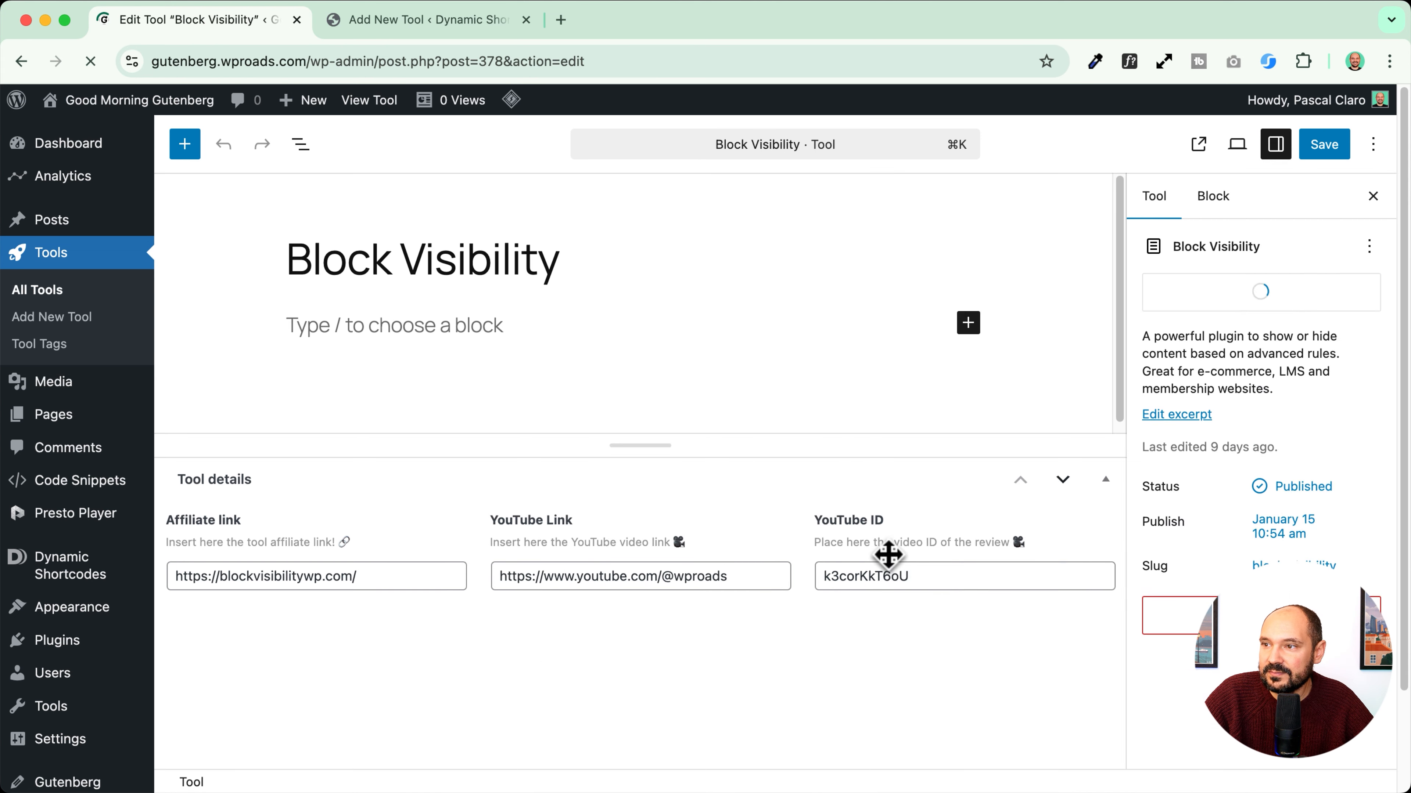
double_click(938, 573)
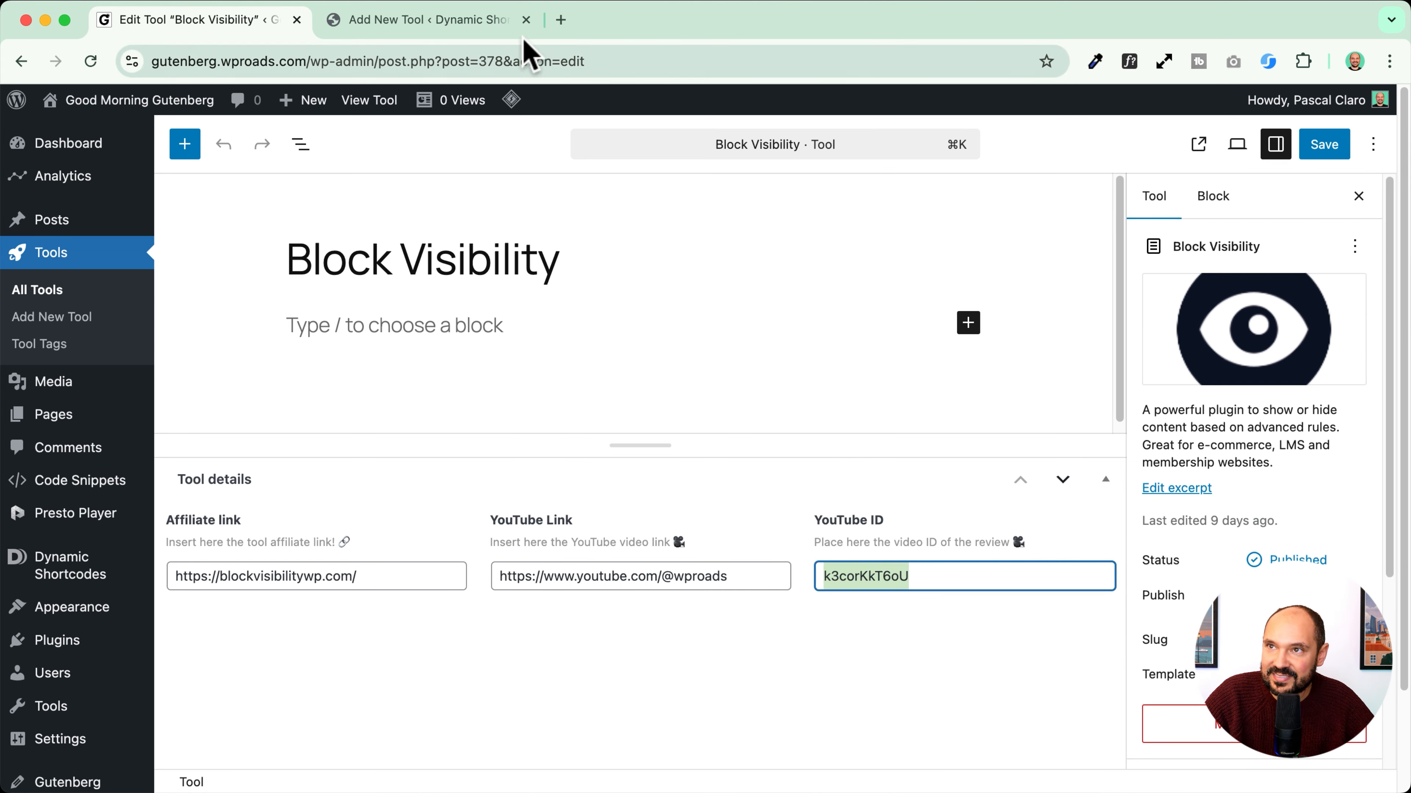
left_click(472, 23)
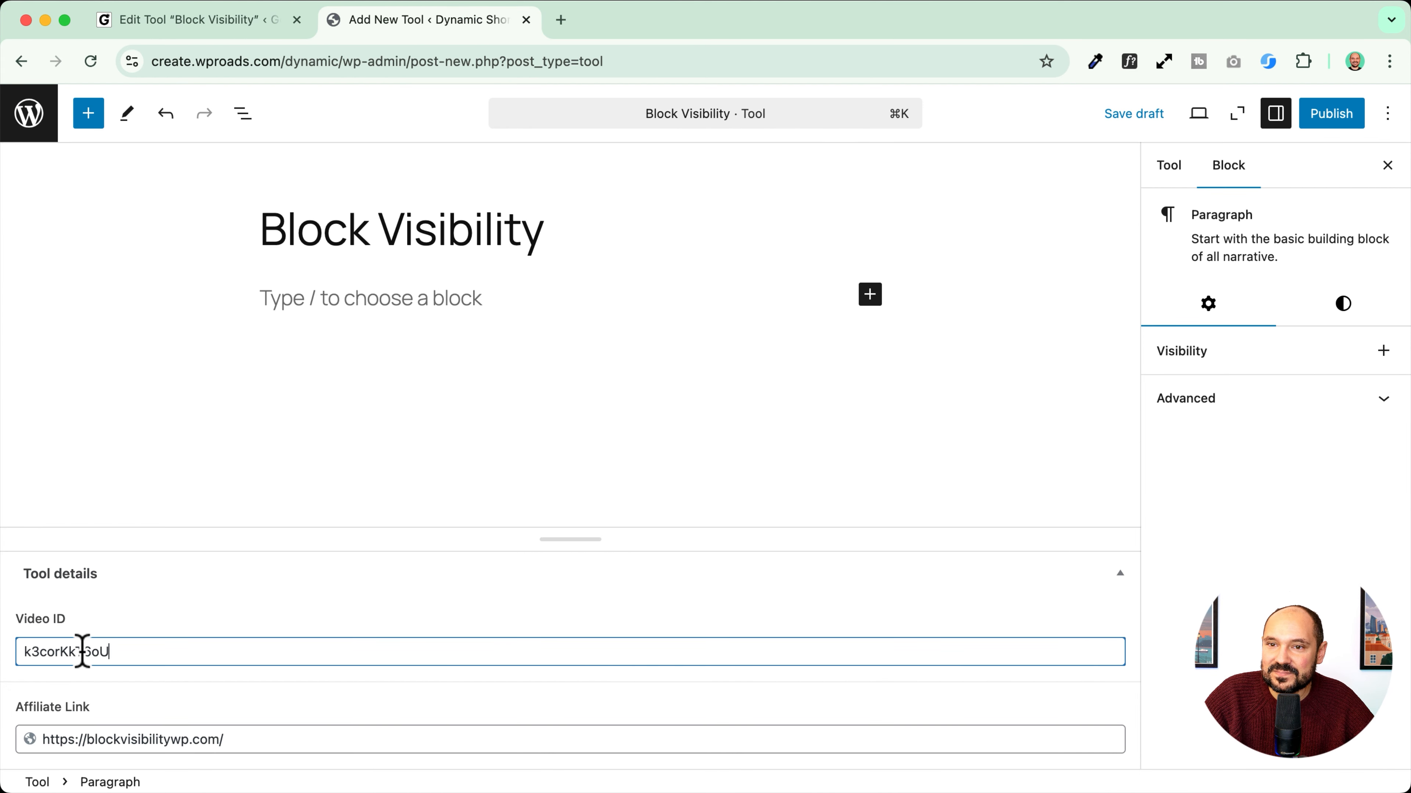
Step: Upload the Block Visibility eye logo and set it as the new tool's featured image
left_click(1169, 165)
left_click(1250, 261)
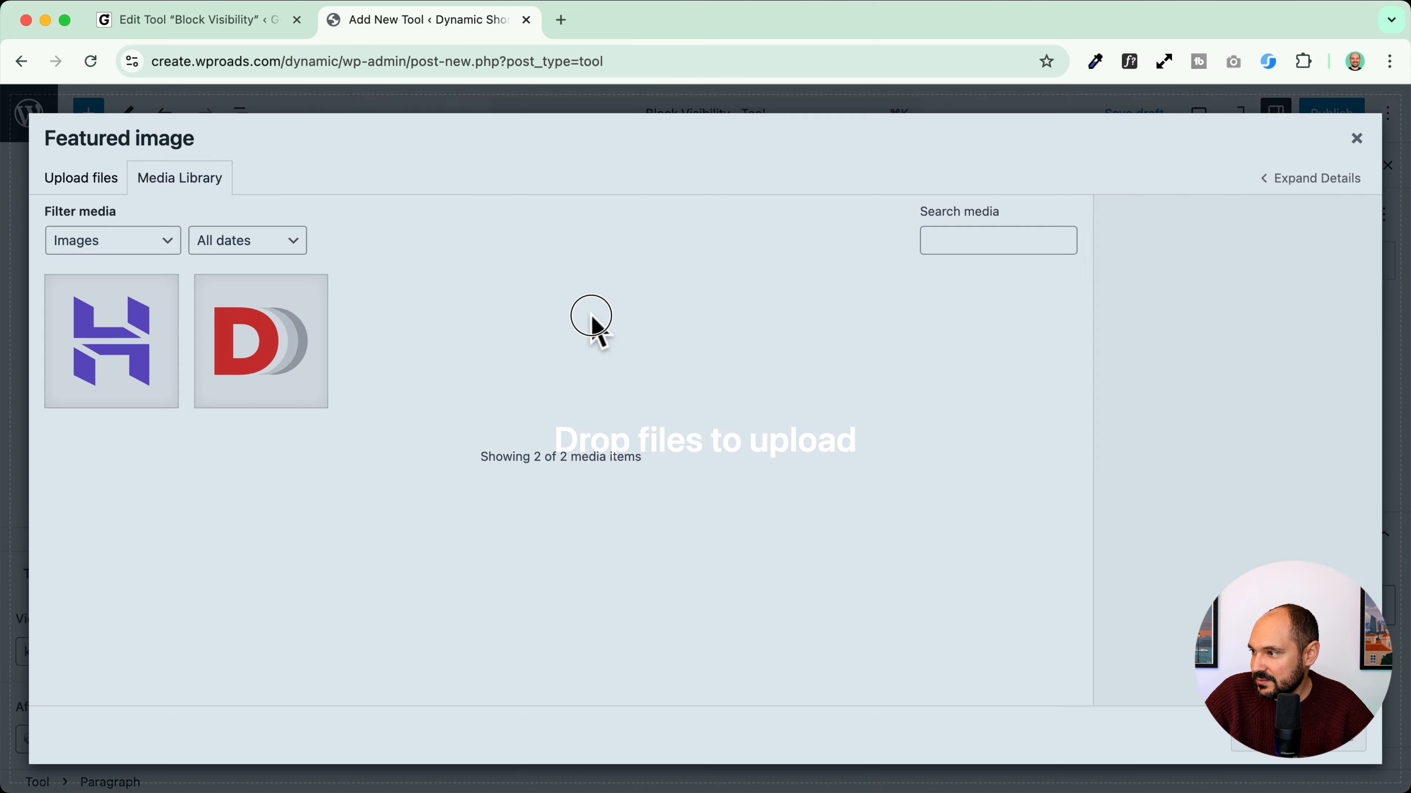
left_click_drag(592, 324, 560, 359)
left_click(1241, 745)
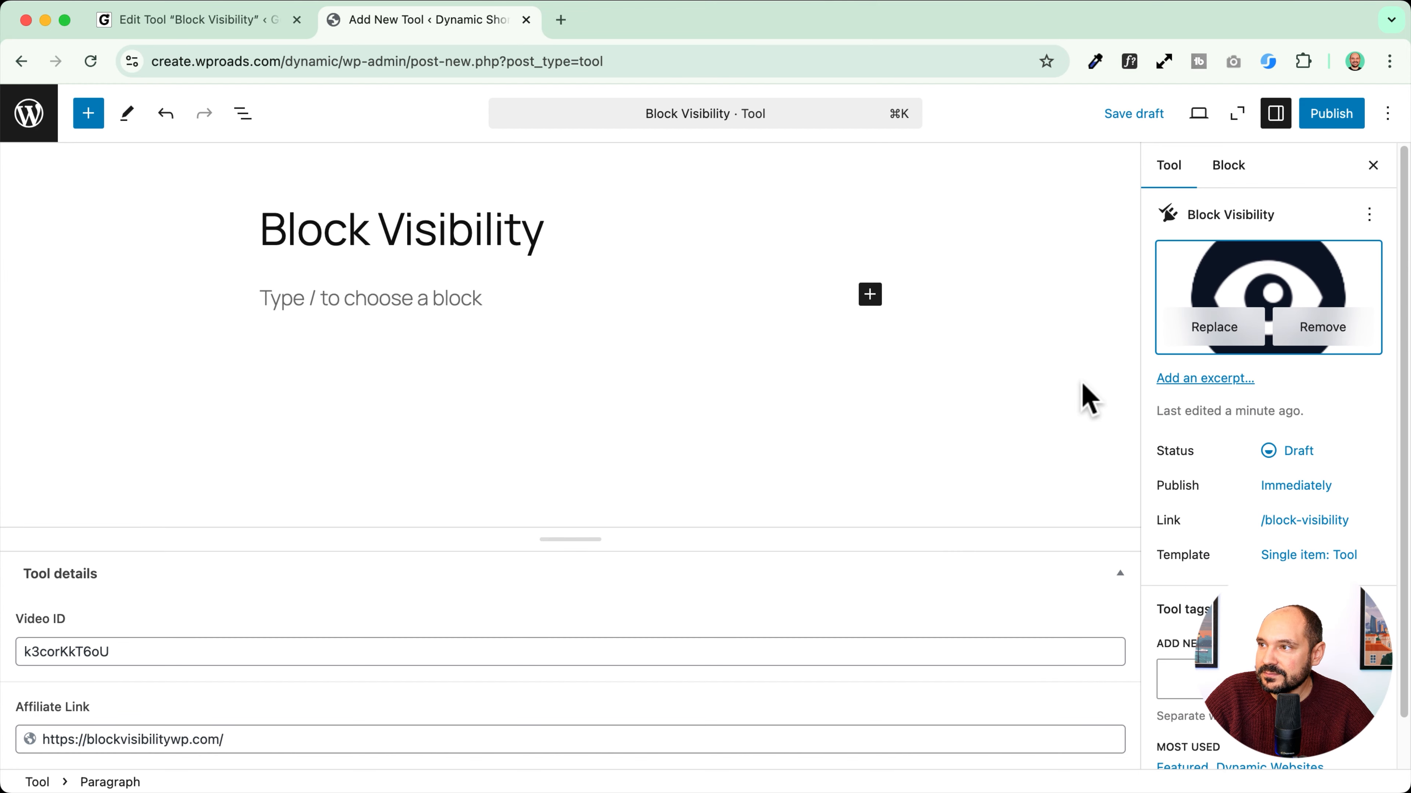
Step: Copy Block Visibility's excerpt from the Good Morning Gutenberg tool into the new tool's excerpt
left_click(1213, 379)
left_click(192, 20)
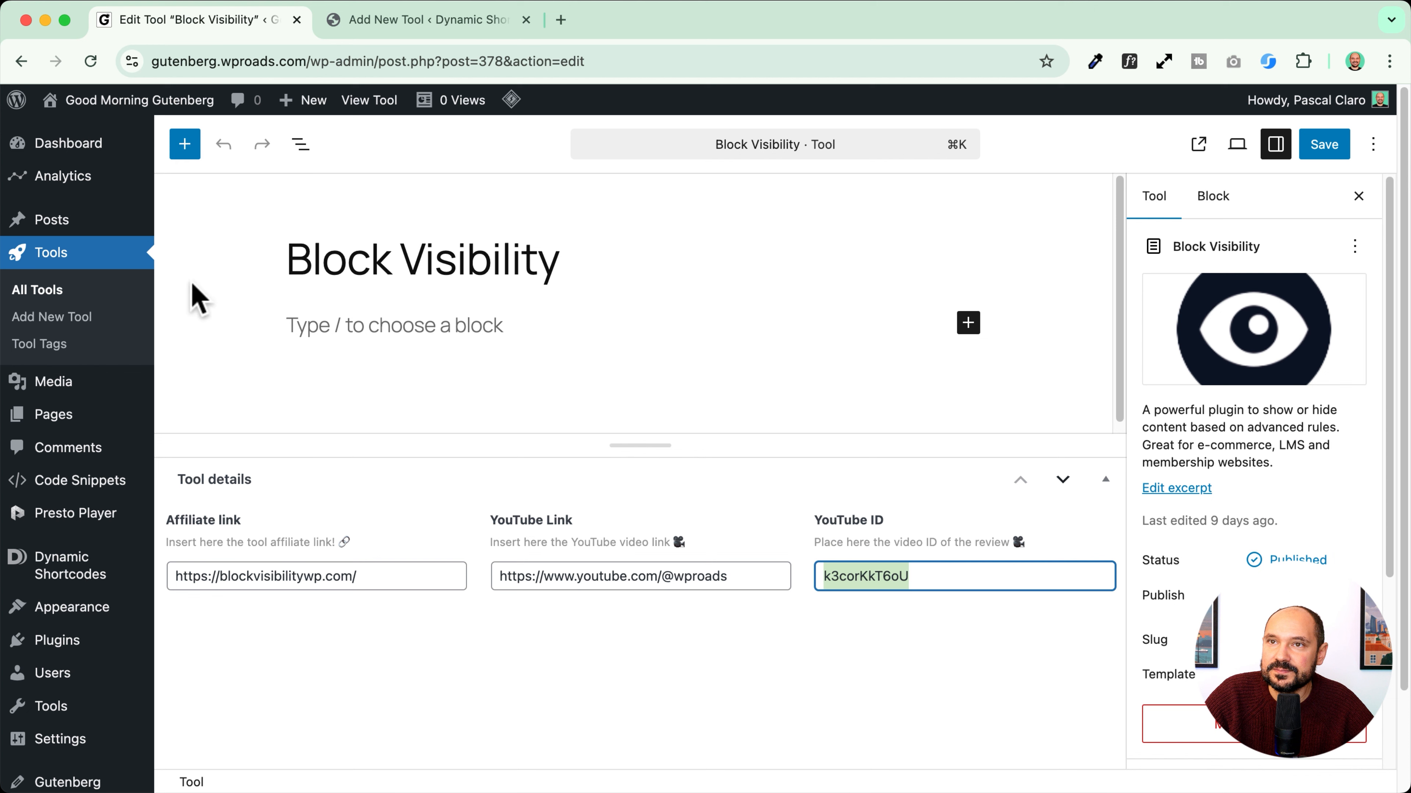
triple_click(1206, 425)
left_click(427, 21)
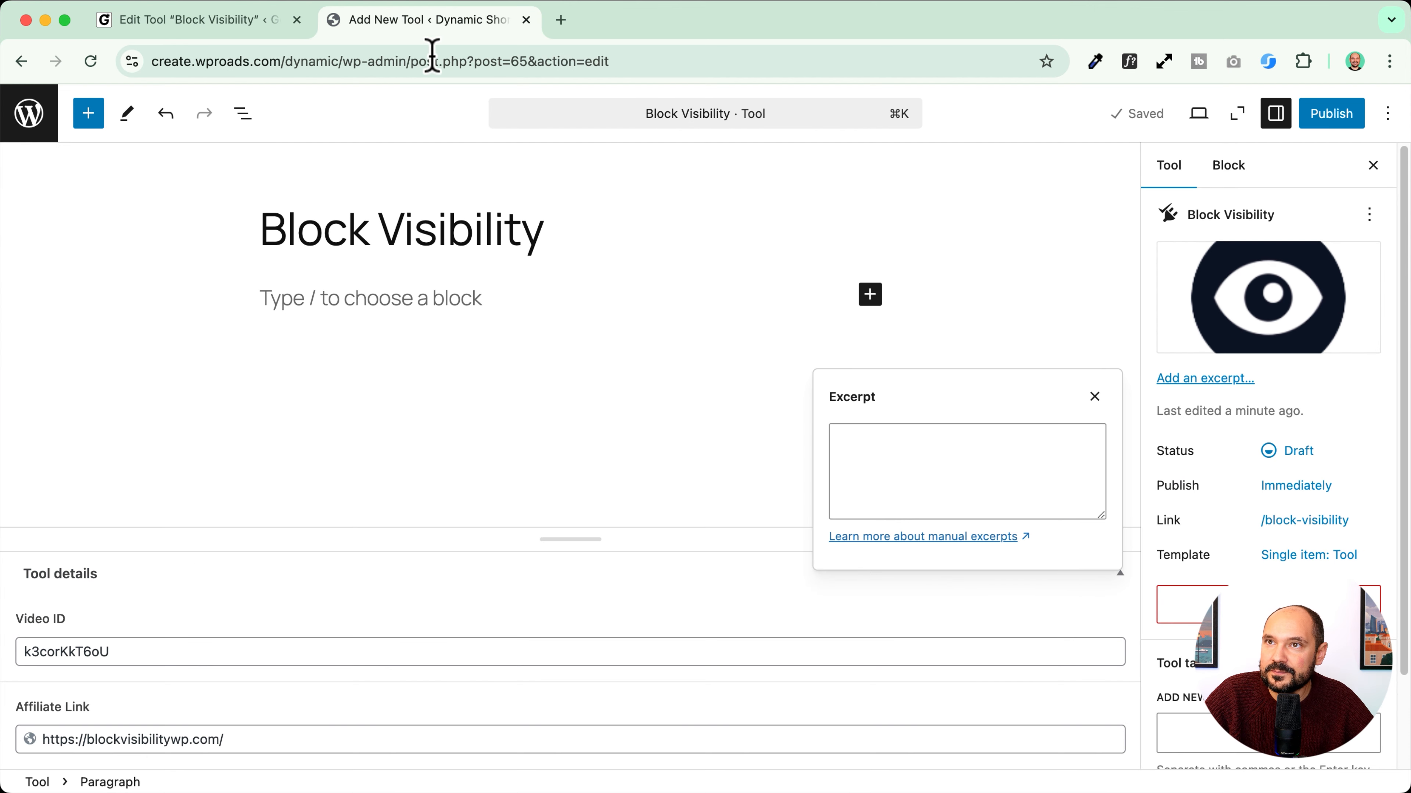
left_click(950, 493)
type("A powerful plugin to show or hide content based on advanced rules. Great for e-commerce, LMS, and membership websites.")
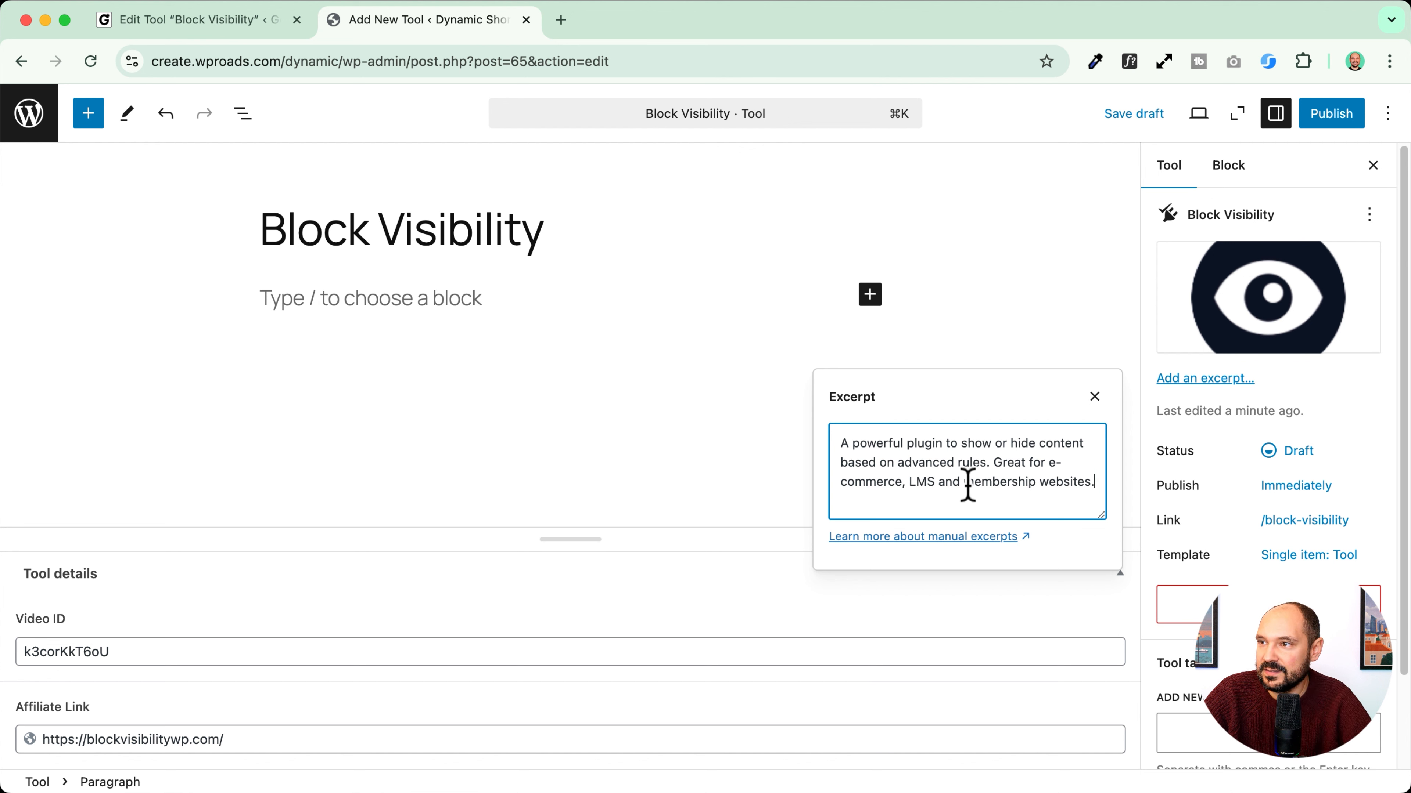
Step: Assign the tool tags Dynamic Websites and Free Tools to the Block Visibility tool
left_click(1238, 663)
scroll(1239, 664, "down", 4)
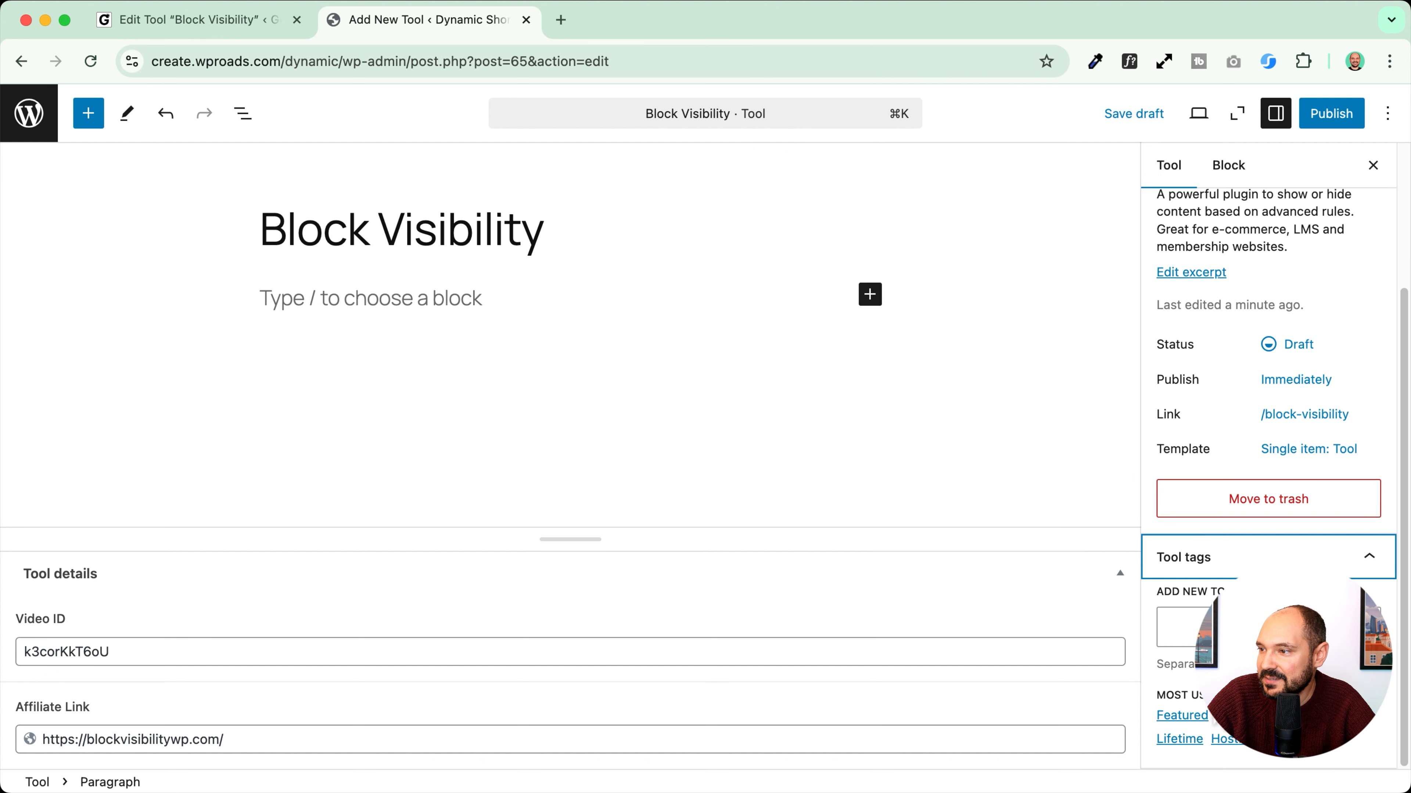
left_click(1197, 632)
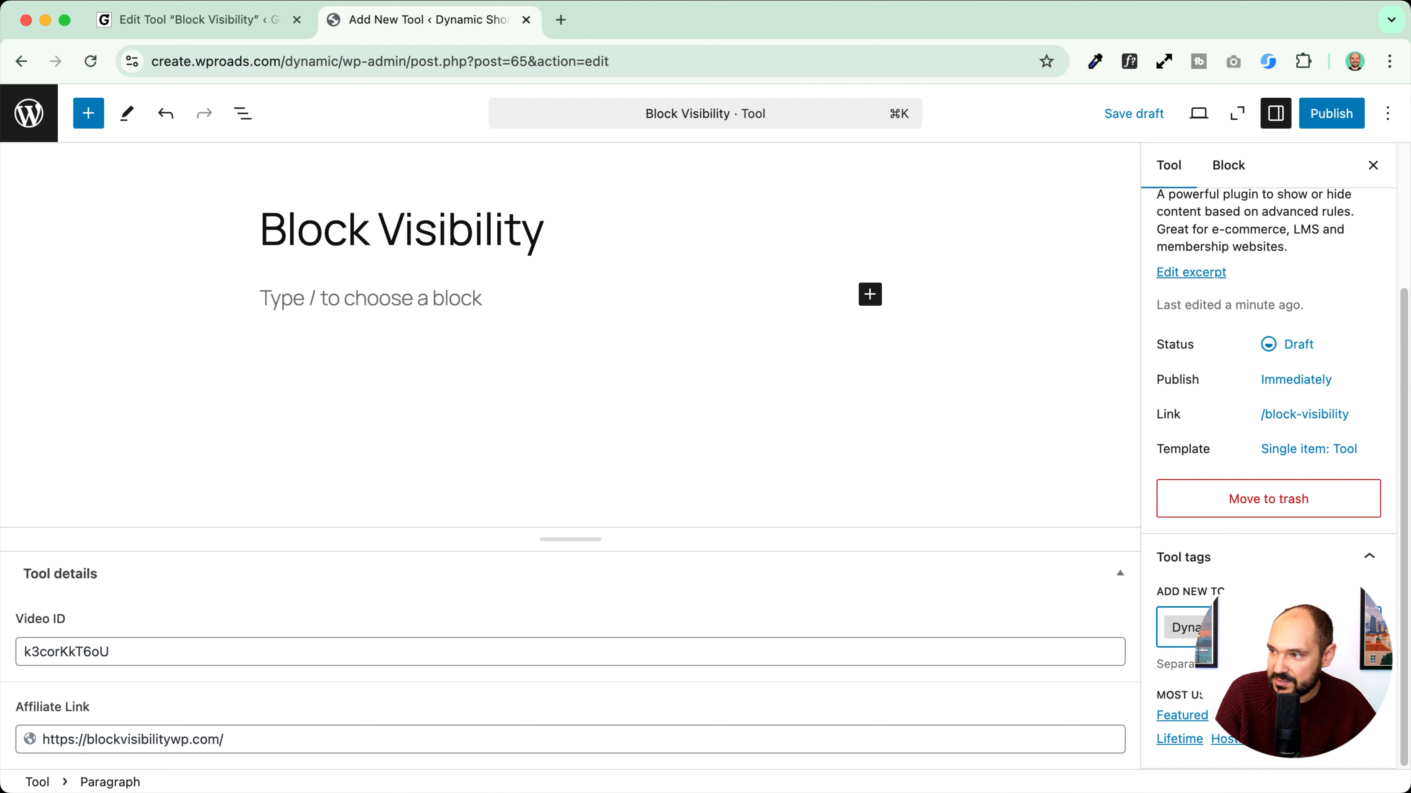
type("free")
key("Return")
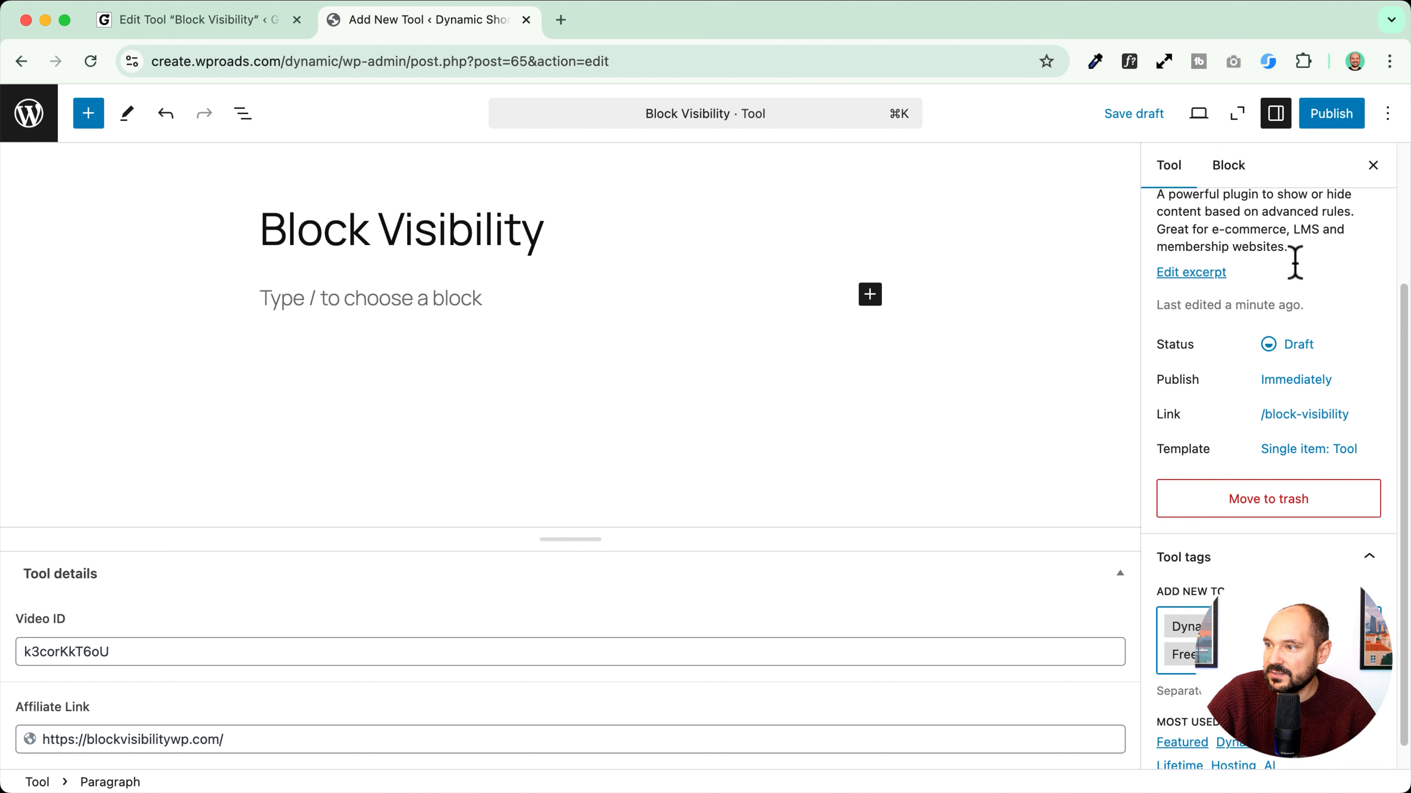
Step: Publish the Block Visibility tool and check its single page and its card on the site's front page
scroll(1247, 445, "up", 3)
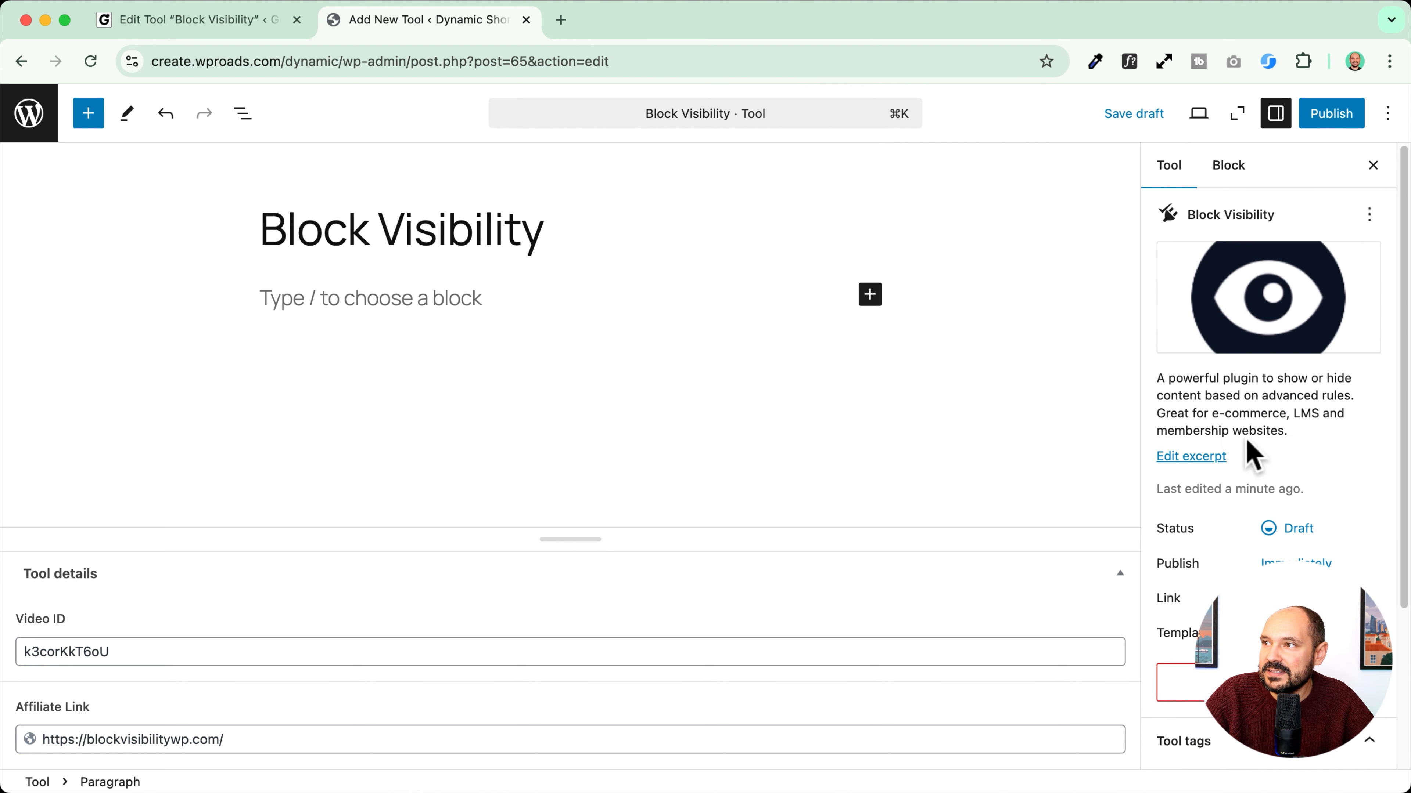
left_click(1329, 116)
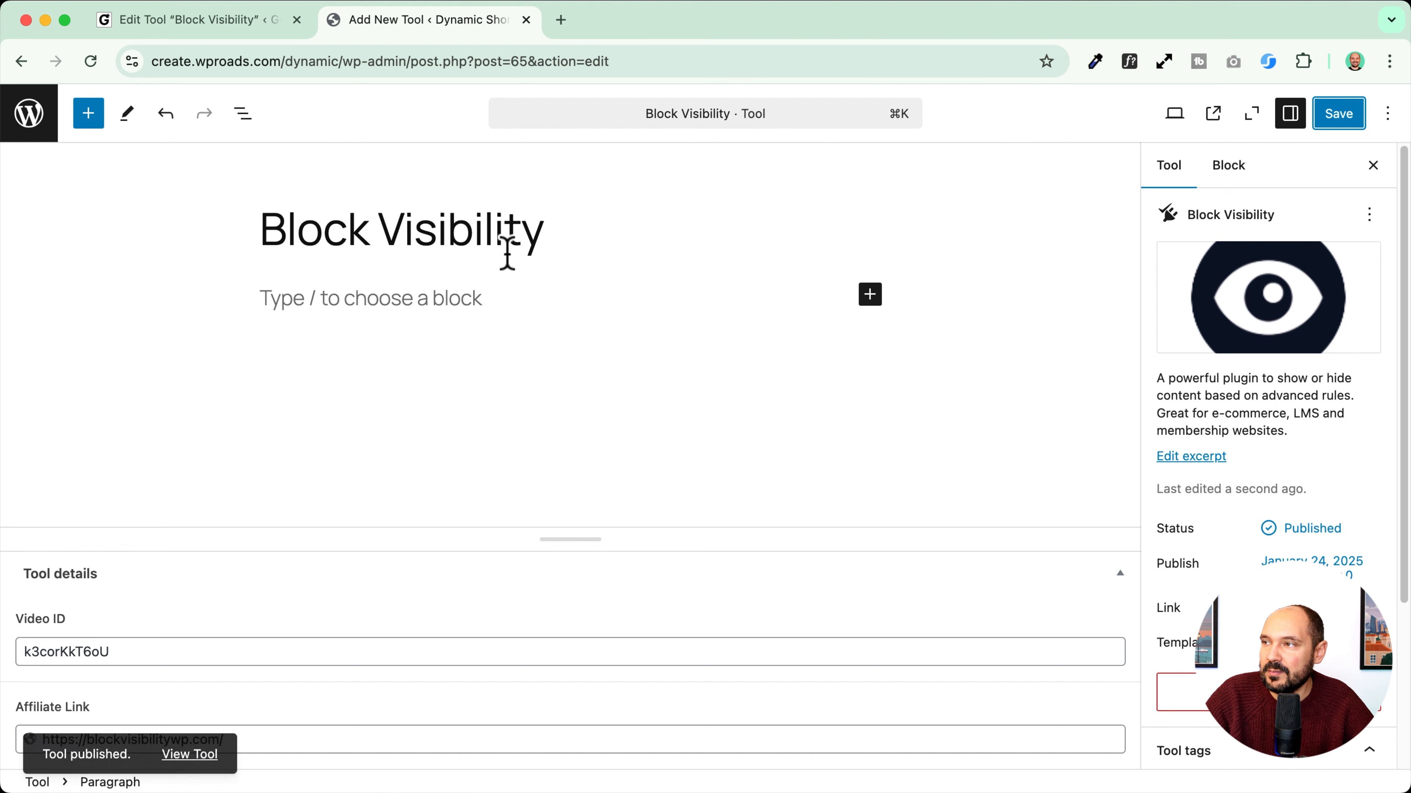
left_click(195, 757)
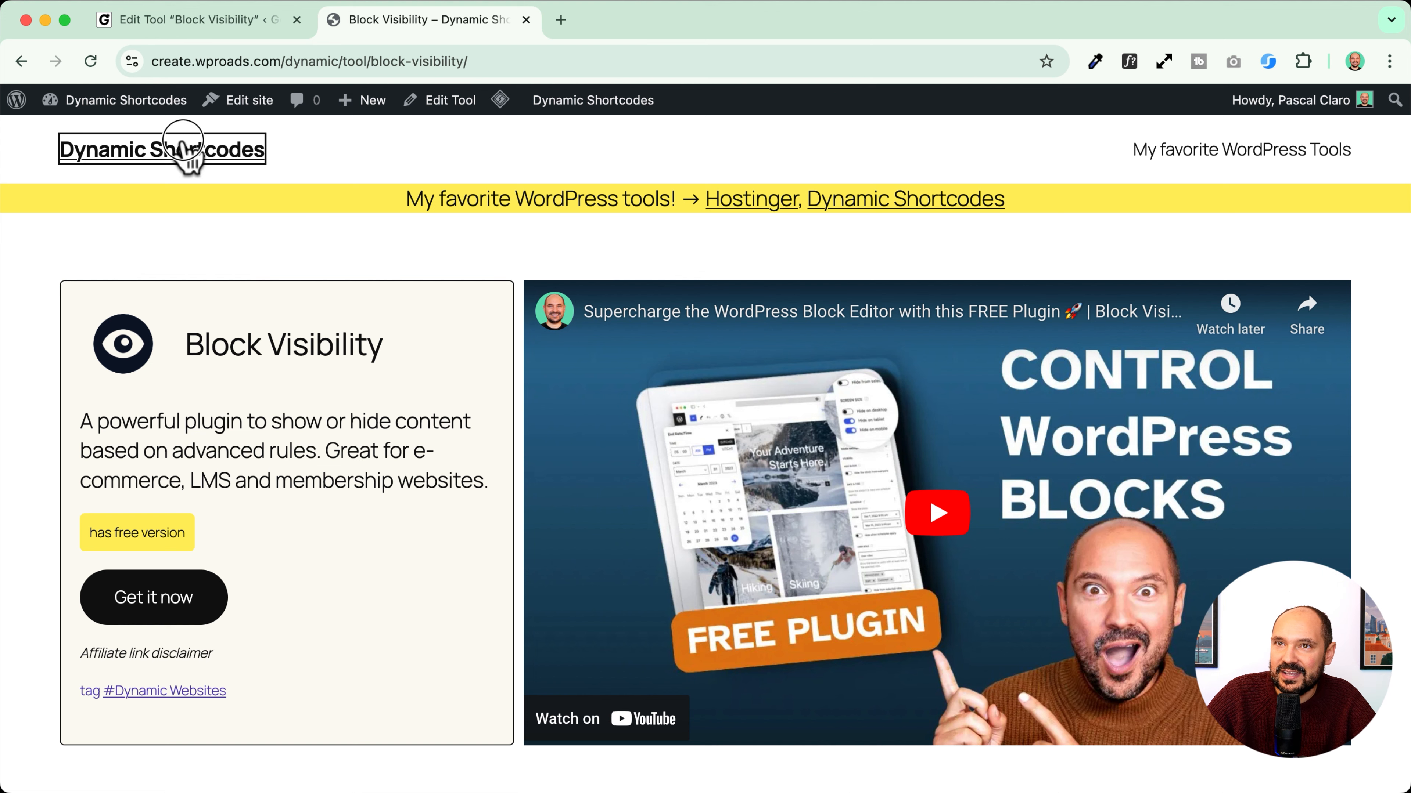
left_click(188, 156)
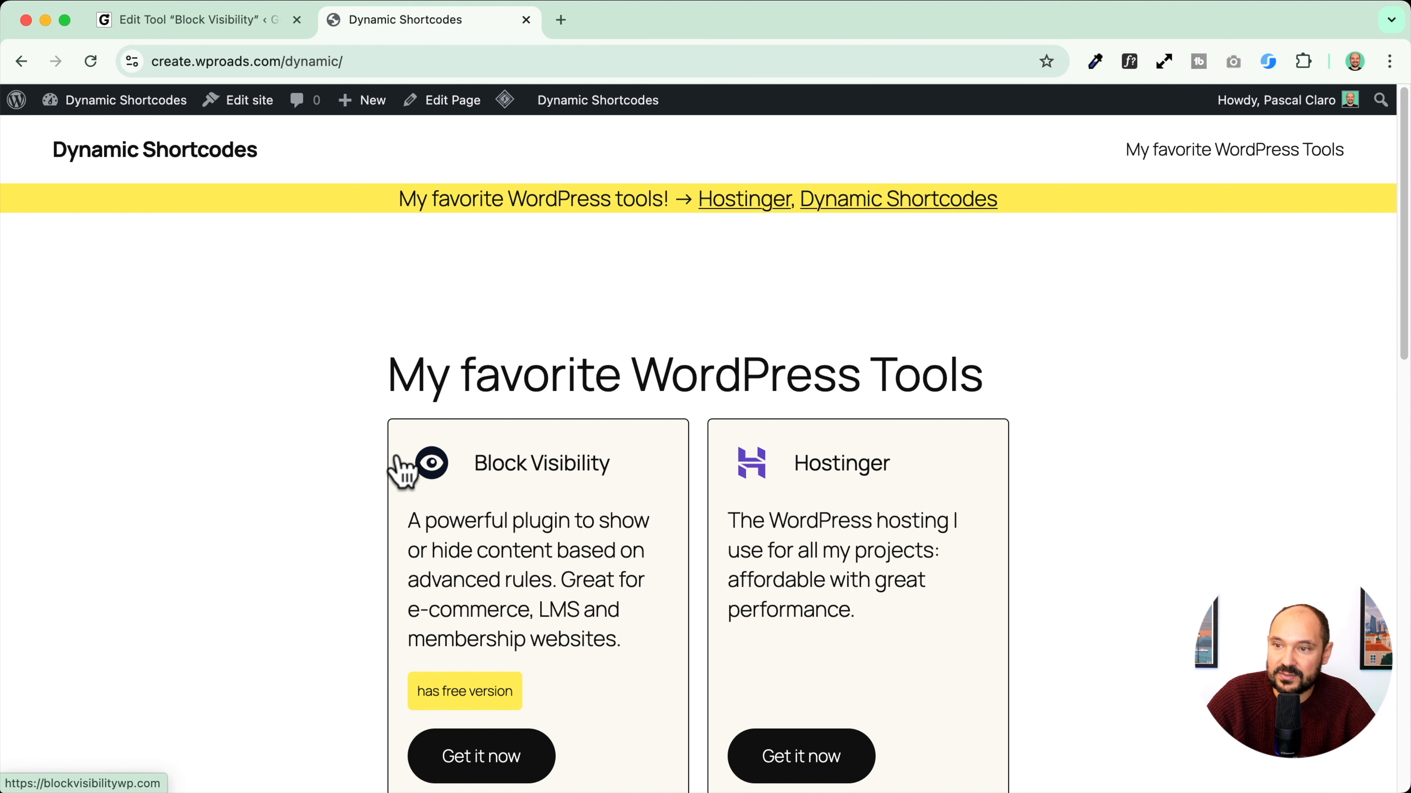
scroll(347, 464, "down", 3)
scroll(339, 457, "down", 4)
scroll(340, 457, "up", 10)
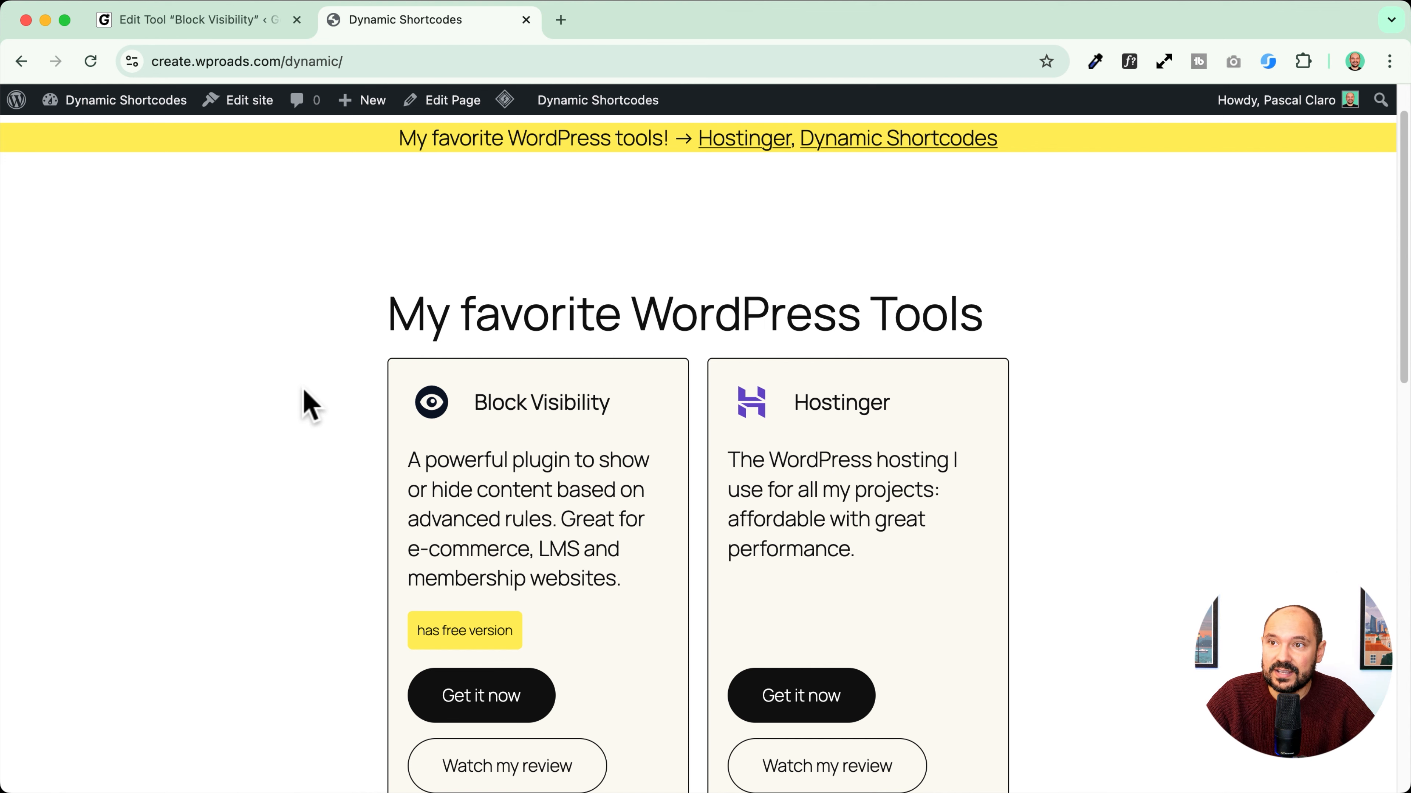
scroll(308, 405, "up", 2)
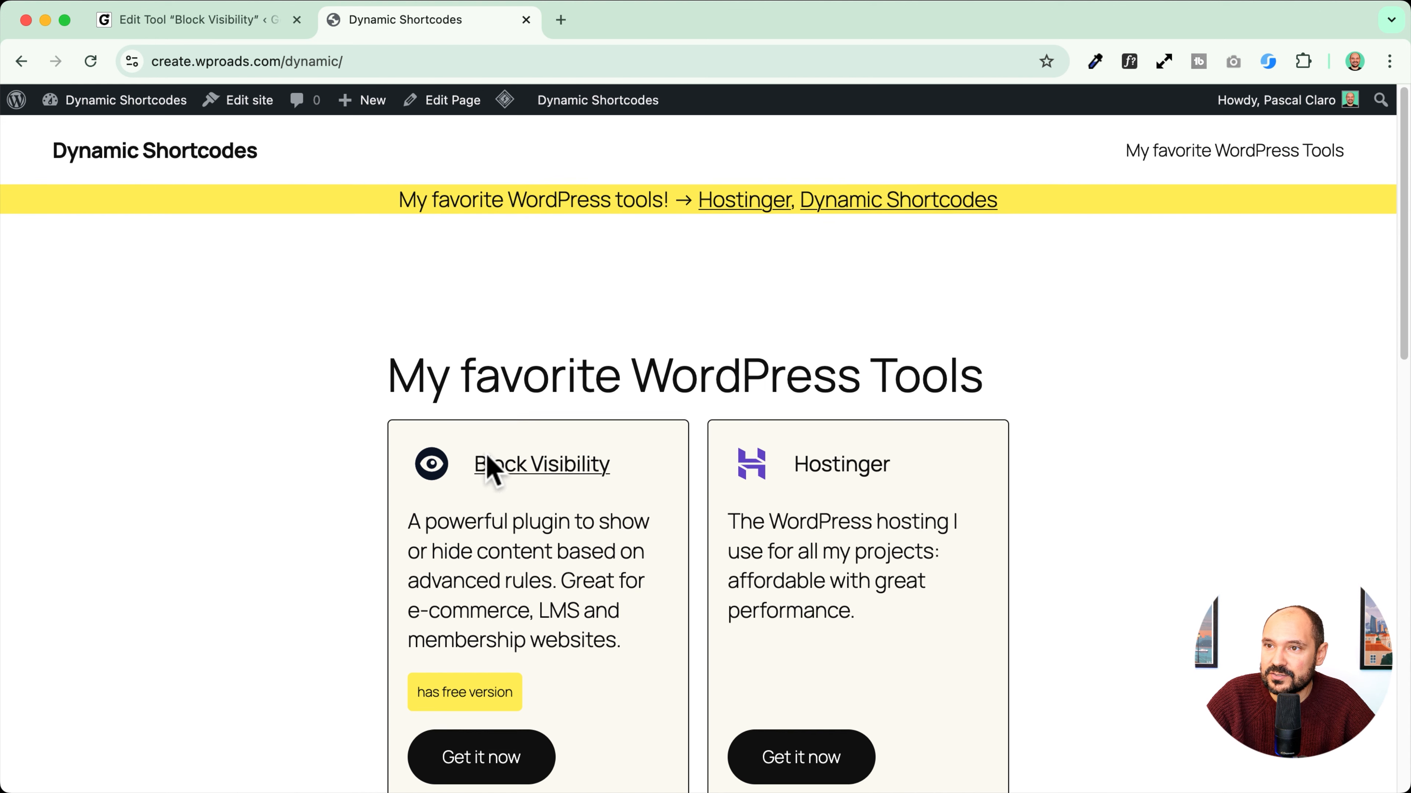
Step: Add the Featured tag to the Block Visibility tool on Good Morning Gutenberg and save the tool
left_click(230, 23)
scroll(1254, 445, "down", 5)
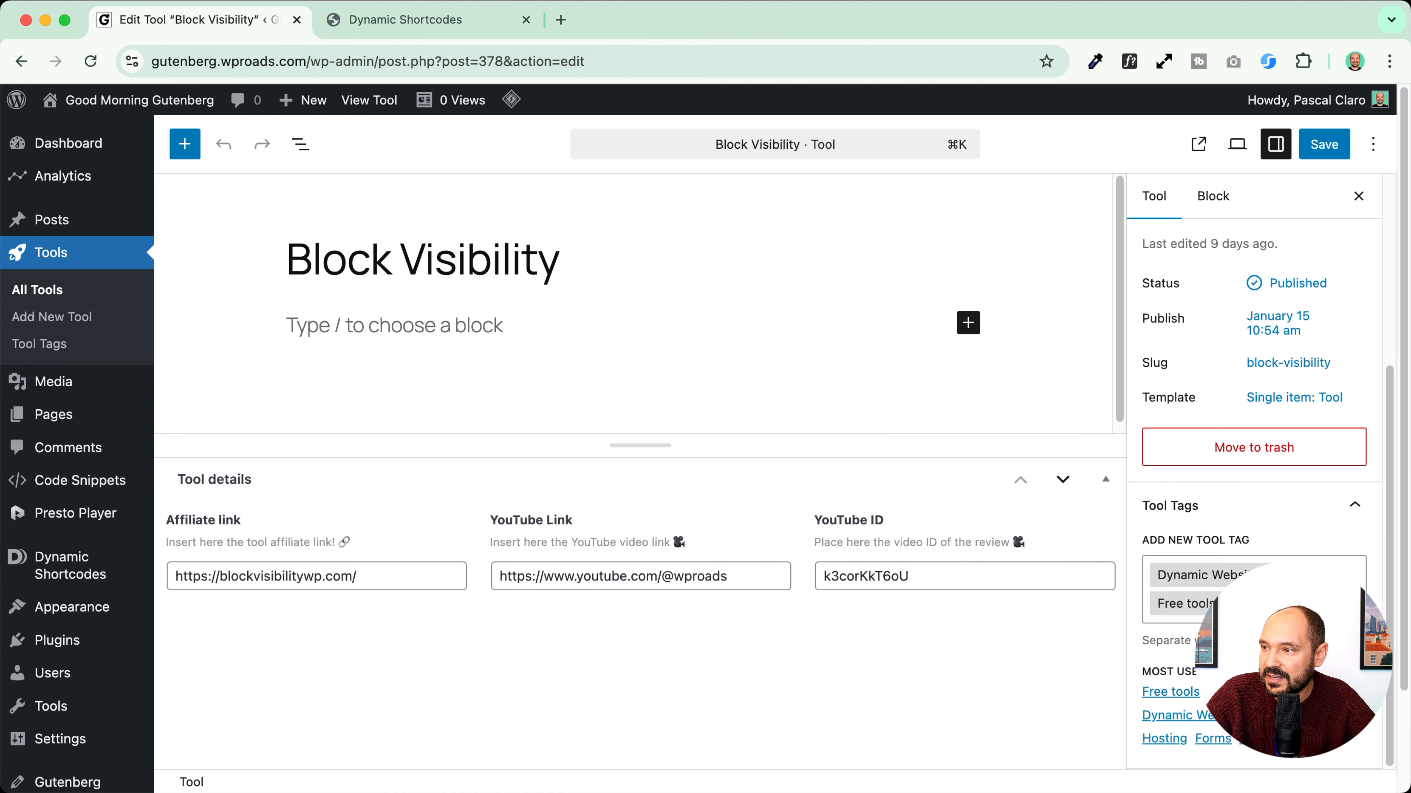
left_click(1295, 603)
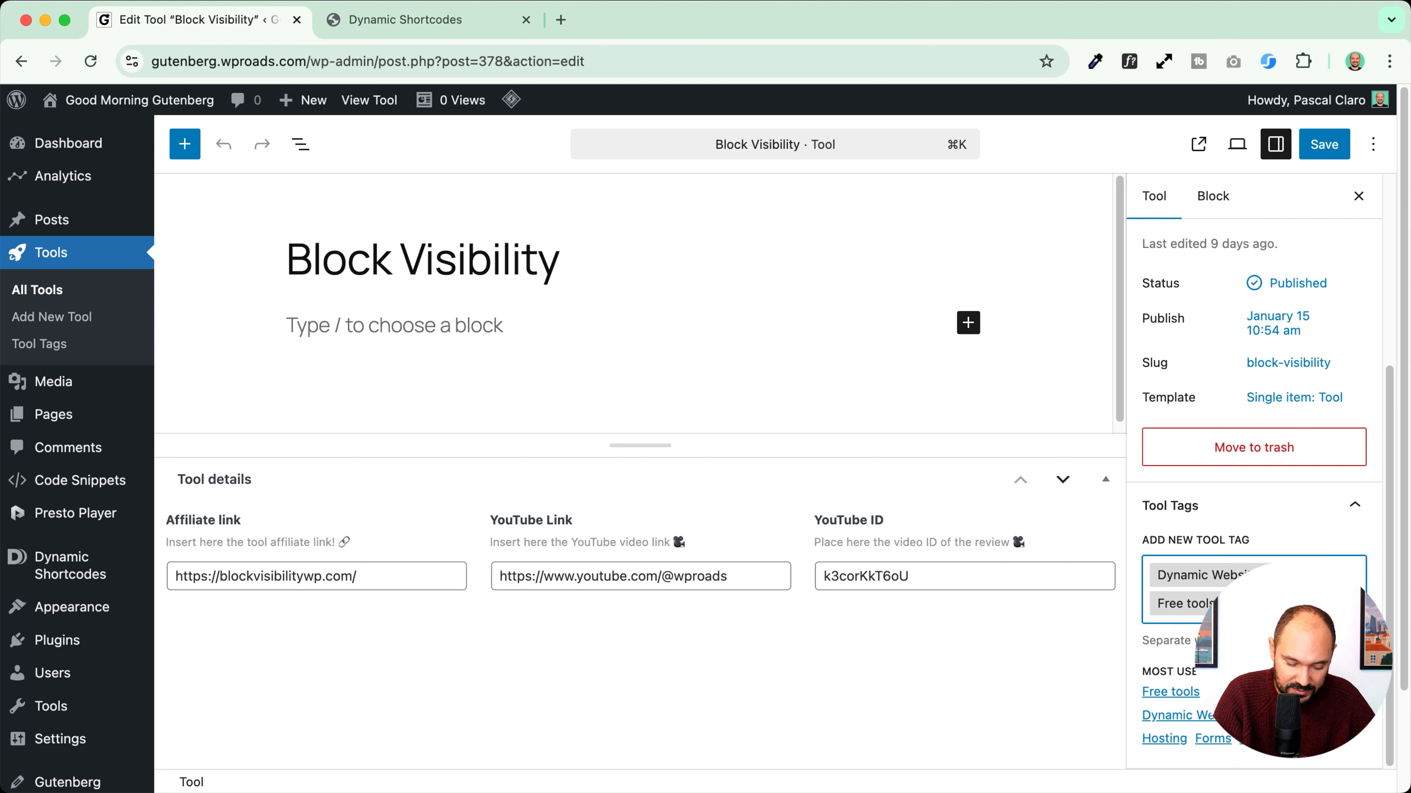
type("Featured")
key("Return")
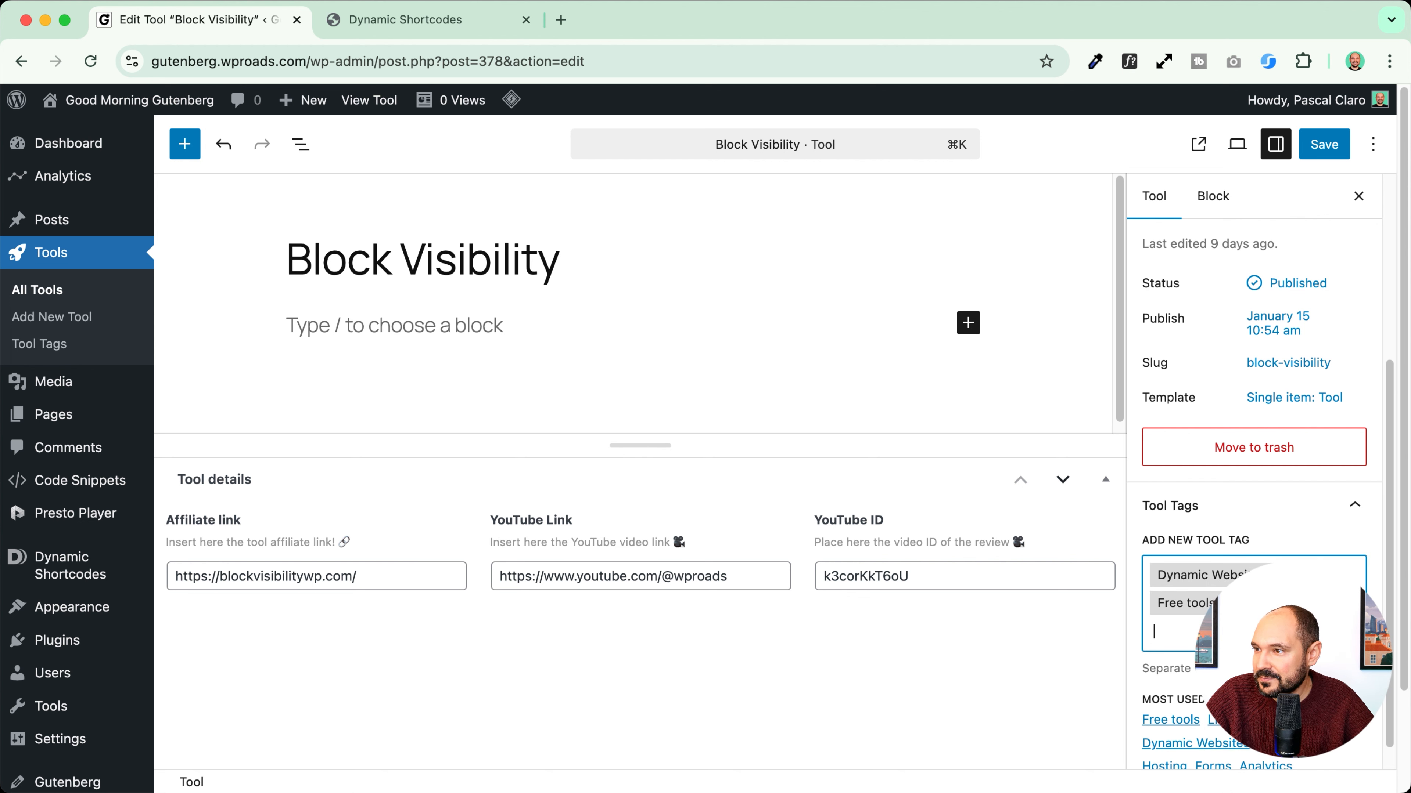
left_click(1320, 156)
Step: Reload the Dynamic Shortcodes site's front page and purge all of its LiteSpeed caches to refresh the banner
left_click(428, 20)
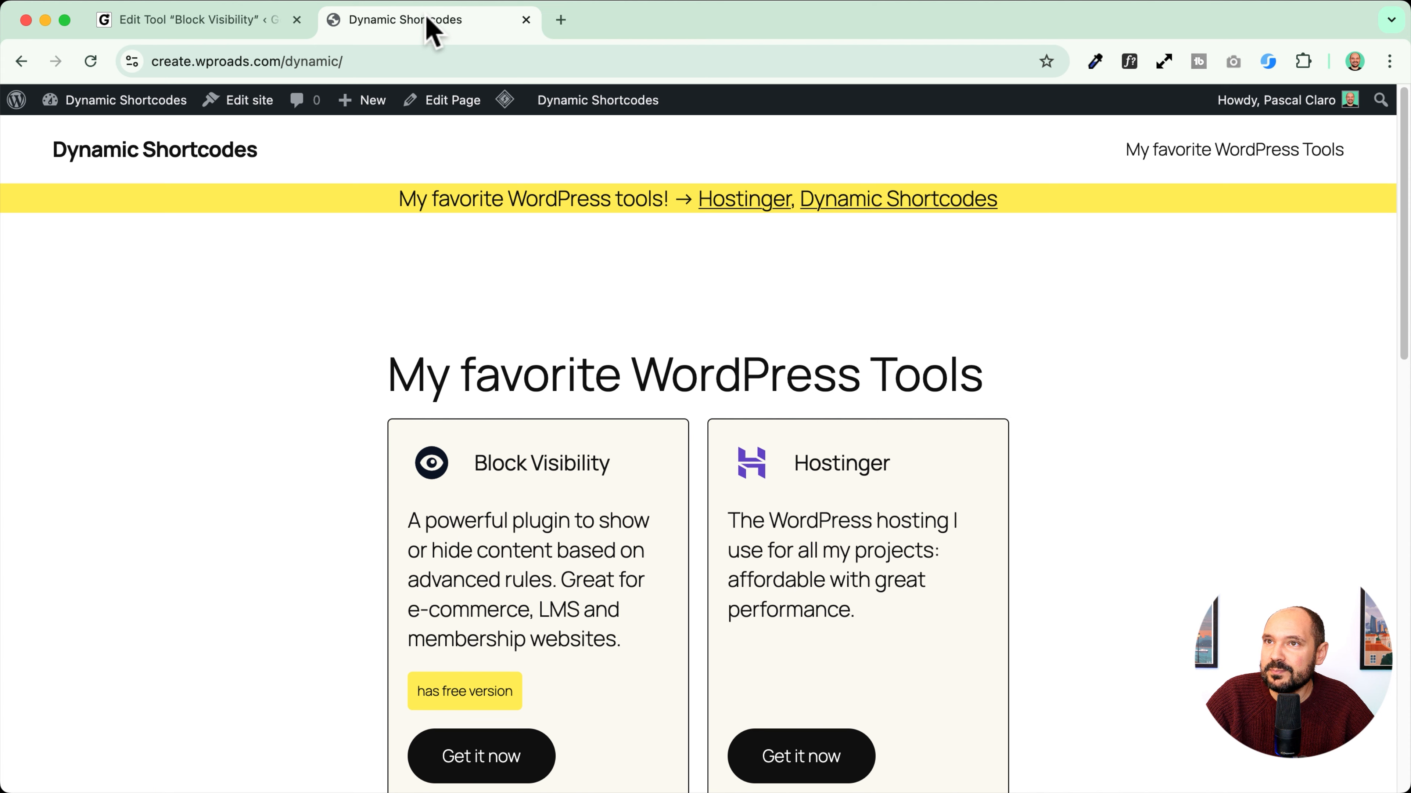
left_click(90, 61)
mouse_move(502, 103)
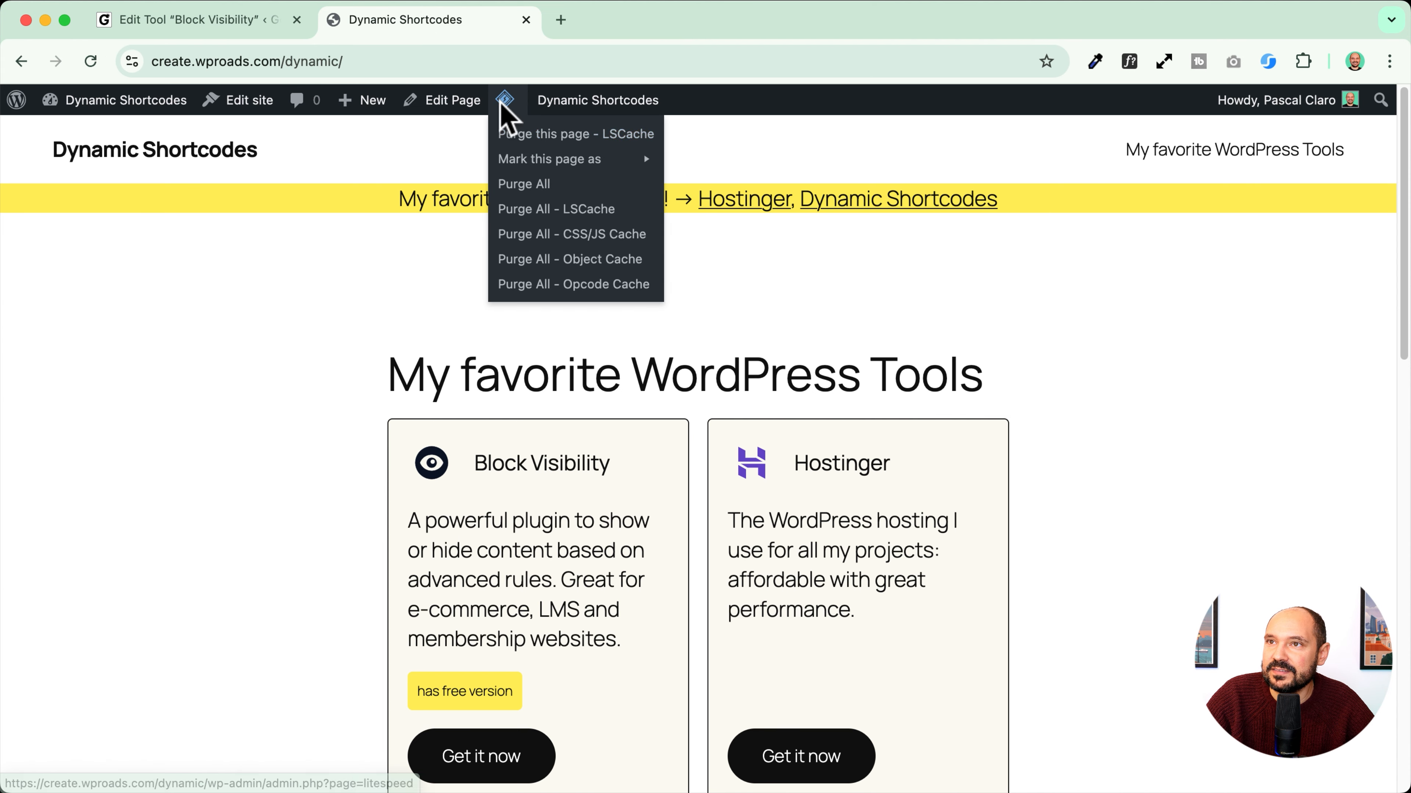
left_click(510, 186)
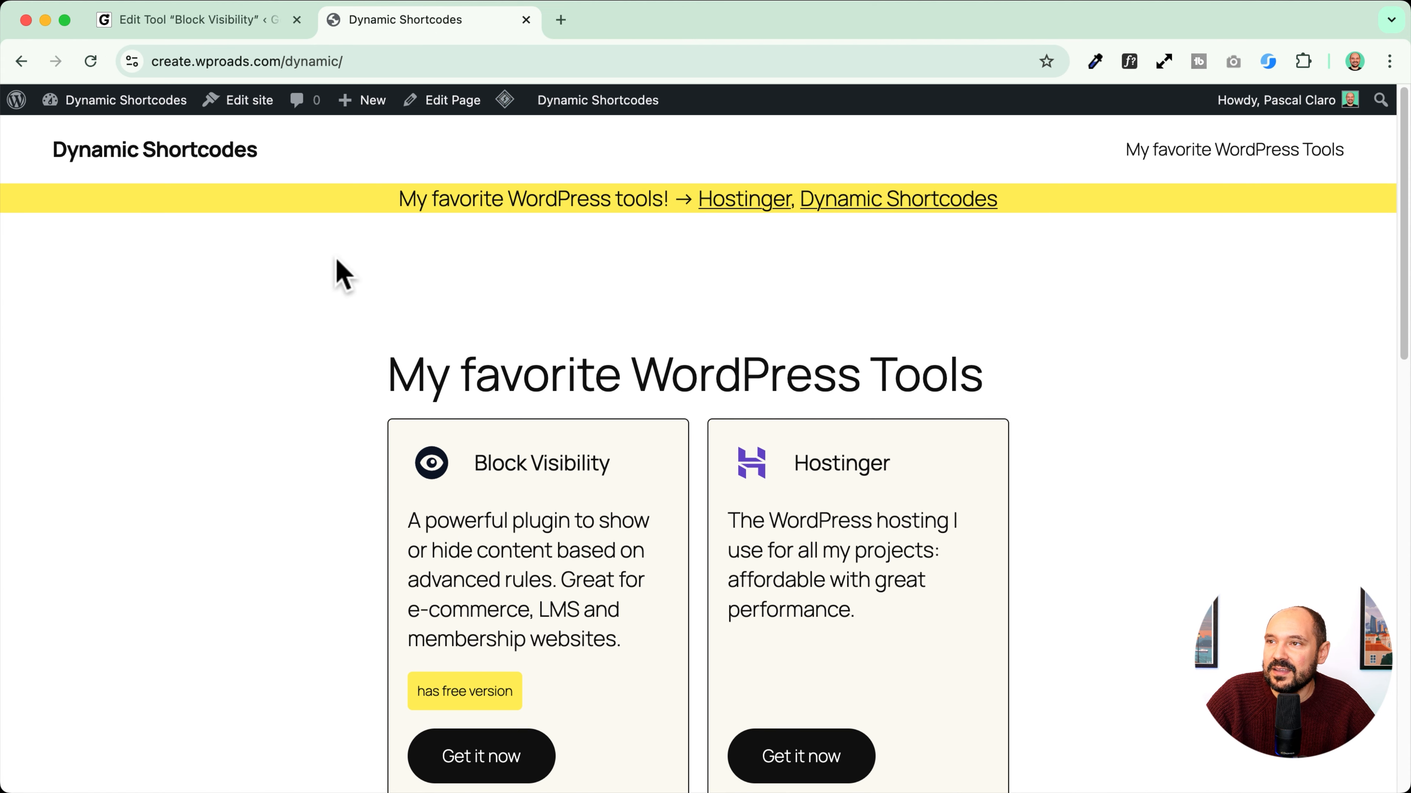
Step: Open the Power Shortcodes on the Good Morning Gutenberg site and look through them
left_click(239, 21)
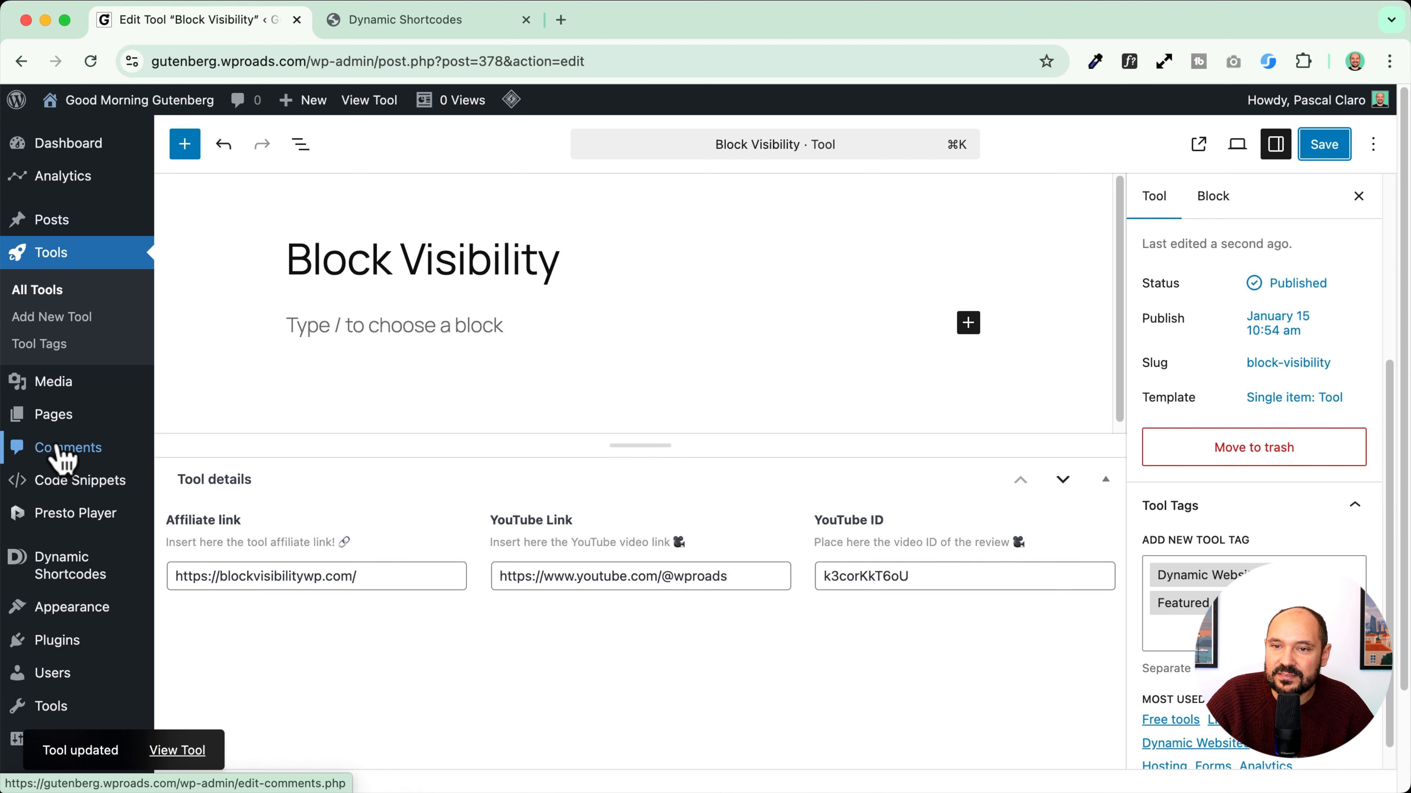
scroll(73, 500, "down", 3)
mouse_move(69, 449)
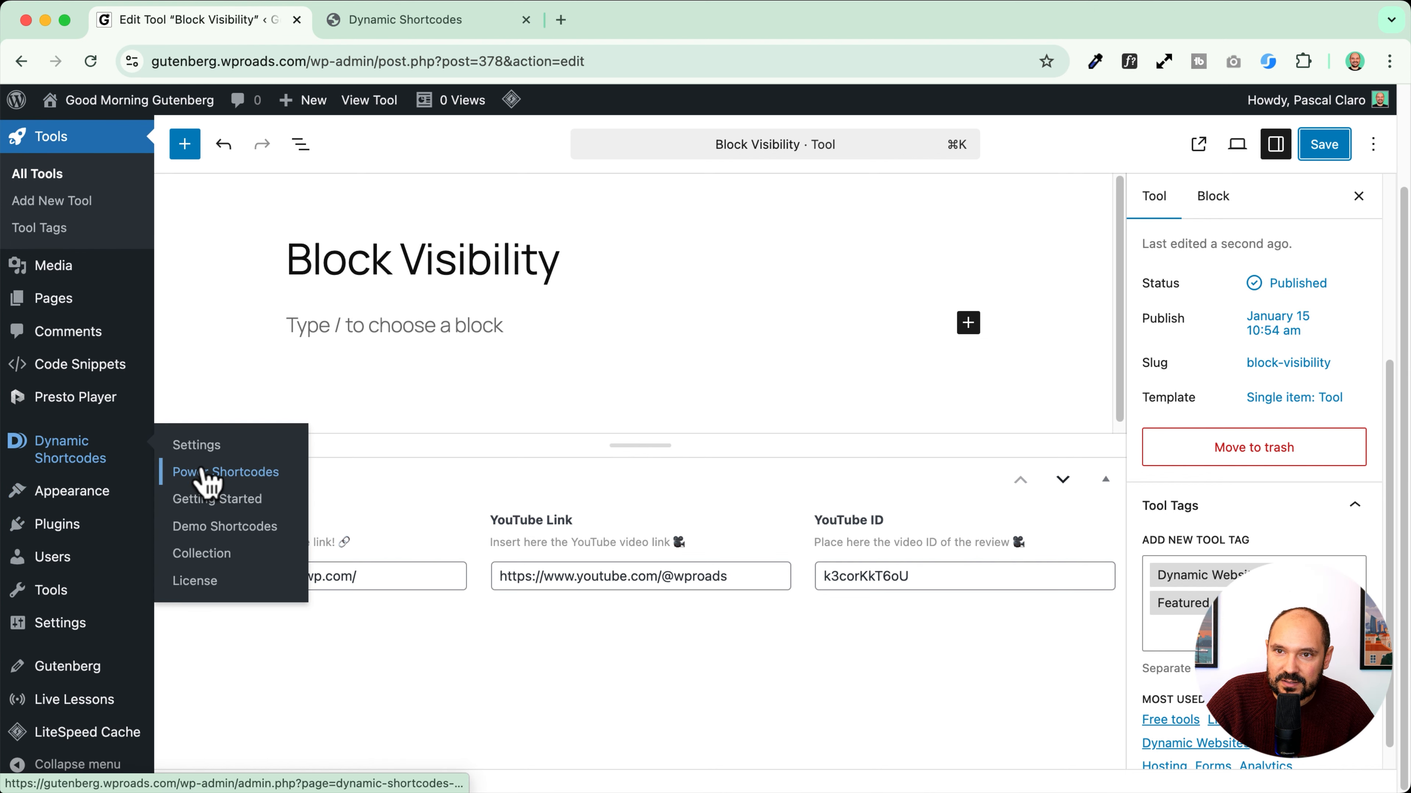
scroll(466, 444, "down", 10)
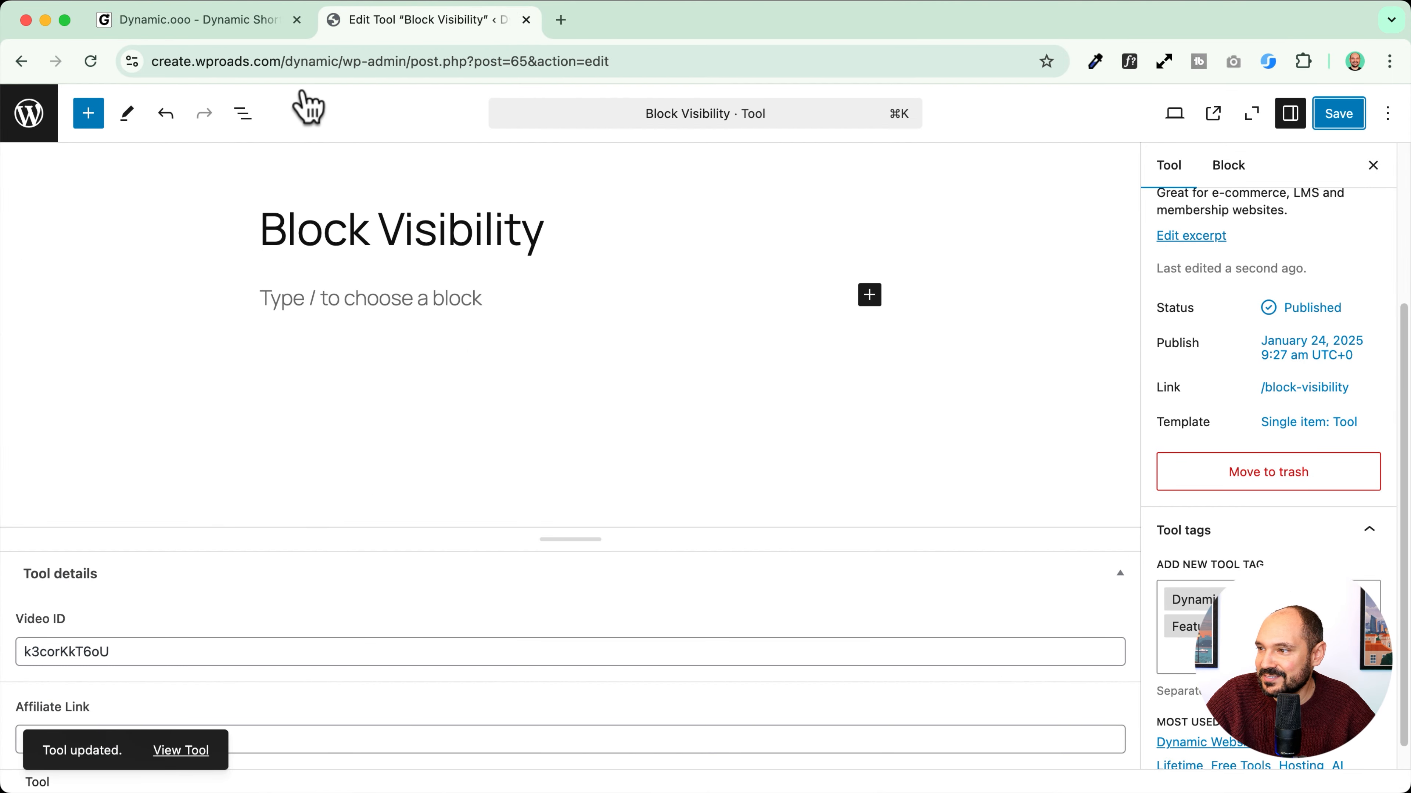
Step: Show the Block Visibility tool's page and open its Single item: Tool template for editing in a new tab
left_click(203, 22)
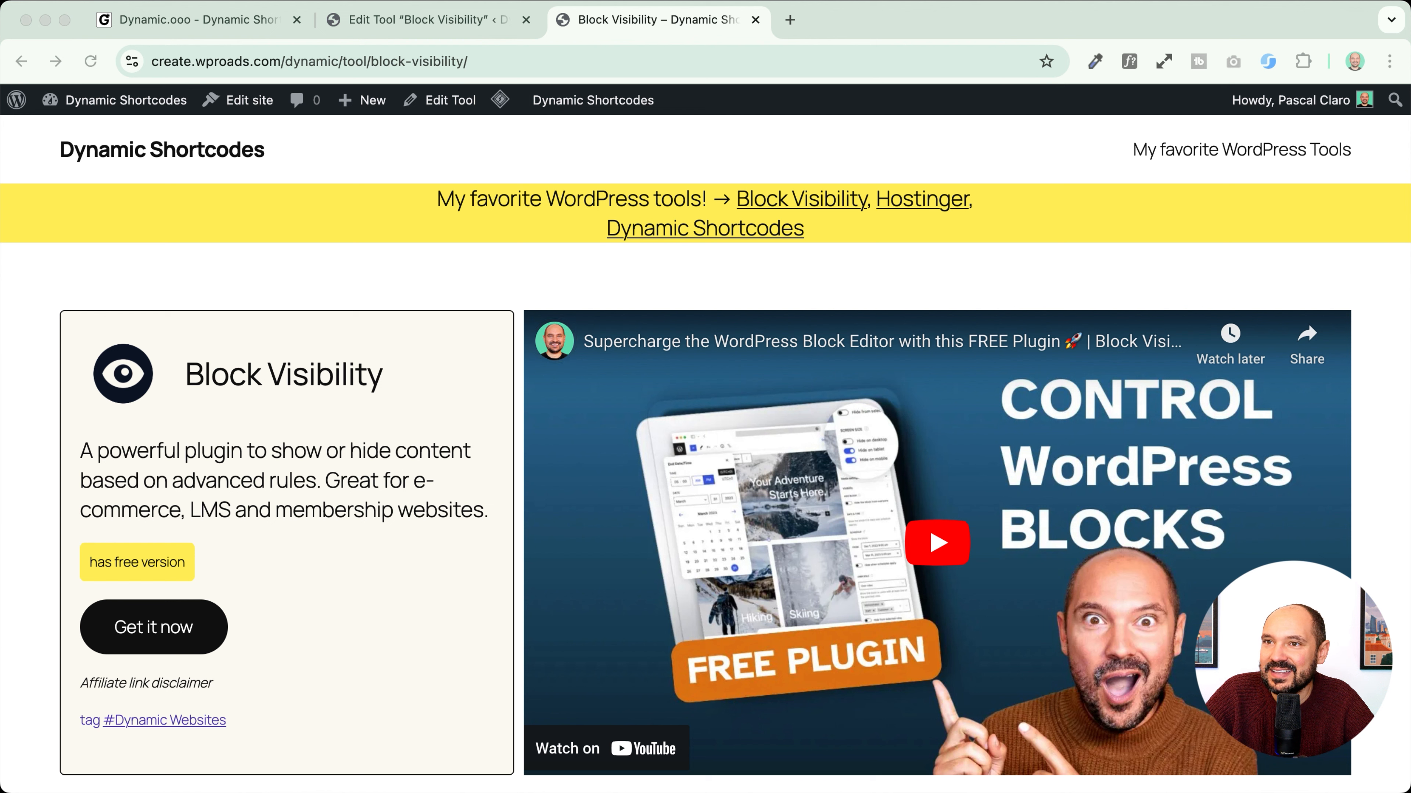
left_click(272, 266)
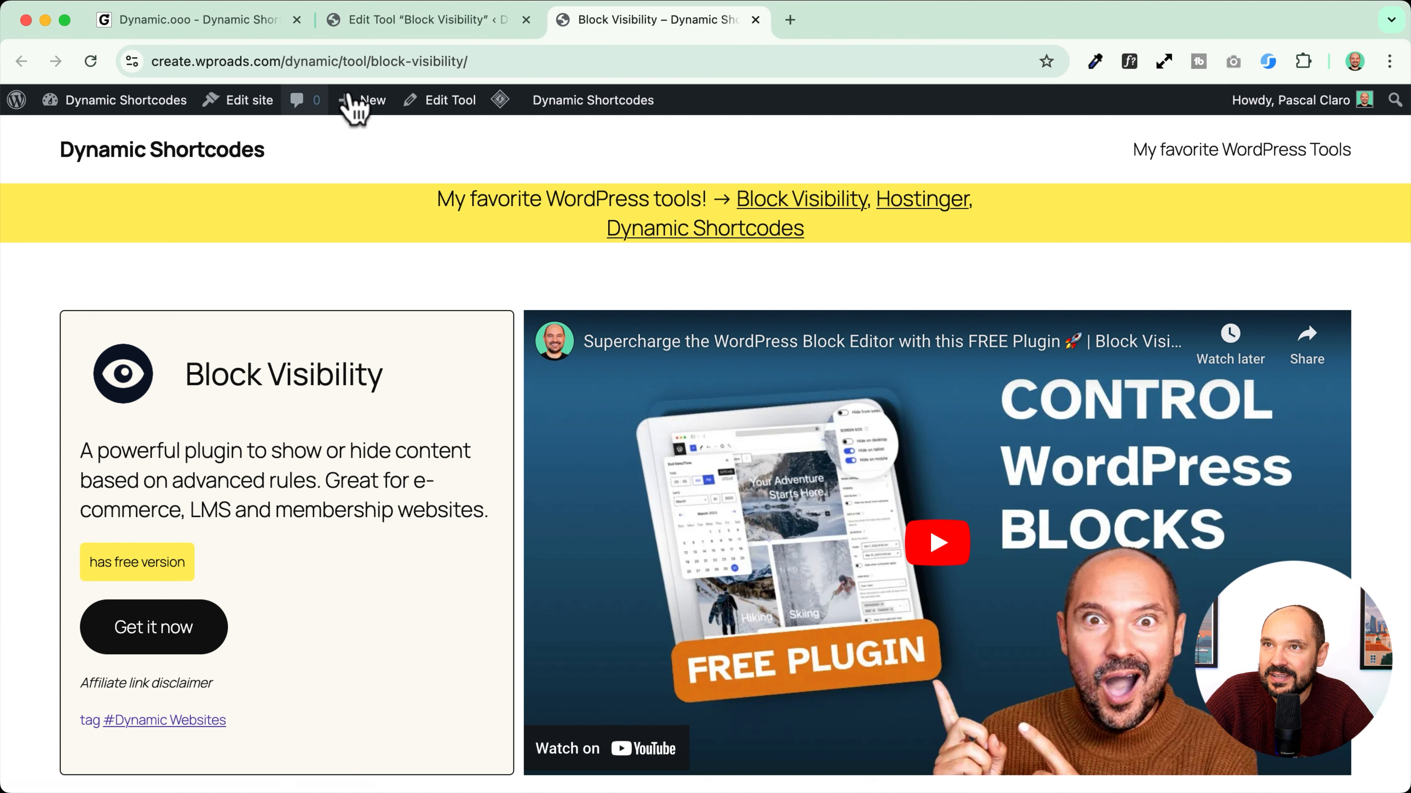
right_click(227, 106)
left_click(267, 110)
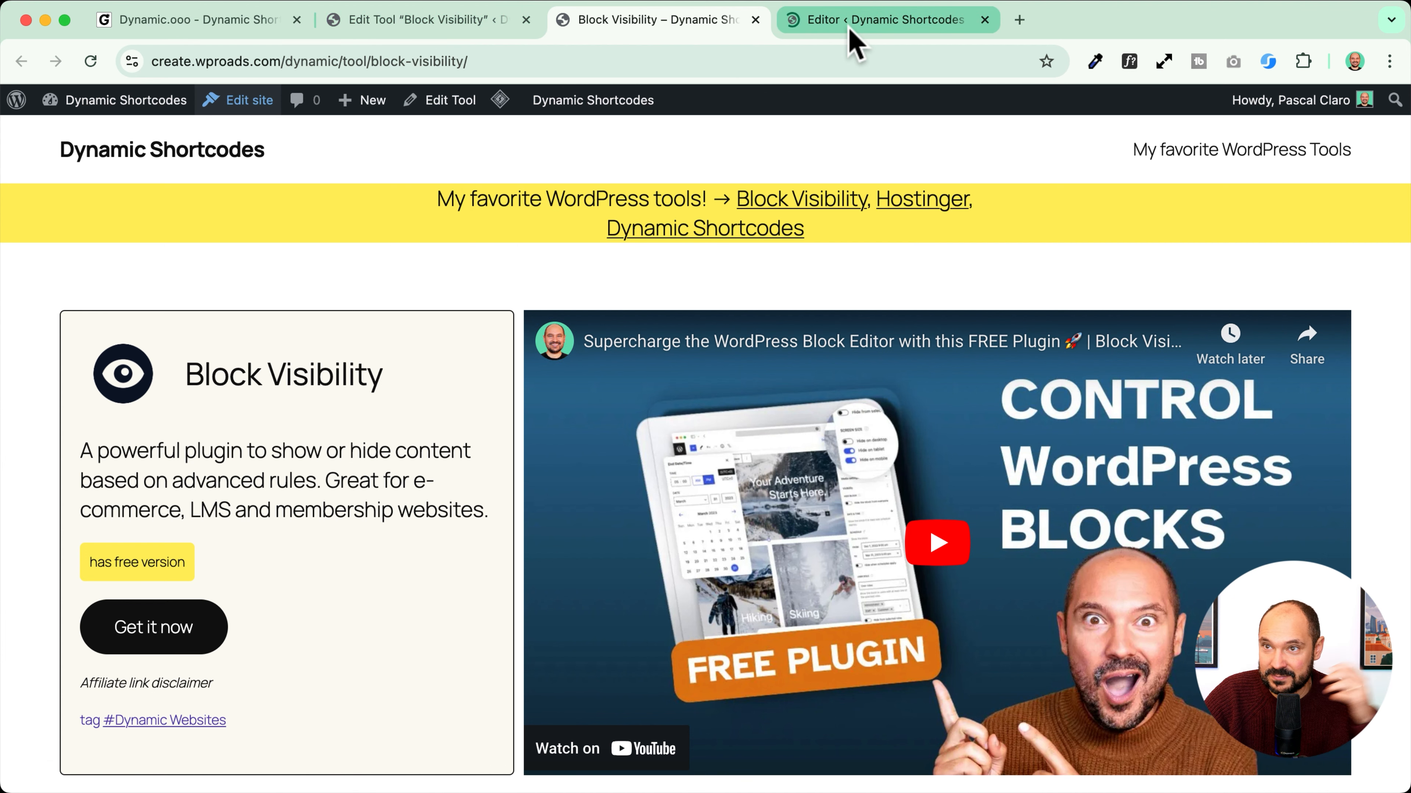
left_click(850, 29)
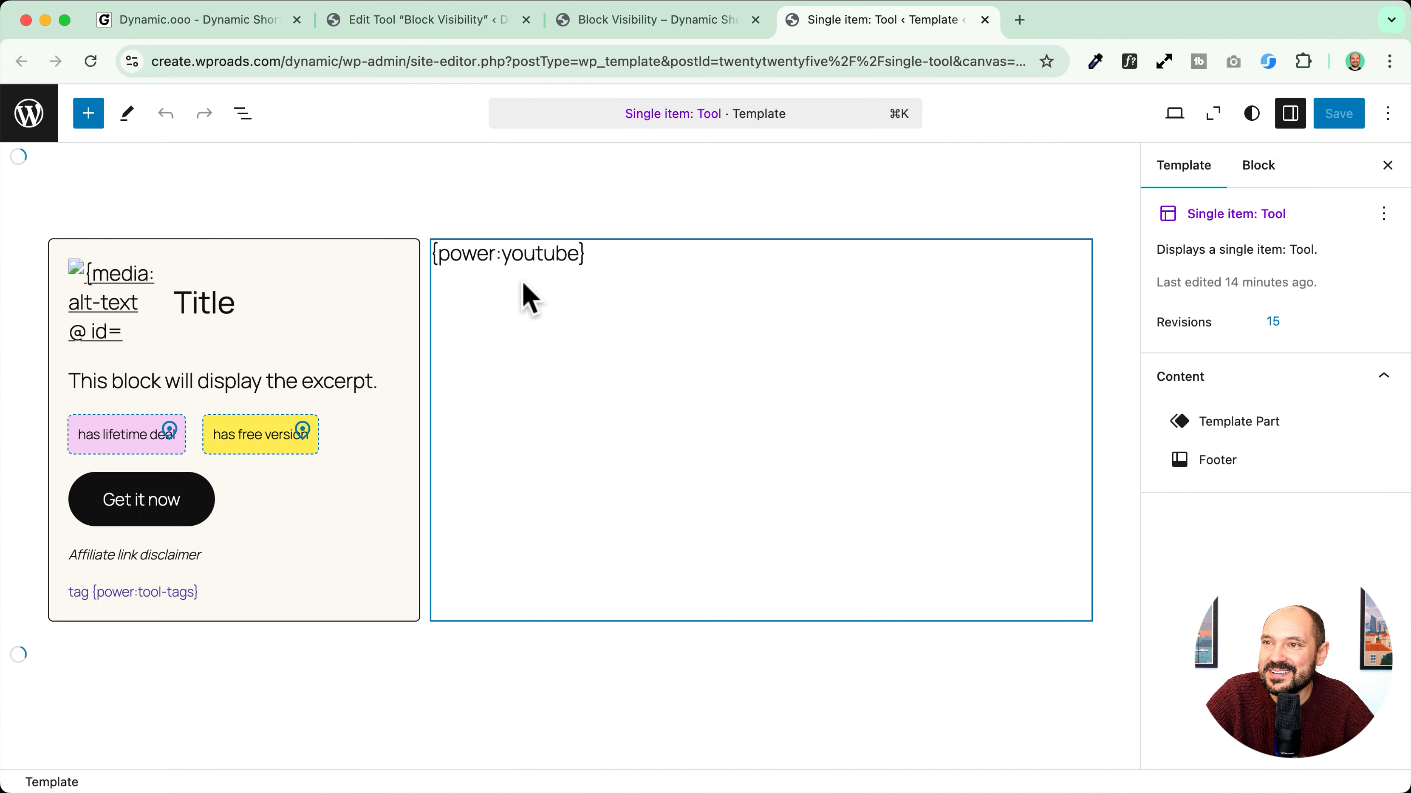
Step: Set the content width of the yellow banner group in the header to 100%, keeping inner blocks on content width
left_click(200, 223)
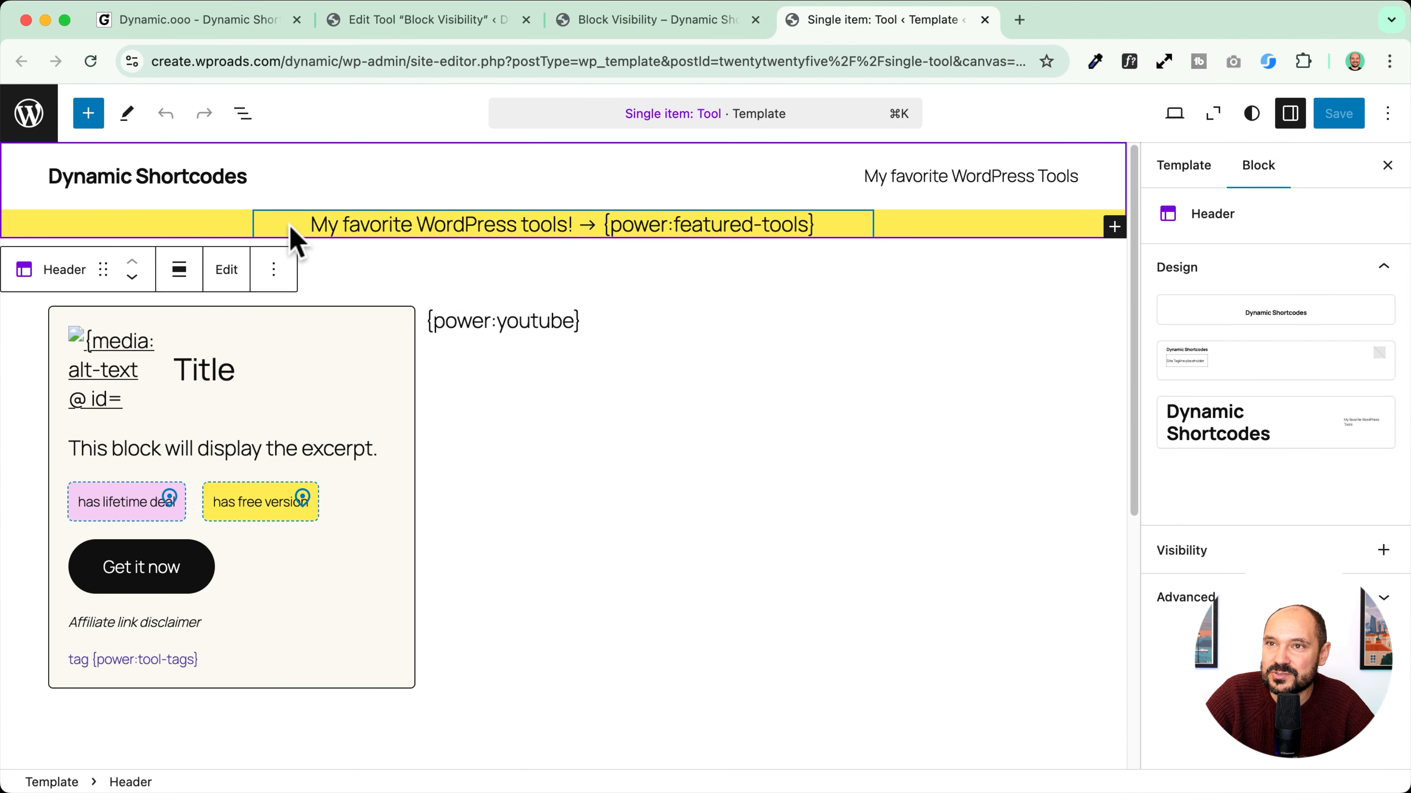
left_click(352, 226)
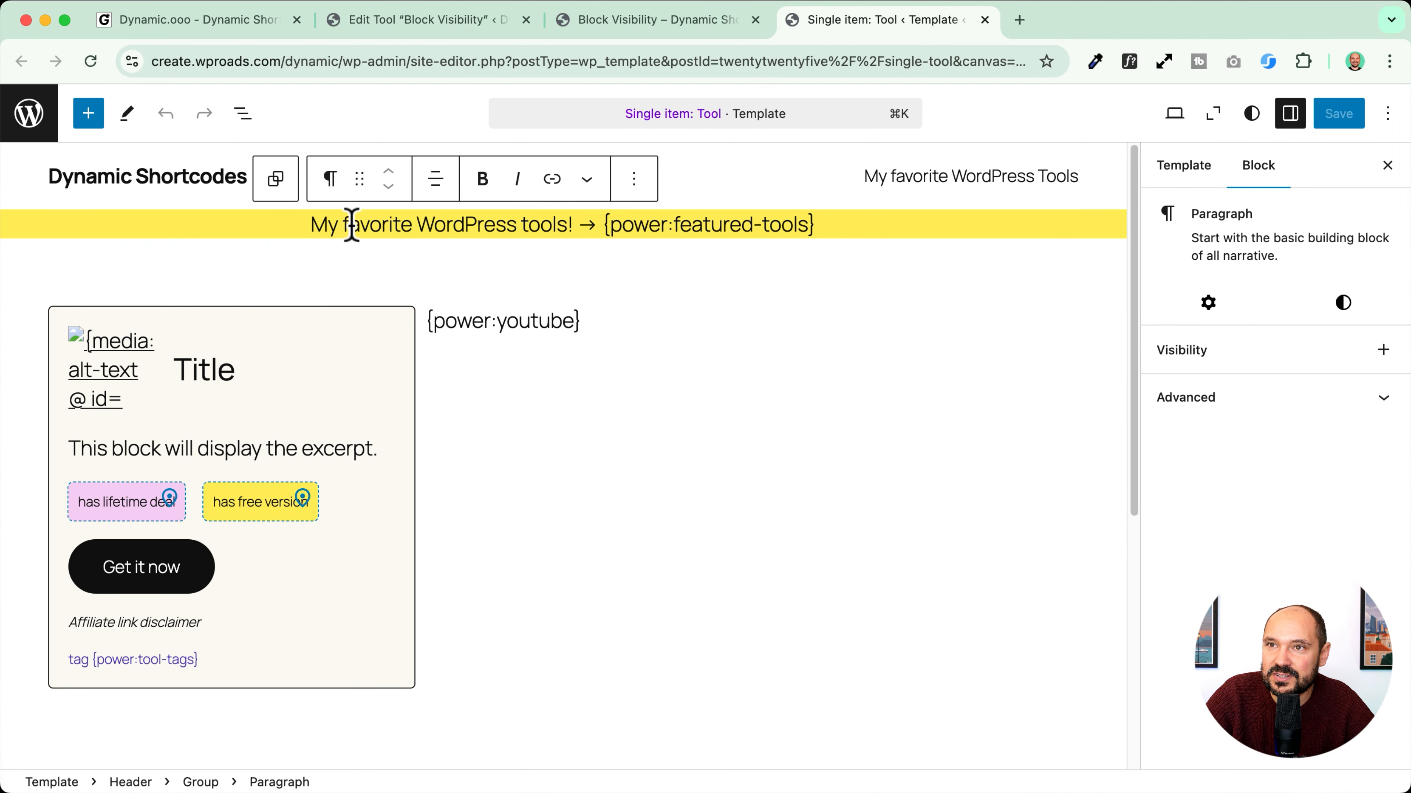
left_click(276, 189)
left_click(338, 226)
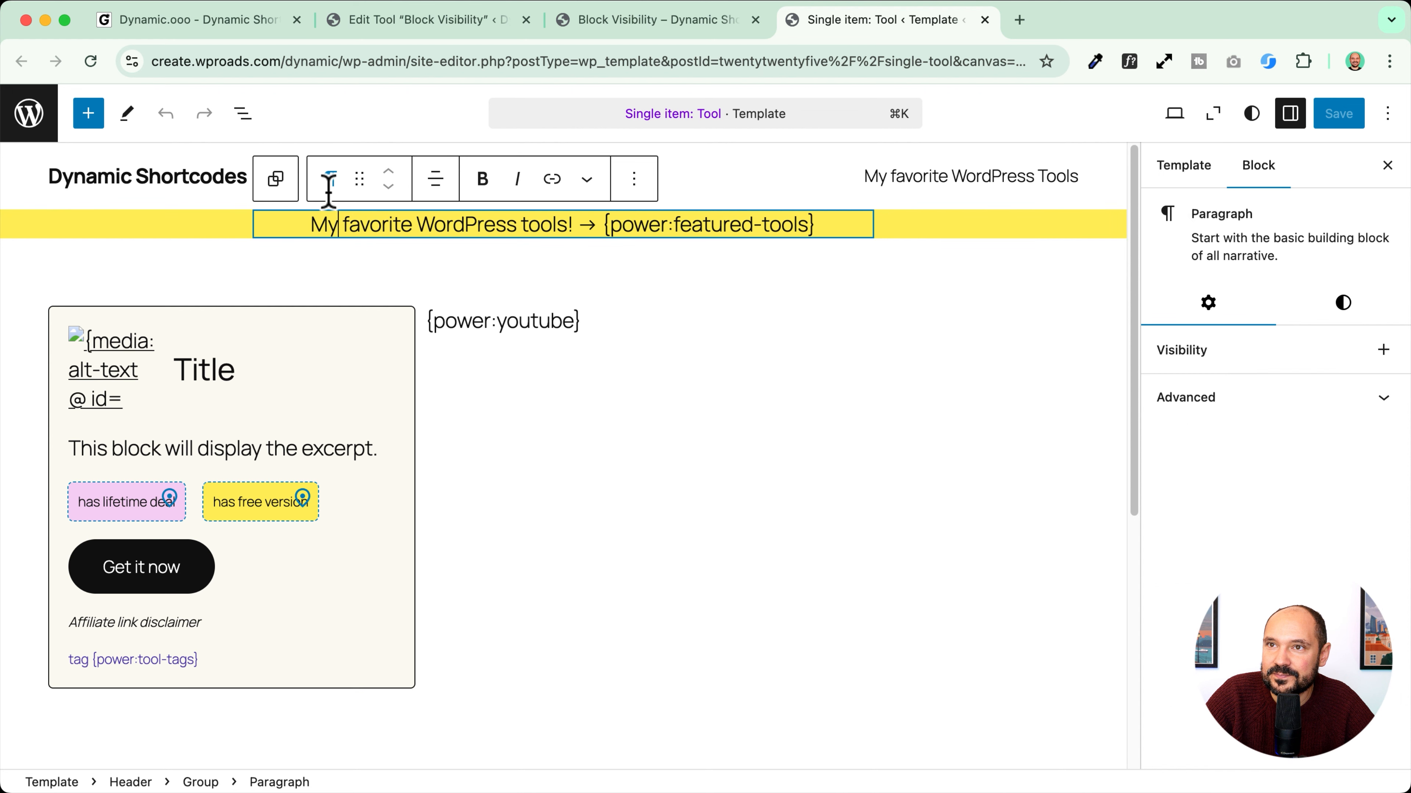
left_click(280, 192)
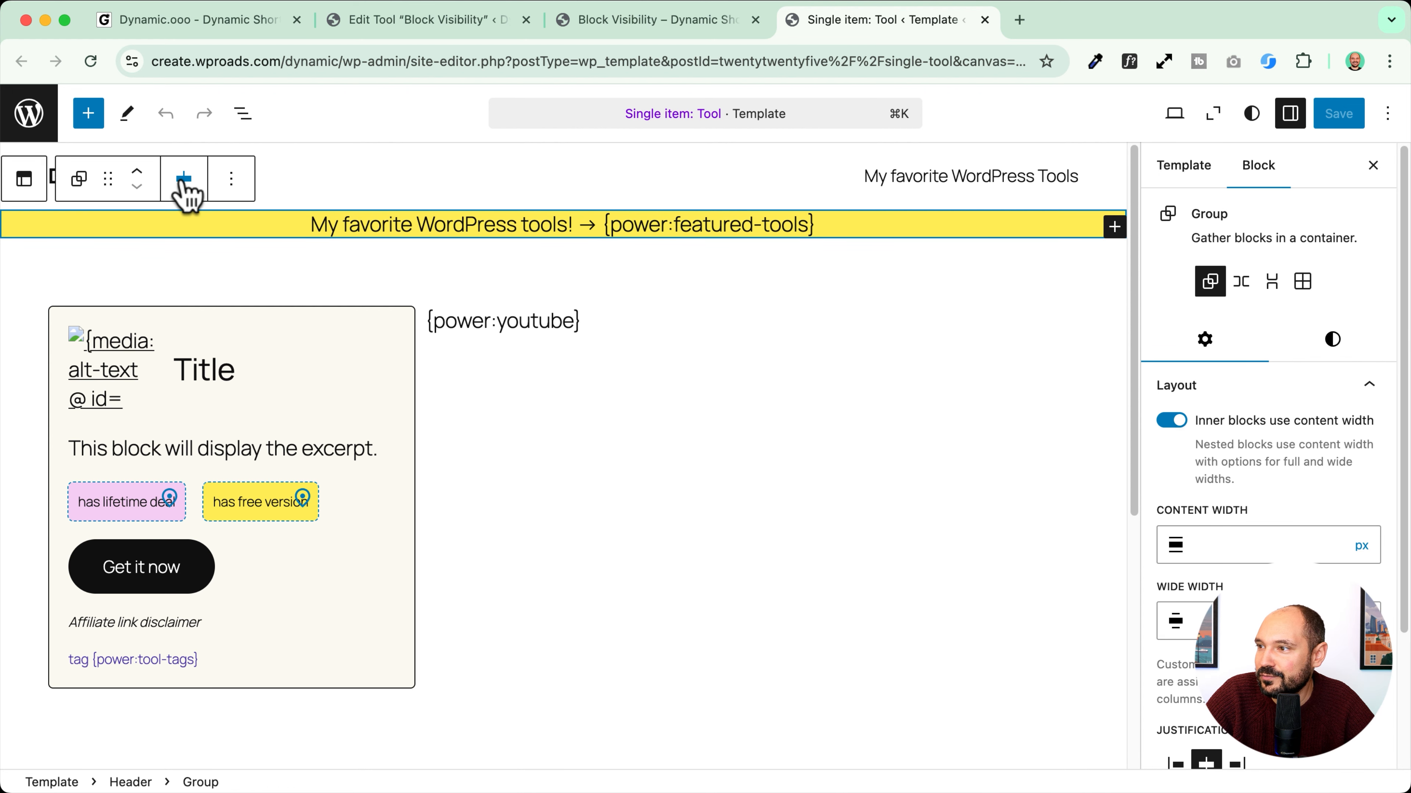
left_click(1173, 420)
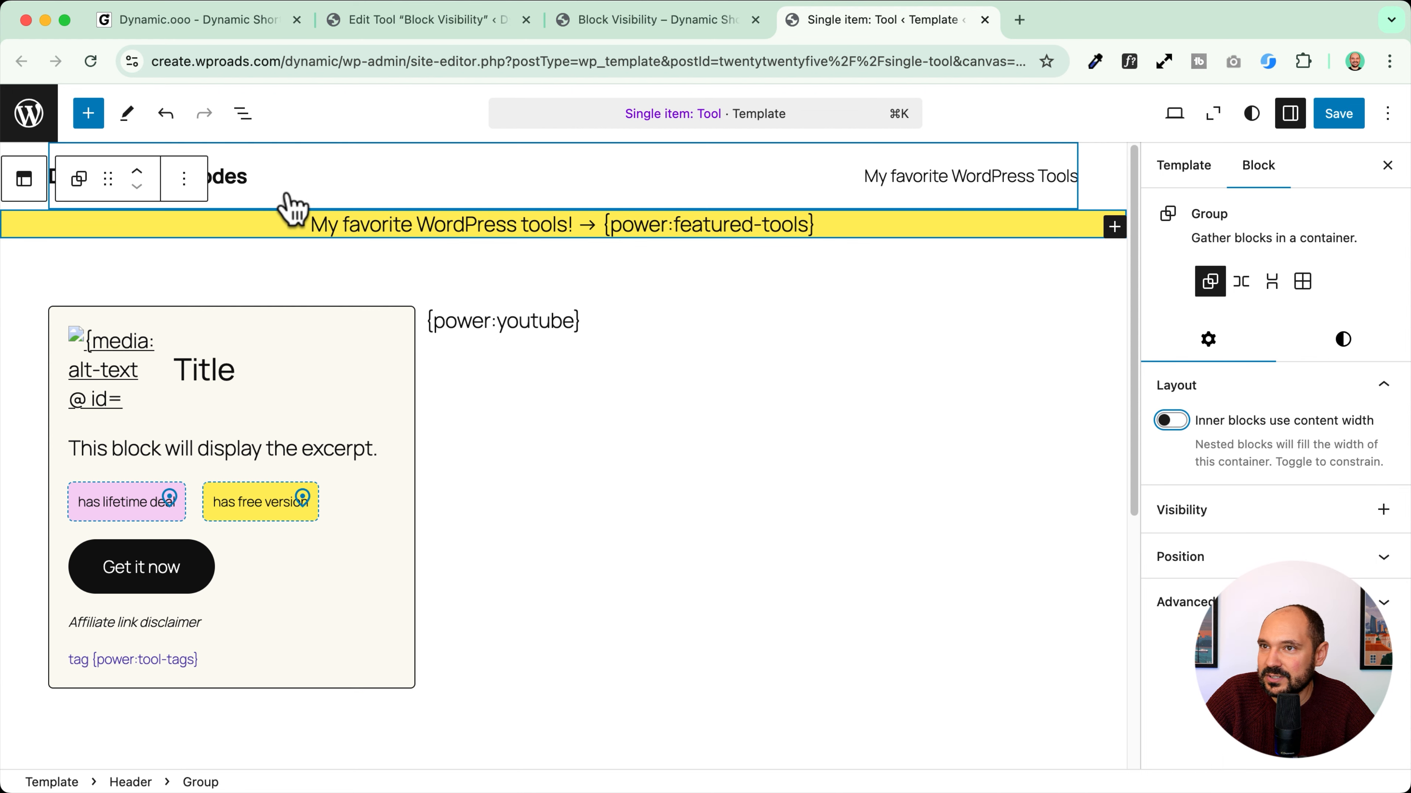
left_click(1173, 421)
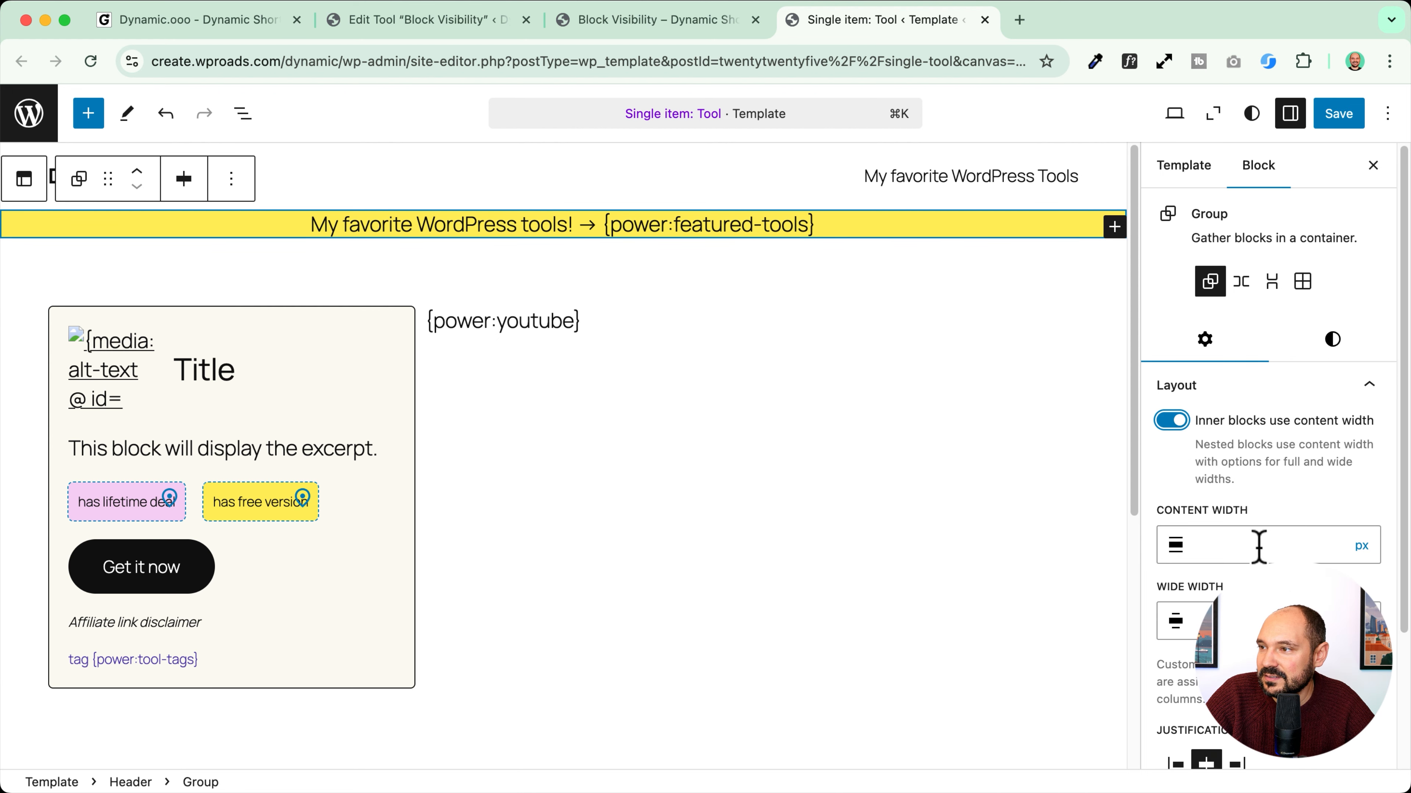
left_click(1362, 545)
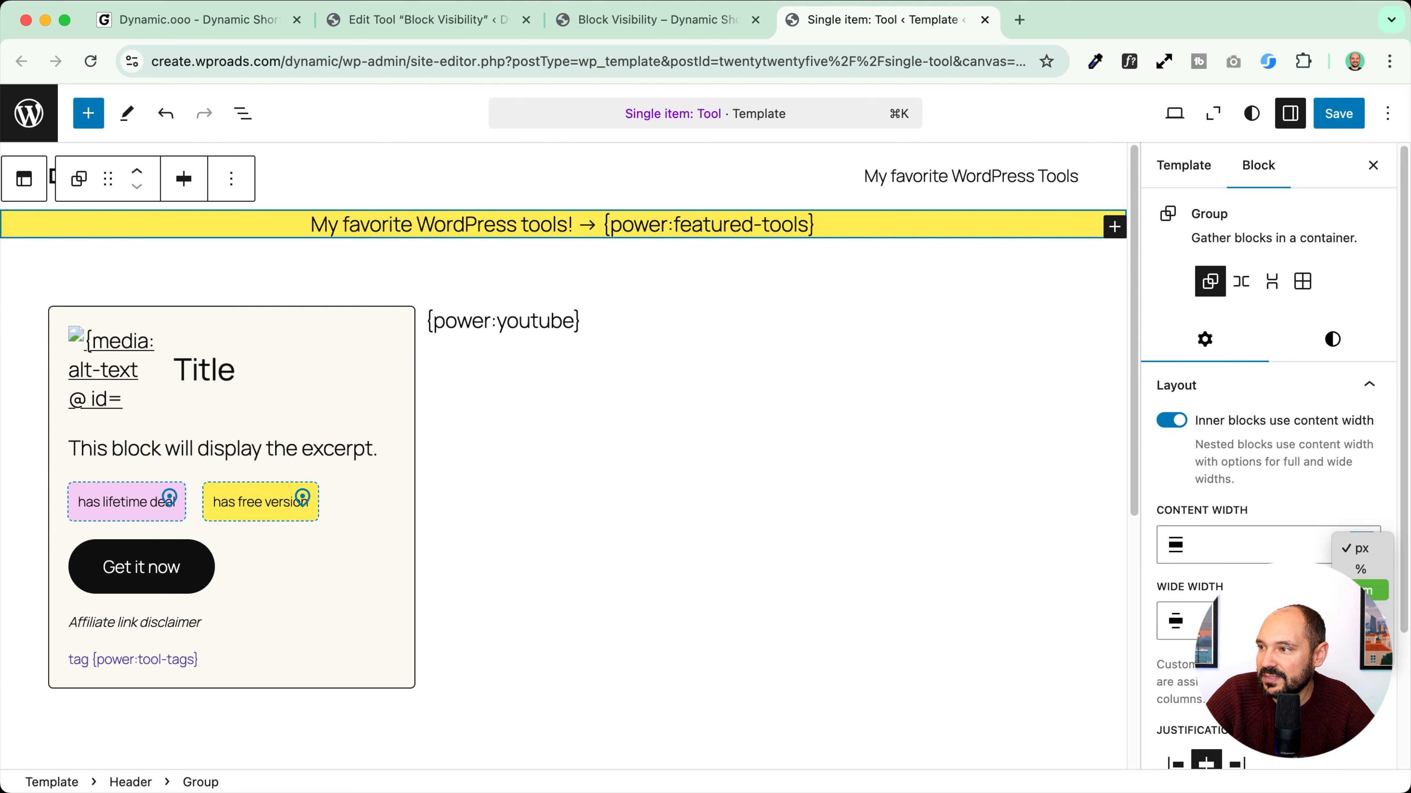
left_click(1358, 570)
left_click(1251, 543)
type("8")
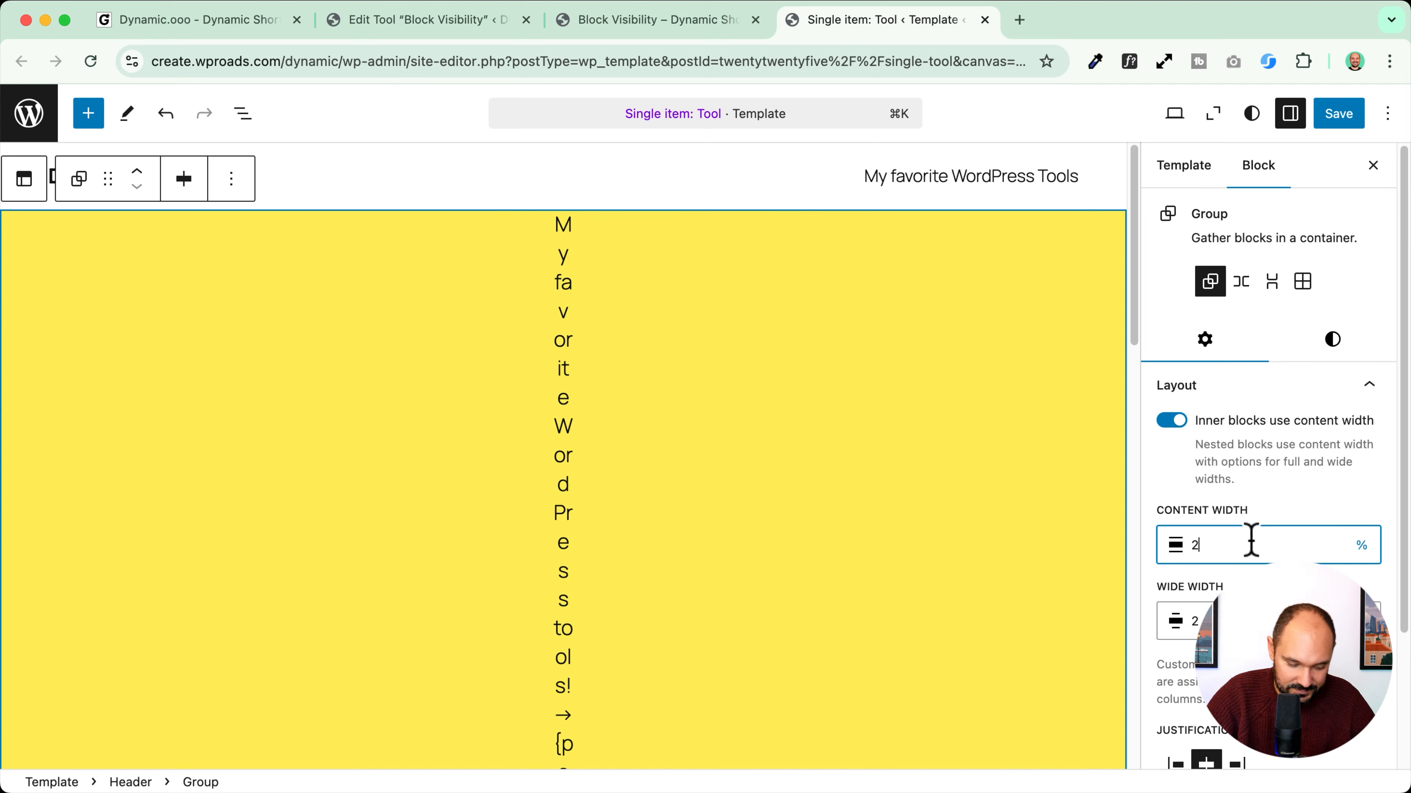
key("BackSpace")
type("100")
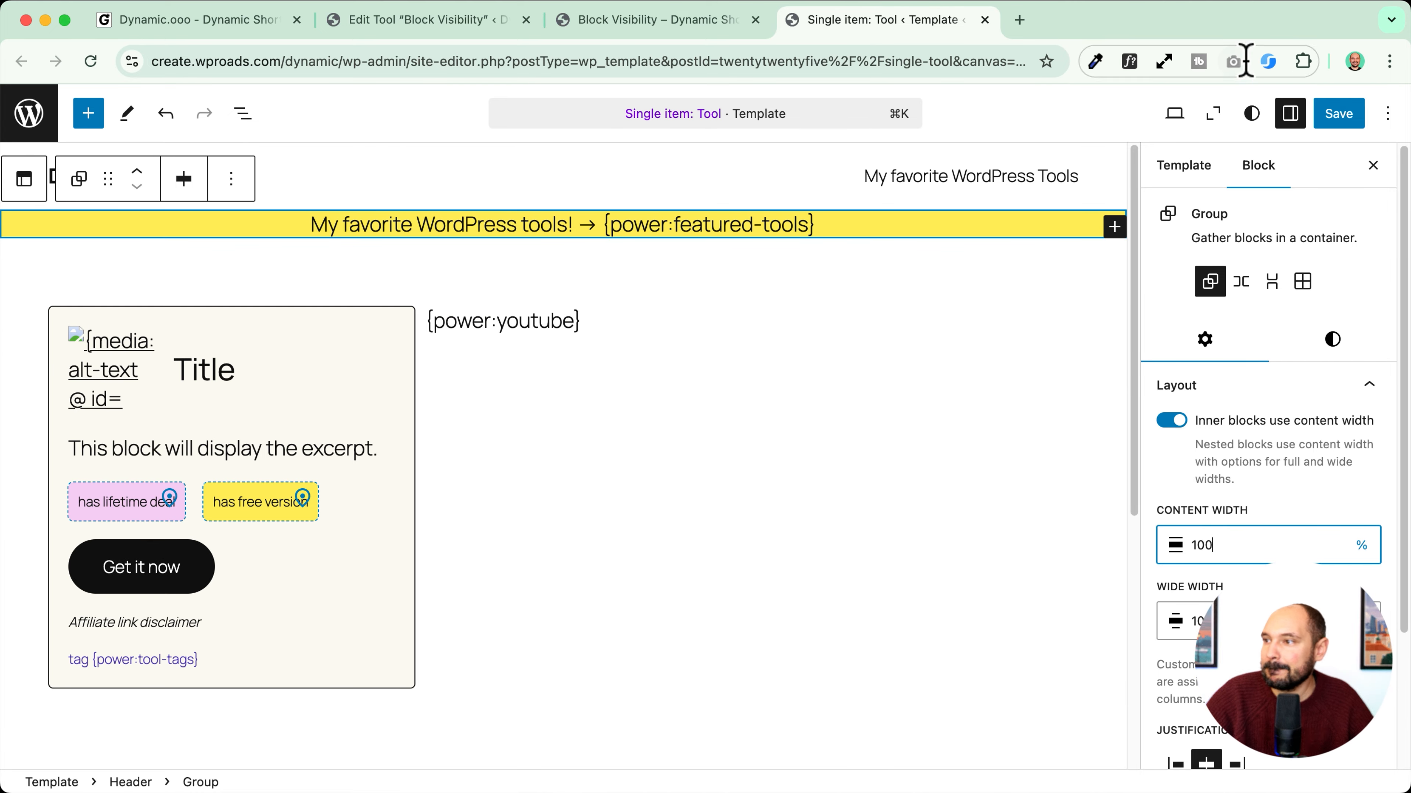
Step: Save the header change and purge all LiteSpeed caches from the Block Visibility tool page
left_click(1336, 115)
left_click(1365, 116)
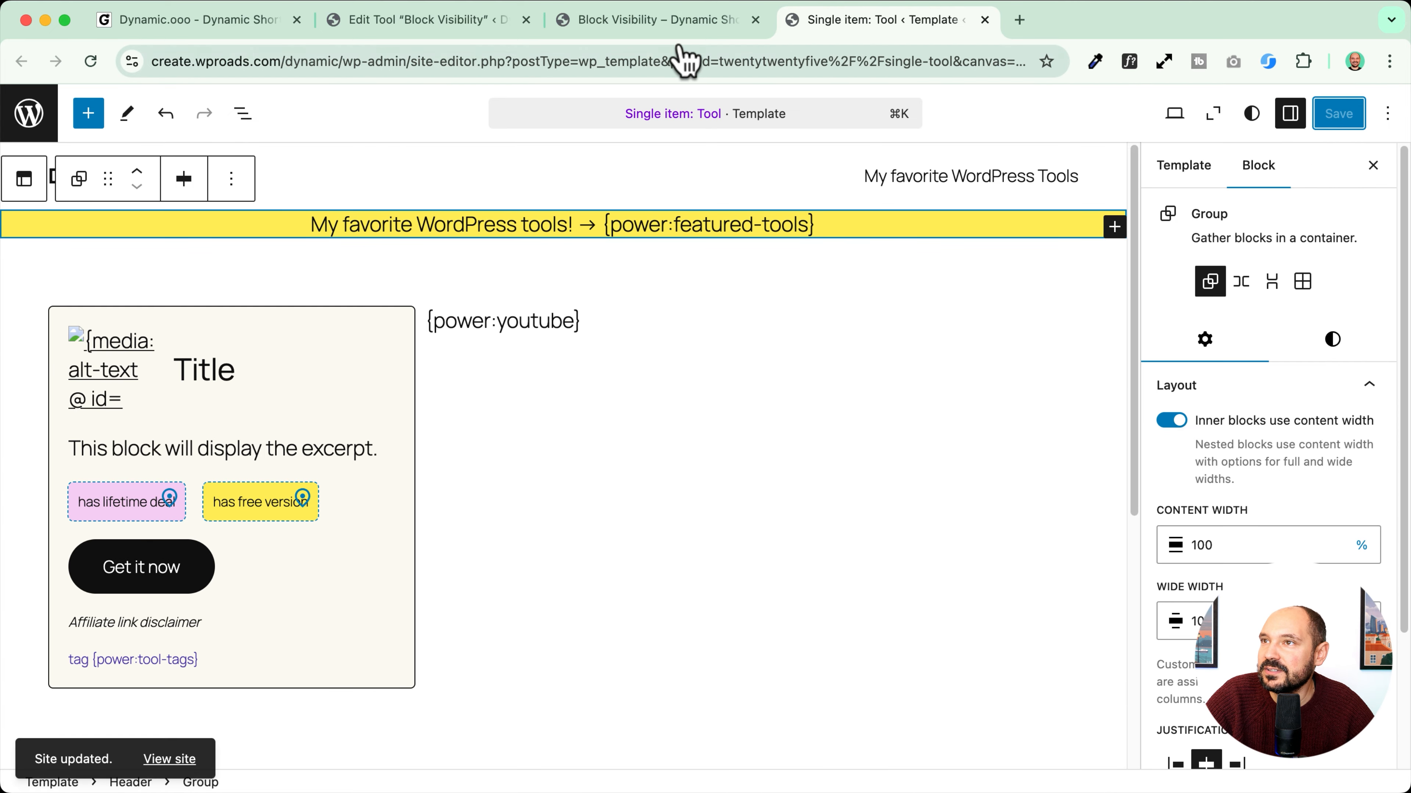
left_click(663, 22)
mouse_move(502, 109)
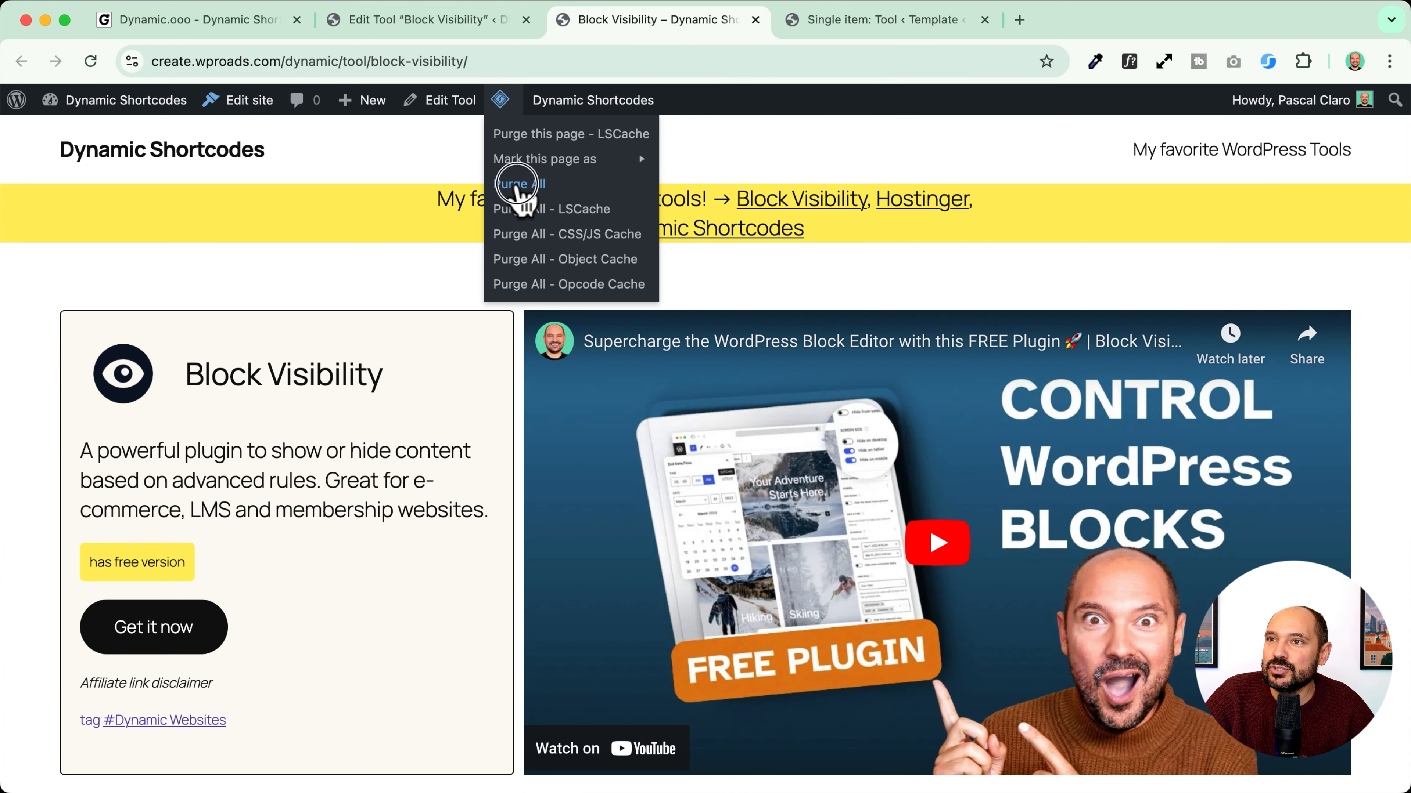
left_click(516, 185)
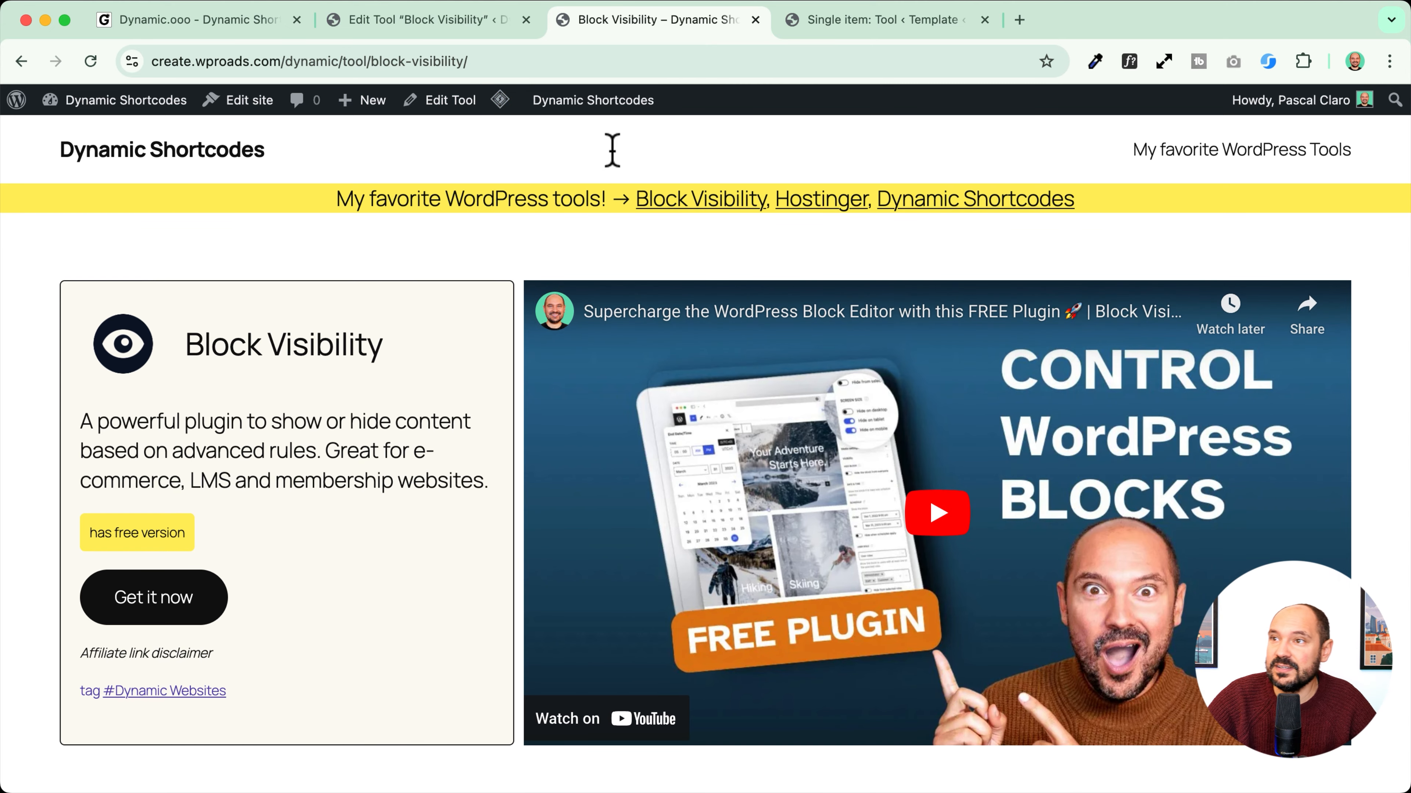
Step: Test the banner's Block Visibility, Hostinger and Dynamic Shortcodes links on the tool pages and the front page
left_click(686, 201)
left_click(788, 203)
left_click(938, 205)
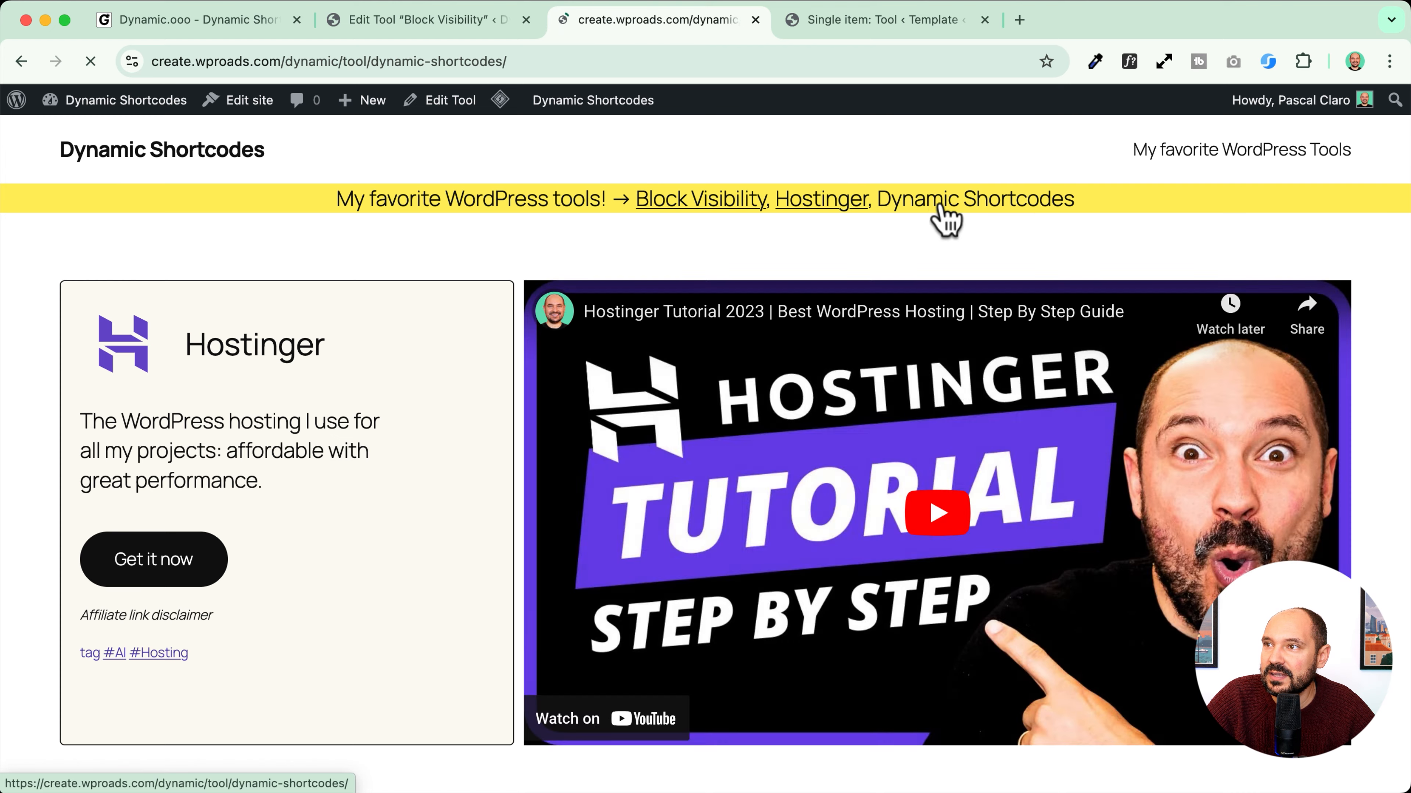
left_click(841, 206)
left_click(733, 206)
left_click(947, 206)
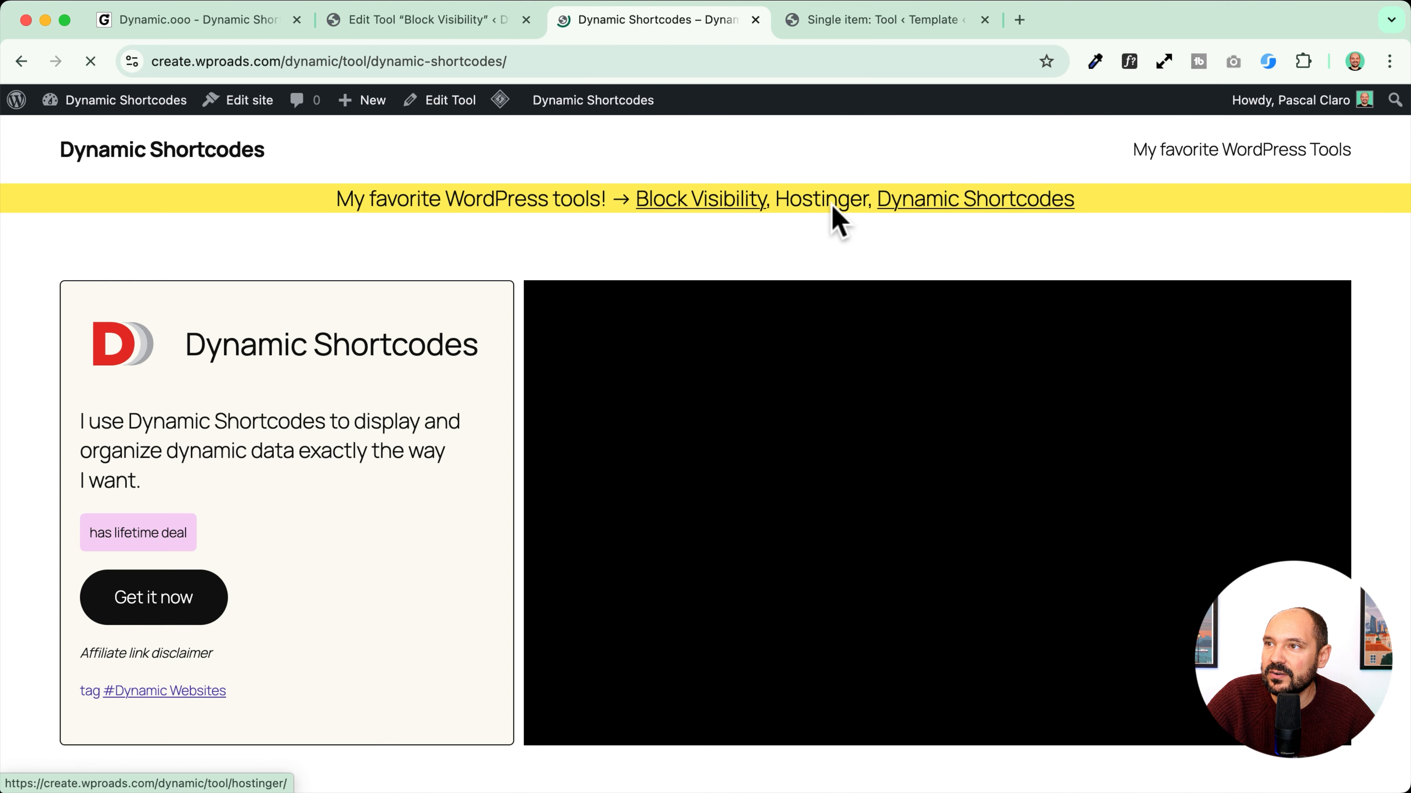
left_click(827, 207)
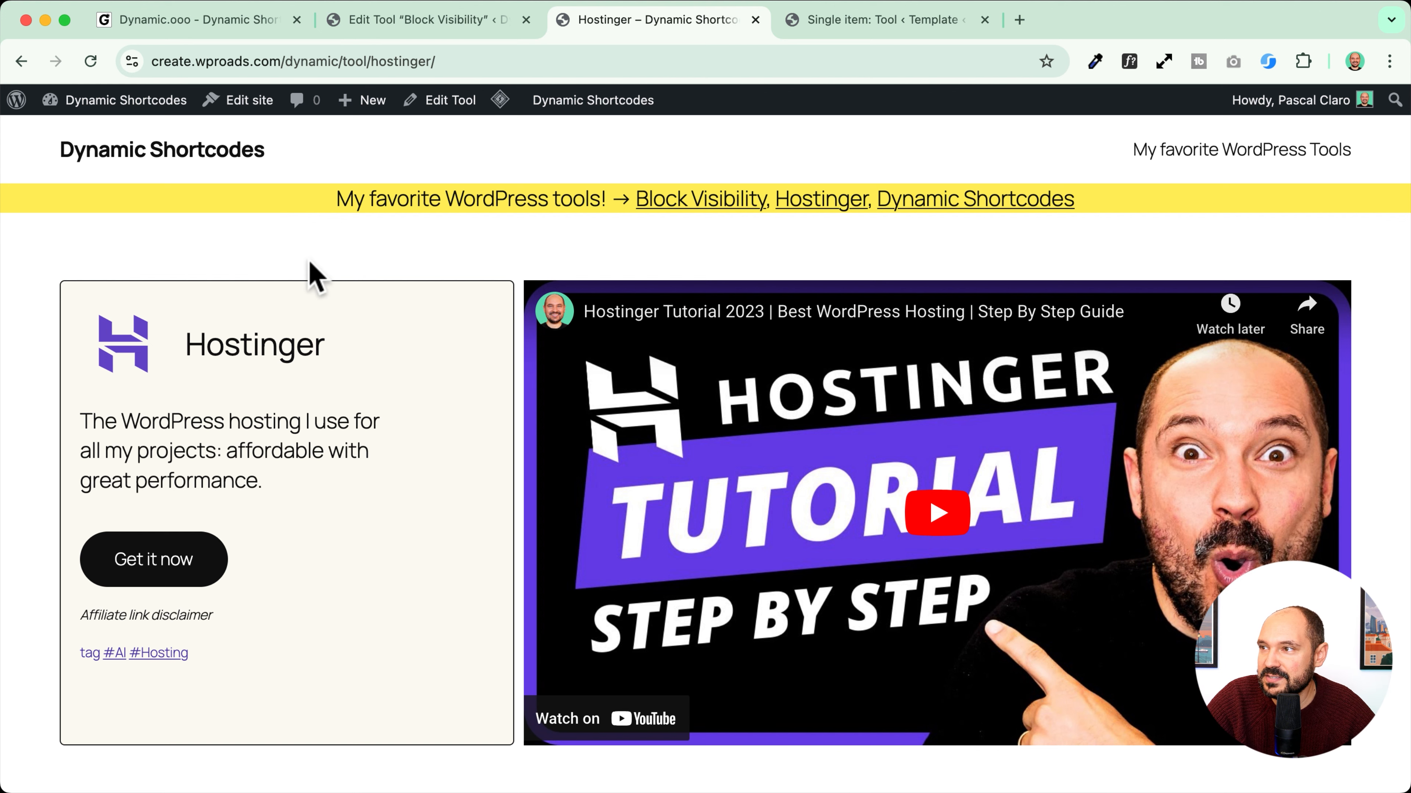
left_click(157, 150)
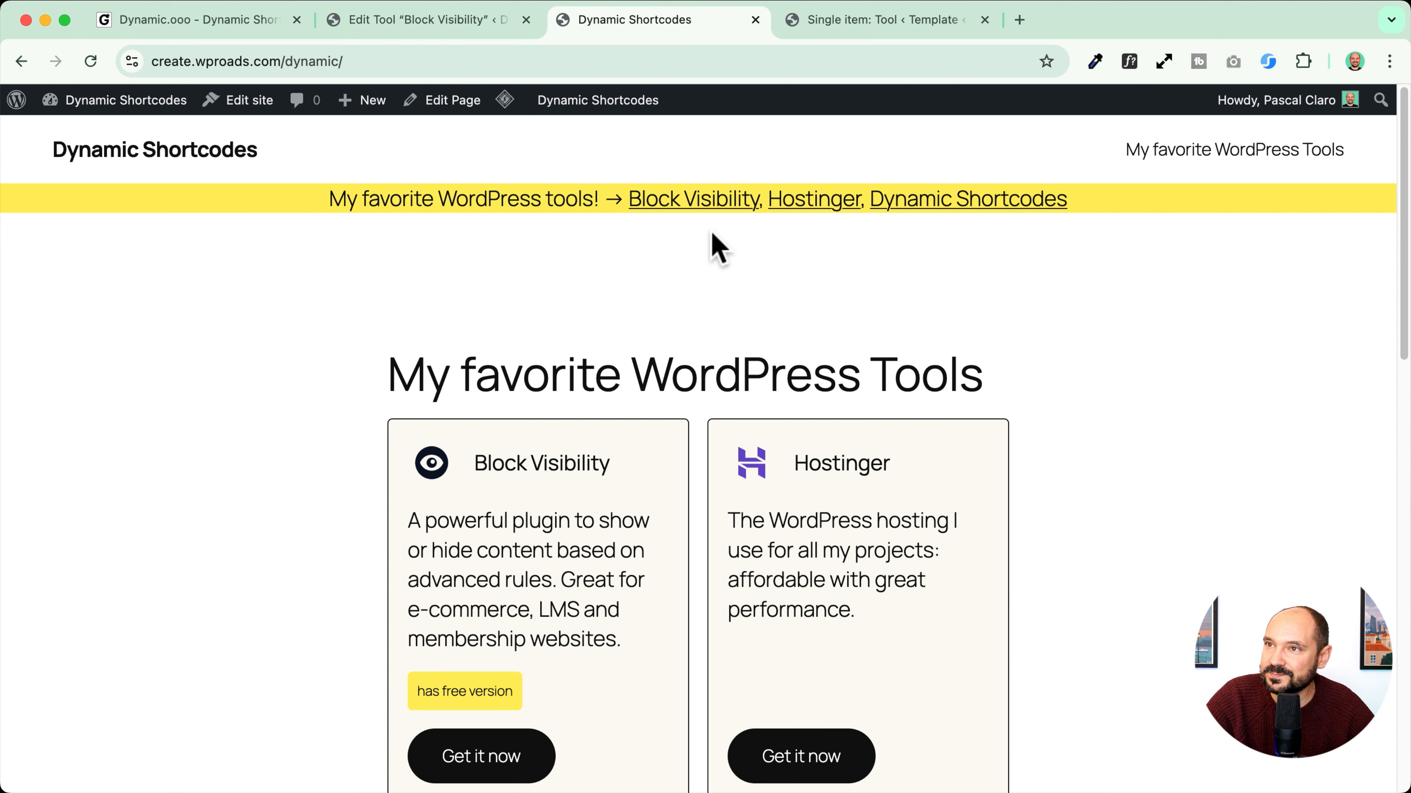
left_click(819, 202)
left_click(916, 202)
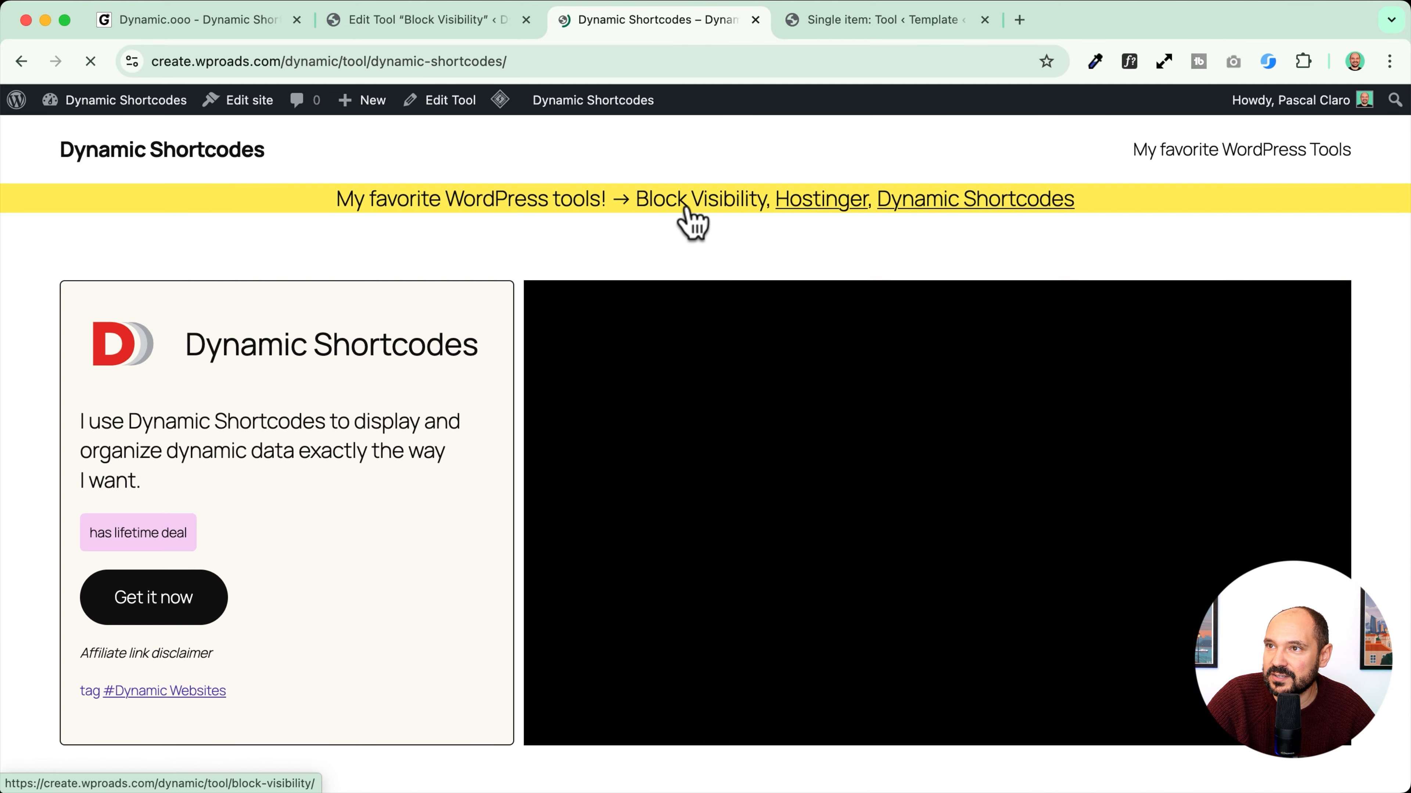
left_click(689, 203)
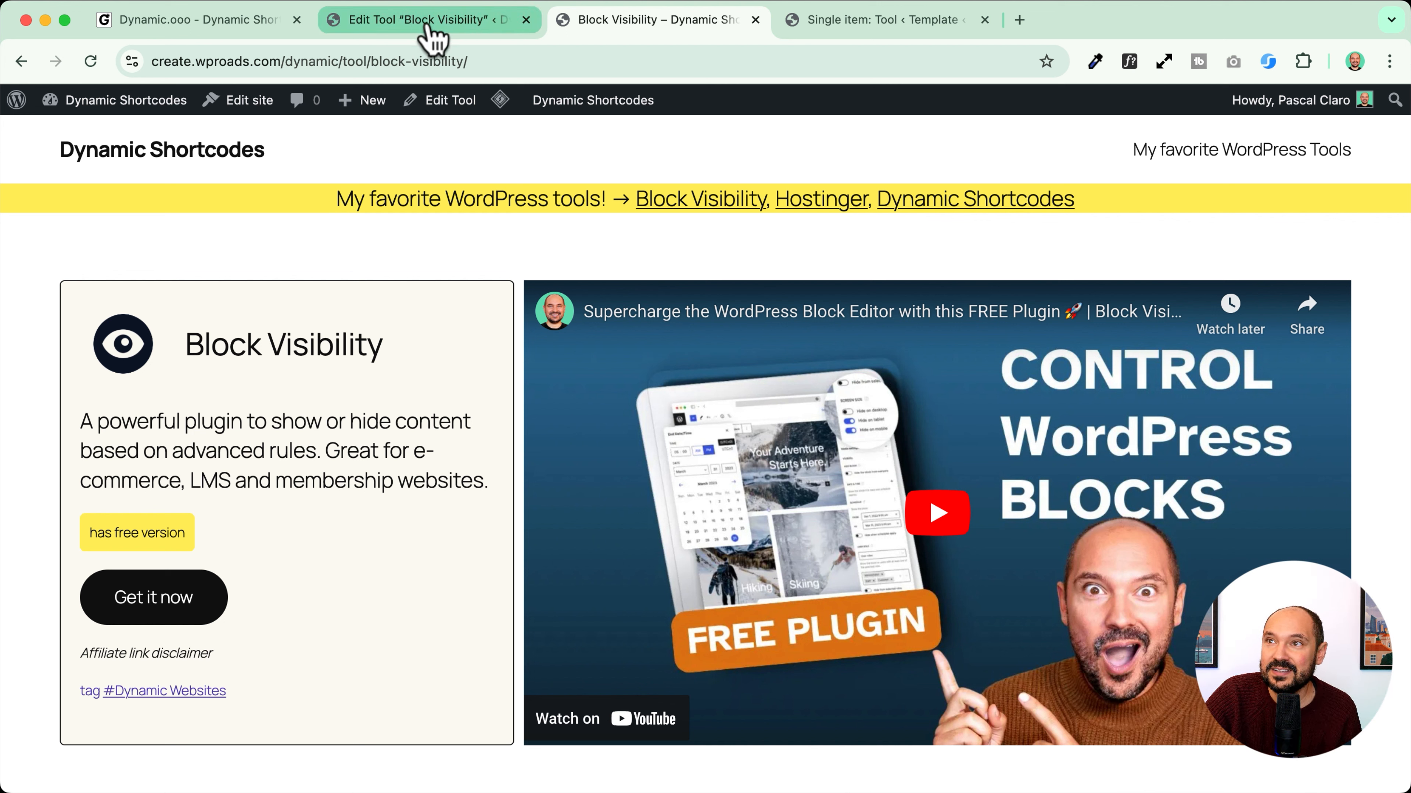
Step: Add a Location visibility control to the yellow banner group in the header of the Single item: Tool template
left_click(855, 22)
left_click(108, 220)
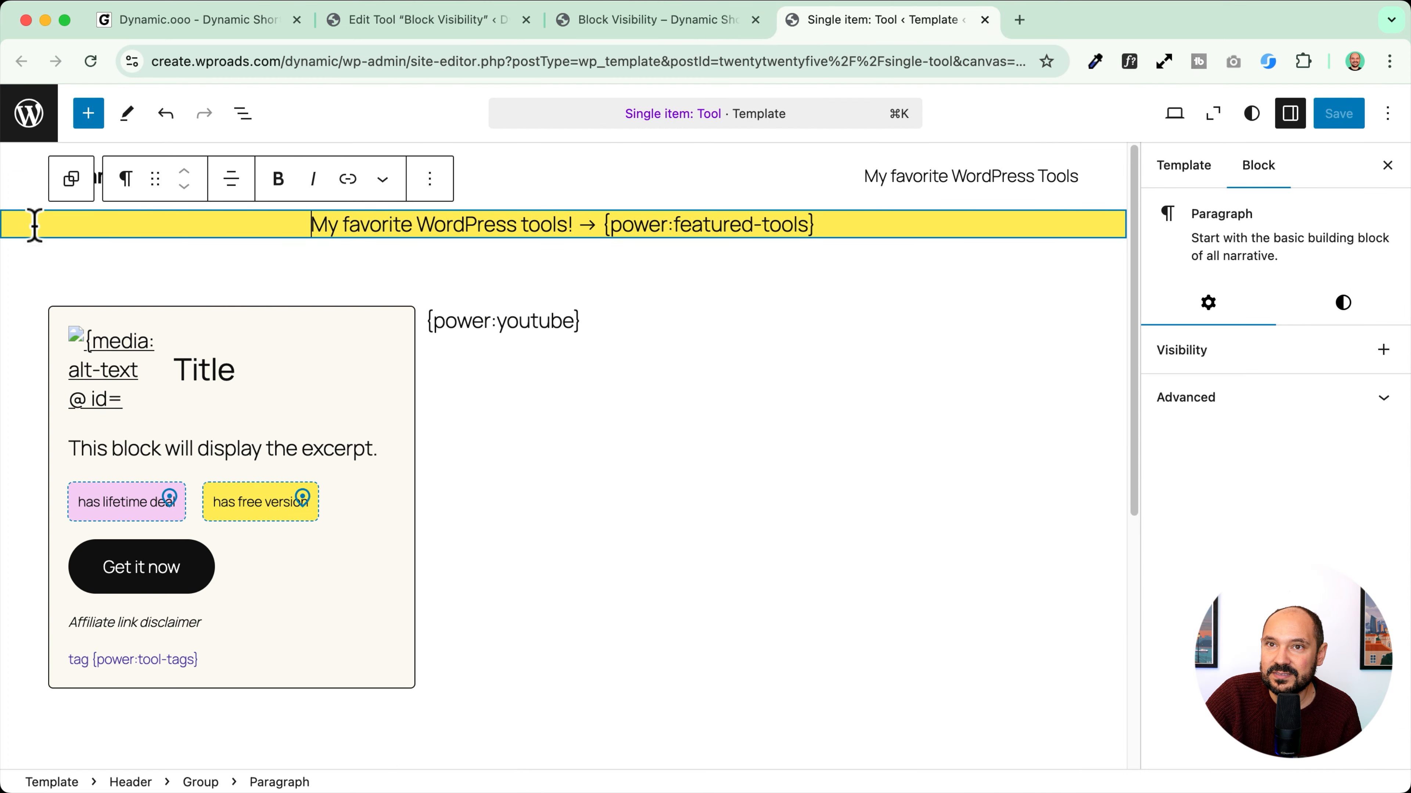
left_click(32, 221)
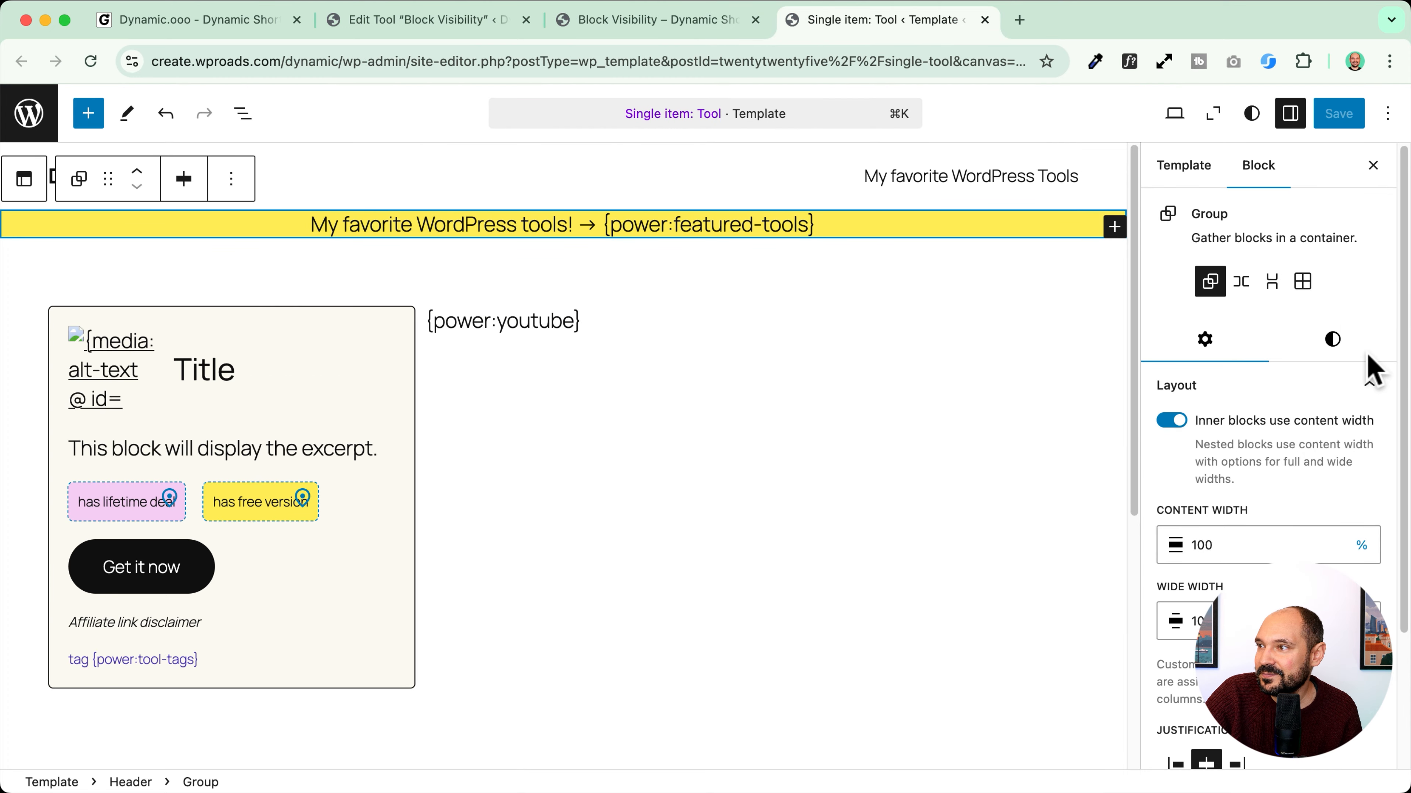
scroll(1216, 450, "down", 3)
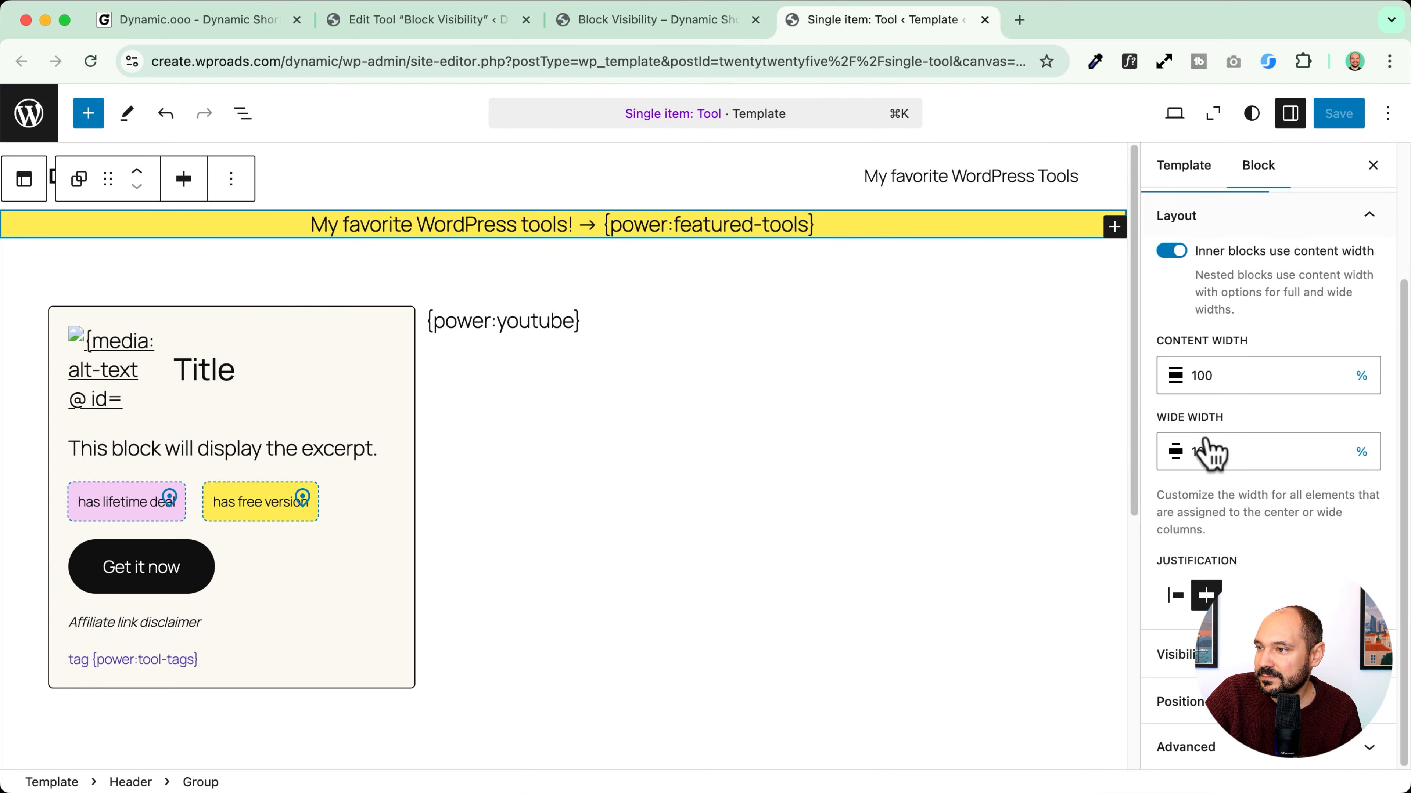
left_click(1369, 655)
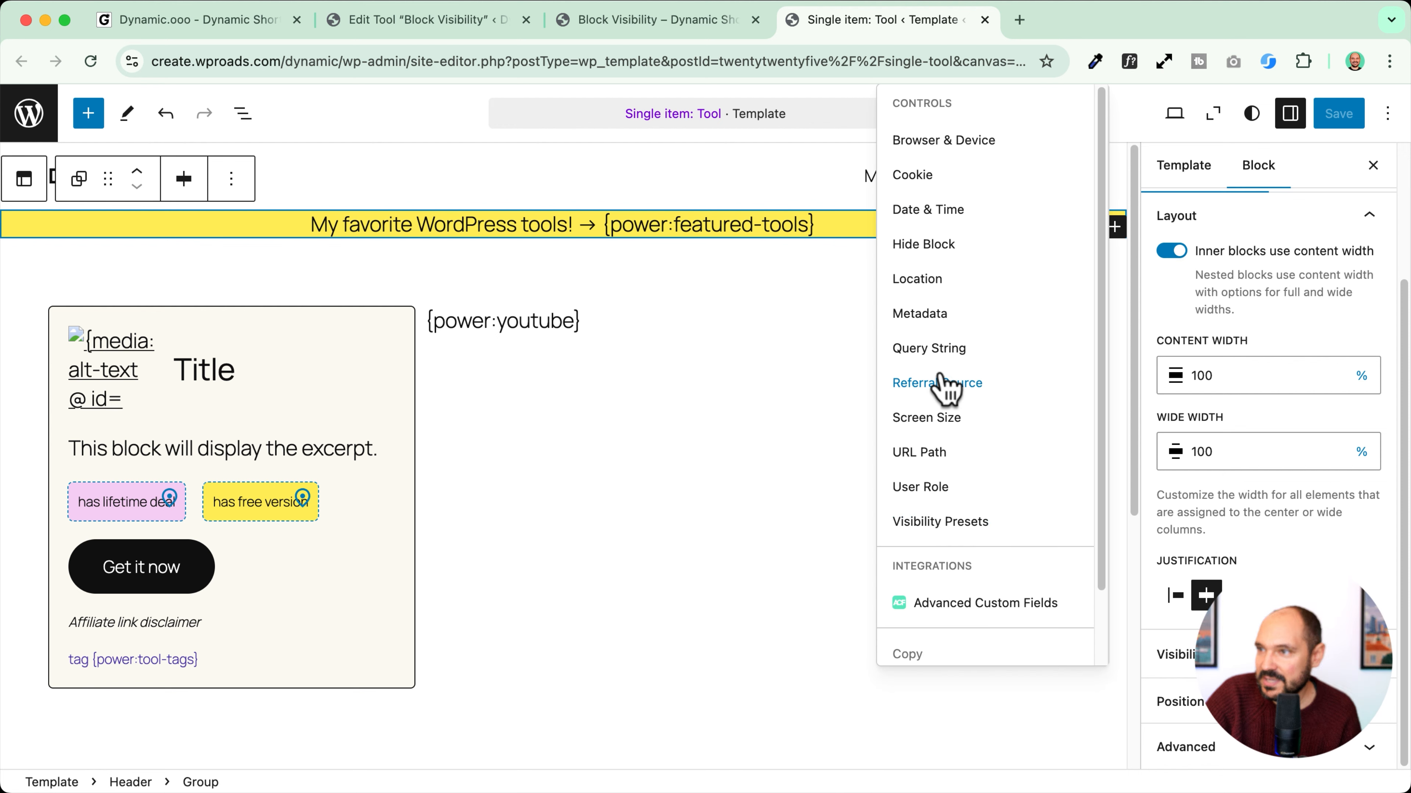
left_click(922, 280)
Step: Set the banner's location rule to Post Type, Is any of the selected, Tool, and save the header
left_click(1222, 569)
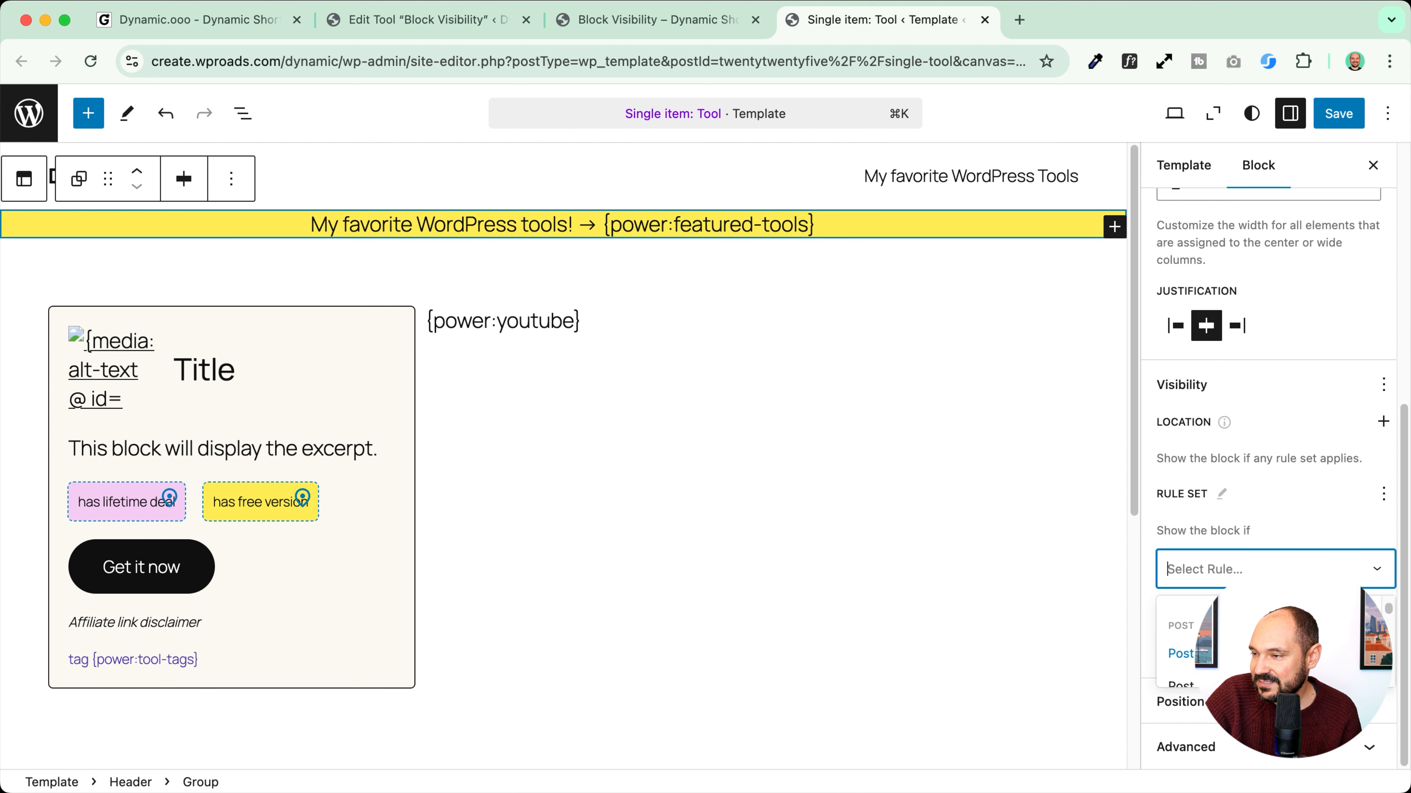
scroll(1233, 645, "down", 1)
left_click(1221, 636)
scroll(1233, 638, "down", 1)
scroll(1253, 542, "down", 1)
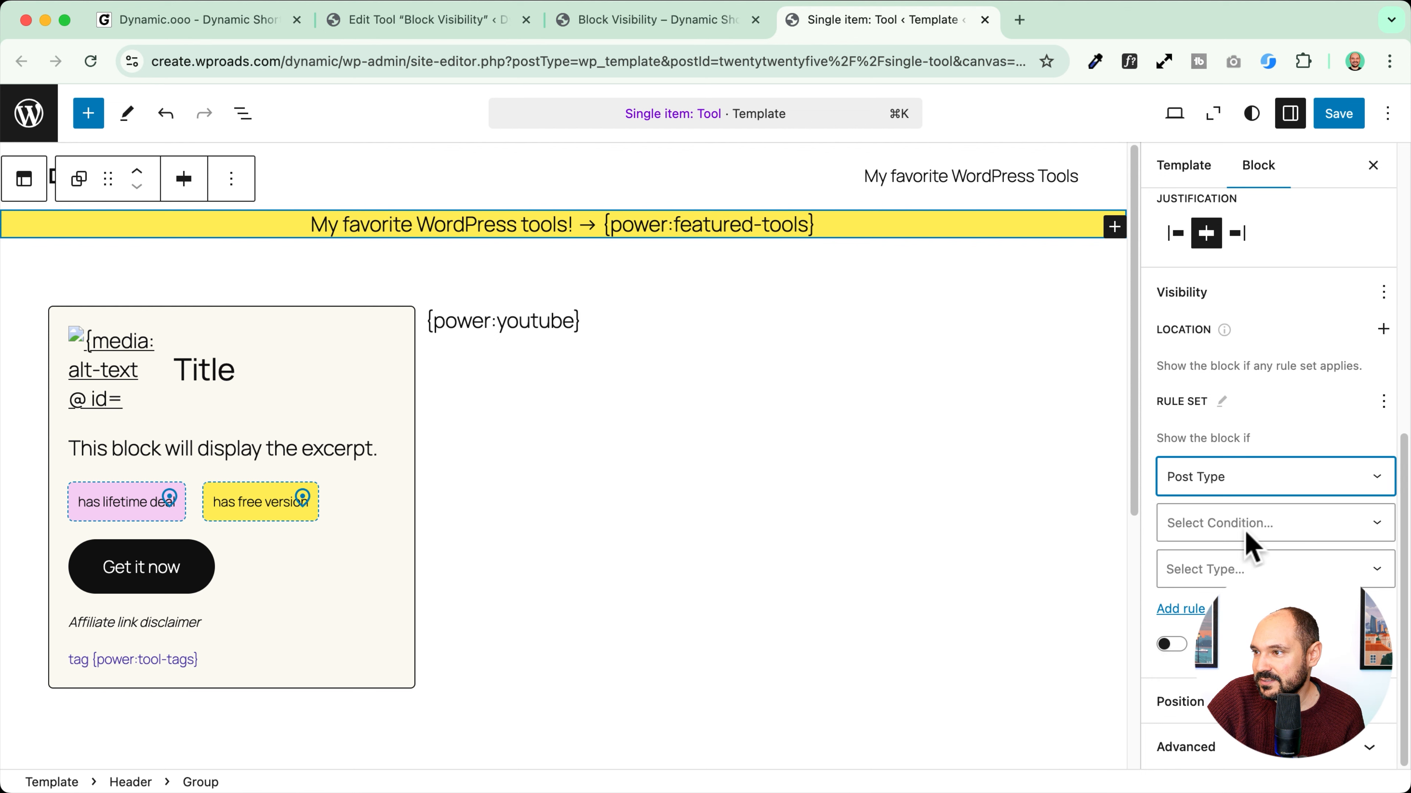
left_click(1254, 537)
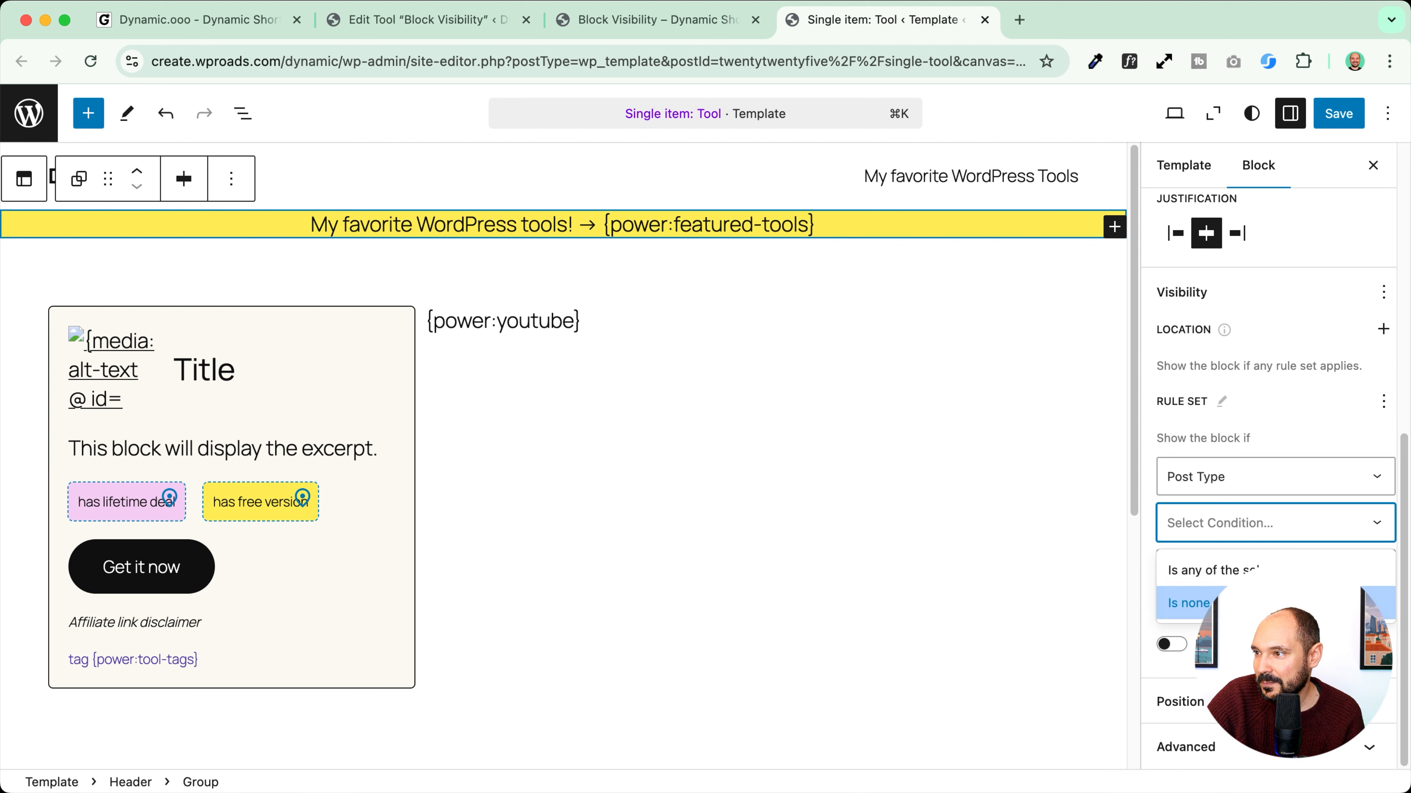
left_click(1222, 570)
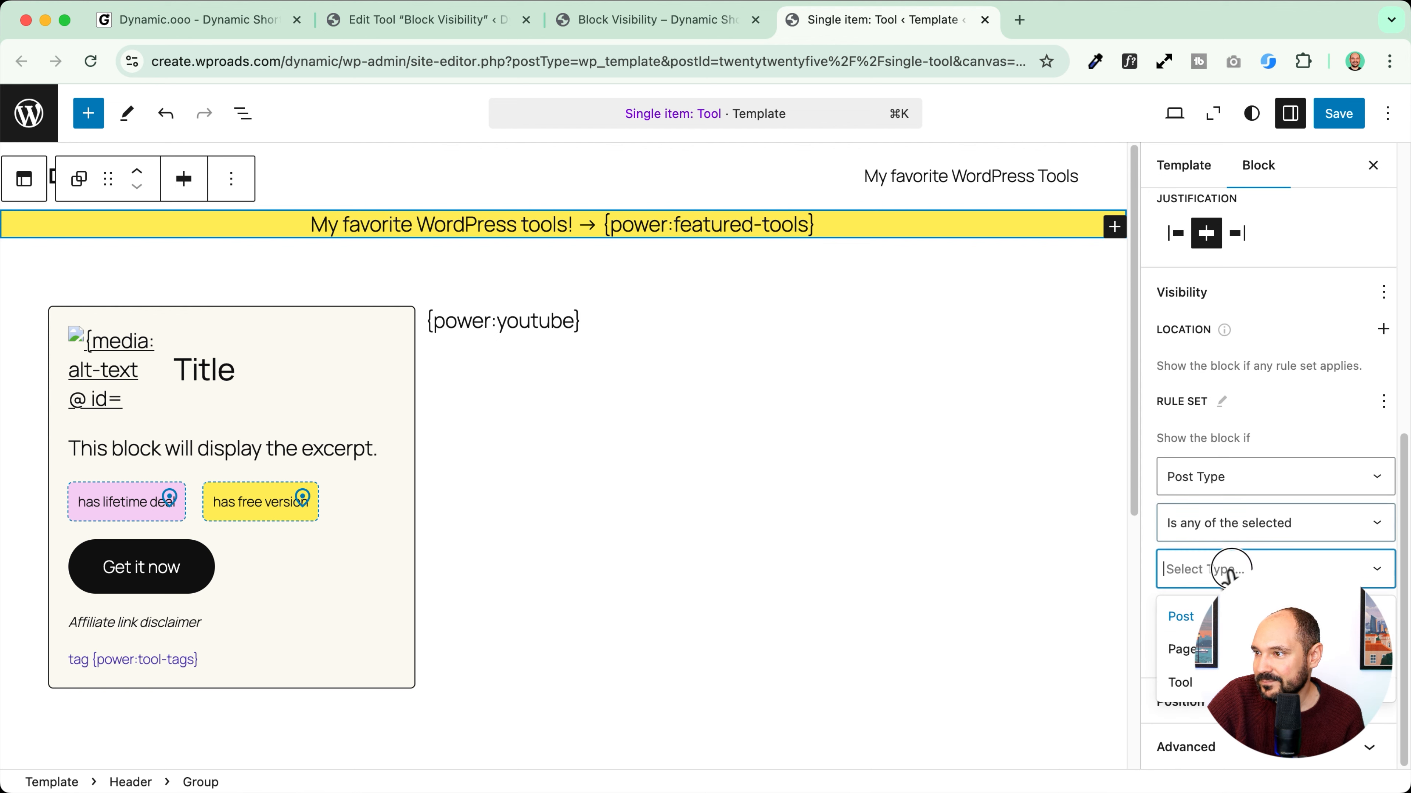
left_click(1181, 683)
left_click(1333, 116)
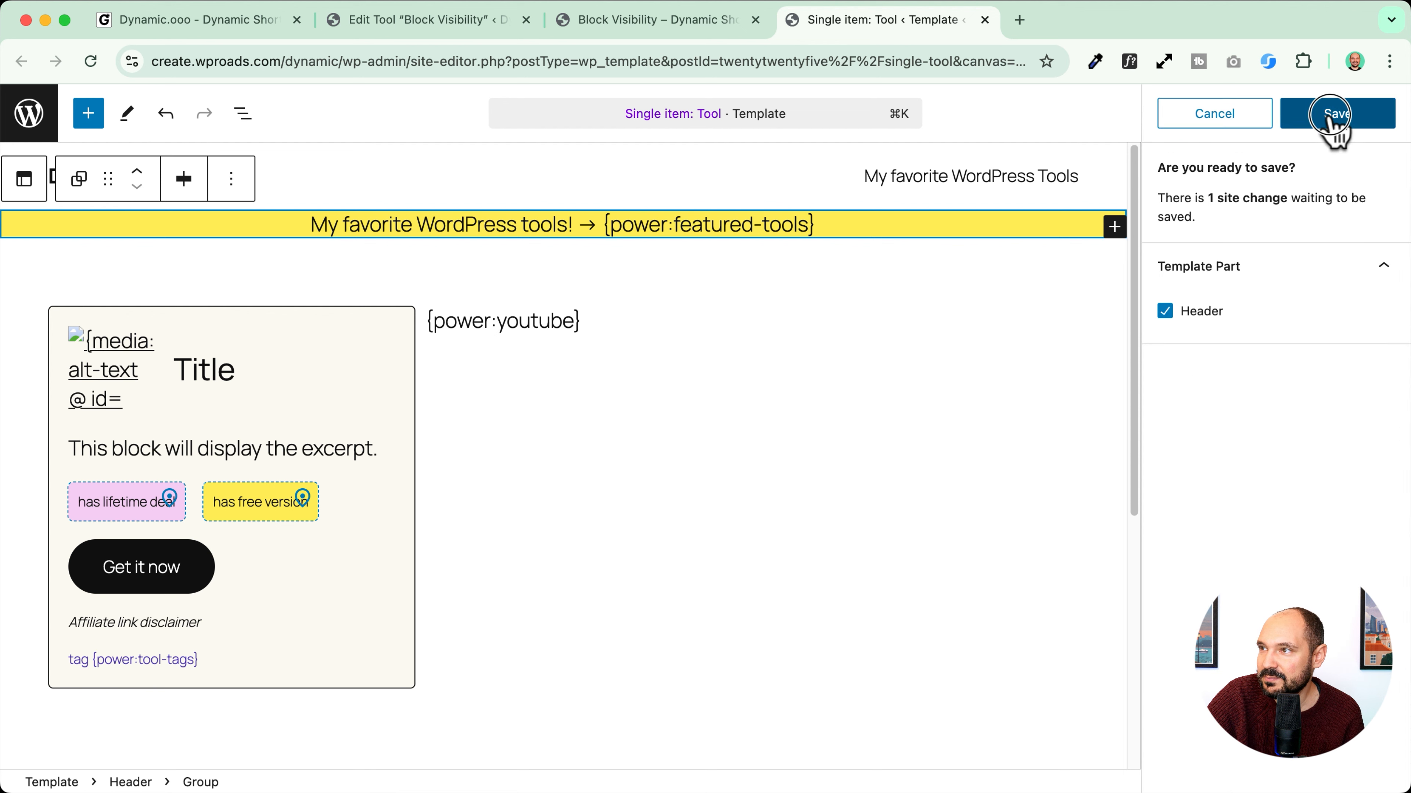
left_click(1335, 114)
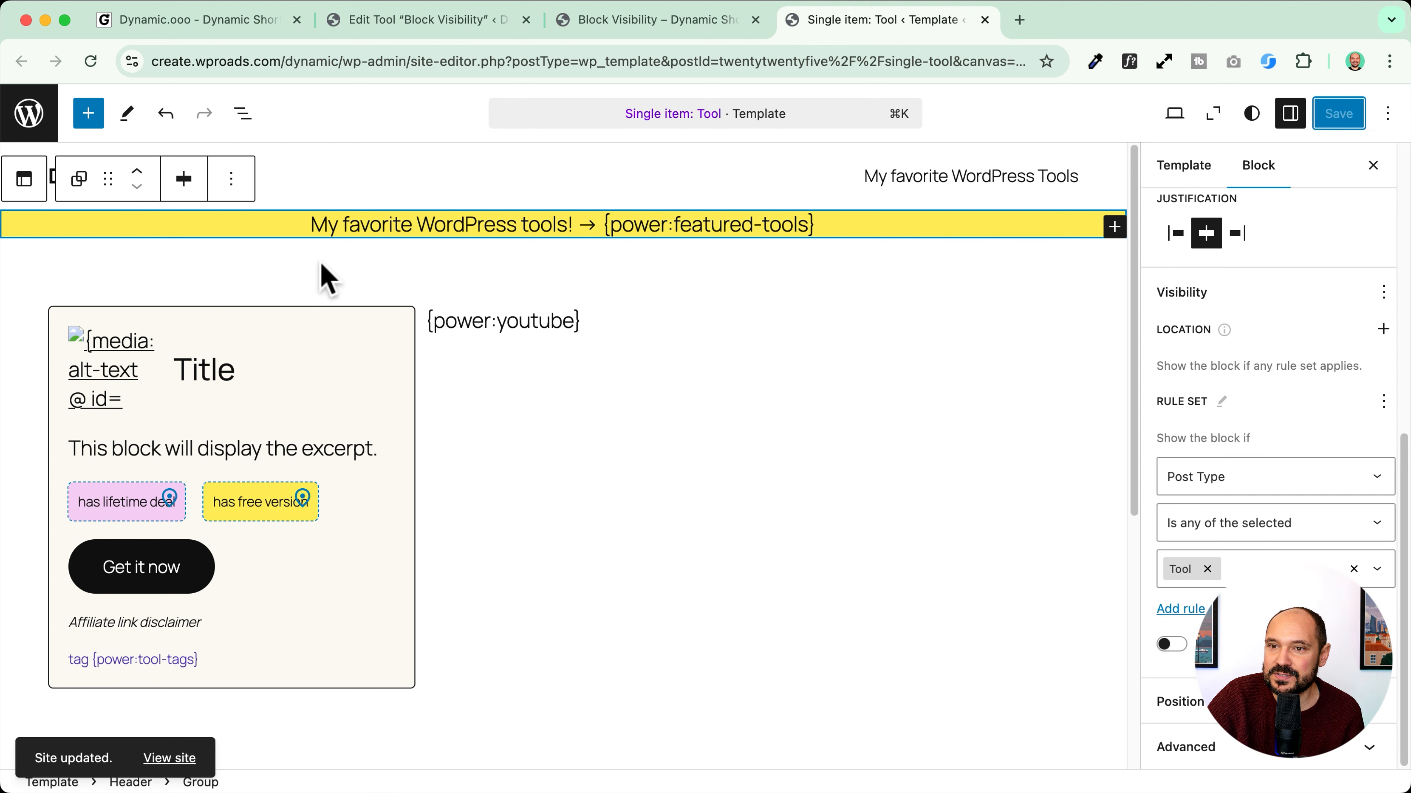
Step: Check the banner's visibility on the Block Visibility tool page and on the site's front page
left_click(163, 755)
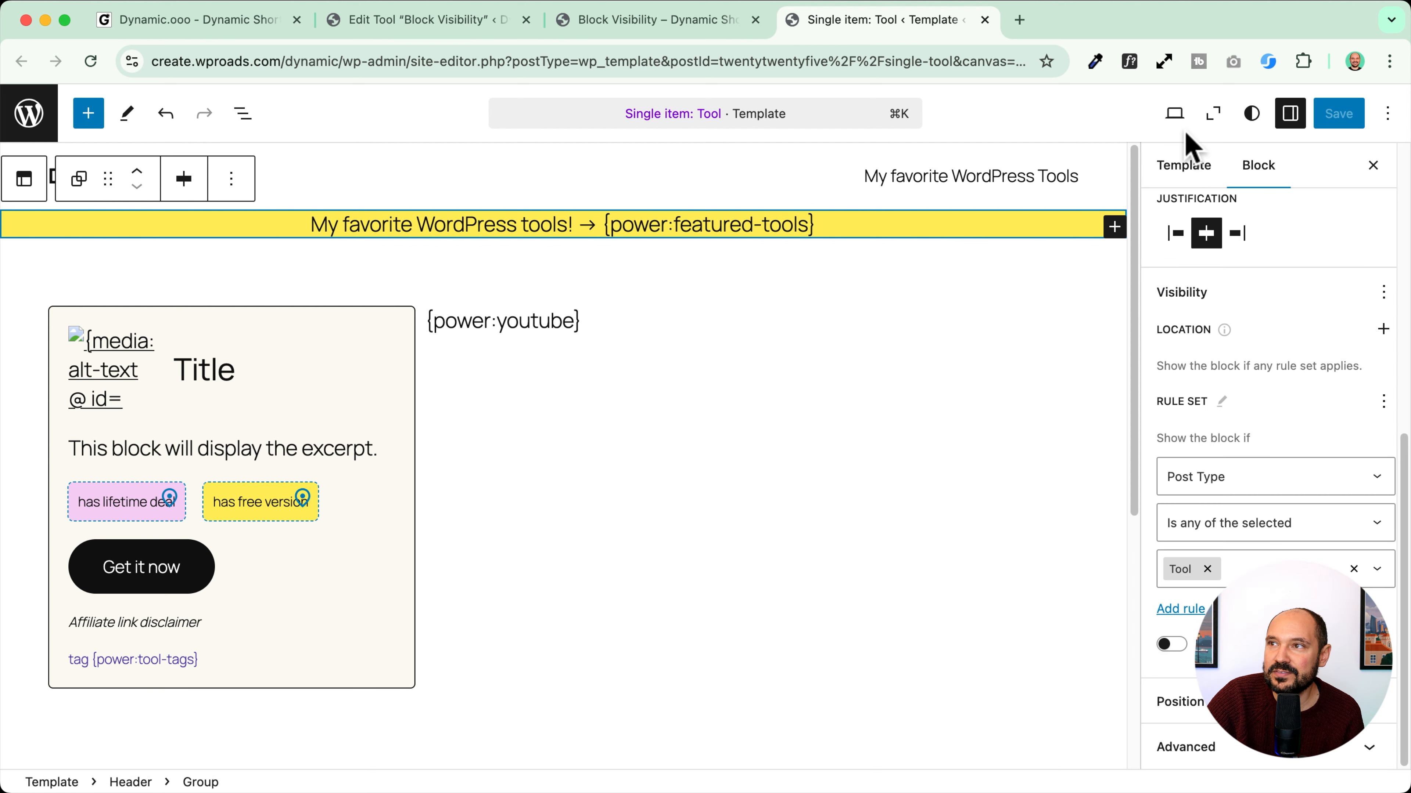
left_click(675, 23)
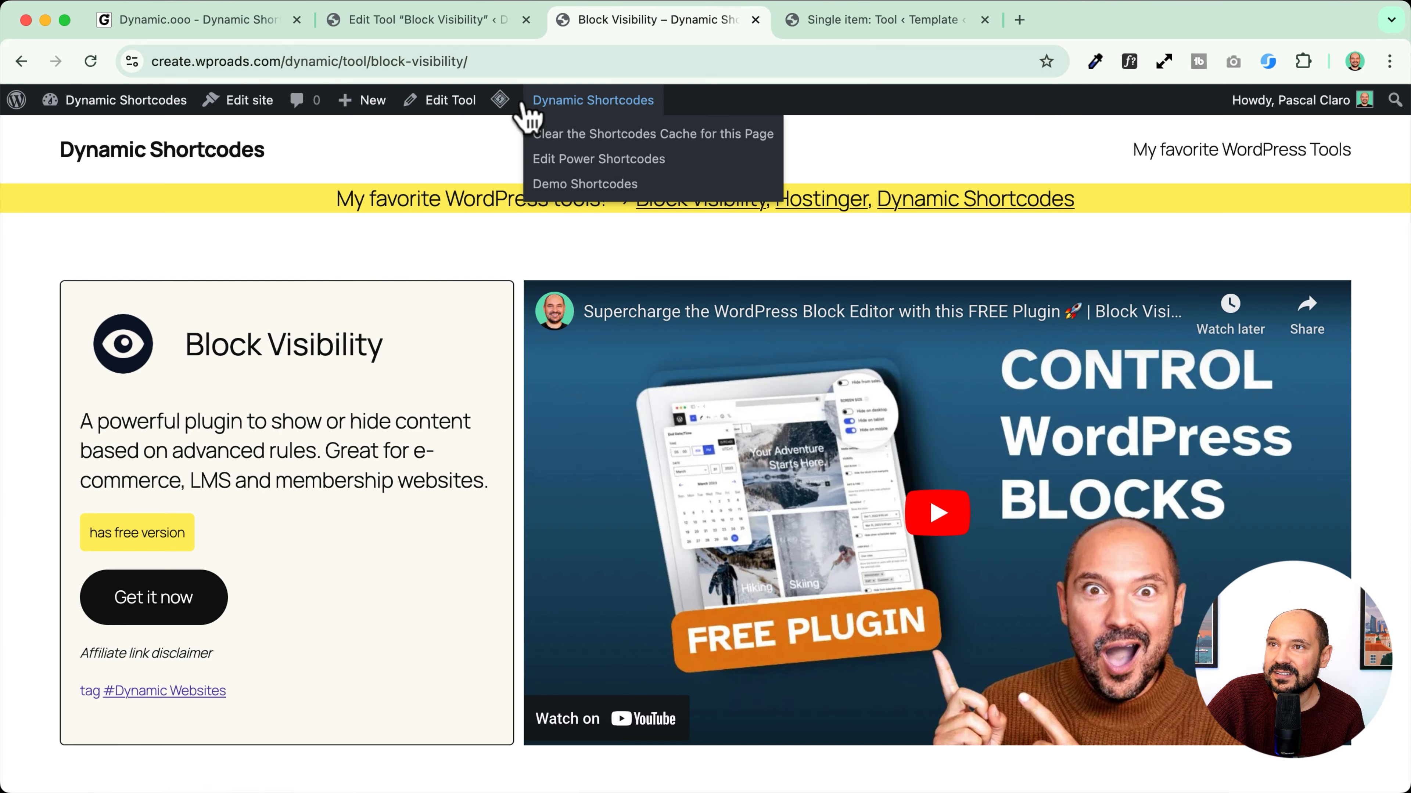
left_click(249, 159)
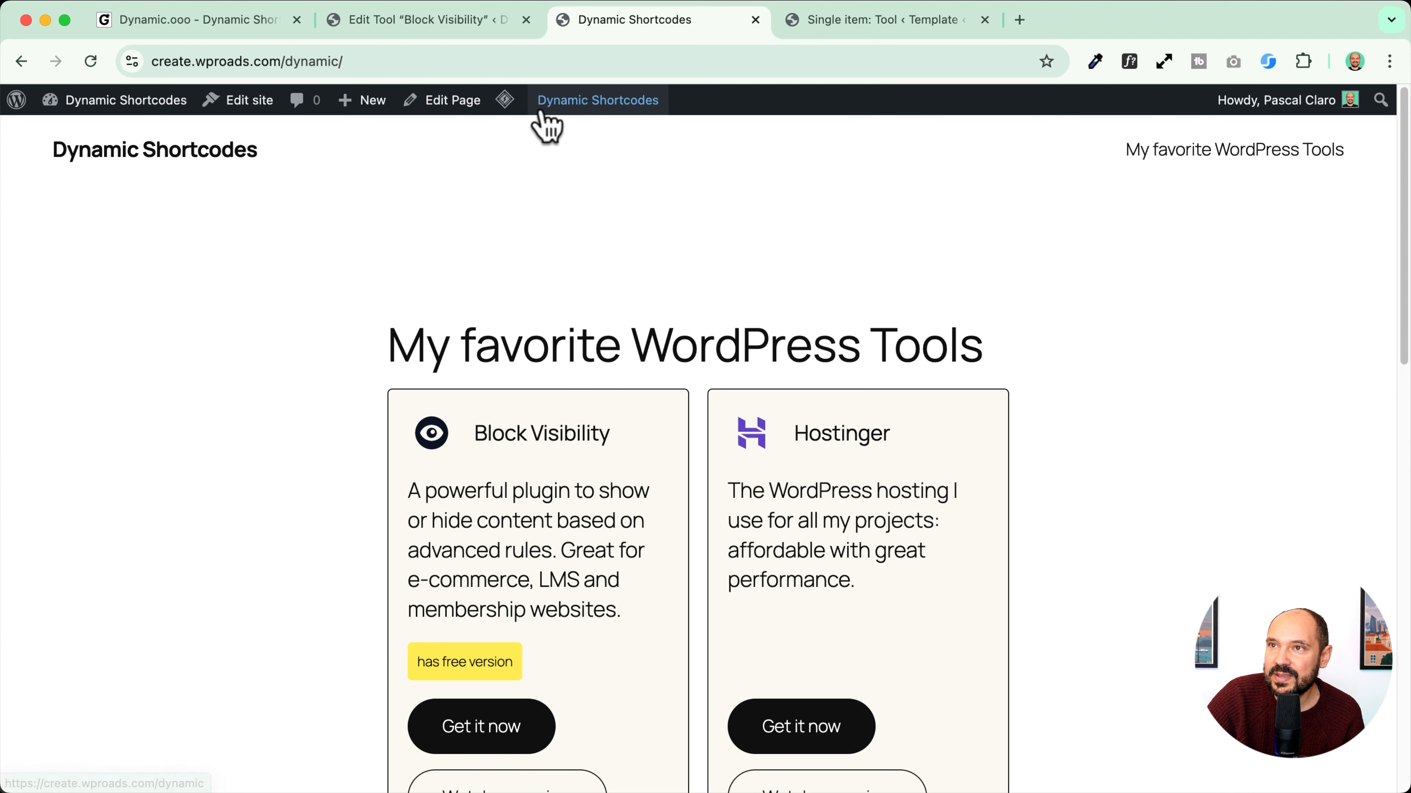
Step: Purge all caches from the site's front page
mouse_move(506, 103)
left_click(513, 183)
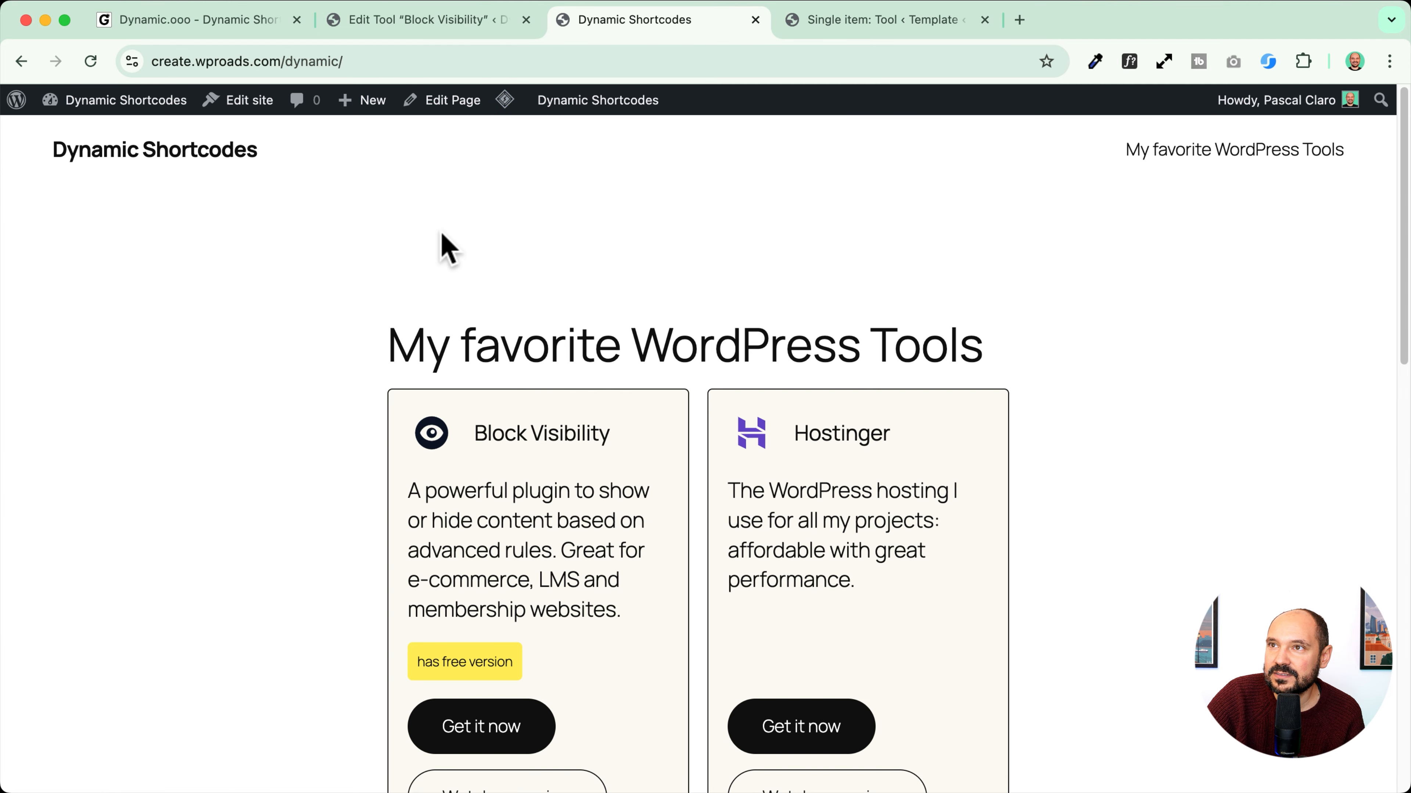
Step: Review the yellow banner's Post Type location rule in the Single item: Tool template
left_click(856, 22)
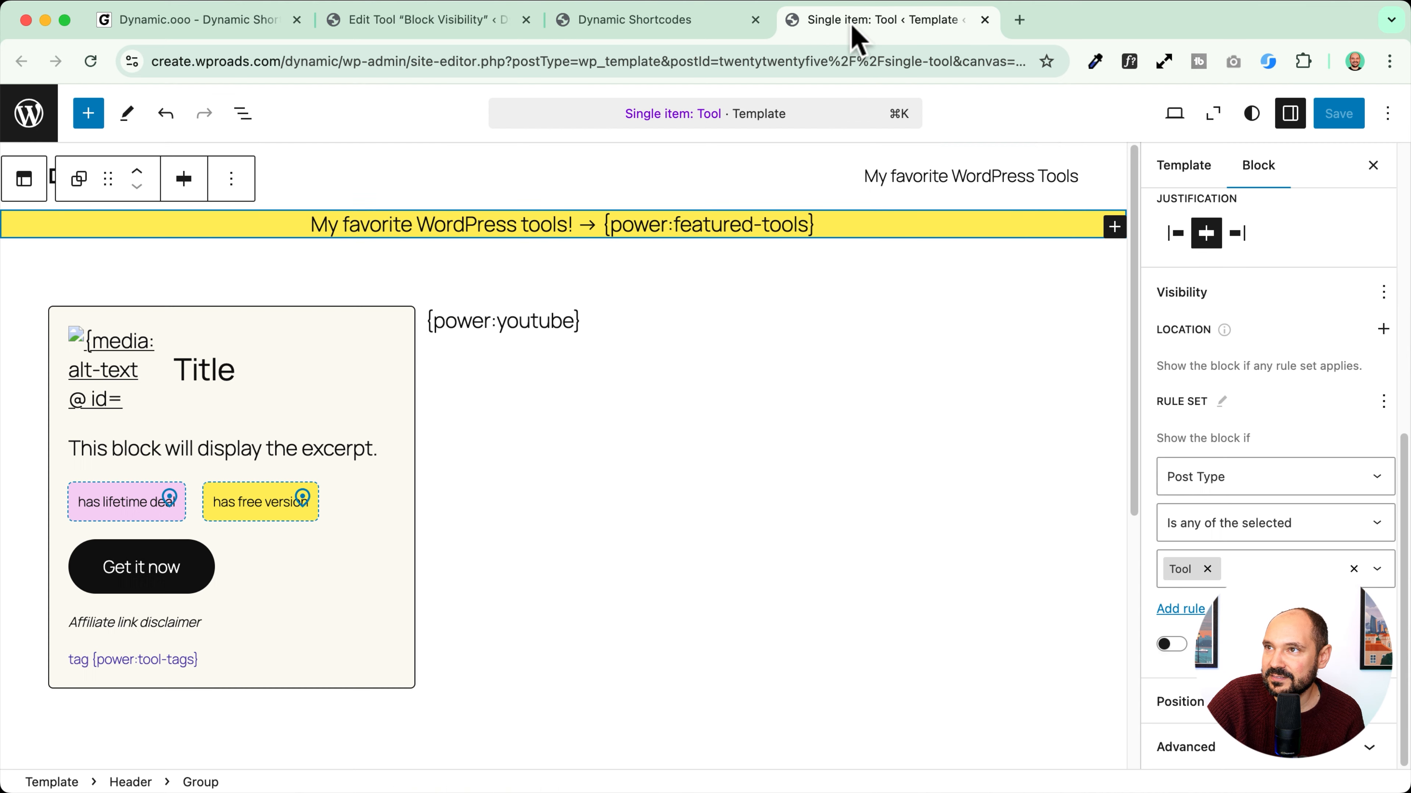
left_click(1234, 570)
left_click(1234, 571)
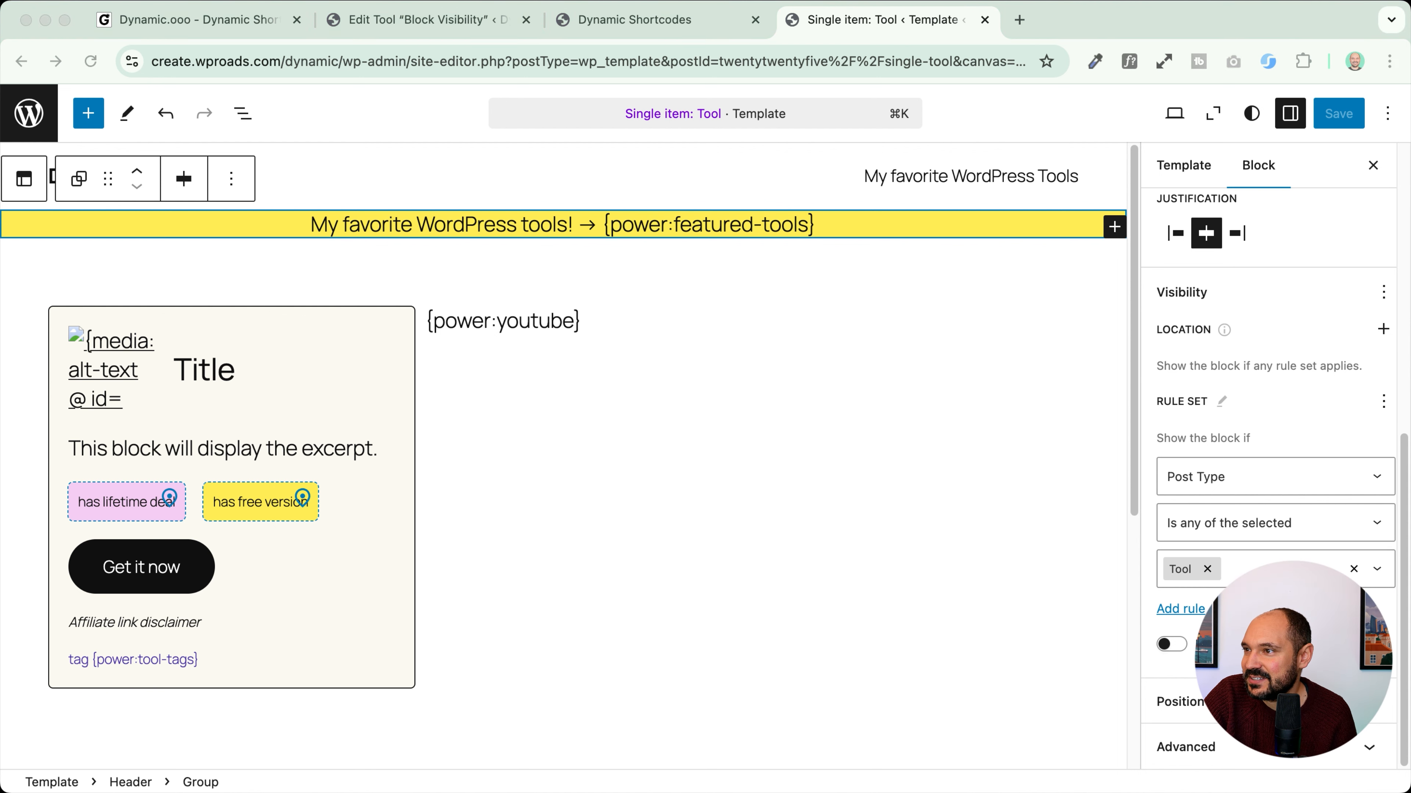
scroll(1278, 589, "up", 5)
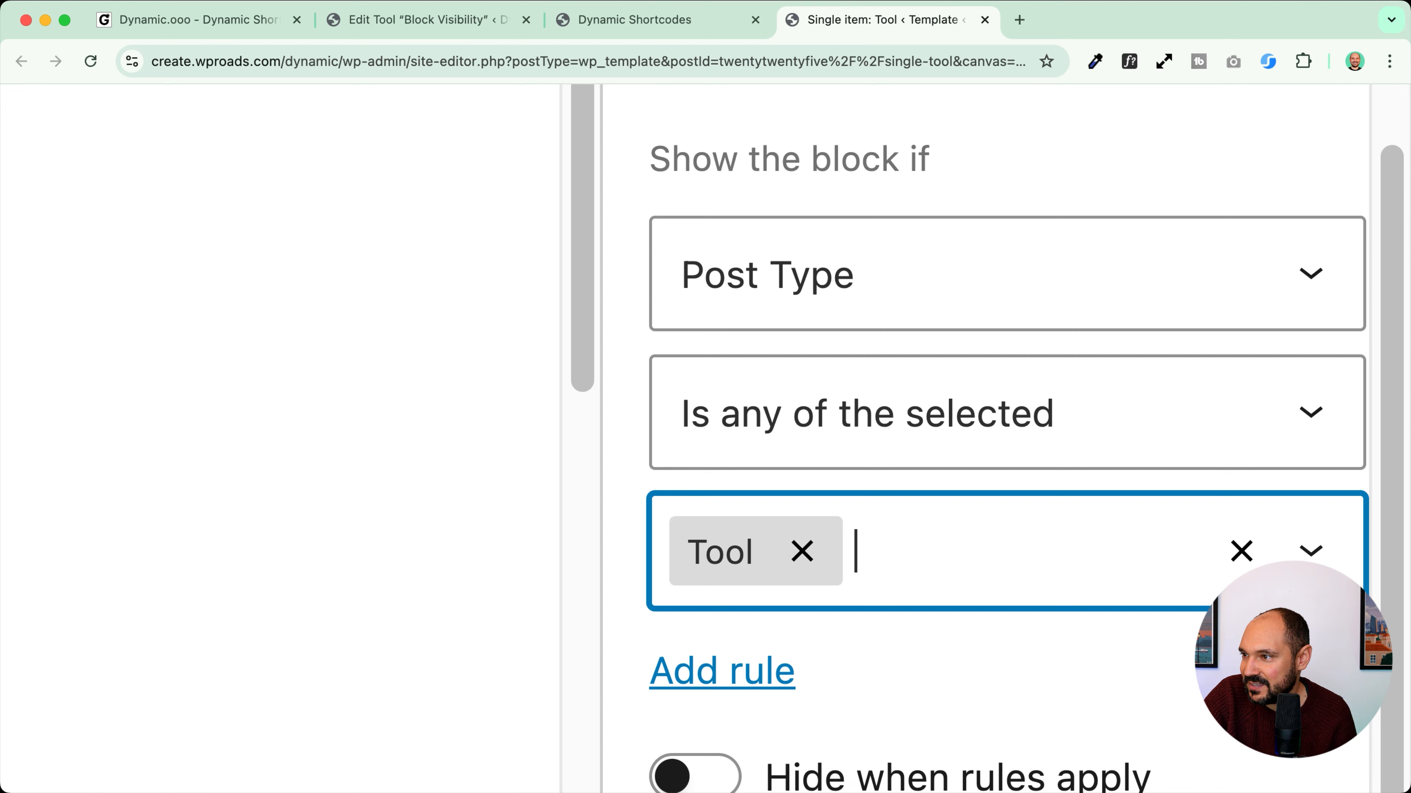
scroll(1096, 625, "down", 5)
scroll(797, 539, "up", 10)
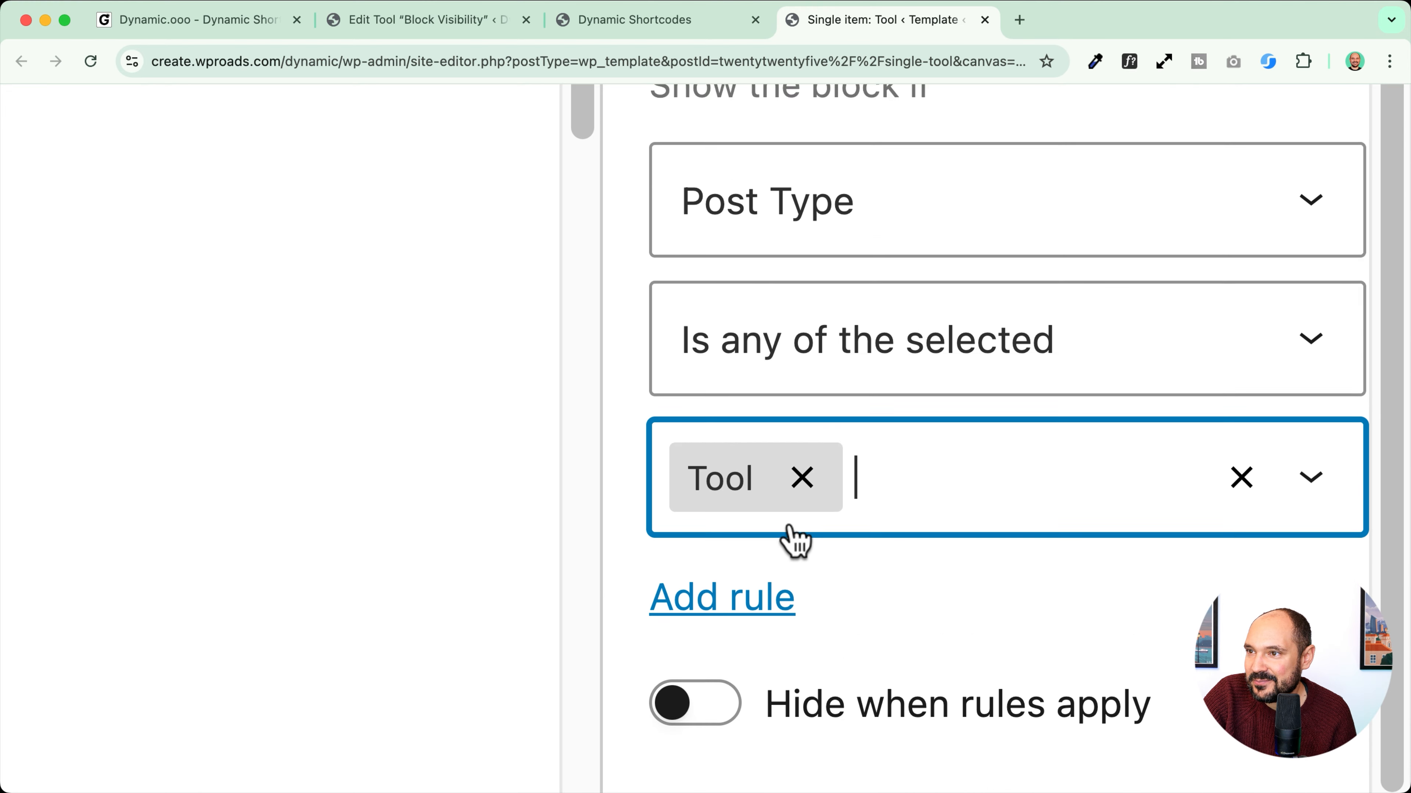
scroll(796, 539, "down", 5)
scroll(793, 536, "up", 1)
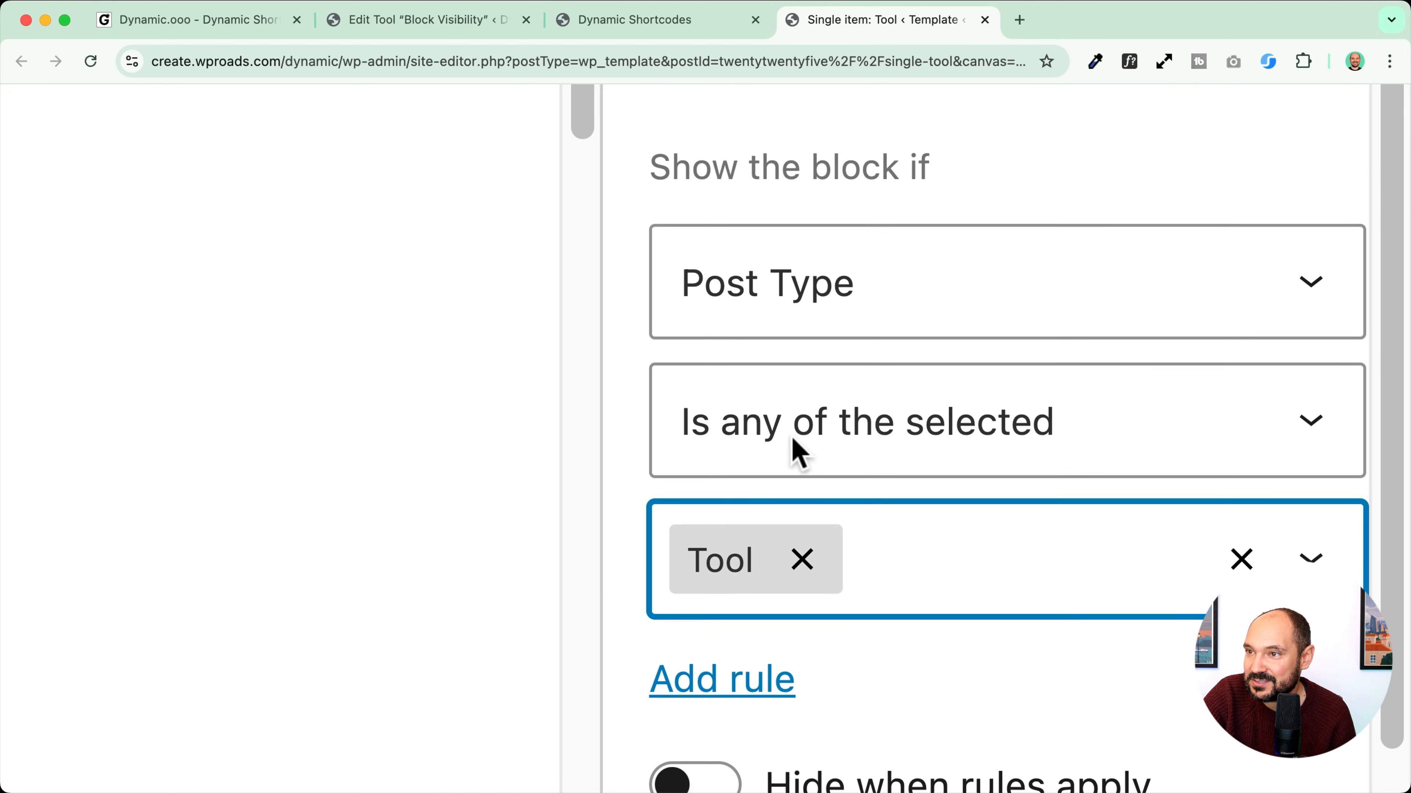
scroll(902, 576, "down", 5)
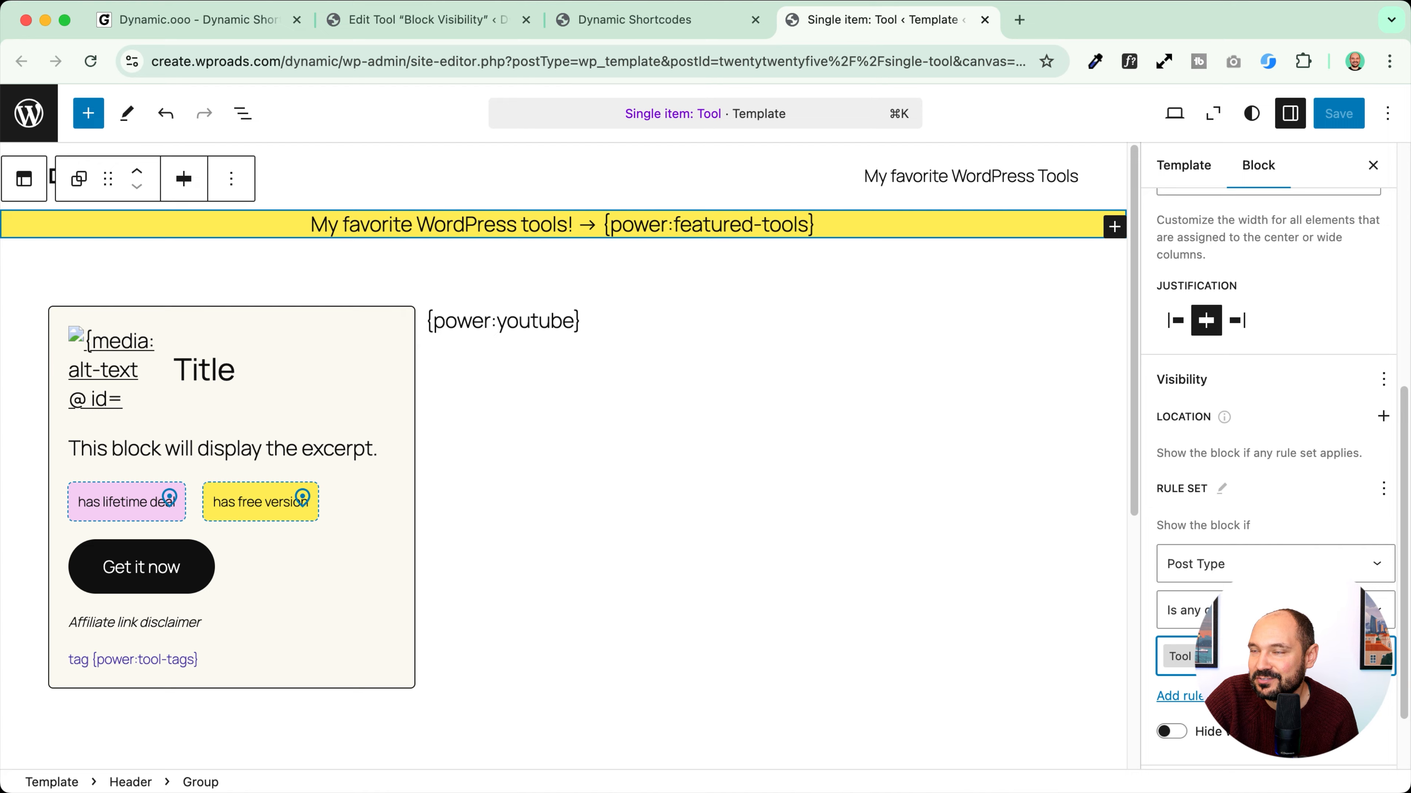
Step: Compare the banner's visibility on the Block Visibility tool page and the site's front page
left_click(644, 23)
left_click(519, 438)
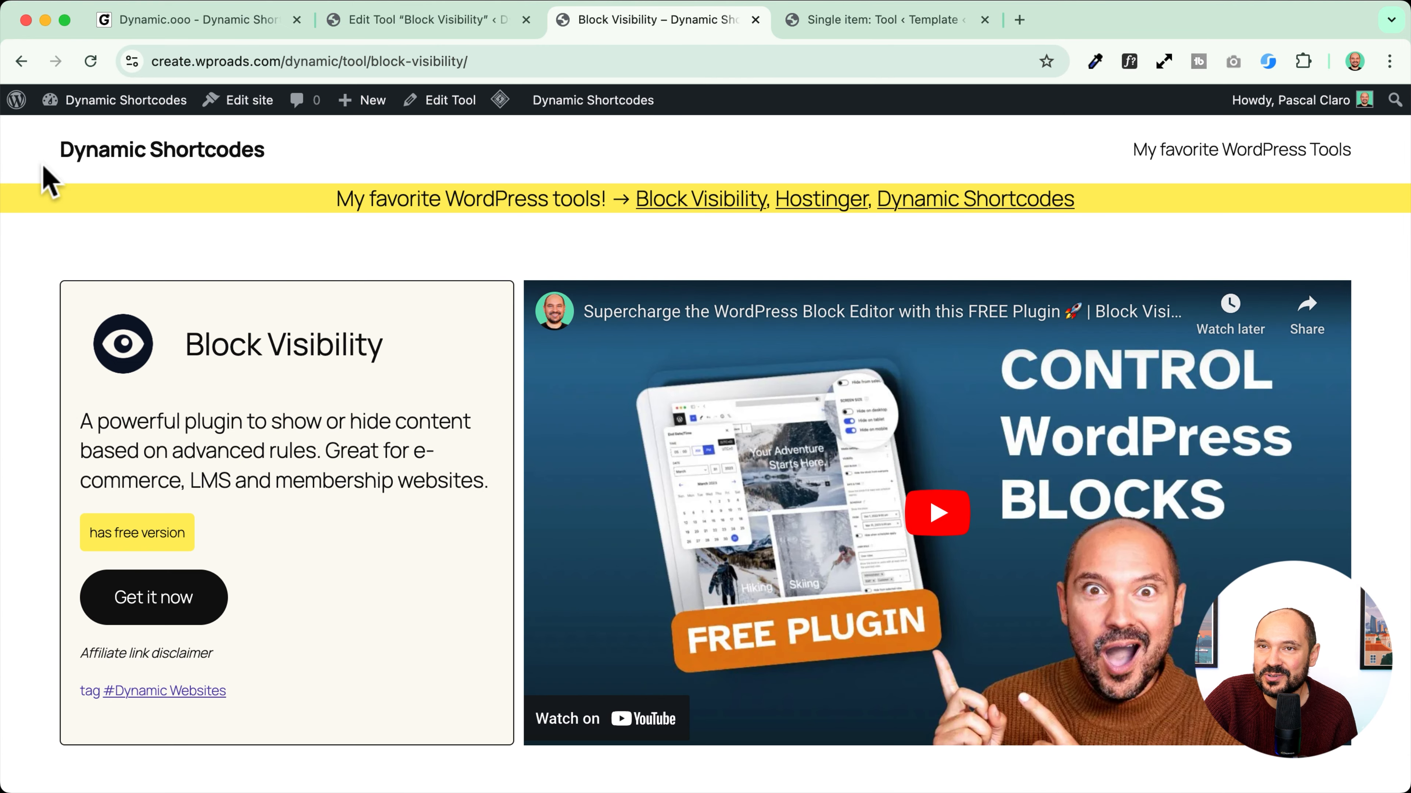
left_click(196, 158)
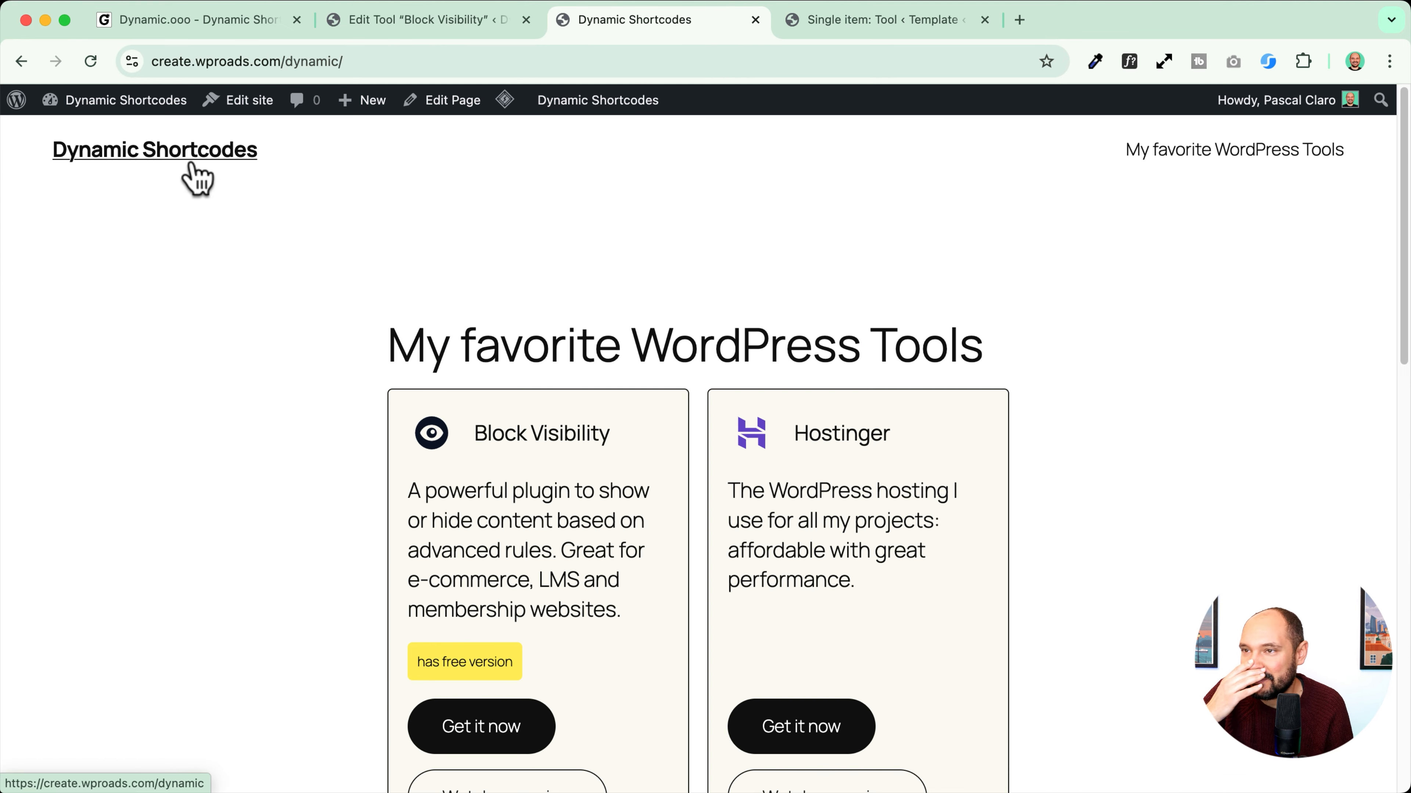
Step: Turn on Hide when rules apply for the banner's Tool location rule and save the header
left_click(855, 21)
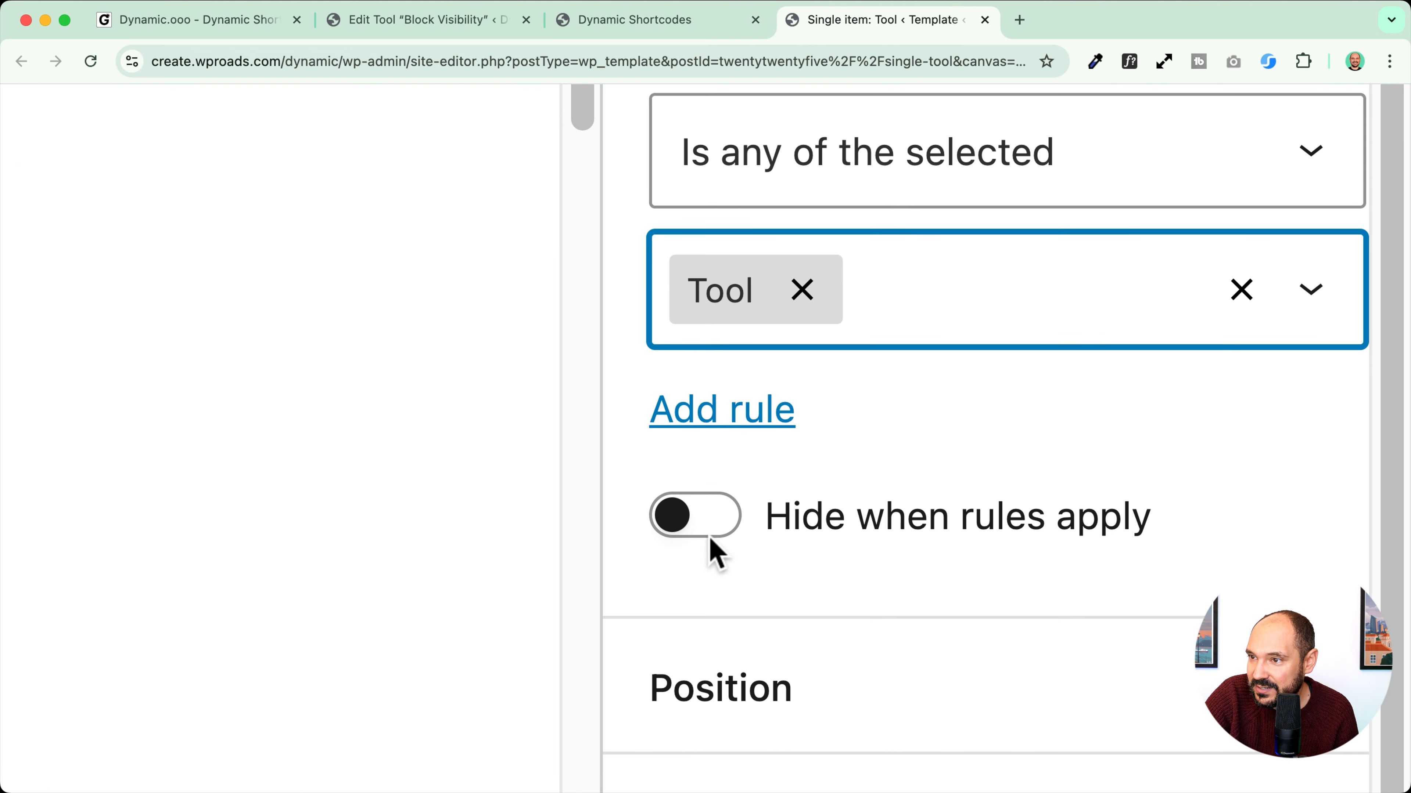
left_click(699, 532)
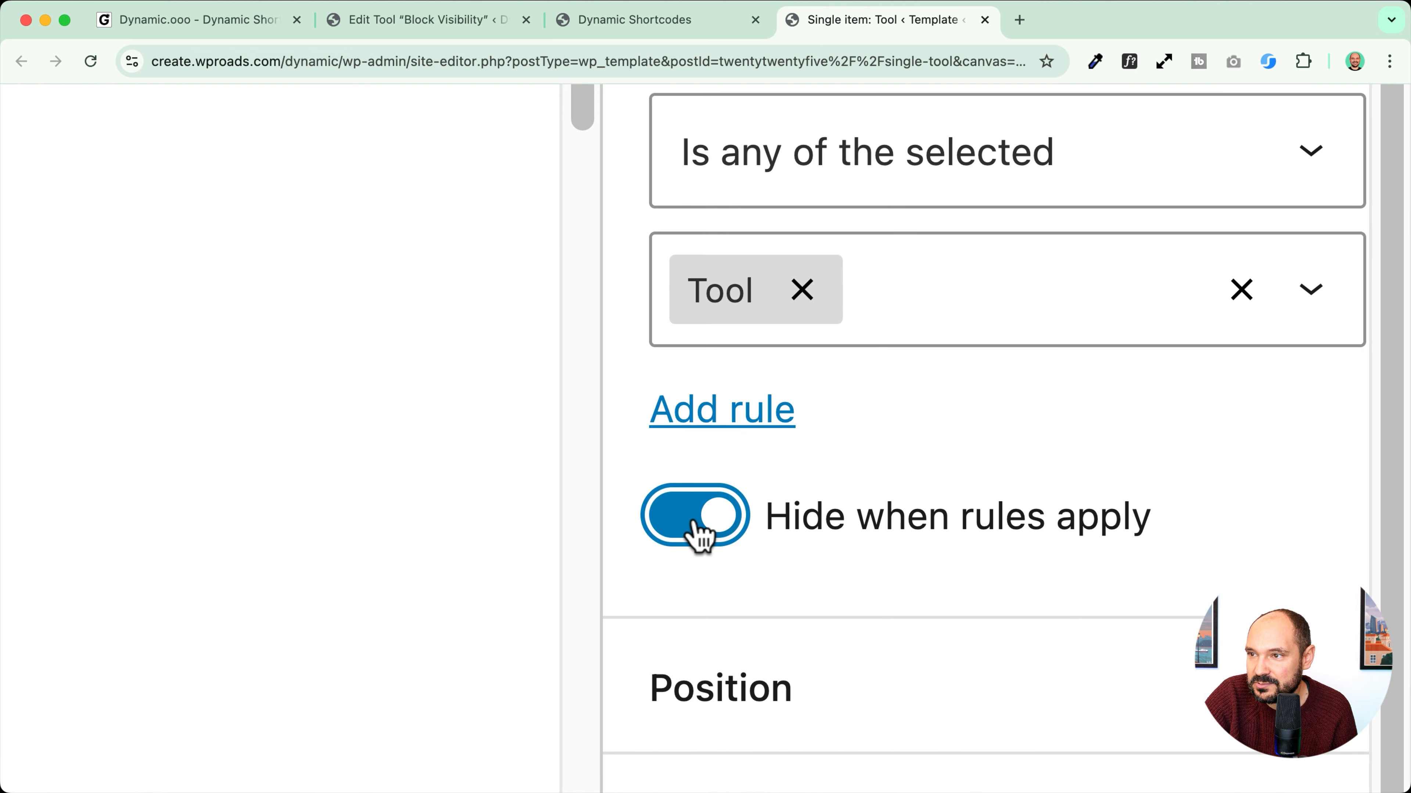
left_click(1365, 118)
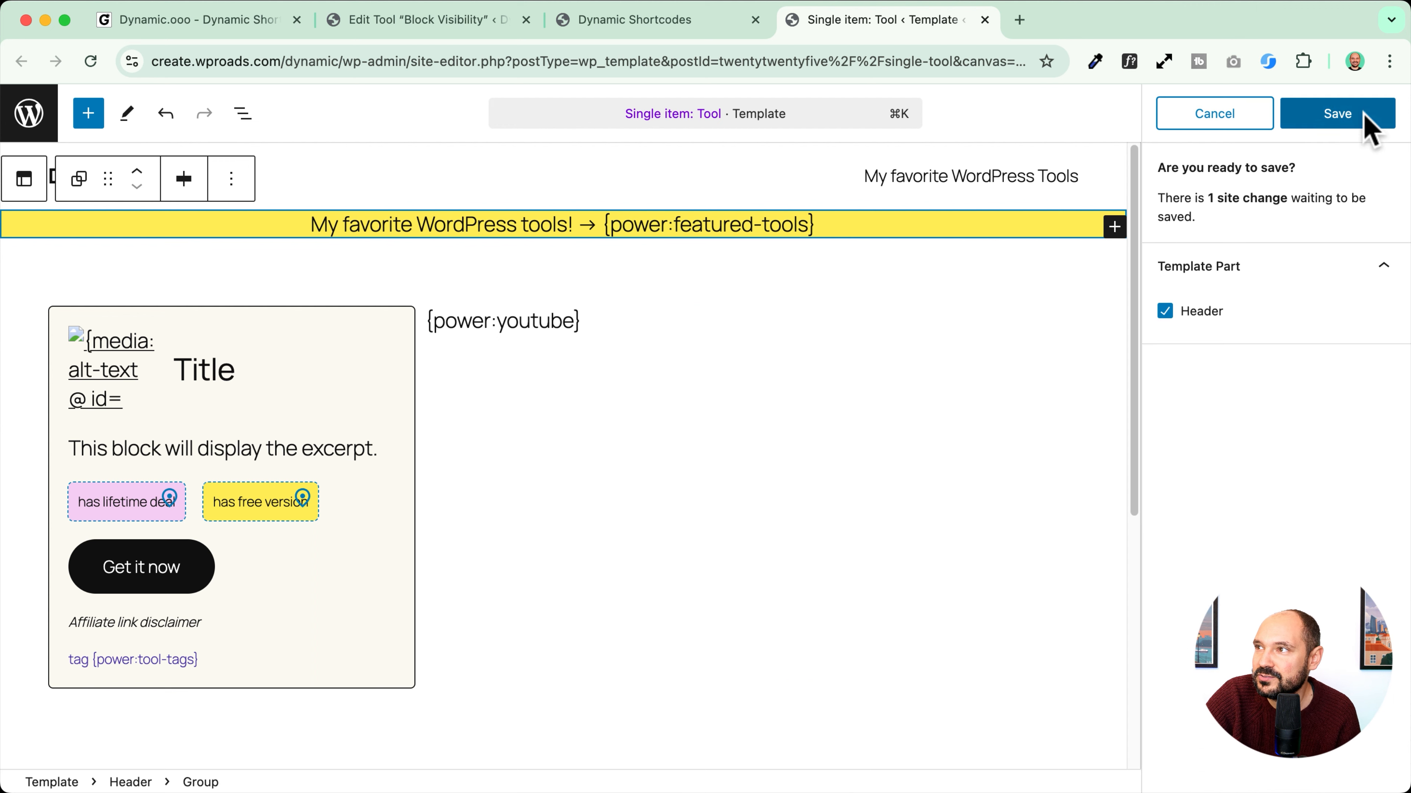
left_click(1345, 118)
Step: Purge all caches and check the banner's visibility on the front page and the Block Visibility tool page
left_click(650, 28)
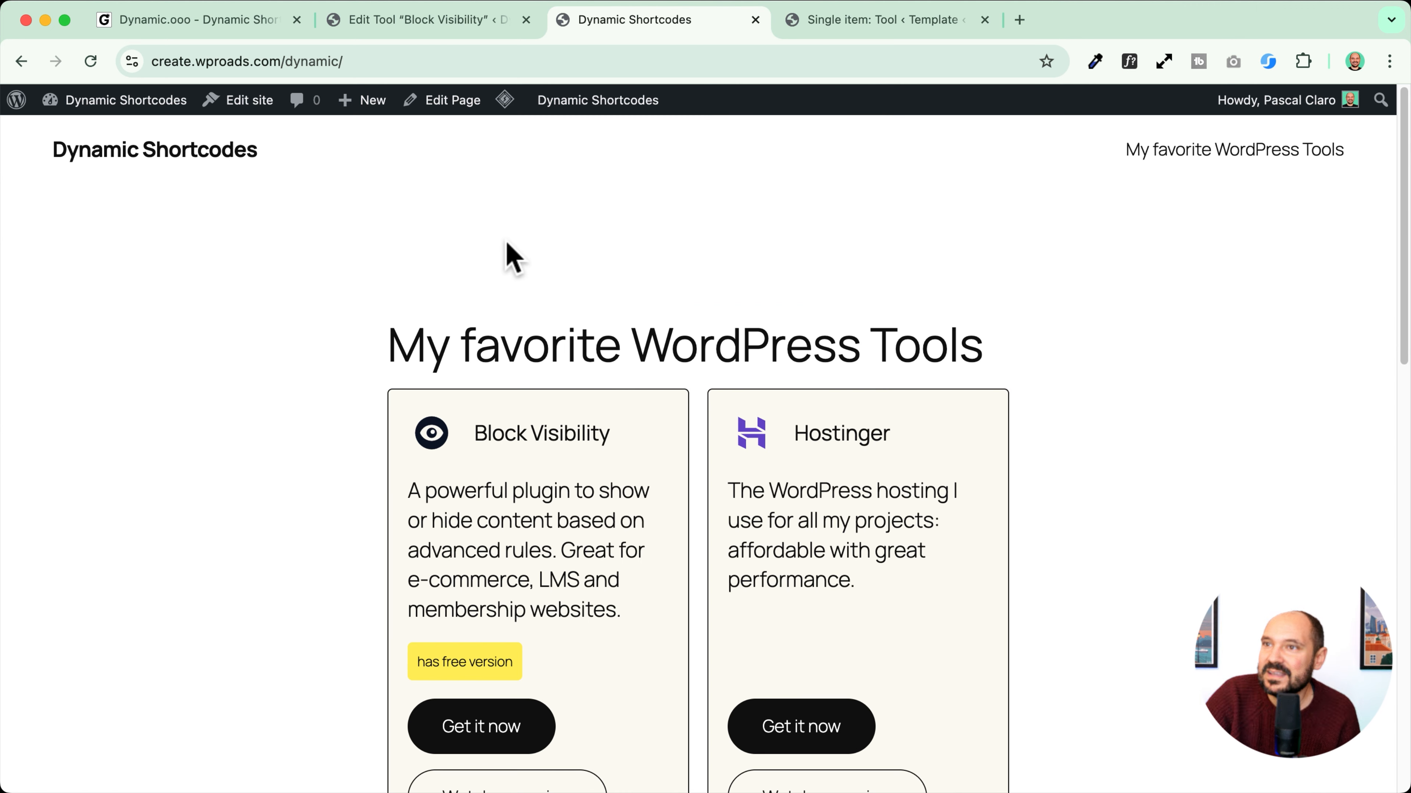
mouse_move(513, 104)
left_click(522, 183)
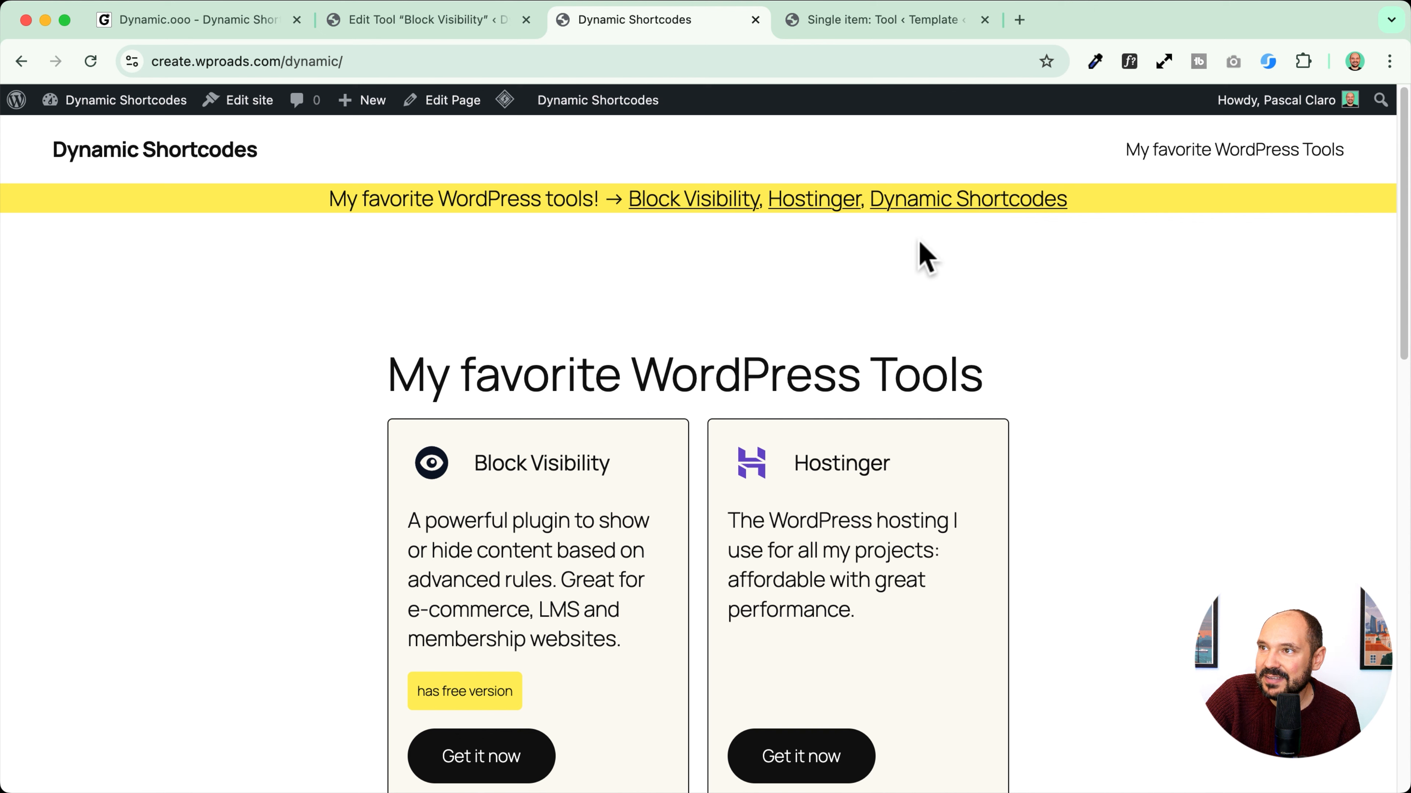
left_click(537, 471)
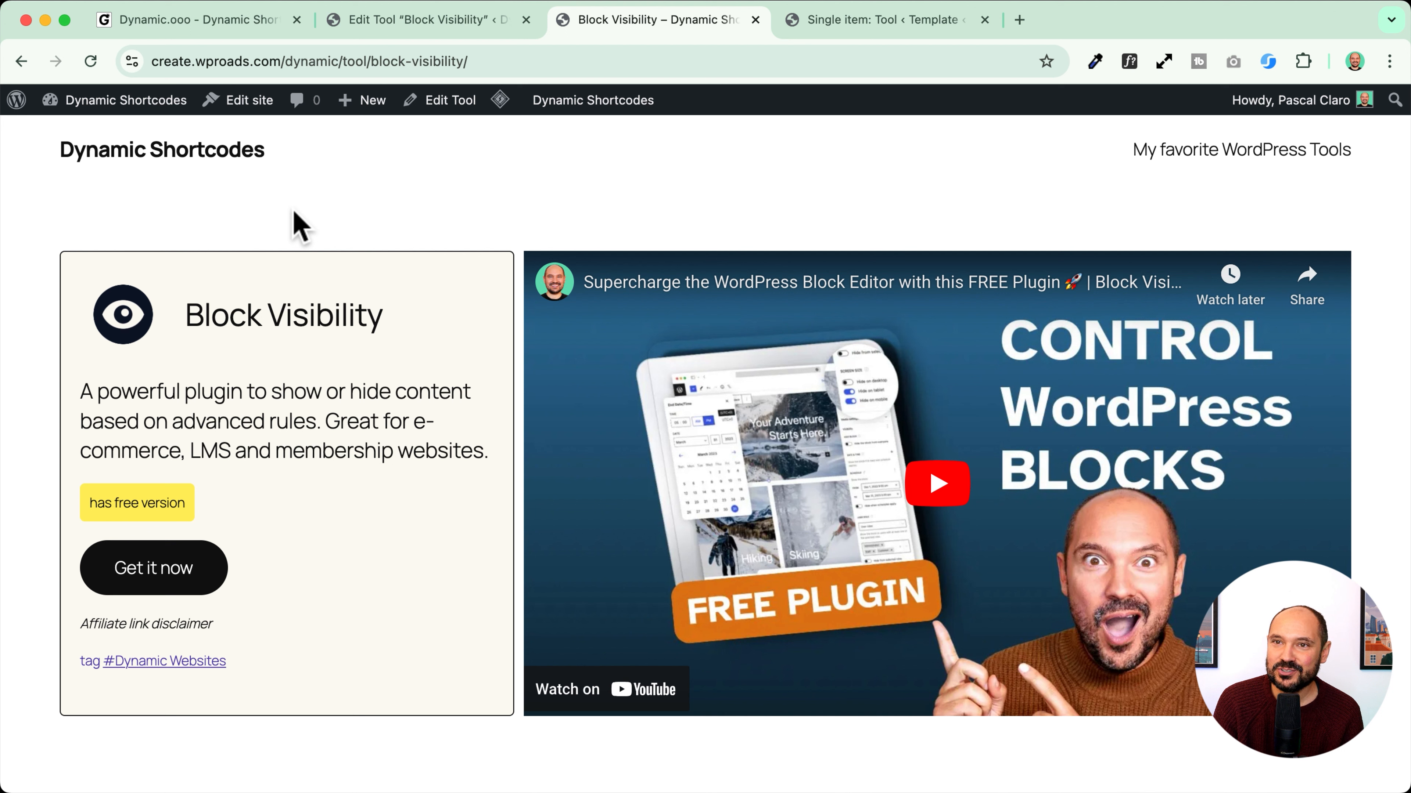
Step: Open the Single item: Tool template in the site editor and browse the available style variations
mouse_move(125, 103)
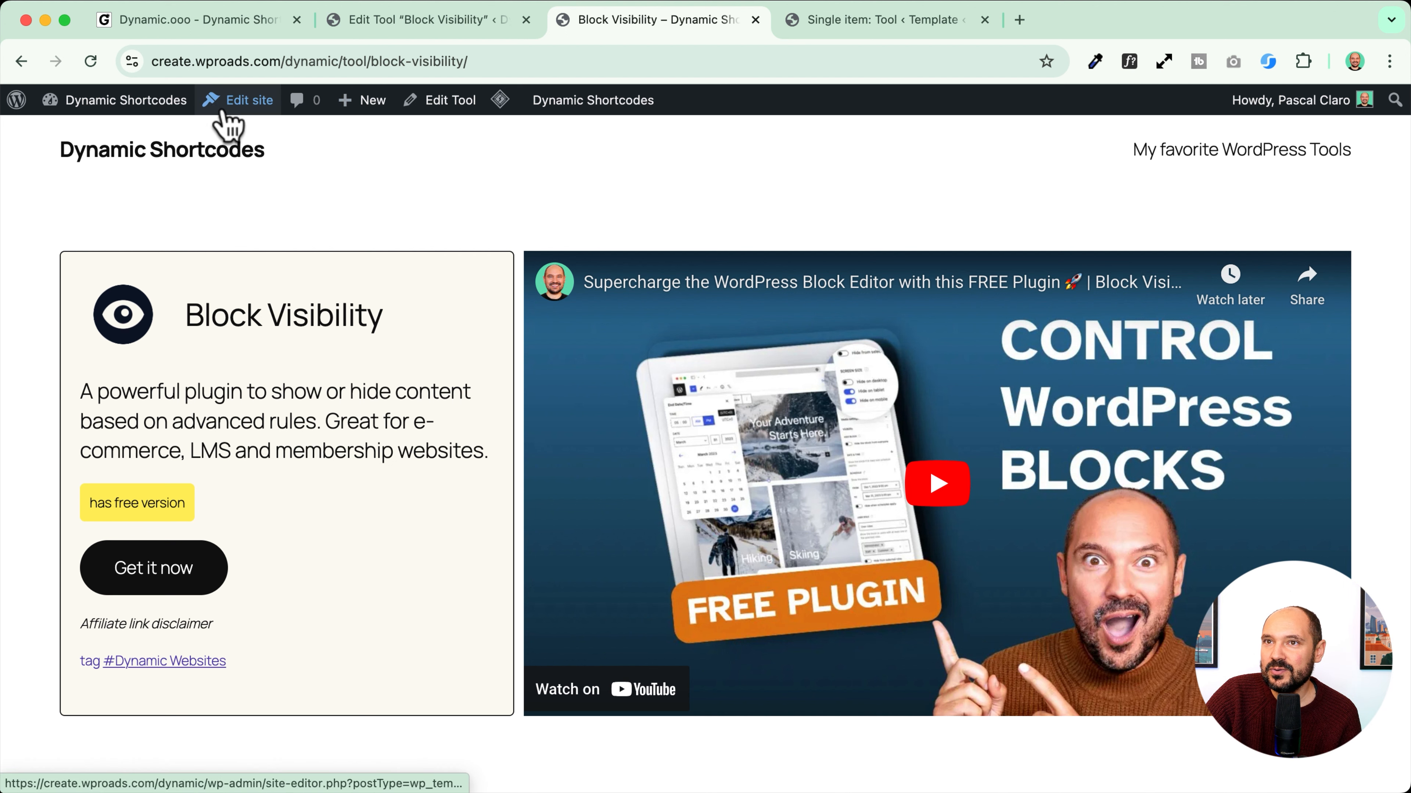
left_click(222, 108)
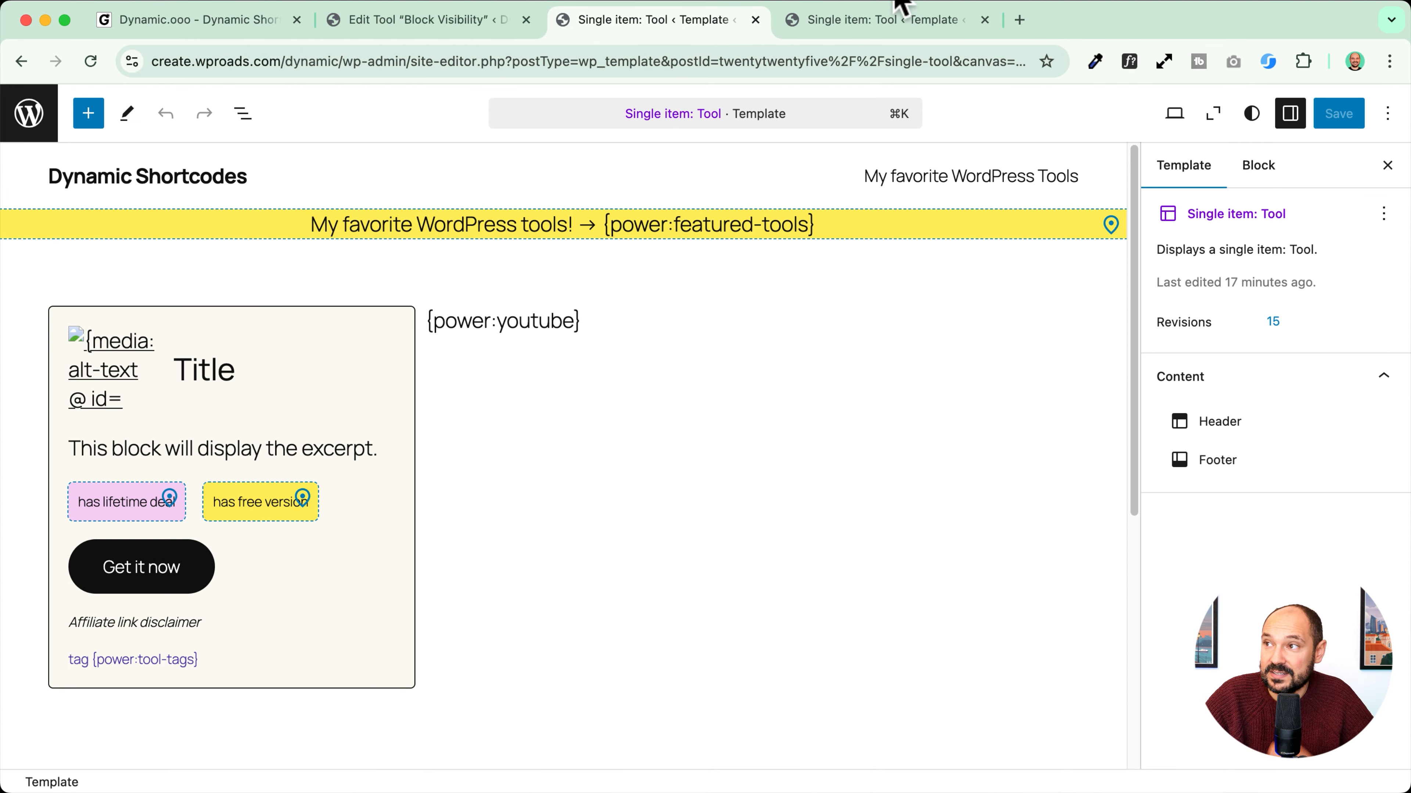
left_click(1251, 113)
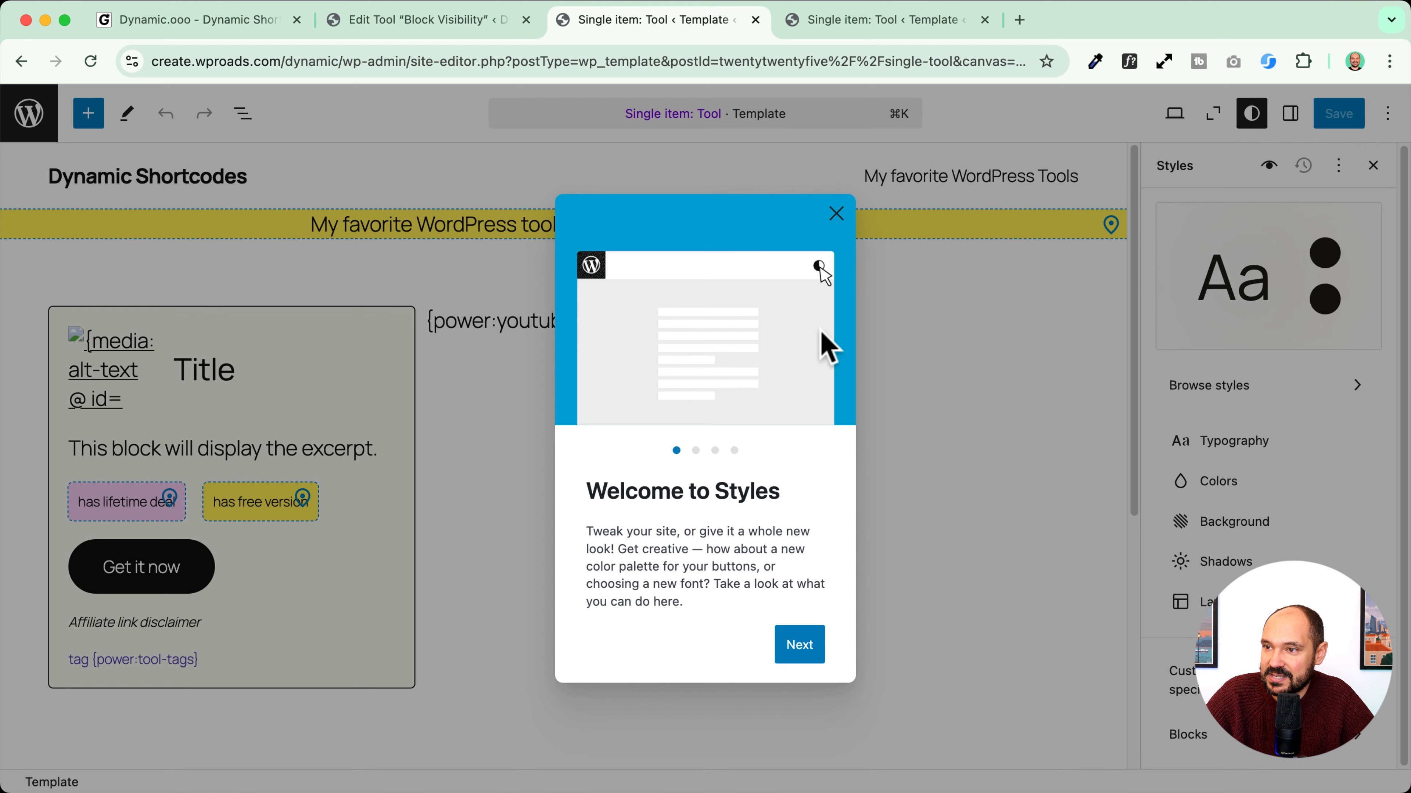
left_click(835, 214)
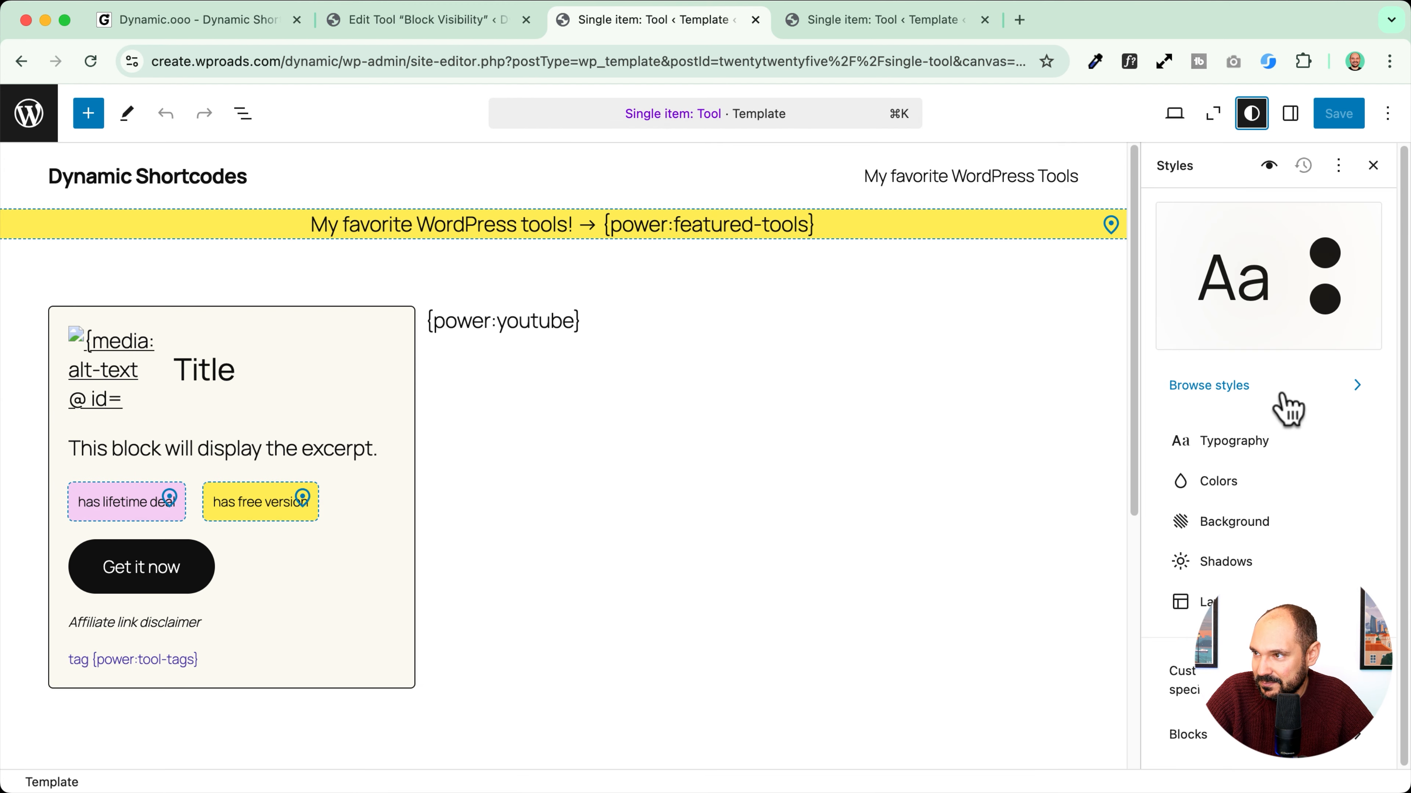
left_click(1247, 482)
left_click(1173, 208)
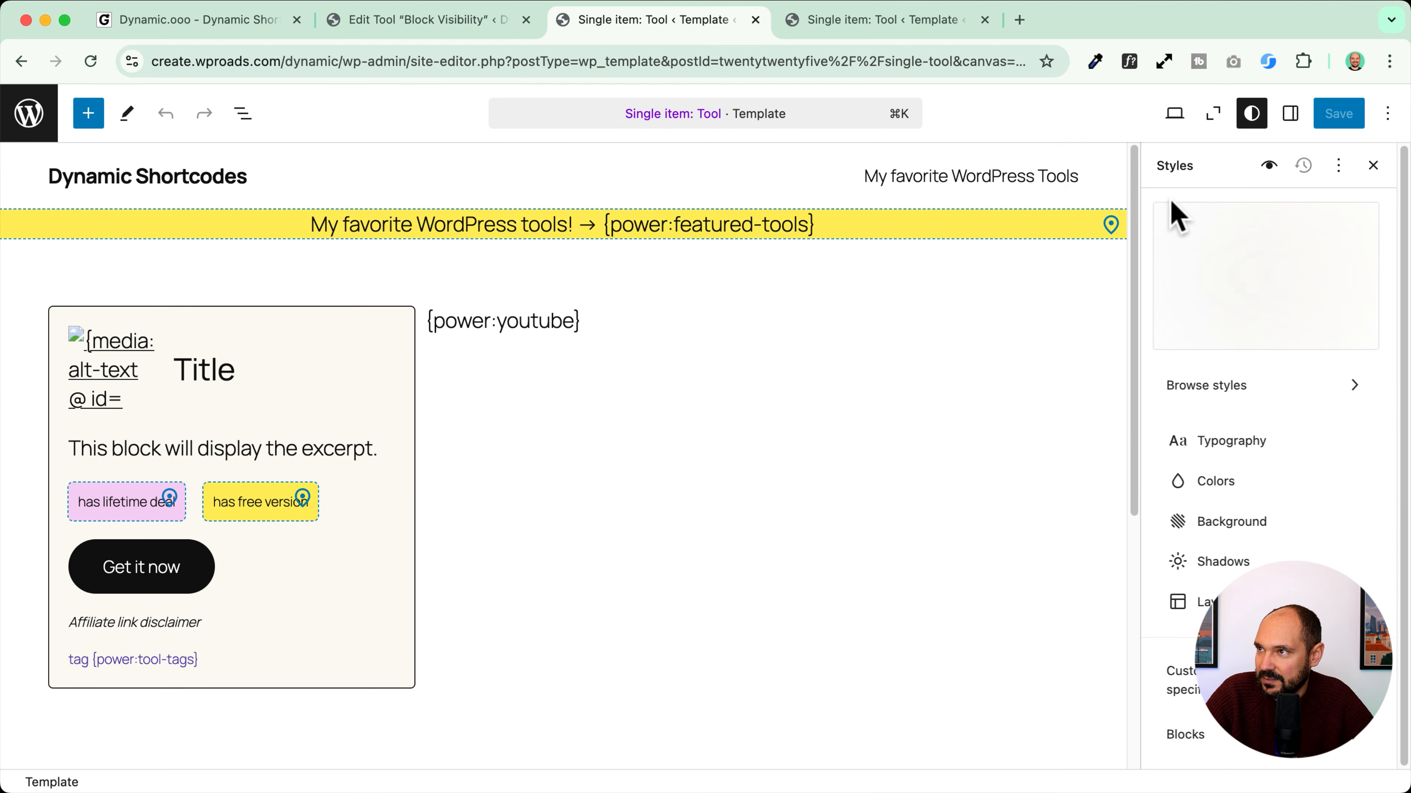
left_click(1260, 396)
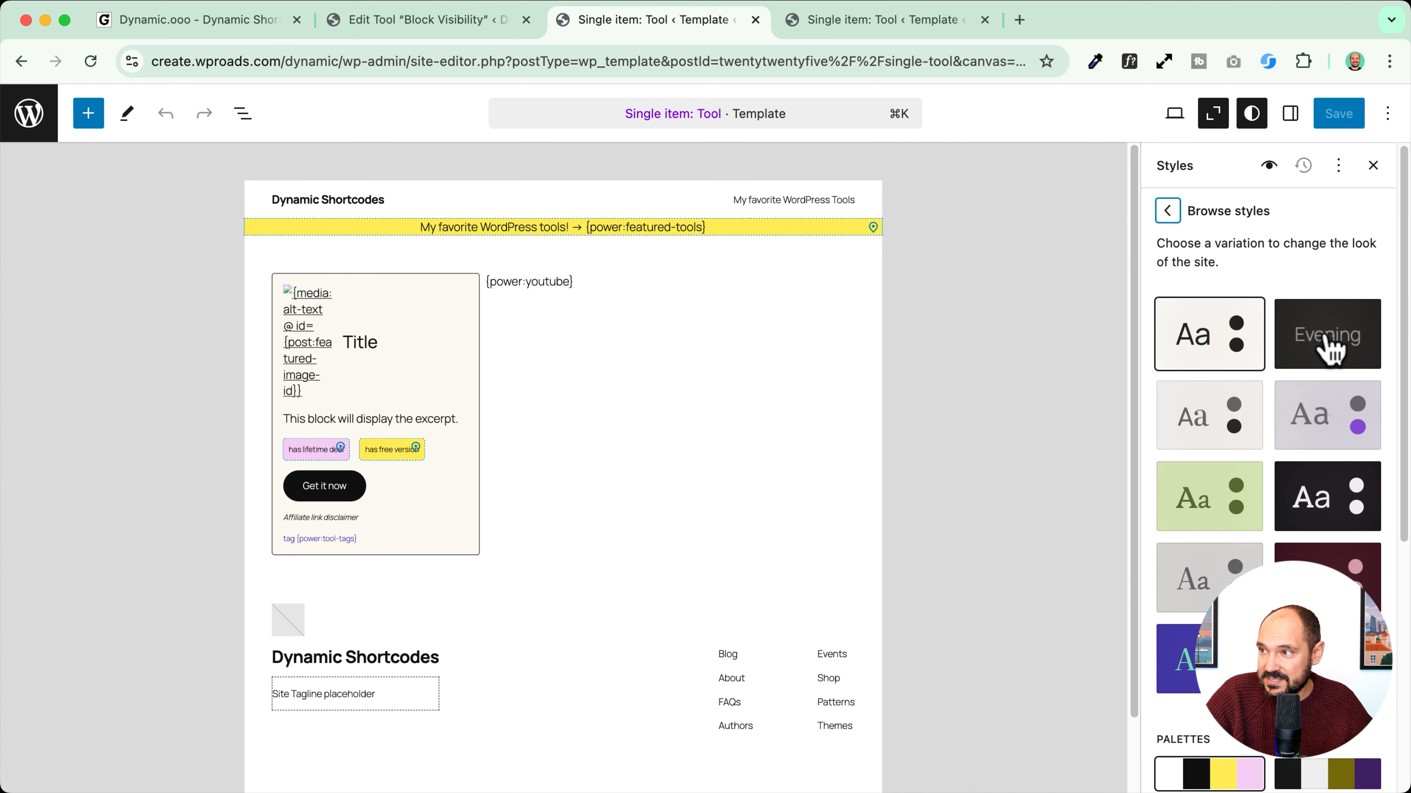
Step: Preview the Evening style variation, apply Noon instead, and save the site styles
left_click(1327, 342)
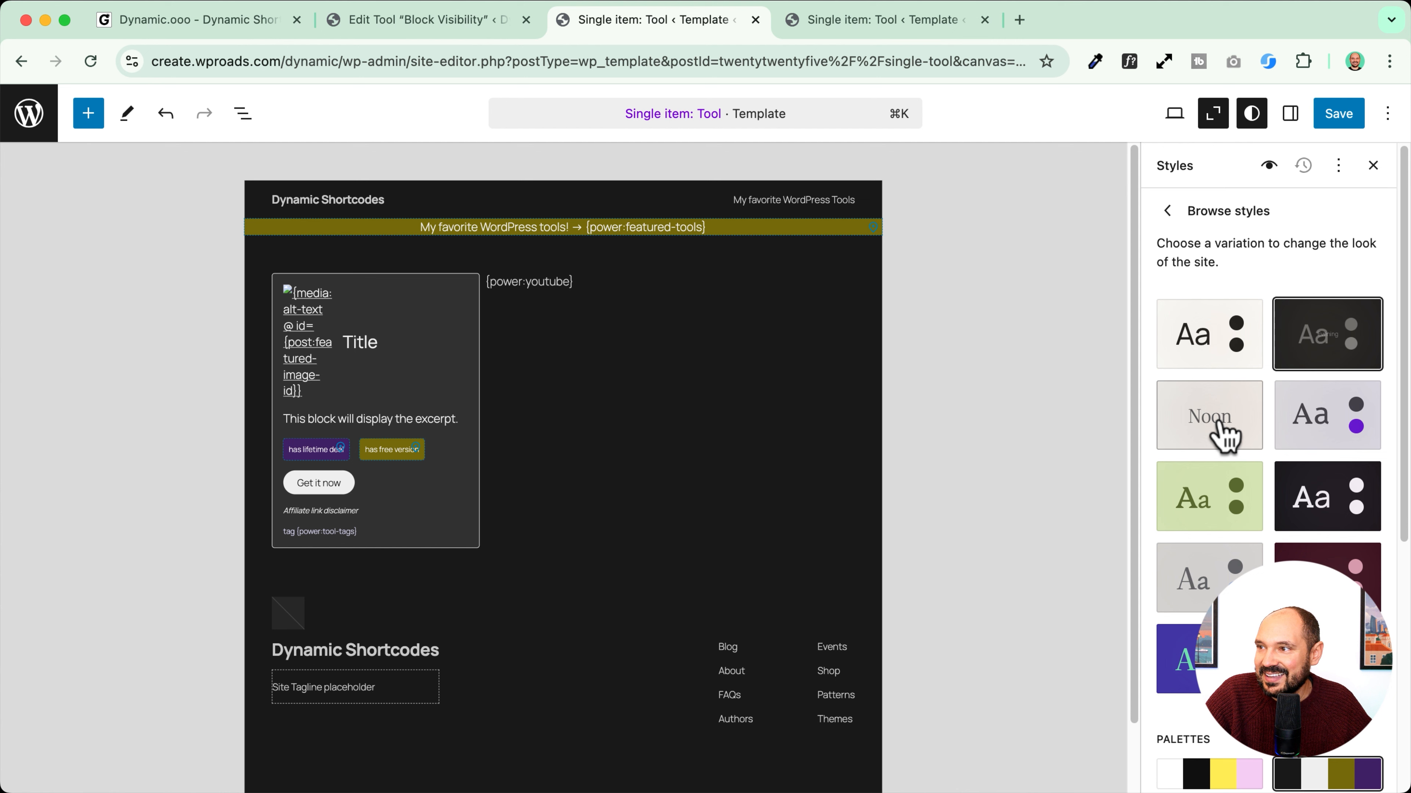
left_click(1225, 435)
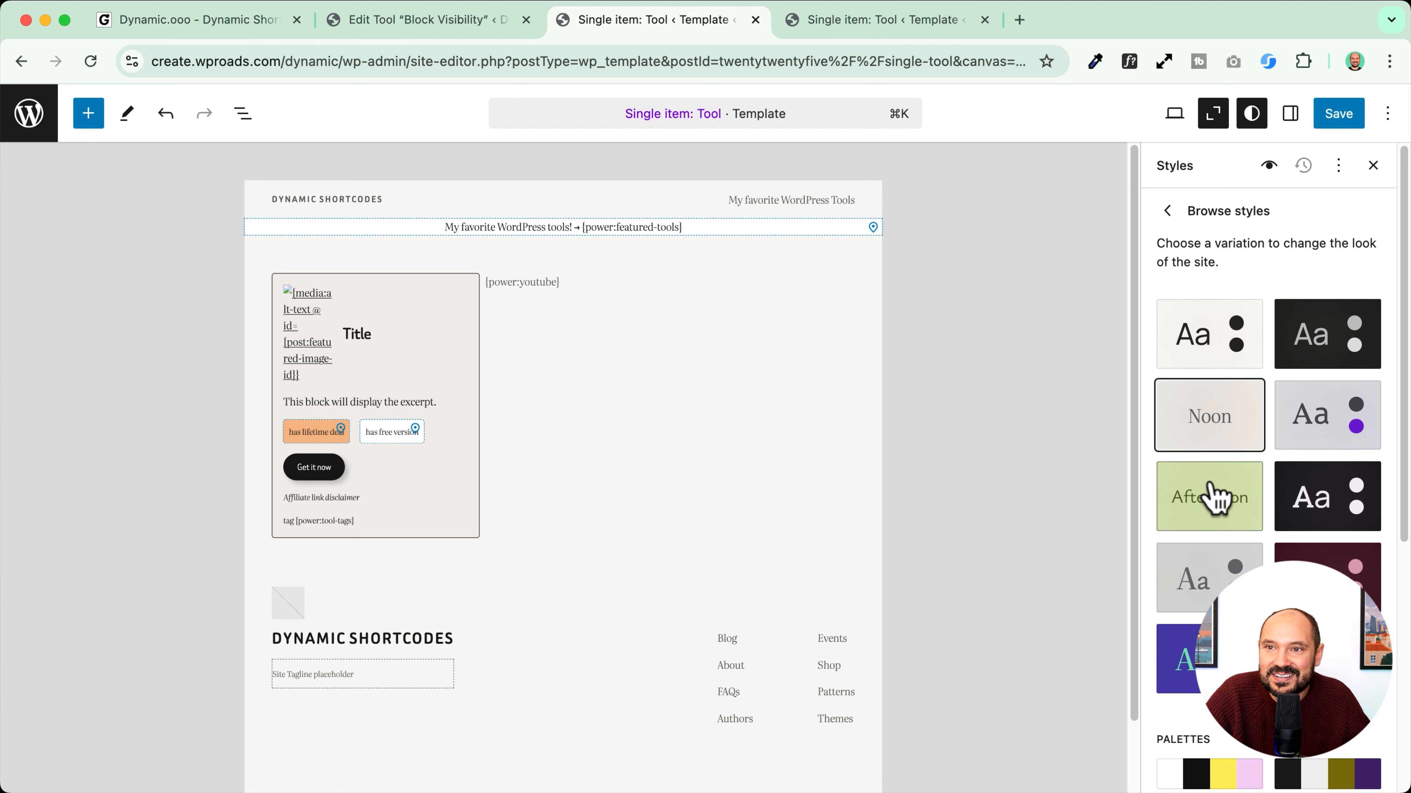
left_click(1344, 123)
left_click(1347, 123)
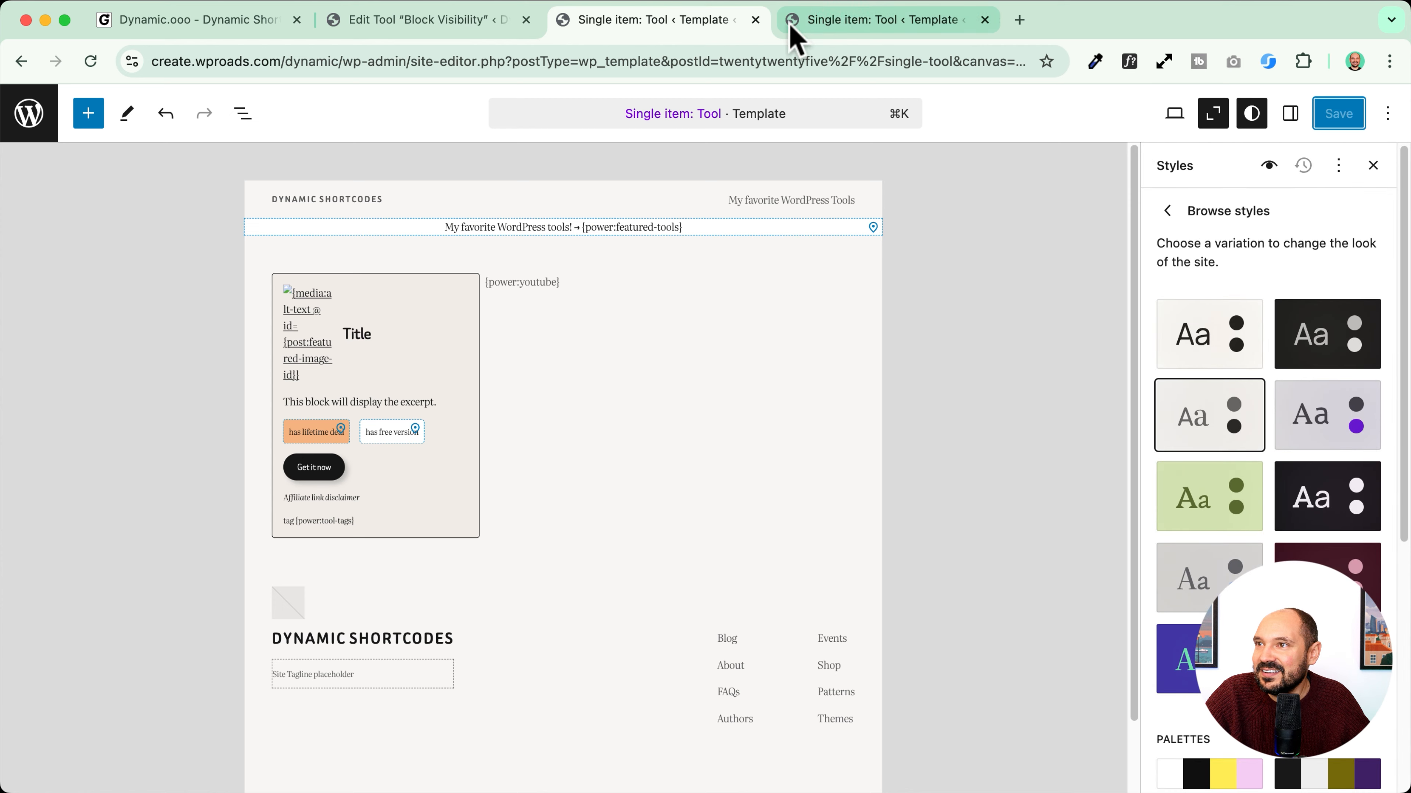
Step: Open the live site, go to the Block Visibility tool page and purge all caches
left_click(792, 28)
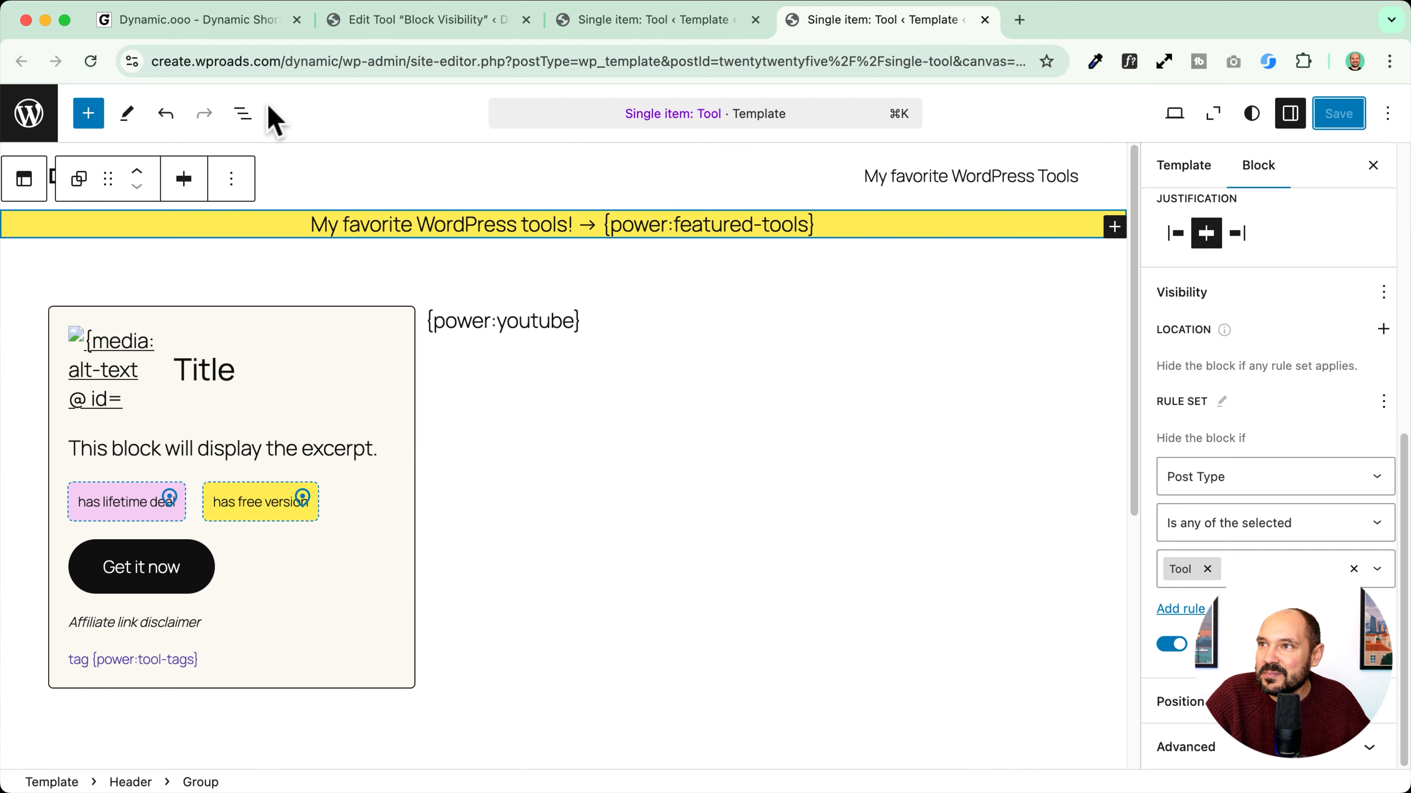
left_click(29, 114)
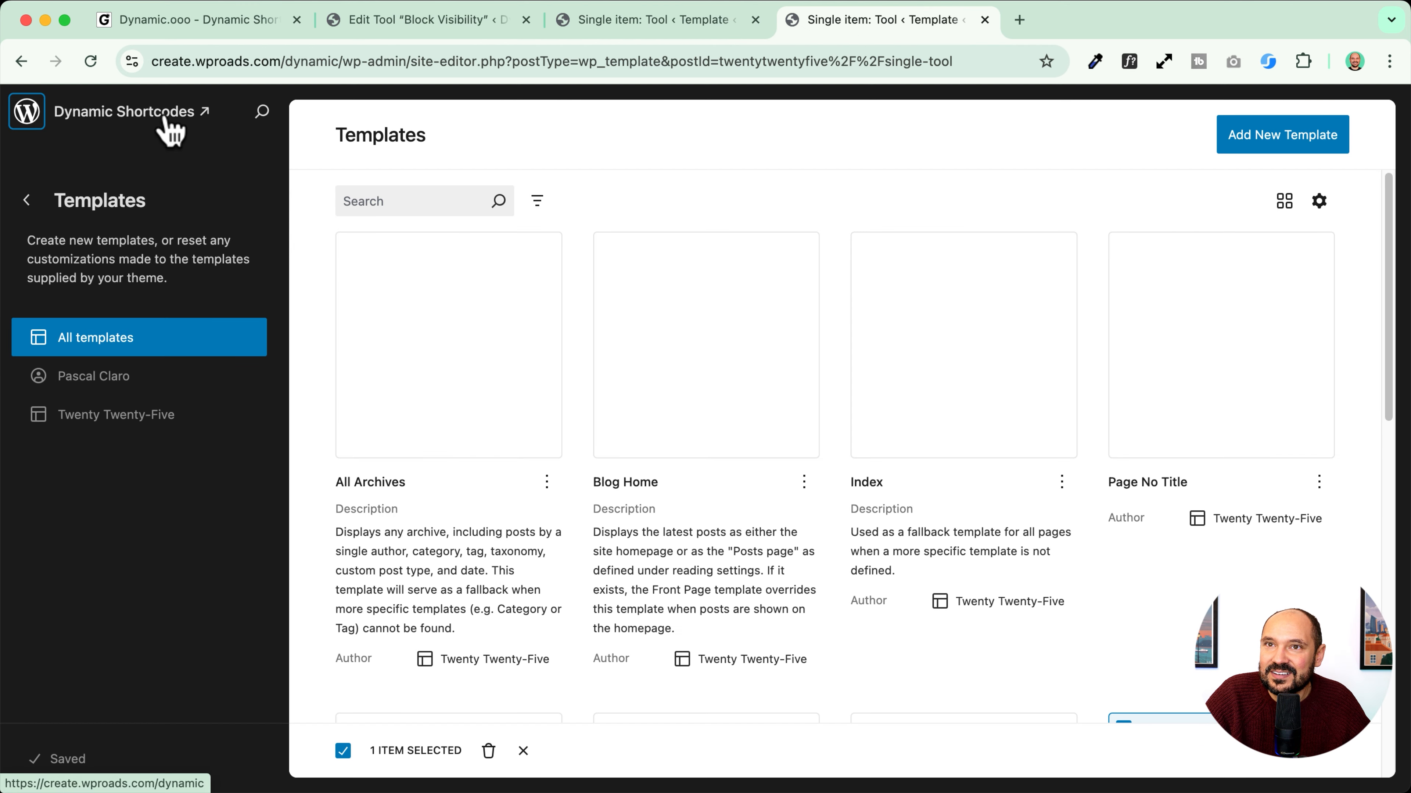
left_click(166, 114)
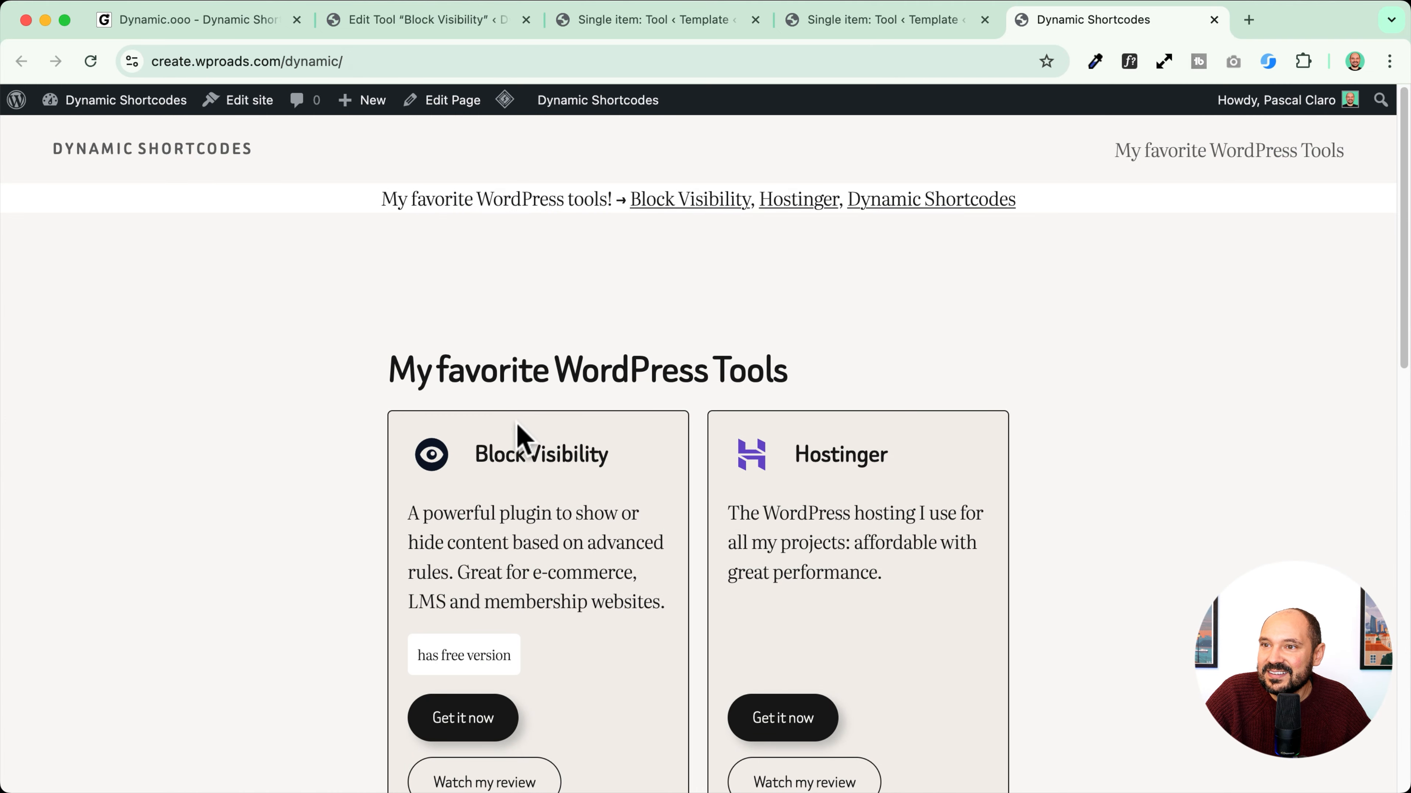
left_click(517, 427)
mouse_move(514, 97)
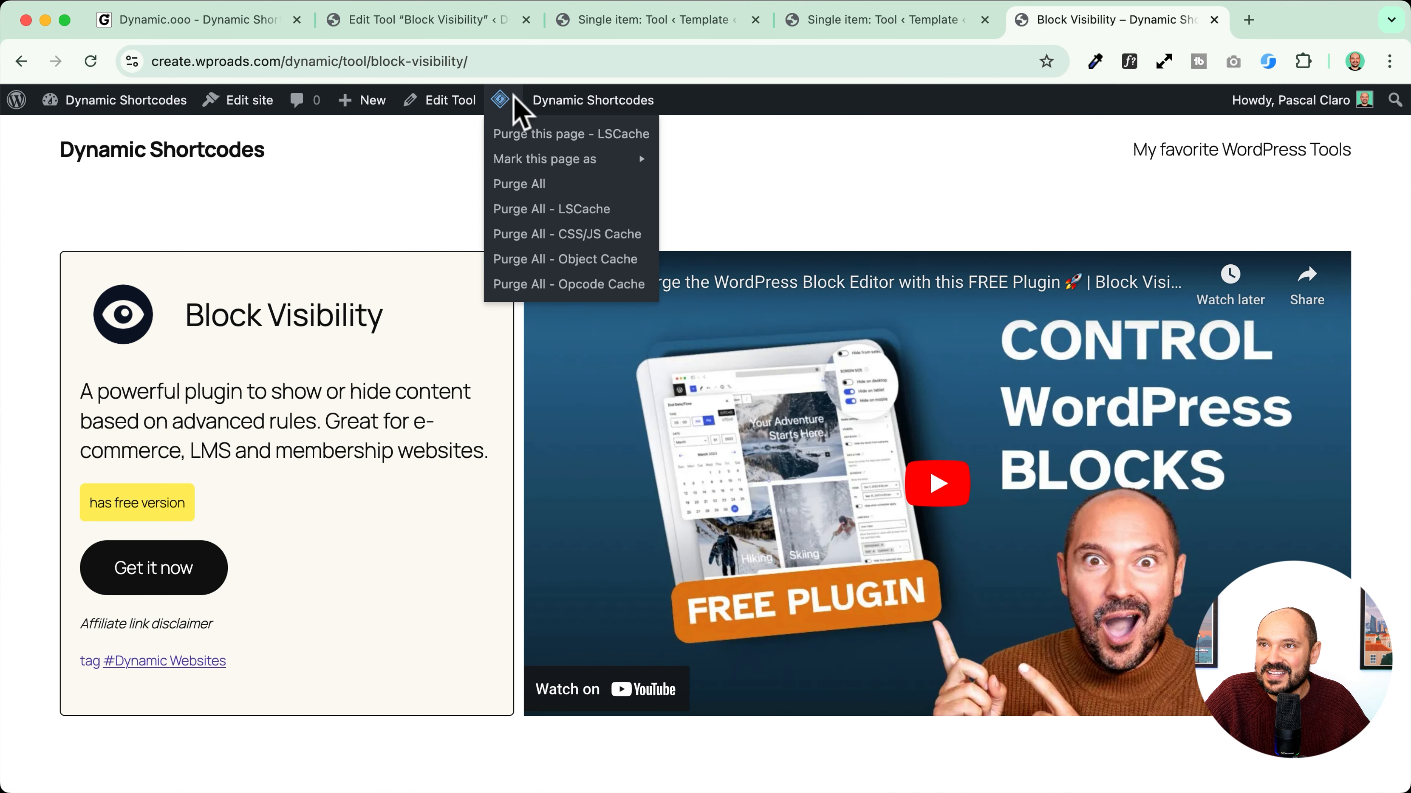
left_click(519, 187)
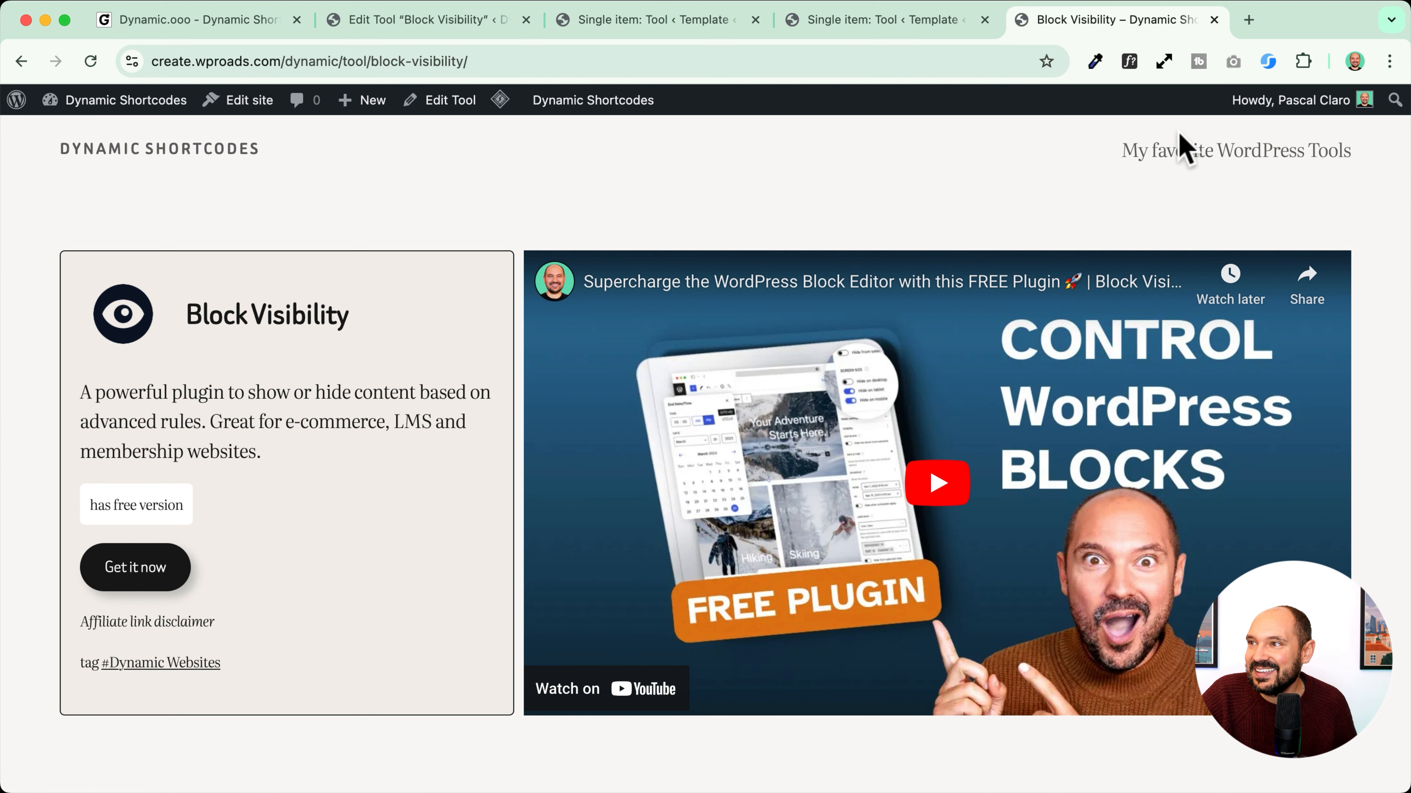
Step: Examine the Noon style on the site's front page and the Hostinger tool page
left_click(139, 149)
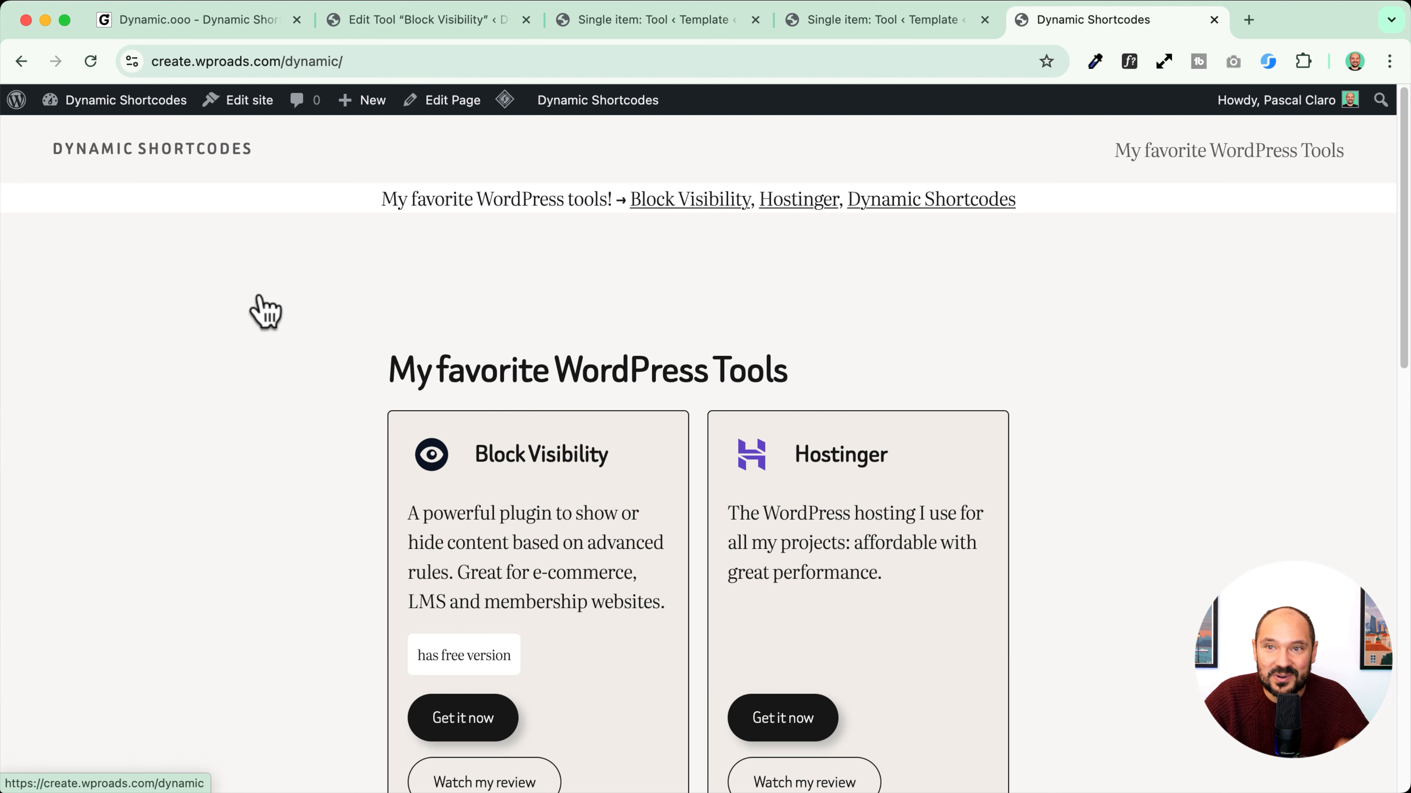
scroll(362, 378, "down", 10)
scroll(236, 384, "up", 13)
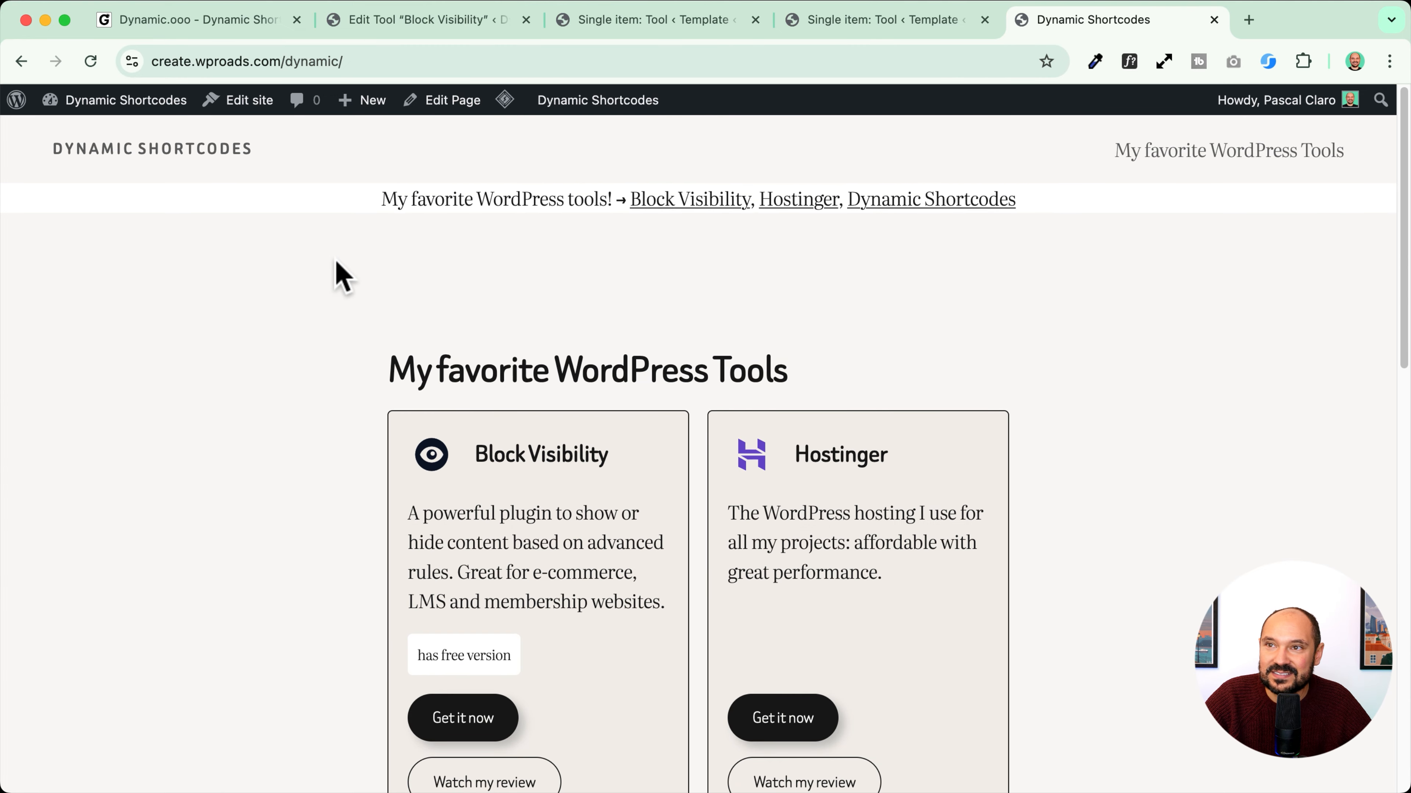
left_click(827, 200)
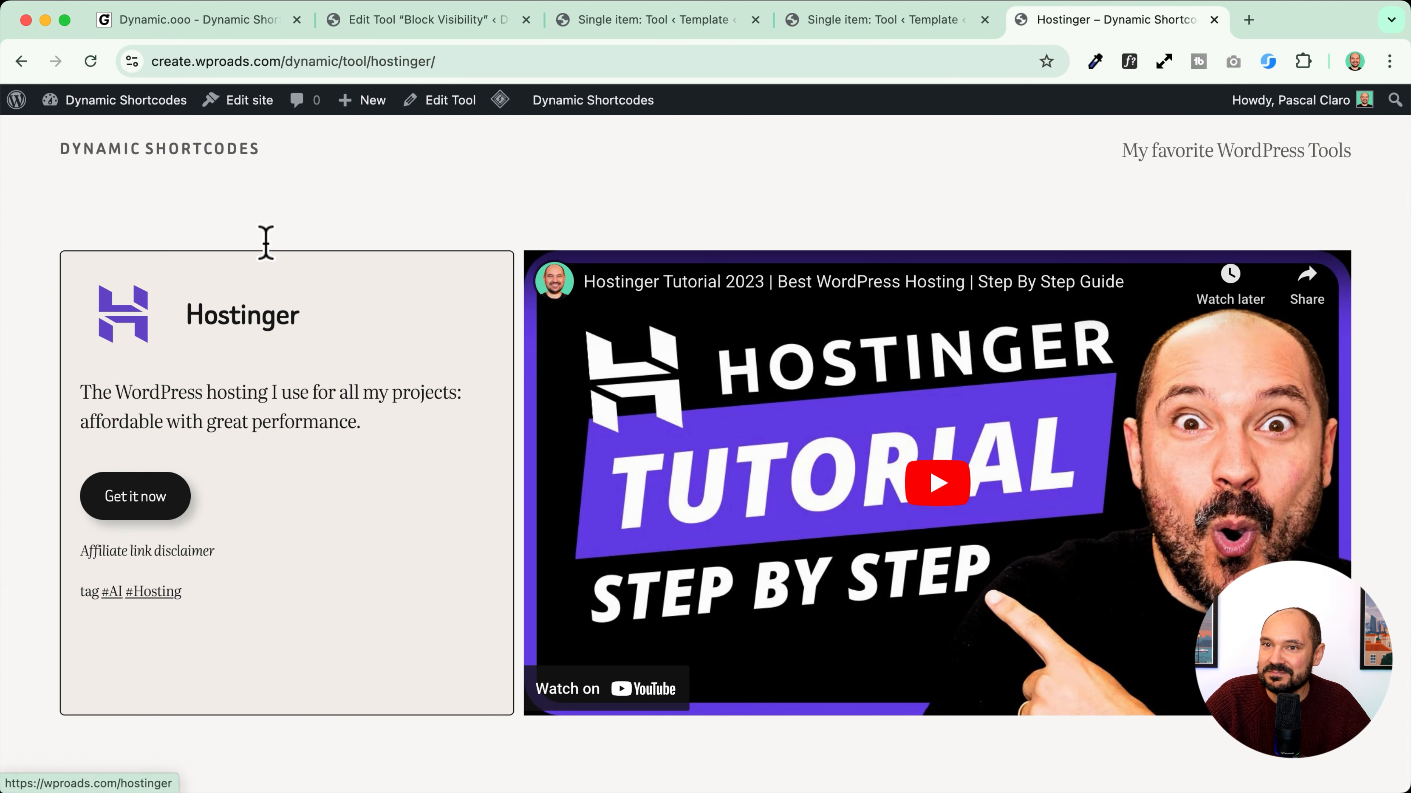
Step: Close the redundant template browser tab and apply the Afternoon style variation to the site
left_click(881, 23)
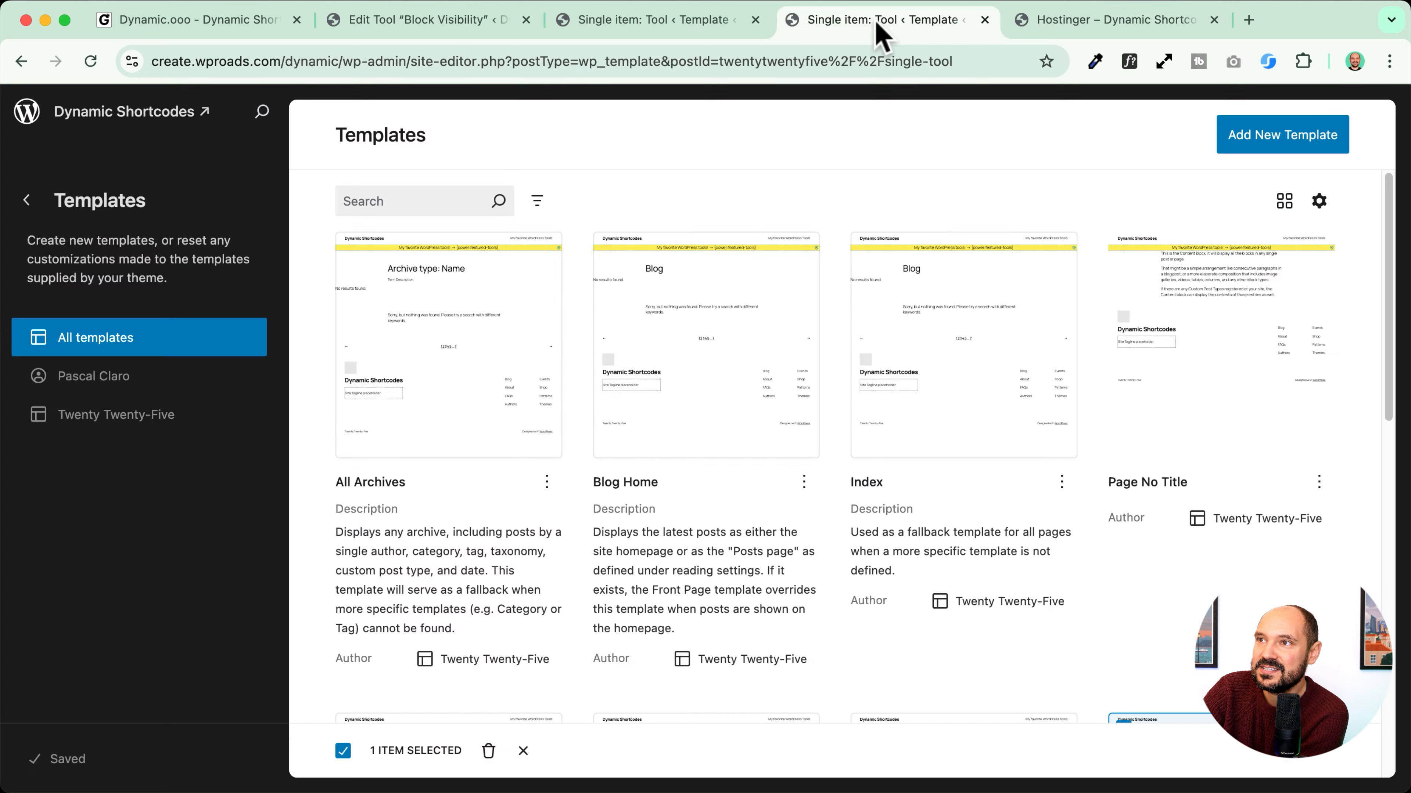
left_click(713, 21)
left_click(984, 20)
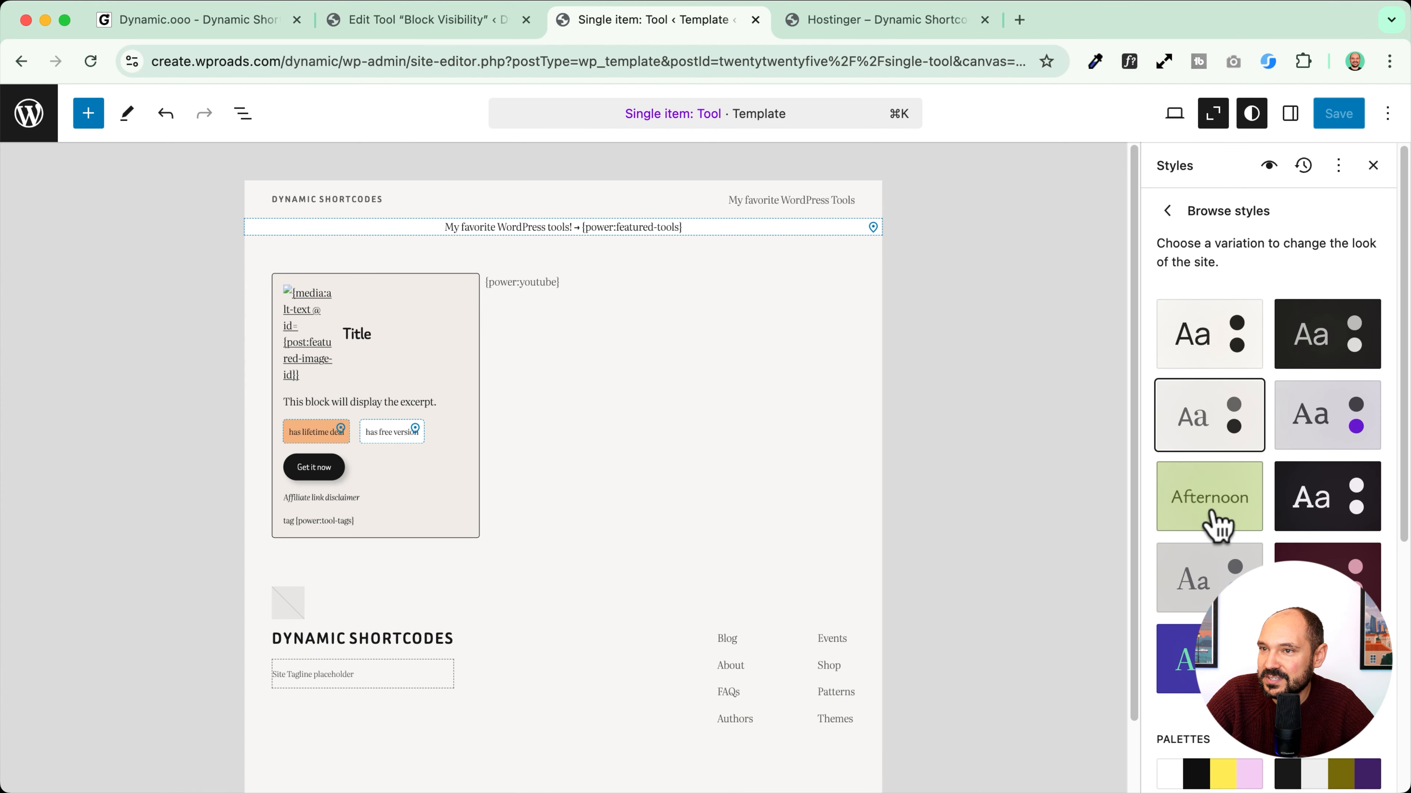
left_click(1204, 500)
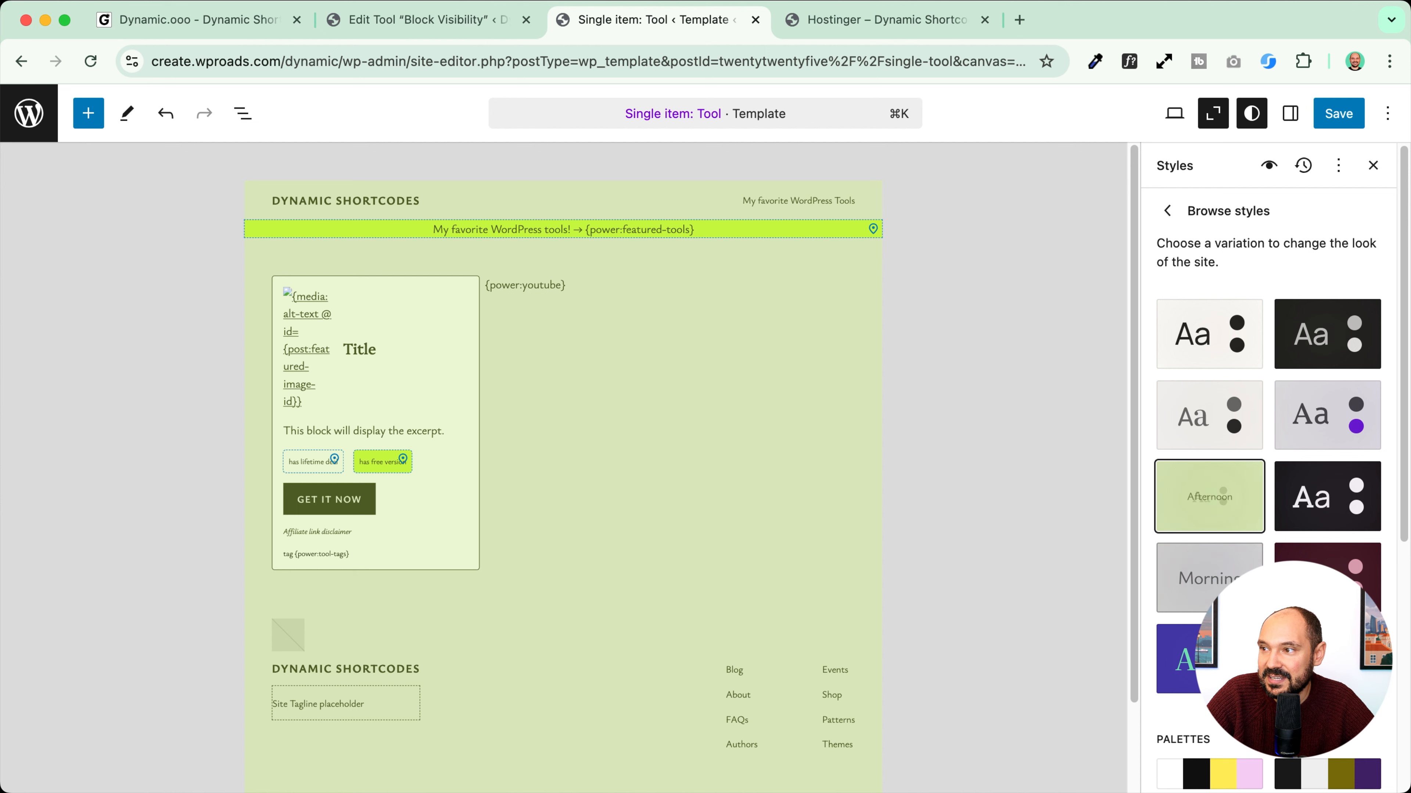
Step: Preview the Morning variation and other site style variations, and apply the Default style
left_click(1199, 578)
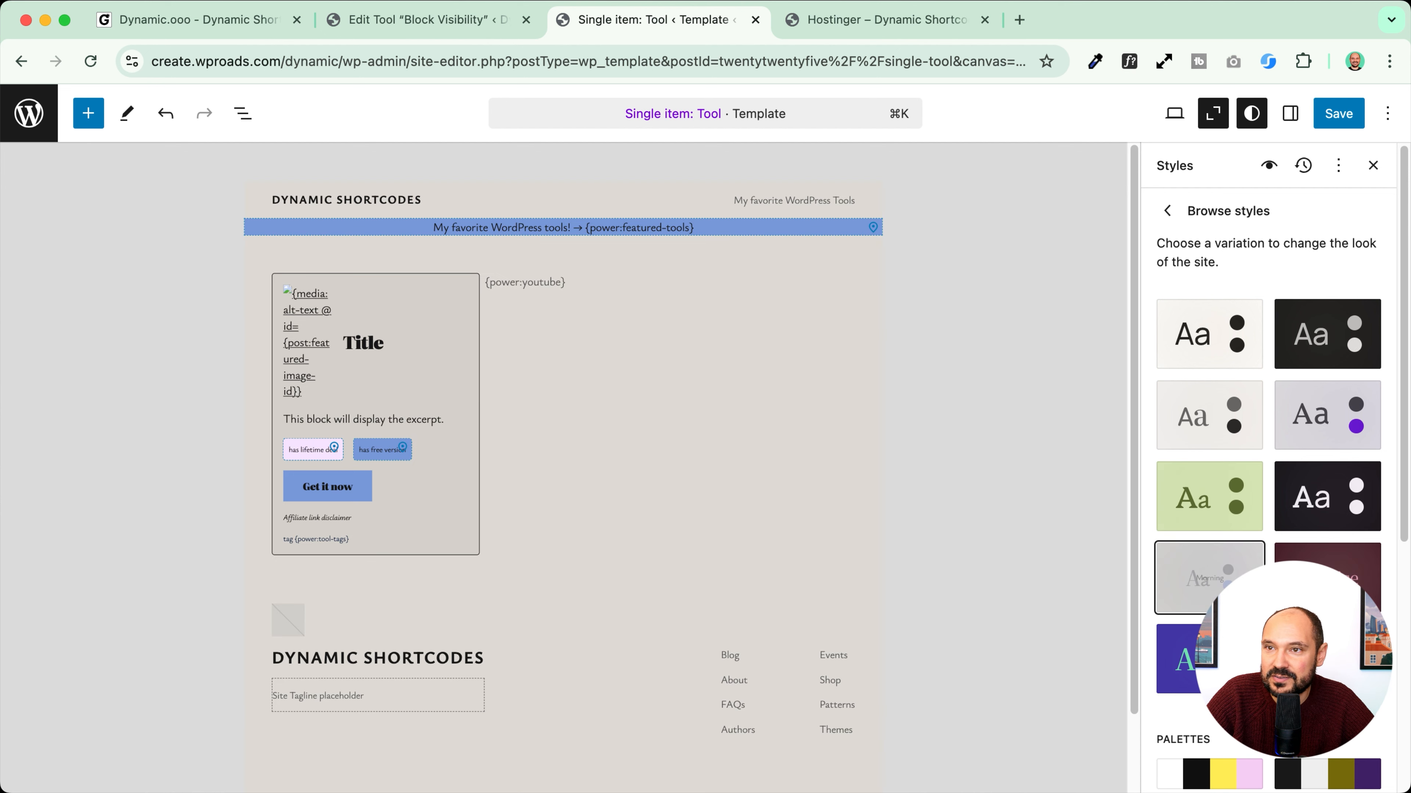
left_click(1325, 556)
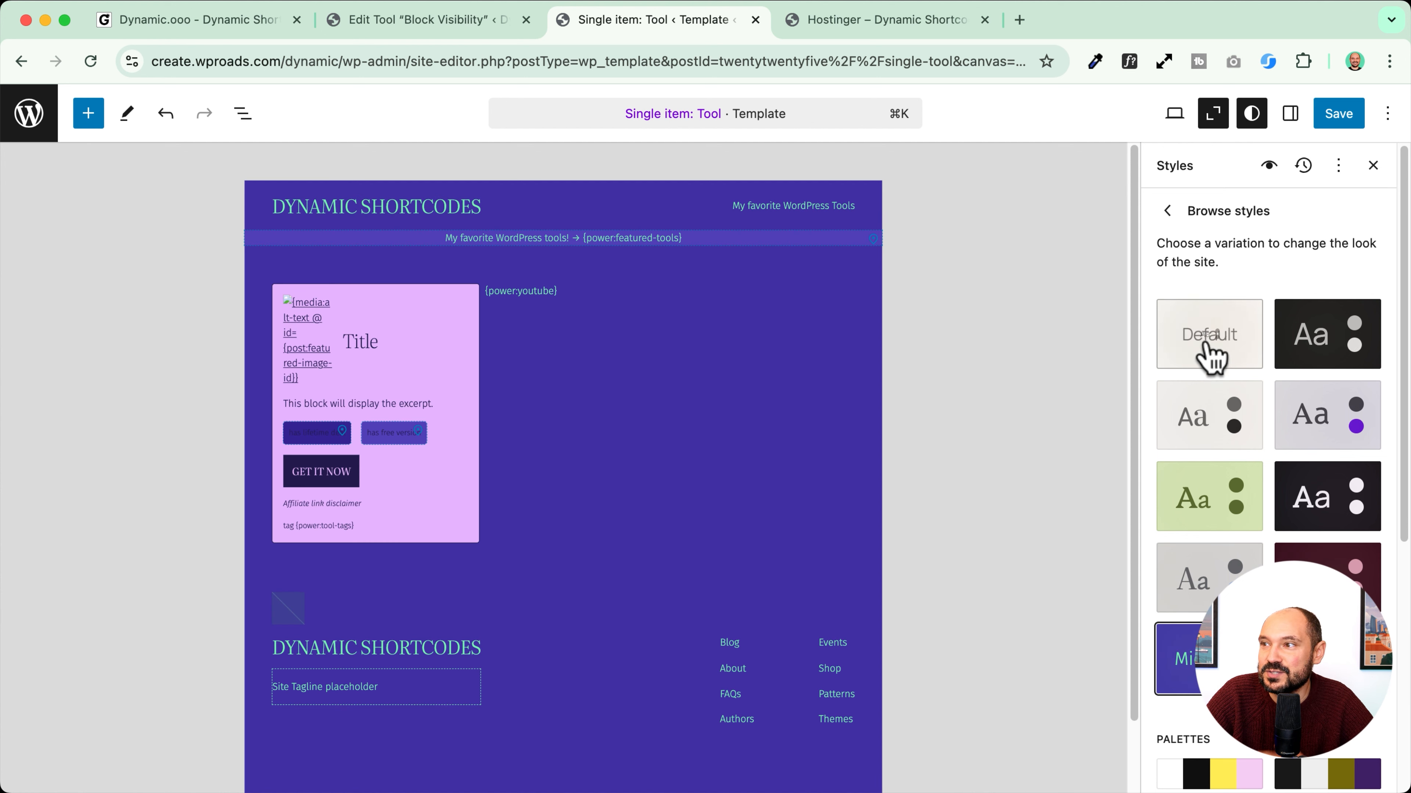
left_click(1212, 347)
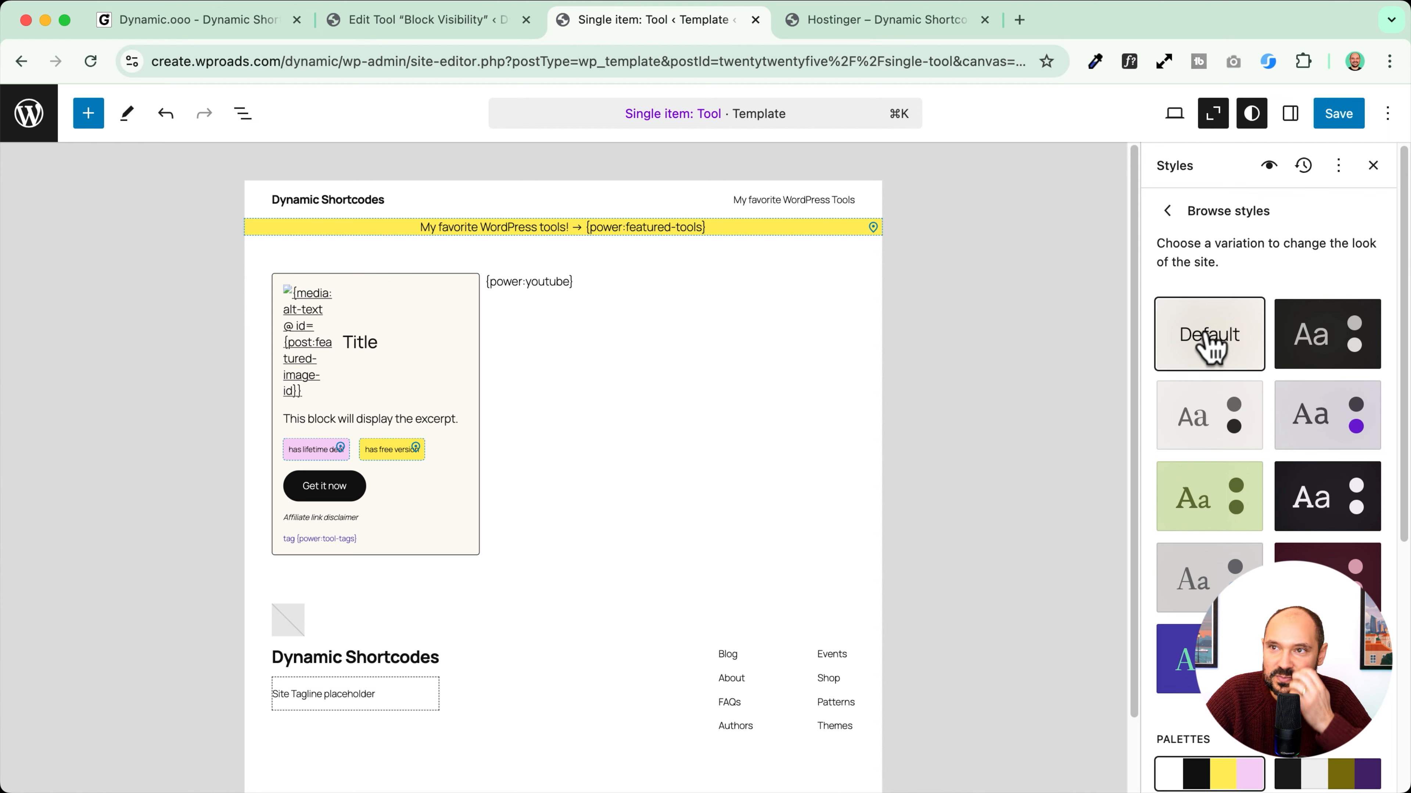
Step: Apply the black, white, blue and orange color palette to the site and save the styles
scroll(1294, 528, "down", 5)
scroll(1311, 512, "up", 5)
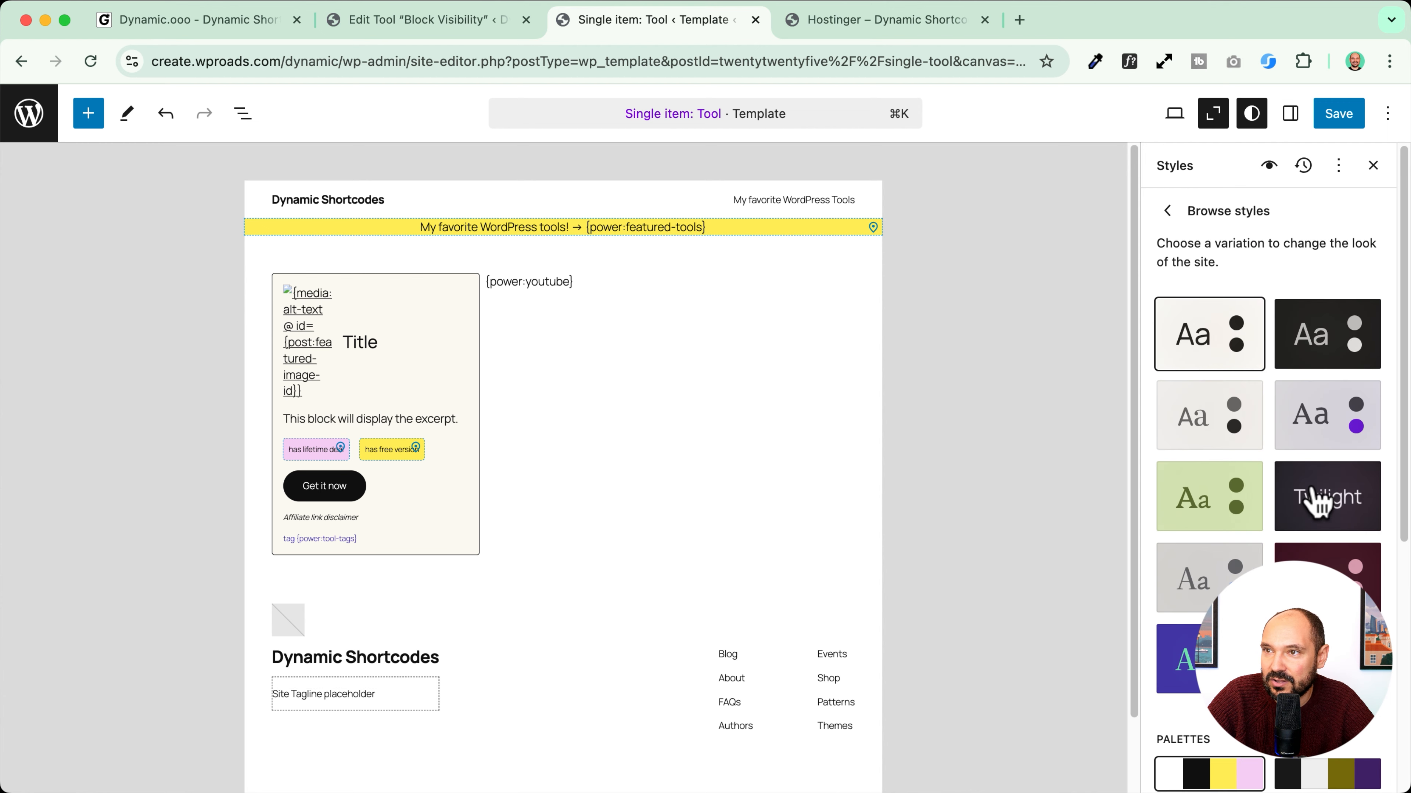
scroll(1325, 523, "down", 5)
scroll(1328, 500, "up", 5)
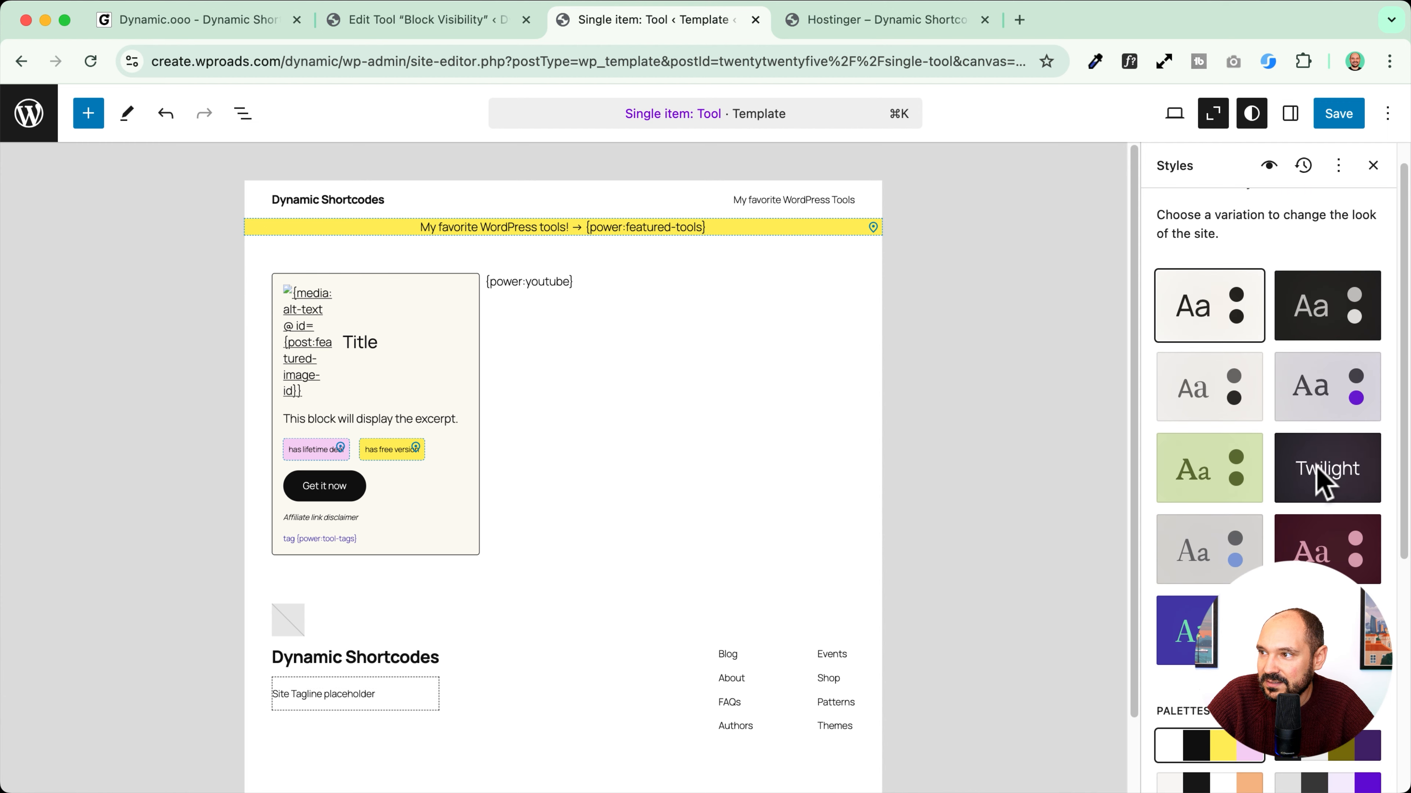
scroll(1324, 483, "down", 5)
scroll(1344, 494, "up", 5)
scroll(1349, 500, "down", 5)
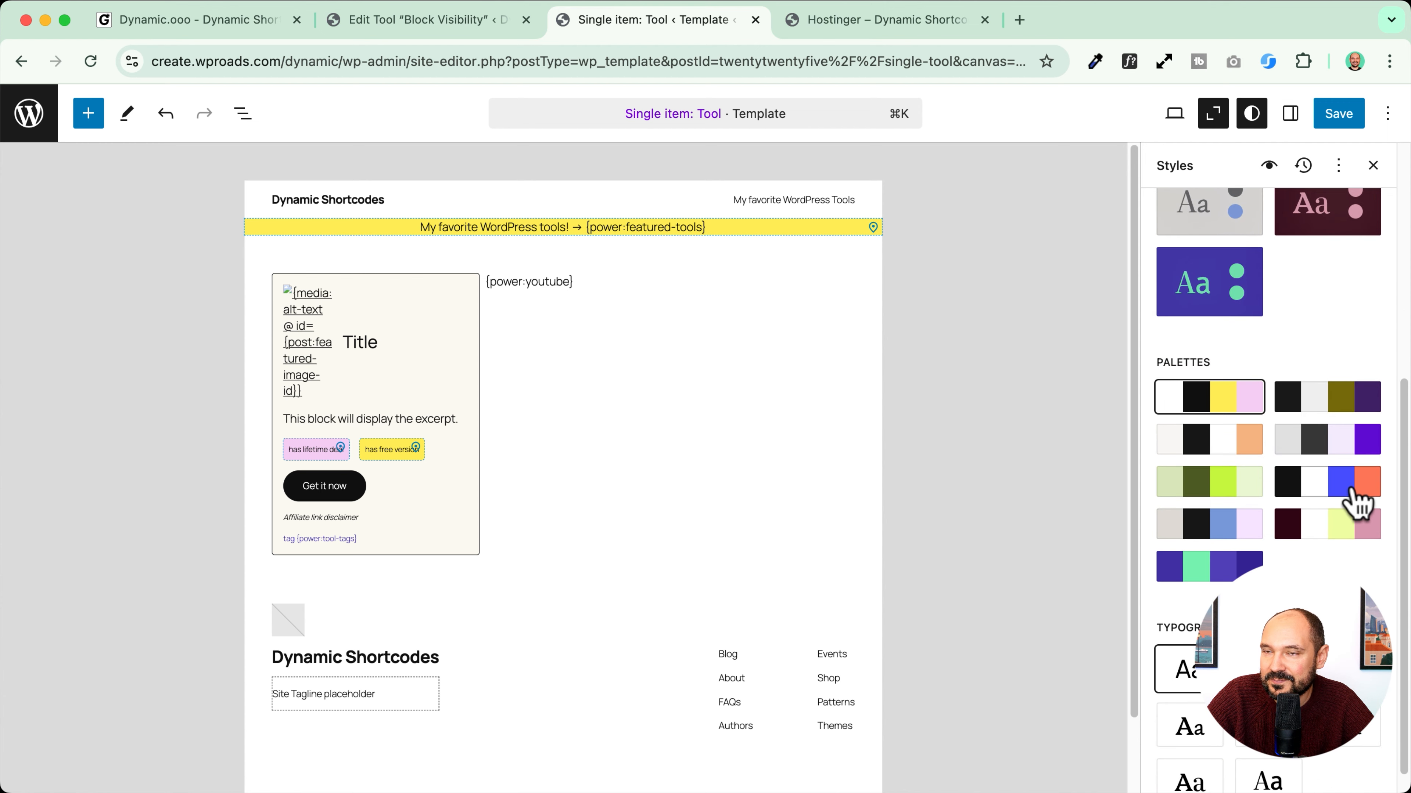
left_click(1352, 490)
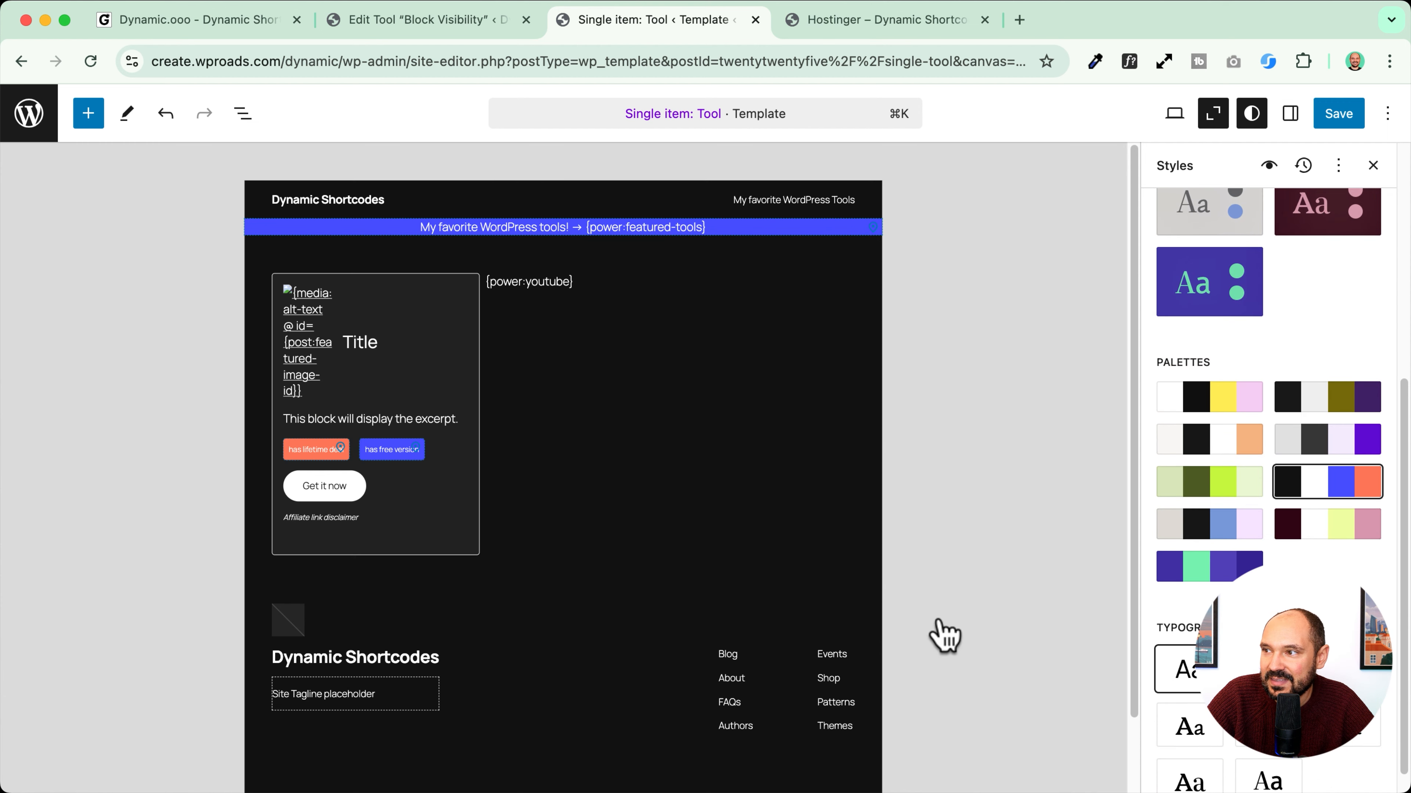
left_click(1336, 117)
left_click(1339, 115)
Step: Reload the live Hostinger tool page and purge all caches
left_click(788, 31)
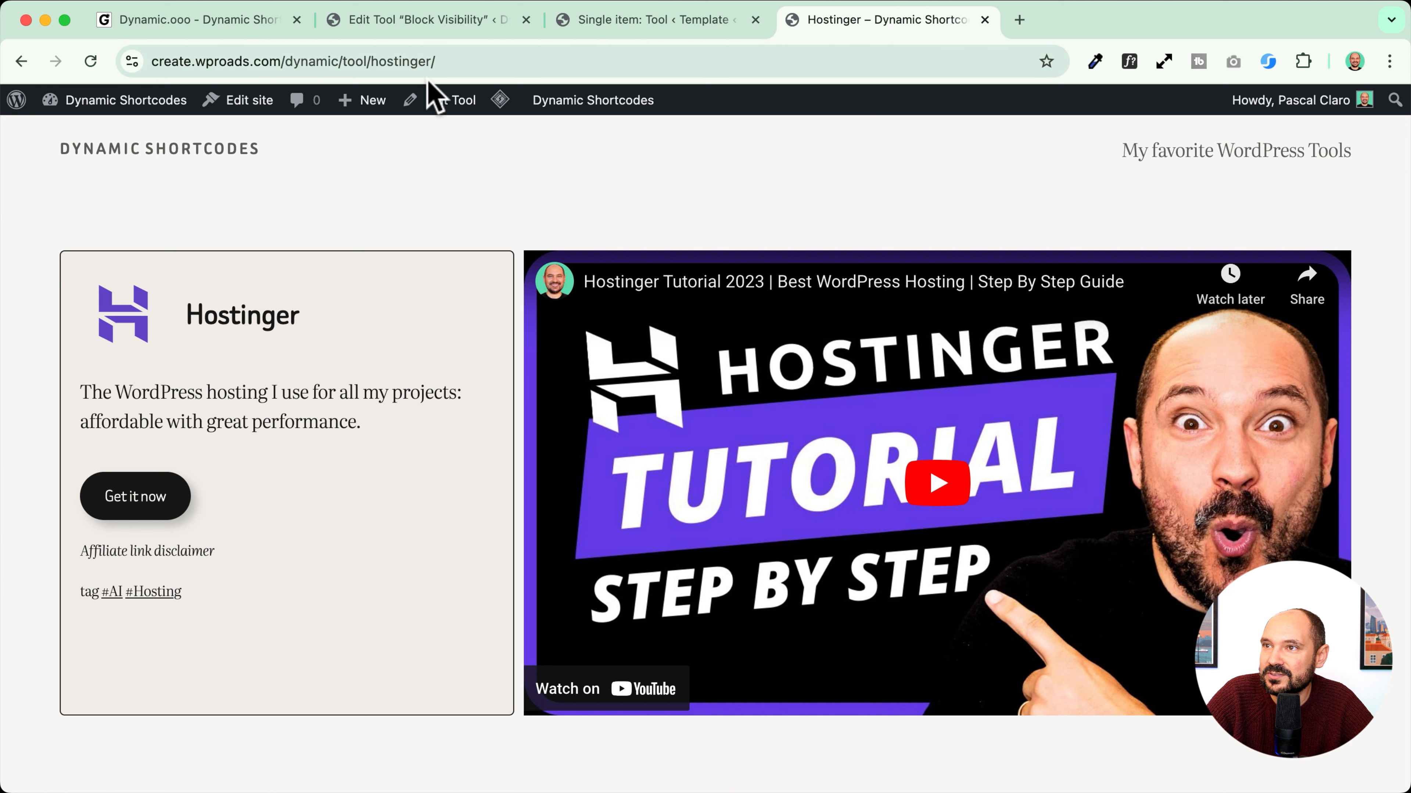
left_click(90, 60)
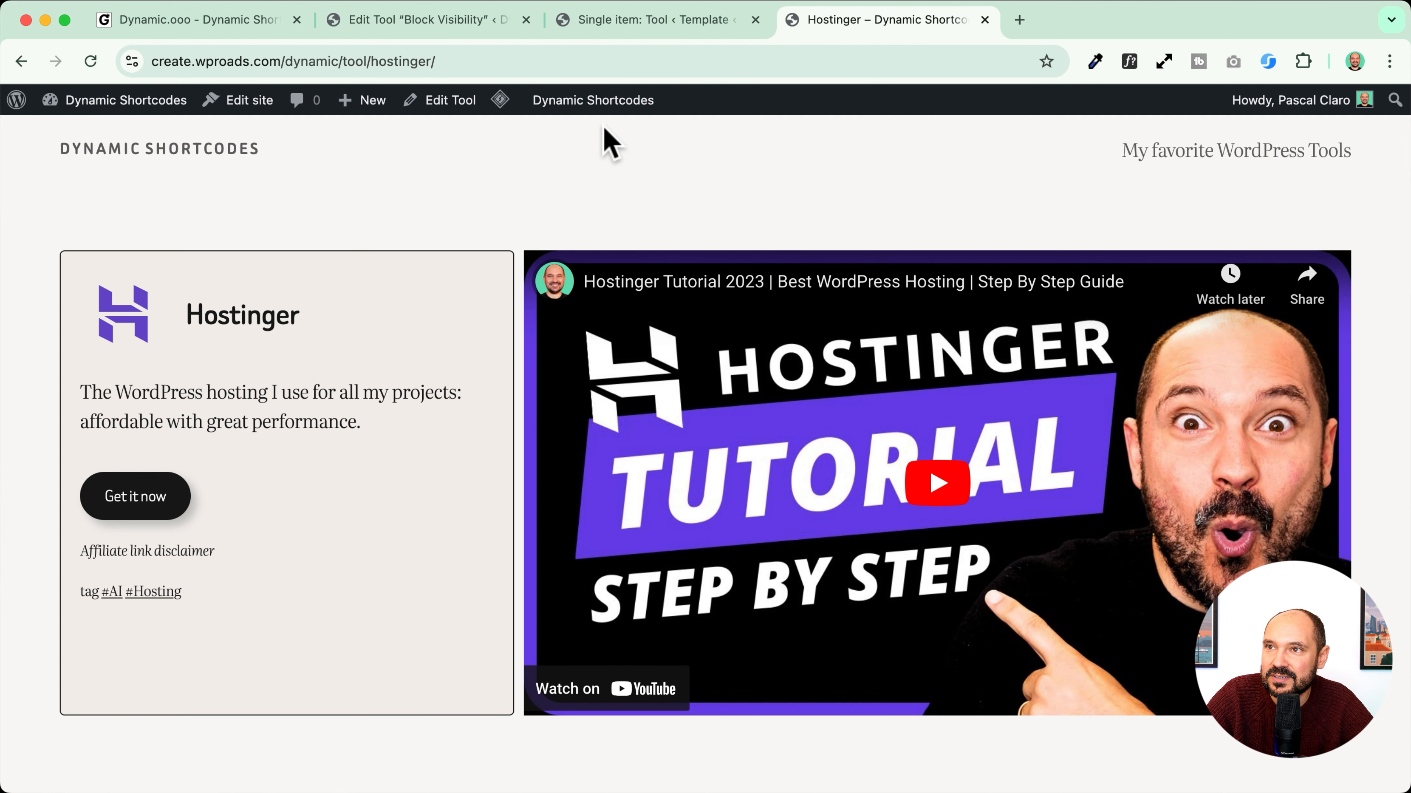
mouse_move(500, 100)
left_click(519, 185)
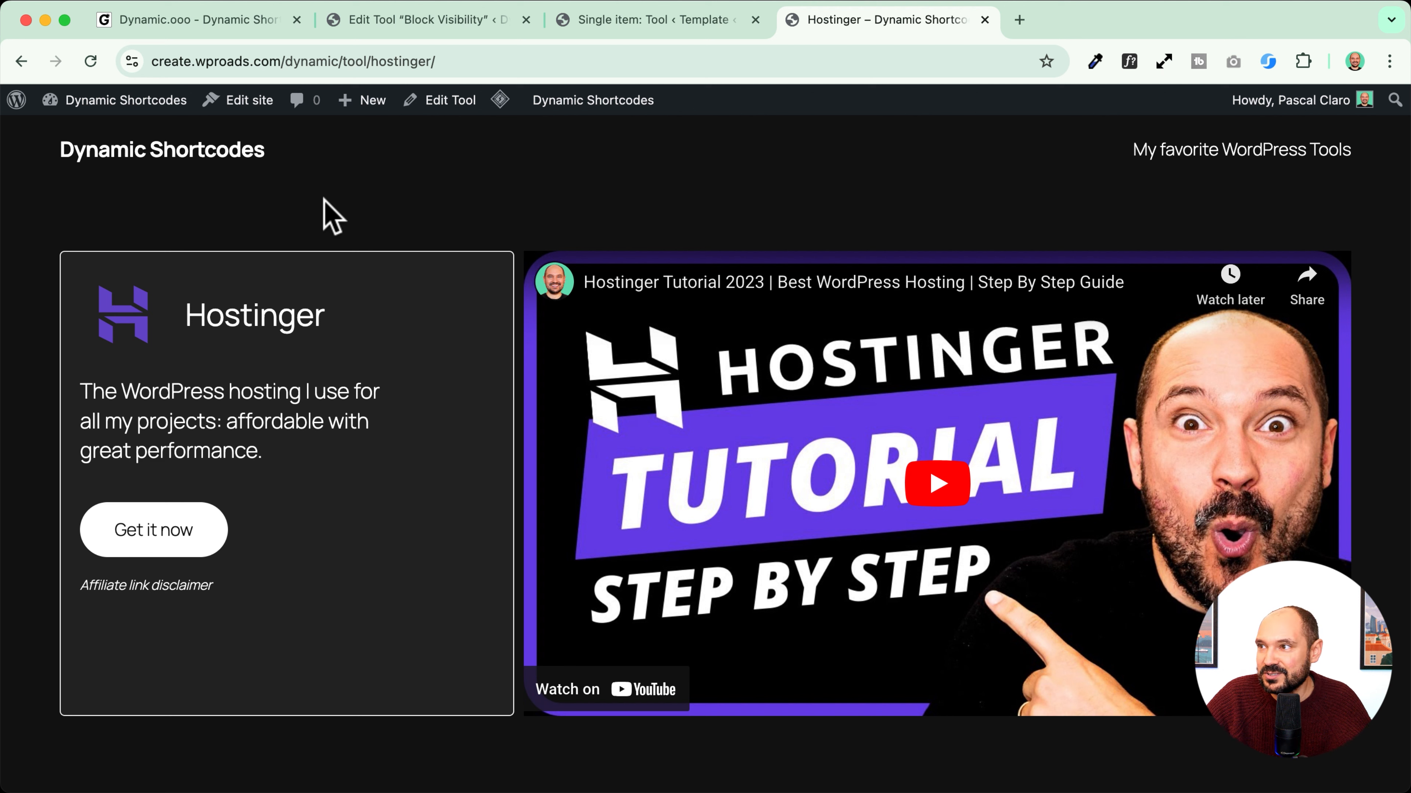
Step: Open the live site's front page and examine how the tool cards and logos look with the dark palette
left_click(215, 154)
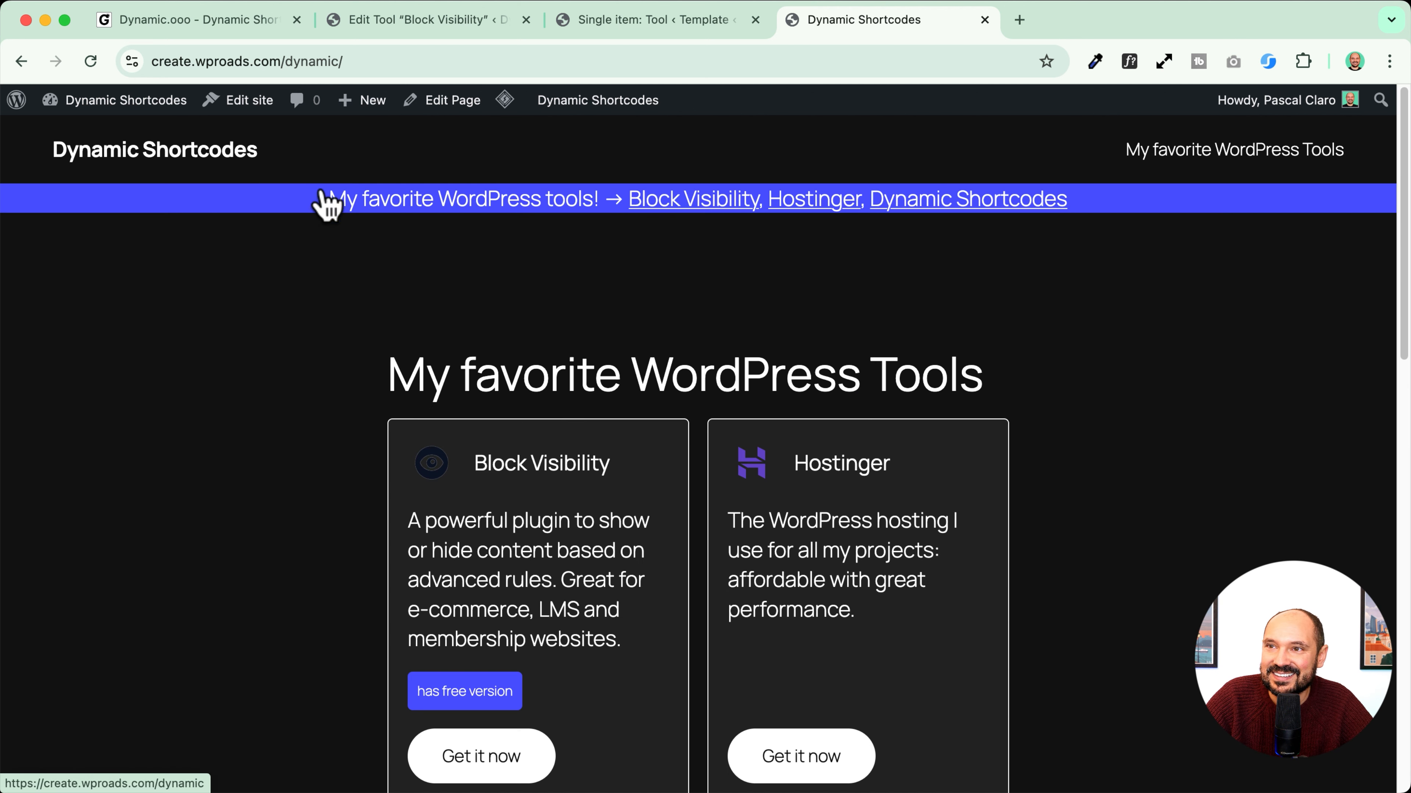
scroll(200, 378, "down", 8)
scroll(200, 373, "down", 5)
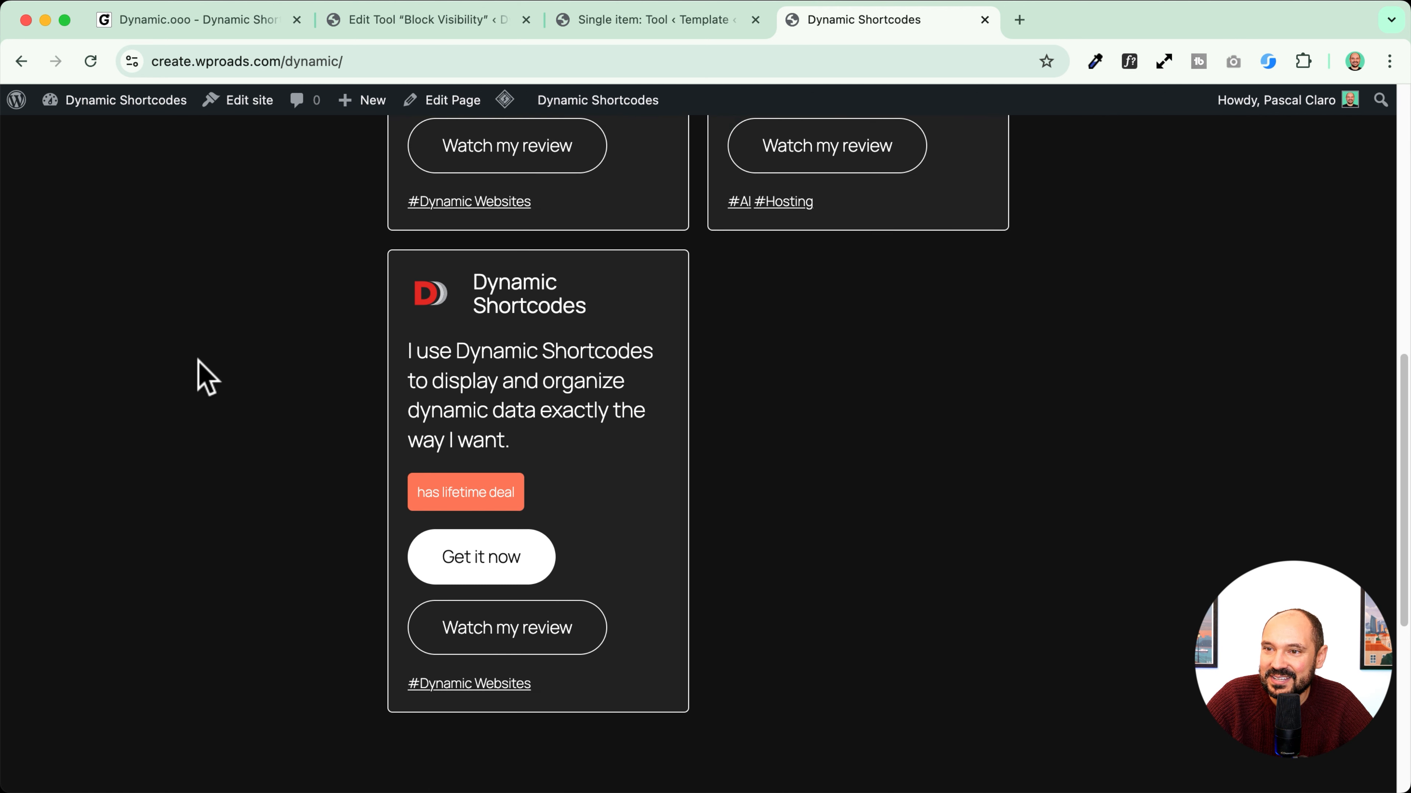
scroll(200, 373, "up", 12)
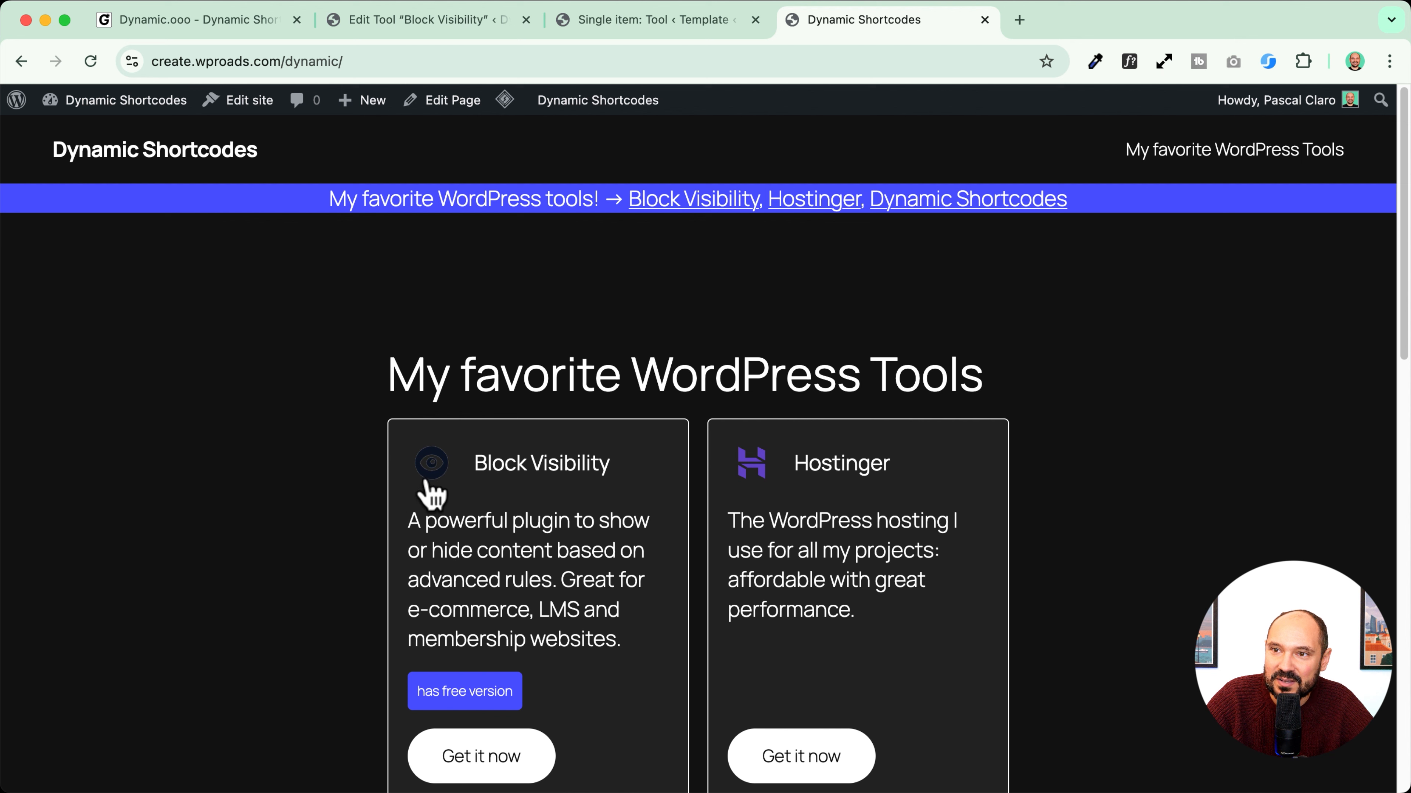
scroll(259, 416, "down", 5)
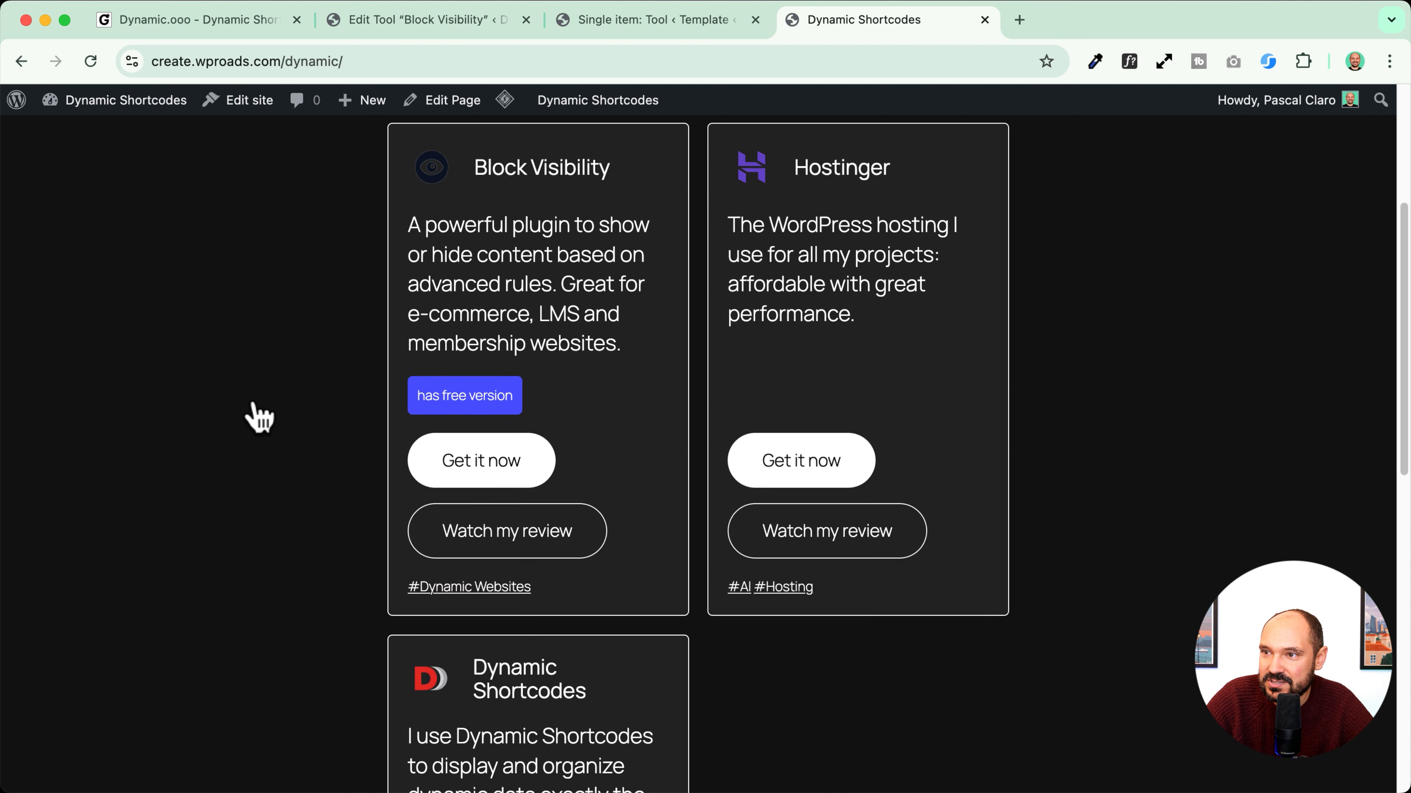
scroll(258, 415, "up", 5)
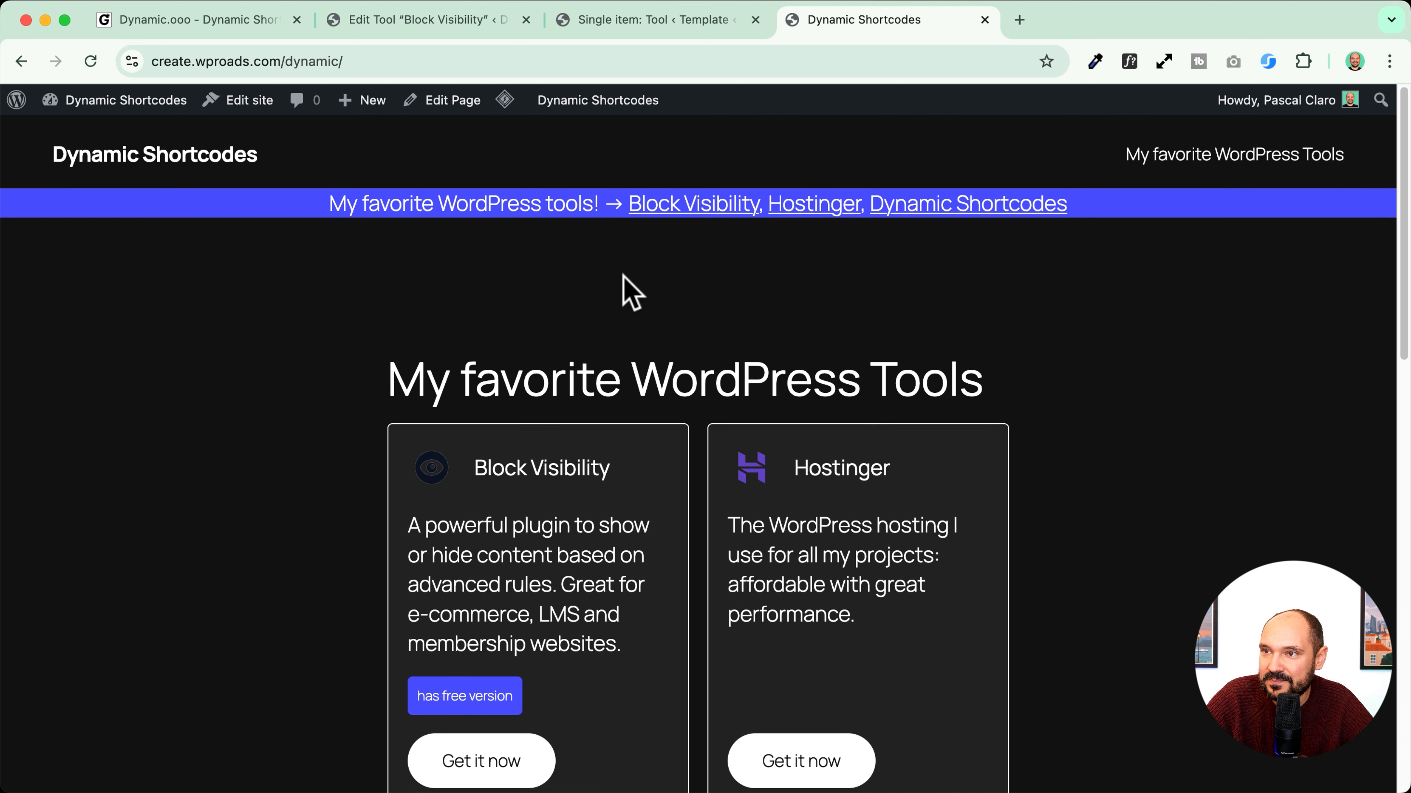
Step: Edit the front page and open the original Tool Card pattern from its query loop
left_click(455, 101)
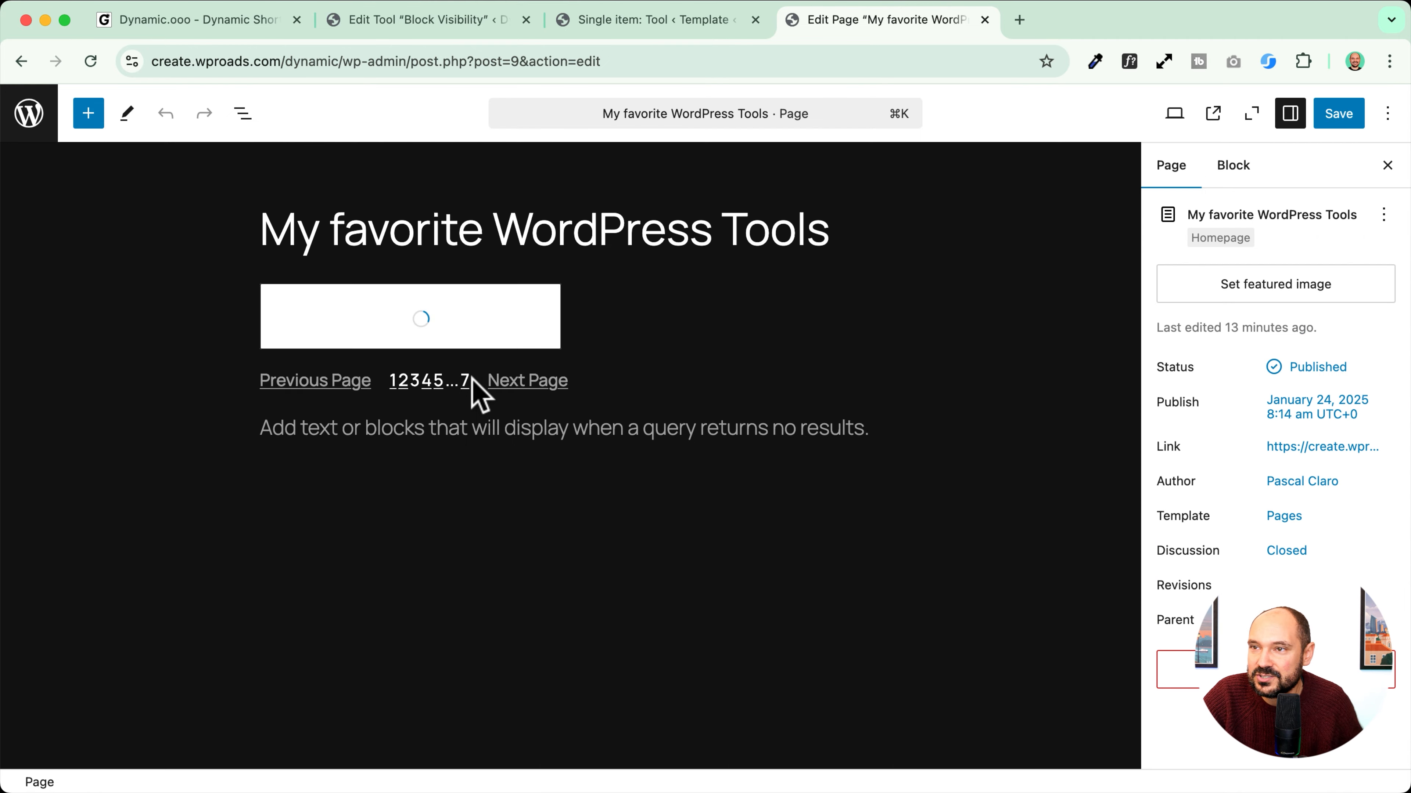
left_click(345, 349)
left_click(524, 262)
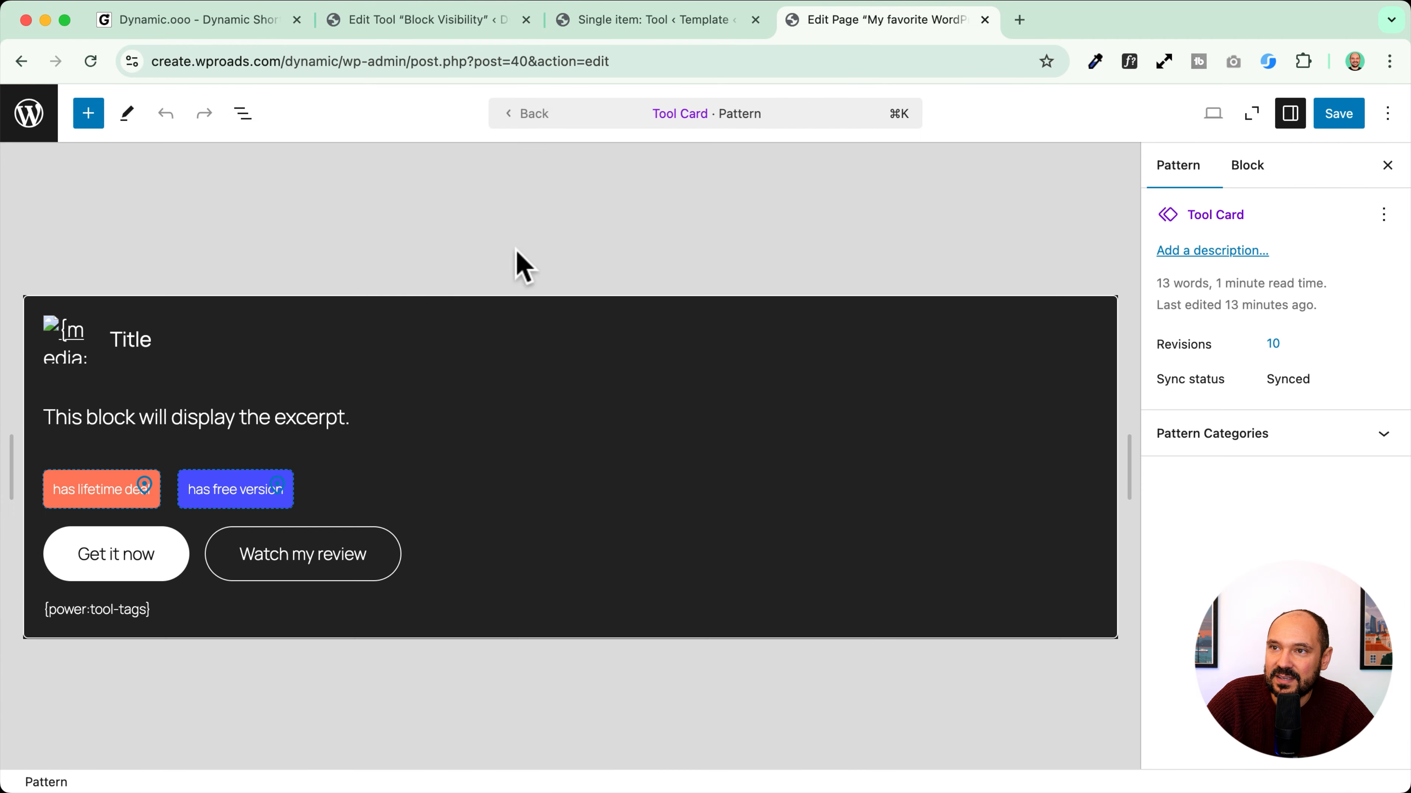
Step: Check the style options of the Tool Card's featured image and transform the image into a Group
left_click(66, 350)
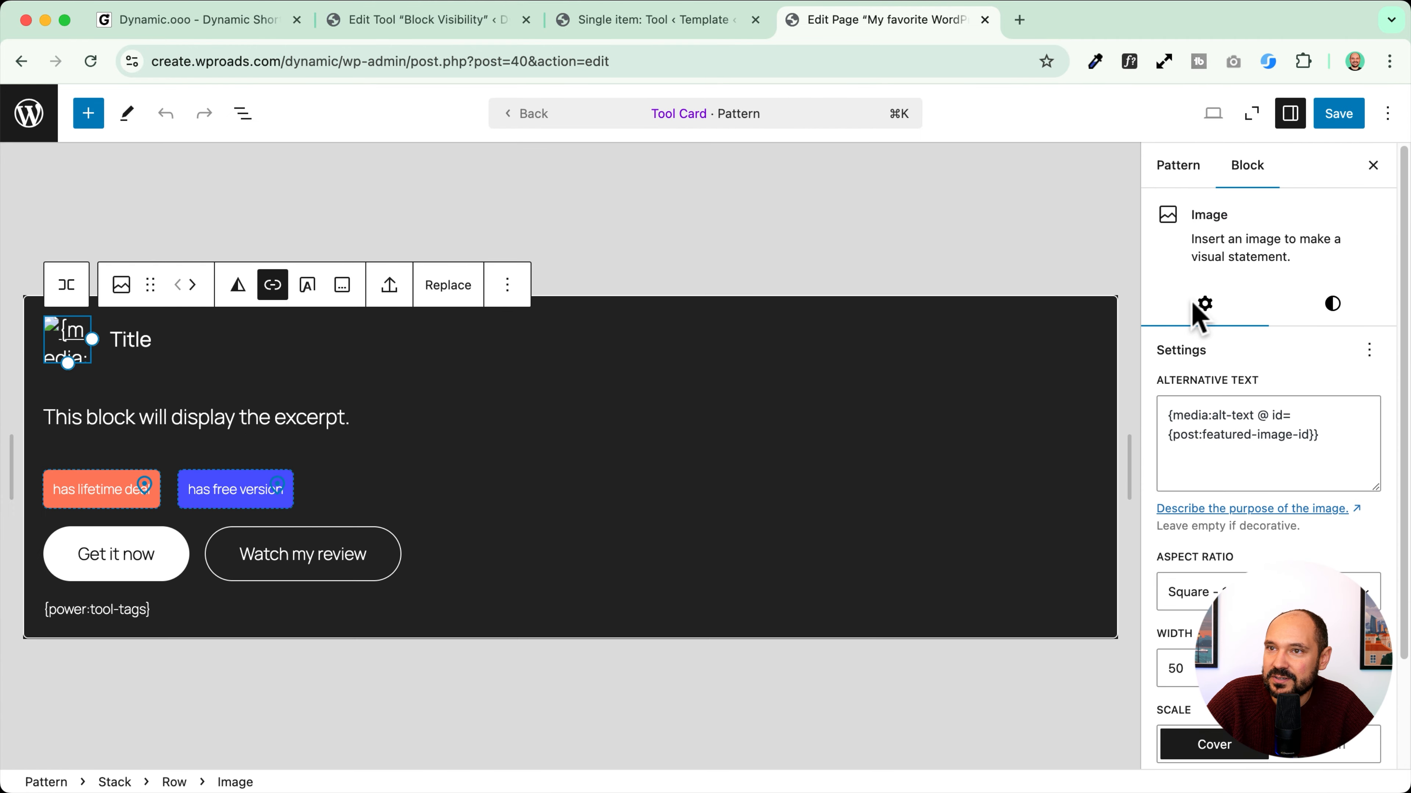
left_click(1331, 305)
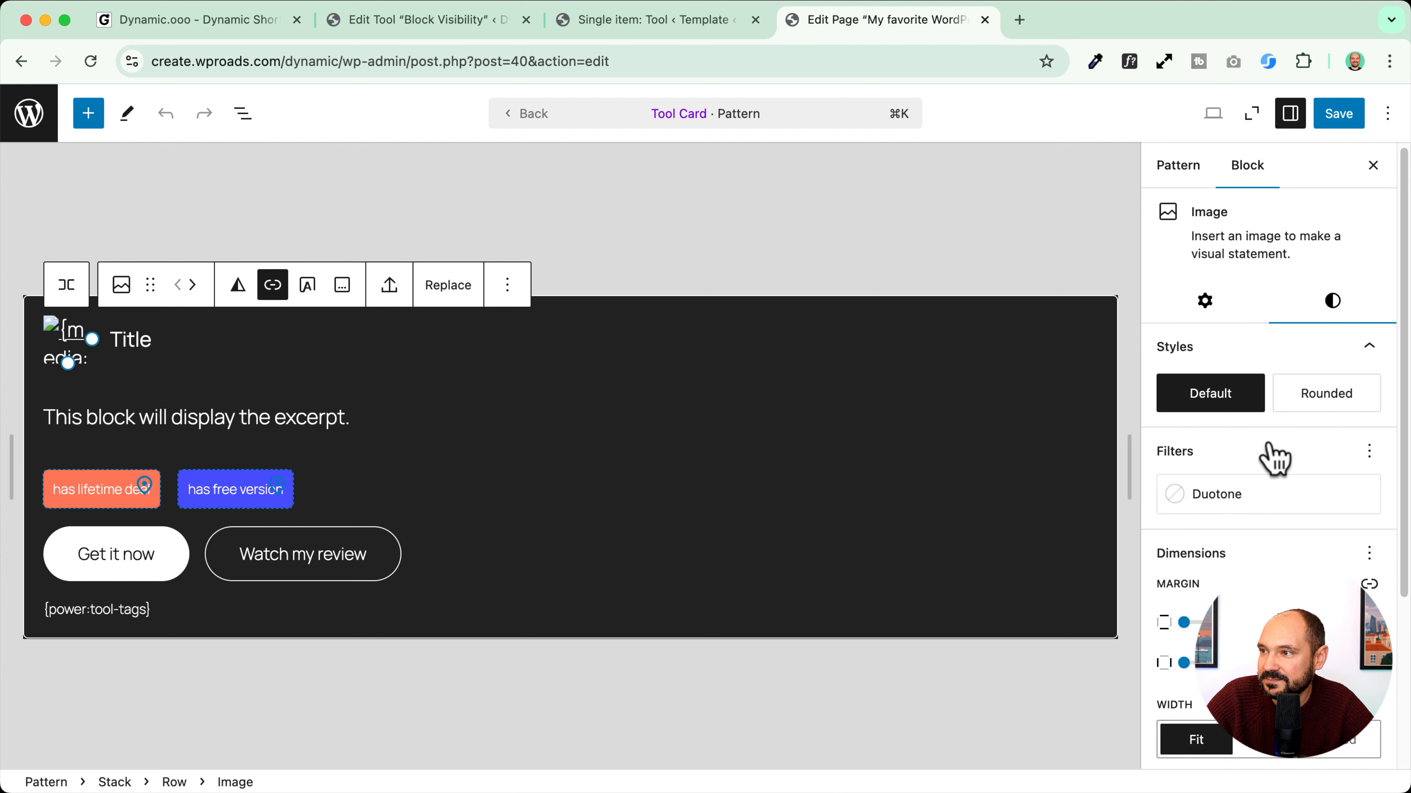
scroll(1268, 450, "down", 4)
scroll(1272, 461, "up", 1)
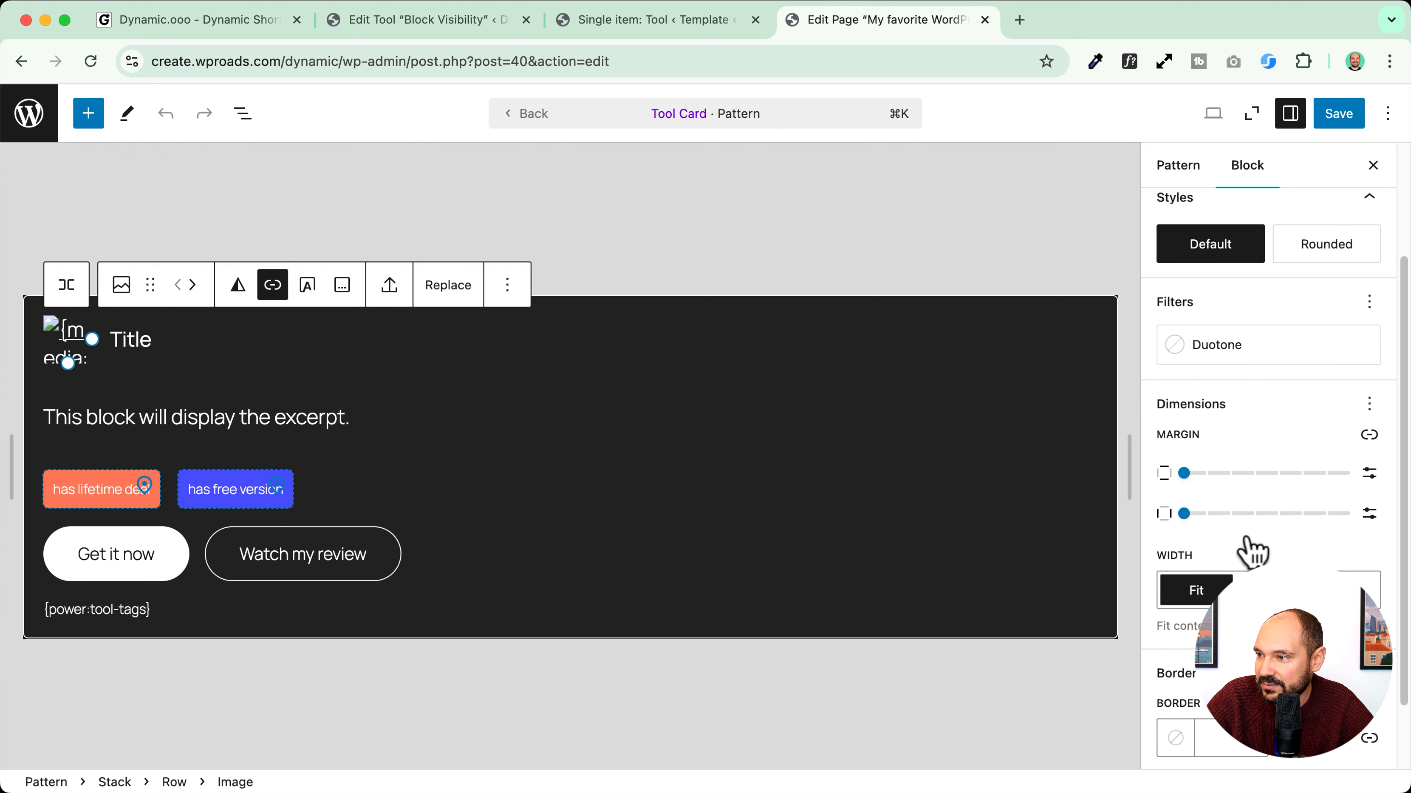
scroll(1250, 545, "down", 1)
scroll(1250, 547, "up", 5)
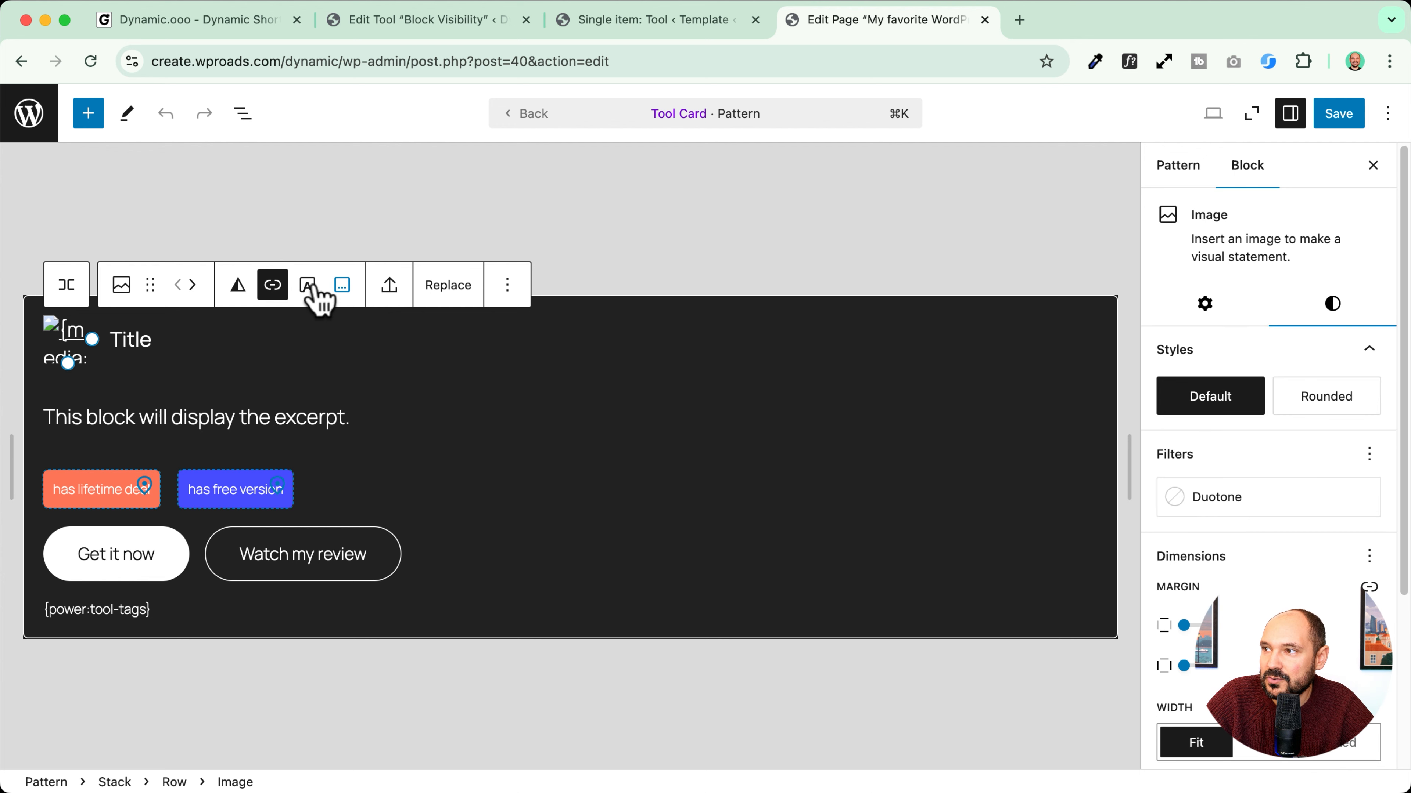
left_click(123, 286)
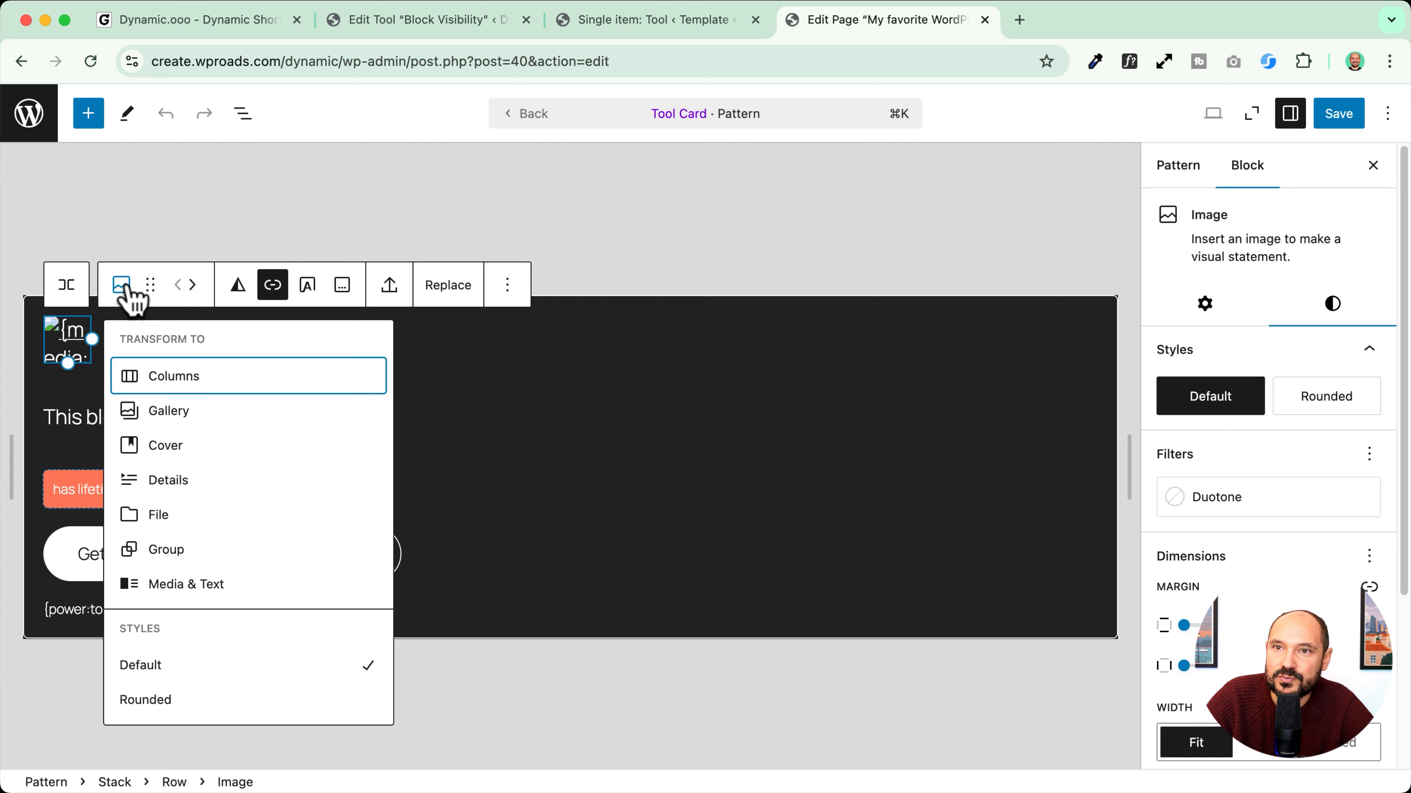
left_click(148, 553)
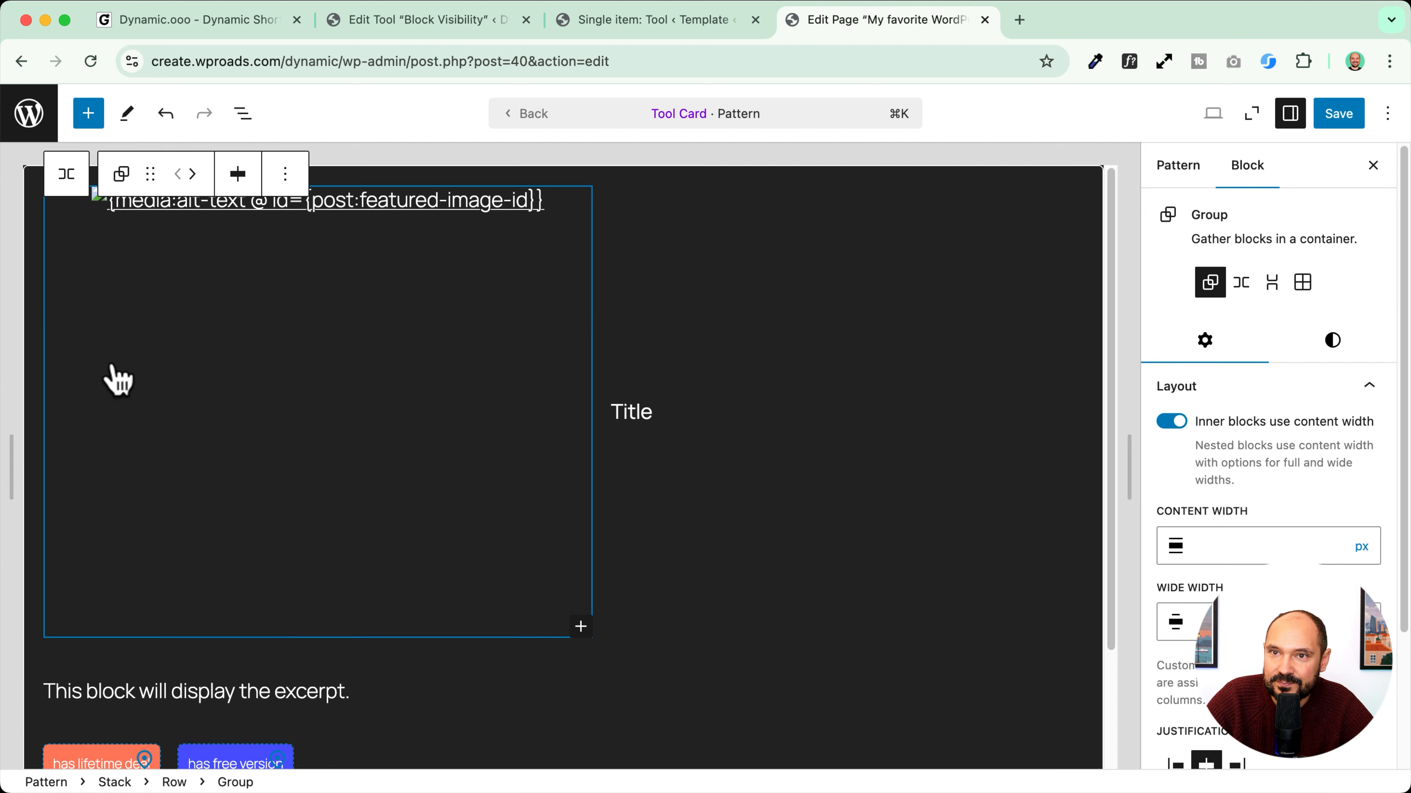
Step: Set the content width of the group around the featured image to 50 px
left_click(1365, 546)
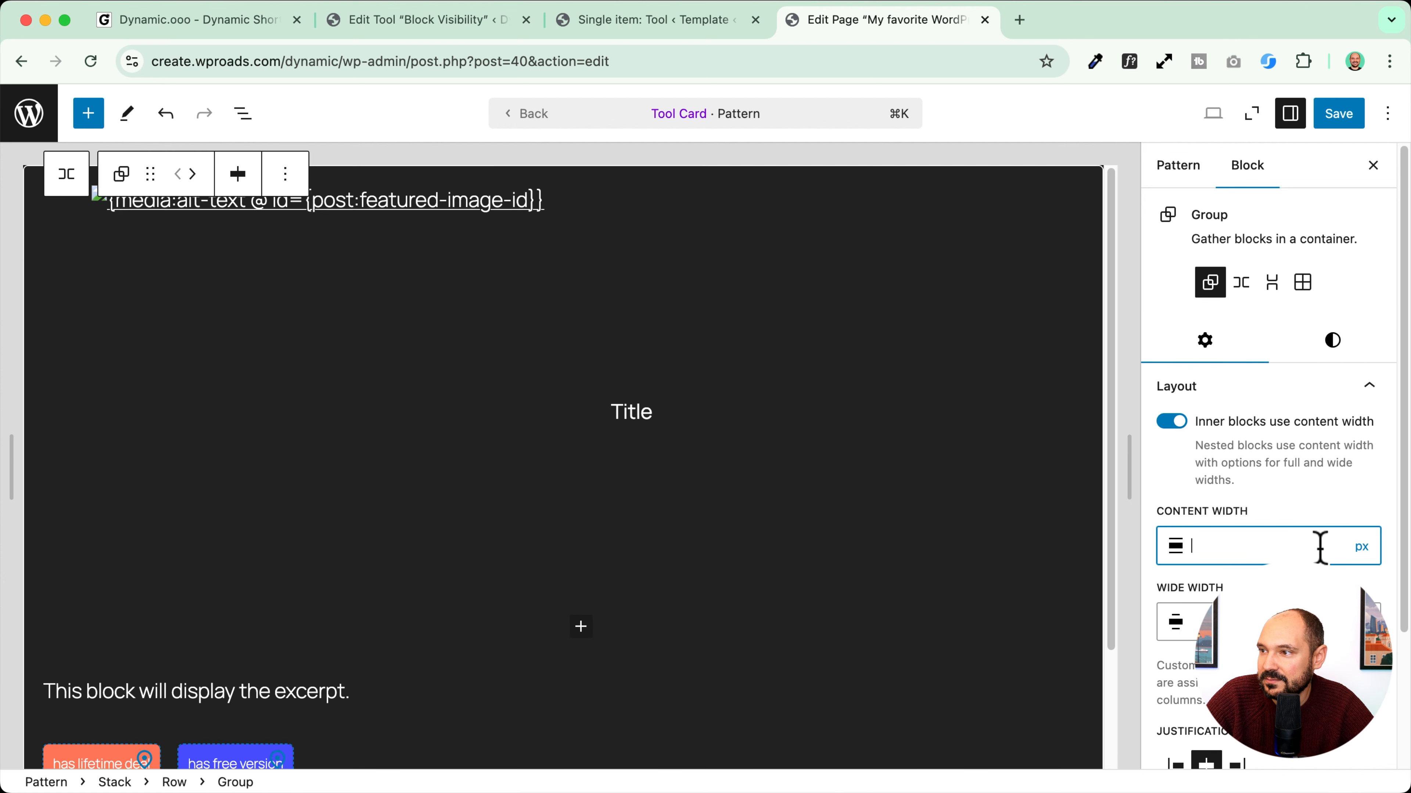
type("90")
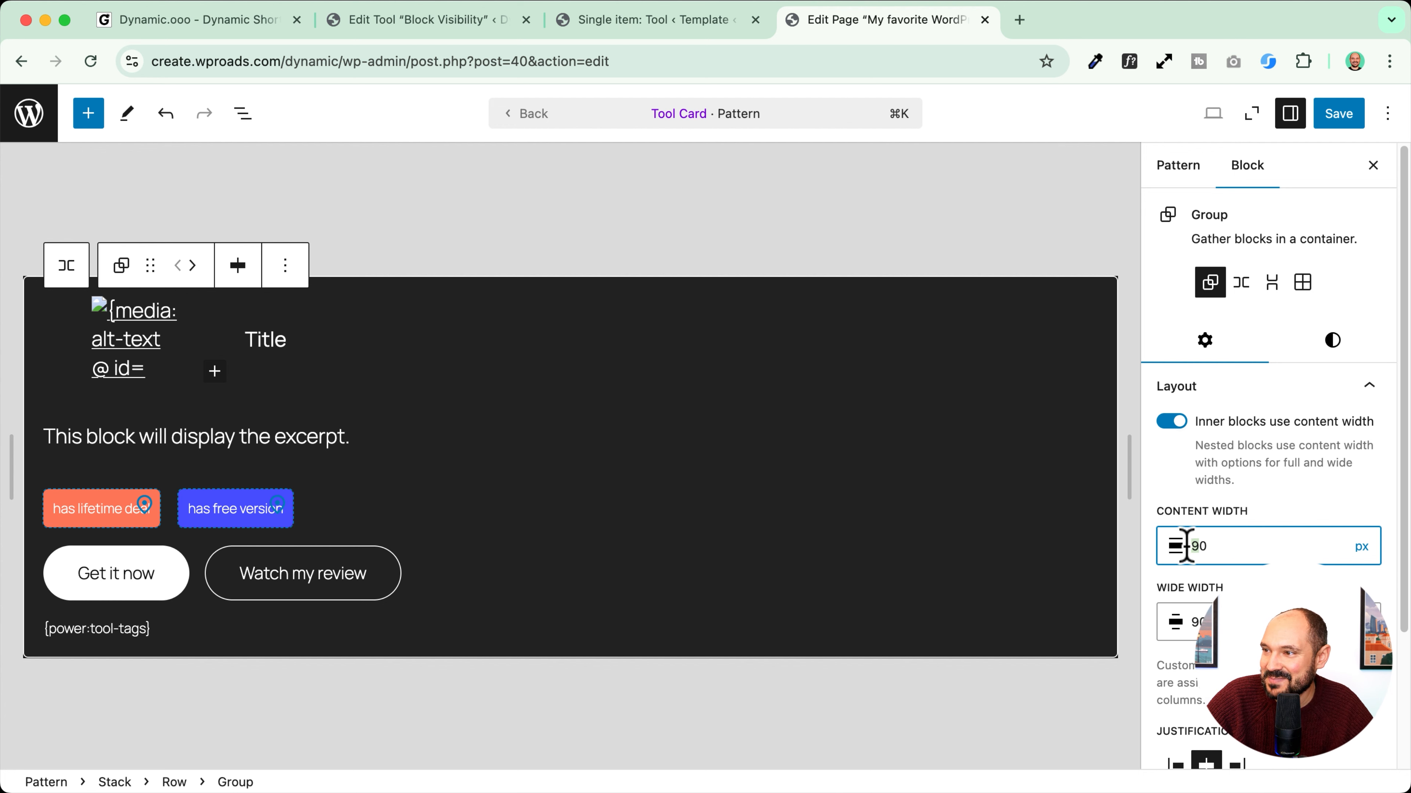
type("5")
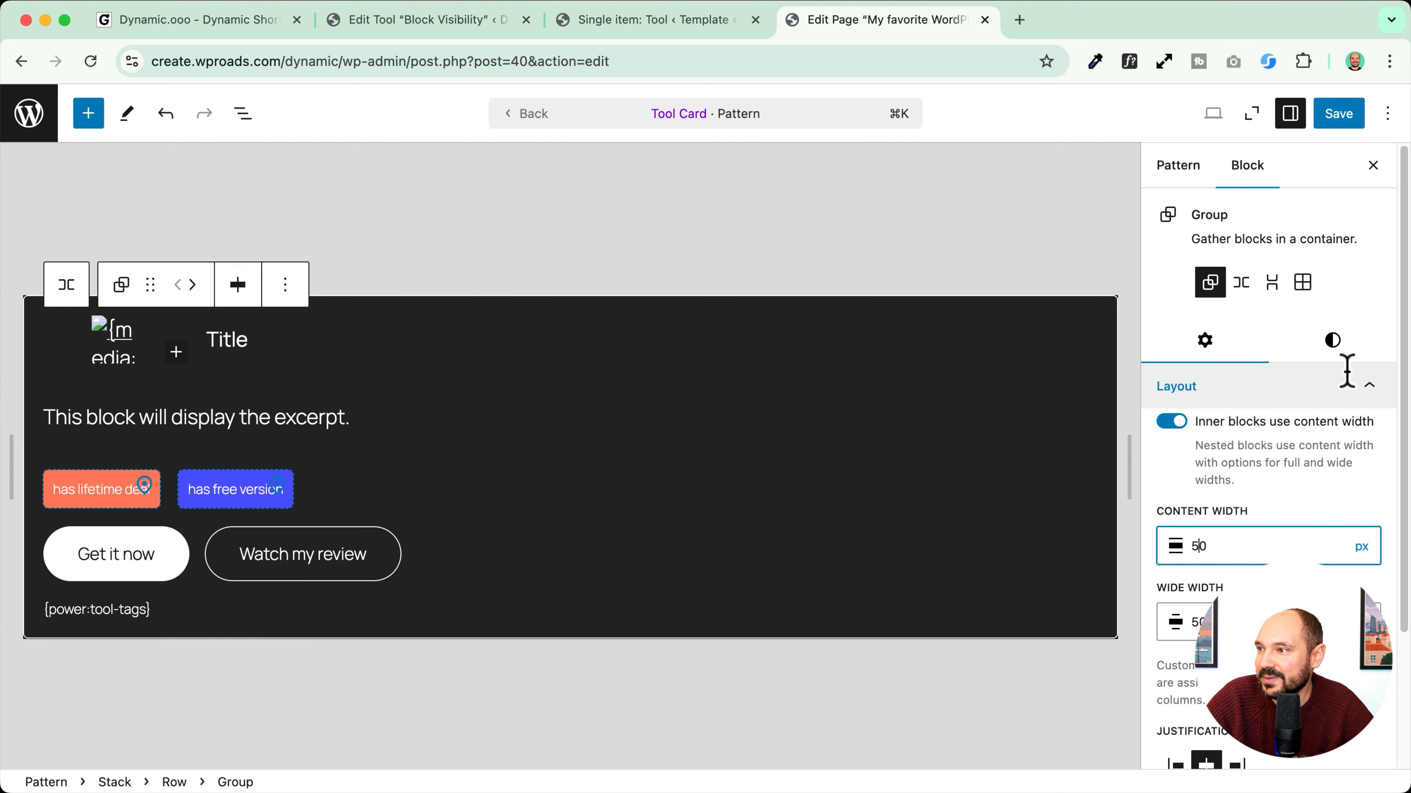
Step: Try the preset styles on the image group, apply Style 5 and save the Tool Card pattern
left_click(1333, 340)
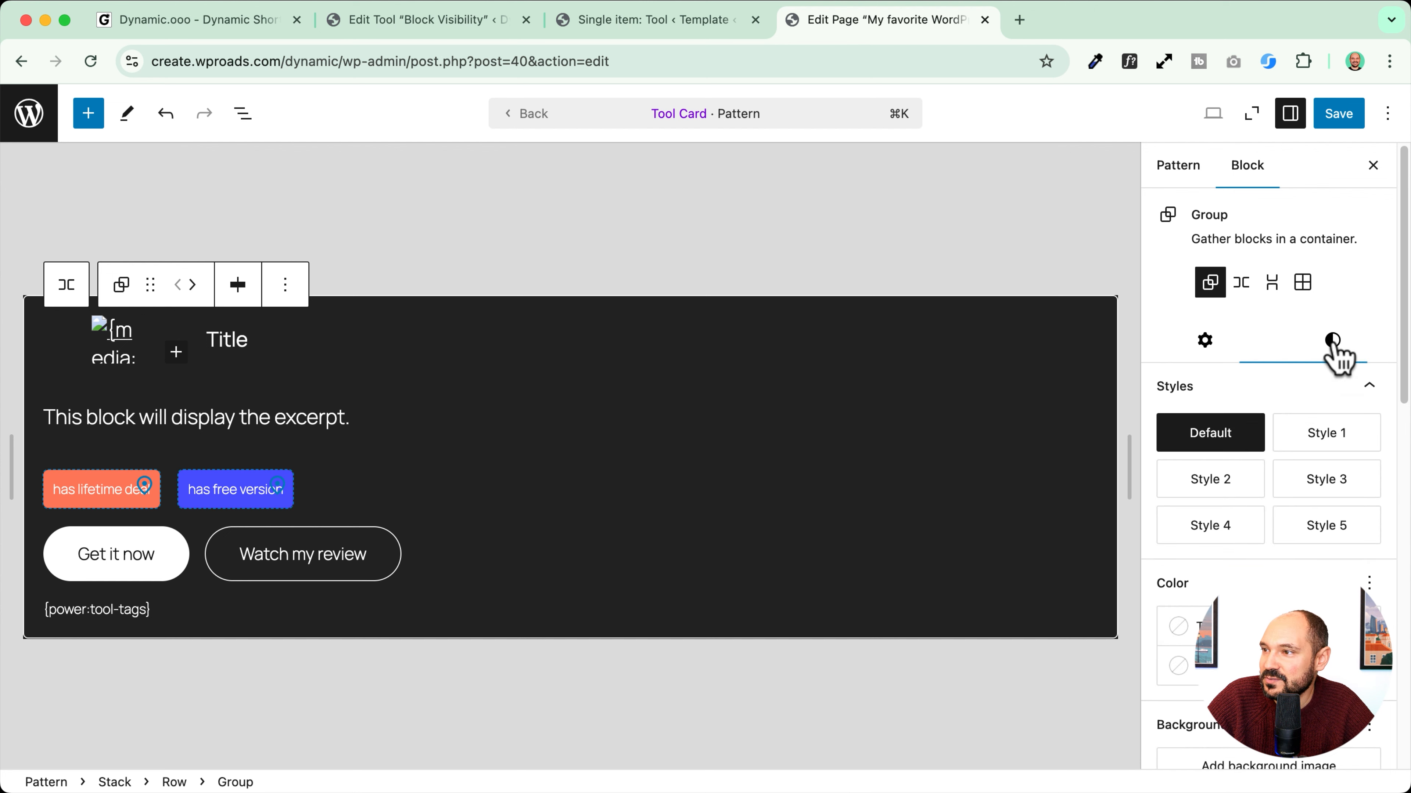
left_click(1225, 483)
left_click(1338, 477)
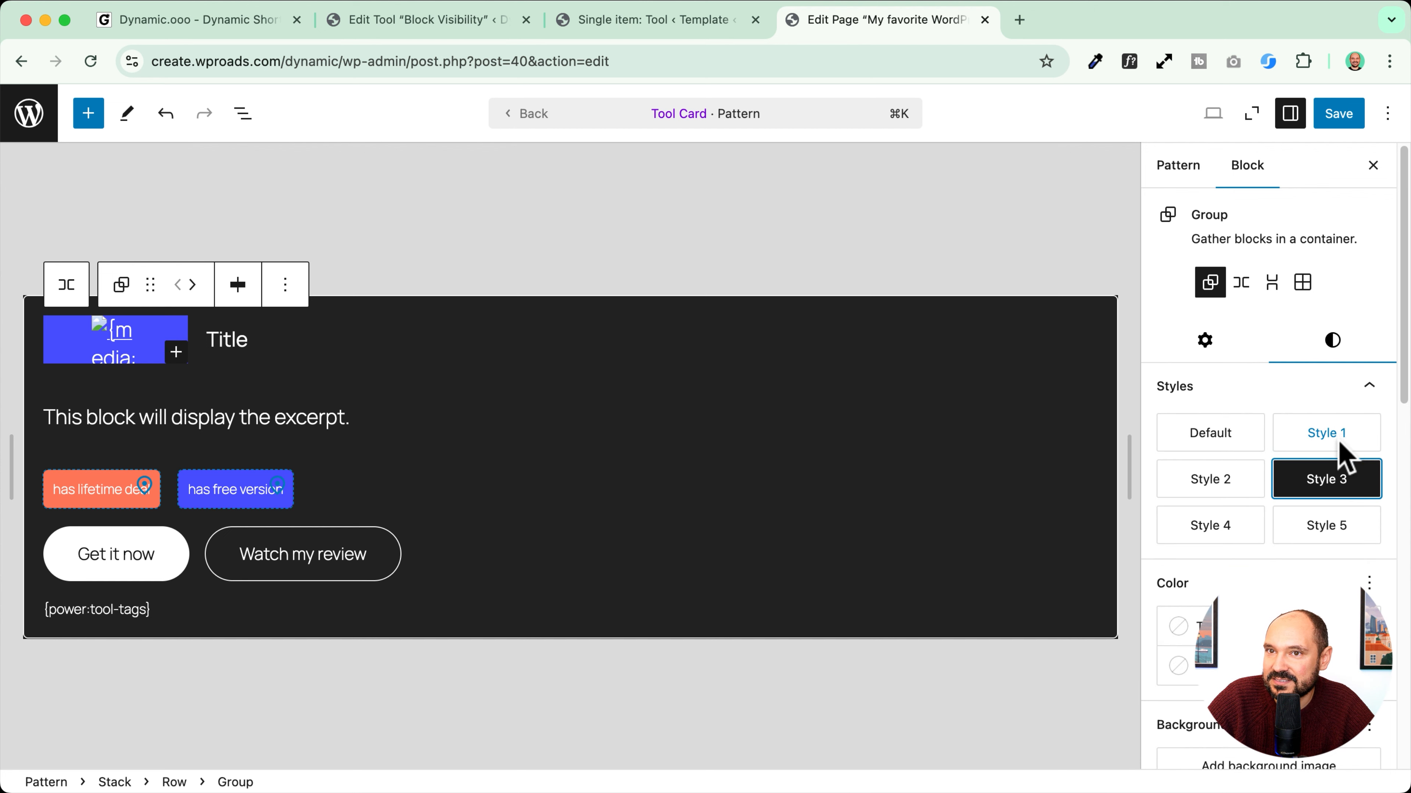
left_click(1327, 435)
left_click(1338, 492)
left_click(1323, 531)
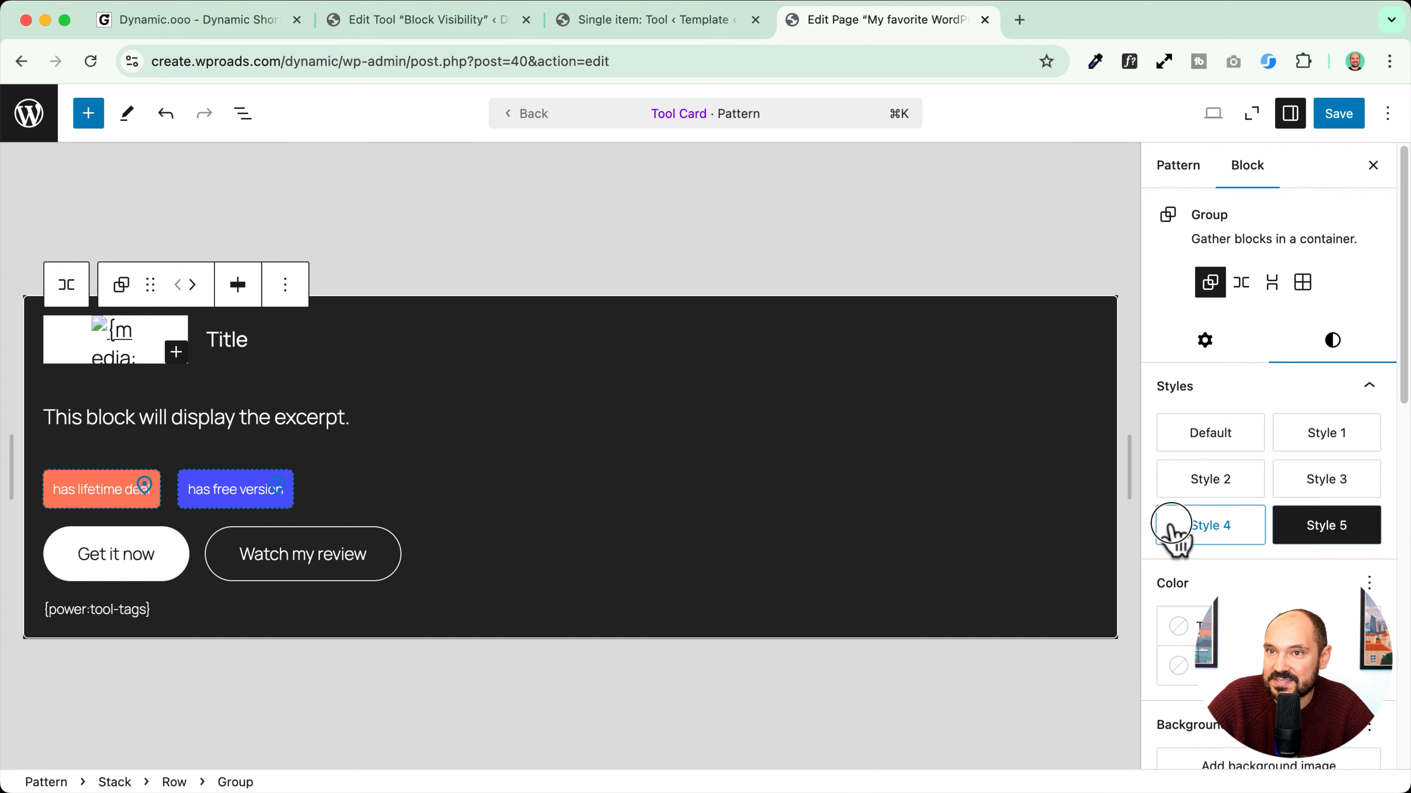
left_click(1188, 531)
left_click(1288, 533)
left_click(1325, 114)
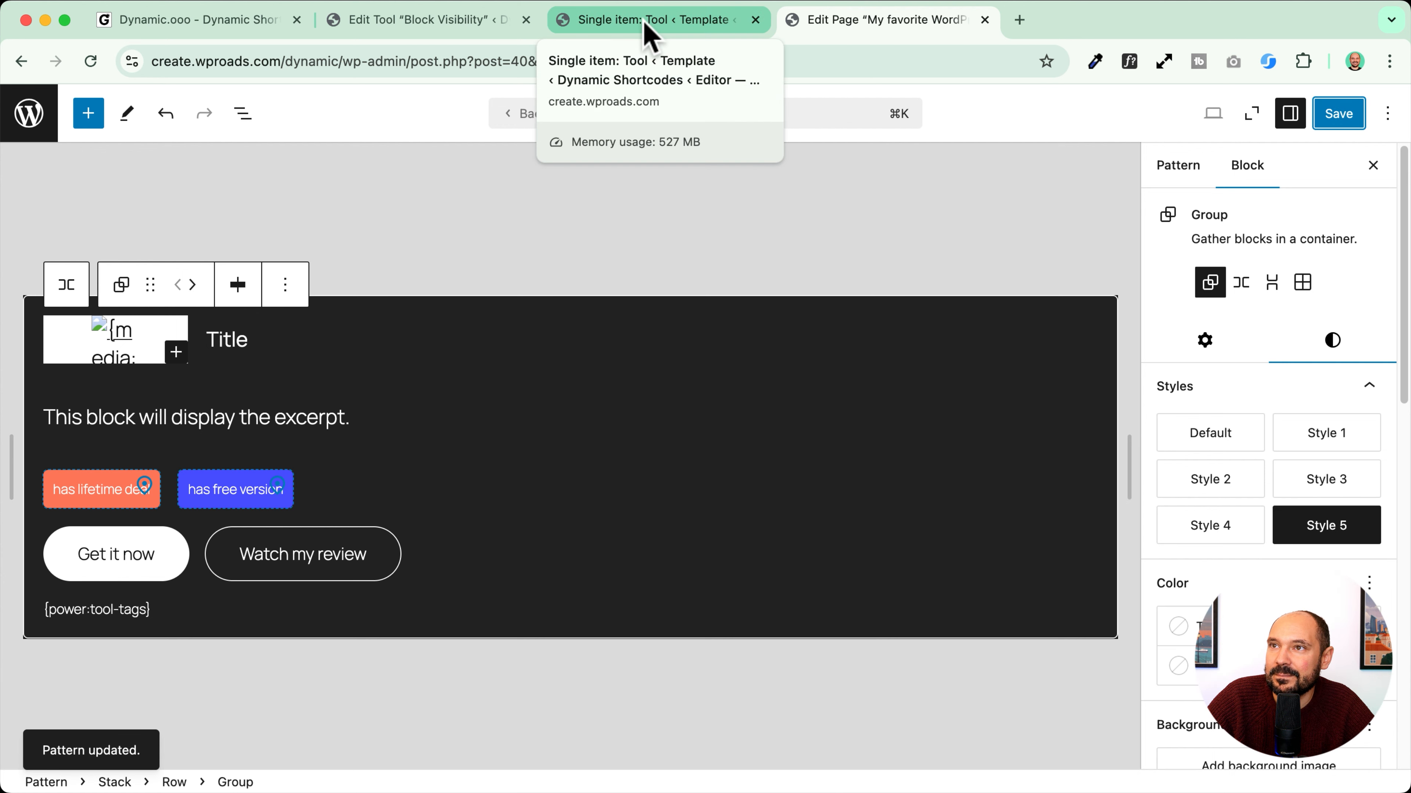
Step: Leave the Tool template editor for the dashboard, open the live site's front page and bring up its cache options
left_click(650, 34)
left_click(29, 117)
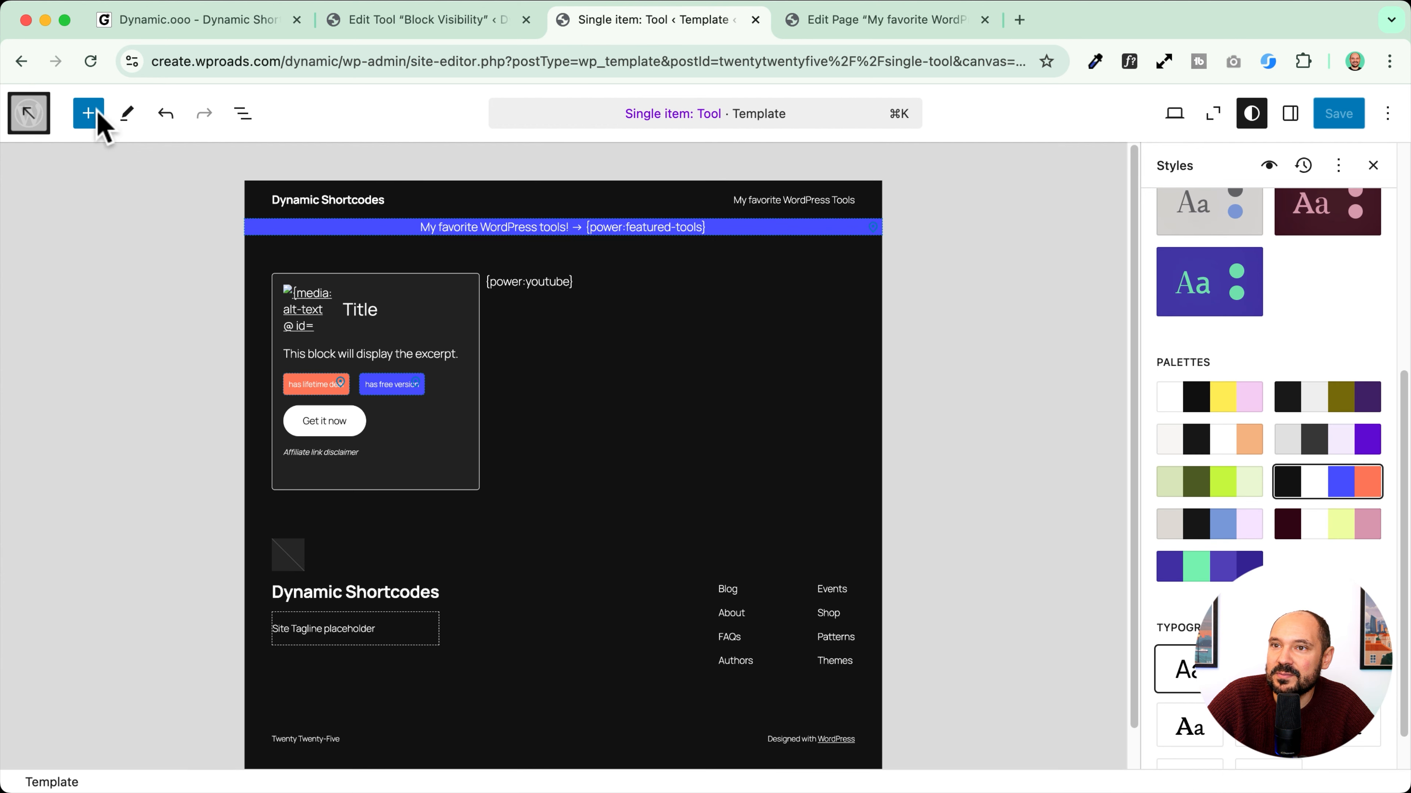
left_click(29, 116)
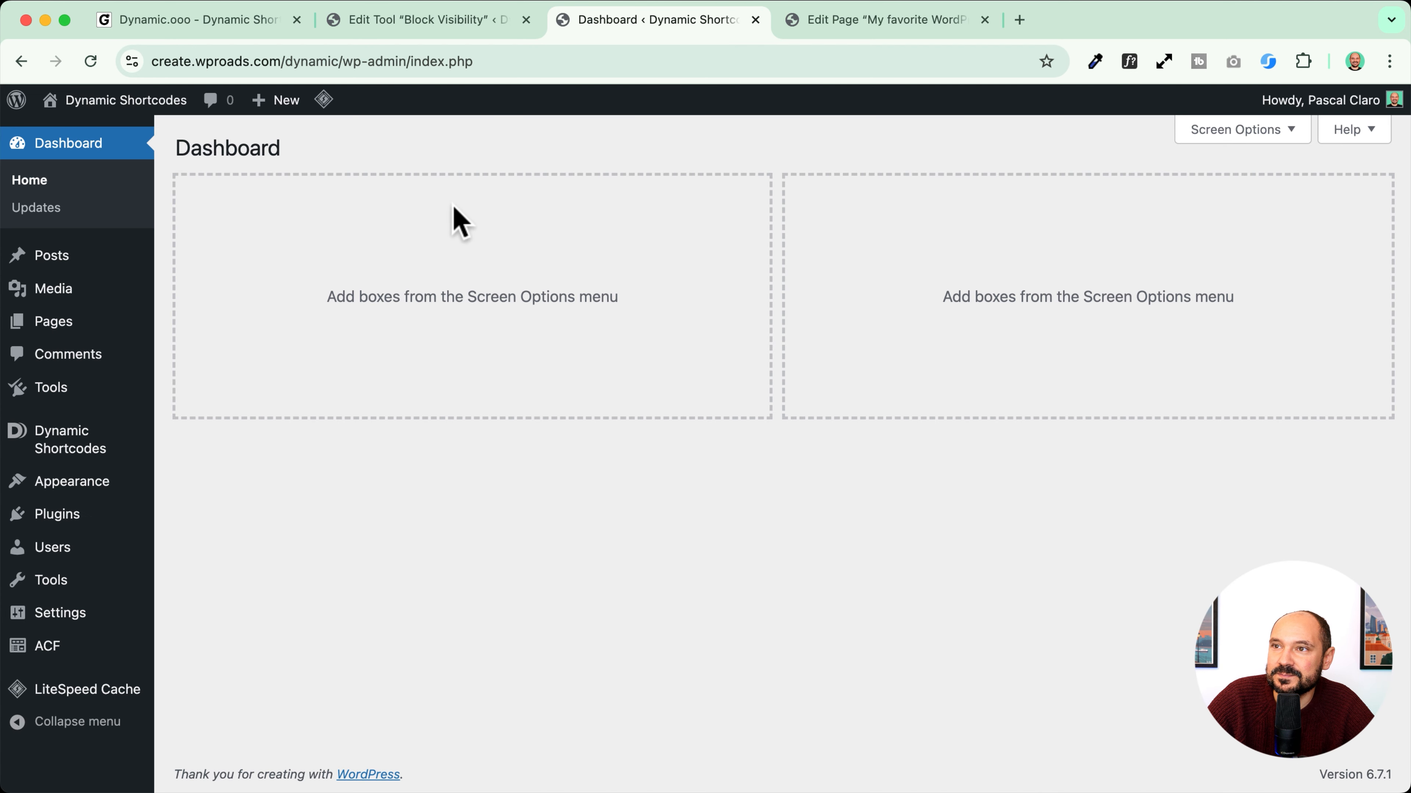
left_click(119, 103)
mouse_move(504, 103)
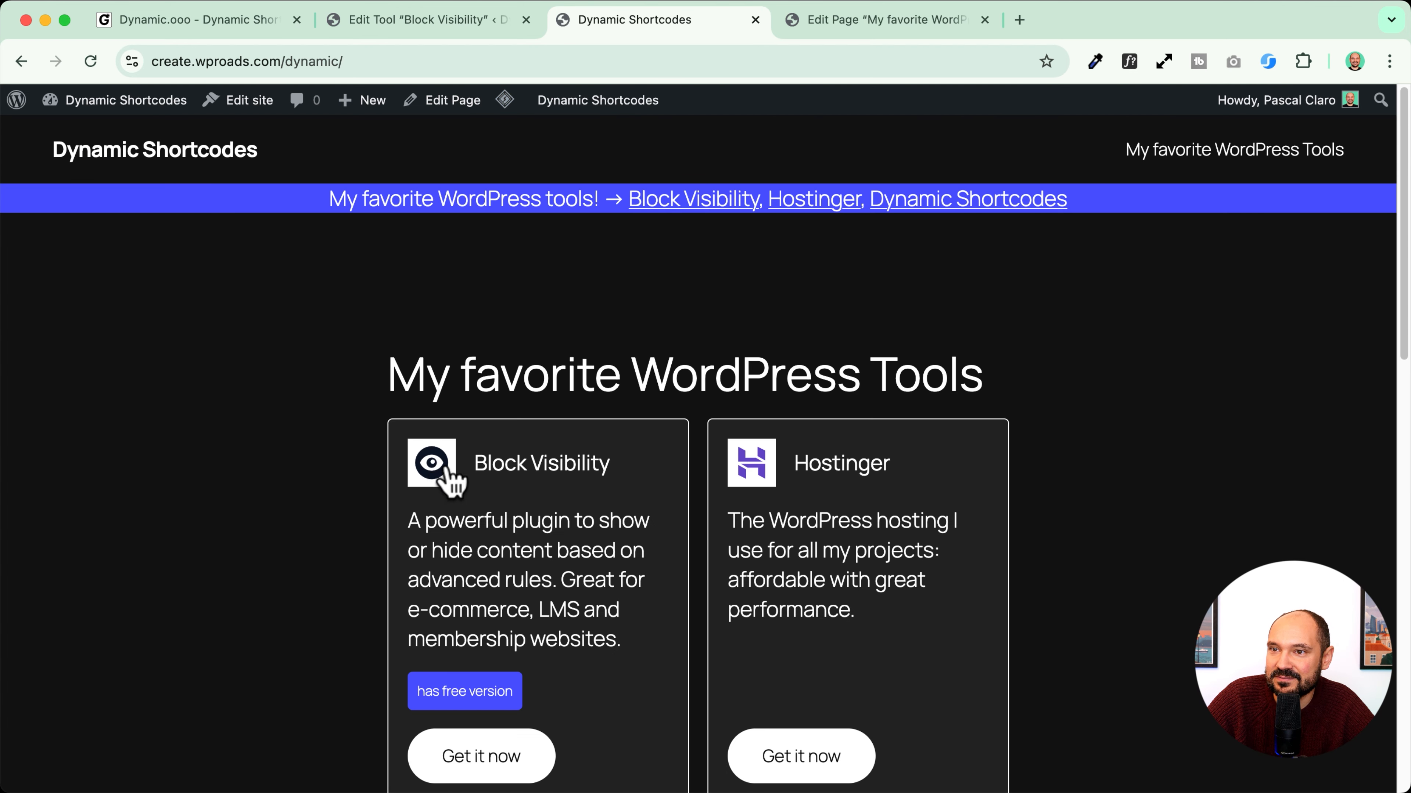
Step: Examine the tool card logos on the front page and open the Dynamic Shortcodes tool page from the banner
scroll(284, 467, "down", 15)
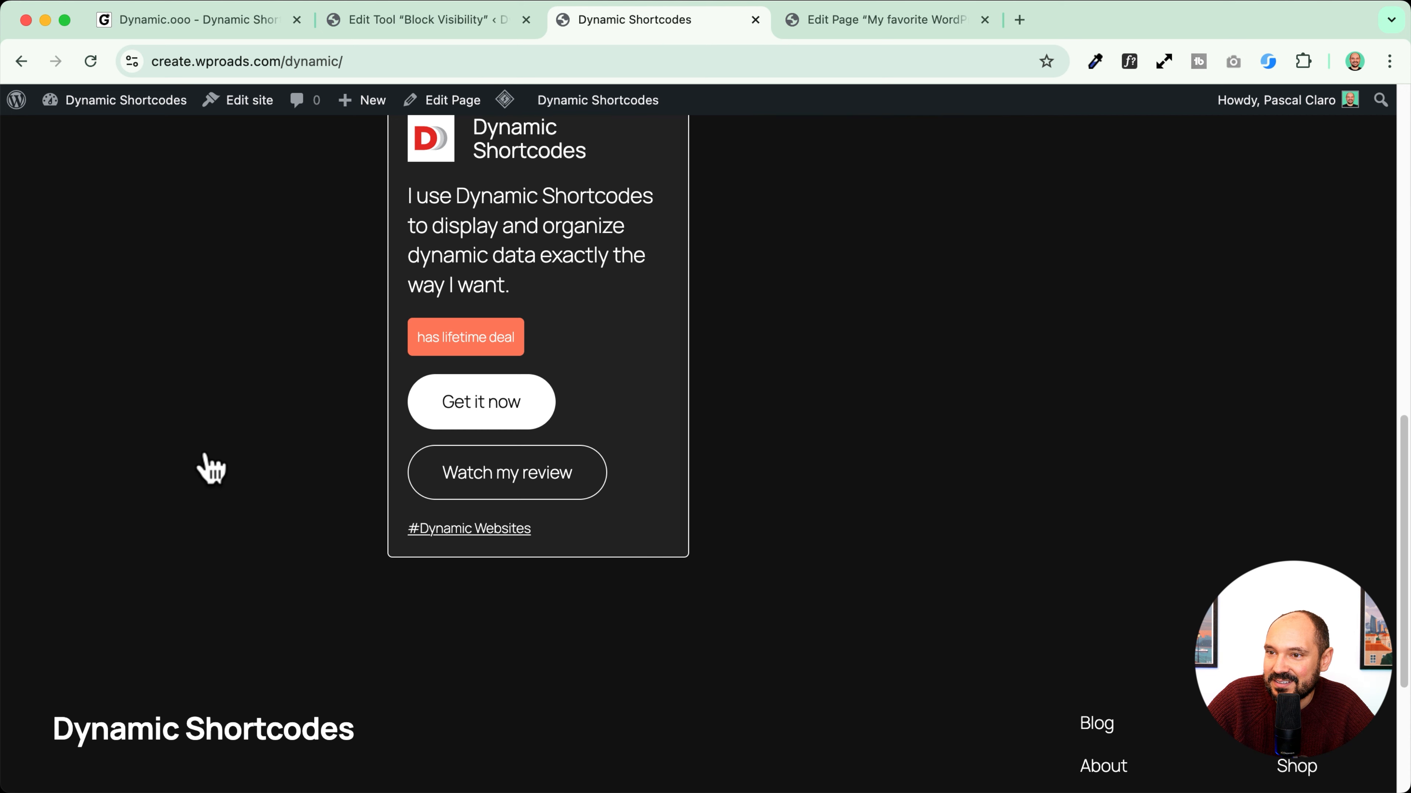
scroll(205, 467, "up", 15)
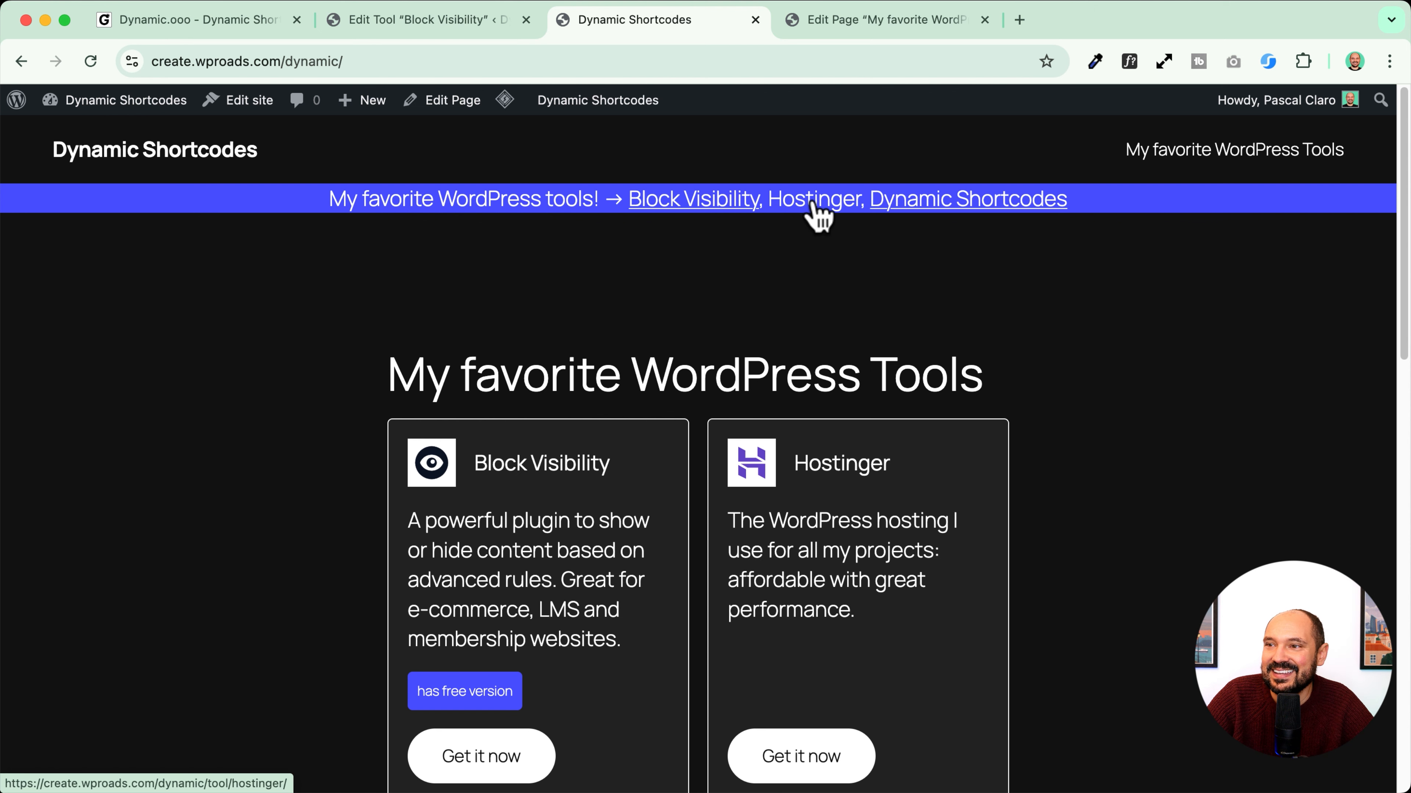
left_click(933, 203)
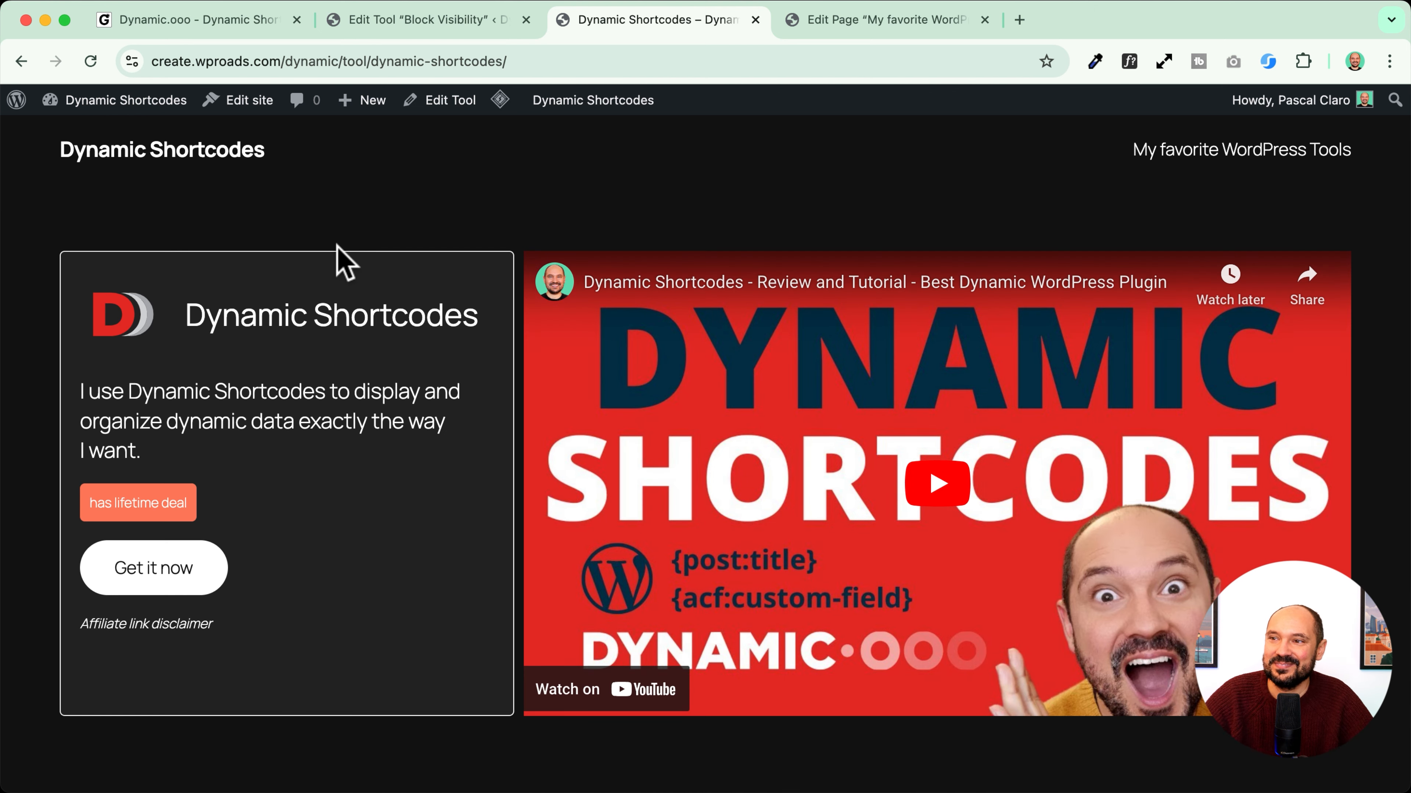